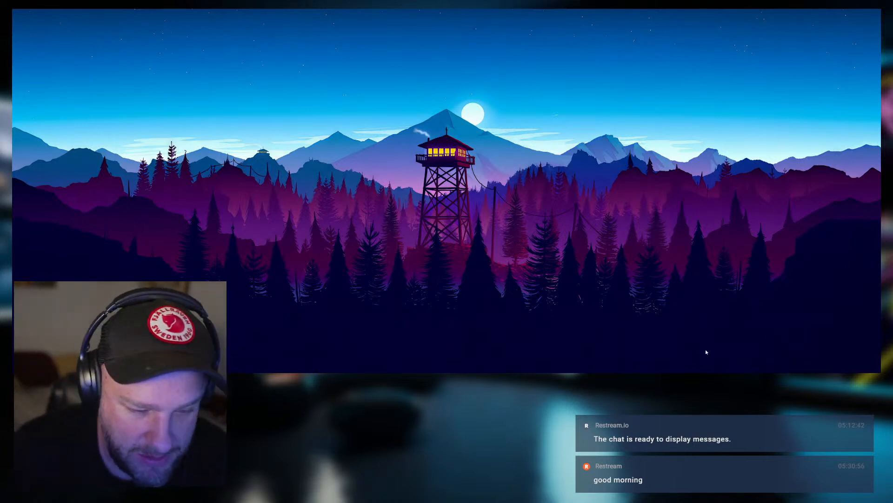
Launch Blender and open the recent file Cathedral - Meme Card - v1.4.0.blend.
mouse_move(515, 372)
left_click(479, 370)
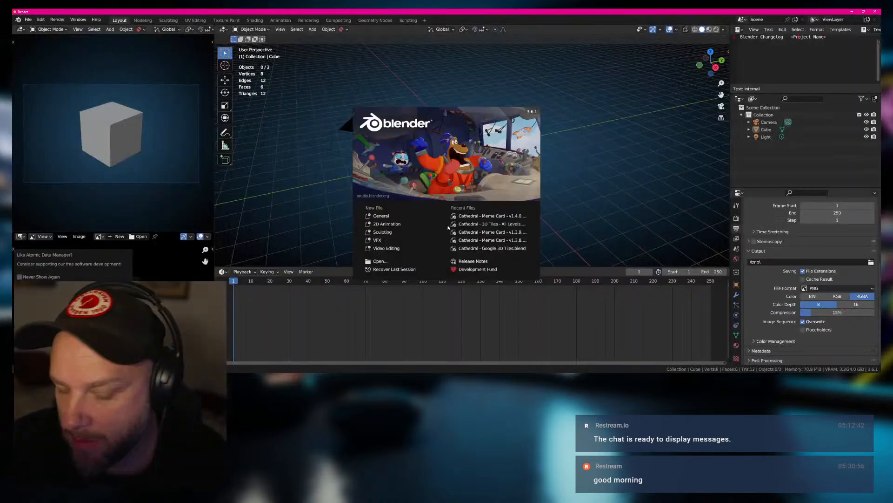
left_click(491, 238)
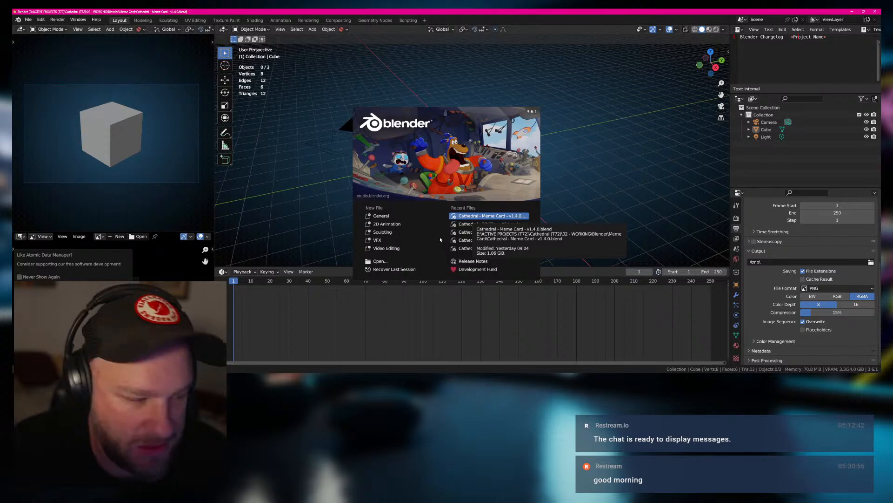
Switch the camera viewport to rendered shading to display the night scene.
scroll(442, 241, "down", 8)
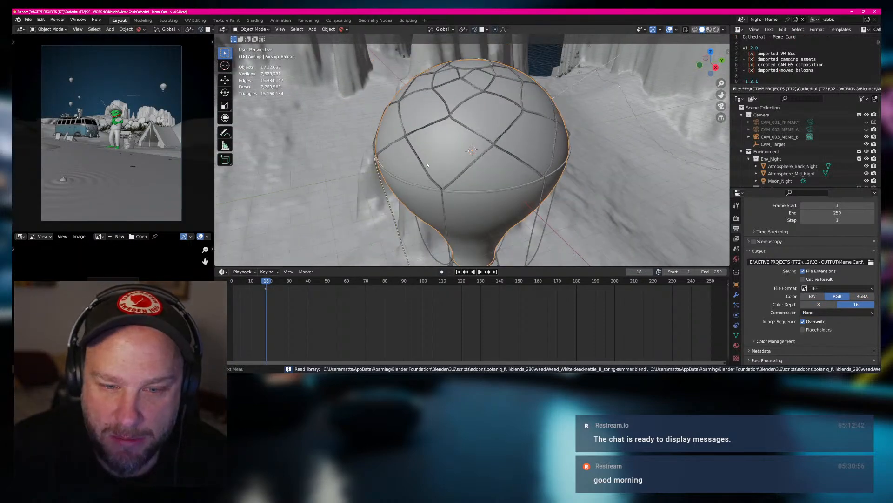
middle_click_drag(473, 145, 487, 138)
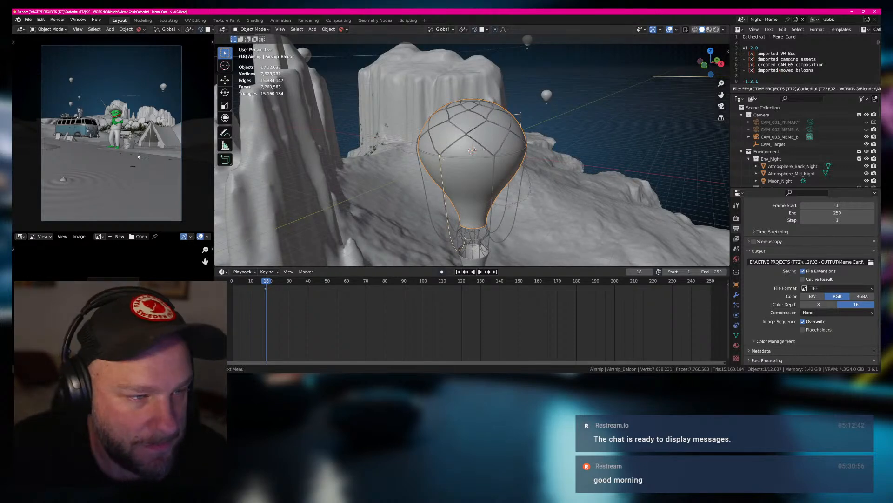
key("z")
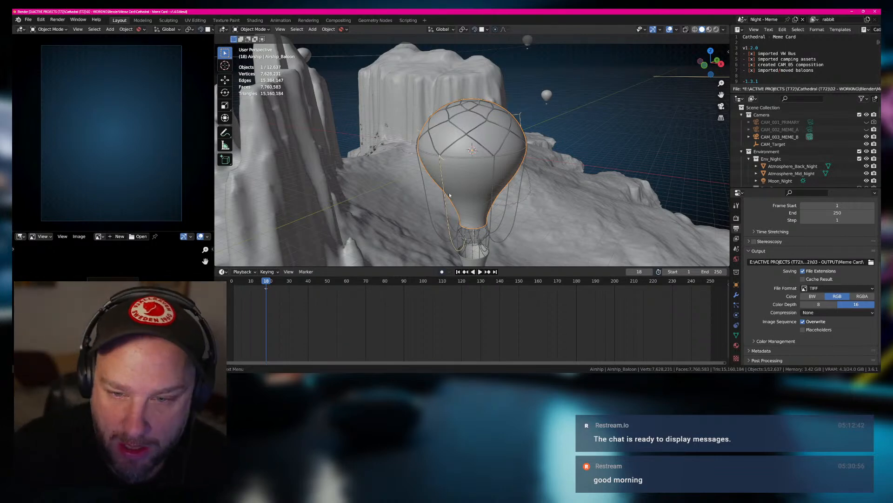
middle_click_drag(591, 134, 522, 146)
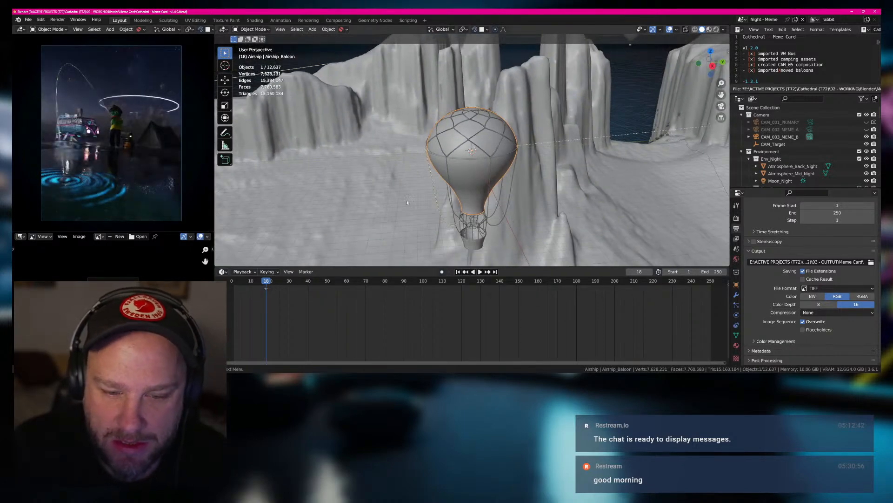
Switch to the reference board and examine the day and night renders of the lakeside van camping scene.
mouse_move(442, 371)
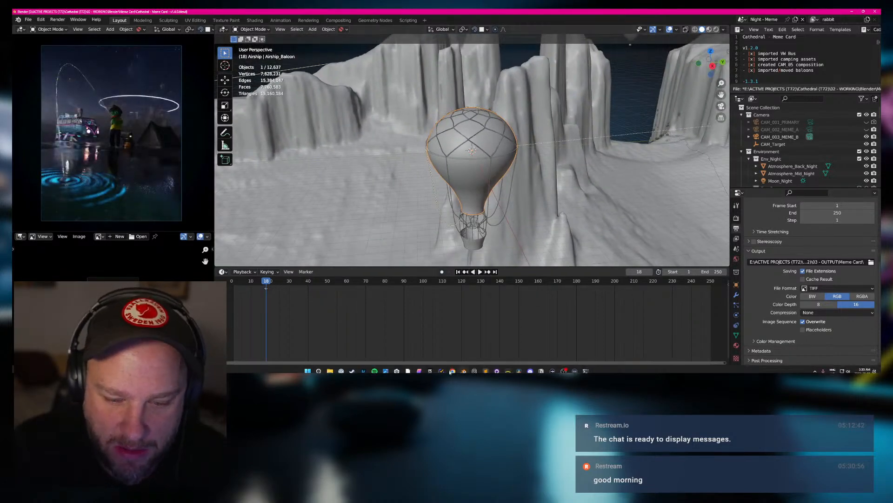
left_click(474, 367)
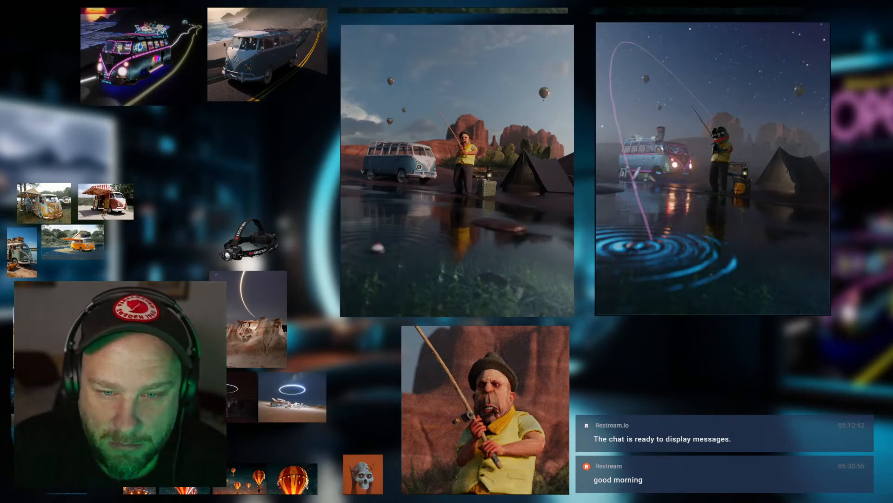
scroll(422, 190, "down", 2)
scroll(428, 193, "up", 4)
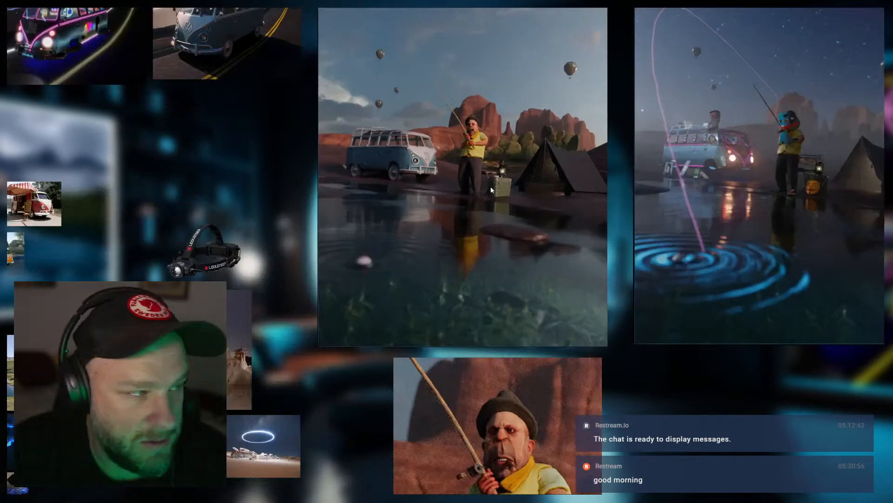
scroll(530, 210, "up", 2)
middle_click_drag(531, 209, 590, 346)
scroll(615, 315, "down", 5)
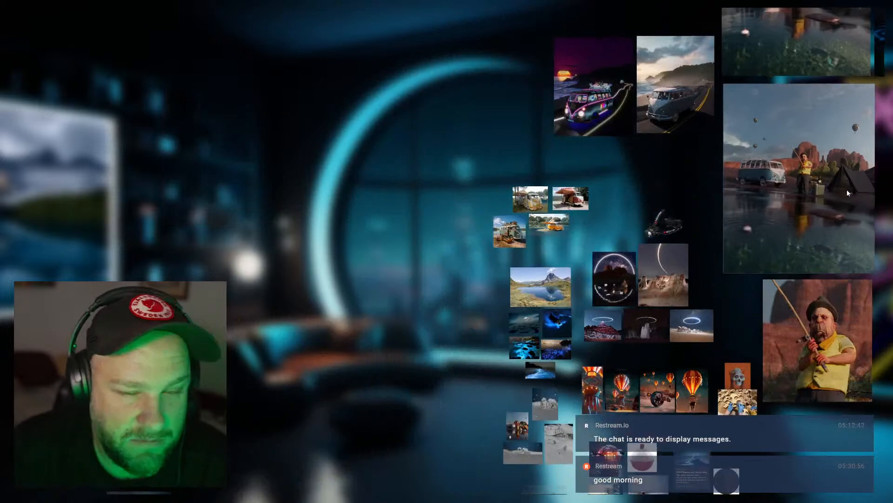
scroll(402, 240, "up", 3)
middle_click_drag(520, 155, 627, 305)
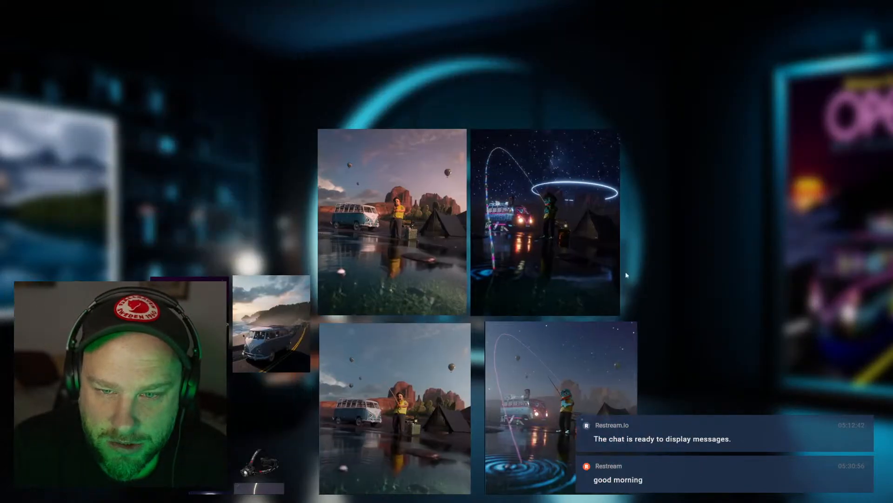
scroll(624, 250, "up", 3)
middle_click_drag(638, 256, 704, 298)
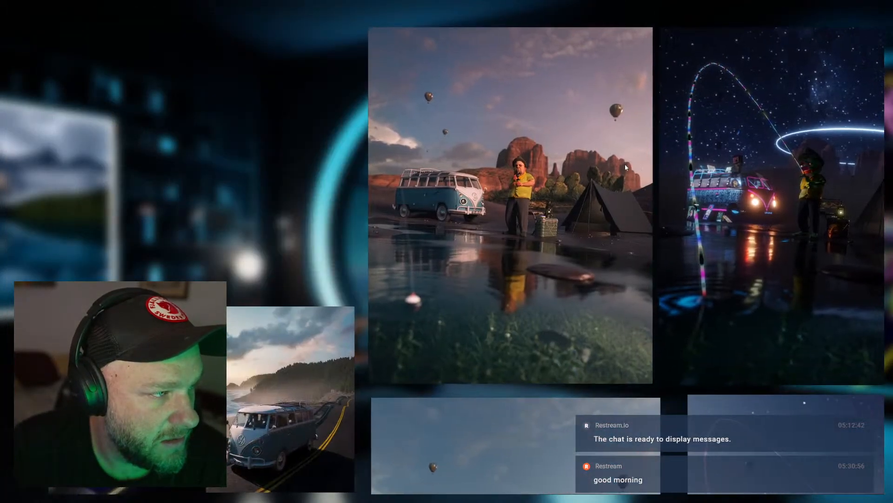
scroll(783, 177, "up", 1)
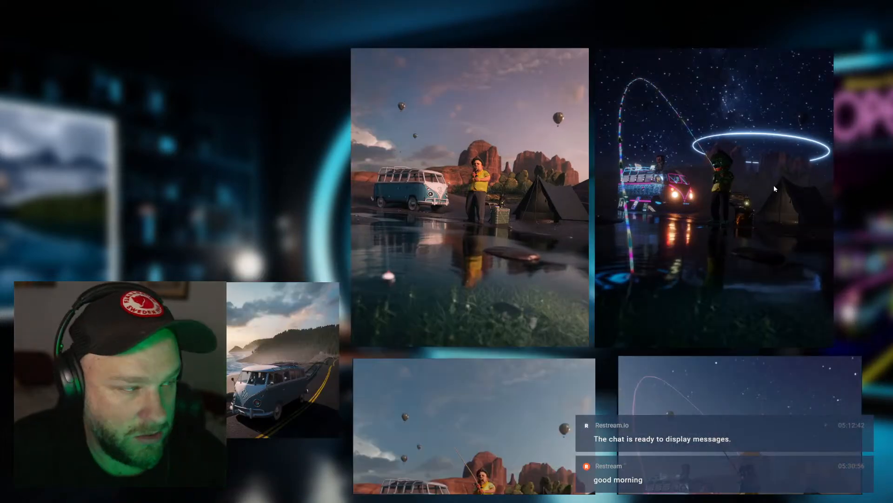
scroll(260, 255, "up", 1)
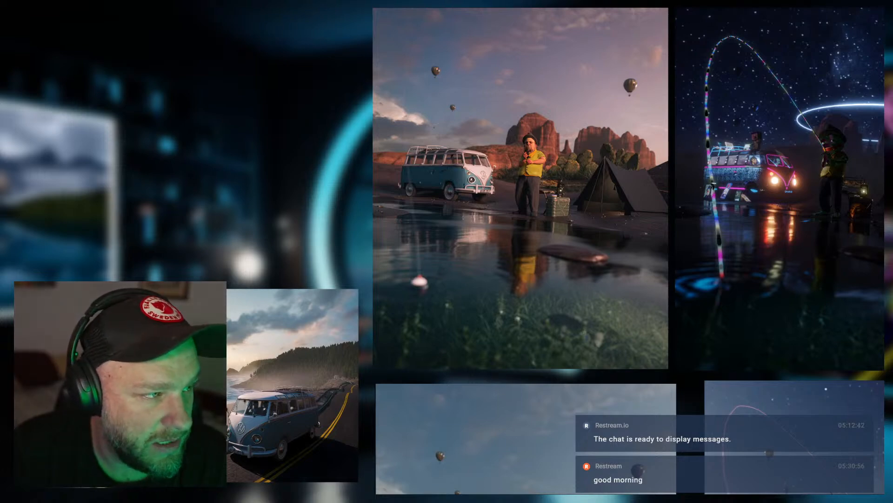
Examine the board's rock formation photos, terrain maps and height data, and terrain look-development images.
scroll(507, 141, "down", 5)
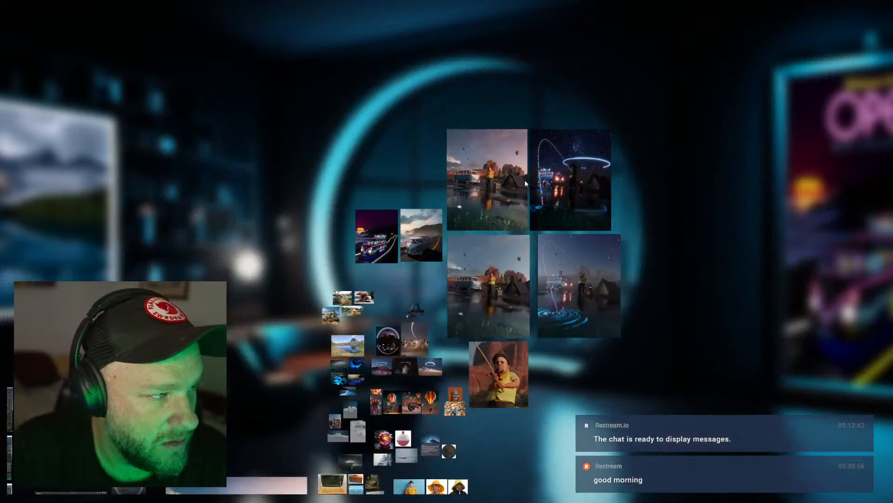
scroll(470, 236, "down", 3)
middle_click_drag(469, 236, 595, 105)
scroll(576, 139, "down", 3)
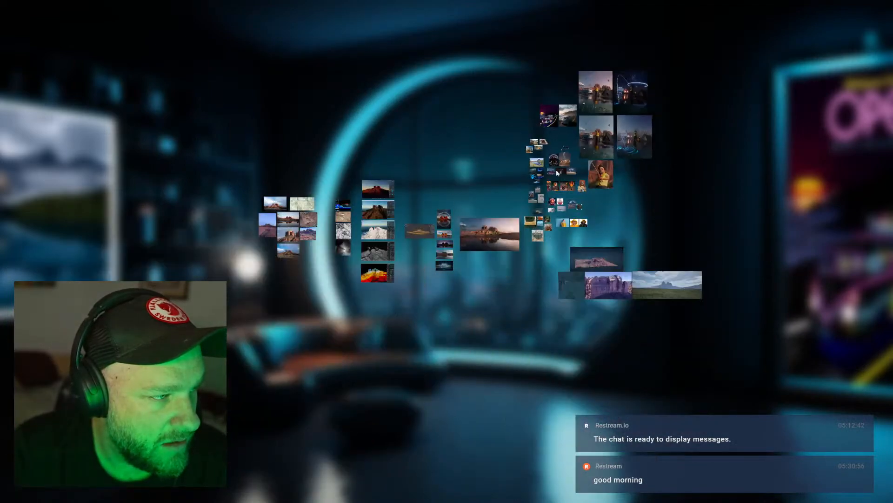
middle_click_drag(563, 190, 647, 195)
scroll(565, 192, "up", 6)
middle_click_drag(260, 206, 468, 153)
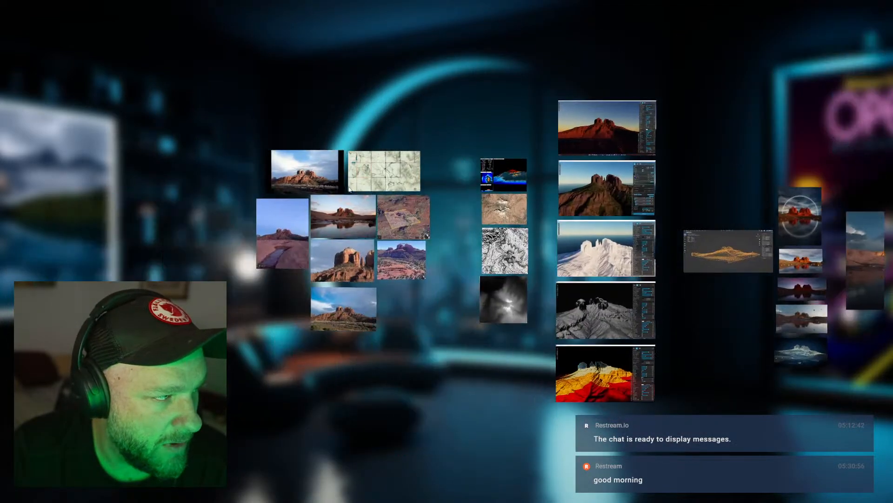
scroll(279, 191, "up", 4)
scroll(377, 217, "up", 3)
scroll(454, 242, "down", 2)
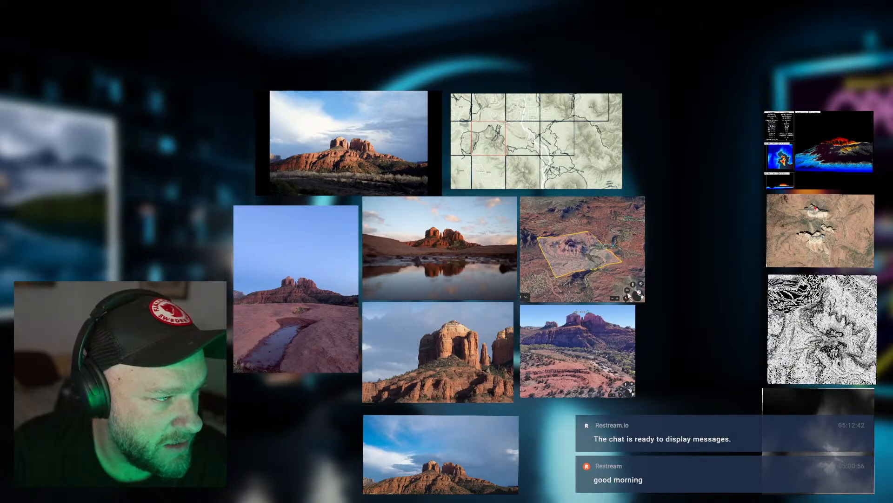
scroll(686, 277, "down", 2)
middle_click_drag(729, 274, 437, 246)
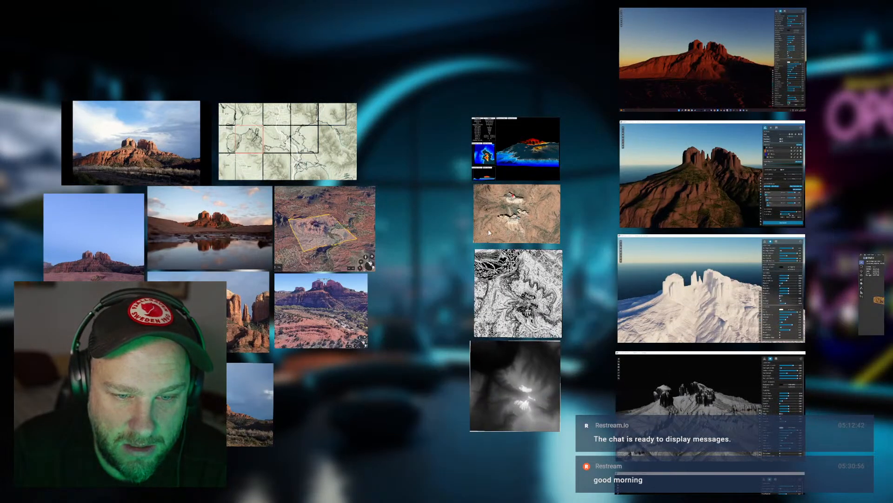
middle_click_drag(849, 261, 200, 223)
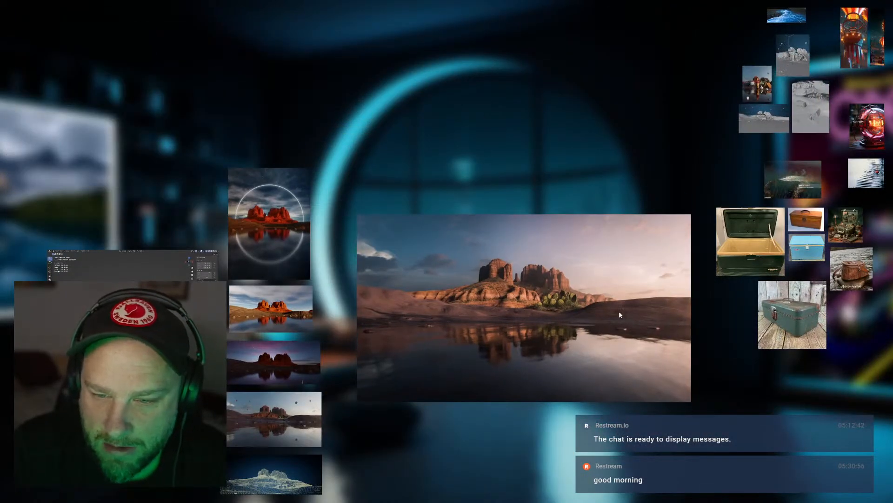
Review the lake landscape render, the four camping scene renders and the prop references on the board.
middle_click_drag(712, 318, 252, 382)
scroll(561, 191, "down", 2)
middle_click_drag(563, 188, 419, 419)
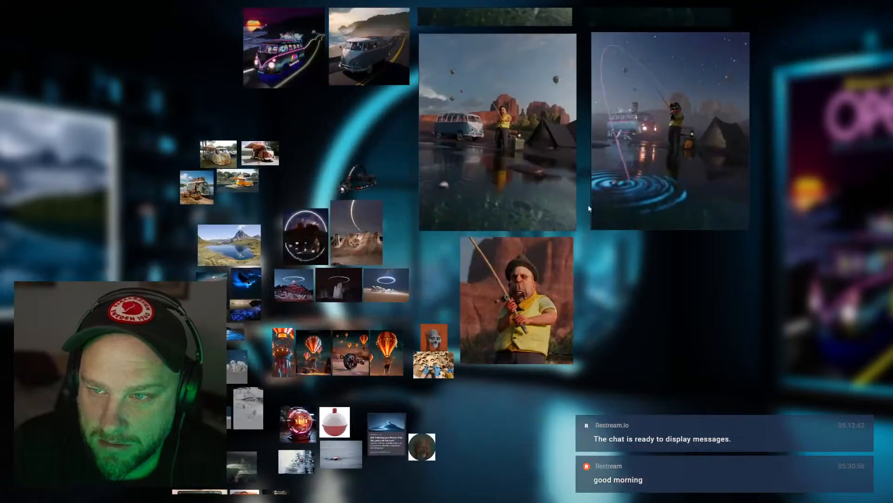
middle_click_drag(589, 209, 501, 293)
scroll(518, 191, "down", 2)
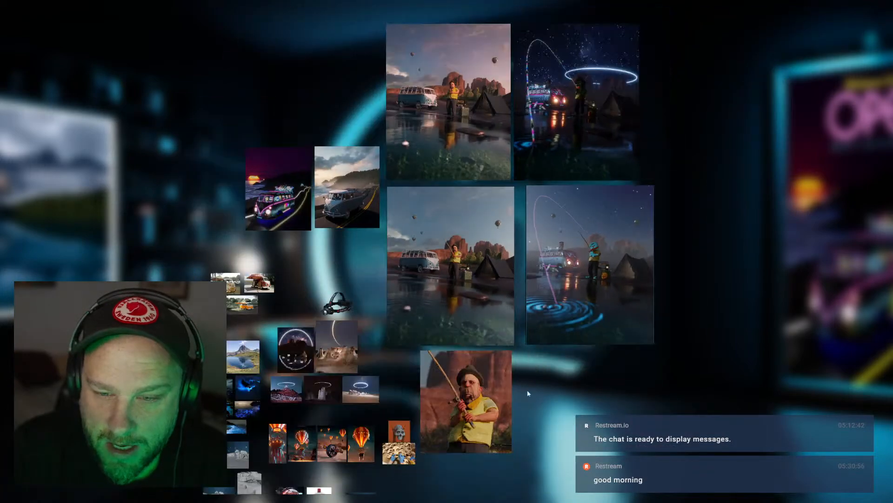
middle_click_drag(528, 495, 580, 175)
middle_click_drag(575, 412, 530, 176)
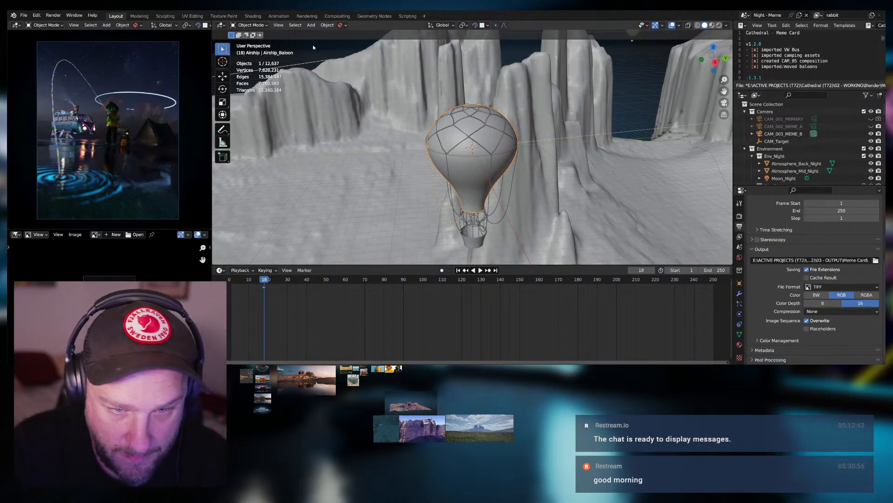
Return to Blender and examine the hot-air balloon and the surrounding terrain from several angles.
middle_click_drag(355, 156, 484, 147)
middle_click_drag(476, 83, 489, 166)
scroll(481, 166, "up", 3)
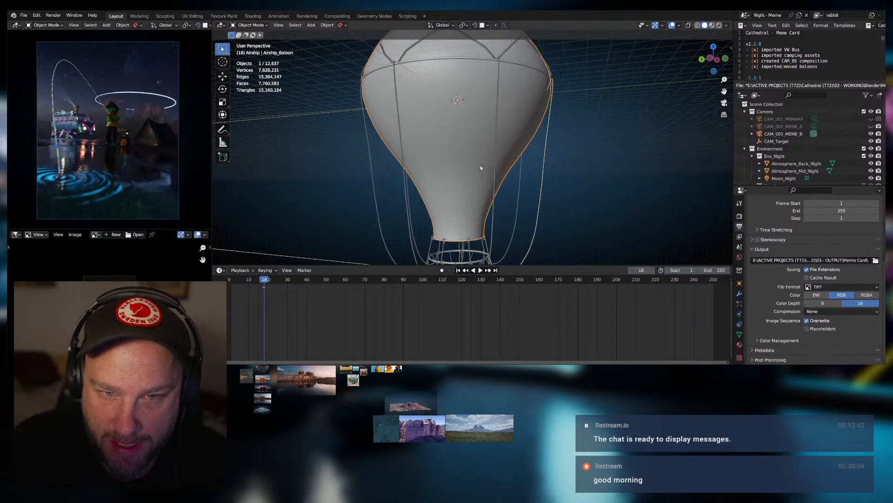
middle_click_drag(419, 112, 436, 173, "shift")
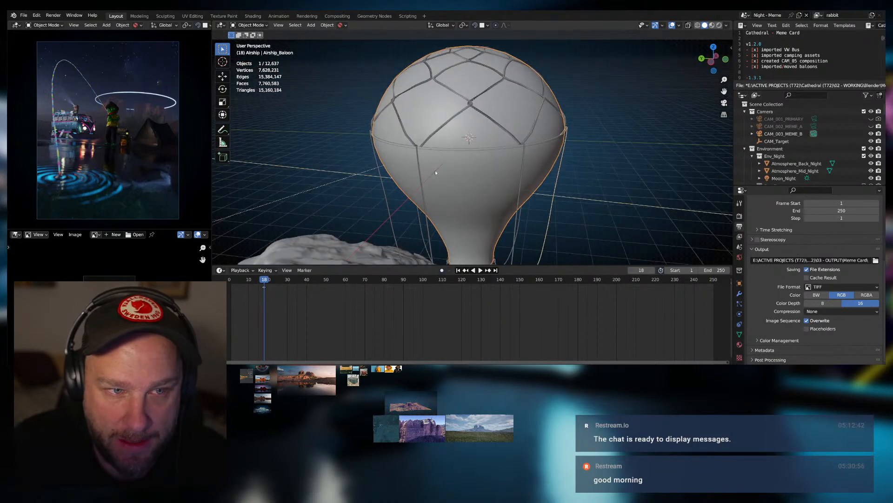
scroll(544, 171, "down", 6)
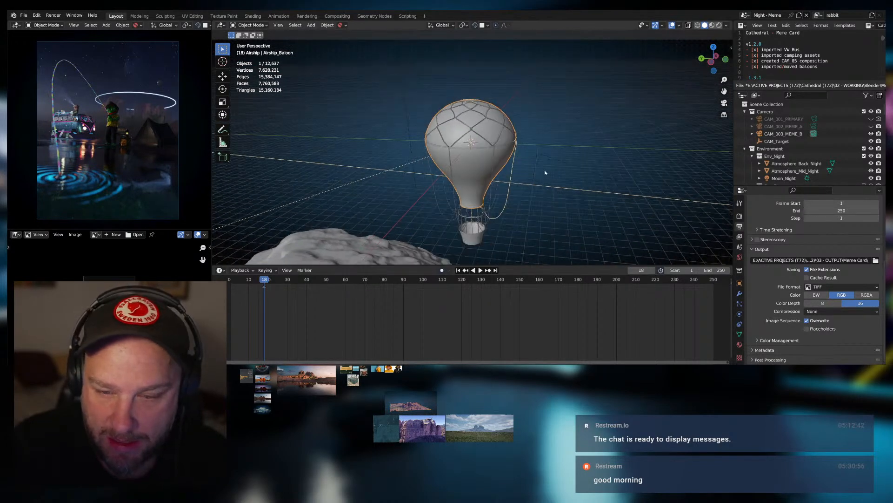
mouse_move(421, 173)
middle_mouse_down()
mouse_move(408, 215)
mouse_move(411, 170)
middle_mouse_up()
scroll(408, 215, "down", 4)
scroll(417, 205, "down", 7)
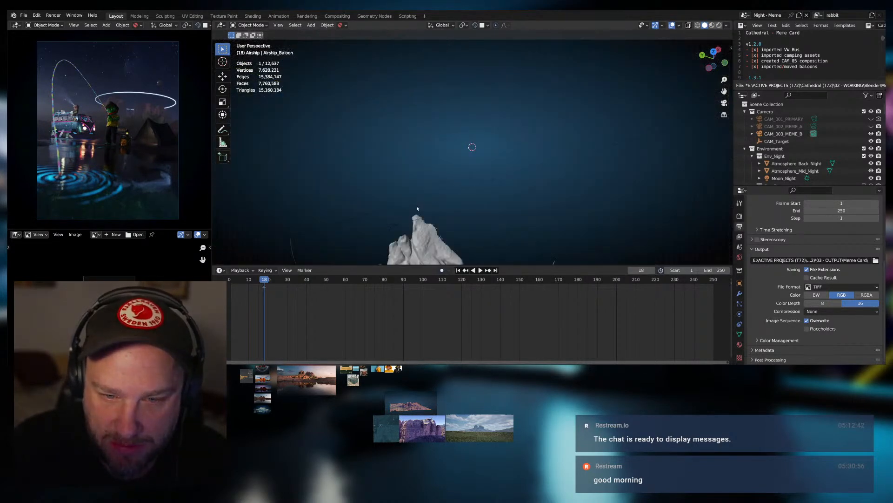
scroll(564, 158, "up", 3)
middle_click_drag(565, 157, 452, 173)
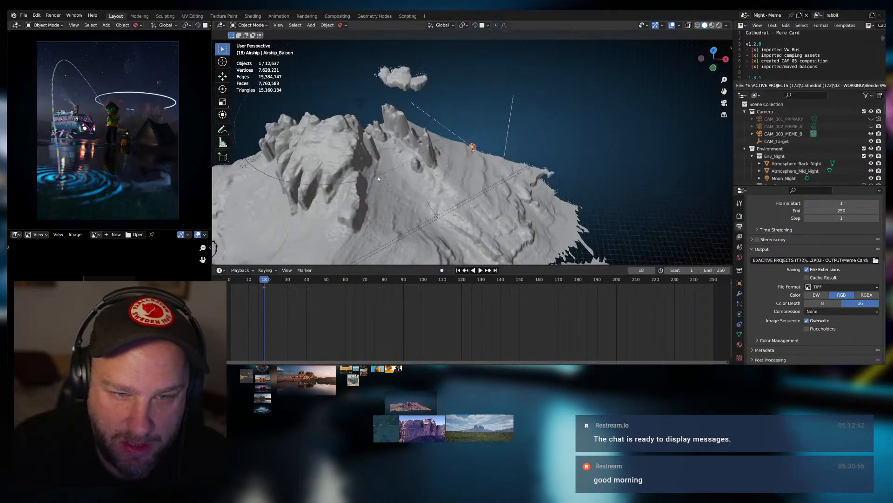
Set the 3D viewport's clip end distance to 10000 m.
left_click(729, 52)
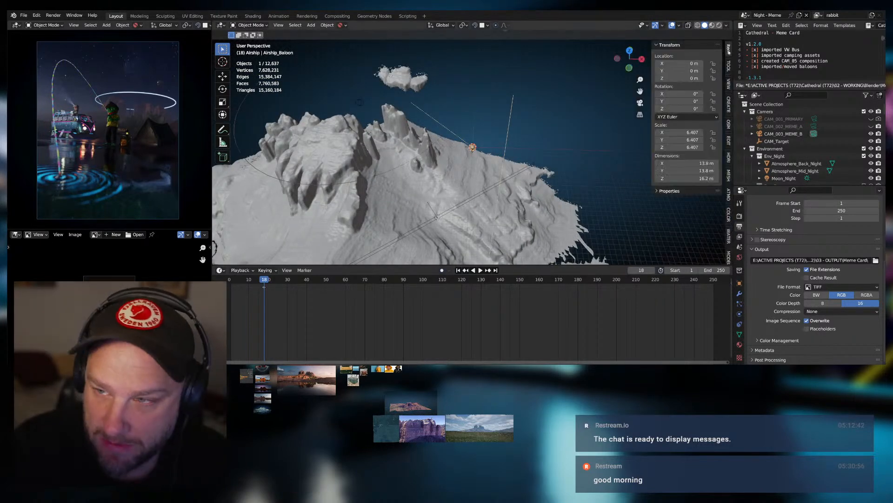
left_click(729, 84)
left_click(701, 71)
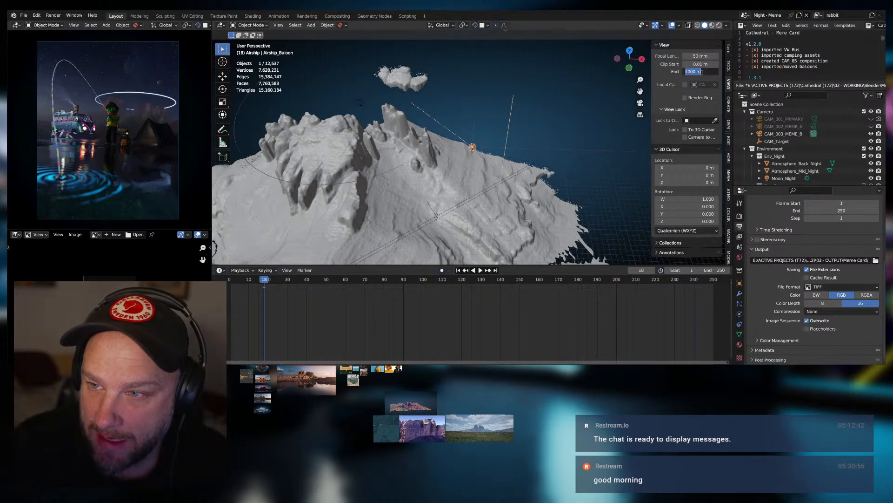
left_click(689, 72)
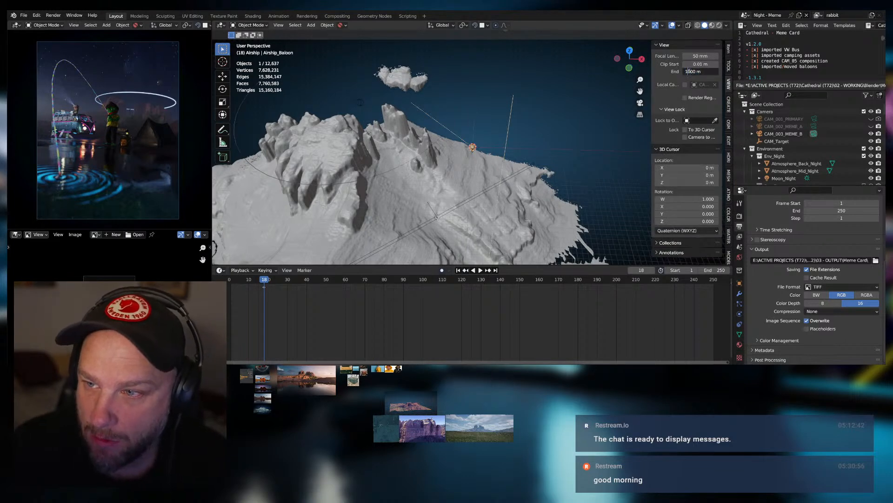
type("1")
key("BackSpace")
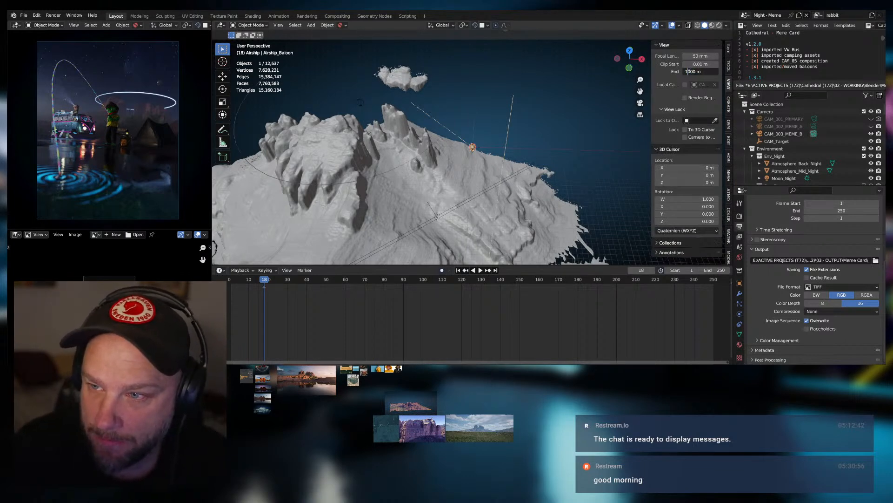
type("0")
key("Return")
Examine the full terrain, its rock formations and the balloons around it from several angles.
scroll(492, 73, "down", 7)
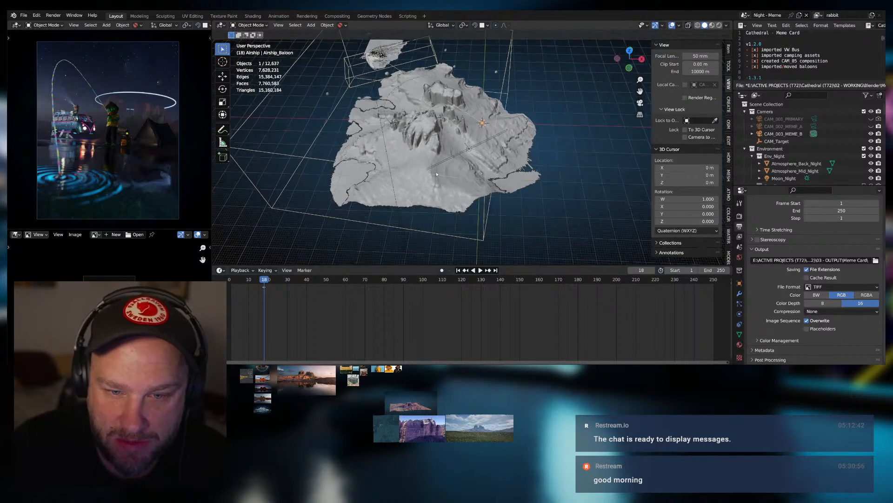
middle_click_drag(459, 151, 464, 253)
scroll(410, 135, "up", 3)
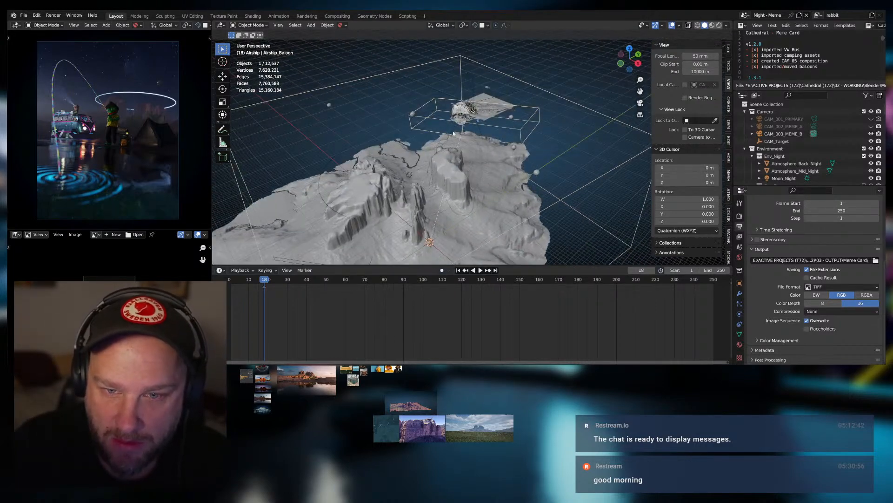
middle_click_drag(454, 133, 489, 116)
middle_click_drag(423, 176, 470, 156)
scroll(459, 158, "up", 3)
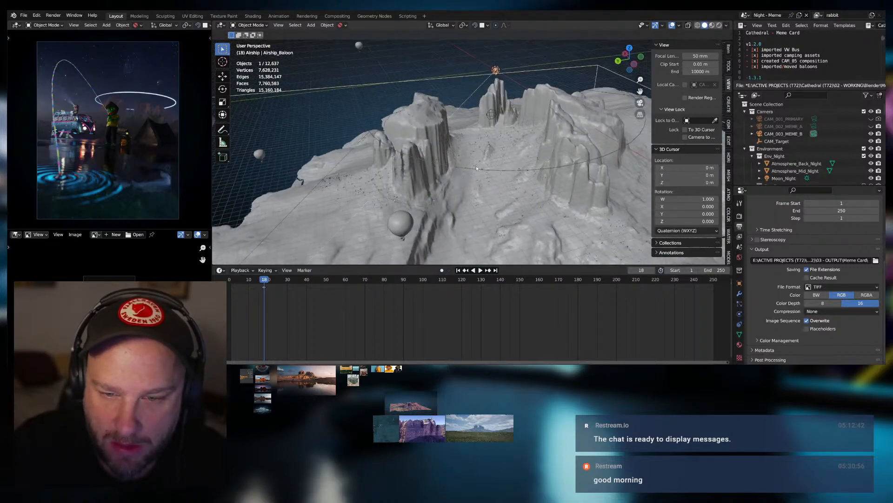
Look over the whole terrain from a distance and select the Cathedral_Base mesh in the Terrain collection.
middle_click_drag(465, 209, 470, 147, "shift")
left_click(415, 120)
middle_click_drag(421, 180, 457, 188)
scroll(463, 167, "down", 4)
scroll(455, 200, "down", 5)
scroll(492, 134, "up", 1)
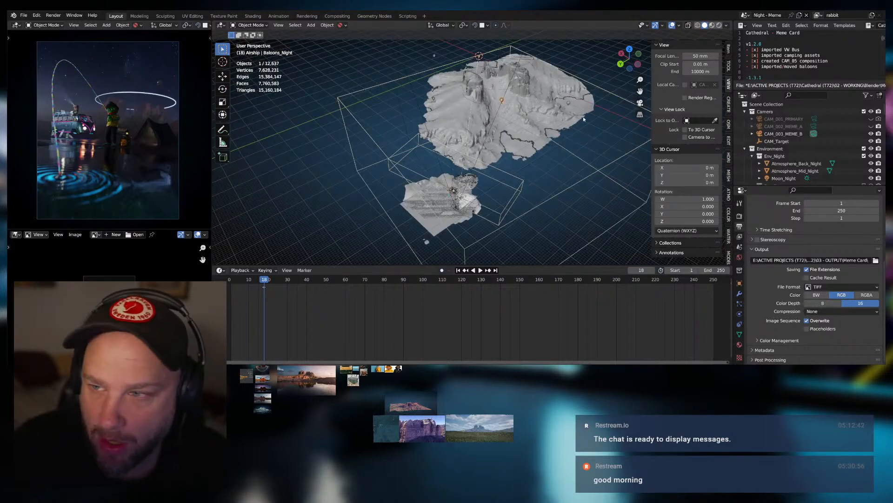
scroll(789, 153, "down", 10)
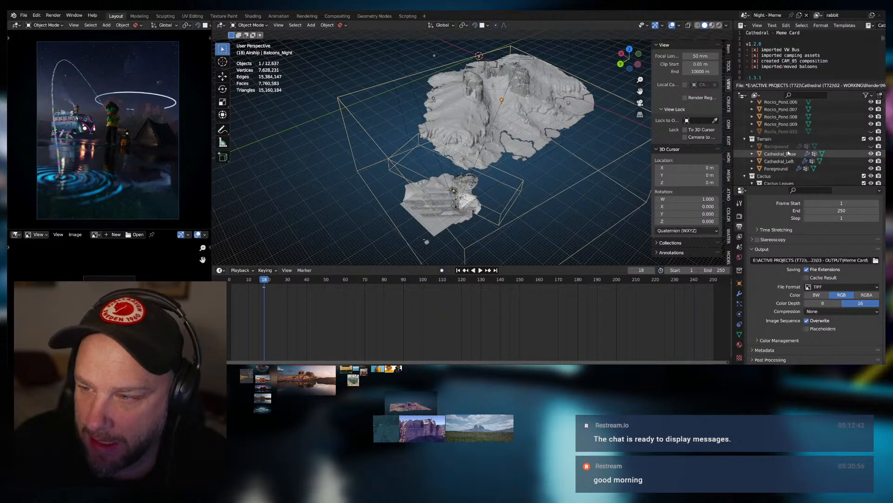
left_click(789, 156)
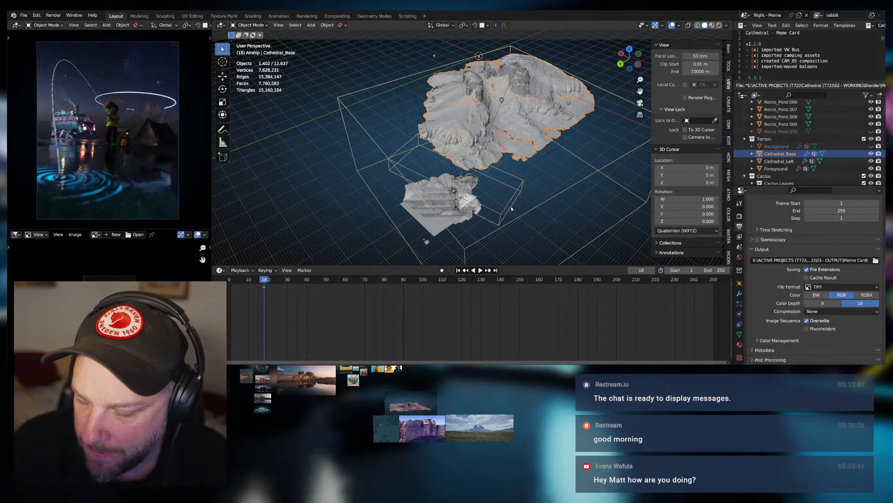
Examine the rock formations of the Cathedral_Base terrain and the full shape of the hot-air balloon floating near it.
scroll(489, 101, "up", 8)
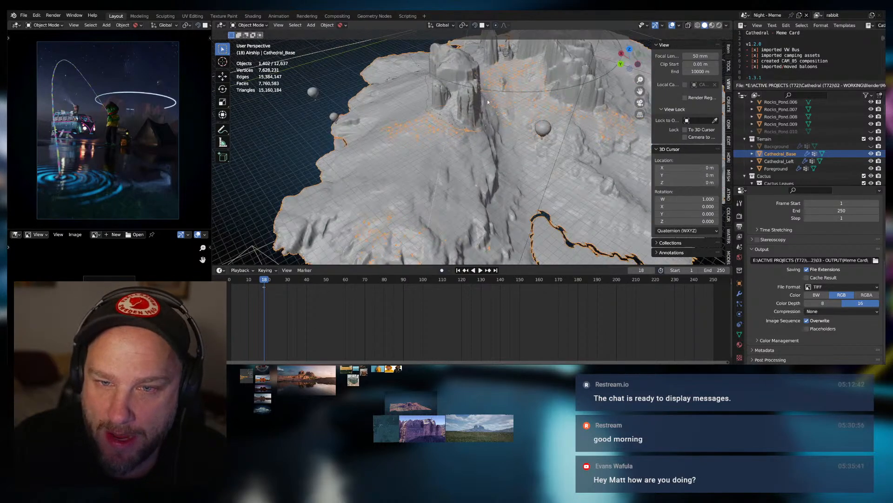
scroll(468, 70, "up", 10)
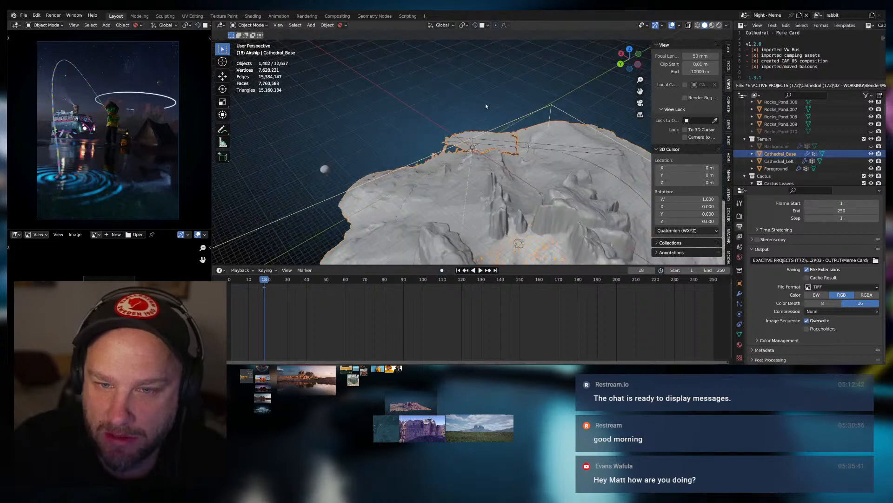
scroll(476, 134, "up", 6)
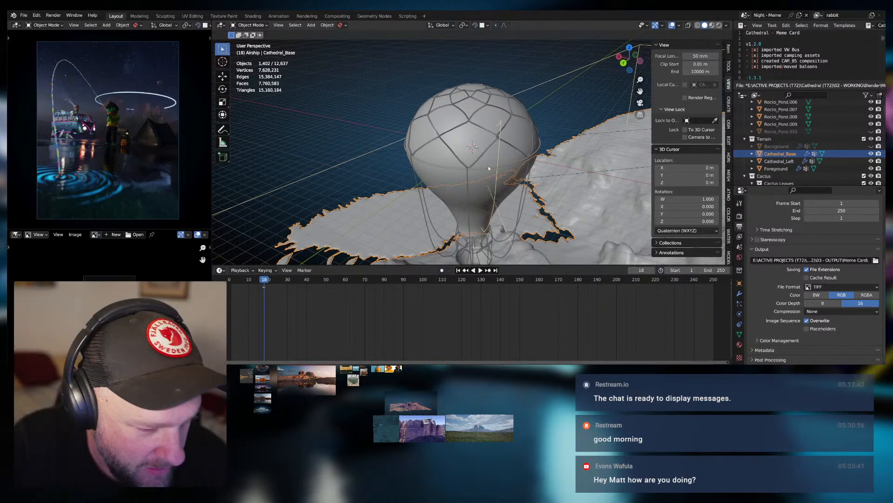
middle_click_drag(487, 167, 468, 123)
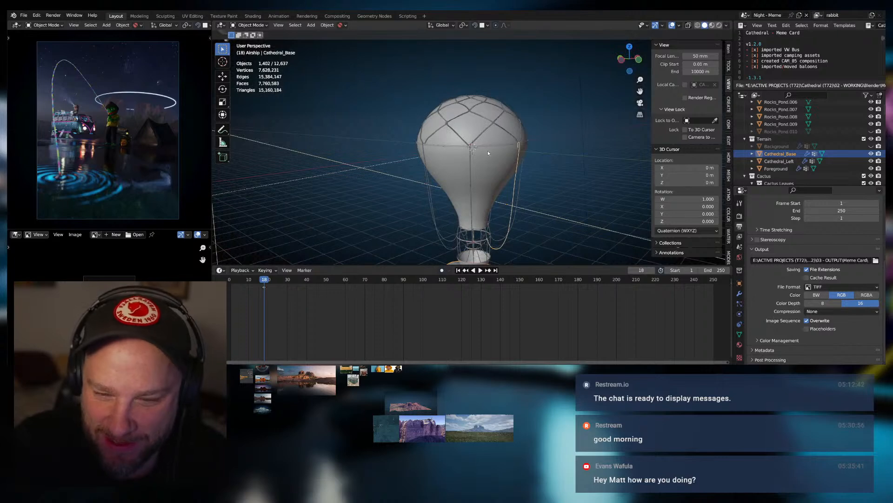
middle_click_drag(491, 171, 501, 154, "shift")
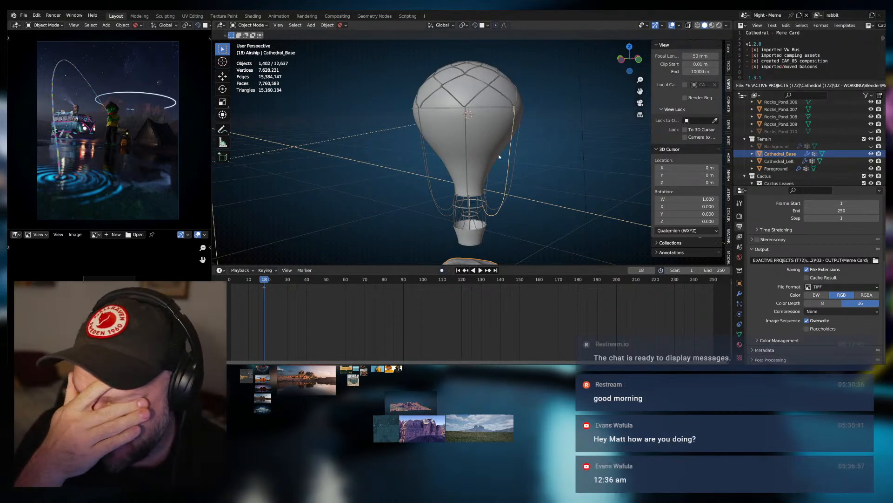
middle_click_drag(502, 171, 490, 133)
scroll(497, 164, "up", 2)
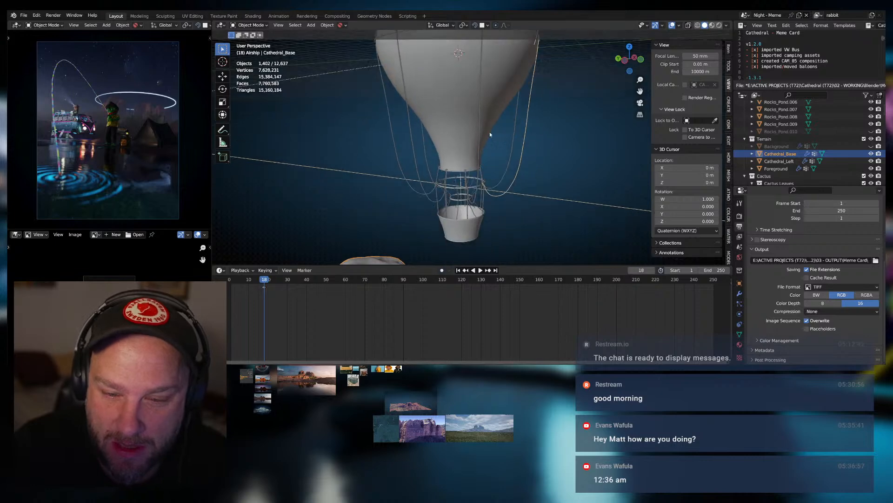
Examine the balloon's basket, its rings and the ropes tied around them up close.
scroll(490, 135, "up", 2)
middle_click_drag(497, 192, 494, 160, "shift")
scroll(466, 160, "up", 2)
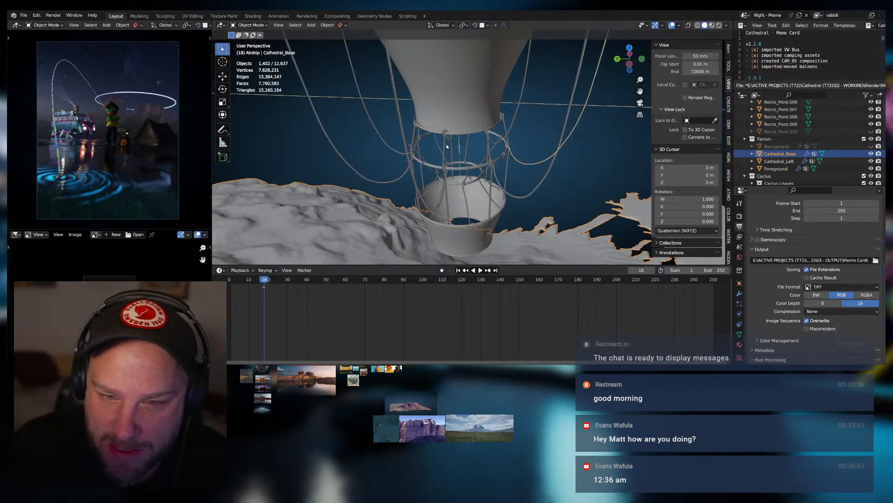
scroll(447, 146, "up", 2)
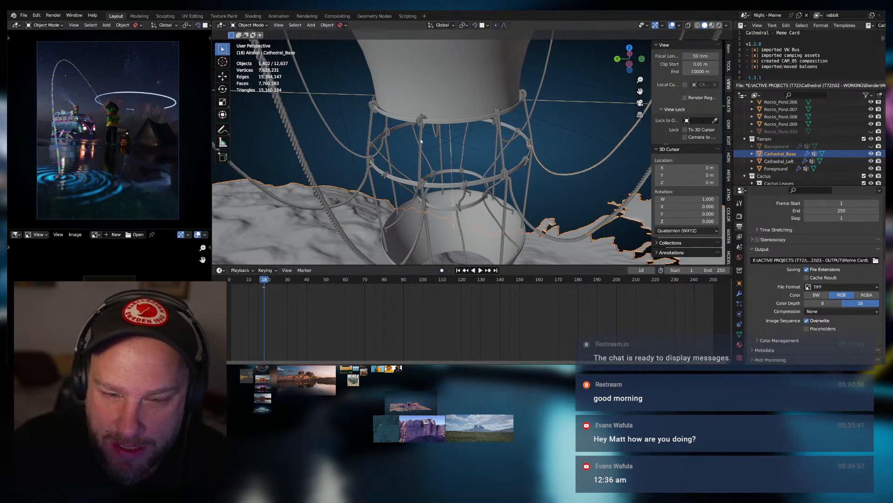
middle_click_drag(427, 150, 431, 172)
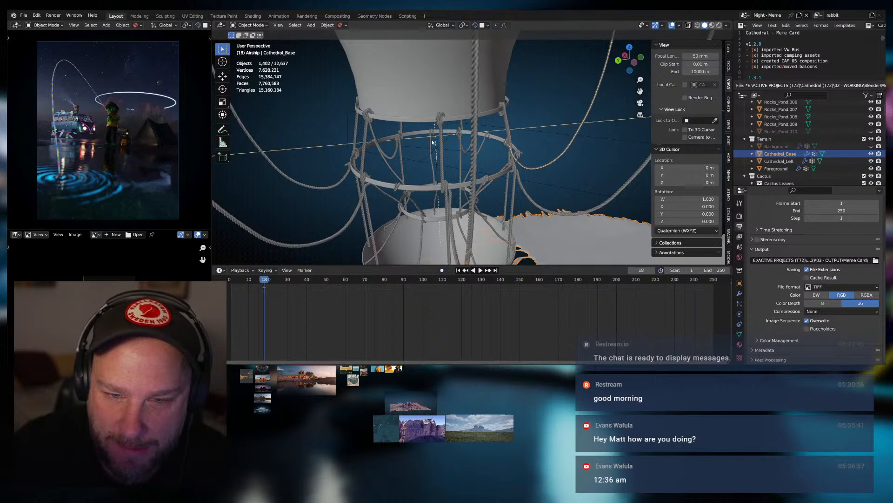
middle_click_drag(428, 151, 454, 168)
scroll(490, 135, "down", 4)
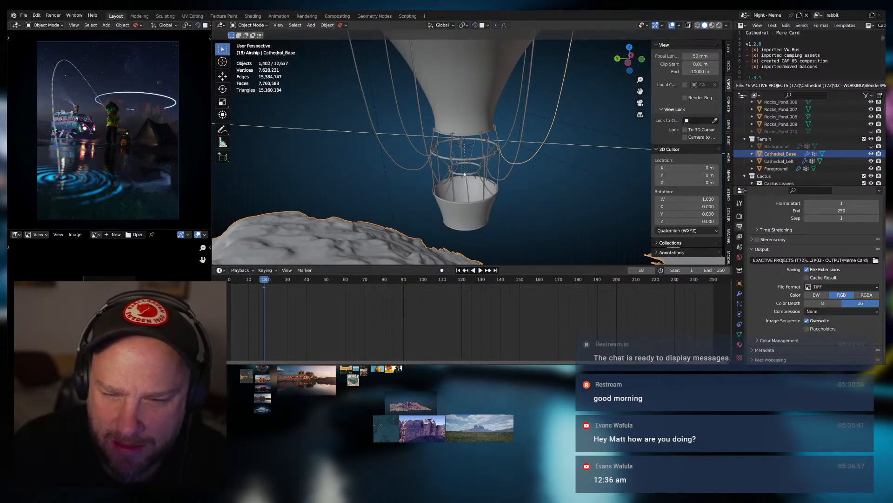
Select the rope netting over the balloon's top, locate it in the scene collection and show its modifiers.
scroll(473, 132, "down", 3)
middle_click_drag(473, 133, 459, 144)
scroll(463, 154, "up", 3)
scroll(459, 133, "up", 3)
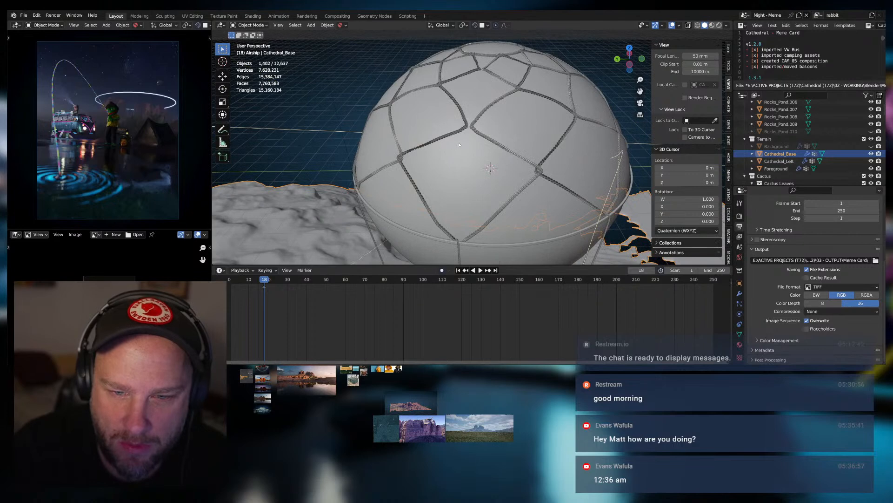
left_click(472, 133)
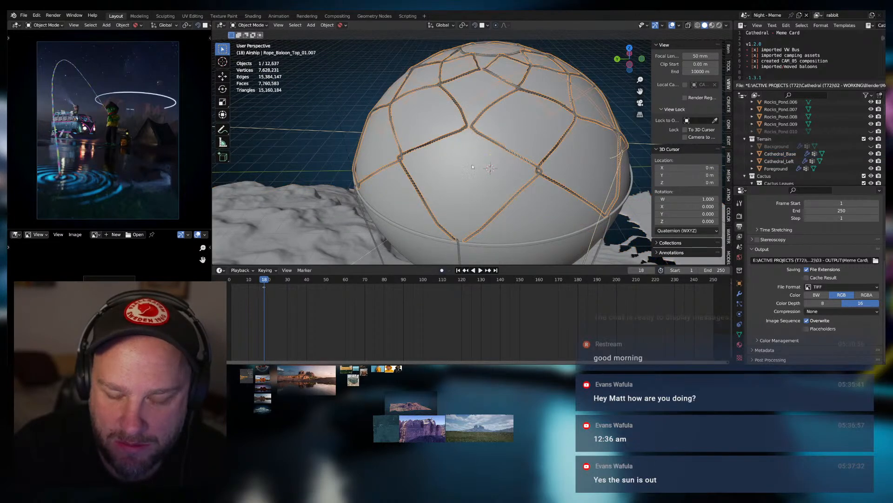
scroll(770, 245, "up", 5)
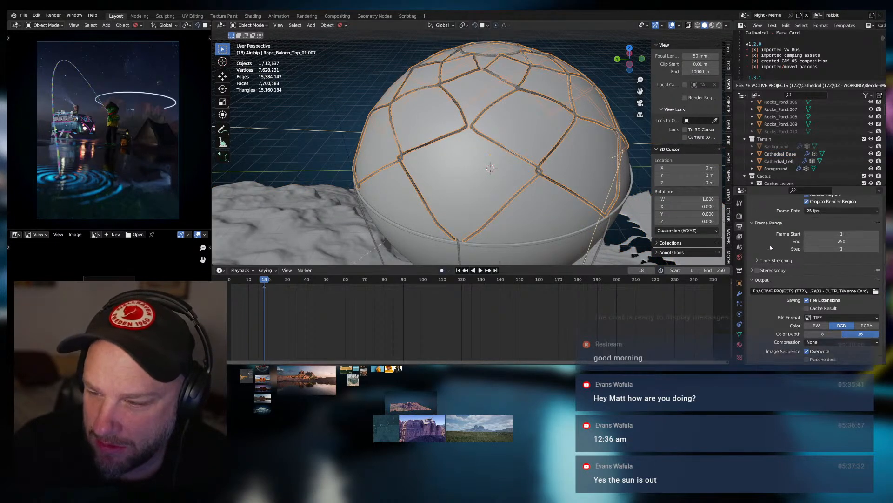
key("KP_Decimal")
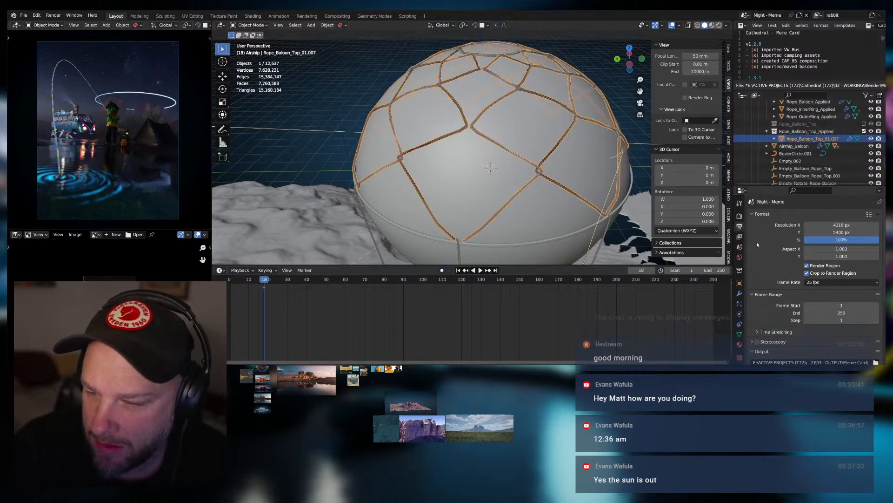
left_click(740, 293)
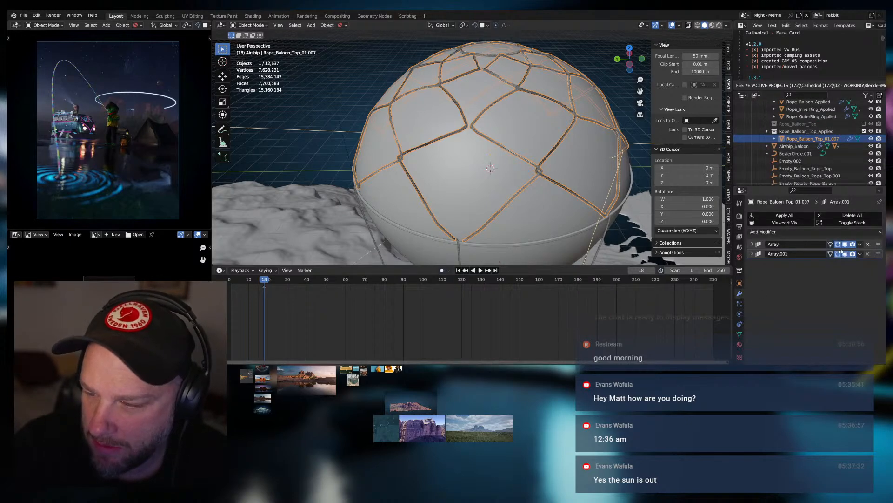
Switch off the viewport display of both Array modifiers to inspect the single rope strand, and switch it back on.
left_click(845, 244)
left_click(845, 254)
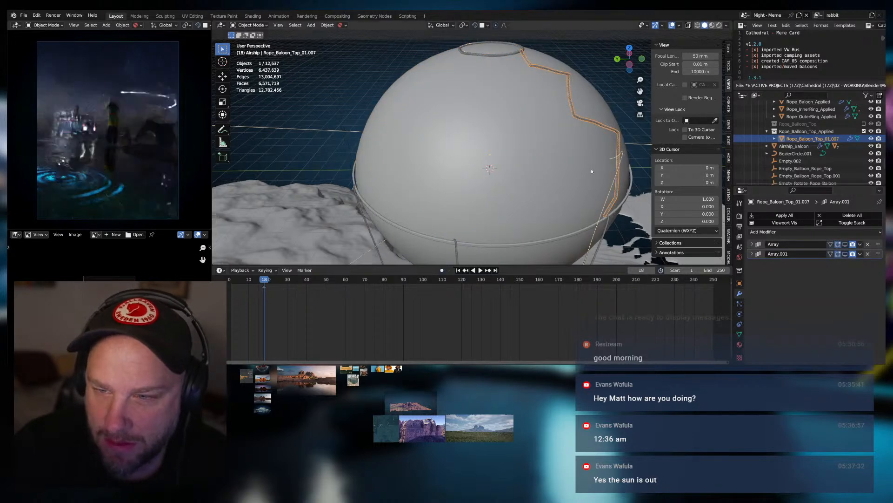
middle_click_drag(592, 171, 552, 173)
scroll(551, 172, "up", 2)
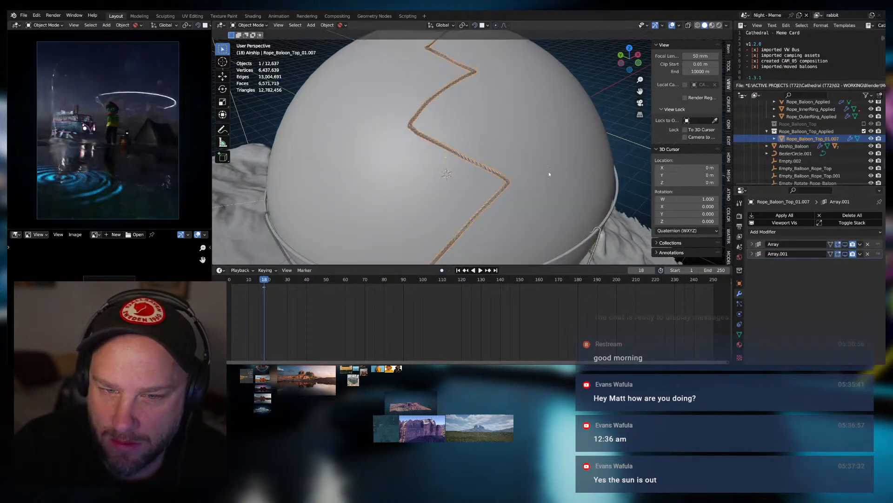
left_click(844, 244)
left_click(845, 254)
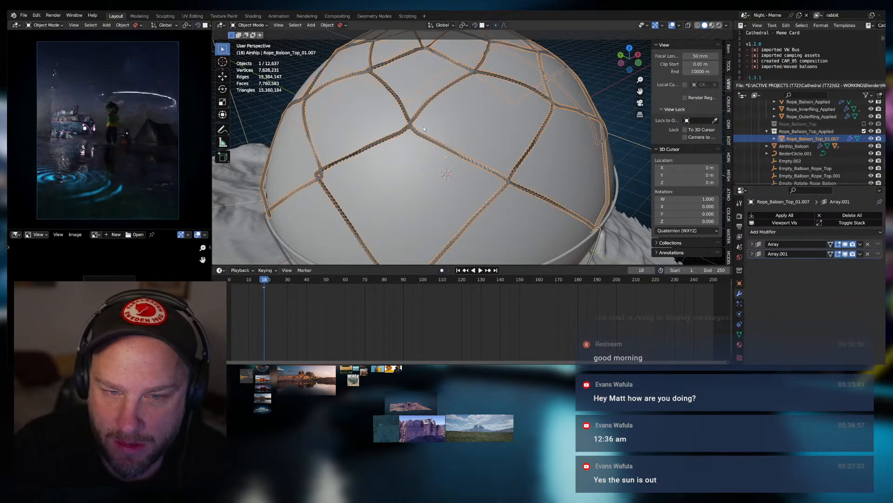
Edit the rope netting's mesh with proportional editing at about 0.83 m and slightly move the vertices where two strands meet.
middle_click_drag(413, 126, 459, 146)
key("Tab")
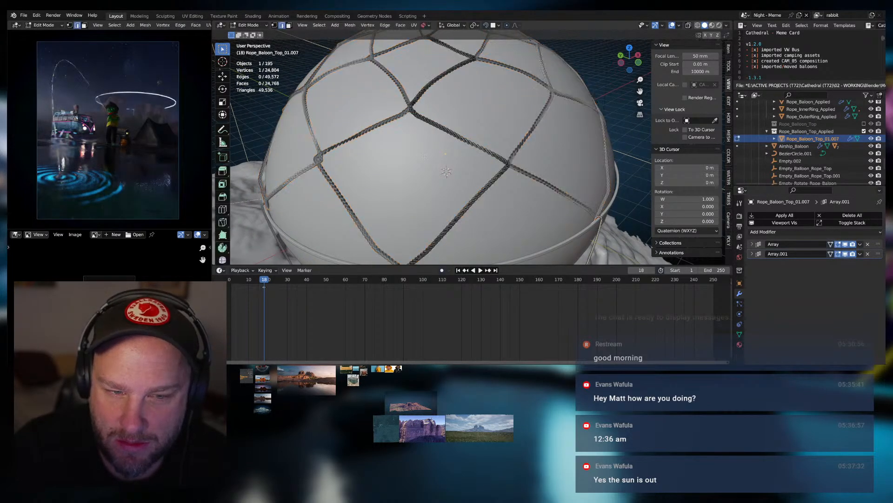
left_click(510, 168)
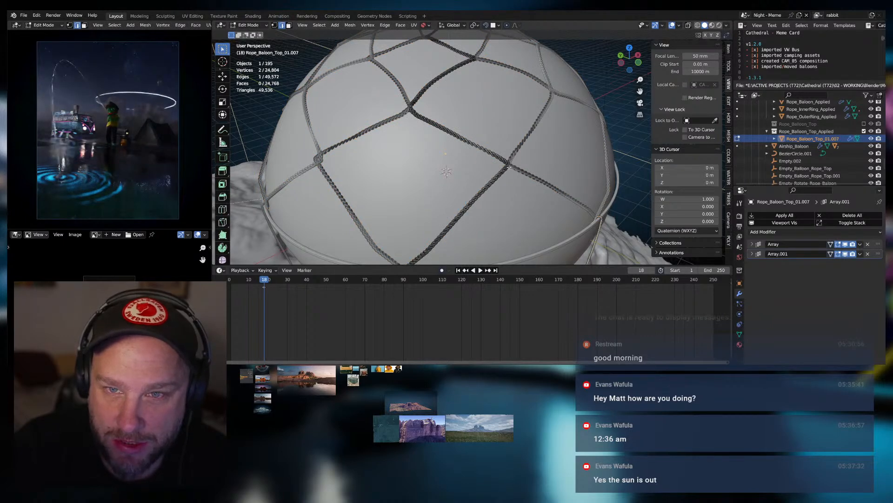
left_click(507, 25)
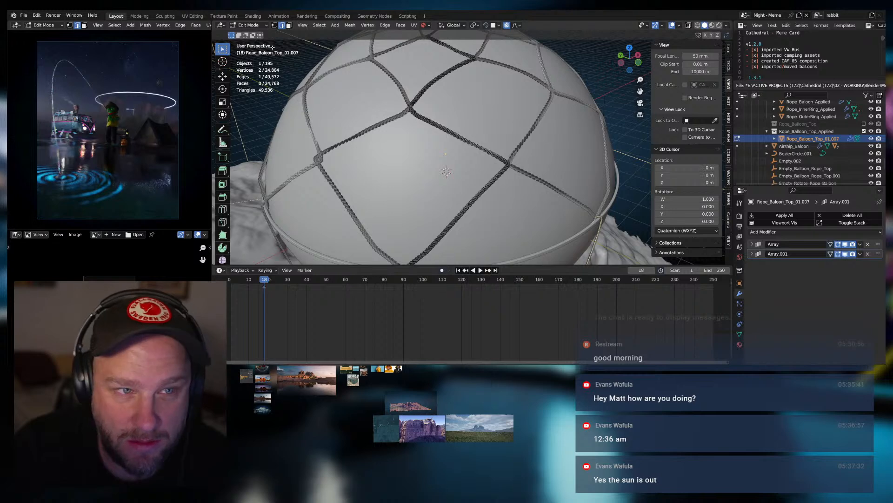
key("1")
key("l")
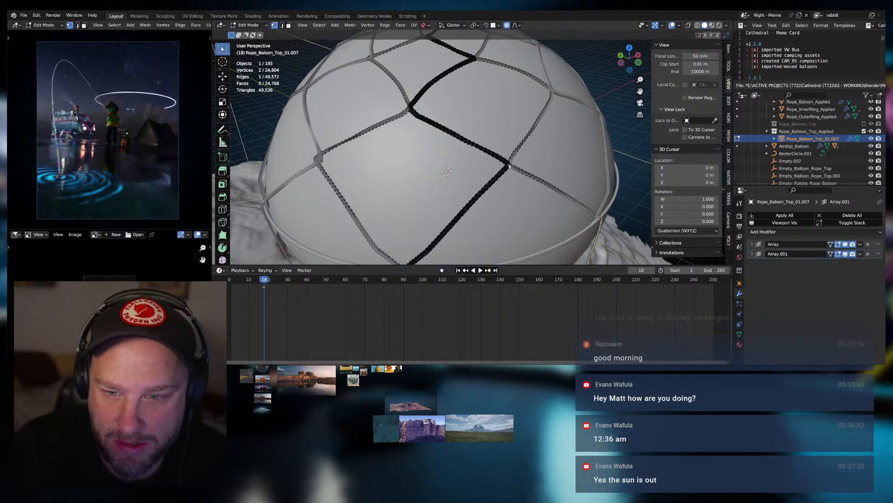
key("g")
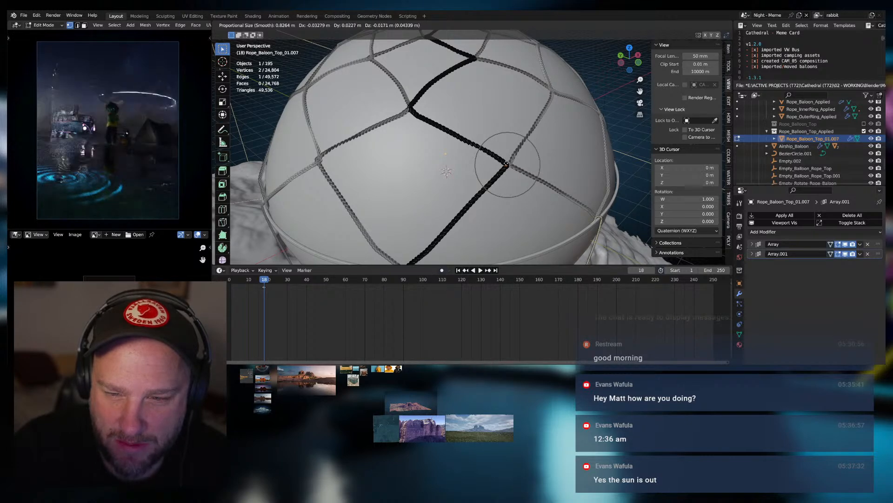
left_click(506, 164)
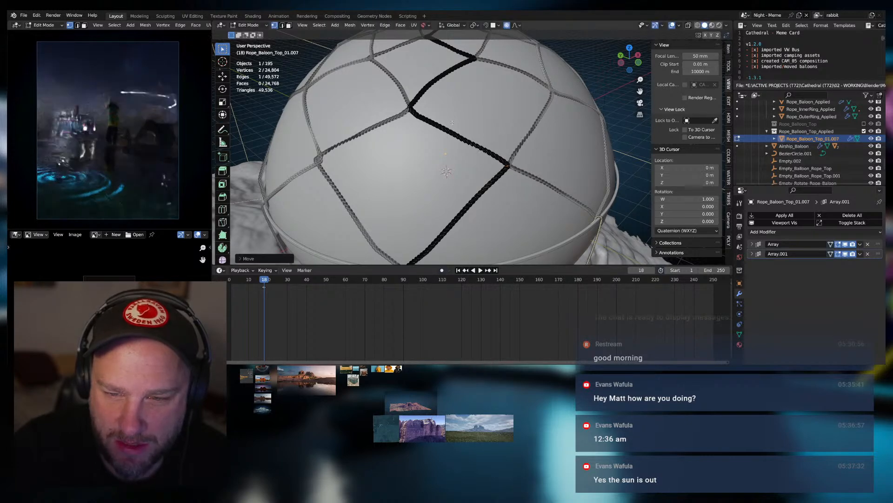
Return the rope netting to Object Mode and check the repeated strands around the balloon's top.
middle_click_drag(507, 164, 295, 126)
scroll(422, 114, "down", 3)
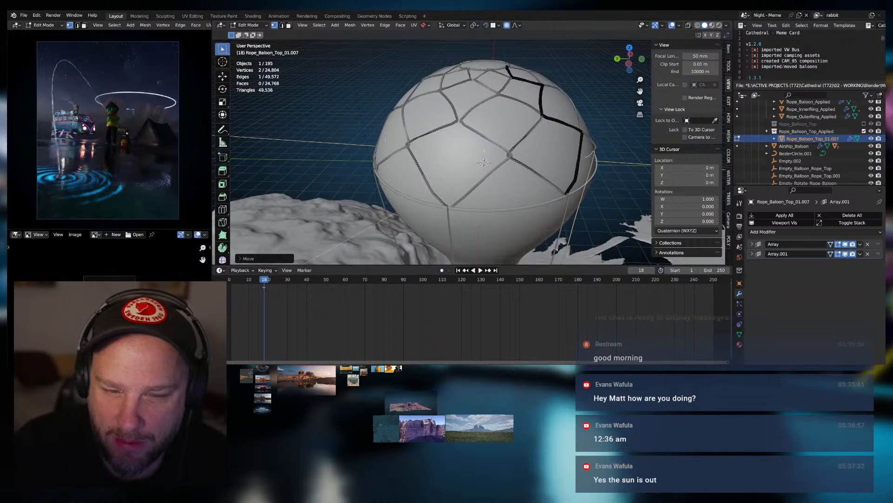
left_click(248, 25)
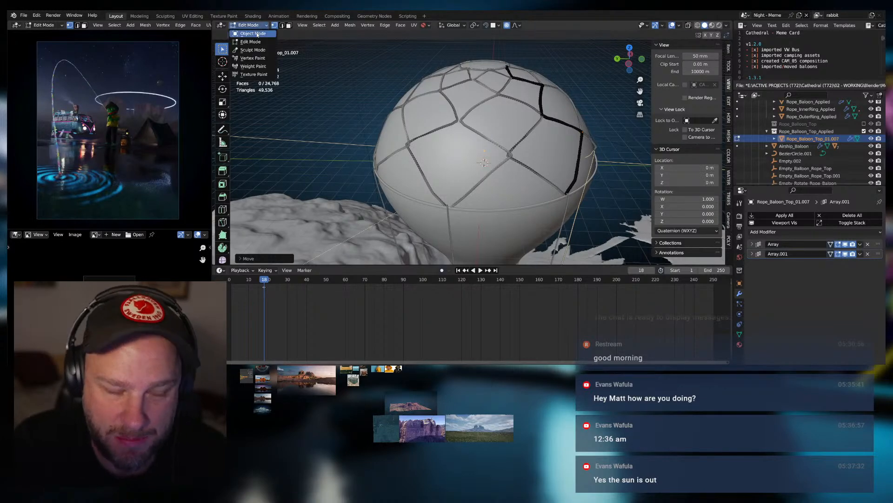
key("Tab")
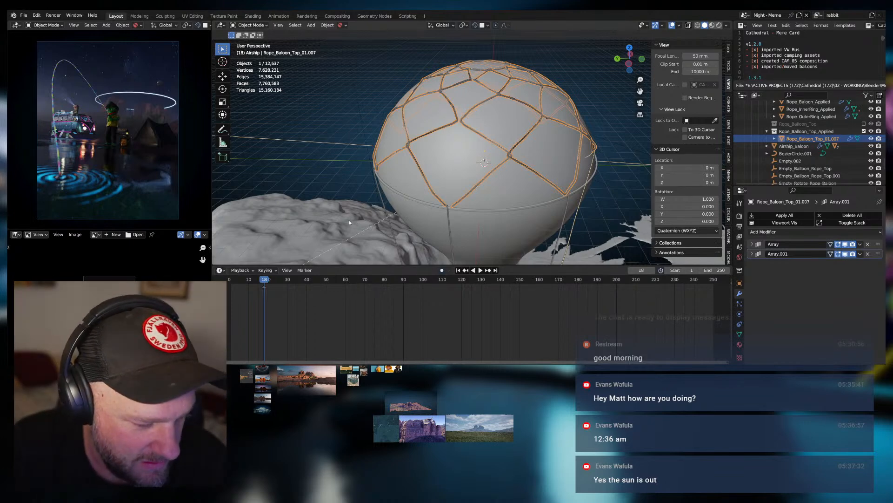
middle_click_drag(467, 186, 433, 196)
scroll(437, 195, "up", 3)
scroll(464, 191, "down", 5)
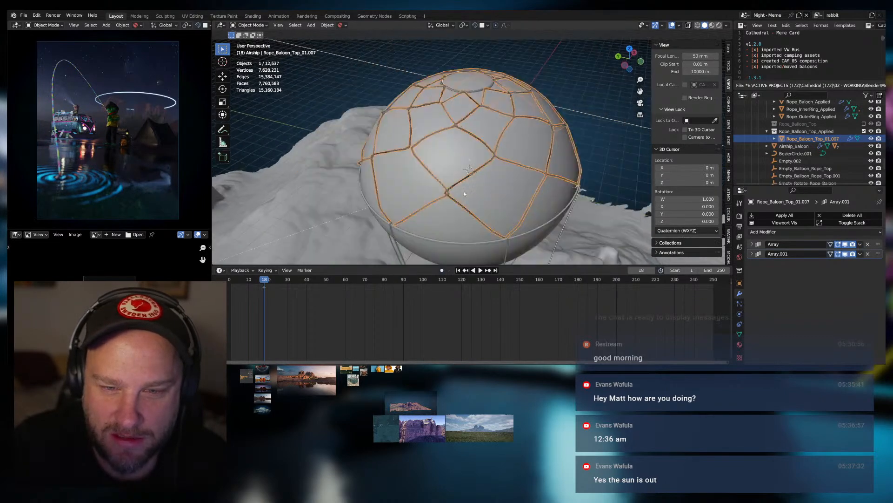
Deselect the rope netting and turn off the floor grid overlay in the 3D viewport.
left_click(554, 142)
middle_click_drag(554, 142, 522, 130)
left_click(679, 26)
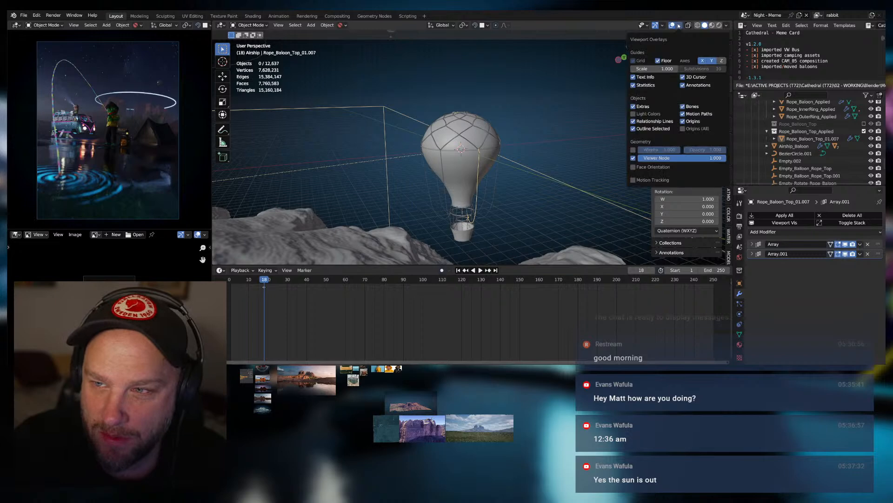
left_click(658, 61)
Examine the complete balloon, its hanging ropes and the netting around its upper half from several angles.
middle_click_drag(542, 118, 504, 102)
scroll(542, 142, "up", 2)
scroll(541, 144, "down", 1)
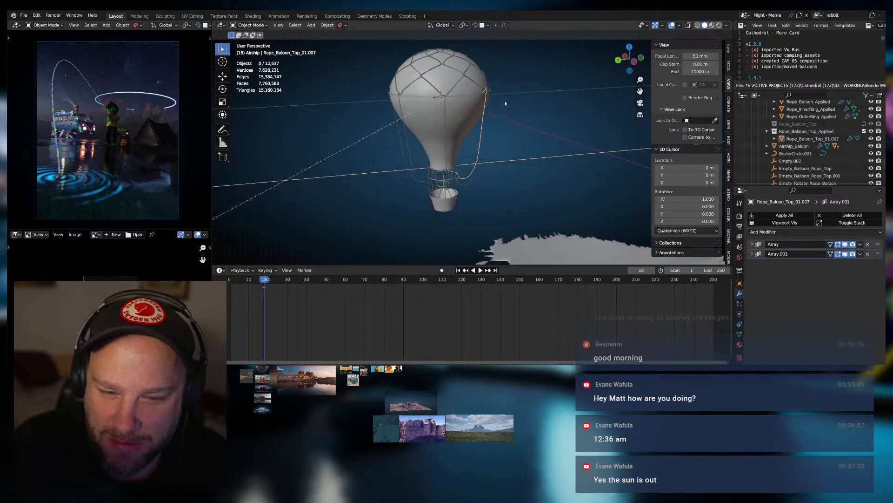
scroll(504, 102, "up", 2)
middle_click_drag(489, 162, 465, 191)
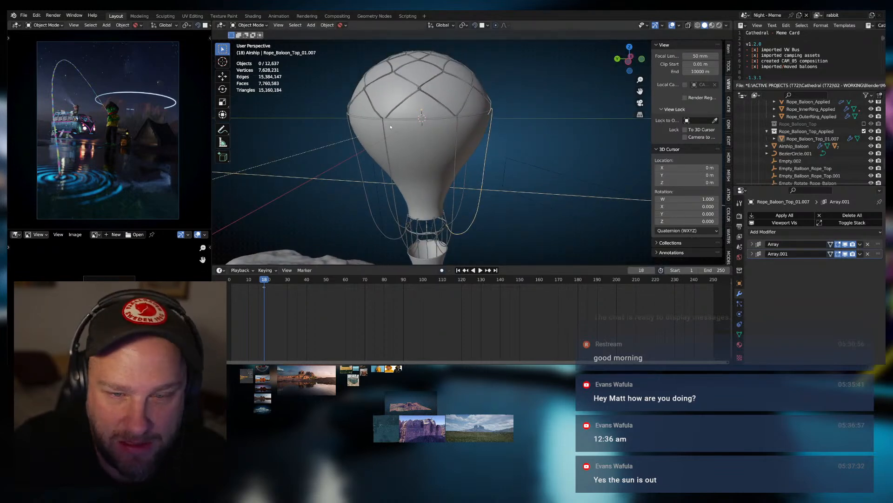
scroll(418, 155, "up", 3)
scroll(418, 155, "down", 3)
middle_click_drag(417, 155, 430, 170, "shift")
scroll(433, 151, "up", 4)
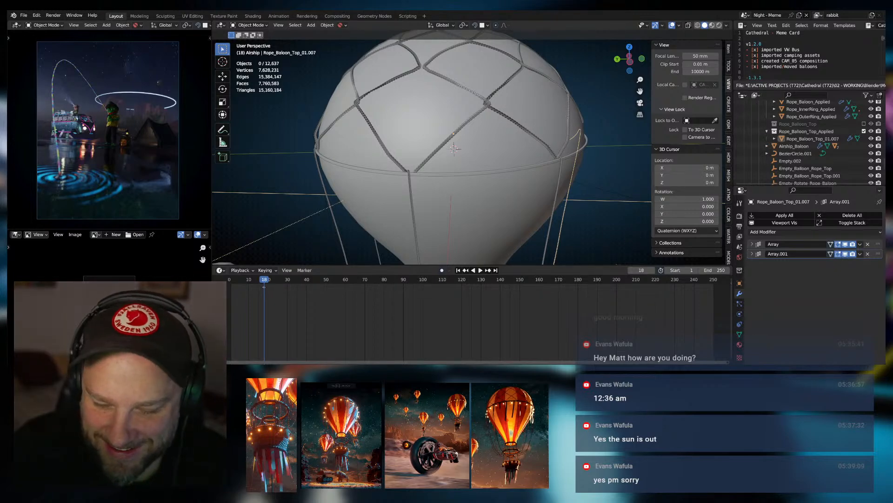
Select the Rope_Baloon object and collapse the Rope, Rope_Applied and Rope_Balloon_Top_Applied collections in the Outliner.
scroll(434, 197, "down", 3)
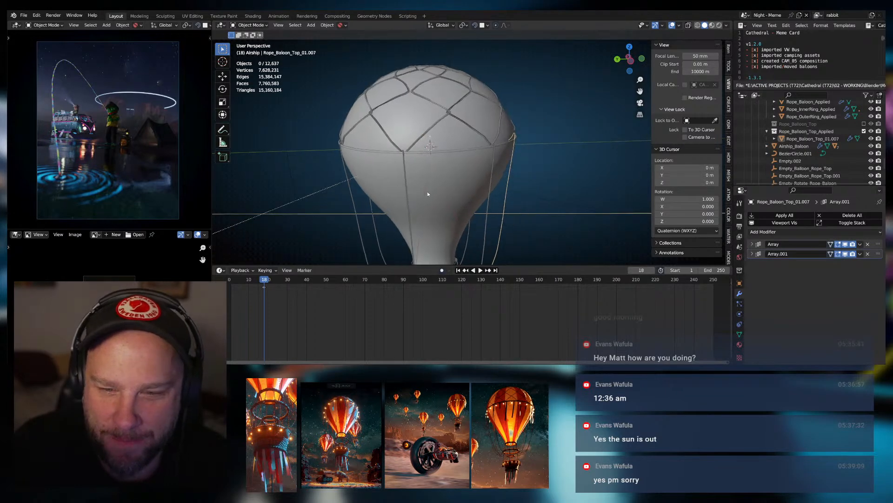
middle_click_drag(427, 191, 435, 187)
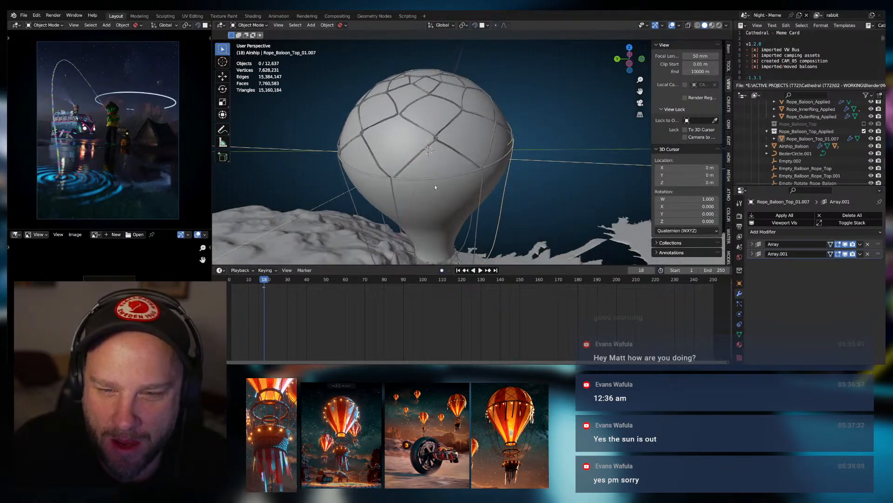
left_click(434, 143)
scroll(767, 139, "up", 5)
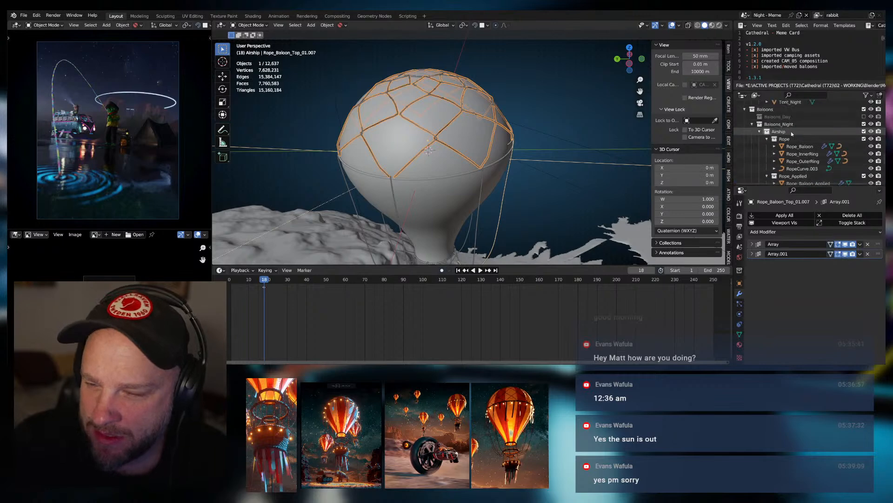
left_click(801, 145)
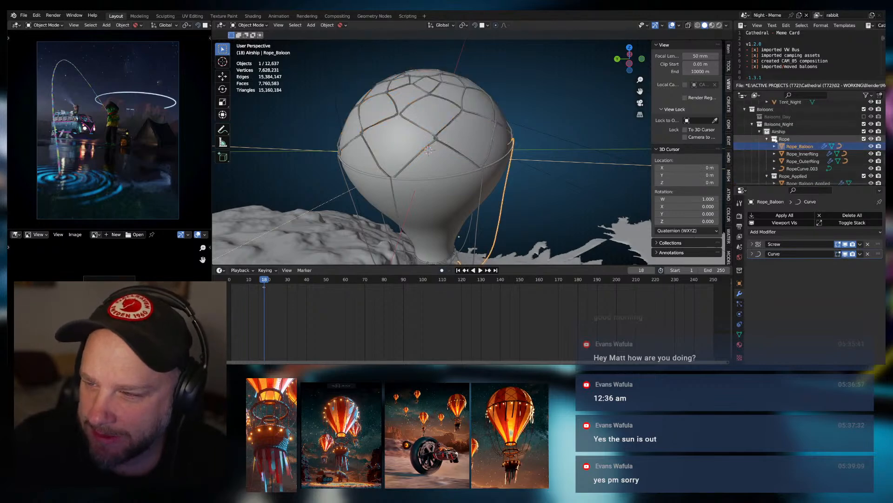
left_click(768, 139)
left_click(767, 146)
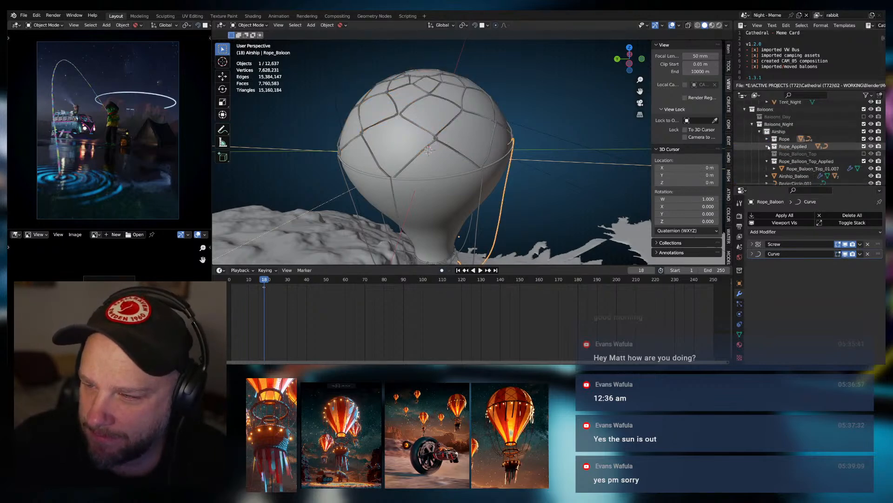
left_click(767, 161)
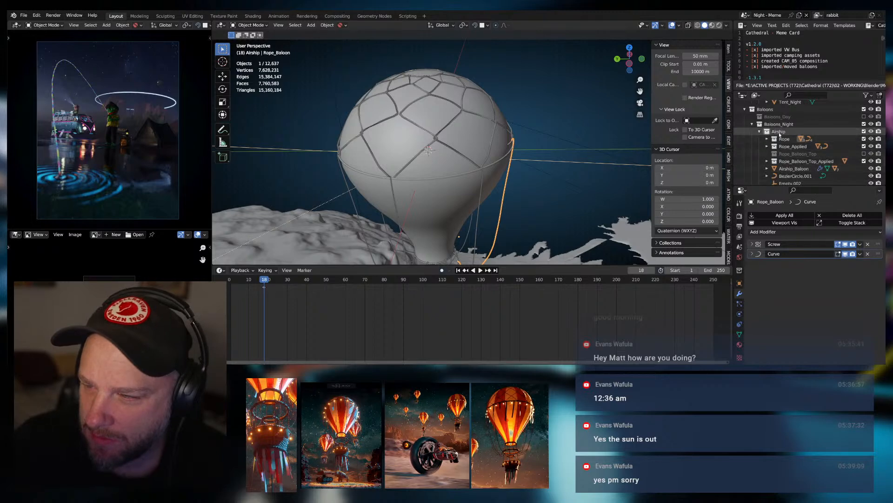
Select everything from the Airship collection through Rope_Template_Curve, view the selection briefly in local view and return to the full scene.
left_click(778, 134)
scroll(785, 142, "down", 5)
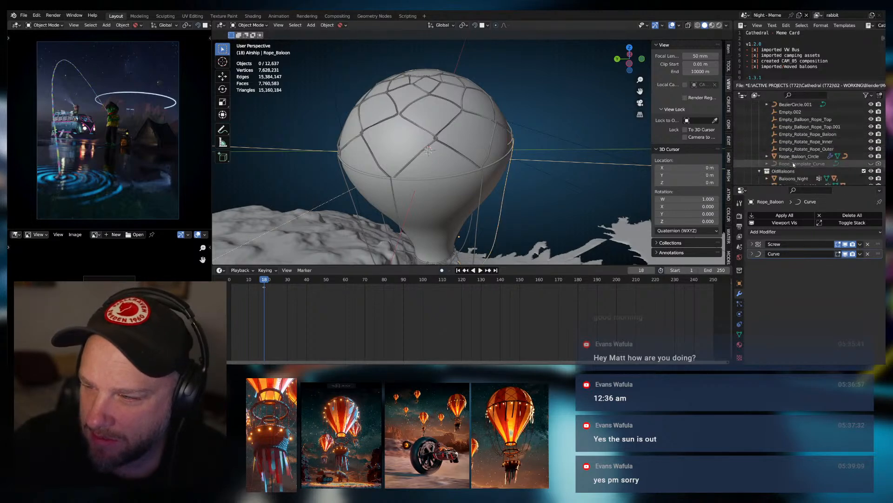
left_click(794, 164, "shift")
scroll(568, 172, "down", 2)
middle_click_drag(567, 173, 507, 148)
scroll(797, 137, "up", 2)
scroll(797, 137, "up", 3)
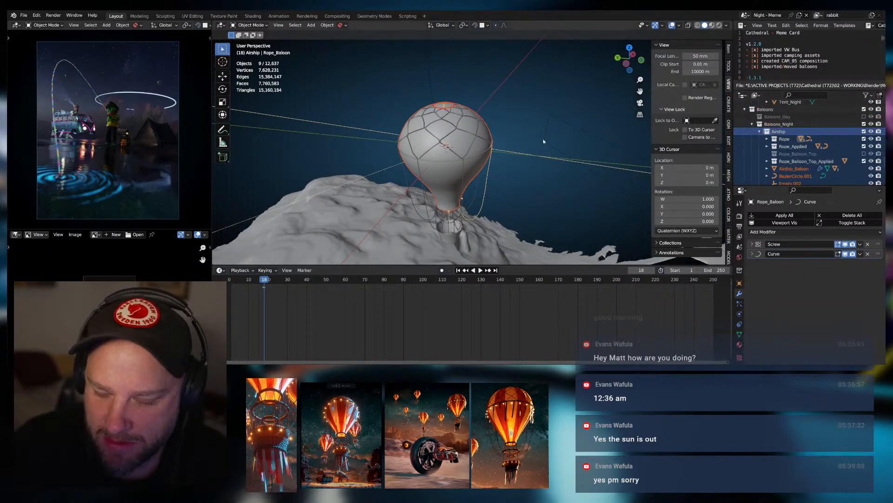
key("KP_Divide")
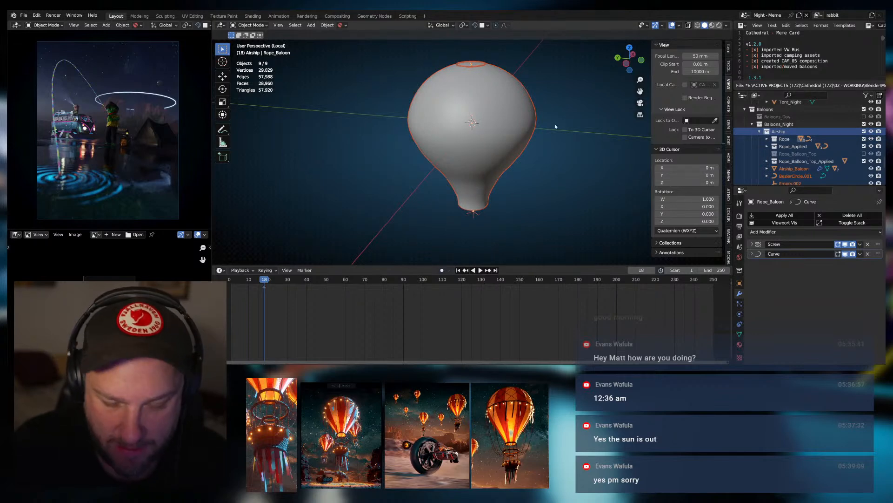
key("KP_Divide")
mouse_move(505, 125)
middle_mouse_down()
mouse_move(524, 117)
mouse_move(511, 113)
middle_mouse_up()
scroll(800, 154, "down", 2)
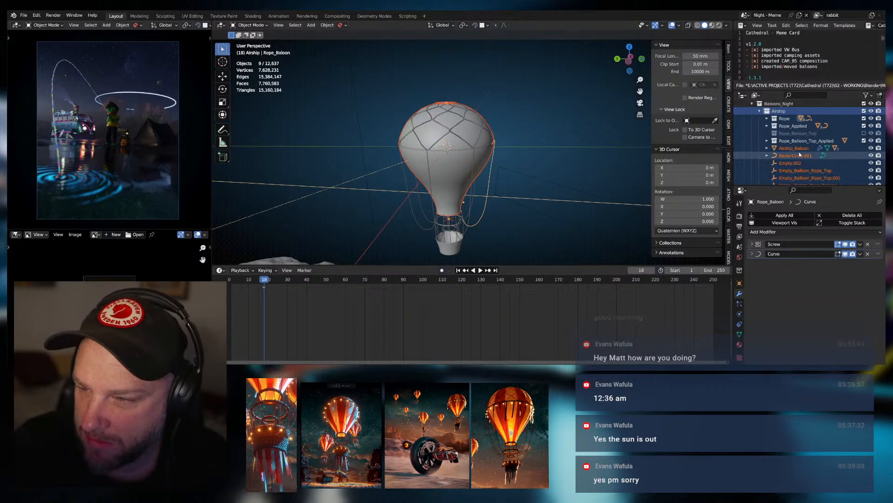
Check the objects in the Rope collection, including Rope_InnerRing, and exclude that collection from the view layer.
left_click(767, 119)
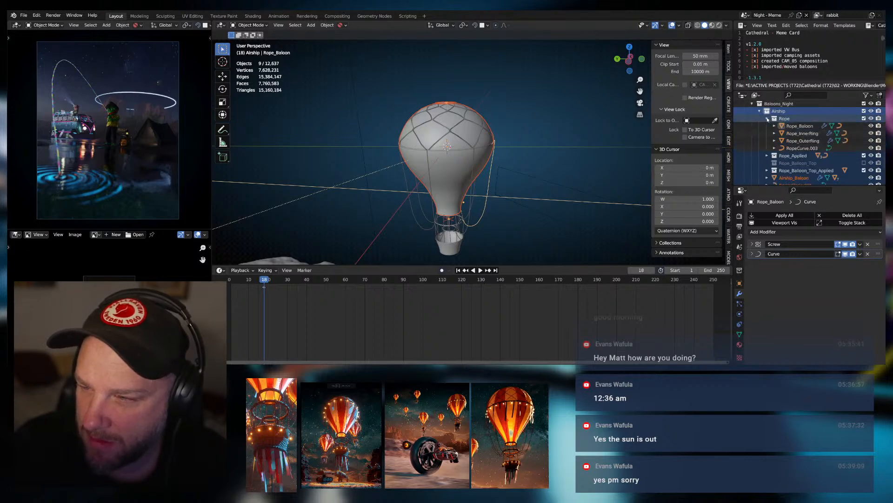
scroll(780, 148, "down", 8)
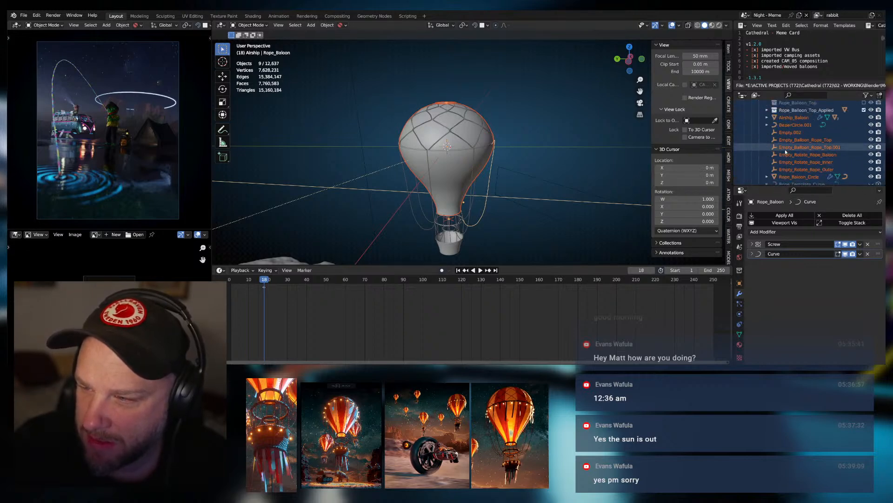
scroll(791, 158, "up", 5)
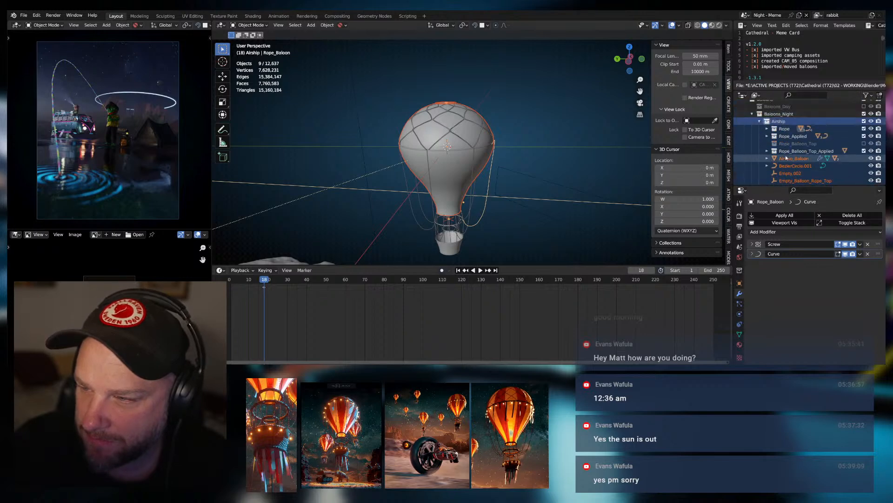
left_click(785, 128)
left_click(767, 129)
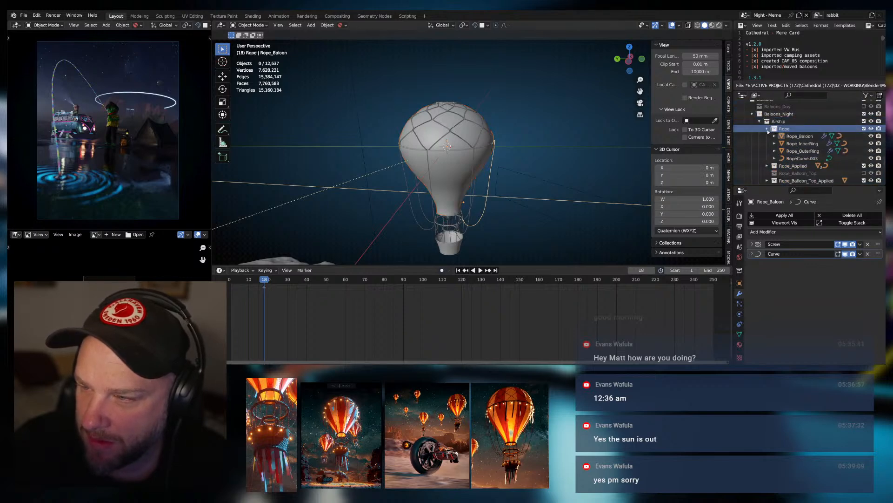
left_click(801, 143)
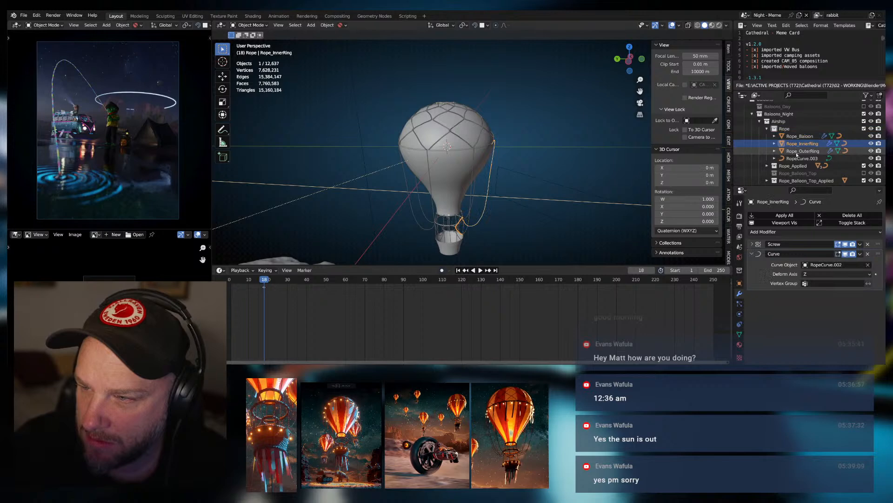
left_click(864, 128)
Inspect Rope_Baloon_Applied, Rope_InnerRing_Applied and Rope_OuterRing_Applied one by one inside the Rope_Applied collection.
left_click(768, 135)
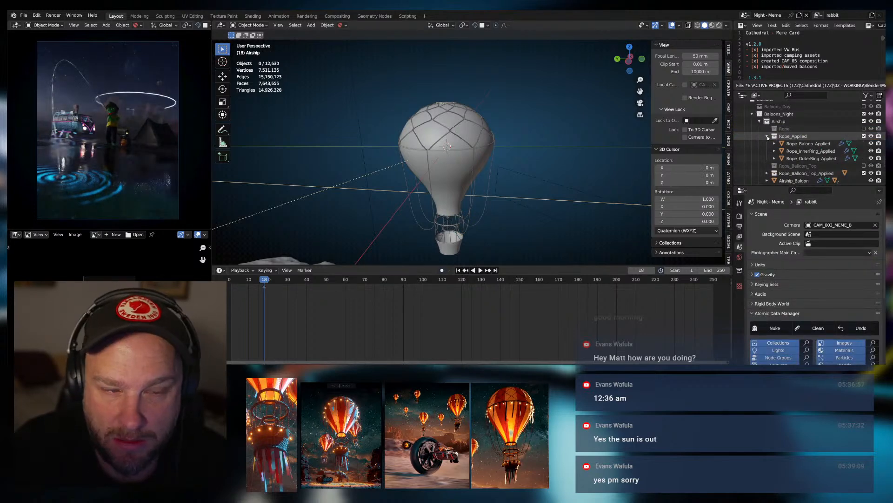
left_click(802, 143)
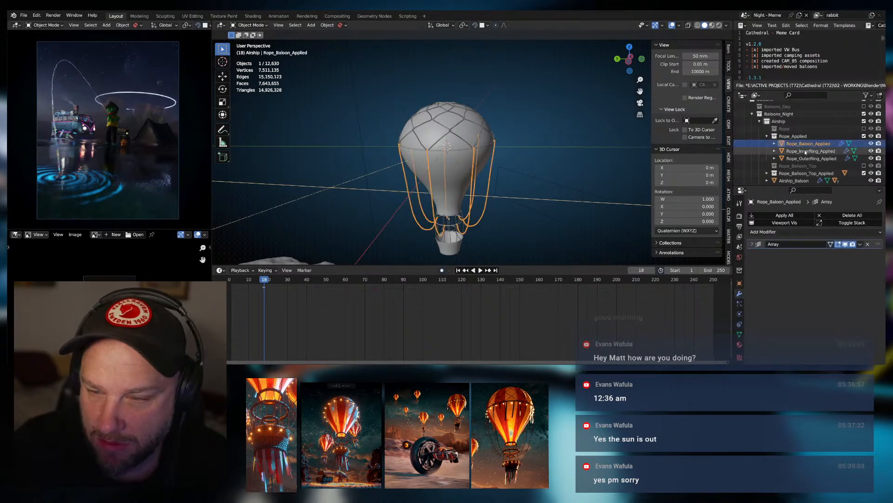
left_click(806, 151)
left_click(808, 159)
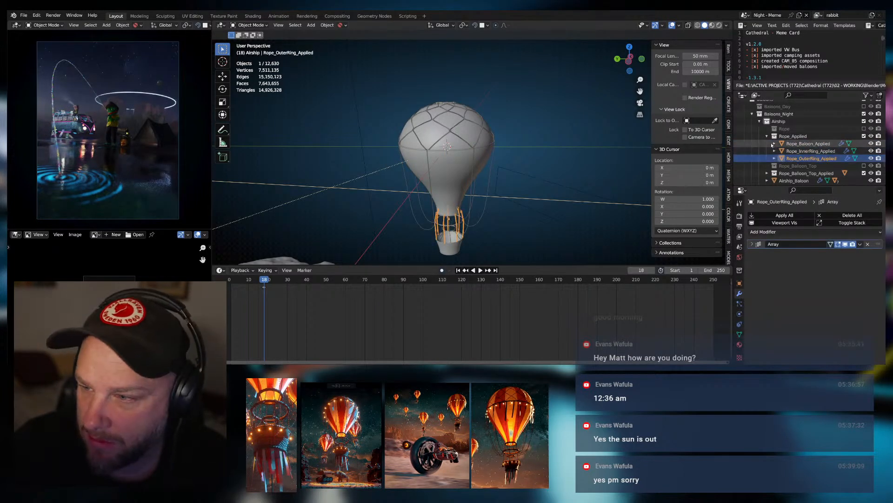
left_click(767, 137)
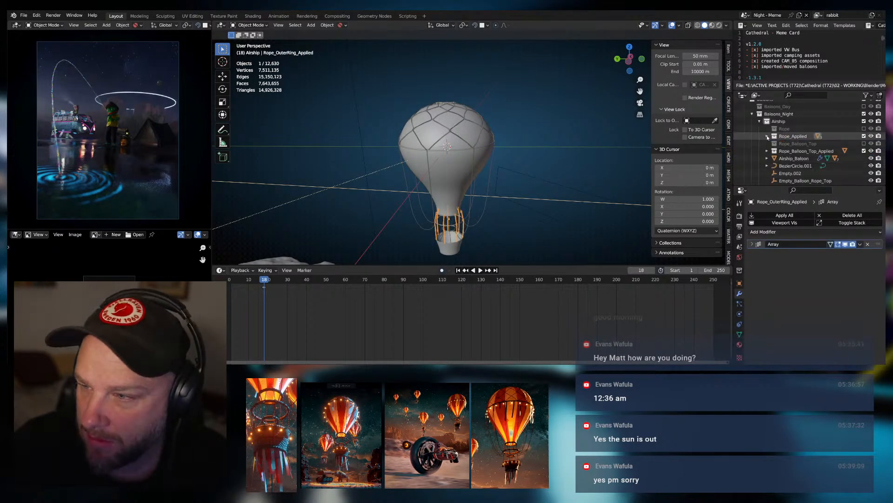
Inspect Airship_Baloon and the netting object stored in the Rope_Balloon_Top_Applied collection.
left_click(788, 159)
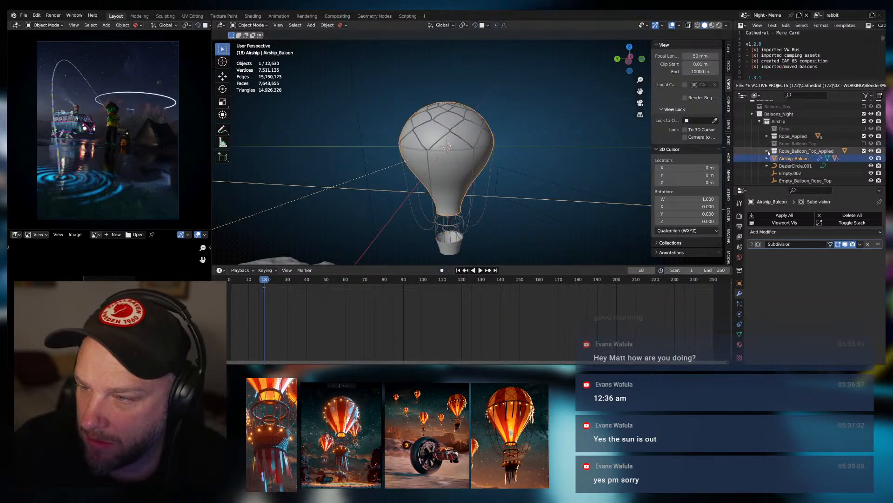
left_click(767, 151)
left_click(788, 159)
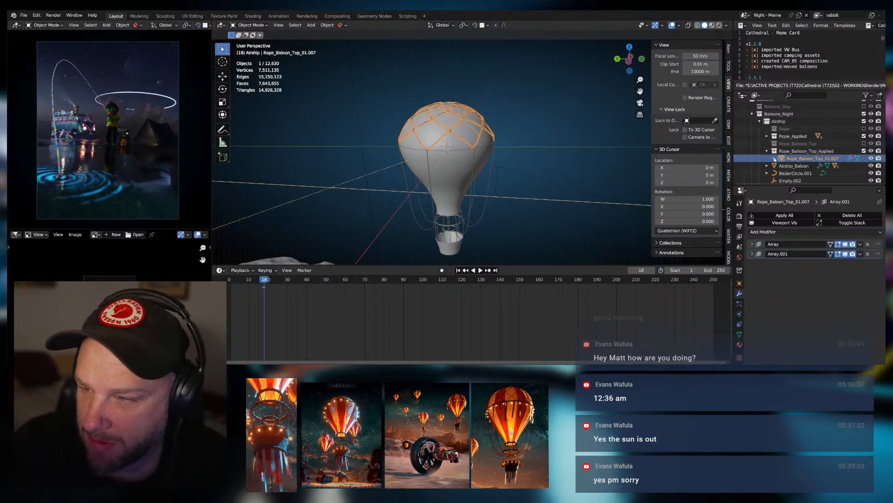
left_click(789, 151)
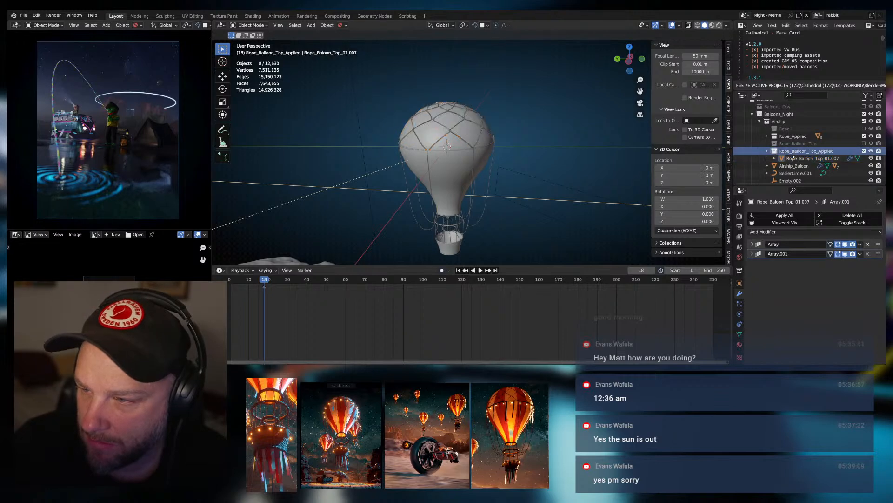
left_click(791, 159)
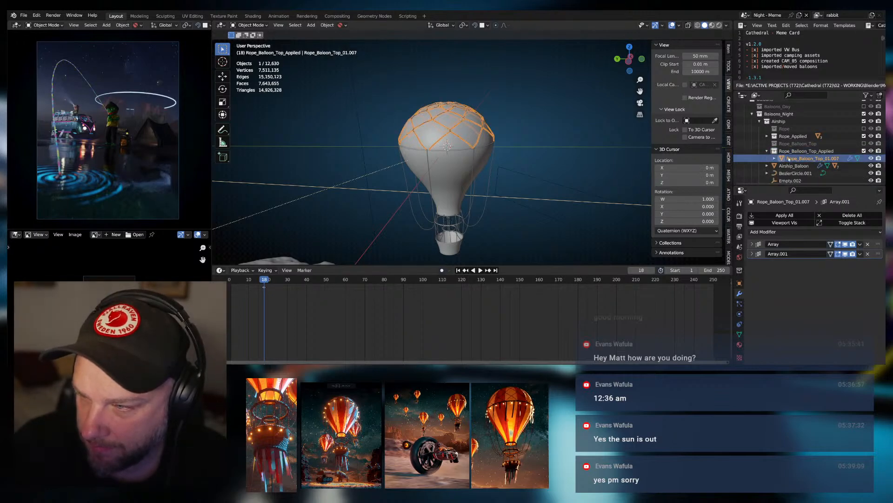
left_click(768, 151)
left_click(767, 151)
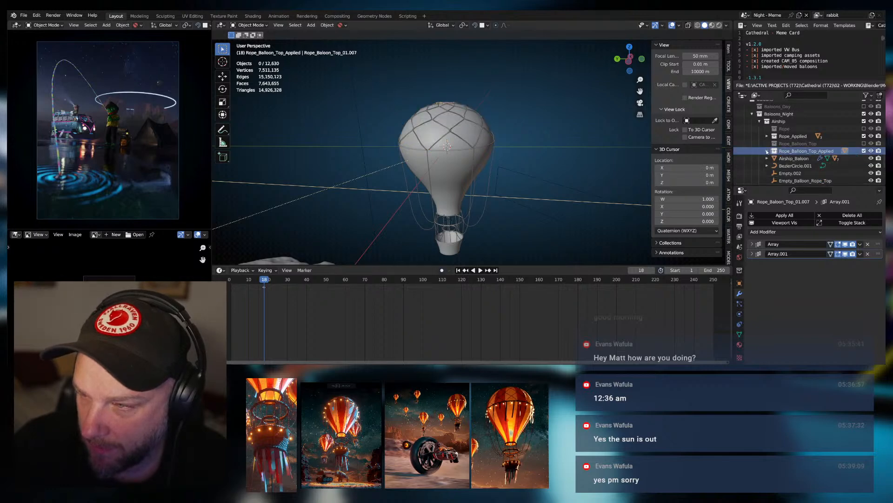
Temporarily enable the Rope_Balloon_Top collection to inspect Rope_Balloon_Top_01 and its modifiers, and exclude the collection again.
left_click(864, 143)
left_click(822, 151)
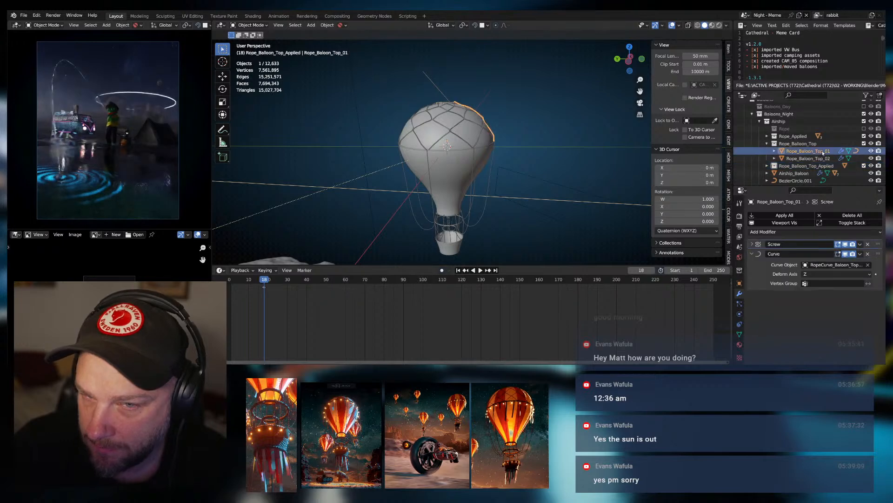
left_click(864, 144)
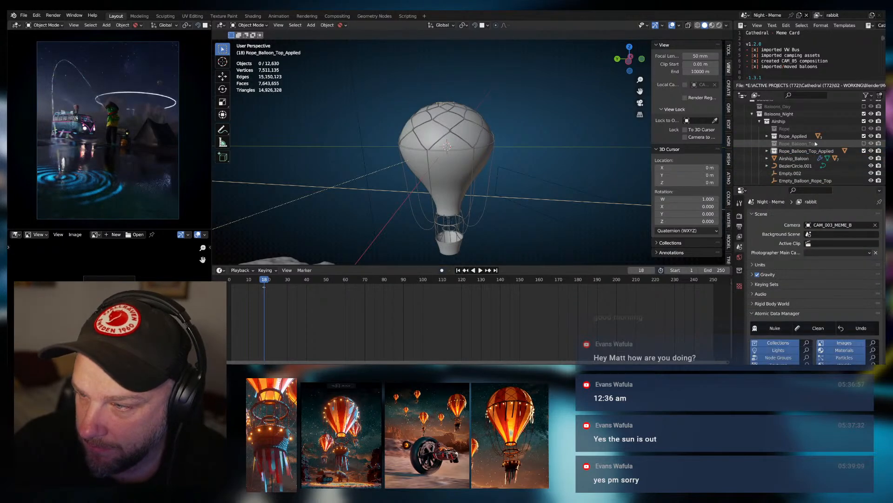
Move the netting object from Rope_Balloon_Top_Applied into the Rope_Applied collection and delete the emptied collection.
left_click(786, 152)
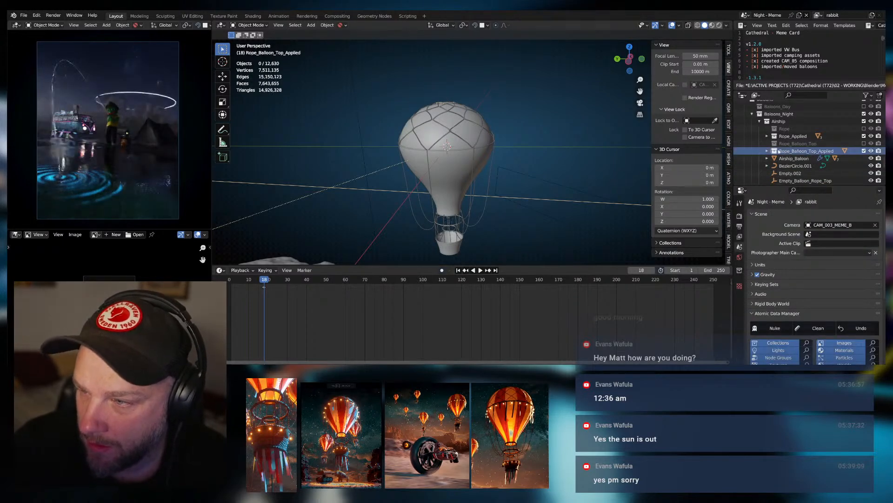
left_click(767, 152)
left_click_drag(789, 159, 792, 136)
key("x")
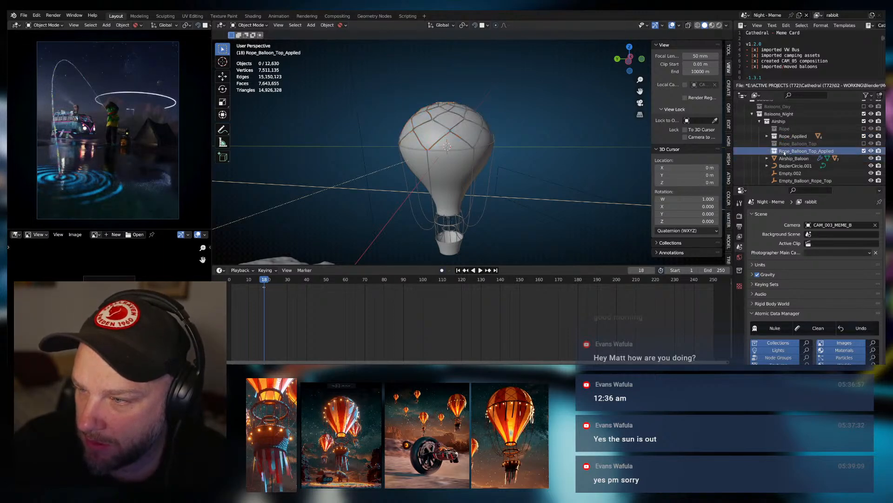
Check Airship_Baloon and BezierCircle.001, and move Rope_Baloon_Circle into the Rope_Applied collection.
left_click(778, 158)
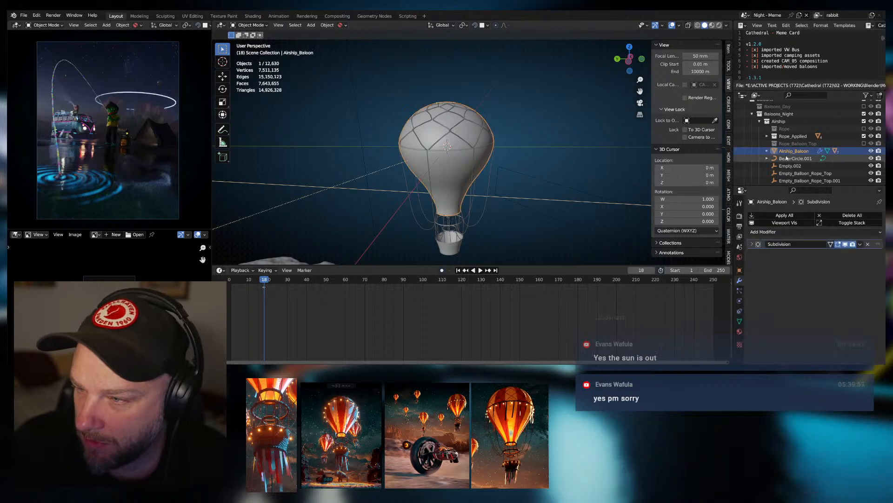
scroll(787, 161, "down", 3)
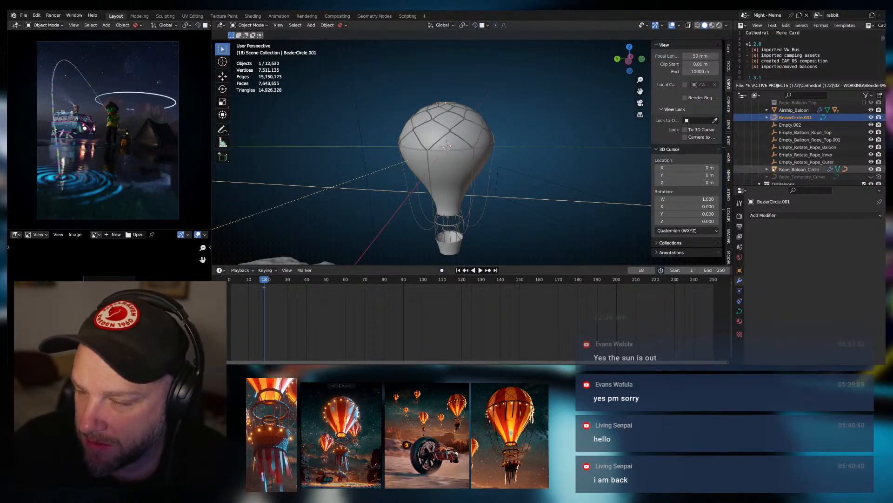
left_click(788, 170)
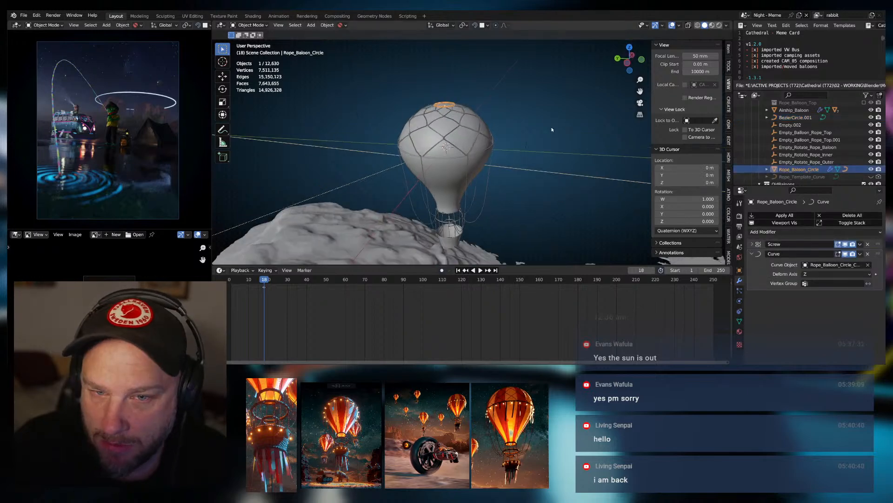
mouse_move(788, 170)
left_mouse_down()
mouse_move(812, 148)
mouse_move(796, 127)
left_mouse_up()
scroll(798, 149, "down", 2)
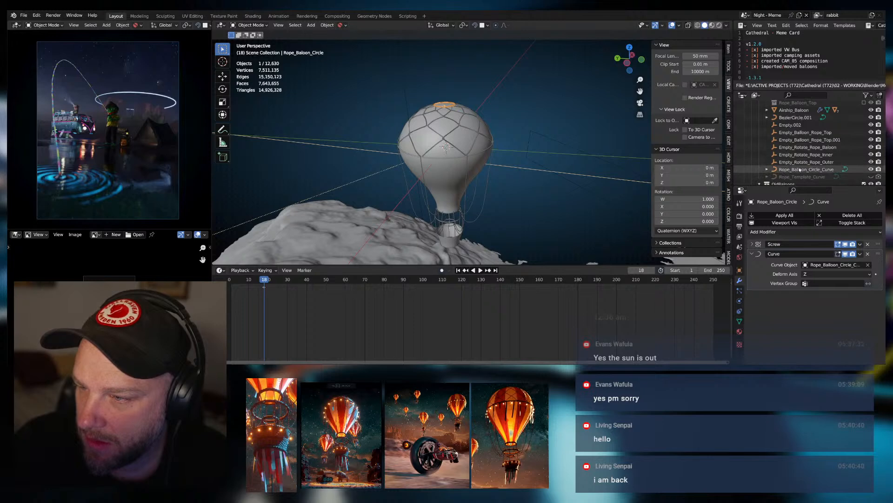
Check Rope_Balloon_Circle_Curve and Empty.002 among the loose objects in the Airship collection.
left_click(796, 117)
scroll(791, 139, "up", 2)
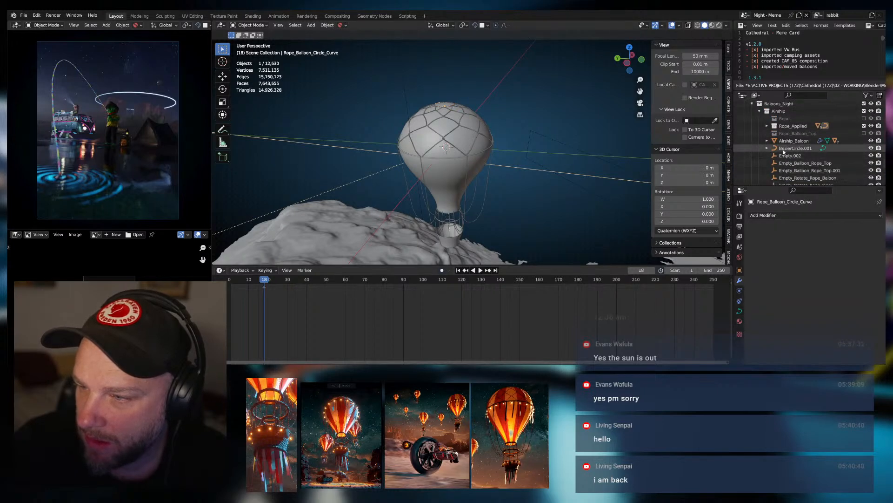
left_click(786, 155)
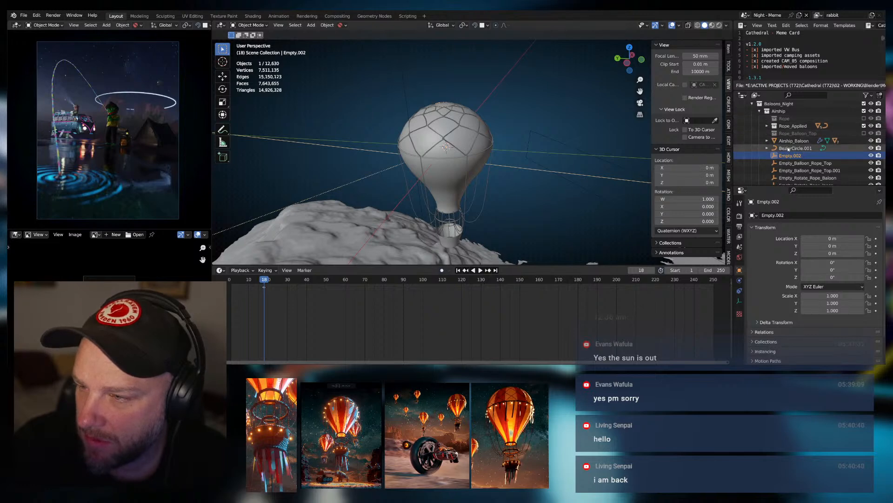
scroll(789, 154, "down", 2)
left_click(792, 169)
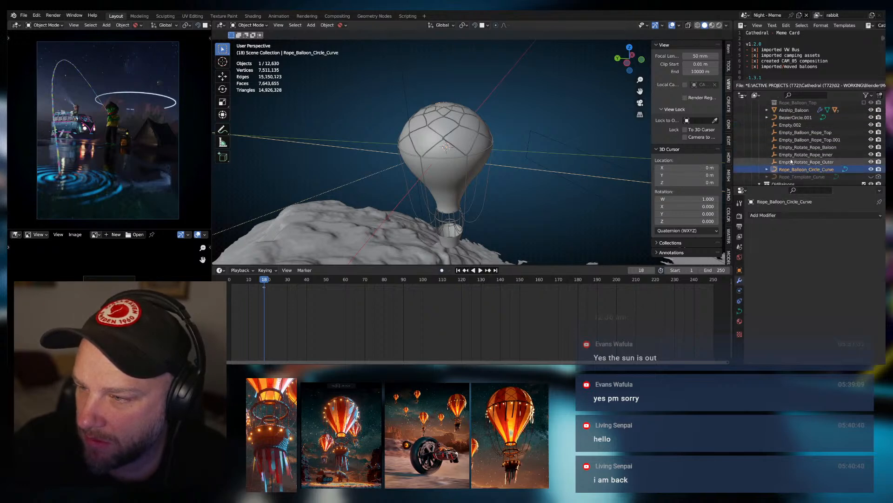
Inspect Rope_Baloon_Applied and Rope_Baloon_Circle in Rope_Applied, and move Rope_Balloon_Circle_Curve into that collection.
scroll(784, 149, "up", 2)
scroll(780, 126, "up", 1)
left_click(766, 136)
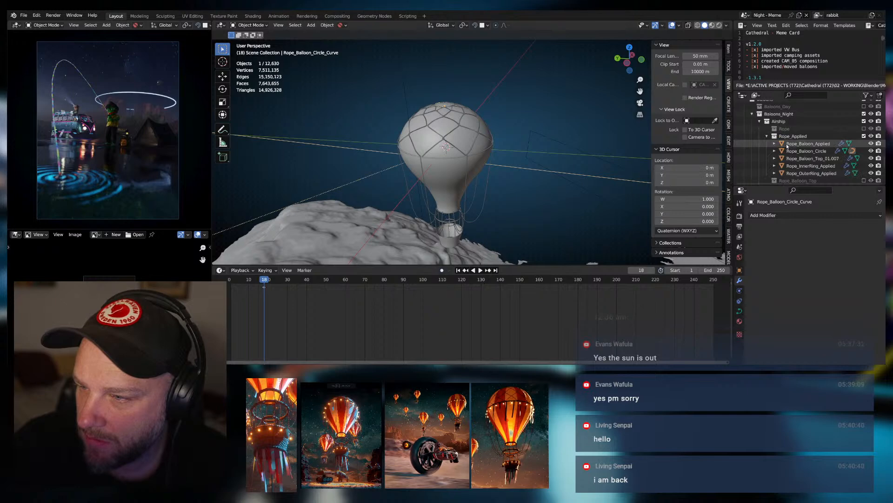
left_click(800, 144)
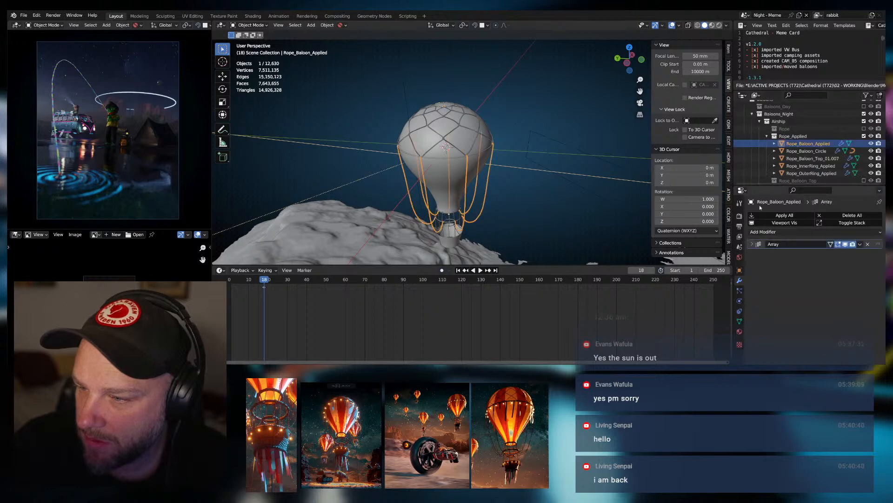
left_click(808, 151)
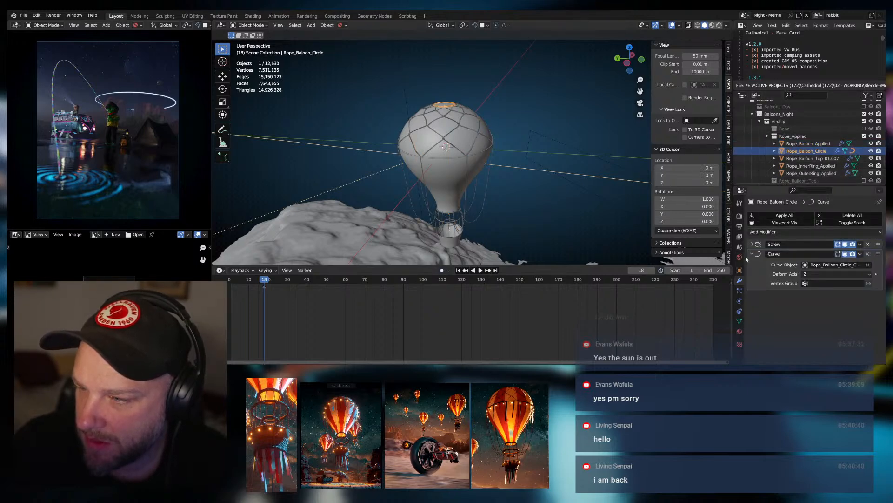
scroll(825, 163, "down", 6)
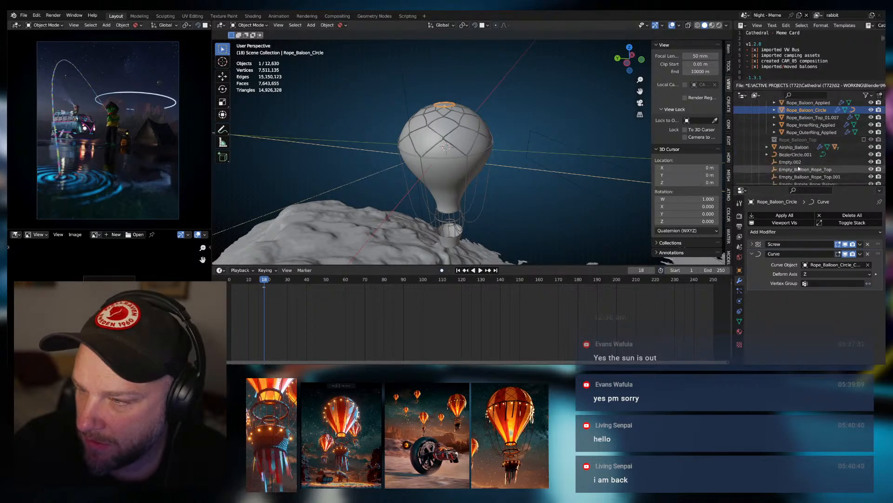
left_click_drag(814, 166, 796, 128)
Move Rope_Template_Curve out of the Airship collection to Rope_Template, and collapse the OldBaloons collection.
scroll(804, 154, "down", 3)
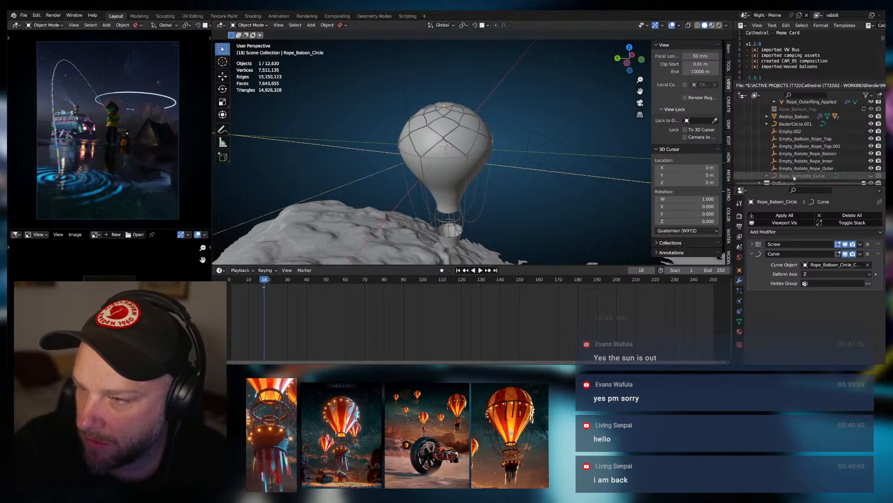
left_click(795, 176)
scroll(795, 158, "up", 3)
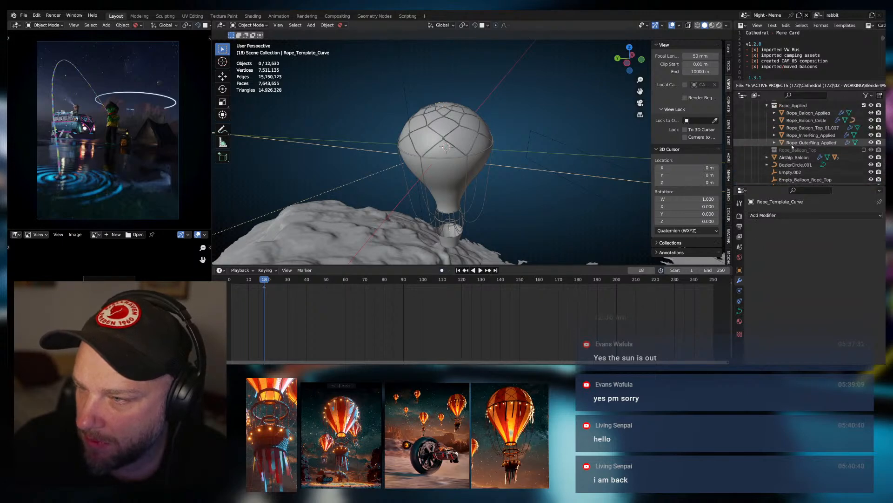
scroll(780, 148, "down", 5)
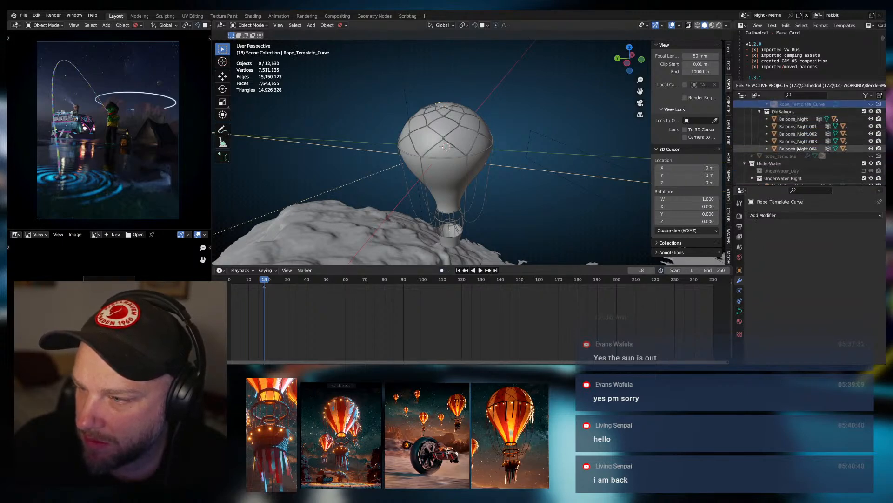
scroll(772, 114, "up", 2)
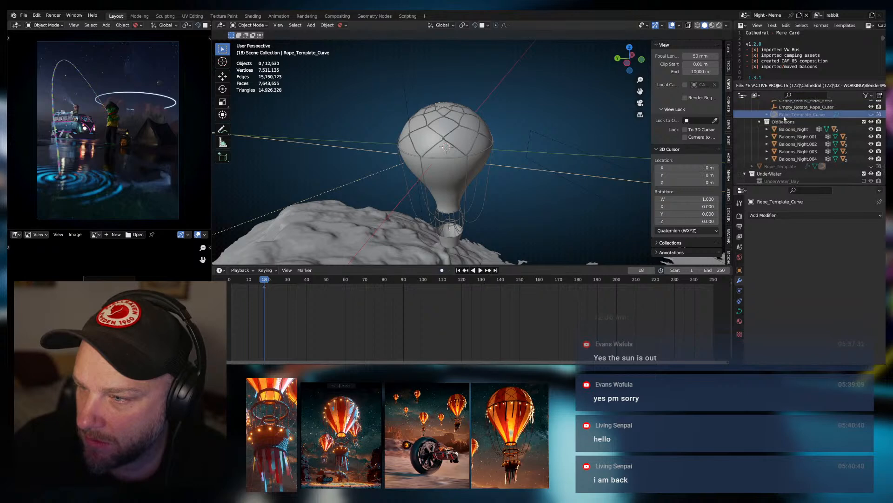
left_click_drag(786, 114, 774, 166)
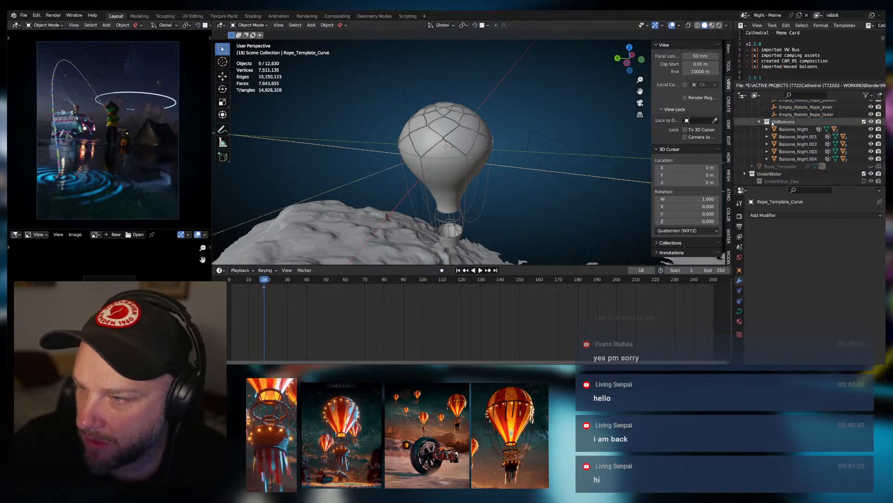
left_click(761, 121)
scroll(782, 140, "up", 2)
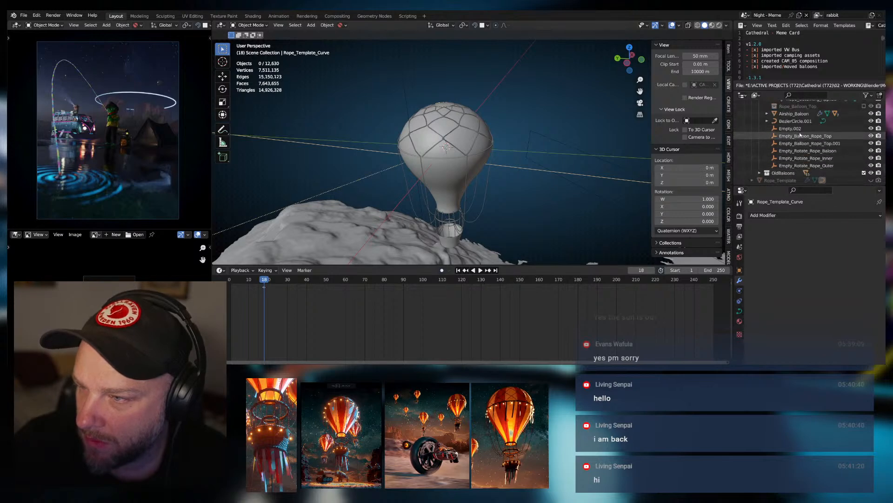
Check BezierCircle.001 and review the contents of Rope_Baloon_Circle and the modifiers of Rope_Baloon_Top_01.007.
left_click(796, 121)
scroll(797, 124, "up", 3)
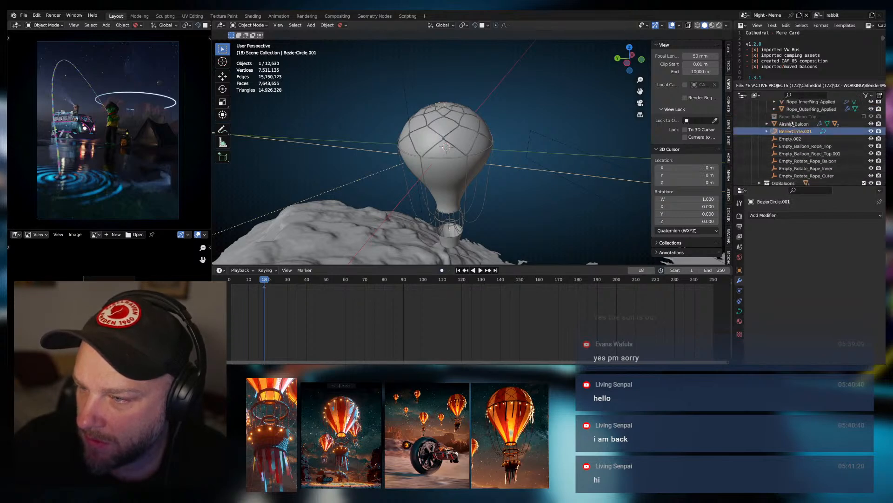
left_click(775, 118)
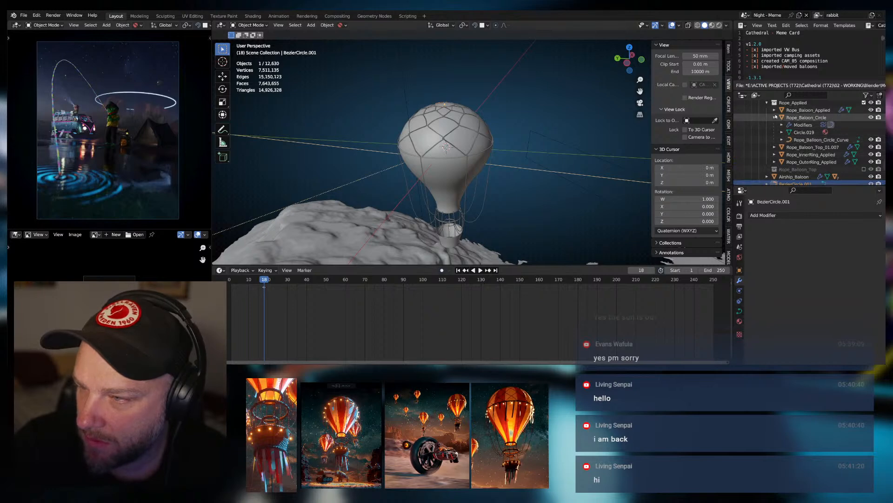
left_click(775, 117)
left_click(775, 125)
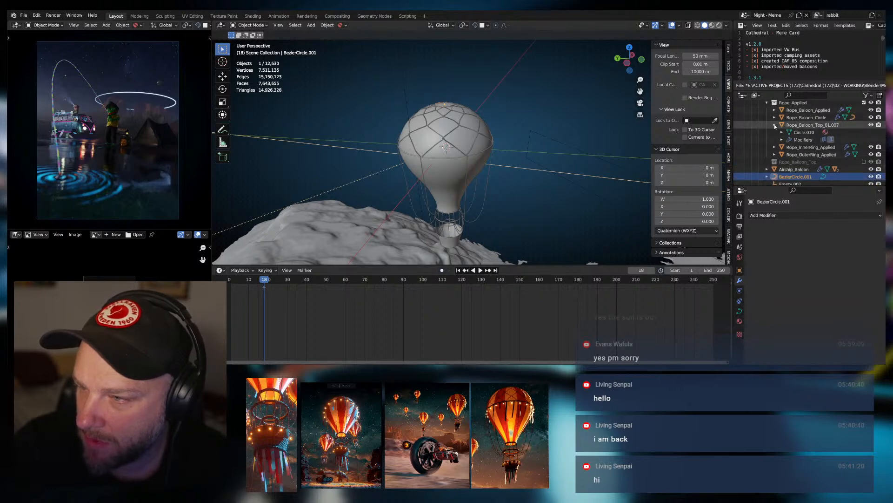
left_click(782, 139)
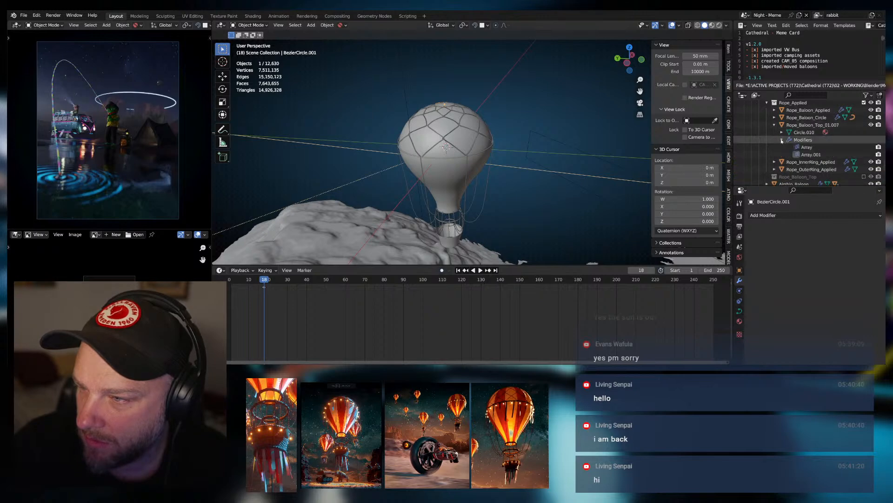
left_click(775, 125)
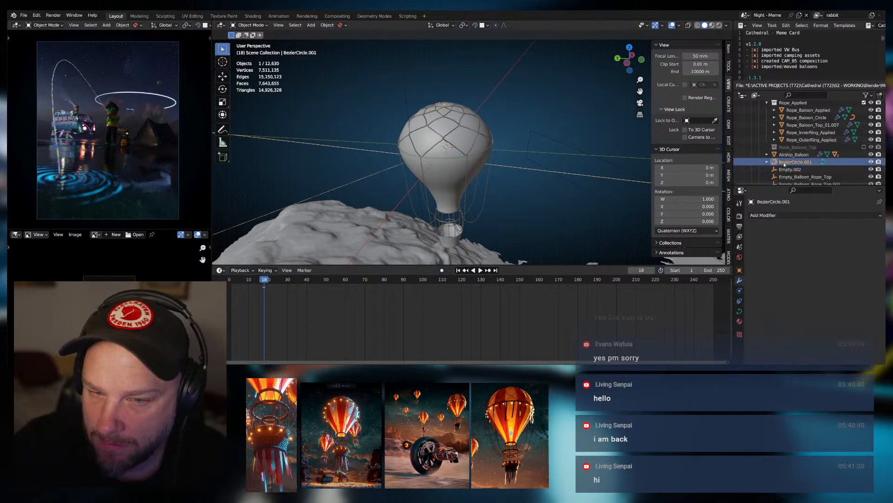
Frame BezierCircle.001 at the balloon's crown and compare it with the Rope_Balloon_Circle_Curve under Rope_Baloon_Circle.
key("KP_Decimal")
scroll(513, 146, "down", 2)
middle_click_drag(513, 147, 555, 184)
left_click(775, 117)
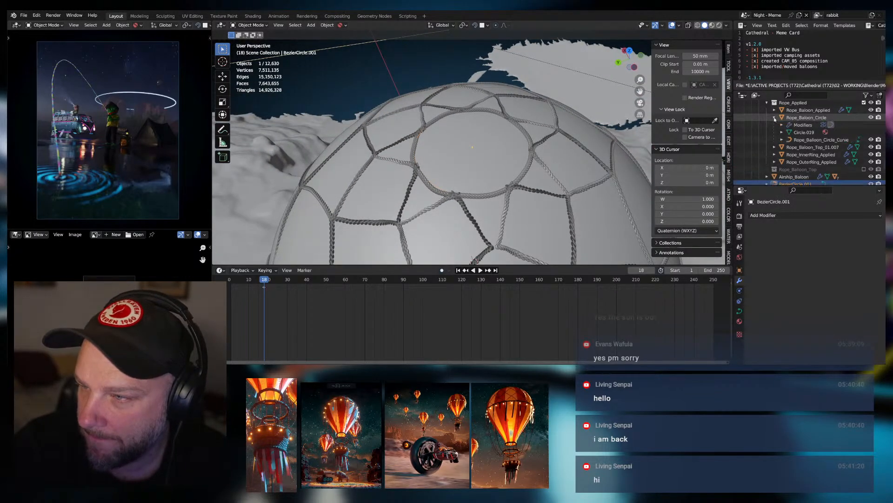
left_click(795, 140)
middle_click_drag(493, 153, 512, 140)
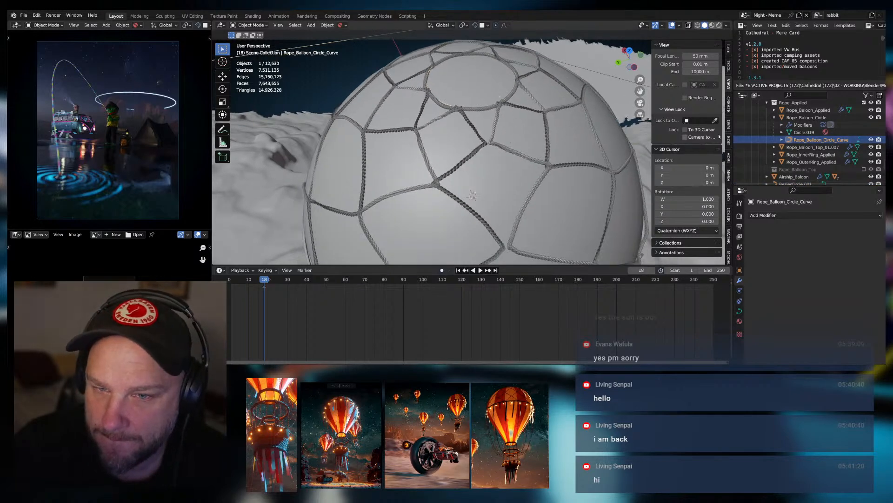
Delete the BezierCircle.001 curve from the Airship collection and check the whole balloon.
scroll(800, 140, "down", 3)
left_click(795, 153)
key("x")
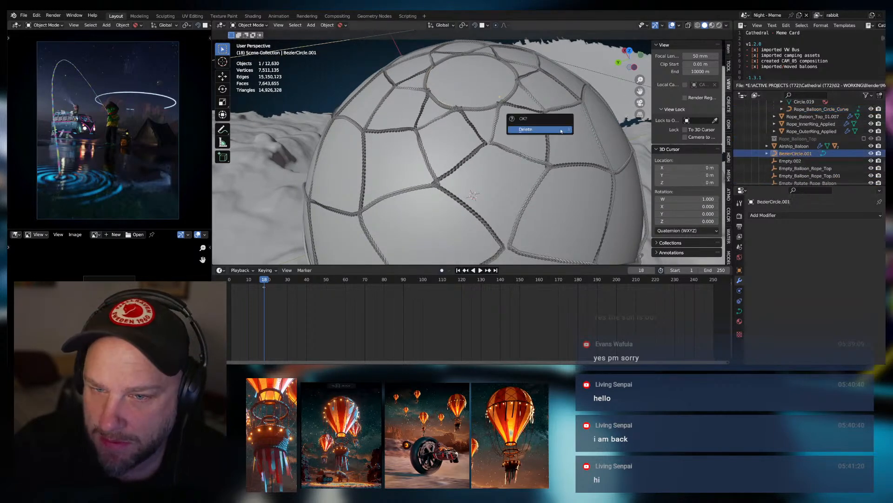
left_click(560, 130)
scroll(557, 136, "down", 4)
middle_click_drag(558, 136, 551, 89)
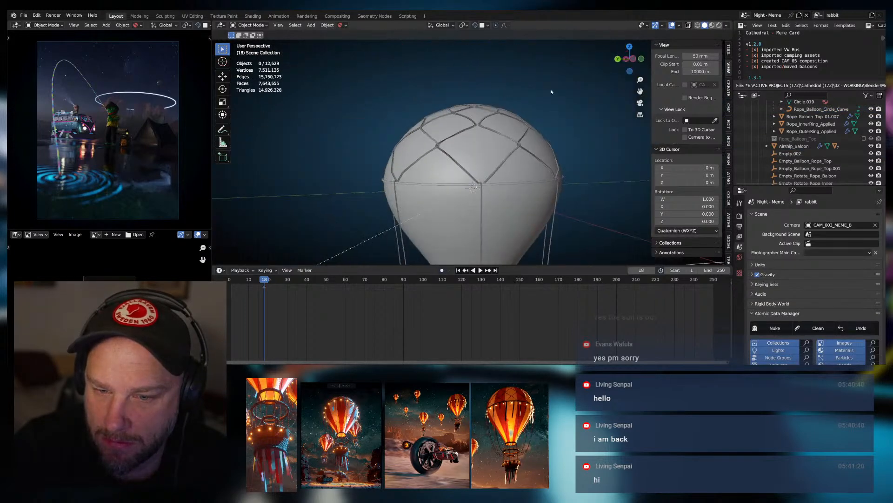
scroll(541, 132, "down", 2)
scroll(797, 147, "down", 1)
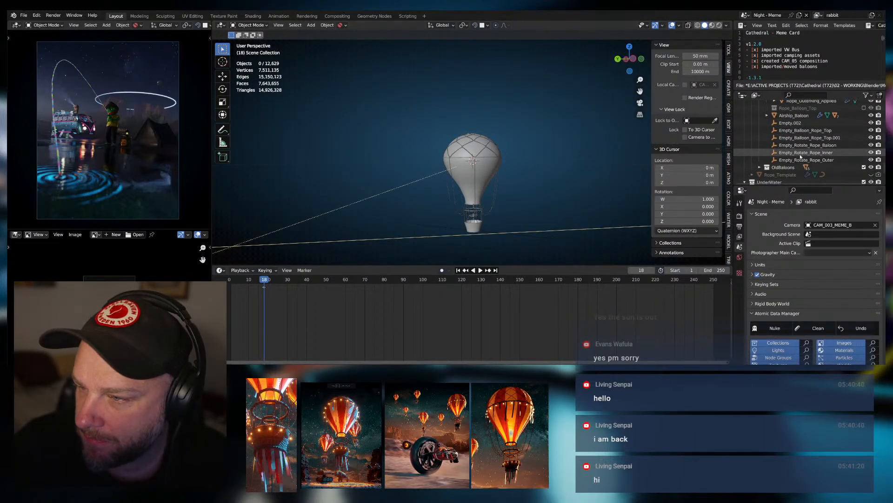
Move the six empties from Empty.002 through Empty_Rotate_Rope_Outer into the Rope_Applied collection.
scroll(797, 148, "up", 6)
left_click(767, 144)
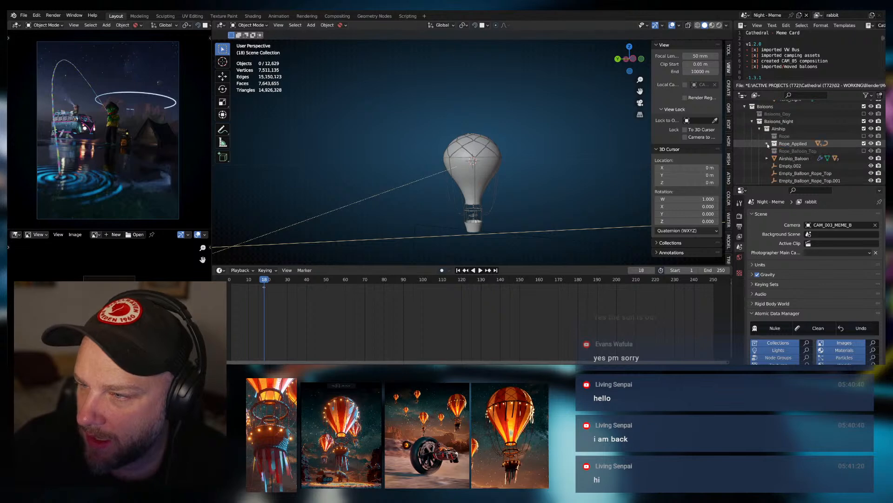
scroll(782, 158, "down", 4)
left_click(792, 151)
scroll(793, 147, "up", 1)
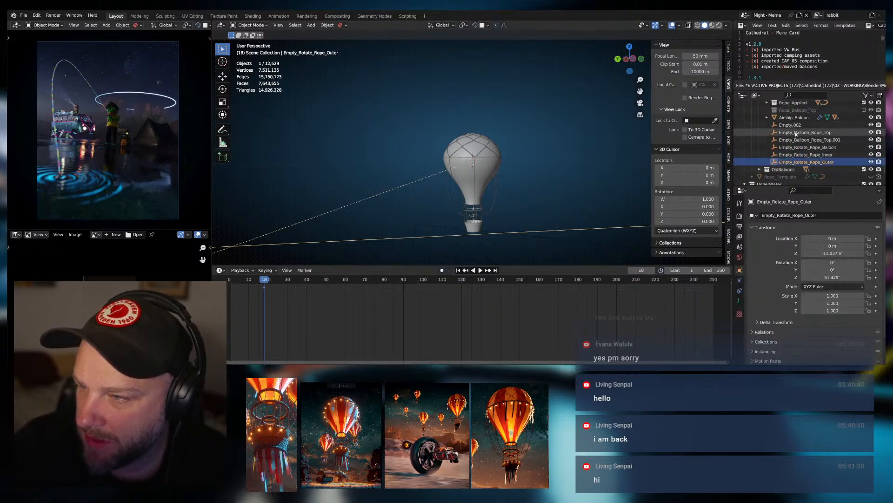
left_click(792, 126, "shift")
scroll(802, 126, "up", 2)
left_click_drag(792, 126, 802, 123)
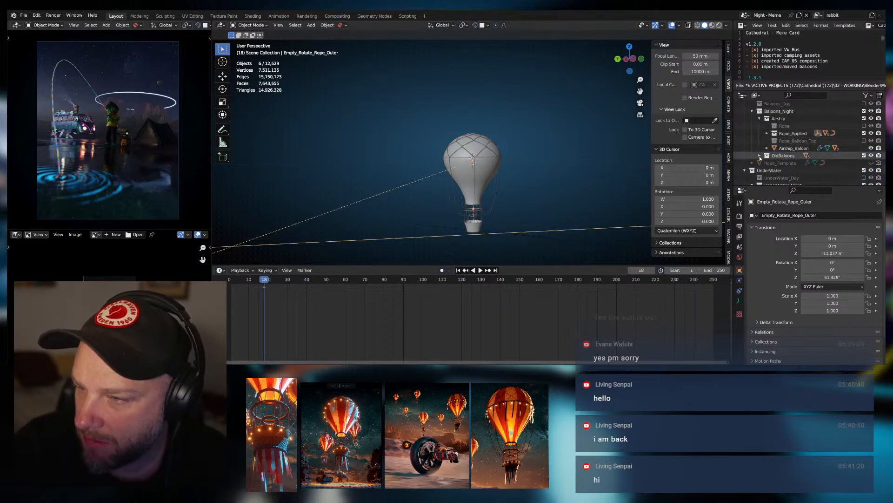
Examine the balloon within the landscape and review the Airship collection inside Baloons_Night.
middle_click_drag(537, 170, 562, 182)
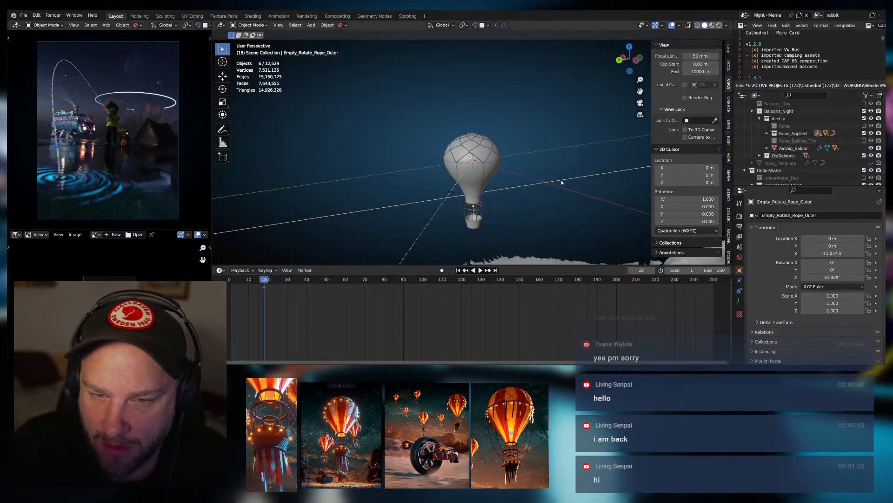
left_click(773, 113)
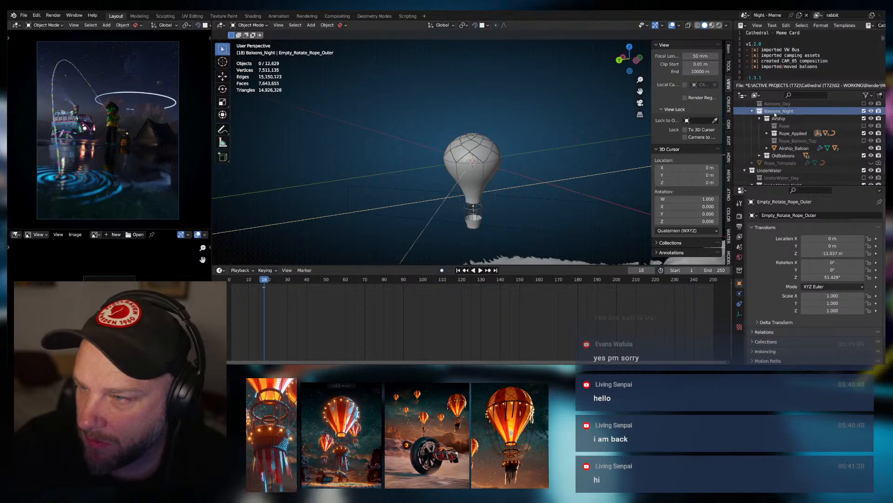
middle_click_drag(512, 148, 523, 154)
left_click(759, 119)
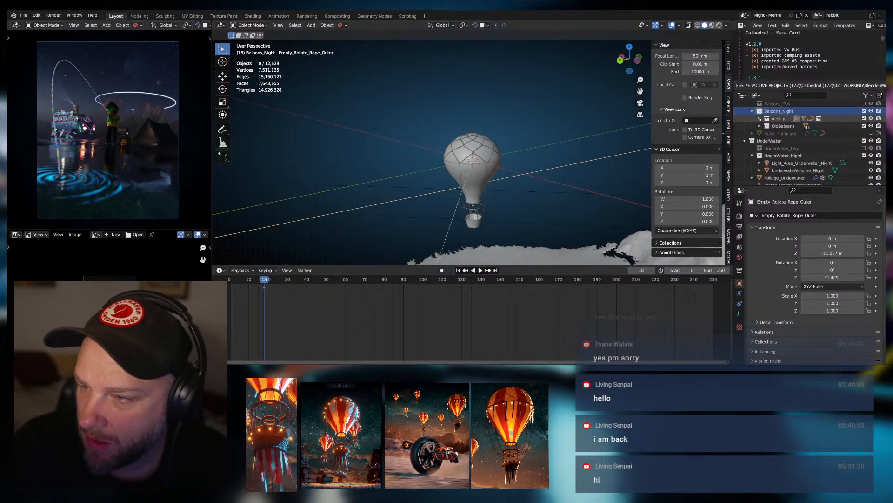
left_click(760, 118)
scroll(596, 158, "down", 6)
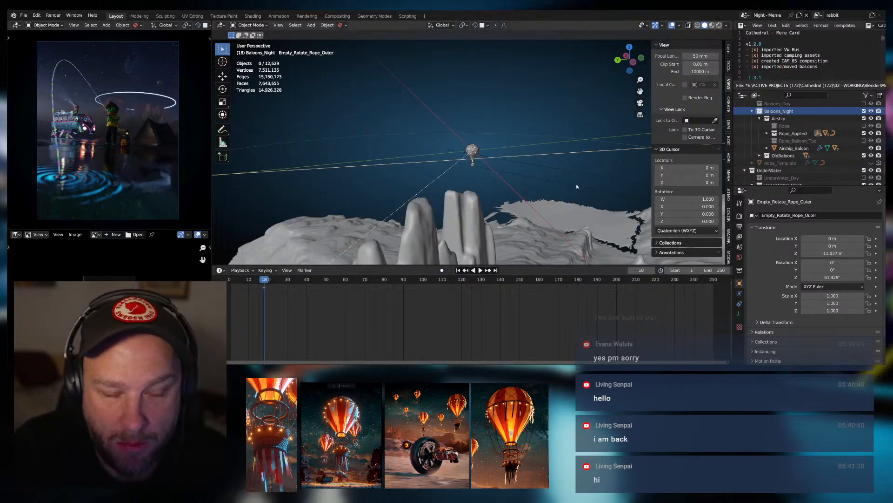
middle_click_drag(550, 164, 592, 150)
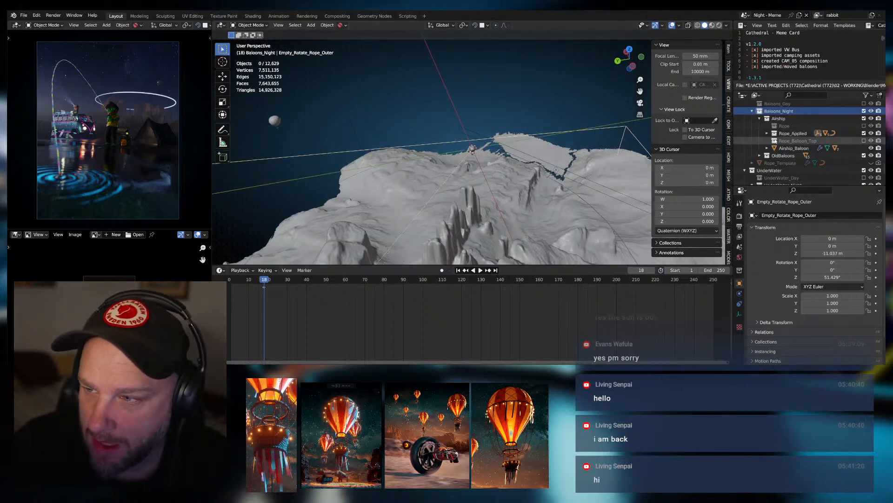
scroll(498, 154, "up", 8)
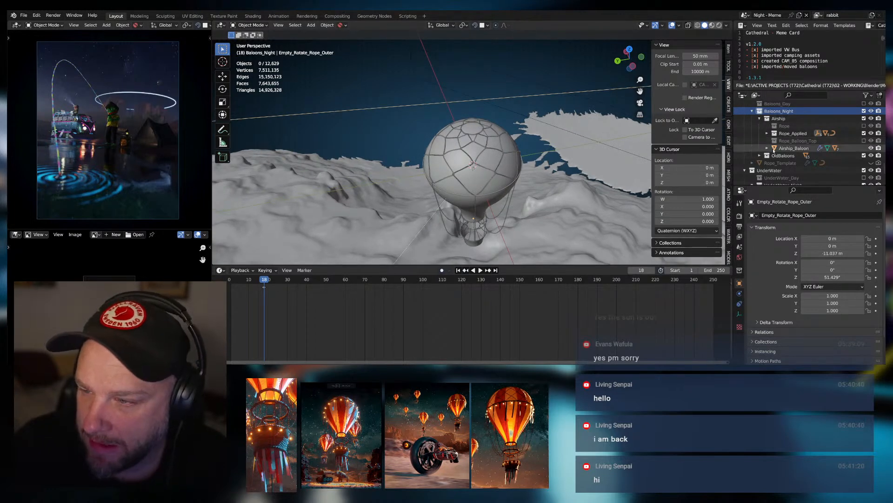
Review the parts under Airship_Baloon and move Airship_Baloon into the Rope_Applied collection.
left_click(768, 148)
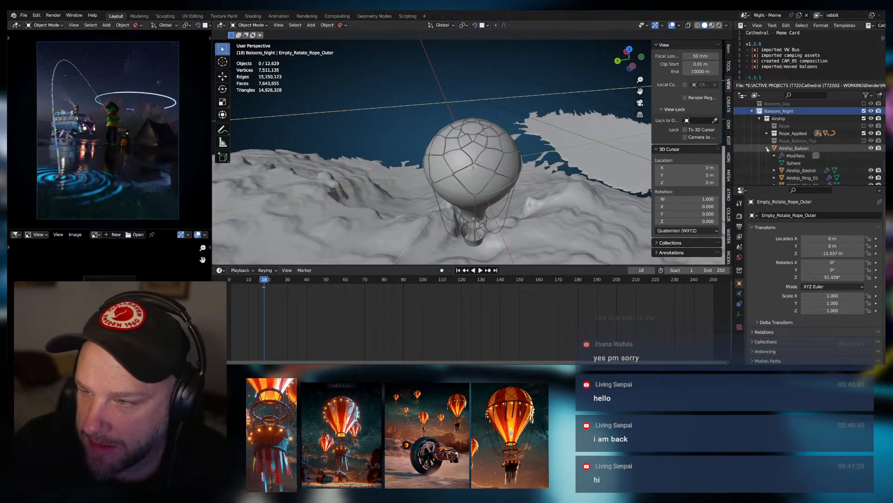
left_click(768, 148)
left_click_drag(773, 148, 780, 133)
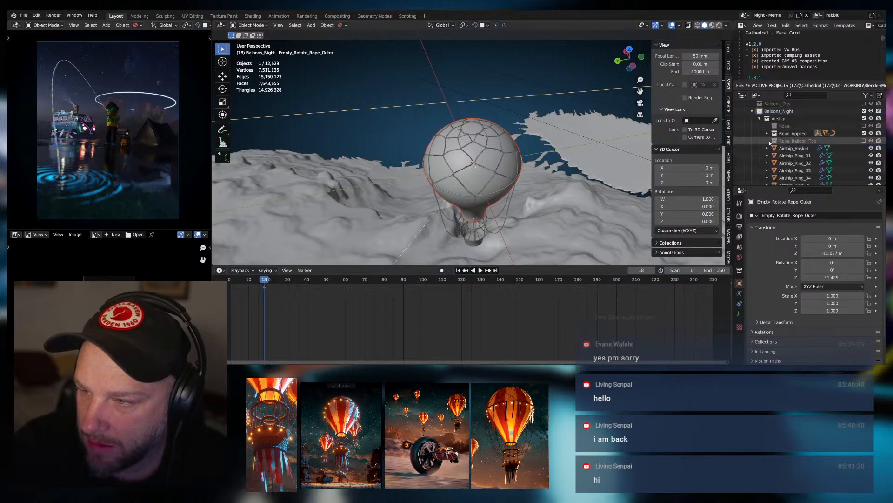
Move Airship_Basket and Airship_Ring_01 through Airship_Ring_06 into the Rope_Applied collection.
left_click(788, 148)
scroll(785, 157, "down", 5)
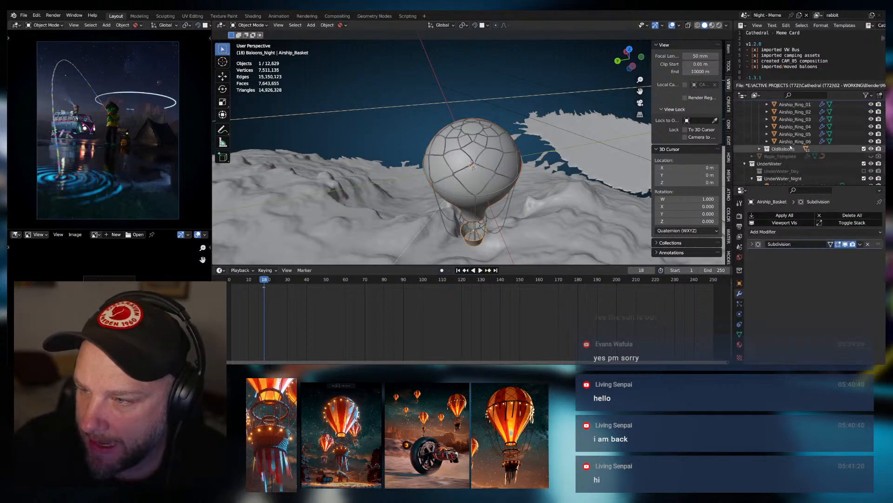
left_click(793, 142, "shift")
scroll(794, 134, "up", 4)
left_click_drag(794, 139, 766, 124)
left_click(767, 123)
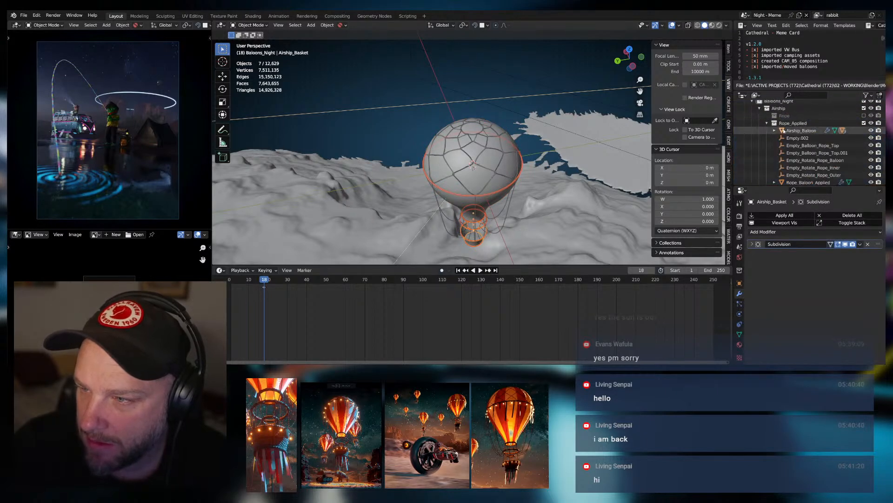
Try isolating the Rope_Applied objects from Airship_Baloon through Rope_OuterRing_Applied without expanding the balloon's children, and return to the full scene.
middle_click_drag(589, 140, 587, 114)
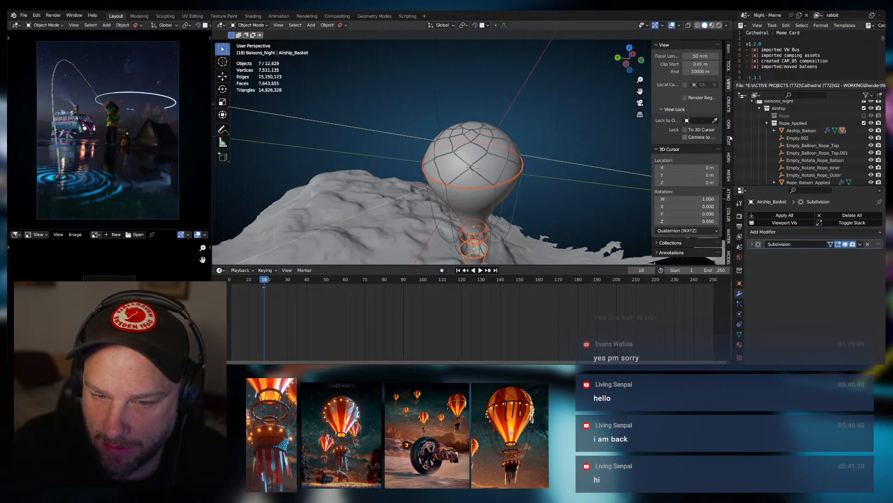
scroll(791, 145, "up", 1)
left_click(768, 133)
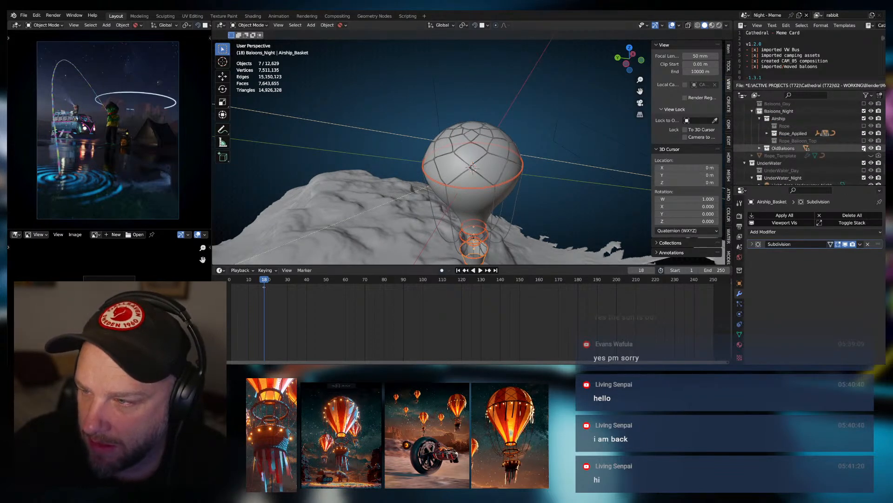
left_click(767, 134)
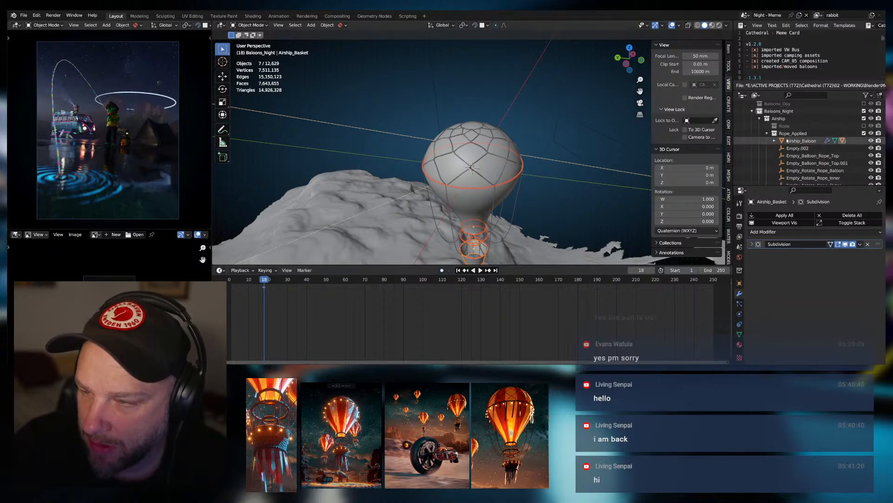
left_click(787, 140)
scroll(800, 148, "down", 8)
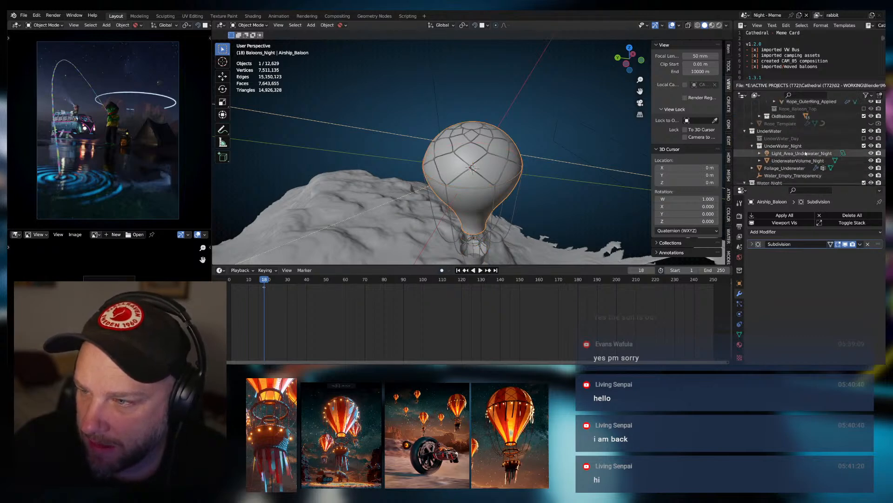
scroll(806, 153, "up", 2)
left_click(801, 122, "shift")
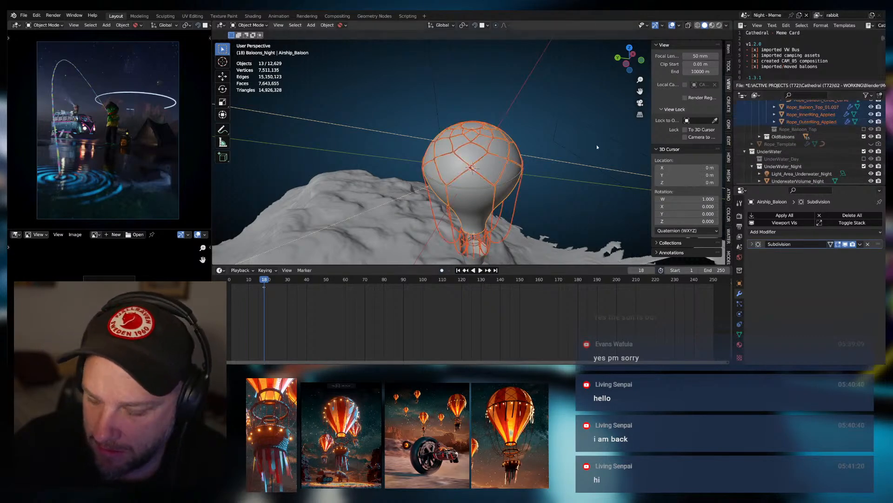
key("KP_Divide")
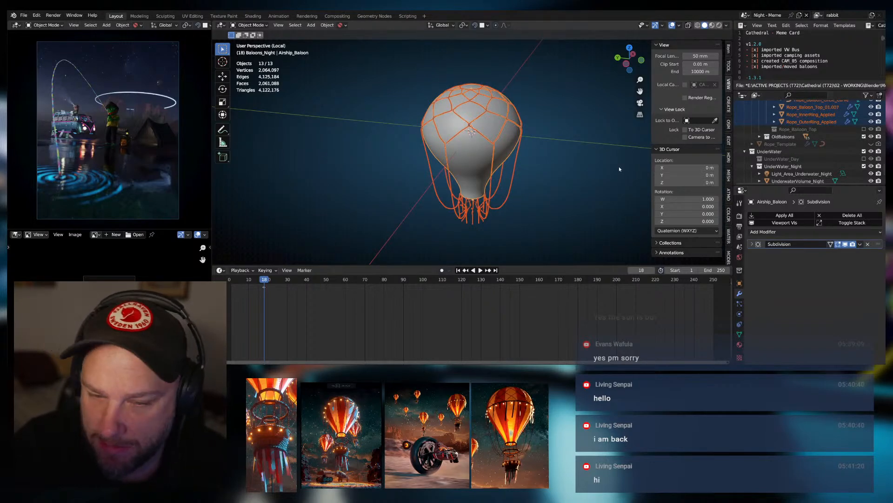
key("KP_Divide")
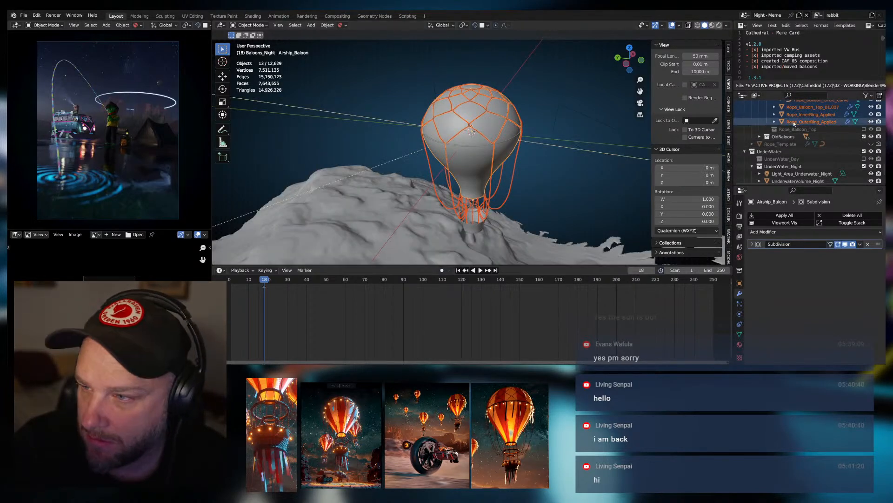
Select everything in Rope_Applied from Airship_Baloon through Rope_OuterRing_Applied, including the nested basket and rings, and isolate it in local view.
scroll(794, 124, "up", 6)
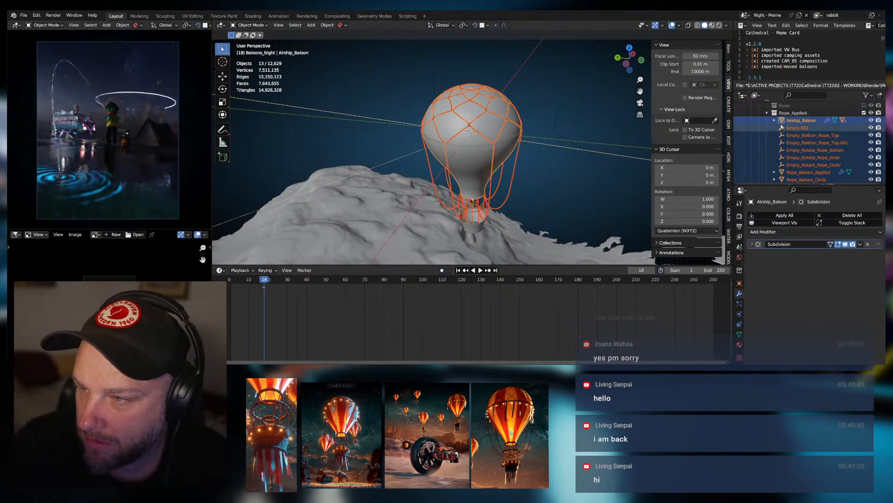
scroll(788, 132, "down", 4)
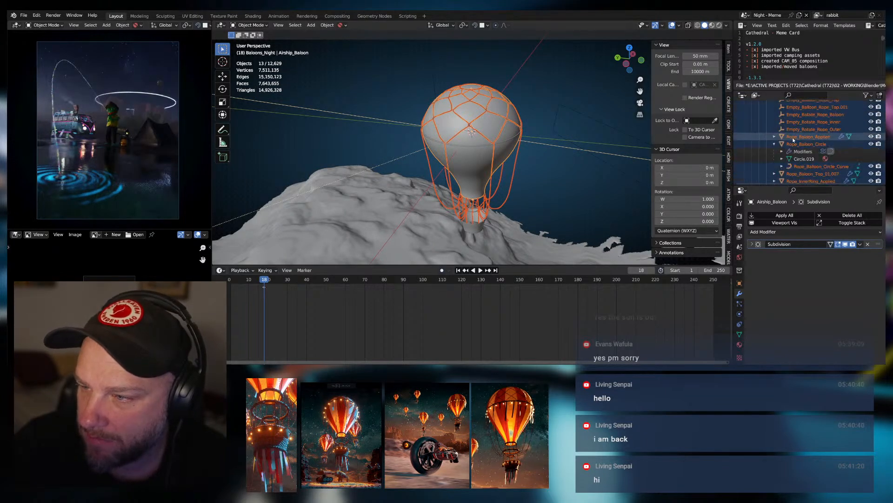
scroll(791, 137, "up", 5)
left_click(800, 161)
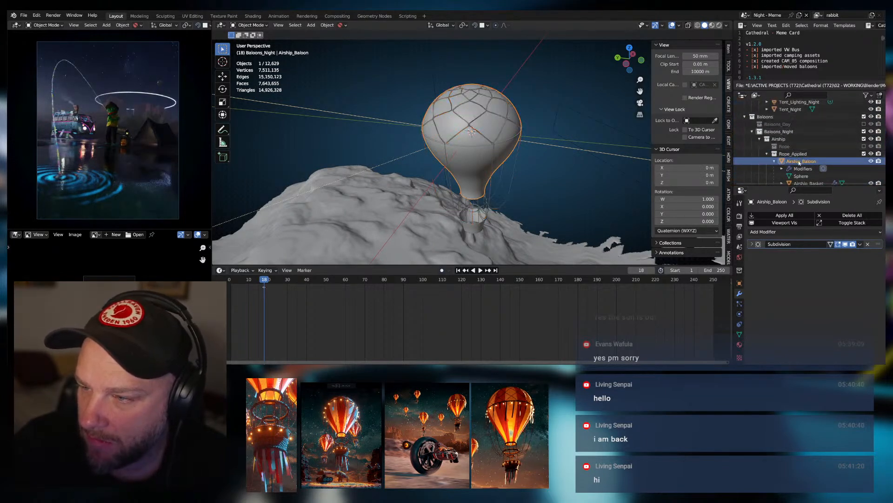
scroll(800, 161, "down", 8)
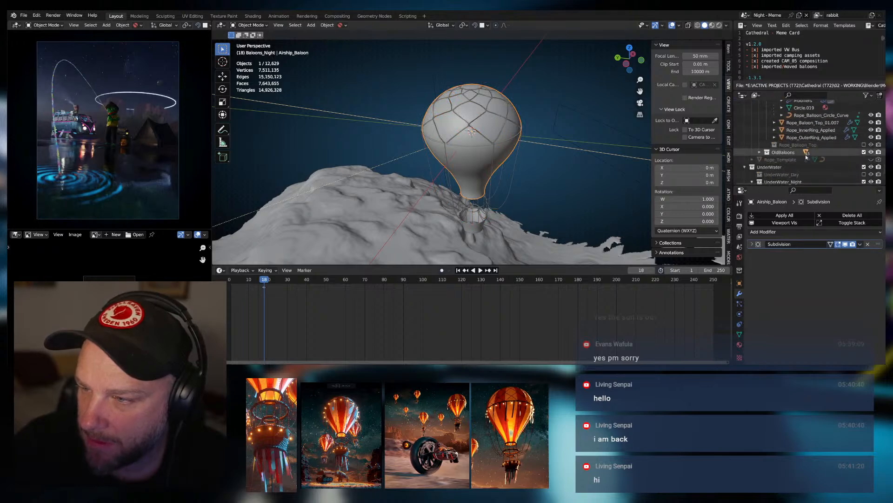
left_click(775, 138)
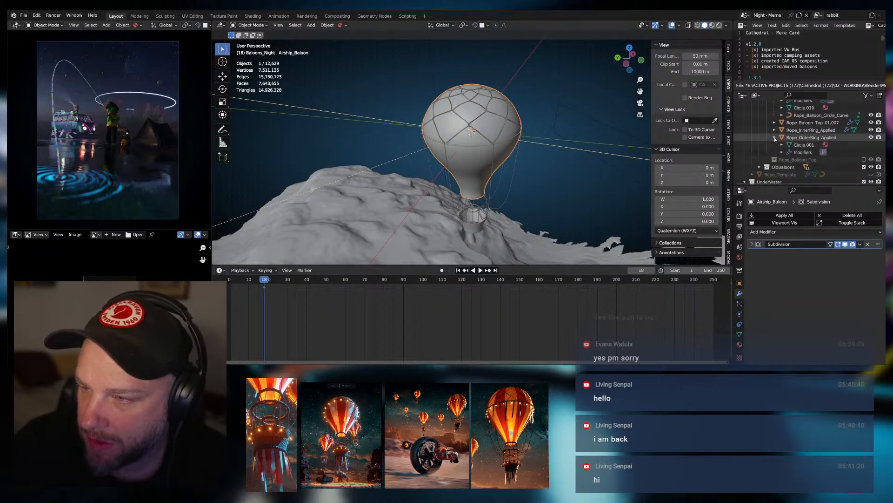
left_click(775, 138)
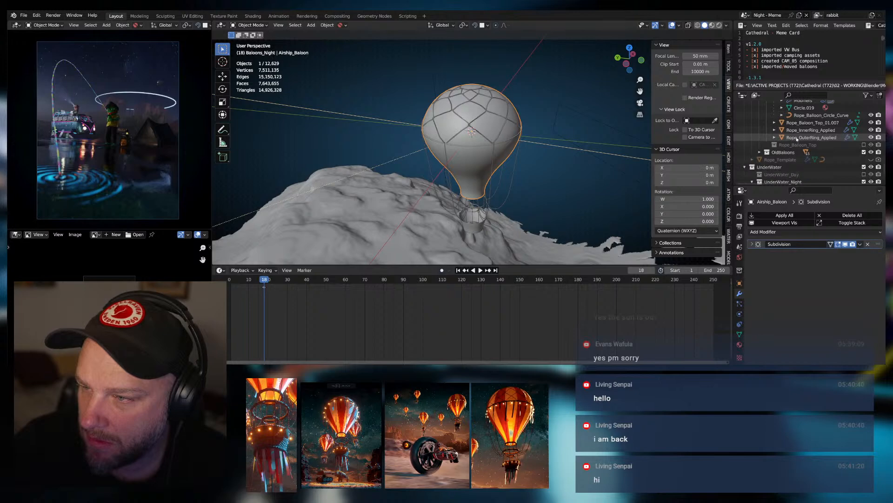
left_click(797, 139, "shift")
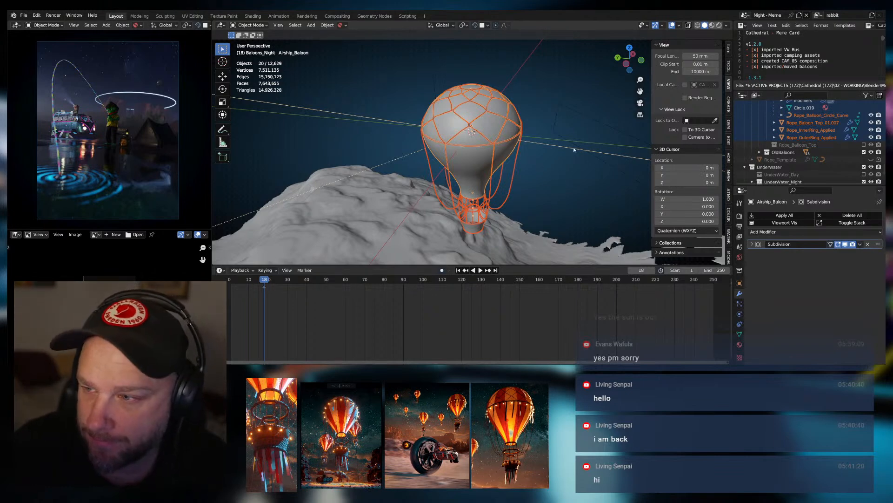
middle_click_drag(576, 158, 432, 151)
key("KP_Divide")
left_click(557, 152)
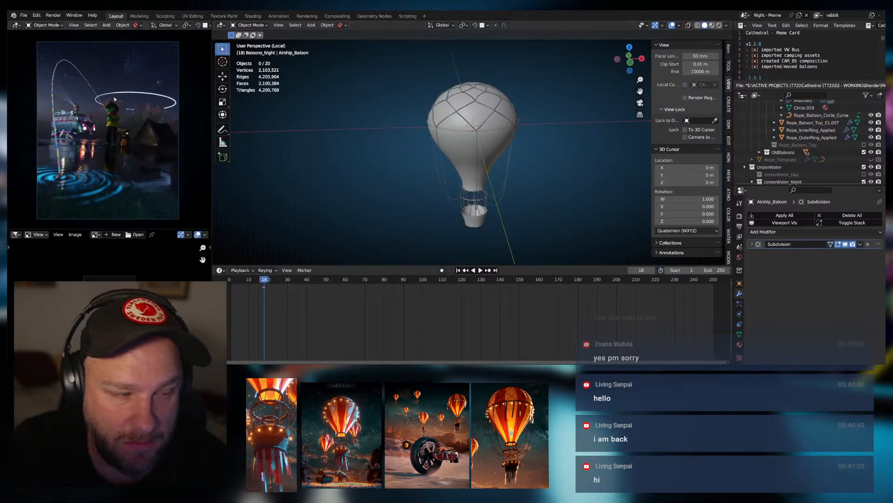
Parent Rope_Baloon_Applied and Rope_Baloon_Circle to Airship_Baloon within the Rope_Applied collection.
scroll(809, 133, "up", 5)
scroll(809, 133, "up", 6)
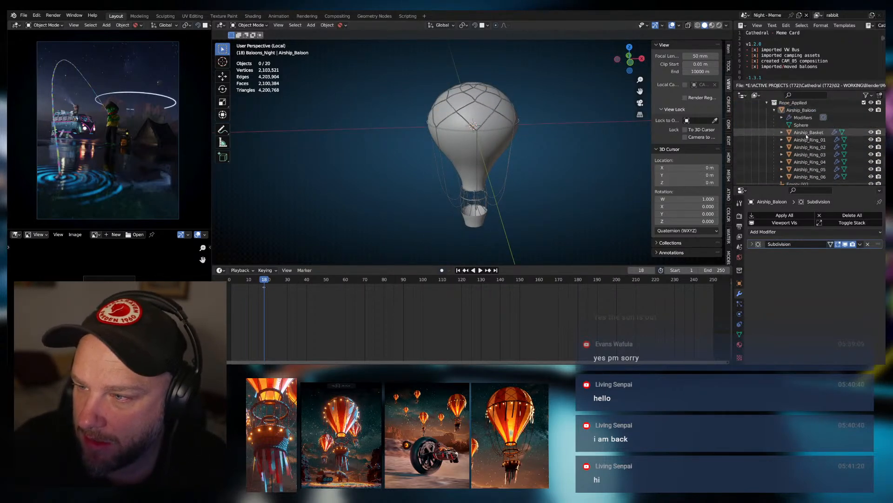
scroll(781, 169, "down", 5)
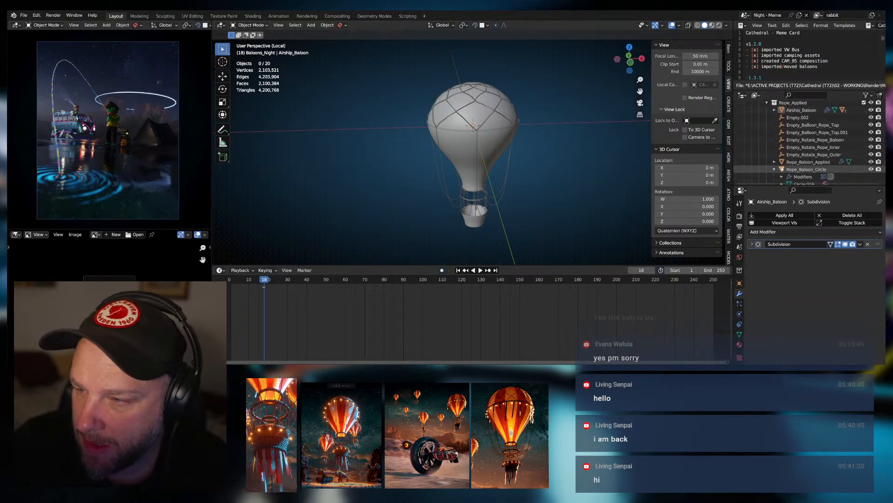
left_click(775, 162)
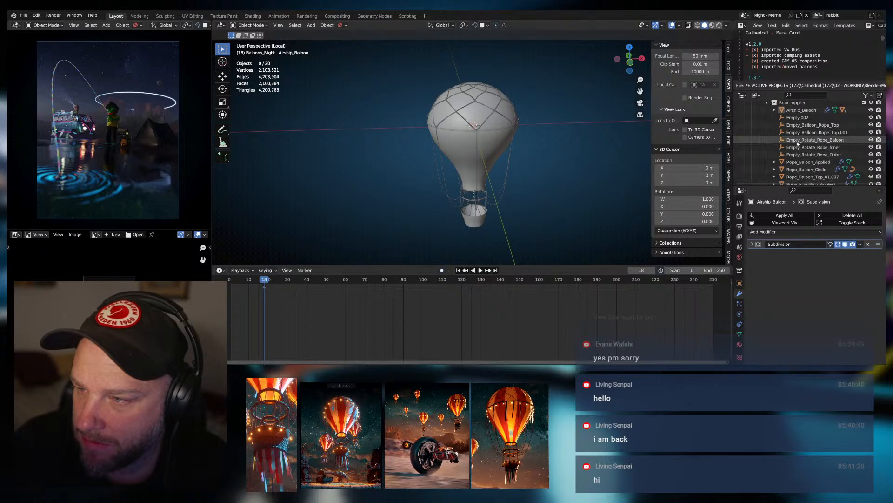
left_click(803, 163)
left_click_drag(796, 163, 795, 111, "shift")
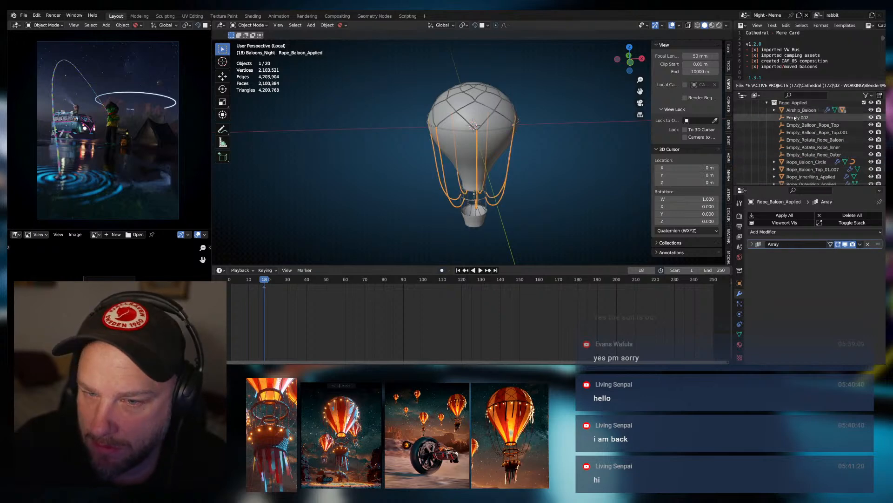
left_click(806, 162)
left_click_drag(806, 162, 796, 112)
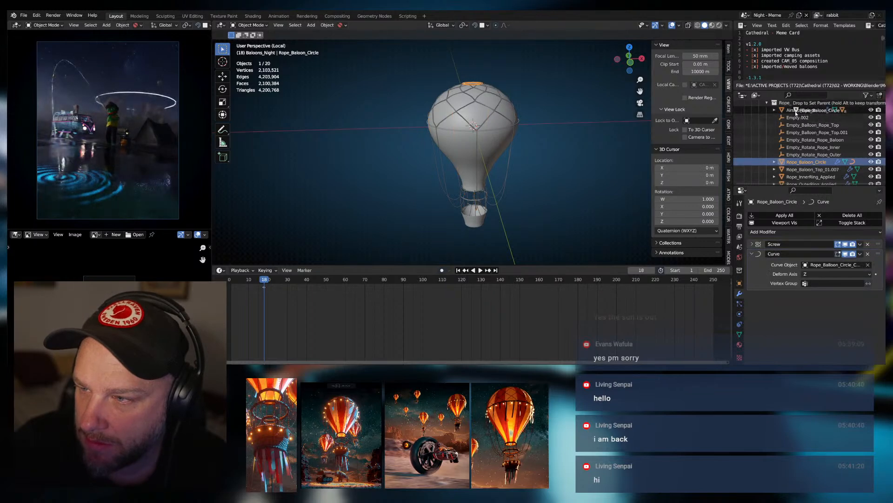
Parent Rope_Baloon_Top_01.007, Rope_InnerRing_Applied and Rope_OuterRing_Applied to Airship_Baloon.
left_click(792, 162)
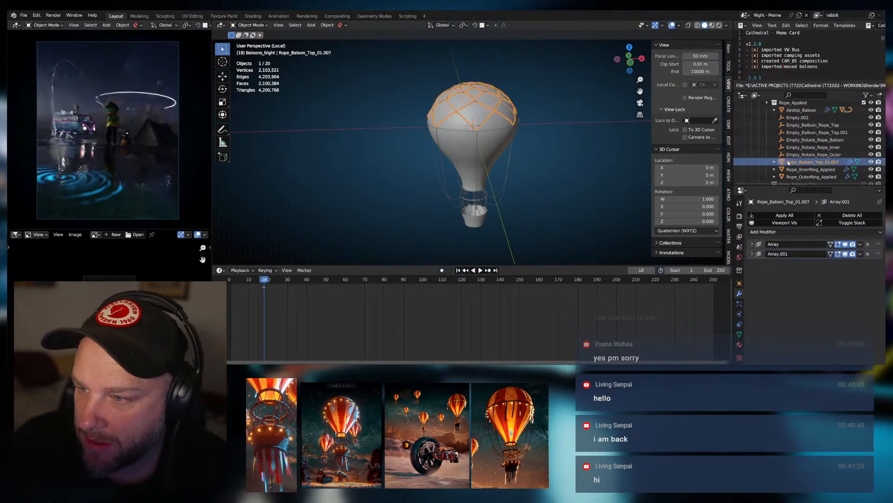
left_click_drag(793, 162, 794, 111)
left_click(790, 162)
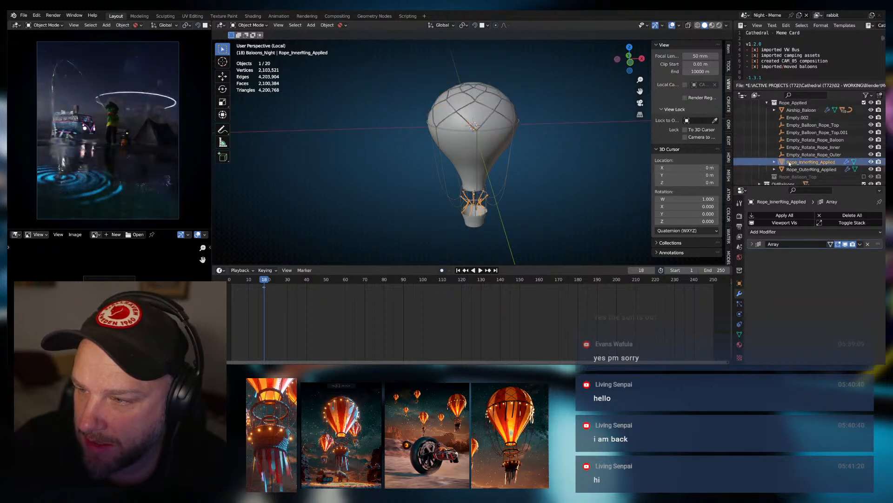
left_click_drag(790, 163, 792, 112)
left_click(792, 162)
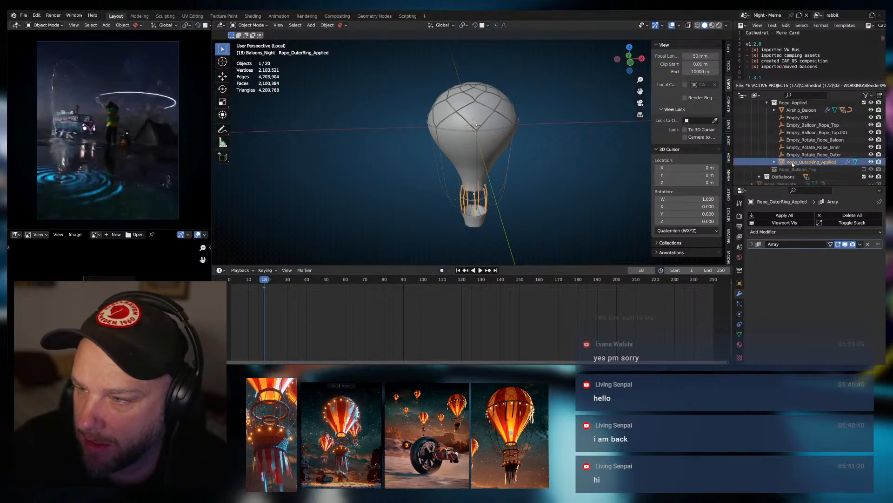
left_click_drag(788, 164, 794, 111)
Parent the six empties from Empty.002 through Empty_Rotate_Rope_Outer to Airship_Baloon.
left_click(814, 154)
left_click(792, 118, "shift")
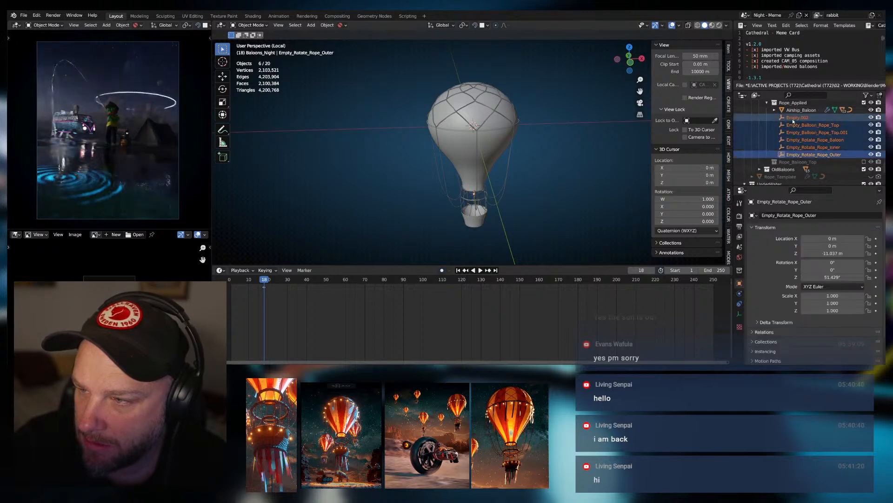
left_click_drag(792, 117, 792, 111)
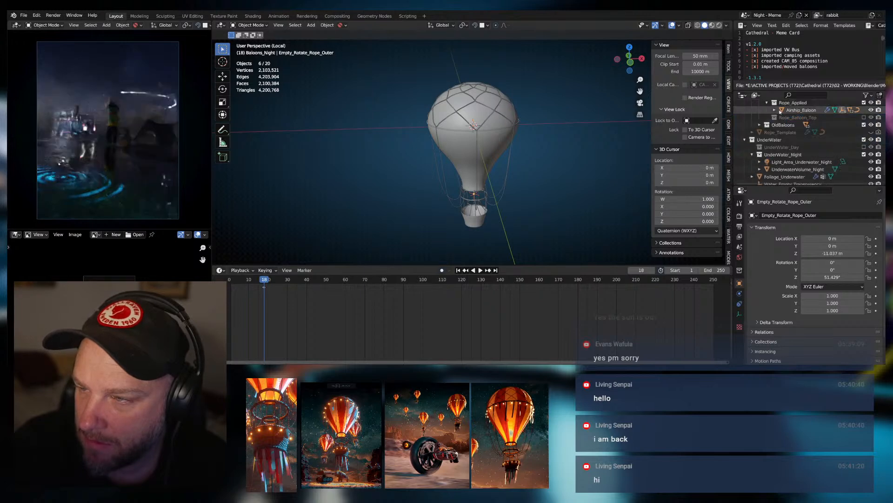
Test-move Airship_Baloon to check that its ropes, rings and basket follow, and cancel the move.
left_click(490, 118)
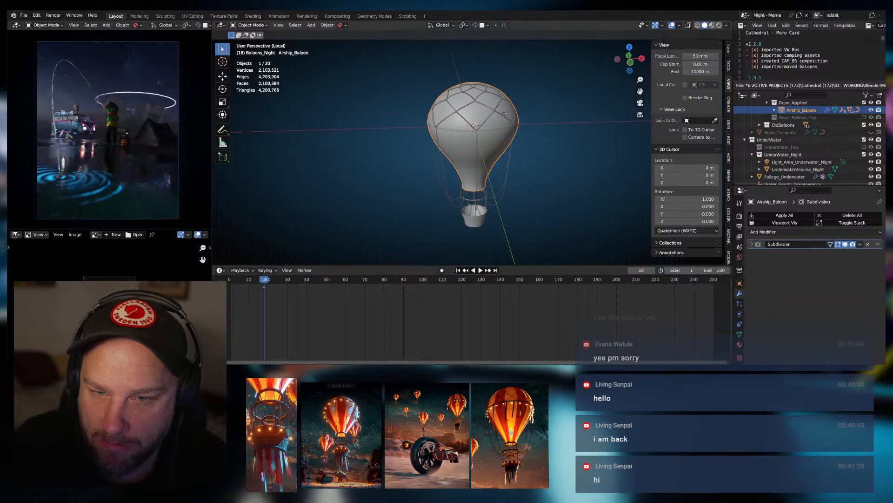
key("g")
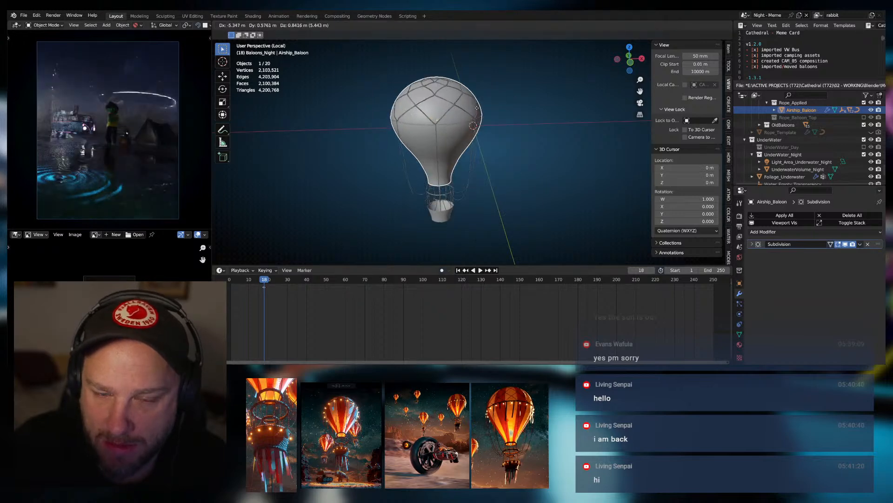
right_click(476, 108)
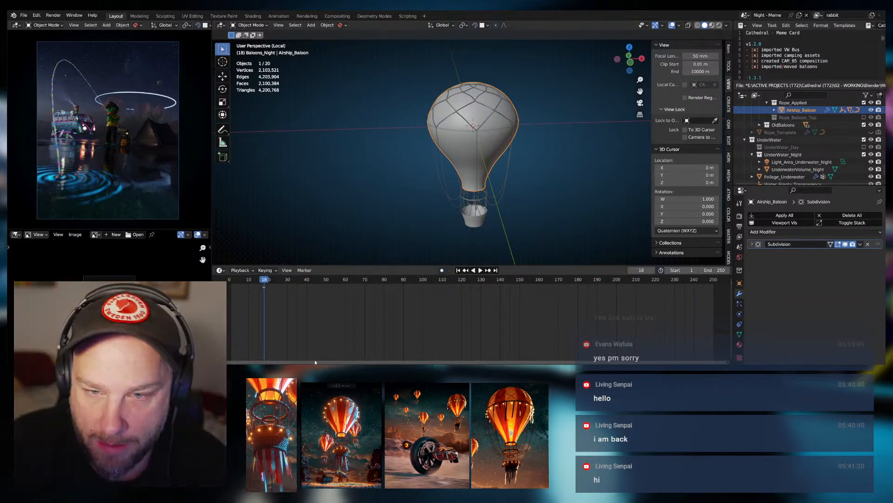
Locate the distant balloon in the camera view and examine the Airship_Baloon hierarchy inside the Rope_Applied collection.
middle_click_drag(442, 209, 513, 179)
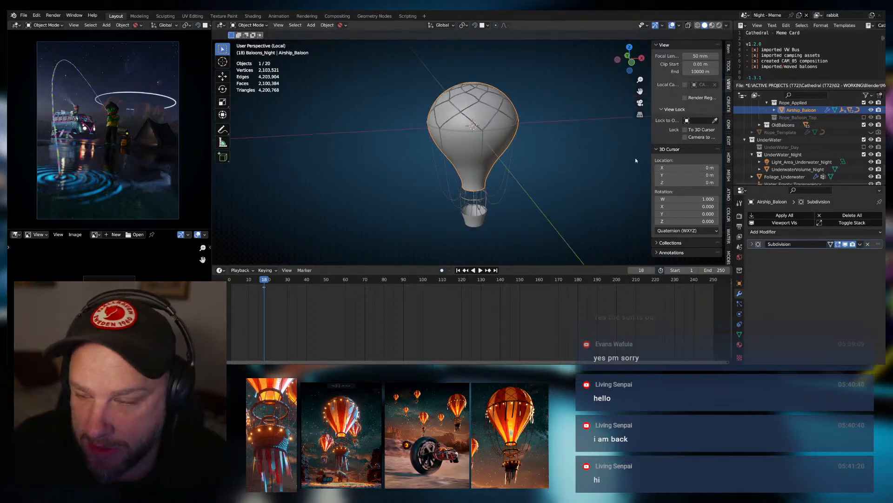
scroll(516, 140, "down", 10)
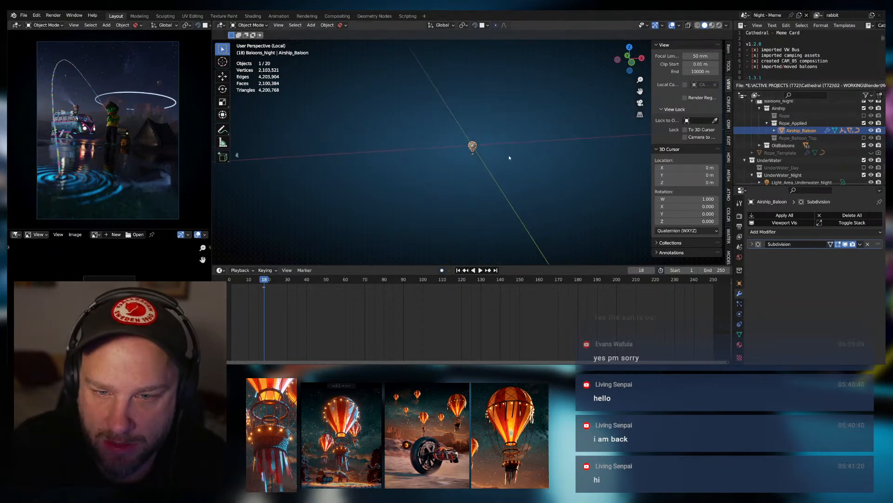
middle_click_drag(473, 167, 387, 158)
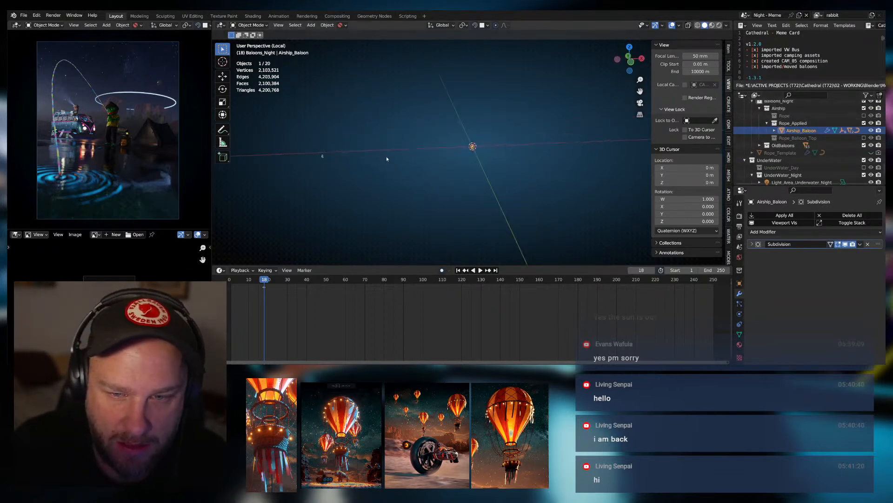
left_click(160, 85)
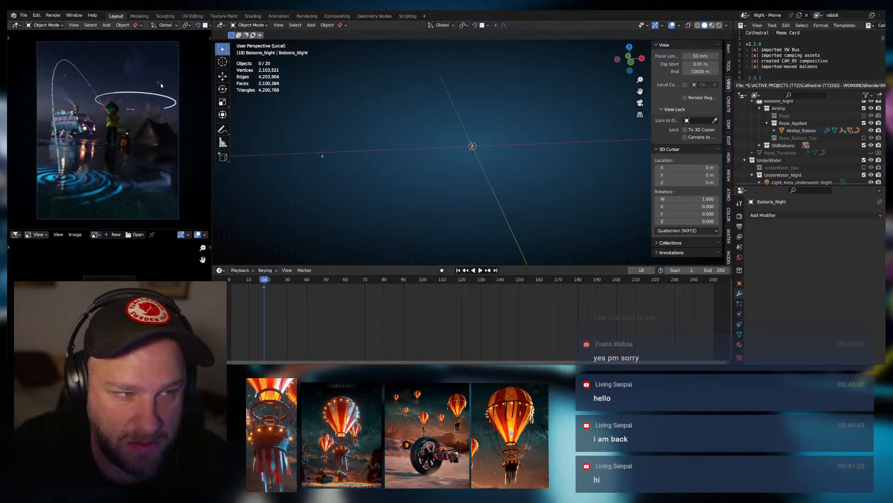
left_click(800, 131)
left_click(775, 131)
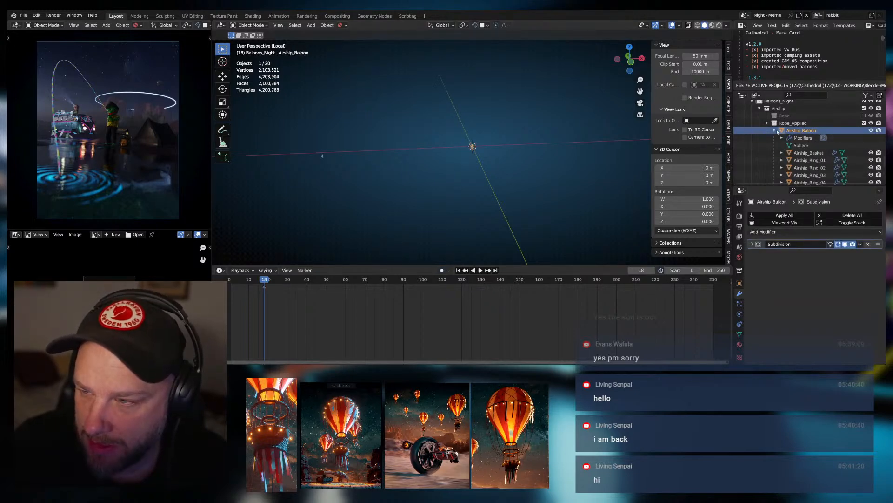
scroll(776, 132, "up", 3)
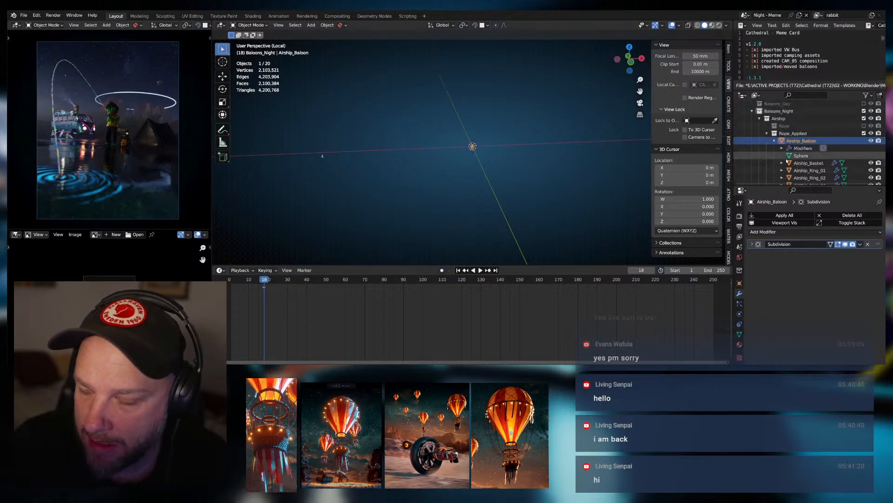
left_click(767, 154)
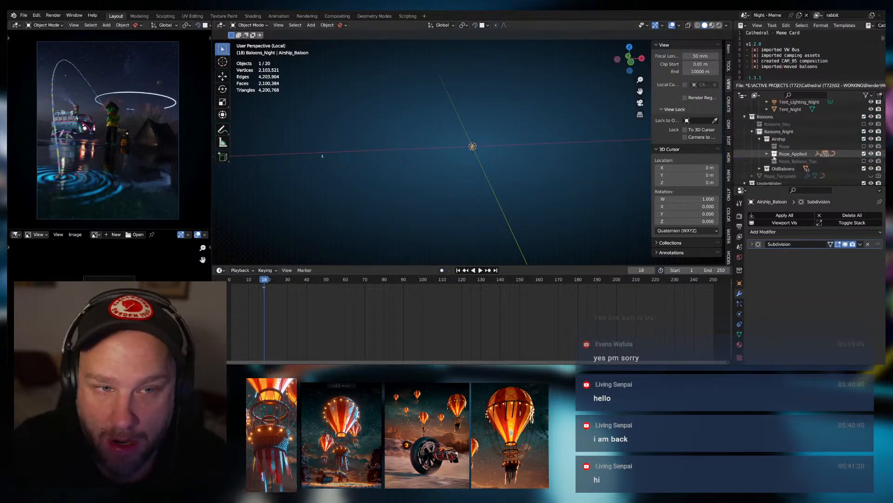
left_click(782, 154)
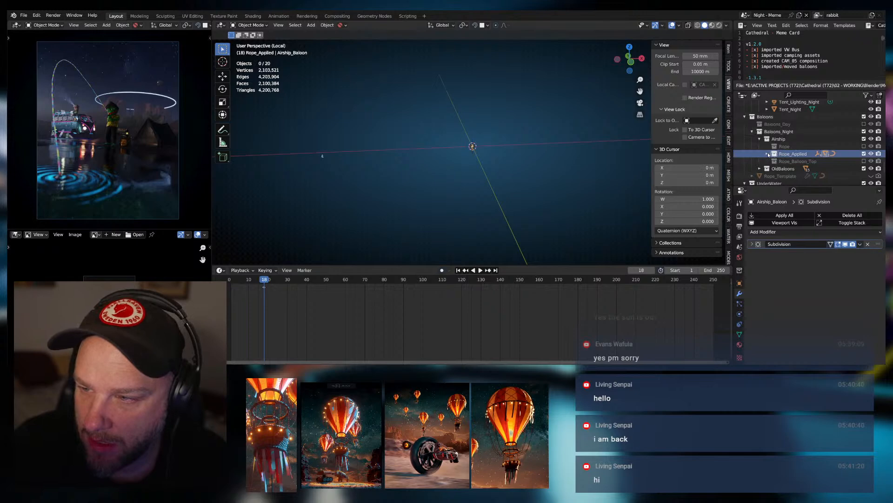
left_click(767, 154)
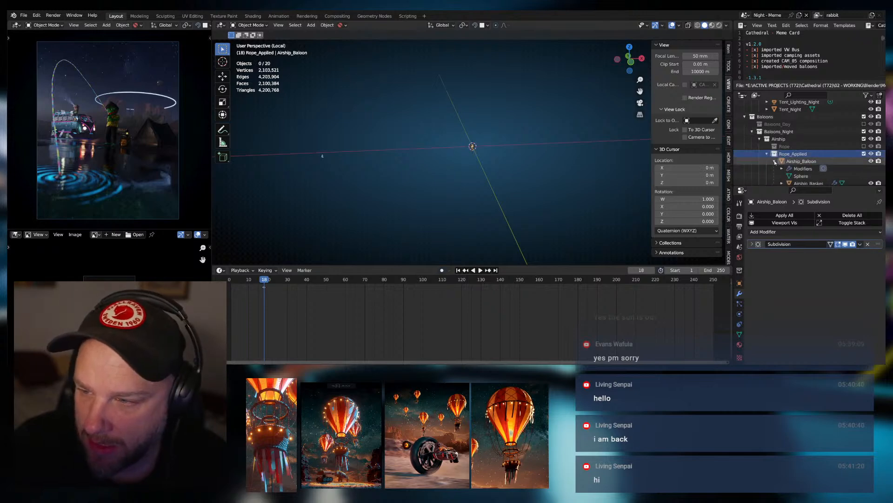
left_click(774, 162)
left_click(783, 161)
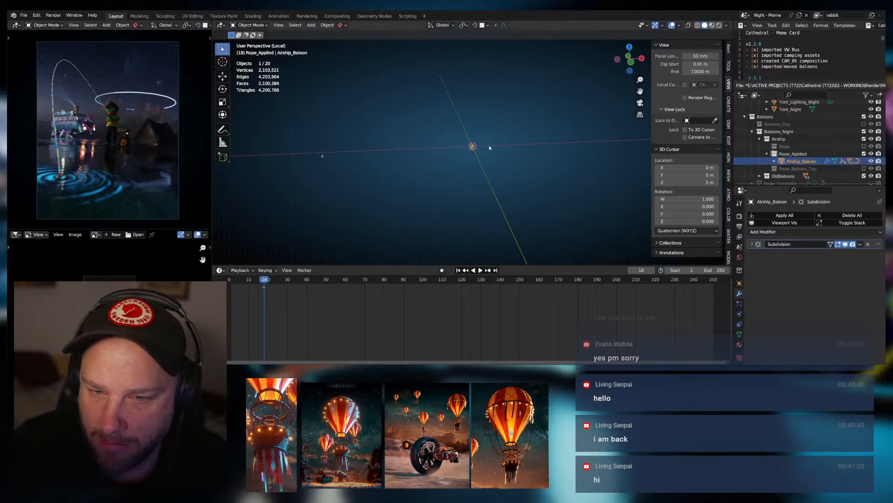
Expand the OldBaloons collection and select individual balloons to match them with the ones seen in the camera view.
scroll(773, 161, "down", 2)
left_click(760, 155)
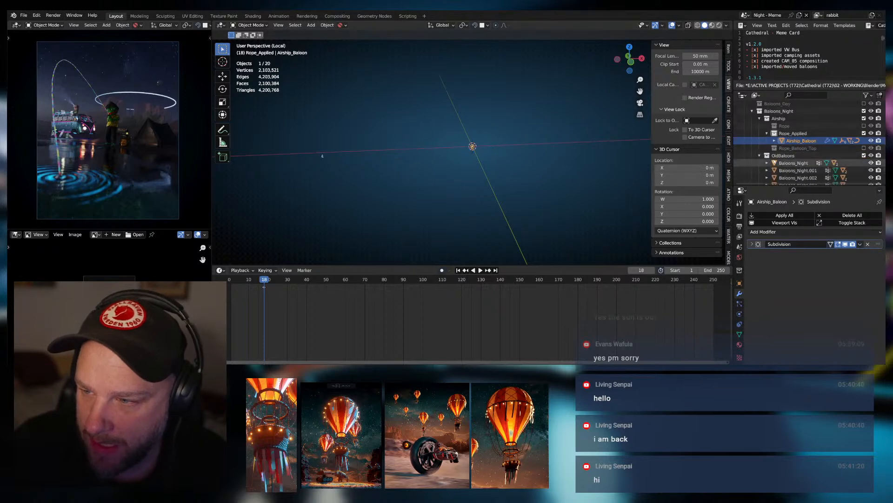
left_click(793, 162)
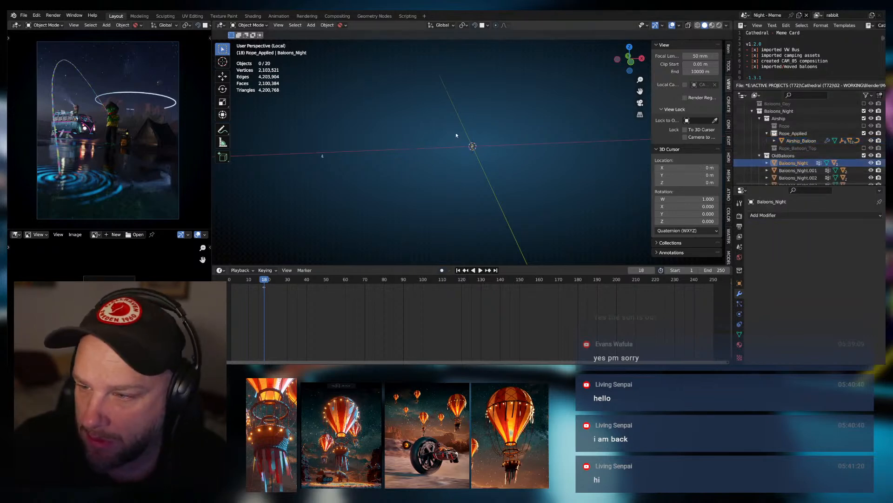
left_click(798, 170)
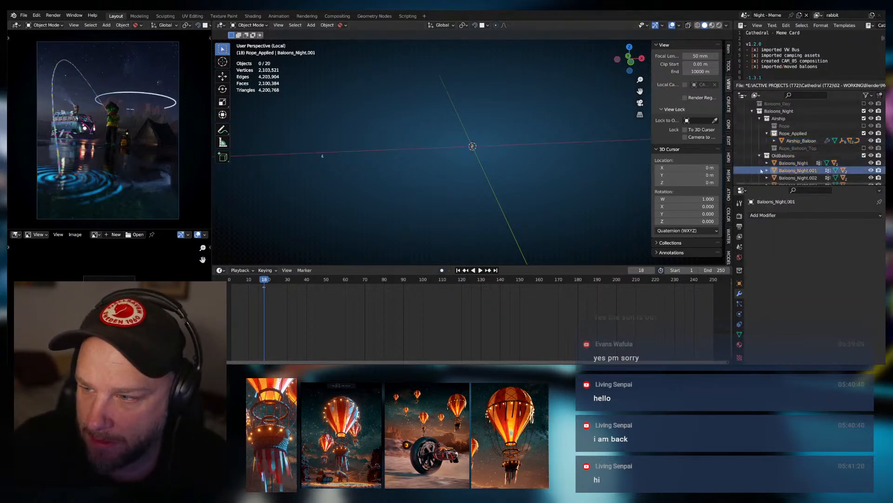
left_click(160, 84)
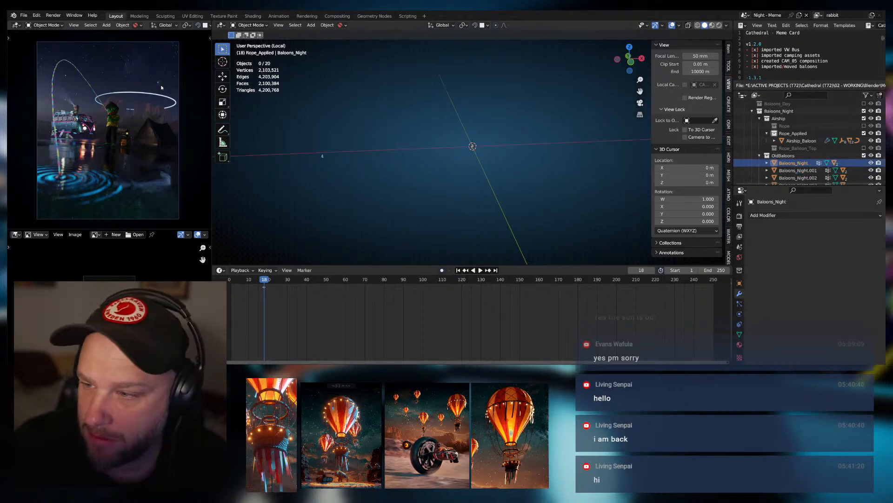
left_click(68, 79)
scroll(739, 155, "down", 2)
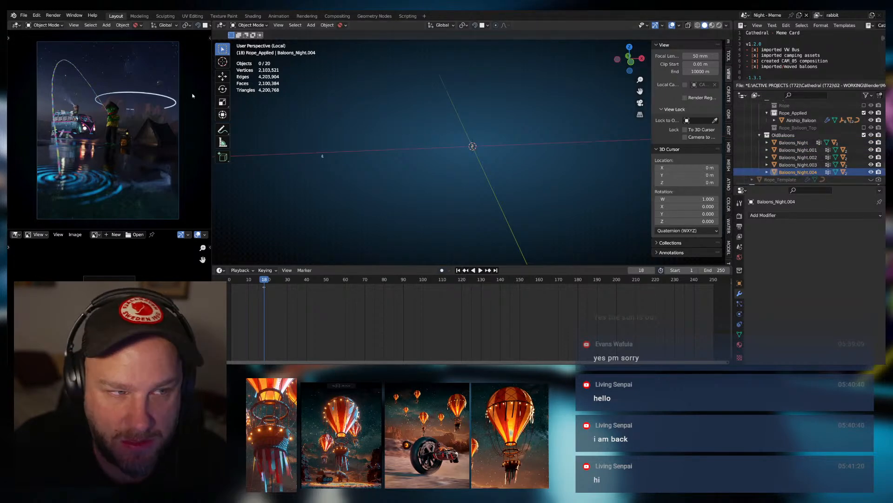
Snap the 3D cursor to the Baloons_Night balloon above the tent in the camera view.
left_click(160, 83)
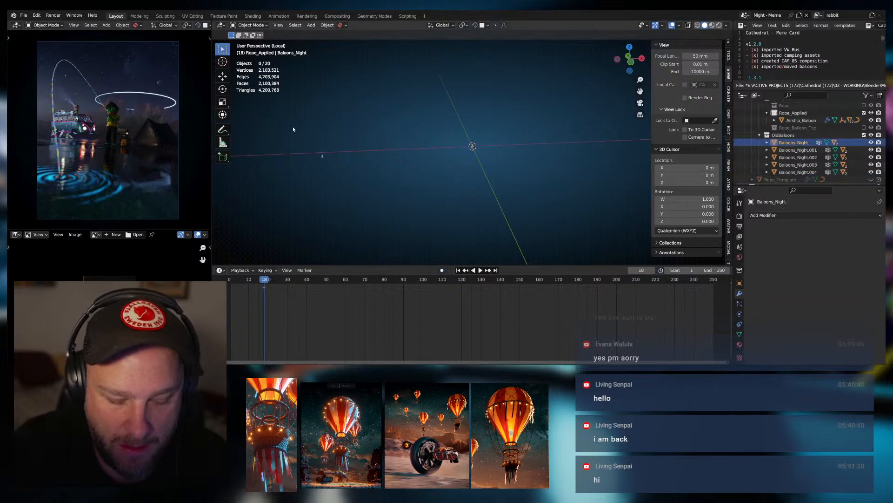
key("shift+s")
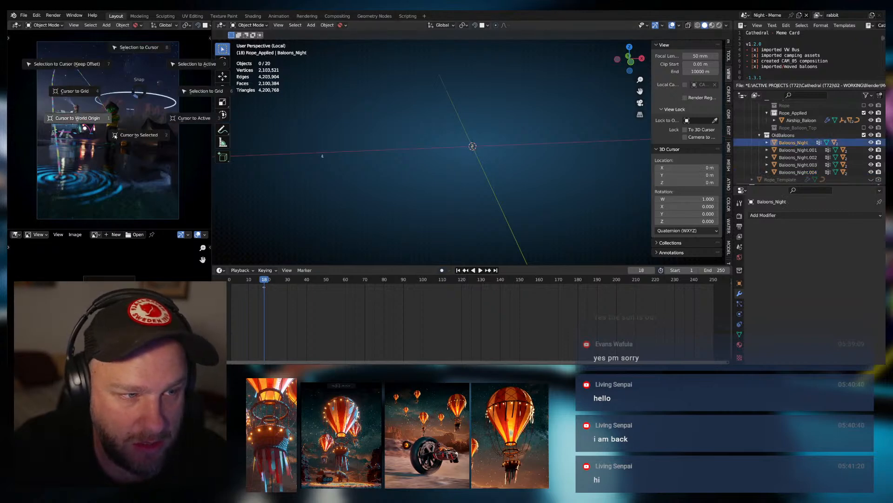
left_click(116, 134)
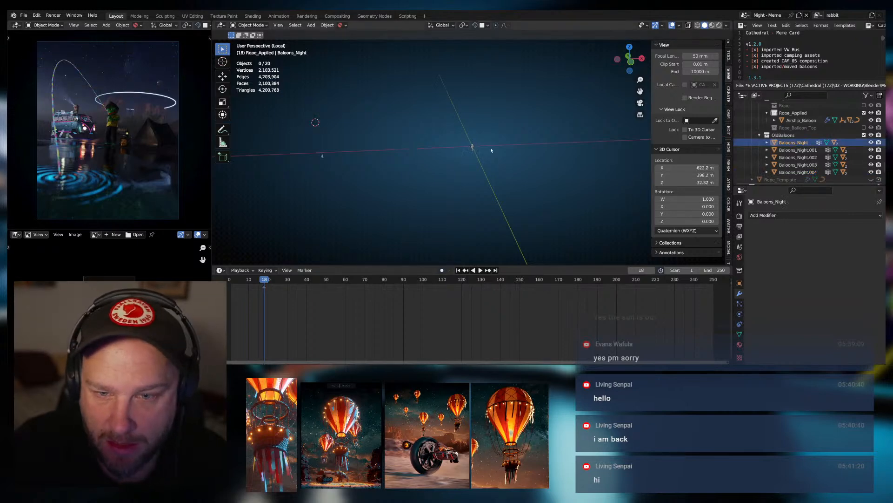
Snap Airship_Baloon to the 3D cursor and hide the old Baloons_Night balloon at that spot.
scroll(486, 149, "up", 8)
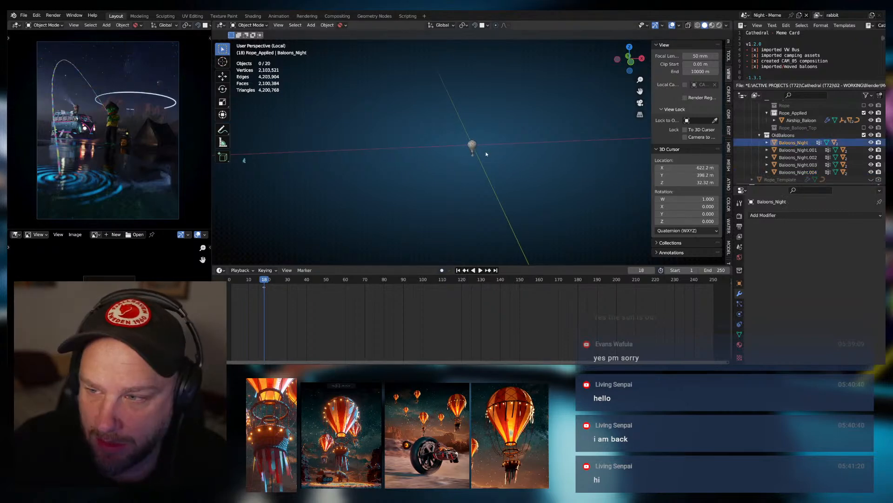
left_click(791, 120)
right_click(791, 120)
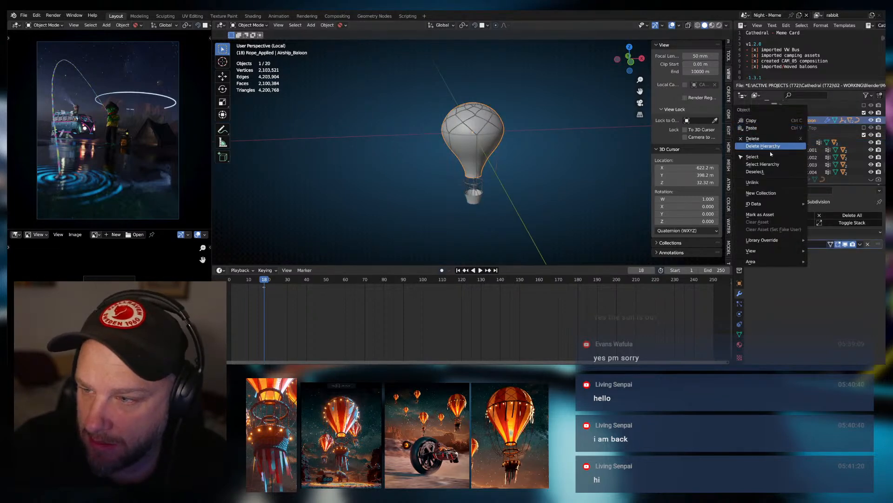
left_click(770, 164)
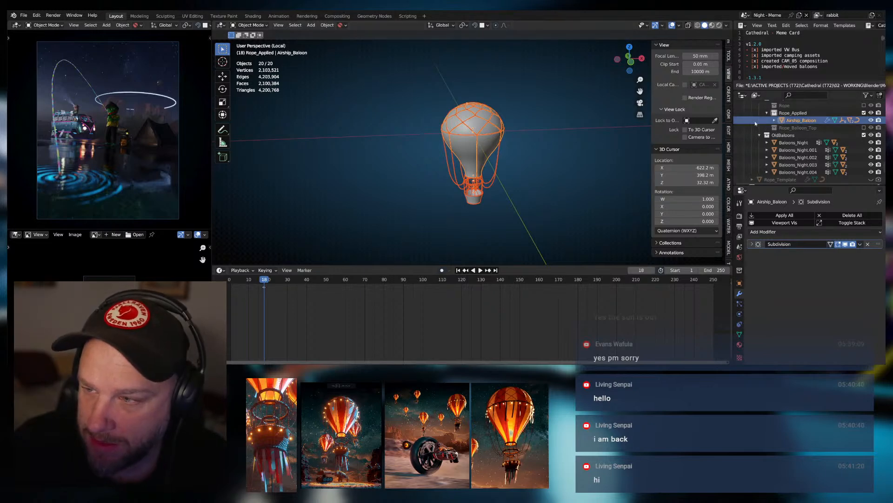
left_click(479, 125)
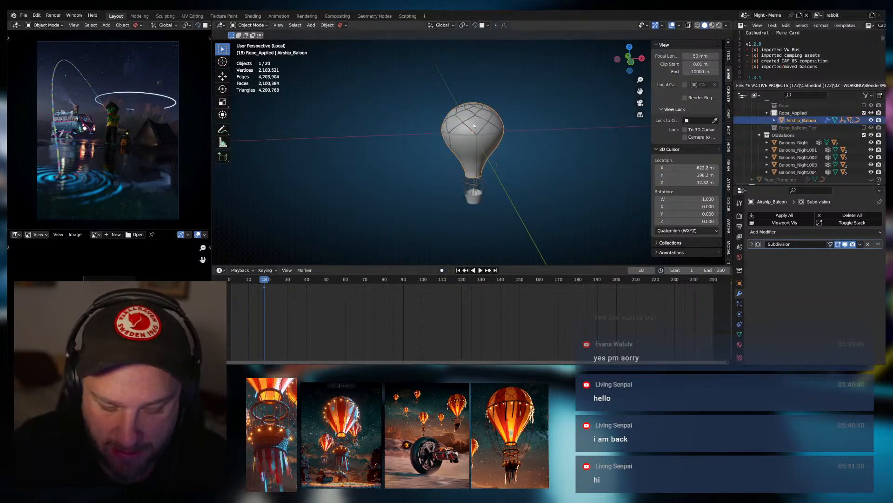
key("shift+s")
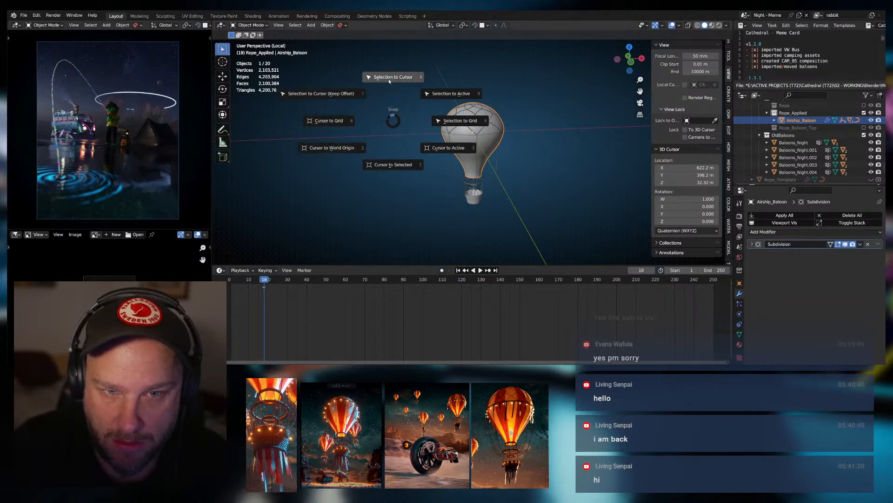
left_click(433, 148)
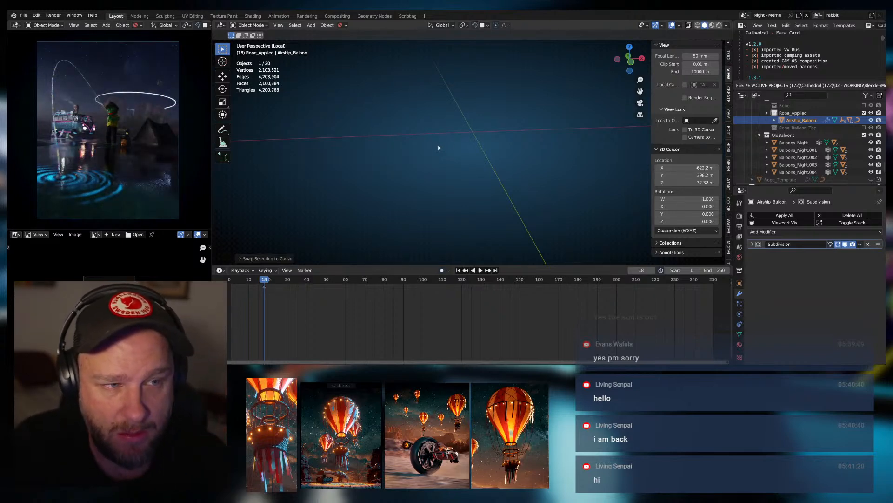
key("KP_Decimal")
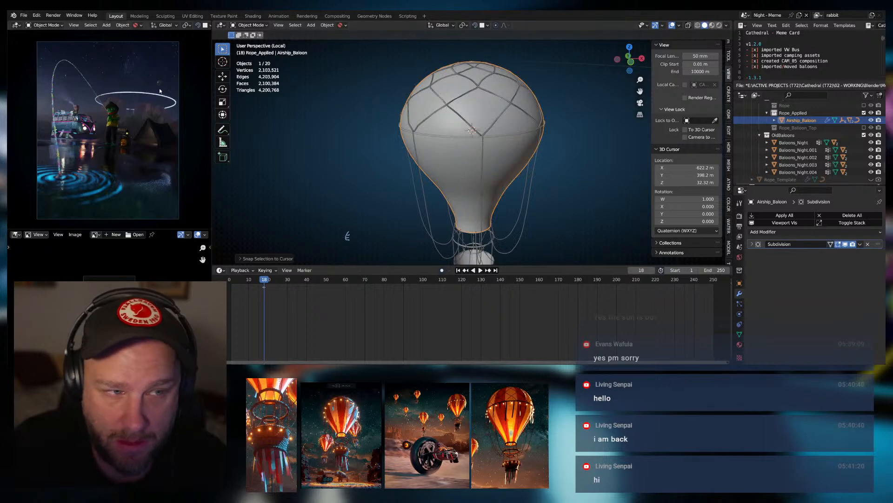
left_click(871, 142)
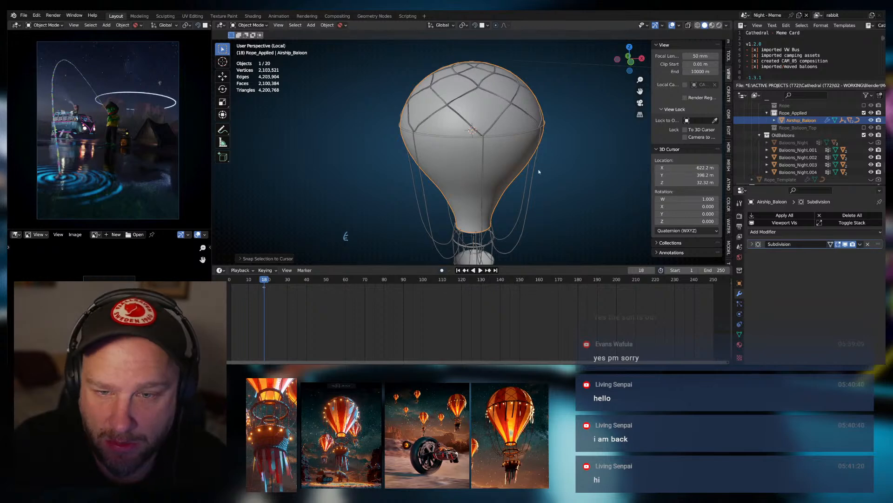
Scale up Airship_Baloon uniformly so it appears larger in the camera view's night sky.
scroll(489, 145, "down", 3)
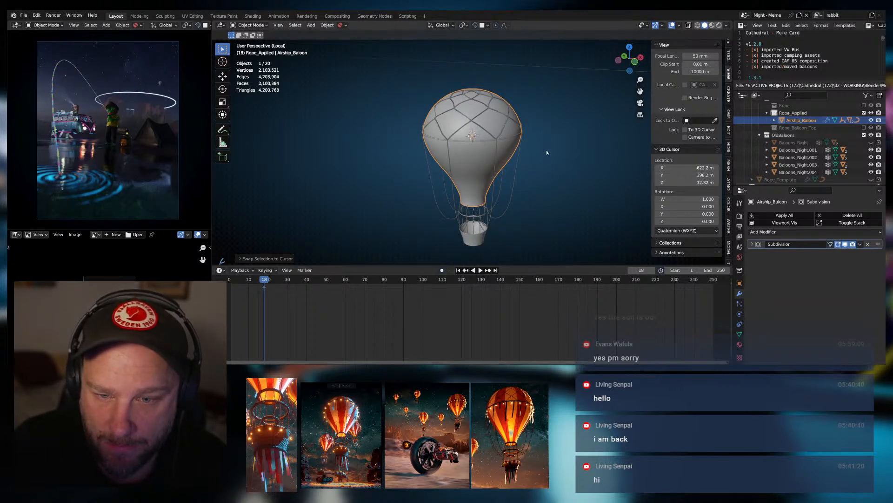
key("s")
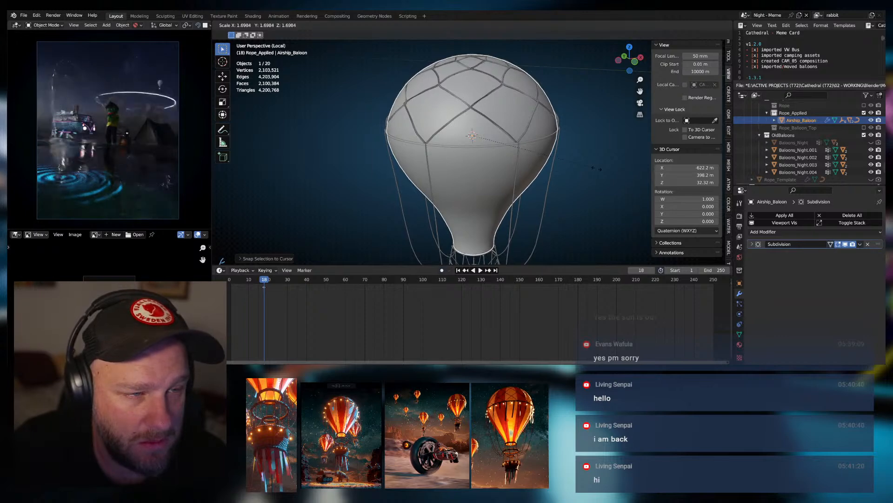
left_click(579, 175)
Raise Airship_Baloon about 10 m along the Z axis.
scroll(579, 175, "down", 5)
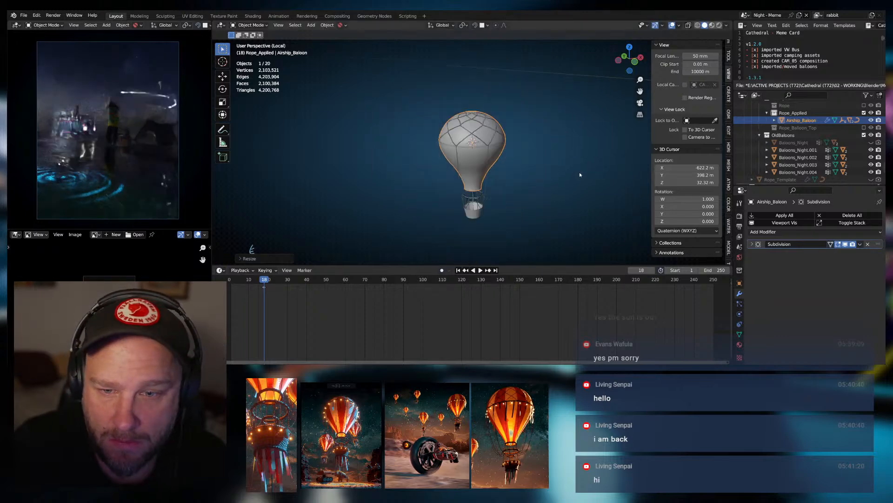
key("g")
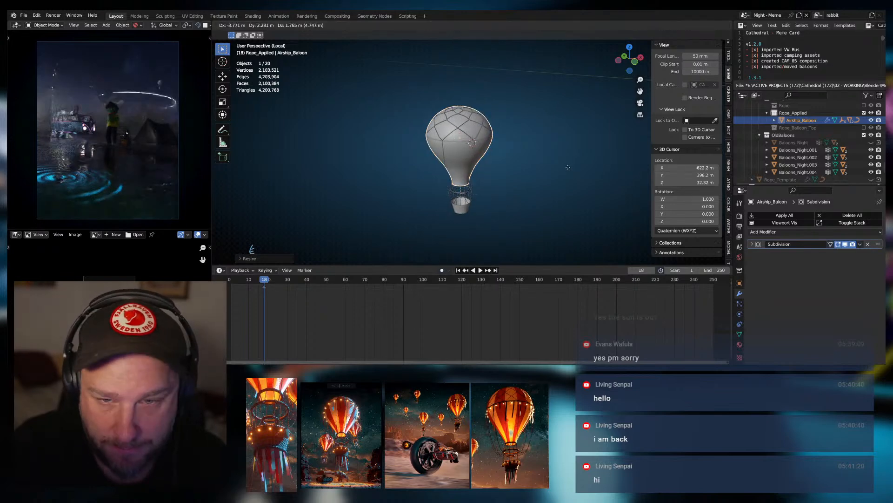
key("z")
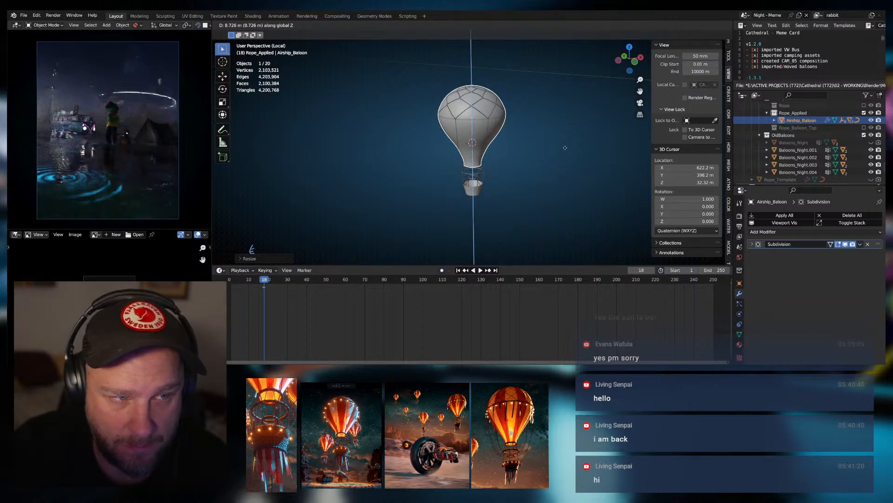
left_click(565, 145)
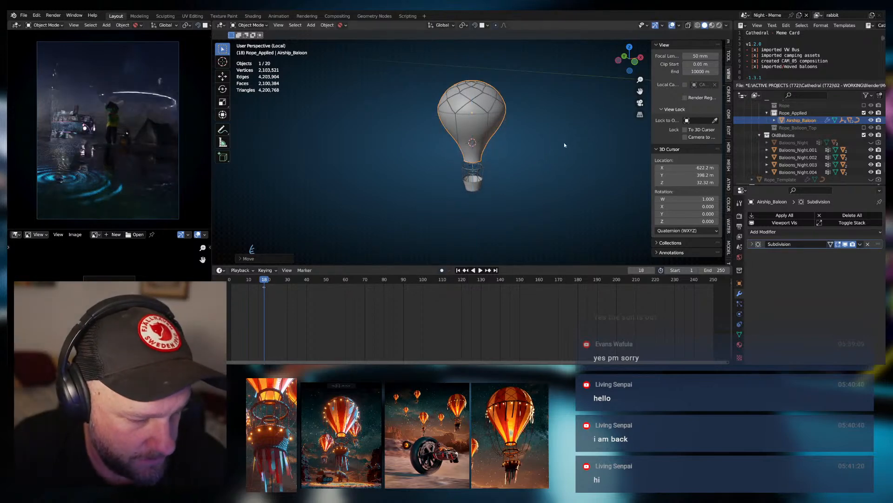
Show the balloon in Material Preview shading and inspect the rope net and its materials up close.
middle_click_drag(508, 135, 450, 113)
scroll(500, 115, "up", 3)
left_click(566, 126)
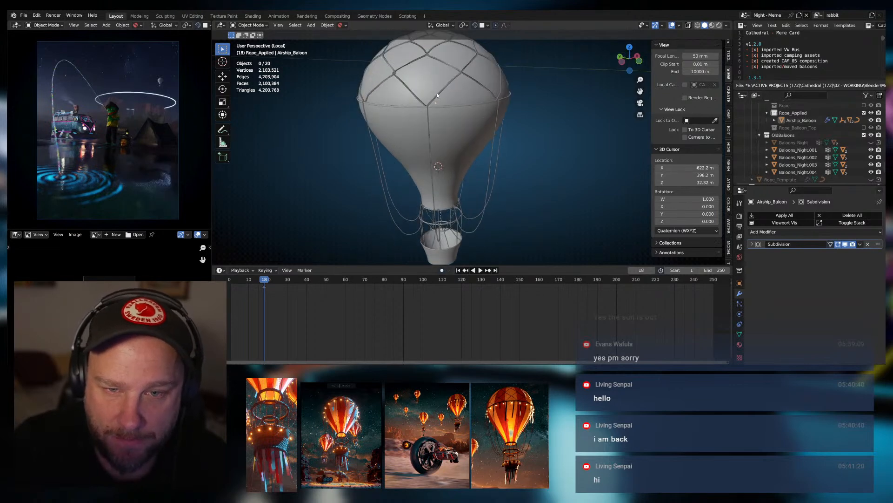
left_click(438, 95)
key("z")
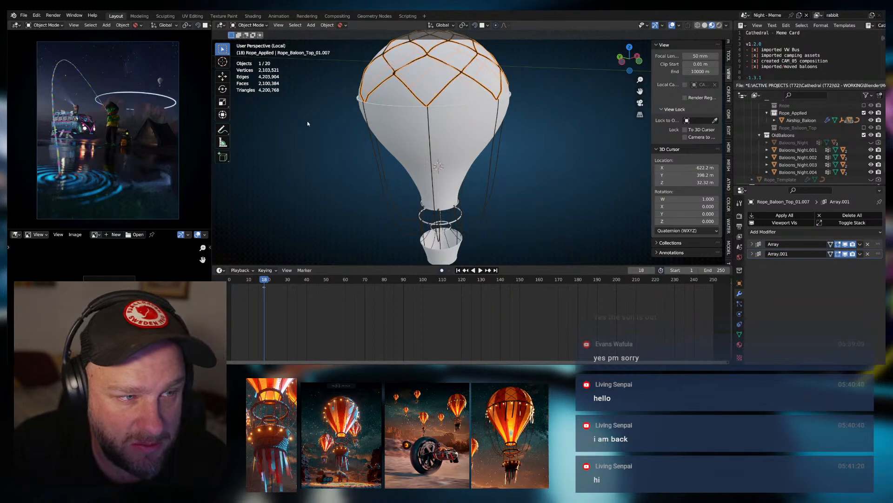
middle_click_drag(544, 103, 572, 133)
scroll(574, 135, "up", 4)
left_click(574, 135)
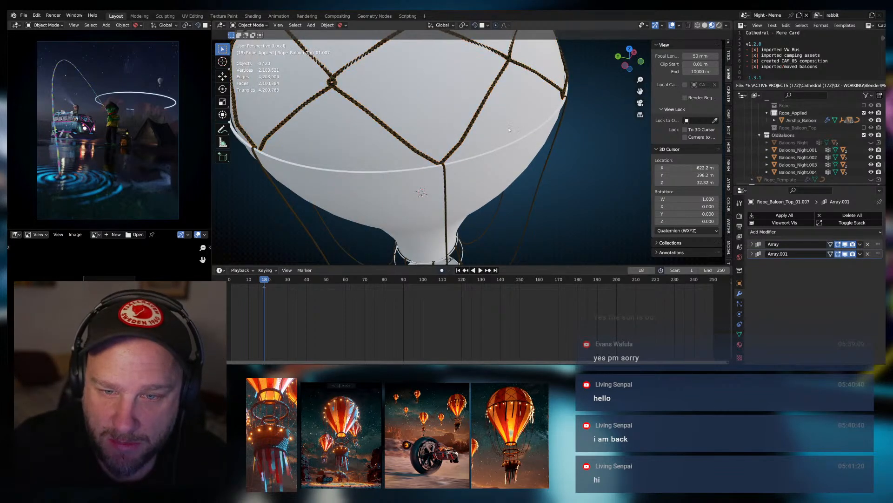
Select the balloon's rope net, show its material nodes in a Shader Editor replacing the timeline, and frame a rope crossing up close.
left_click(476, 121)
middle_click_drag(471, 124, 443, 99)
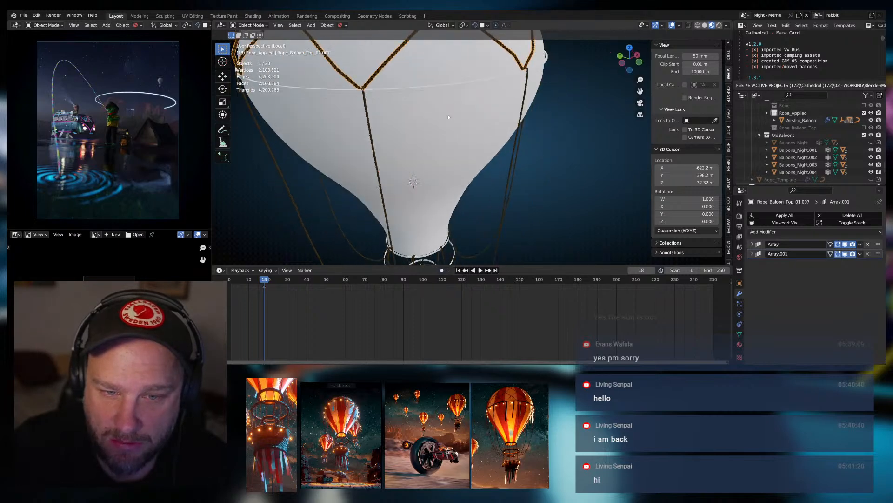
scroll(381, 90, "up", 2)
left_click(220, 270)
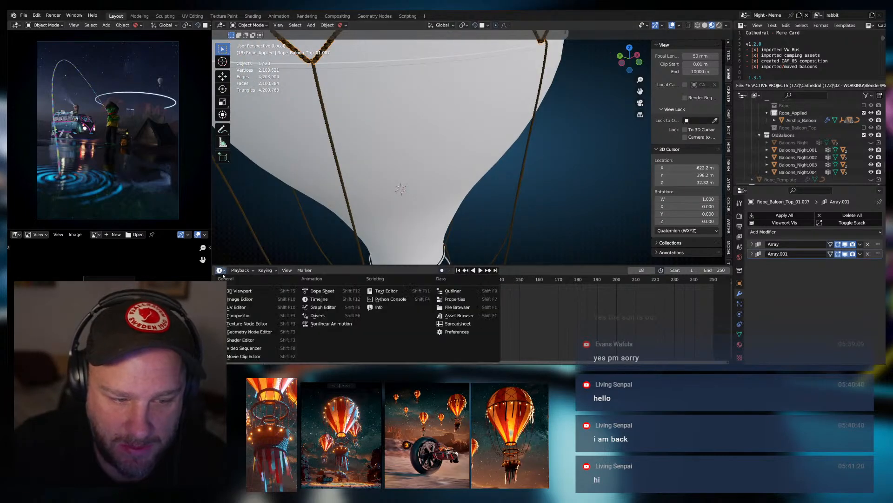
left_click(254, 342)
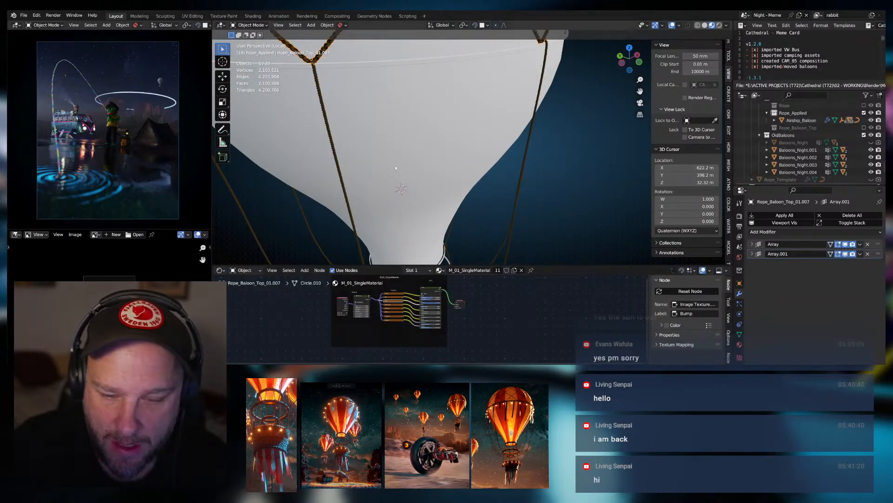
key("KP_Decimal")
scroll(534, 194, "up", 5)
scroll(535, 193, "up", 6)
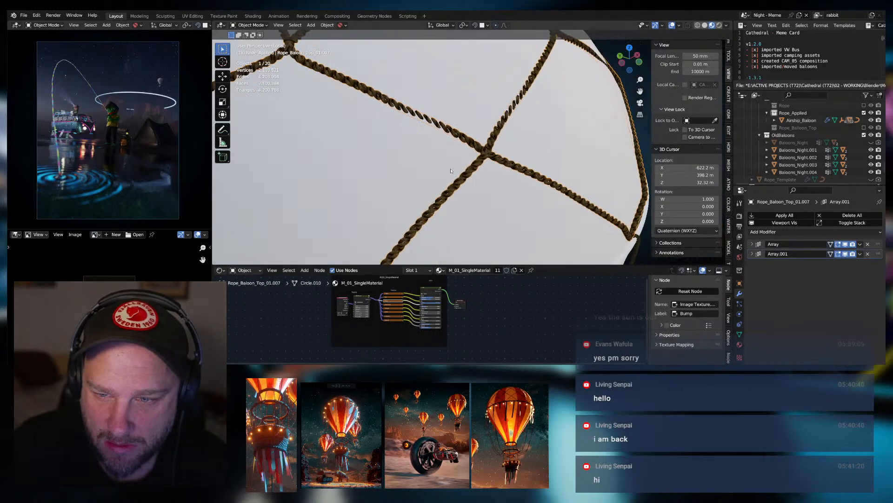
middle_click_drag(516, 185, 492, 179, "shift")
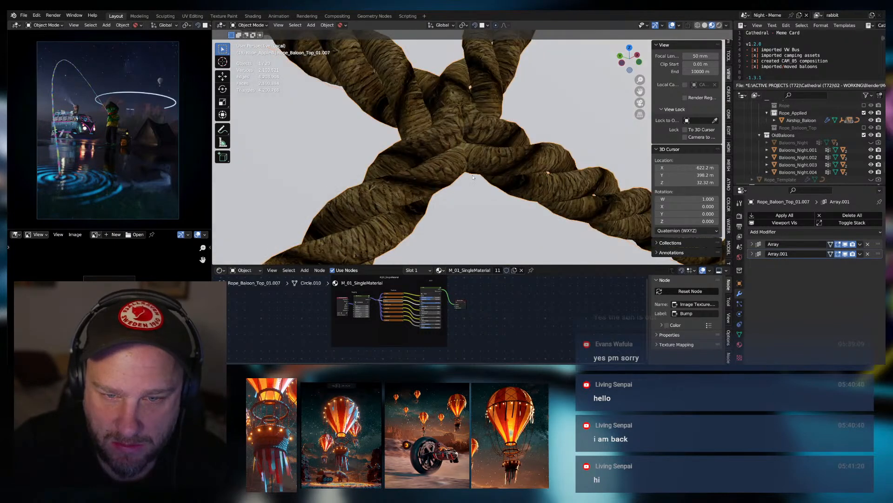
Examine the texture nodes of M_01_SingleMaterial and expand the Albedo node to read its image settings.
scroll(430, 325, "up", 5)
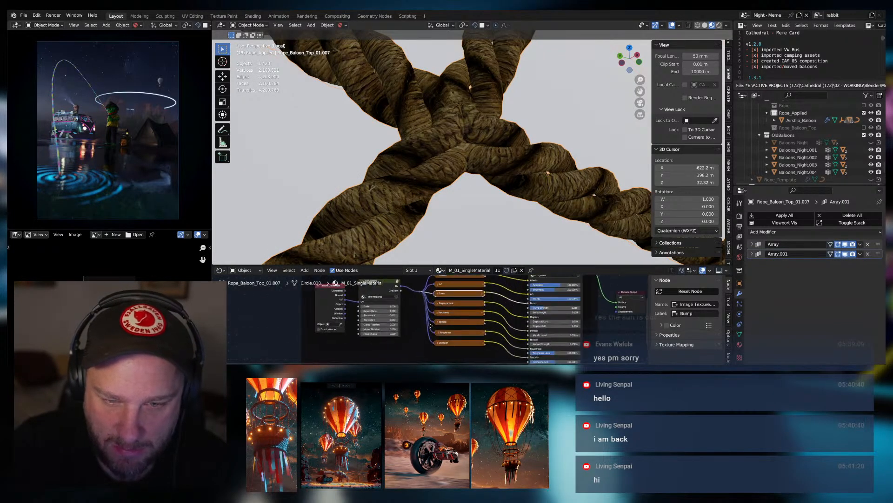
scroll(430, 326, "up", 1)
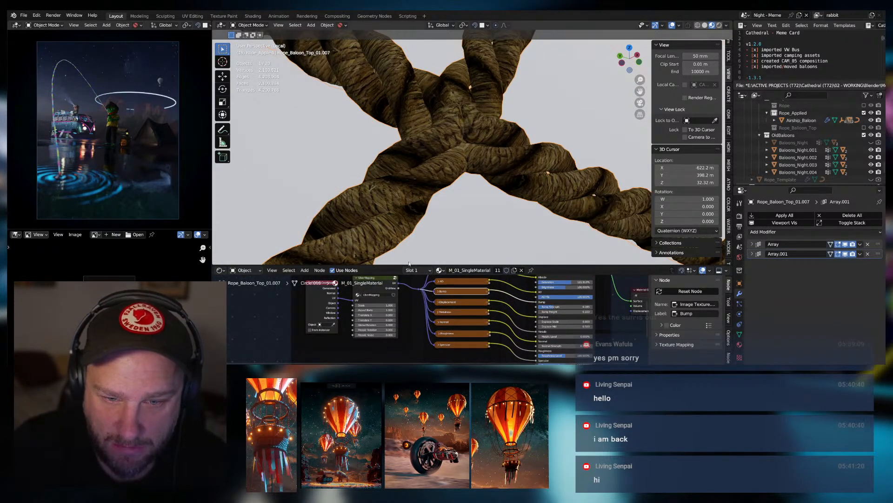
scroll(425, 319, "down", 2)
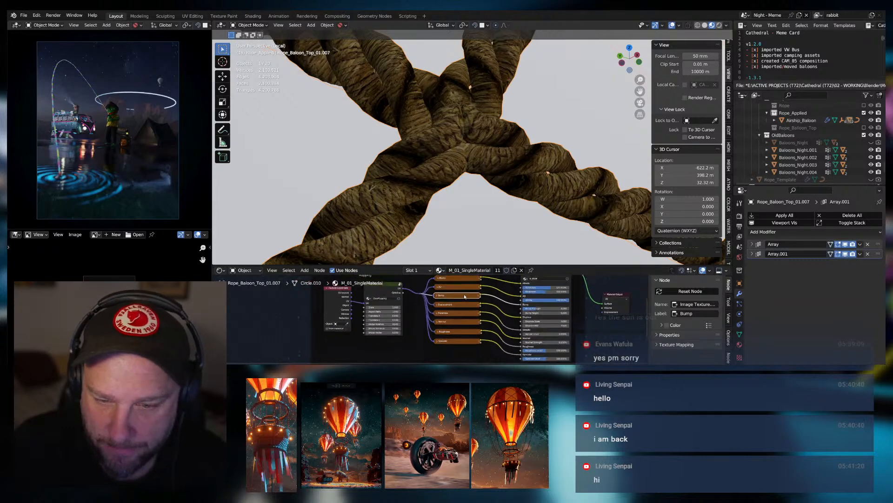
middle_click_drag(464, 296, 446, 301)
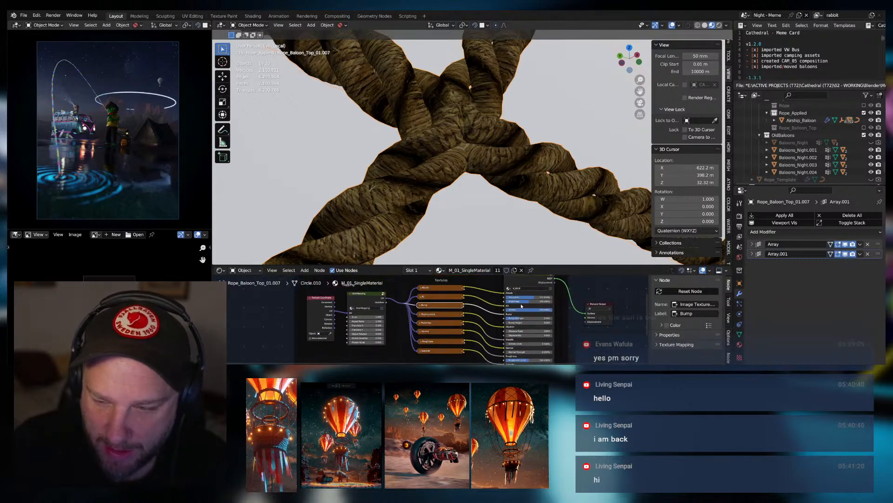
left_click(421, 288)
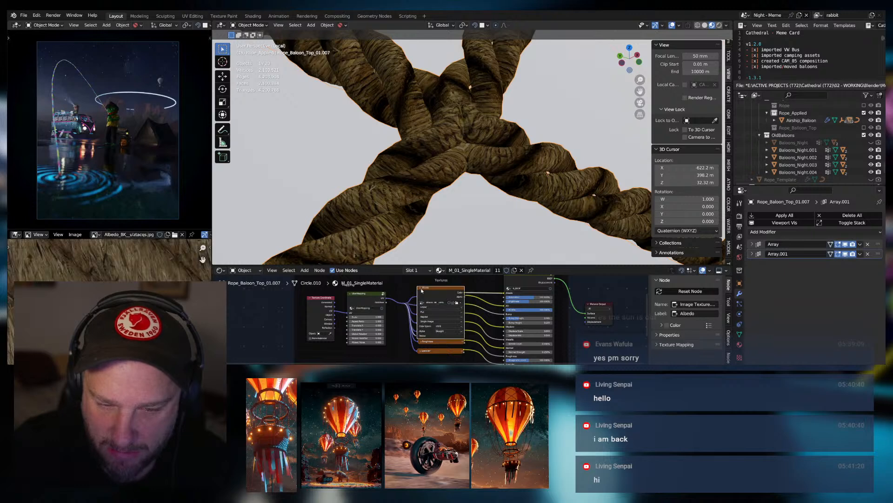
left_click(421, 289)
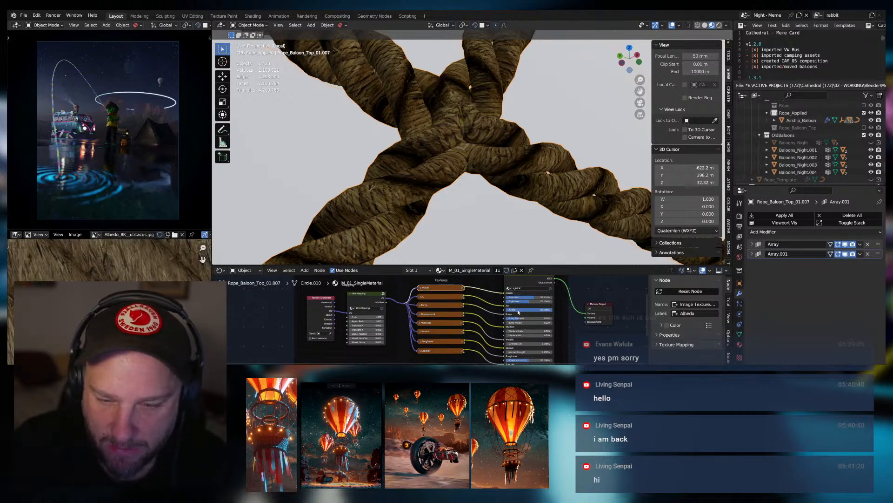
left_click(421, 290)
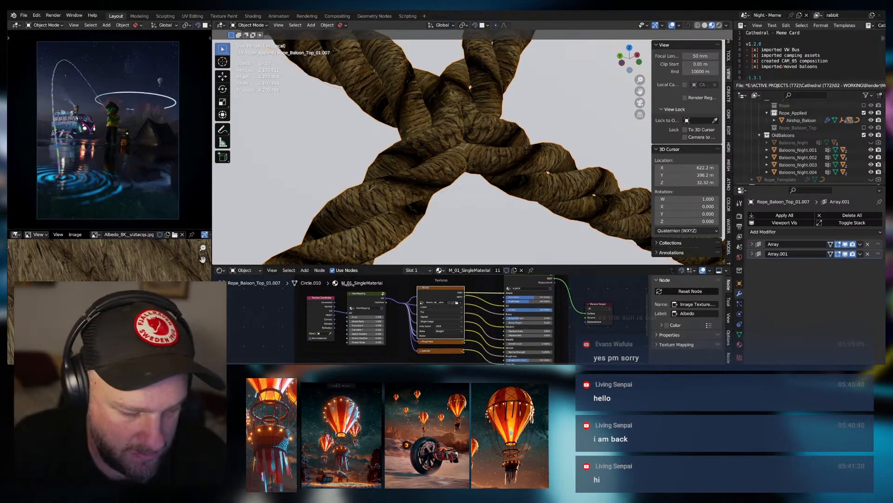
Switch to File Explorer and create a folder named 8K inside the rope material's texture folder.
key("alt+Tab")
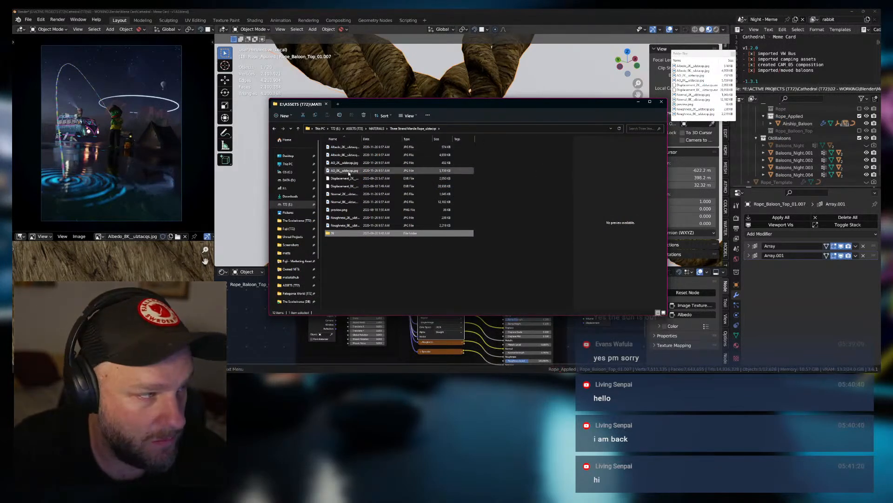
left_click_drag(389, 108, 403, 110)
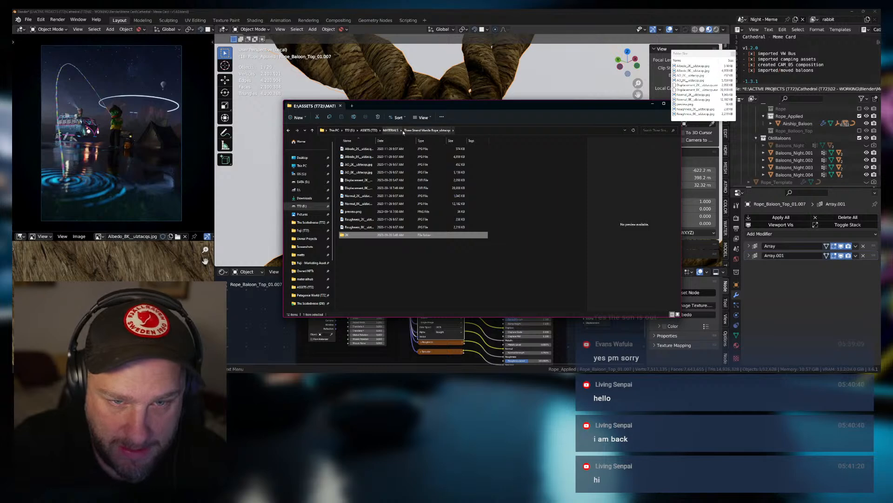
left_click_drag(376, 140, 417, 150)
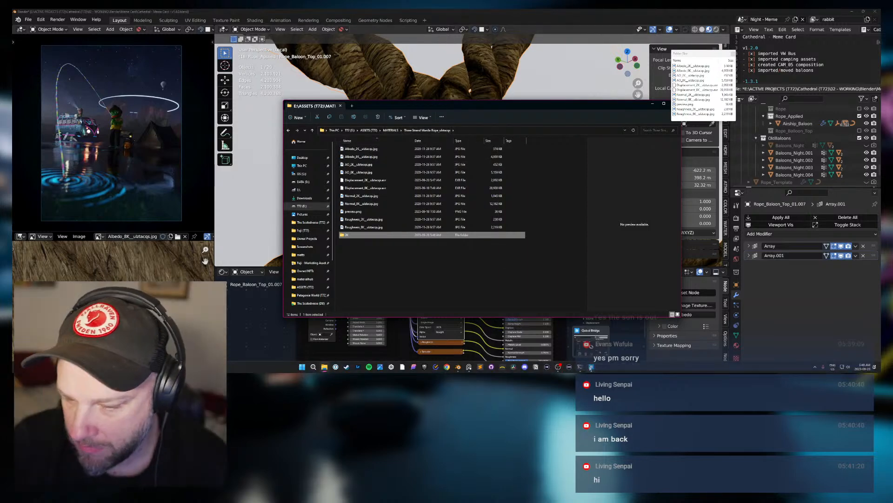
right_click(357, 250)
left_click(352, 250)
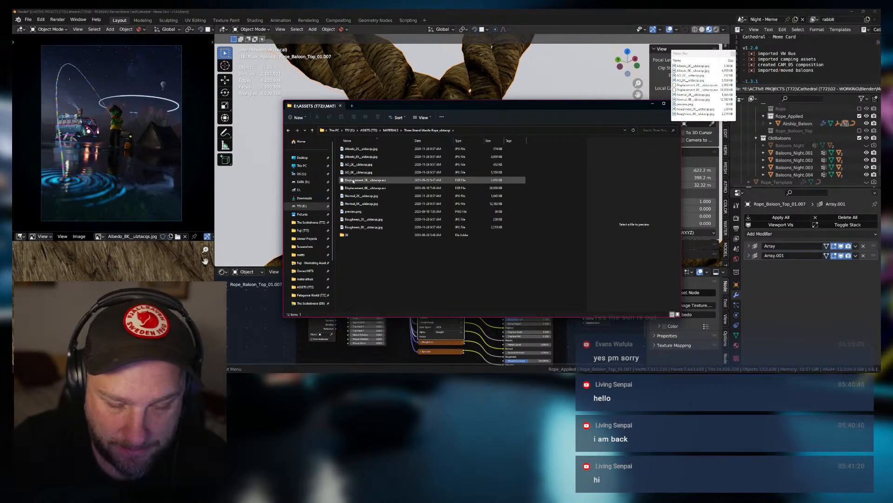
right_click(348, 247)
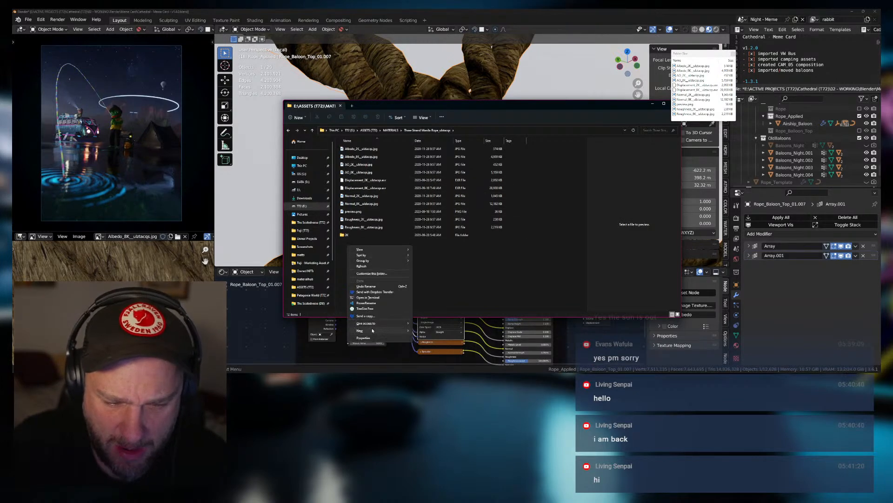
mouse_move(367, 330)
left_click(429, 331)
type("8")
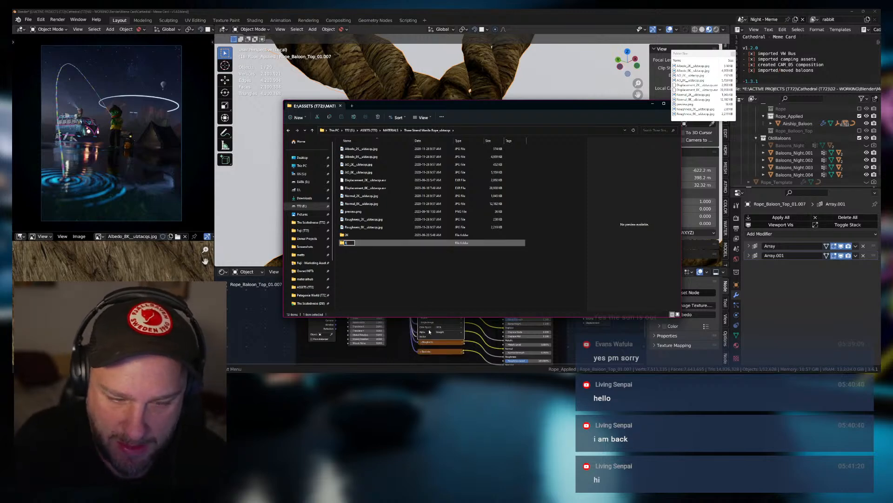
type("K")
key("Return")
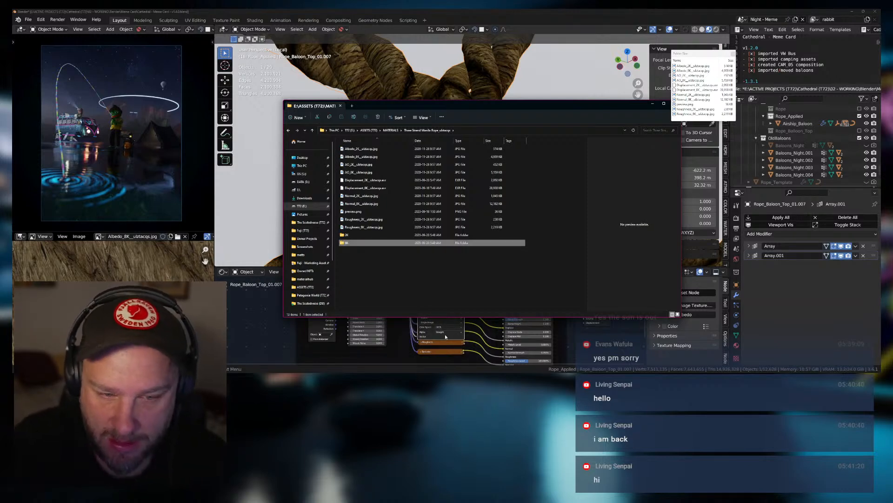
Move the lower-resolution Albedo, AO, Displacement, Normal and Roughness maps into the folder just above the 8K folder.
left_click(360, 149)
left_click(359, 164, "ctrl")
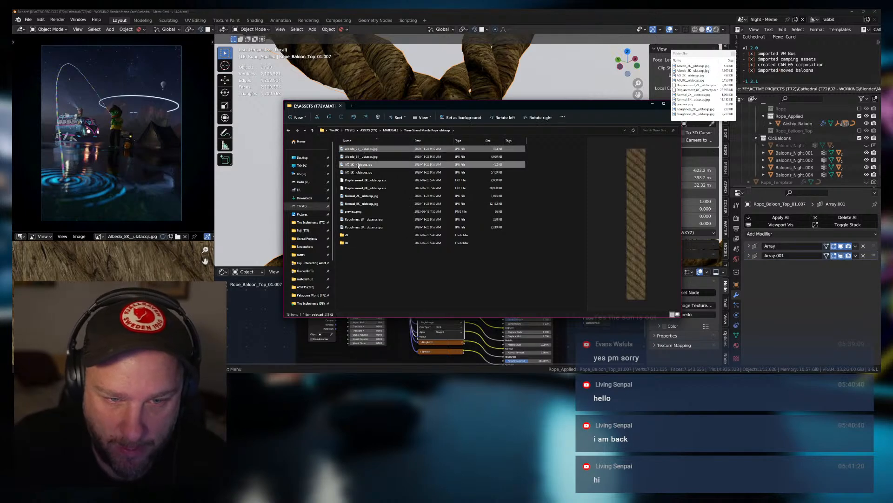
left_click(365, 180, "ctrl")
left_click(362, 195, "ctrl")
left_click(364, 219, "ctrl")
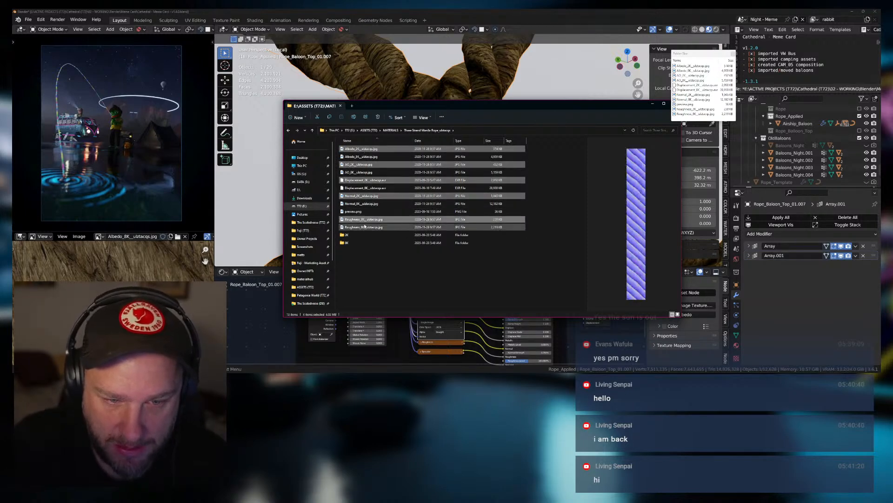
left_click_drag(364, 219, 347, 236)
Move the remaining 8K Roughness, Normal, Displacement, Albedo and AO maps into the 8K folder.
left_click(364, 188)
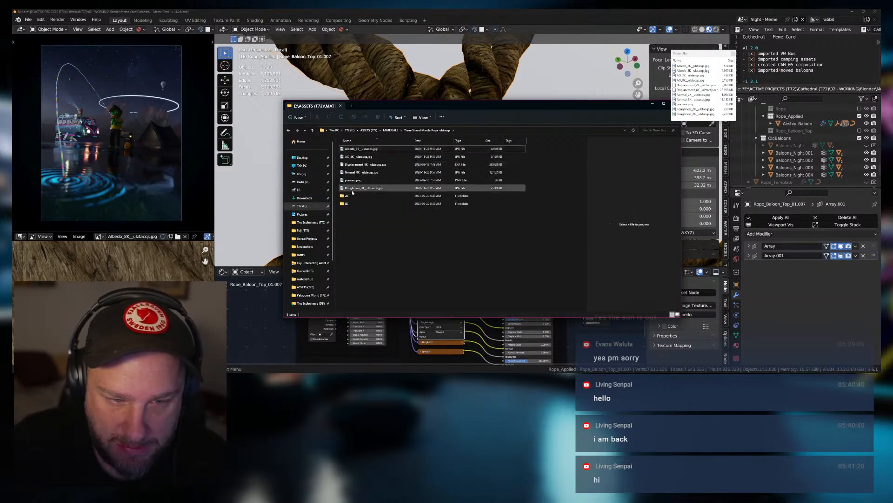
left_click(361, 172, "ctrl")
left_click(362, 164, "ctrl")
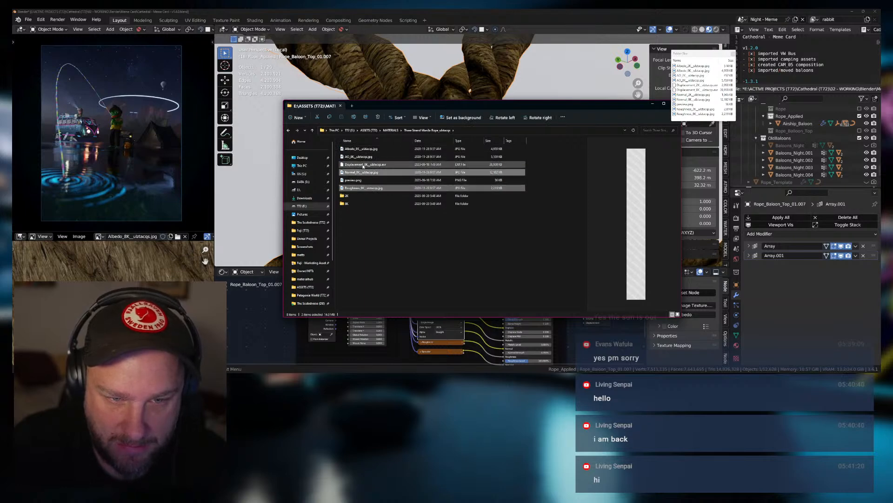
left_click(361, 148, "ctrl")
left_click(361, 156, "ctrl")
left_click_drag(361, 156, 390, 205)
View the rope's preview.png, close it, and minimize File Explorer to return to Blender.
left_click(352, 148)
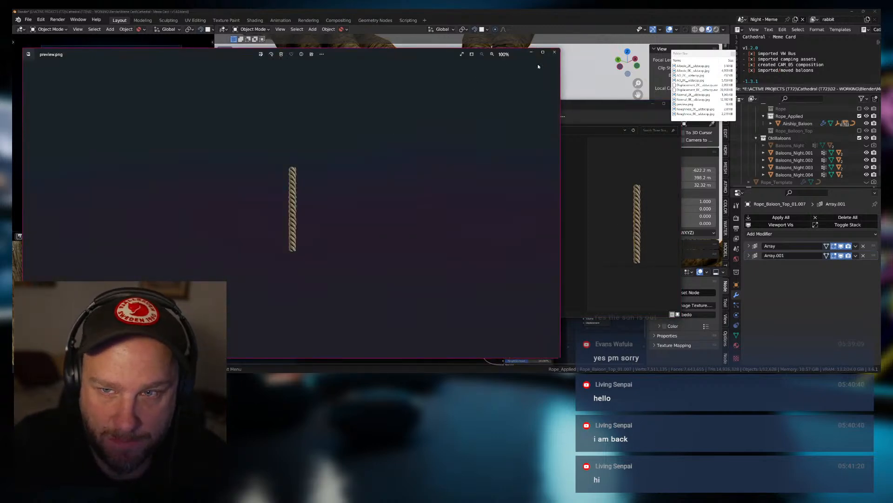
left_click(554, 52)
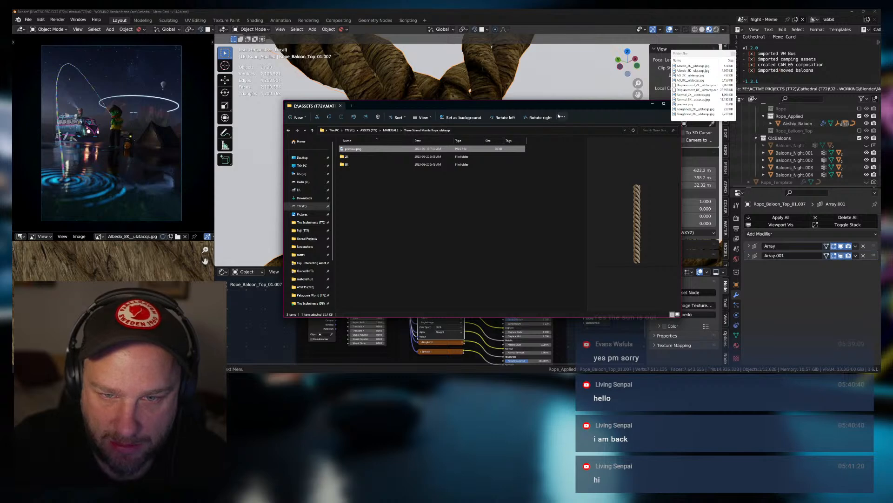
left_click_drag(560, 107, 507, 106)
left_click(622, 105)
Collapse the Albedo texture node and enlarge the Shader Editor so the whole rope node tree fits.
scroll(489, 210, "down", 8)
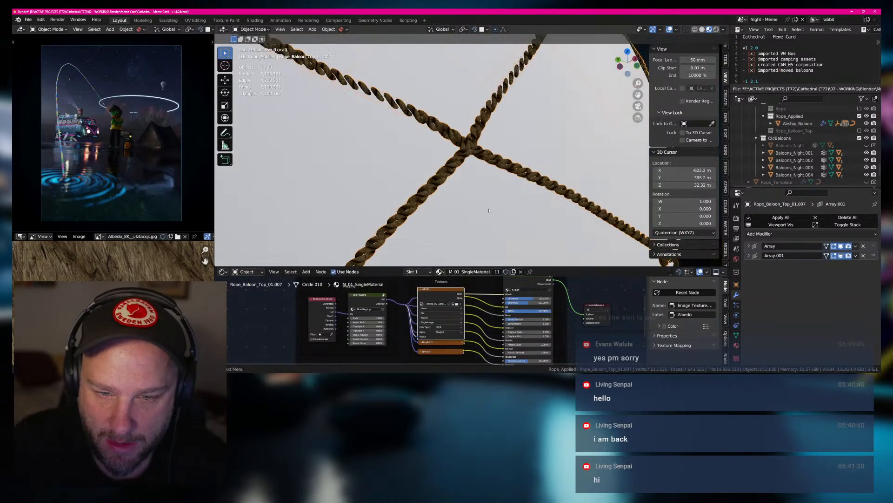
scroll(489, 210, "down", 3)
scroll(489, 211, "up", 8)
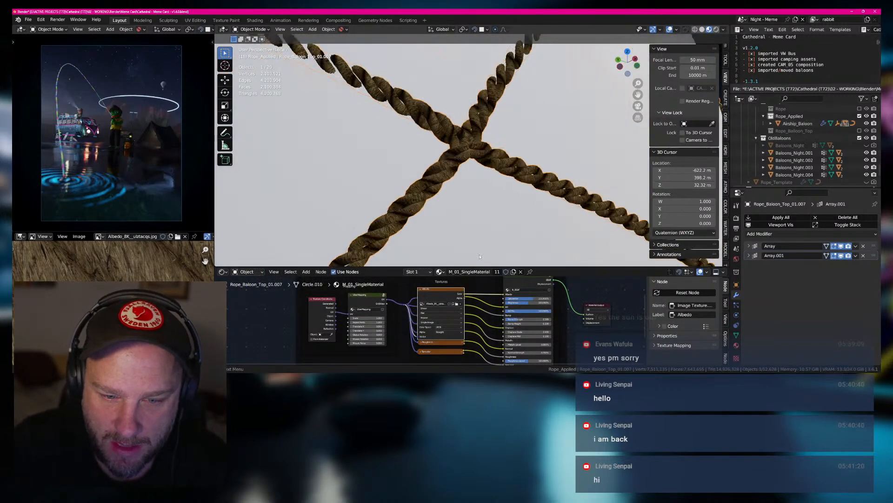
left_click(419, 290)
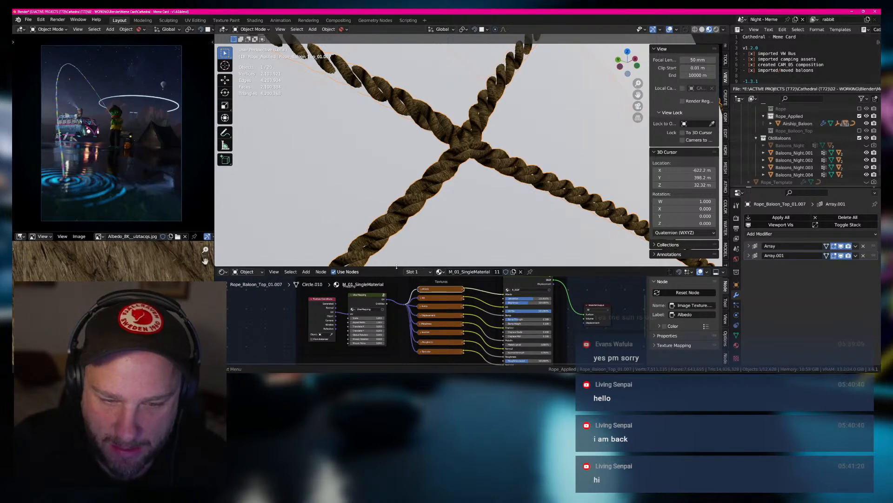
left_click_drag(396, 266, 397, 204)
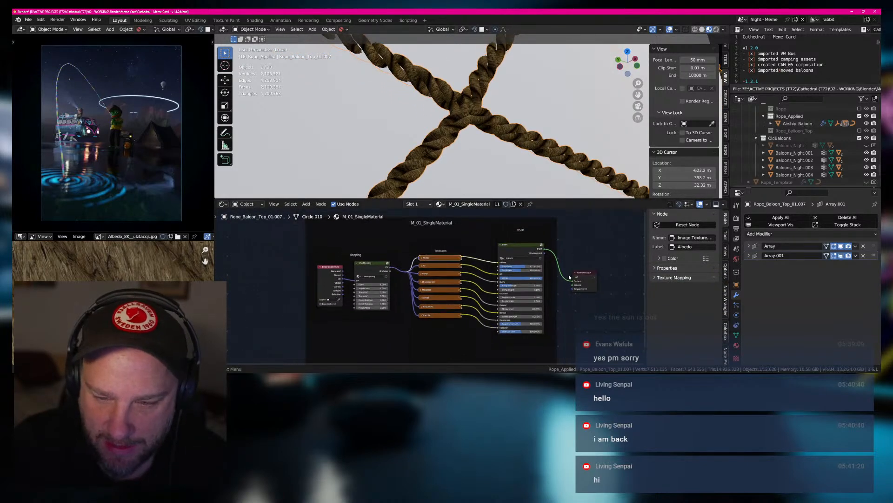
Expand the Albedo texture node's properties in the Shader Editor's sidebar.
scroll(569, 278, "up", 4)
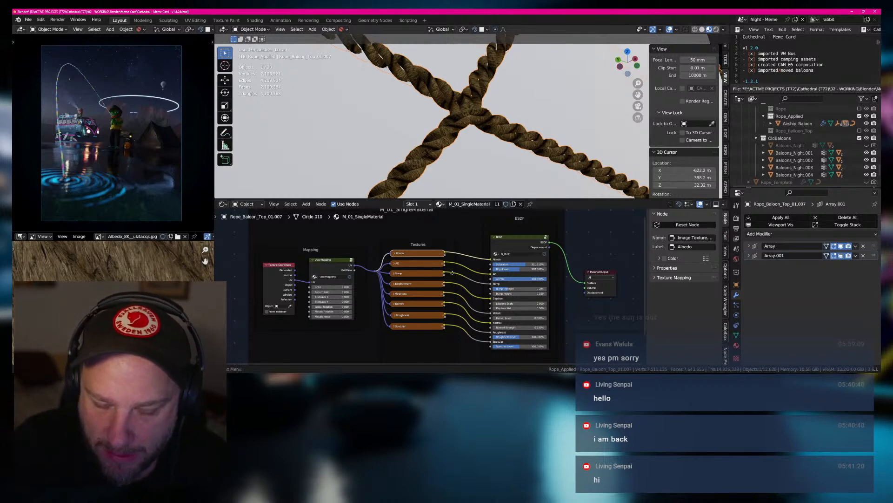
scroll(452, 272, "up", 2)
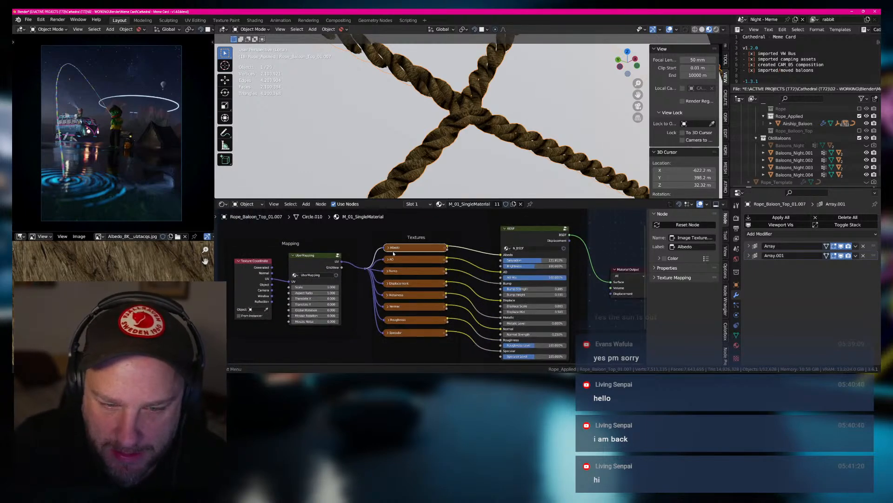
scroll(433, 270, "down", 1)
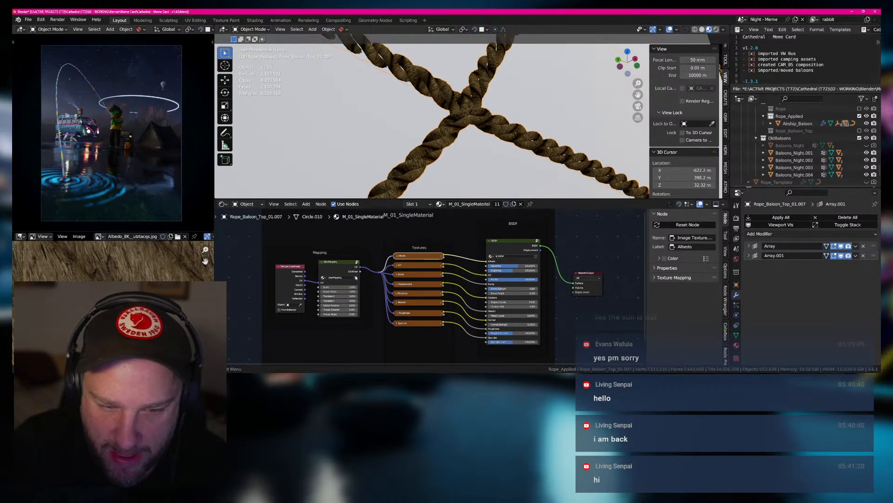
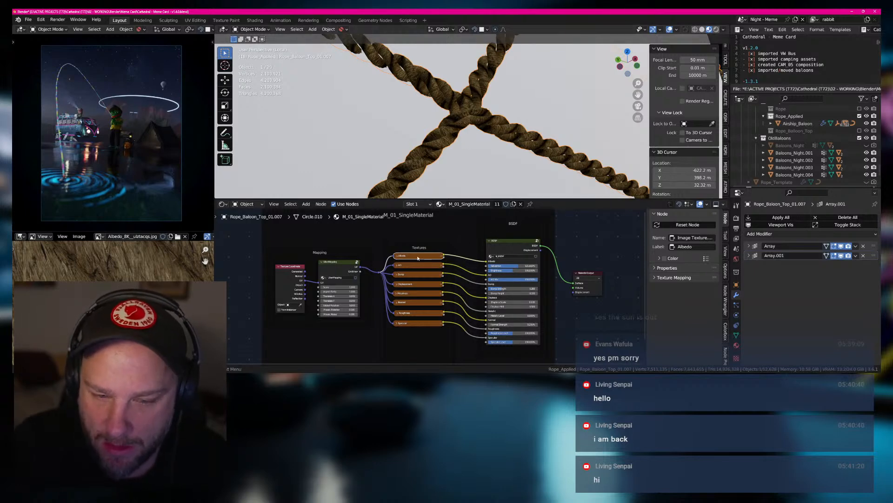
left_click(655, 277)
left_click(655, 277)
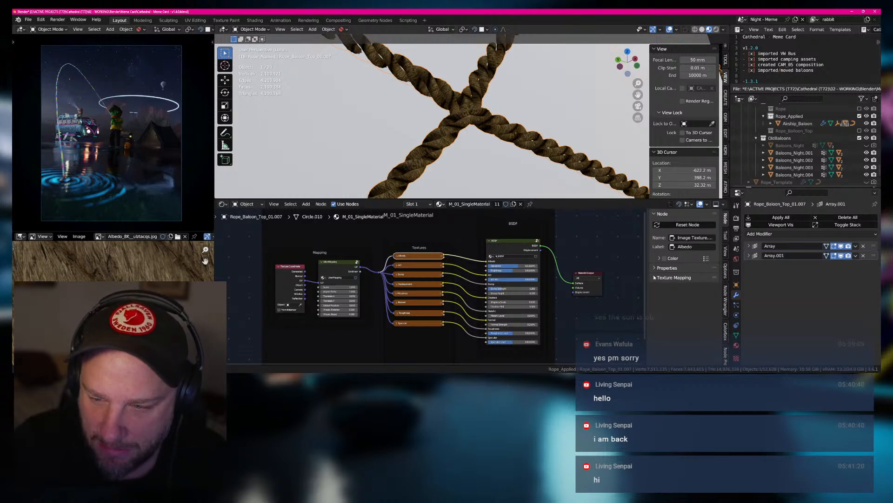
left_click(656, 268)
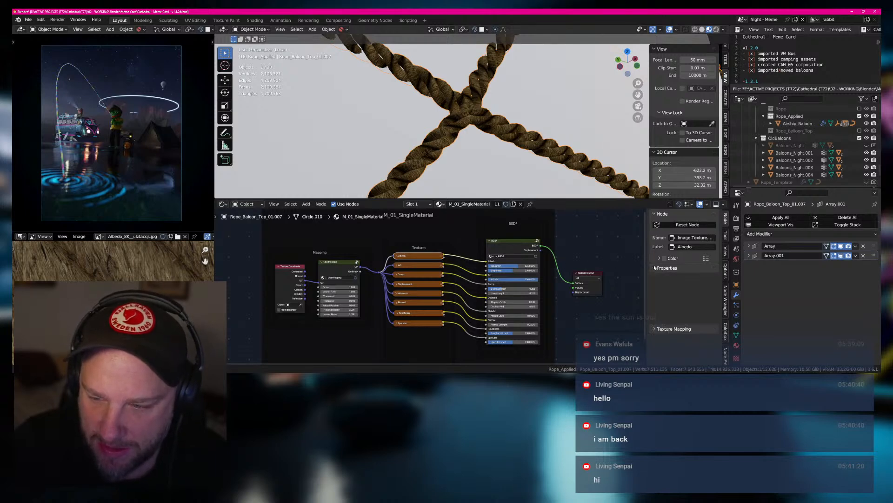
Start Material Hub's texture folder selection for the rope material and browse to E:\ASSETS (T72)\MATERIALS.
left_click(725, 236)
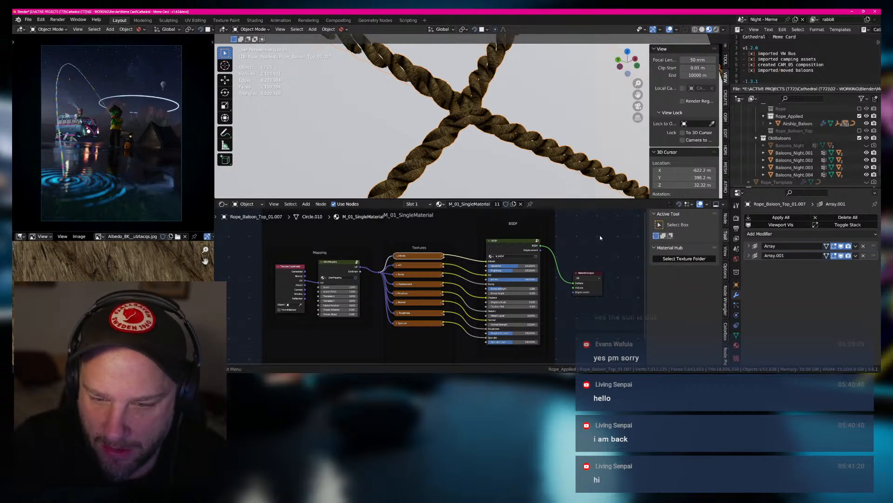
left_click(684, 259)
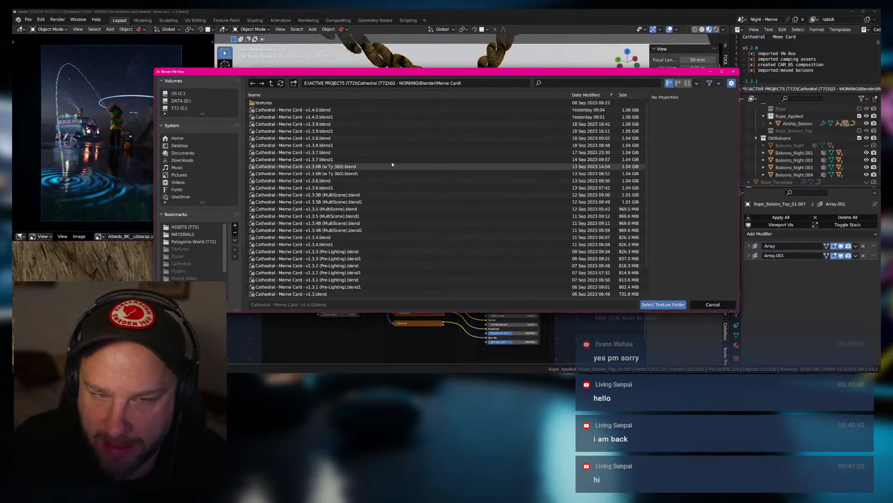
left_click(181, 108)
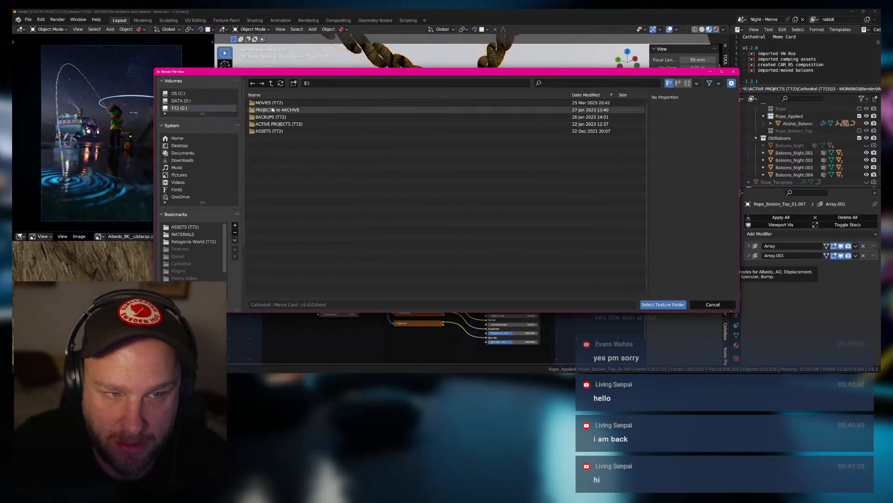
double_click(265, 131)
scroll(270, 216, "down", 1)
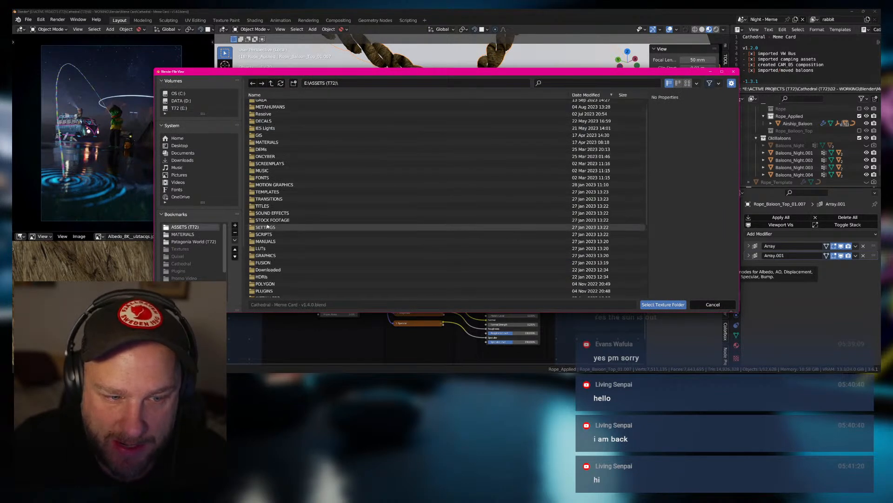
left_click(271, 95)
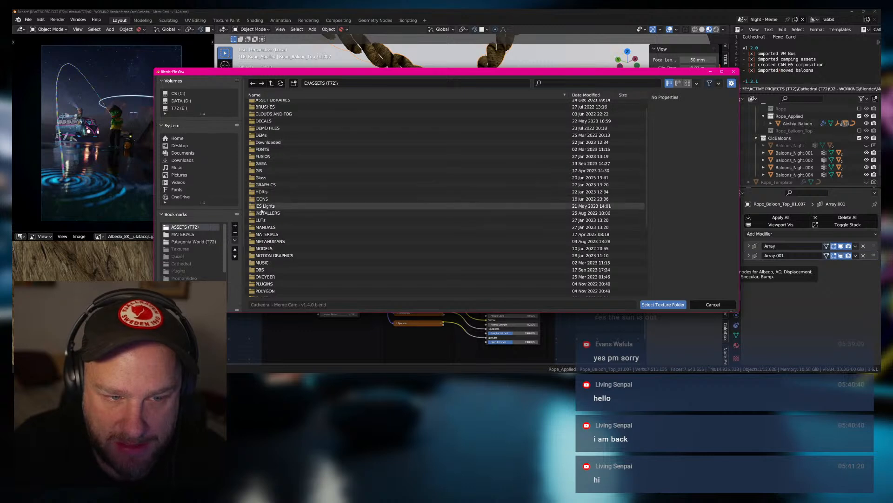
double_click(268, 235)
Load the 2K texture folder of Three Strand Manila Rope_ulztacqs into the rope material.
scroll(279, 237, "down", 10)
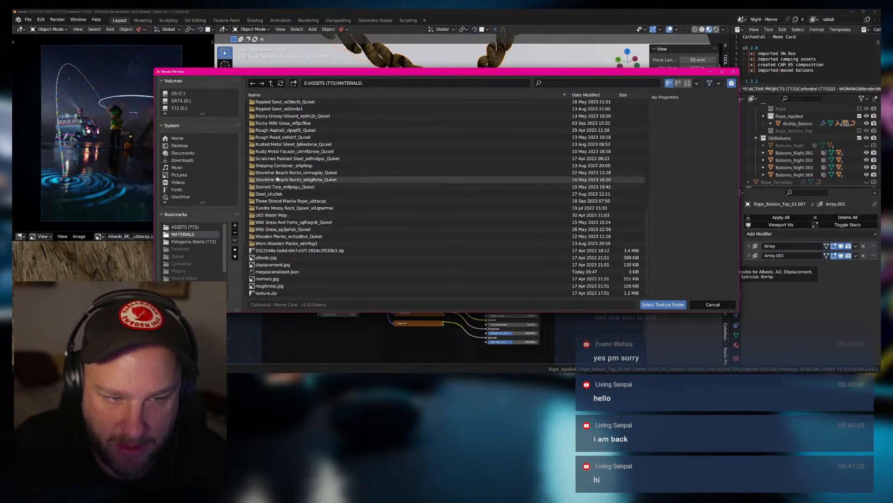
double_click(272, 201)
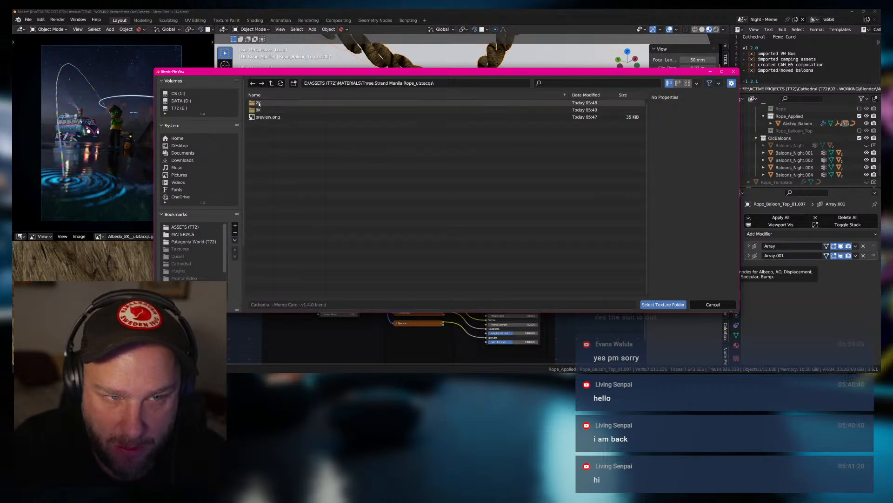
double_click(265, 103)
left_click(661, 304)
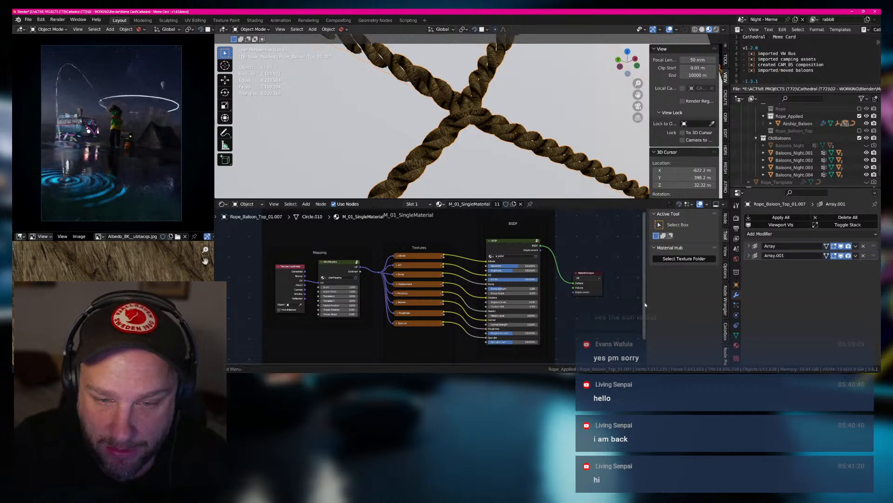
Check which images are assigned to the Albedo, AO, Bump and Displacement texture nodes, leaving them collapsed.
left_click(397, 256)
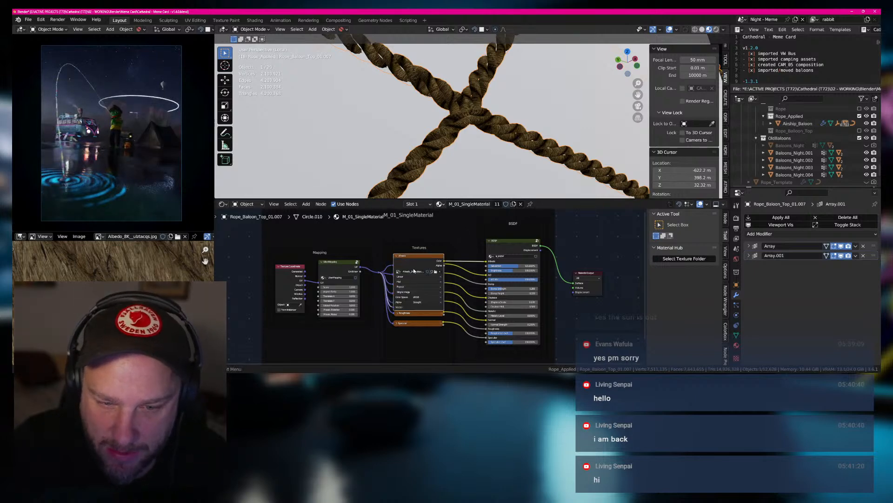
left_click(397, 255)
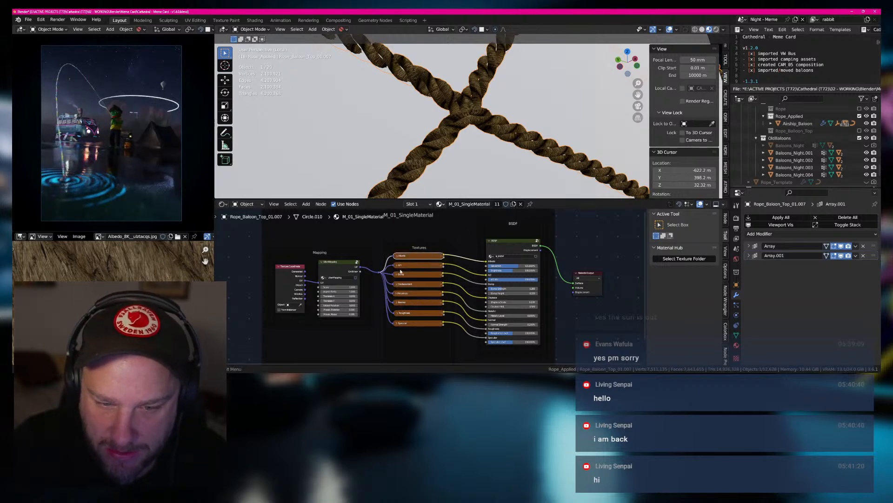
left_click(397, 266)
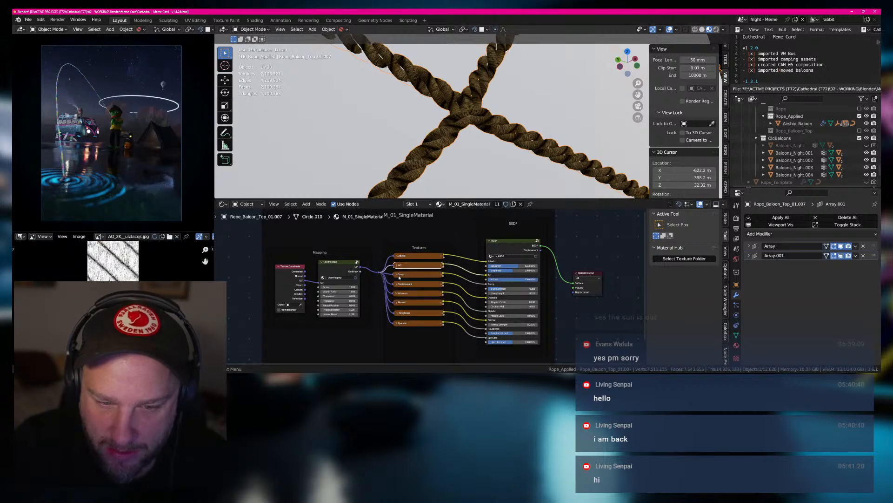
left_click(397, 274)
left_click(397, 274)
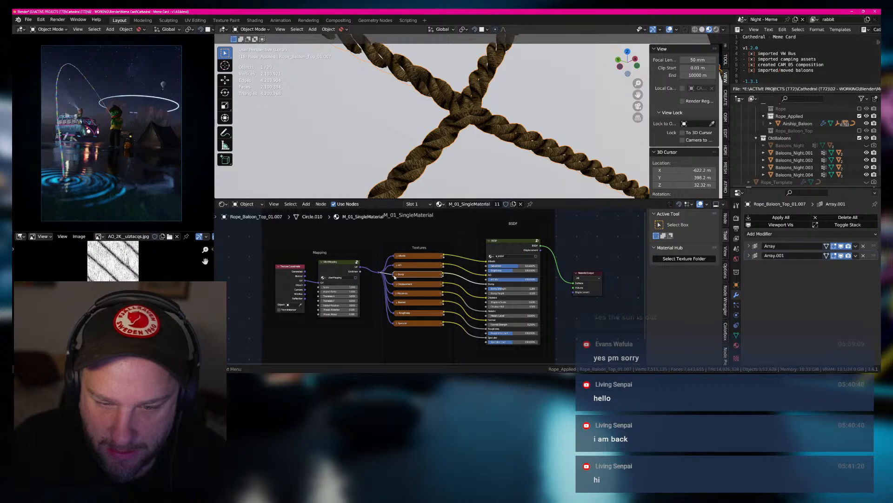
left_click(397, 283)
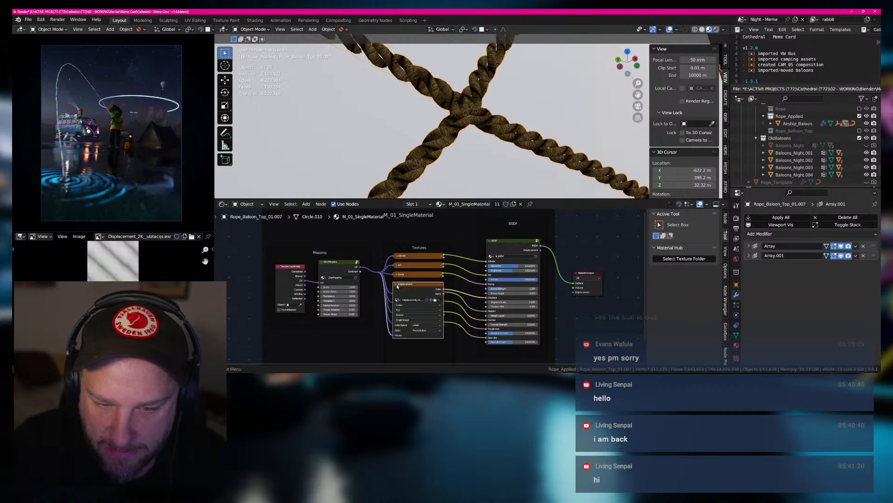
left_click(397, 284)
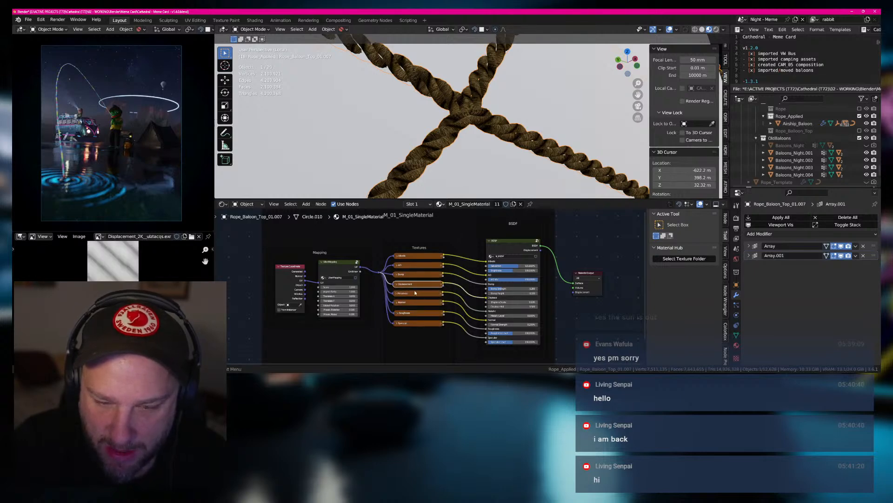
left_click(397, 284)
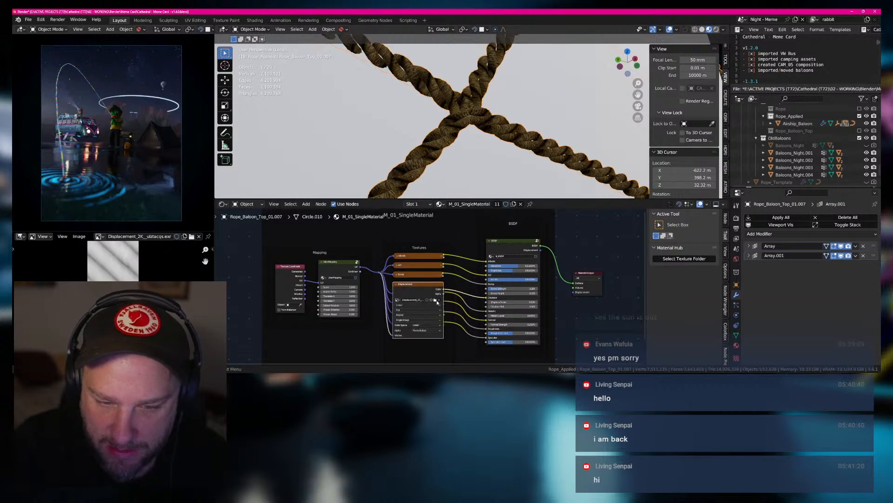
left_click(397, 284)
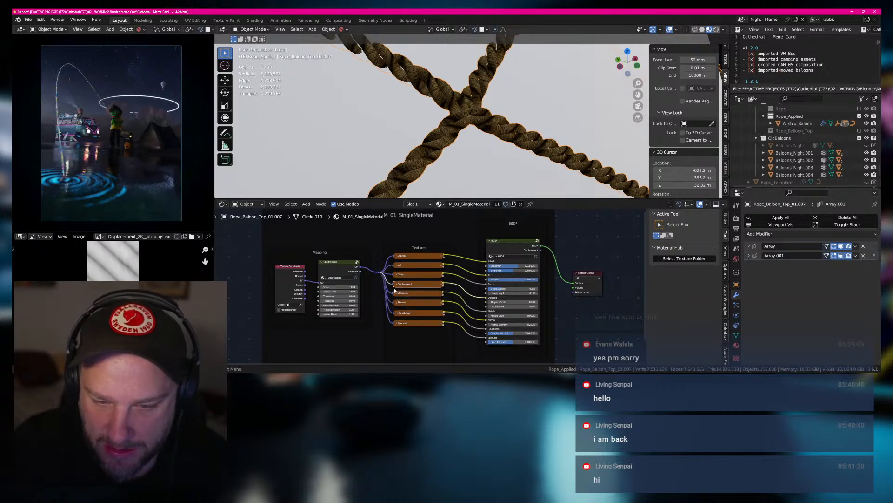
Check which images are assigned to the Metalness, Normal, Roughness and Specular texture nodes, leaving them collapsed.
left_click(397, 294)
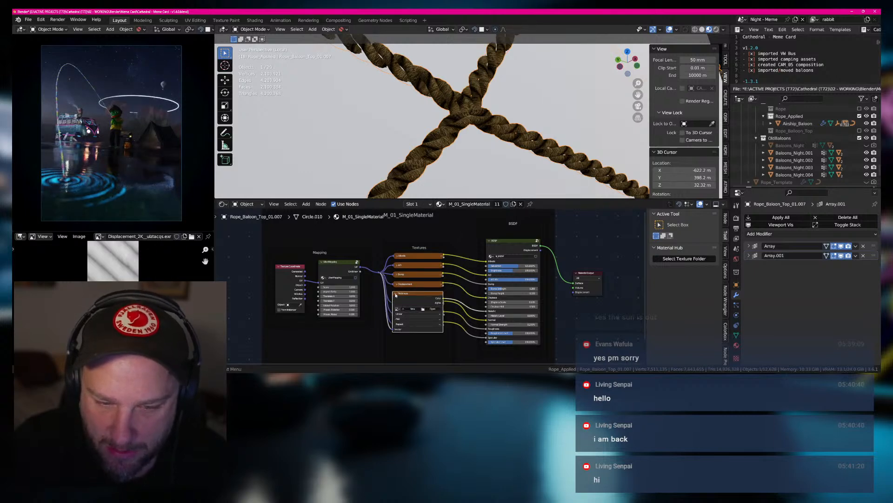
left_click(396, 295)
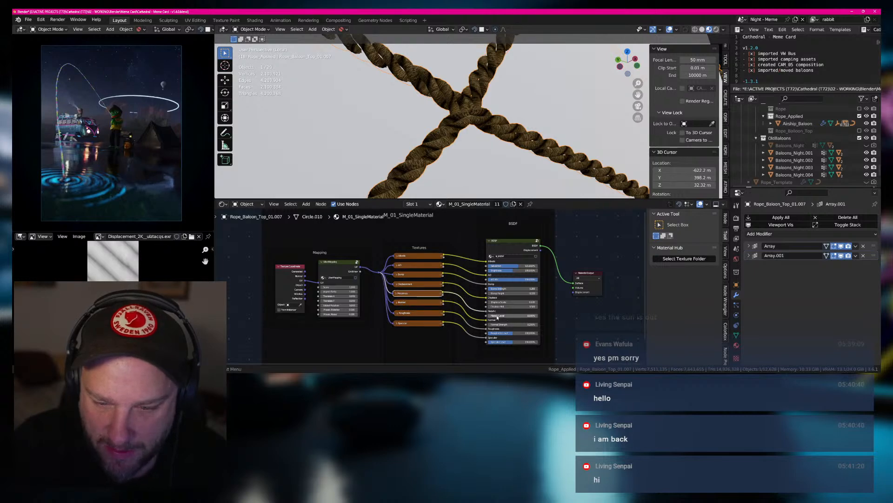
left_click(397, 303)
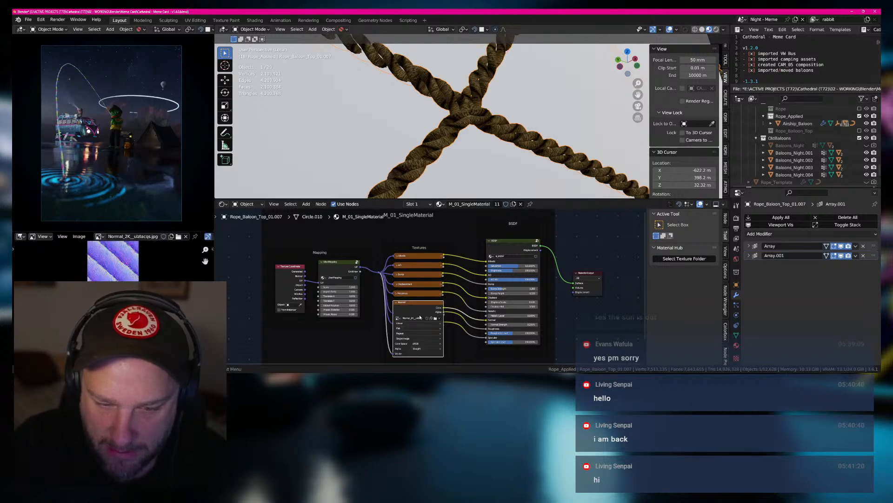
left_click(396, 302)
left_click(397, 313)
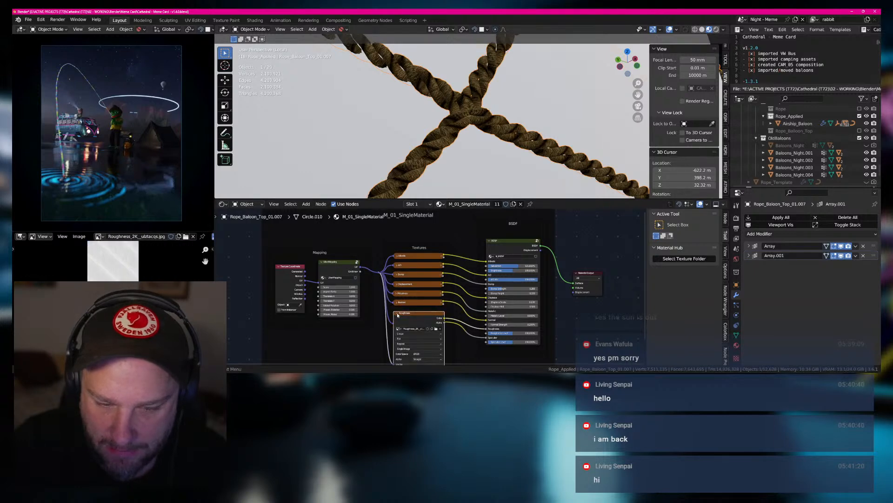
left_click(397, 314)
left_click(396, 324)
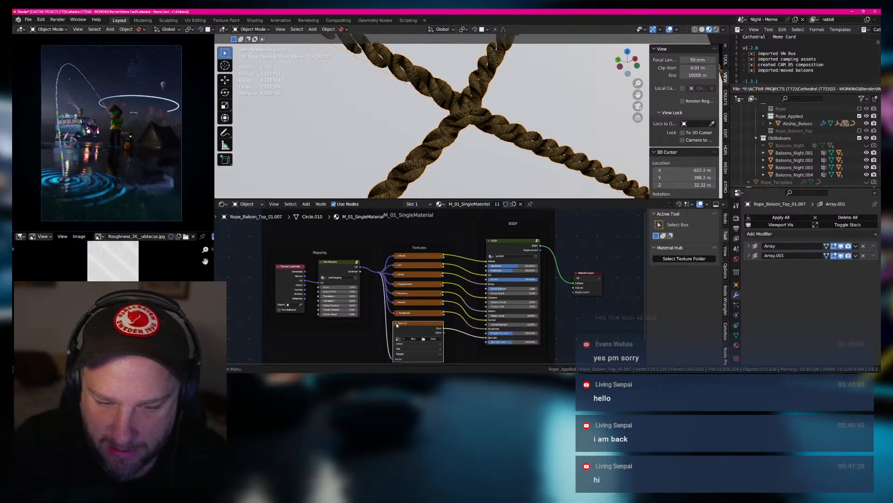
left_click(396, 323)
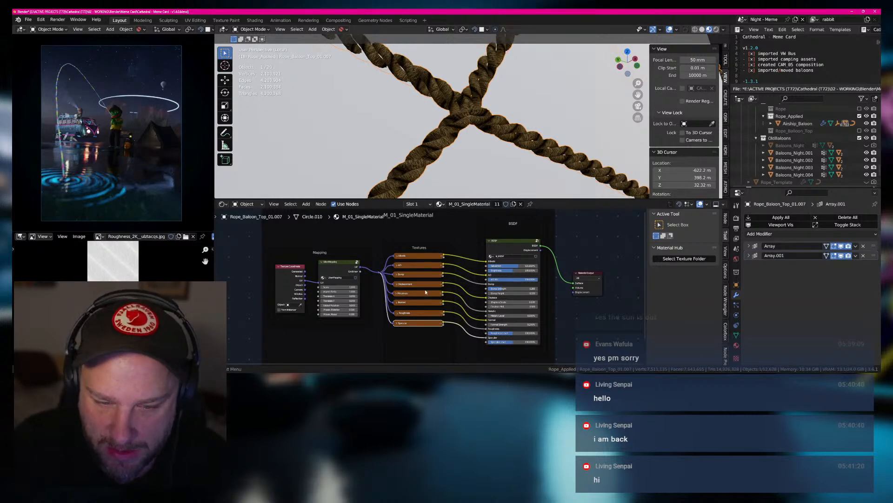
left_click(397, 293)
left_click(431, 301)
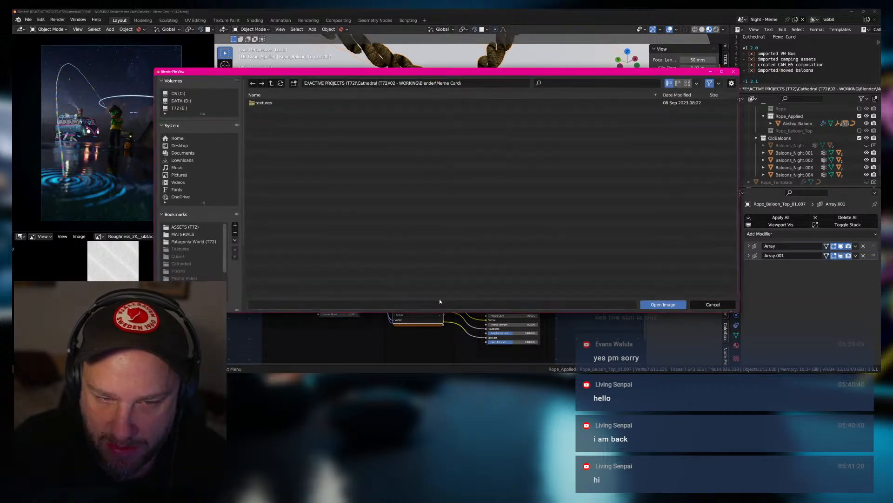
left_click(698, 303)
Reload the rope's 2K texture folder into the material and collapse the Displacement texture node.
key("ctrl+shift+t")
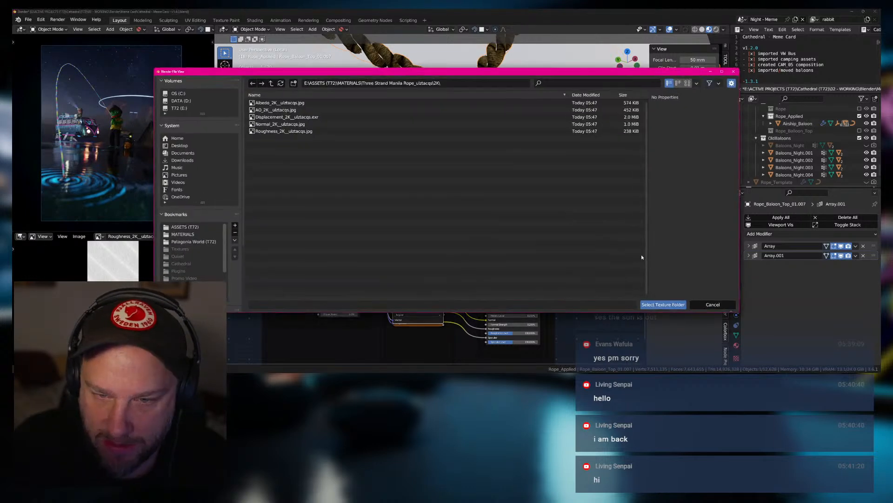
left_click(653, 304)
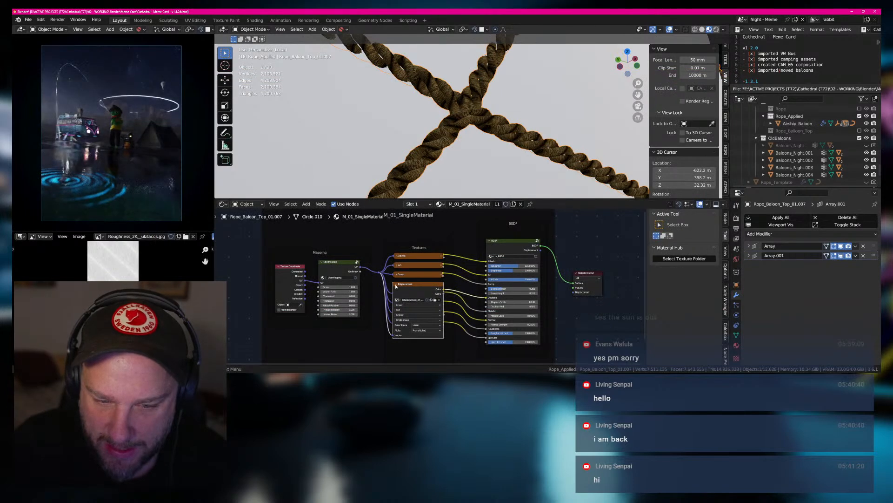
key("h")
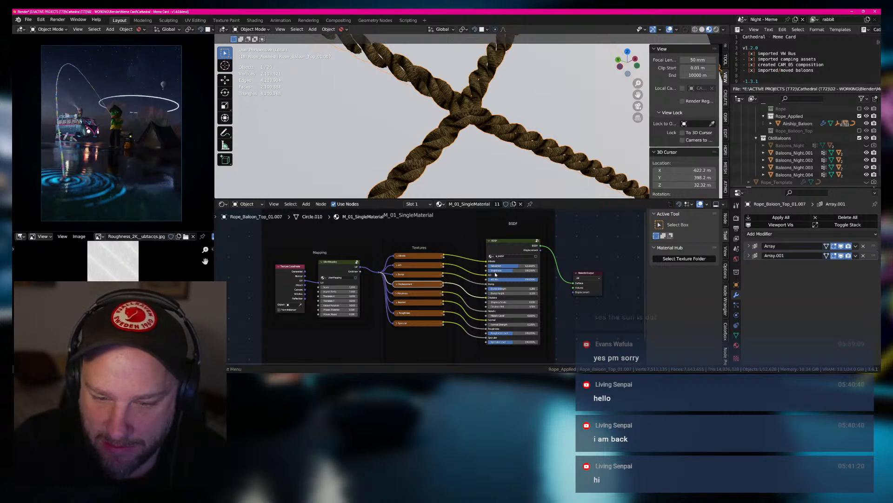
Examine the node links inside the N_BSDF group and return to the main material tree.
left_click(497, 243)
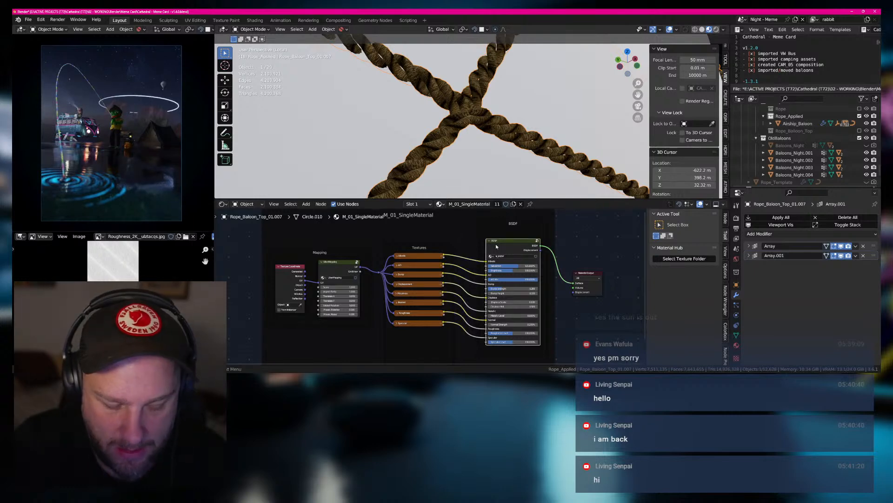
key("Tab")
scroll(407, 255, "down", 3)
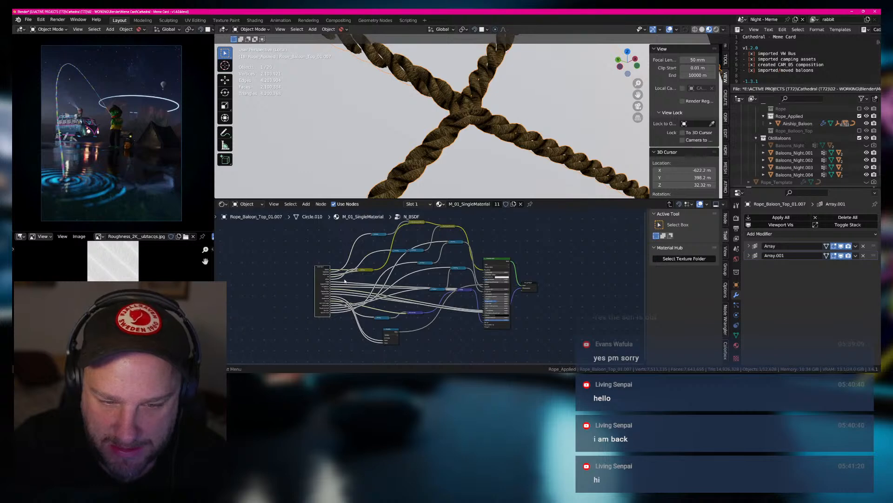
scroll(432, 286, "up", 2)
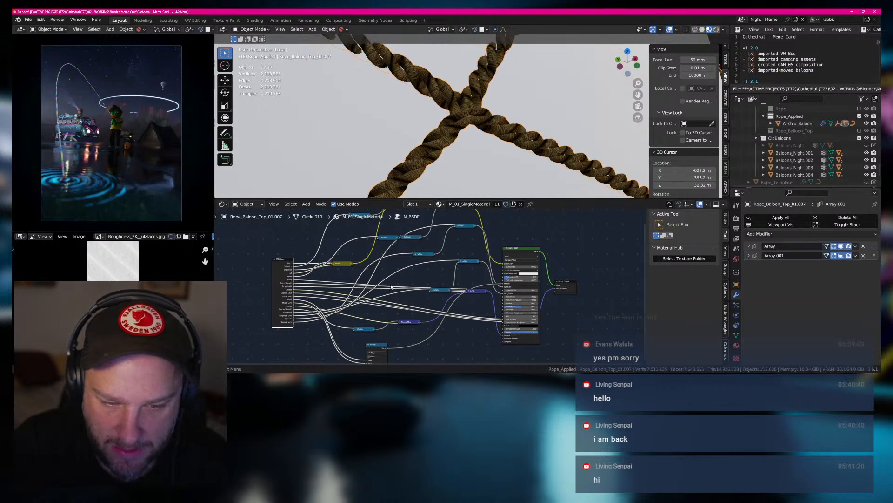
key("Tab")
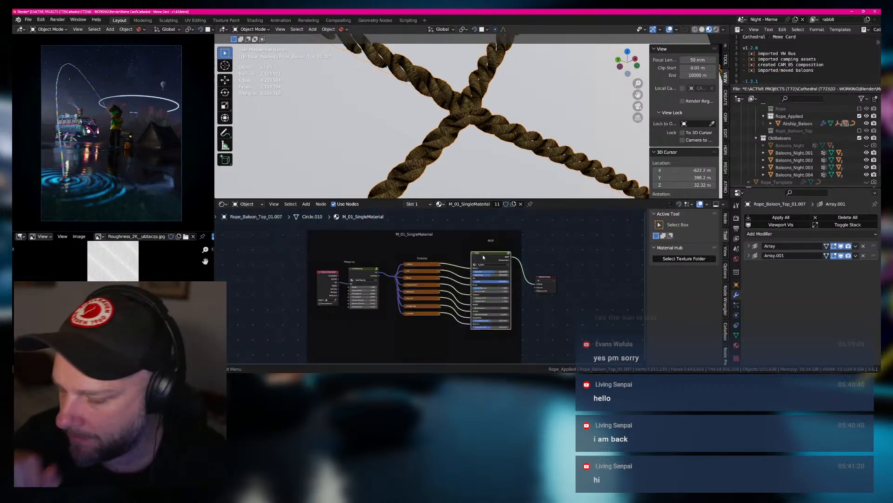
Connect the Displacement texture's color output to the BSDF group's Bump input and check the texture's image settings.
scroll(475, 285, "up", 5)
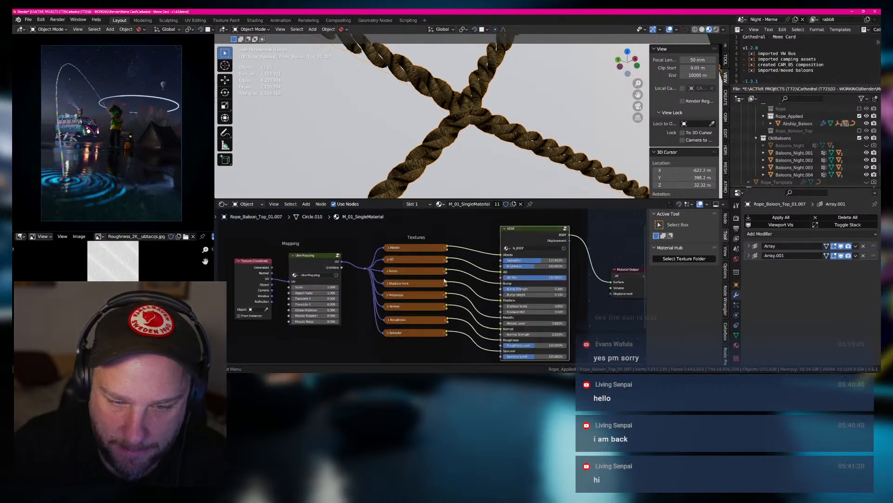
scroll(427, 284, "up", 1)
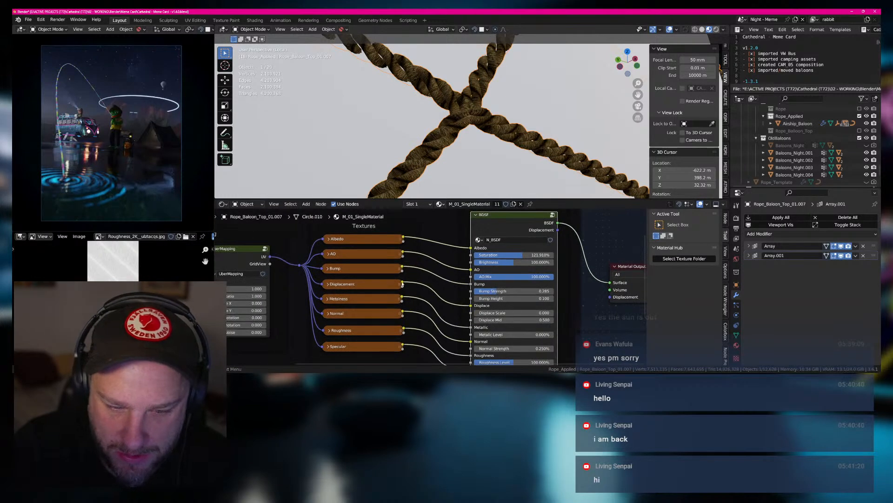
left_click_drag(403, 283, 471, 284)
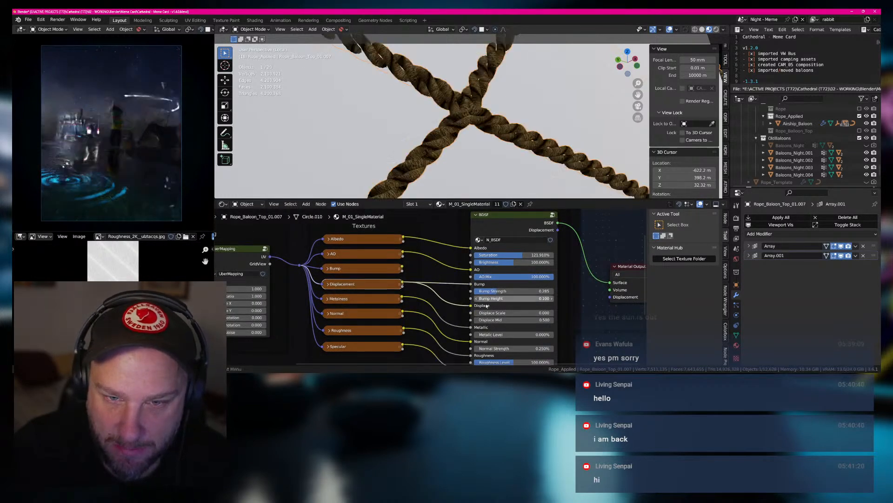
left_click(327, 284)
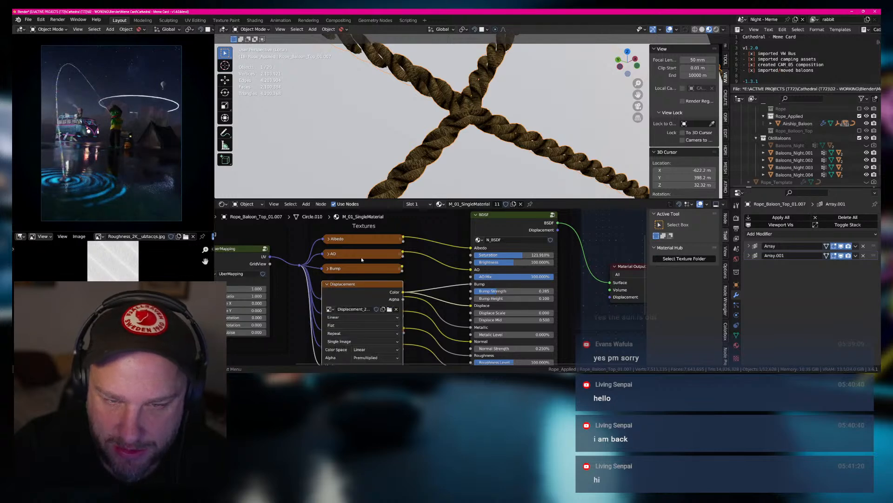
key("h")
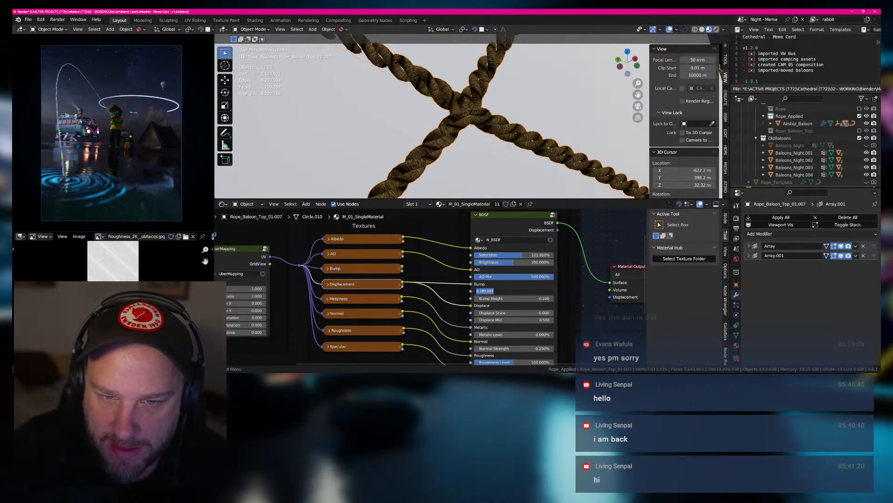
Set the Bump Strength of the rope material's BSDF group to 0.250.
left_click(493, 156)
middle_click_drag(493, 156, 545, 97, "shift")
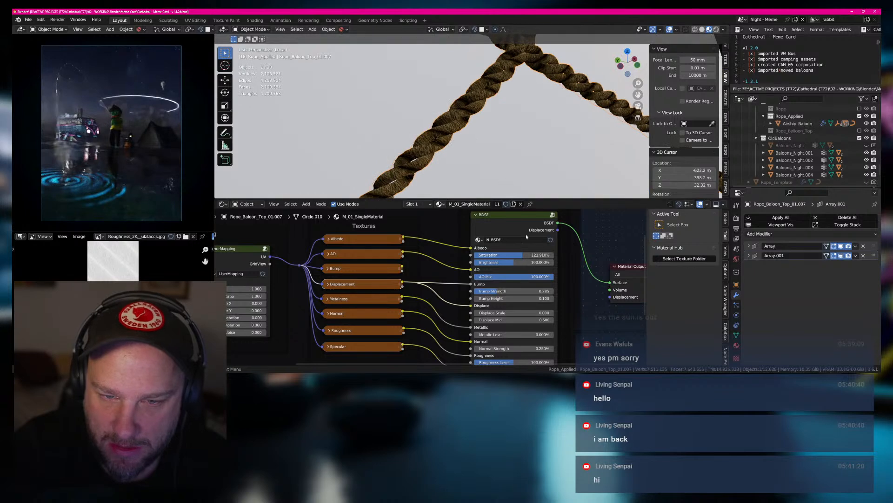
mouse_move(498, 292)
left_mouse_down()
mouse_move(528, 291)
mouse_move(492, 291)
left_mouse_up()
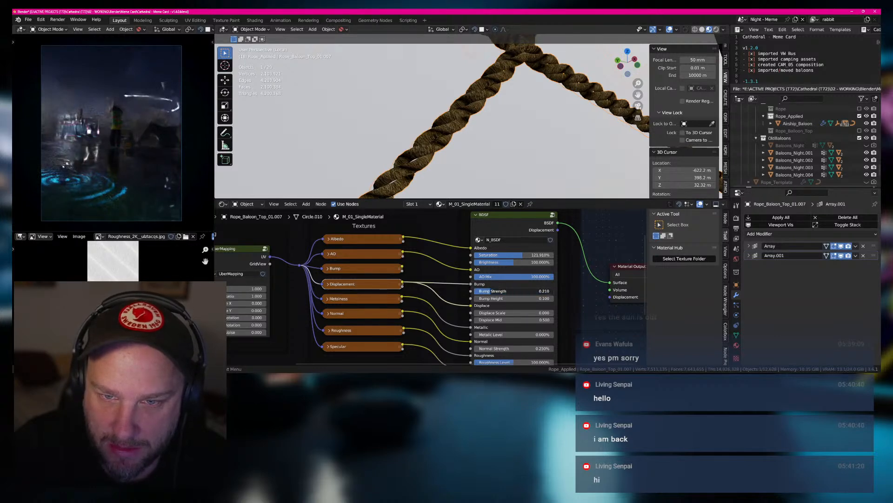
left_click(499, 292)
type(".2")
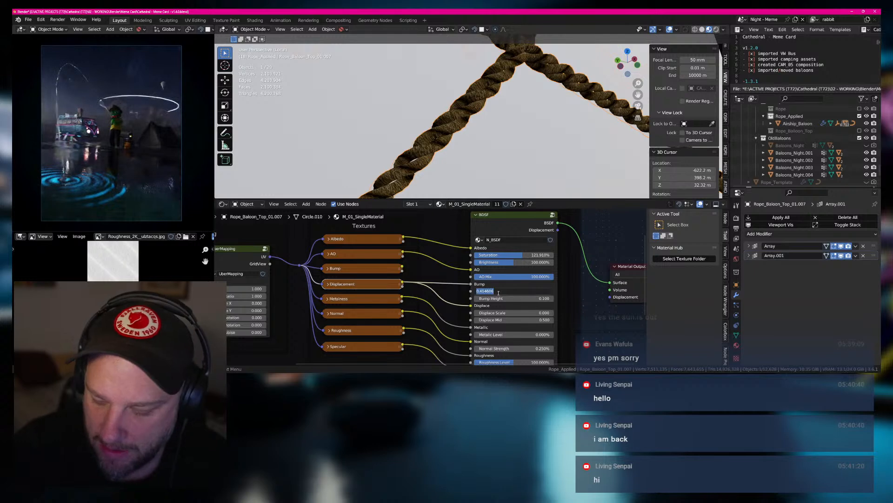
type("50")
key("Return")
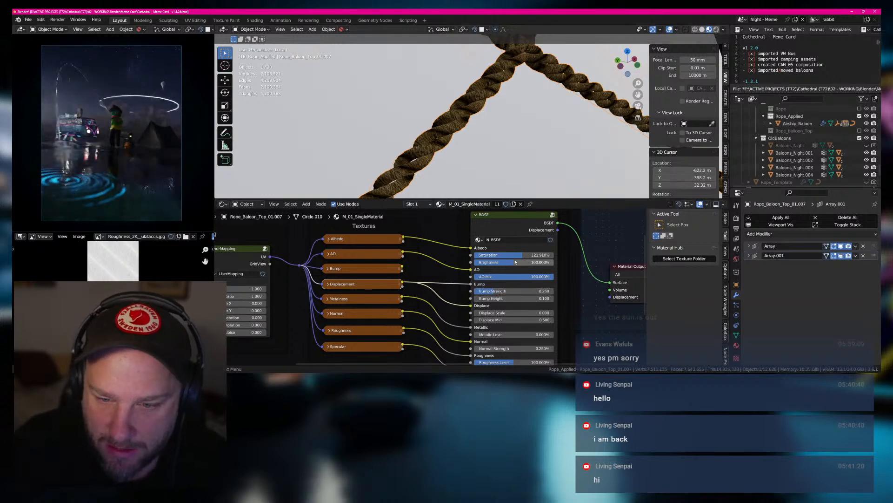
Tune the BSDF group to about 102% brightness, about 101% saturation, about 42% normal strength and 100% roughness level.
mouse_move(514, 262)
left_mouse_down()
mouse_move(531, 262)
mouse_move(507, 263)
mouse_move(515, 263)
left_mouse_up()
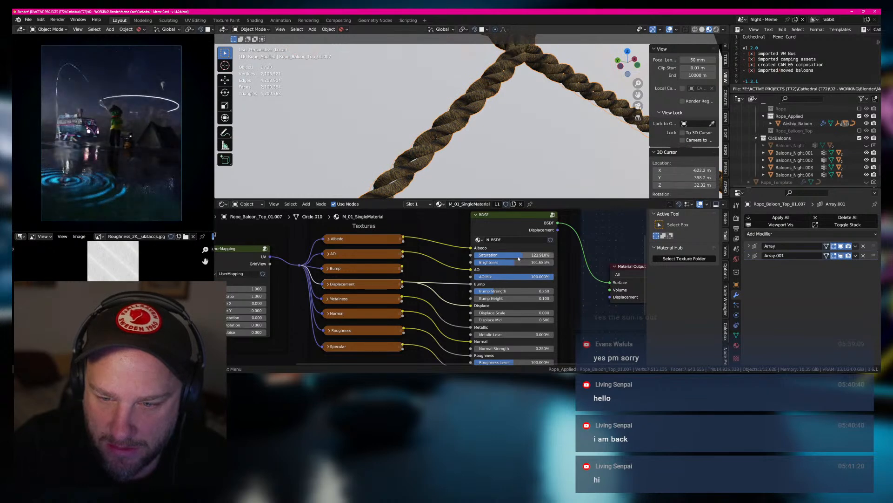
left_click_drag(521, 255, 511, 255)
scroll(495, 278, "down", 2)
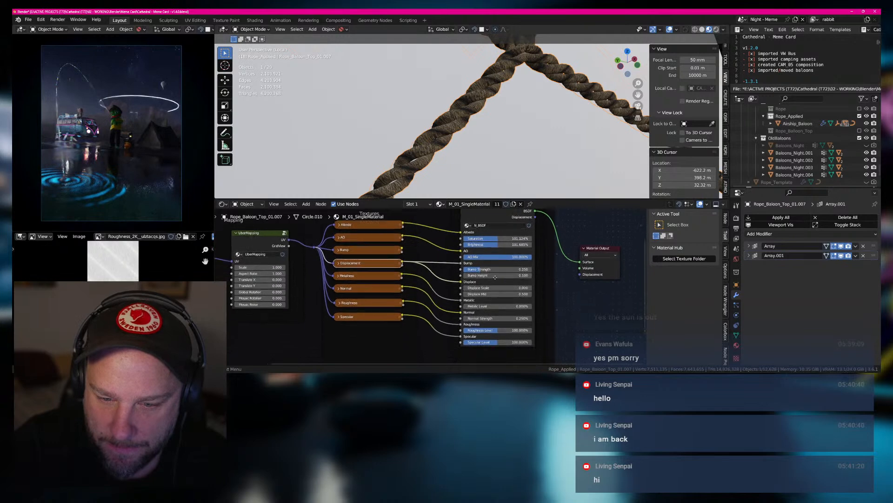
middle_click_drag(495, 278, 509, 262)
scroll(509, 263, "up", 2)
left_click_drag(492, 311, 551, 324)
left_click(514, 324)
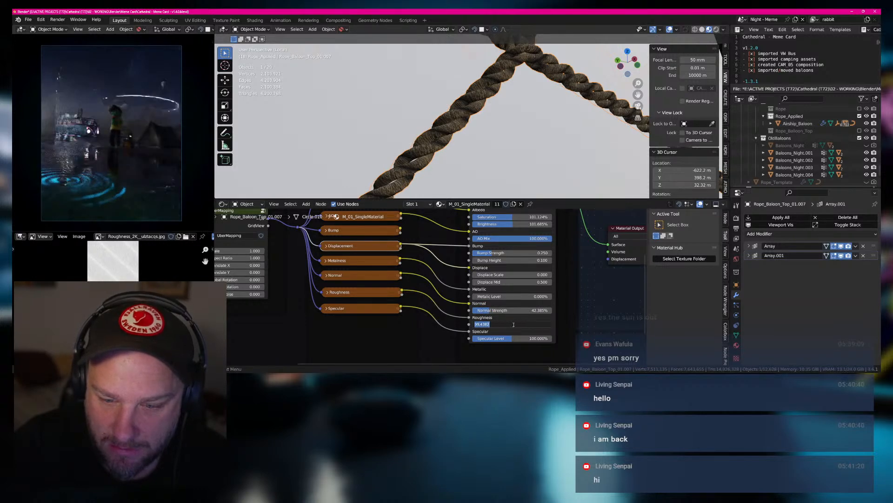
type("100")
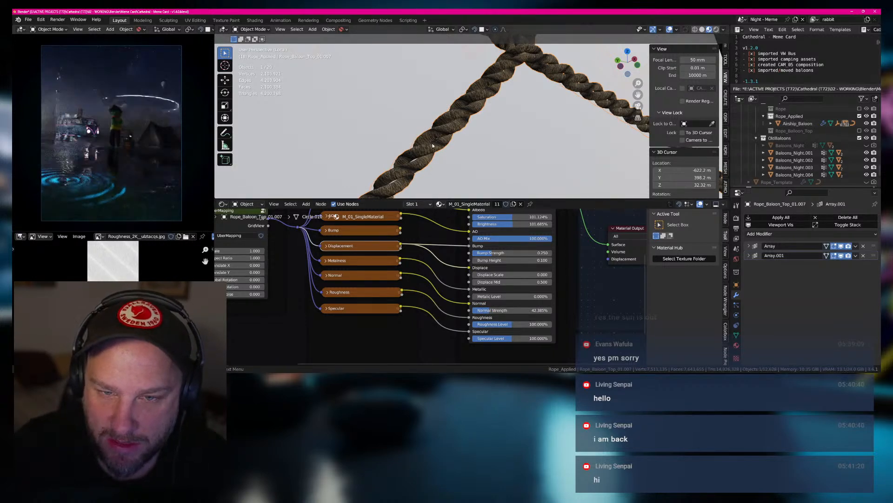
Examine the adjusted rope material up close on the balloon's net, the hanging ropes and the outer ring ropes.
middle_click_drag(440, 140, 461, 148)
scroll(462, 149, "down", 12)
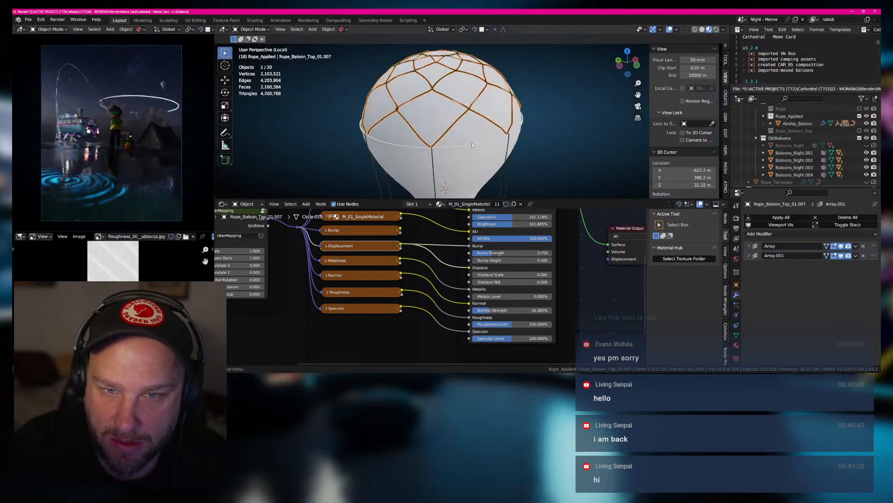
scroll(462, 150, "up", 8)
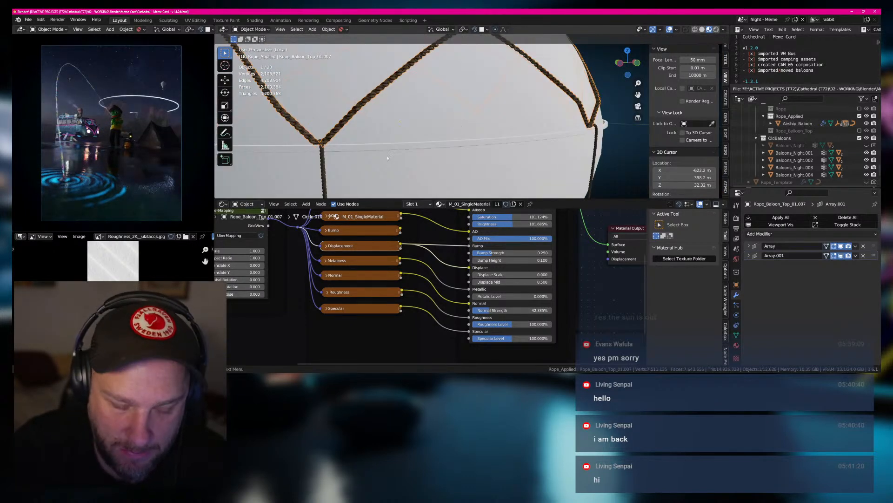
middle_click_drag(387, 158, 530, 70, "shift")
scroll(473, 126, "up", 7)
left_click(473, 125)
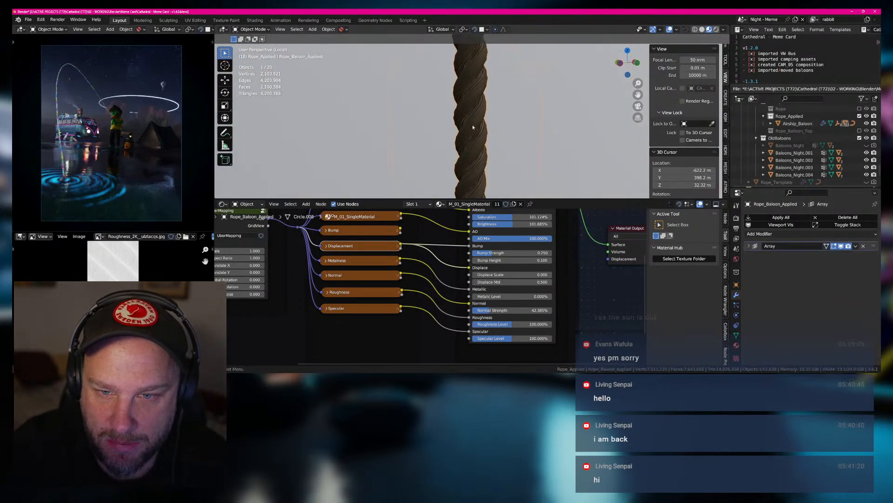
scroll(473, 126, "down", 12)
middle_click_drag(472, 178, 456, 132, "shift")
scroll(463, 119, "up", 2)
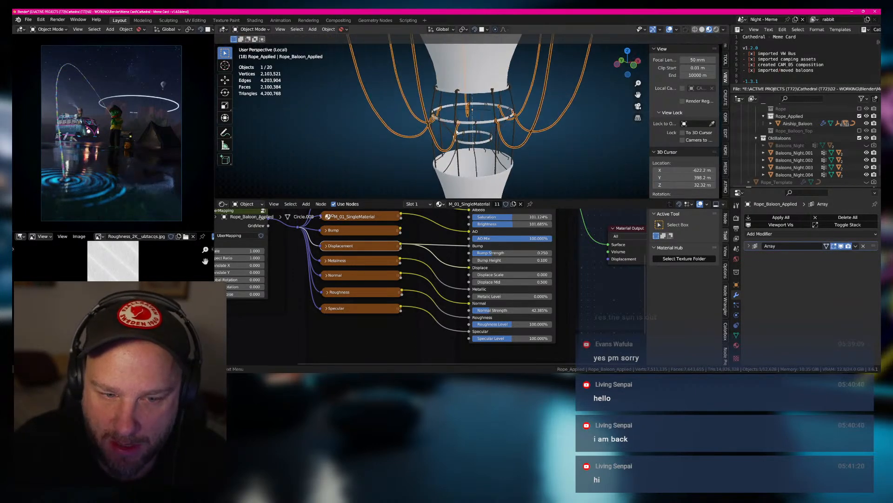
scroll(457, 132, "up", 10)
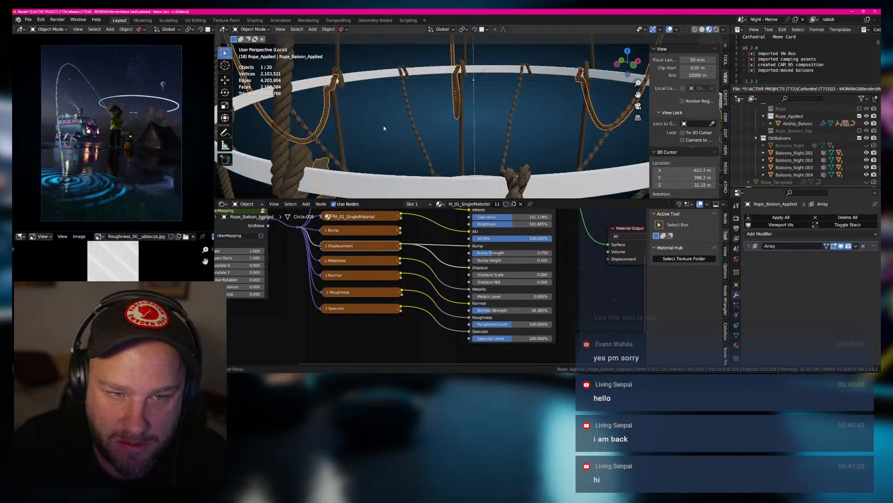
middle_click_drag(384, 128, 417, 126)
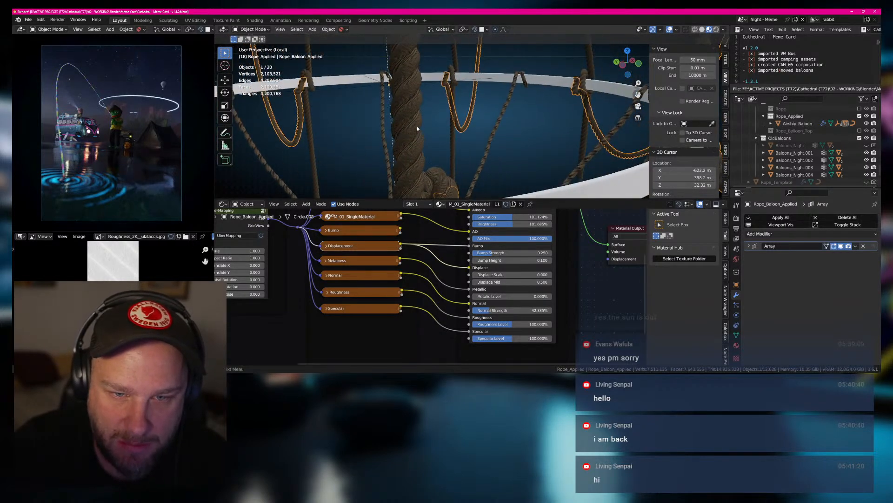
left_click(416, 127)
key("KP_Decimal")
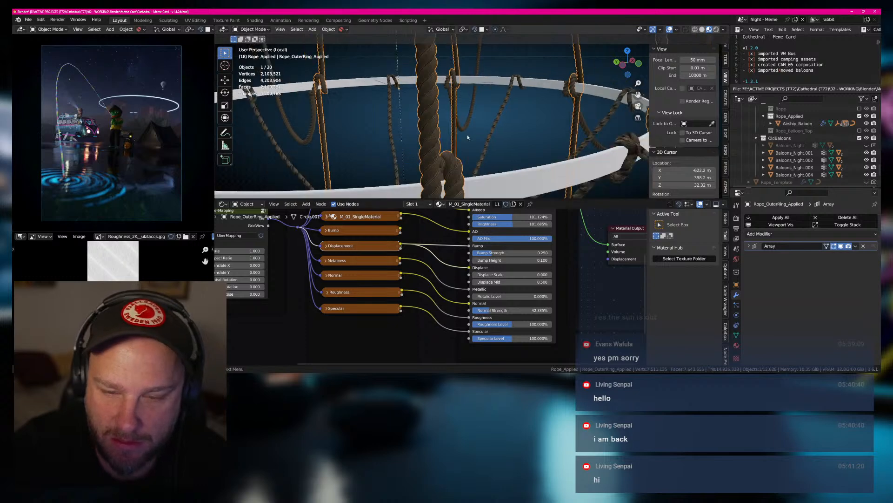
scroll(726, 59, "up", 1)
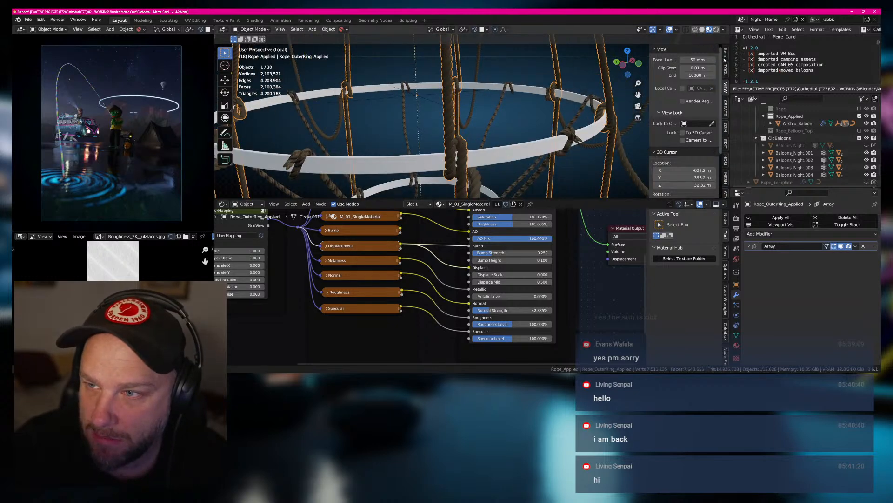
Check the outer ring rope's transform values and examine the rings, basket and hanging ropes from several angles.
left_click(727, 55)
mouse_move(508, 102)
middle_mouse_down()
mouse_move(504, 111)
mouse_move(502, 90)
middle_mouse_up()
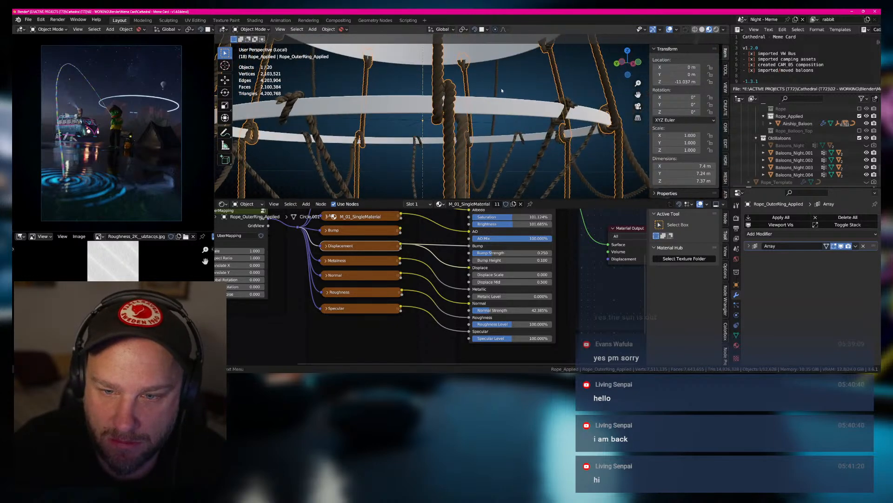
middle_click_drag(534, 144, 411, 158)
scroll(410, 158, "down", 6)
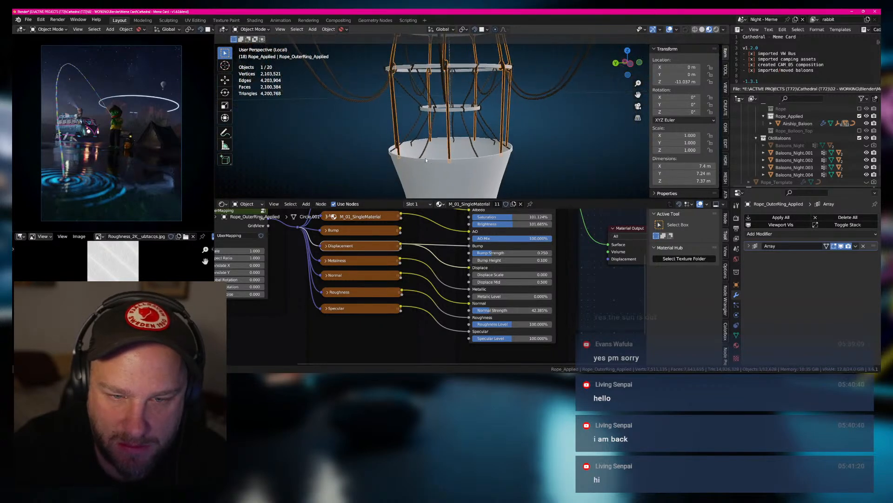
middle_click_drag(444, 114, 454, 154, "shift")
scroll(453, 154, "up", 3)
middle_click_drag(309, 164, 433, 161, "shift")
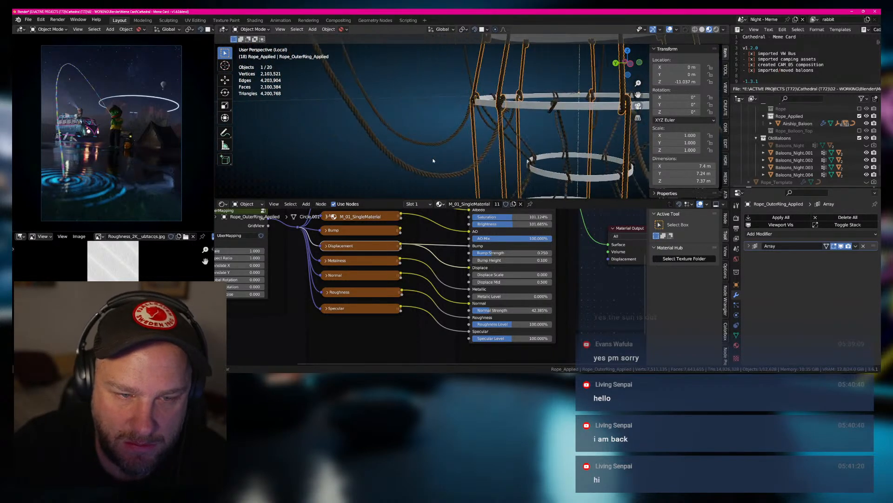
scroll(433, 161, "up", 2)
scroll(336, 155, "up", 3)
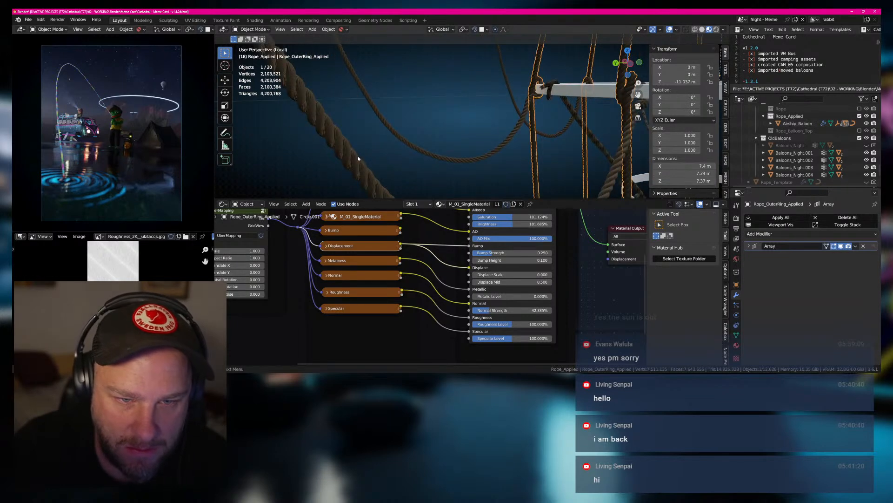
Select the hanging rope Rope_Baloon_Applied and expand its entry under Airship_Baloon in the Outliner.
left_click(358, 155)
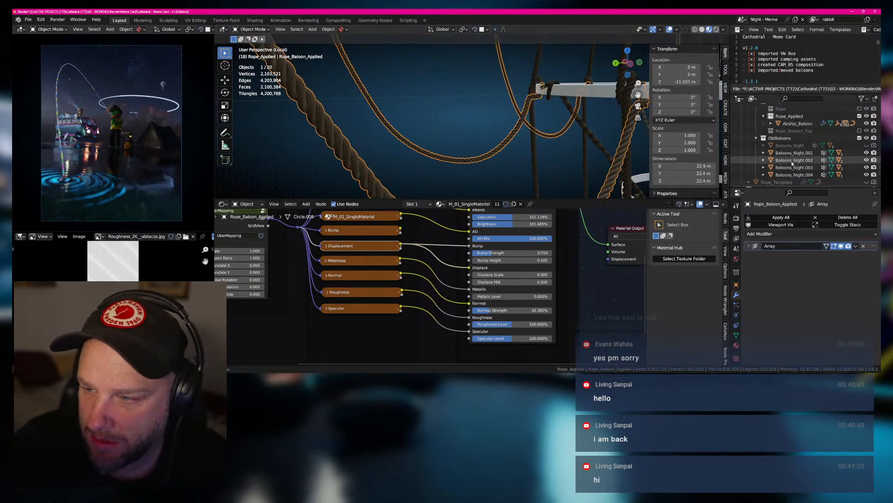
scroll(786, 166, "up", 3)
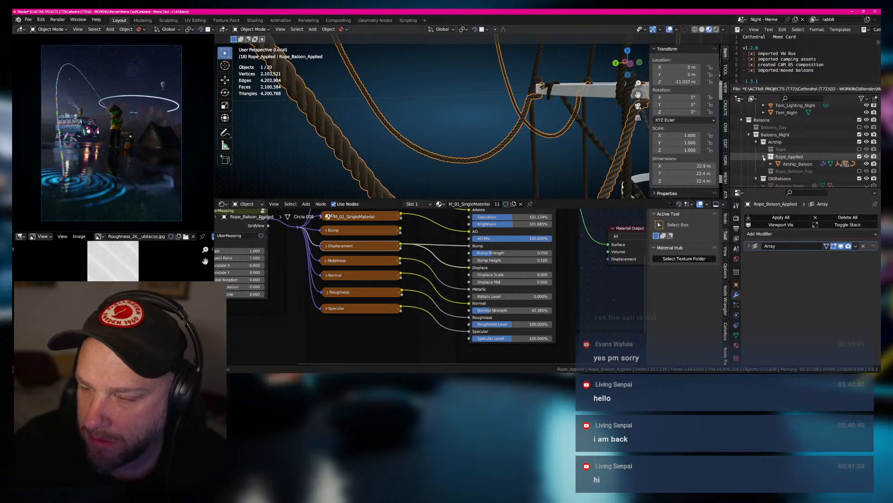
scroll(765, 160, "down", 1)
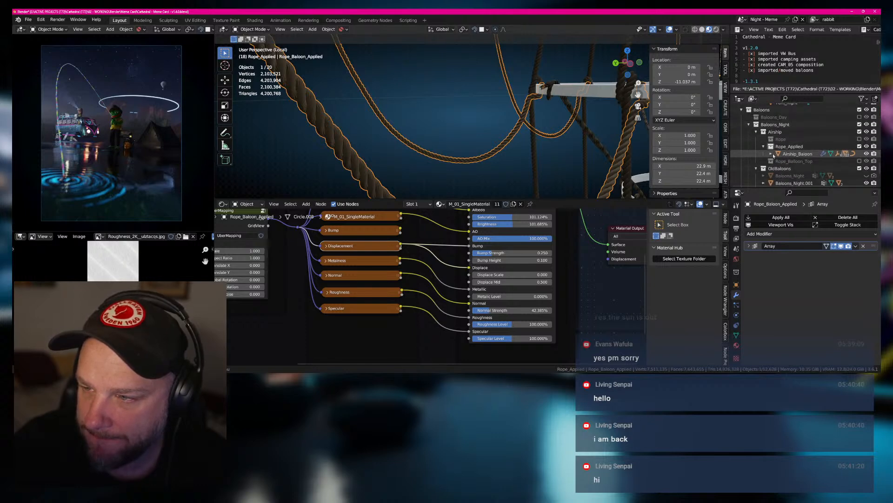
left_click(772, 154)
scroll(775, 155, "down", 6)
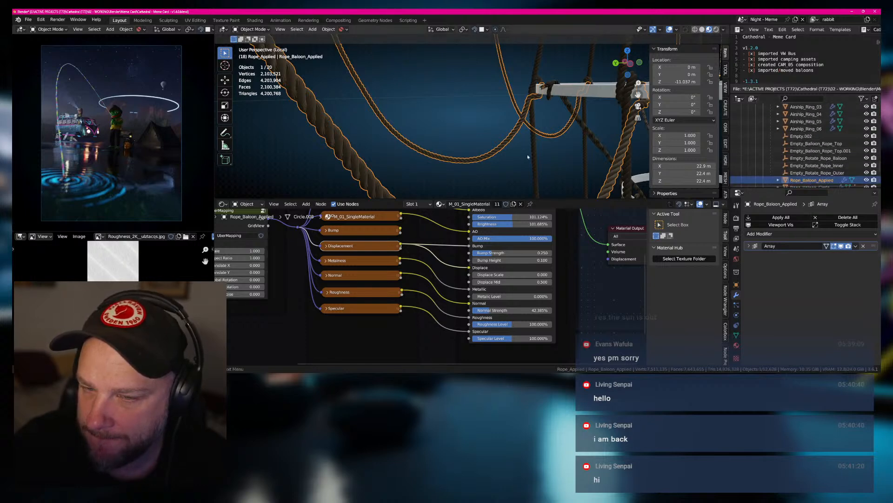
scroll(780, 144, "down", 3)
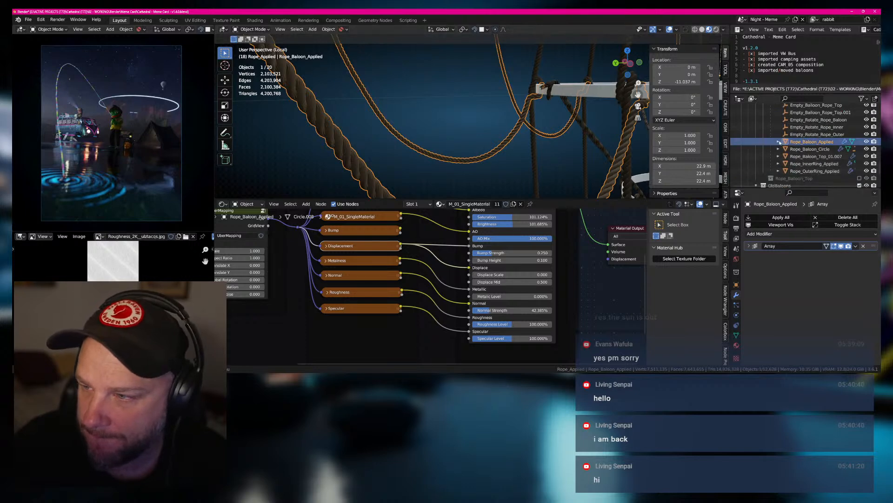
left_click(779, 142)
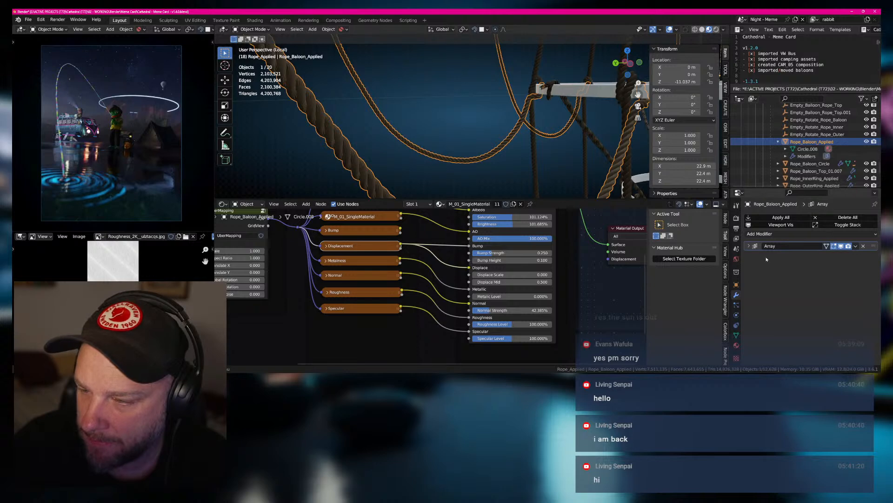
Turn off the viewport display of the Array modifier on Rope_Baloon_Applied.
left_click(749, 247)
left_click(748, 248)
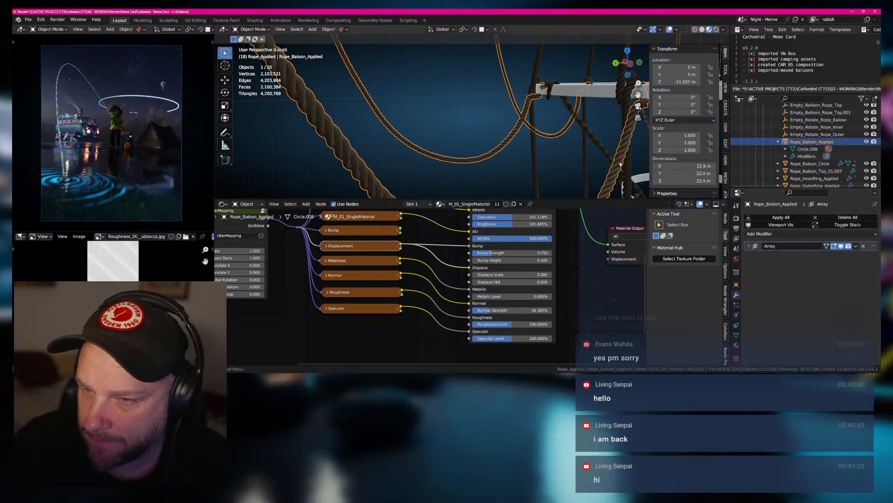
left_click(841, 246)
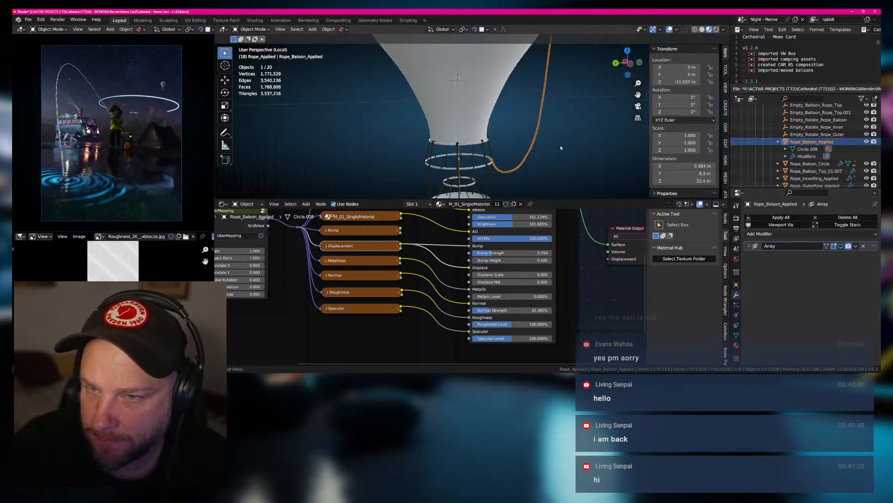
Map the UVs of the whole Rope_Baloon_Applied mesh with Cube Projection in Edit Mode.
mouse_move(474, 160)
middle_mouse_down()
mouse_move(534, 170)
mouse_move(560, 163)
mouse_move(531, 156)
mouse_move(456, 164)
middle_mouse_up()
scroll(482, 156, "up", 4)
scroll(419, 162, "up", 3)
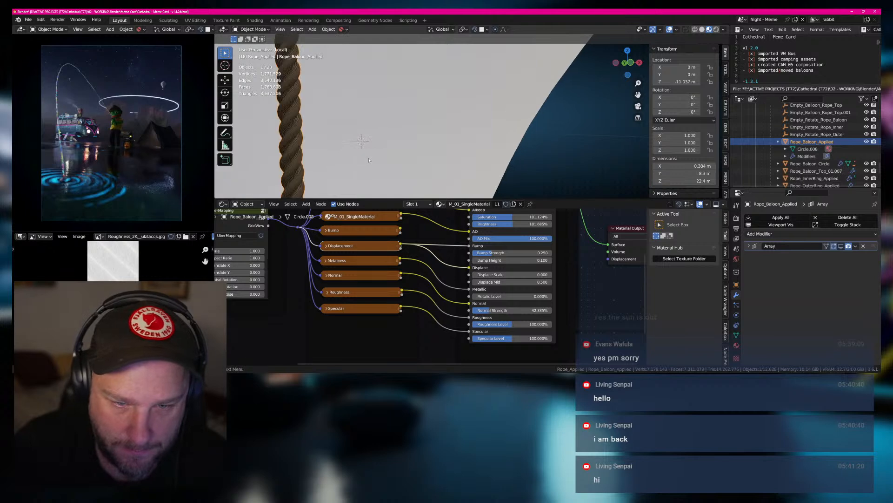
middle_click_drag(370, 164, 412, 174, "shift")
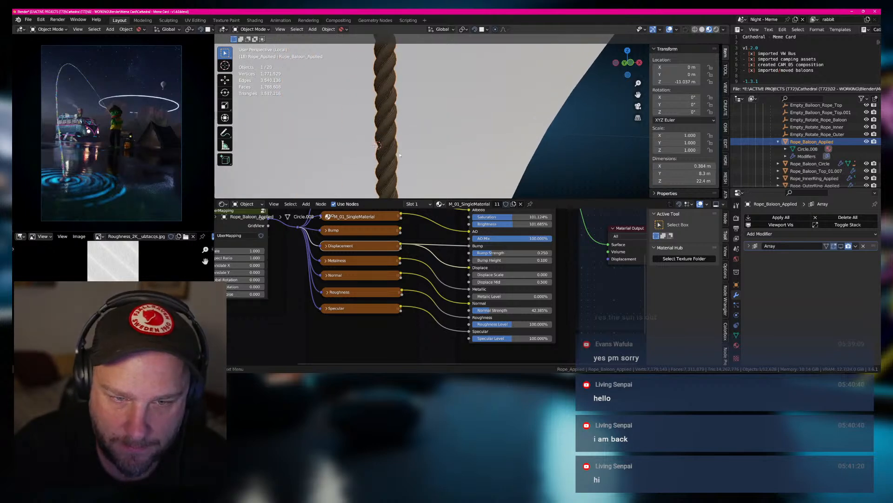
scroll(408, 232, "down", 1)
middle_click_drag(315, 265, 407, 296)
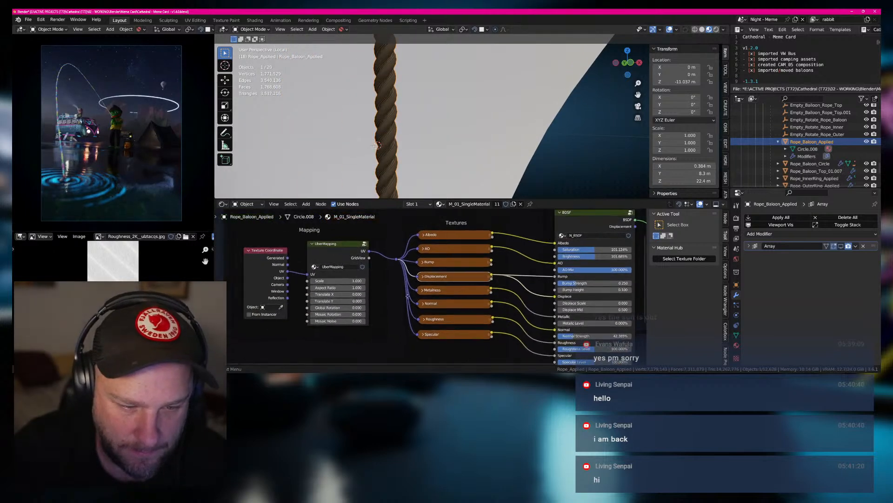
left_click(395, 148)
key("Tab")
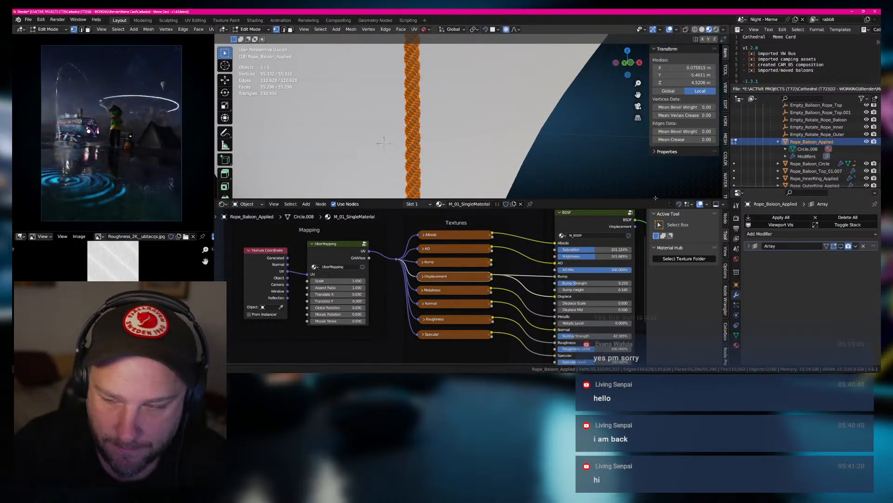
middle_click_drag(430, 143, 431, 149)
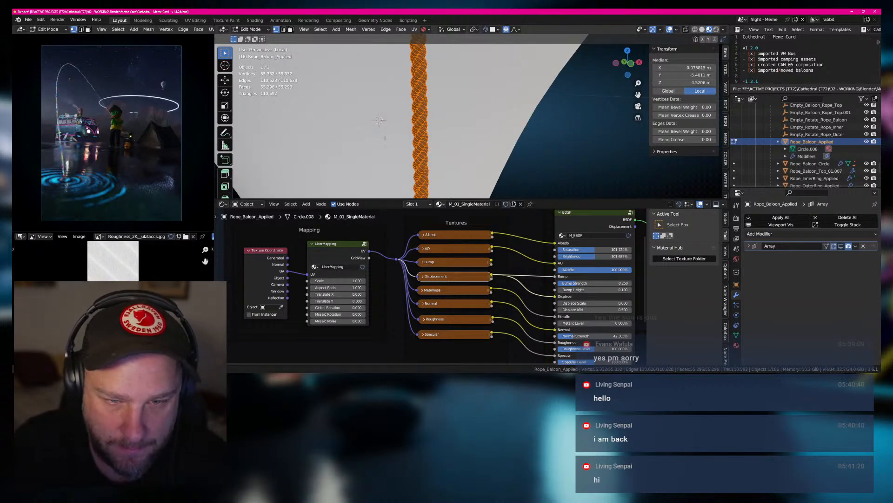
key("u")
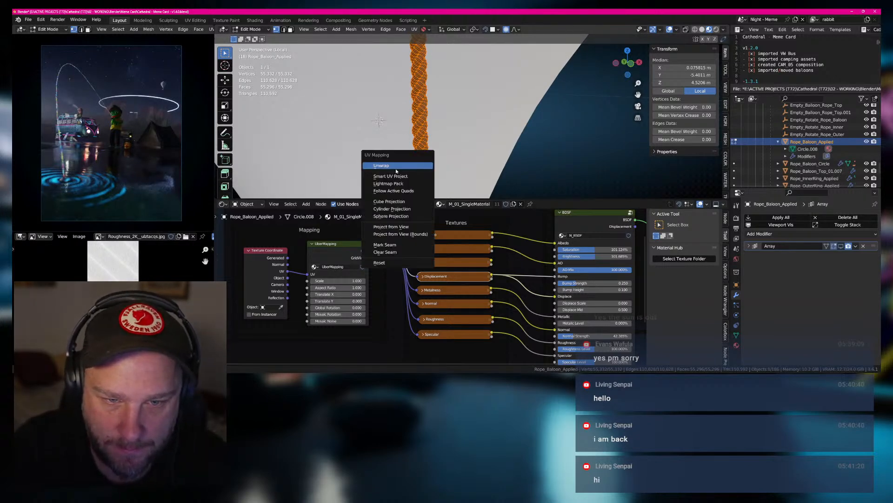
left_click(400, 197)
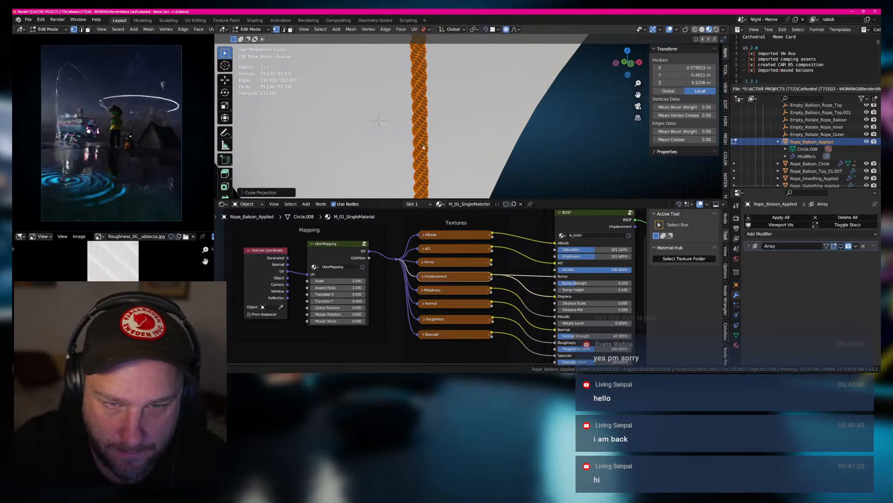
Try to remap the whole Rope_Baloon_Applied mesh with the Unwrap operation in Edit Mode.
key("Tab")
scroll(422, 147, "up", 5)
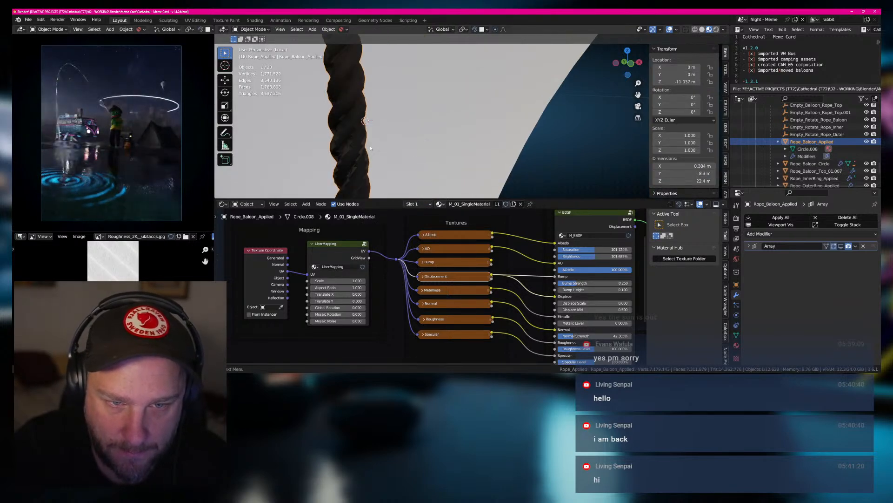
key("Tab")
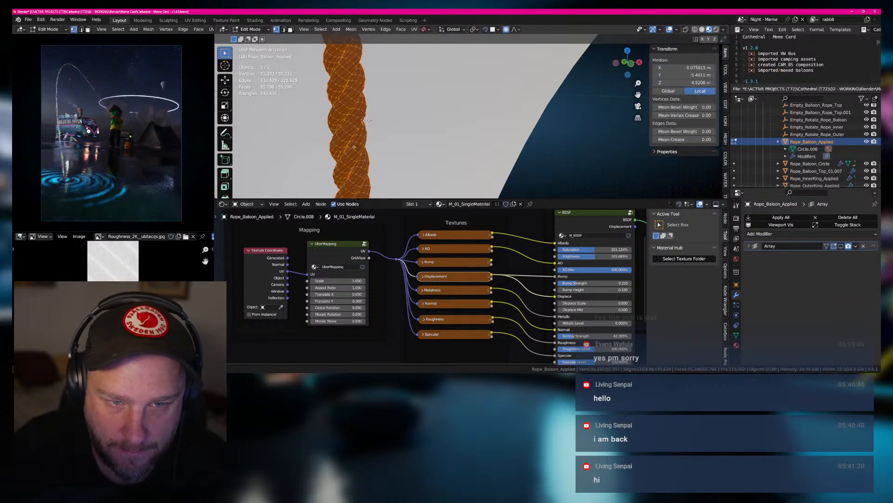
key("u")
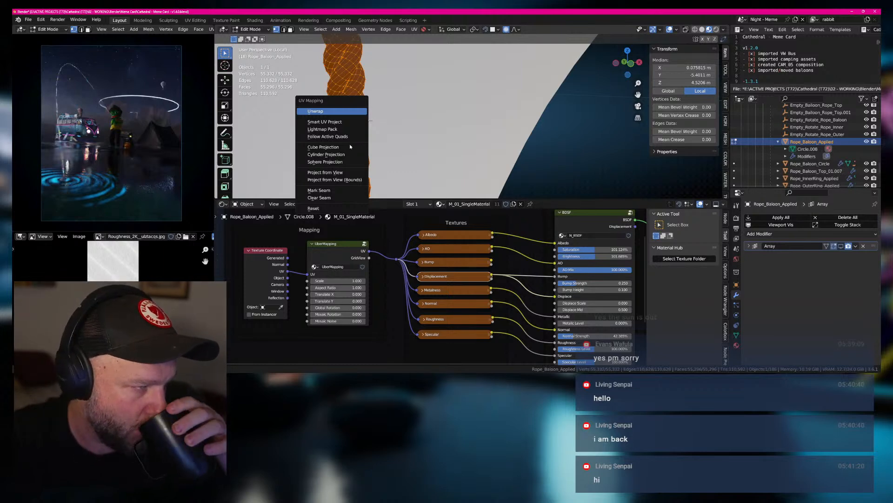
key("Return")
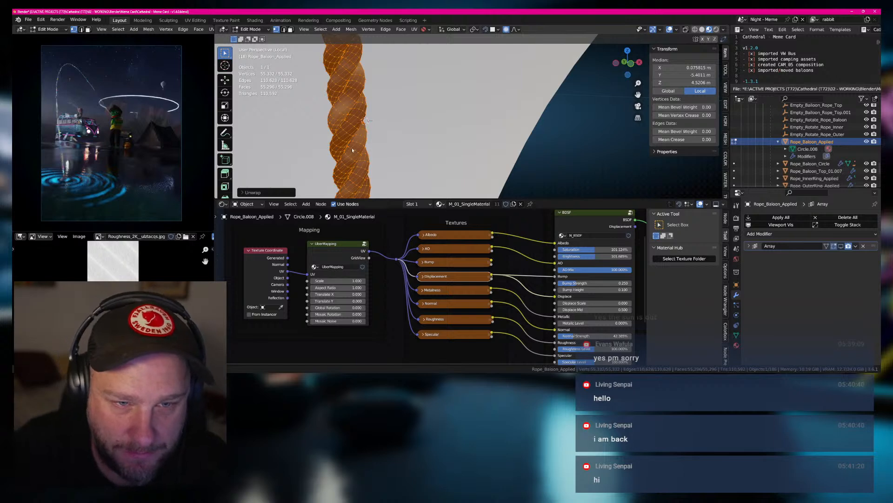
key("Tab")
key("Tab")
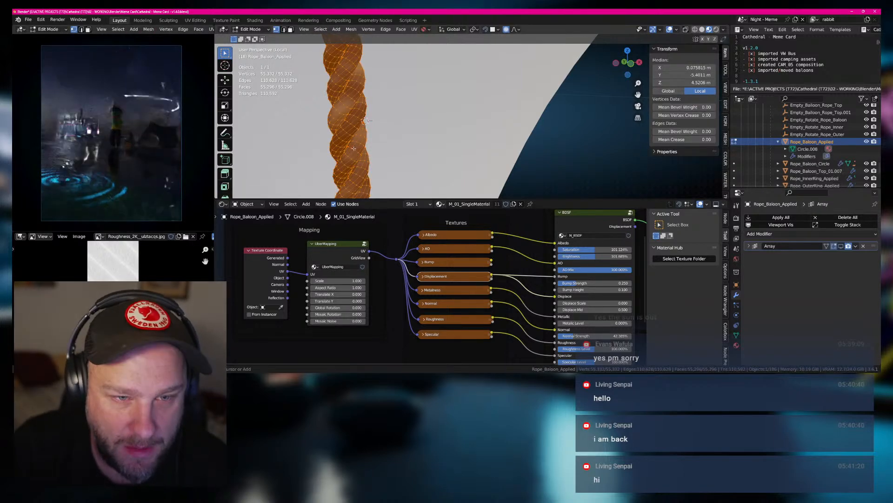
Undo the Unwrap and Cube Projection on Rope_Baloon_Applied and restore its Array modifier's viewport display.
key("Tab")
left_click(41, 20)
mouse_move(72, 46)
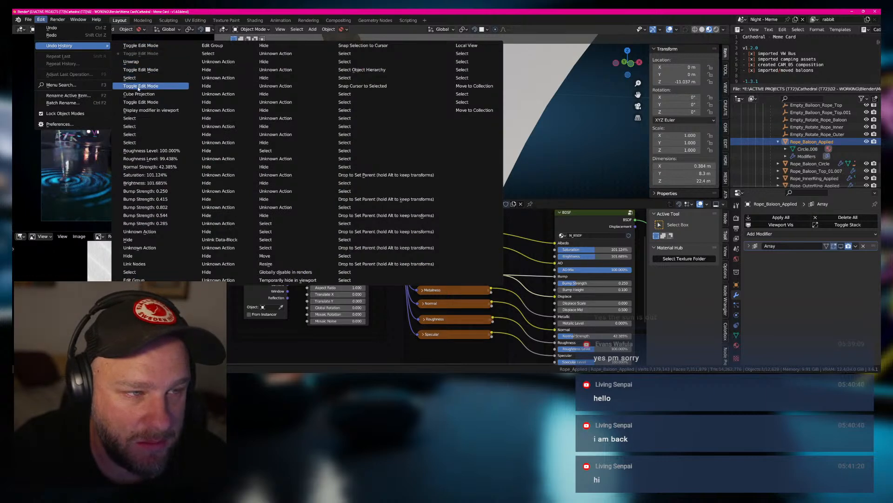
left_click(379, 176)
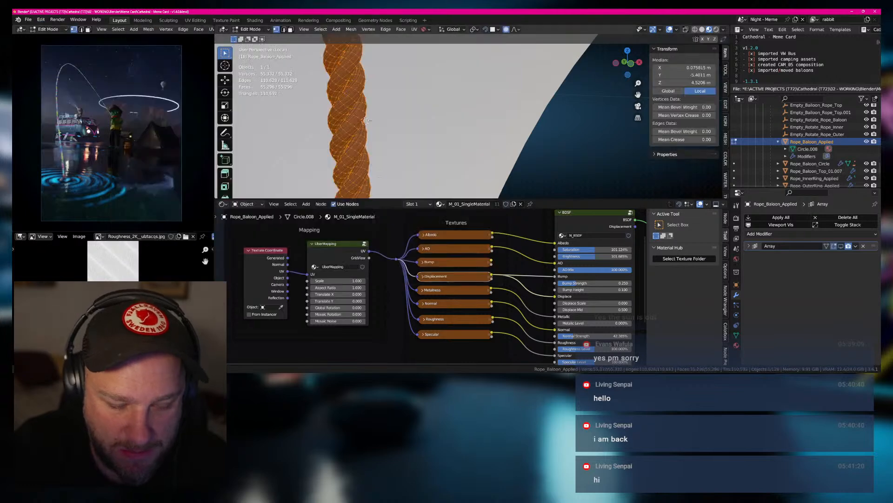
key("Tab")
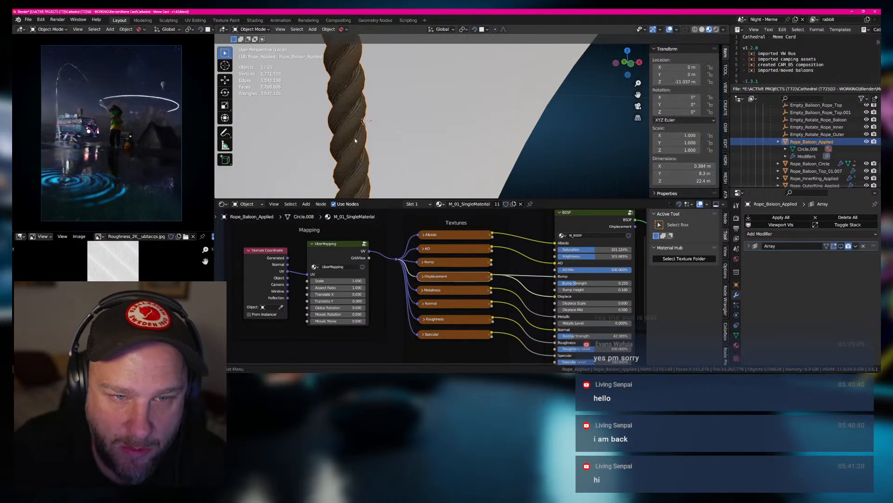
scroll(423, 113, "down", 10)
scroll(422, 113, "down", 2)
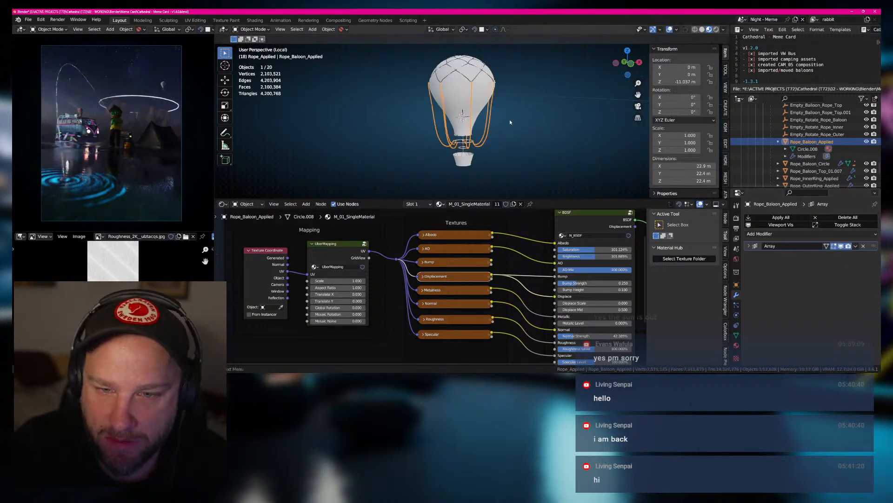
Examine the balloon's rings, basket and hanging ropes up close, selecting Airship_Ring_01 and Airship_Ring_02 in turn.
scroll(507, 131, "up", 3)
middle_click_drag(511, 122, 491, 127)
scroll(479, 149, "up", 3)
scroll(484, 150, "up", 3)
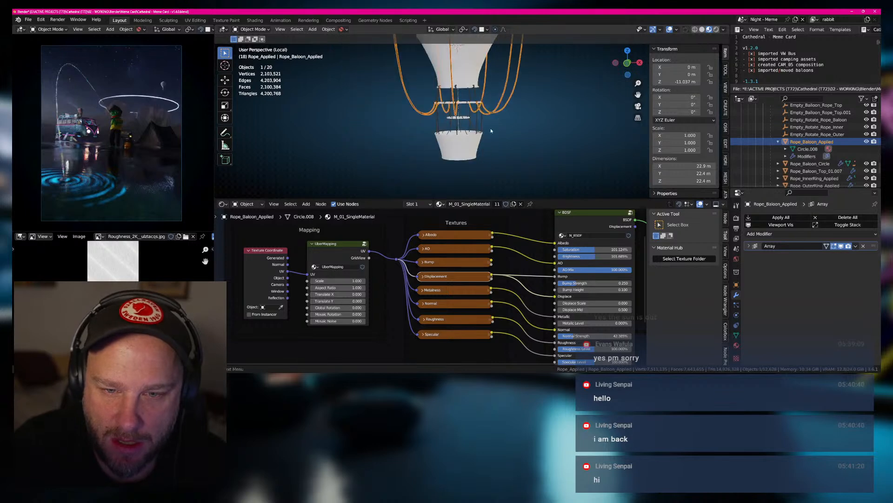
scroll(496, 133, "up", 6)
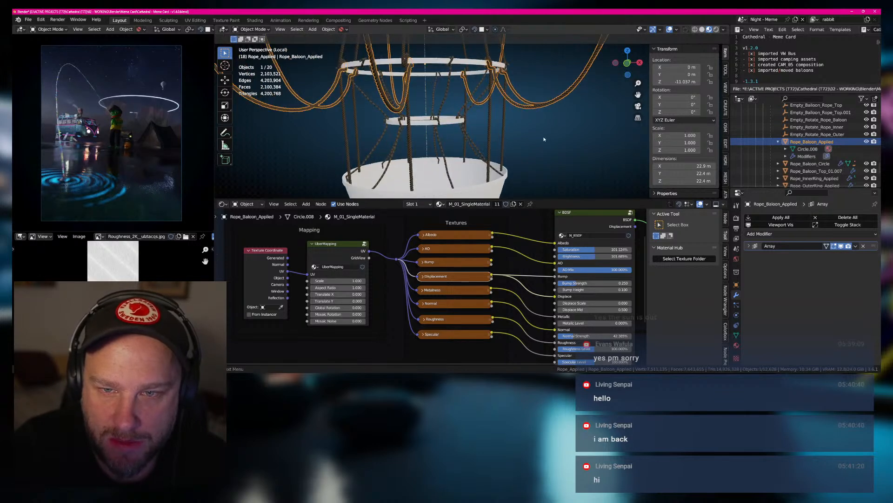
left_click(529, 124)
middle_click_drag(453, 119, 433, 99)
left_click(437, 97)
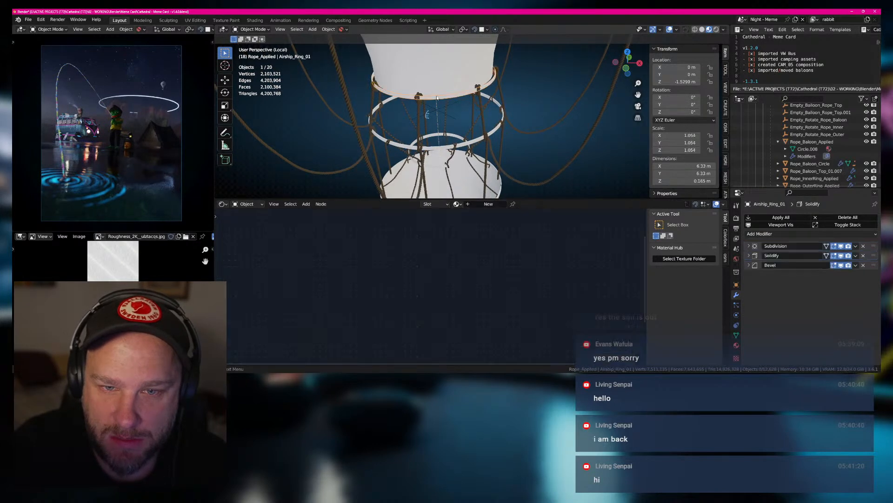
middle_click_drag(447, 135, 476, 123)
left_click(443, 133)
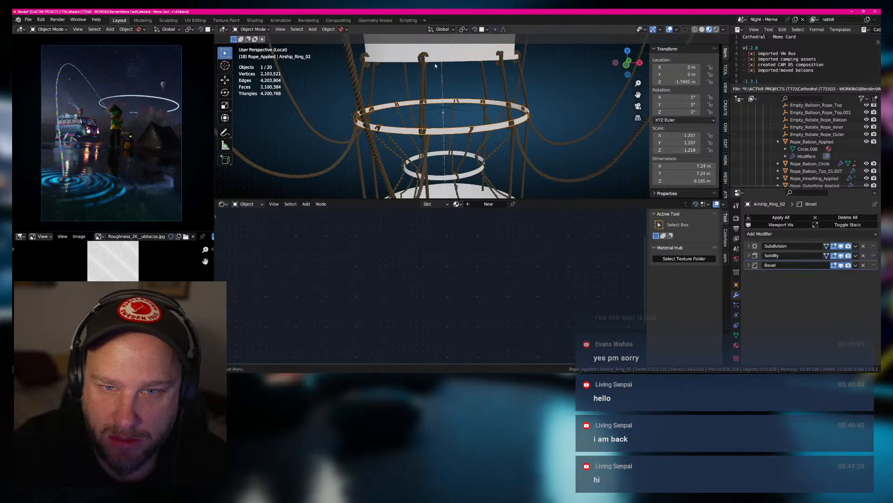
Create a new material on Airship_Ring_01, the ring at the lower edge of the balloon envelope.
left_click(435, 63)
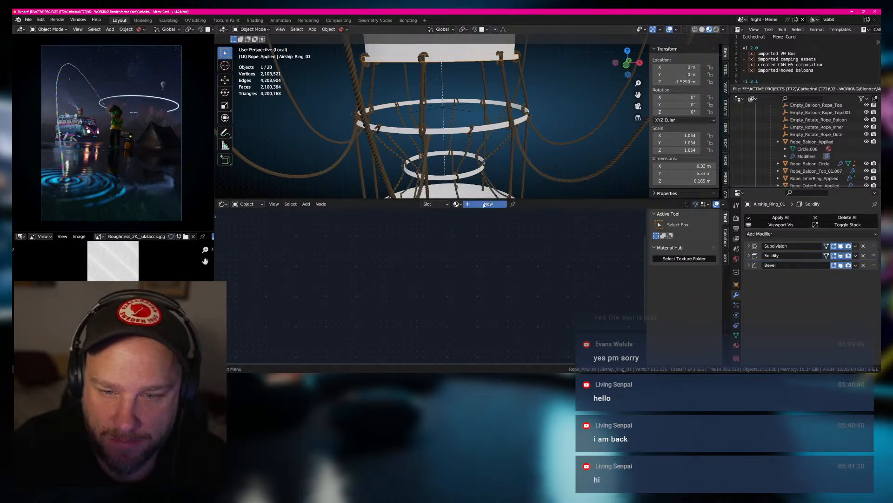
left_click(488, 204)
left_click_drag(598, 239, 389, 227)
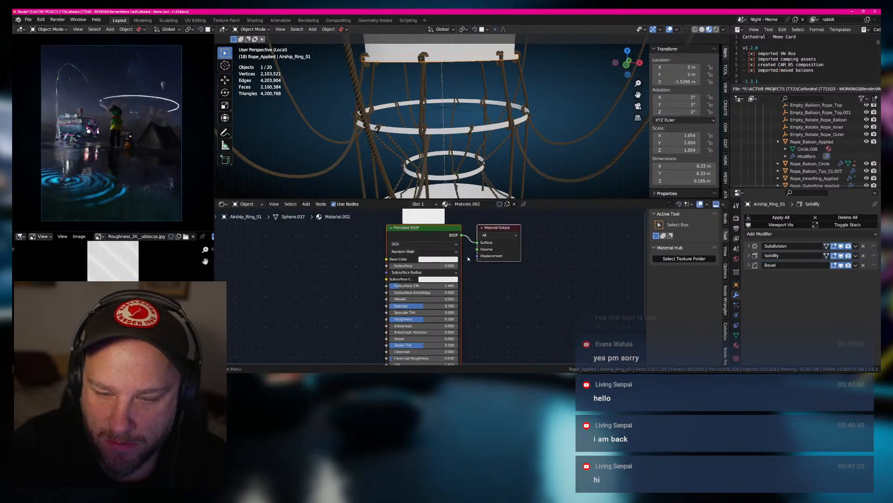
scroll(440, 246, "up", 3)
scroll(441, 246, "down", 6)
scroll(442, 246, "up", 2)
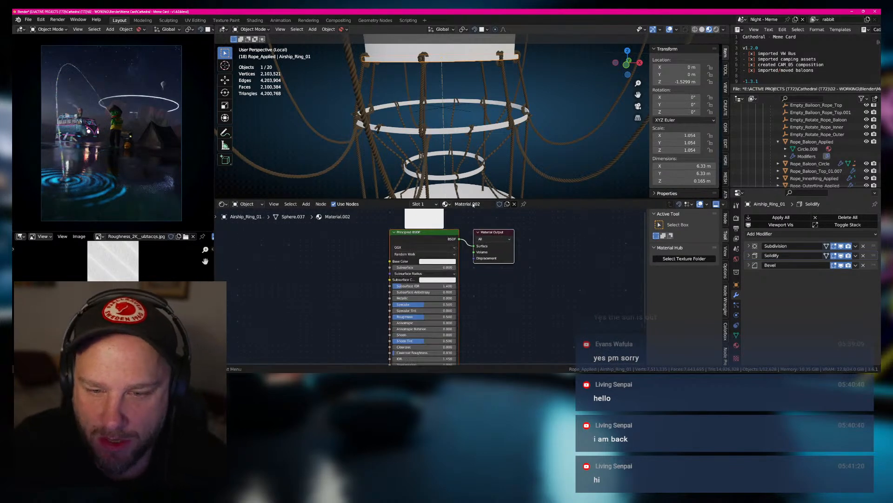
Apply the M_01_SingleMaterial asset from the Asset Browser's Materials catalog to Airship_Ring_02.
left_click(223, 205)
left_click(466, 252)
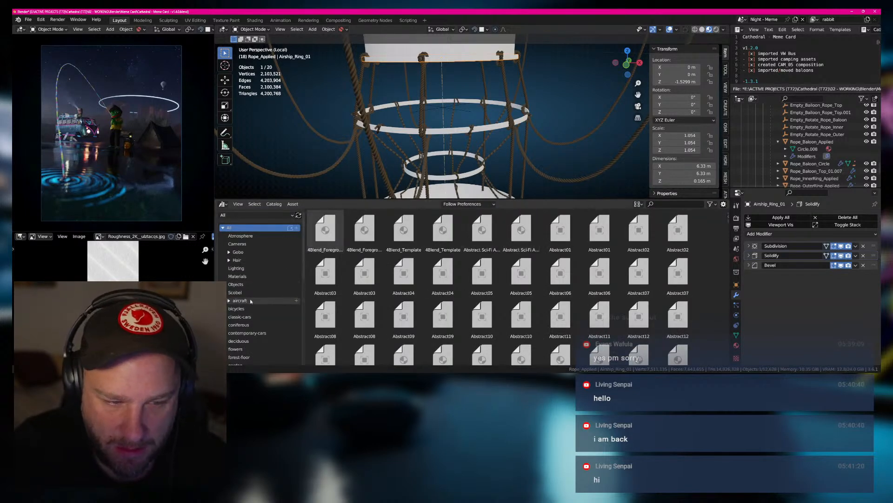
left_click(242, 276)
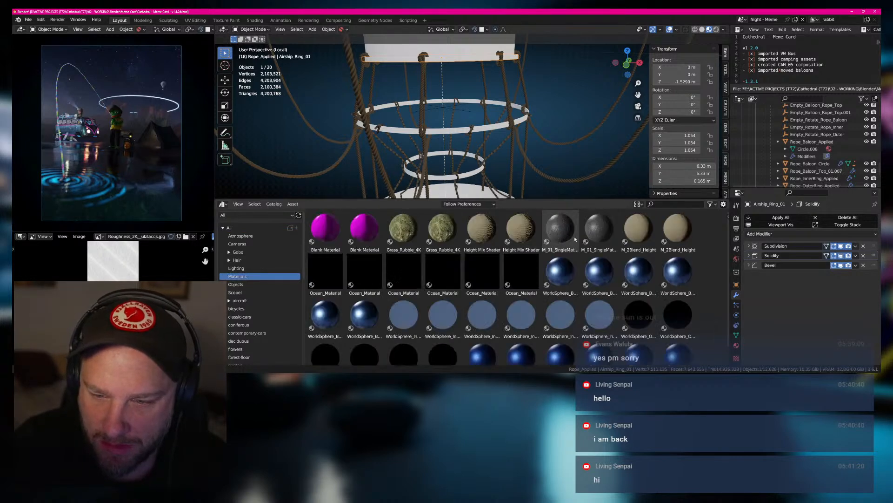
left_click_drag(599, 231, 452, 130)
left_click_drag(453, 130, 455, 132)
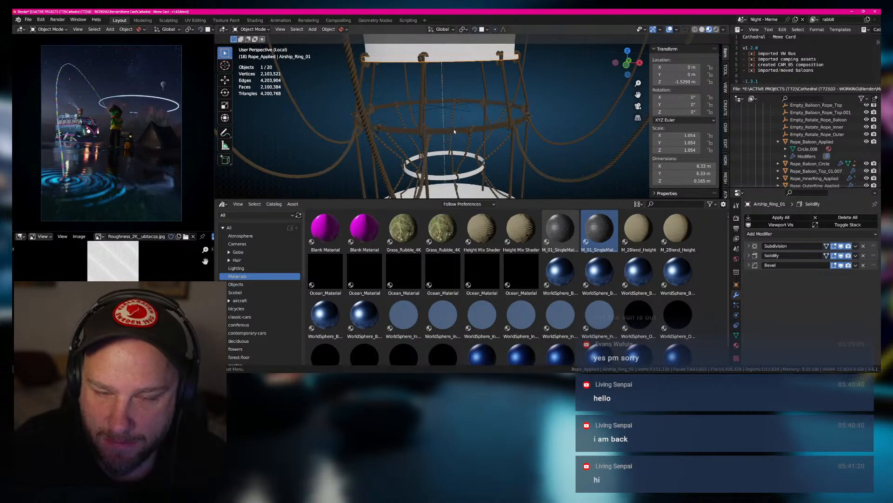
Inspect the M_01_SingleMaterial node tree and Albedo texture of Airship_Ring_02 in the Shader Editor.
left_click(223, 204)
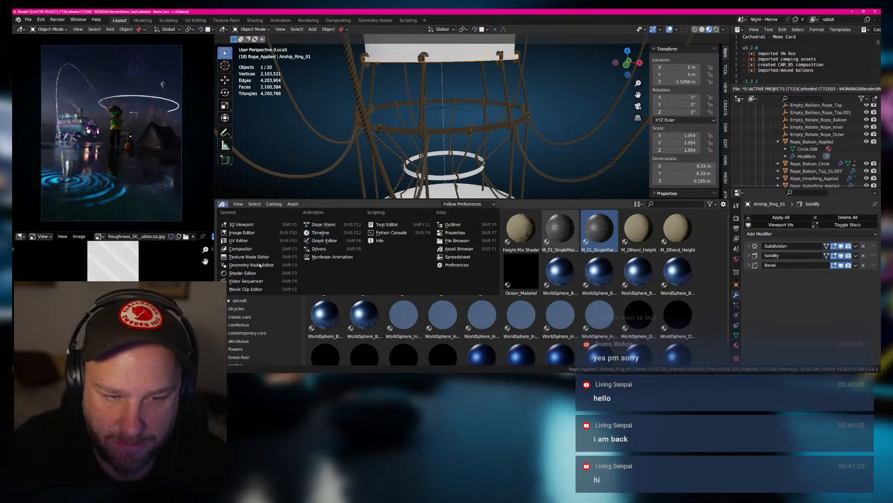
left_click(242, 273)
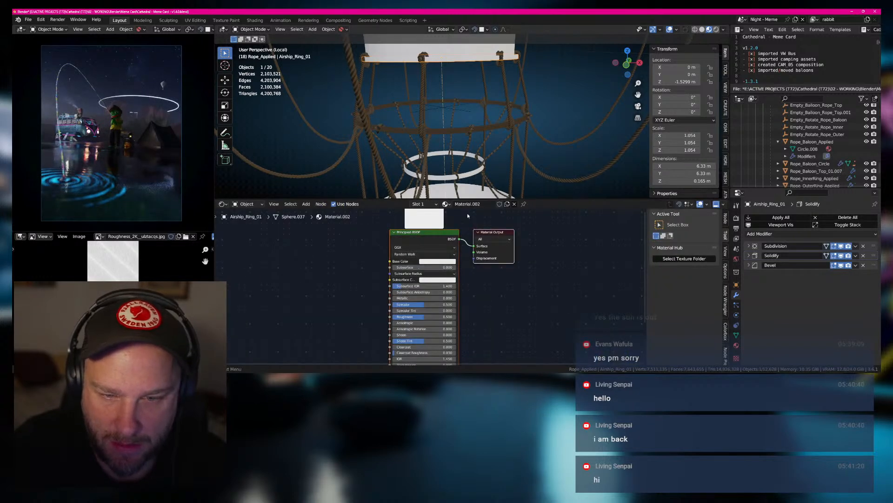
left_click(453, 132)
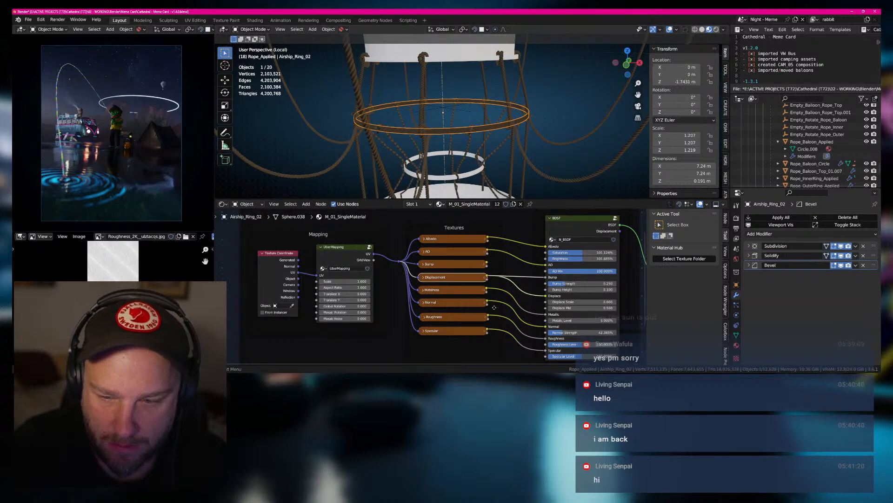
scroll(494, 307, "down", 1)
mouse_move(514, 310)
middle_mouse_down()
mouse_move(451, 302)
mouse_move(500, 304)
middle_mouse_up()
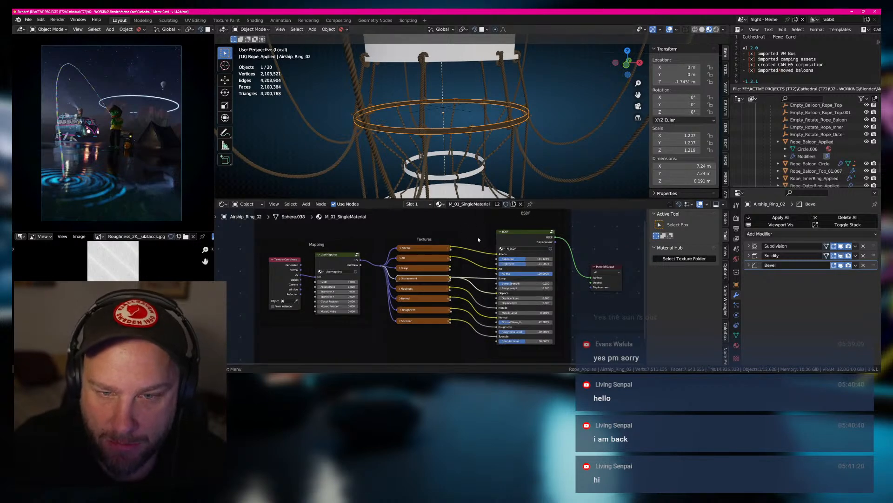
left_click(401, 248)
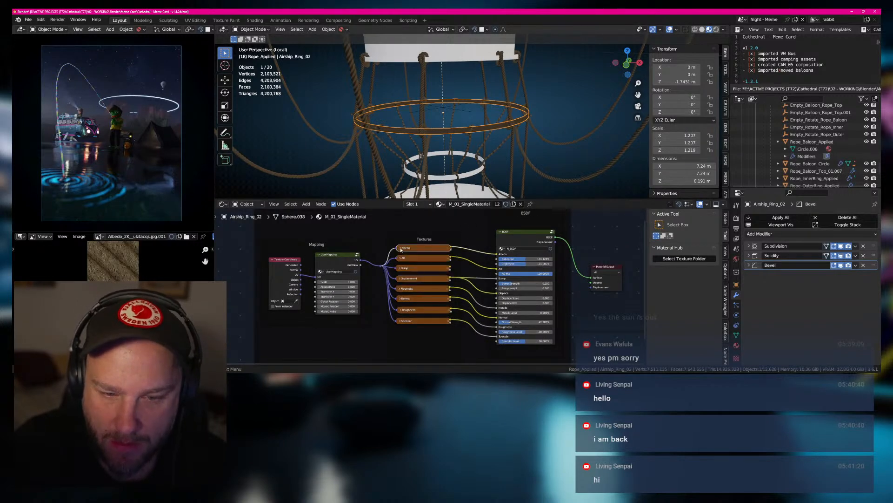
Try to apply the other M_01_SingleMaterial asset to Airship_Ring_02 and return to its shader nodes.
left_click(223, 204)
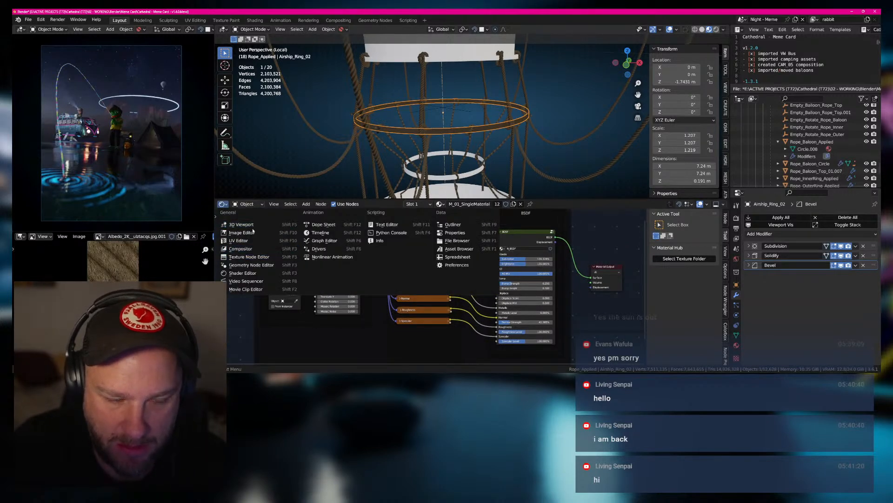
left_click(458, 249)
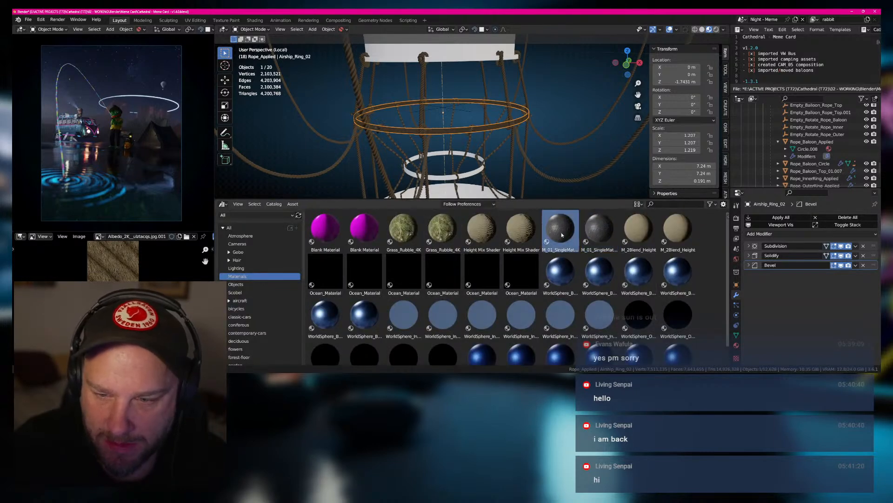
left_click_drag(561, 228, 451, 131)
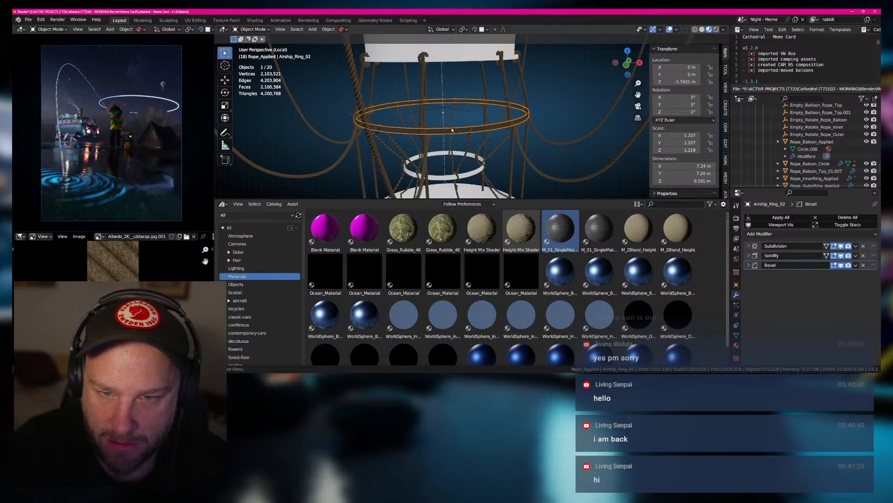
left_click(223, 204)
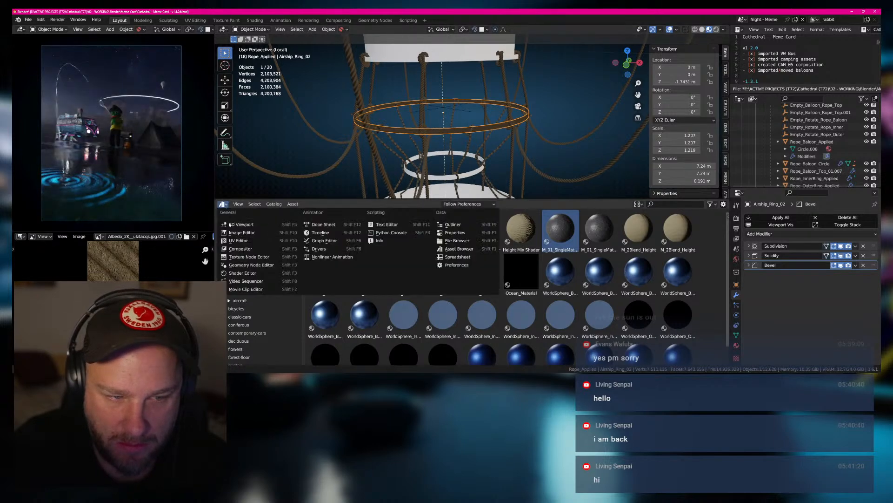
left_click(243, 273)
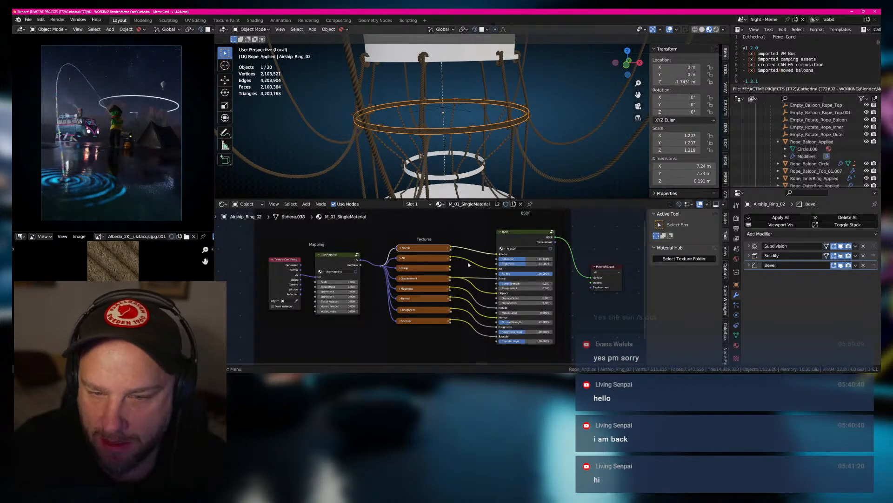
Make Airship_Ring_02's material a single-user copy and rename it M_Metal.
scroll(468, 265, "up", 1)
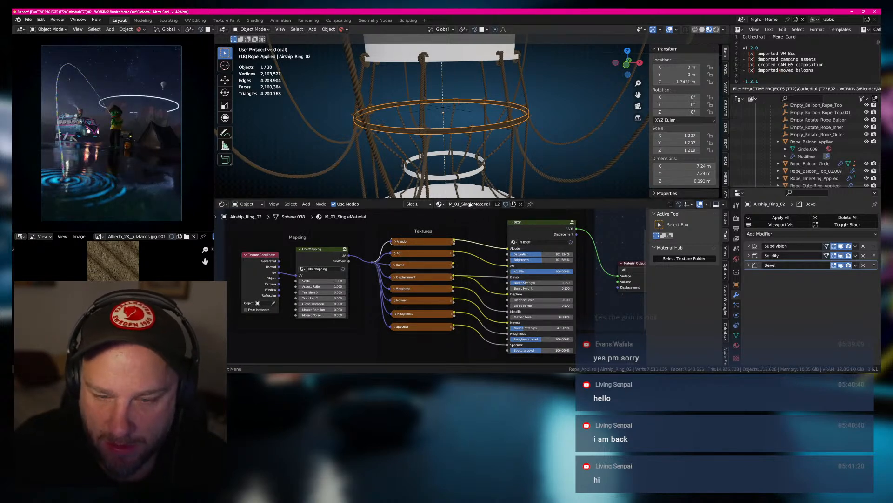
left_click(497, 205)
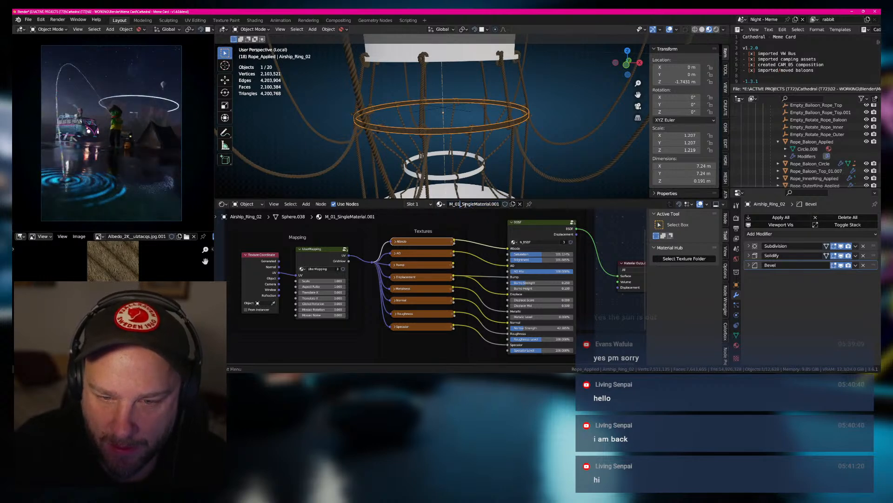
left_click_drag(454, 205, 499, 205)
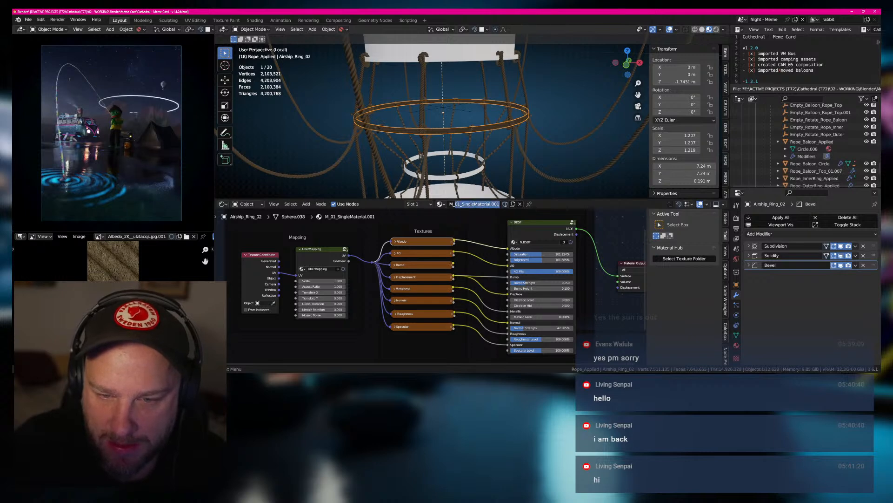
type("Meta")
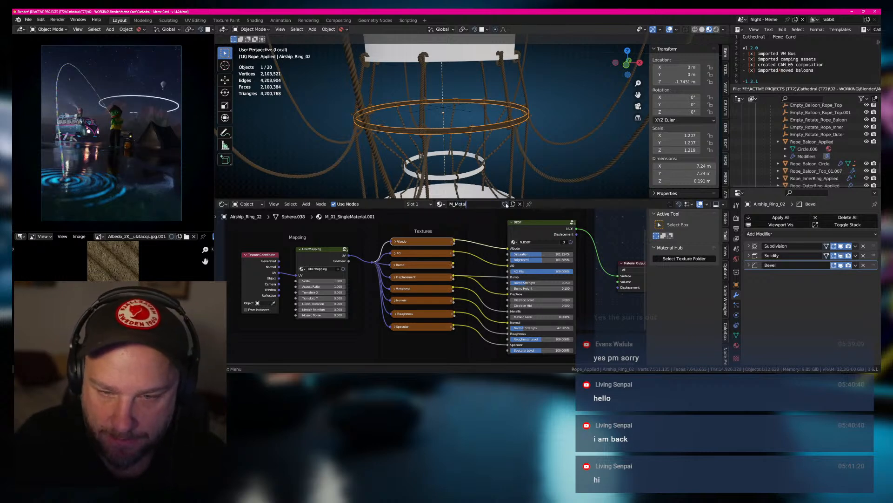
type("l")
key("Return")
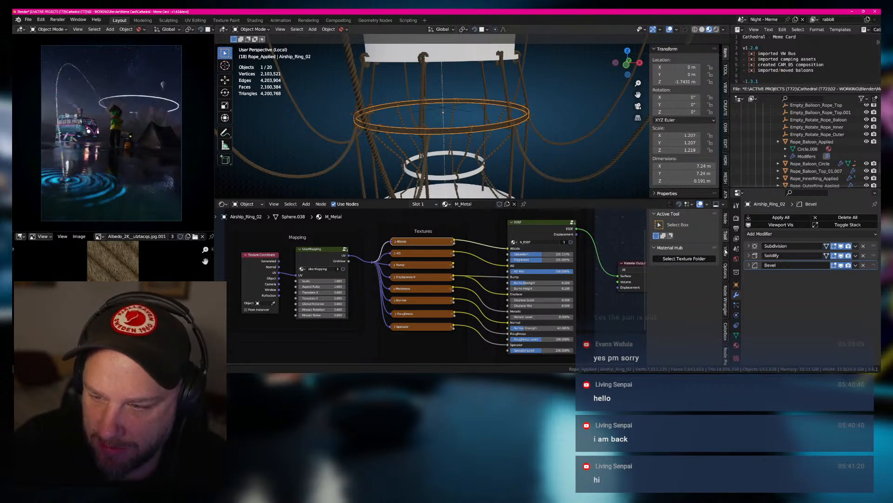
Browse the MATERIALS folder for M_Metal's texture folder and preview the Scratched Painted Steel textures as thumbnails.
left_click(696, 259)
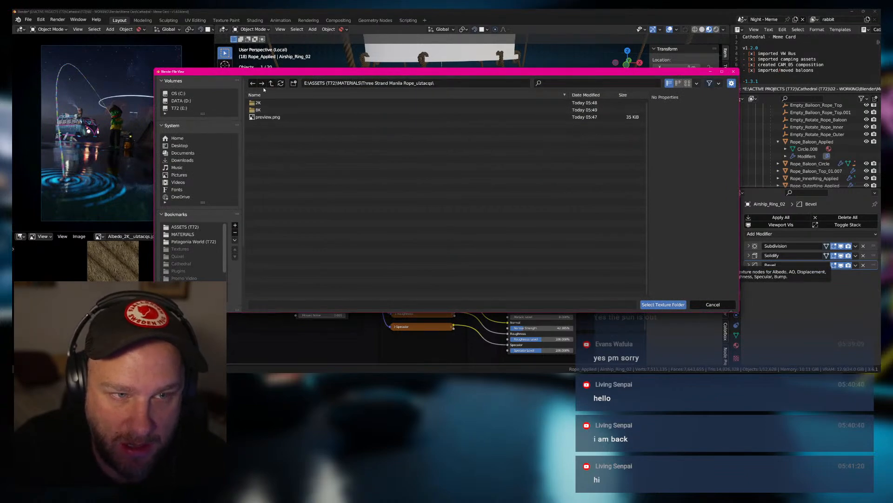
left_click(272, 83)
scroll(284, 202, "down", 10)
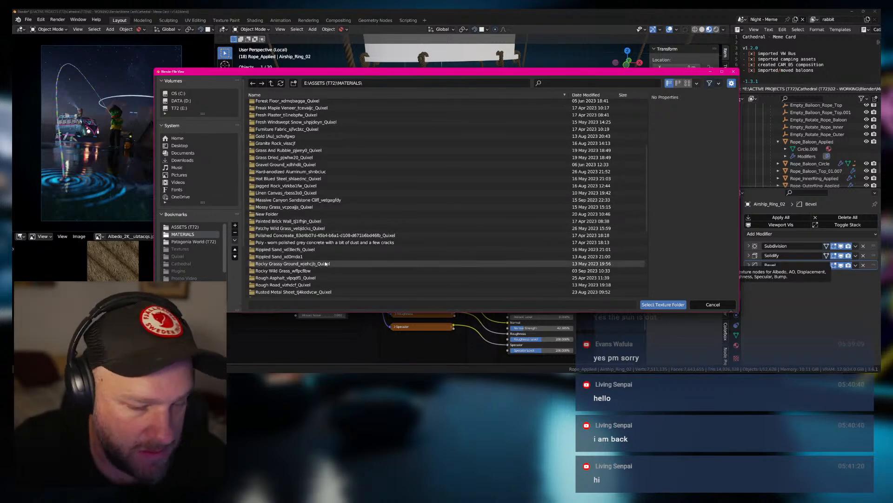
mouse_move(445, 372)
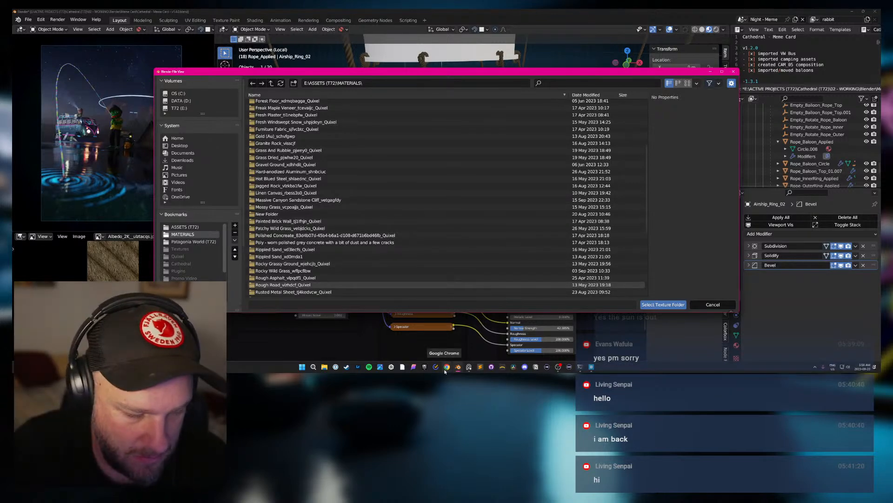
scroll(356, 219, "down", 1)
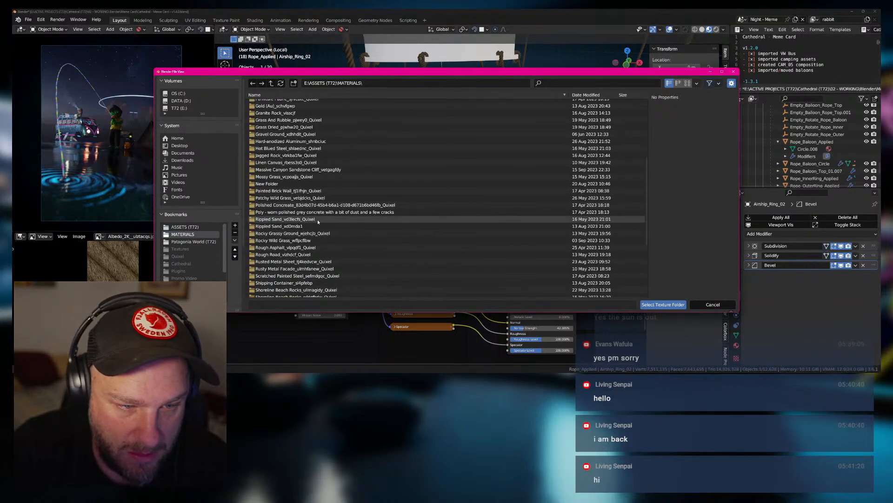
scroll(357, 220, "down", 5)
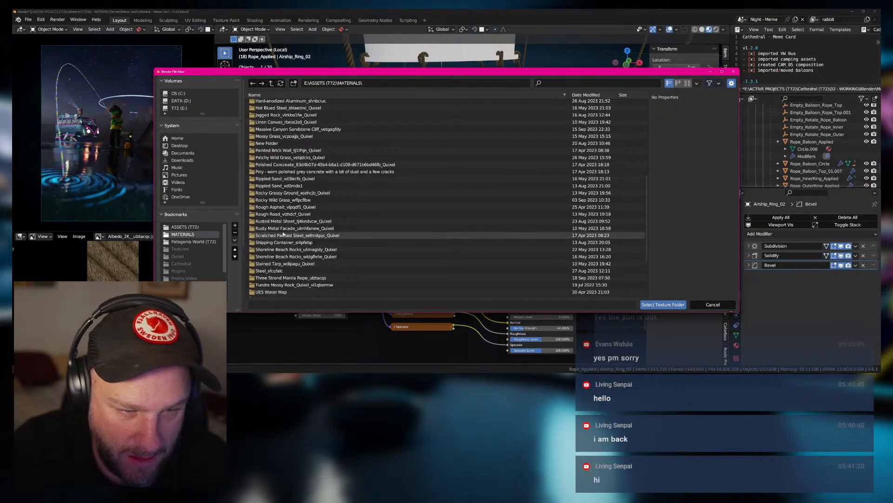
double_click(282, 236)
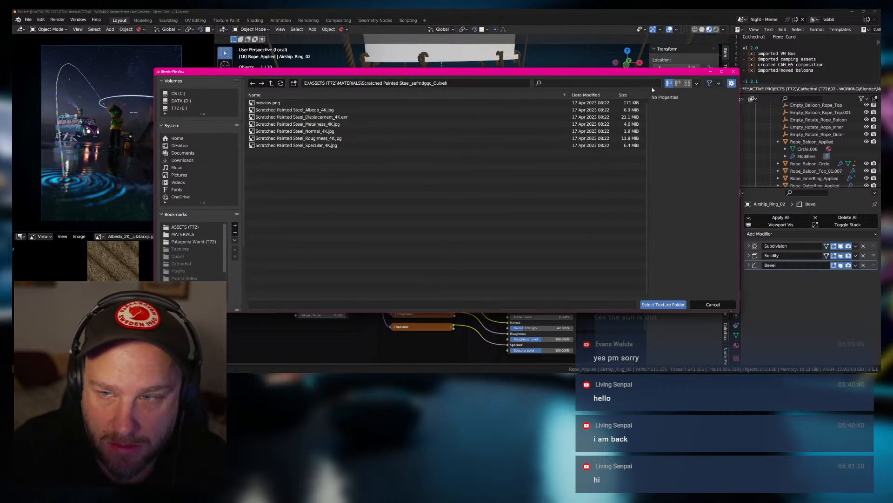
left_click(690, 83)
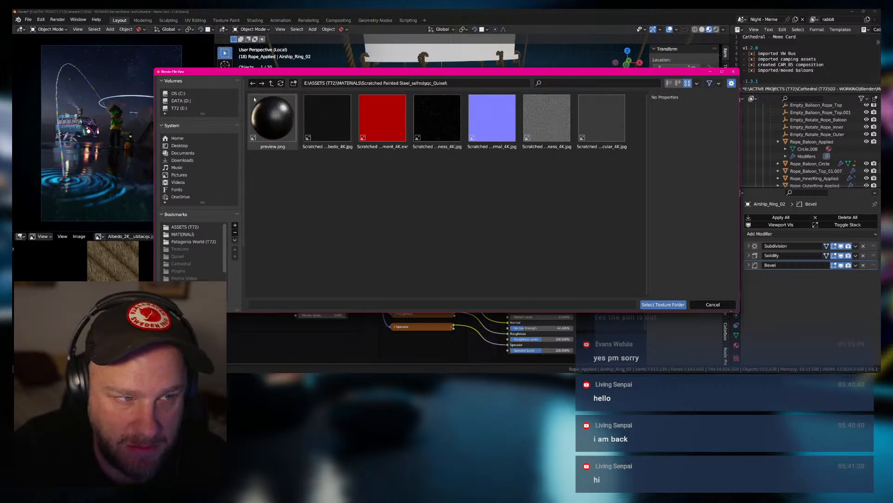
left_click(253, 83)
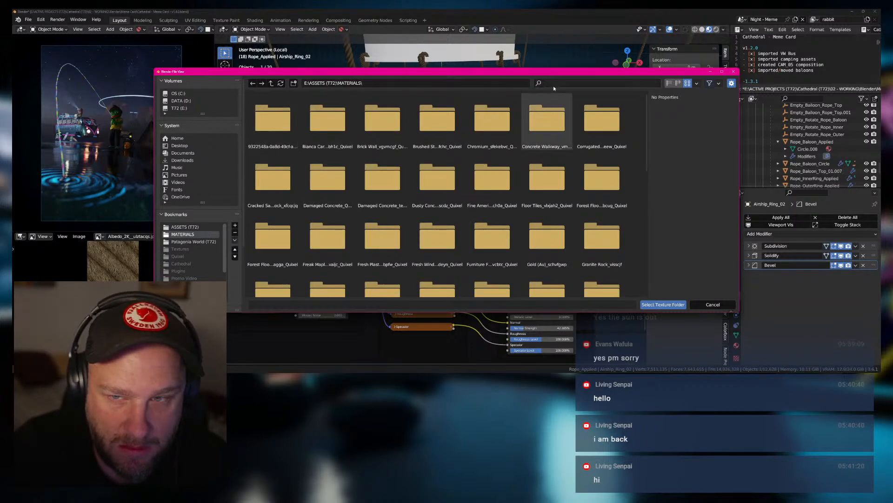
Load the Brushed Steel Quixel folder from MATERIALS as M_Metal's texture folder, previewing its images first.
left_click(669, 83)
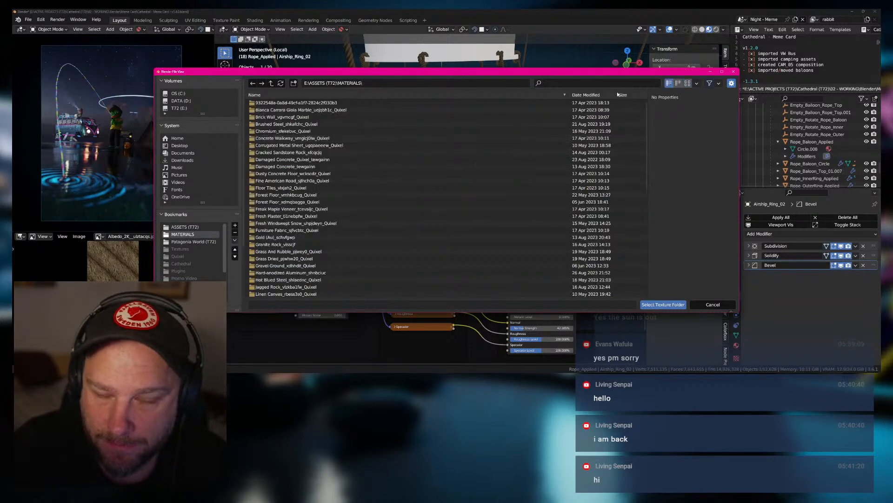
left_click(275, 124)
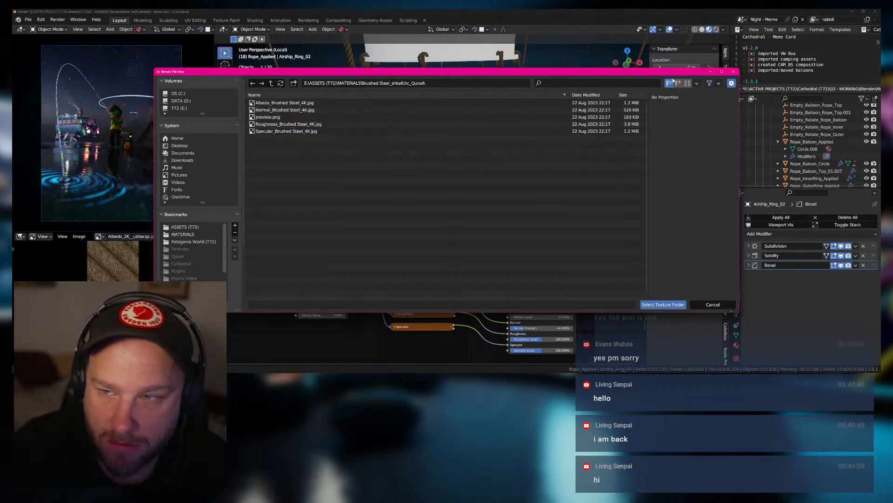
left_click(688, 83)
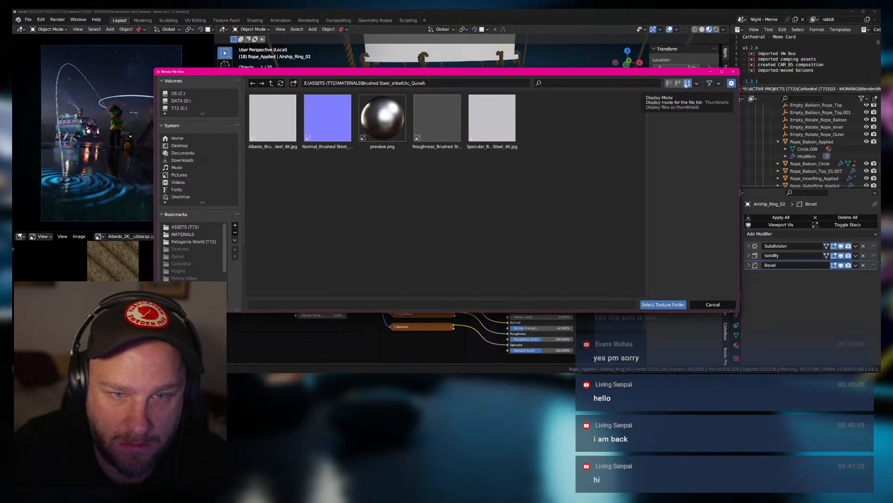
left_click(678, 83)
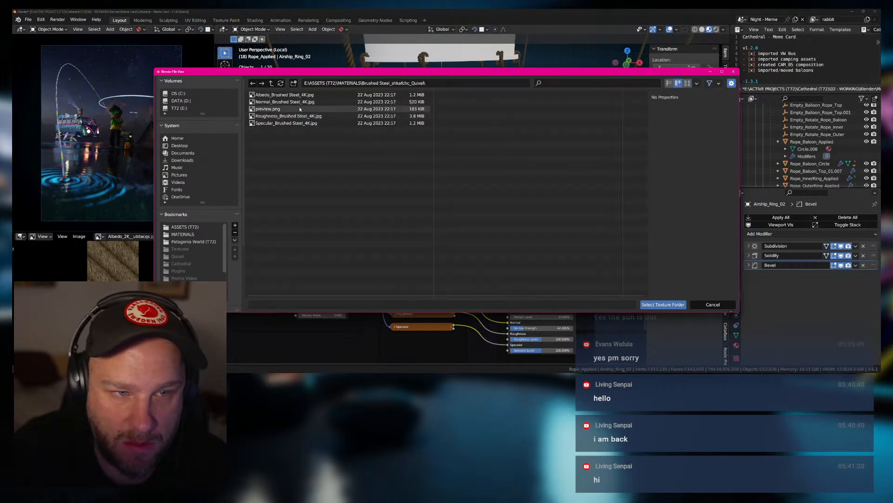
left_click(659, 305)
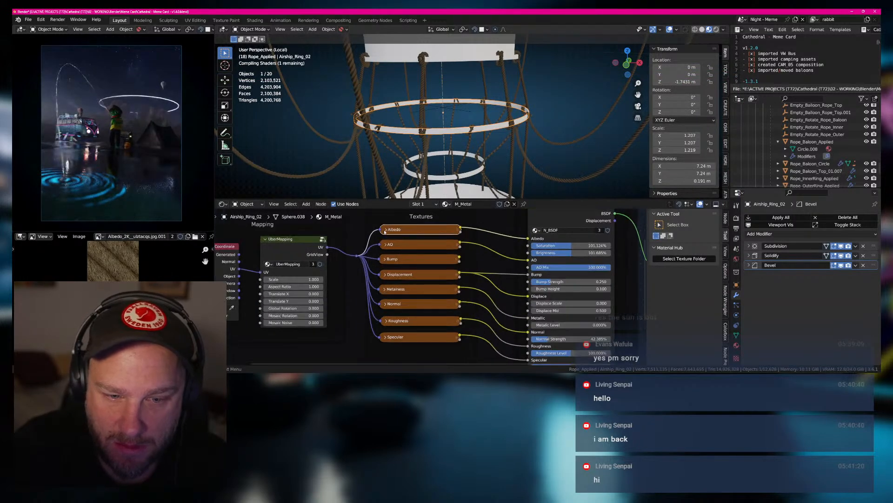
Load Albedo_Brushed Steel_4K.jpg into M_Metal's Albedo texture node and collapse the node.
left_click(385, 230)
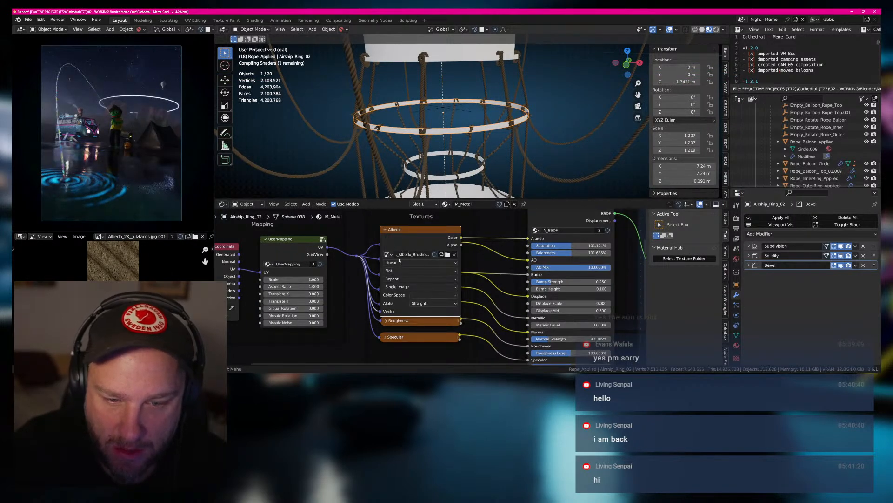
left_click(448, 256)
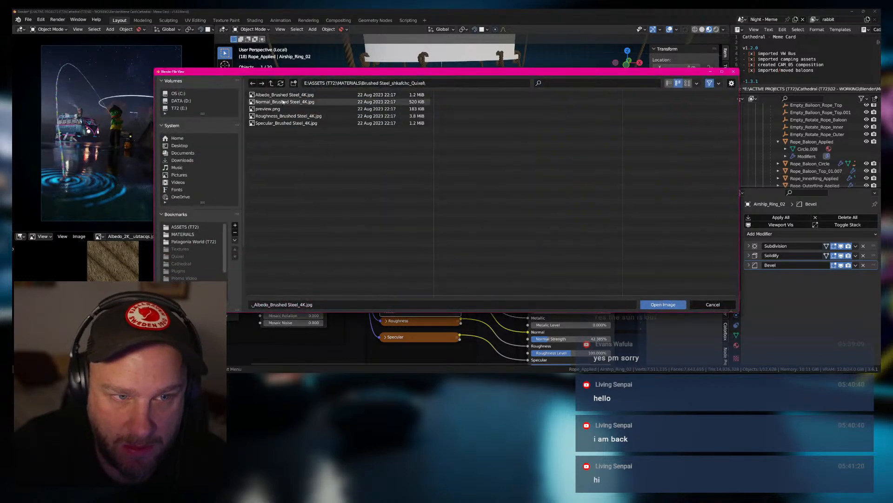
double_click(283, 95)
left_click(385, 229)
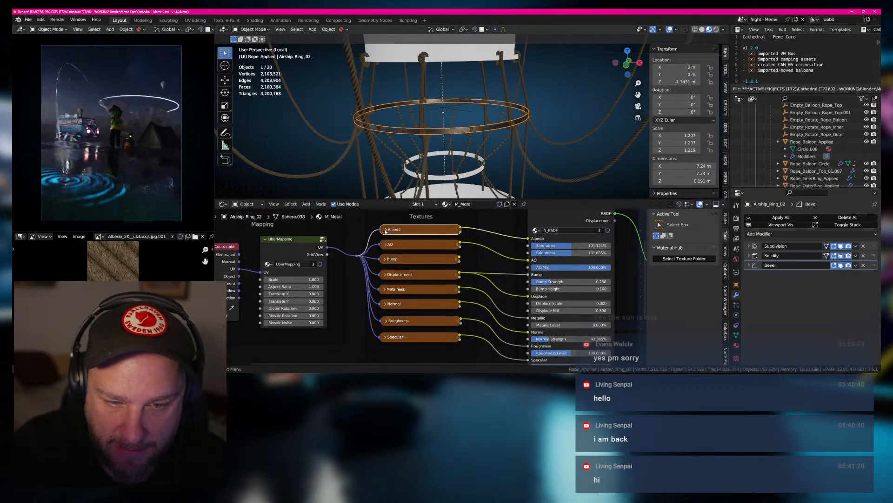
Check the AO, Bump, Displacement and Metalness texture nodes of M_Metal for assigned images.
left_click(385, 244)
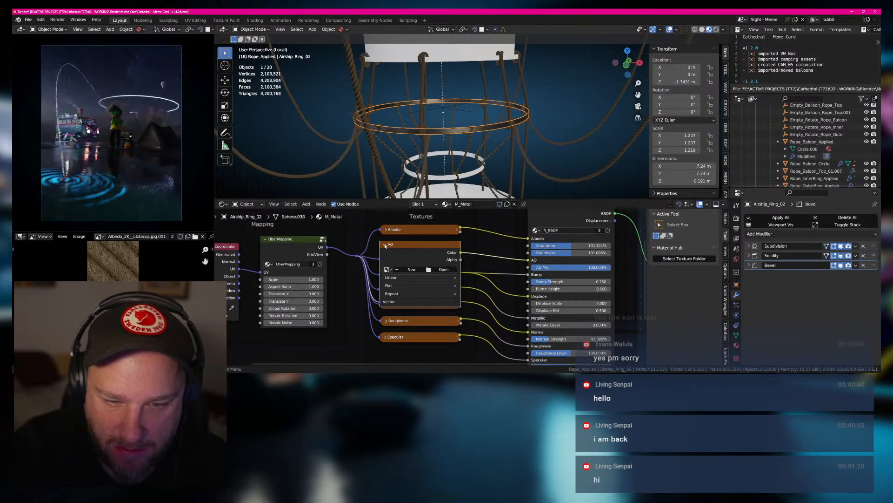
left_click(385, 245)
left_click(385, 260)
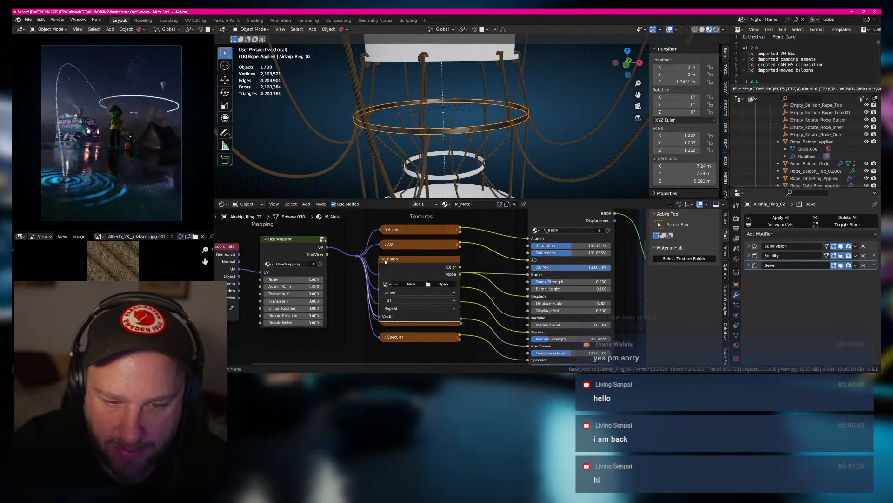
left_click(385, 260)
left_click(385, 277)
left_click(386, 277)
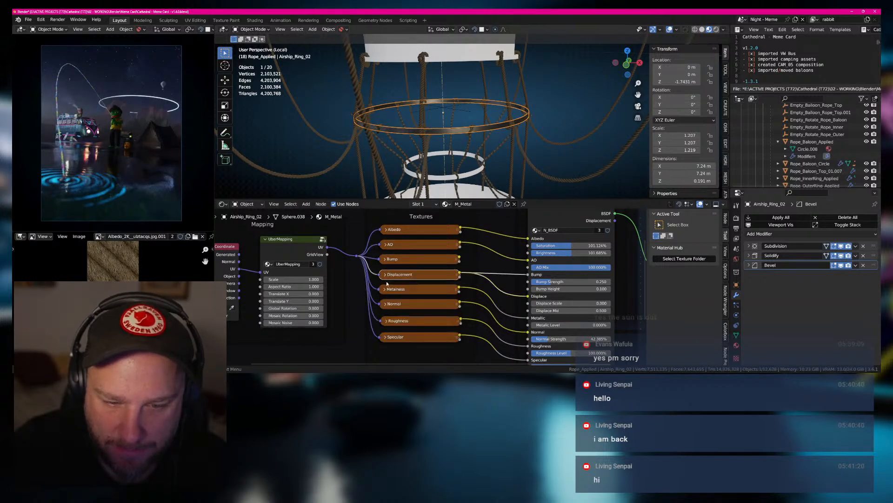
left_click(385, 290)
left_click(386, 291)
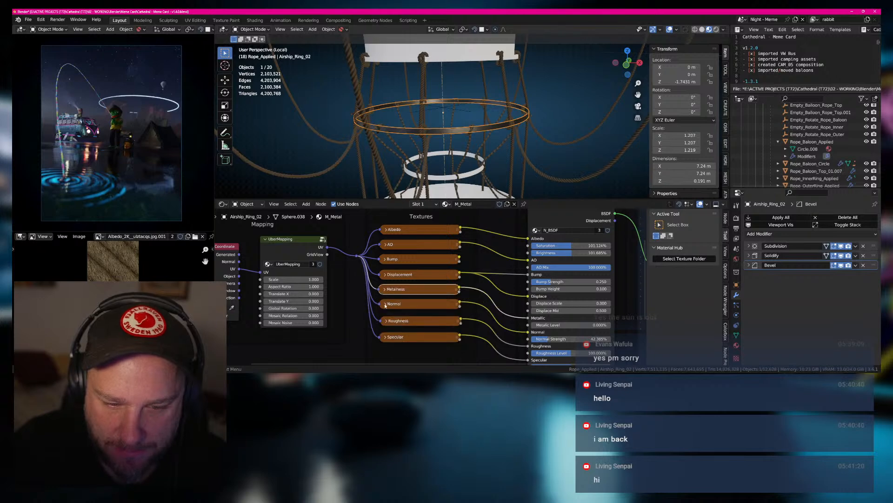
Load Normal_Brushed Steel_4K.jpg into M_Metal's Normal texture node and collapse the node.
left_click(385, 304)
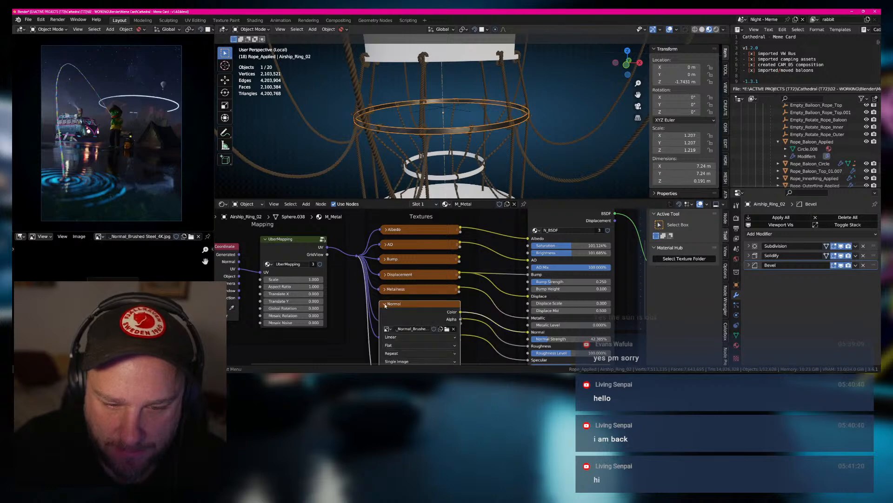
left_click(445, 331)
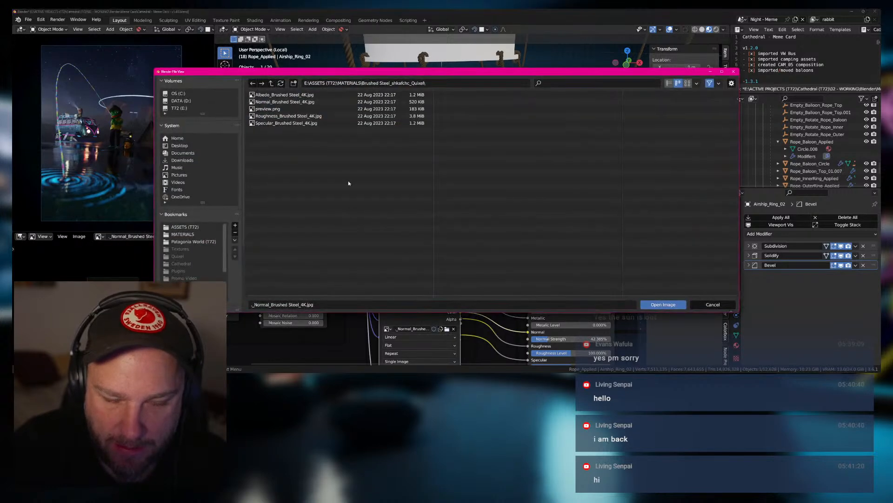
double_click(272, 102)
left_click(385, 305)
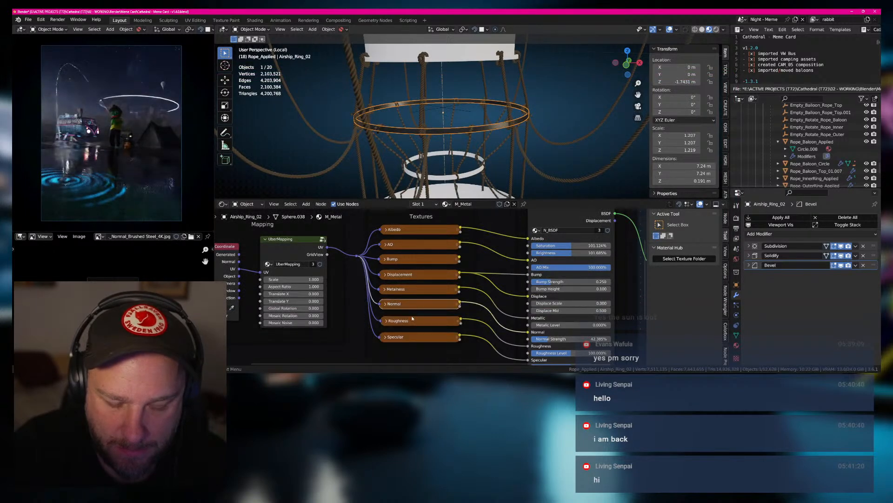
Expand M_Metal's Roughness texture node and open the file browser for its image.
left_click(386, 321)
left_click(448, 346)
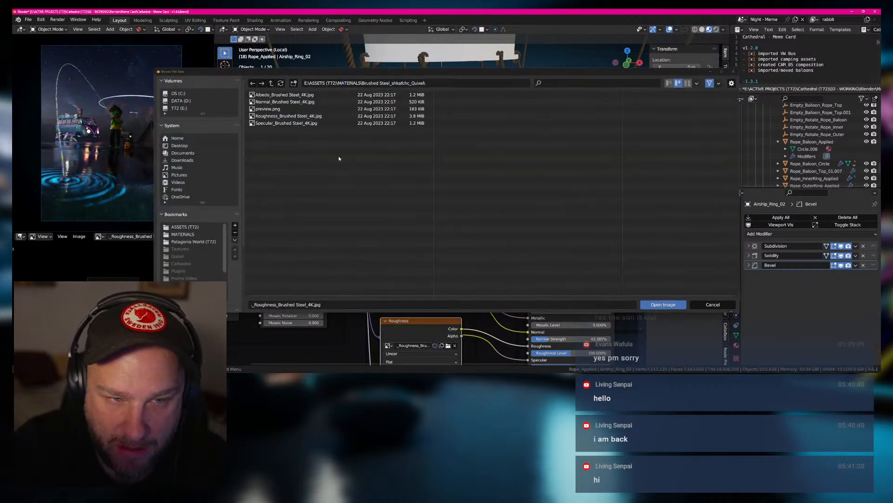
Load Roughness_Brushed Steel_4K.jpg and Specular_Brushed Steel_4K.jpg into the Roughness and Specular texture nodes of M_Metal.
double_click(275, 117)
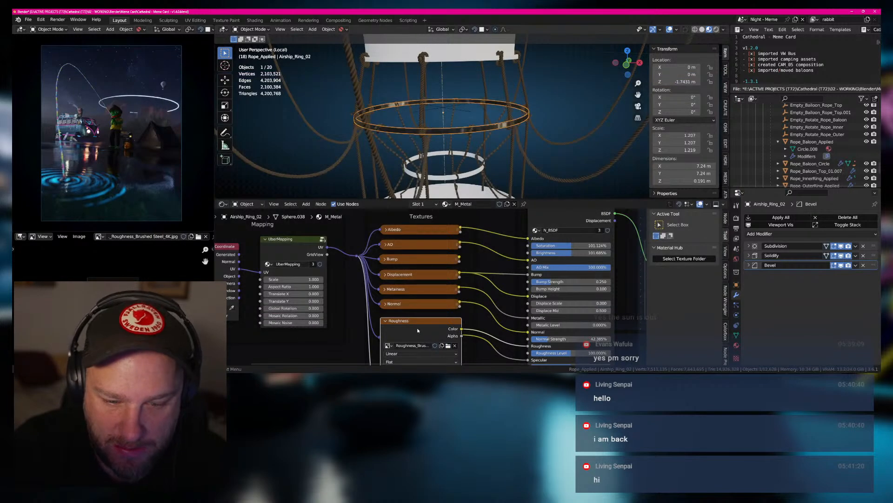
left_click(385, 320)
middle_click_drag(370, 316, 356, 236)
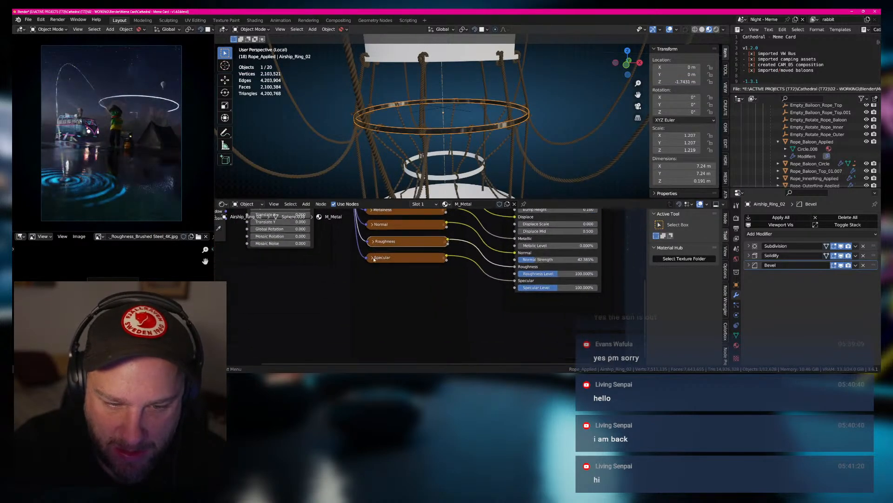
left_click(371, 257)
left_click(434, 283)
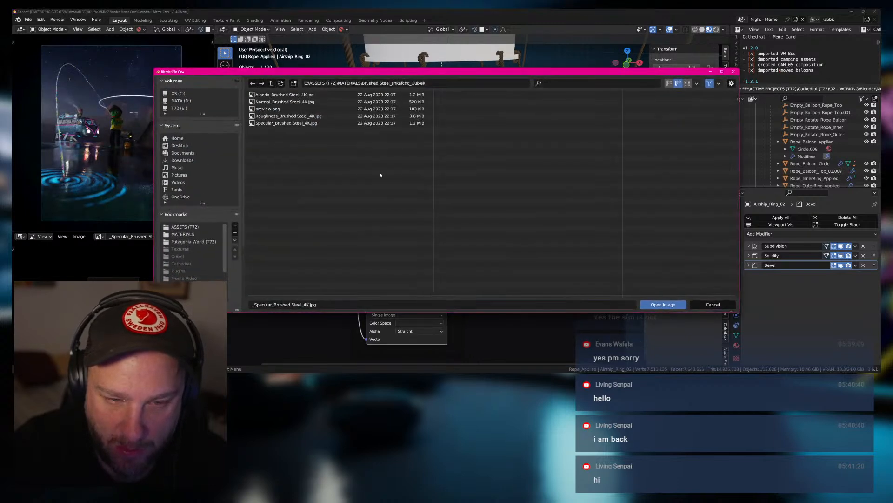
double_click(285, 123)
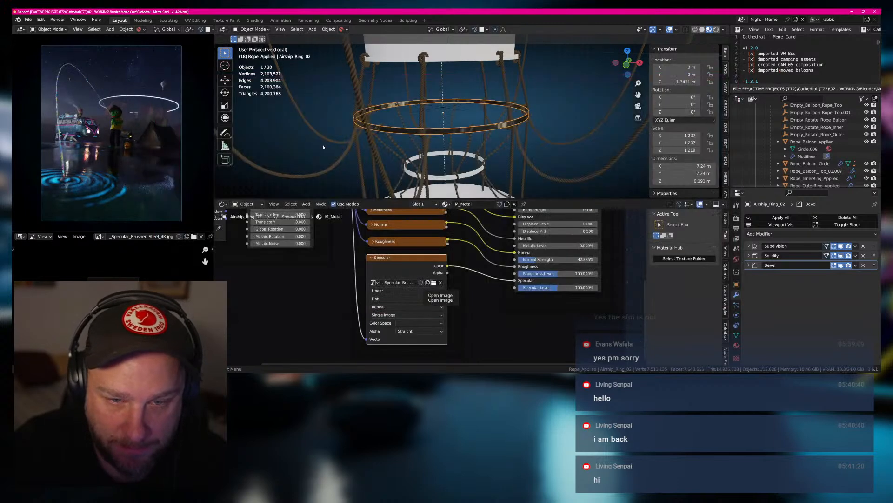
left_click(371, 257)
Try an AO Mix of 0% on M_Metal's N_BSDF node, and undo that change.
middle_click_drag(483, 277, 399, 349)
scroll(461, 132, "up", 5)
middle_click_drag(465, 154, 474, 214)
left_click_drag(472, 247, 433, 261)
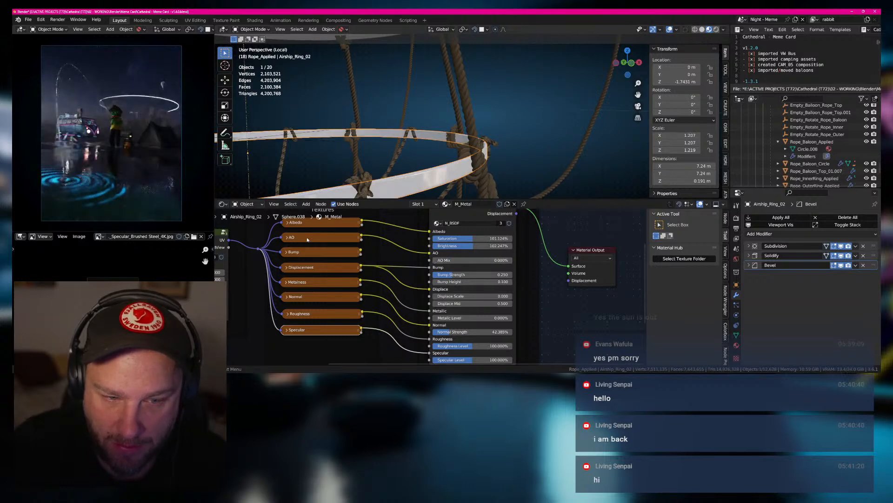
left_click(287, 238)
key("ctrl+z")
key("ctrl+z")
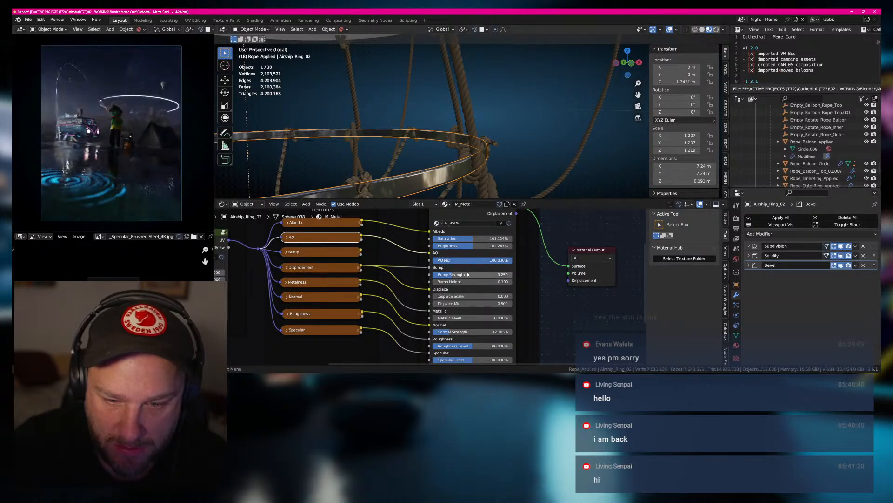
Set Bump Strength and Bump Height to 0 on M_Metal's N_BSDF node.
key("BackSpace")
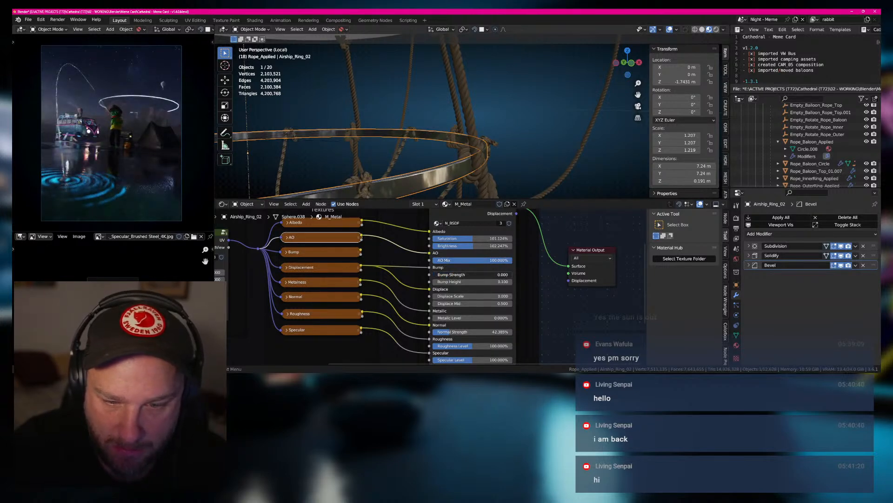
left_click_drag(465, 289, 452, 287)
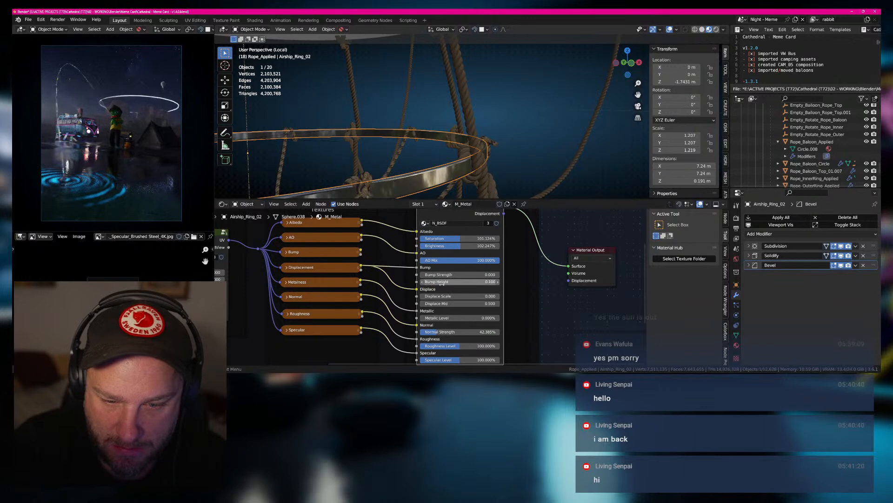
key("BackSpace")
left_click(460, 296)
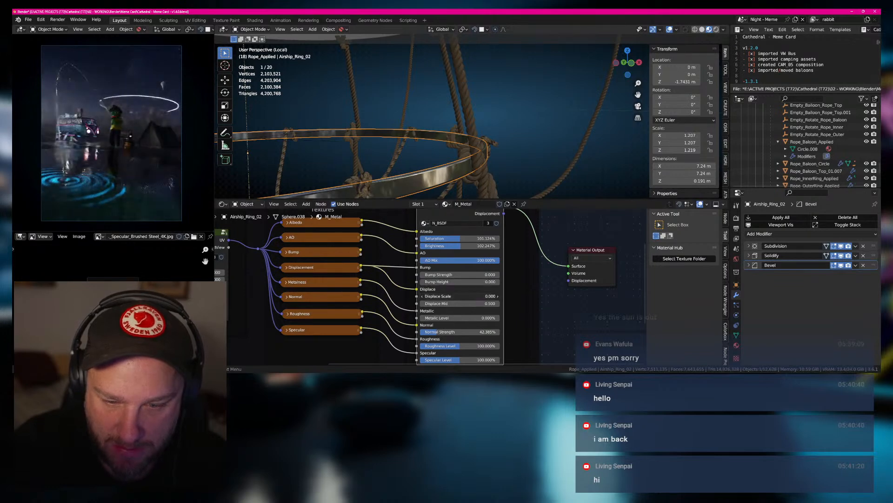
left_click(526, 304)
middle_click_drag(473, 223, 503, 244)
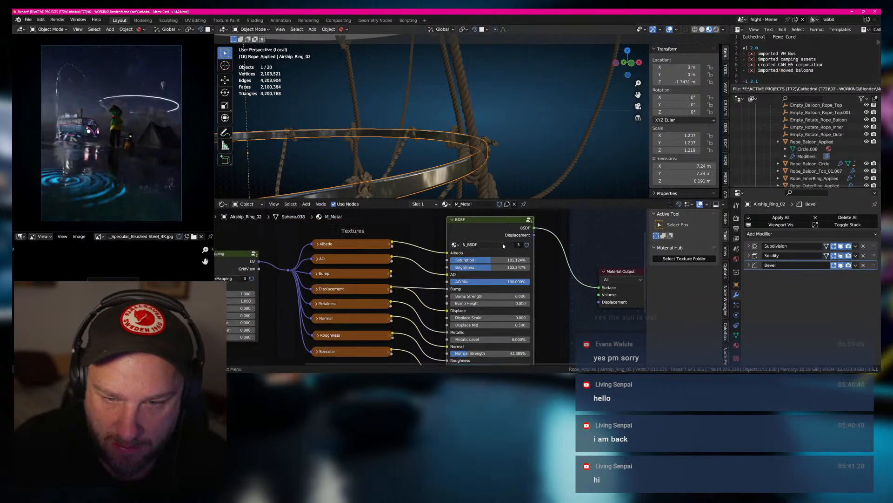
left_click_drag(490, 222, 500, 223)
Set the Metallic Level and the Normal Strength of the N_BSDF node to 100%.
scroll(489, 228, "down", 1)
scroll(498, 325, "up", 4)
middle_click_drag(498, 327, 506, 299)
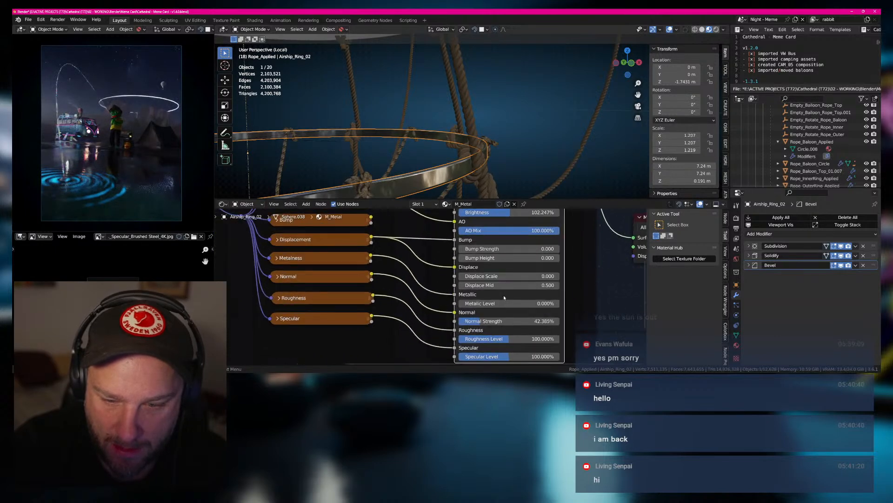
left_click_drag(467, 307, 560, 302)
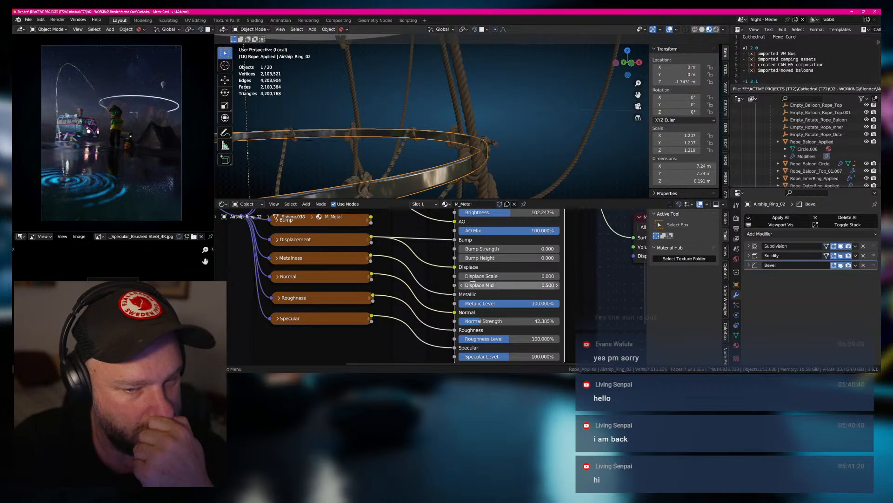
left_click_drag(511, 315, 458, 321)
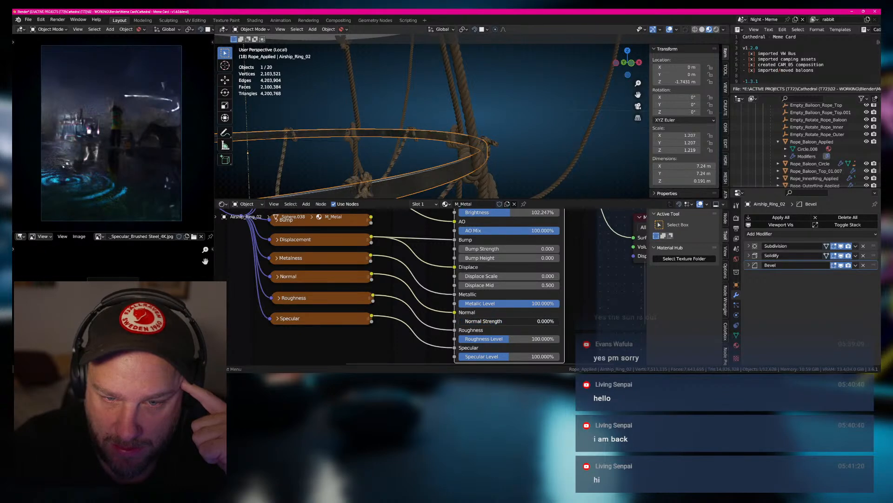
left_click(466, 320)
type("100")
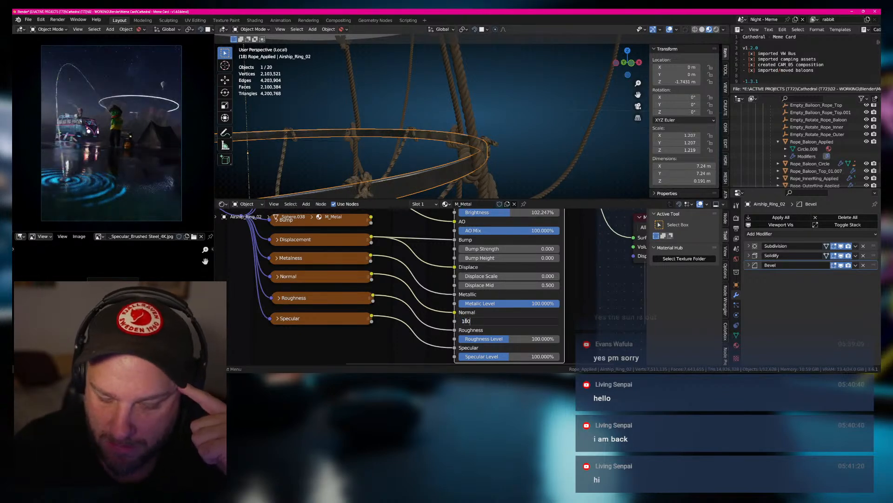
key("Return")
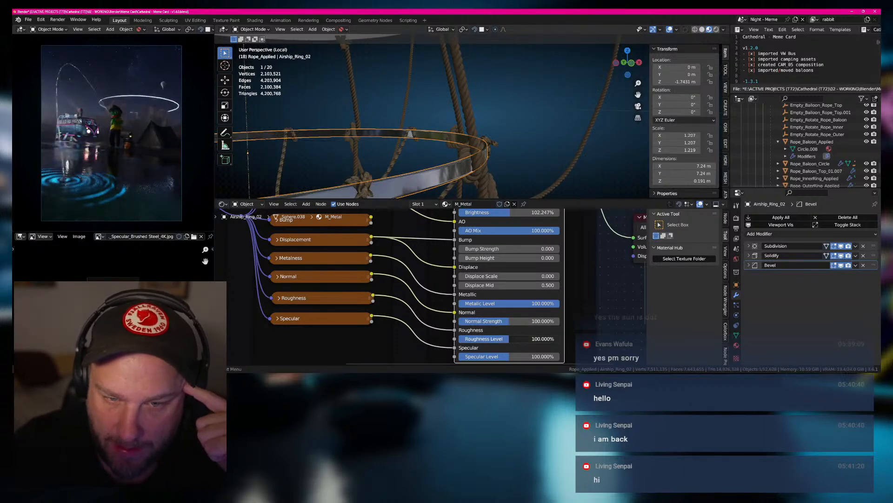
Raise the N_BSDF node's Roughness Level to 200% and lower its Brightness to about 70%.
left_click_drag(535, 339, 556, 338)
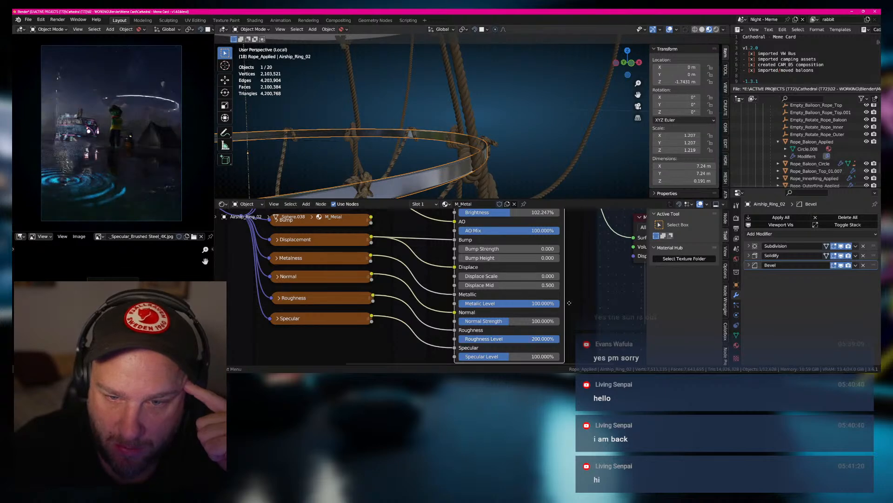
middle_click_drag(410, 144, 470, 198)
scroll(508, 231, "up", 5)
scroll(526, 236, "down", 2)
middle_click_drag(531, 236, 525, 253)
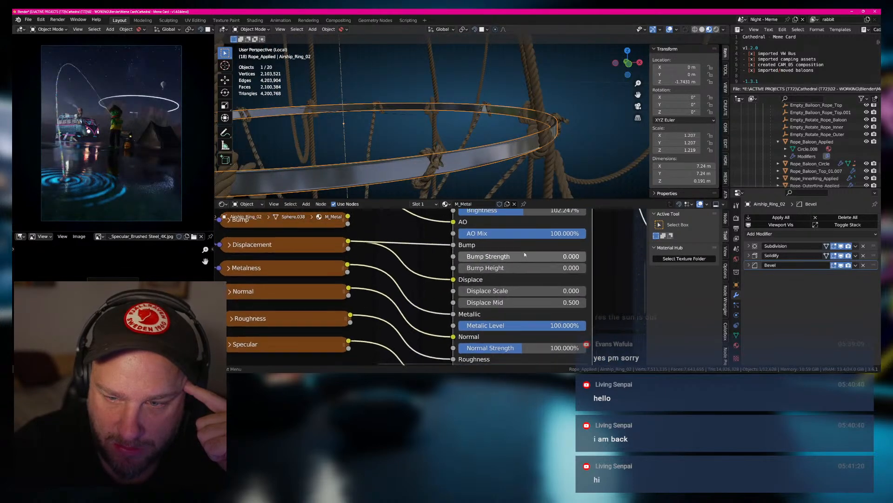
scroll(521, 242, "down", 1)
middle_click_drag(516, 220, 482, 270)
left_click_drag(482, 270, 462, 269)
Examine which materials are assigned to the balloon's ropes, Airship_Ring_03 and Airship_Ring_02.
left_click(547, 160)
scroll(535, 165, "down", 8)
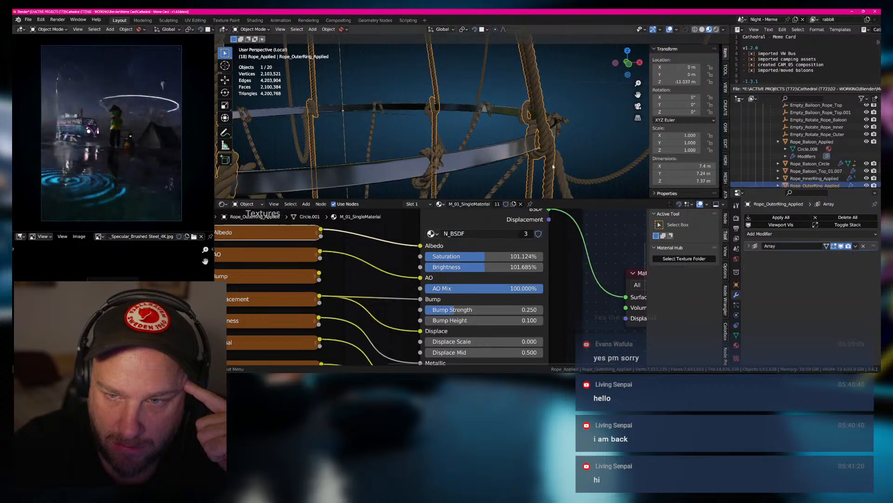
left_click(536, 154)
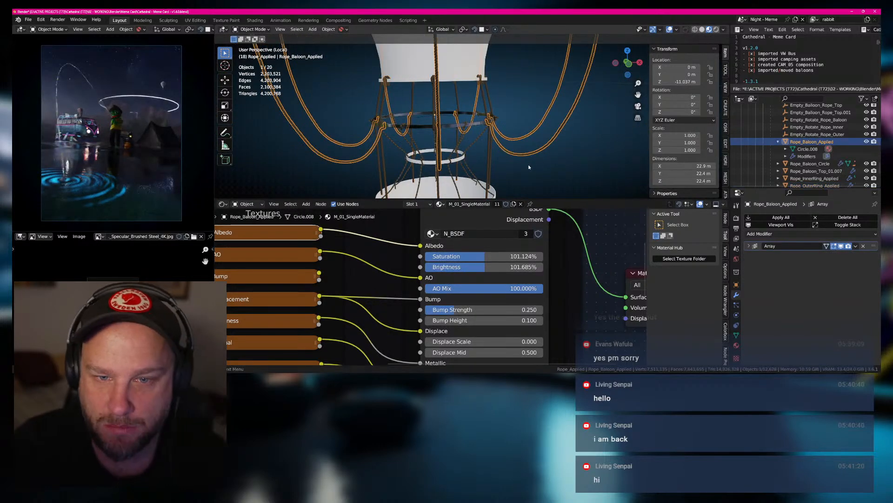
mouse_move(529, 166)
middle_mouse_down()
mouse_move(538, 162)
mouse_move(518, 170)
middle_mouse_up()
scroll(530, 166, "up", 5)
scroll(521, 172, "down", 5)
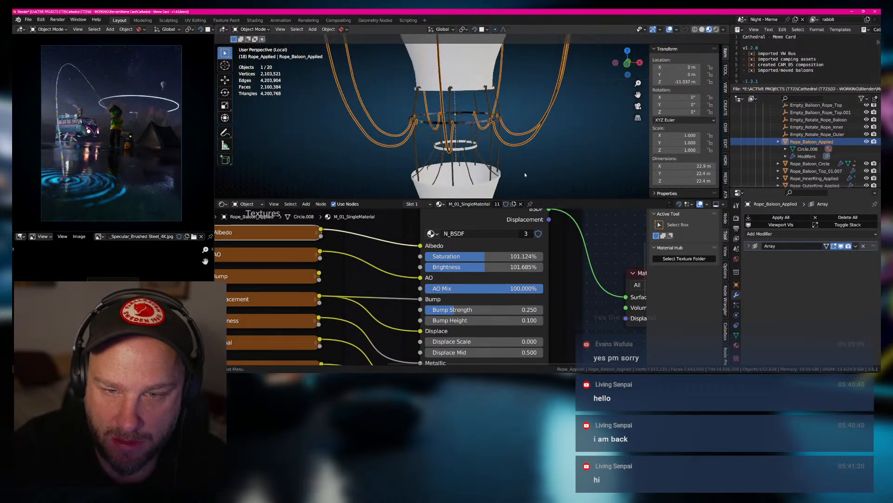
left_click(461, 147)
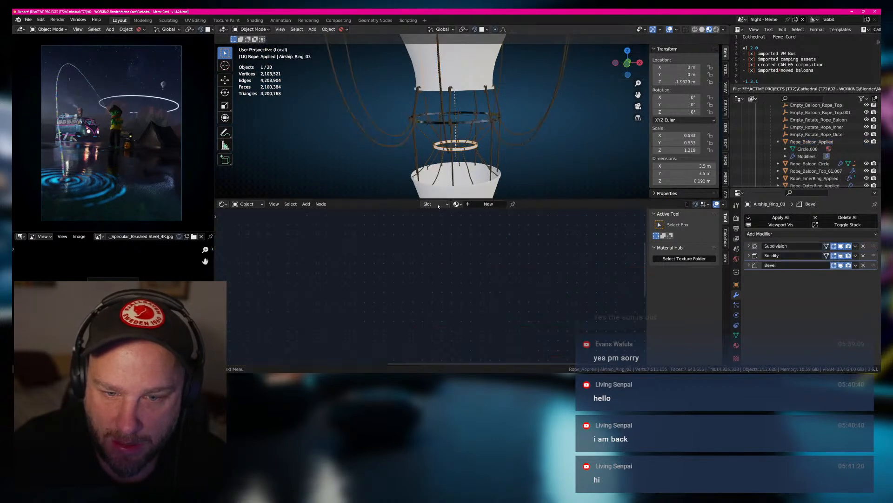
left_click(464, 125)
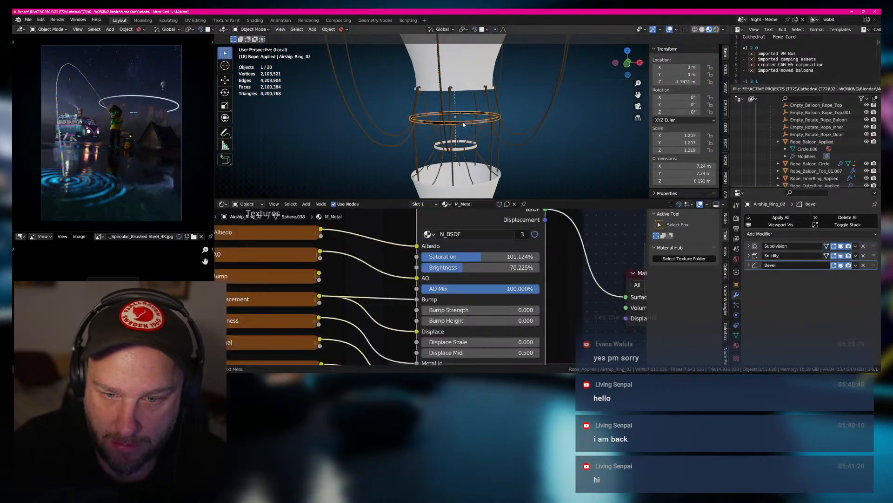
Assign the existing M_Metal material to Airship_Ring_03, the small ring above the basket.
left_click(459, 150)
left_click(459, 204)
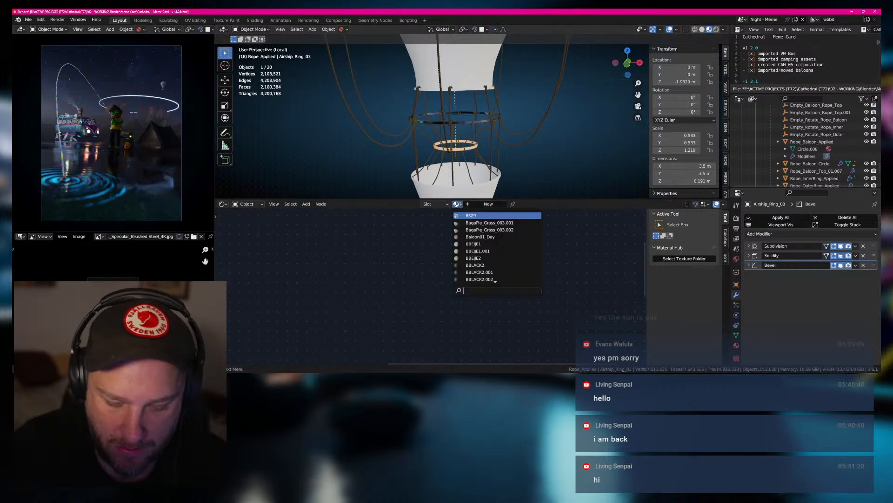
type("meta")
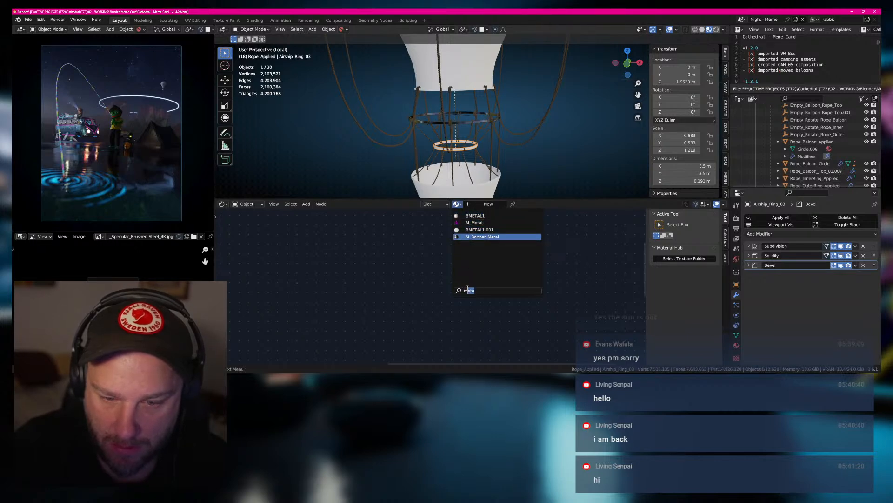
type("m_met")
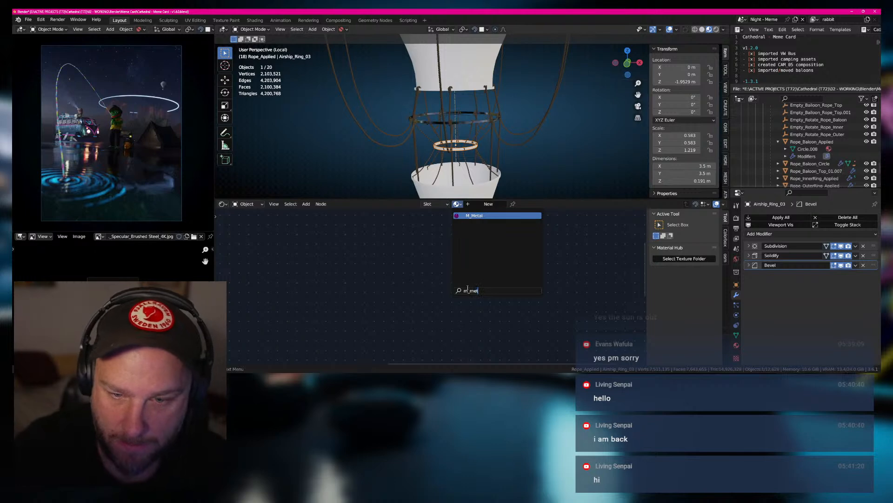
left_click(475, 216)
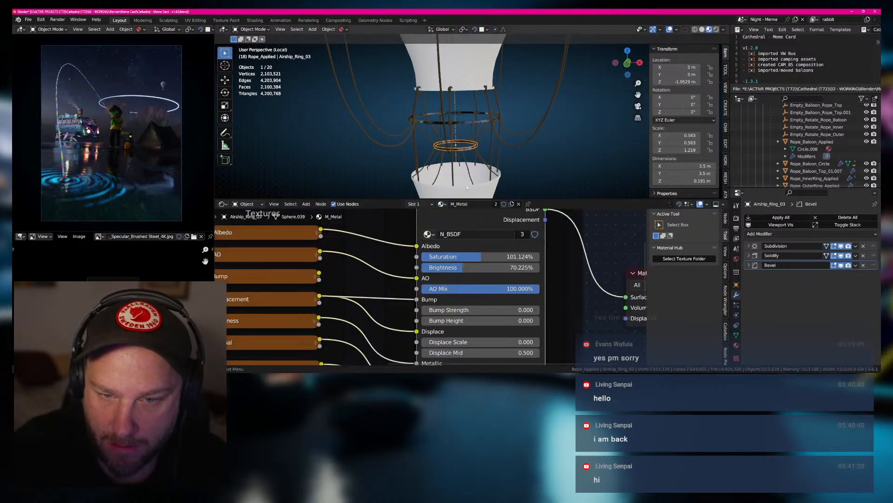
Replace the material of Airship_Ring_01, at the lower edge of the balloon envelope, with M_Metal.
left_click(458, 106)
left_click(461, 92)
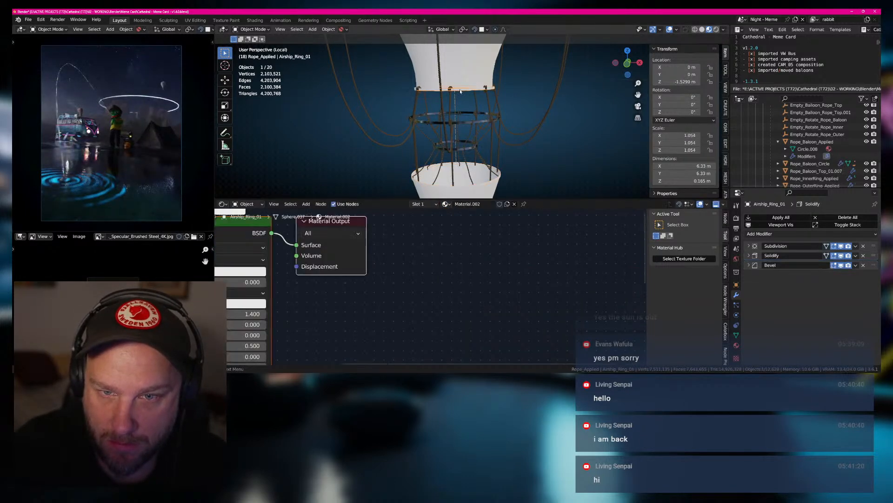
left_click(446, 204)
type("m_me")
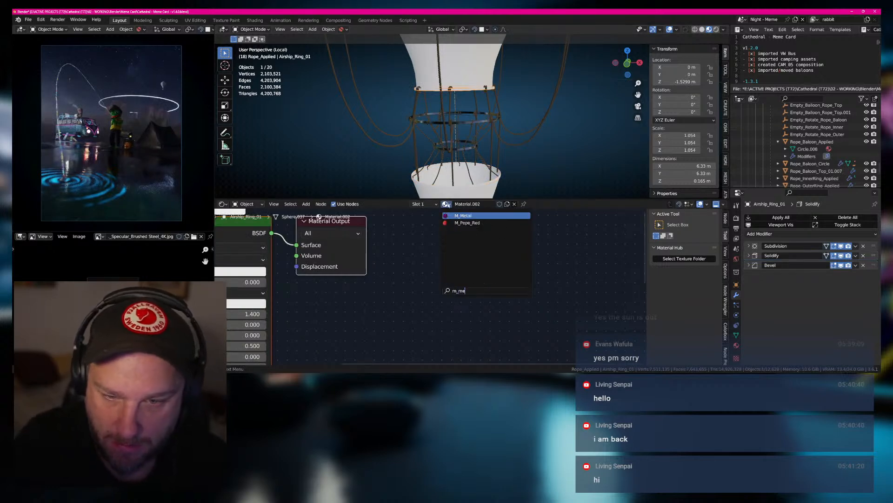
key("Return")
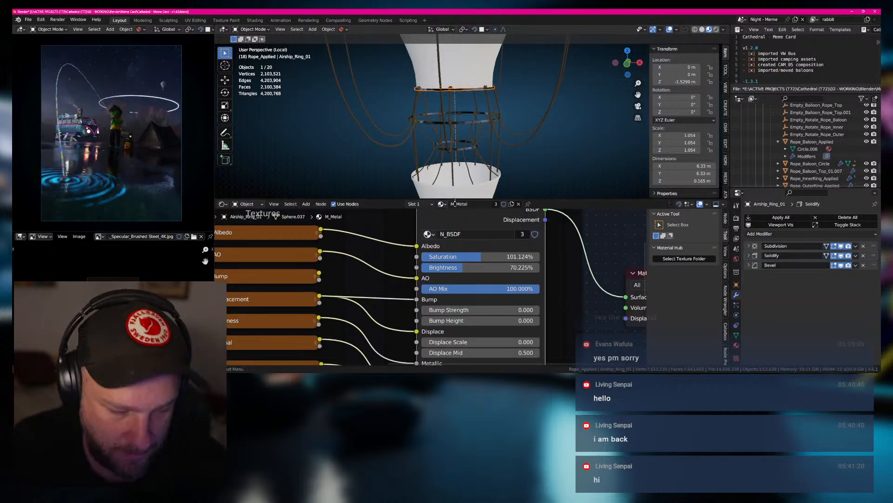
left_click(501, 99)
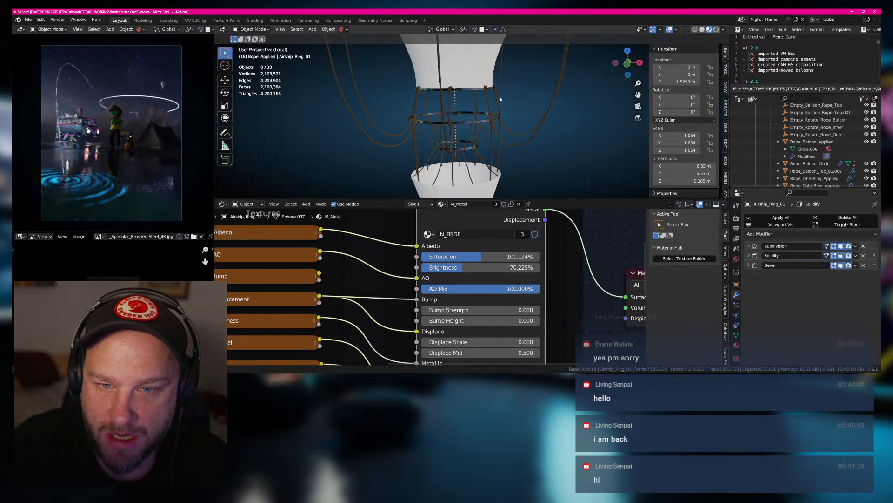
Assign the M_Metal material to Airship_Ring_06, the large ring around the middle of the balloon envelope.
scroll(501, 99, "up", 3)
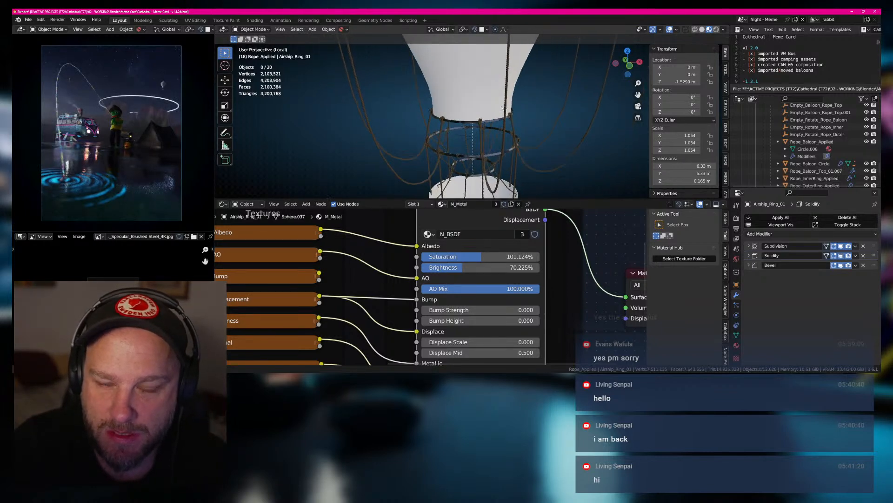
middle_click_drag(502, 108, 498, 191, "shift")
scroll(492, 121, "down", 7)
middle_click_drag(493, 119, 496, 143, "shift")
scroll(489, 165, "up", 4)
left_click(495, 140)
left_click(457, 204)
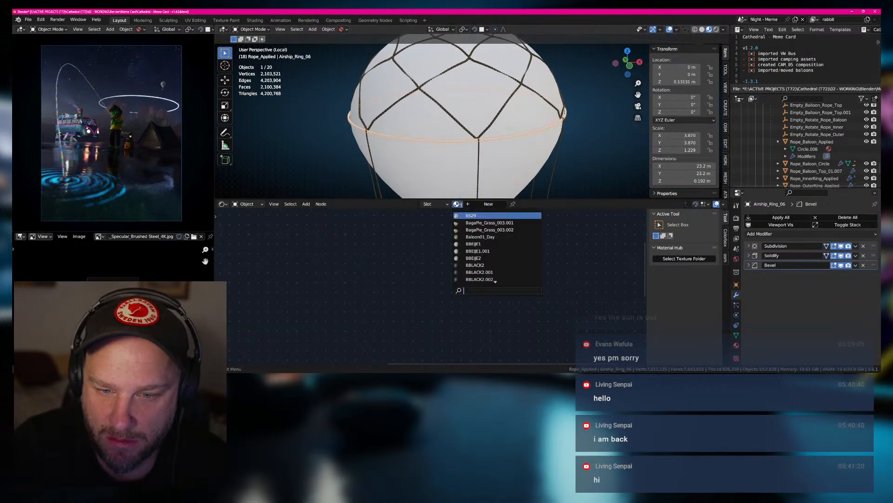
type("meta")
key("Down")
key("Down")
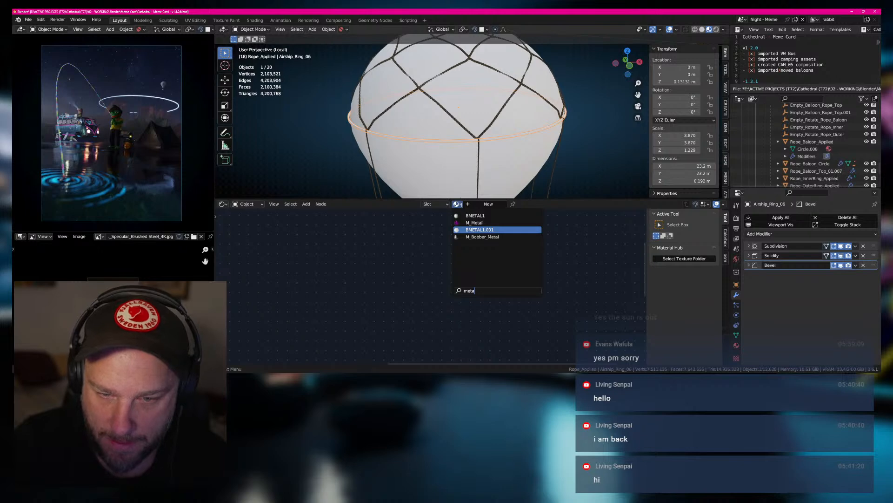
key("BackSpace")
key("BackSpace")
key("BackSpace")
key("BackSpace")
type("m_me")
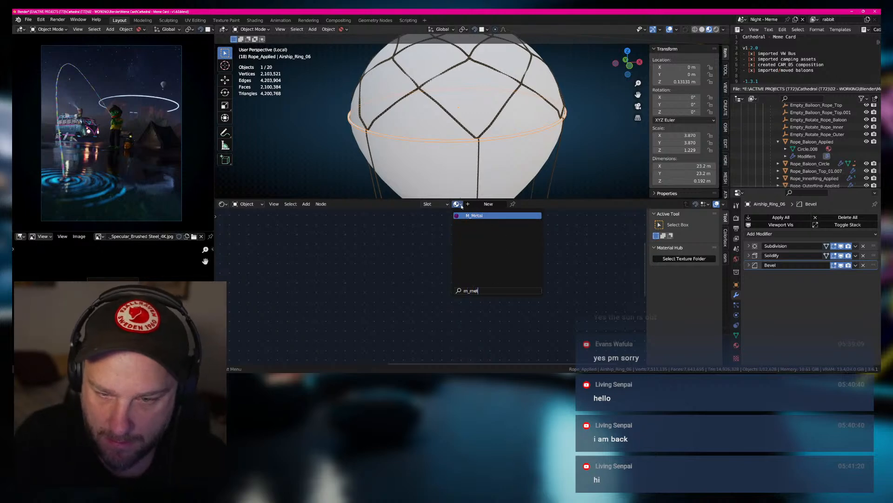
key("Return")
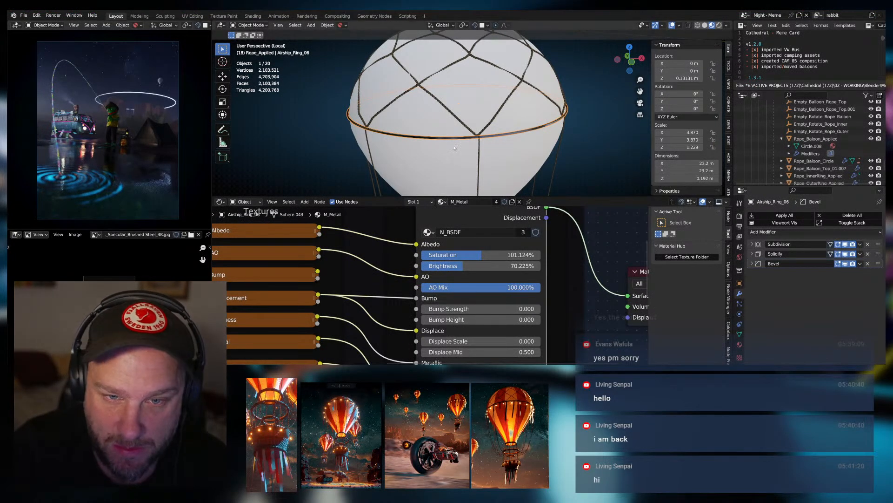
Assign the existing M_Metal material to Airship_Ring_04, the ring around the upper rim of the basket.
scroll(454, 104, "down", 4)
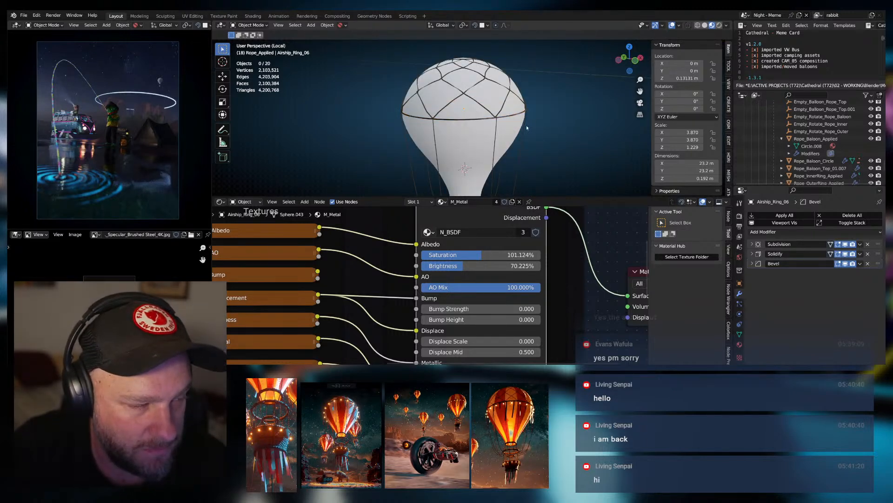
scroll(530, 130, "up", 1)
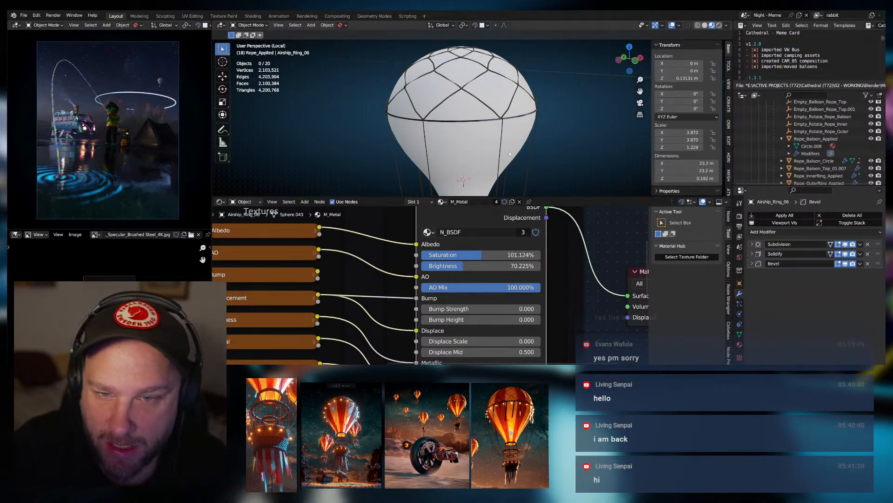
middle_click_drag(509, 152, 488, 88, "shift")
scroll(493, 152, "down", 4)
scroll(489, 152, "up", 3)
middle_click_drag(484, 152, 484, 132, "shift")
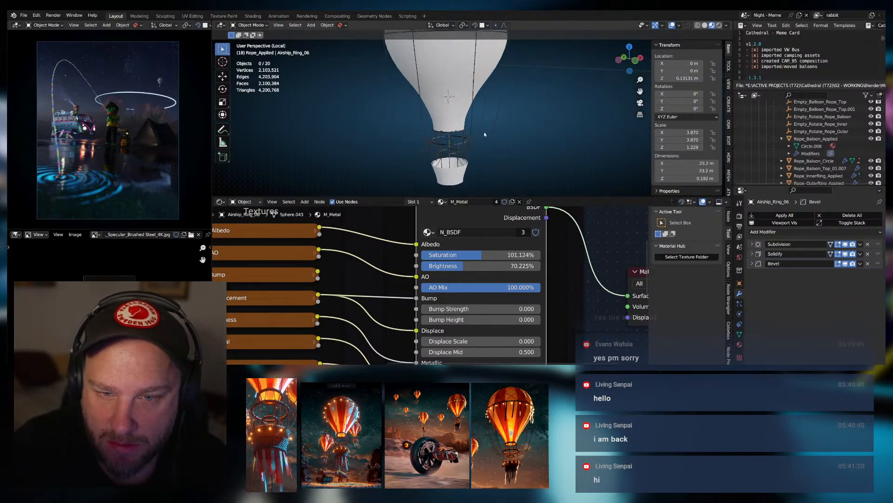
scroll(484, 133, "up", 1)
middle_click_drag(476, 182, 522, 110, "shift")
scroll(526, 153, "up", 5)
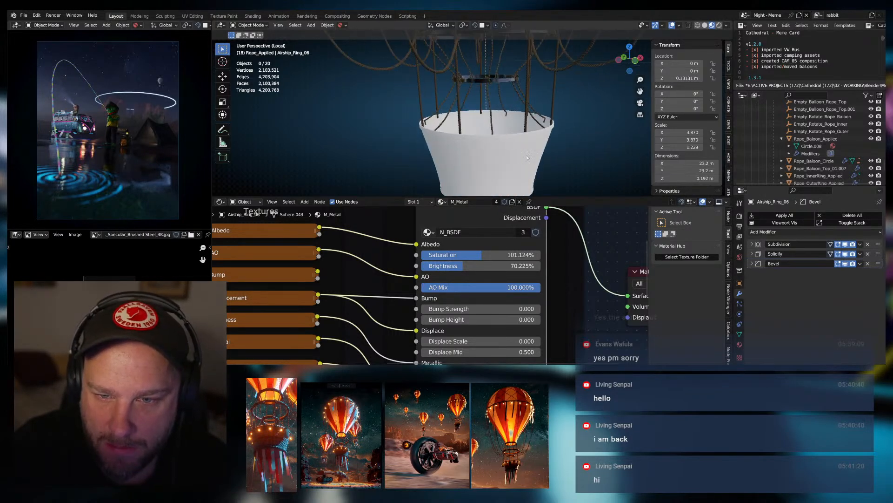
left_click(506, 144)
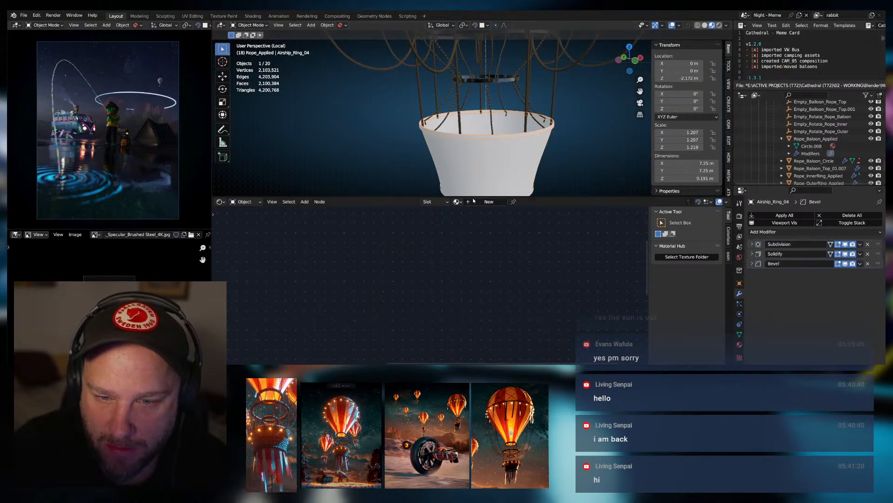
left_click(458, 202)
type("m_me")
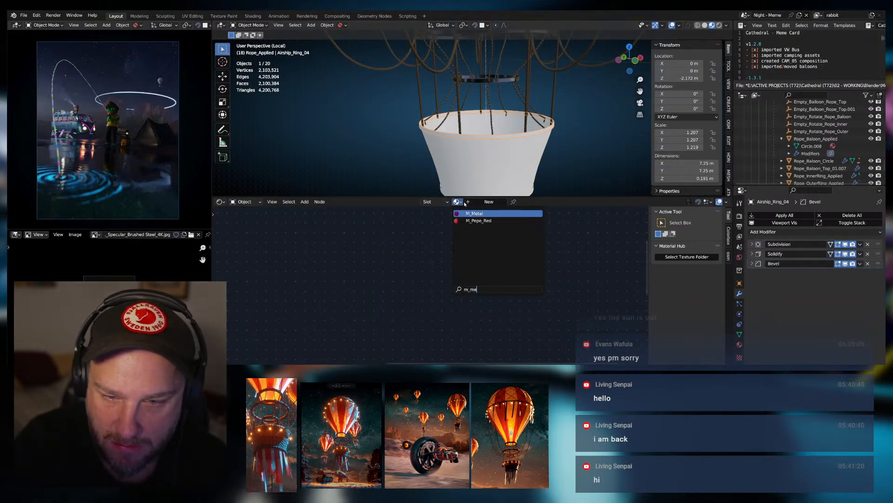
key("Return")
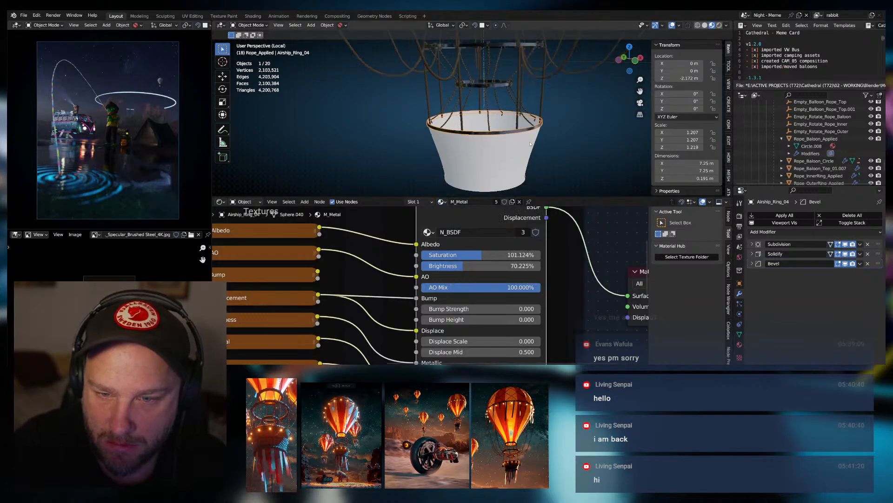
Assign the M_Metal material to Airship_Ring_05, the ring around the lower edge of the basket.
left_click(460, 167)
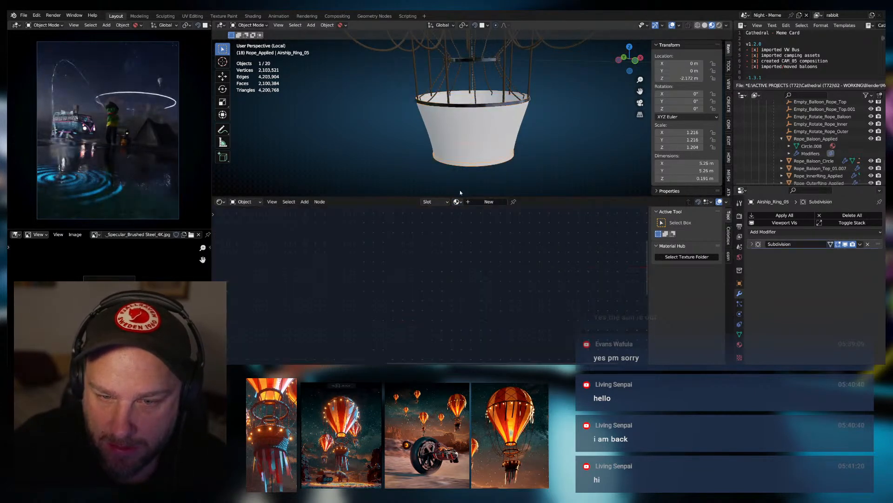
left_click(457, 202)
type("metal")
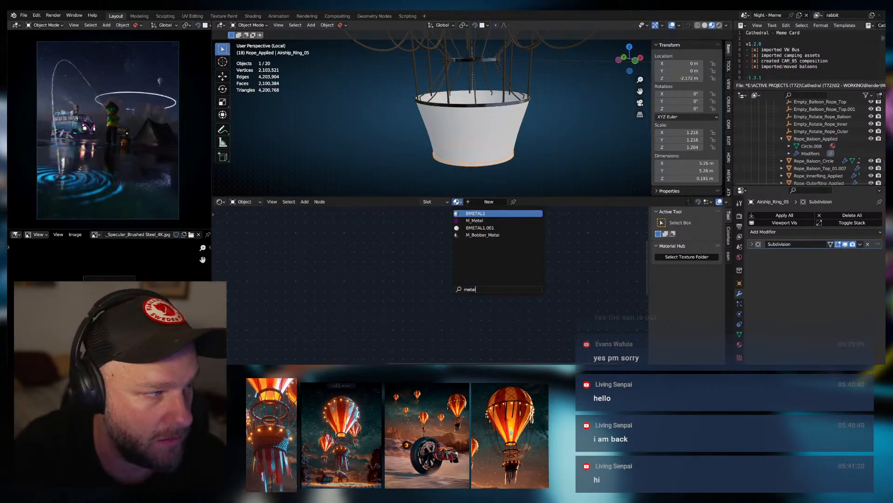
key("BackSpace")
key("BackSpace")
key("BackSpace")
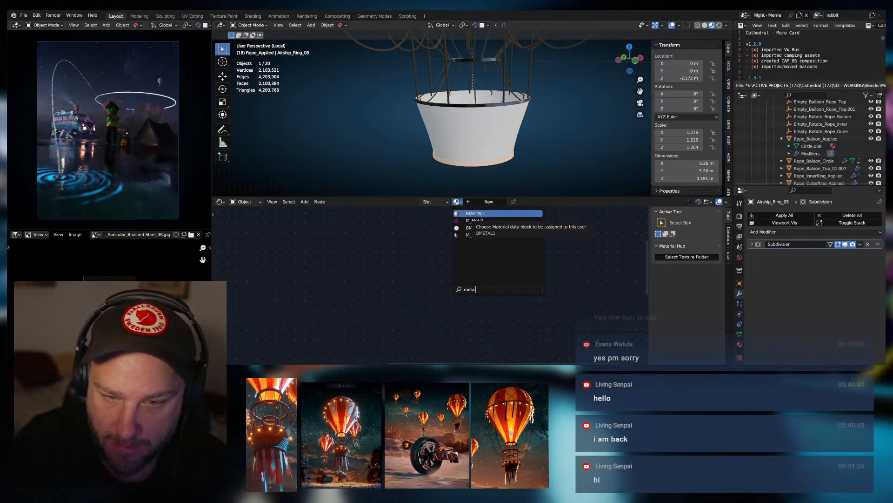
key("BackSpace")
type("_me")
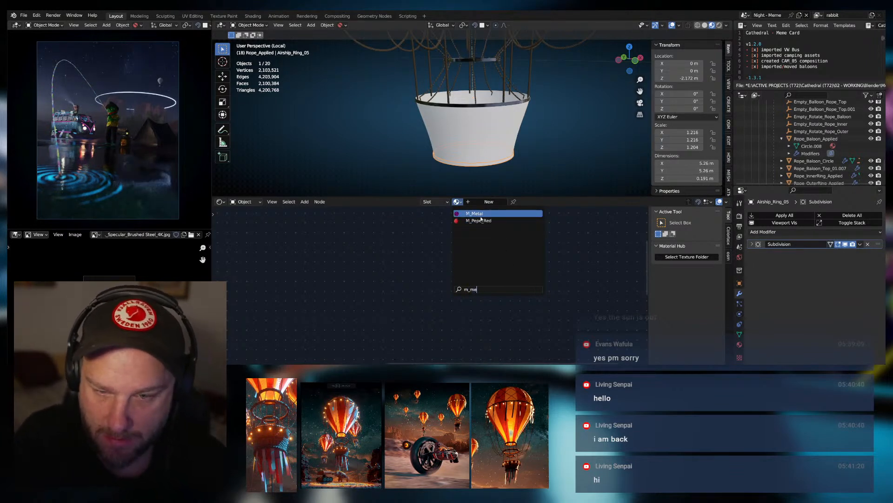
left_click(480, 215)
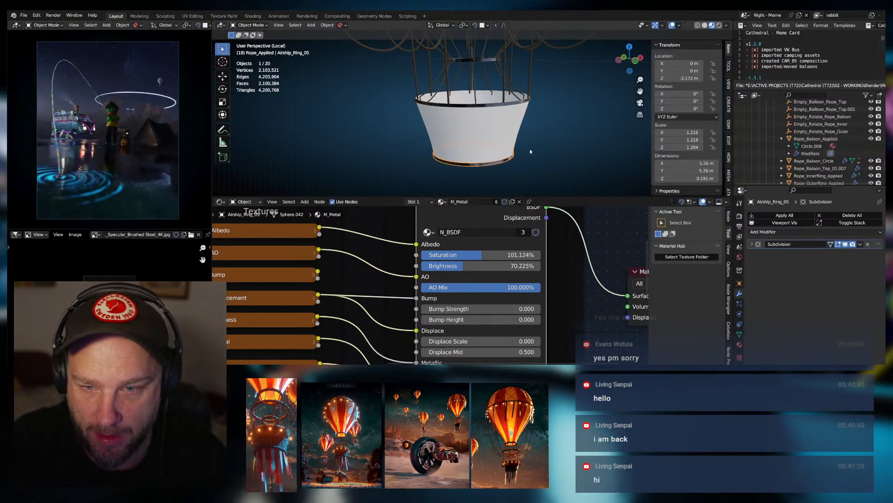
Select Airship_Basket, examine its mesh topology and shape, and locate the object in the scene hierarchy.
left_click(502, 144)
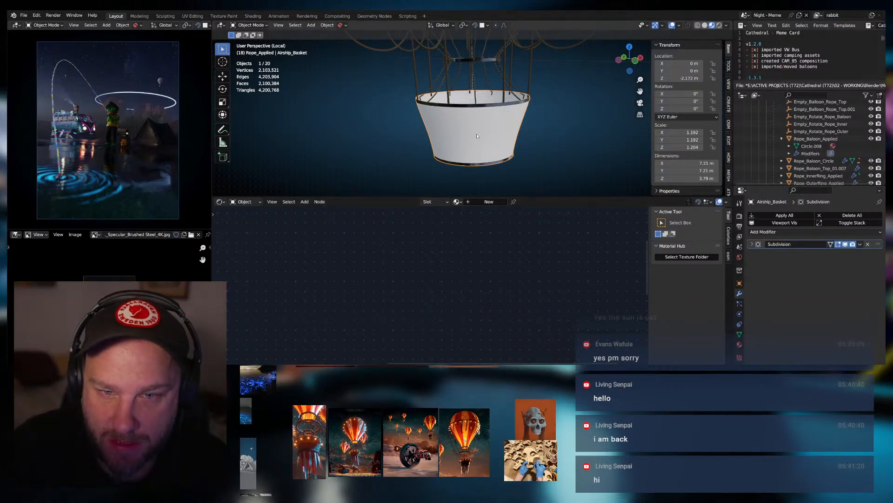
key("Tab")
key("Tab")
key("Tab")
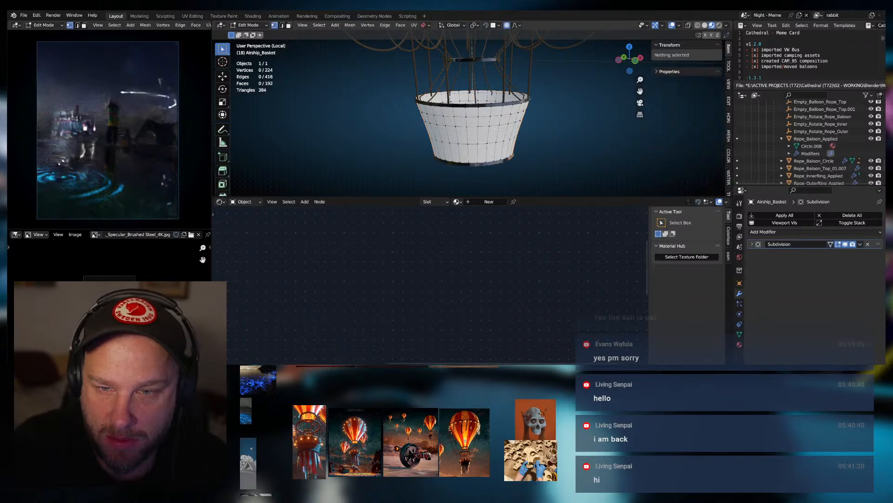
key("Tab")
scroll(494, 128, "up", 2)
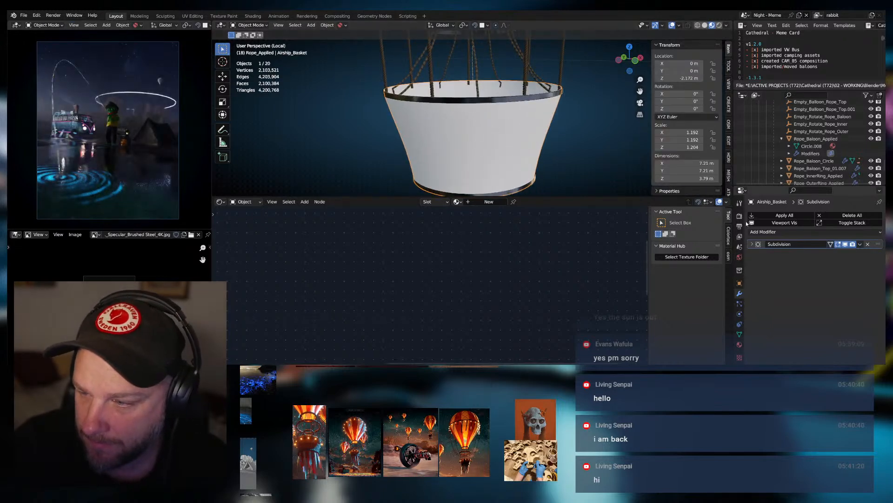
middle_click_drag(533, 130, 500, 134, "shift")
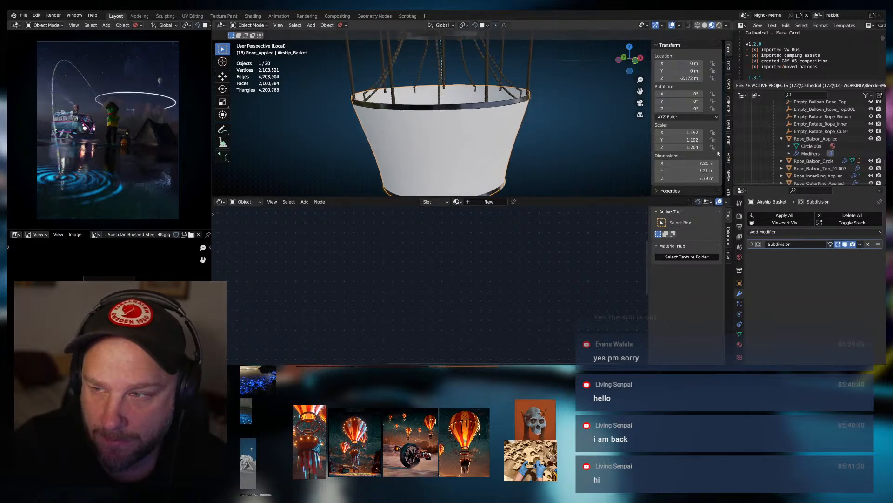
key("KP_Decimal")
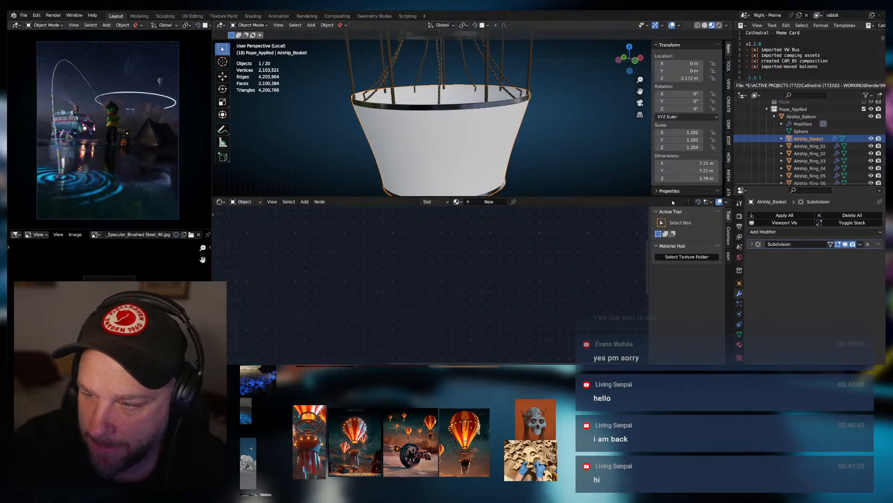
key("Tab")
key("Tab")
middle_click_drag(498, 162, 525, 135)
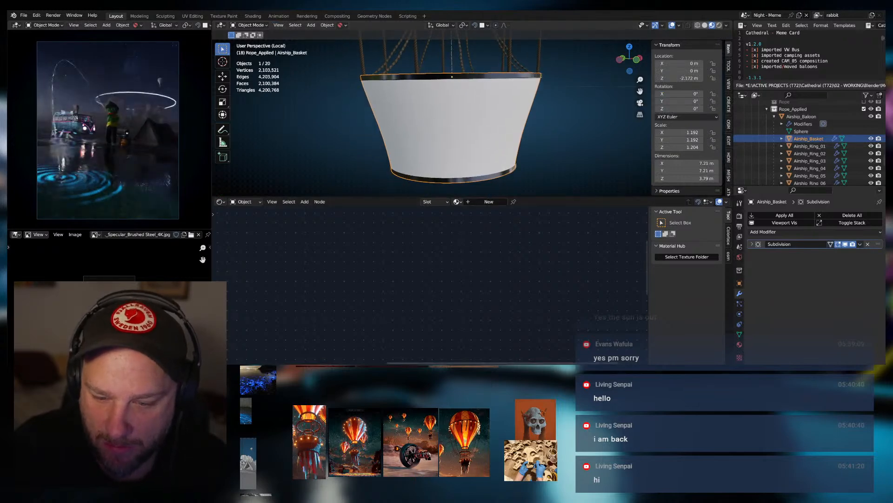
Switch to Quixel Bridge, search the assets for "Basket Weave" and preview the glossy brown parquet surface.
left_click(437, 367)
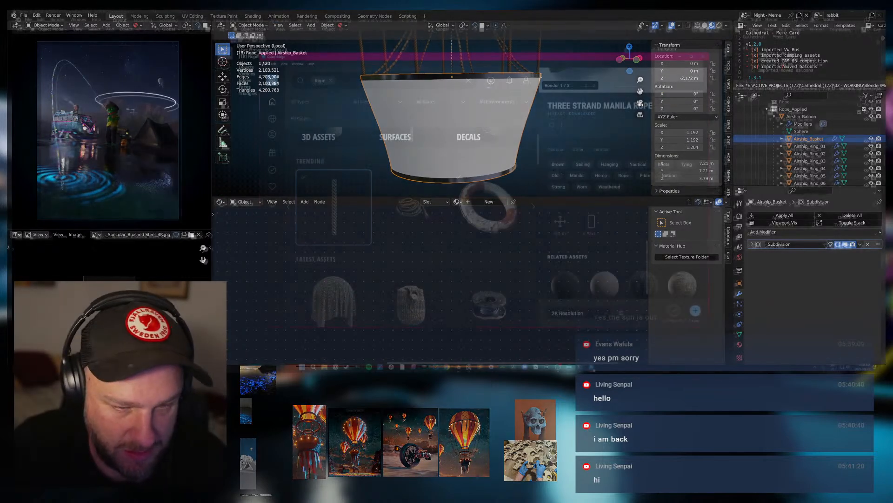
left_click(331, 81)
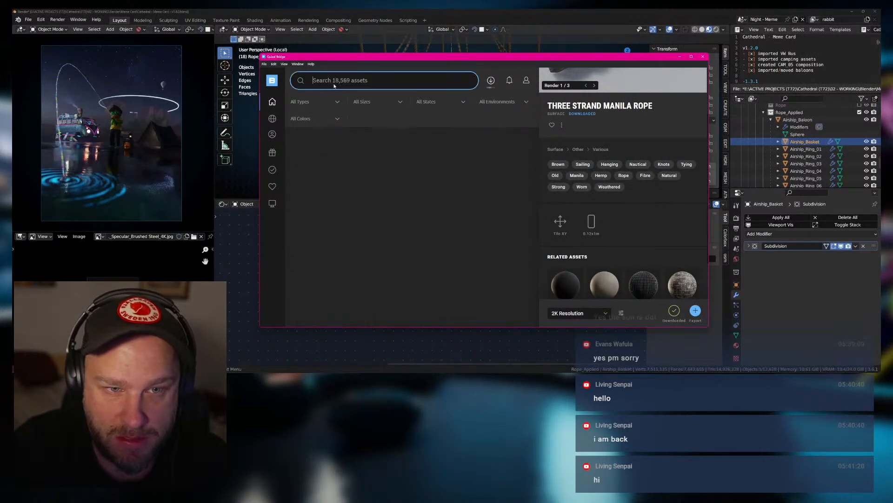
type("basket")
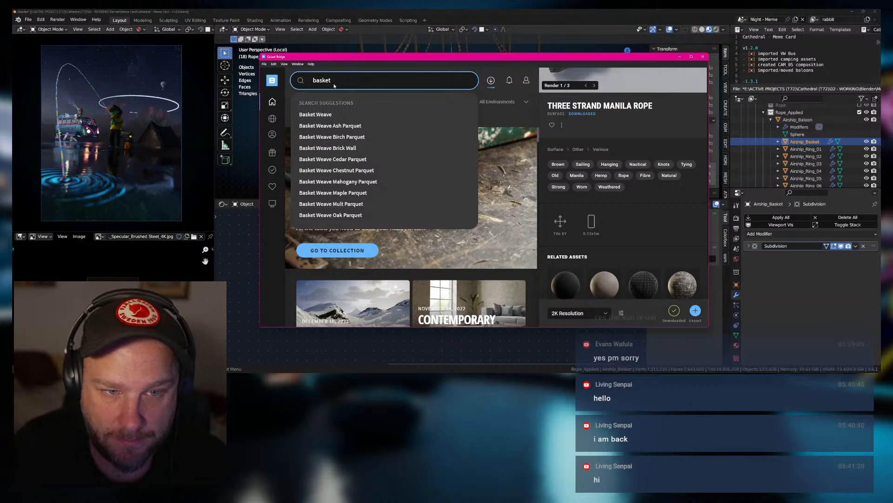
left_click(325, 113)
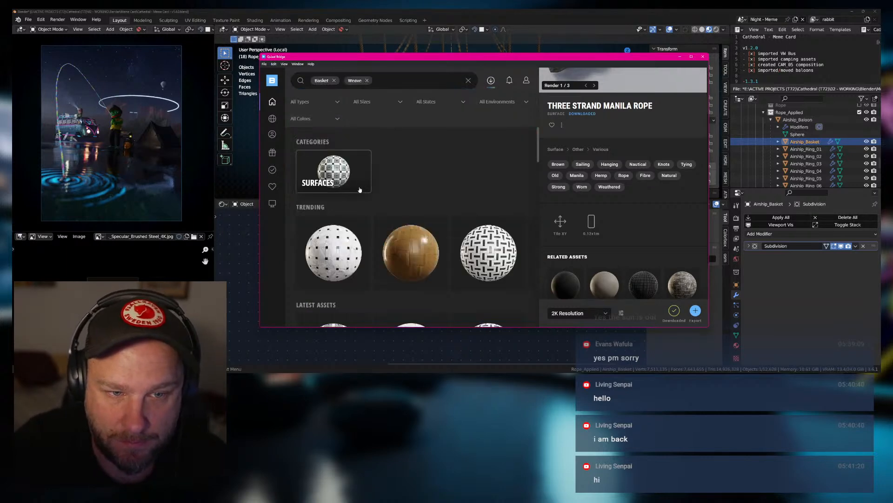
left_click(420, 250)
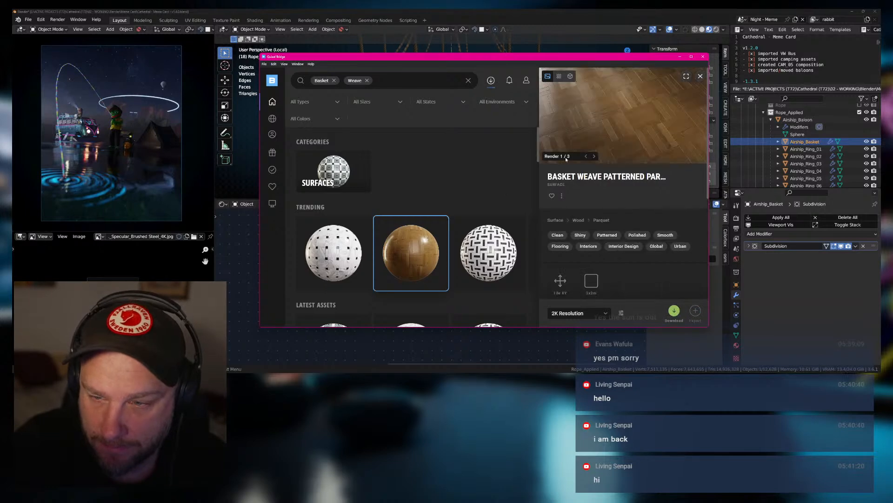
Browse the basket weave results for a wicker-like surface and preview the basketweave patterned brick.
scroll(450, 243, "down", 5)
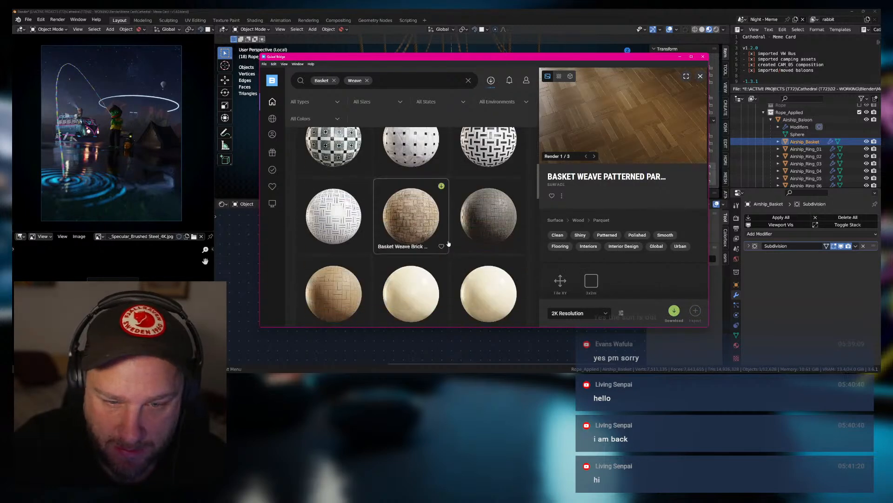
scroll(449, 243, "down", 3)
scroll(451, 243, "down", 3)
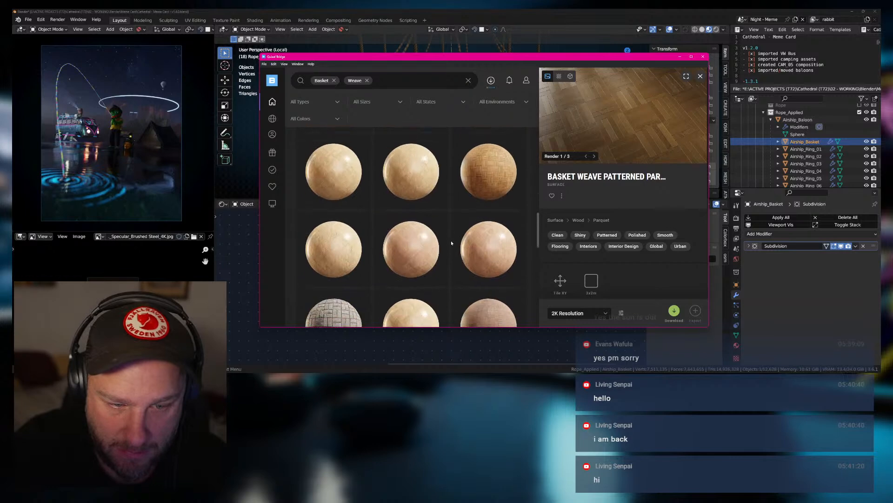
scroll(452, 243, "down", 5)
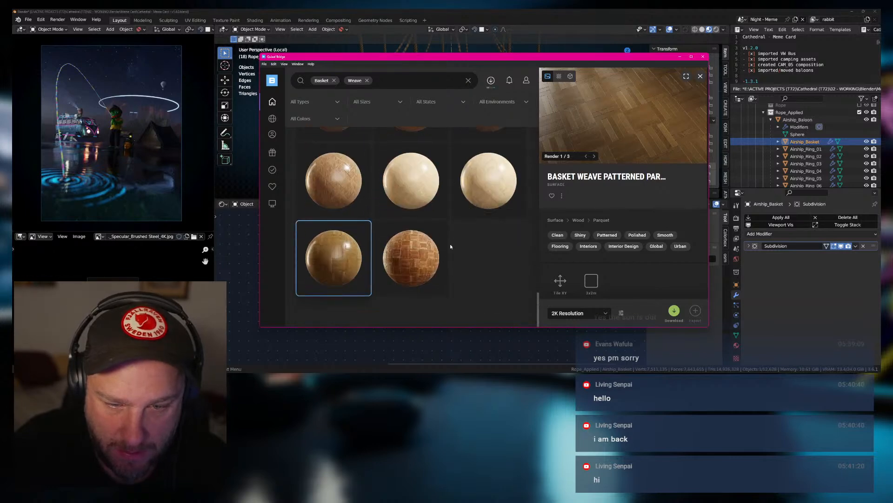
left_click(420, 258)
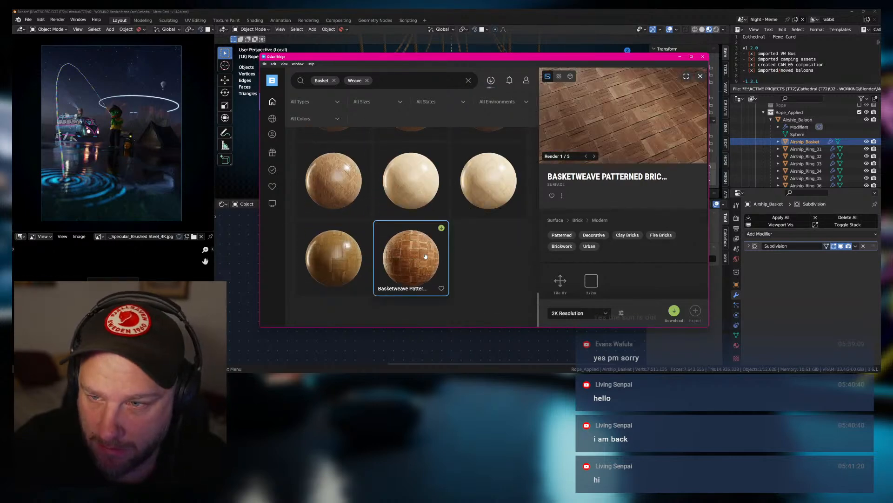
scroll(472, 218, "up", 10)
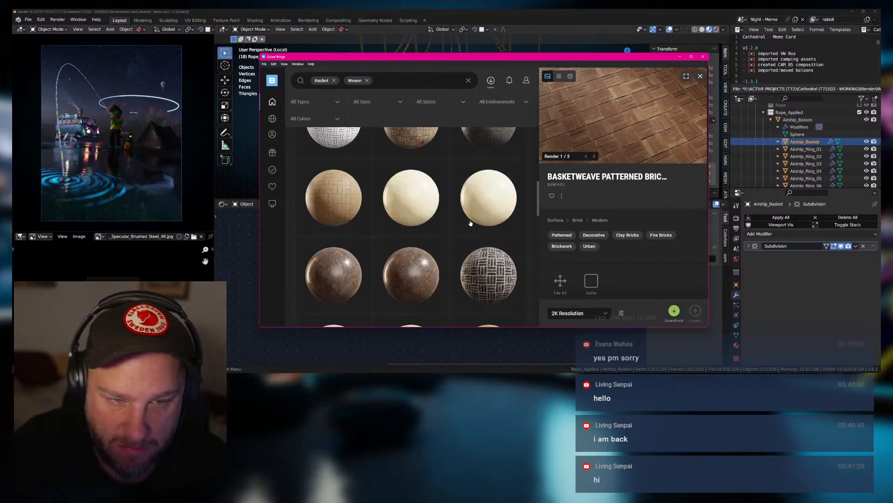
Replace the asset search with "weave" and narrow the results to surfaces in the Fabric category.
left_click(367, 81)
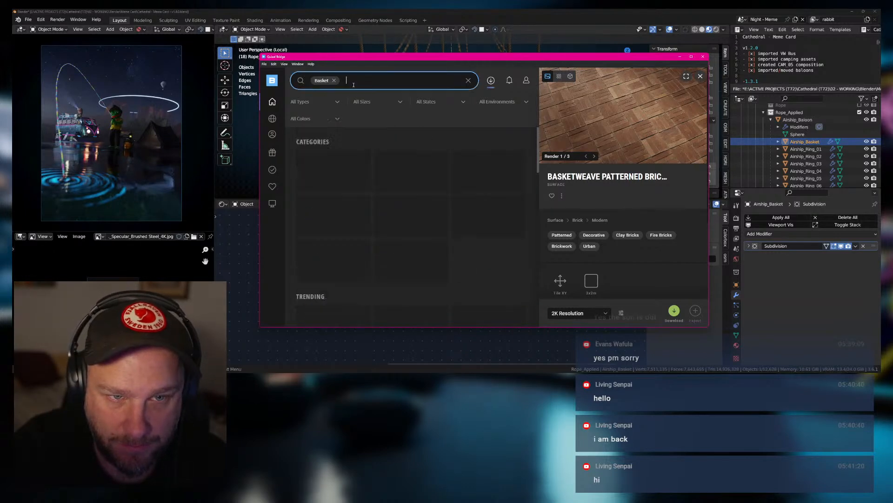
left_click(334, 80)
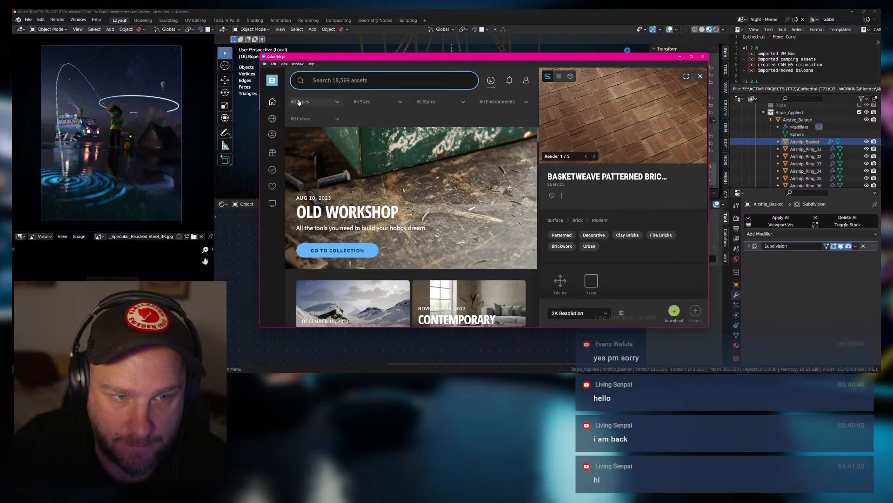
mouse_move(274, 111)
type("wicker")
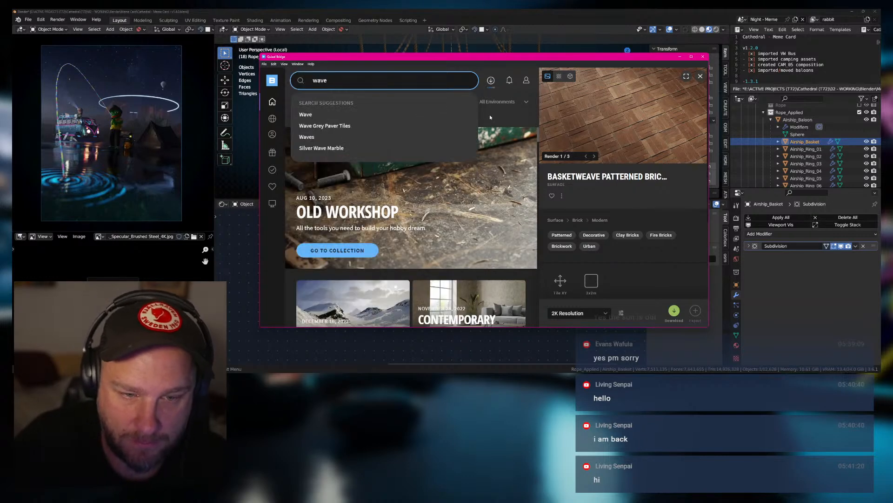
key("BackSpace")
key("BackSpace")
key("BackSpace")
type("eave")
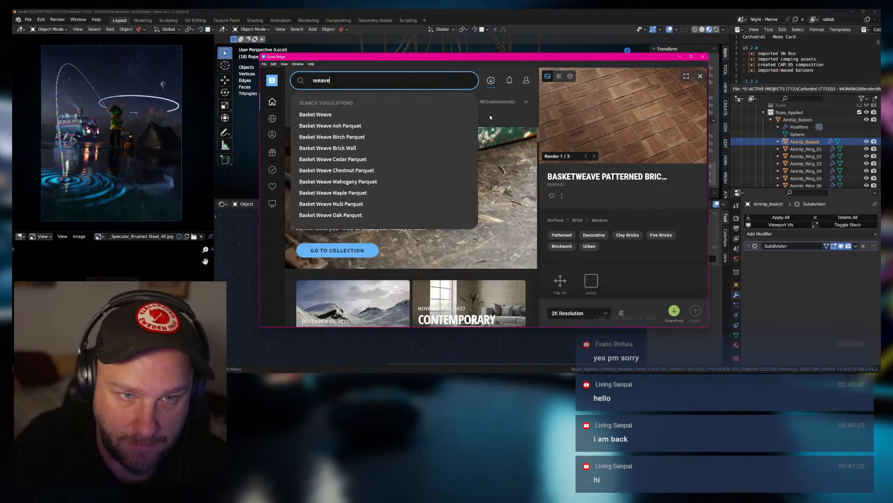
key("Return")
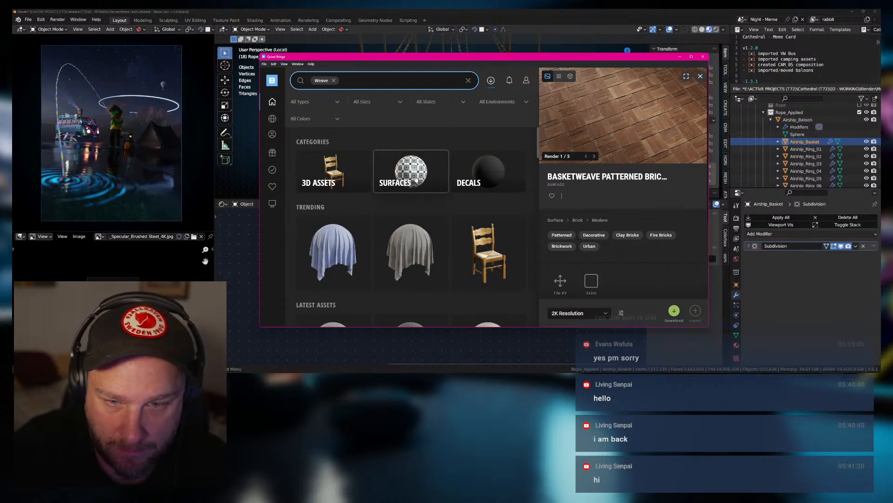
left_click(416, 179)
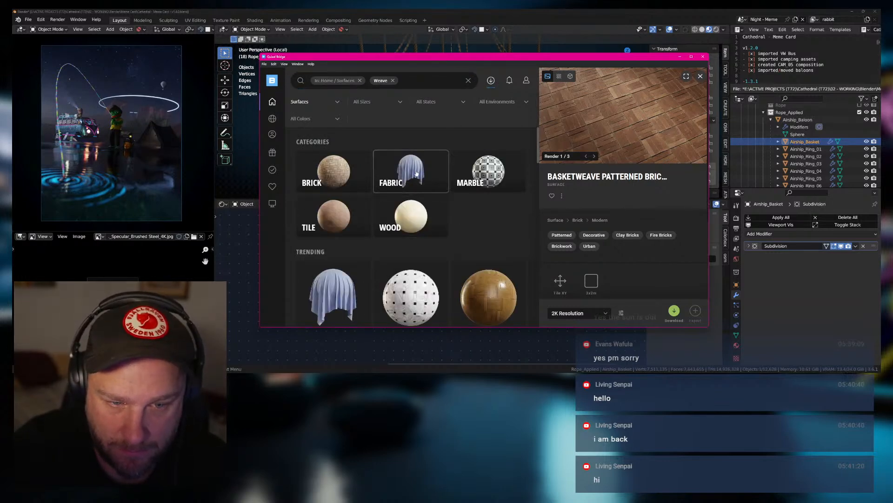
left_click(415, 169)
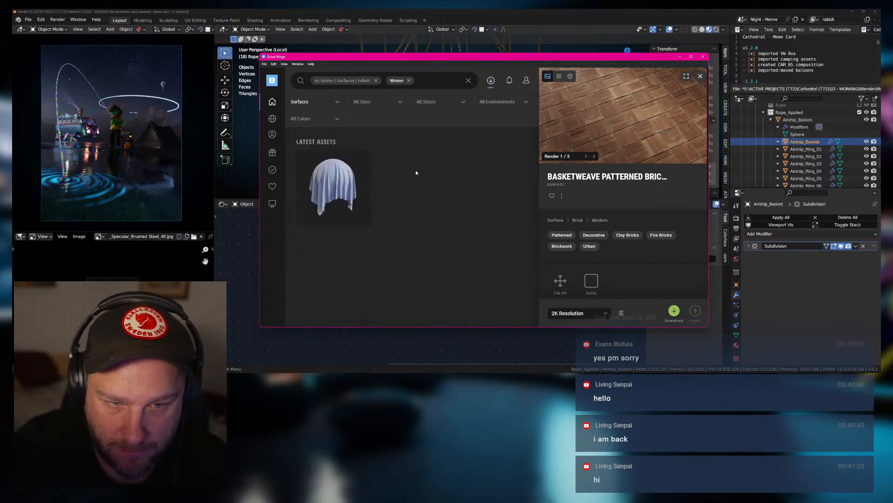
Remove the Weave search term and browse the Fabric surfaces for a wicker-like material.
left_click(409, 81)
scroll(442, 211, "down", 2)
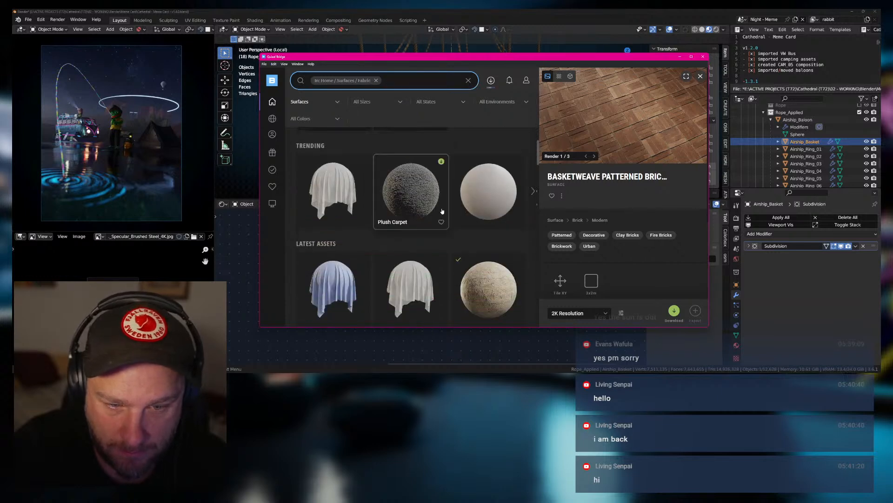
scroll(442, 210, "down", 5)
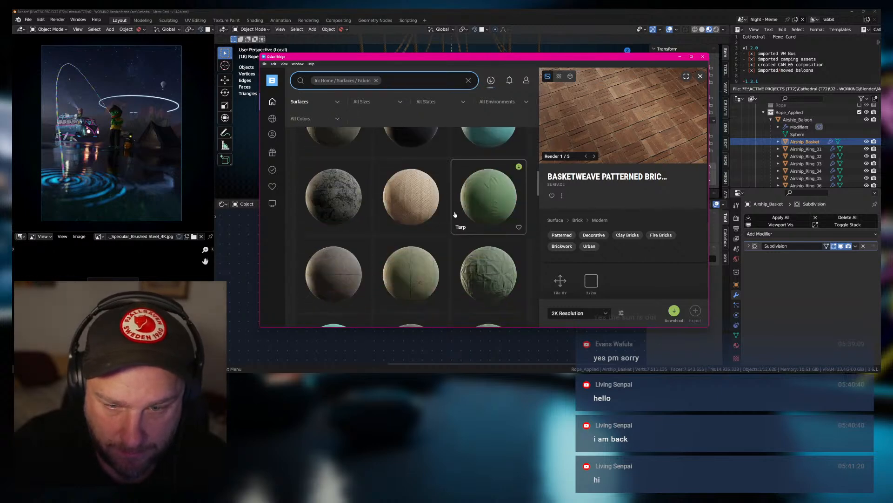
scroll(455, 214, "down", 5)
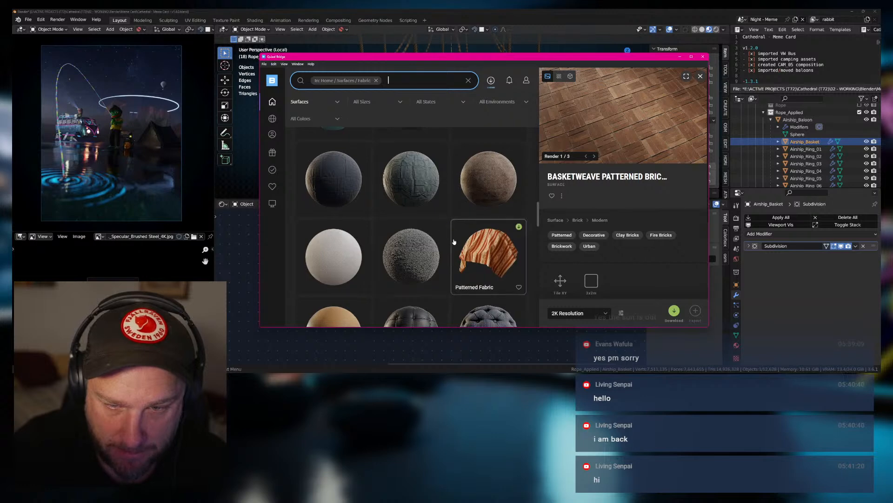
scroll(454, 242, "down", 6)
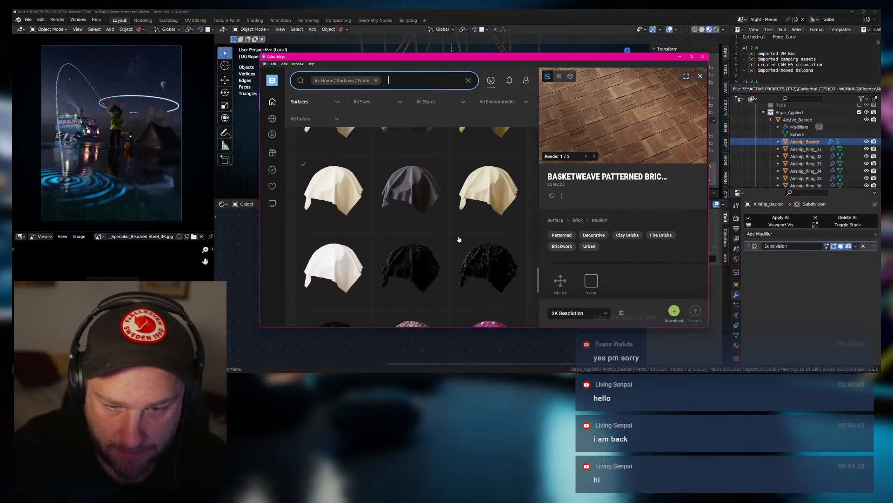
scroll(459, 239, "down", 6)
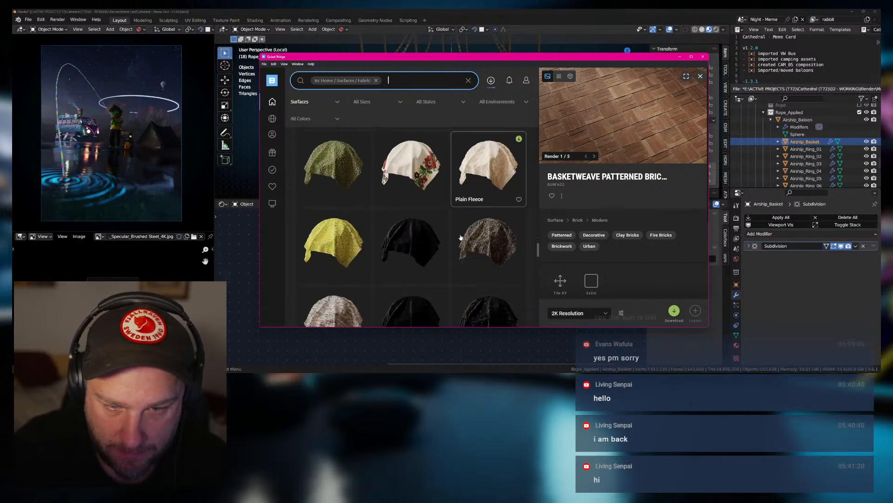
scroll(461, 238, "down", 5)
Switch to Chrome, search the web for "poligon assets" and open the Poliigon website.
mouse_move(384, 371)
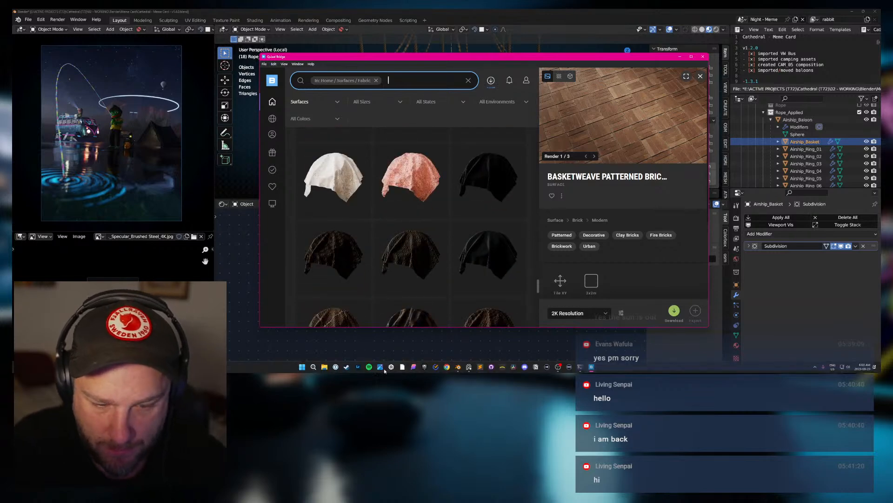
left_click(447, 367)
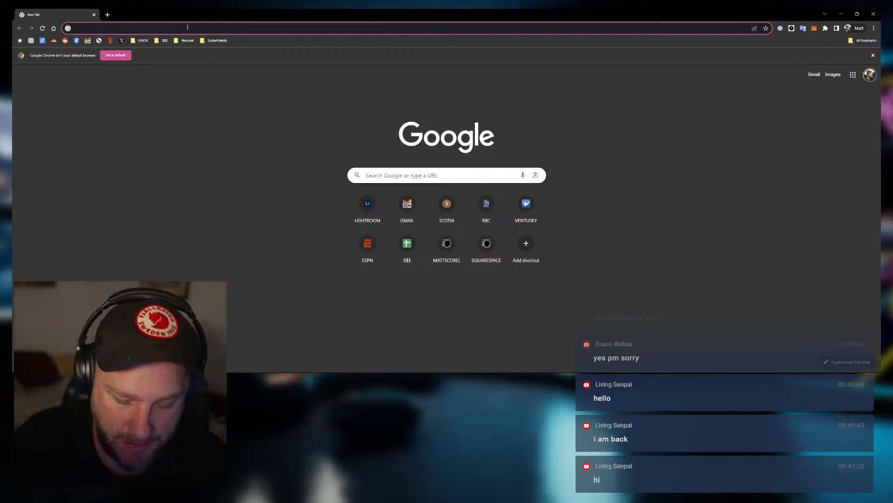
type("poi")
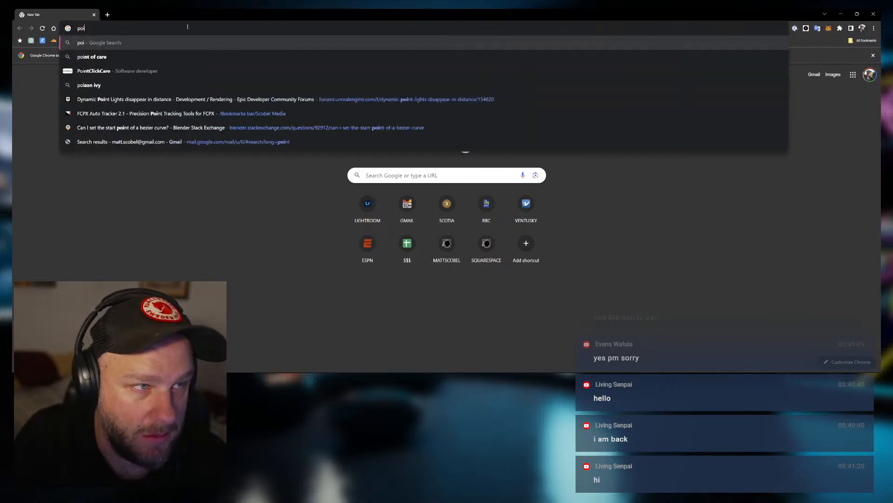
type("ligon asset")
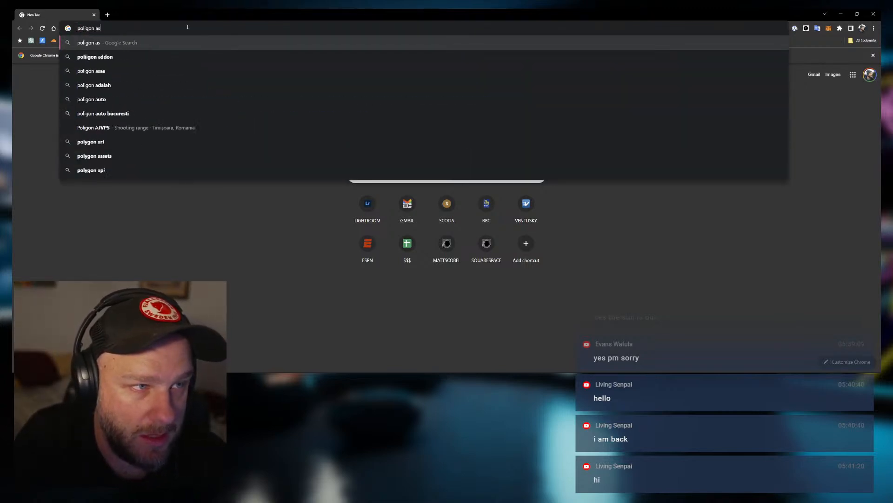
type("s")
key("Return")
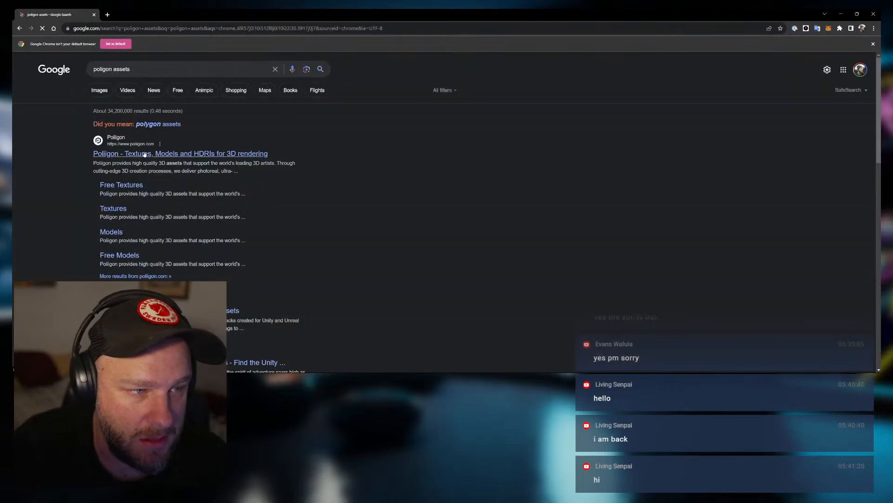
left_click(144, 157)
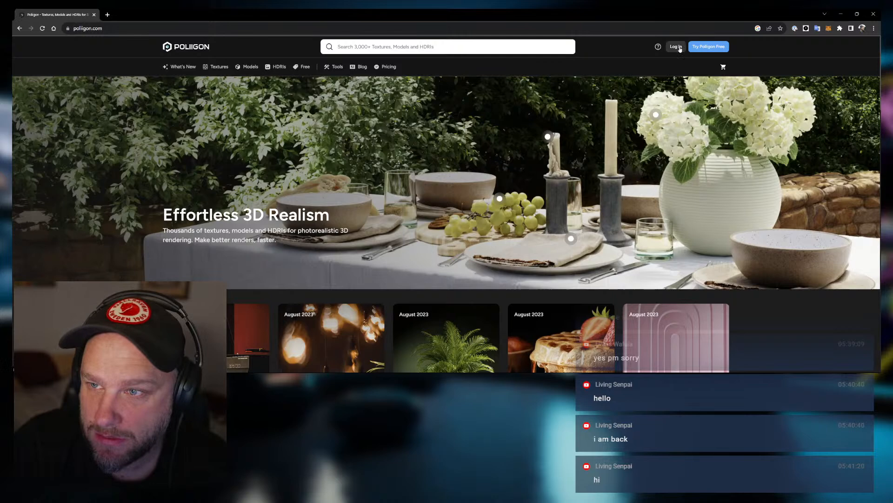
Start the Poliigon login, unlock 1Password with its password and choose the saved Poliigon entry.
left_click(679, 47)
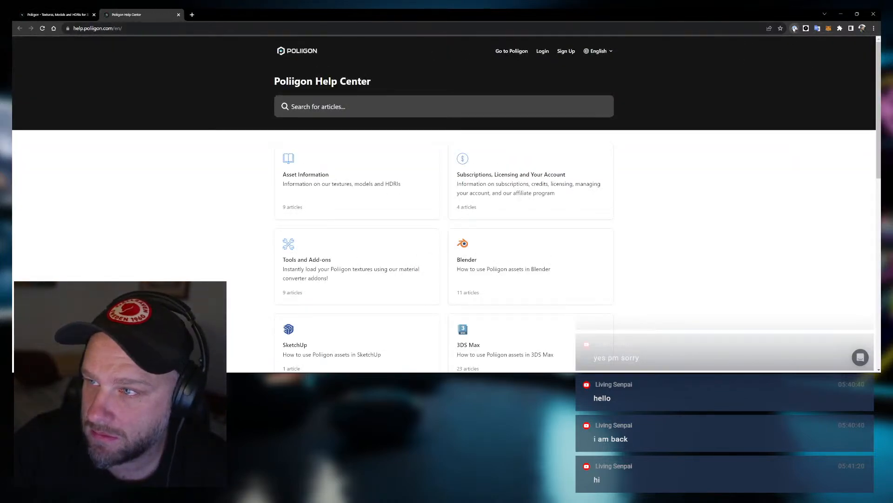
left_click(795, 29)
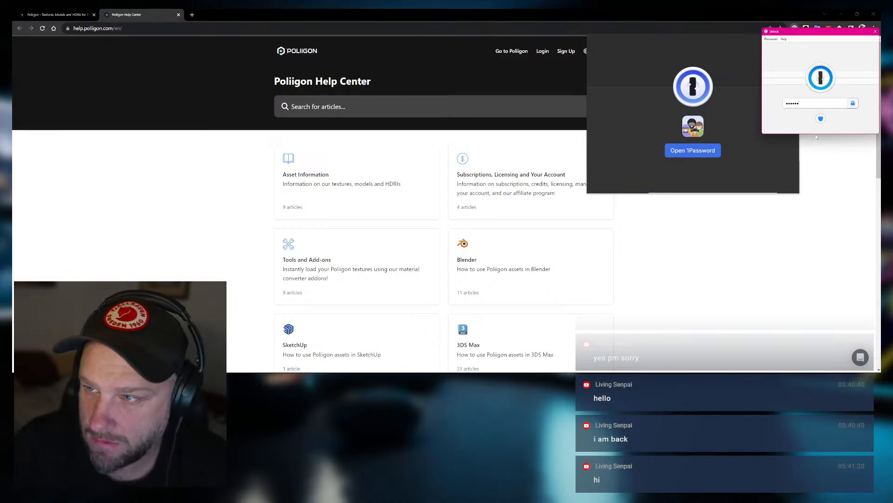
key("Return")
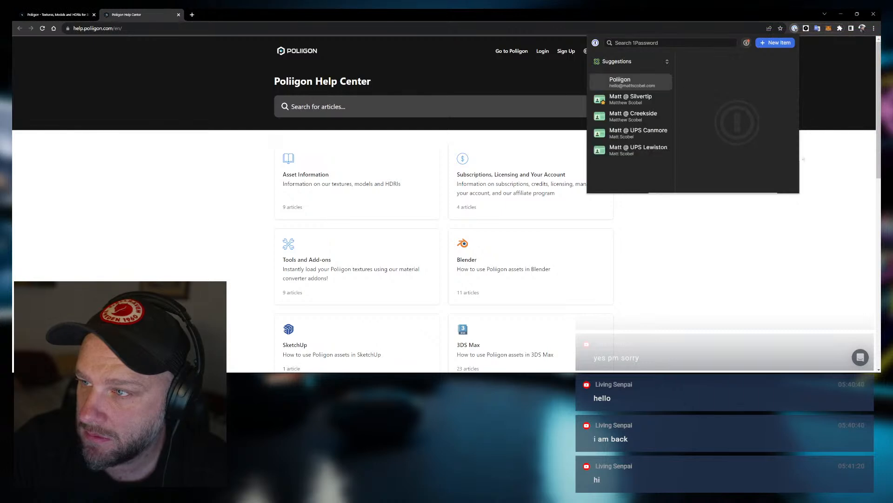
left_click(662, 84)
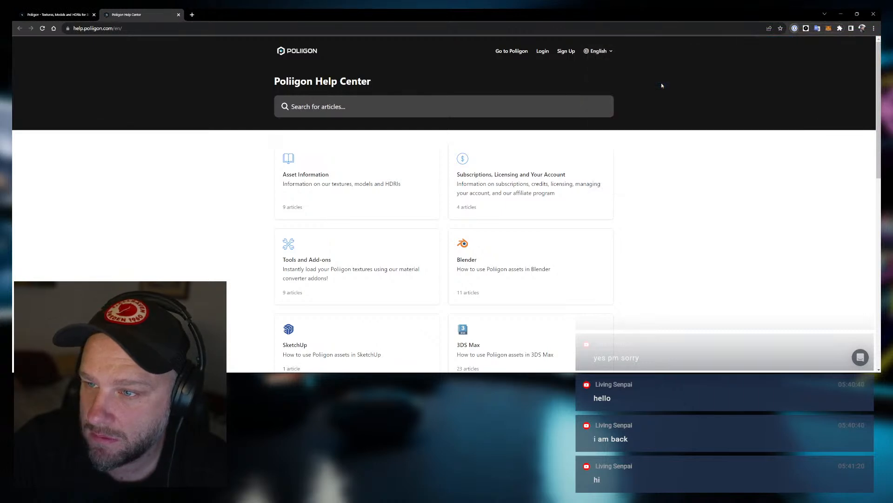
Log in to Poliigon by email, filling in the account e-mail and password from the saved login.
left_click(542, 51)
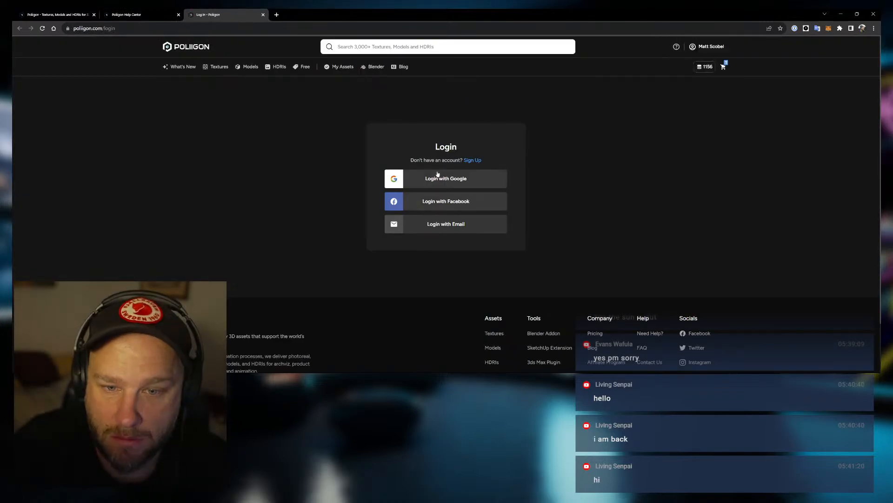
left_click(448, 224)
left_click(413, 194)
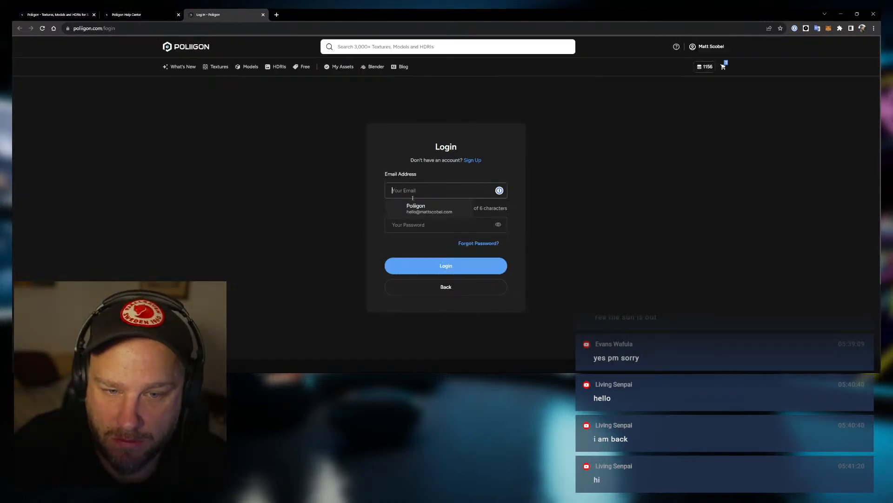
left_click(417, 208)
left_click(450, 267)
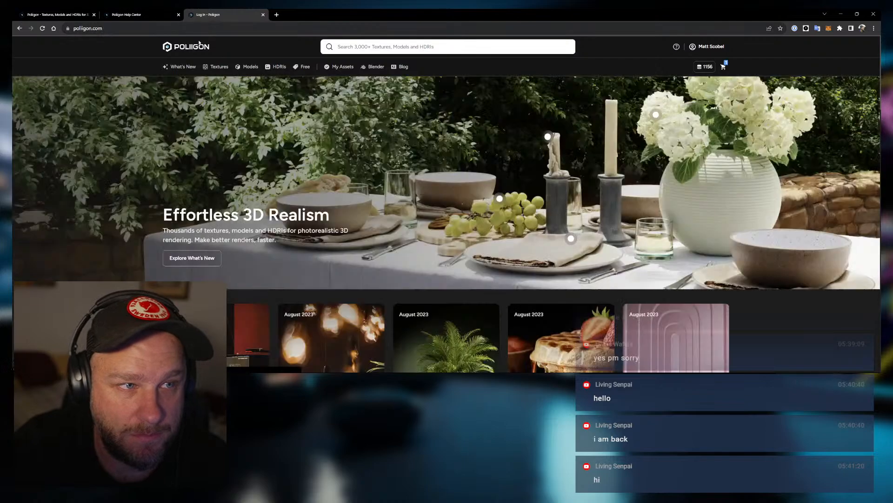
Search Poliigon for "basket" and look through the textures and models for a wicker weave.
left_click(397, 47)
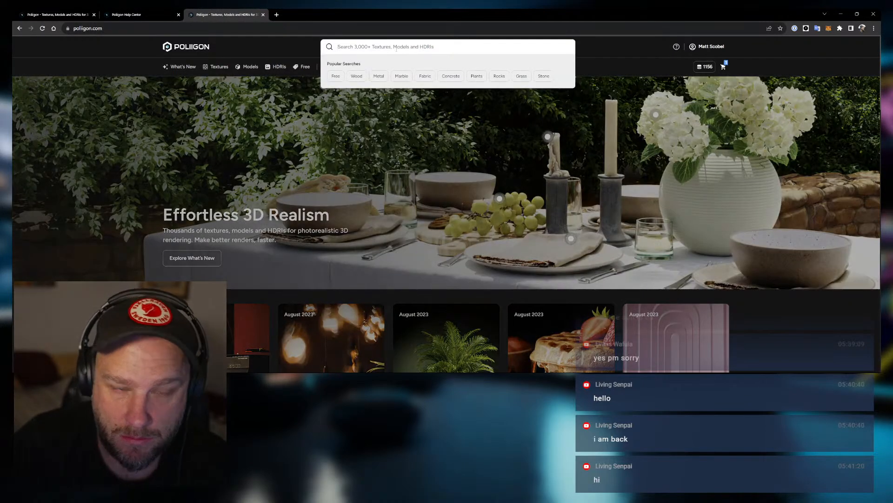
type("basket")
key("Return")
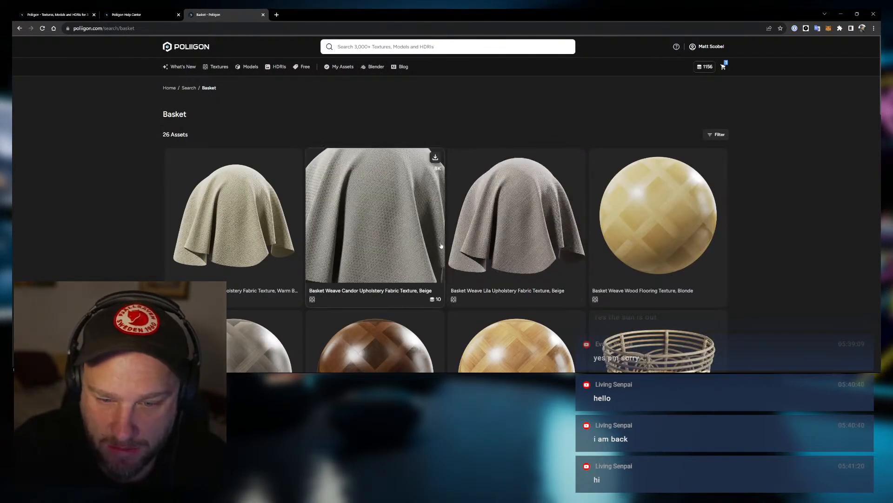
scroll(492, 251, "down", 2)
scroll(658, 175, "down", 2)
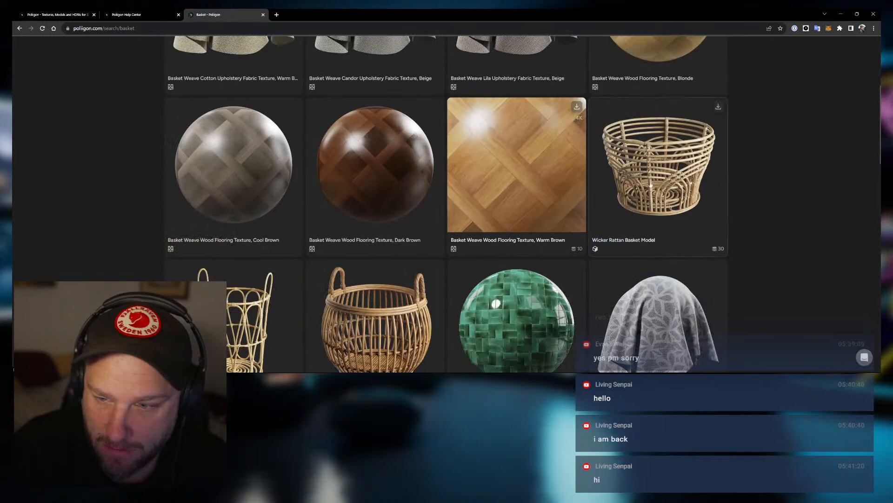
scroll(489, 214, "down", 2)
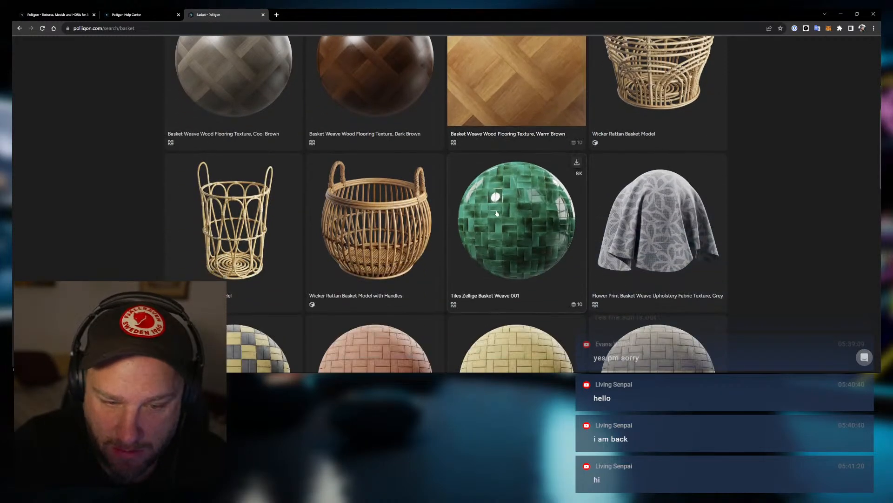
scroll(417, 225, "down", 5)
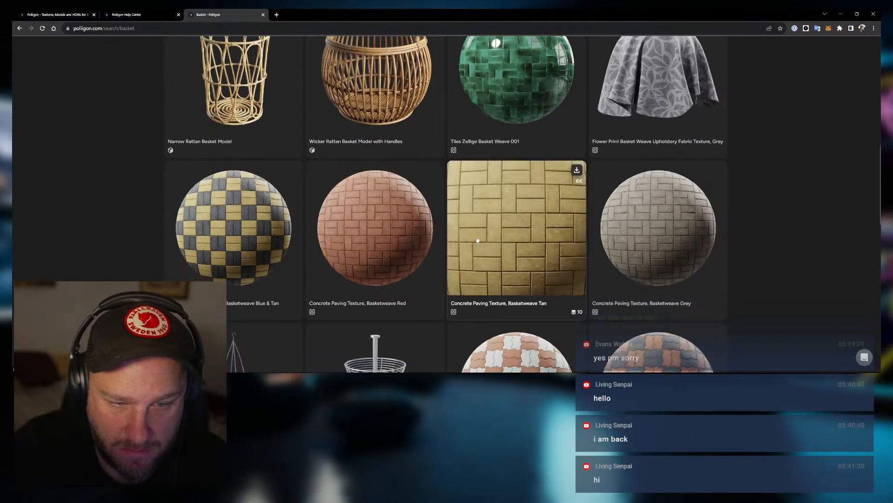
scroll(524, 238, "down", 8)
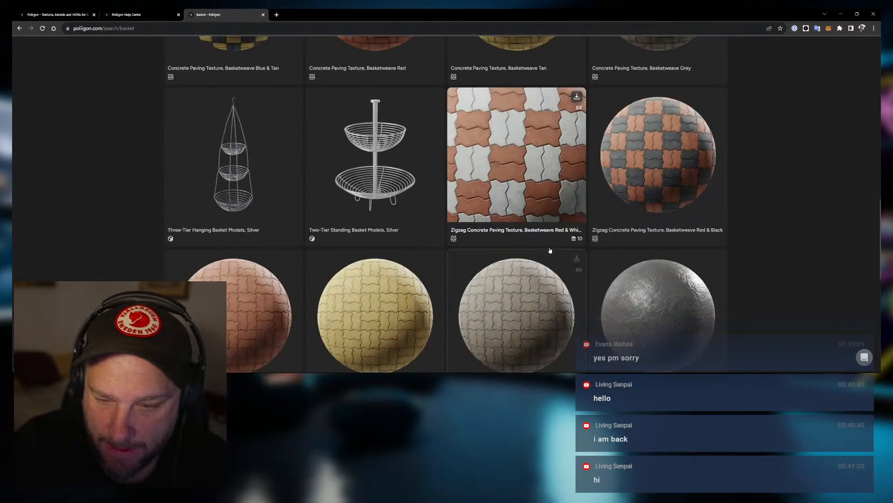
Preview the Wicker Rattan Basket Model page and return to the basket results.
scroll(604, 254, "up", 8)
scroll(604, 253, "up", 8)
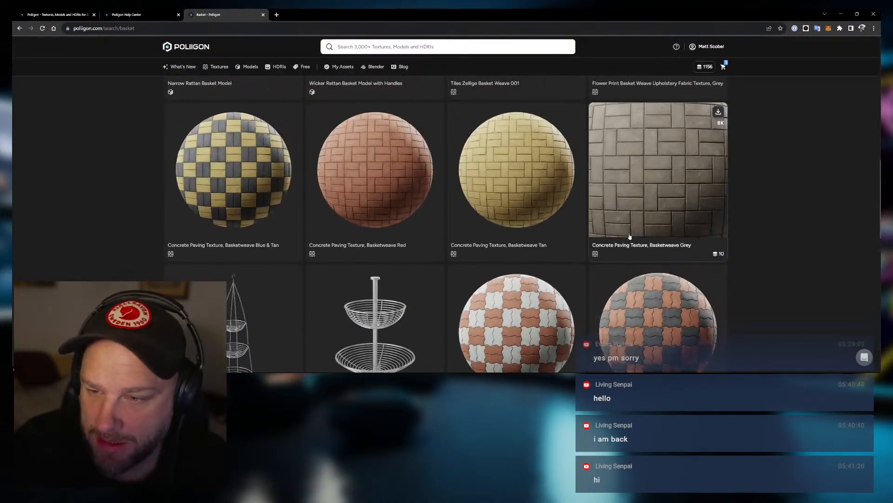
scroll(593, 208, "up", 2)
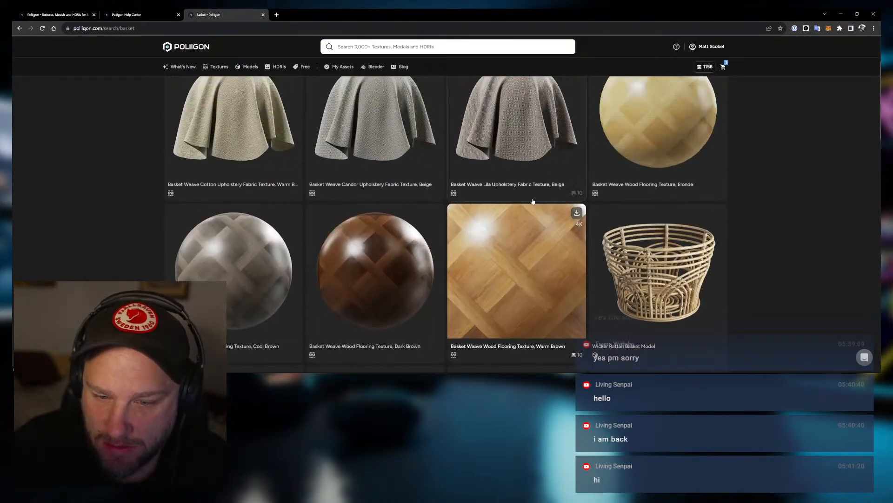
left_click(667, 264)
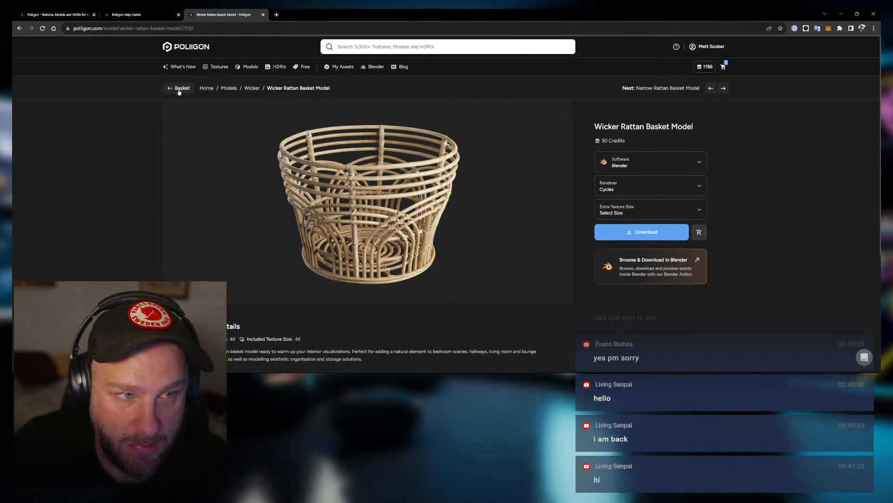
left_click(179, 88)
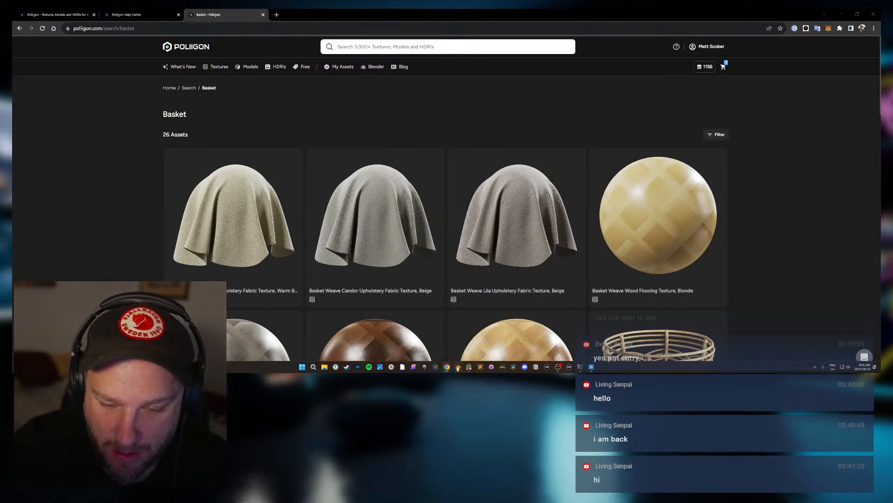
Switch to the reference image board and examine the woven basket of the large striped balloon up close.
left_click(457, 368)
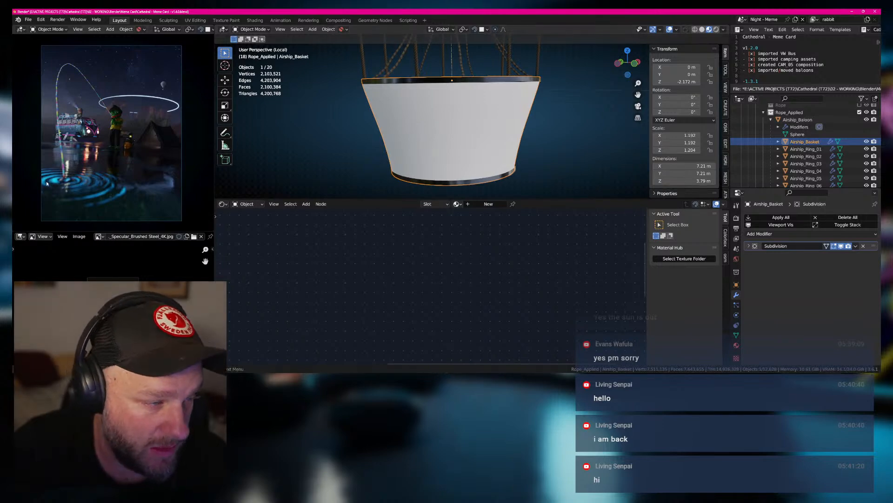
mouse_move(412, 370)
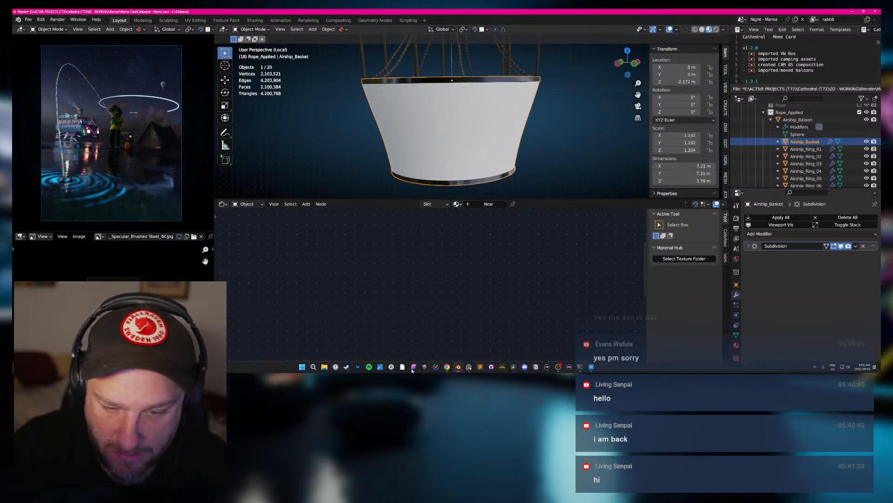
left_click(469, 368)
scroll(316, 294, "up", 9)
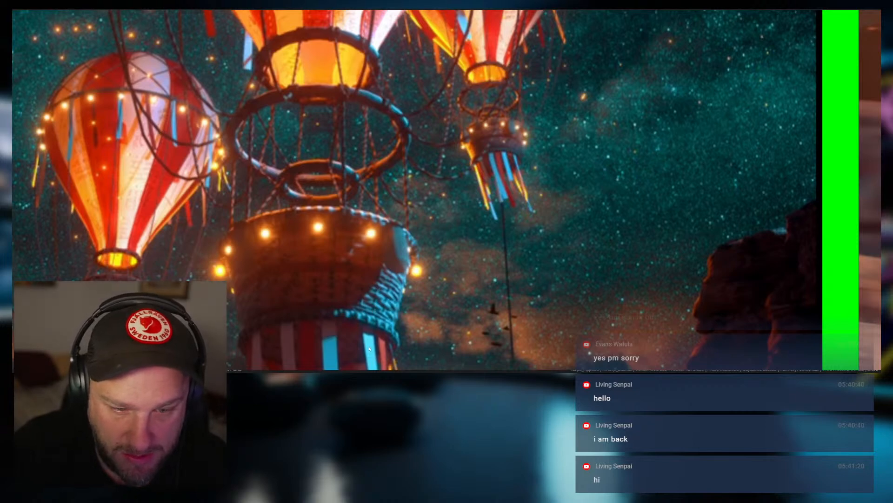
mouse_move(431, 374)
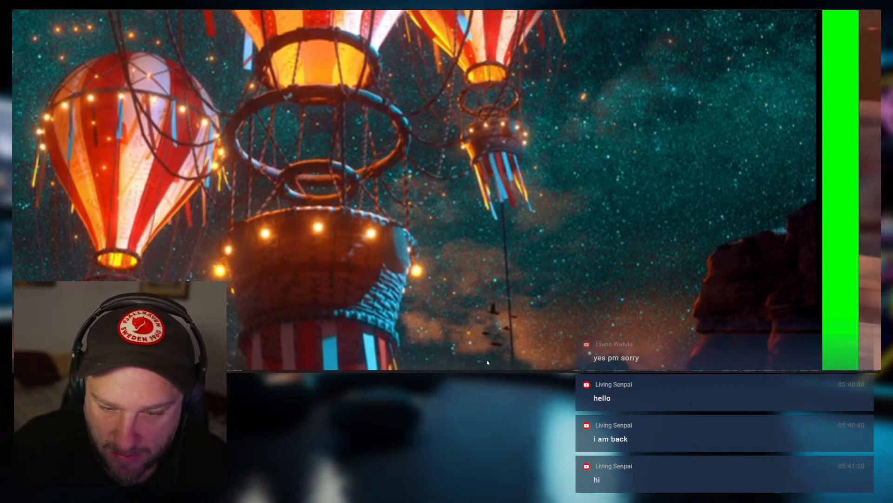
Switch back to the Poliigon basket results in the browser and look through the remaining textures and models.
left_click(458, 368)
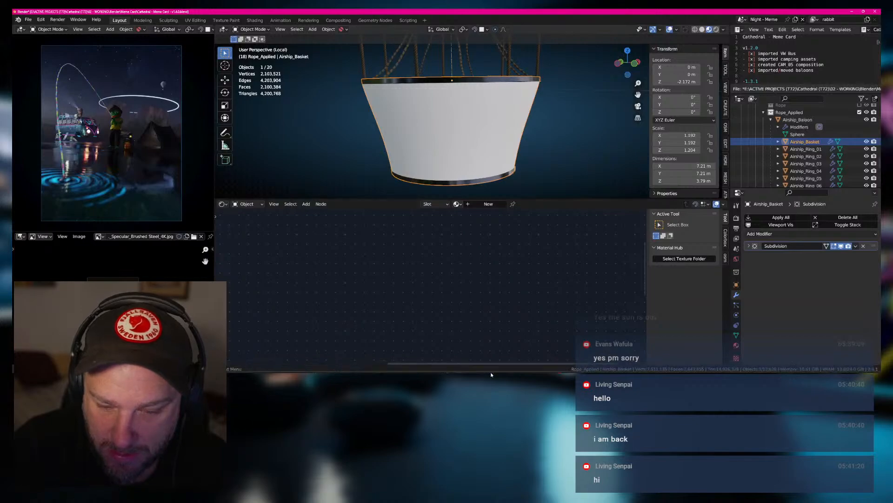
left_click(446, 368)
scroll(465, 210, "down", 3)
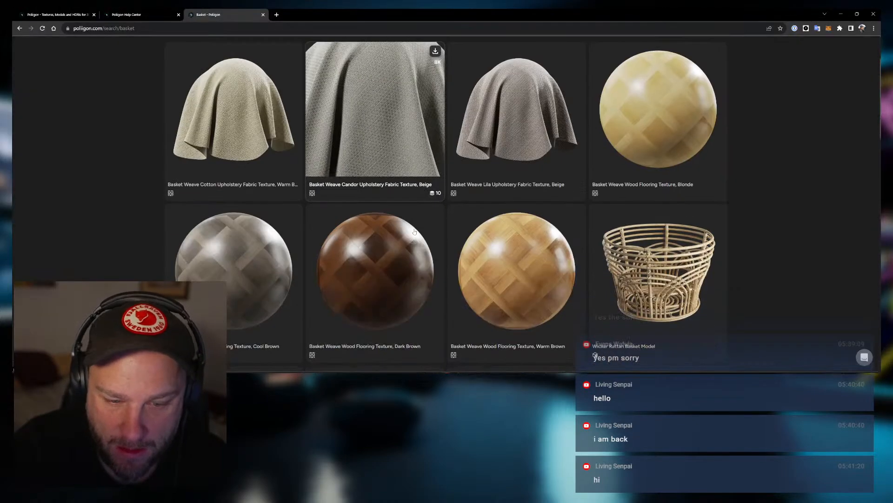
scroll(509, 262, "down", 3)
scroll(509, 261, "down", 6)
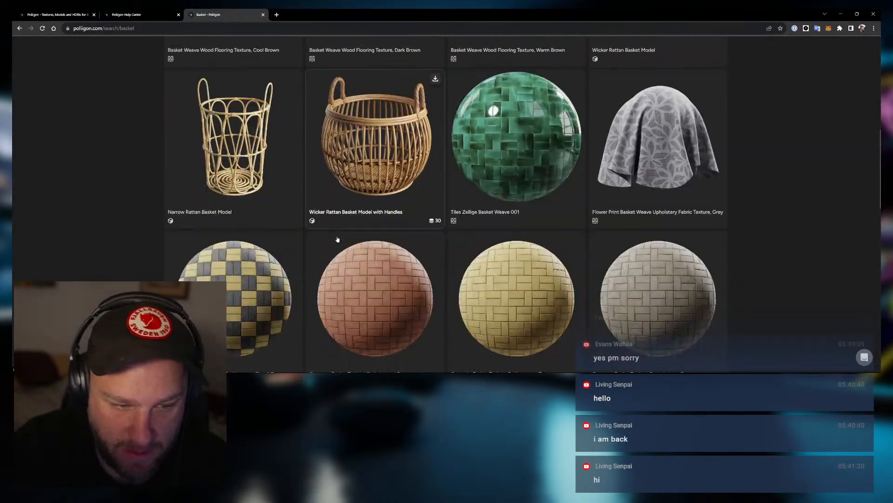
scroll(397, 247, "down", 3)
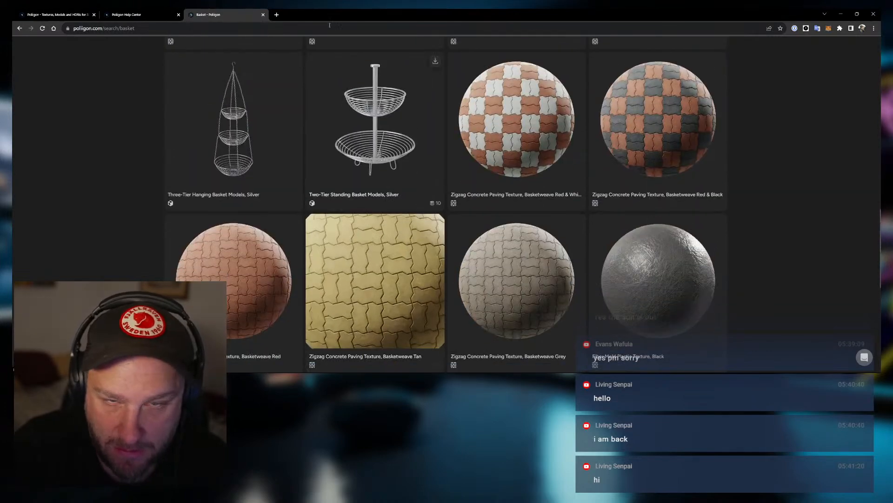
Search Google for "wooven basket material" in a new browser tab.
left_click(276, 15)
type("woo")
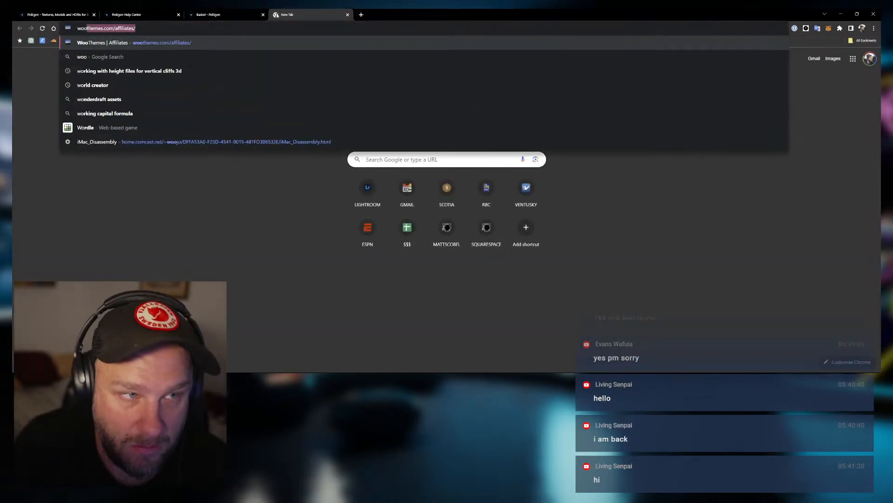
type("ven basketb")
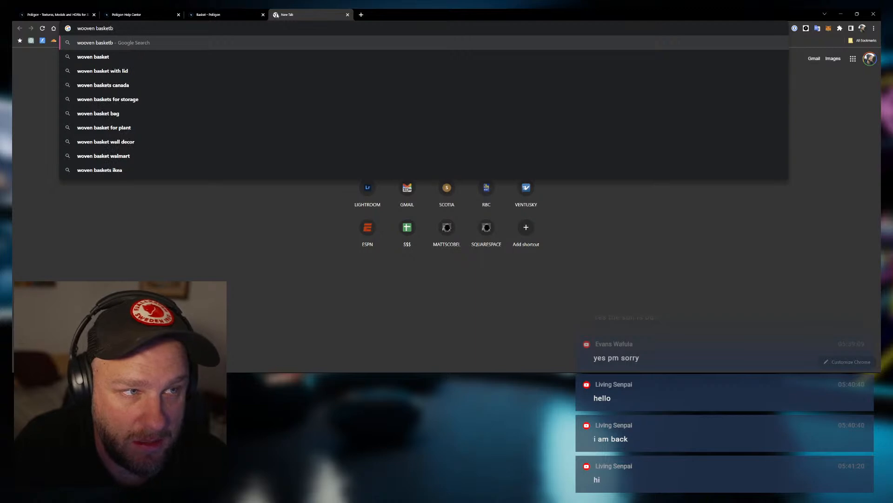
key("BackSpace")
type("material")
key("Return")
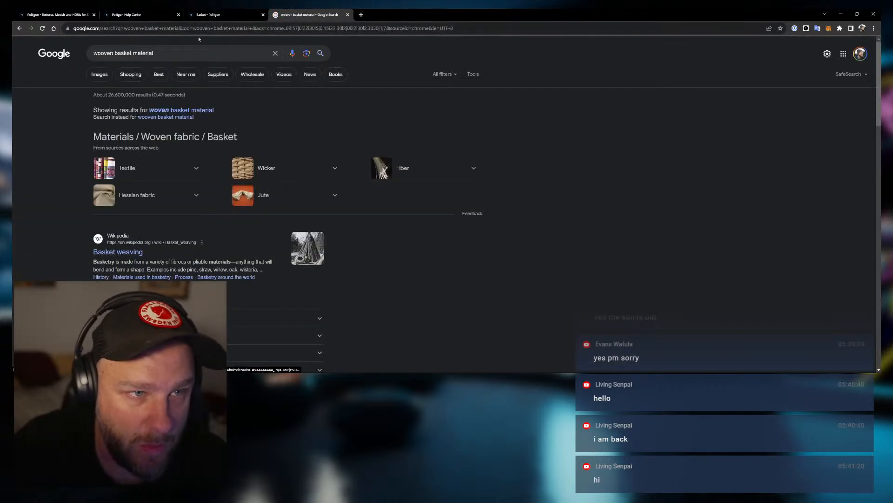
Search Poliigon for "wicker" and look through the results for woven textures suited to the basket.
left_click(222, 15)
scroll(356, 163, "up", 10)
left_click(356, 49)
type("w")
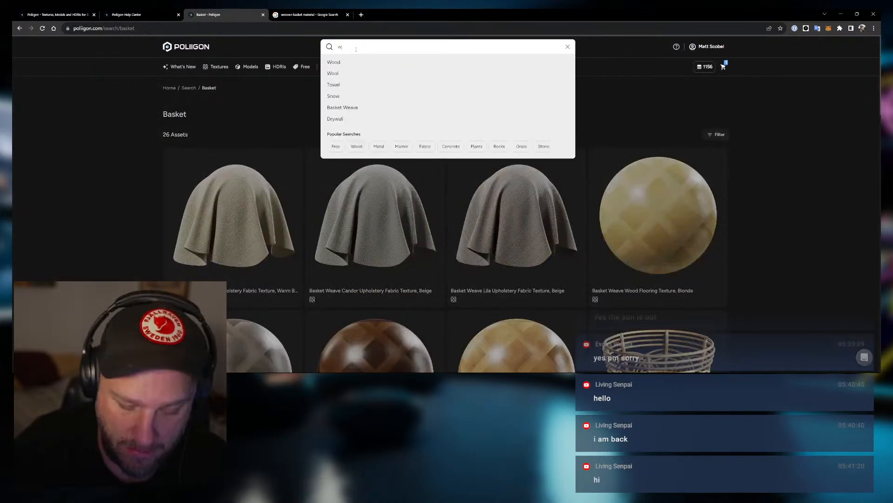
type("icker")
key("Return")
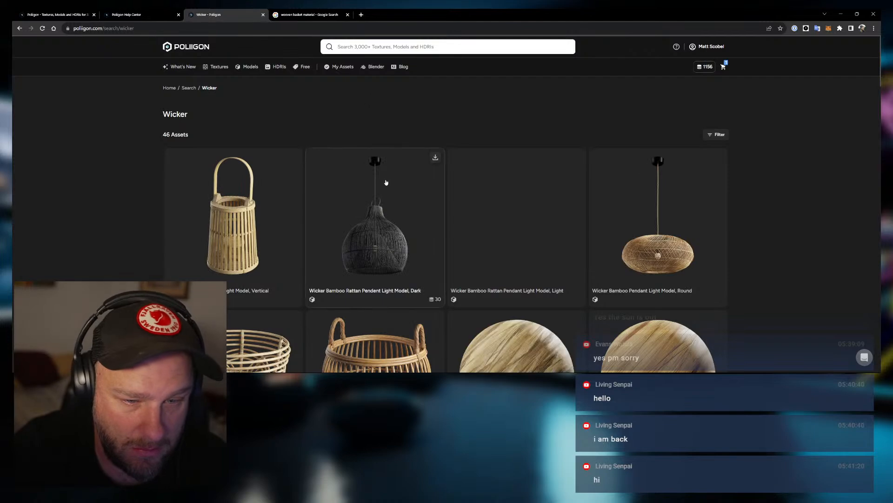
scroll(531, 244, "down", 3)
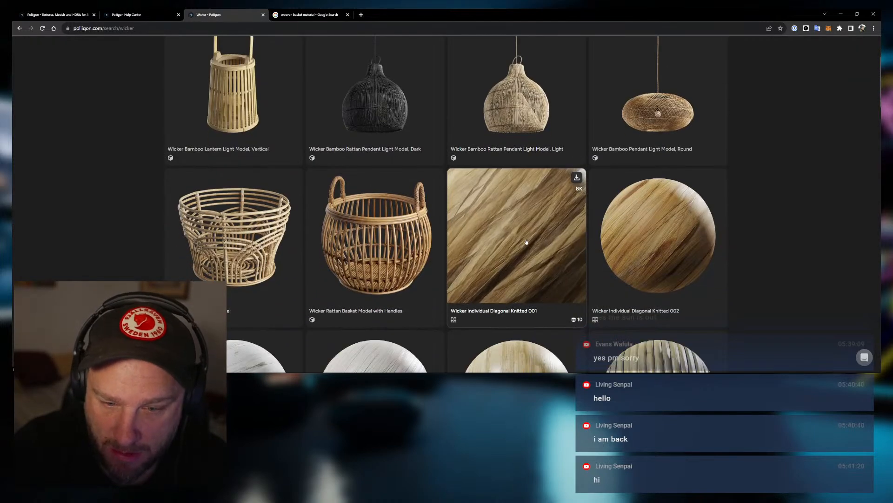
scroll(749, 295, "down", 3)
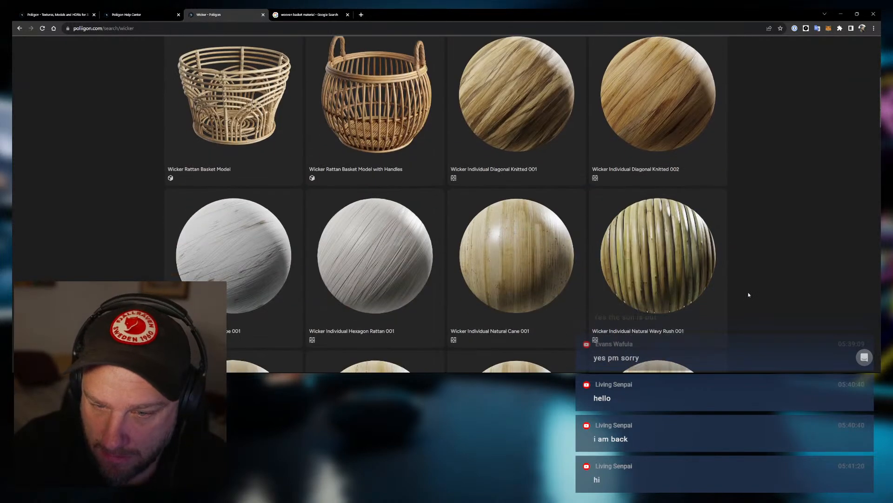
scroll(745, 293, "down", 2)
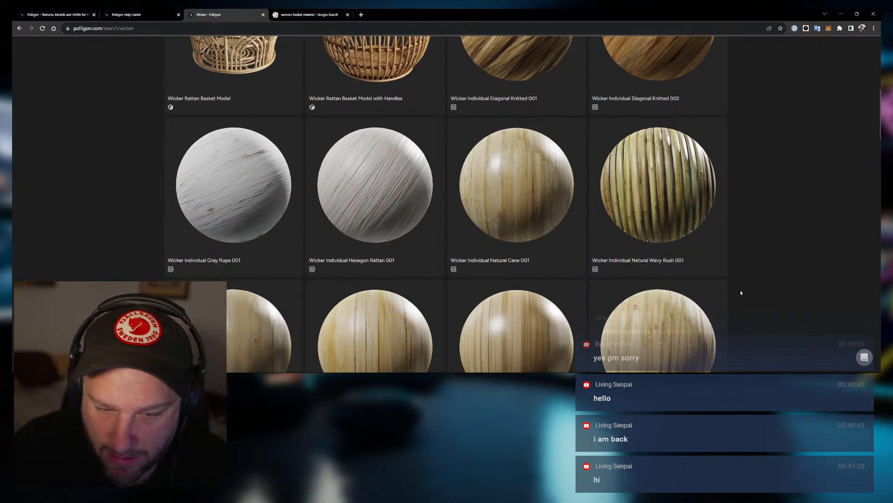
scroll(743, 295, "down", 1)
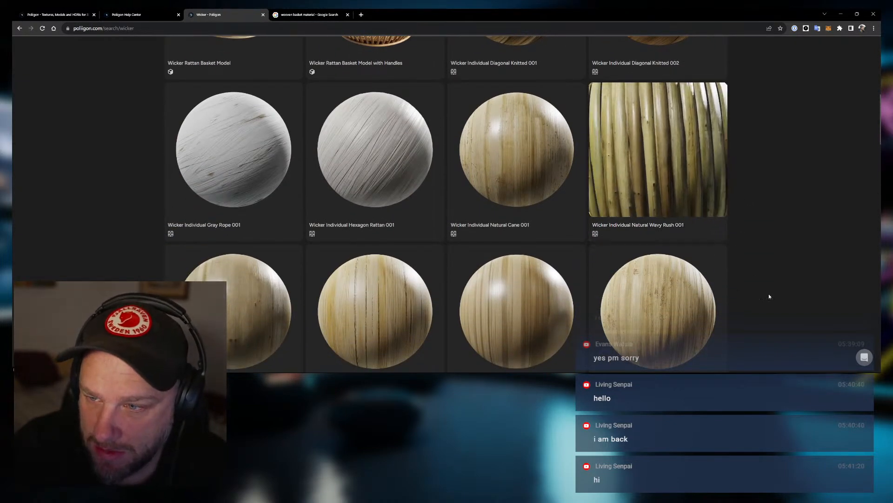
scroll(726, 235, "down", 5)
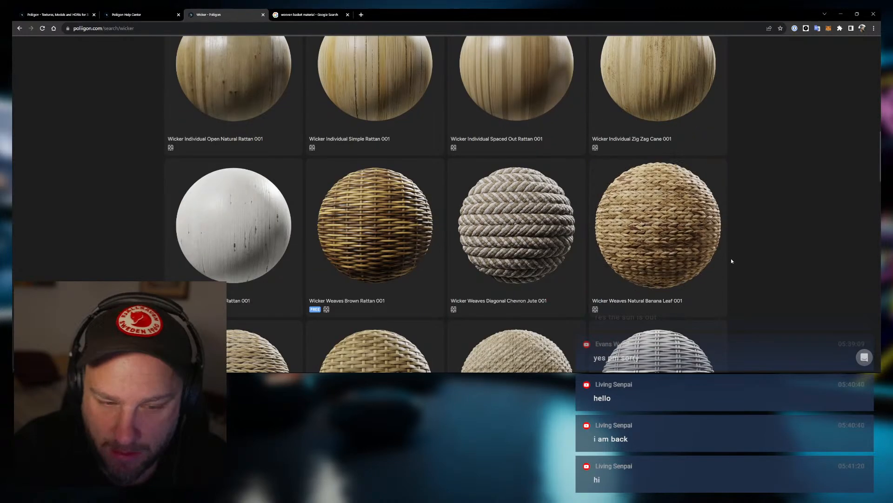
Switch to Quixel Bridge, search all assets for "wicker", preview the Wicker Basket asset, and put the window away.
mouse_move(506, 373)
left_click(591, 368)
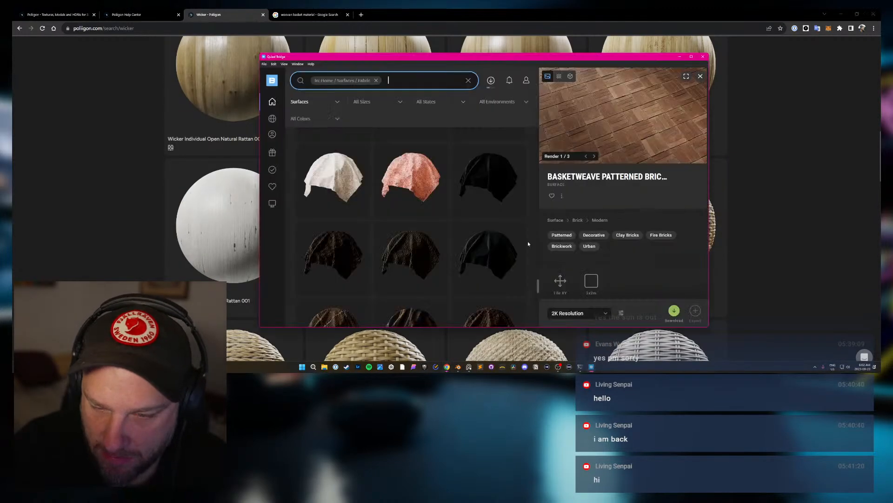
left_click(372, 81)
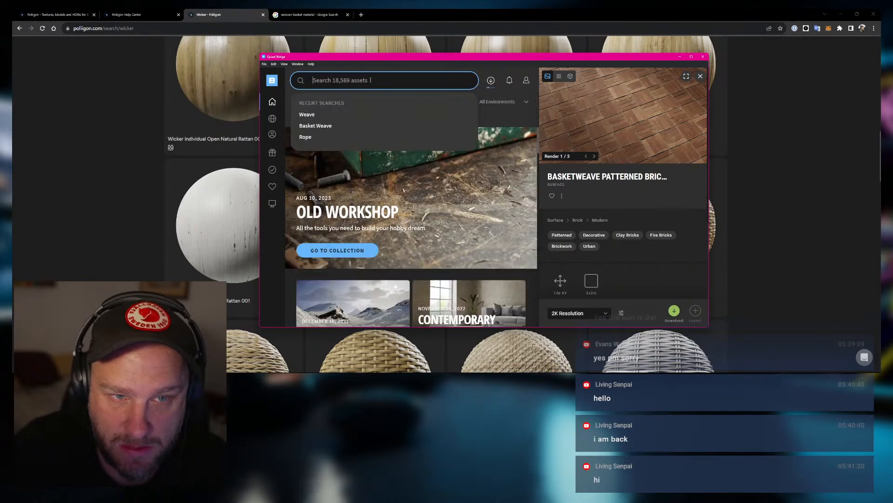
type("wicker")
key("Return")
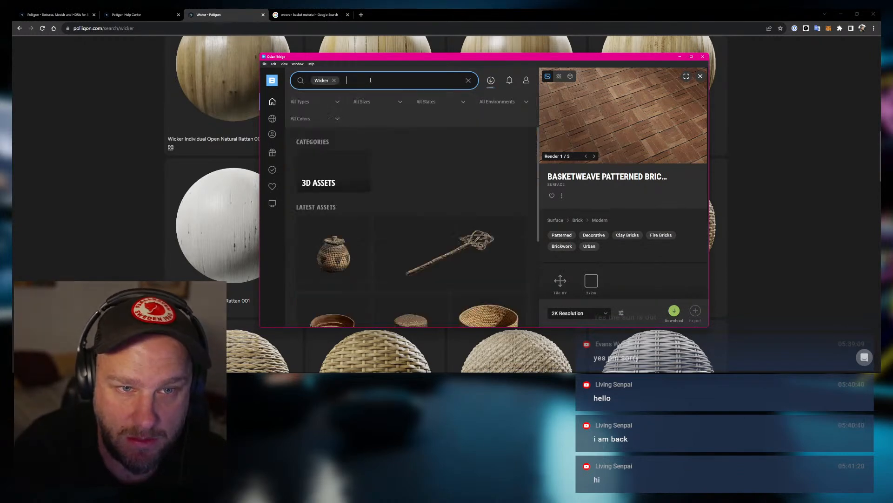
scroll(484, 227, "down", 3)
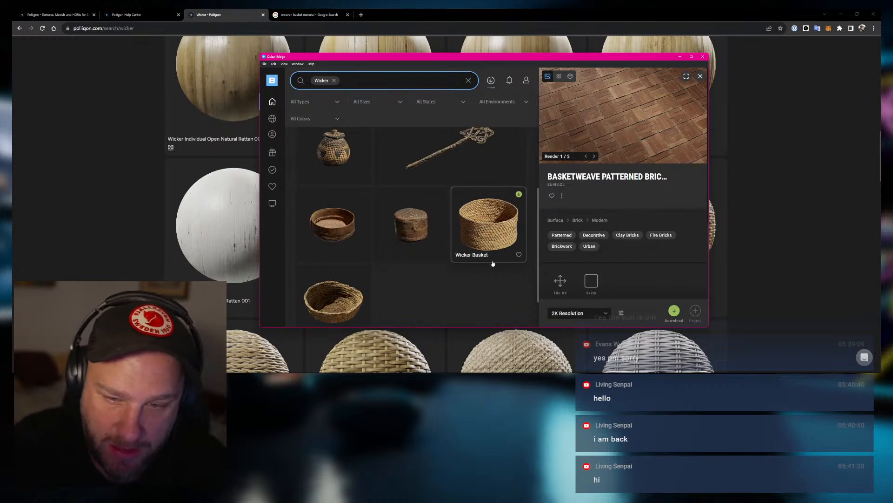
left_click(505, 240)
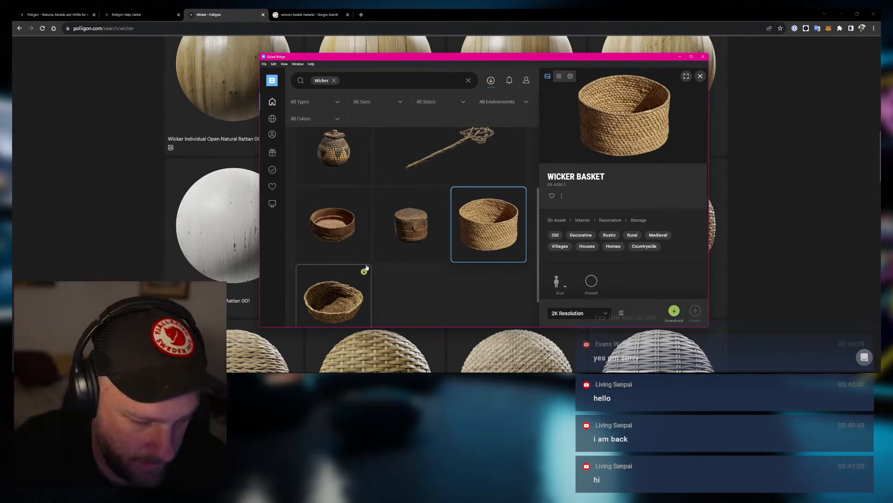
mouse_move(541, 373)
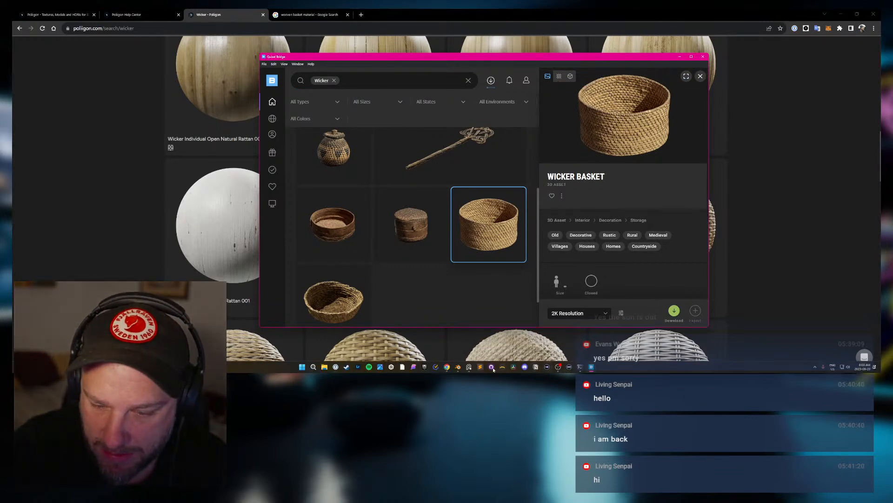
scroll(401, 252, "down", 1)
scroll(401, 252, "up", 3)
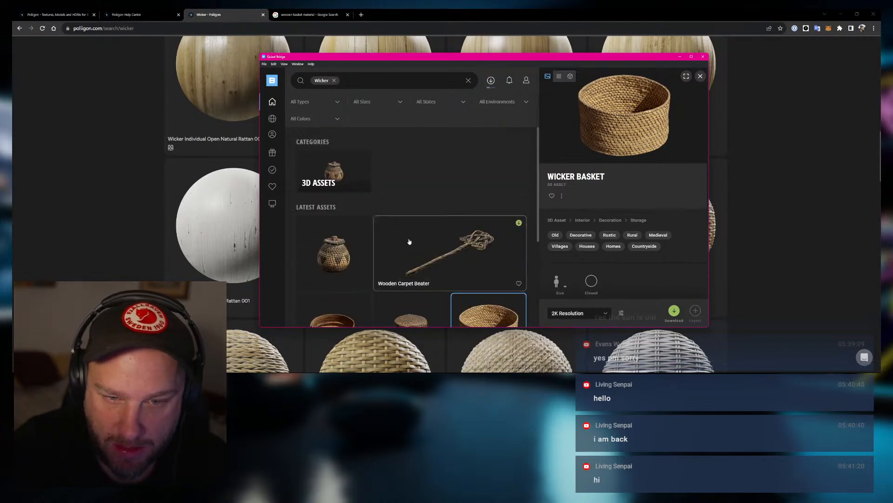
left_click(679, 56)
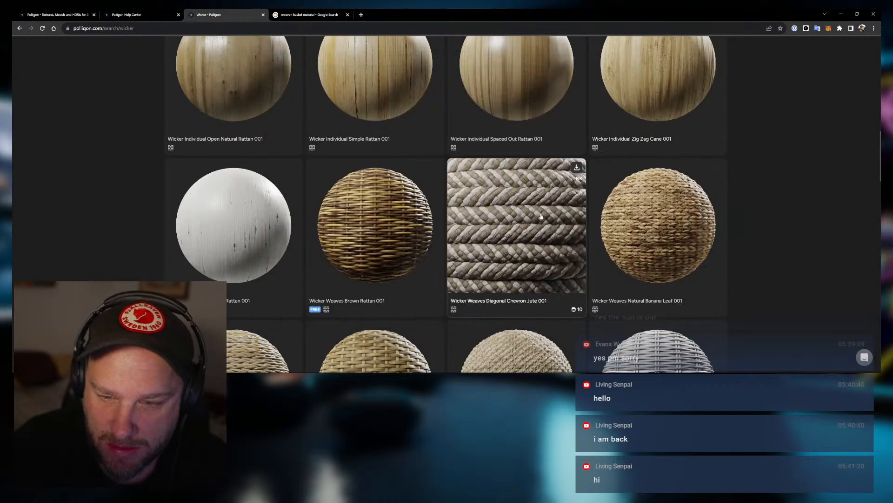
Look through the remaining Poliigon wicker results, past the wicker weaves to the rattan trays, and return to the start.
scroll(581, 186, "down", 5)
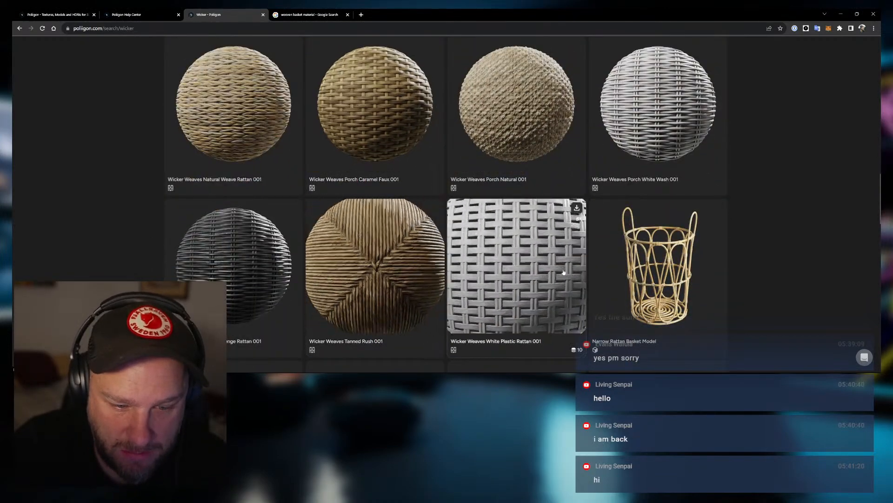
scroll(637, 268, "down", 10)
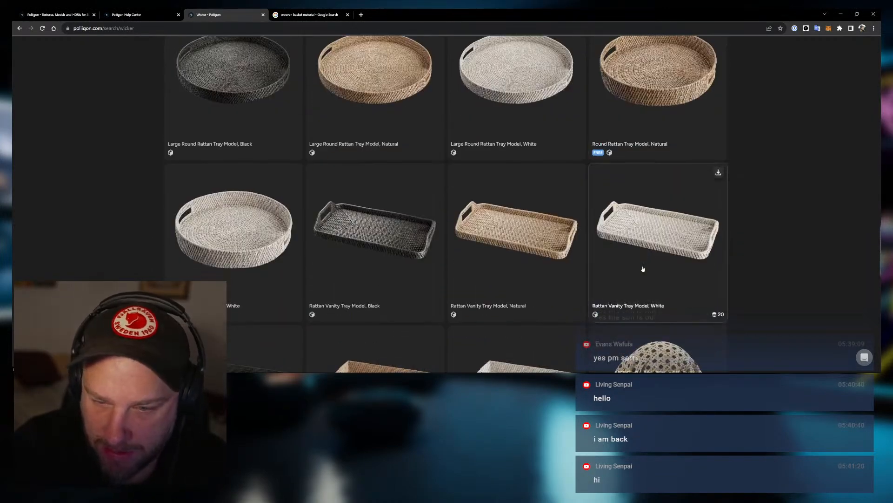
scroll(642, 268, "up", 15)
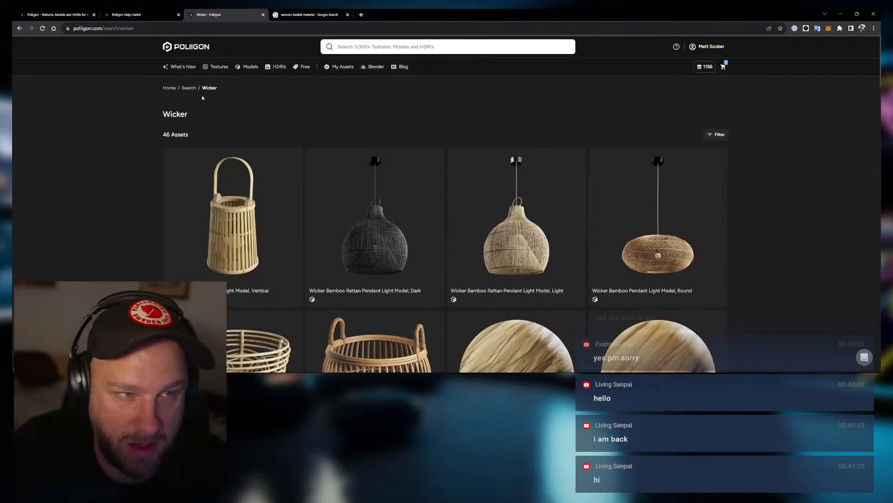
Filter the Poliigon wicker results by asset type to show only Textures.
left_click(719, 136)
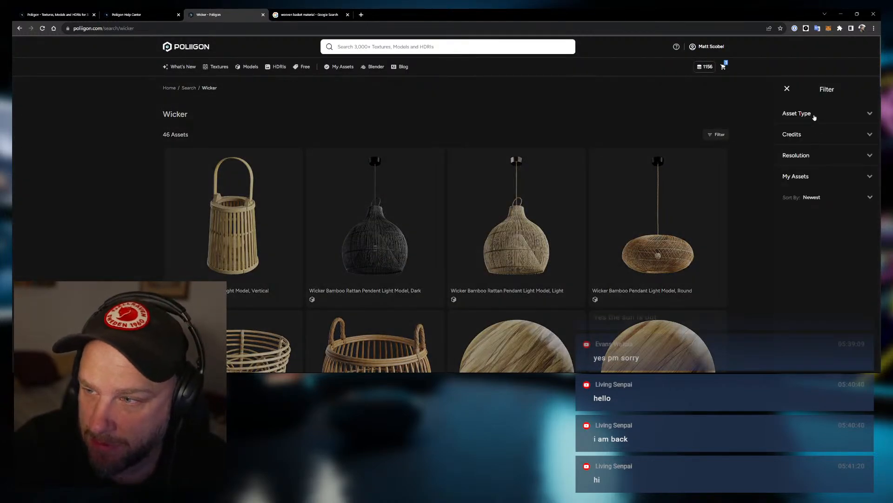
left_click(813, 115)
left_click(791, 131)
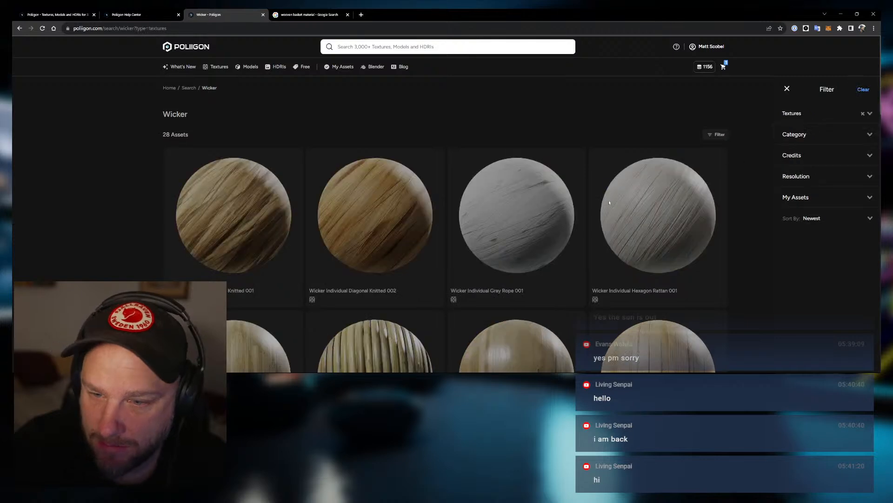
left_click(749, 254)
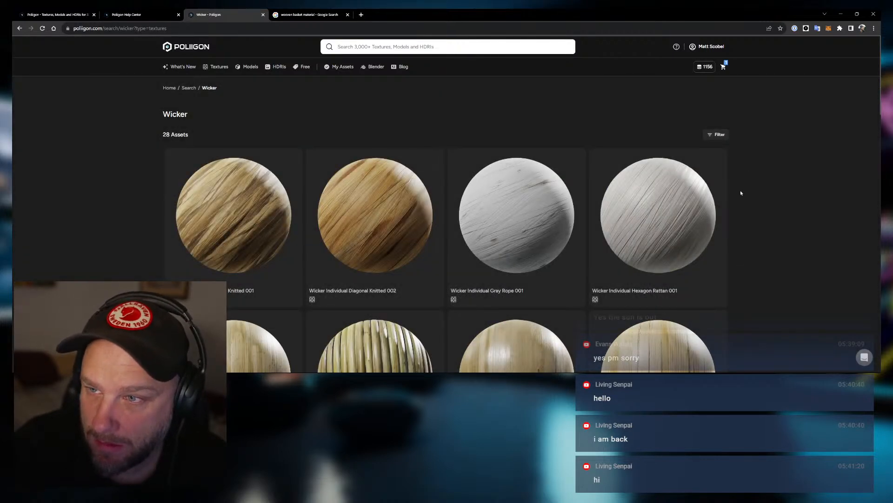
Compare the wicker weave textures with the woven balloon basket on the reference image board.
scroll(741, 192, "down", 5)
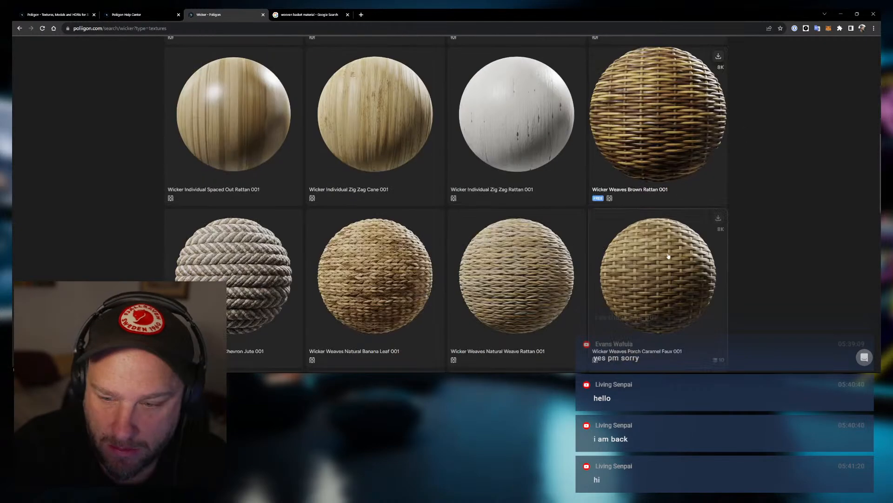
mouse_move(439, 373)
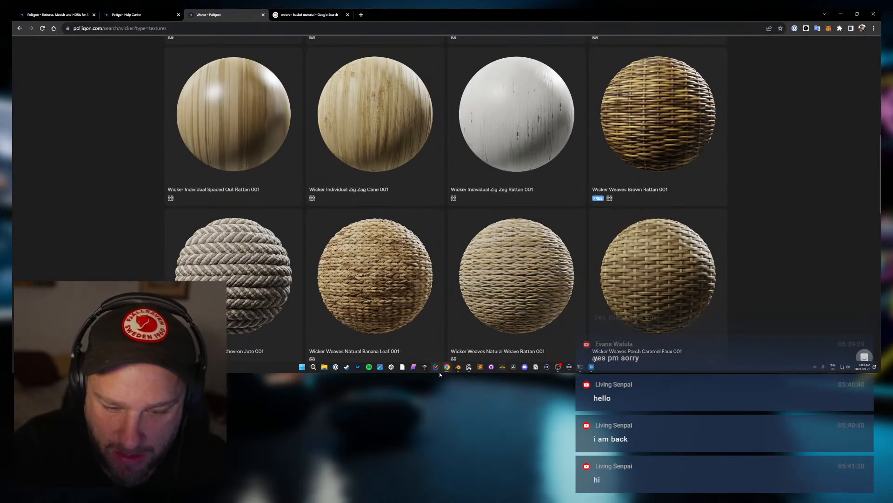
left_click(470, 367)
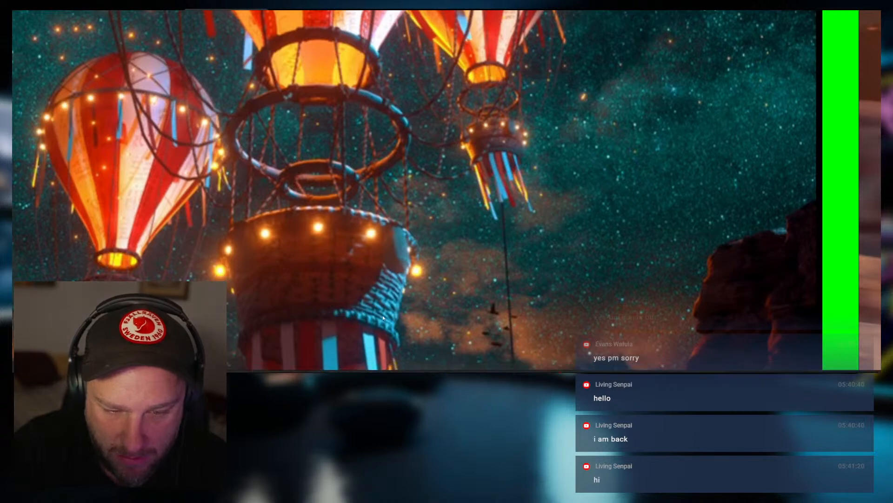
left_click(448, 367)
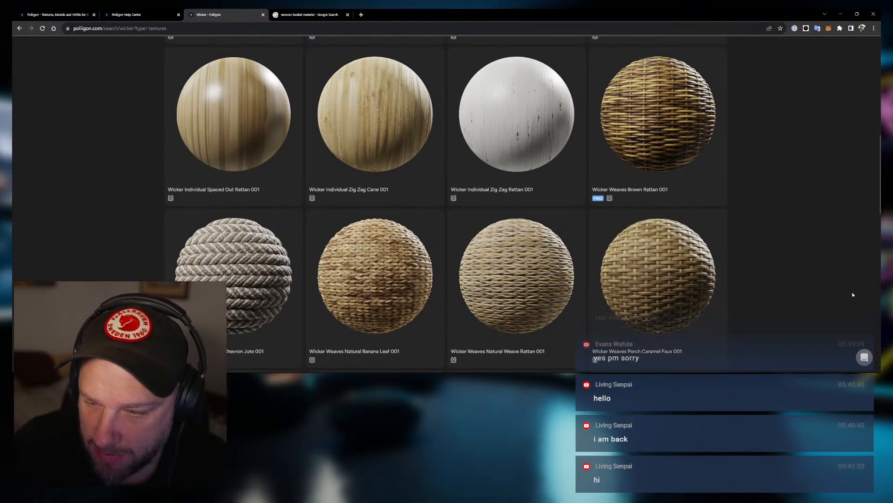
Preview the Wicker Weaves Porch Caramel Faux 001 texture page and return to the filtered wicker textures.
scroll(811, 292, "down", 1)
scroll(811, 292, "down", 3)
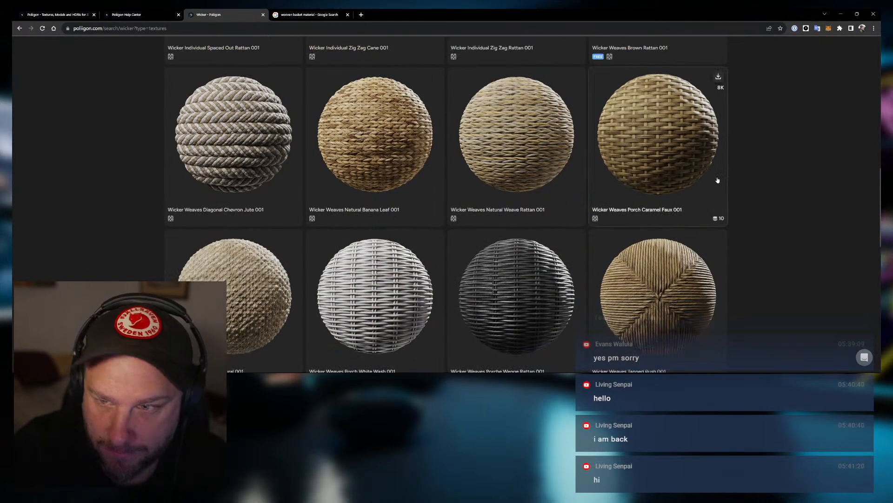
left_click(660, 181)
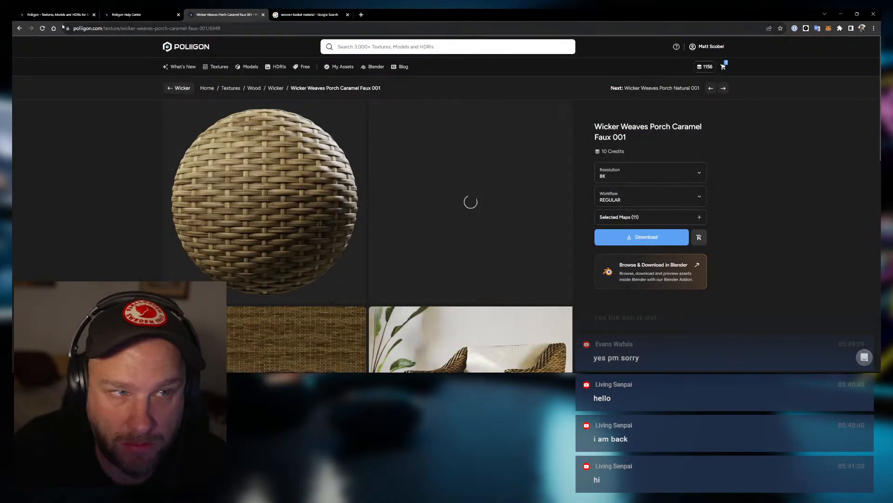
left_click(19, 28)
scroll(566, 212, "down", 10)
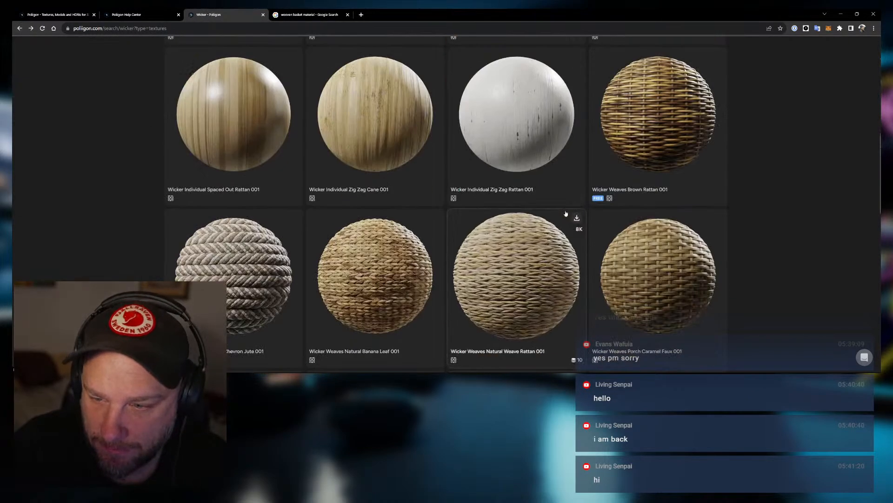
Look through the rest of the filtered wicker textures and open the Wicker Weaves Porch Caramel Faux 001 page.
scroll(567, 212, "down", 10)
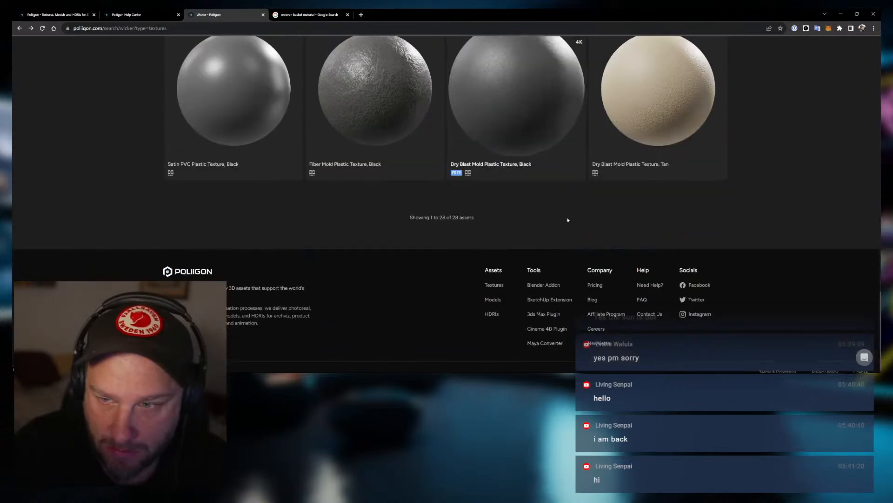
scroll(574, 217, "up", 7)
scroll(574, 218, "up", 5)
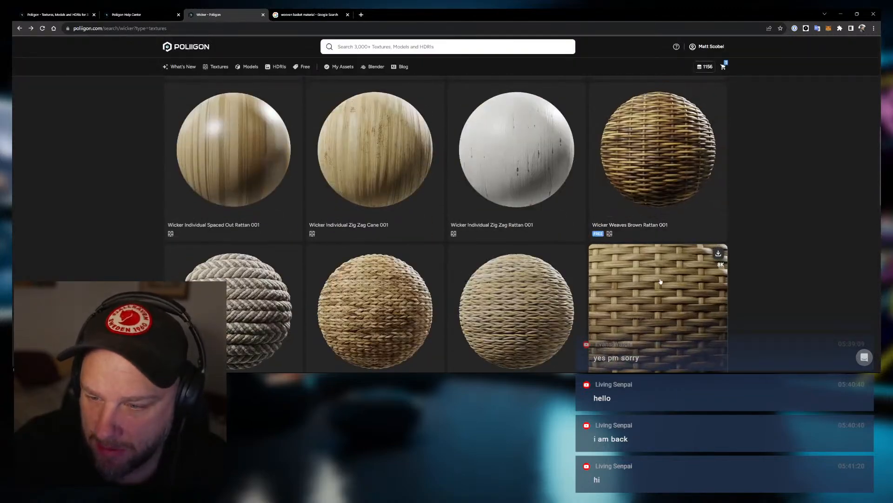
left_click(660, 281)
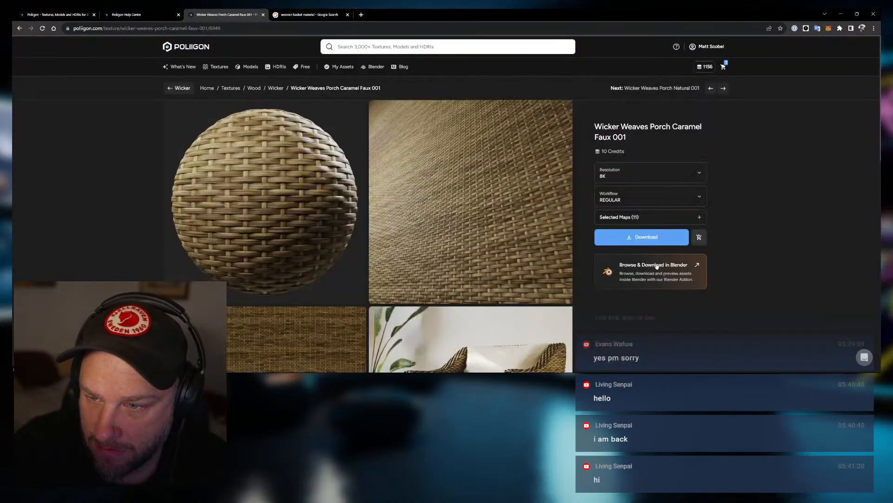
Check the texture's resolution, workflow and selected map options, then download it at 8K with the REGULAR workflow and all maps.
left_click(619, 174)
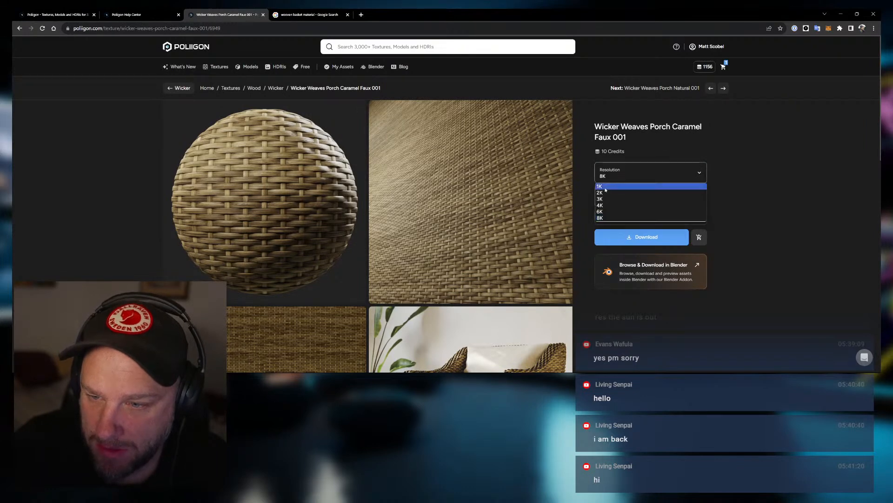
left_click(607, 186)
left_click(625, 177)
left_click(661, 218)
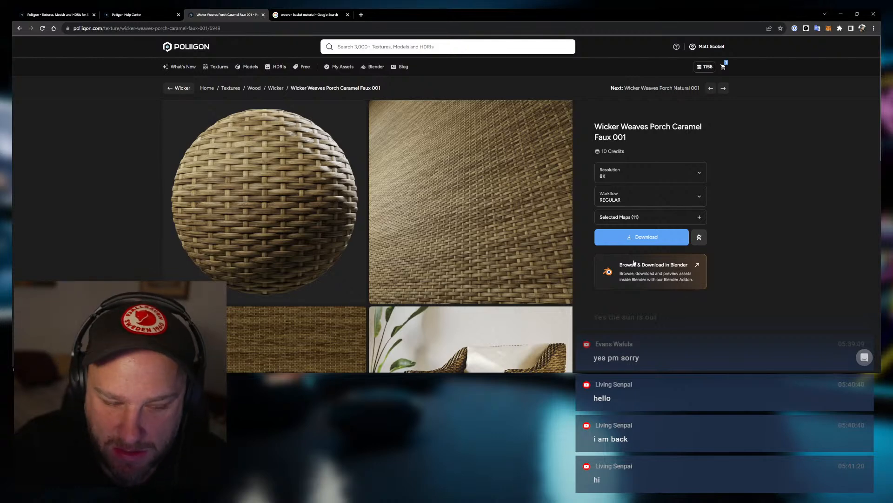
left_click(630, 218)
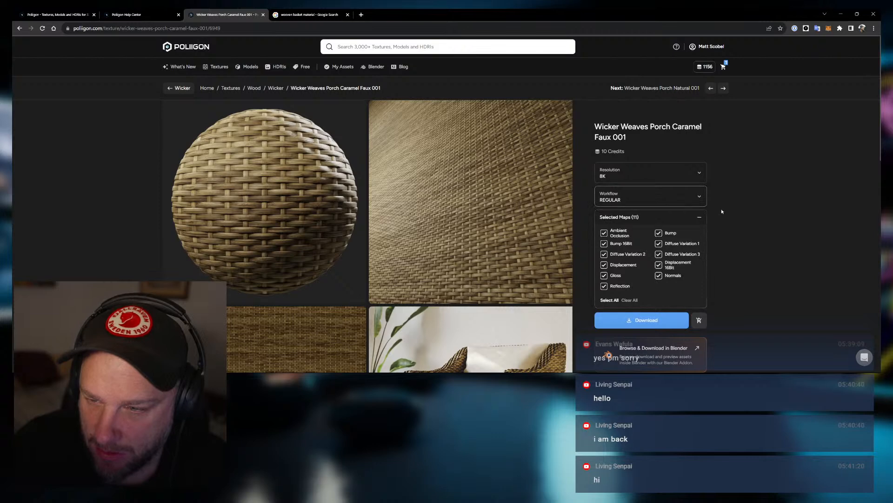
left_click(690, 198)
left_click(690, 198)
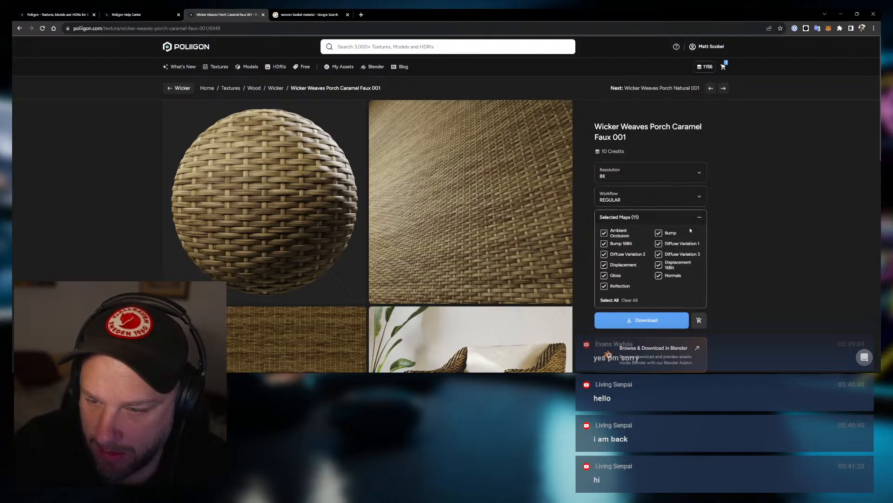
left_click(700, 219)
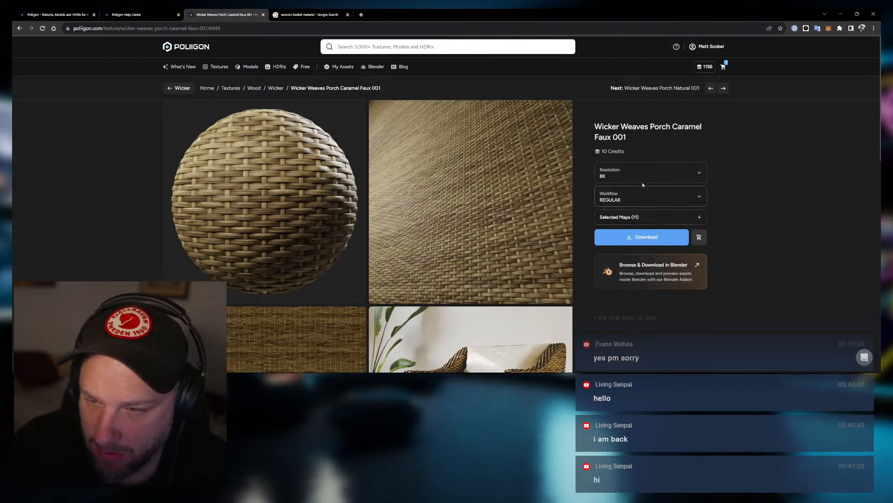
left_click(628, 176)
left_click(628, 176)
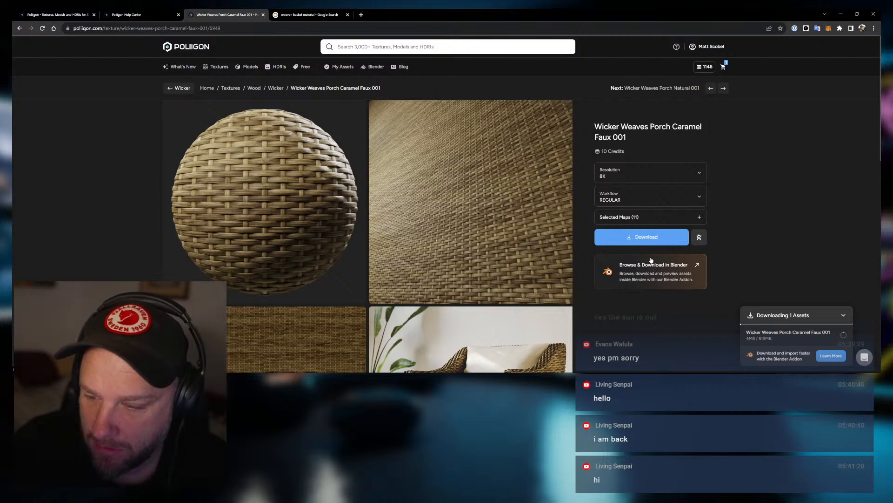
Queue two more downloads of the same texture, one at 2K and one at 4K resolution.
left_click(620, 177)
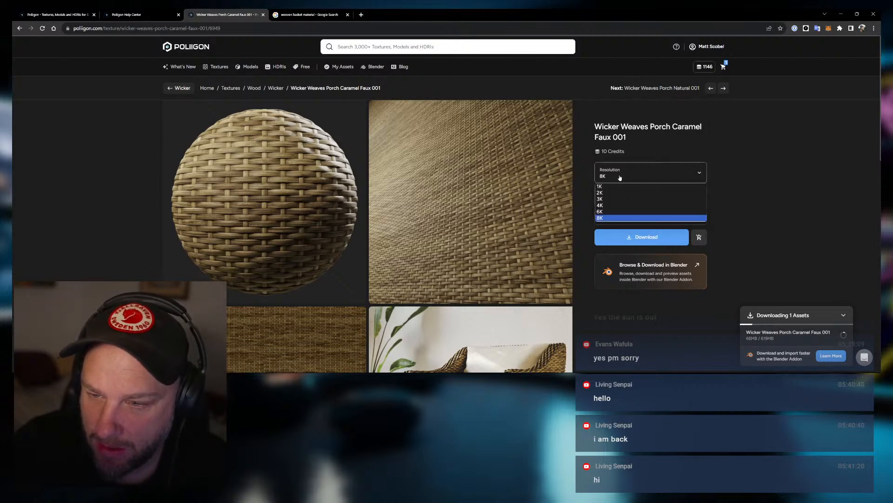
left_click(610, 192)
left_click(631, 238)
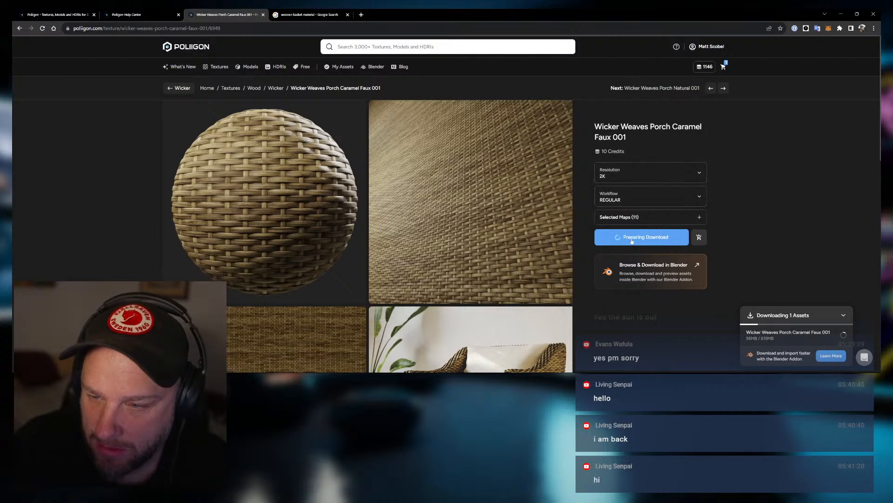
left_click(622, 176)
left_click(622, 205)
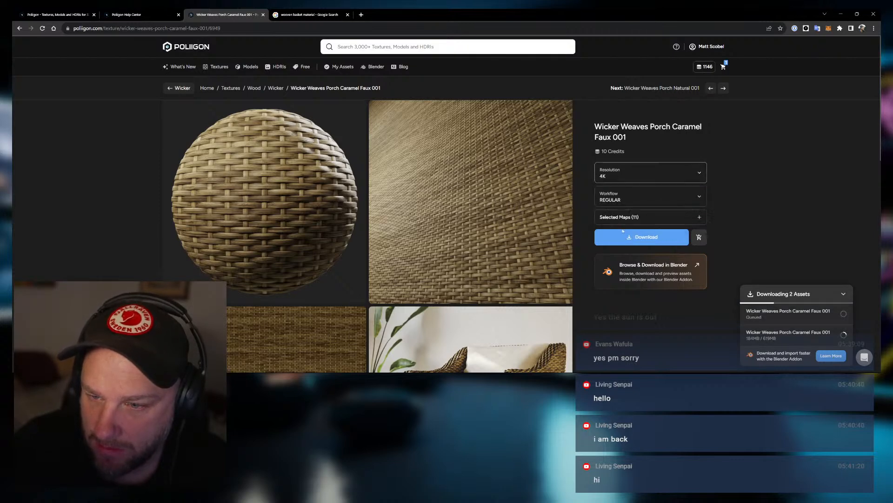
left_click(642, 241)
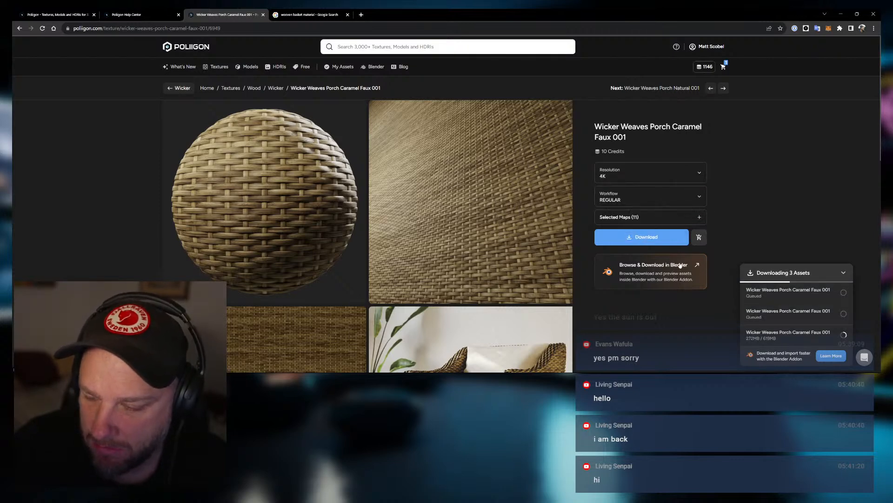
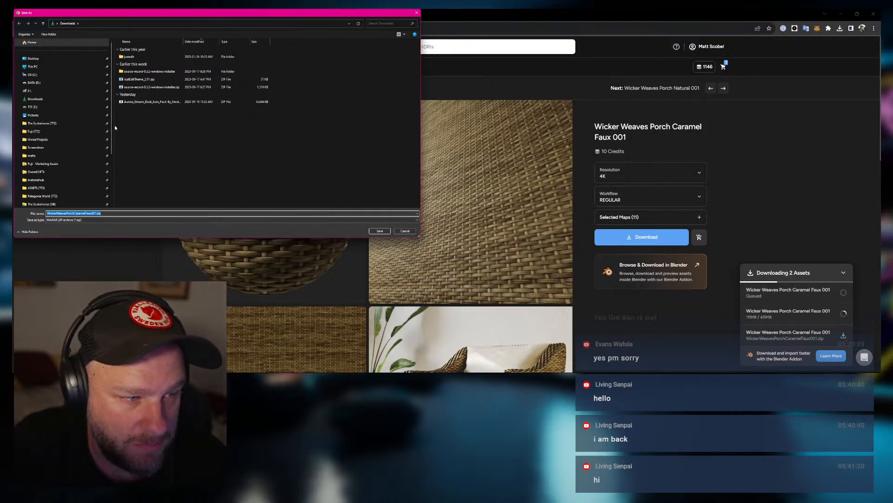
Save WickerWeavesPorchCaramelFaux001.zip to Downloads, then switch to File Explorer and start extracting the archive.
left_click(371, 231)
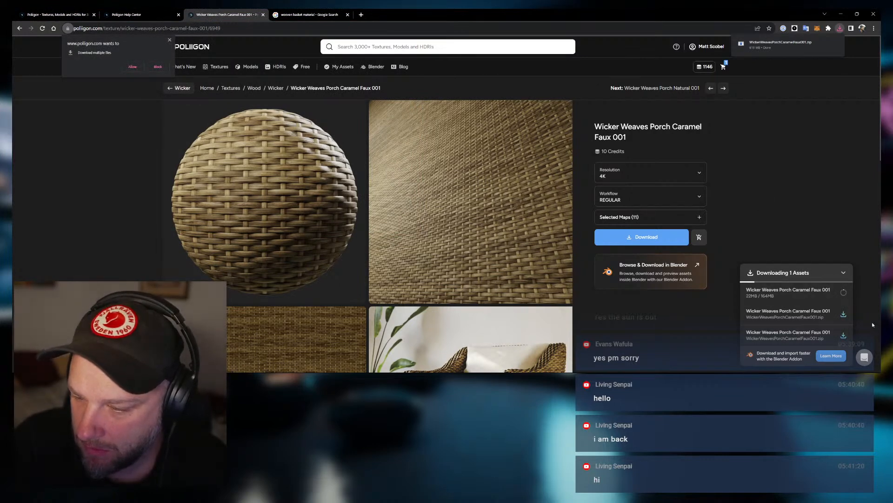
mouse_move(395, 364)
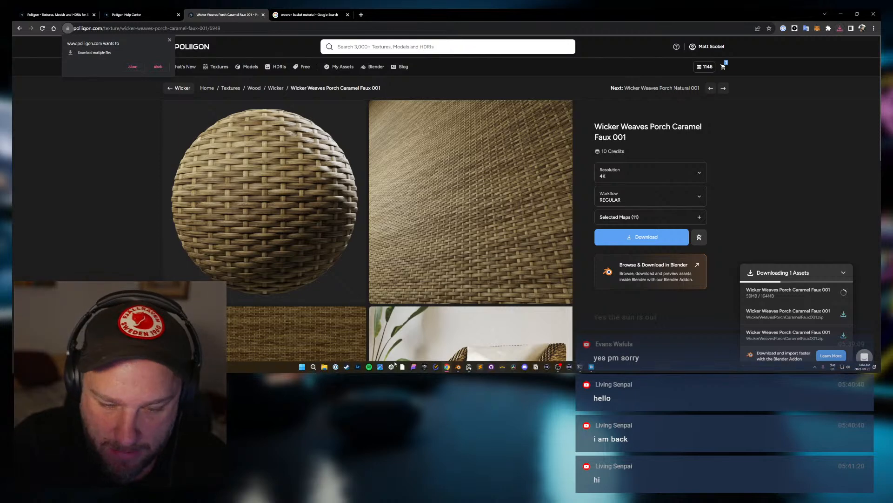
left_click(324, 367)
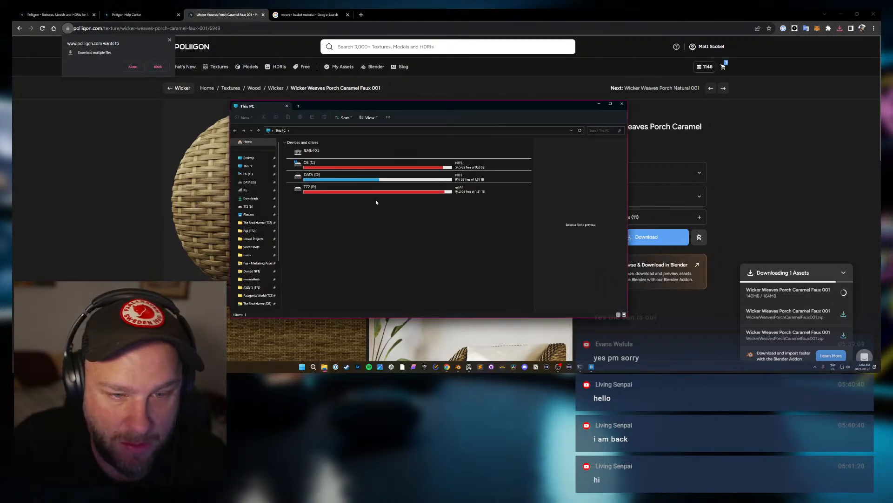
left_click(251, 198)
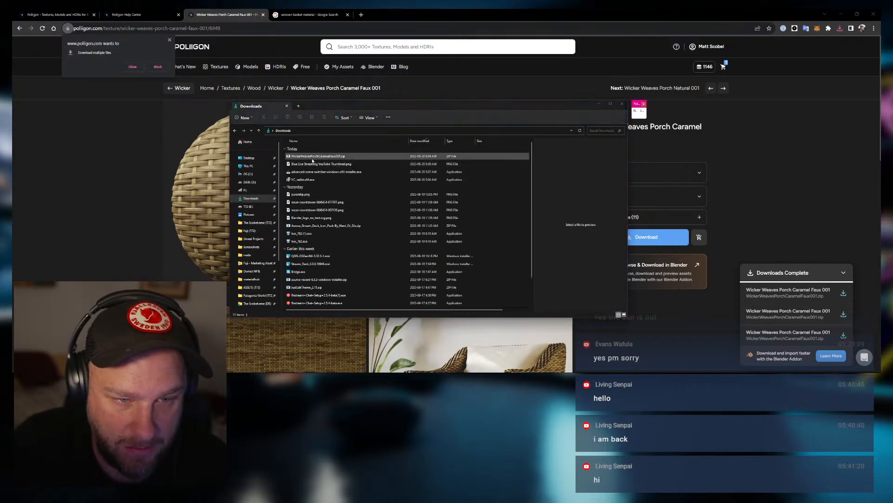
left_click(313, 157)
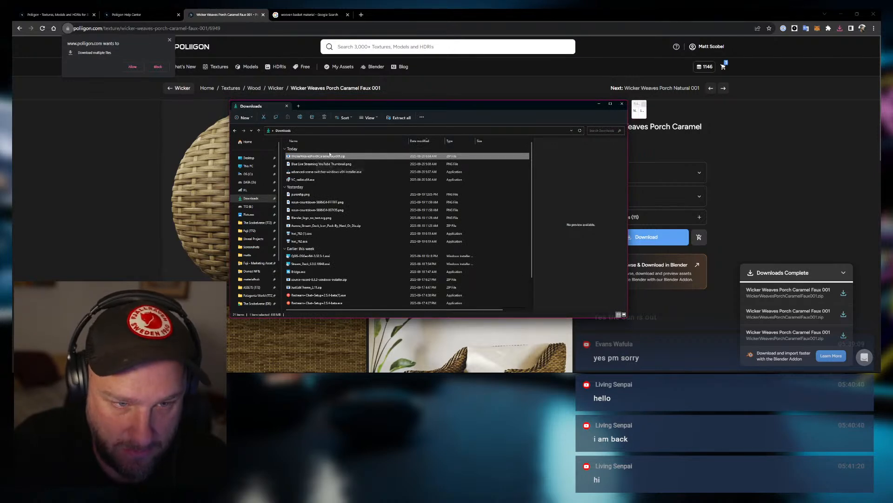
left_click(399, 117)
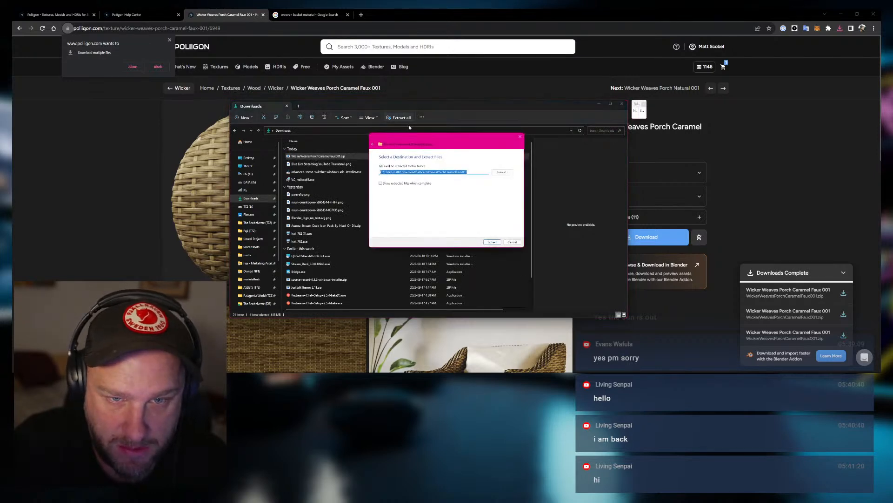
Choose the MATERIALS folder inside ASSETS on the E: drive as the extraction destination.
left_click(498, 173)
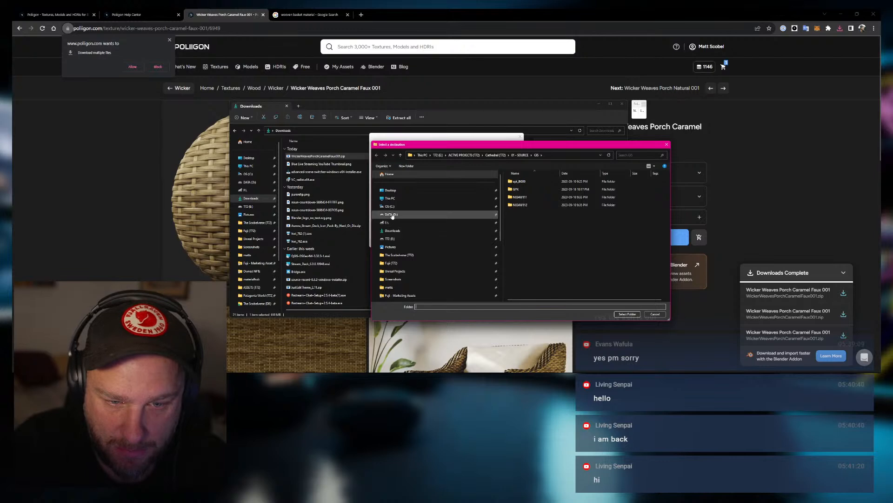
left_click(390, 238)
double_click(522, 182)
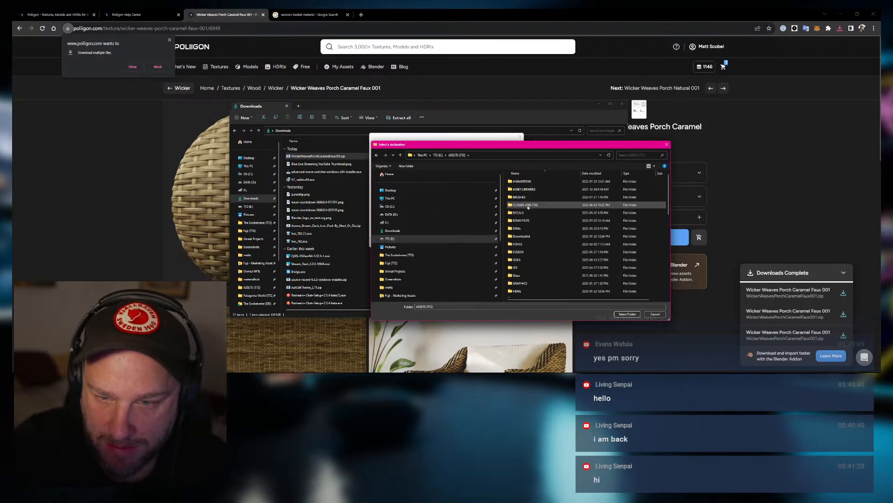
scroll(522, 256, "down", 3)
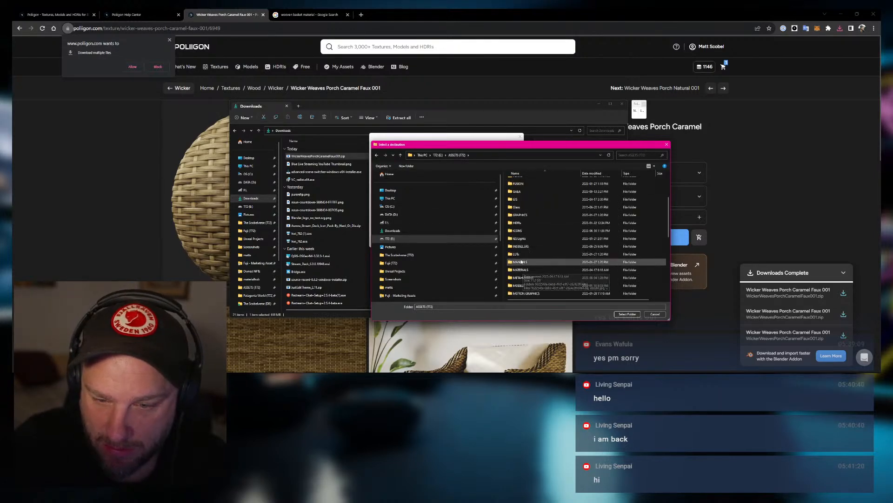
double_click(522, 269)
scroll(539, 259, "down", 10)
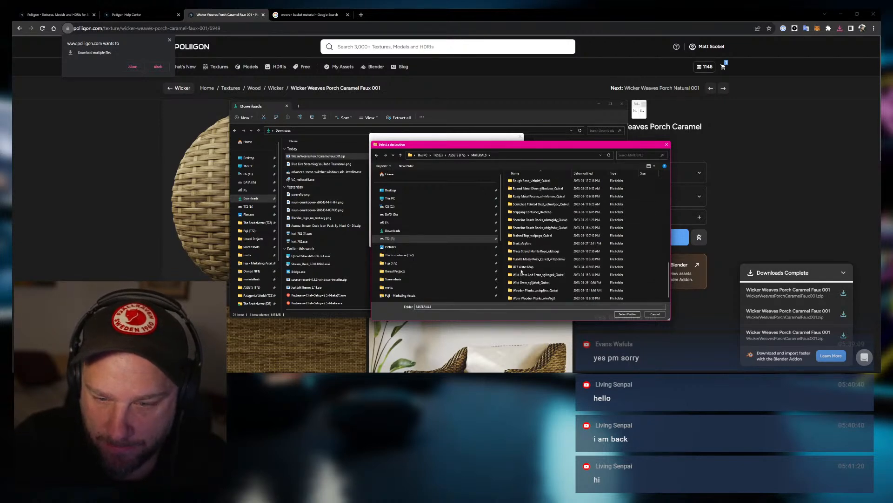
left_click(627, 315)
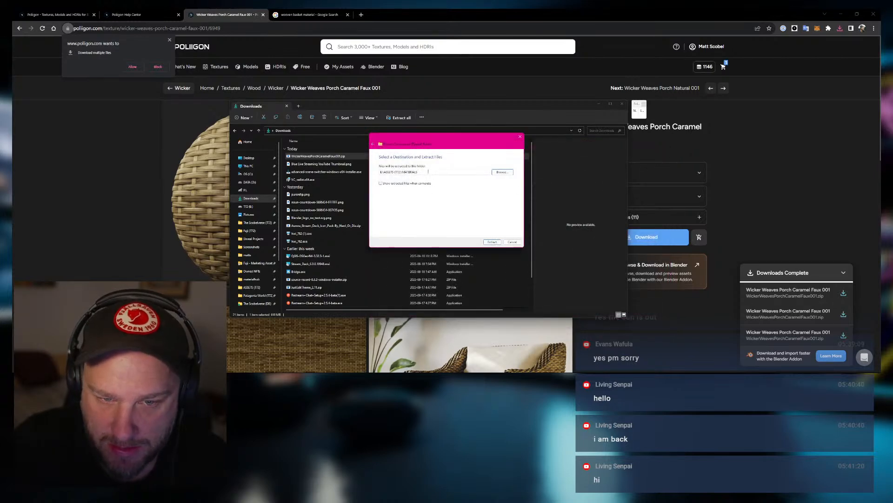
left_click(492, 174)
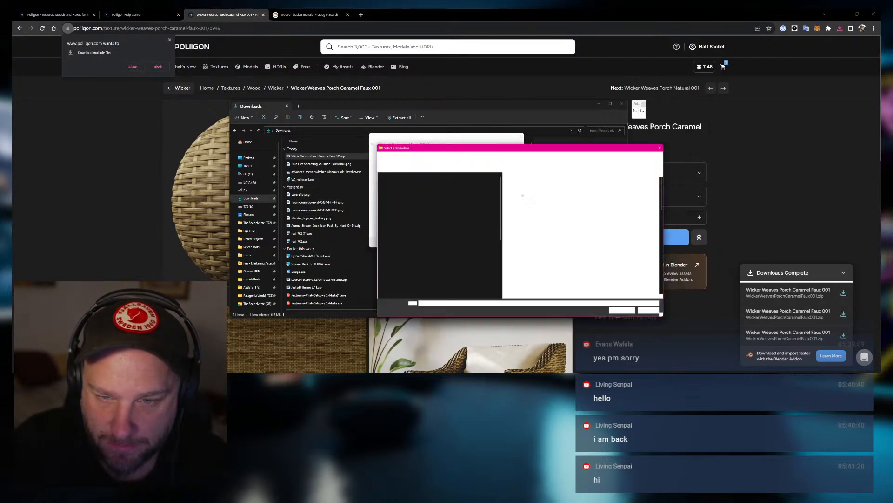
left_click(535, 275)
right_click(535, 275)
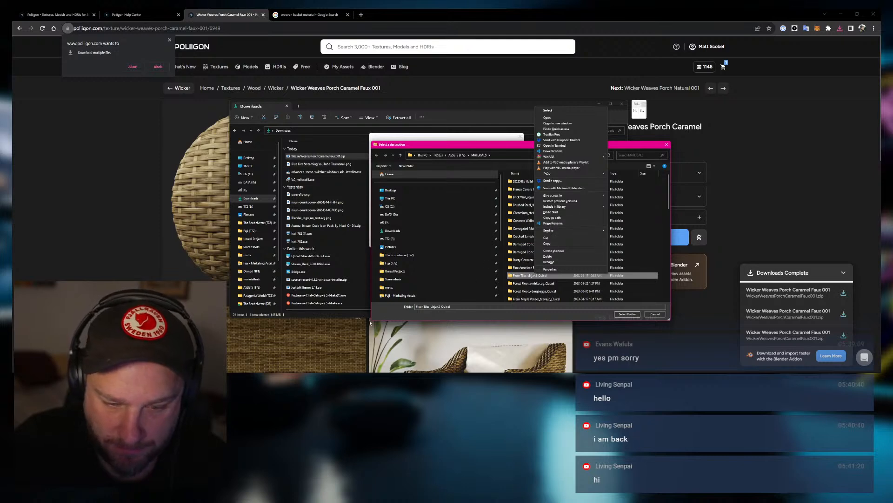
left_click(354, 373)
Switch to the File Explorer window and open the MATERIALS folder inside ASSETS on the E: drive.
mouse_move(325, 368)
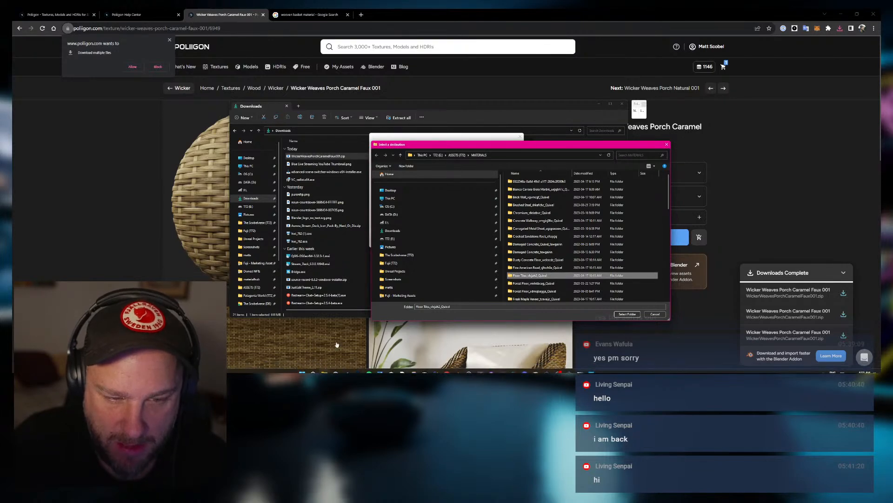
left_click(320, 354)
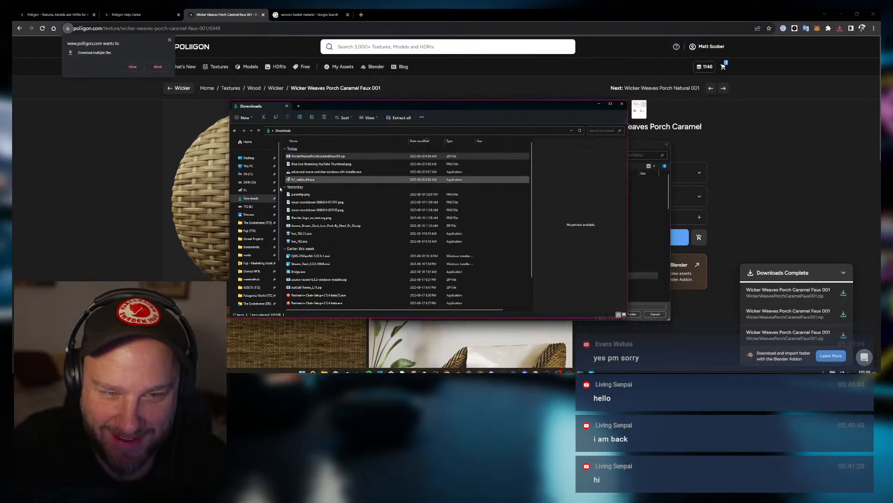
left_click(248, 206)
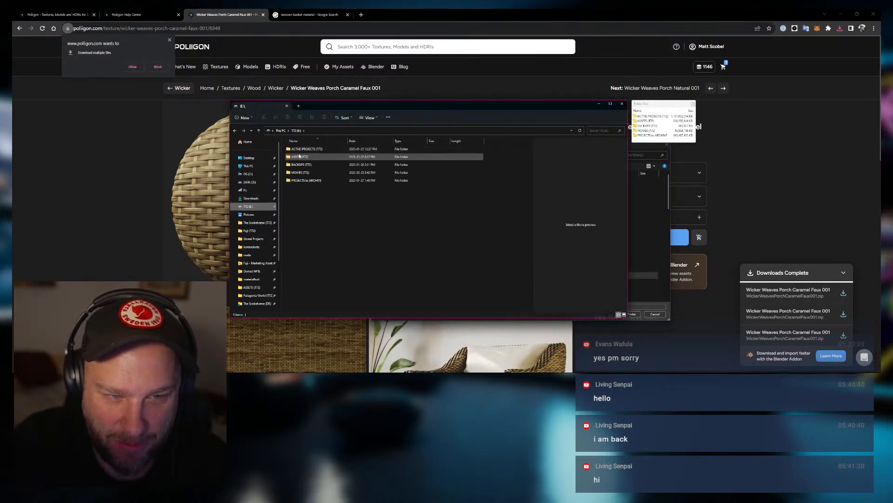
double_click(299, 156)
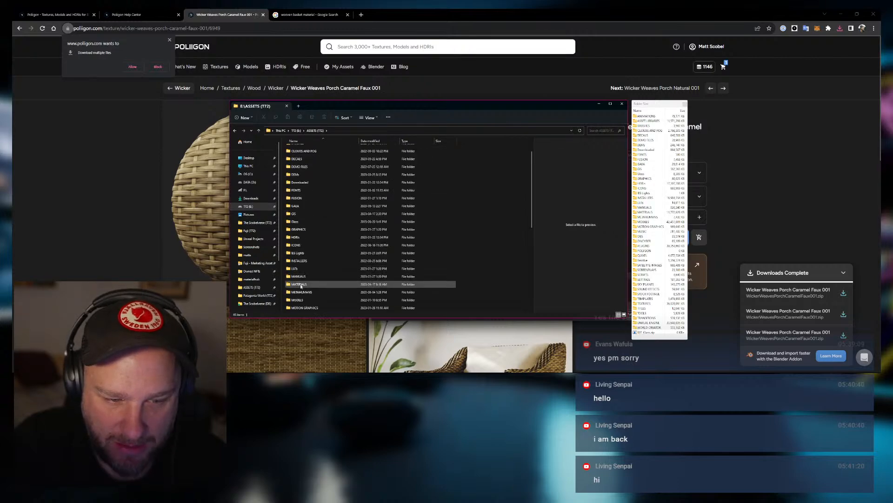
double_click(299, 283)
Create a folder named "Wicker Weaves Porch Caramel Faux_Poliigon" in MATERIALS and open it.
scroll(314, 194, "down", 10)
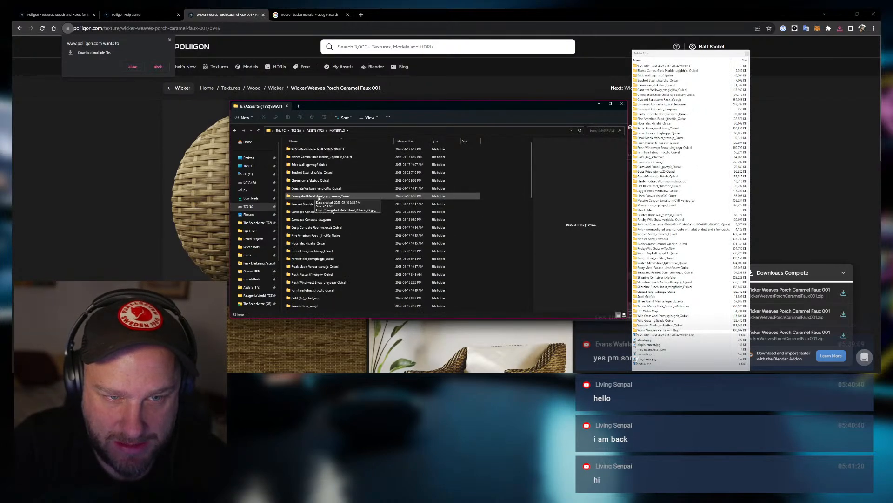
right_click(317, 200)
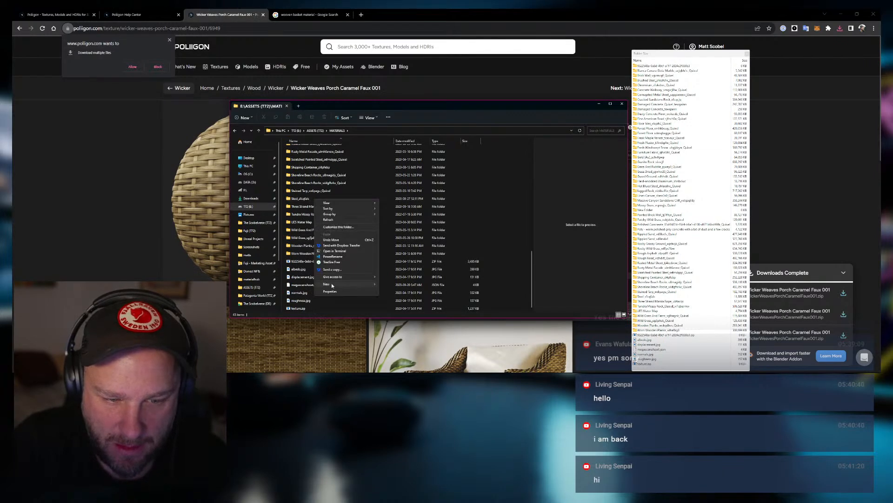
mouse_move(328, 284)
left_click(395, 287)
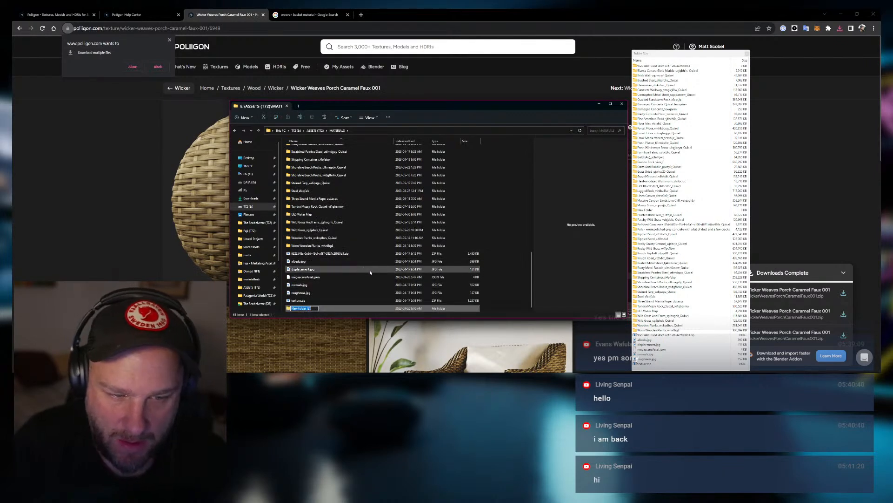
type("Wicker")
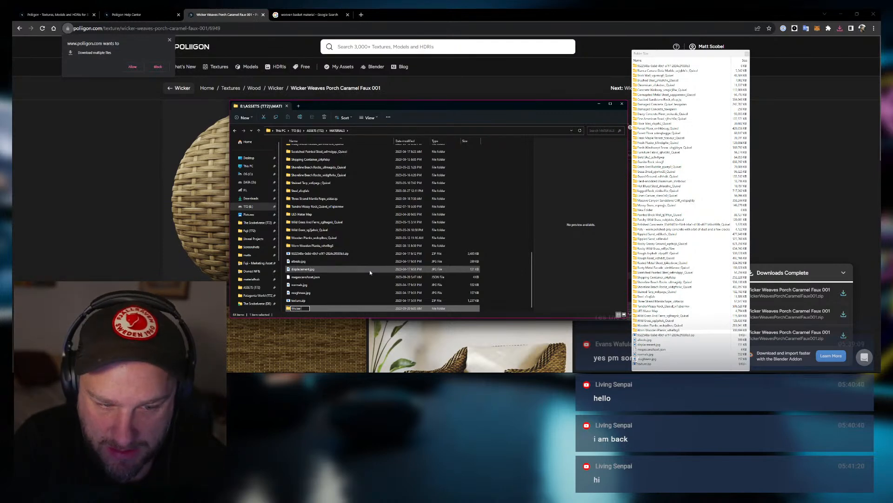
type(" Weaves Porch Caramel Faux_Poliigon")
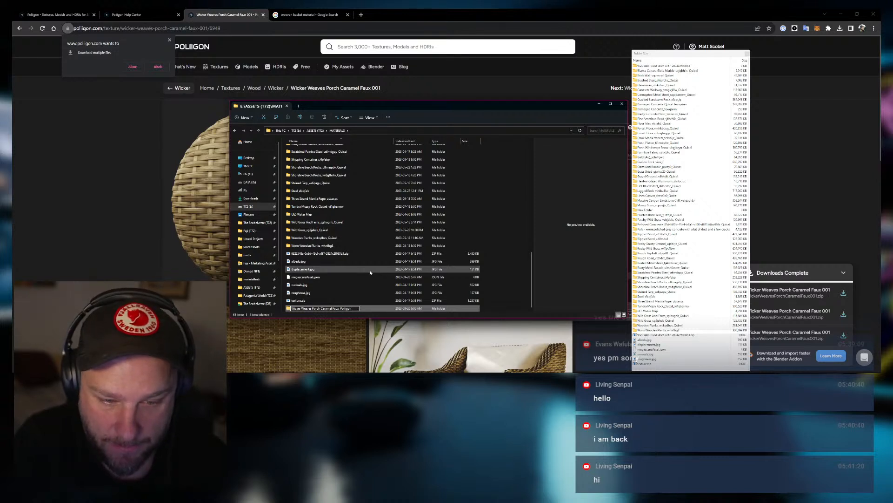
key("Return")
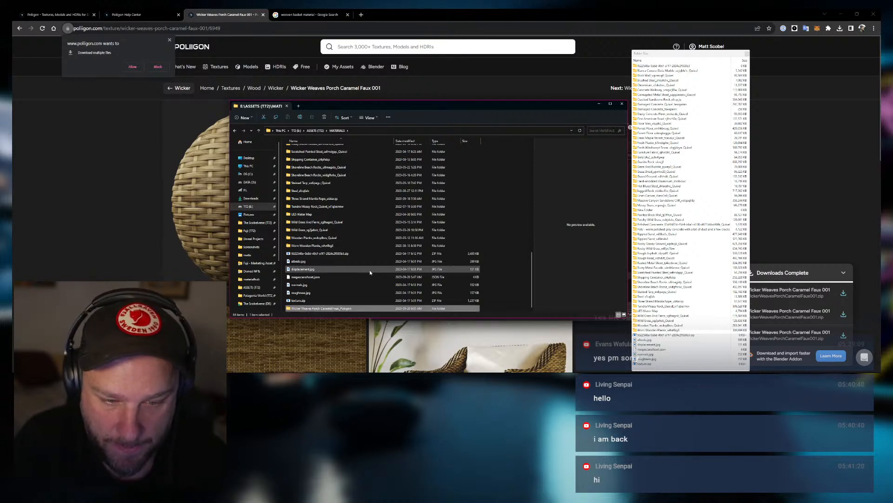
key("Return")
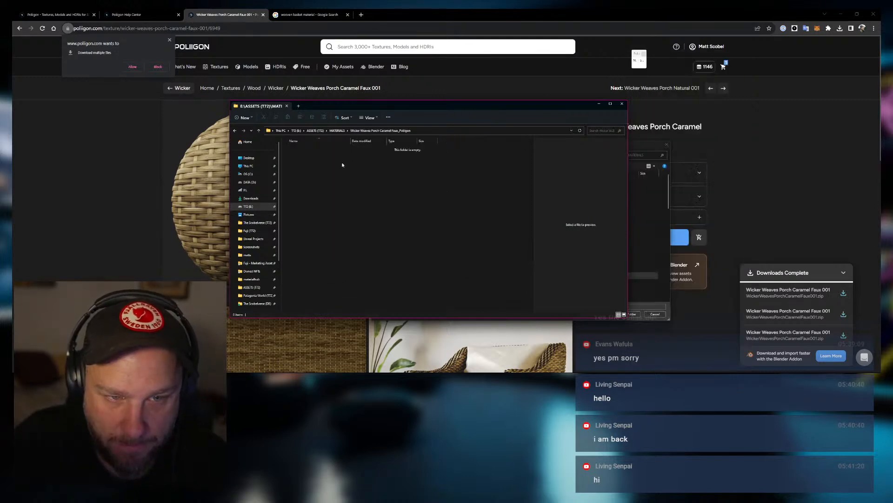
Set the extraction destination to the Wicker Weaves Porch Caramel Faux_Poliigon folder and extract the archive.
left_click(650, 277)
scroll(550, 281, "down", 10)
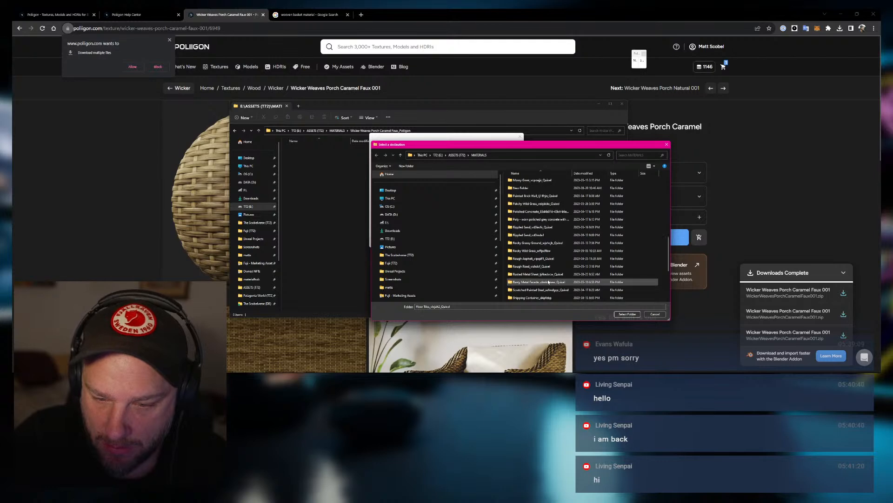
double_click(538, 298)
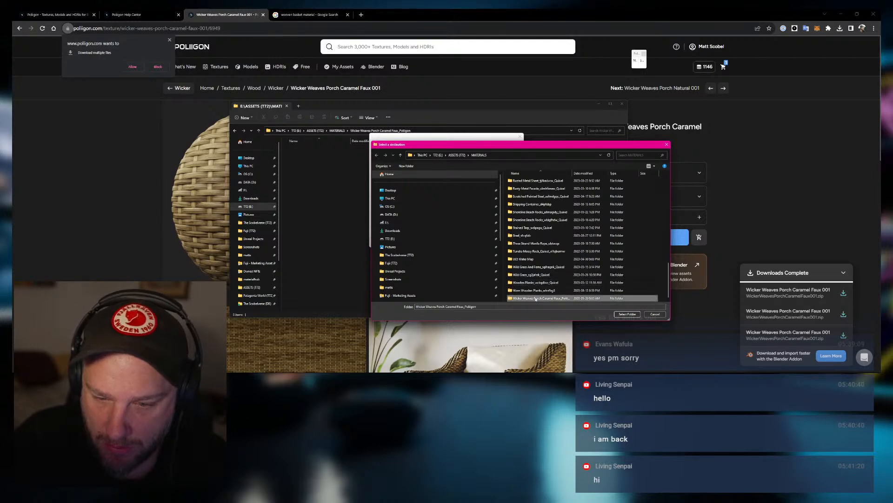
left_click(626, 314)
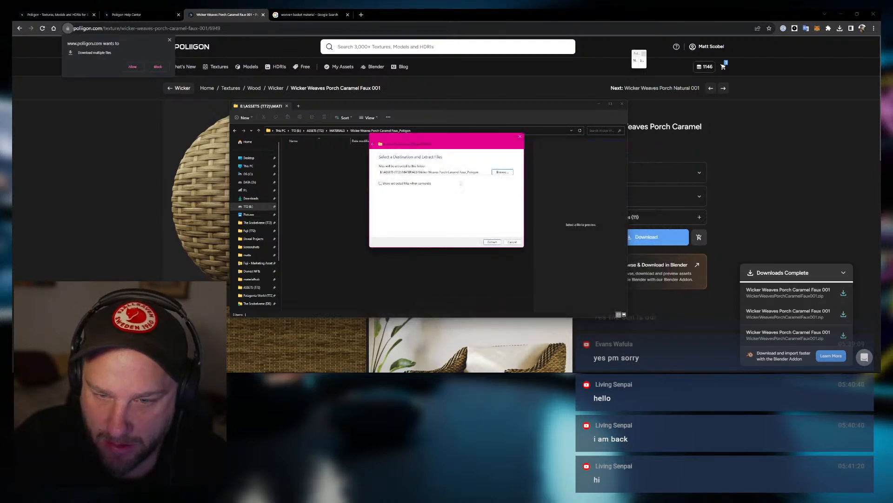
left_click(492, 242)
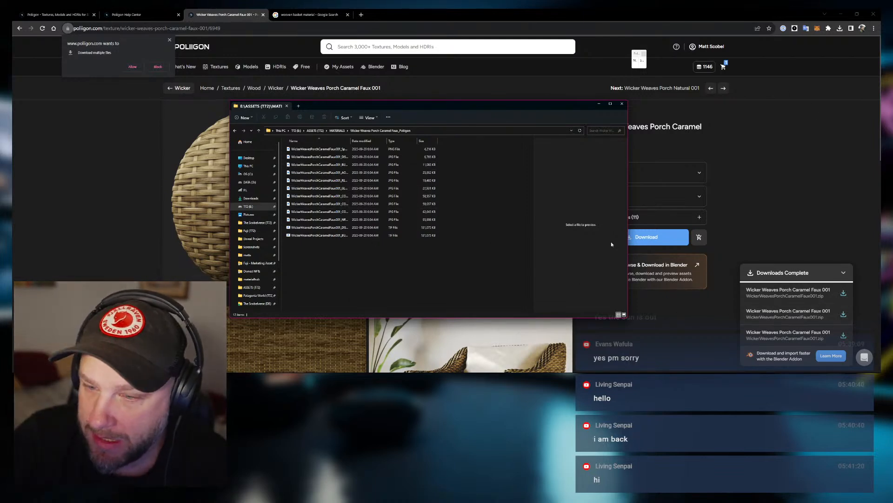
Check the Downloads folder in a new File Explorer tab and the browser's recent downloads for the other wicker archives.
mouse_move(487, 375)
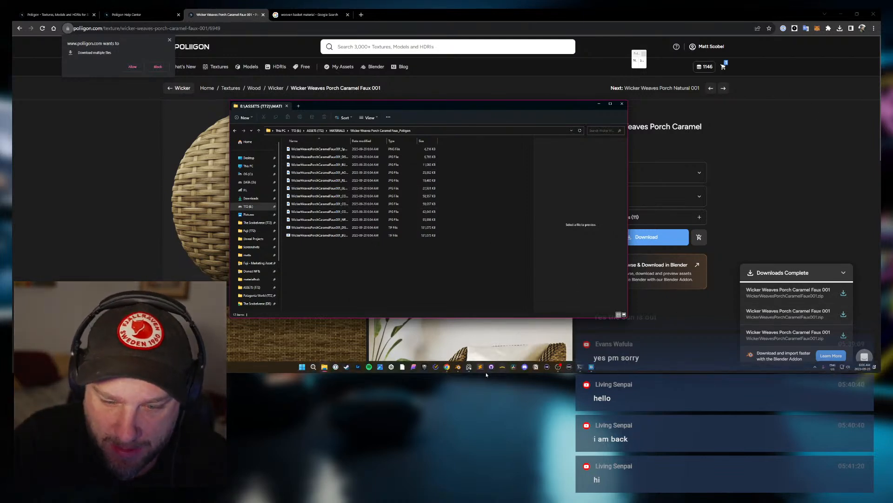
left_click(324, 367)
left_click(324, 367)
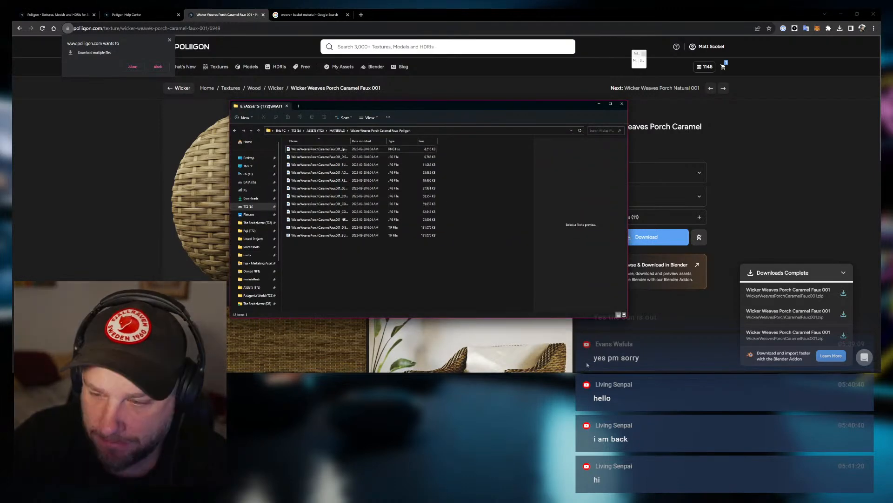
left_click(298, 106)
left_click(251, 198)
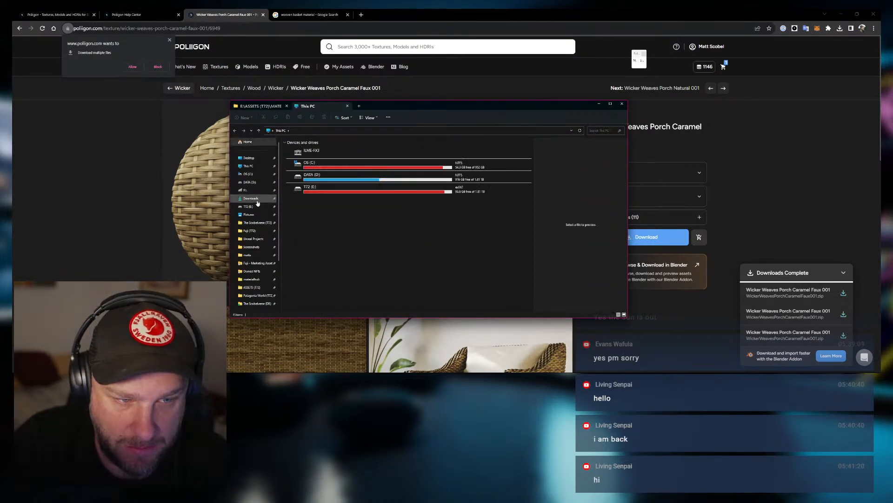
left_click(458, 156)
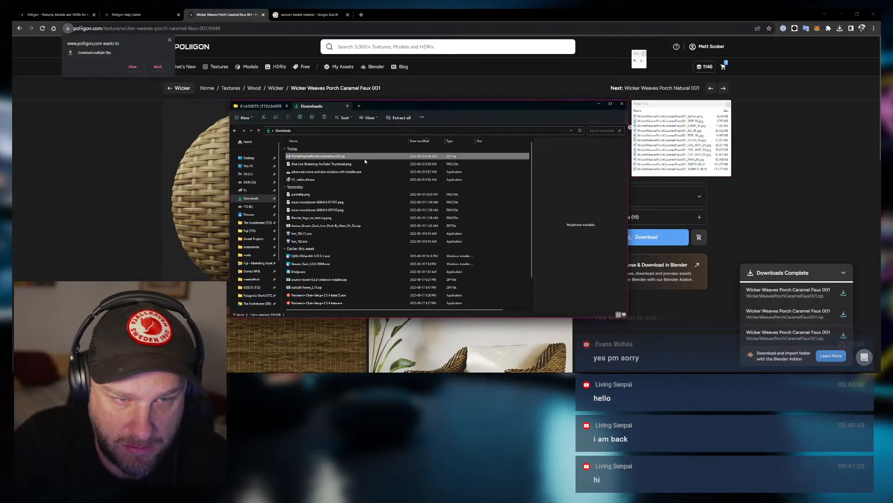
left_click(839, 28)
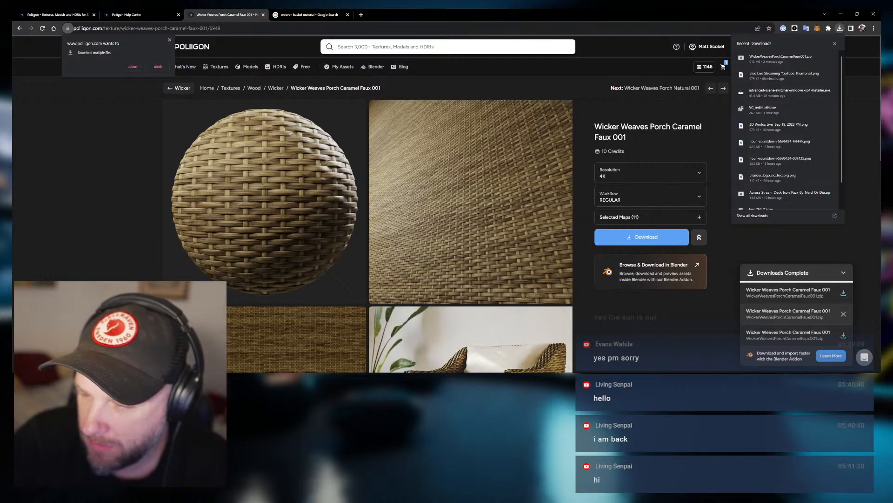
left_click(812, 293)
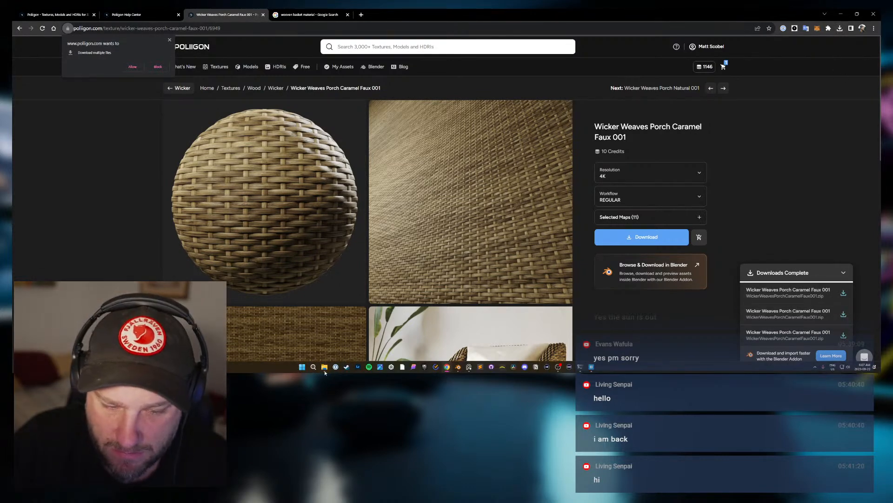
Return to the extracted wicker texture folder in File Explorer and widen the Name column to read the full file names.
left_click(324, 368)
left_click(261, 106)
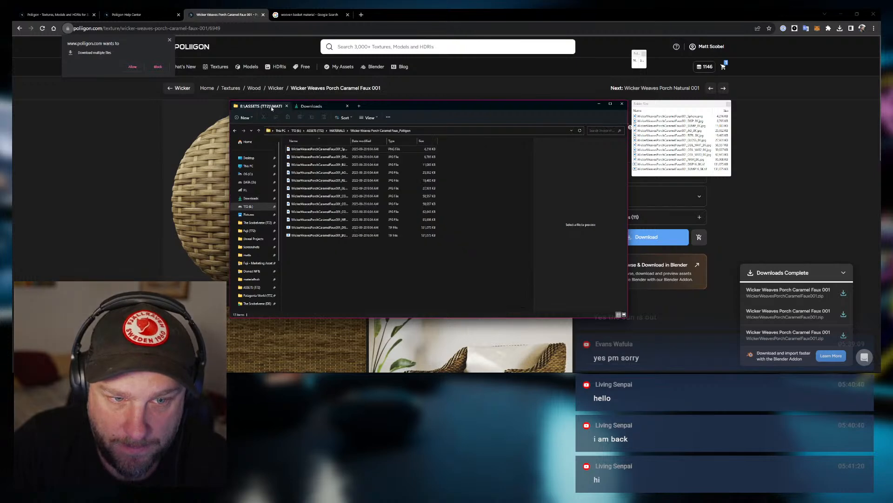
left_click_drag(350, 140, 425, 142)
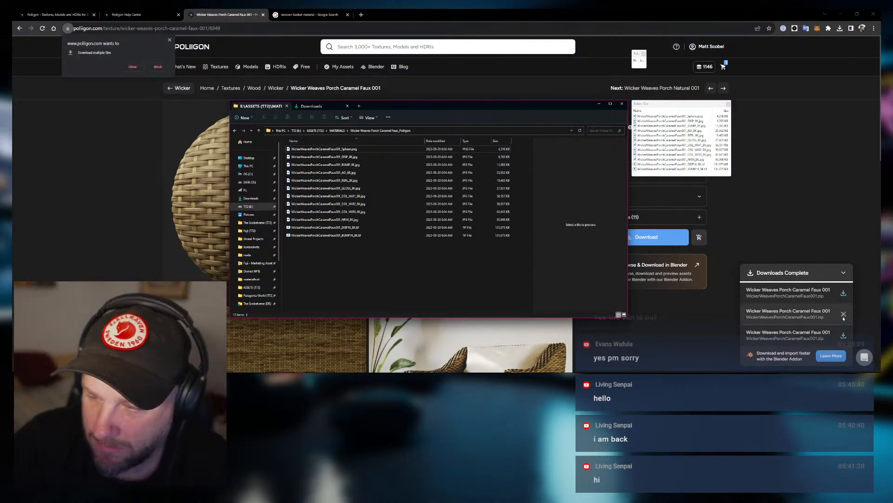
Dismiss one completed wicker texture entry from Poliigon's download list and check the browser's recent downloads.
left_click(826, 315)
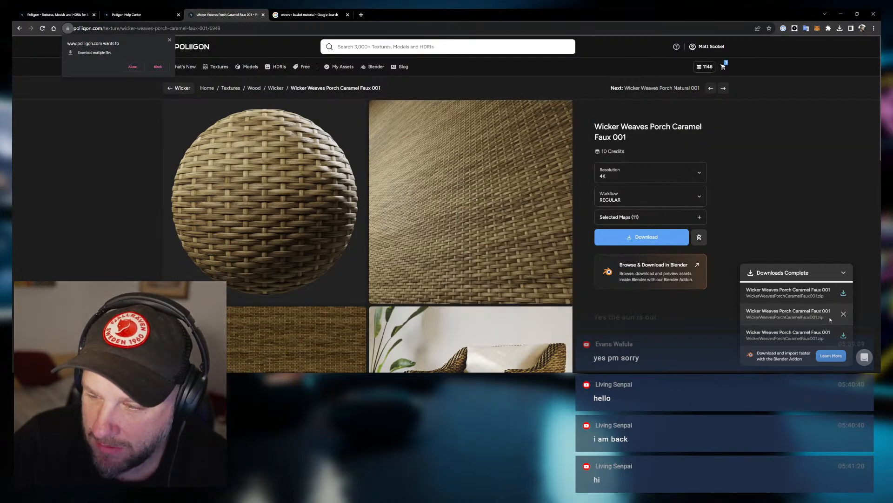
left_click(844, 315)
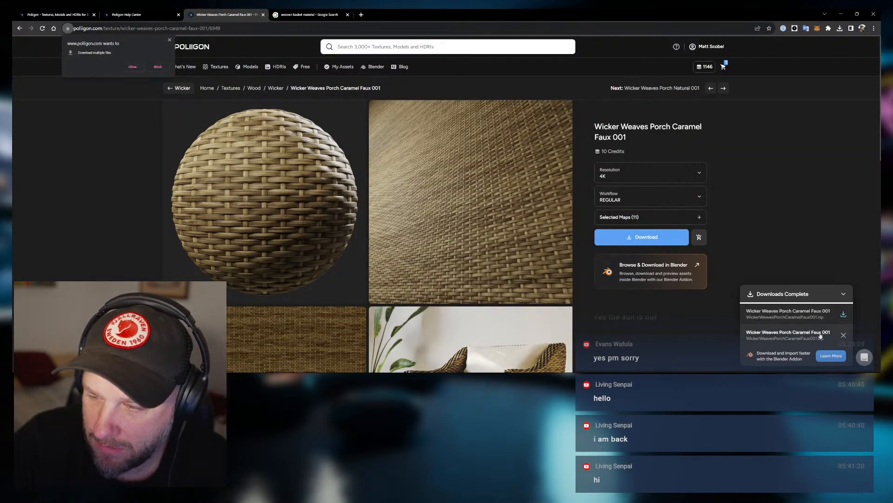
left_click(840, 28)
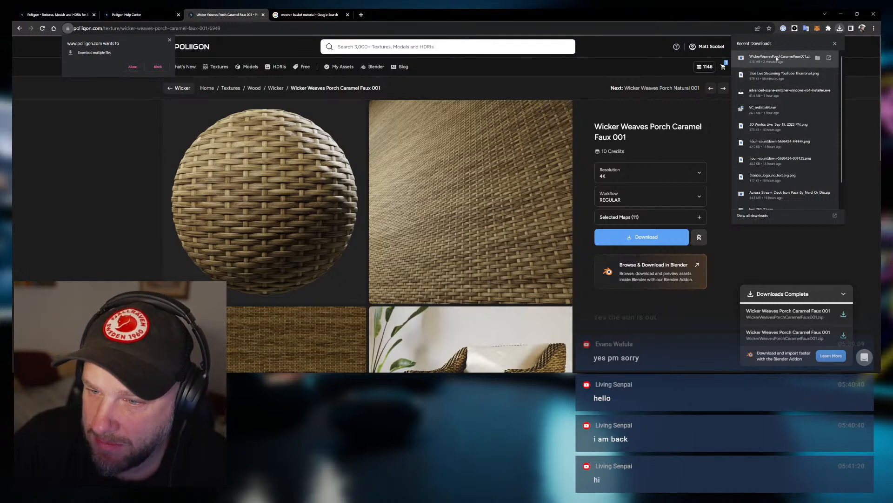
left_click(716, 234)
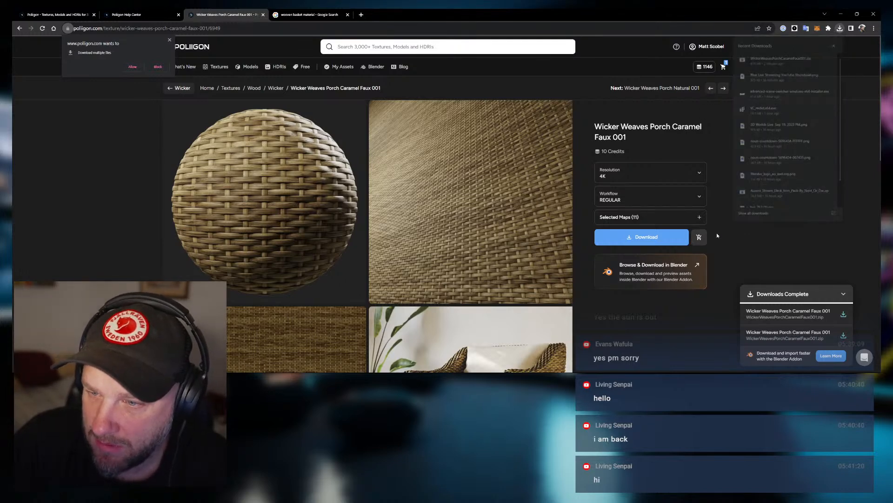
Request the wicker texture at 2K, dismiss one completed entry, collapse the download list and request the 2K download again.
left_click(629, 178)
left_click(642, 187)
left_click(647, 237)
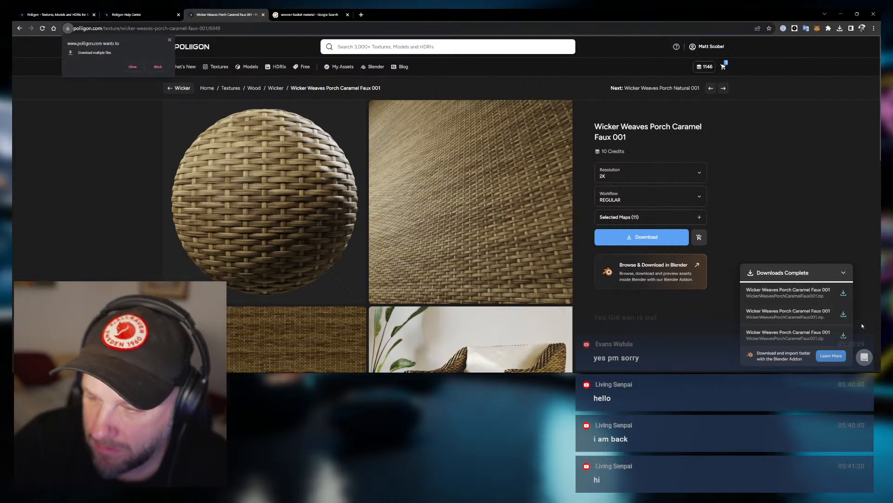
left_click(844, 293)
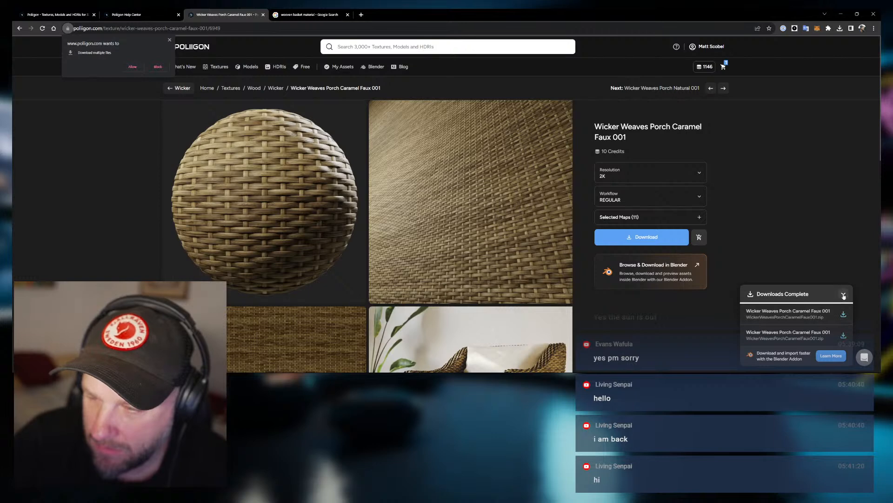
left_click(845, 297)
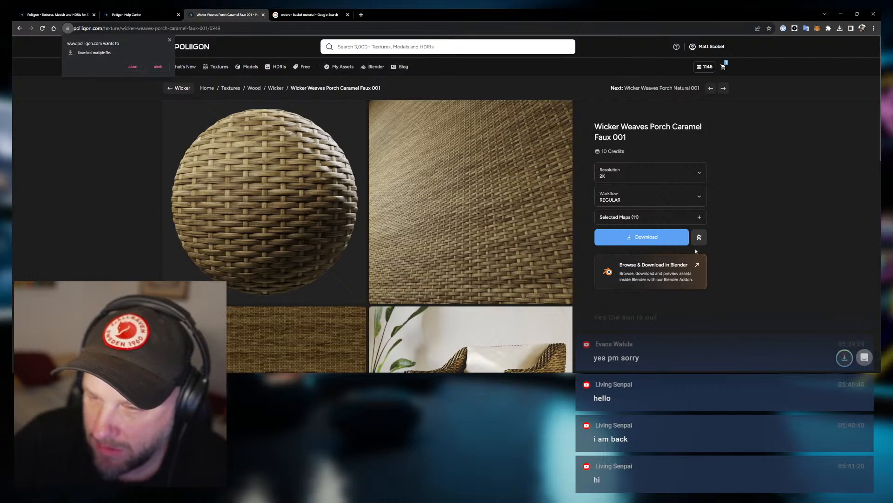
left_click(657, 240)
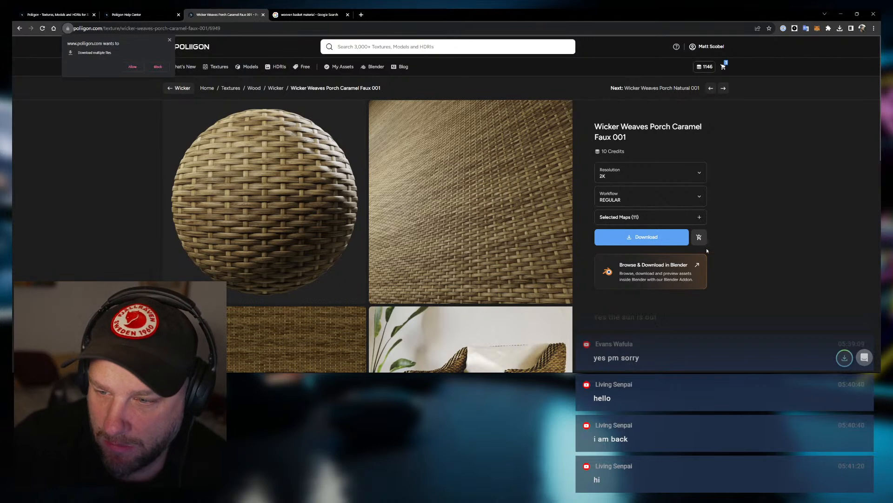
Check the browser's recent downloads and show the wicker archive in its folder, then close that folder window.
left_click(840, 28)
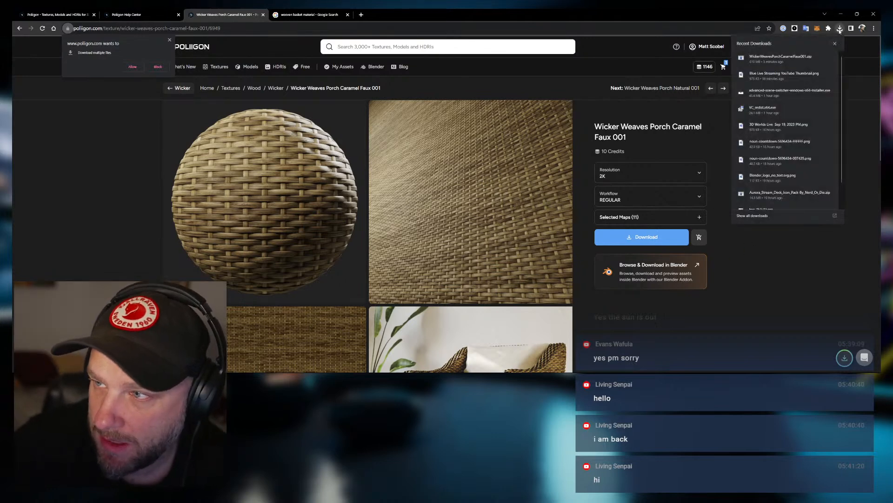
left_click(818, 58)
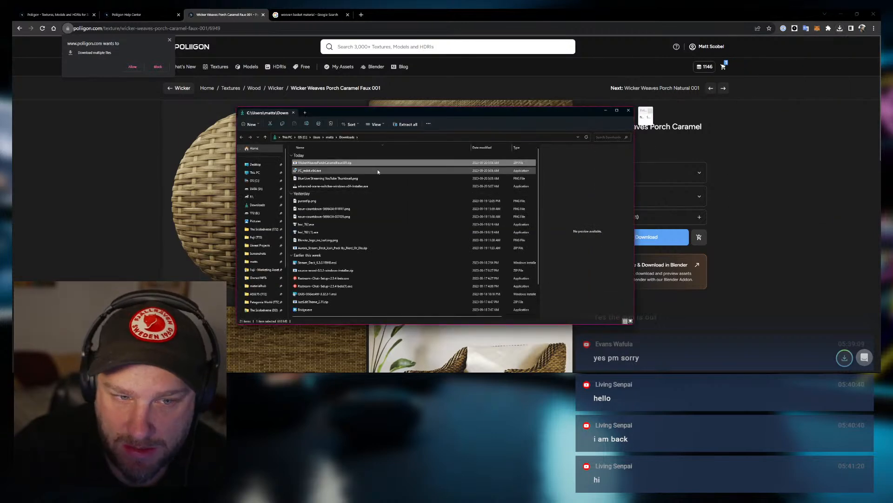
left_click(629, 110)
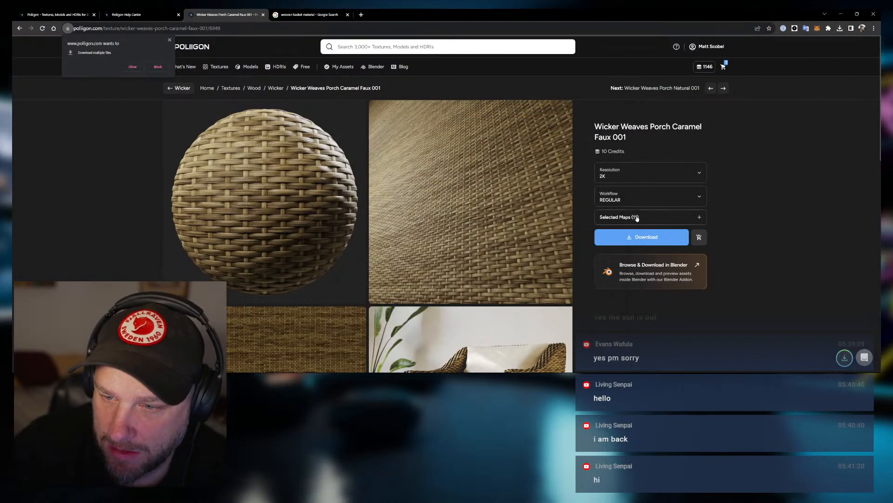
Request the wicker texture download at 4K and expand Poliigon's download list to follow its progress.
left_click(642, 173)
left_click(623, 205)
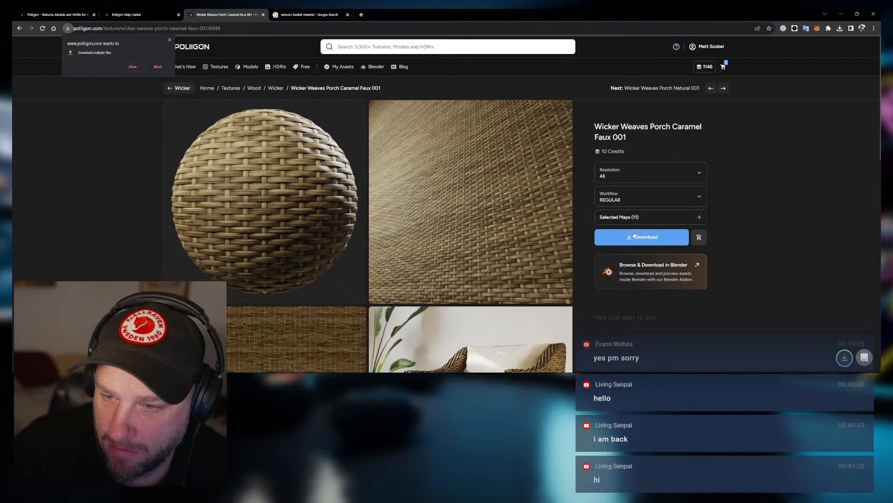
left_click(638, 237)
left_click(844, 357)
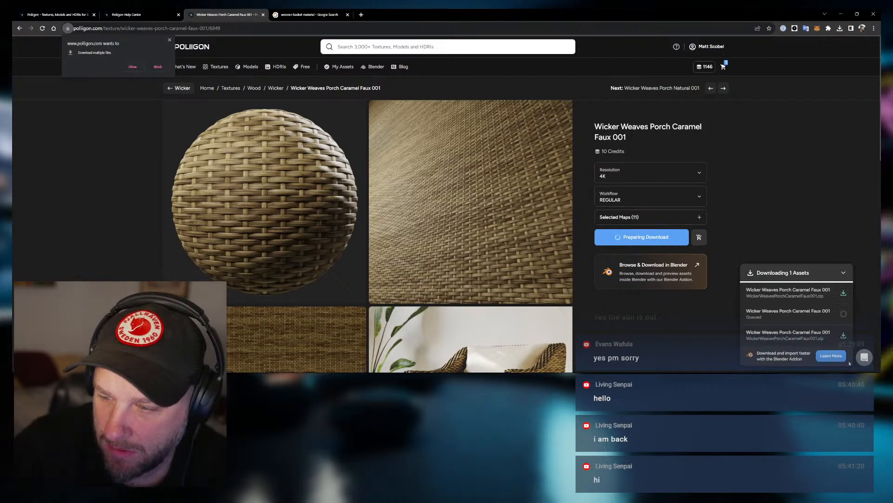
scroll(800, 329, "down", 1)
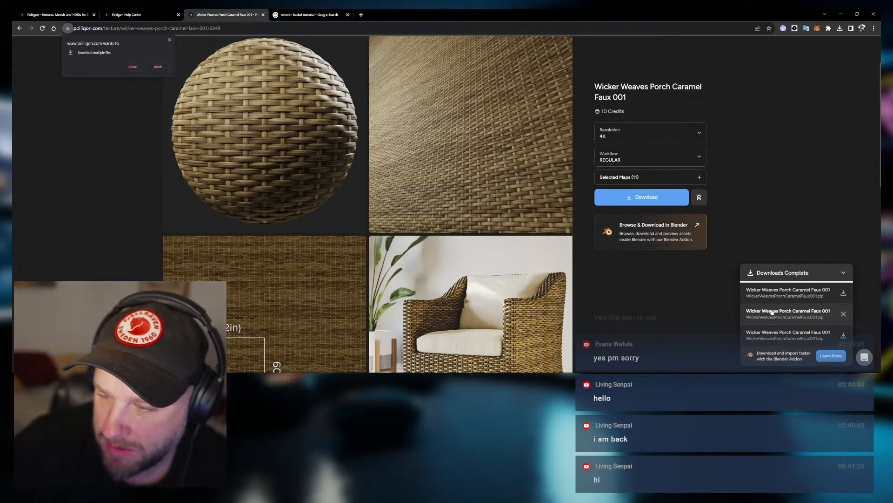
left_click(789, 315)
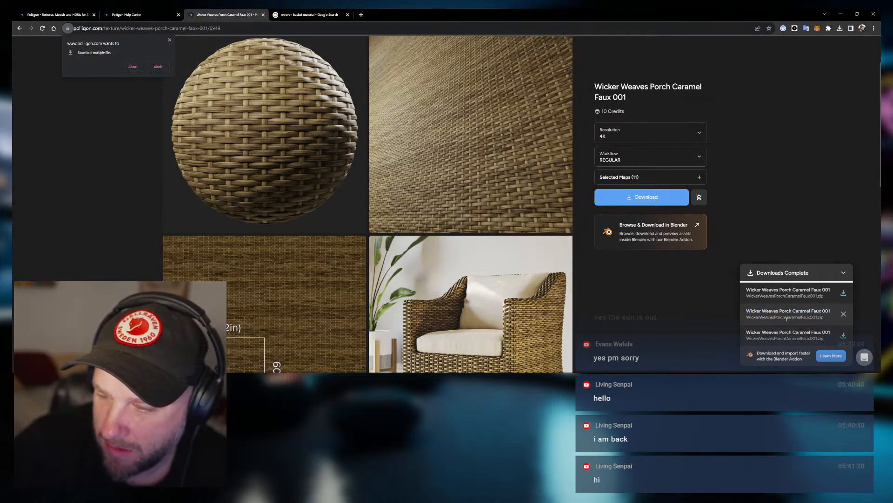
Check the browser's recent downloads and review the maps selected for the wicker texture.
left_click(841, 29)
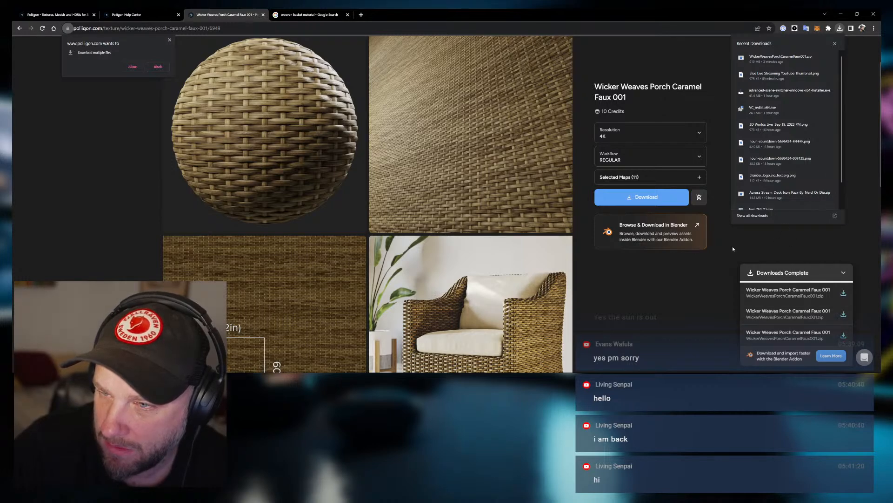
left_click(733, 246)
left_click(690, 179)
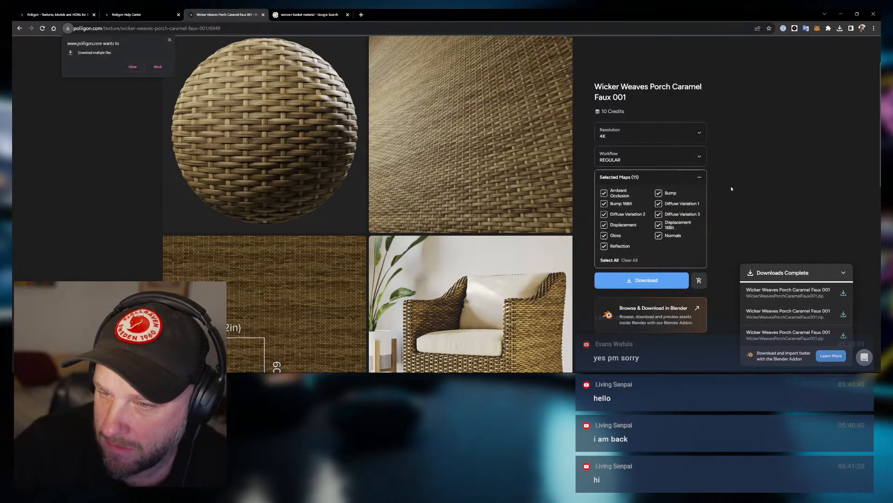
left_click(700, 177)
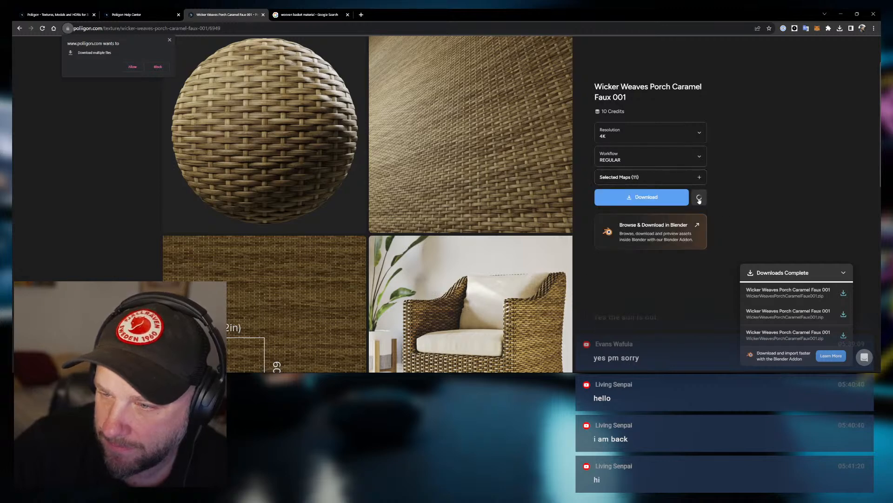
scroll(724, 238, "up", 1)
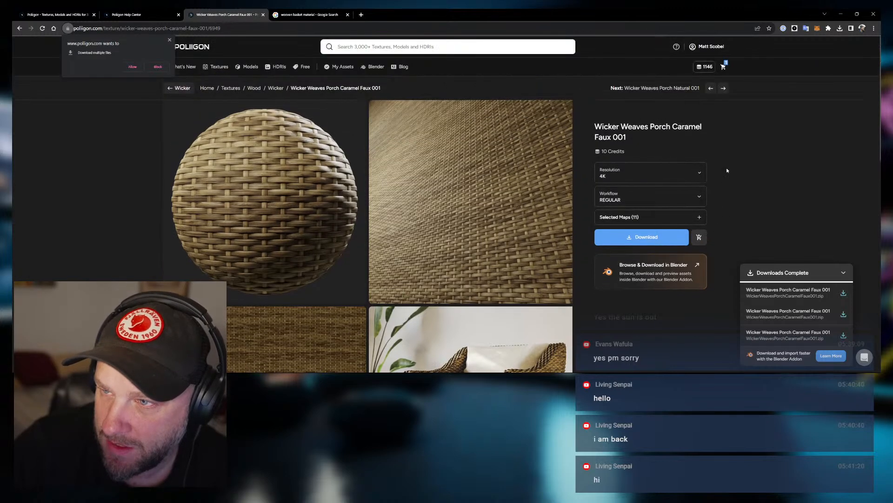
Open the Poliigon account dashboard and review the default download settings, including the 3D software choices, without updating them.
left_click(704, 47)
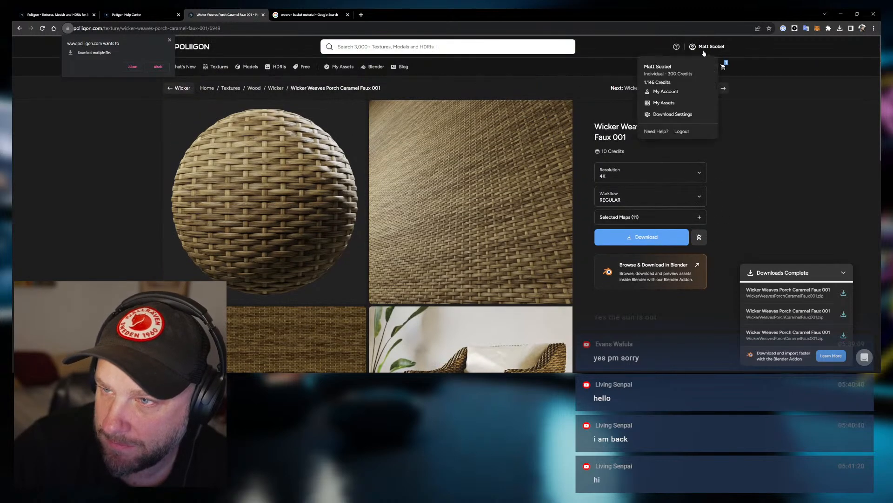
left_click(661, 91)
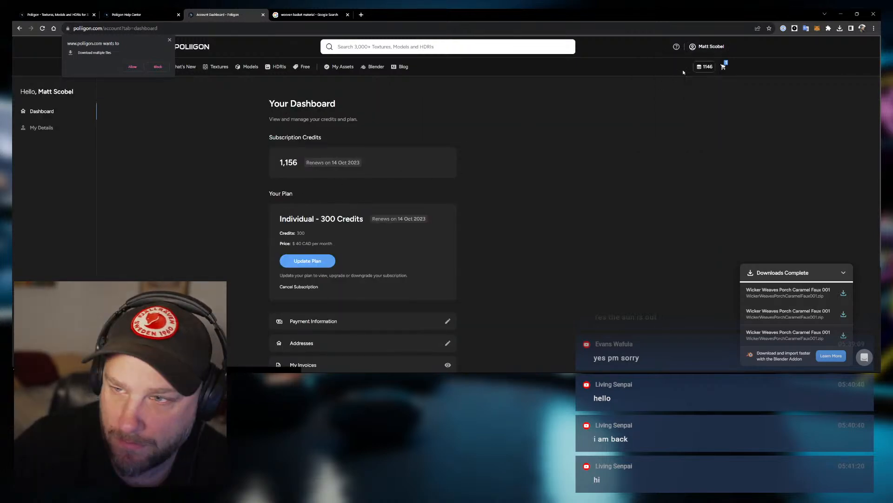
left_click(706, 47)
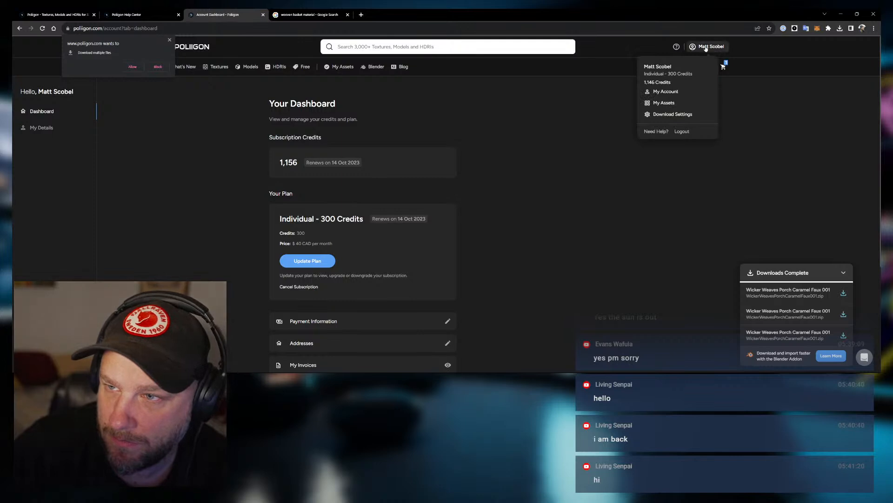
left_click(670, 114)
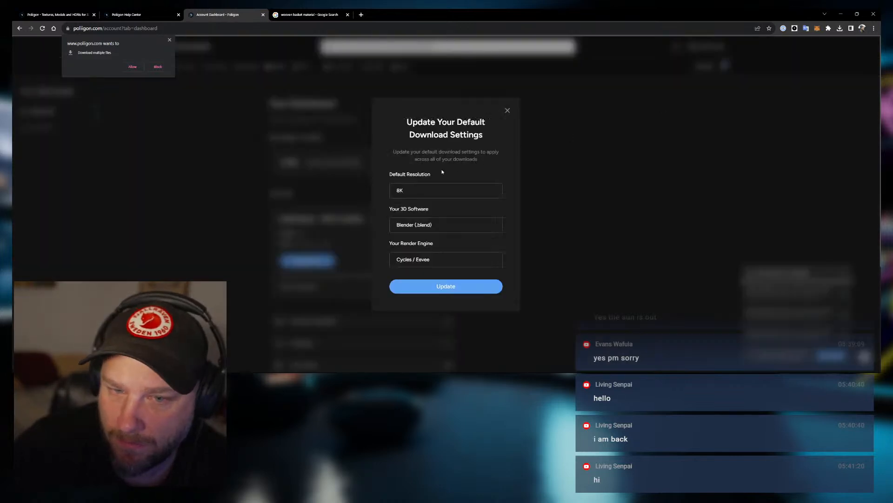
left_click(429, 225)
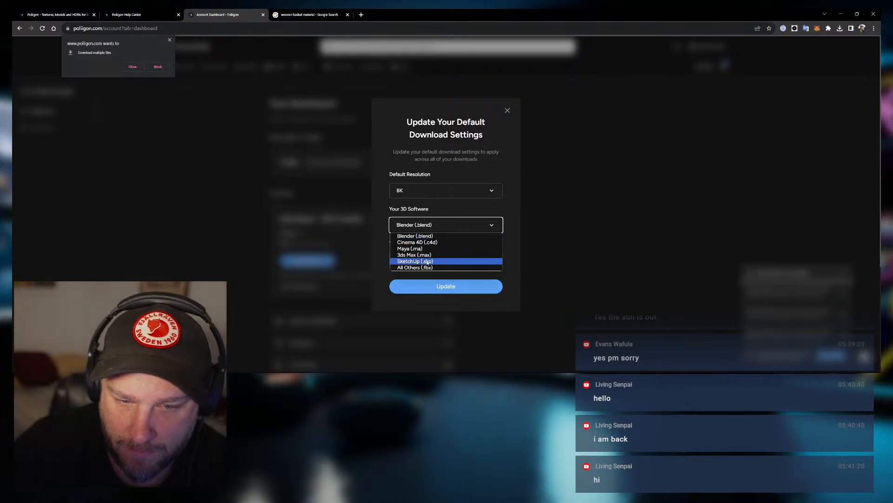
left_click(380, 242)
left_click(409, 262)
left_click(390, 241)
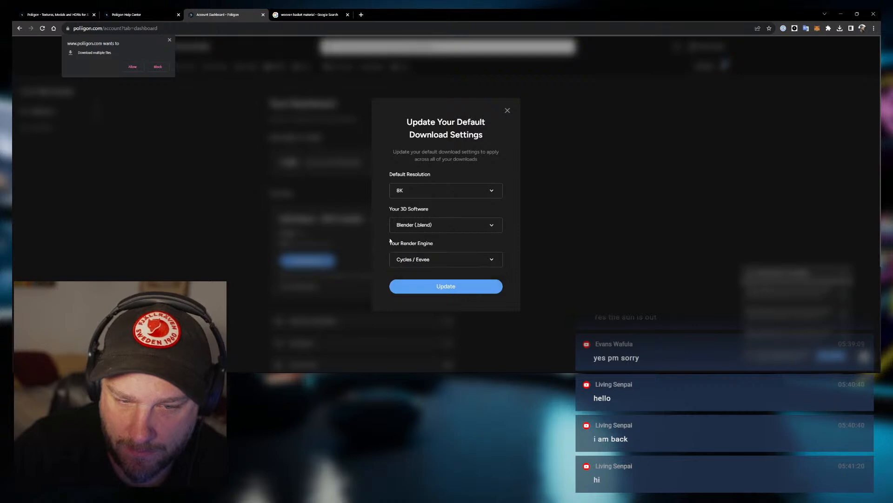
left_click(507, 110)
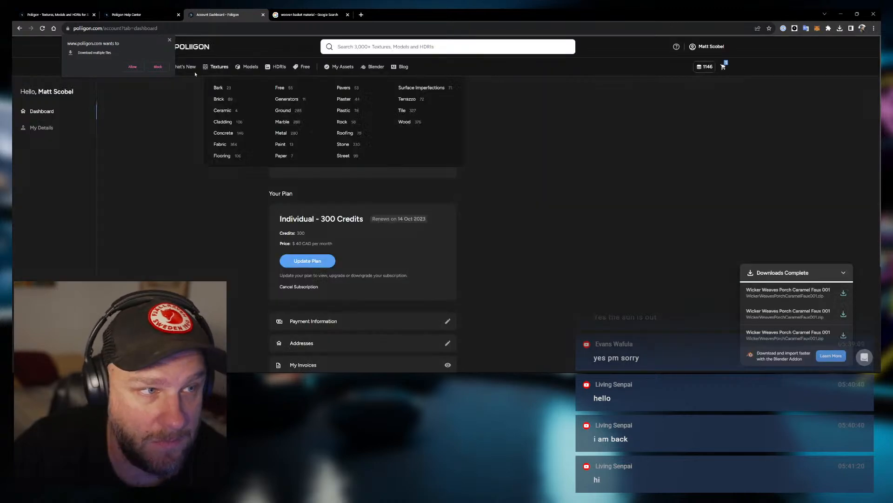
Allow poliigon.com to download multiple files, save the pending wicker archives to Downloads and check the recent downloads.
left_click(132, 66)
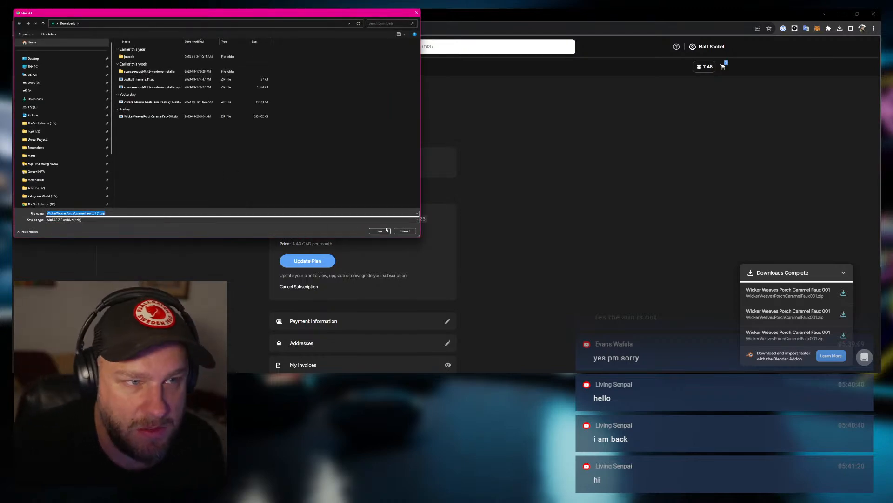
left_click(387, 229)
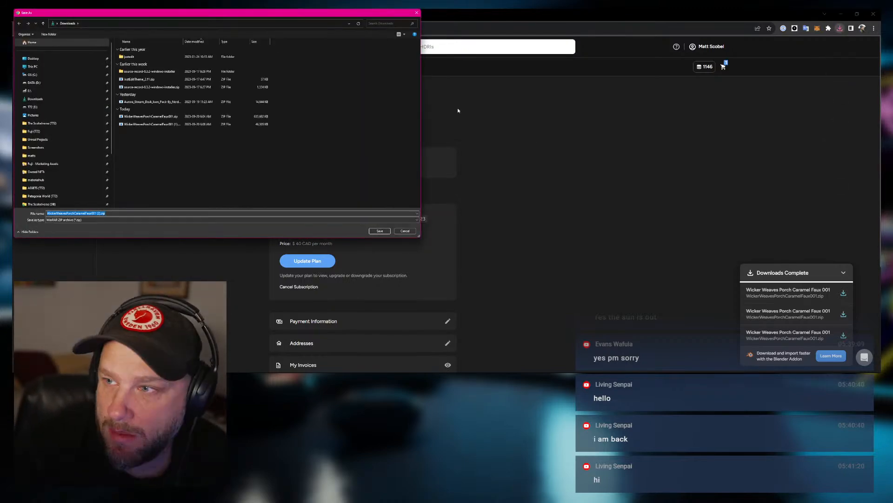
left_click(379, 231)
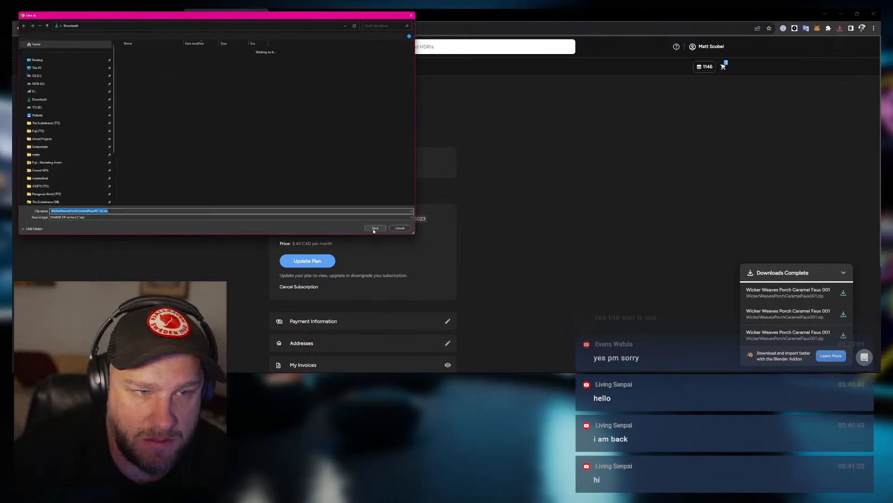
left_click(378, 231)
left_click(379, 231)
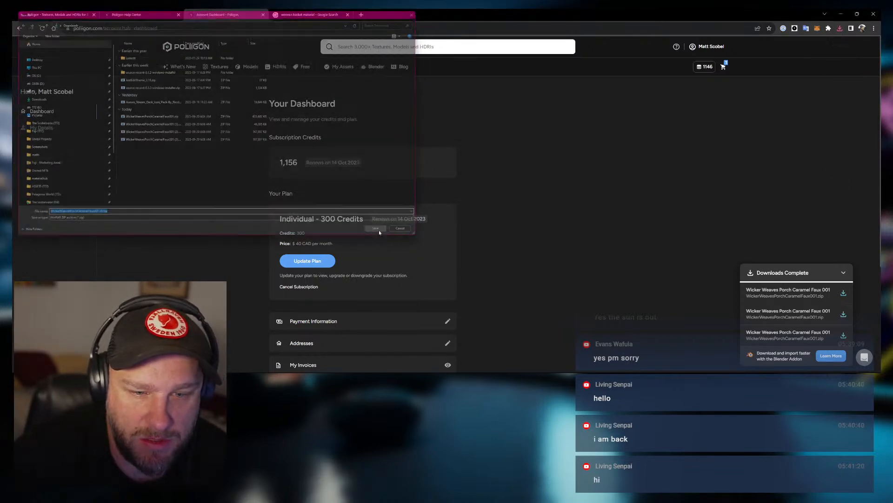
left_click(839, 28)
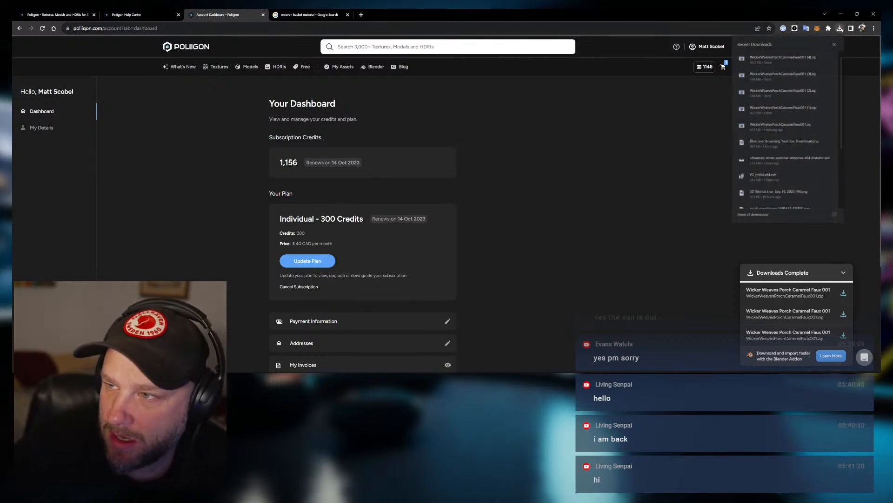
left_click(840, 28)
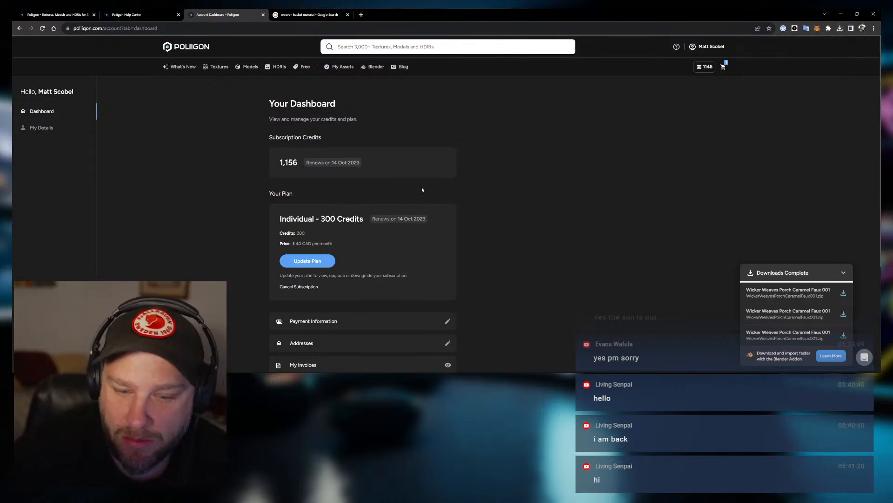
Close the Poliigon account page and bring up the Downloads folder in File Explorer.
mouse_move(371, 372)
left_click(326, 367)
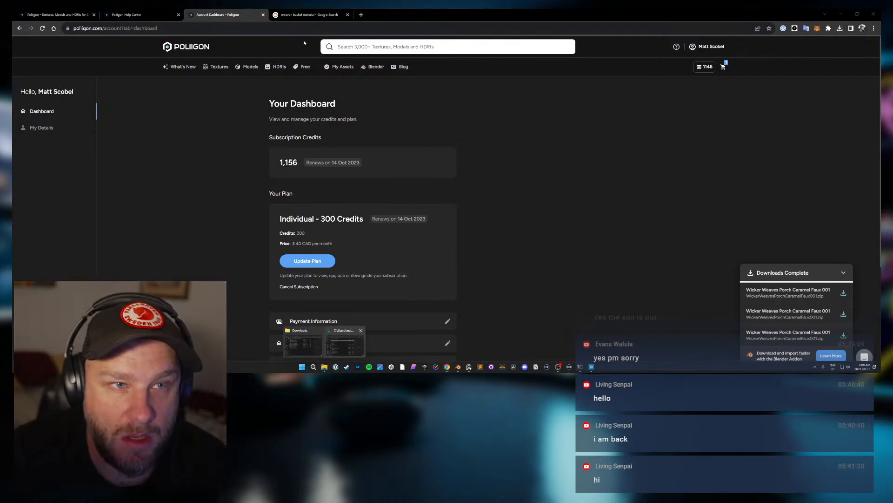
key("ctrl+w")
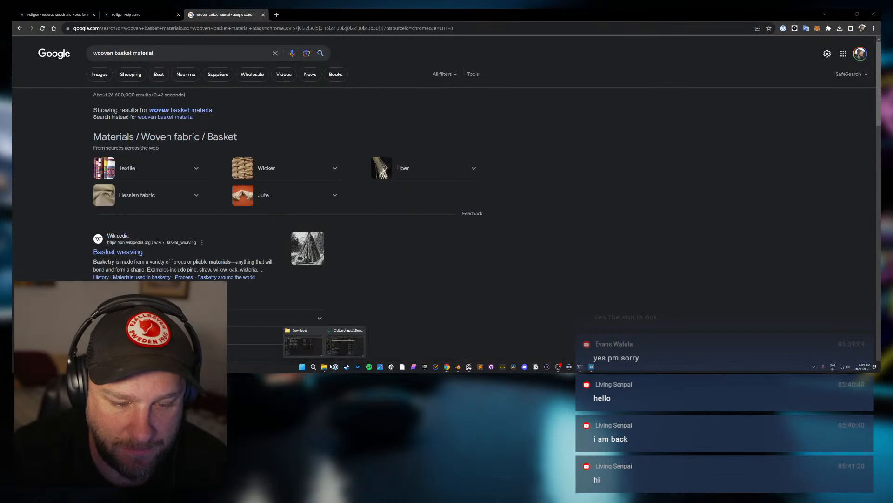
left_click(345, 343)
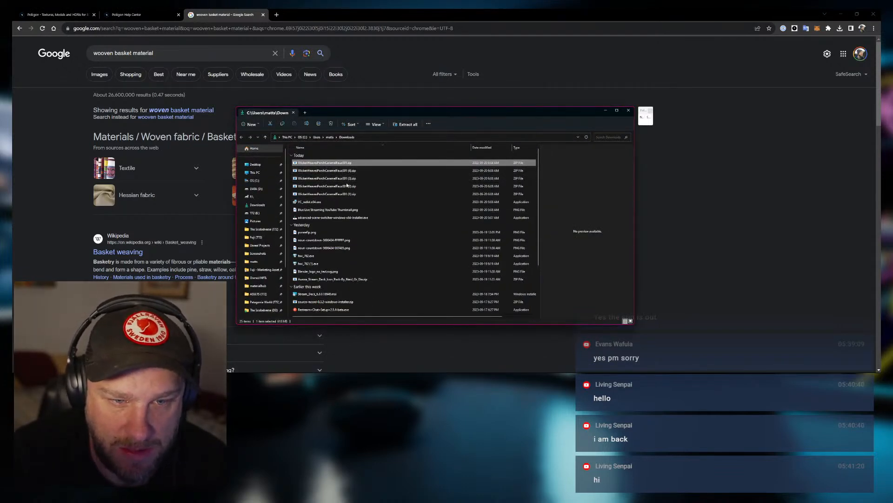
Extract the archives WickerWeavesPorchCaramelFaux001 (1).zip and (2).zip inside the Downloads folder.
left_click(340, 194)
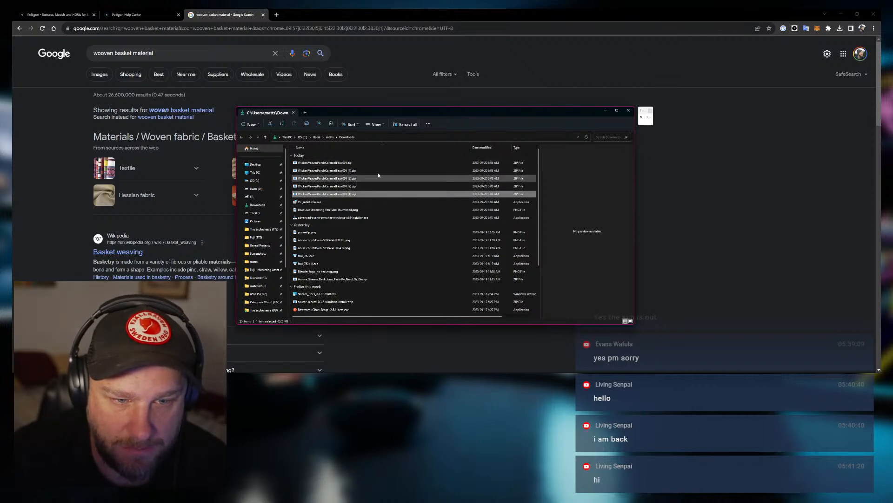
left_click(405, 124)
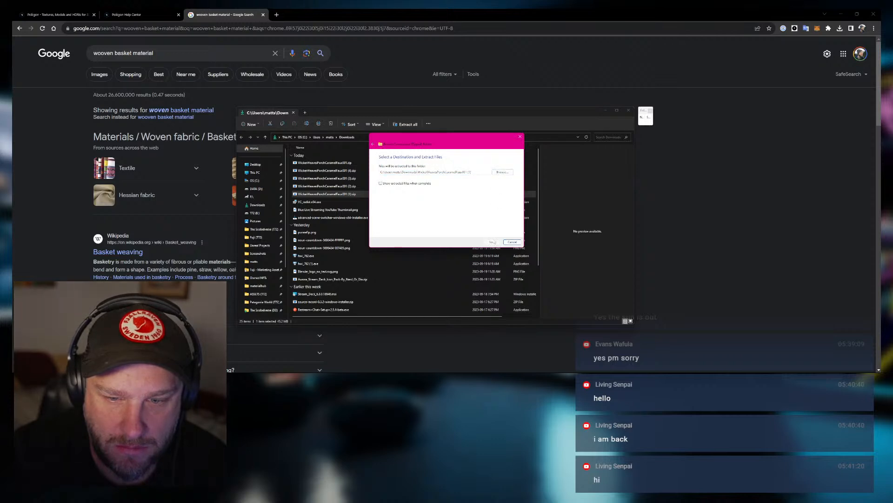
left_click(493, 242)
left_click(357, 187)
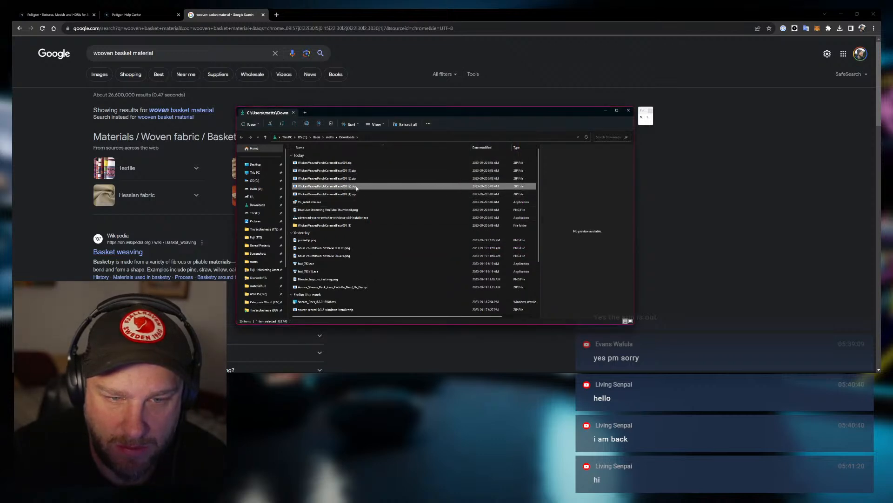
left_click(405, 124)
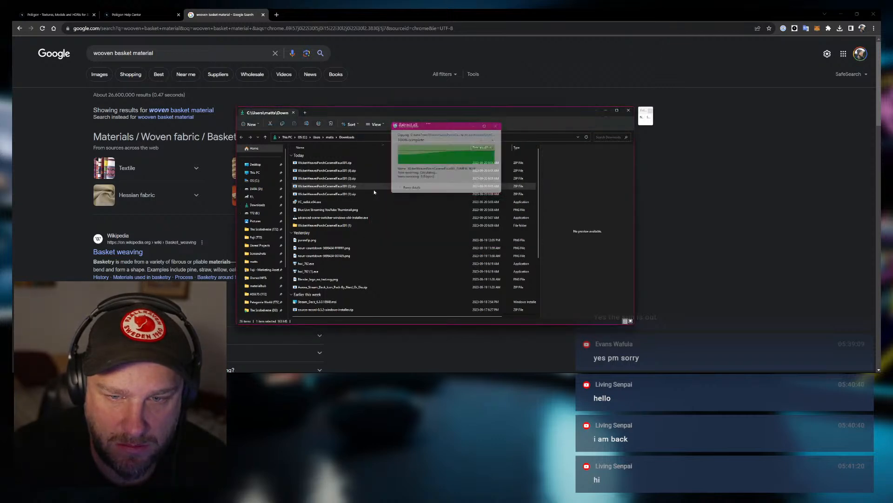
left_click(345, 180)
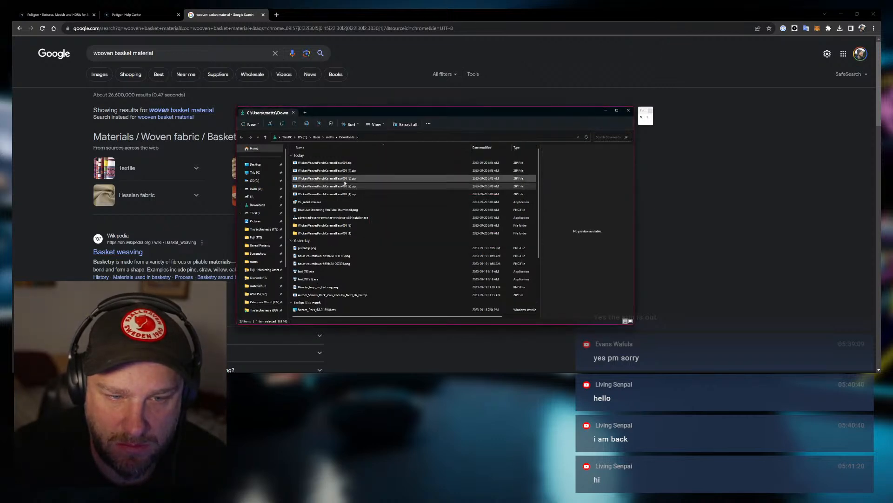
Check the full file names in the extracted WickerWeavesPorchCaramelFaux001 (1) folder and rename that folder 2K.
double_click(335, 233)
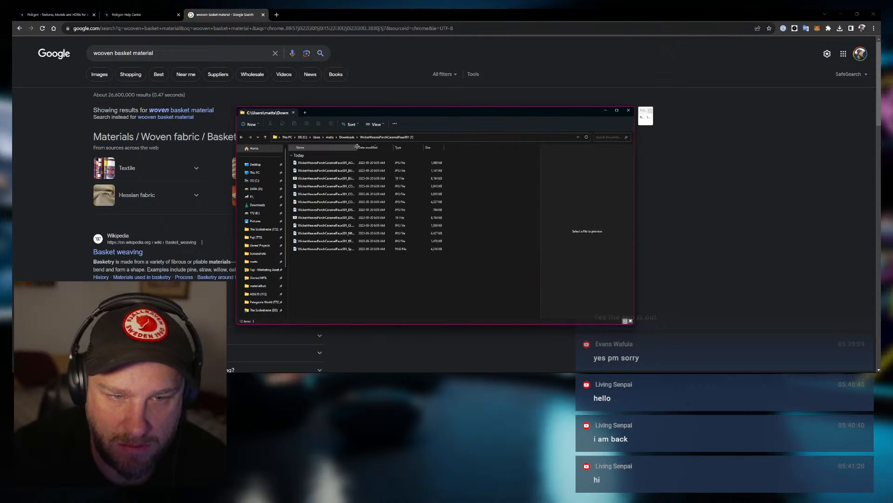
left_click_drag(358, 147, 418, 147)
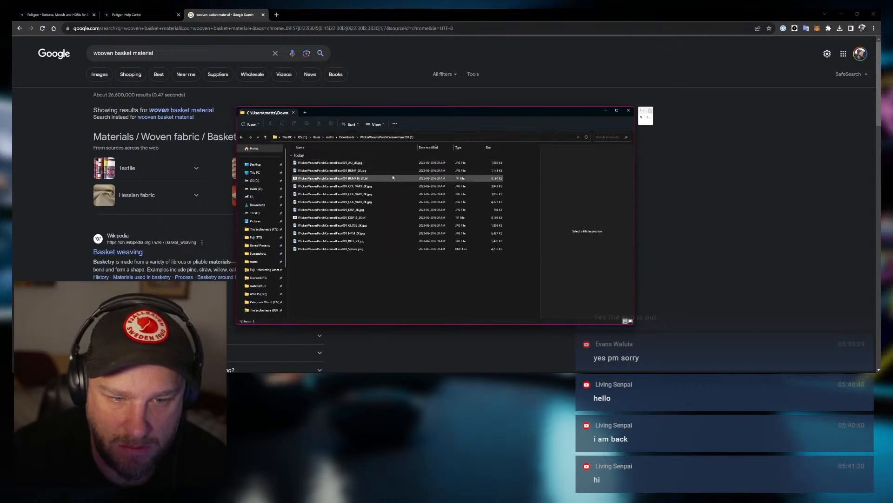
left_click(347, 137)
left_click(333, 234)
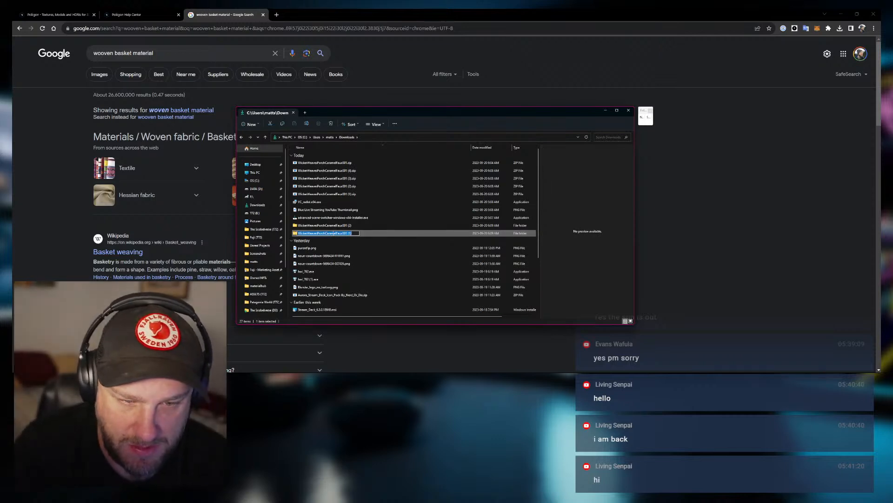
type("2K")
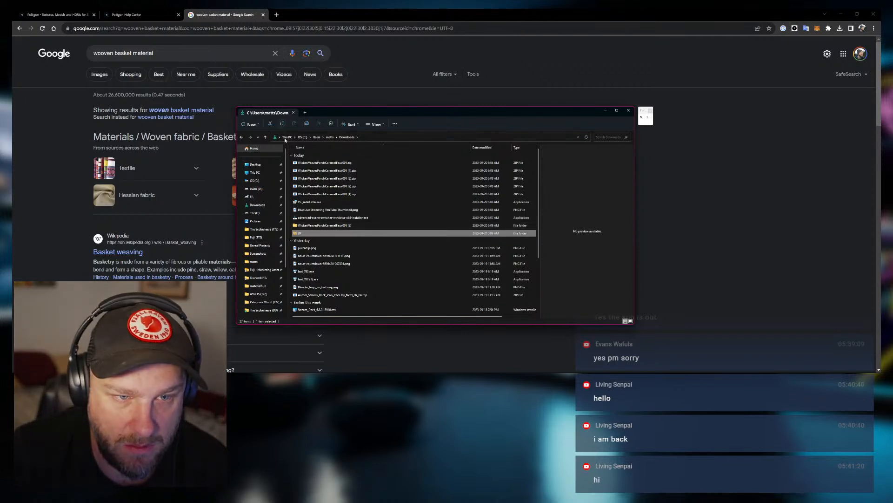
Open the MATERIALS library in ASSETS (T72) in a new tab and move the 2K folder into the Worn Wooden Planks folder.
left_click(305, 113)
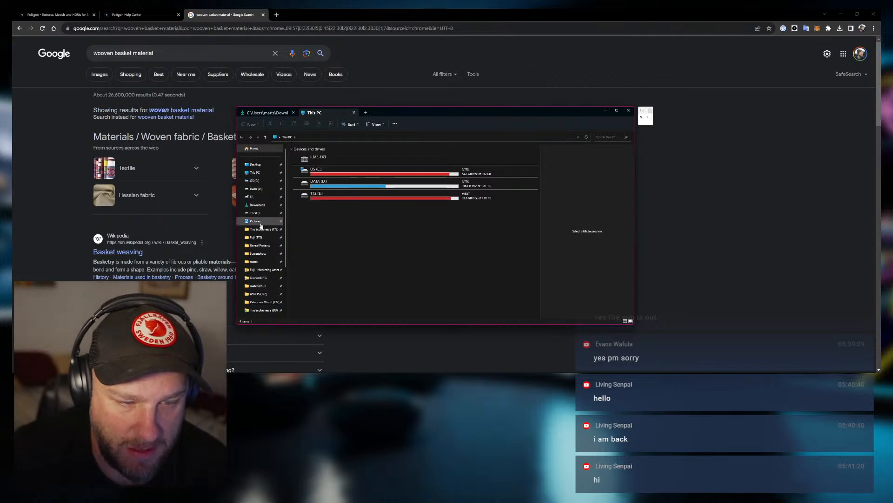
left_click(257, 212)
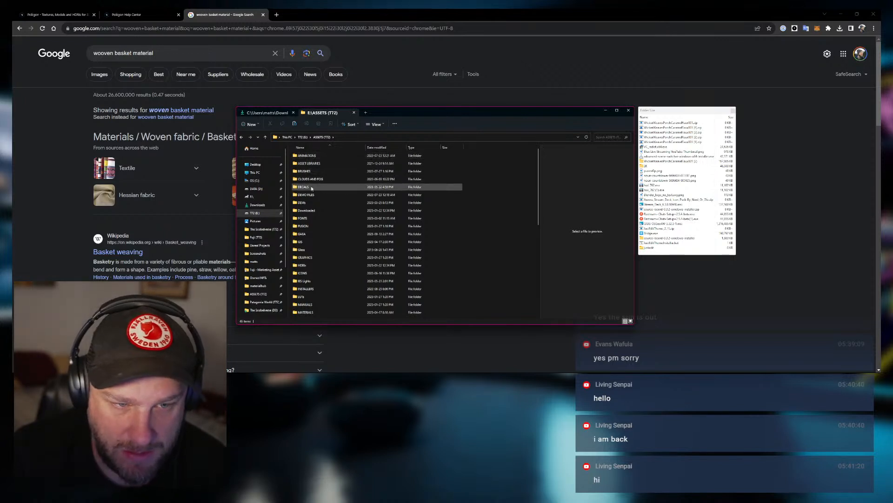
scroll(312, 223, "down", 2)
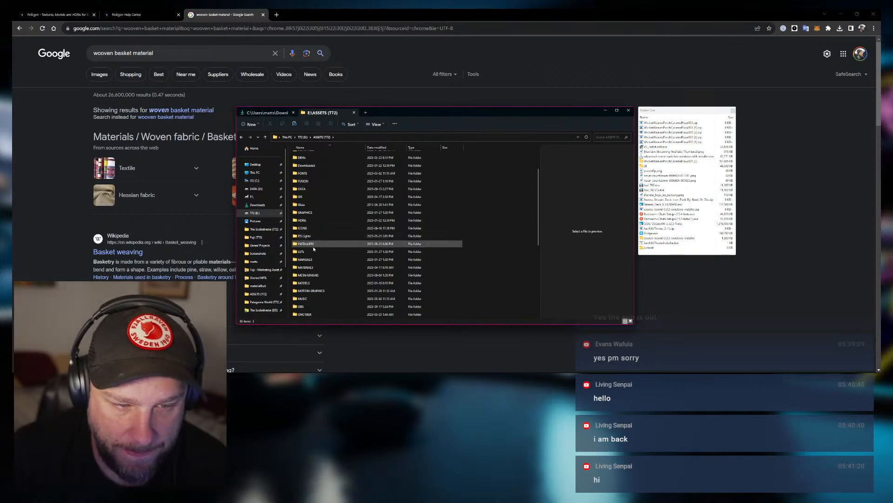
double_click(309, 267)
scroll(313, 261, "down", 10)
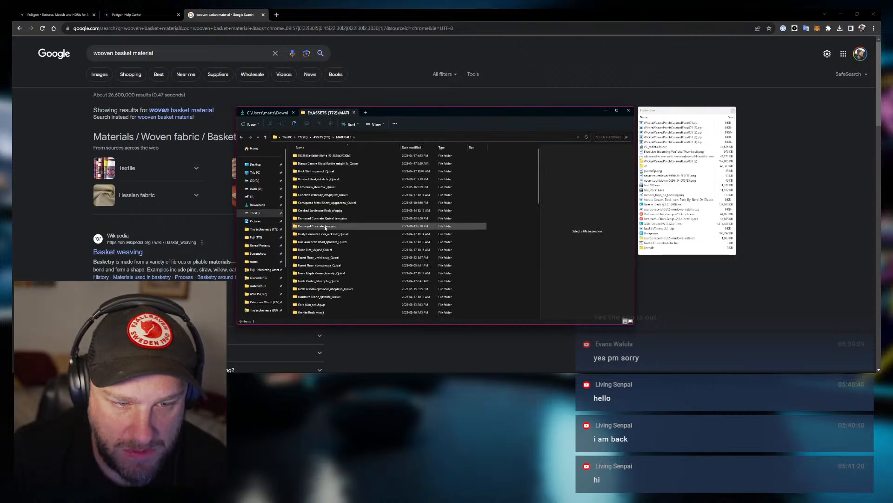
double_click(313, 259)
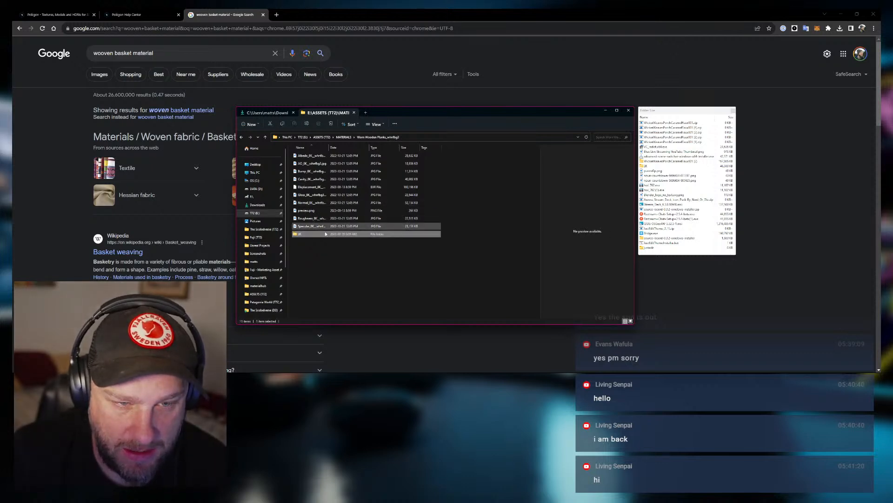
Check the full file names and the preview.png image in the Worn Wooden Planks folder.
left_click_drag(330, 146, 380, 149)
left_click(307, 226)
left_click(306, 212)
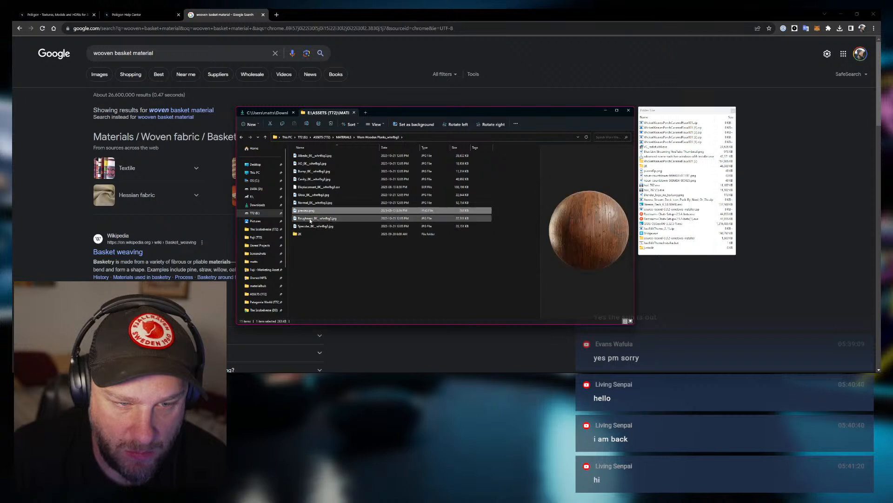
Move all 8K texture maps except preview.png into a new 8K subfolder of Worn Wooden Planks and return to Downloads.
left_click(310, 226)
left_click(313, 218, "ctrl")
left_click(311, 202, "ctrl")
left_click(311, 195, "ctrl")
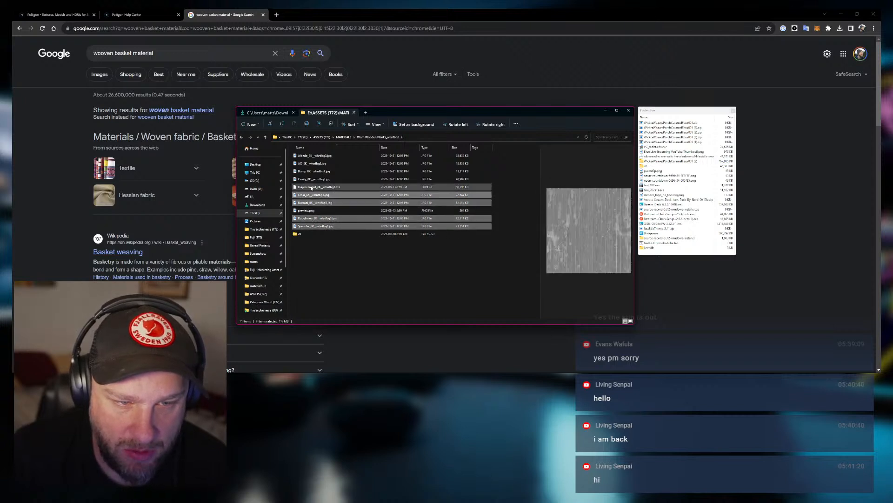
left_click(311, 187, "ctrl")
left_click(310, 179, "ctrl")
left_click(311, 171, "ctrl")
left_click(310, 163, "ctrl")
left_click(310, 156, "ctrl")
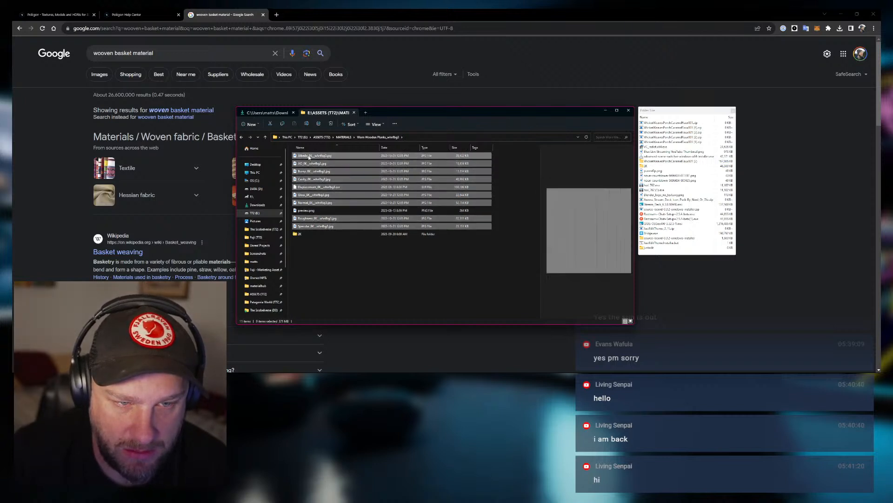
right_click(305, 257)
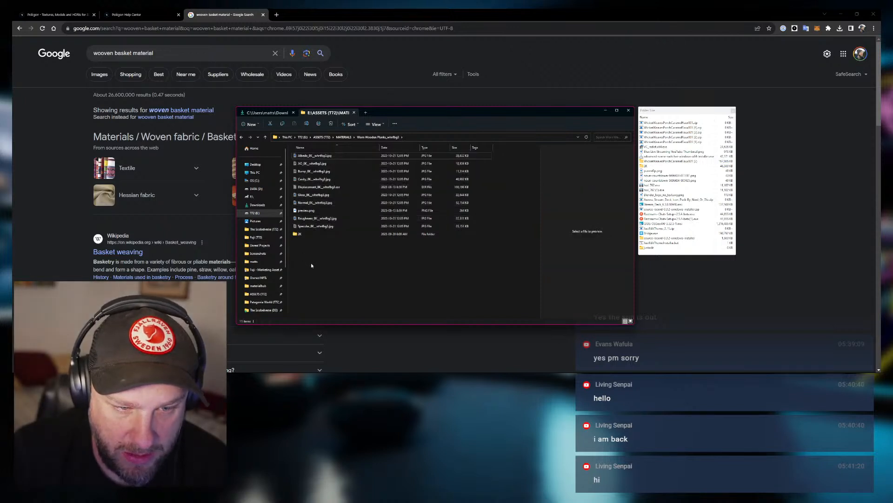
mouse_move(323, 343)
left_click(378, 313)
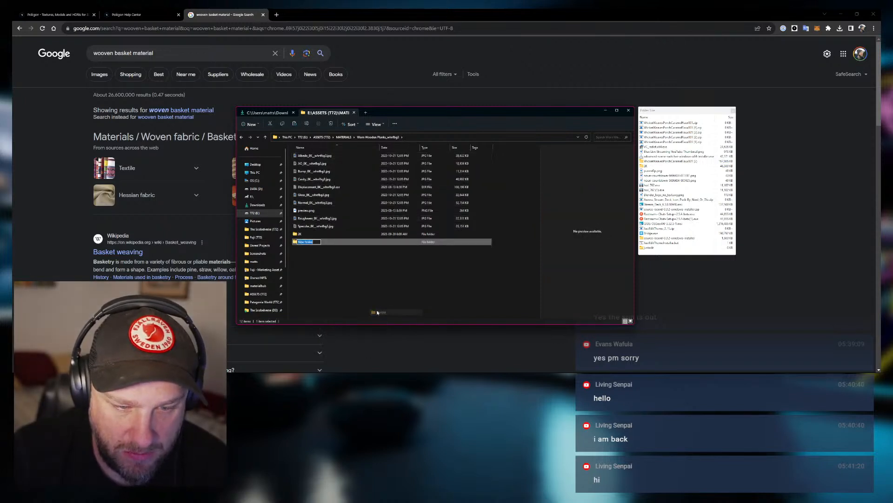
key("BackSpace")
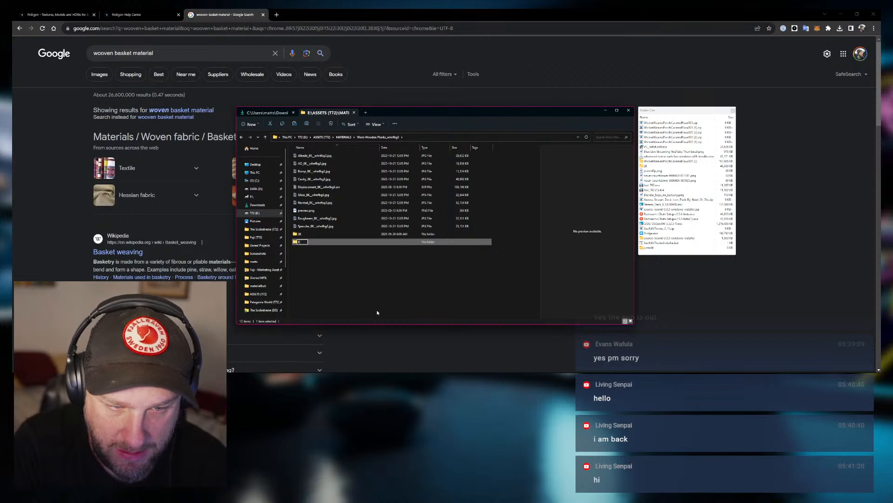
type("8K")
key("Return")
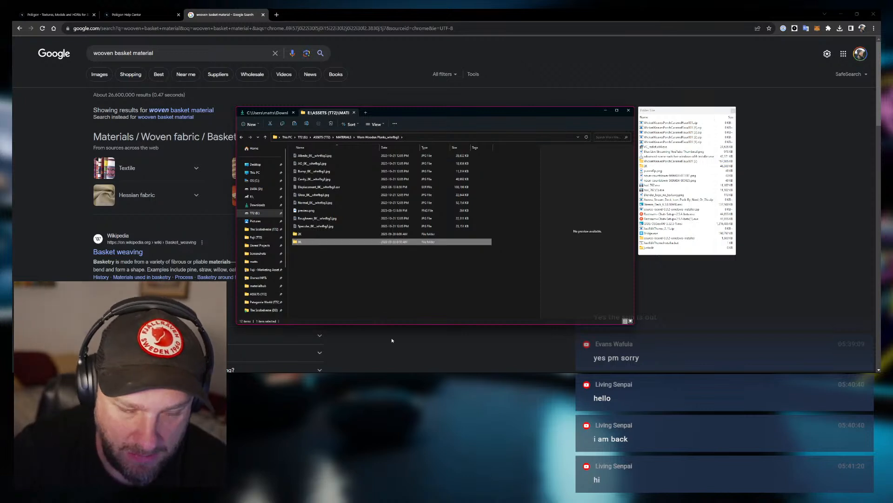
double_click(300, 241)
key("ctrl+v")
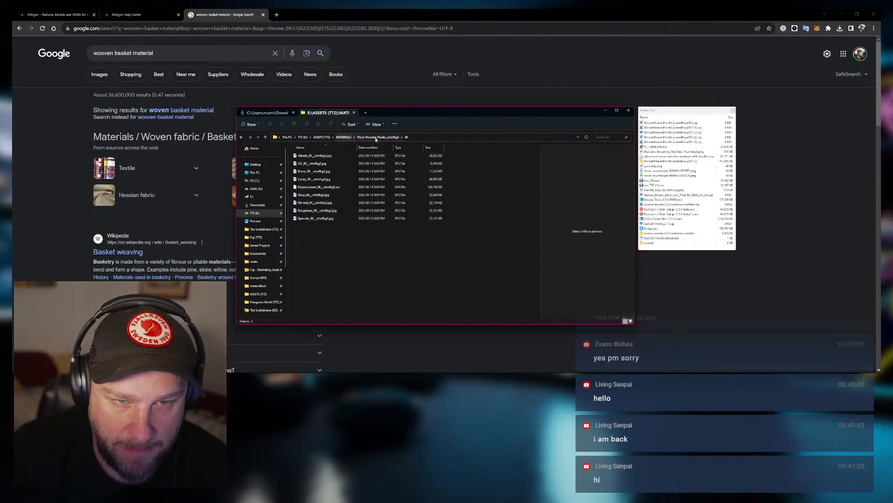
left_click(376, 137)
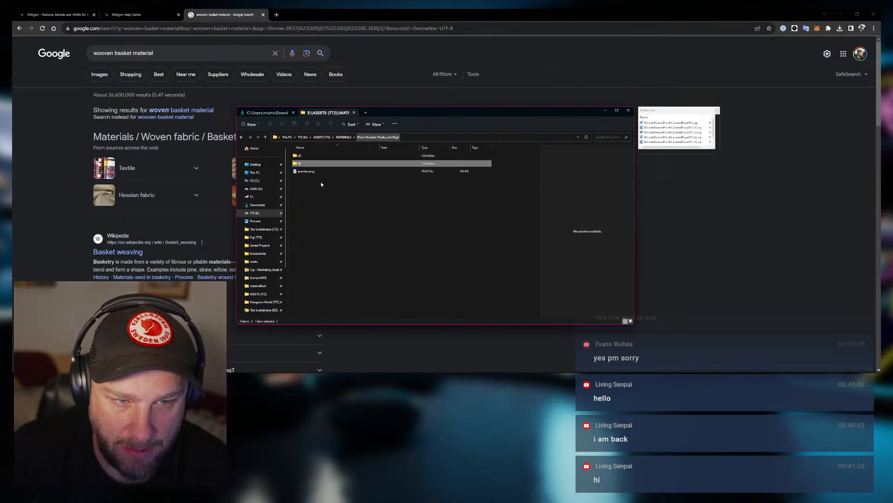
left_click(267, 113)
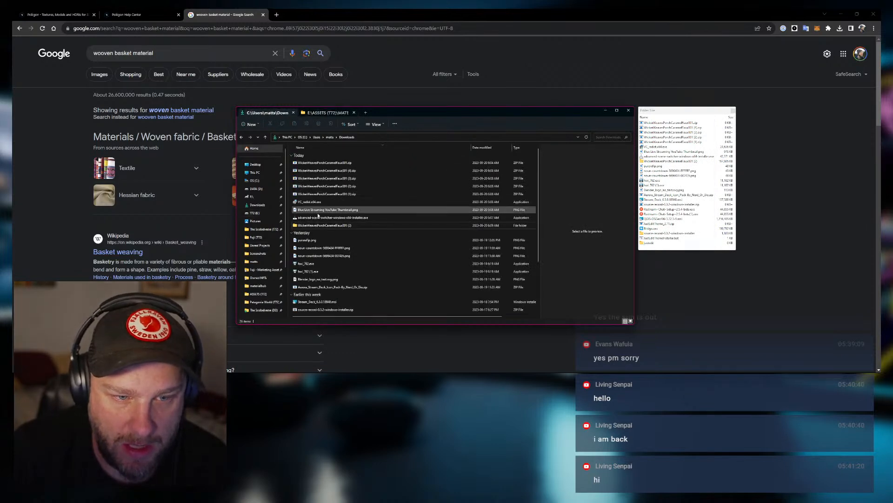
left_click(338, 188)
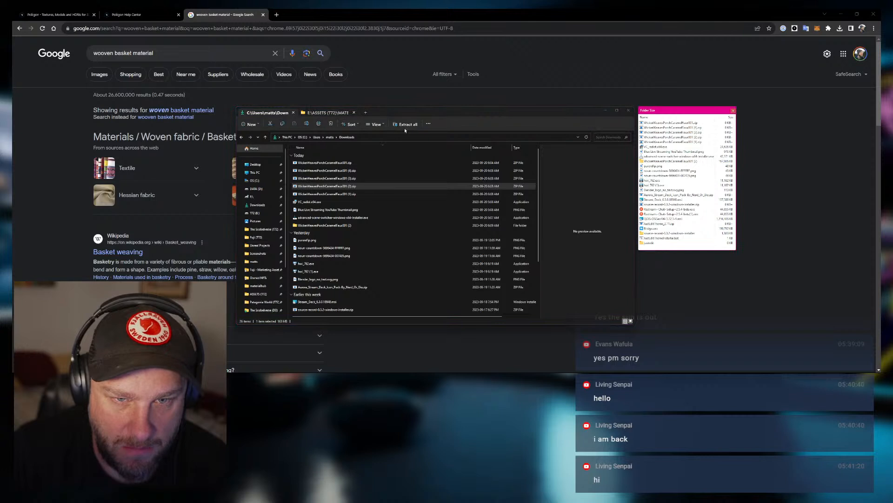
left_click(406, 124)
key("Return")
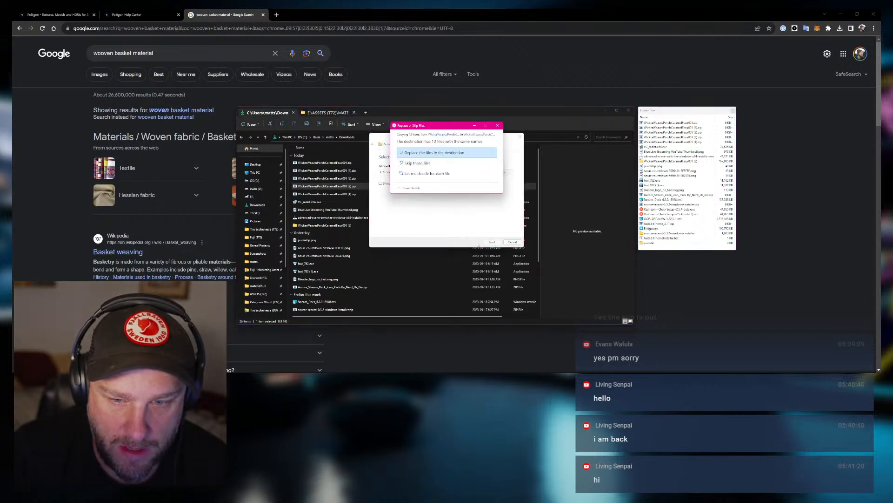
left_click(512, 242)
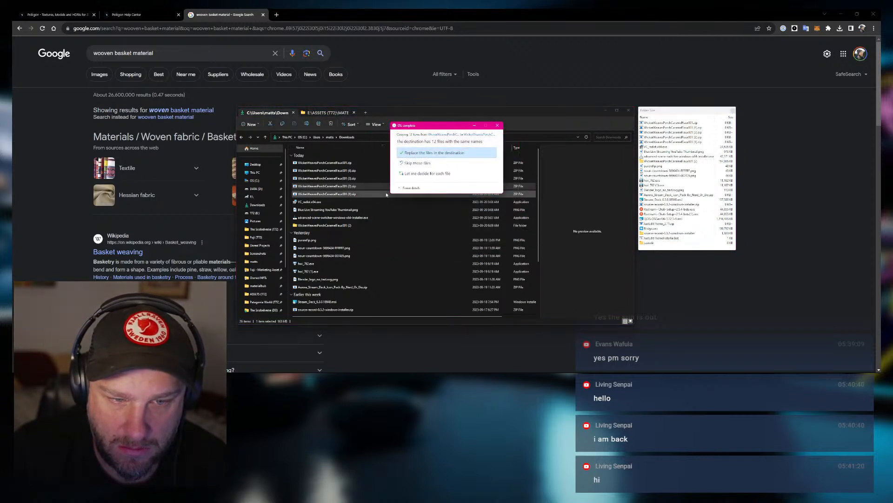
left_click(497, 126)
Extract the second WickerWeavesPorchCaramelFaux001 archive listed in Downloads to its default folder.
left_click(337, 171)
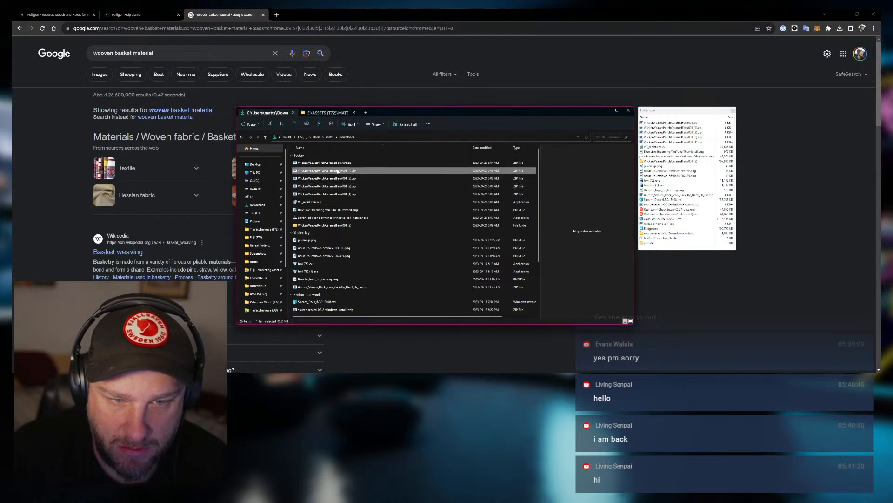
left_click(400, 125)
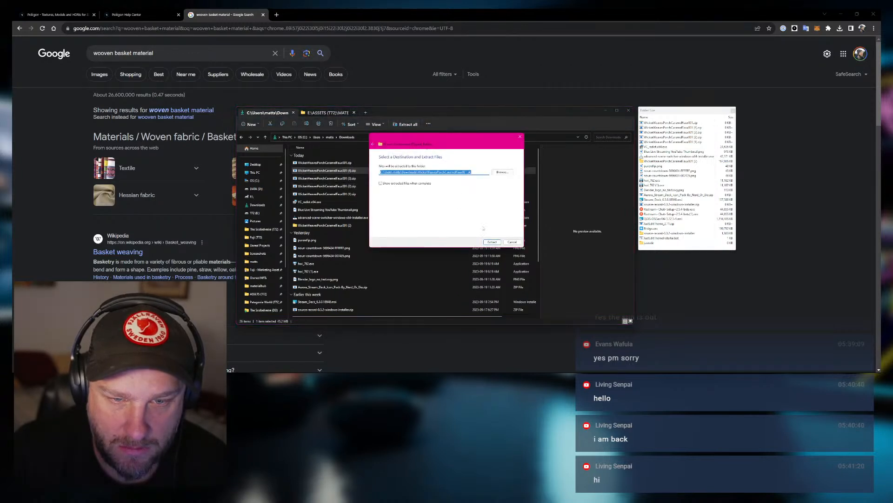
left_click(494, 242)
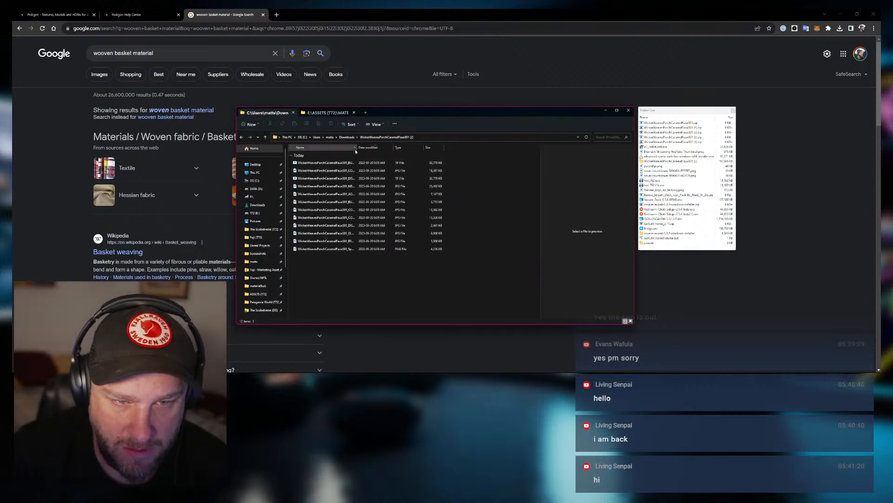
Check the full names of the 4K maps in the extracted WickerWeavesPorchCaramelFaux001 (2) folder and rename that folder 4K.
left_click_drag(355, 149, 386, 149)
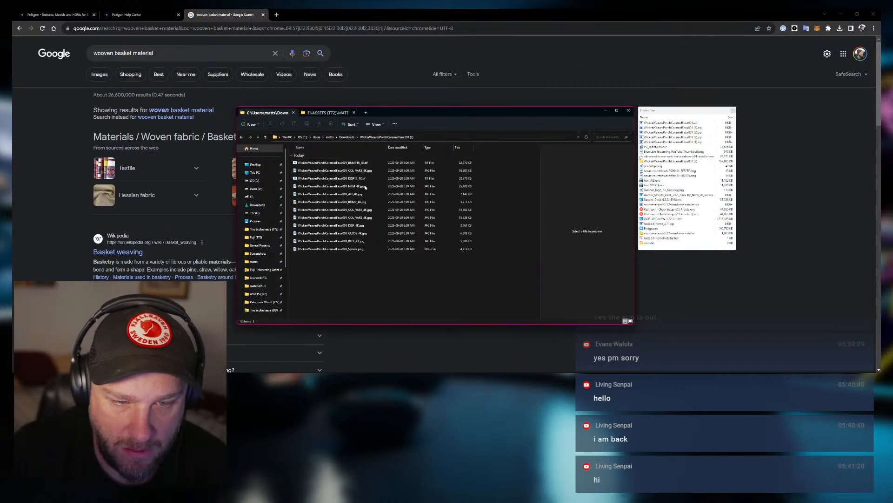
left_click(333, 162)
left_click(345, 249, "shift")
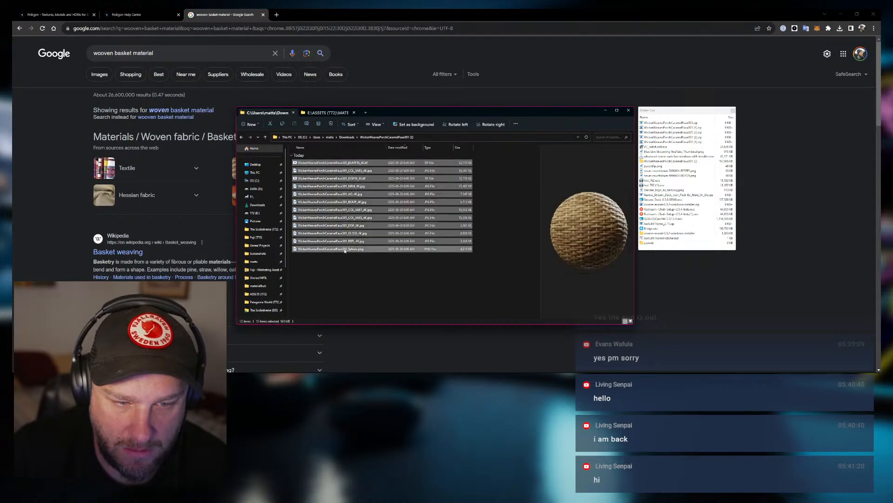
left_click(345, 240)
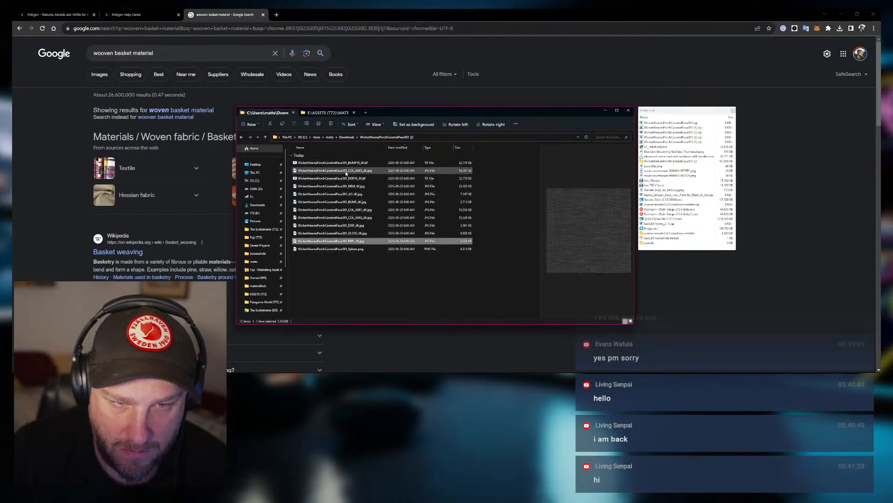
left_click(344, 249)
left_click(347, 164, "shift")
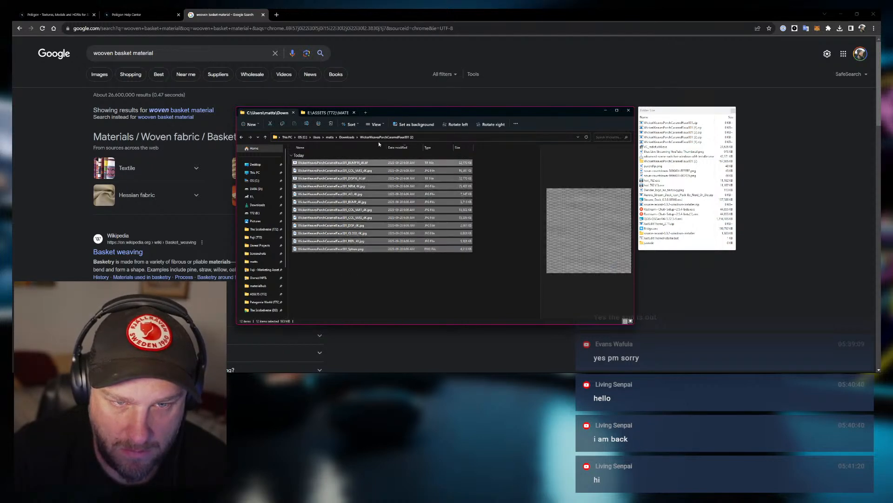
left_click(347, 137)
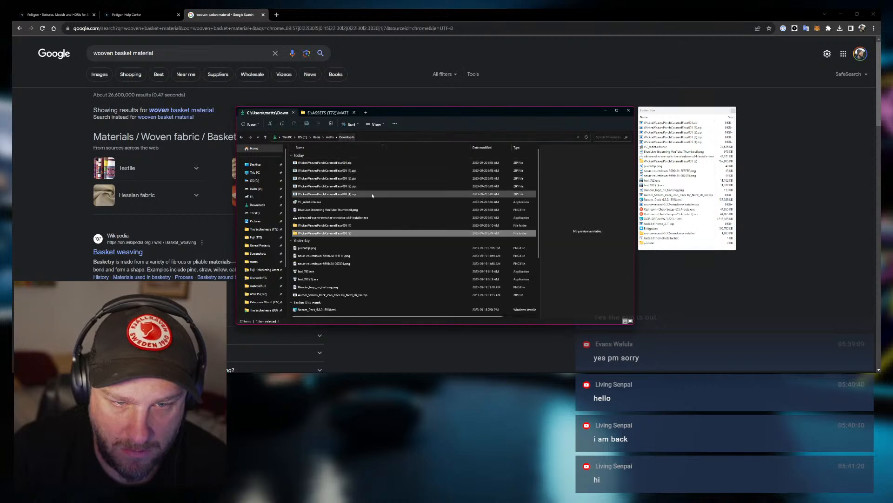
left_click(344, 234)
type("4")
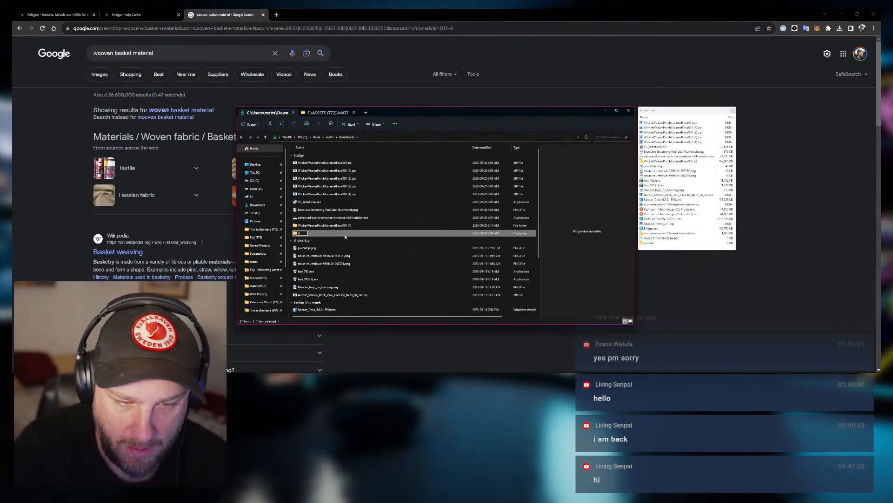
type("K")
key("Return")
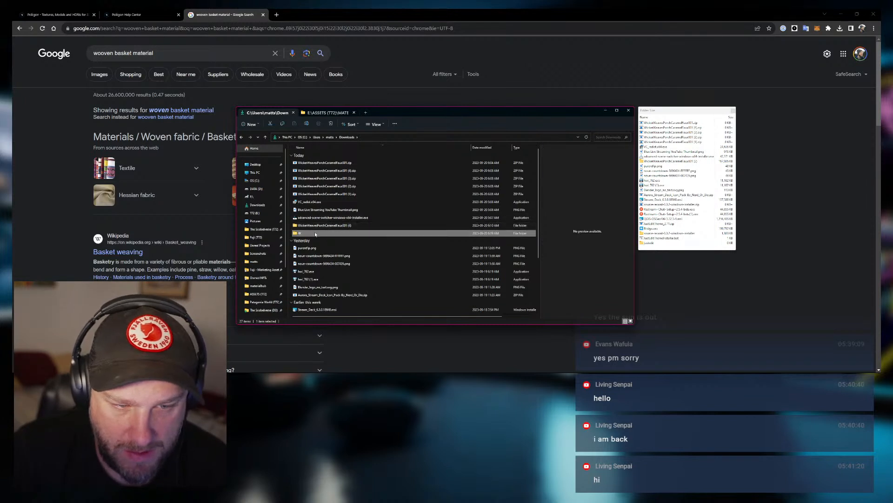
Move the 4K folder from Downloads into the Worn Wooden Planks material folder.
key("ctrl+x")
left_click(322, 113)
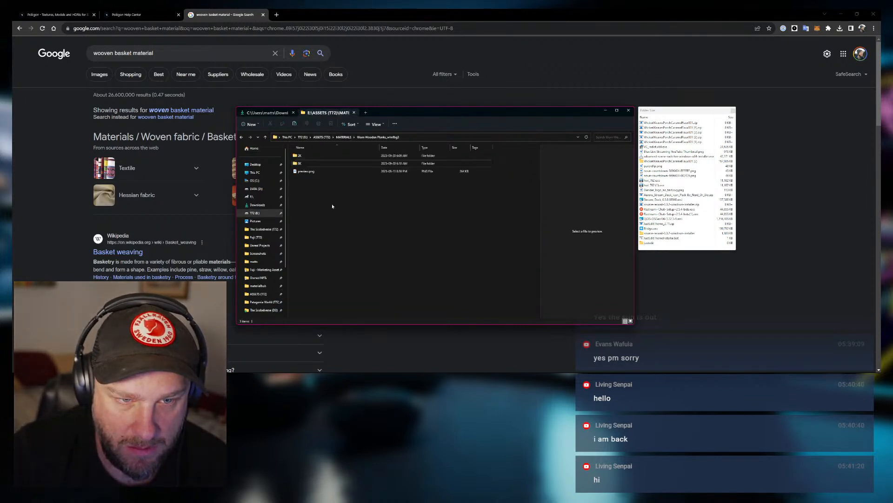
key("ctrl+v")
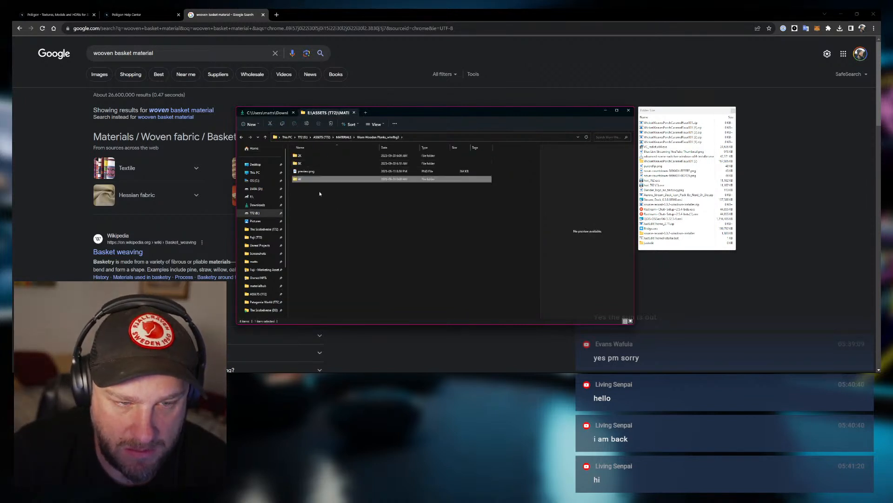
left_click(320, 193)
Inspect the 2K folder in Worn Wooden Planks, look into Wicker Weaves Porch Caramel Faux_Poliigon and return to MATERIALS.
double_click(315, 156)
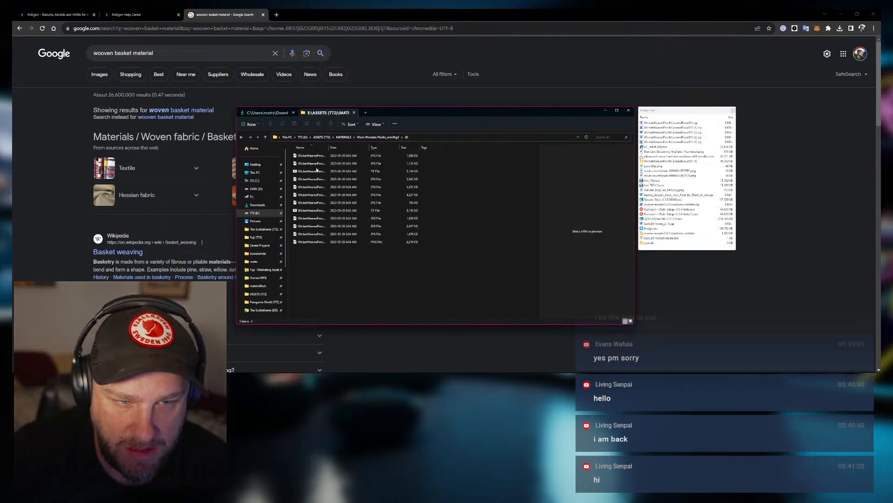
left_click(344, 138)
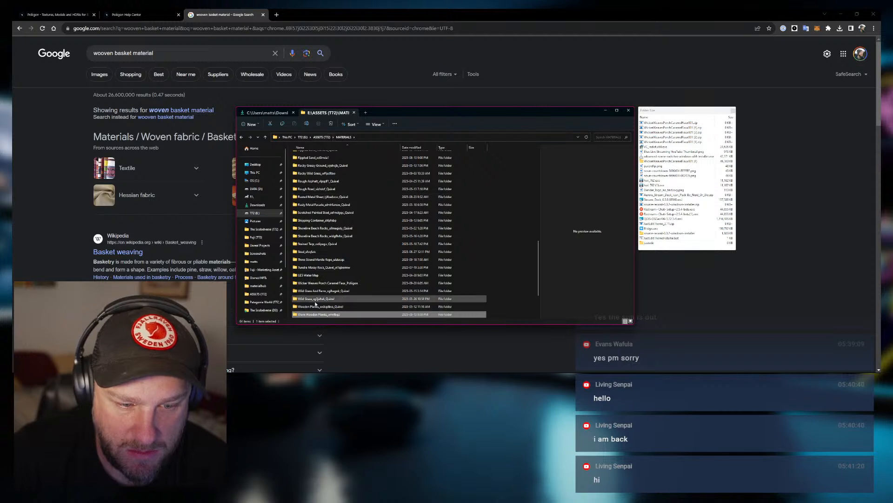
scroll(316, 303, "down", 2)
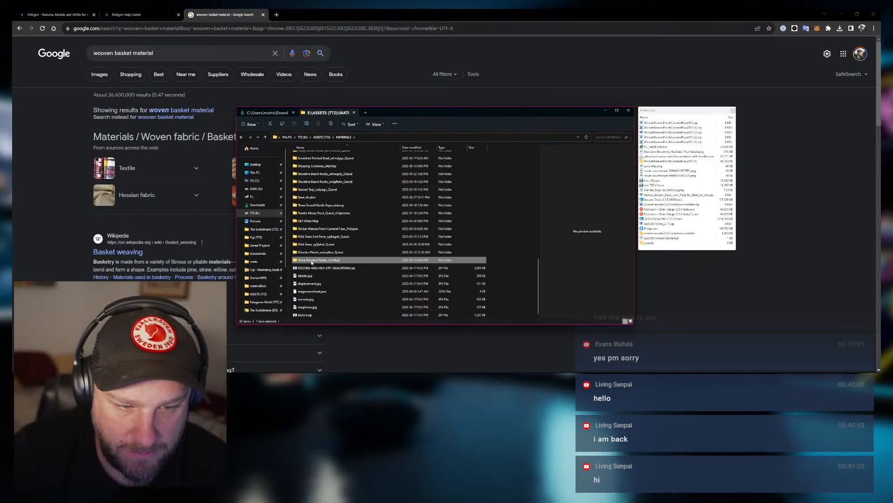
double_click(334, 226)
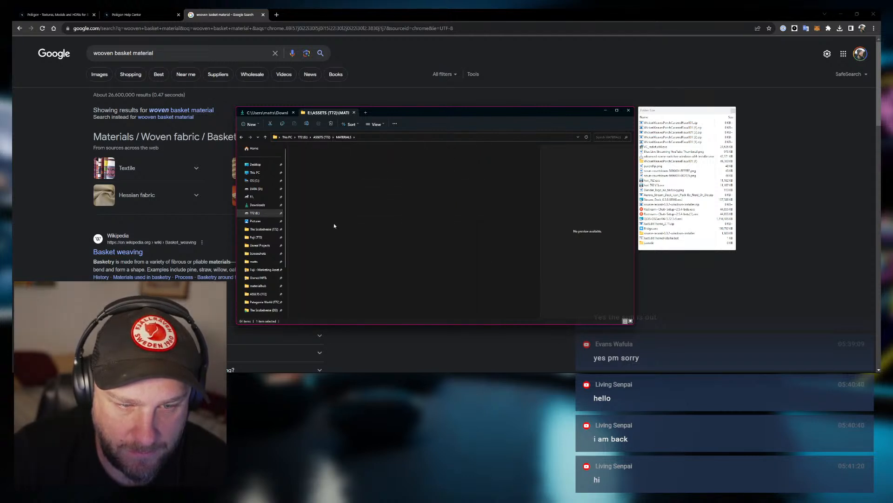
left_click(343, 138)
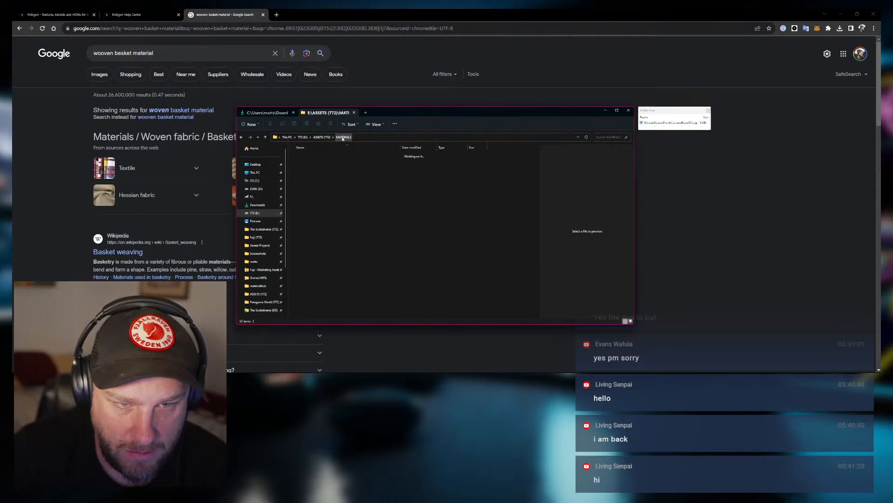
Check the contents of the Wicker Weaves Porch Caramel Faux_Poliigon folder and return to the Worn Wooden Planks folder.
left_click(285, 112)
left_click(328, 112)
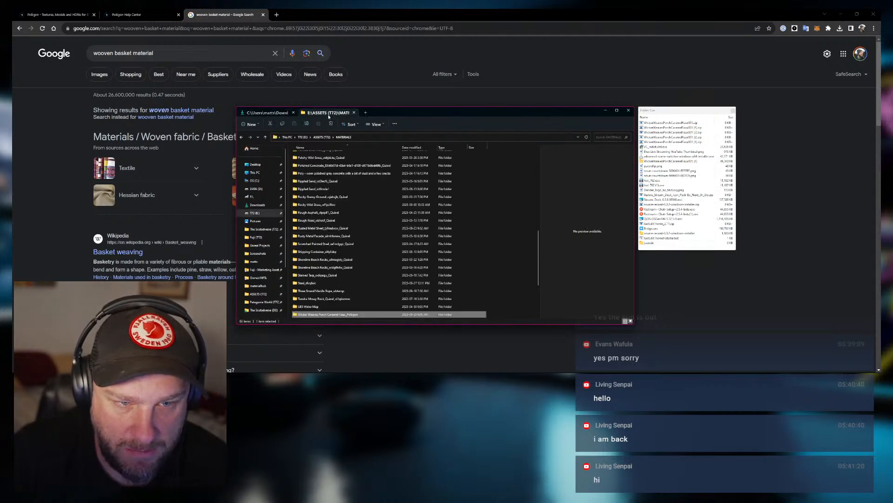
scroll(350, 250, "up", 1)
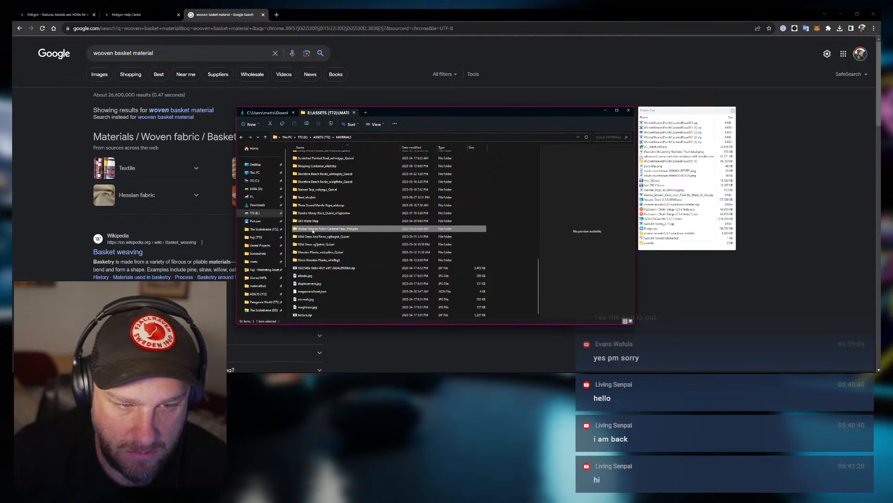
double_click(311, 229)
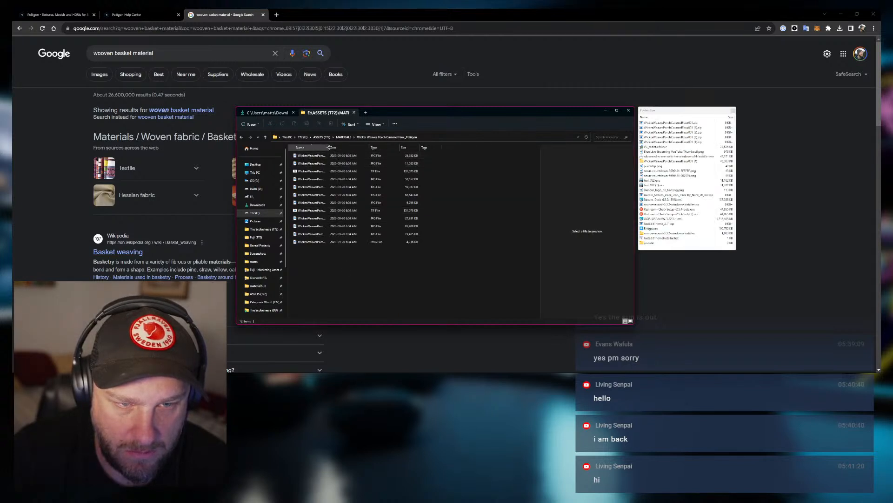
left_click(243, 137)
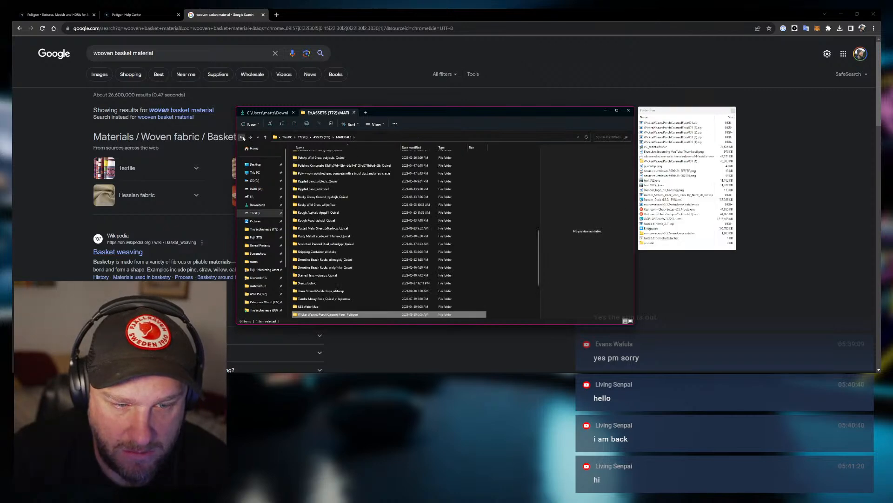
left_click(243, 138)
left_click(242, 138)
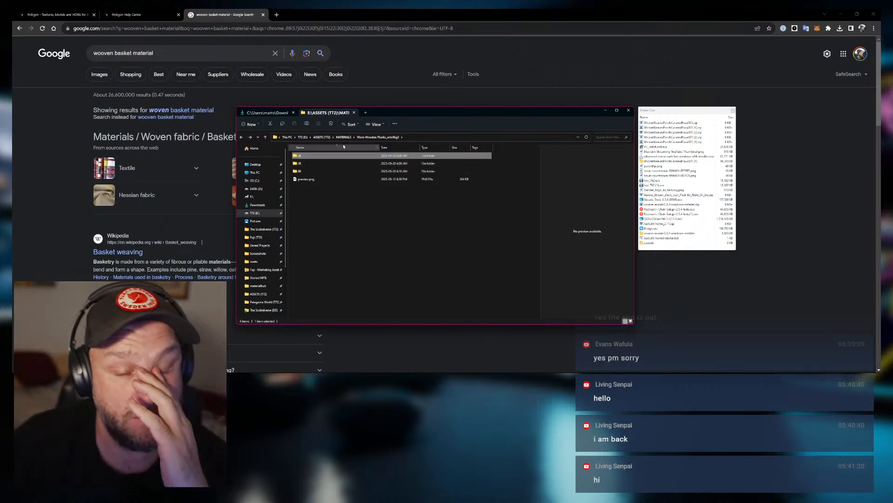
Inspect the maps inside the 2K, 4K and 8K folders of Worn Wooden Planks, checking which material they belong to.
double_click(320, 156)
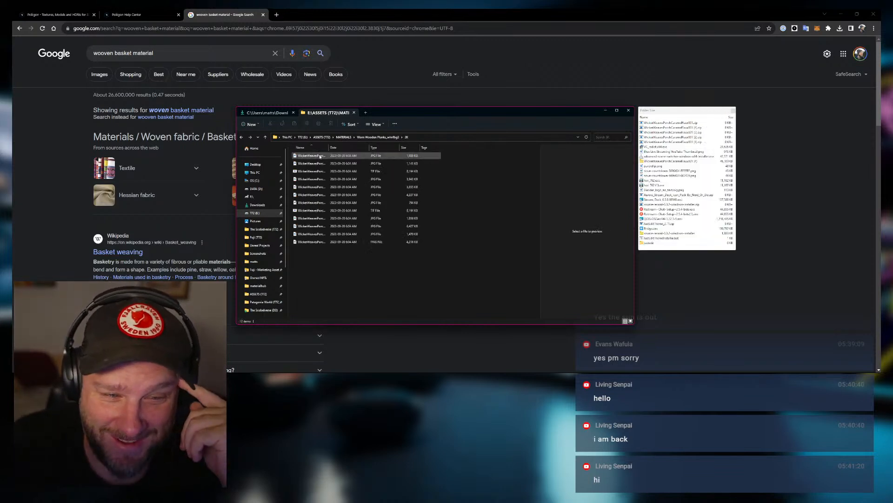
left_click(243, 137)
double_click(307, 163)
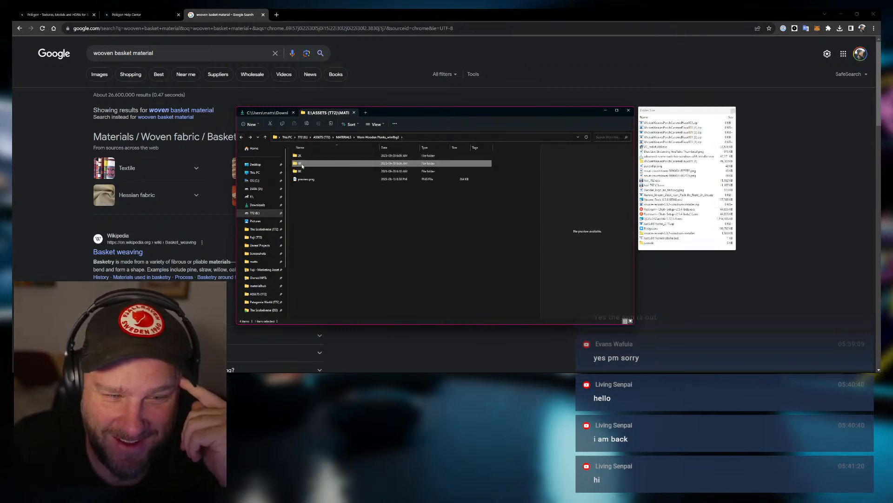
left_click(243, 136)
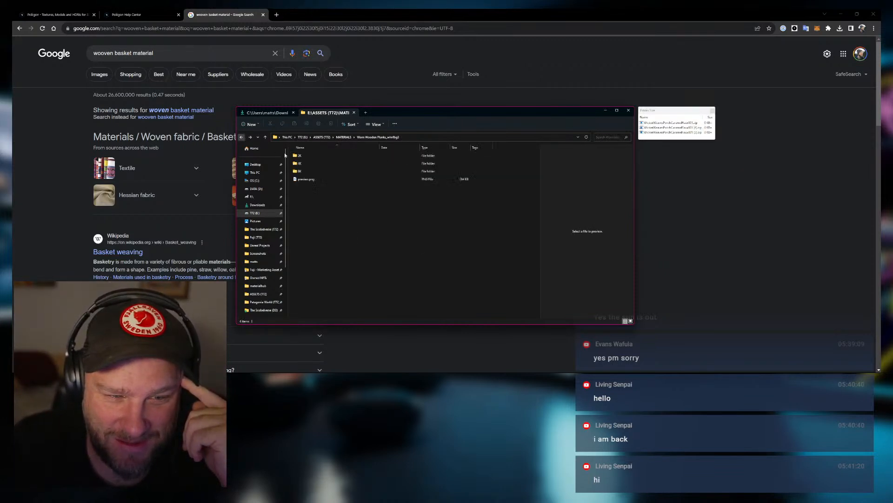
double_click(300, 171)
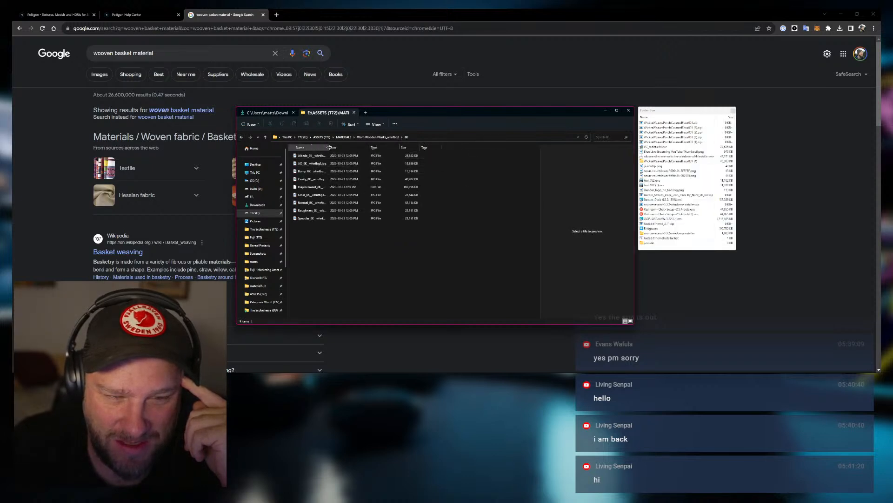
left_click_drag(328, 147, 370, 152)
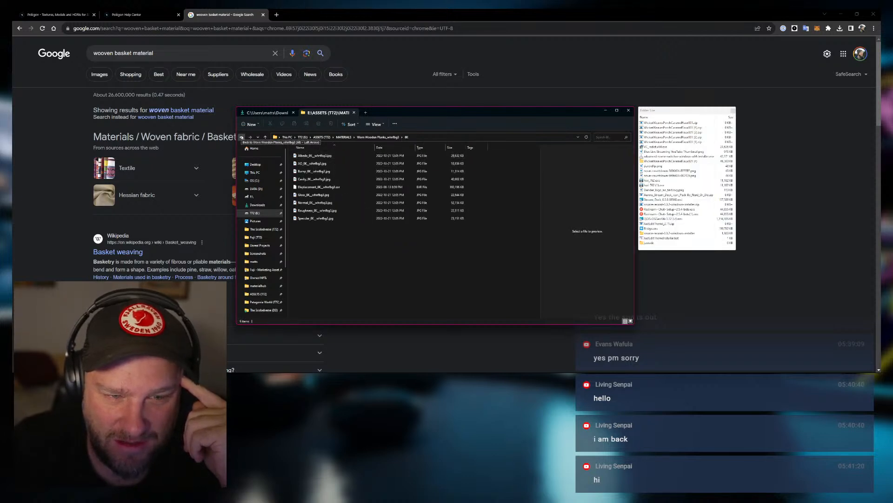
left_click(241, 136)
Move the 2K and 4K folders from Worn Wooden Planks into the Wicker Weaves Porch Caramel Faux_Poliigon folder.
left_click(300, 163)
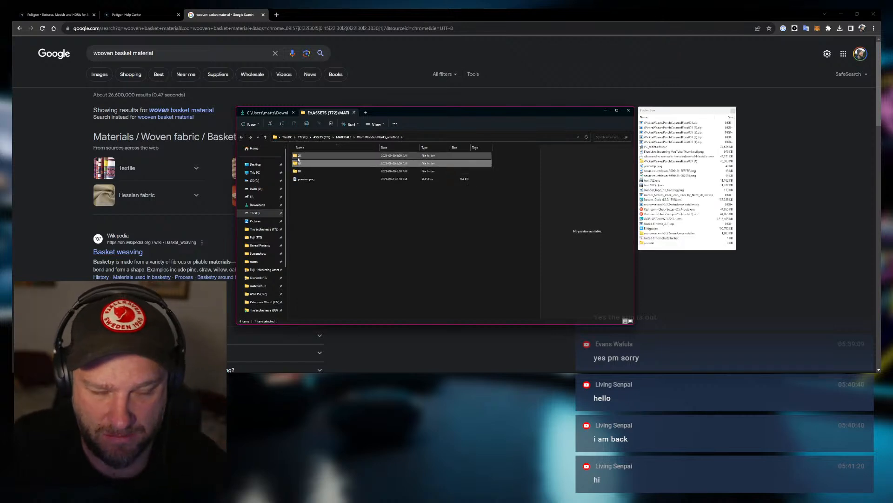
left_click(300, 156, "ctrl")
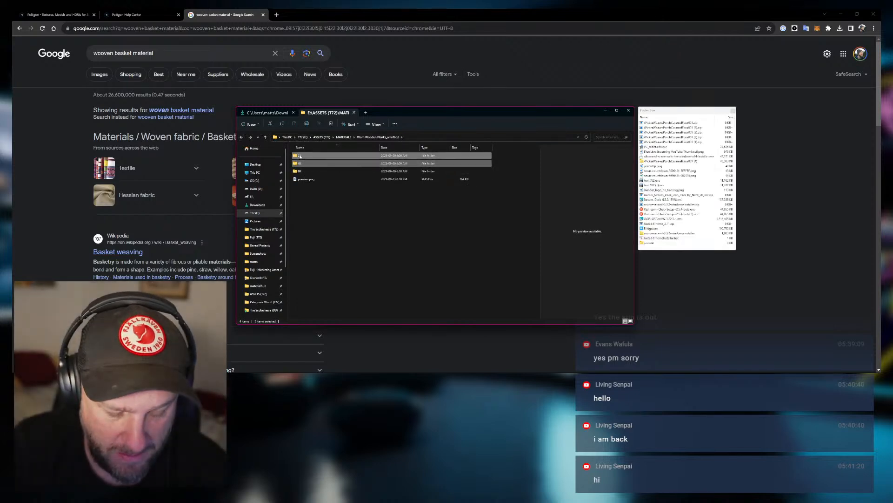
left_click(344, 137)
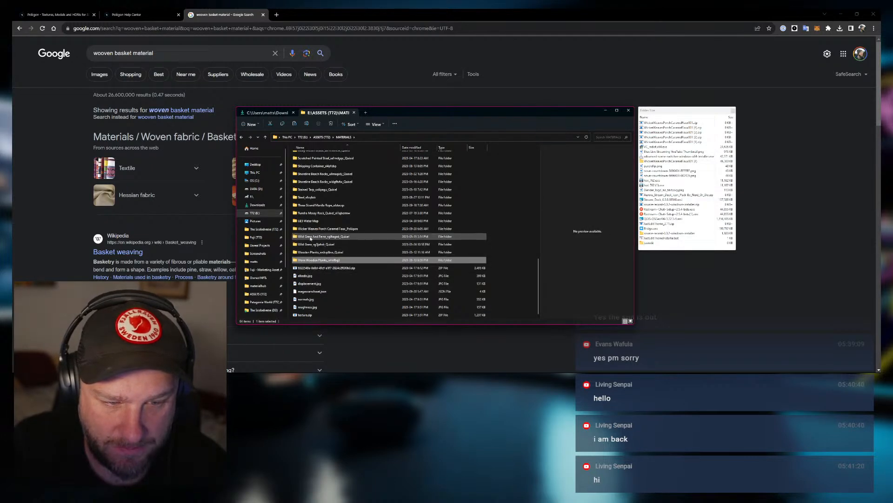
double_click(312, 228)
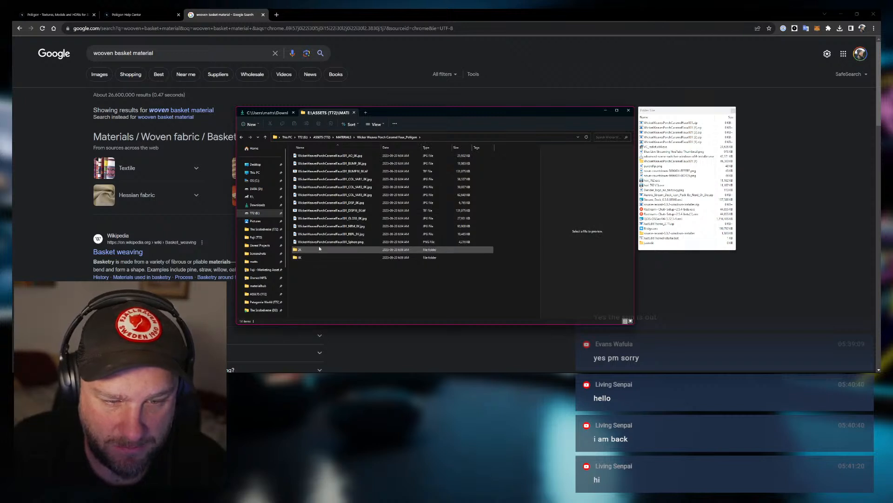
Create a new folder named 8K inside the Wicker Weaves Porch Caramel Faux_Poliigon folder.
left_click(320, 242)
right_click(322, 275)
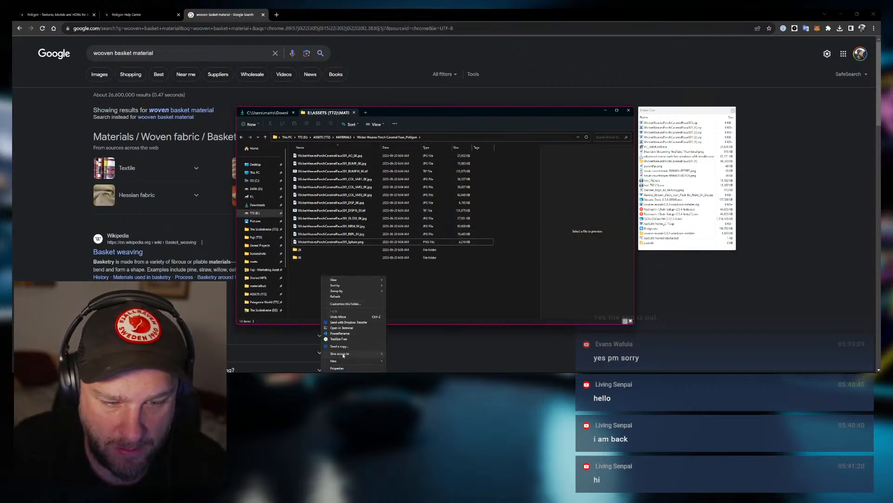
mouse_move(345, 361)
left_click(398, 329)
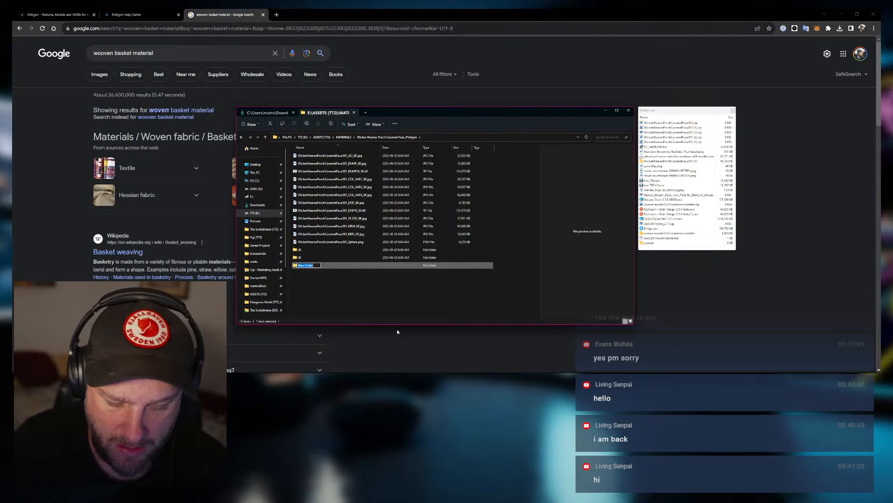
type("8K")
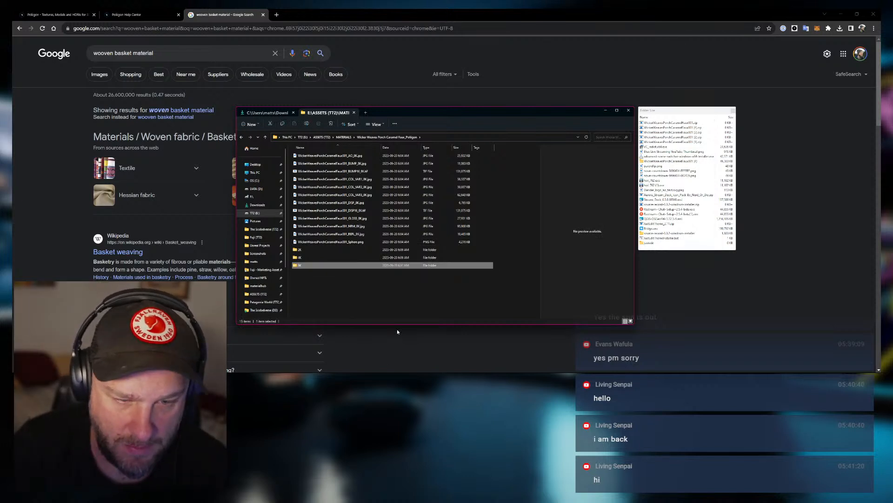
Move all the loose WickerWeavesPorchCaramelFaux001 texture files into the 8K folder.
left_click(353, 243)
left_click(355, 156, "shift")
left_click_drag(318, 234, 299, 266)
Bring the WickerWeavesPorchCaramelFaux001_Sphere.png preview from the 8K folder up into the Wicker Weaves Porch Caramel Faux_Poliigon folder.
double_click(300, 172)
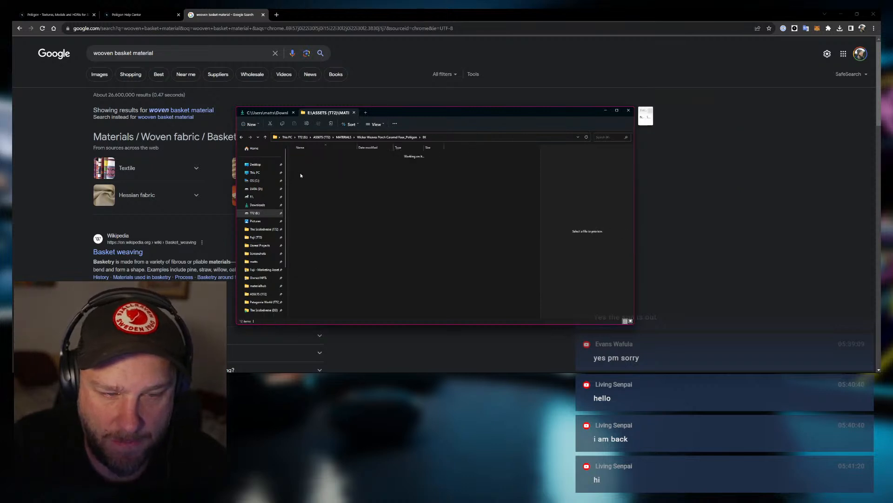
left_click_drag(329, 148, 423, 148)
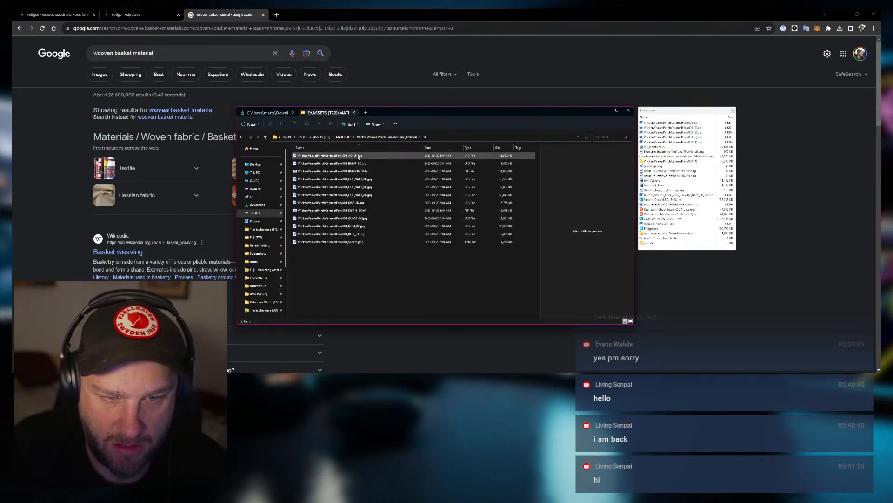
left_click(349, 242)
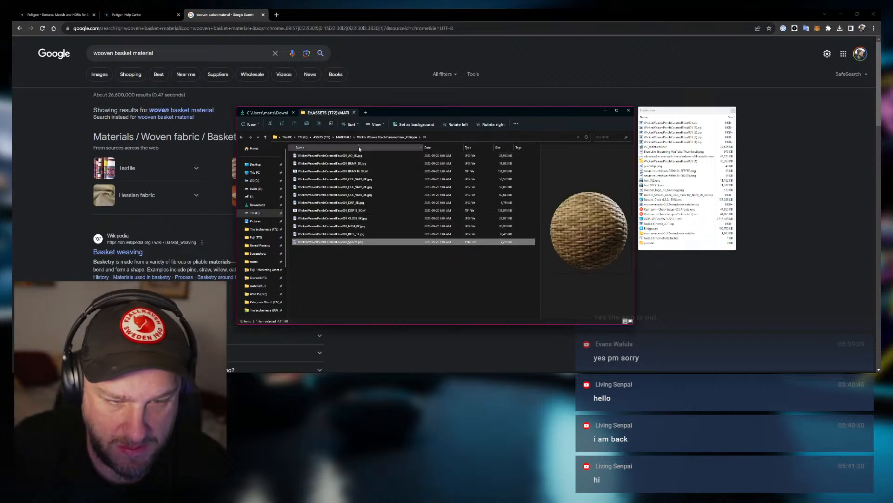
left_click(330, 202)
key("ctrl+v")
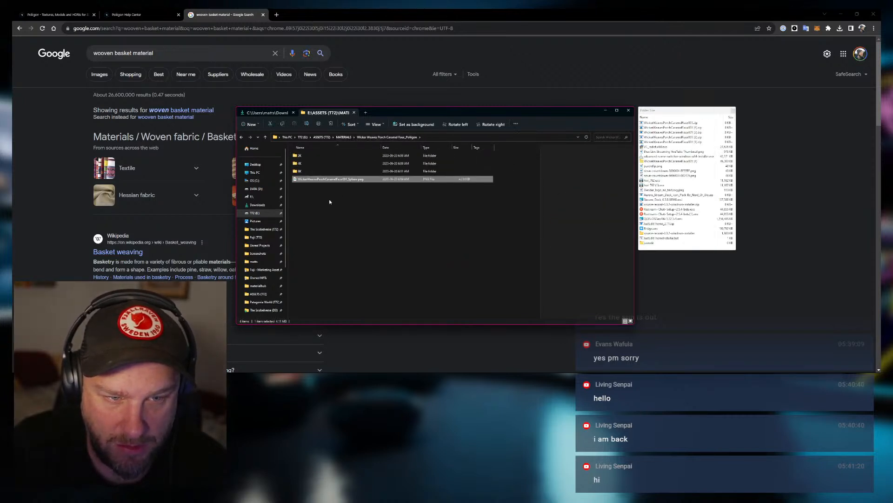
Preview the sphere image and check the full file names of the maps in the 2K folder.
left_click(323, 204)
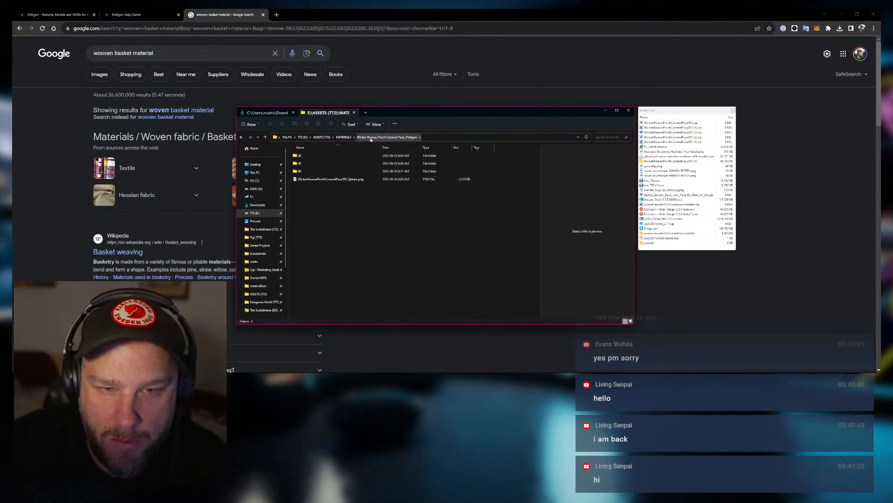
left_click(419, 179)
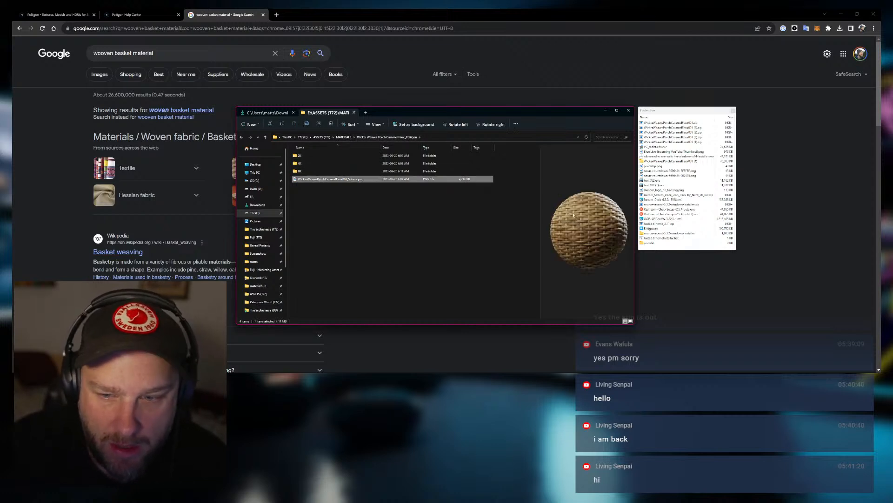
double_click(321, 156)
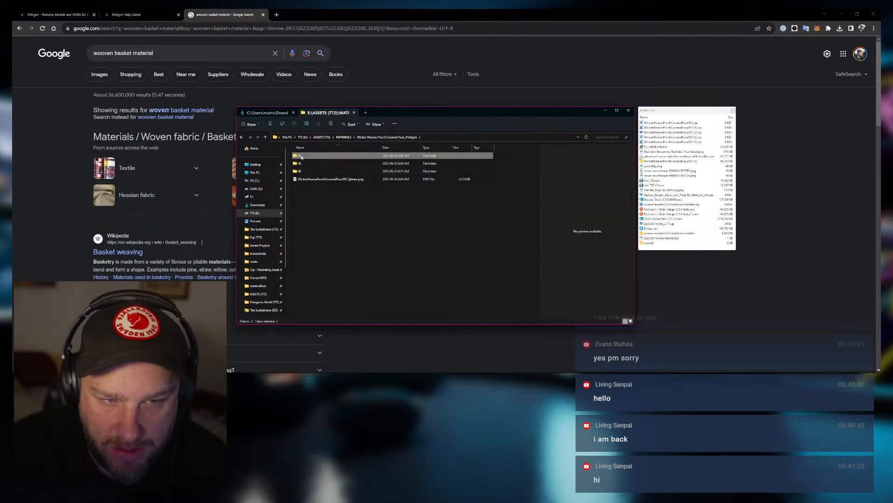
double_click(328, 148)
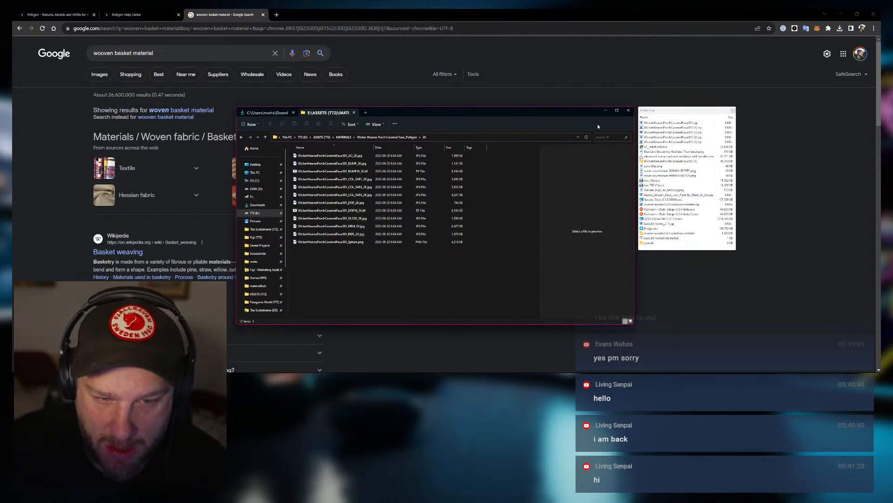
Switch to Blender and apply the M_01_SingleMaterial asset from the Materials catalog to Airship_Basket.
left_click(606, 112)
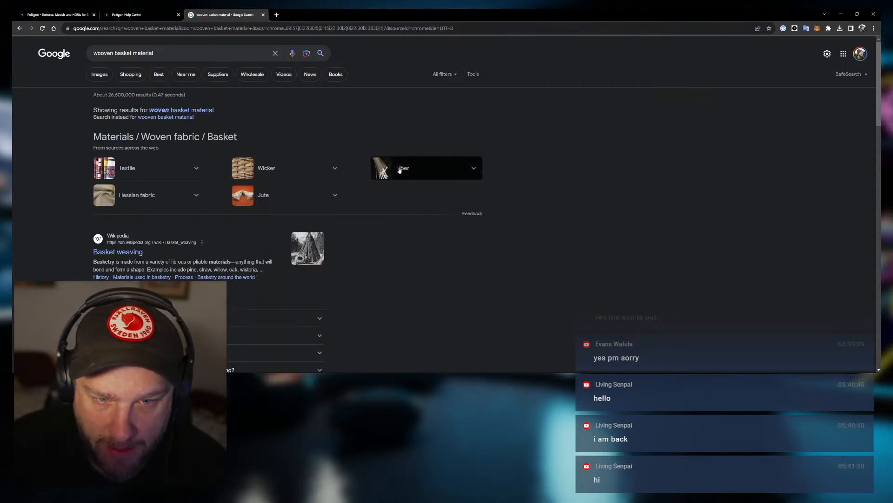
left_click(457, 370)
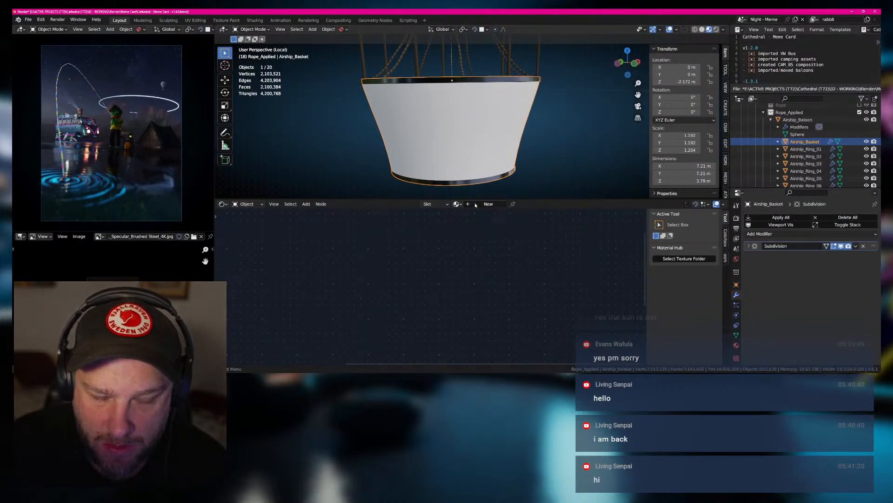
left_click(222, 204)
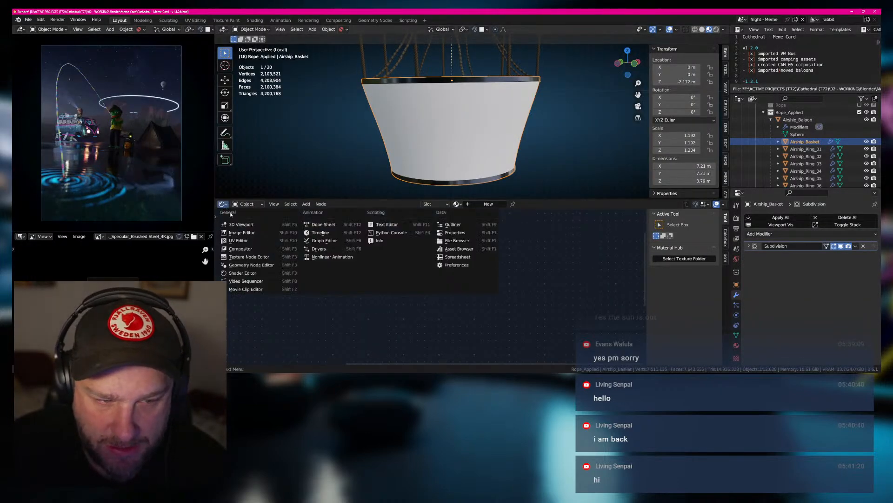
left_click(458, 249)
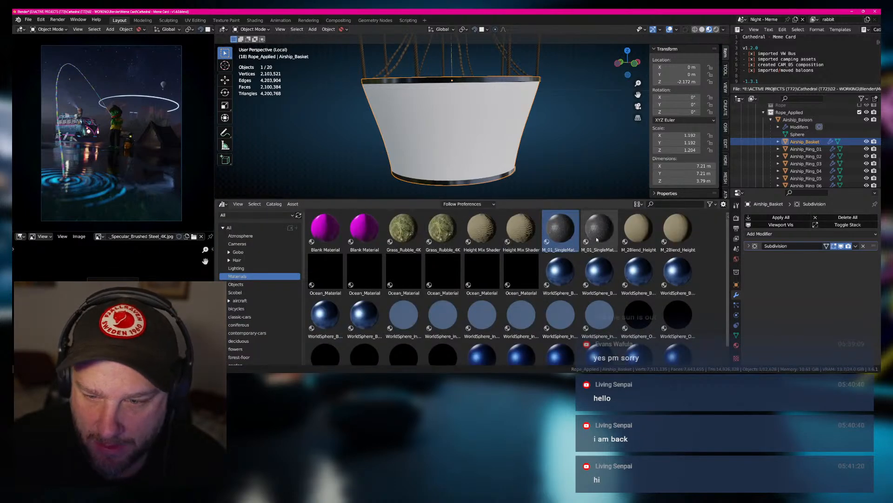
left_click_drag(560, 236, 477, 138)
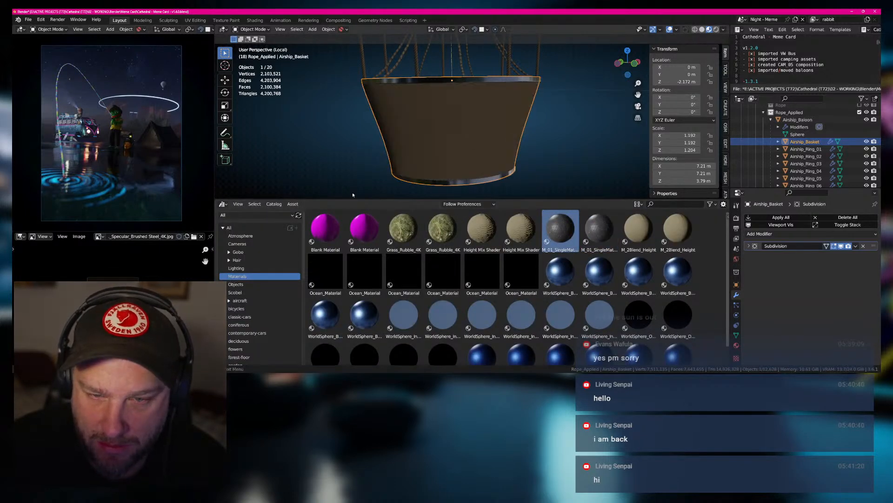
Show the basket's nodes in the Shader Editor and make its M_01_SingleMaterial a single-user copy.
left_click(223, 204)
left_click(238, 272)
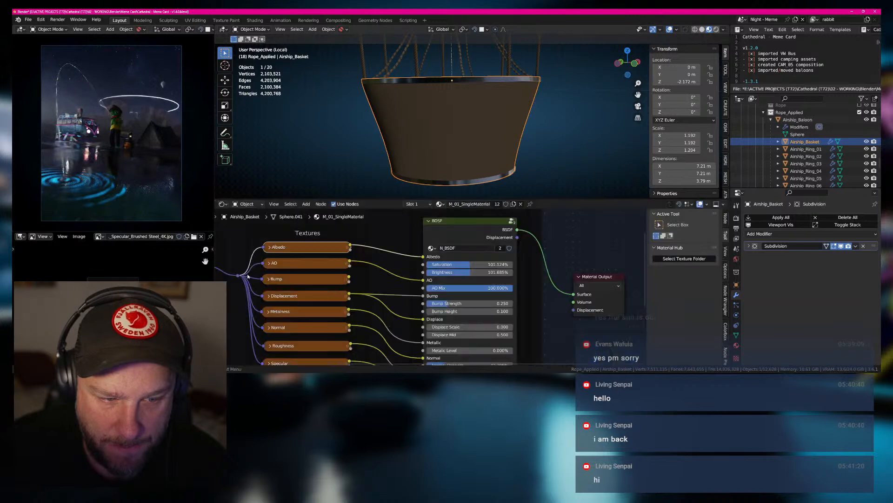
left_click(498, 204)
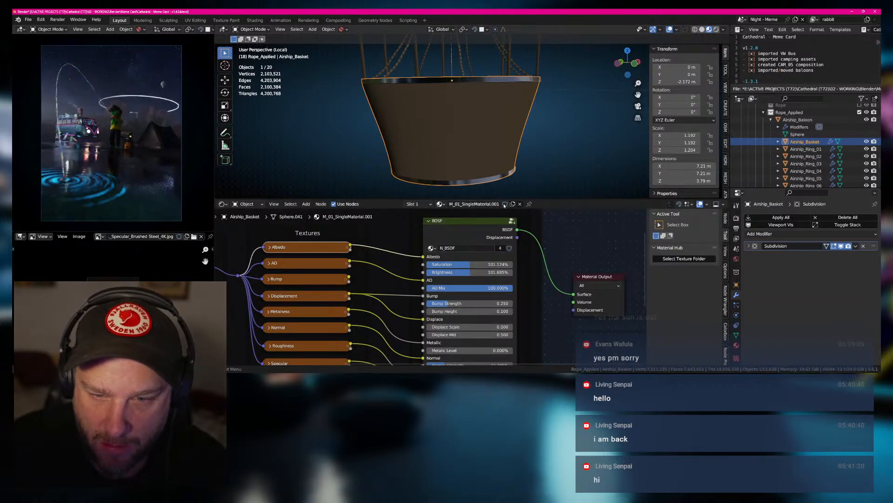
Select the outer ring ropes above the basket and make their M_01_SingleMaterial a single-user copy.
left_click(476, 81)
middle_click_drag(517, 79, 510, 96)
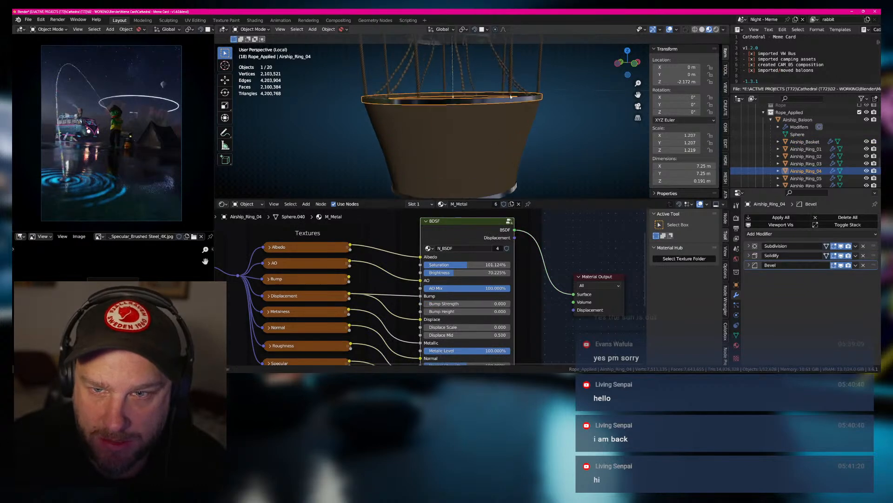
left_click(510, 91)
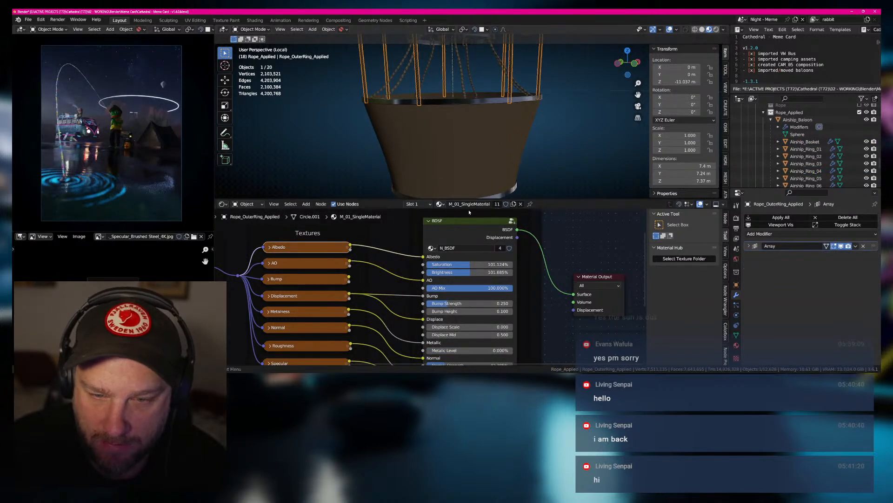
left_click(497, 204)
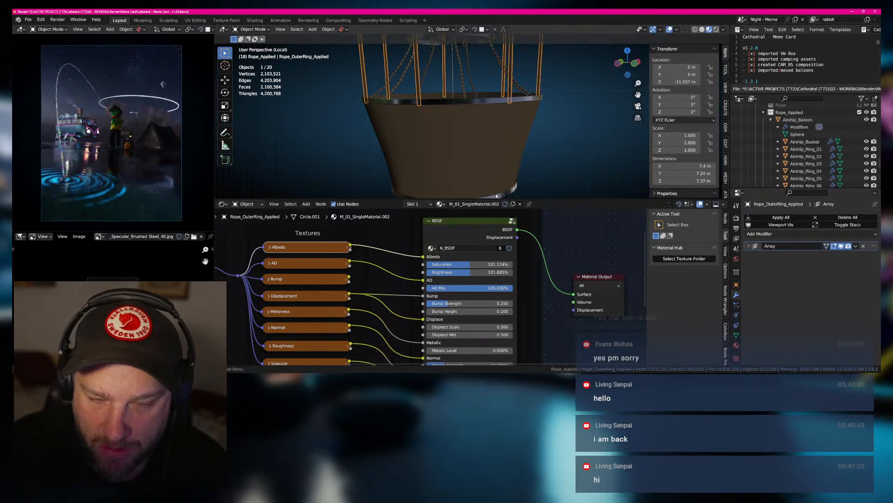
Select Airship_Basket and rename its material M_Wicker.
left_click(464, 144)
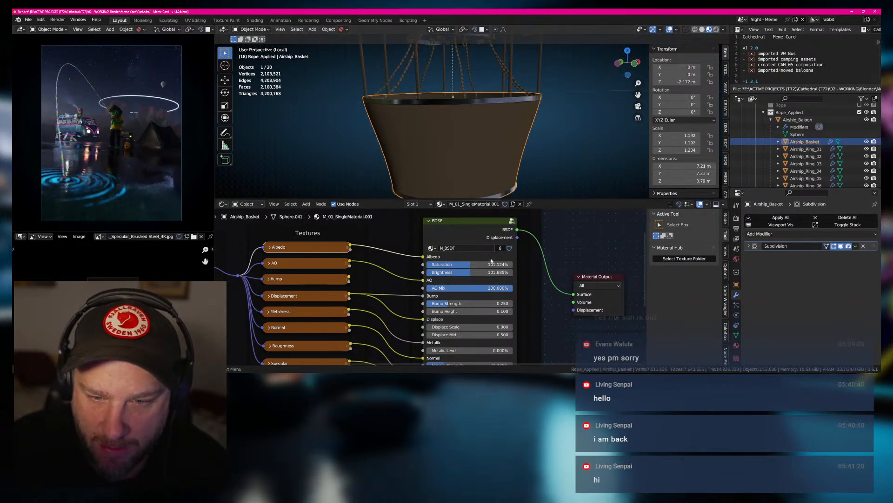
middle_click_drag(491, 261, 537, 258)
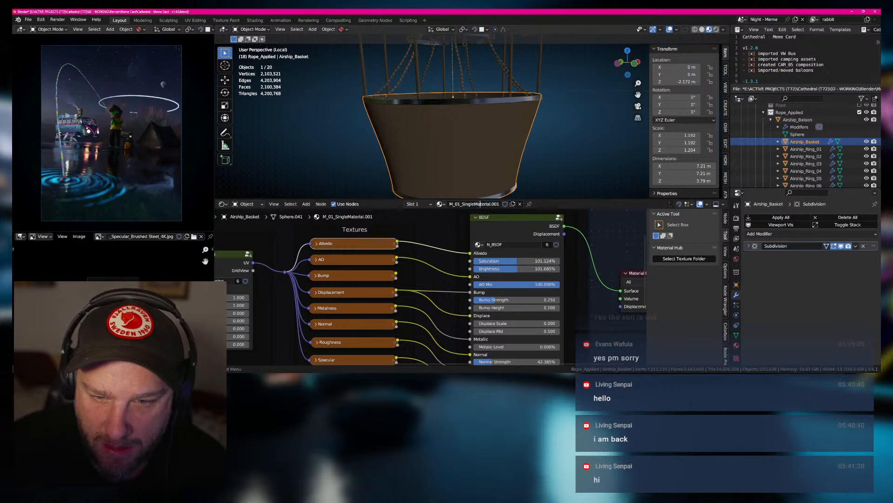
left_click(480, 204)
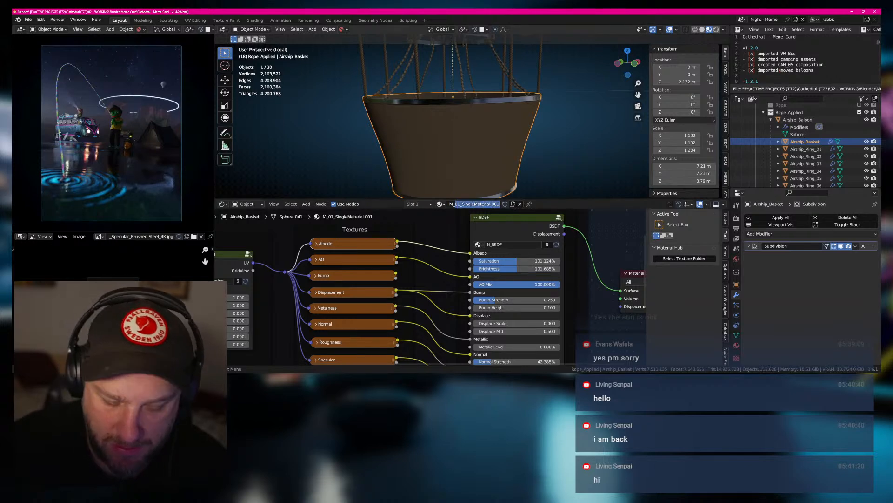
type("W")
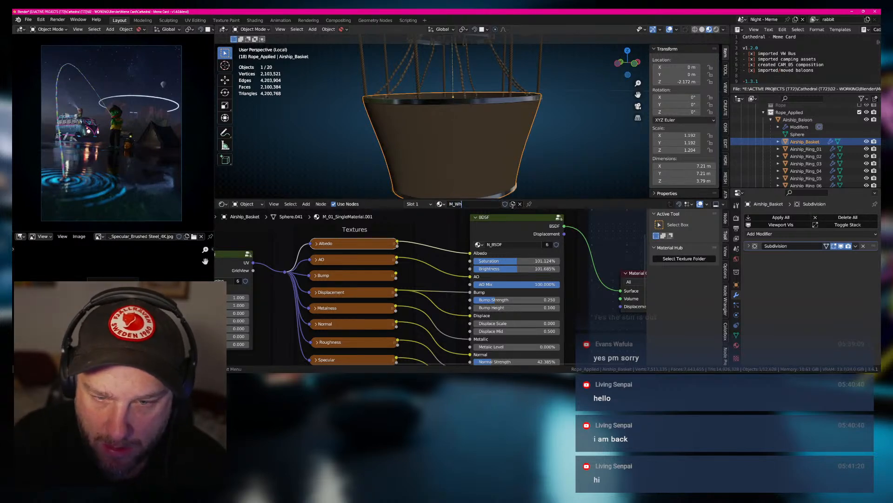
type("icker")
key("Return")
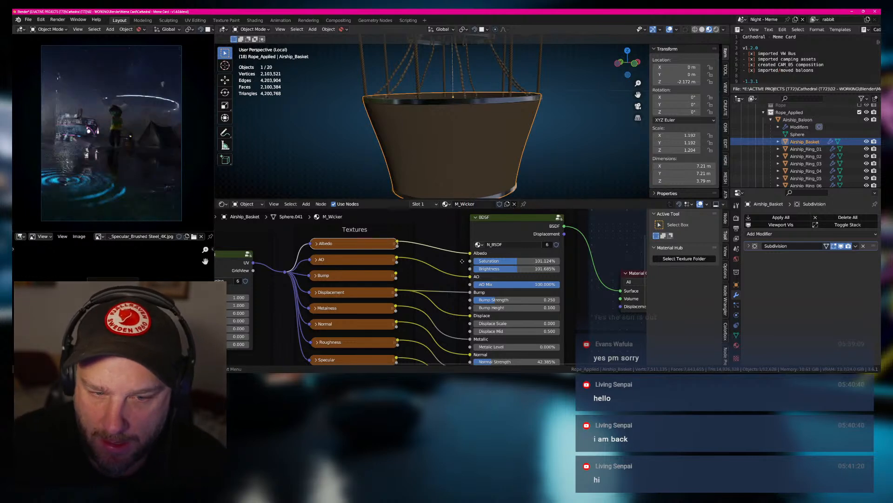
Load the texture set from the 4K folder of Wicker Weaves Porch Caramel Faux_Poliigon into M_Wicker with Material Hub.
scroll(468, 260, "down", 2)
left_click(679, 259)
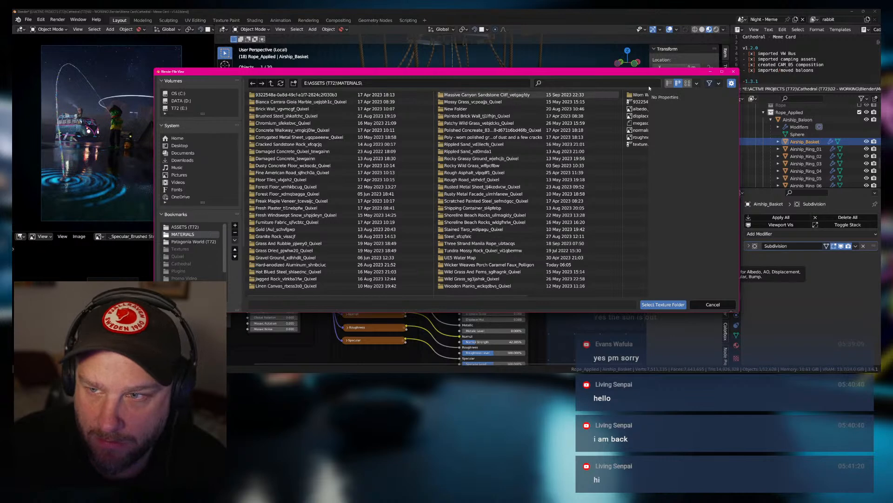
left_click(669, 82)
scroll(327, 250, "down", 2)
scroll(328, 250, "down", 5)
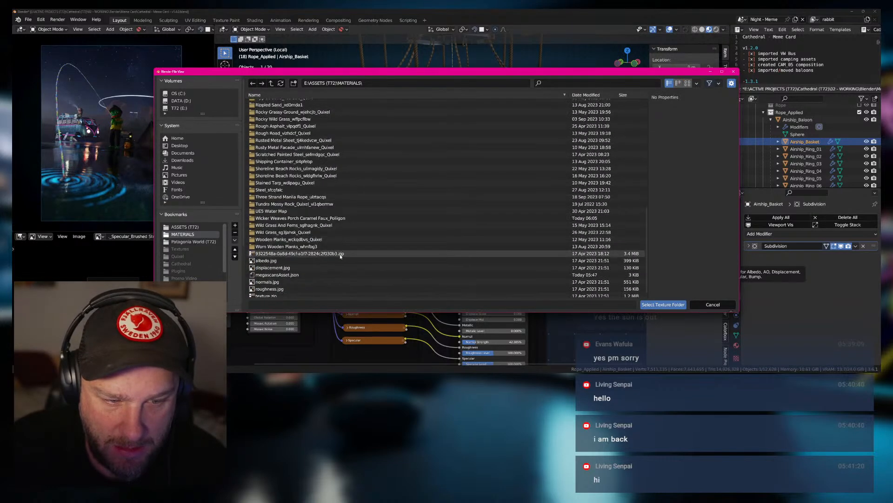
double_click(274, 218)
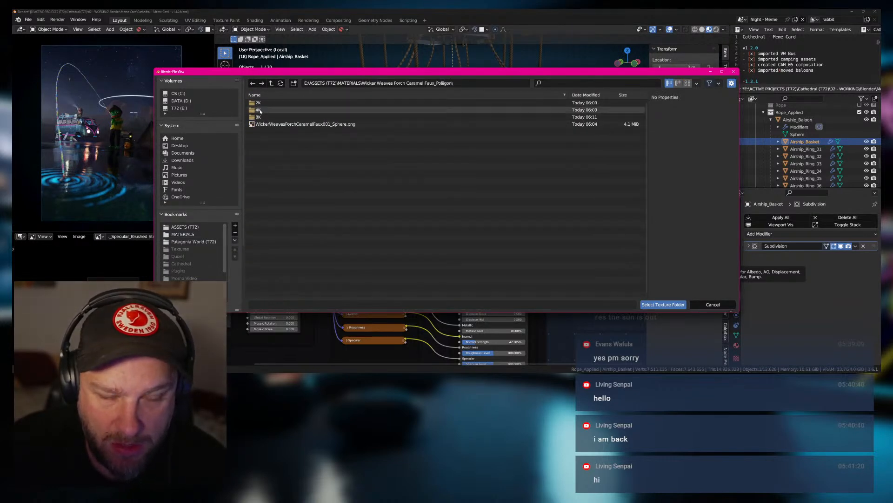
double_click(278, 110)
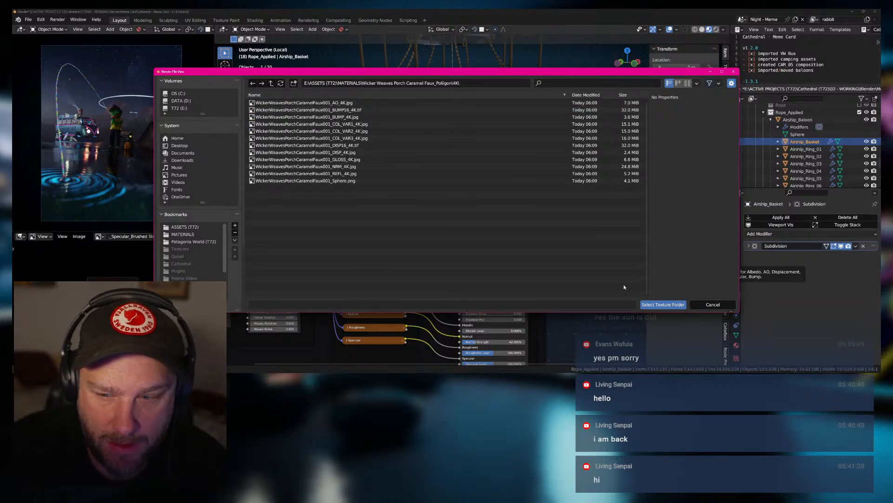
left_click(655, 303)
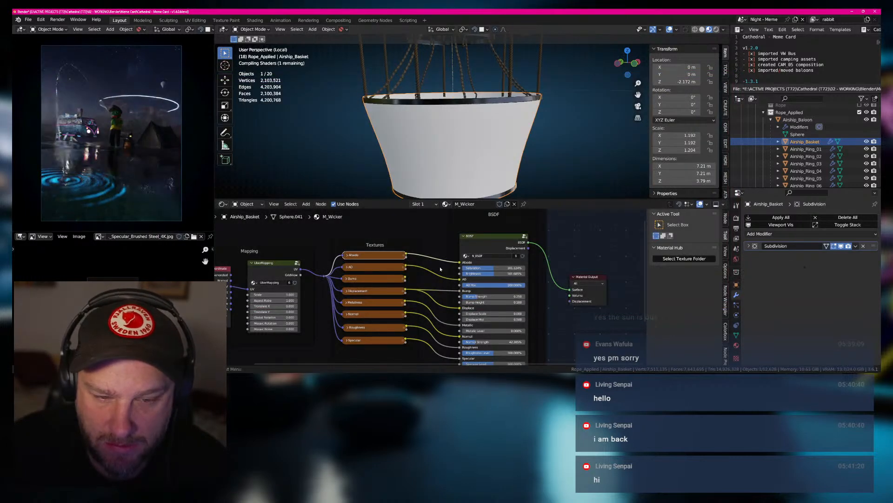
Check which images are assigned to the Albedo, AO, Bump, Displacement and Metalness texture nodes of M_Wicker.
left_click(346, 258)
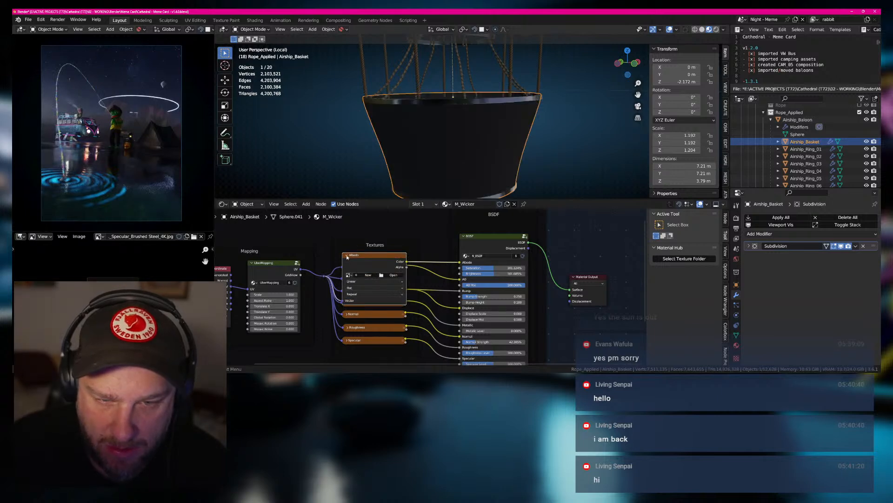
left_click(347, 256)
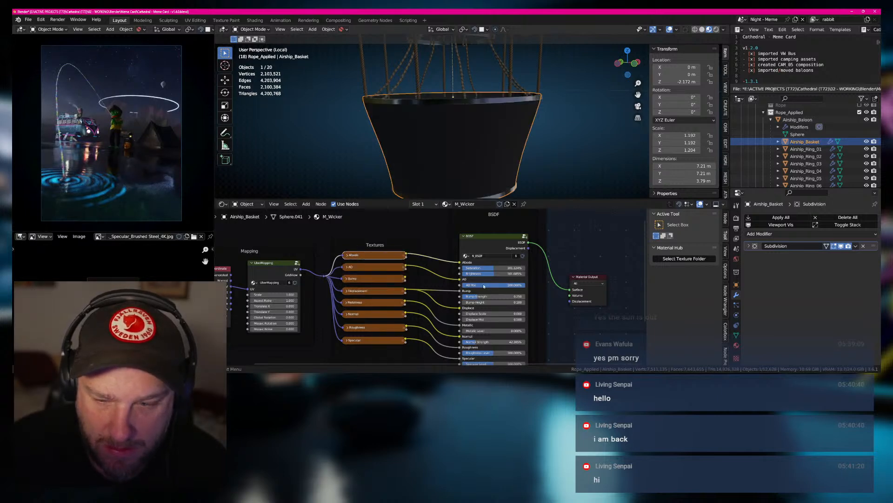
left_click(347, 255)
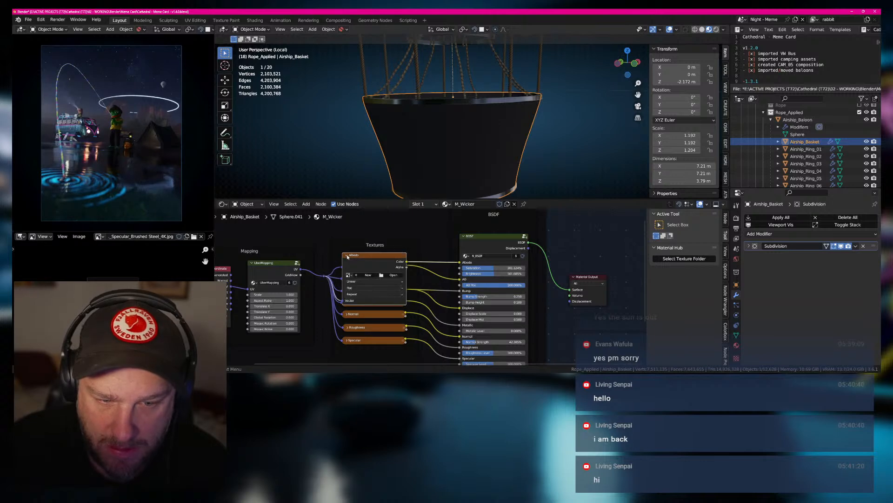
left_click(347, 255)
left_click(347, 268)
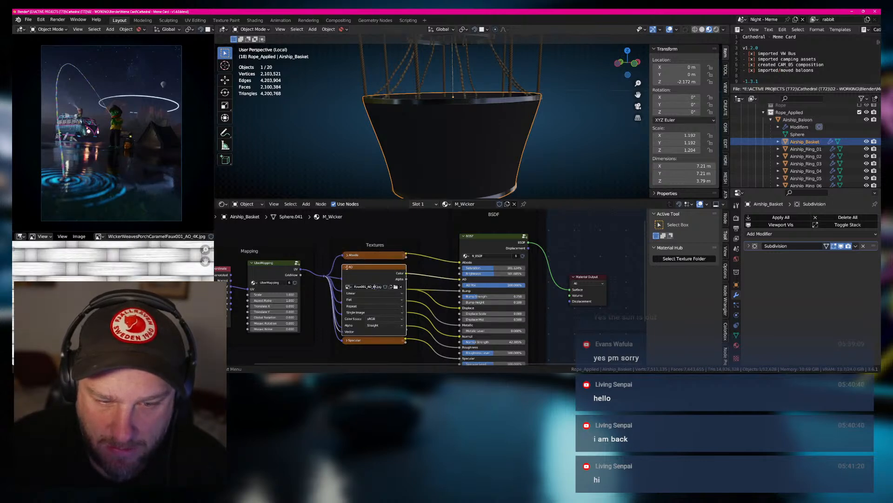
left_click(347, 268)
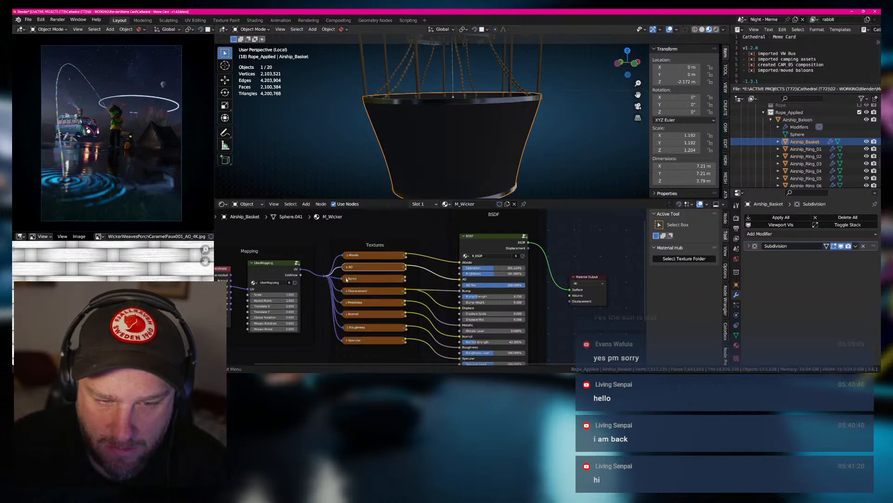
left_click(346, 279)
left_click(347, 279)
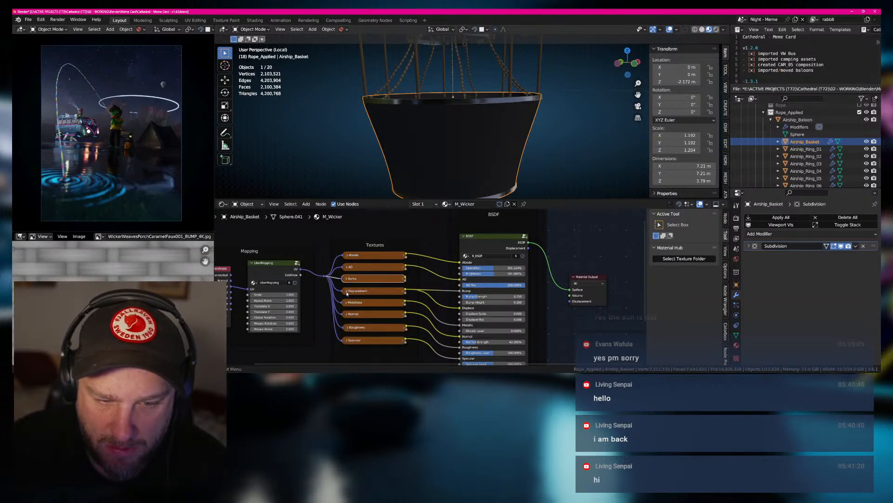
left_click(347, 291)
left_click(347, 291)
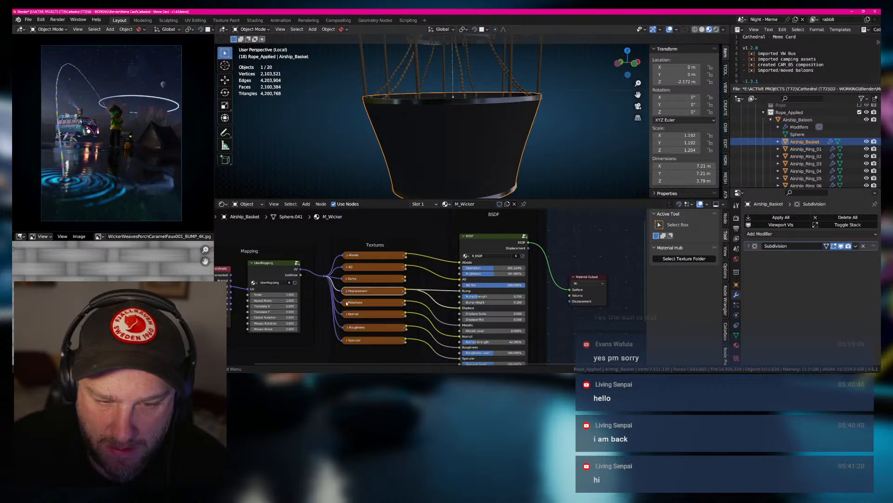
left_click(347, 303)
left_click(346, 303)
Start opening an image for the Albedo node and browse to the wicker material's 4K folder under E:\ASSETS (T72)\MATERIALS.
left_click(348, 255)
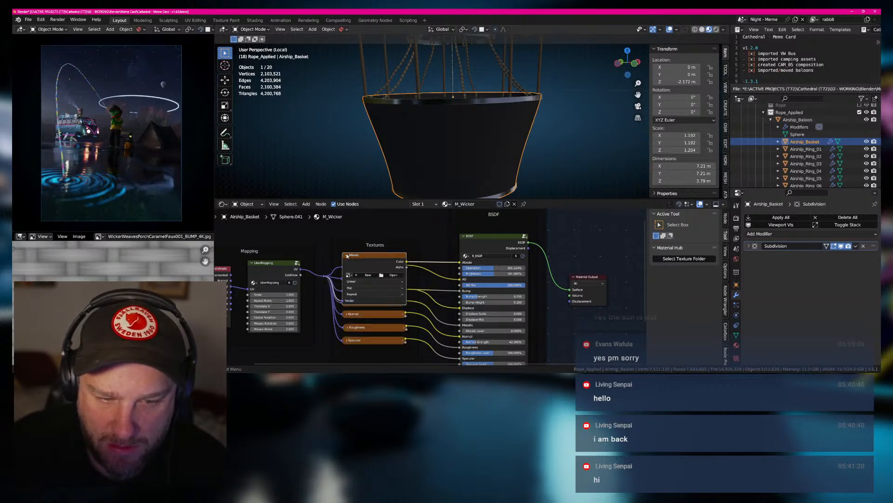
left_click(382, 275)
left_click(273, 84)
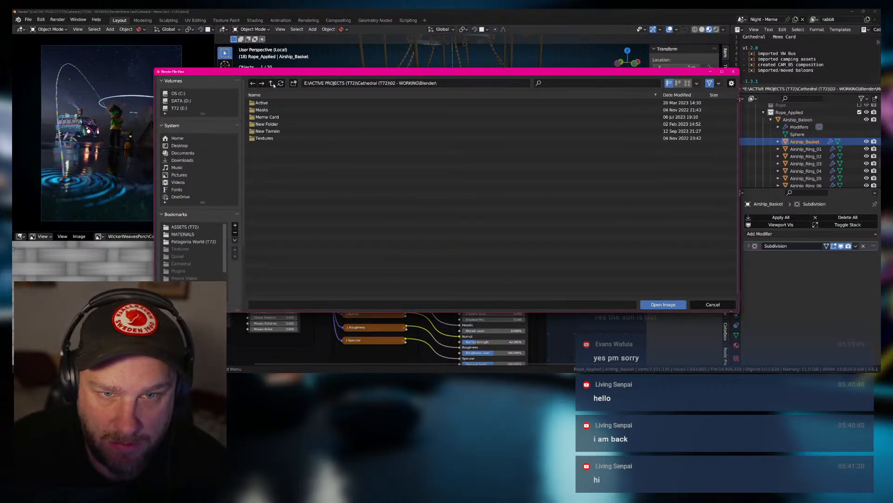
left_click(272, 84)
left_click(273, 83)
left_click(180, 108)
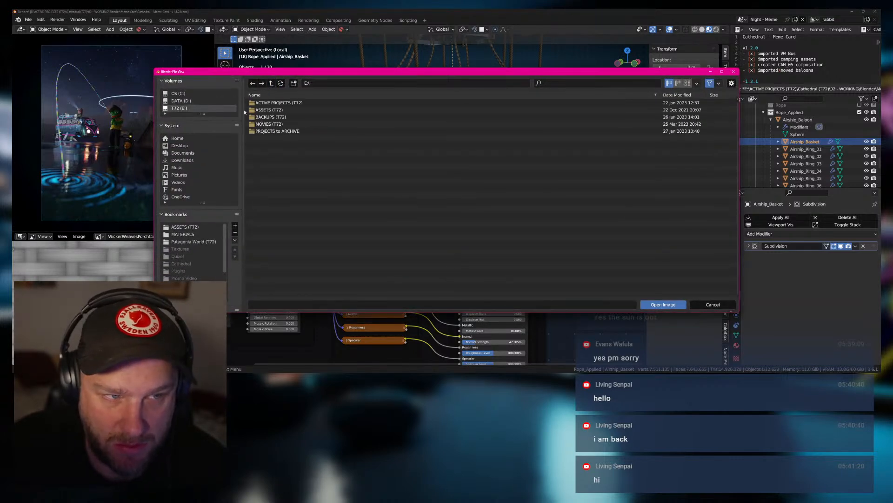
double_click(270, 110)
scroll(278, 141, "down", 3)
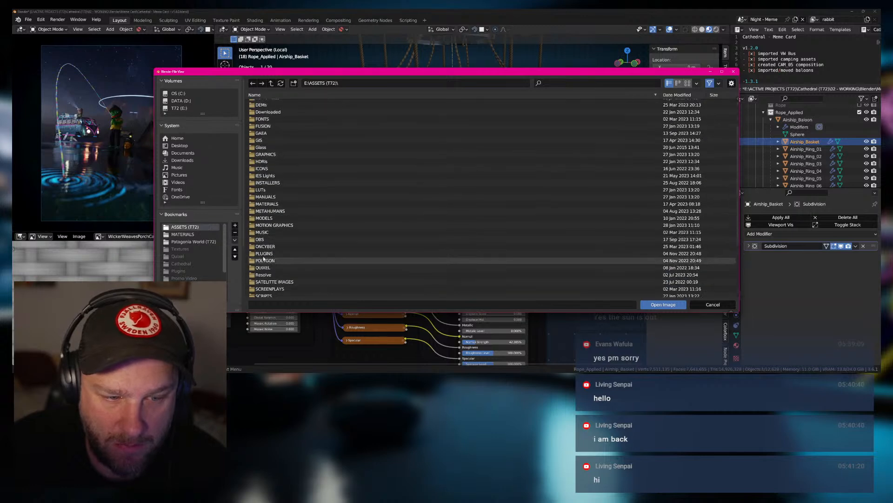
left_click(265, 194)
double_click(264, 194)
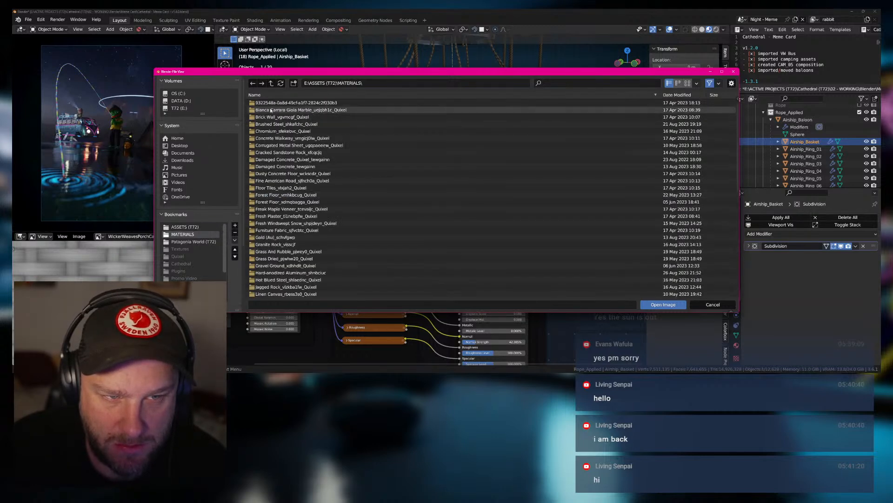
scroll(296, 236, "down", 15)
double_click(281, 238)
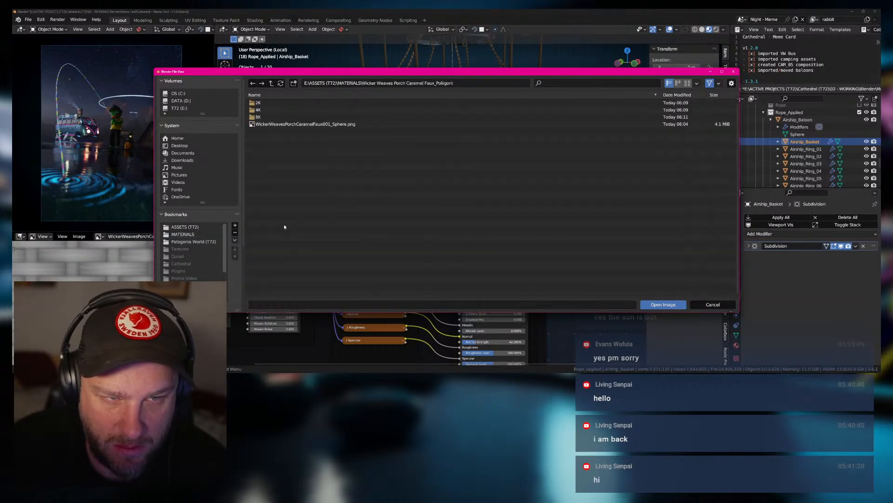
double_click(288, 108)
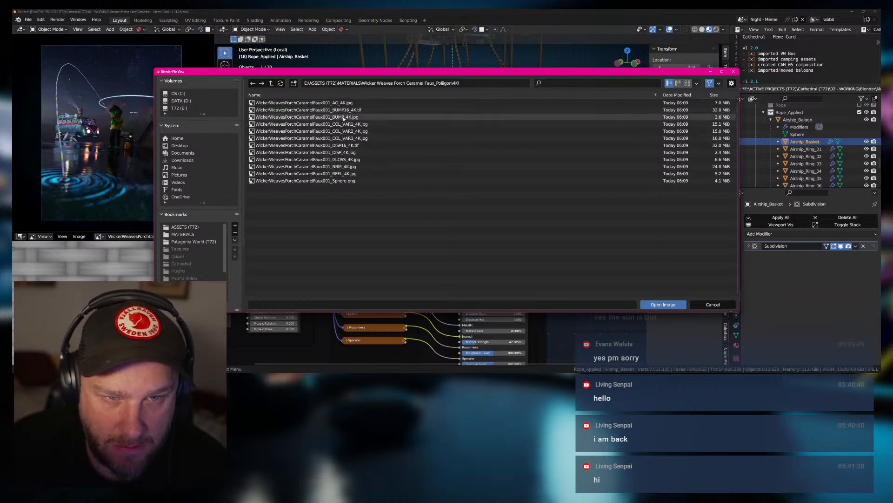
Compare the colour variants as thumbnails and load WickerWeavesPorchCaramelFaux001_COL_VAR1_4K.jpg into the Albedo node, then collapse the node.
left_click(343, 124)
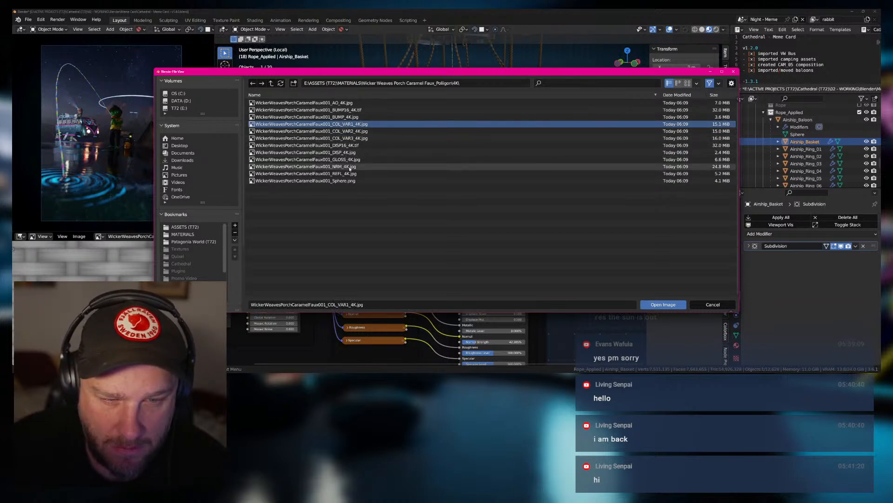
left_click(349, 168)
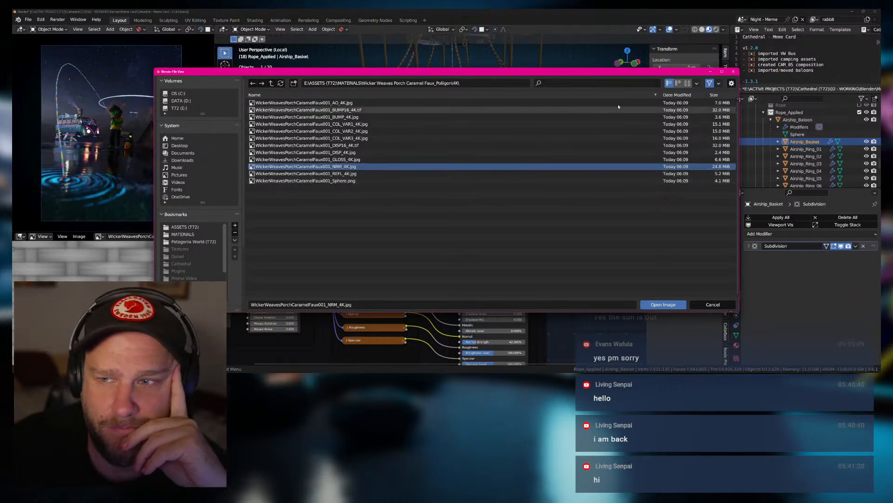
left_click(688, 83)
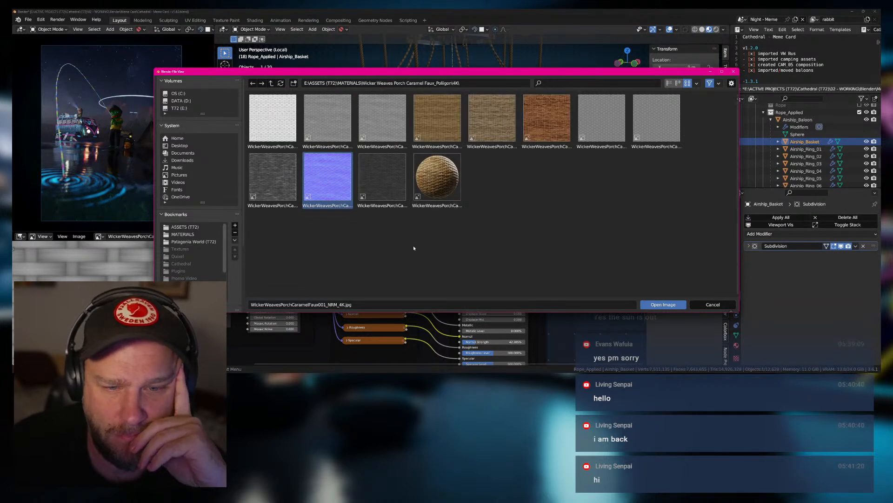
left_click(444, 131)
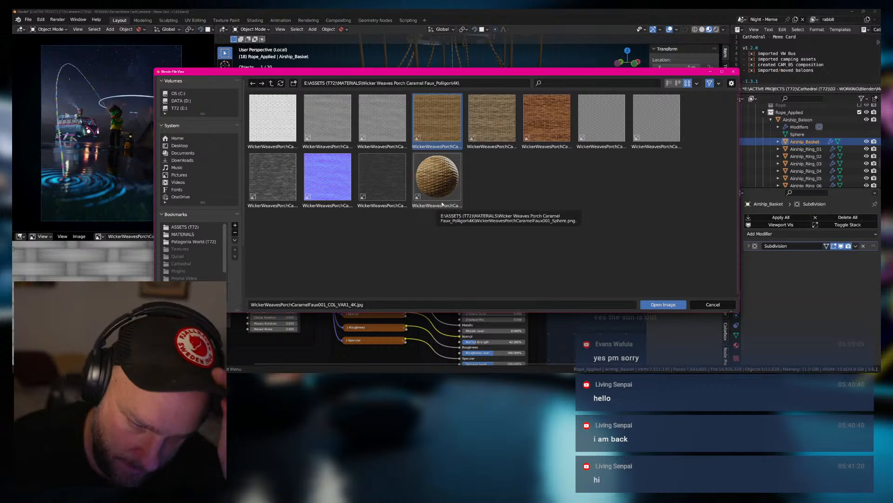
left_click(492, 119)
left_click(552, 119)
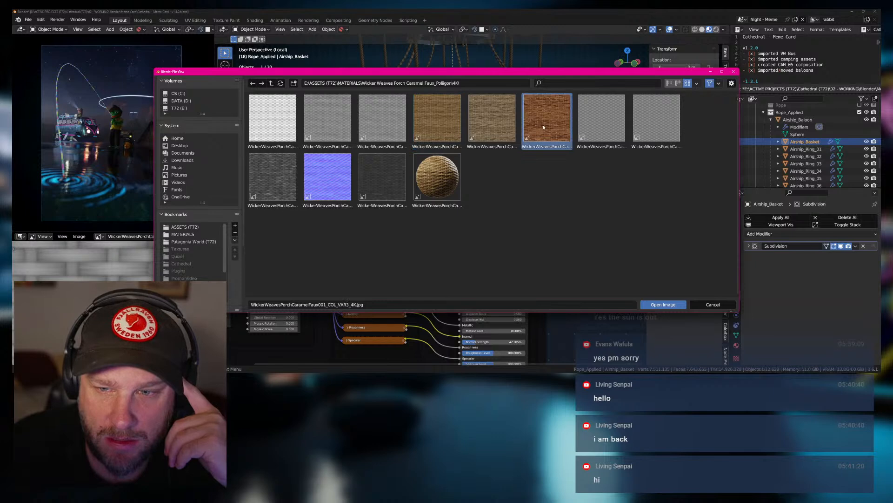
left_click(428, 136)
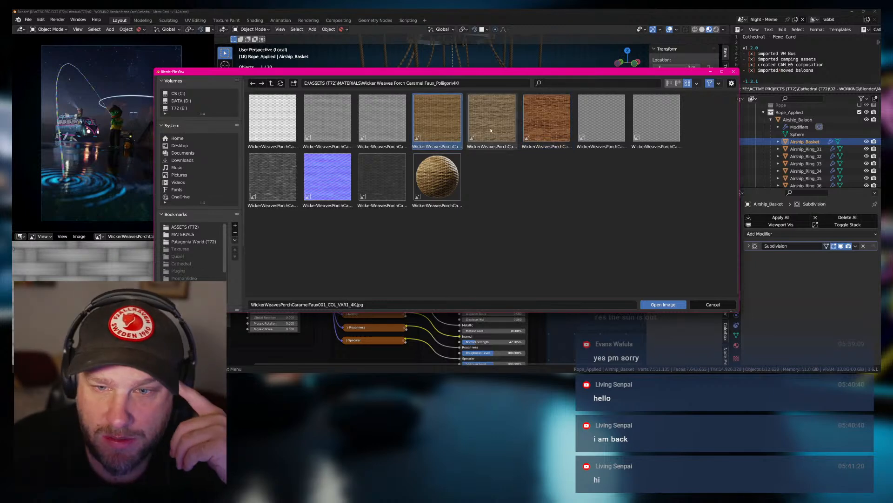
left_click(540, 125)
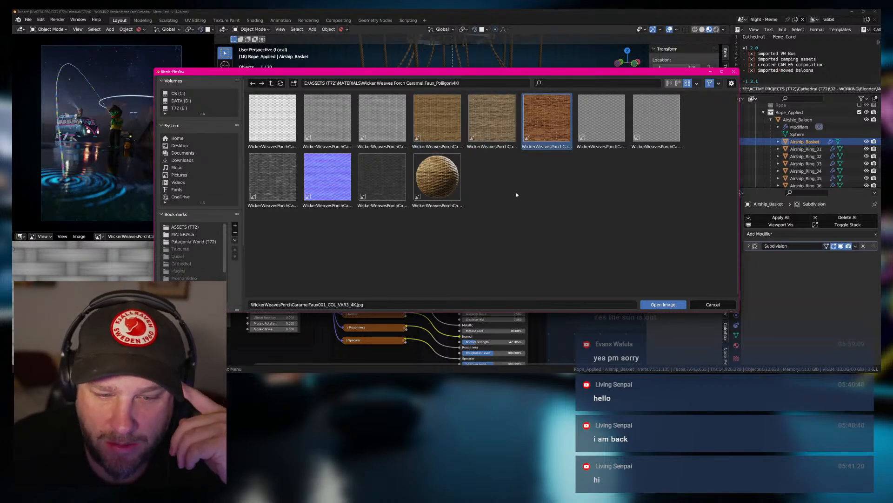
left_click(444, 130)
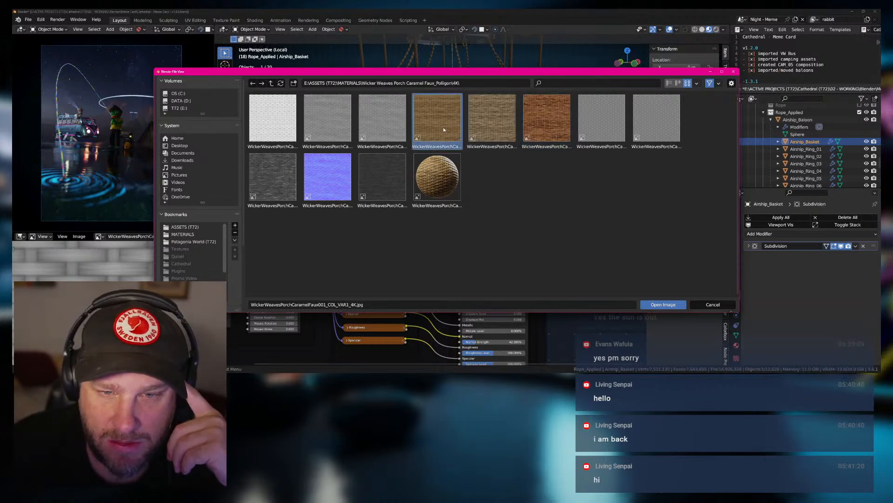
double_click(454, 127)
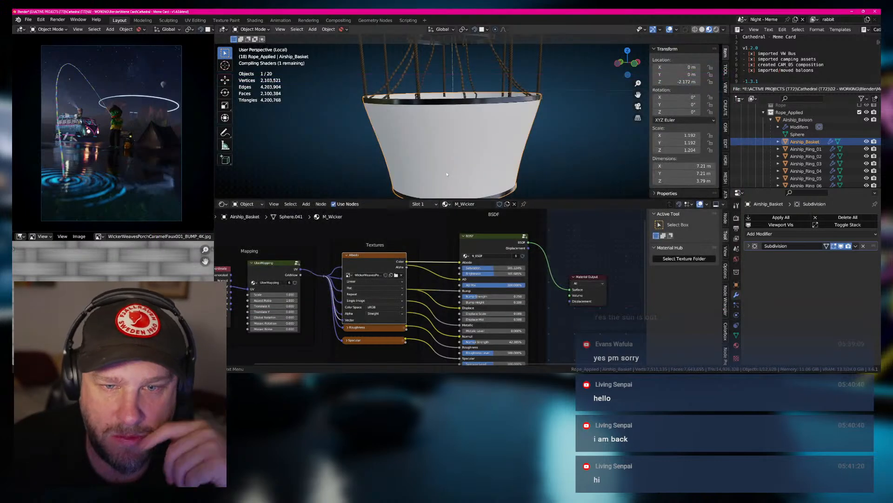
left_click(347, 255)
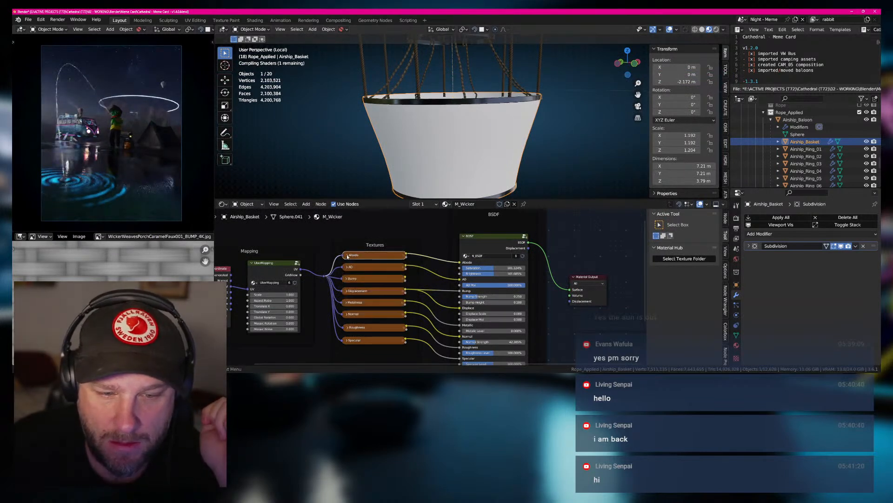
Check which image file the Bump node of M_Wicker uses without replacing it, and check the Displacement node.
left_click(347, 279)
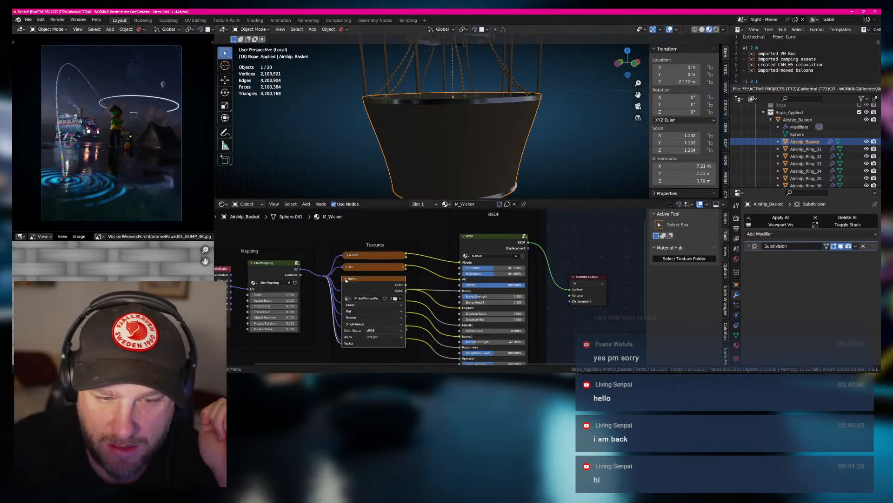
left_click(395, 299)
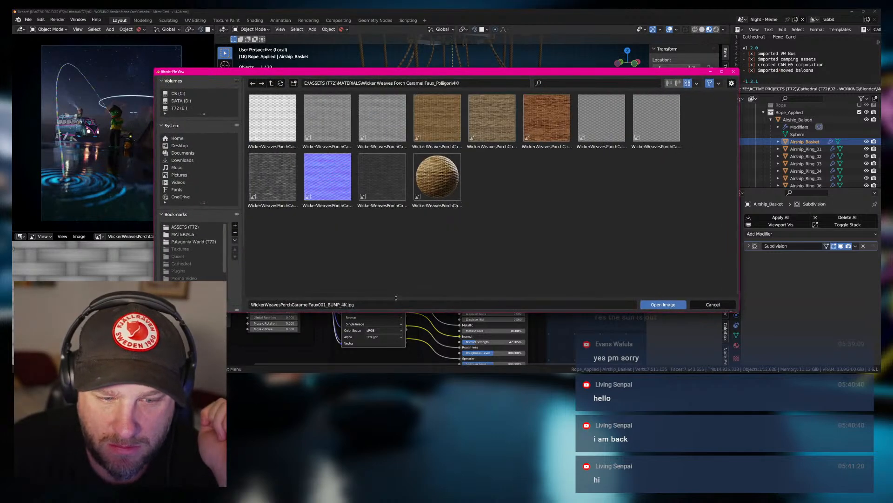
left_click(705, 305)
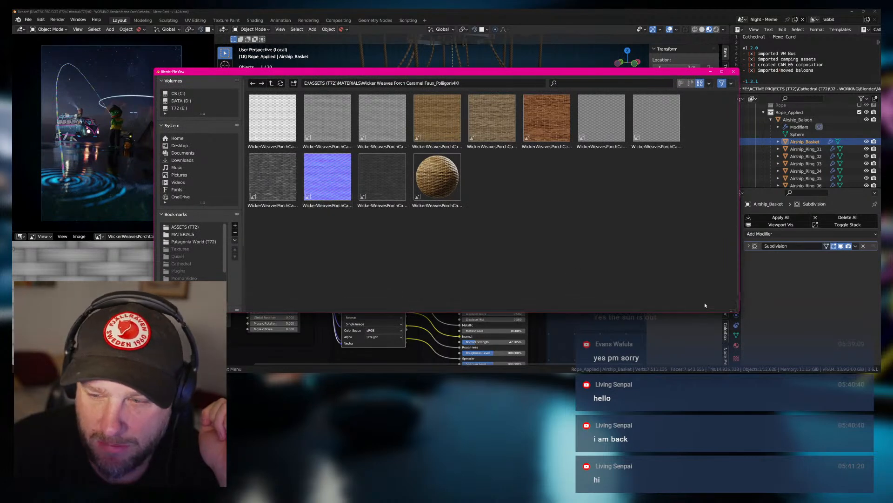
left_click(346, 279)
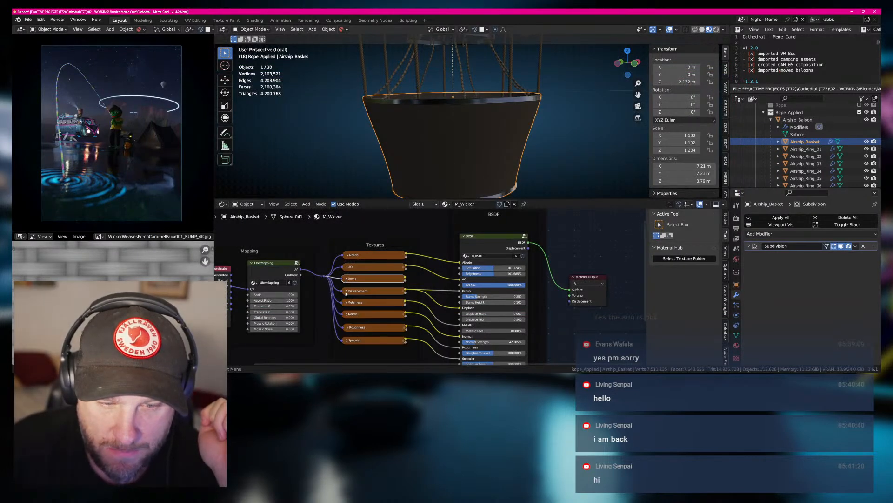
left_click(346, 291)
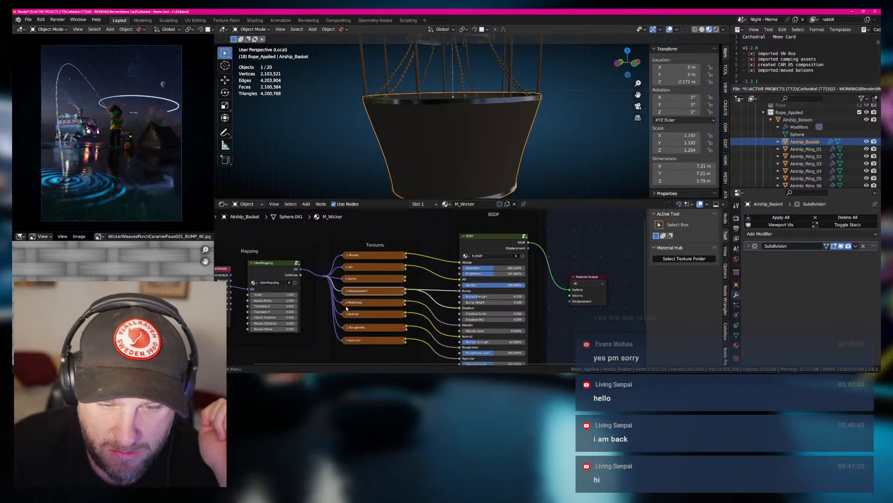
Start opening an image for the Normal node and browse to the 4K folder of Wicker Weaves Porch Caramel Faux_Poliigon under E:\ASSETS (T72)\MATERIALS.
left_click(347, 314)
left_click(392, 334)
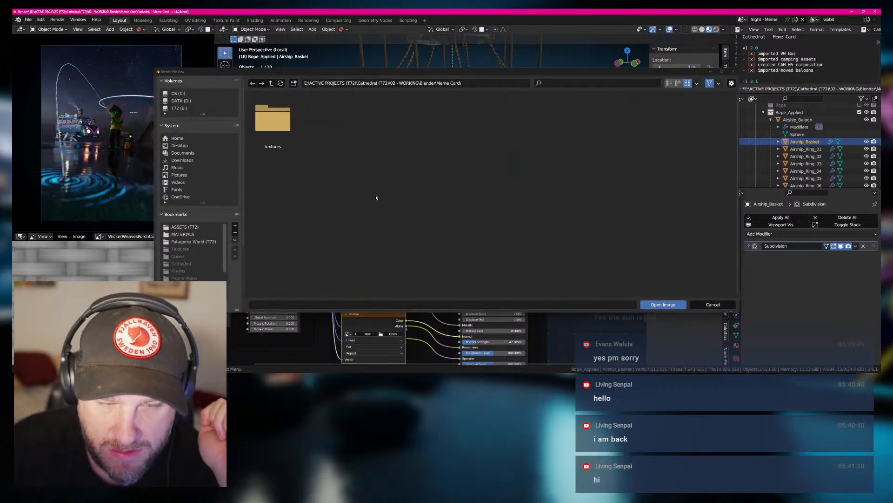
left_click(198, 108)
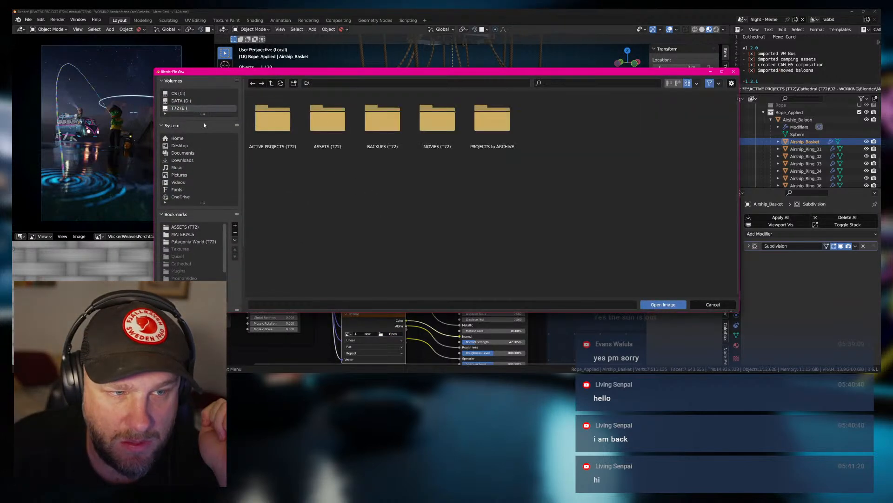
double_click(328, 118)
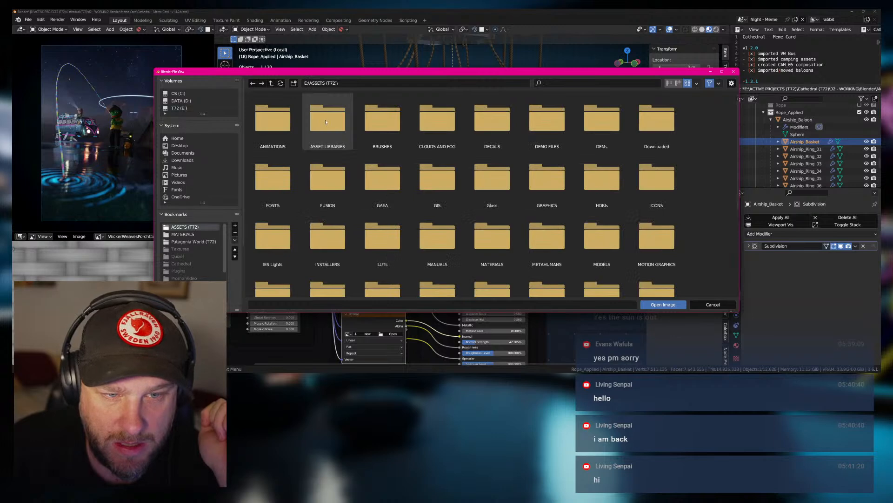
left_click(669, 83)
double_click(286, 191)
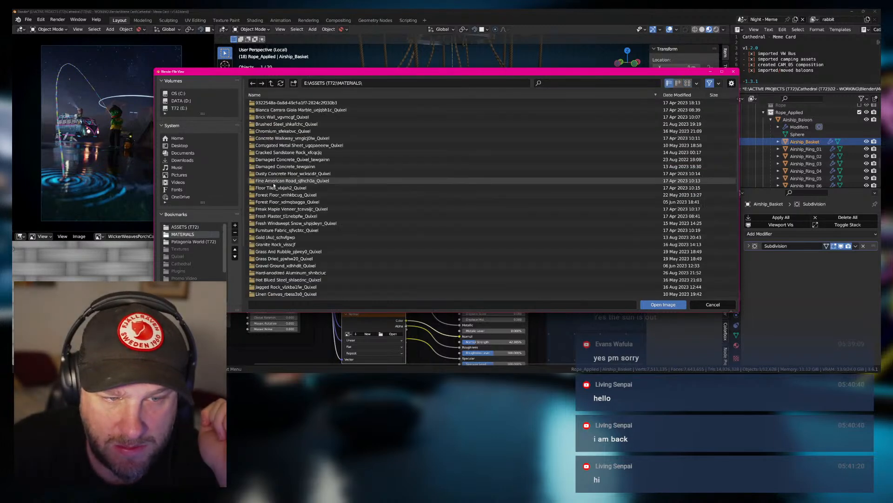
scroll(287, 207, "down", 12)
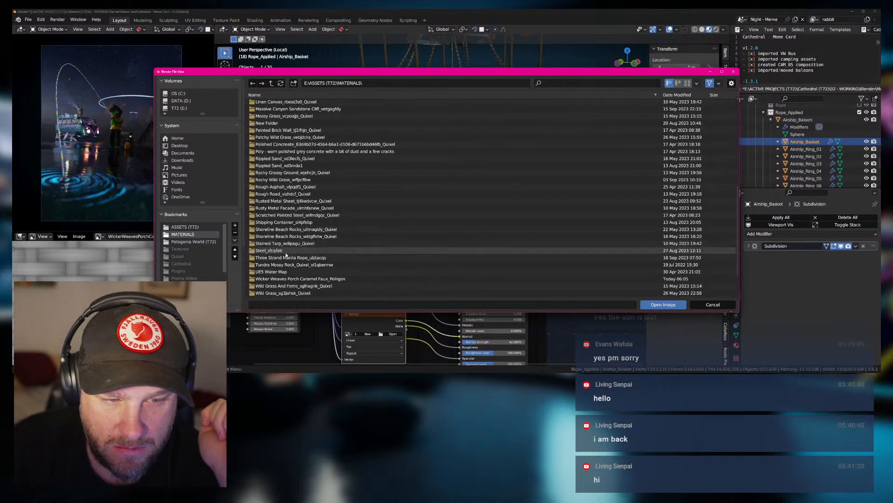
double_click(274, 236)
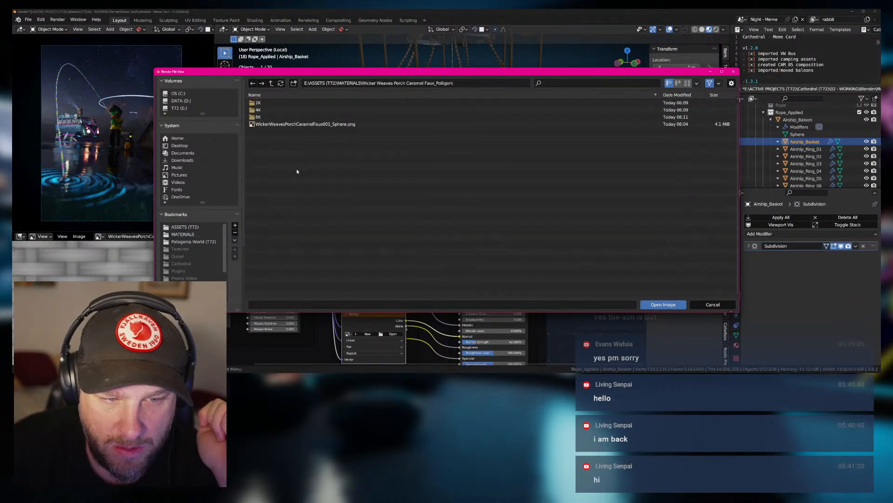
double_click(255, 110)
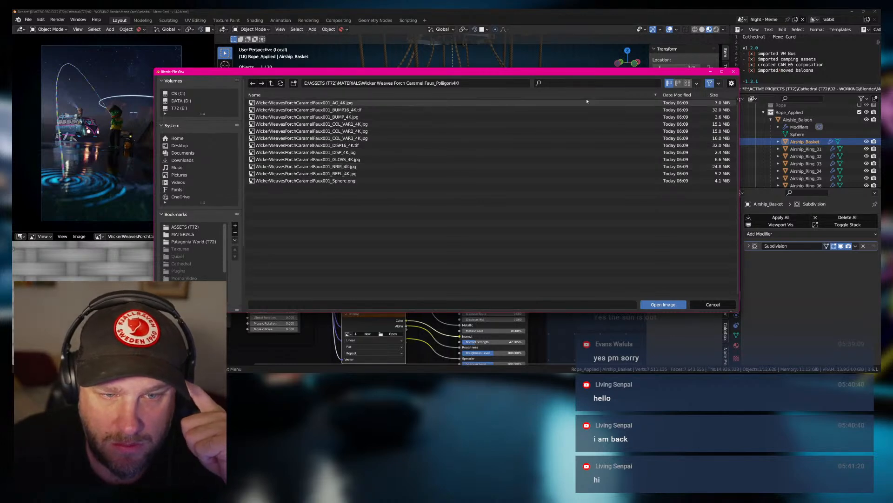
Identify the normal map by its thumbnail, load WickerWeavesPorchCaramelFaux001_NRM_4K.jpg into the Normal node, and collapse the node.
left_click(688, 83)
left_click(327, 177)
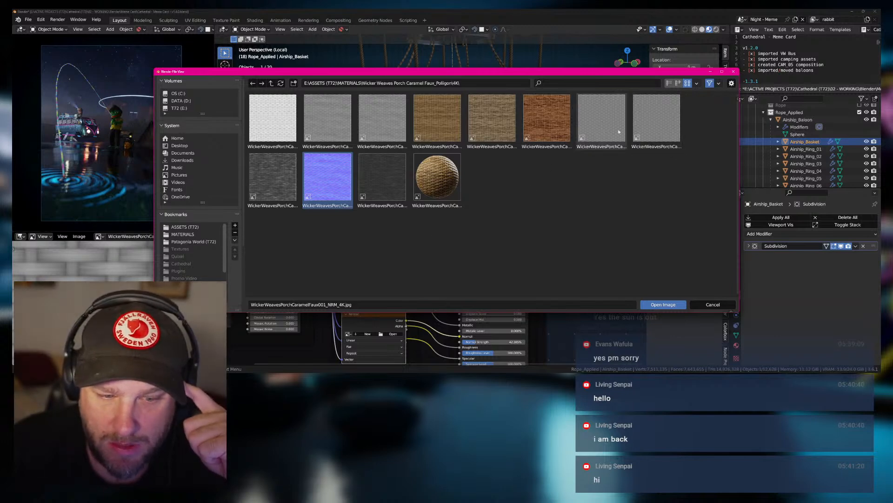
left_click(678, 83)
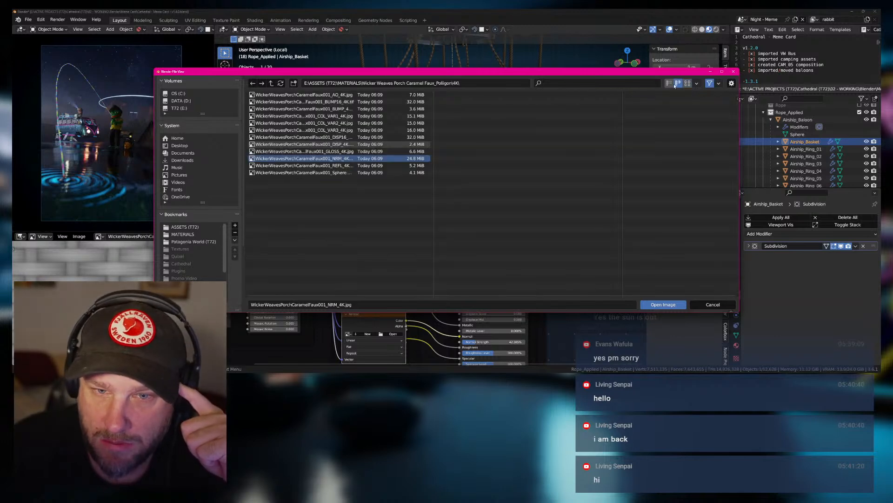
double_click(316, 160)
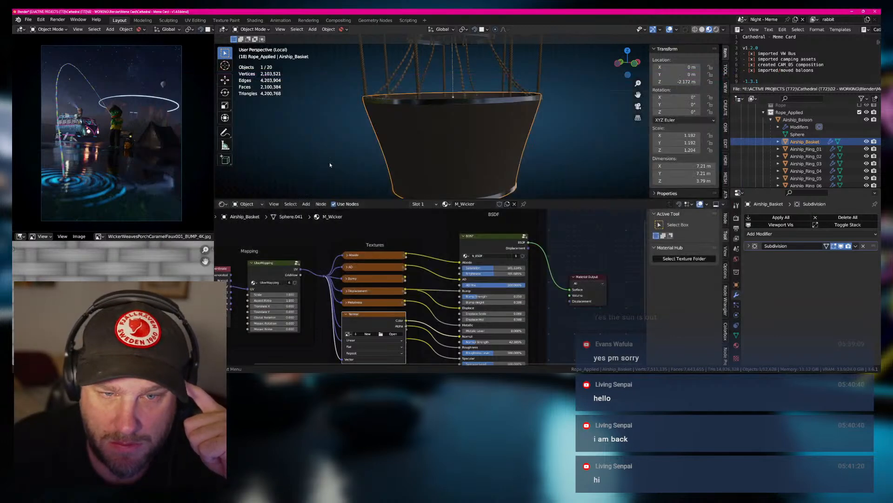
left_click(346, 315)
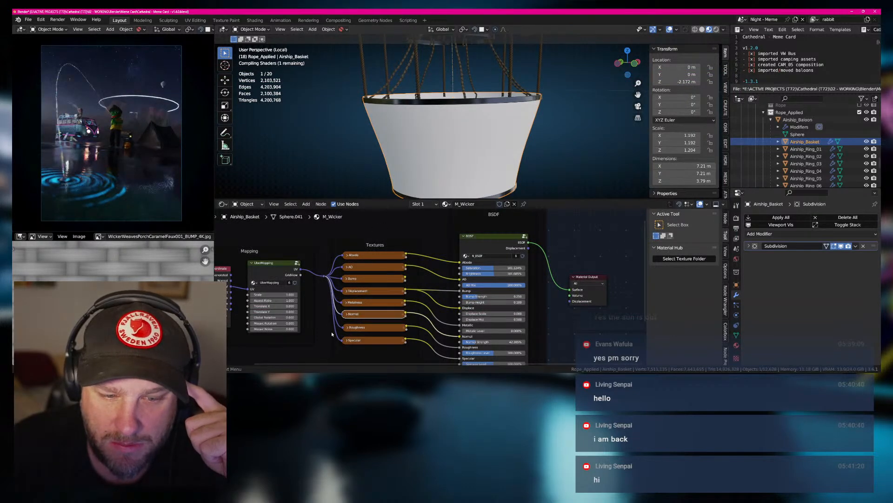
Start opening an image for the Roughness node and browse to the E:\ASSETS (T72)\MATERIALS folder.
middle_click_drag(332, 313, 333, 288)
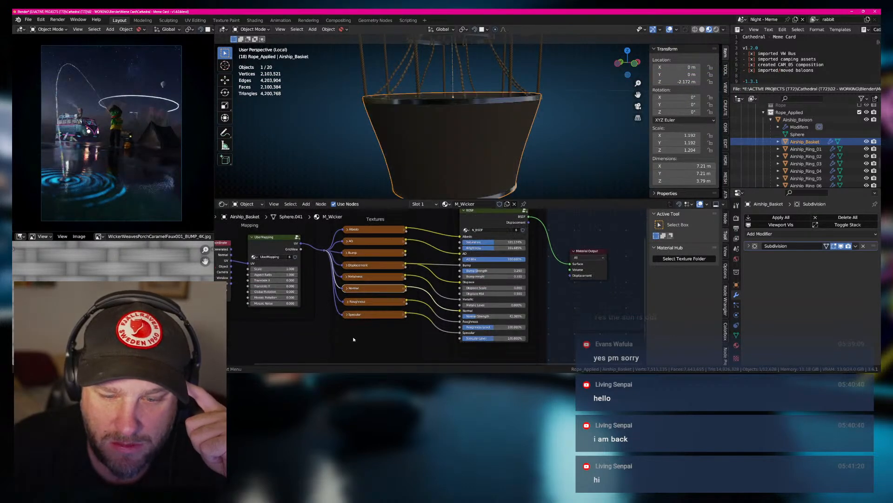
left_click(347, 301)
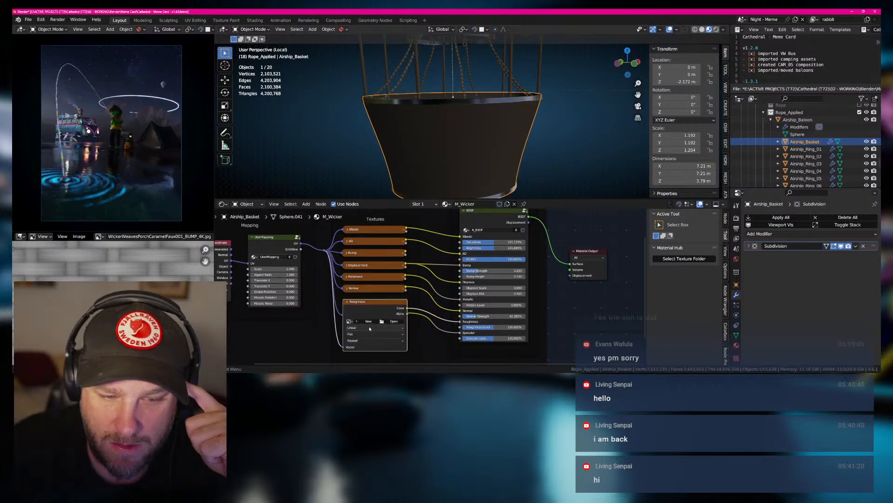
left_click(391, 322)
left_click(179, 108)
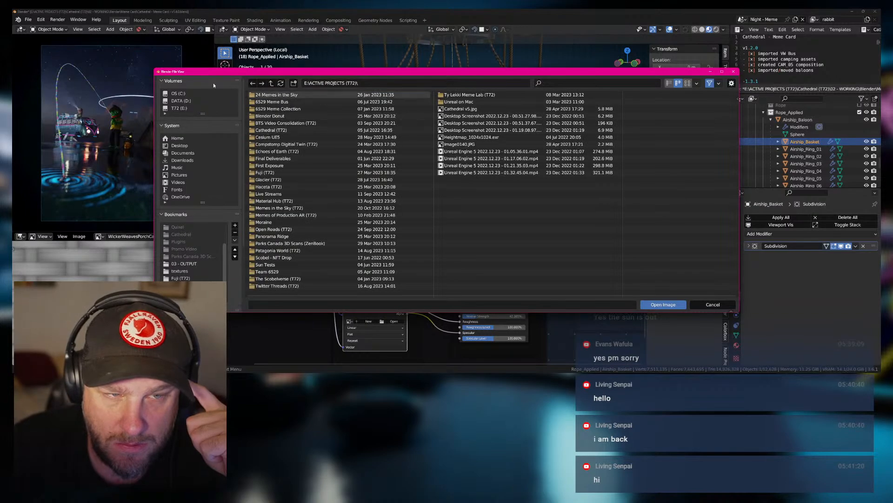
left_click(198, 108)
double_click(268, 103)
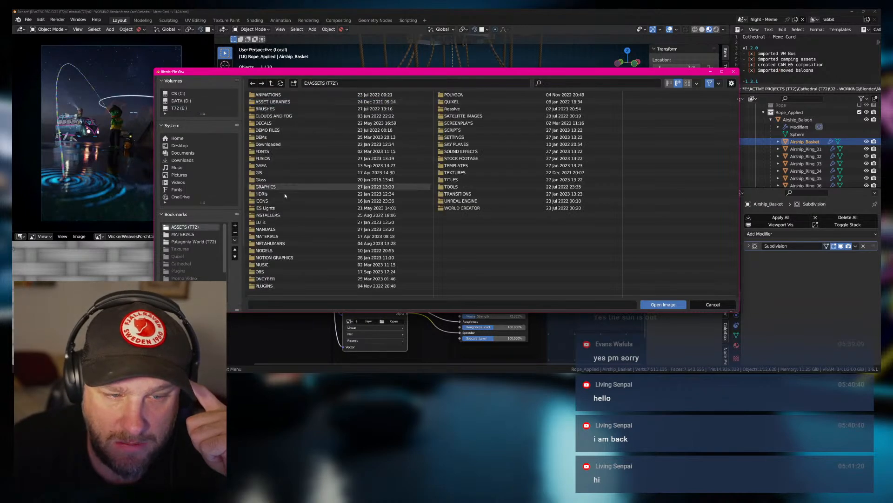
double_click(263, 237)
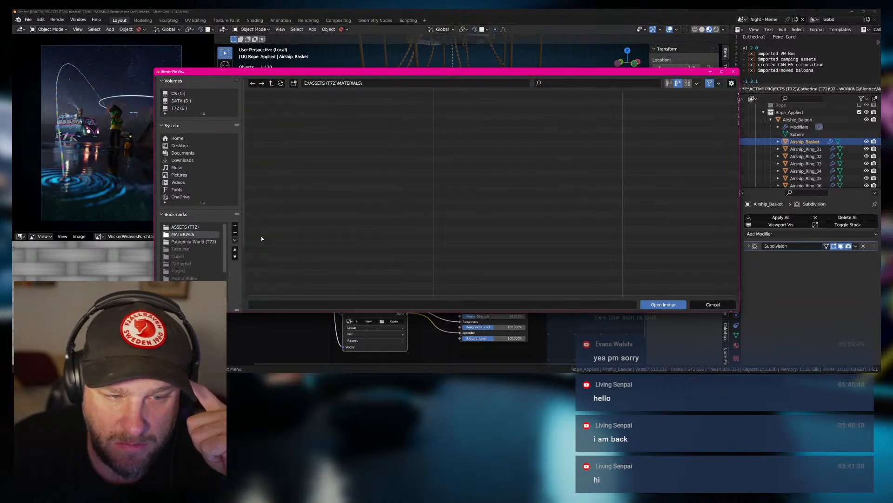
Show the folders as a vertical list and load WickerWeavesPorchCaramelFaux001_GLOSS_4K.jpg from the wicker material's 4K folder into the Roughness node.
left_click(669, 83)
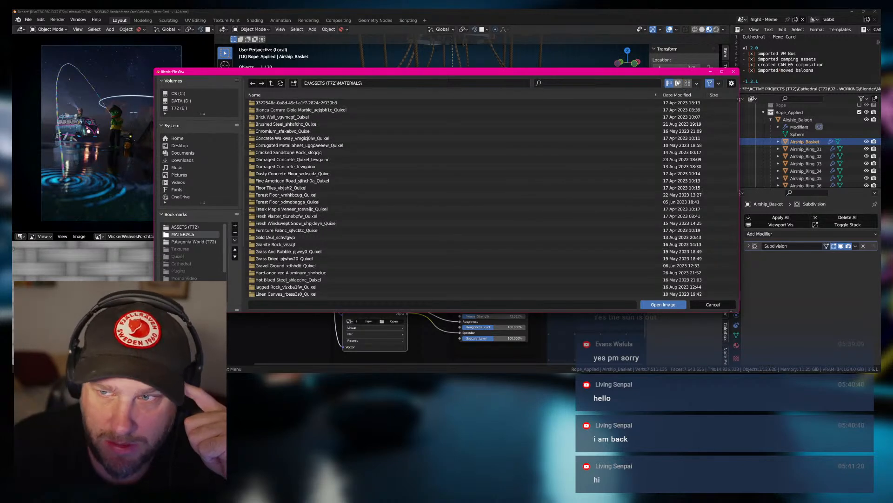
left_click(678, 83)
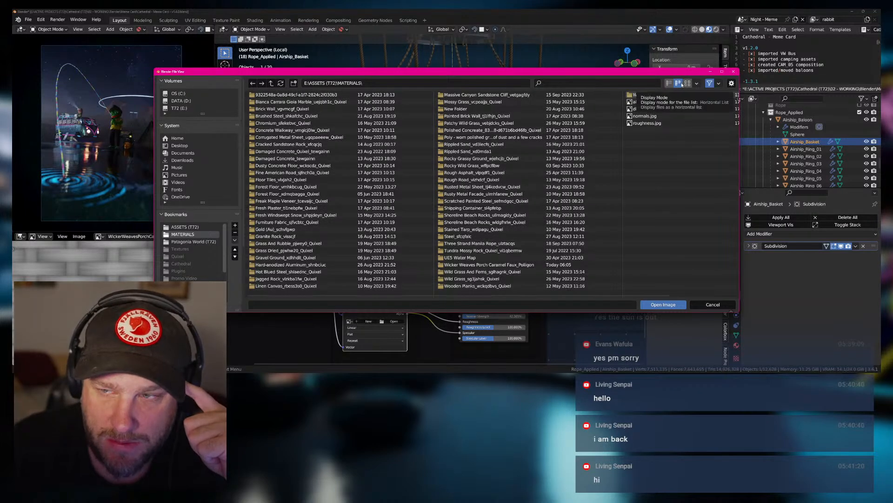
left_click(697, 84)
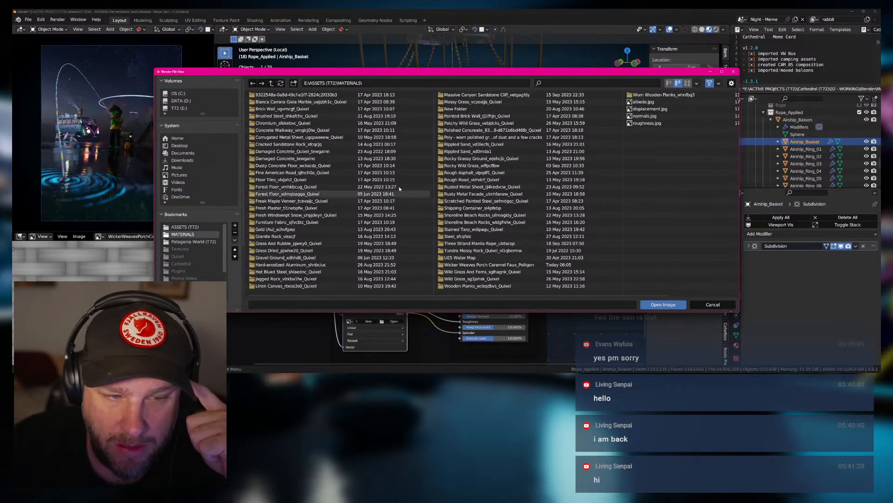
left_click(668, 83)
scroll(288, 254, "down", 3)
scroll(288, 255, "down", 8)
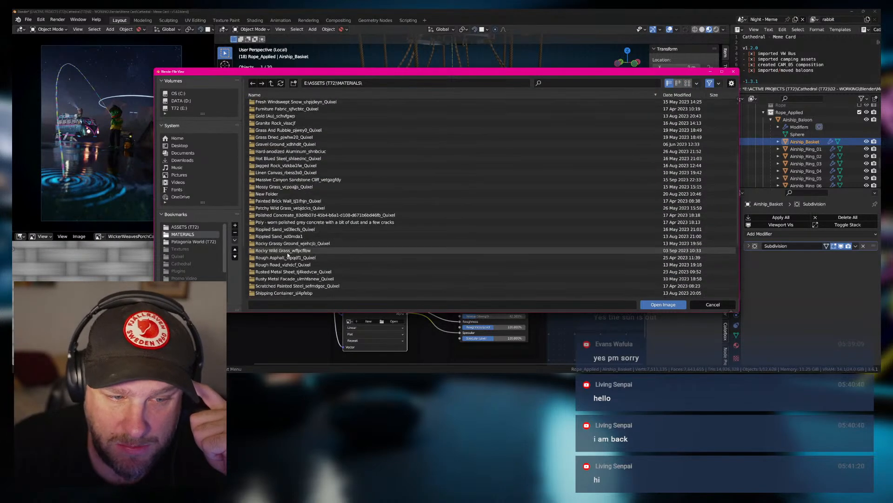
double_click(289, 249)
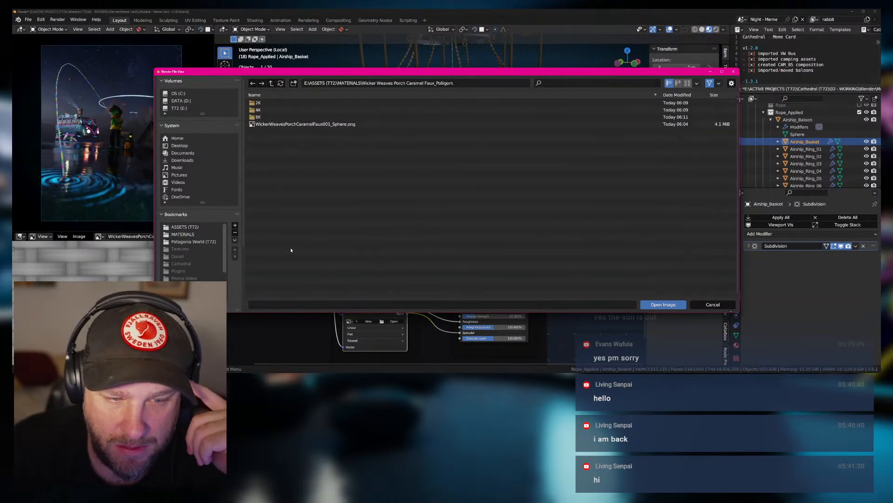
double_click(260, 110)
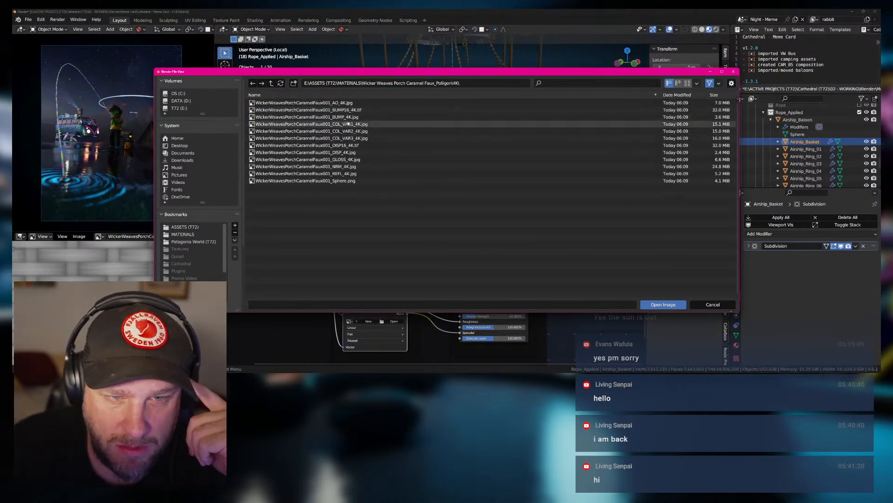
double_click(352, 159)
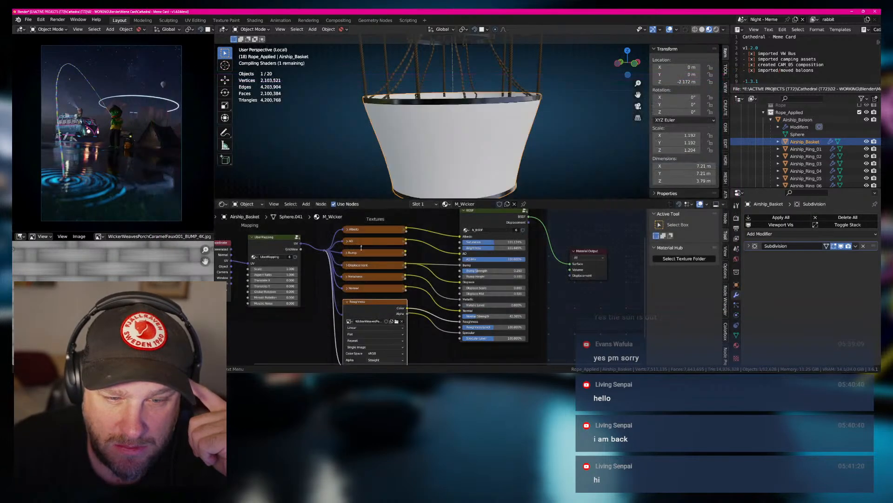
Collapse the Roughness texture node and preview the GLOSS map in the wicker material's 4K texture folder.
left_click(347, 302)
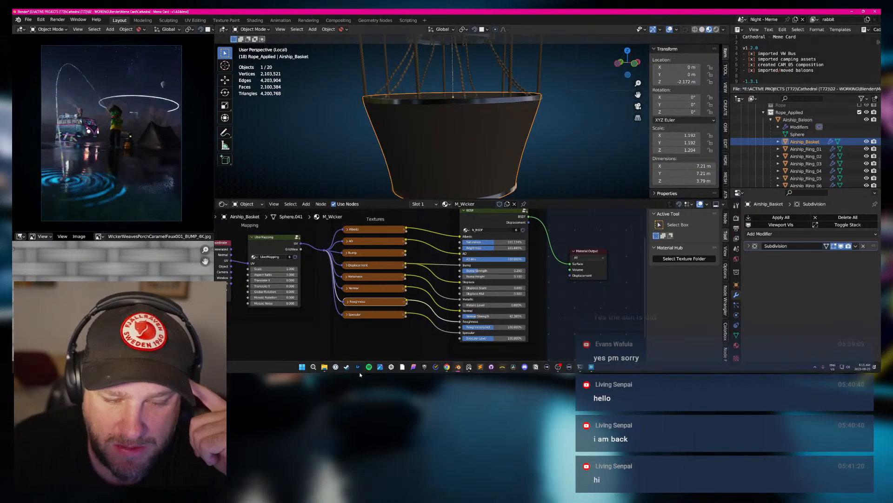
left_click(325, 367)
left_click(338, 345)
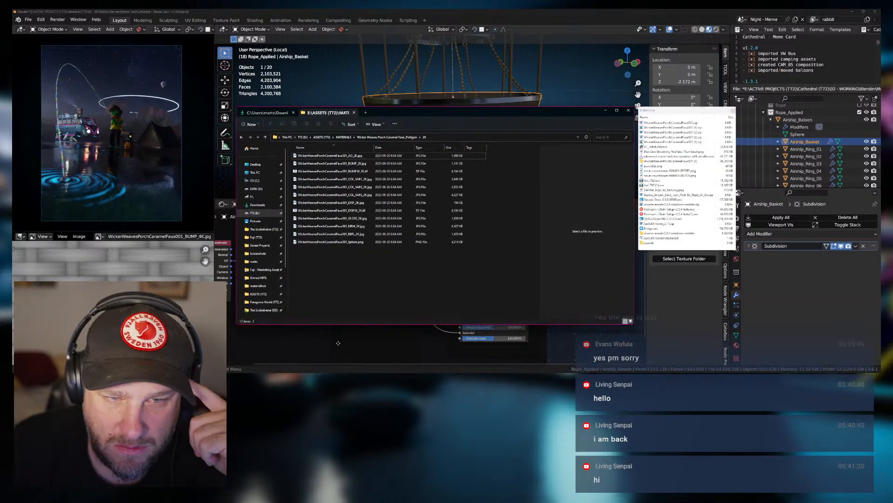
left_click(385, 137)
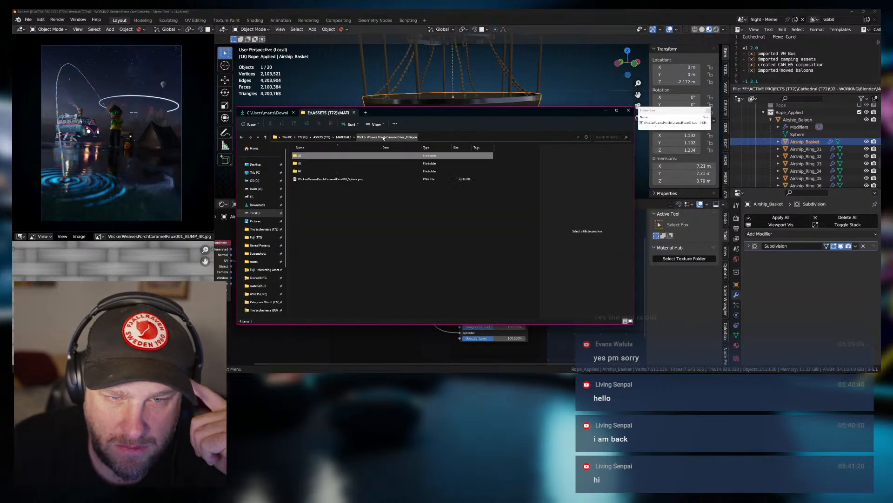
double_click(328, 163)
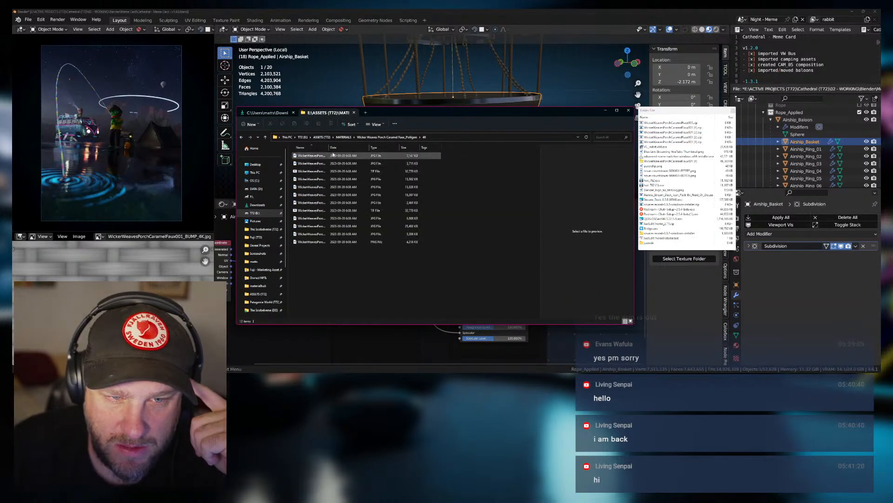
left_click(357, 218)
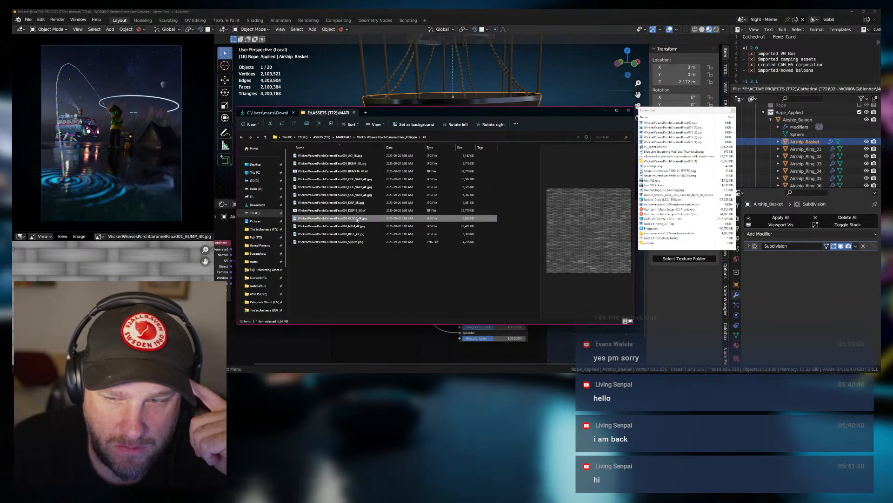
left_click(606, 111)
Examine the basket's surface, the M_Wicker node setup and the basket's mesh in Edit Mode.
scroll(445, 265, "up", 2)
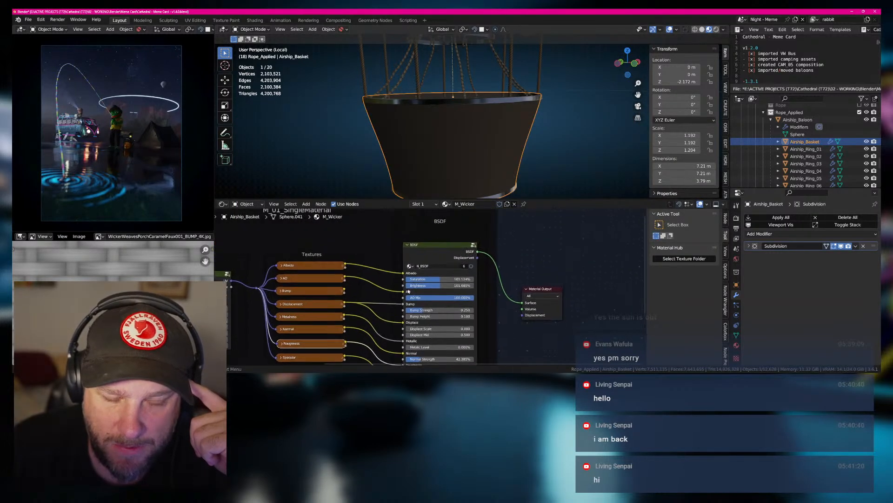
scroll(448, 179, "up", 3)
scroll(448, 179, "up", 1)
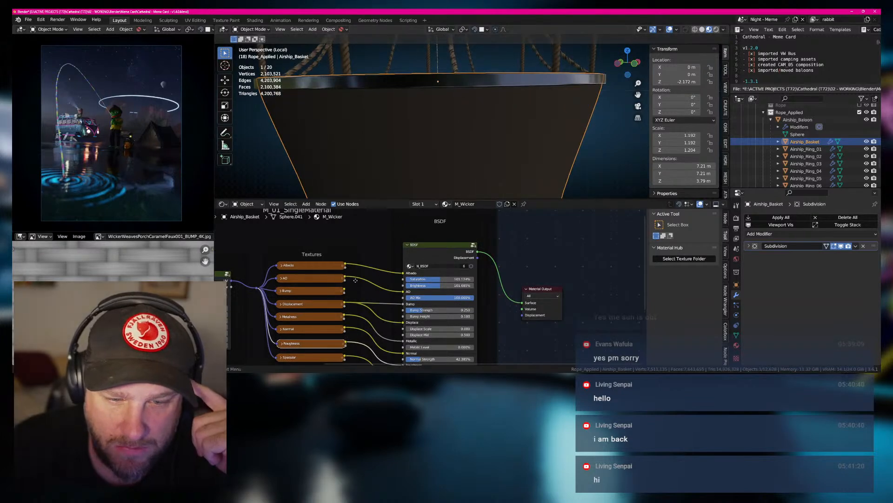
middle_click_drag(355, 280, 439, 274)
scroll(440, 274, "down", 1)
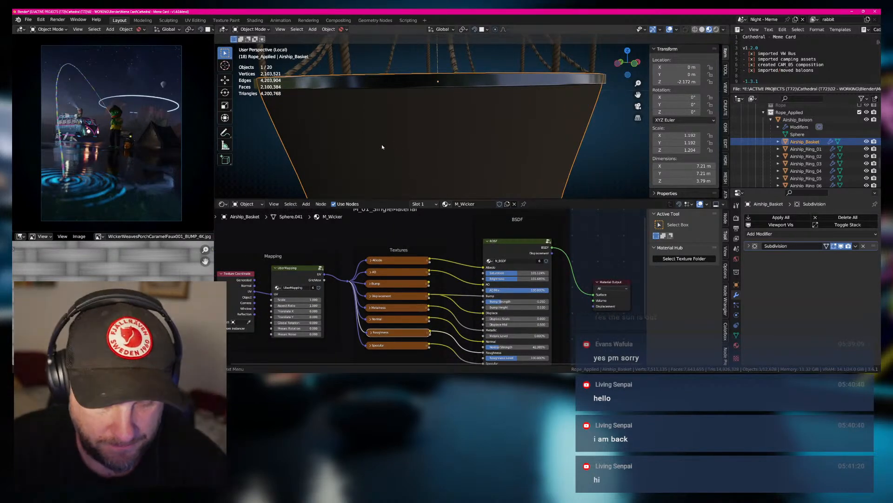
key("Tab")
scroll(382, 154, "down", 3)
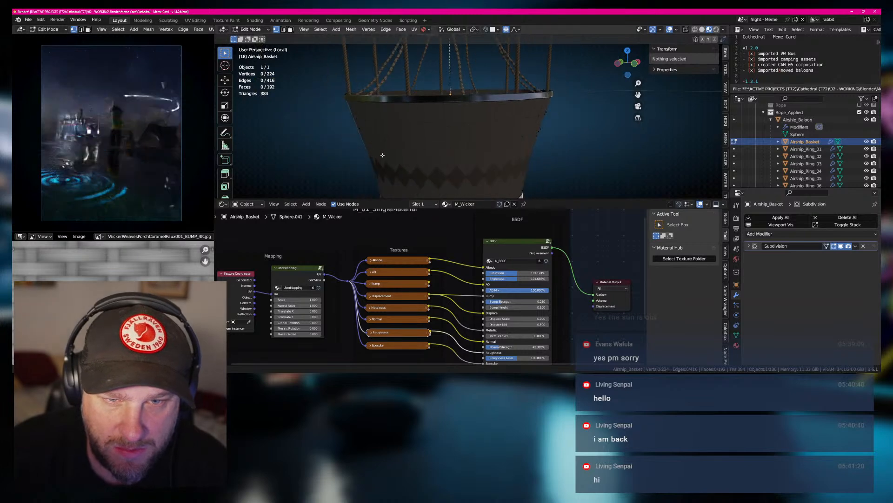
scroll(383, 155, "down", 2)
middle_click_drag(382, 155, 457, 110)
scroll(446, 162, "down", 1)
Select a single face of the basket in face select mode, frame it and return to Object Mode.
left_click(449, 150)
key("3")
left_click(449, 148)
key("KP_Decimal")
scroll(475, 142, "down", 4)
scroll(466, 145, "down", 3)
key("Tab")
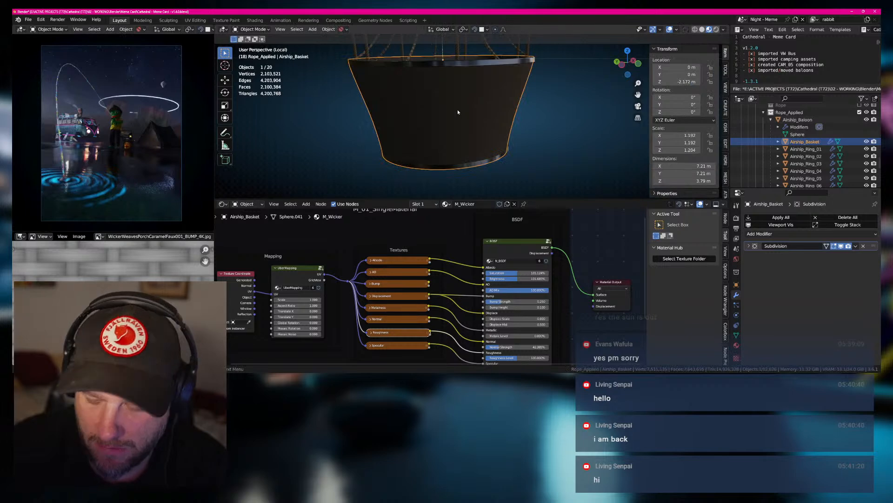
Isolate only the airship basket in Local View and inspect it from several angles.
key("KP_Divide")
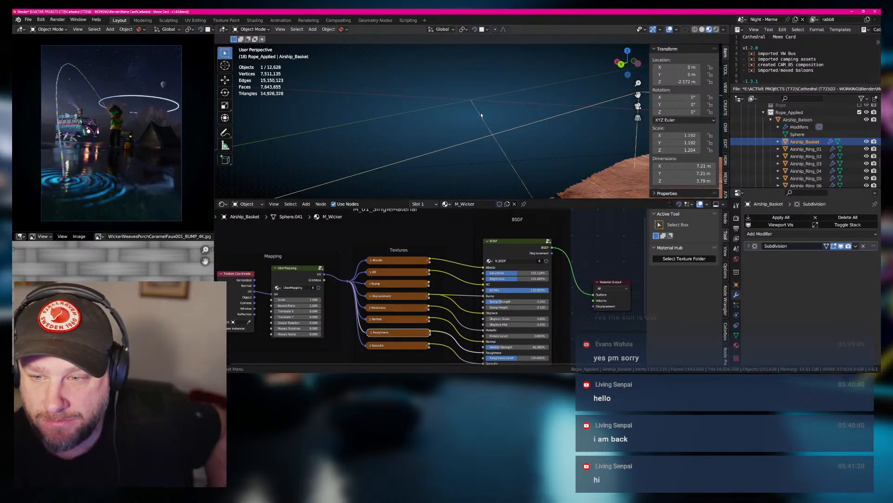
key("KP_Divide")
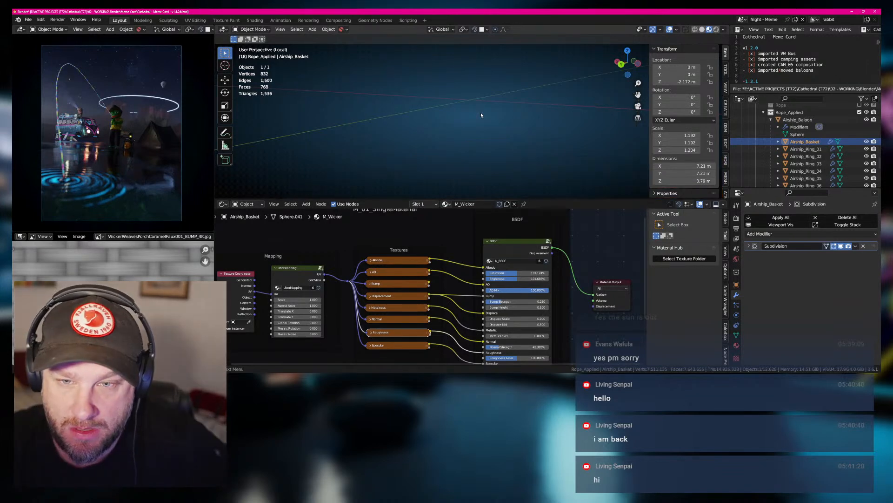
middle_click_drag(502, 131, 518, 133)
scroll(513, 132, "up", 2)
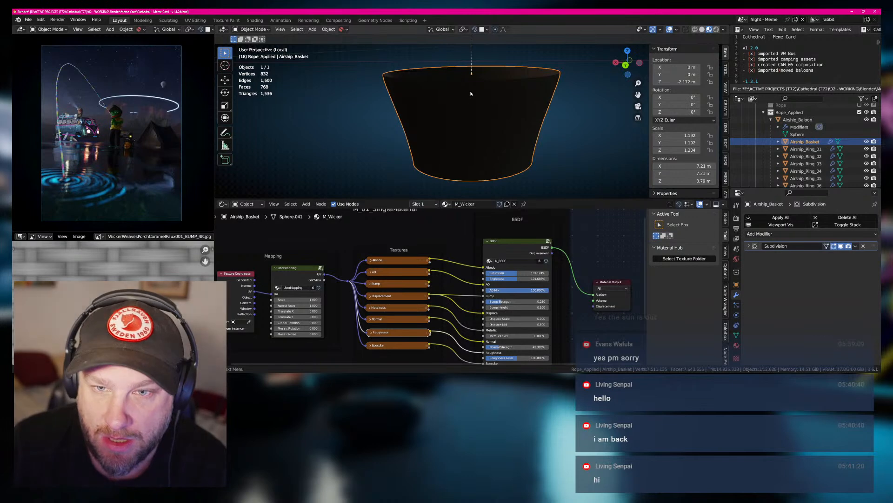
mouse_move(511, 127)
middle_mouse_down()
mouse_move(526, 92)
mouse_move(542, 96)
middle_mouse_up()
scroll(542, 95, "down", 3)
scroll(509, 101, "up", 2)
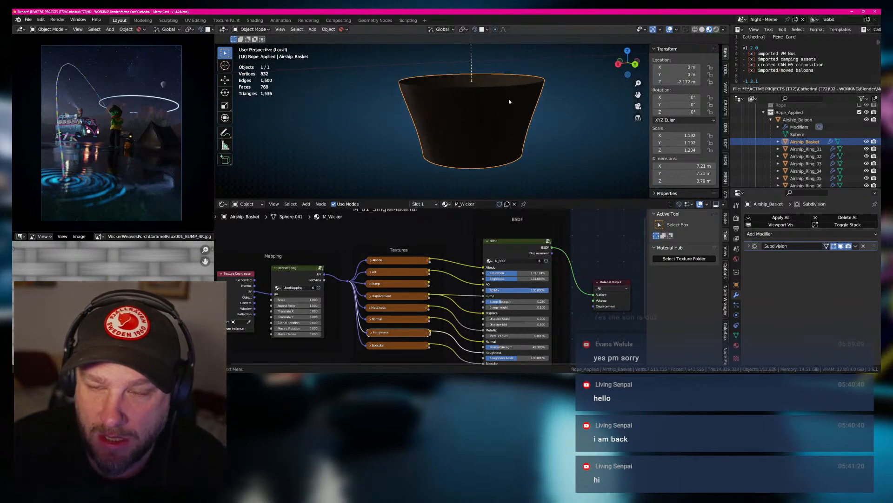
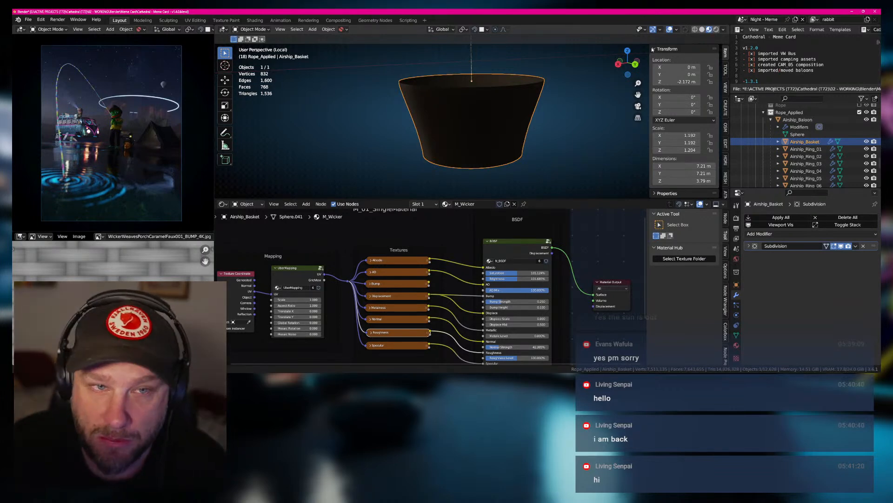
middle_click_drag(472, 85, 523, 104)
scroll(523, 104, "up", 3)
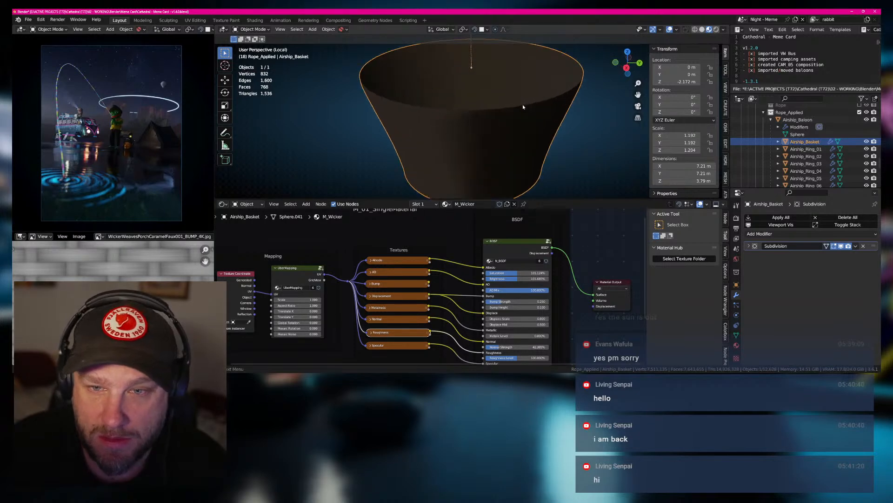
scroll(512, 111, "down", 2)
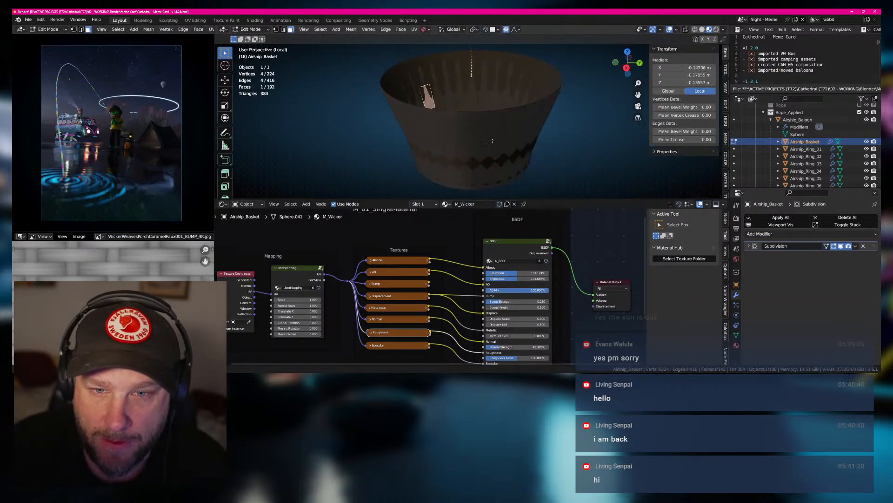
left_click(222, 204)
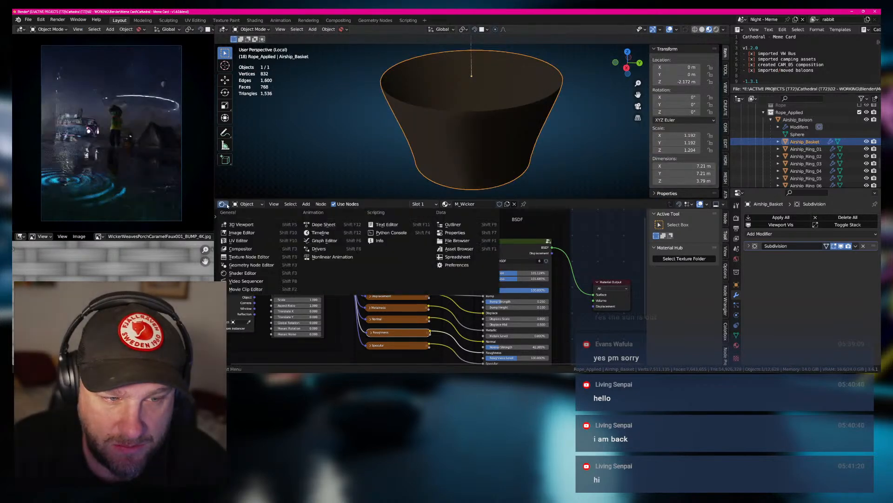
left_click(239, 243)
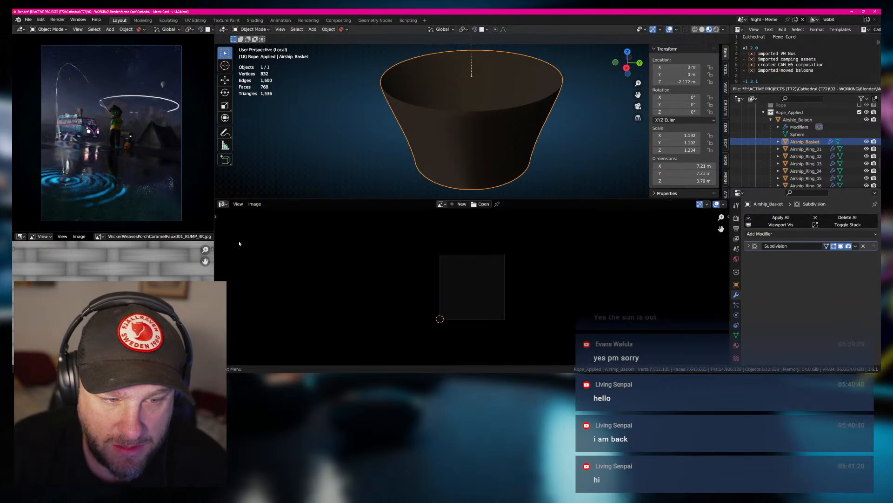
left_click(227, 204)
left_click(237, 274)
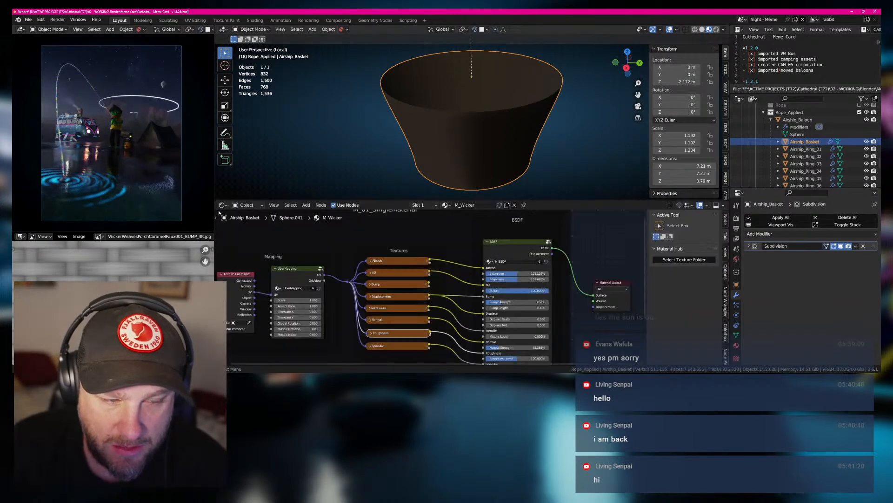
Split the Shader Editor area in two and turn the new area into a UV Editor.
left_click_drag(214, 201, 401, 210)
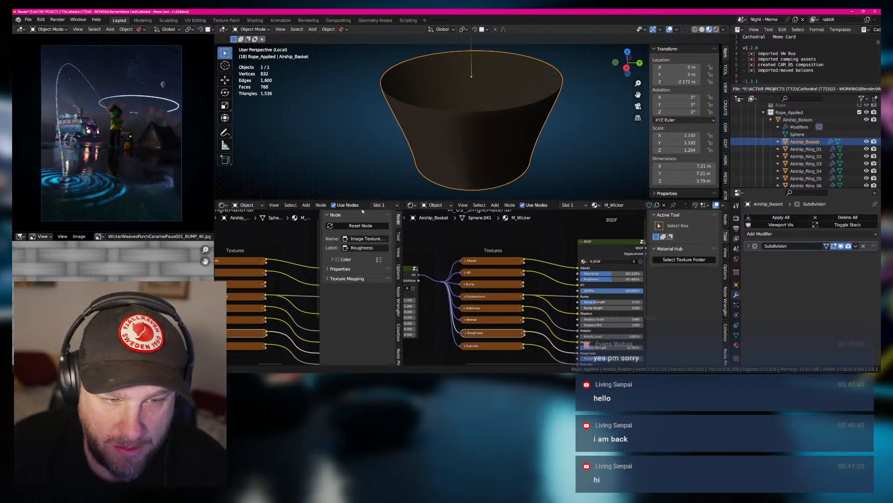
left_click(227, 205)
left_click(239, 243)
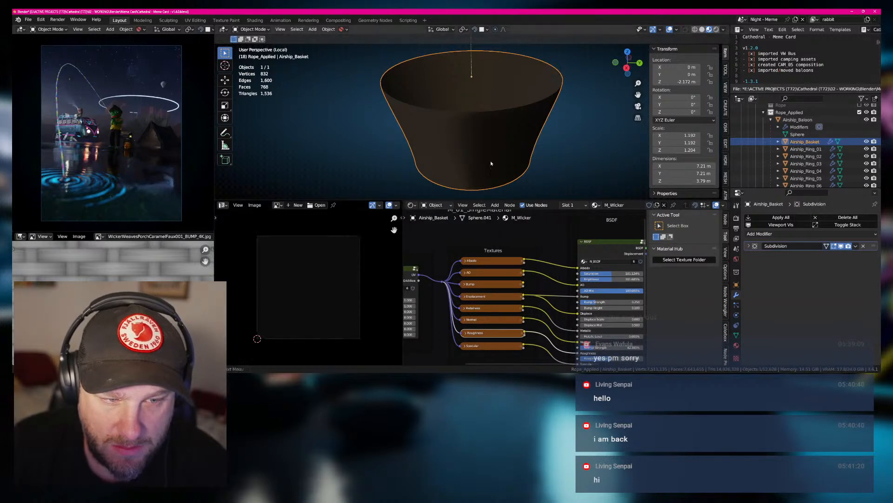
Enter Edit Mode on the basket, fit the texture in the UV Editor and select all of the mesh's faces.
key("Tab")
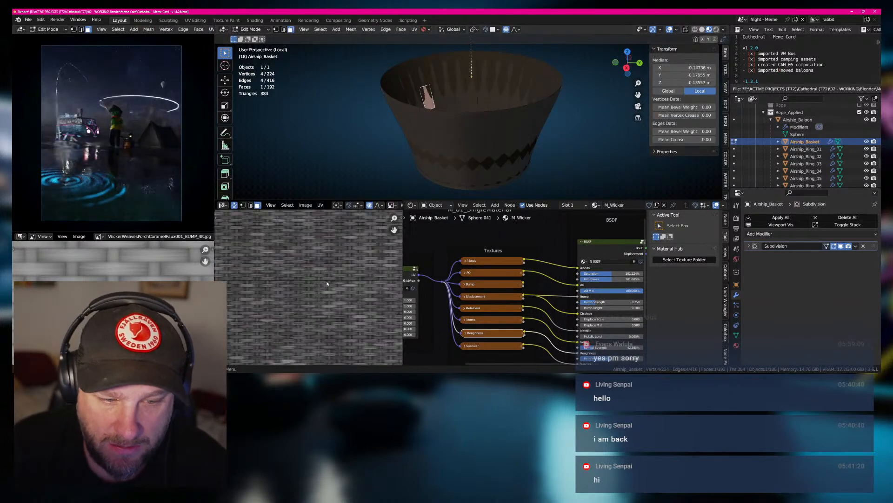
scroll(327, 283, "down", 5)
scroll(327, 284, "up", 4)
scroll(326, 284, "down", 1)
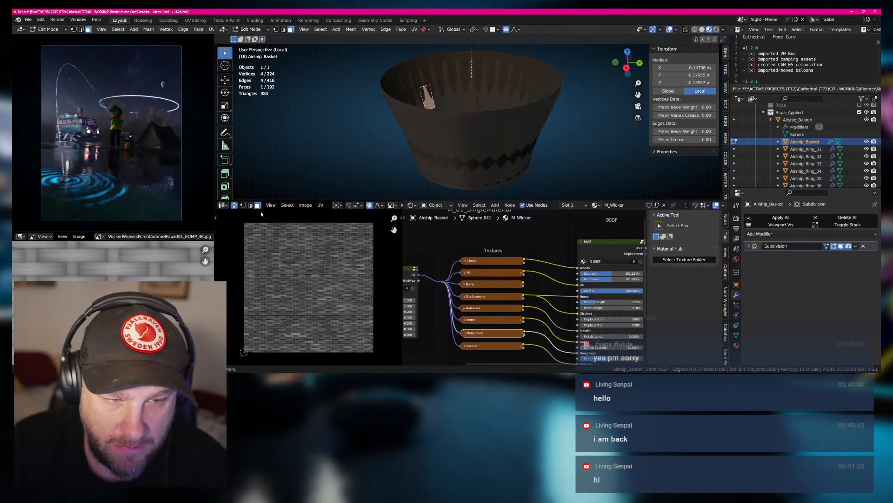
key("a")
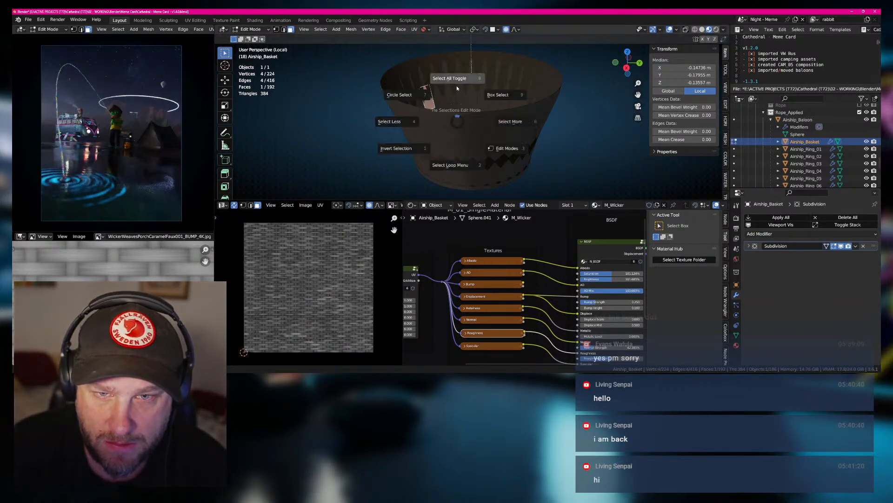
left_click(456, 82)
key("a")
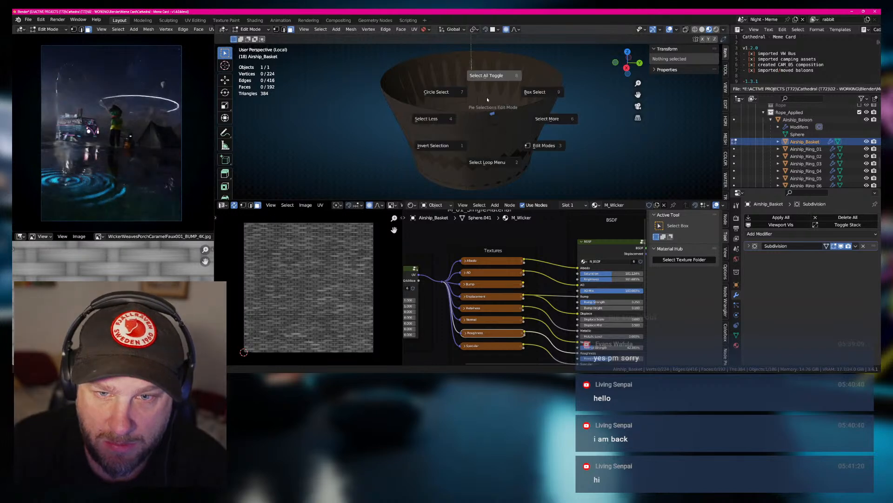
left_click(486, 74)
middle_click_drag(481, 128, 462, 142)
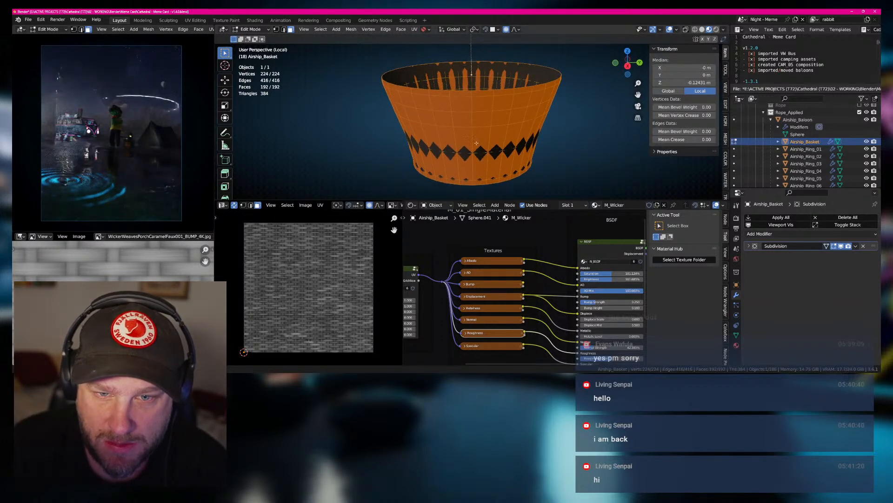
key("Tab")
key("Tab")
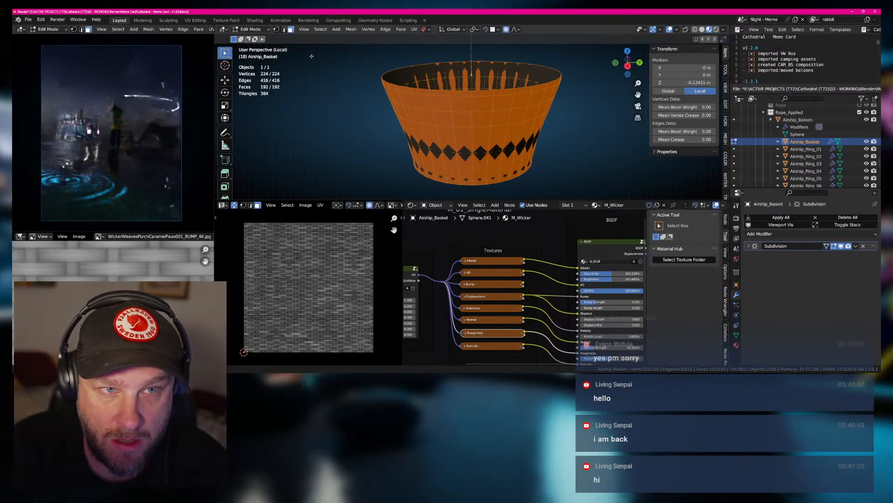
Try deleting a single face from the side of the basket and undo the deletion.
left_click(463, 141)
key("x")
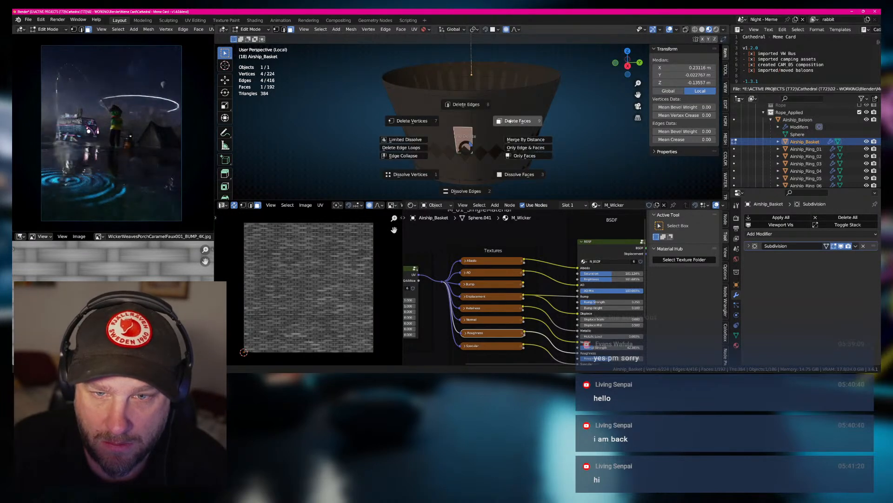
left_click(510, 121)
key("ctrl+z")
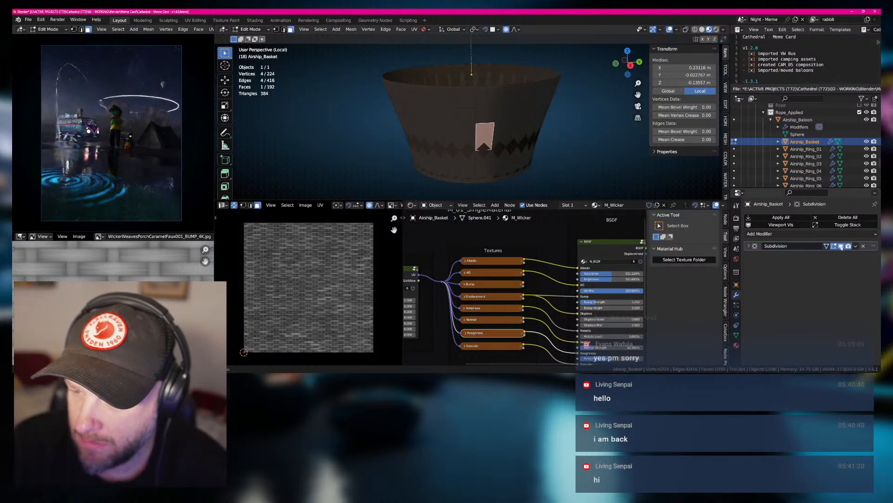
Turn off the Subdivision modifier's Edit Mode display on the basket and remove the modifier.
left_click(833, 246)
middle_click_drag(529, 155, 522, 156)
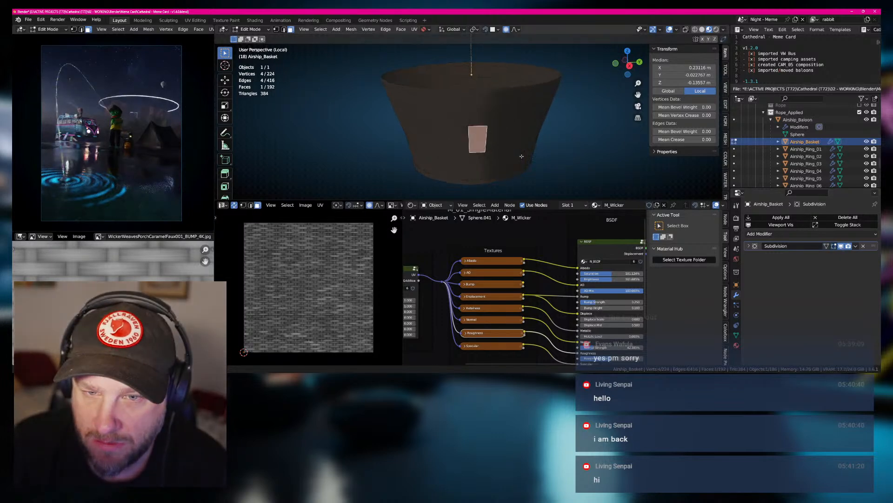
scroll(522, 156, "up", 2)
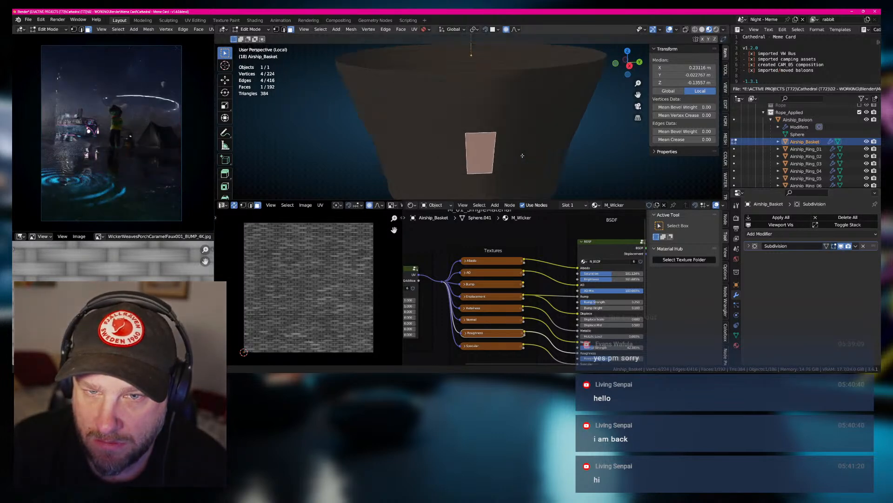
left_click(864, 246)
key("Tab")
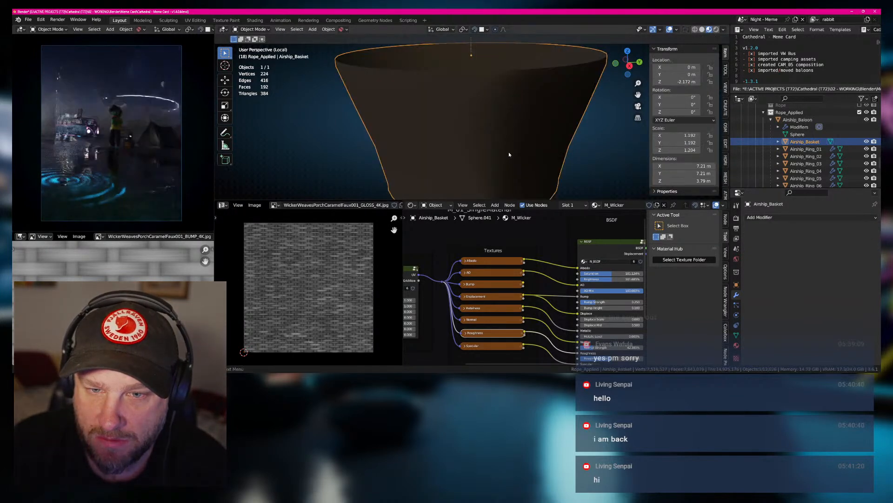
Return to Edit Mode and select one face on the side of the unsubdivided basket.
key("Tab")
mouse_move(493, 148)
middle_mouse_down()
mouse_move(473, 183)
mouse_move(479, 142)
middle_mouse_up()
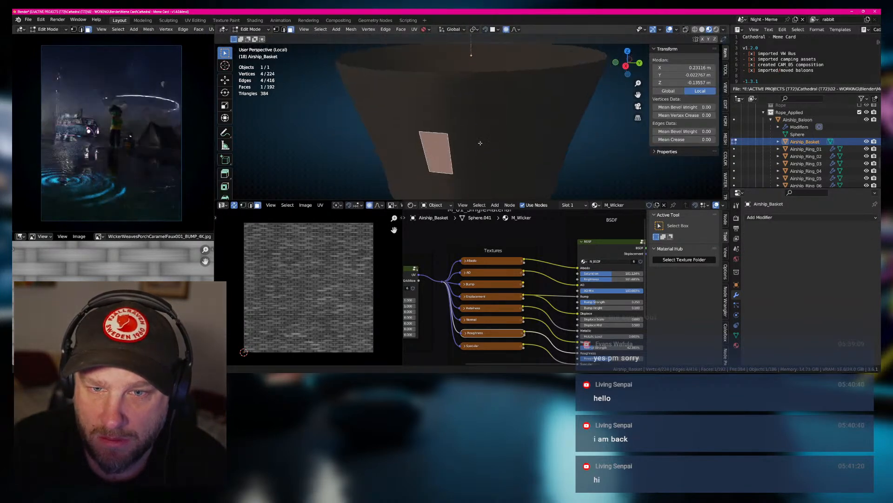
scroll(449, 108, "up", 1)
scroll(449, 108, "down", 2)
middle_click_drag(449, 112, 459, 149)
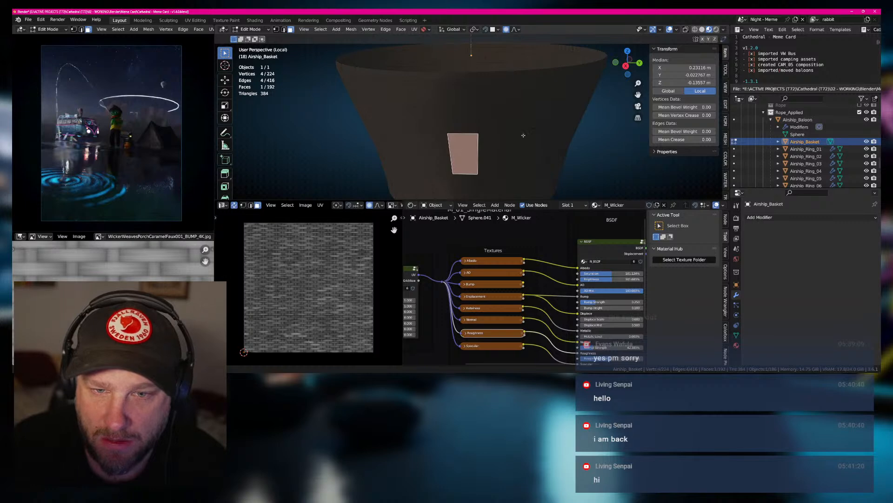
Inspect the basket's mesh in wireframe and solid shading, and return to Material Preview in Edit Mode.
key("shift+z")
middle_click_drag(529, 106, 507, 147)
scroll(533, 100, "down", 3)
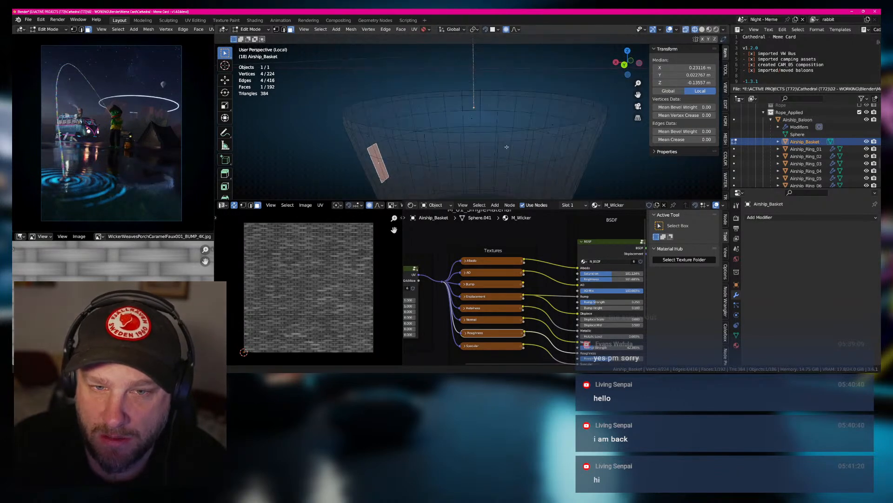
left_click(702, 31)
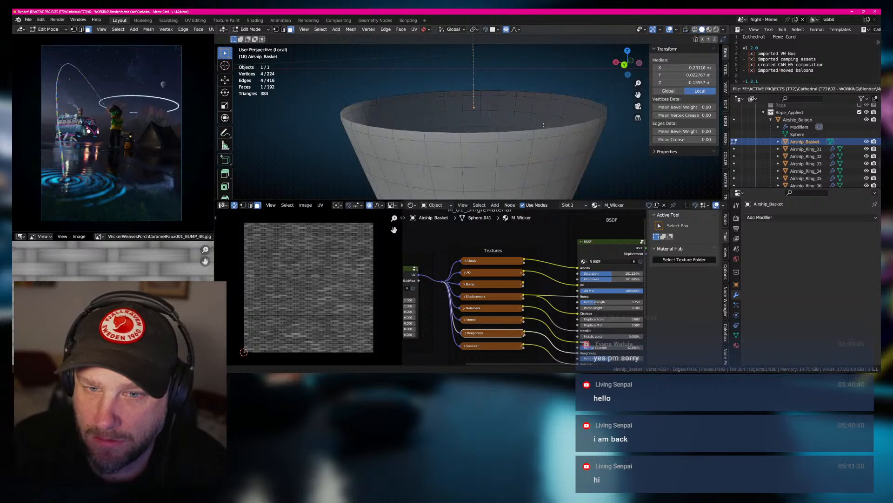
key("Tab")
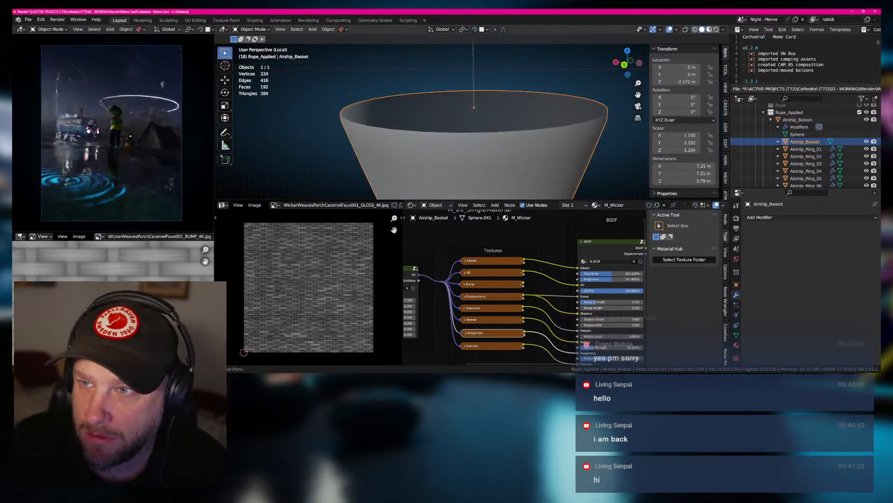
left_click(709, 29)
middle_click_drag(512, 130, 473, 124)
key("Tab")
scroll(473, 124, "up", 2)
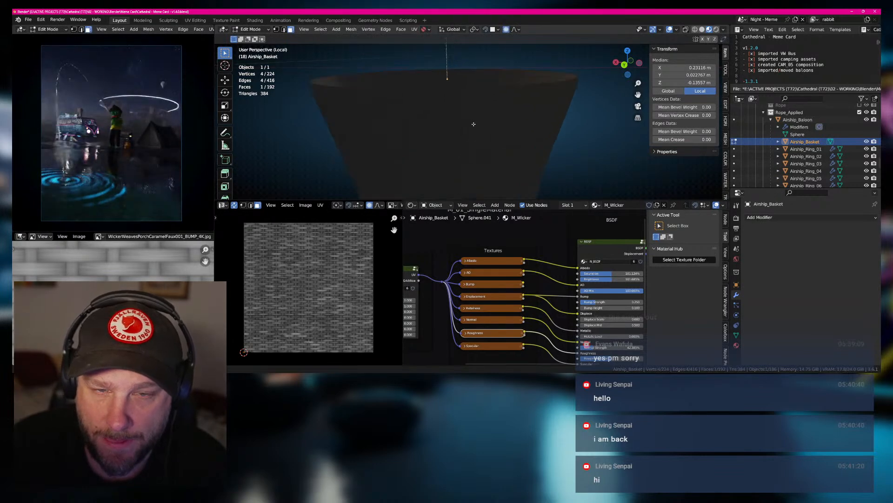
scroll(473, 124, "down", 1)
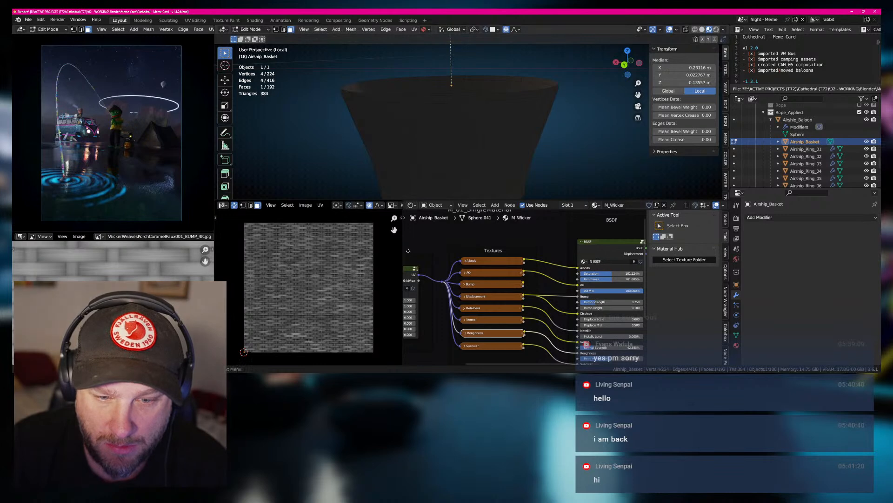
Select all of the basket's faces, unwrap them with Unwrap and check the wicker pattern in Object Mode.
middle_click_drag(433, 274, 481, 273)
key("a")
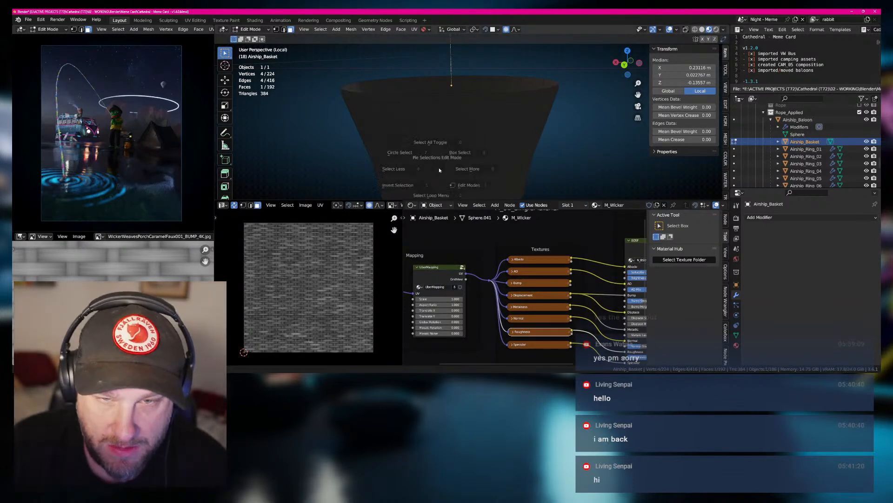
left_click(428, 124)
key("a")
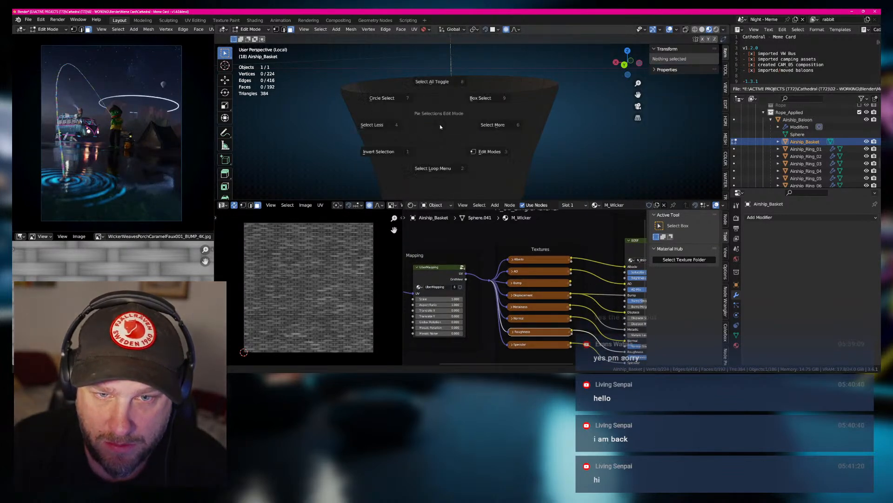
left_click(436, 83)
key("u")
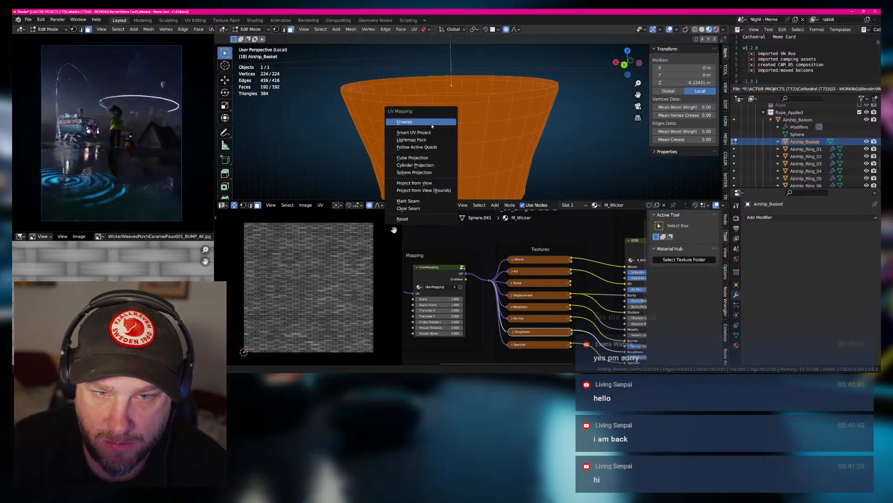
left_click(433, 124)
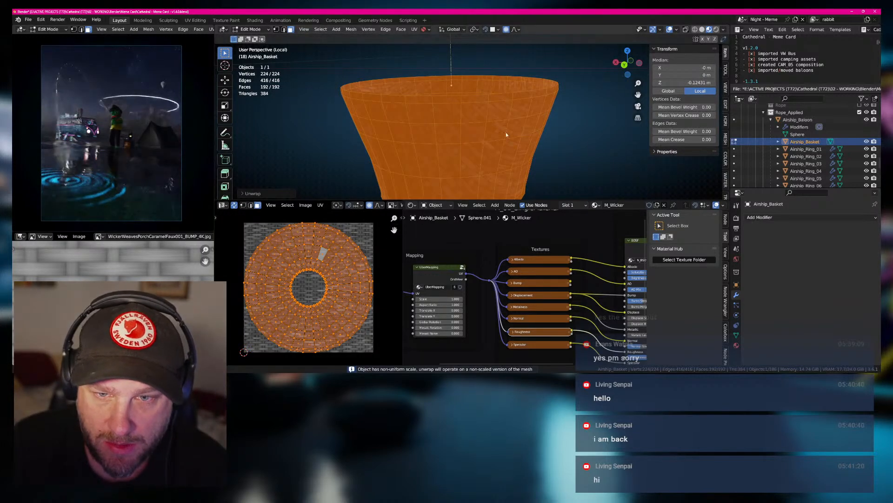
key("Tab")
mouse_move(514, 150)
middle_mouse_down()
mouse_move(570, 143)
mouse_move(500, 153)
middle_mouse_up()
scroll(500, 152, "down", 1)
key("Tab")
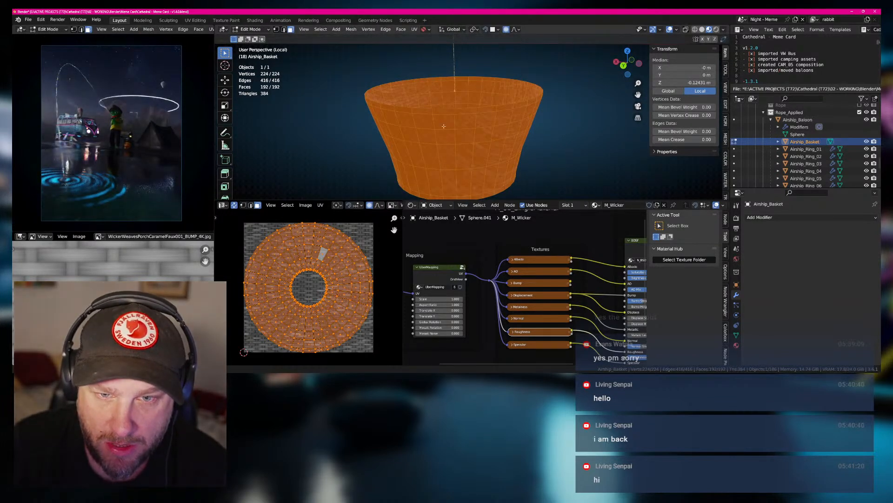
Try the Texture Coordinate node's Generated output on the UberMapping node's UV input and reconnect the UV output.
key("Tab")
middle_click_drag(396, 279, 489, 266)
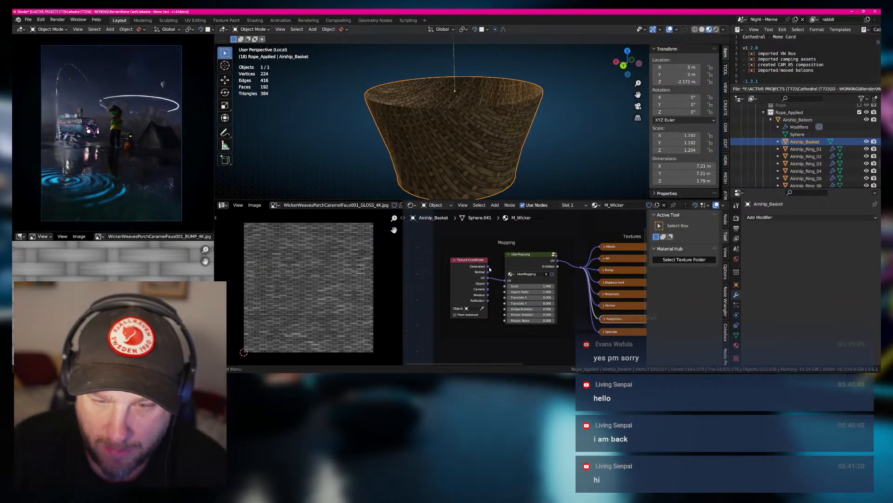
left_click_drag(489, 266, 506, 281)
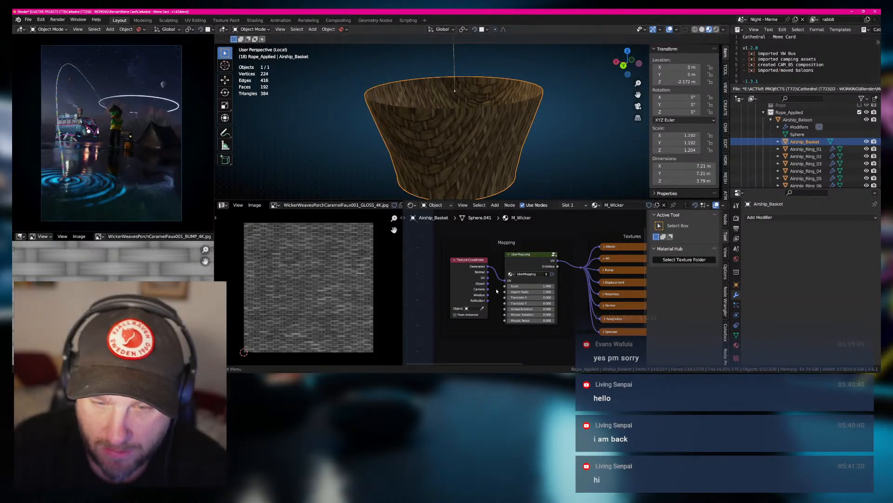
middle_click_drag(498, 290, 464, 292)
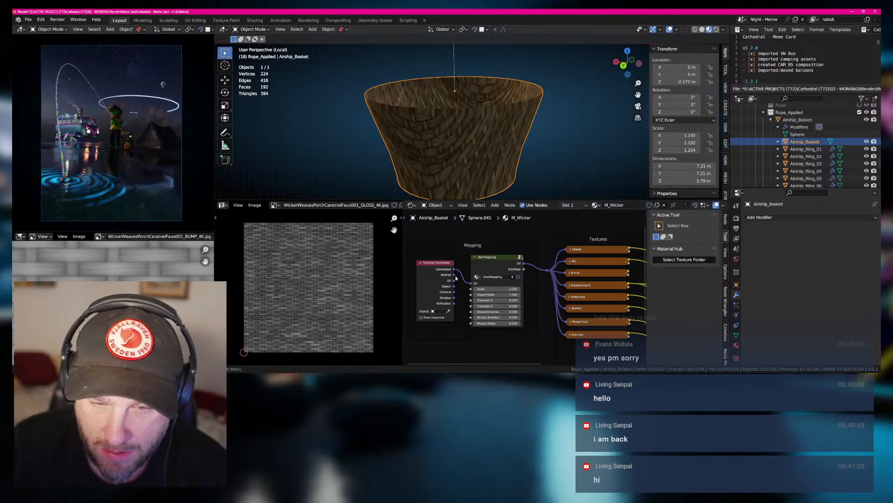
left_click_drag(454, 280, 471, 282)
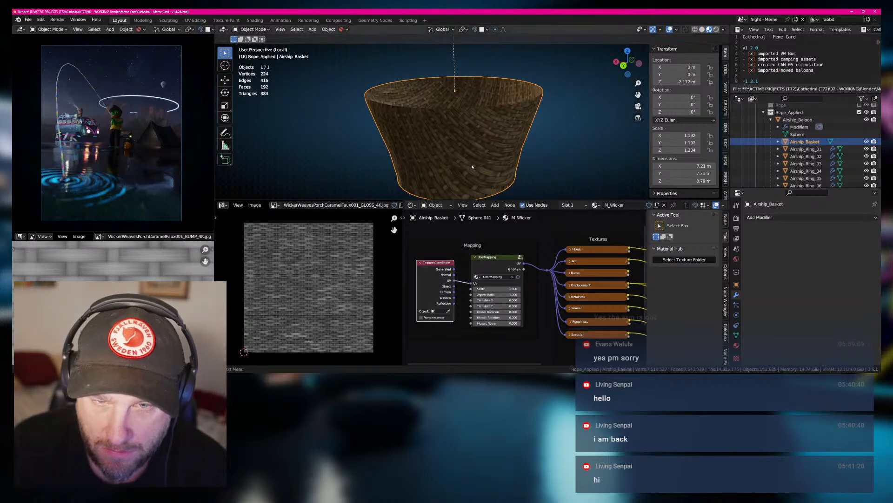
Unwrap the whole basket with Smart UV Project at an island margin of 0.03 and check it in Object Mode.
mouse_move(486, 155)
middle_mouse_down()
mouse_move(404, 147)
mouse_move(483, 148)
mouse_move(493, 163)
middle_mouse_up()
scroll(492, 164, "down", 1)
key("Tab")
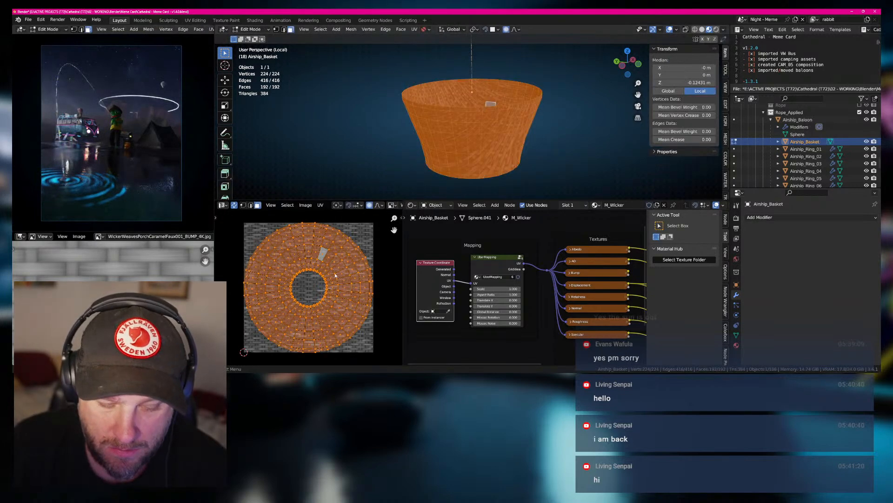
key("u")
left_click(447, 145)
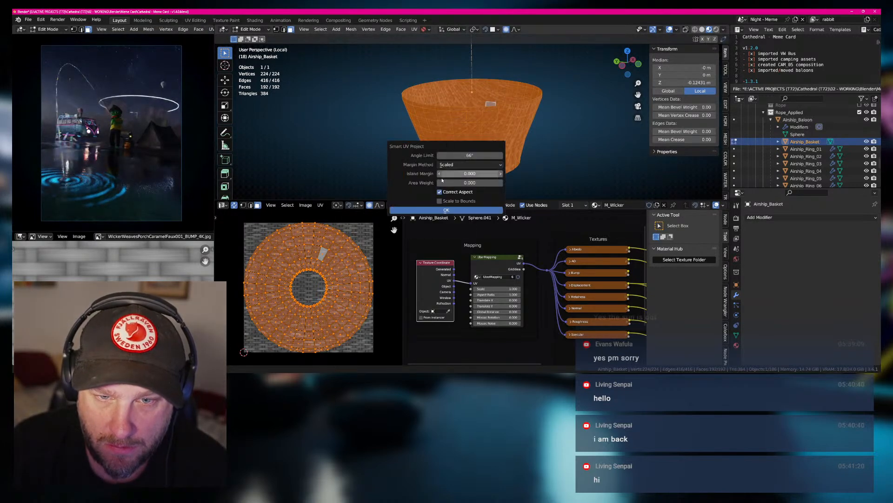
left_click(462, 174)
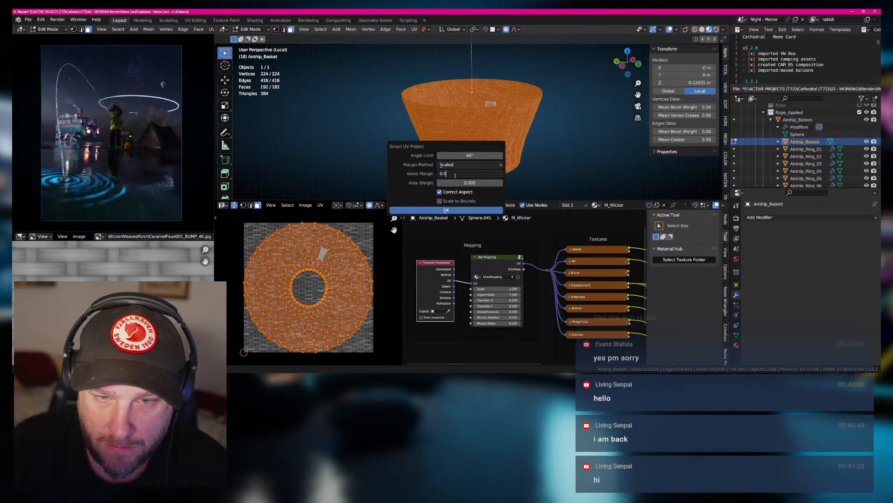
key("BackSpace")
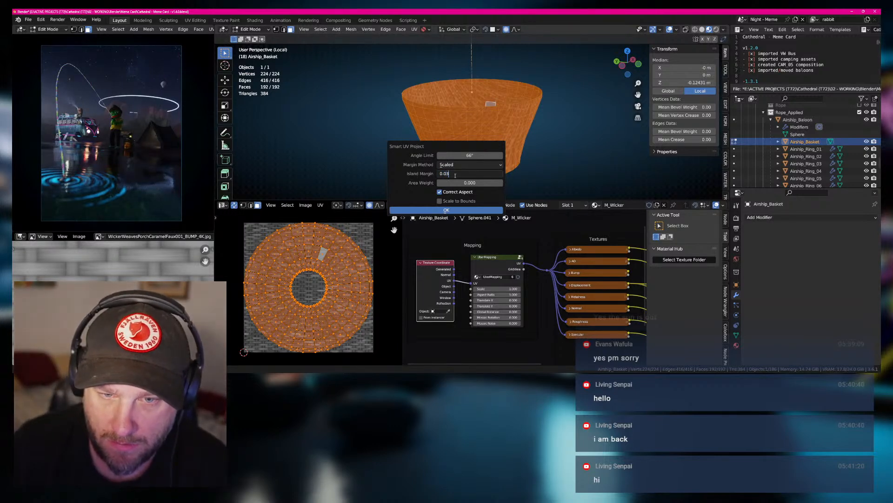
left_click(447, 209)
middle_click_drag(463, 162, 494, 148)
key("Tab")
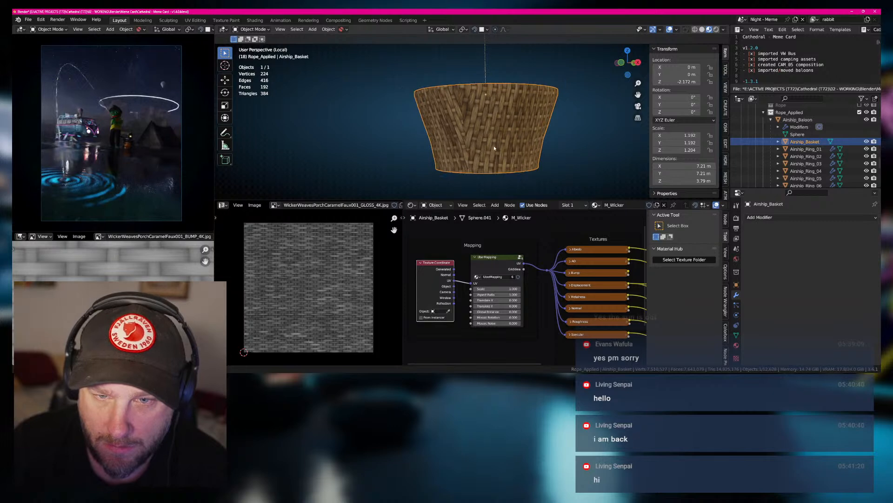
Set the UberMapping node's Global Rotation to 90 for the wicker material.
scroll(494, 148, "up", 2)
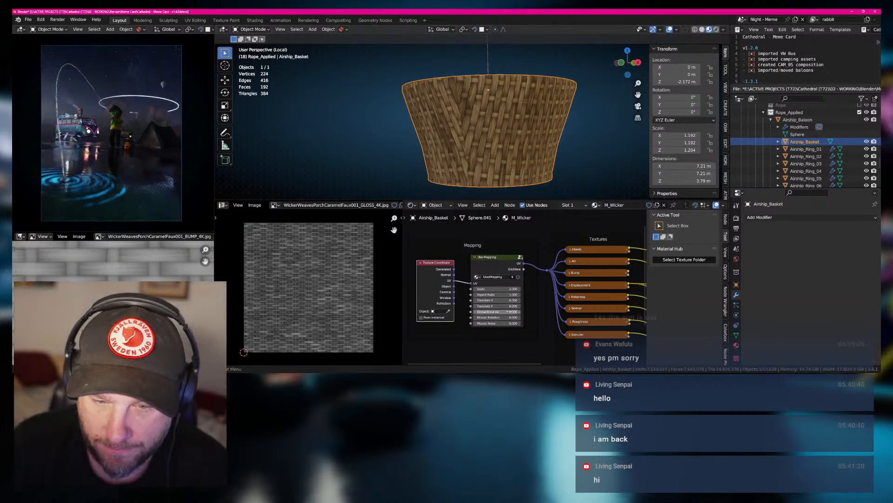
type("90")
key("Return")
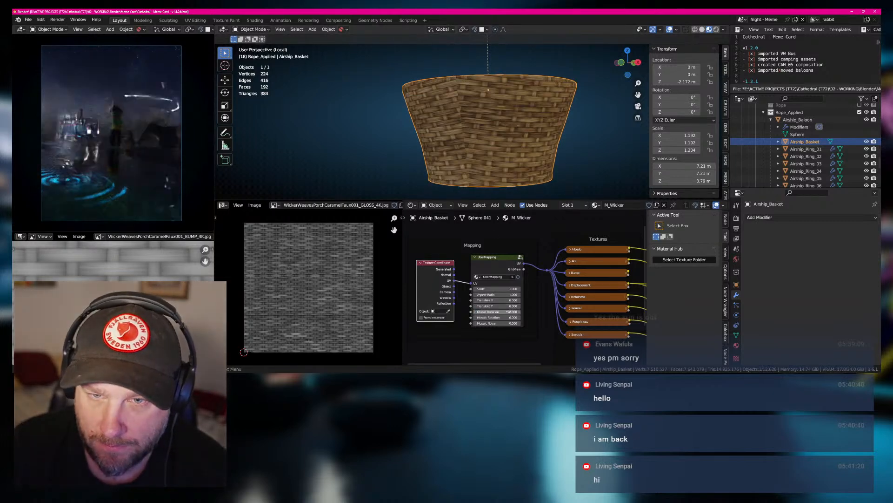
Replace the basket's smart-projected UVs with a regular Unwrap of the whole mesh in Edit Mode.
middle_click_drag(522, 169, 493, 175)
key("Tab")
scroll(492, 175, "up", 1)
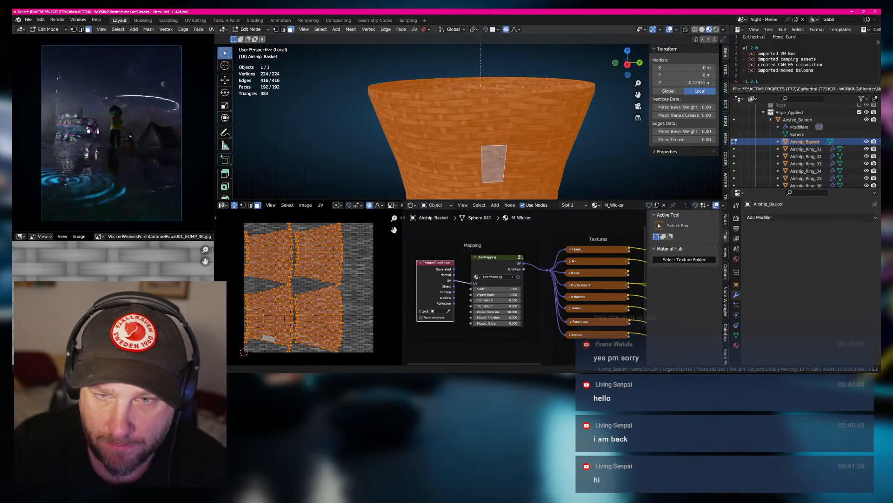
scroll(492, 175, "down", 1)
key("u")
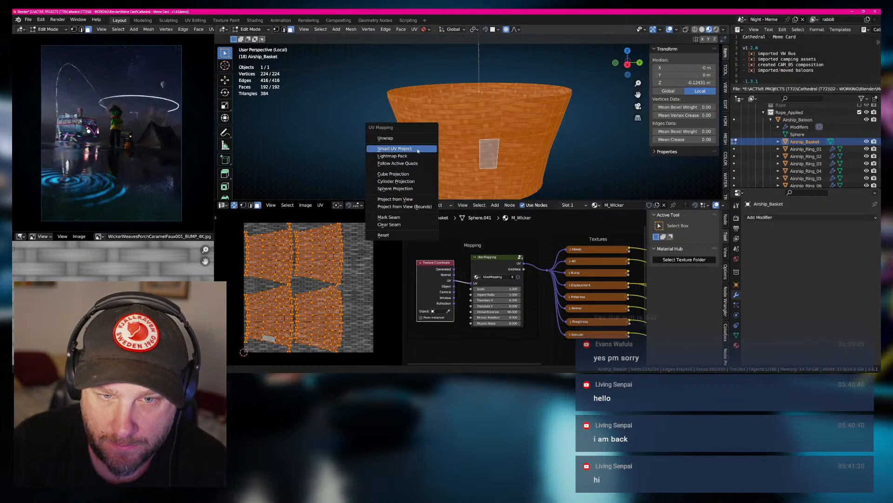
left_click(454, 145)
middle_click_drag(462, 148, 517, 122)
scroll(321, 280, "up", 2)
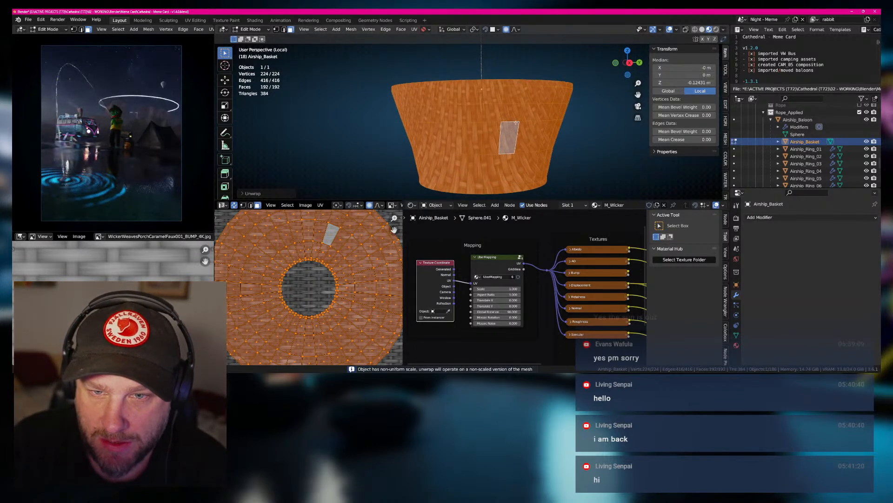
Change to edge selection and select one vertical edge on the side of the basket.
key("2")
left_click(542, 133)
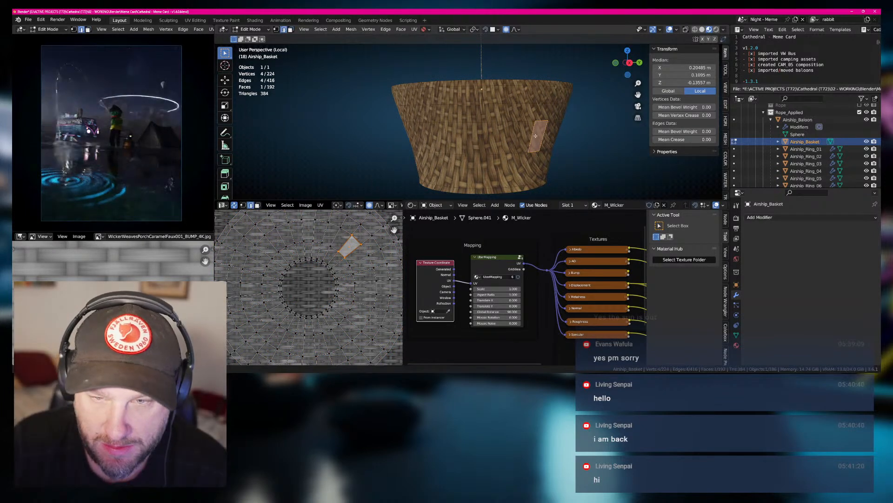
left_click(521, 138)
mouse_move(521, 138)
middle_mouse_down()
mouse_move(501, 169)
mouse_move(506, 149)
middle_mouse_up()
scroll(511, 145, "down", 2)
scroll(500, 168, "up", 1)
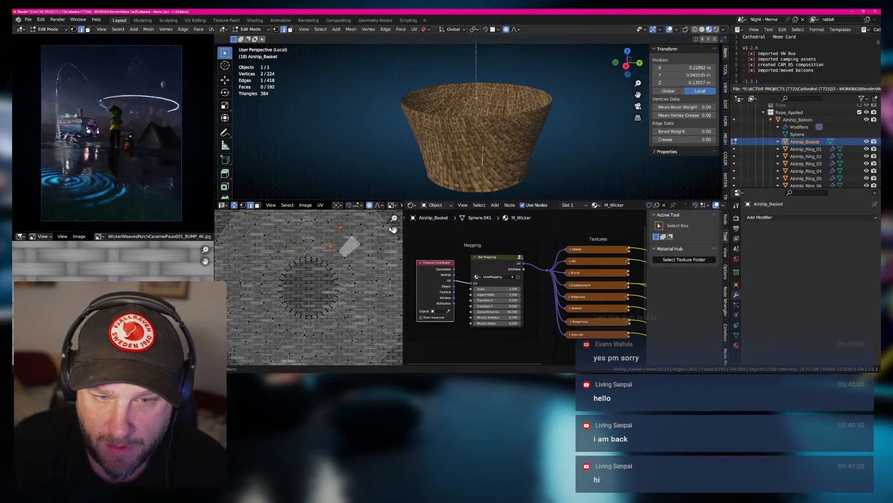
Turn on Live Unwrap in the UV Editor and check the basket in Object Mode.
left_click(321, 205)
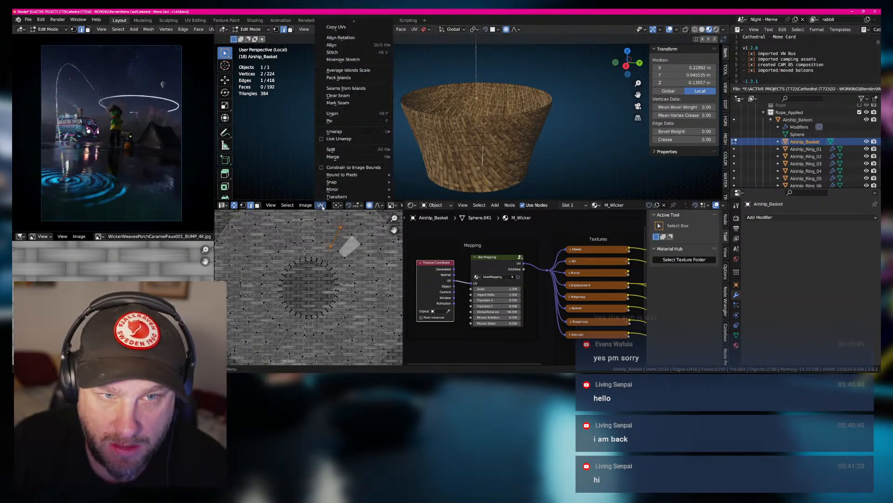
left_click(358, 139)
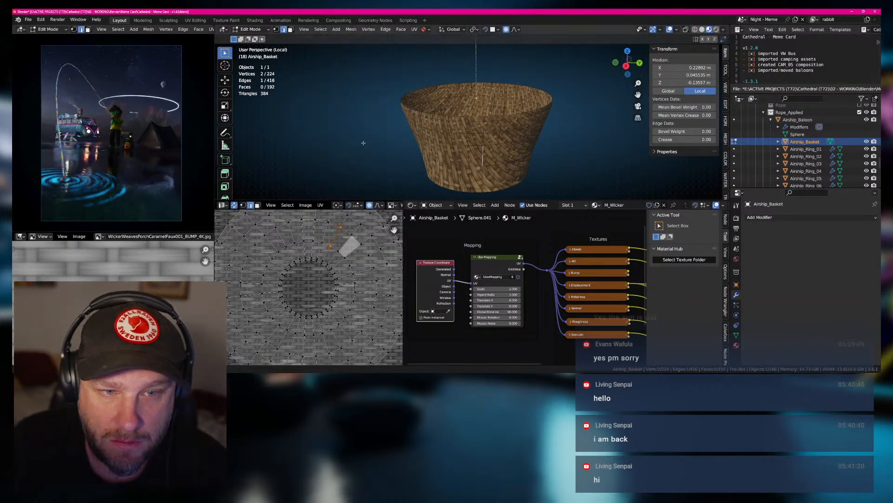
scroll(505, 143, "up", 1)
key("Tab")
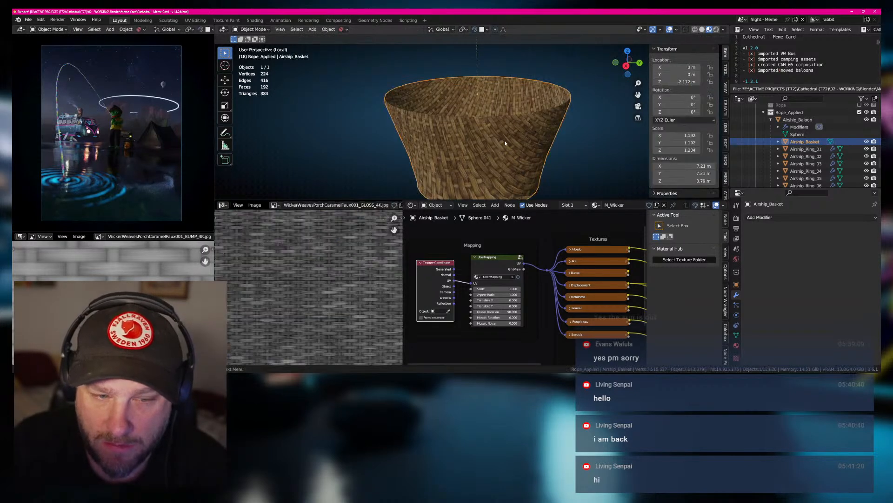
Reselect the entire basket mesh in Edit Mode and examine its UV layout and edges from around the basket.
key("Tab")
key("alt+a")
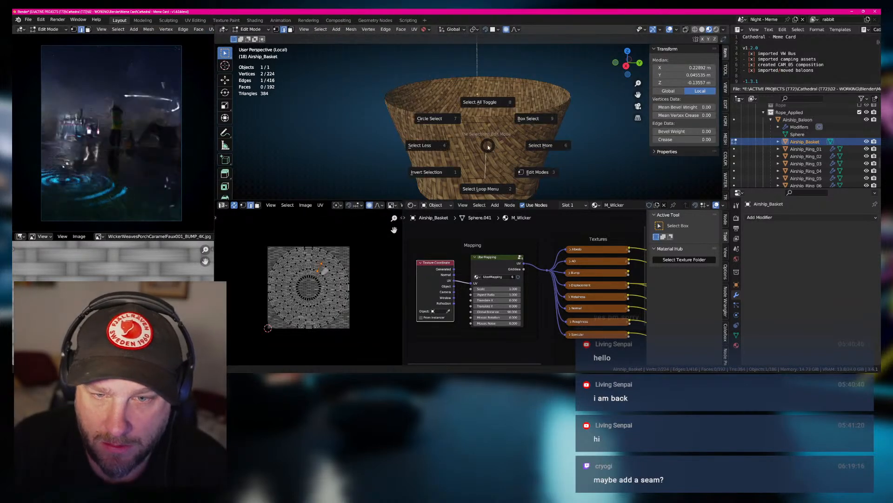
left_click(485, 119)
key("alt+a")
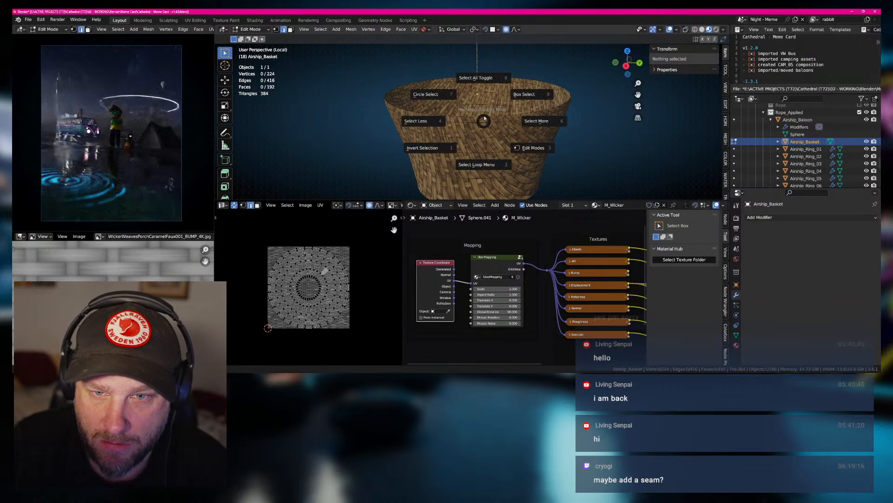
left_click(481, 100)
middle_click_drag(482, 100, 395, 130)
scroll(445, 115, "down", 1)
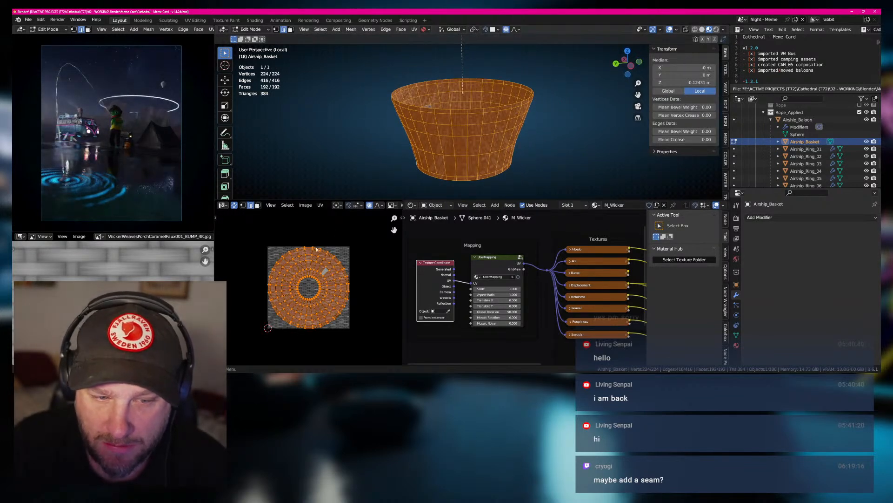
middle_click_drag(492, 102, 489, 135)
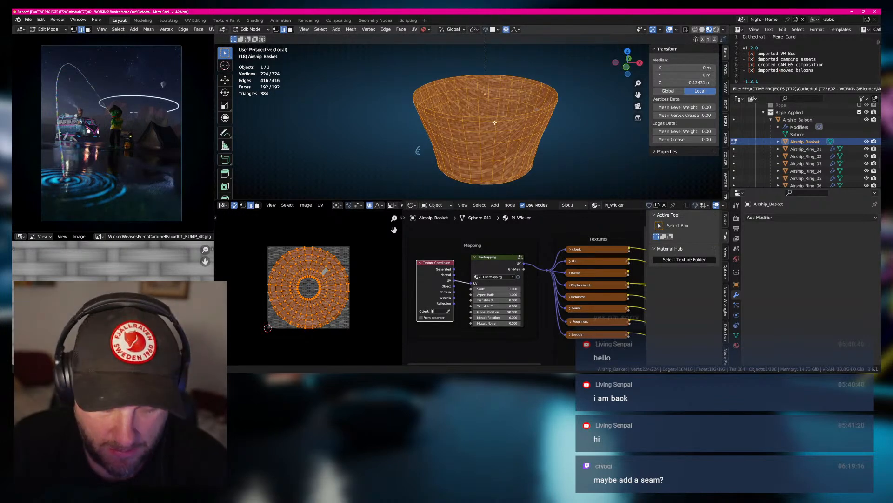
Select one full vertical line of edges down the side of the basket and mark it as a seam.
left_click(496, 122)
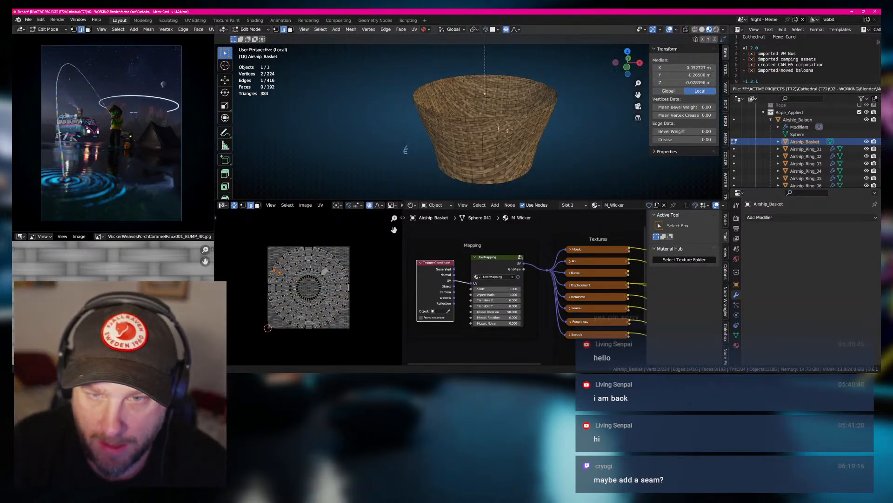
scroll(501, 120, "up", 3)
scroll(504, 118, "down", 4)
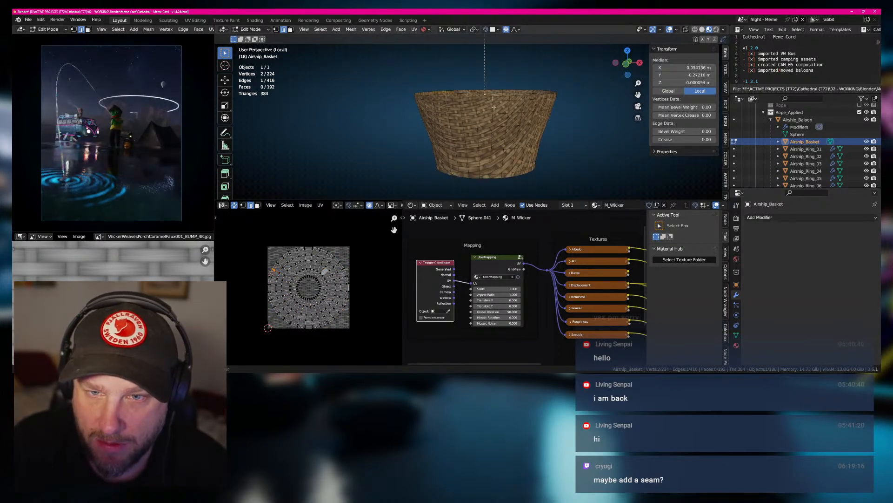
left_click(491, 122, "shift")
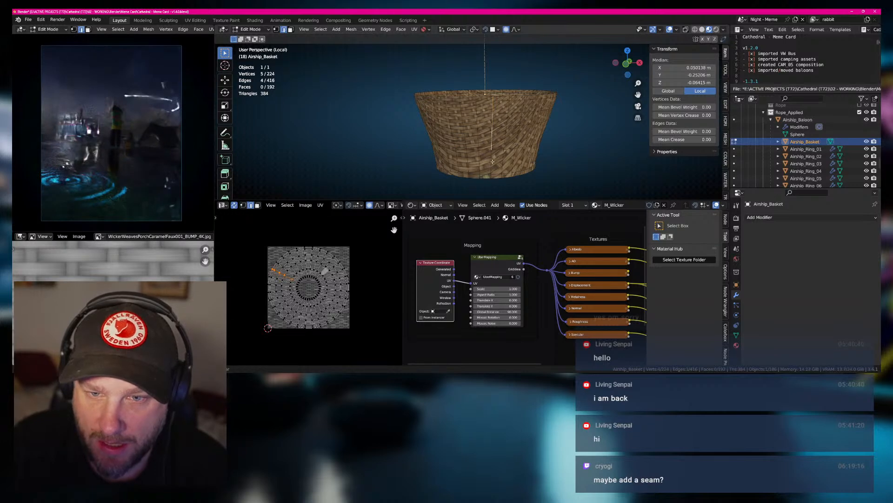
middle_click_drag(491, 176, 395, 195)
left_click(320, 205)
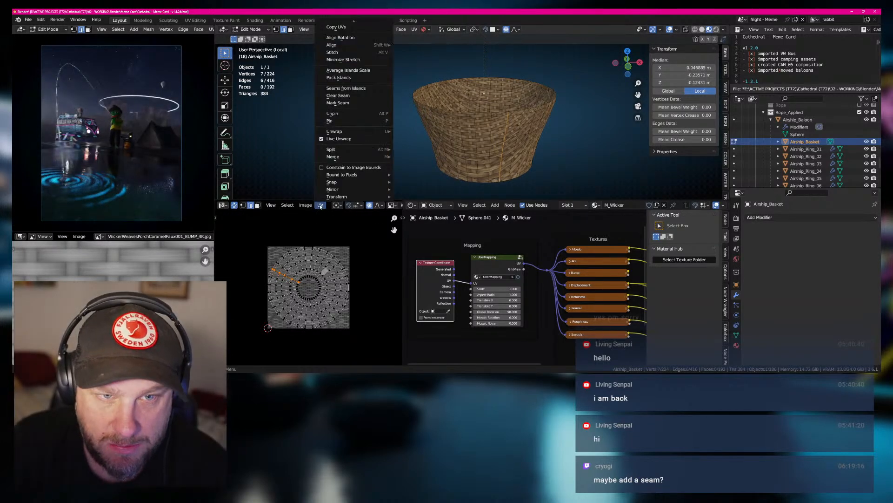
mouse_move(344, 45)
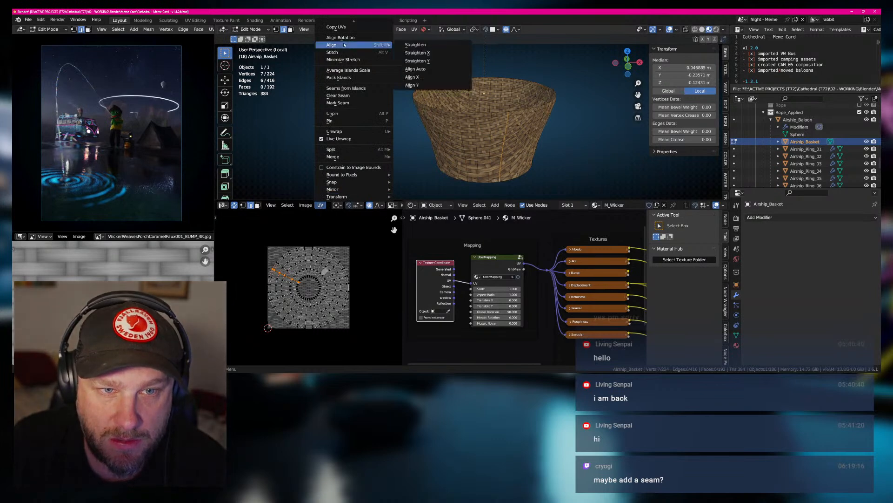
left_click(338, 103)
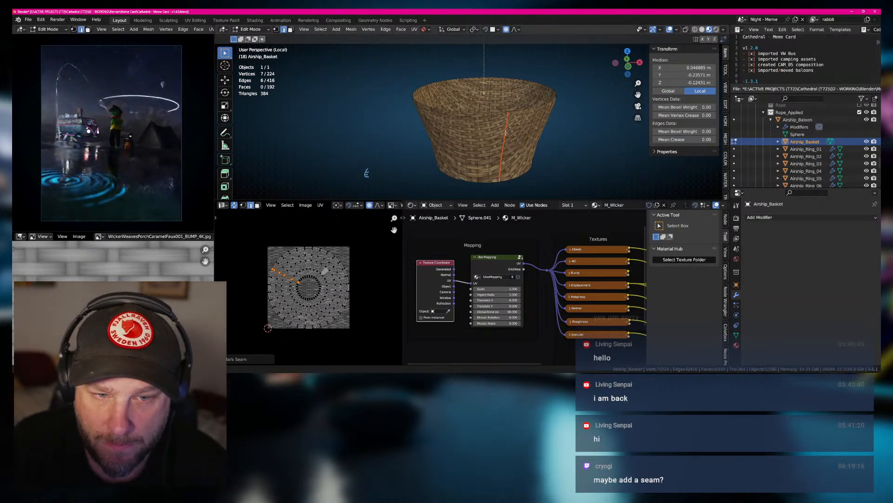
Try to unwrap the basket with only the seam edges selected.
scroll(506, 124, "up", 4)
middle_click_drag(496, 133, 467, 143)
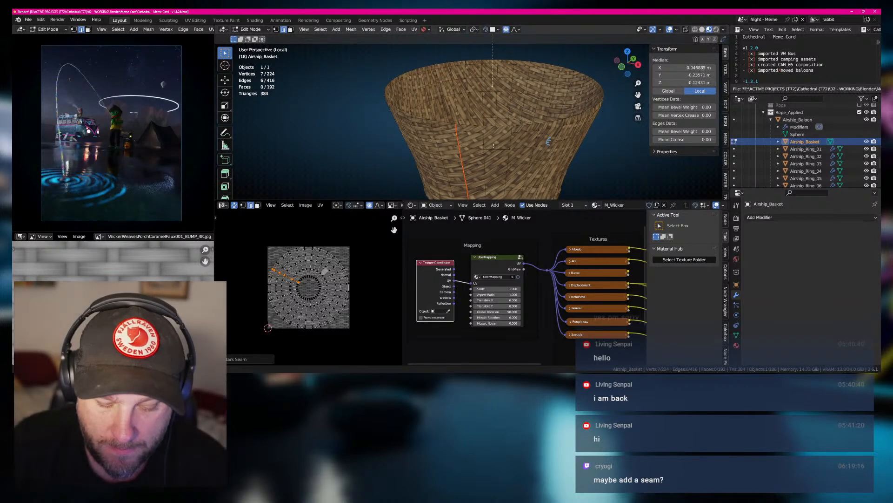
key("u")
left_click(467, 143)
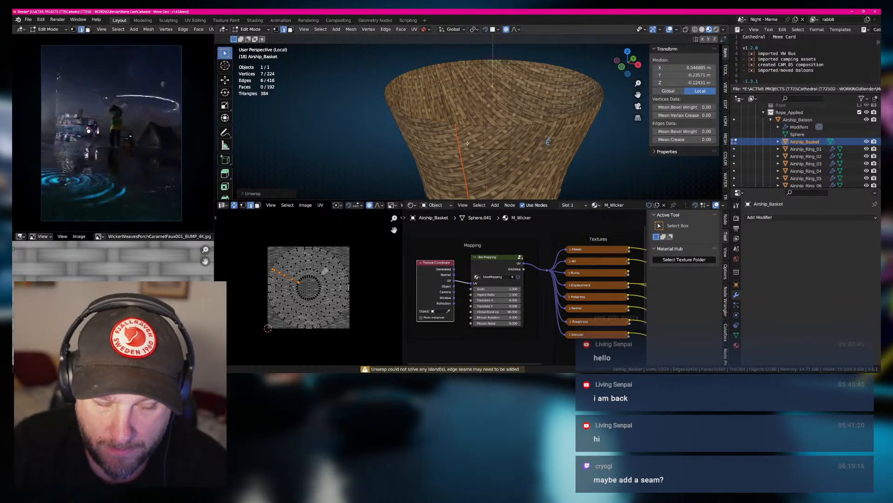
Select the entire basket mesh, unwrap it along the new seam and check the weave in Object Mode.
middle_click_drag(467, 143, 489, 144)
key("a")
left_click(487, 125)
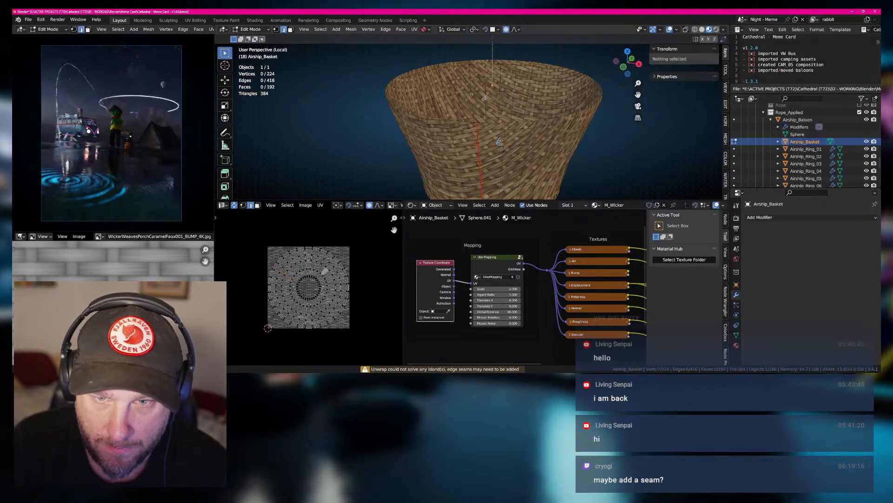
key("a")
left_click(489, 123)
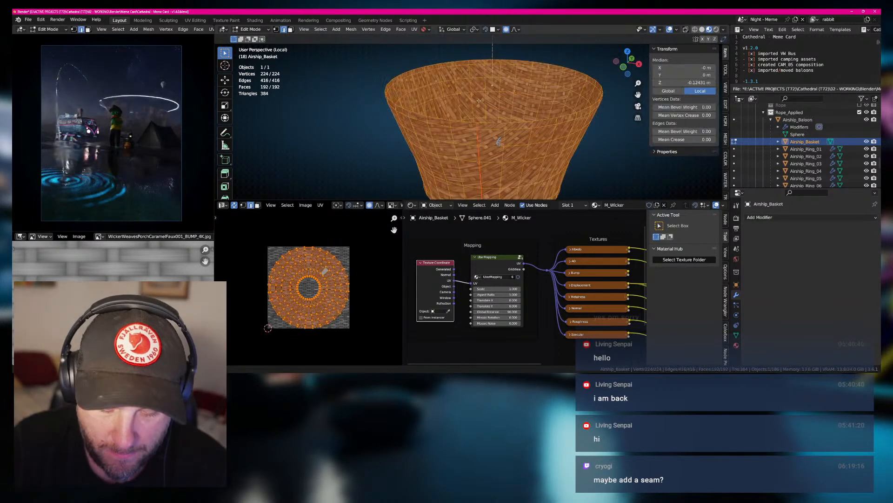
key("u")
left_click(455, 127)
key("Tab")
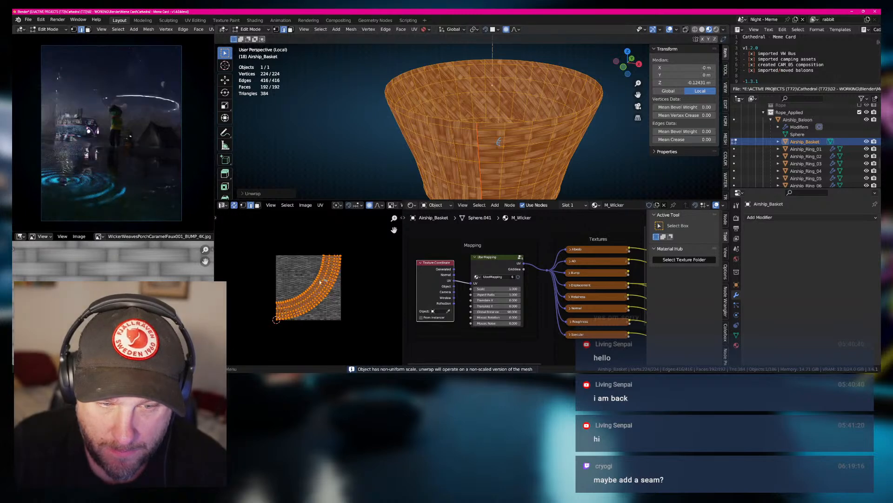
middle_click_drag(500, 160, 486, 140)
scroll(491, 140, "down", 2)
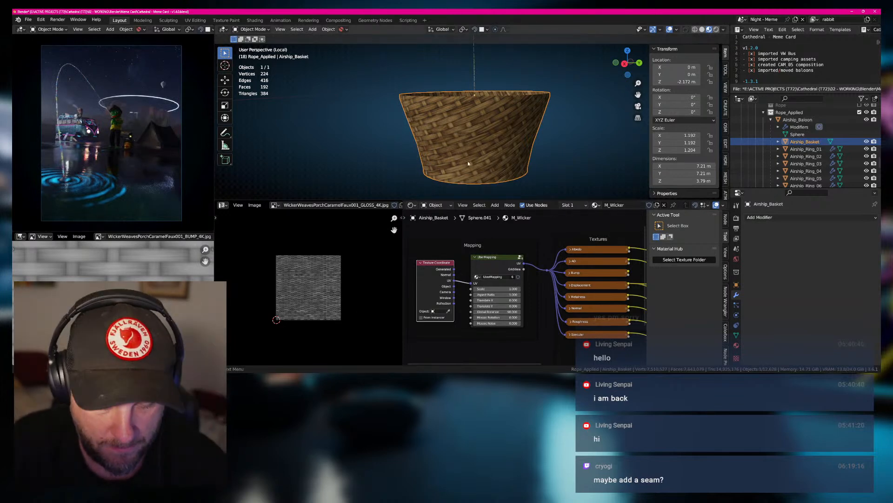
Back in Edit Mode, set the mapping node's Global Rotation to 0 and deselect the mesh to check the weave around the seam.
key("Tab")
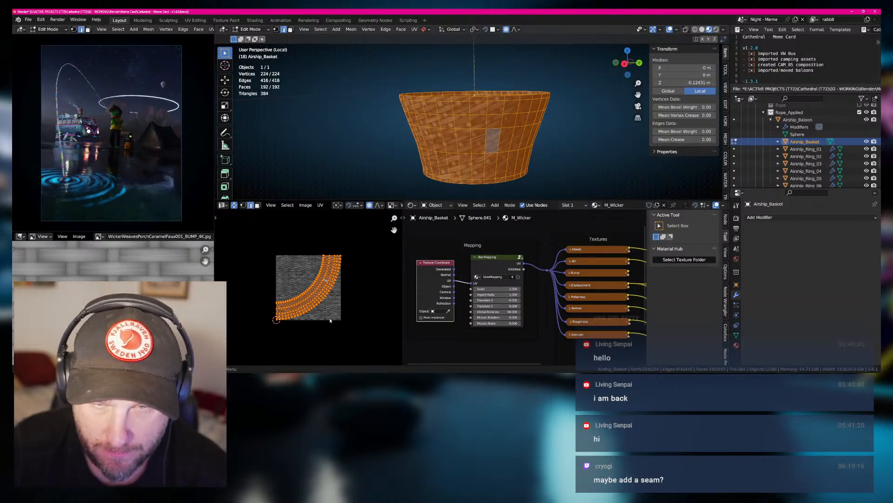
scroll(330, 320, "up", 5)
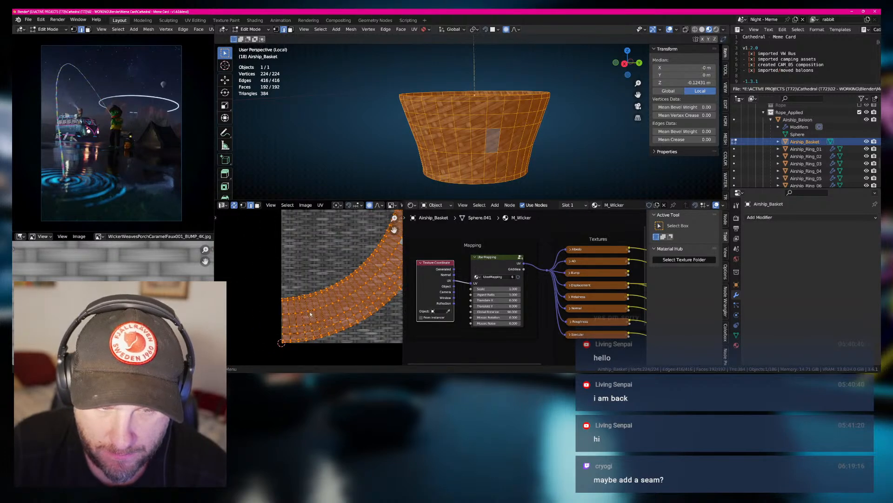
scroll(460, 167, "down", 2)
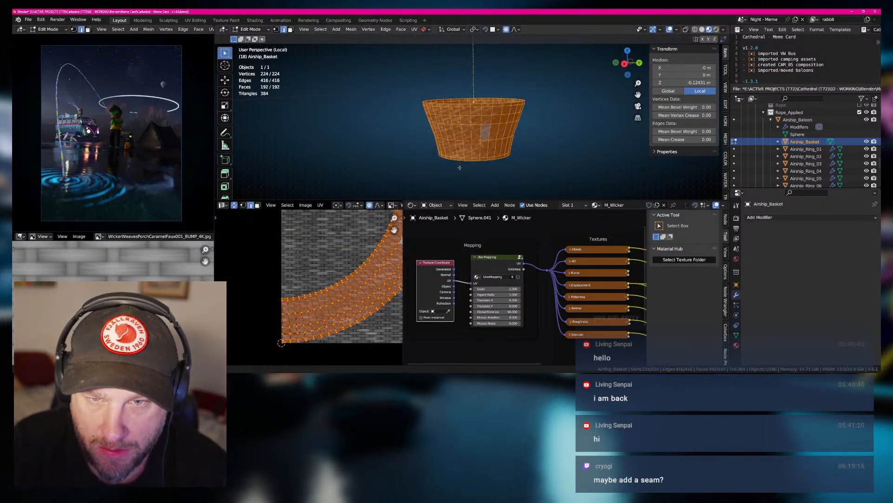
middle_click_drag(460, 168, 476, 16)
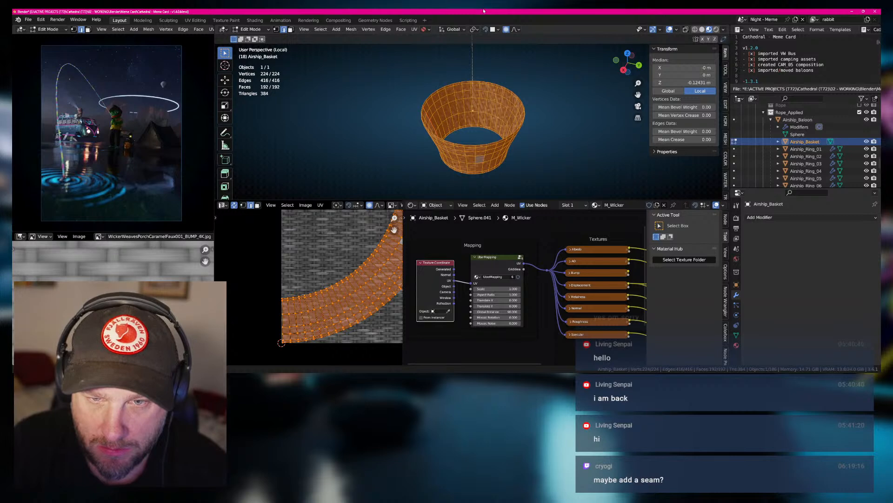
middle_click_drag(468, 140, 468, 129)
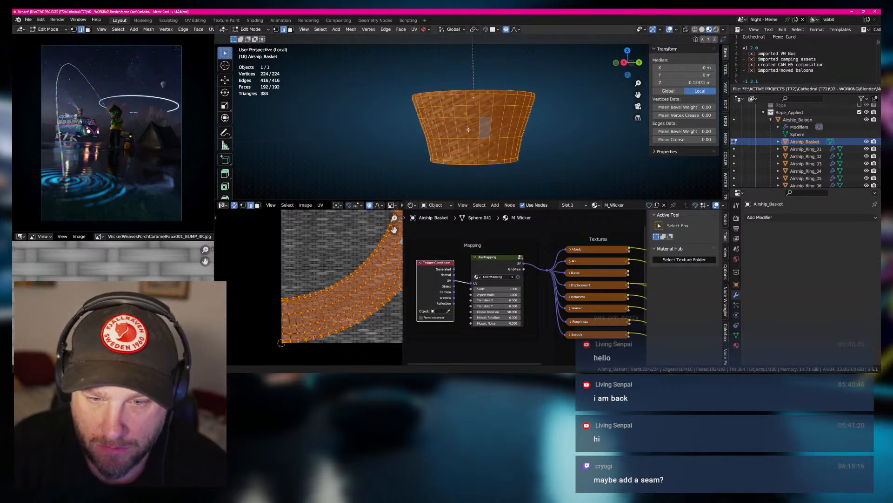
left_click(497, 311)
key("Return")
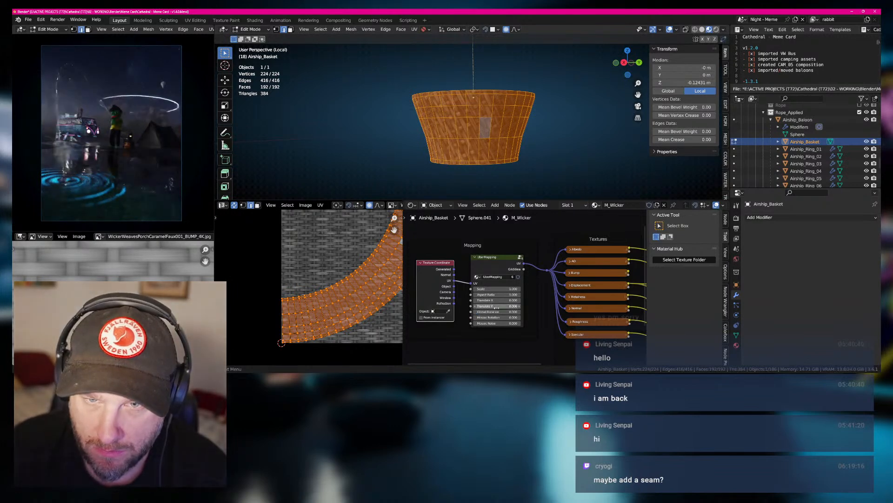
left_click(552, 157)
middle_click_drag(552, 157, 585, 178)
scroll(345, 289, "down", 3)
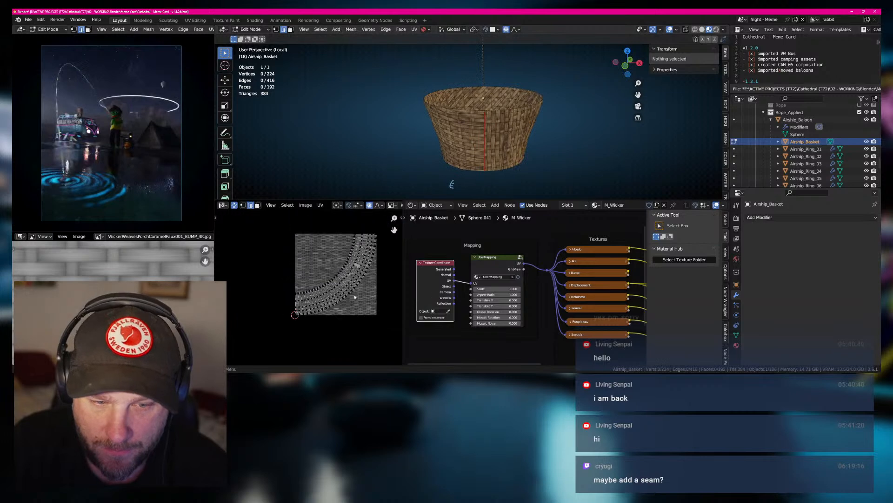
Examine the curved UV layout and the weave at the seam, and look through the UV operations for a grid-style option.
middle_click_drag(344, 290, 332, 290)
scroll(332, 291, "up", 2)
mouse_move(330, 375)
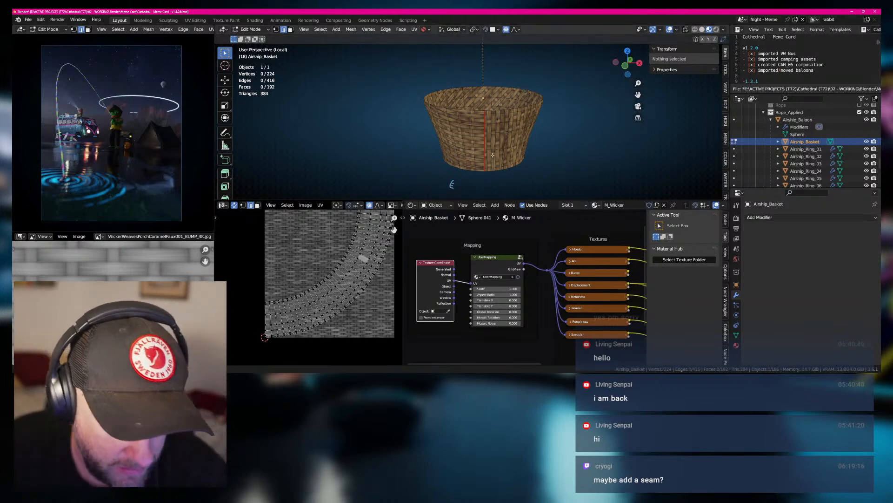
scroll(493, 155, "up", 5)
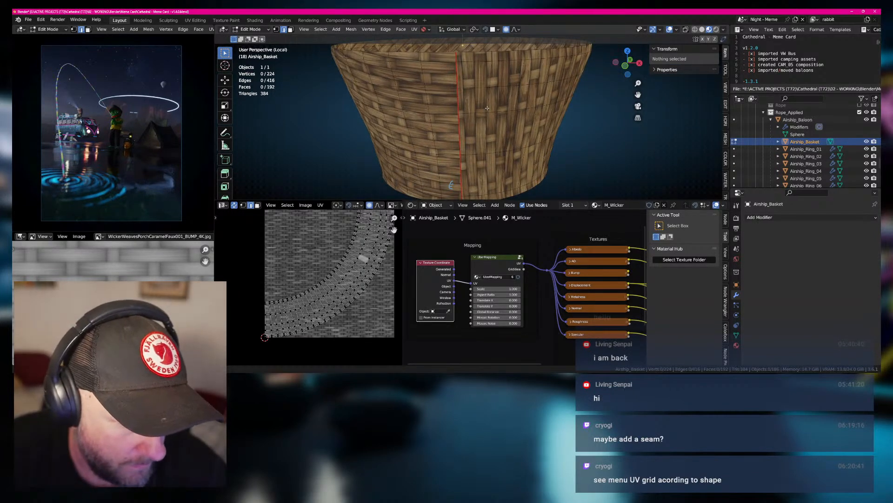
left_click(320, 205)
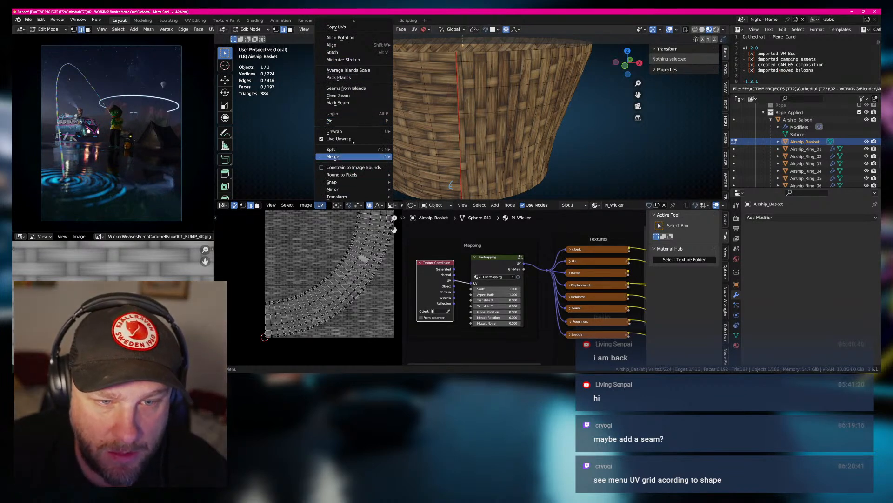
mouse_move(342, 47)
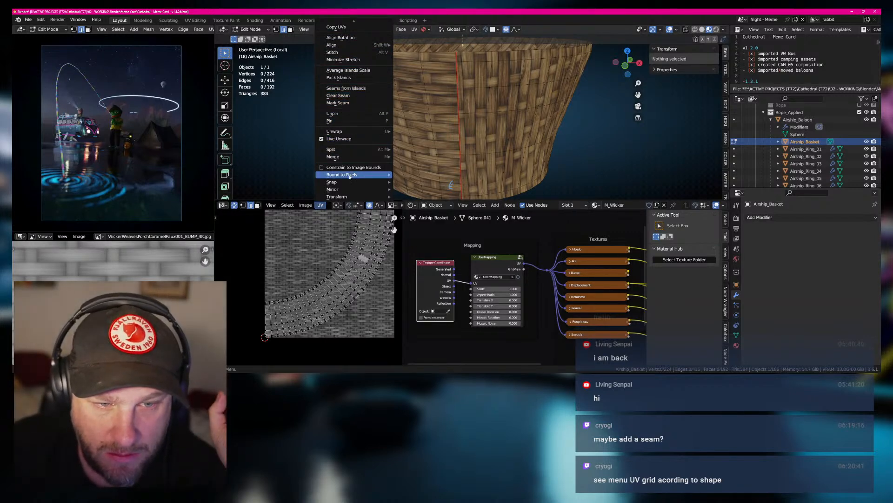
mouse_move(353, 190)
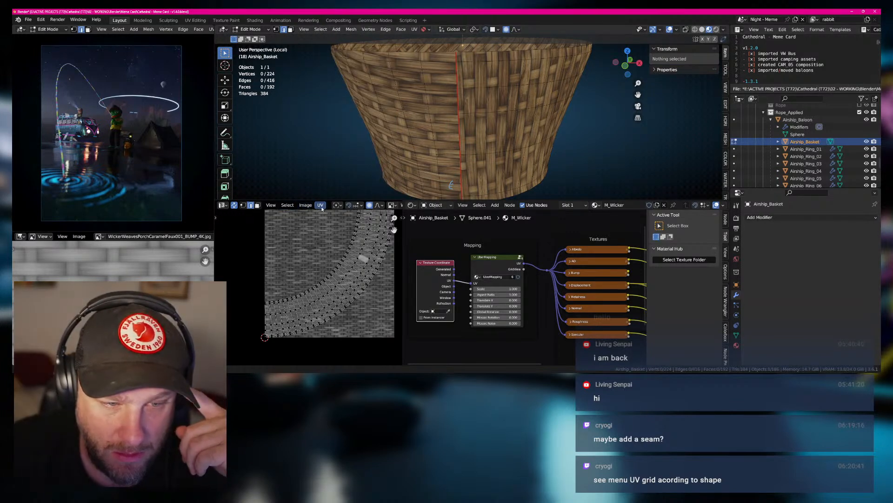
left_click(321, 206)
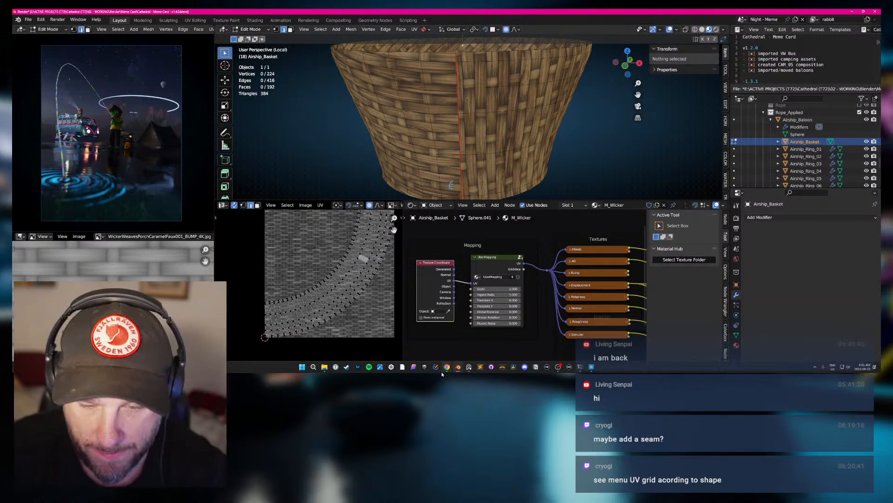
mouse_move(445, 368)
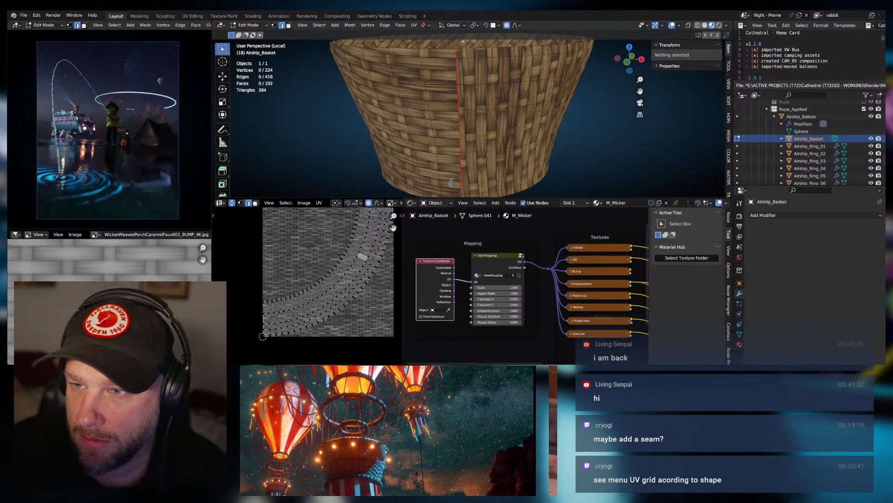
key("super+Left")
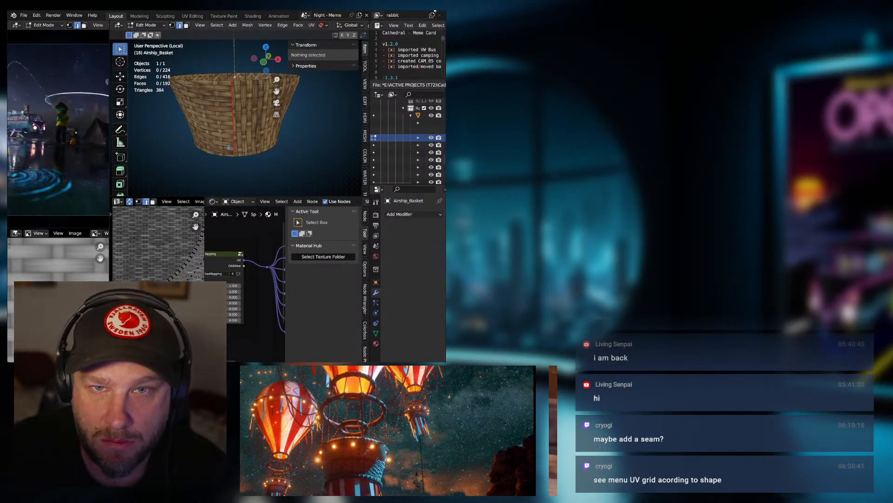
key("super+Up")
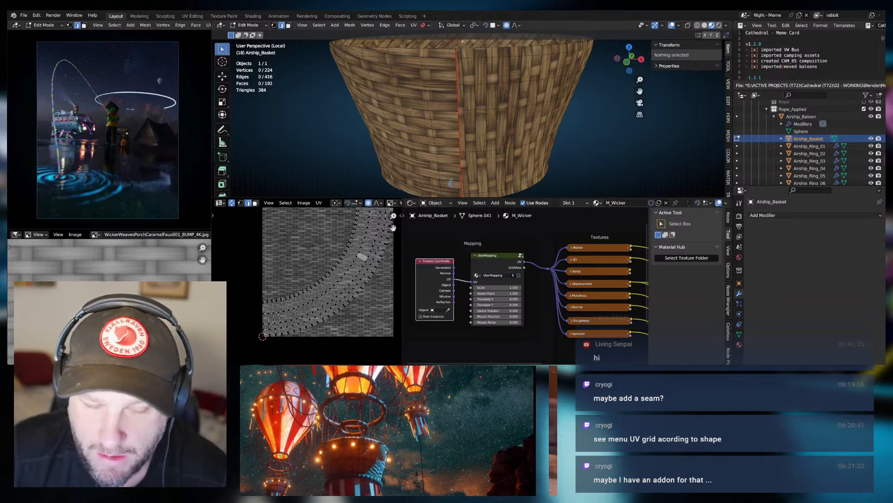
Create a new 1024 px image named uv_testgrid with the UV Grid generated type in the UV Editor.
left_click(304, 202)
left_click(307, 213)
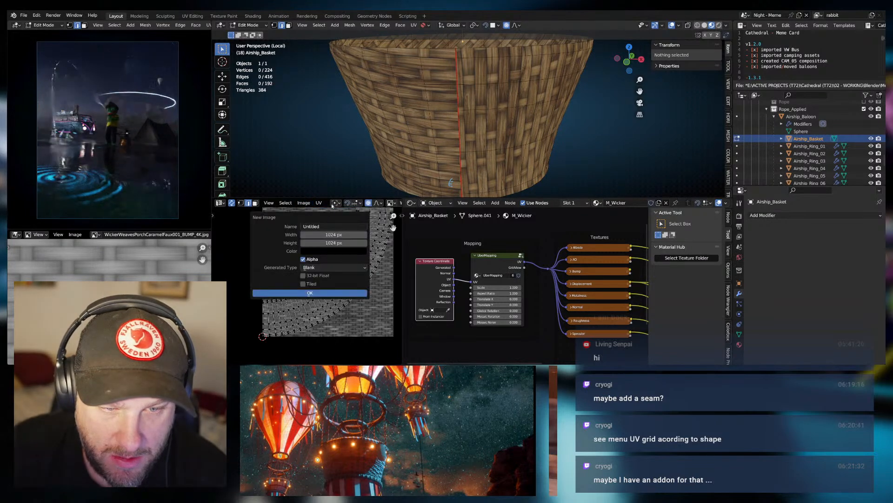
left_click(305, 269)
left_click(308, 278)
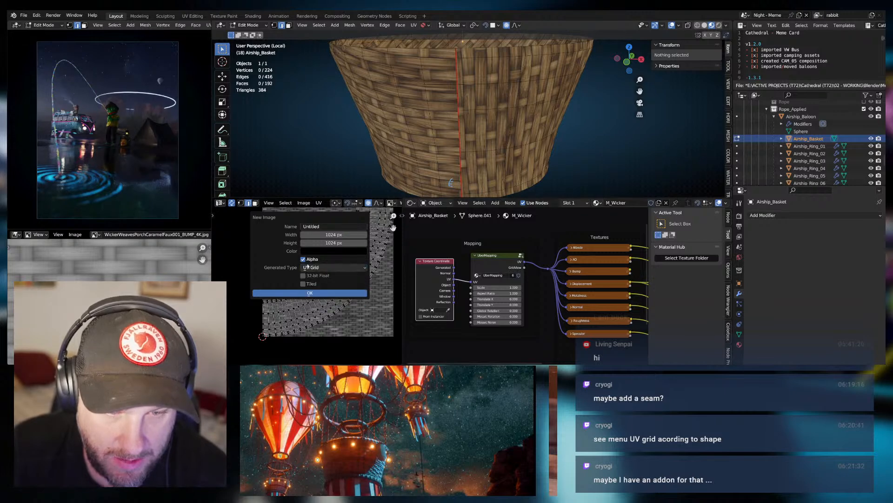
left_click(320, 227)
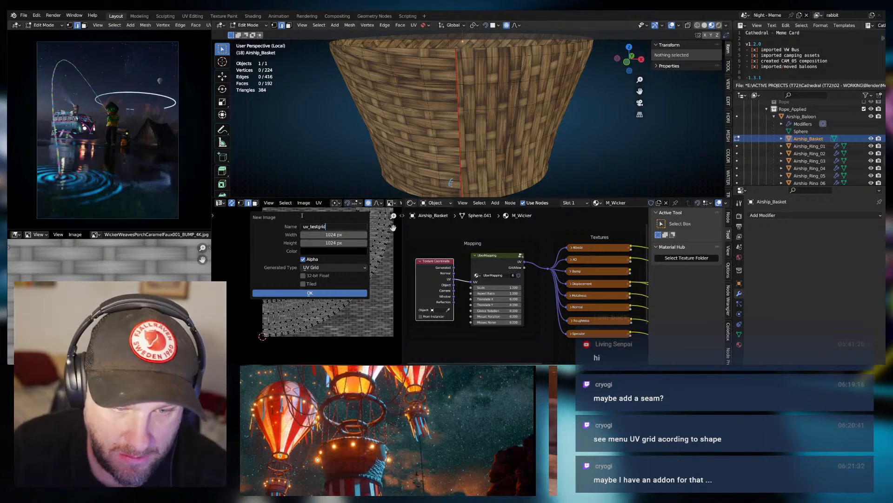
left_click(312, 293)
scroll(327, 287, "up", 8)
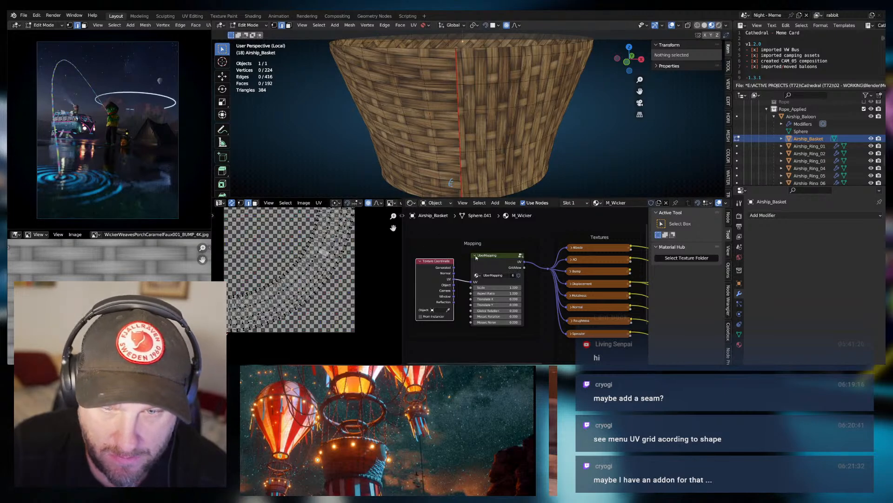
Expand the Albedo texture node and replace its wicker image with uv_testgrid.
middle_click_drag(556, 262, 452, 278)
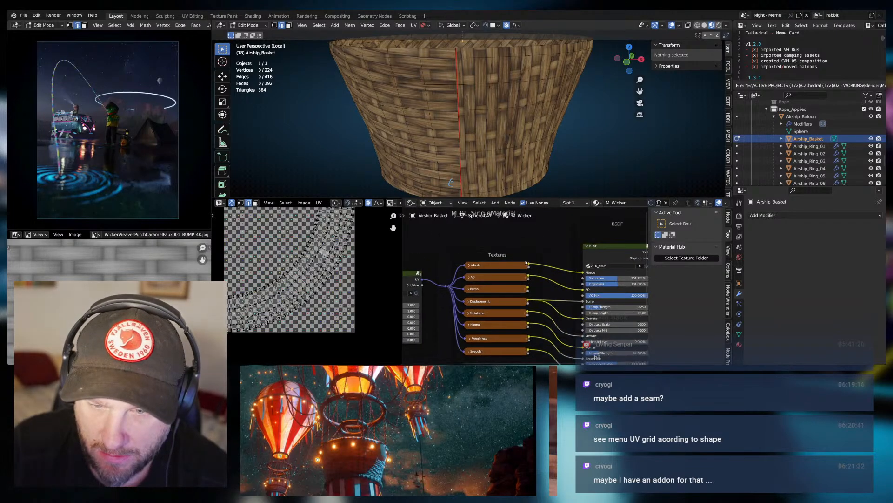
scroll(525, 283, "down", 1)
middle_click_drag(569, 266, 546, 270)
left_click(456, 272)
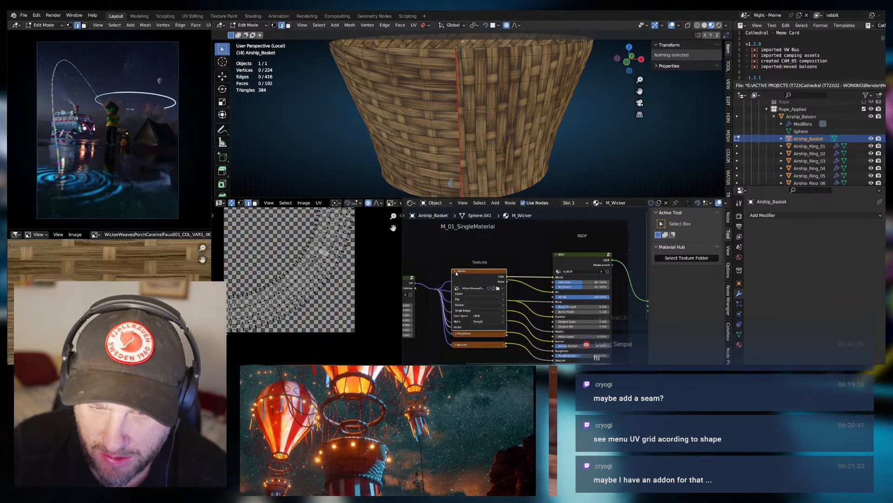
left_click(458, 288)
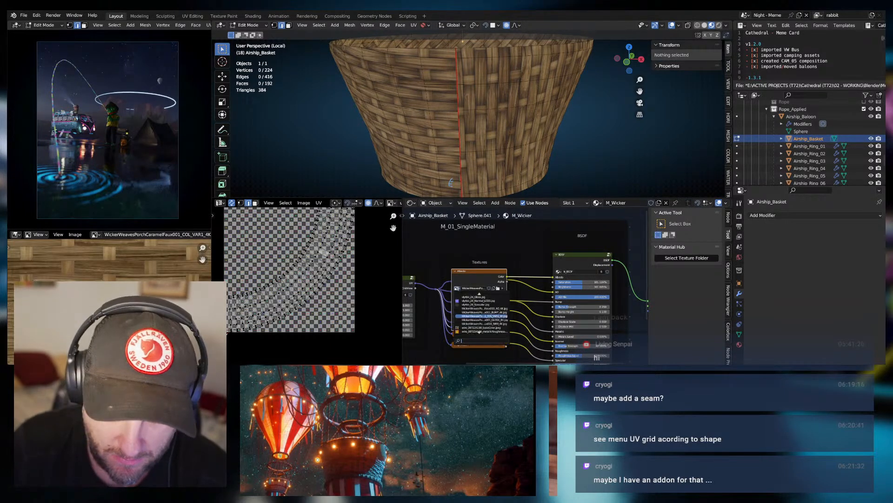
type("uv")
key("Return")
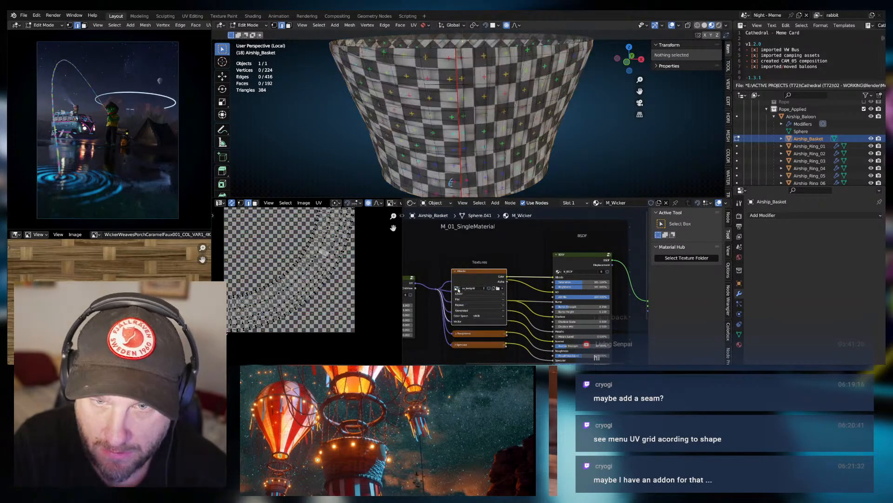
Check the test grid around the basket and select the entire mesh to show its full UV layout.
middle_click_drag(533, 152, 275, 152)
scroll(599, 131, "down", 2)
scroll(332, 252, "down", 2)
scroll(332, 252, "up", 2)
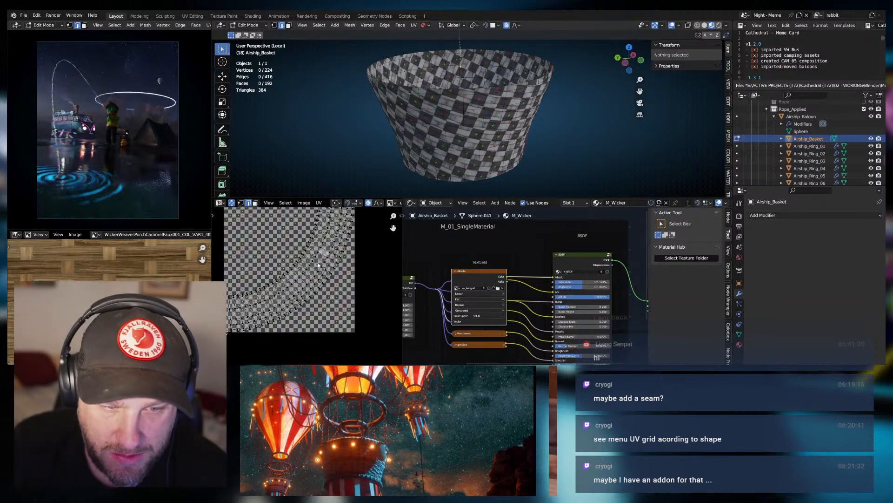
key("a")
scroll(333, 268, "down", 1)
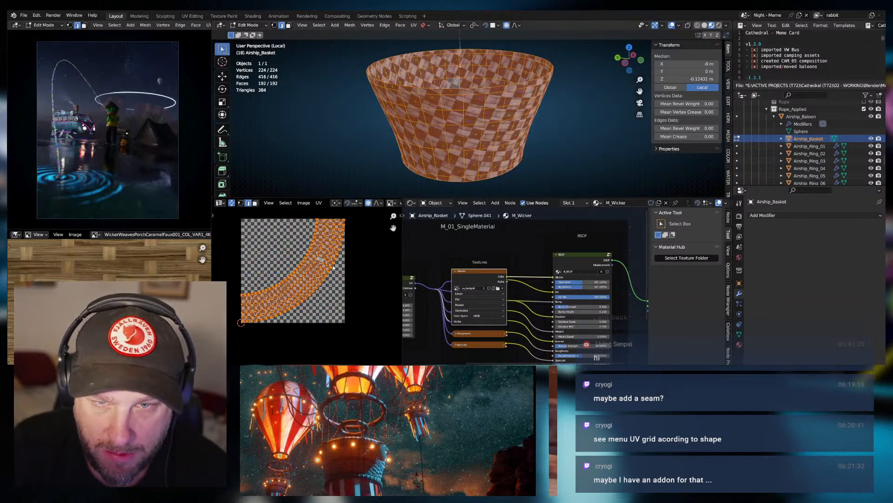
Feed the Generated texture coordinates into the UberMapping node and set the Albedo texture's projection to Box.
scroll(439, 275, "down", 1)
middle_click_drag(439, 275, 481, 272)
scroll(414, 285, "up", 2)
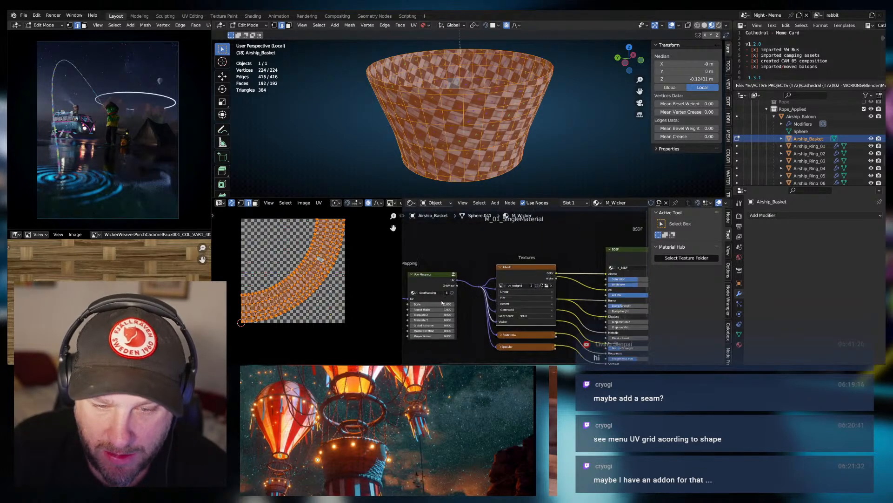
middle_click_drag(414, 285, 479, 296)
left_click_drag(466, 287, 483, 303)
middle_click_drag(582, 305, 514, 301)
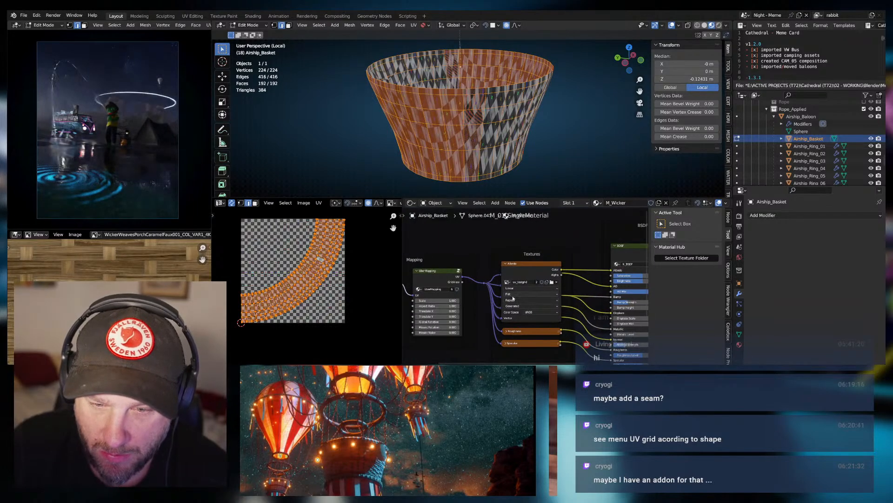
left_click(513, 297)
left_click(515, 303)
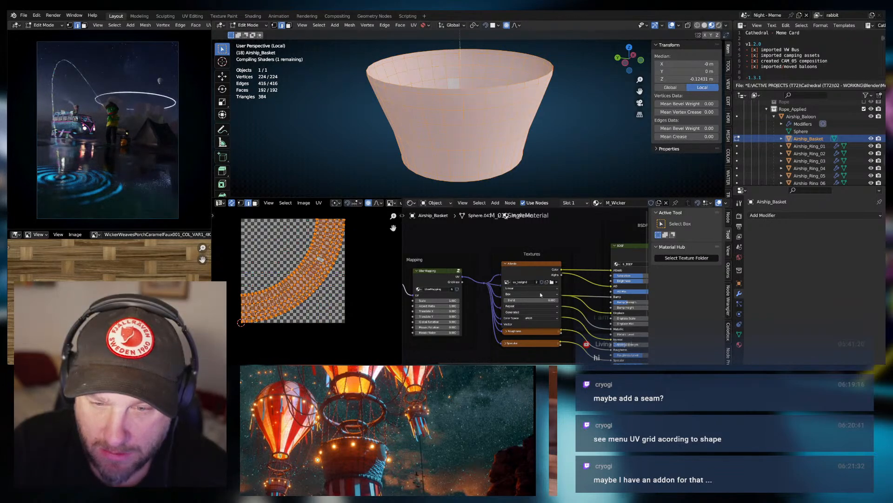
Apply the basket's scale in Object Mode and return to Edit Mode.
middle_click_drag(472, 163, 472, 147)
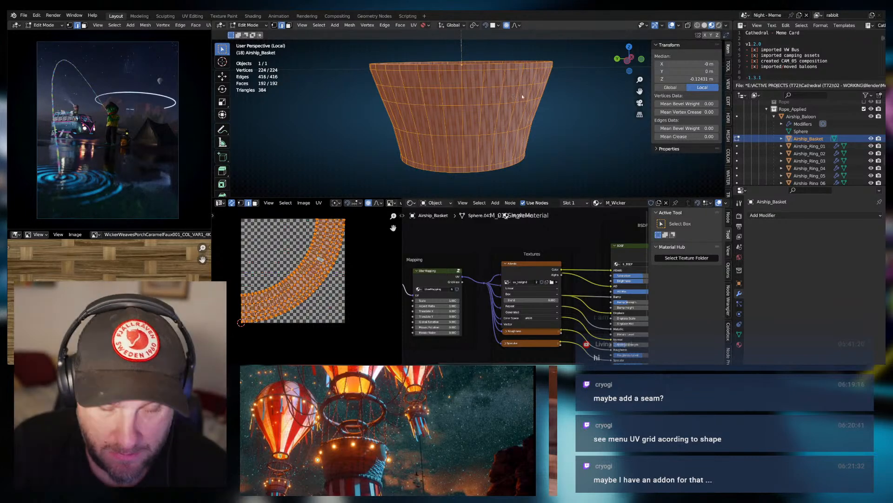
key("Tab")
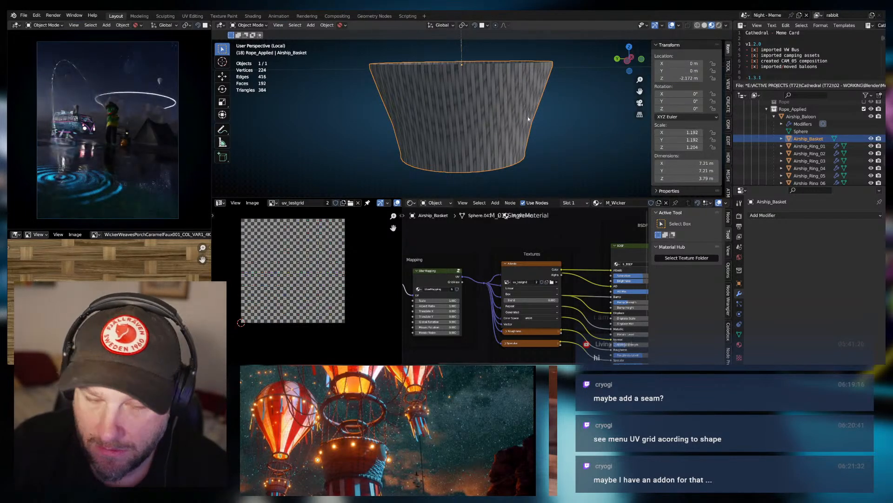
key("q")
left_click(494, 133)
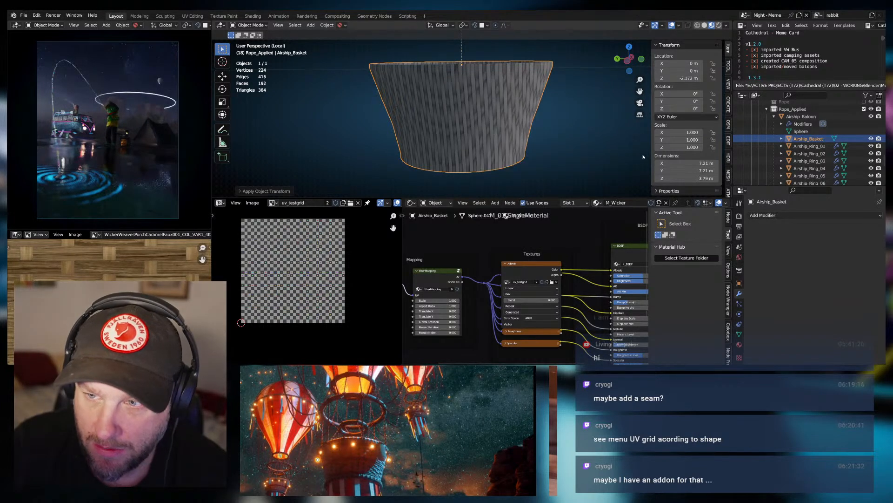
key("Tab")
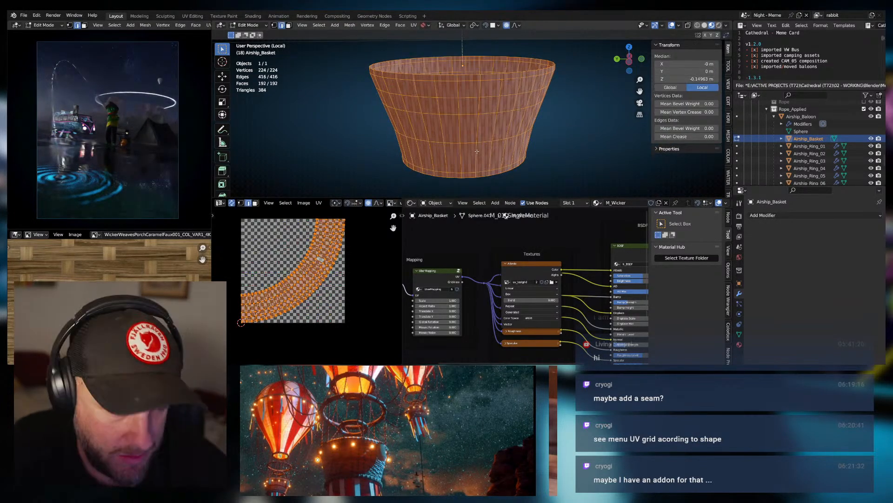
middle_click_drag(476, 152, 393, 187)
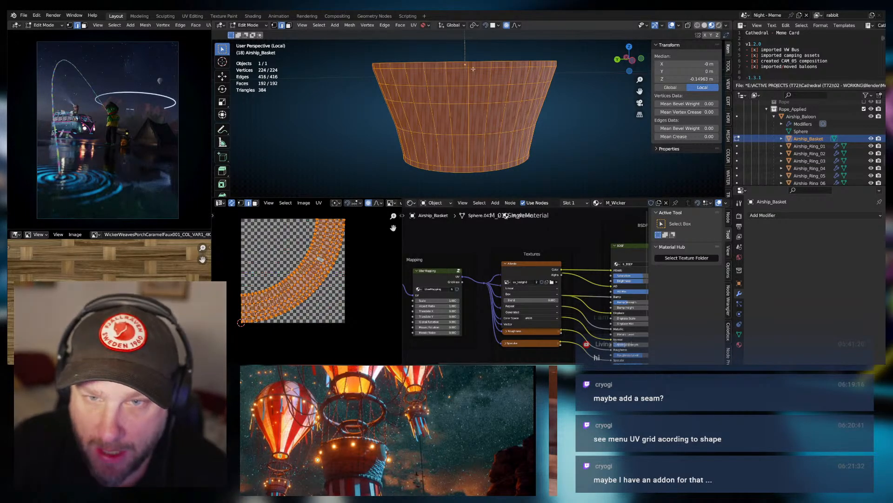
Try a Cube Projection on the whole basket mesh and check the resulting UV layout.
middle_click_drag(411, 76, 467, 68)
scroll(482, 116, "up", 5)
scroll(481, 116, "down", 1)
scroll(474, 85, "down", 1)
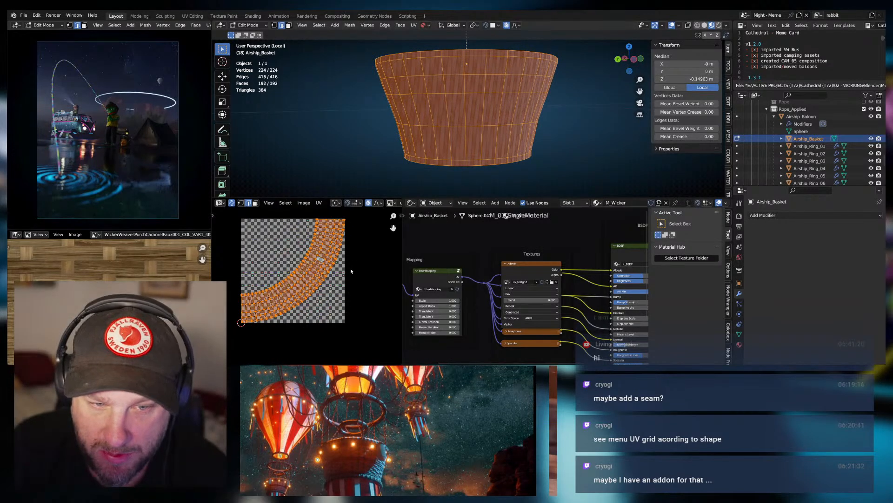
key("u")
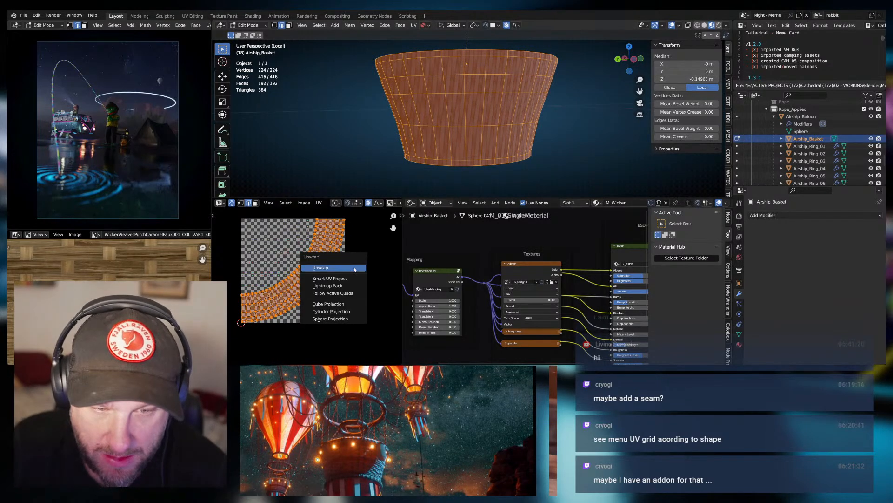
left_click(327, 303)
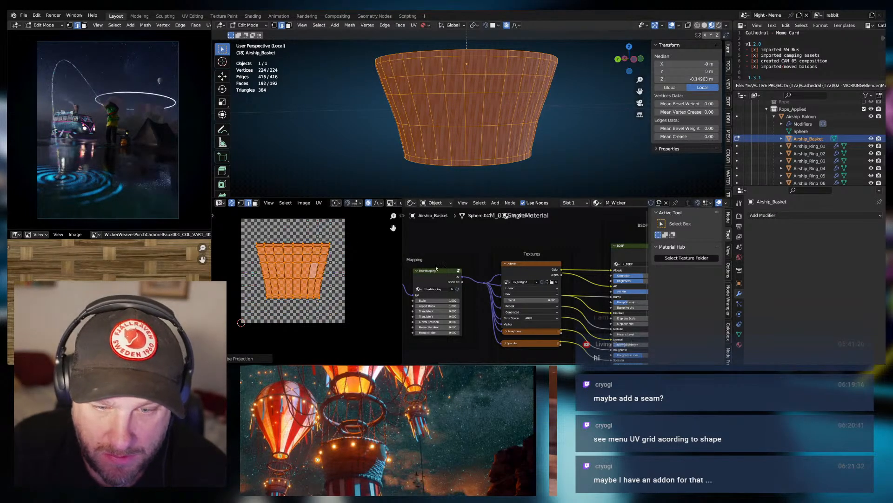
key("Tab")
key("Tab")
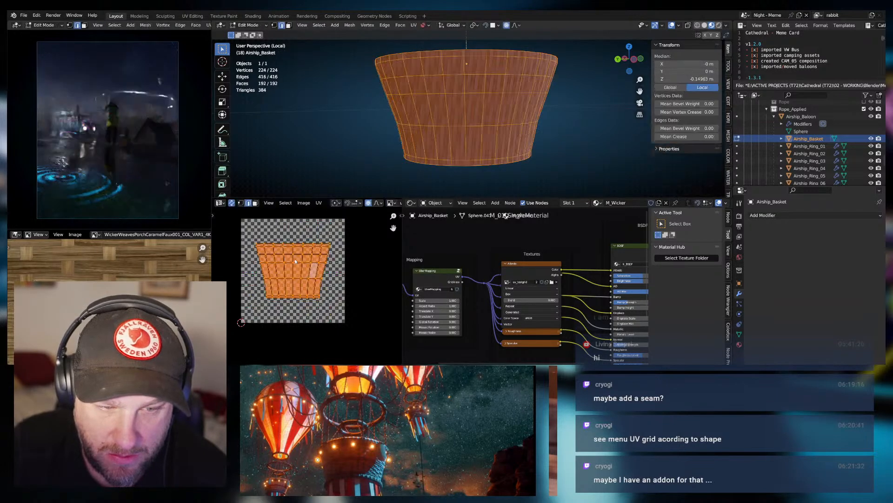
mouse_move(333, 264)
middle_mouse_down()
mouse_move(352, 269)
mouse_move(326, 266)
middle_mouse_up()
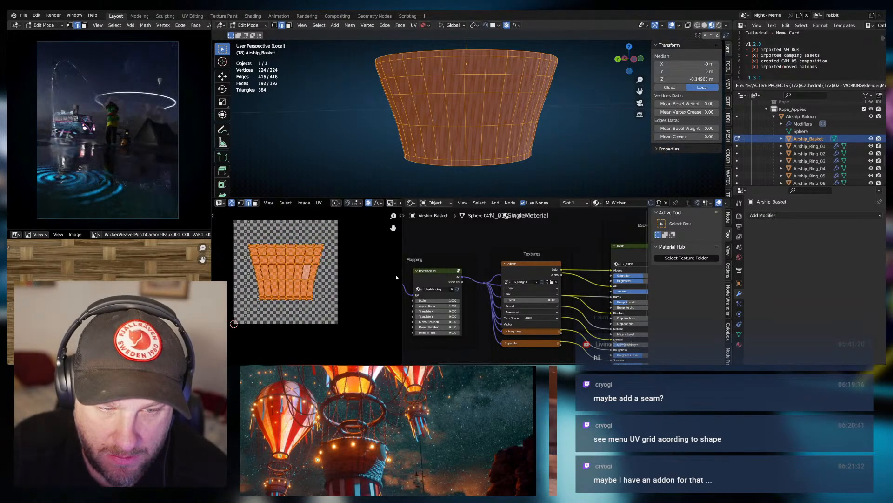
Connect the UV texture coordinates to the UberMapping node and check the test grid on the basket in Object Mode.
middle_click_drag(406, 257, 501, 250)
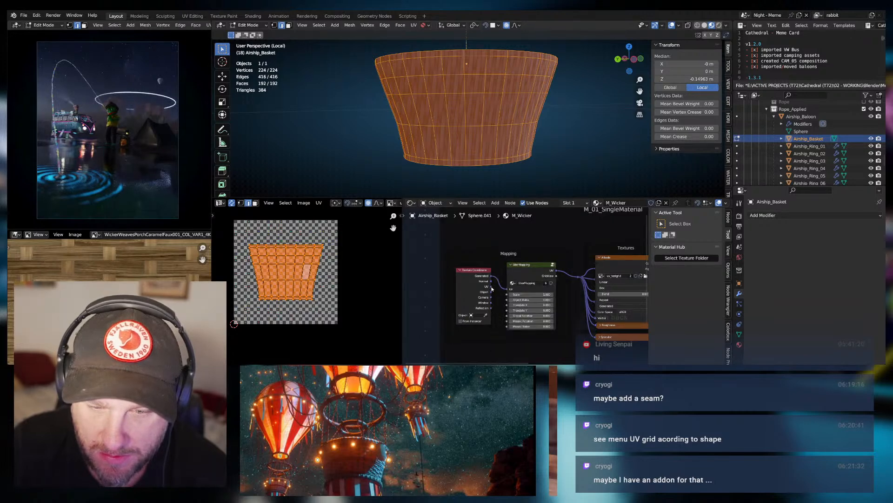
left_click_drag(506, 290, 508, 289)
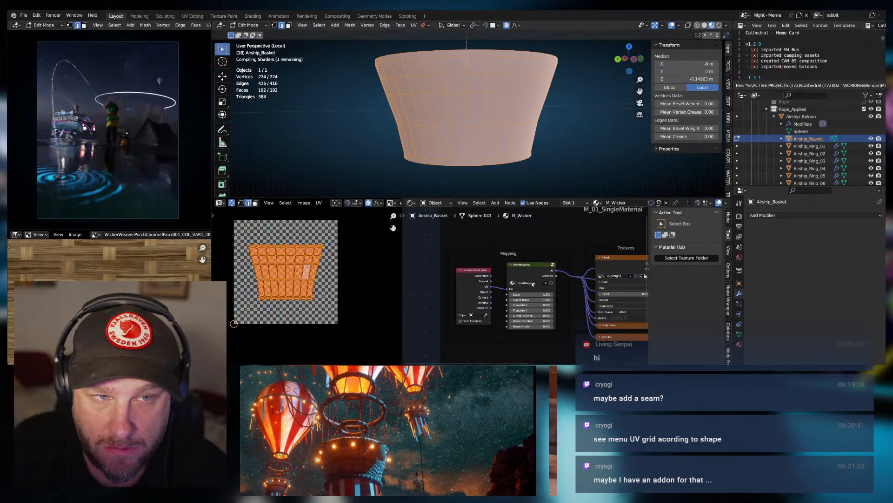
middle_click_drag(502, 107, 497, 165)
key("Tab")
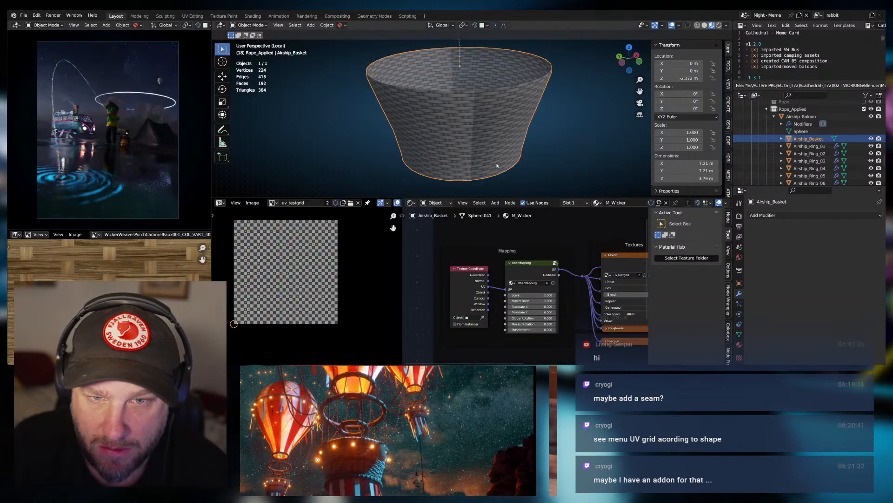
mouse_move(493, 134)
middle_mouse_down()
mouse_move(546, 131)
mouse_move(530, 121)
mouse_move(558, 128)
mouse_move(507, 136)
mouse_move(582, 128)
mouse_move(535, 146)
mouse_move(502, 141)
middle_mouse_up()
scroll(503, 143, "up", 1)
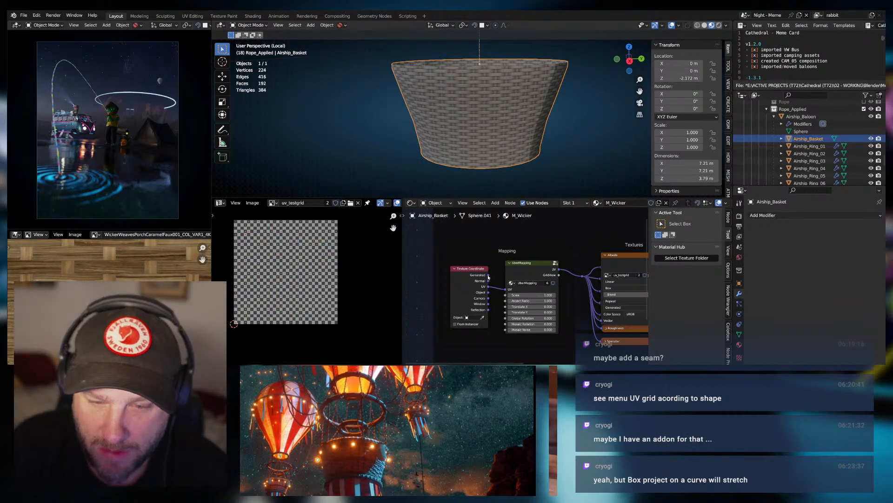
Switch the UberMapping input back to Generated coordinates and set the Albedo texture's Box blend to 0.3.
left_click_drag(489, 276, 506, 289)
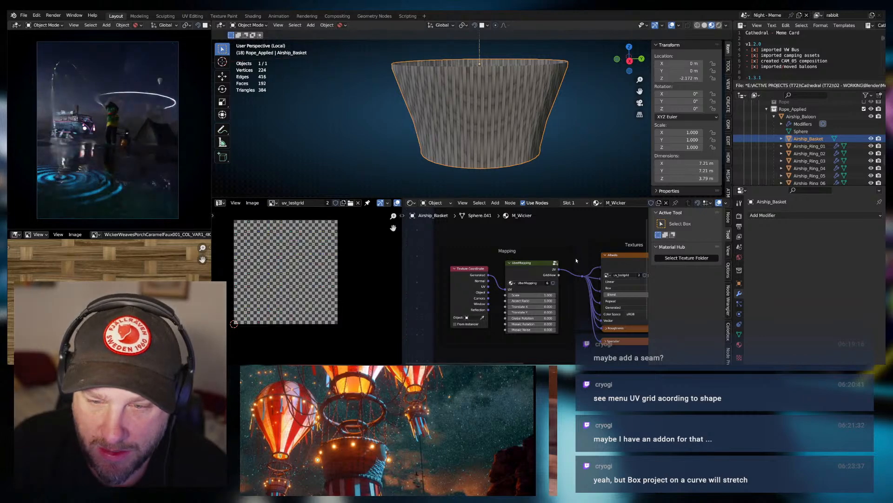
middle_click_drag(577, 259, 514, 254)
middle_click_drag(568, 292, 523, 293)
scroll(523, 293, "up", 1)
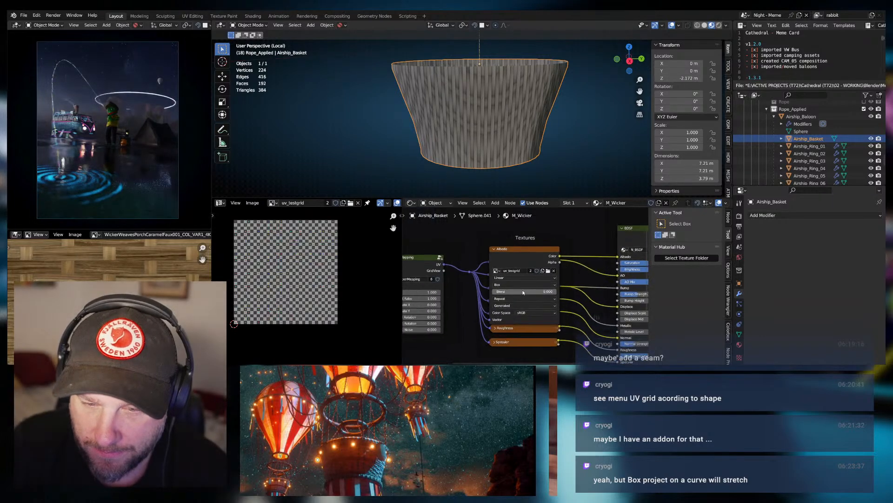
left_click(533, 291)
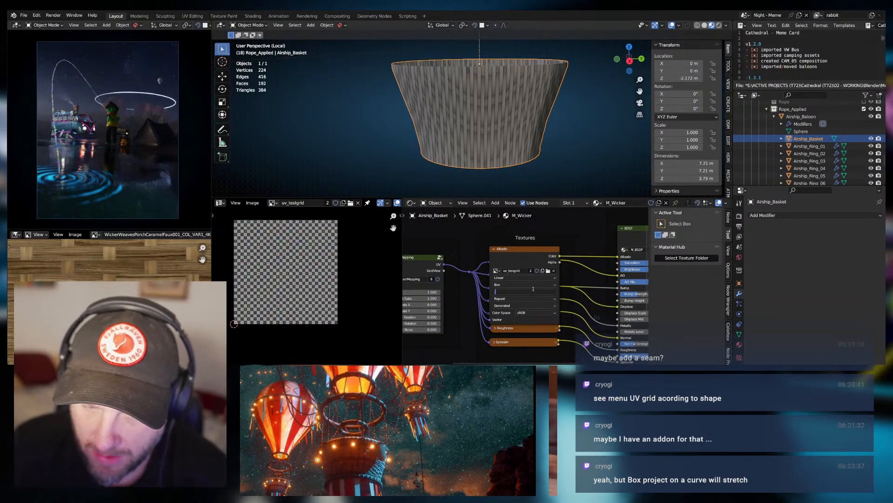
type(".3")
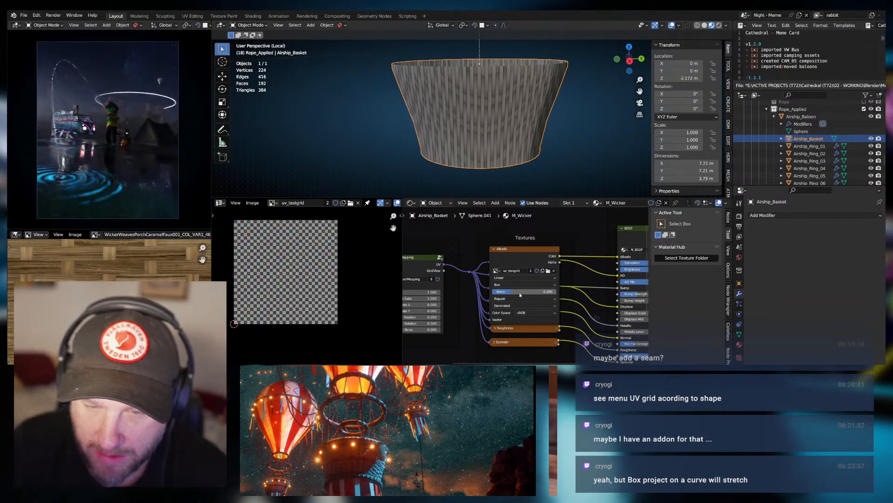
key("Return")
Check the blended box mapping on the basket and reconnect the UV coordinates to the UberMapping node.
middle_click_drag(462, 305, 539, 295)
scroll(539, 295, "up", 1)
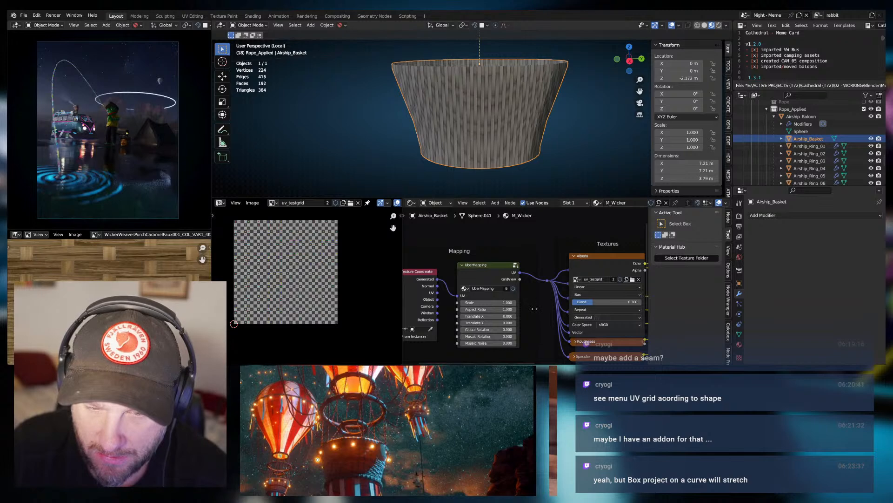
scroll(534, 309, "down", 1)
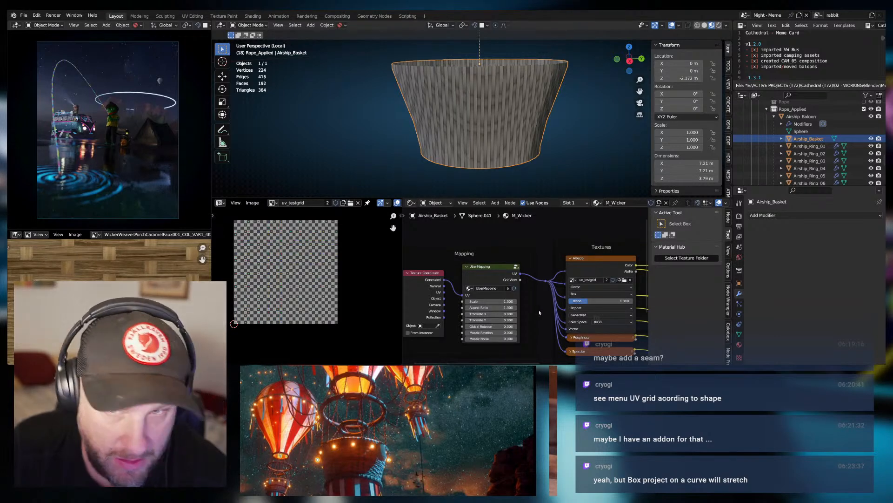
middle_click_drag(528, 172, 531, 154)
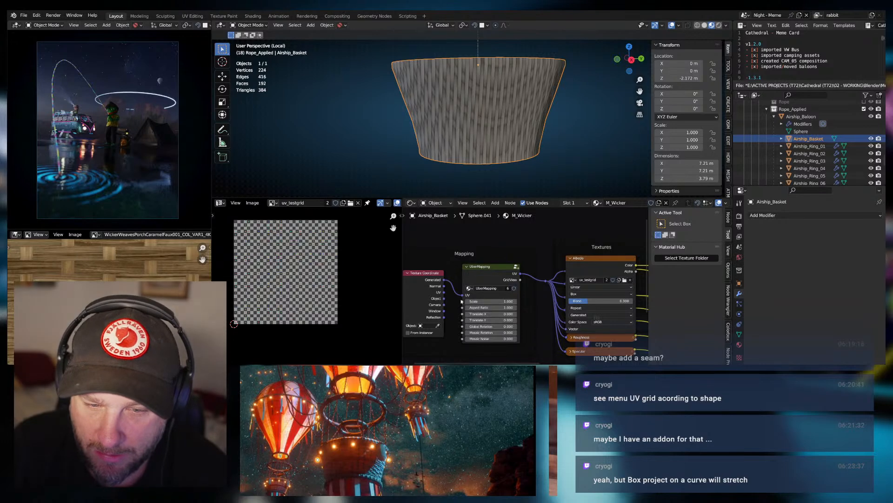
left_click_drag(444, 293, 463, 294)
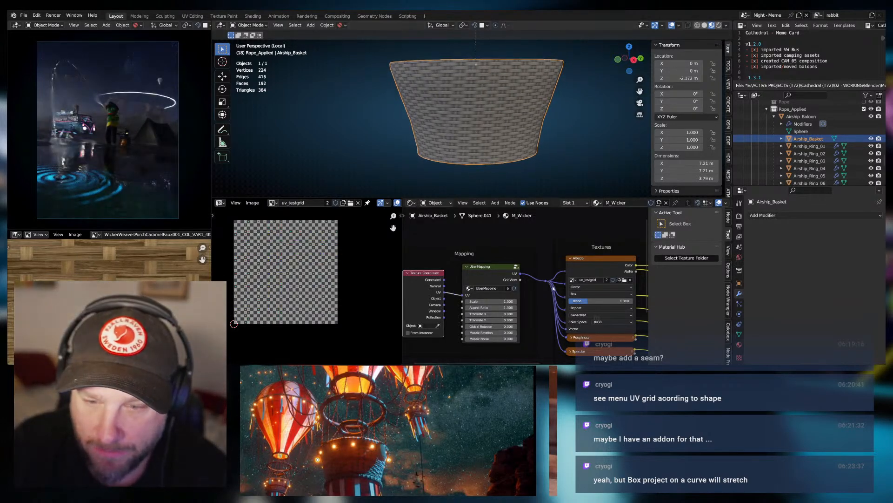
Unwrap the whole basket mesh again along its seam in Edit Mode and inspect the UV island.
key("Tab")
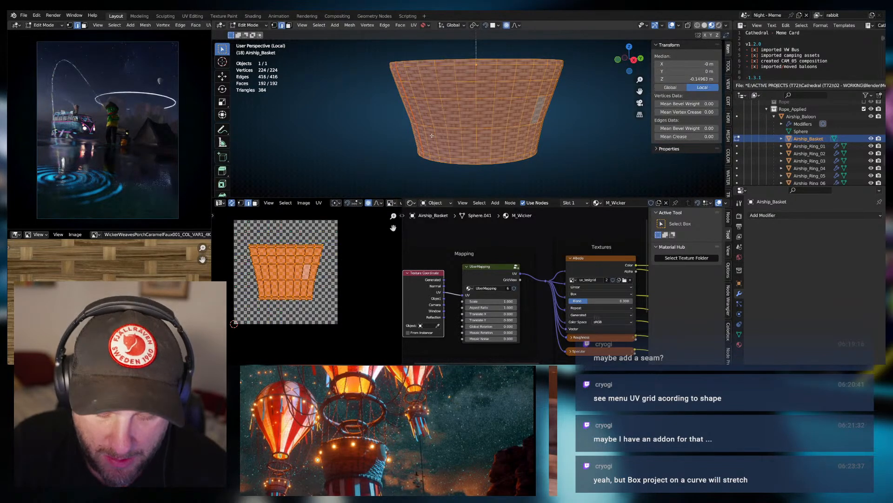
key("u")
left_click(404, 134)
key("u")
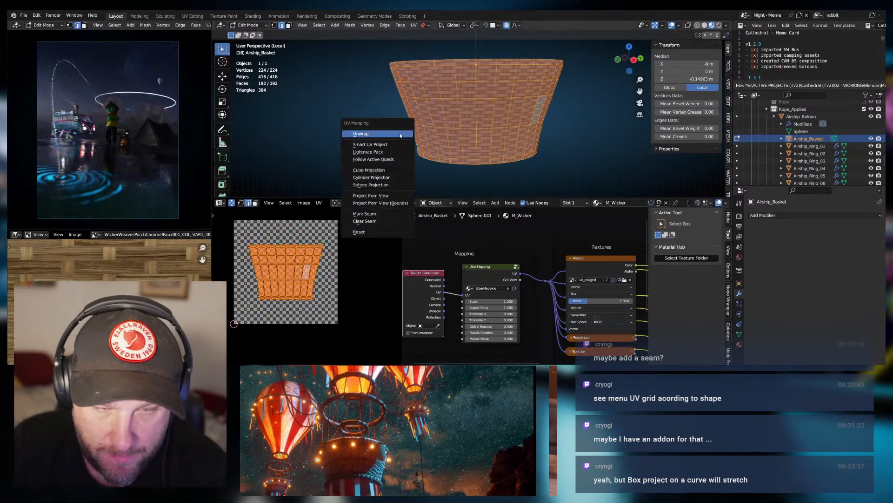
left_click(400, 130)
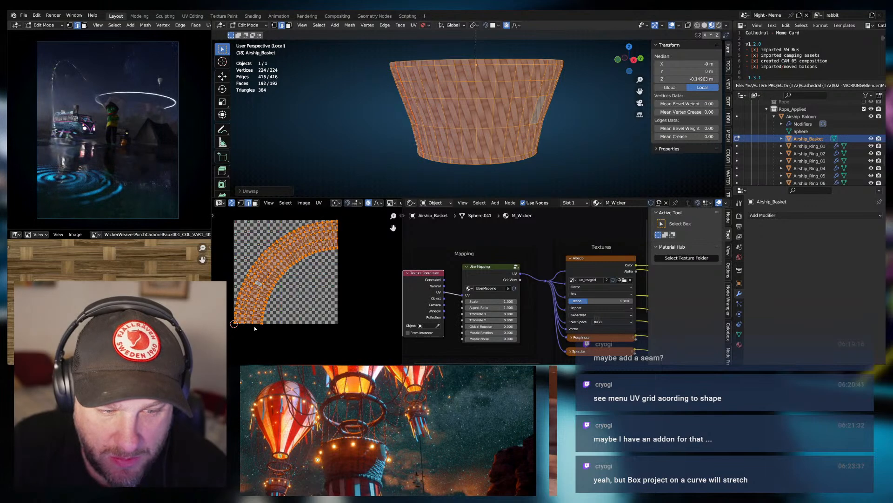
middle_click_drag(332, 292, 367, 296)
scroll(310, 309, "up", 2)
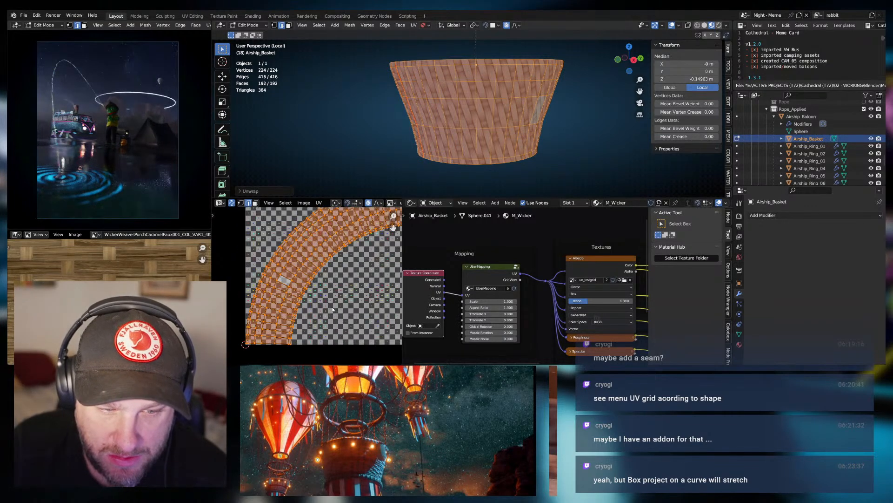
Scale the basket's UV island down within the image area and rotate it by about -110 degrees.
scroll(310, 309, "down", 1)
scroll(311, 307, "down", 2)
key("g")
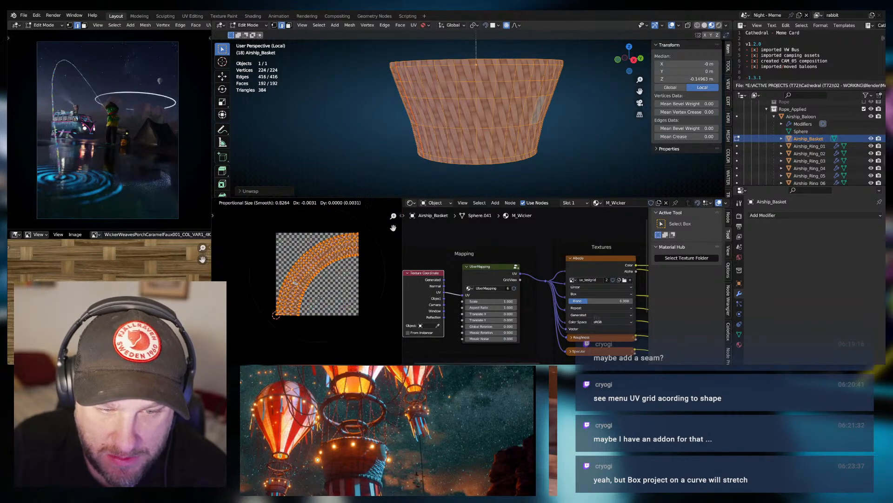
left_click(329, 295)
key("r")
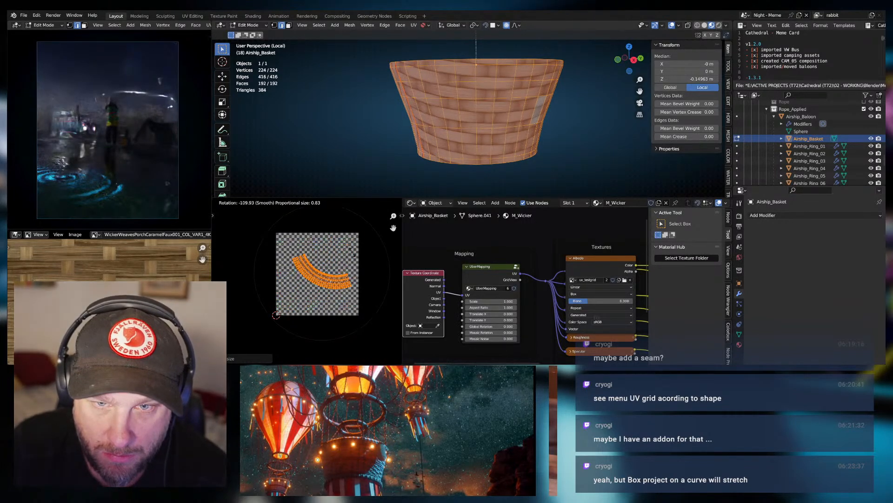
left_click(353, 260)
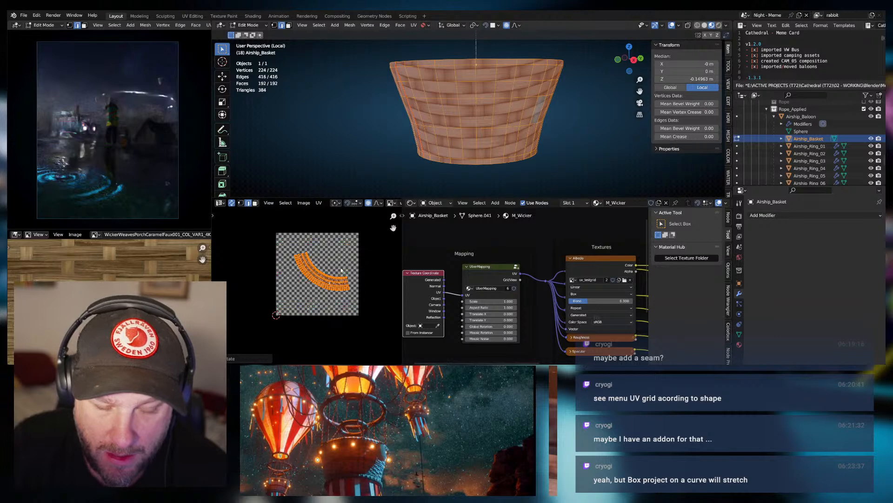
Check the weave direction around the basket and rotate the UV island further so its arc sits level.
scroll(341, 270, "up", 2)
middle_click_drag(512, 153, 215, 146)
middle_click_drag(554, 134, 370, 138)
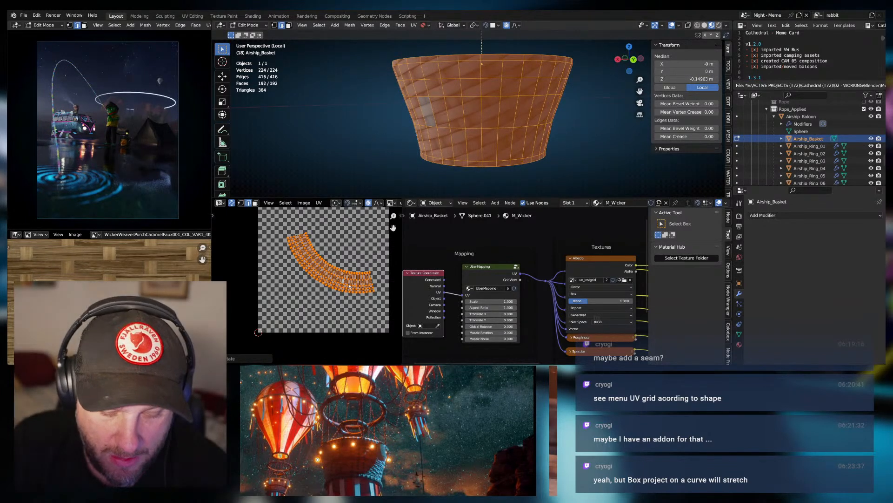
mouse_move(342, 279)
middle_mouse_down()
mouse_move(362, 286)
mouse_move(338, 288)
middle_mouse_up()
key("r")
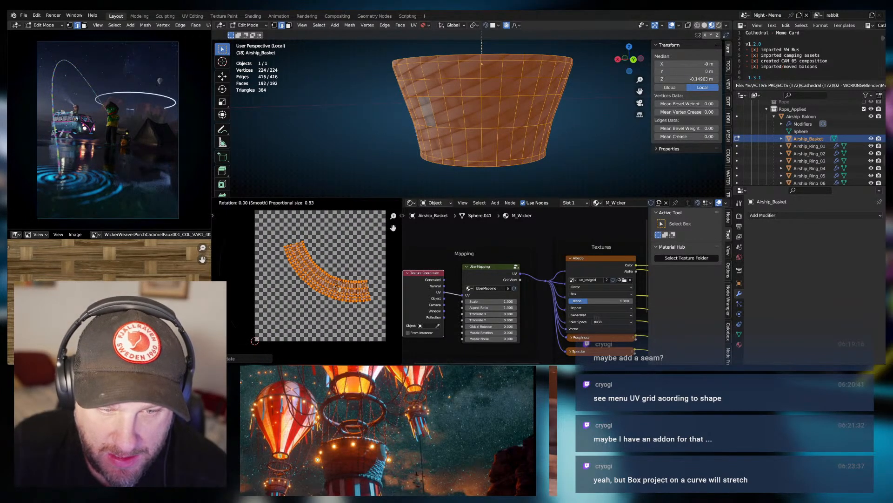
left_click(298, 278)
scroll(295, 275, "up", 3)
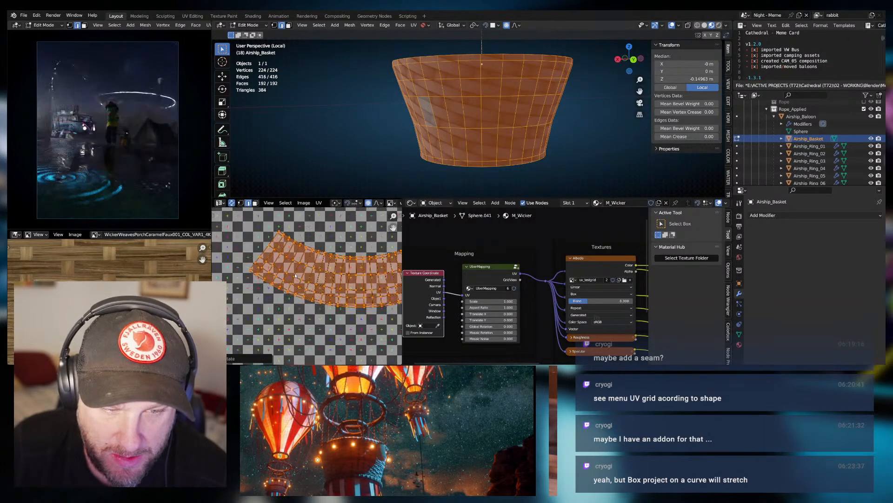
scroll(295, 275, "up", 1)
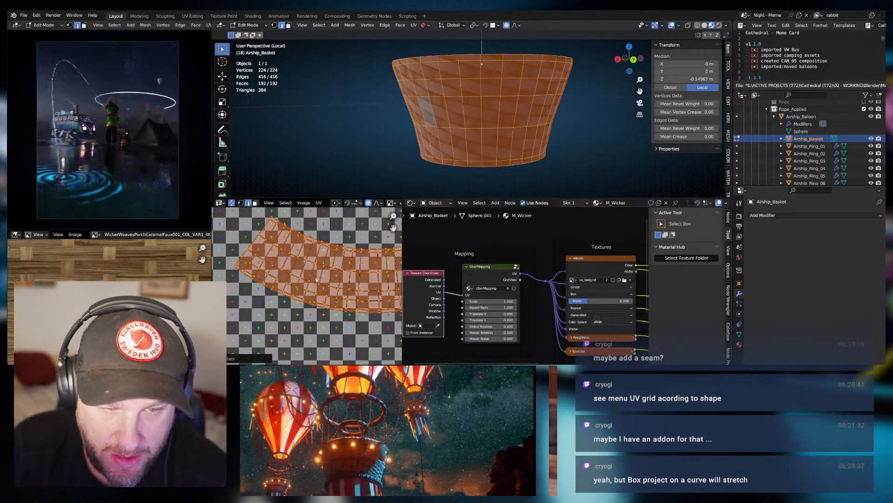
Reposition and enlarge the curved UV island so it sits centred and level across the test grid.
scroll(316, 280, "down", 5)
key("g")
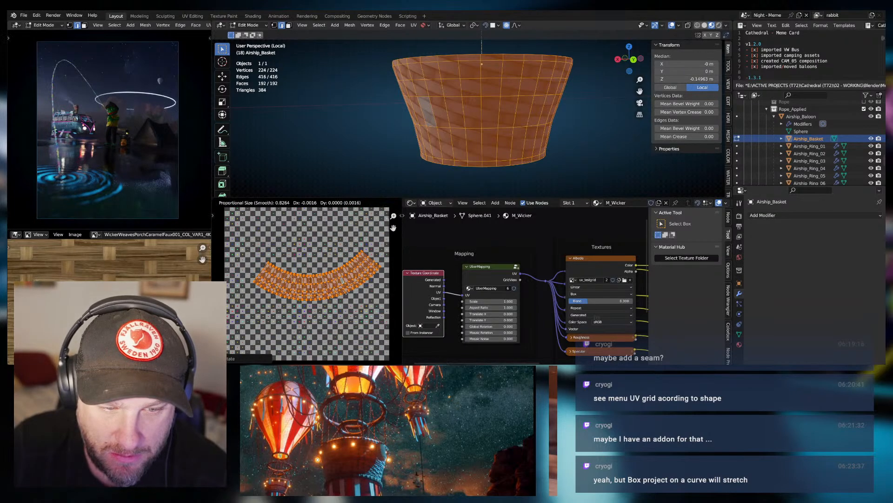
left_click(352, 297)
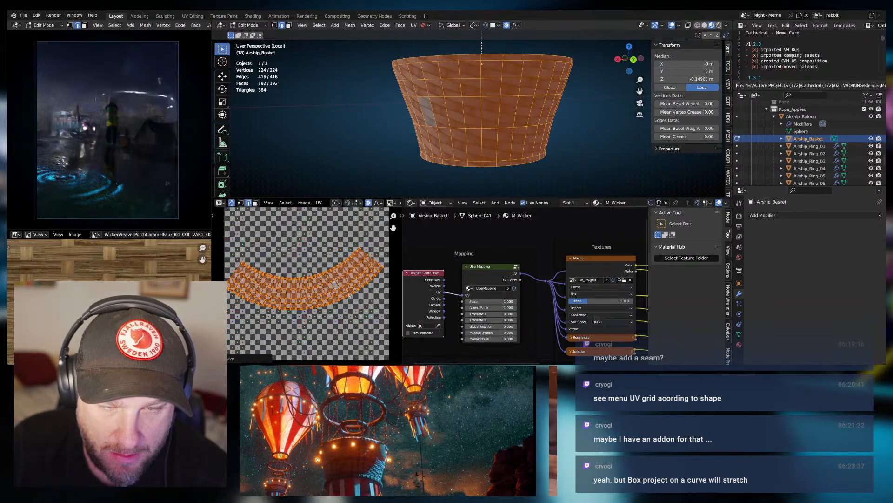
key("g")
left_click(351, 298)
key("g")
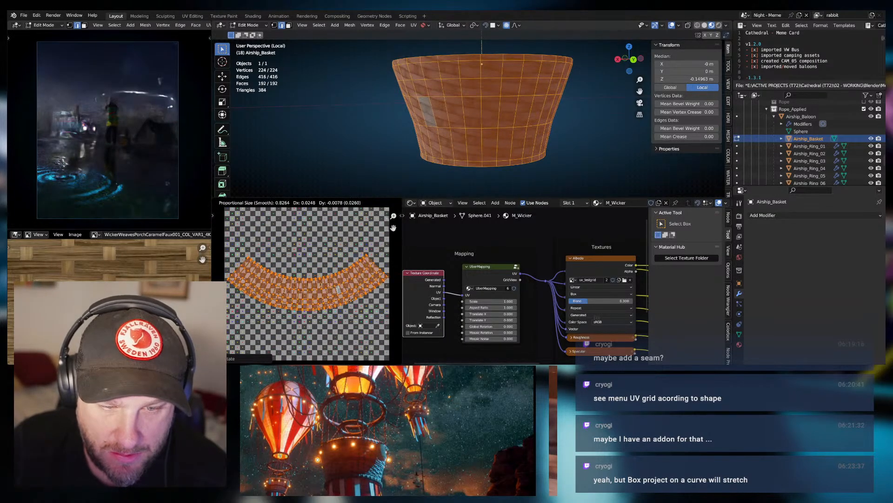
left_click(351, 300)
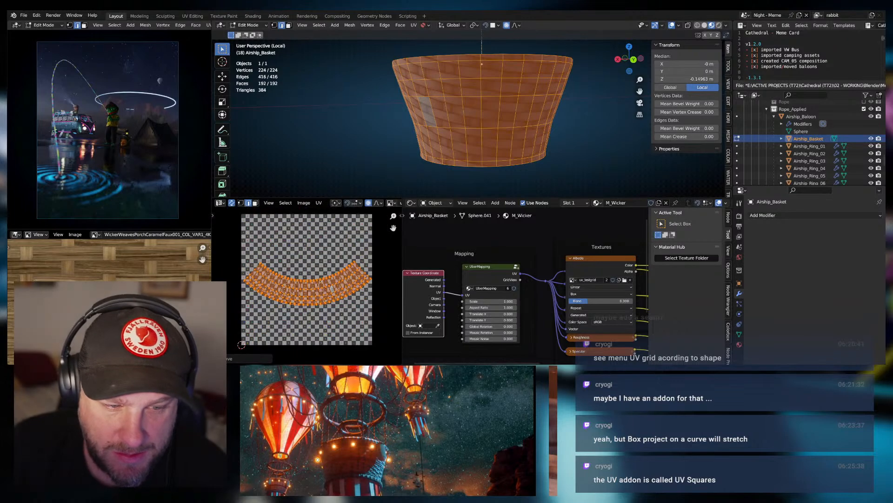
Examine how the UV island's rows and edges line up with the test grid squares.
middle_click_drag(288, 275, 358, 275)
scroll(358, 275, "up", 4)
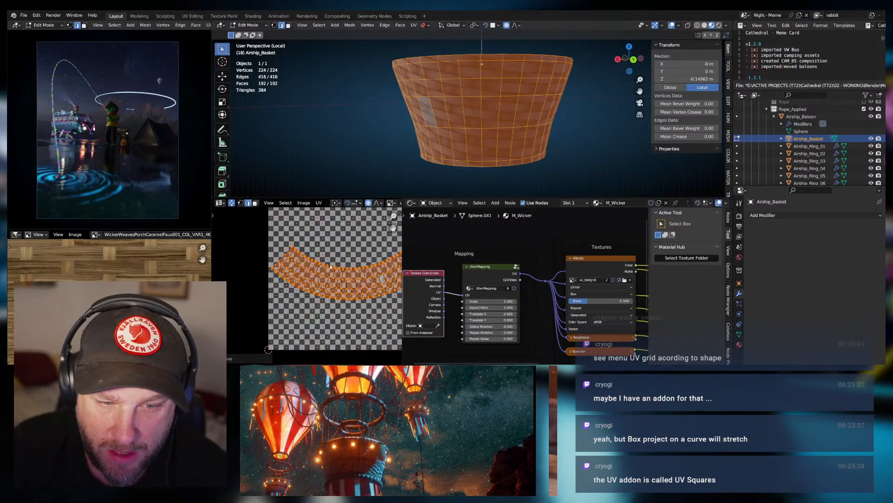
middle_click_drag(354, 255, 258, 263)
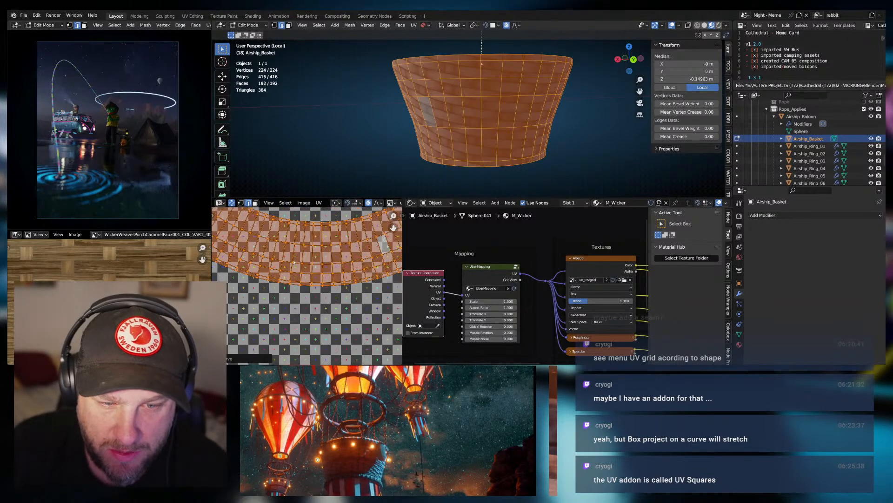
scroll(259, 263, "down", 1)
left_click(318, 263)
scroll(319, 264, "up", 1)
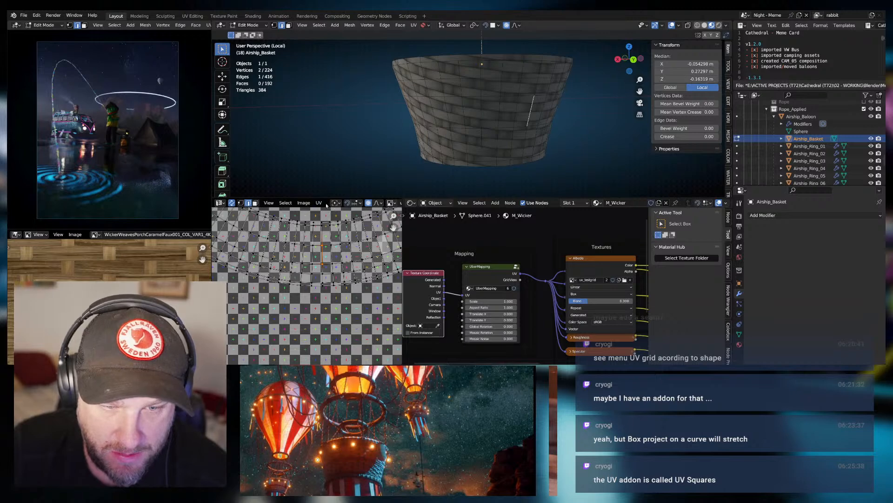
scroll(318, 271, "down", 5)
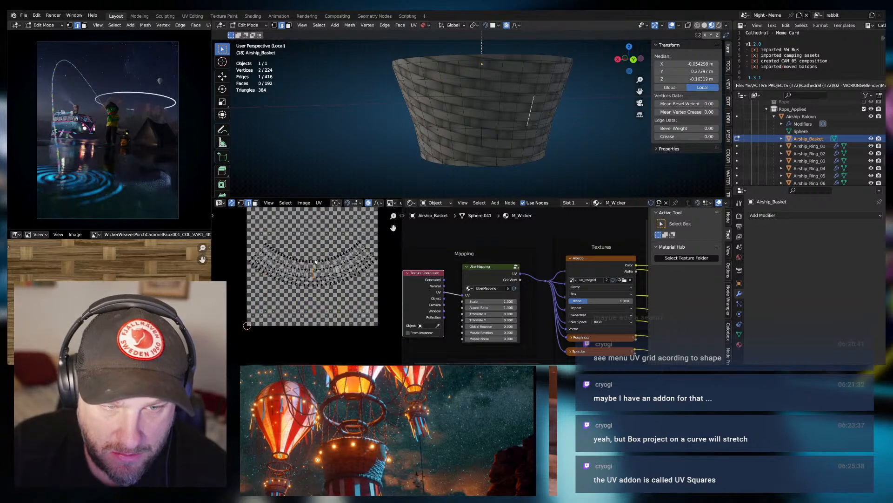
scroll(310, 270, "up", 5)
scroll(300, 265, "down", 4)
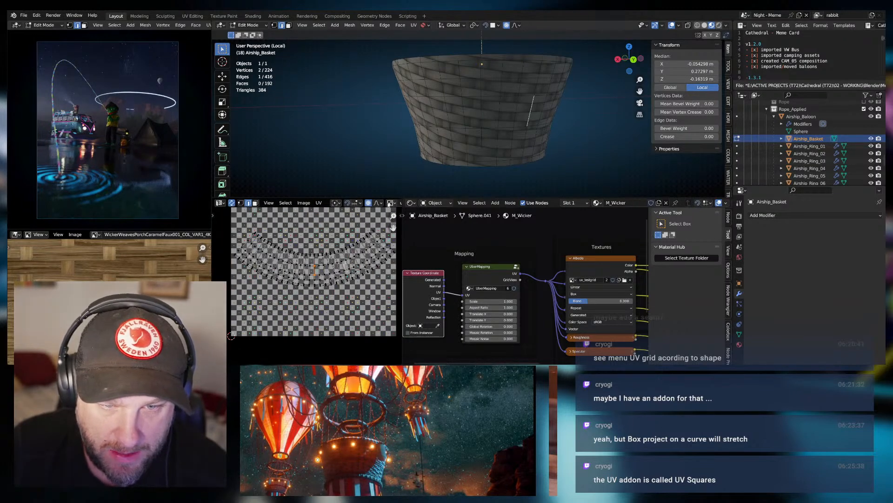
Show the wicker COL_VAR1_4K colour image behind the basket's UVs.
left_click(391, 203)
type("wick")
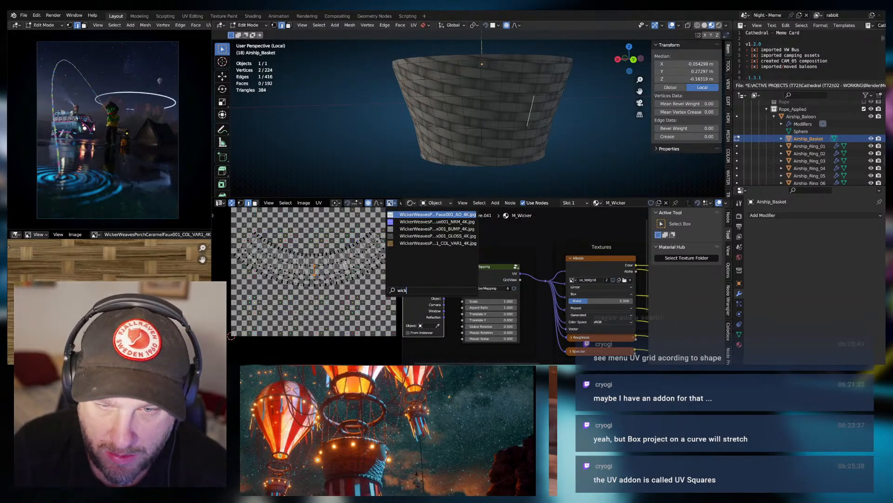
key("Down")
key("Down")
key("Down")
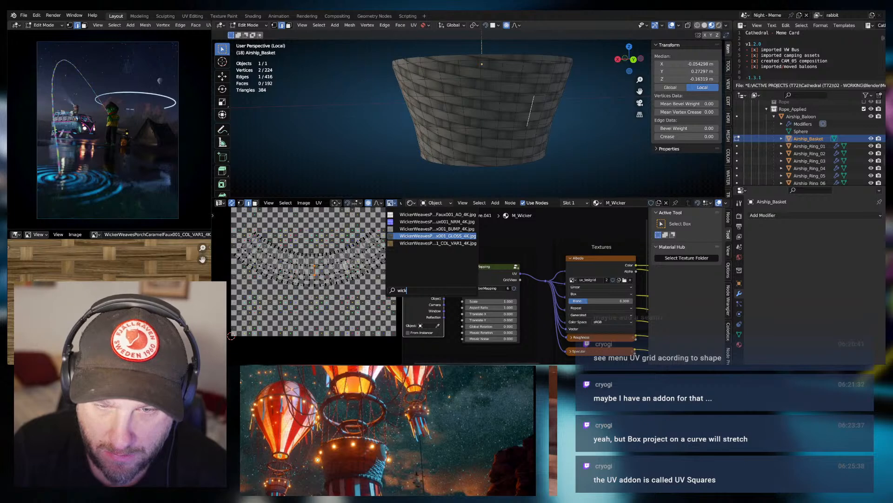
key("Down")
key("Return")
scroll(323, 286, "up", 2)
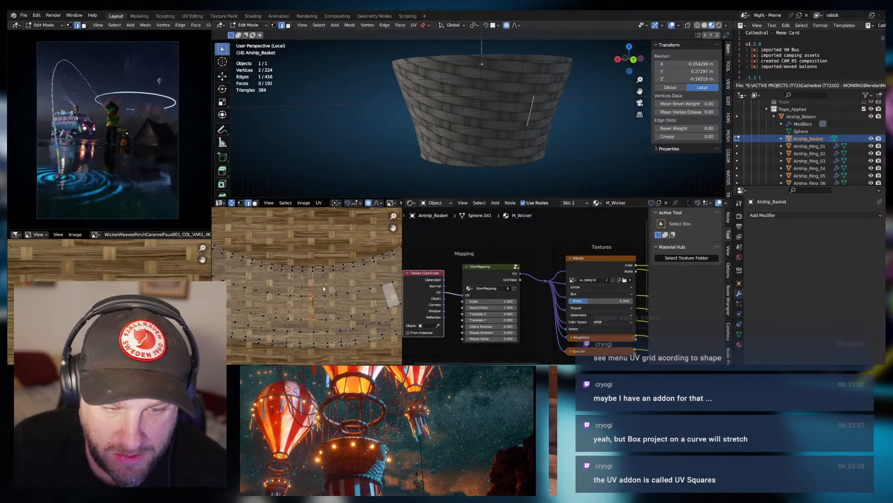
middle_click_drag(324, 288, 314, 269)
scroll(331, 262, "up", 1)
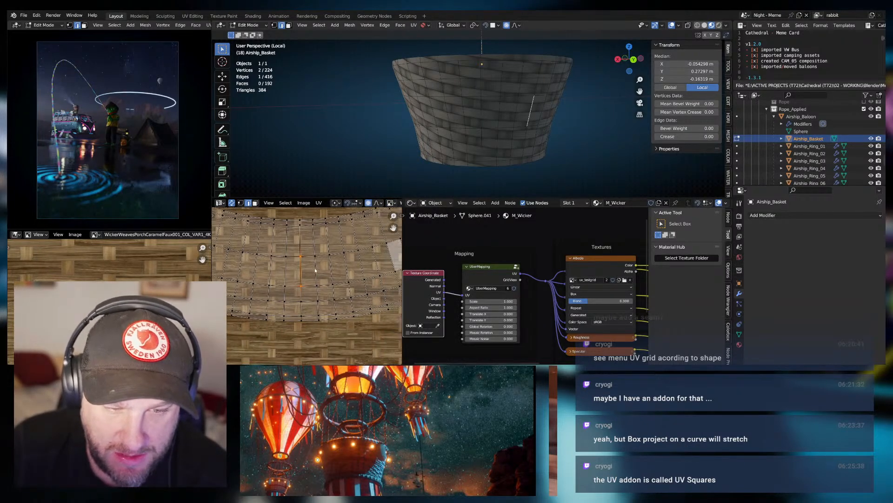
Select a single face near the middle of the UV island in face select mode.
left_click(293, 286)
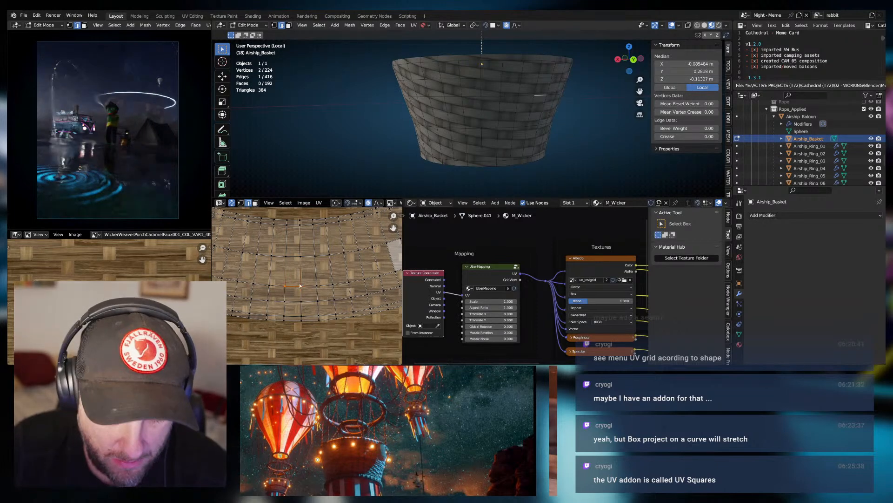
key("1")
left_click(287, 257)
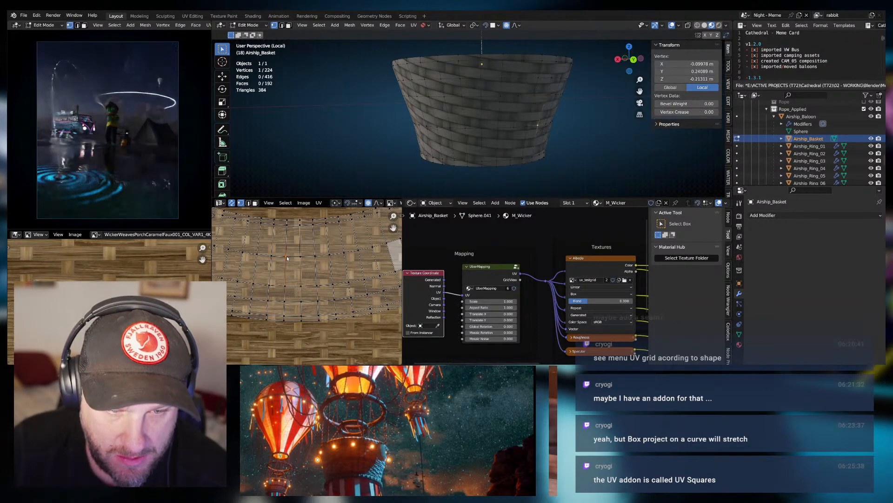
key("3")
left_click(295, 270)
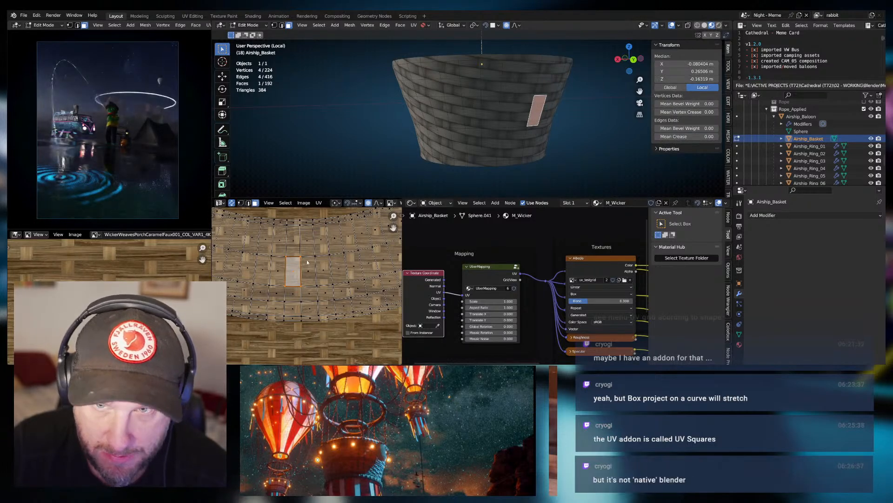
Try to flatten the face's upper UV edge by scaling its two vertices to 0 along Y and X.
key("1")
left_click(299, 257)
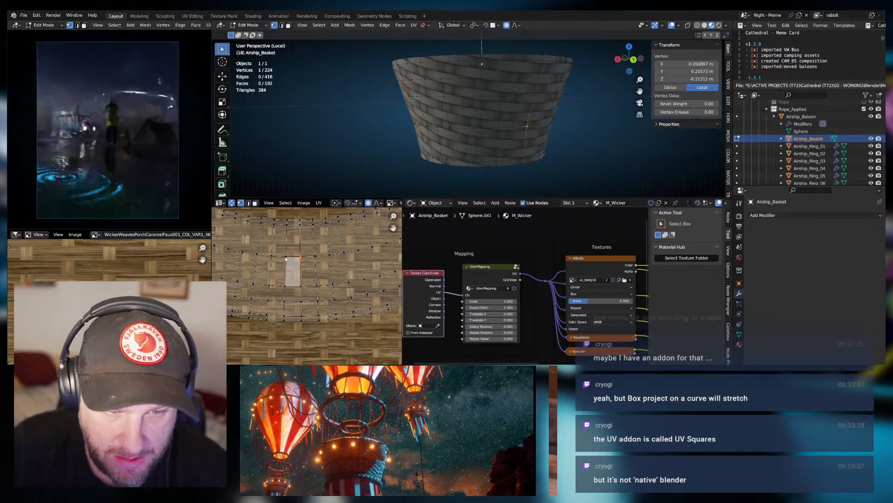
left_click(300, 259, "shift")
scroll(298, 260, "up", 2)
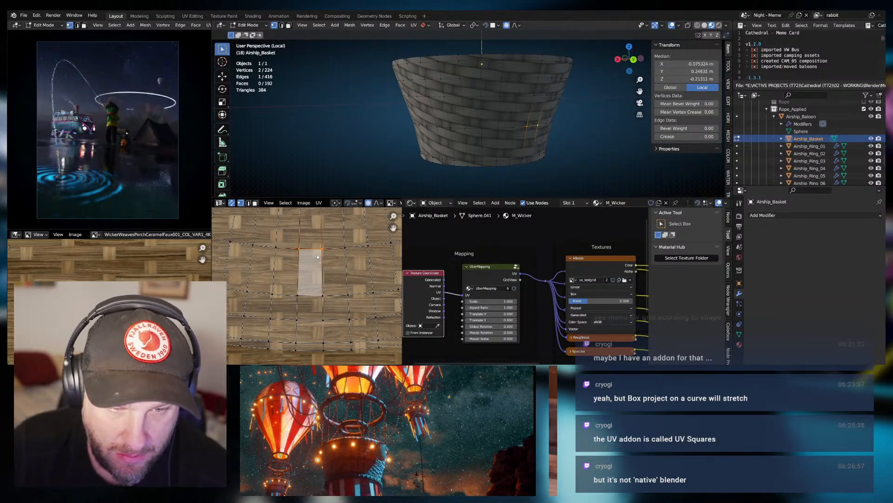
key("s")
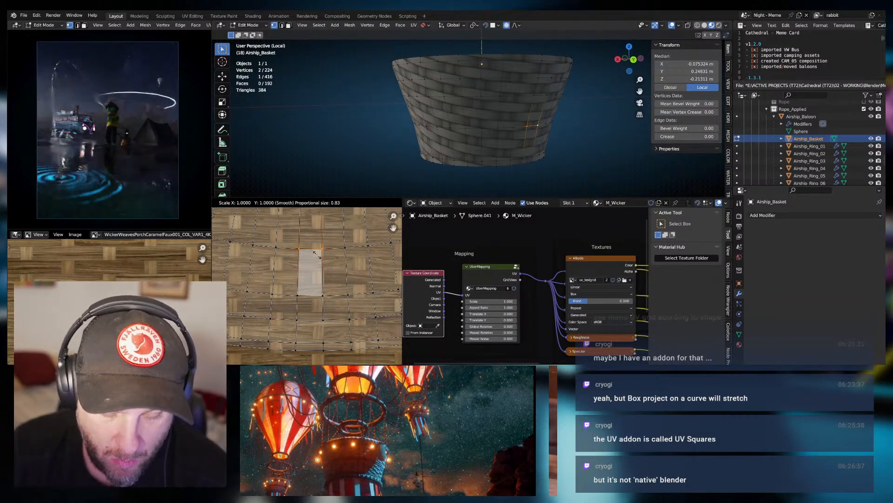
key("y")
key("0")
key("Escape")
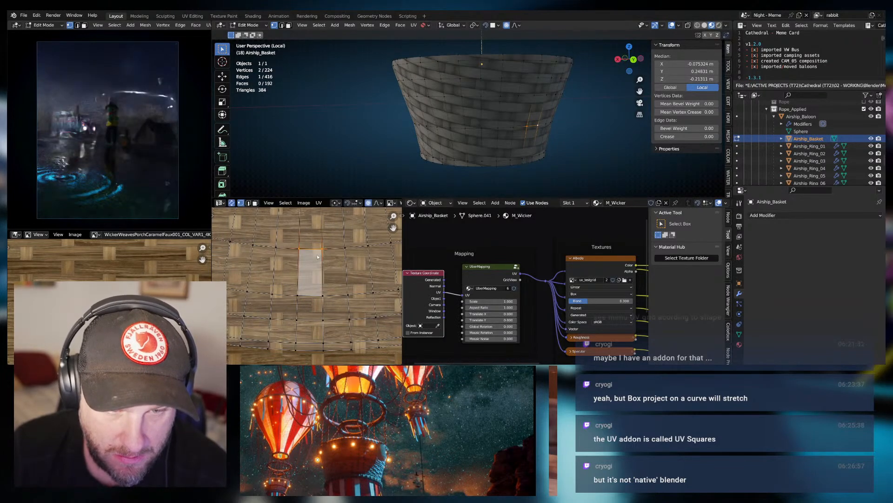
key("s")
key("x")
key("0")
key("Escape")
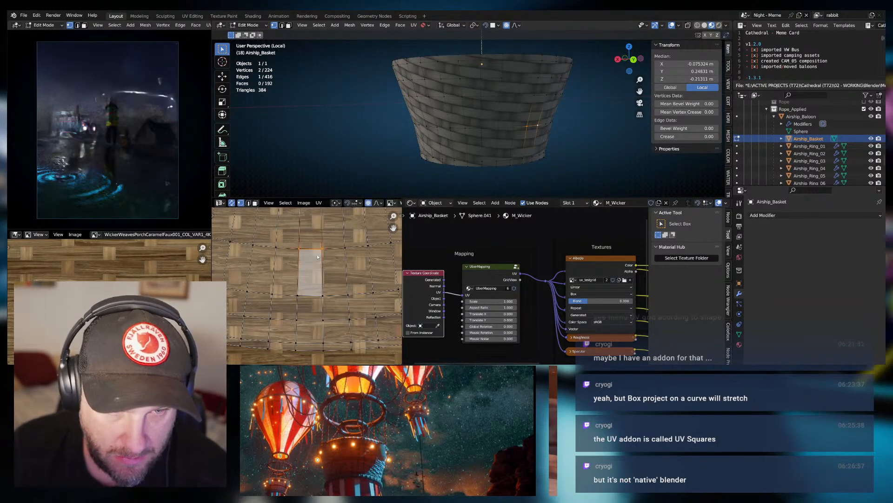
left_click(231, 203)
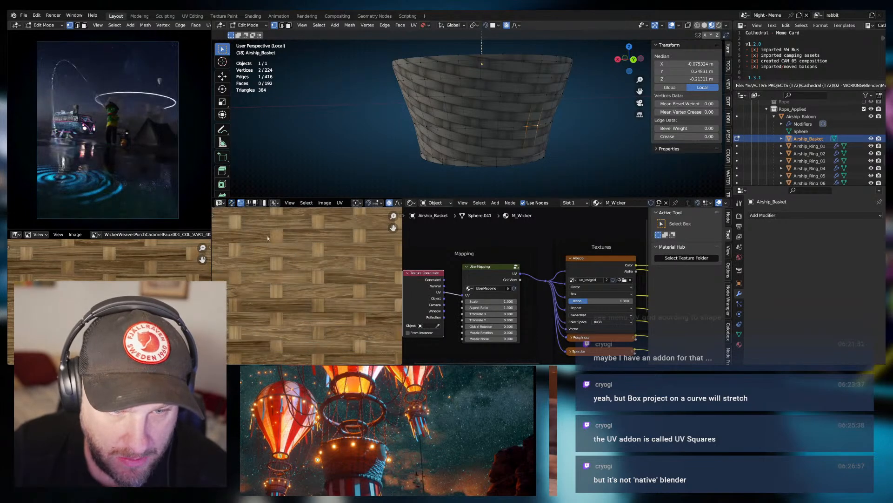
left_click(232, 203)
Turn off proportional editing and straighten the face's upper UV edge by scaling its two corner vertices.
left_click(308, 250)
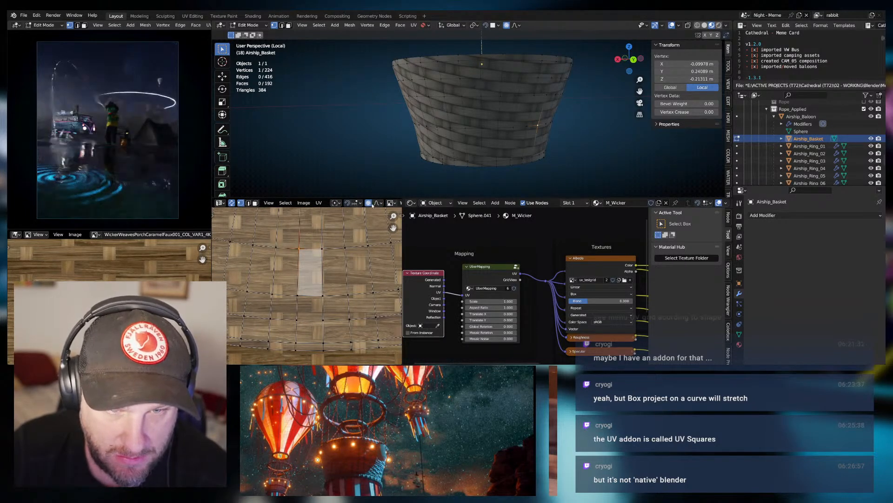
key("o")
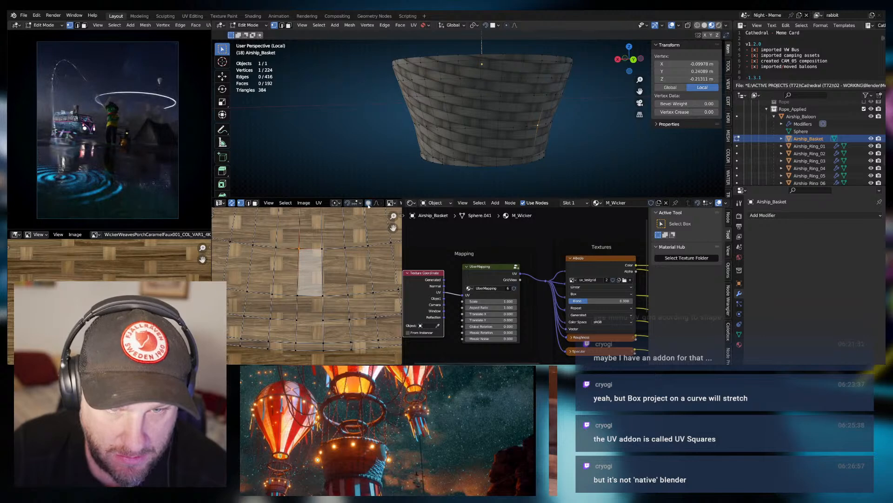
left_click(323, 249, "shift")
key("s")
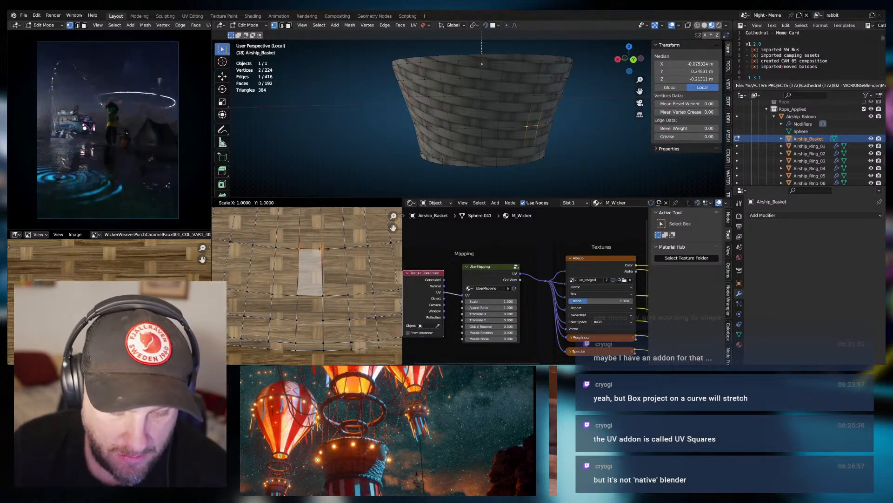
left_click(297, 280)
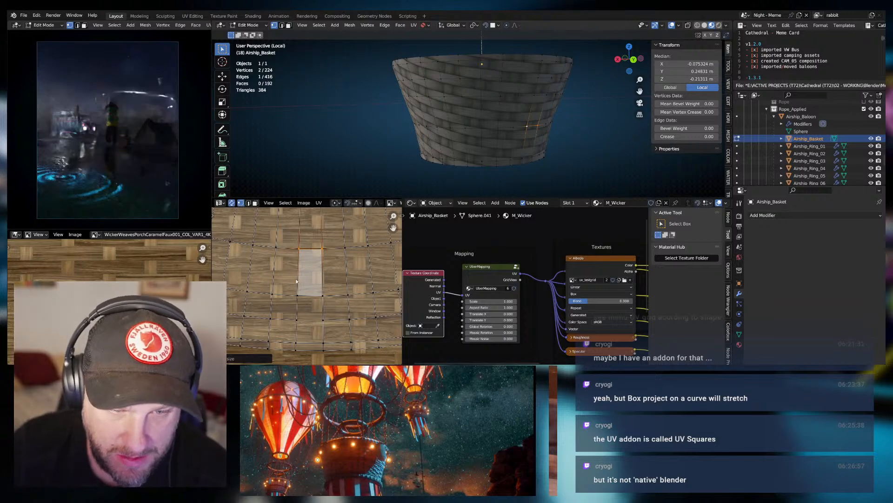
Flatten the middle face's lower UV edge by scaling its two corner vertices to 0 along Y.
left_click(324, 298)
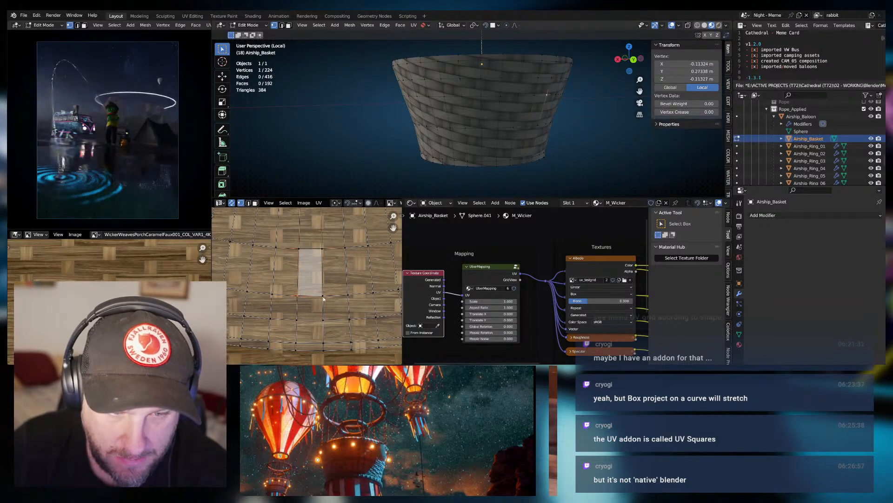
left_click(296, 295, "shift")
type("sy")
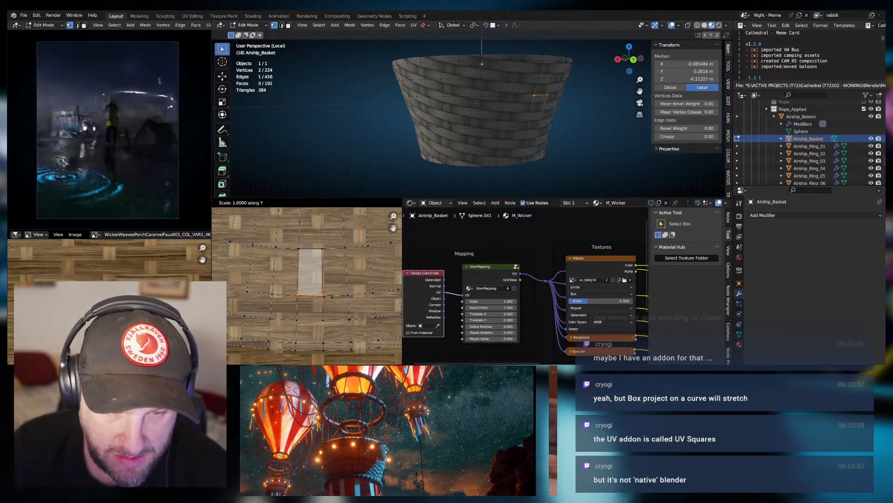
type("0")
key("Return")
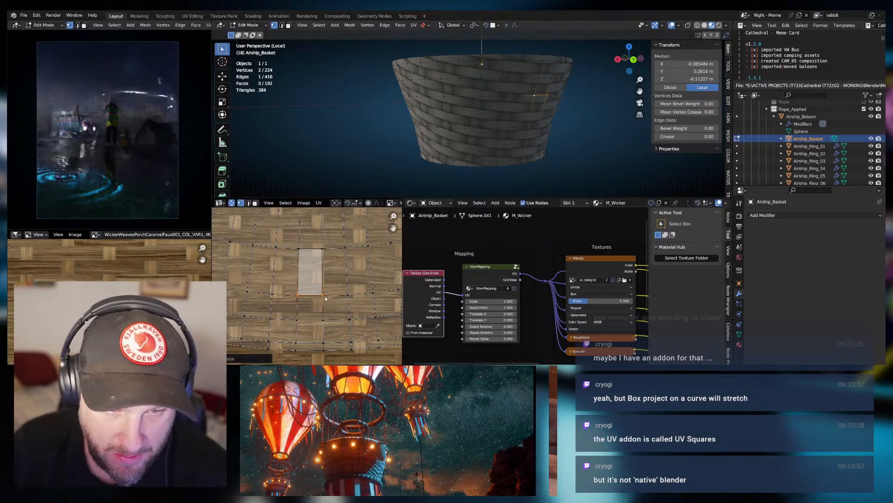
Straighten the face's two vertical UV edges by scaling each edge's pair of corner vertices to 0 along X.
left_click(298, 249)
left_click(300, 297, "shift")
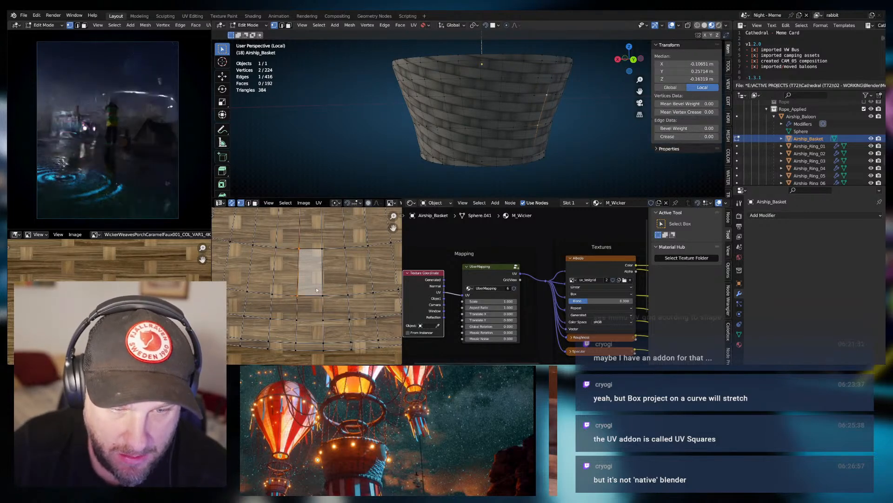
type("sx0")
key("Return")
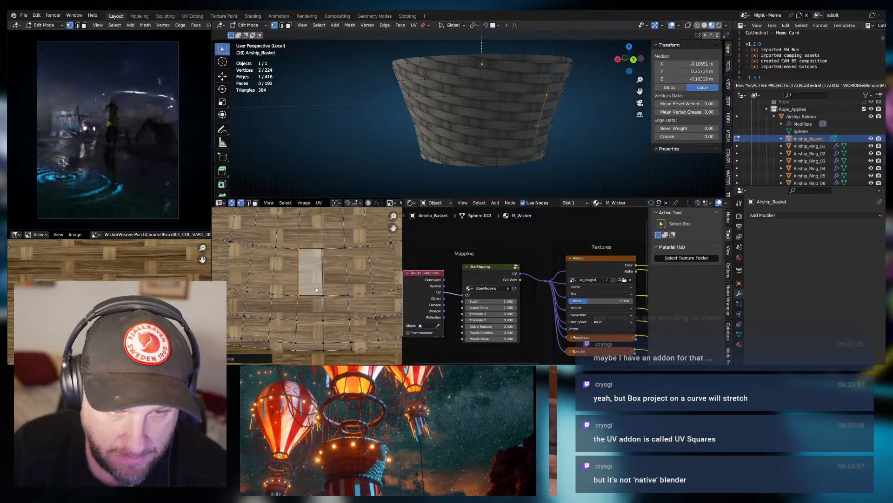
left_click(324, 259)
left_click(323, 297, "shift")
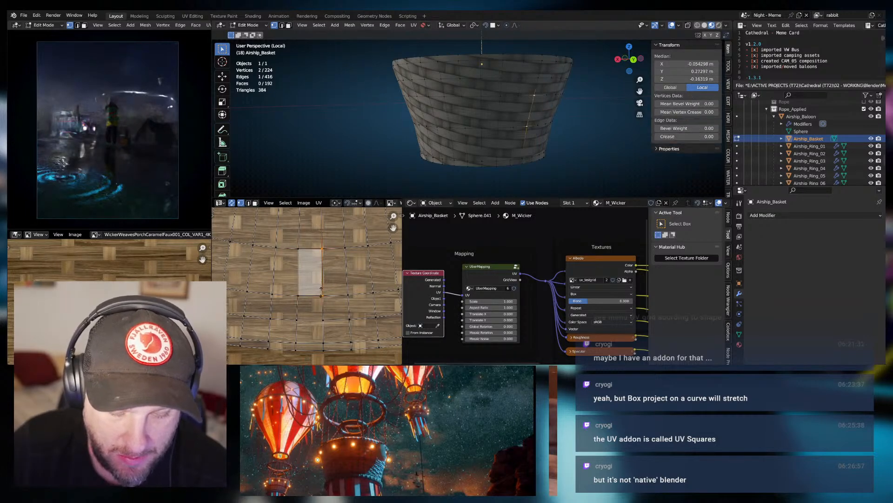
type("sx0")
key("Return")
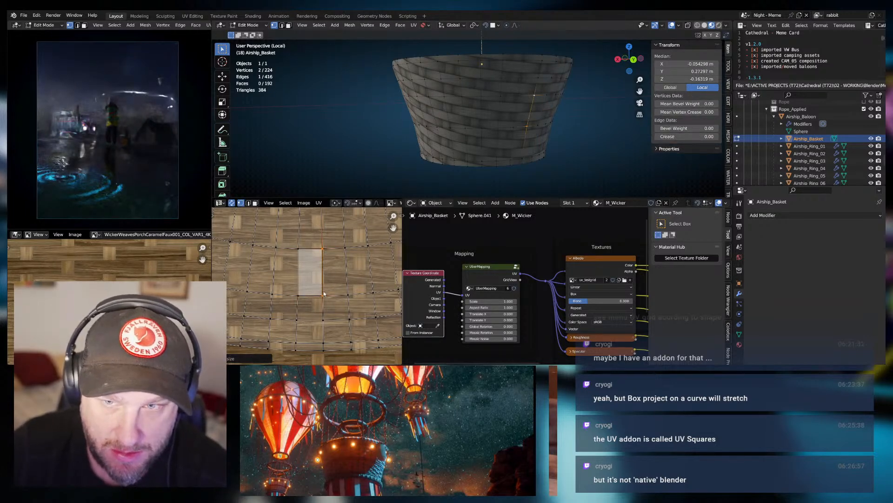
Select the straightened face in face select mode and check where it sits on the basket's side.
left_click(307, 259)
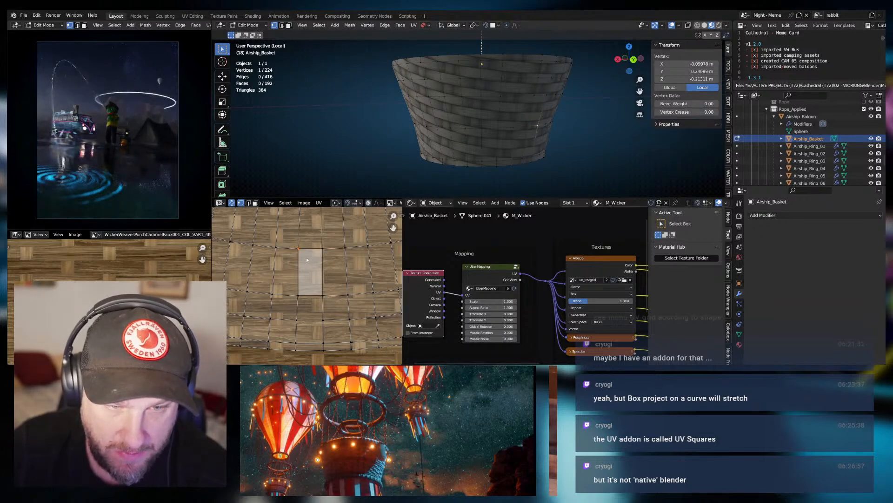
key("3")
left_click(307, 260)
middle_click_drag(565, 110, 506, 107)
scroll(513, 103, "up", 3)
scroll(506, 106, "up", 2)
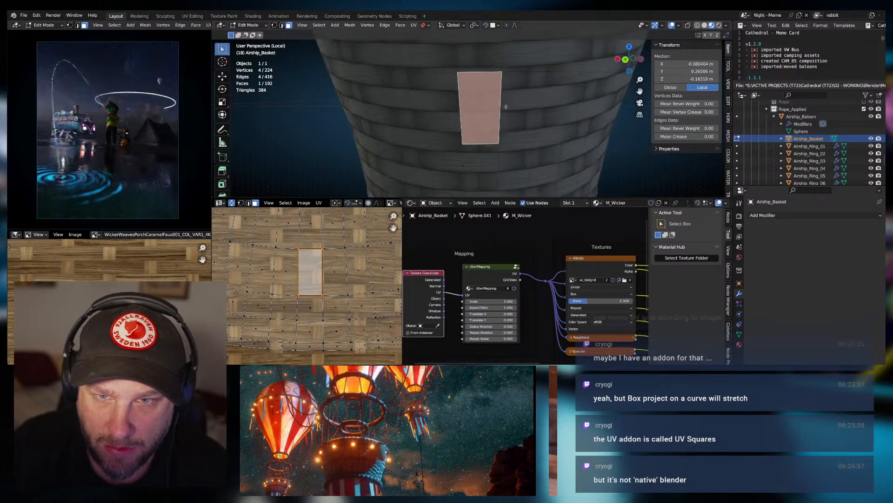
left_click(507, 106)
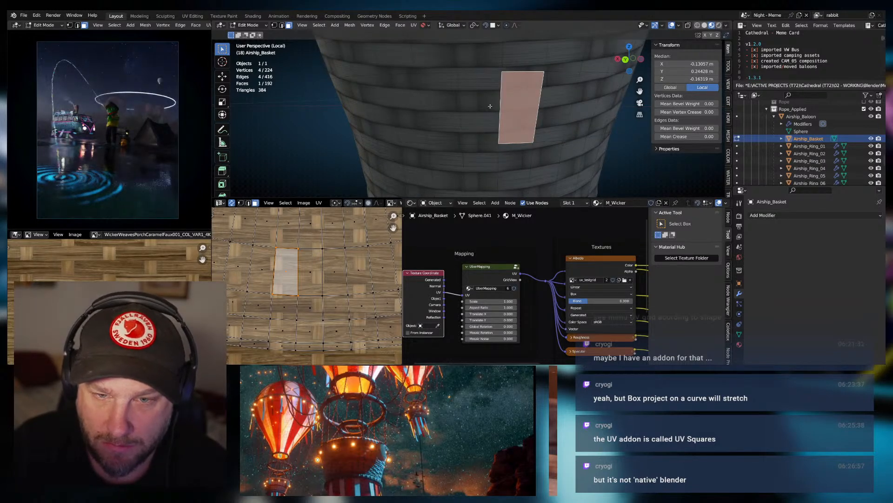
left_click(484, 105)
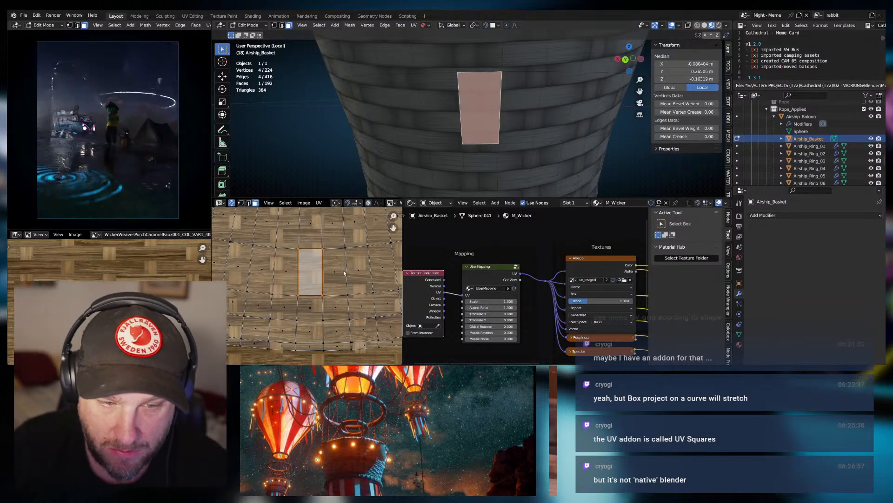
scroll(306, 282, "down", 4)
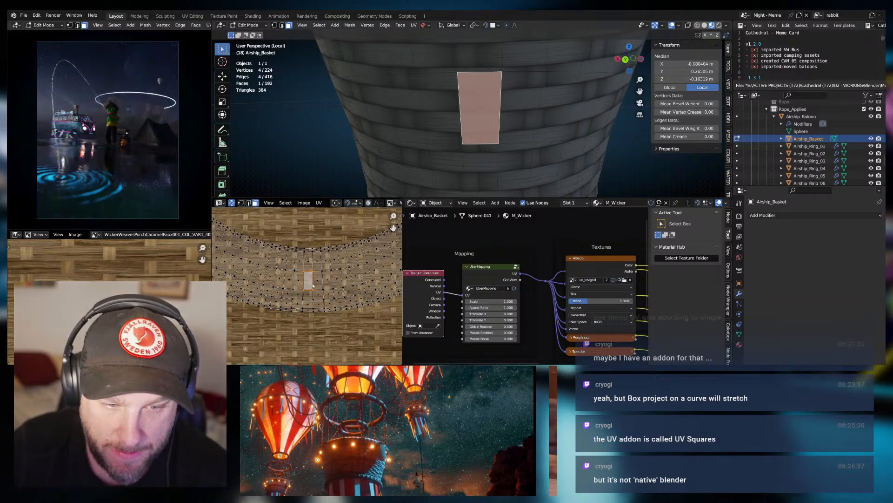
key("q")
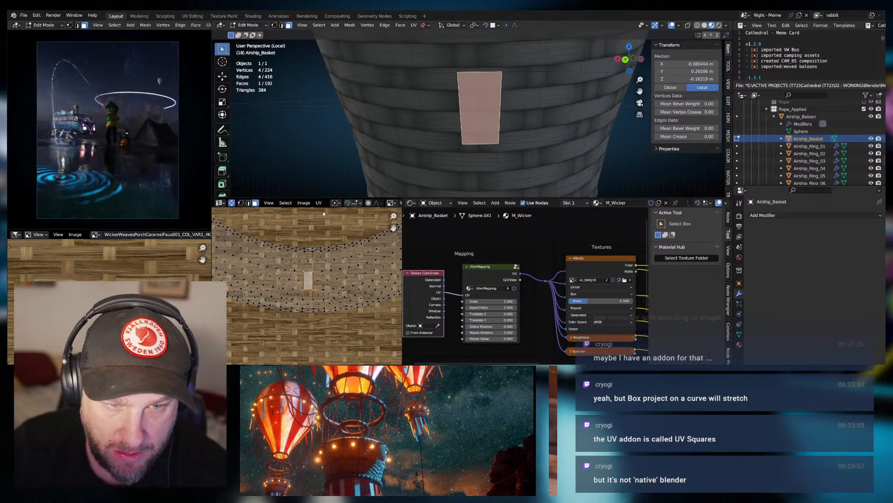
left_click(303, 203)
mouse_move(285, 203)
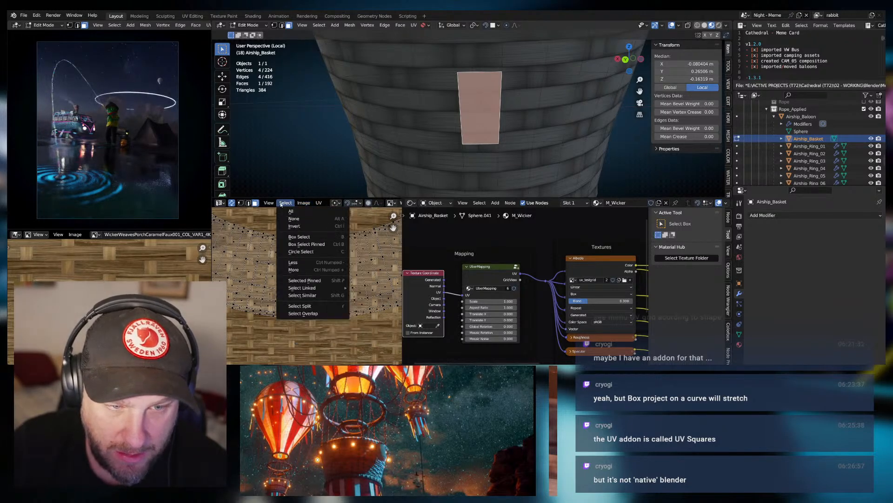
mouse_move(323, 203)
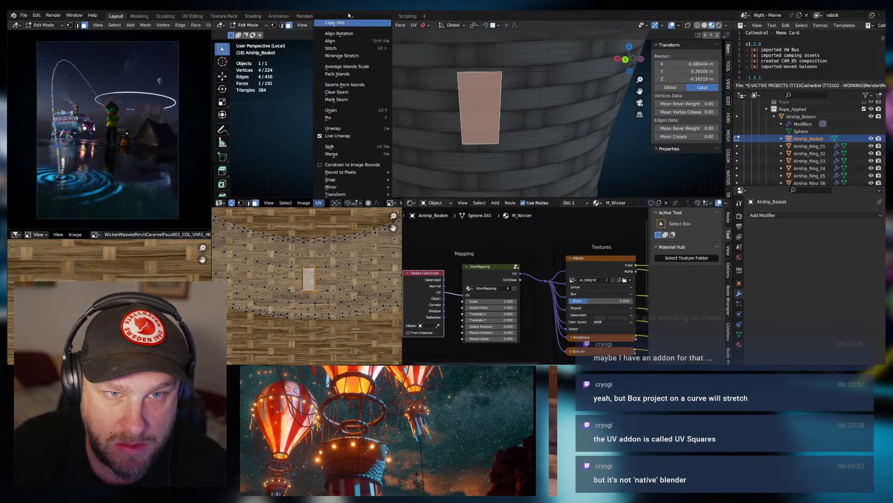
mouse_move(349, 17)
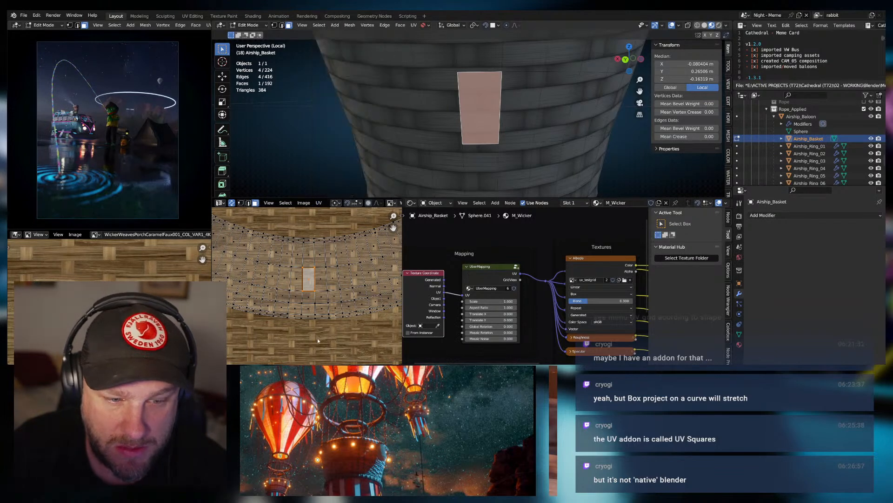
Try Follow Active Quads with the Length Average edge length mode on the single selected face.
key("F3")
type("follo")
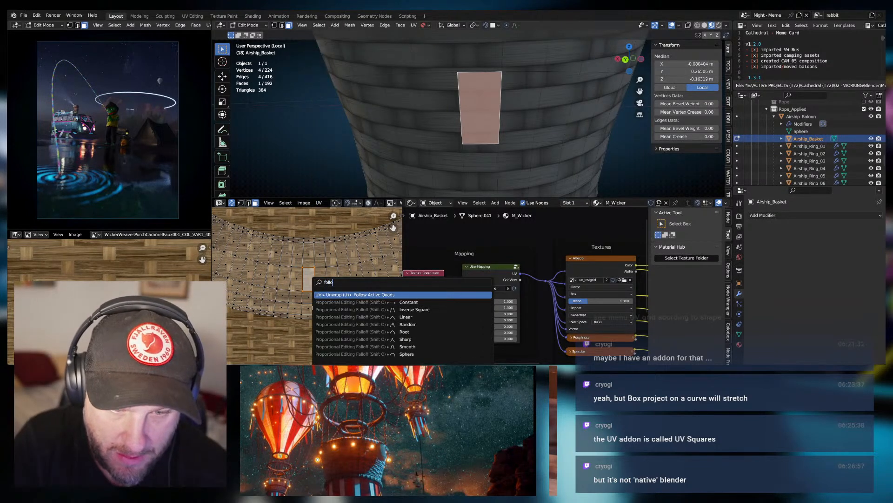
key("Return")
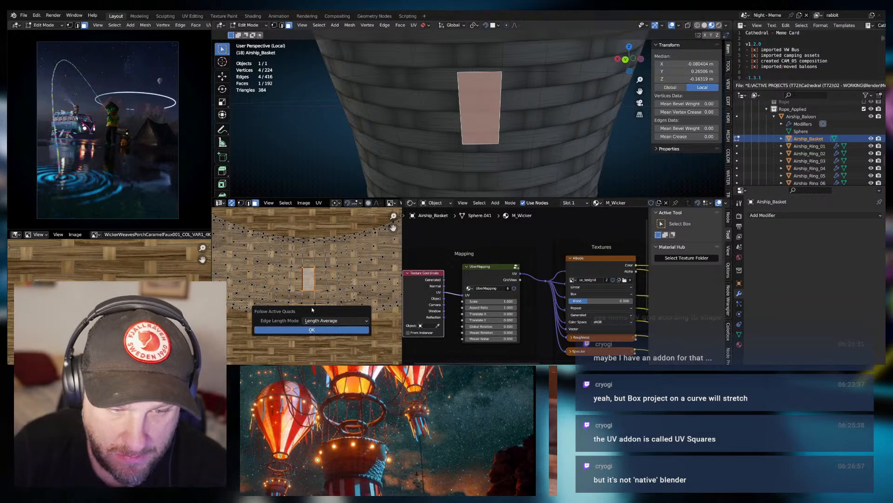
key("Return")
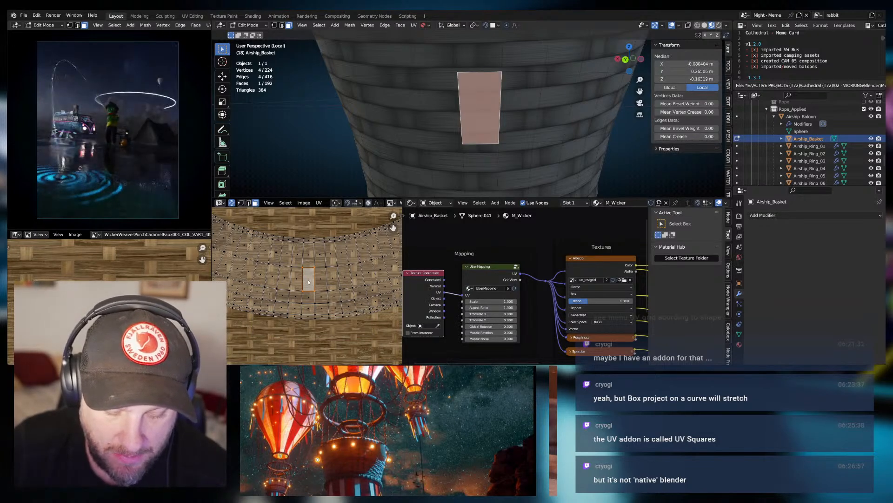
key("F3")
key("Return")
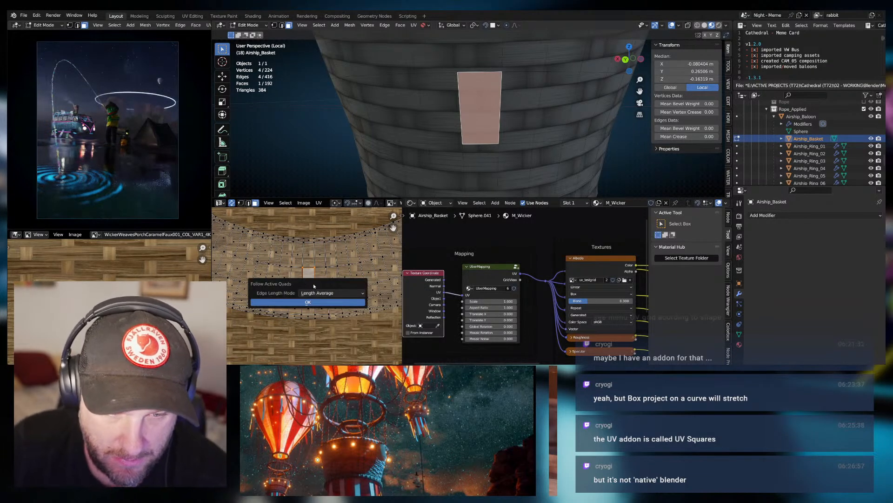
left_click(313, 293)
left_click(306, 294)
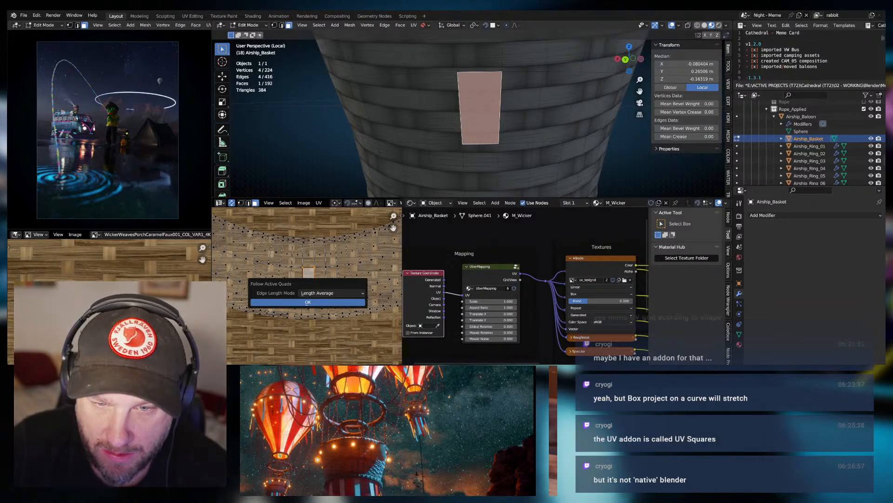
left_click(317, 303)
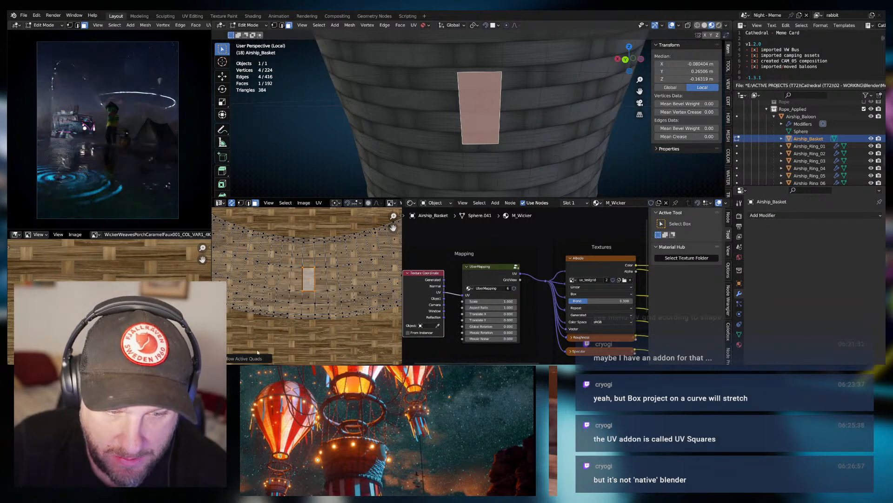
Try Follow Active Quads on the single face again with the edge length mode set to Even.
scroll(313, 281, "up", 3)
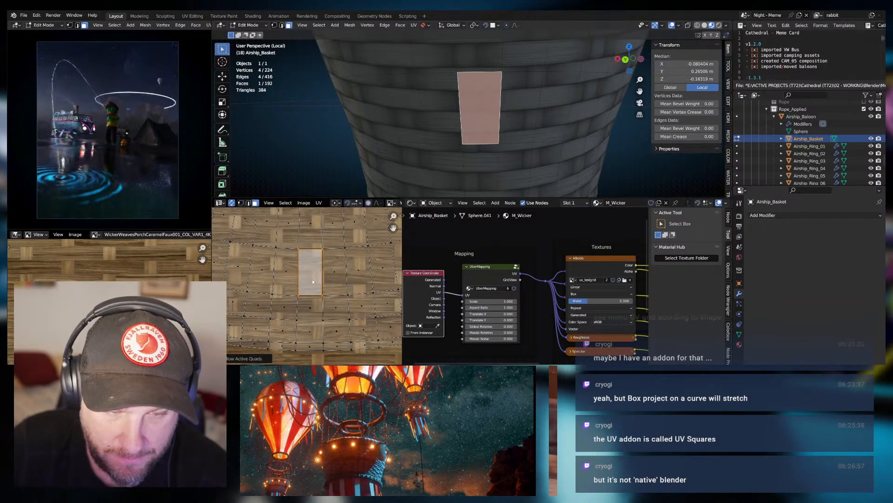
key("F9")
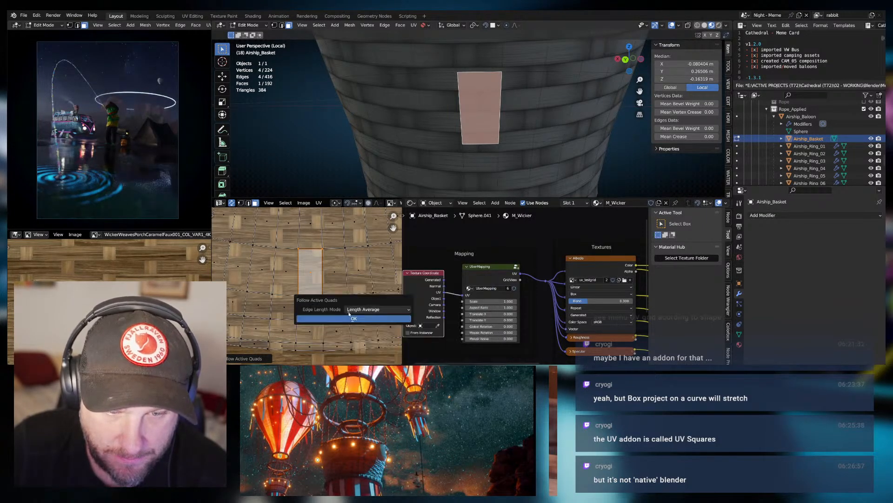
left_click(377, 309)
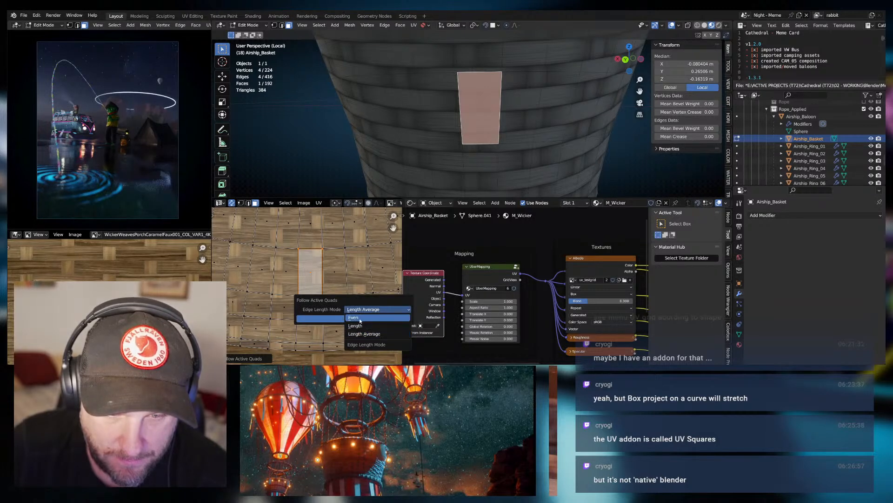
left_click(356, 317)
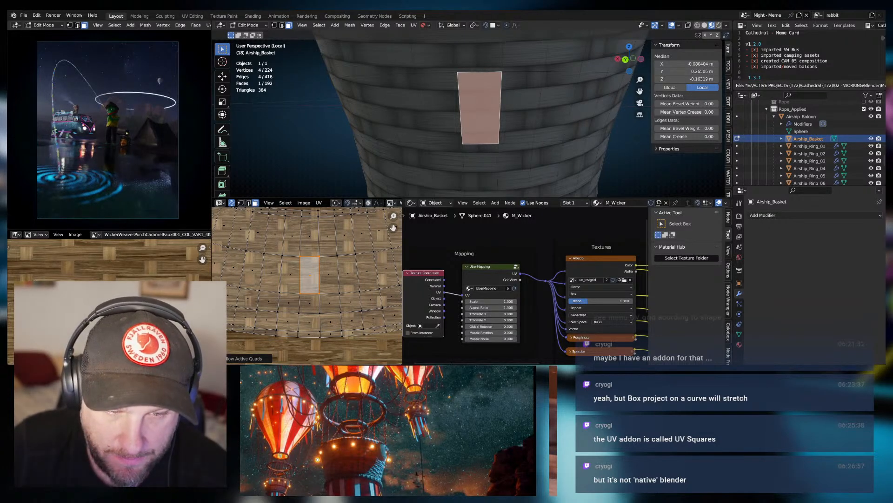
Select all of the basket's faces in the UV editor with the straightened middle face as the active one.
key("a")
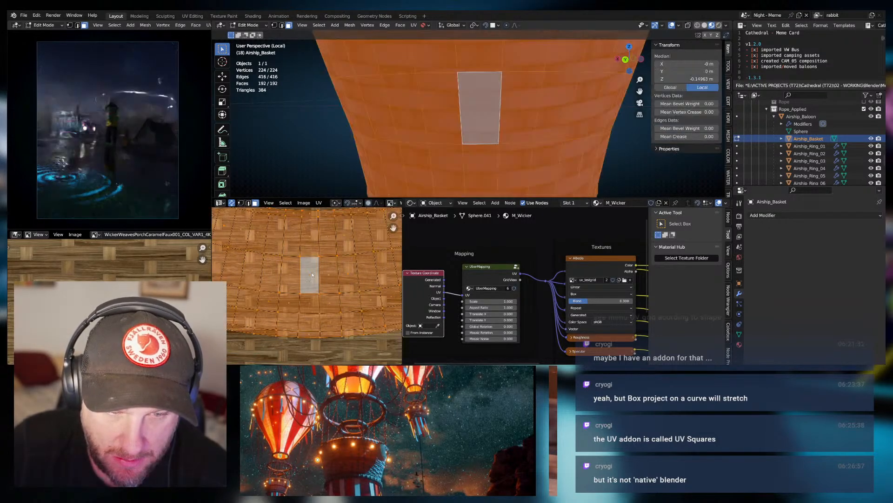
left_click(310, 276, "shift")
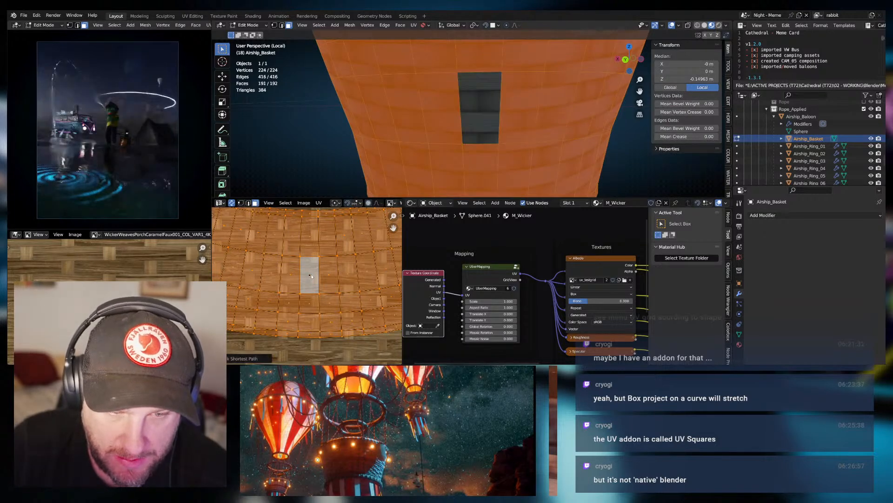
left_click(312, 275)
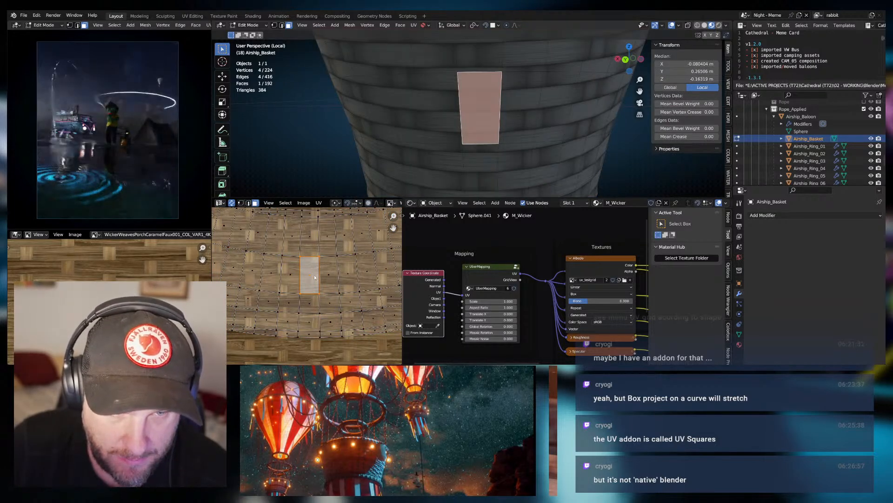
left_click(313, 275)
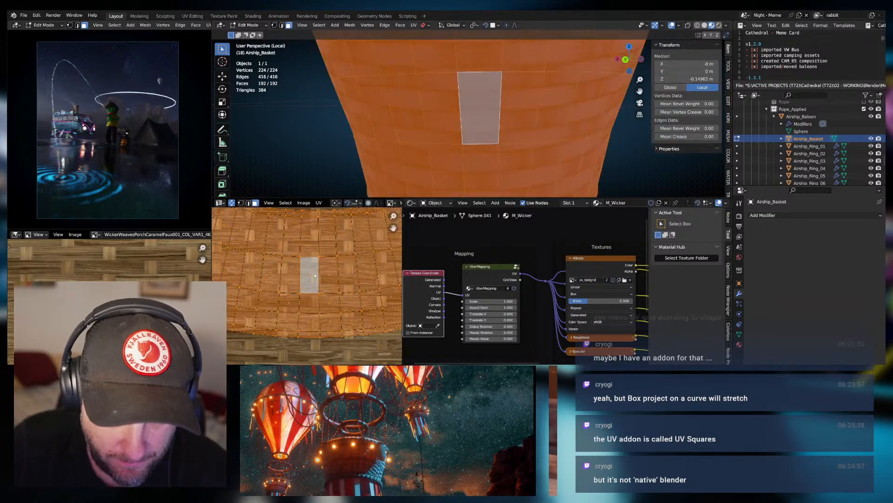
left_click(332, 264)
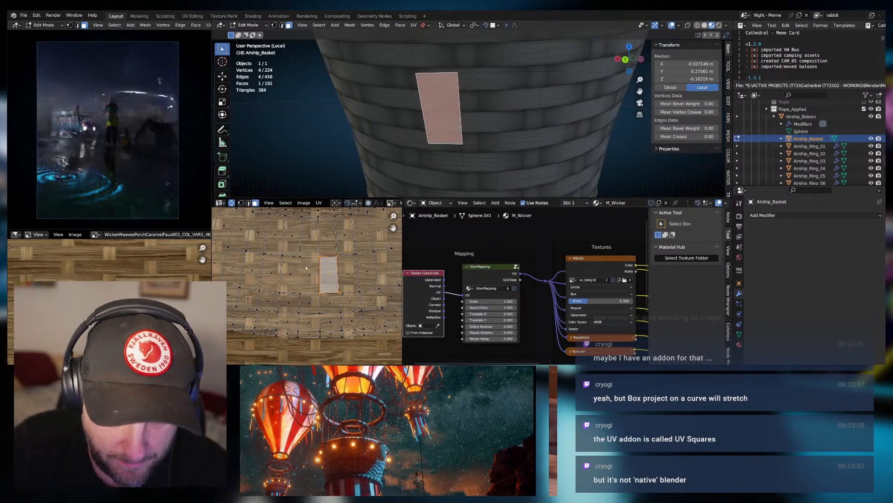
left_click(310, 266)
key("a")
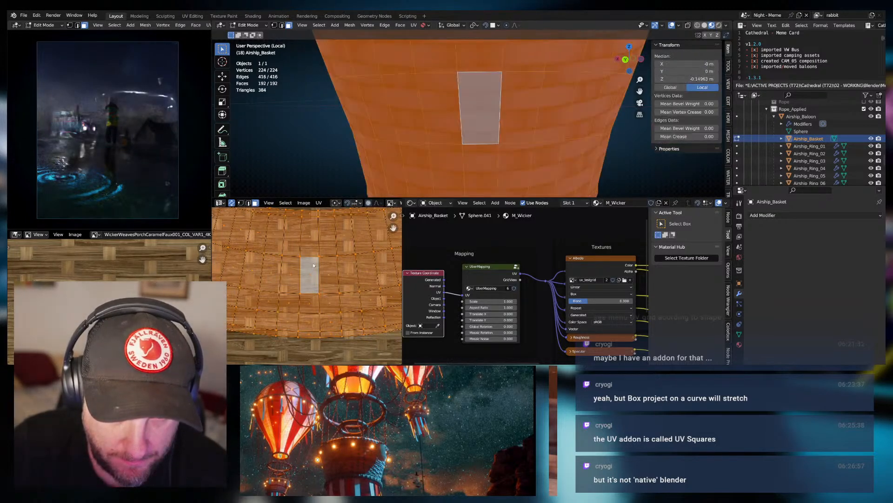
Unwrap all the selected faces with Follow Active Quads so the UV island matches the active rectangular face.
key("q")
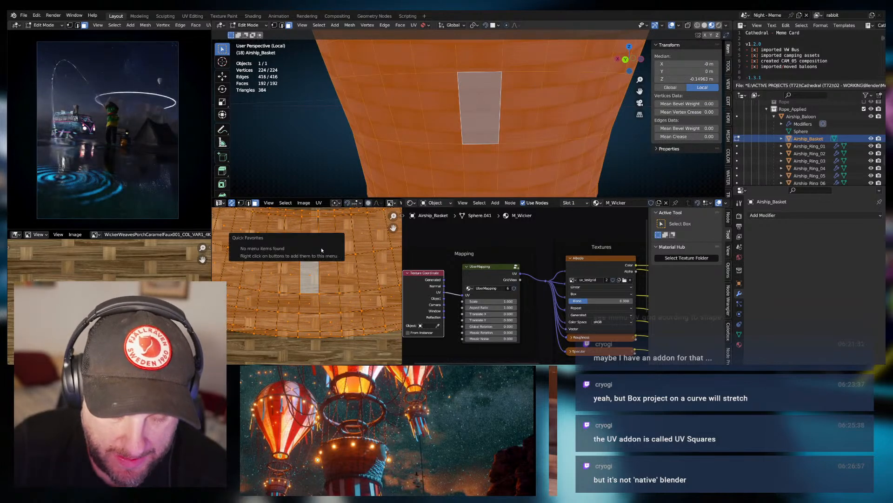
key("Escape")
key("F3")
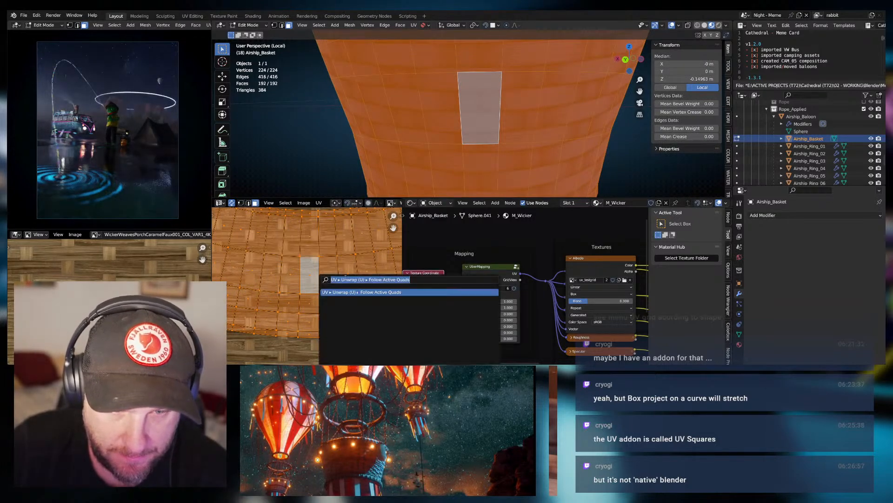
key("Return")
left_click(358, 317)
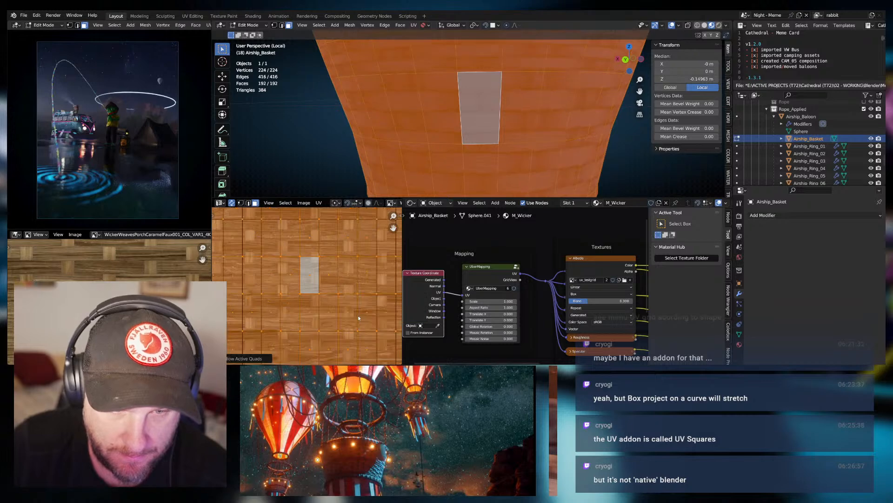
Leave mesh editing and examine how the straightened wicker weave runs around the airship basket.
scroll(333, 269, "down", 6)
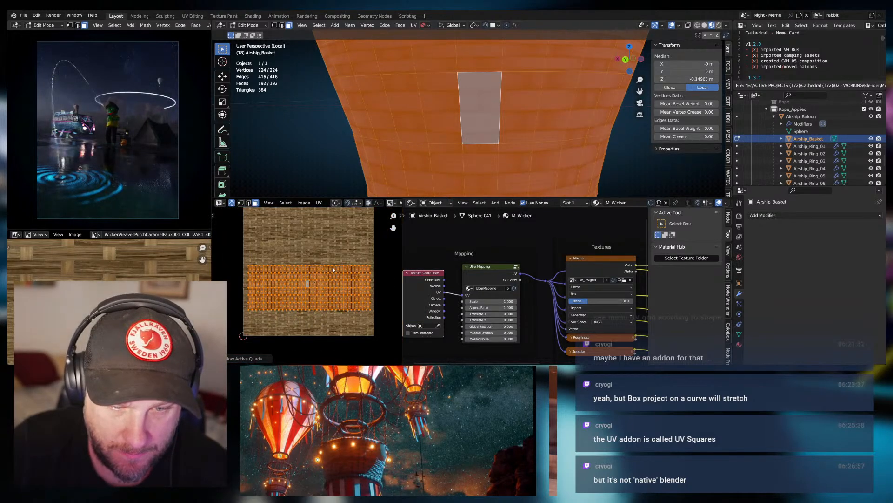
key("Tab")
scroll(493, 139, "down", 4)
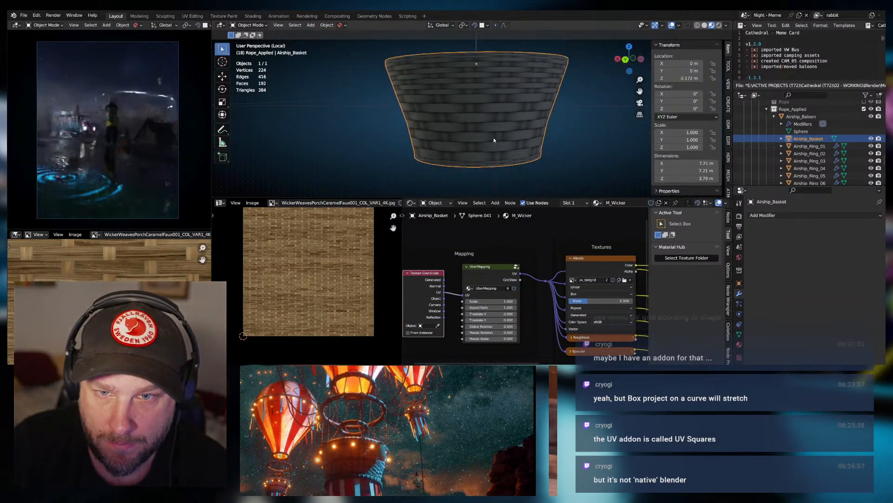
middle_click_drag(494, 139, 472, 133)
scroll(472, 133, "up", 2)
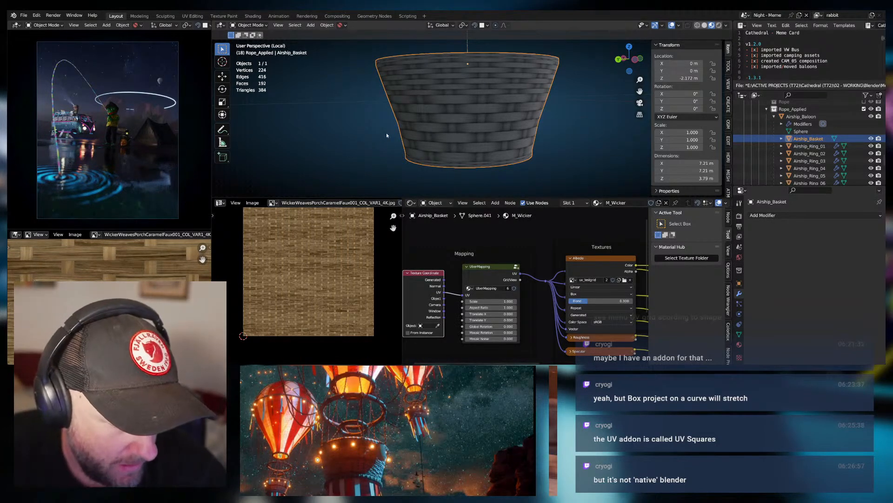
middle_click_drag(387, 133, 495, 116)
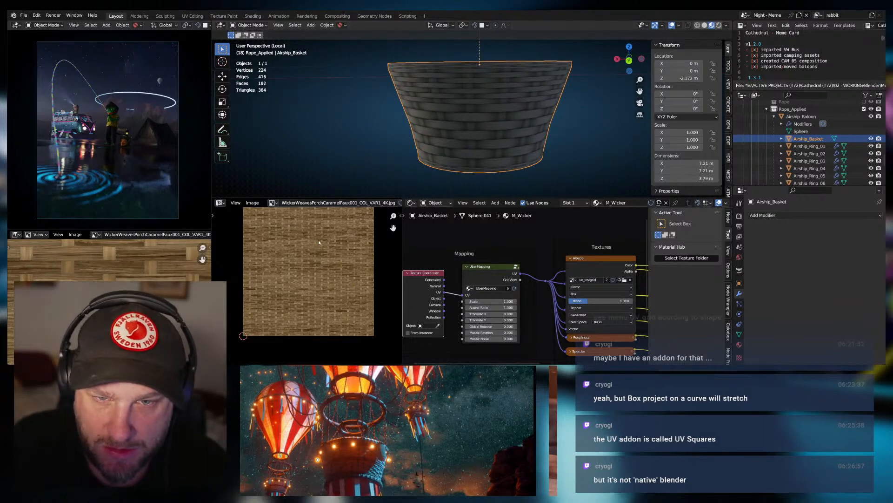
scroll(320, 241, "down", 1)
Scale up the basket's whole UV island evenly to make the weave finer and inspect the basket's surface.
key("Tab")
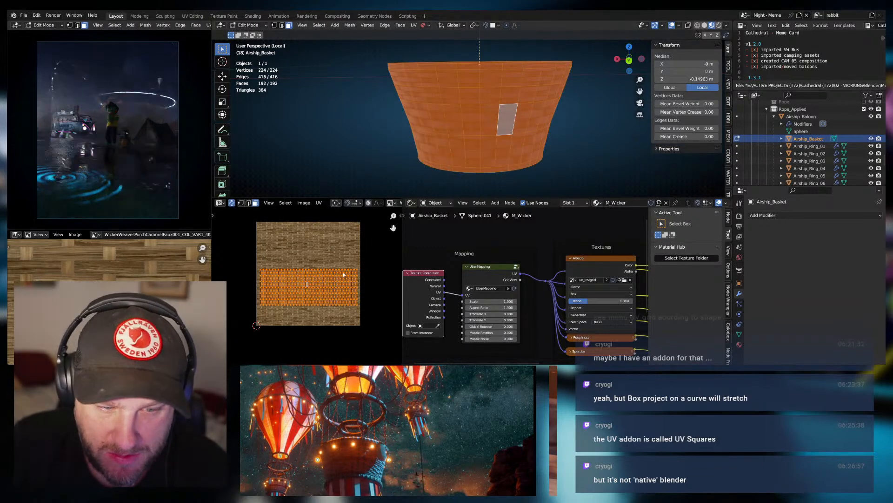
scroll(351, 269, "up", 1)
scroll(366, 281, "down", 2)
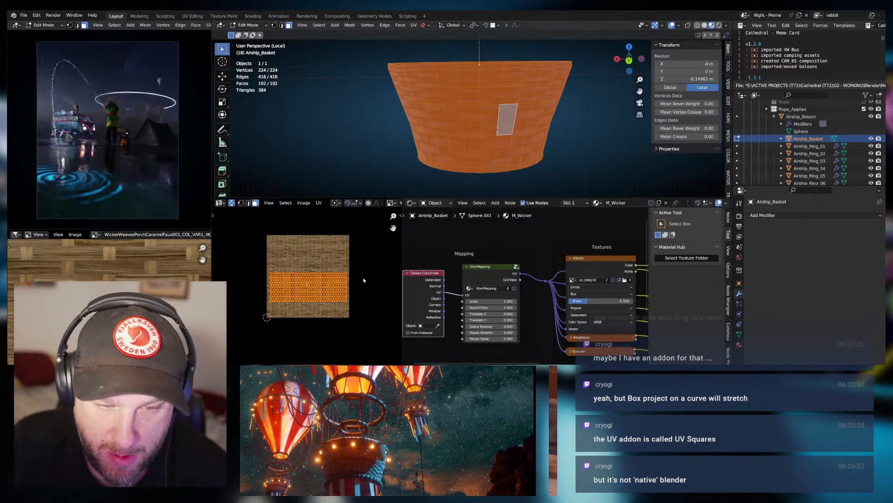
key("s")
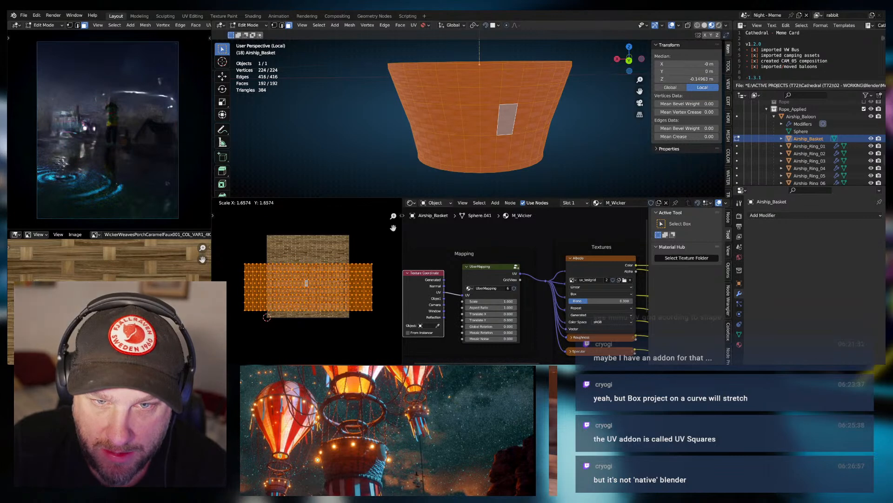
key("Return")
key("Tab")
mouse_move(447, 141)
middle_mouse_down()
mouse_move(481, 129)
mouse_move(462, 130)
mouse_move(444, 115)
mouse_move(438, 85)
mouse_move(439, 135)
middle_mouse_up()
scroll(438, 128, "up", 1)
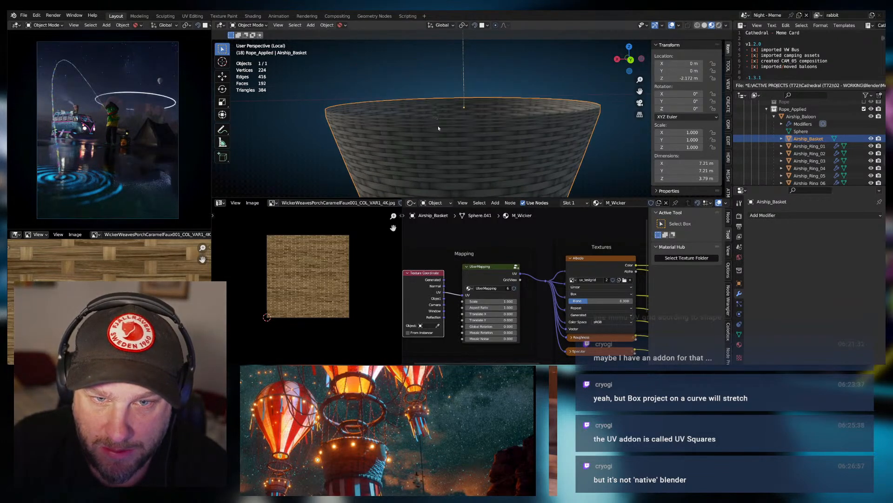
middle_click_drag(422, 169, 422, 134, "shift")
scroll(440, 135, "down", 1)
middle_click_drag(468, 162, 481, 139, "shift")
scroll(467, 144, "down", 1)
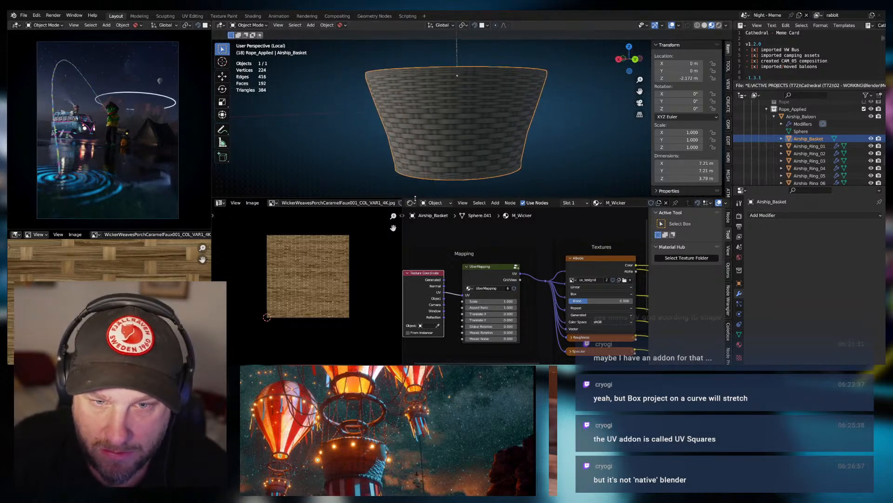
Undo the UV island scaling and the Follow Active Quads unwrap on all basket faces.
key("Tab")
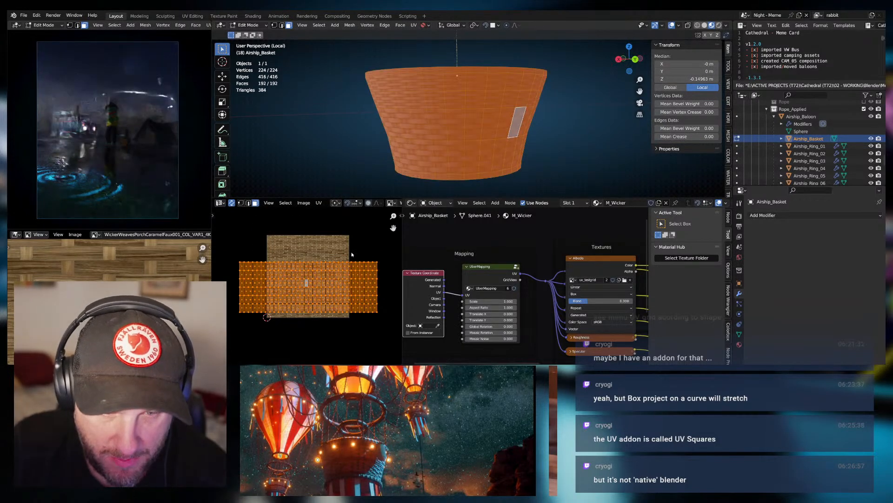
key("ctrl+z")
key("ctrl+z")
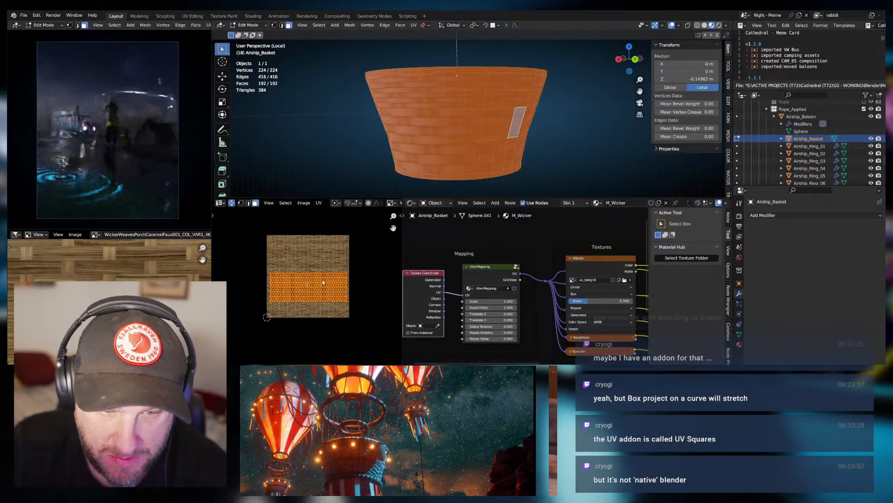
key("ctrl+z")
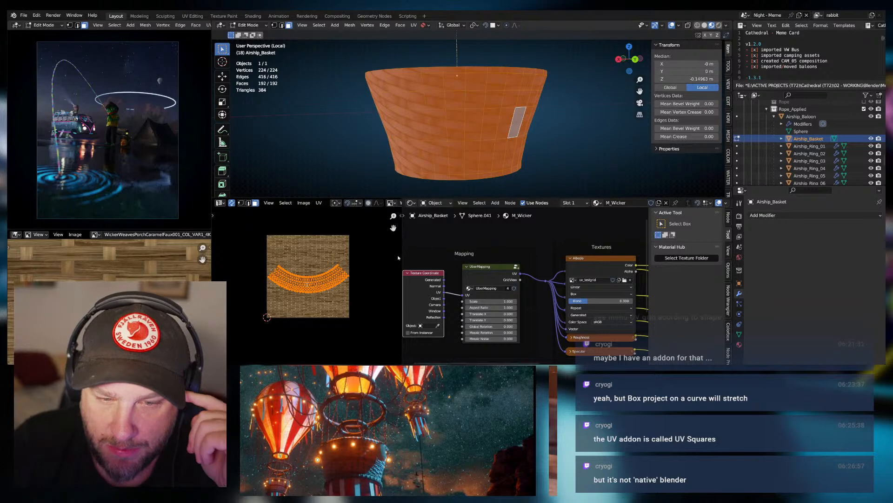
Select the face loop around the basket's bottom edge and unwrap it on its own.
left_click(463, 95)
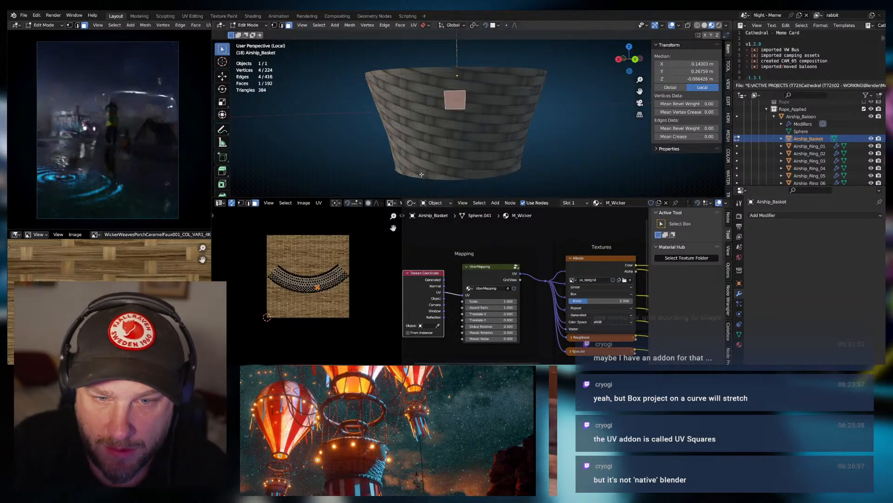
left_click(442, 180)
left_click(437, 180)
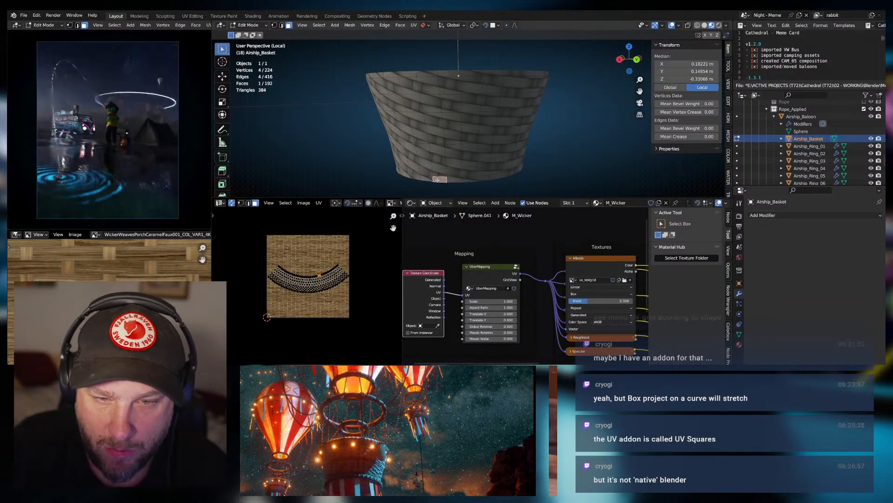
left_click(462, 181)
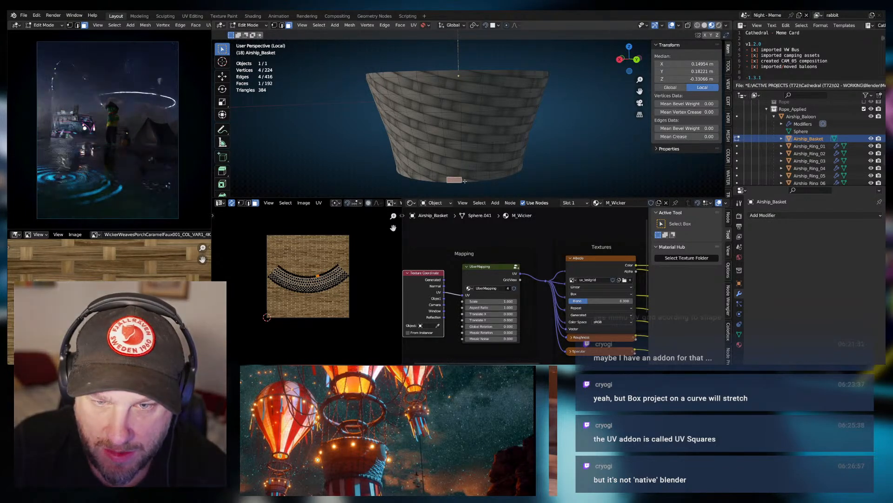
left_click(462, 180, "alt")
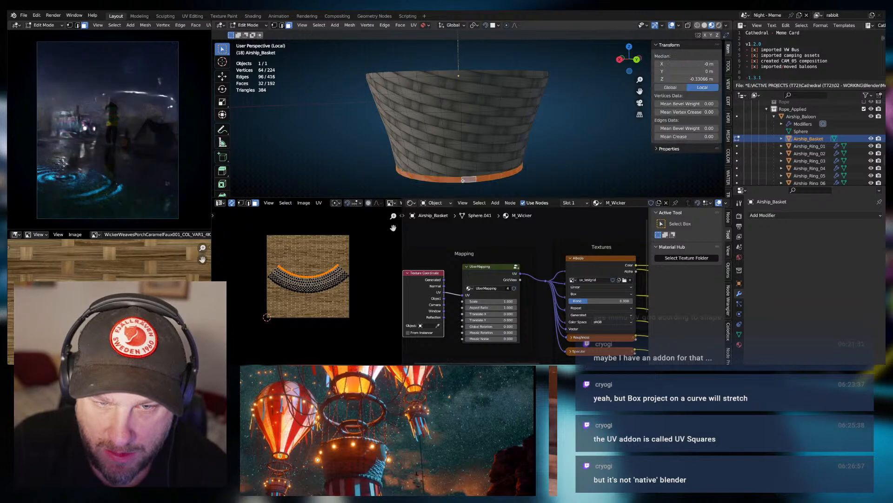
key("u")
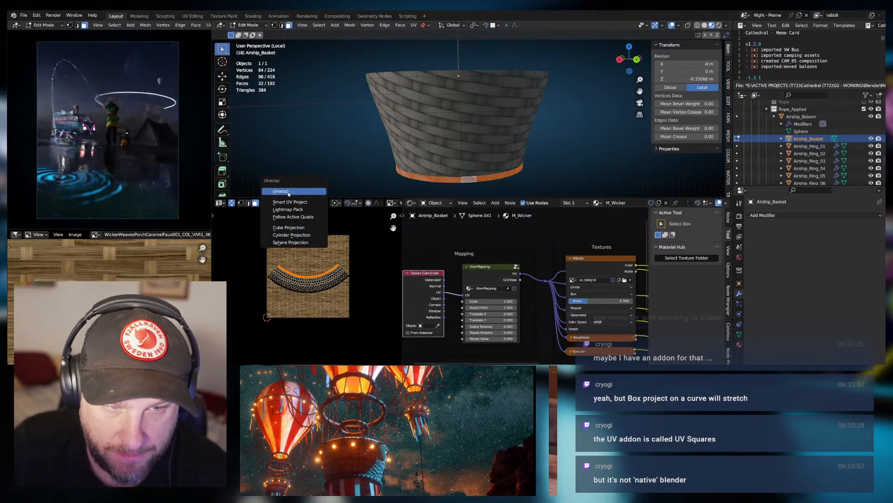
left_click(307, 192)
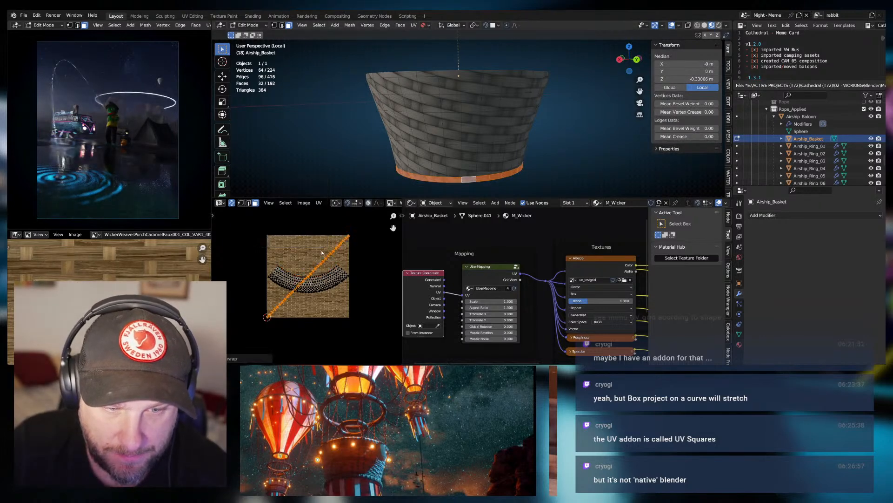
Select the face loop around the basket's top rim and unwrap it separately.
left_click(435, 73)
left_click(439, 73, "alt")
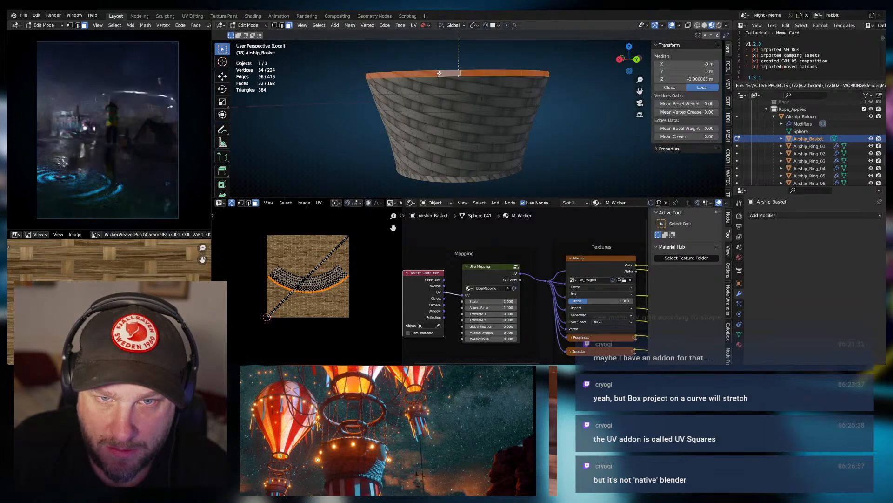
key("u")
left_click(429, 75)
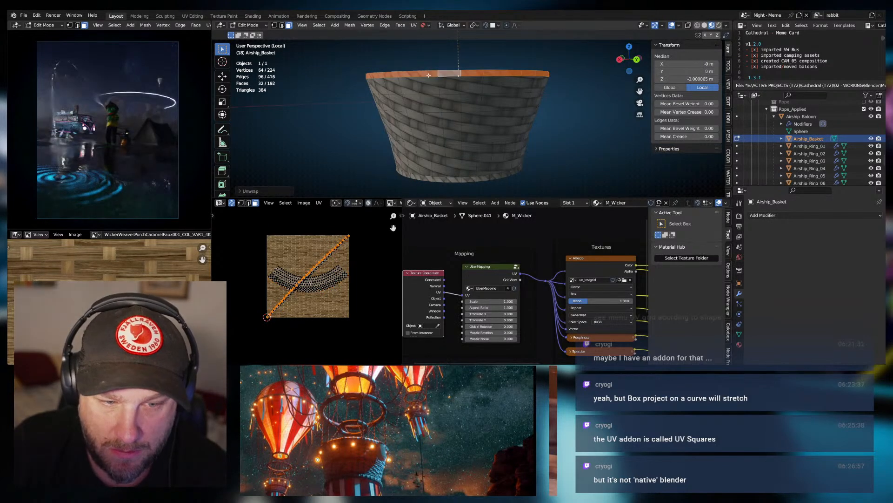
Unwrap the four face loops of the basket's side wall together, excluding the rim and bottom edge, and check the weave.
left_click(435, 89)
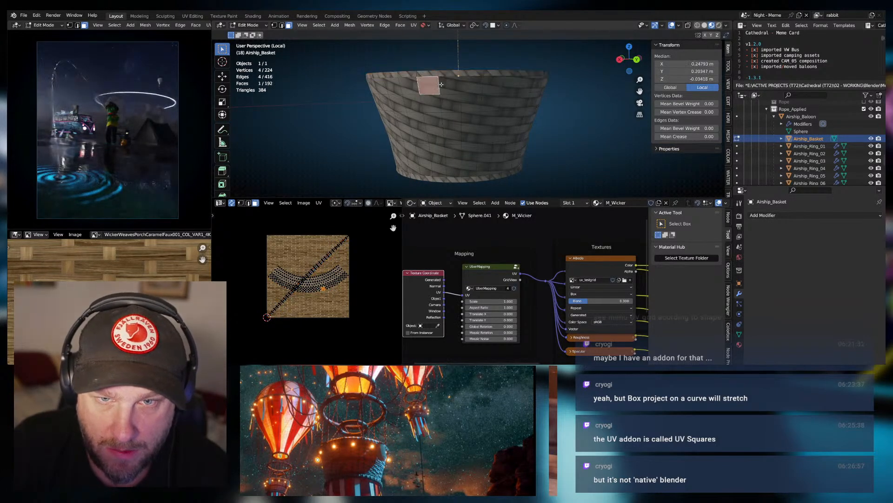
left_click(441, 84, "alt+shift")
left_click(441, 85, "alt+shift")
left_click(441, 103, "alt+shift")
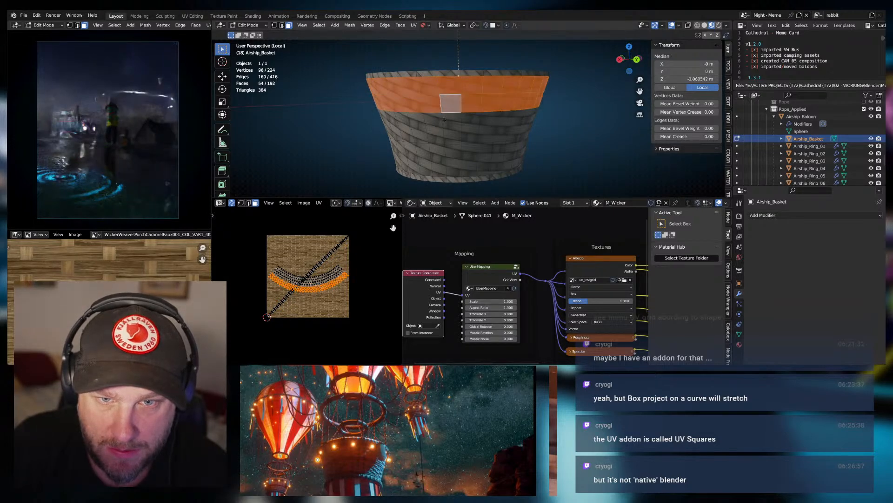
left_click(444, 120, "alt+shift")
left_click(447, 154, "alt+shift")
key("u")
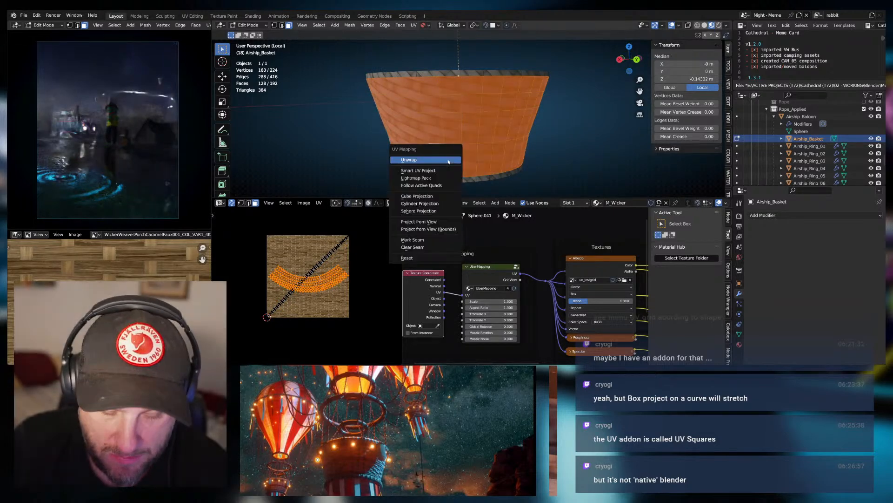
left_click(446, 158)
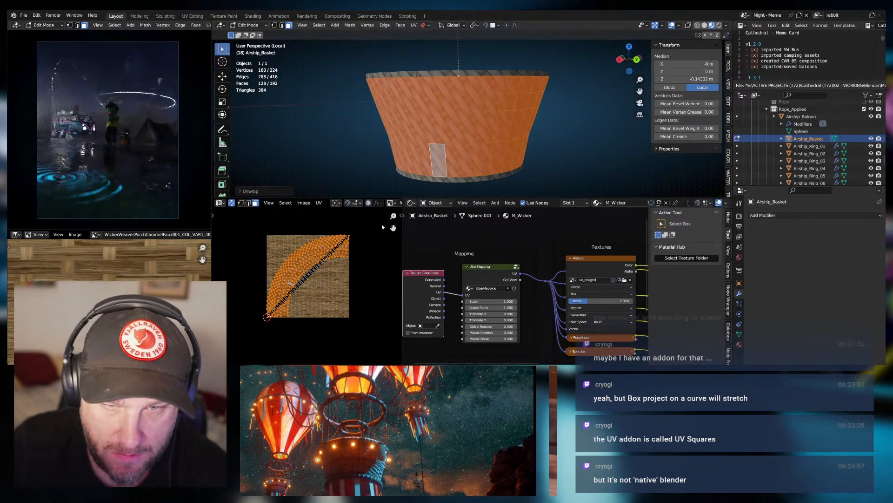
key("Tab")
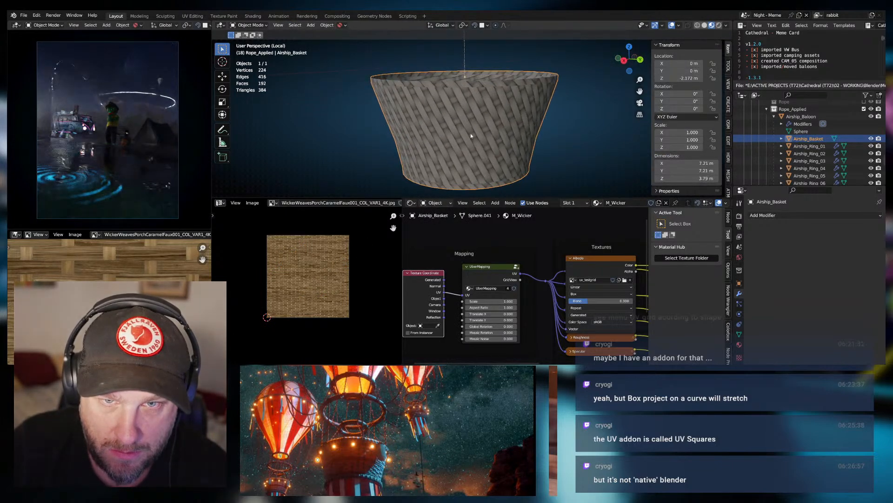
scroll(470, 133, "up", 2)
Select the top rim's face loop again and rotate its diagonal UV strip to nearly horizontal.
key("Tab")
left_click(485, 75)
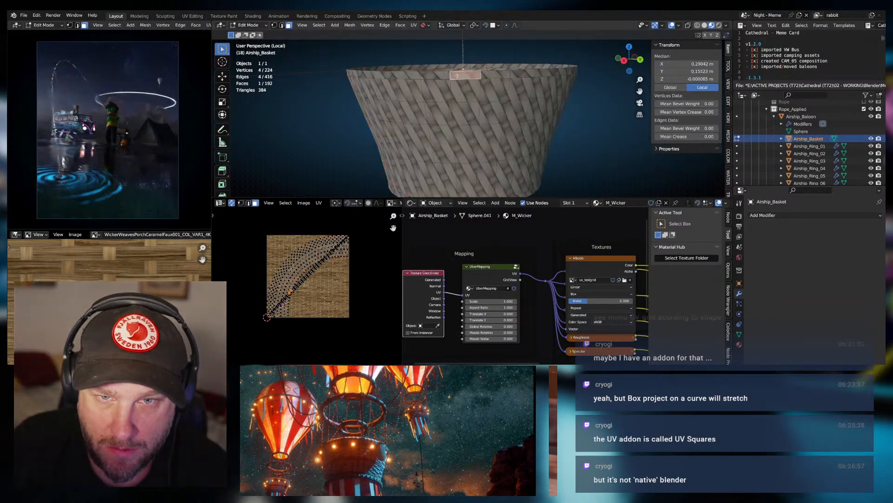
left_click(484, 75, "alt")
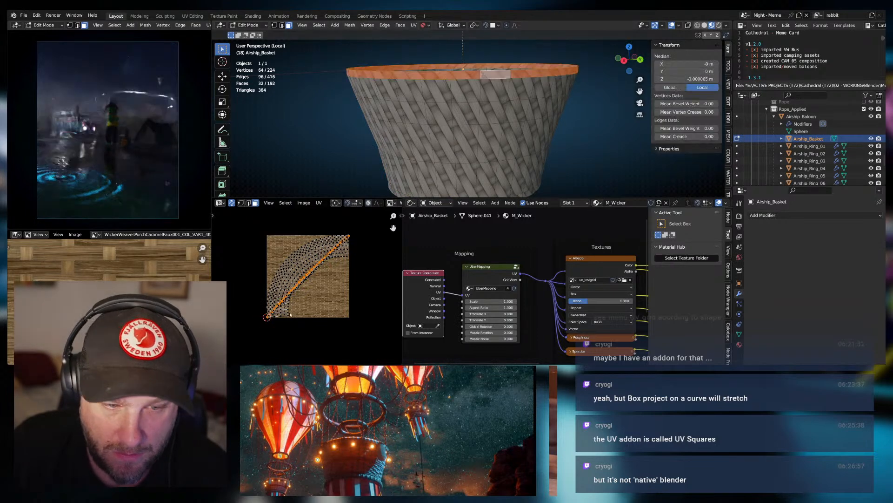
key("KP_Decimal")
scroll(300, 289, "up", 3)
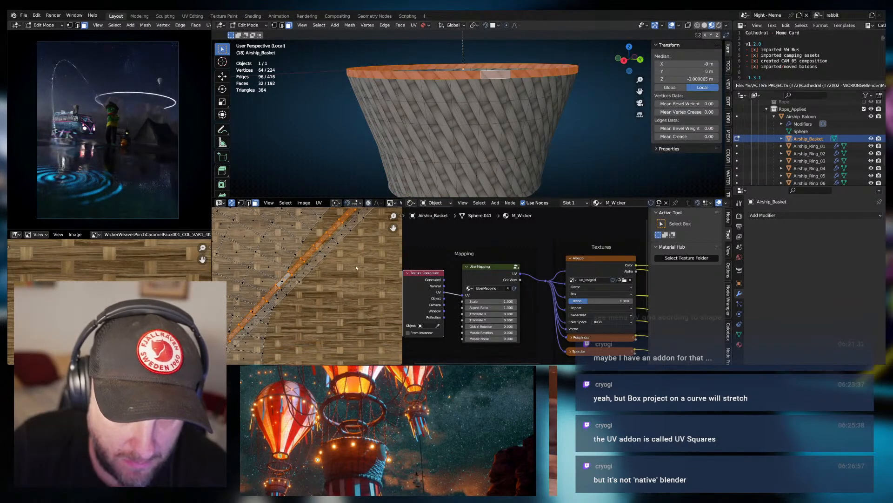
key("r")
left_click(329, 267)
scroll(328, 267, "down", 4)
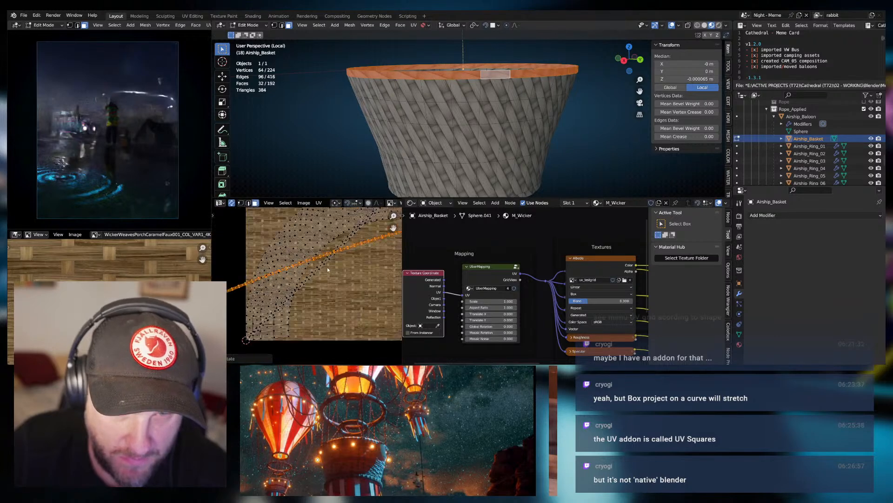
key("r")
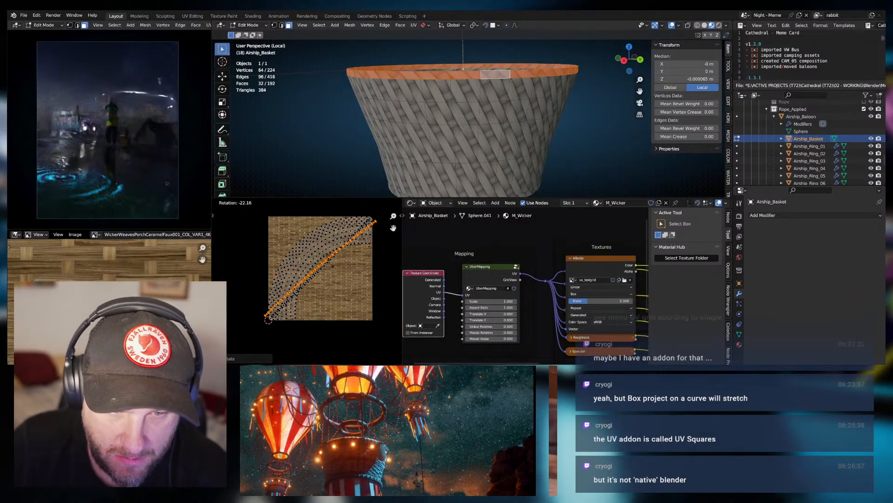
left_click(342, 278)
Enlarge the rim's UV strip beyond the image bounds, fine-tune its rotation, and inspect the weave on the rim up close.
key("s")
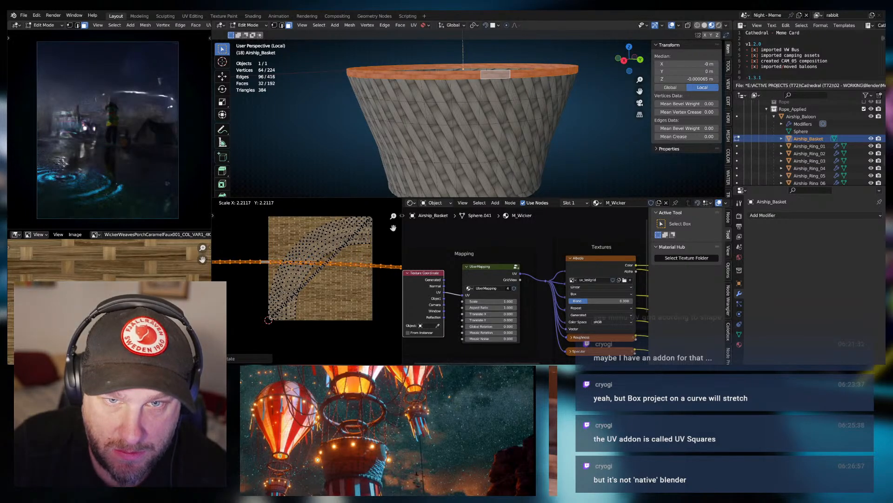
left_click(387, 284)
key("r")
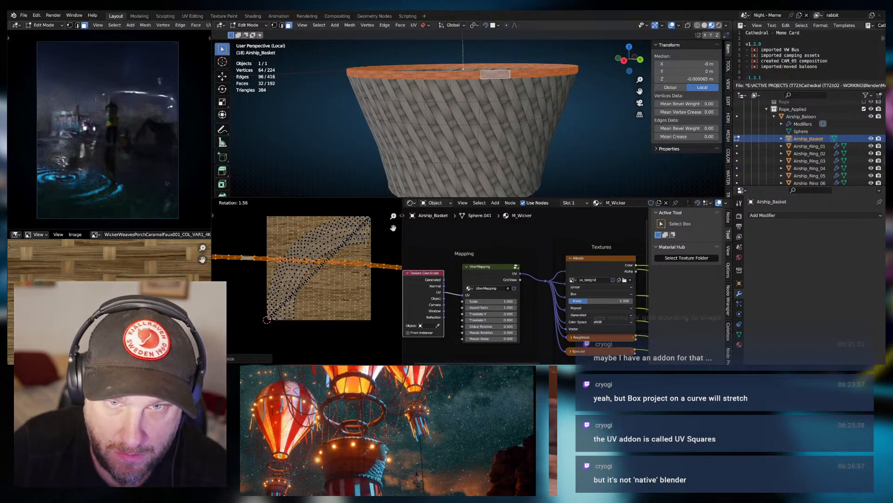
left_click(366, 269)
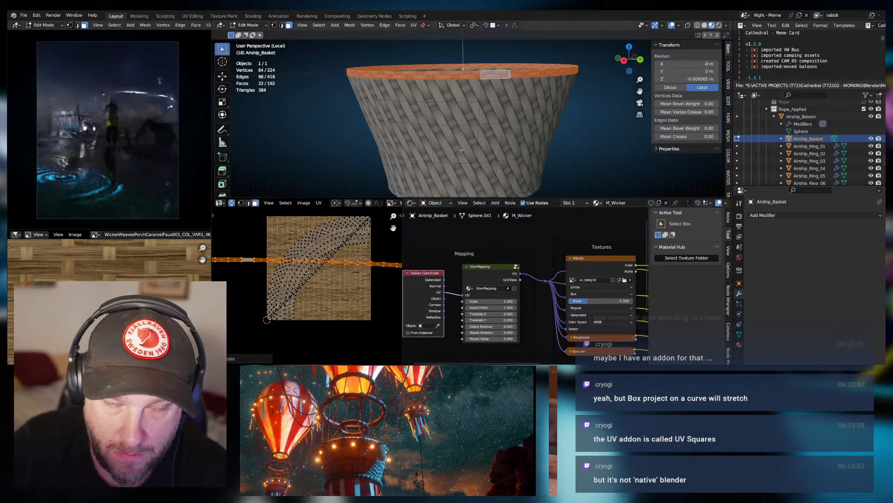
middle_click_drag(465, 111, 430, 126)
scroll(431, 126, "up", 4)
middle_click_drag(431, 93, 428, 186, "shift")
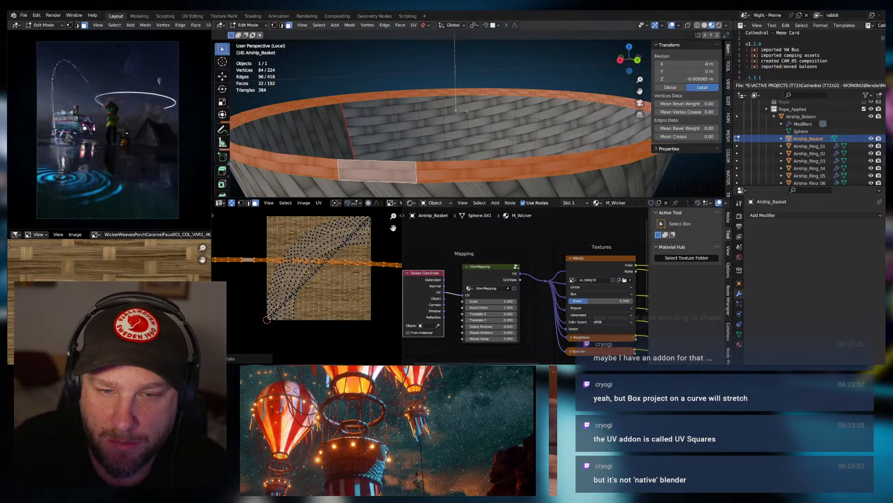
middle_click_drag(467, 111, 472, 99)
scroll(472, 99, "up", 3)
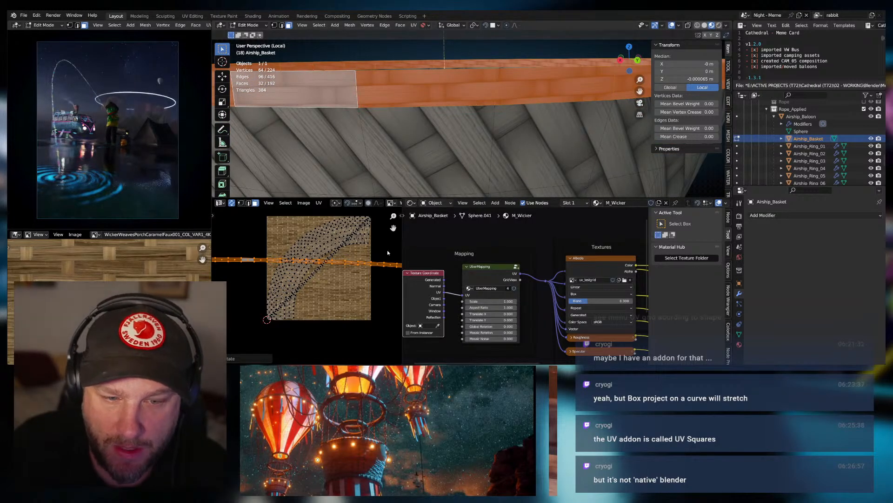
Enlarge the rim's UV strip by about 1.34 and shift it about 0.015 along Y to match the weave.
key("r")
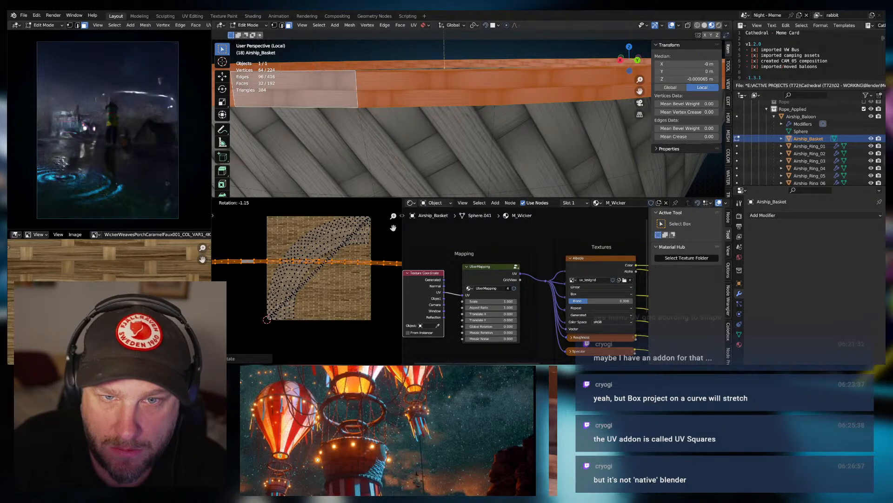
key("s")
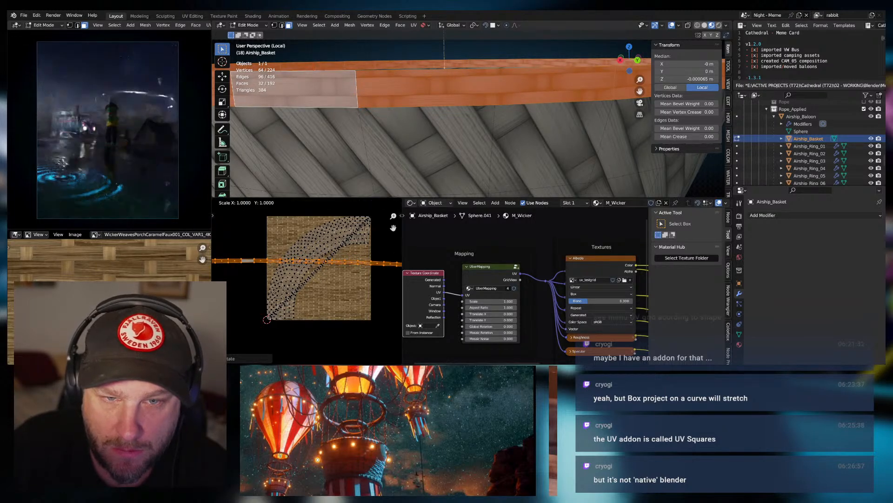
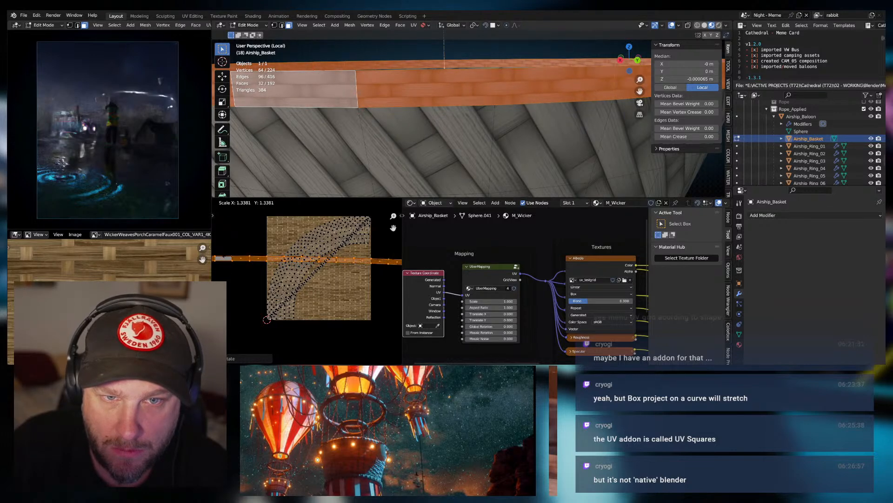
left_click(230, 258)
key("g")
key("x")
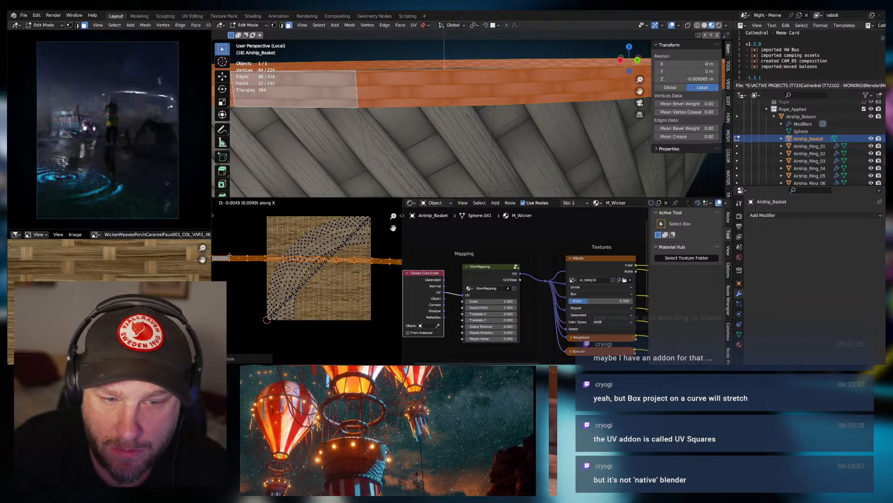
key("y")
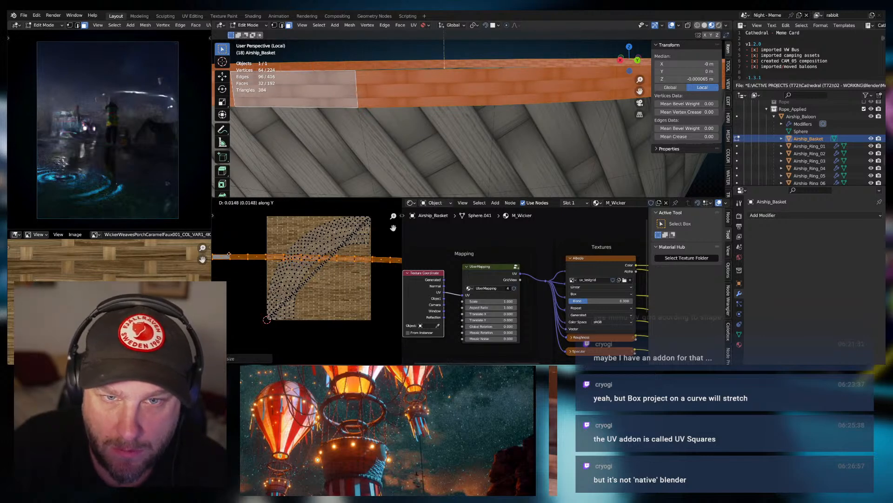
left_click(228, 256)
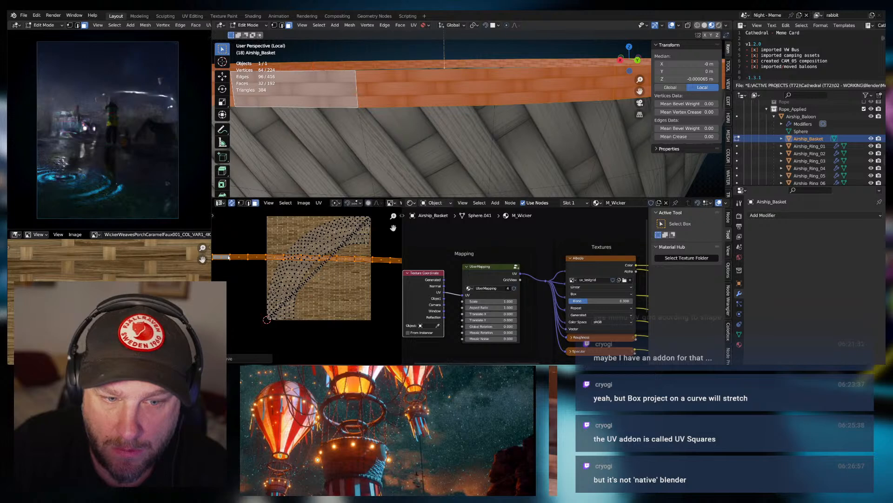
middle_click_drag(420, 130, 355, 125)
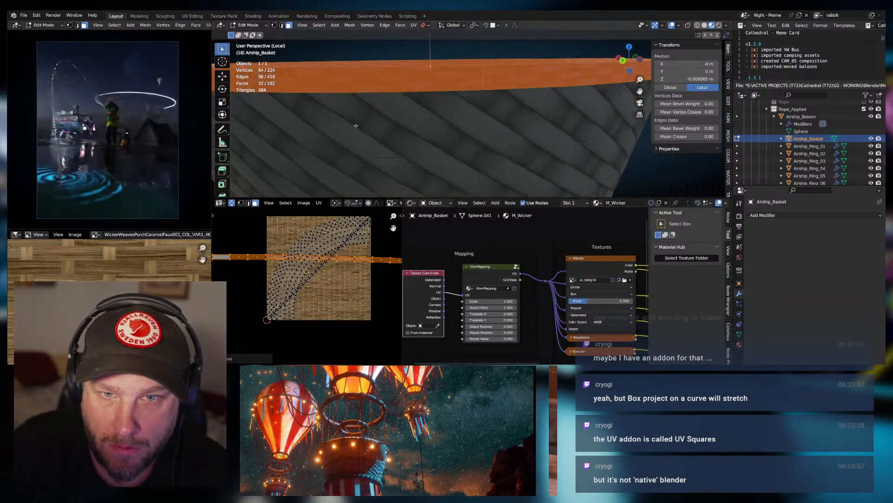
Rotate the rim's UV strip by 180 degrees.
key("r")
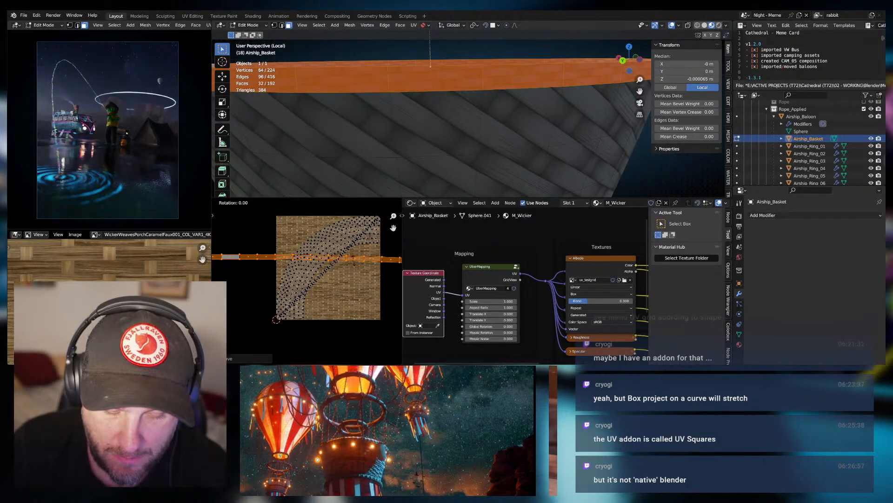
key("9")
key("0")
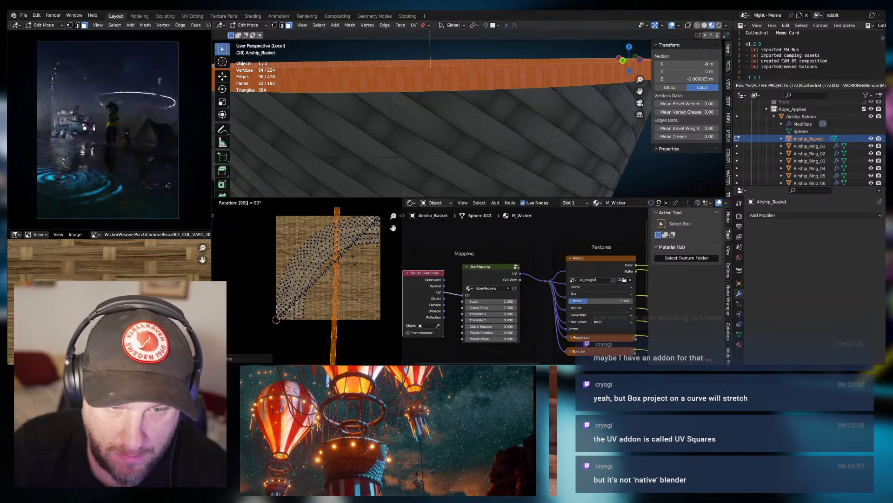
key("1")
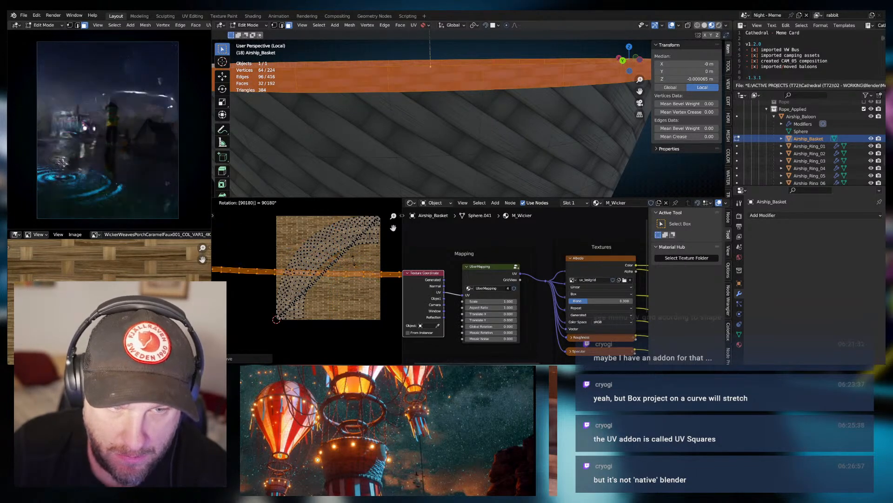
key("BackSpace")
key("BackSpace")
key("BackSpace")
key("BackSpace")
key("BackSpace")
type("180")
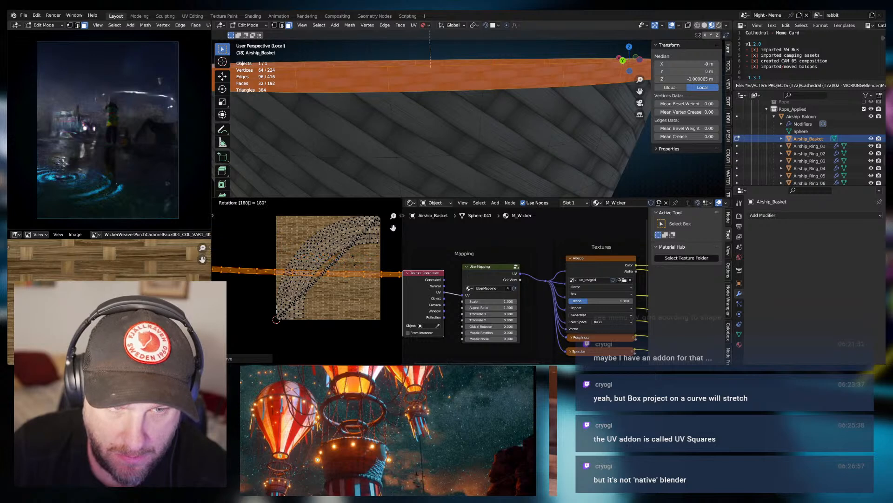
key("Return")
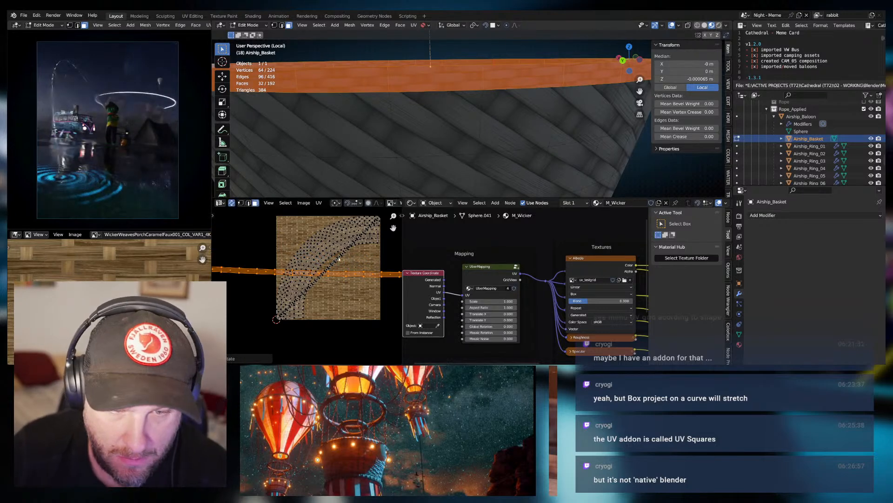
Move the rim's UV strip left until its active face lies over the wicker image.
scroll(346, 261, "down", 5)
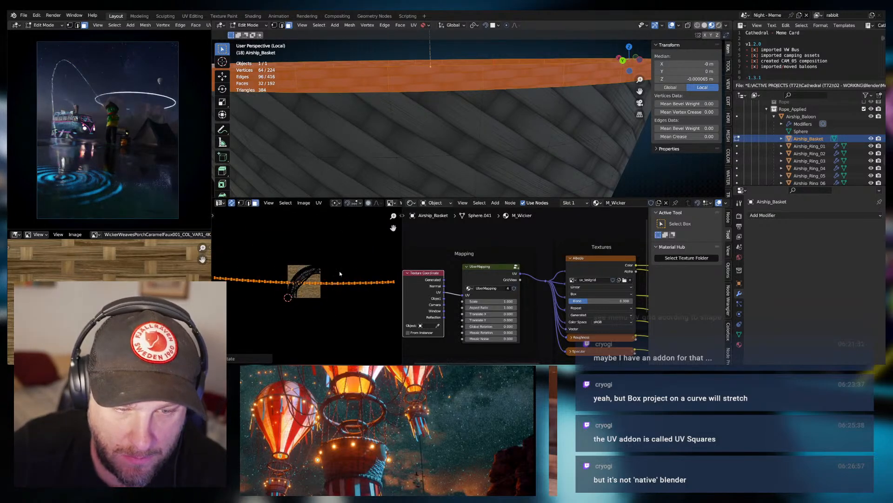
middle_click_drag(347, 266, 352, 265)
scroll(352, 274, "up", 2)
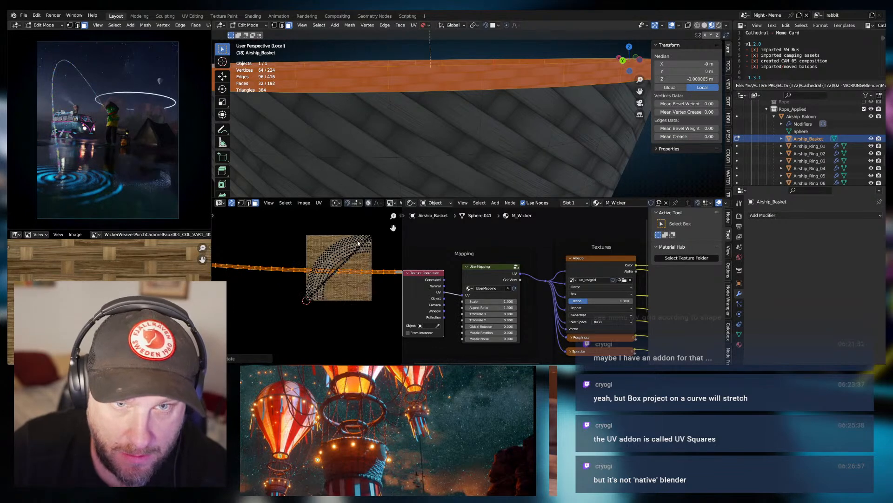
scroll(372, 278, "up", 3)
middle_click_drag(398, 281, 307, 286)
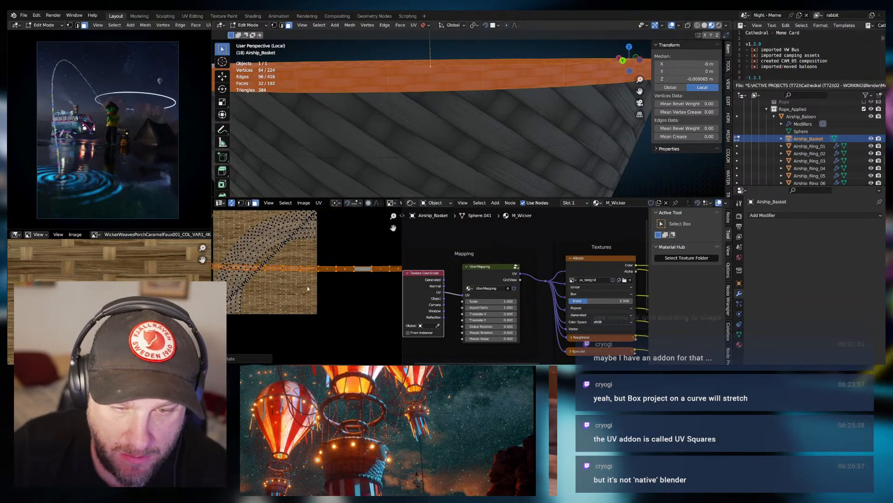
key("g")
left_click(282, 274)
scroll(282, 274, "up", 5)
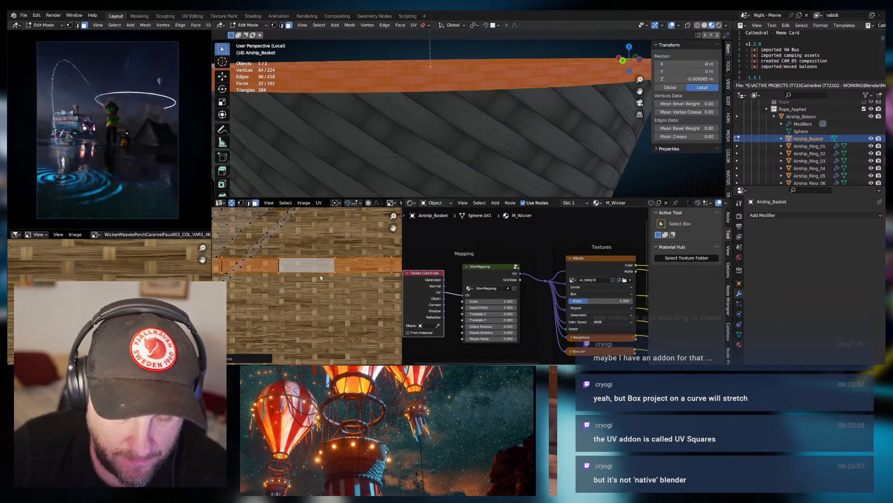
Straighten the active rim face's UV rectangle by scaling the vertex pair of its short side to 0 along X.
key("1")
left_click(279, 259)
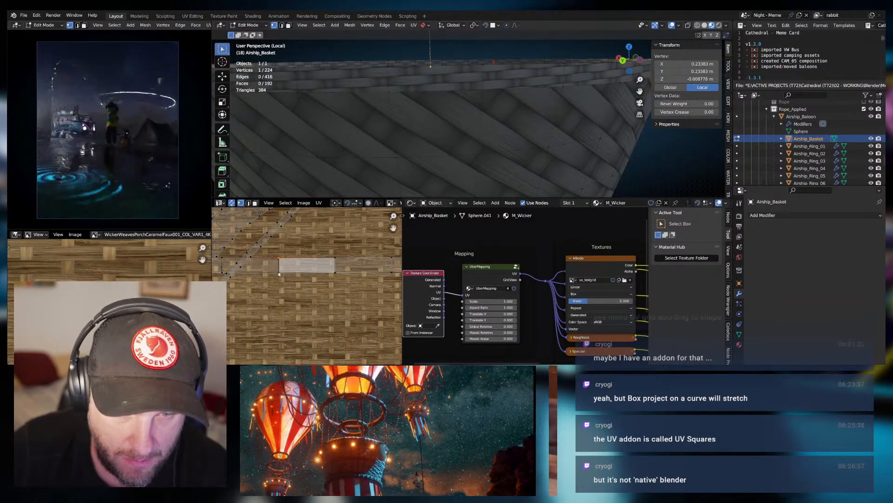
left_click(279, 272, "shift")
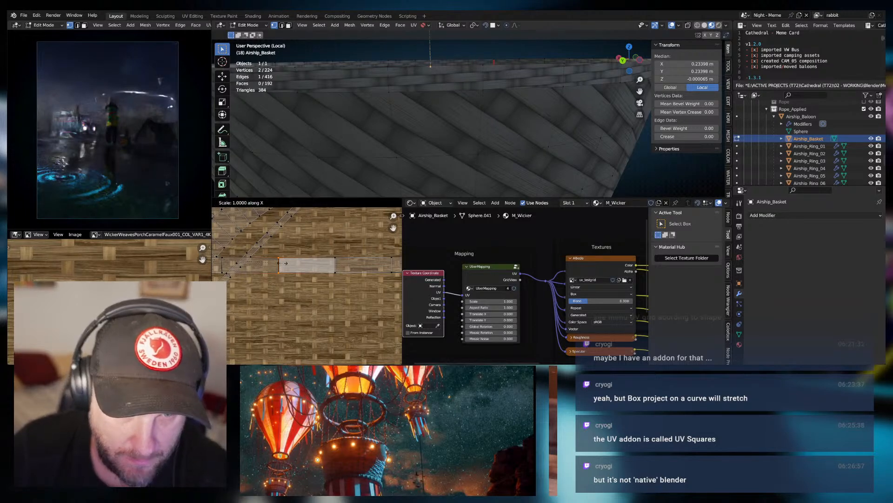
left_click(278, 279)
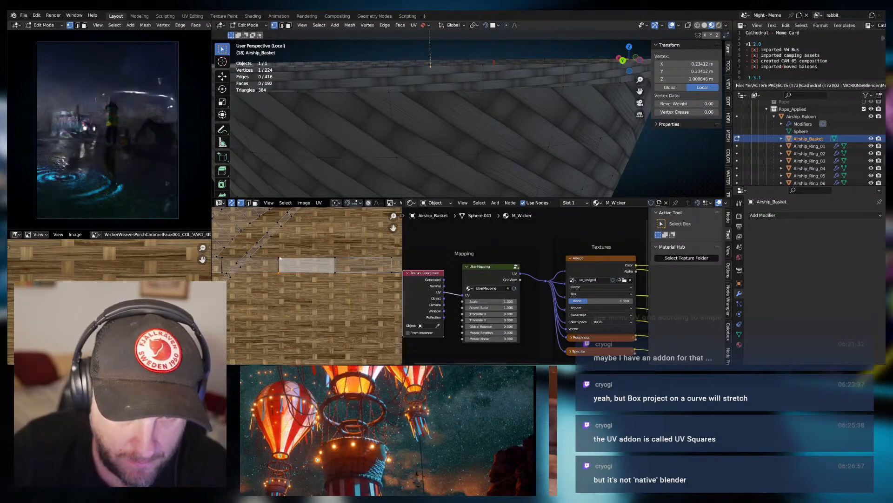
left_click(278, 273, "shift")
key("s")
key("x")
key("0")
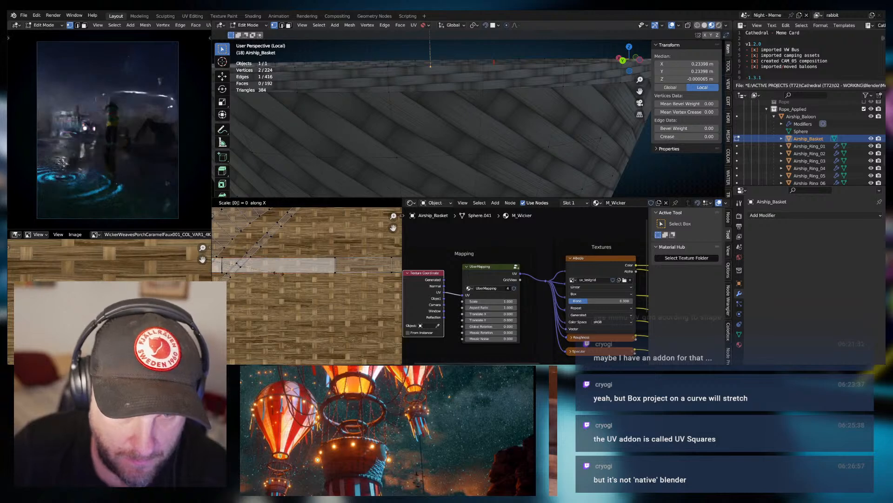
key("Return")
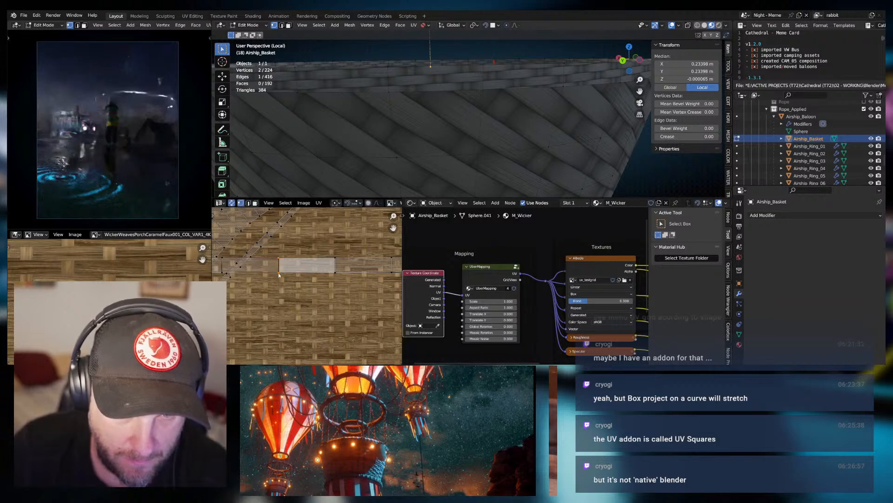
left_click(334, 259)
left_click(337, 273)
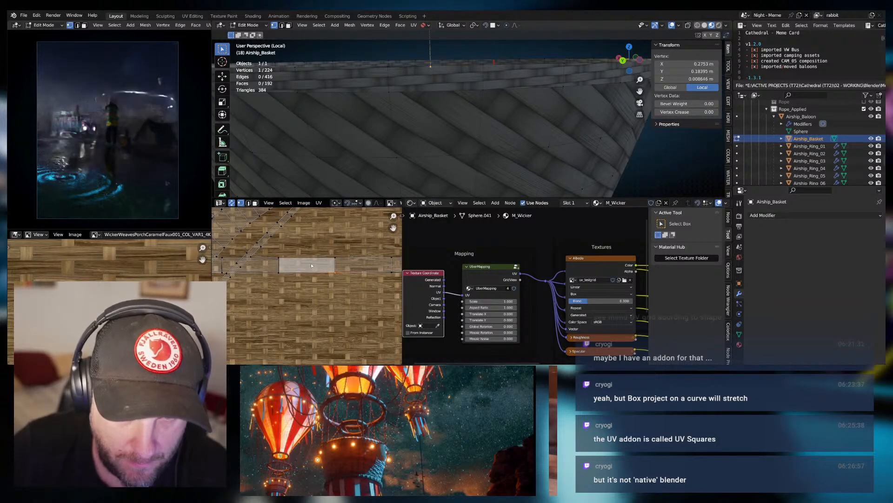
key("a")
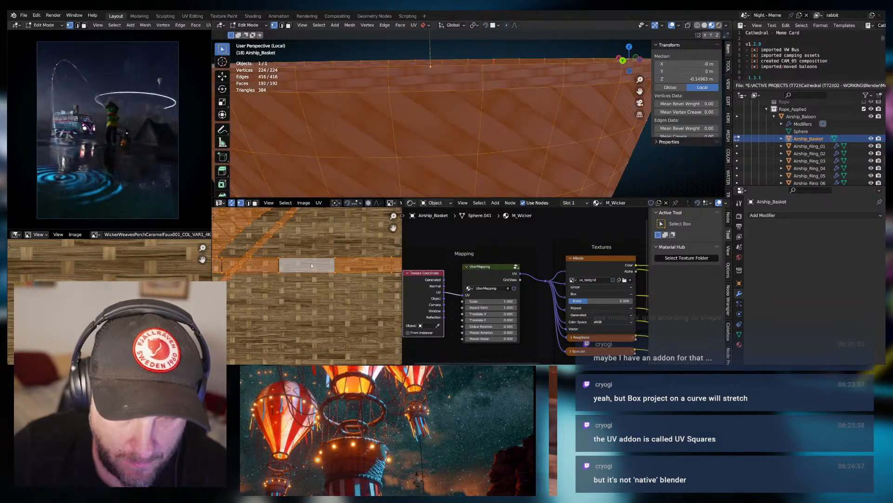
key("alt+a")
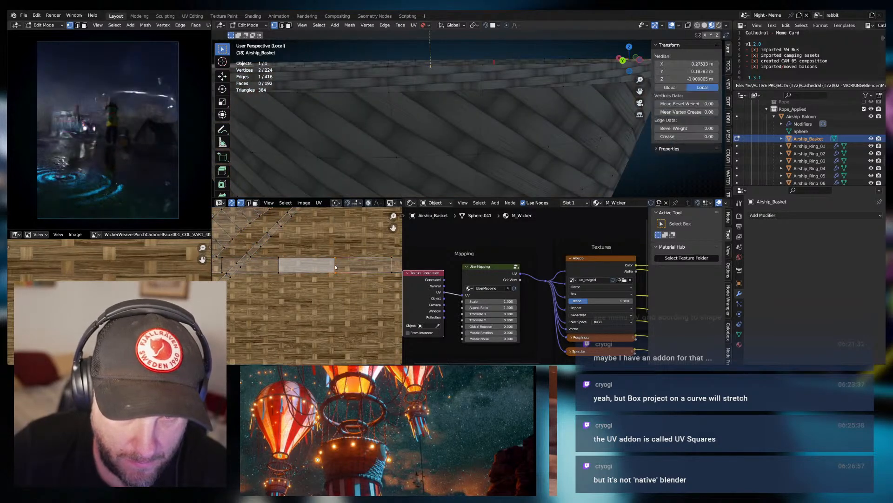
Reselect the rim's face loop from its straightened active face and unwrap it with Follow Active Quads, choosing the edge length mode.
scroll(416, 82, "up", 2)
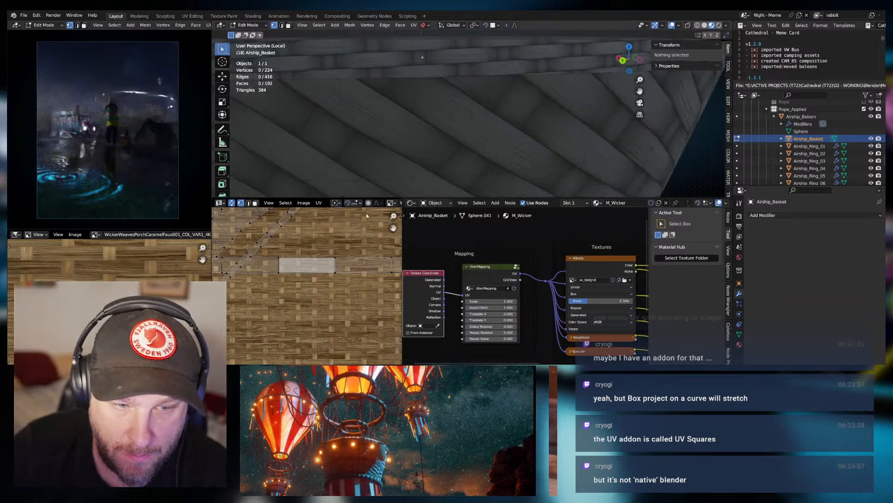
scroll(376, 142, "down", 6)
key("3")
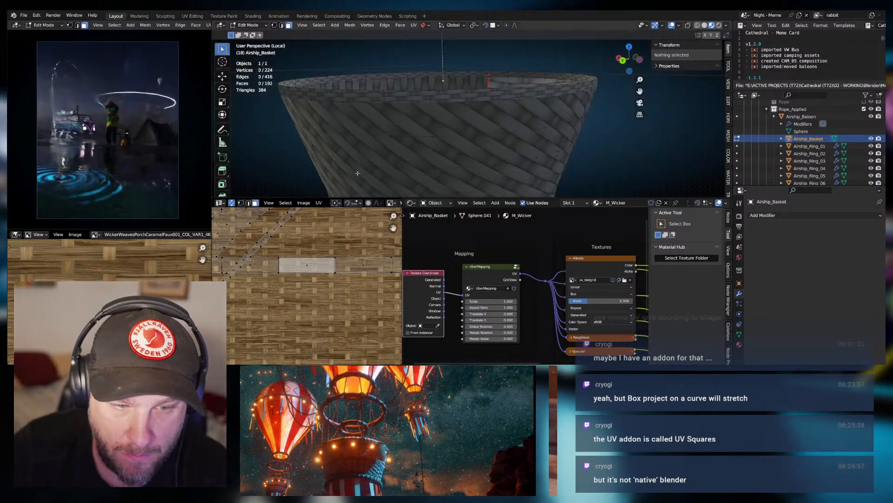
left_click(307, 265)
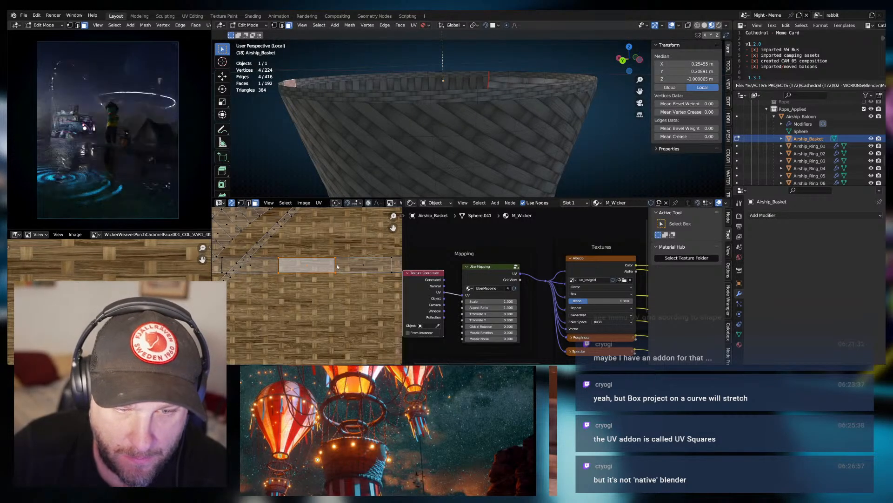
left_click(337, 267, "alt")
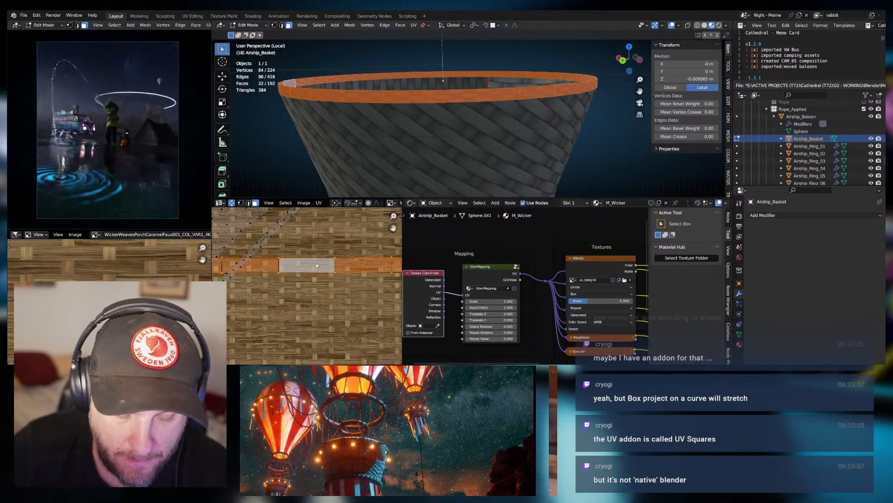
key("F3")
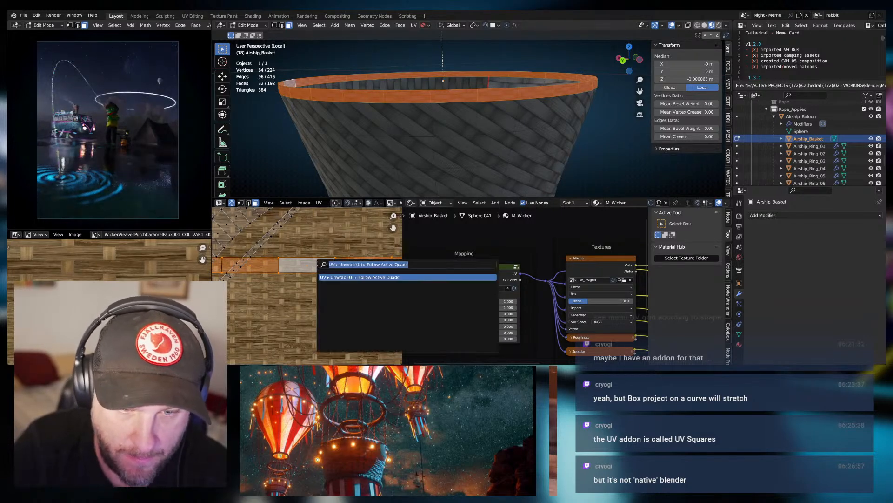
key("Return")
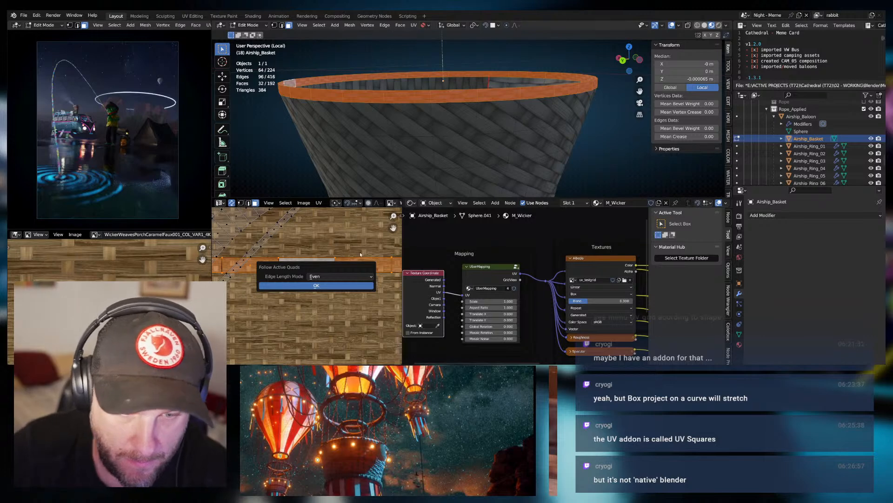
left_click(339, 276)
left_click(320, 293)
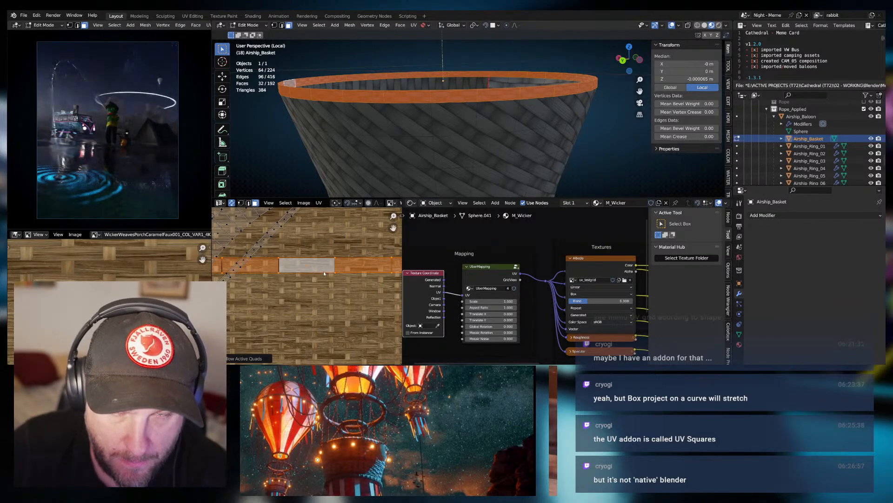
Check the rim's weave on the basket in Object Mode, and move the straightened UV strip slightly onto a weave row.
scroll(335, 272, "down", 10)
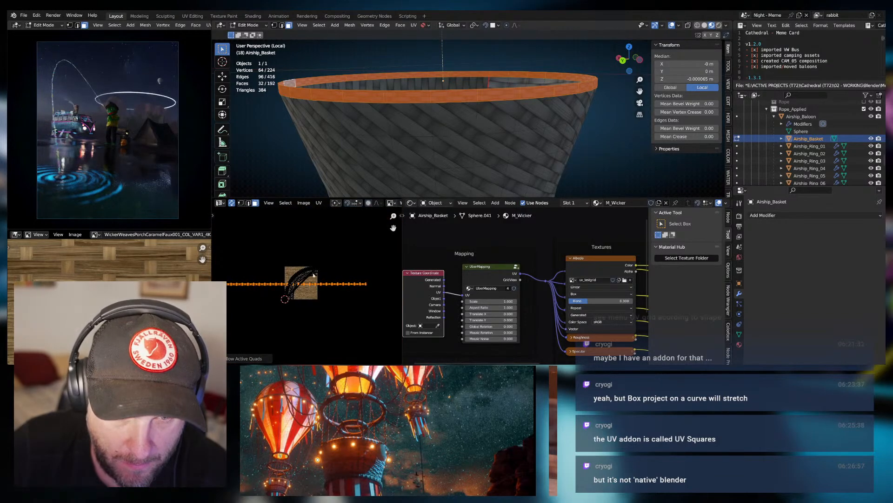
scroll(314, 275, "up", 4)
key("Tab")
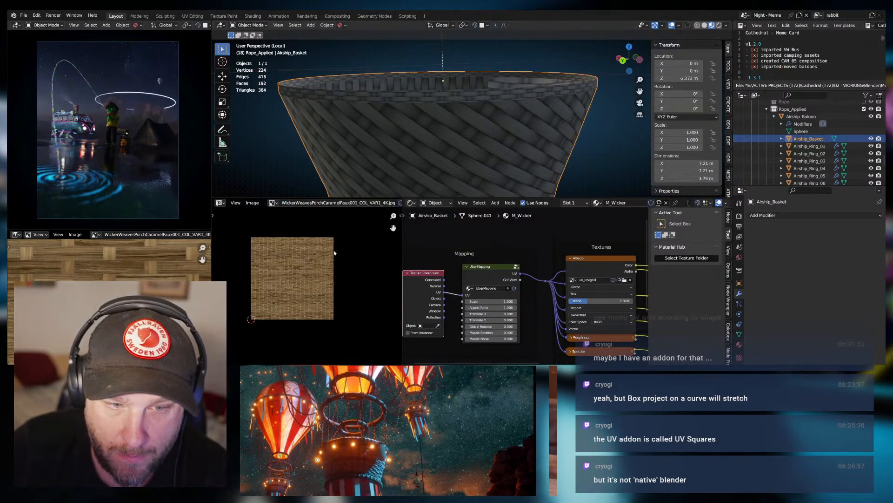
key("Tab")
scroll(328, 274, "up", 6)
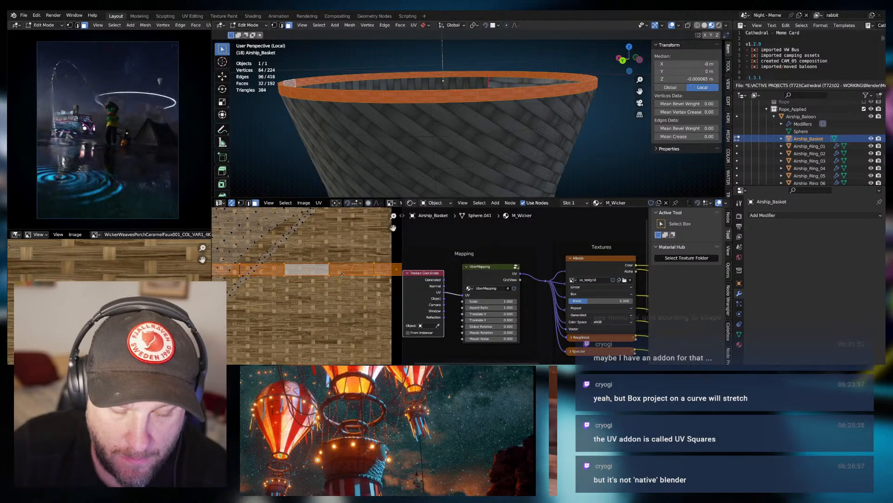
key("g")
left_click(338, 279)
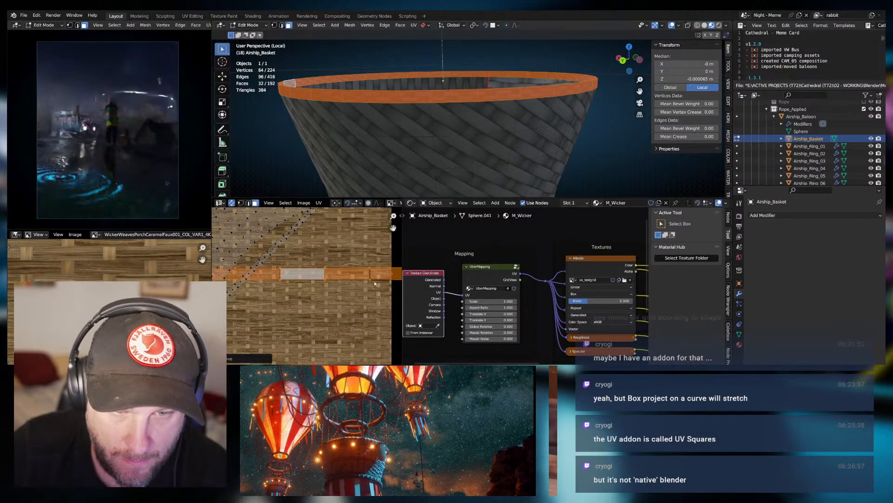
Level the rim's UV strip with the weave by making a few small rotations of about 0.2 degrees or less.
key("r")
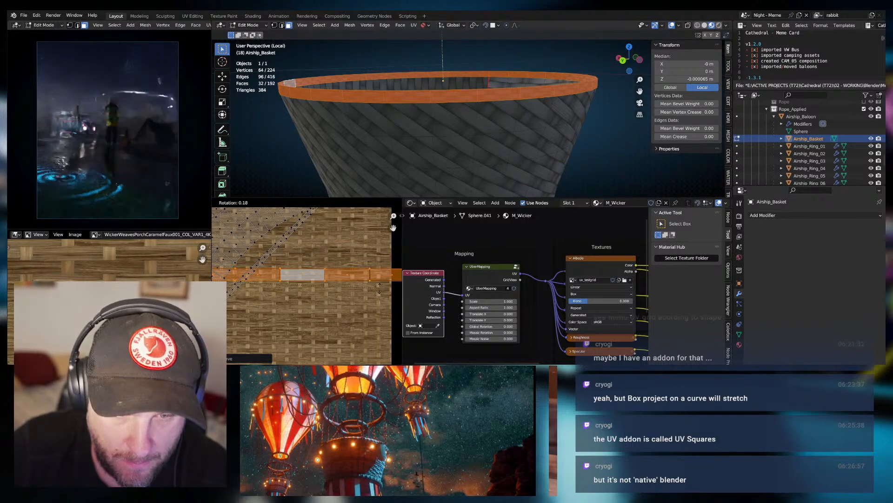
left_click(379, 288)
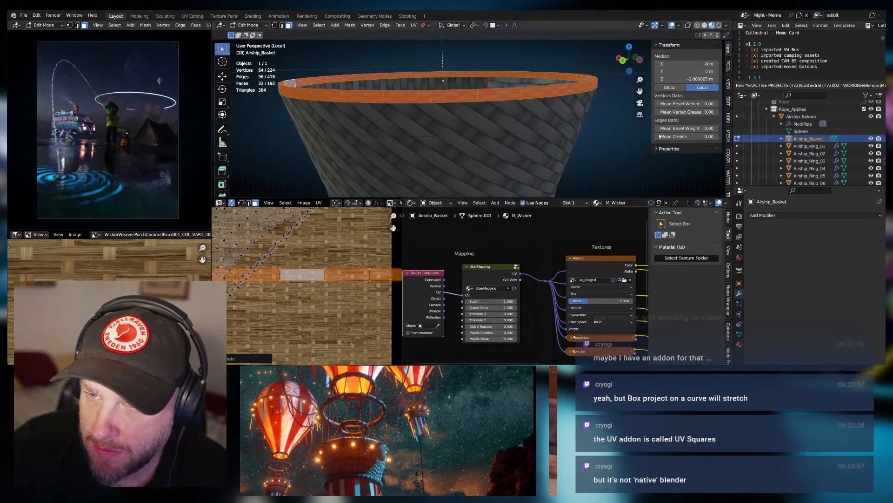
key("r")
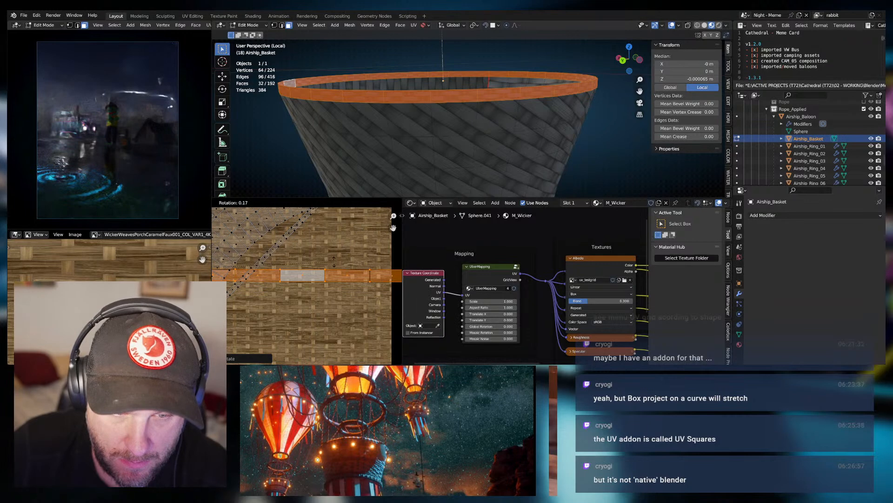
left_click(335, 265)
key("r")
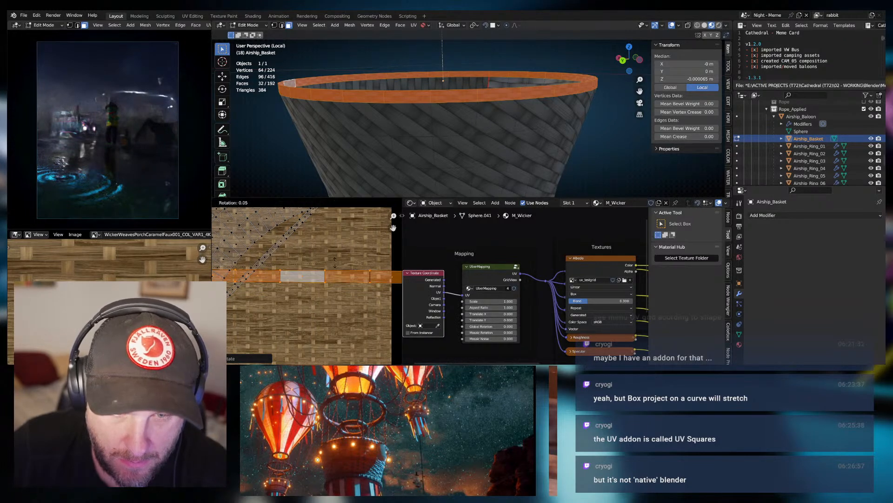
left_click(335, 264)
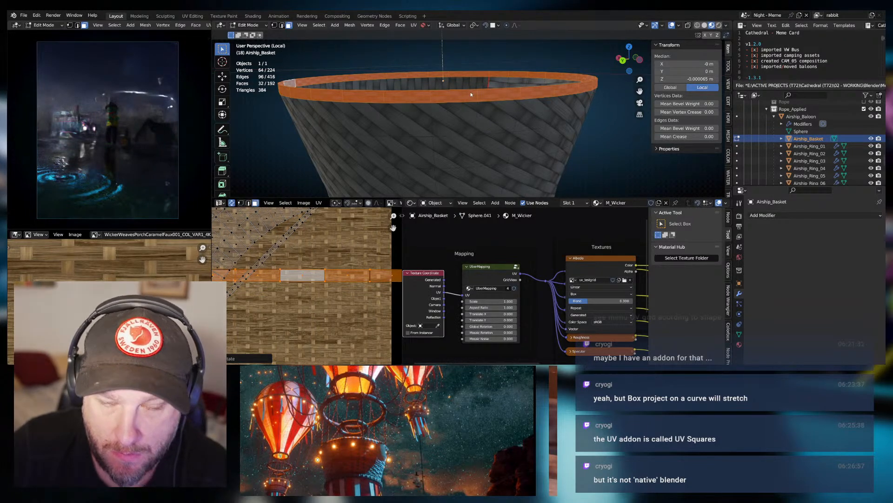
Move the rim's UV strip in small offsets to center it on a weave row, judging against a close view of the rim.
scroll(307, 286, "up", 3)
middle_click_drag(471, 94, 525, 105)
scroll(512, 106, "up", 3)
middle_click_drag(477, 121, 411, 130, "shift")
key("g")
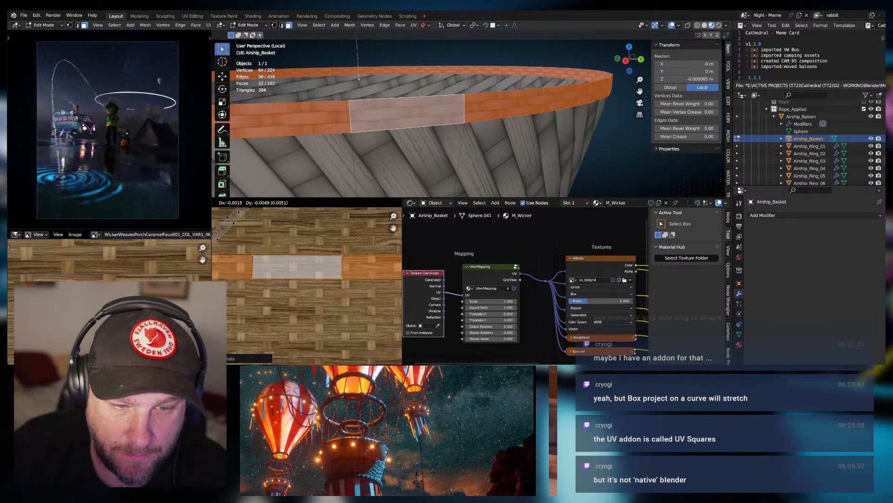
left_click(361, 226)
key("g")
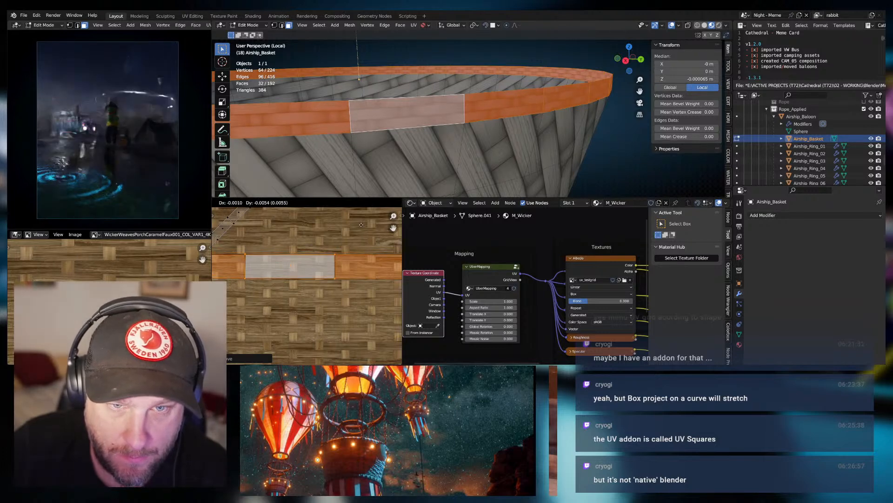
left_click(355, 242)
Nudge the rim's UV strip about 0.0034 along Y to fit it to the weave row.
key("r")
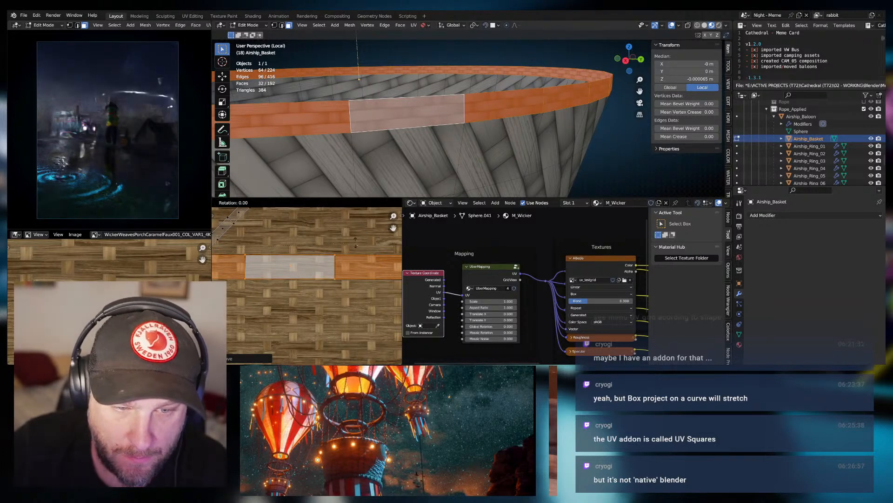
right_click(355, 242)
key("g")
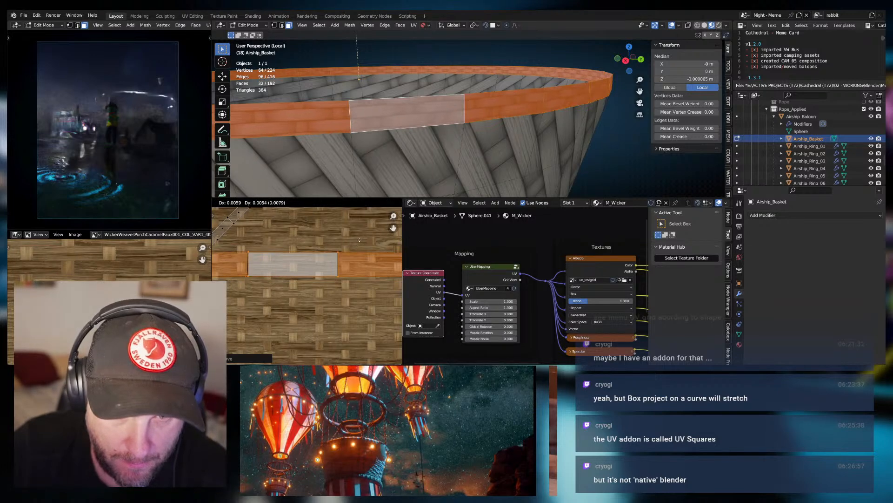
key("y")
key("x")
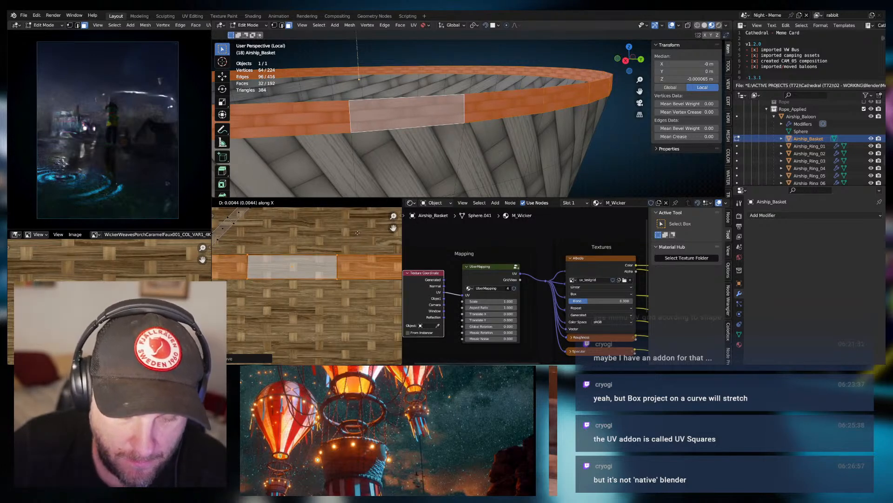
key("y")
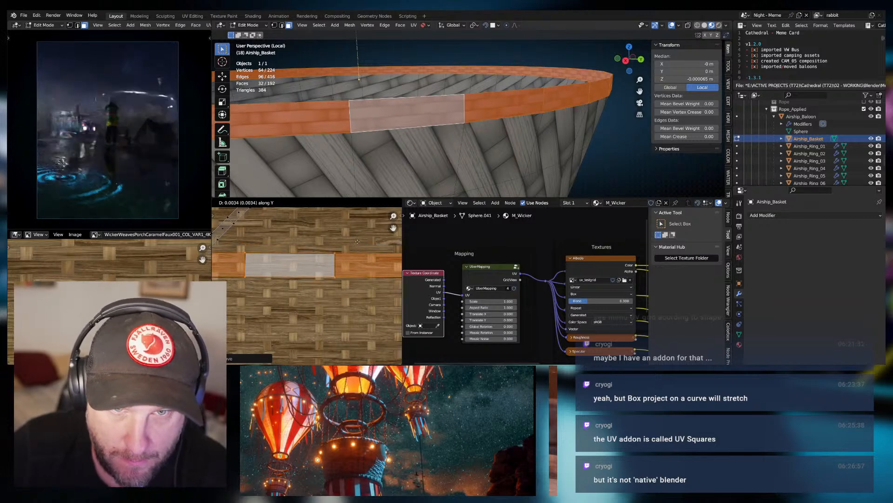
left_click(357, 242)
Deselect the rim and select the face loop of the basket's bottom edge.
scroll(357, 242, "down", 3)
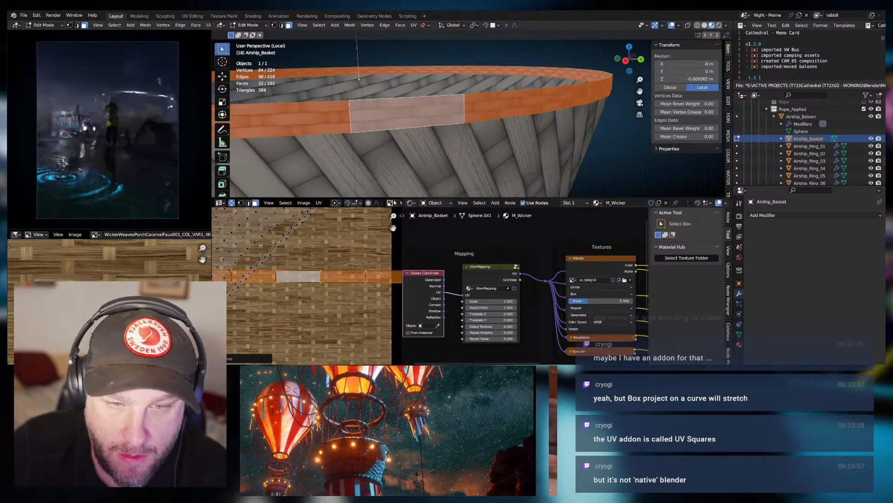
left_click(597, 156)
middle_click_drag(598, 156, 519, 119)
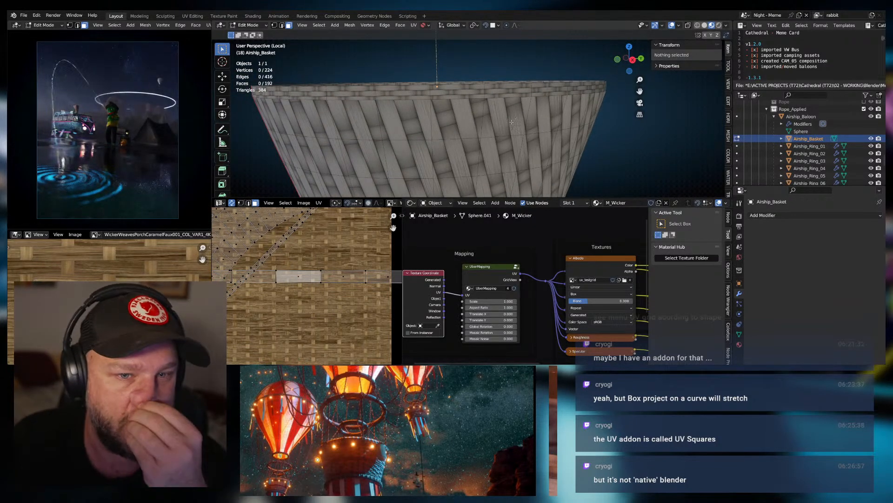
scroll(519, 118, "down", 5)
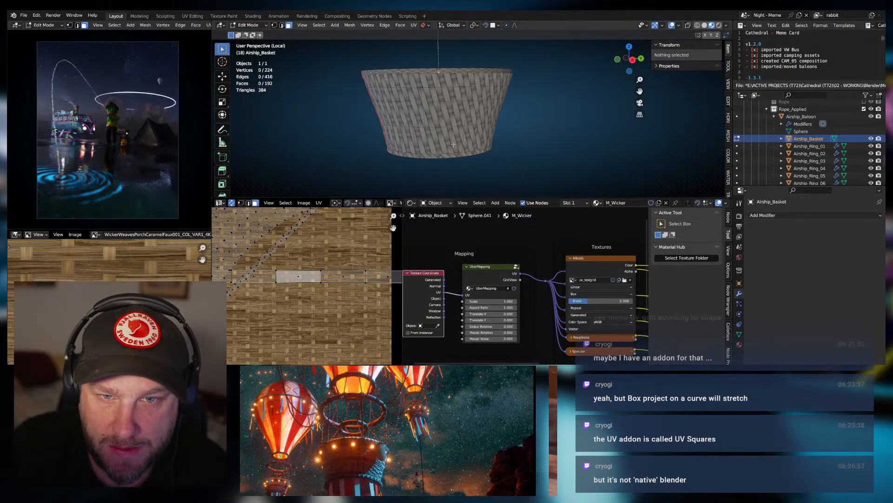
scroll(459, 151, "up", 4)
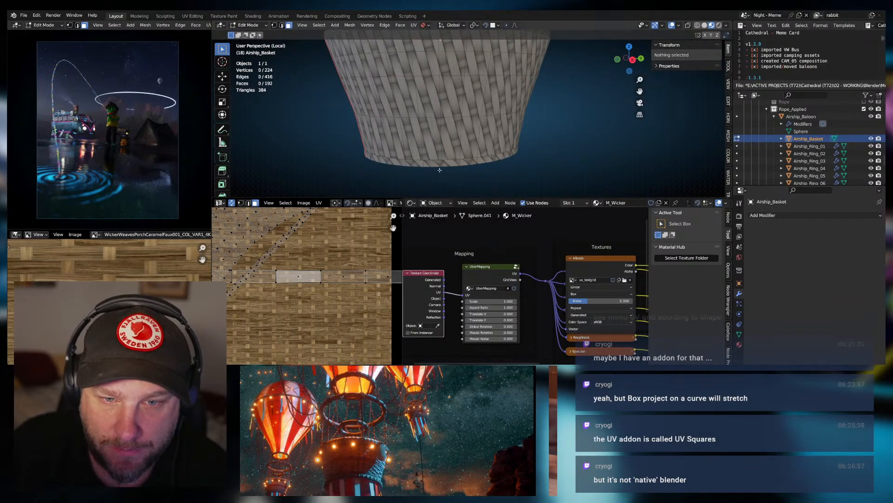
left_click(438, 163)
key("alt+a")
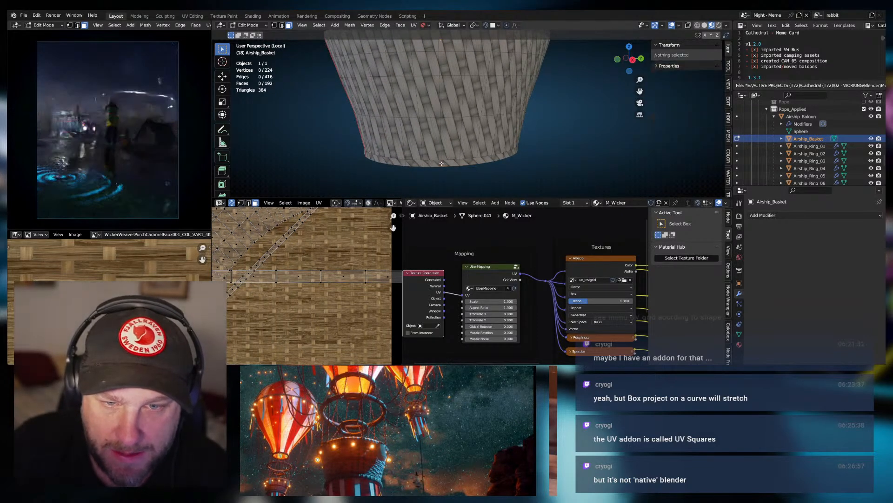
left_click(442, 163, "alt")
Rotate the bottom edge's UV strip about 46 degrees to horizontal and move it down onto a free weave row below the rim's strip.
scroll(298, 256, "down", 3)
key("r")
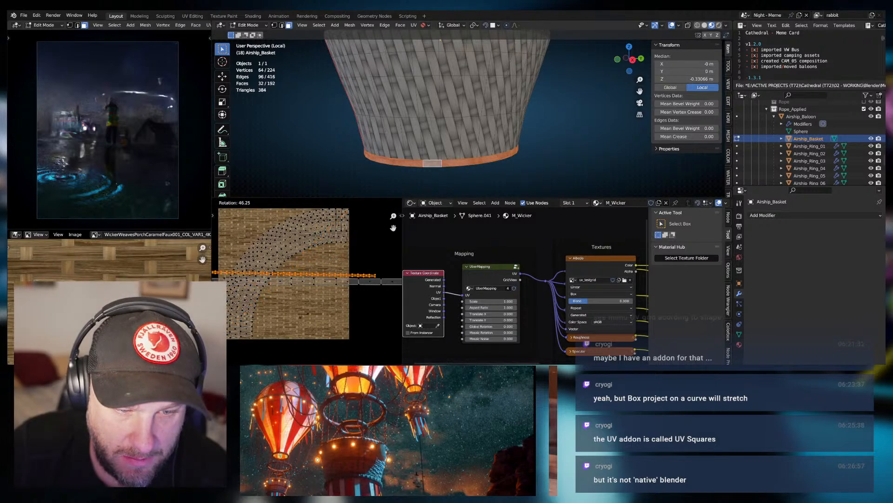
left_click(306, 315)
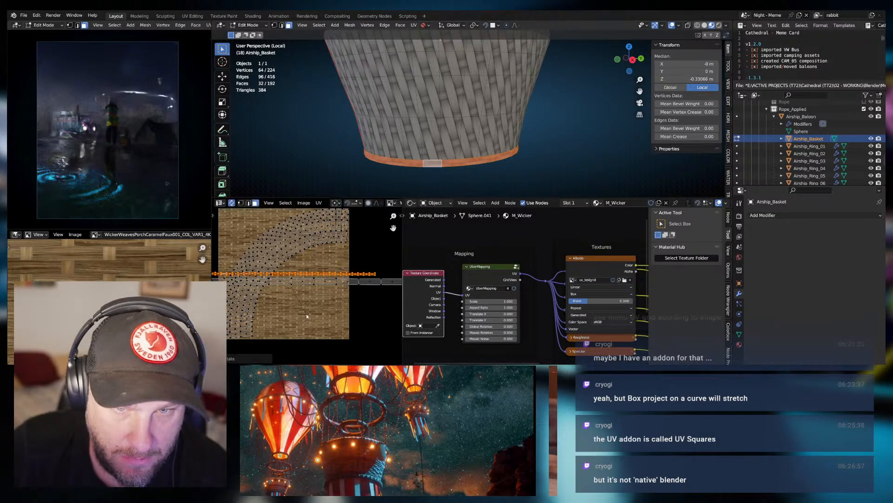
key("g")
left_click(307, 336)
scroll(307, 302, "up", 4)
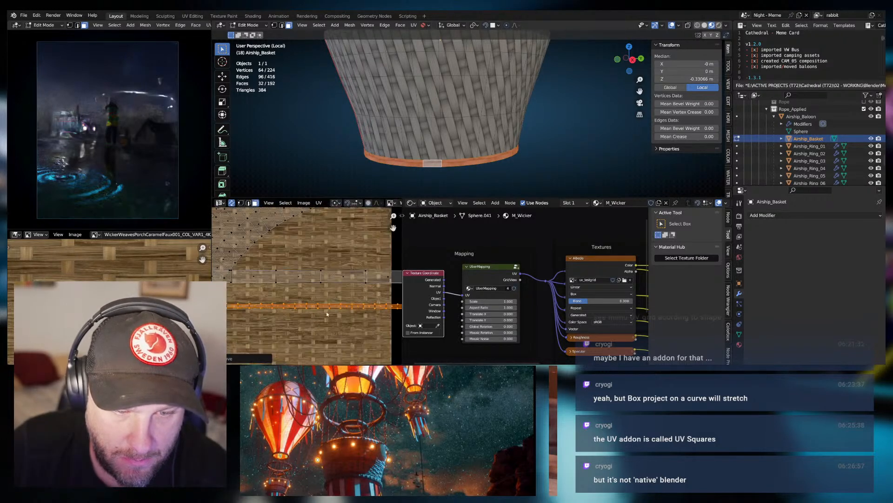
scroll(340, 319, "up", 1)
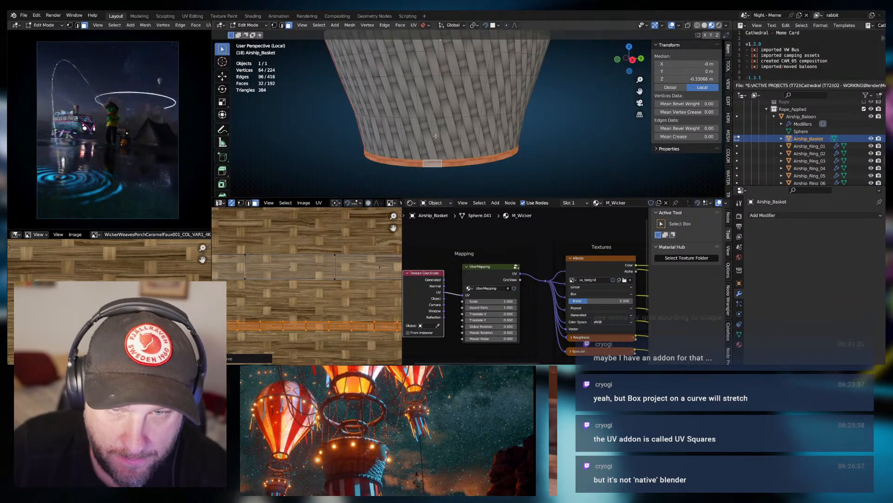
Level the bottom edge's UV strip and scale it up about 1.56 times toward the height of the weave row.
middle_click_drag(440, 167, 437, 150)
scroll(437, 150, "up", 2)
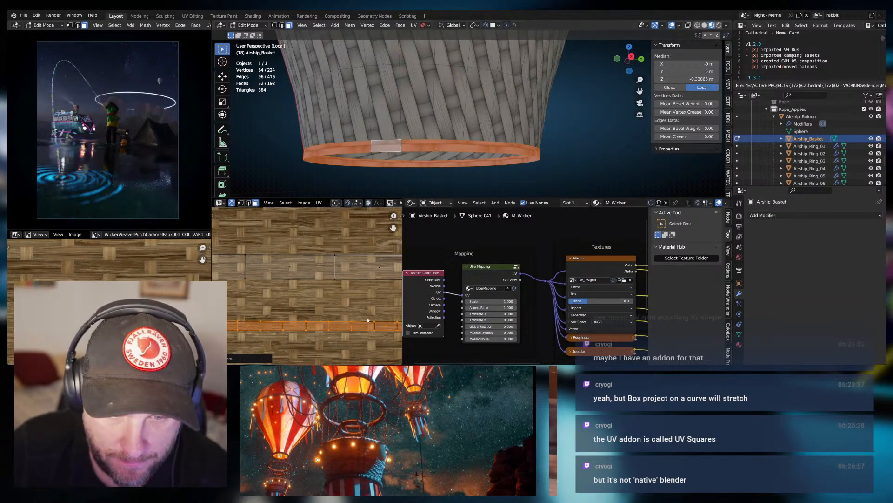
key("r")
key("s")
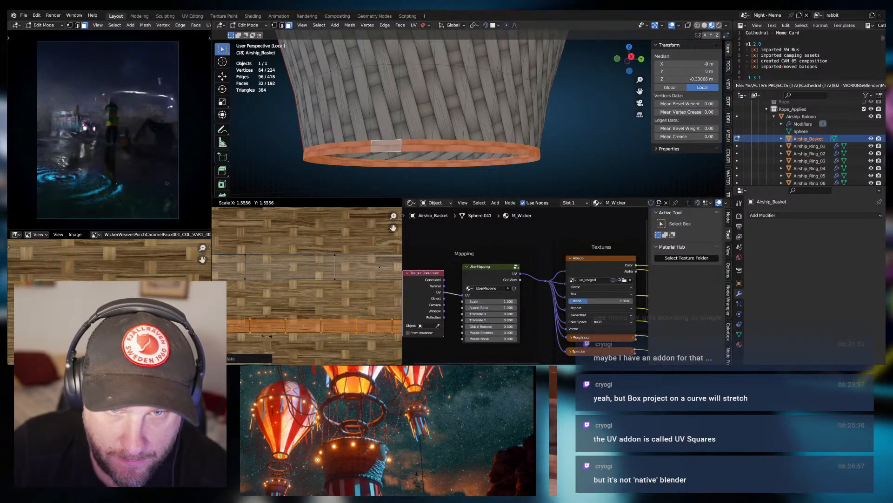
left_click(311, 347)
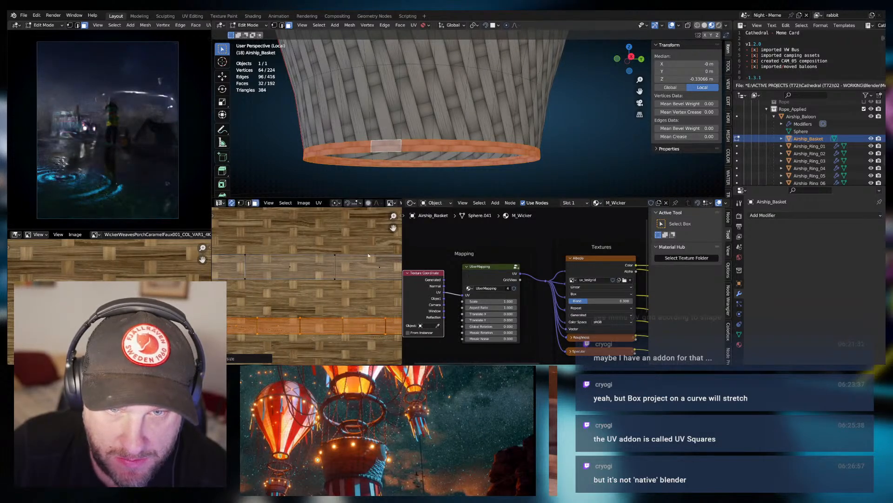
Fit the bottom edge's UV strip to the weave row by moving it down about 0.012 along Y and scaling it about 1.06 times.
key("g")
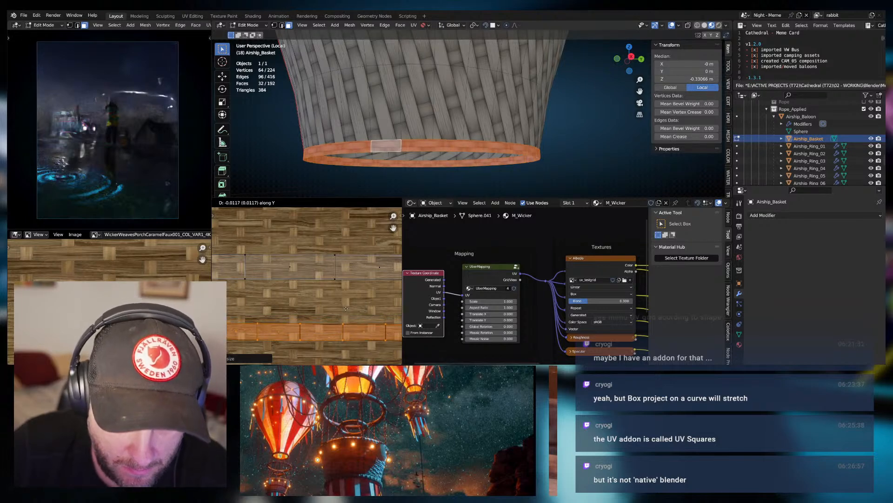
left_click(346, 309)
key("s")
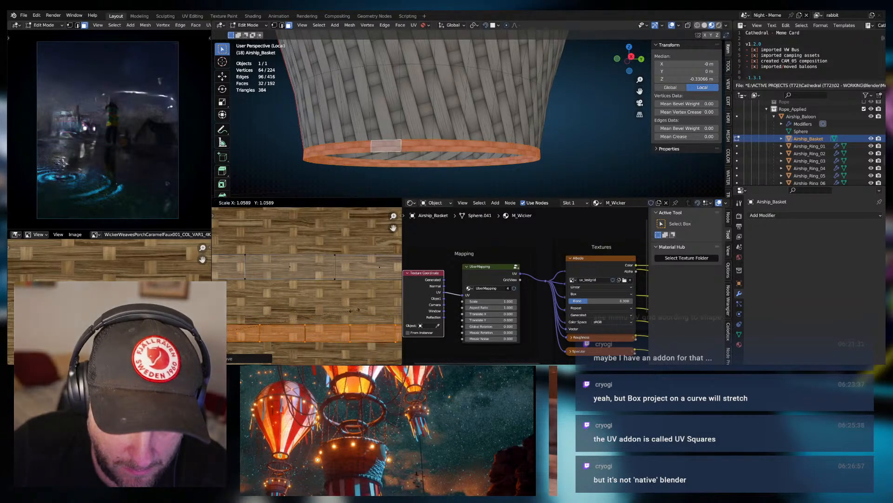
left_click(356, 311)
key("g")
key("y")
left_click(358, 311)
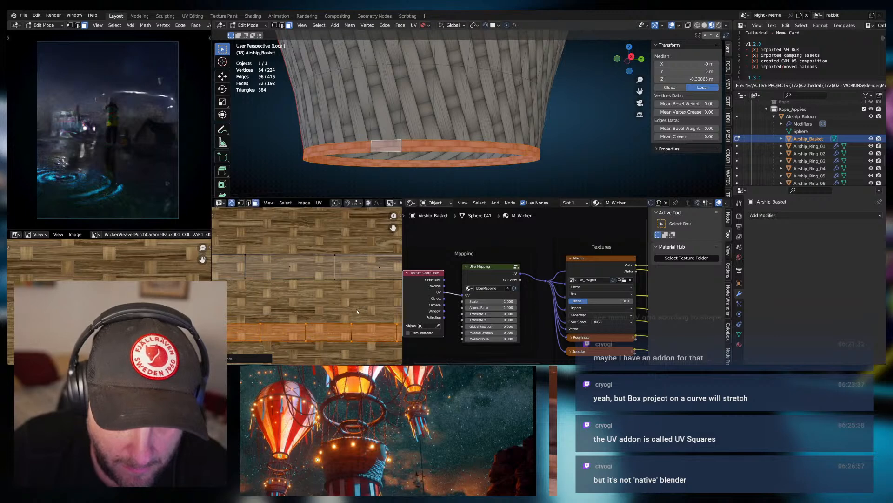
Check the basket in Object Mode, and back in Edit Mode select the side wall's middle face loop and grow the selection twice.
middle_click_drag(500, 135, 467, 160)
key("Tab")
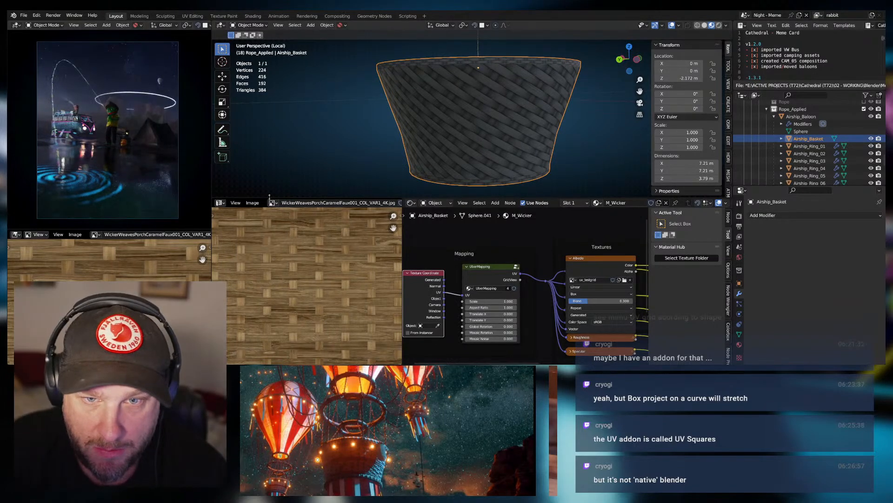
scroll(317, 277, "down", 8)
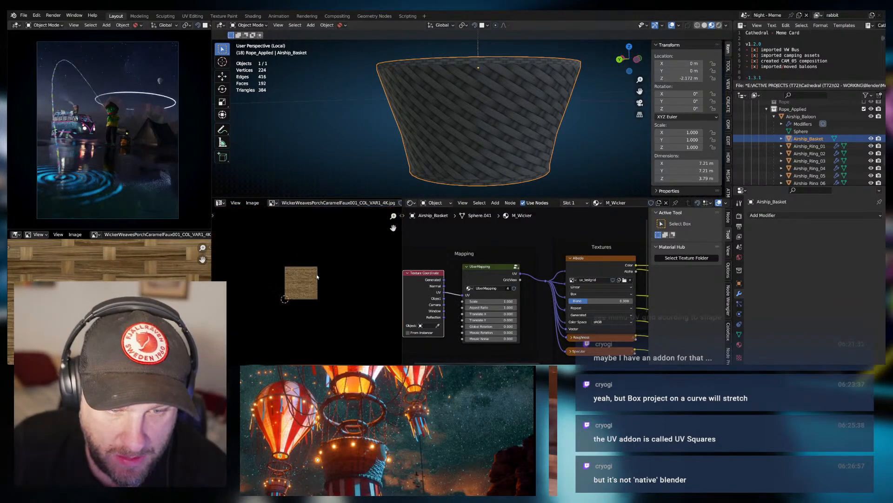
scroll(310, 283, "up", 4)
key("Tab")
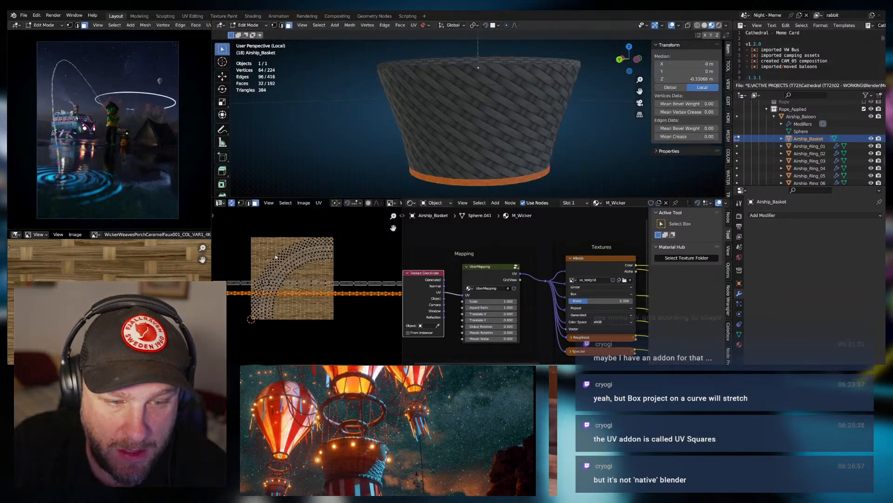
left_click(490, 122)
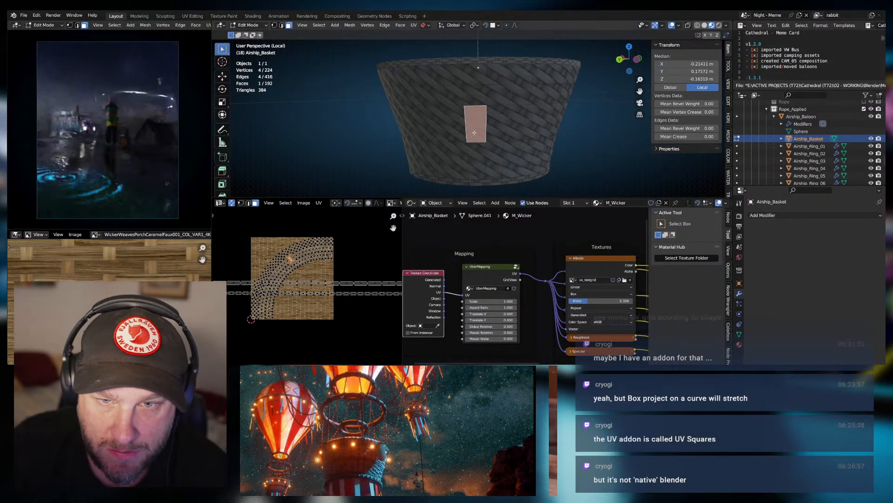
left_click(479, 124, "alt")
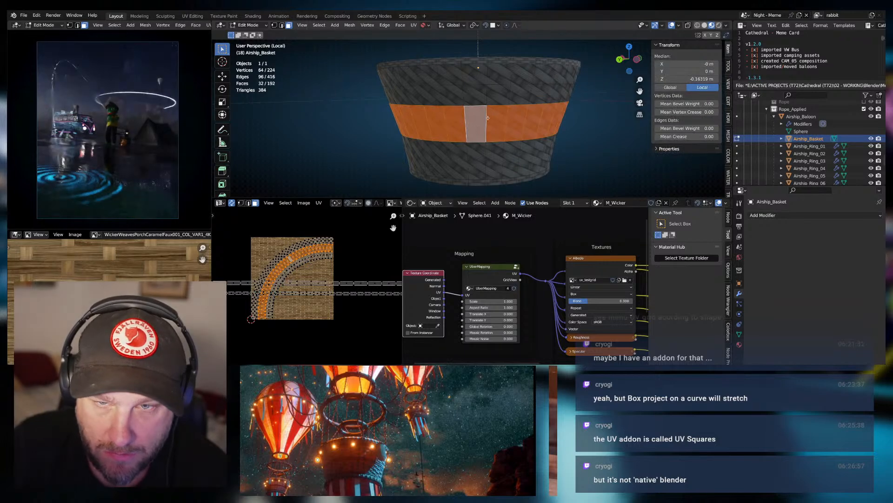
scroll(272, 272, "up", 3)
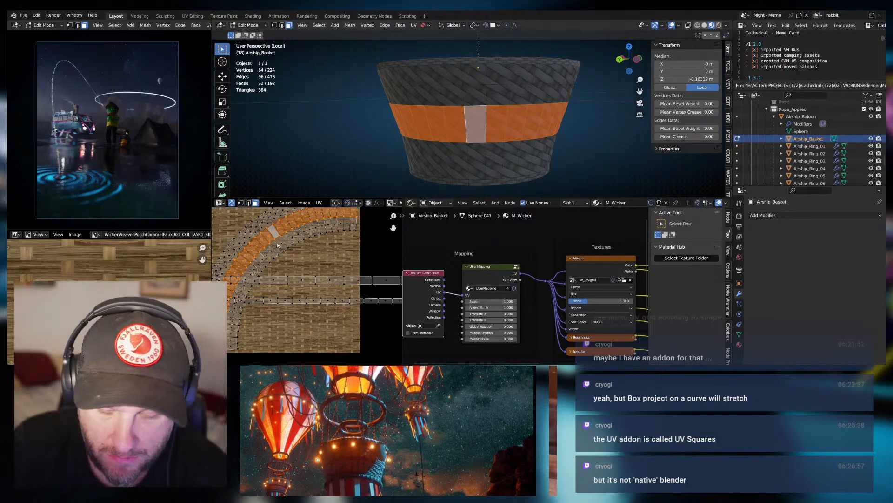
key("ctrl+KP_Add")
key("ctrl+KP_Add")
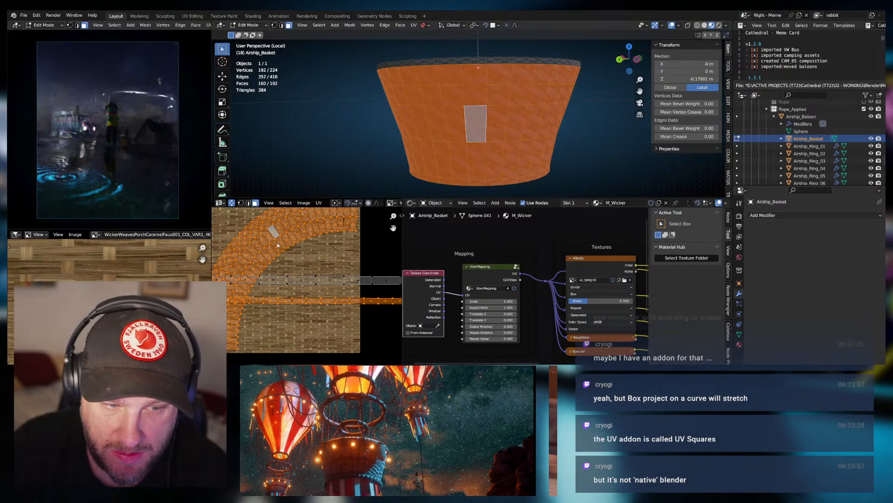
scroll(282, 265, "down", 3)
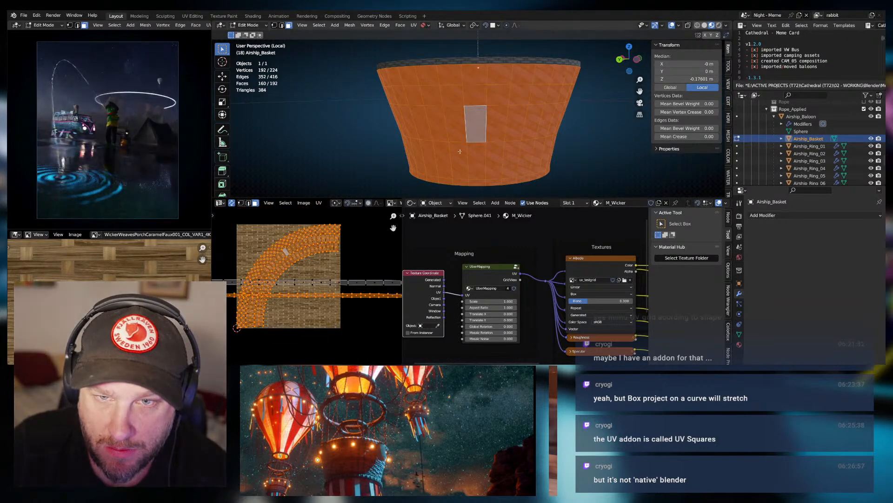
middle_click_drag(422, 173, 576, 156)
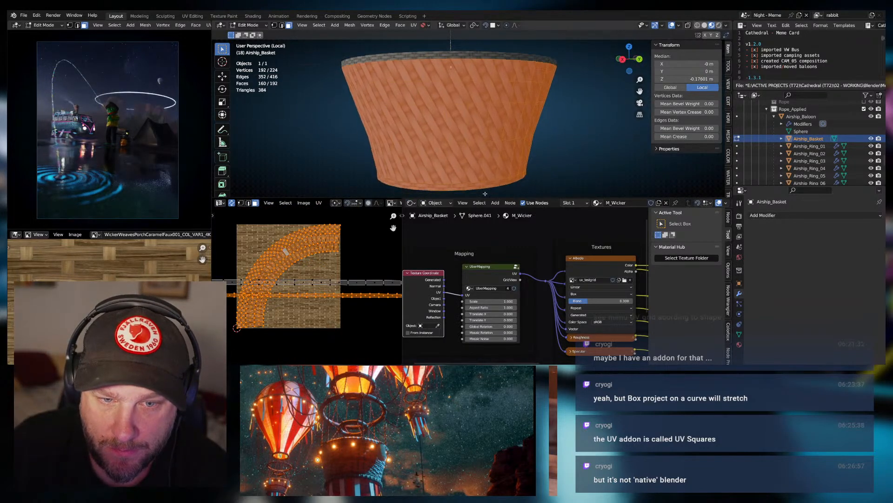
Select a single face in the side wall's curved UV island and extend the selection to the whole linked island.
left_click(293, 296)
key("ctrl+KP_Add")
key("ctrl+KP_Add")
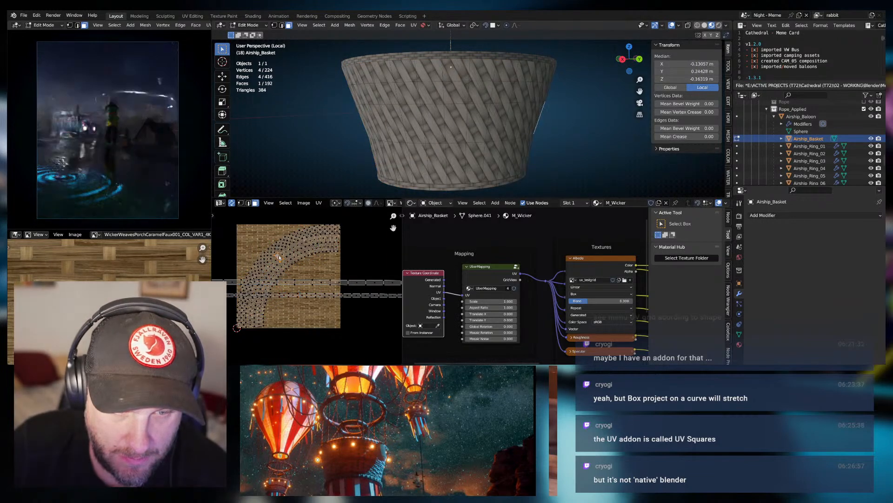
key("ctrl+KP_Subtract")
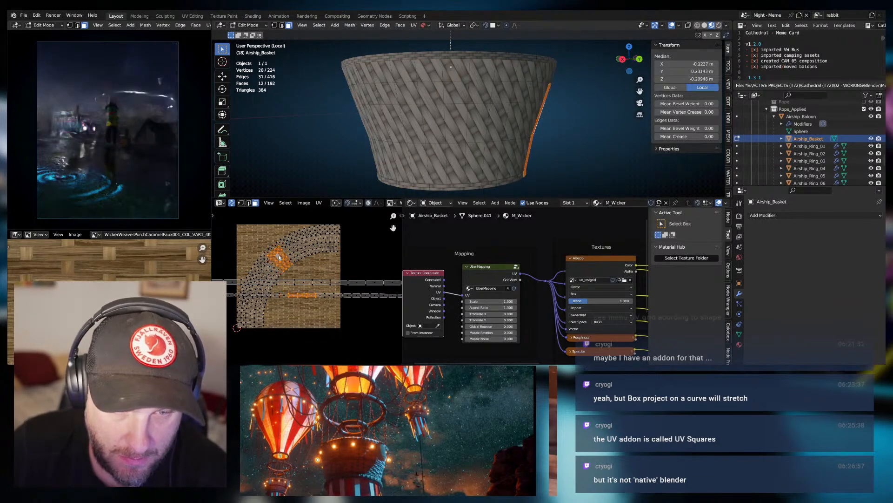
left_click(292, 251)
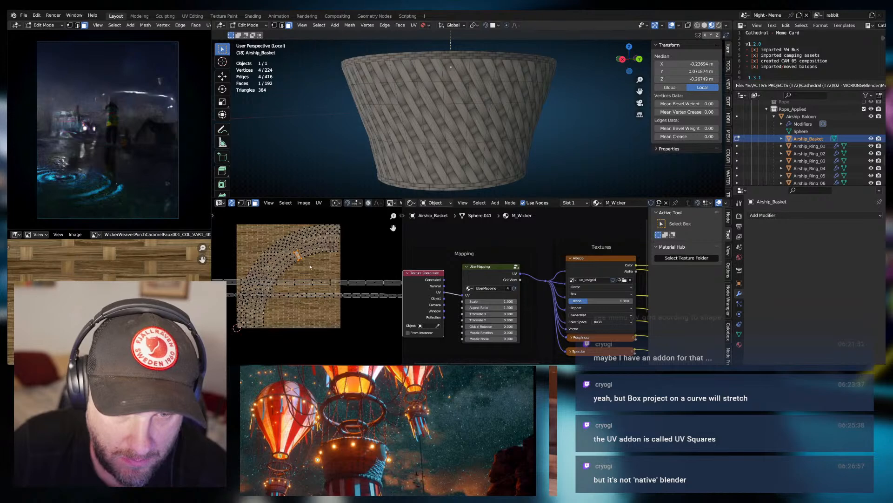
left_click(298, 249)
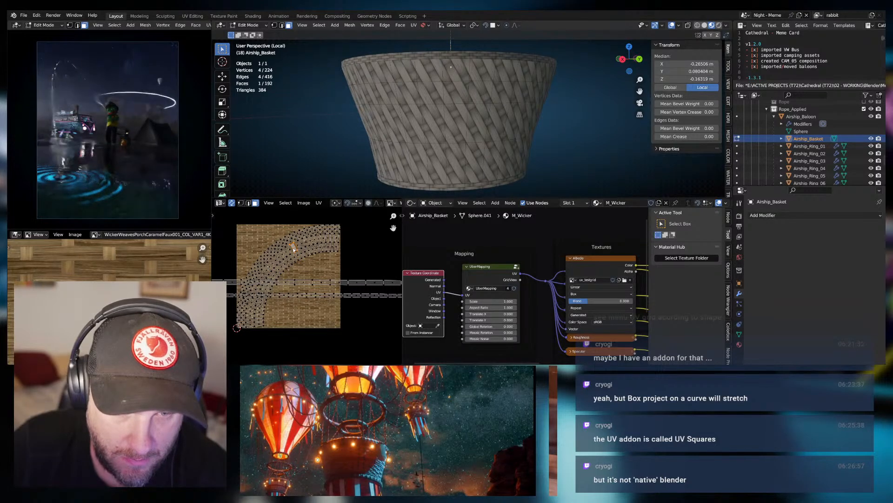
left_click(292, 204)
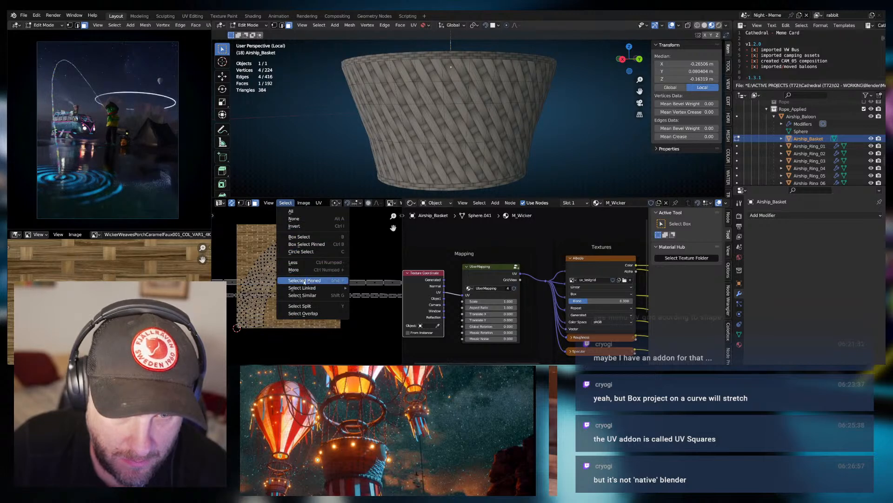
mouse_move(306, 289)
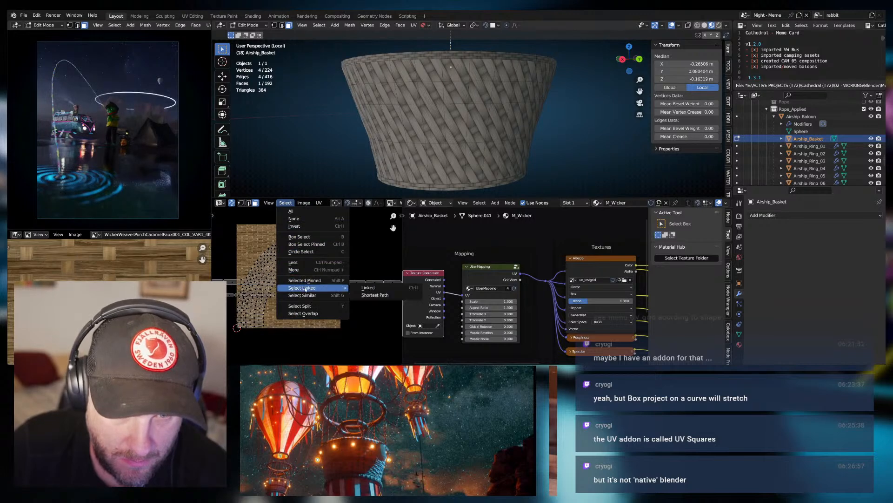
left_click(369, 287)
scroll(318, 252, "down", 1)
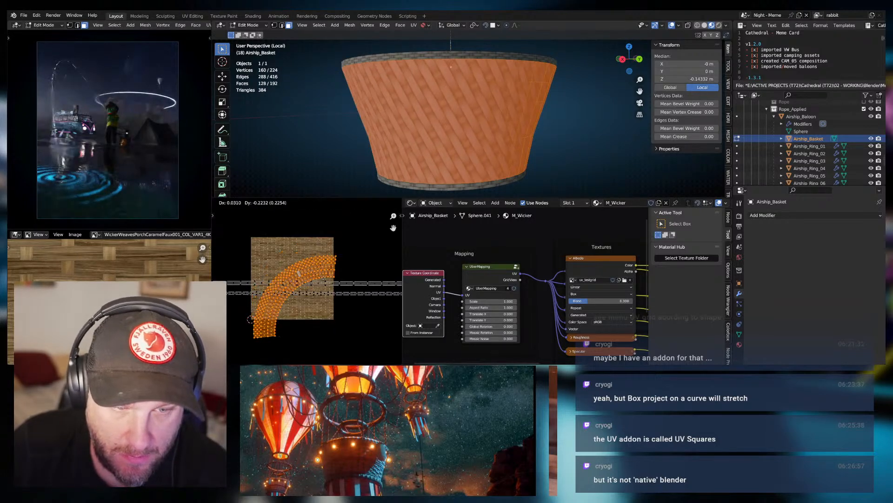
Rotate the side wall's curved UV island about 235 degrees, move it up, and adjust its rotation so the active face stands upright.
key("r")
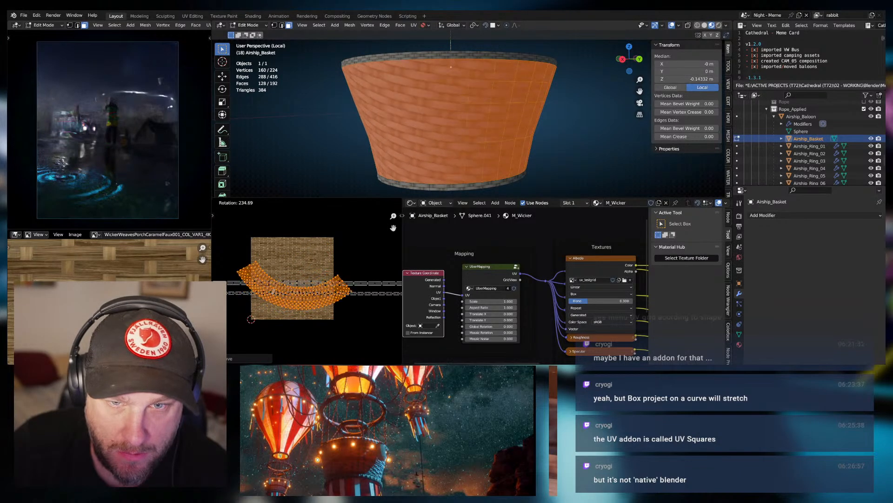
left_click(228, 273)
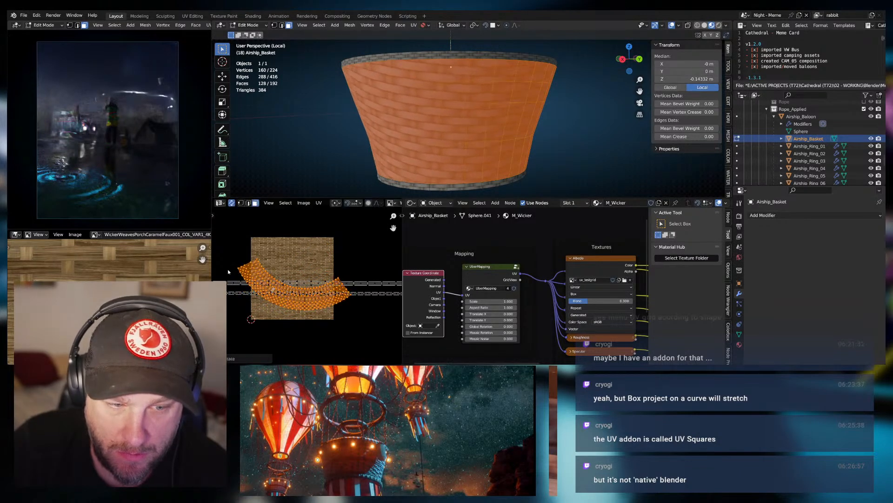
key("g")
left_click(241, 248)
key("g")
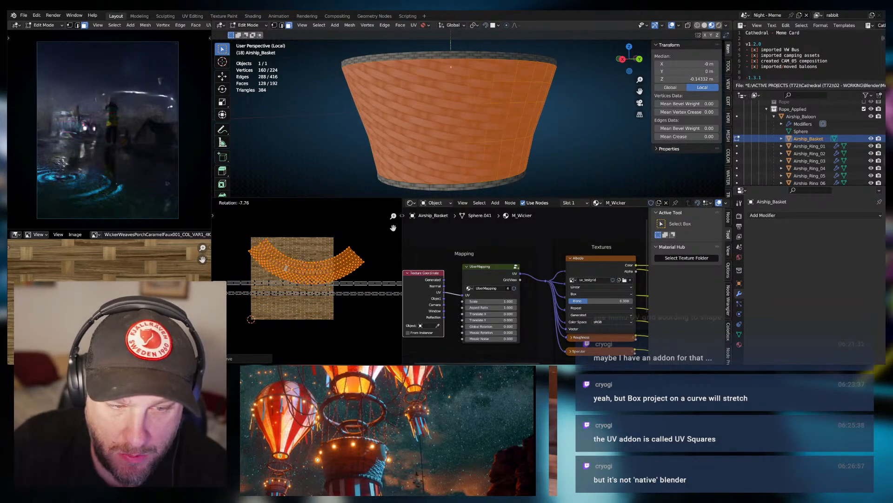
left_click(224, 264)
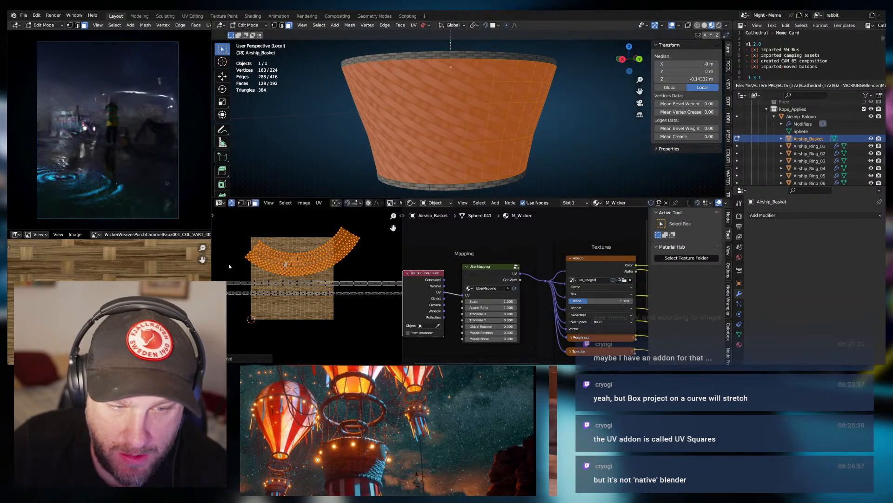
key("r")
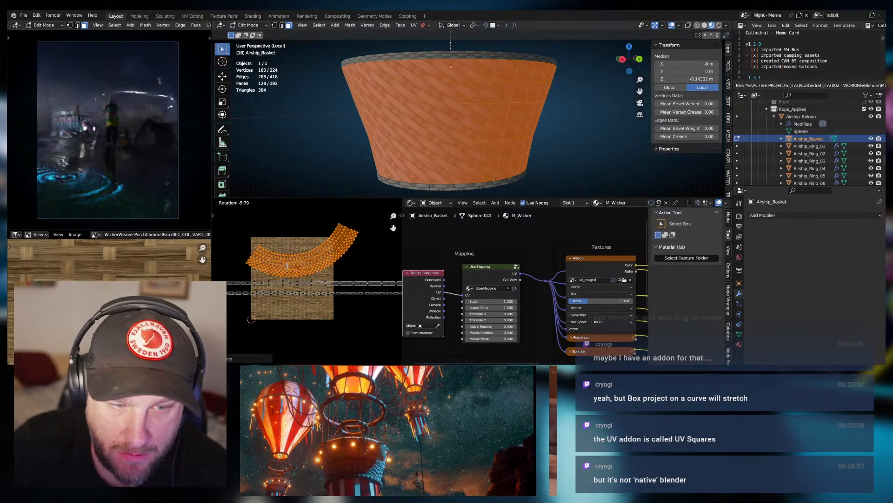
left_click(227, 272)
middle_click_drag(275, 138, 408, 142)
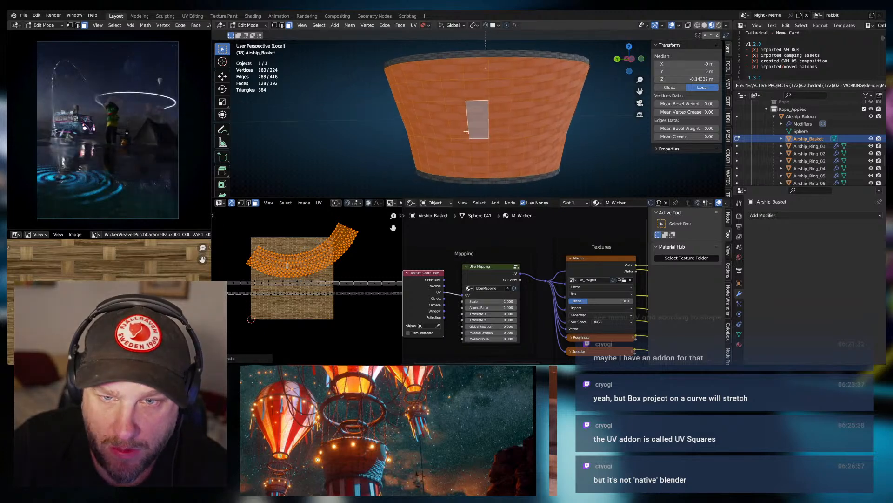
key("KP_Decimal")
scroll(479, 142, "down", 2)
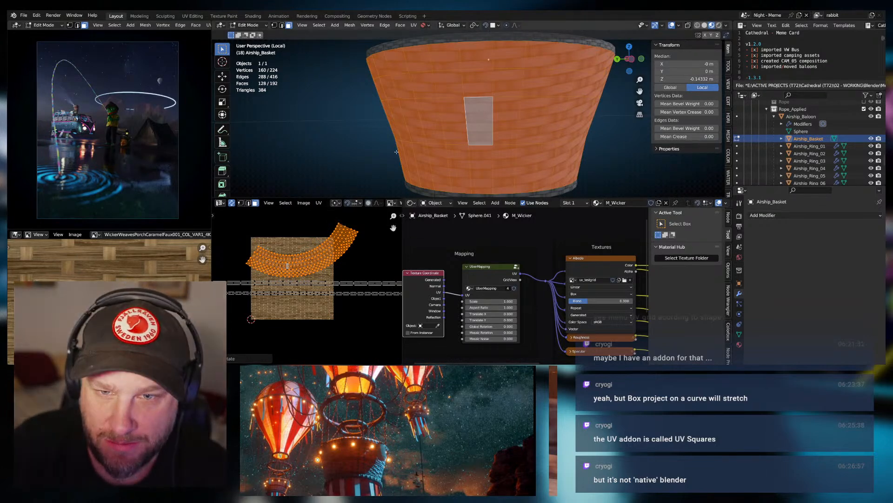
key("s")
key("x")
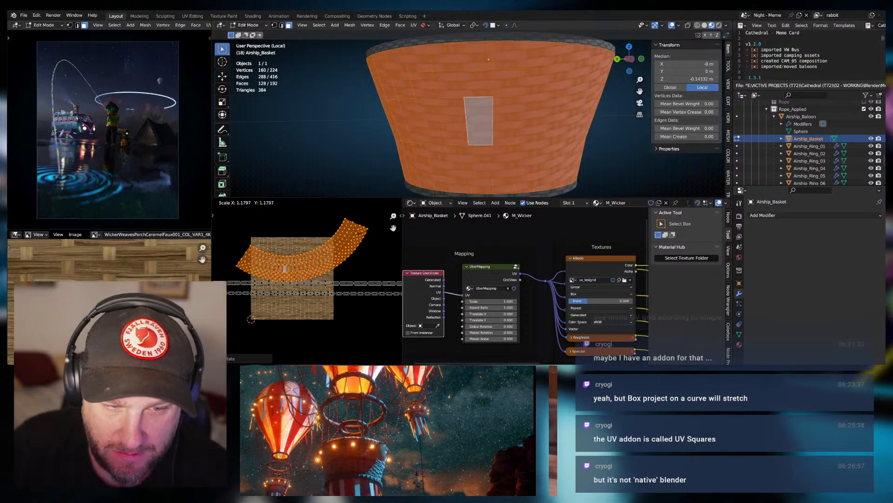
key("y")
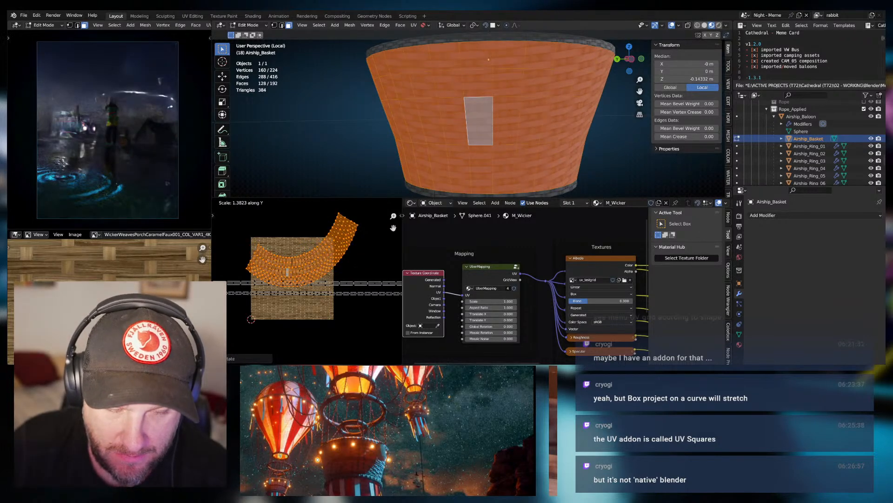
key("Escape")
Add Follow Active Quads to the Quick Favorites and apply it to the side wall's UV island with Edge Length Mode set to Length.
middle_click_drag(547, 132, 407, 133)
scroll(462, 134, "down", 2)
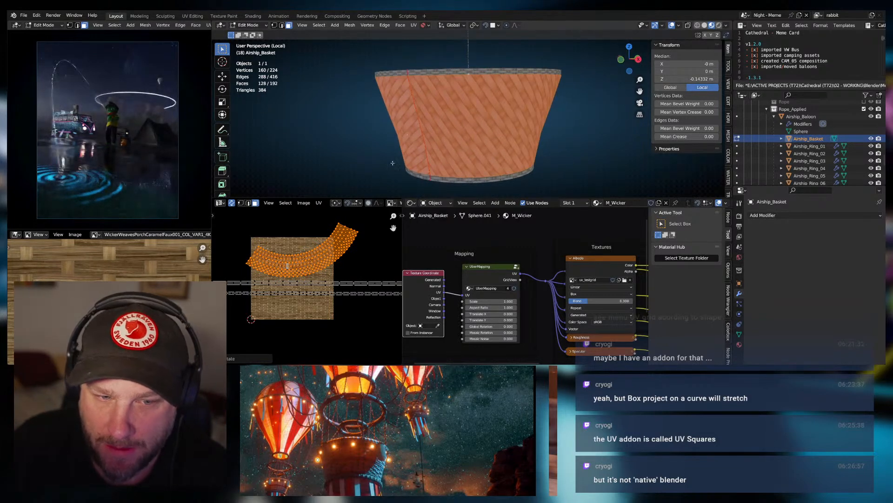
scroll(332, 269, "up", 6)
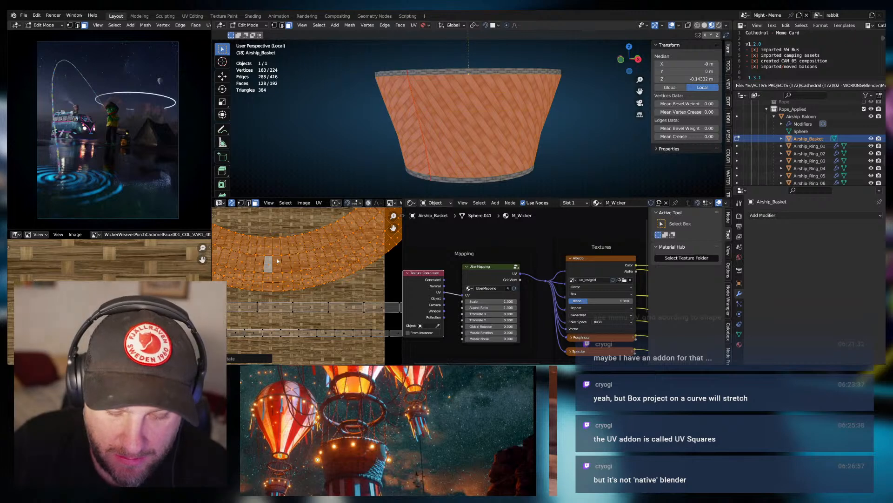
key("F3")
right_click(302, 272)
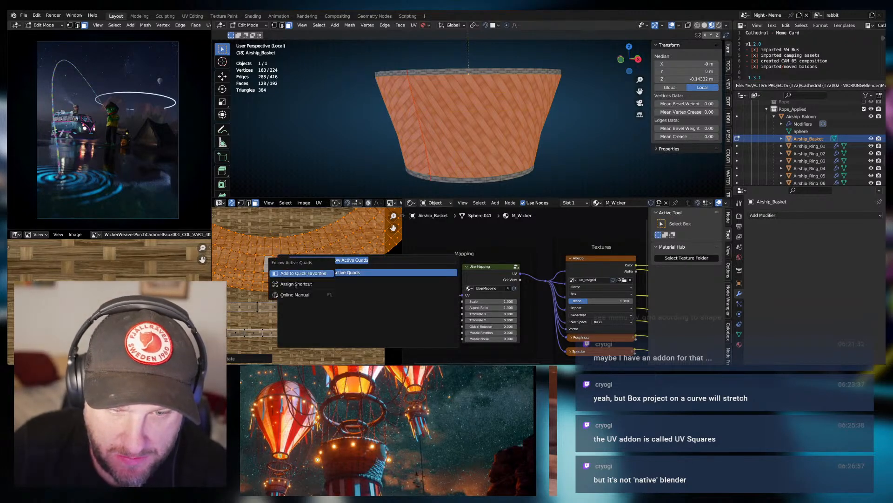
key("Escape")
left_click(336, 272)
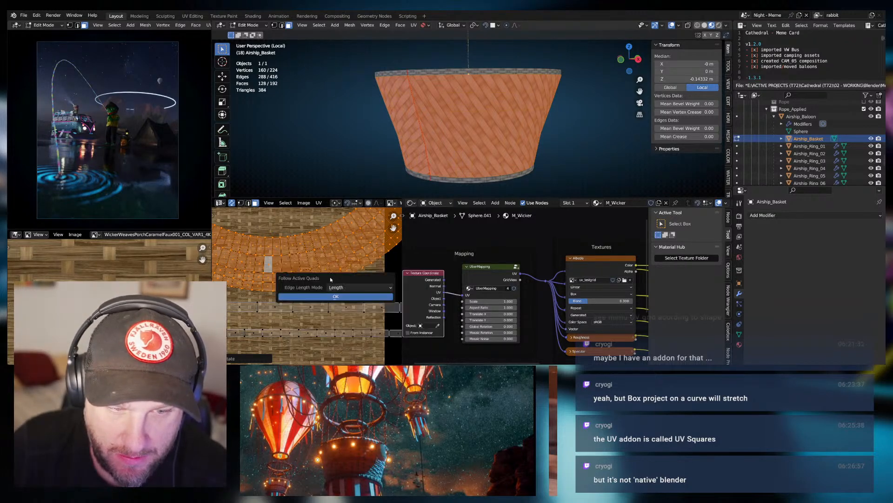
left_click(336, 296)
scroll(325, 274, "down", 3)
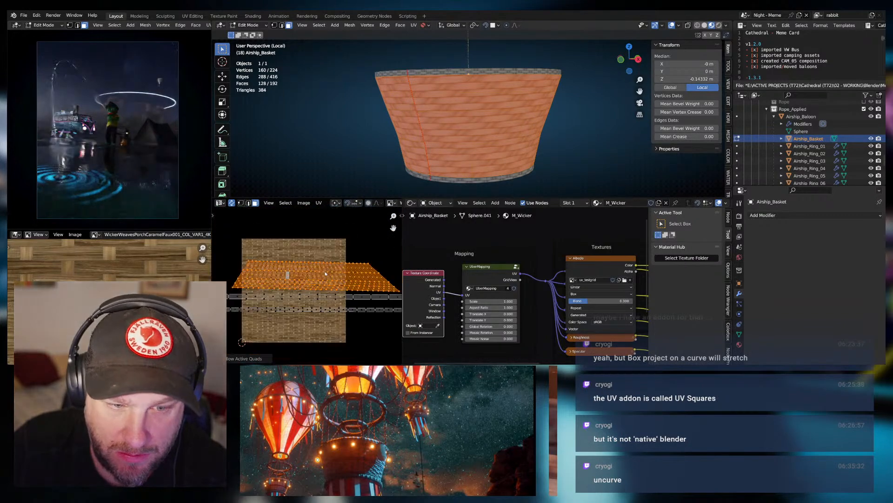
Reapply Follow Active Quads to the side wall's UV island with Edge Length Mode set to Even.
scroll(325, 273, "up", 1)
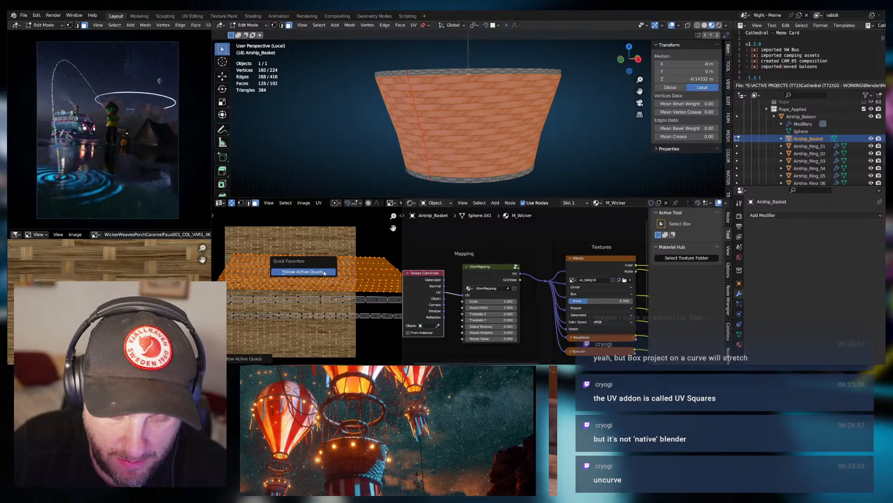
key("F9")
left_click(348, 284)
left_click(328, 293)
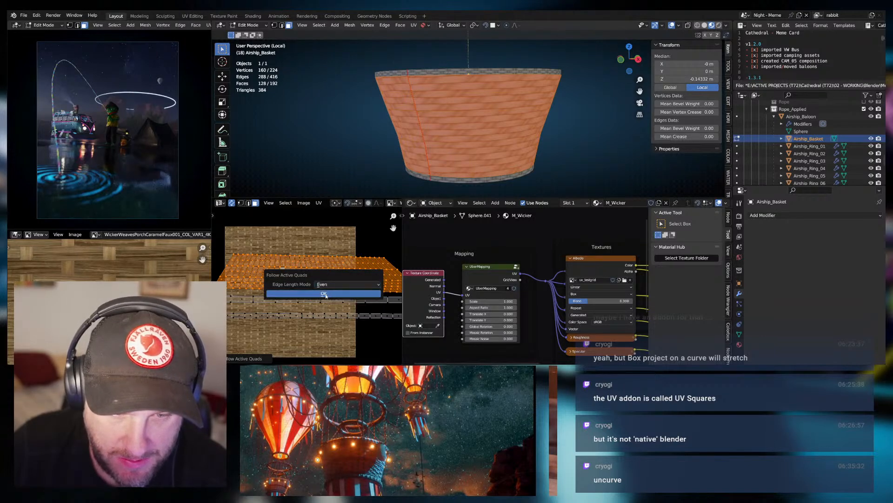
middle_click_drag(325, 282, 331, 282)
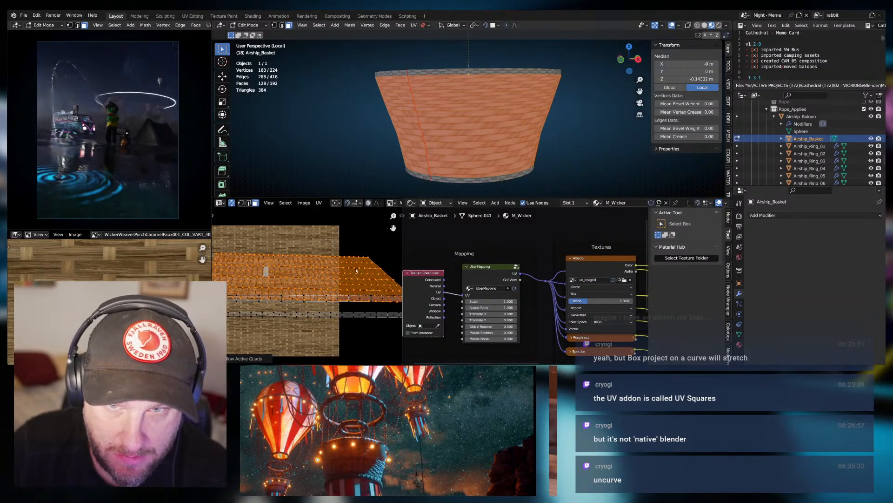
Try Follow Active Quads on the side wall with another edge length mode and shift the resulting UV strip sideways.
key("F9")
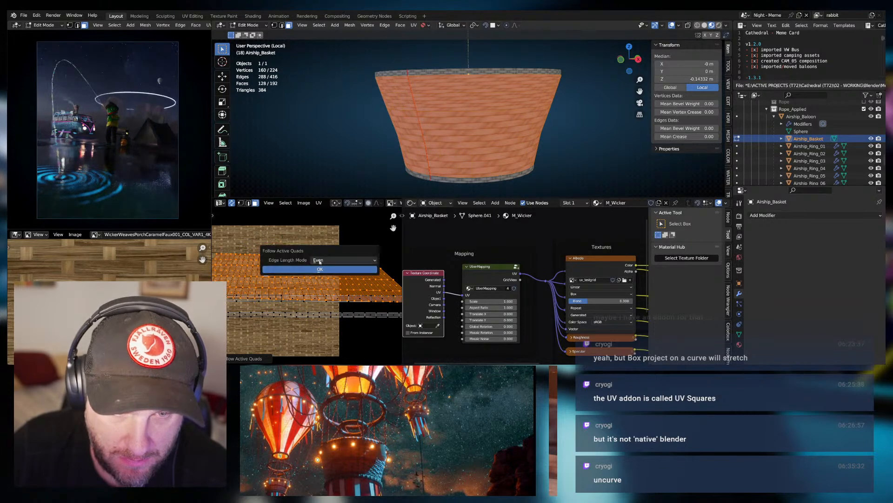
left_click(325, 260)
left_click(328, 284)
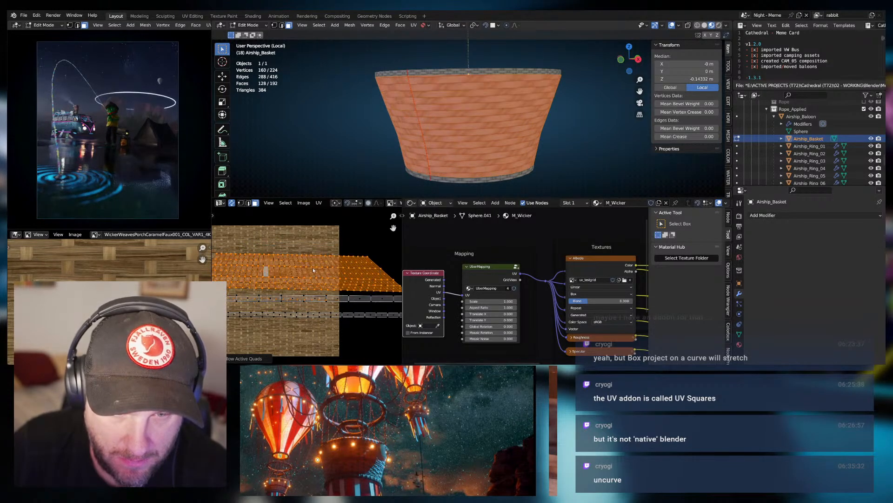
middle_click_drag(312, 270, 336, 270)
middle_click_drag(410, 158, 434, 159)
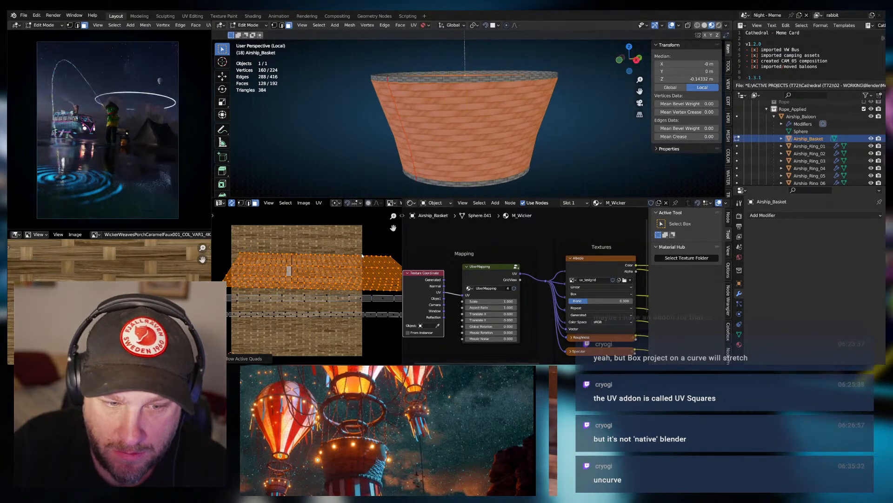
key("g")
left_click(340, 278)
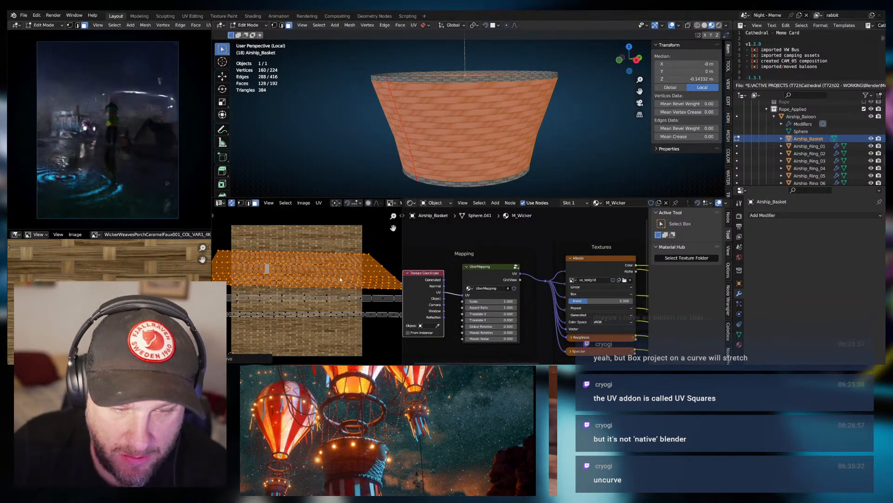
Unwrap the side wall's faces again and try Cube Projection on them.
key("u")
left_click(343, 279)
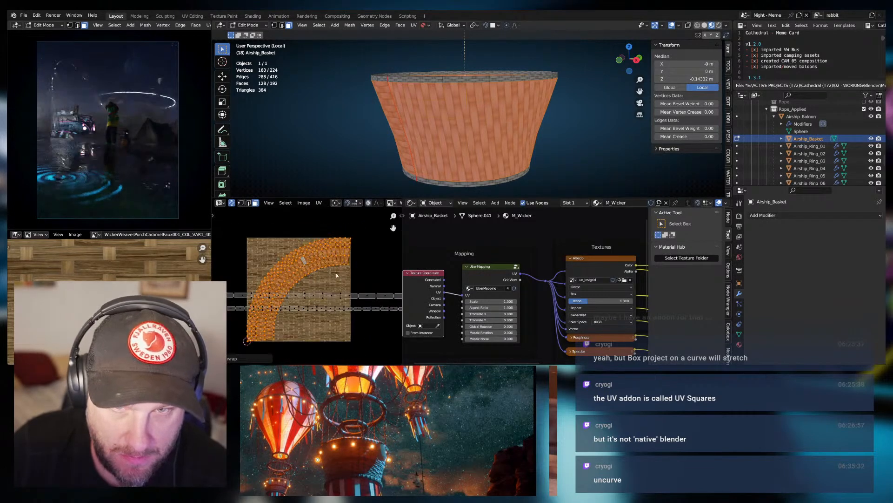
scroll(336, 275, "up", 1)
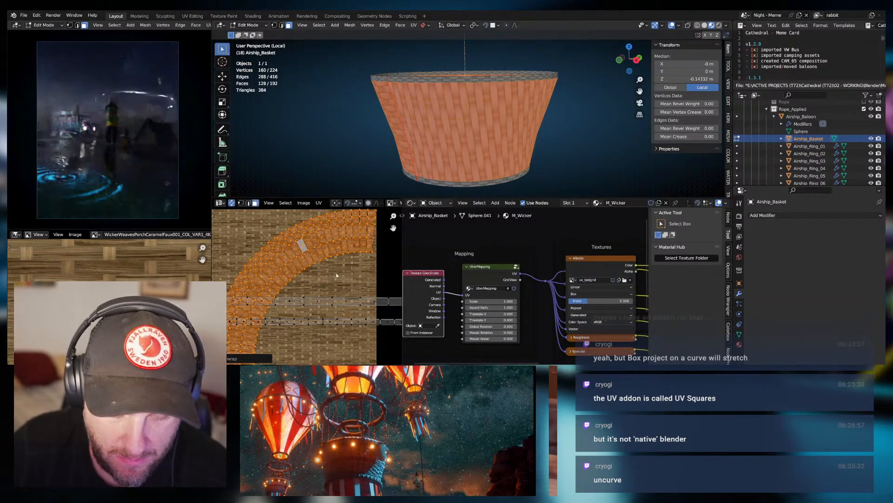
key("u")
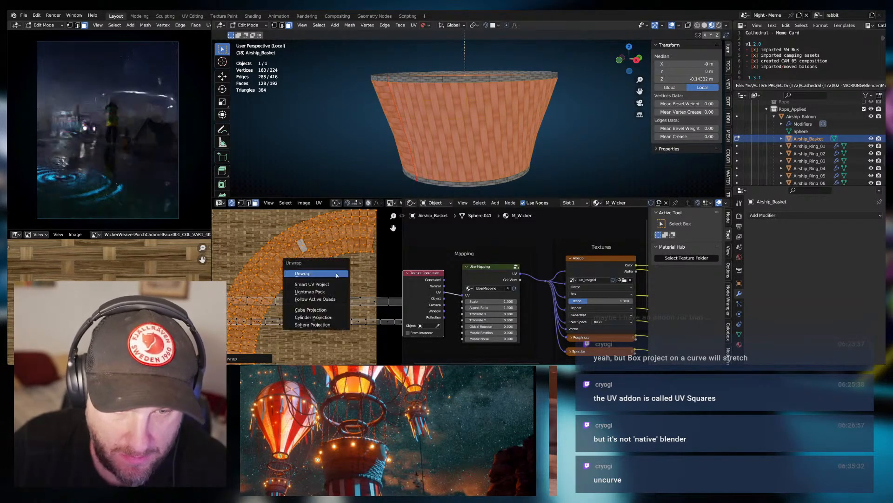
left_click(319, 310)
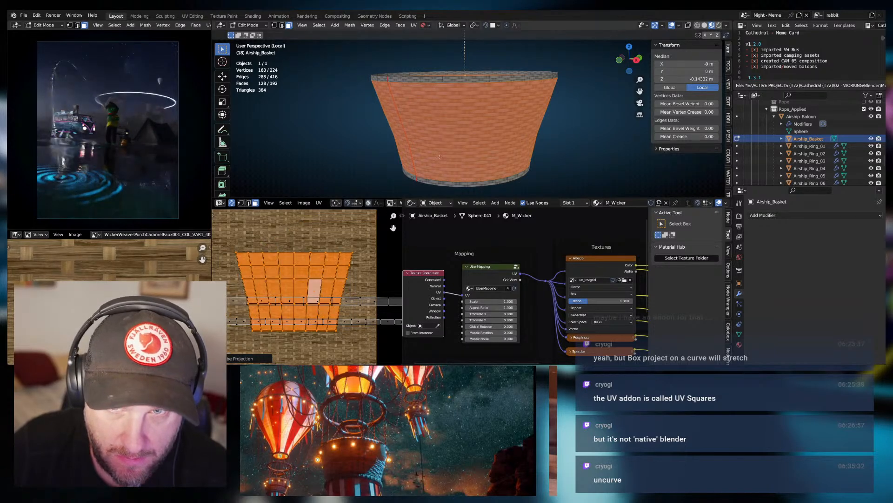
Try Cylinder Projection on the side wall's faces and replace it with Sphere Projection.
middle_click_drag(439, 157, 542, 149)
key("u")
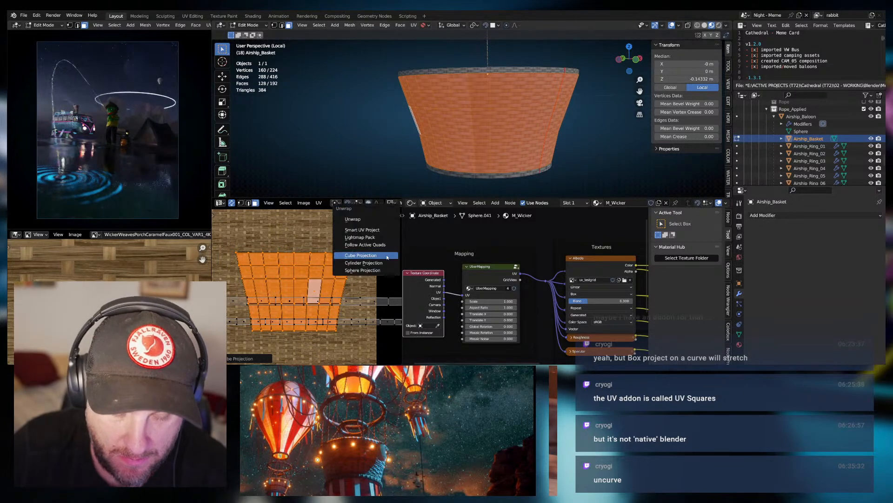
left_click(387, 266)
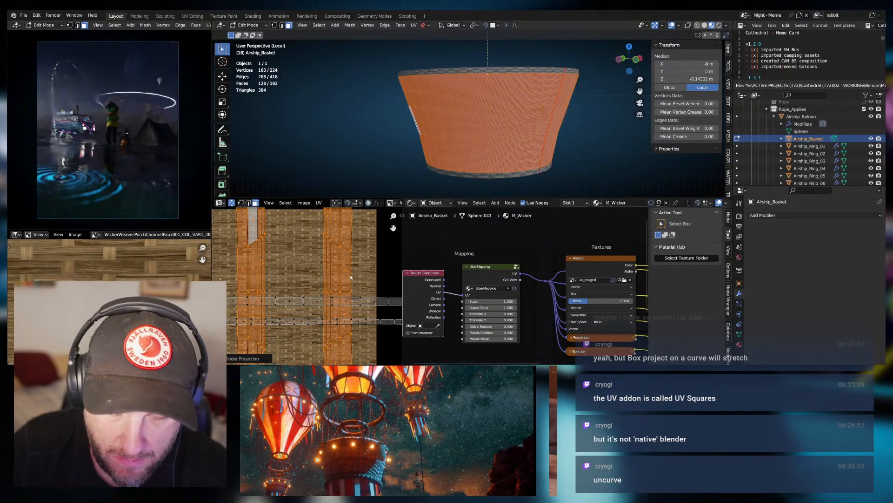
key("u")
left_click(328, 280)
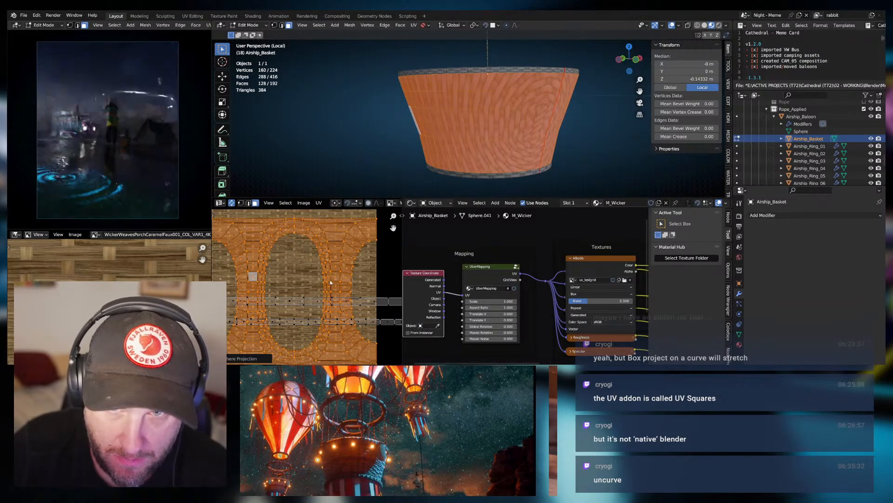
Try Cube Projection on the side wall's faces and inspect the weave around the basket.
key("u")
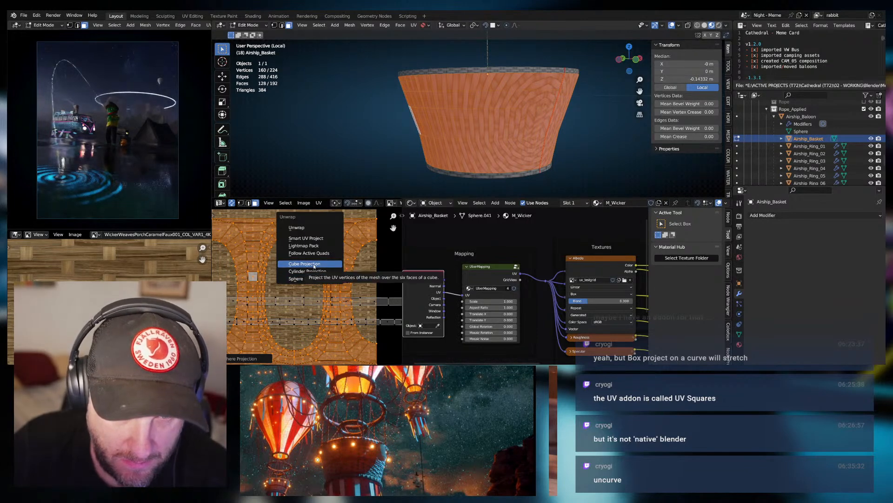
left_click(314, 264)
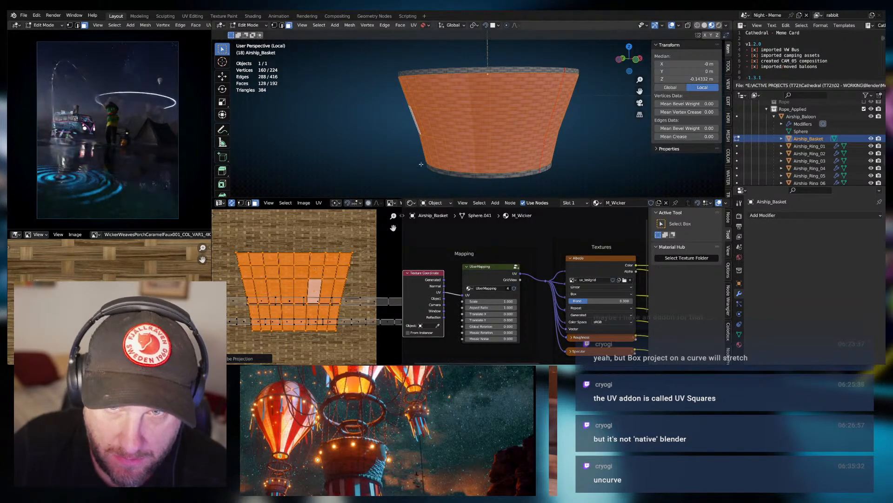
middle_click_drag(401, 132, 657, 136)
scroll(459, 136, "up", 1)
middle_click_drag(459, 136, 434, 167)
Unwrap the side wall's faces and try Follow Active Quads on the resulting curved UV island.
key("u")
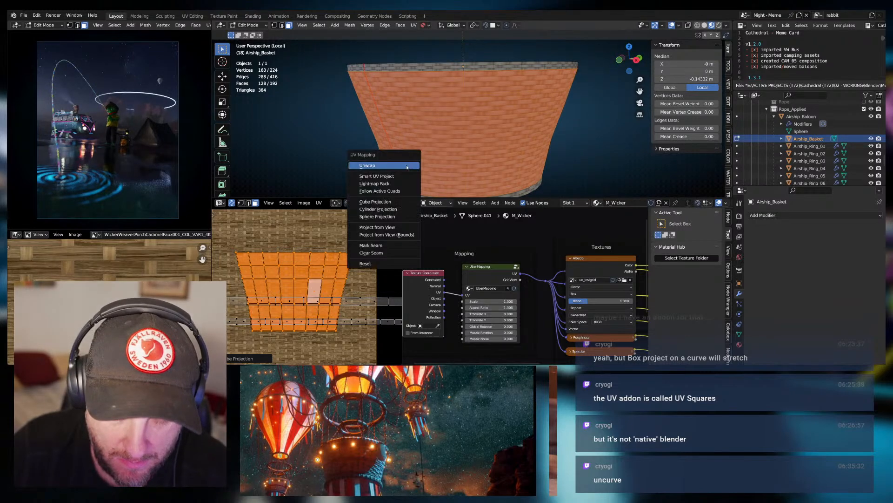
left_click(378, 166)
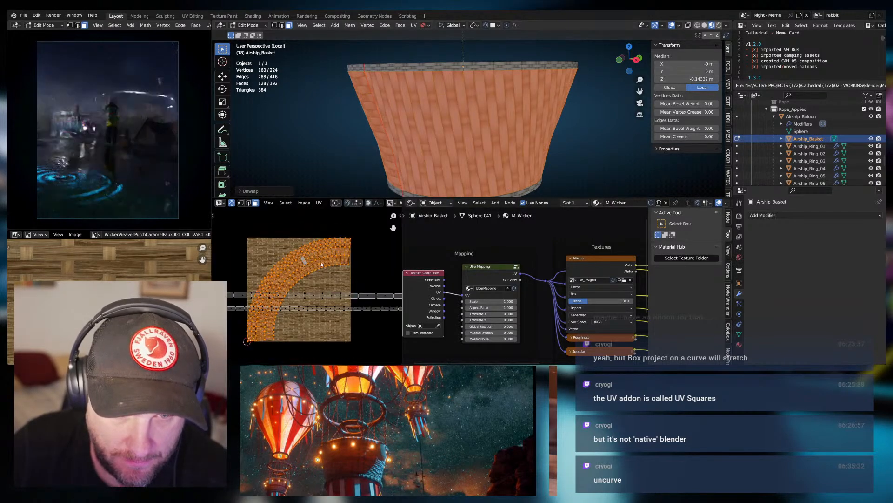
key("u")
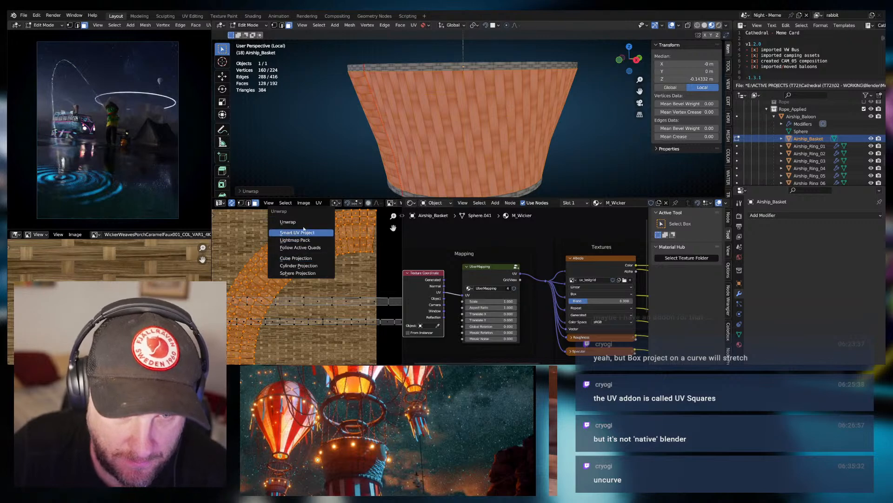
left_click(314, 248)
left_click(316, 272)
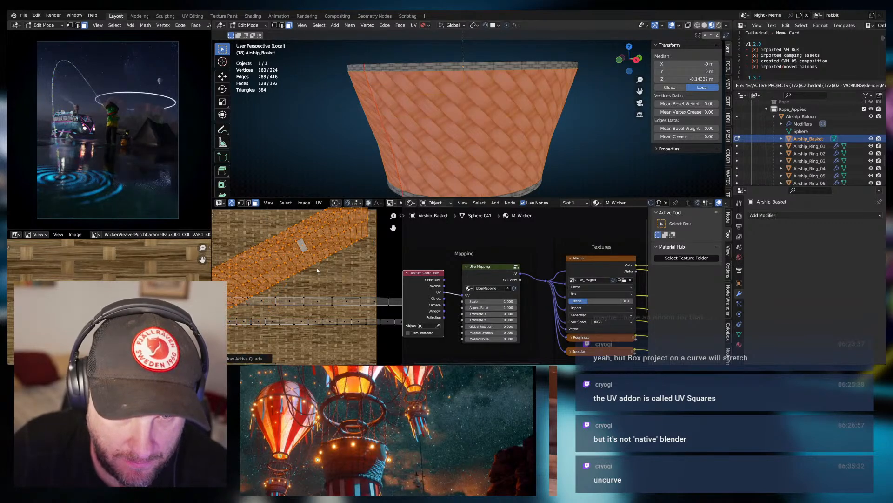
middle_click_drag(331, 260, 359, 263)
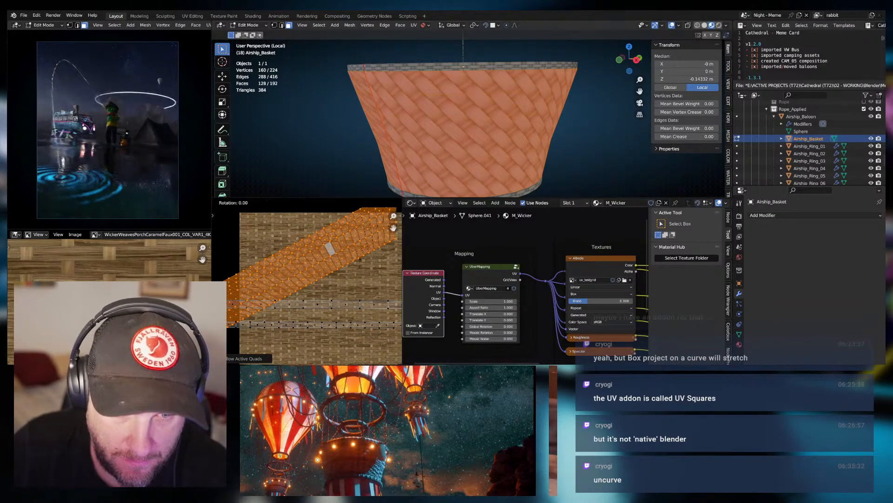
Replace the side wall's Follow Active Quads layout with a plain Unwrap and check the weave at the seam.
key("u")
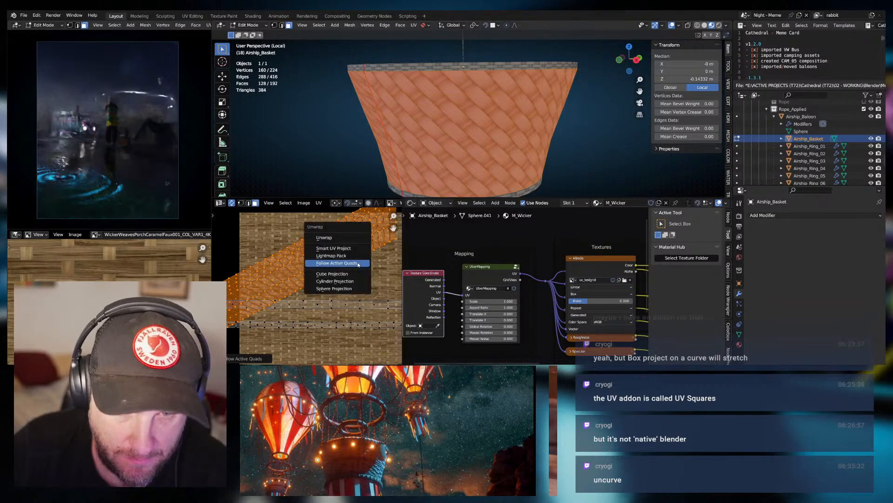
left_click(335, 237)
scroll(345, 259, "down", 3)
middle_click_drag(424, 143, 474, 147)
scroll(343, 267, "up", 2)
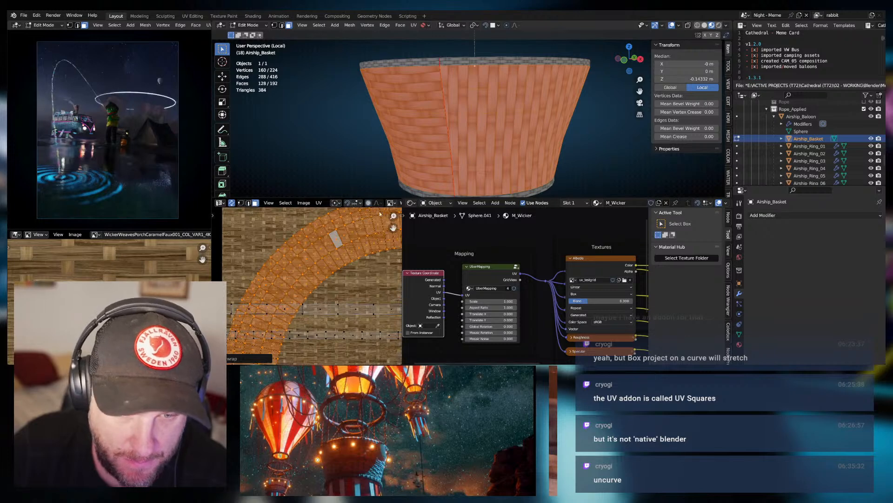
Switch to edge selection and select a single edge on the side wall near the vertical seam.
key("2")
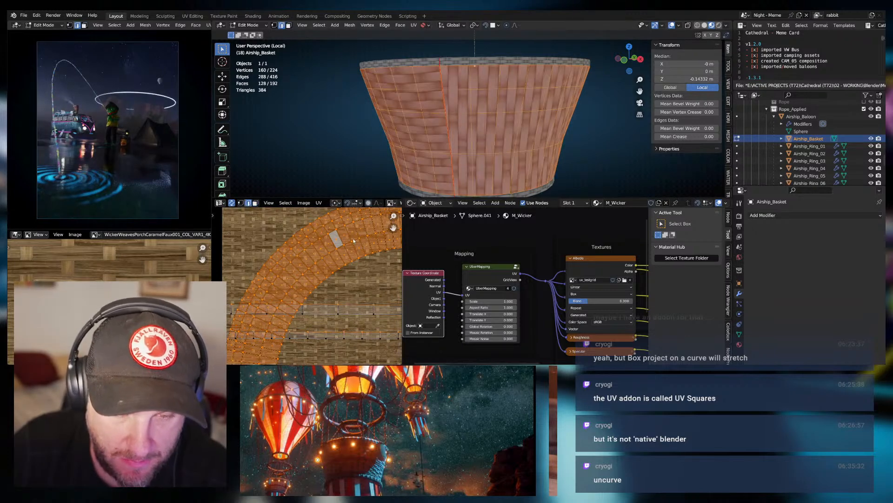
left_click(475, 135)
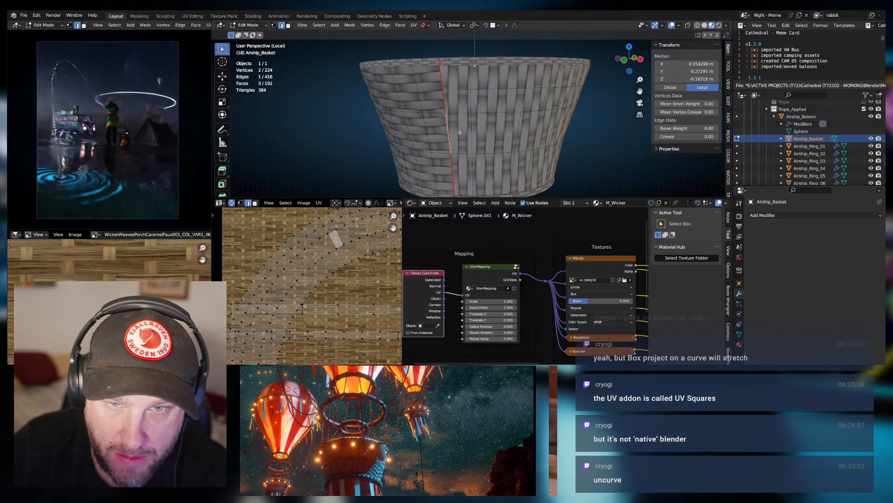
middle_click_drag(512, 142, 481, 142)
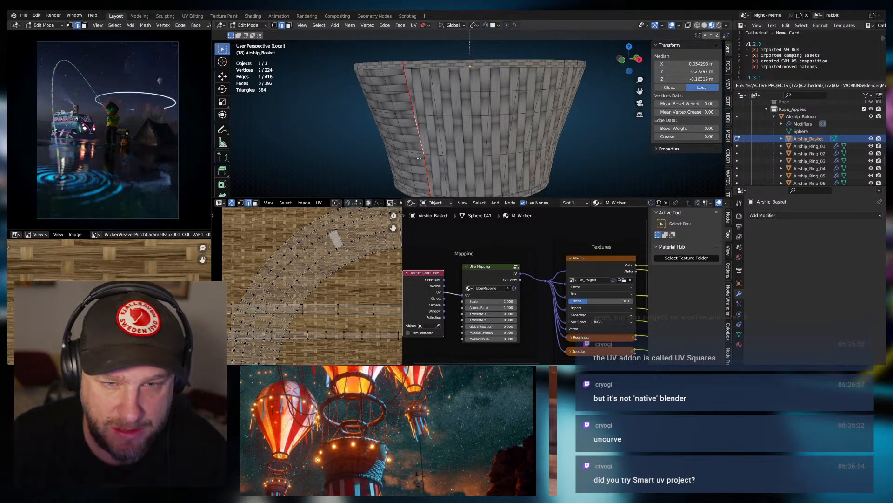
In face selection mode, select one face in the side wall's curved UV island and extend the selection to all linked faces.
scroll(347, 241, "down", 1)
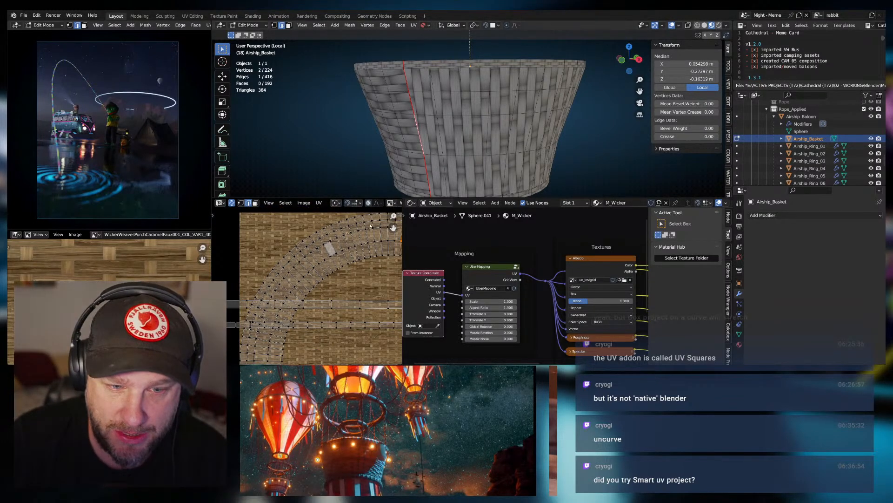
key("3")
left_click(331, 250)
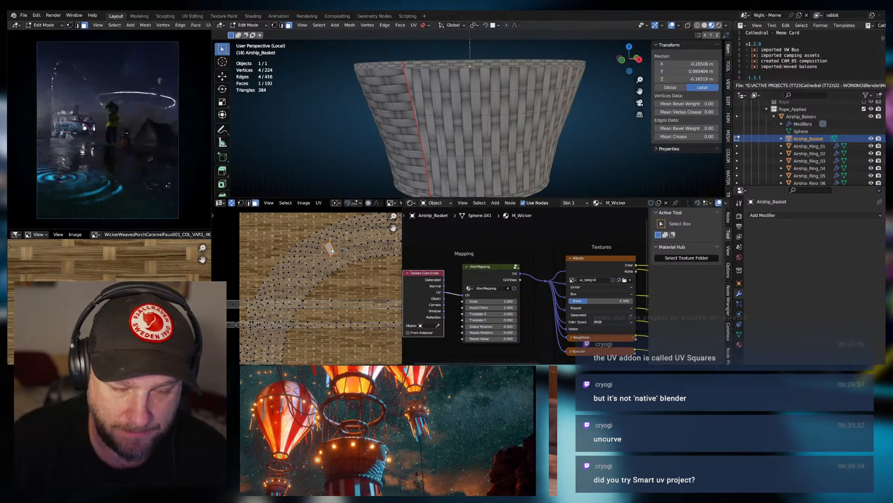
key("alt+a")
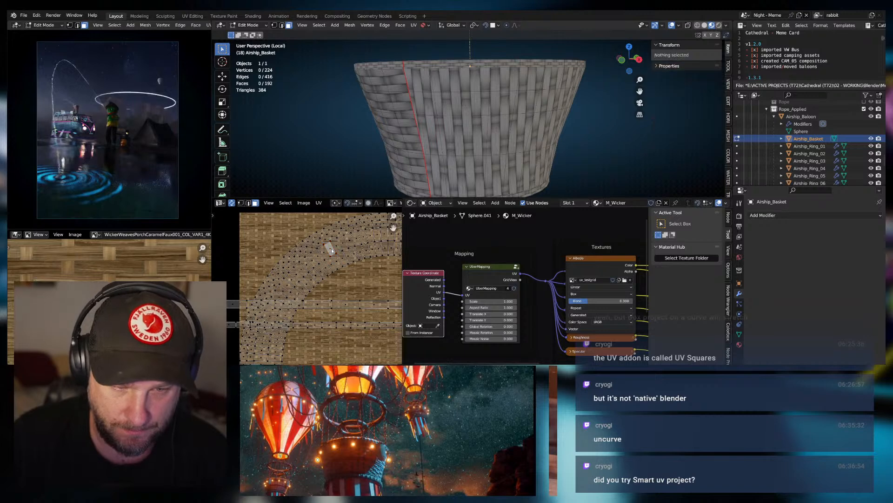
key("a")
left_click(332, 249)
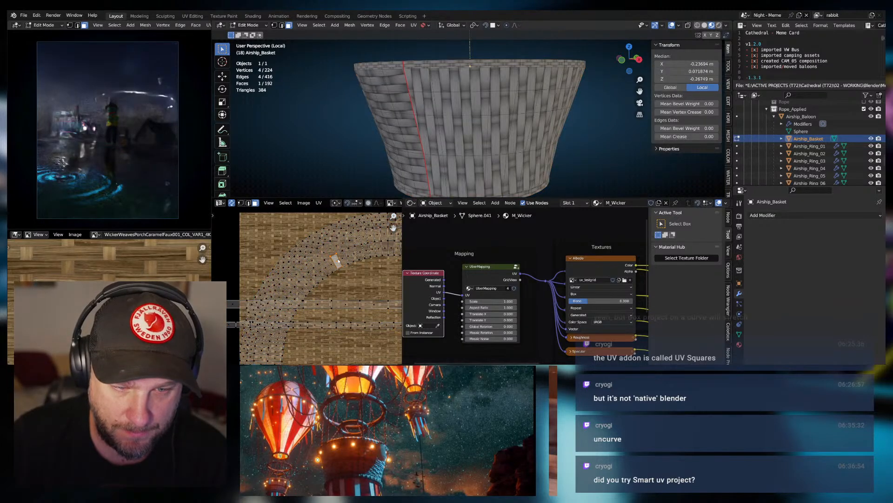
left_click(286, 203)
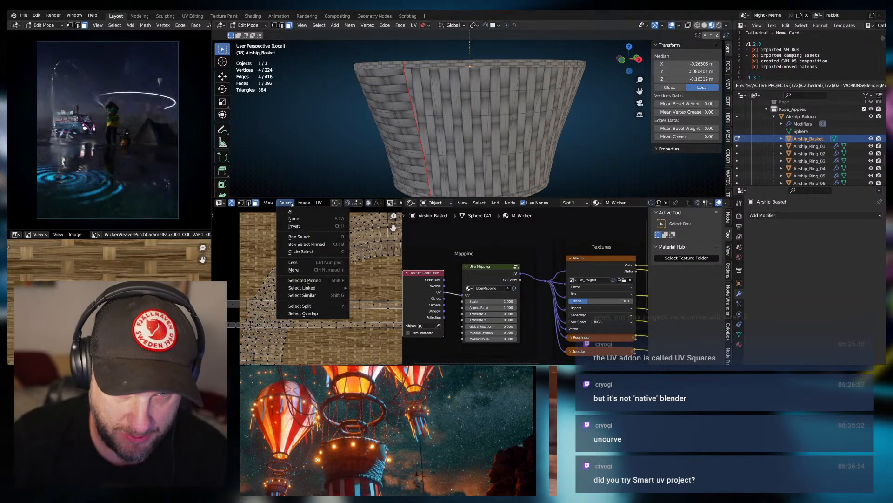
left_click(287, 203)
left_click(286, 203)
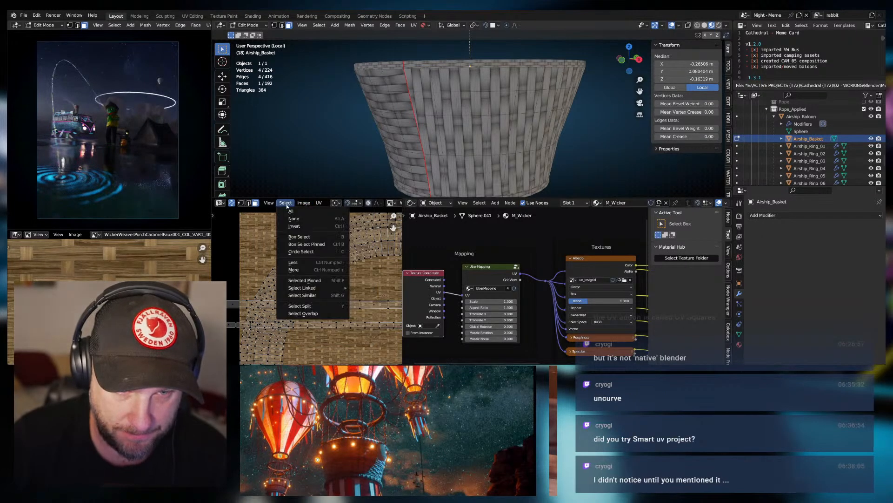
mouse_move(317, 288)
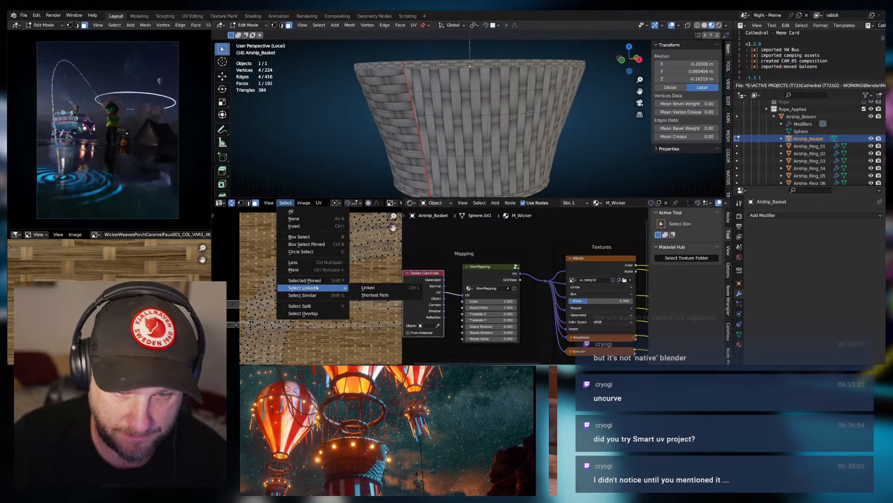
left_click(365, 287)
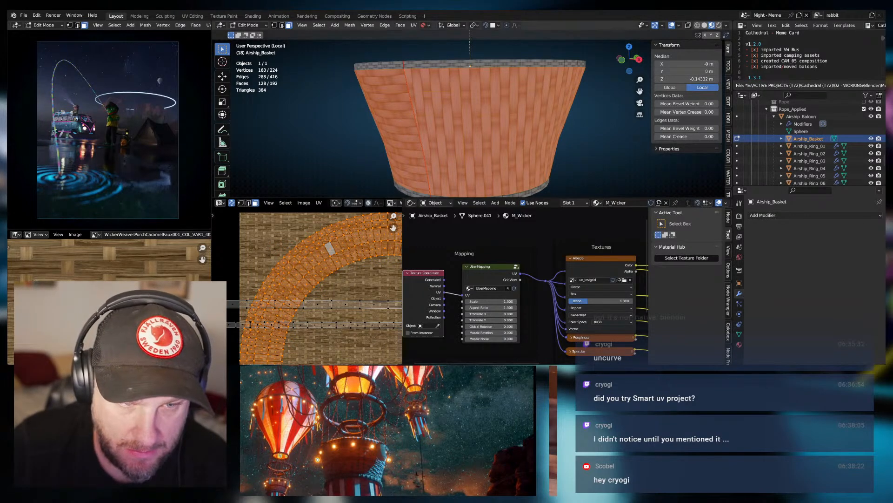
Try Smart UV Project on the basket's wall faces with a 66° angle limit and 0.030 island margin, then try rotating the UV islands.
key("u")
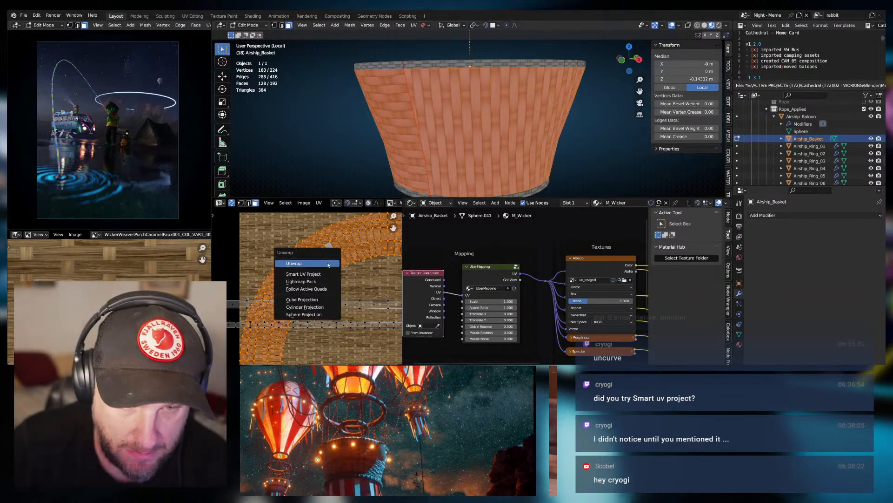
left_click(311, 274)
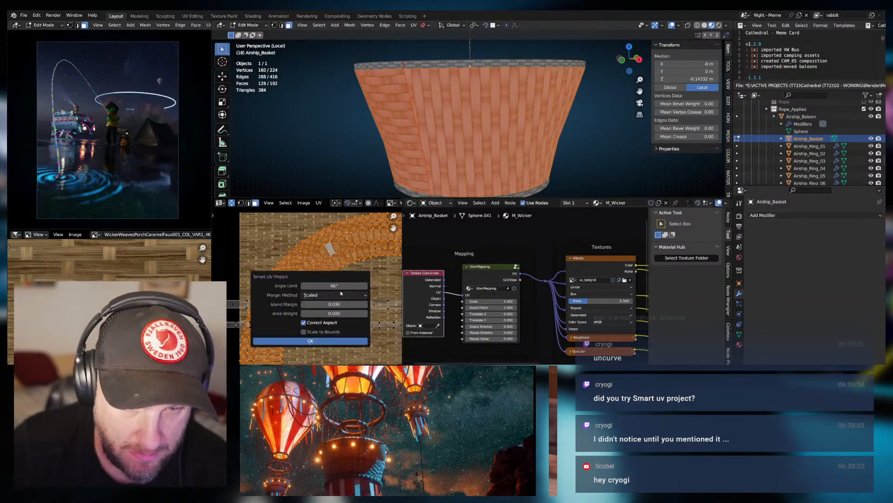
left_click(315, 342)
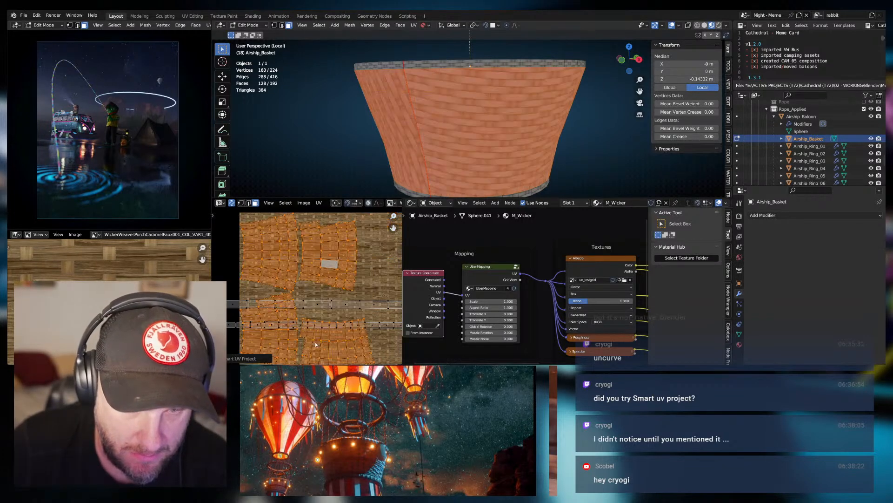
middle_click_drag(340, 277, 343, 273)
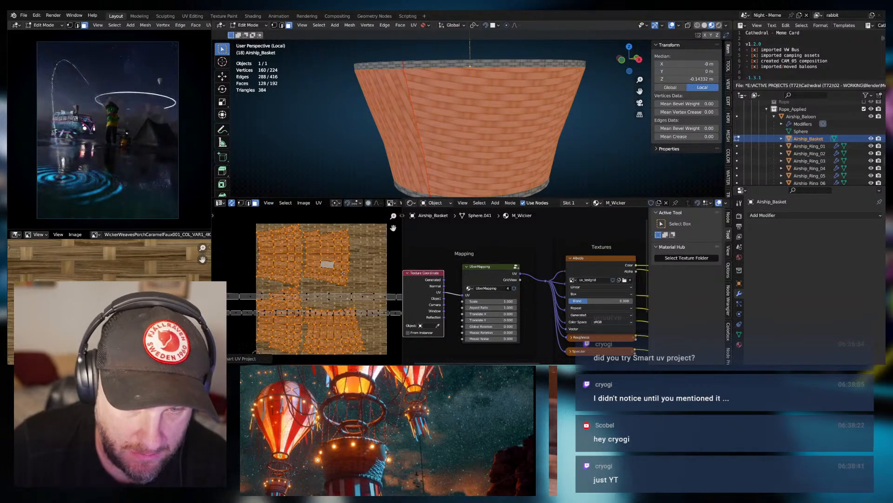
middle_click_drag(443, 150, 432, 167)
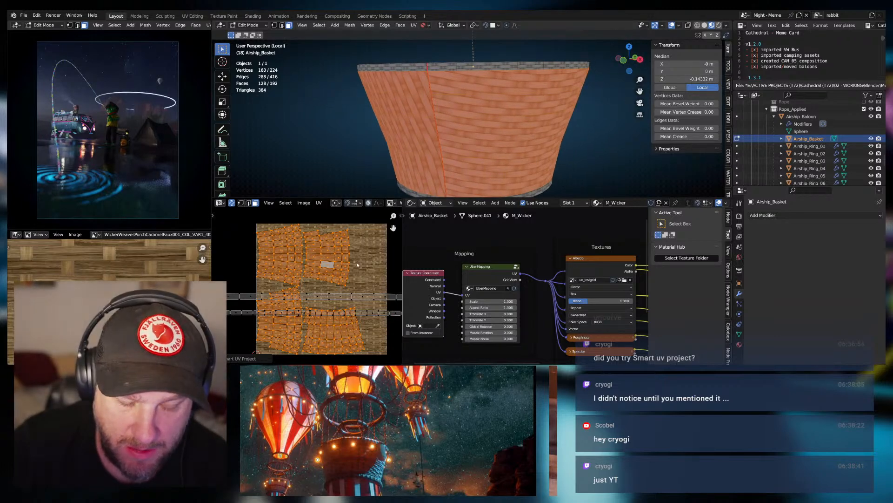
key("r")
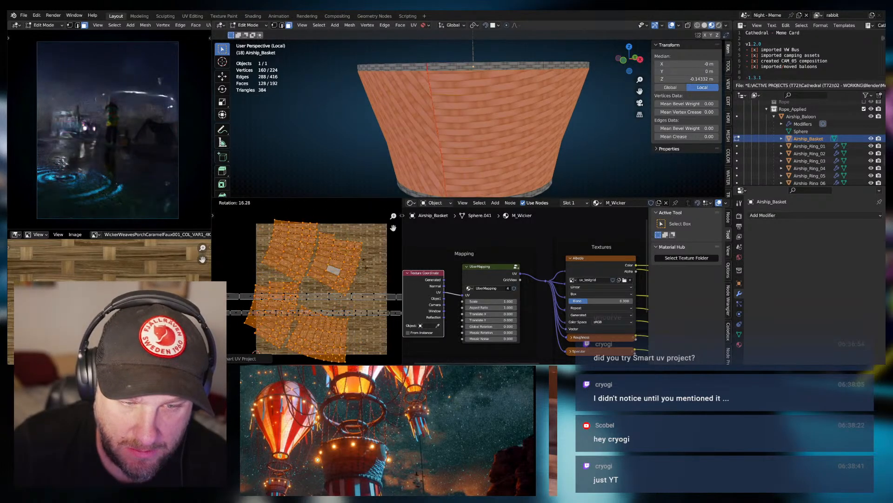
right_click(367, 251)
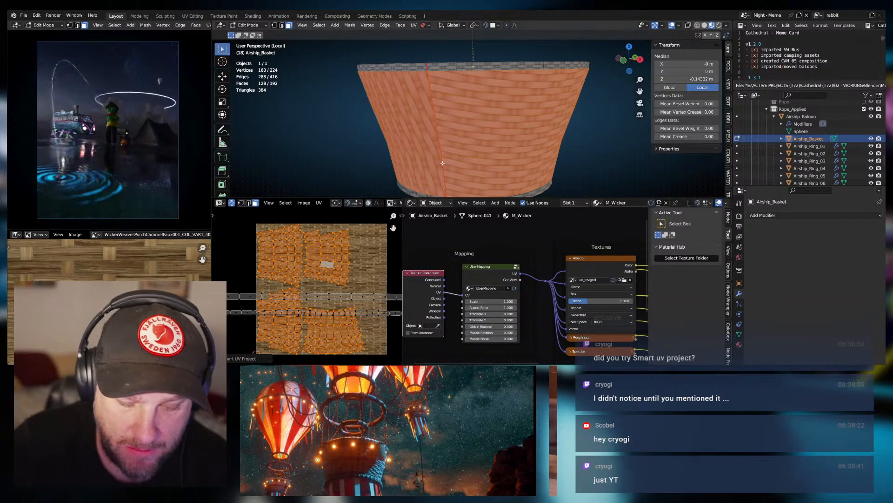
Try the standard Unwrap on the basket's wall faces followed by Follow Active Quads.
key("u")
left_click(416, 166)
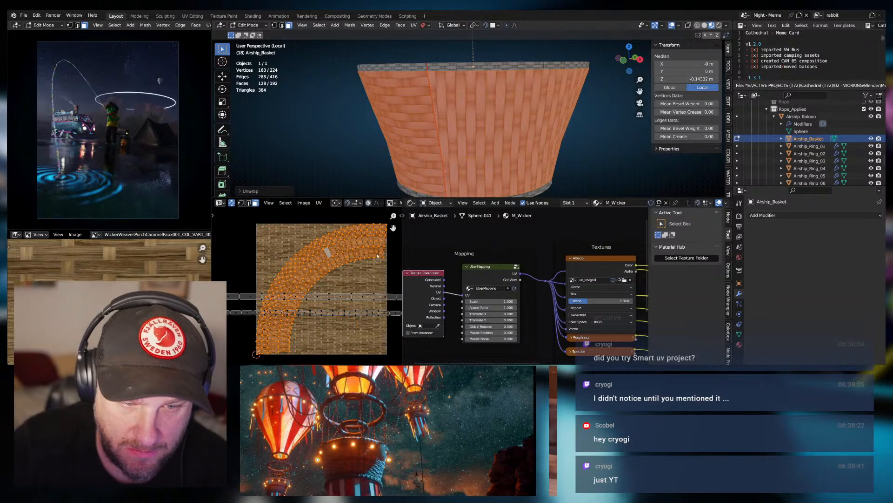
key("u")
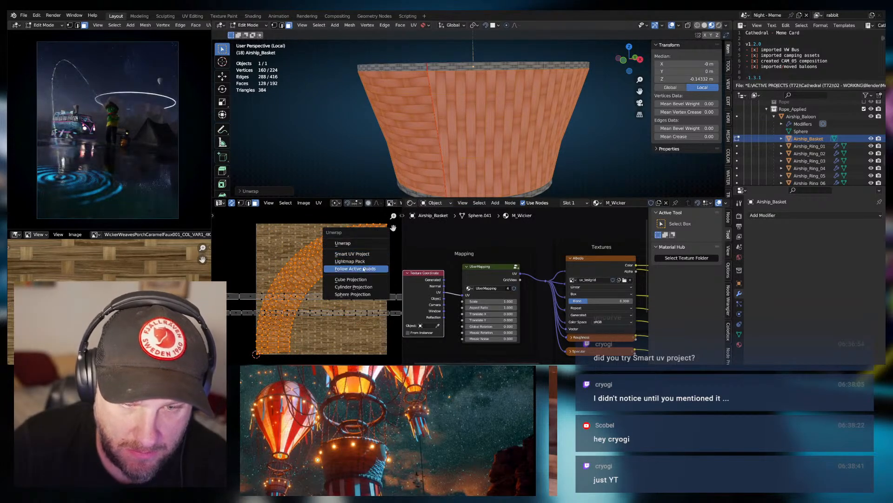
left_click(364, 269)
left_click(367, 289)
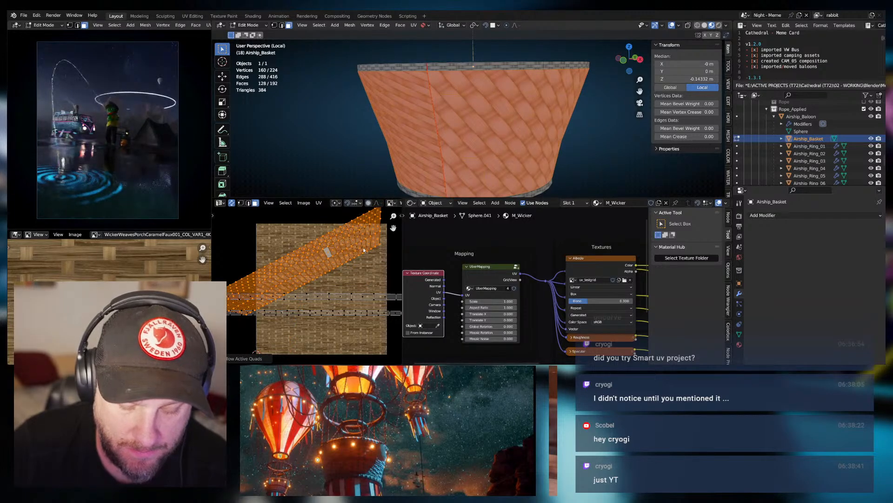
Abandon another Smart UV Project attempt and redo the standard Unwrap on the basket's wall faces.
key("u")
left_click(365, 232)
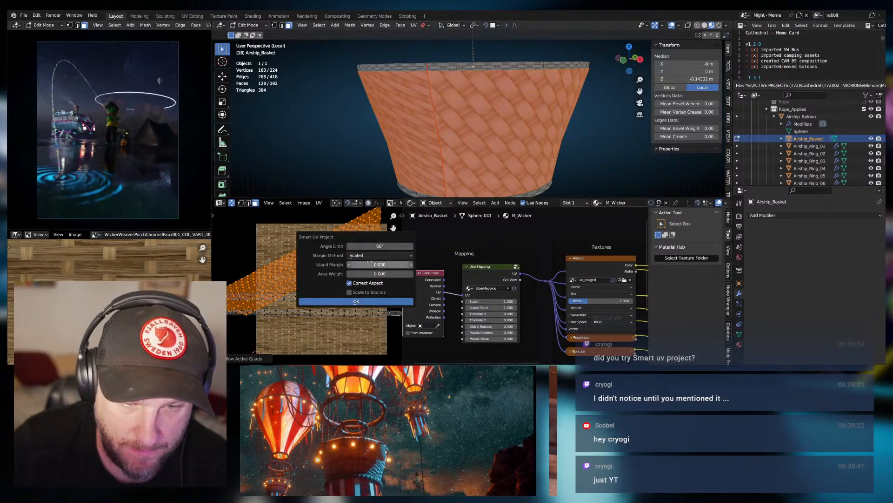
left_click(362, 301)
key("u")
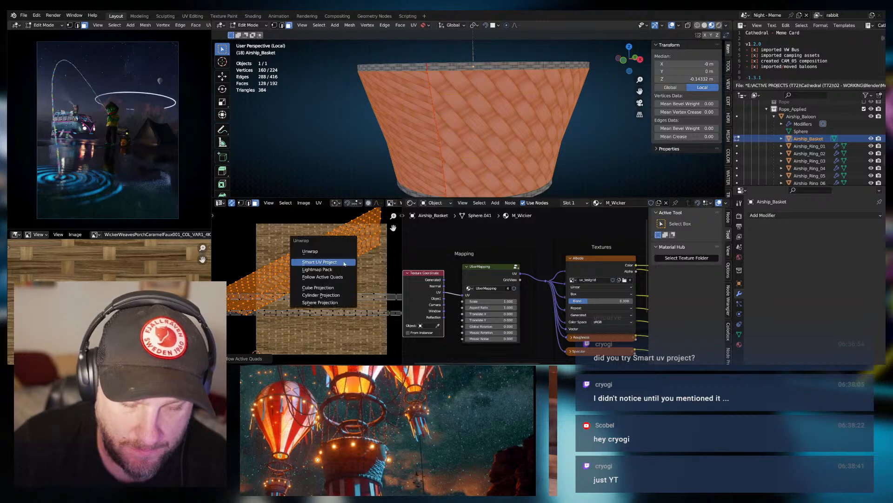
left_click(342, 251)
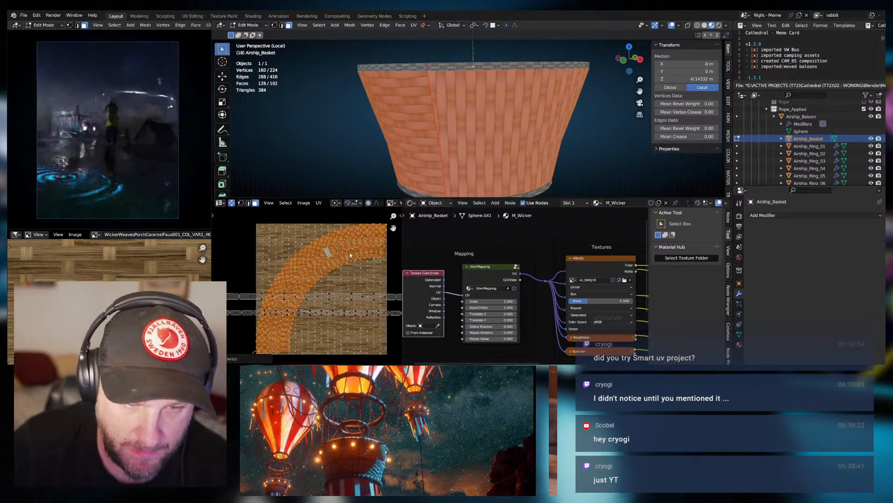
Switch to the YouTube tutorial on unwrapping and texturing baskets with Geometry Nodes and review its UV and material setup.
middle_click_drag(498, 154, 520, 156)
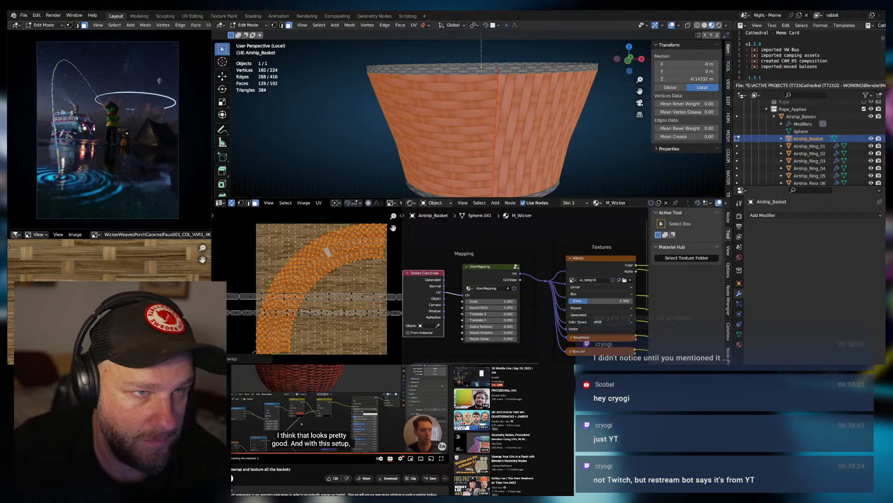
scroll(339, 429, "down", 1)
scroll(340, 429, "up", 1)
scroll(339, 429, "down", 1)
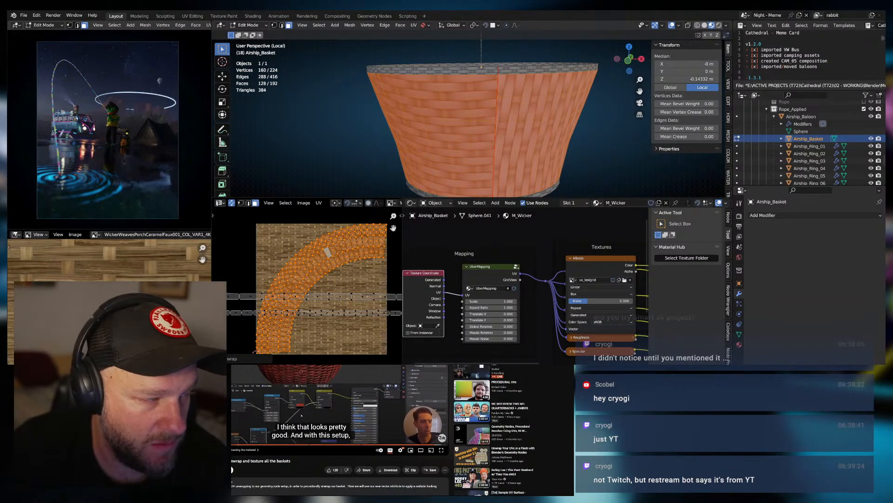
scroll(339, 429, "down", 1)
scroll(340, 429, "up", 2)
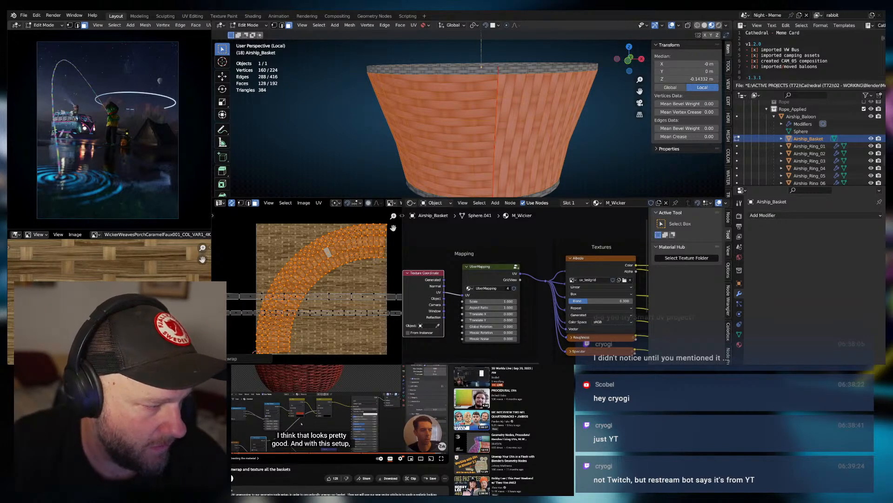
left_click_drag(339, 429, 443, 426)
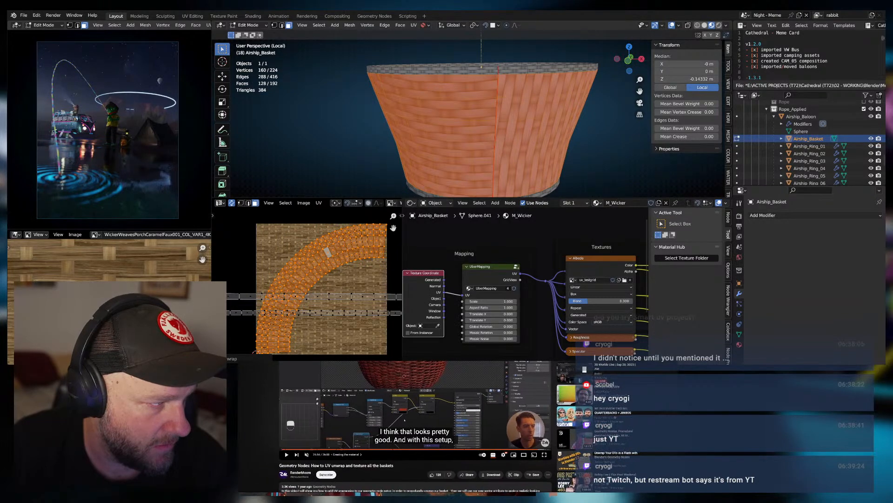
left_click_drag(238, 492, 268, 482)
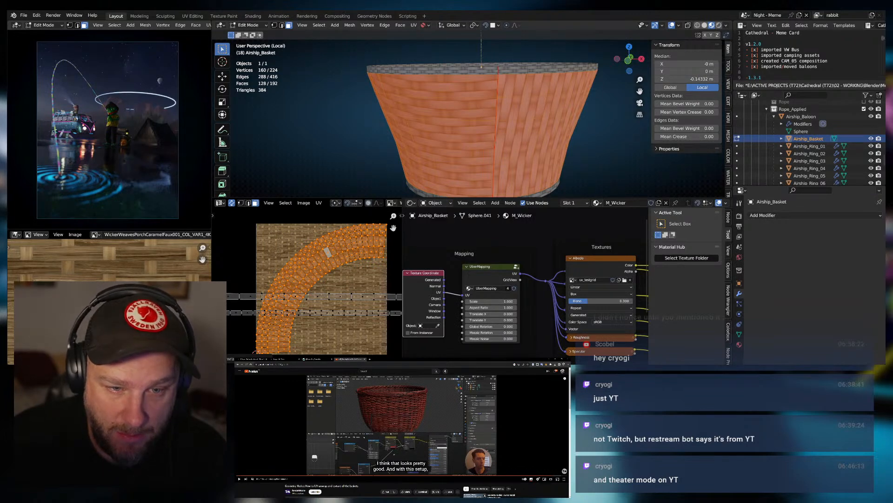
left_click(394, 454)
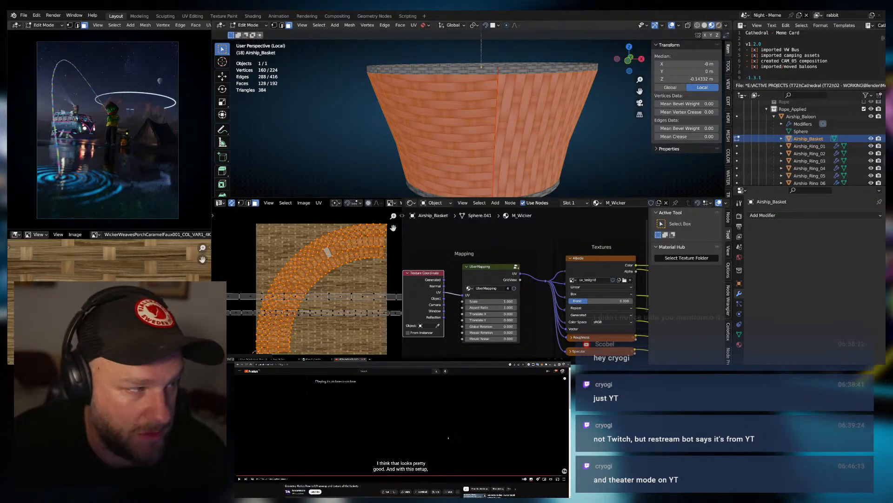
left_click(506, 460)
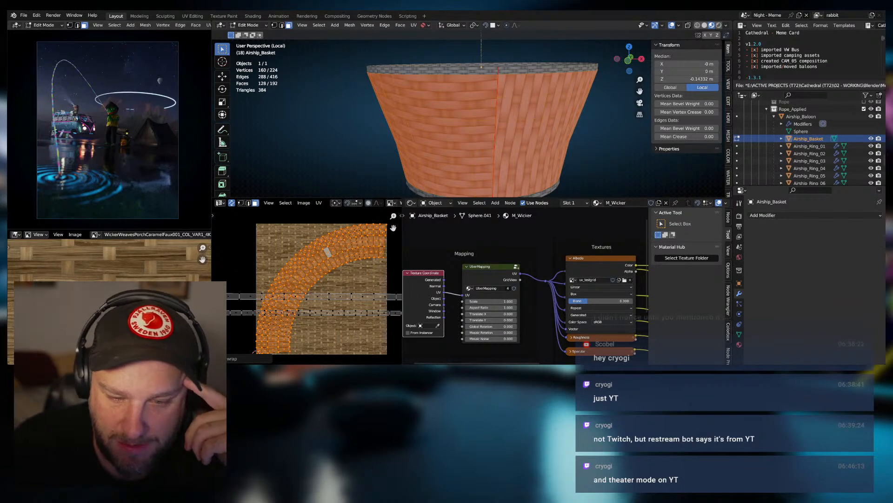
Straighten the basket wall's curved UV island in Blender with Follow Active Quads.
scroll(472, 136, "down", 2)
middle_click_drag(472, 136, 459, 134)
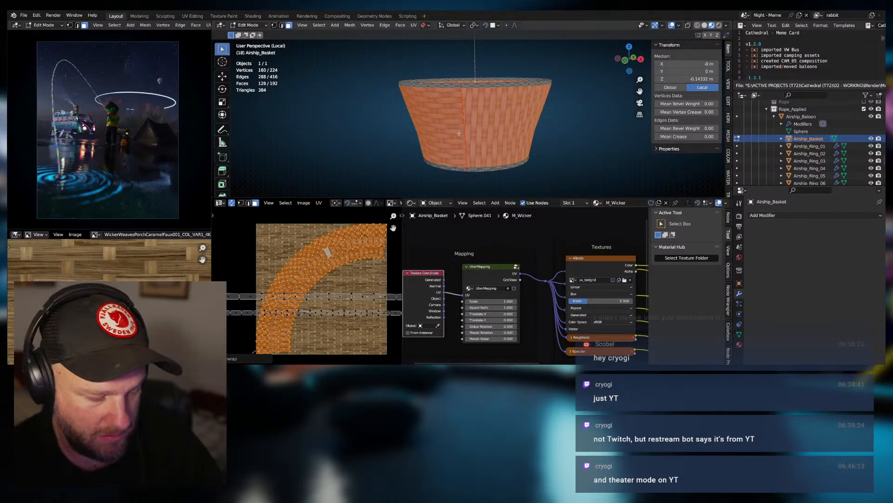
scroll(329, 270, "down", 1)
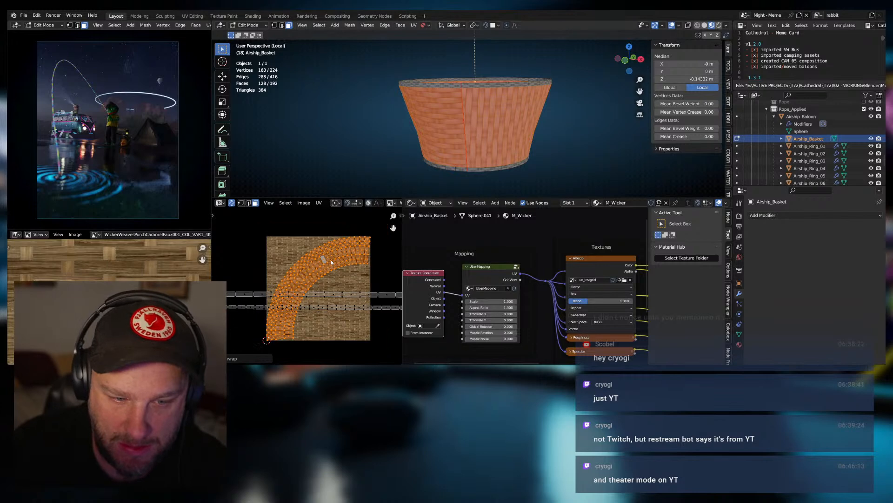
middle_click_drag(441, 135, 472, 101)
scroll(521, 132, "up", 1)
scroll(485, 111, "up", 2)
scroll(483, 110, "down", 1)
scroll(466, 99, "down", 1)
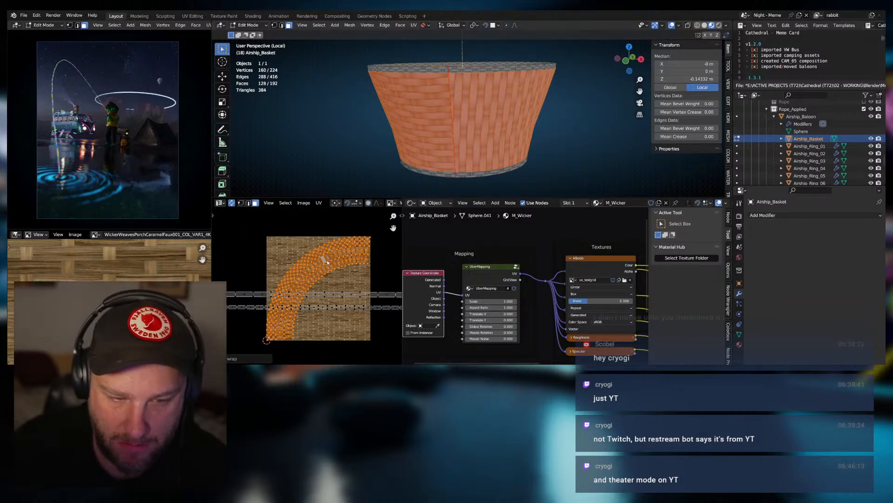
key("q")
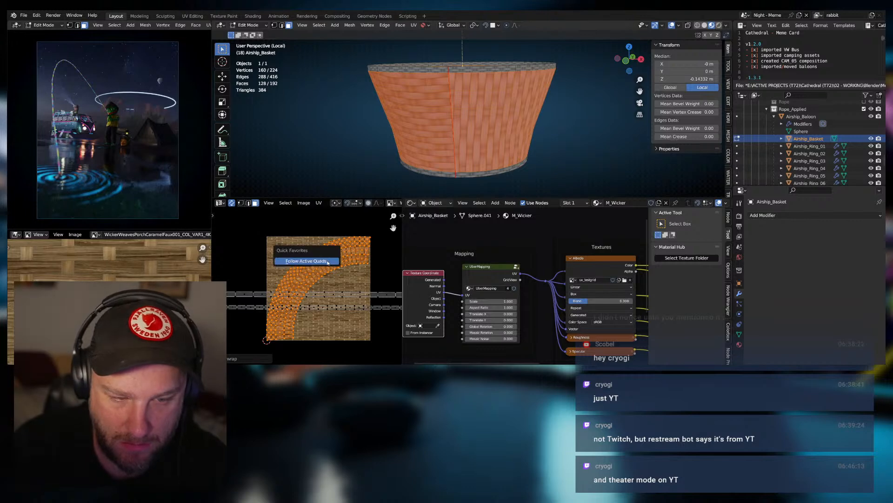
left_click(327, 262)
left_click(333, 282)
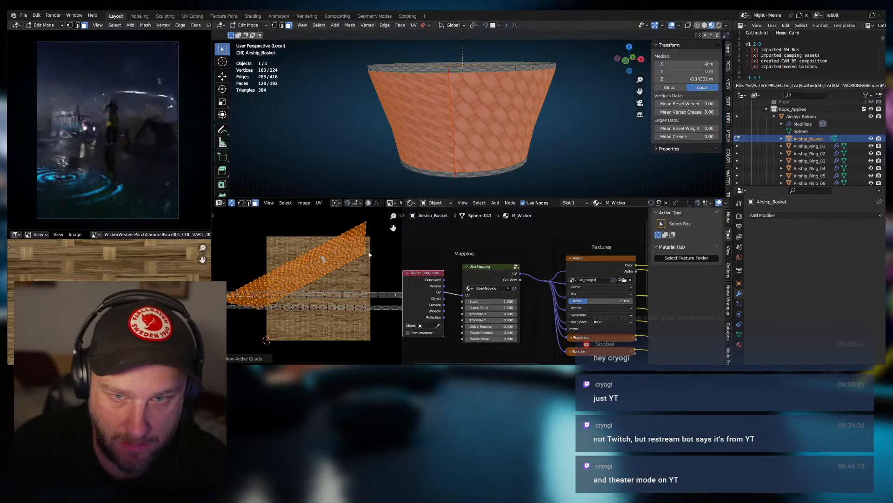
Rotate the wall's slanted UV strip by about 28° to level it, and shift it slightly along the wicker texture.
key("r")
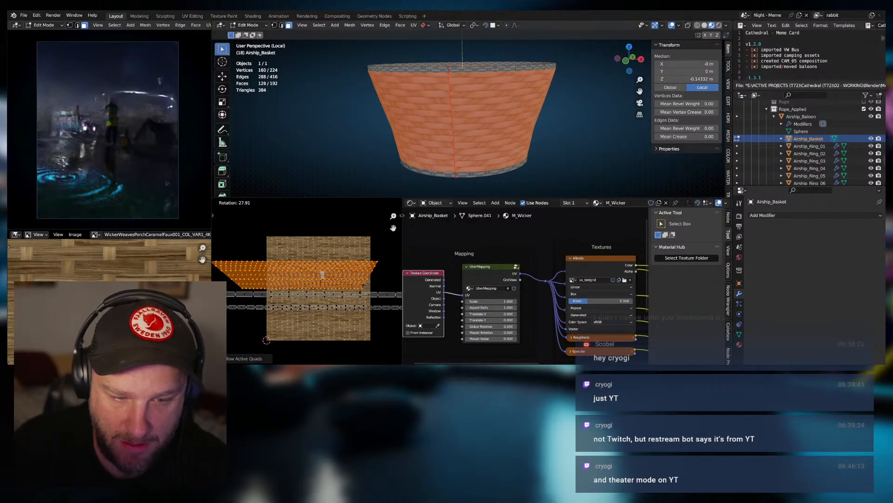
left_click(362, 289)
middle_click_drag(508, 140, 414, 147)
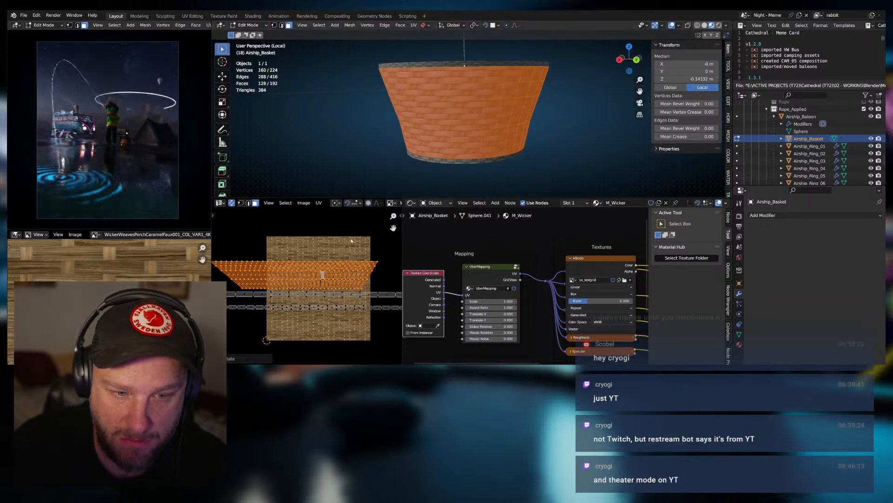
key("g")
left_click(357, 281)
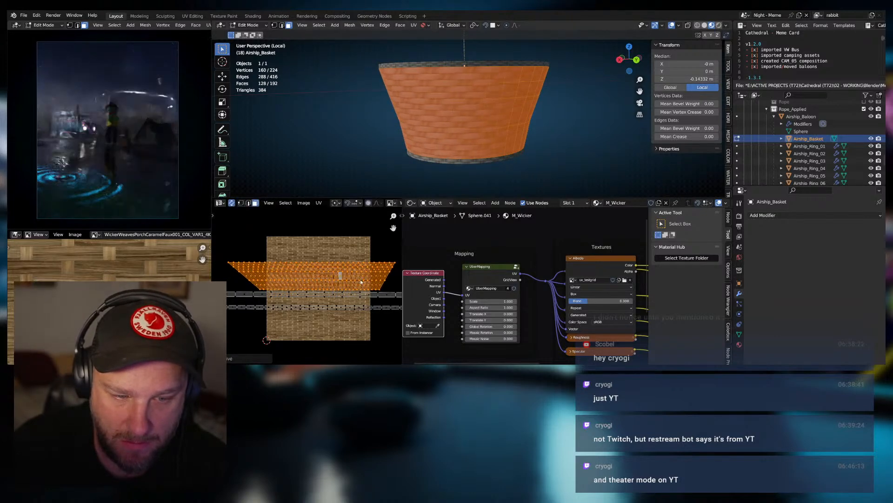
Examine the weave around the basket in Object Mode, and compare the wall's active quad with its UV face in Edit Mode.
scroll(311, 278, "up", 2)
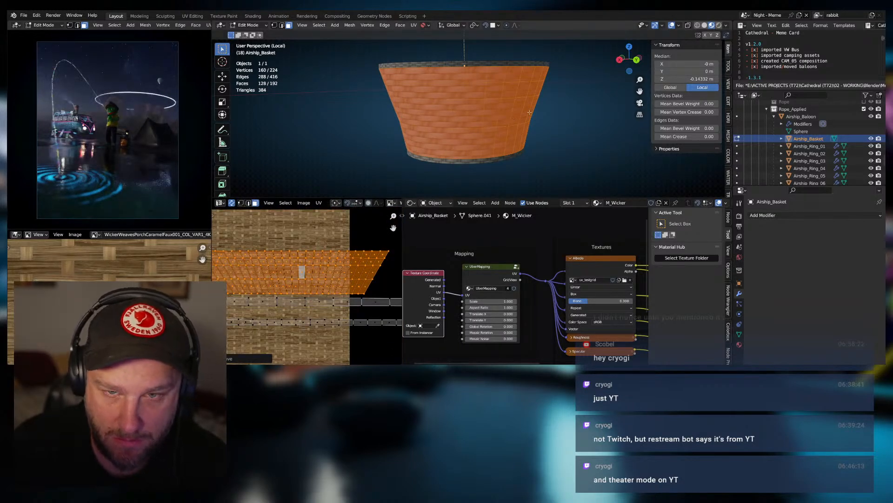
key("Tab")
middle_click_drag(540, 118, 366, 123)
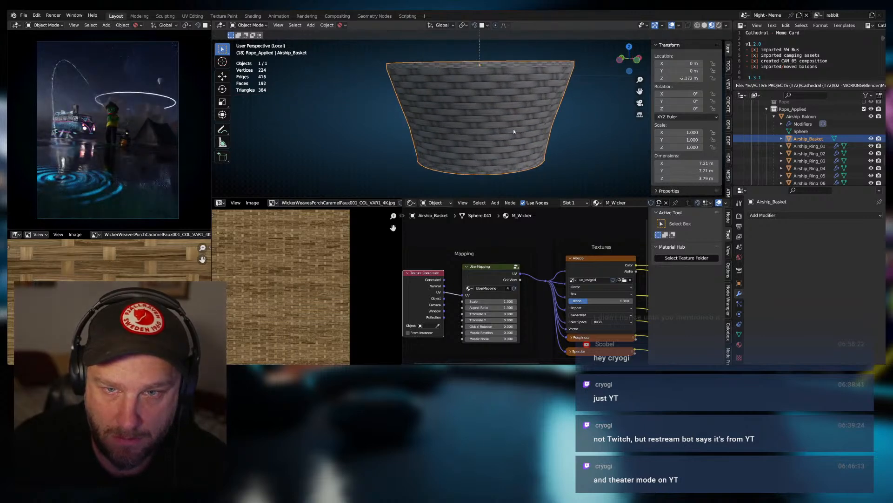
middle_click_drag(514, 131, 489, 175)
middle_click_drag(546, 134, 535, 140)
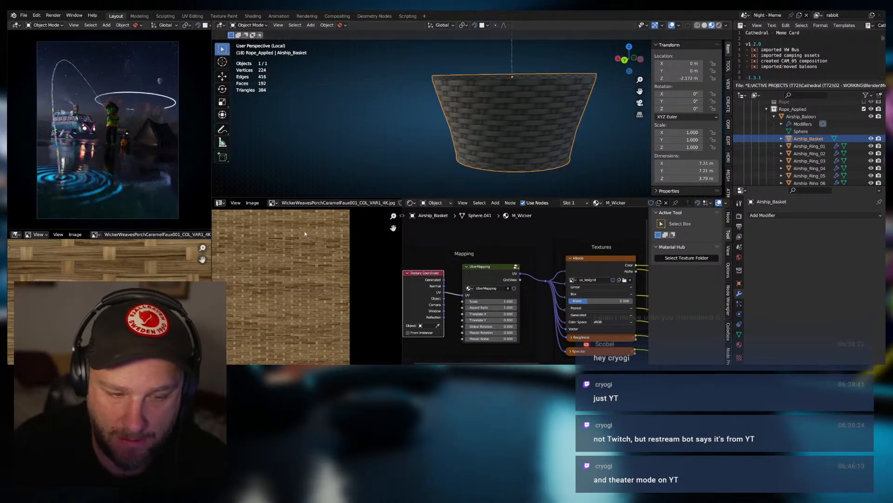
key("Tab")
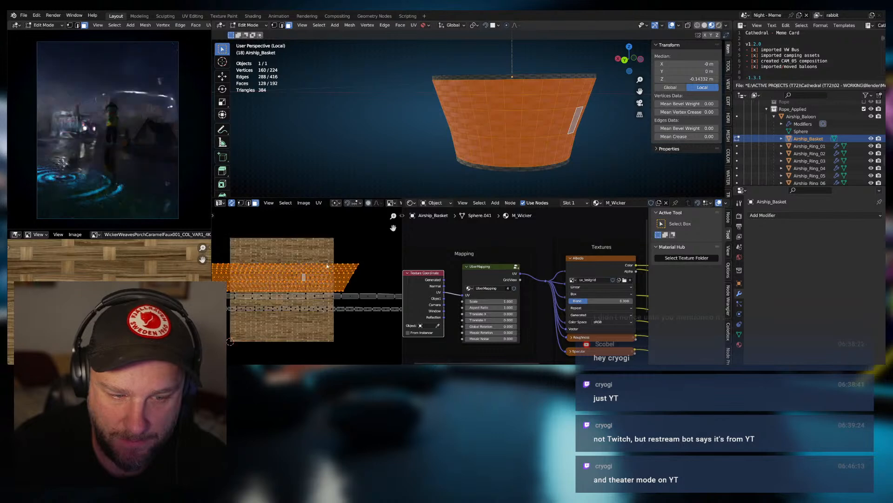
middle_click_drag(545, 156, 482, 139)
scroll(474, 143, "up", 3)
scroll(318, 259, "up", 5)
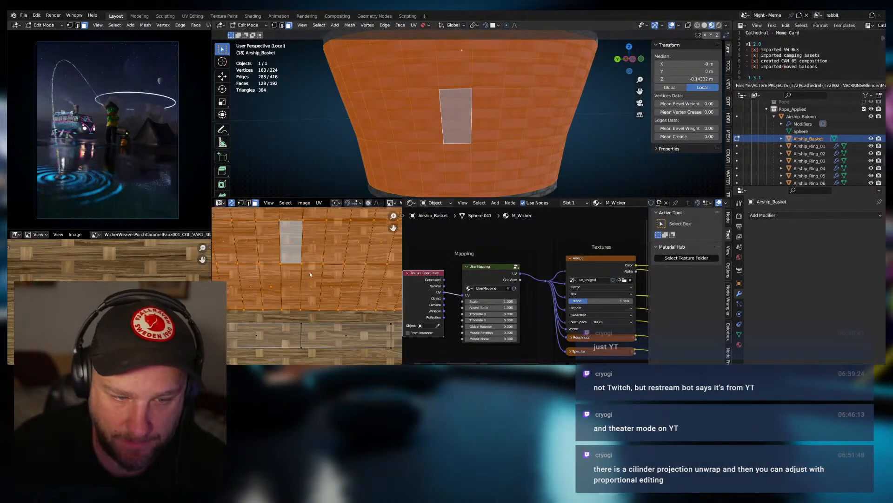
scroll(317, 259, "down", 1)
middle_click_drag(317, 258, 302, 278)
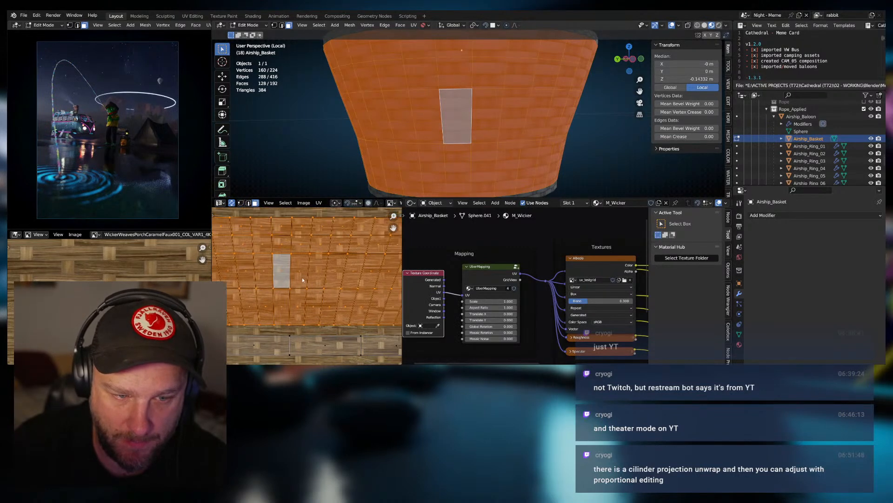
scroll(300, 278, "up", 2)
scroll(301, 279, "down", 2)
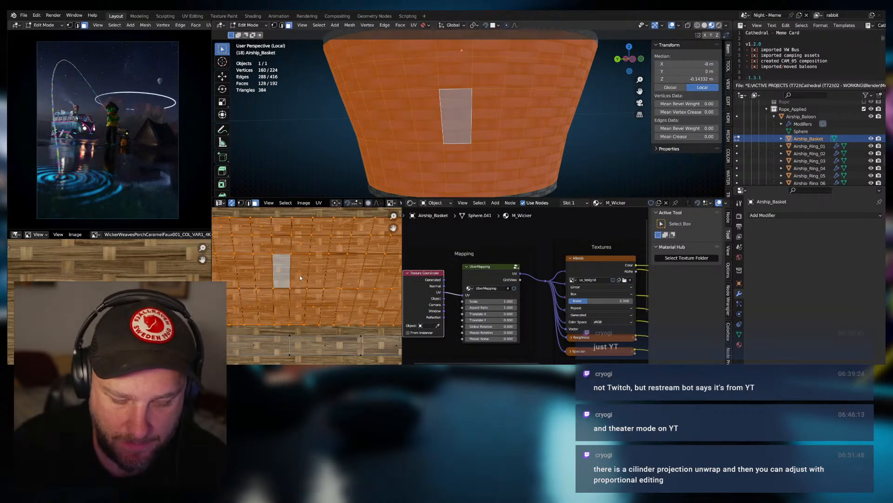
Unwrap the basket wall's selected faces again and rotate the curved UV island by about 45° so its arch stands upright.
key("u")
left_click(300, 275)
scroll(303, 251, "down", 3)
scroll(288, 275, "down", 1)
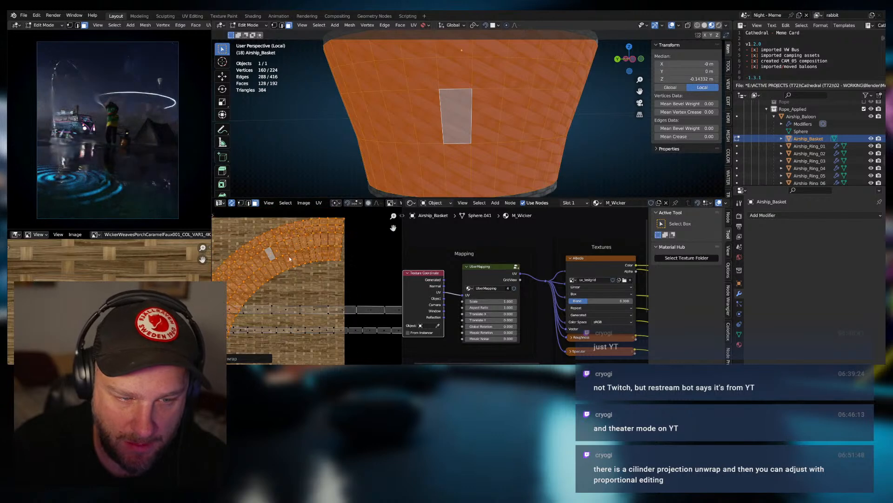
middle_click_drag(281, 287, 326, 271)
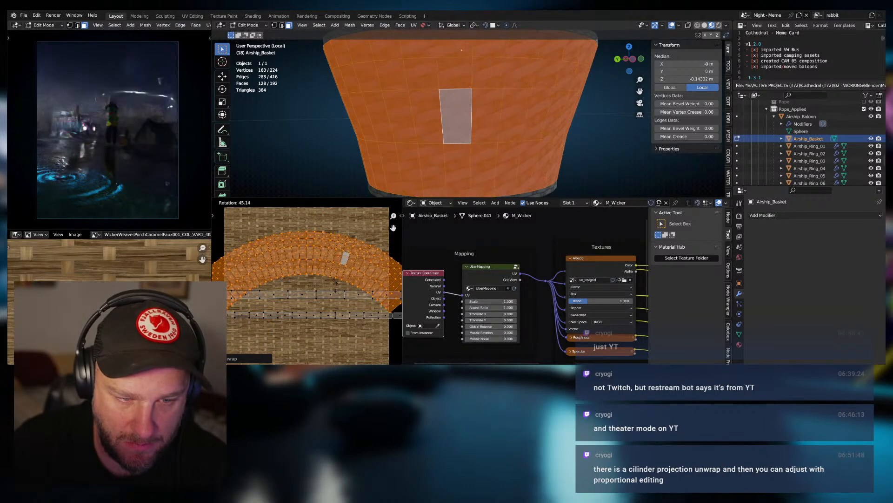
left_click(337, 288)
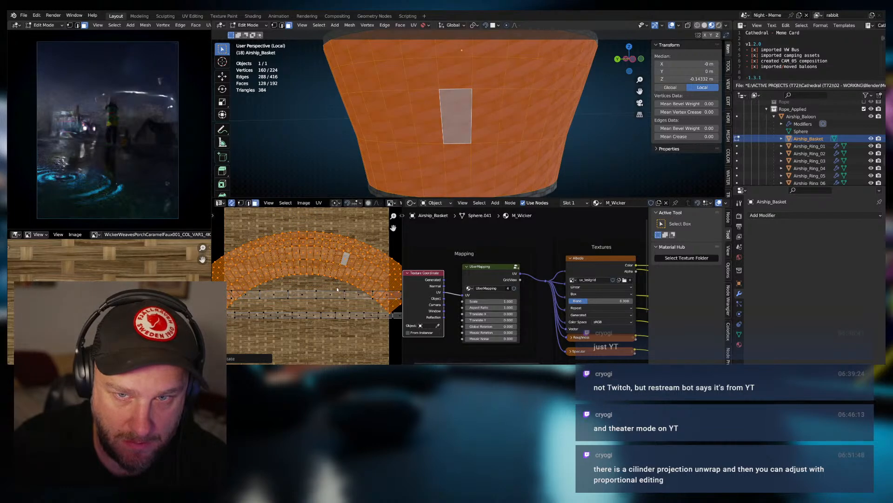
Make the right edge of a quad near the middle of the UV arch vertical by scaling its two vertices to 0 along X.
left_click(303, 253)
scroll(312, 257, "up", 5)
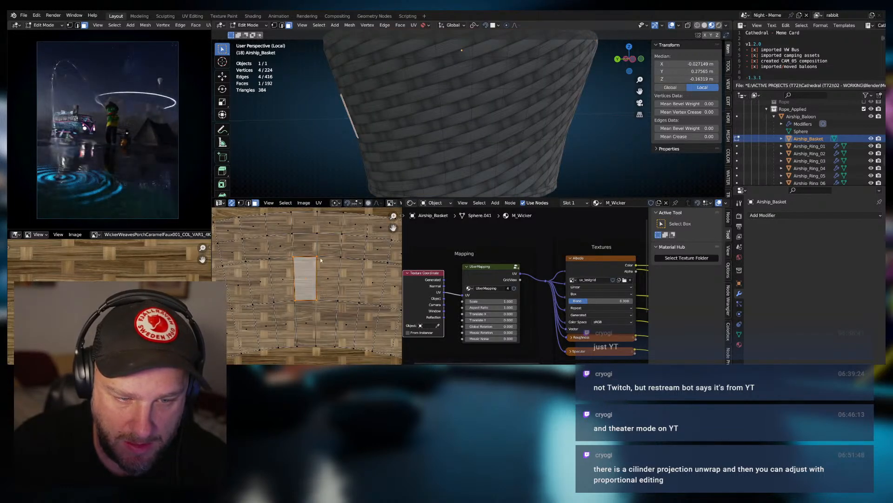
key("1")
left_click(317, 257)
left_click(317, 300, "shift")
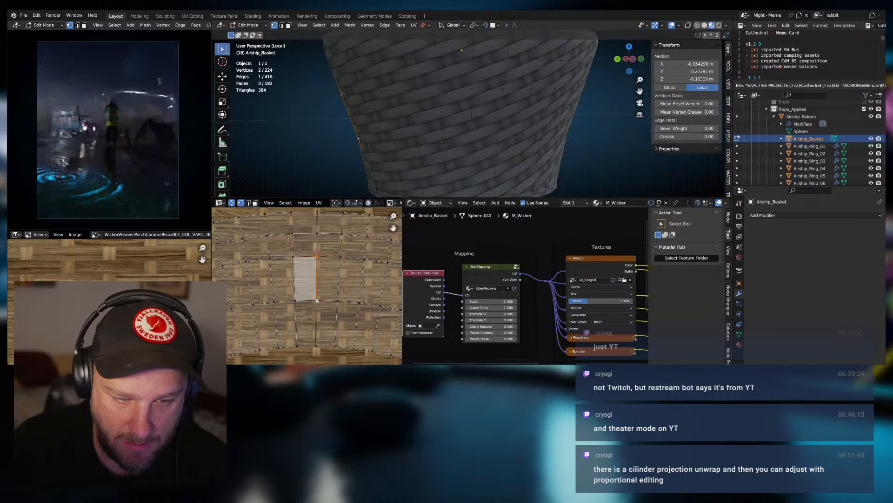
key("s")
key("x")
key("0")
key("Return")
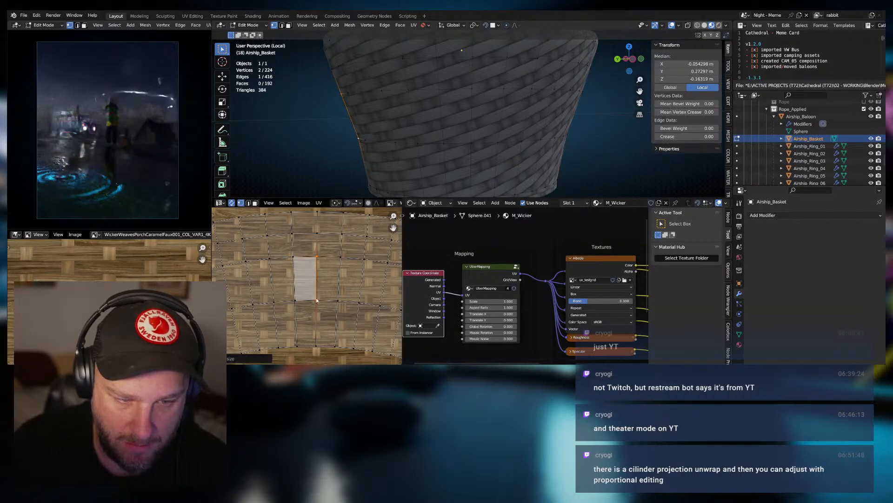
Align the two vertices on the same UV quad's left edge vertically, scaling them to 0 along X.
left_click(293, 256)
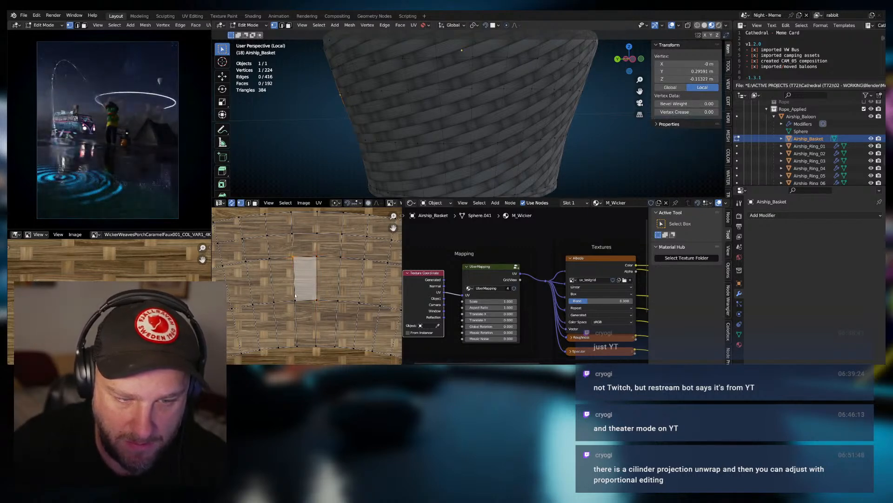
left_click(295, 300, "shift")
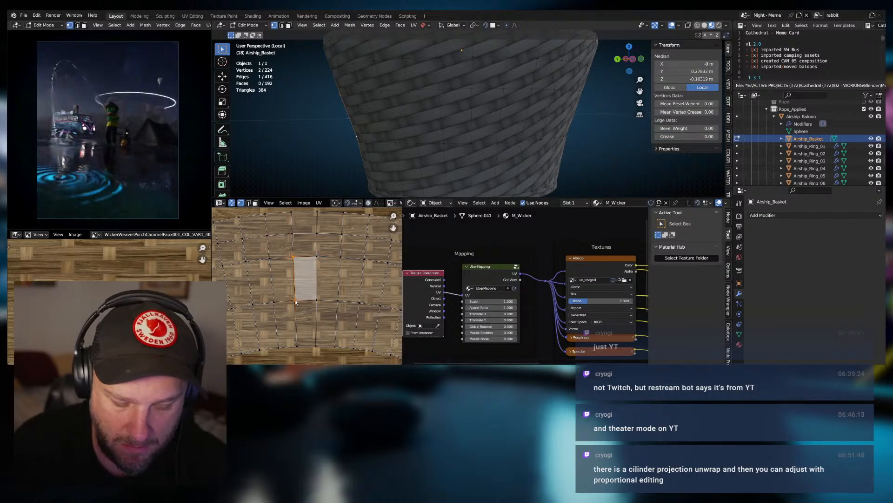
key("s")
key("x")
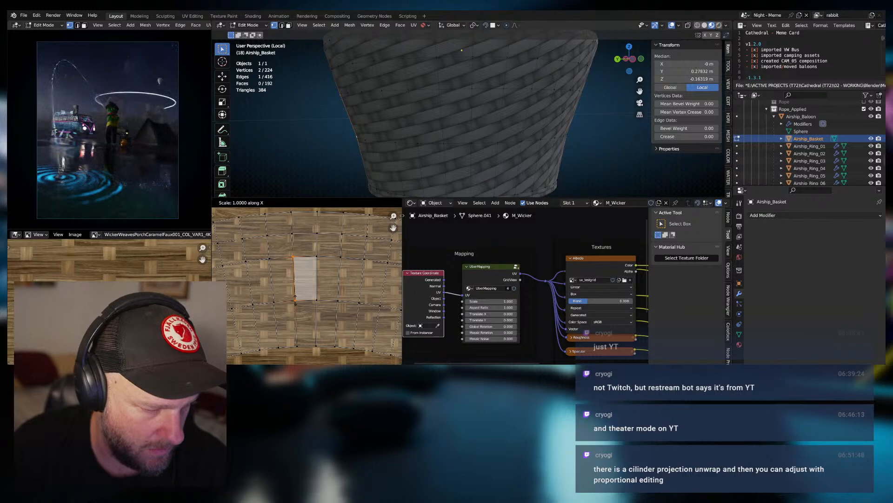
key("0")
key("Return")
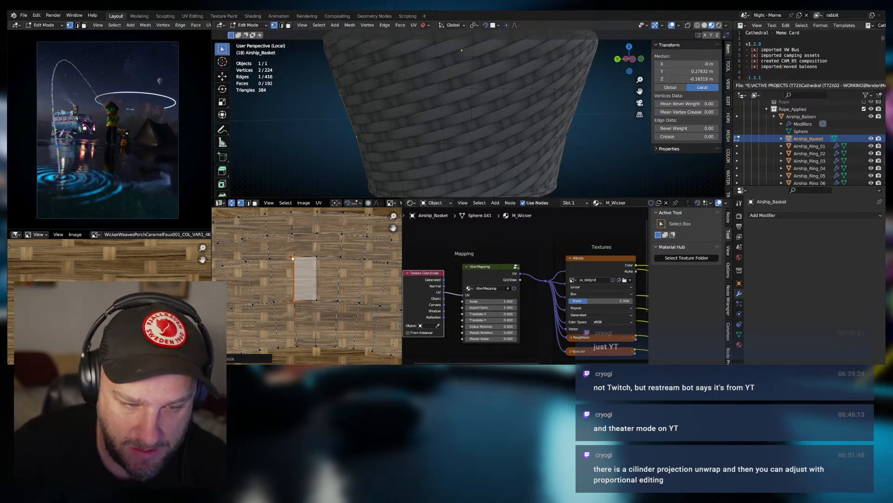
Level the UV quad's upper and lower edges by scaling each pair of vertices to 0 along Y.
left_click(317, 255)
key("s")
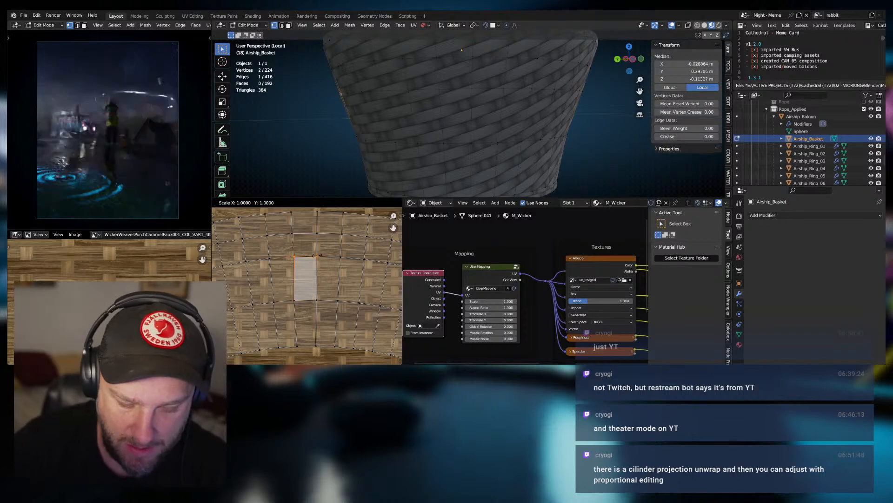
key("y")
key("Escape")
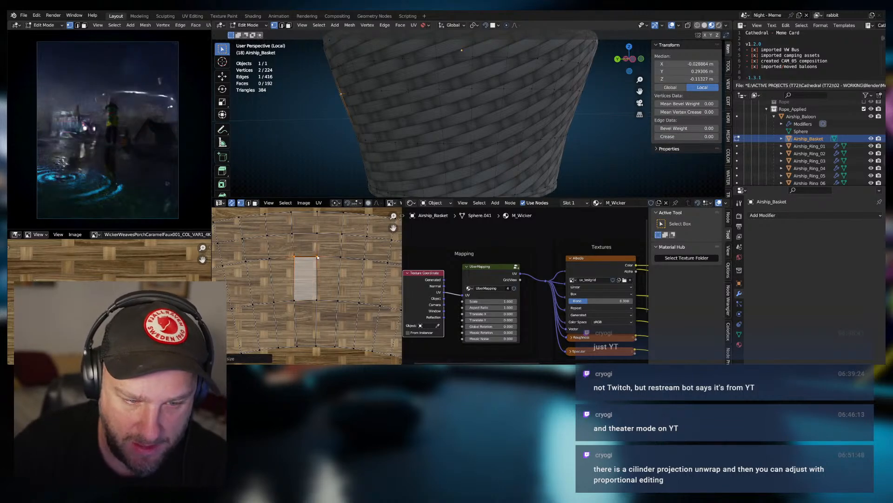
left_click(295, 300)
left_click(316, 300, "shift")
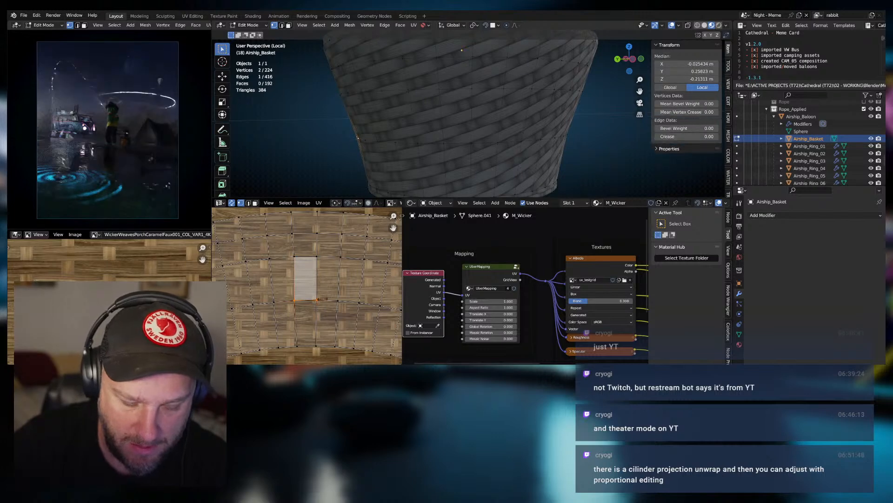
key("s")
key("y")
key("0")
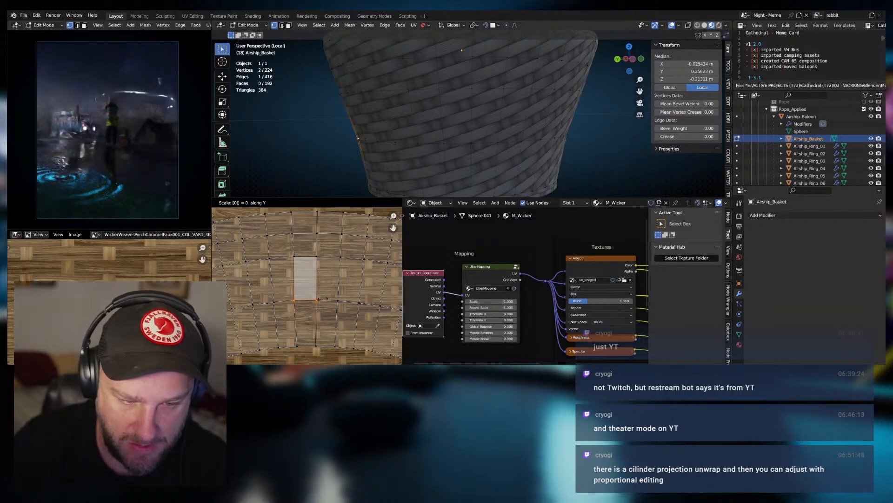
key("Return")
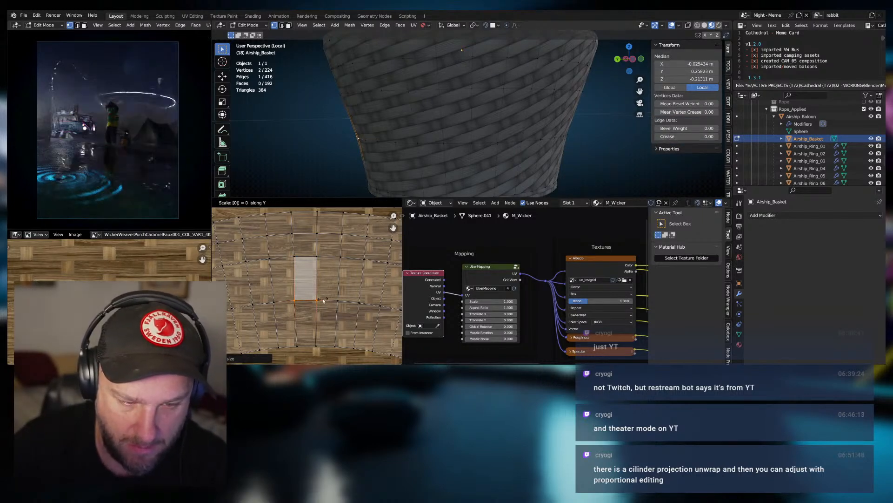
Make the squared-up quad the active face and straighten all the basket's UVs from it with Follow Active Quads, using Length Average.
key("alt+a")
scroll(314, 280, "down", 2)
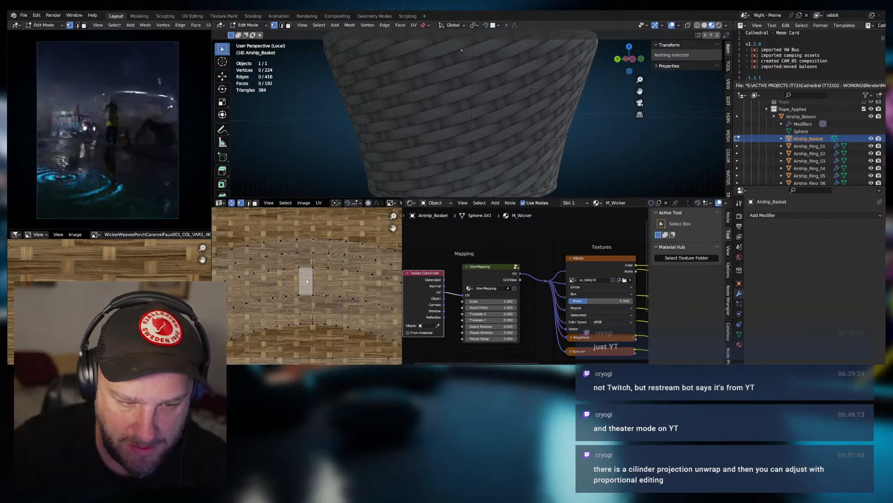
key("2")
left_click(305, 279)
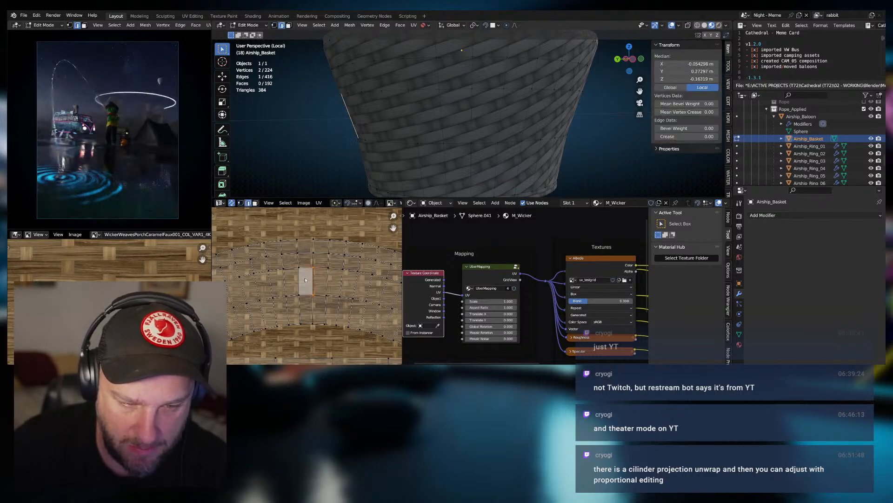
key("3")
left_click(306, 278)
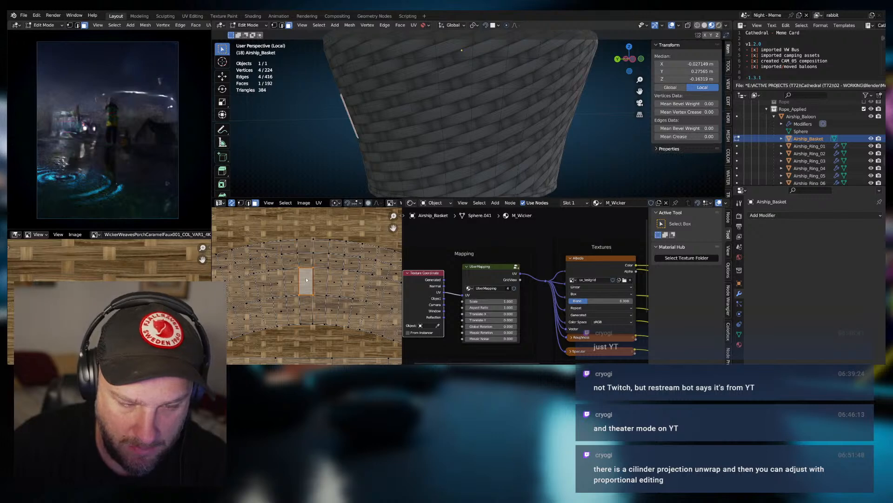
key("a")
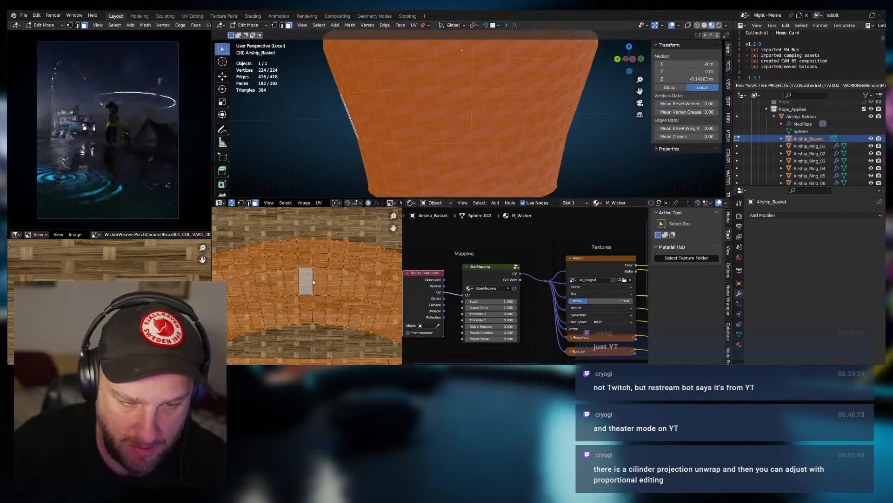
key("F3")
key("Return")
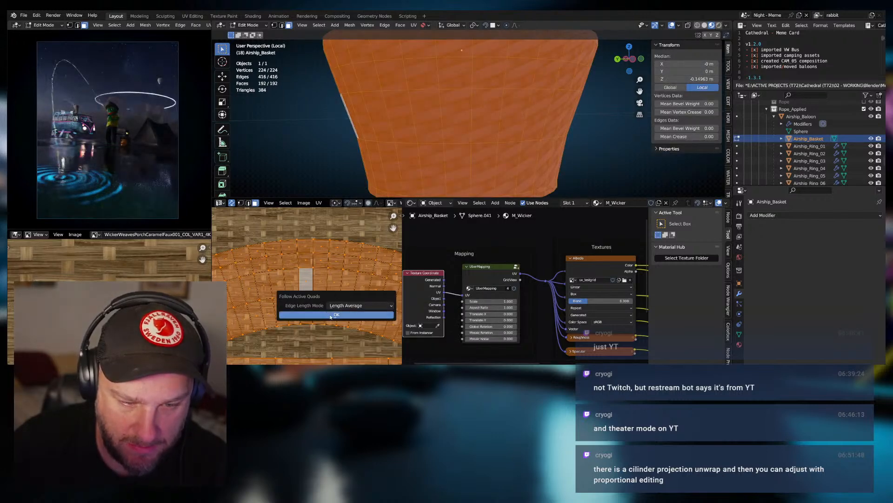
left_click(330, 317)
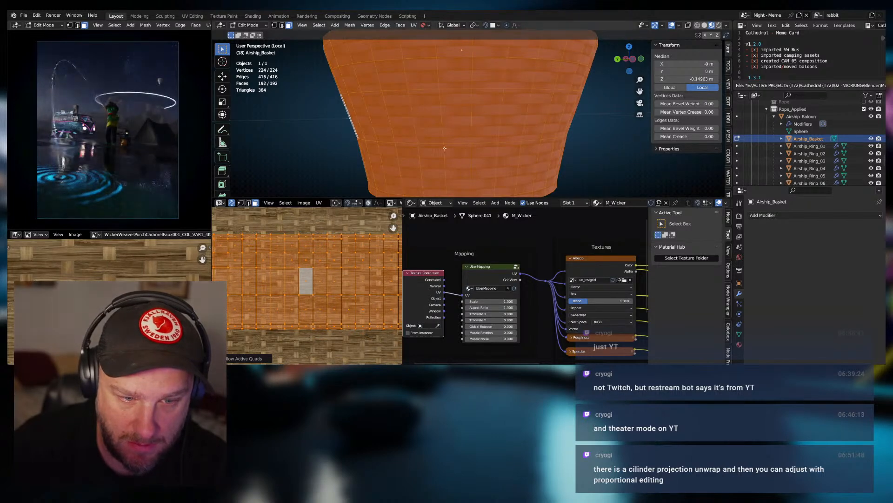
Enlarge the basket's whole UV strip to about 2.3 times its size and check the weave in Object Mode.
scroll(461, 136, "down", 3)
key("Tab")
middle_click_drag(462, 133, 492, 154)
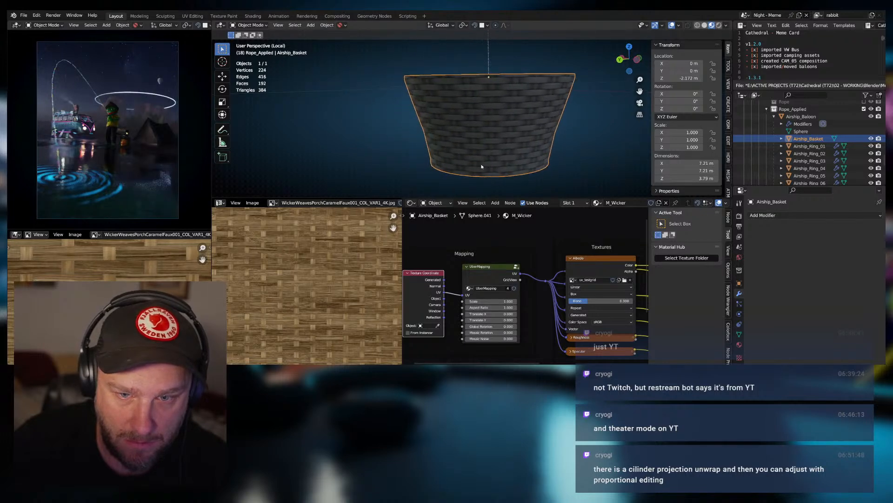
key("Tab")
scroll(327, 289, "down", 4)
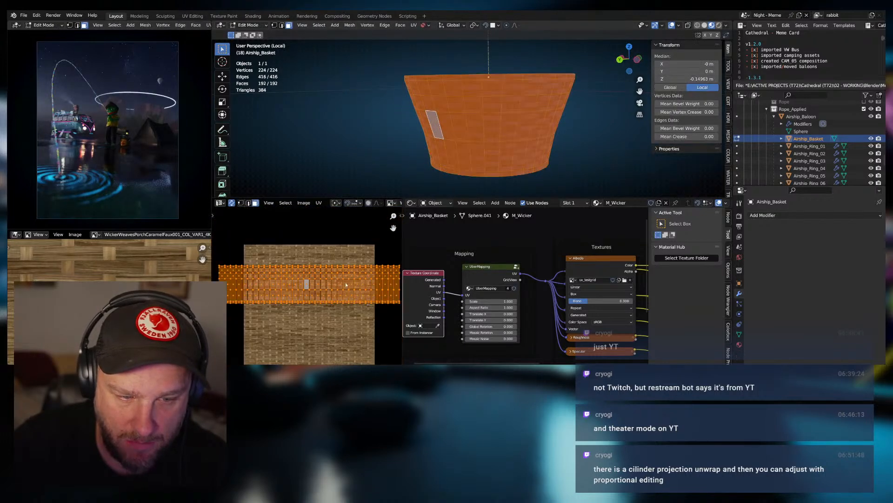
key("s")
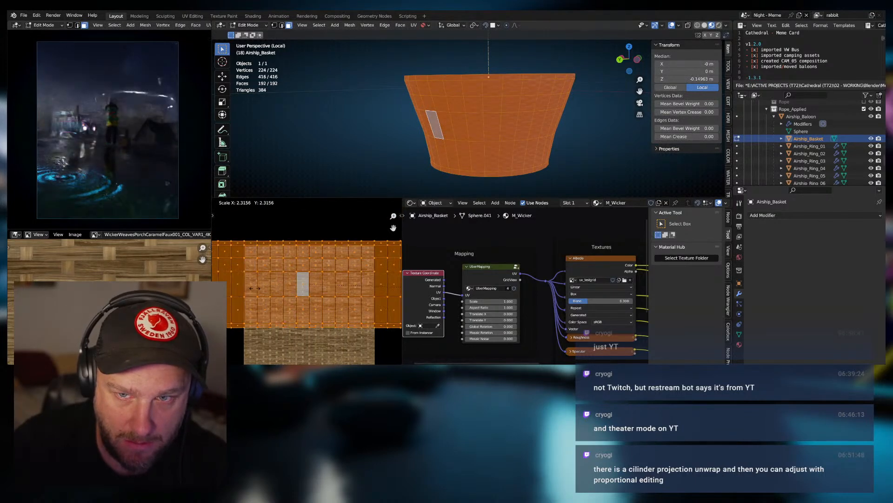
left_click(404, 286)
middle_click_drag(496, 156, 352, 149)
key("Tab")
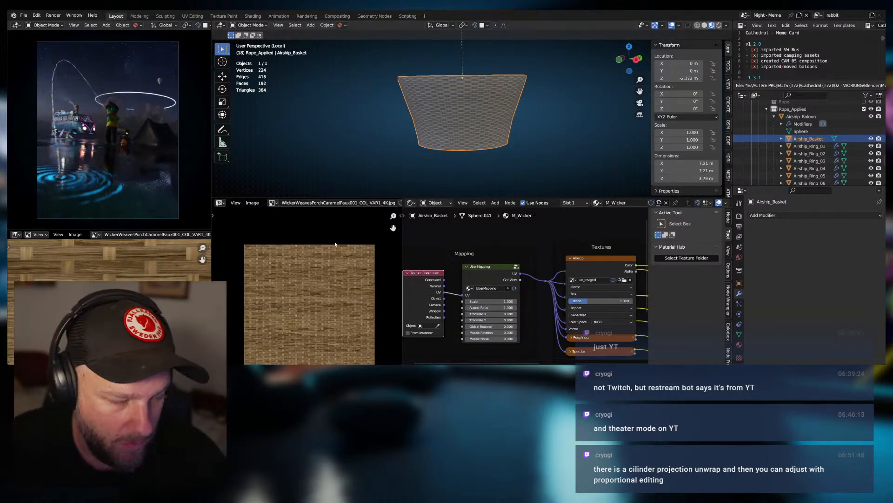
Examine how the UV strip covers the wicker texture, and locate faces from its uppermost row on the basket.
key("Tab")
scroll(309, 299, "down", 2)
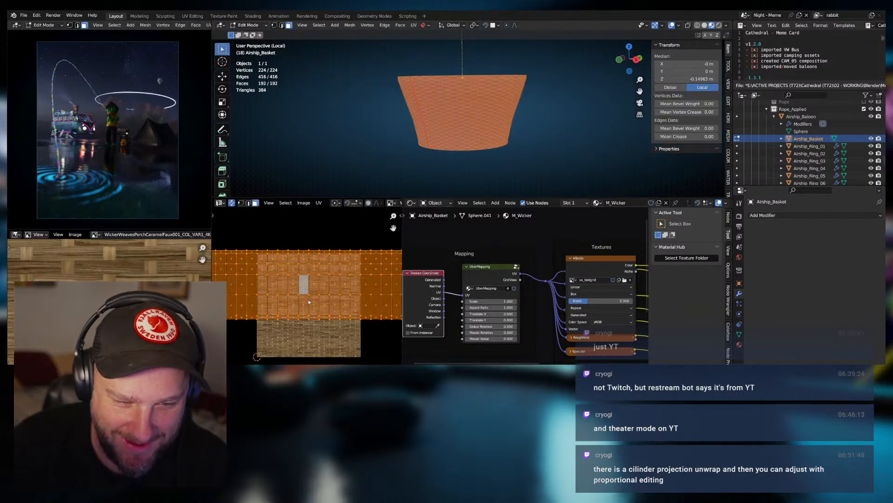
scroll(310, 302, "up", 3)
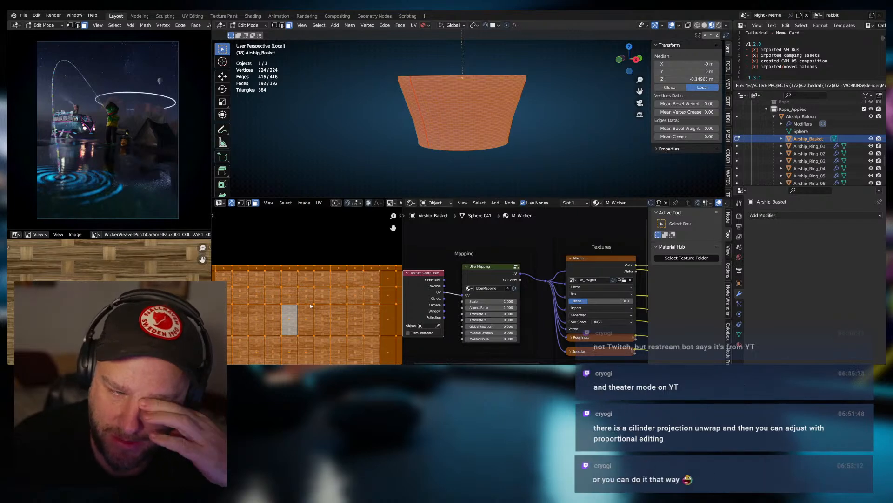
scroll(305, 301, "down", 1)
scroll(305, 302, "down", 2)
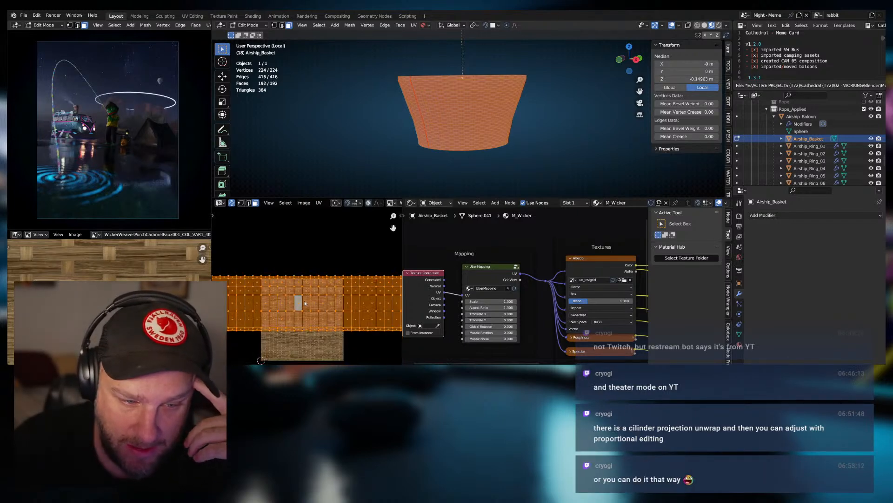
scroll(302, 303, "up", 2)
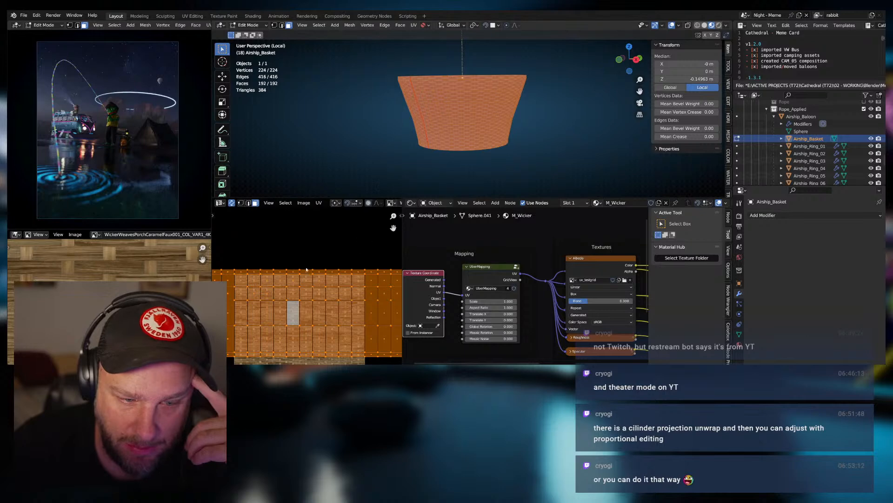
left_click(293, 274)
scroll(294, 273, "down", 3)
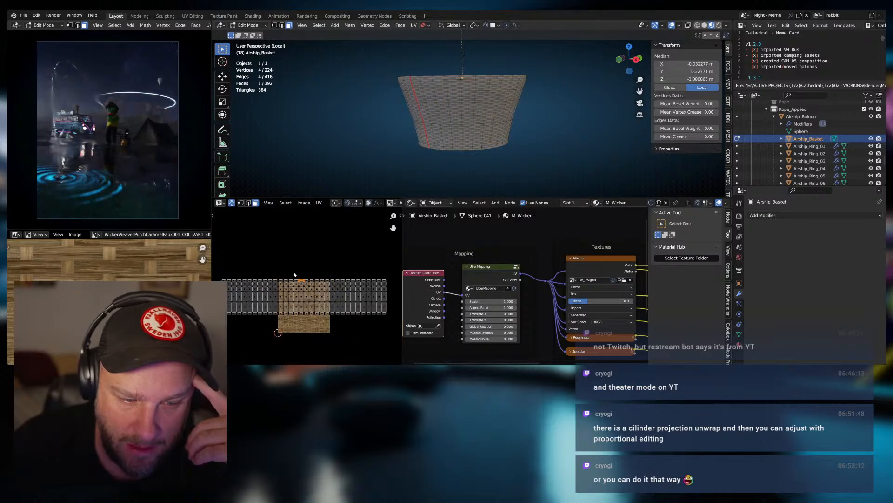
scroll(294, 274, "up", 2)
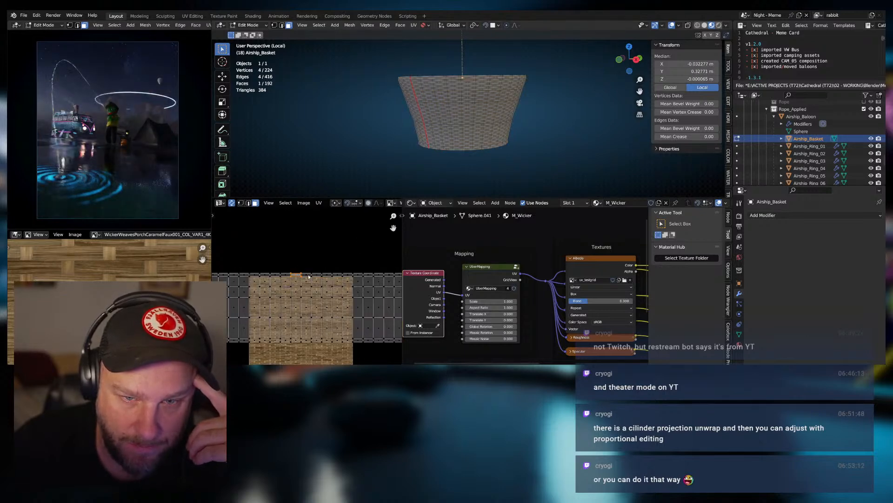
left_click(307, 276)
key("KP_Decimal")
middle_click_drag(516, 149, 400, 151)
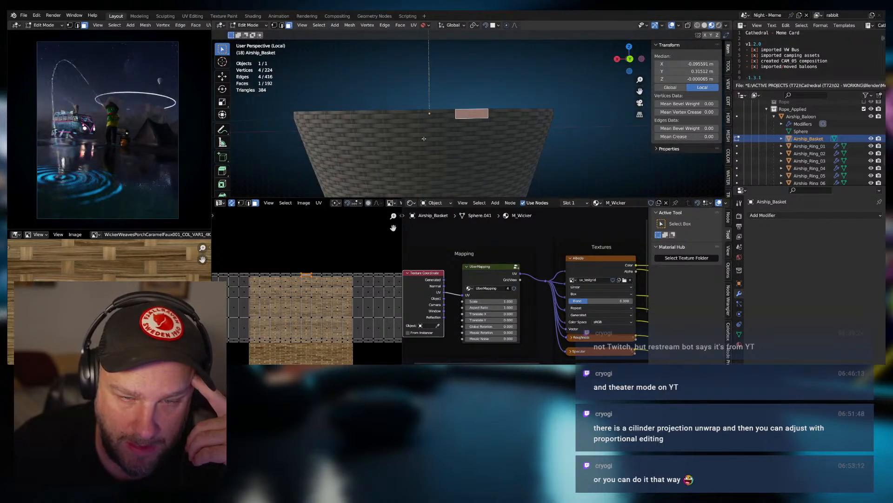
middle_click_drag(391, 148, 419, 164)
scroll(421, 167, "down", 2)
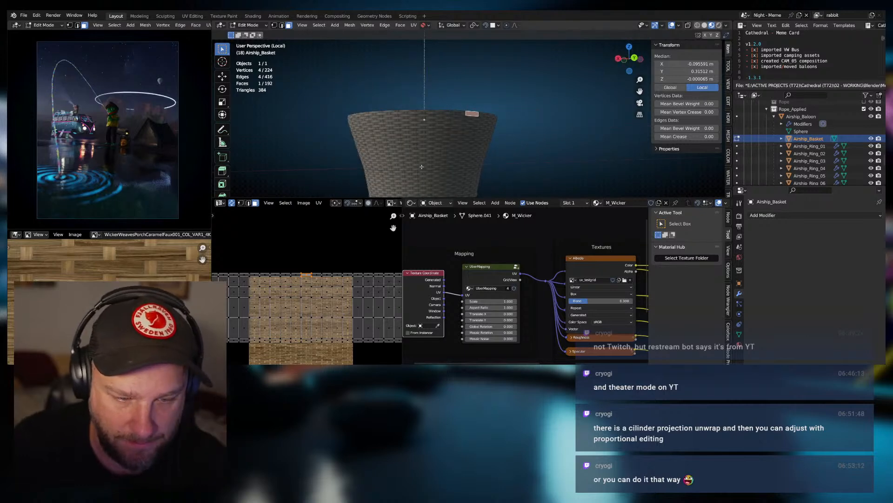
mouse_move(422, 167)
middle_mouse_down()
mouse_move(421, 152)
mouse_move(425, 161)
middle_mouse_up()
scroll(300, 308, "down", 2)
Shrink the basket's whole UV strip to about 0.49 of its size and check the weave in Object Mode.
key("a")
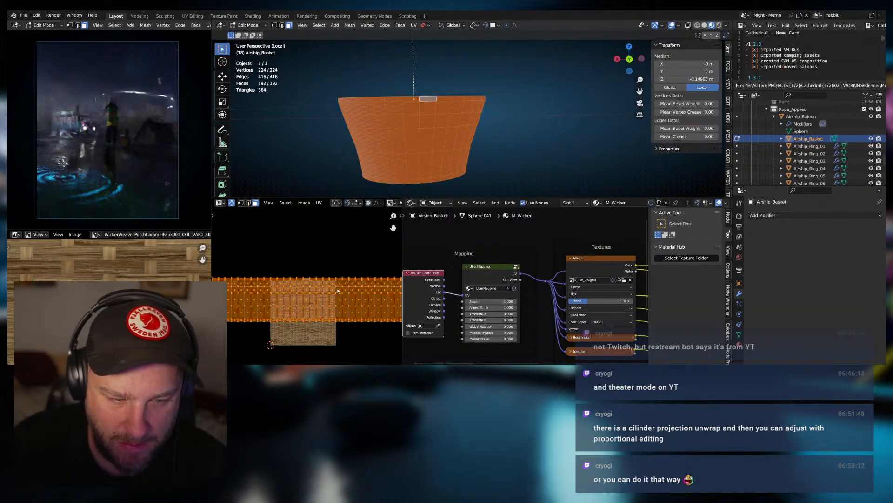
key("s")
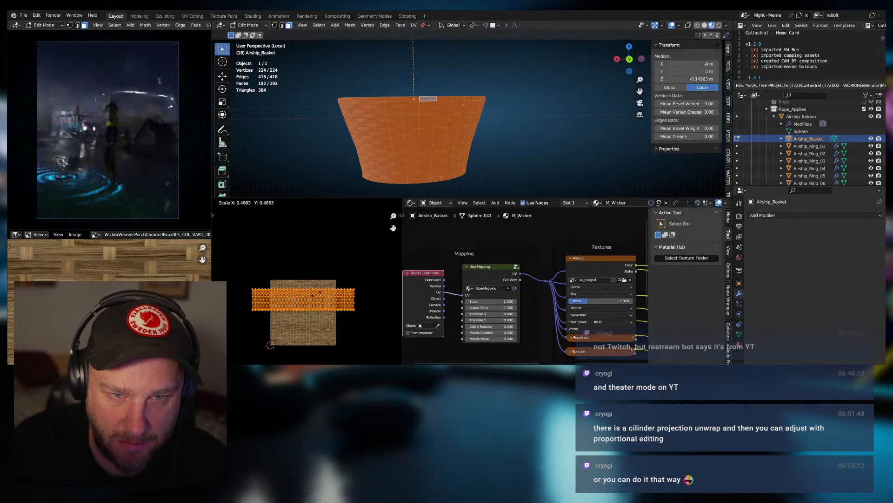
left_click(316, 294)
key("Tab")
middle_click_drag(448, 166, 419, 193)
scroll(339, 273, "down", 1)
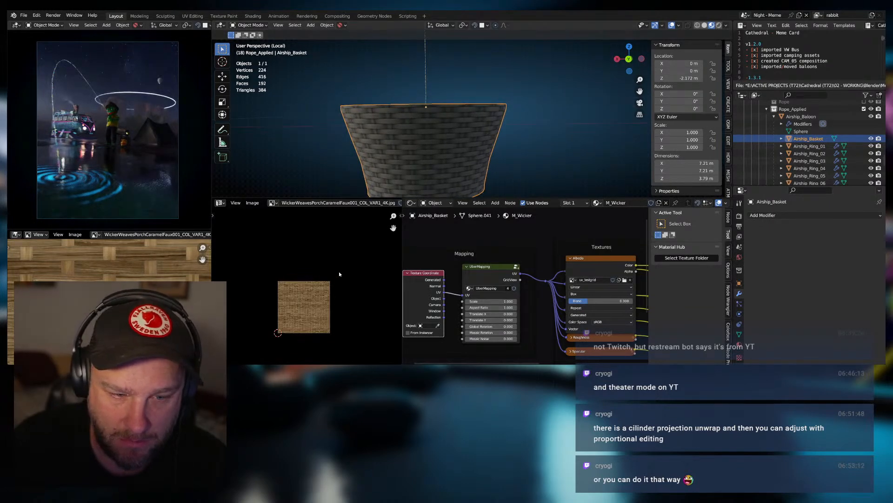
Return to Edit Mode and select the full ring of faces around the basket's upper rim.
scroll(401, 161, "up", 1)
key("Tab")
scroll(378, 156, "up", 1)
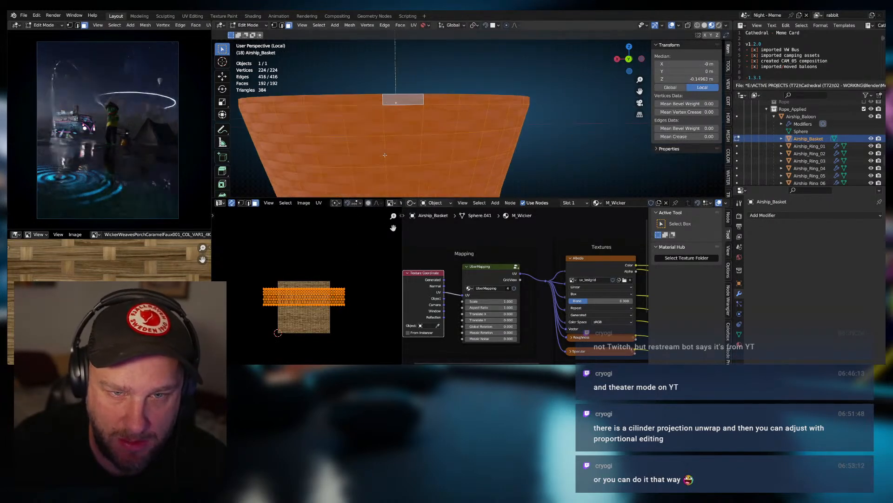
left_click(388, 113)
left_click(386, 106)
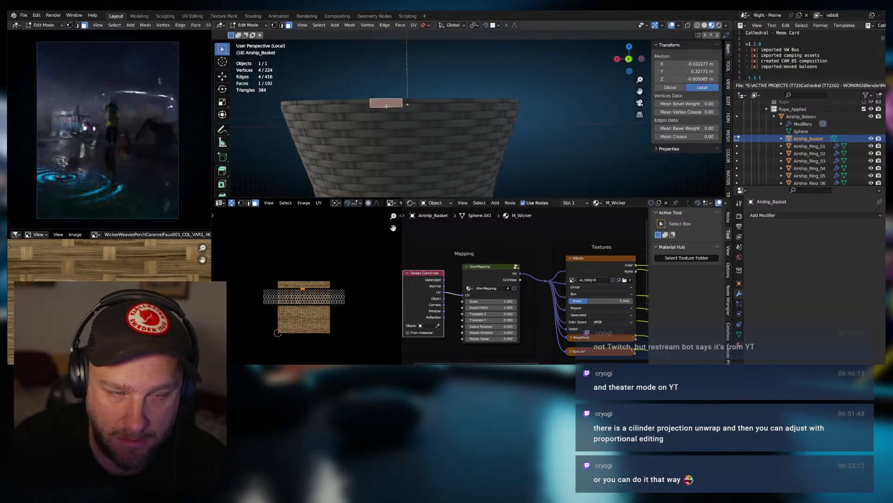
left_click(406, 103, "alt")
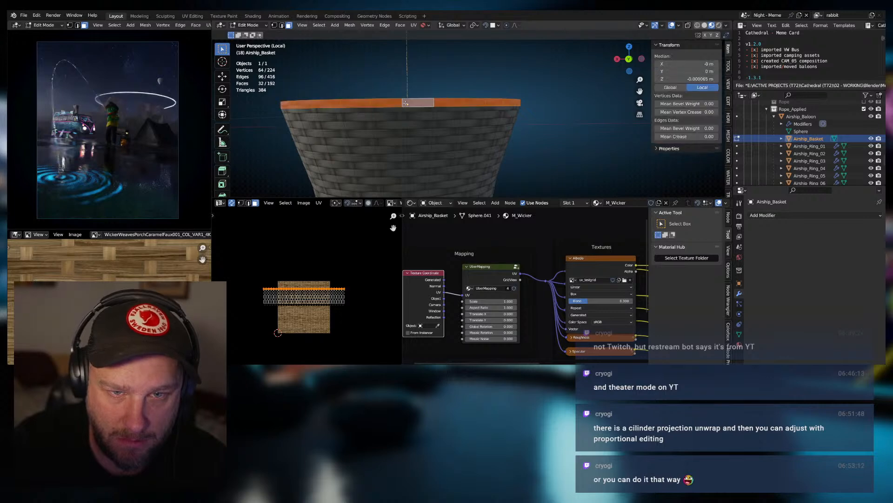
key("i")
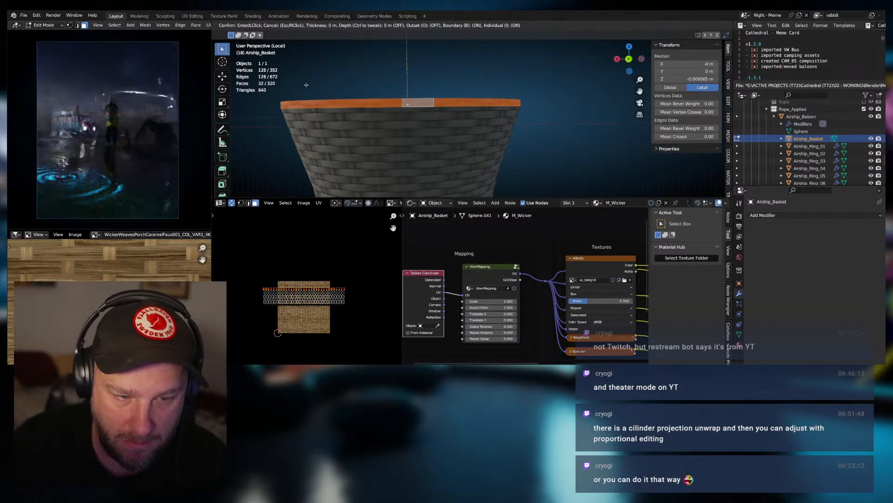
key("i")
right_click(322, 79)
Try to unwrap the rim's ring of faces separately with Unwrap, and undo it.
middle_click_drag(393, 115, 421, 125)
key("u")
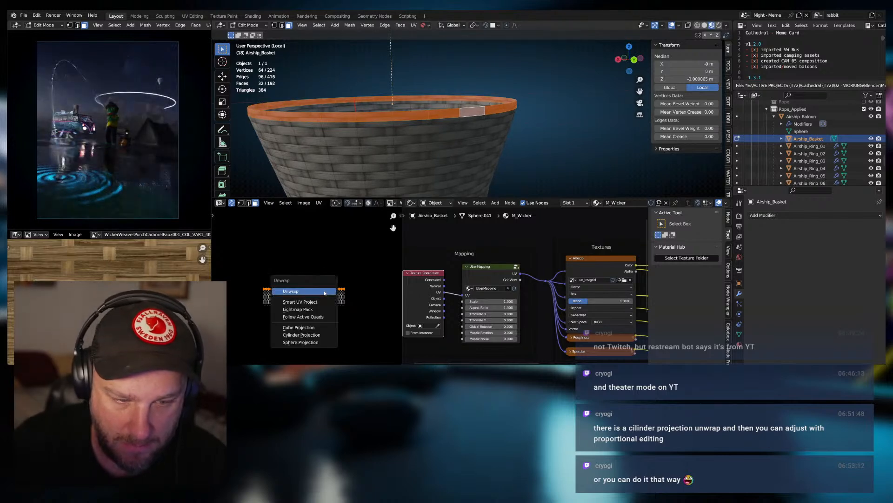
left_click(325, 293)
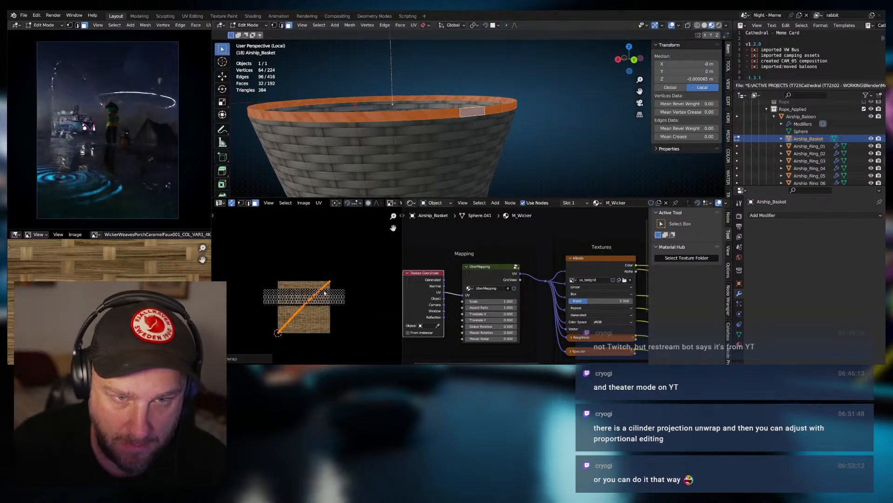
key("ctrl+z")
Move the rim's UV row about 0.045 up off the strip, enlarge it about 2.2 times and nudge it along Y.
scroll(324, 290, "up", 6)
key("g")
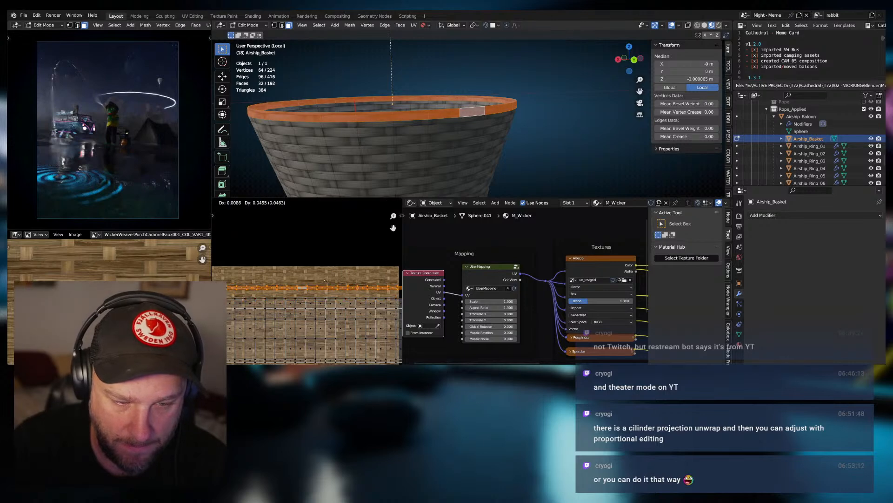
left_click(325, 280)
scroll(325, 280, "down", 1)
key("s")
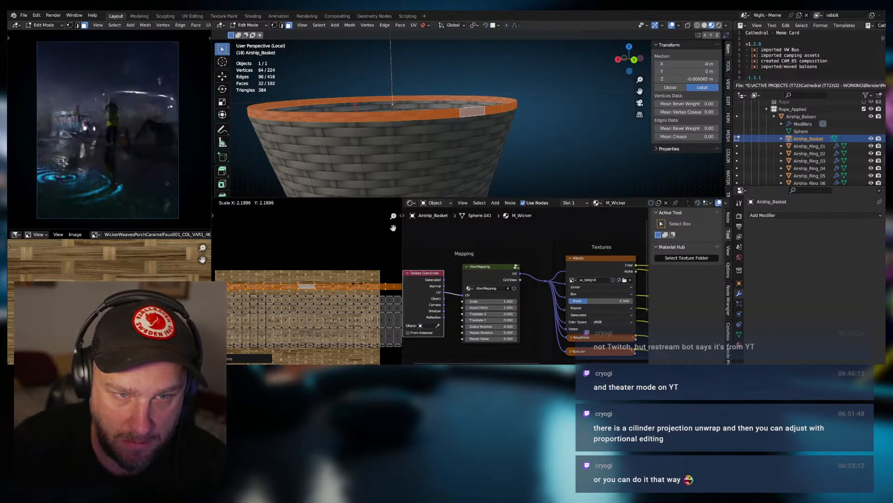
left_click(353, 283)
key("g")
key("y")
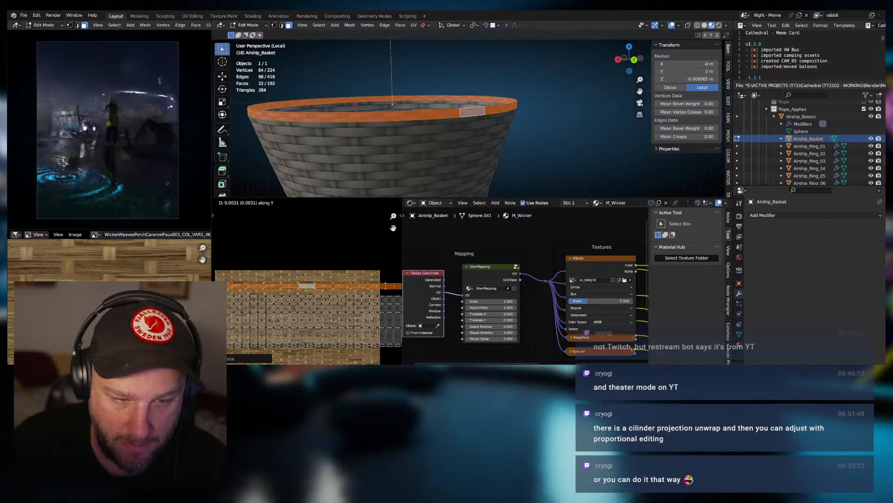
left_click(355, 281)
Hide the viewport overlays and inspect the weave along the basket's rim up close.
scroll(447, 160, "up", 5)
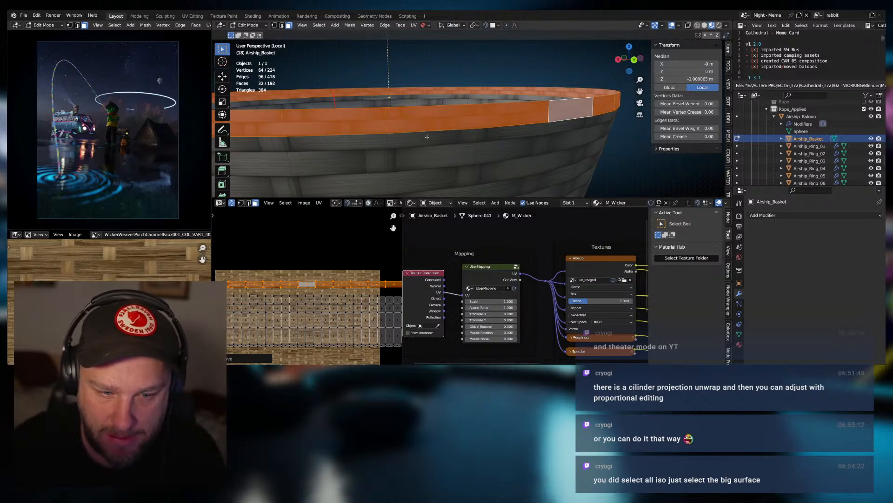
scroll(449, 130, "down", 2)
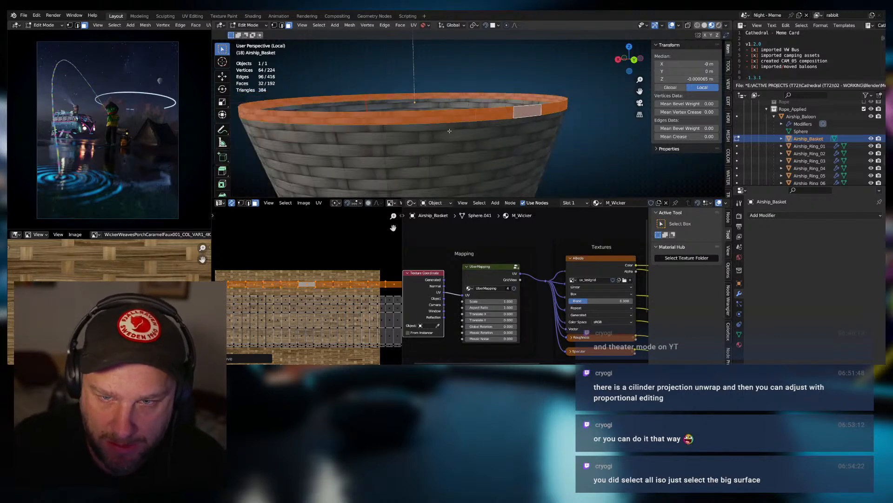
scroll(526, 130, "up", 6)
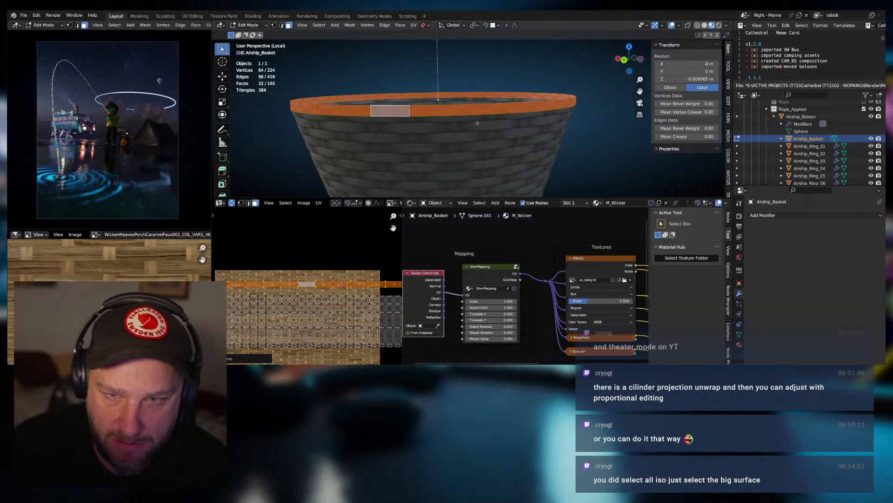
middle_click_drag(473, 112, 482, 108, "shift")
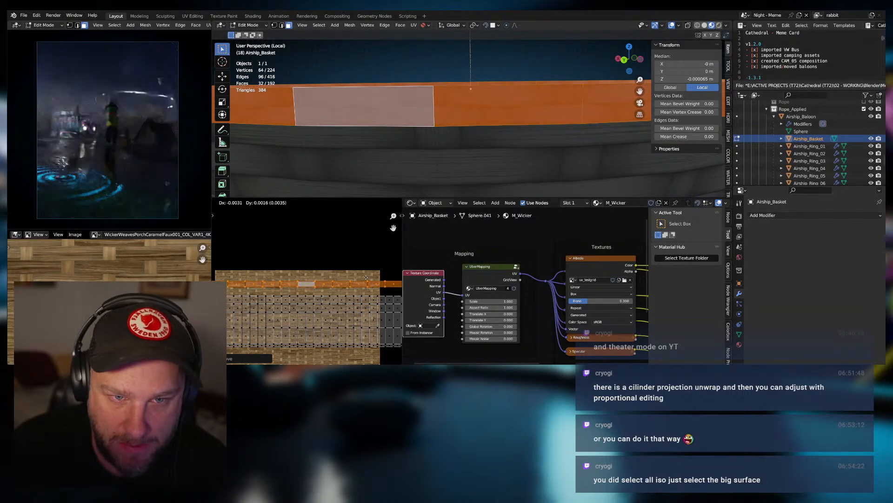
middle_click_drag(417, 155, 424, 160)
left_click(671, 26)
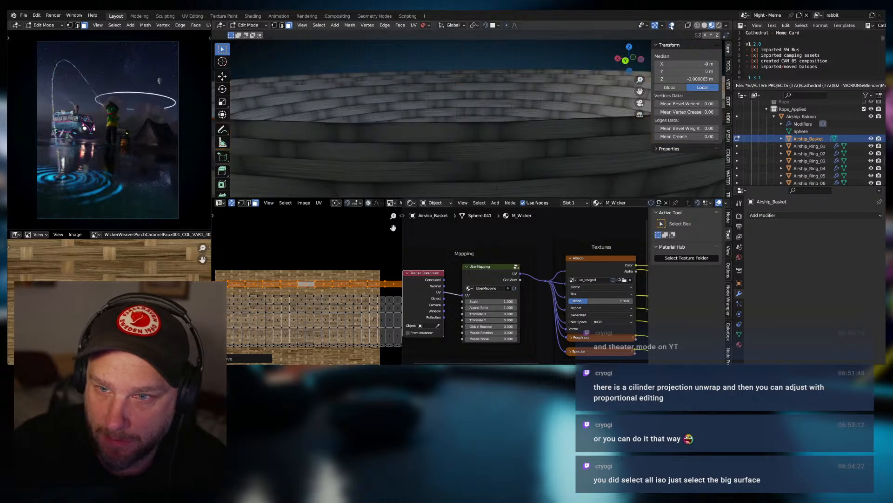
middle_click_drag(515, 143, 521, 134)
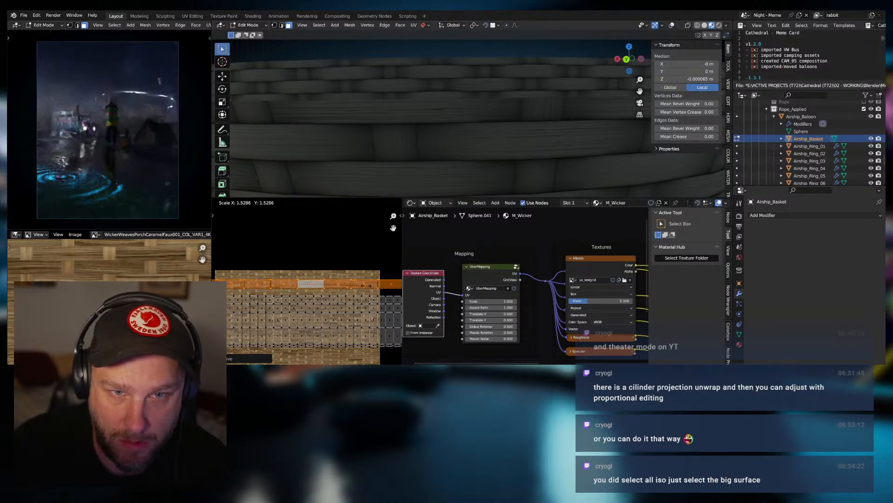
Enlarge the rim's UV row about 1.5 times and shift it about 0.01 upward to align its weave.
left_click(363, 285)
key("g")
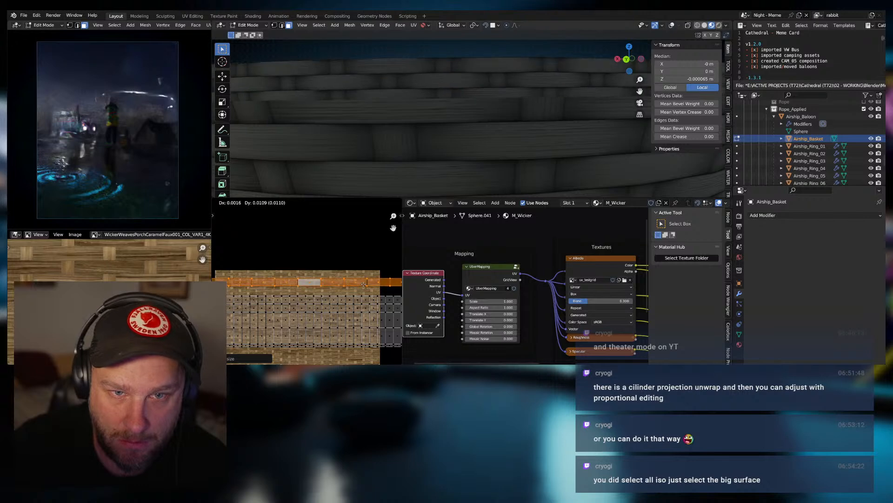
left_click(363, 284)
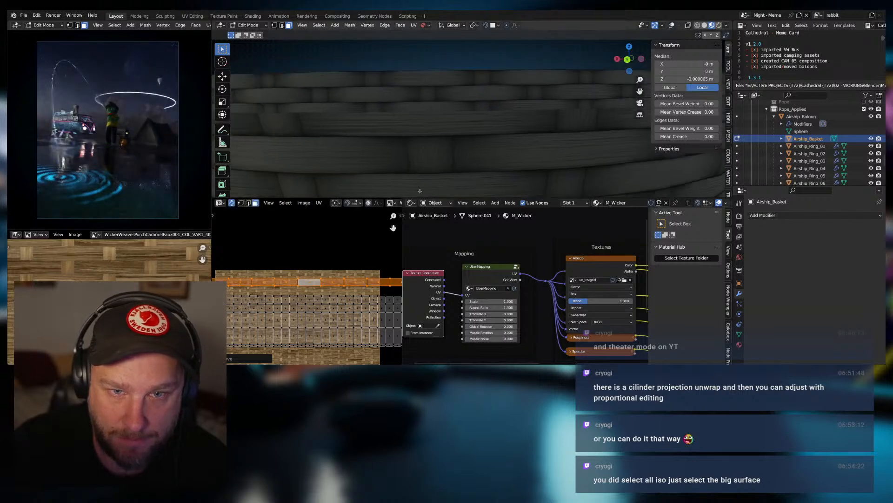
key("g")
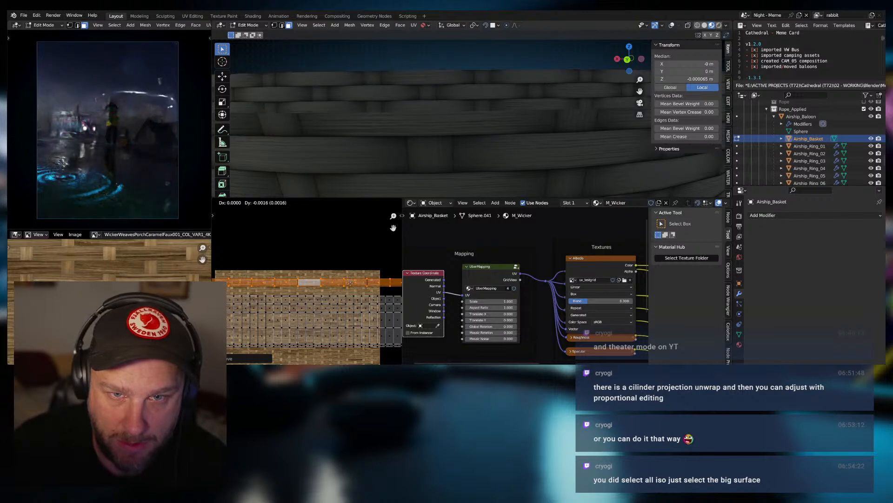
left_click(351, 285)
Enlarge the rim's UV row a little more, adjust it along Y, and check the rim against the basket's body.
key("s")
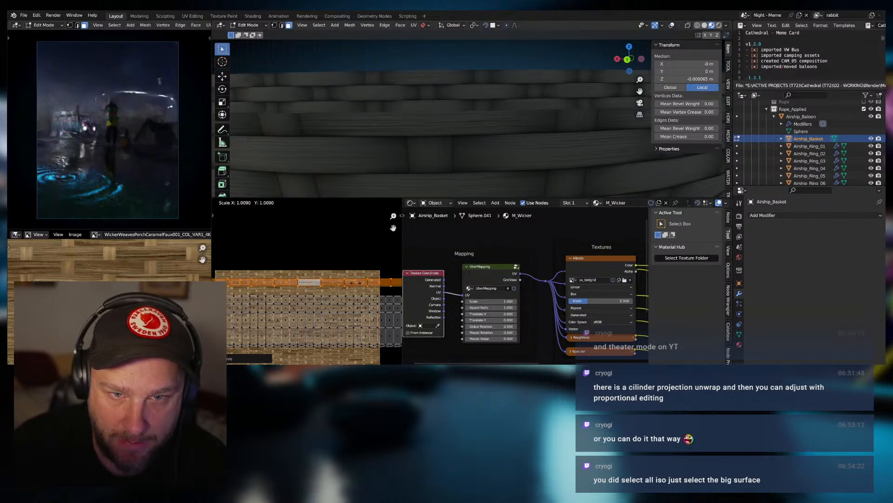
left_click(359, 282)
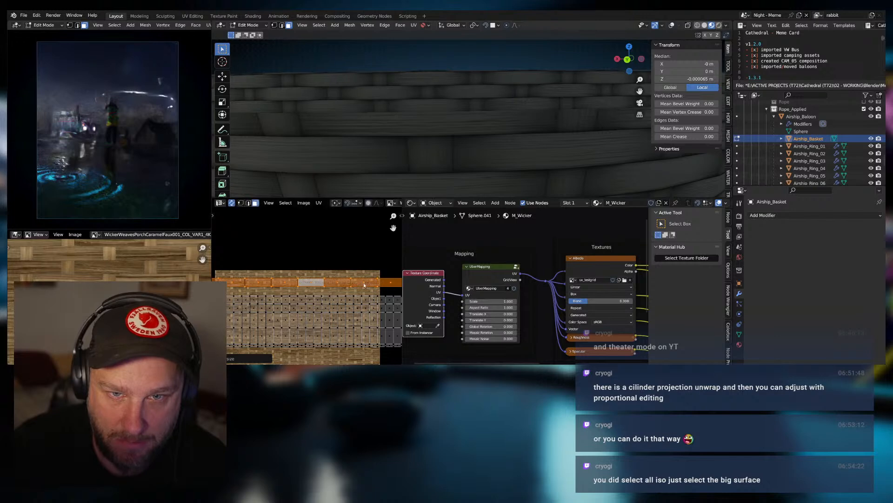
key("g")
key("y")
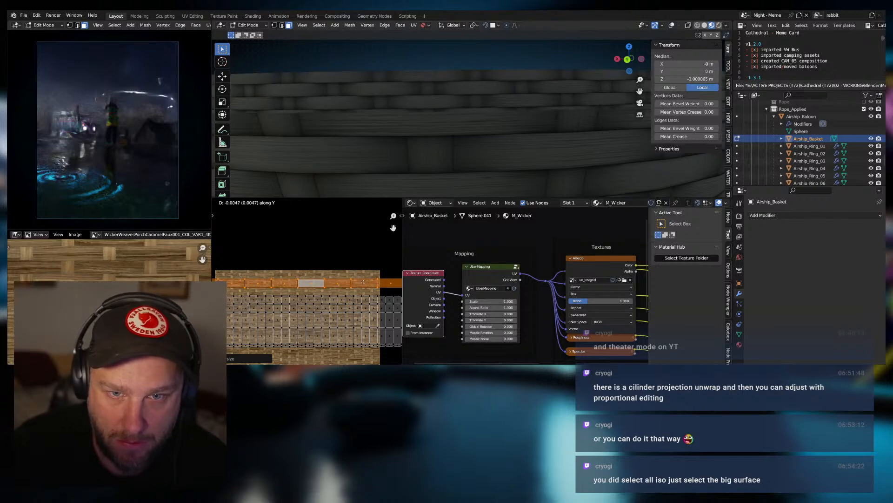
left_click(363, 280)
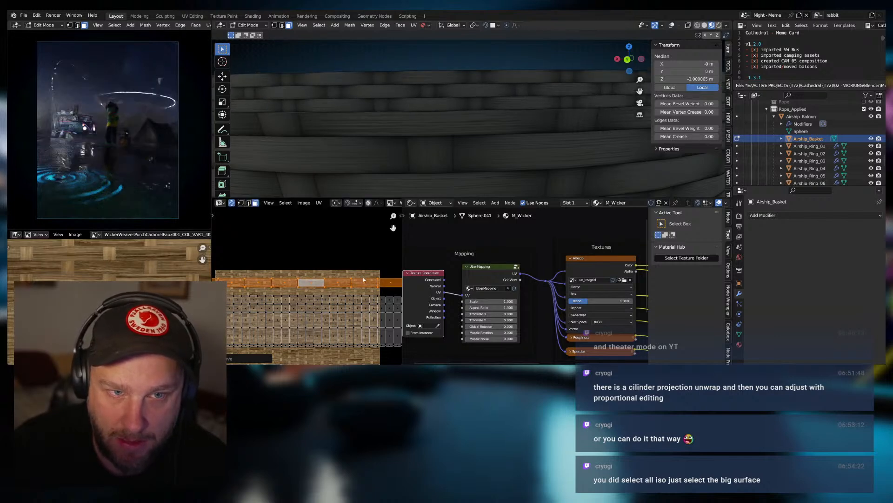
scroll(406, 174, "down", 4)
scroll(406, 174, "down", 3)
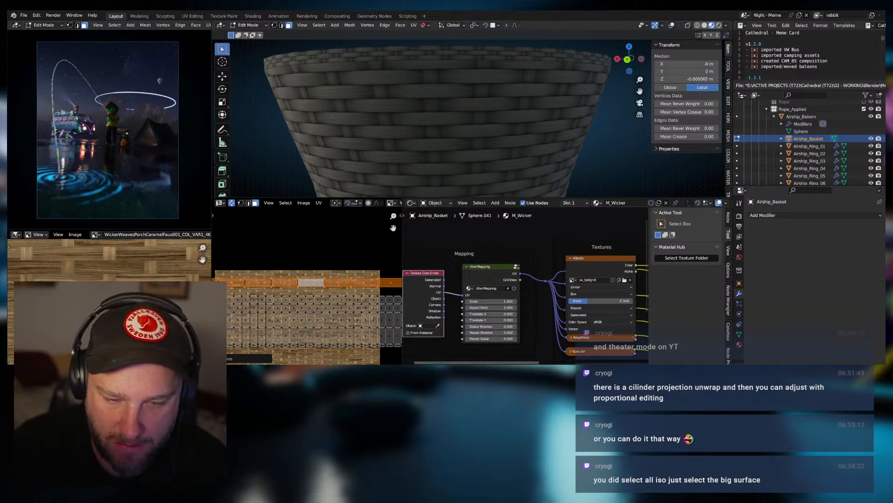
Scale the rim's UV row down and move it about 0.009 up along Y, checking the rim weave up close.
key("s")
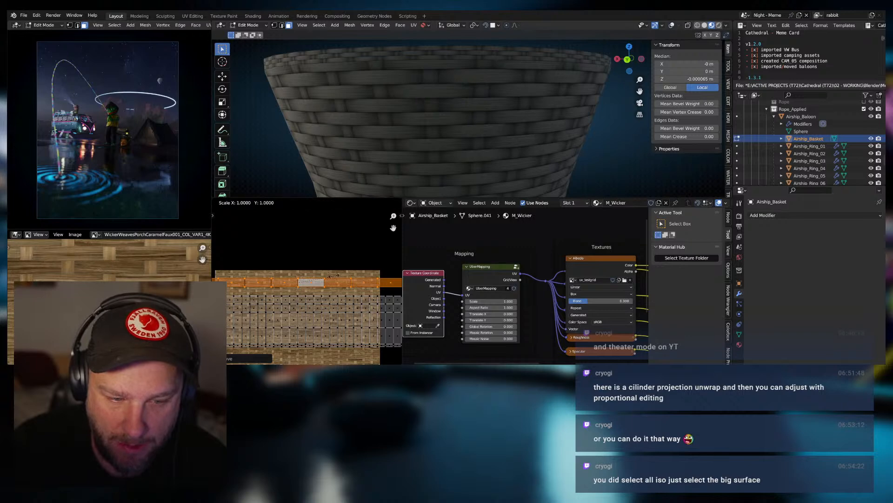
left_click(328, 277)
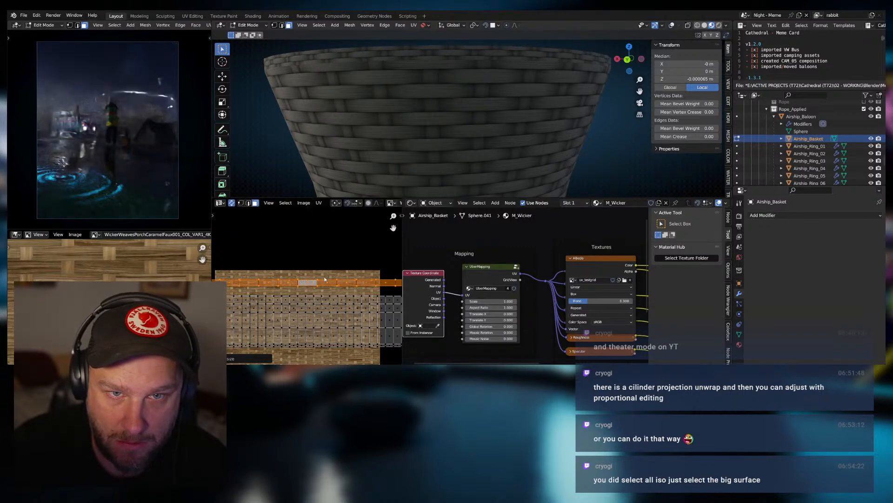
key("g")
key("y")
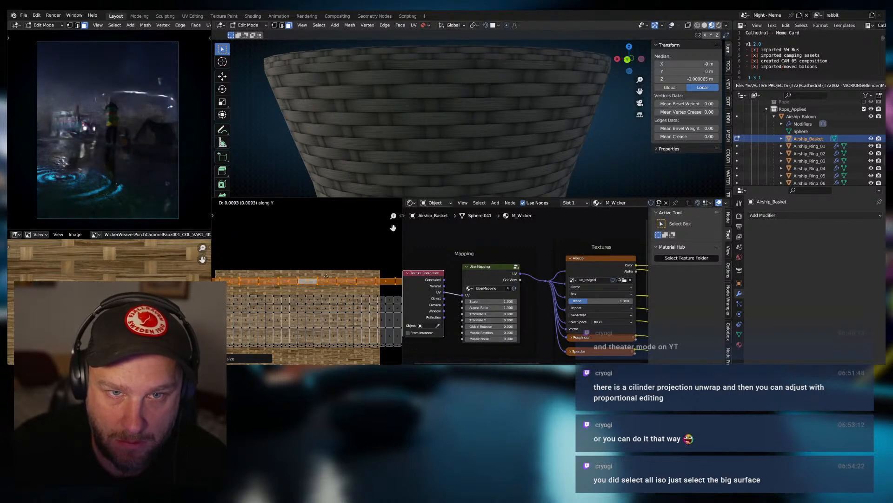
left_click(326, 275)
scroll(433, 88, "up", 5)
scroll(434, 88, "down", 5)
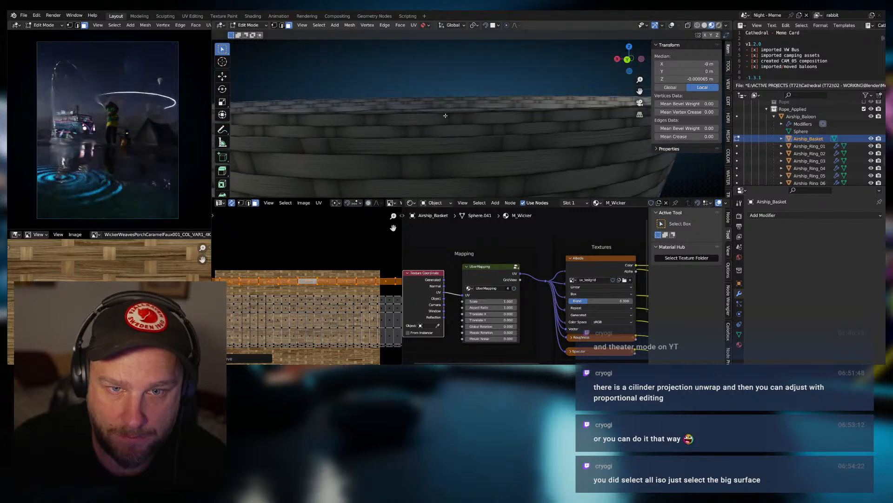
key("g")
key("y")
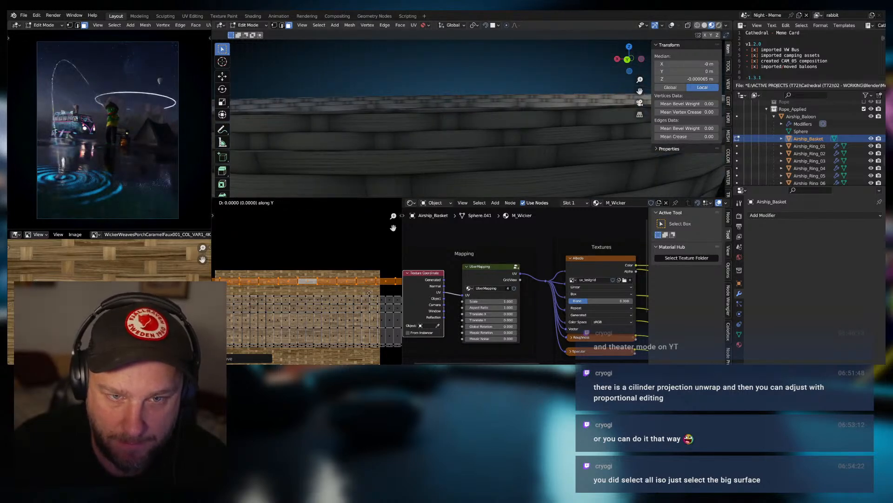
key("s")
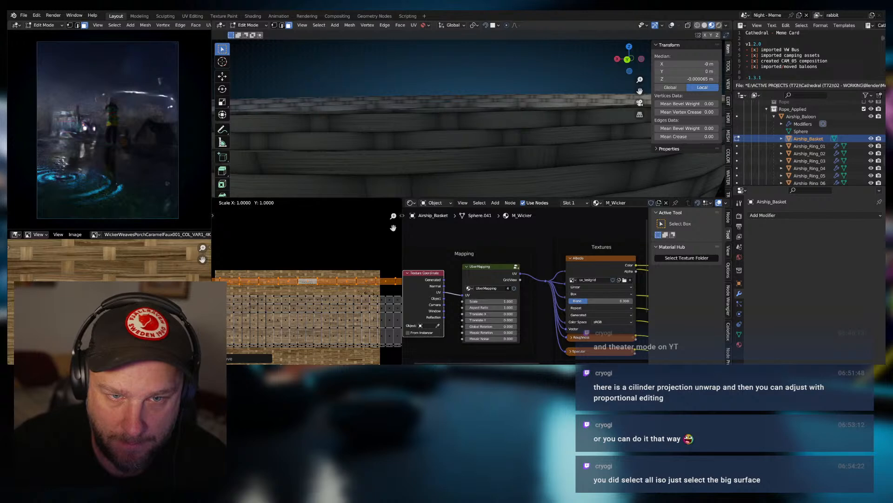
right_click(374, 296)
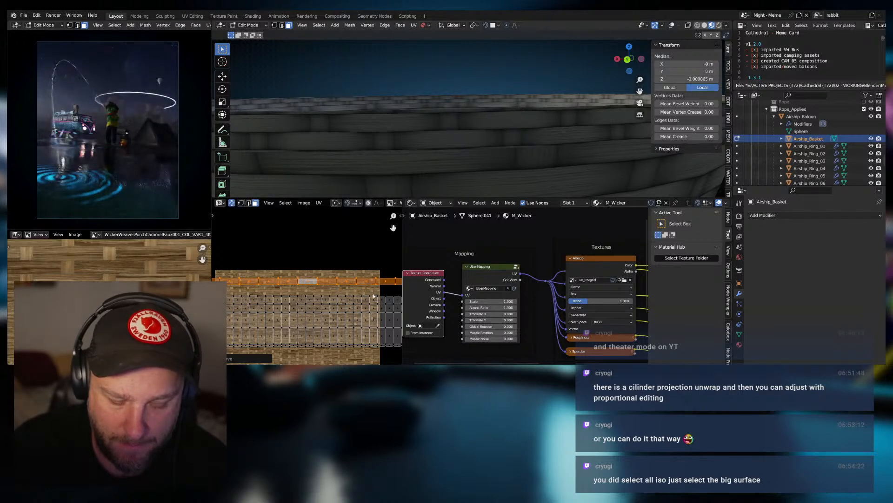
Scale the rim's UV row to about 0.94 and adjust it along Y, checking the rim weave against the basket's body.
key("g")
key("y")
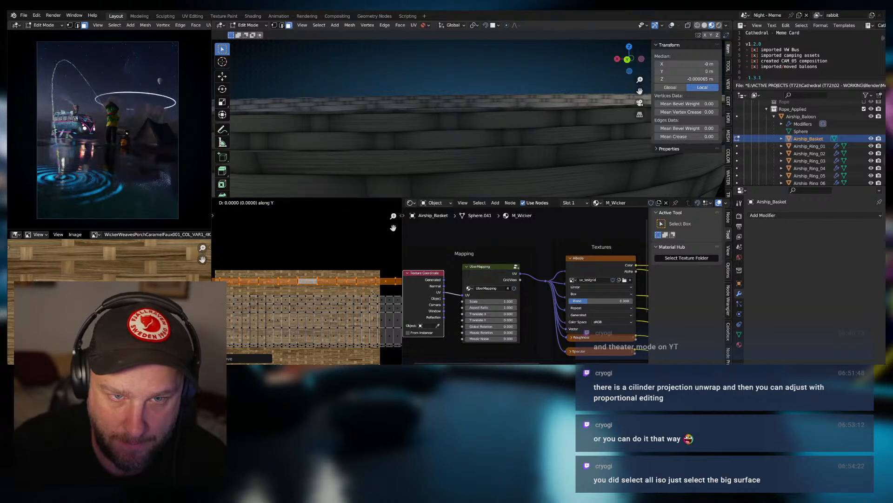
key("s")
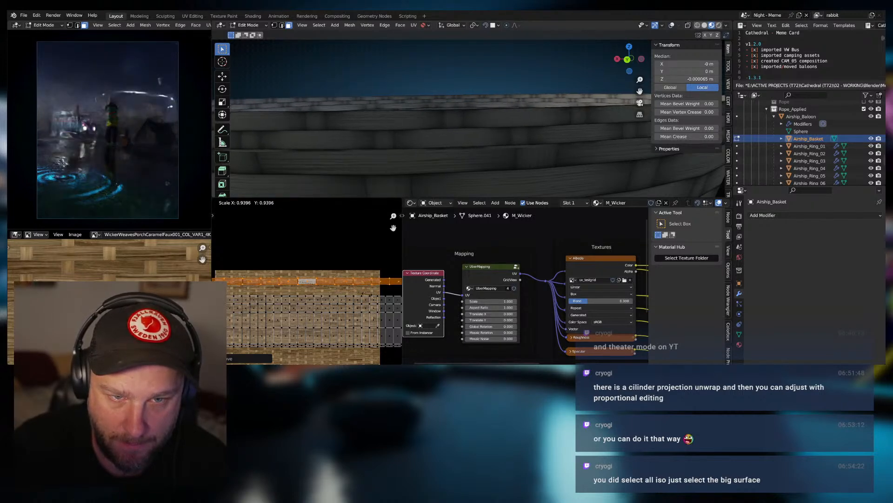
left_click(367, 293)
key("g")
key("y")
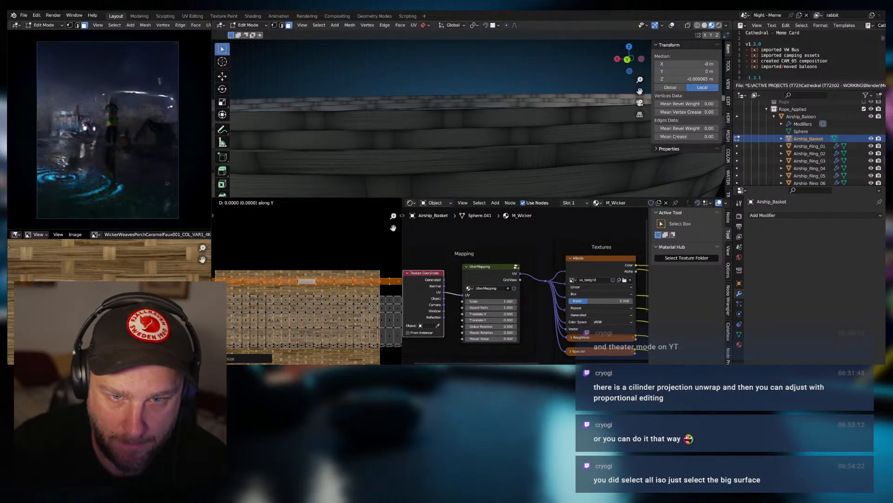
left_click(373, 305)
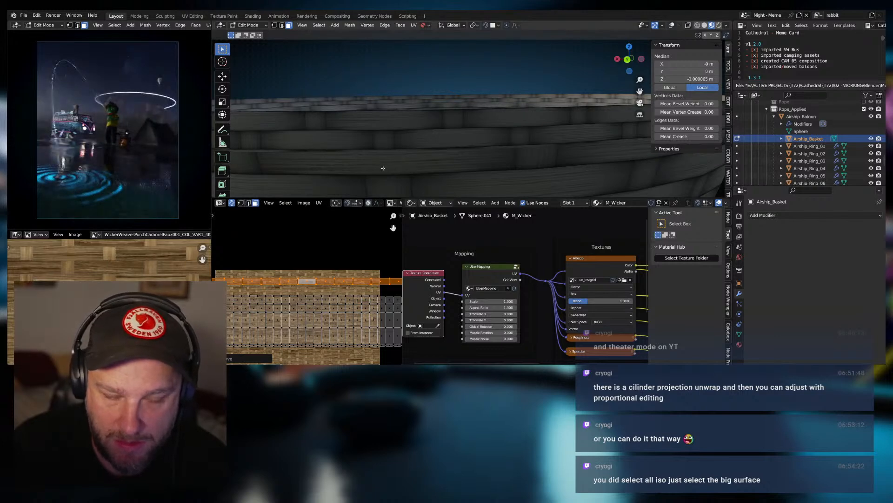
middle_click_drag(383, 168, 420, 154)
middle_click_drag(371, 127, 394, 131)
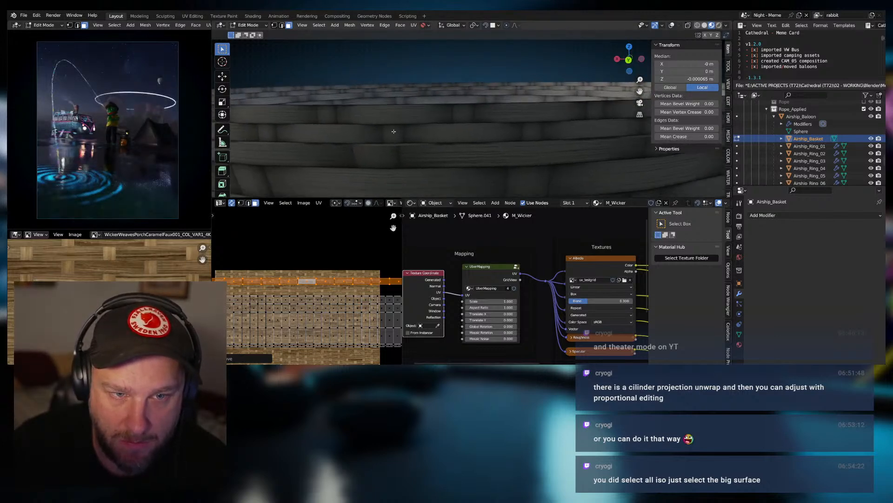
scroll(421, 141, "up", 1)
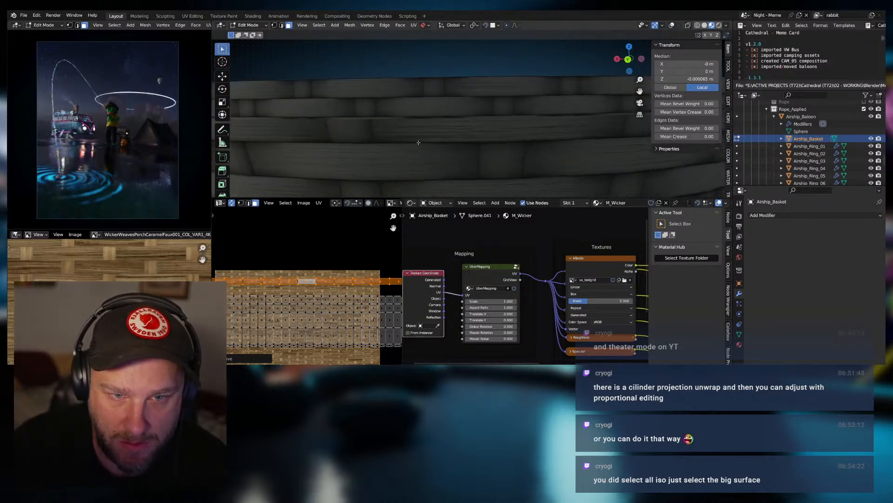
Select the whole UV island of the basket's body, leaving out the rim row.
left_click(328, 313)
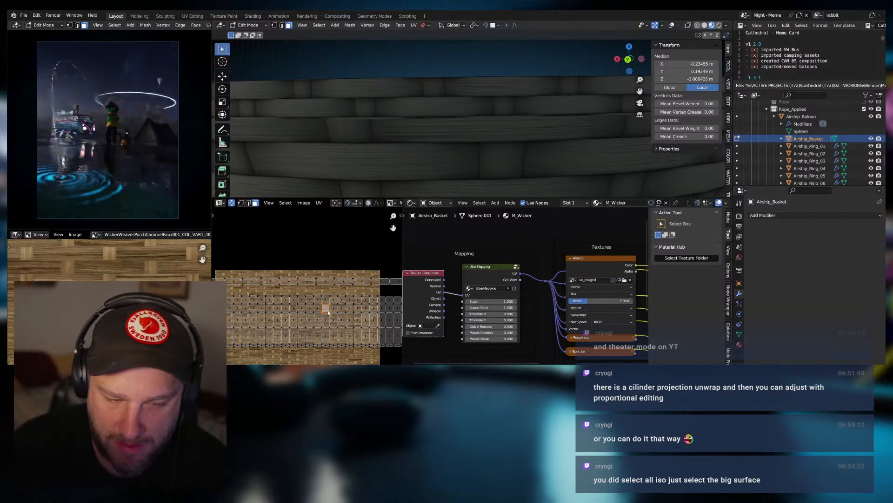
key("ctrl+KP_Add")
key("ctrl+KP_Add")
key("ctrl+KP_Add")
scroll(328, 311, "down", 1)
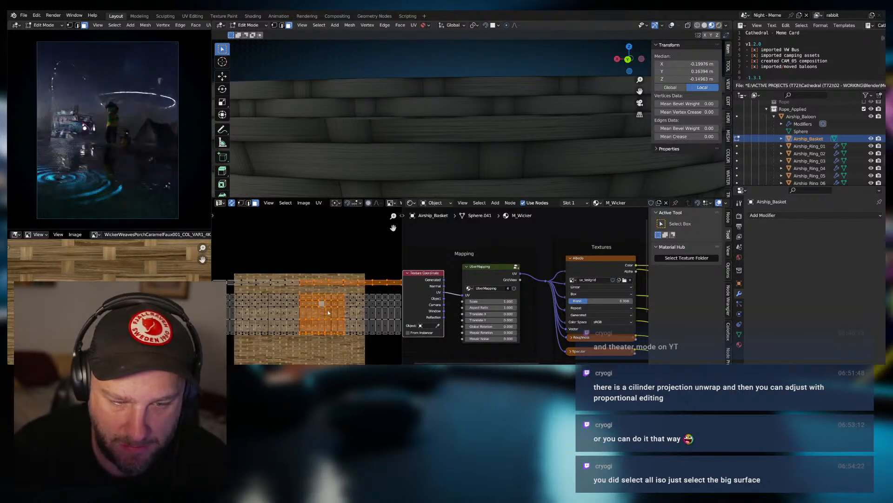
left_click(327, 311)
left_click(323, 305)
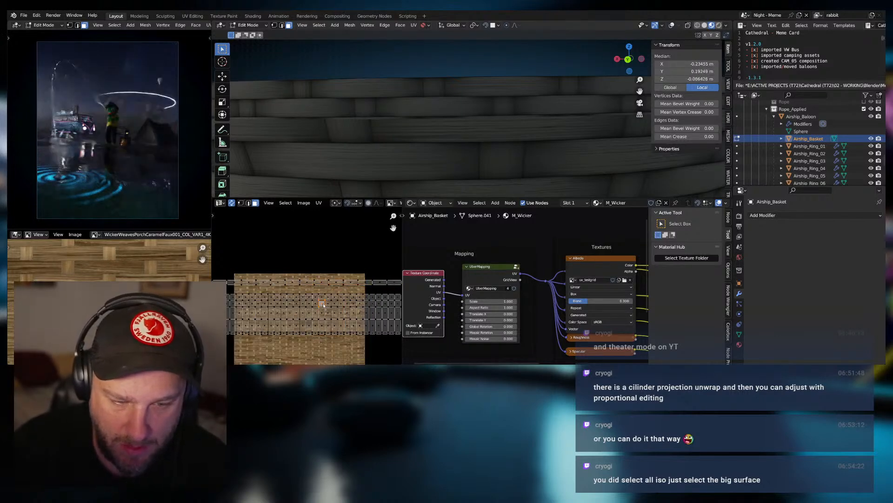
left_click(286, 202)
left_click(373, 287)
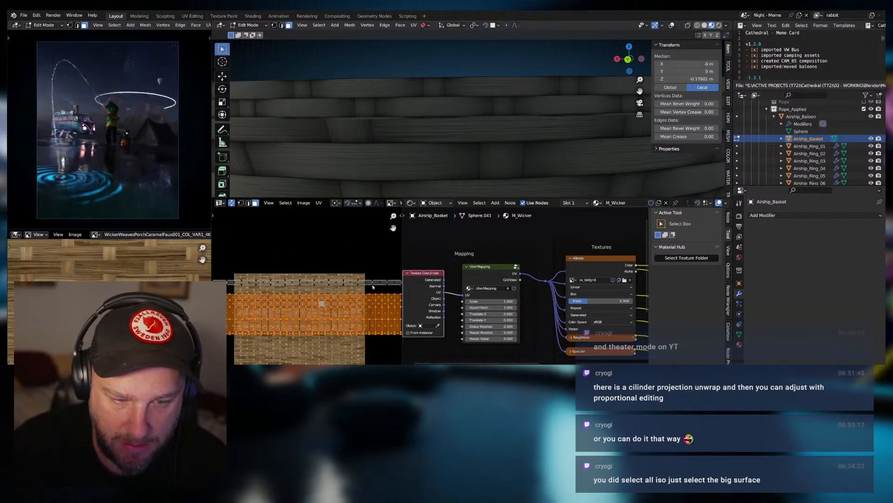
Select the full UV row of the basket's bottom edge and move it down, apart from the body's UVs.
left_click(317, 334)
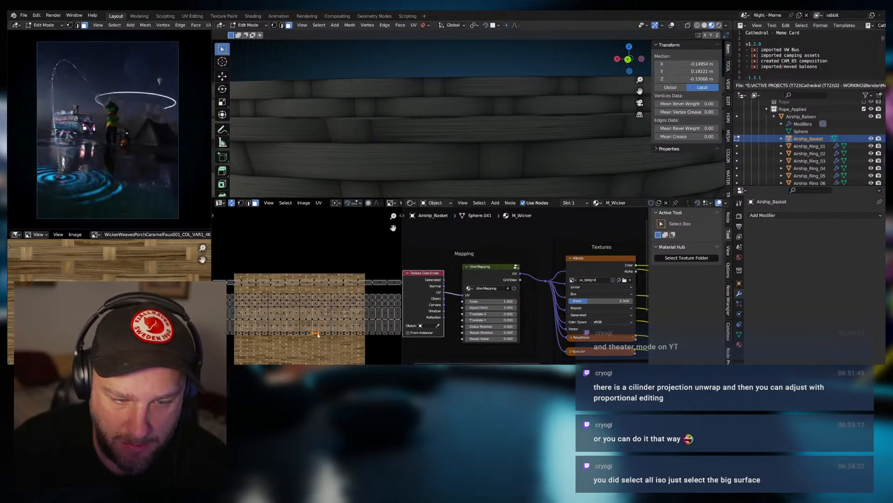
left_click(320, 334, "alt")
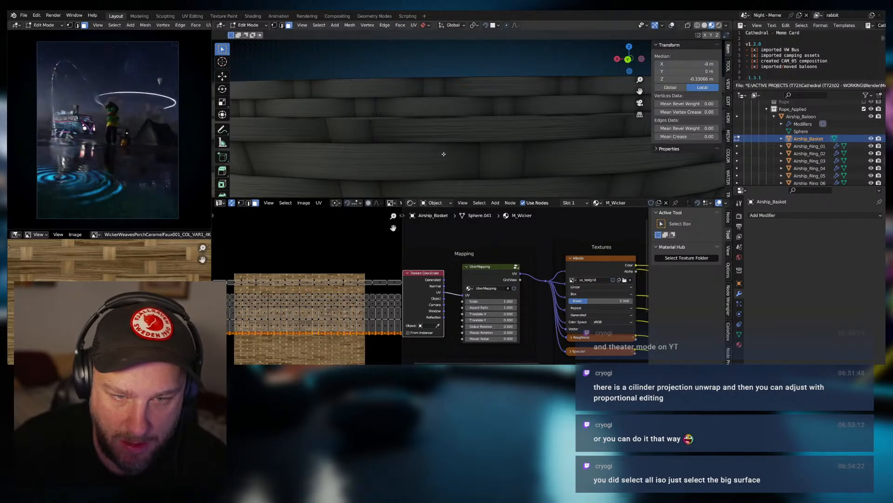
scroll(443, 154, "down", 6)
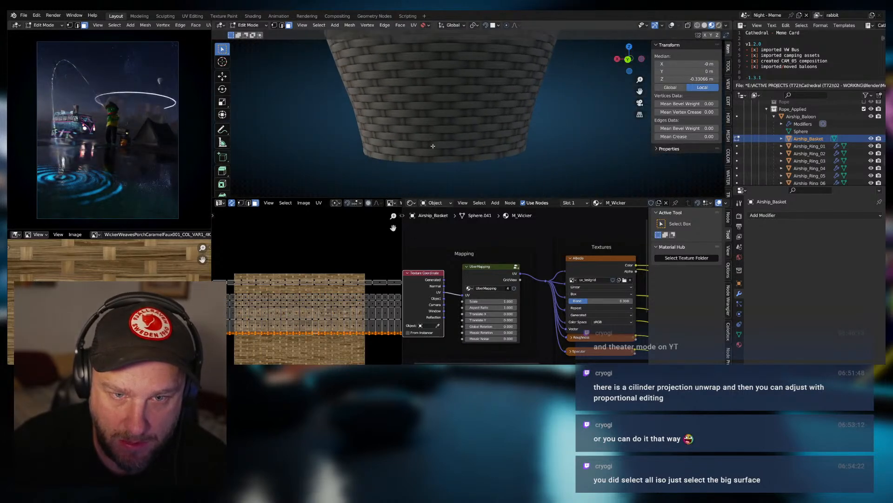
scroll(433, 146, "up", 2)
scroll(438, 155, "up", 2)
middle_click_drag(441, 171, 437, 129, "shift")
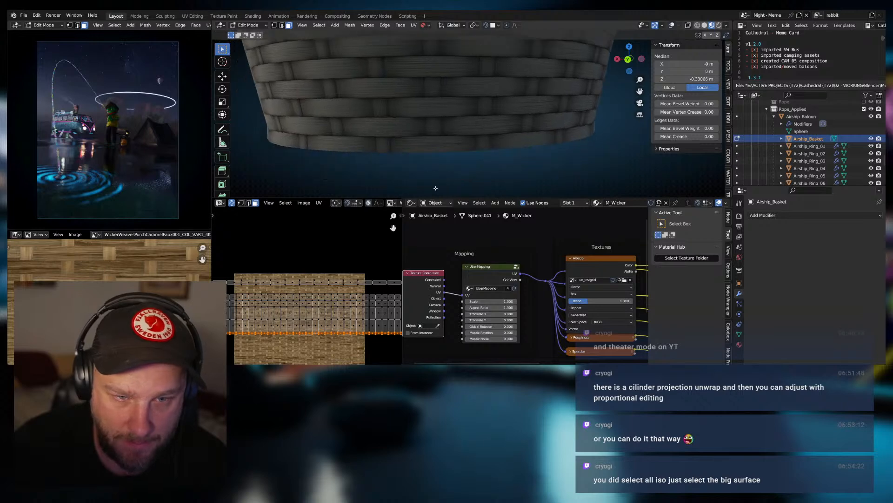
key("g")
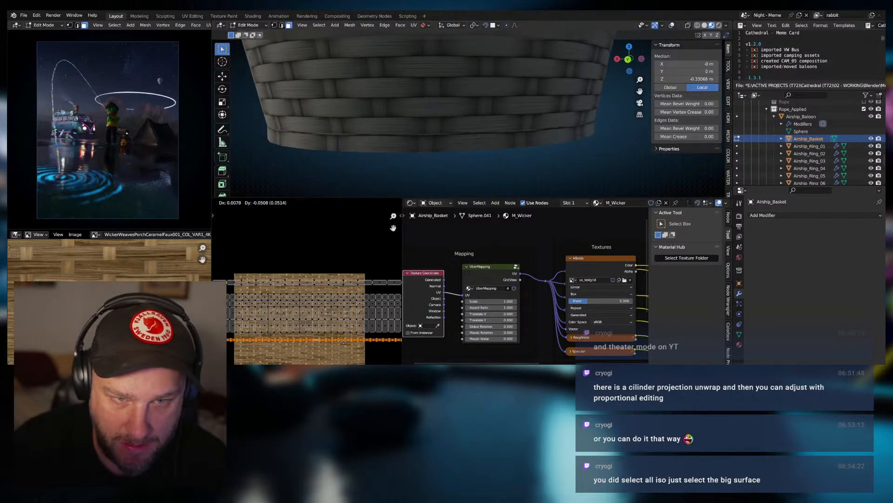
left_click(345, 339)
Enlarge the bottom edge's UV row and move it about 0.006 up along Y to align its weave.
key("s")
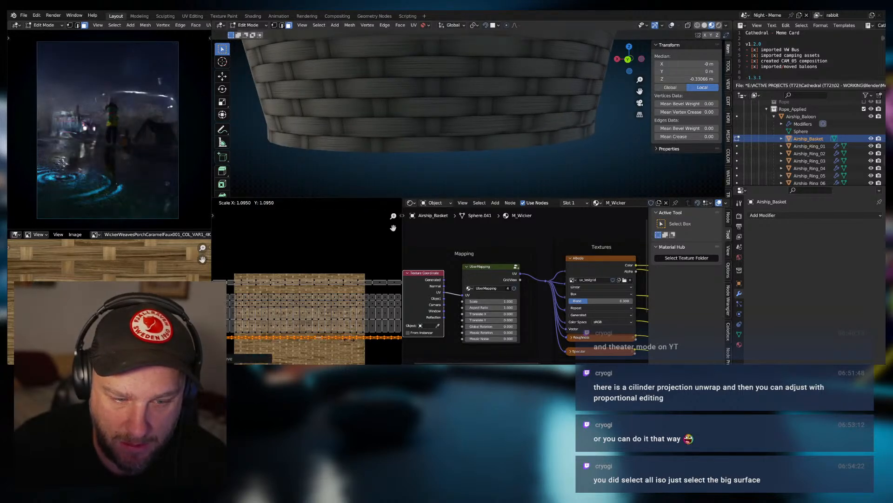
left_click(378, 342)
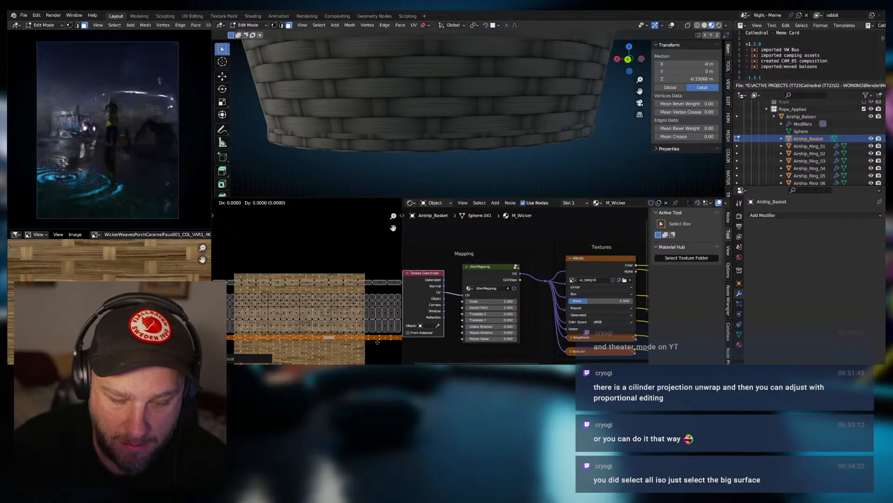
key("g")
key("y")
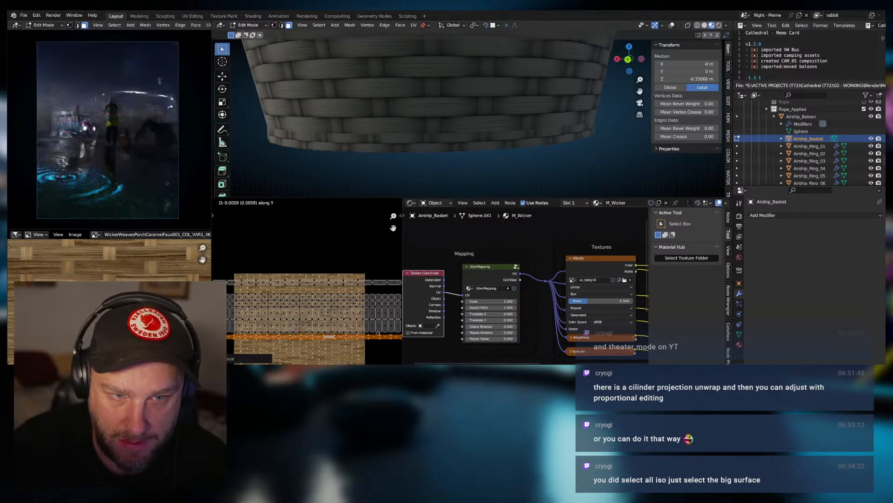
left_click(379, 335)
Enlarge the bottom edge's UV row a little more and fine-tune its position along Y.
key("s")
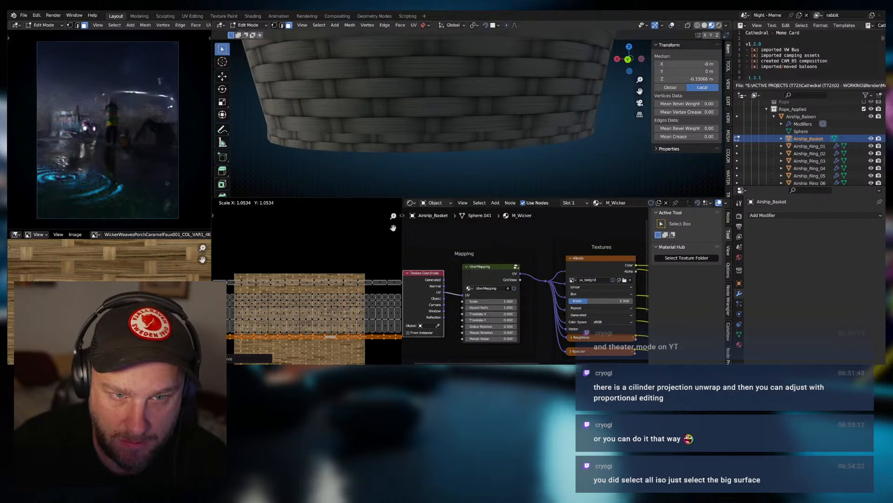
left_click(395, 334)
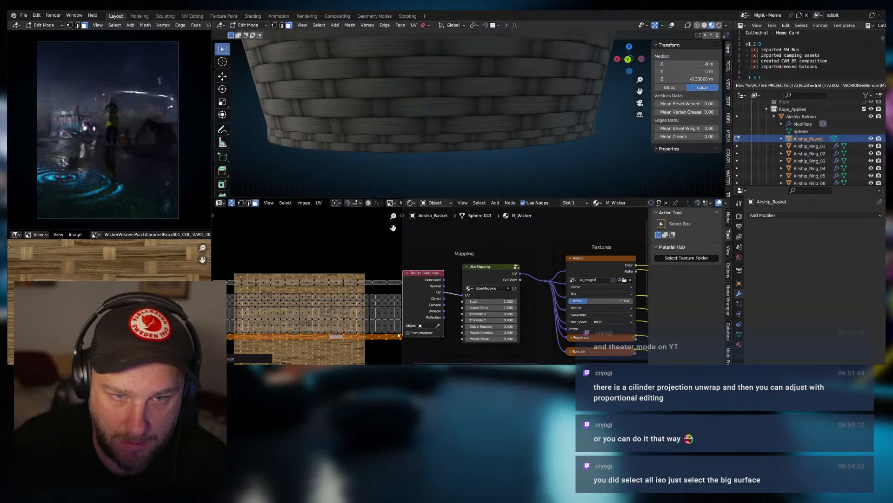
key("g")
key("y")
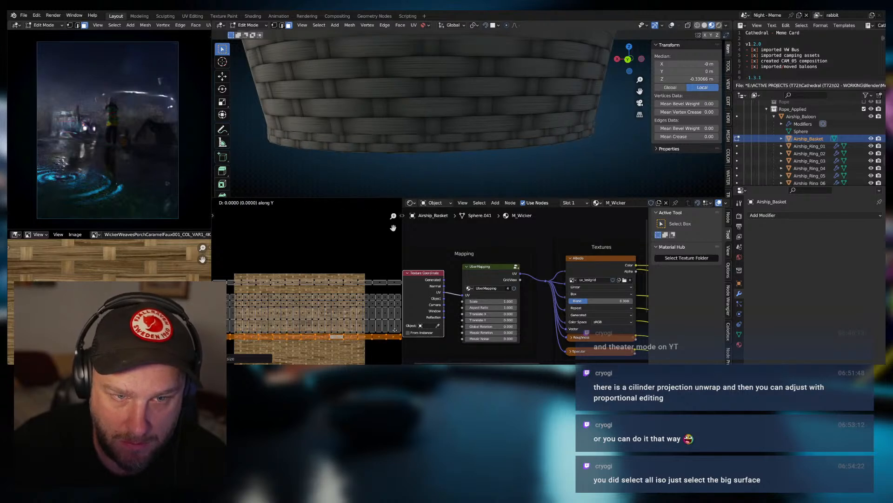
left_click(394, 334)
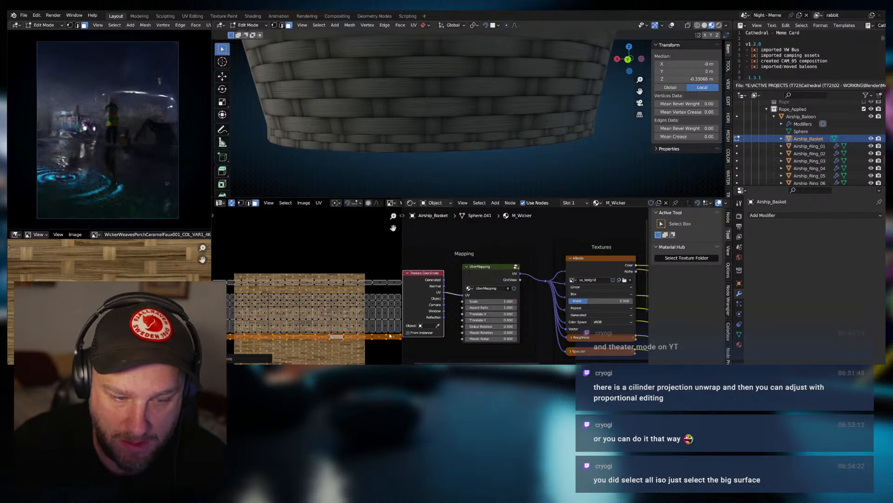
Scale the bottom edge's UV row down slightly and move it about 0.001 down along Y, checking the edge weave up close.
scroll(394, 334, "up", 2)
scroll(403, 163, "up", 4)
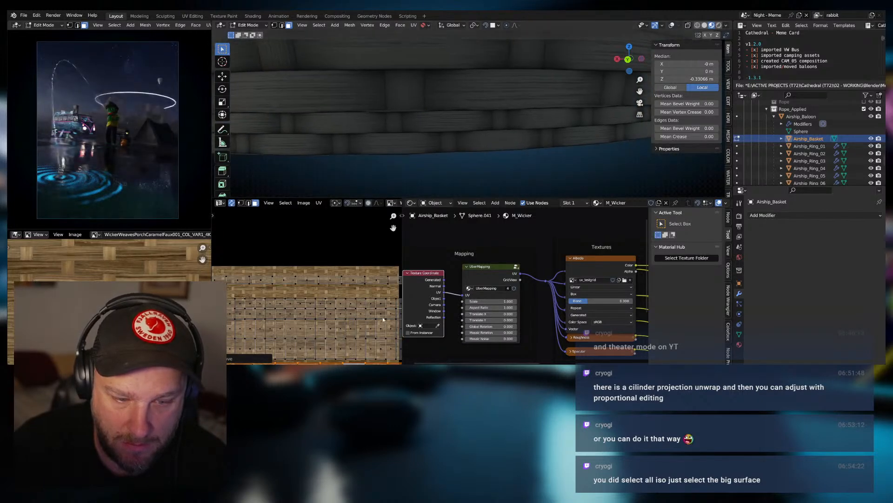
key("s")
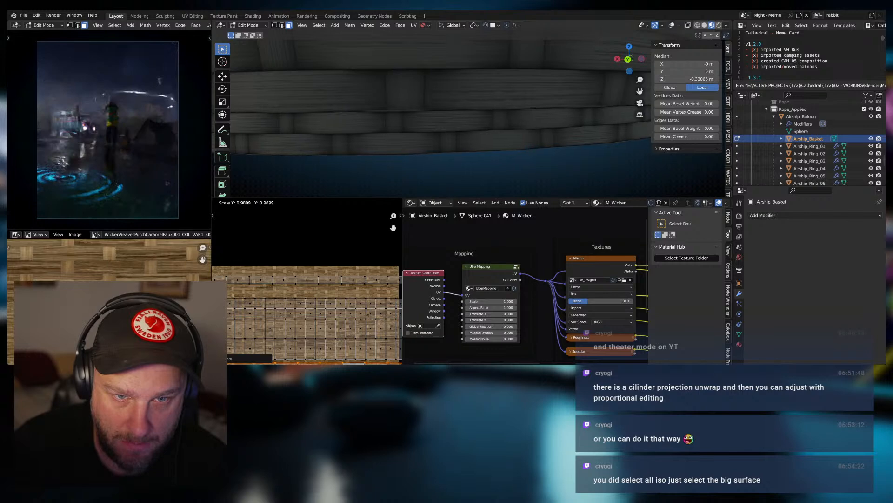
left_click(334, 320)
key("g")
key("y")
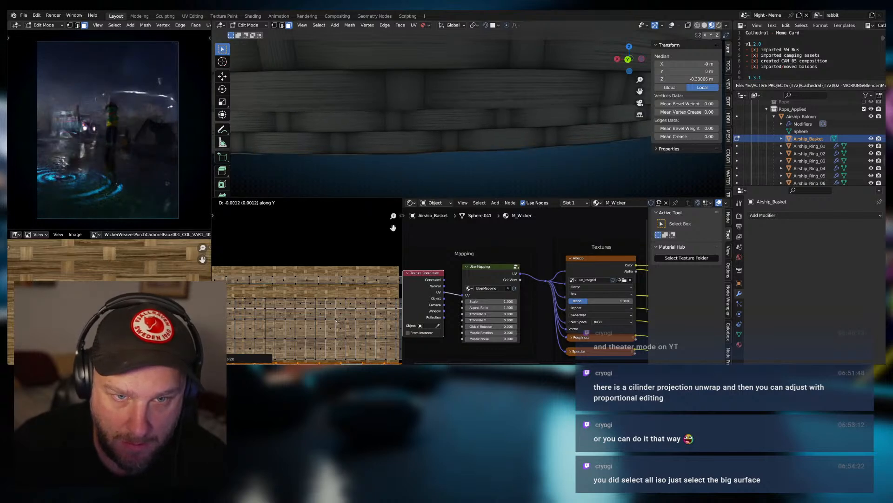
left_click(339, 319)
scroll(383, 145, "down", 5)
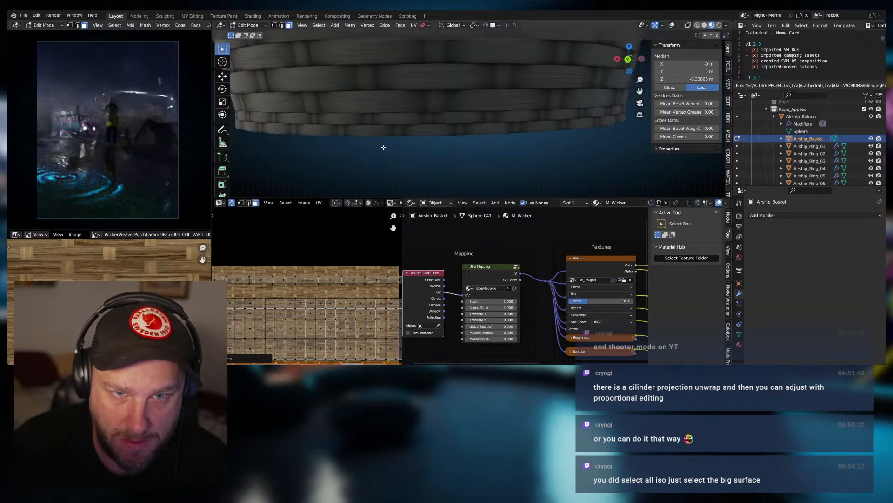
Inspect the weave over the whole basket from the side and return to Object Mode.
middle_click_drag(398, 146, 401, 106)
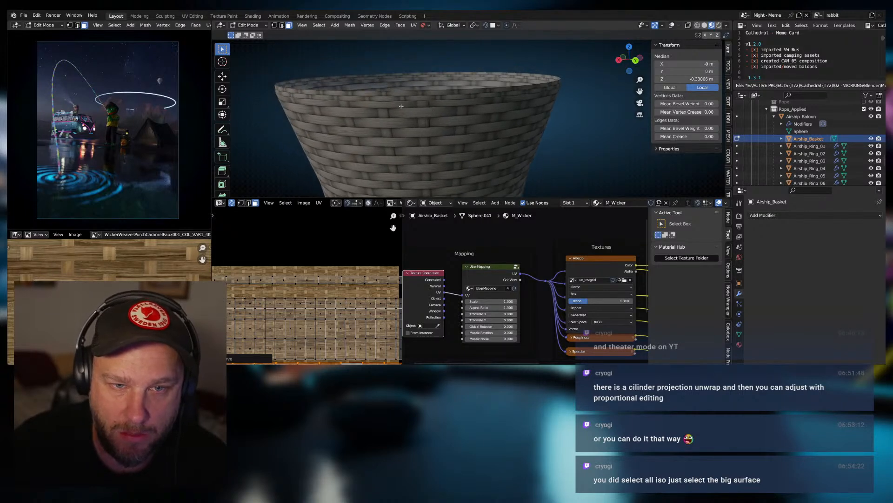
left_click(406, 109)
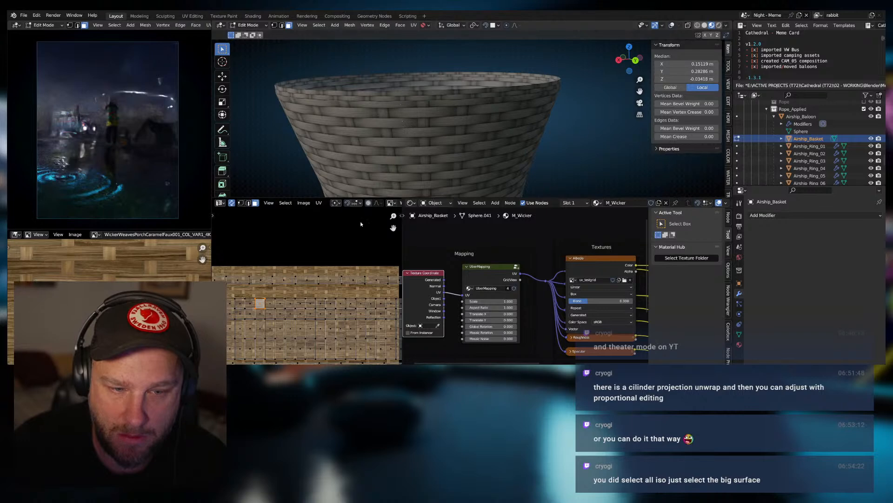
scroll(401, 153, "down", 1)
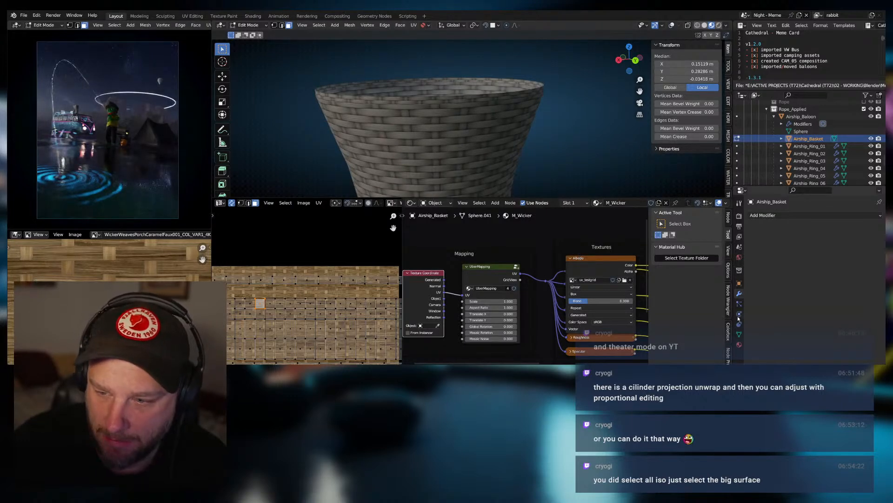
scroll(494, 140, "down", 1)
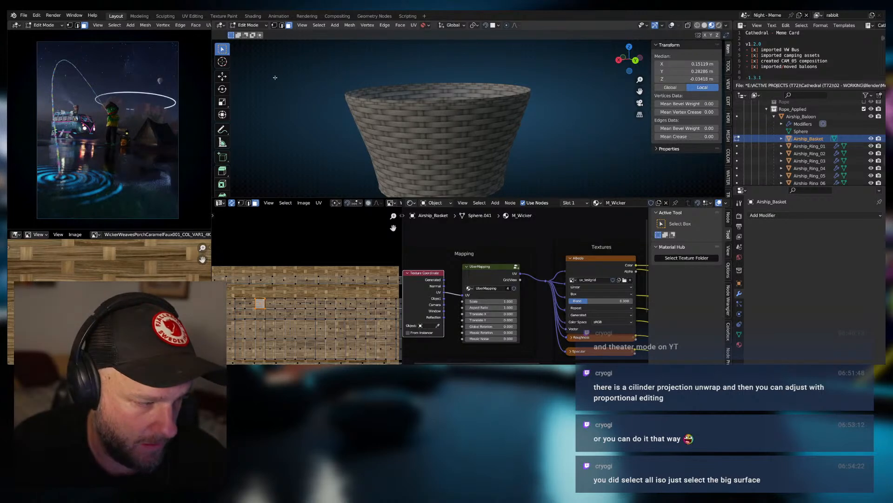
left_click(246, 25)
left_click(247, 33)
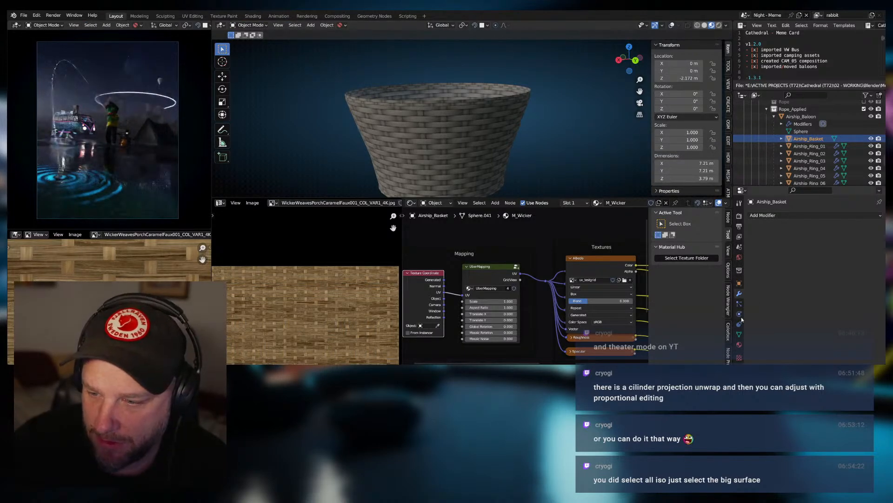
Add a second UV map to Airship_Basket.
left_click(740, 335)
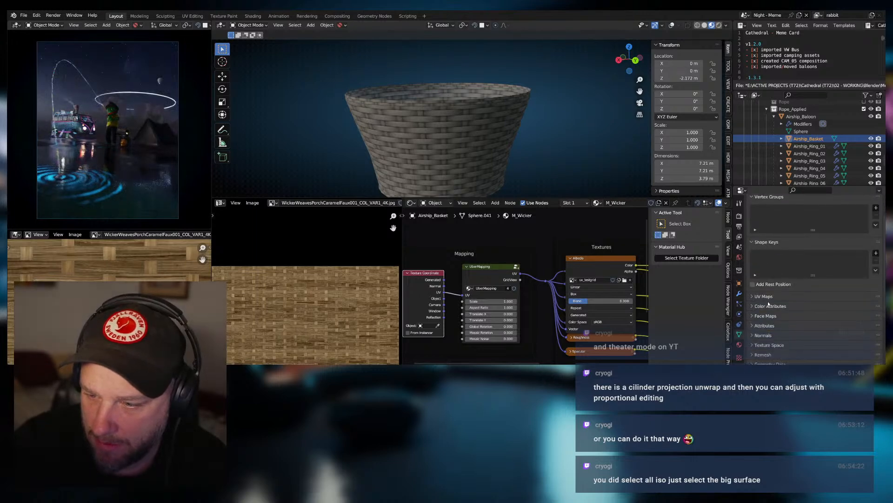
left_click(752, 297)
scroll(776, 302, "down", 1)
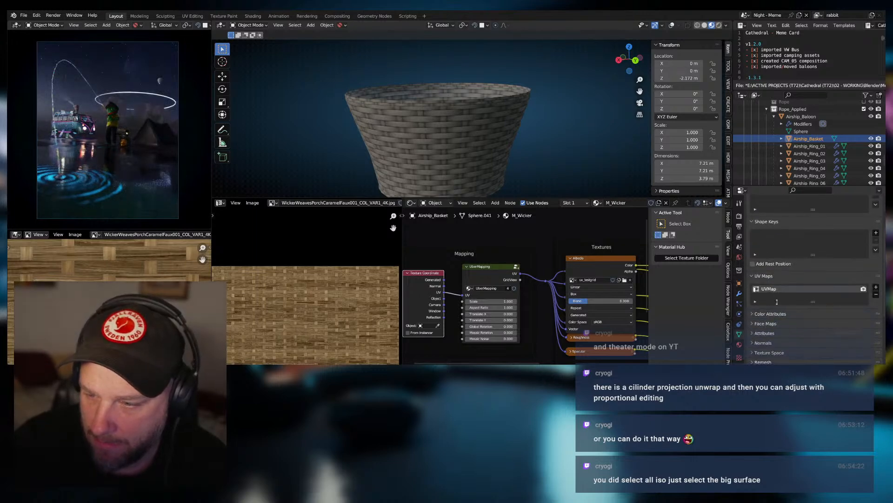
left_click(876, 288)
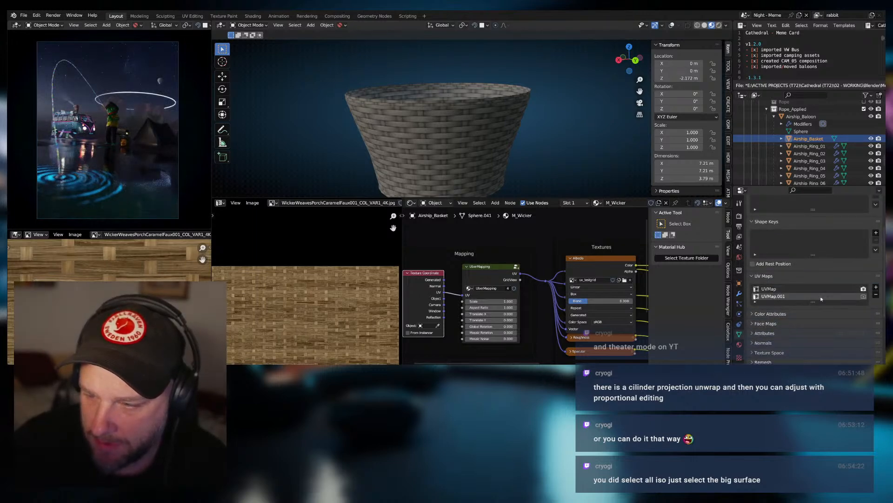
Rename the basket's first UV map to UVMap_Correct.
double_click(770, 288)
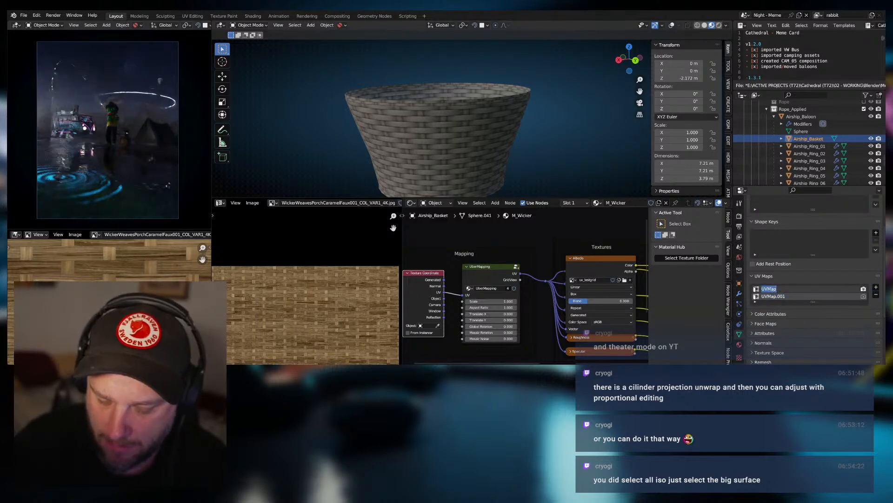
key("Right")
type("_")
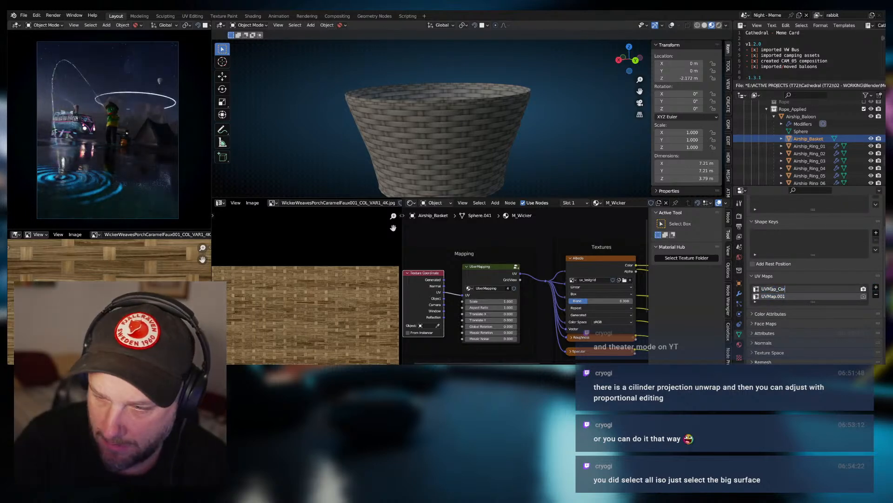
key("Return")
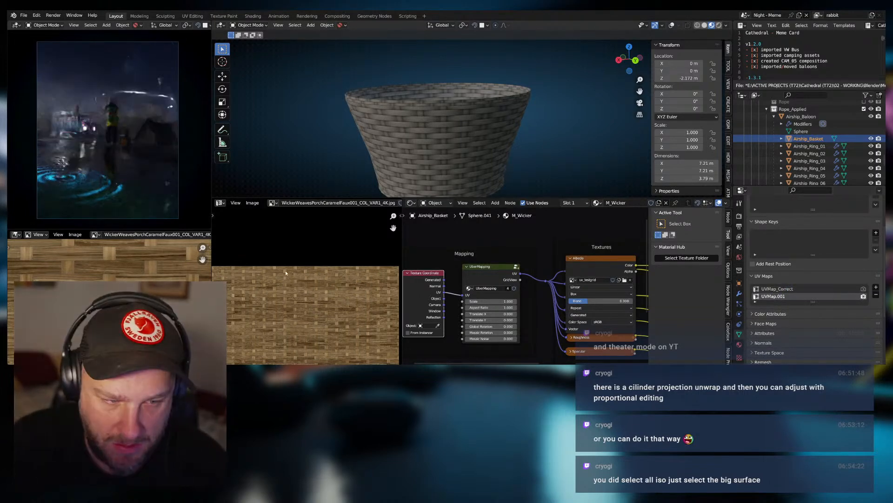
Put Airship_Basket into Edit Mode with the viewport overlays turned on and its whole UV layout in view.
scroll(310, 301, "down", 3)
middle_click_drag(319, 307, 318, 281)
key("Tab")
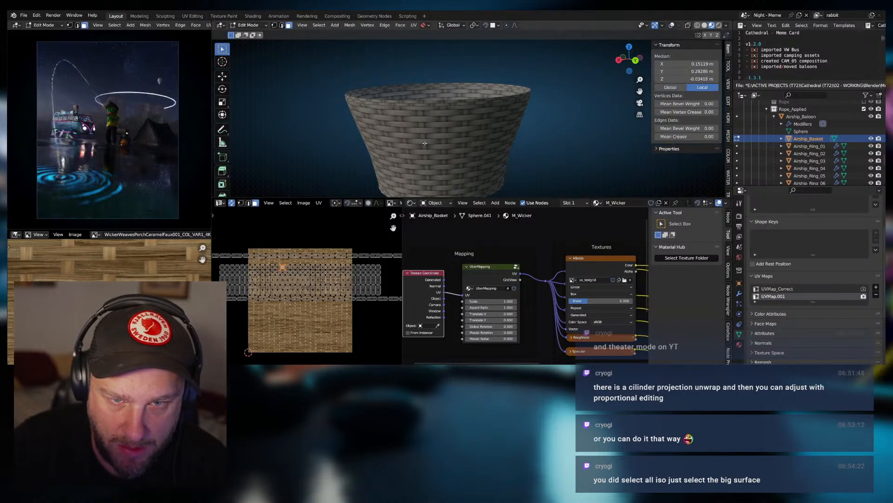
key("Tab")
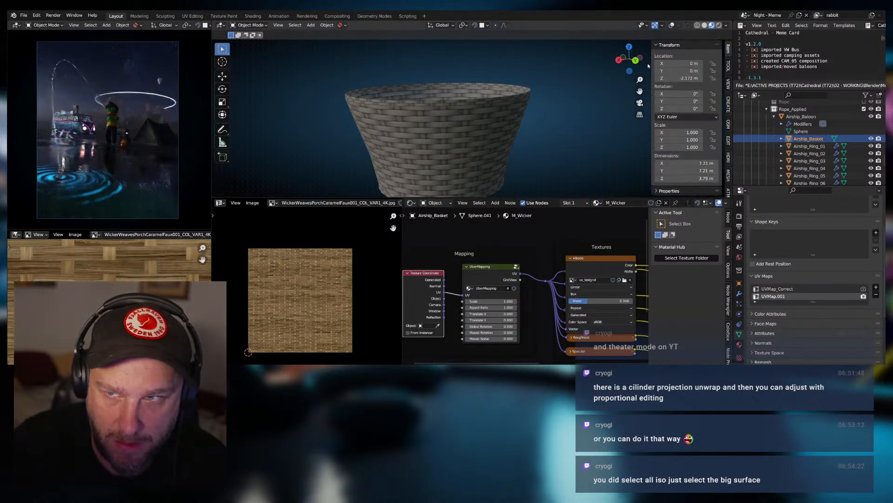
key("Tab")
left_click(688, 26)
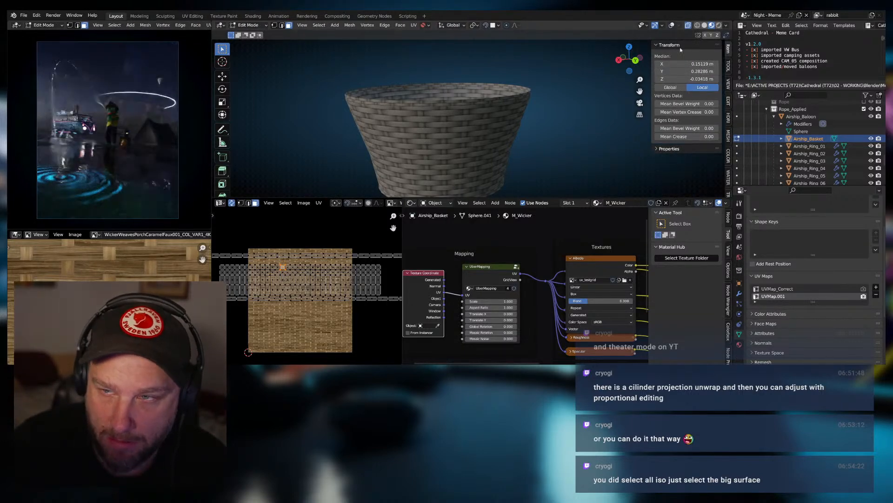
key("Tab")
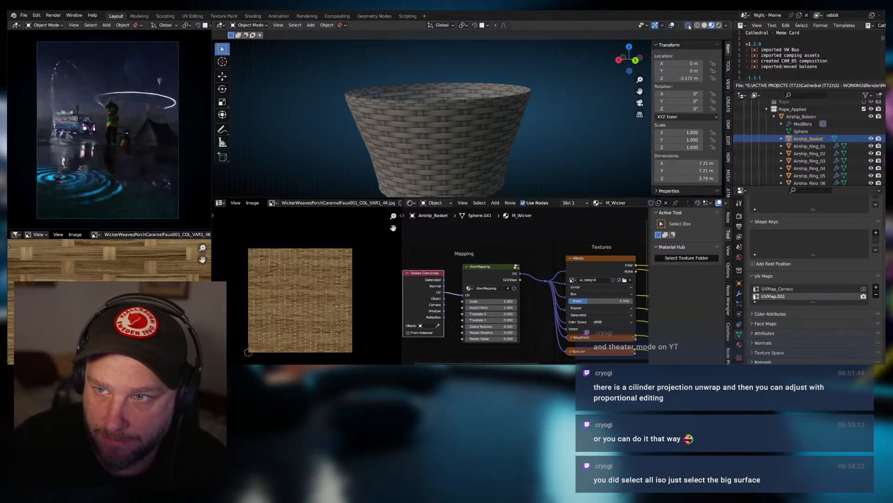
key("Tab")
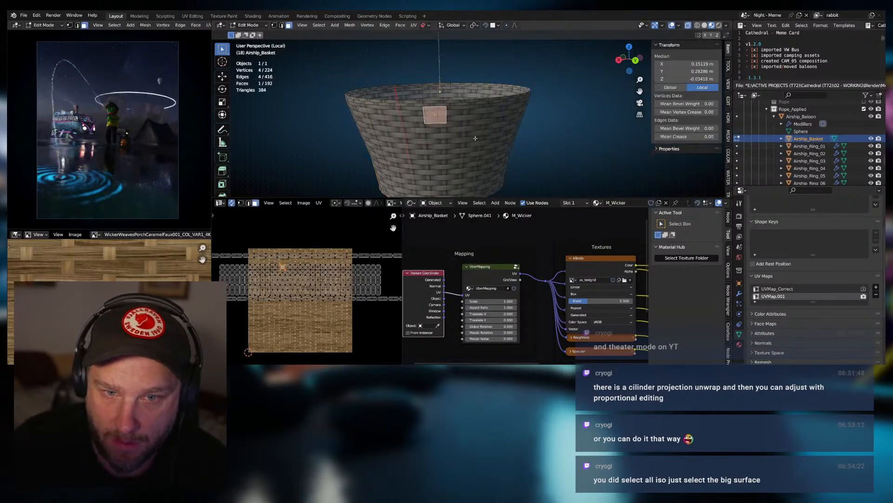
Select all the basket's faces and unwrap them on UVMap.001.
key("alt+a")
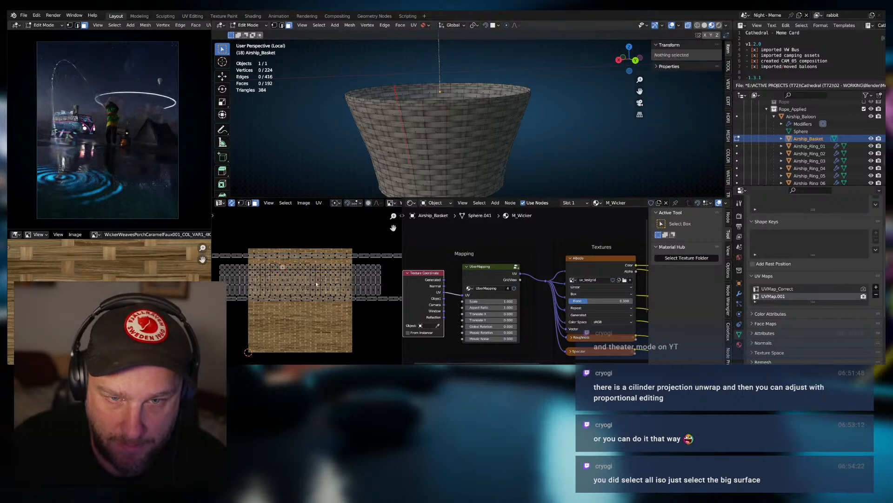
key("a")
key("u")
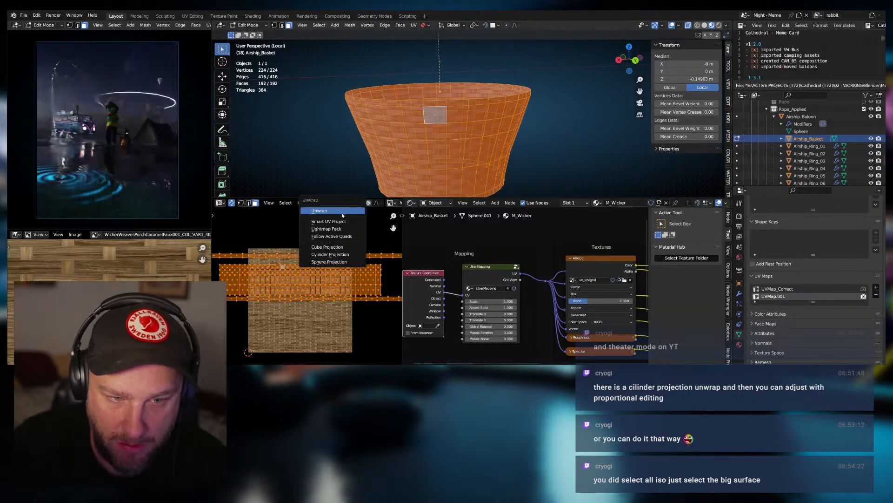
left_click(341, 214)
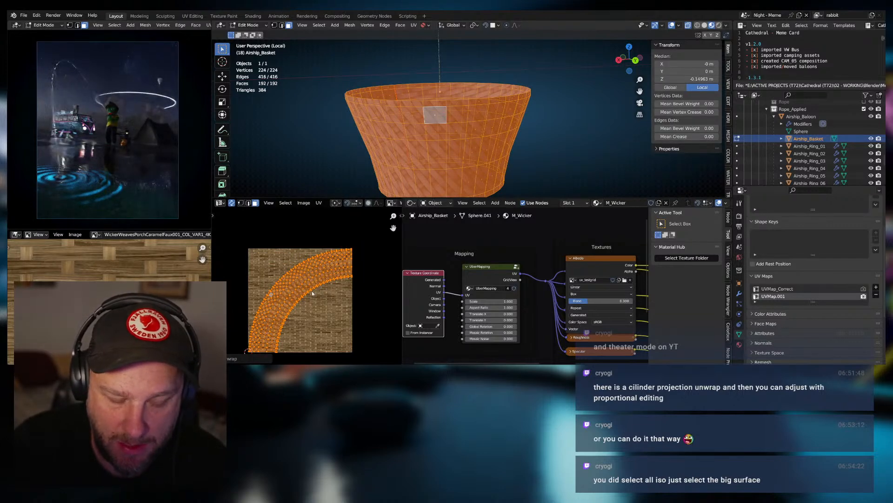
Rotate the curved UV island about 49 degrees so that its arc lies level.
scroll(300, 293, "up", 2)
scroll(298, 296, "down", 1)
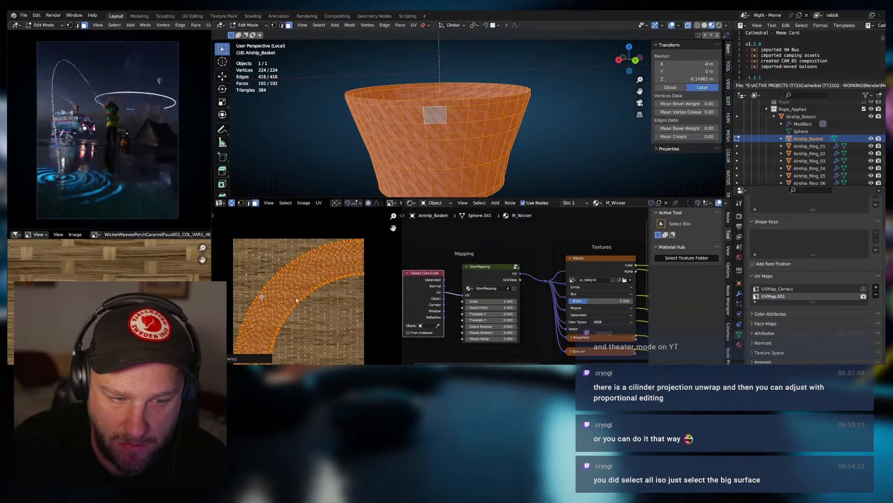
scroll(320, 299, "up", 1)
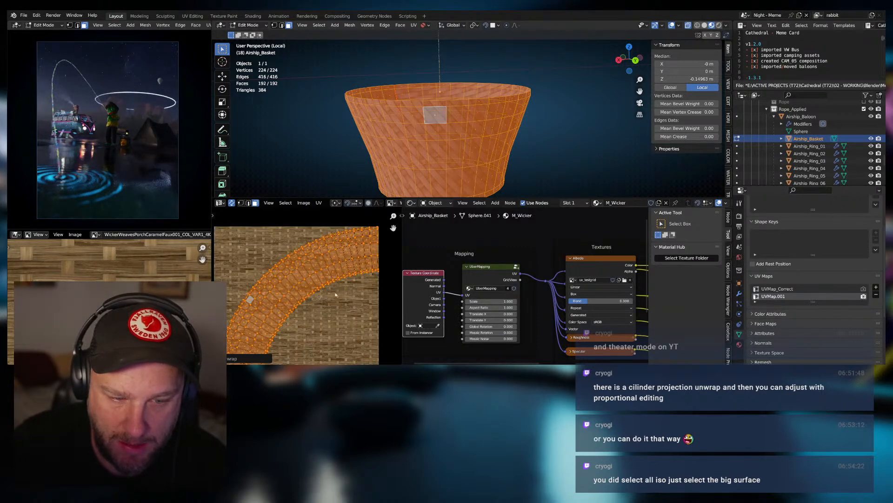
key("r")
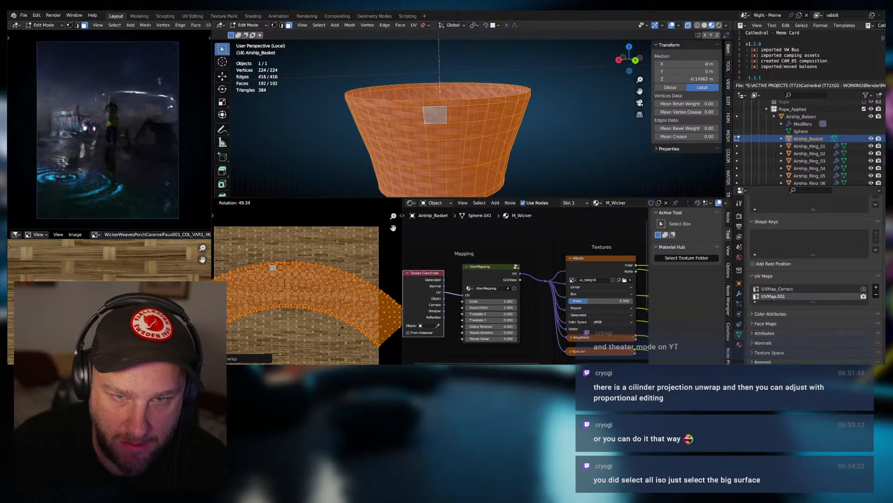
left_click(341, 331)
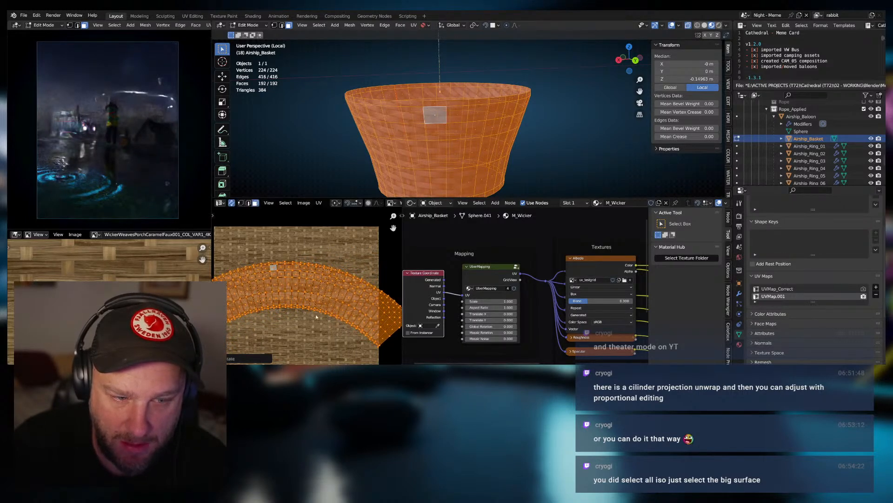
Select one face in the middle of the UV arc as the reference quad and switch to vertex selection.
left_click(289, 287)
scroll(305, 286, "up", 4)
middle_click_drag(260, 282, 351, 279)
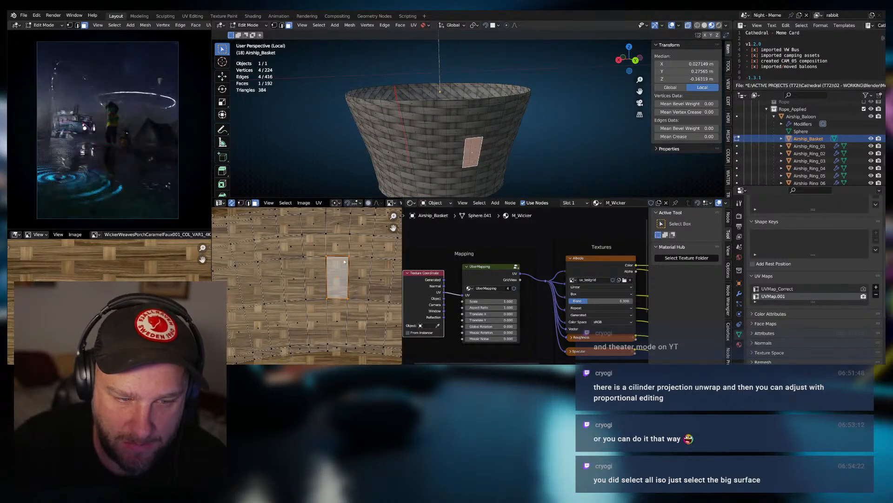
key("1")
Try to straighten the reference quad's left edge by scaling its two vertices to 0 along X.
left_click(329, 259)
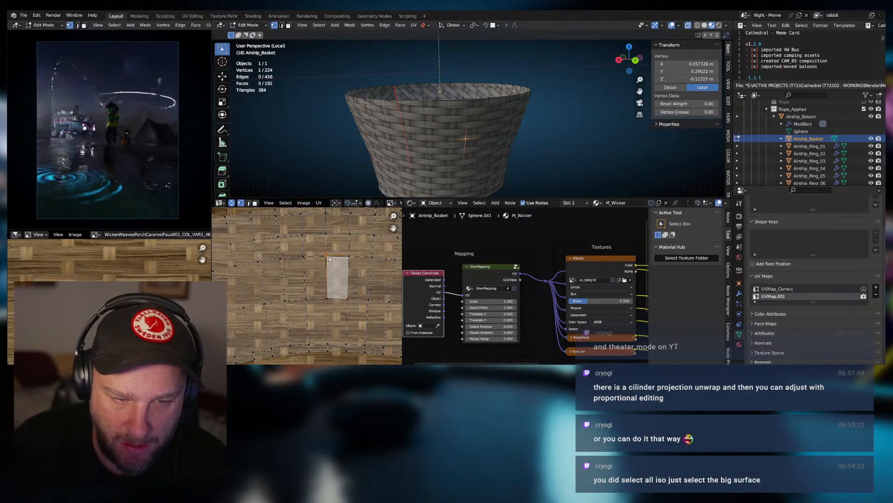
left_click(328, 300, "shift")
key("s")
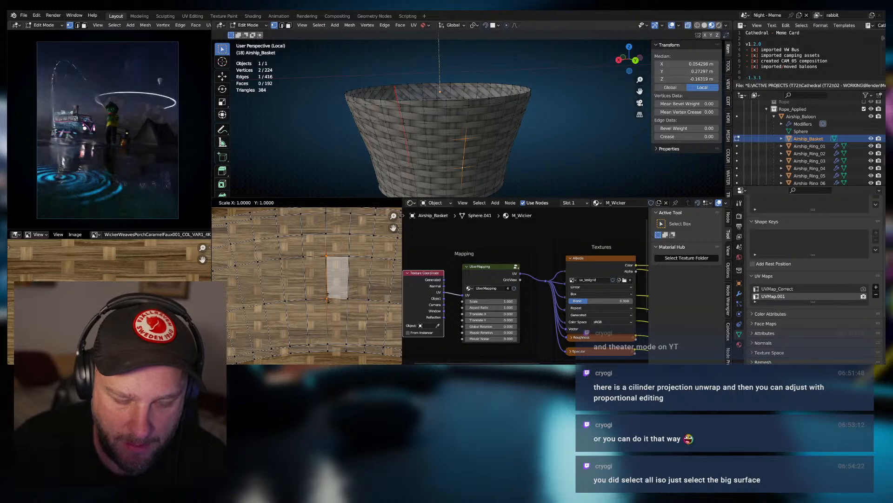
key("x")
key("period")
key("0")
key("Return")
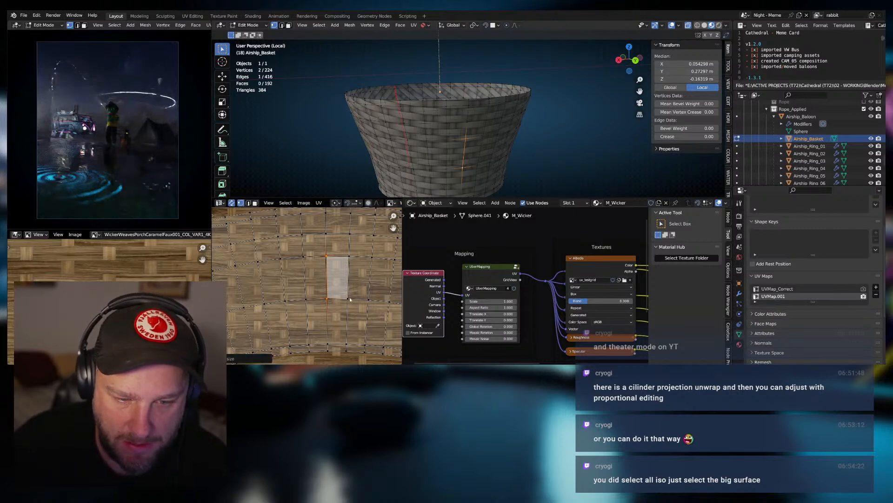
Make the reference quad's right edge vertical by scaling its two vertices to 0 along X.
left_click(348, 299)
left_click(349, 255, "shift")
key("s")
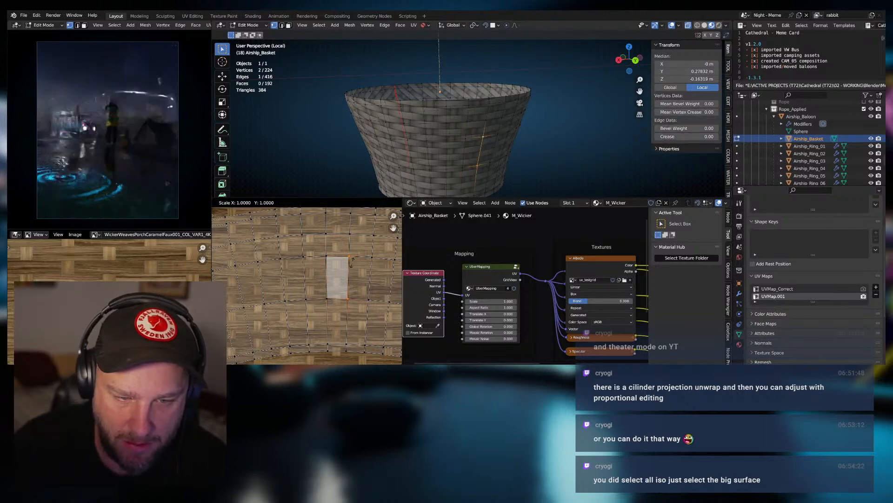
key("x")
key("0")
key("Return")
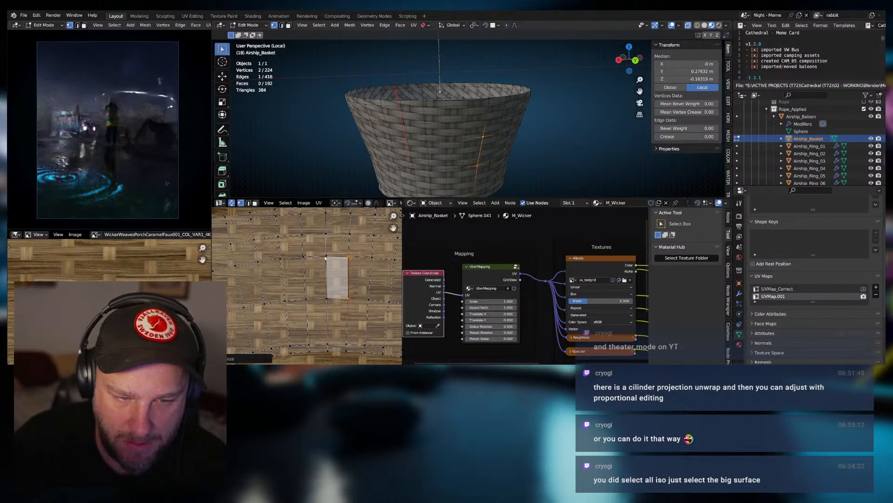
Make the reference quad's left edge vertical with another scale to 0 along X.
left_click(328, 300)
left_click(327, 298, "shift")
key("s")
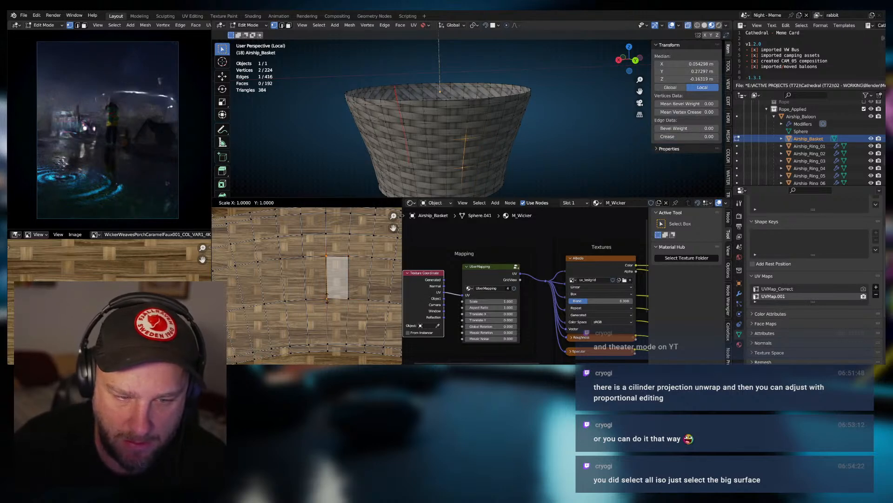
key("x")
key("0")
key("Return")
Level the reference quad's top edge by scaling its two vertices to 0 along Y.
left_click(326, 256)
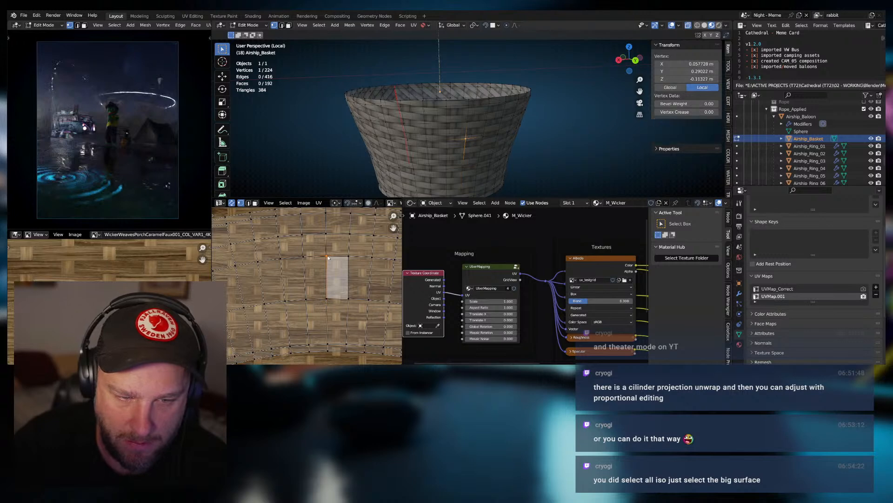
left_click(348, 256, "shift")
key("s")
key("y")
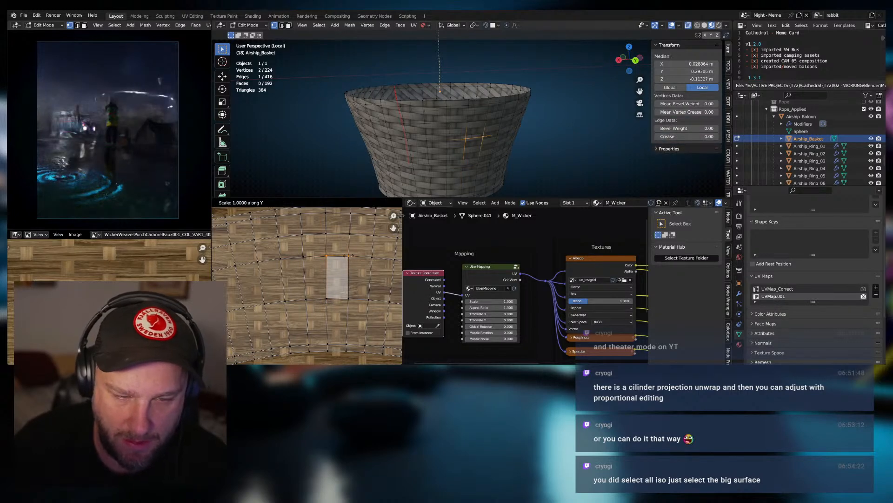
key("0")
key("Return")
Level the reference quad's bottom edge by scaling its two vertices to 0 along Y.
left_click(327, 299)
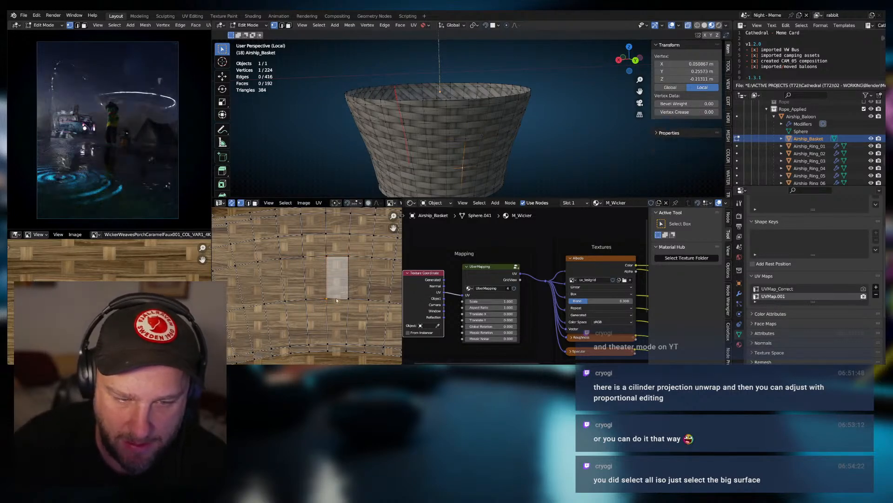
left_click(348, 298, "shift")
key("s")
key("y")
key("0")
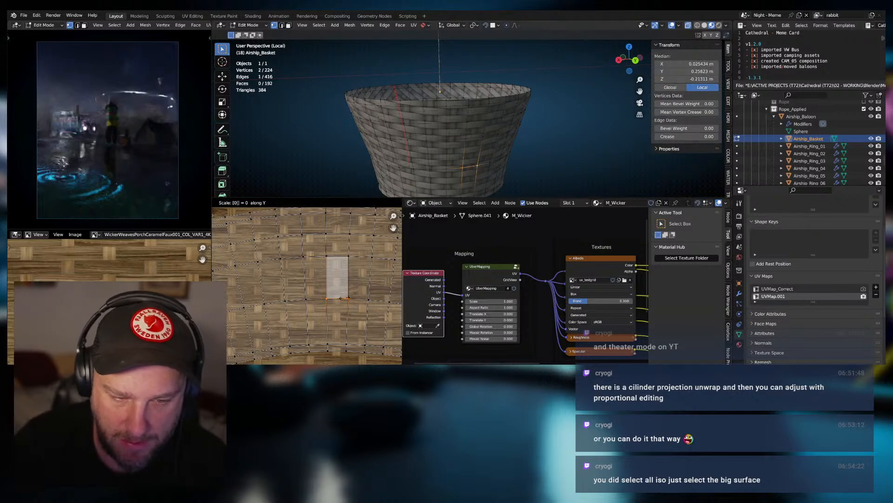
key("Return")
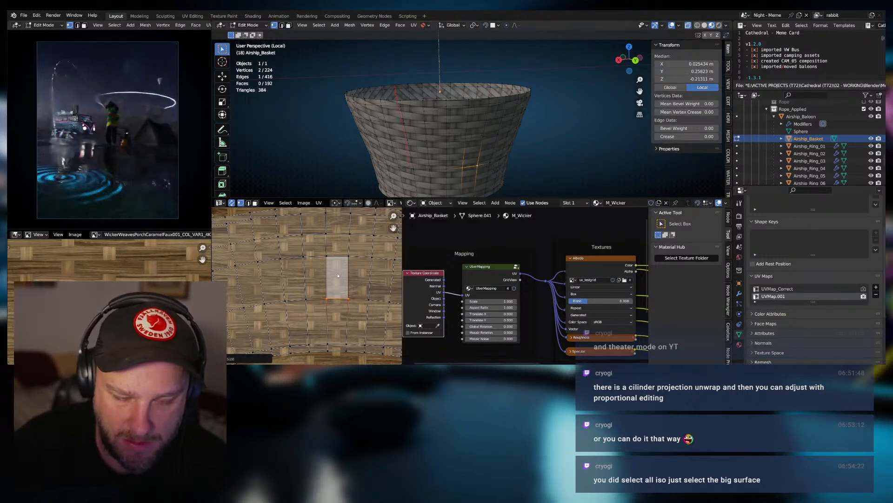
Select all UVs and unwrap them with Follow Active Quads, using Length Average as the edge length mode.
key("a")
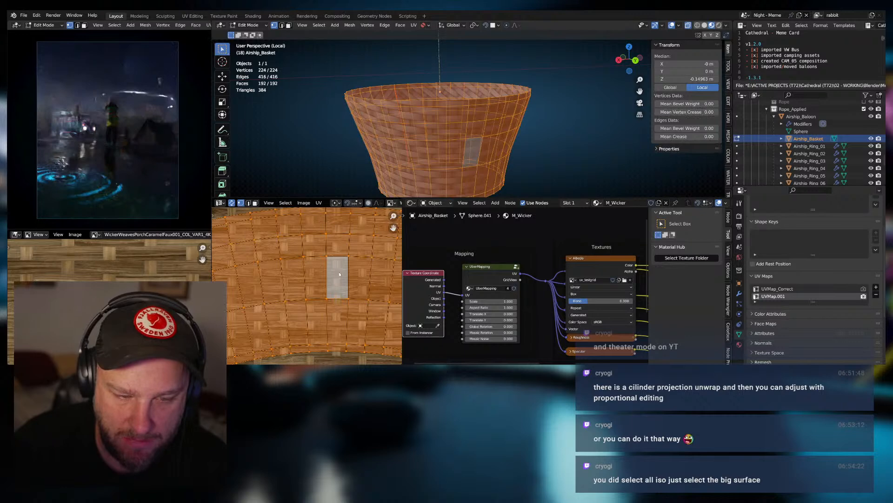
left_click(336, 243)
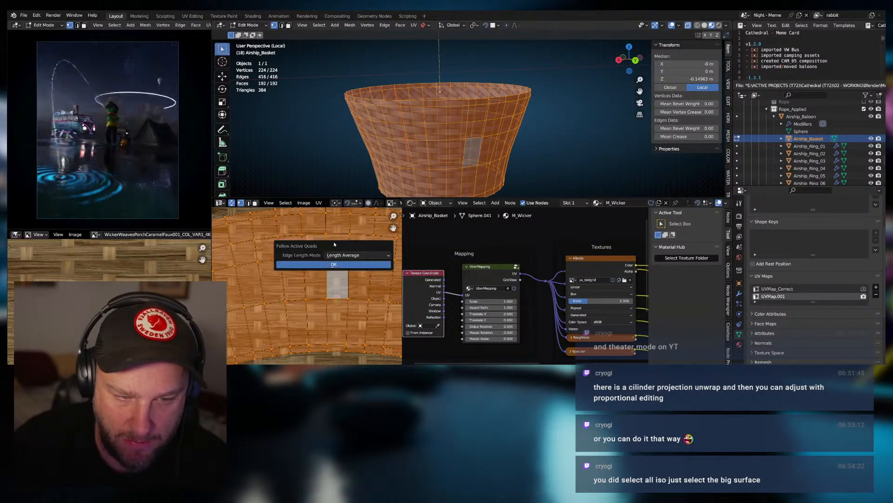
left_click(339, 266)
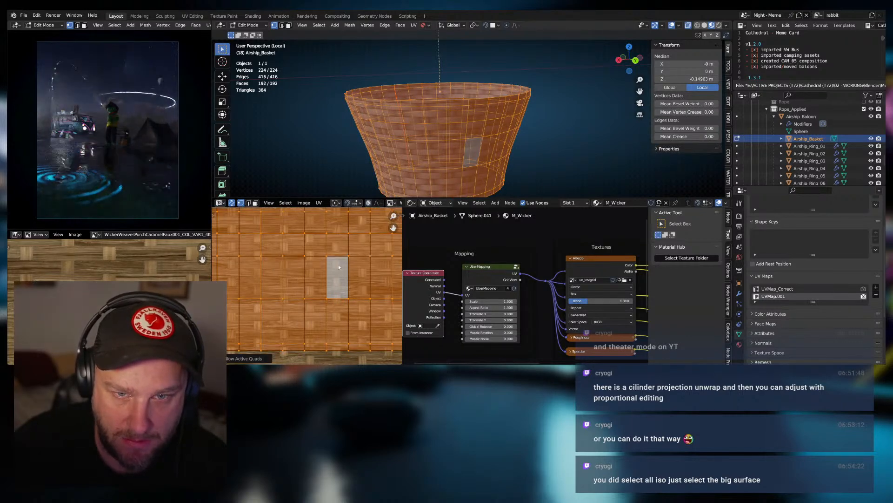
Examine the straightened UV strip against the wicker texture and check the weave on the basket.
scroll(340, 267, "down", 5)
scroll(347, 282, "down", 1)
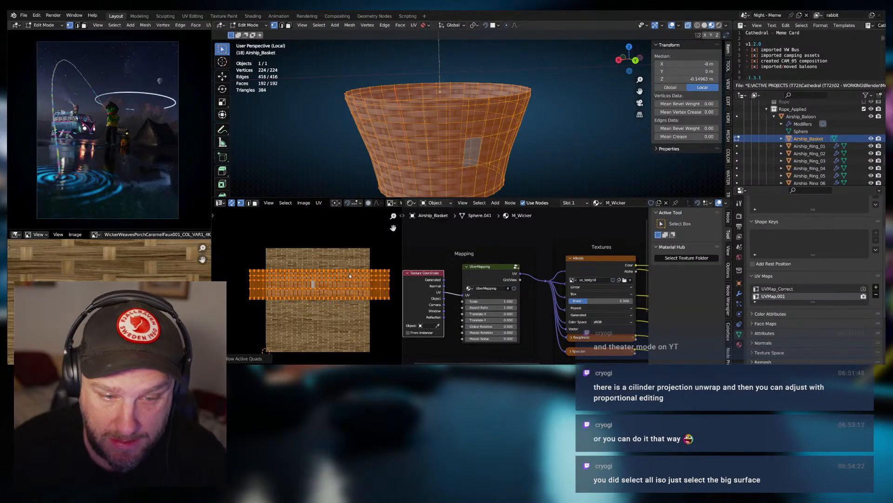
scroll(446, 147, "down", 1)
middle_click_drag(446, 147, 426, 143)
scroll(305, 282, "up", 2)
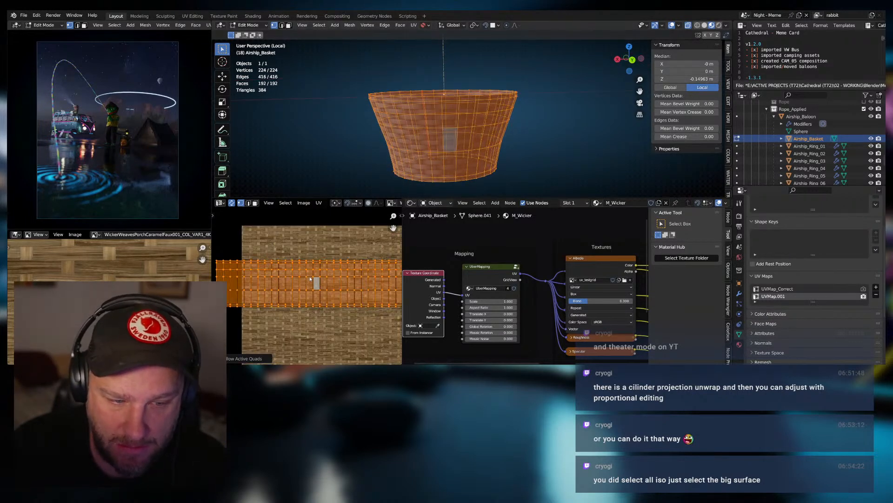
scroll(346, 293, "down", 1)
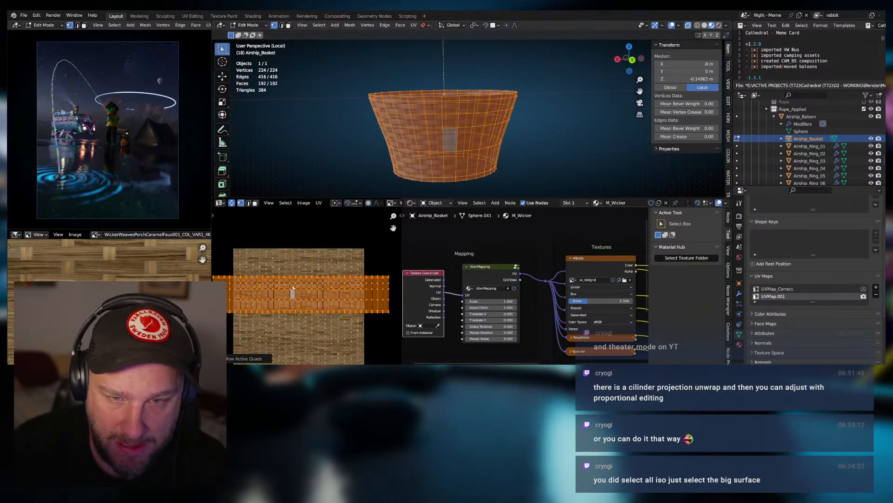
scroll(317, 287, "down", 1)
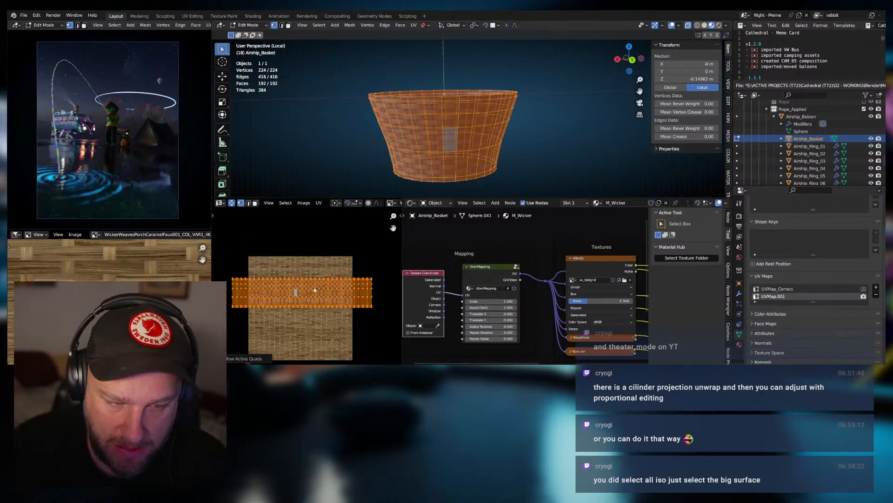
scroll(317, 295, "up", 5)
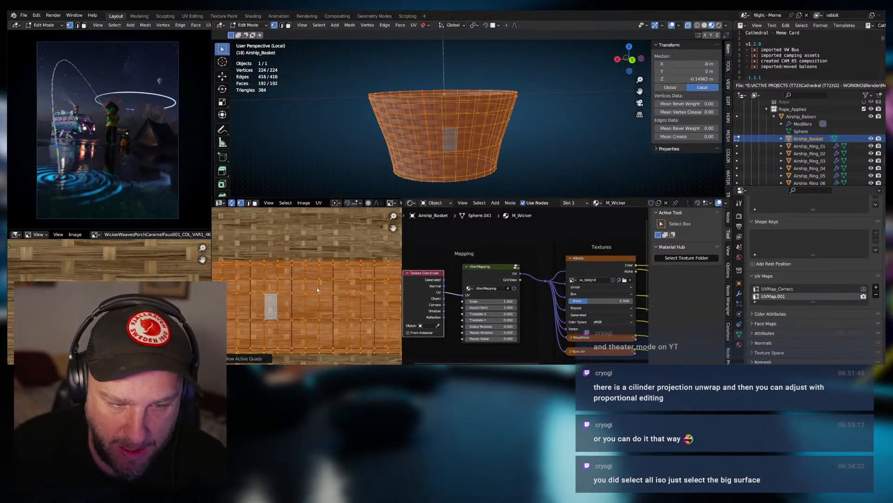
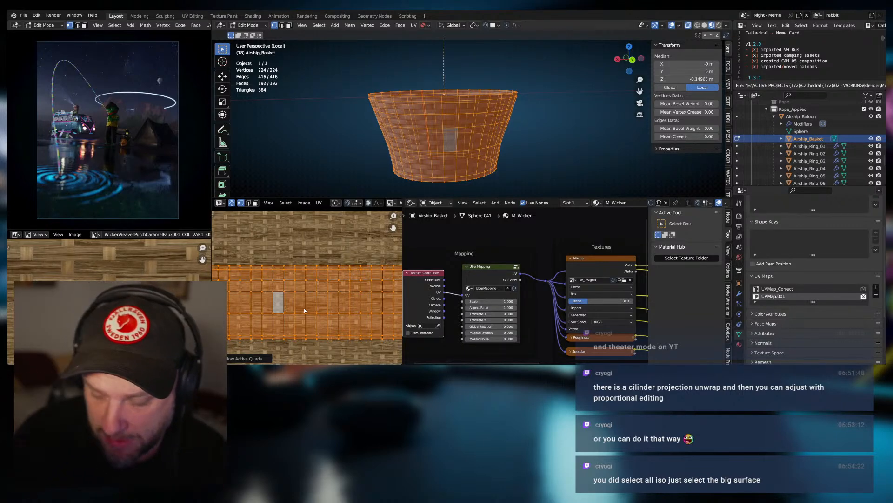
Compare the basket's wicker weave under UVMap.001 and UVMap_Correct with the viewport overlays hidden.
scroll(294, 300, "up", 1)
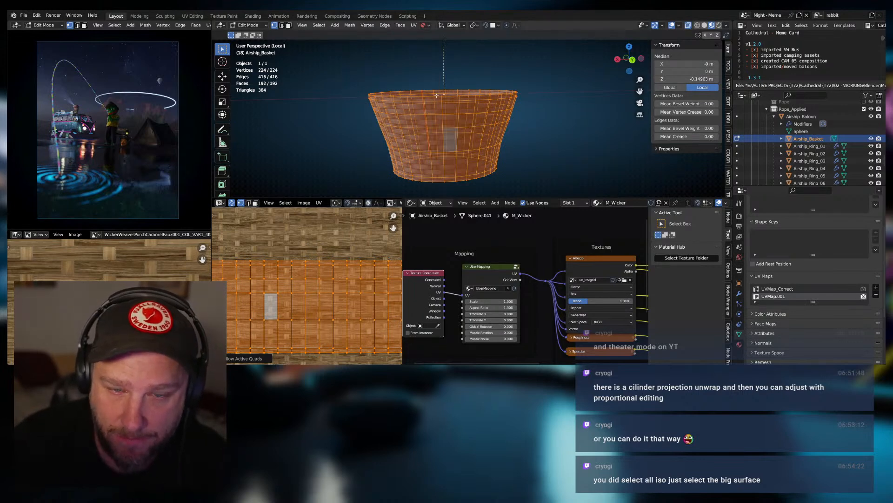
scroll(427, 118, "down", 1)
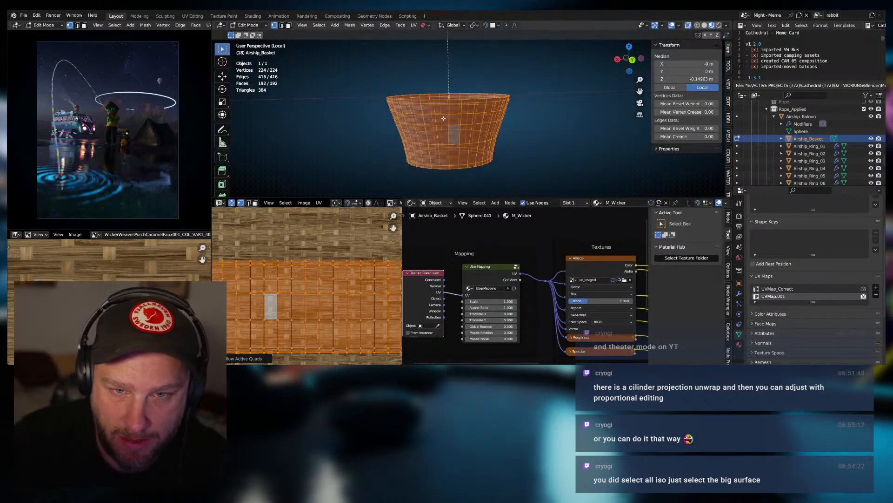
middle_click_drag(436, 118, 429, 116)
scroll(432, 115, "up", 2)
scroll(316, 254, "down", 3)
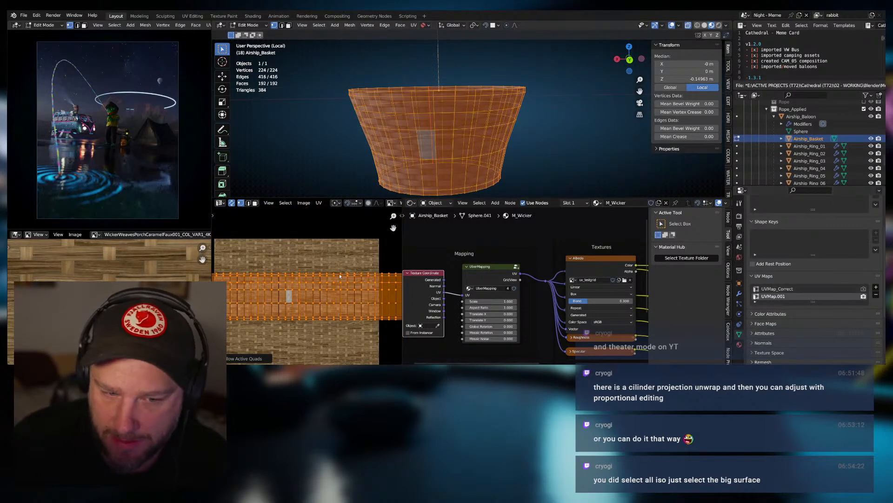
scroll(453, 138, "up", 2)
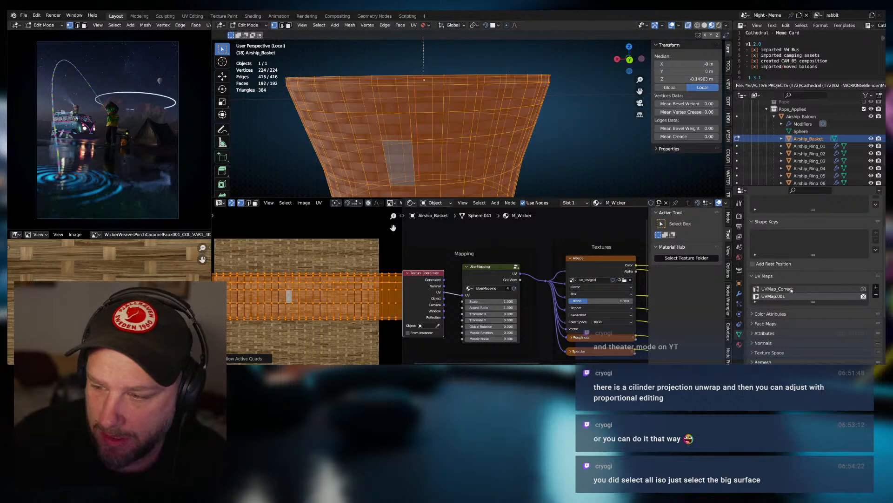
left_click(673, 25)
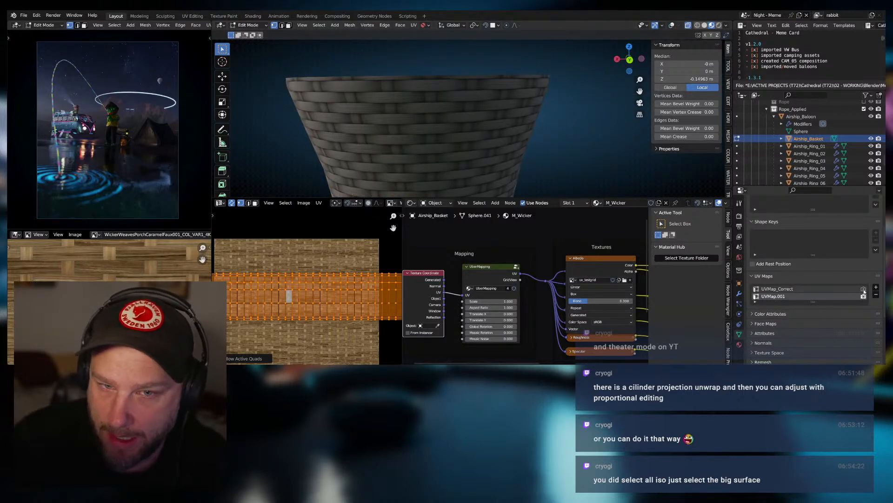
scroll(489, 155, "down", 3)
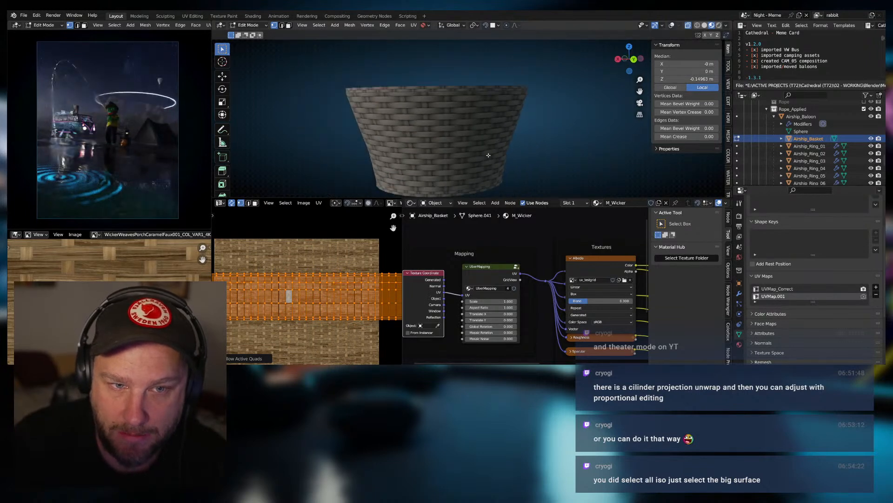
middle_click_drag(460, 152, 429, 136)
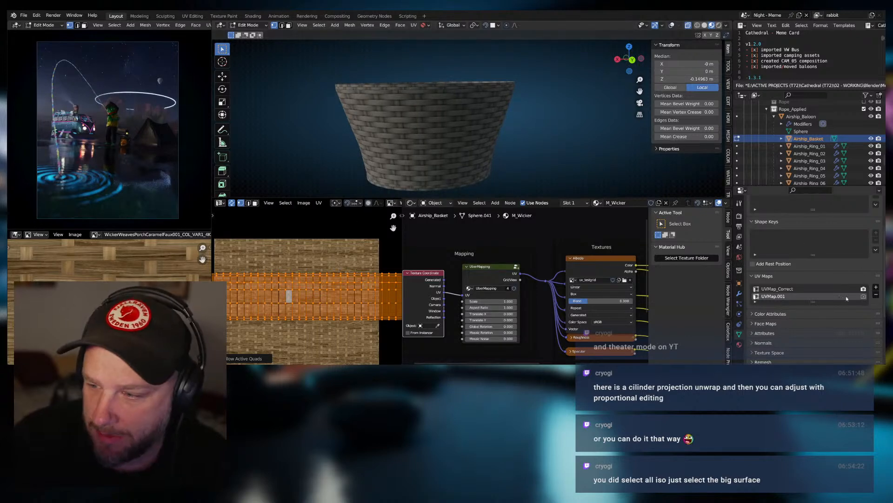
Delete the UVMap.001 UV map from the basket and show the viewport overlays again.
left_click(877, 295)
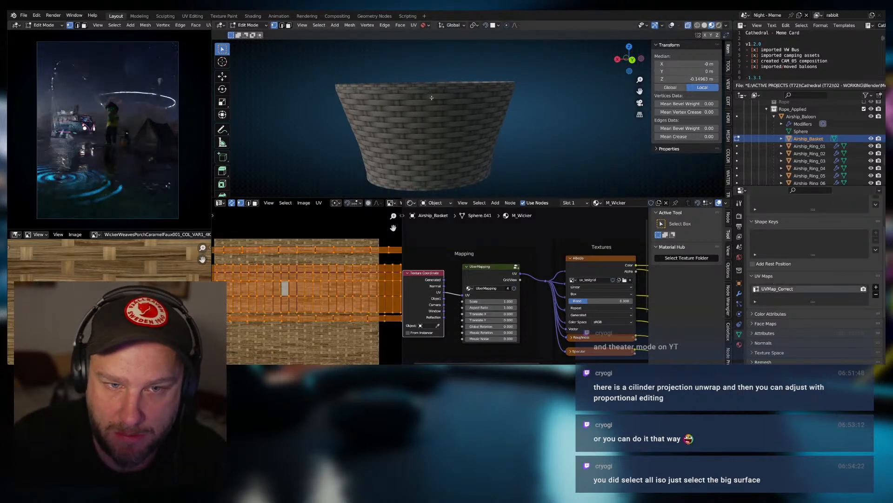
scroll(408, 93, "up", 3)
left_click(671, 25)
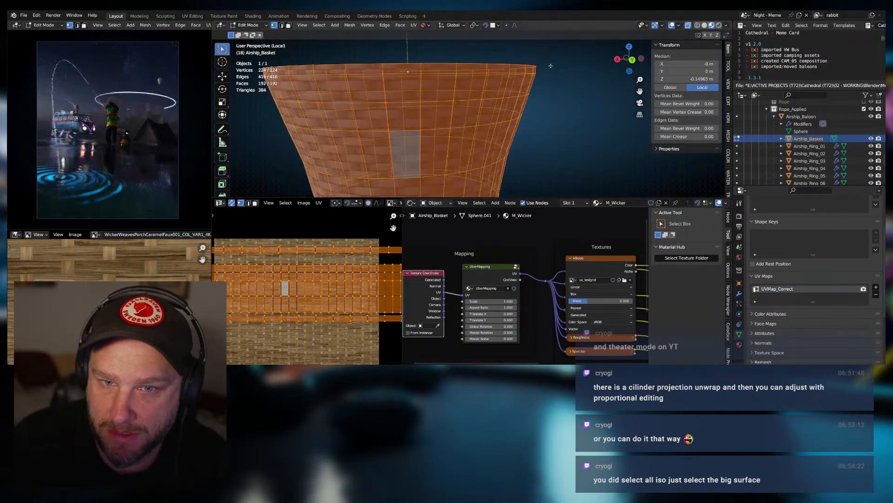
Extrude the face loop around the basket's top rim along its normals by about 0.007 m.
left_click(404, 71)
middle_click_drag(404, 70, 408, 89)
key("3")
left_click(421, 124)
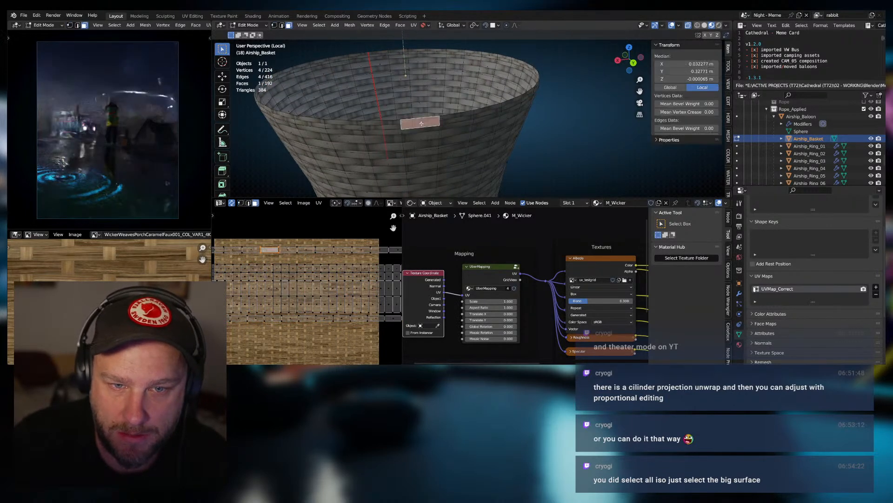
middle_click_drag(421, 124, 455, 118)
scroll(422, 116, "up", 2)
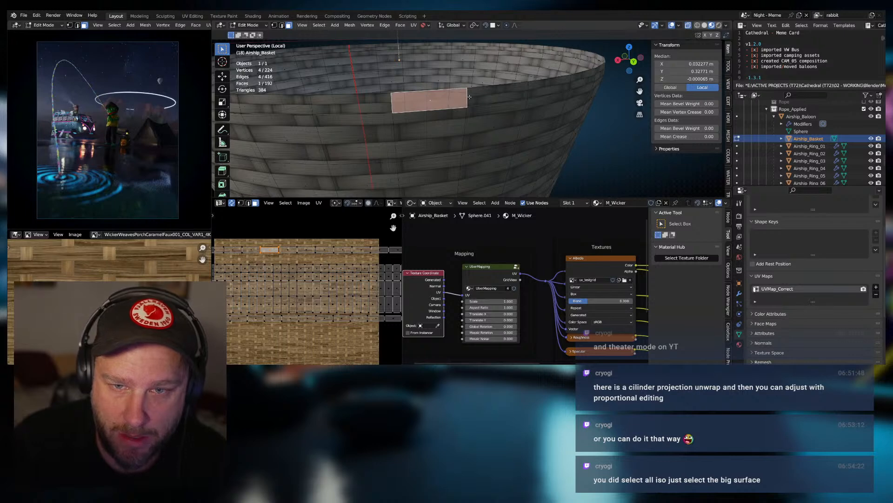
left_click(469, 97, "alt")
key("alt+a")
left_click(468, 90, "alt")
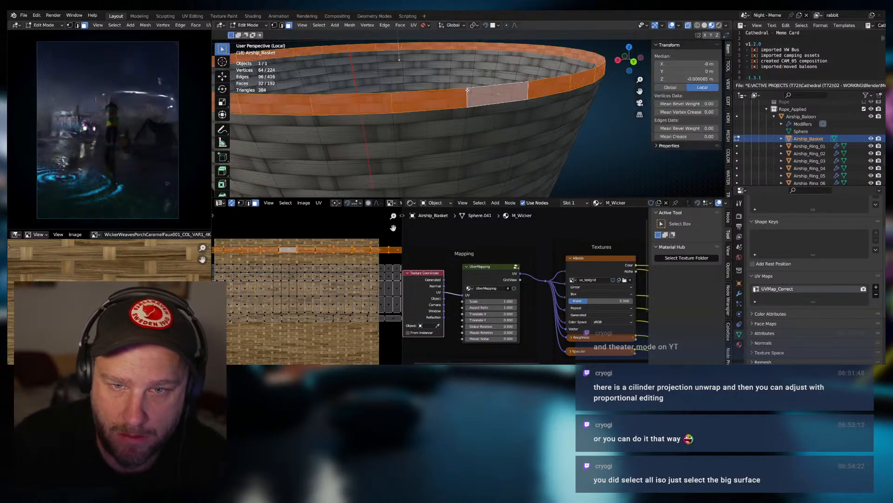
mouse_move(467, 91)
middle_mouse_down()
mouse_move(450, 85)
mouse_move(462, 84)
middle_mouse_up()
key("q")
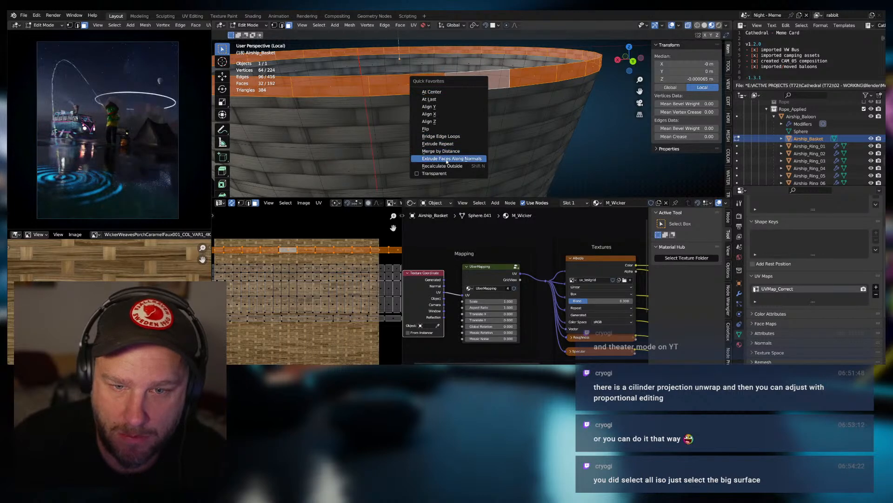
left_click(446, 159)
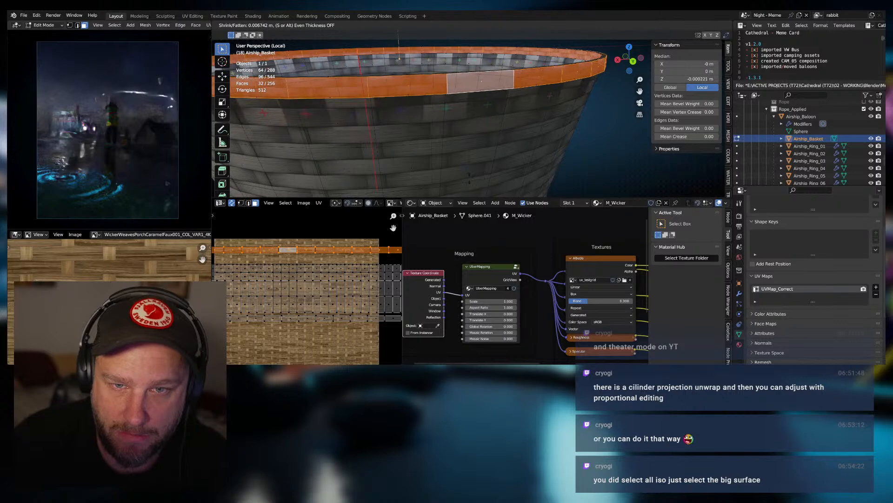
left_click(469, 179)
Scale the extruded top rim loop down to about 0.988.
middle_click_drag(465, 121, 527, 137)
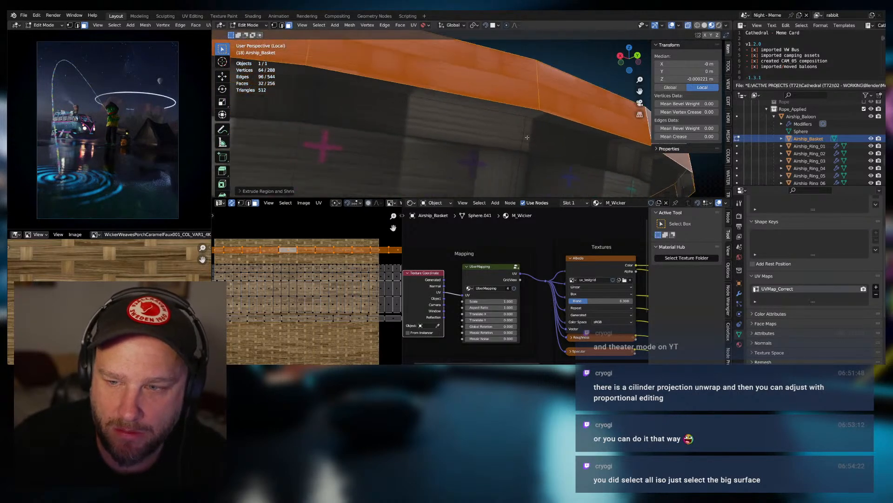
key("s")
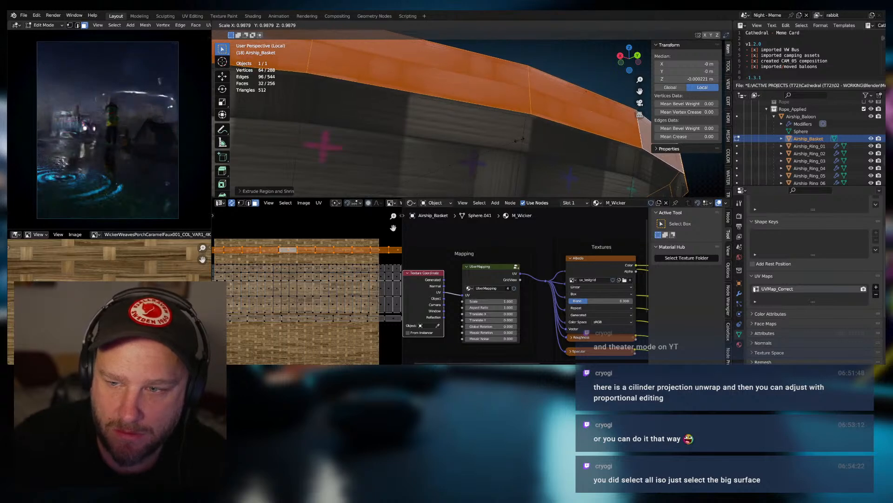
left_click(518, 140)
scroll(503, 147, "down", 8)
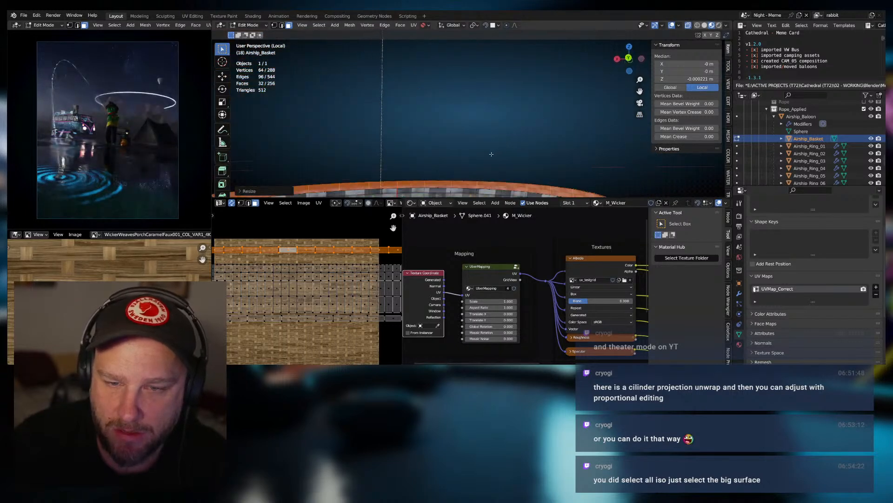
scroll(491, 154, "down", 6)
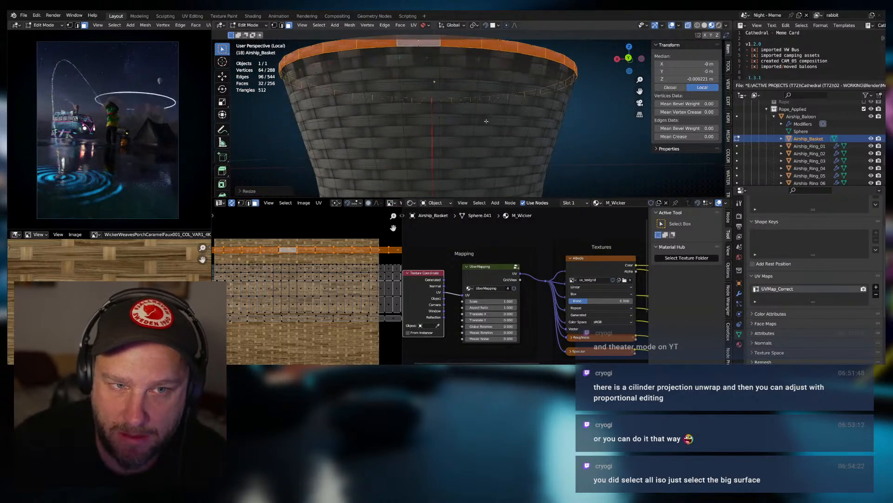
Try extruding the face loop around the basket's bottom edge along its normals by about 0.004 m.
middle_click_drag(486, 121, 486, 47)
left_click(445, 157)
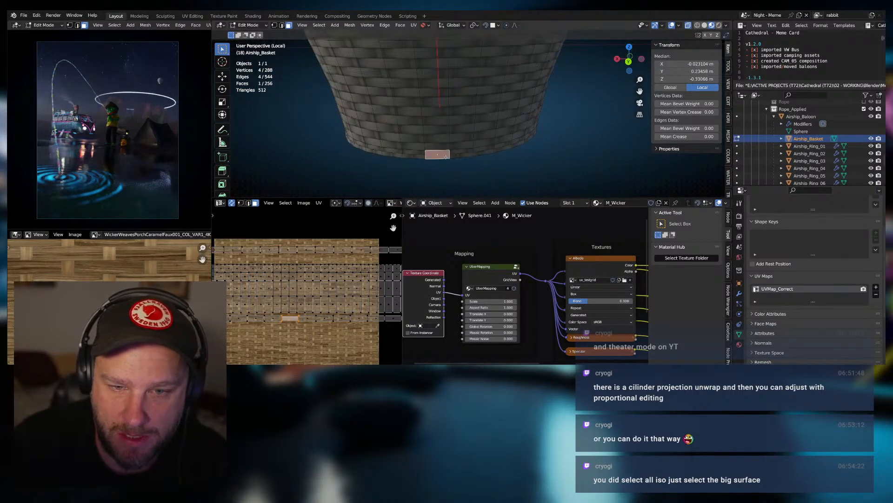
left_click(450, 155, "alt")
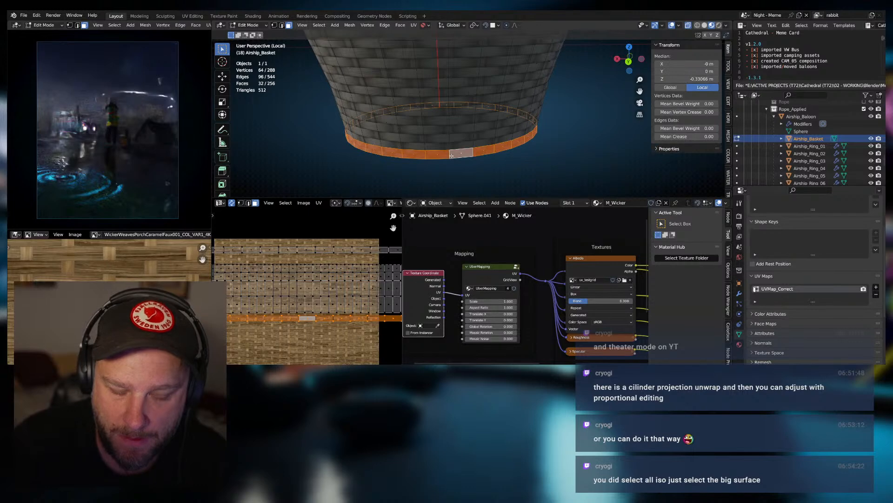
key("alt+e")
left_click(450, 153)
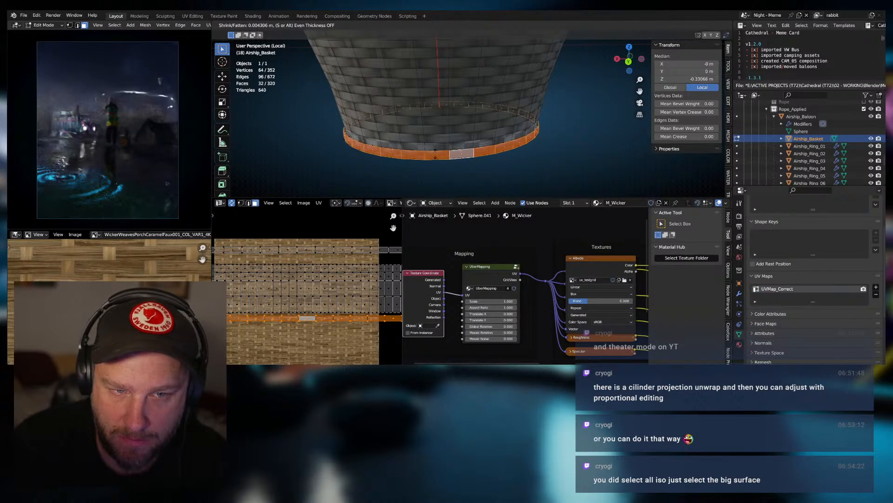
left_click(436, 154)
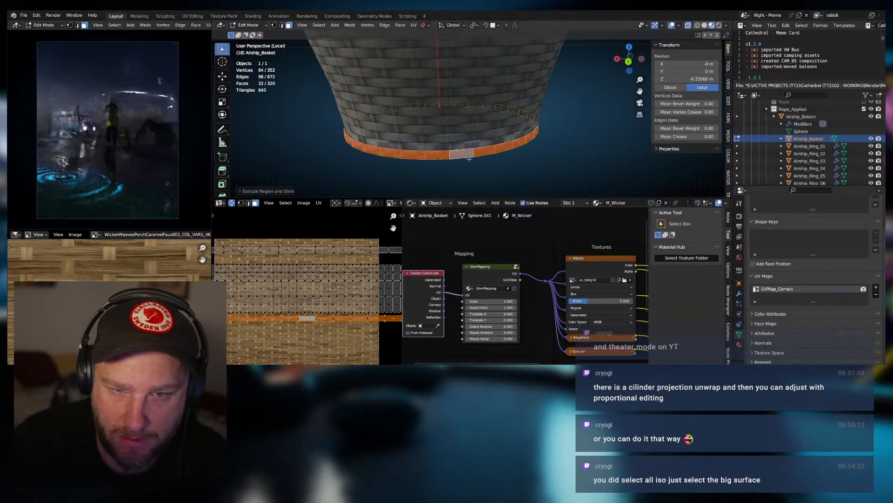
key("Tab")
scroll(468, 158, "up", 3)
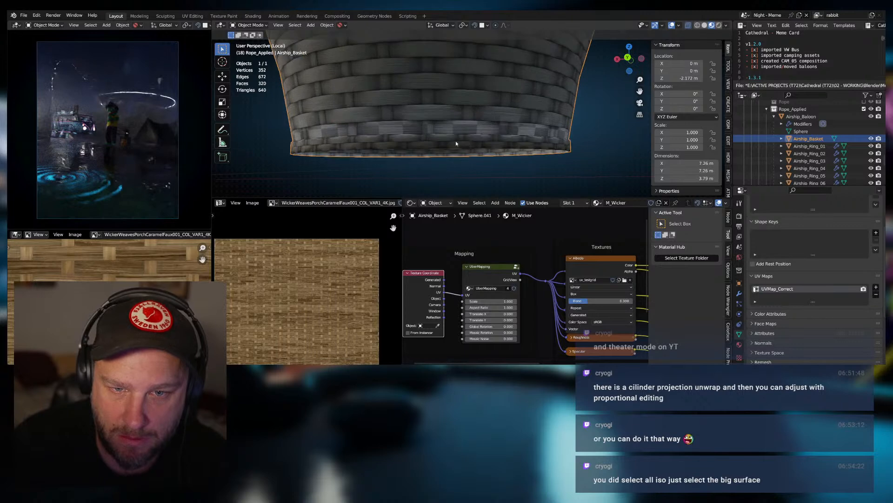
middle_click_drag(456, 141, 506, 156)
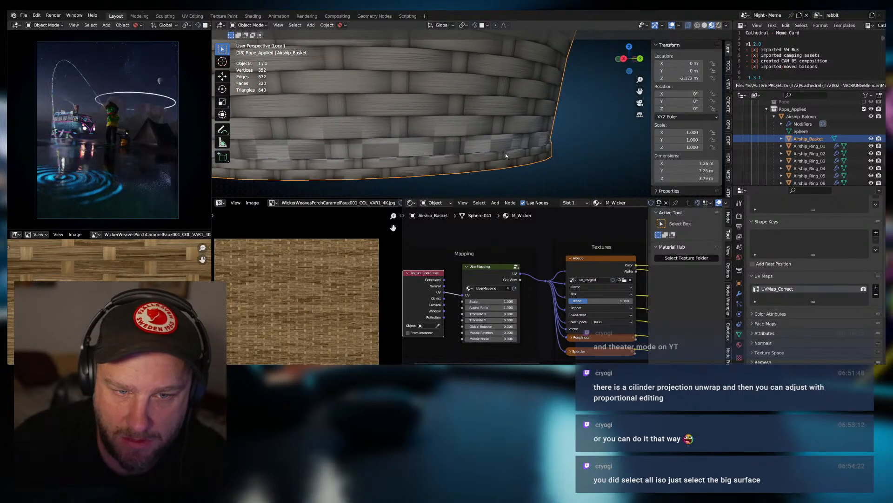
Undo the extrusion of the bottom face loop and clear the selection.
key("Tab")
left_click(467, 154, "alt")
left_click(536, 169)
middle_click_drag(536, 169, 477, 168)
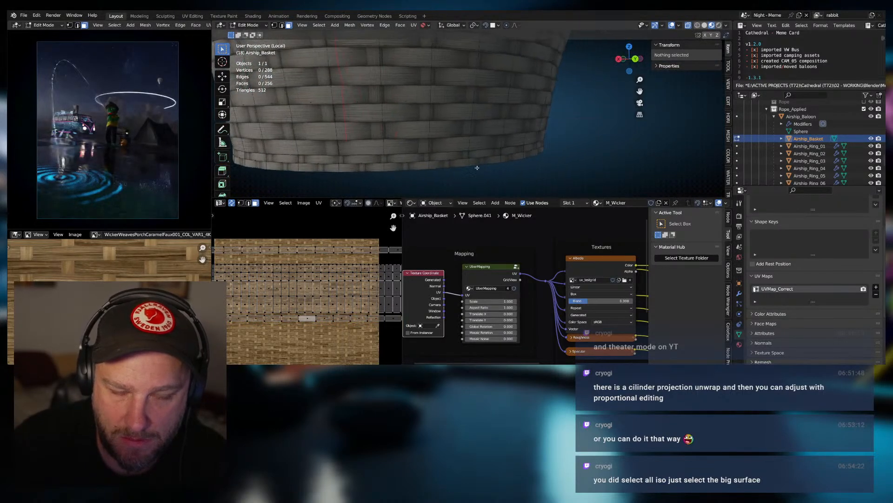
Try scaling the face loop around the basket's bottom edge up to about 1.04.
left_click(415, 162)
left_click(444, 160)
left_click(445, 177)
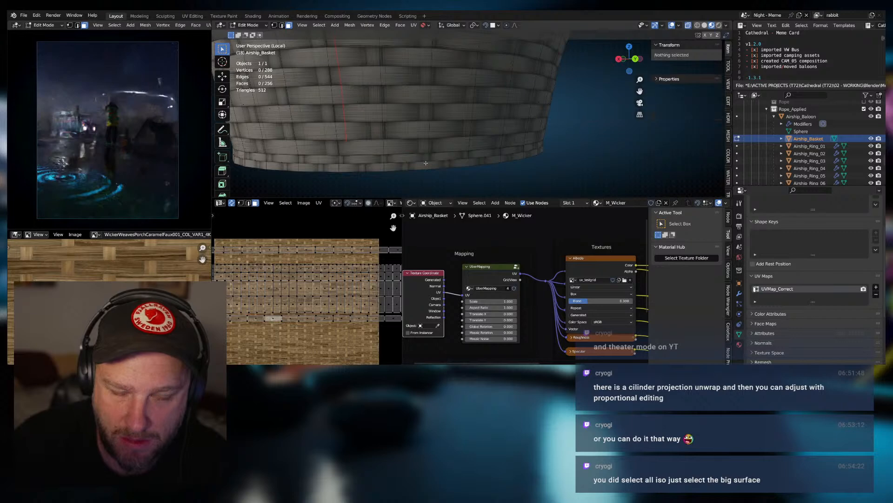
left_click(420, 162)
key("alt+a")
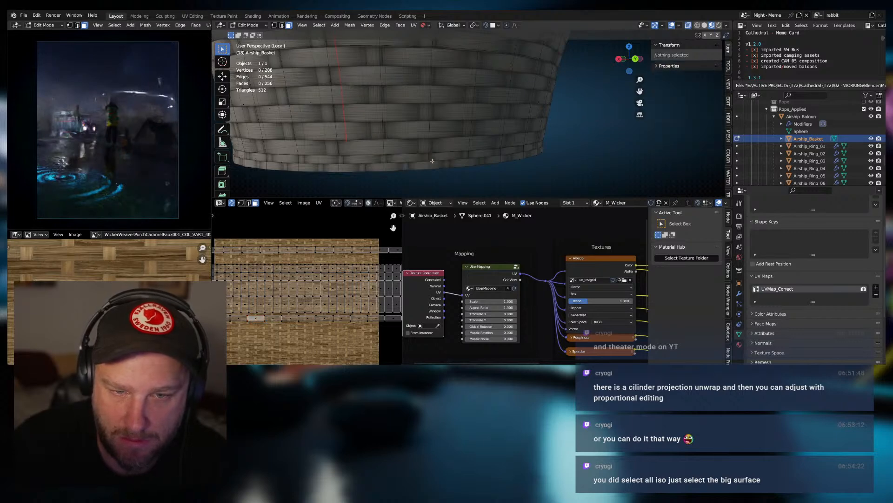
left_click(440, 163, "alt")
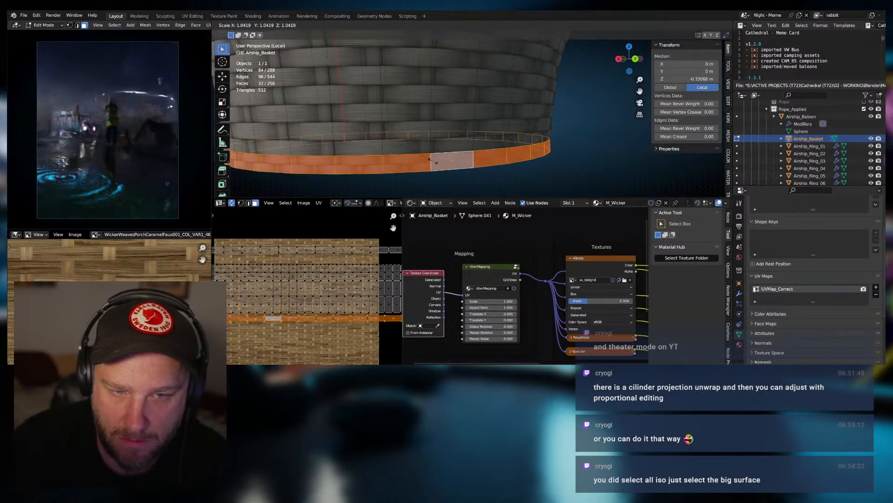
key("alt+a")
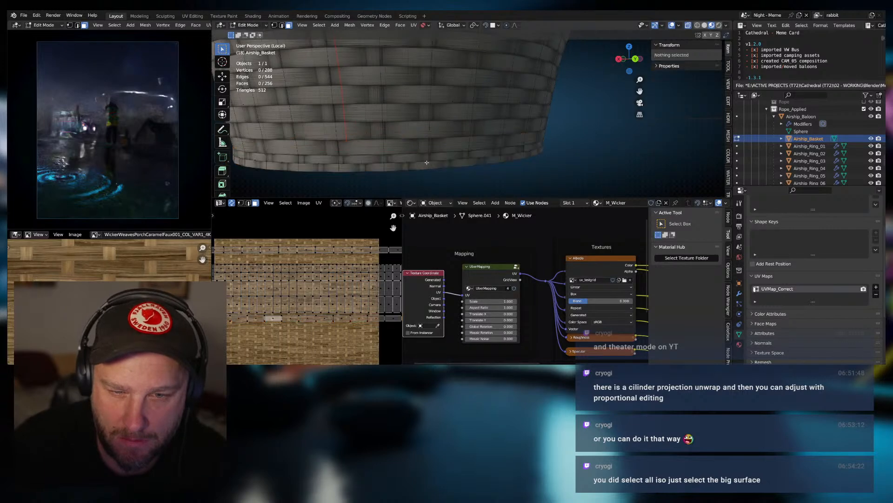
Extrude the face loop around the basket's bottom edge along its normals by about 0.013 m.
left_click(429, 162, "alt")
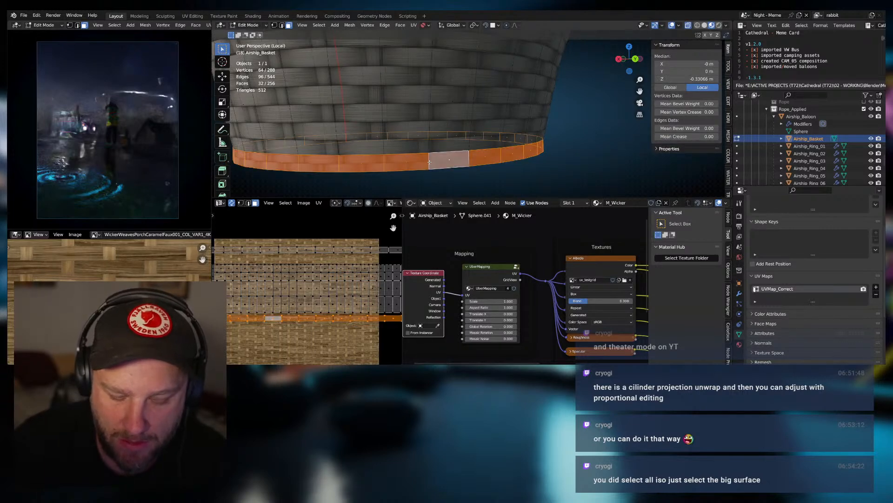
key("alt+e")
left_click(426, 162)
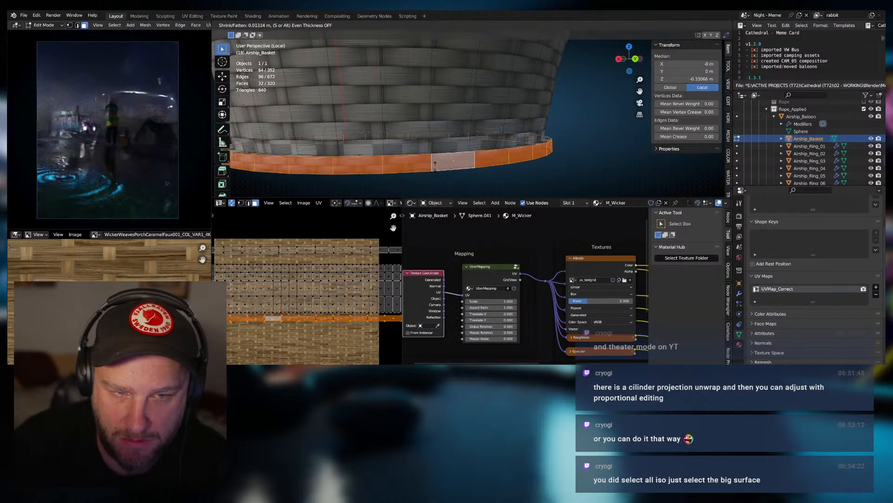
left_click(438, 170)
key("Tab")
scroll(469, 161, "down", 3)
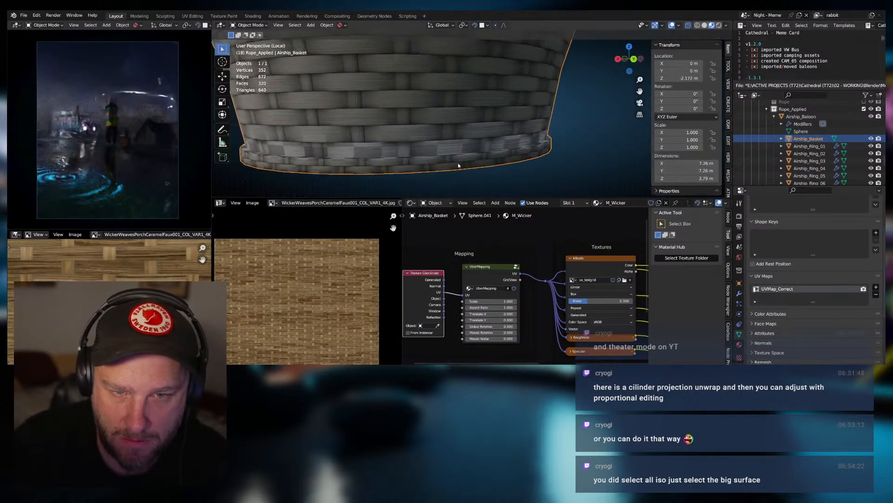
scroll(381, 161, "up", 3)
In Edit Mode, examine how individual faces just above the basket's bottom rim sit on the weave in the UV layout.
key("Tab")
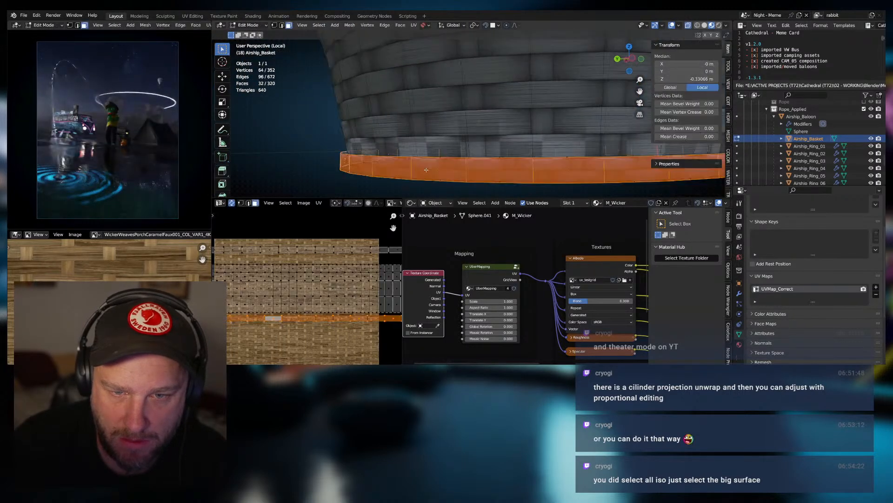
middle_click_drag(405, 145, 493, 143)
key("alt+a")
left_click(466, 153)
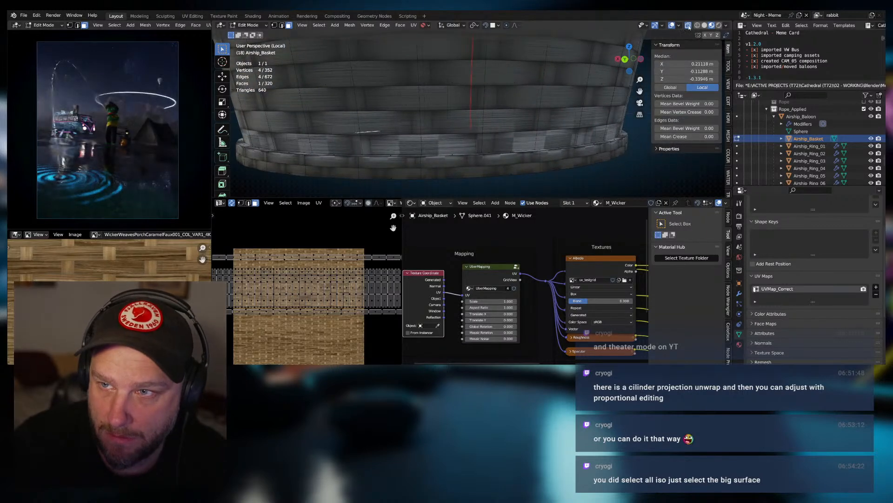
left_click(459, 143)
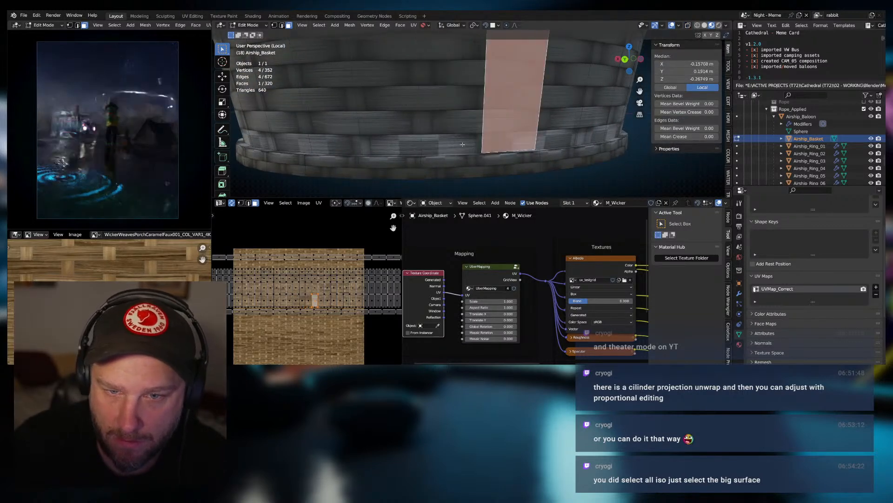
scroll(328, 290, "up", 5)
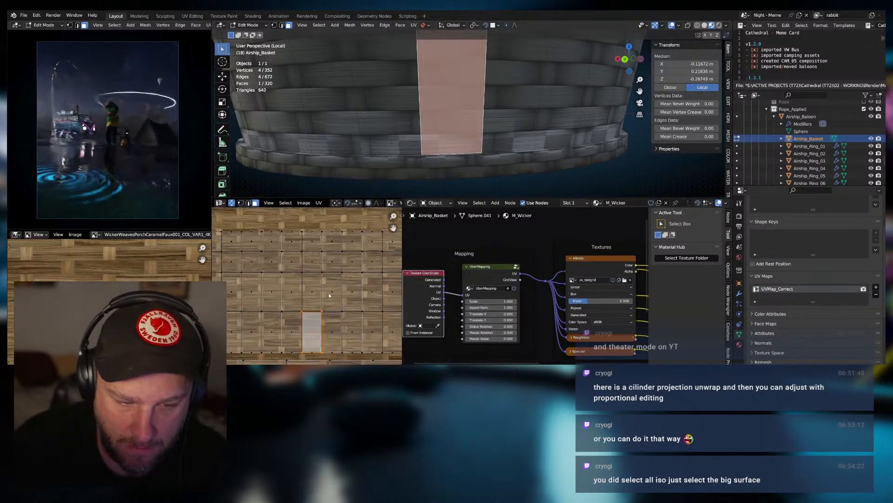
left_click(507, 138)
scroll(507, 137, "down", 1)
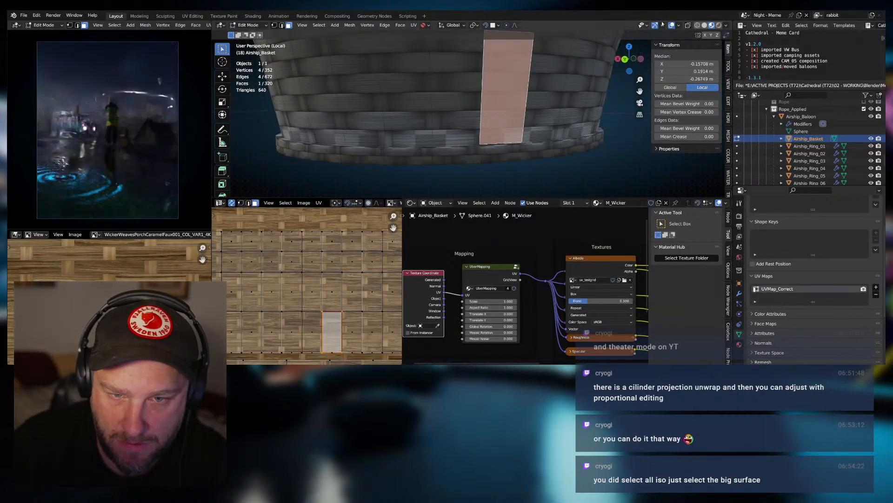
Check the basket's face orientation with the Face Orientation overlay, leaving the overlay switched off.
left_click(678, 26)
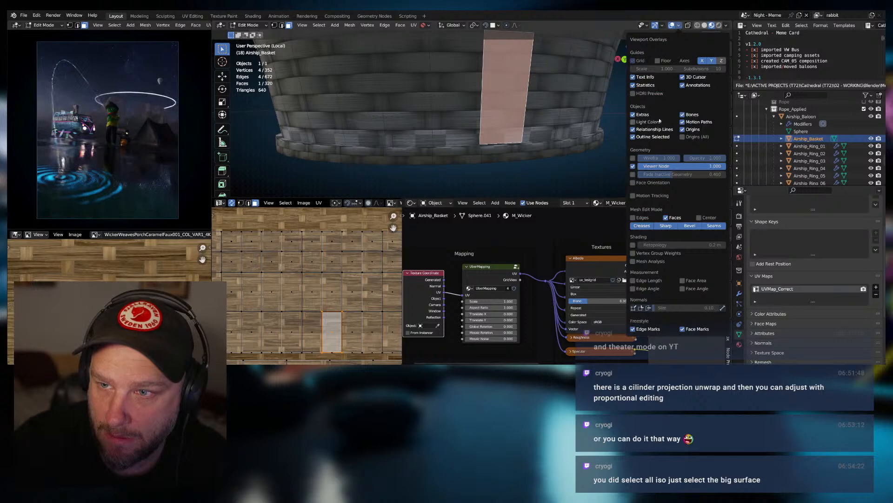
left_click(633, 182)
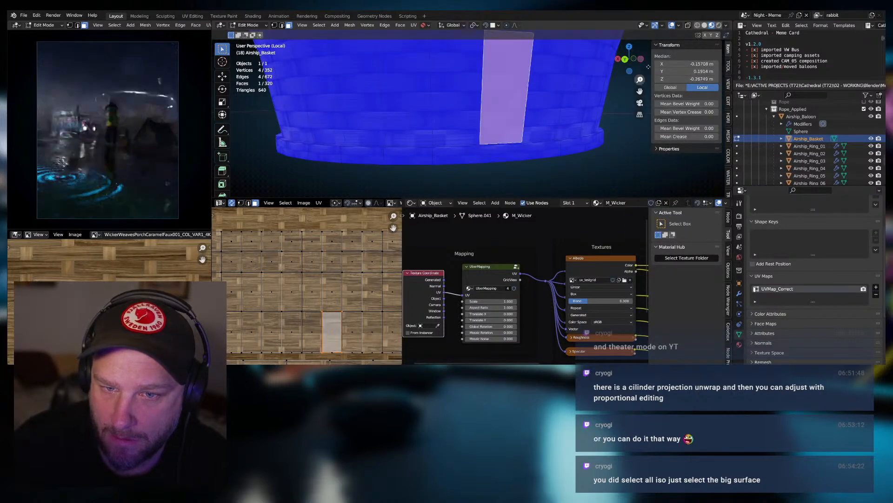
left_click(678, 26)
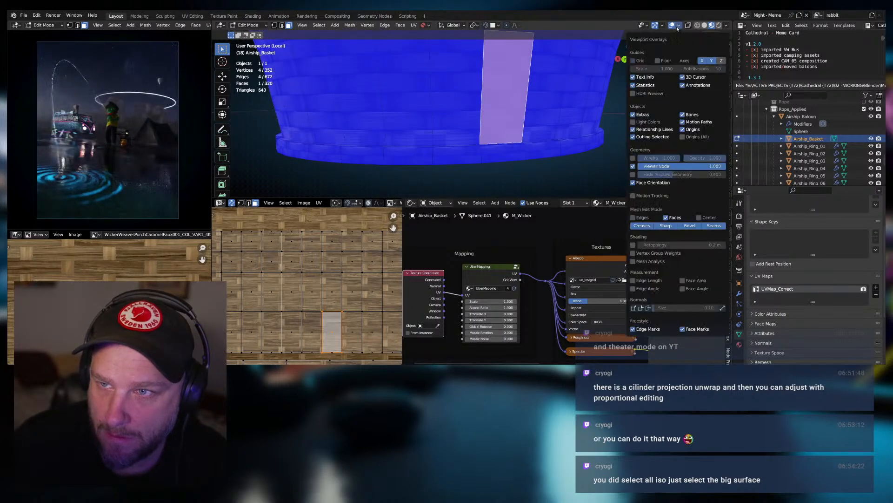
left_click(634, 182)
Clear the selection and examine individual faces just below the basket's top rim against their UV positions.
left_click(446, 175)
middle_click_drag(438, 170, 464, 133)
scroll(473, 155, "down", 4)
scroll(450, 105, "up", 4)
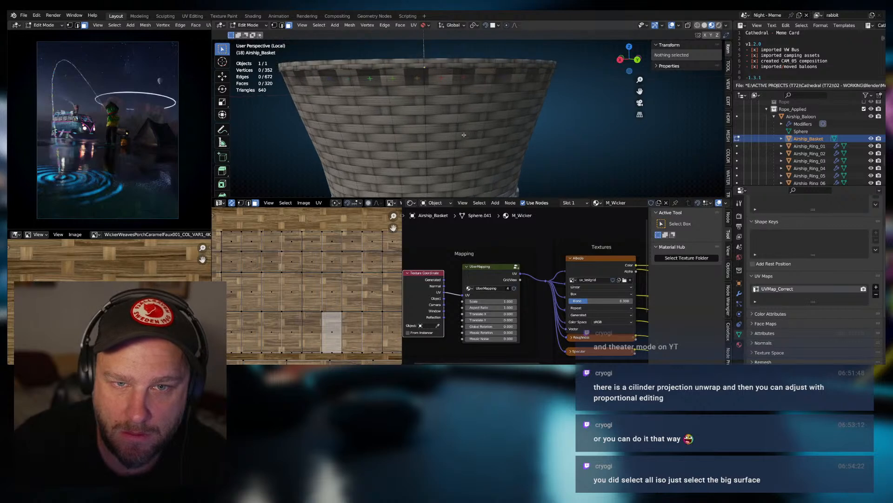
middle_click_drag(435, 85, 436, 99)
left_click(437, 99)
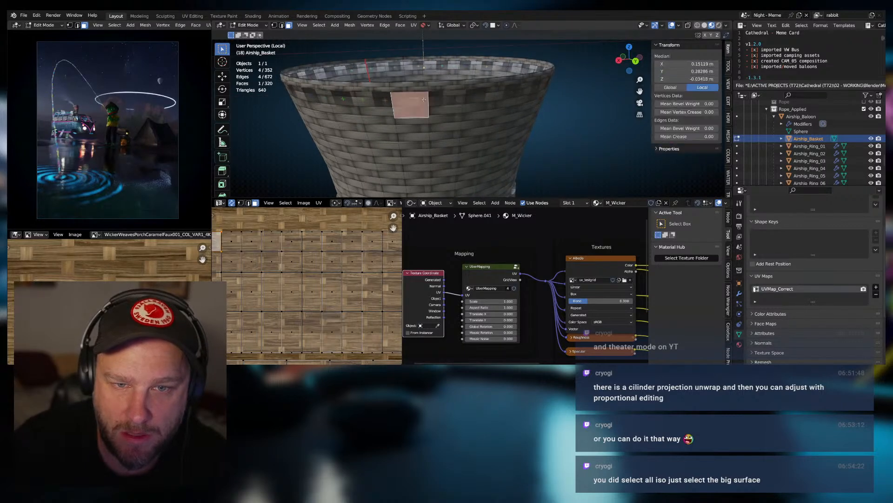
left_click(479, 100)
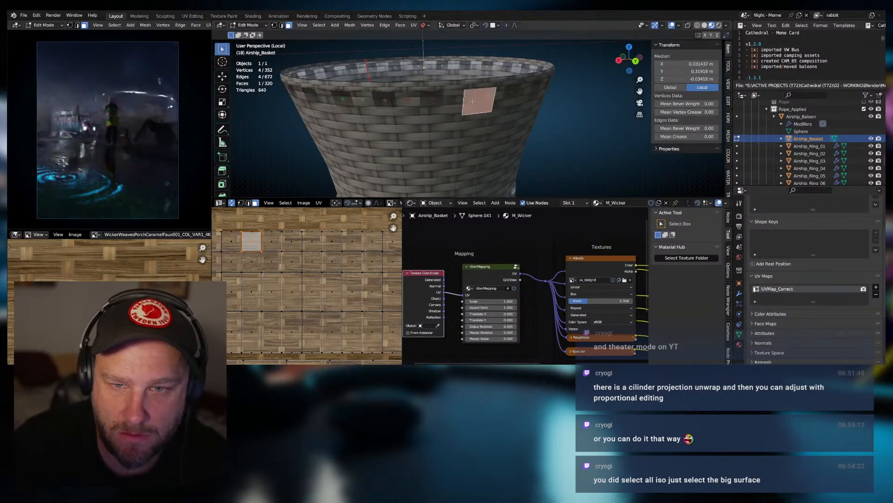
Hide the viewport gizmos and look through the viewport overlay options.
left_click(655, 25)
left_click(678, 26)
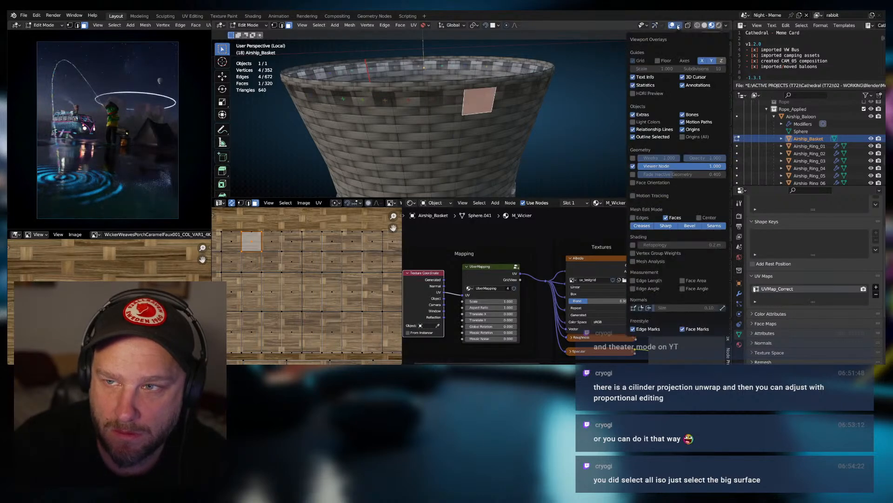
middle_click_drag(468, 111, 454, 106)
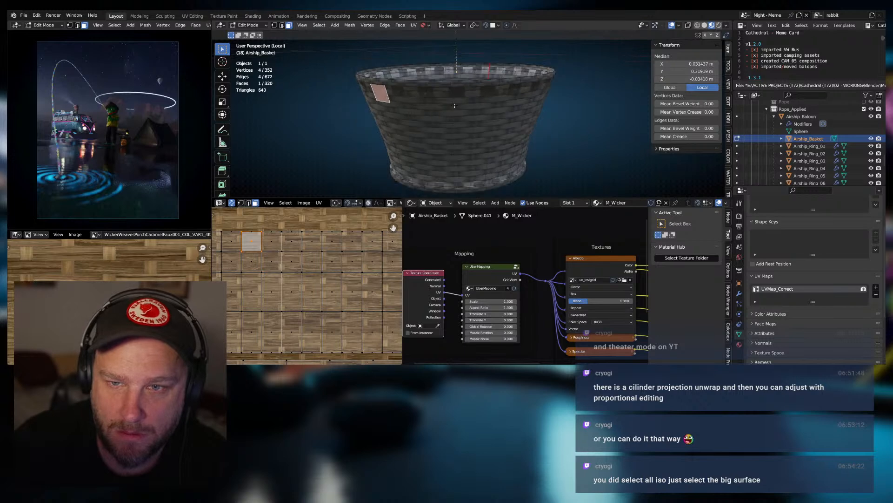
Undo the recent face selections and the extrusion of the basket's bottom rim.
key("ctrl+z")
key("ctrl+z")
key("ctrl+shift+z")
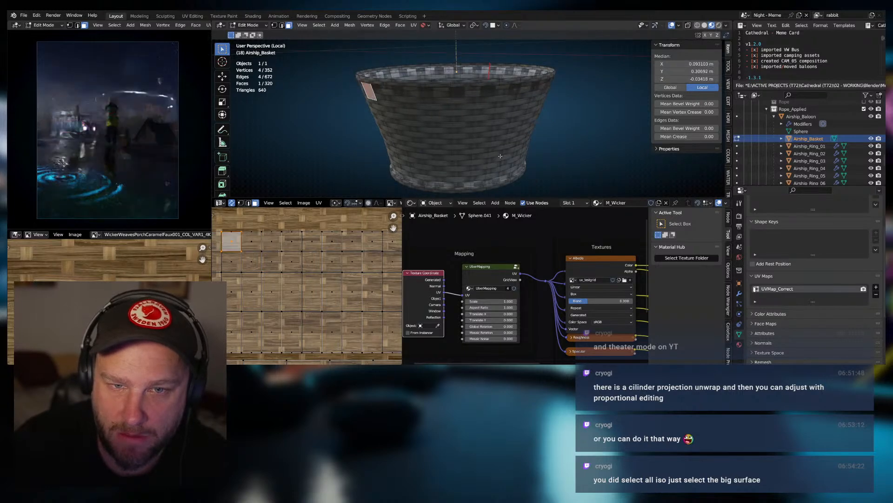
key("ctrl+z")
key("ctrl+z")
key("ctrl+z")
key("ctrl+z")
key("ctrl+z")
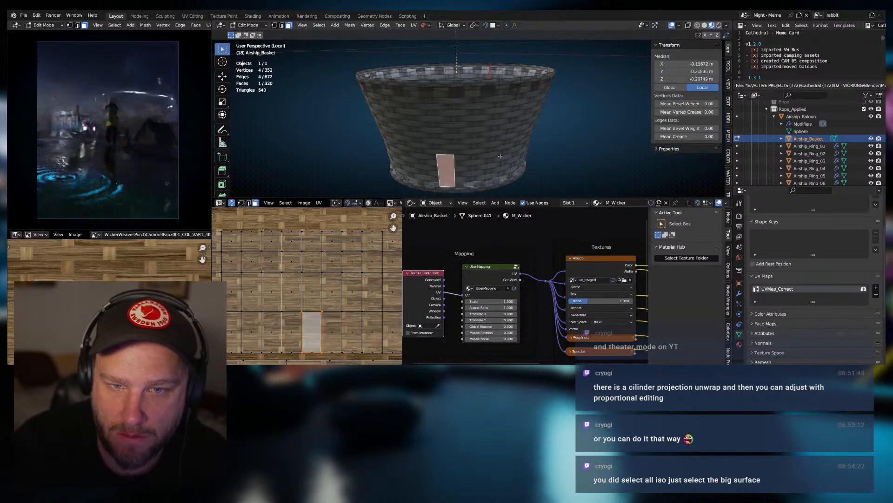
key("ctrl+z")
key("ctrl+z")
key("ctrl+z")
key("ctrl+z")
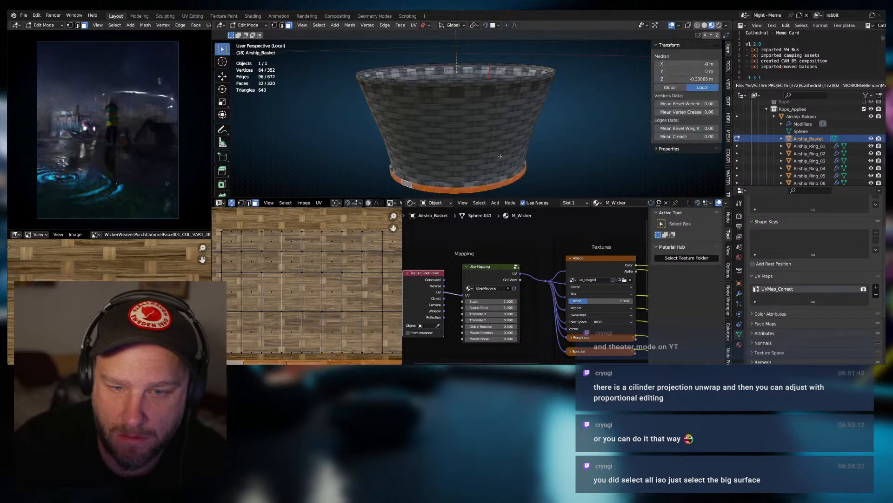
key("Tab")
key("ctrl+z")
key("ctrl+z")
key("ctrl+z")
key("ctrl+z")
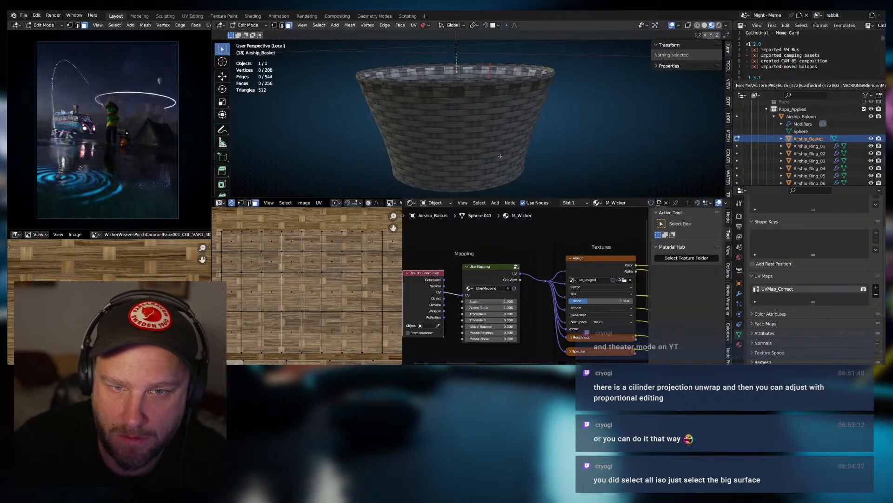
Undo the extrusion of the face loop around the basket's top rim.
key("ctrl+z")
key("ctrl+z")
key("ctrl+z")
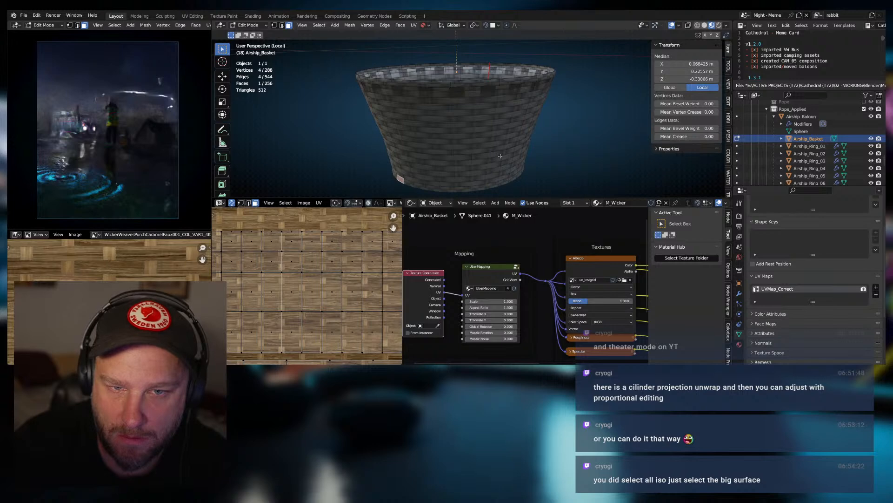
key("ctrl+z")
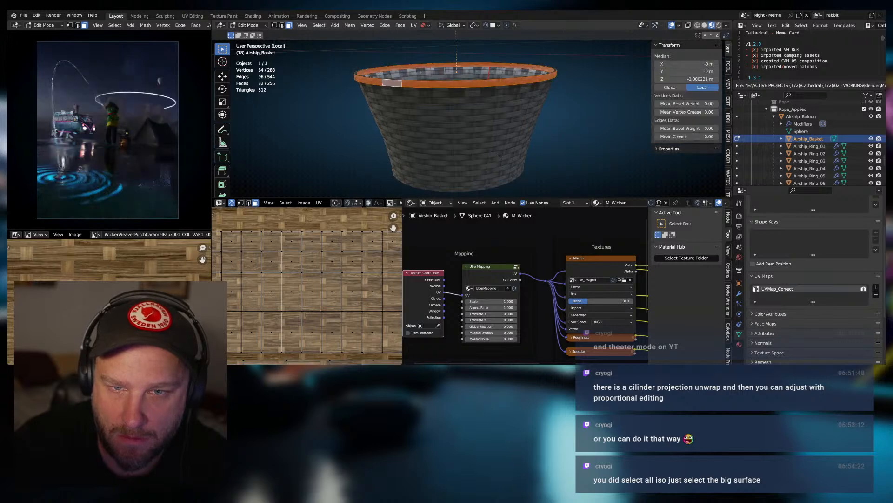
scroll(308, 286, "down", 6)
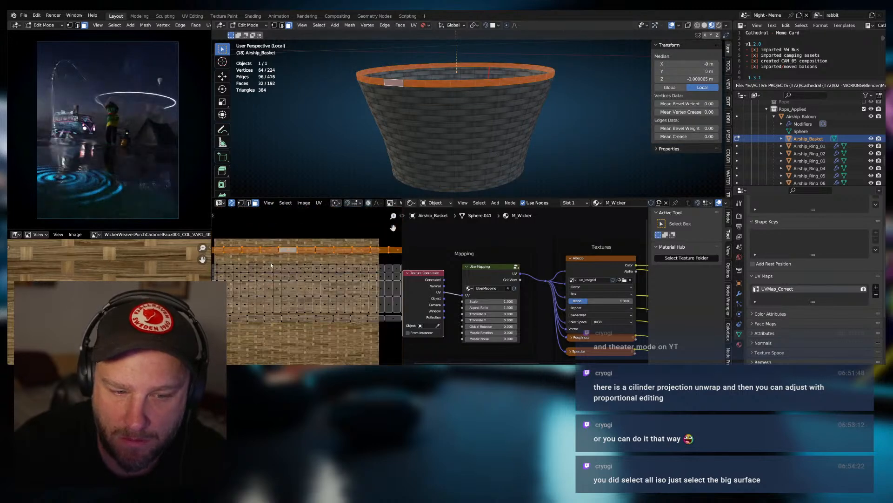
Examine individual faces near the basket's upper edge in the UV layout, ending with nothing selected.
left_click(510, 104)
scroll(494, 111, "up", 5)
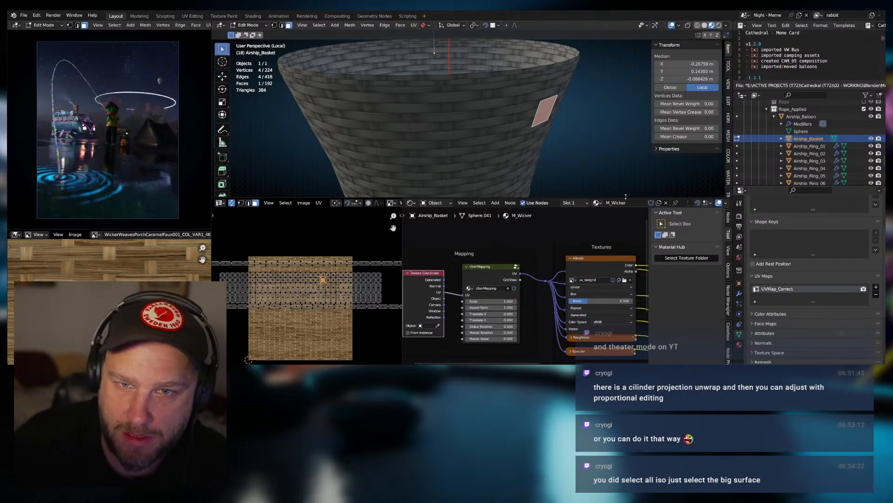
left_click(538, 85)
left_click(538, 73)
left_click(571, 107)
middle_click_drag(570, 111, 538, 103)
scroll(567, 99, "down", 2)
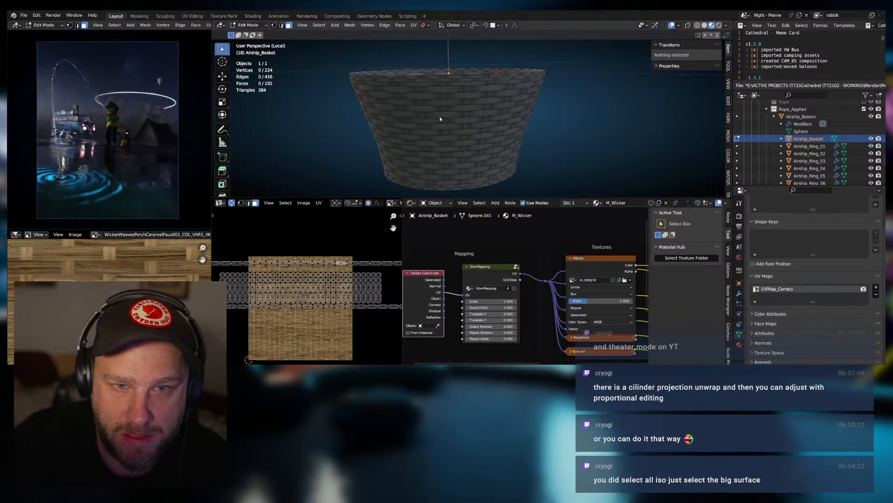
Return the basket to Object Mode, bring up its texture and BSDF nodes, and switch the viewport to rendered shading.
key("Tab")
scroll(478, 122, "up", 2)
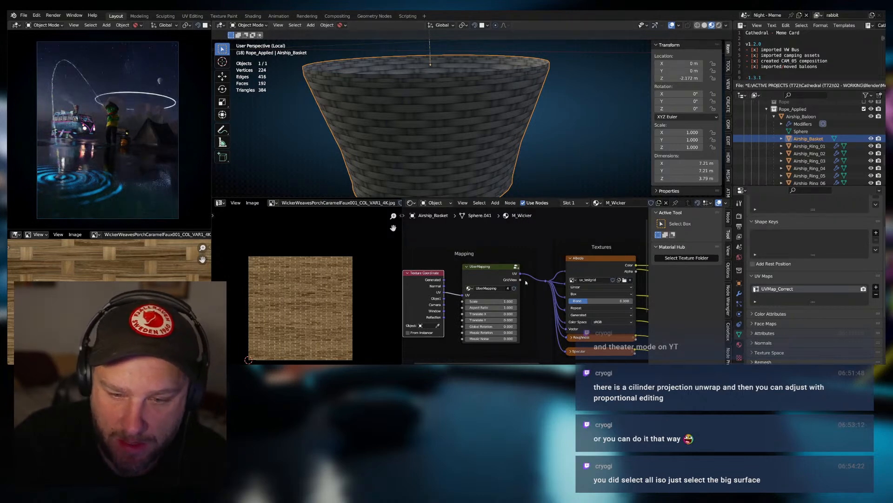
middle_click_drag(511, 134, 523, 119)
middle_click_drag(624, 279, 455, 283)
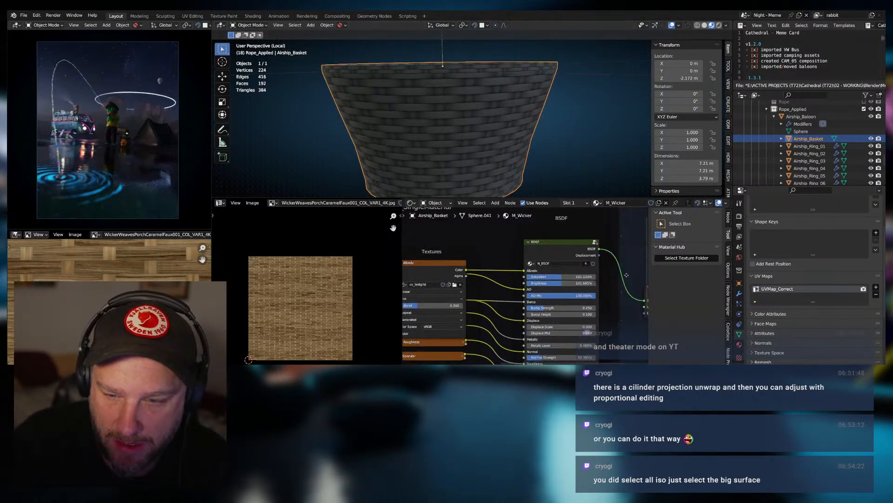
scroll(538, 310, "down", 2)
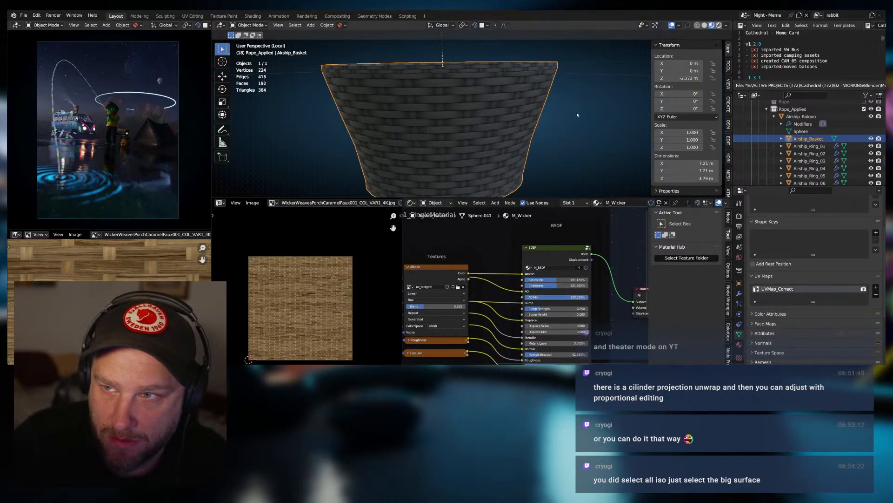
key("shift+z")
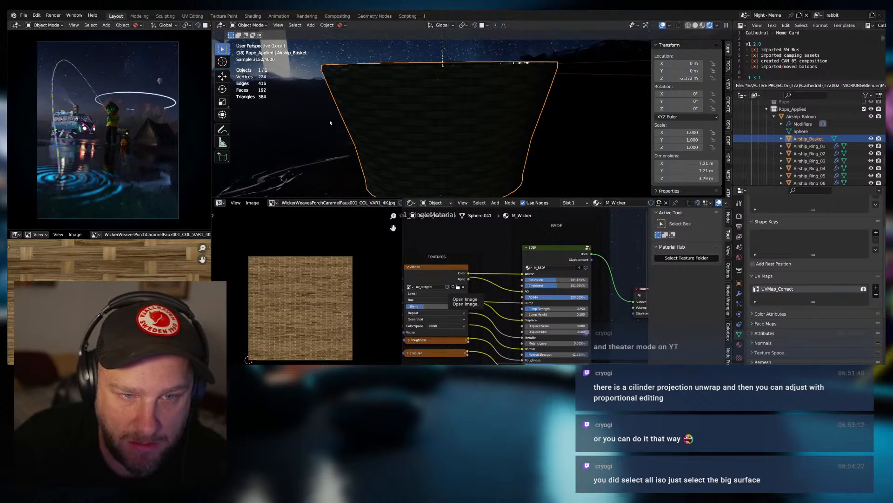
Restore the WickerWeaves colour image in the M_Wicker material's Albedo texture in place of uv_testgrid.
key("ctrl+z")
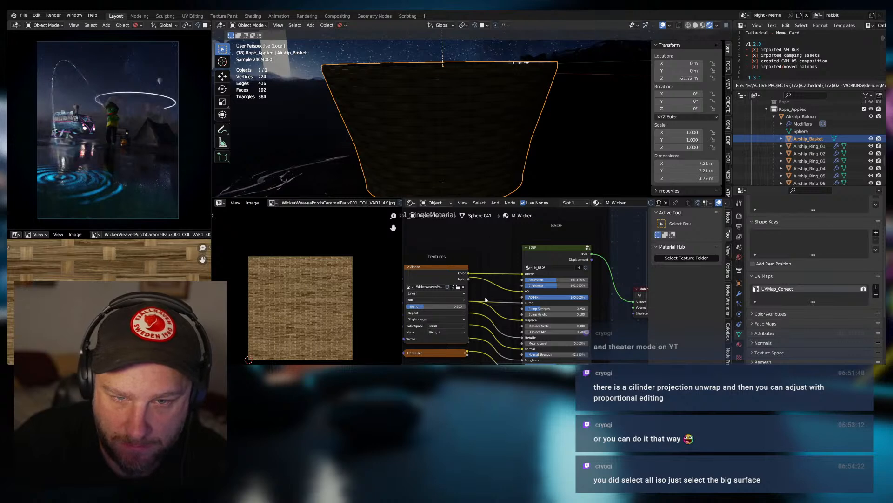
middle_click_drag(474, 316, 443, 313)
scroll(484, 152, "down", 3)
scroll(482, 144, "down", 1)
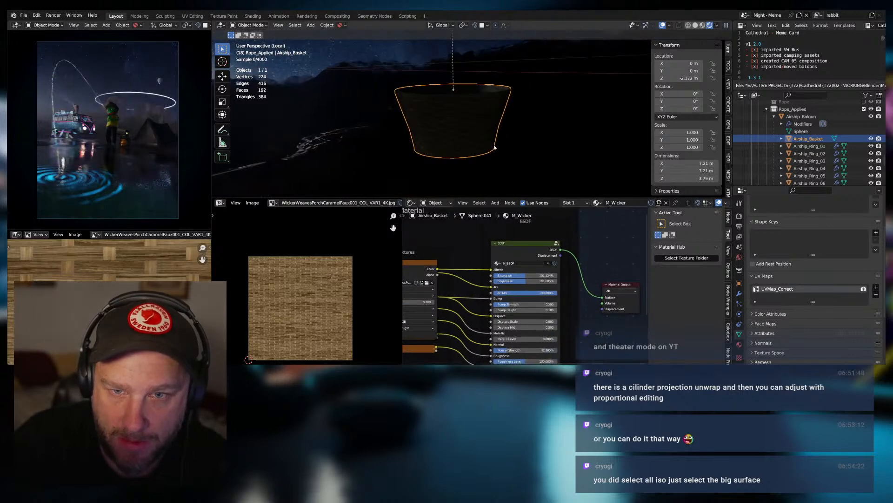
Snap the 3D cursor to the basket, add a point light there, and scale the light to about 1.937.
left_click(311, 25)
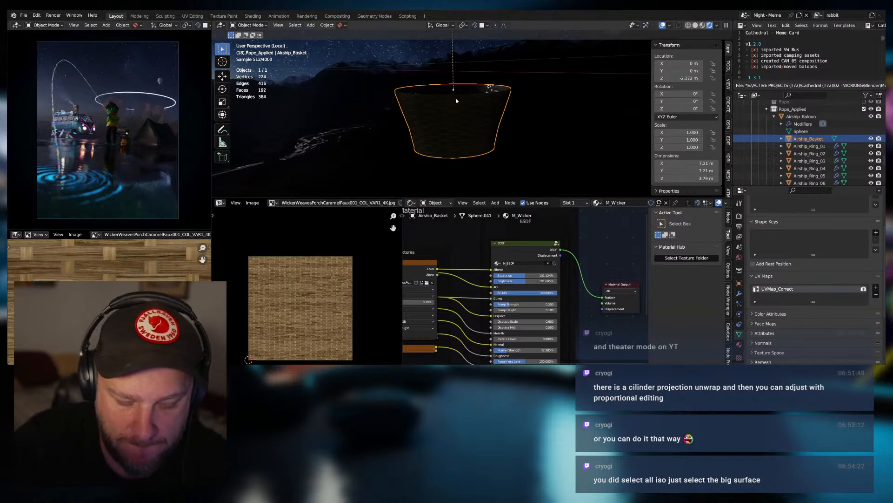
key("shift+s")
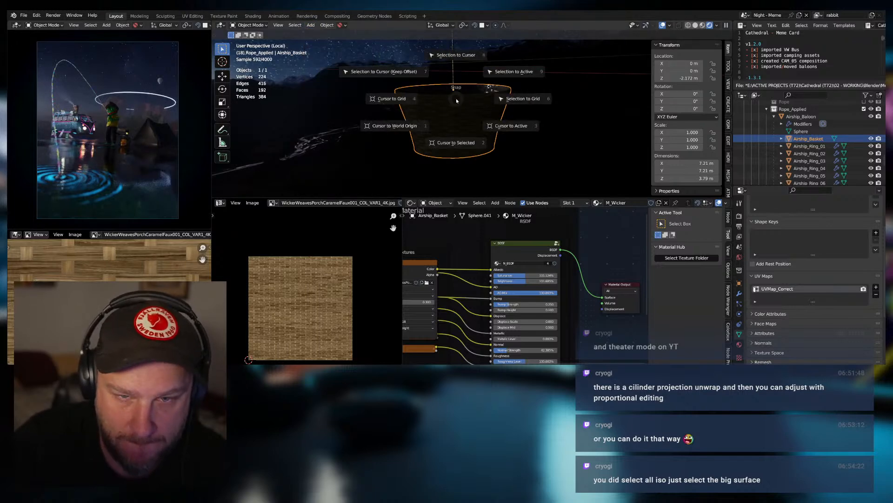
left_click(449, 146)
left_click(311, 25)
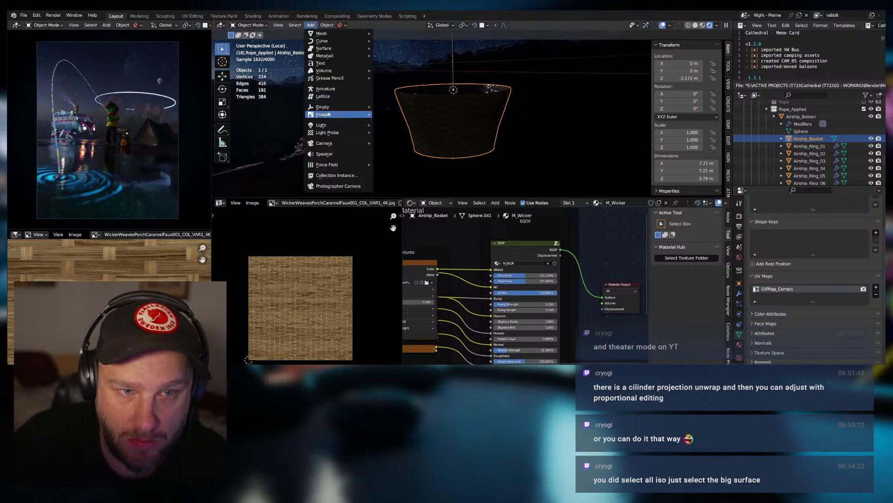
mouse_move(329, 127)
left_click(390, 125)
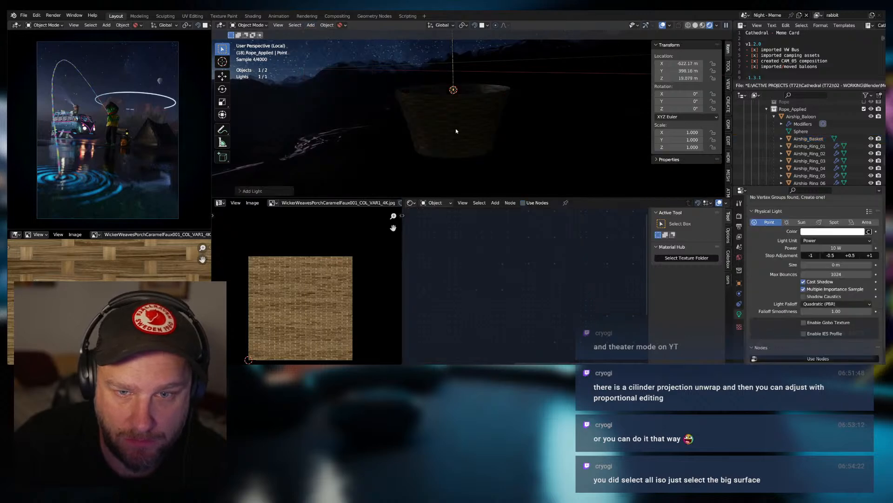
key("s")
left_click(513, 116)
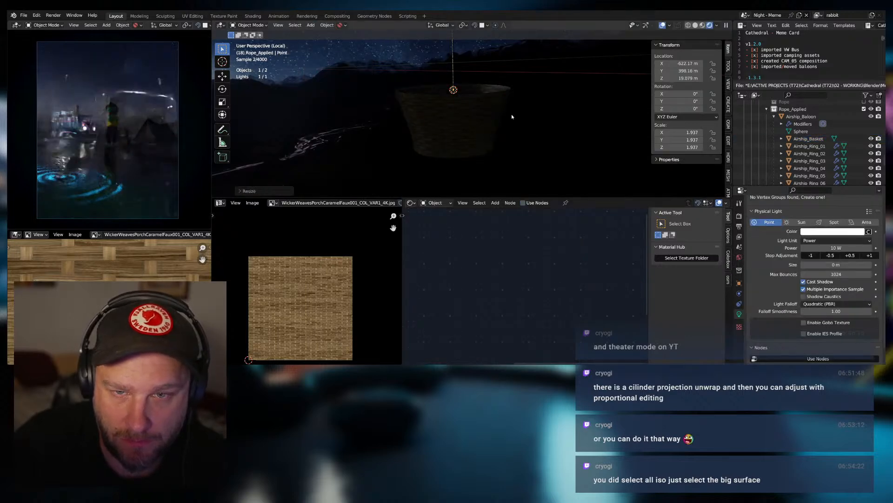
Move the point light out beside the basket, to about Y 395.07 m and X -627.91 m.
key("g")
key("y")
left_click(540, 120)
key("g")
key("x")
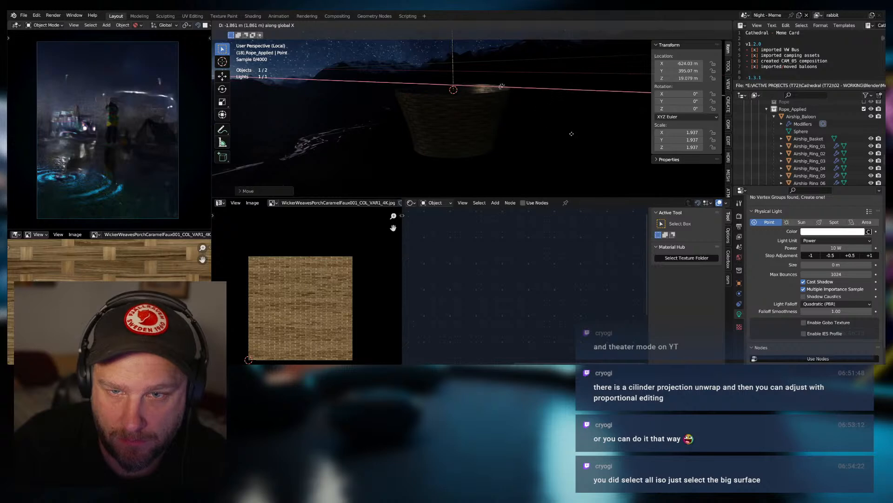
left_click(635, 148)
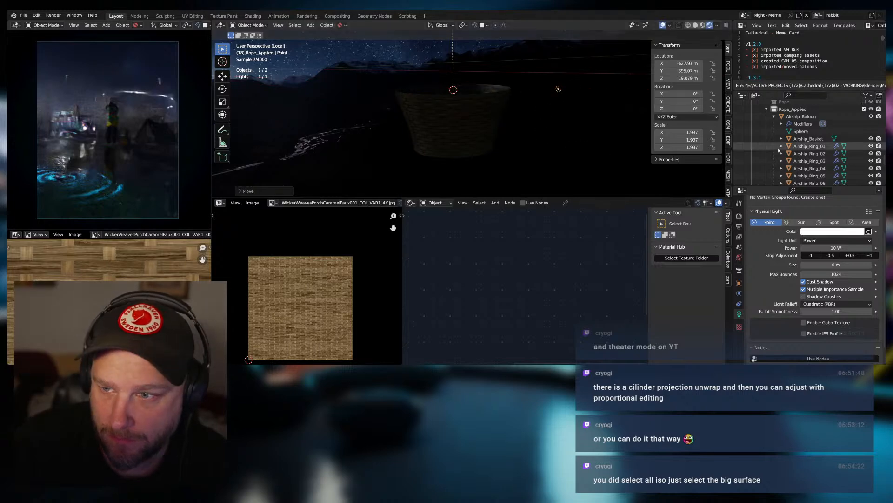
Set the point light's power to 500 W and move it to about Y 402.41 m and Z 16.881 m.
left_click(835, 248)
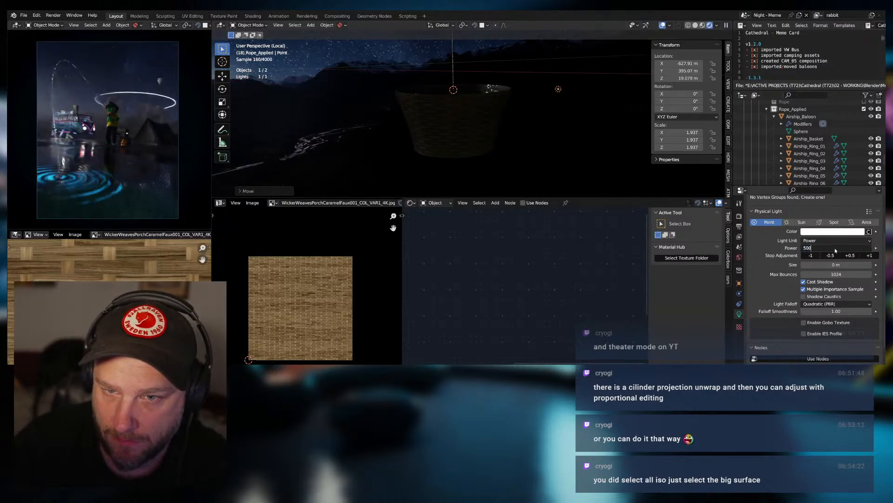
type("500")
key("Return")
key("g")
key("z")
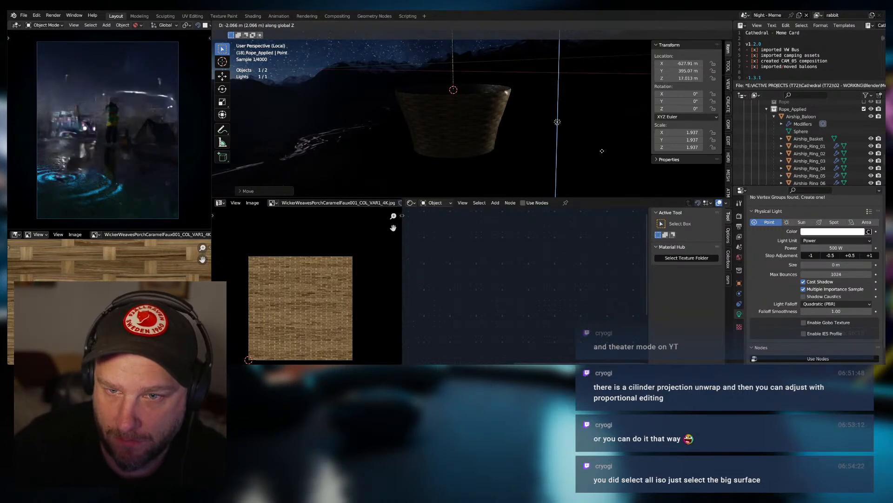
left_click(605, 151)
key("g")
key("y")
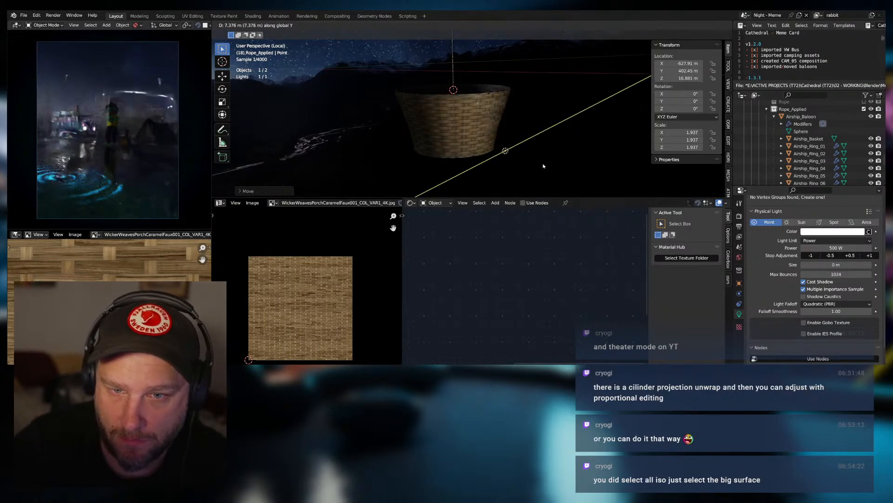
left_click(543, 165)
Enlarge the point light's size to about 1.45 m and set its power to 1000 W.
left_click_drag(821, 265, 838, 281)
left_click(833, 247)
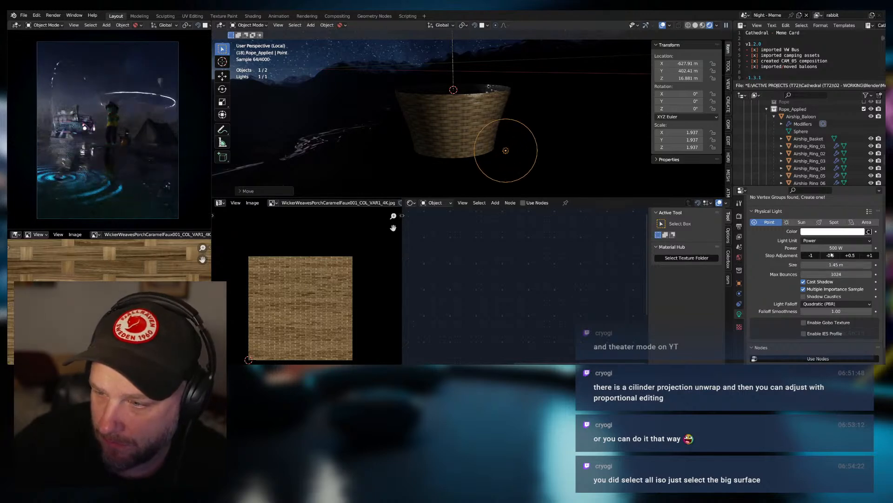
type("1000")
key("Return")
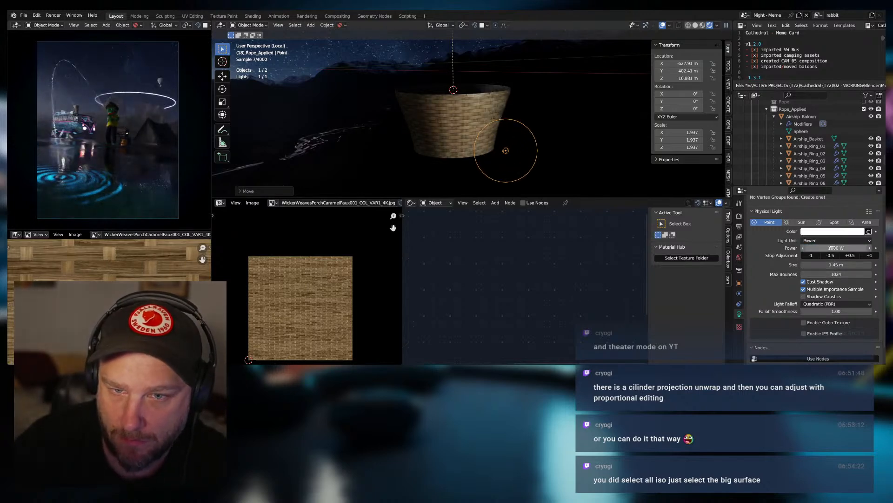
Select the basket, collapse its Albedo texture node, and reduce the BSDF node's AO Mix to about 85.112%.
scroll(478, 146, "up", 3)
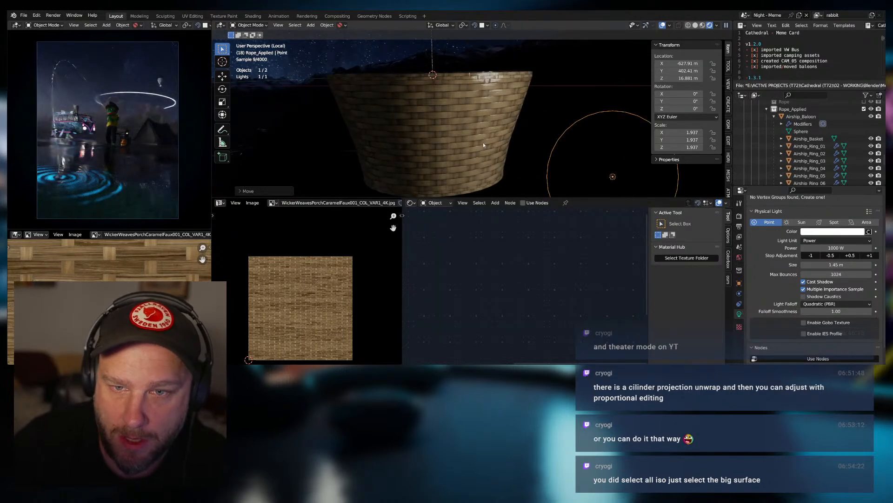
middle_click_drag(449, 126, 481, 129)
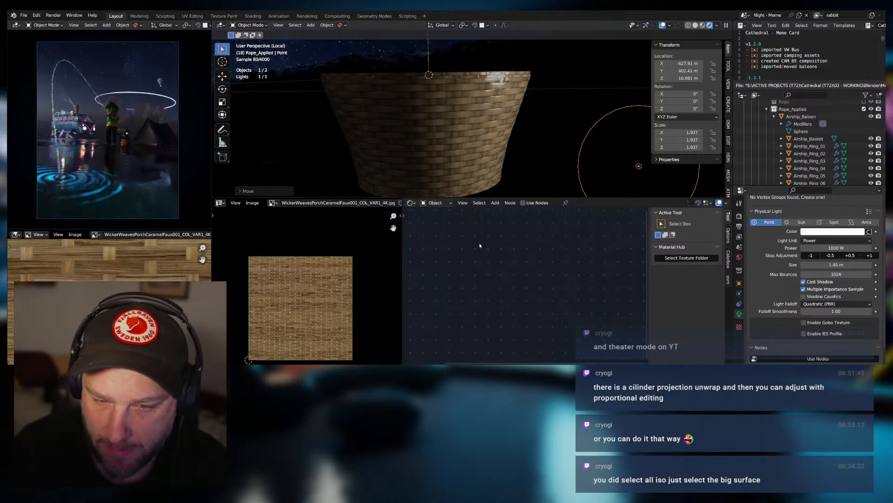
left_click(421, 125)
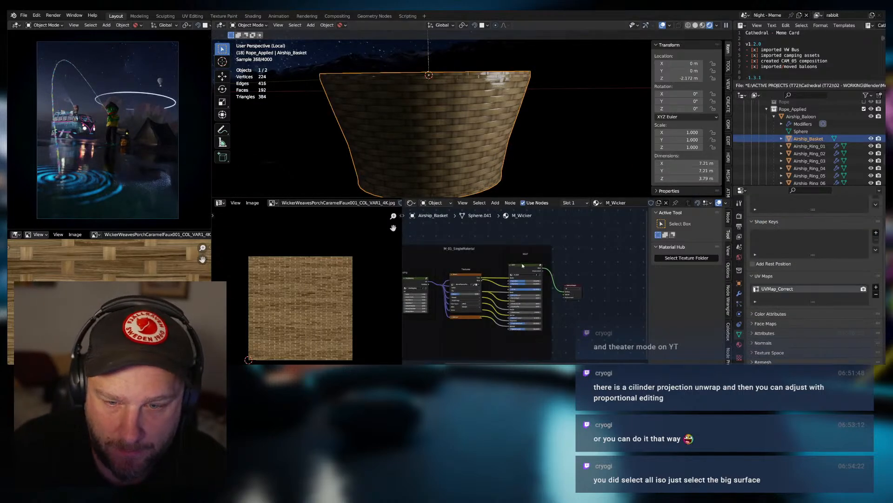
scroll(448, 272, "up", 4)
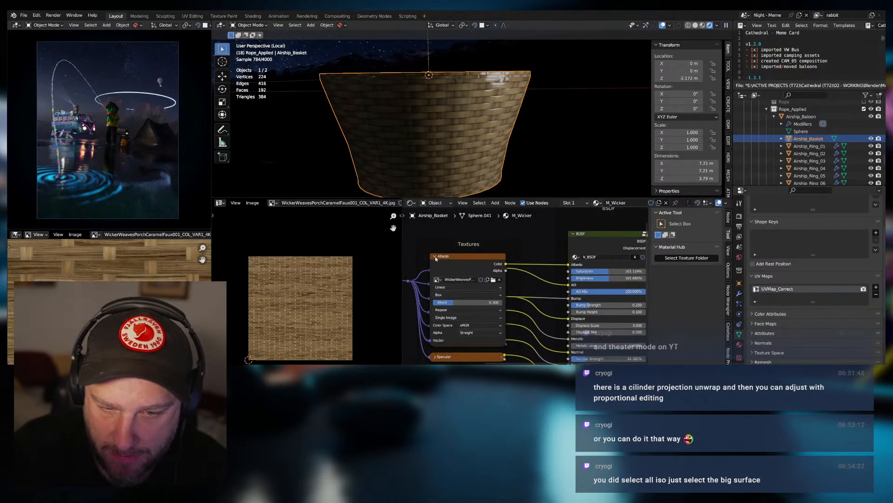
left_click(435, 257)
middle_click_drag(517, 283, 525, 283)
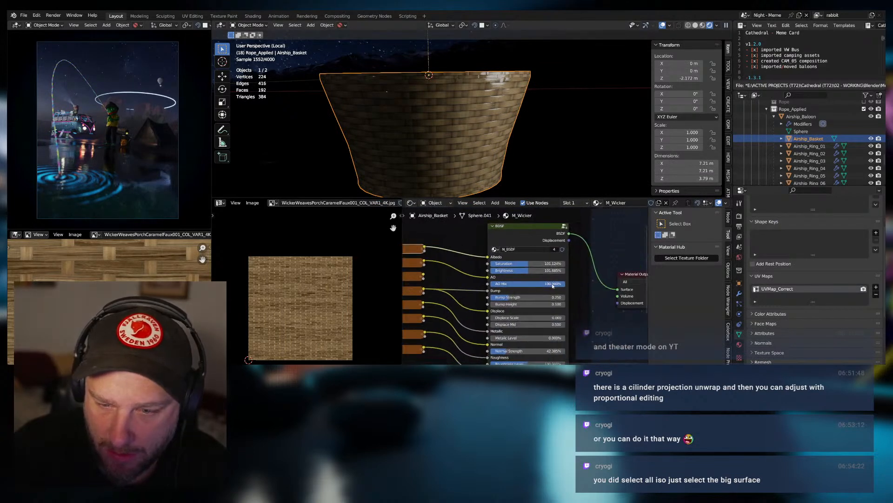
mouse_move(552, 286)
left_mouse_down()
mouse_move(496, 286)
mouse_move(543, 286)
left_mouse_up()
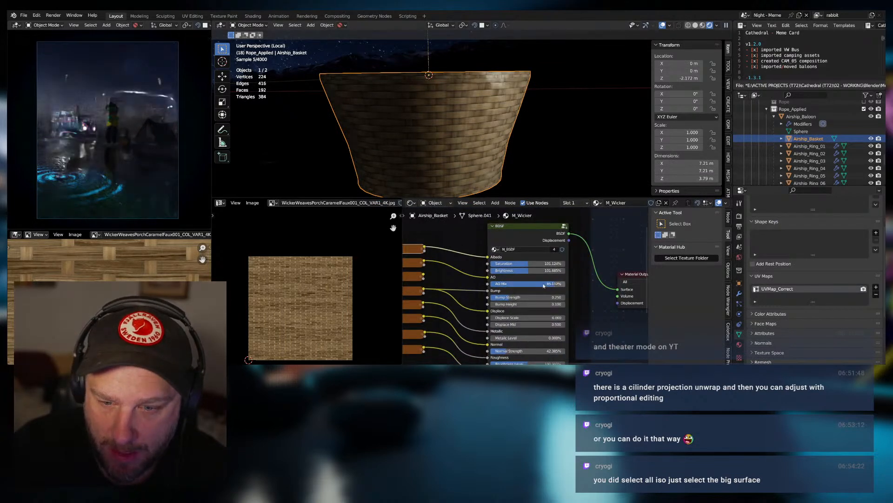
Expand the AO texture node, try Linear and settle on Non-Color as its colour space, and collapse the node again.
middle_click_drag(420, 272, 475, 282)
left_click(462, 276)
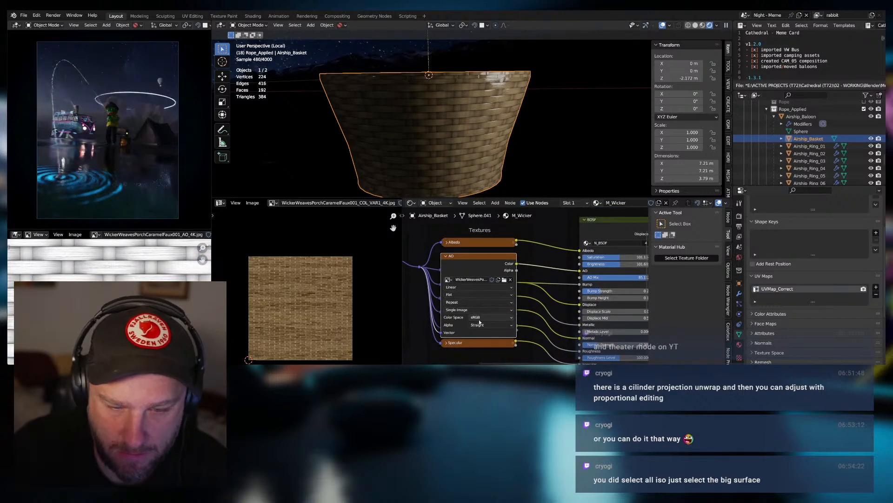
left_click(480, 318)
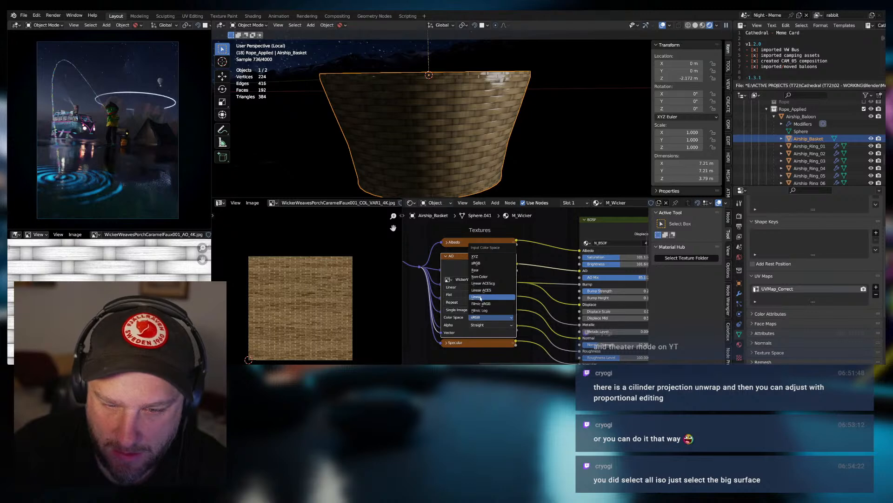
left_click(480, 297)
left_click(484, 317)
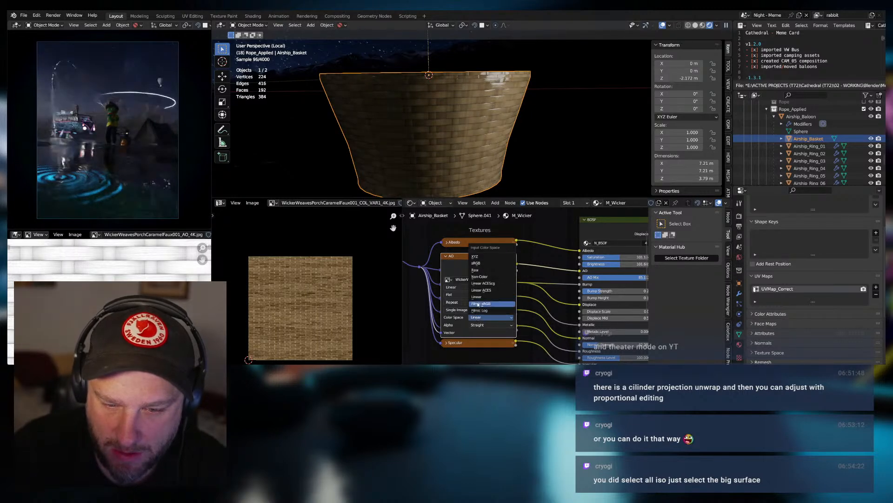
left_click(480, 277)
left_click(446, 256)
Check the Roughness texture's image, insert an Invert Color node between it and the BSDF's Roughness input, and place it below the texture nodes.
middle_click_drag(506, 330, 507, 299)
scroll(483, 315, "up", 1)
scroll(512, 298, "down", 2)
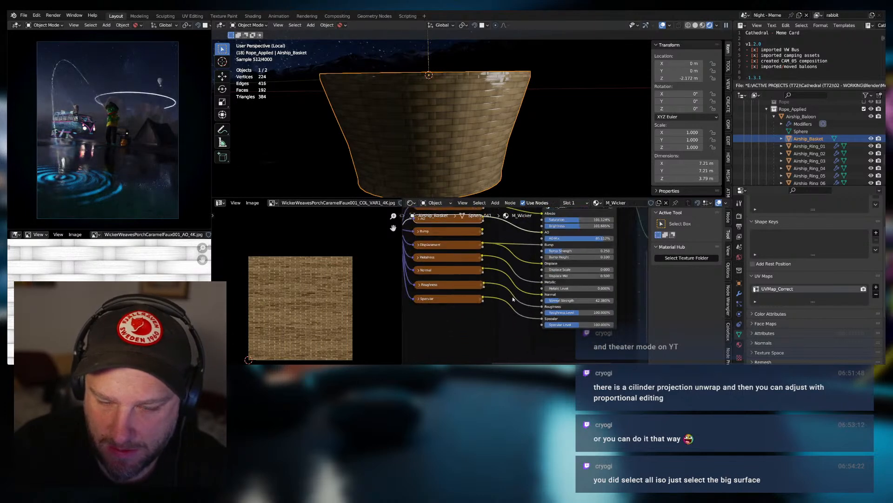
left_click(421, 286)
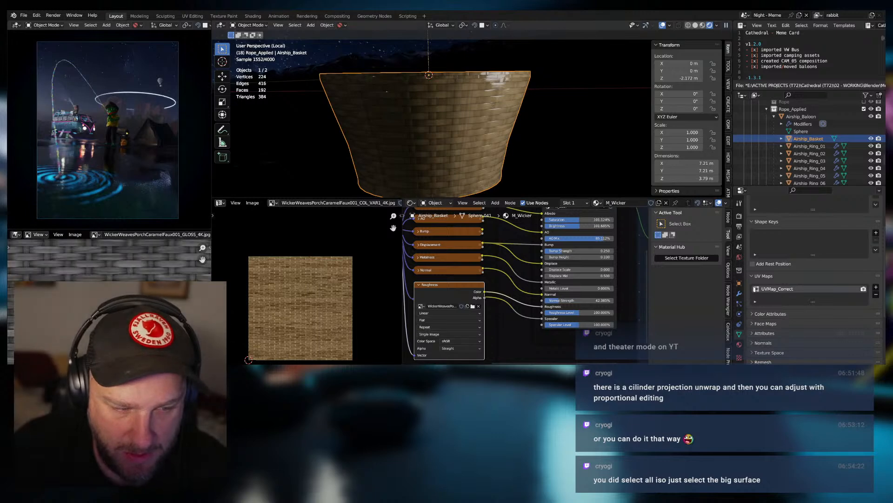
left_click(419, 285)
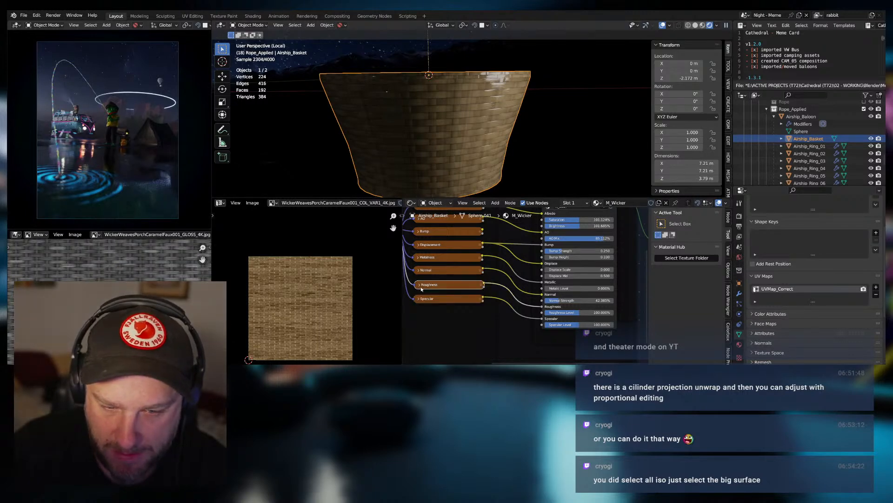
key("q")
left_click(510, 319)
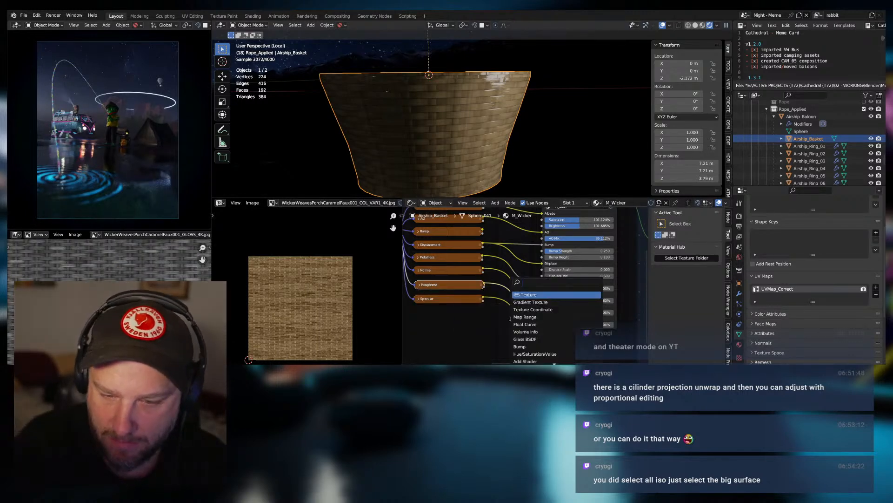
type("inv")
key("Return")
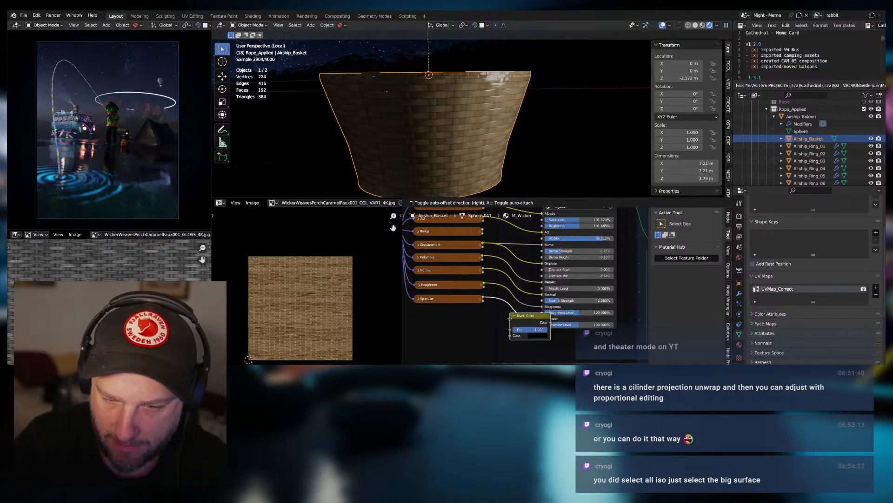
left_click(505, 292)
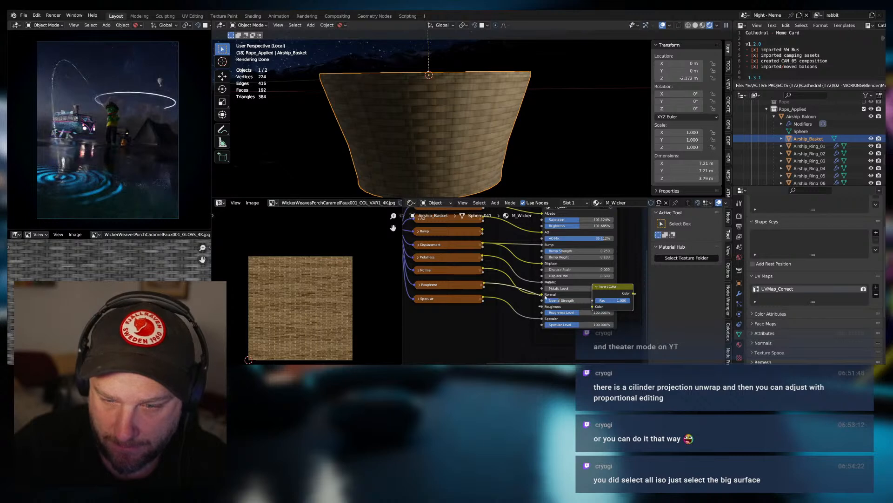
left_click_drag(613, 292, 506, 329)
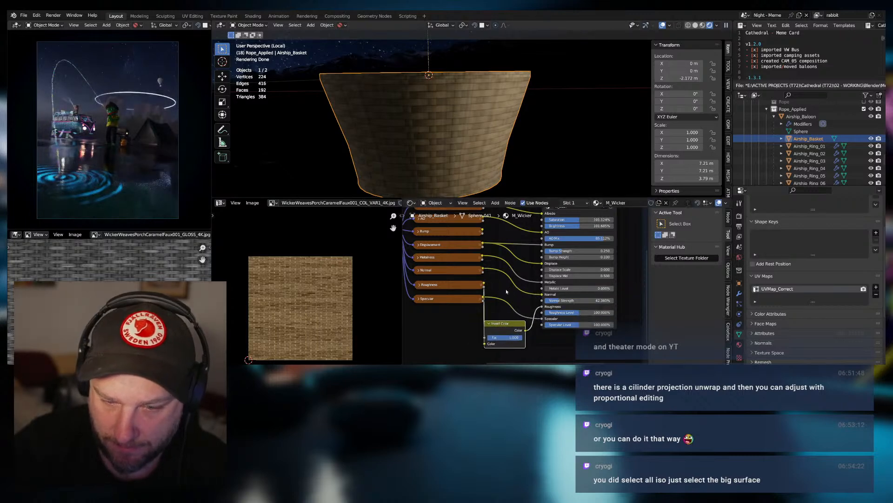
Examine the basket's weave up close and switch the viewport to Material Preview to compare the surface.
scroll(437, 120, "up", 3)
scroll(460, 137, "up", 2)
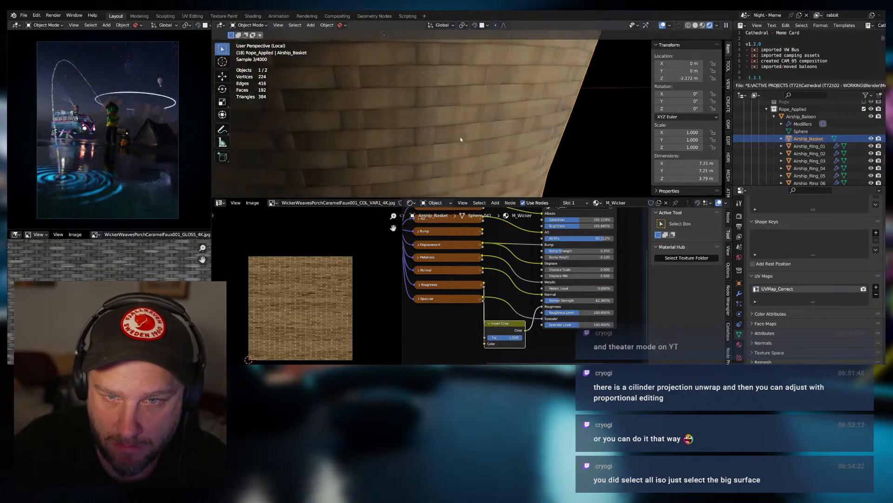
middle_click_drag(479, 140, 455, 136)
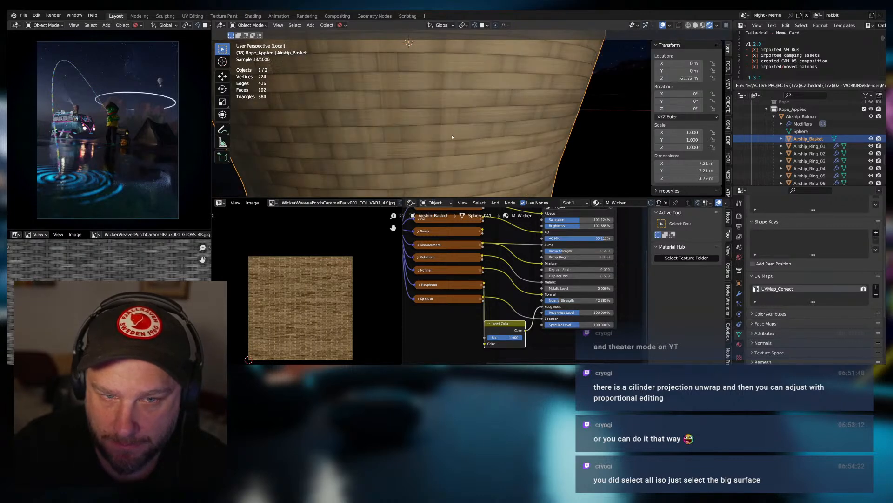
left_click(704, 25)
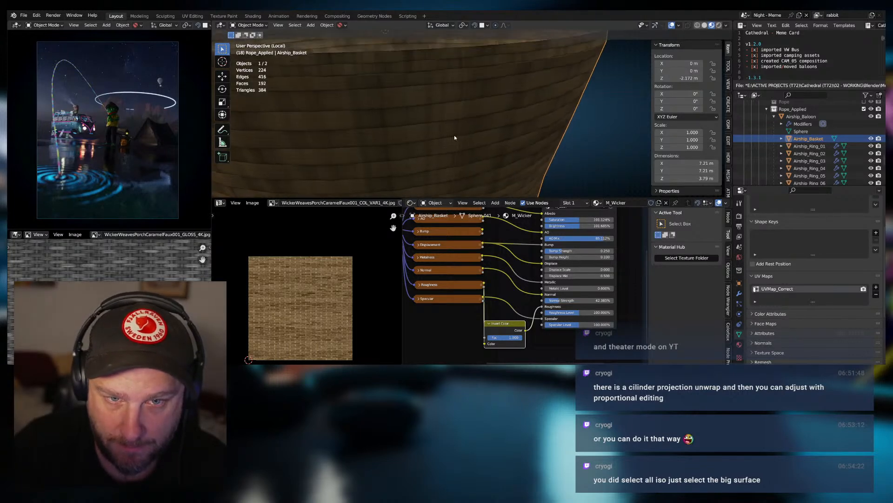
middle_click_drag(454, 137, 533, 116)
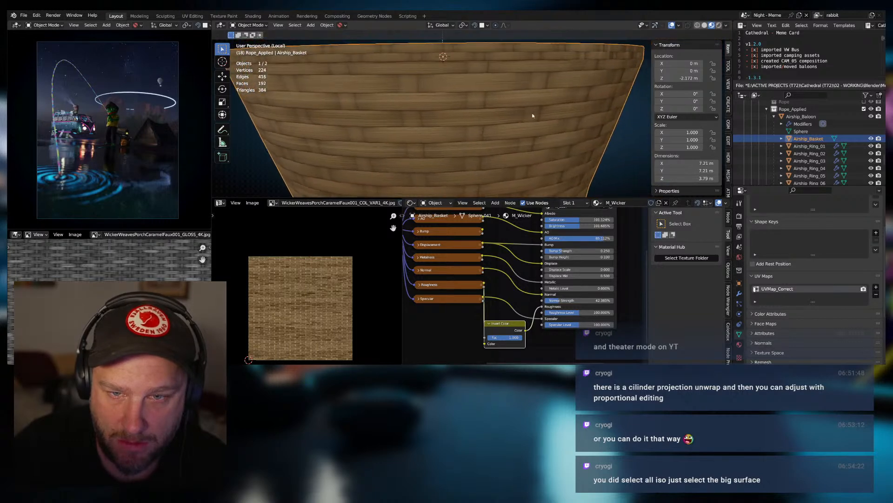
scroll(470, 121, "down", 4)
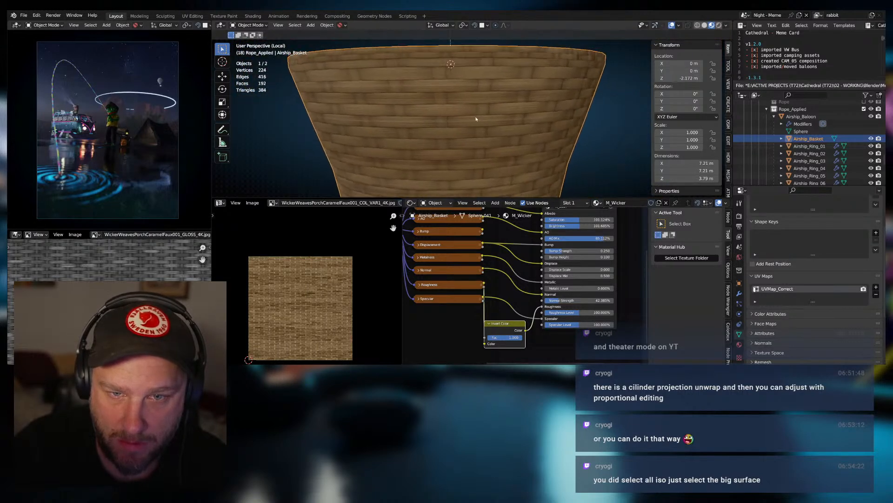
Set the BSDF's Roughness Level to 0% and connect the Roughness texture directly to the Roughness input, bypassing Invert Color.
middle_click_drag(529, 319, 506, 317)
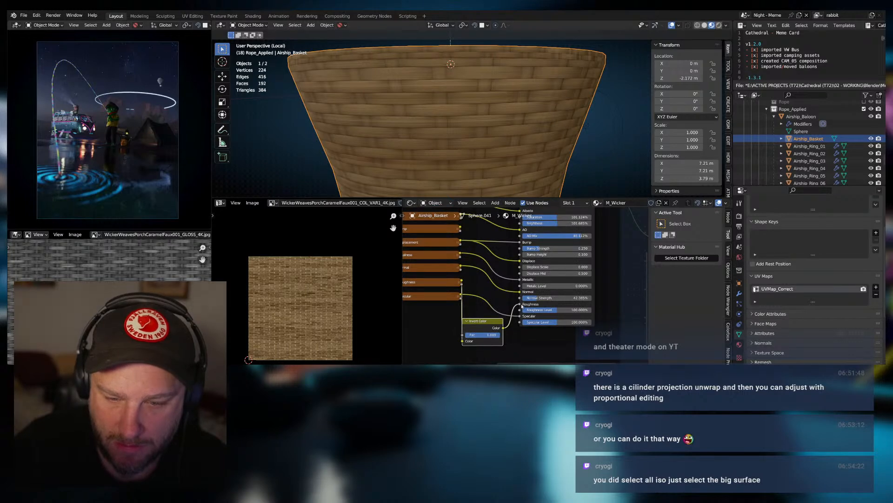
left_click_drag(528, 310, 480, 318)
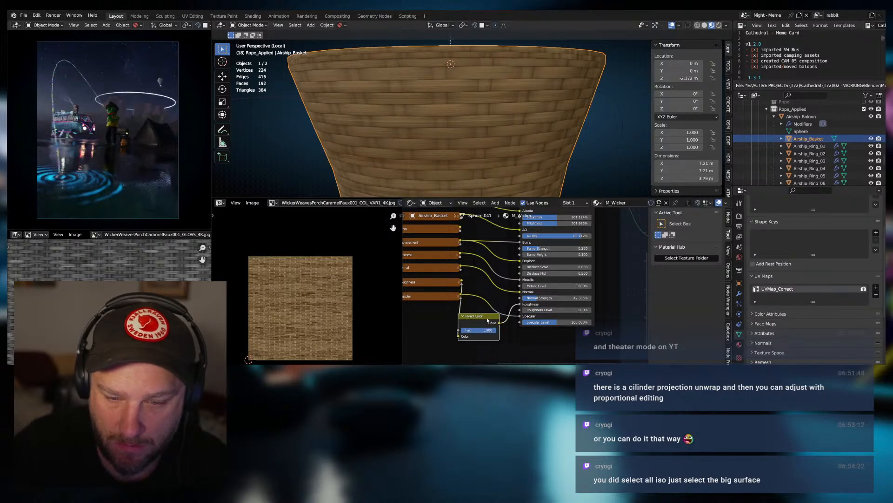
left_click_drag(462, 283, 520, 306)
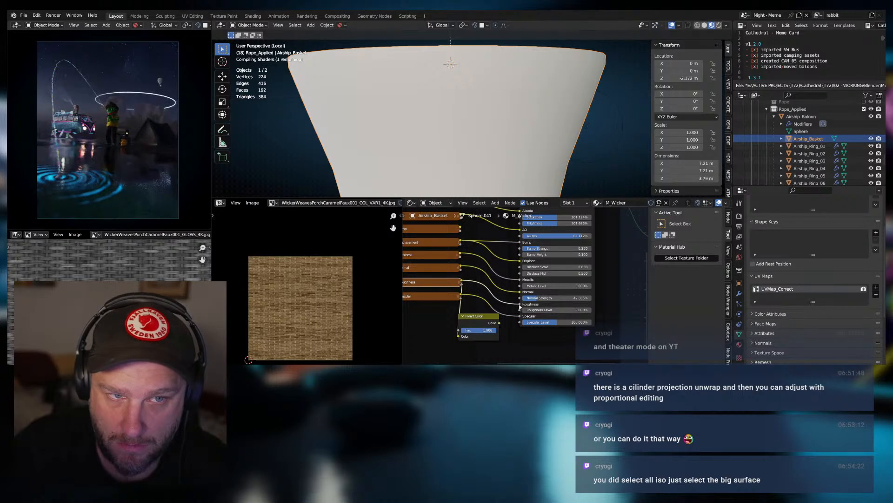
scroll(459, 133, "up", 1)
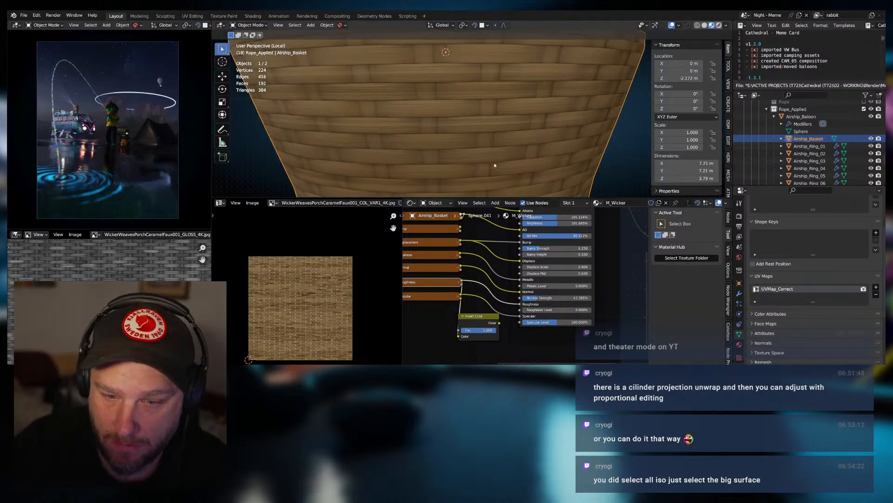
Return the viewport to rendered shading and reconnect the Invert Color output to the BSDF's Roughness input.
left_click(718, 26)
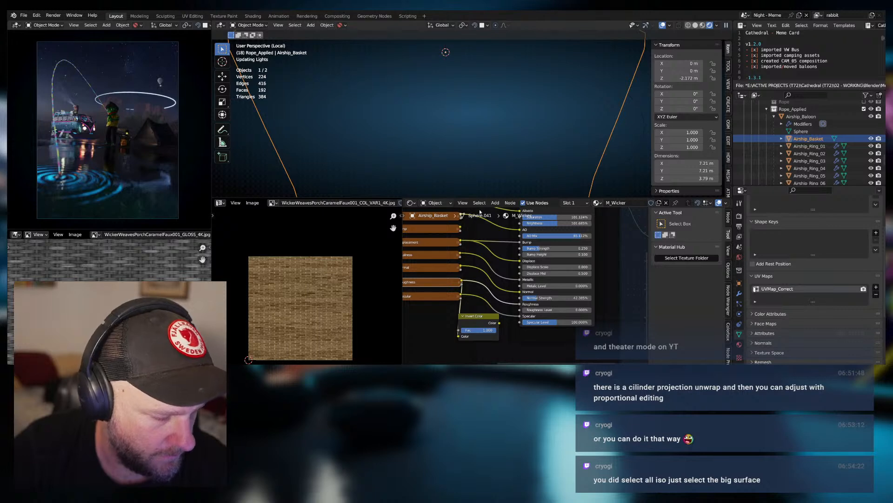
scroll(533, 140, "down", 5)
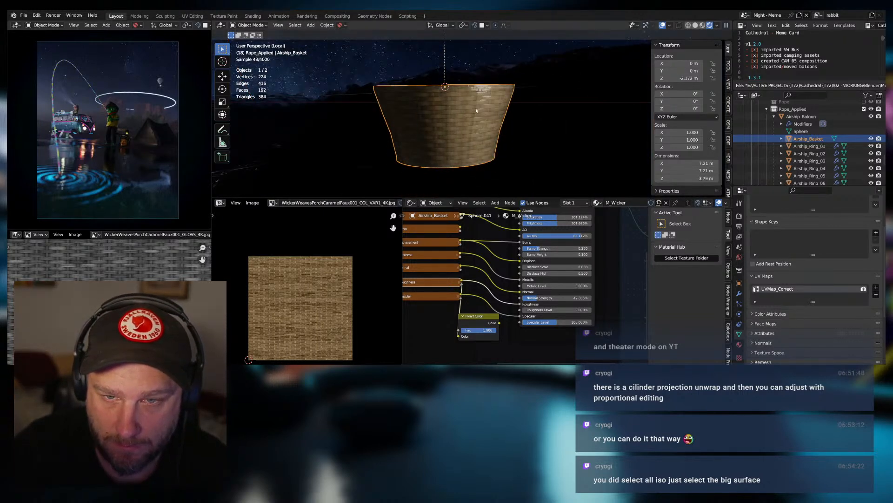
middle_click_drag(476, 111, 470, 113)
left_click_drag(499, 323, 522, 310)
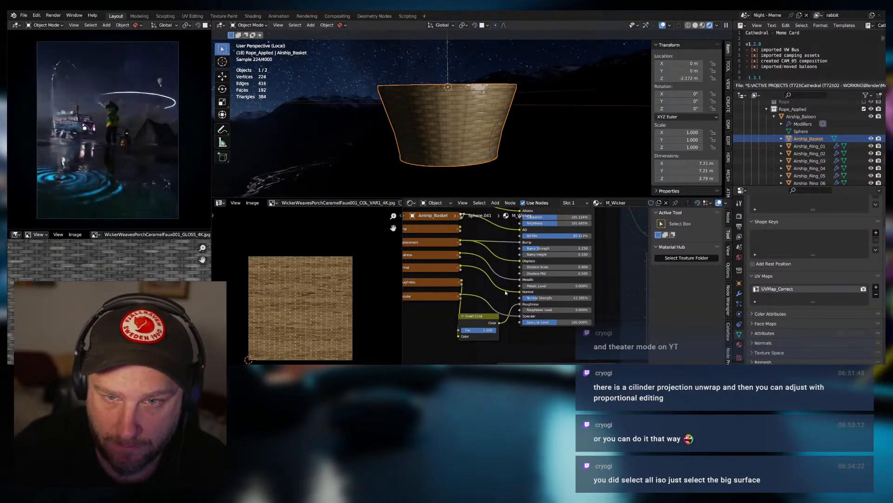
Reposition the Invert Color node closer to the BSDF node, clear of the texture nodes.
scroll(468, 335, "up", 3)
left_click(485, 312)
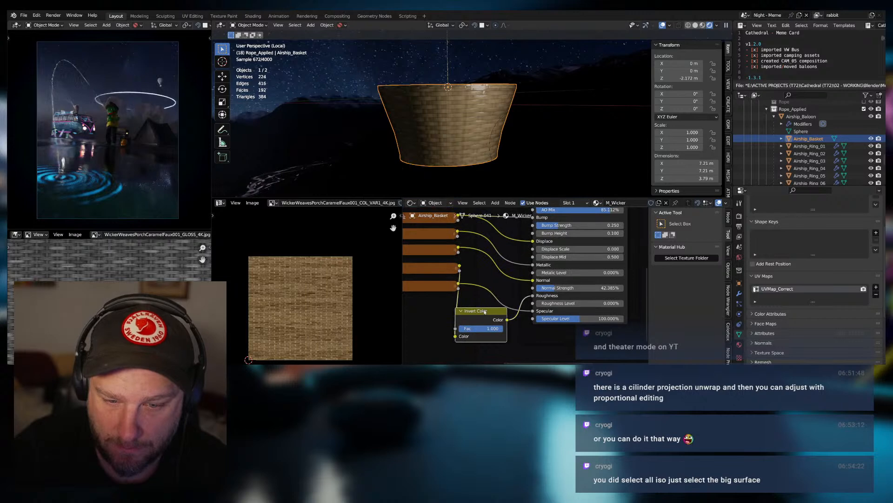
left_click_drag(484, 312, 515, 305)
middle_click_drag(405, 265, 441, 263)
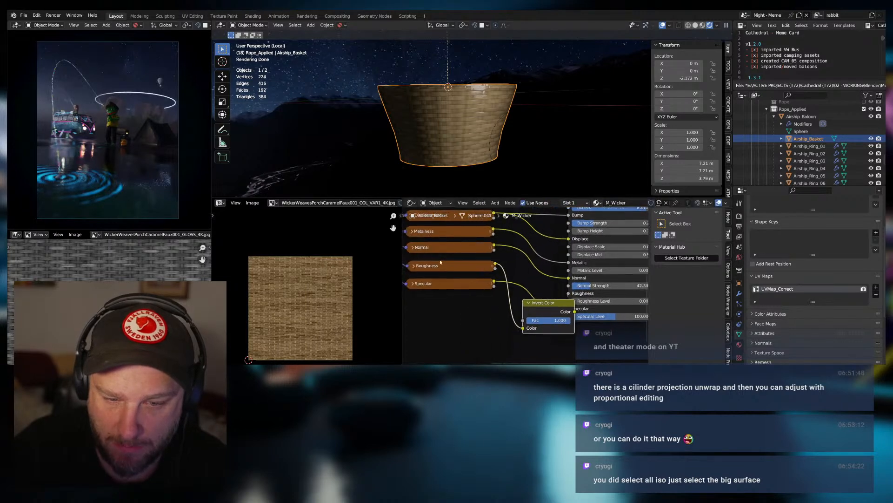
Check the Roughness texture node's image settings and move the Invert Color node slightly farther from the BSDF node.
left_click(415, 266)
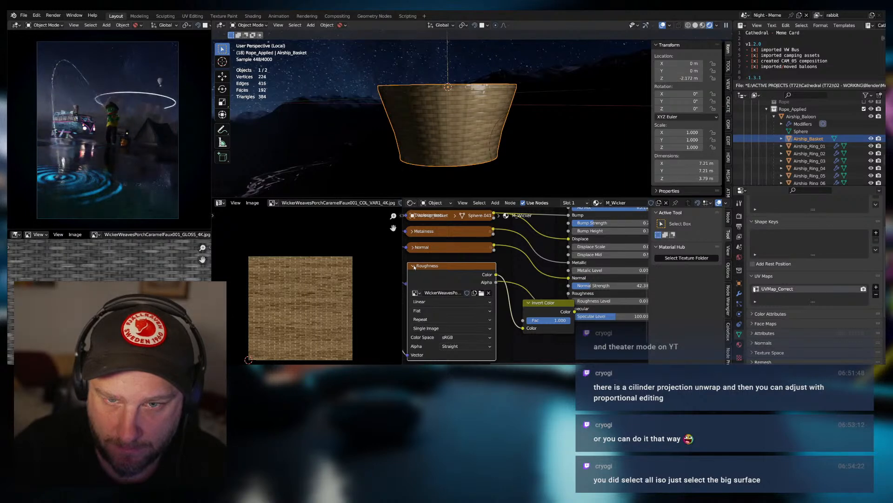
left_click(415, 266)
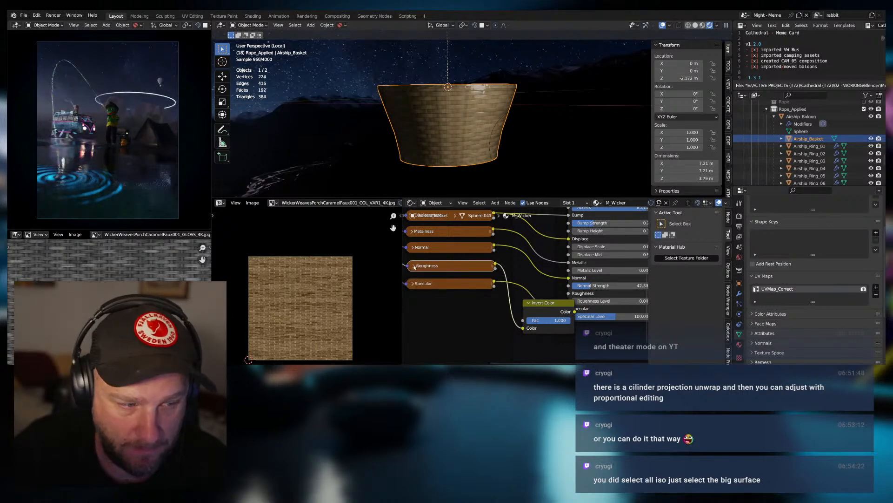
scroll(110, 302, "down", 5)
scroll(110, 302, "up", 2)
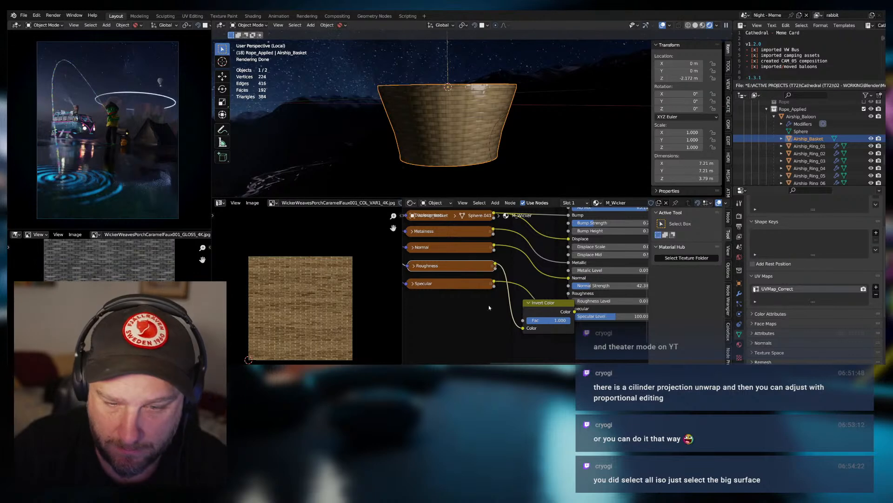
scroll(491, 305, "down", 4, "ctrl")
left_click_drag(492, 305, 458, 311)
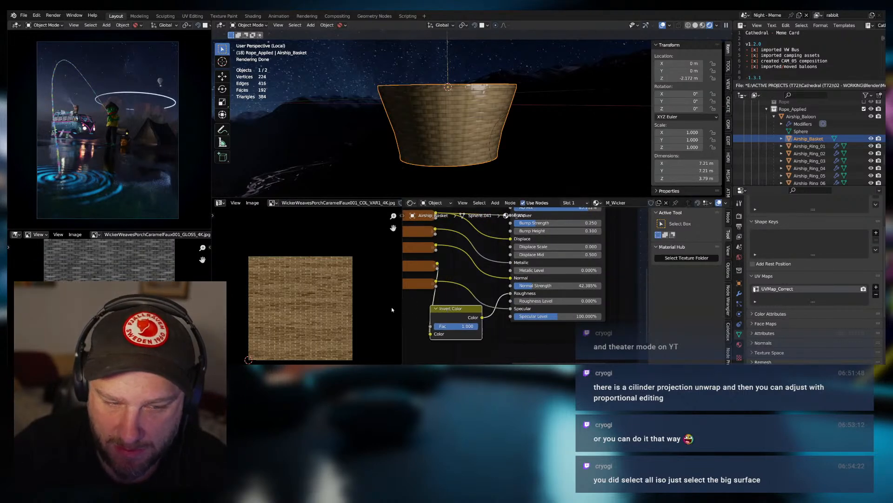
middle_click_drag(420, 289, 456, 292)
scroll(438, 267, "down", 2)
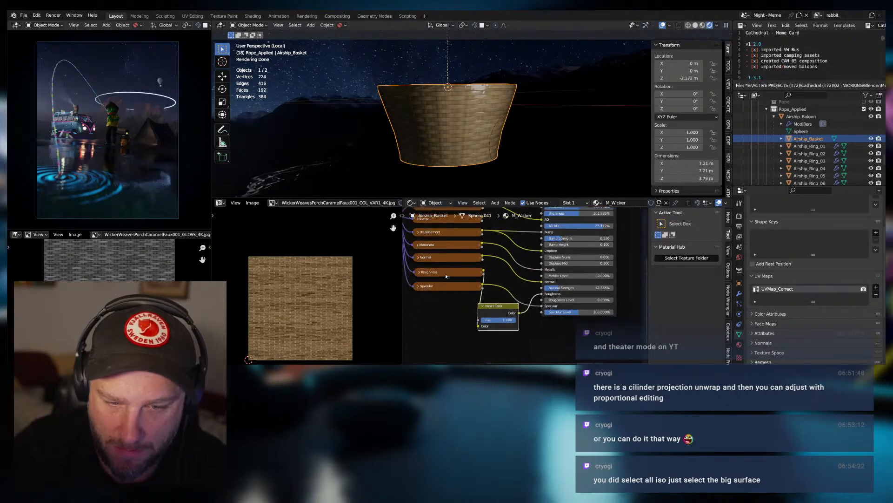
Open the N_BSDF group and examine the Multiply nodes that feed the Principled shader's Roughness input.
left_click(440, 276)
middle_click_drag(567, 287, 527, 299)
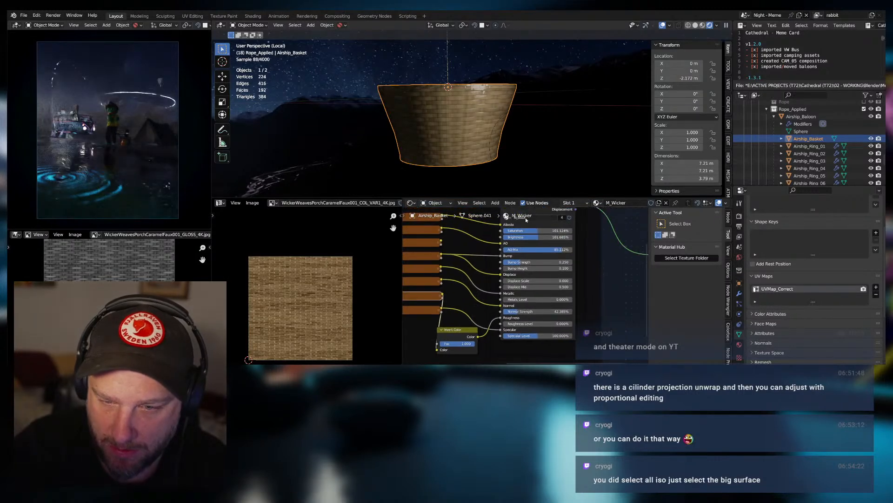
middle_click_drag(527, 230, 509, 278)
scroll(517, 265, "down", 1)
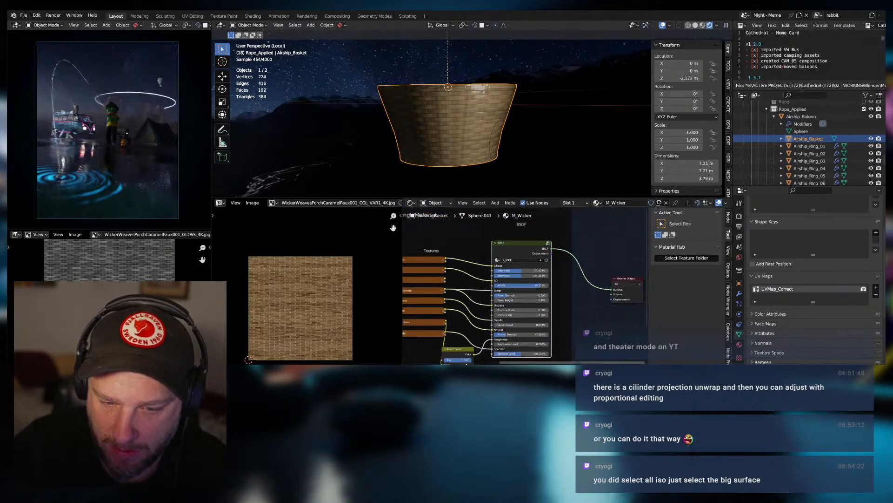
key("Tab")
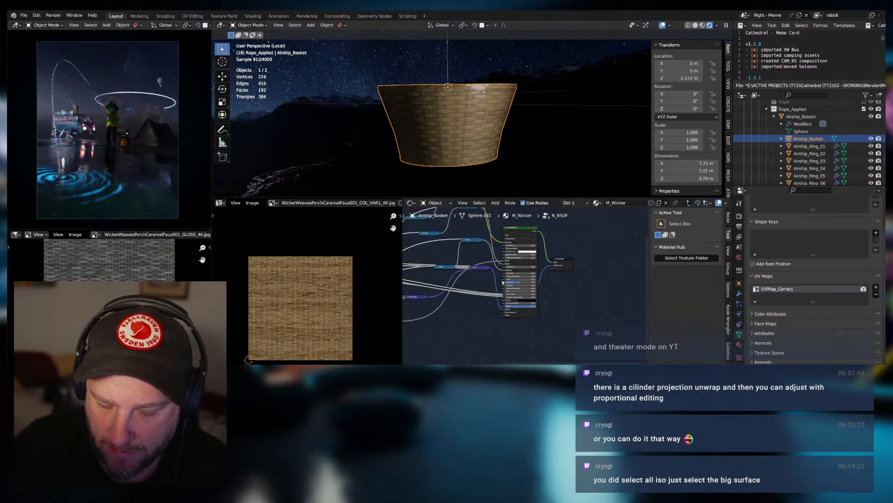
scroll(510, 313, "up", 2)
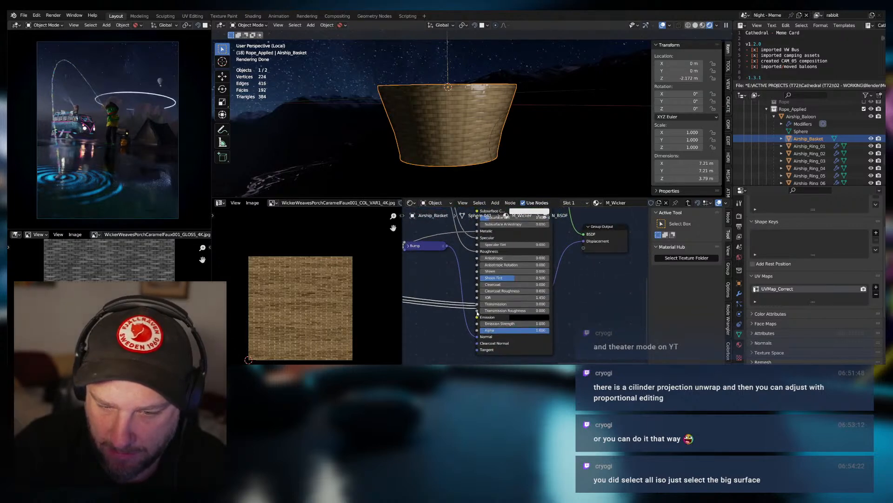
middle_click_drag(478, 313, 491, 325)
middle_click_drag(428, 216, 503, 306)
left_click(471, 269)
left_click(480, 294)
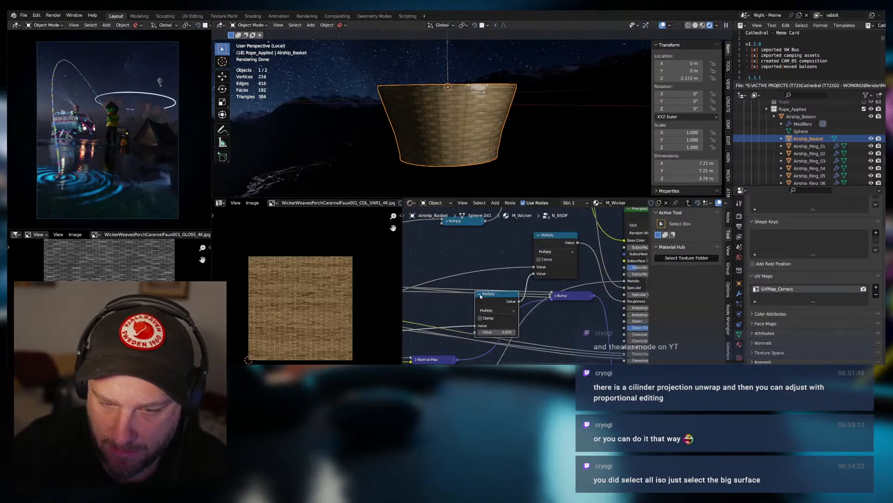
left_click(480, 294)
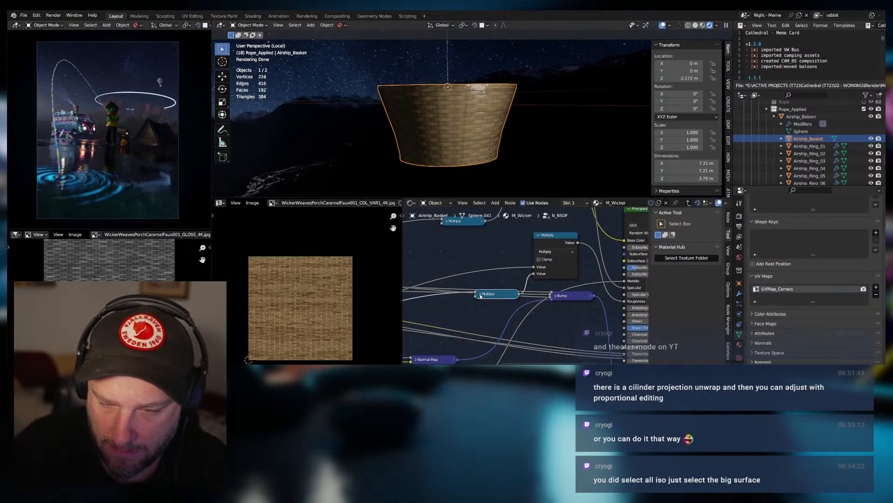
left_click(480, 295)
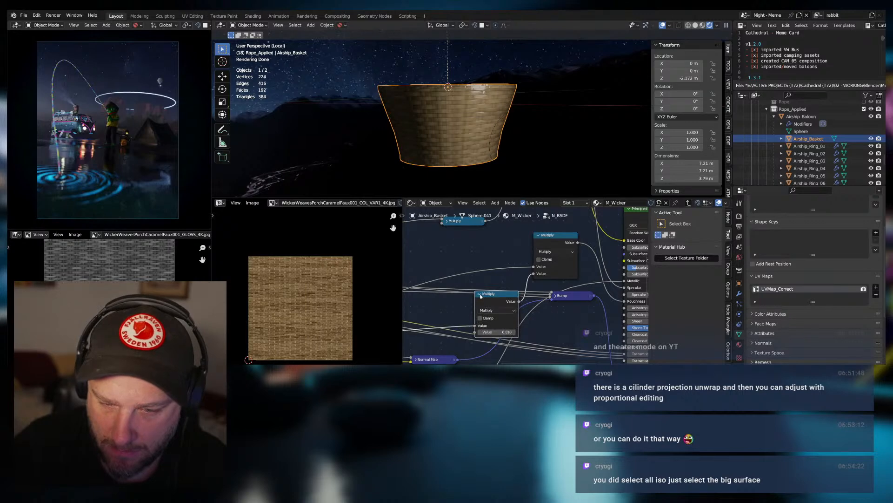
Try Clamp on the Multiply node feeding Roughness and exit the N_BSDF group.
left_click(539, 261)
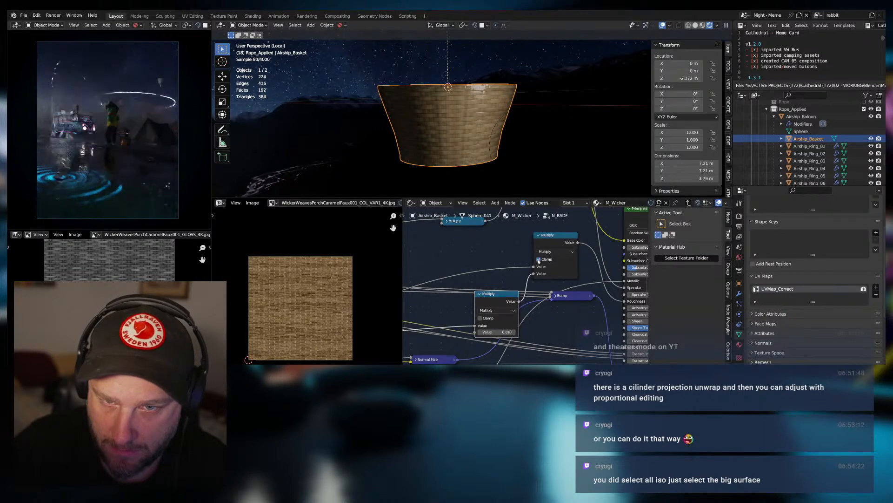
left_click(539, 260)
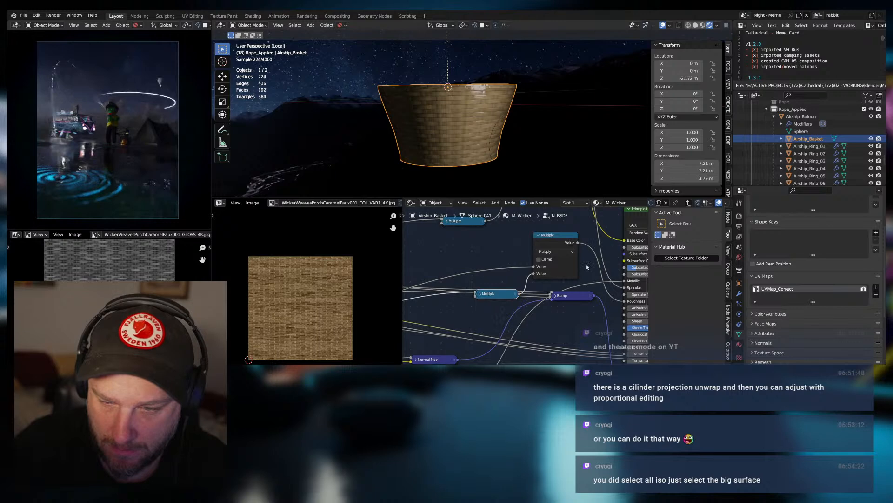
key("Tab")
Delete the Invert Color node from the M_Wicker material's roughness connection.
middle_click_drag(537, 323, 555, 259)
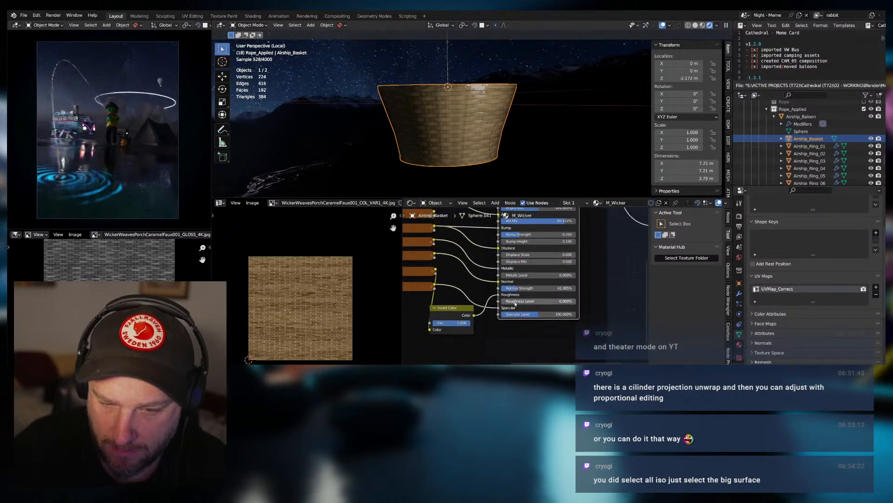
left_click(463, 315)
middle_click_drag(452, 309, 480, 308)
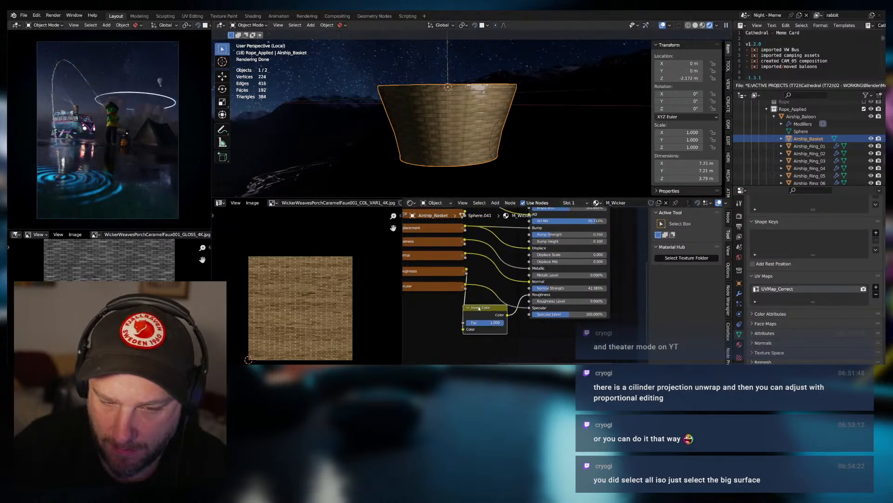
left_click_drag(485, 308, 486, 309)
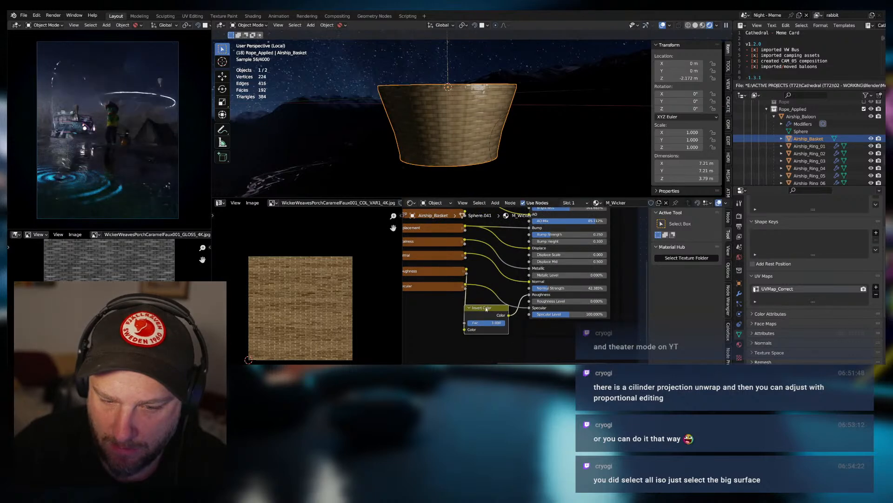
key("x")
Add a Color Ramp fed by the Roughness texture and connect its Color output to the BSDF's Roughness input.
left_click_drag(467, 270, 486, 277)
type("col")
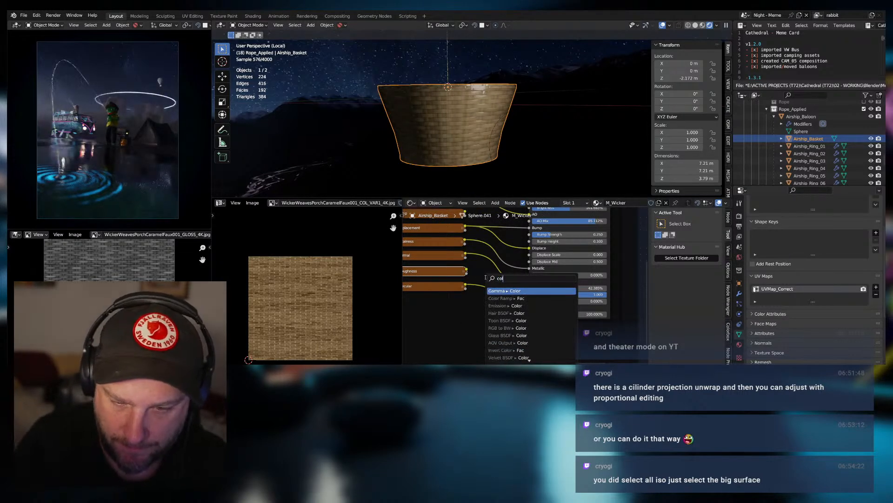
type("or ra")
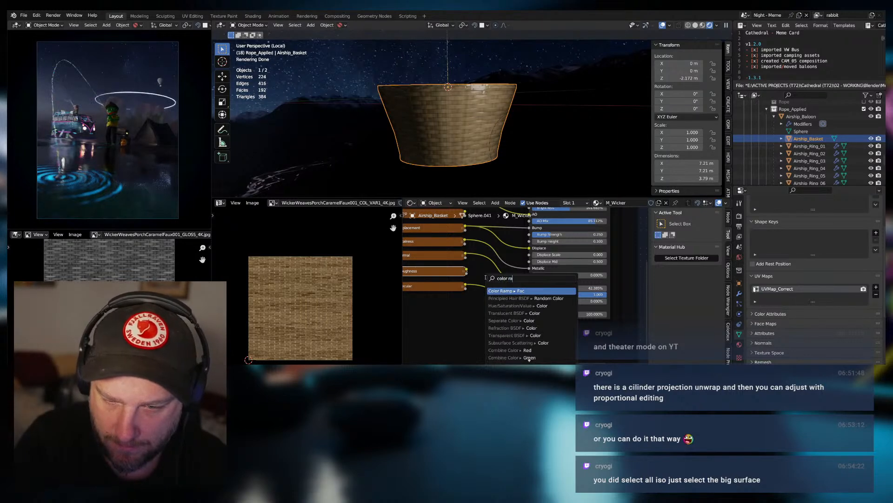
type("mp")
key("Return")
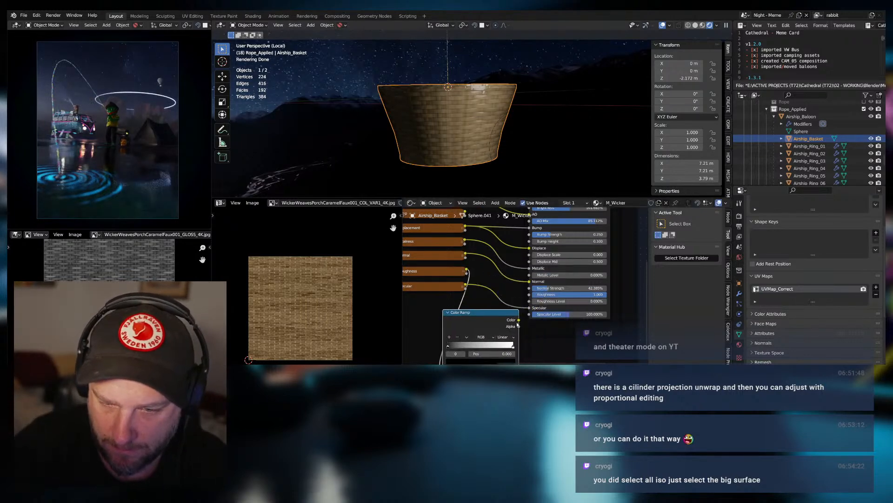
left_click_drag(519, 321, 530, 295)
Reverse the Color Ramp to run from white to black and set the BSDF's Roughness Level to 100%.
middle_click_drag(476, 345, 476, 316)
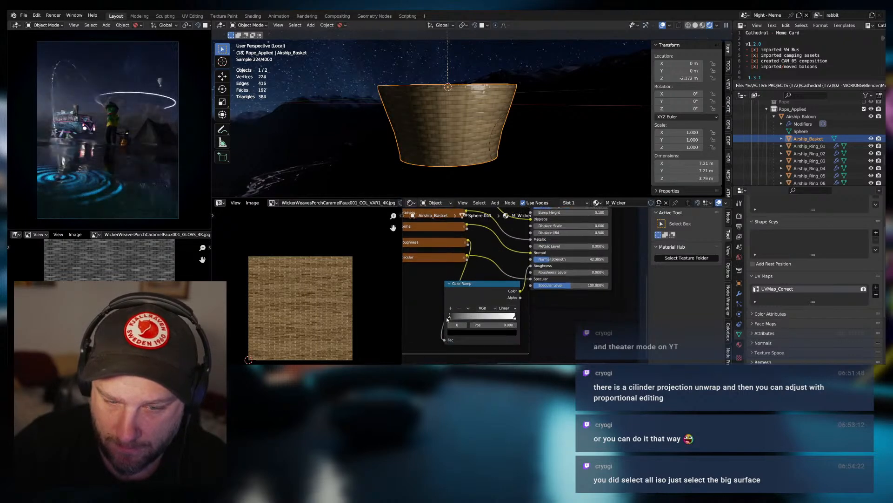
left_click_drag(449, 318, 541, 321)
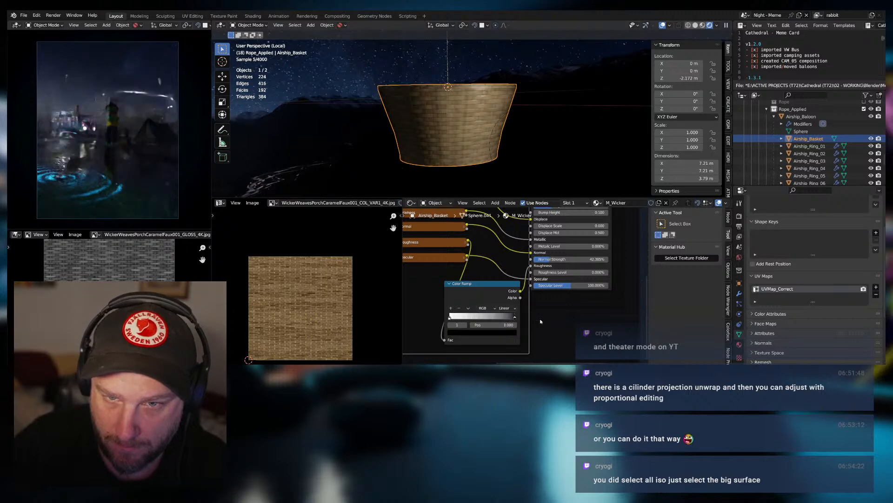
left_click(553, 272)
type("10")
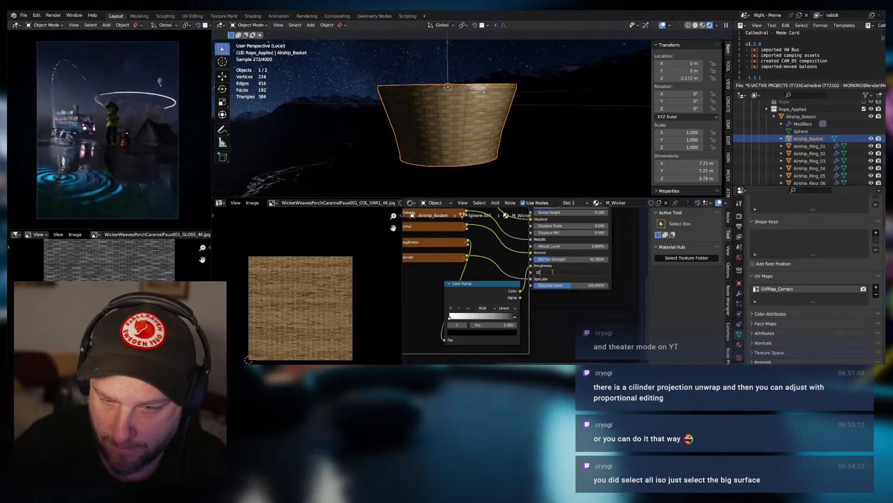
type("0")
key("Return")
scroll(456, 113, "up", 3)
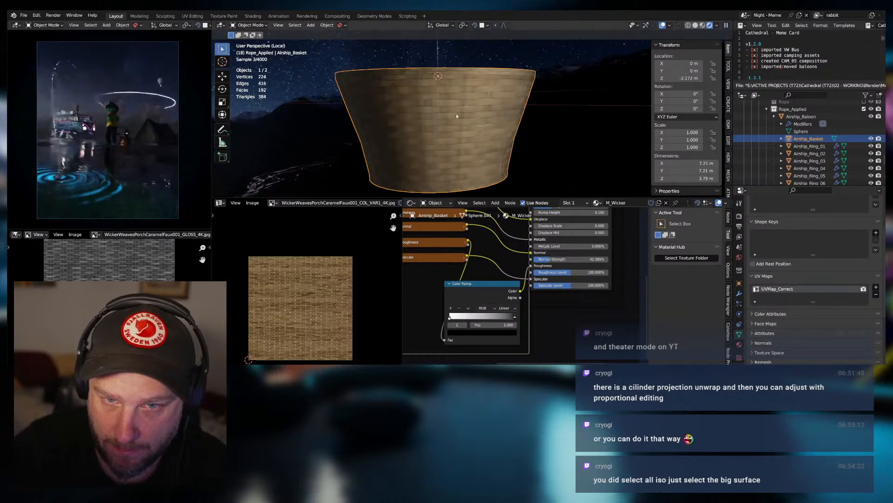
scroll(448, 118, "up", 2)
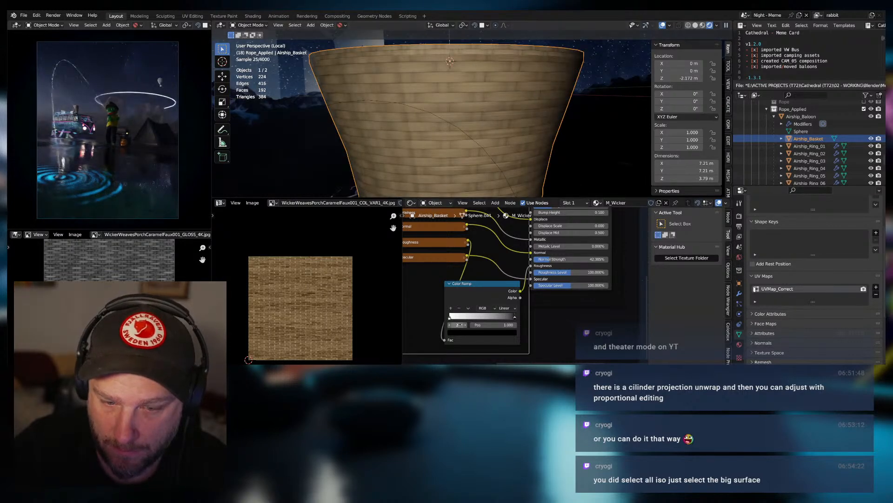
Tighten the Color Ramp by keeping the white stop at 0 and moving the black stop to about 0.32.
left_click_drag(450, 319, 493, 320)
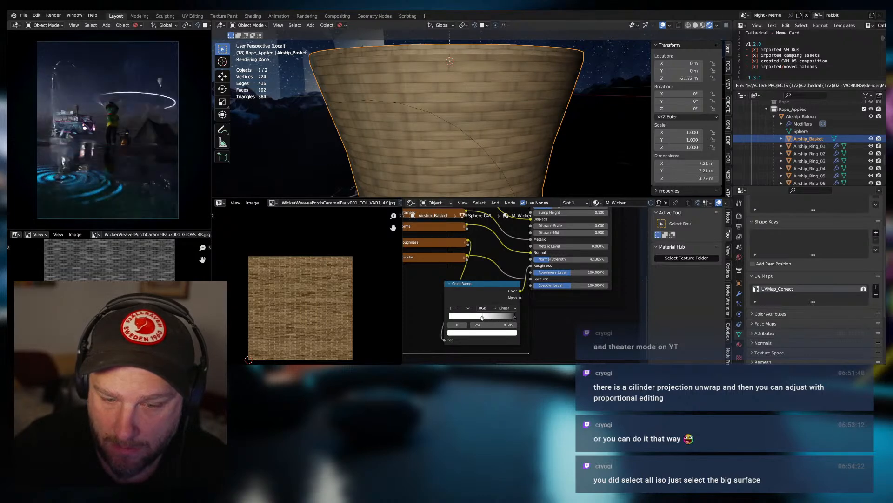
left_click_drag(484, 320, 437, 314)
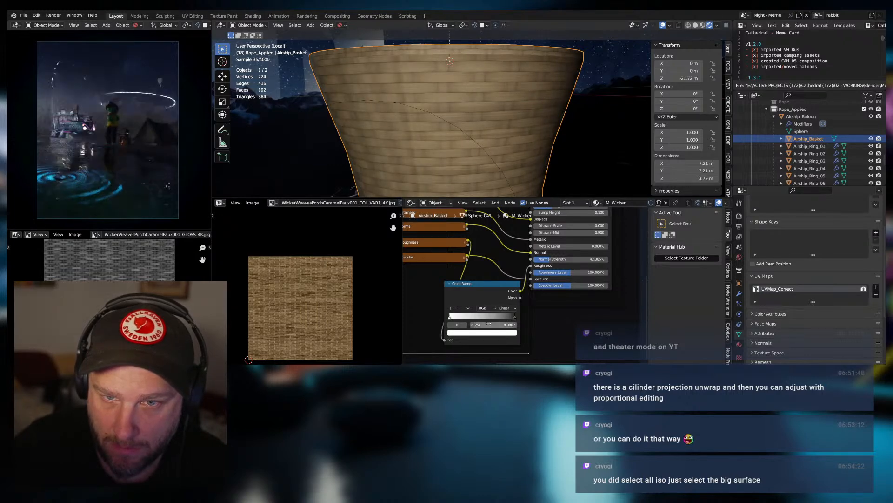
left_click_drag(515, 317, 460, 321)
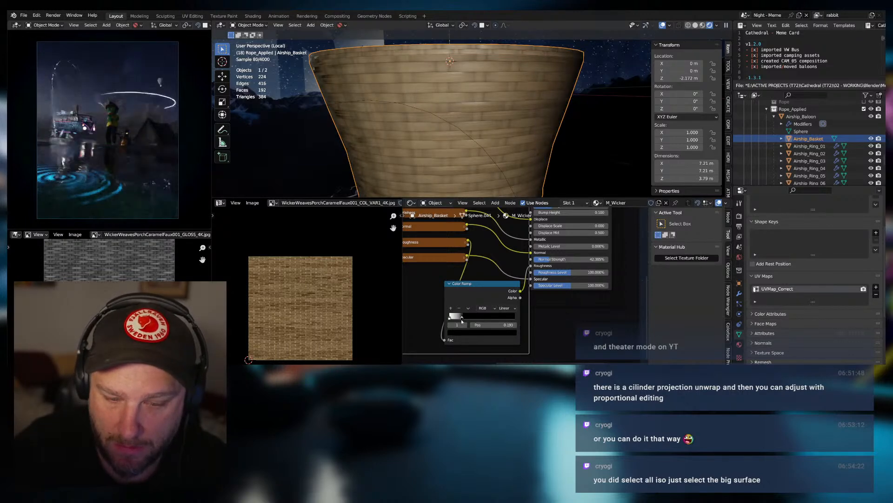
left_click(449, 319)
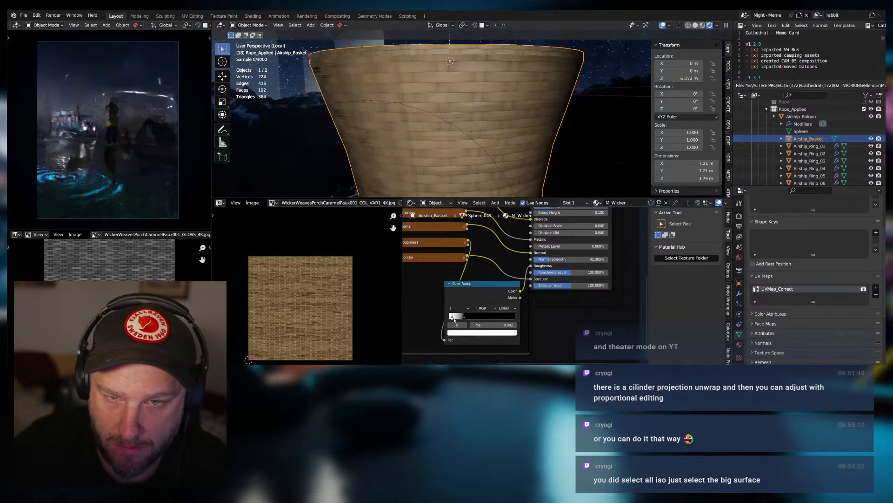
left_click_drag(461, 318, 467, 319)
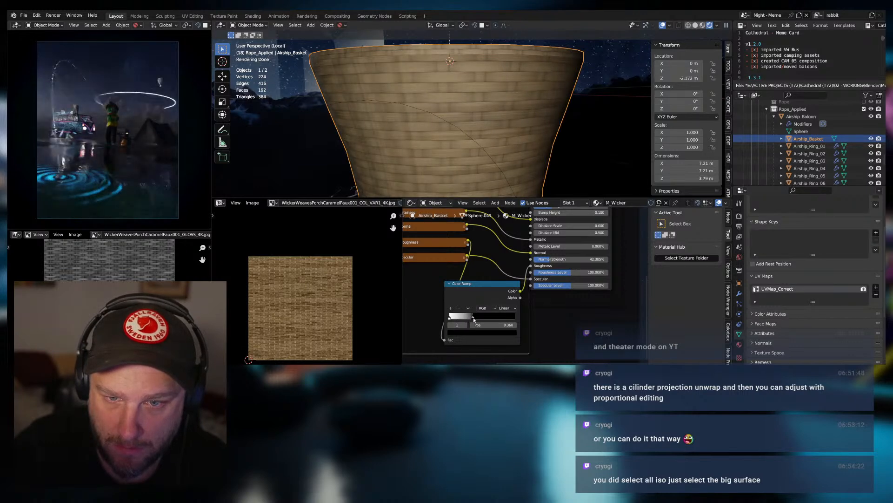
left_click_drag(474, 319, 471, 319)
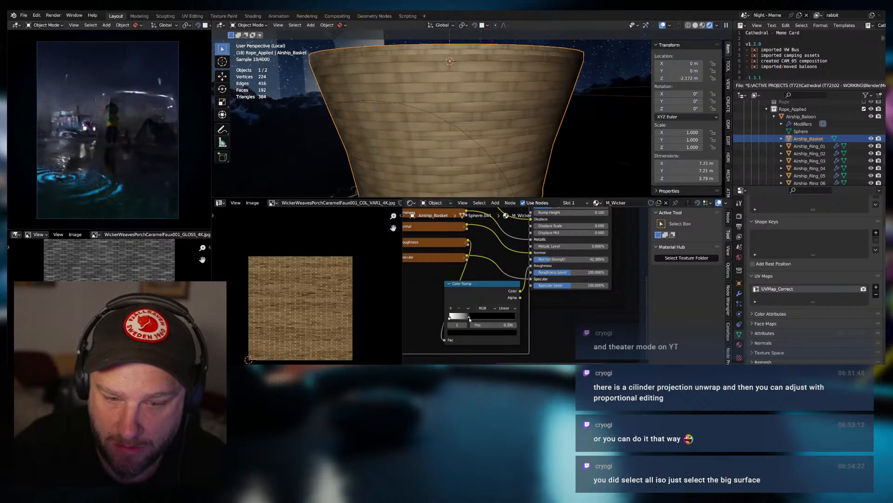
Lighten the Color Ramp's black stop to gray and place it at position 0.326.
left_click(479, 333)
left_click(499, 283)
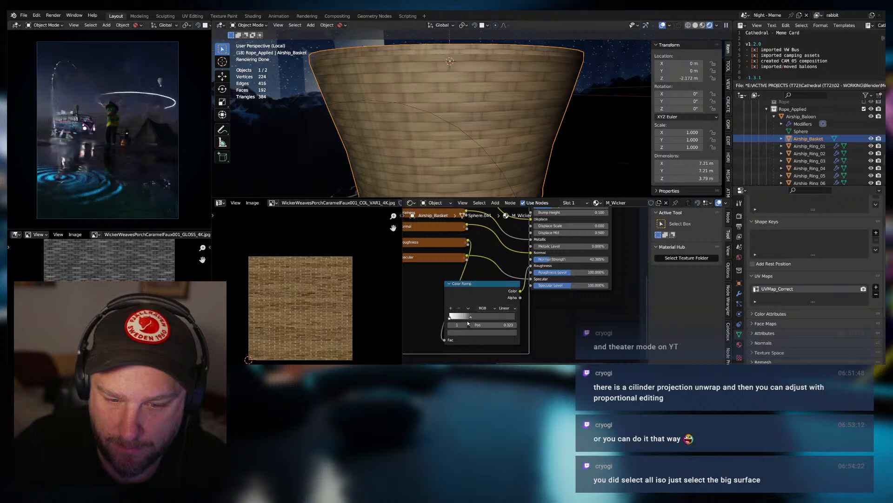
left_click_drag(471, 319, 462, 318)
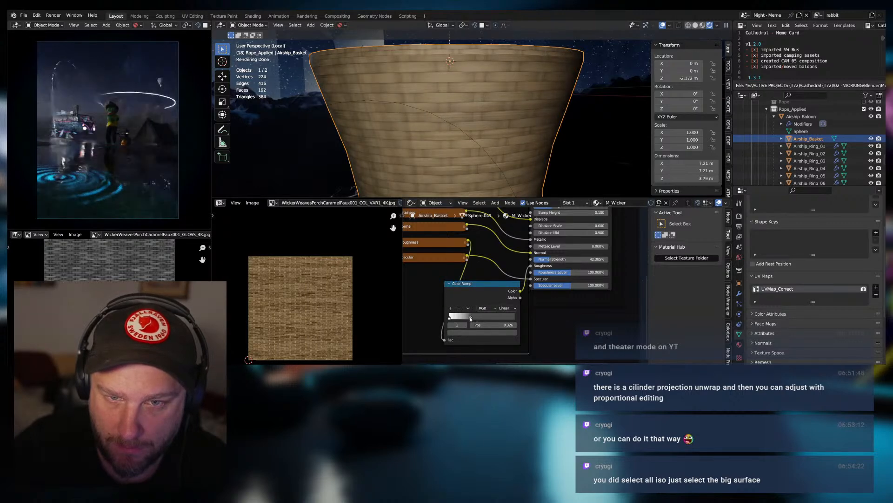
middle_click_drag(421, 180, 476, 187)
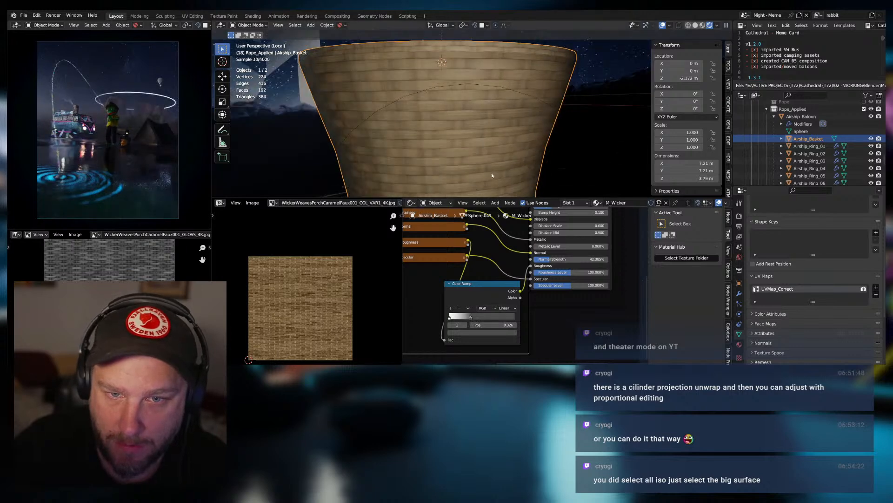
Collapse the Color Ramp node and lower the BSDF's Normal Strength to 0% to compare the weave's surface.
left_click(451, 285)
middle_click_drag(538, 287, 511, 317)
left_click_drag(535, 290, 516, 290)
middle_click_drag(440, 156, 477, 143)
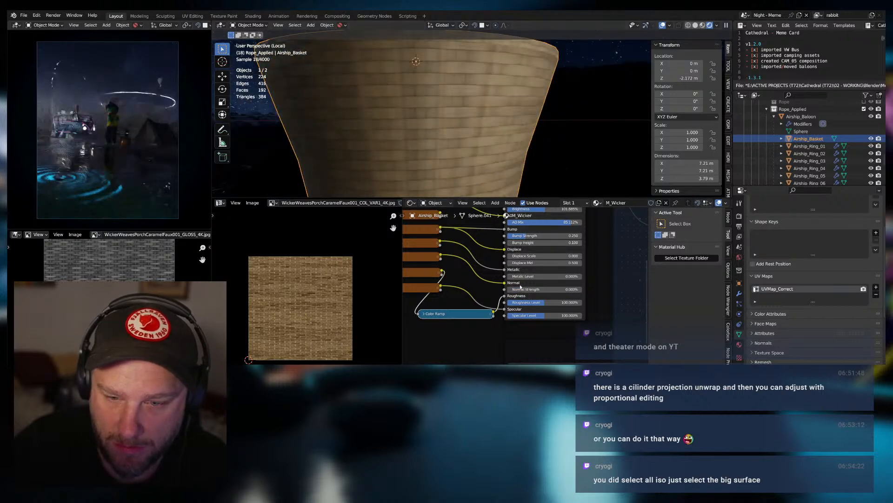
Restore the wicker BSDF's Normal Strength to 100% and check the weave's relief on the basket.
left_click_drag(520, 287, 557, 289)
middle_click_drag(514, 130, 480, 138)
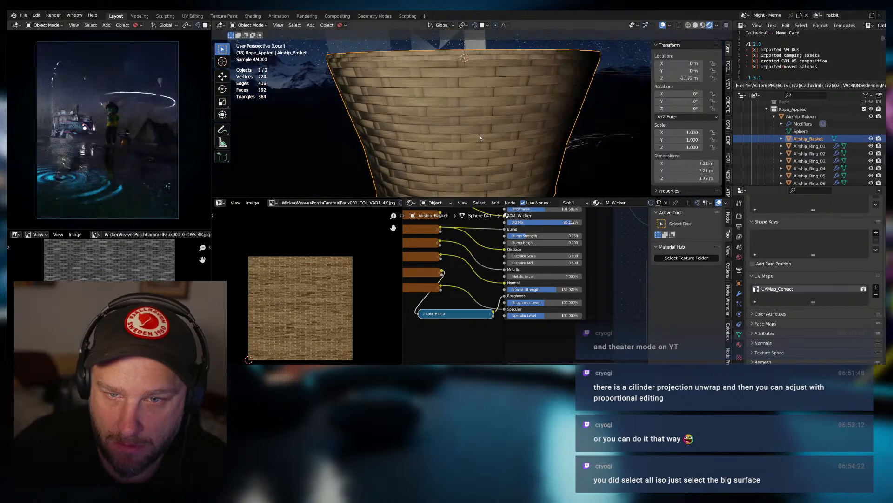
left_click_drag(552, 289, 546, 290)
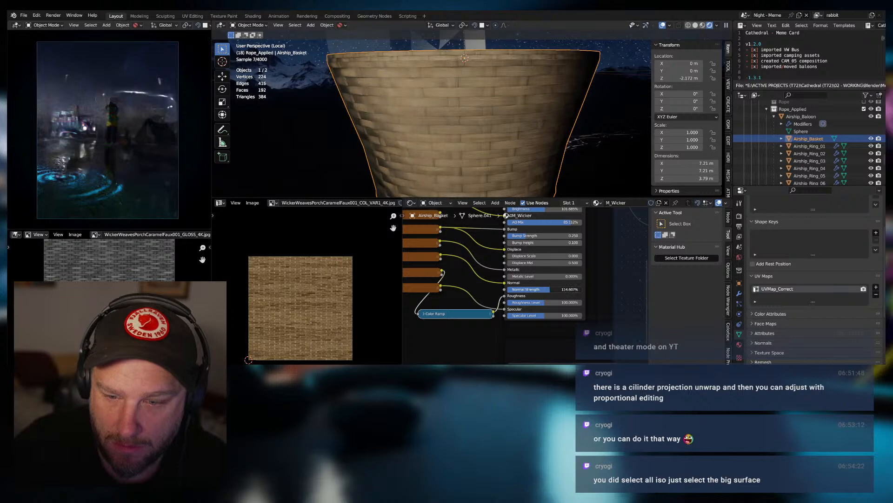
left_click(547, 289)
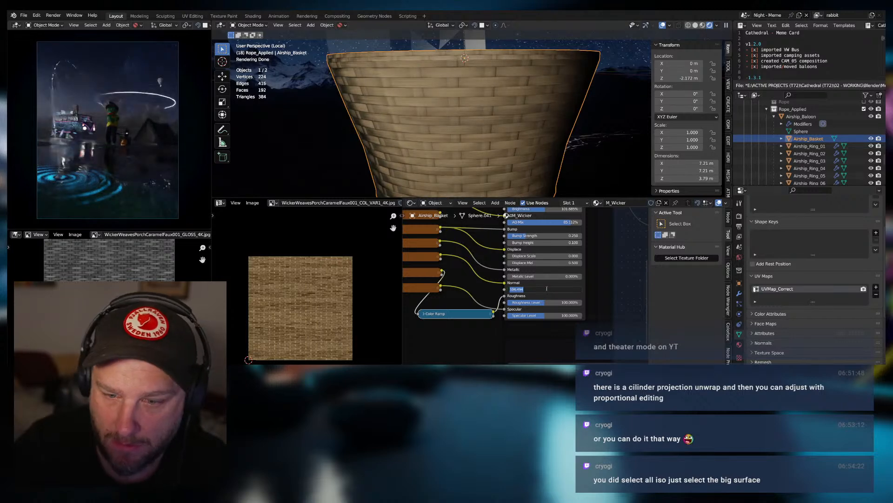
type("100")
key("Return")
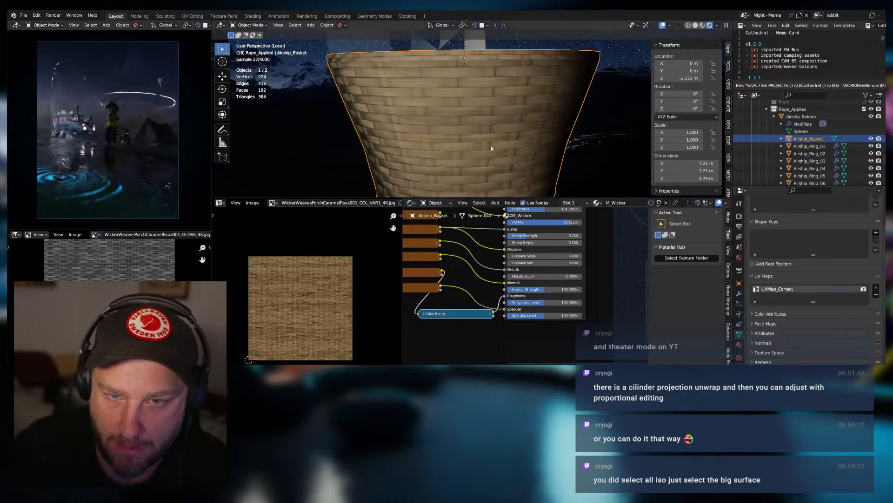
middle_click_drag(490, 146, 511, 131)
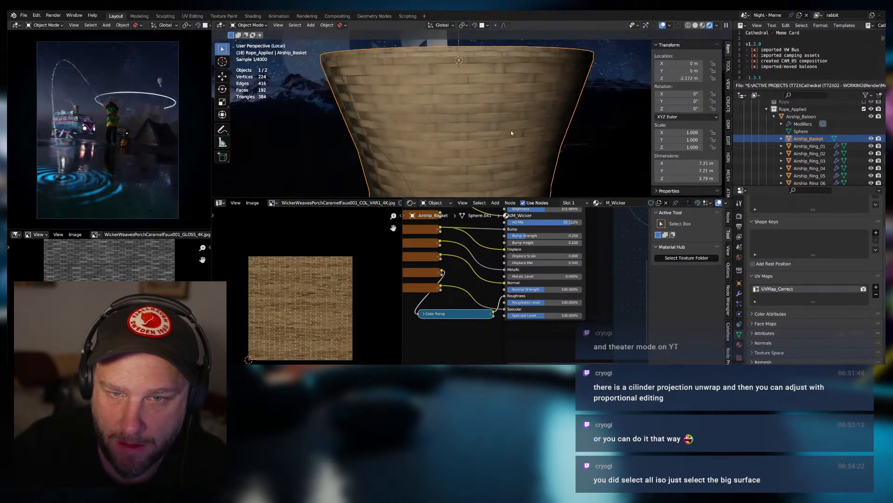
Load the wicker displacement image into the Displacement texture node and collapse the node.
middle_click_drag(529, 289, 486, 310)
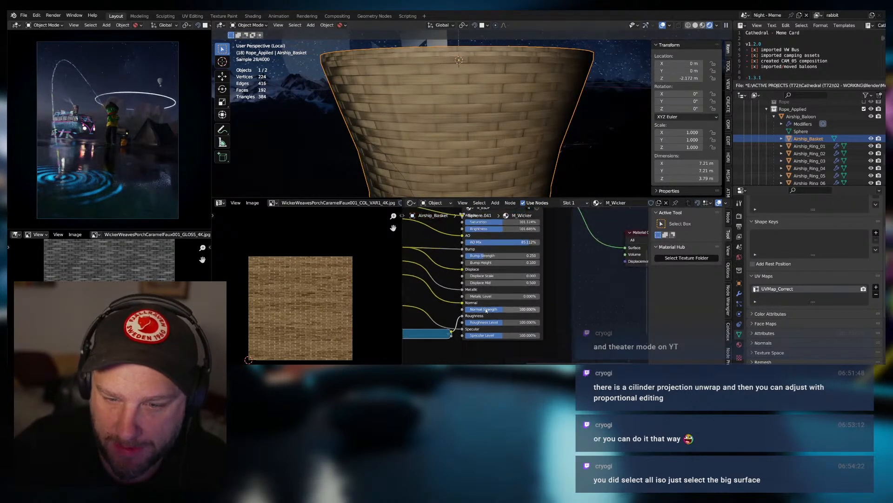
scroll(586, 282, "down", 2)
middle_click_drag(409, 282, 457, 285)
left_click(405, 258)
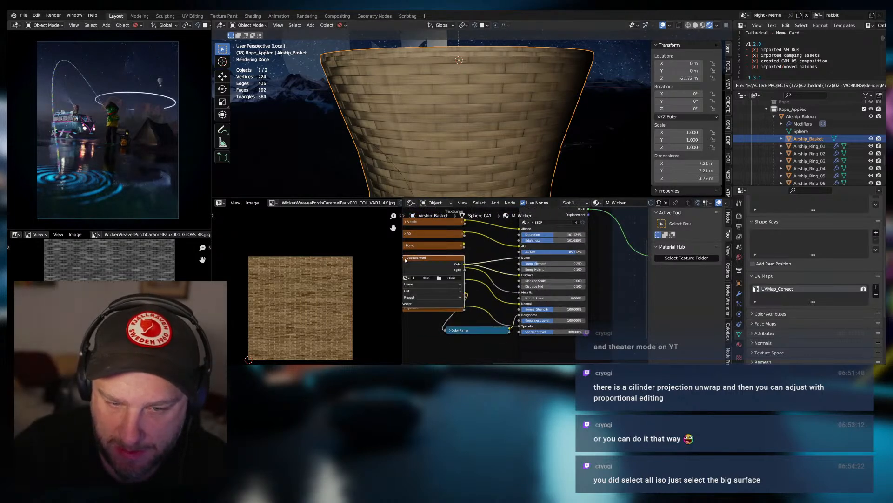
middle_click_drag(405, 259, 440, 259)
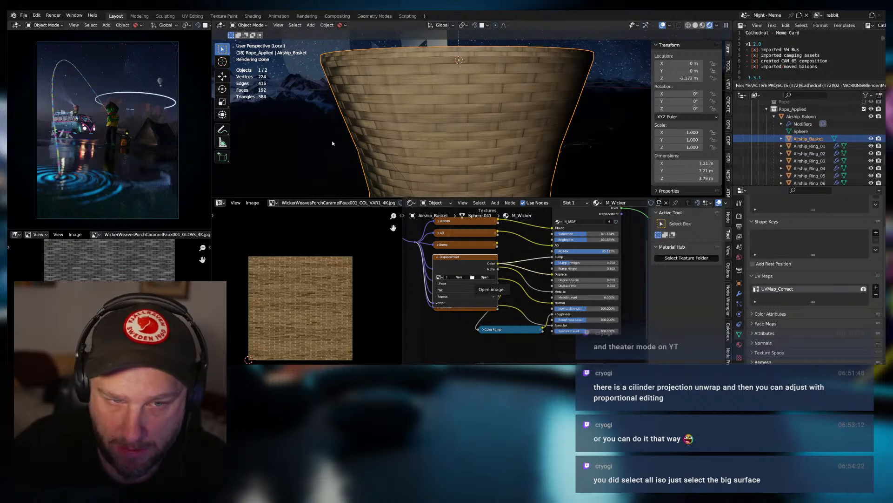
double_click(403, 188)
middle_click_drag(506, 278, 487, 289)
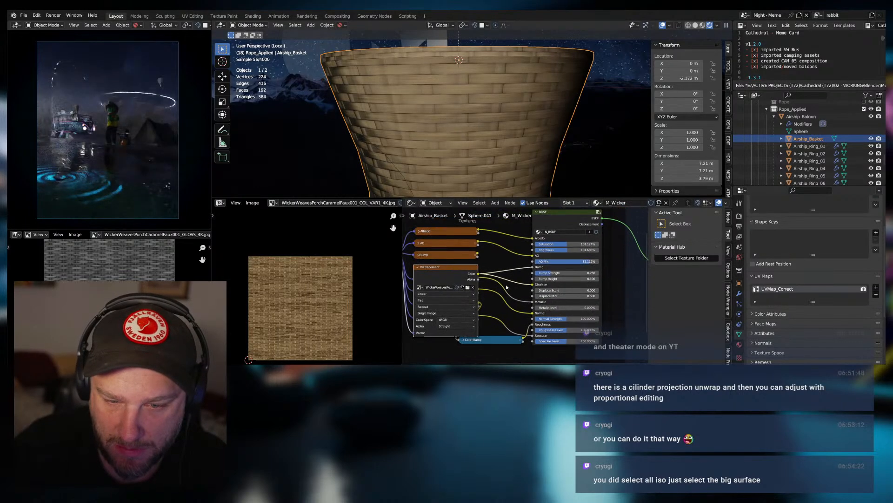
left_click(417, 268)
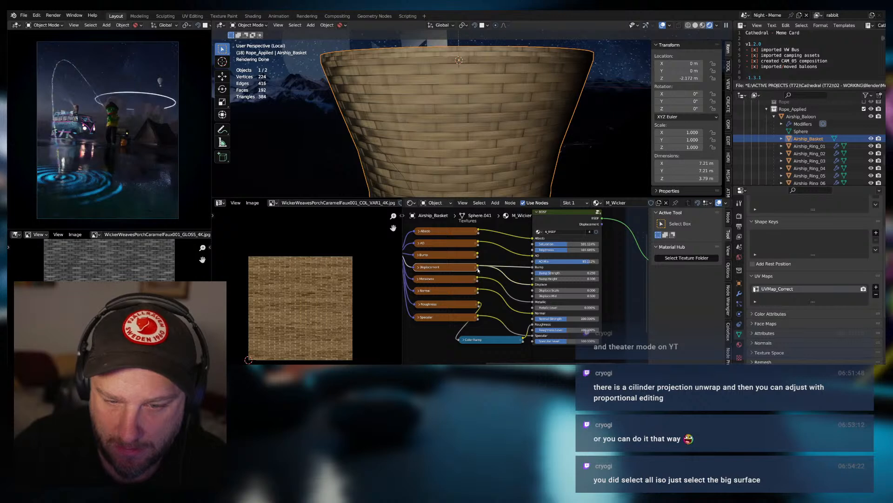
Disconnect the Displacement texture from the BSDF's Bump input and link the BSDF's Displacement output to the Material Output's Displacement.
left_click_drag(533, 267, 495, 274)
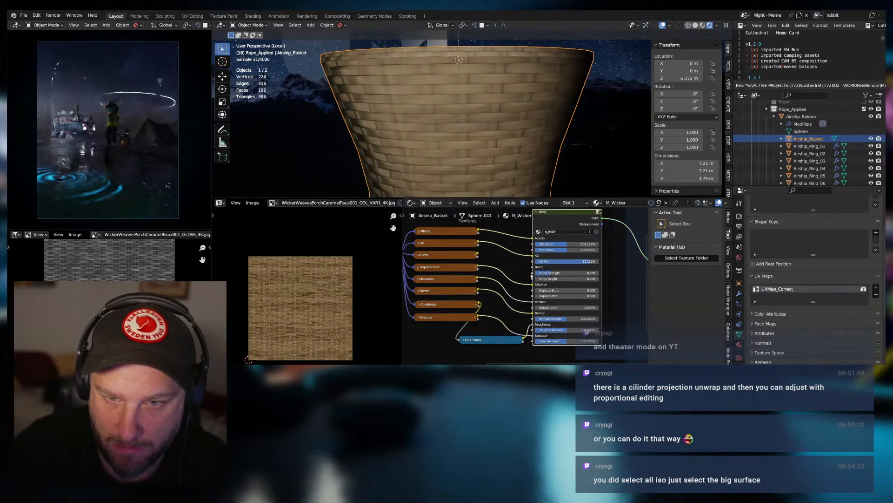
middle_click_drag(489, 279, 427, 274)
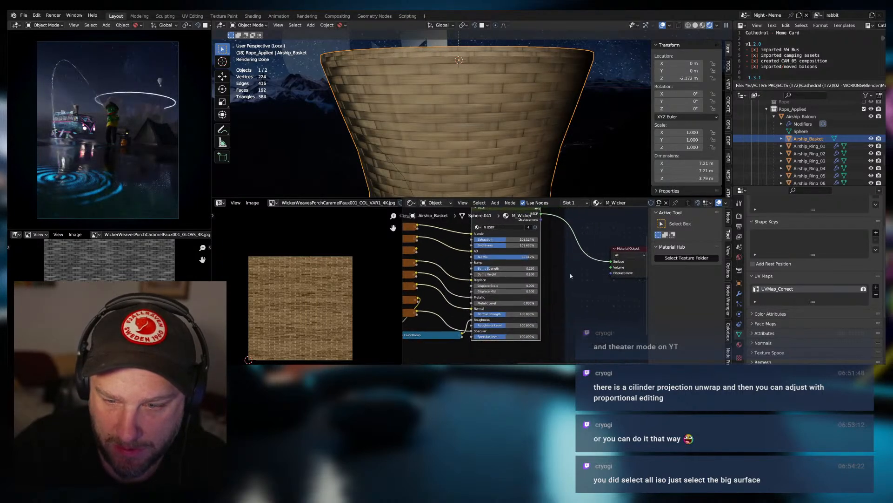
middle_click_drag(553, 265, 567, 269)
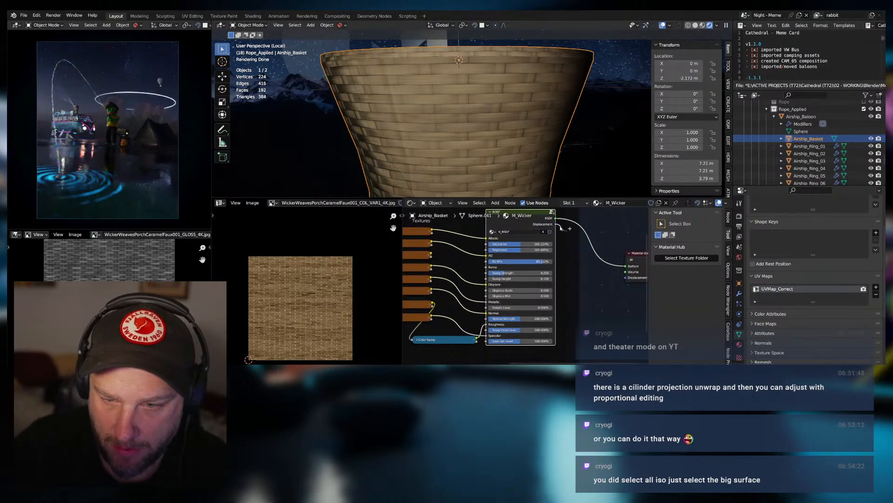
left_click_drag(561, 227, 626, 278)
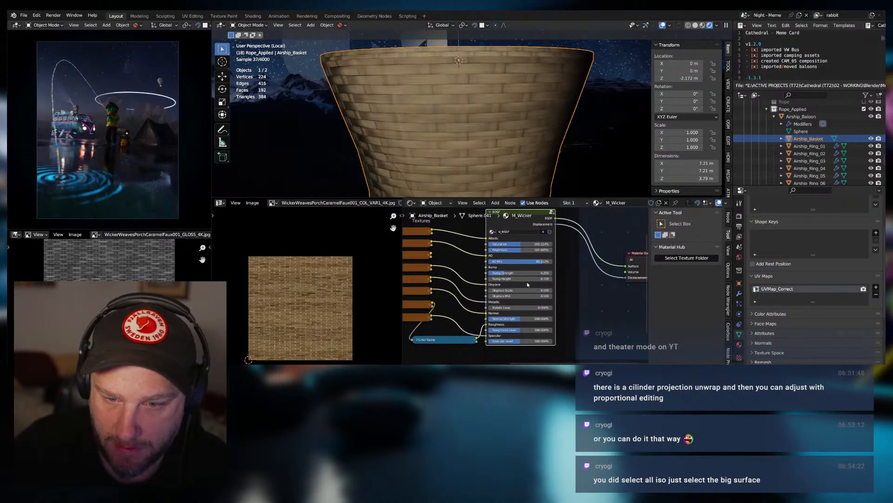
Try a Displace Scale of 0.5 on the BSDF, reduce it to 0.1, and check the basket's weave.
scroll(528, 283, "up", 1)
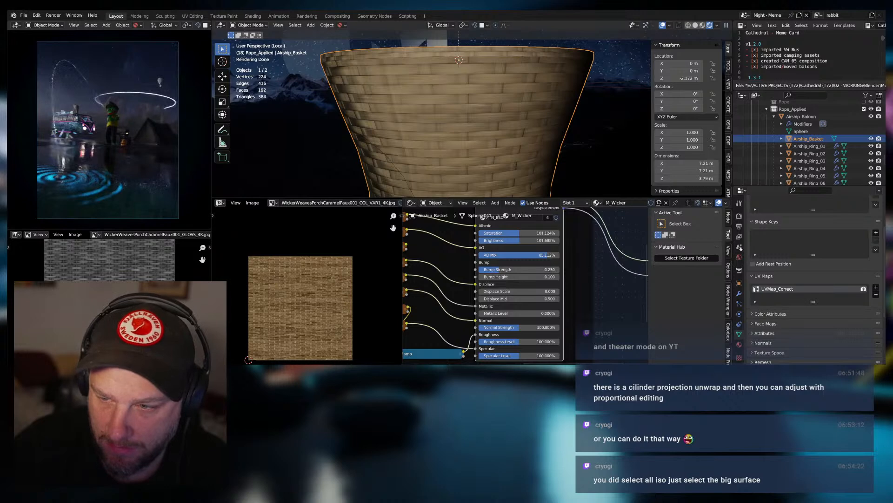
left_click(739, 293)
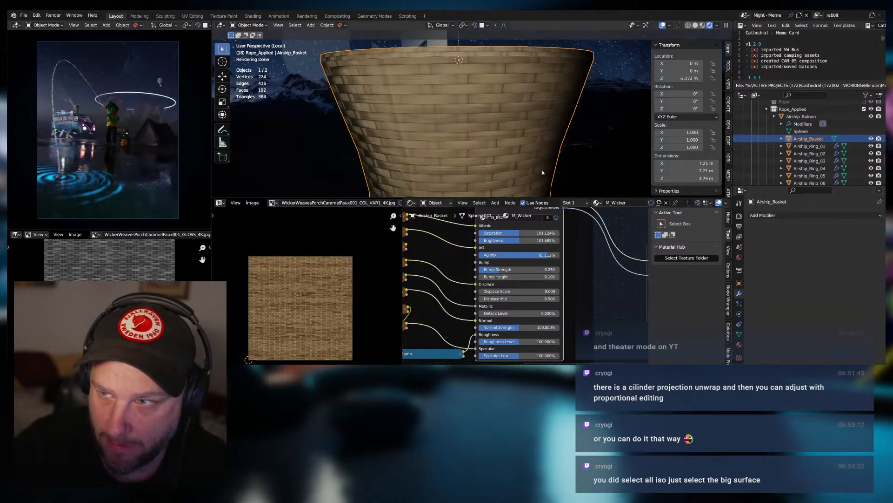
middle_click_drag(499, 292, 557, 285)
left_click(556, 285)
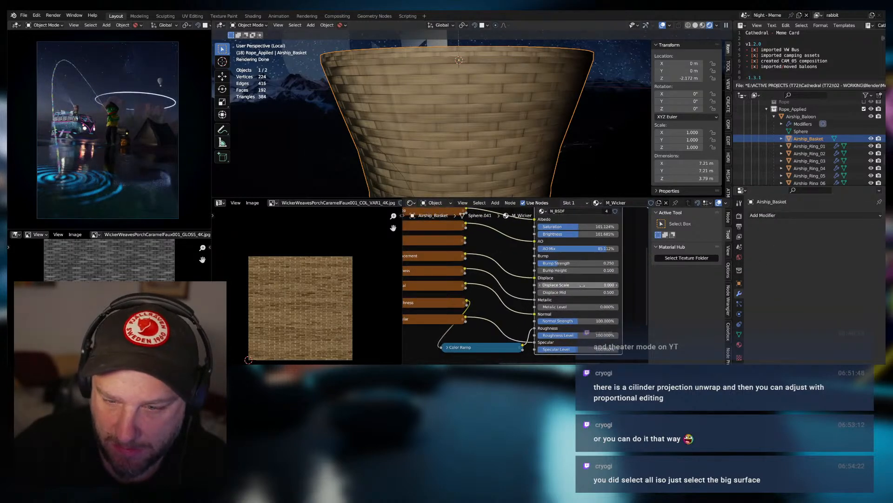
type(".5")
key("Return")
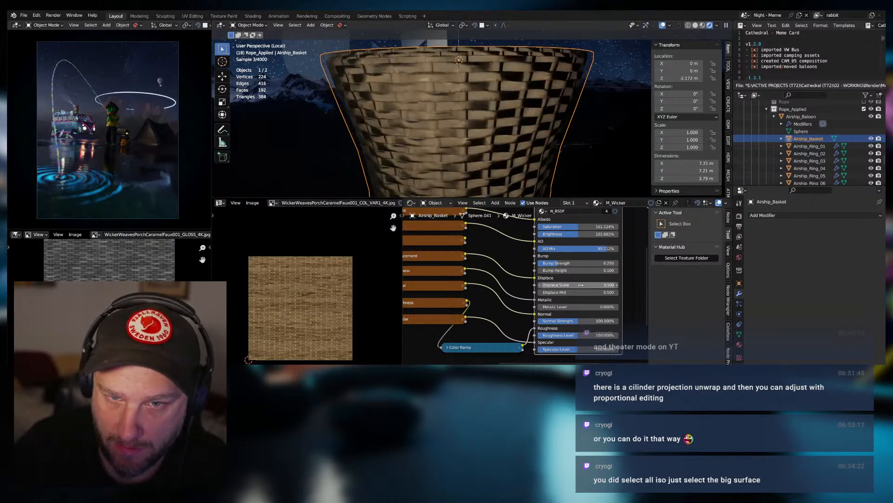
left_click(581, 285)
type(".1")
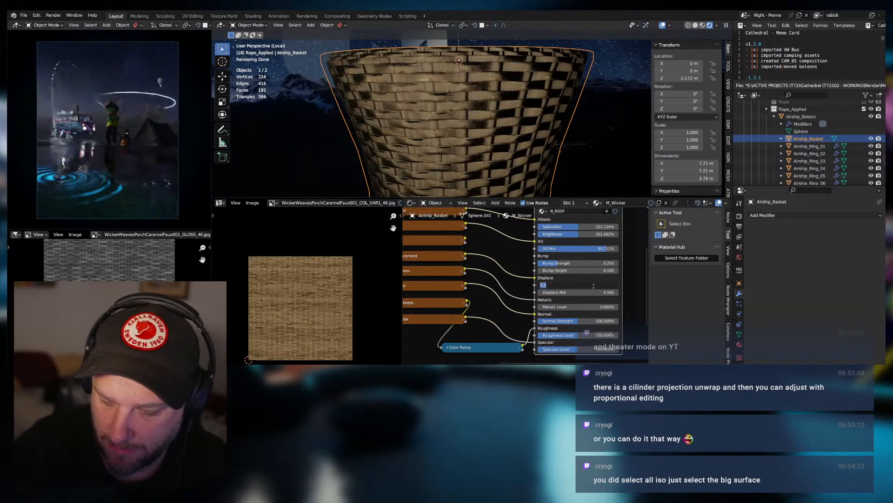
key("Return")
middle_click_drag(503, 146, 542, 155)
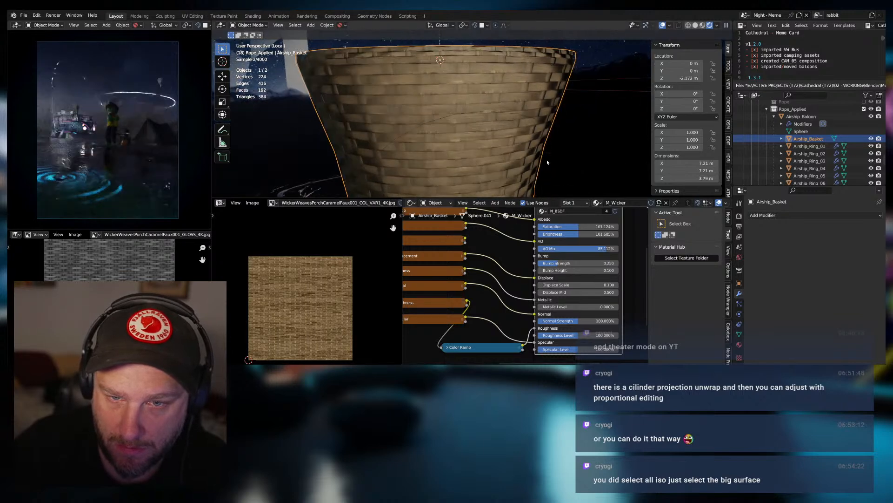
Add a Subdivision modifier to the basket with 3 viewport levels, trying Simple before returning to Catmull-Clark.
left_click(763, 216)
left_click(738, 174)
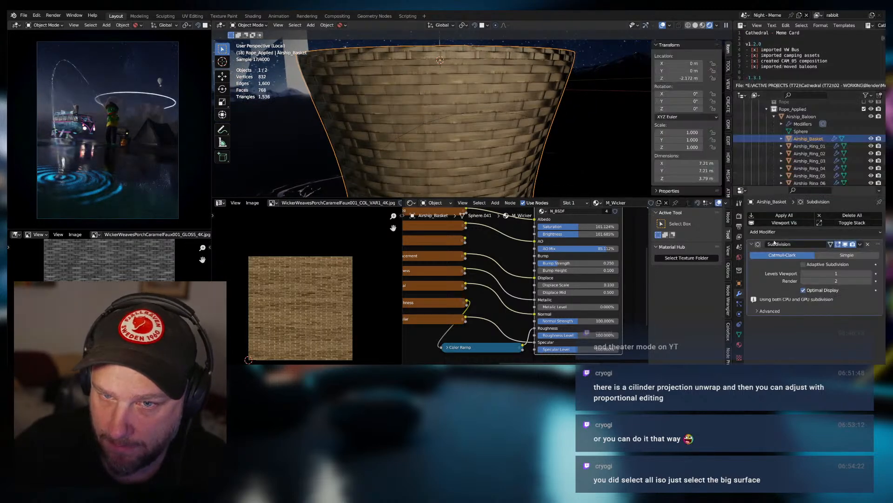
left_click(863, 256)
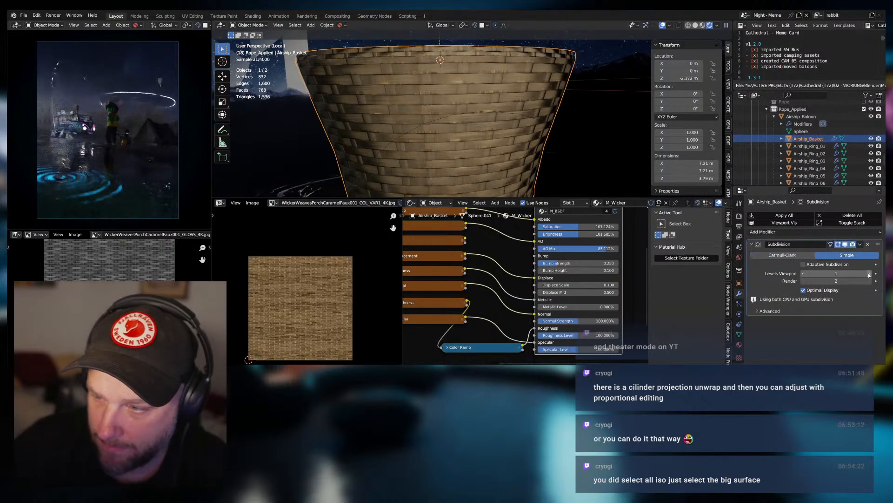
left_click(870, 274)
left_click(870, 273)
left_click(868, 273)
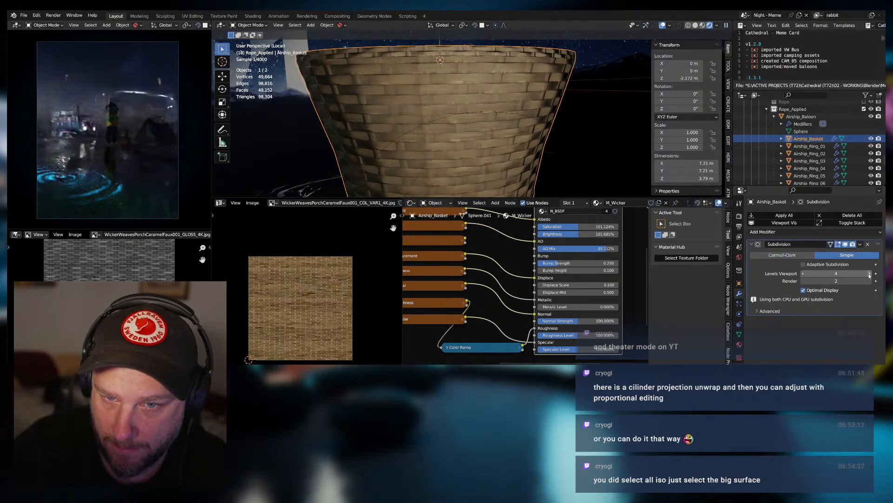
left_click(804, 273)
left_click(782, 255)
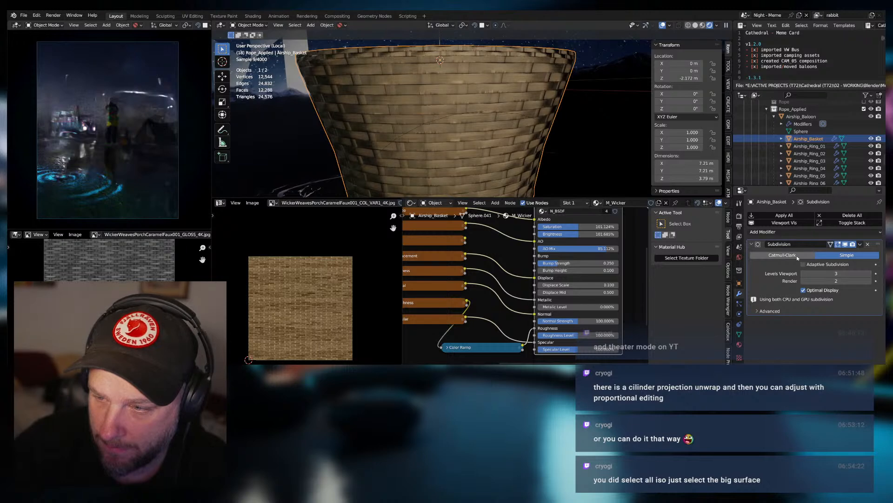
Set the BSDF's Displace Mid to 0 and Displace Scale to 0.12 while viewing the weave up close.
scroll(511, 140, "up", 6)
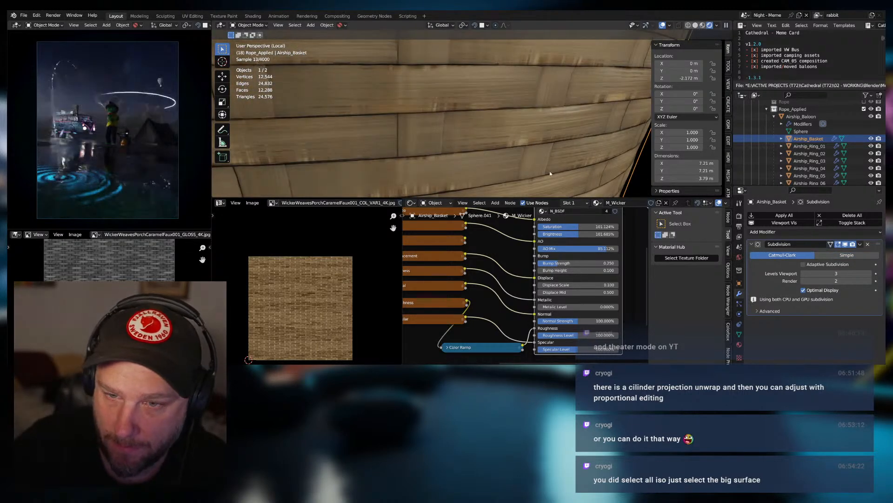
scroll(567, 288, "down", 1)
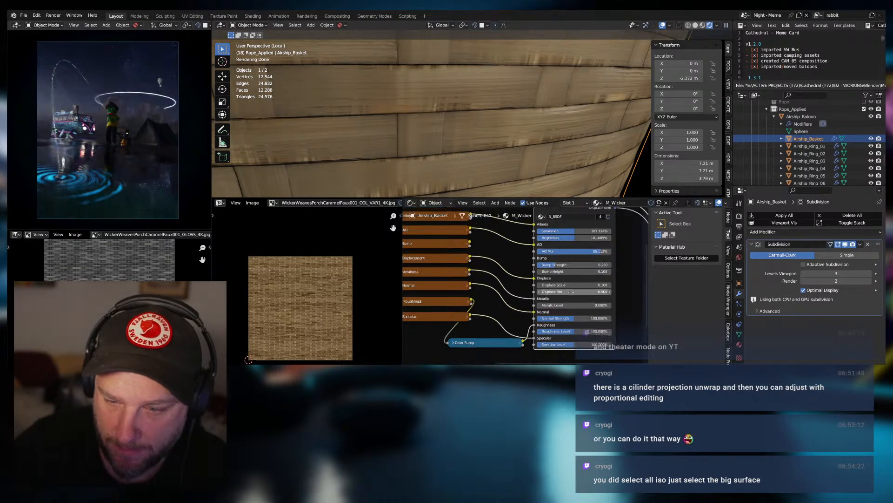
key("BackSpace")
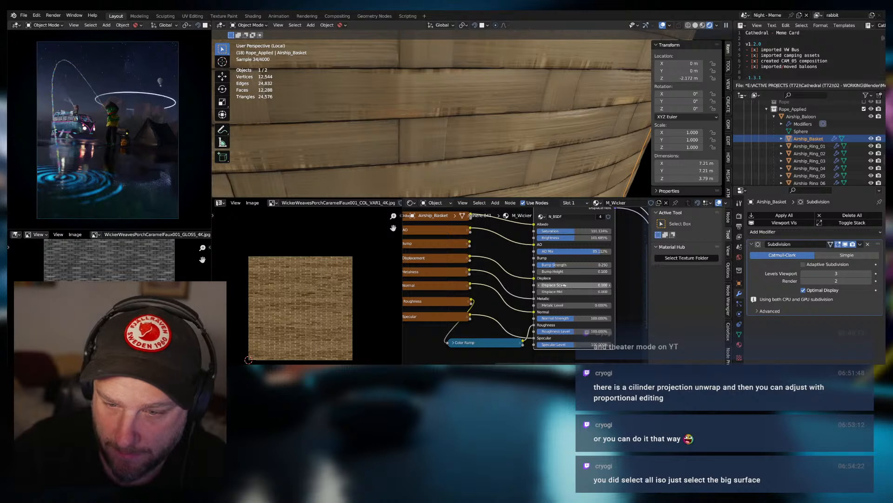
mouse_move(562, 286)
left_mouse_down()
mouse_move(588, 285)
mouse_move(564, 285)
left_mouse_up()
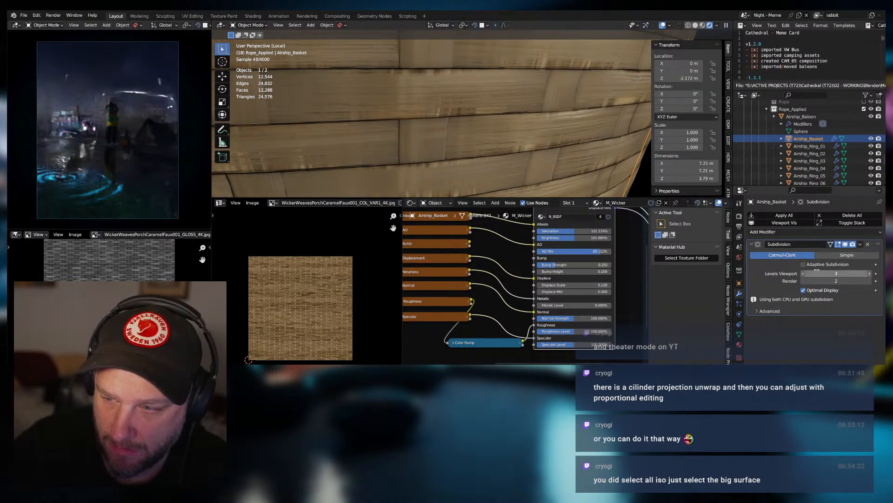
Raise the basket's Subdivision modifier to 5 viewport levels.
left_click(871, 273)
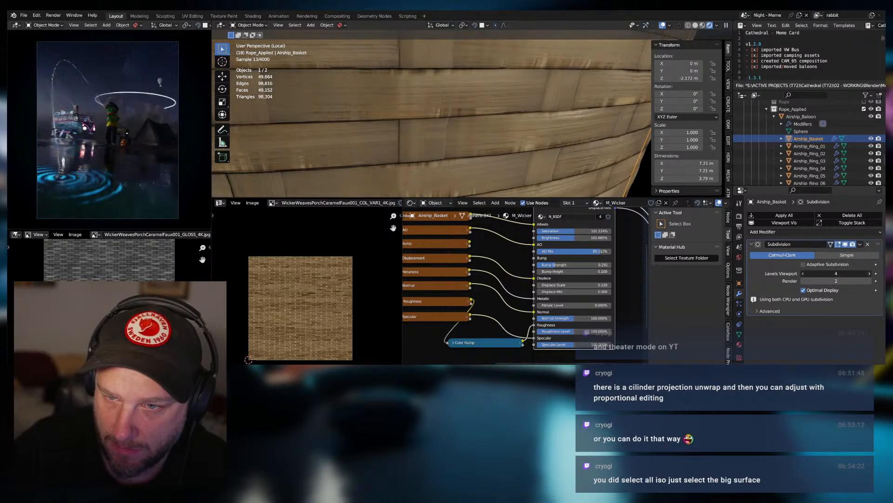
left_click(870, 273)
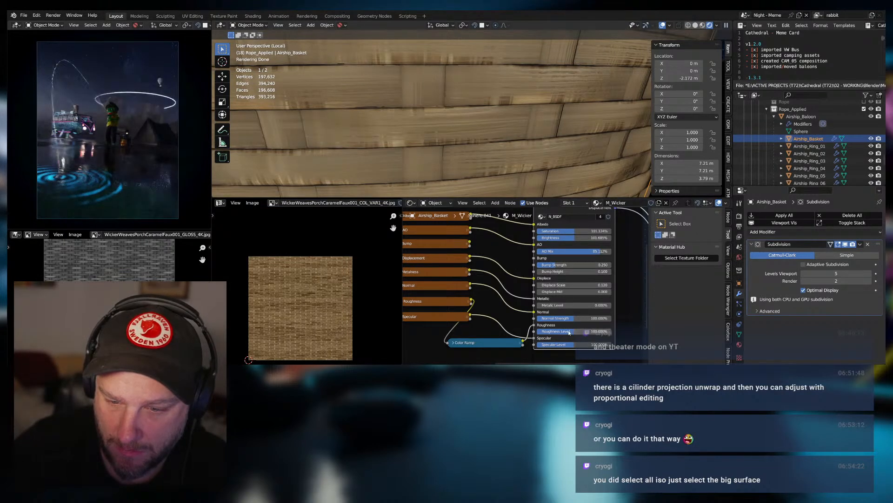
Expand the Color Ramp, move its gray stop to position 1.0, and inspect the weave's roughness up close.
left_click(454, 343)
middle_click_drag(497, 350, 488, 293)
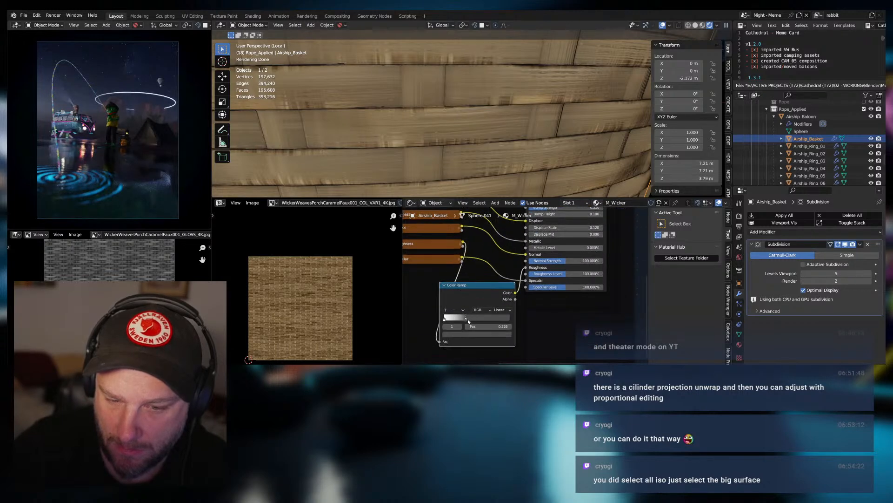
left_click_drag(488, 321, 533, 324)
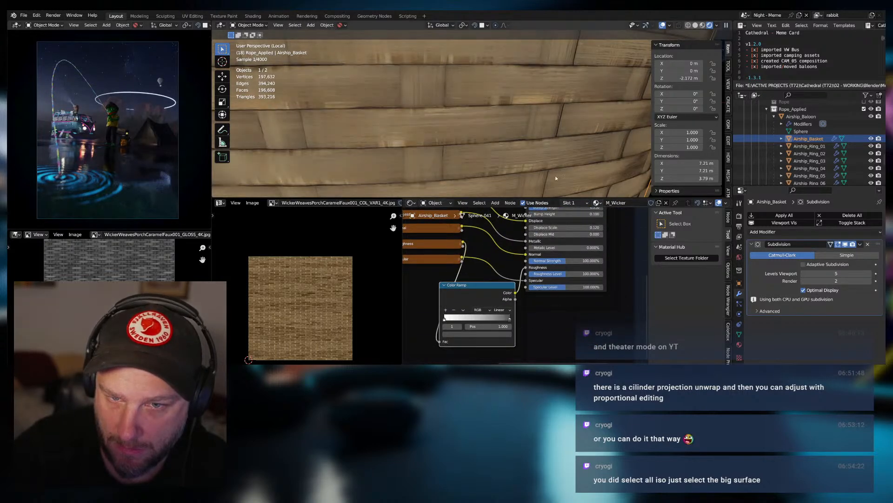
middle_click_drag(441, 133, 554, 159)
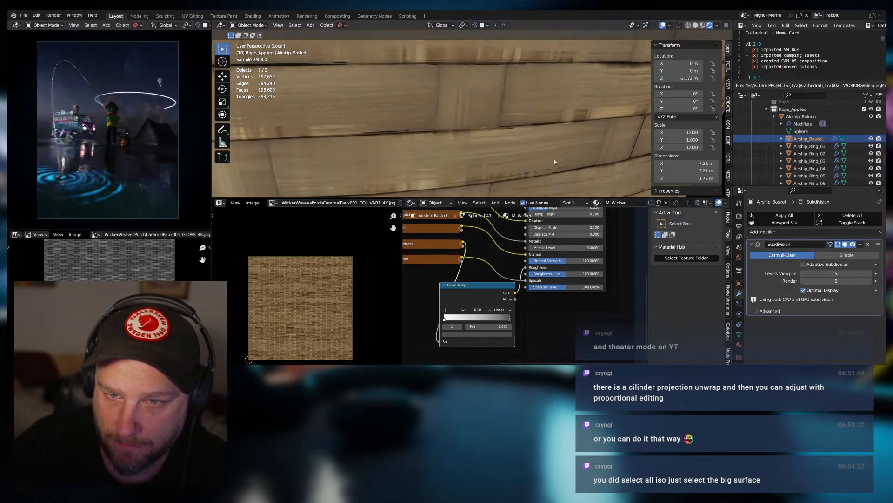
Disconnect the displacement link from the Material Output and connect the Displacement texture to the BSDF's Bump input.
middle_click_drag(565, 273, 566, 319)
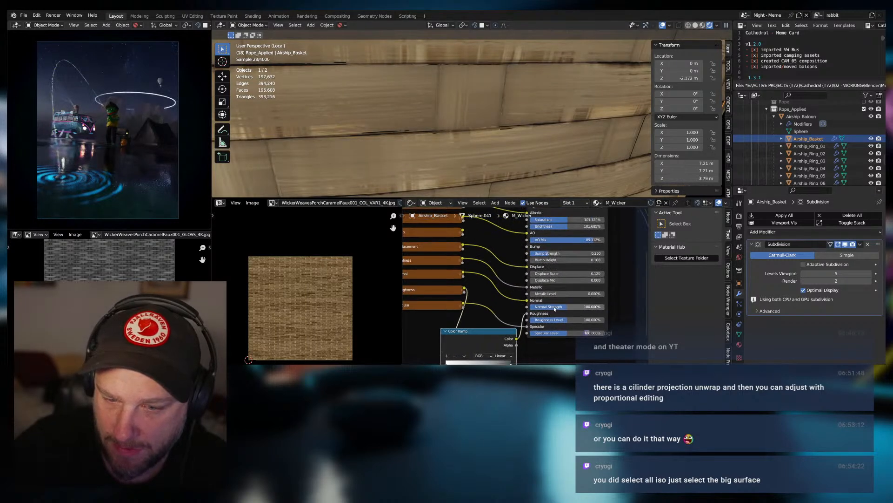
scroll(544, 262, "down", 1)
scroll(543, 262, "down", 2)
middle_click_drag(614, 263, 534, 272)
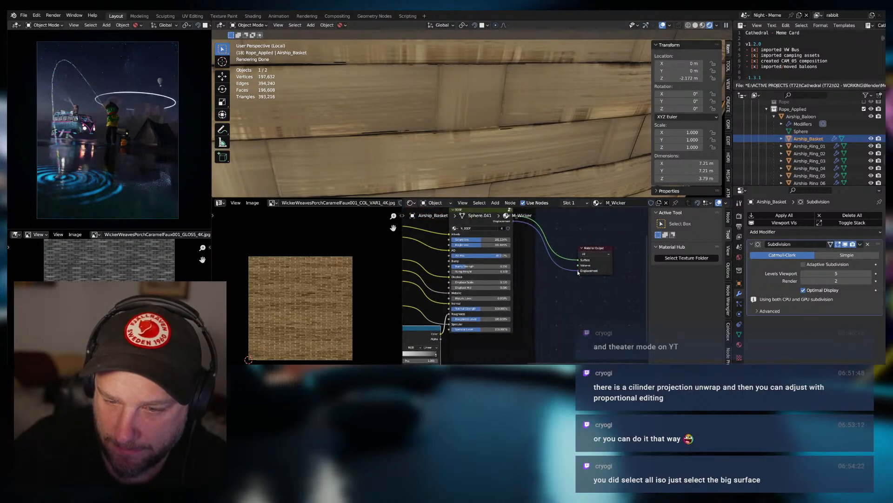
left_click(582, 272)
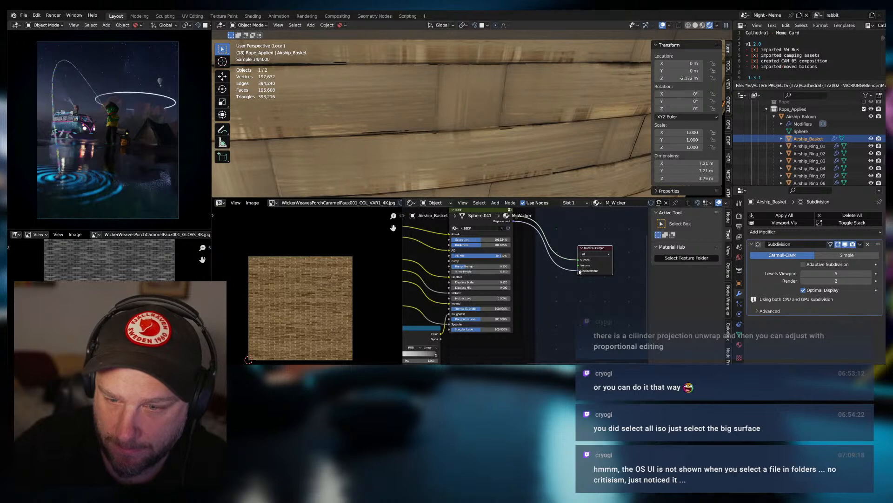
left_click_drag(579, 273, 549, 279)
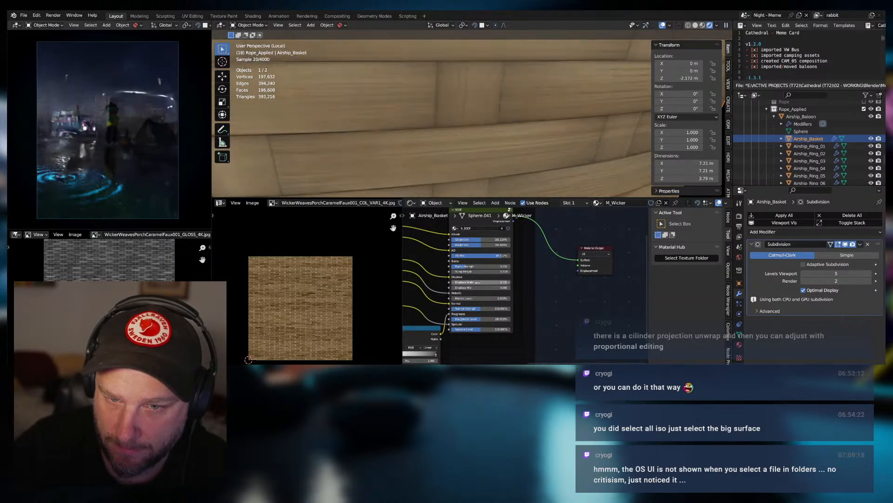
middle_click_drag(399, 265, 460, 270)
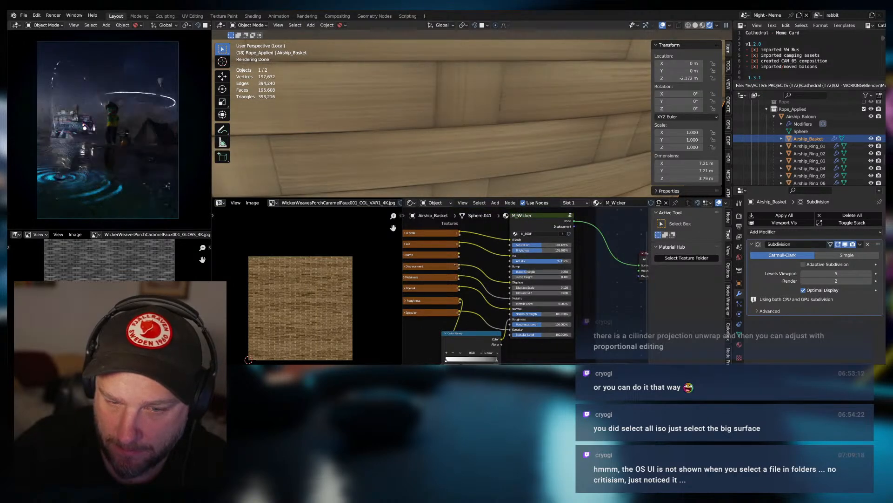
left_click_drag(460, 266, 511, 269)
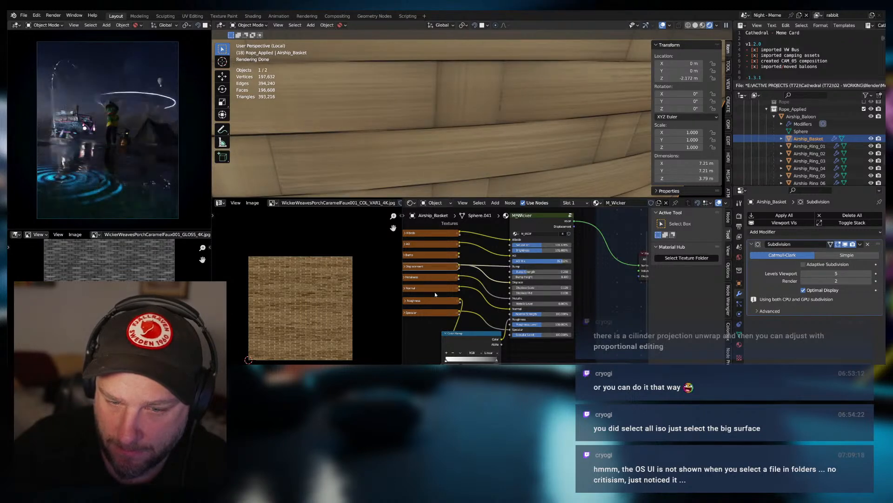
Expand the Normal texture node, test a lower Normal Strength on the BSDF while viewing the weave, and set it to 100%.
left_click(405, 288)
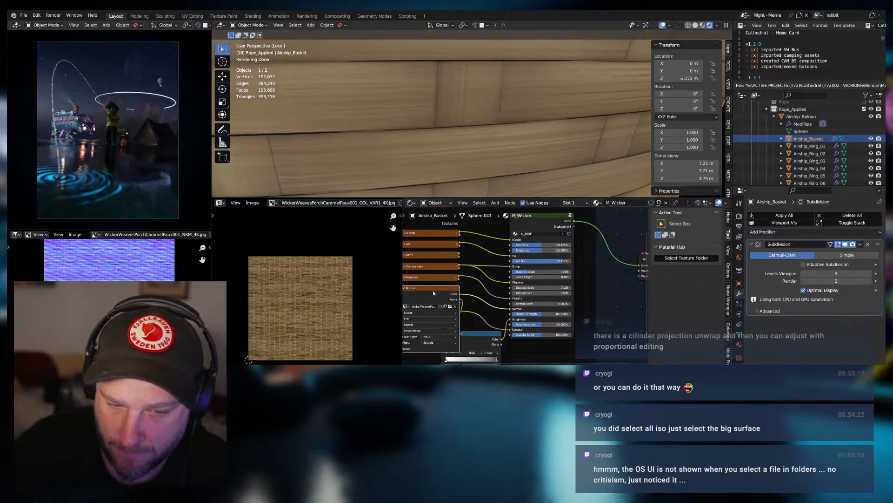
left_click_drag(539, 316, 507, 315)
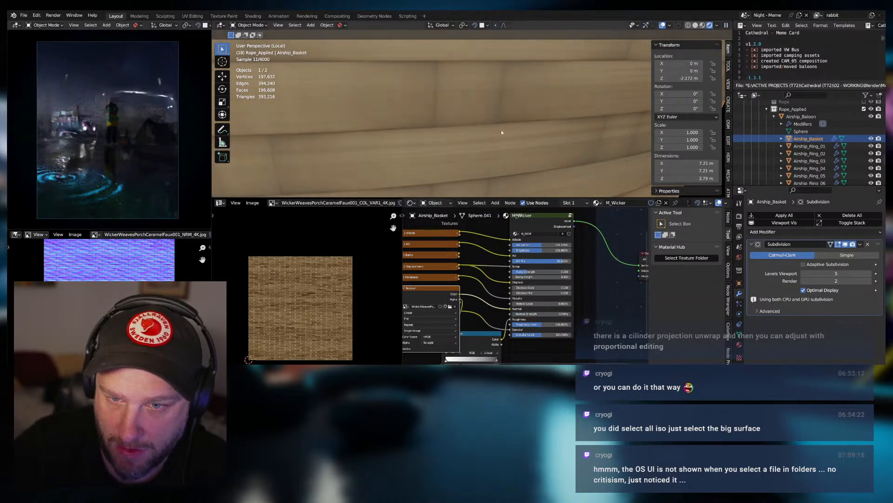
scroll(500, 133, "down", 5)
scroll(492, 140, "up", 4)
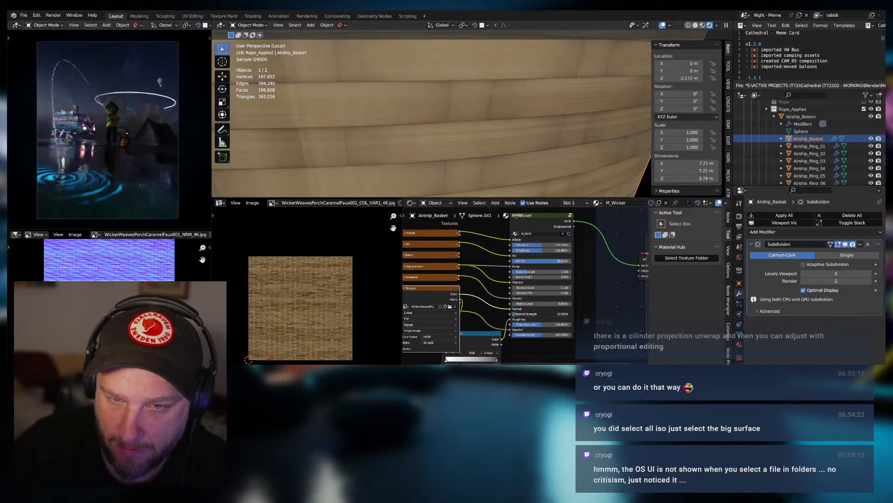
left_click_drag(515, 314, 541, 314)
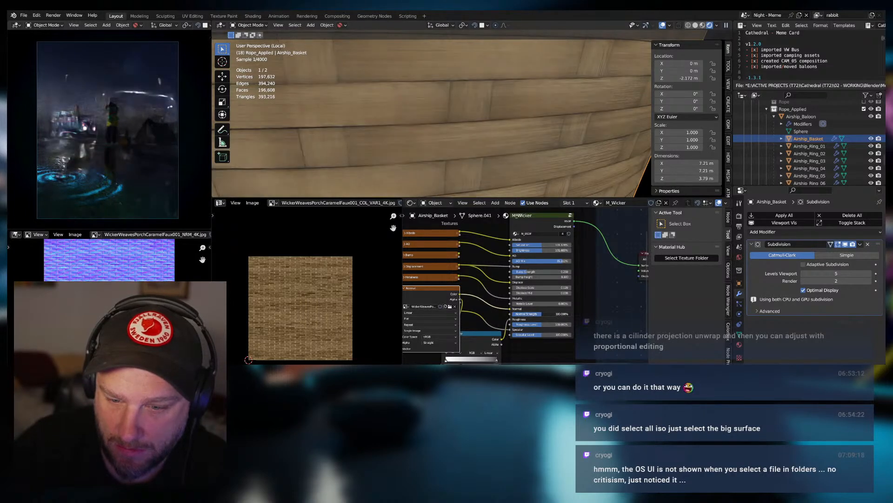
left_click(535, 314)
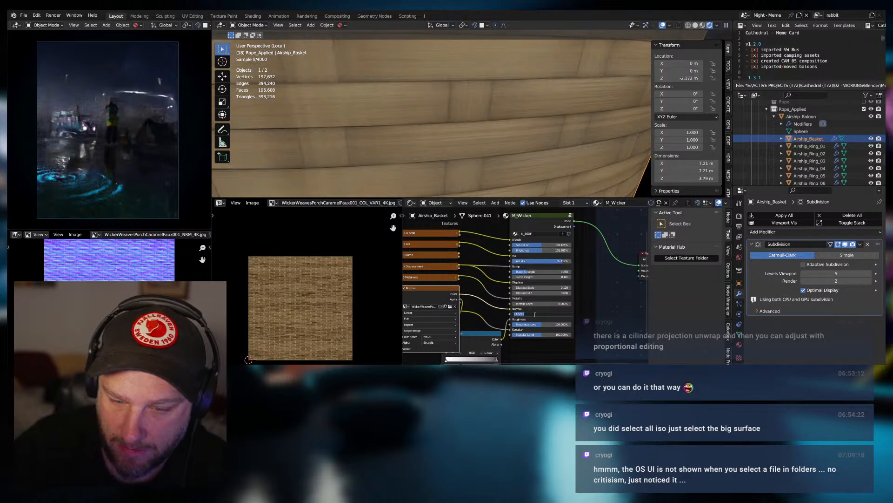
type("100")
key("Return")
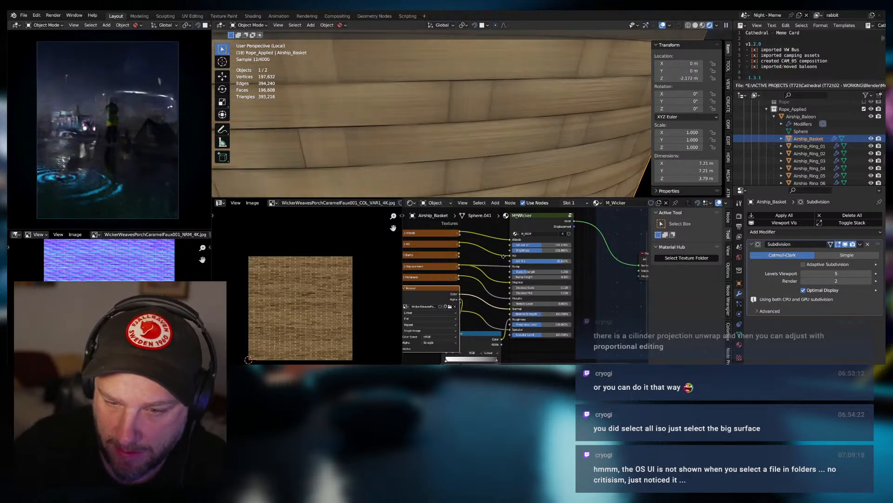
Adjust the BSDF's Bump Strength, expand the Displacement texture node, and inspect the weave close up and from further away.
mouse_move(536, 276)
left_mouse_down()
mouse_move(579, 272)
mouse_move(515, 271)
mouse_move(537, 271)
mouse_move(510, 261)
mouse_move(571, 261)
mouse_move(512, 271)
mouse_move(535, 271)
left_mouse_up()
left_click_drag(403, 267, 403, 266)
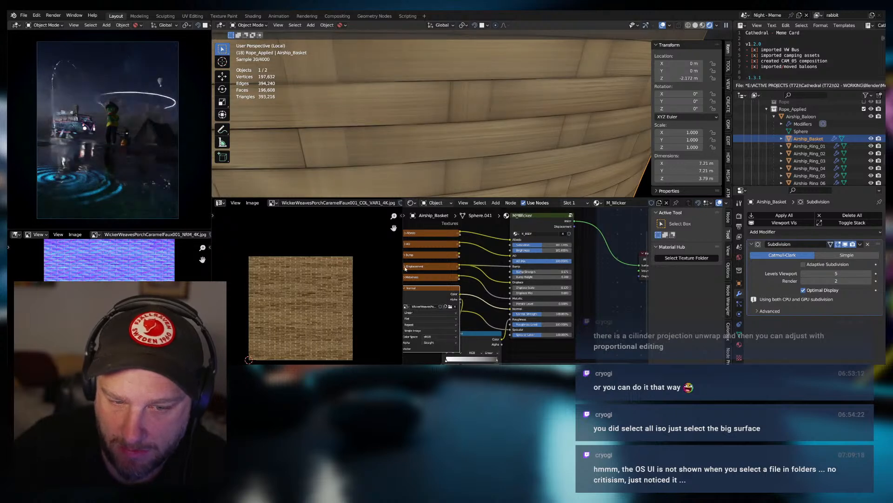
left_click(404, 266)
left_click(405, 266)
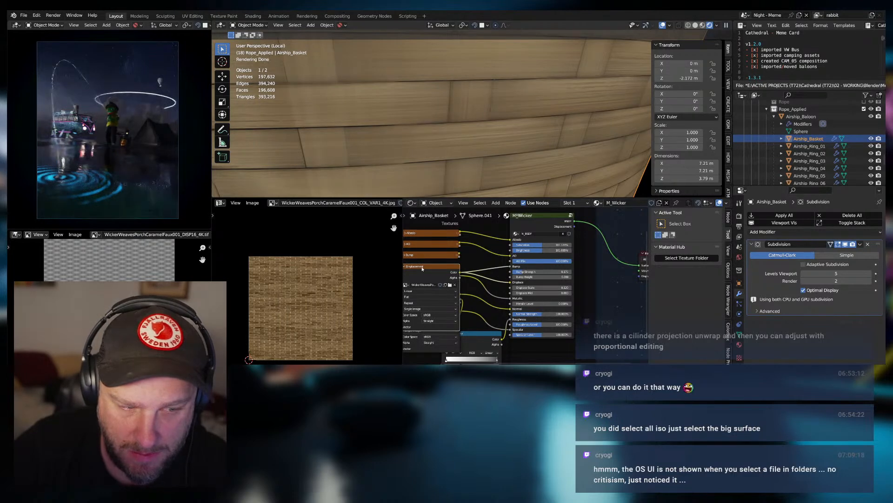
scroll(414, 142, "up", 2)
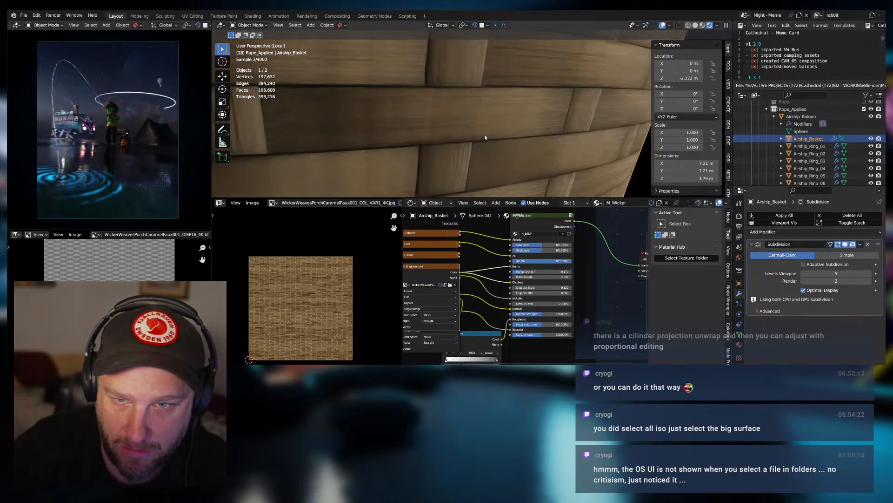
scroll(476, 121, "down", 3)
scroll(475, 122, "down", 2)
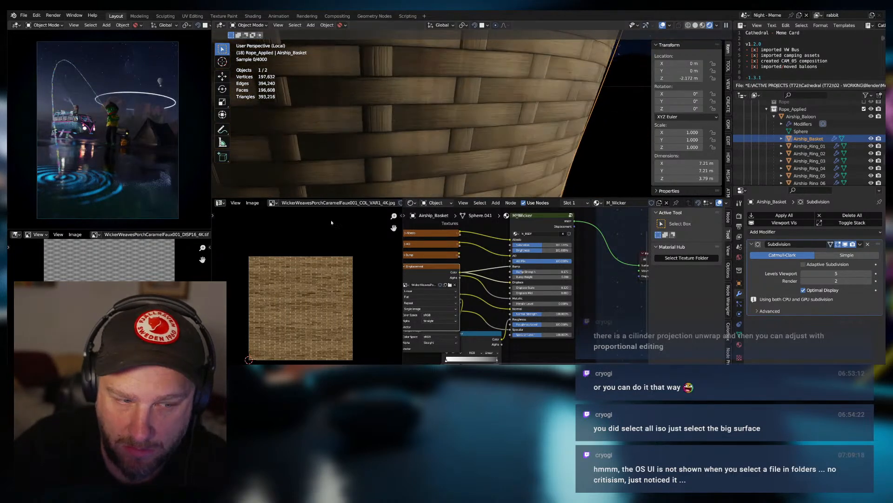
scroll(110, 300, "up", 5)
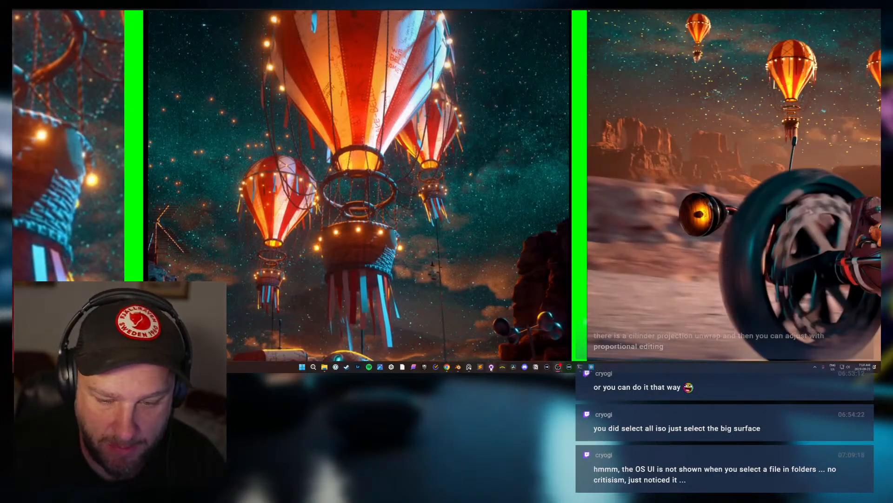
Switch back to Blender and browse the wicker texture folder from the Displacement node, leaving without loading an image.
left_click(458, 369)
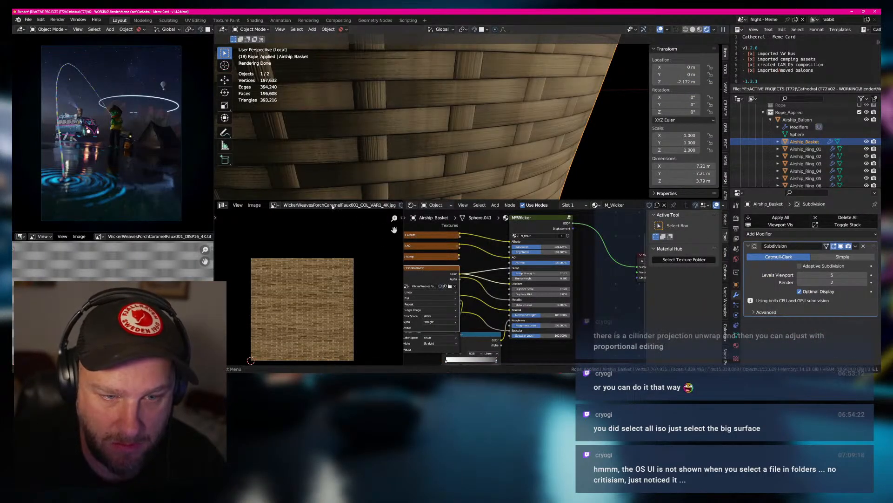
left_click(450, 286)
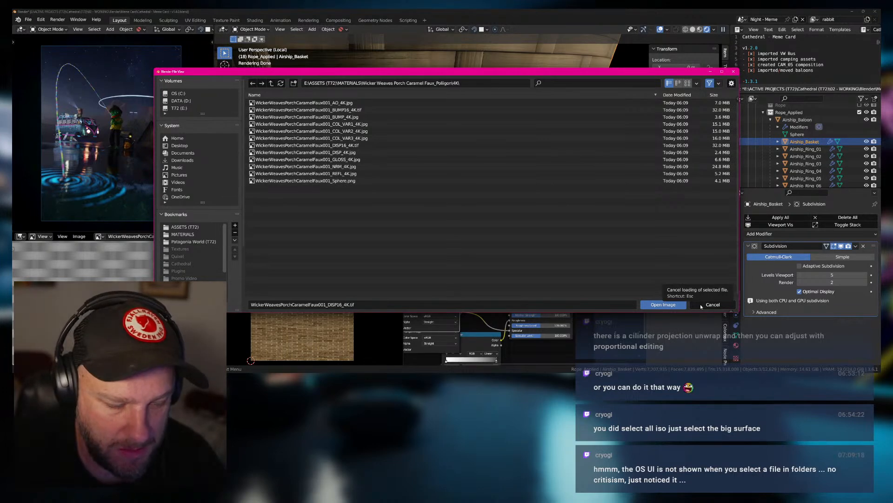
left_click(712, 304)
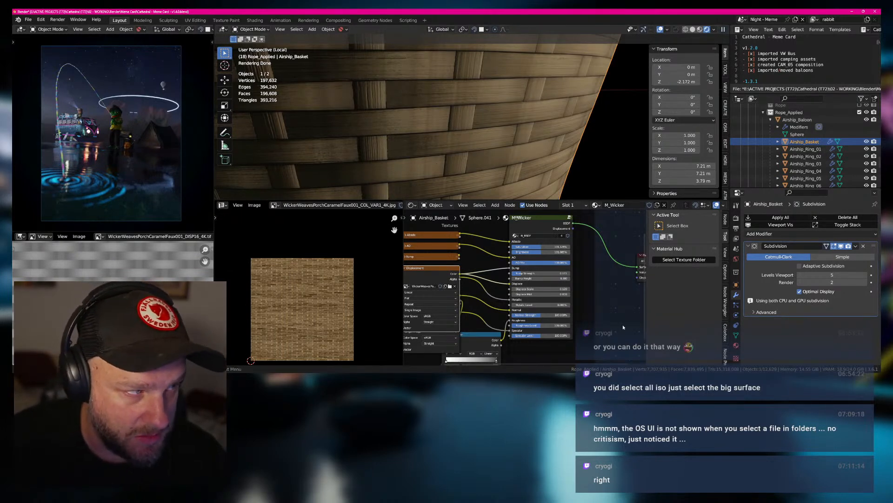
Switch to the reference board and examine the hot-air balloon images among the surrounding references.
left_click(469, 368)
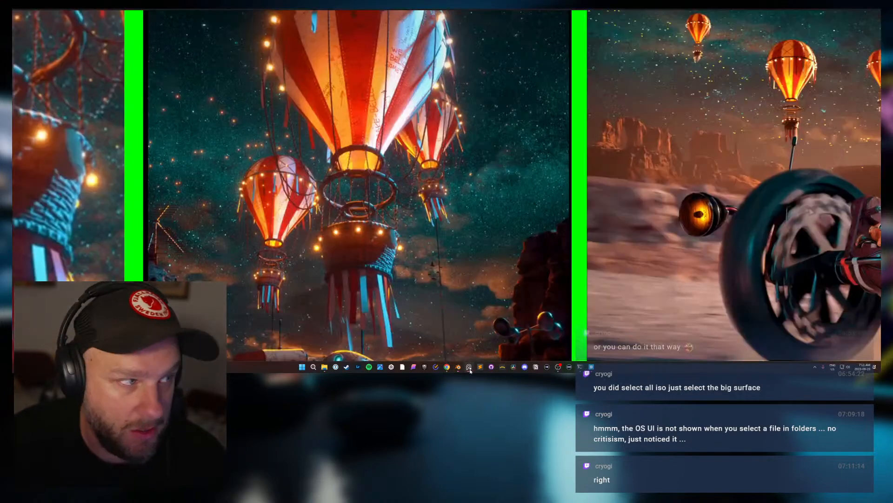
middle_click_drag(410, 146, 488, 179)
scroll(449, 177, "down", 6)
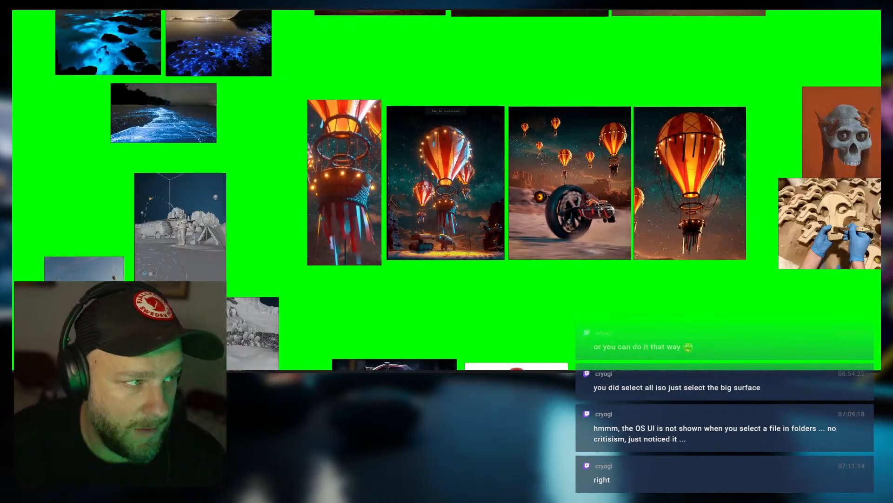
scroll(435, 175, "up", 3)
scroll(443, 175, "down", 4)
scroll(449, 178, "down", 3)
scroll(510, 225, "up", 5)
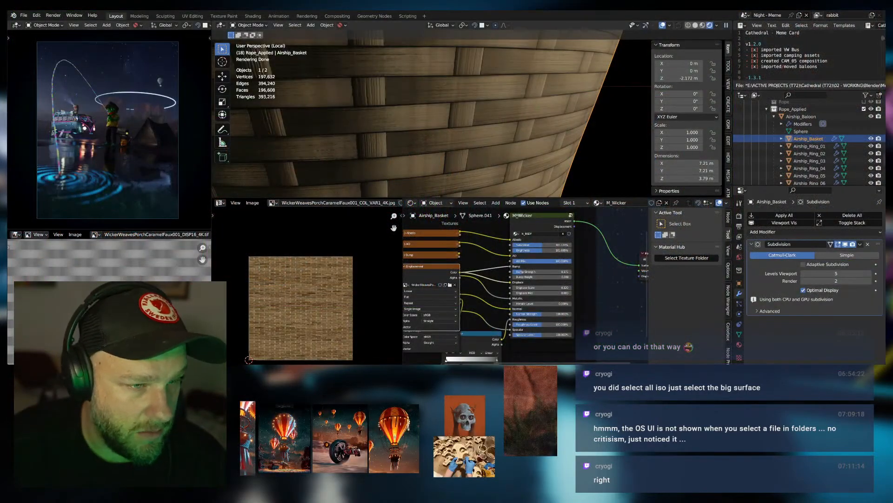
Examine the hot-air balloon reference images on the reference board, and switch back to Blender.
middle_click_drag(377, 422, 449, 426)
scroll(456, 440, "down", 3)
scroll(456, 440, "up", 3)
scroll(422, 452, "up", 4)
scroll(436, 439, "down", 2)
scroll(447, 426, "up", 2)
scroll(446, 426, "down", 2)
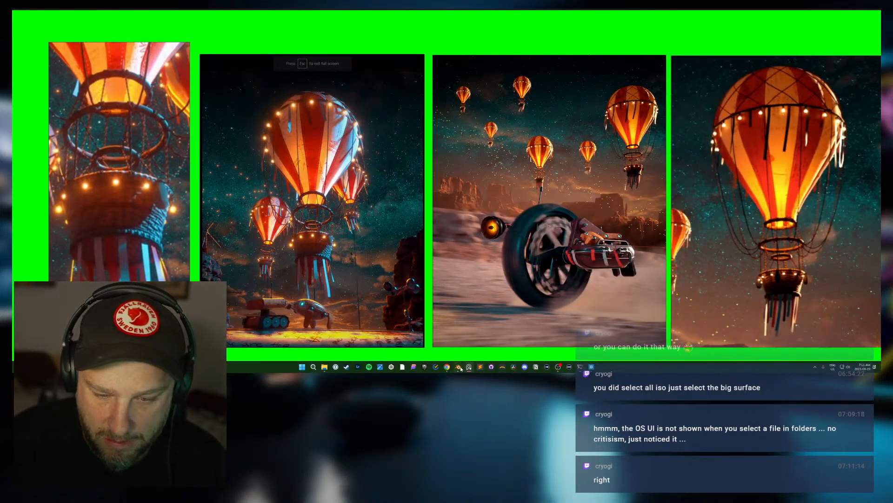
left_click(460, 367)
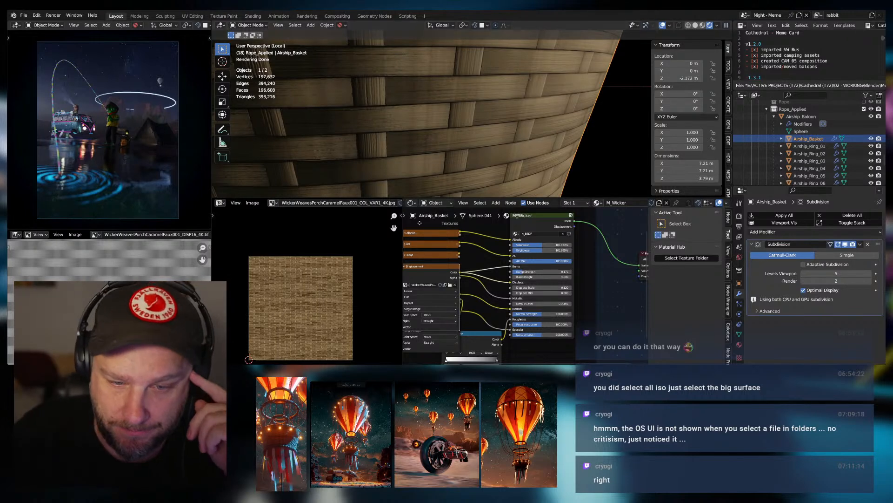
Disconnect the texture links feeding the BSDF node's Bump and Normal inputs, and check the Albedo texture node's settings.
middle_click_drag(556, 297, 530, 301)
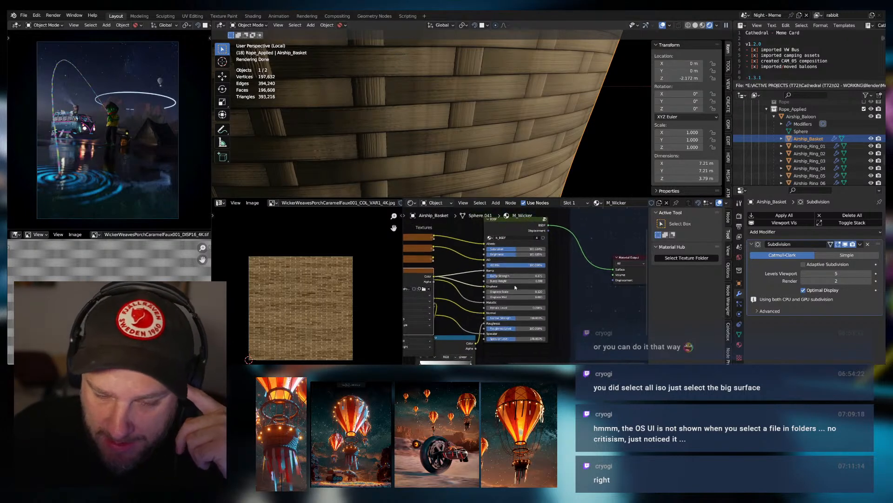
left_click_drag(485, 271, 477, 314)
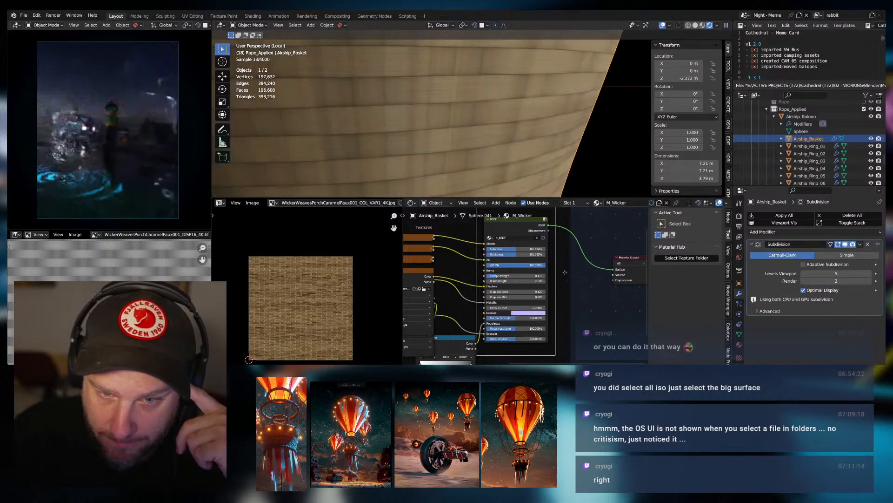
middle_click_drag(420, 241, 484, 257)
left_click(445, 253)
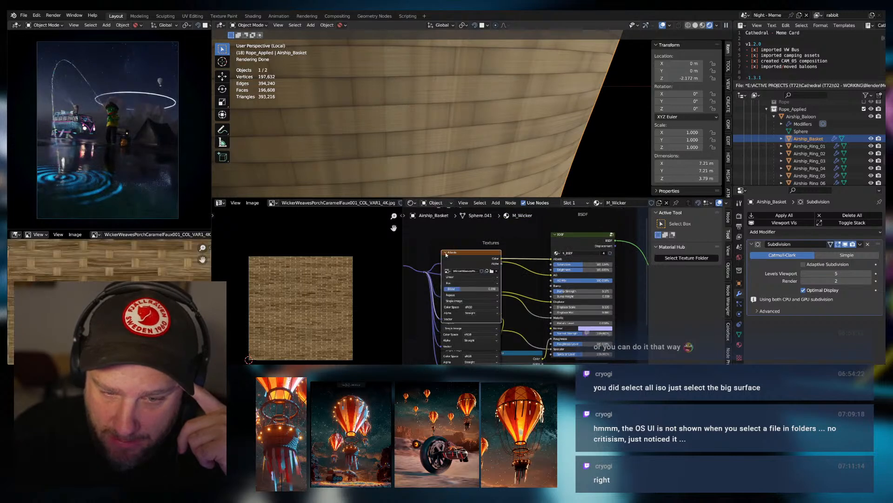
left_click(446, 253)
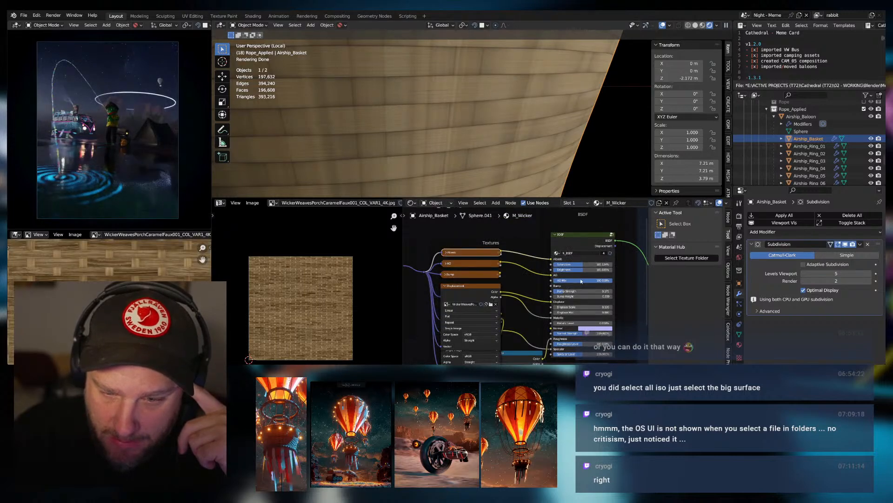
Compare the basket with the BSDF node's AO Mix at 0% and at full strength.
mouse_move(551, 276)
left_mouse_down()
mouse_move(501, 264)
mouse_move(557, 281)
left_mouse_up()
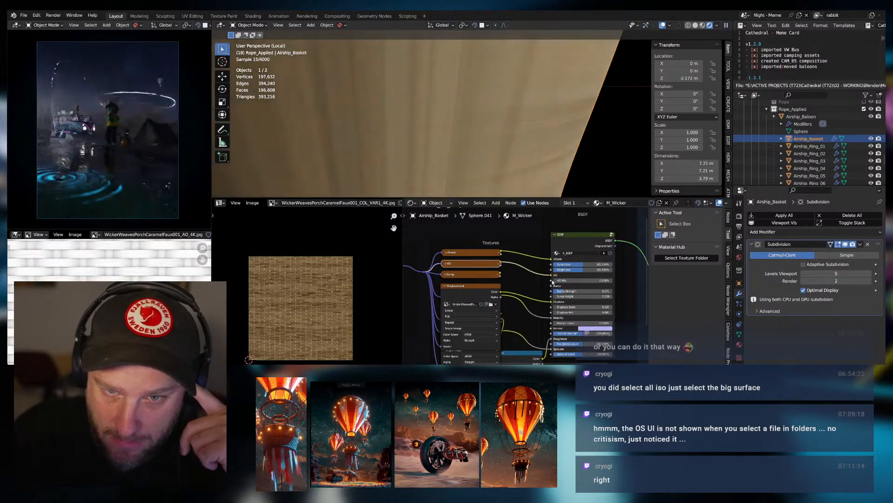
scroll(491, 103, "down", 4)
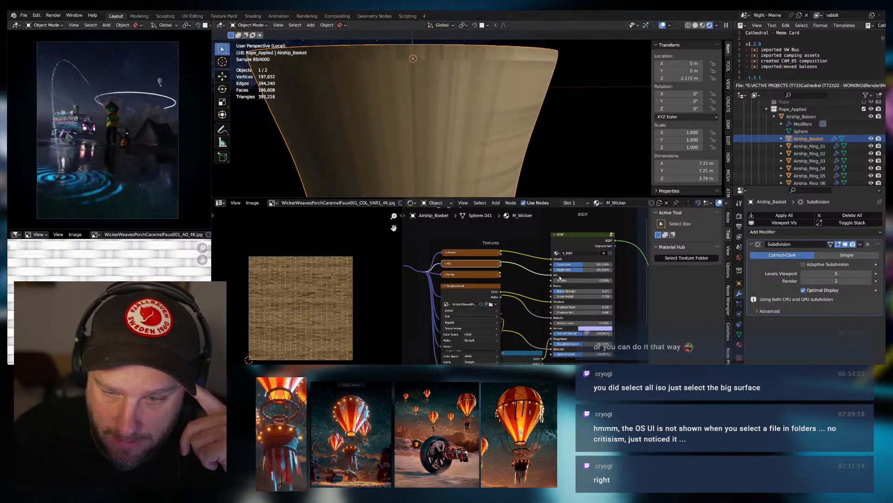
left_click_drag(561, 281, 612, 281)
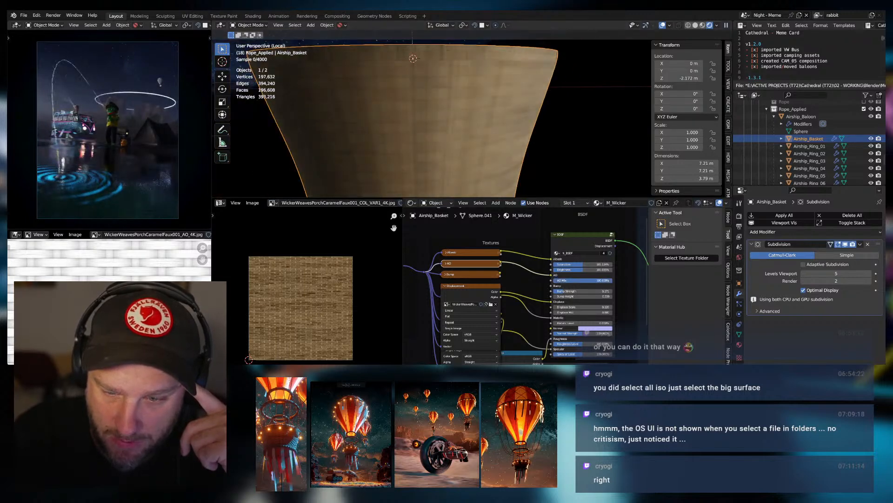
Clear the image from the AO texture node and set the BSDF node's AO Mix to 0%.
left_click(446, 263)
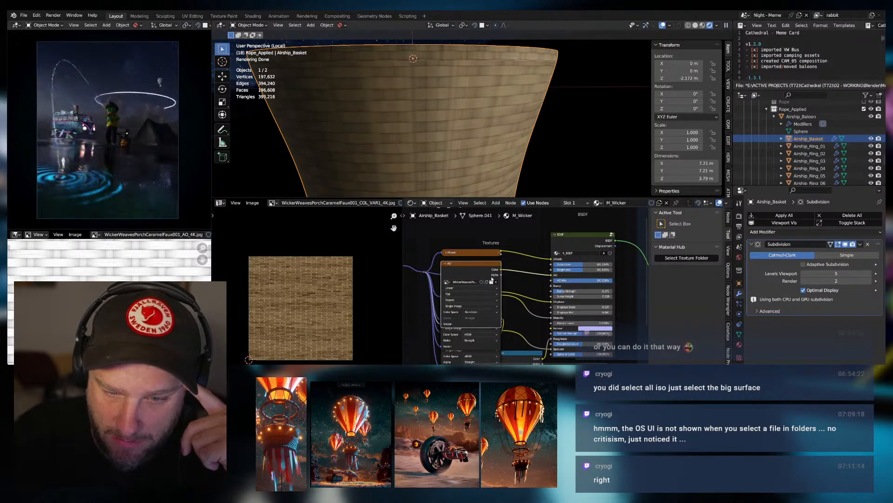
left_click(496, 281)
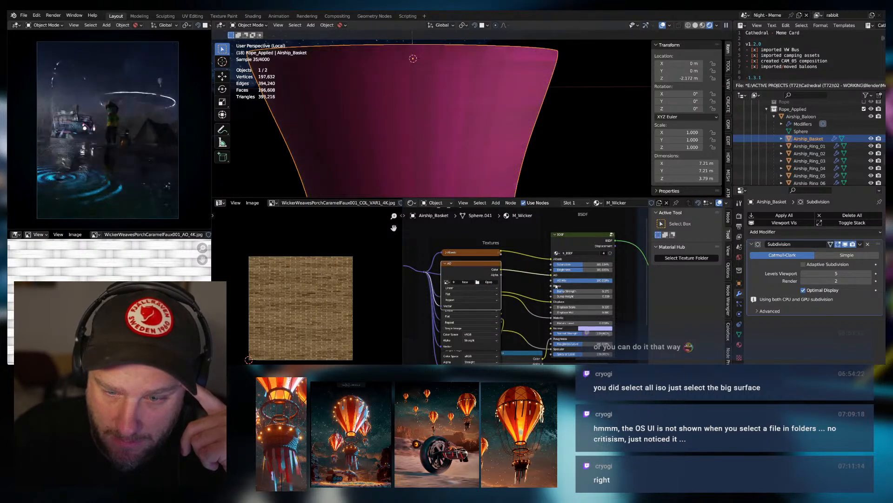
left_click_drag(554, 281, 553, 282)
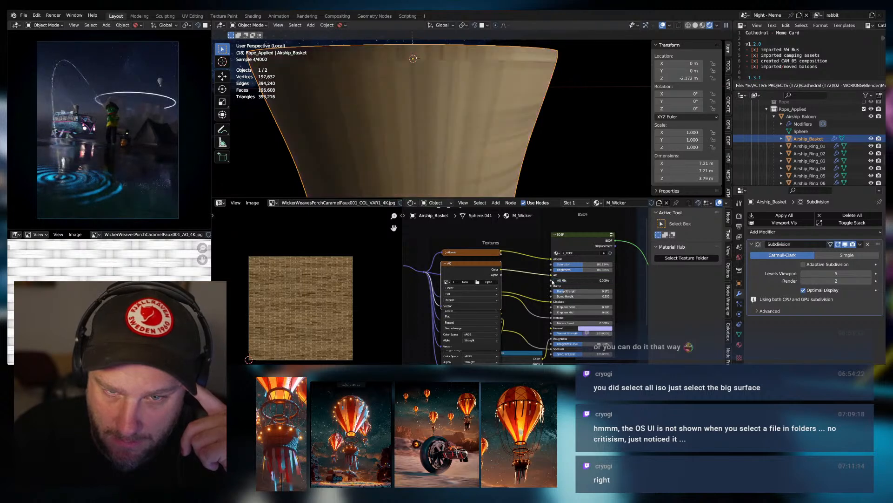
middle_click_drag(504, 139, 435, 136)
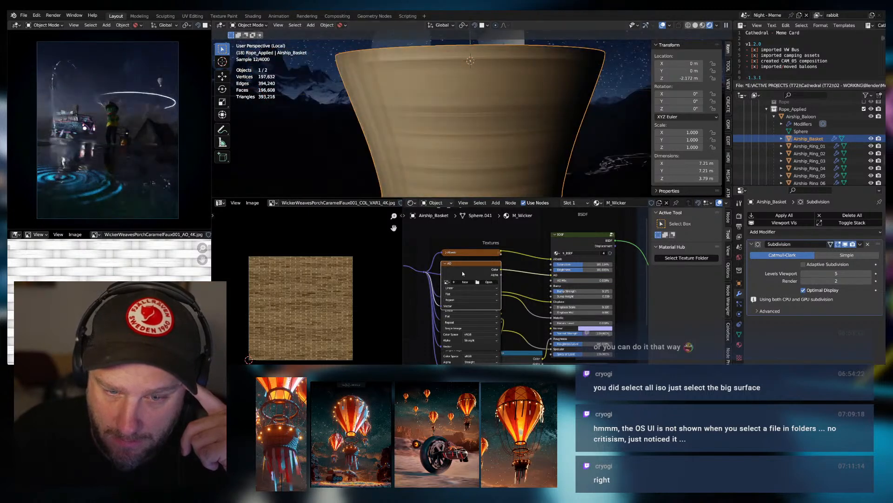
Examine the Albedo texture node's settings alongside the preview of the wicker colour image.
left_click(446, 253)
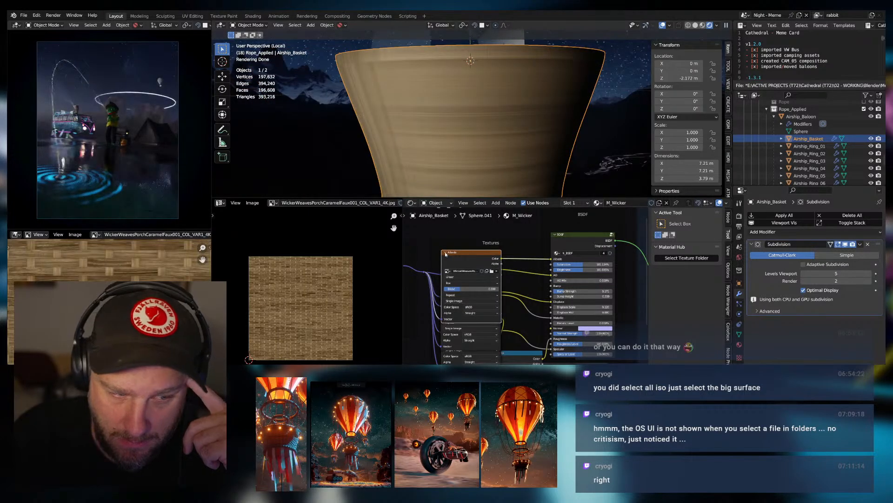
key("Home")
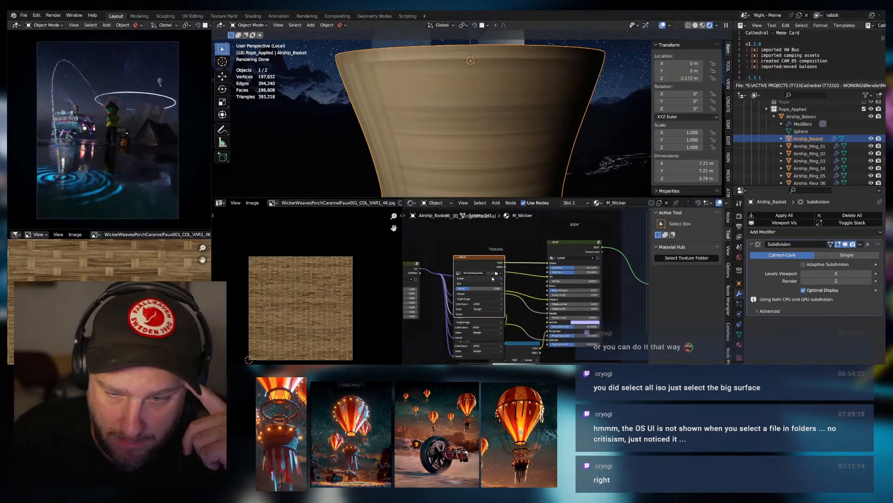
scroll(364, 273, "down", 2)
key("KP_Decimal")
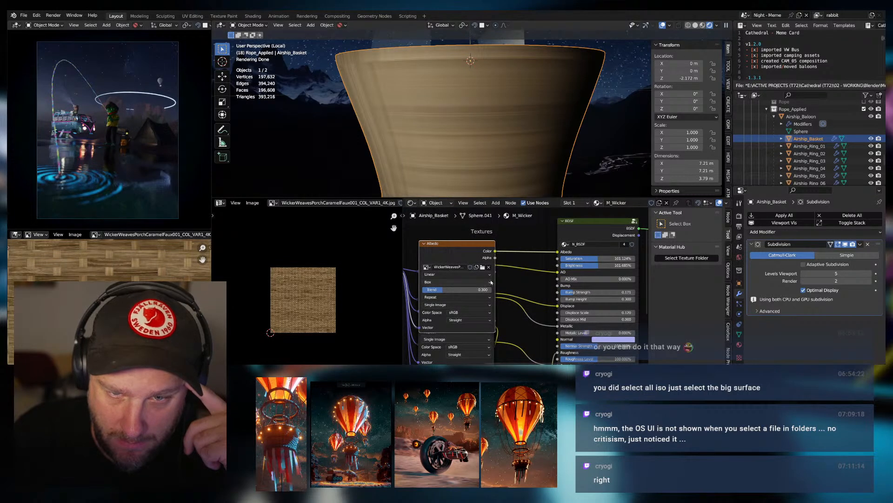
scroll(140, 307, "down", 3)
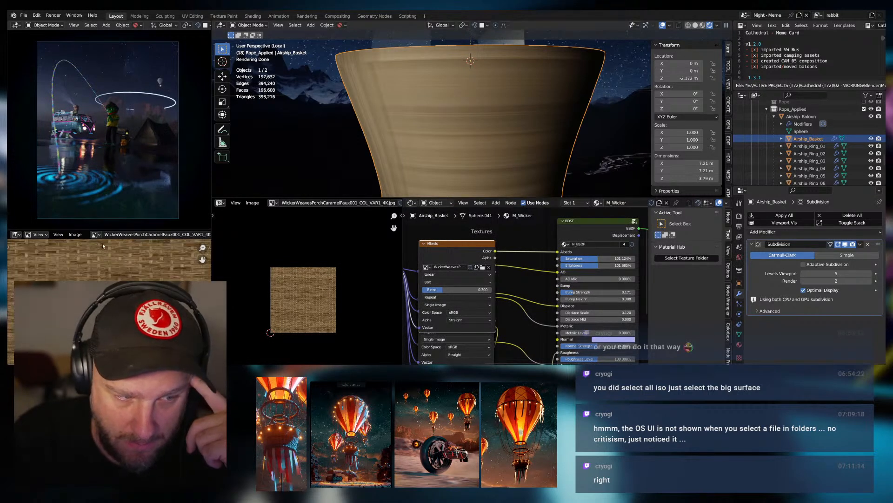
scroll(102, 244, "down", 3)
scroll(112, 266, "up", 4)
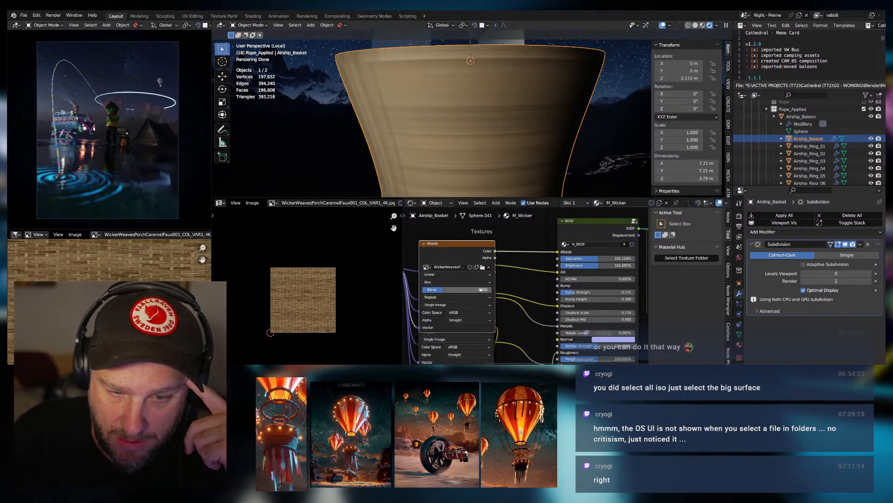
Collapse the Albedo and AO texture nodes, rechecking the Albedo node's settings.
left_click(424, 244)
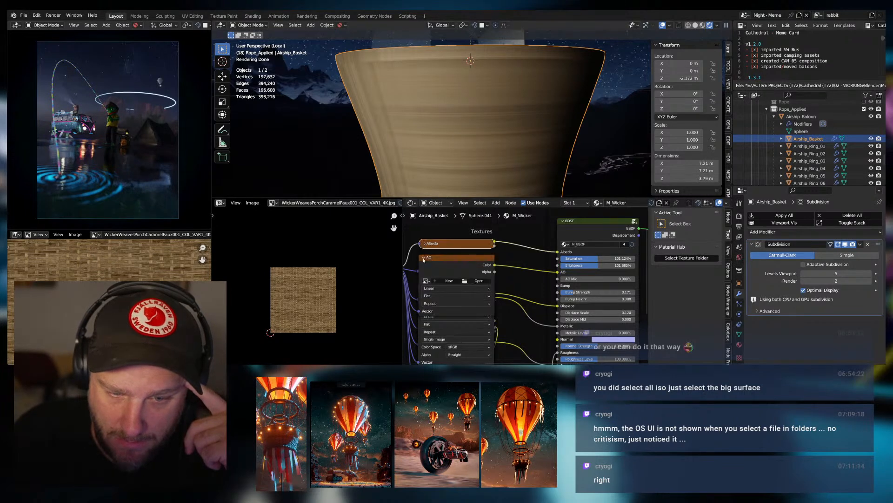
left_click(424, 257)
left_click_drag(577, 279, 519, 270)
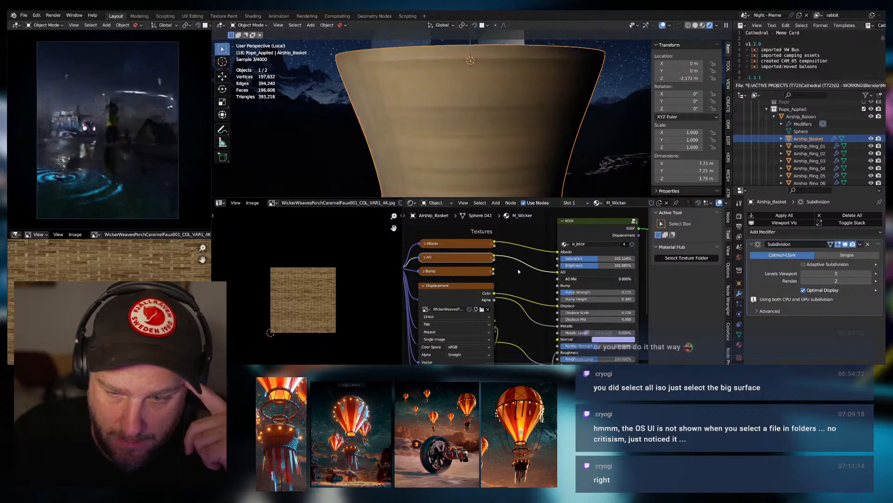
left_click(424, 243)
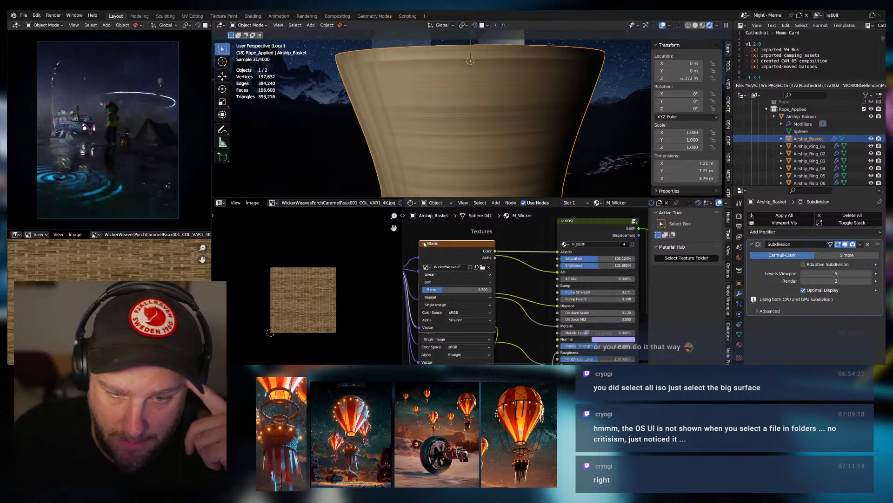
left_click(424, 243)
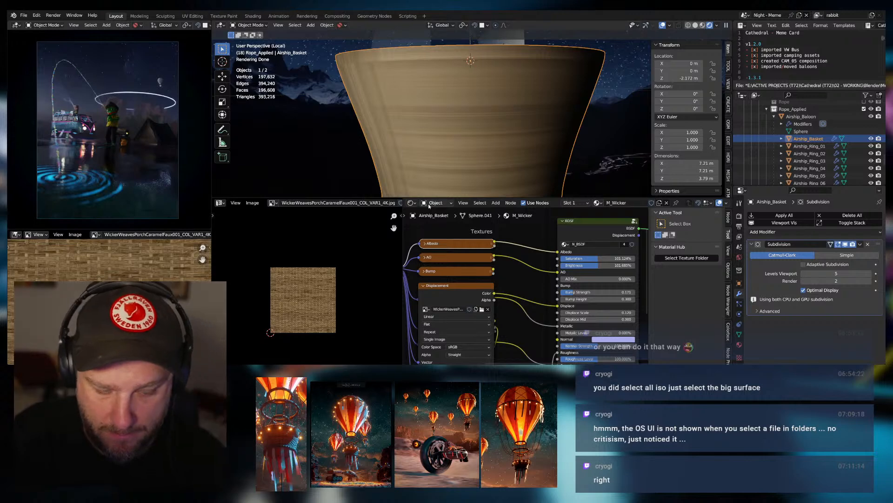
Inspect the basket's UV layout in Edit Mode and the UberMapping values that drive the wicker textures.
key("Tab")
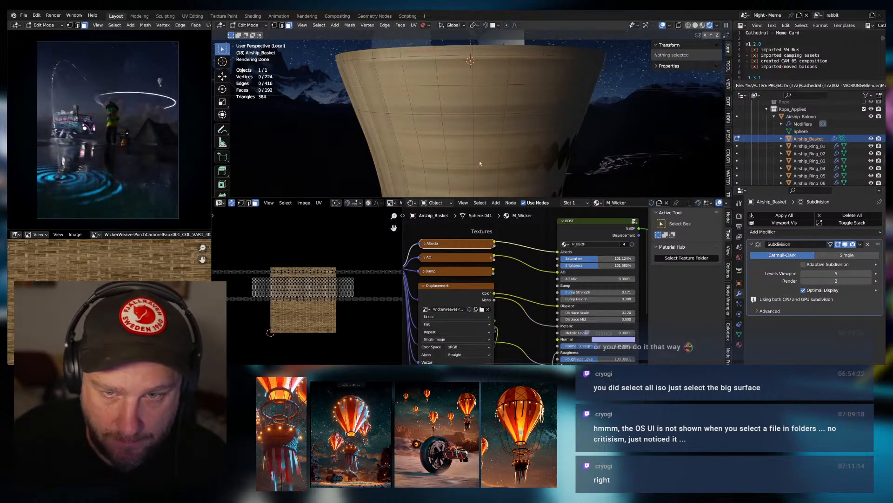
key("Tab")
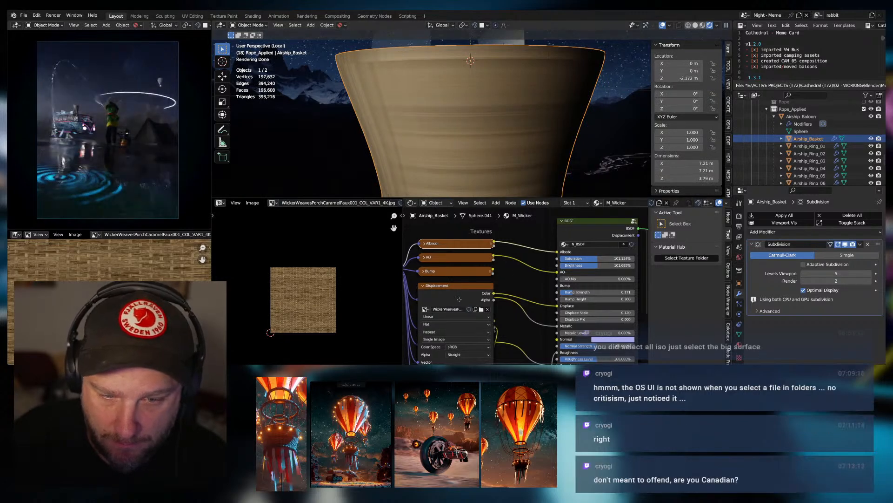
middle_click_drag(385, 302, 547, 296)
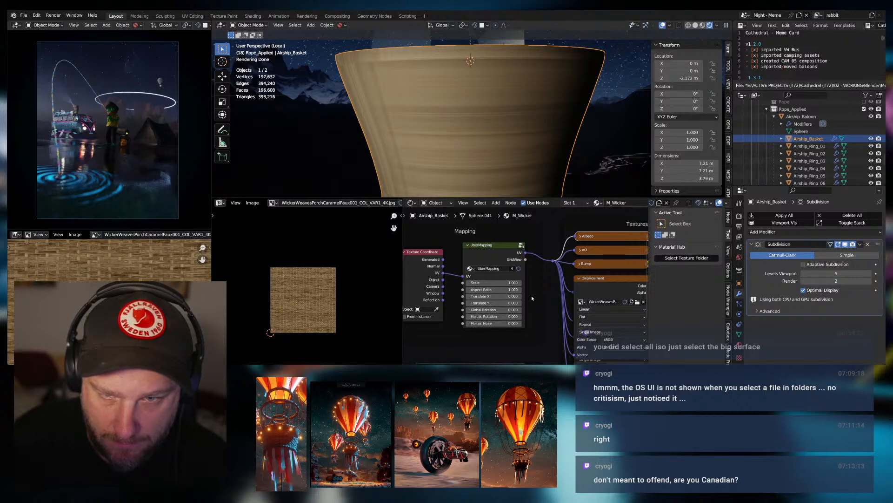
middle_click_drag(532, 295, 412, 307)
scroll(519, 286, "down", 1)
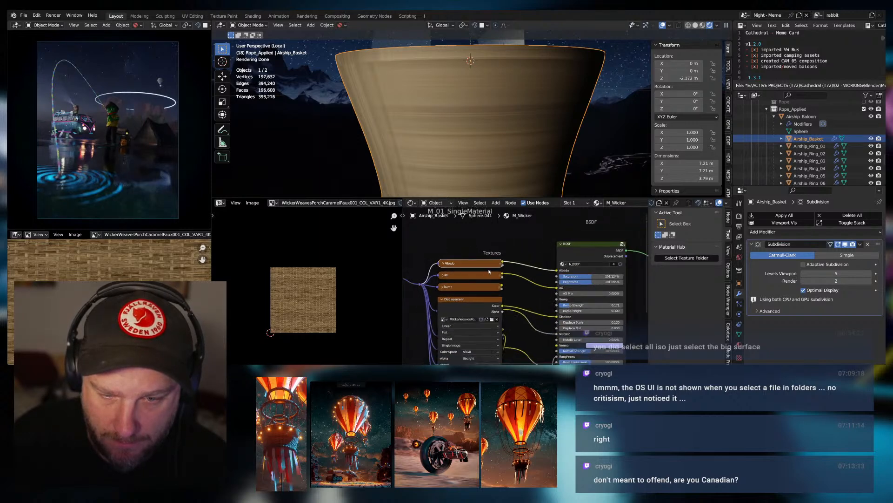
Preview the Albedo texture directly on the basket and change its projection to Flat.
left_click(467, 265, "ctrl+shift")
mouse_move(550, 269)
middle_mouse_down()
mouse_move(463, 268)
mouse_move(547, 271)
middle_mouse_up()
left_click(440, 266)
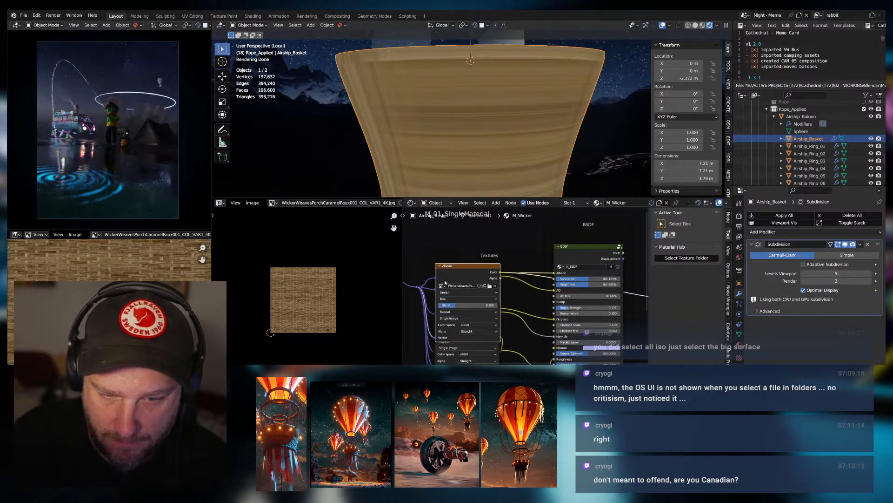
left_click(449, 298)
left_click(448, 305)
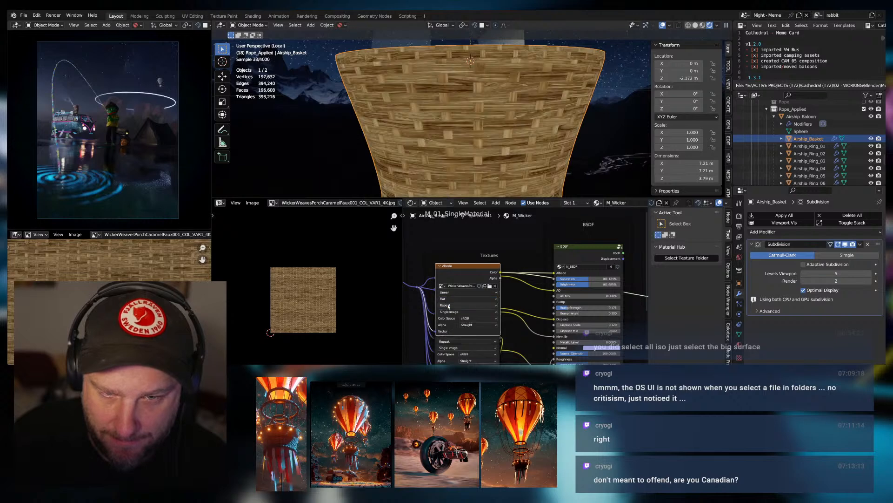
left_click(440, 266)
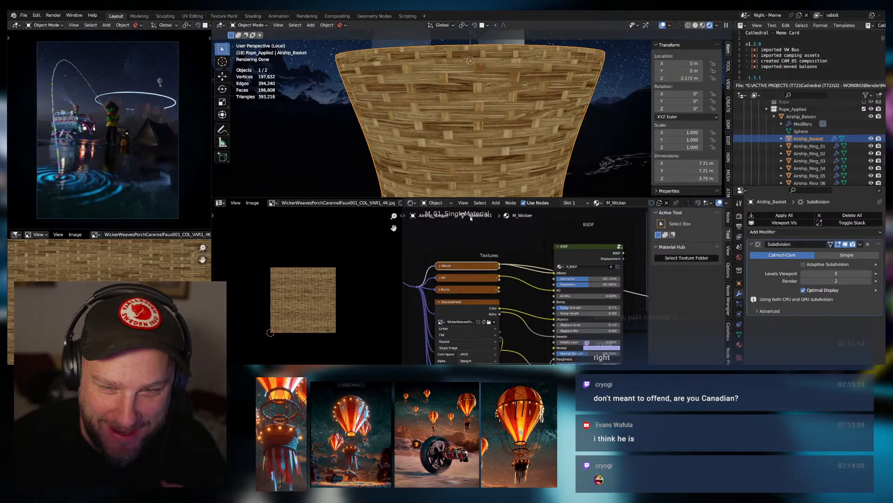
Examine the basket's weave up close and recheck the settings of the Albedo and AO texture nodes.
left_click(441, 268)
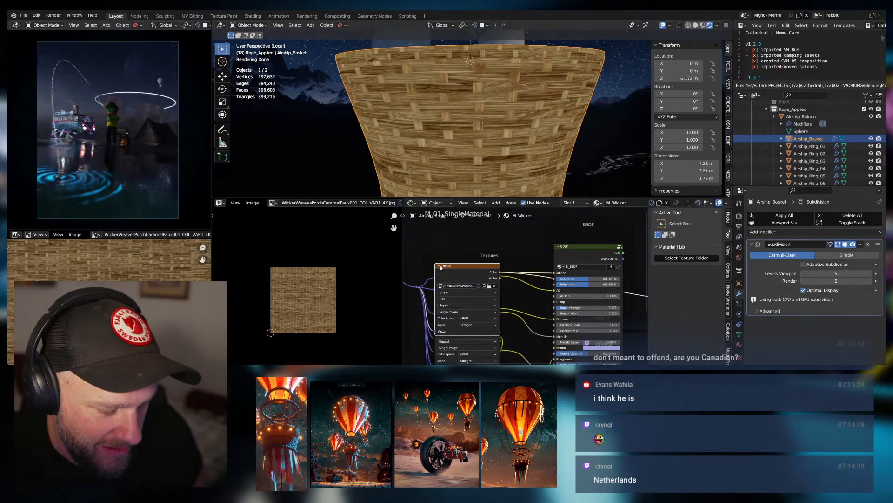
left_click(440, 267)
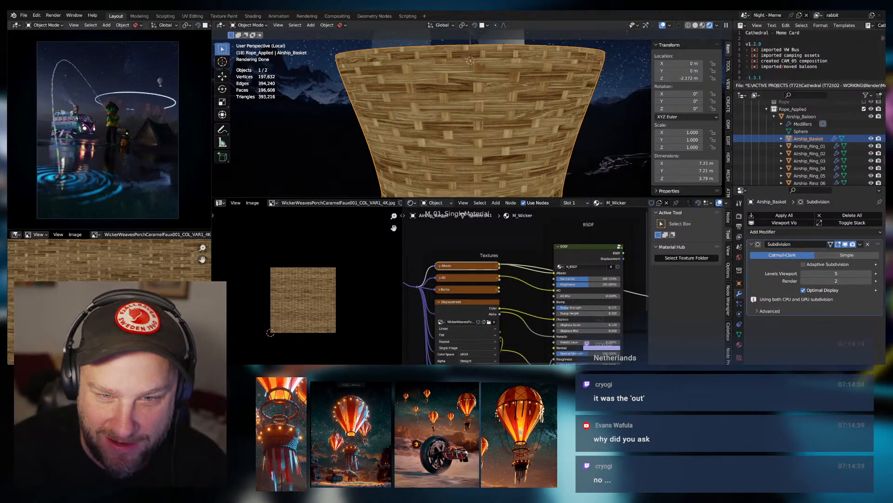
middle_click_drag(476, 130, 451, 142)
scroll(451, 142, "up", 4)
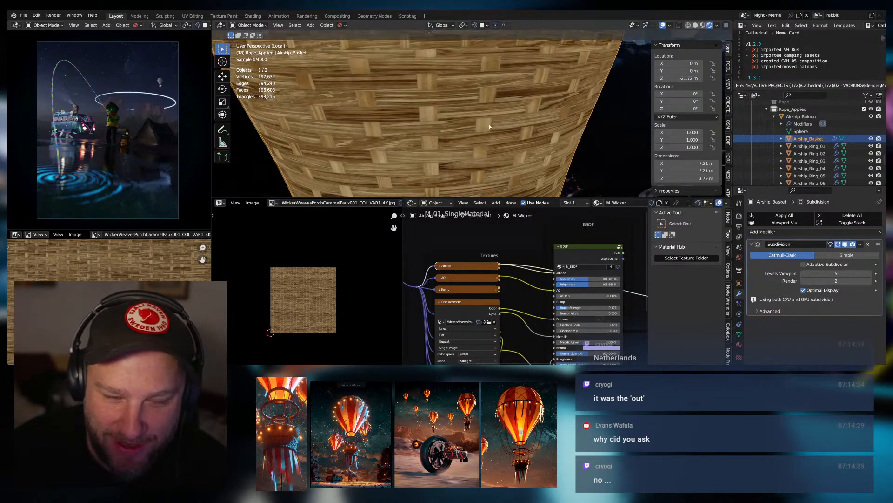
left_click(440, 266)
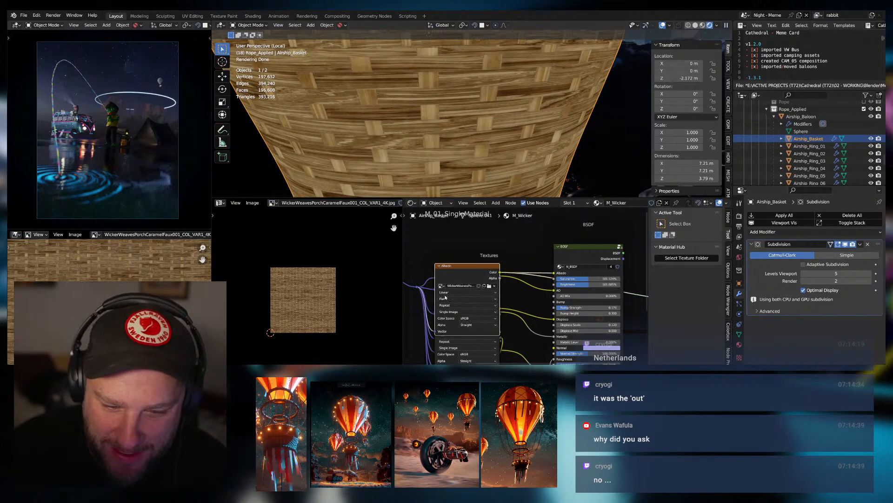
left_click(439, 265)
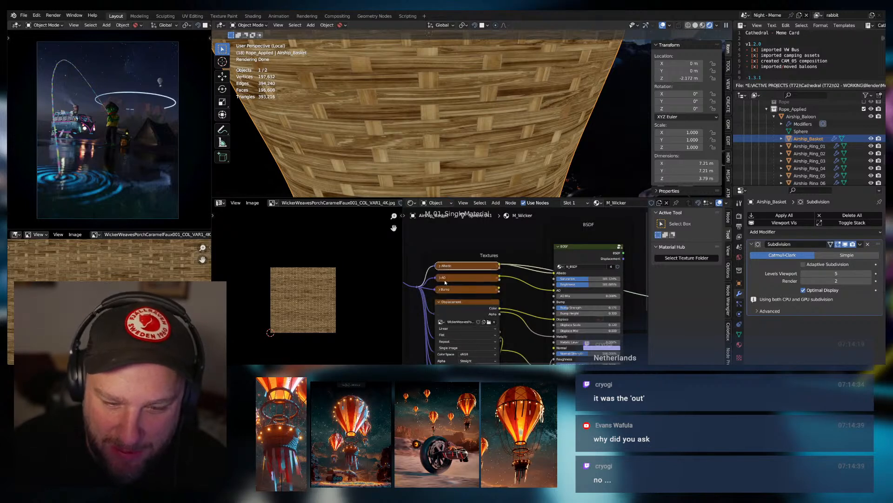
left_click(440, 277)
left_click(440, 278)
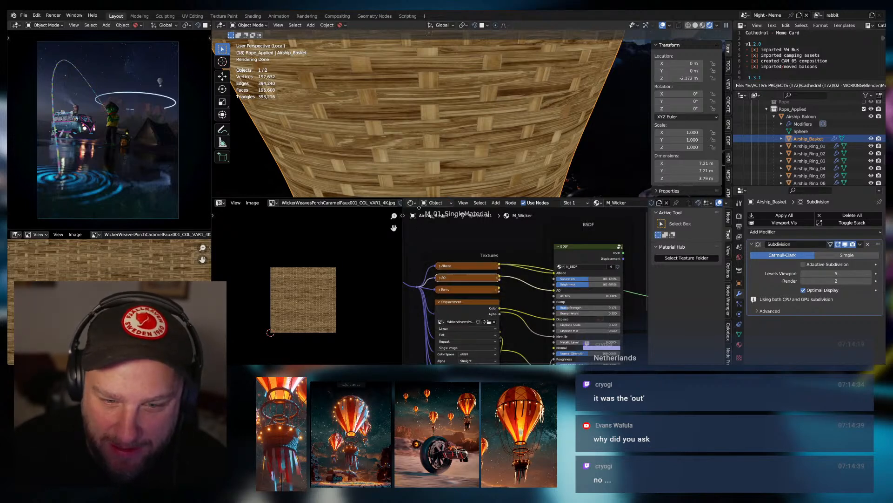
Load the wicker AO image WickerWeavesPorchCaramelFaux001_AO_4K.jpg into the empty AO texture node and collapse that node.
scroll(451, 112, "down", 5)
scroll(458, 130, "up", 4)
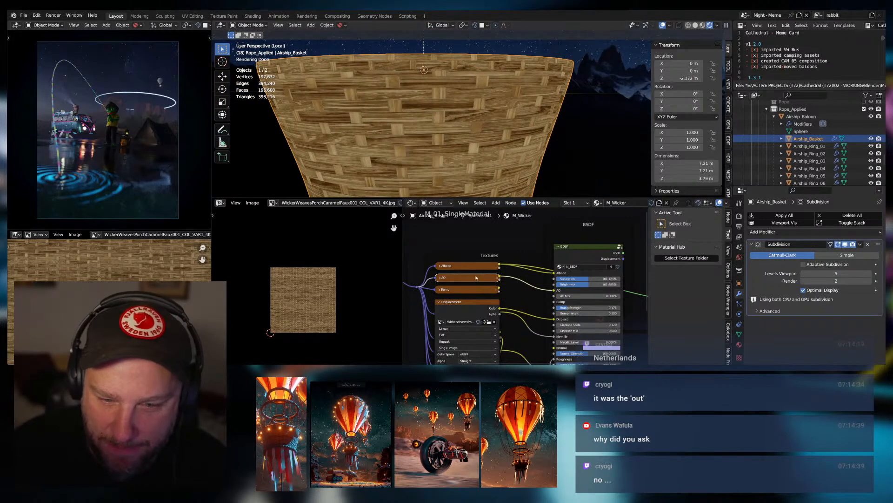
left_click(440, 267)
left_click(440, 267)
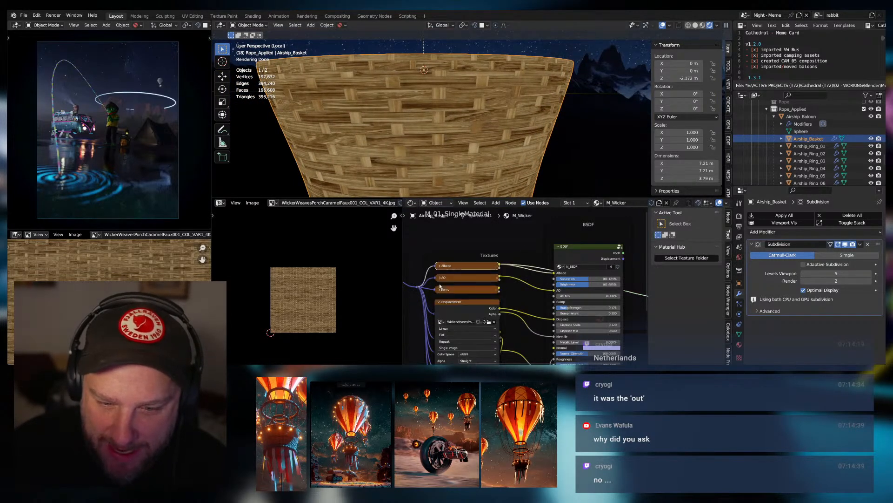
left_click(440, 278)
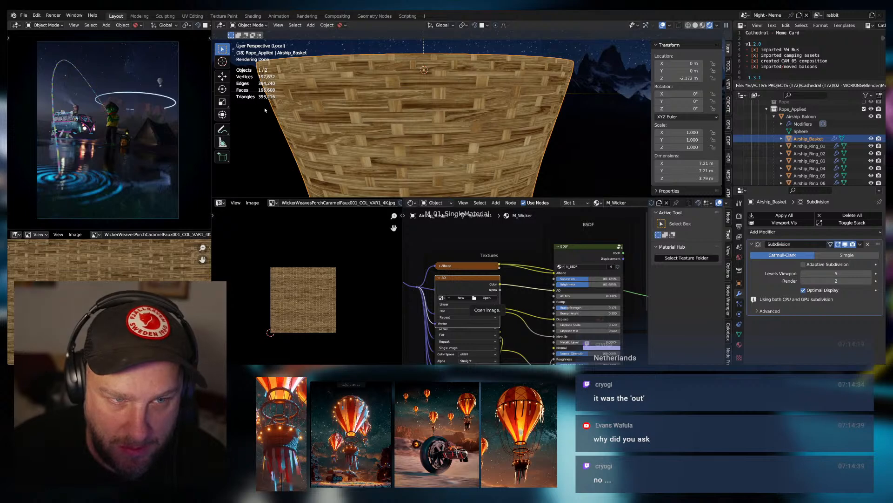
double_click(302, 100)
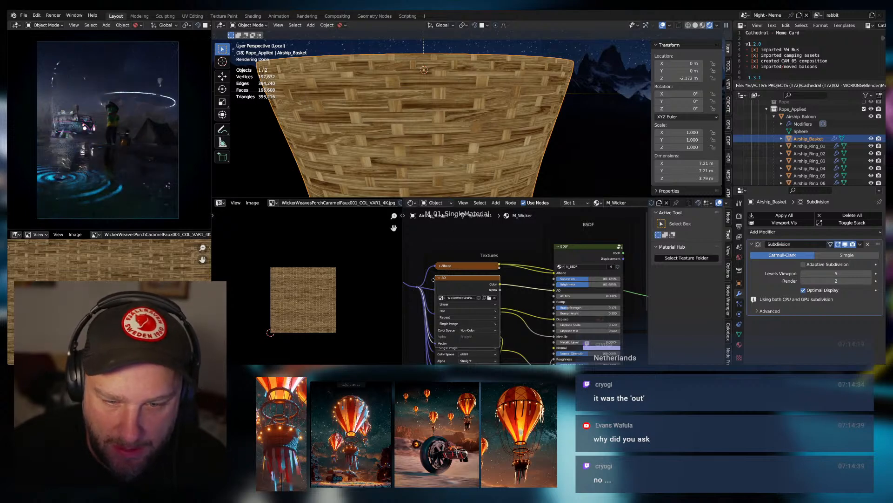
key("h")
middle_click_drag(517, 296, 477, 300)
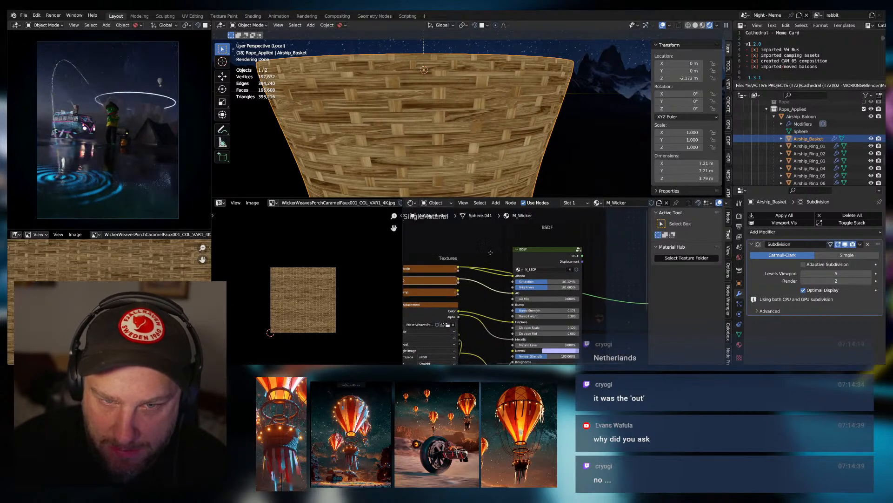
Set the BSDF group's AO Mix to 100% and send its shader to the material output instead of the Albedo preview.
scroll(456, 155, "up", 4)
left_click_drag(543, 298, 577, 298)
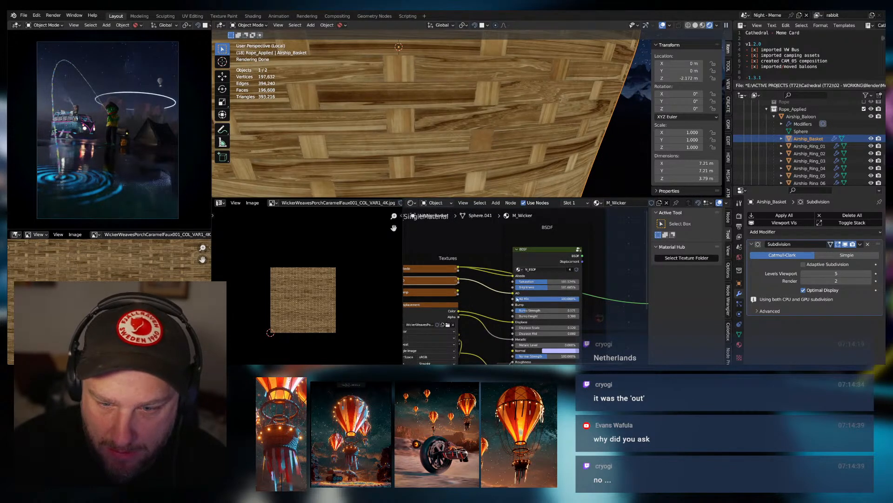
middle_click_drag(487, 294, 502, 298)
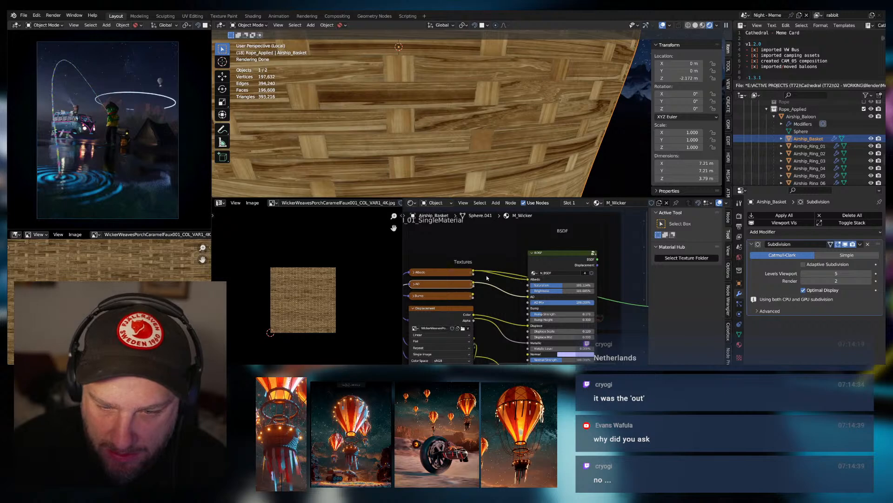
left_click(562, 256, "ctrl+shift")
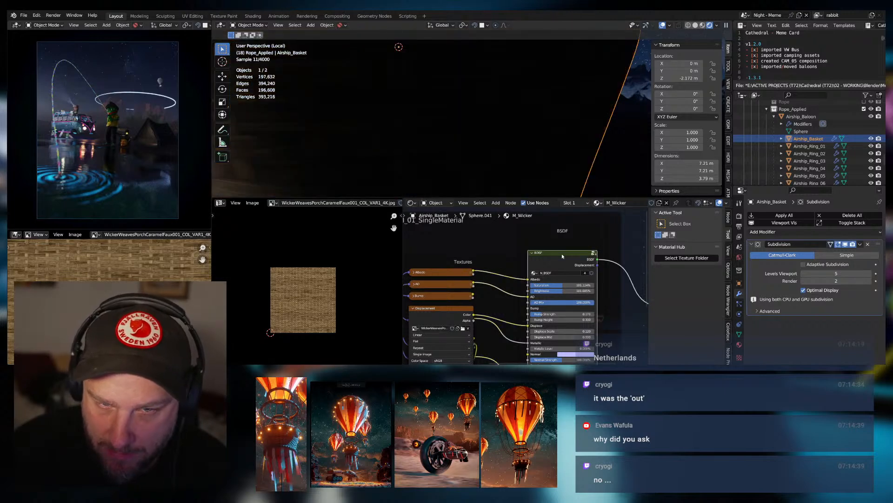
Examine the shaded basket's weave from afar and up close, adjusting AO Mix for comparison and leaving it at 100%.
scroll(511, 280, "down", 1)
scroll(490, 274, "down", 1)
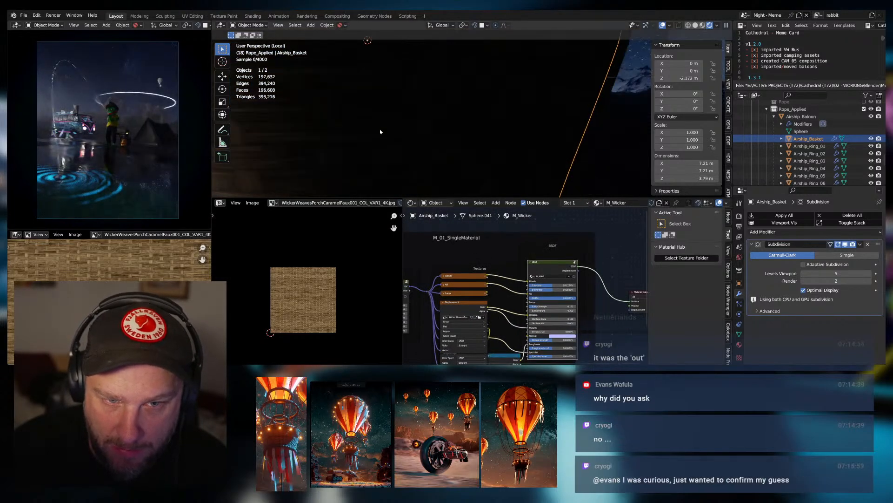
scroll(409, 166, "down", 4)
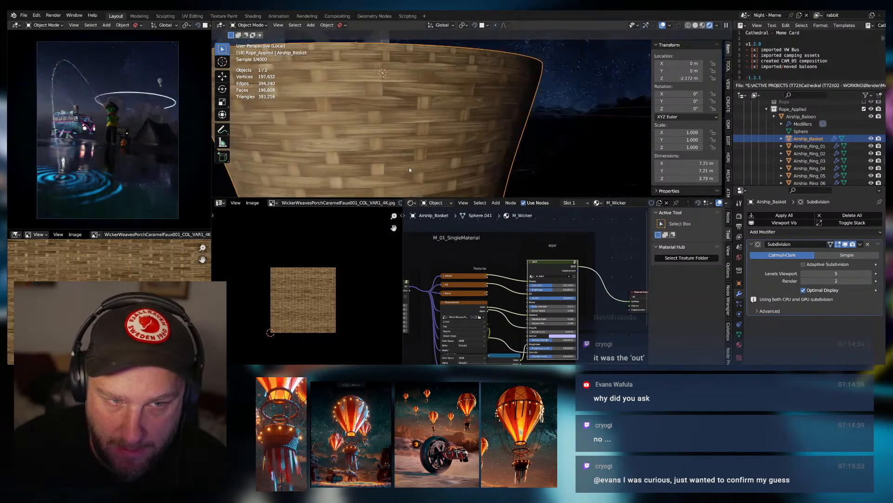
scroll(439, 148, "up", 2)
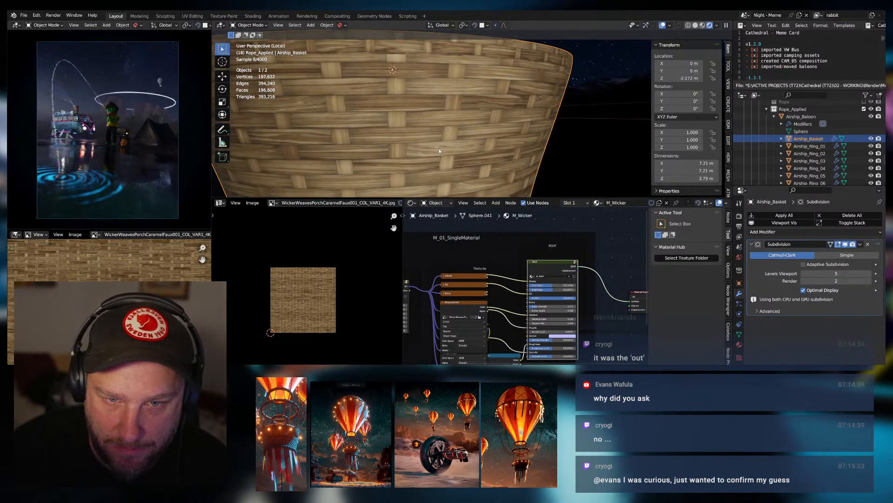
scroll(440, 148, "up", 3)
left_click_drag(556, 298, 581, 299)
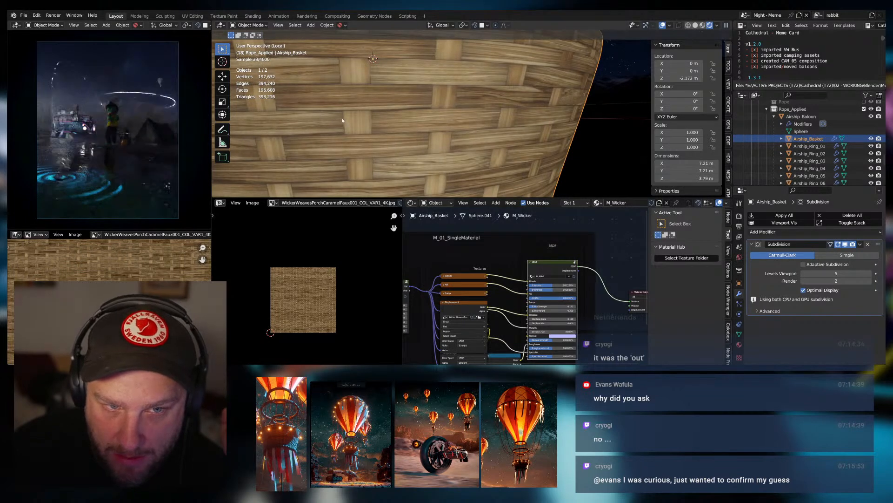
Expand the AO node, then display WickerWeavesPorchCaramelFaux001_AO_4K.jpg in the image editor and examine it up close.
left_click(444, 285)
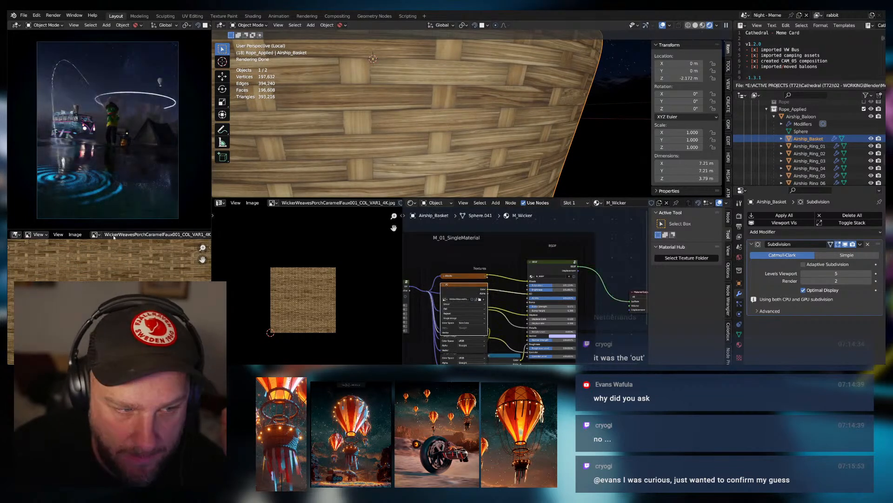
left_click(95, 234)
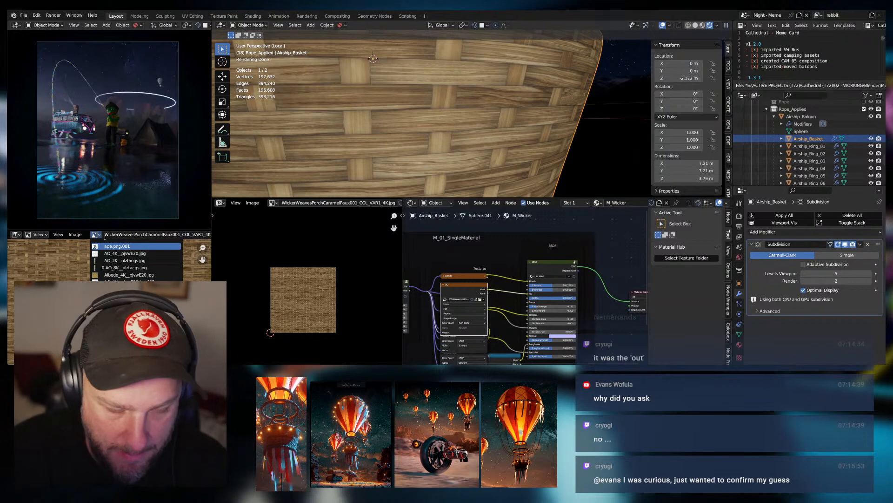
left_click(114, 255)
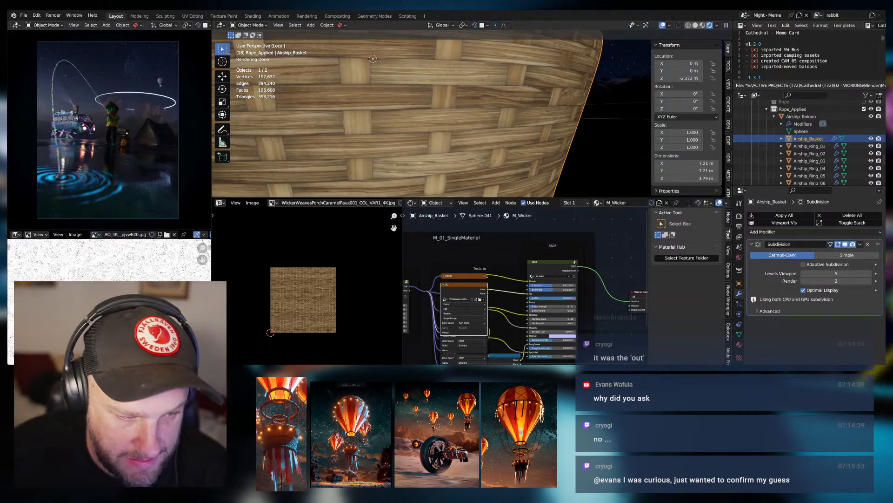
left_click(95, 234)
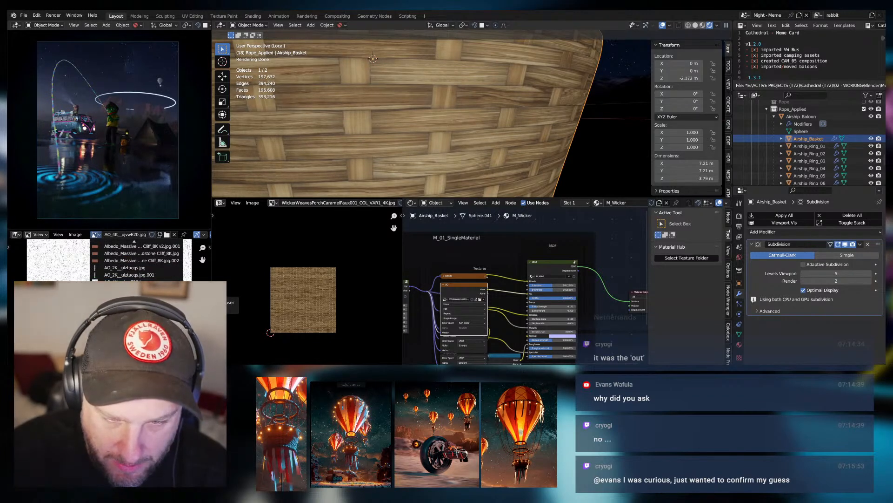
type("wicker")
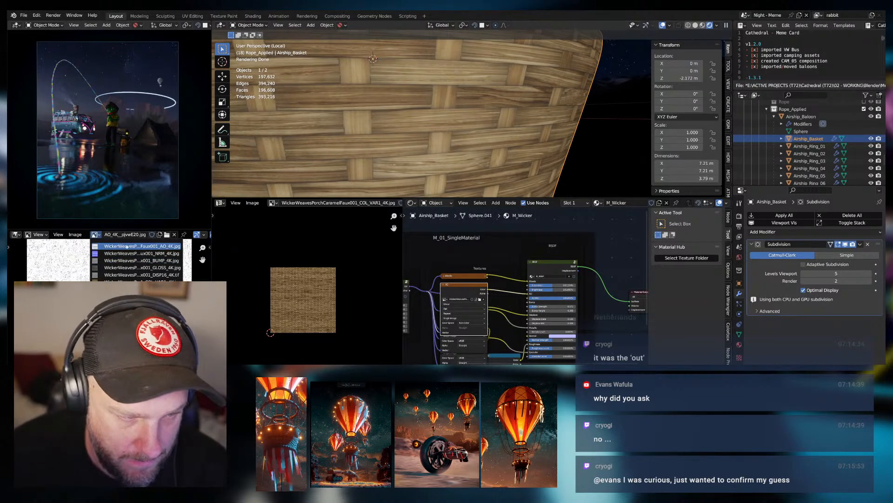
key("Return")
scroll(97, 278, "up", 5)
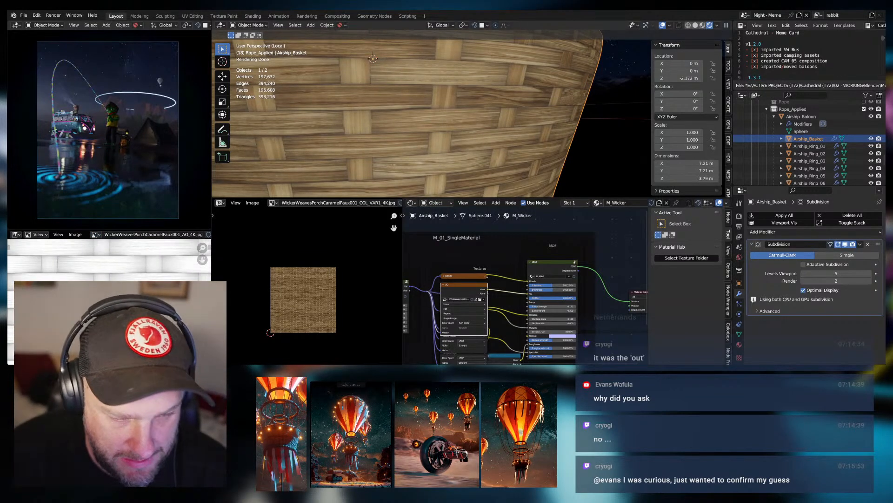
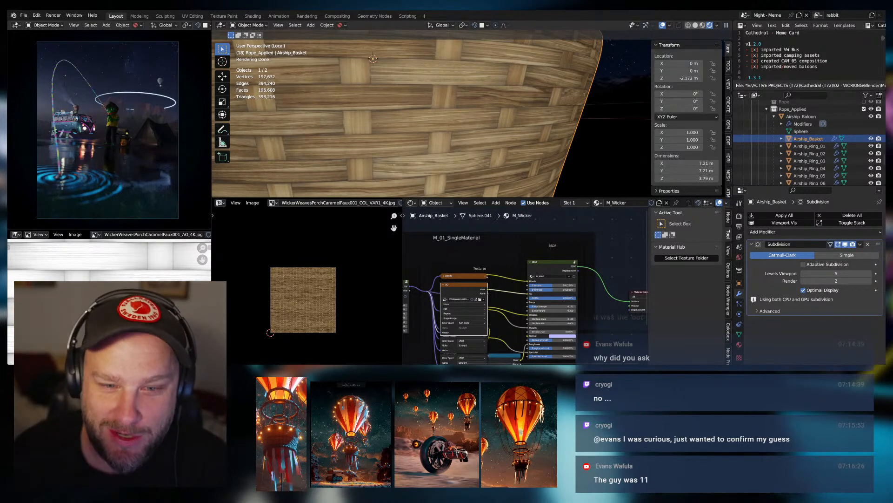
Recheck the basket's weave at different distances and collapse the AO and Displacement texture nodes.
scroll(352, 132, "down", 4)
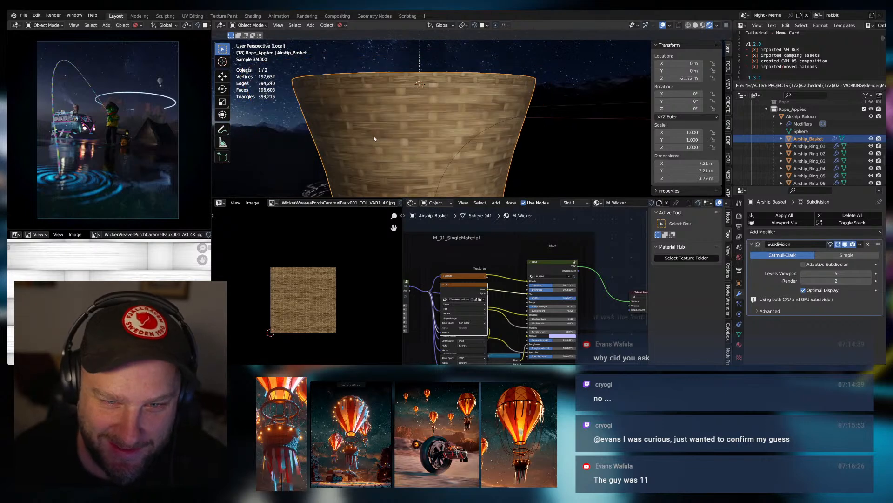
scroll(451, 141, "up", 2)
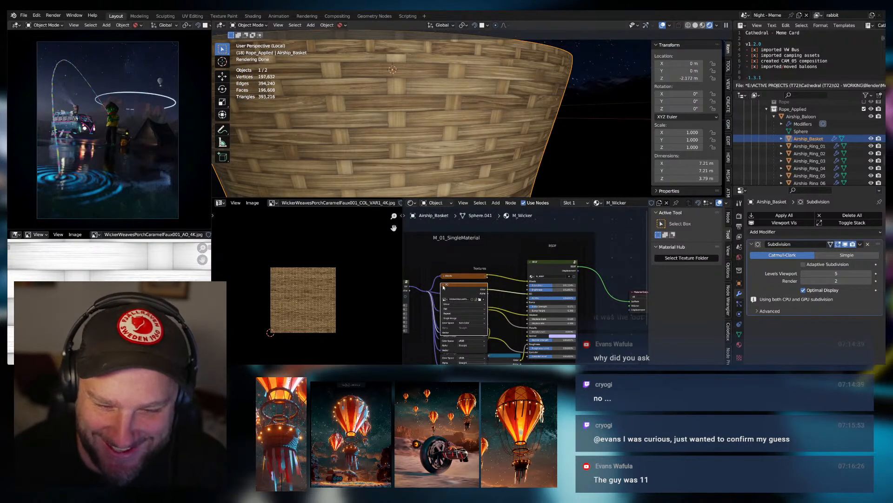
left_click(444, 285)
middle_click_drag(506, 297, 470, 278)
scroll(490, 287, "up", 1)
scroll(470, 116, "up", 3)
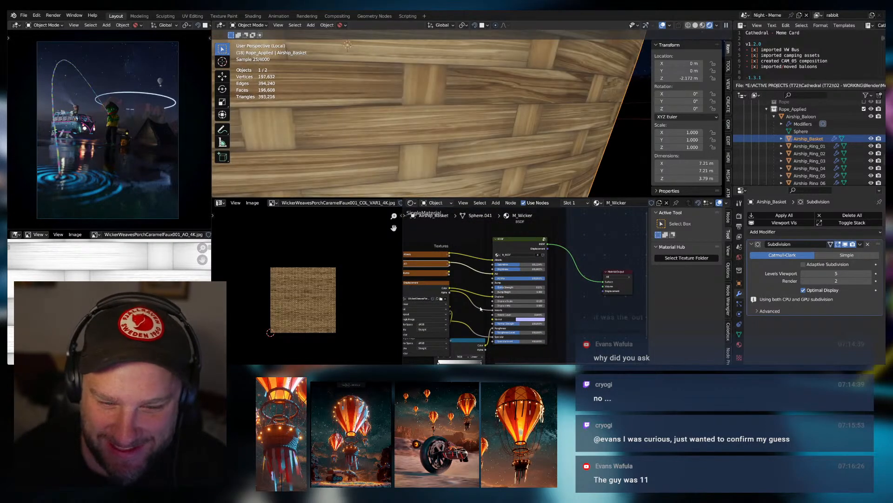
scroll(481, 309, "down", 1)
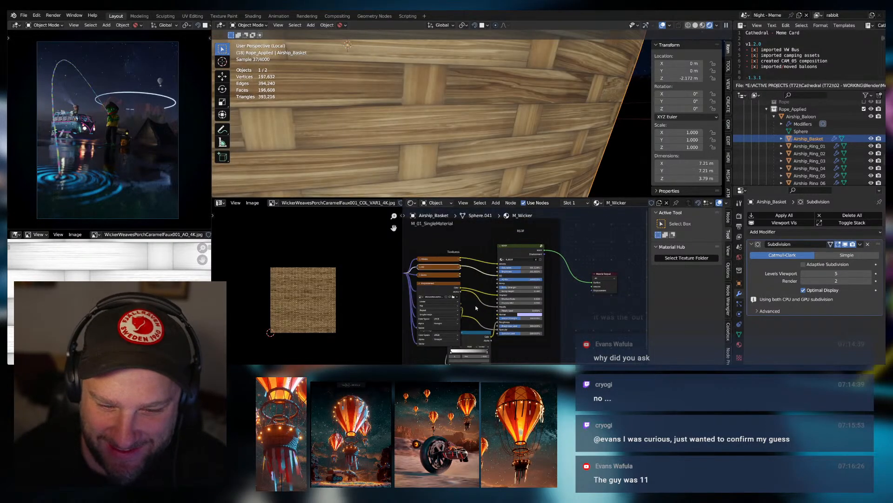
left_click(419, 283)
left_click(420, 283)
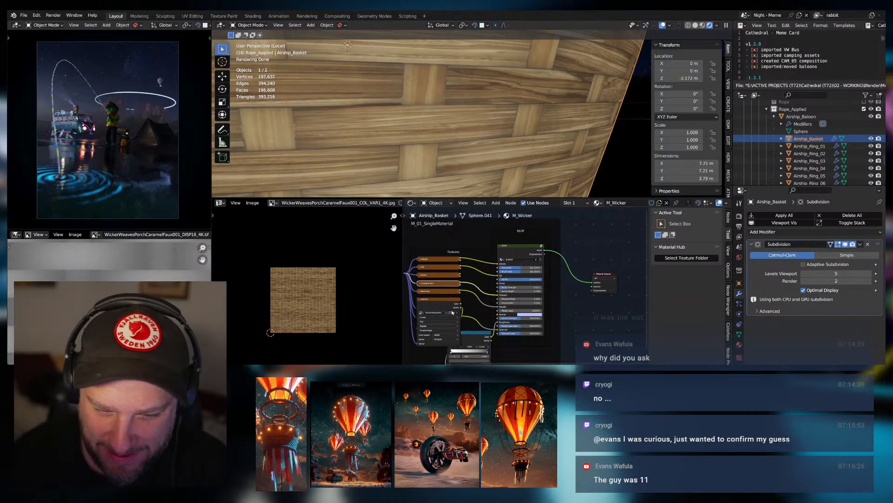
Reduce the BSDF group's Normal Strength to 0% and collapse the Normal texture node.
scroll(451, 300, "up", 3)
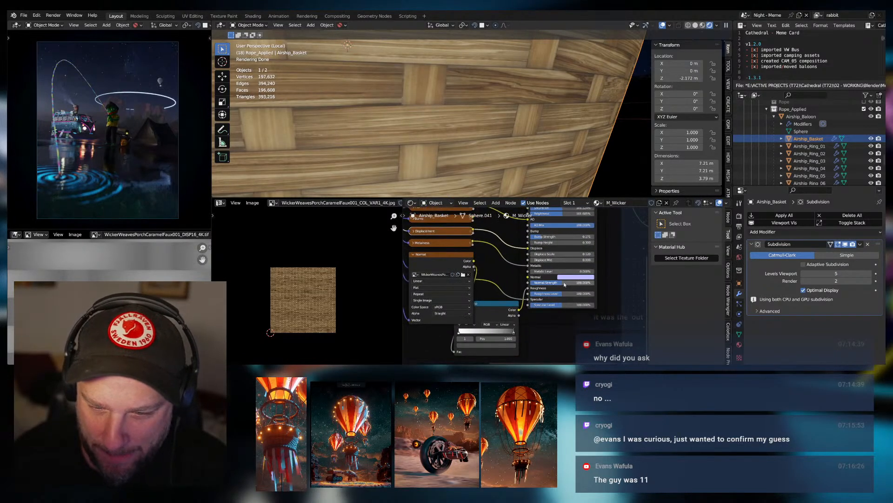
left_click_drag(565, 285, 537, 286)
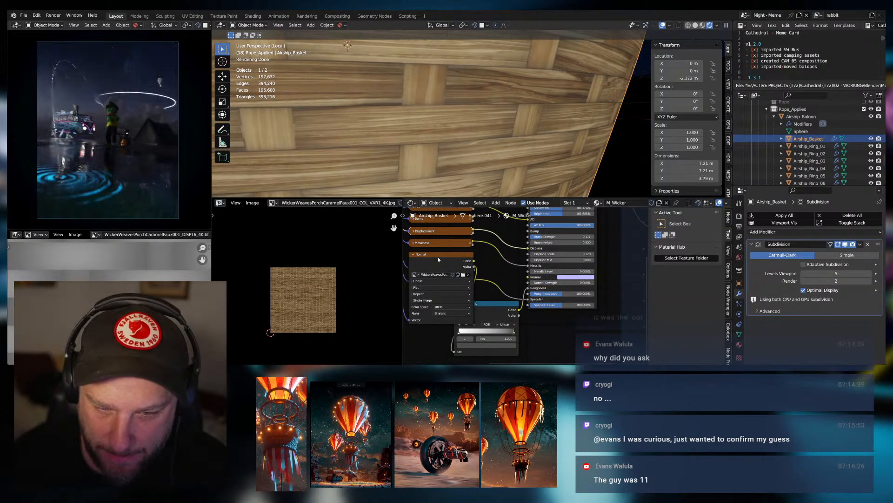
left_click(424, 262)
key("h")
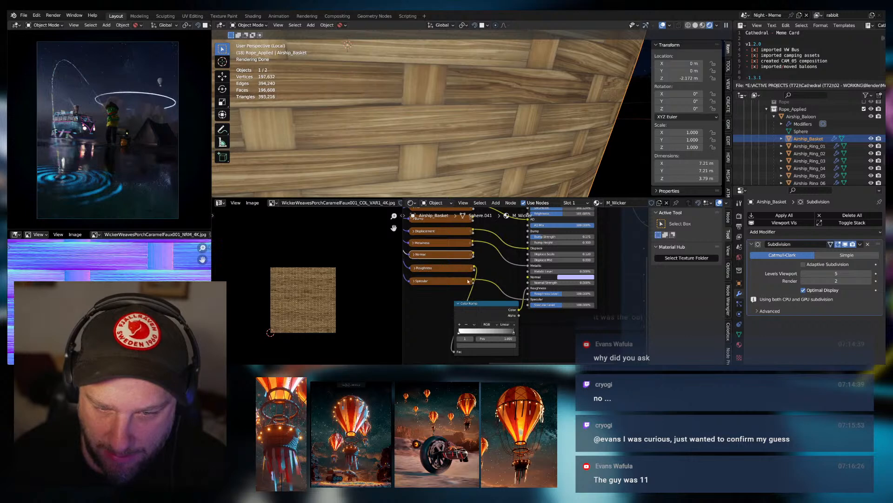
Set the Color Ramp's end stop to black and reposition the node beside the BSDF group's Roughness input.
mouse_move(479, 314)
left_mouse_down()
mouse_move(464, 316)
mouse_move(480, 304)
left_mouse_up()
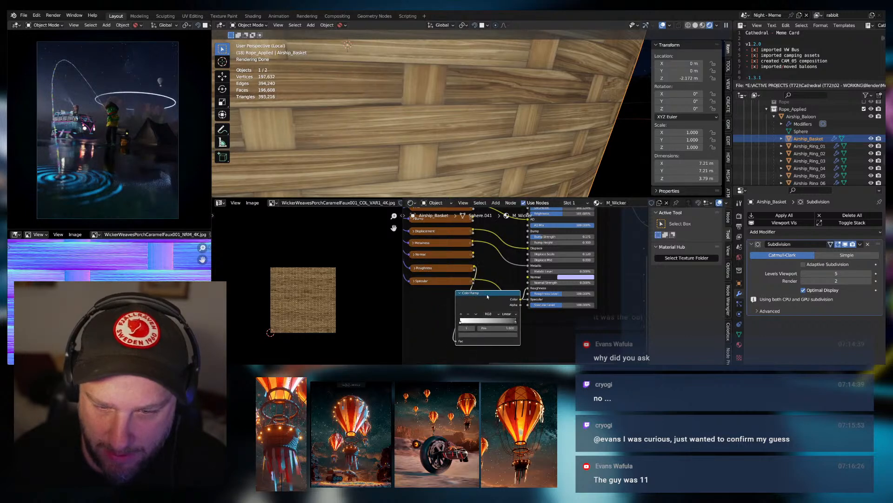
left_click(507, 335)
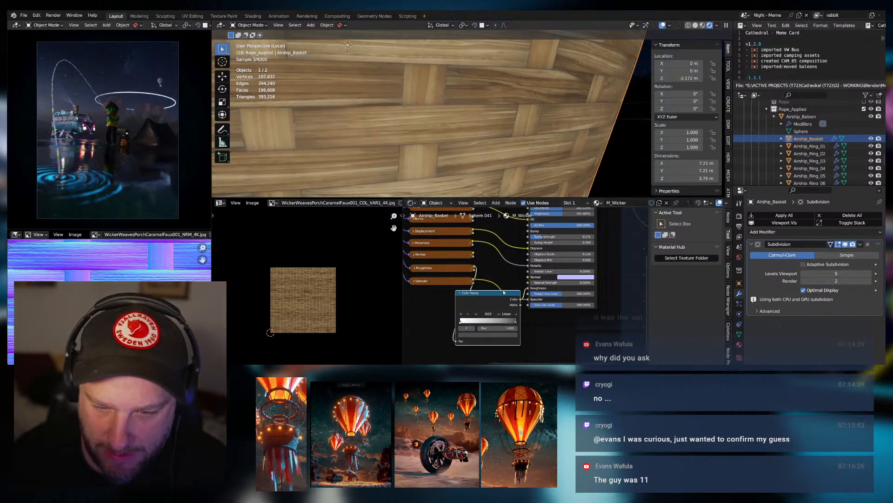
left_click(509, 335)
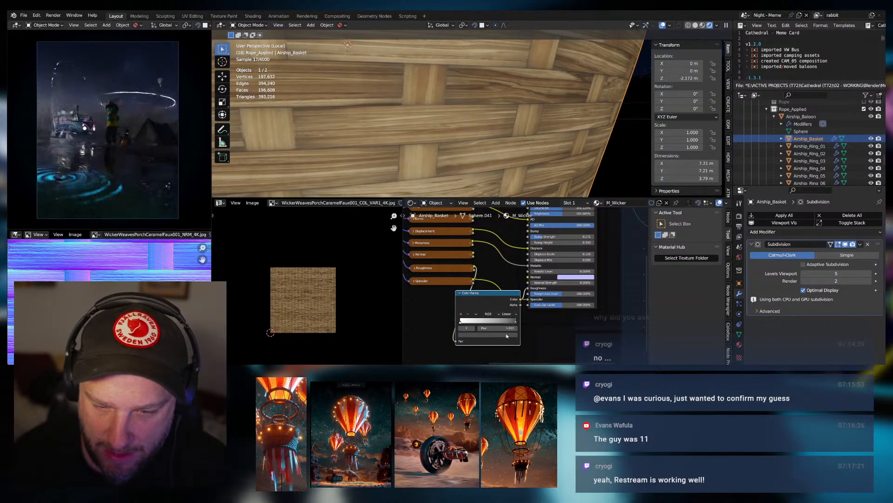
left_click(503, 291)
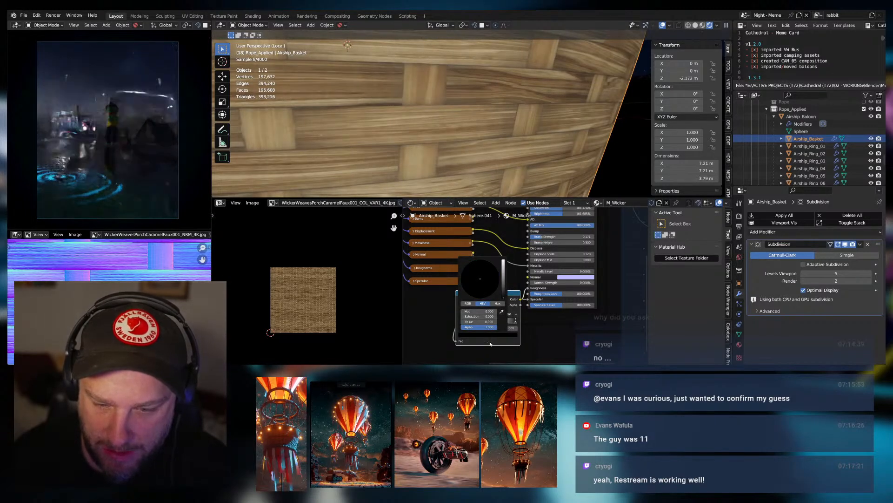
left_click_drag(502, 302, 486, 303)
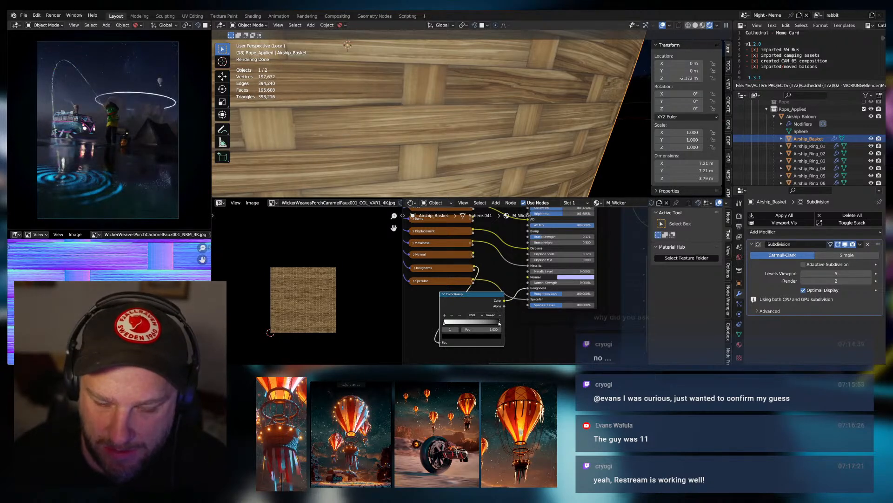
Try shifting the Color Ramp's end stop, keep its position at 1.000, and collapse the node.
mouse_move(501, 325)
left_mouse_down()
mouse_move(448, 323)
mouse_move(503, 328)
left_mouse_up()
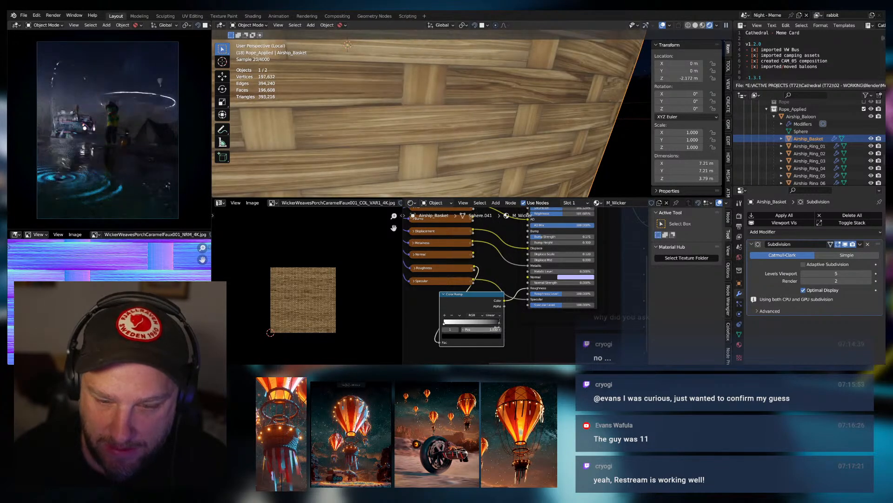
left_click_drag(501, 325, 532, 323)
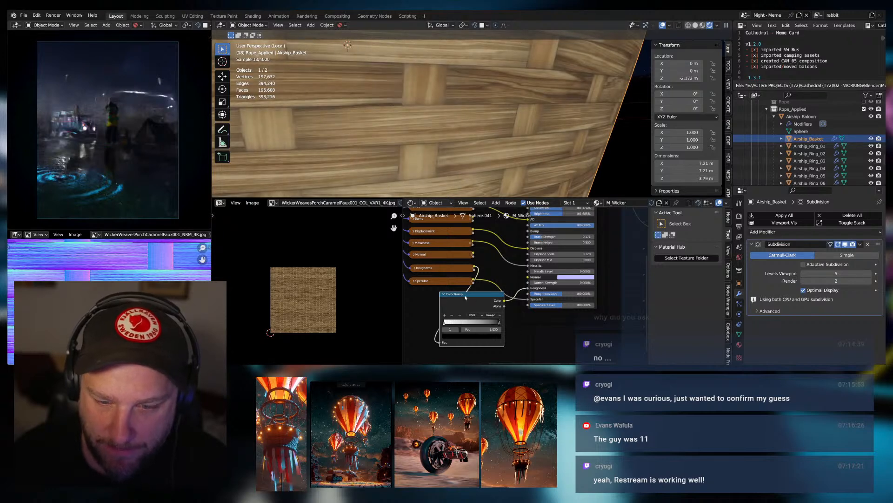
left_click(445, 296)
middle_click_drag(490, 320, 463, 324)
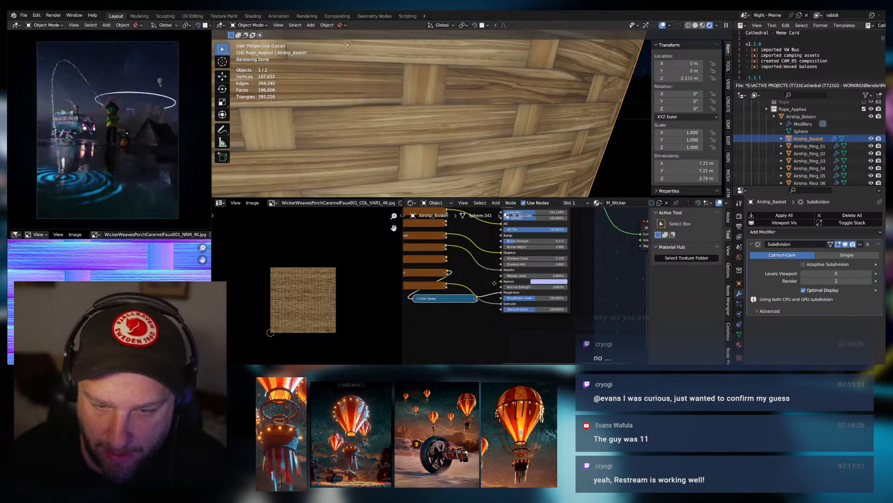
Connect the Normal texture to the BSDF group's Normal input, set Normal Strength to 100%, and check the basket's weave.
middle_click_drag(493, 283, 518, 286)
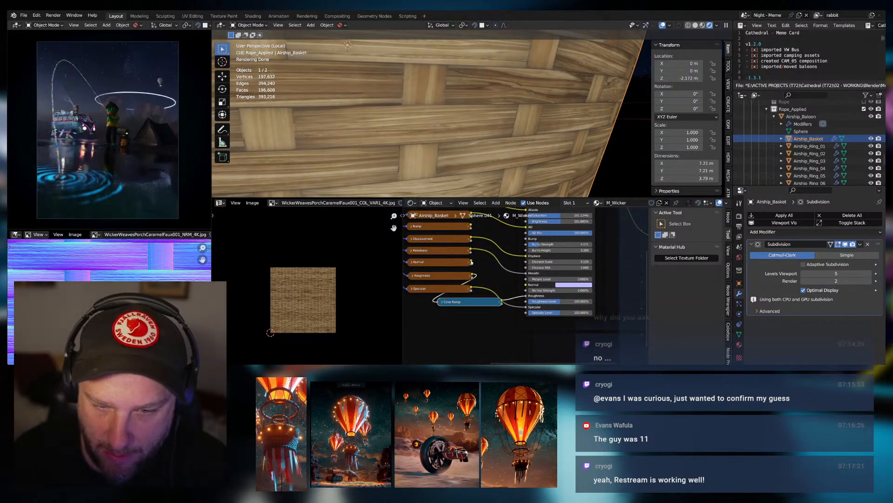
left_click_drag(472, 262, 557, 290)
left_click(557, 290)
type("100")
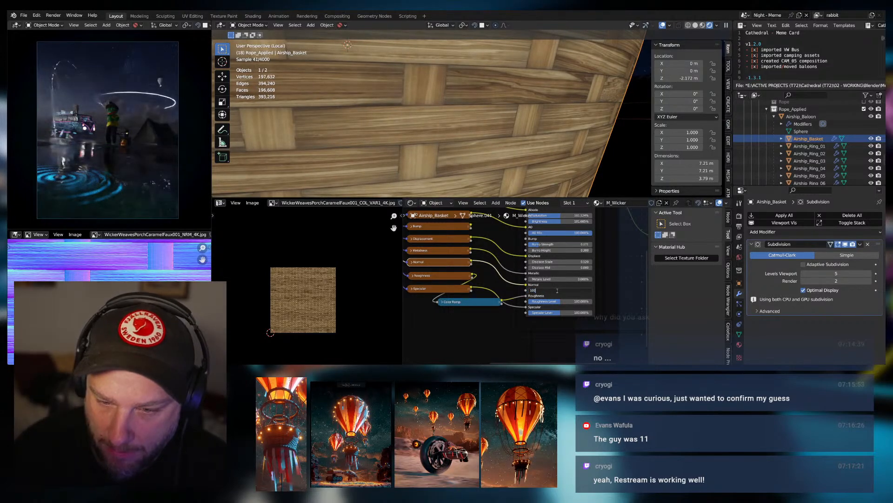
key("Return")
key("KP_Decimal")
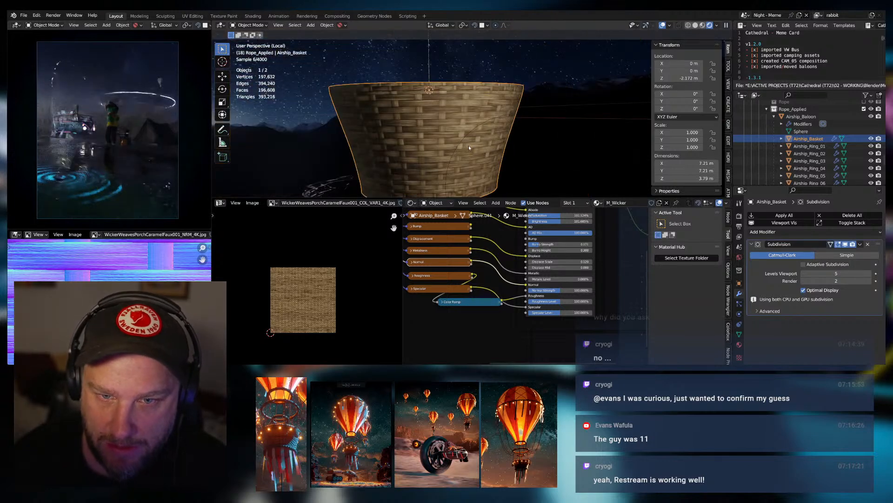
scroll(468, 147, "up", 5)
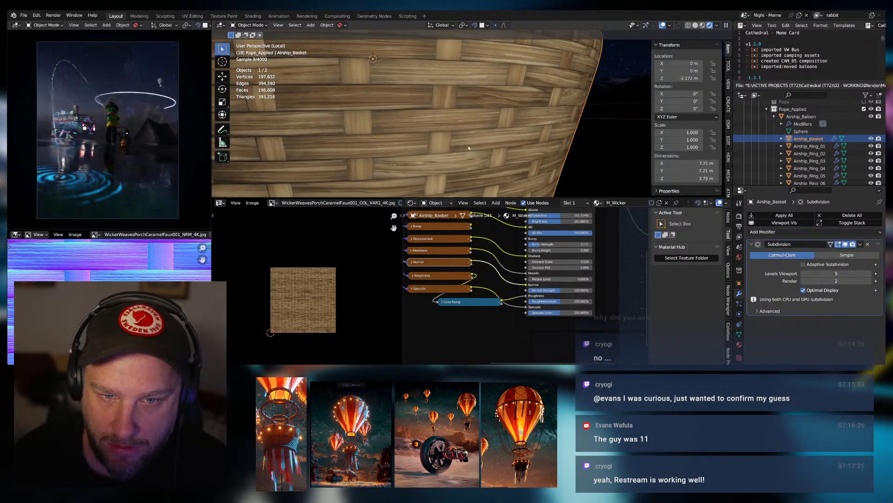
scroll(468, 147, "down", 5)
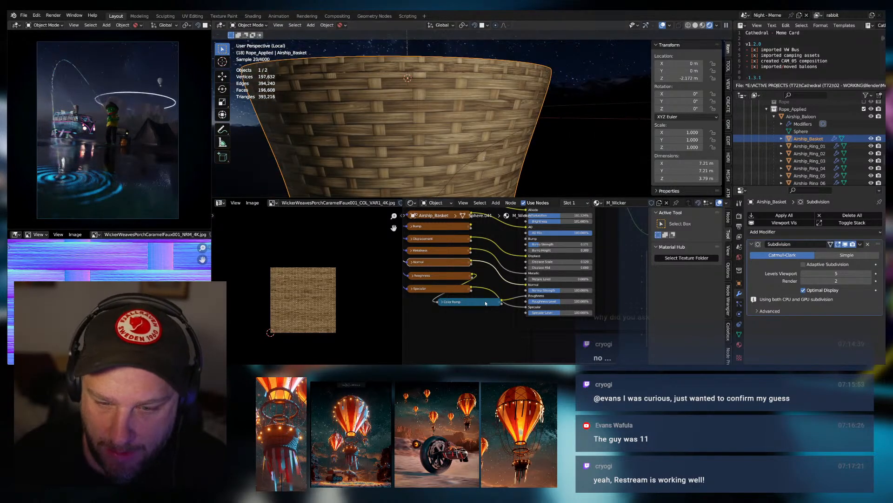
Link the BSDF group's Displacement output to the Material Output's Displacement input and inspect the basket's surface up close.
middle_click_drag(496, 246, 463, 259)
middle_click_drag(564, 216, 525, 241)
left_click_drag(524, 234, 593, 287)
middle_click_drag(471, 115, 532, 145)
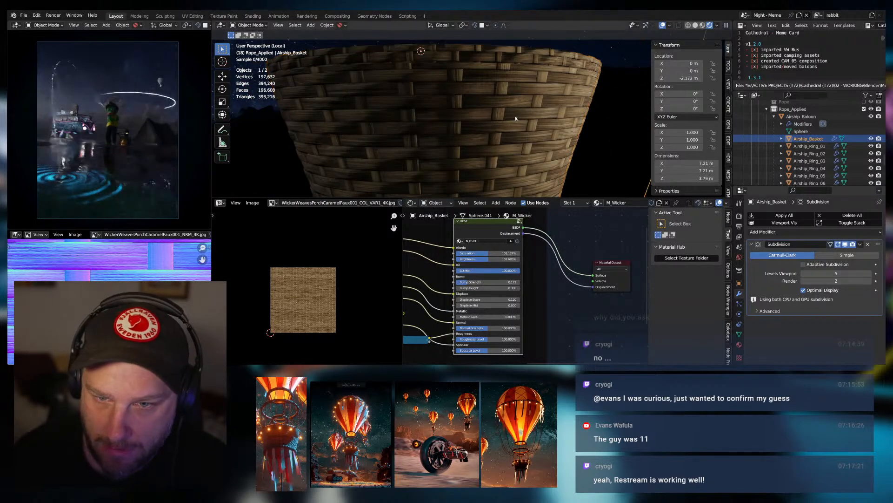
scroll(553, 141, "up", 5)
middle_click_drag(553, 160, 484, 171)
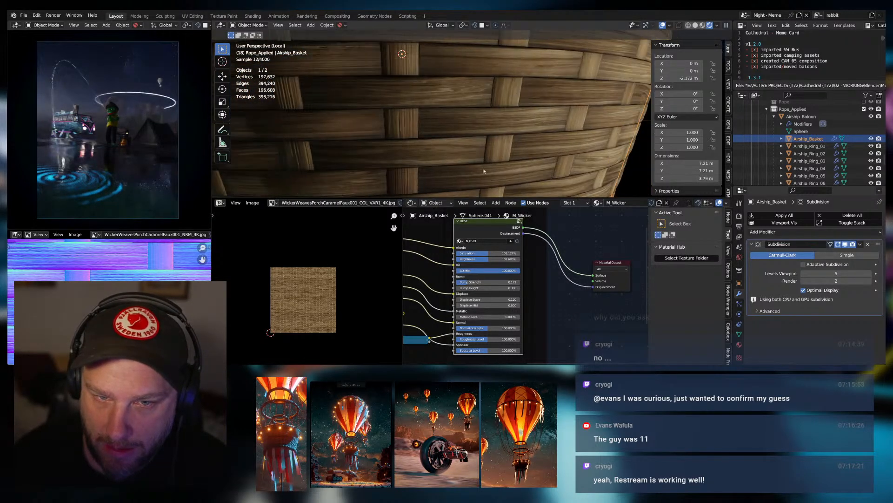
Test the BSDF group's Displace Scale at 0 and 0.5, and settle on 0.4.
left_click(495, 300)
type("0")
key("Return")
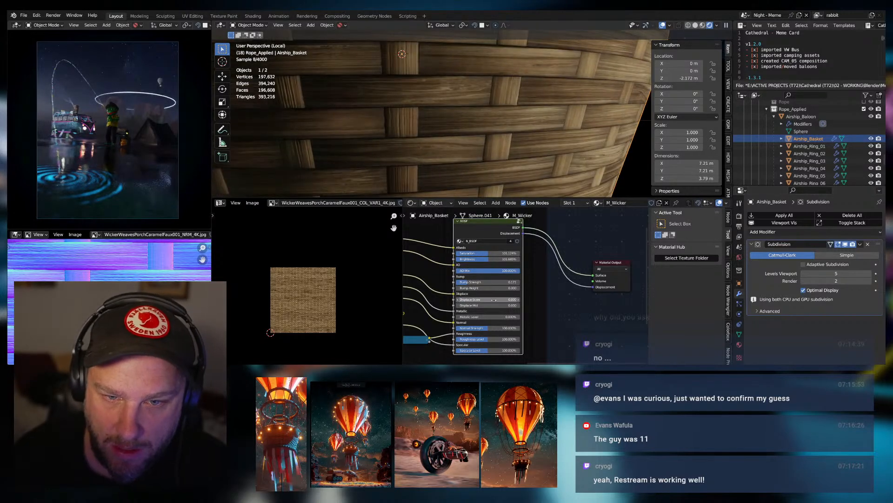
left_click(496, 299)
type(".5")
key("Return")
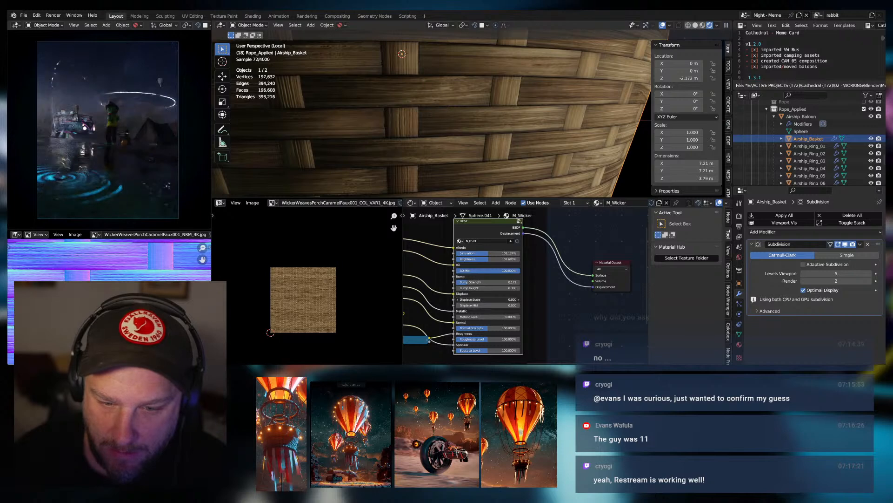
left_click(496, 300)
type(".4")
key("Return")
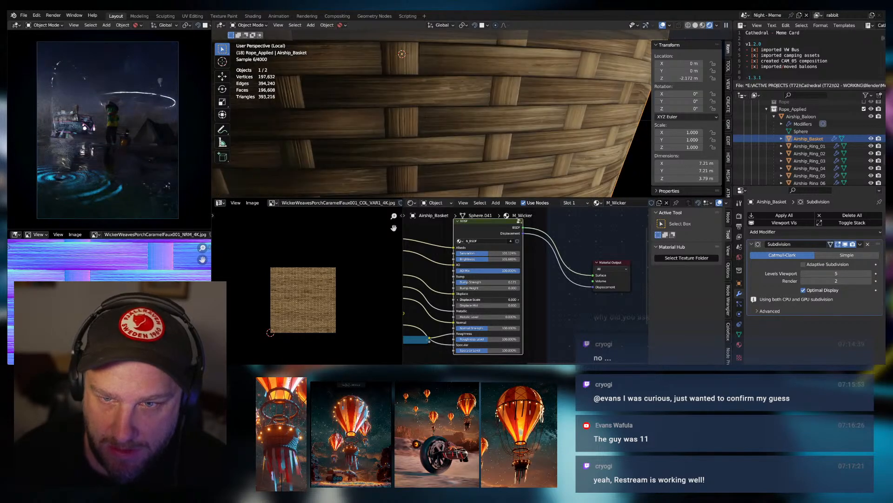
left_click_drag(496, 299, 497, 299)
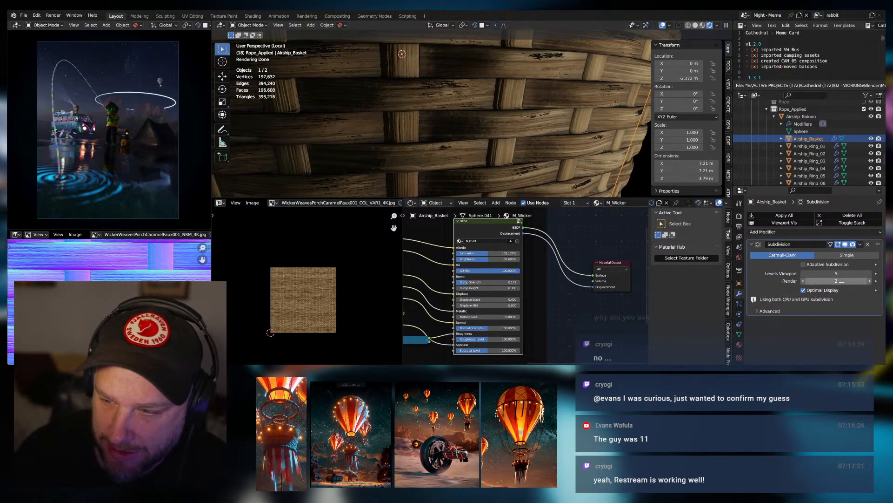
Try the basket's Subdivision viewport level at 6 and reduce it to 0 to compare the displacement.
left_click(870, 275)
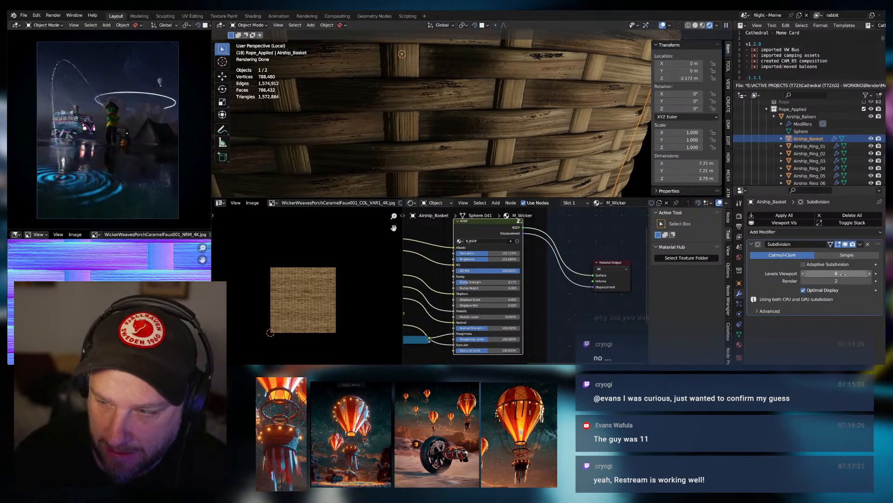
left_click(802, 274)
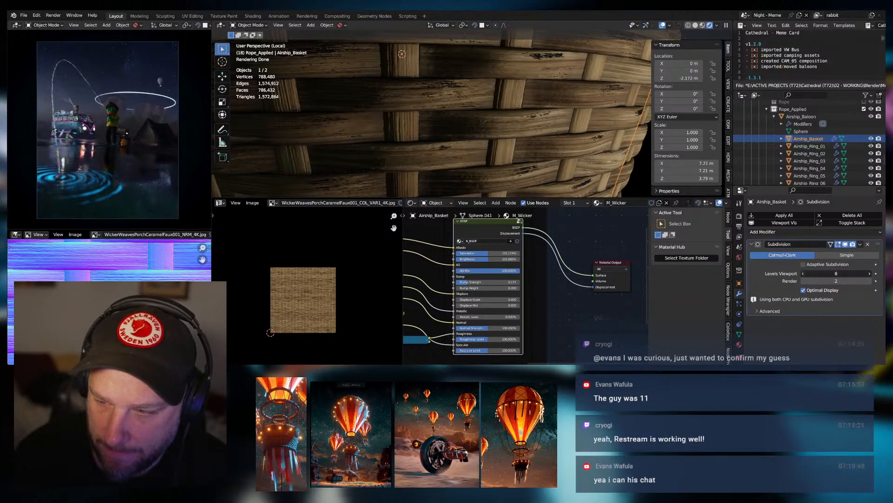
left_click(802, 274)
left_click(802, 274)
left_click(803, 274)
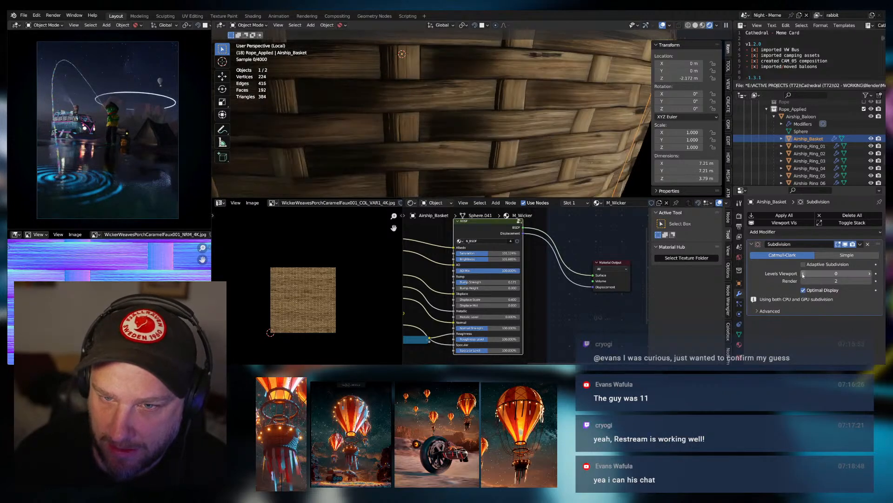
left_click(802, 274)
left_click(802, 274)
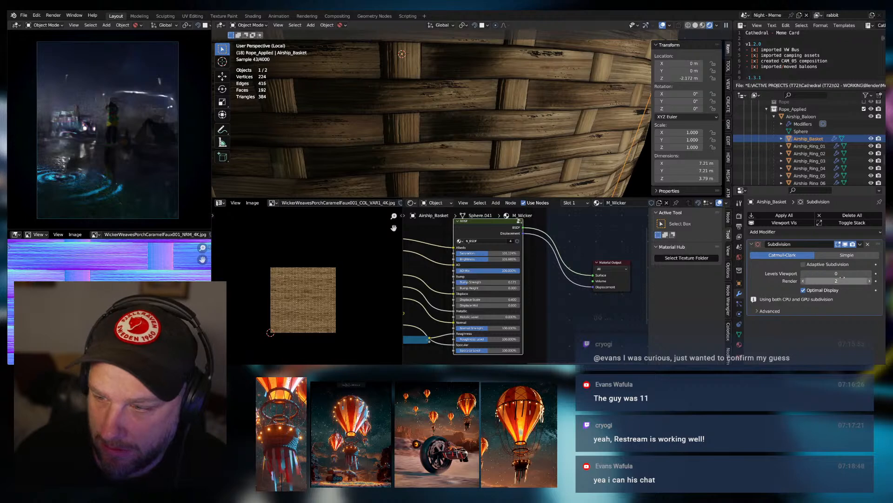
Raise the basket's Subdivision viewport level to 3 and view the displaced weave from farther away.
left_click(870, 274)
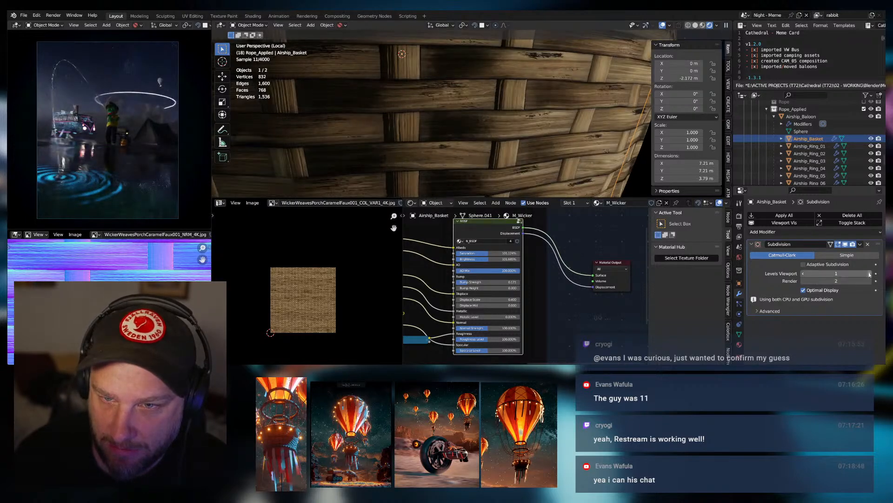
left_click(870, 274)
left_click(869, 274)
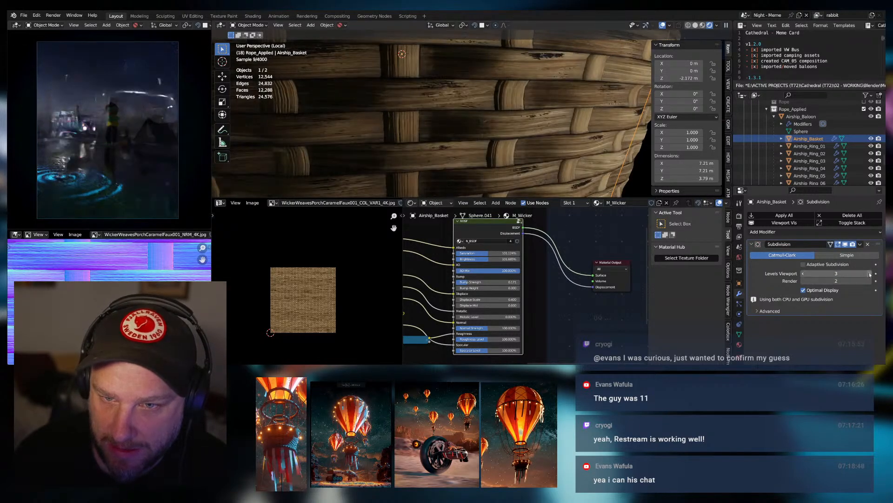
scroll(562, 153, "down", 3)
middle_click_drag(561, 153, 518, 146)
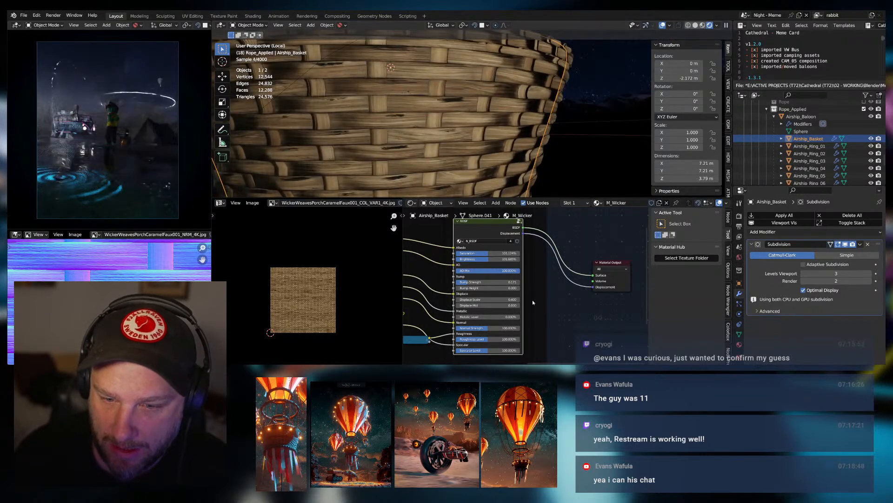
Set the BSDF group's Displace Scale to 0.1 and its Normal Strength to 0%.
left_click(498, 300)
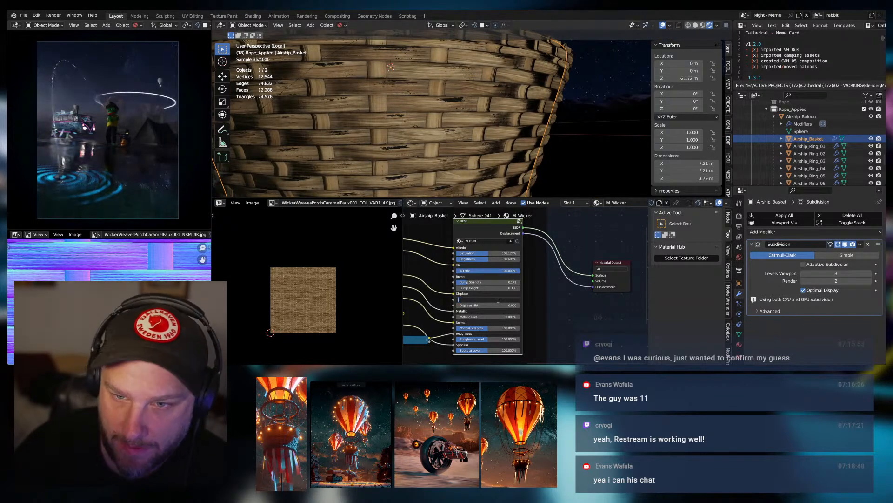
type("0.1")
key("Return")
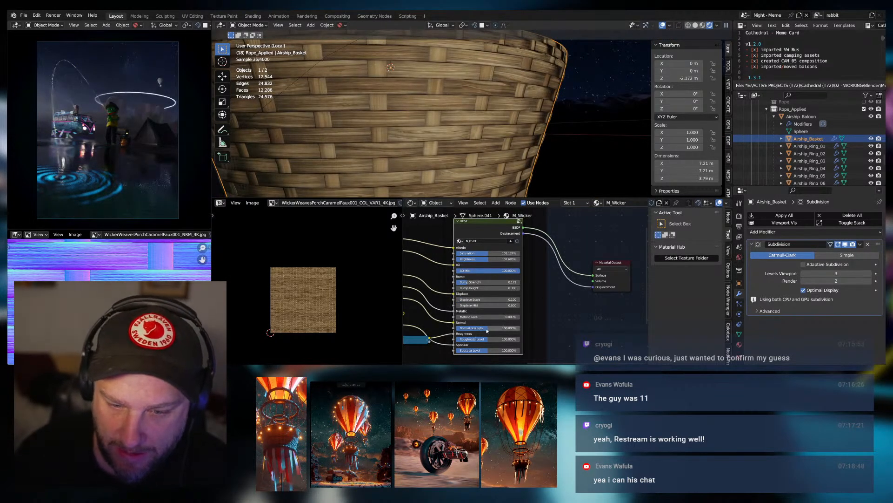
left_click_drag(487, 330, 456, 330)
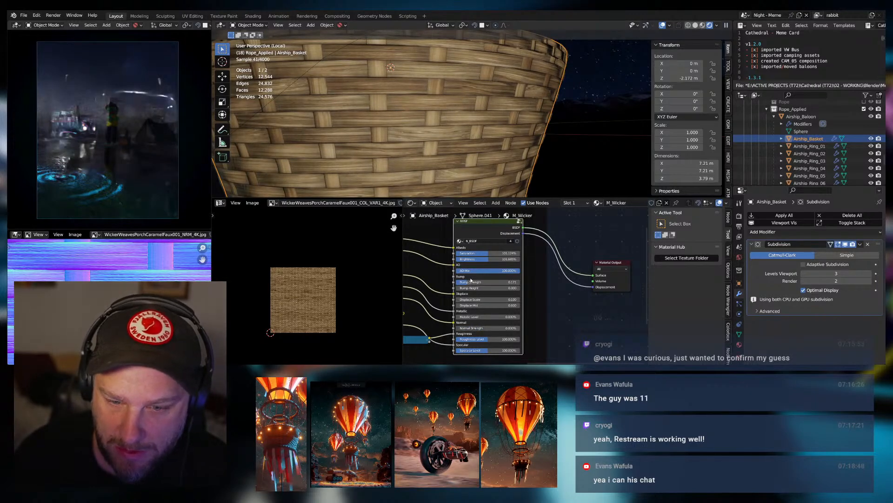
Try a stronger Displace Scale of 0.4 and return it to 0.1.
left_click(518, 299)
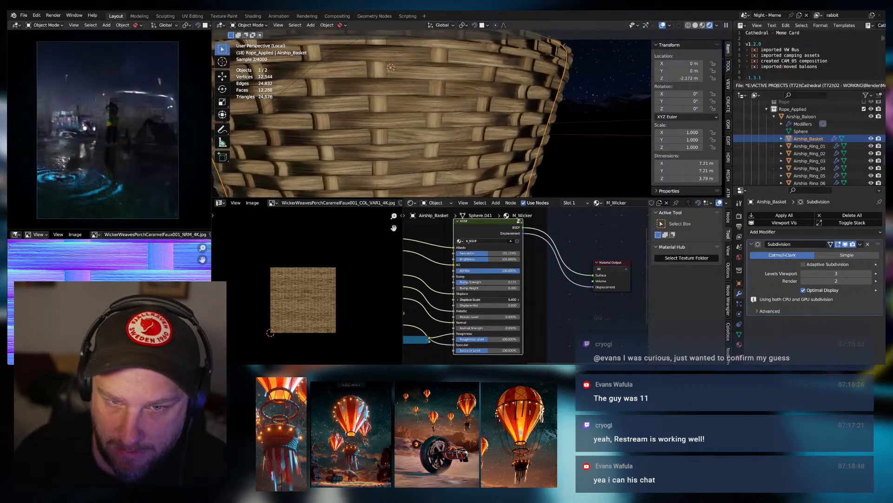
left_click(458, 300)
left_click(458, 300)
mouse_move(487, 299)
left_mouse_down()
mouse_move(499, 300)
mouse_move(485, 300)
left_mouse_up()
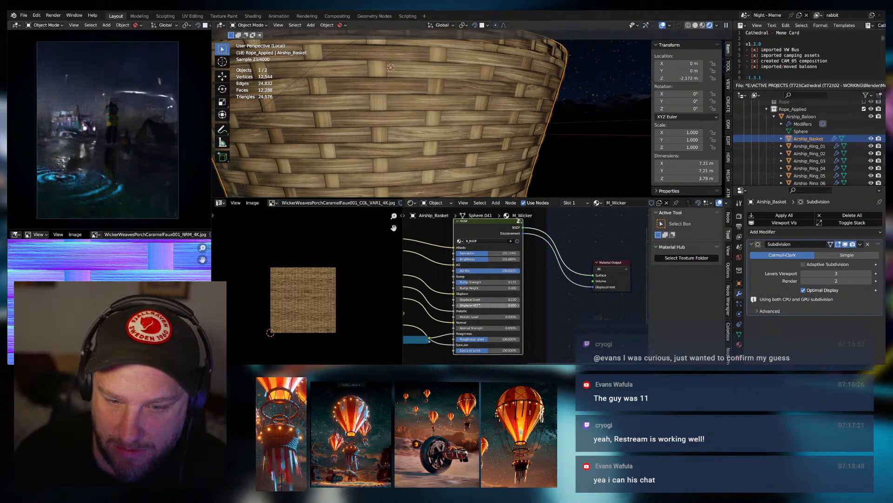
Disconnect the Material Output's Displacement input and set the BSDF group's Normal Strength to 100%.
left_click(585, 288)
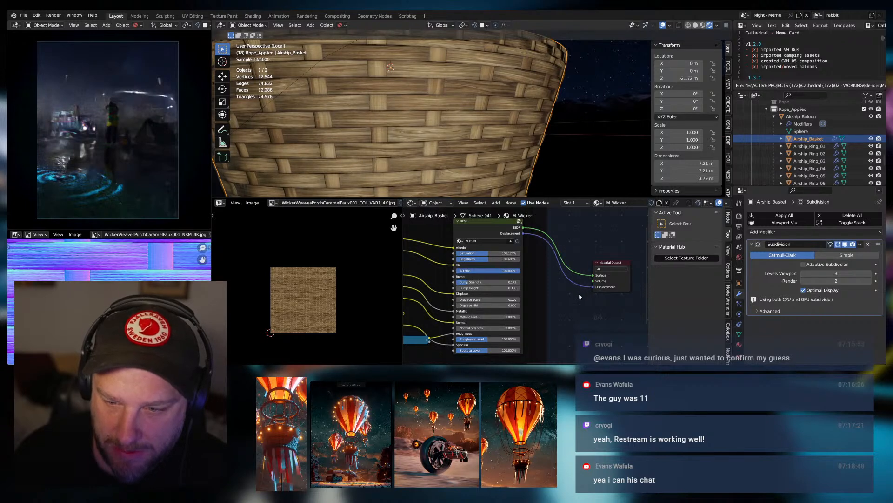
left_click_drag(593, 287, 578, 299)
left_click(462, 328)
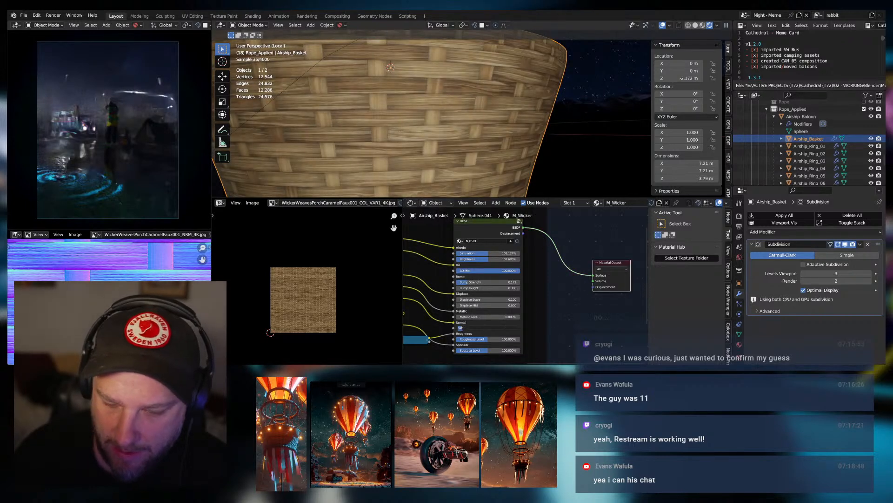
type("100")
key("Return")
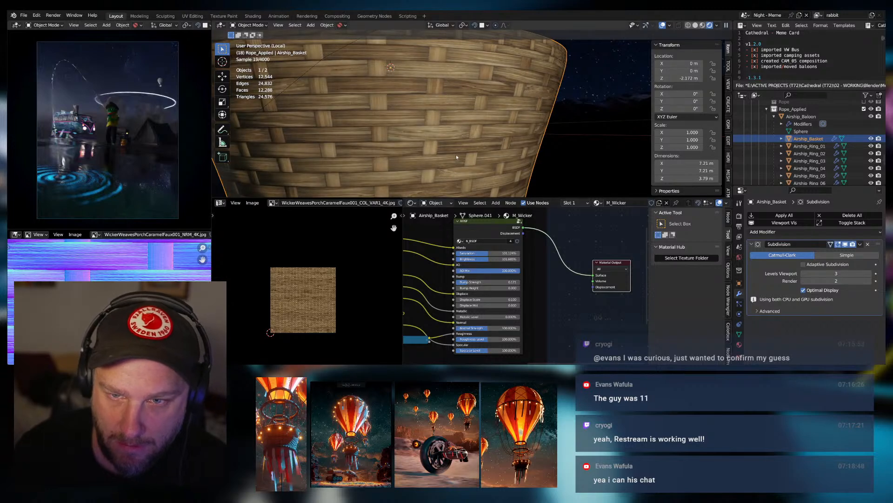
scroll(456, 156, "down", 6)
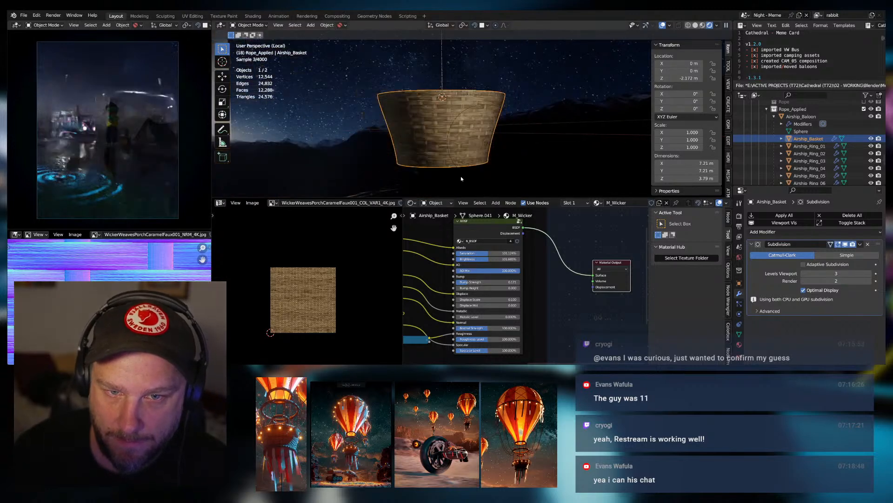
Enter Edit Mode on the airship basket and select a face on its lower side.
left_click(528, 151)
scroll(479, 154, "up", 6)
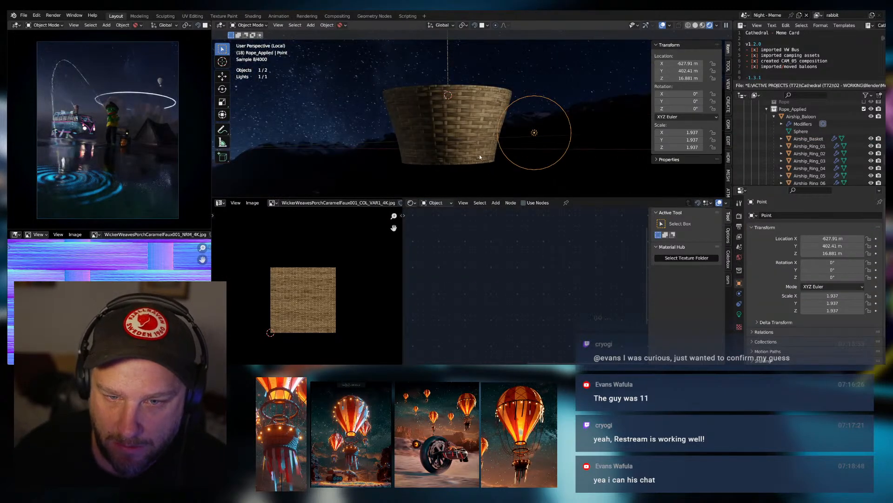
scroll(478, 156, "up", 4)
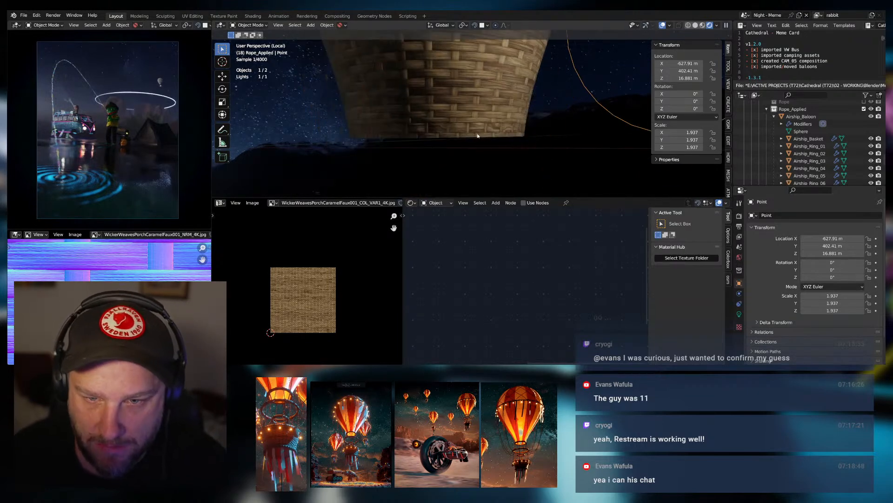
scroll(446, 137, "down", 2)
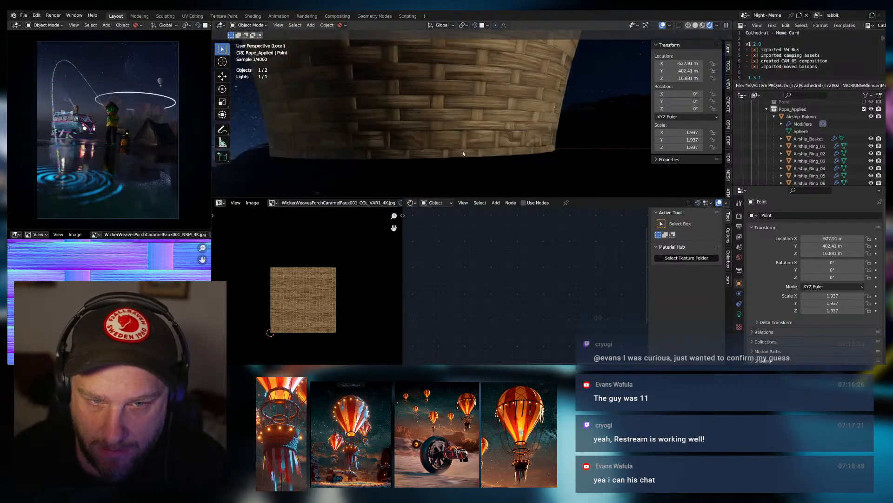
left_click(436, 139)
scroll(467, 141, "up", 2)
key("Tab")
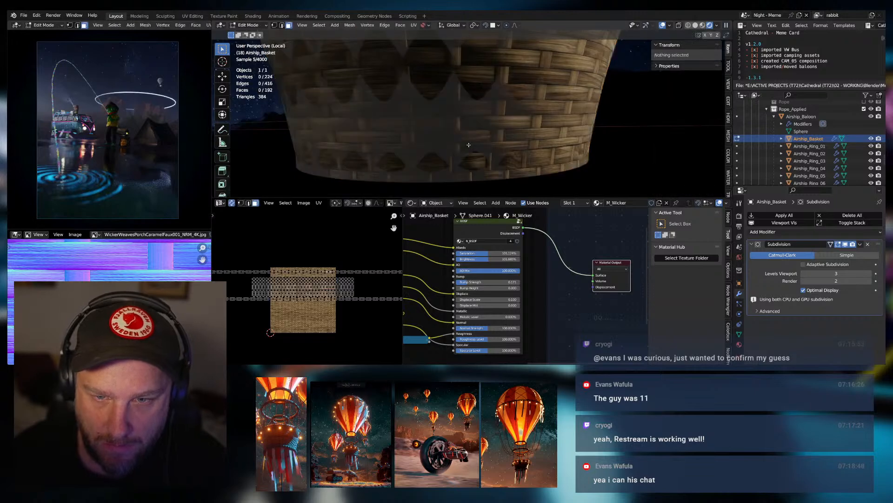
left_click(481, 164)
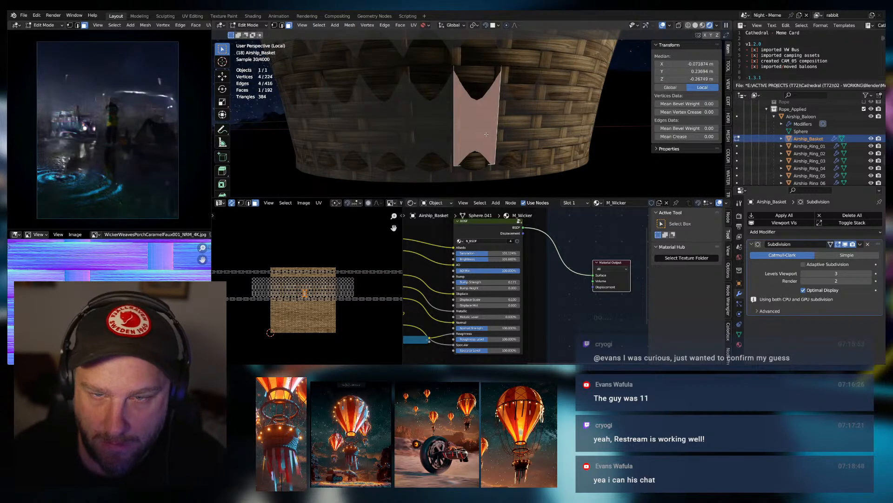
Switch the basket's Subdivision modifier to Simple, dropping the viewport level to 0 and raising it back to 3.
left_click(803, 273)
left_click(803, 274)
left_click(803, 273)
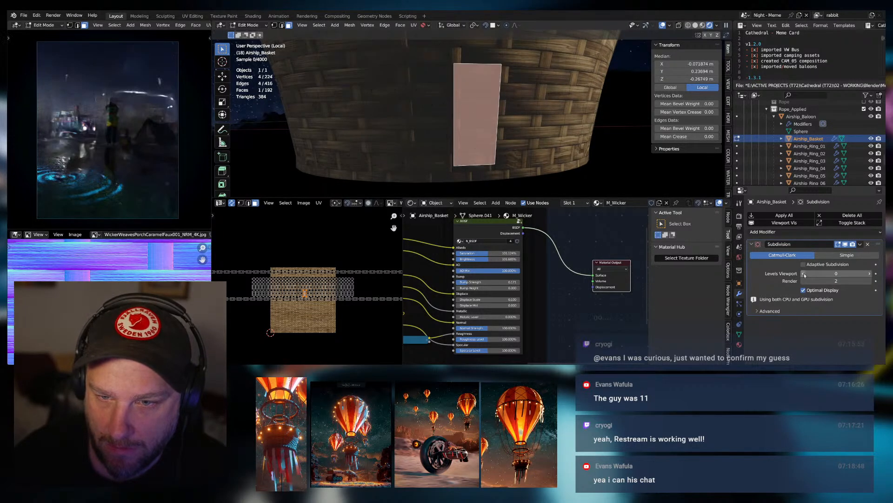
left_click(850, 256)
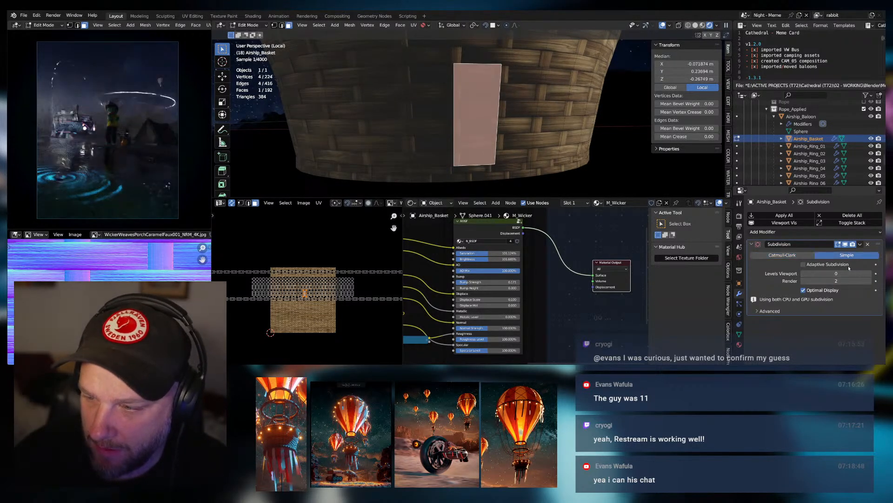
left_click(870, 274)
left_click(870, 274)
left_click(870, 274)
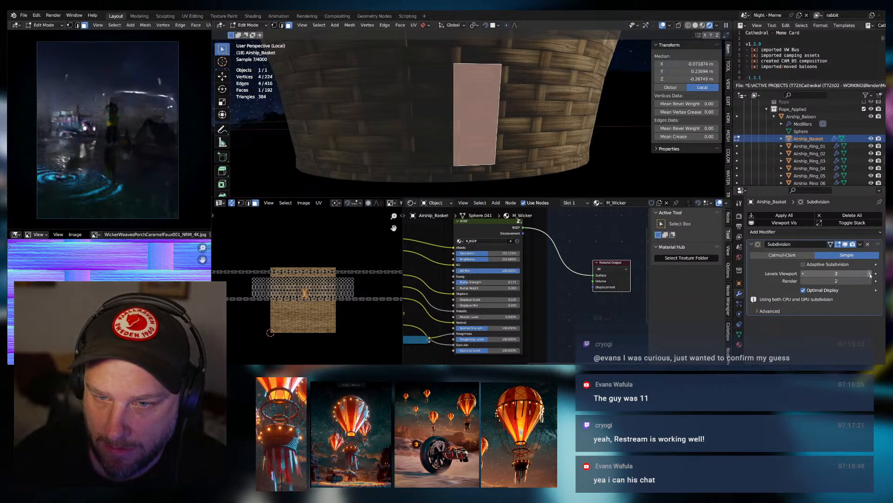
Try viewport subdivision level 5 on the basket and reconnect the BSDF group's Displacement to the Material Output.
left_click(870, 274)
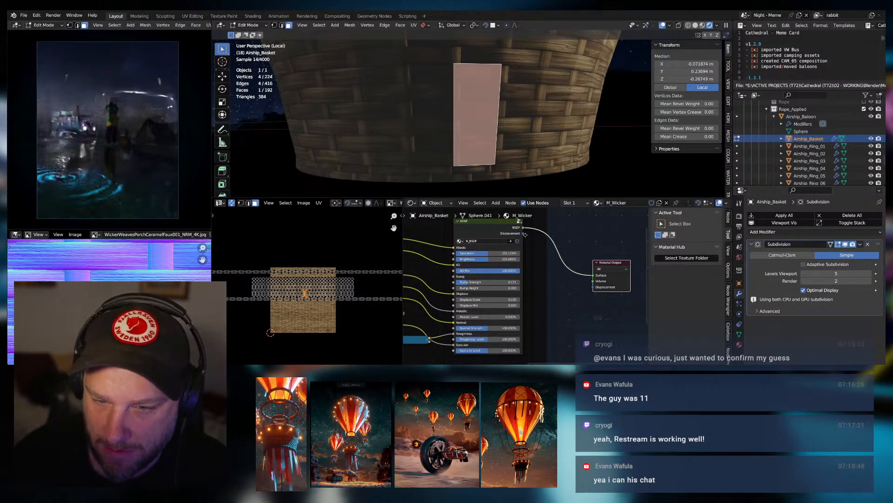
left_click_drag(523, 233, 593, 288)
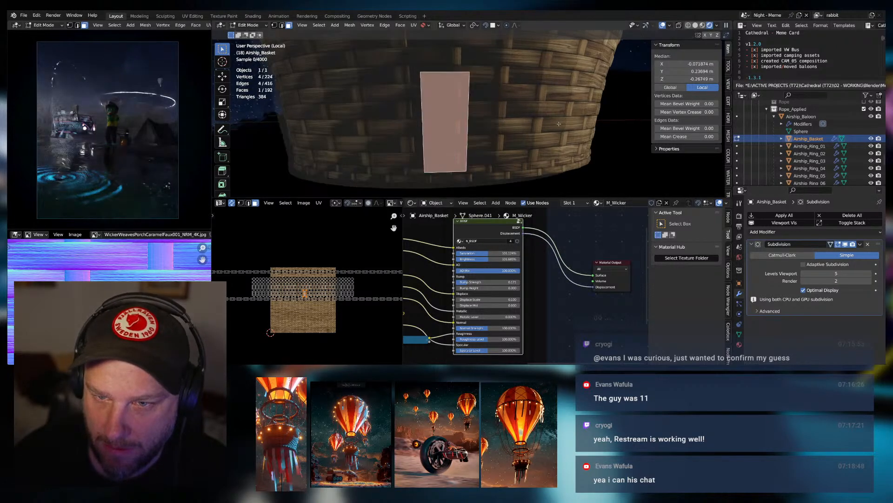
Set the BSDF group's Normal Strength to 0% and raise its Displace Scale while viewing the weave up close.
scroll(475, 93, "up", 5)
scroll(475, 93, "up", 2)
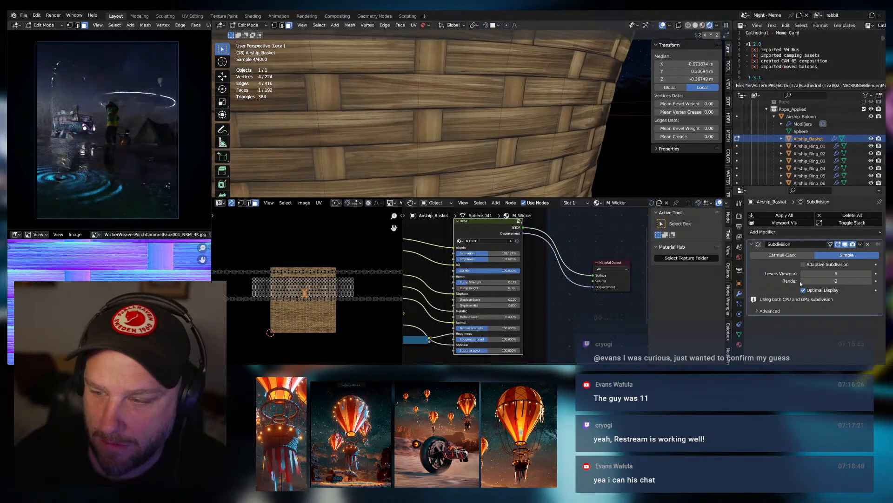
left_click_drag(488, 299, 457, 328)
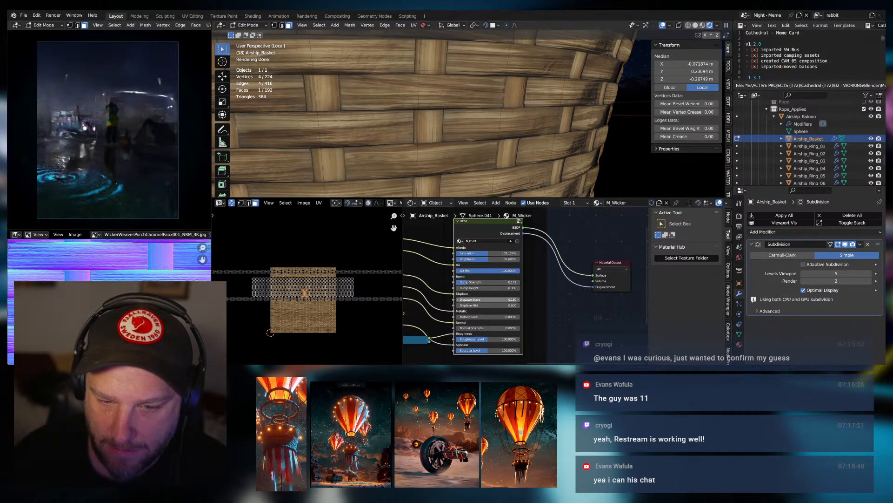
left_click_drag(484, 300, 490, 300)
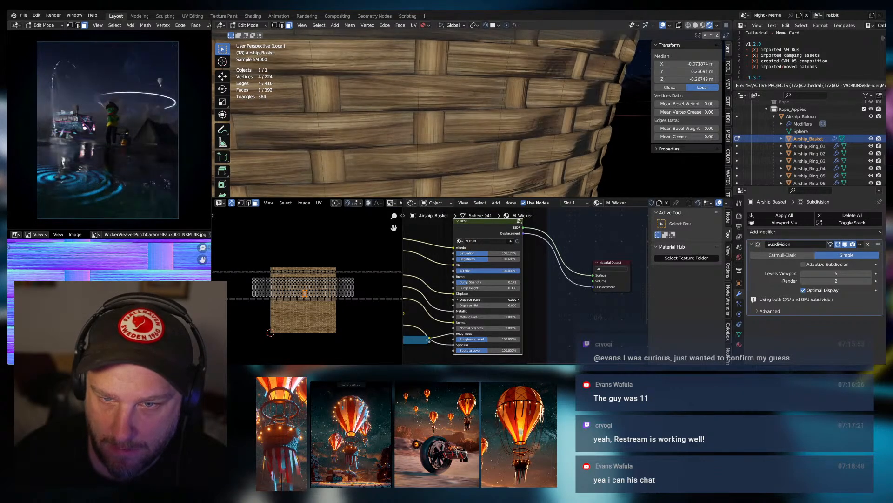
Try viewport level 6 on the Subdivision modifier and inspect the displaced weave near and far.
left_click(871, 274)
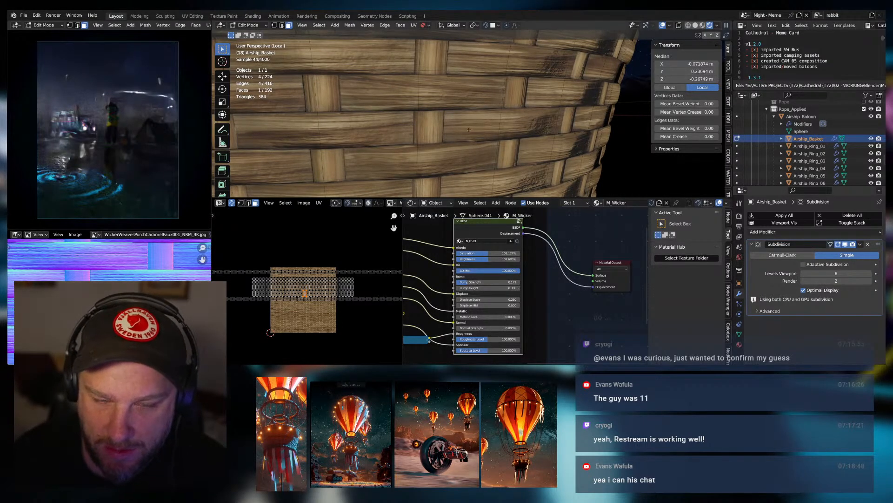
middle_click_drag(469, 130, 489, 141)
scroll(489, 141, "down", 6)
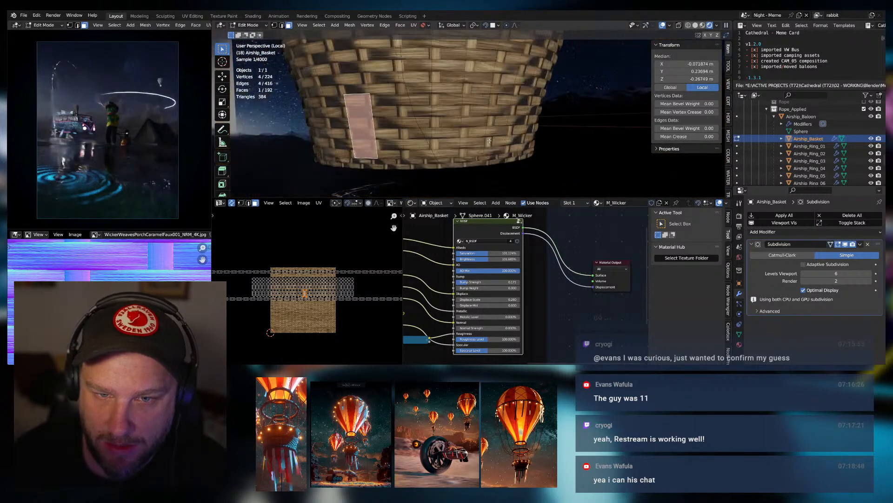
scroll(490, 140, "up", 5)
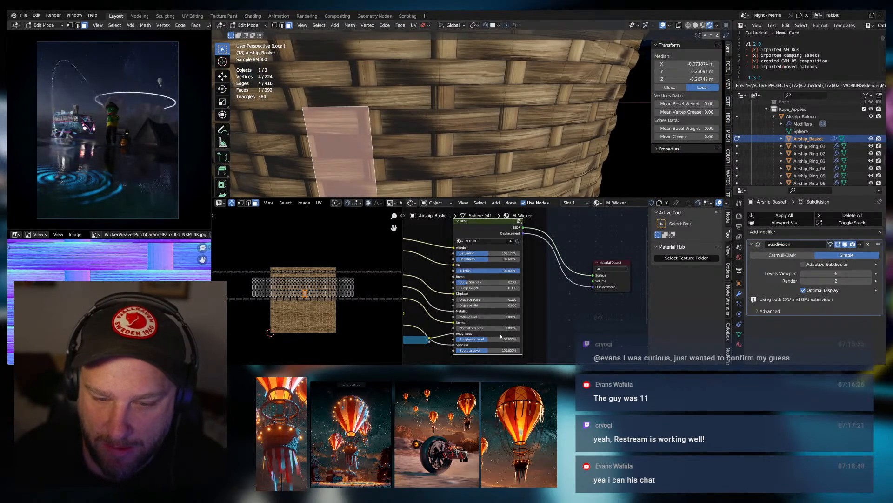
Disconnect Displacement from the Material Output and set the BSDF group's Normal Strength to 100%.
left_click_drag(593, 287, 577, 296)
left_click(468, 328)
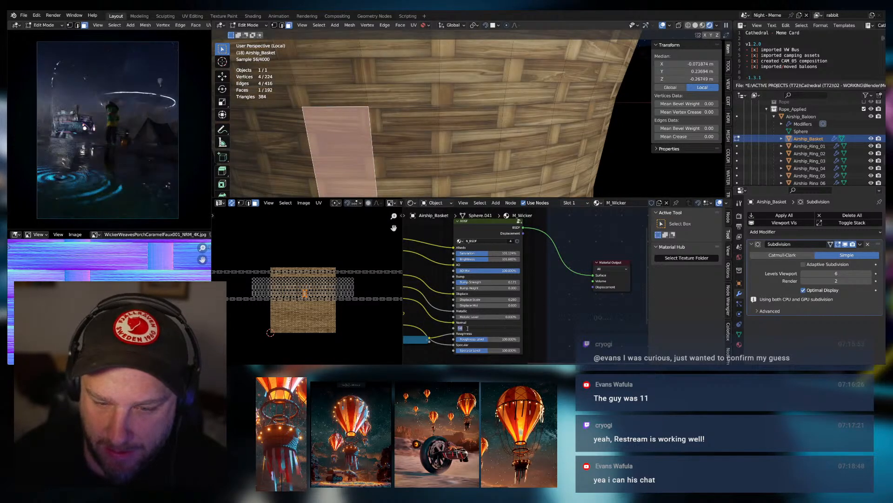
type("100")
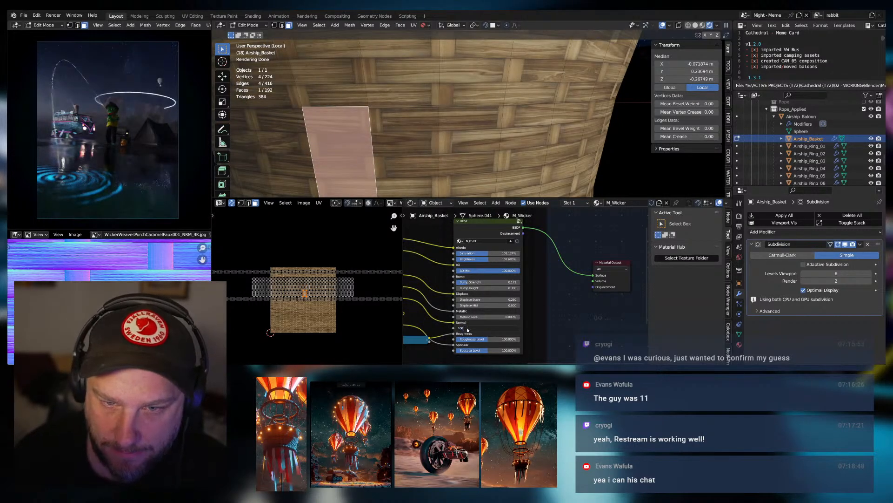
key("Return")
Select a different face on the basket's lower side and return to Object Mode.
scroll(591, 168, "down", 5)
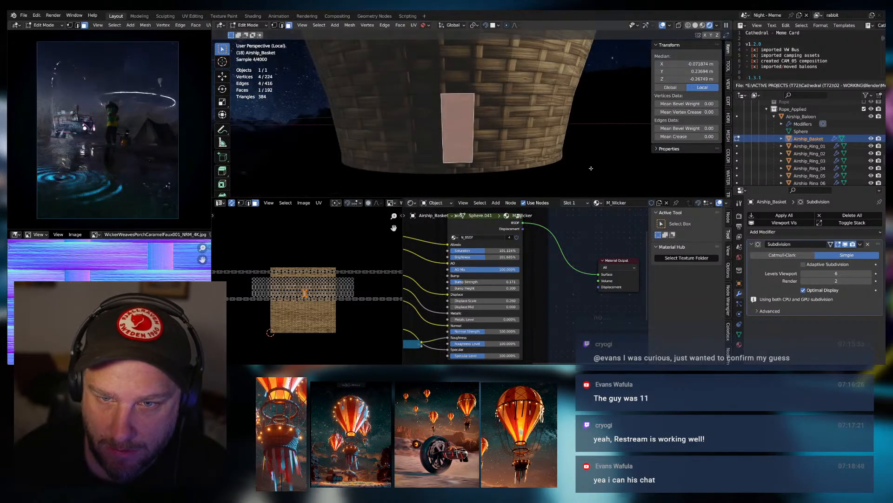
key("alt+a")
left_click(510, 127)
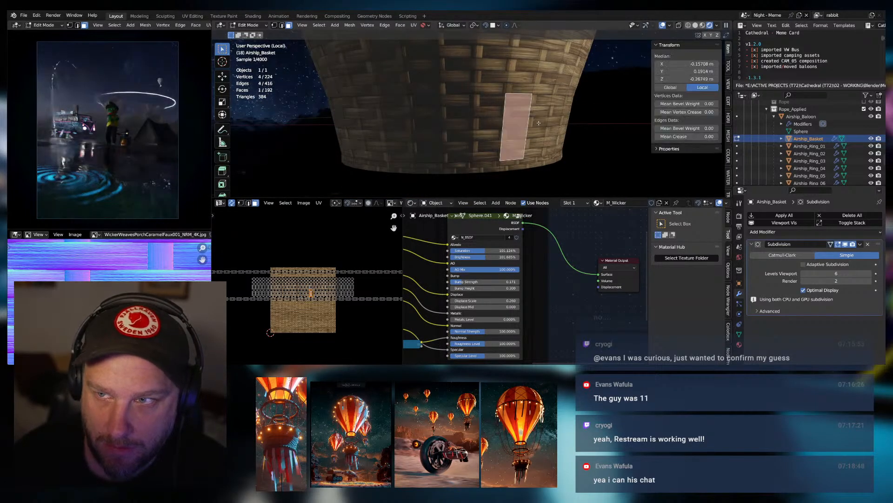
left_click(252, 27)
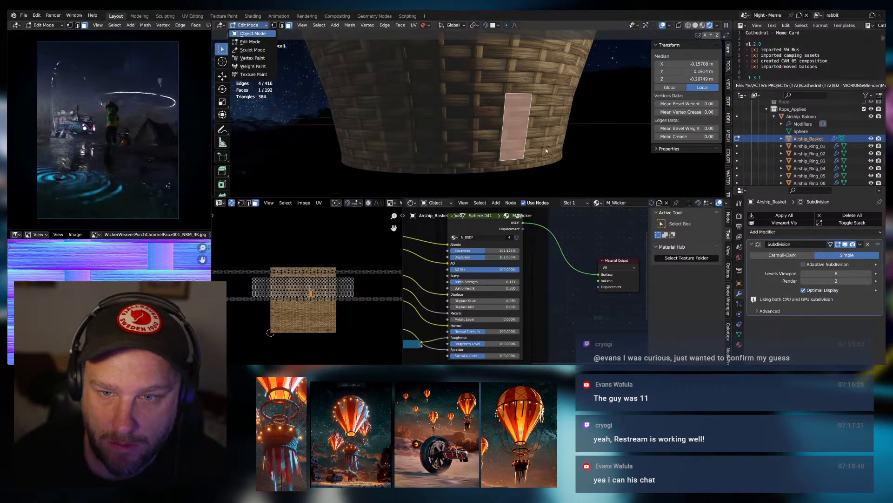
key("Tab")
Lower the Subdivision modifier's viewport level to 4 and deselect the basket.
scroll(512, 121, "down", 4)
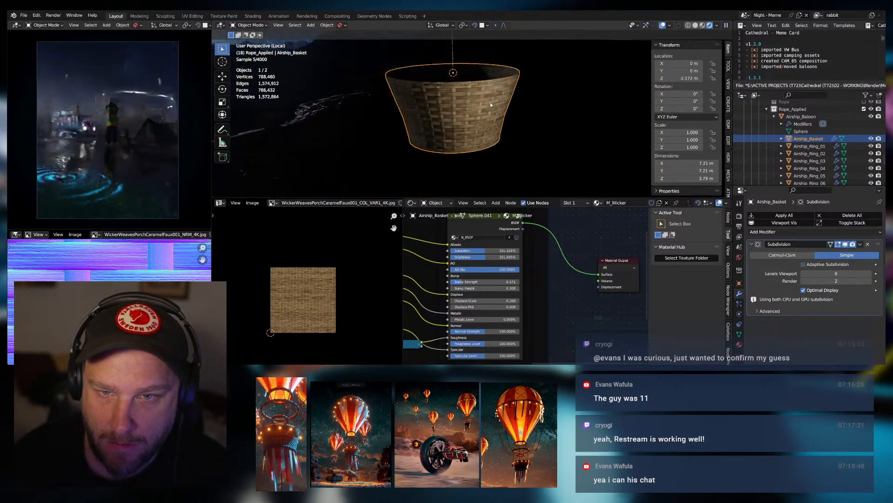
scroll(491, 104, "up", 4)
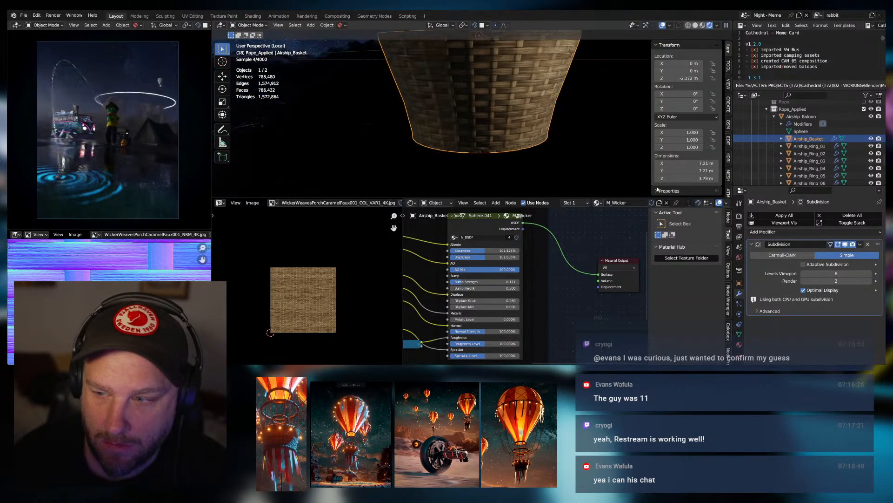
left_click(804, 274)
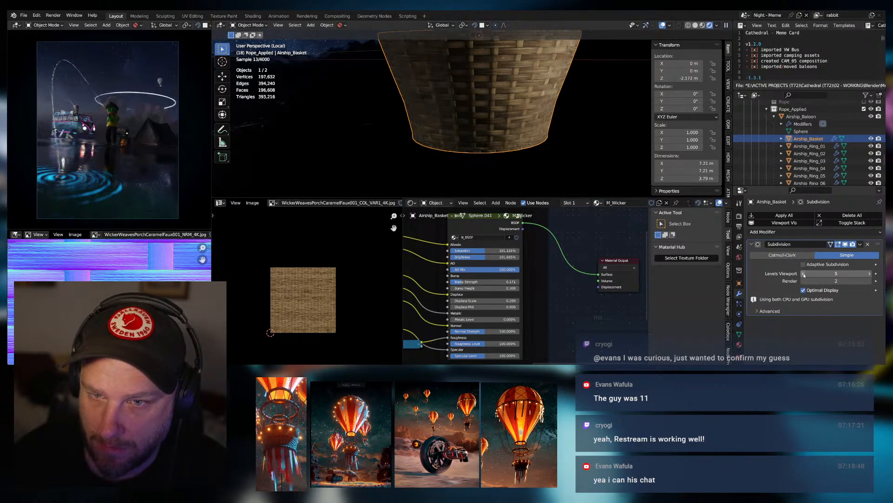
left_click(804, 275)
scroll(534, 114, "down", 2)
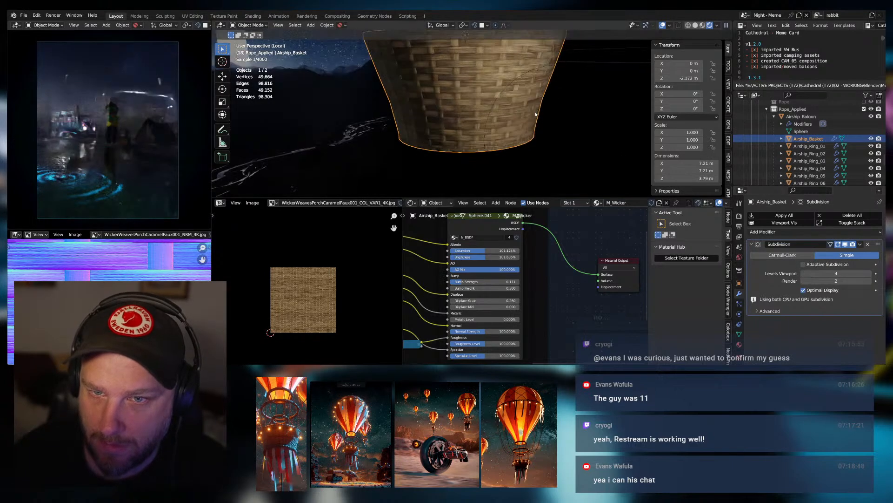
left_click(539, 108)
middle_click_drag(546, 105, 521, 150)
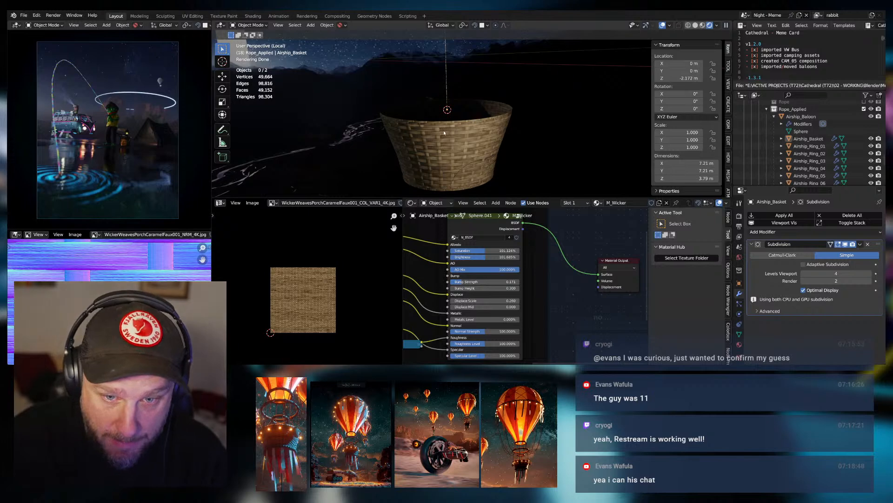
Examine the rendered wicker basket from several angles and distances, checking the weave, rim and inside.
middle_click_drag(445, 135, 541, 123)
scroll(447, 141, "up", 4)
left_click(513, 124)
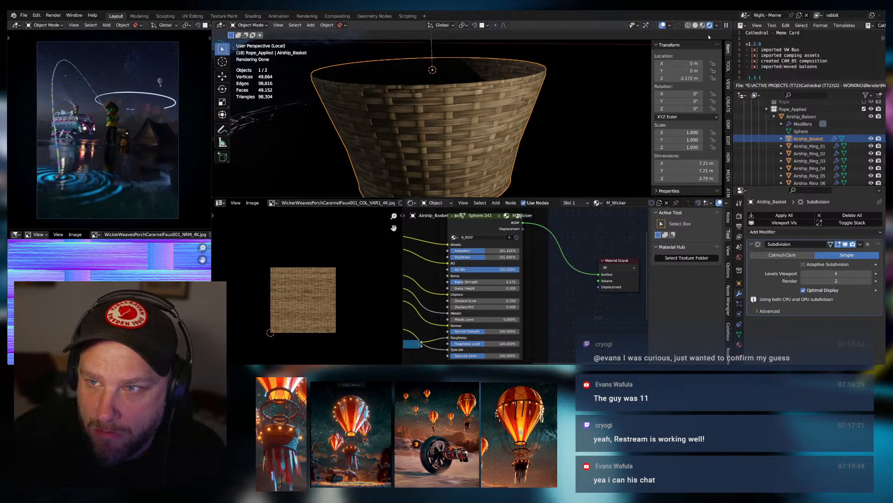
scroll(470, 132, "down", 3)
scroll(473, 131, "up", 5)
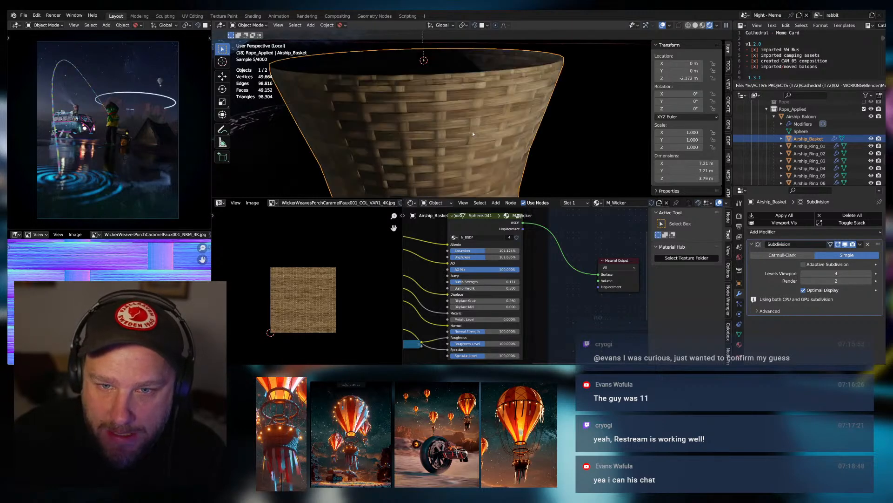
scroll(473, 136, "up", 5)
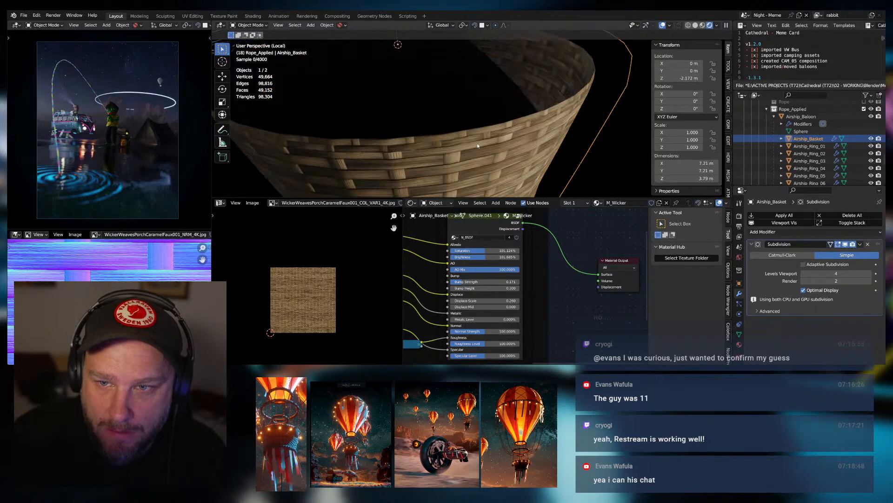
scroll(479, 124, "down", 5)
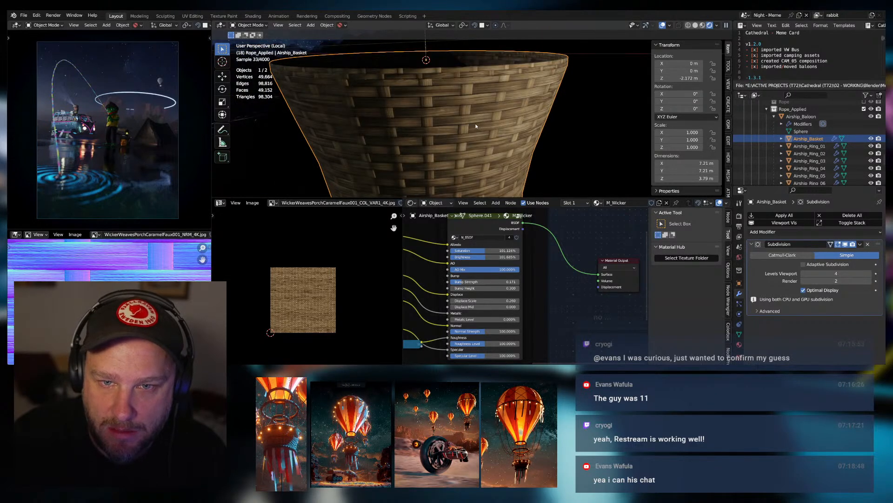
middle_click_drag(475, 126, 482, 114, "shift")
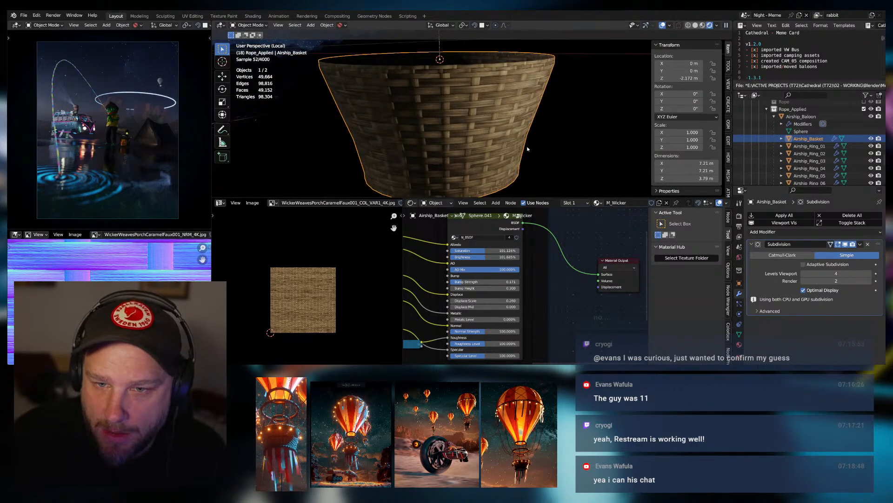
scroll(528, 149, "down", 1)
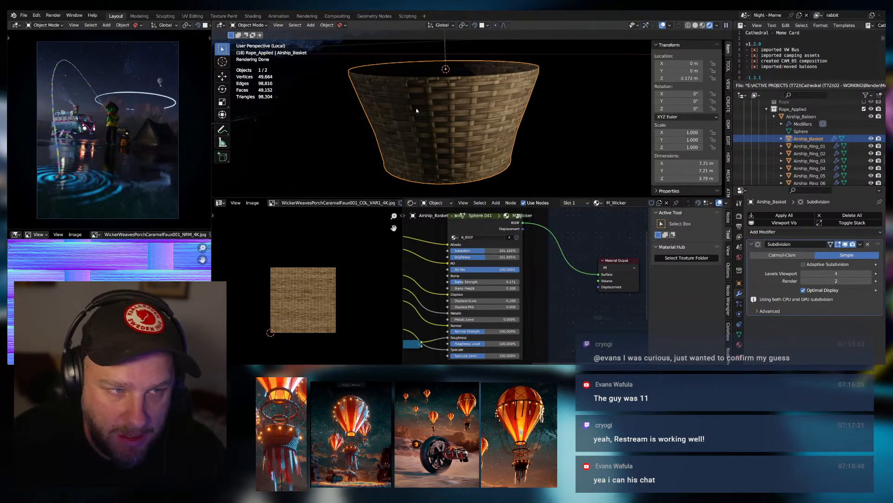
scroll(469, 89, "down", 2)
middle_click_drag(500, 99, 503, 111)
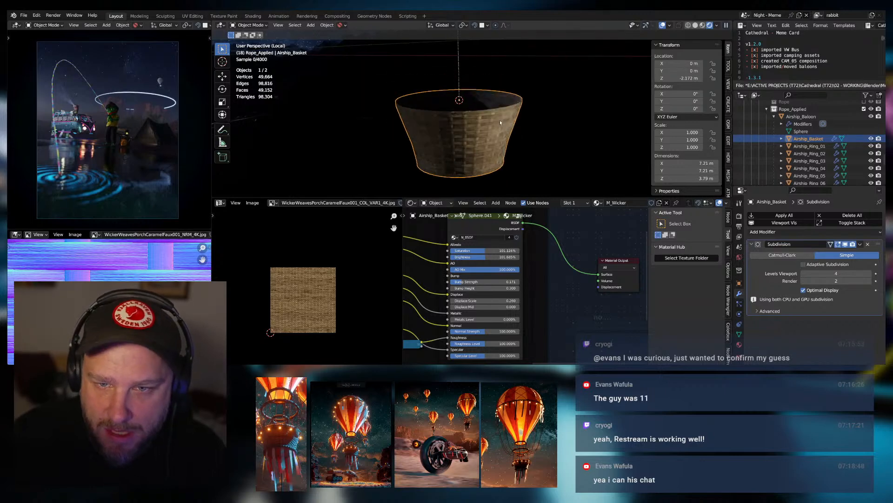
left_click(545, 107)
left_click(464, 122)
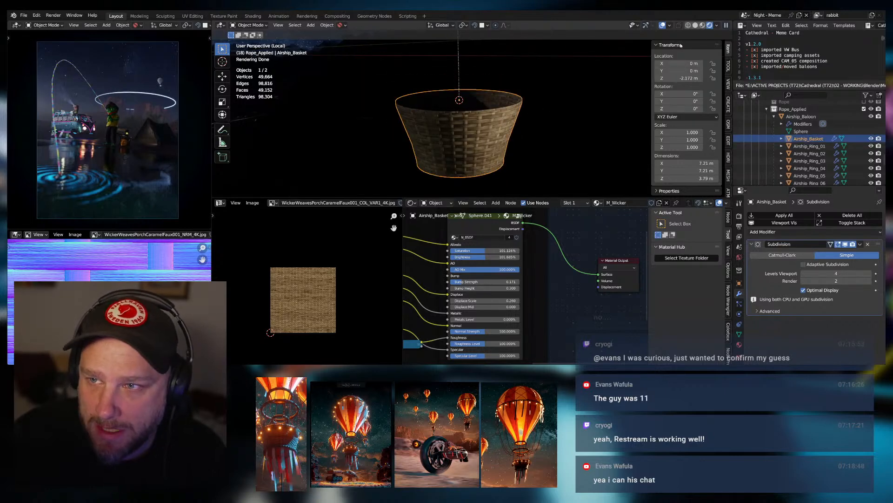
scroll(523, 126, "down", 4)
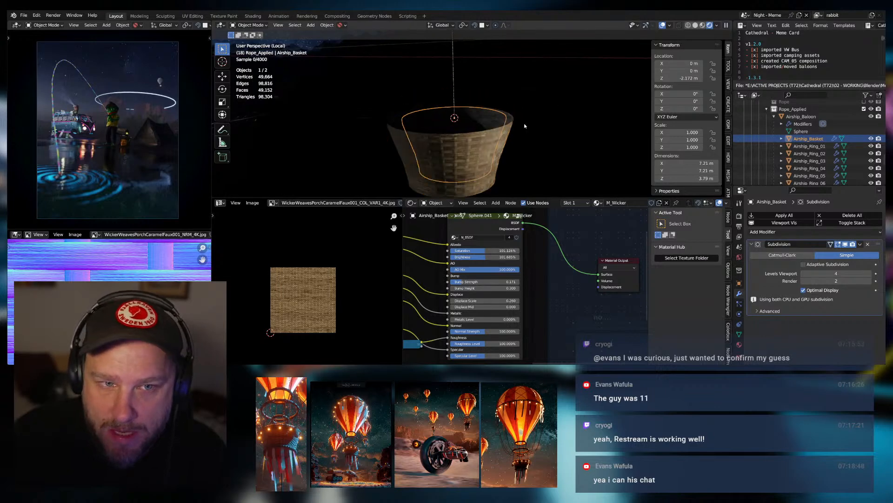
scroll(524, 123, "up", 5)
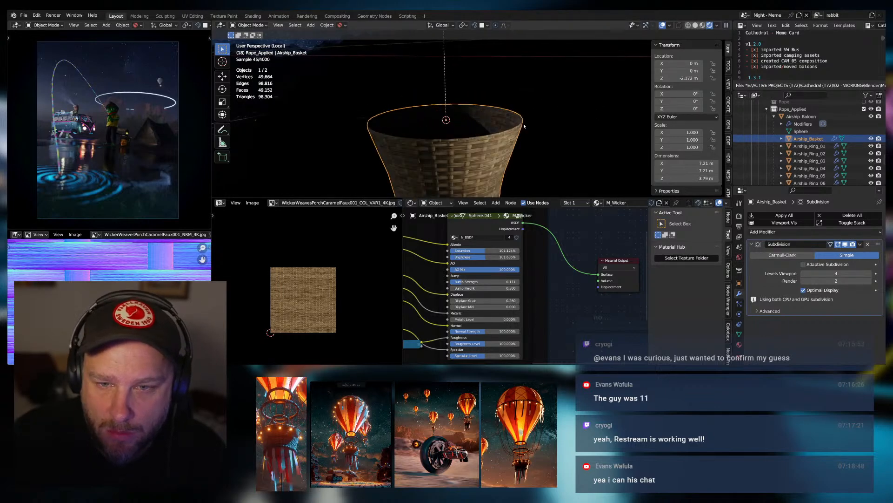
Switch the viewport to Solid shading and frame the whole basket with the space beneath it.
left_click(695, 25)
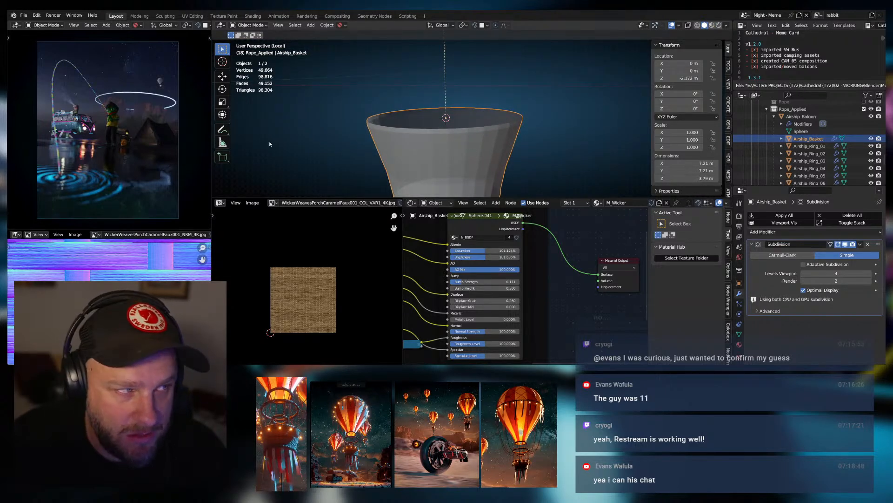
scroll(503, 139, "up", 2)
scroll(503, 140, "down", 2)
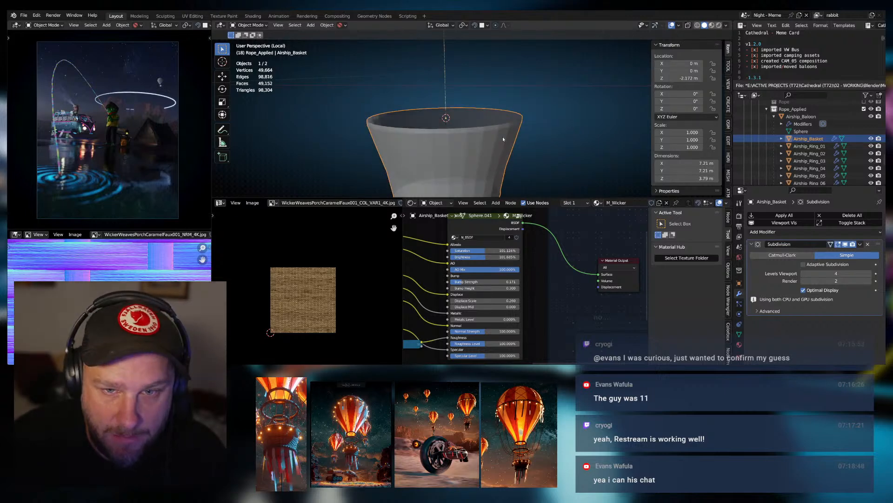
scroll(547, 154, "down", 1)
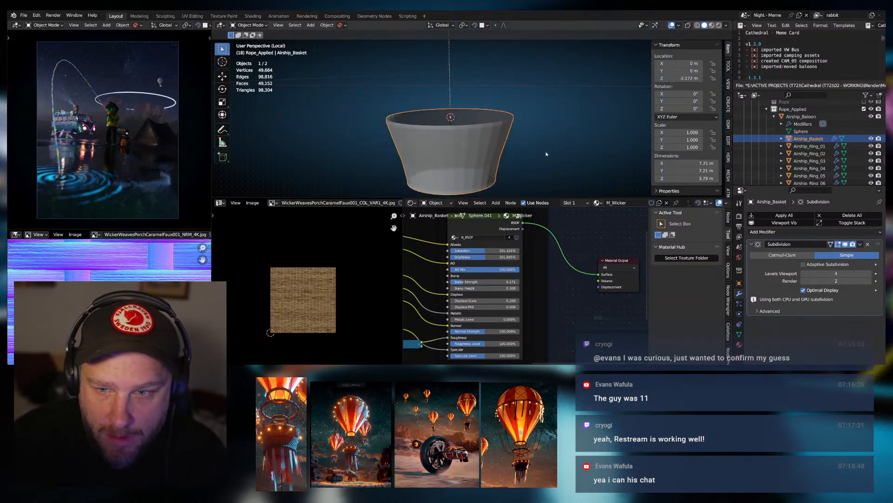
Select the point light beside the basket's base and move it about 2 m along the X axis.
left_click(546, 183)
key("g")
key("z")
key("x")
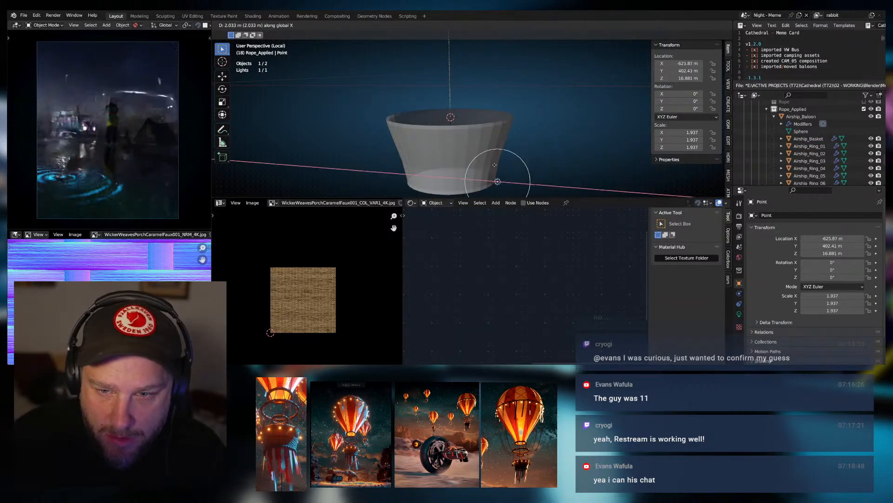
left_click(494, 165)
Raise the point light to about Z 18.55 m and shift it about 1.26 m along the X axis.
middle_click_drag(494, 165, 480, 158)
key("g")
key("y")
key("x")
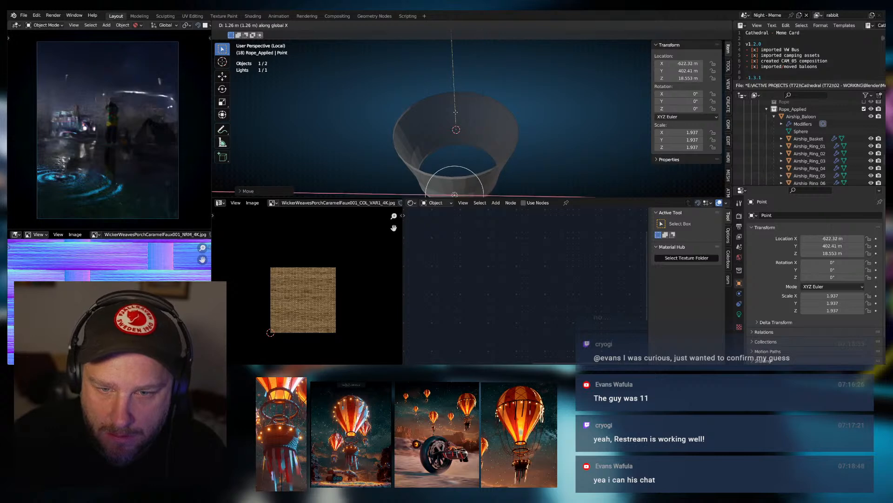
left_click(456, 114)
Centre the point light within the basket from the top view, at about X -622.15 m and Y 398.27 m.
key("KP_7")
key("g")
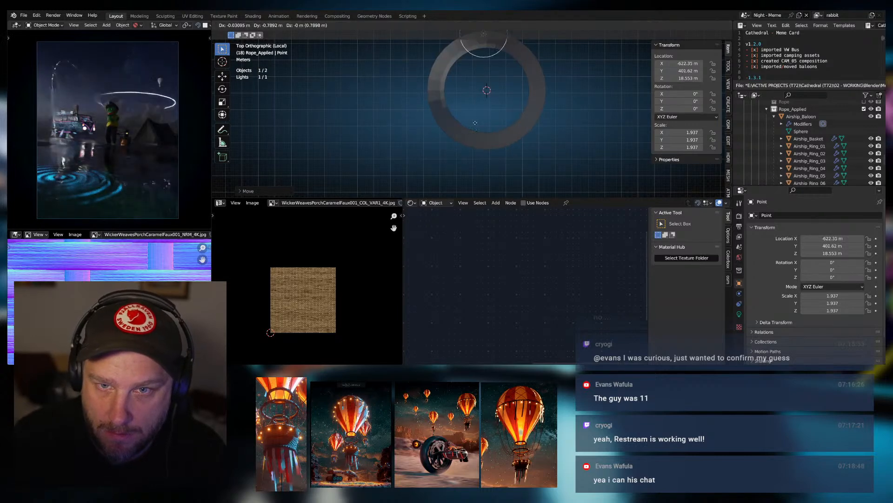
left_click(477, 175)
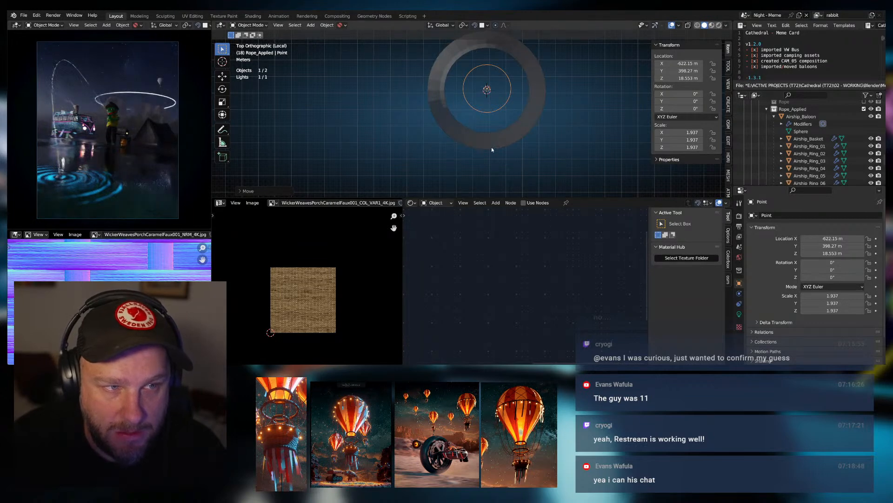
Lower the point light along the Z axis inside the basket to about Z 17.70 m.
middle_click_drag(518, 152, 512, 105)
scroll(512, 117, "up", 2)
key("g")
key("z")
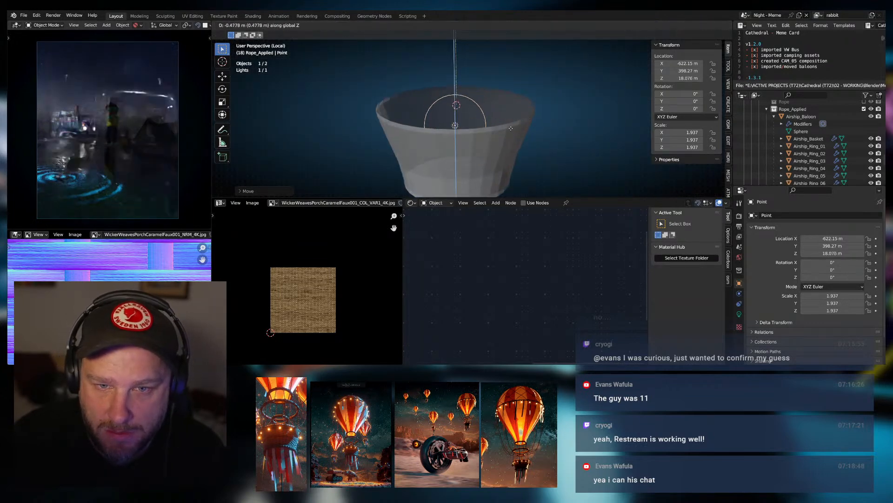
left_click(617, 160)
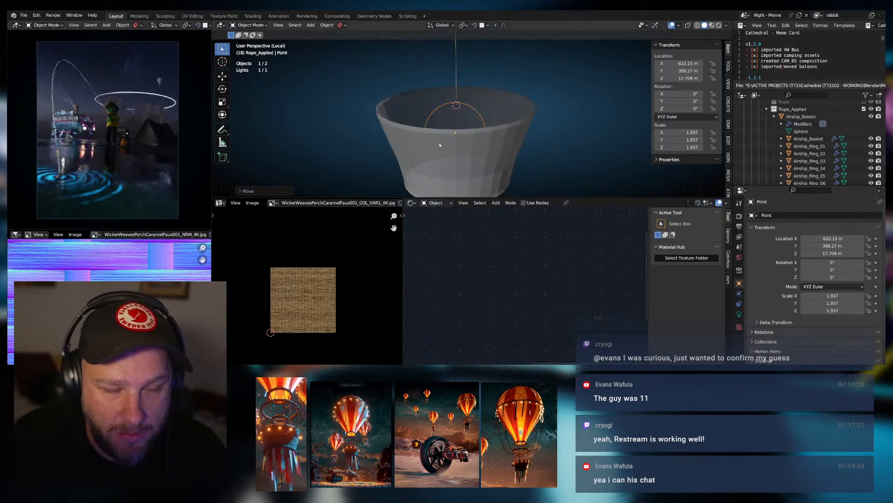
Apply Shade Smooth to the airship basket.
scroll(508, 162, "down", 2)
left_click(479, 124)
right_click(482, 126)
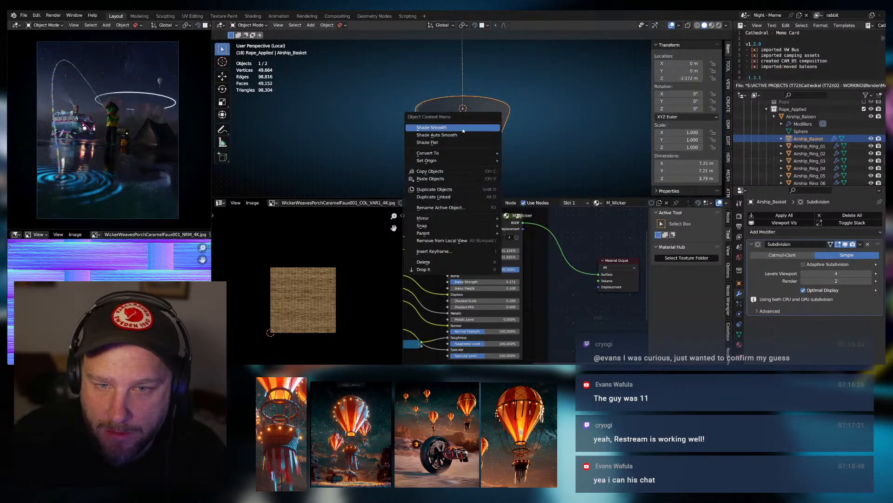
left_click(483, 124)
scroll(515, 125, "up", 4)
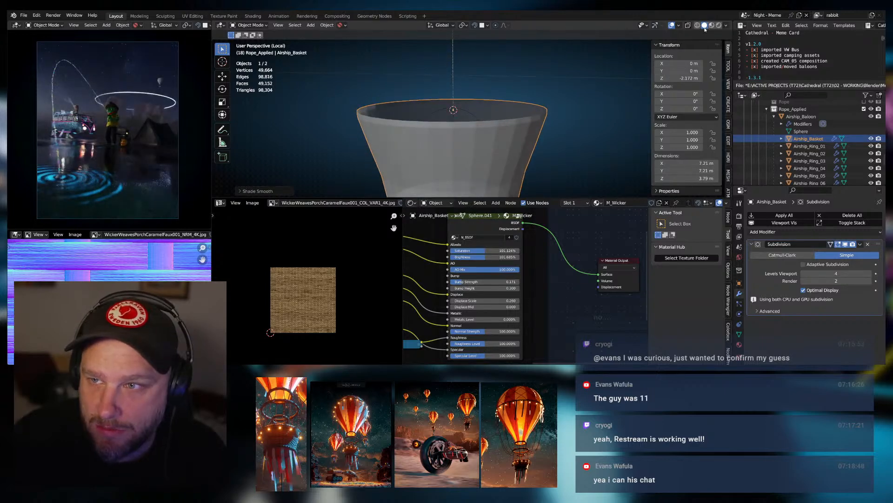
scroll(542, 108, "down", 2)
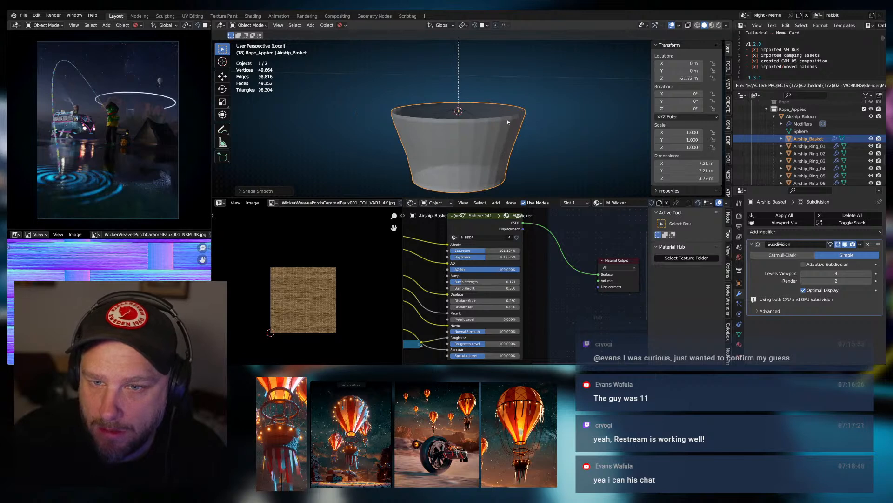
Leave local view and frame the airship basket within the full scene.
key("KP_Divide")
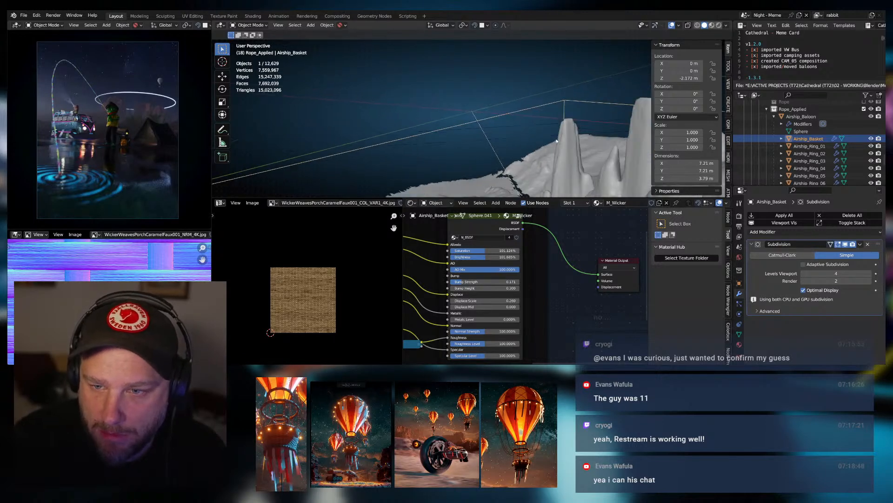
key("KP_Decimal")
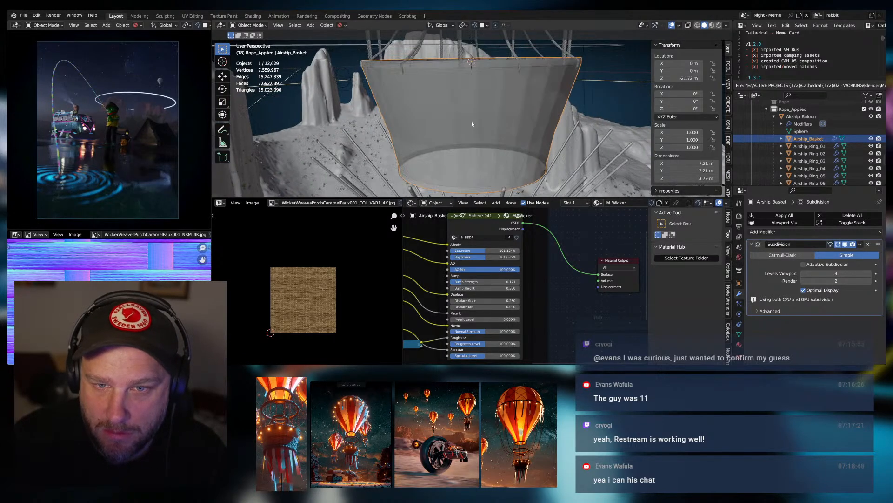
scroll(472, 123, "down", 8)
scroll(472, 124, "down", 3)
middle_click_drag(472, 124, 493, 121, "shift")
scroll(494, 132, "up", 4)
scroll(493, 122, "up", 2)
scroll(493, 122, "down", 5)
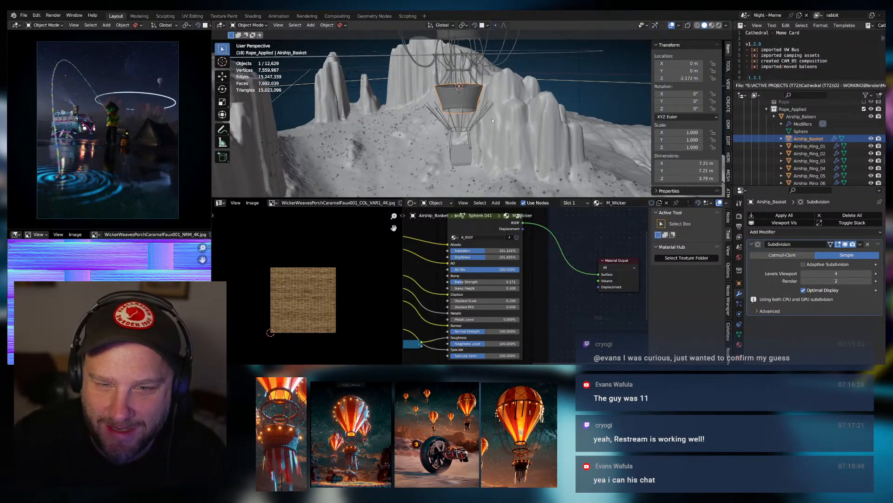
Hide the old small balloon basket and its wires beneath the airship basket in both the viewport and renders.
scroll(481, 137, "up", 2)
left_click(468, 149)
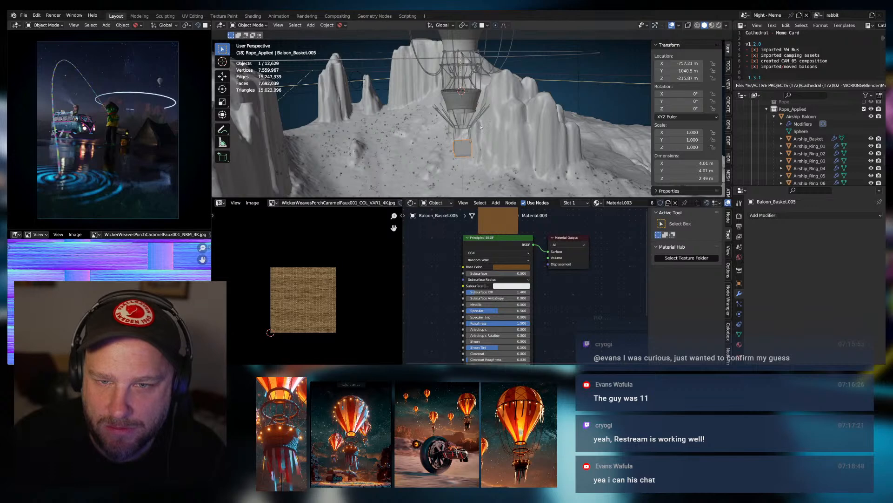
key("KP_Decimal")
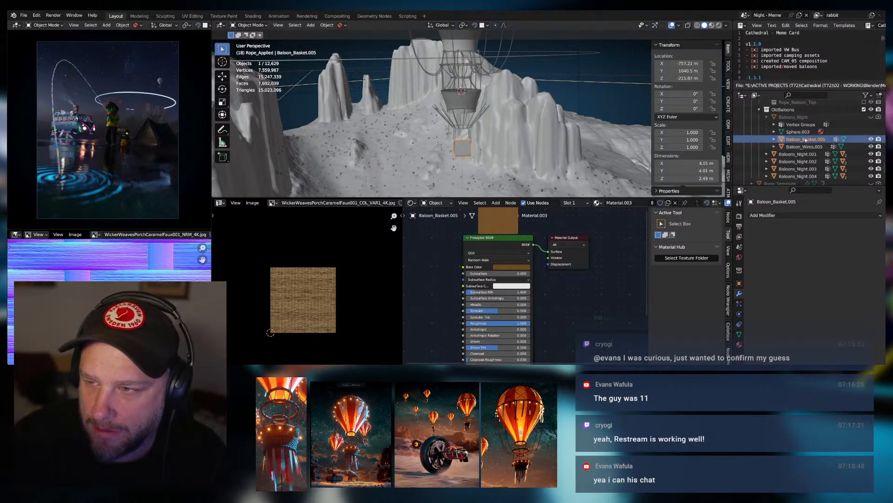
left_click_drag(872, 139, 879, 146)
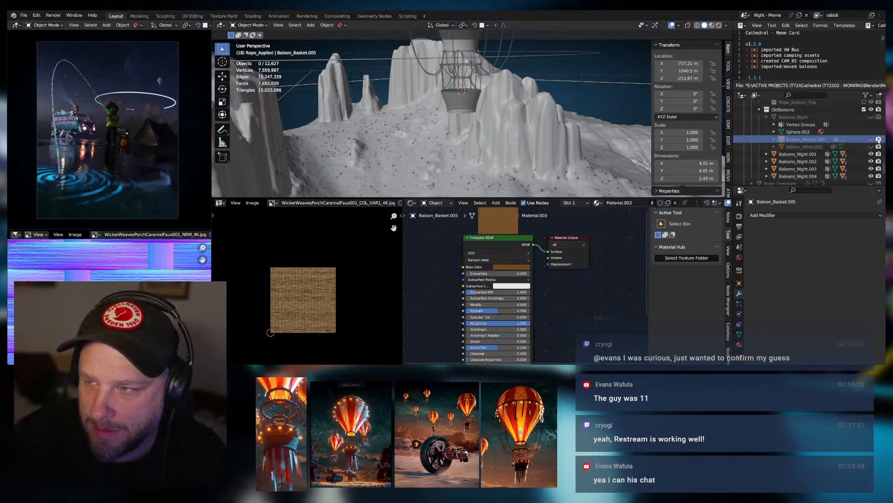
Open the airship basket in Edit Mode from below, with nothing selected and edge selection active.
key("KP_Decimal")
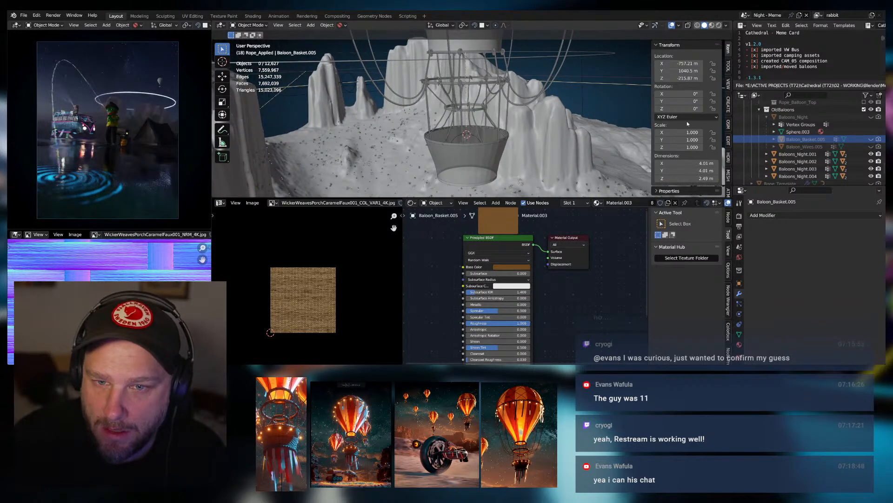
scroll(541, 128, "up", 5)
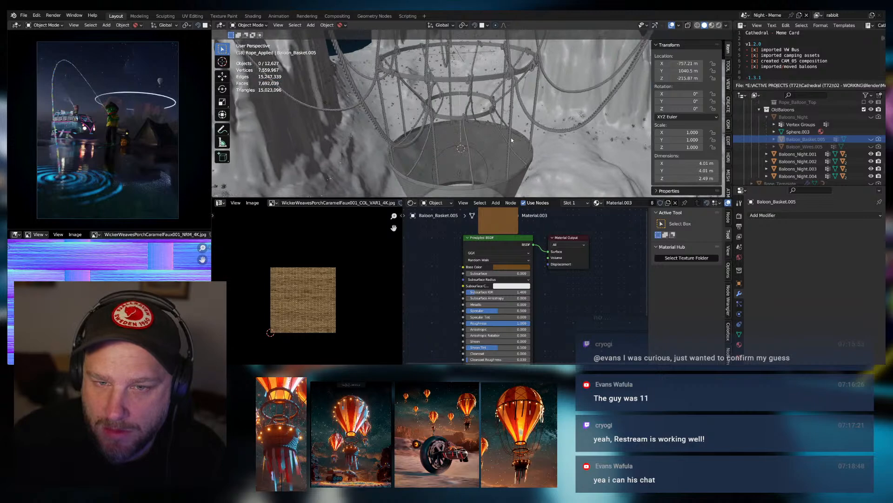
middle_click_drag(543, 137, 462, 105)
scroll(456, 103, "up", 2)
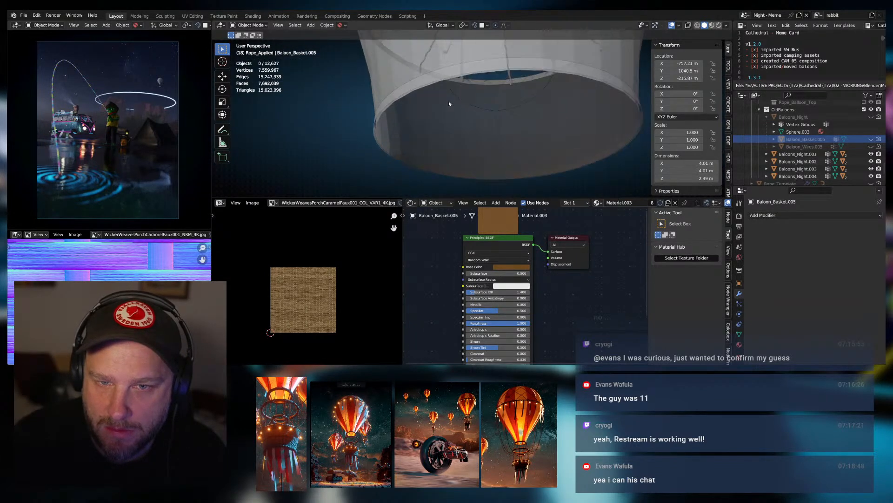
left_click(379, 128)
key("Tab")
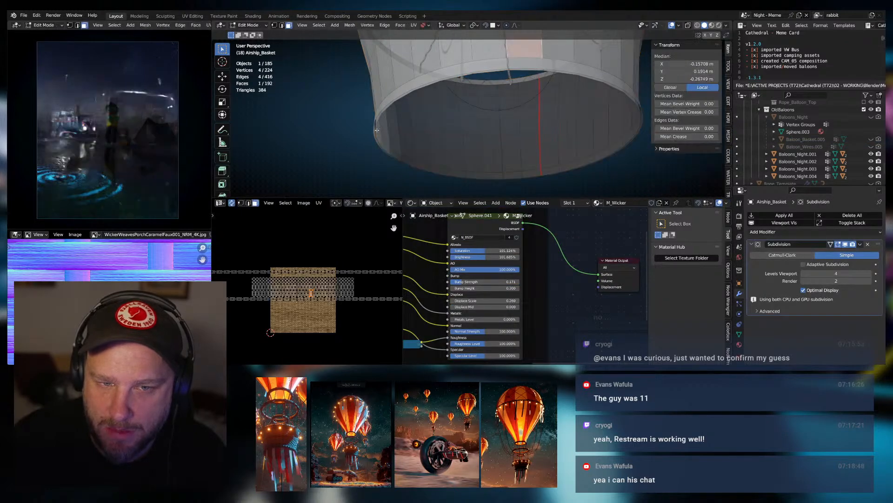
key("alt+a")
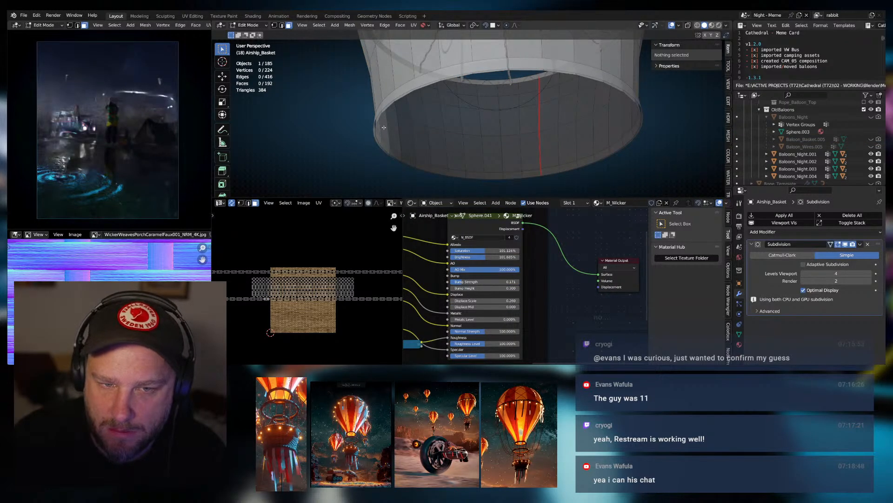
middle_click_drag(383, 127, 387, 111)
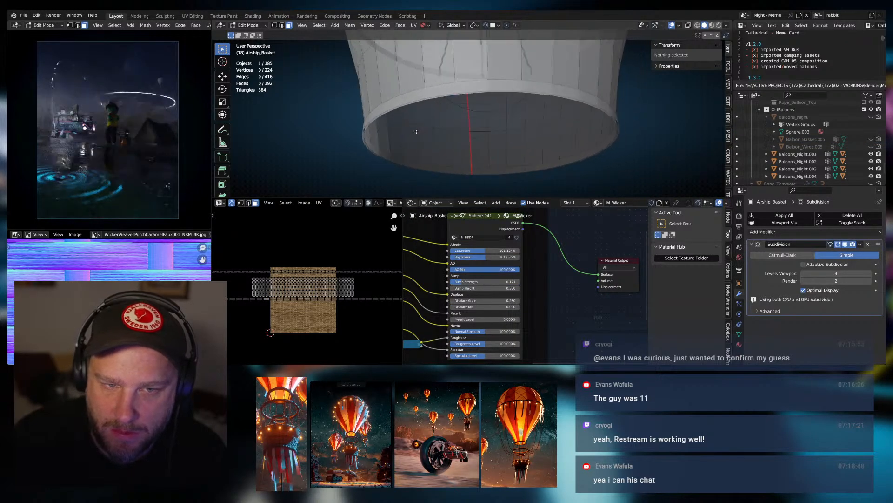
key("2")
left_click(399, 107, "alt")
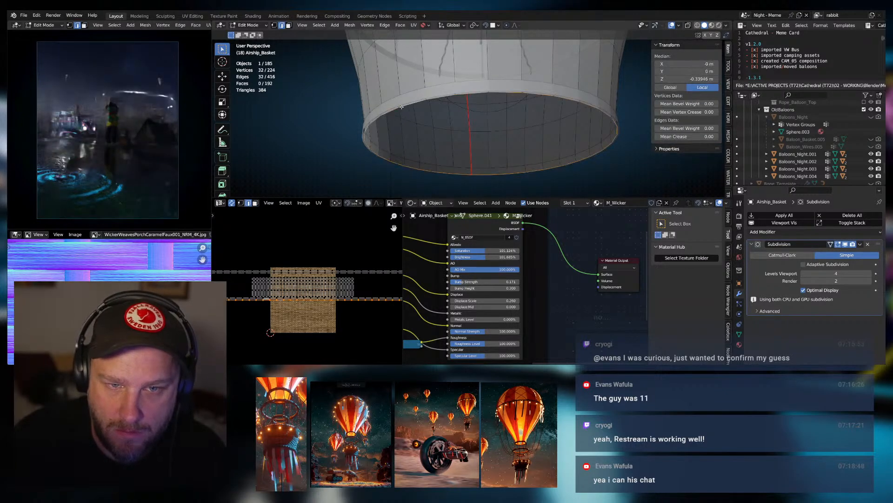
key("q")
left_click(402, 107)
key("i")
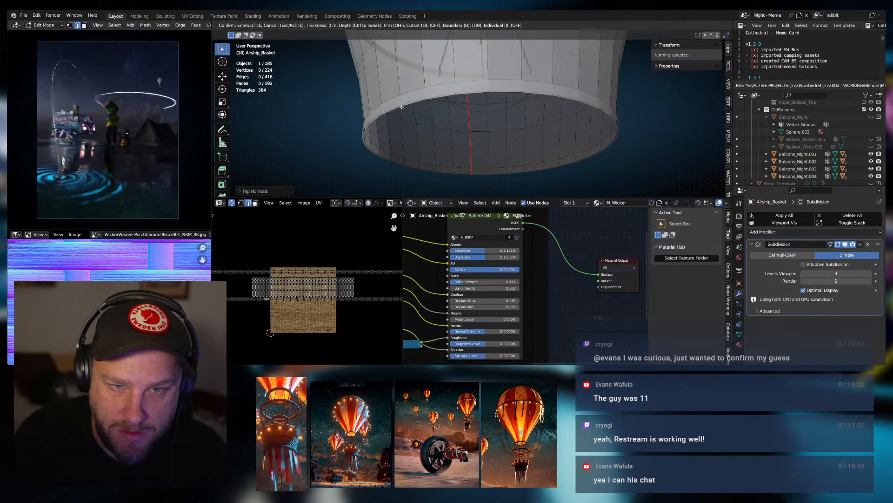
right_click(402, 107)
Fill the edge loop around the basket's open bottom with a face and leave Edit Mode.
left_click(398, 108, "alt")
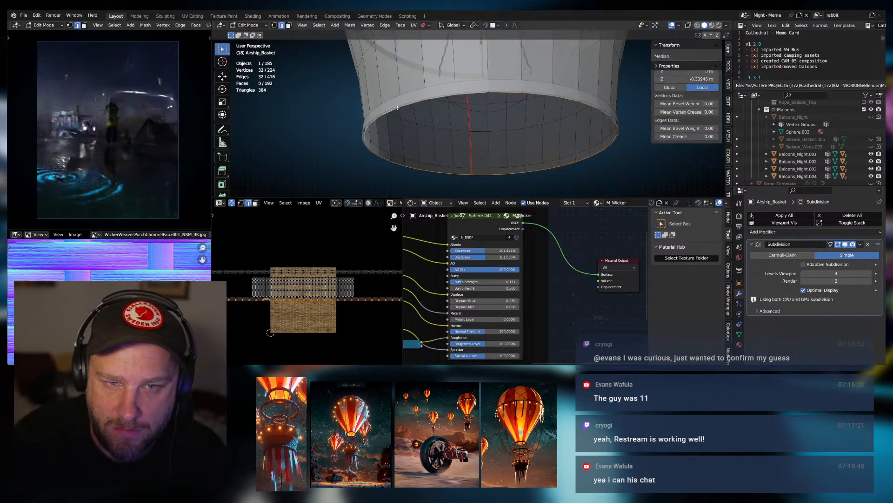
key("f")
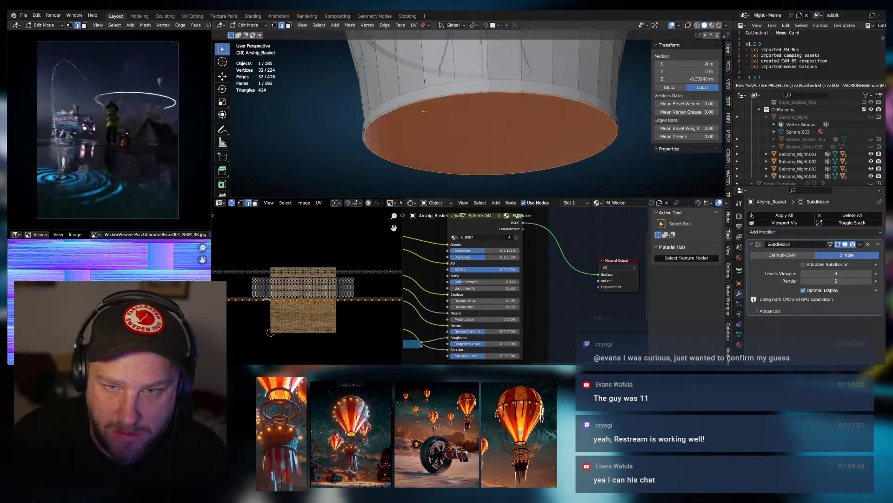
key("Tab")
Select the airship's balloon envelope, isolate it in local view and open its mesh for editing.
middle_click_drag(483, 134, 489, 156)
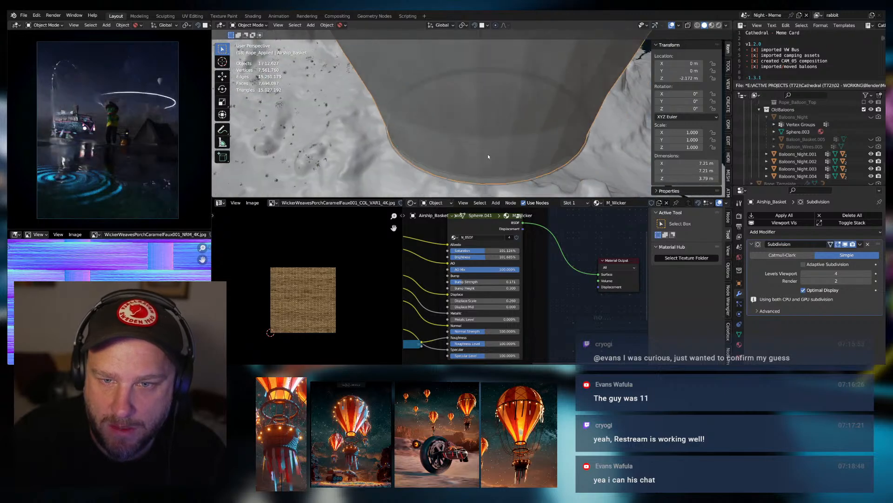
scroll(493, 144, "down", 3)
middle_click_drag(506, 108, 478, 141, "shift")
scroll(473, 111, "down", 3)
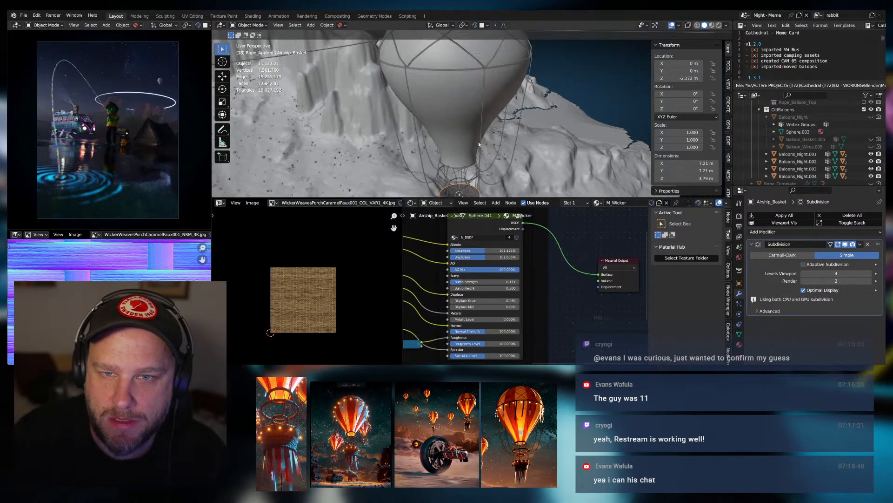
left_click(462, 84)
middle_click_drag(463, 84, 488, 100)
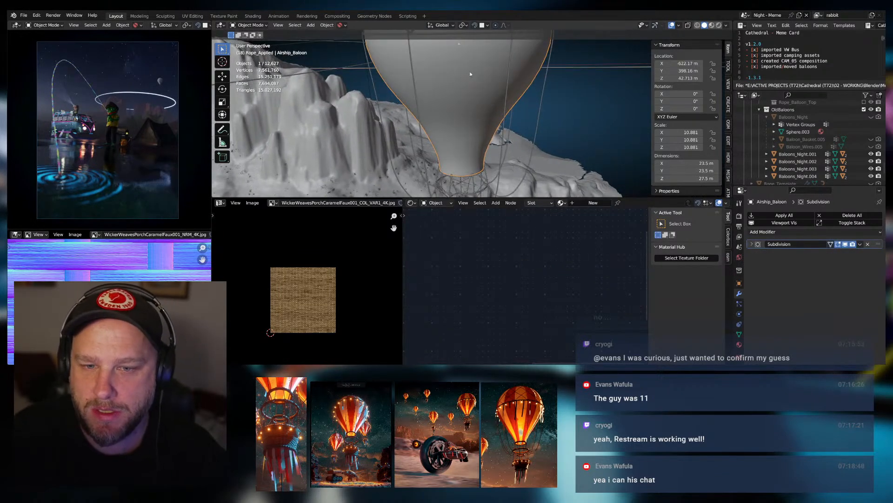
scroll(488, 100, "down", 2)
scroll(488, 100, "up", 3)
key("Tab")
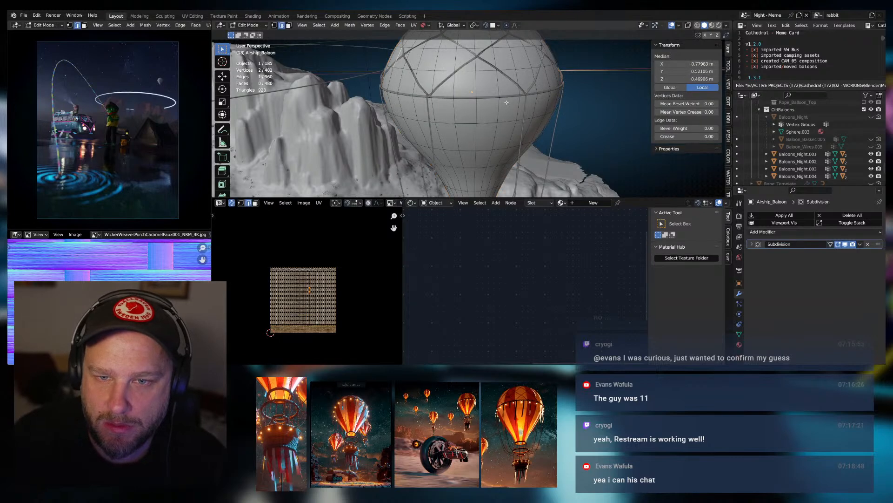
key("KP_Divide")
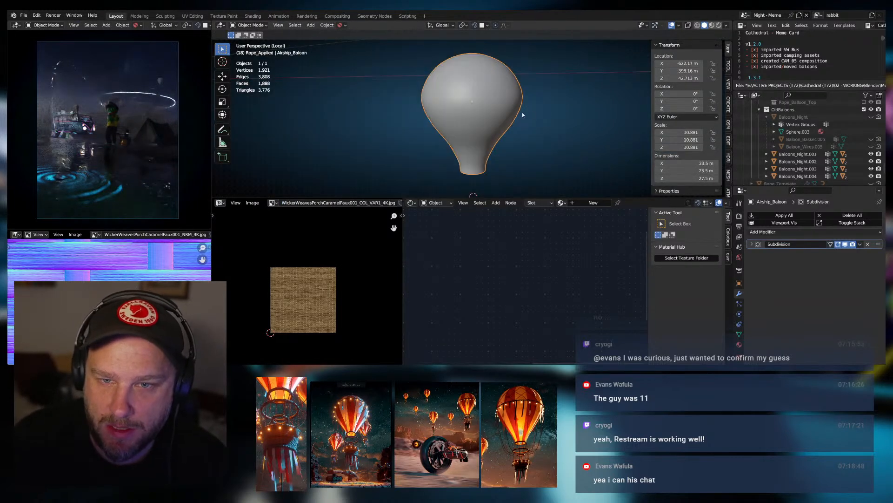
scroll(490, 105, "up", 4)
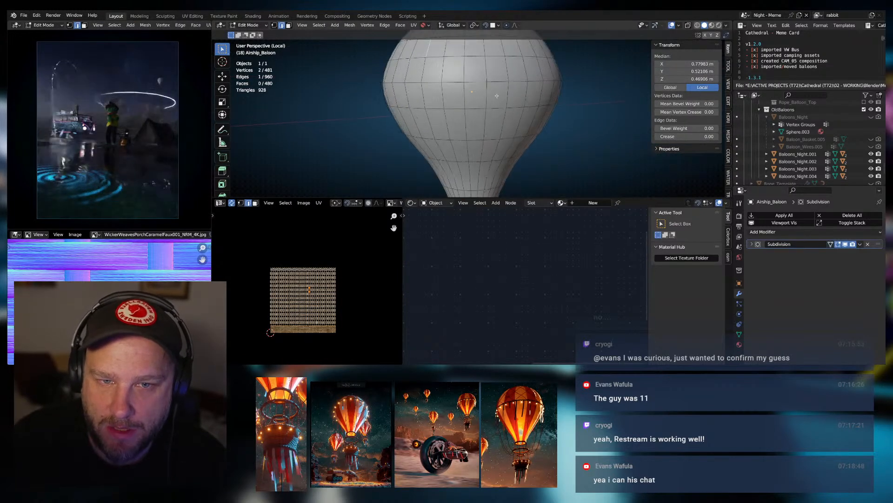
Scale down the horizontal edge loop at the balloon's widest part, making the balloon about 22.3 m across.
left_click(487, 83)
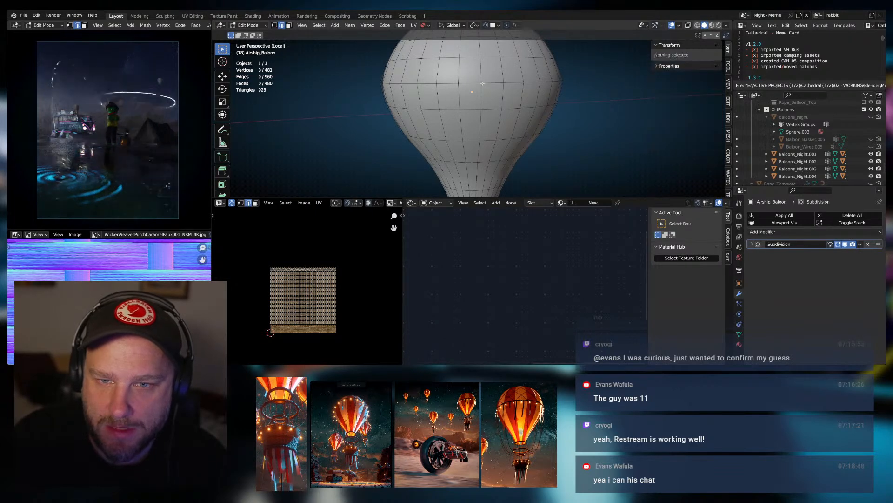
left_click(484, 83, "alt")
key("s")
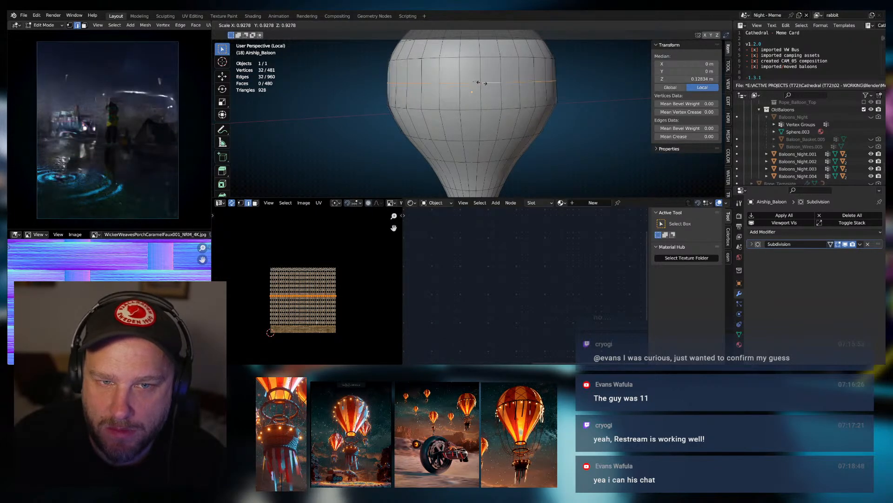
left_click(484, 82)
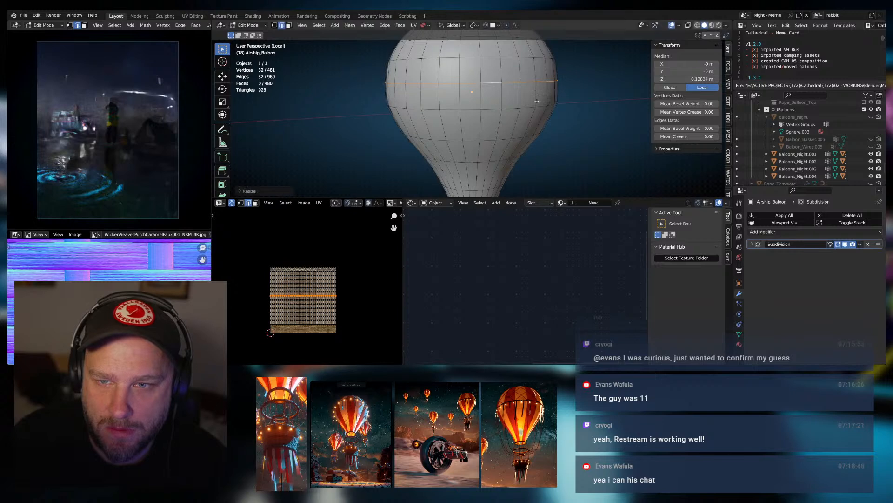
scroll(535, 100, "down", 2)
key("Tab")
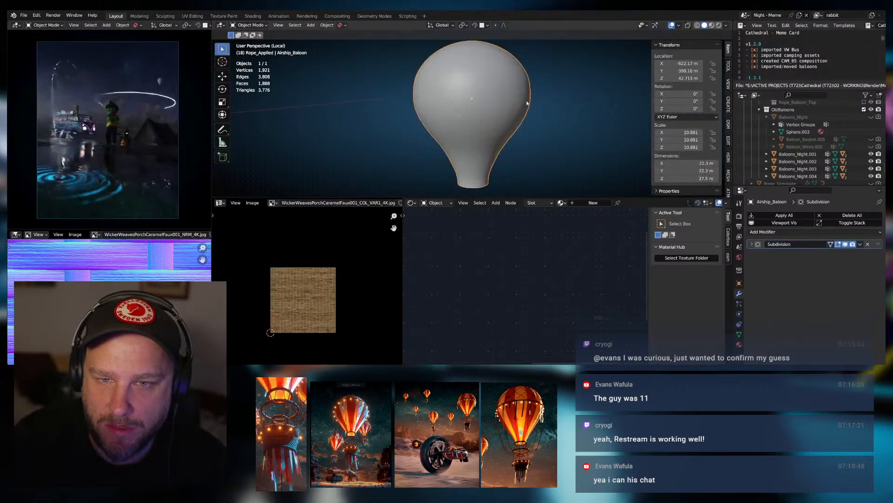
Show the balloon's Subdivision modifier settings and reopen its mesh in Edit Mode with the neck in view.
scroll(502, 103, "up", 2)
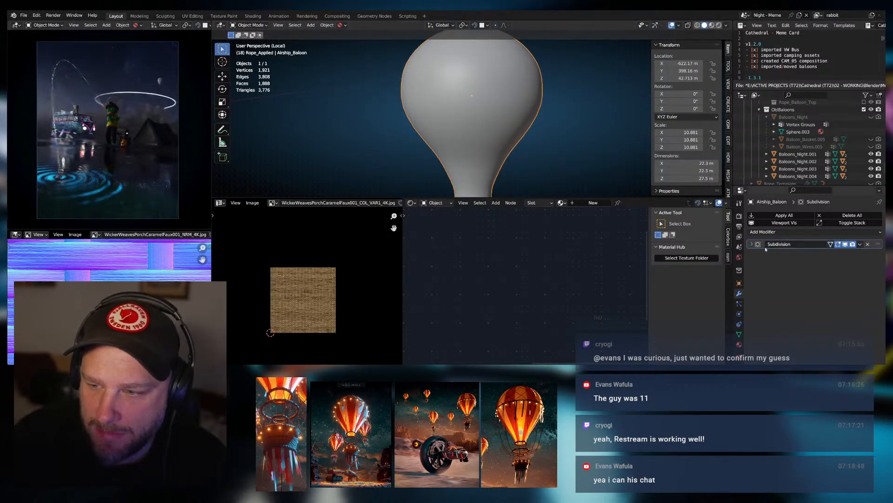
left_click(752, 245)
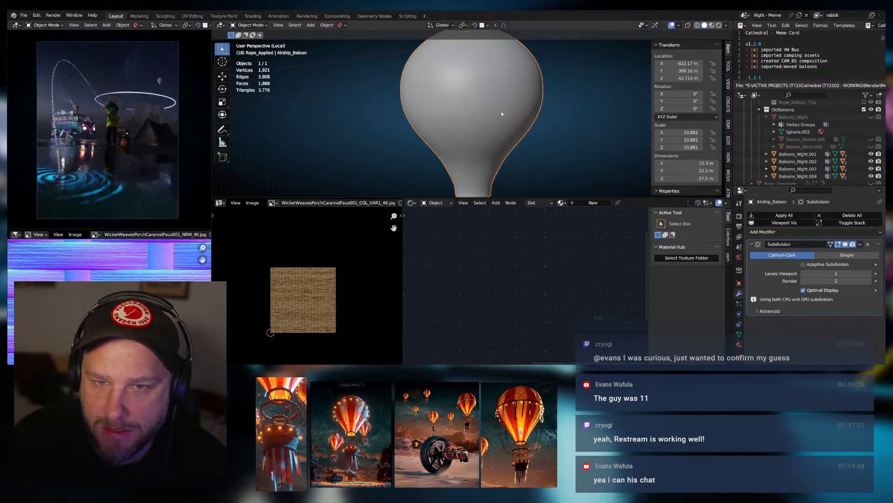
key("Tab")
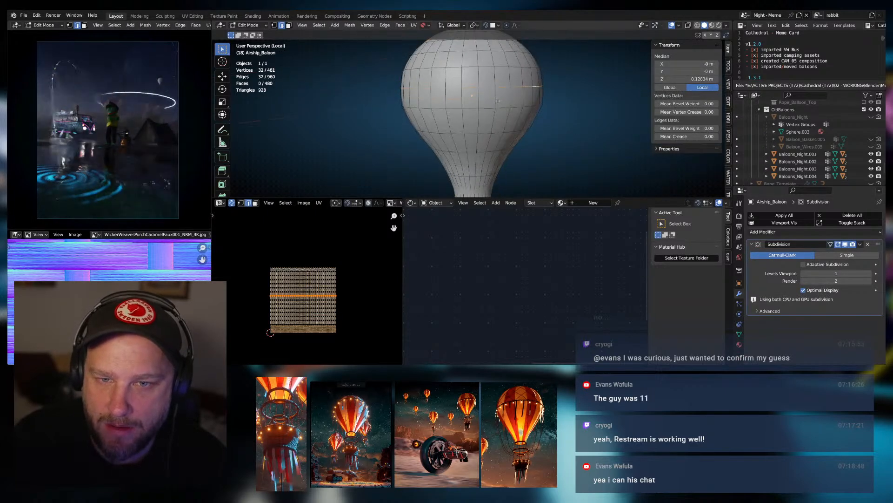
scroll(493, 114, "down", 2)
scroll(491, 122, "up", 4)
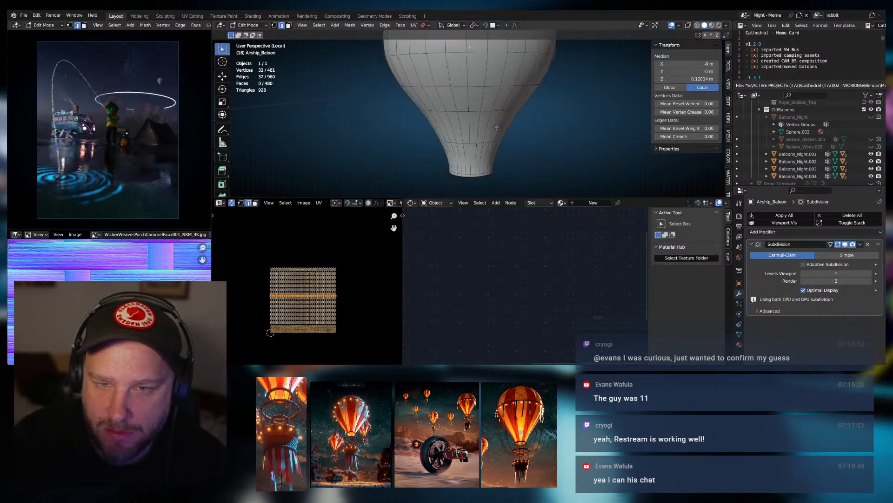
Examine the balloon's smoothed outline from neck to crown, comparing Object Mode with its edge loops in Edit Mode.
left_click(487, 127)
key("Tab")
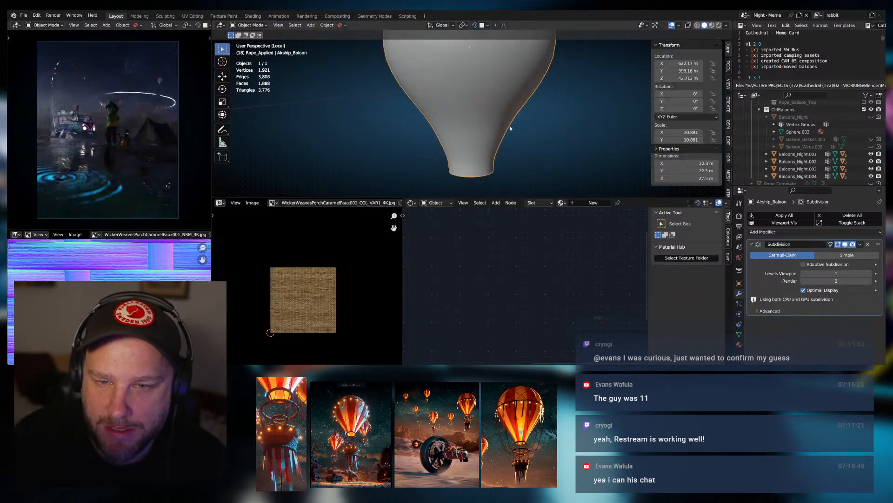
middle_click_drag(508, 144, 509, 138, "shift")
scroll(509, 138, "down", 1)
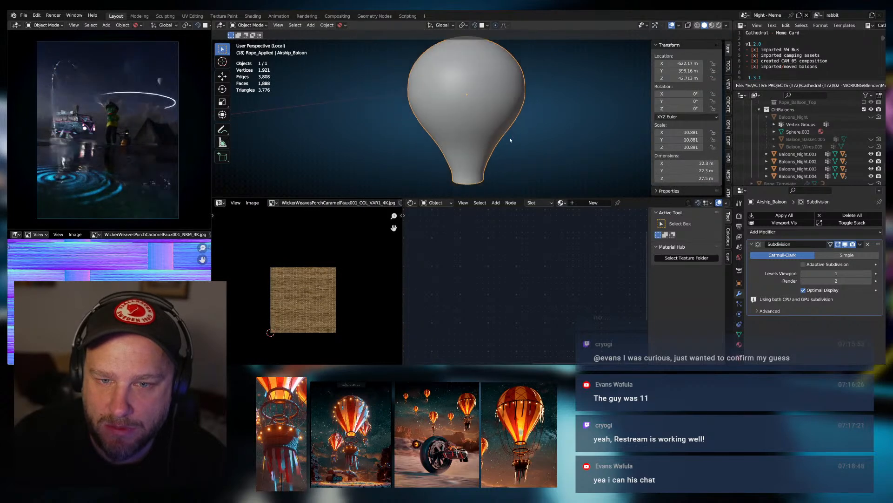
scroll(510, 138, "up", 1)
scroll(499, 124, "down", 1)
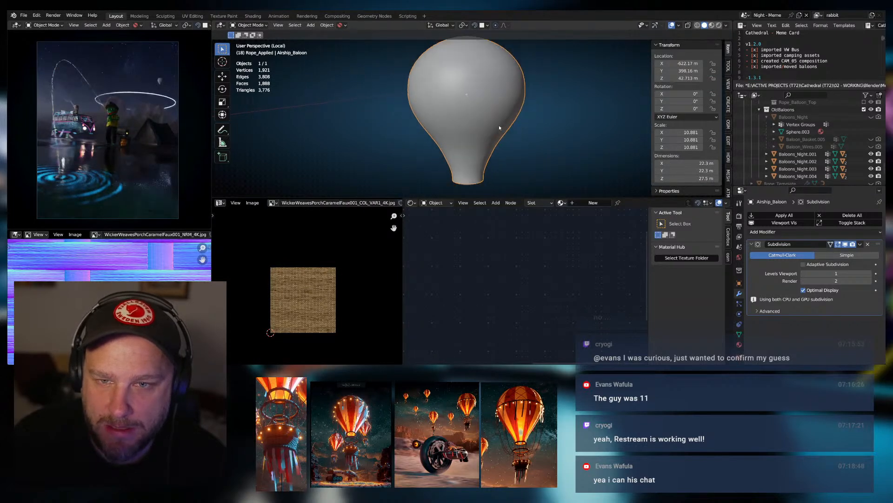
scroll(499, 124, "up", 1)
key("Tab")
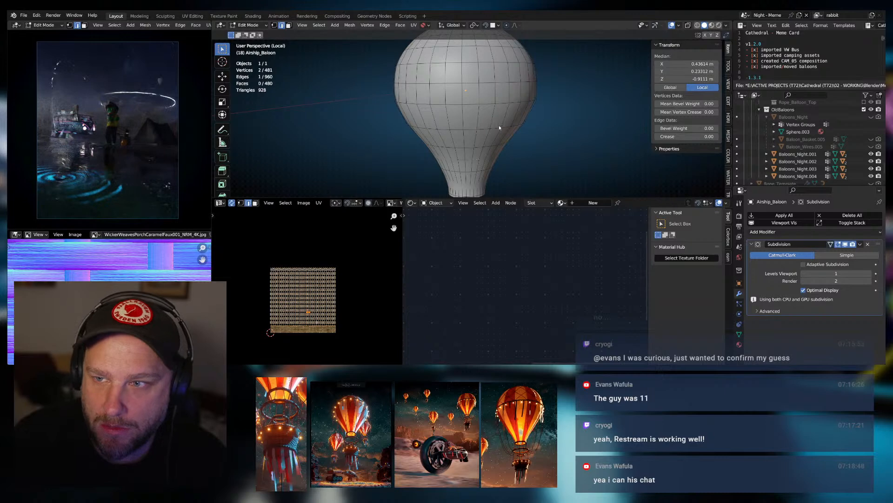
key("Tab")
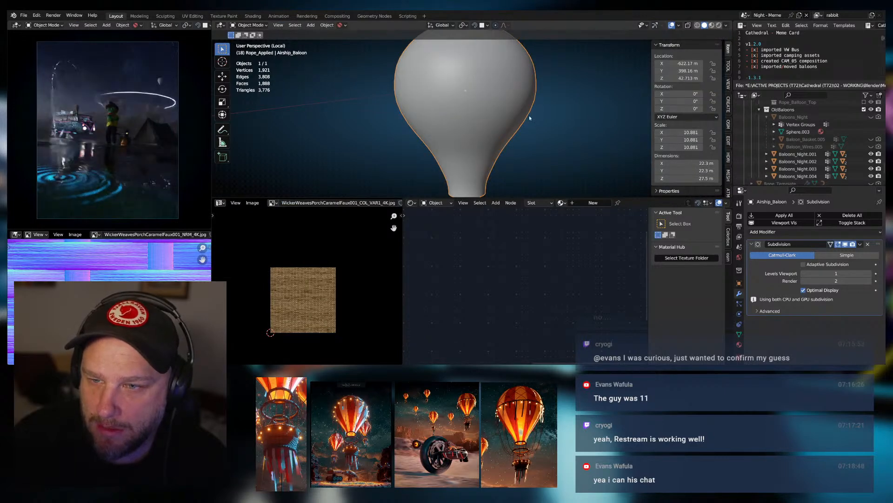
Apply the balloon envelope's scale transform in Object Mode and check its mesh.
key("q")
left_click(488, 129)
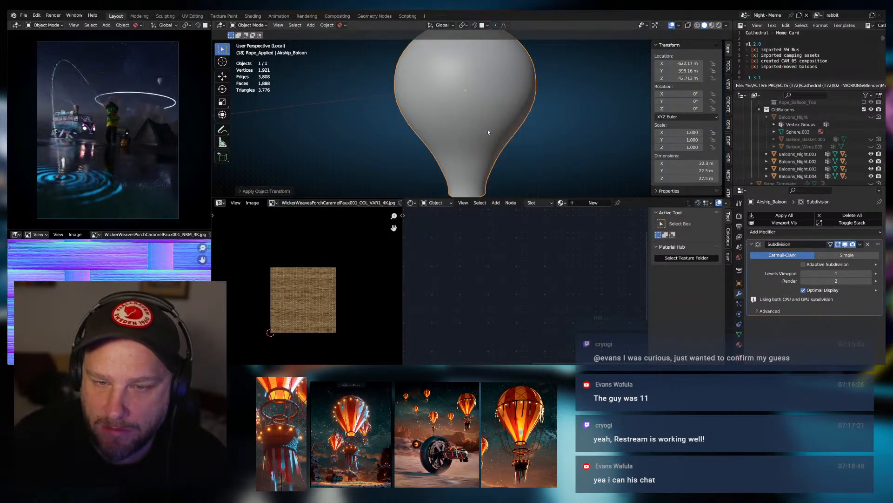
key("Tab")
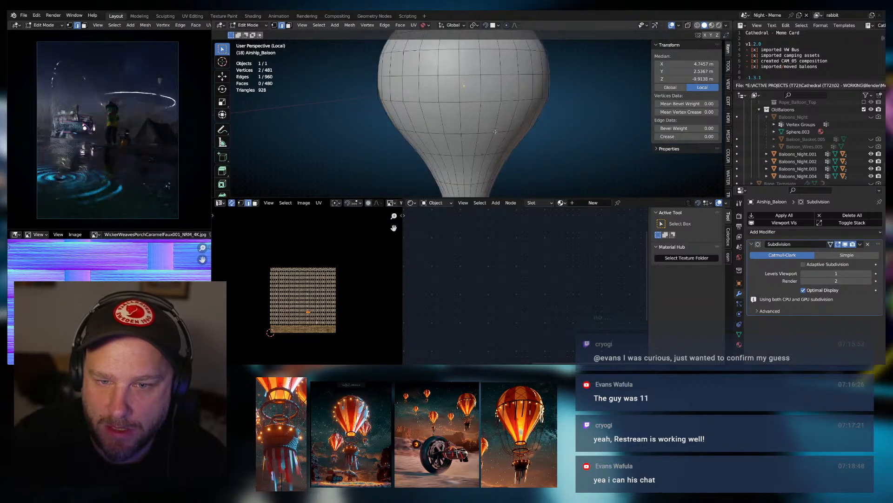
key("Tab")
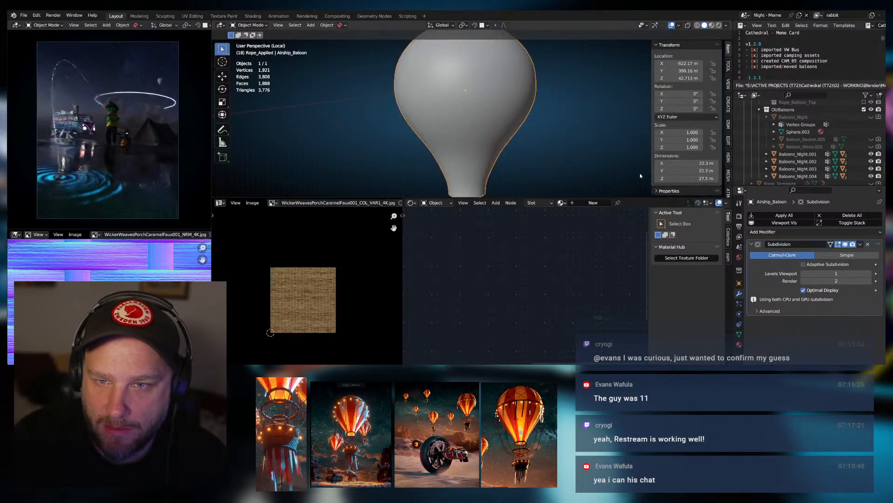
Set the viewport level of the balloon's Subdivision modifier to 2.
left_click(869, 274)
left_click(869, 274)
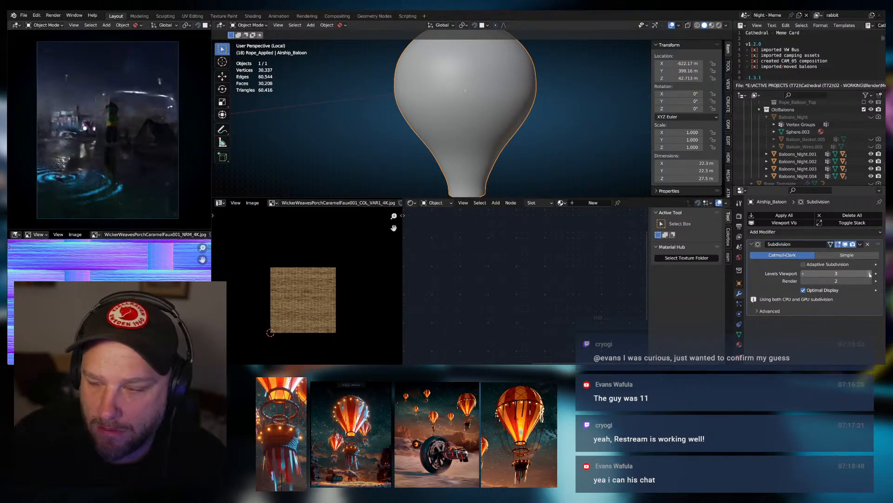
left_click(804, 273)
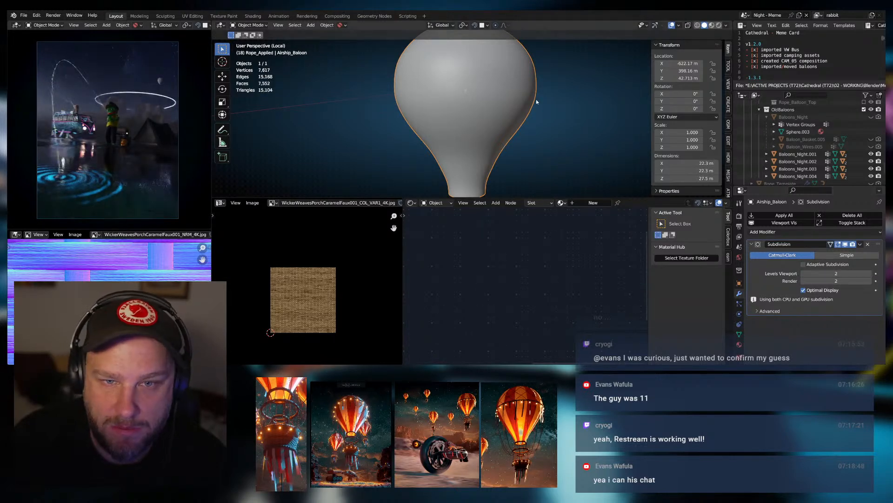
Scale up the horizontal edge loop just above the balloon's middle, making the balloon about 22.5 m across.
key("Tab")
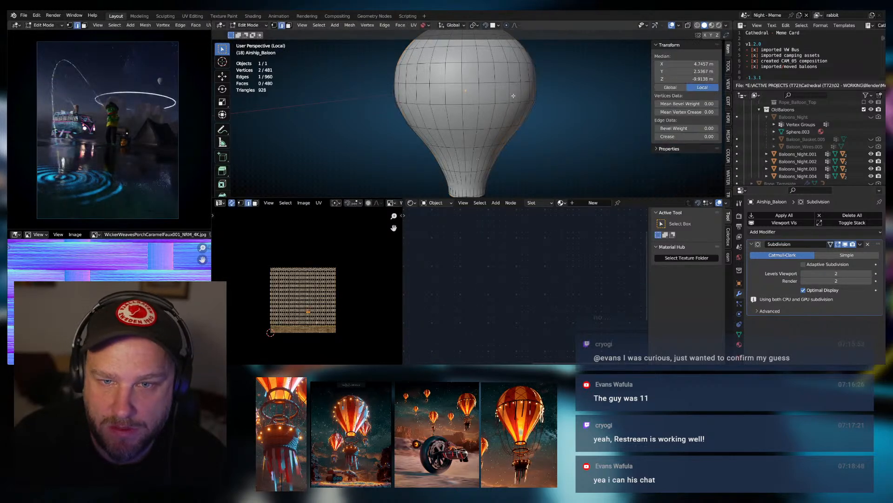
left_click(472, 84, "alt")
key("s")
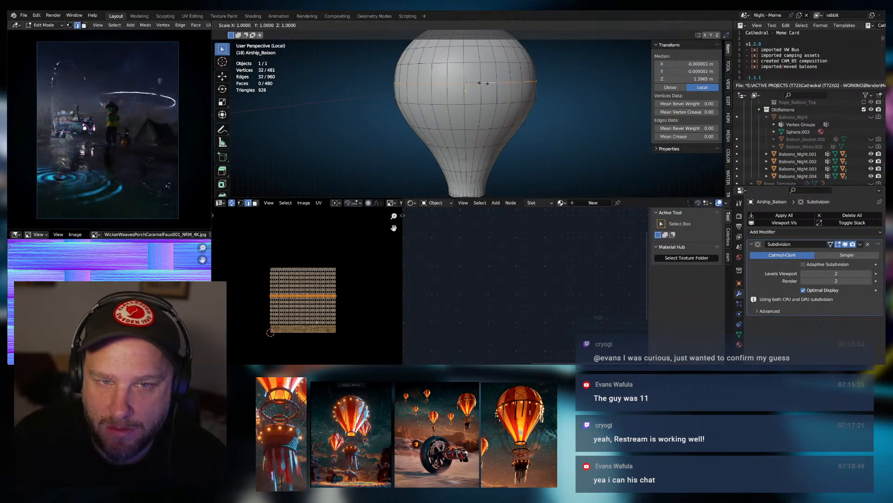
key("Escape")
key("Tab")
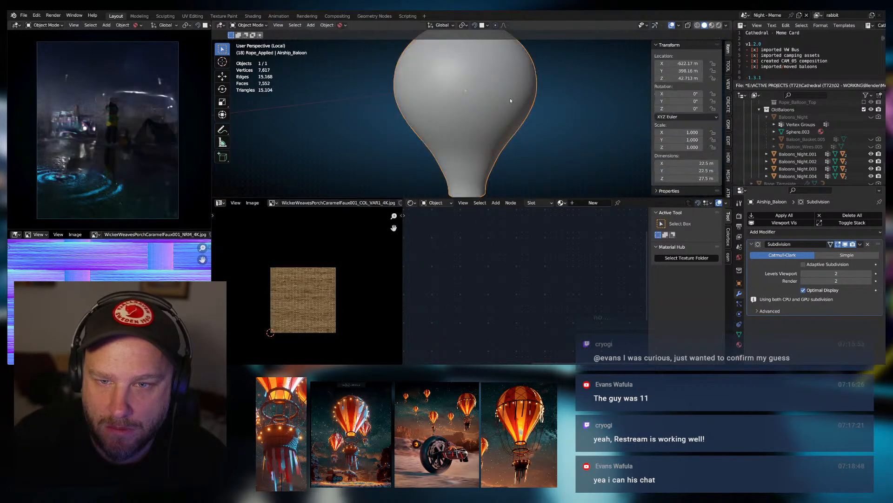
Slightly rescale the horizontal edge loop just below the balloon's middle to even out the outline, and leave Edit Mode.
middle_click_drag(533, 120, 450, 113)
key("Tab")
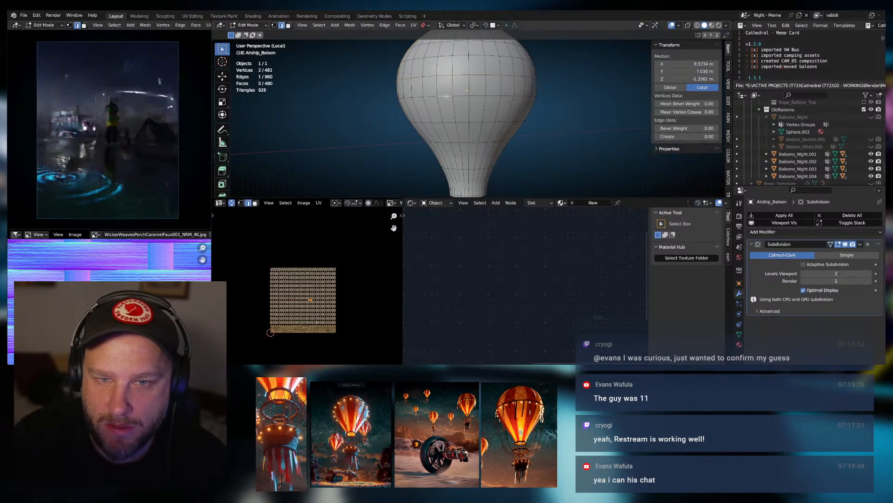
left_click(448, 96, "alt")
key("s")
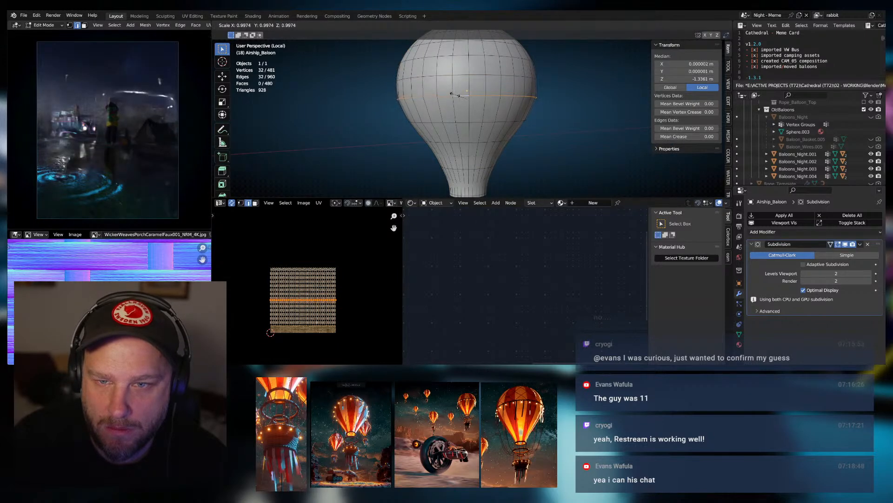
left_click(457, 95)
key("Tab")
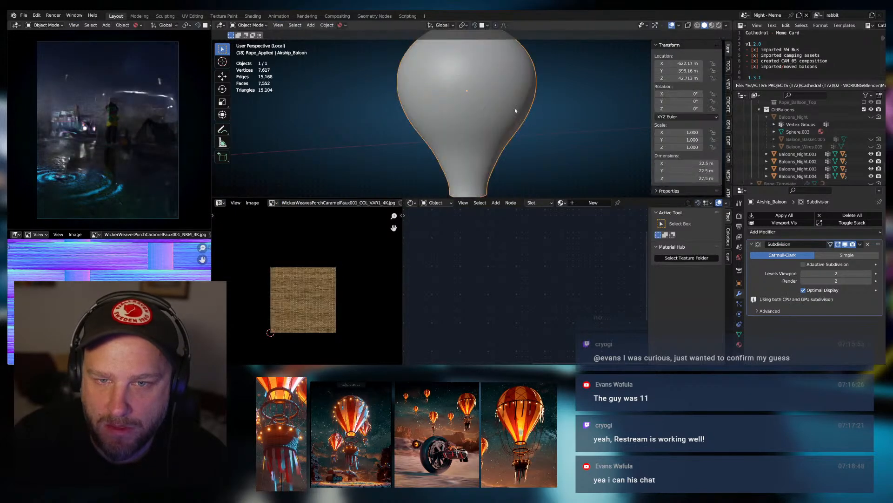
Cut a new horizontal edge loop into the face row below the balloon's widest part and scale it outward by about 1.03.
middle_click_drag(515, 108, 493, 111)
scroll(515, 88, "down", 3)
scroll(519, 129, "up", 3)
scroll(494, 111, "up", 2)
key("Tab")
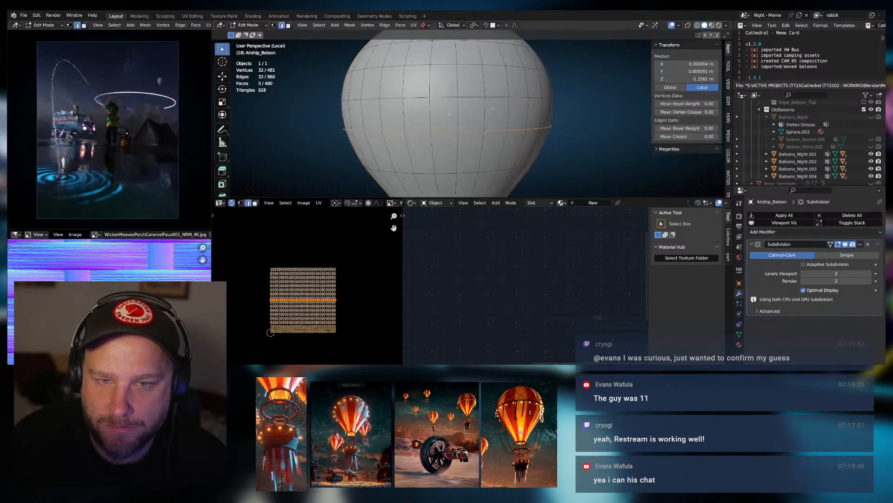
scroll(491, 112, "down", 1)
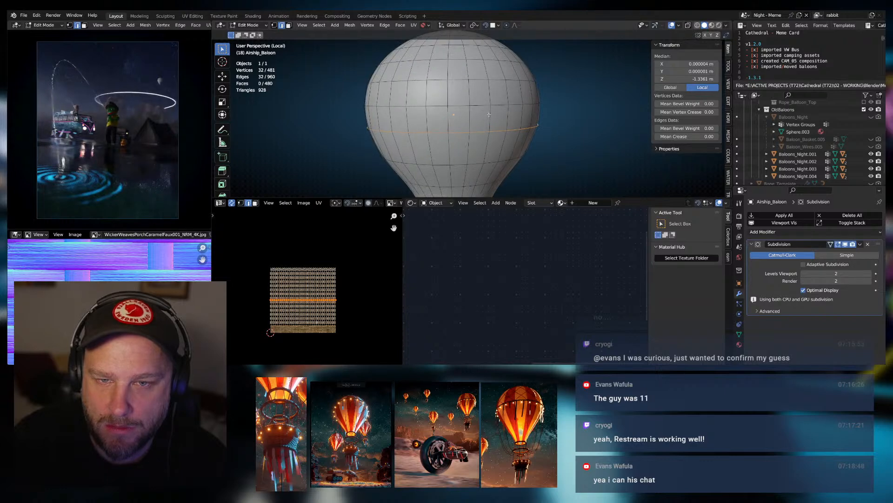
scroll(488, 111, "down", 1)
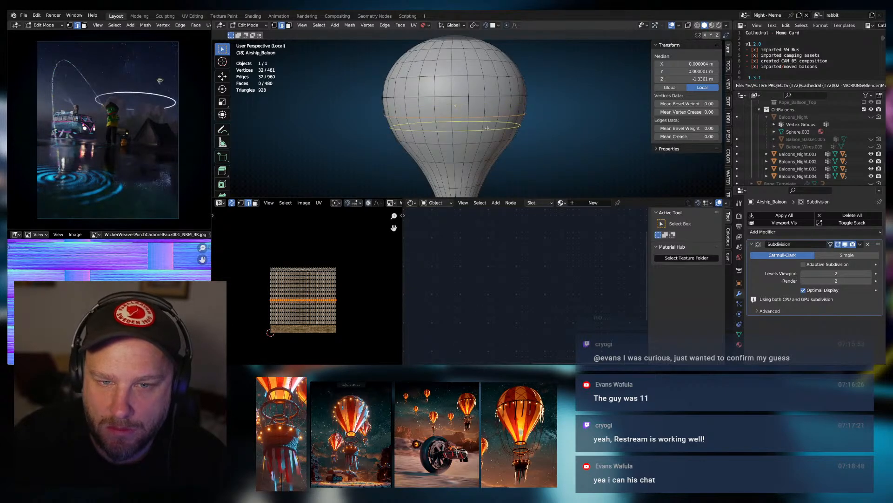
key("e")
key("s")
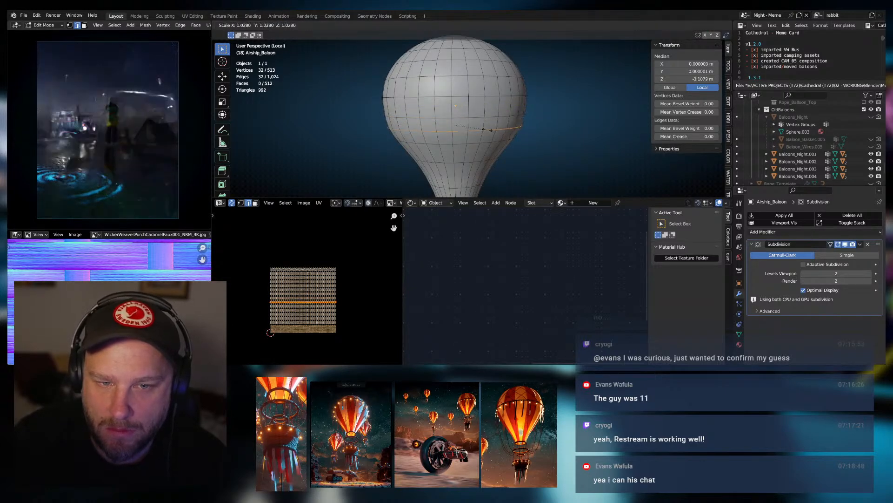
right_click(485, 130)
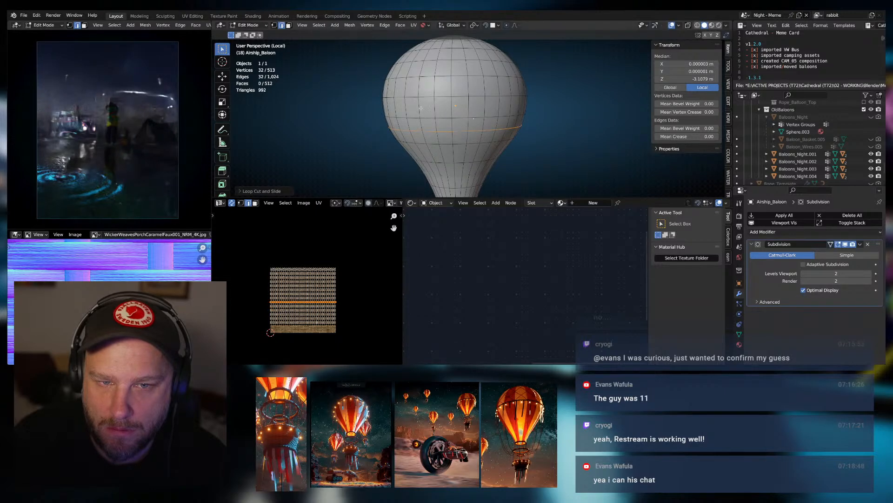
Add a horizontal edge loop around the balloon's widest part, scale it up by about 1.02, and leave Edit Mode.
key("ctrl+r")
left_click(452, 103)
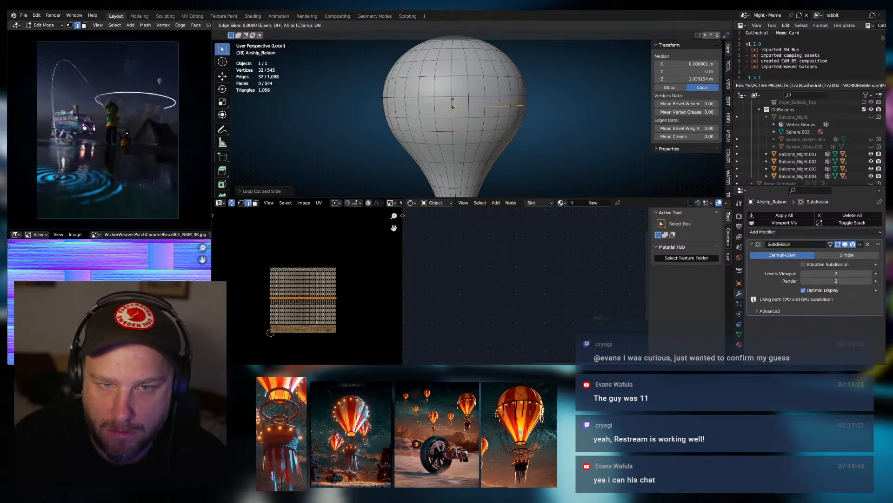
left_click(452, 103)
key("s")
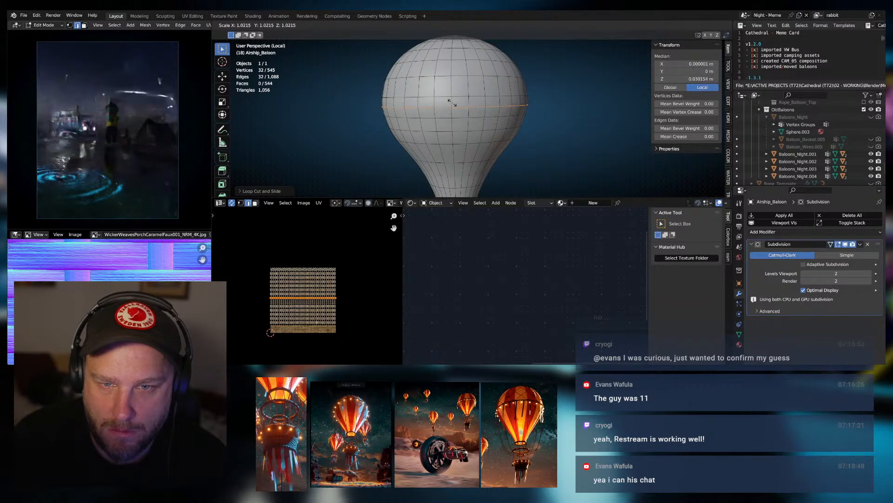
left_click(452, 104)
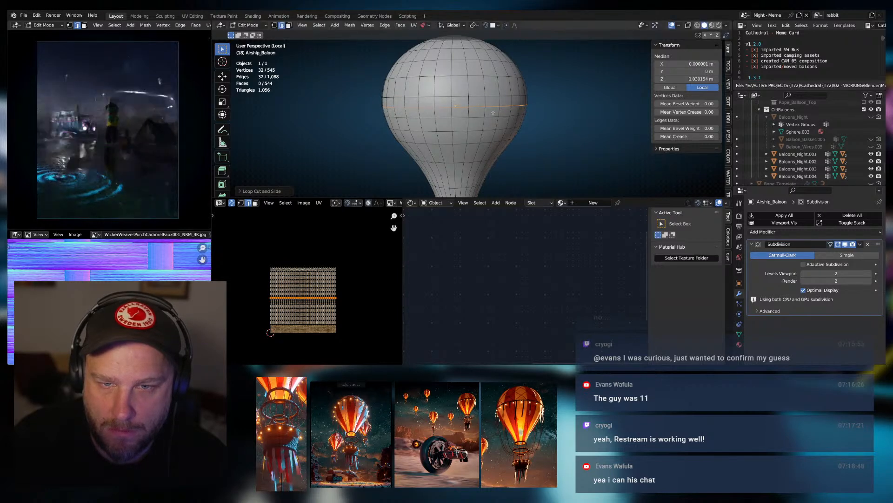
scroll(512, 127, "down", 3)
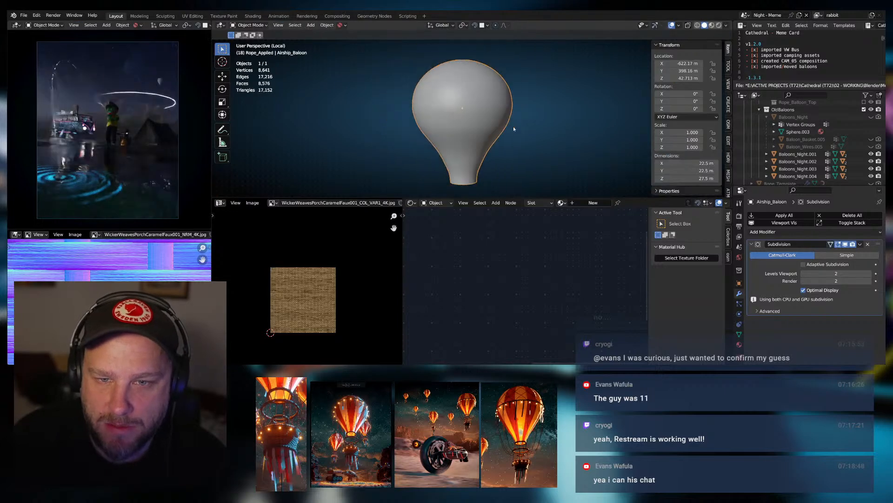
scroll(474, 121, "up", 2)
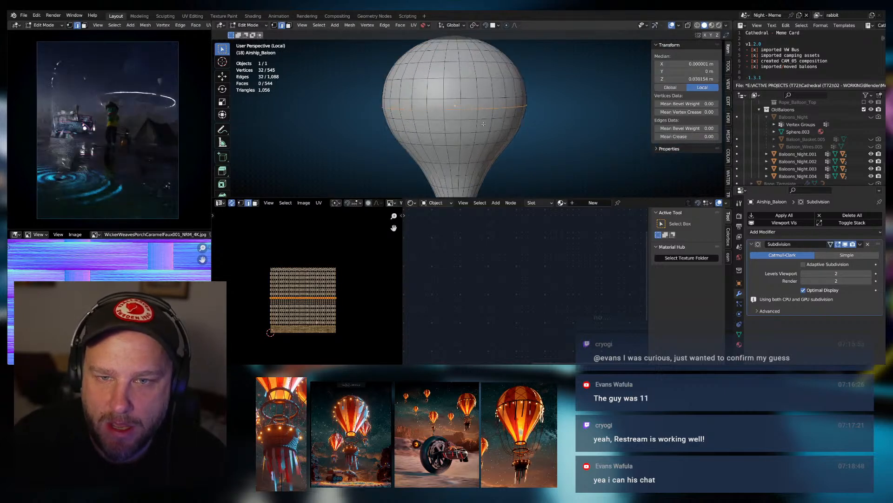
middle_click_drag(475, 122, 488, 95)
scroll(488, 94, "down", 2)
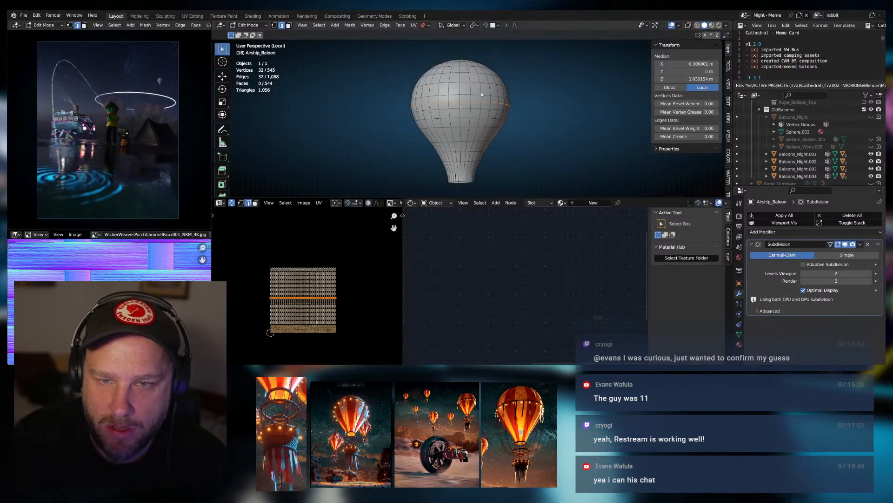
key("Tab")
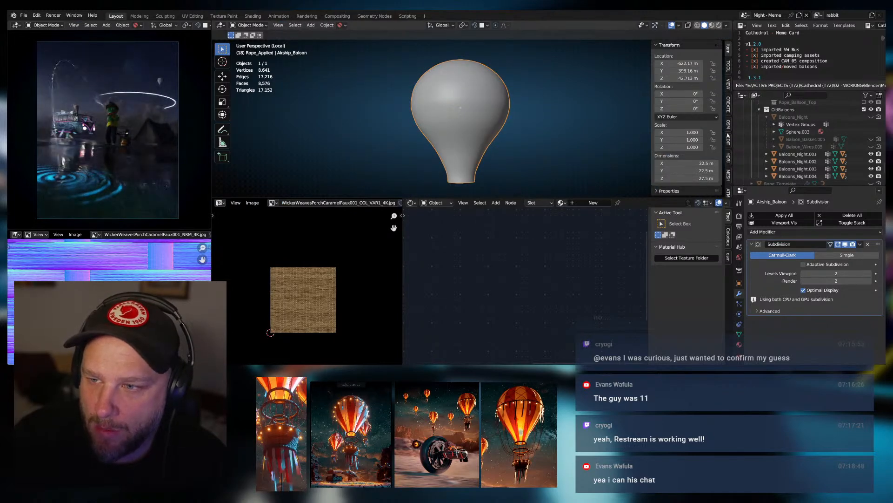
Show the Quad Remesher settings and compare the balloon's mesh with its smoothed shape.
left_click(729, 170)
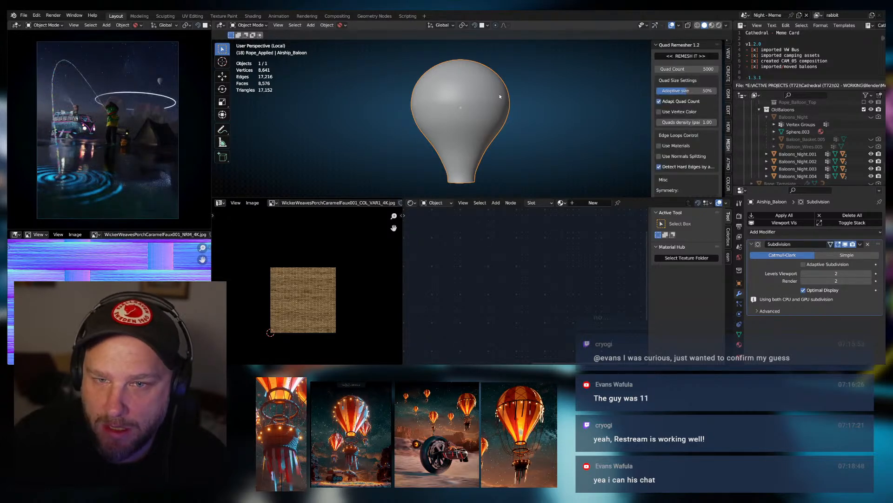
key("Tab")
key("Tab")
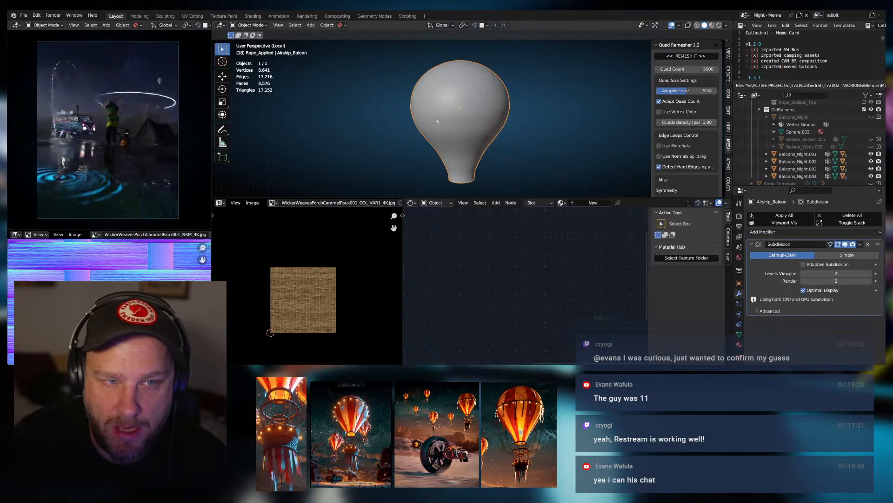
scroll(440, 119, "up", 2)
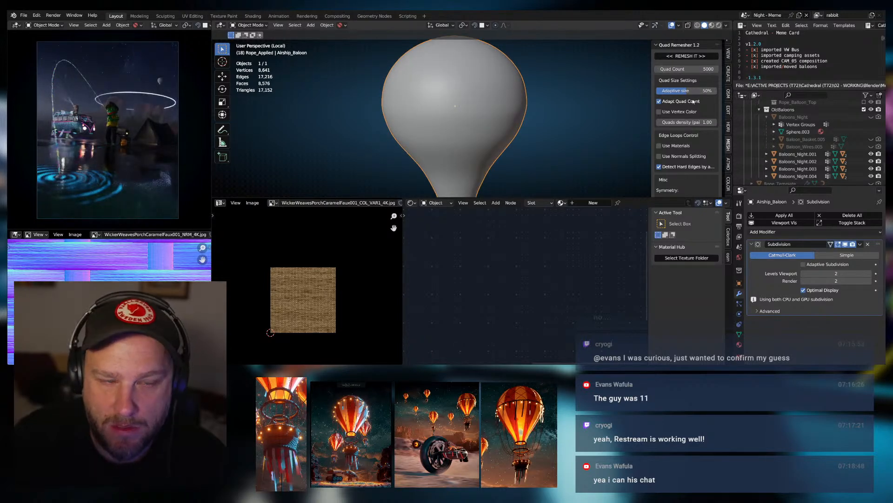
key("Tab")
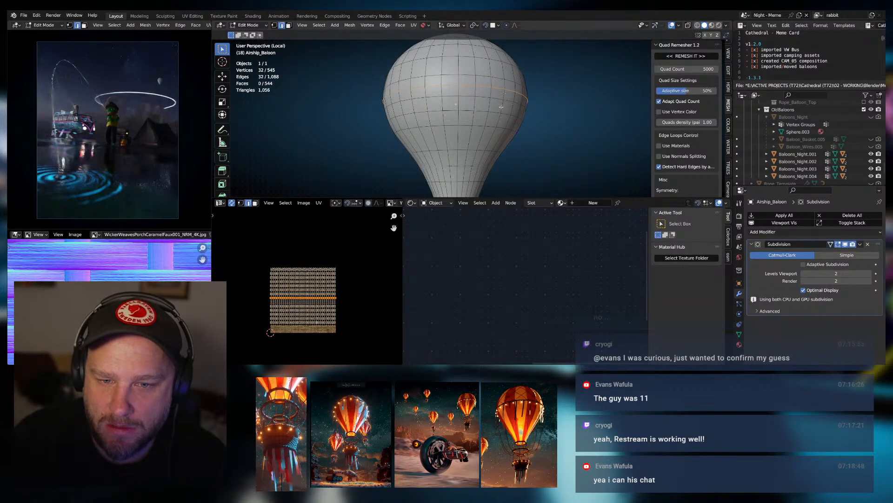
key("Tab")
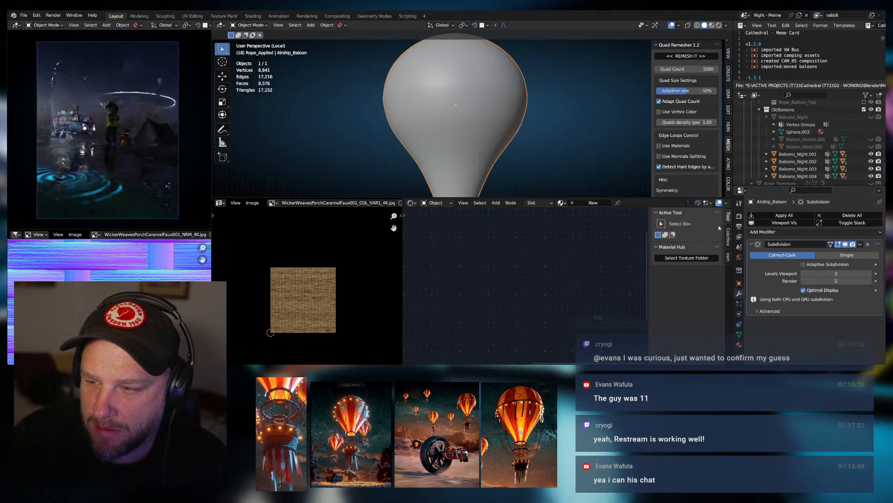
Remove the Subdivision modifier from the balloon envelope and check the bare mesh.
left_click(867, 246)
key("Tab")
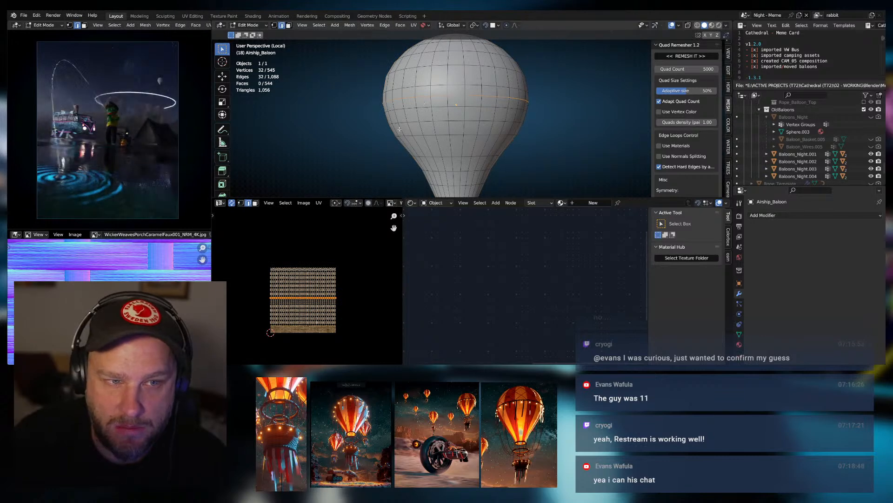
key("Tab")
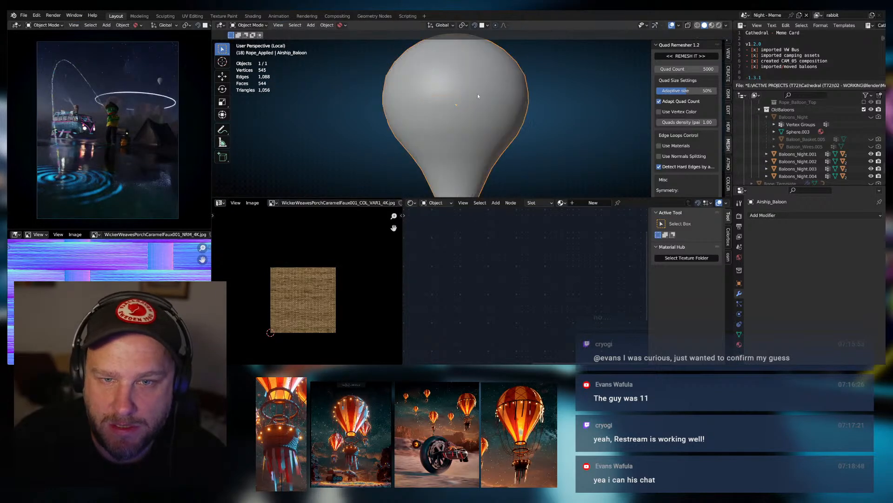
Try remeshing the balloon envelope with Quad Remesher at a quad count of 1000 and inspect the resulting mesh.
left_click(700, 69)
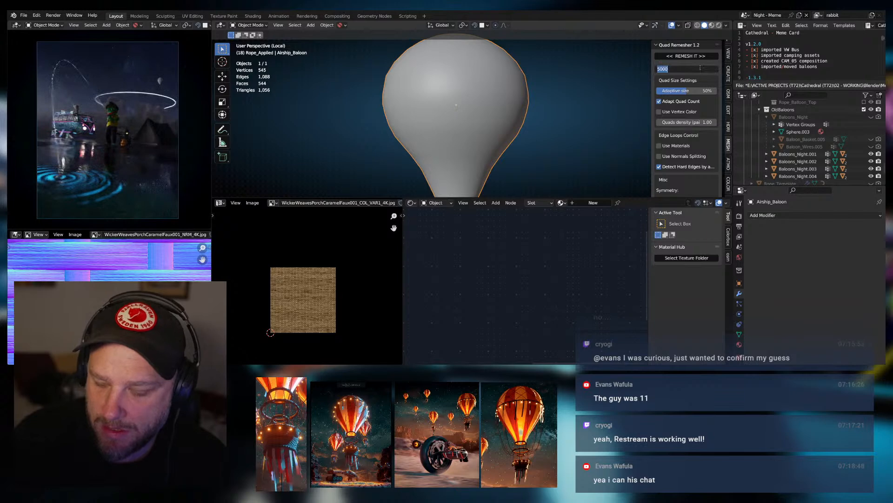
key("Return")
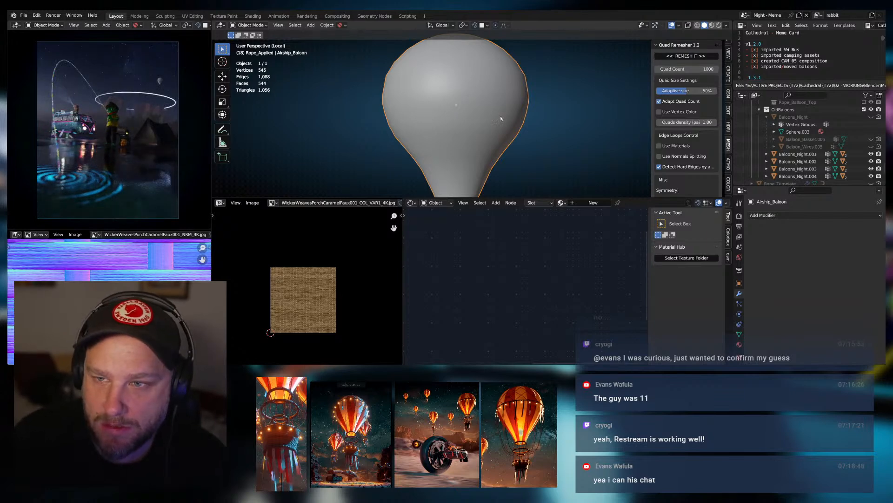
key("Tab")
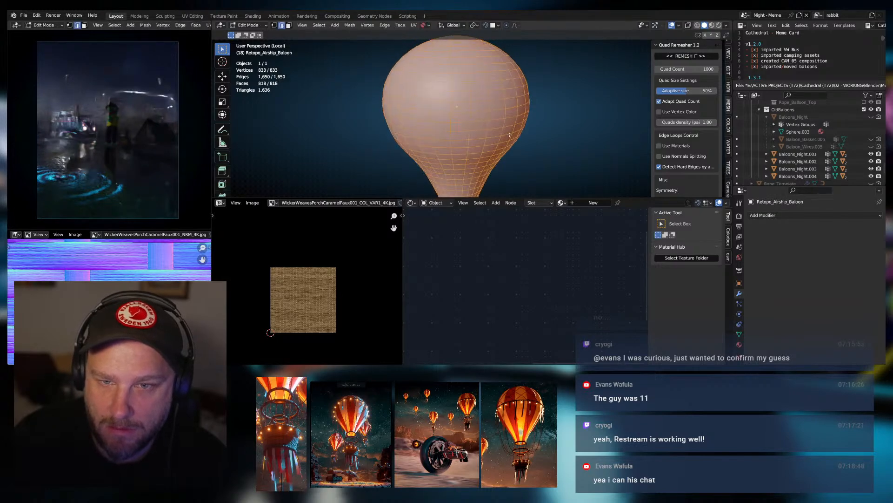
middle_click_drag(510, 135, 491, 54)
scroll(472, 112, "up", 3)
middle_click_drag(495, 174, 512, 128, "shift")
key("Tab")
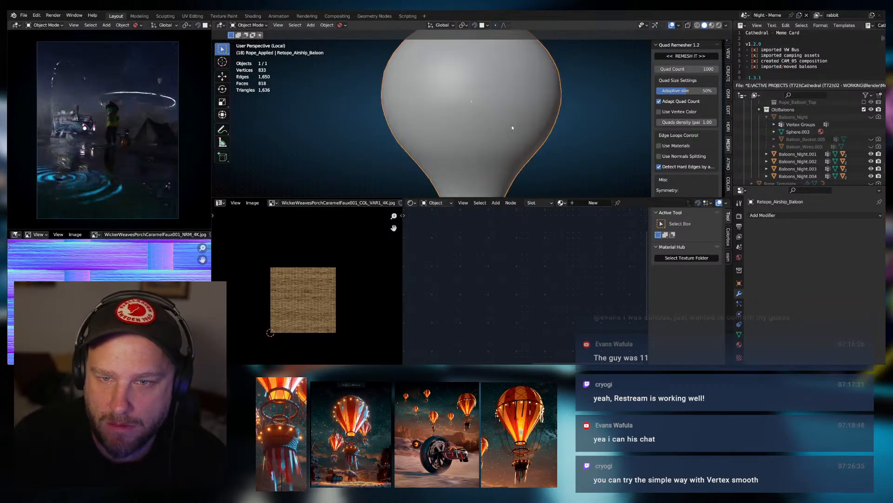
key("Tab")
key("Tab")
key("Tab")
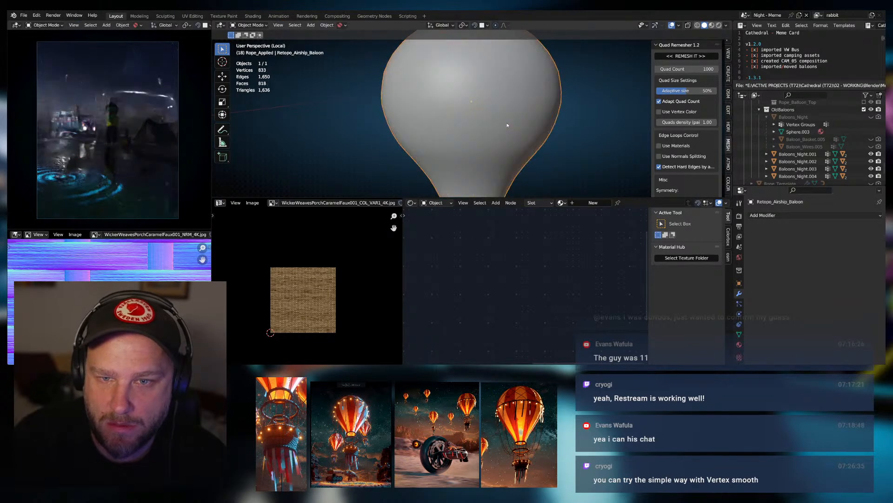
Try remeshing the balloon again with the Quad Remesher quad count raised to 5000.
left_click(695, 69)
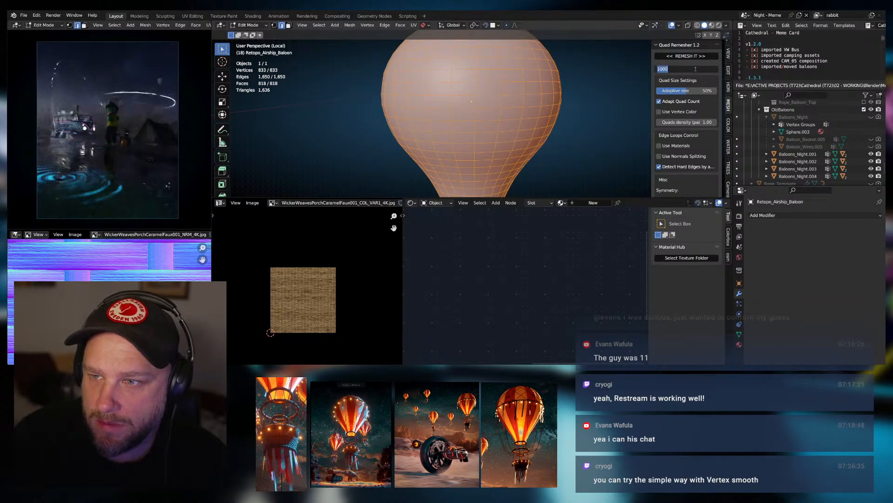
type("5")
key("Return")
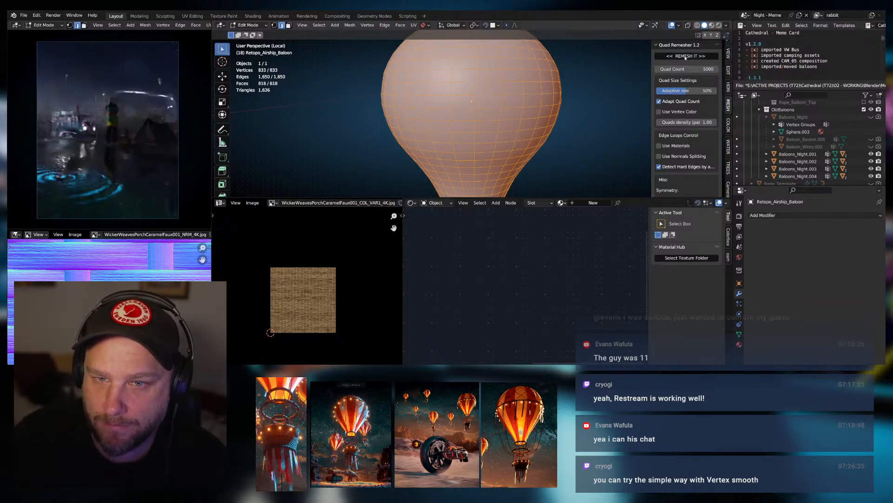
scroll(508, 123, "down", 2)
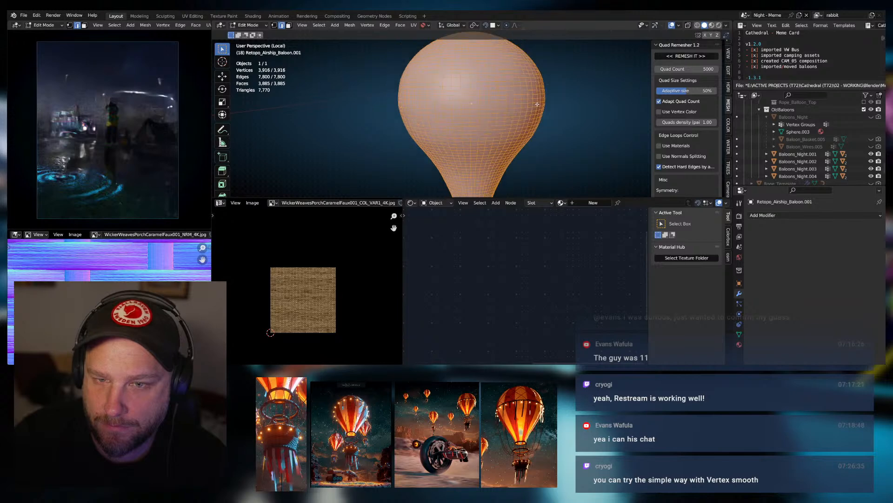
key("Tab")
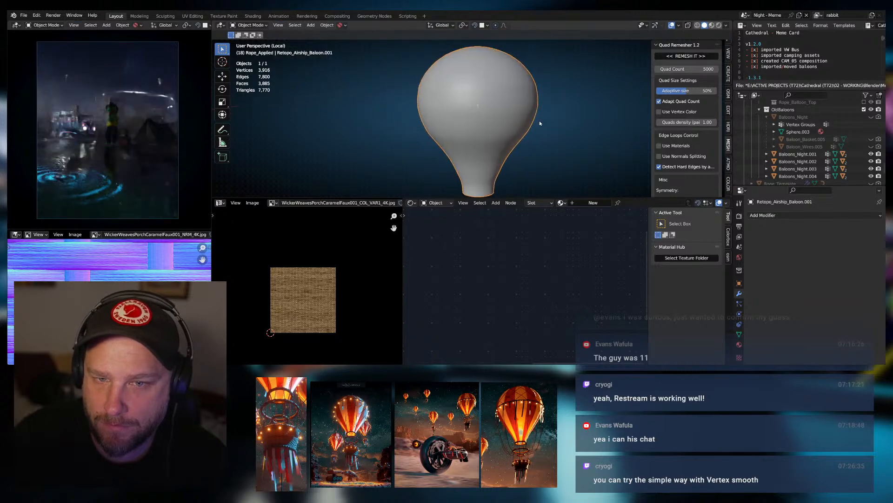
Examine the denser remeshed balloon's topology and shading around its crown, comparing the edit and object views.
key("Tab")
scroll(504, 116, "up", 3)
mouse_move(504, 116)
middle_mouse_down()
mouse_move(566, 123)
mouse_move(491, 119)
mouse_move(473, 92)
mouse_move(491, 119)
middle_mouse_up()
scroll(473, 91, "down", 4)
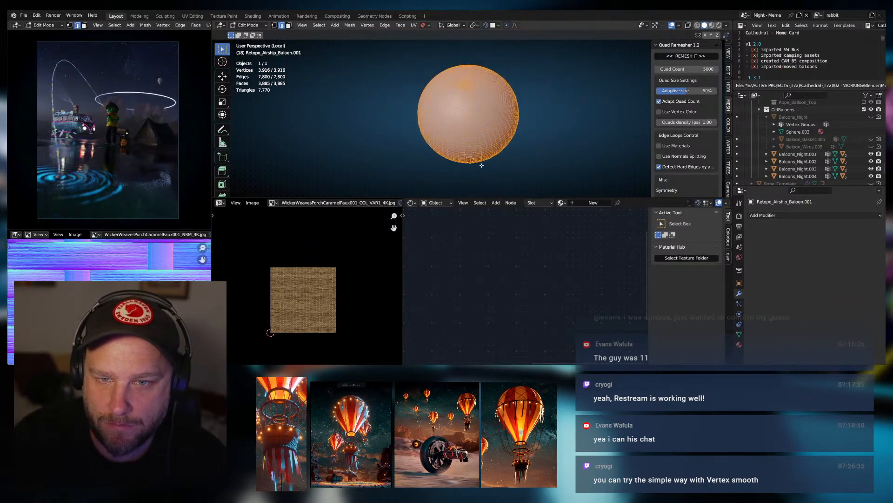
scroll(483, 113, "up", 4)
scroll(483, 113, "up", 2)
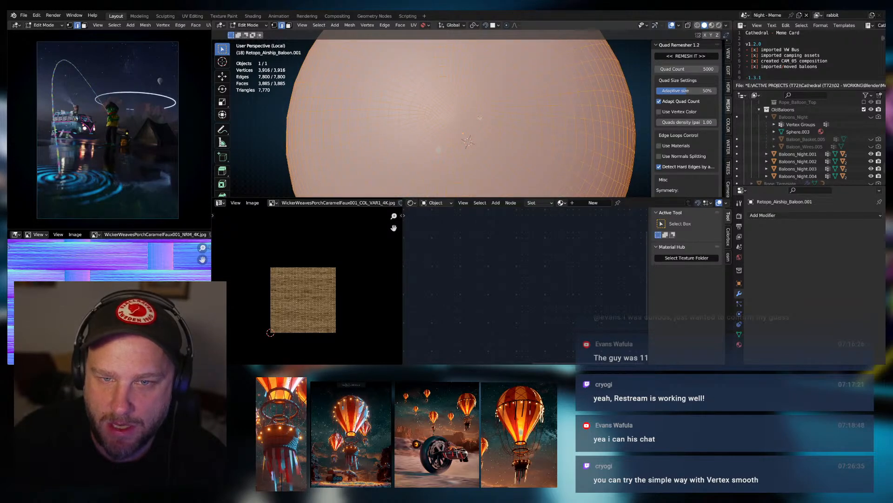
scroll(480, 118, "up", 2)
scroll(479, 118, "down", 2)
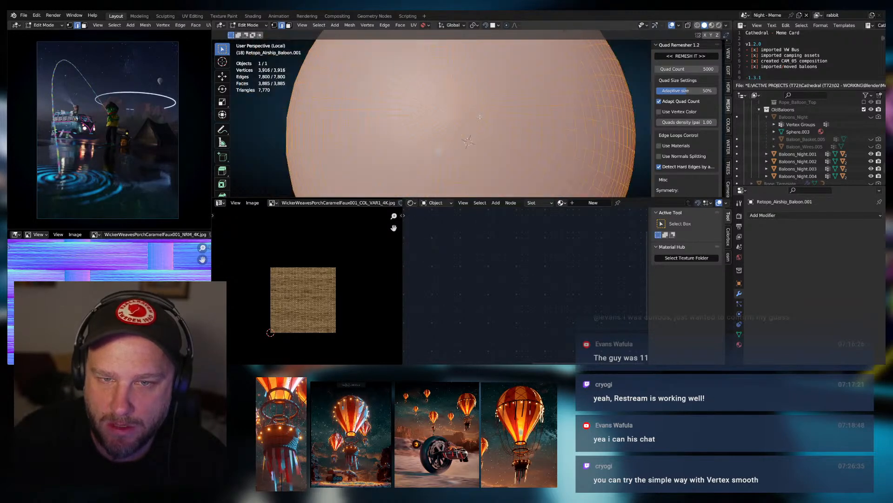
key("Tab")
key("Tab")
middle_click_drag(477, 116, 467, 105)
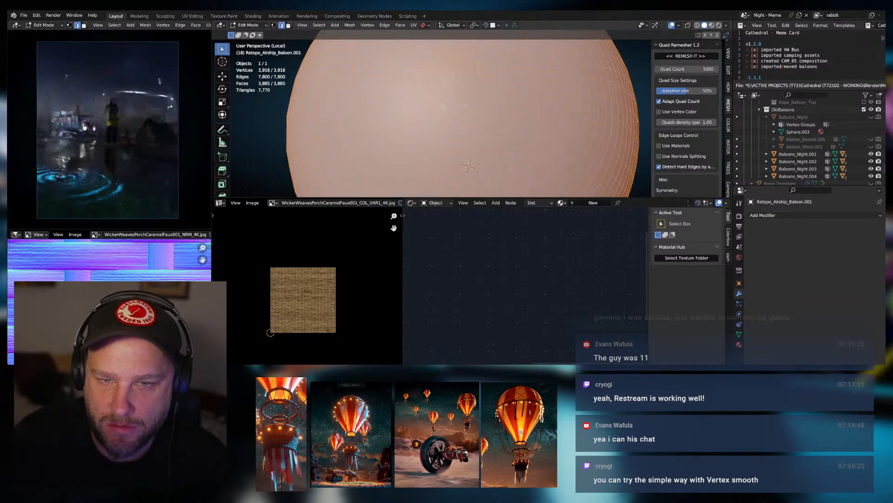
key("Tab")
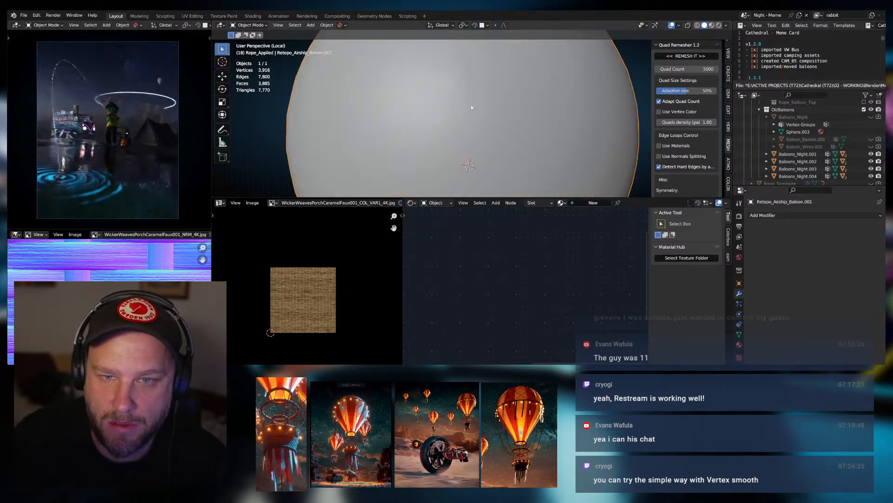
key("Tab")
key("Tab")
key("Tab")
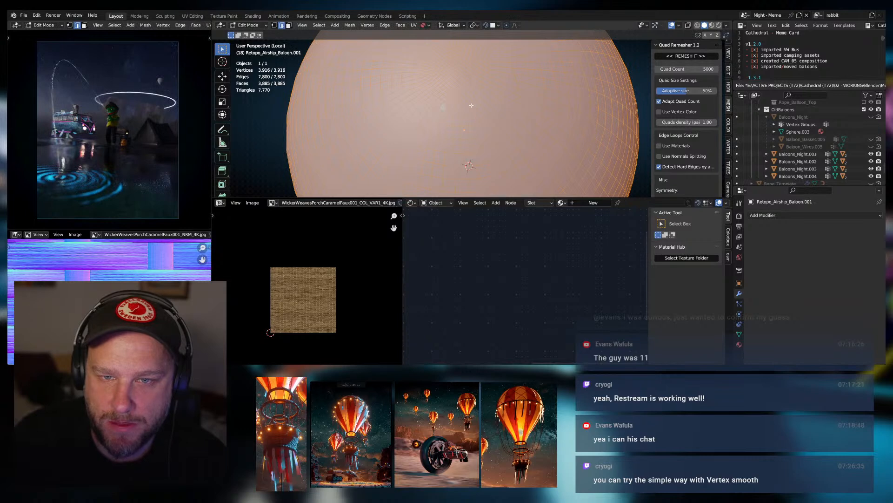
Undo both Quad Remesher results to bring back the original balloon envelope mesh.
key("ctrl+z")
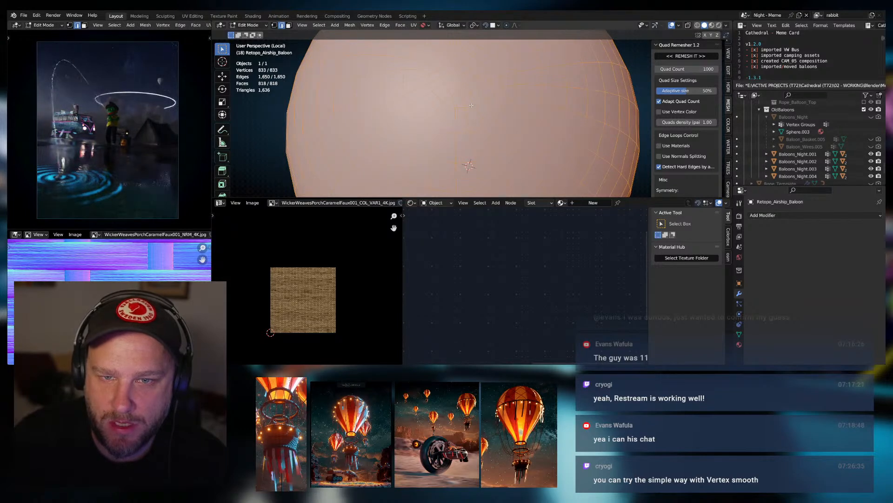
key("ctrl+z")
scroll(475, 110, "down", 2)
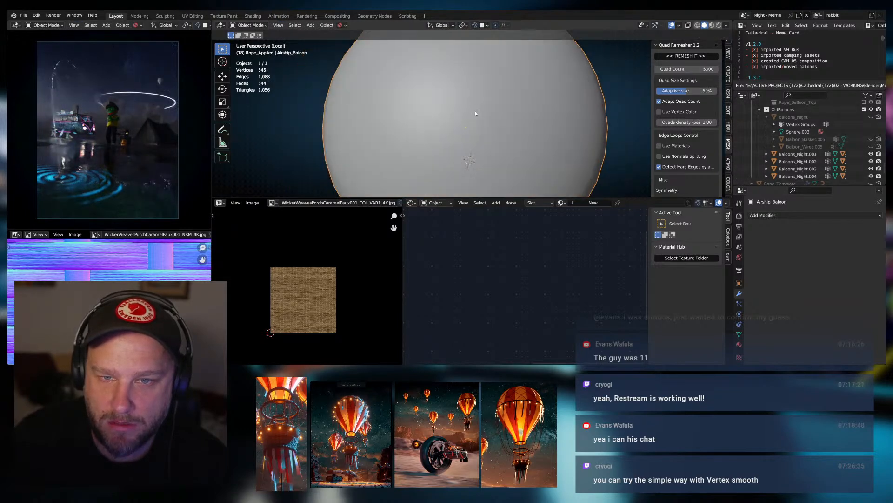
key("ctrl+z")
scroll(475, 111, "down", 1)
middle_click_drag(475, 111, 507, 105)
scroll(491, 70, "down", 3)
scroll(488, 88, "down", 1)
Check the original balloon mesh in Edit Mode, and add a Subdivision Surface modifier to the object.
key("Tab")
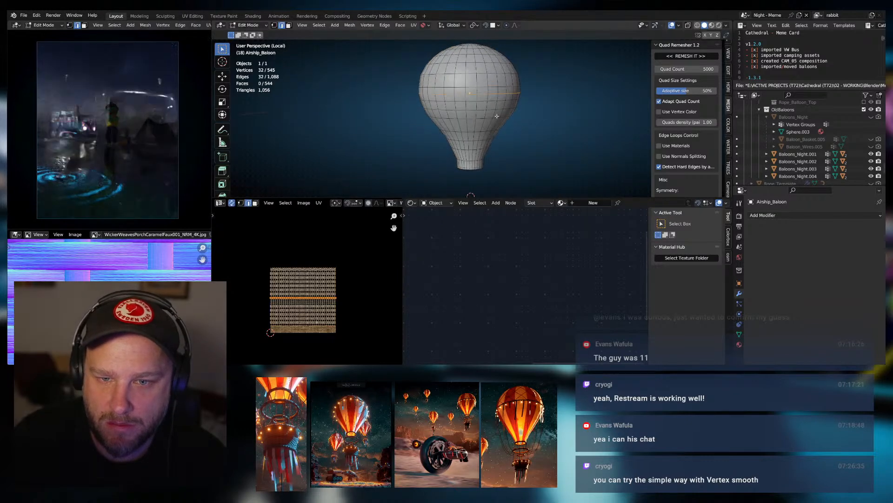
left_click(507, 121)
scroll(507, 122, "up", 2)
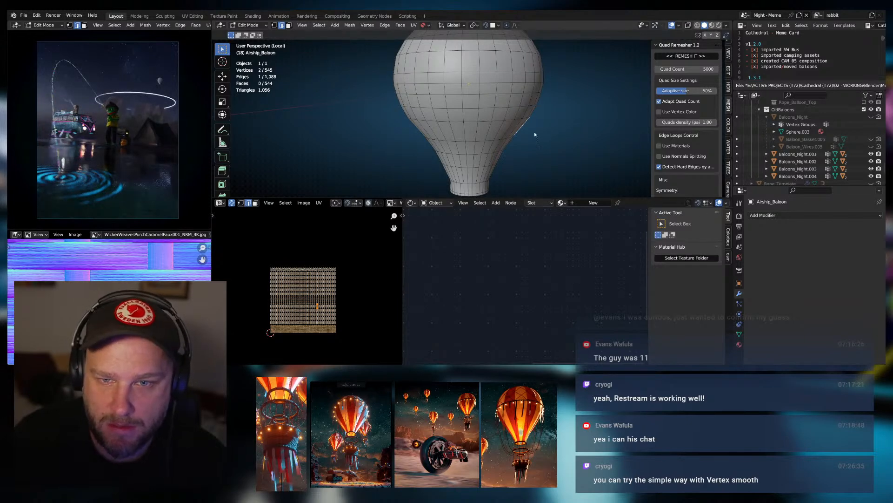
key("Tab")
left_click(778, 217)
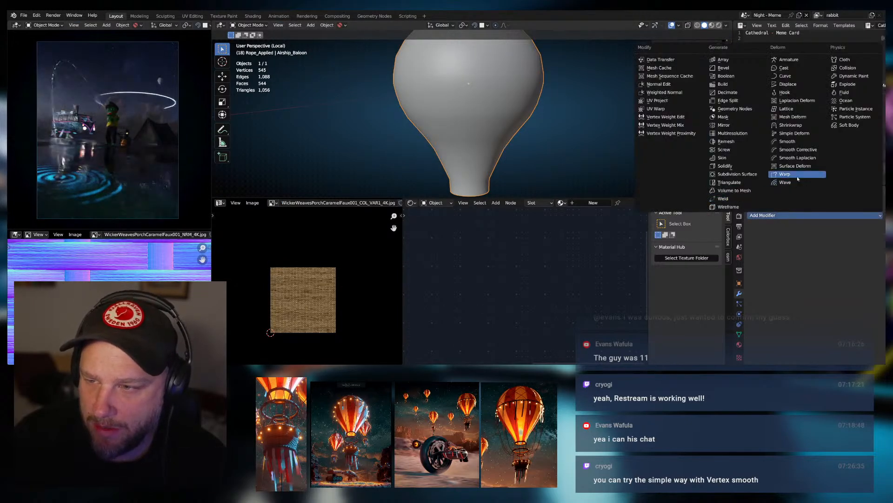
left_click(728, 175)
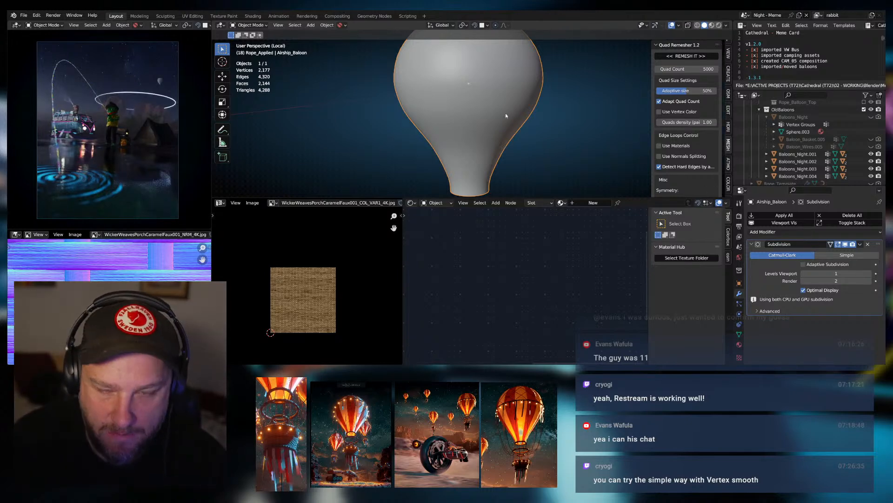
Select all the balloon envelope's vertices in vertex select mode and apply Smooth Vertices to them.
scroll(506, 115, "down", 1)
middle_click_drag(514, 116, 518, 165, "shift")
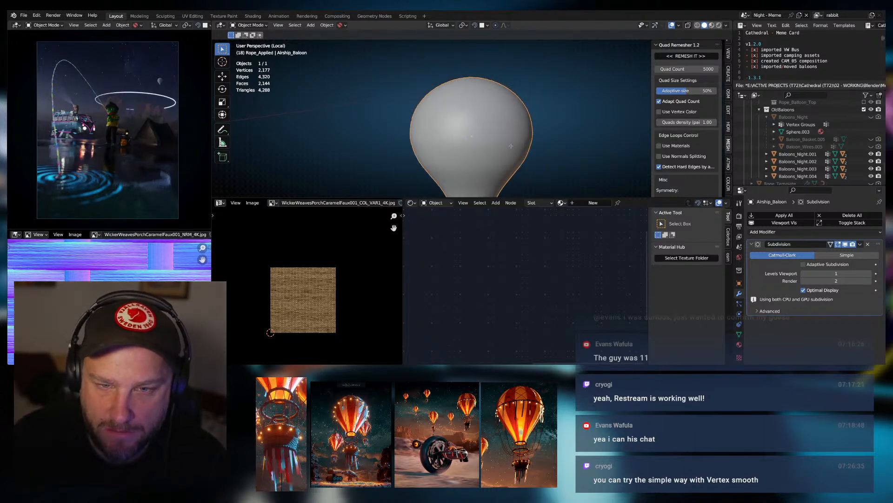
key("Tab")
key("1")
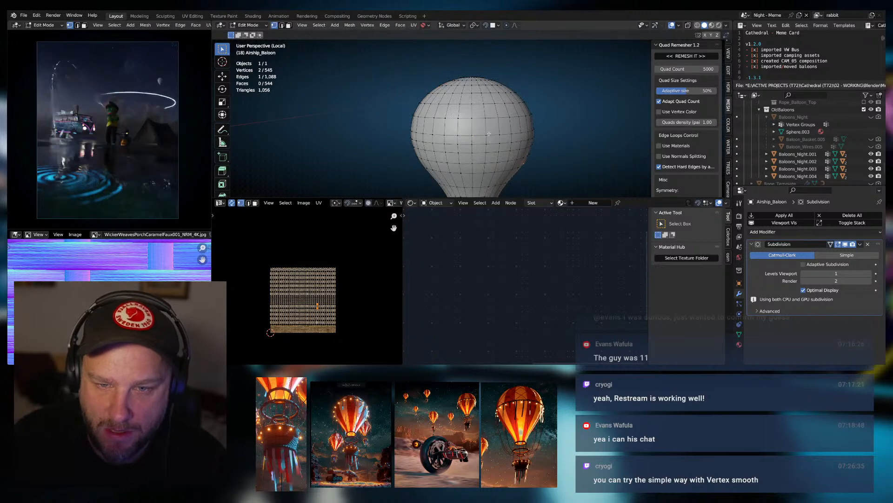
key("a")
left_click(488, 81)
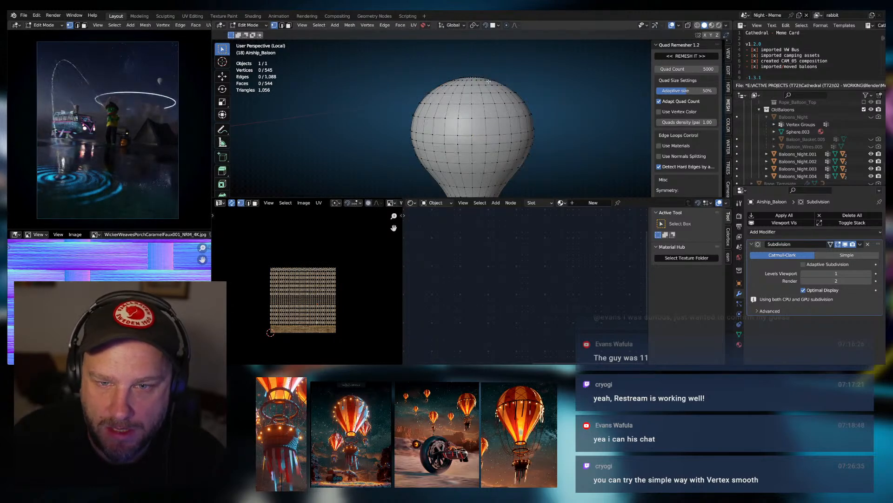
key("a")
left_click(489, 41)
key("F3")
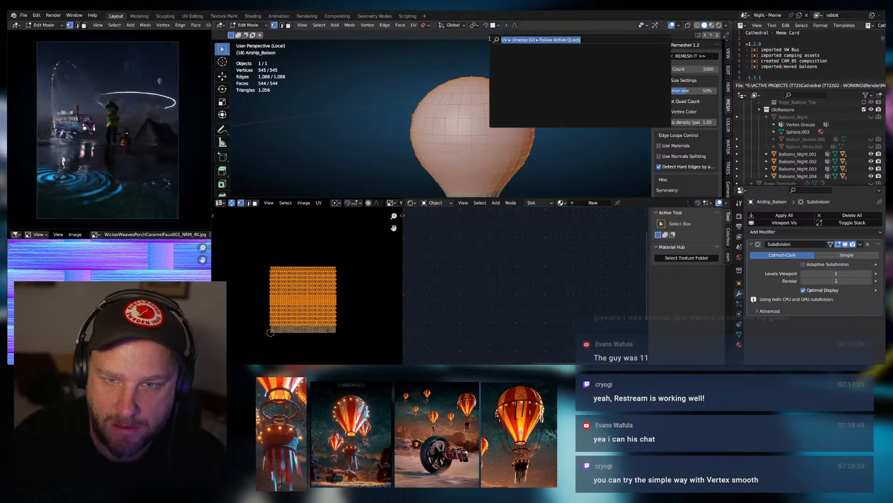
type("vert")
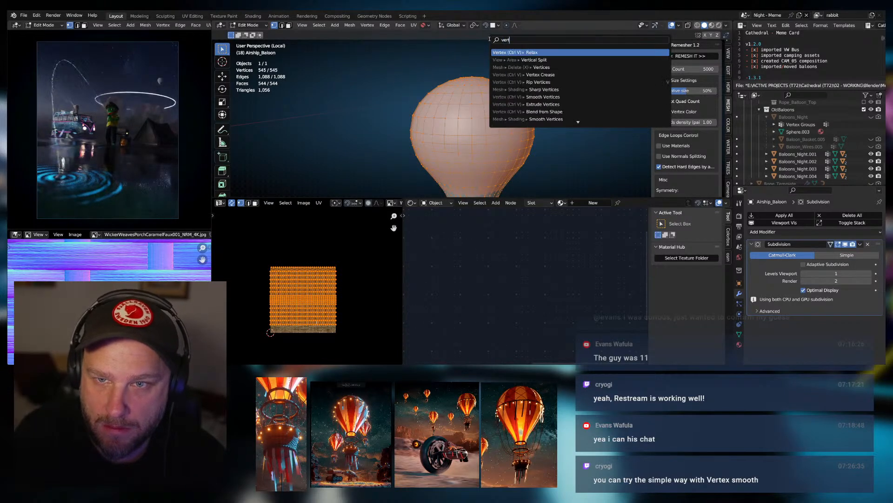
type("ex sm")
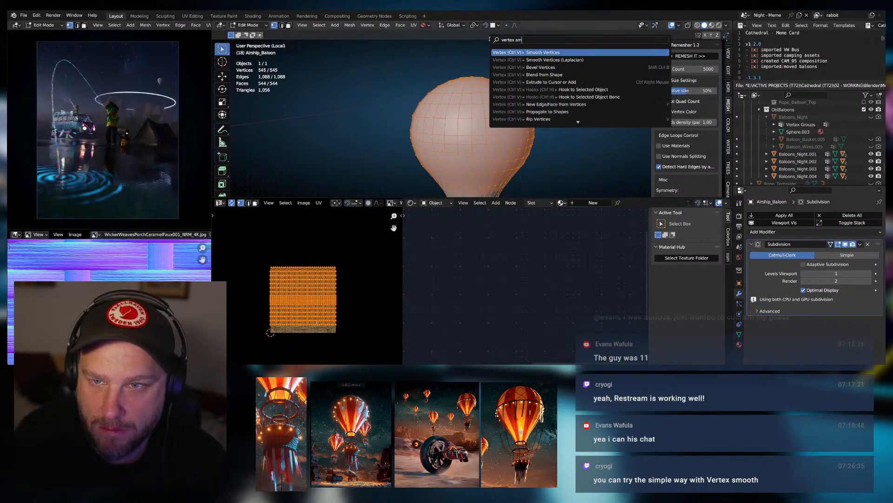
left_click(548, 52)
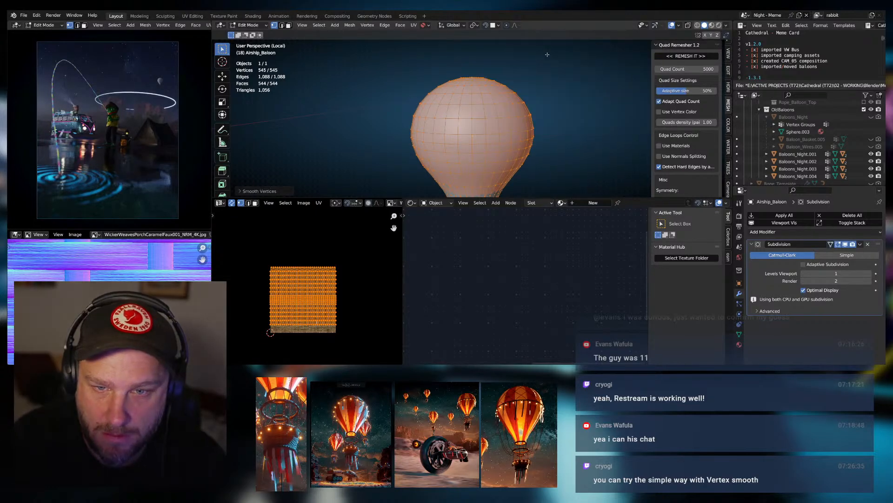
Set the Smooth Vertices smoothing factor to 1.000 and check the balloon's shape.
left_click(256, 191)
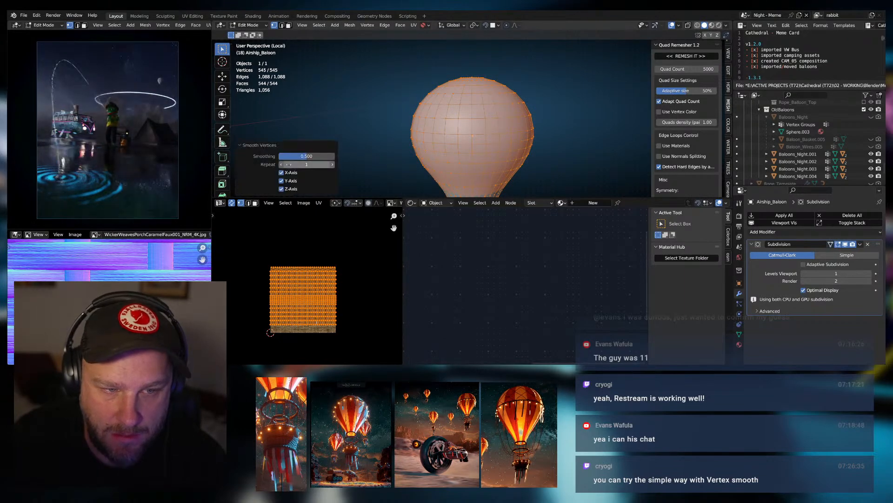
left_click_drag(301, 157, 335, 156)
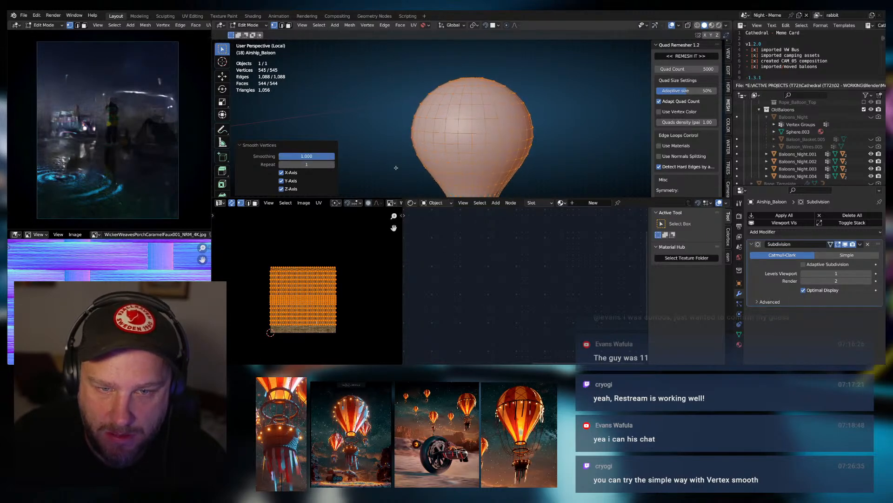
middle_click_drag(376, 166, 363, 157)
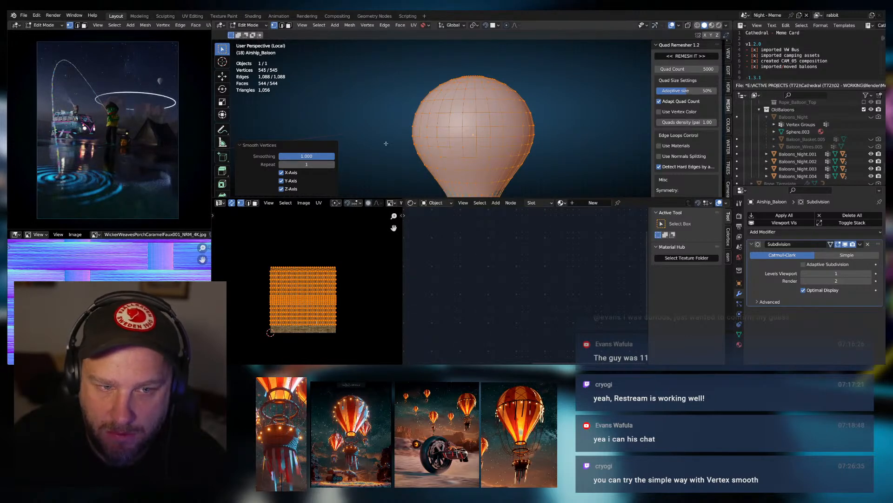
Try Laplacian Smooth Vertices on the whole balloon mesh with 9 iterations, and undo the smoothing.
key("q")
key("Escape")
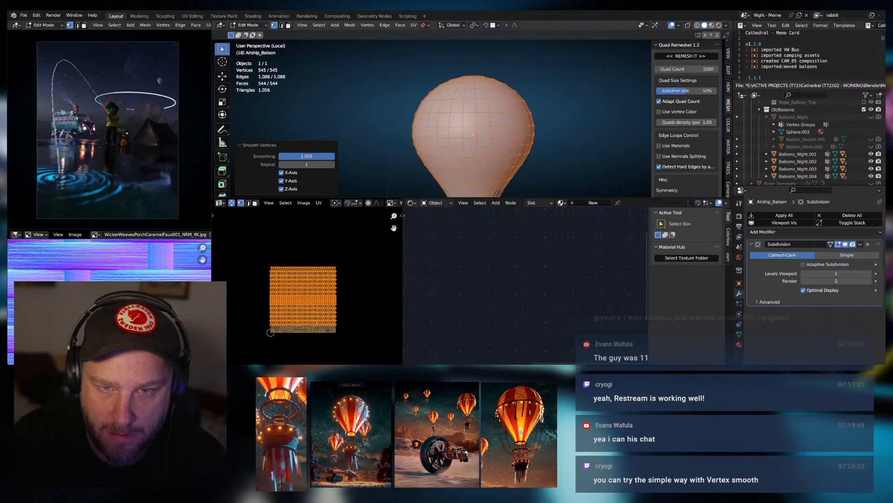
key("F3")
left_click(528, 156)
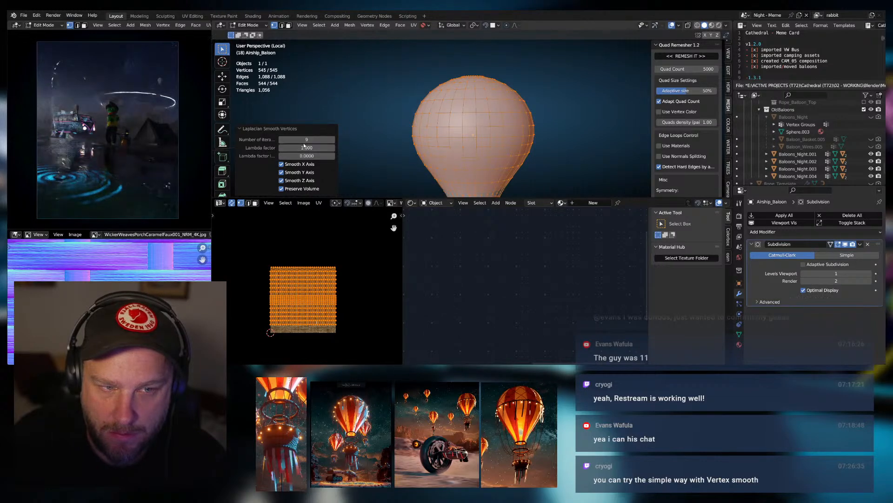
left_click(356, 142)
key("a")
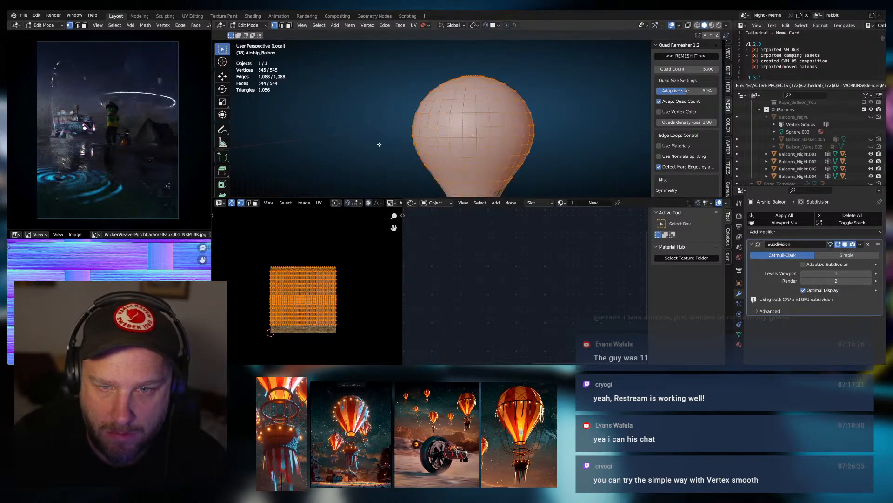
key("ctrl+z")
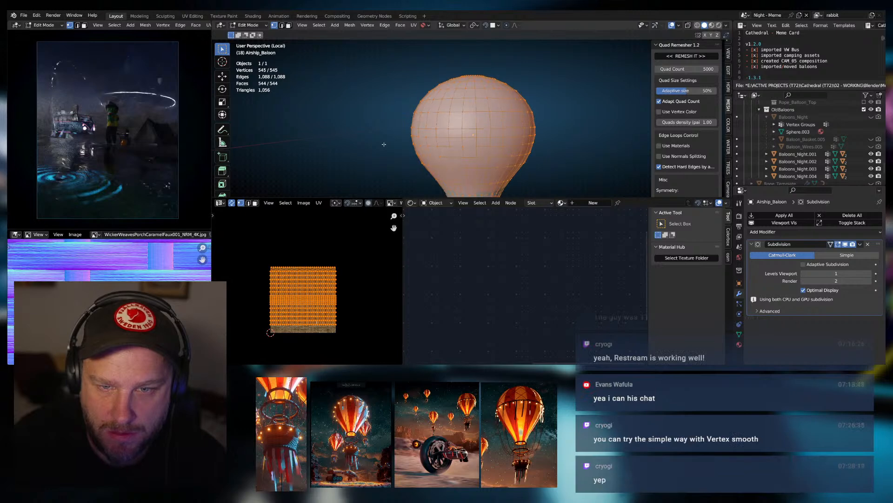
Apply Laplacian Smooth Vertices to the whole balloon mesh and raise its number of iterations.
key("q")
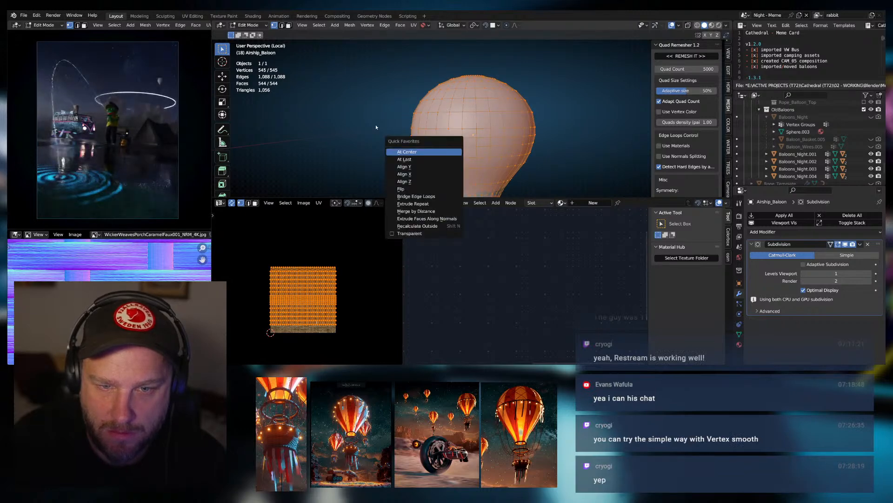
key("Escape")
key("F3")
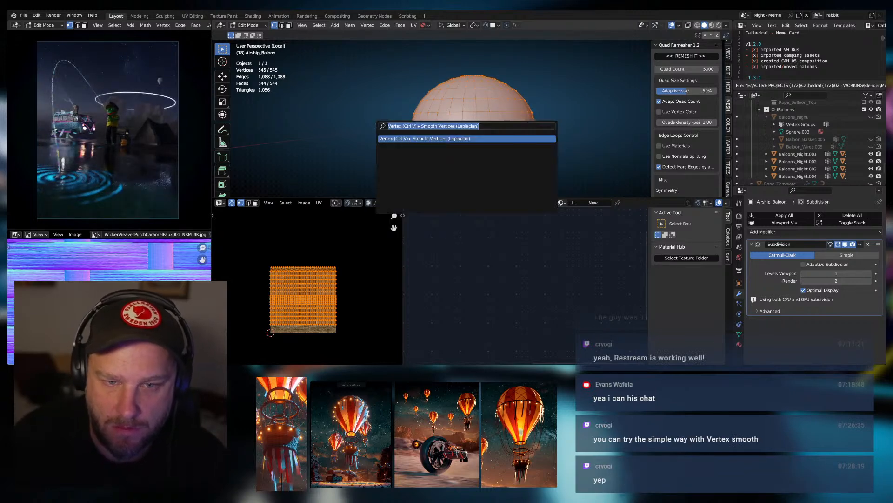
key("Return")
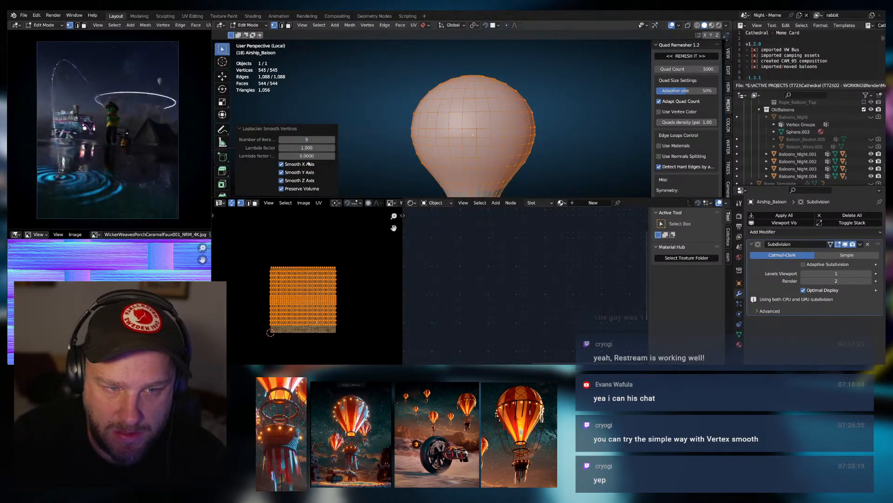
left_click_drag(307, 140, 326, 139)
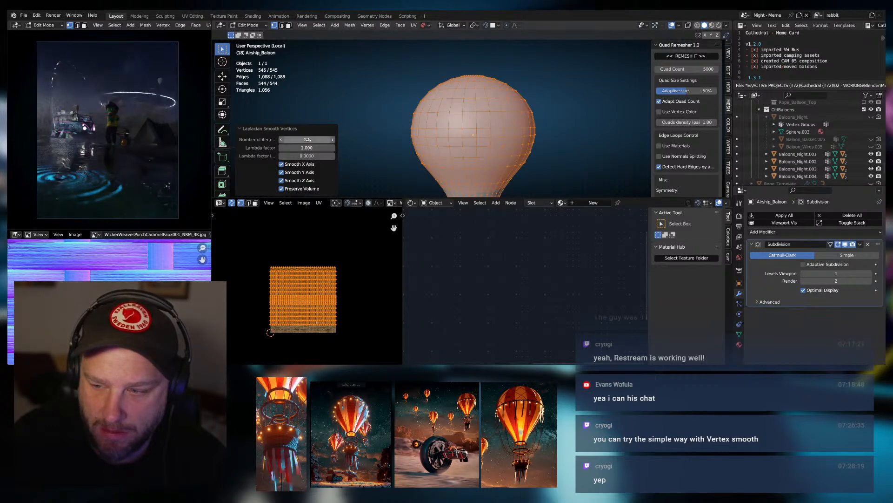
Remove the Subdivision modifier from the balloon object and re-enter Edit Mode.
left_click(868, 244)
key("Tab")
key("Tab")
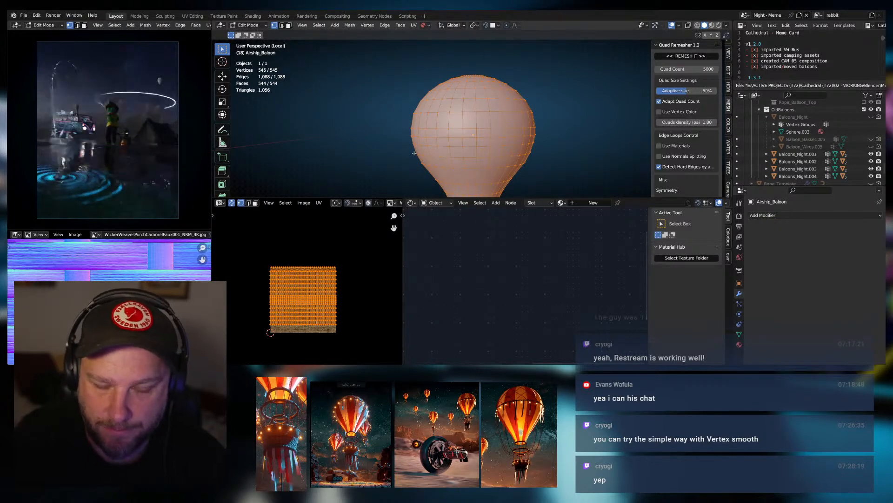
Search for "smooth ver", add the vertex Smooth Vertices operator to Quick Favorites, and apply it to the whole balloon mesh.
key("F3")
type("smooth ver")
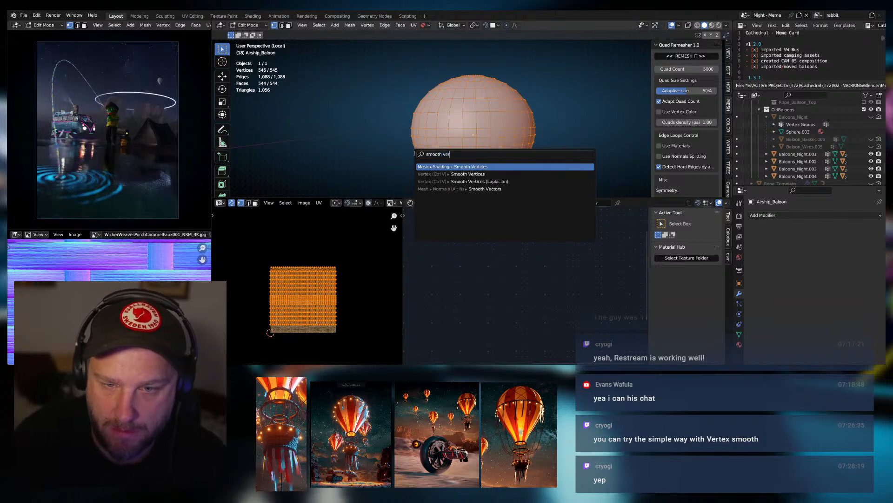
key("Down")
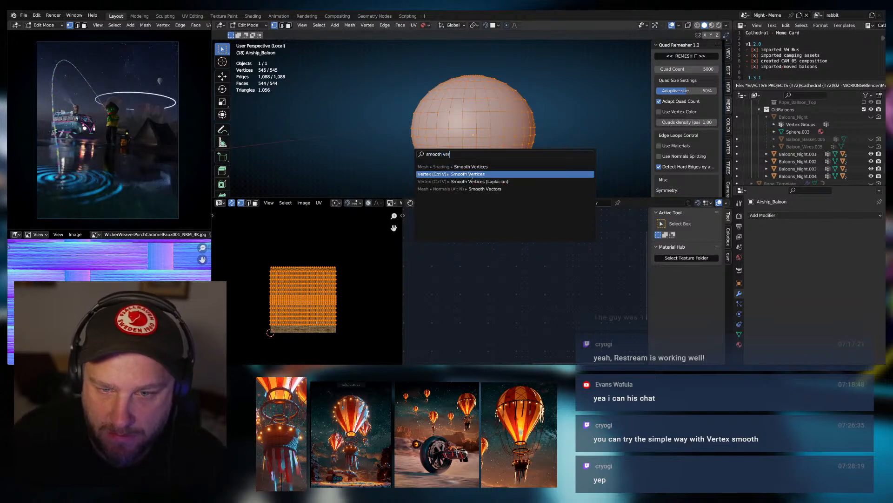
right_click(447, 175)
key("Escape")
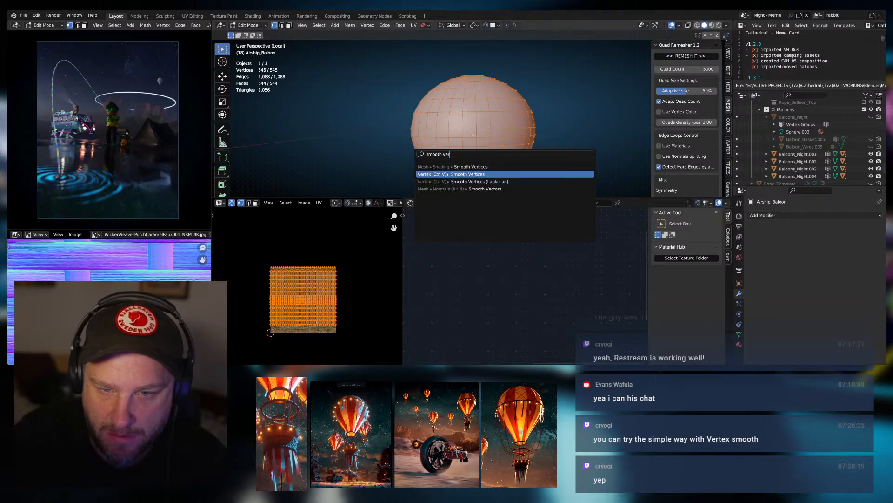
key("Return")
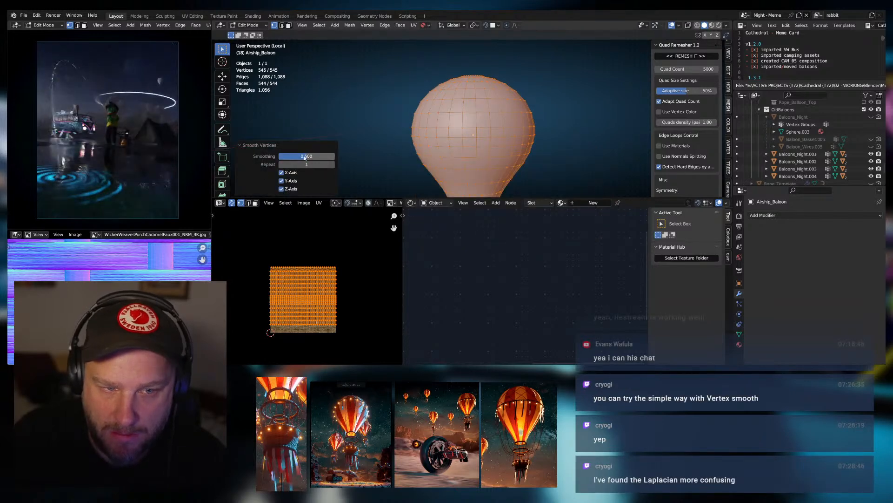
Apply Smooth Vertices six more times to the whole balloon mesh using Quick Favorites.
key("q")
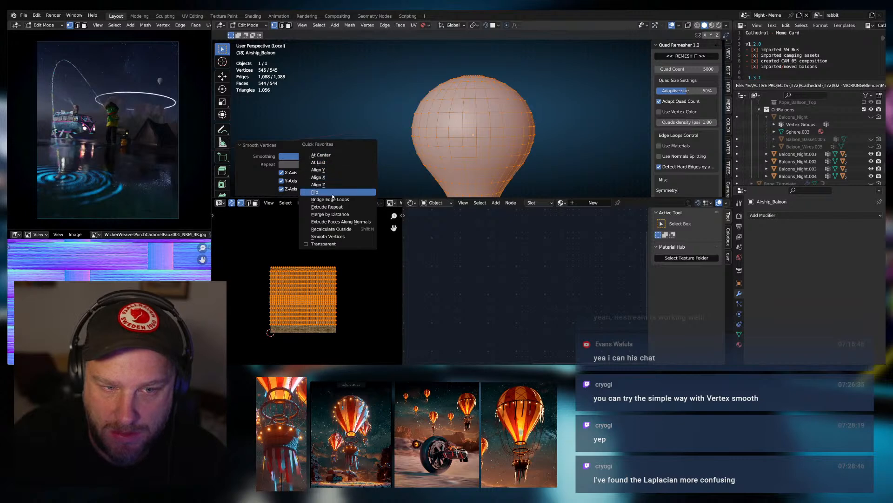
left_click(331, 236)
key("q")
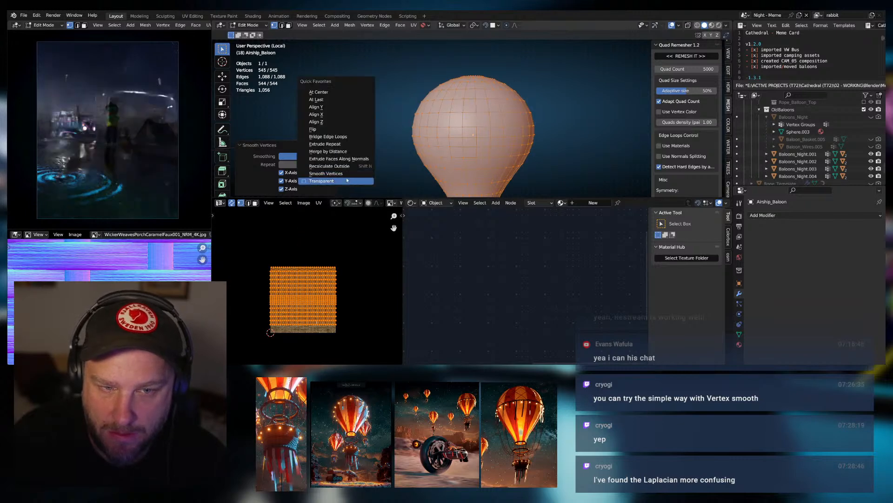
left_click(359, 173)
key("q")
left_click(358, 163)
key("q")
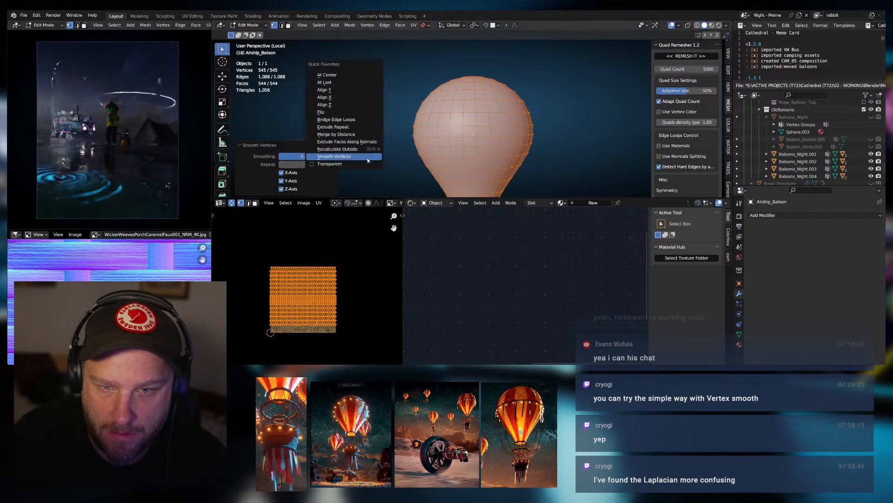
left_click(359, 150)
key("q")
left_click(362, 150)
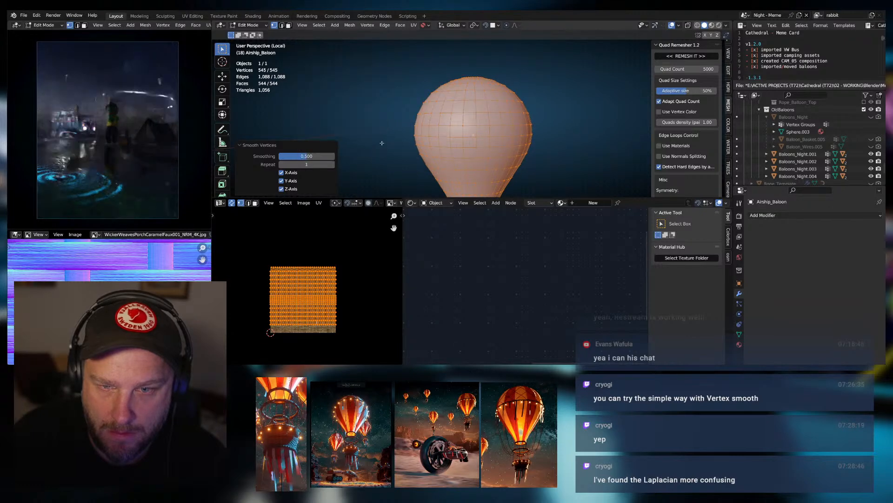
key("q")
left_click(381, 144)
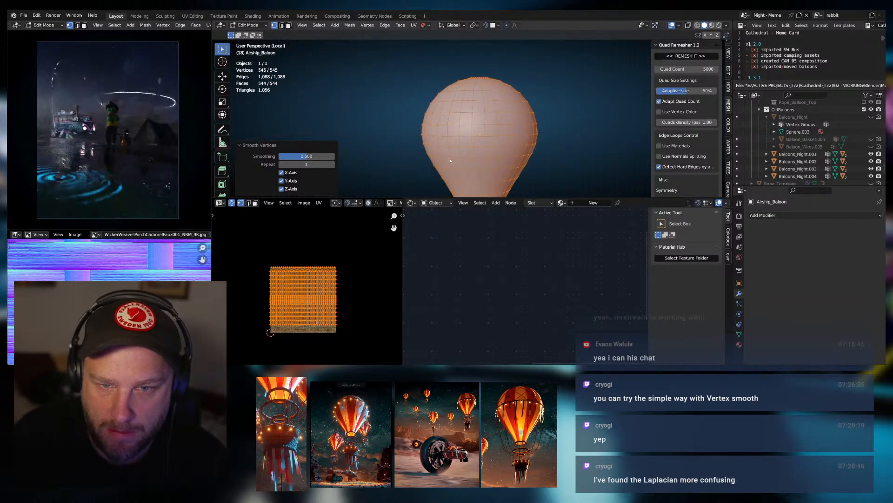
Examine the smoothed balloon's overall shape in Object Mode.
key("Tab")
left_click(349, 157)
middle_click_drag(481, 154, 493, 138)
scroll(523, 155, "down", 3)
left_click(456, 146)
scroll(456, 146, "up", 1)
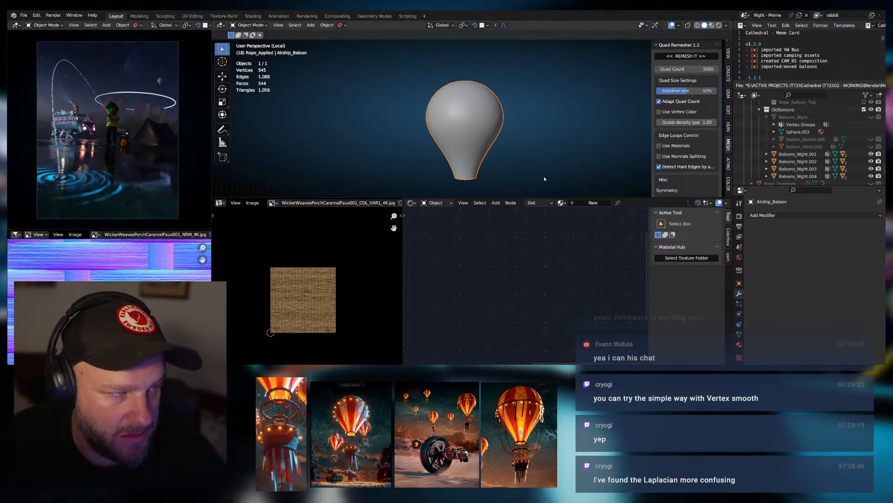
scroll(544, 178, "up", 2)
Delete the ring of triangular faces around the balloon's top pole in Edit Mode, and select the rim edge loop of the opening.
key("Tab")
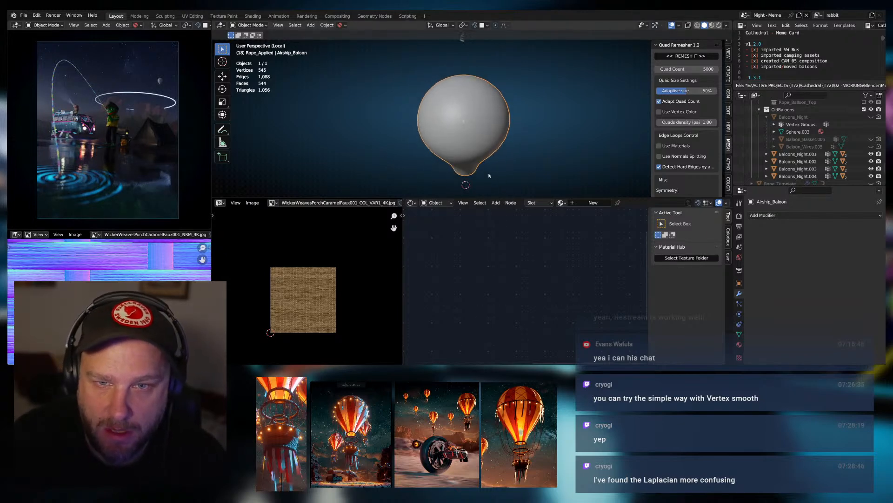
middle_click_drag(475, 101, 477, 159)
scroll(477, 159, "up", 6)
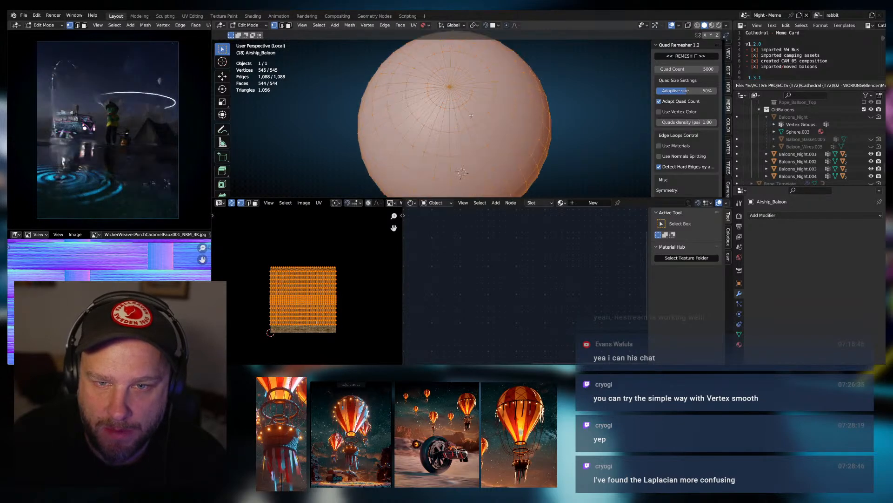
scroll(477, 160, "up", 3)
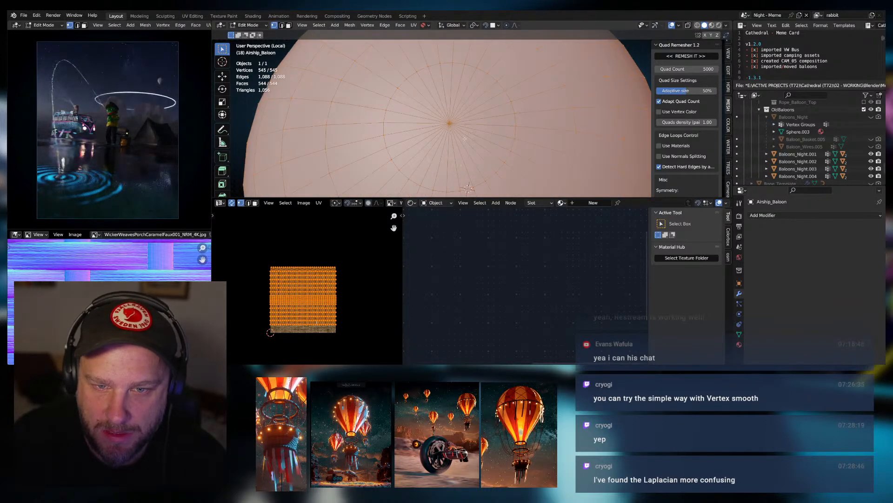
key("alt+a")
scroll(457, 143, "down", 3)
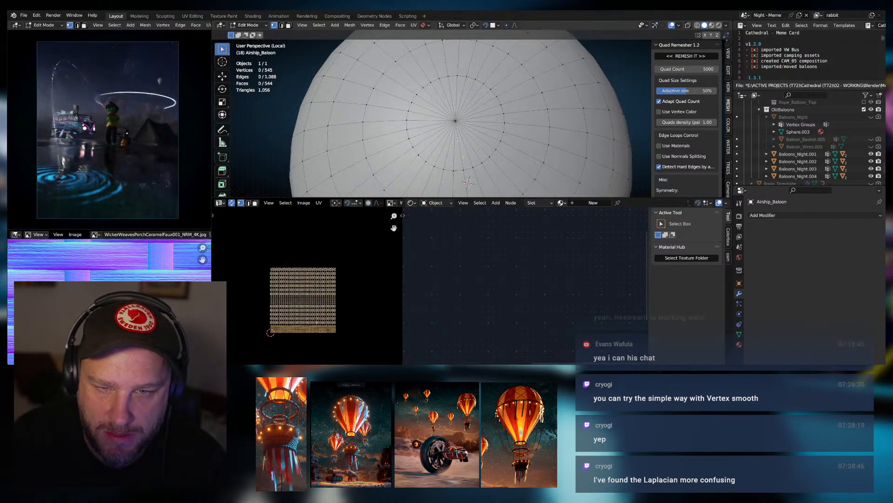
key("2")
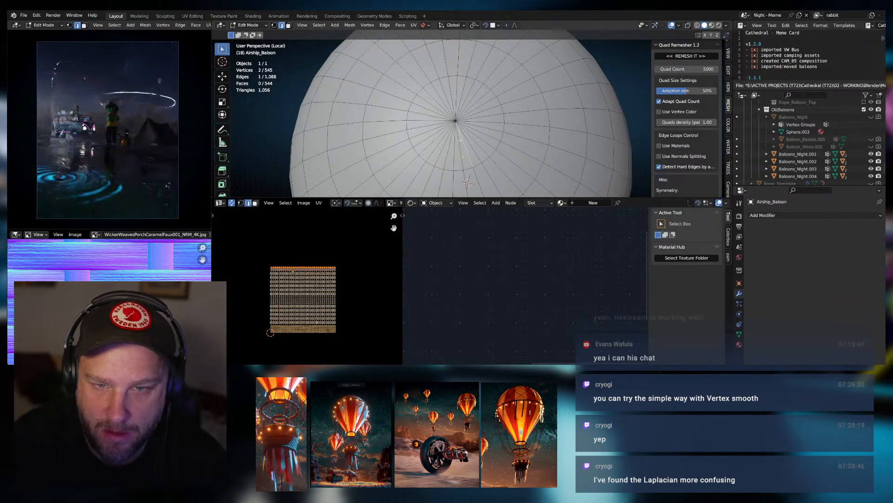
key("3")
left_click(462, 141)
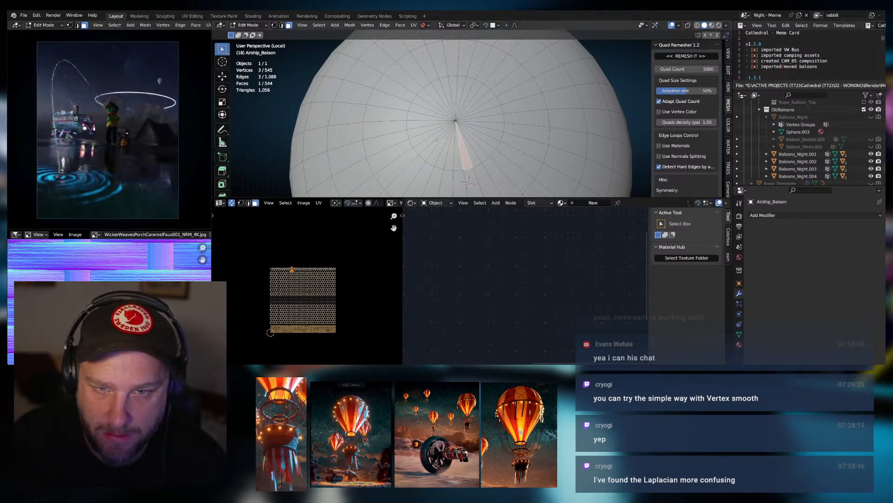
mouse_move(459, 150)
left_mouse_down("shift")
mouse_move(436, 141)
mouse_move(443, 107)
mouse_move(471, 131)
mouse_move(451, 138)
left_mouse_up("shift")
key("x")
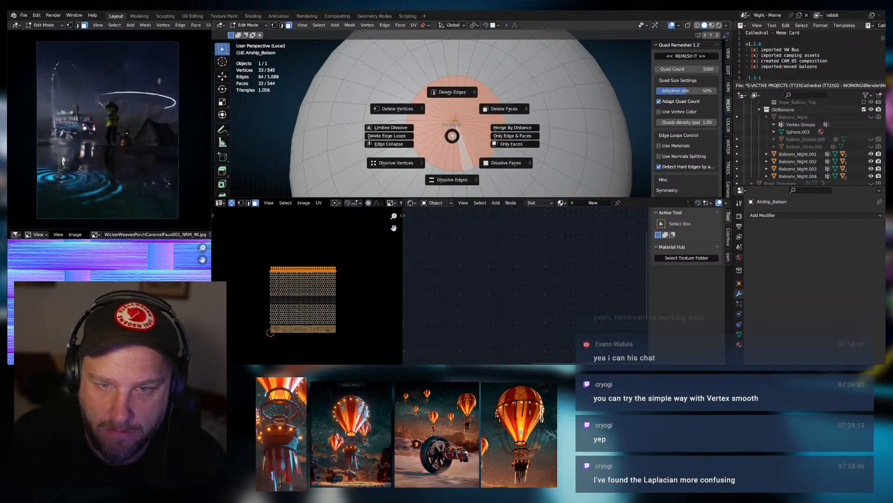
left_click(471, 122)
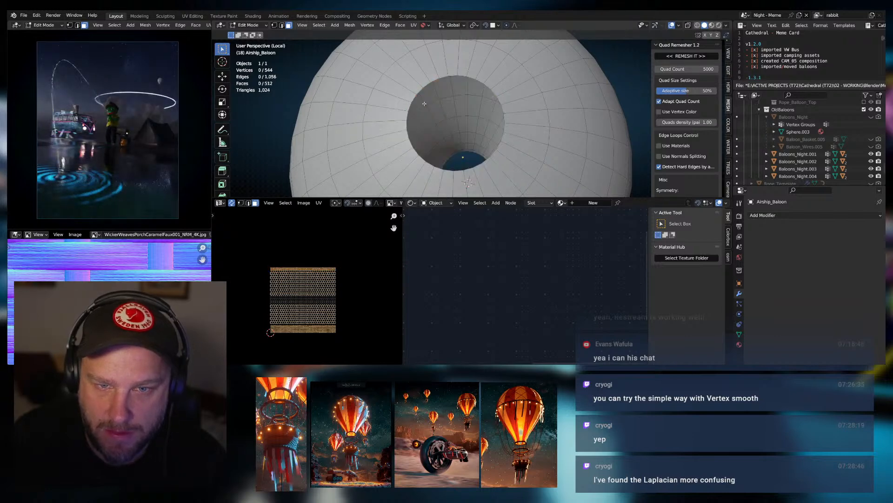
key("2")
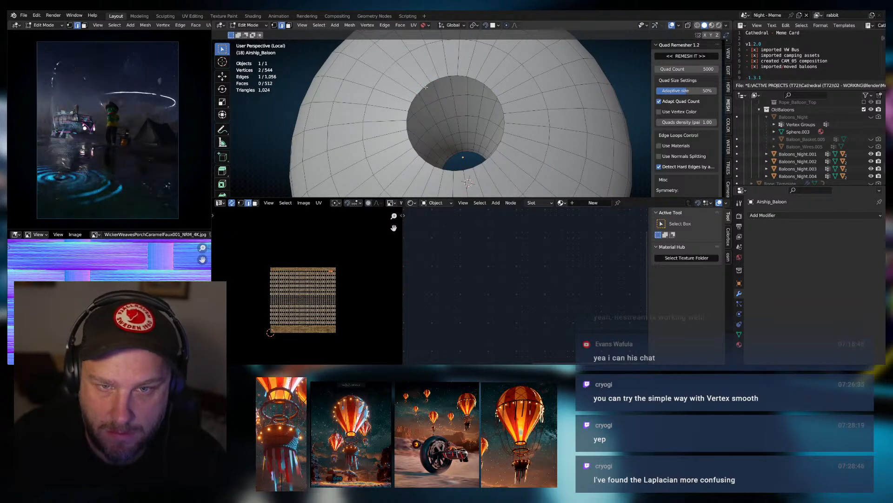
left_click(426, 87, "alt")
Try closing the balloon's top opening with Grid Fill at a span of 8, and undo the fill.
key("F3")
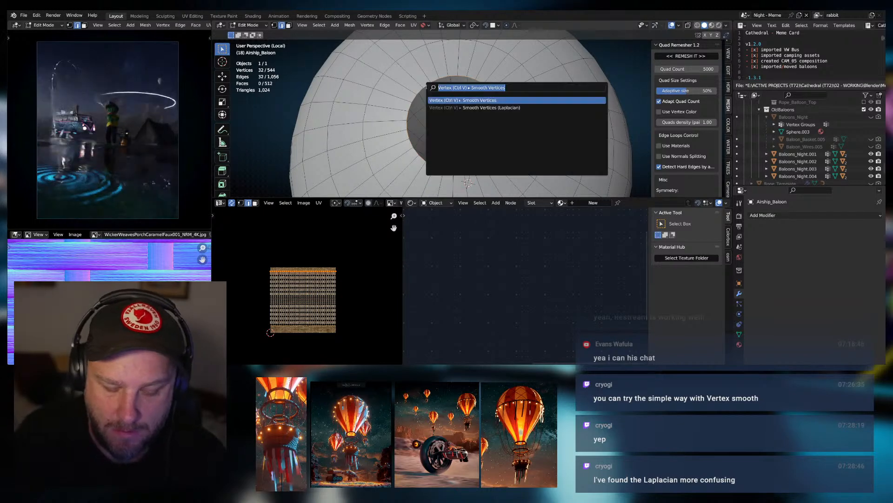
type("fill")
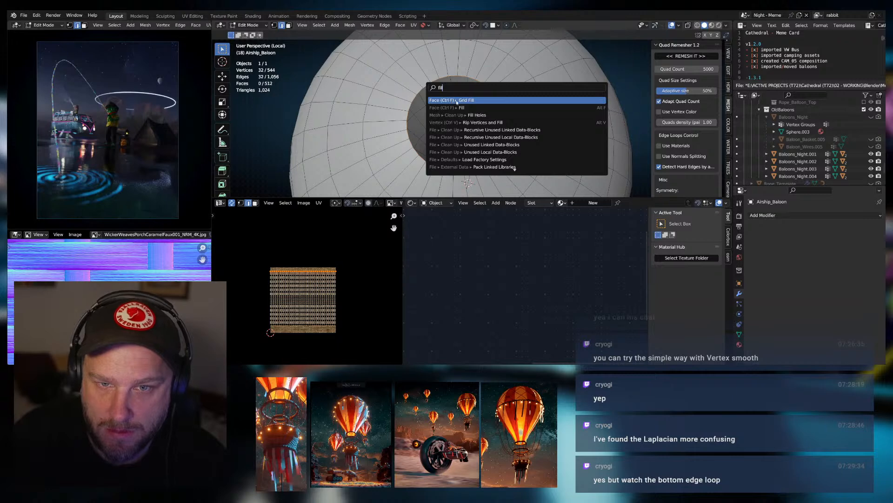
left_click(454, 101)
mouse_move(469, 122)
middle_mouse_down()
mouse_move(489, 93)
mouse_move(460, 133)
middle_mouse_up()
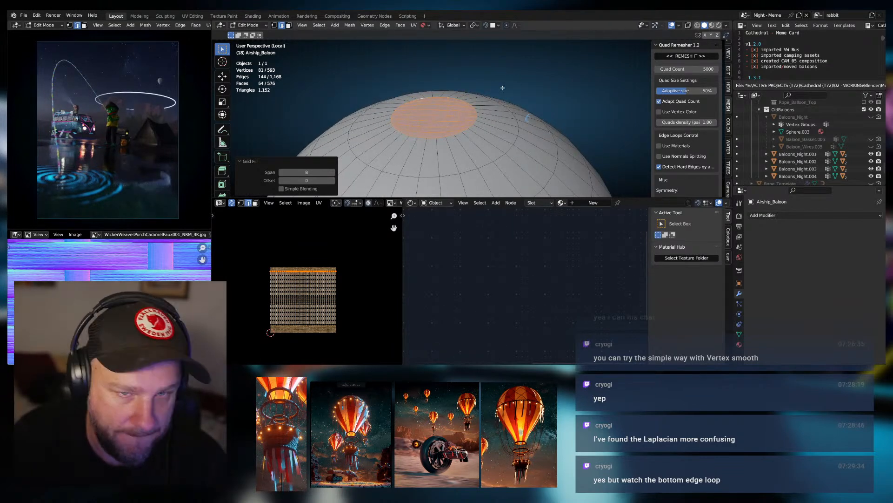
key("ctrl+z")
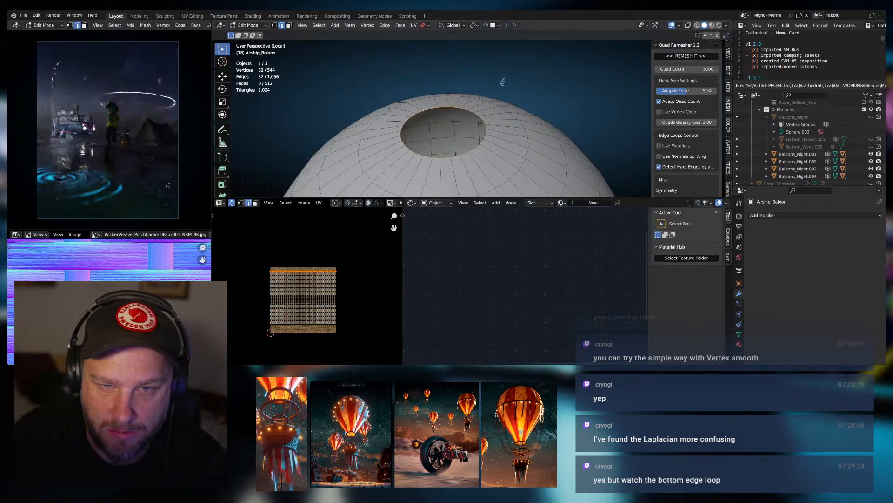
Fill the selected rim loop at the balloon's top with a single face.
mouse_move(477, 118)
middle_mouse_down()
mouse_move(491, 168)
mouse_move(488, 99)
mouse_move(474, 122)
mouse_move(468, 118)
mouse_move(485, 139)
mouse_move(490, 133)
mouse_move(484, 95)
mouse_move(475, 98)
mouse_move(476, 126)
middle_mouse_up()
scroll(495, 126, "up", 5)
scroll(492, 107, "down", 2)
scroll(476, 99, "up", 3)
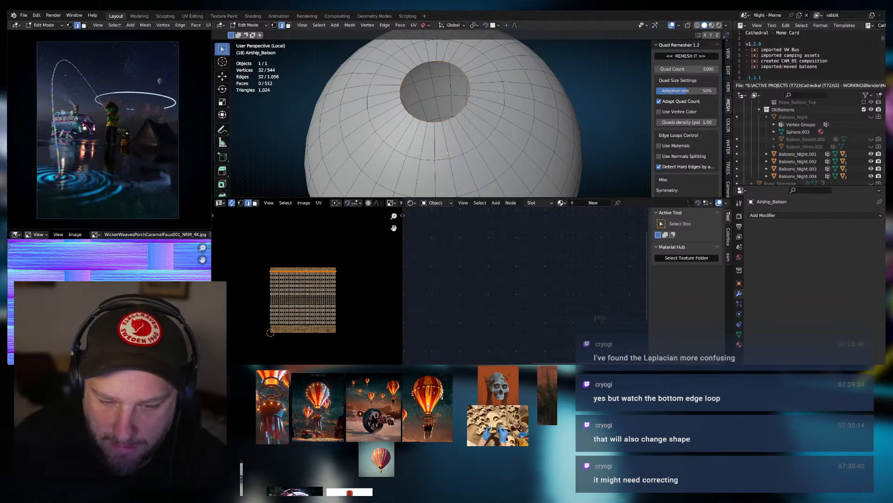
key("f")
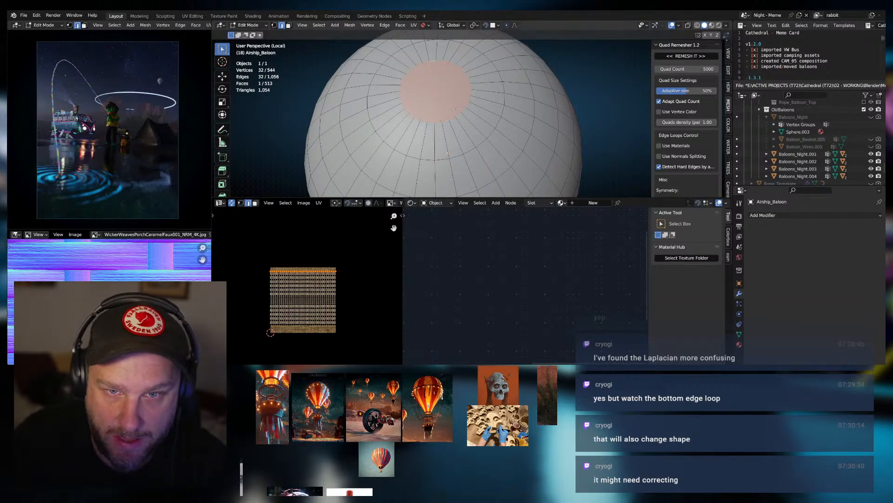
Examine the balloon's edge layout from the side and from above, with the top capped.
scroll(460, 75, "down", 6)
middle_click_drag(465, 78, 523, 95)
left_click(527, 96)
scroll(549, 147, "down", 2)
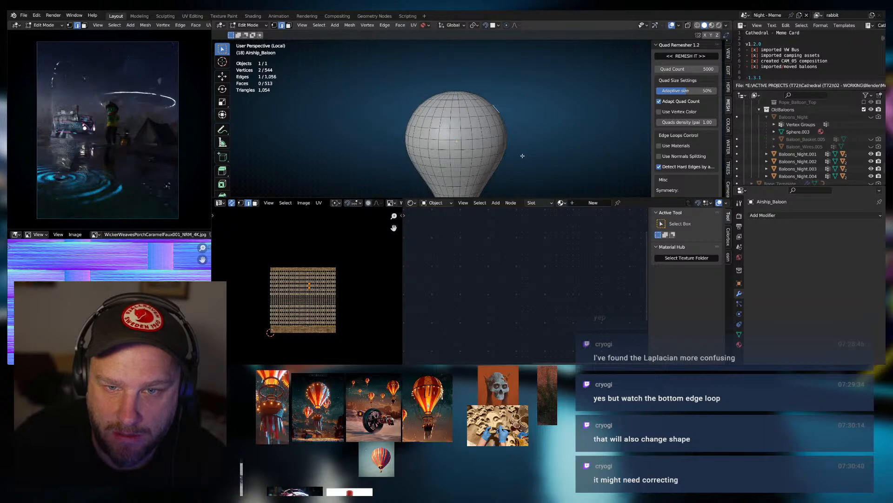
middle_click_drag(522, 155, 492, 167, "shift")
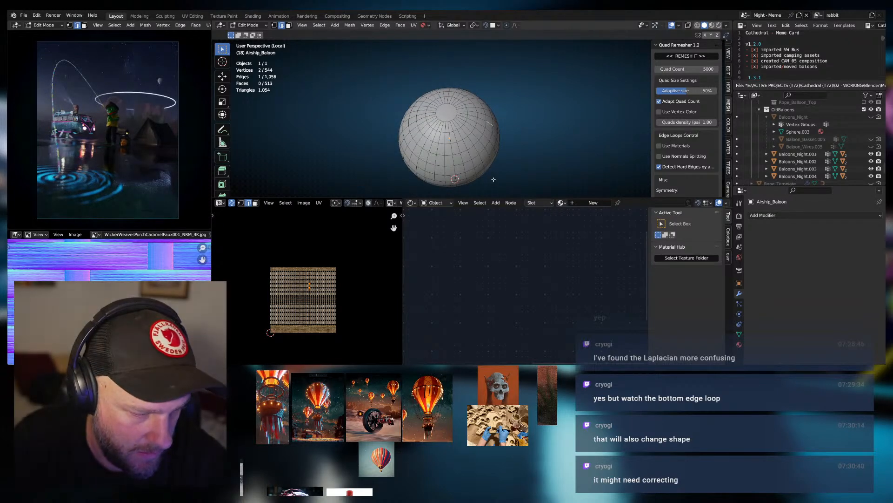
middle_click_drag(494, 187, 485, 165)
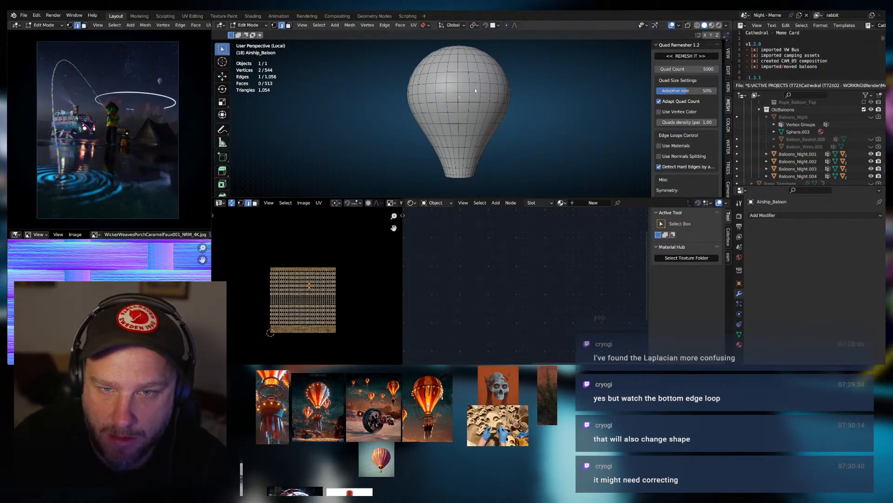
scroll(475, 88, "up", 3)
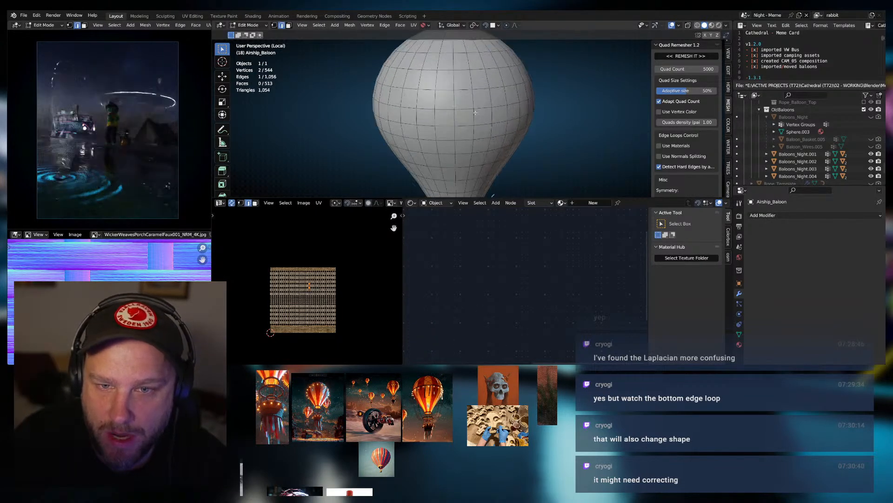
left_click(473, 98)
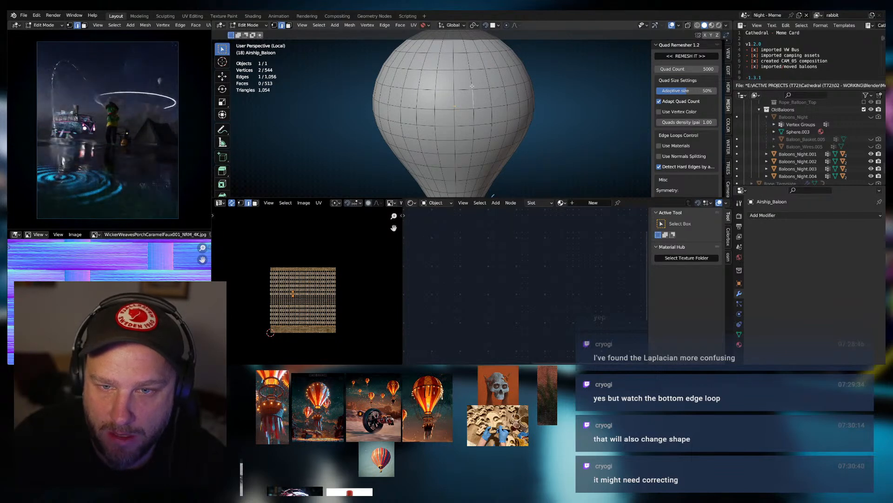
Select one vertical edge loop running down the side of the balloon.
left_click(472, 89, "alt")
middle_click_drag(472, 87, 453, 87)
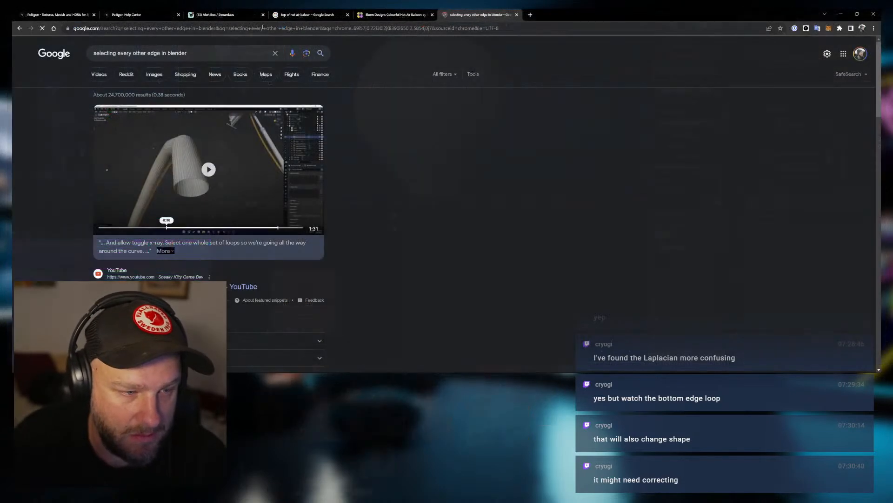
In the browser results for "selecting every other edge in blender", open the Blender Stack Exchange question and read how to select every nth loop.
scroll(184, 272, "down", 2)
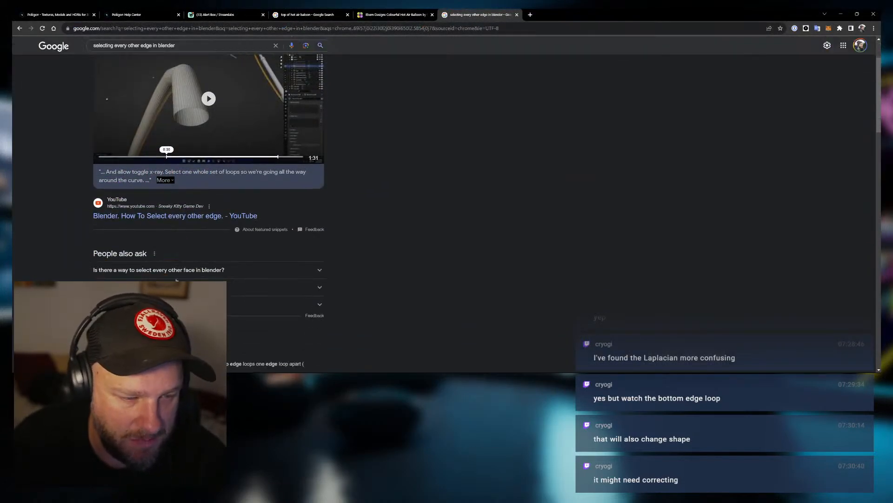
scroll(177, 280, "down", 2)
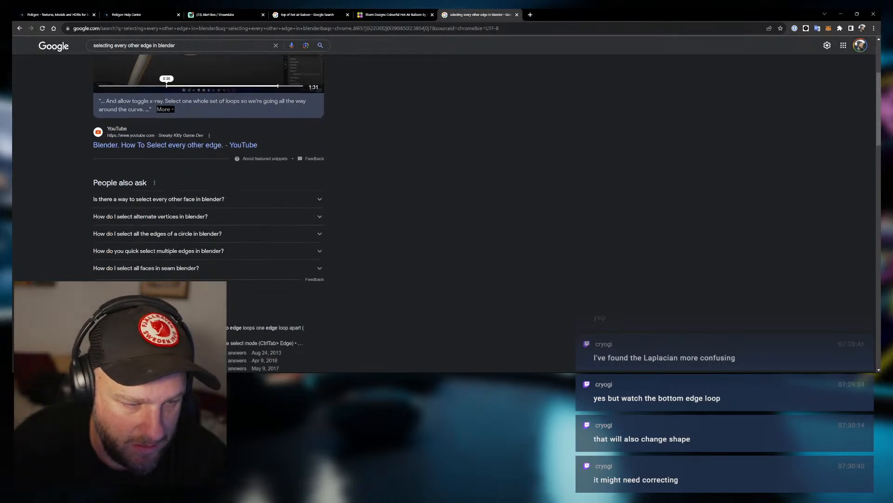
scroll(176, 275, "down", 1)
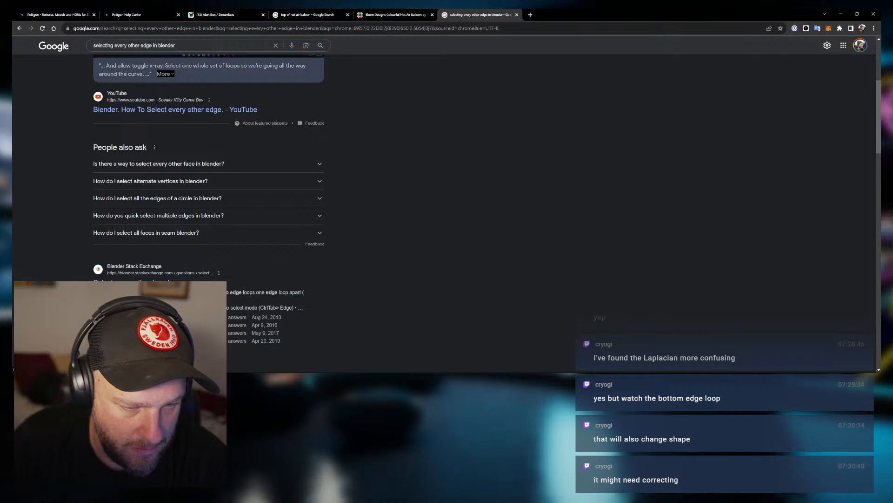
left_click(161, 283)
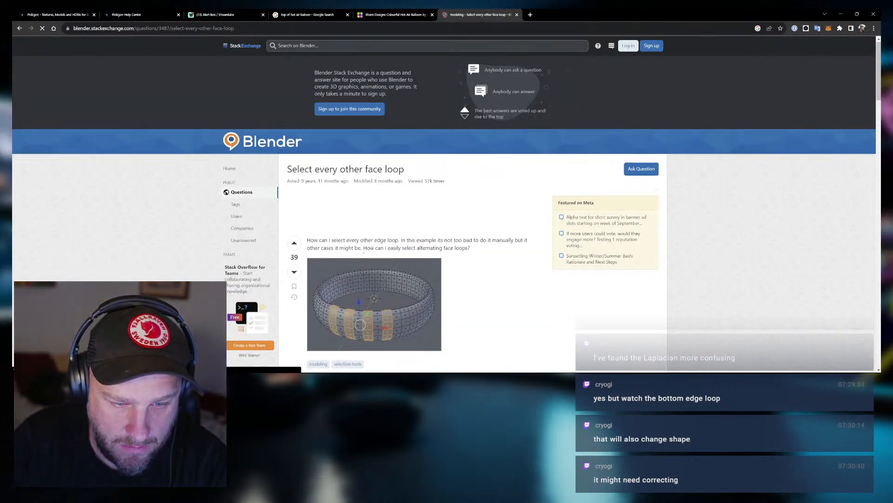
scroll(367, 266, "down", 5)
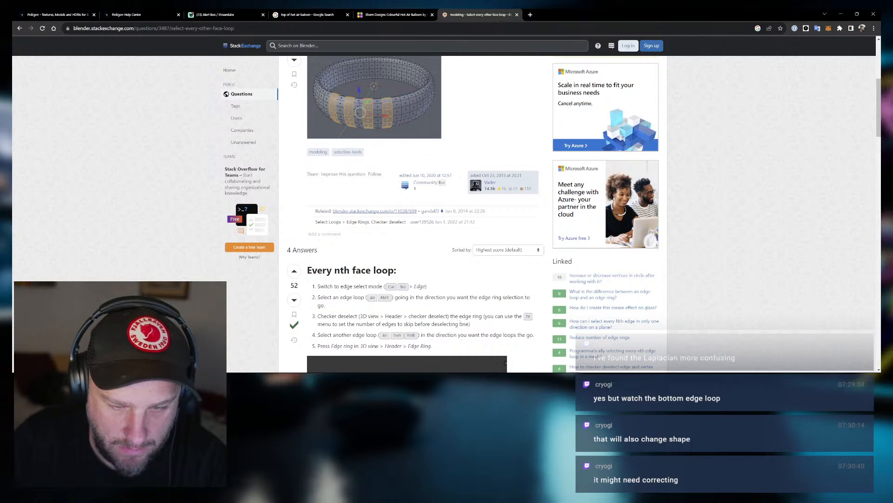
scroll(459, 323, "down", 5)
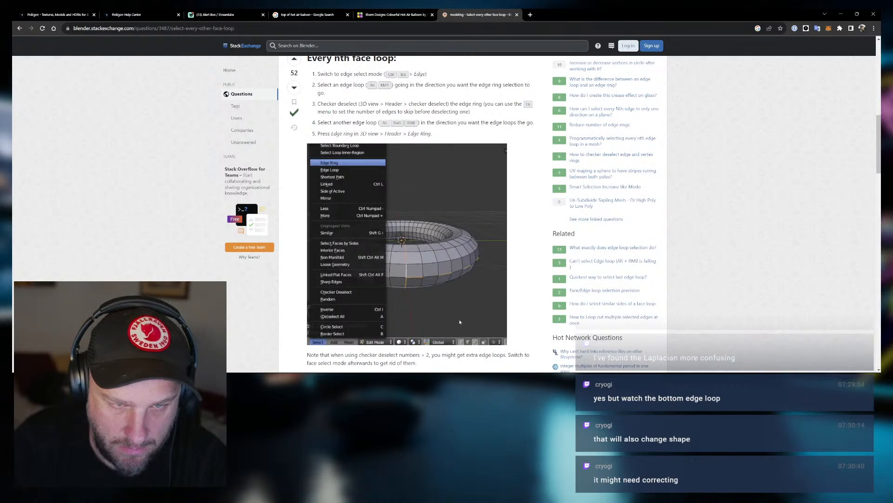
scroll(459, 322, "down", 3)
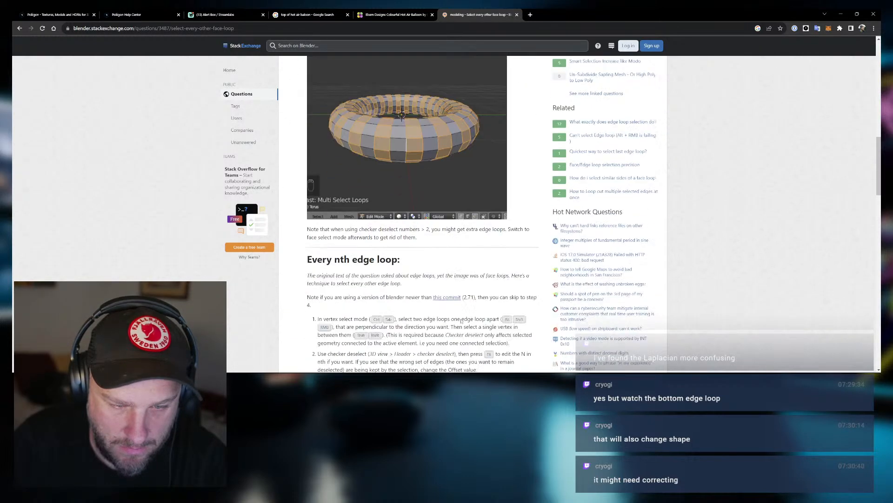
scroll(461, 319, "down", 2)
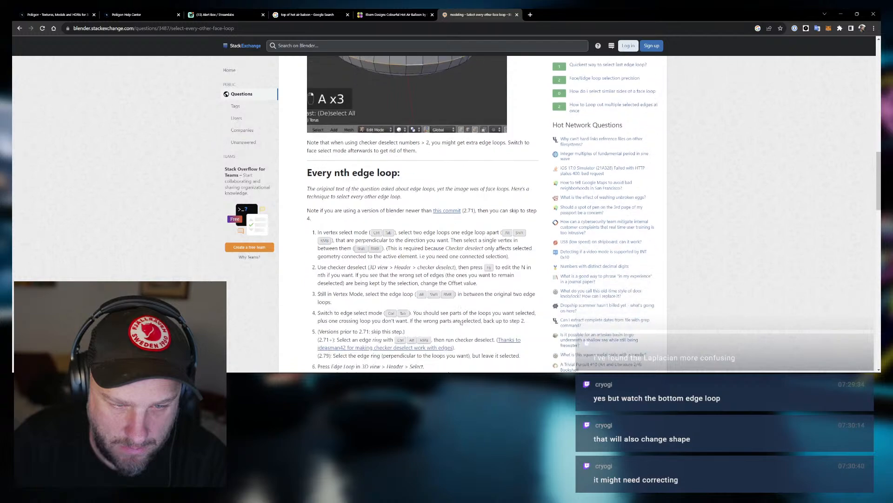
scroll(461, 320, "up", 8)
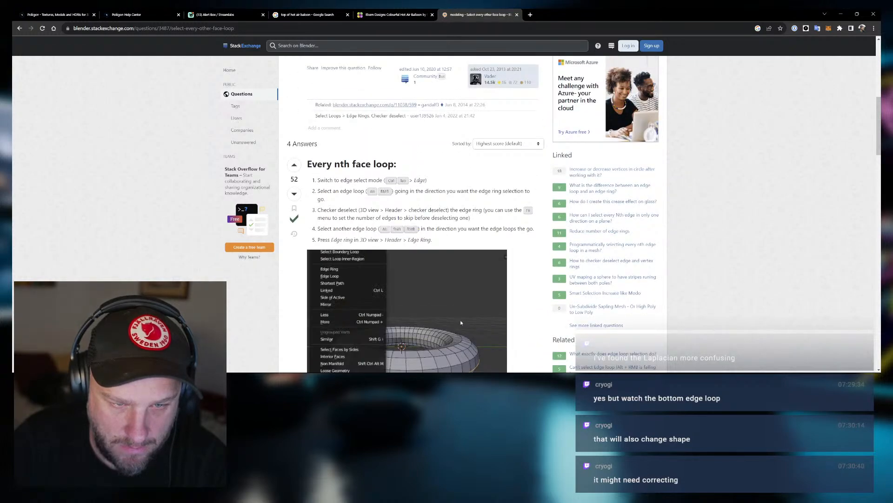
scroll(461, 323, "down", 10)
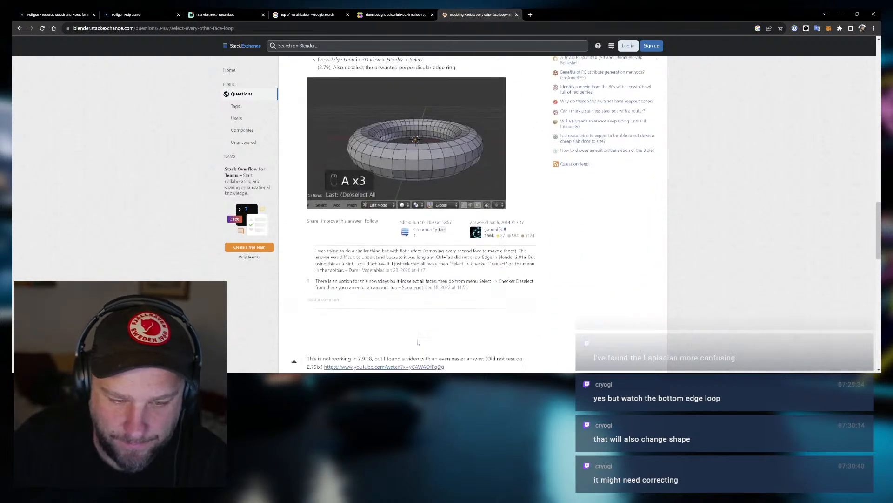
Return to Blender and extend the selection to every other vertical edge loop all around the balloon.
left_click(458, 367)
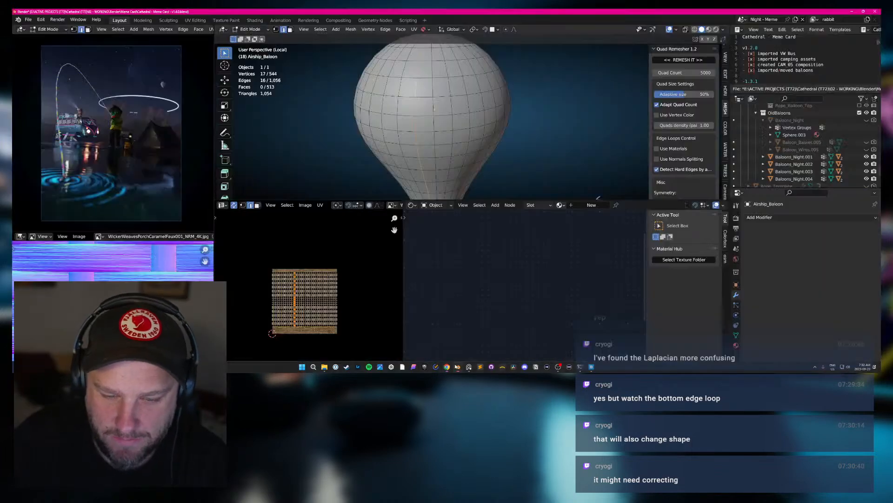
left_click(484, 117, "alt+shift")
middle_click_drag(485, 117, 525, 122)
left_click(455, 122, "alt+shift")
left_click(447, 110, "alt+shift")
left_click(458, 108, "alt+shift")
left_click(465, 101, "alt+shift")
left_click(483, 97, "alt+shift")
left_click(451, 122, "alt+shift")
left_click(468, 118, "alt+shift")
left_click(499, 117, "alt+shift")
middle_click_drag(590, 128, 455, 119)
left_click(578, 130, "alt+shift")
scroll(455, 119, "up", 3)
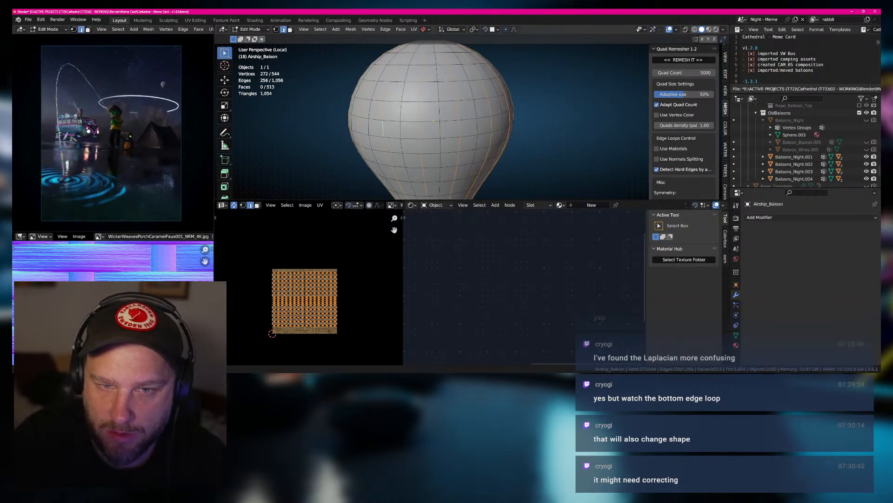
Scale the selected edge loops to 0.982 and add a Subdivision Surface modifier to the balloon with 3 viewport levels.
key("s")
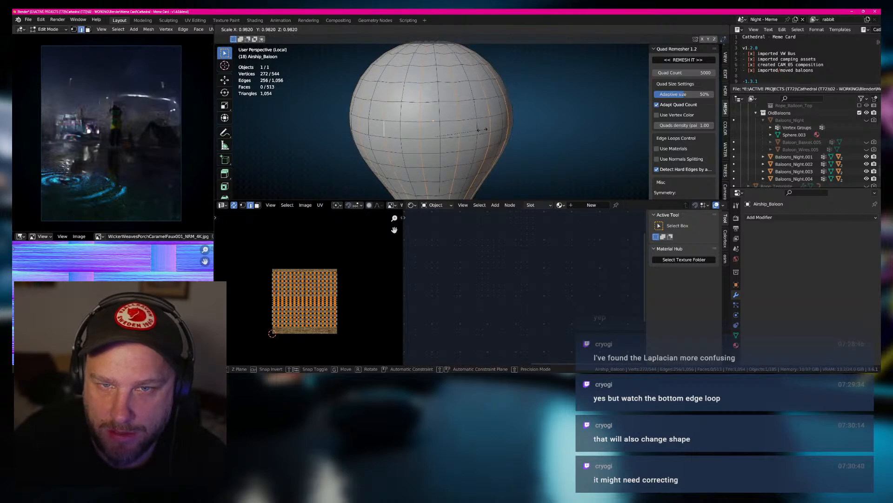
left_click(482, 129)
left_click(744, 217)
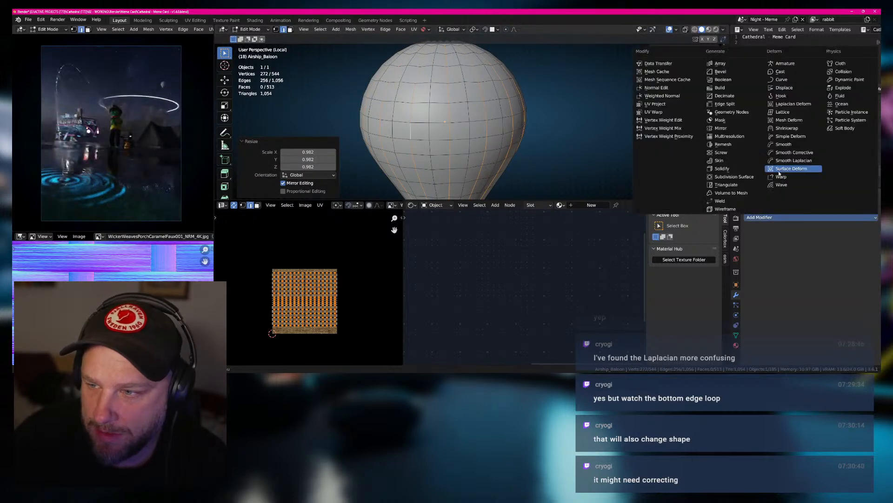
left_click(731, 177)
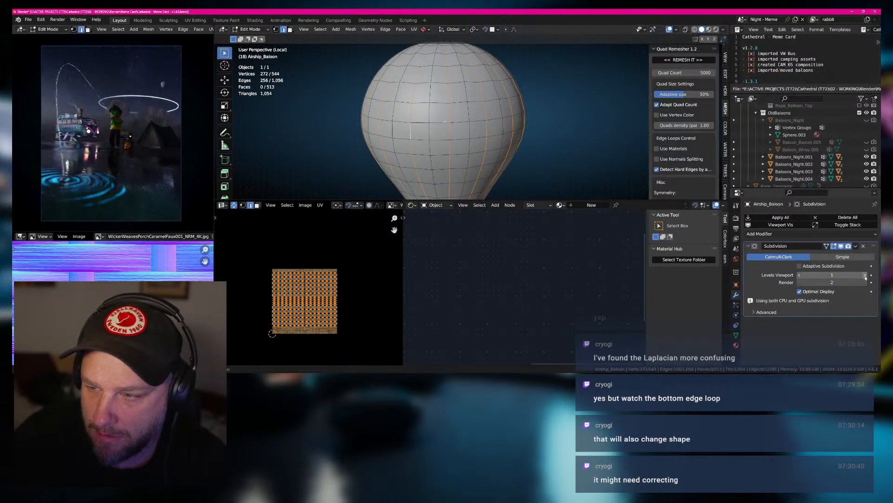
left_click(866, 276)
left_click(866, 276)
Try scaling the selected loops inward on the subdivided balloon, without proportional editing and with it at several influence sizes.
key("s")
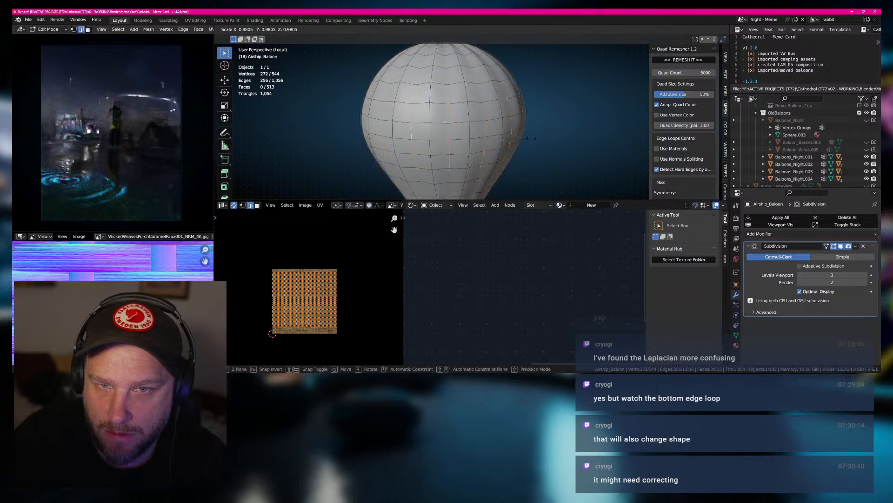
left_click(513, 129)
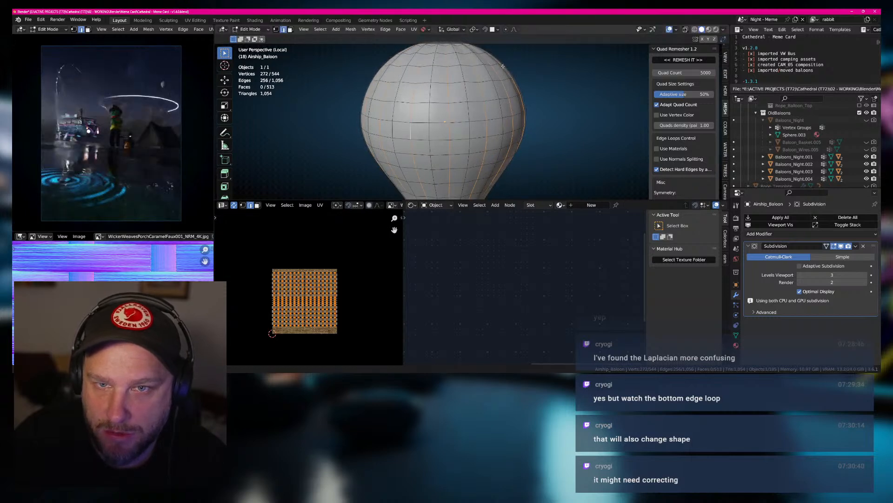
key("s")
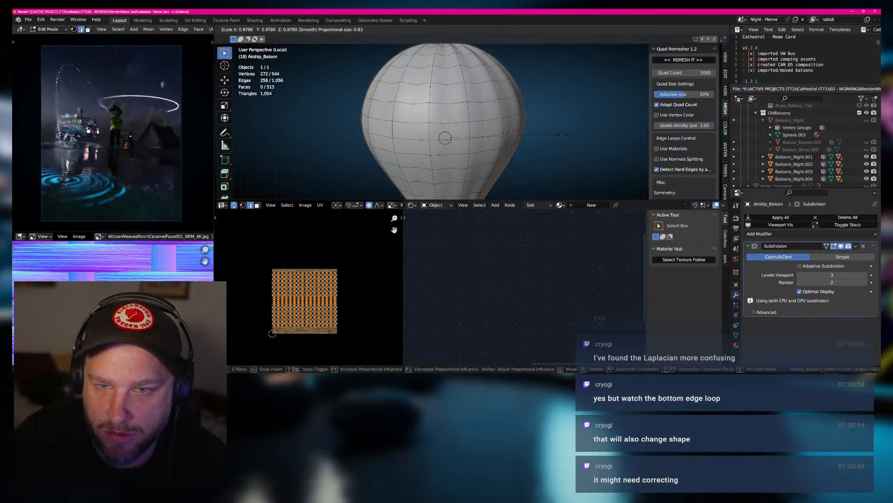
left_click(558, 134)
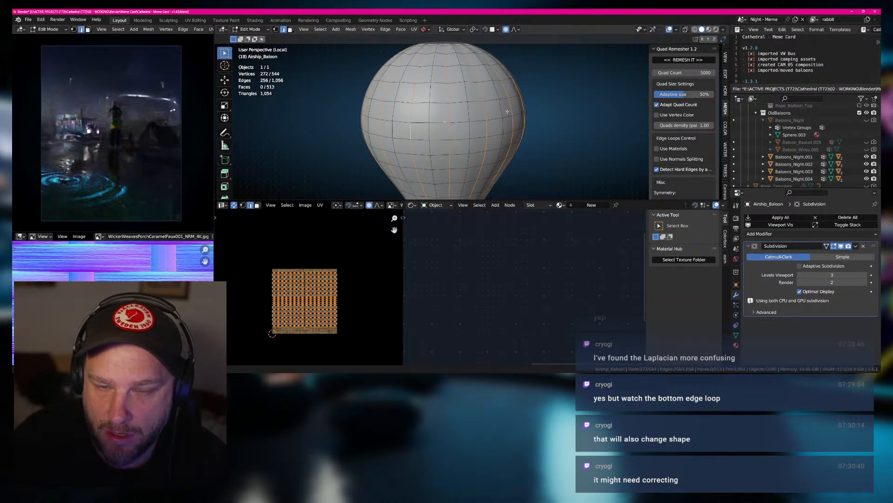
key("s")
scroll(508, 110, "down", 19)
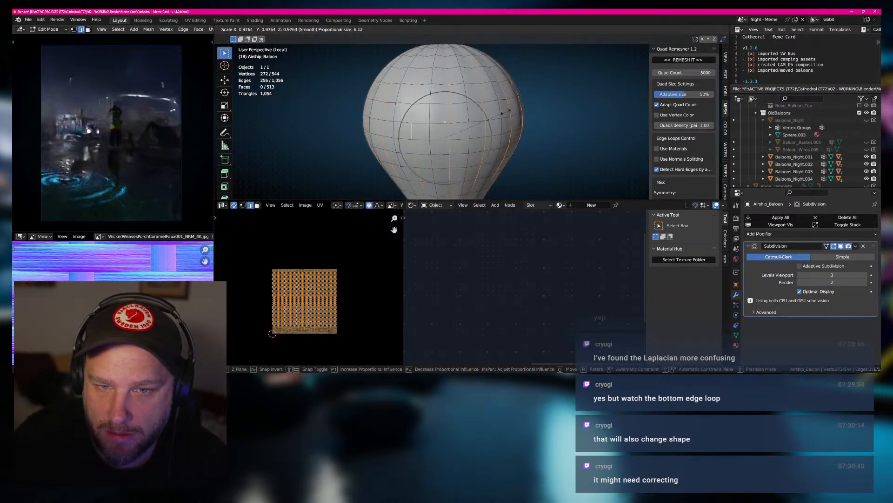
scroll(508, 110, "up", 10)
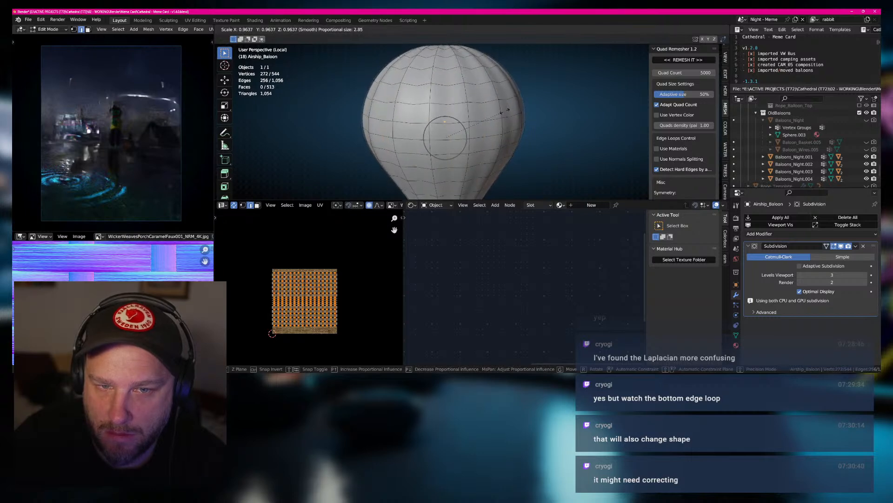
scroll(503, 111, "up", 1)
scroll(504, 111, "up", 2)
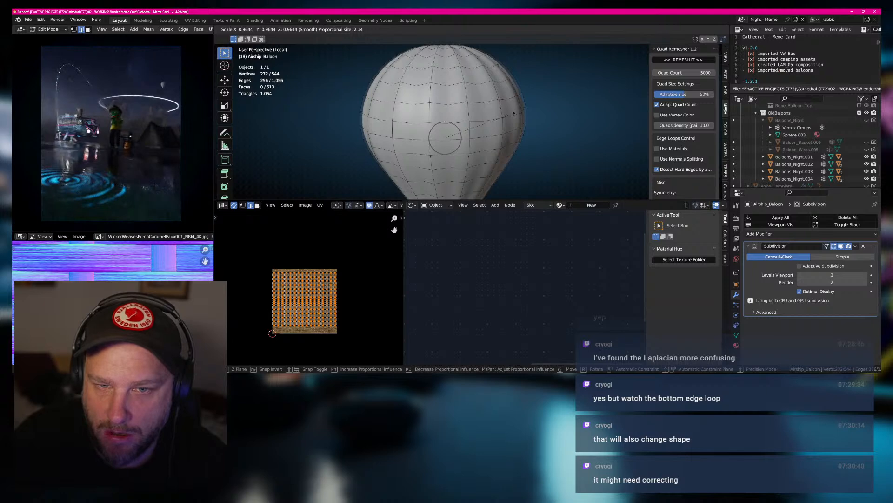
right_click(510, 114)
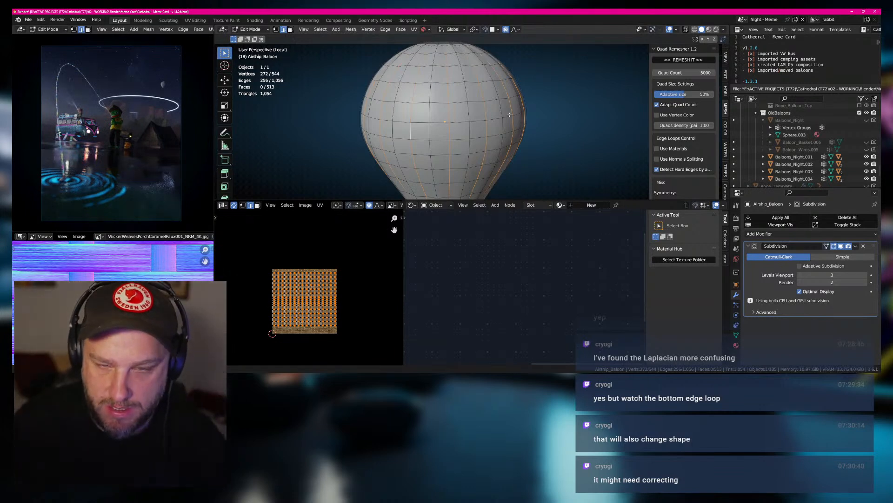
middle_click_drag(488, 114, 470, 125)
left_click(574, 114)
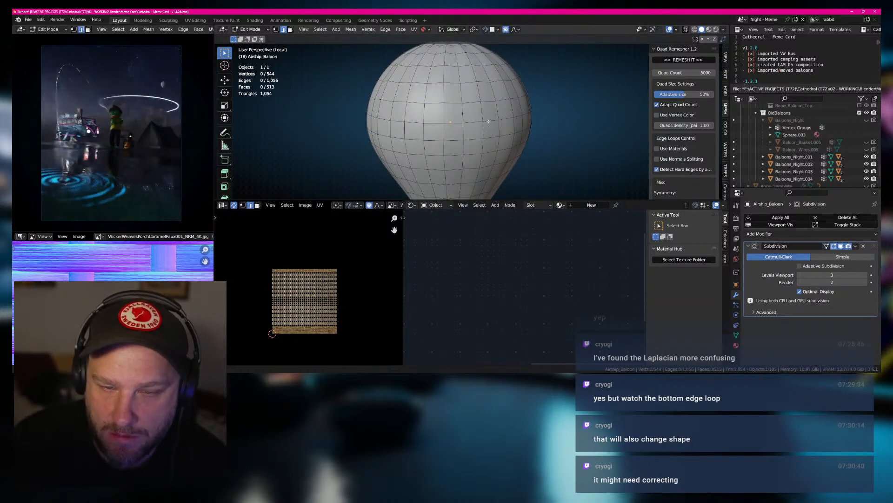
left_click(489, 121)
key("ctrl+z")
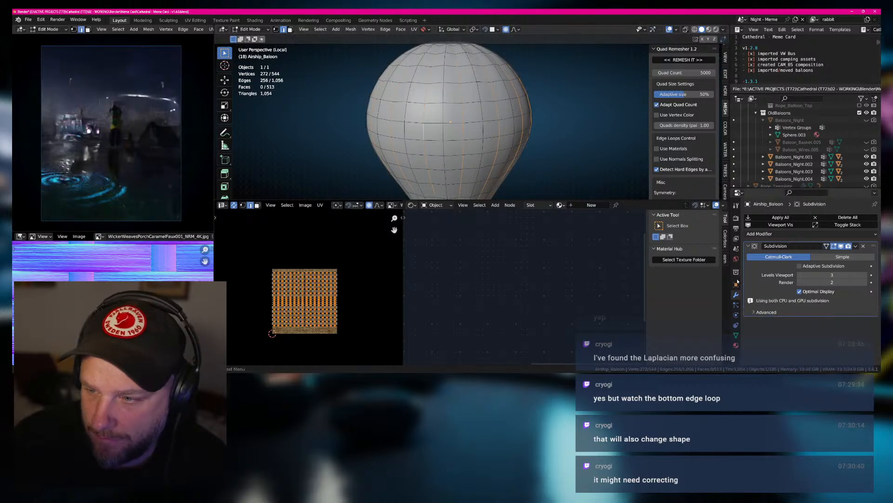
Create a vertex group named Baloon_Edges on the balloon mesh.
left_click(737, 335)
left_click(871, 241)
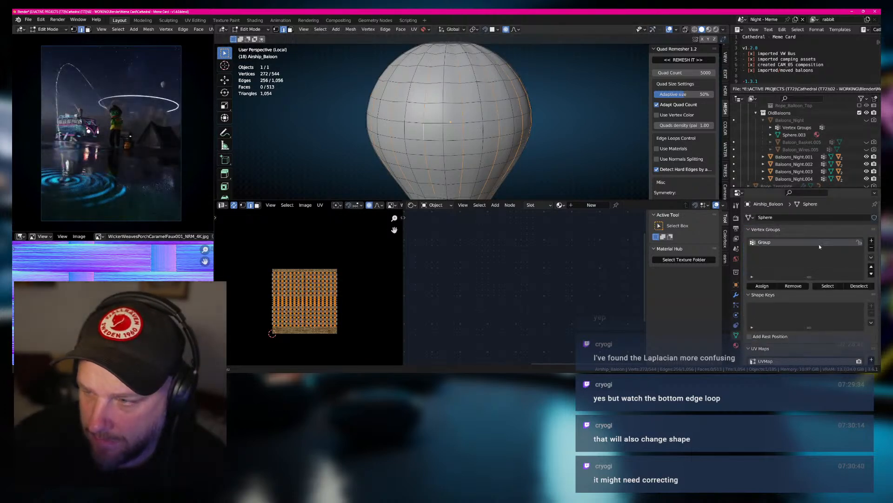
double_click(768, 243)
type("Edges")
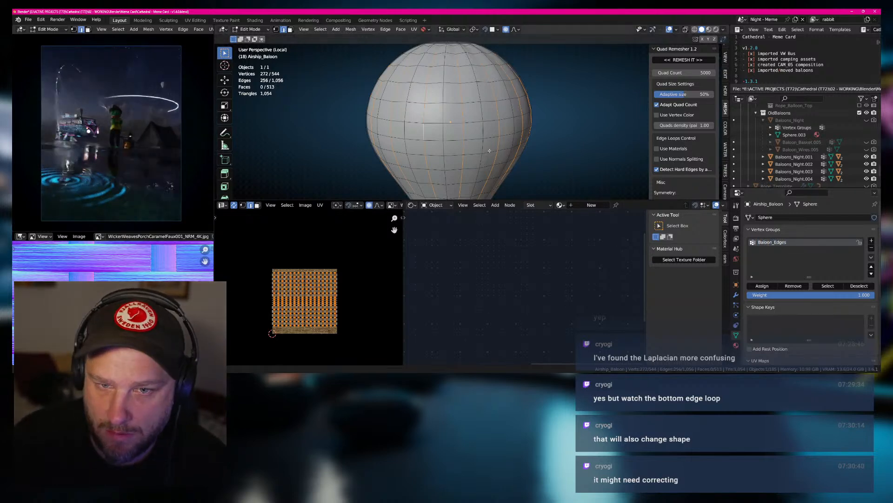
Scale the selected vertical edge loops inward to 0.965 with proportional editing turned off.
key("ctrl+r")
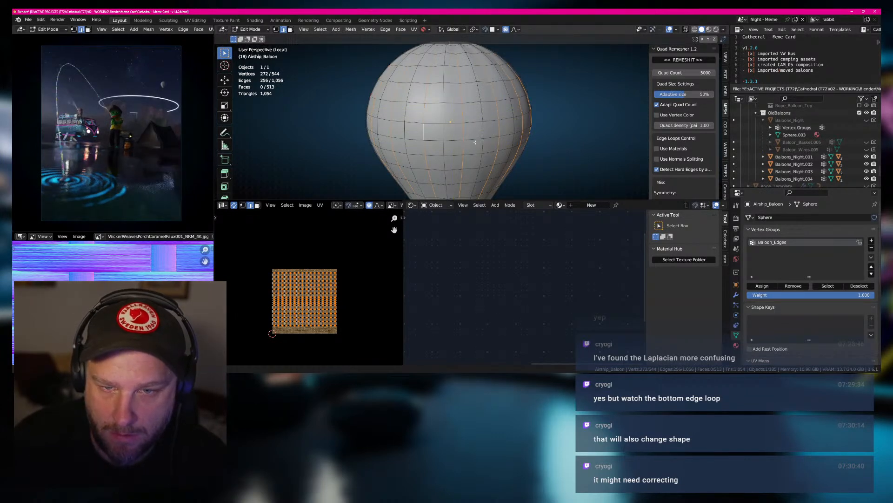
scroll(475, 142, "up", 3)
middle_click_drag(469, 139, 465, 137)
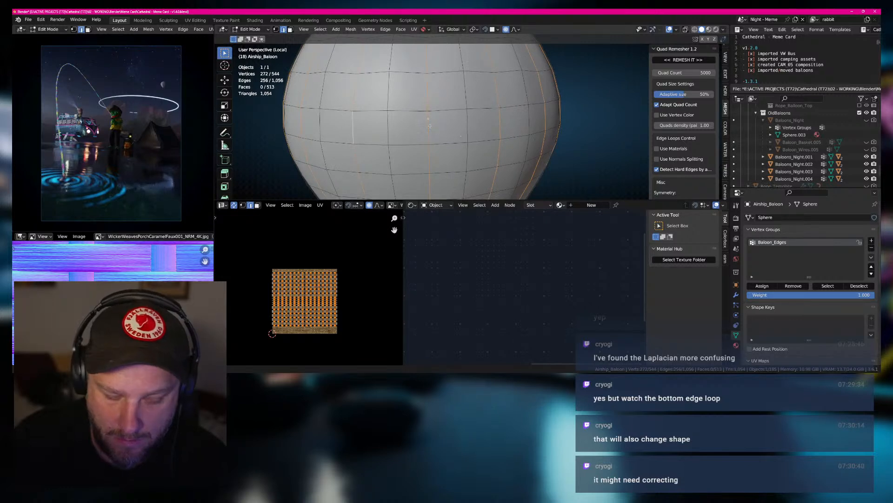
scroll(430, 123, "down", 2)
scroll(449, 120, "up", 2)
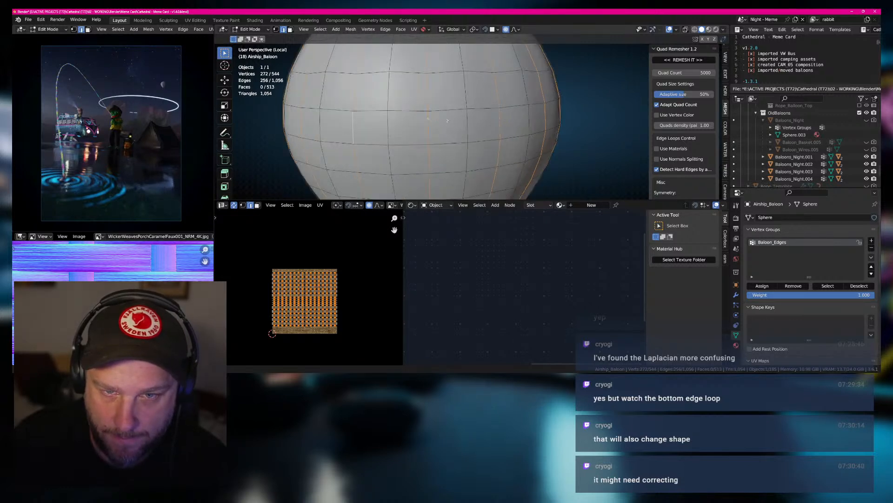
key("s")
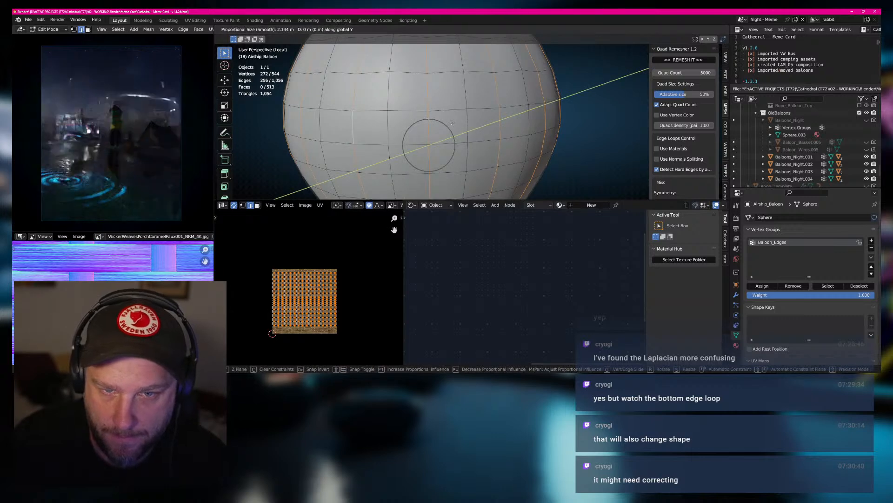
left_click(548, 63)
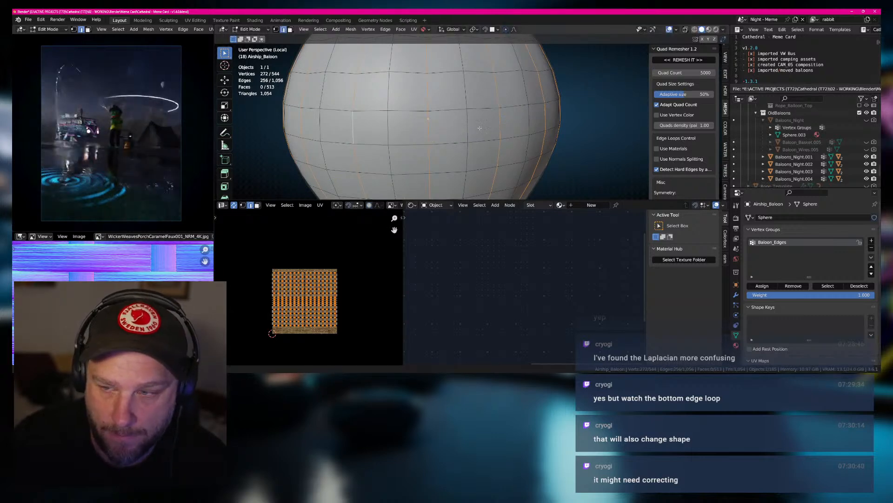
key("s")
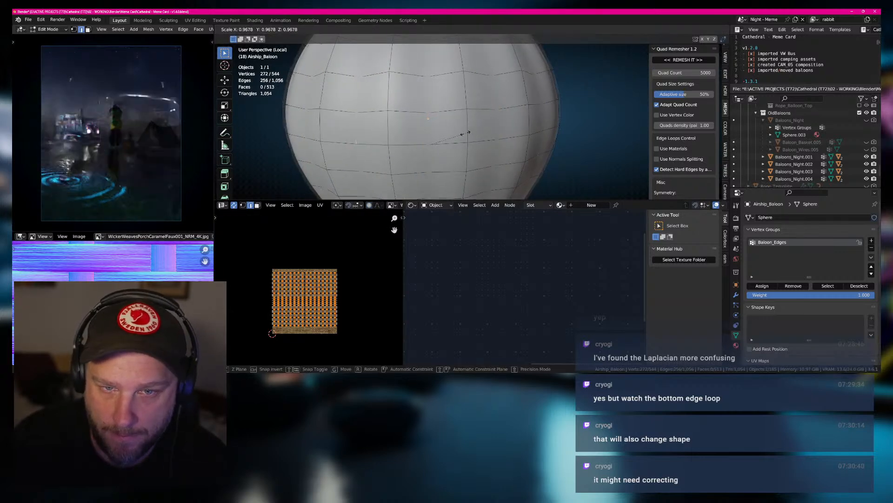
left_click(464, 133)
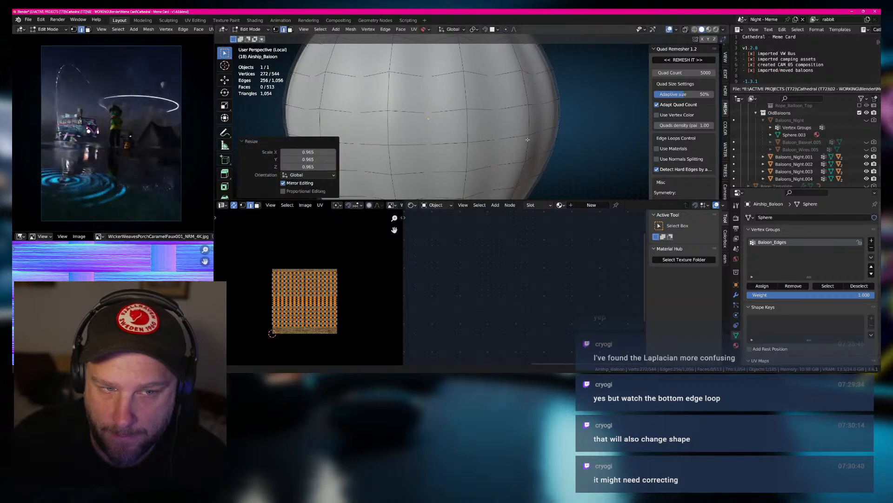
Try the balloon's Subdivision modifier as Simple with 4 viewport levels and inspect the faceted shape.
left_click(736, 294)
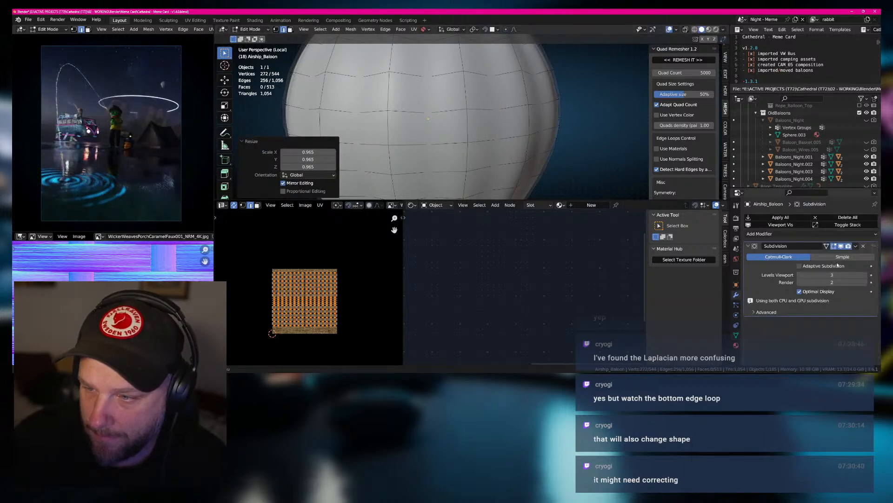
left_click(866, 275)
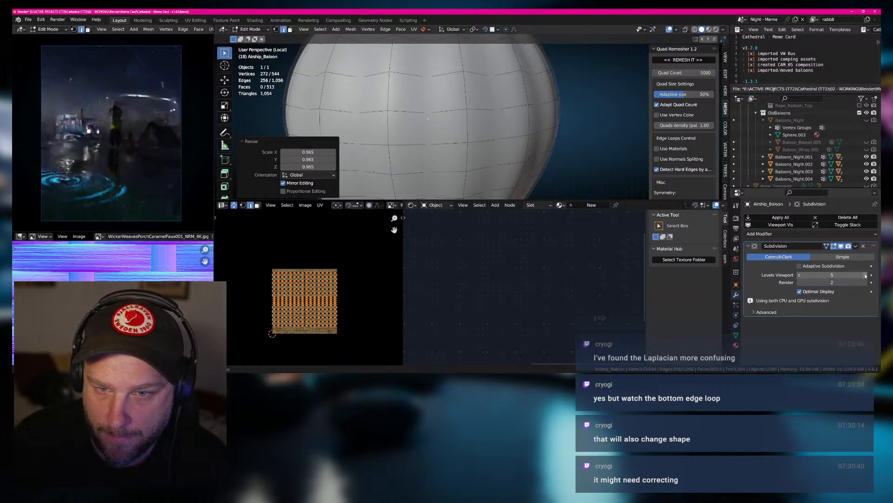
left_click(801, 275)
left_click(836, 258)
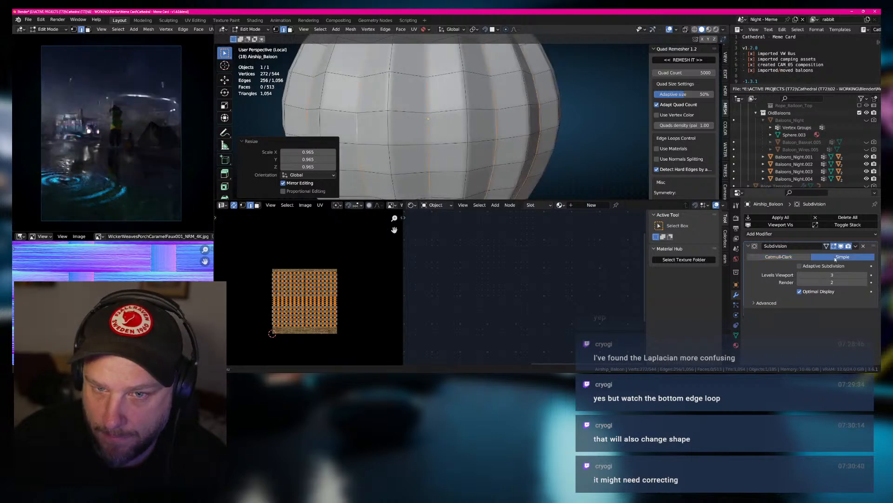
left_click(866, 275)
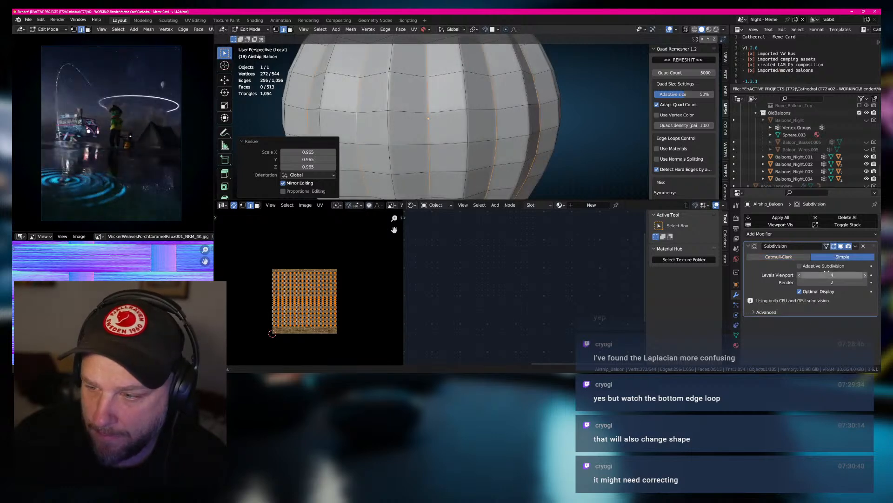
scroll(523, 140, "down", 4)
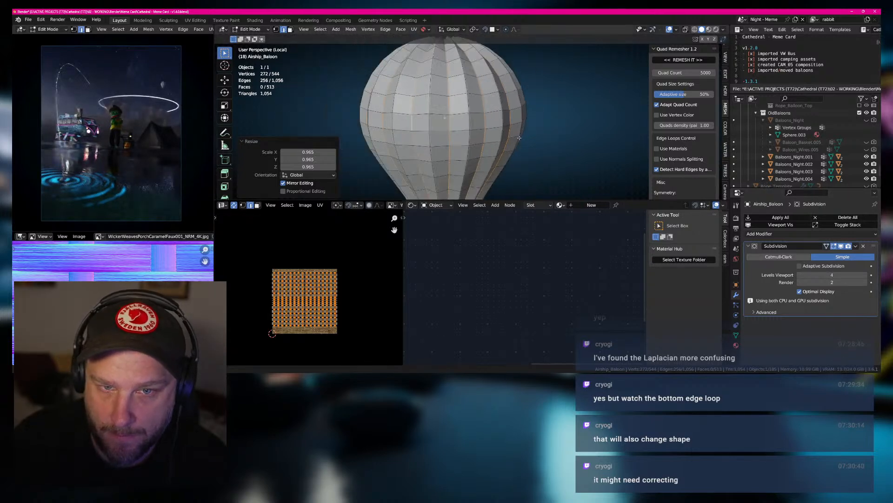
scroll(516, 135, "up", 4)
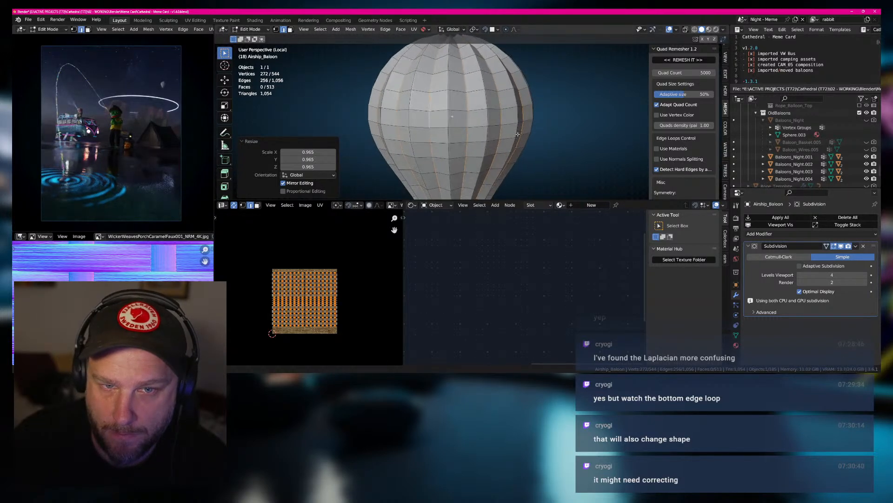
middle_click_drag(512, 129, 512, 129)
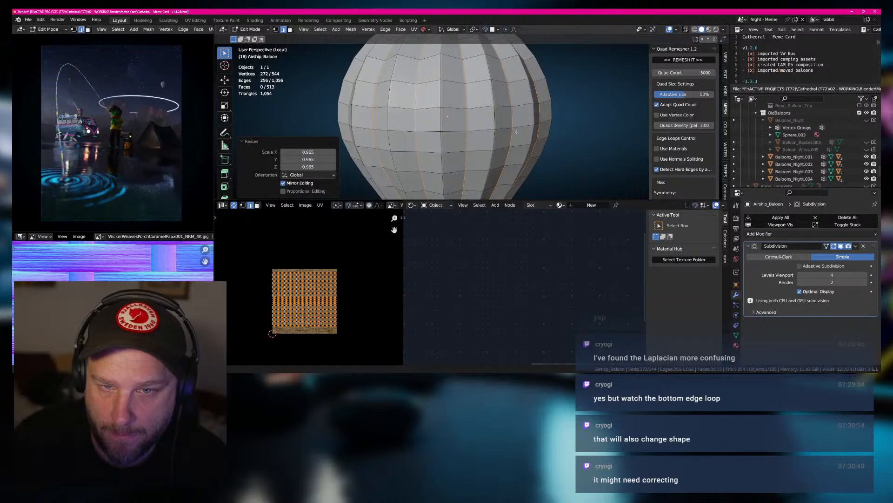
Scale the selected vertical edge loops outward to 1.030 and inspect the whole balloon in Object Mode.
key("s")
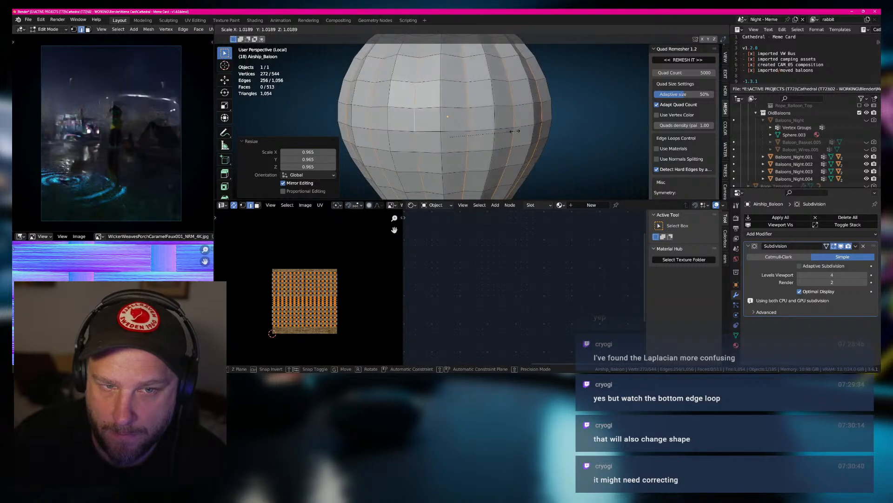
left_click(523, 131)
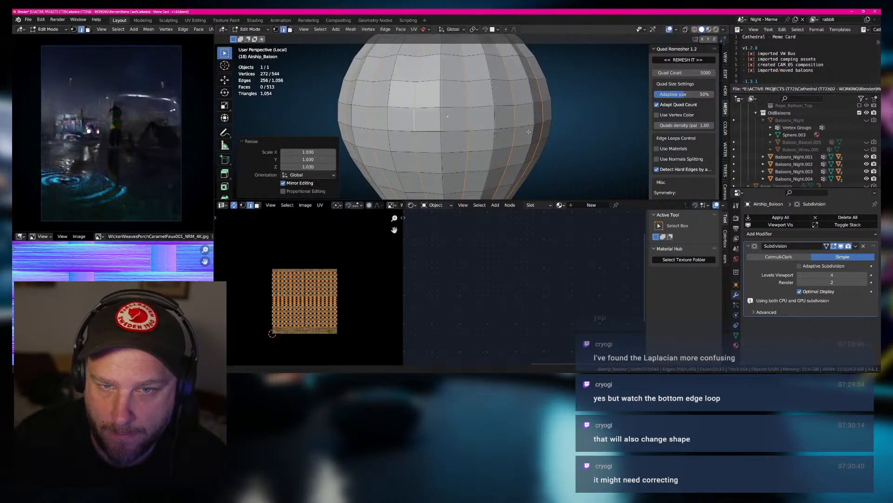
scroll(528, 132, "down", 4)
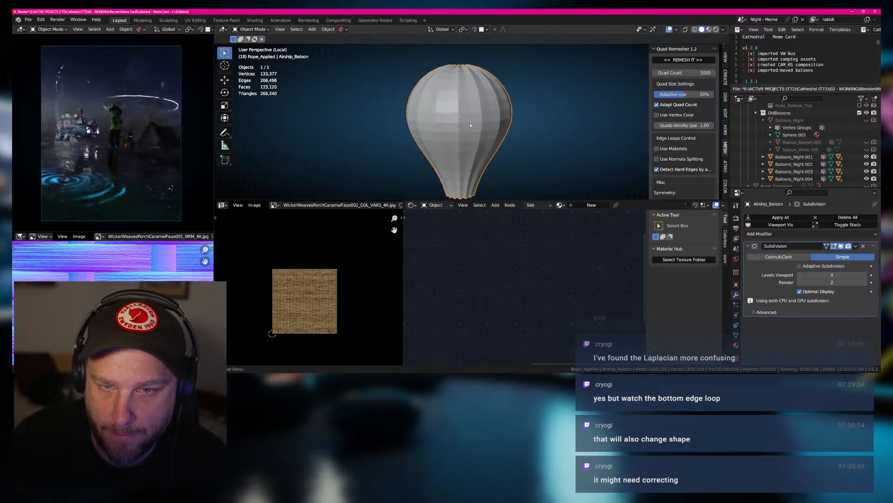
Set the Subdivision modifier to Catmull-Clark and scale the selected vertical edge loops inward to 0.989.
left_click(791, 256)
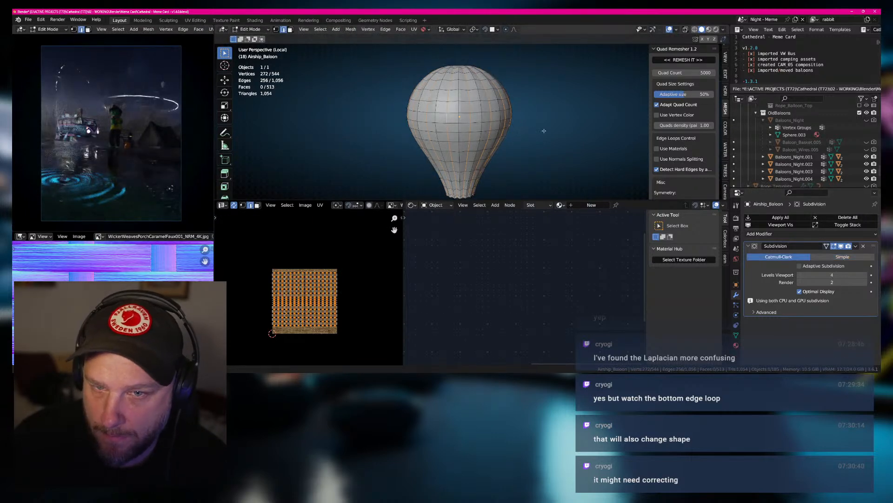
scroll(509, 125, "up", 4)
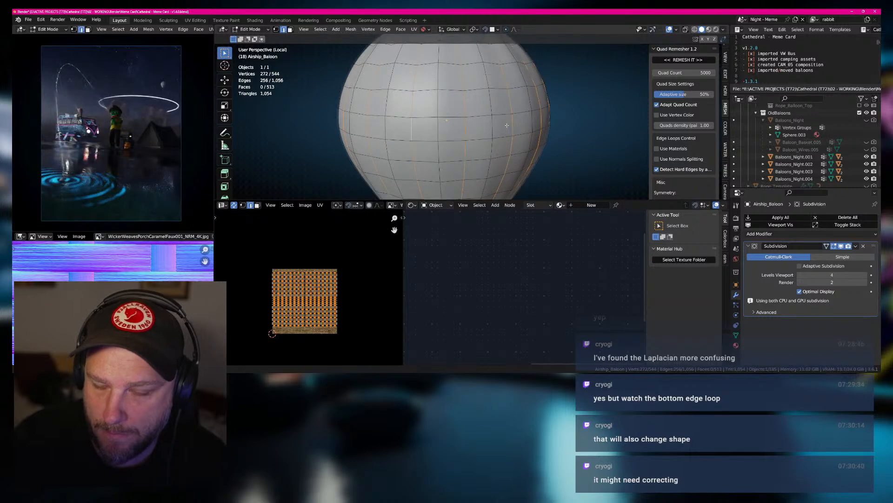
key("s")
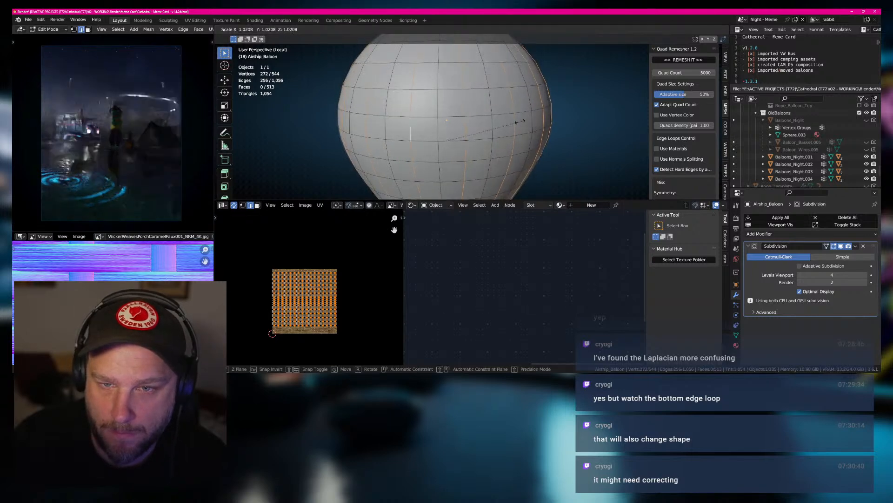
left_click(503, 125)
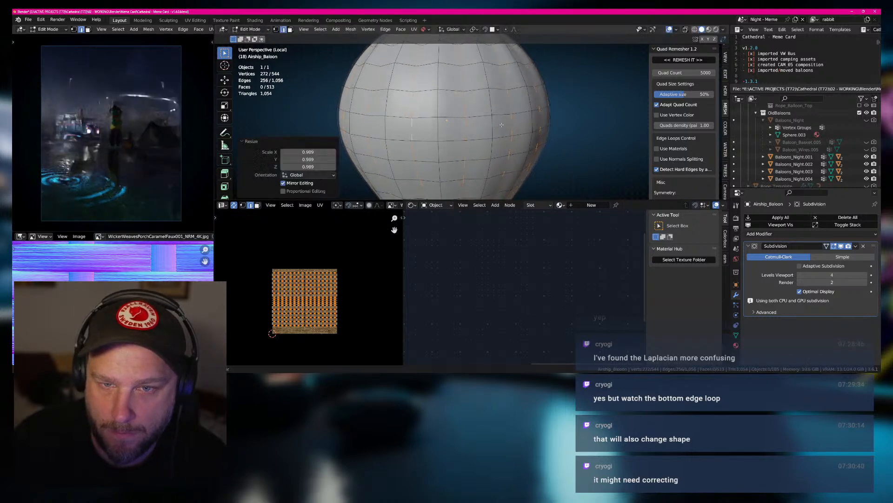
Compare lower viewport levels on the Subdivision modifier, set them to 3, and examine the balloon's top.
scroll(498, 125, "down", 4)
middle_click_drag(497, 126, 492, 170)
scroll(489, 146, "up", 1)
left_click(801, 275)
left_click(800, 275)
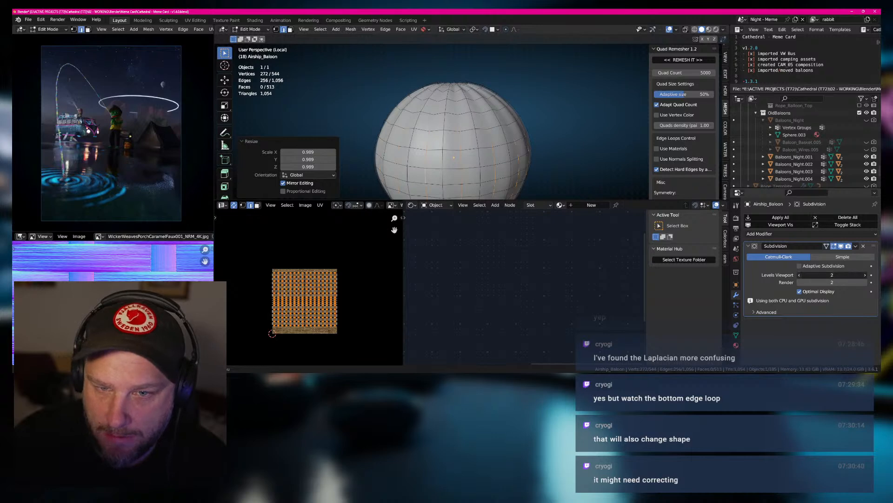
left_click(800, 275)
left_click(869, 275)
left_click(870, 276)
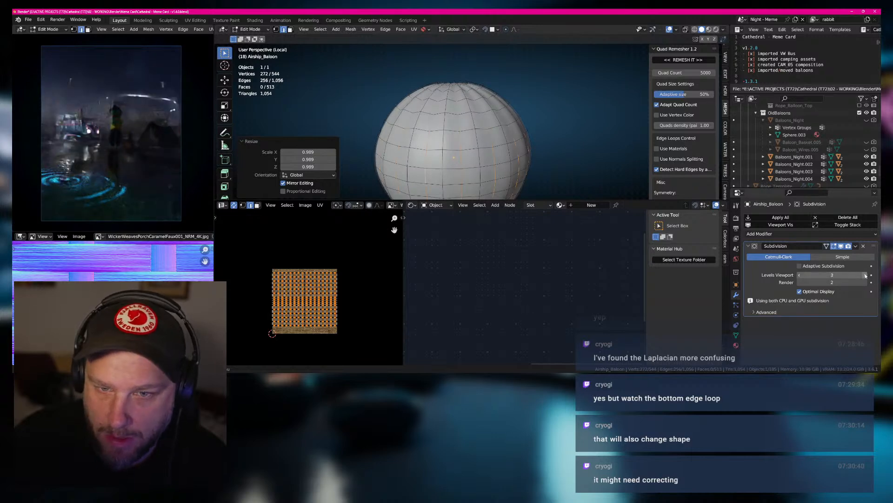
middle_click_drag(507, 154, 483, 151)
scroll(515, 142, "up", 3)
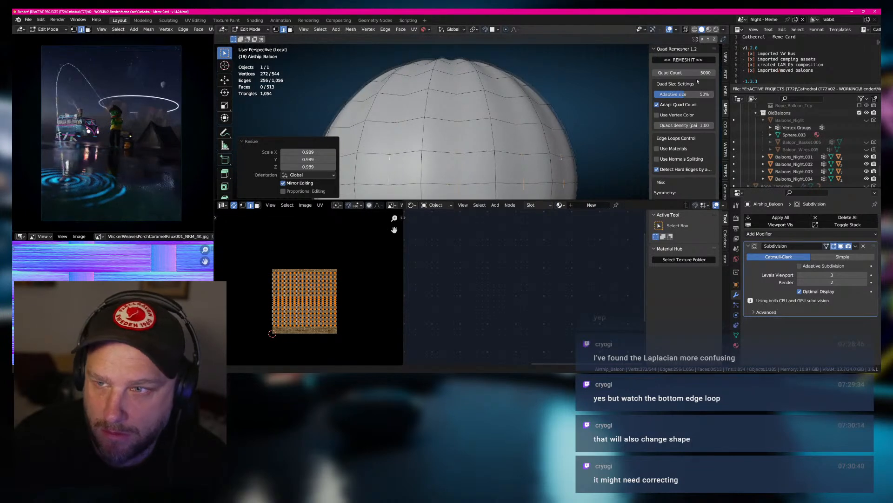
Merge the selected balloon vertices by distance with a merge distance of 0.0001 m.
left_click(725, 56)
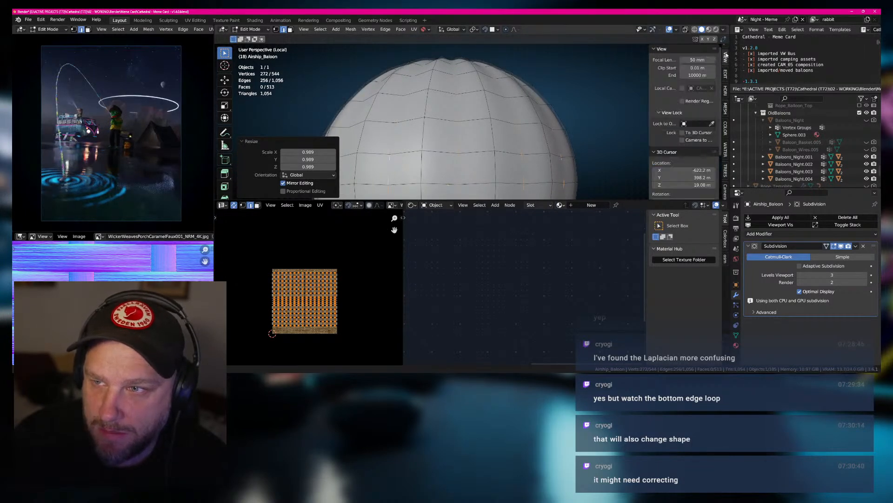
scroll(698, 86, "down", 4)
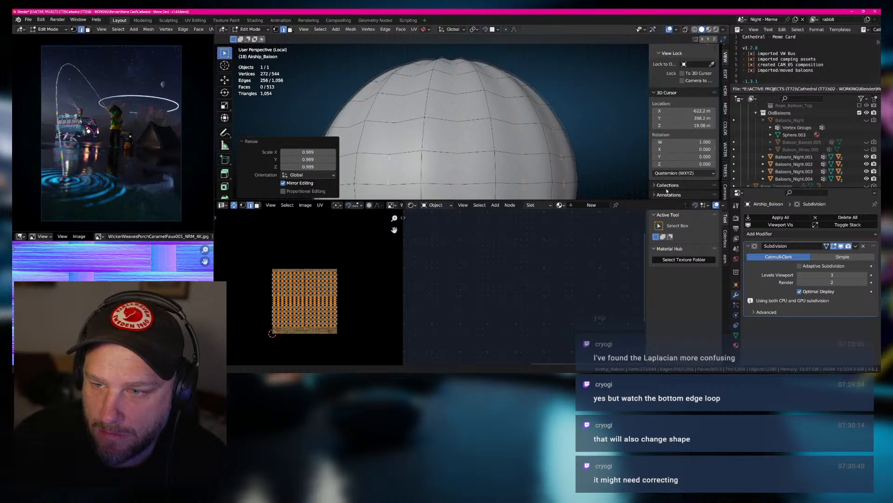
key("q")
left_click(498, 129)
key("a")
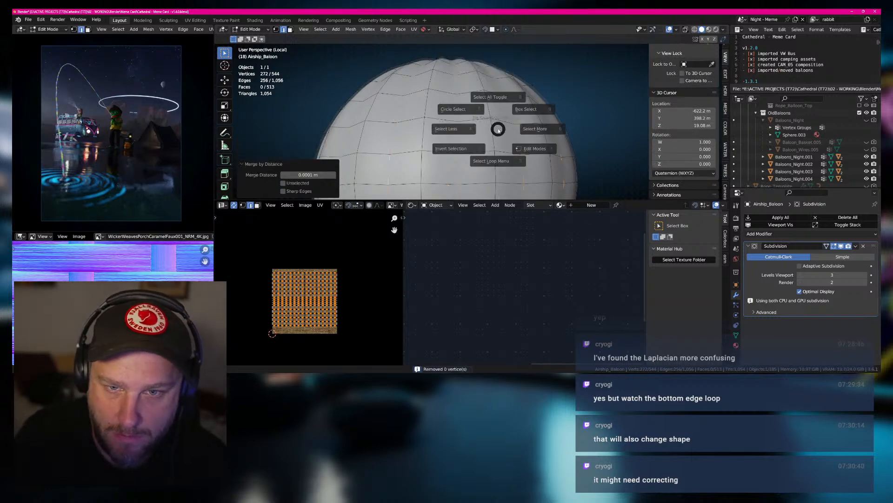
key("Escape")
Try a mark operation on the selected edge loops and view the balloon in Object Mode.
key("F3")
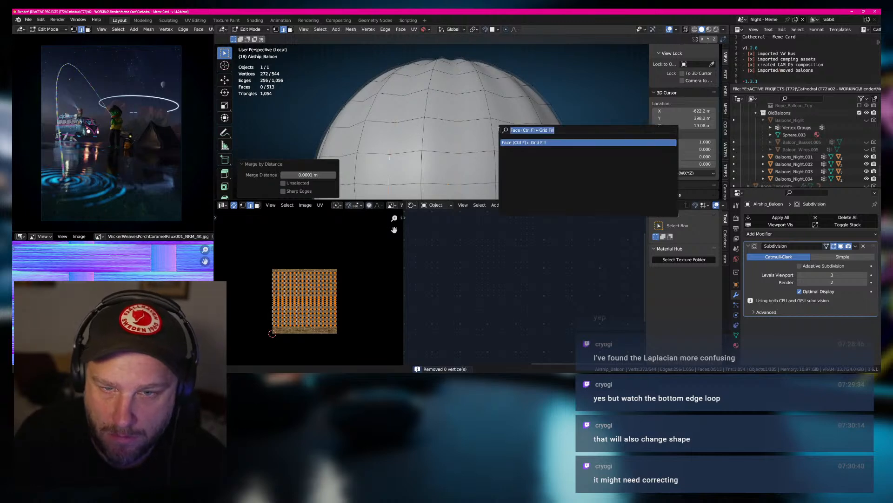
type("mark")
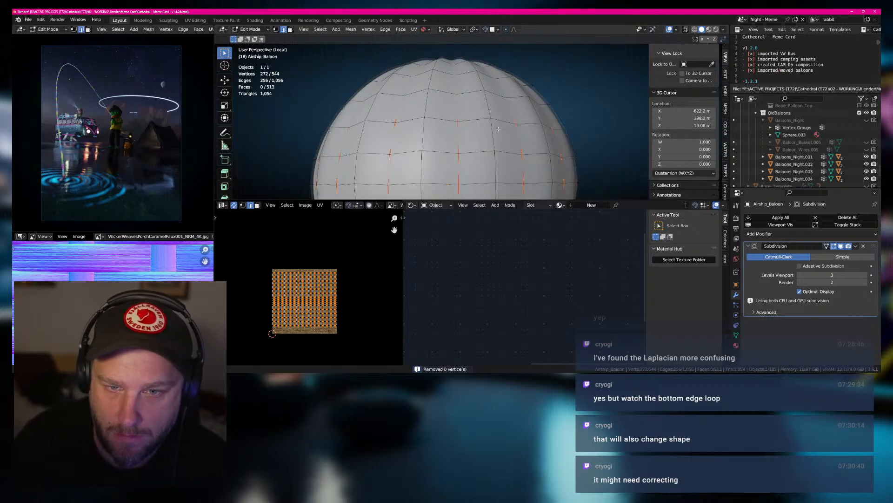
scroll(505, 140, "down", 4)
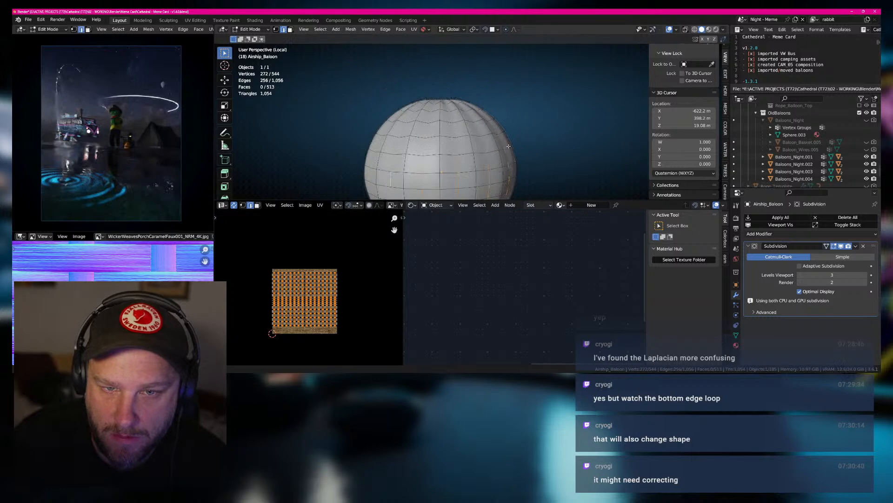
middle_click_drag(509, 146, 455, 111)
key("Tab")
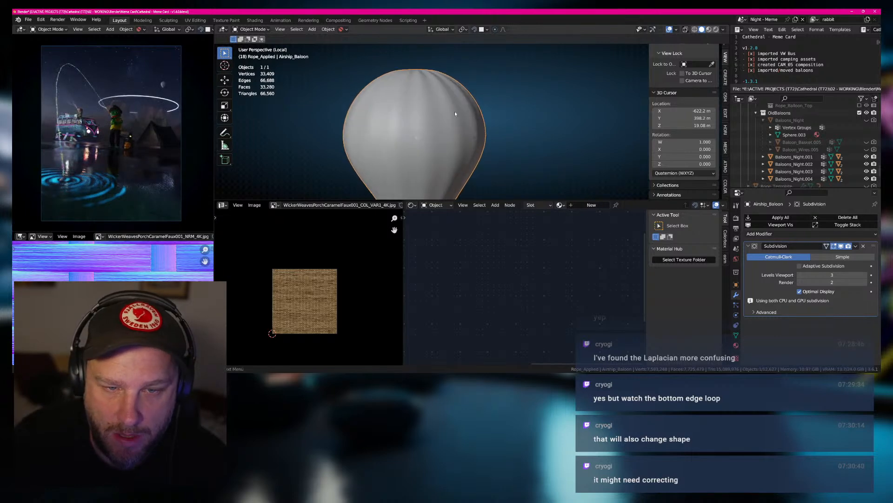
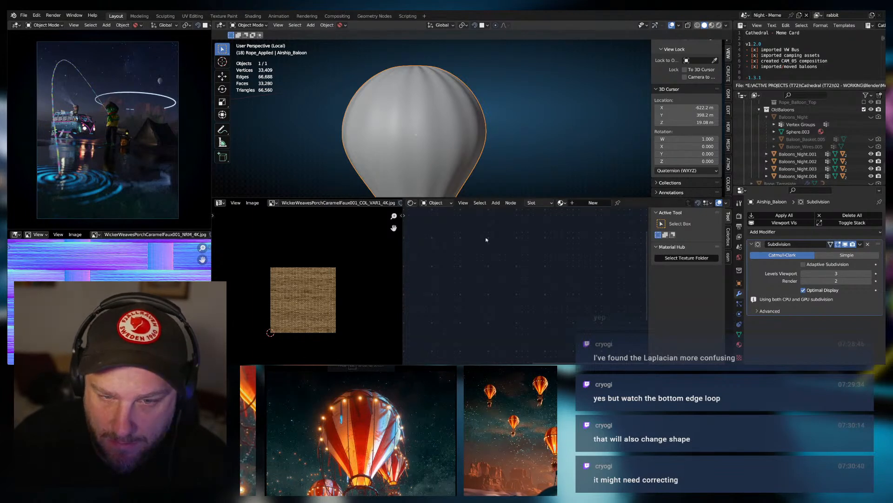
Return to editing the balloon mesh and scale the selected vertical edge loops outward to 1.027.
key("Tab")
key("s")
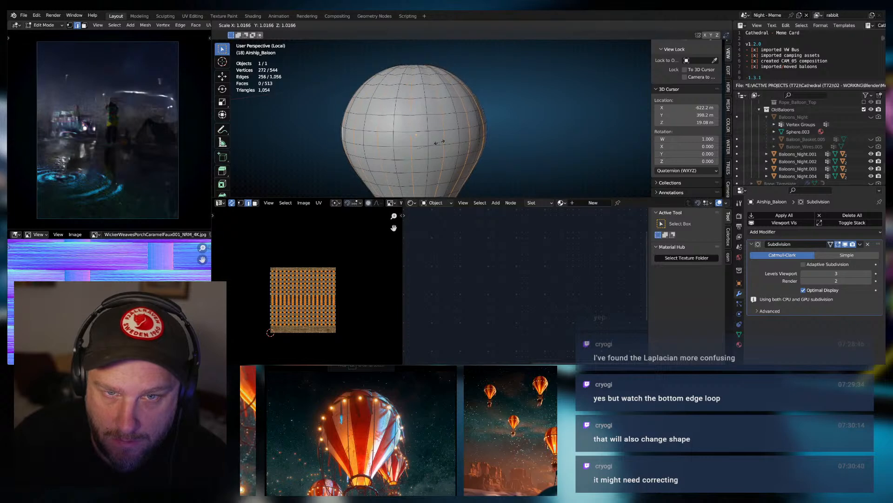
left_click(442, 143)
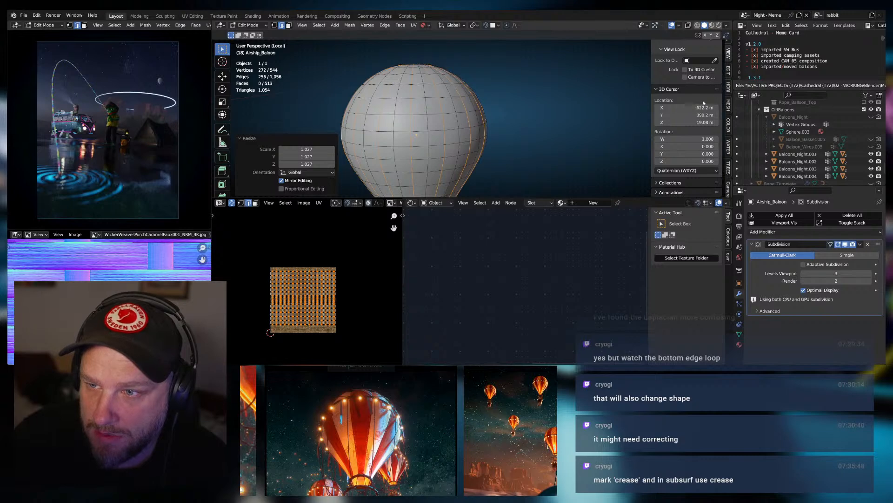
Set the Mean Crease of the selected vertical edge loops to 1.00.
scroll(691, 112, "up", 3)
scroll(694, 112, "up", 1)
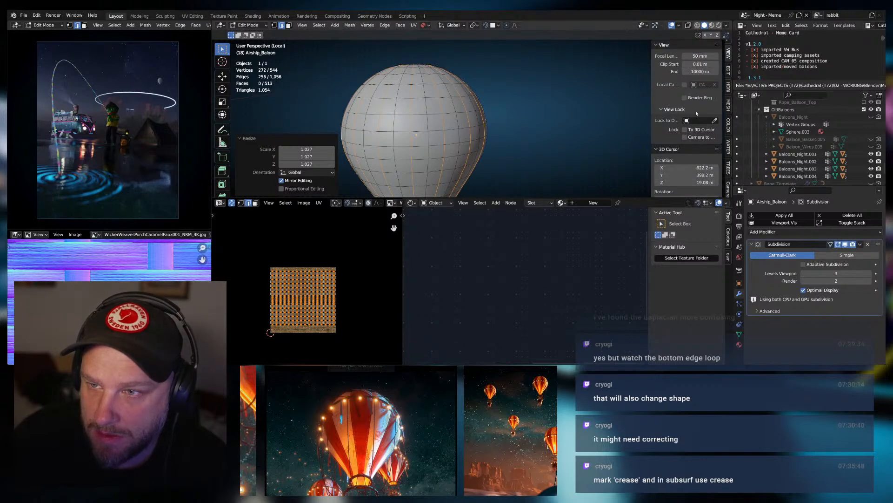
left_click(729, 70)
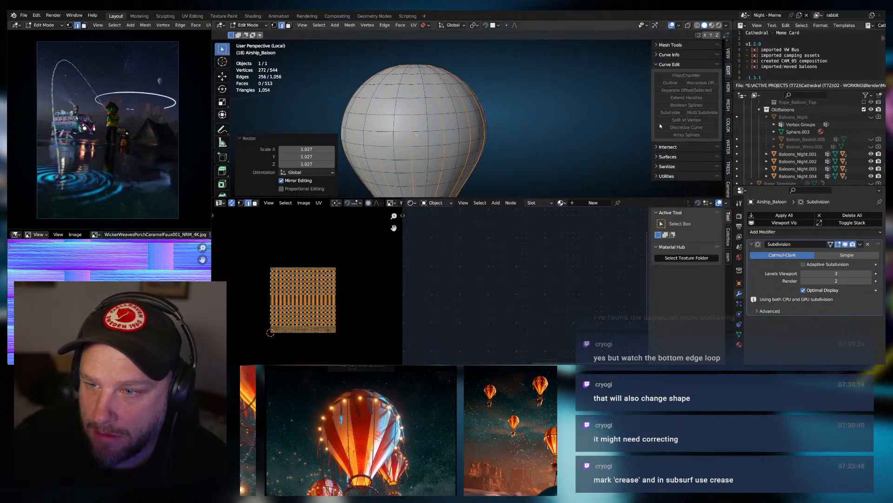
left_click(729, 105)
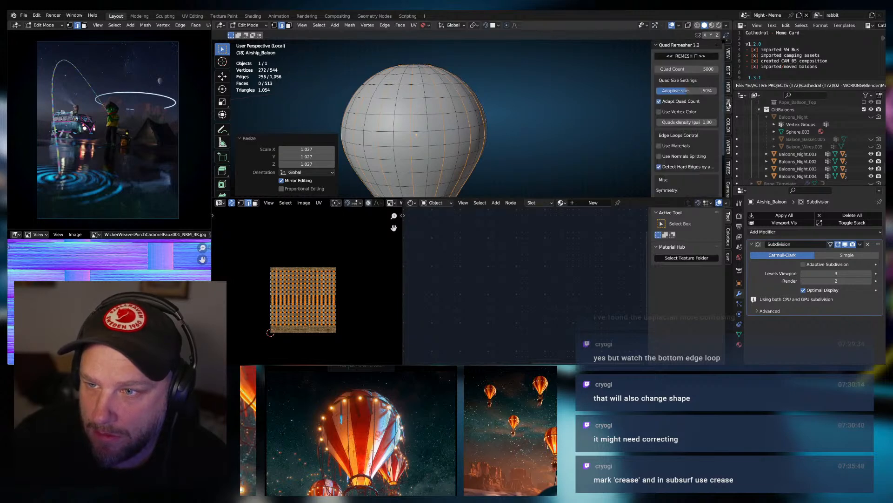
scroll(708, 136, "down", 2)
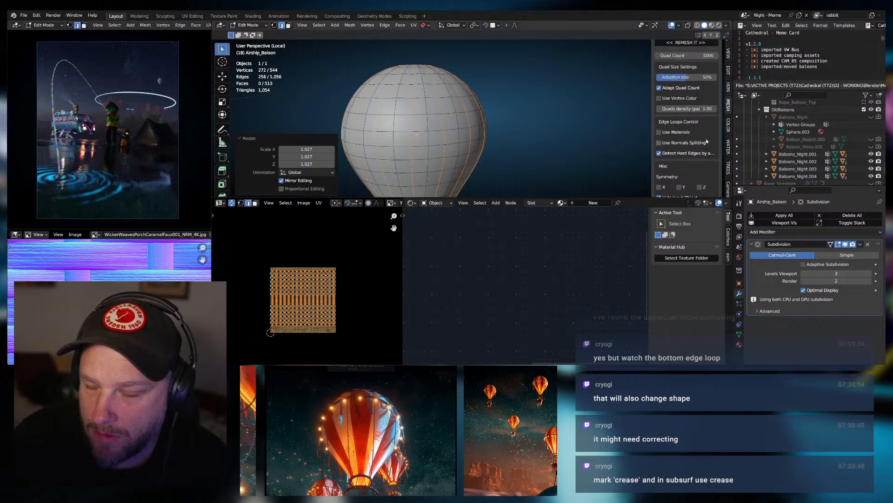
scroll(729, 121, "up", 2)
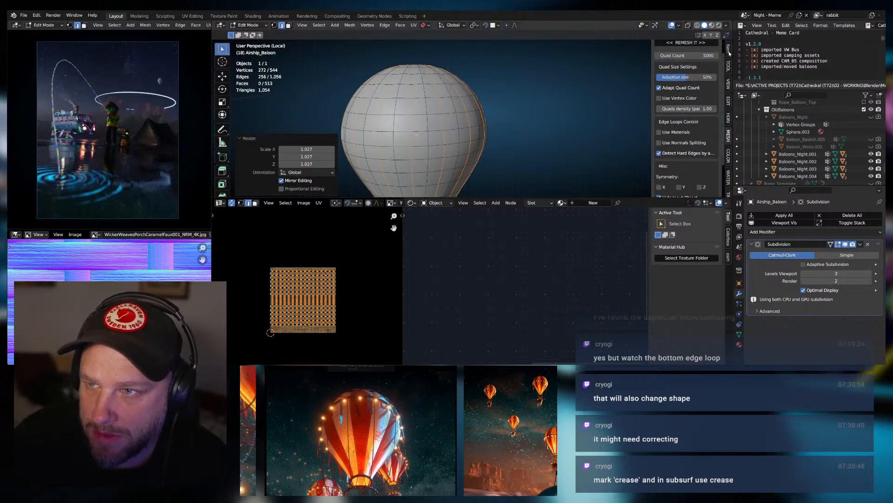
left_click(729, 49)
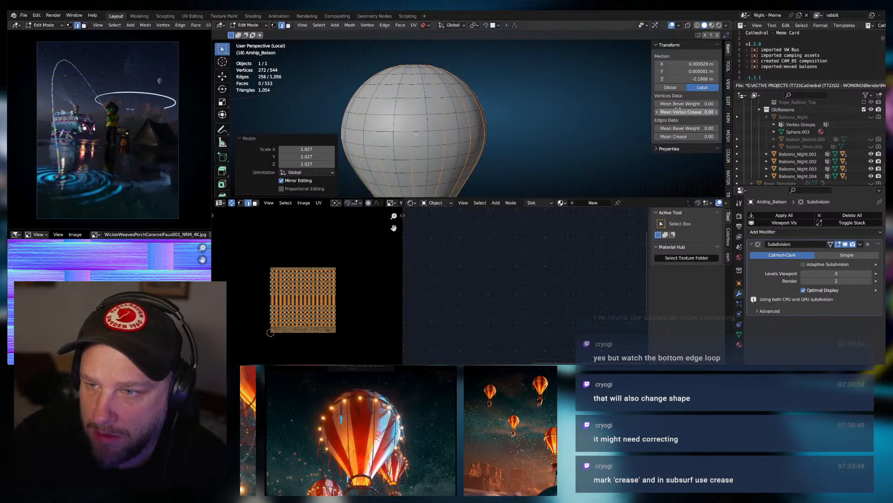
left_click_drag(676, 137, 676, 137)
middle_click_drag(609, 183, 621, 182)
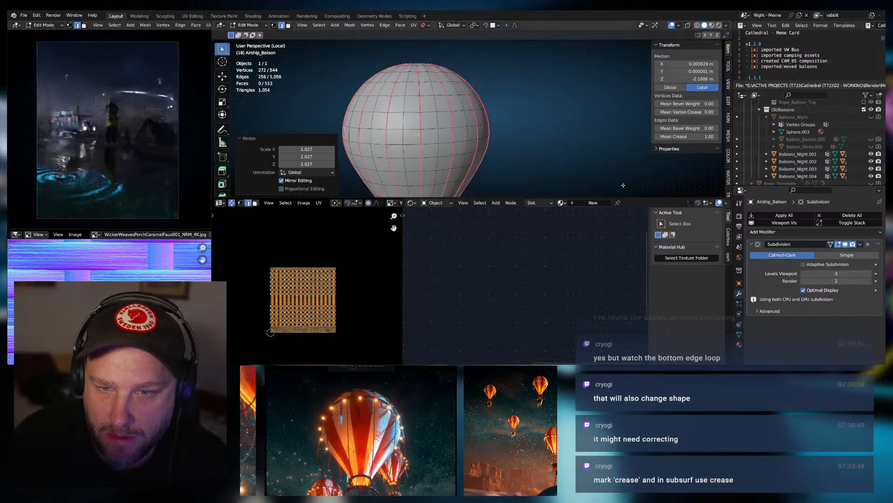
Open the Subdivision modifier's advanced settings and check the Use Creases option.
left_click(761, 310)
scroll(772, 317, "down", 1)
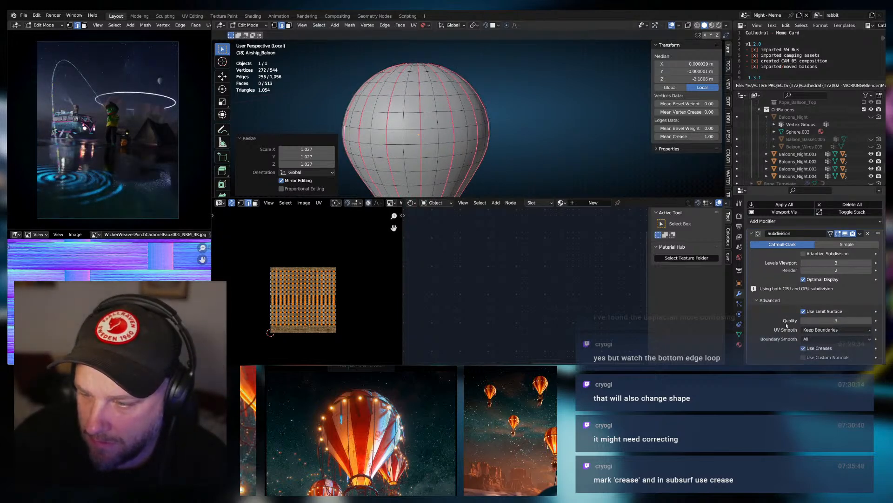
Scale the selected vertical edge loops of the balloon inward to 0.973.
left_click(803, 348)
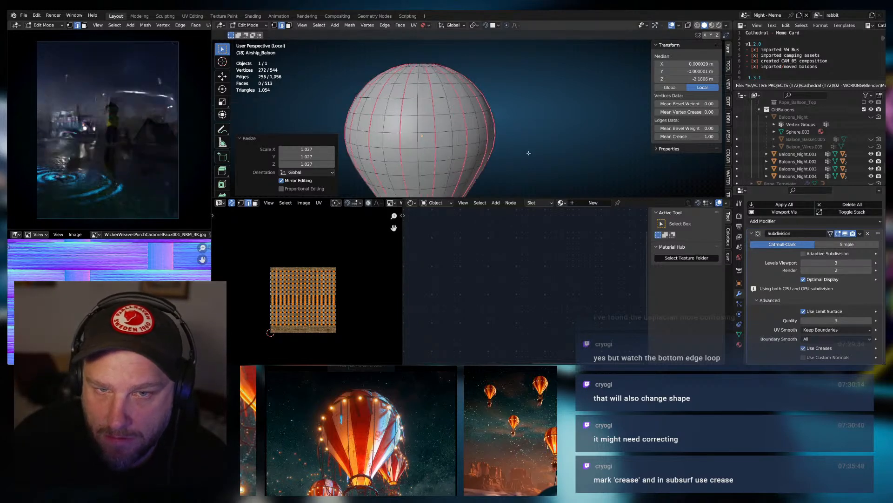
key("s")
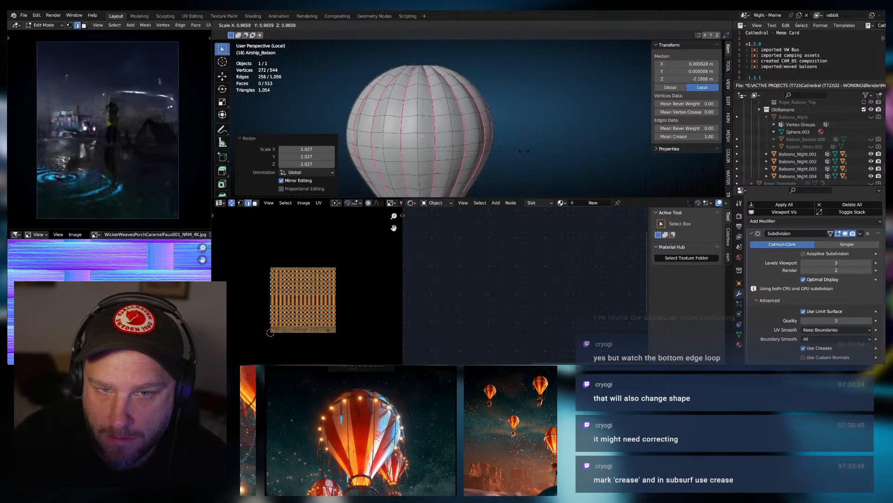
left_click(499, 135)
scroll(499, 135, "up", 5)
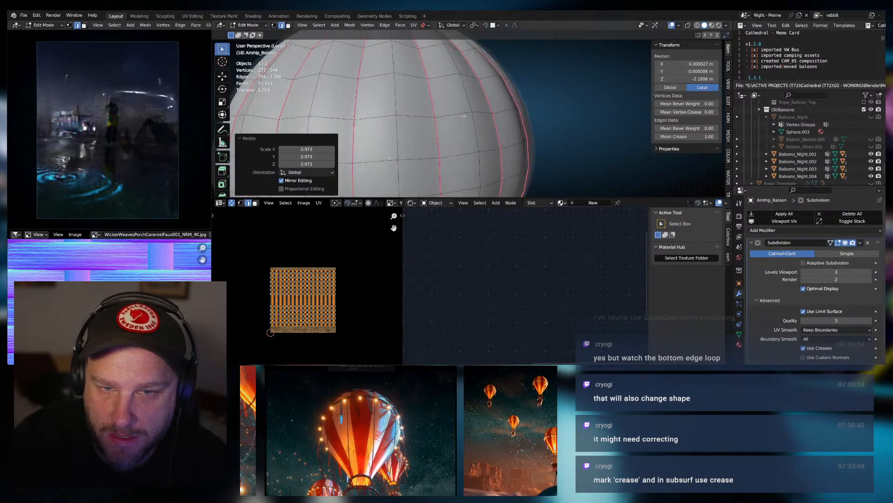
scroll(509, 128, "down", 3)
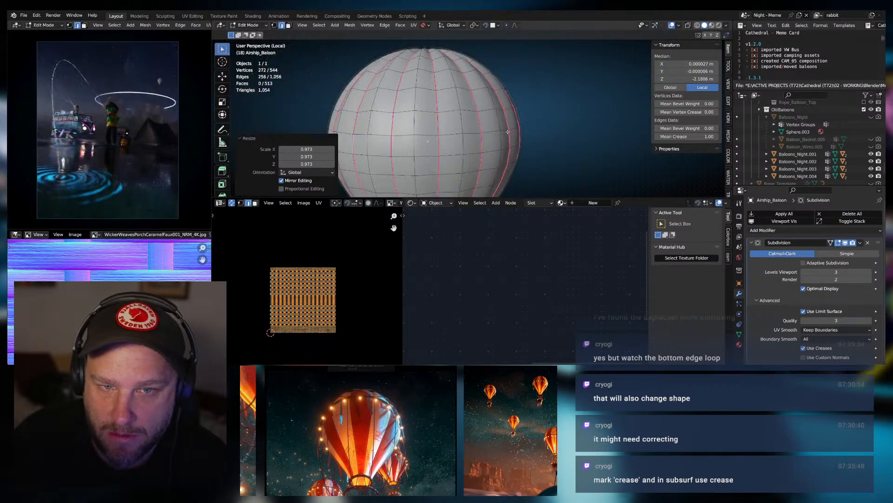
Switch to Object Mode and examine the smoothed balloon's vertical seams.
key("Tab")
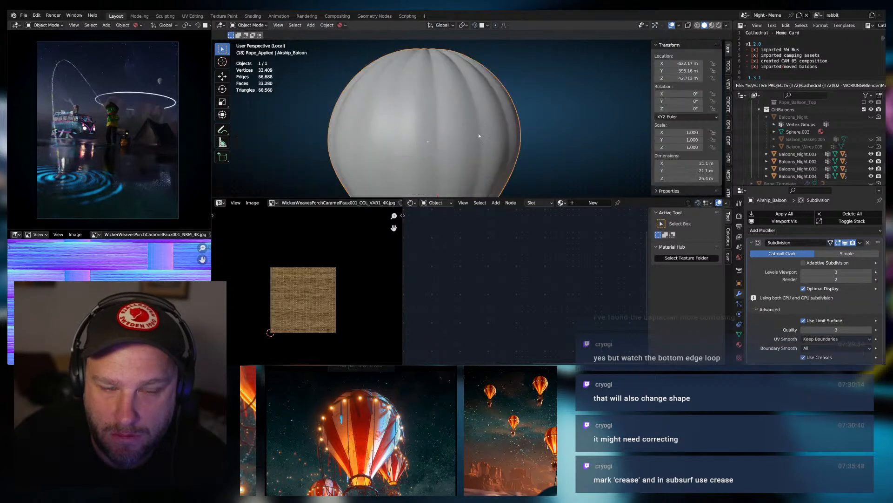
middle_click_drag(479, 133, 426, 146, "shift")
scroll(486, 130, "down", 4)
scroll(426, 146, "up", 1)
scroll(425, 147, "up", 2)
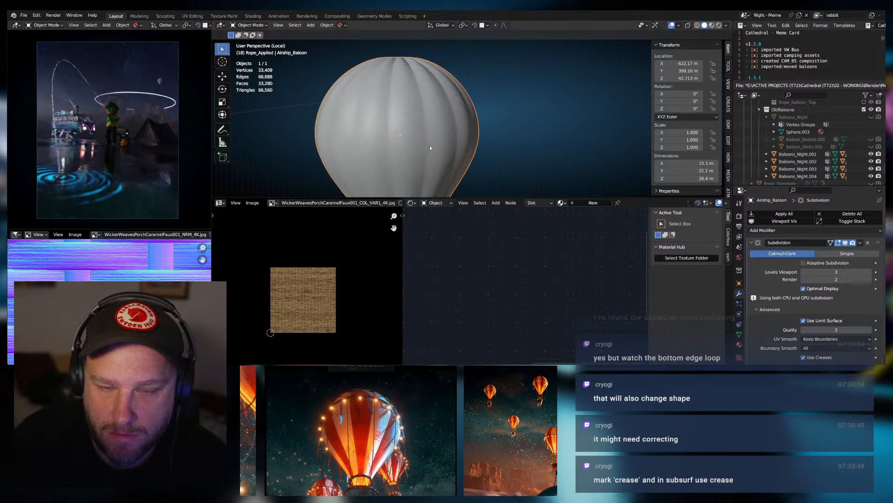
scroll(816, 313, "down", 1)
scroll(815, 307, "up", 2)
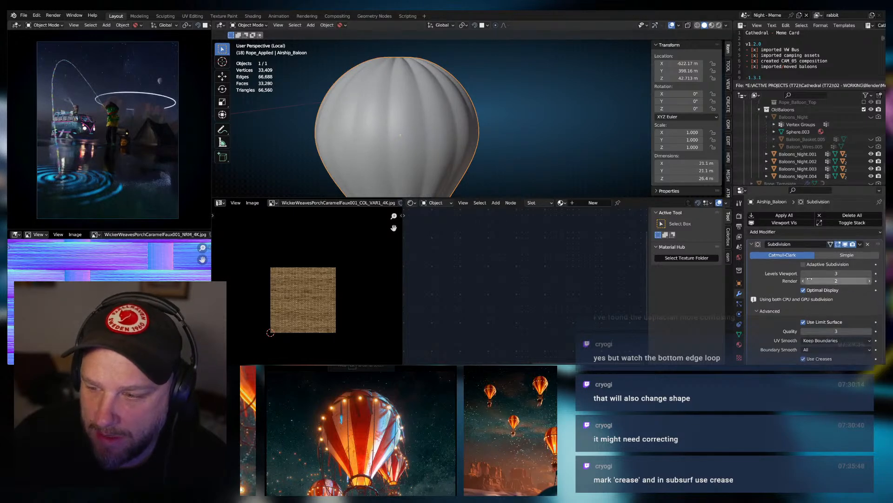
Try the Subdivision modifier's viewport levels from 1 up to 5 on the balloon and return to level 3.
left_click(803, 276)
left_click(803, 275)
left_click(804, 276)
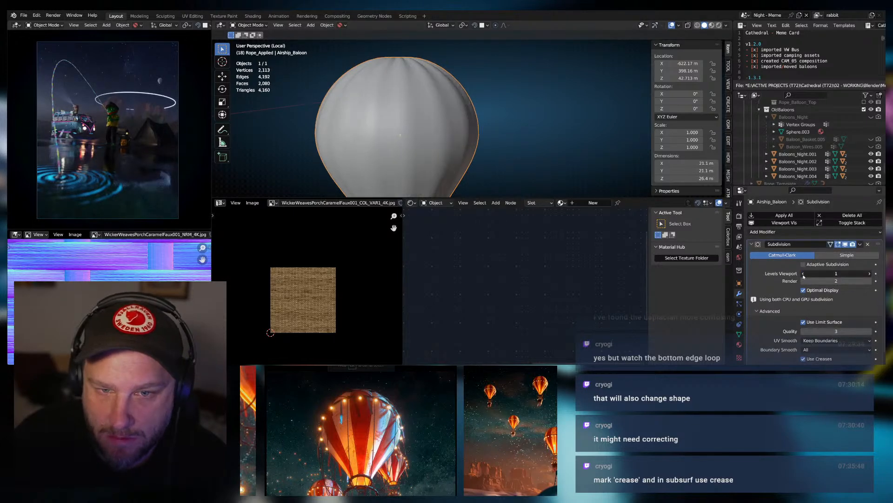
left_click(870, 274)
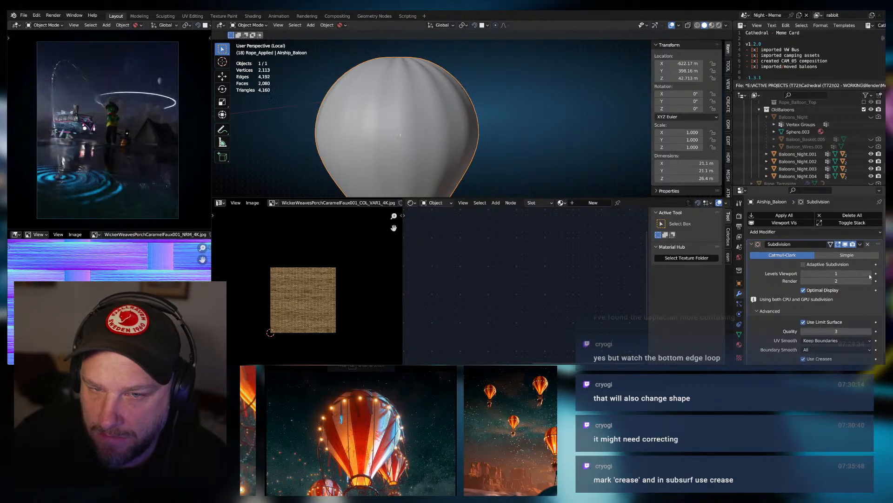
left_click(870, 274)
left_click(870, 274)
left_click(869, 274)
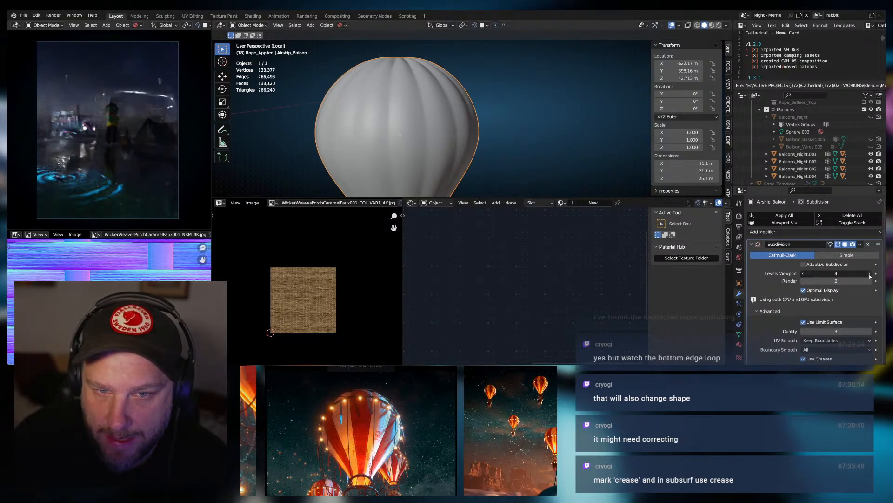
left_click(869, 275)
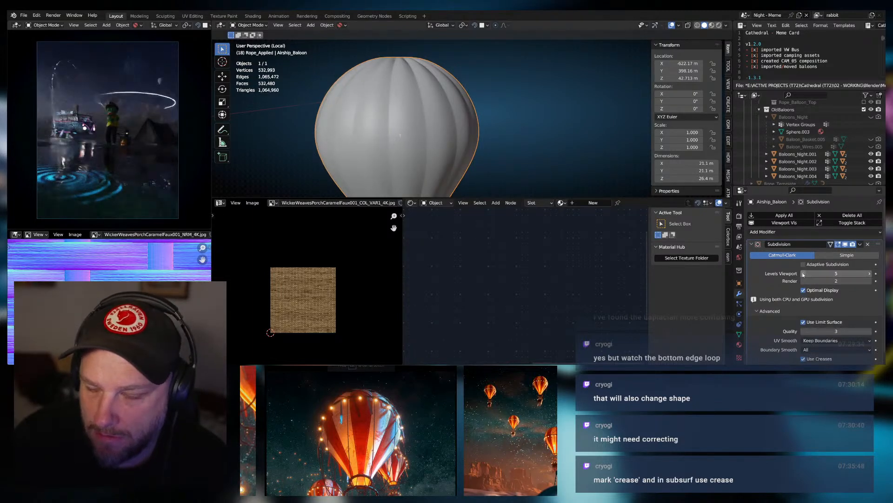
left_click(803, 274)
left_click(803, 275)
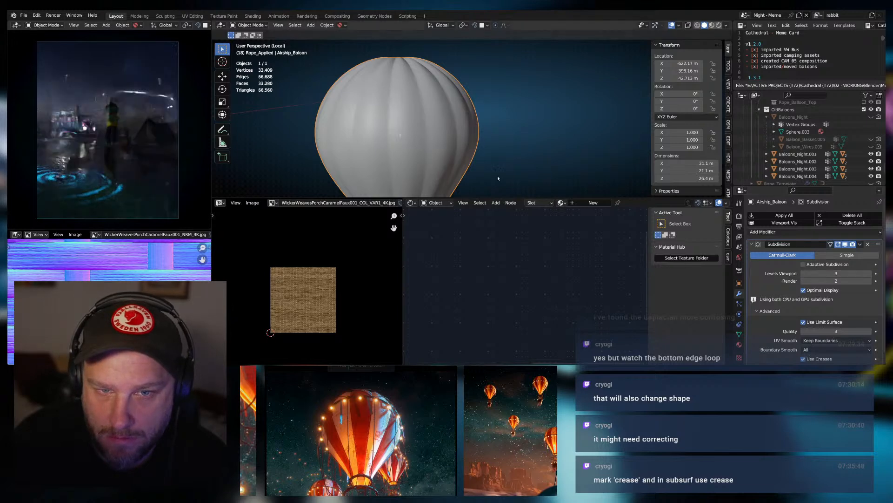
middle_click_drag(498, 175, 504, 147)
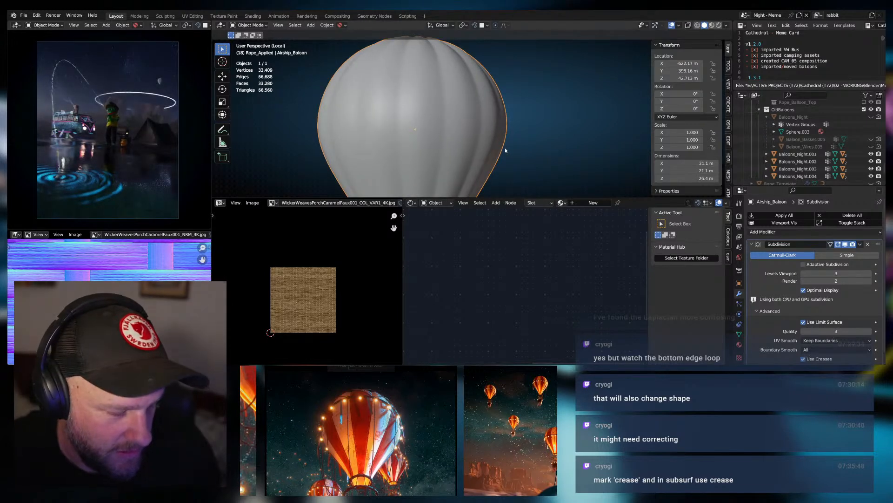
left_click(869, 274)
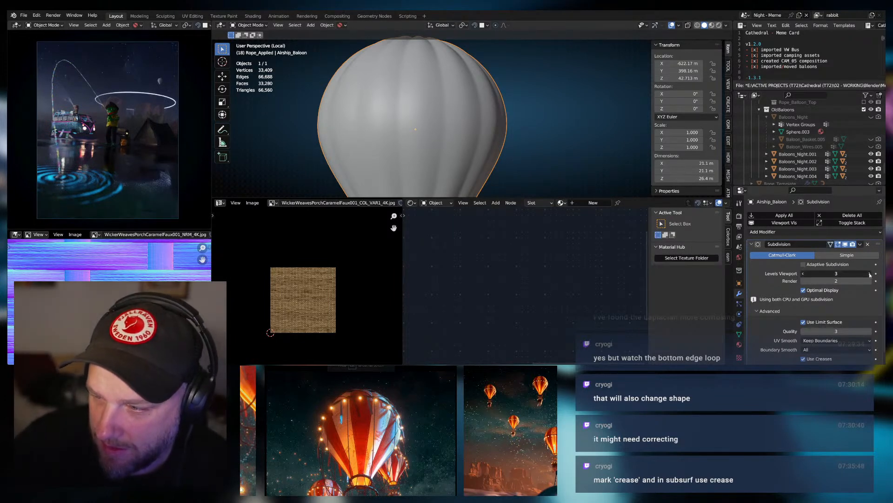
Scale the balloon's selected creased vertical edges up by about 1.005 in Edit Mode.
middle_click_drag(505, 135, 470, 145)
scroll(467, 149, "down", 2)
scroll(469, 145, "up", 3)
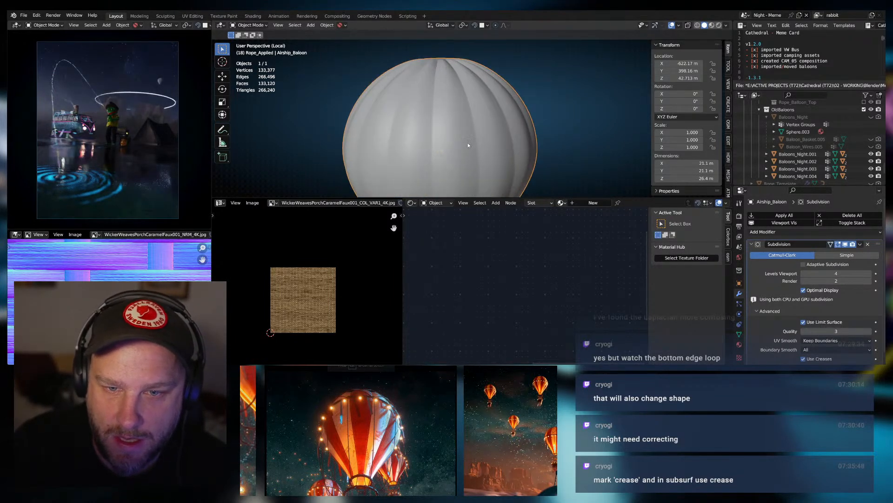
key("Tab")
key("s")
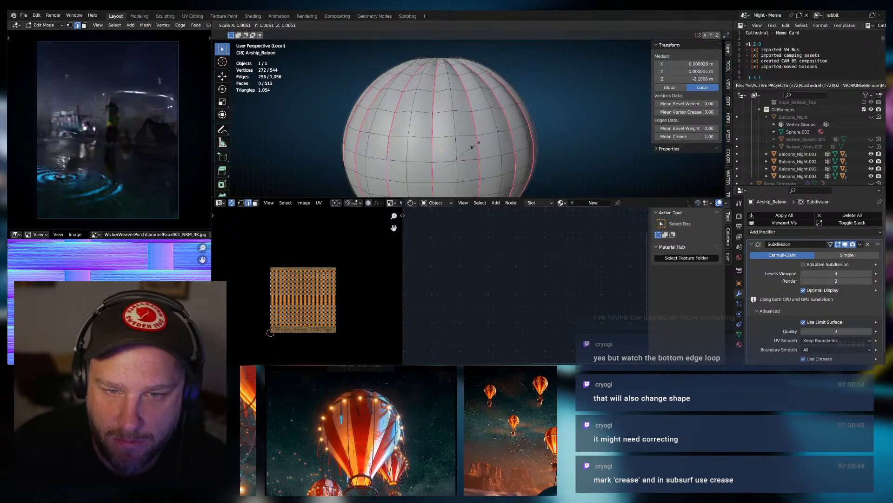
left_click(479, 144)
key("Tab")
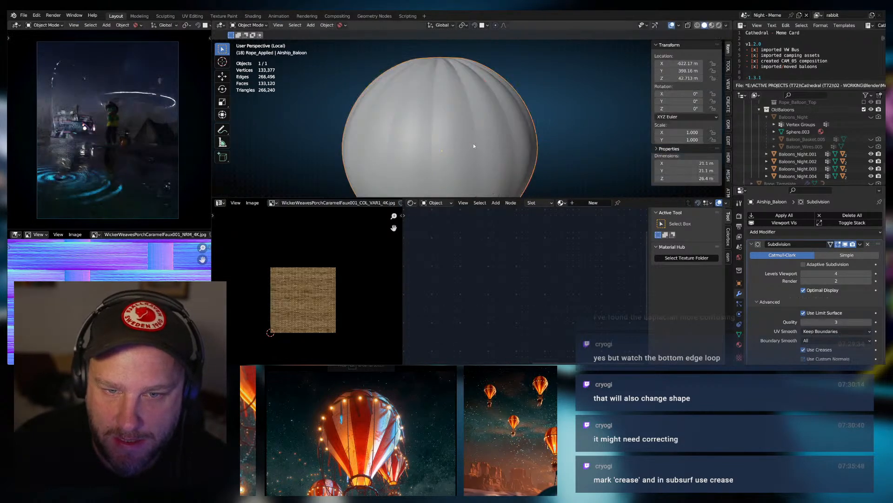
Scale the balloon's selected vertical edges up by a further factor of 1.011.
middle_click_drag(492, 129, 441, 194)
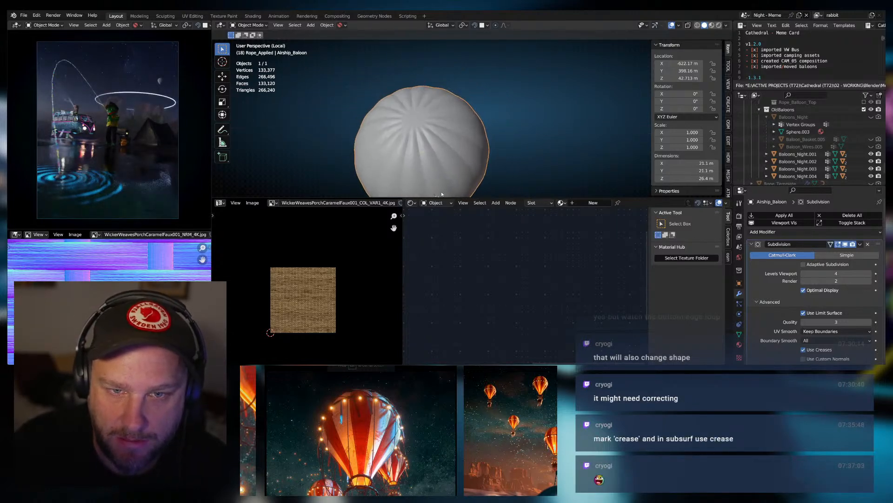
scroll(415, 140, "up", 3)
middle_click_drag(414, 140, 479, 129)
key("Tab")
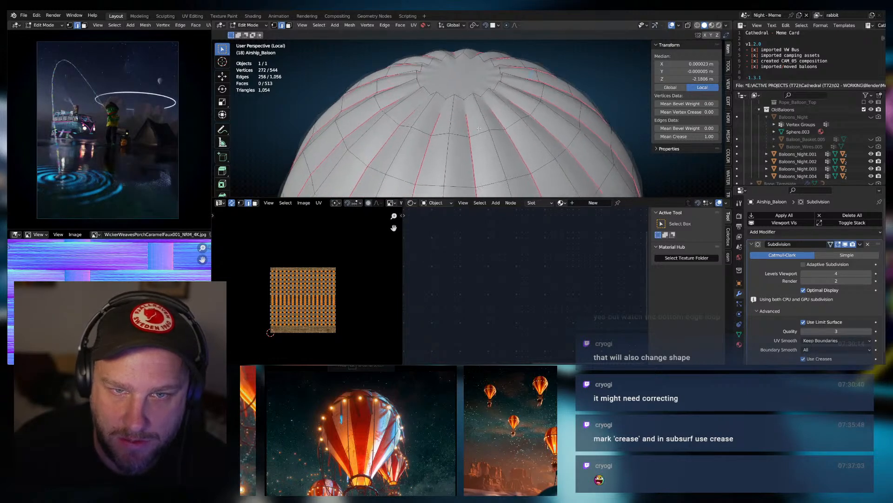
key("s")
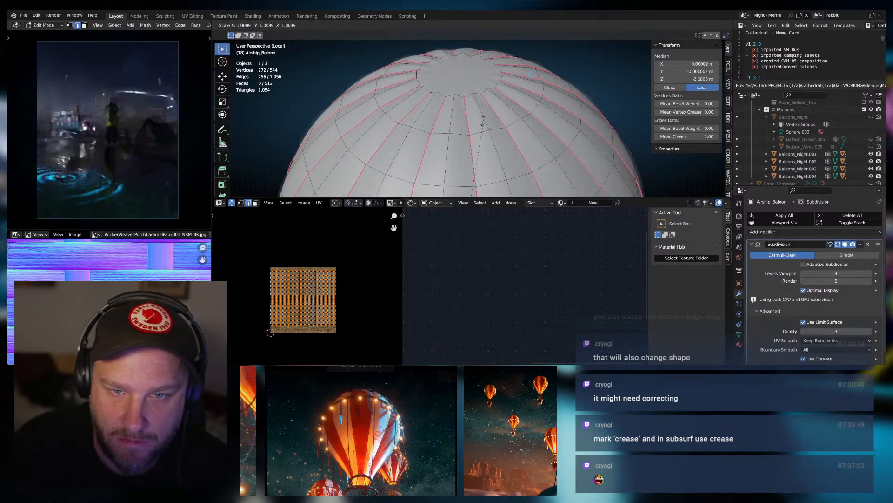
left_click(483, 118)
scroll(447, 112, "down", 4)
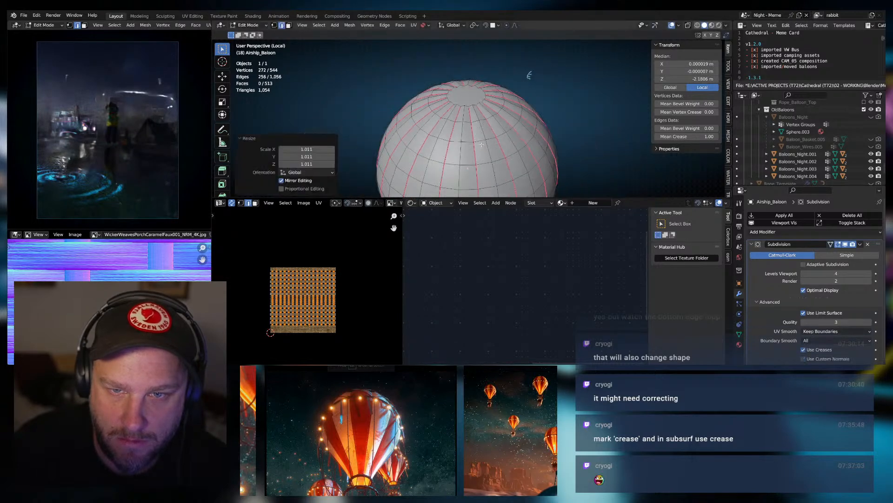
middle_click_drag(447, 112, 471, 87)
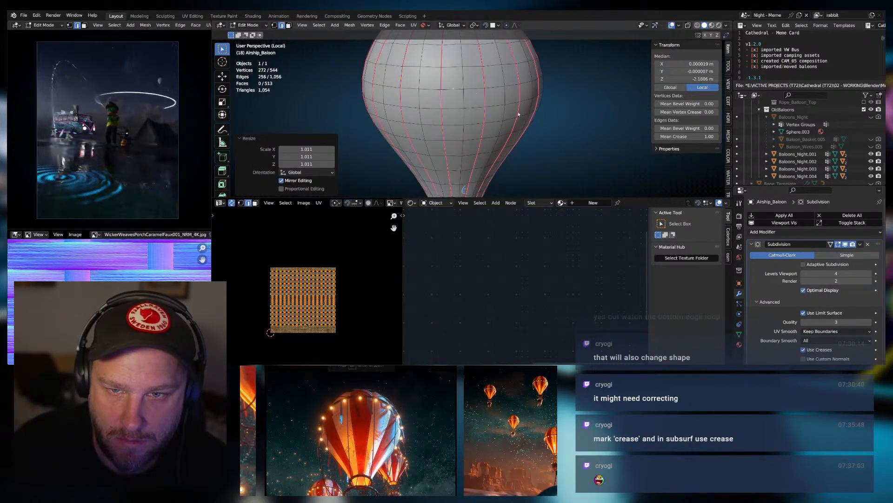
key("Tab")
Rescale the balloon's selected vertical edges once more by a slight amount and return to Object Mode.
middle_click_drag(517, 110, 448, 120)
key("Tab")
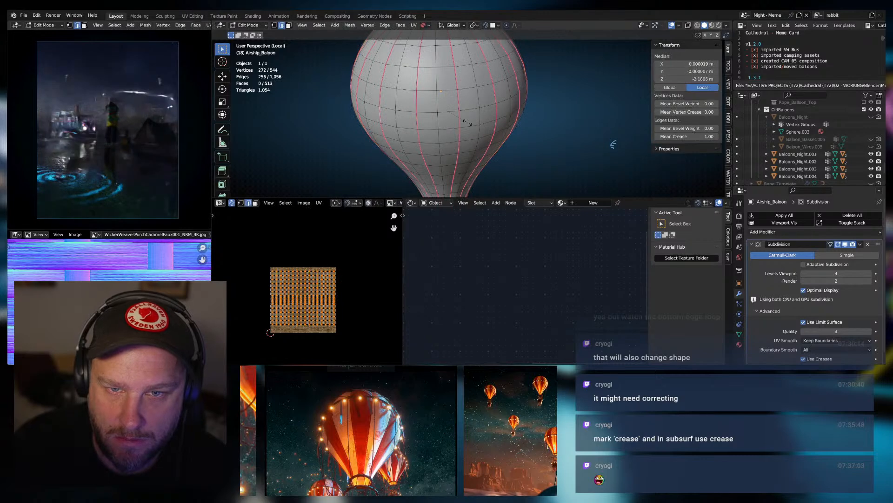
key("s")
left_click(468, 122)
key("Tab")
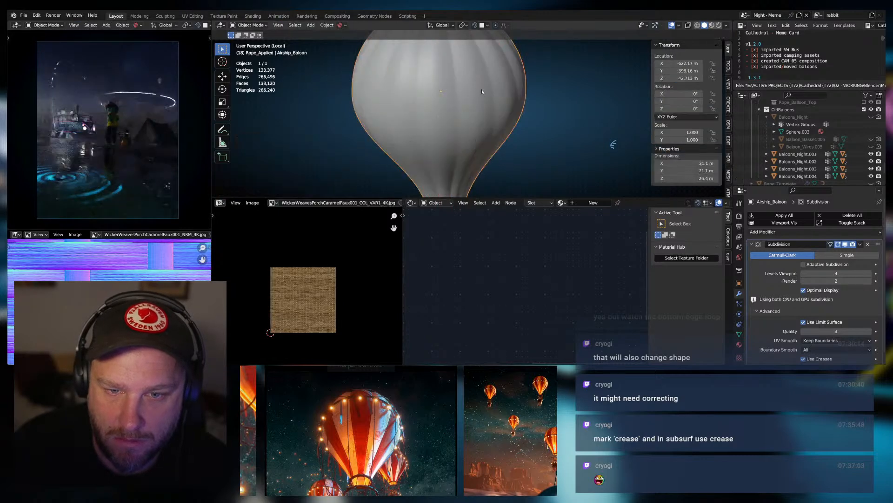
Collapse the Subdivision modifier's settings with the whole balloon in view.
middle_click_drag(481, 89, 463, 145, "shift")
scroll(479, 121, "down", 3)
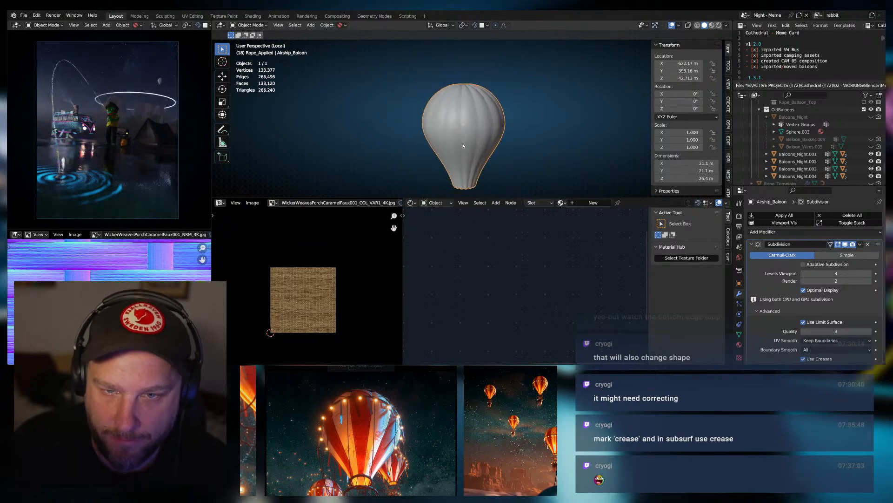
scroll(476, 138, "up", 1)
left_click(752, 244)
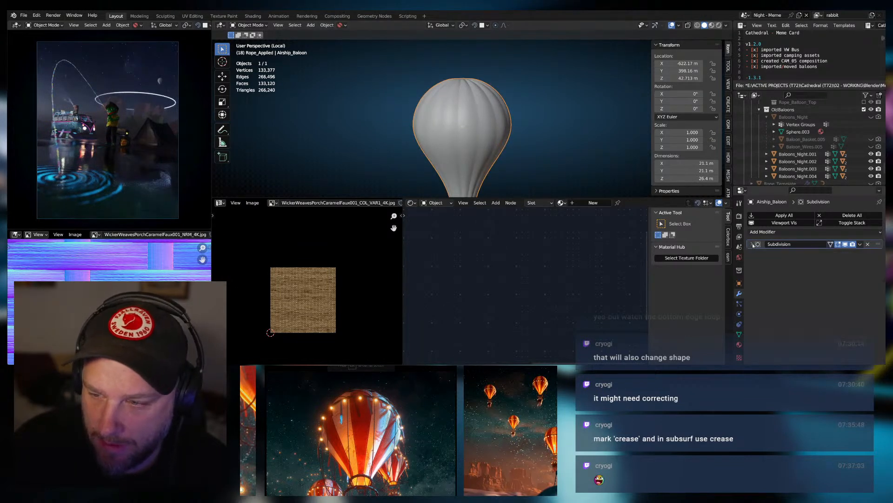
scroll(498, 148, "up", 1)
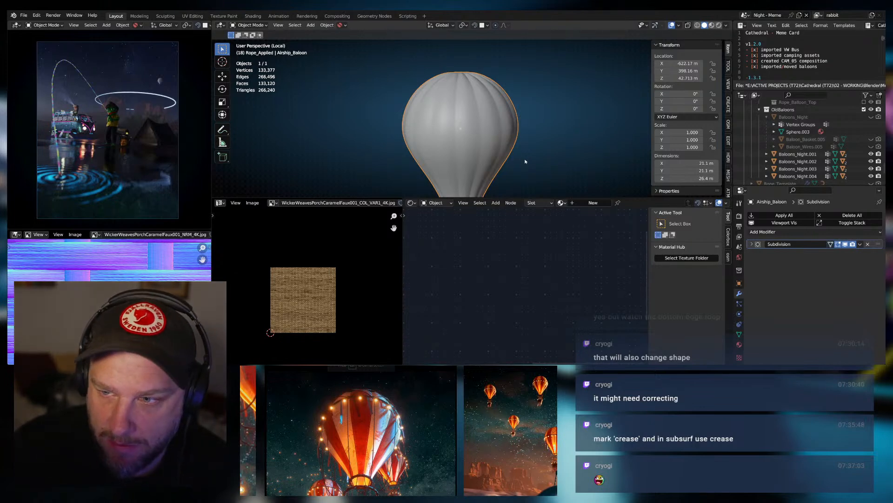
left_click(728, 83)
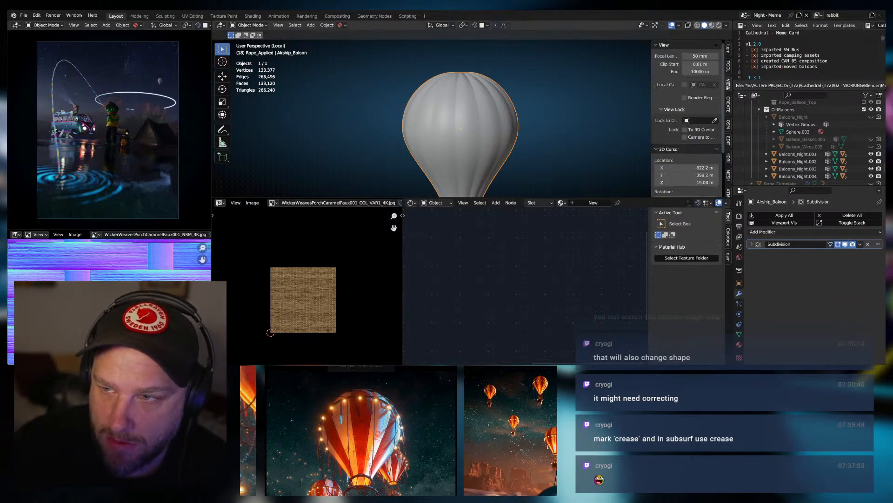
left_click(730, 52)
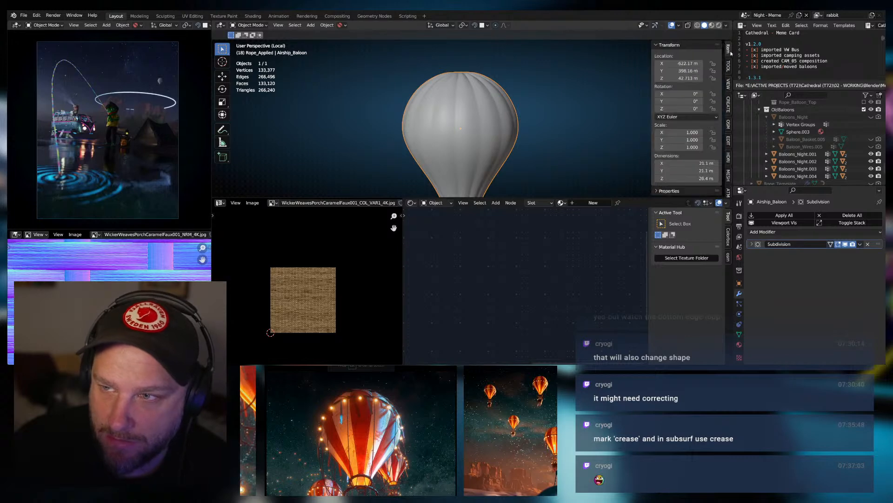
left_click(729, 66)
left_click(729, 124)
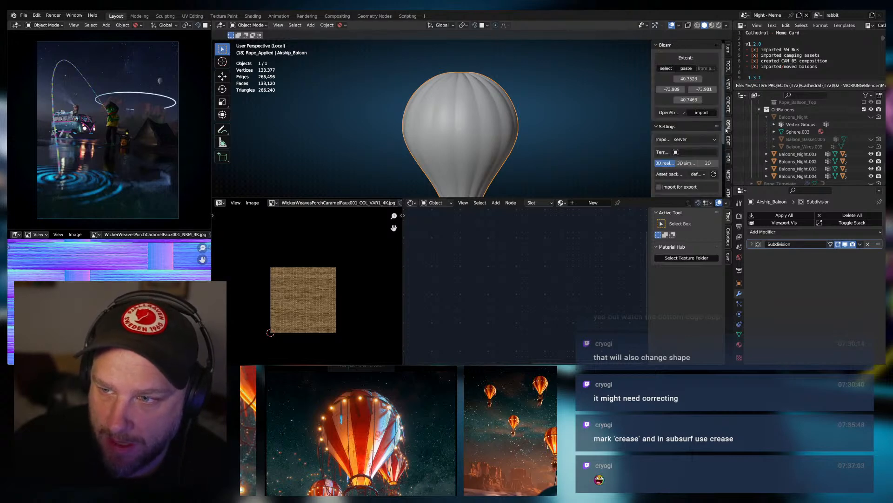
left_click(727, 143)
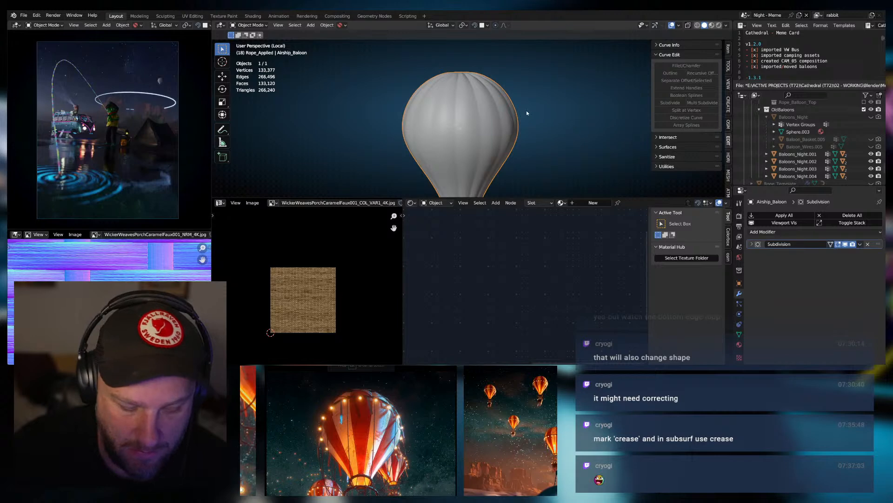
Try a lower mean crease of about 0.38 on the balloon's vertical edges, ending back at 1.00.
key("Tab")
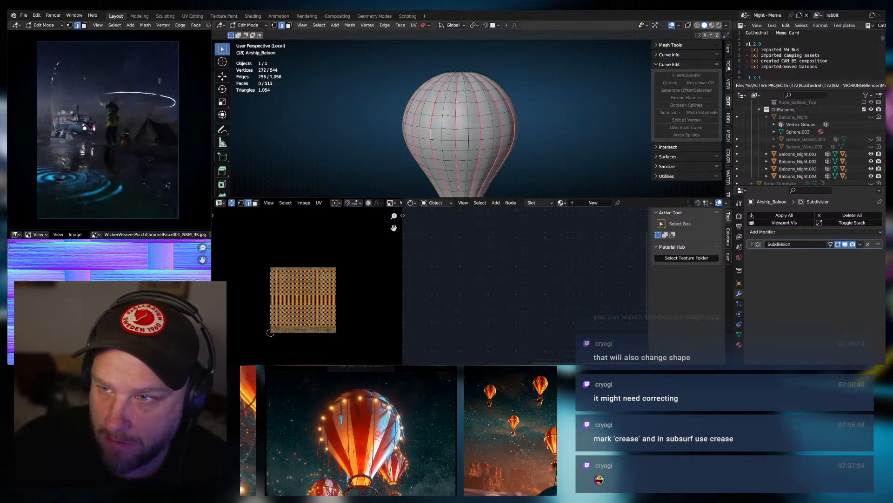
left_click(729, 49)
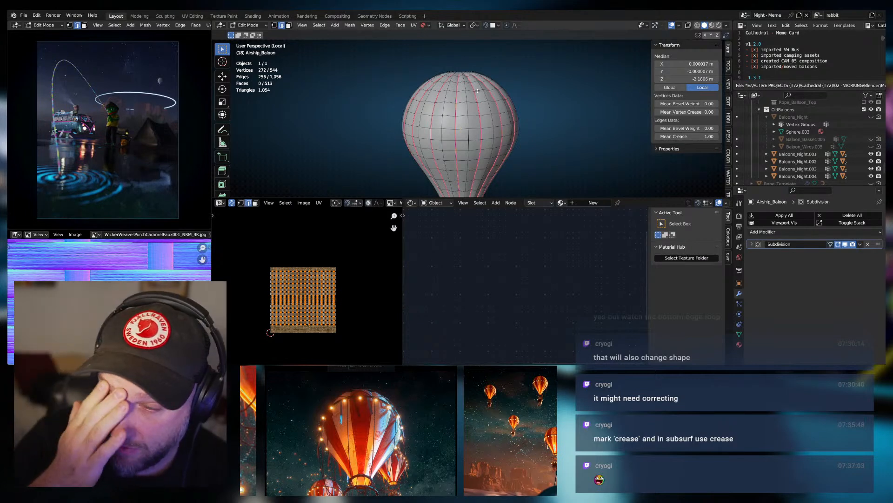
scroll(499, 116, "up", 2)
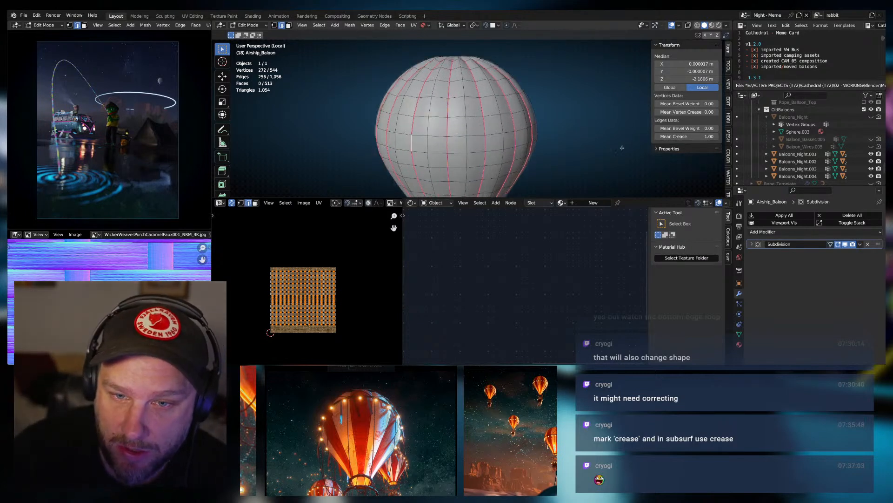
left_click_drag(703, 137, 671, 136)
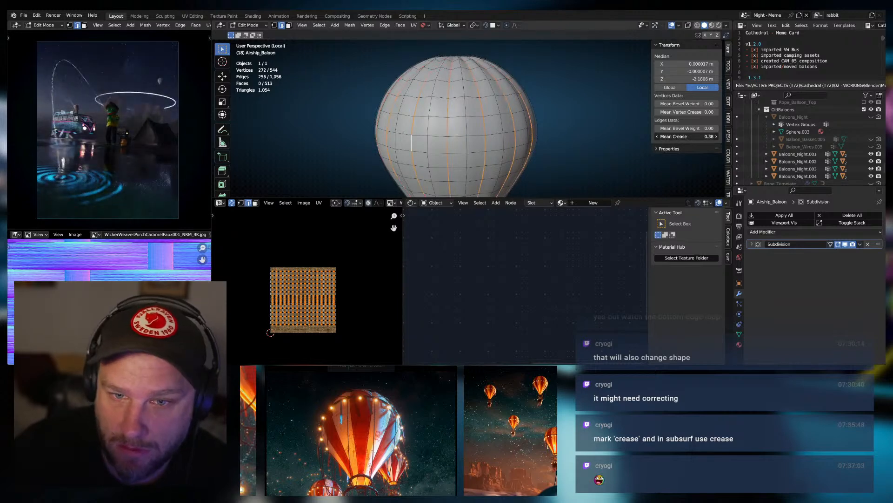
left_click_drag(688, 137, 669, 137)
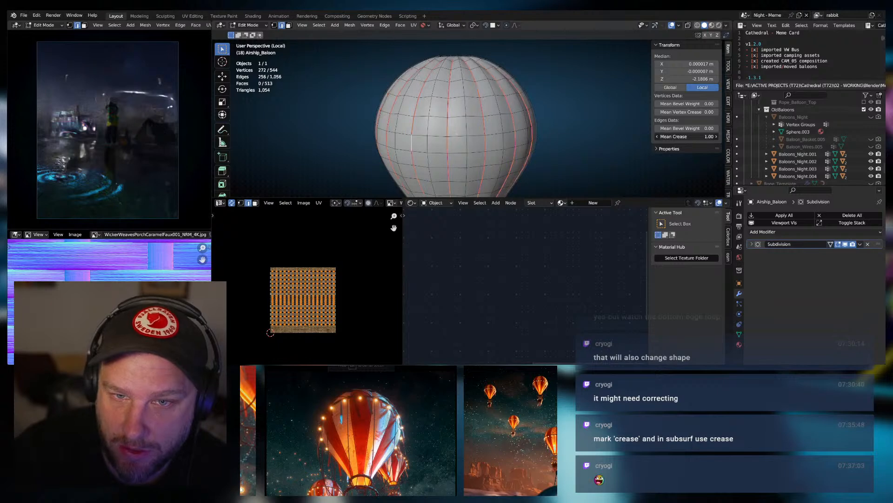
Examine the creased vertical edges over the balloon's body, reducing the selection to a single edge.
scroll(464, 149, "down", 2)
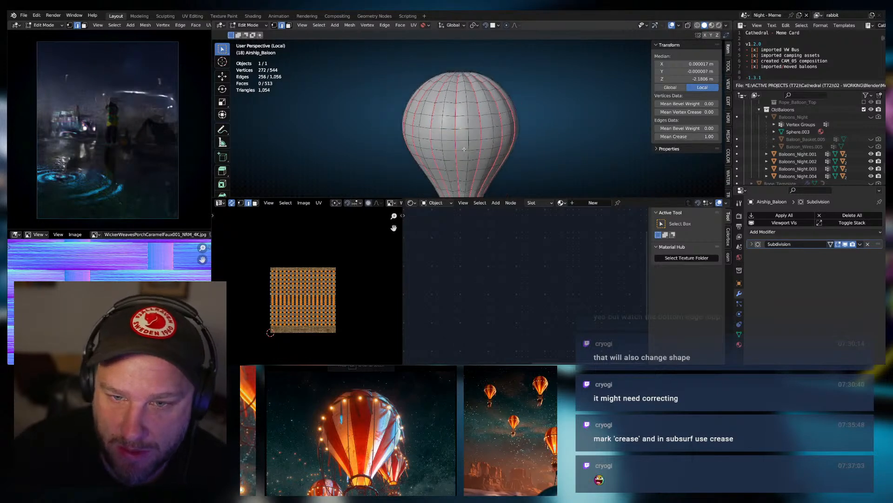
scroll(464, 149, "down", 2)
scroll(472, 174, "up", 5)
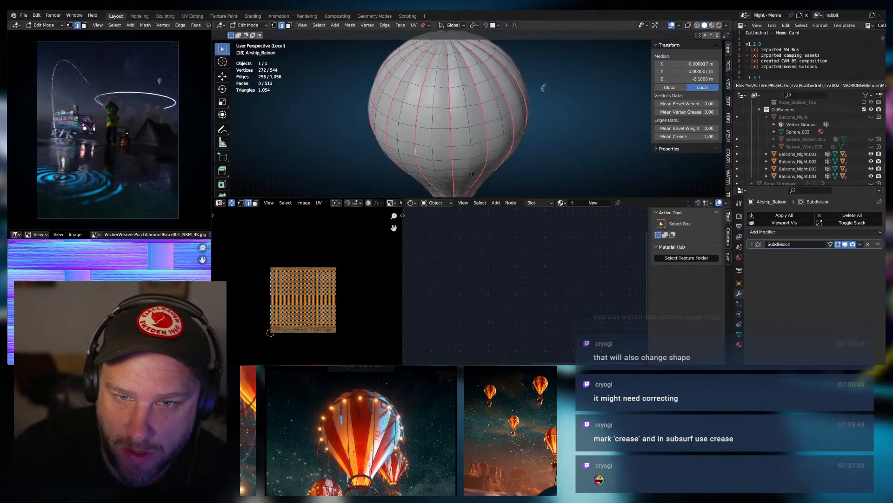
middle_click_drag(471, 174, 476, 110)
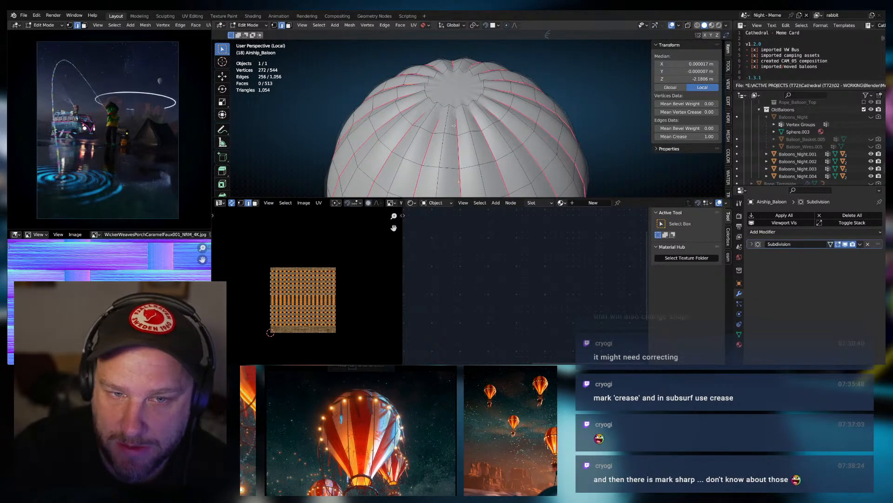
scroll(454, 126, "down", 4)
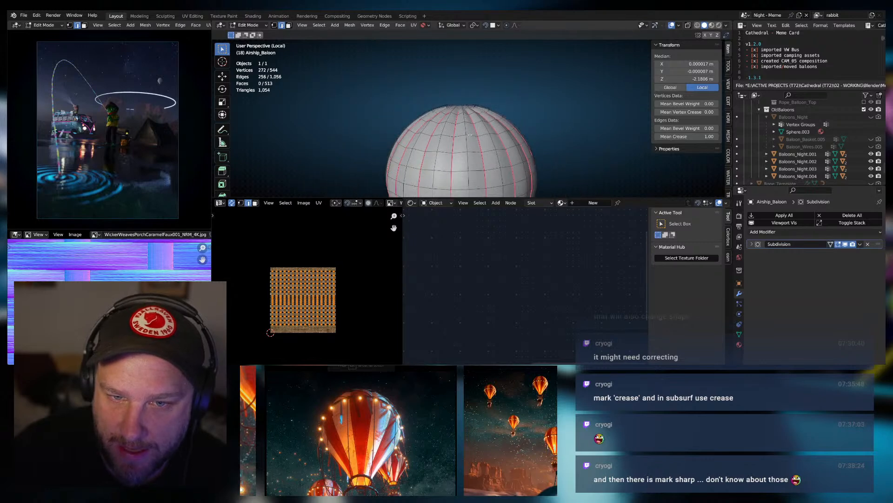
middle_click_drag(470, 135, 461, 102)
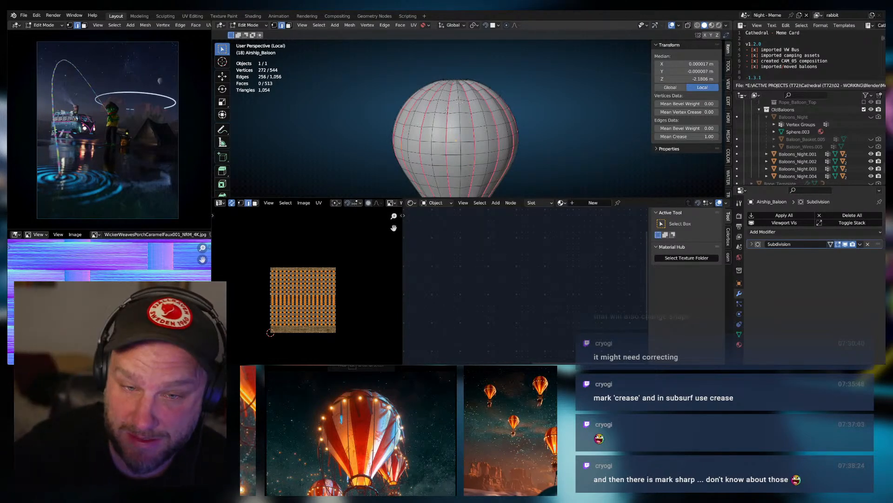
left_click(517, 100)
scroll(498, 112, "up", 3)
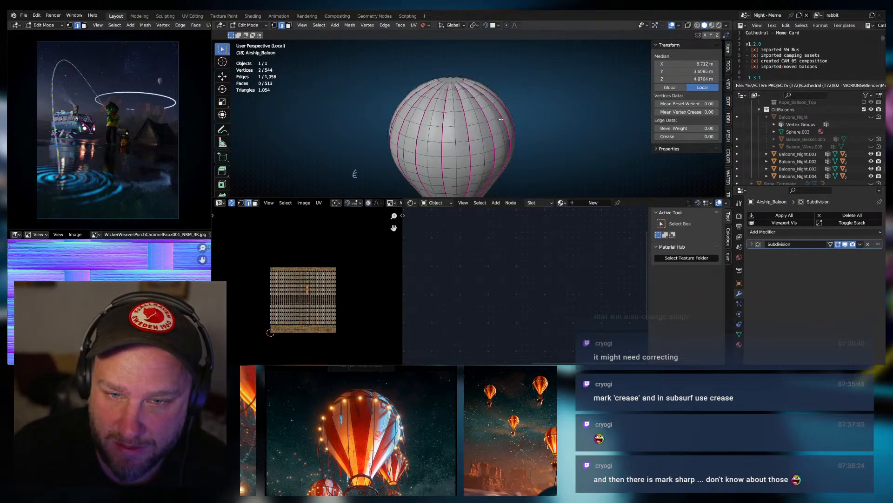
middle_click_drag(498, 112, 460, 122)
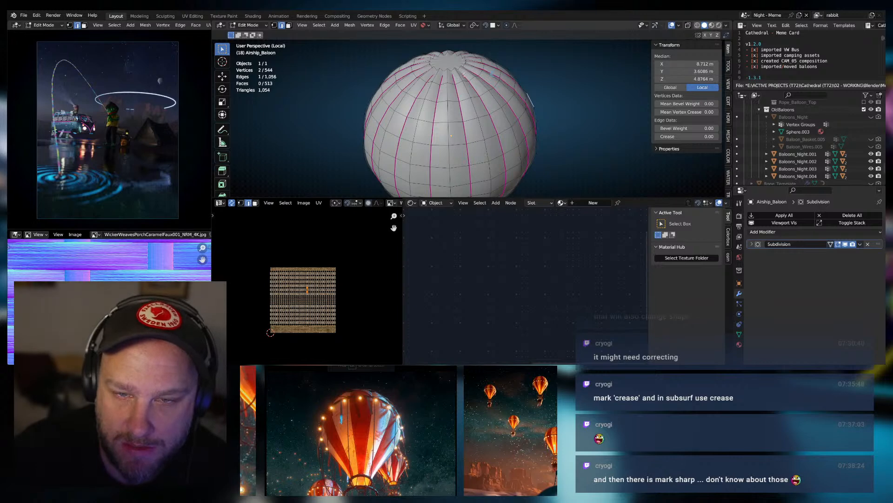
Examine where the ribs meet at the balloon's crown, including the smooth surface in Object Mode.
middle_click_drag(464, 75, 467, 110)
scroll(463, 58, "up", 2)
scroll(474, 134, "up", 1)
scroll(474, 133, "down", 1)
scroll(469, 163, "up", 2)
scroll(467, 129, "up", 1)
scroll(466, 129, "down", 2)
key("Tab")
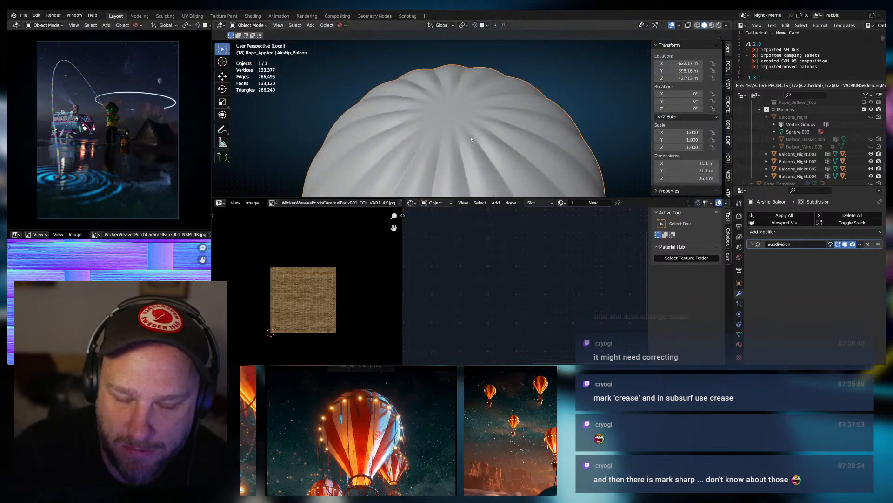
Select the edge loop around the flat cap at the balloon's crown in Edit Mode.
key("Tab")
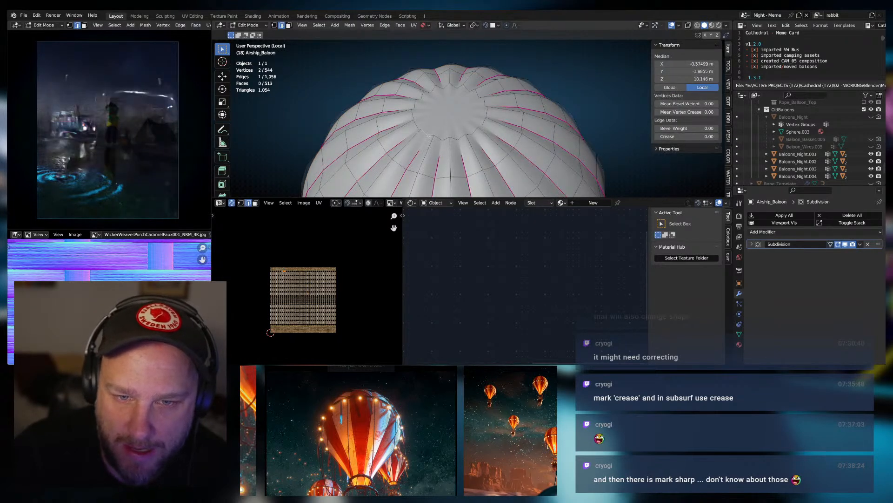
left_click(429, 136, "alt")
middle_click_drag(430, 136, 461, 90)
scroll(462, 91, "up", 2)
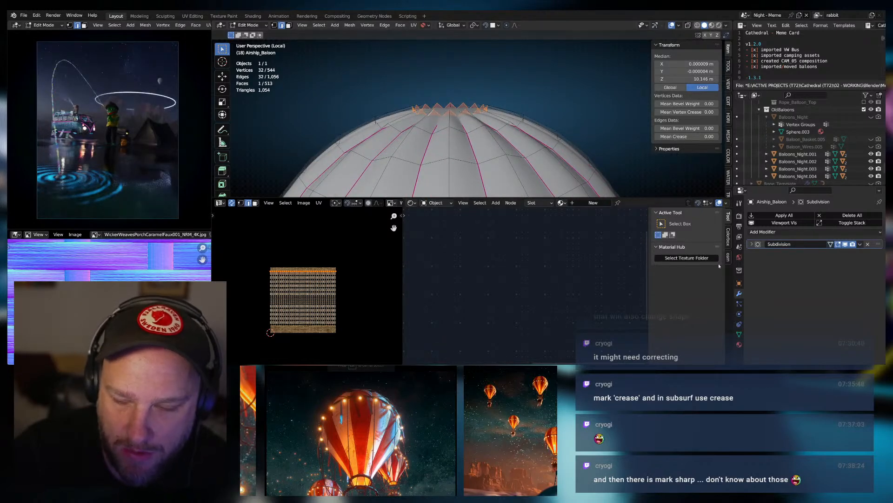
Try a full mean crease of 1.00 on the crown's edge loop, ending with the crease removed.
left_click_drag(688, 136, 724, 137)
mouse_move(464, 105)
middle_mouse_down()
mouse_move(459, 146)
mouse_move(460, 108)
middle_mouse_up()
scroll(460, 145, "up", 3)
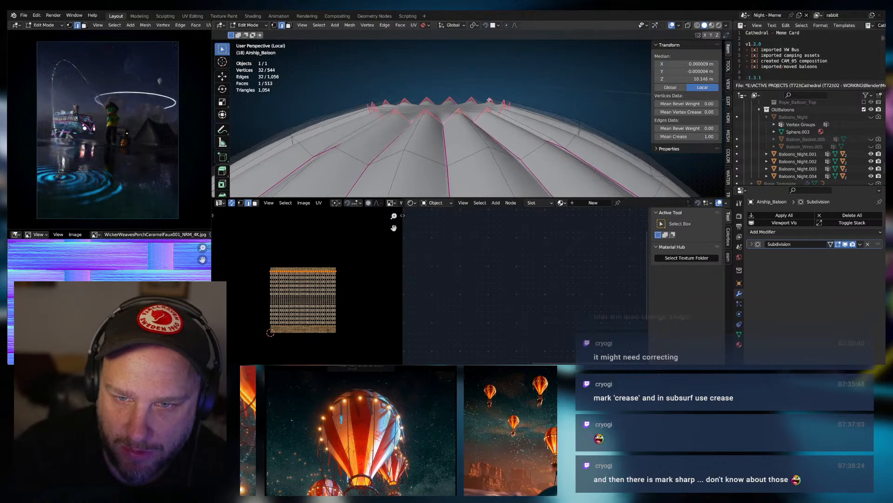
scroll(461, 108, "down", 1)
left_click_drag(705, 137, 670, 137)
Try marking the crown's edge loop as sharp and expand the Subdivision modifier's settings, ending with the sharp mark undone.
middle_click_drag(495, 124, 488, 132)
key("F3")
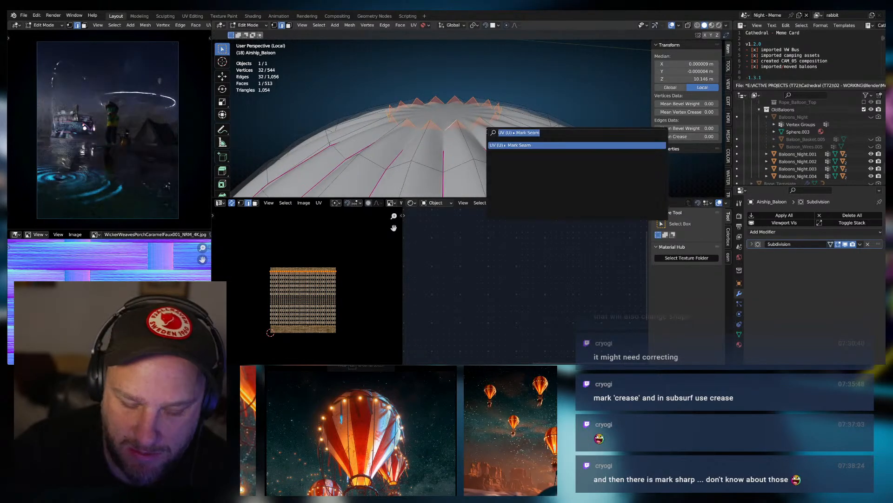
type("sha")
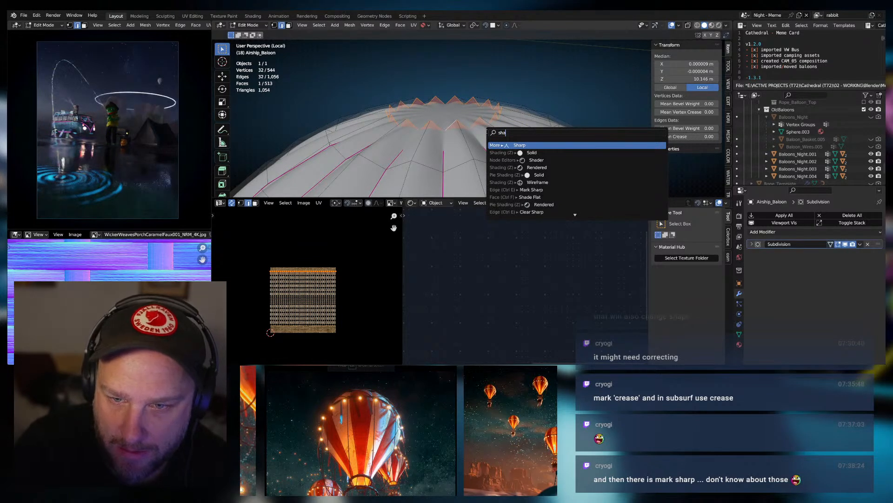
type("p")
key("BackSpace")
type("rp")
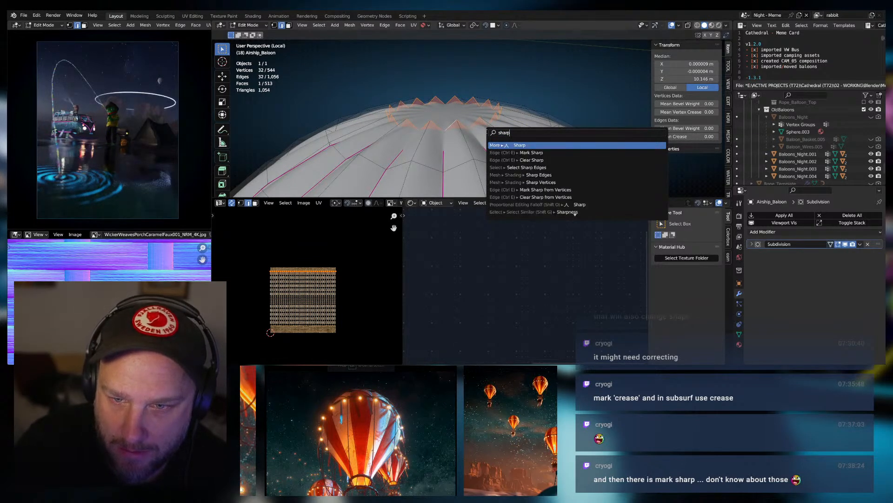
key("Down")
key("Return")
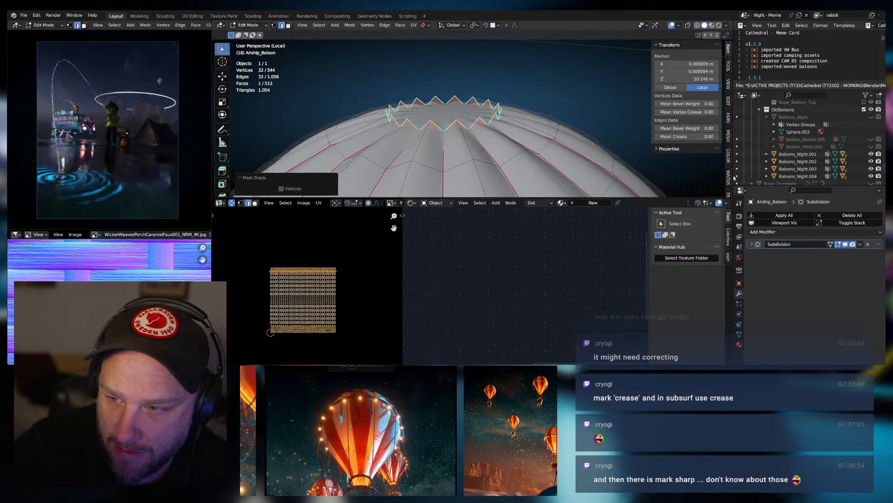
left_click(752, 245)
scroll(800, 319, "down", 1)
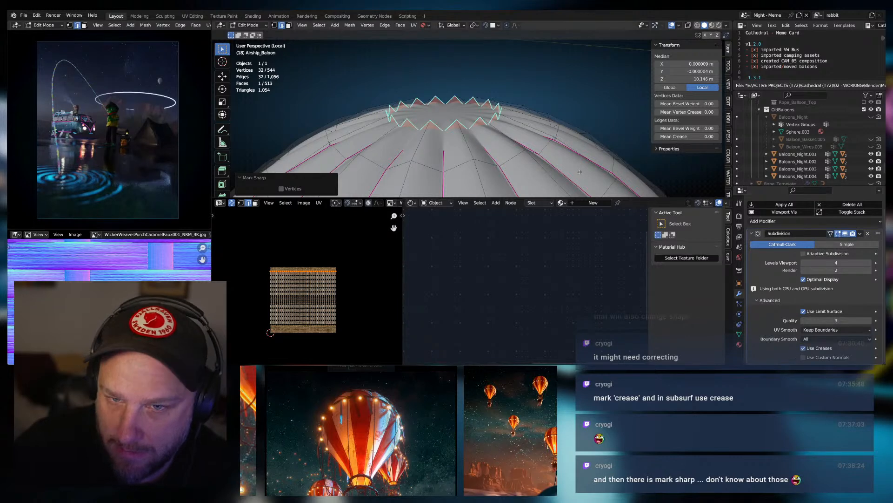
key("ctrl+z")
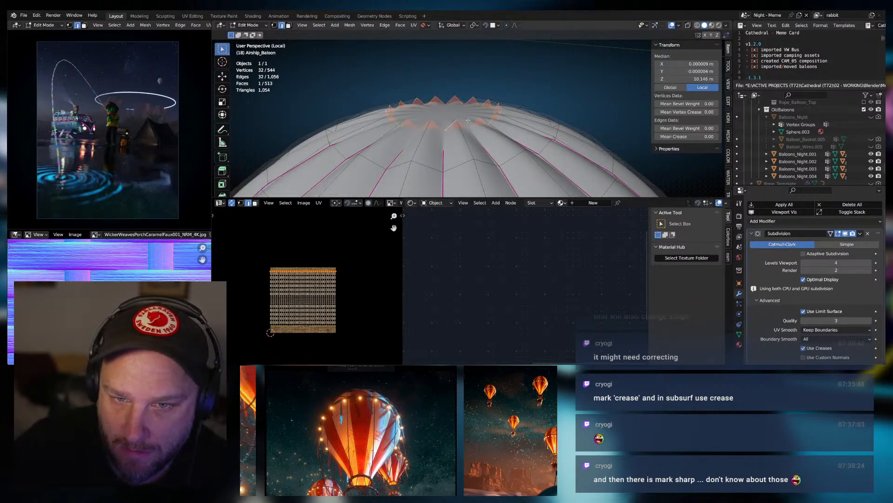
Set the mean crease of the crown's edge loop to 1.00 and check the surface in Object Mode.
left_click_drag(698, 137, 744, 137)
middle_click_drag(484, 114, 545, 148)
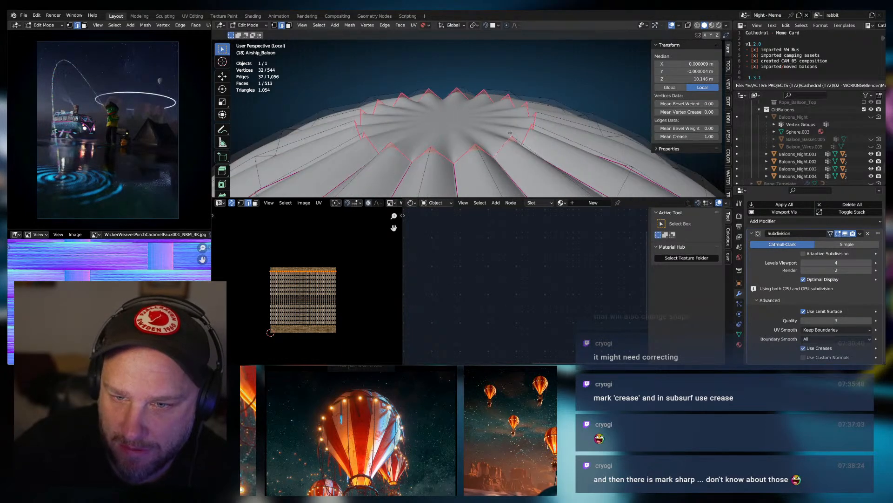
key("Tab")
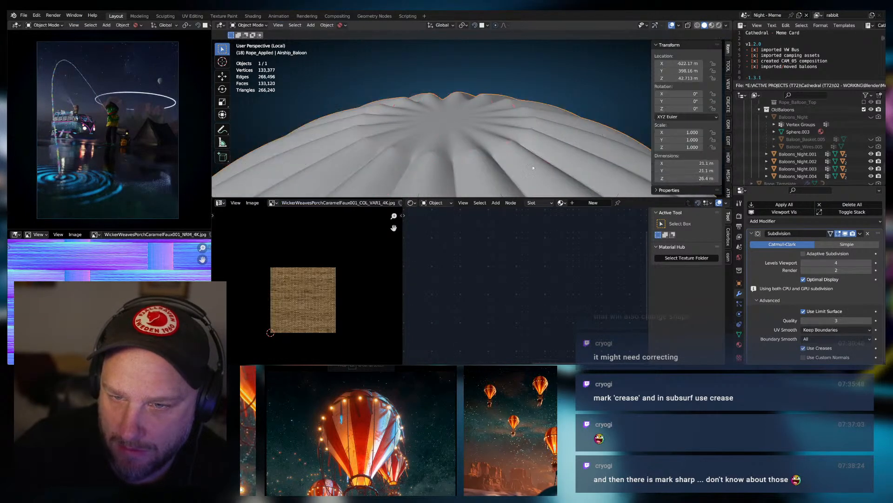
middle_click_drag(532, 166, 461, 119)
key("Tab")
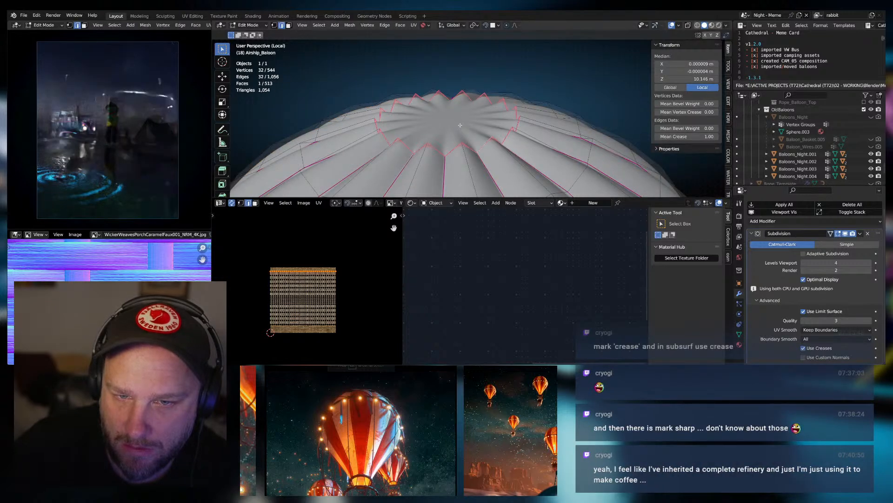
Compare the creased crown in Object Mode and Edit Mode, examining how the ribs run into the flat cap.
key("Tab")
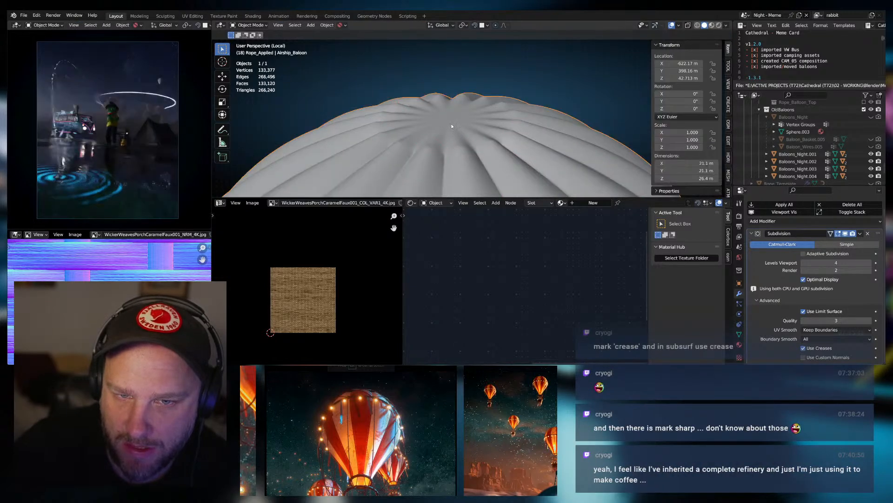
key("Tab")
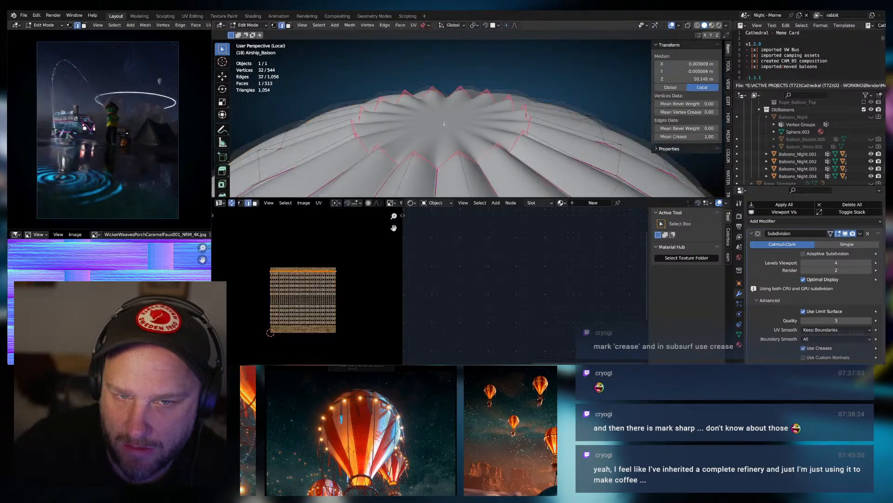
key("3")
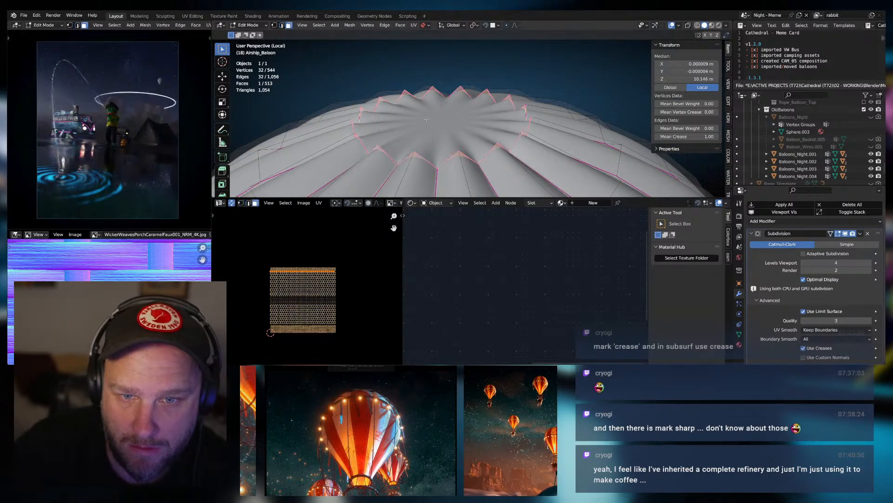
middle_click_drag(426, 118, 447, 110)
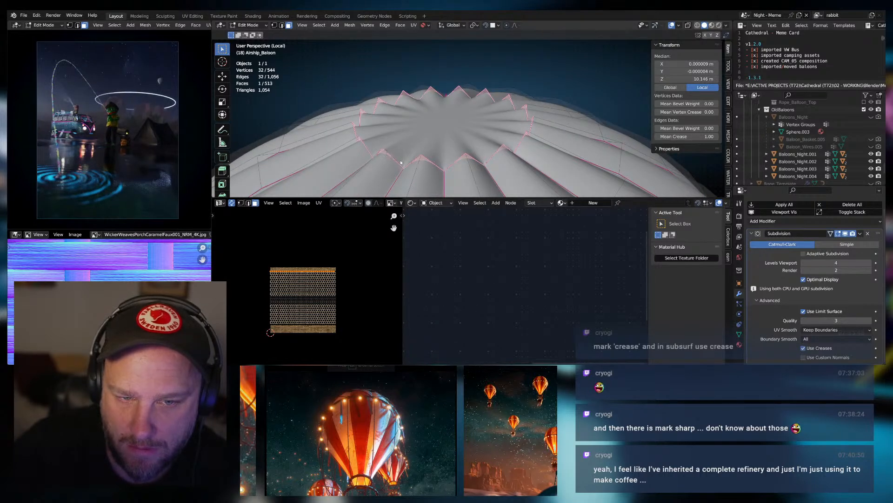
key("Tab")
key("Tab")
middle_click_drag(414, 151, 422, 150)
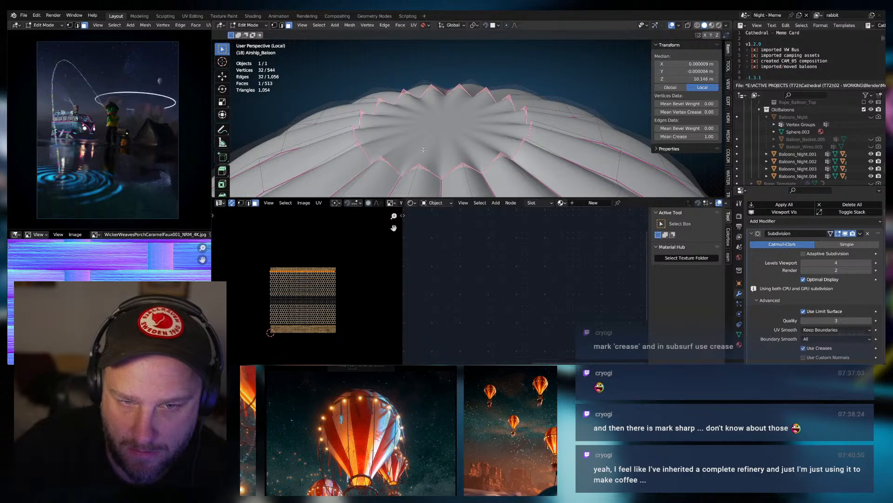
middle_click_drag(422, 150, 435, 137)
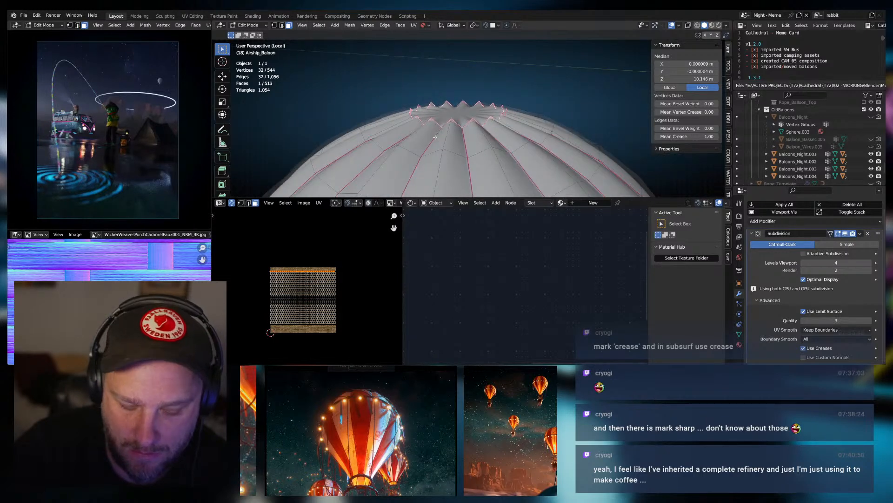
Add one edge loop just below the creased crown edge, slid toward it with a factor of -0.918, and check it in Object Mode.
key("ctrl+r")
left_click(446, 128)
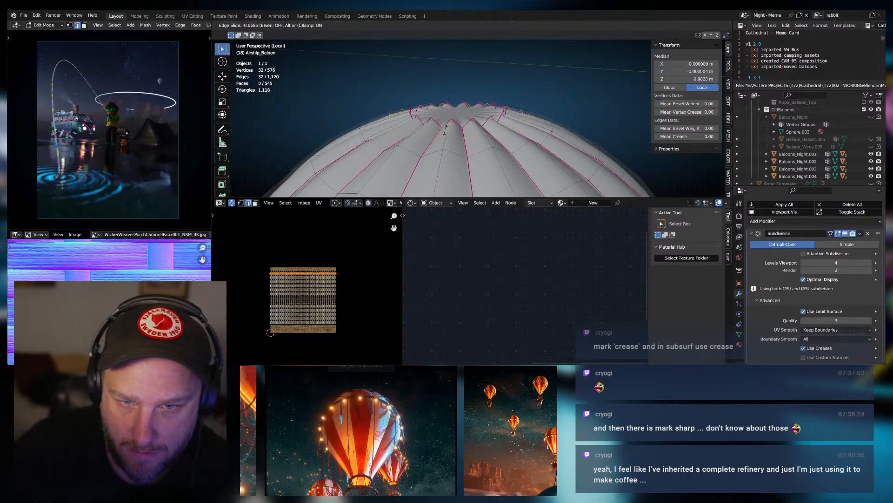
left_click(448, 120)
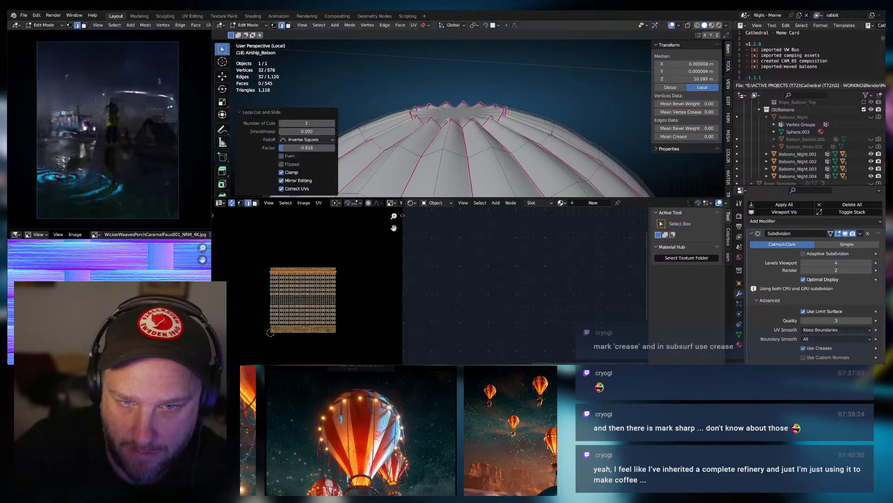
key("Tab")
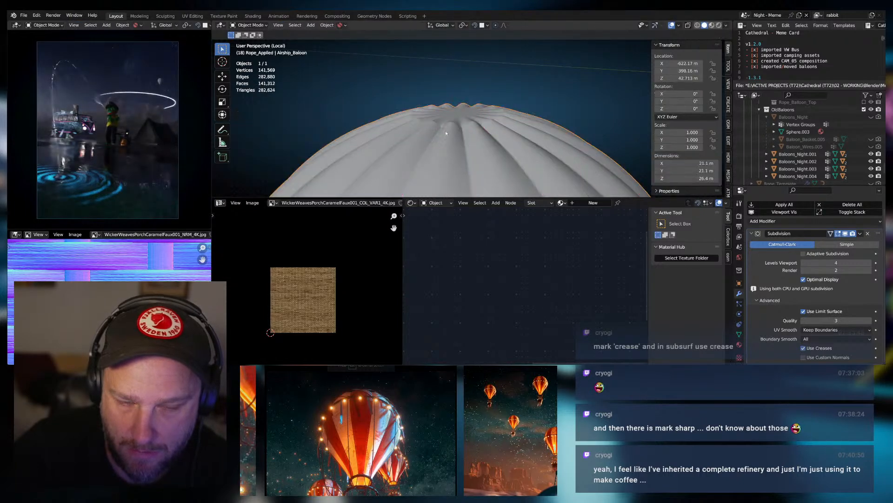
middle_click_drag(439, 125, 427, 136)
key("Tab")
scroll(427, 136, "up", 2)
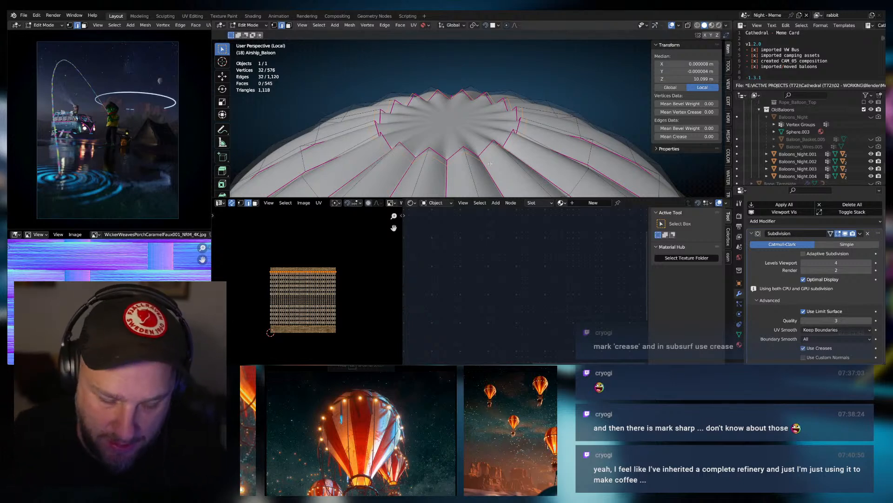
Search the commands for "mark", review the listed edge marking options and open the online manual for Mark Freestyle Face.
key("F3")
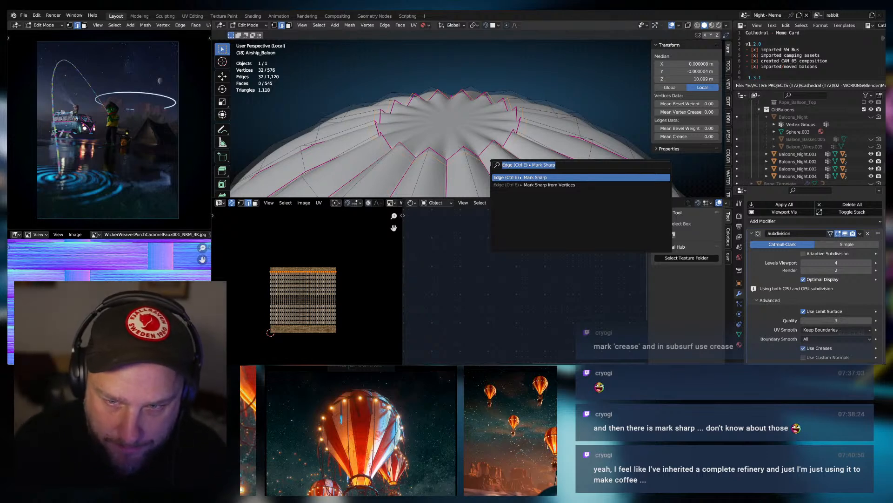
type("mark")
key("Down")
key("Down")
key("Down")
key("Down")
key("Down")
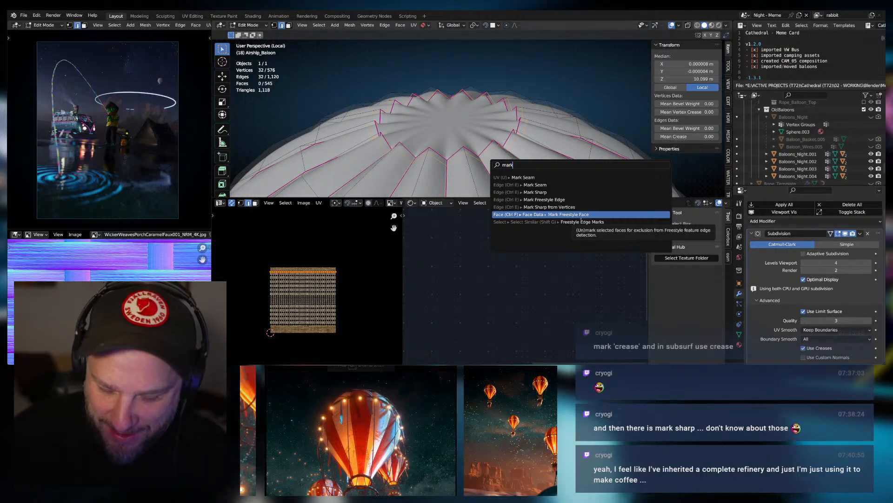
right_click(581, 215)
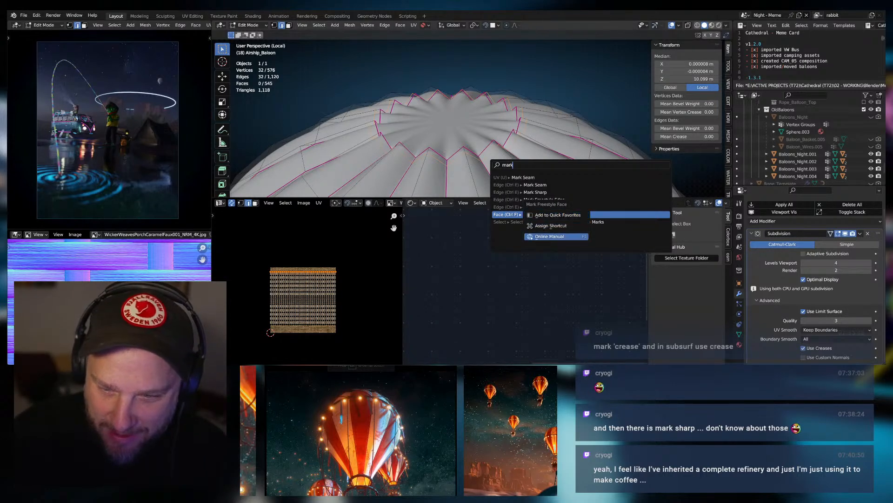
left_click(555, 237)
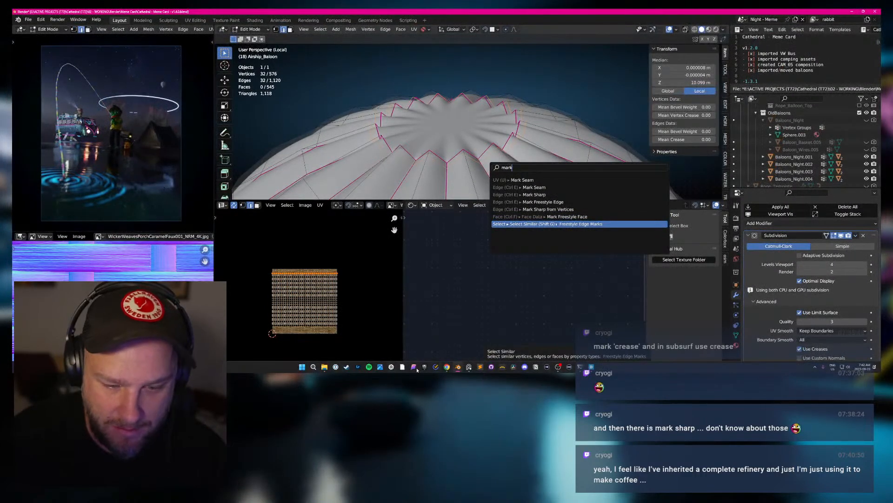
Look for the manual page in the web browser, returning to Blender and closing the command search.
left_click(415, 367)
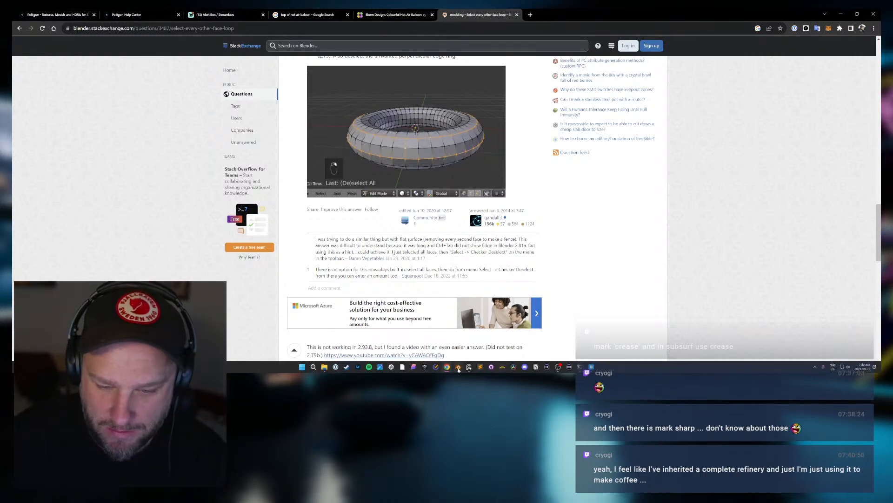
left_click(459, 368)
right_click(522, 225)
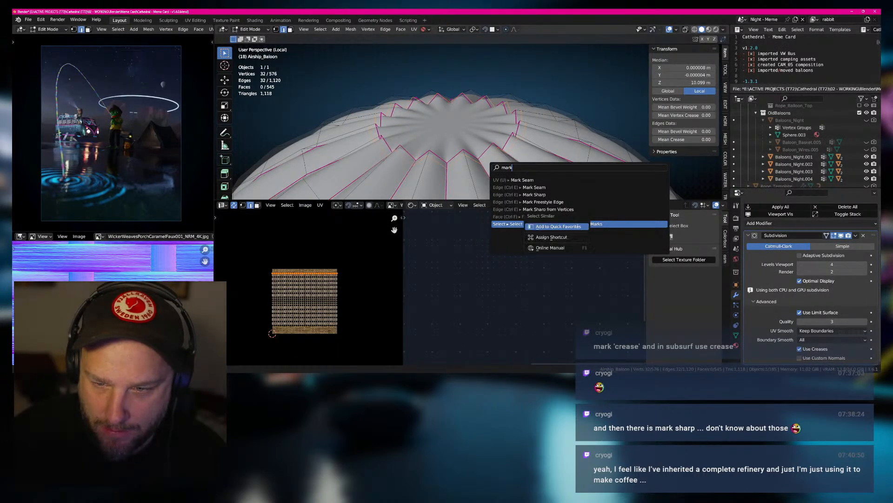
key("Escape")
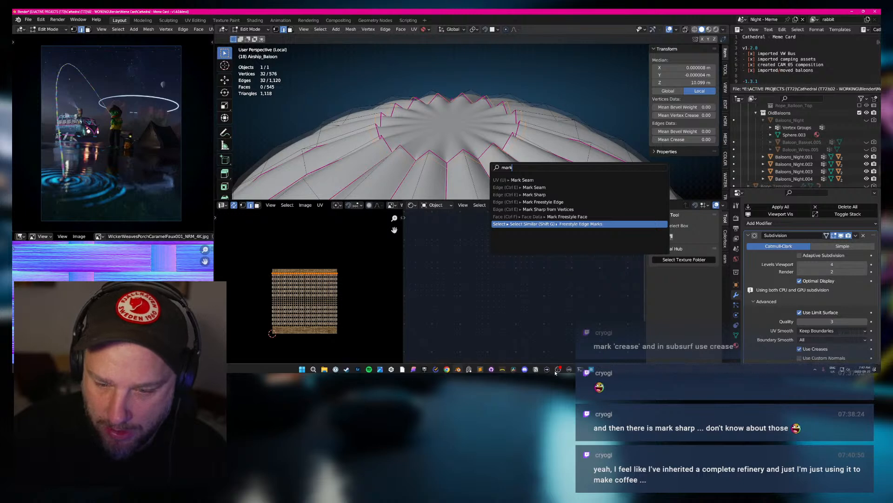
left_click(558, 369)
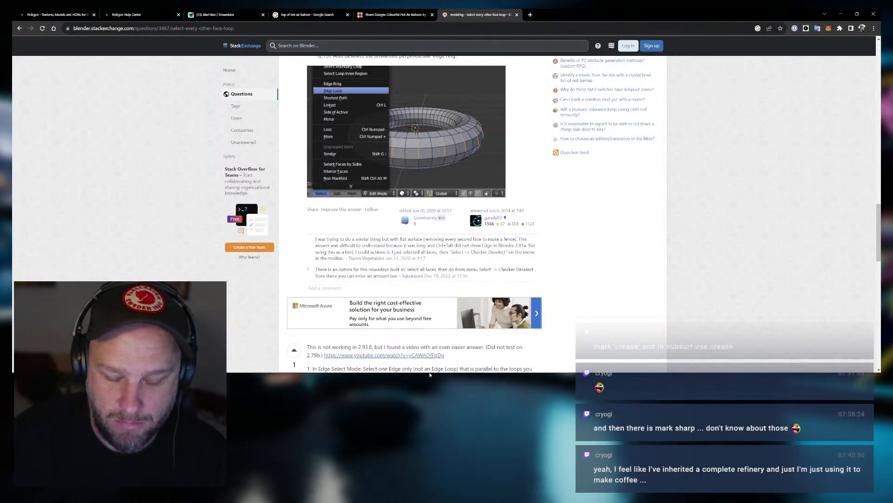
left_click(460, 369)
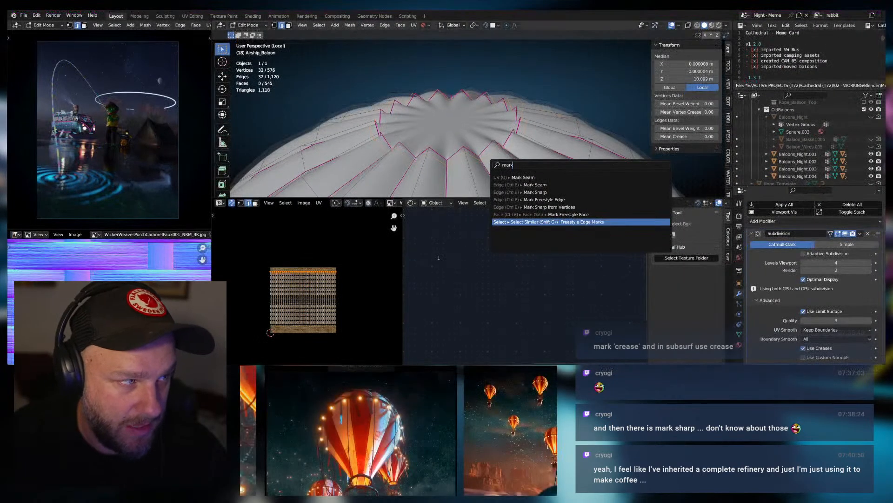
key("Up")
key("Escape")
Examine the crown with its added edge loop from near and far, comparing Object Mode with Edit Mode.
scroll(484, 153, "down", 3)
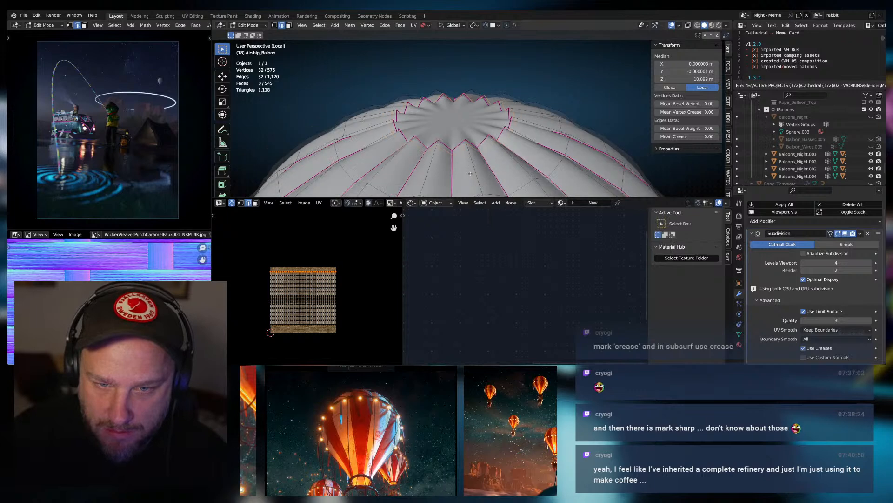
middle_click_drag(479, 150, 467, 147)
scroll(467, 147, "up", 3)
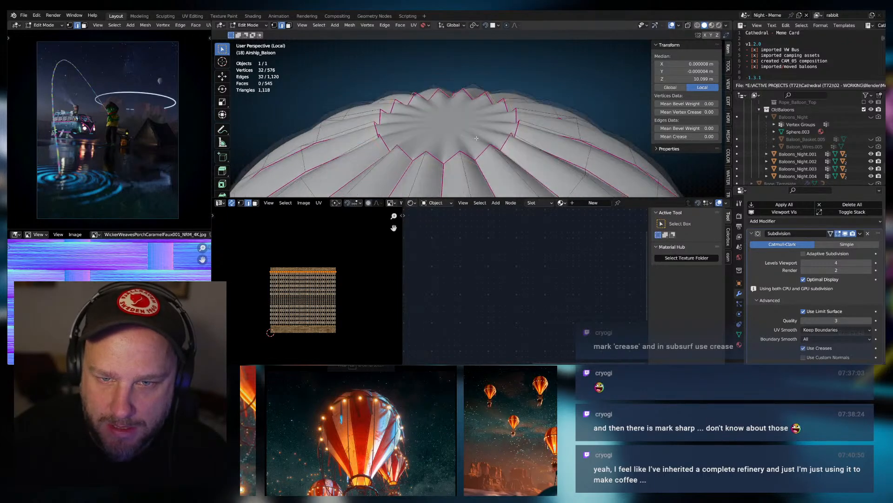
scroll(465, 145, "down", 5)
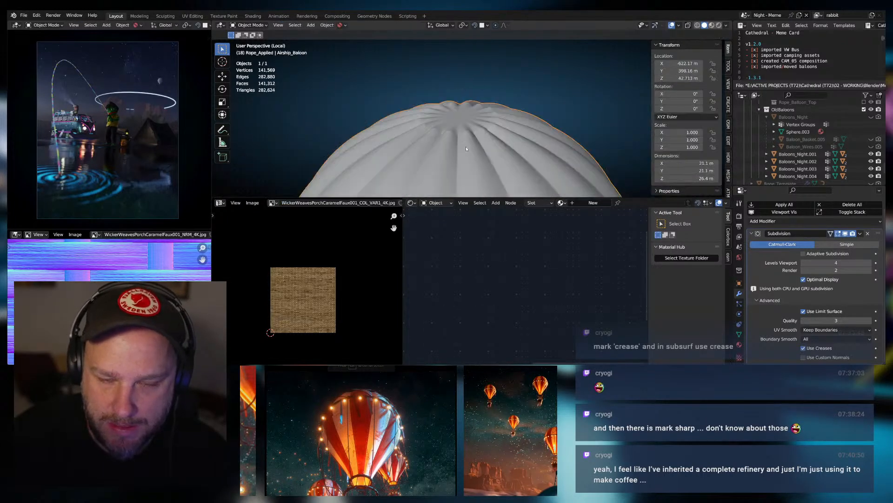
scroll(461, 138, "up", 6)
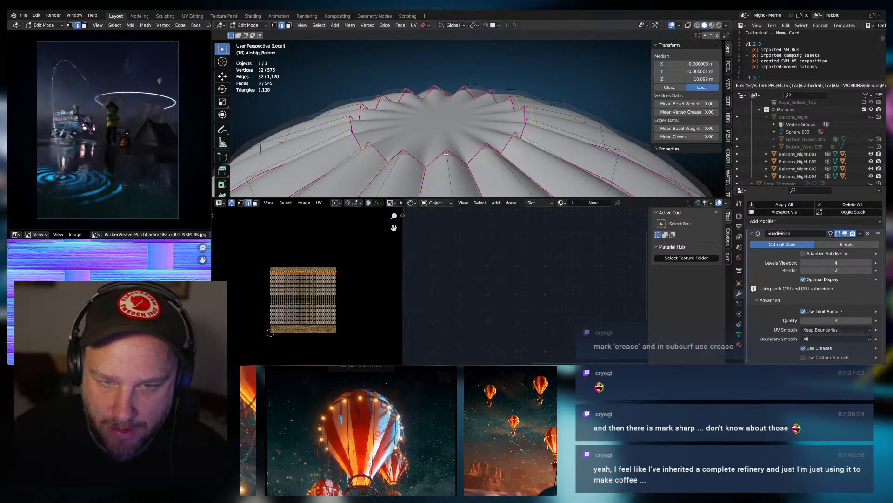
key("Tab")
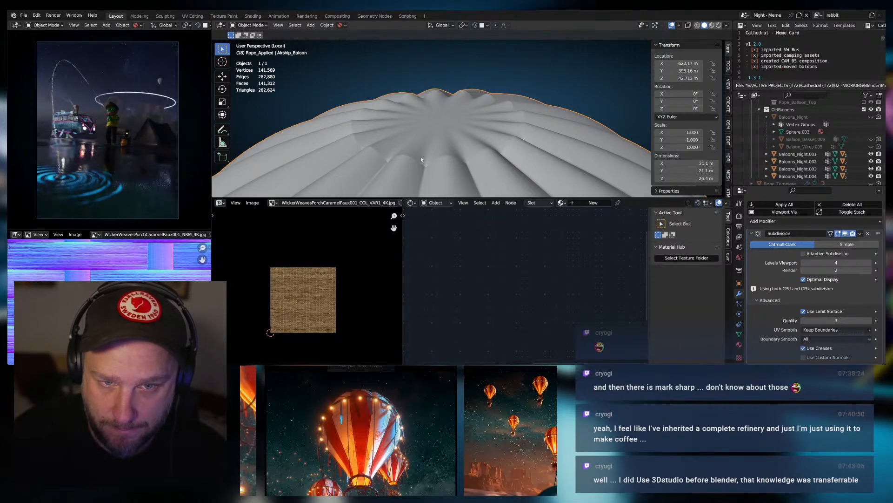
key("Tab")
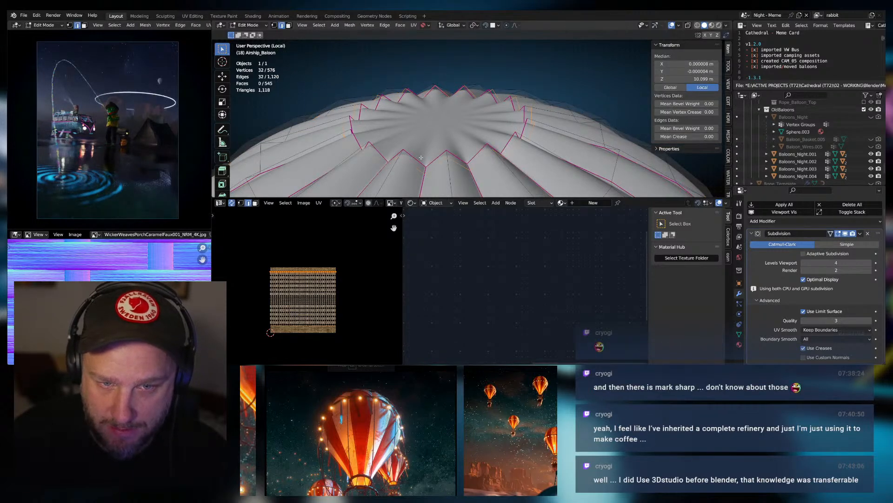
key("Tab")
key("Tab")
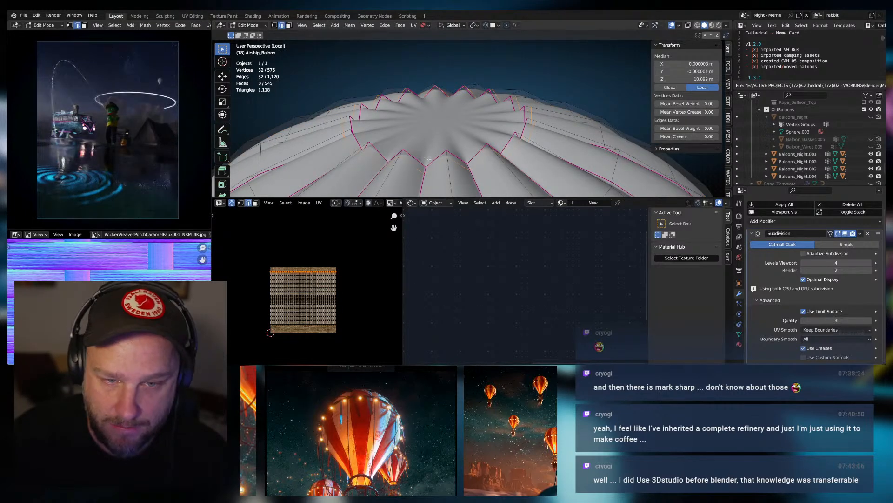
Undo the last edge ring added at the crown, set the crown edge's mean crease to 0.5, and check it in Object Mode.
key("ctrl+z")
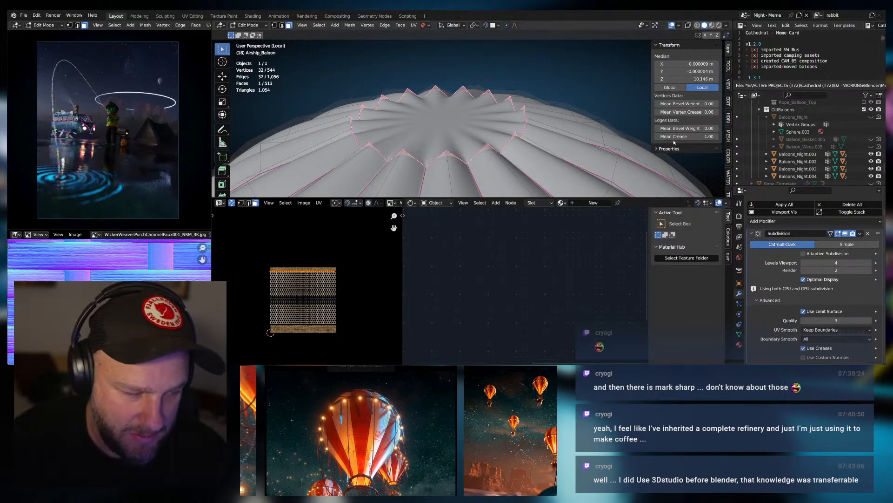
left_click_drag(691, 137, 656, 138)
left_click(700, 136)
type(".5")
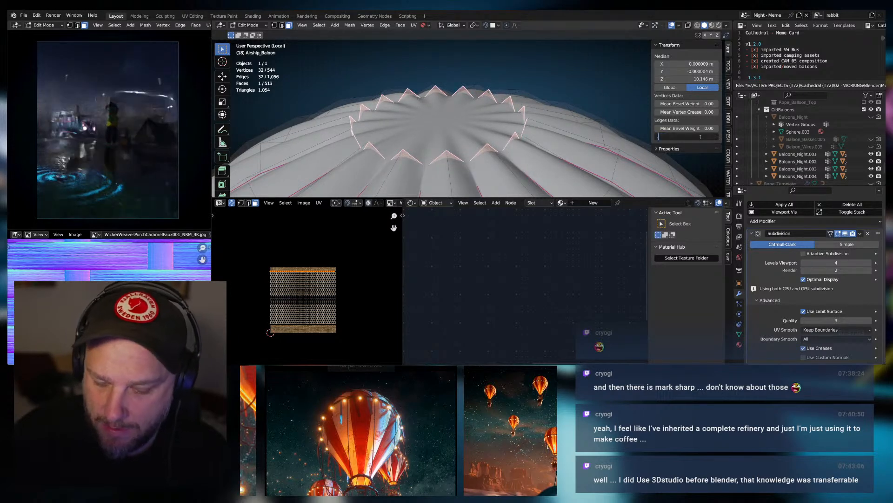
key("Return")
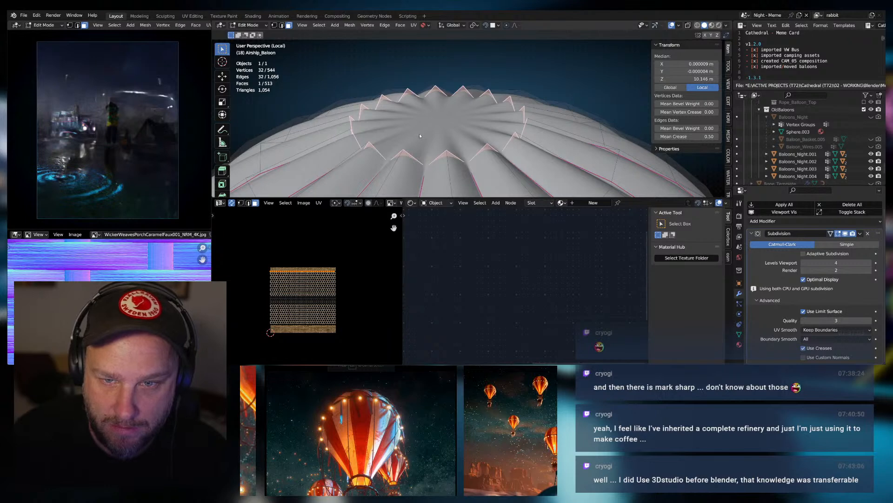
key("Tab")
mouse_move(430, 138)
middle_mouse_down()
mouse_move(446, 110)
mouse_move(444, 133)
middle_mouse_up()
key("Tab")
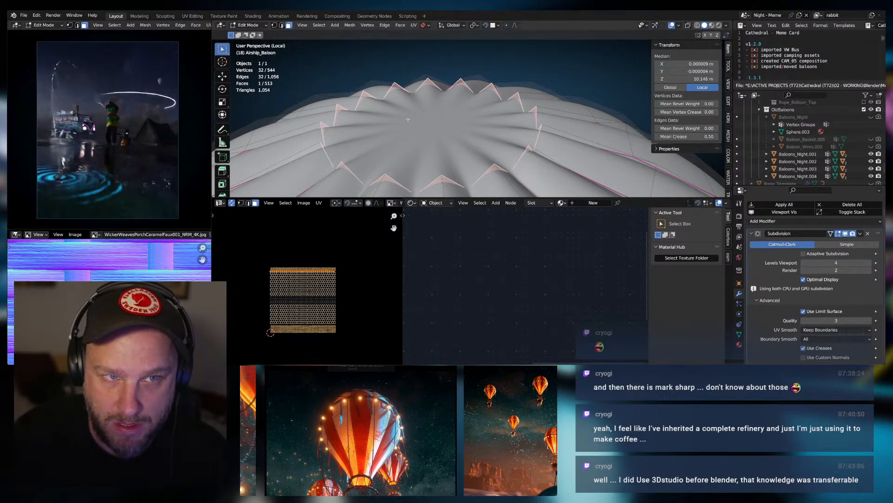
Inset the crown's top face slightly to form a narrow supporting ring inside the creased edge.
key("i")
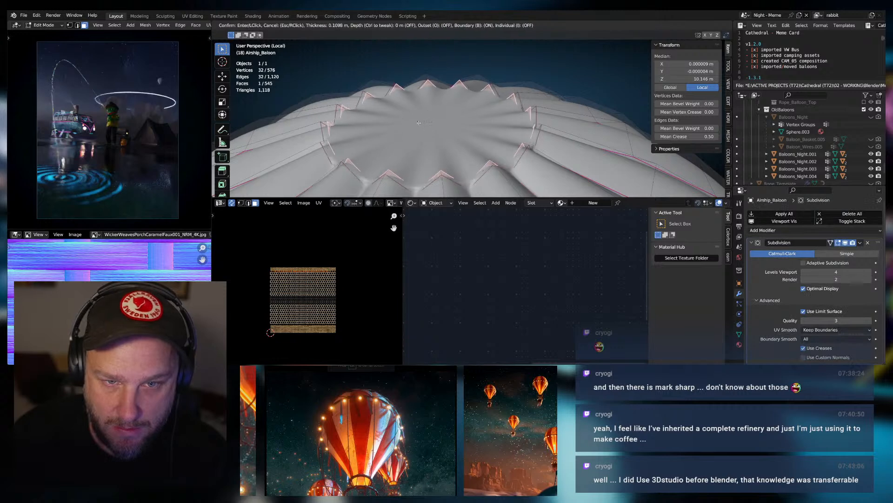
left_click(430, 124)
middle_click_drag(431, 125, 443, 114)
Try raising the inset crown face about 0.12 m along Z and insetting it again by about 0.13 m.
key("g")
key("z")
left_click(437, 108)
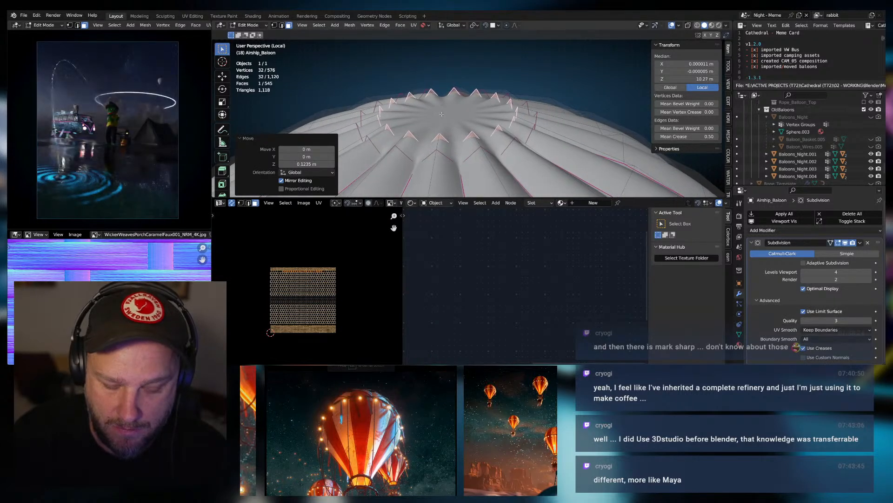
key("i")
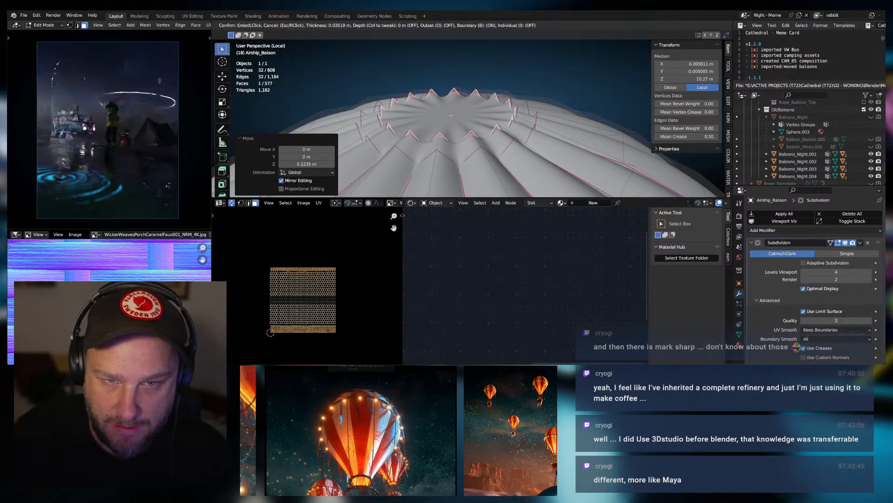
left_click(449, 115)
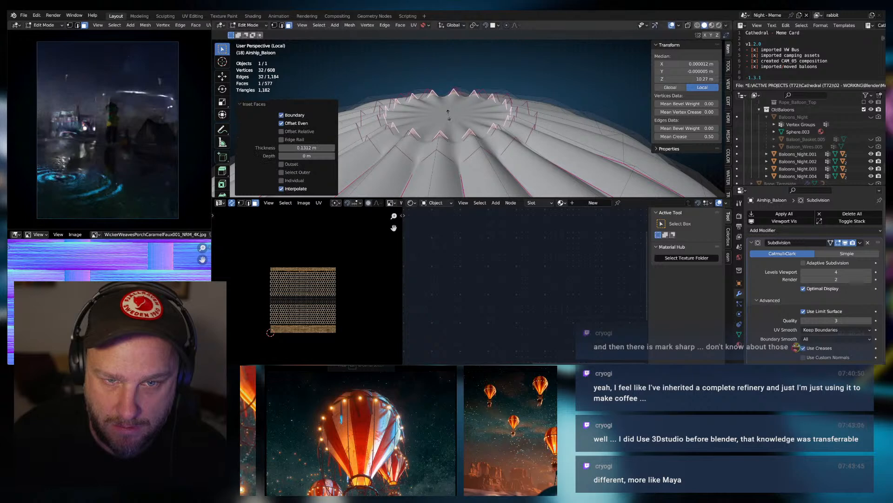
Try scaling the inner crown face to 0.896 and raising it about 0.037 m along Z, checking the shape in Object Mode.
key("s")
left_click(449, 115)
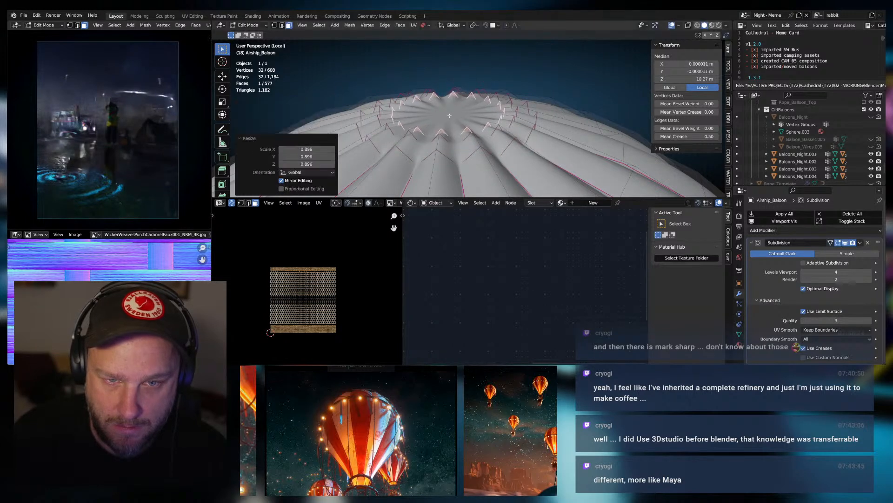
key("g")
key("z")
left_click(443, 114)
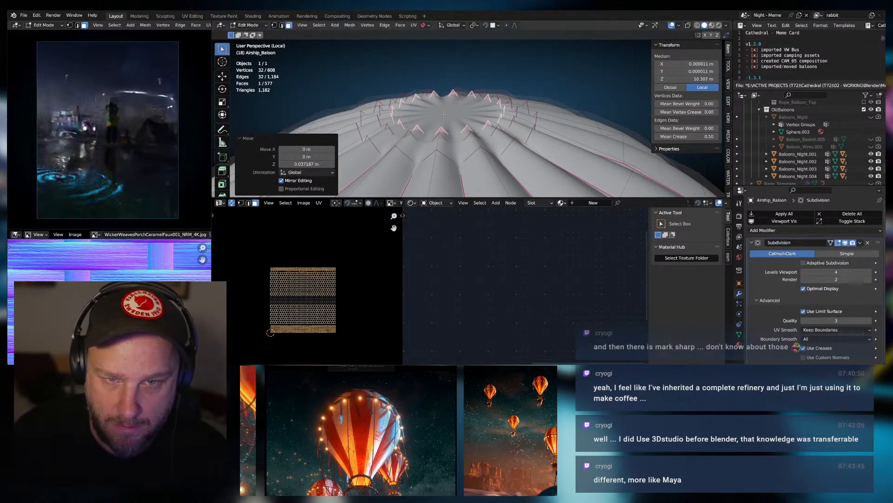
key("Tab")
middle_click_drag(443, 115, 464, 118)
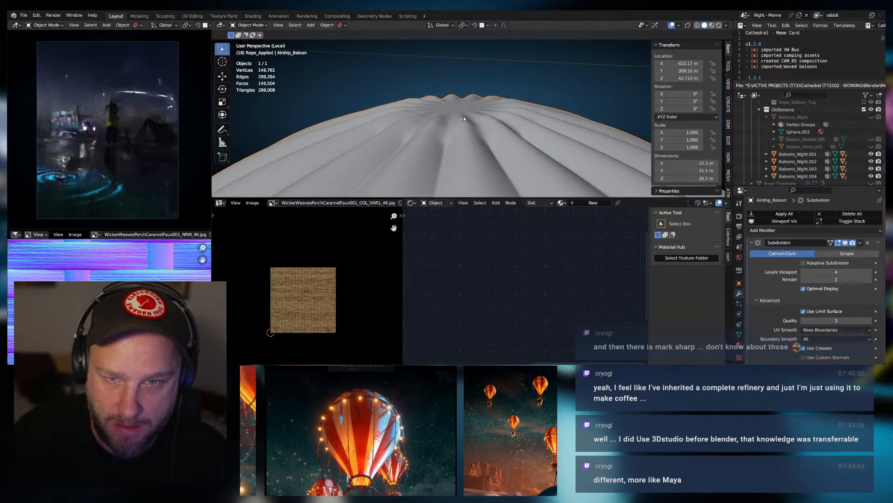
key("Tab")
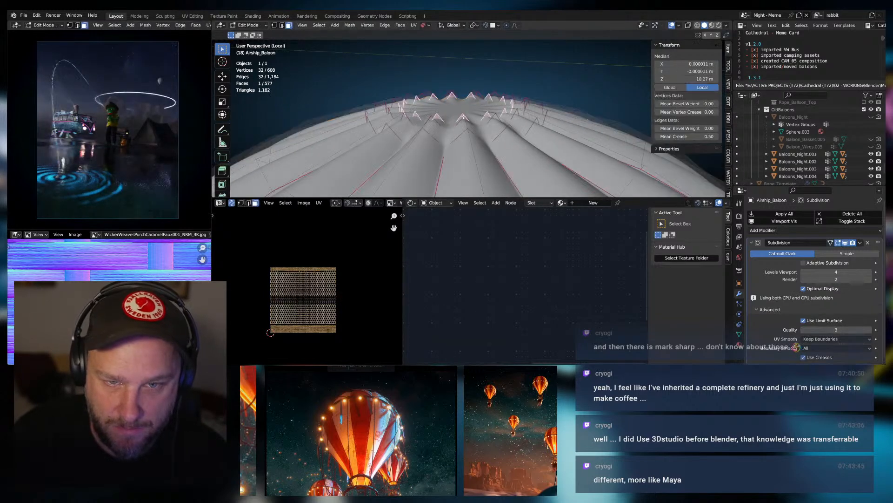
Undo the crown's raising, scaling and second inset, back to the first flat inset.
key("ctrl+z")
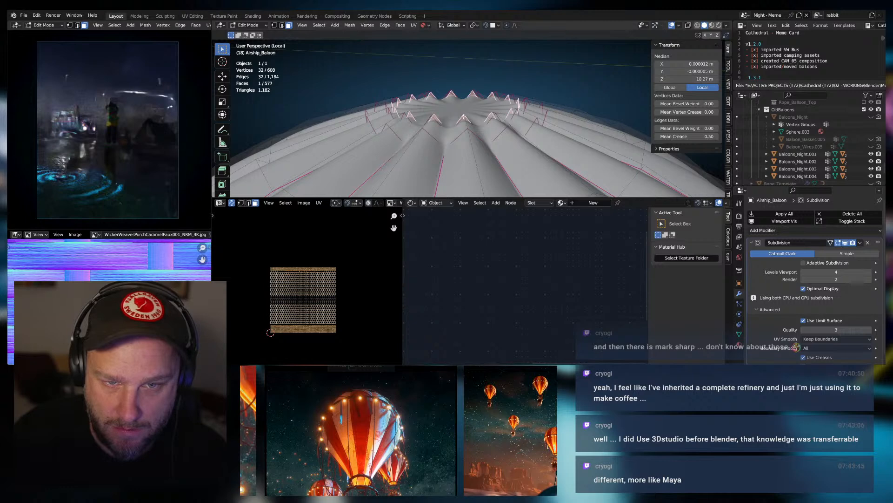
key("ctrl+z")
key("ctrl+z")
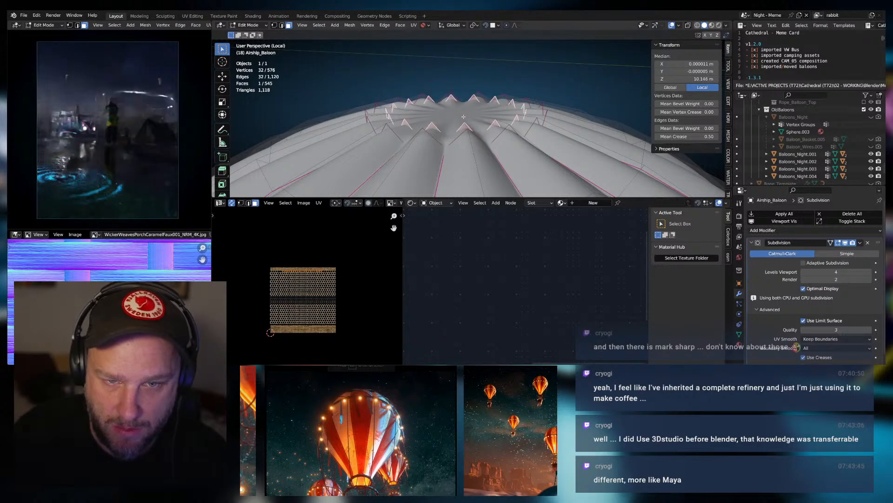
Examine the whole ribbed envelope in Object Mode from near and far.
key("Tab")
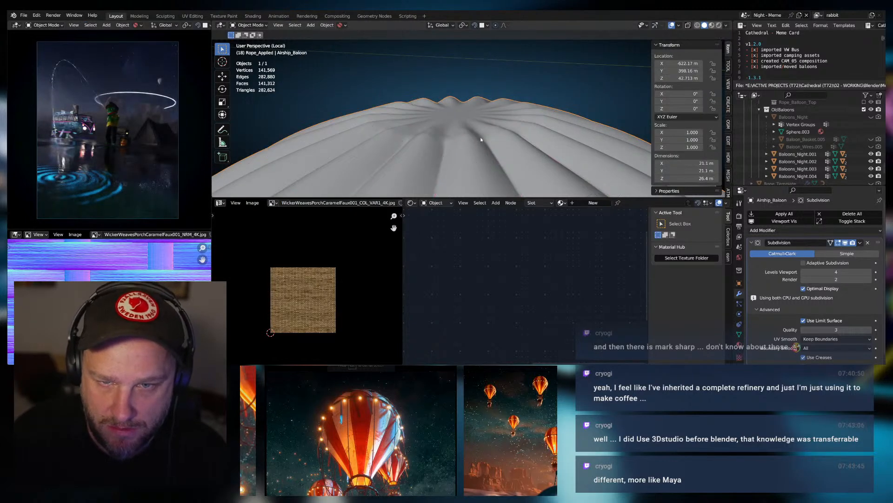
scroll(484, 148, "down", 6)
scroll(496, 168, "up", 4)
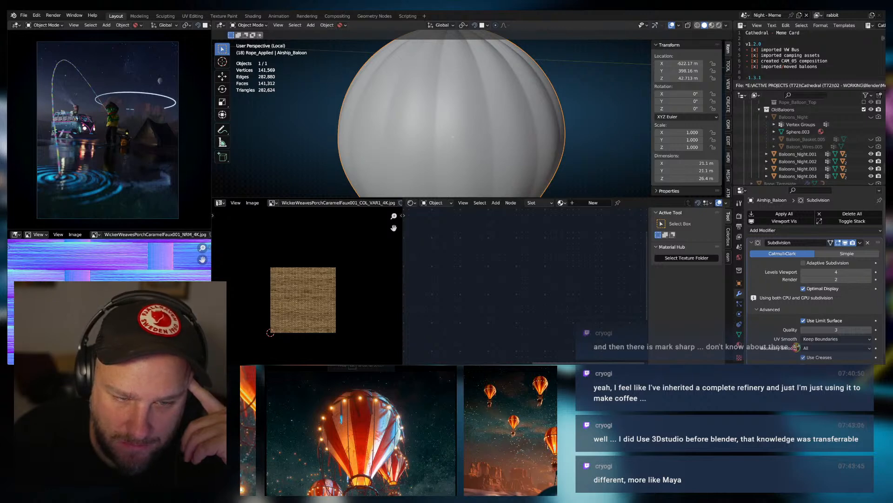
scroll(453, 141, "down", 3)
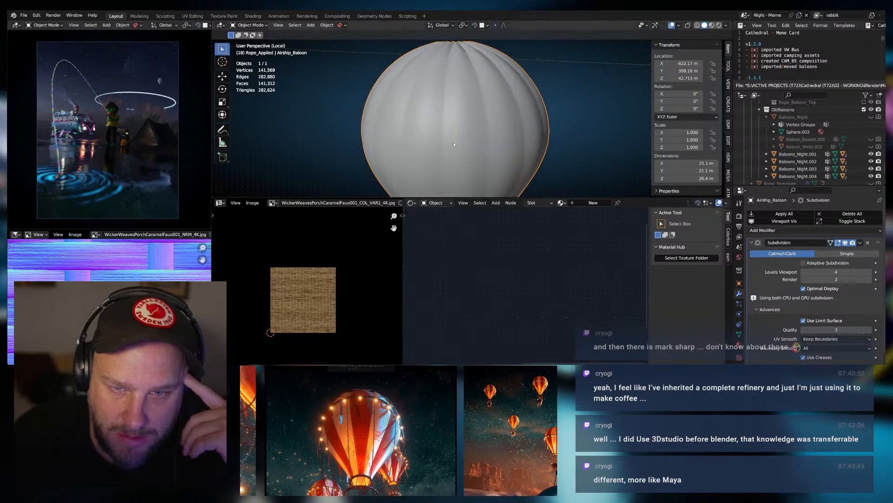
scroll(460, 155, "down", 1)
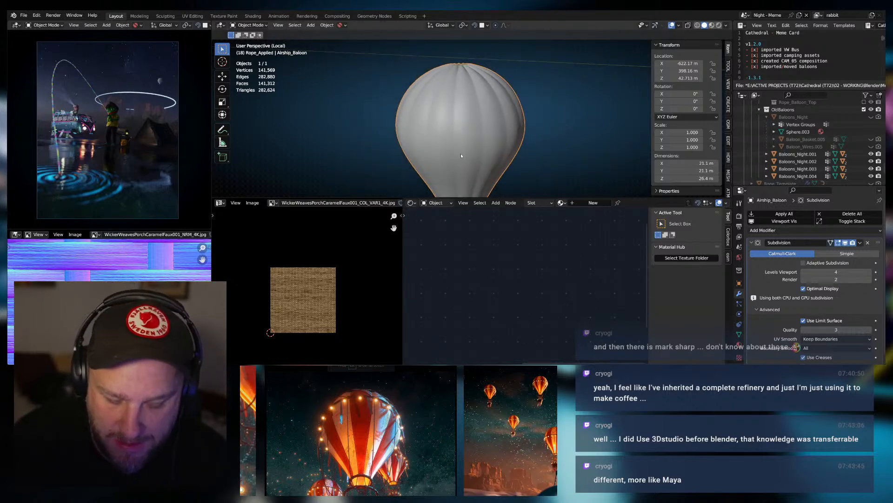
scroll(493, 144, "up", 2)
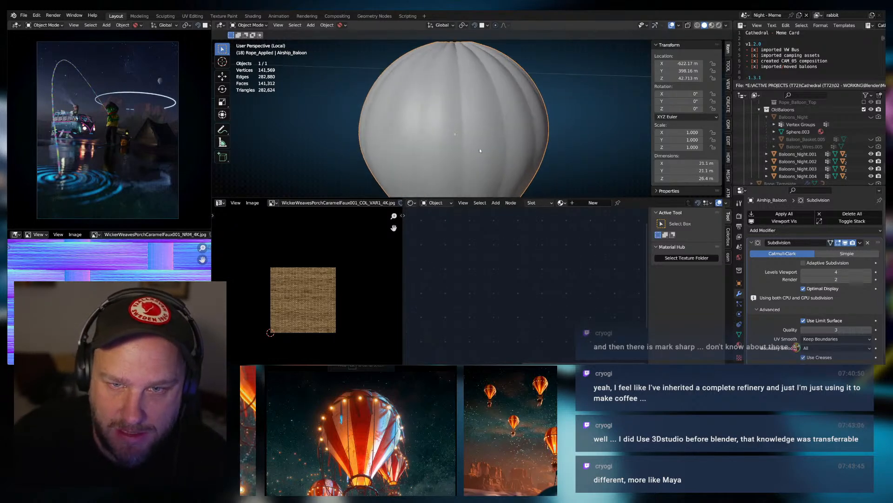
key("Tab")
key("Tab")
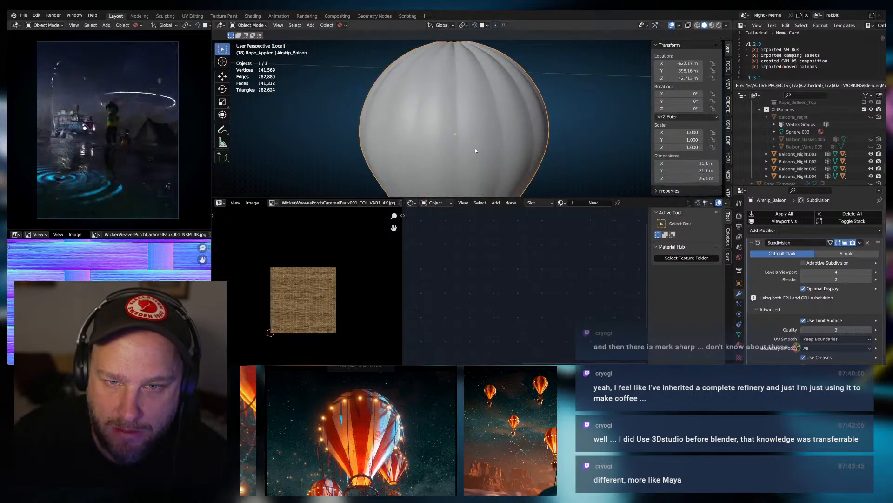
scroll(470, 150, "down", 2)
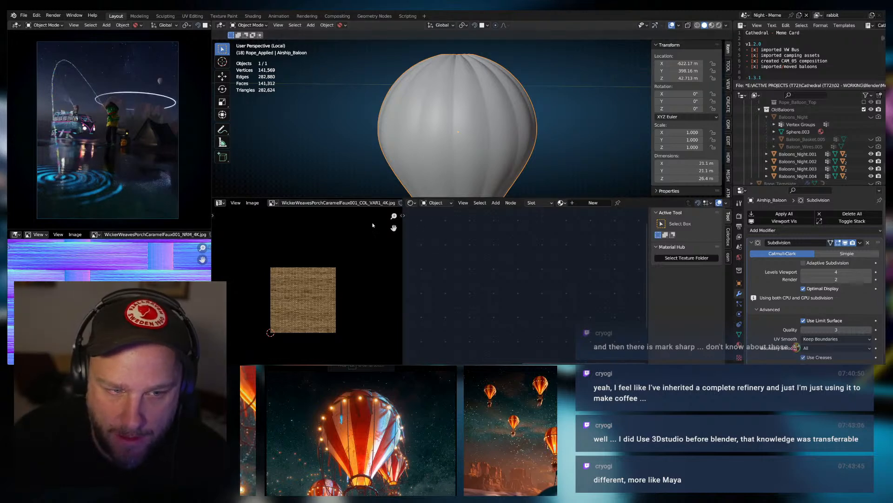
Create a new material for the envelope with a red base color, hue 0.004 and saturation 1.0, and show it in material preview.
left_click(592, 202)
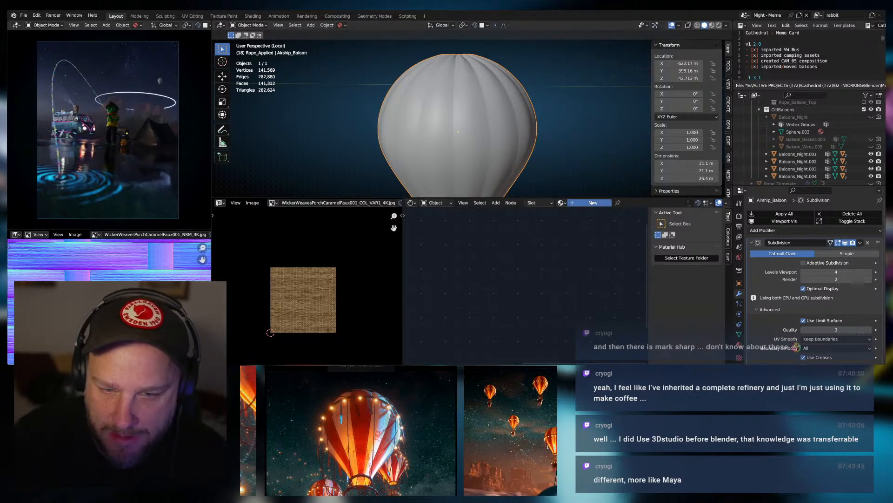
scroll(509, 263, "up", 2)
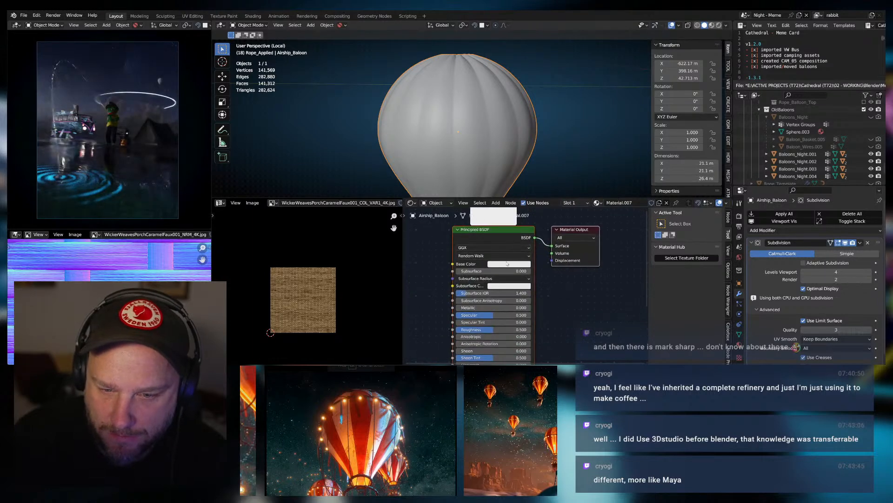
left_click(510, 263)
left_click_drag(511, 208, 513, 218)
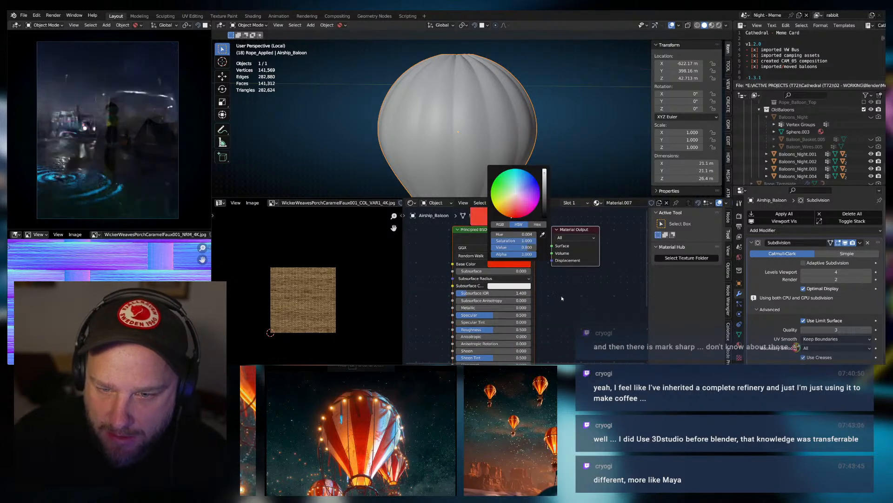
scroll(561, 298, "down", 2)
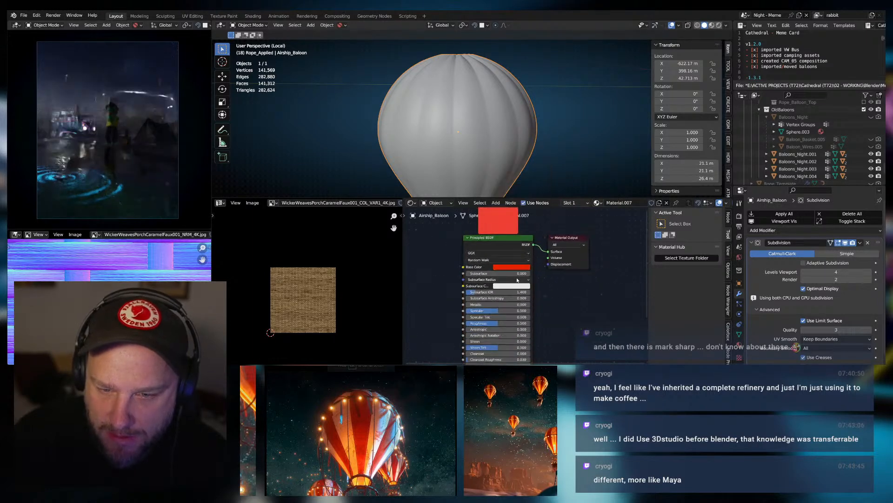
left_click(711, 26)
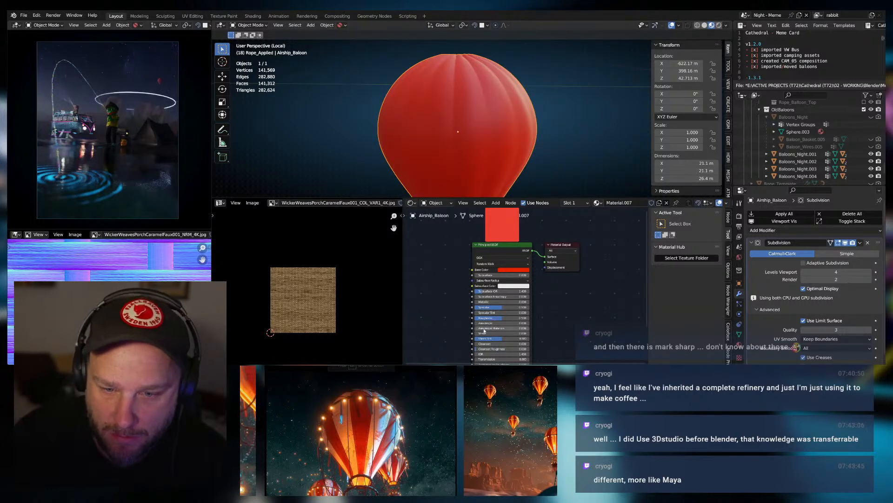
Set the red envelope material's roughness to about 0.66 and its transmission to about 0.5.
scroll(484, 297, "up", 2)
mouse_move(495, 295)
left_mouse_down()
mouse_move(528, 297)
mouse_move(504, 302)
left_mouse_up()
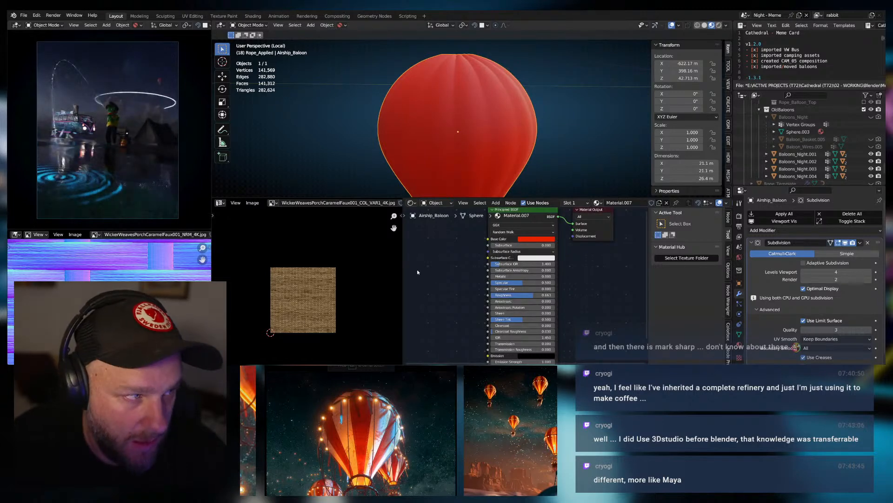
scroll(505, 329, "down", 1)
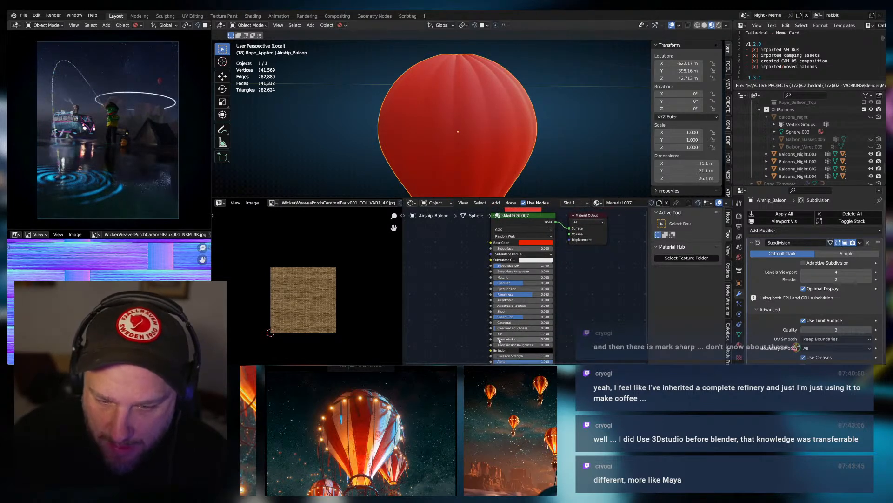
middle_click_drag(500, 340, 500, 312)
left_click_drag(500, 311, 524, 312)
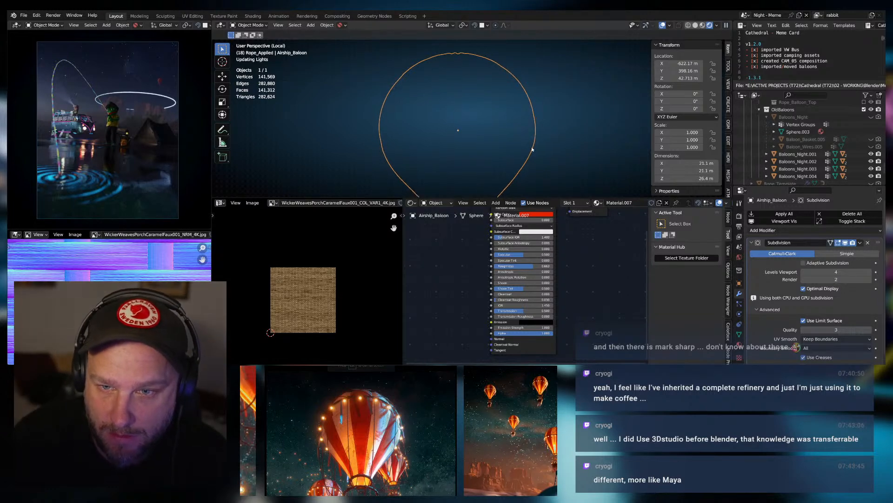
Examine the rendered red envelope from different distances, both isolated and within the full night scene.
scroll(533, 149, "down", 2)
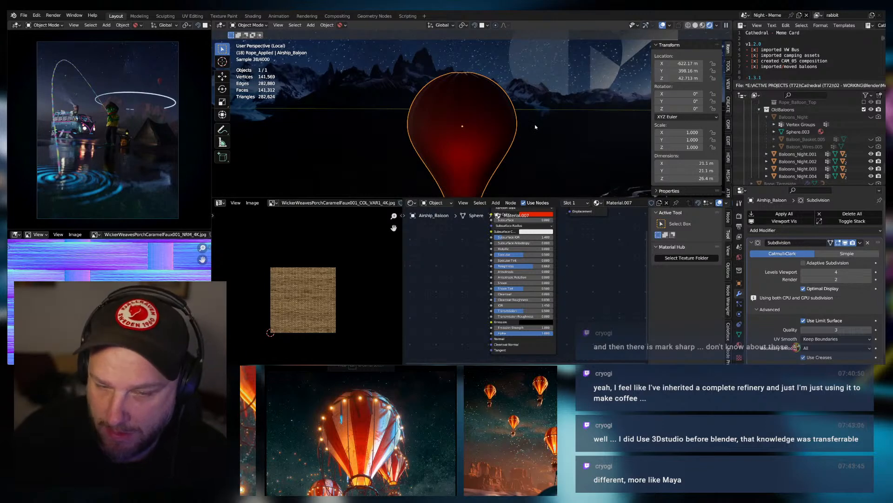
scroll(488, 127, "down", 3)
scroll(490, 132, "up", 4)
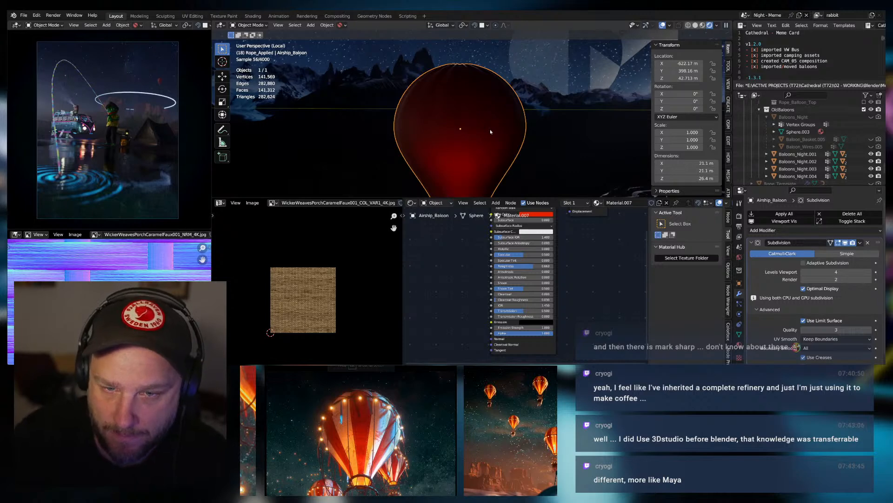
key("KP_Divide")
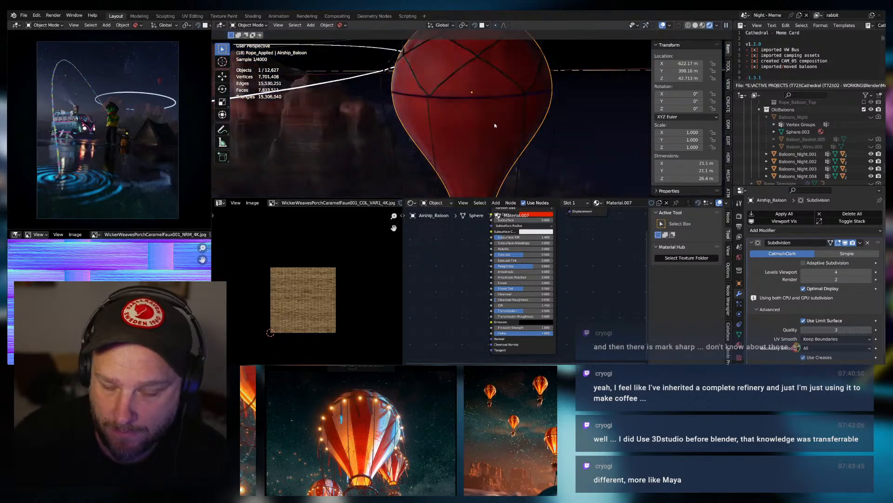
key("KP_Divide")
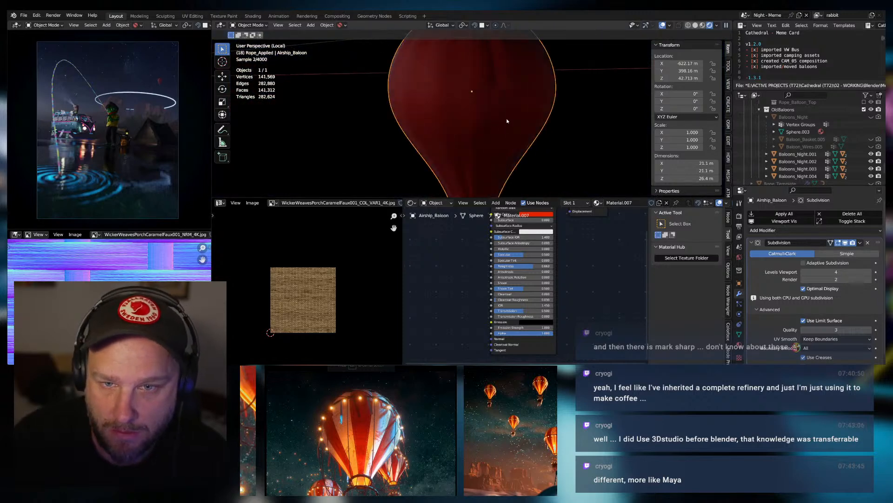
left_click(311, 25)
mouse_move(365, 125)
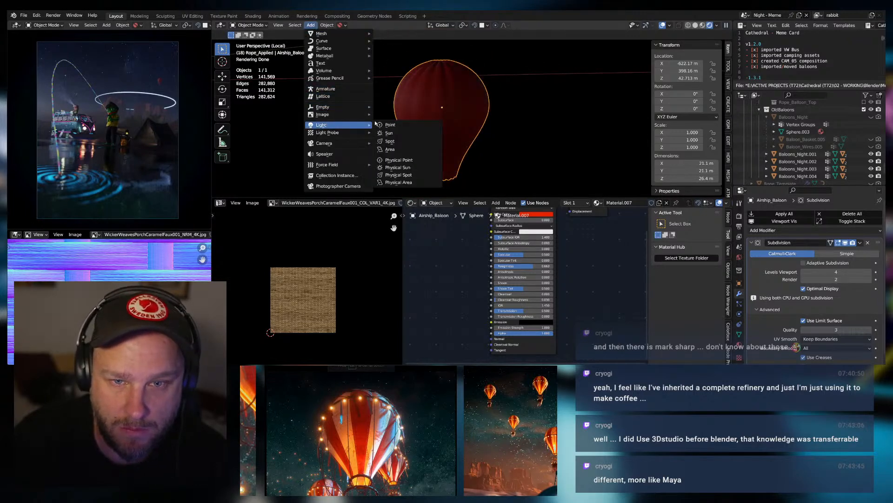
key("Escape")
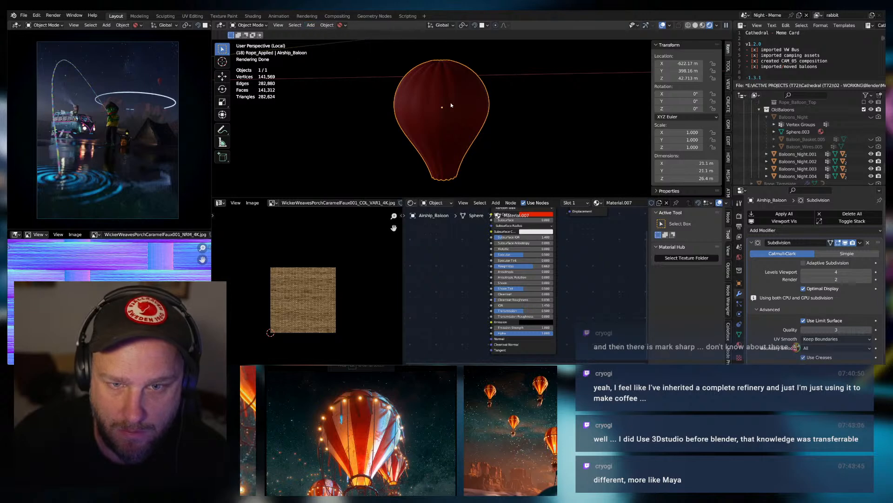
Snap the 3D cursor to the balloon envelope and add a point light there with about 23 W power and 4.71 m size.
key("shift+s")
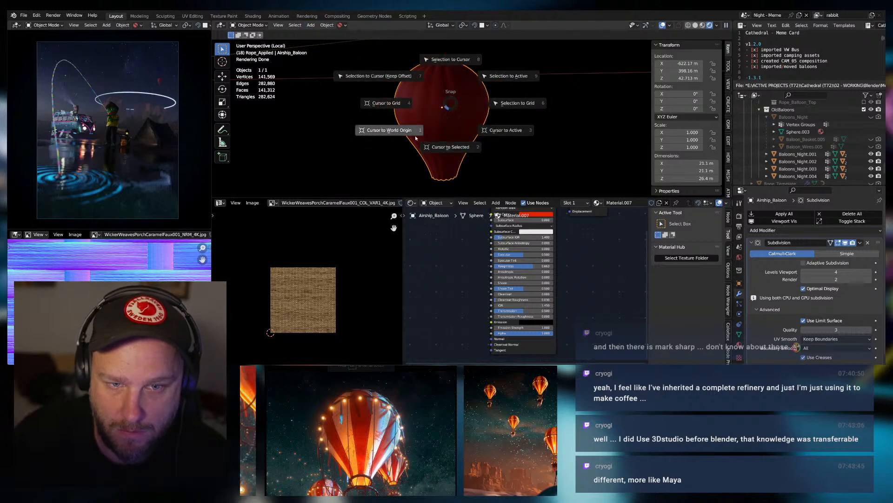
left_click(441, 147)
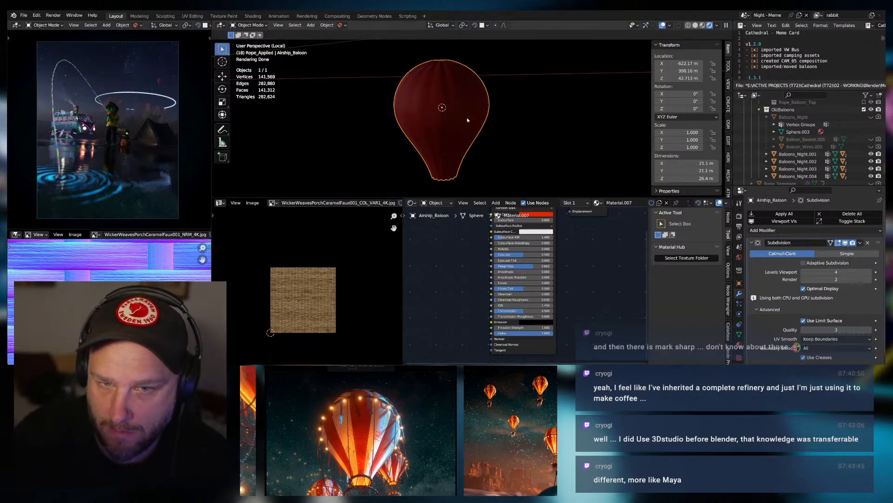
left_click(310, 24)
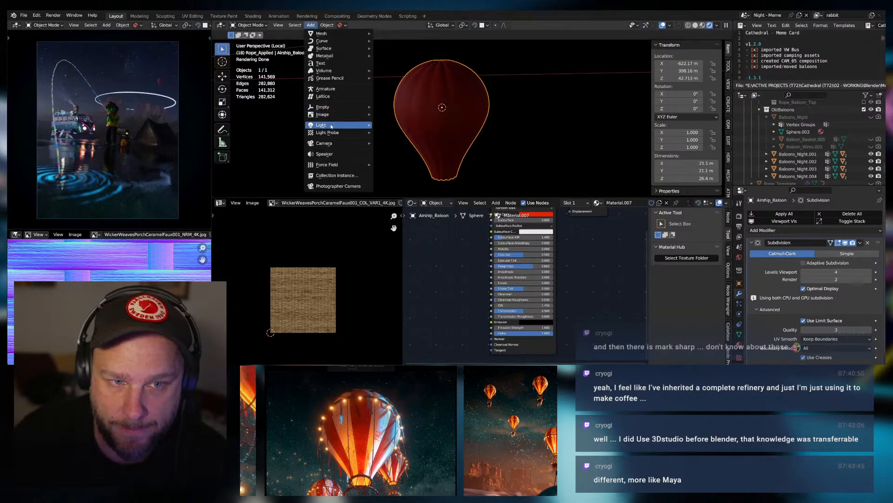
mouse_move(335, 125)
left_click(392, 125)
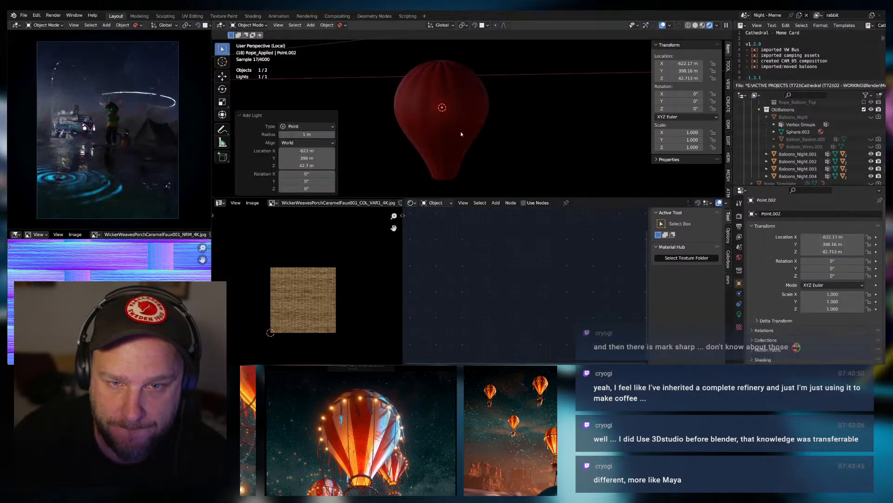
left_click(739, 314)
left_click_drag(836, 297, 844, 314)
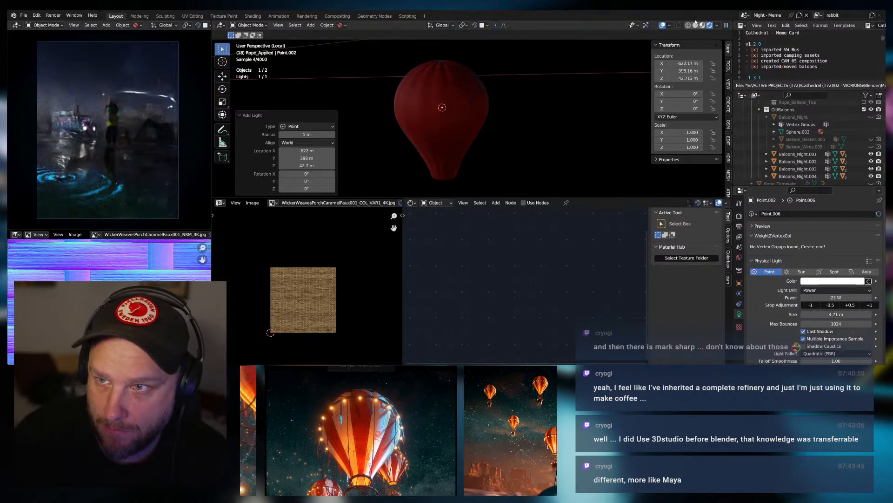
Enlarge the point light inside the envelope to about 7.19 m and raise its power to about 263 W, checking the shaded and rendered views.
scroll(492, 119, "up", 1)
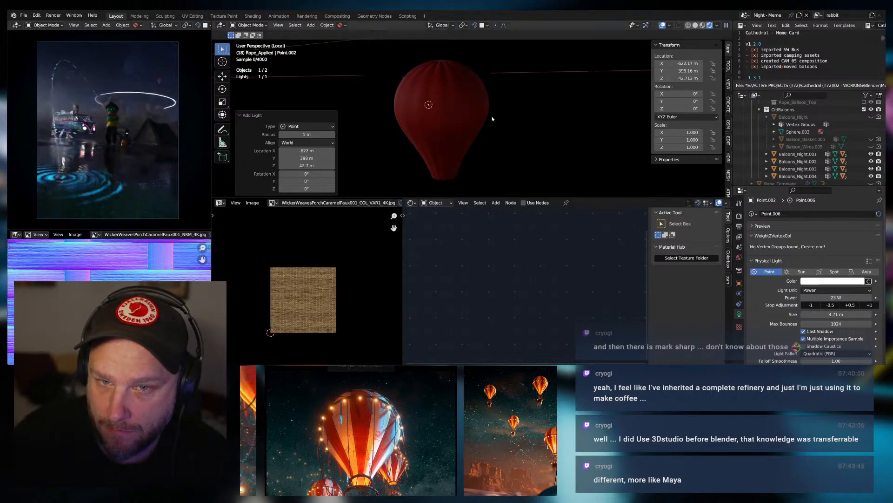
left_click(670, 26)
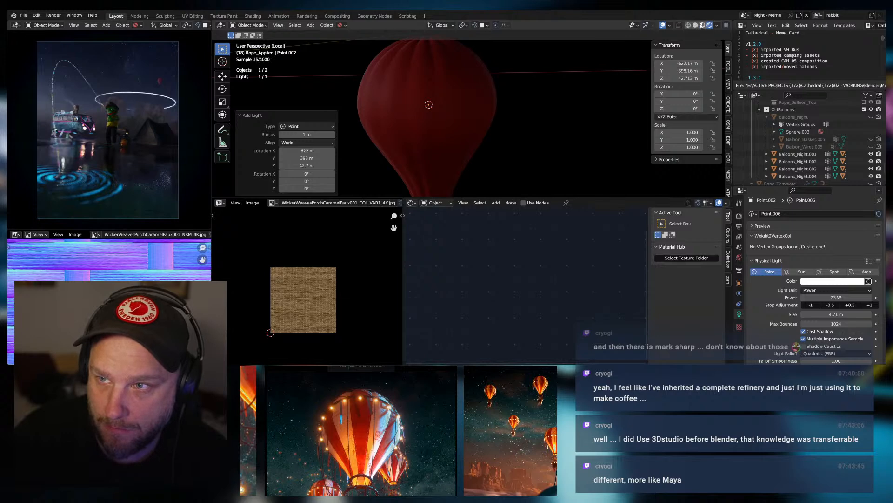
left_click(703, 26)
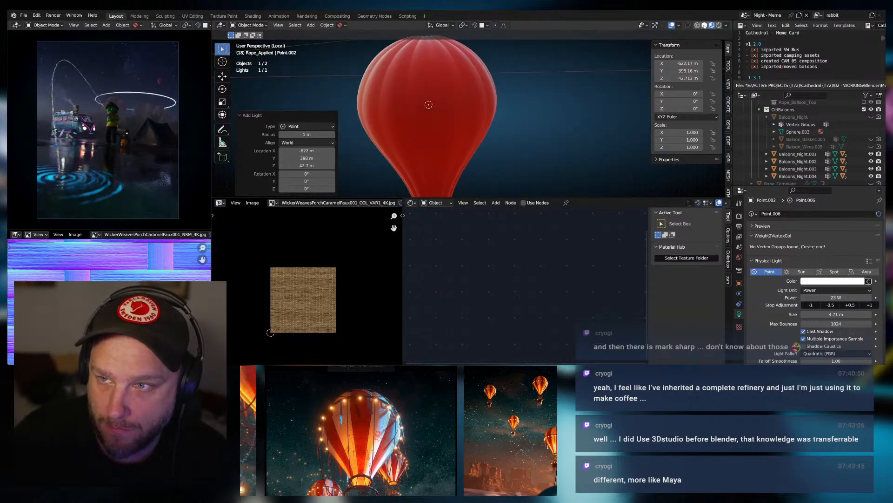
left_click(704, 25)
middle_click_drag(489, 122, 515, 151)
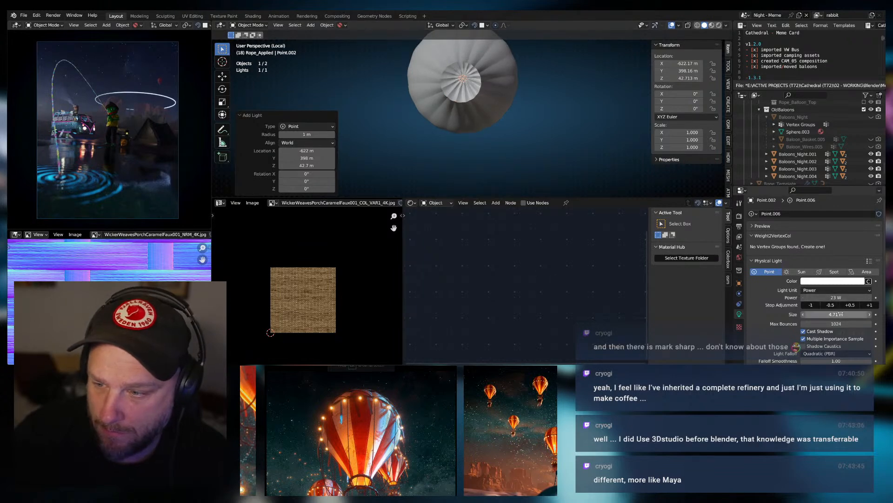
mouse_move(840, 315)
left_mouse_down()
mouse_move(809, 314)
mouse_move(862, 298)
left_mouse_up()
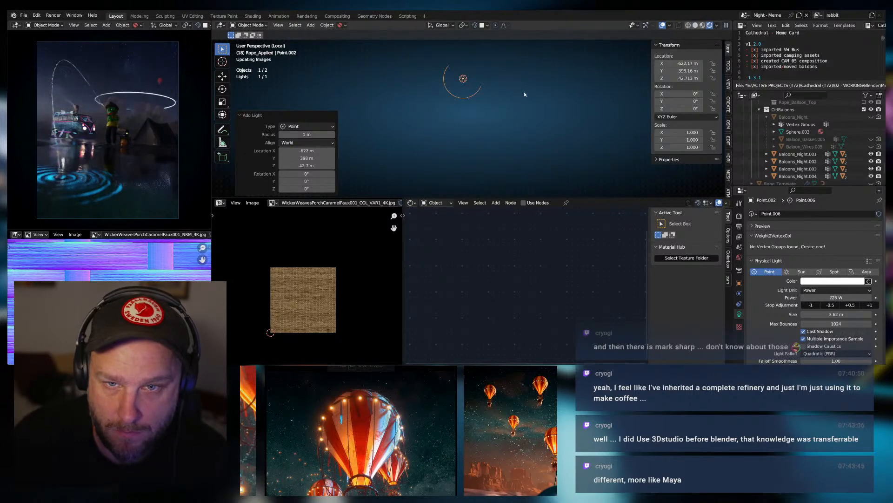
middle_click_drag(525, 94, 527, 146)
middle_click_drag(497, 101, 501, 132)
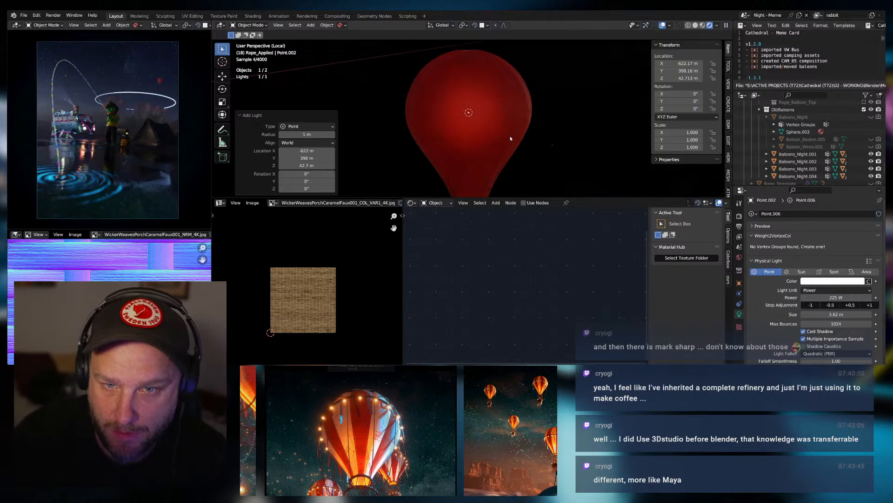
left_click_drag(836, 314, 824, 315)
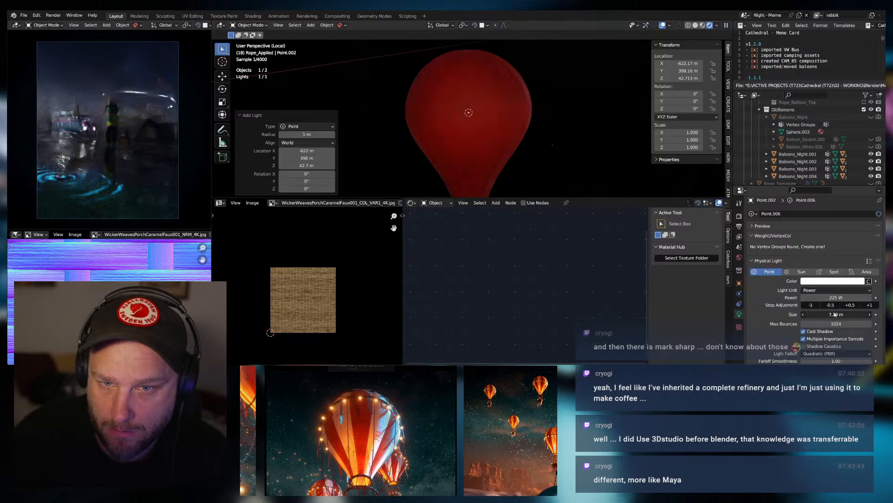
mouse_move(836, 297)
left_mouse_down()
mouse_move(856, 297)
mouse_move(829, 297)
left_mouse_up()
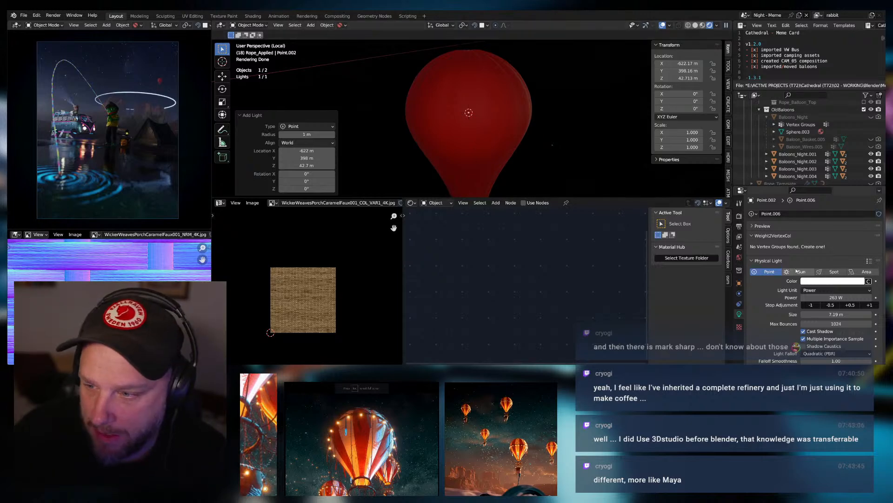
Switch the point light's color to a color temperature of 4500 and reduce its power to about 72 W.
left_click(868, 281)
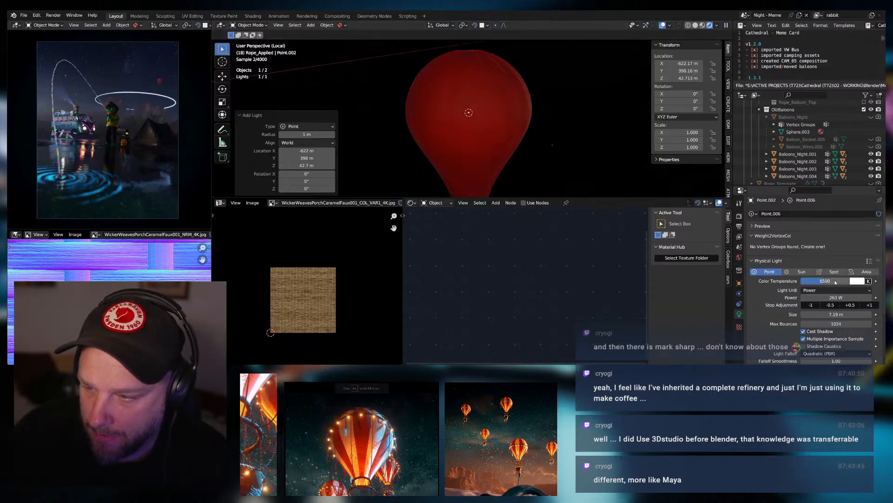
left_click_drag(821, 283, 814, 283)
left_click(822, 283)
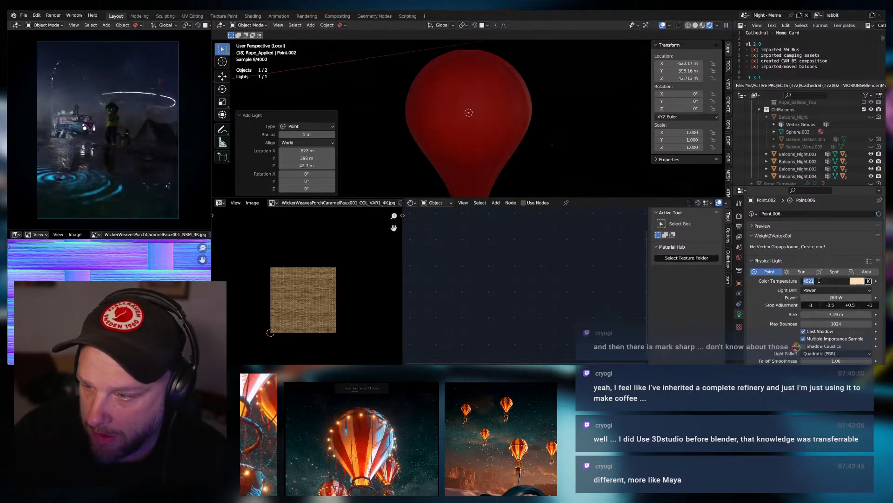
type("4500")
key("Return")
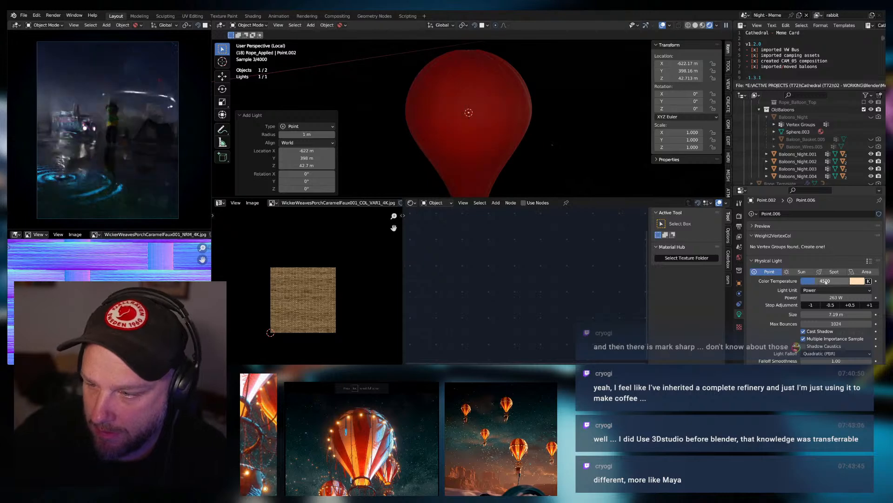
left_click_drag(836, 298, 831, 298)
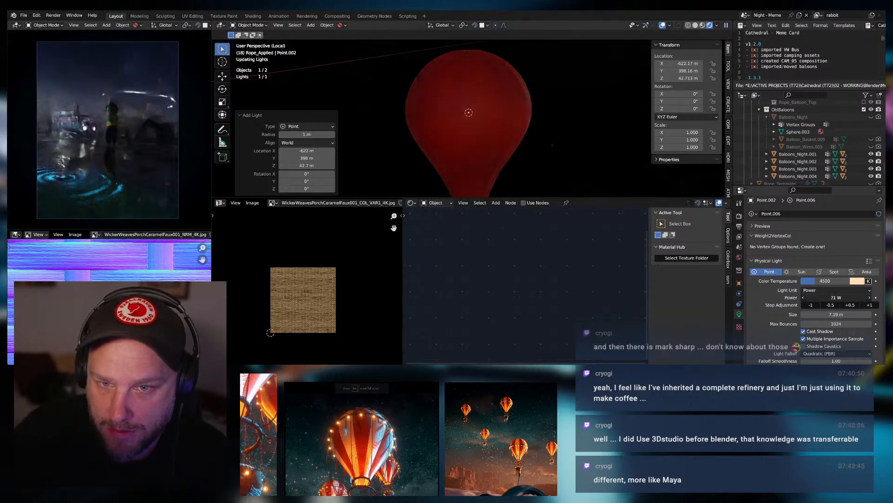
middle_click_drag(518, 108, 606, 99)
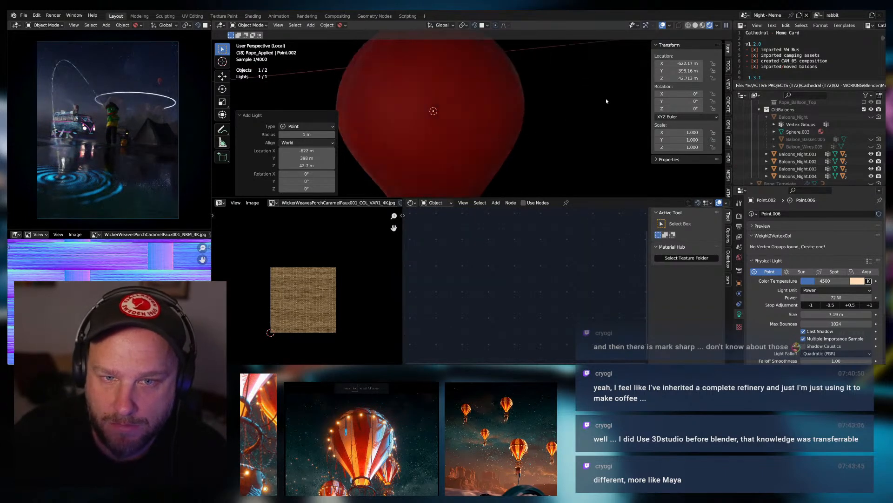
Show the red envelope in material preview, select it, and examine its ribs and roughness along with the other shader settings.
left_click(703, 27)
middle_click_drag(474, 108, 492, 117)
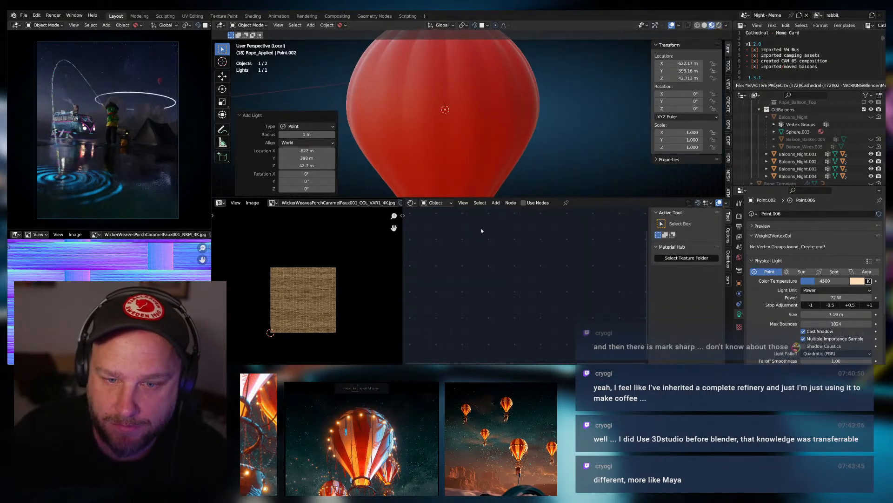
left_click(448, 142)
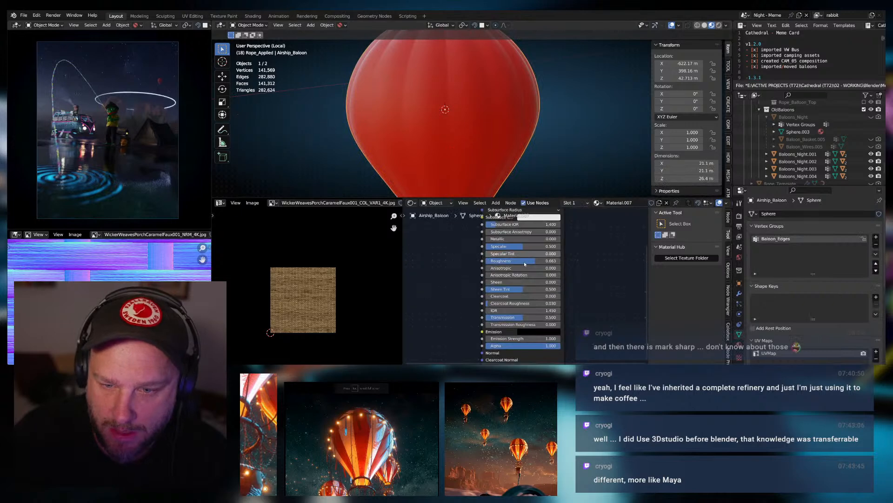
scroll(528, 298, "down", 1)
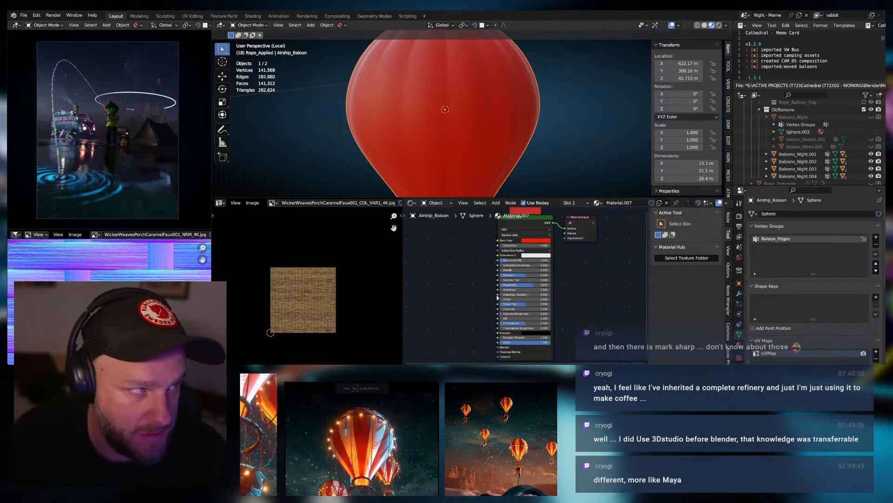
middle_click_drag(505, 278, 507, 277)
scroll(530, 286, "up", 1)
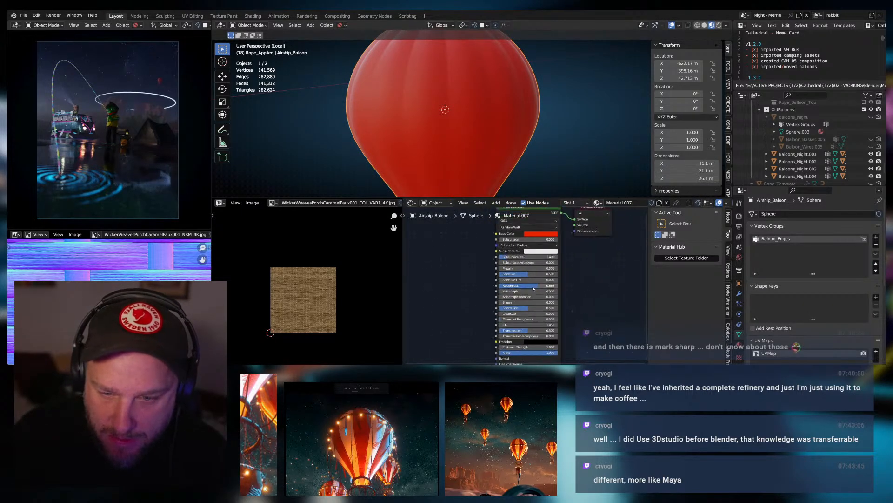
left_click_drag(557, 286, 537, 285)
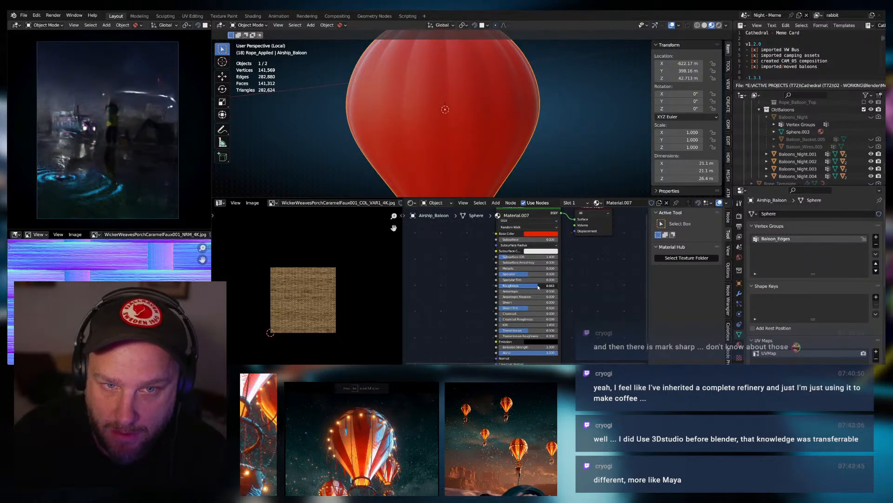
middle_click_drag(465, 188, 481, 164)
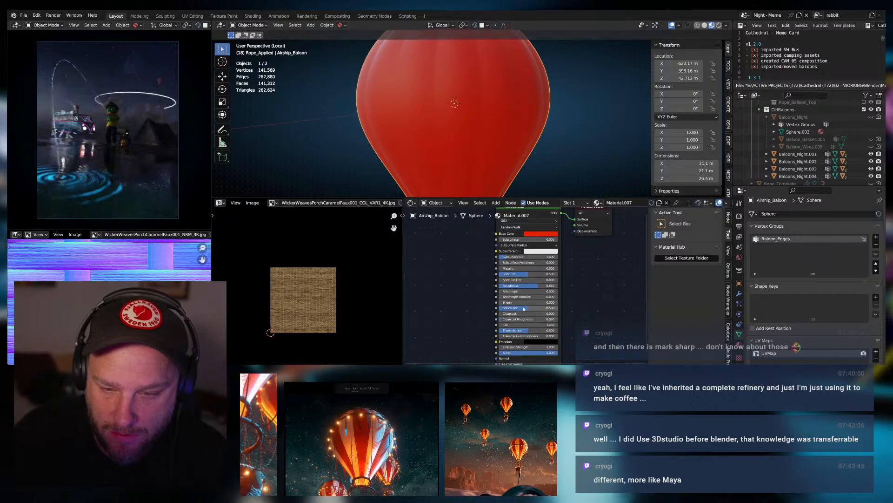
scroll(503, 262, "down", 2)
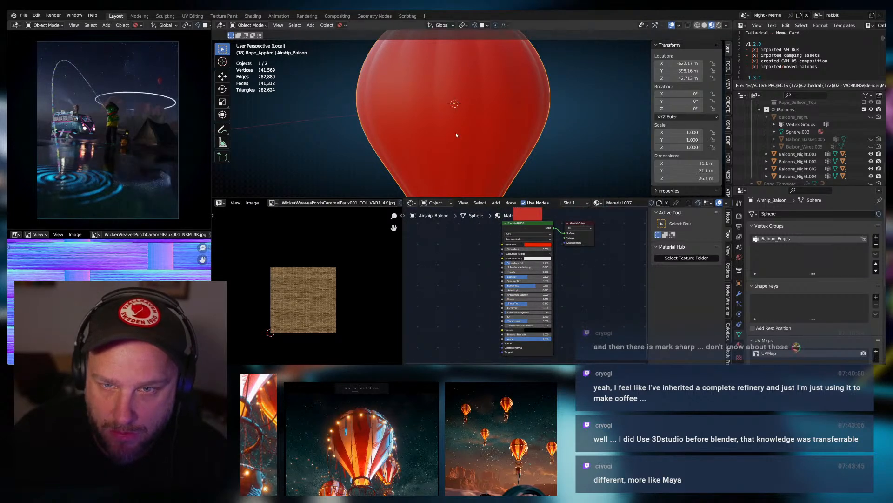
middle_click_drag(456, 135, 459, 163)
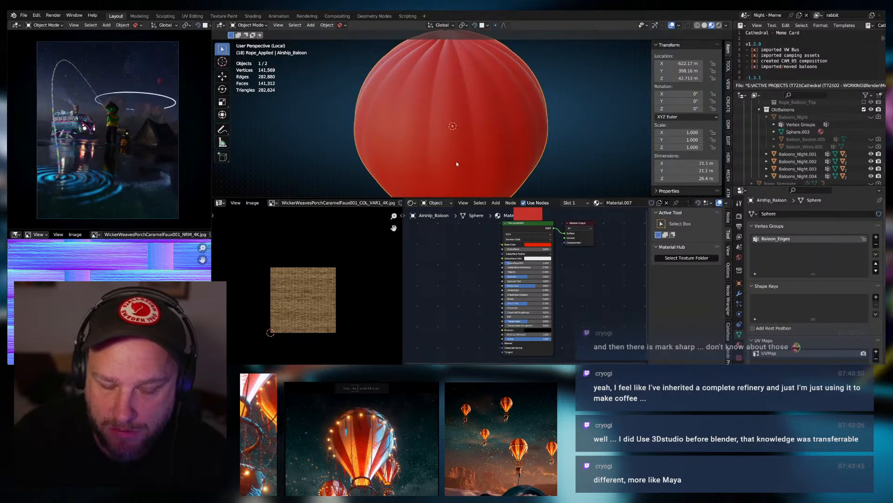
Add a Texture Coordinate and Mapping node setup to the envelope's Principled BSDF and delete its Image Texture node.
middle_click_drag(498, 266, 527, 278)
left_click_drag(581, 234, 535, 239)
key("ctrl+t")
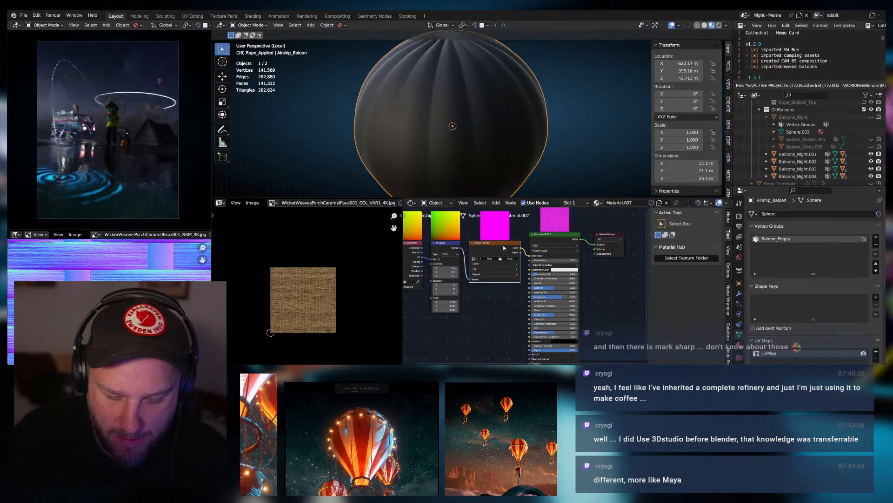
key("Delete")
scroll(488, 278, "up", 2)
middle_click_drag(502, 261, 477, 273)
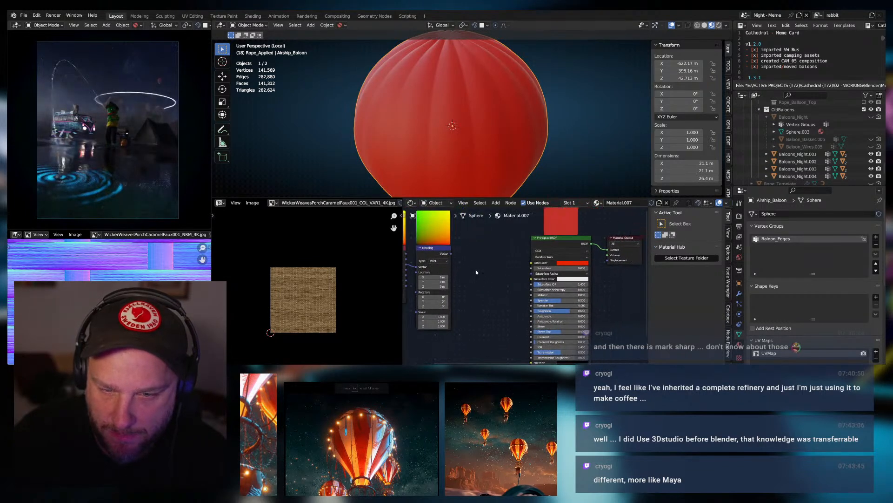
Add a Color Ramp node between the Mapping node and the Principled BSDF in the envelope material.
scroll(531, 279, "down", 1)
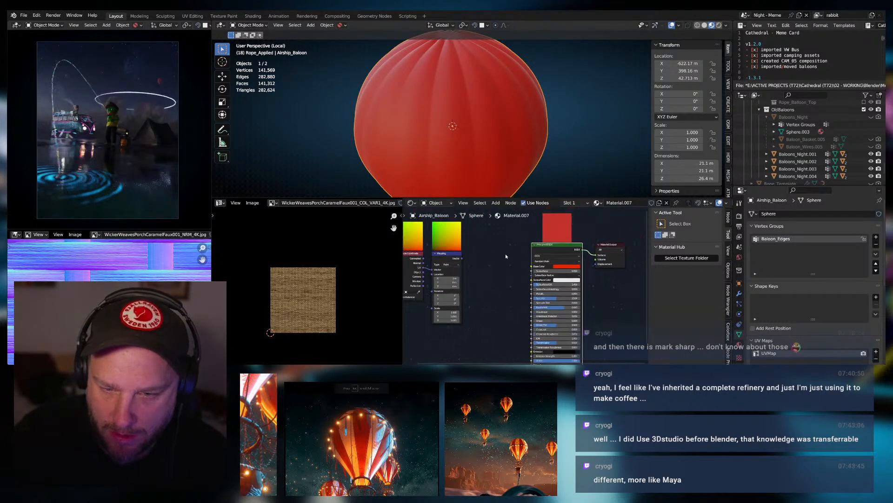
key("q")
left_click(484, 255)
type("colo")
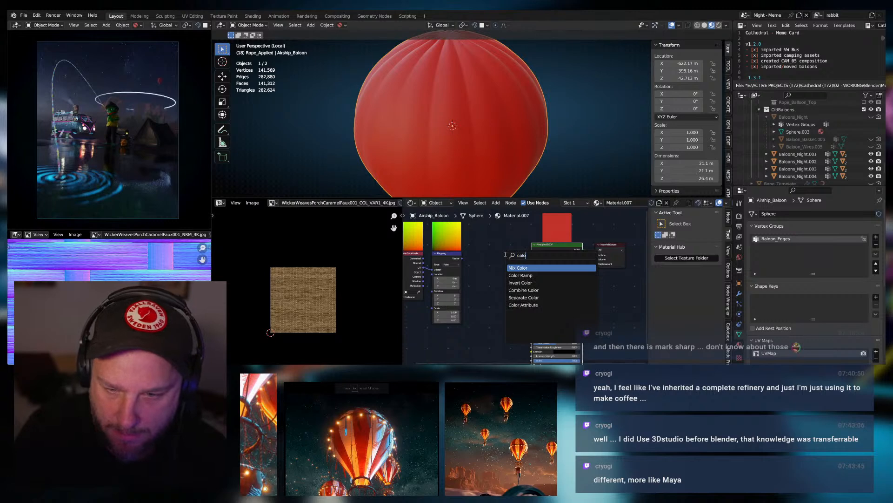
key("Down")
key("Return")
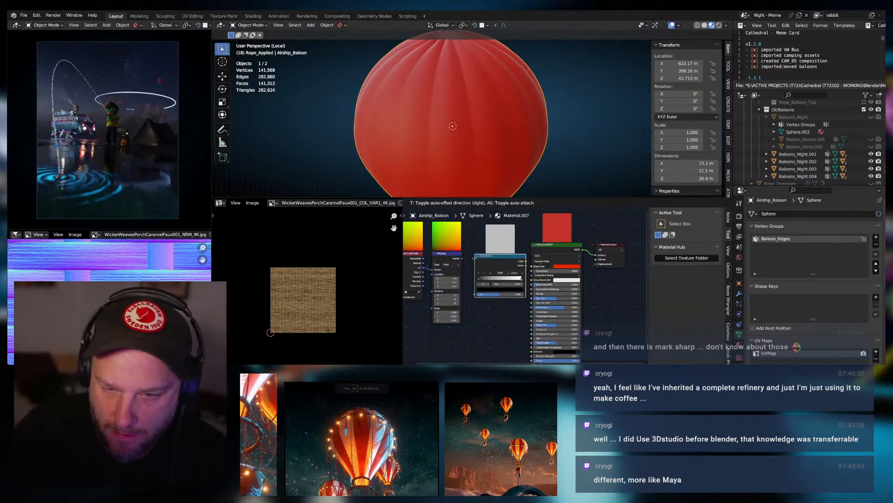
left_click(476, 253)
Color the ramp's white stop with the red sampled from the Principled BSDF's base color.
left_click(524, 275)
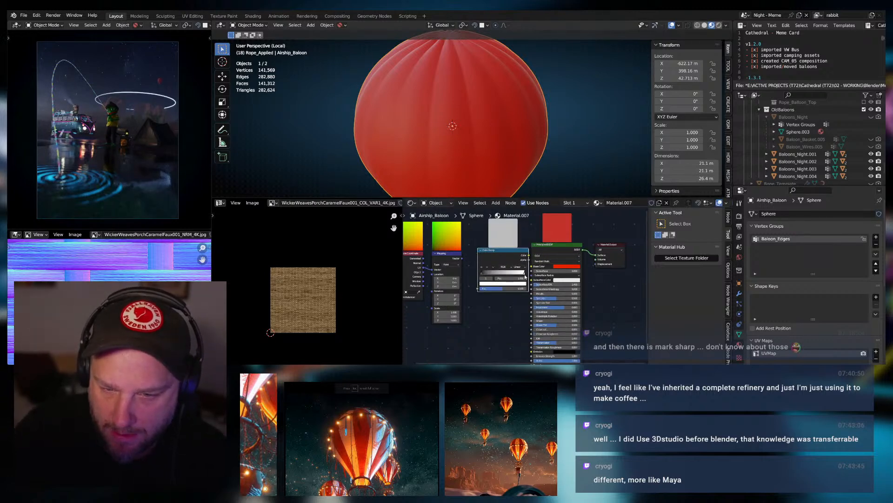
left_click(522, 282)
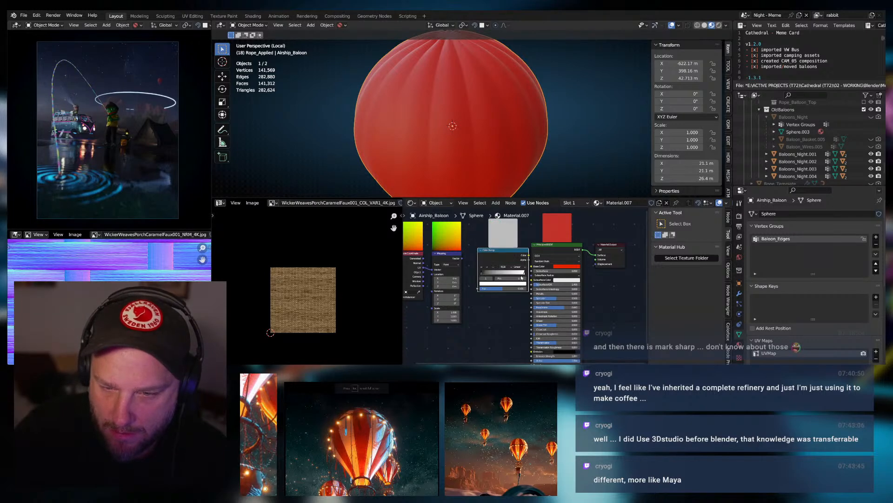
left_click(521, 278)
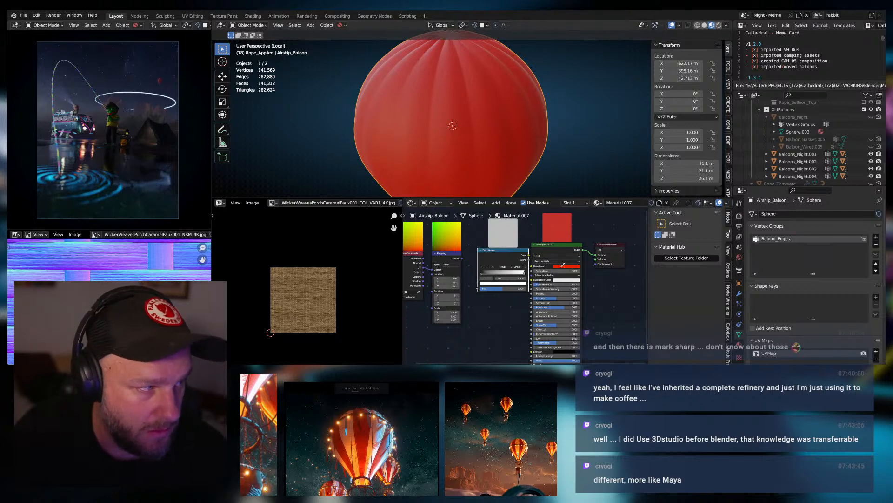
left_click(563, 266)
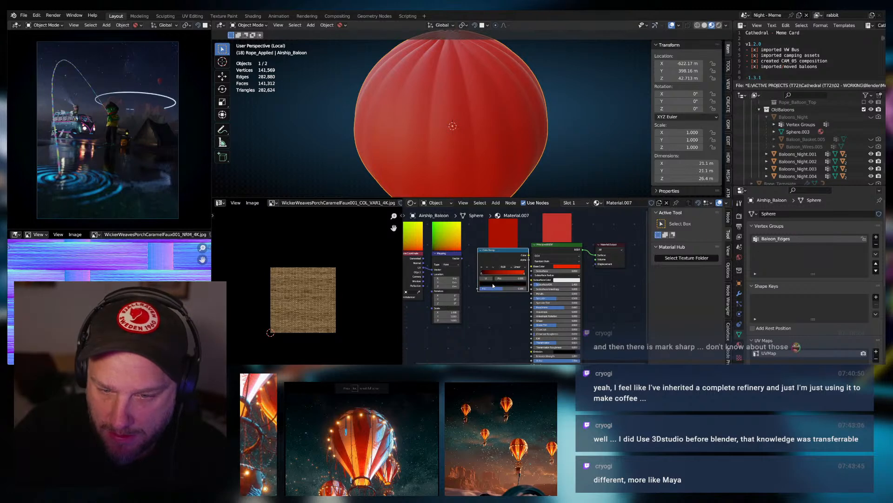
Make the Color Ramp's dark stop white, set its interpolation to Constant, and move the red stop to about the middle.
left_click(493, 282)
left_click(519, 267)
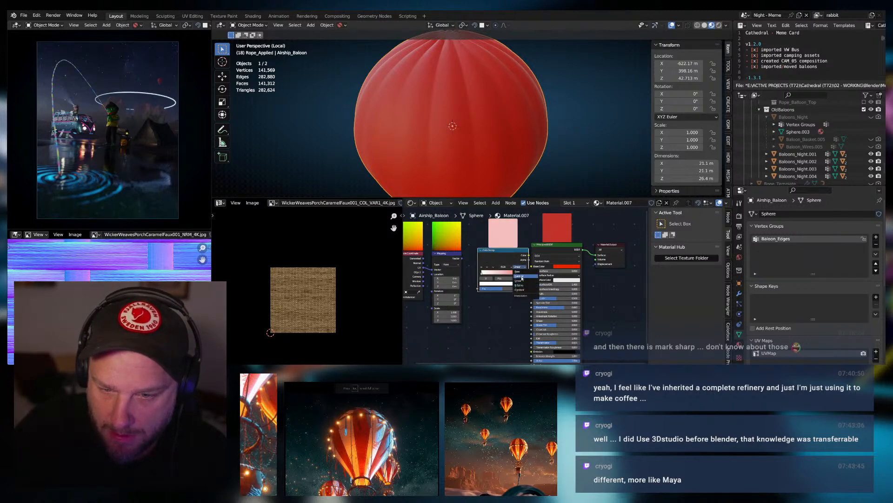
left_click(520, 290)
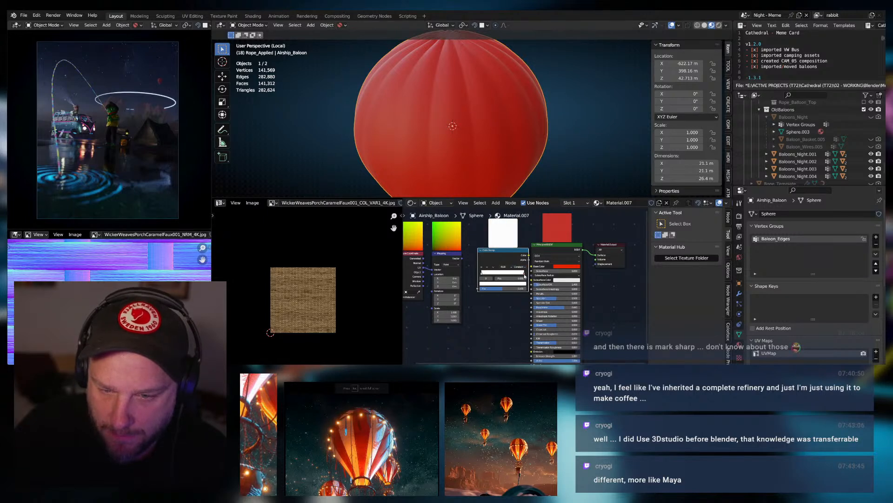
left_click_drag(524, 273, 494, 279)
Space the Texture Coordinate and Mapping nodes away from the Color Ramp, and feed Generated coordinates into the Mapping node.
scroll(514, 321, "down", 3)
middle_click_drag(515, 321, 562, 328)
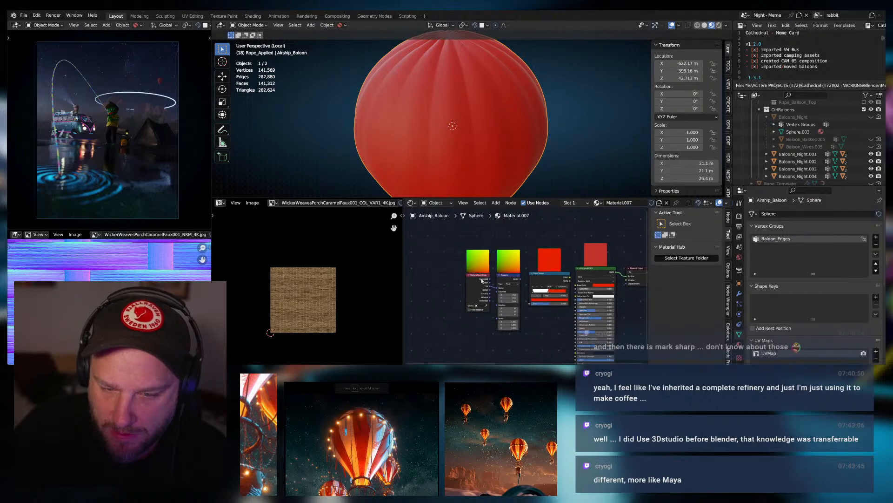
left_click_drag(478, 283, 445, 281)
left_click_drag(504, 276, 479, 276)
left_click(473, 275)
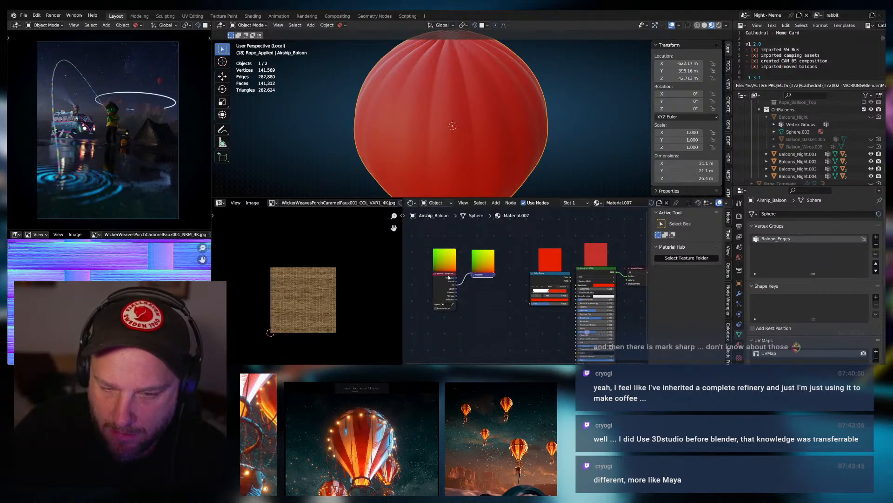
left_click(449, 277)
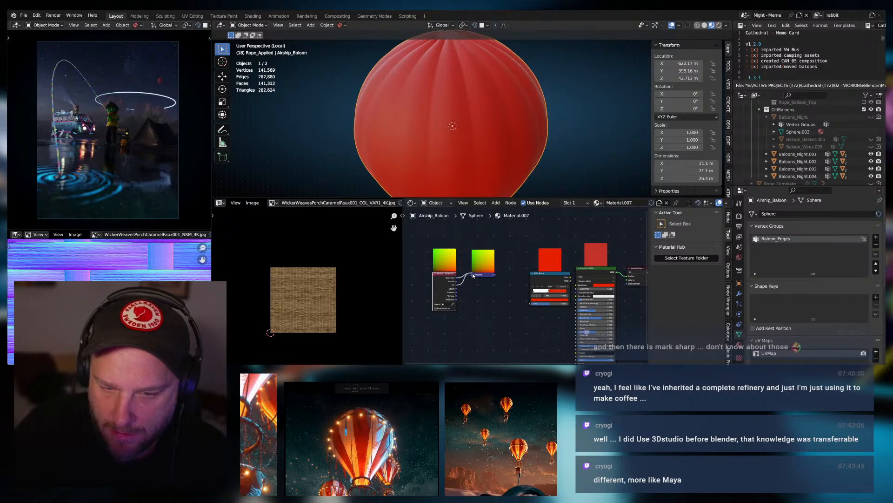
mouse_move(473, 275)
left_mouse_down()
mouse_move(431, 274)
mouse_move(456, 274)
left_mouse_up()
left_click(474, 275)
scroll(516, 286, "up", 1)
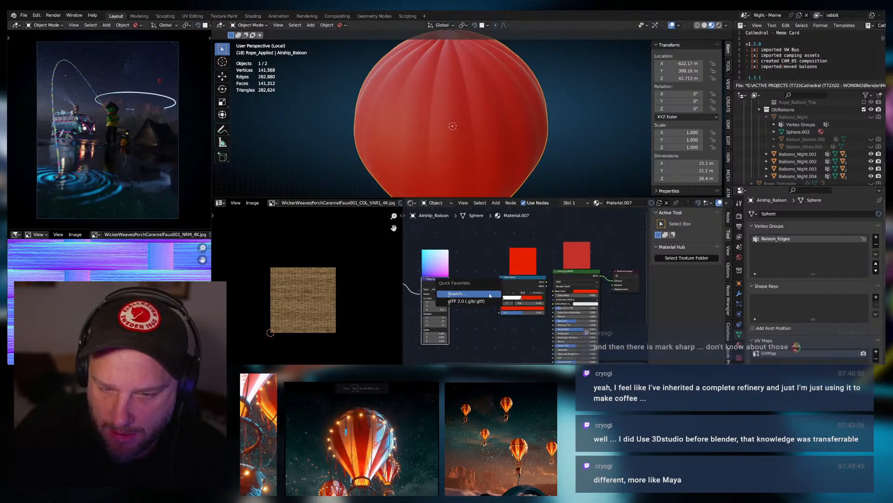
Add a Wave Texture node driven by Mapping, and route its color through the Color Ramp into the Principled BSDF's base color.
key("shift+a")
type("wave")
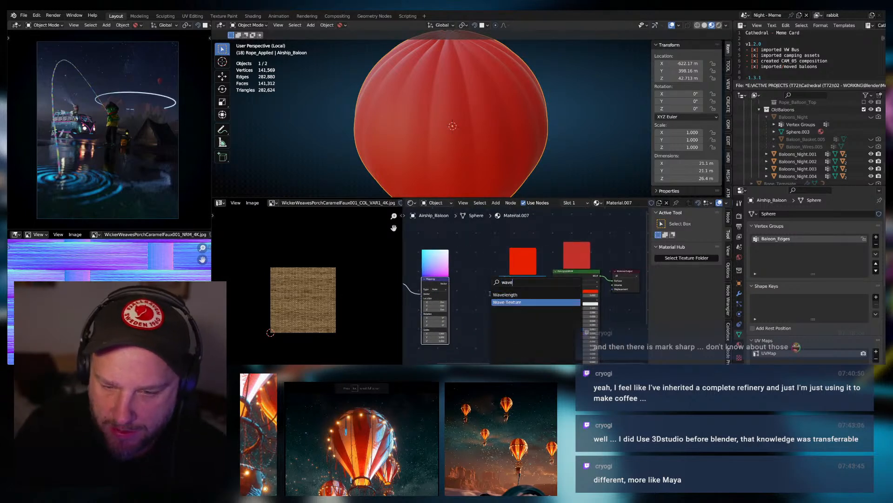
left_click(507, 302)
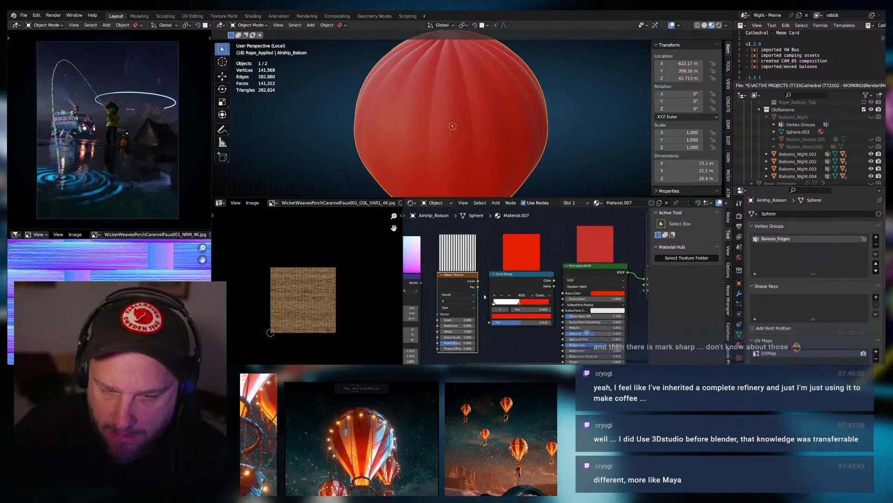
scroll(481, 287, "up", 2)
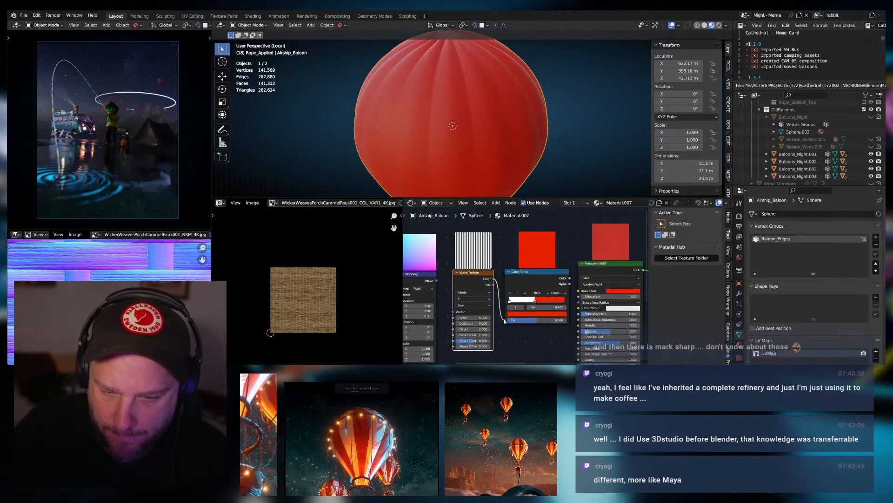
left_click_drag(505, 321, 506, 320)
left_click_drag(436, 280, 456, 312)
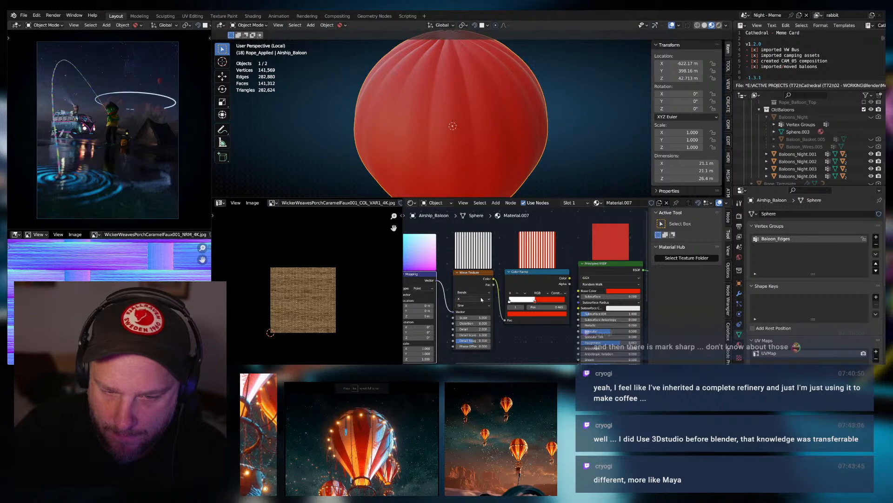
left_click_drag(570, 280, 580, 292)
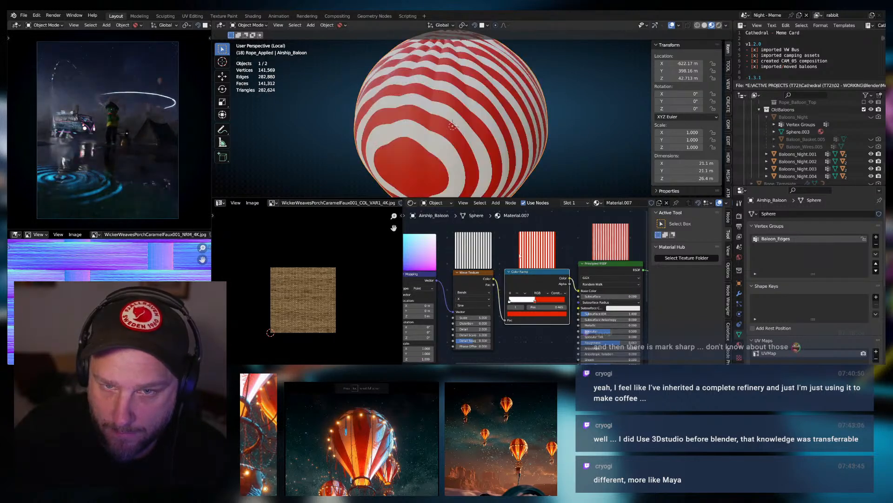
Drive the Mapping node with the Texture Coordinate's UV output instead of Generated so the stripes follow the envelope's UVs.
middle_click_drag(484, 317, 517, 290)
middle_click_drag(445, 293, 483, 295)
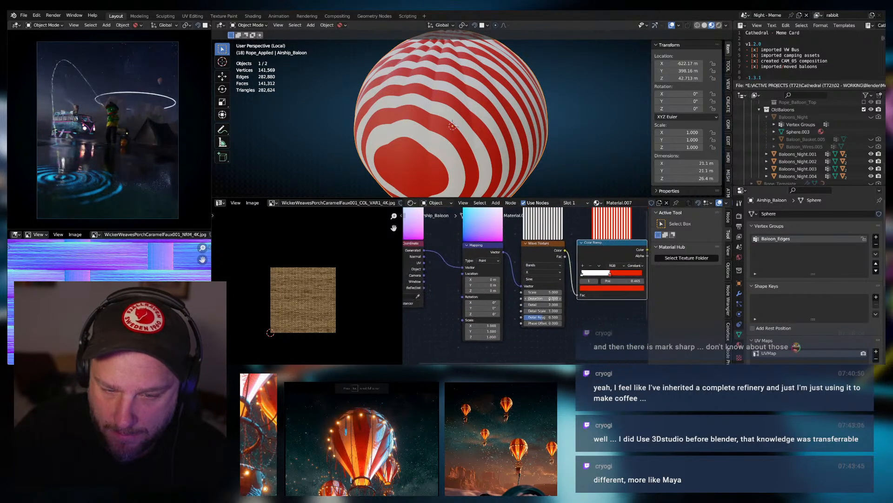
scroll(483, 295, "down", 1)
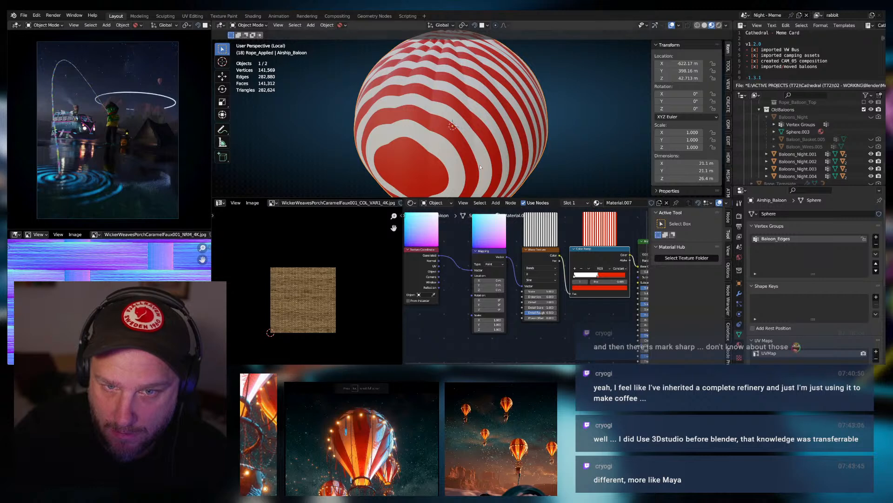
middle_click_drag(480, 167, 505, 123)
scroll(505, 131, "down", 3)
middle_click_drag(503, 162, 417, 175)
middle_click_drag(453, 272, 484, 289)
scroll(454, 290, "down", 1)
left_click_drag(464, 278, 510, 294)
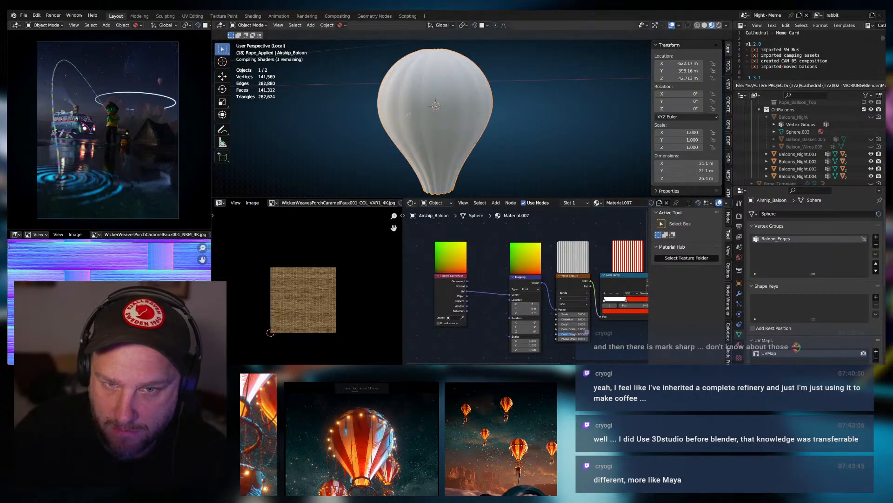
Examine the envelope's UV layout and stripe alignment in Edit Mode, clear the selection, and return to Object Mode.
key("Tab")
scroll(326, 283, "up", 4)
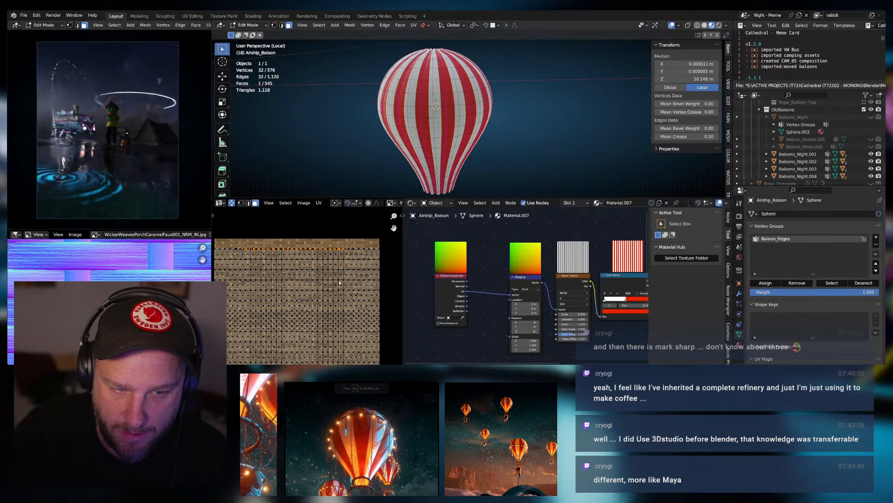
middle_click_drag(448, 136, 459, 141)
middle_click_drag(448, 178, 473, 264)
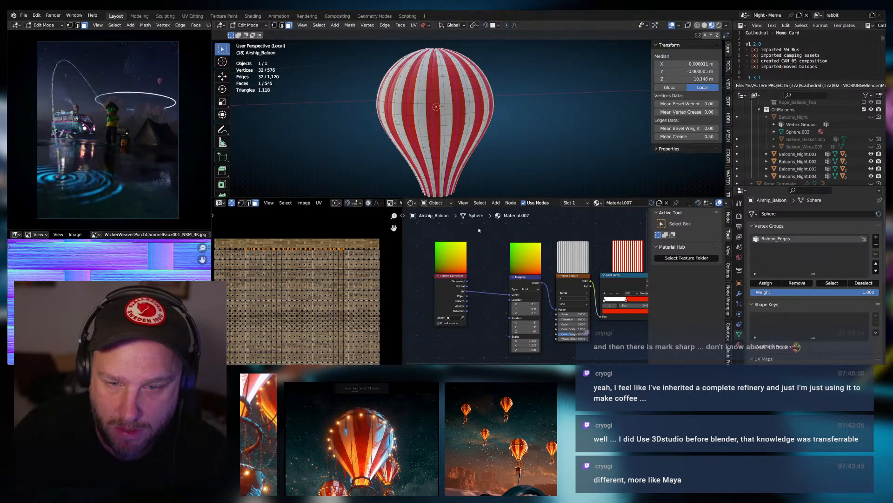
left_click(519, 162)
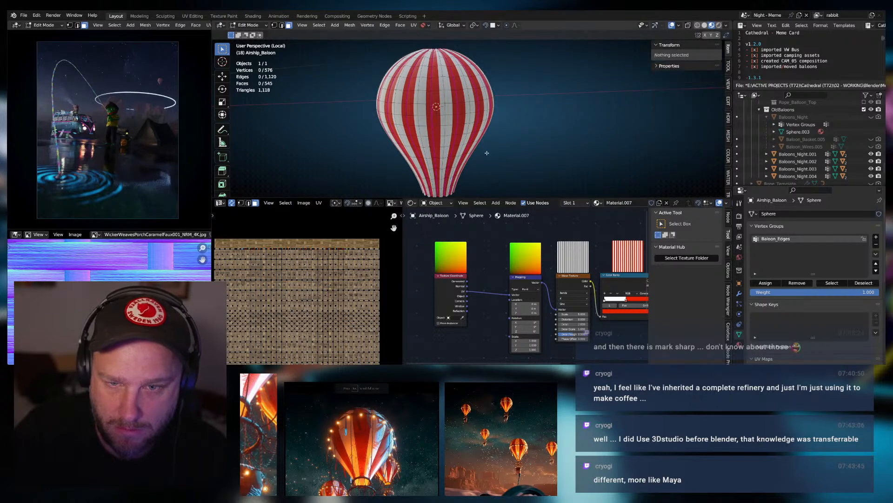
key("Tab")
scroll(465, 129, "up", 5)
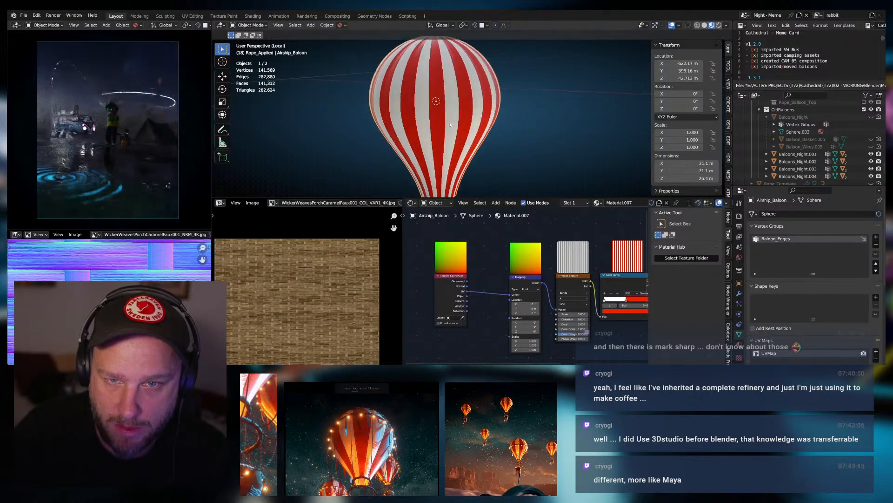
middle_click_drag(465, 129, 462, 144)
Lower the Wave Texture's scale for fewer, wider stripes, and compare the envelope in solid and material preview shading.
middle_click_drag(538, 283, 462, 275)
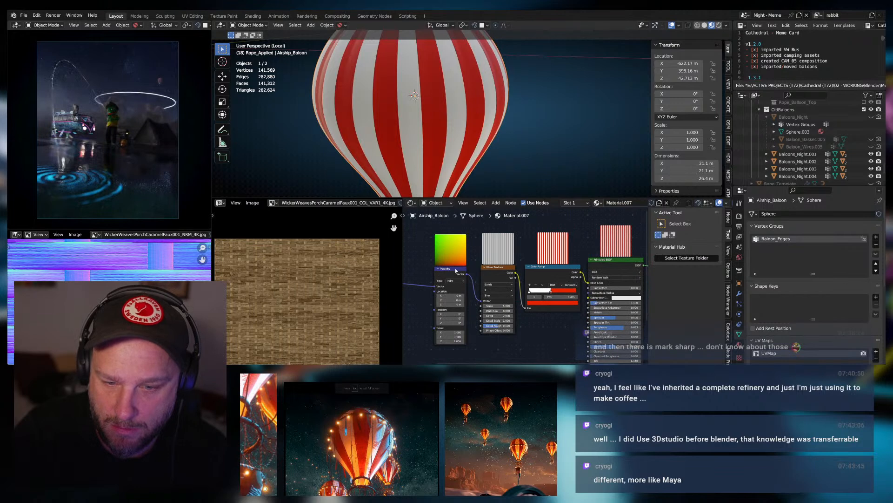
left_click_drag(449, 269, 437, 268)
middle_click_drag(496, 305, 486, 291)
left_click_drag(494, 291, 446, 292)
left_click(705, 25)
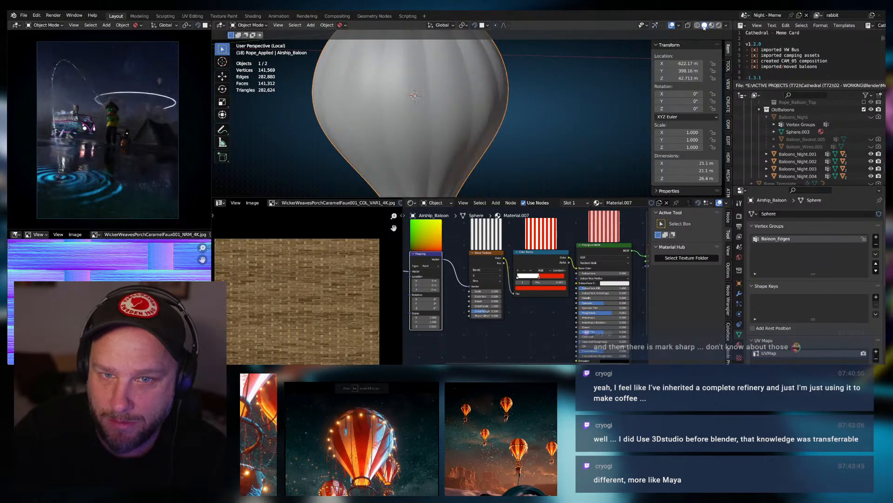
left_click(712, 26)
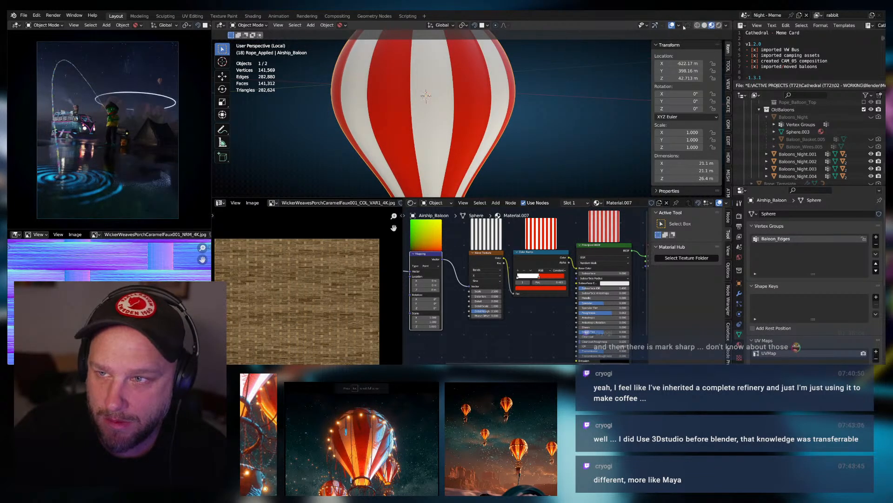
mouse_move(529, 88)
middle_mouse_down()
mouse_move(520, 124)
mouse_move(520, 96)
middle_mouse_up()
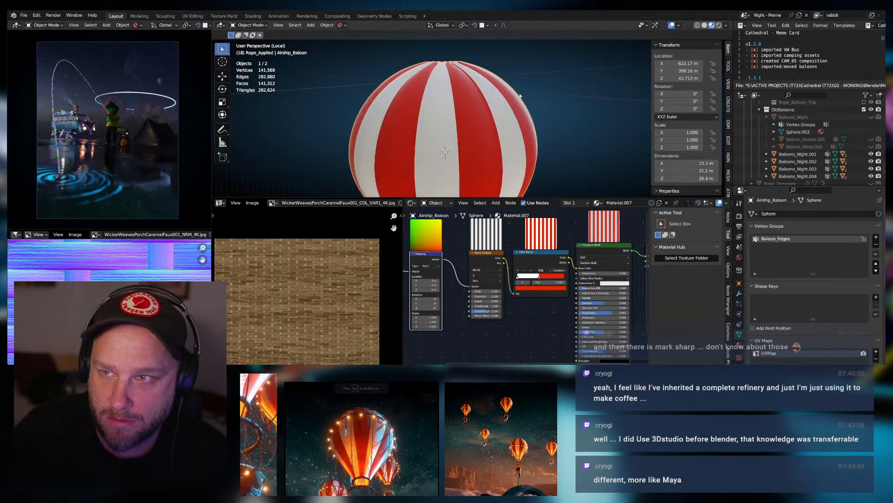
Show the balloon in rendered shading and fine-tune the Wave Texture's scale while checking the stripes around the envelope.
left_click(679, 26)
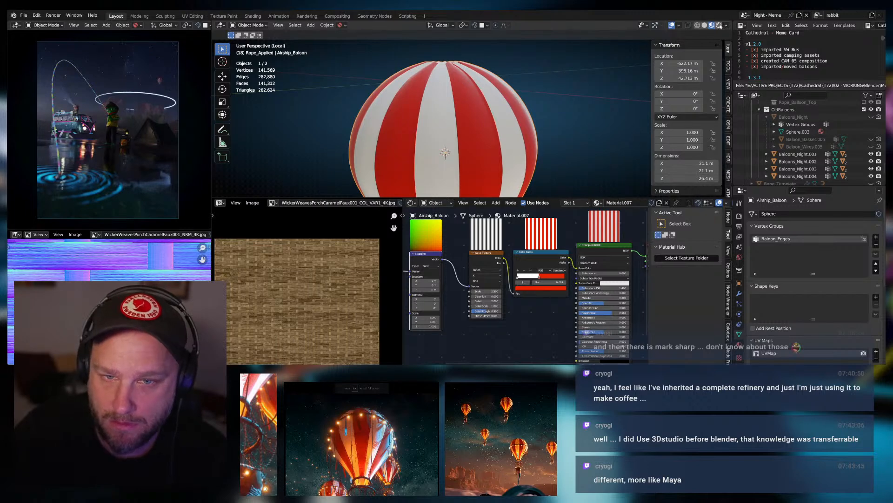
left_click(719, 26)
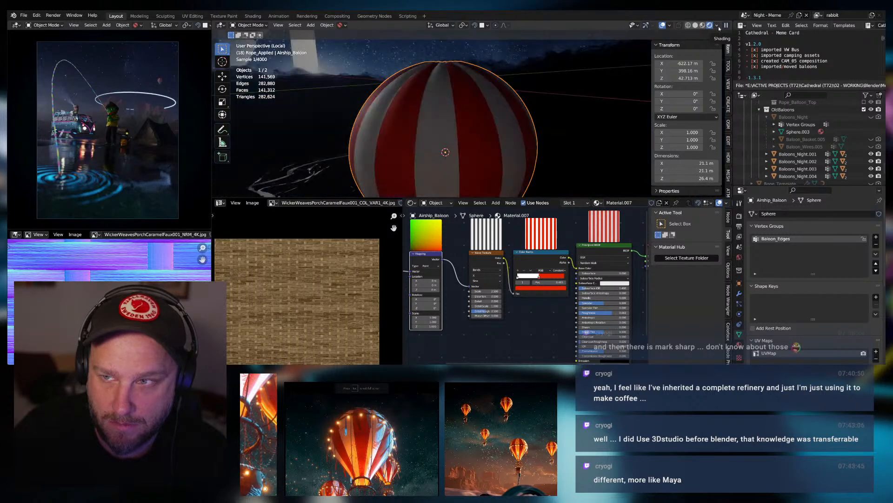
middle_click_drag(494, 141, 512, 147)
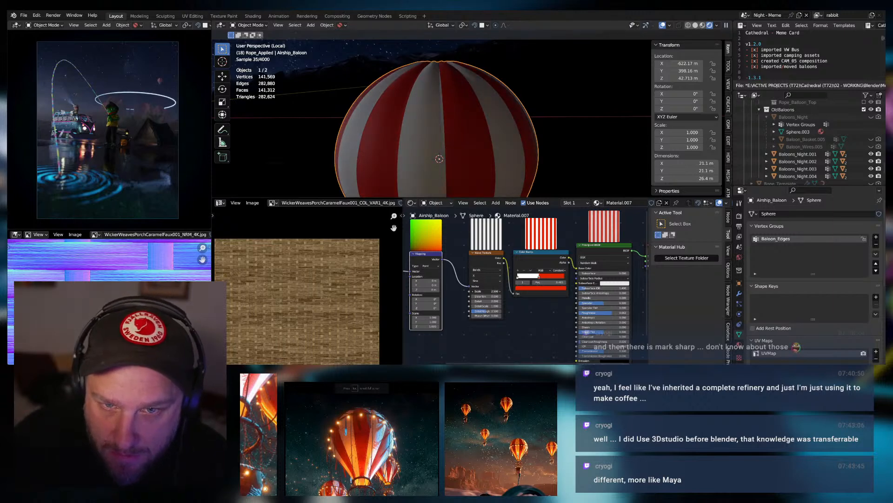
left_click_drag(484, 291, 487, 290)
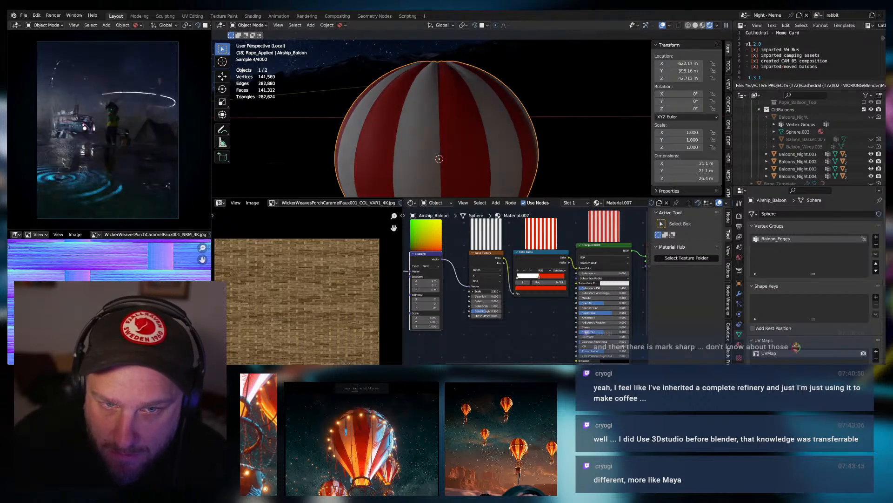
middle_click_drag(493, 129, 411, 122)
scroll(476, 157, "up", 4)
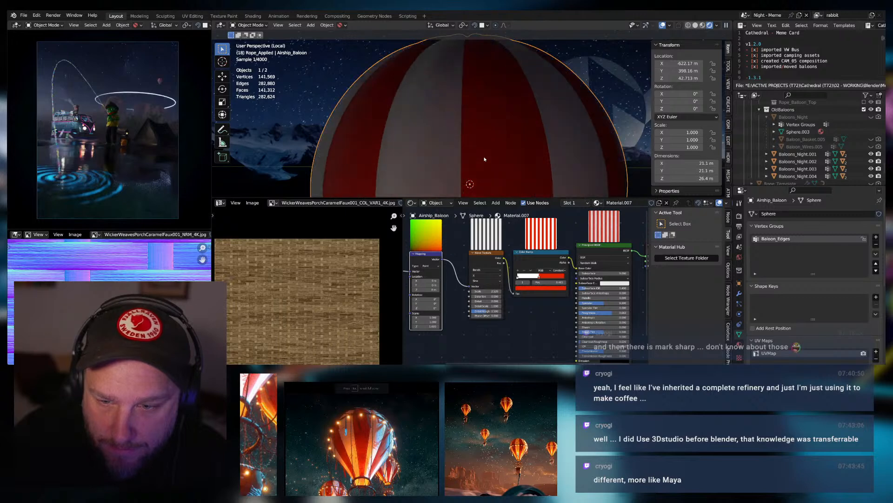
scroll(484, 159, "up", 2)
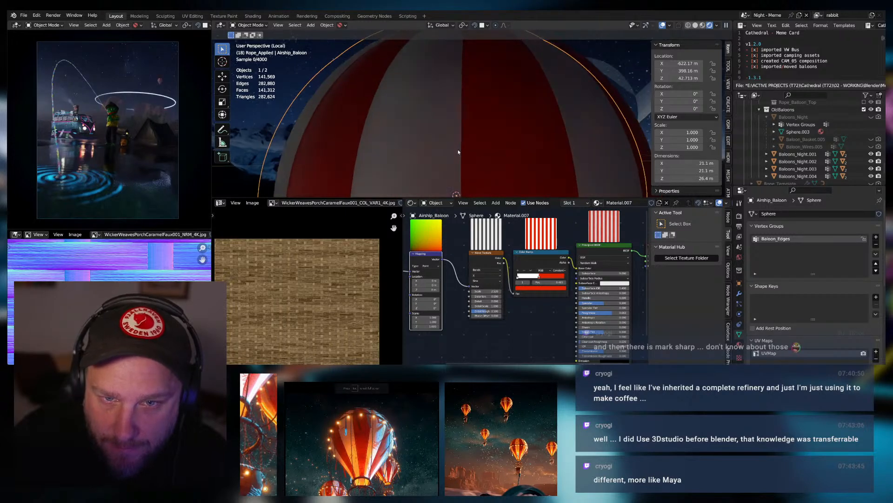
scroll(466, 157, "down", 4)
middle_click_drag(491, 169, 538, 170)
scroll(525, 172, "down", 5)
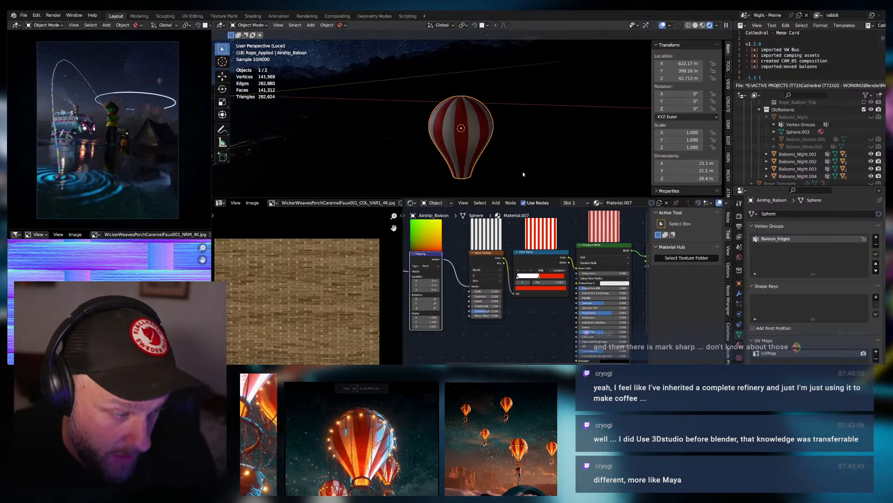
Change the Color Ramp's red stop to a yellow-orange color.
middle_click_drag(516, 217, 487, 222)
left_click(532, 290)
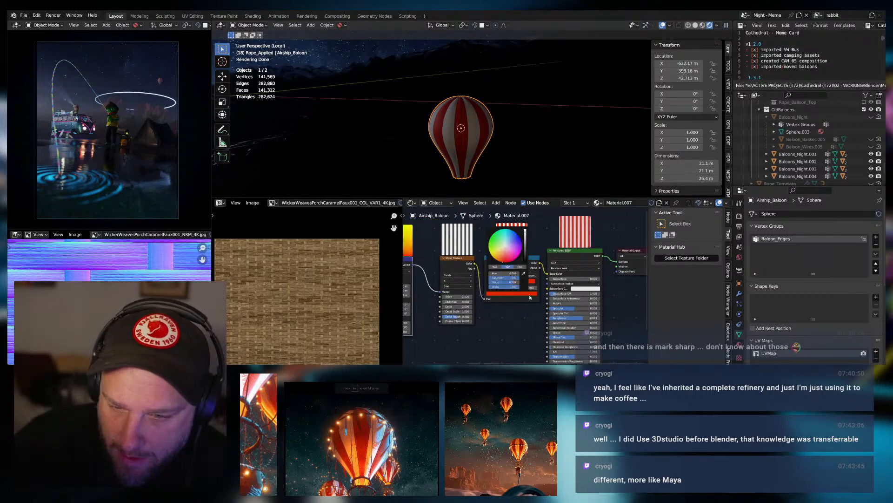
left_click_drag(501, 262, 495, 260)
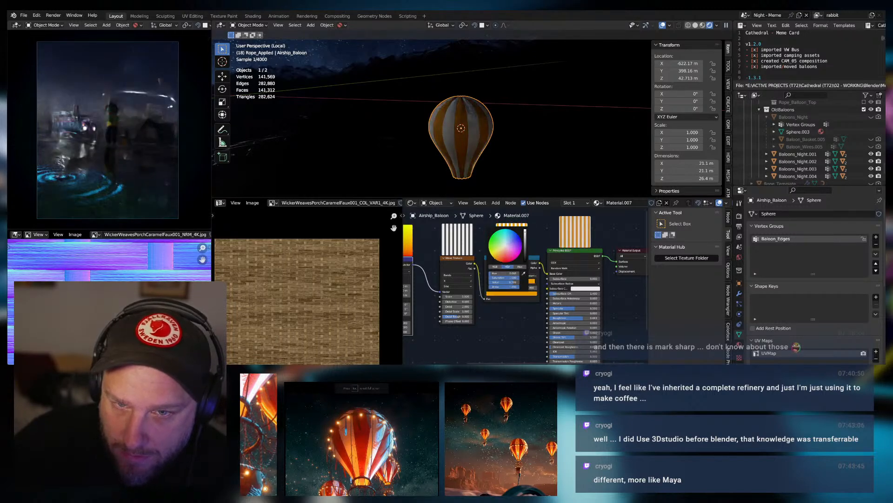
left_click(504, 322)
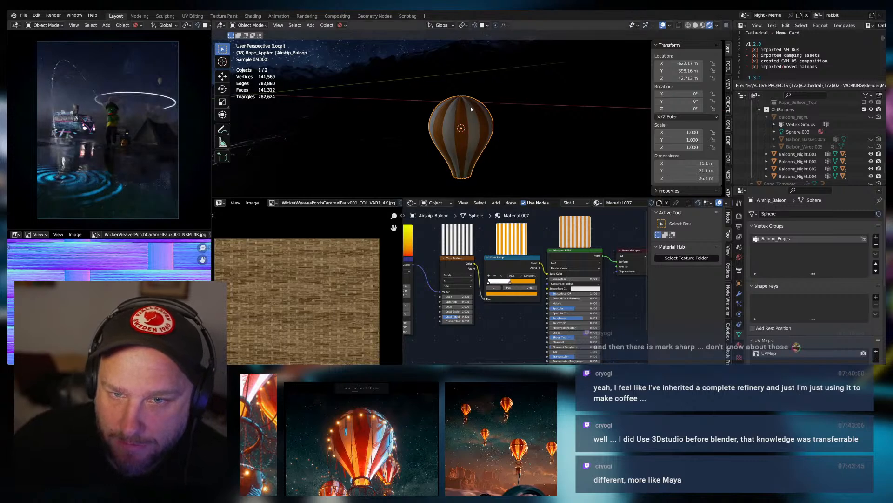
Move the Wave Texture node farther from the Color Ramp and examine the orange and white stripes up close.
middle_click_drag(479, 137, 464, 131)
scroll(464, 130, "up", 1)
scroll(464, 131, "up", 1)
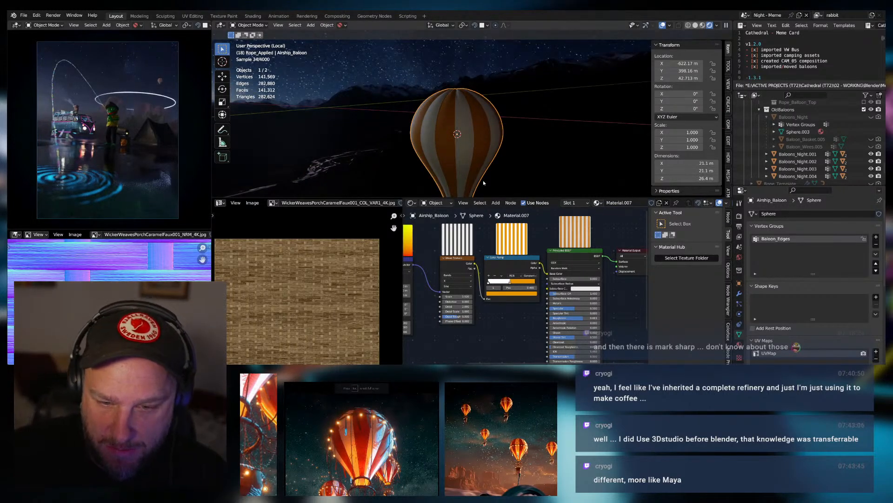
left_click_drag(455, 259, 444, 257)
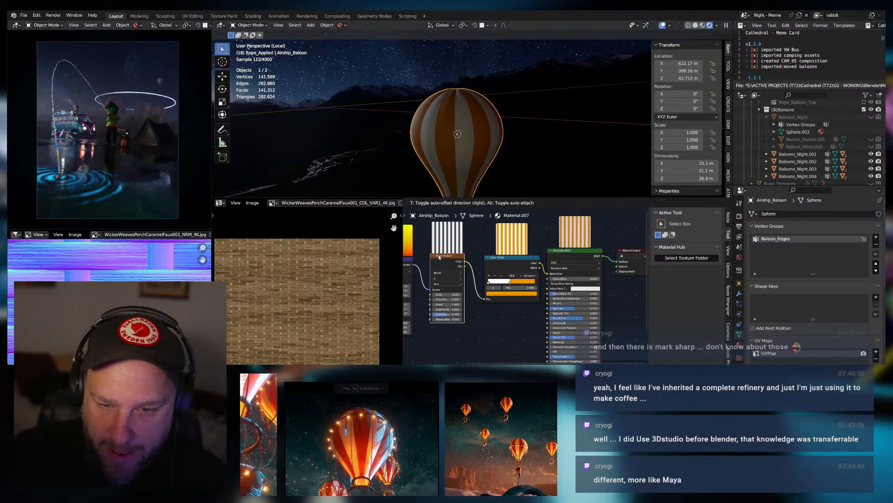
scroll(460, 149, "up", 5)
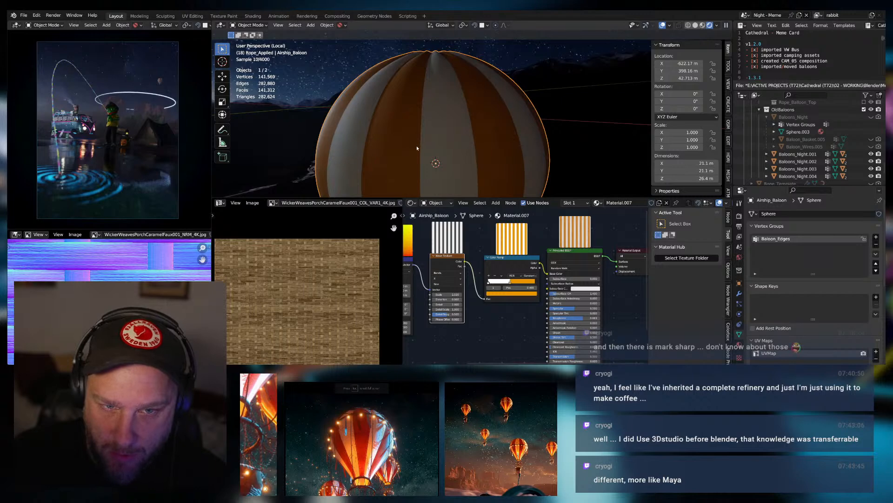
Inspect the warped stripes at the balloon's top and unwrap the round cap face there.
middle_click_drag(416, 148, 445, 142)
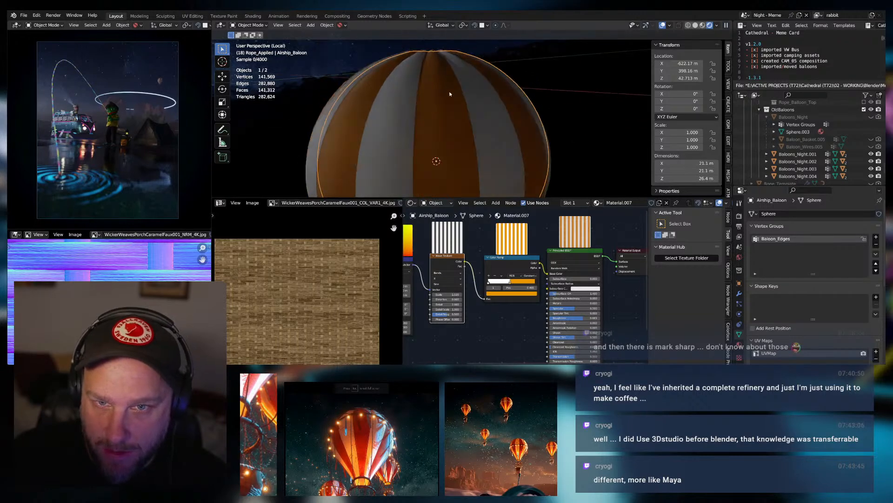
middle_click_drag(479, 88, 440, 138)
scroll(470, 106, "up", 3)
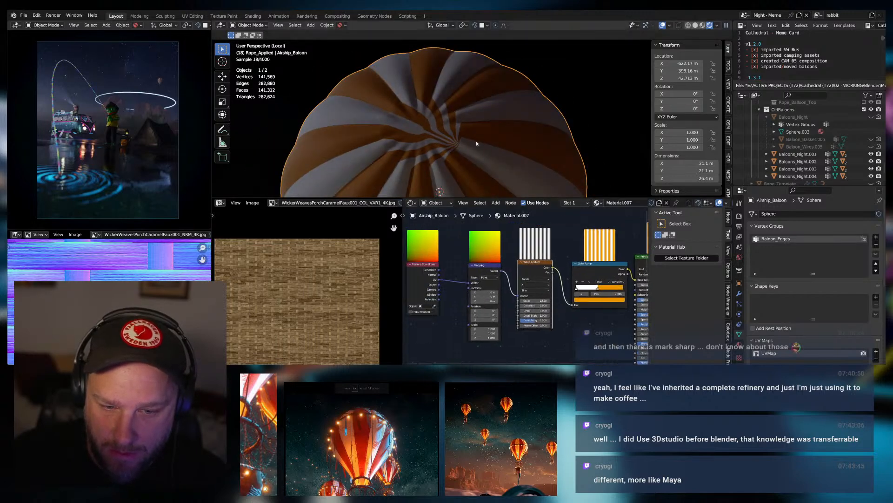
key("Tab")
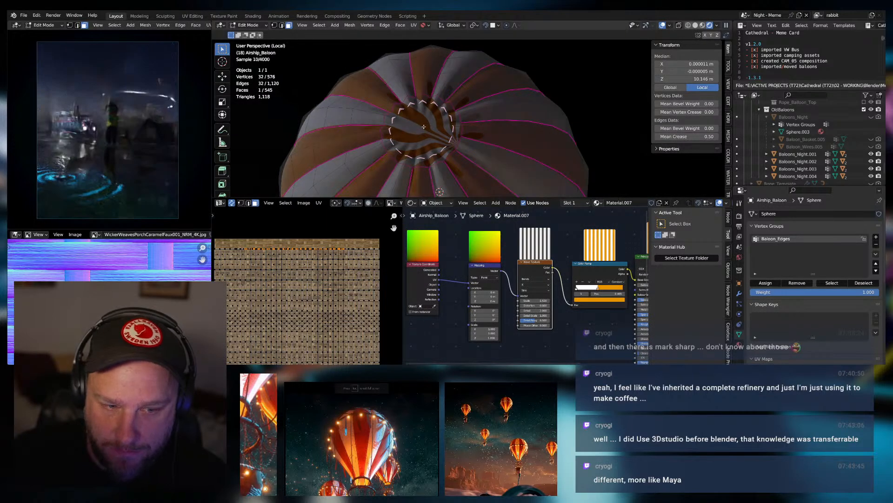
middle_click_drag(425, 124, 421, 100)
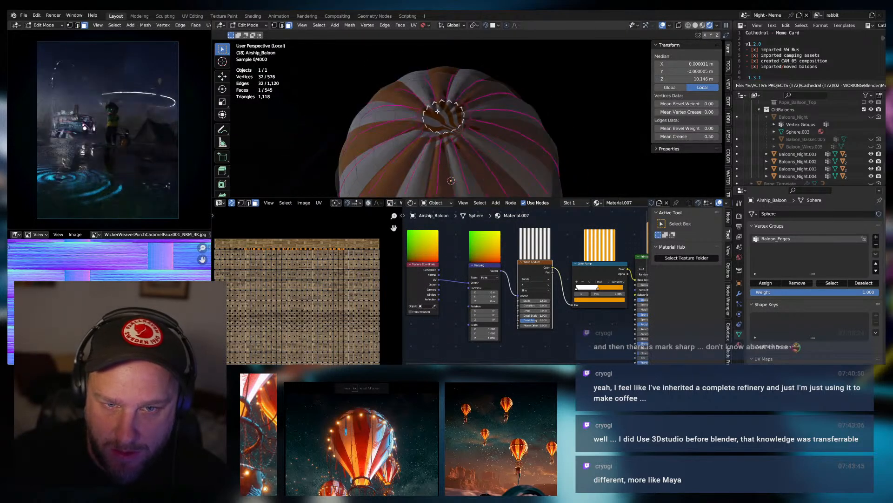
scroll(318, 259, "down", 2)
key("u")
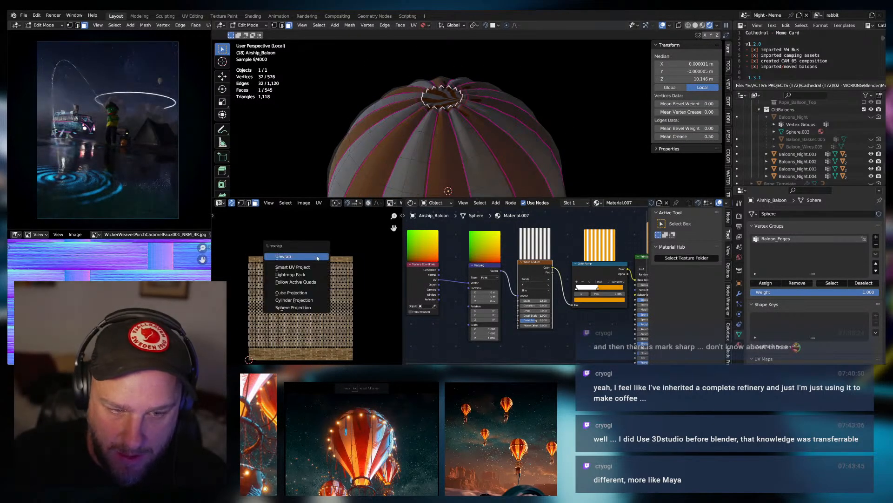
left_click(318, 259)
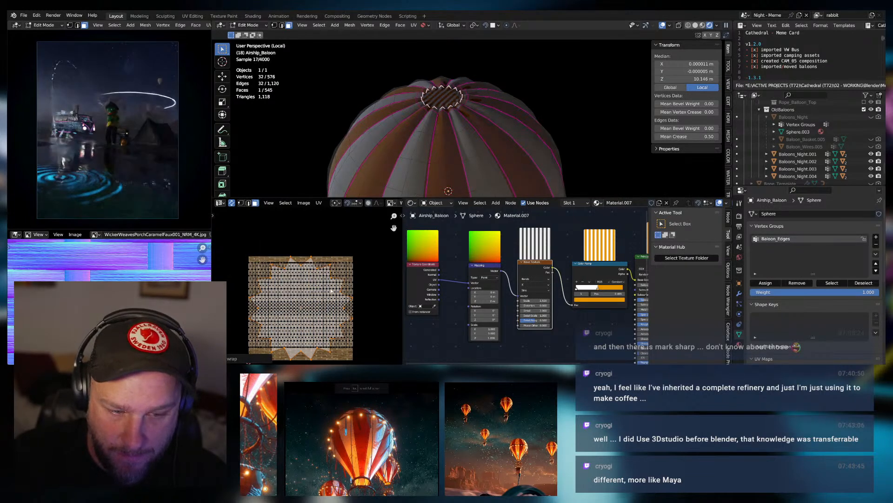
Enlarge the cap face's UV island and rotate it to realign the stripes on the cap.
key("s")
left_click(346, 287)
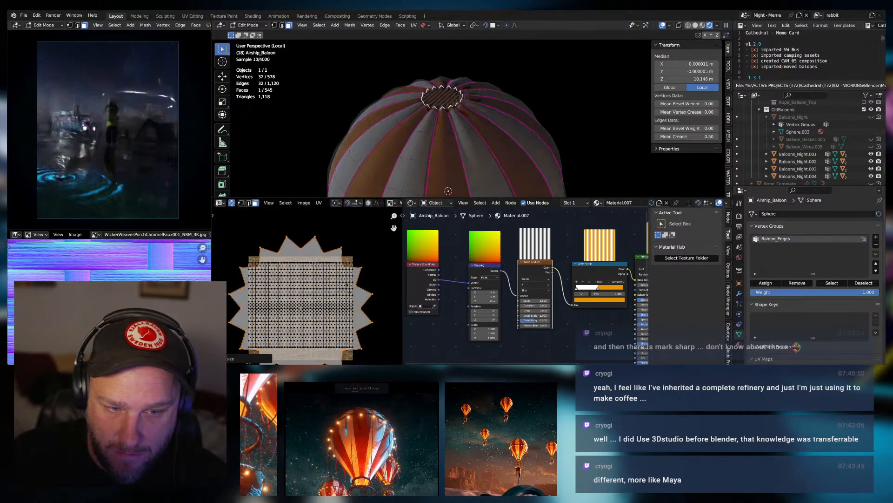
key("r")
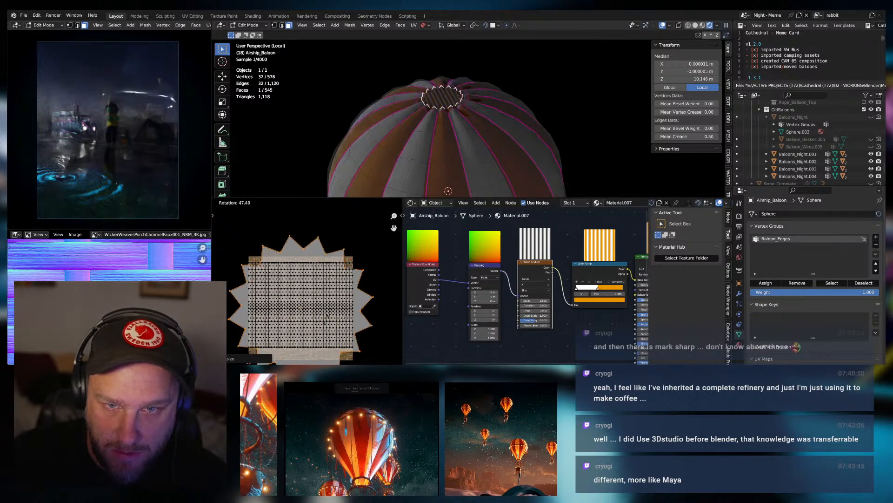
left_click(336, 314)
scroll(336, 313, "down", 2)
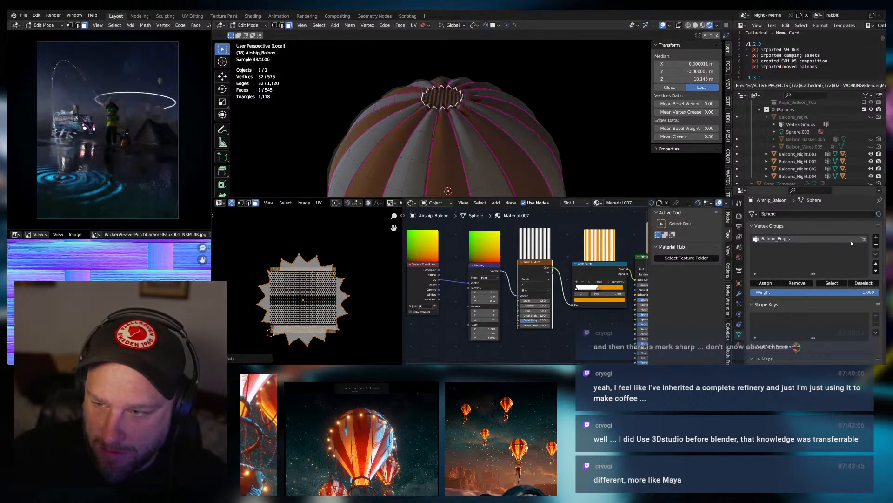
Add a second material slot to the balloon and create a new material in it.
left_click(738, 344)
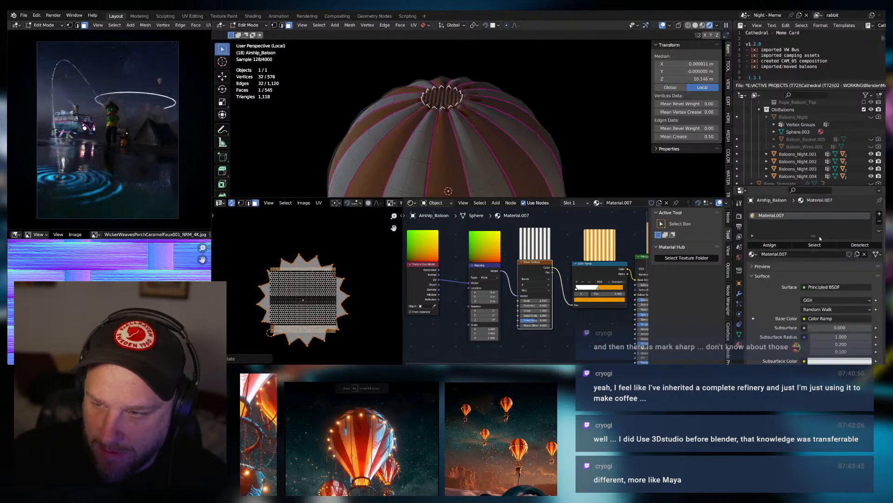
left_click(879, 216)
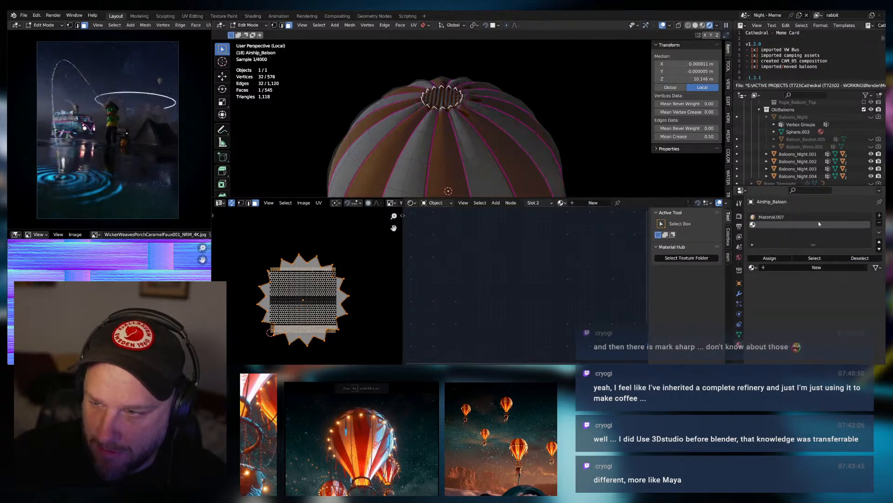
left_click(799, 266)
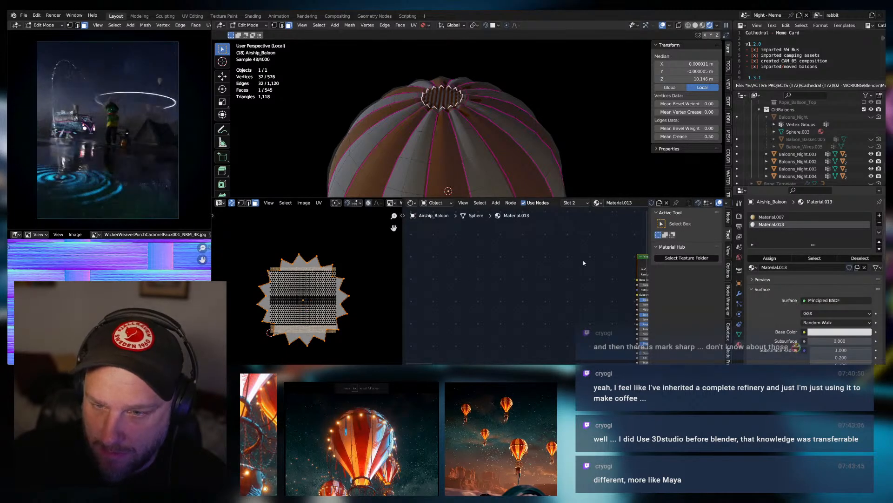
Sample the color of a brown-orange stripe on the balloon as the new material's base color.
middle_click_drag(584, 263, 438, 263)
scroll(525, 282, "up", 7)
left_click(537, 279)
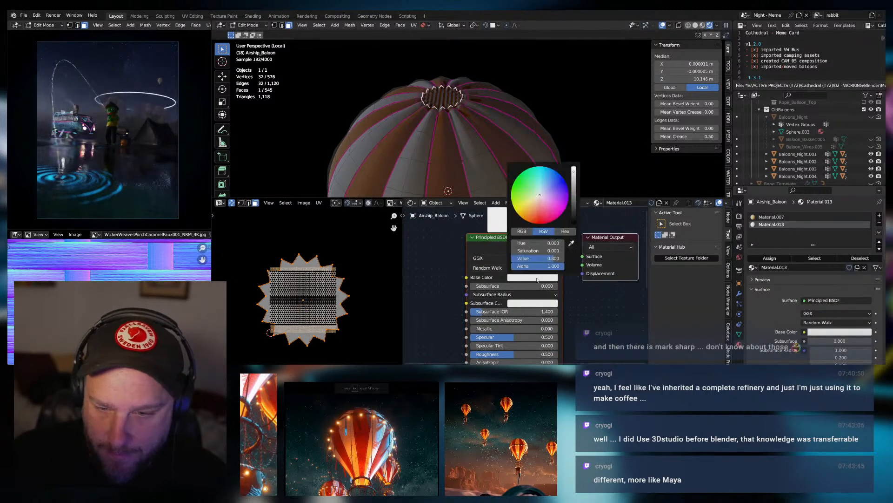
left_click(571, 243)
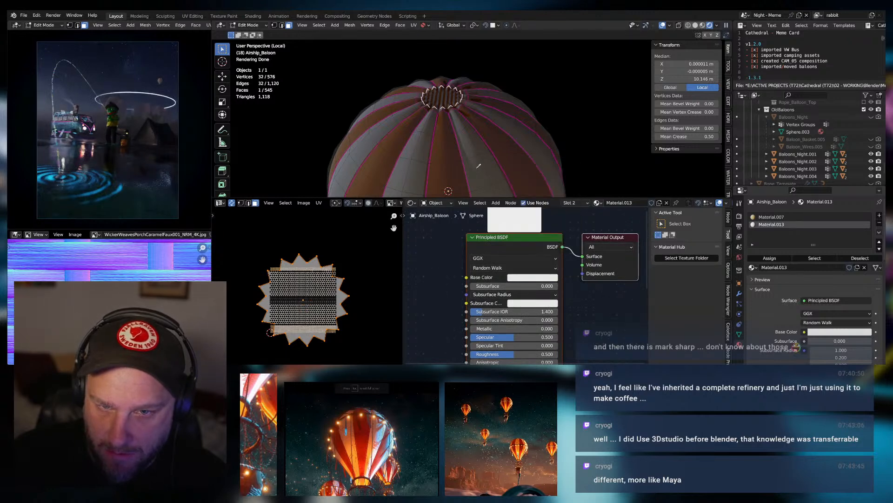
left_click(480, 165)
scroll(488, 282, "down", 1)
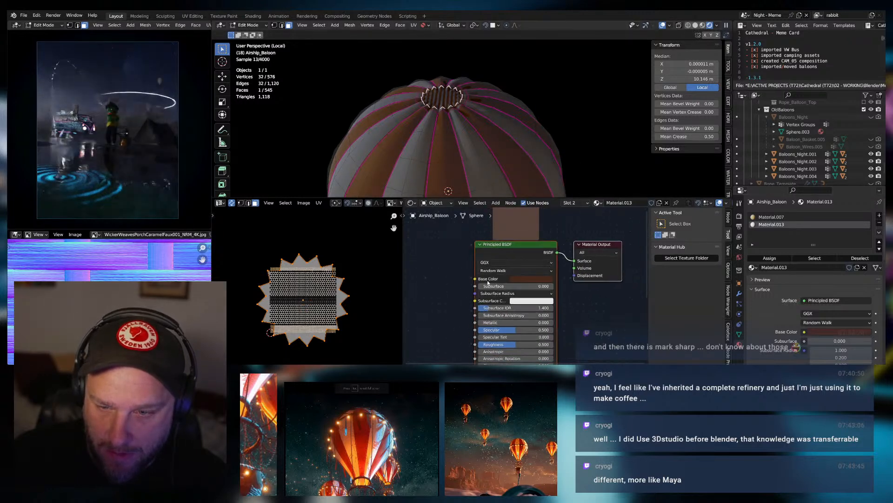
Assign the new material to the cap face and give it a bright red-orange base color with nearly full roughness.
left_click(770, 259)
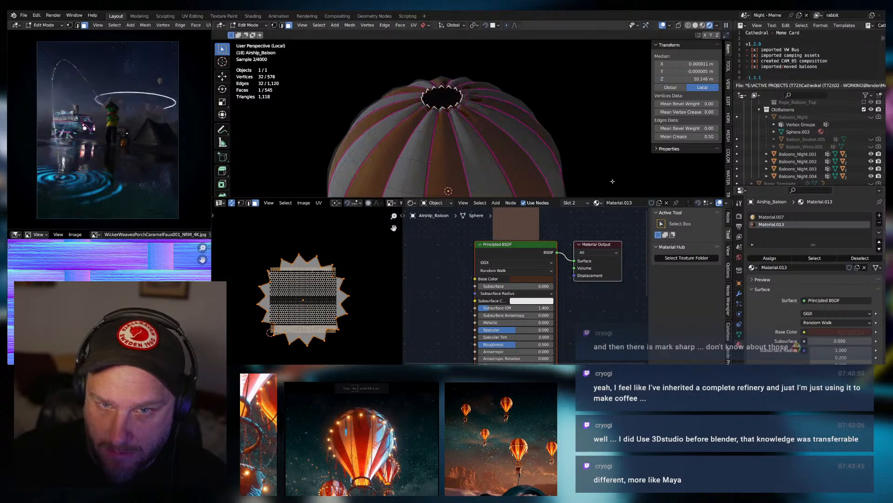
left_click(530, 279)
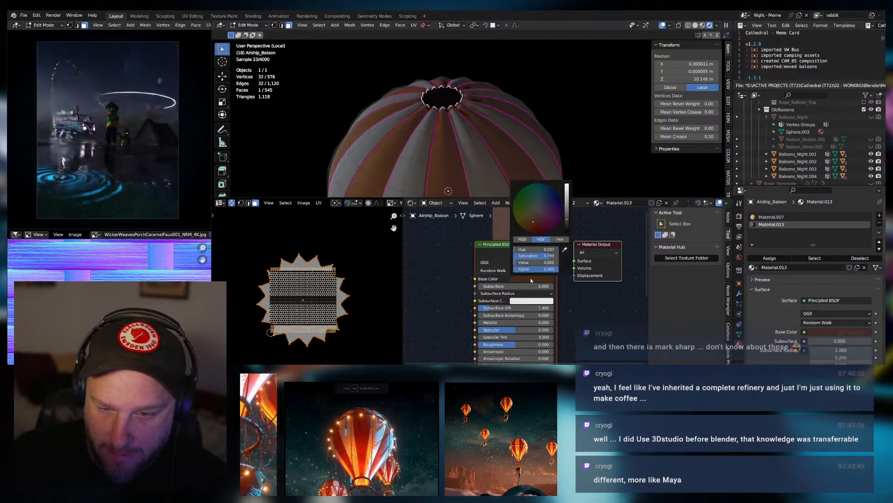
left_click(541, 232)
left_click_drag(567, 213, 567, 192)
left_click(566, 230)
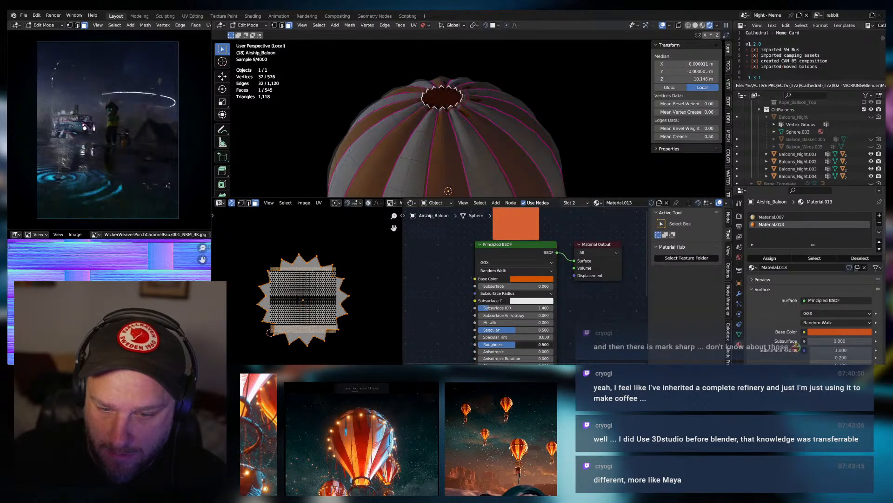
left_click_drag(528, 345, 552, 344)
Select the ring of faces around the cap, assign the orange second material to it, and return to Object Mode.
middle_click_drag(479, 141, 455, 139)
key("Tab")
key("Tab")
left_click(461, 139)
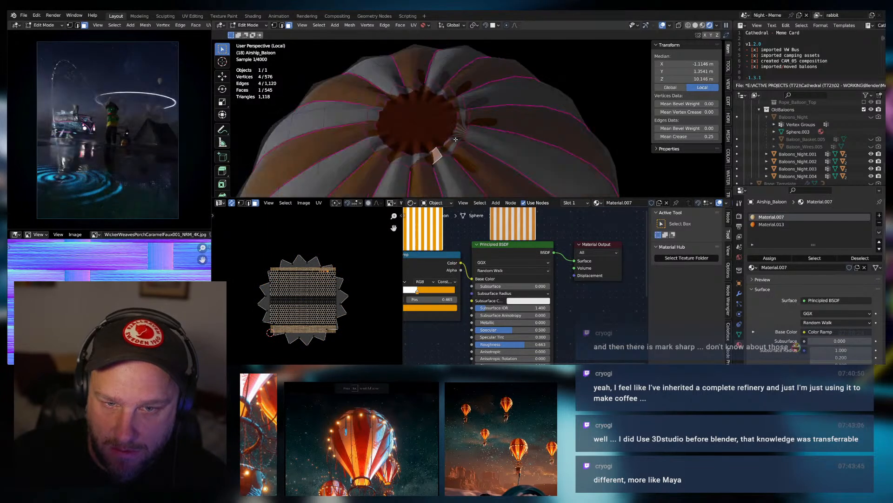
left_click(443, 151, "alt")
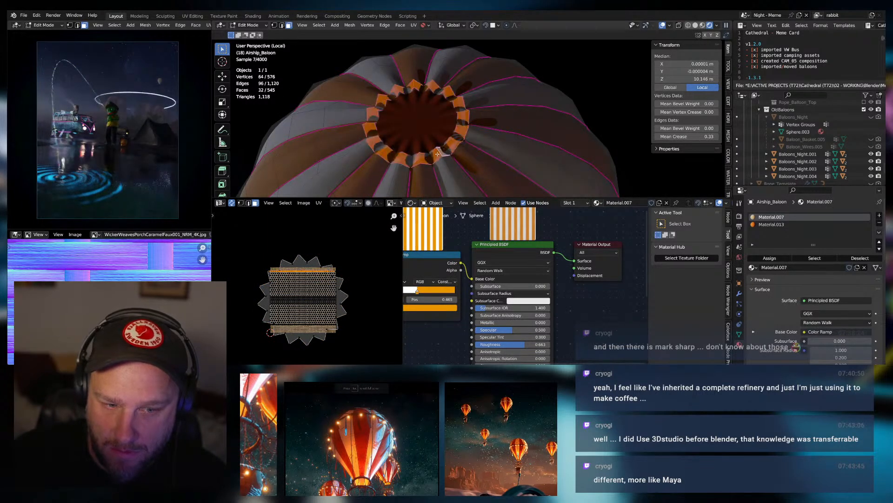
left_click(773, 224)
left_click(772, 258)
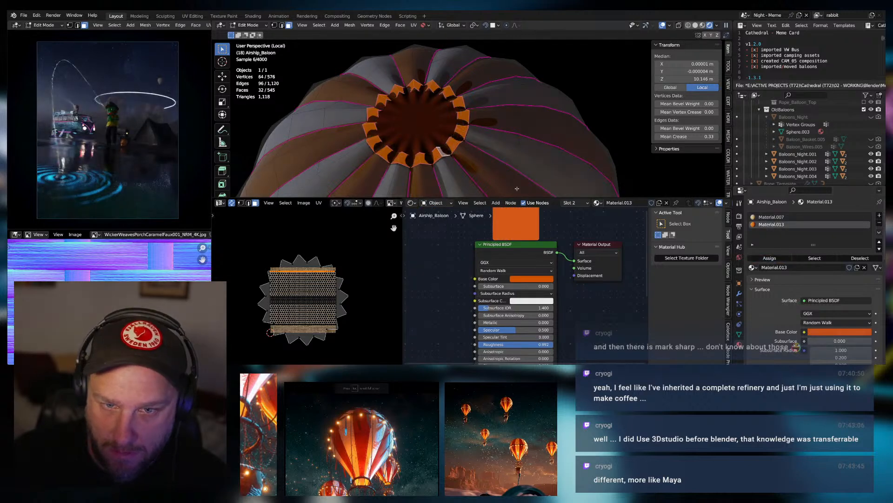
key("Tab")
mouse_move(476, 172)
middle_mouse_down()
mouse_move(476, 118)
mouse_move(481, 187)
middle_mouse_up()
scroll(475, 130, "down", 4)
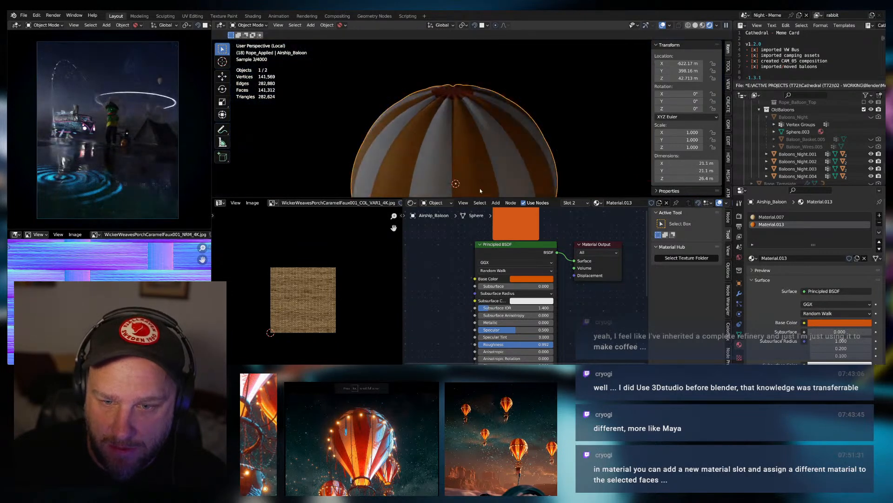
Rename the balloon's striped material as M_Balloon.
left_click(600, 203)
left_click(766, 218)
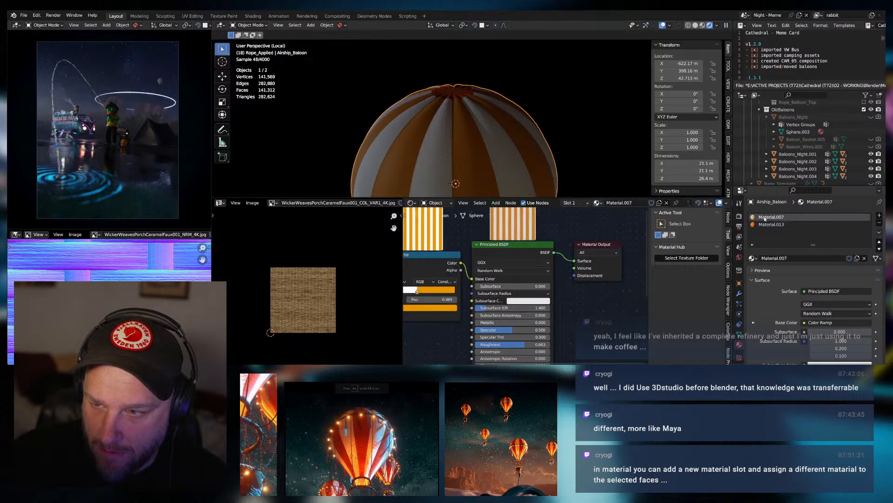
double_click(611, 203)
type("M_Balloon")
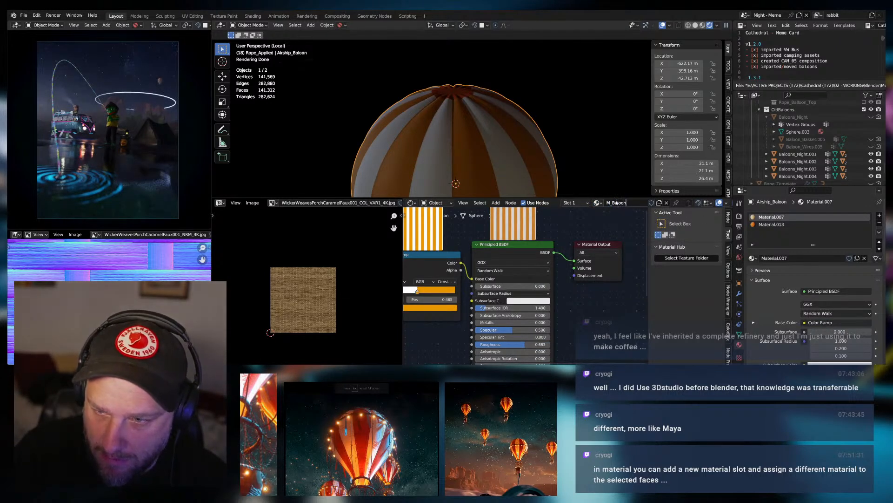
key("Return")
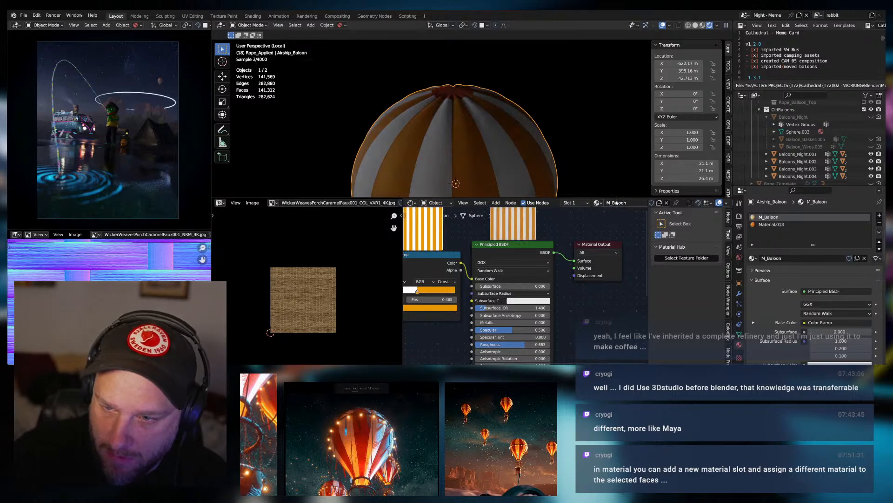
Copy the hex color value of the Color Ramp's orange stop.
left_click(445, 290)
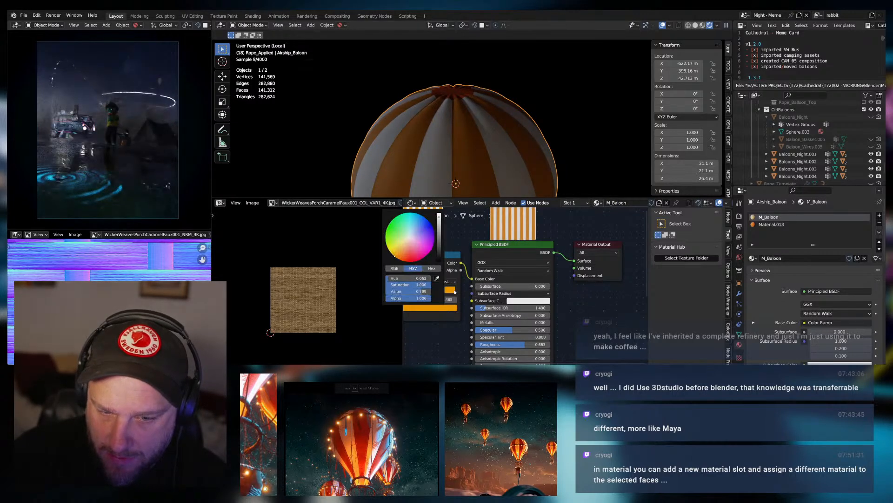
left_click(431, 269)
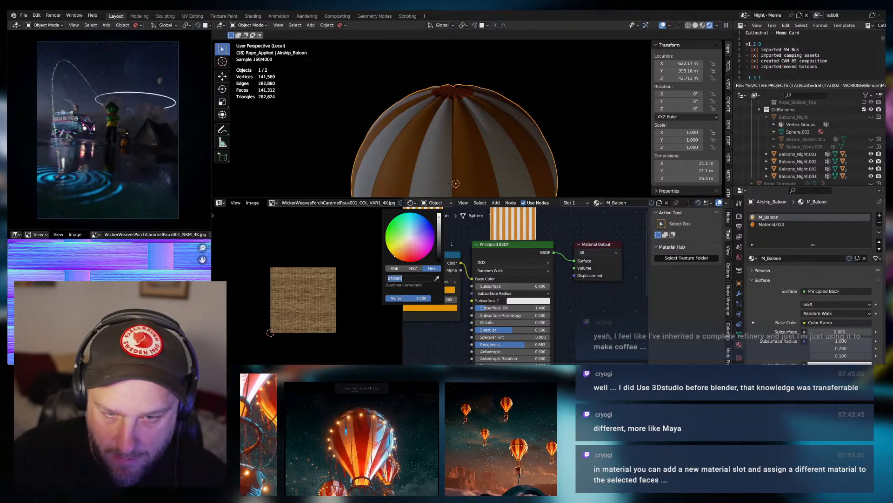
key("Return")
Rename the second material, used on the cap, as M_Balloon_Cap.
left_click(783, 225)
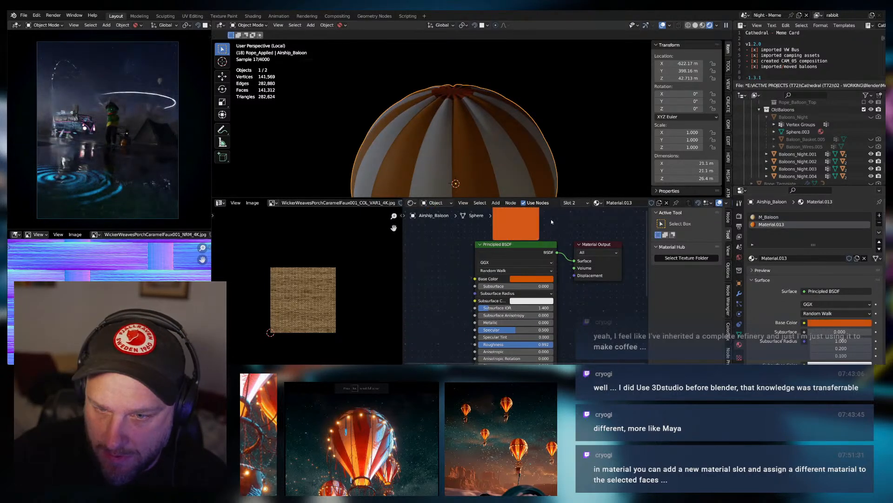
left_click(619, 203)
type("M_Balloon_Cap")
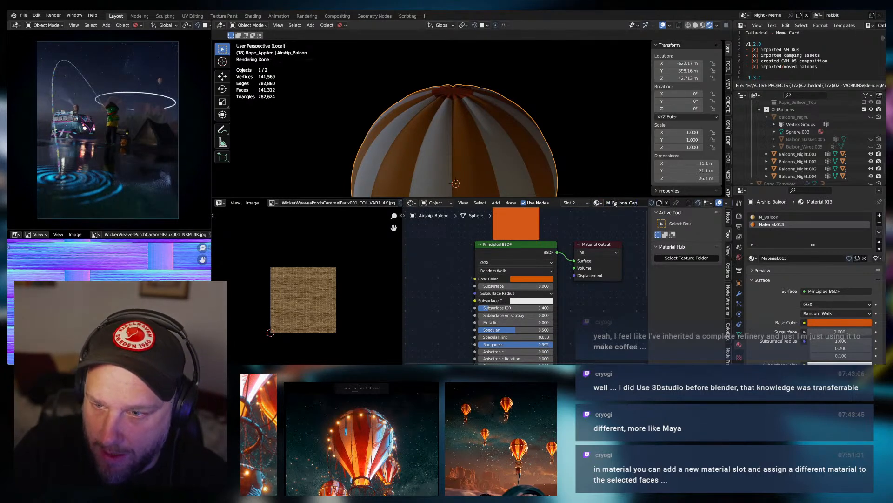
key("Return")
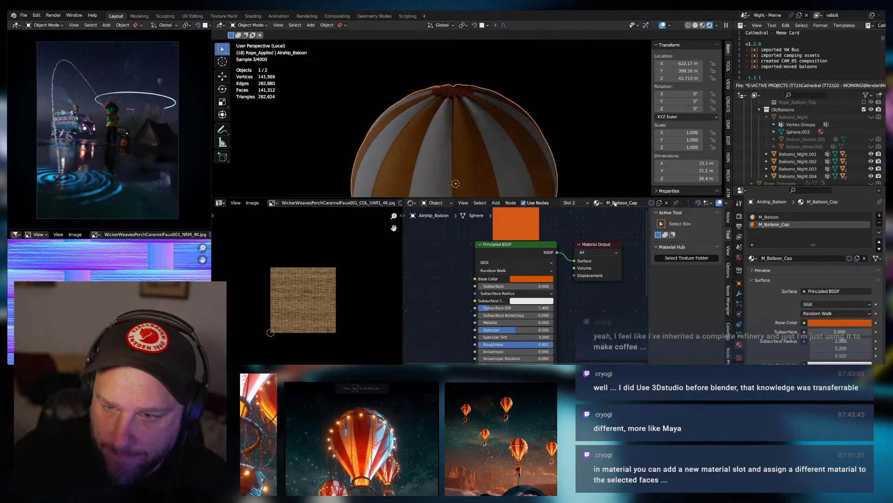
Set the cap material's base color to hex E79500 to match the orange stripes.
left_click(529, 279)
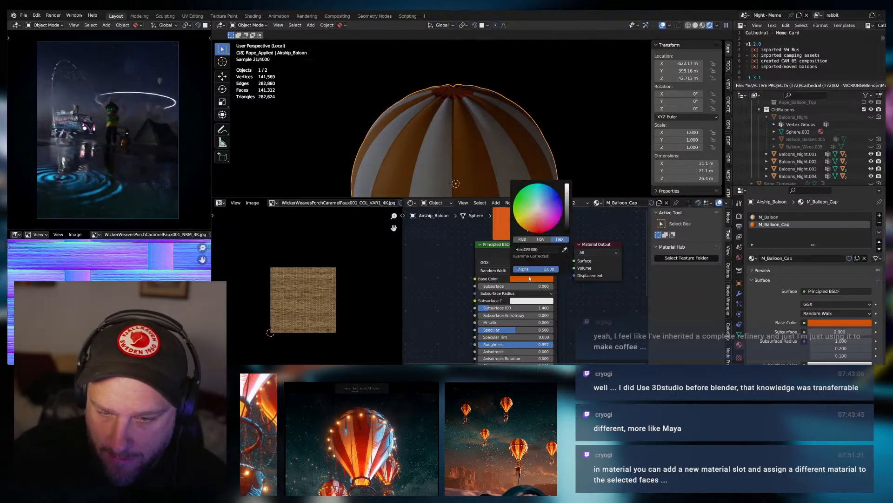
left_click(541, 251)
type("E79500")
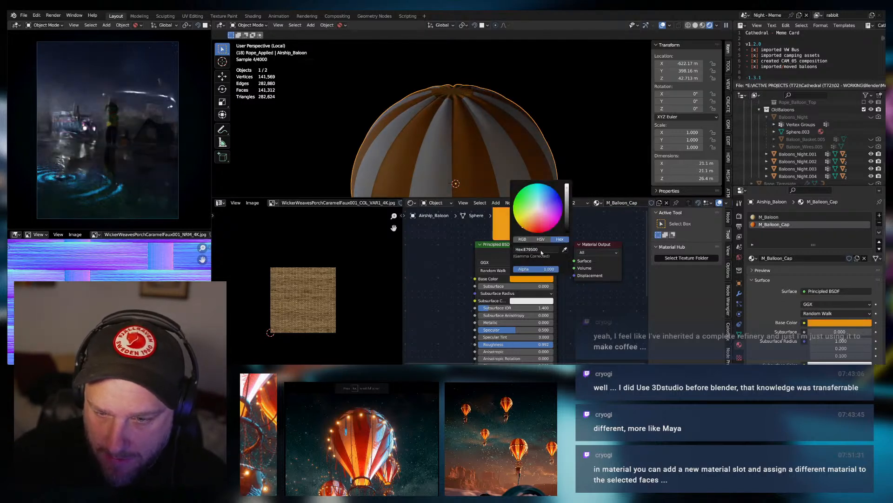
key("Return")
middle_click_drag(512, 158, 526, 93)
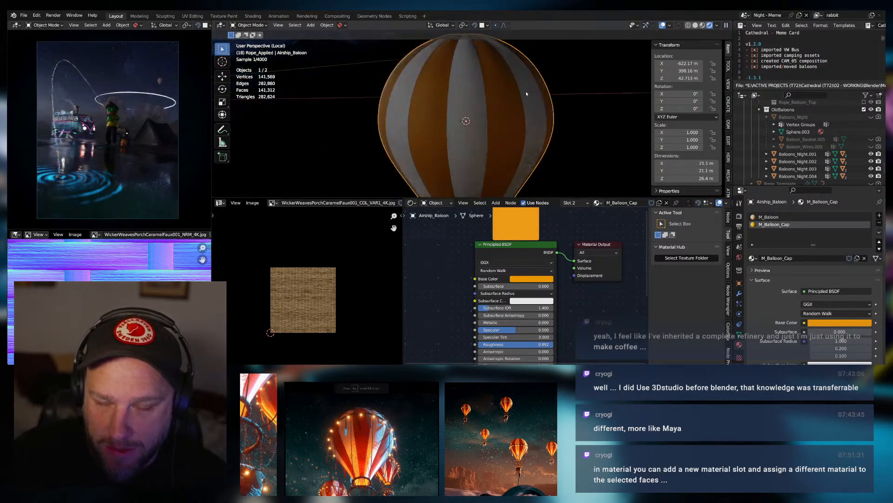
Show the balloon in Material Preview, start editing its mesh in edge select mode, bring up its vertex groups and clear the selection.
left_click(702, 26)
scroll(502, 117, "up", 2)
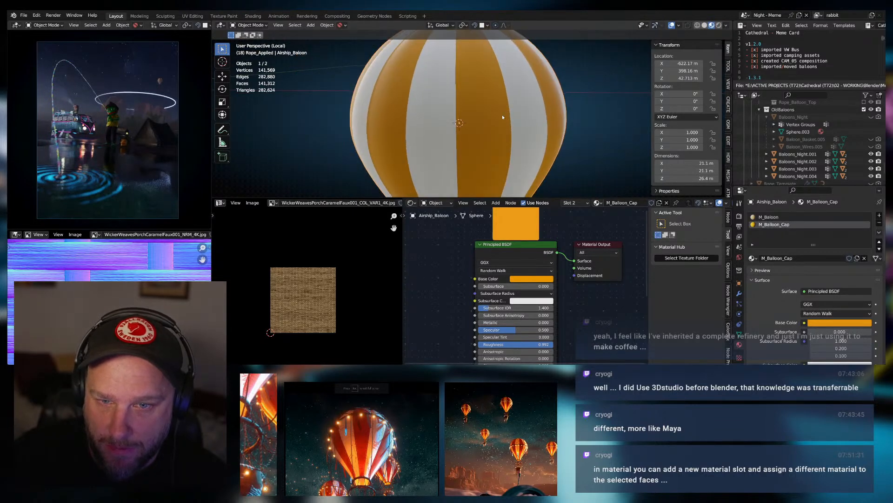
key("Tab")
left_click(469, 106)
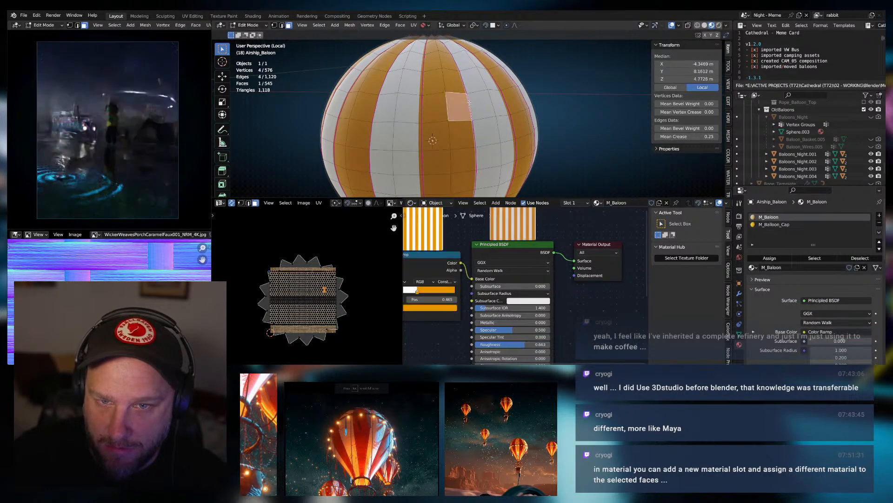
left_click(739, 333)
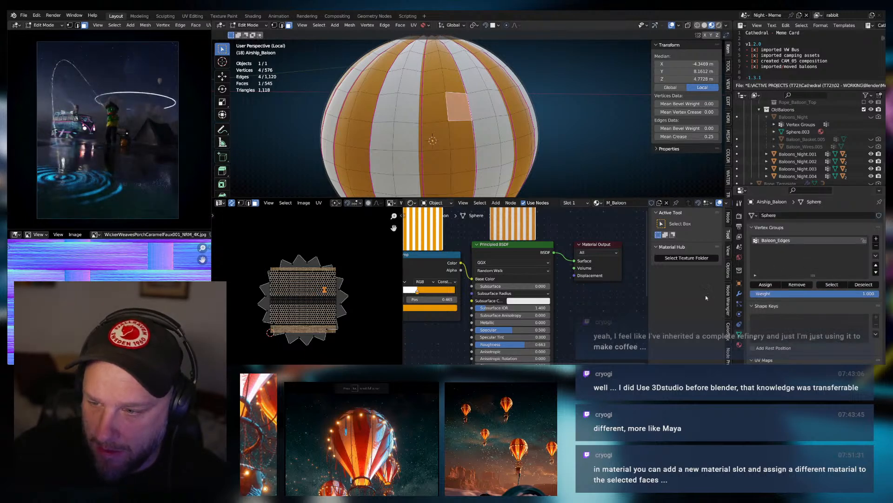
left_click(282, 27)
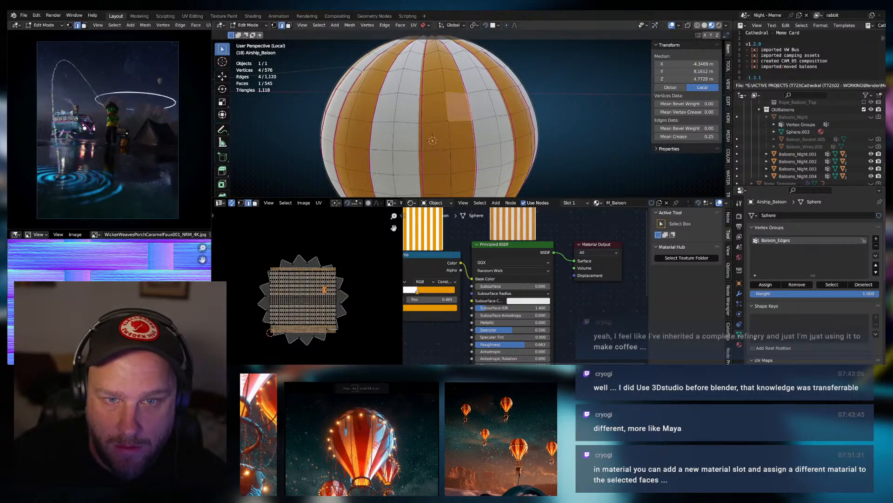
left_click(579, 140)
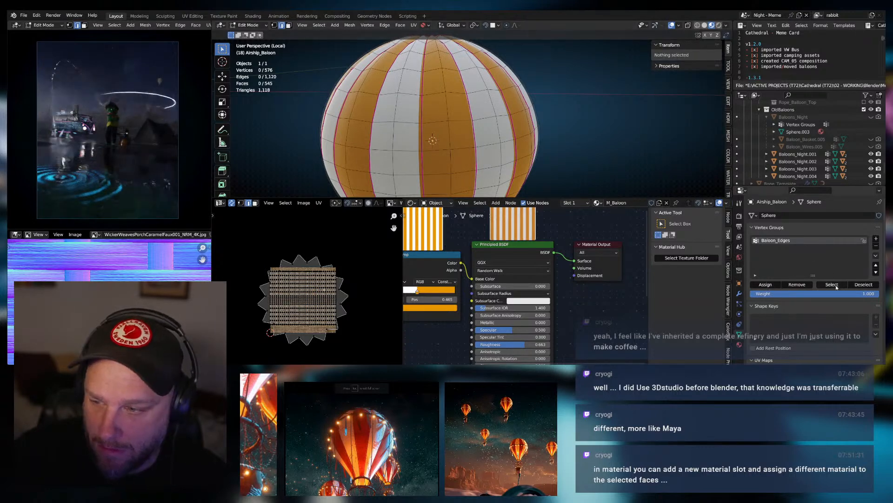
Select all edges with the same crease as a rib edge and assign them to the Baloon_Edges vertex group.
left_click(469, 107)
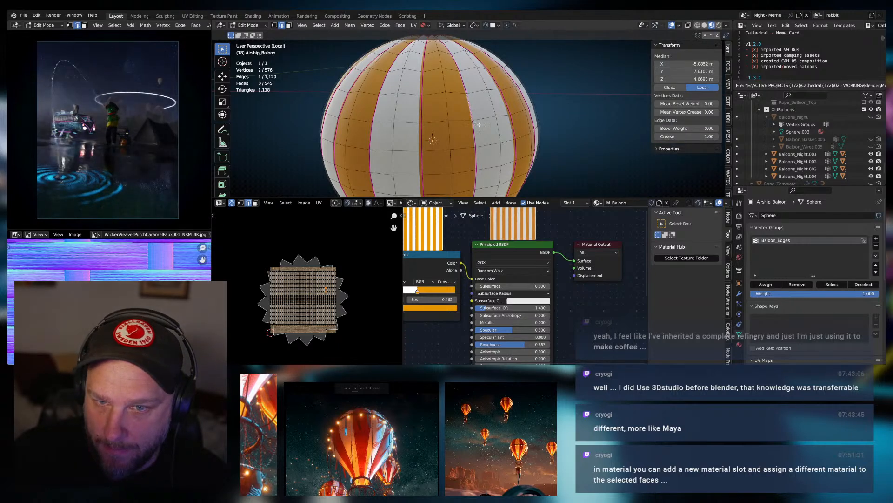
key("F3")
type("select")
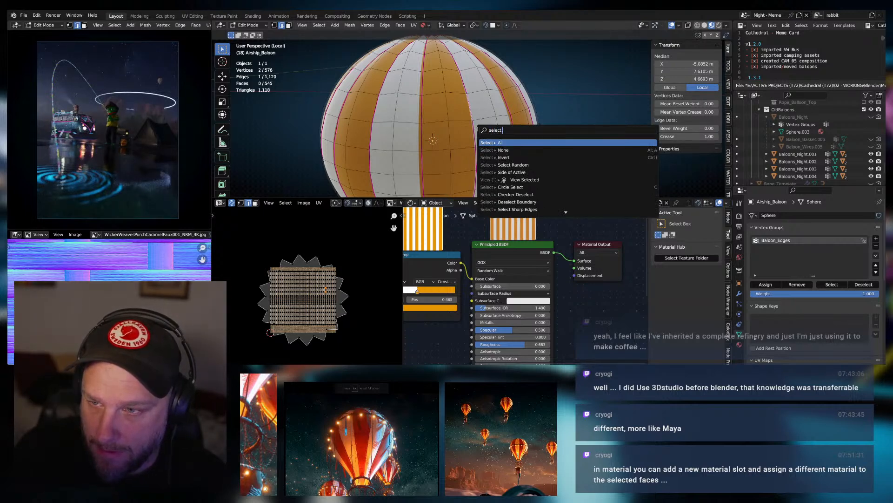
type(" crea")
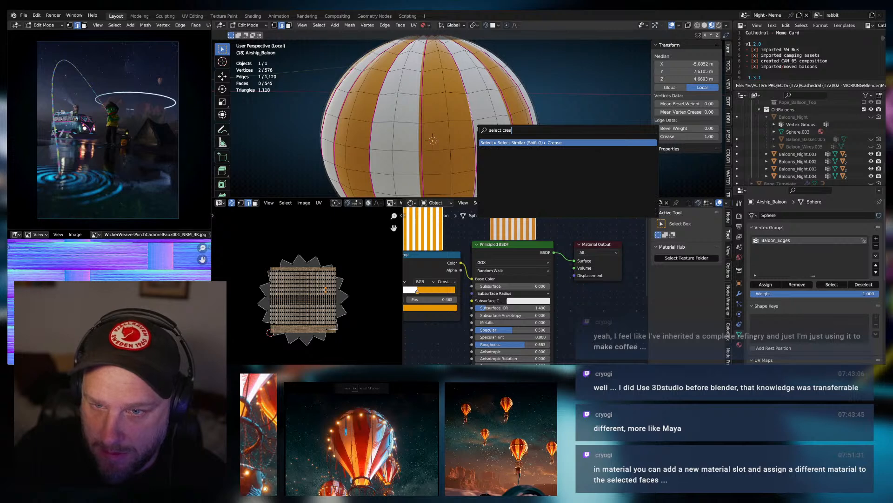
key("Return")
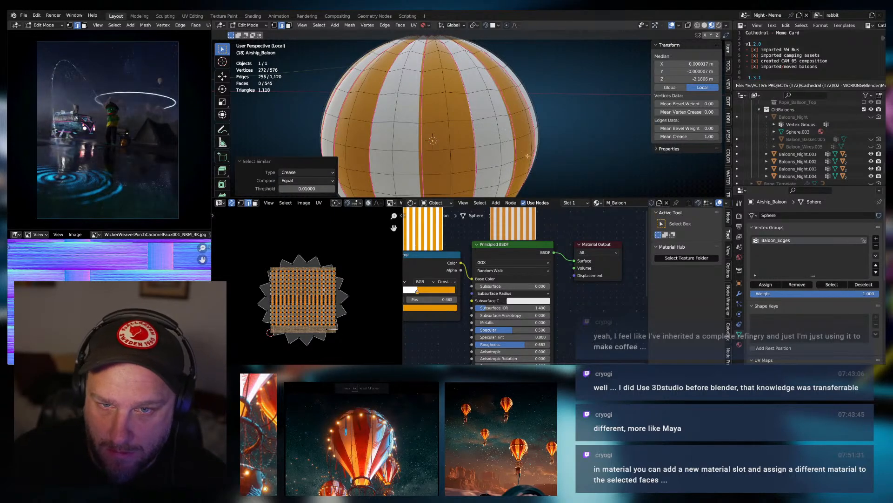
left_click(767, 286)
Scale the selected rib edges inward to about 0.962 and finish editing the mesh.
key("s")
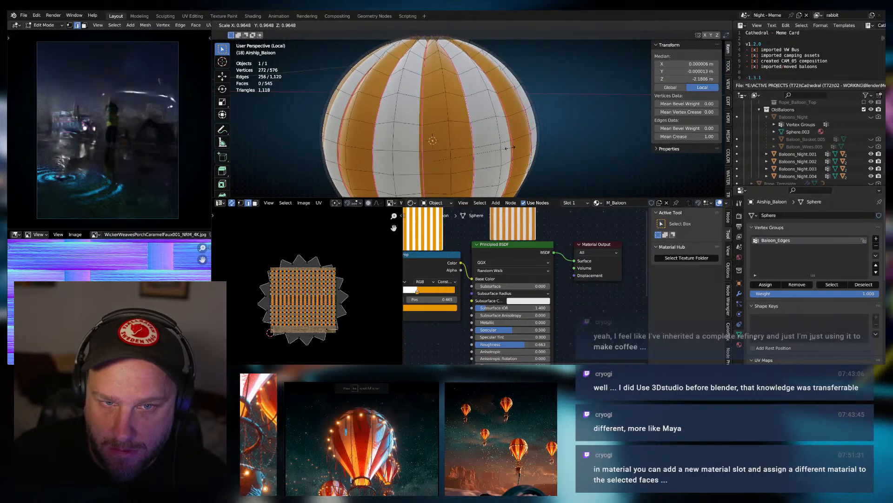
left_click(511, 147)
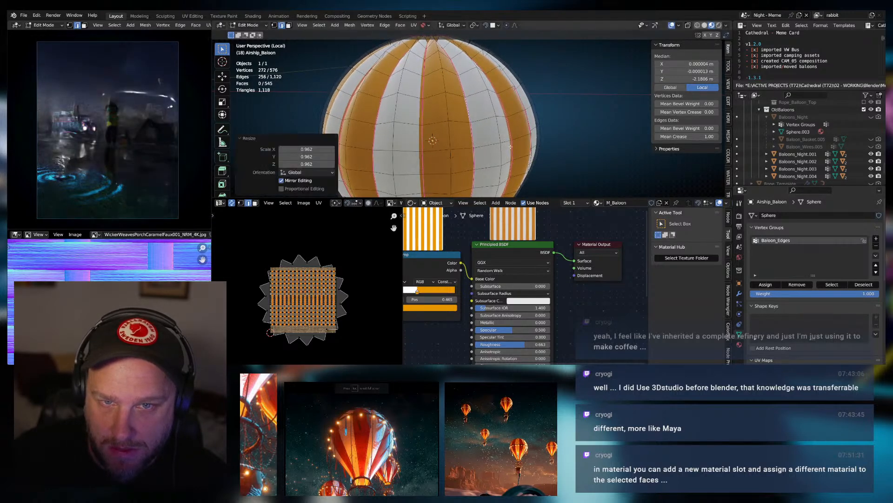
key("Tab")
Try Wave Texture scale values, ending at 2.490, to line the stripes up with the balloon's ribs.
middle_click_drag(509, 125, 472, 128)
scroll(463, 116, "up", 1)
middle_click_drag(460, 270, 592, 278)
left_click_drag(457, 317, 453, 317)
left_click(468, 318)
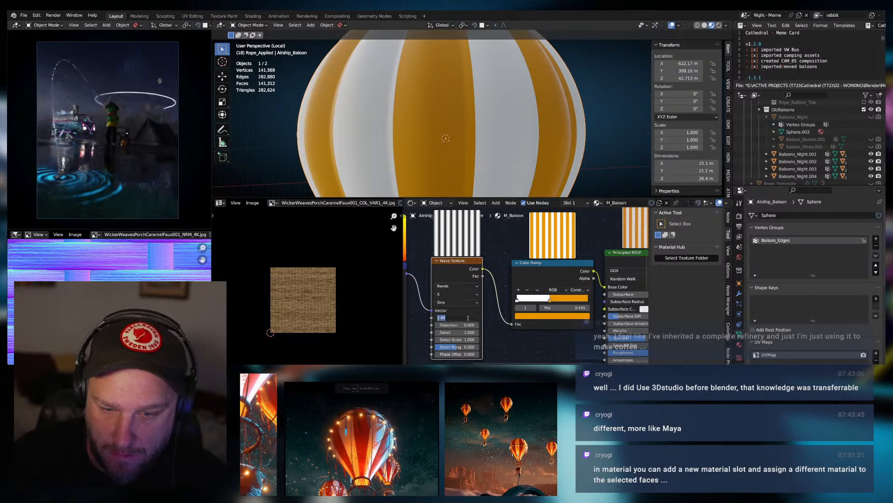
type("2.5")
key("Return")
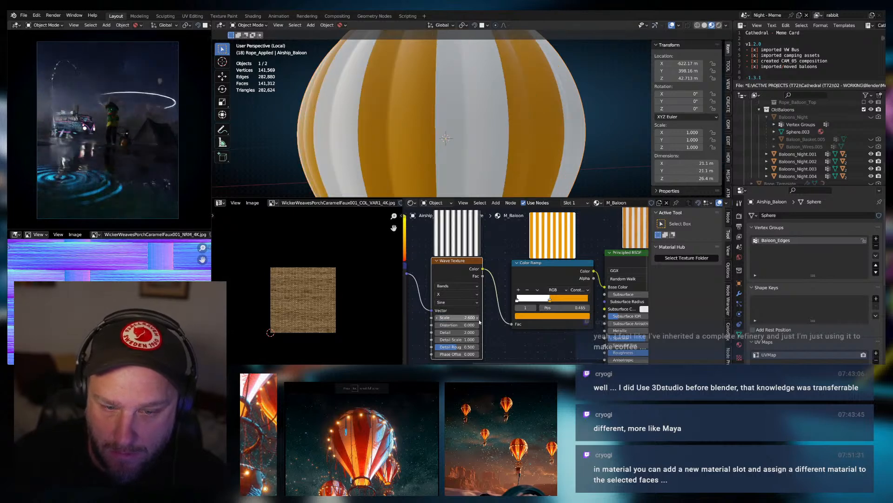
left_click_drag(468, 317, 472, 317)
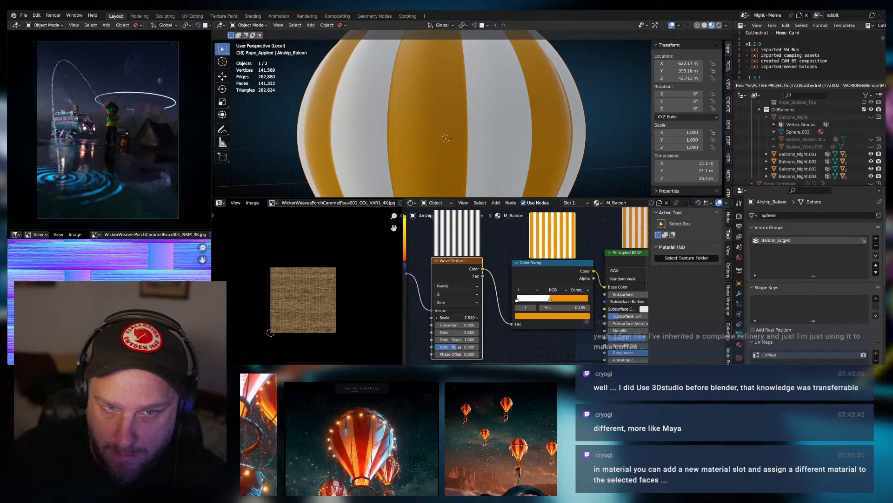
left_click_drag(470, 318, 469, 317)
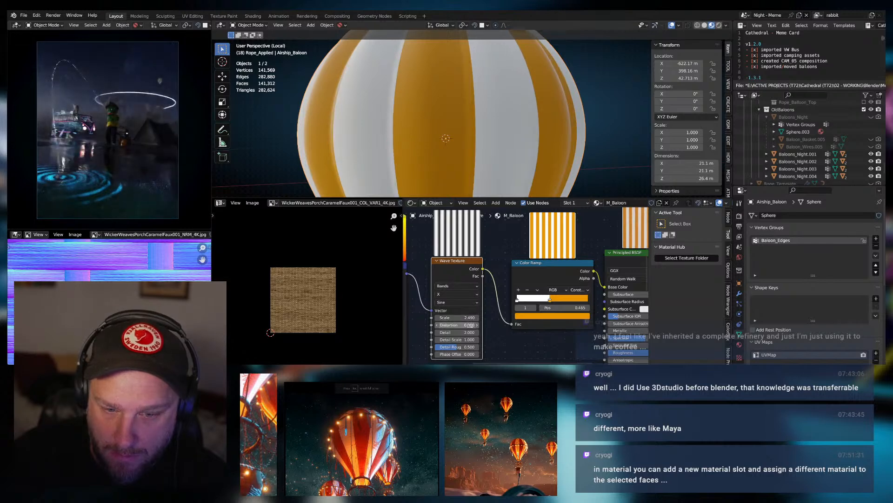
Try rotating the stripes with the Mapping node, leaving X at 0° and Z at about -0.58°.
middle_click_drag(413, 313, 488, 303)
left_click_drag(462, 322, 460, 322)
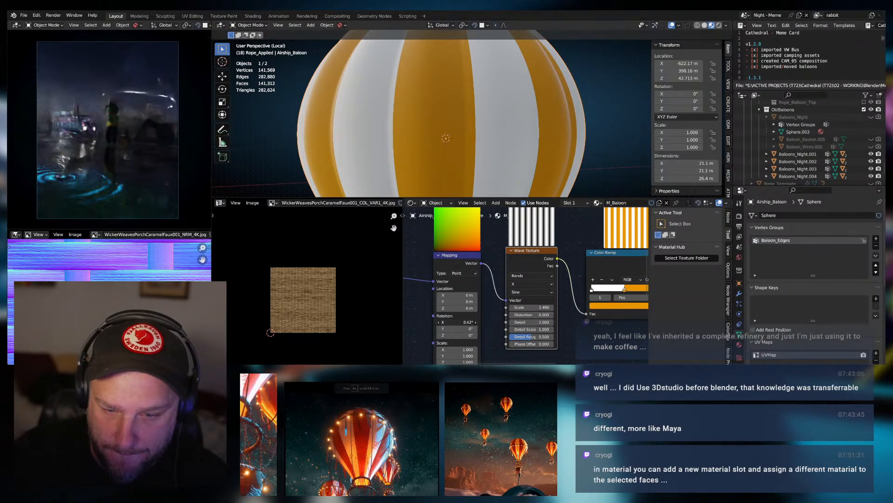
mouse_move(463, 328)
left_mouse_down()
mouse_move(469, 335)
mouse_move(461, 322)
left_mouse_up()
type("0")
key("Return")
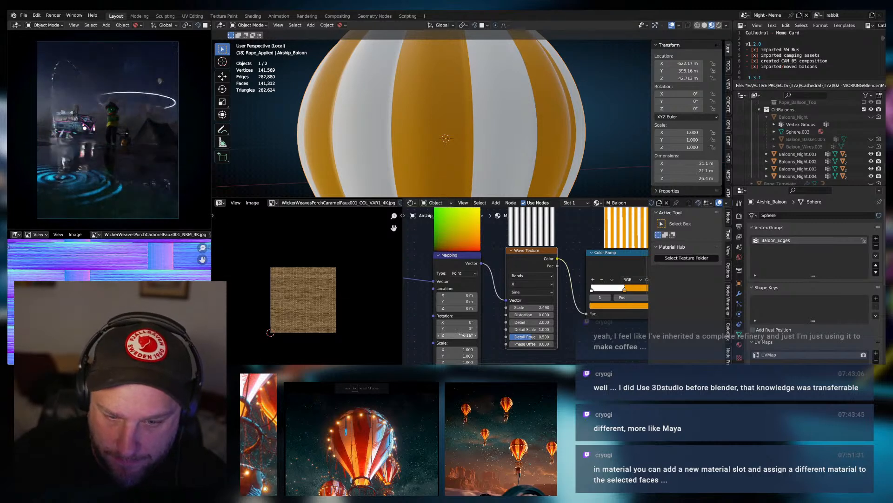
left_click_drag(467, 335, 462, 335)
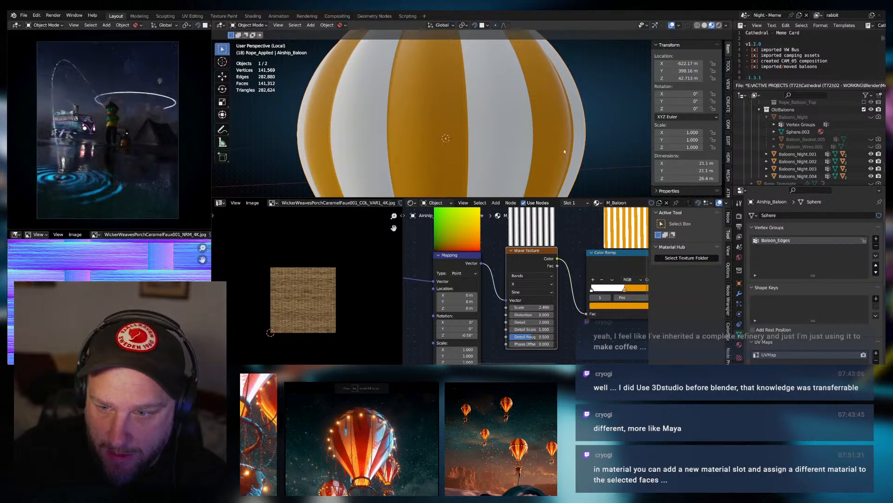
Set the Wave Texture scale to 2.520 and reset the Mapping node's Z rotation to 0°.
mouse_move(557, 150)
middle_mouse_down()
mouse_move(441, 172)
mouse_move(423, 130)
mouse_move(435, 98)
mouse_move(446, 101)
middle_mouse_up()
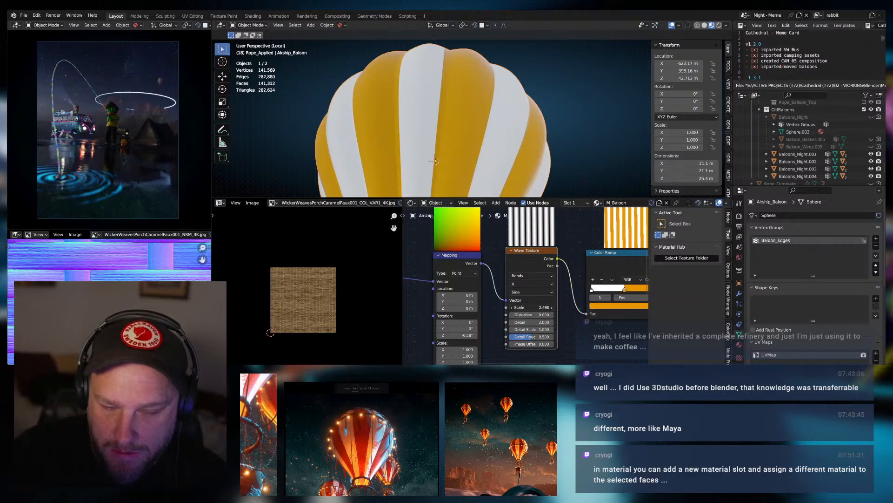
left_click_drag(531, 307, 533, 307)
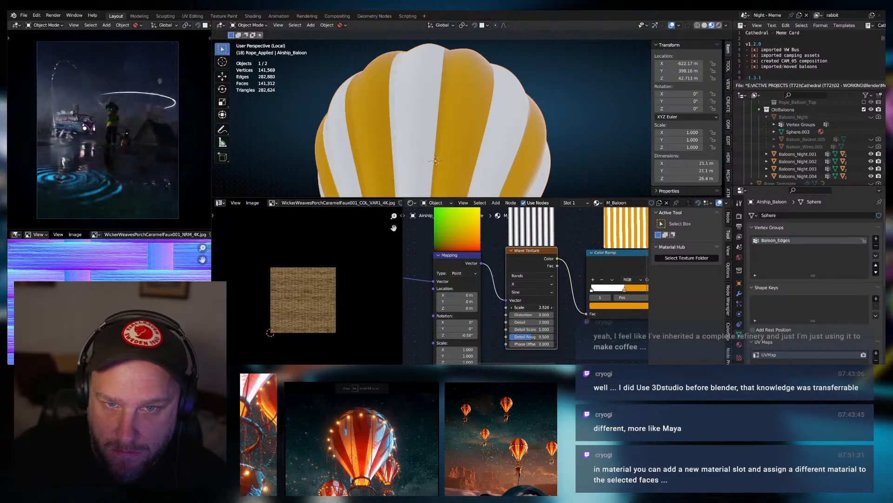
left_click(464, 335)
type("00")
key("Return")
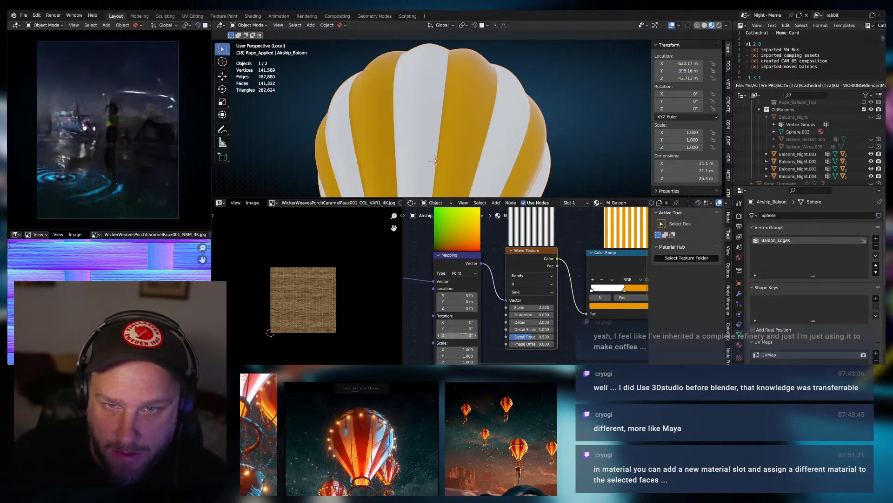
Add a stop to the Color Ramp between white and orange, placed at position 0.441.
middle_click_drag(473, 129, 331, 194)
middle_click_drag(576, 249, 504, 253)
scroll(515, 279, "up", 3)
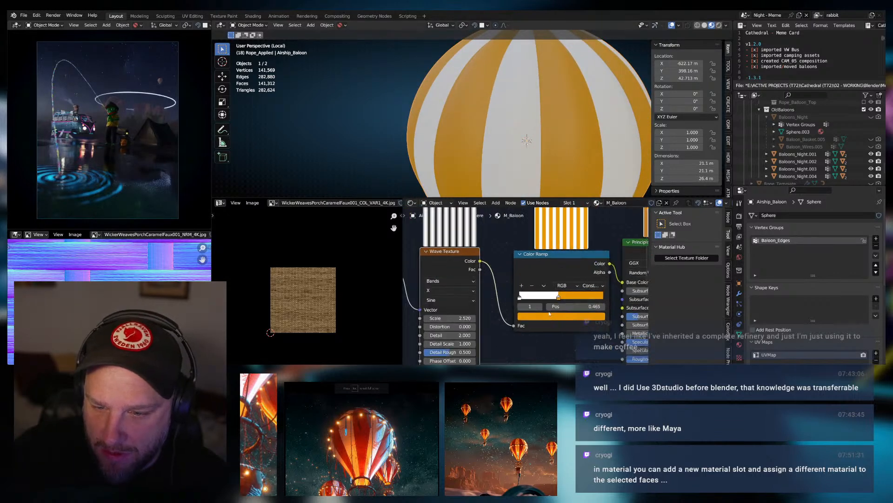
left_click(522, 285)
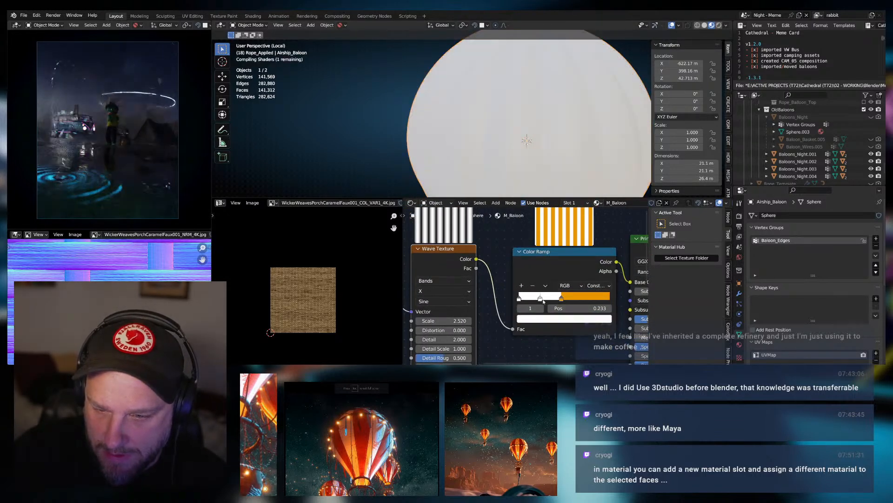
left_click_drag(541, 299, 559, 300)
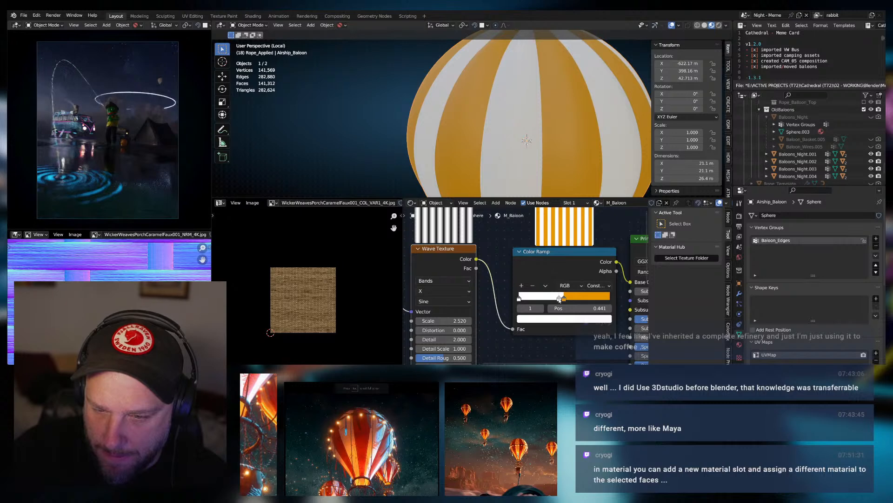
Try a dark gray color on the new Color Ramp stop to draw thin seams between the stripes.
left_click(558, 317)
mouse_move(588, 246)
left_mouse_down()
mouse_move(590, 264)
mouse_move(589, 246)
left_mouse_up()
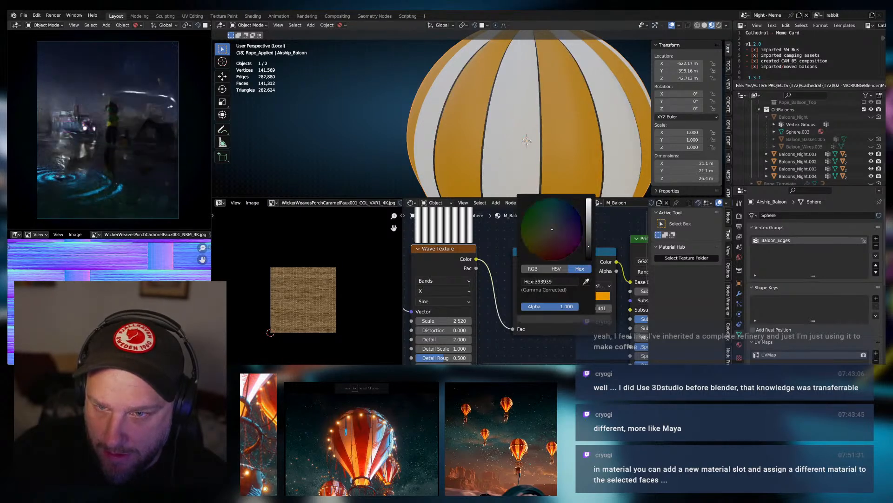
middle_click_drag(531, 158, 562, 122)
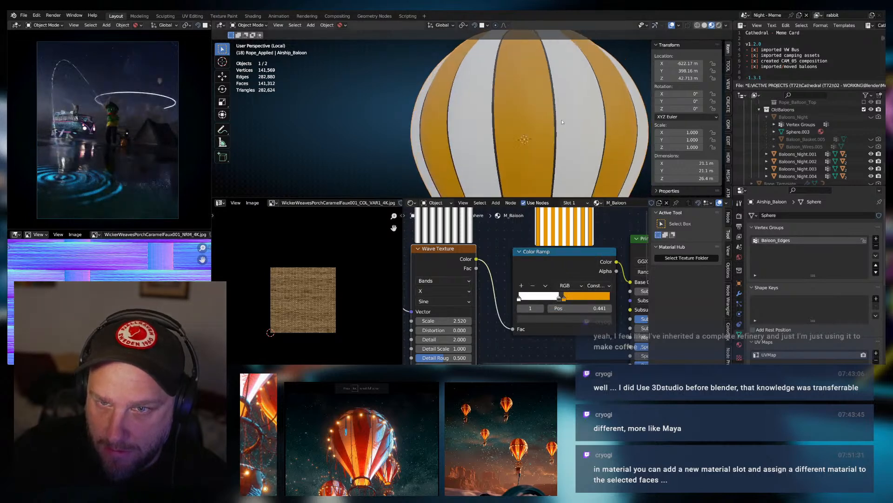
scroll(588, 163, "down", 2)
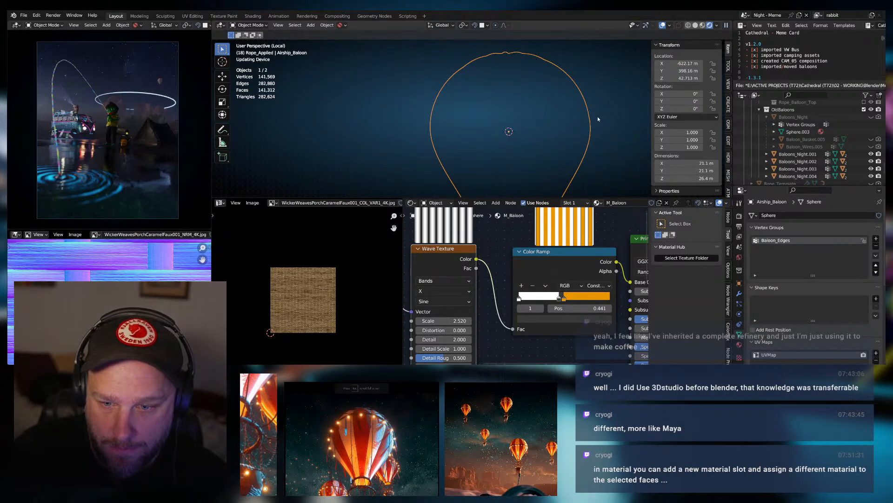
scroll(559, 128, "up", 3)
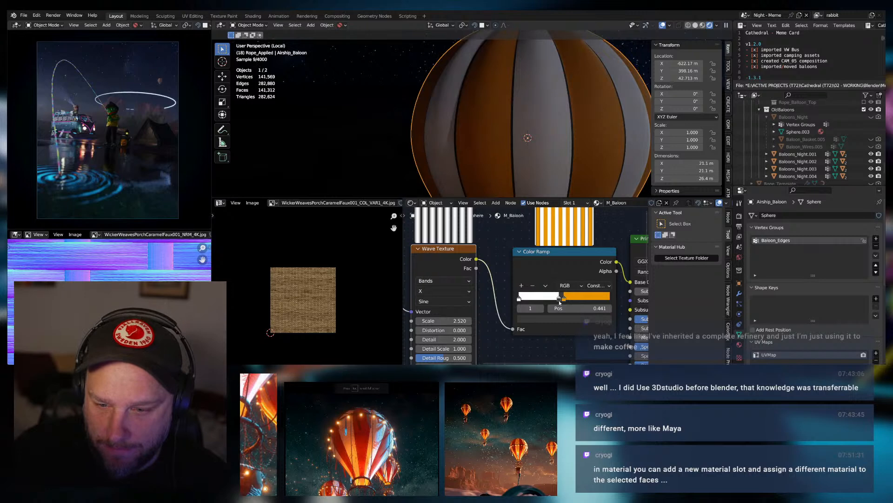
Sample the ramp's orange for the new stop and darken it to a brownish orange.
left_click(560, 318)
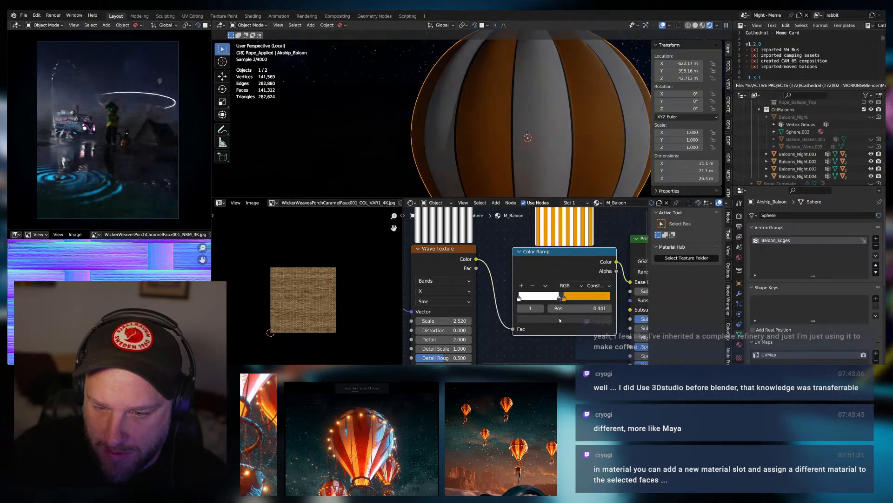
left_click(561, 318)
left_click(587, 281)
left_click(603, 296)
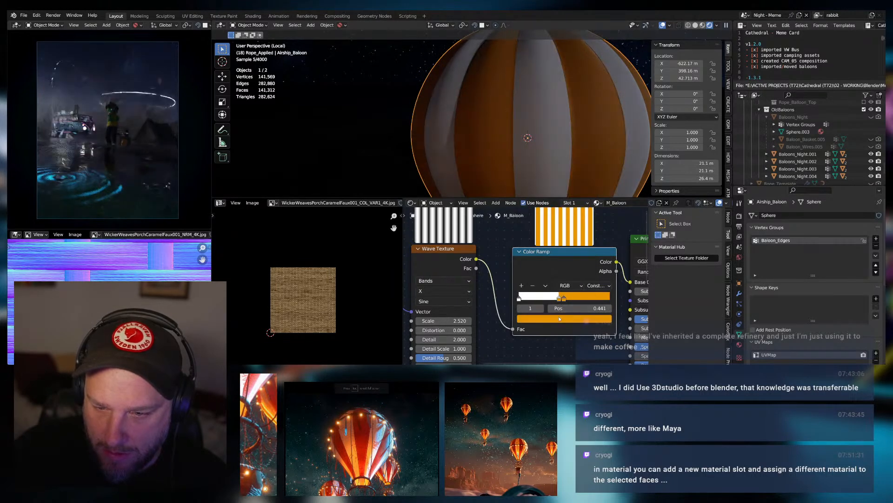
left_click_drag(590, 207, 589, 227)
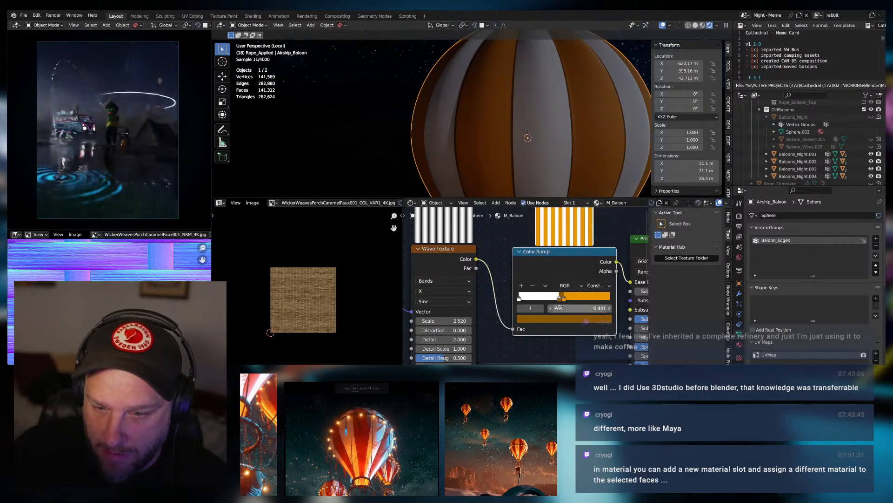
Move the orange Color Ramp stop to position 0.526 and the dark orange stop to 0.453.
left_click(564, 299)
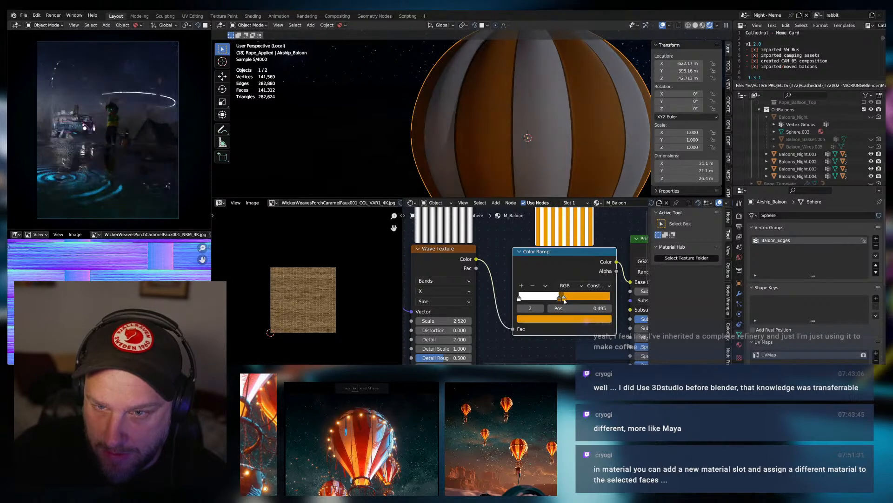
left_click_drag(566, 301, 567, 301)
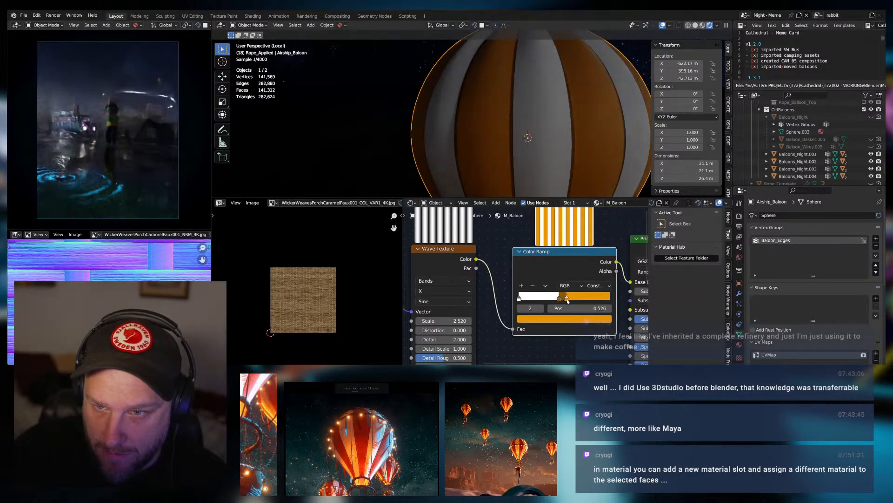
left_click_drag(558, 300, 560, 302)
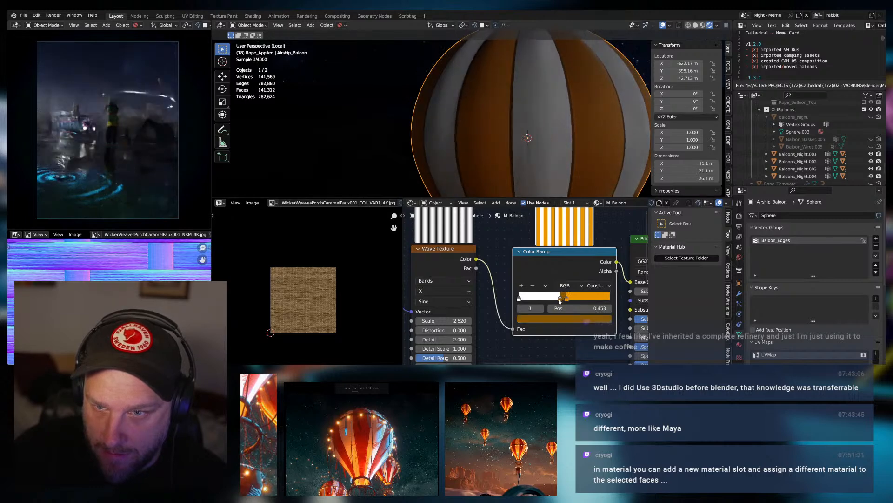
scroll(554, 149, "down", 4)
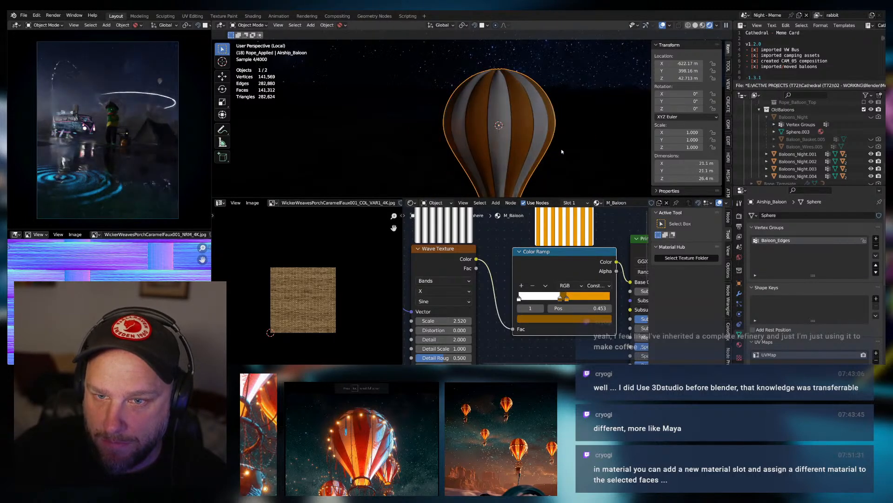
Brighten the dark orange Color Ramp stop at 0.453 to a lighter orange for softer stripe seams.
left_click(566, 151)
middle_click_drag(560, 149, 488, 149)
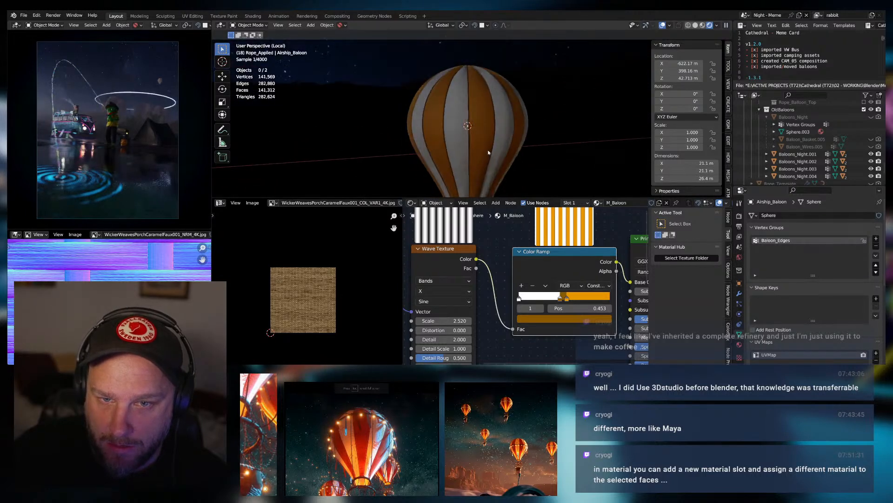
scroll(487, 153, "up", 1)
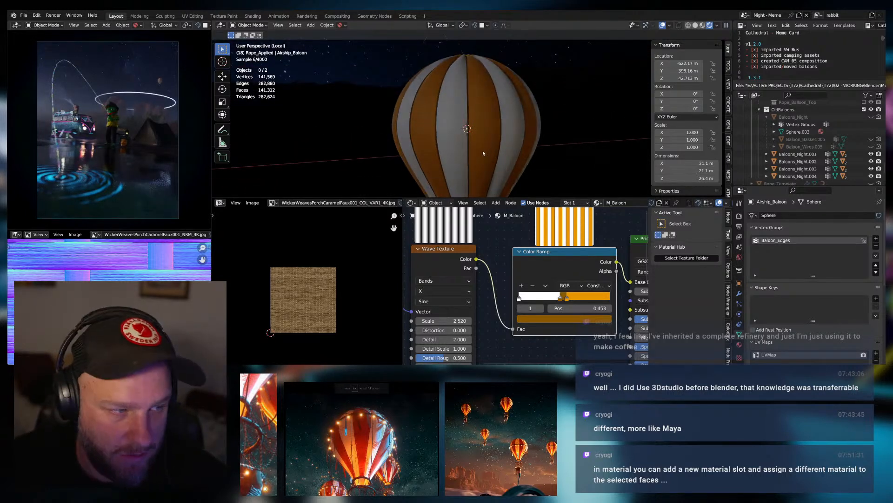
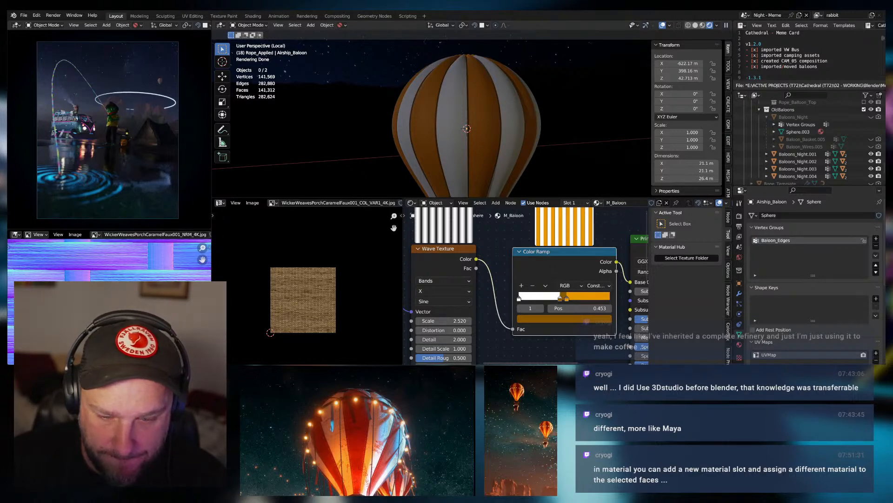
left_click(533, 285)
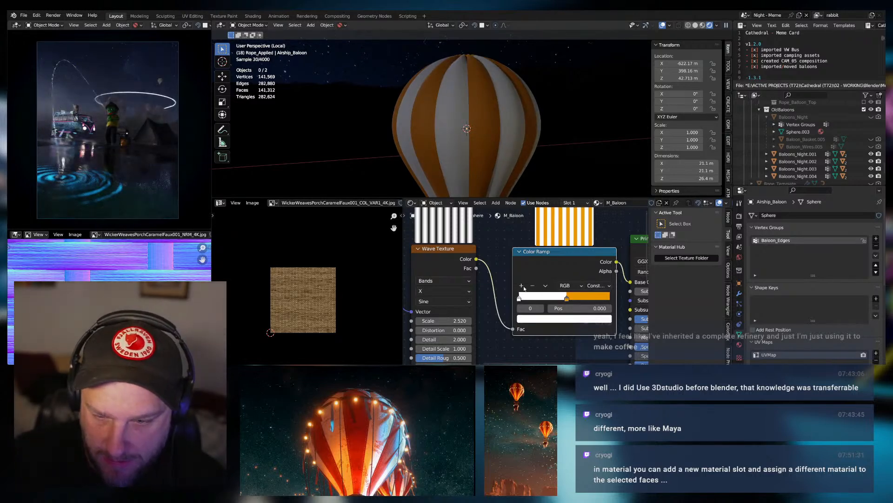
key("ctrl+z")
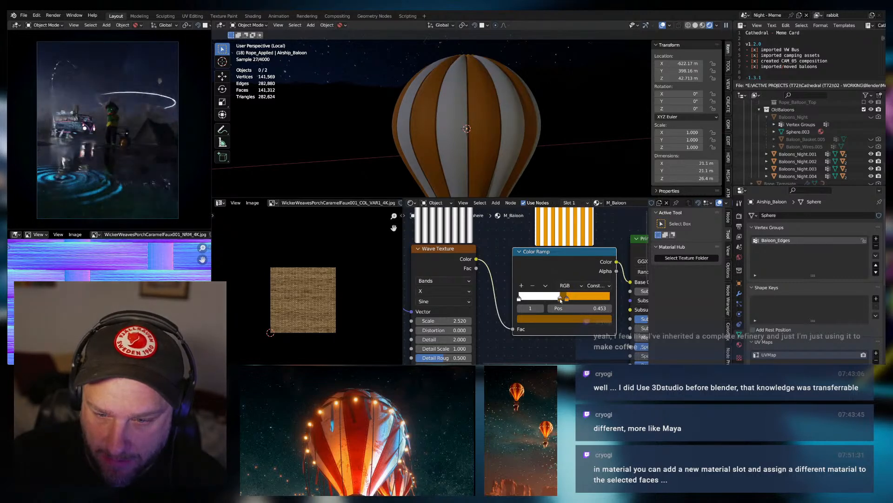
left_click(561, 319)
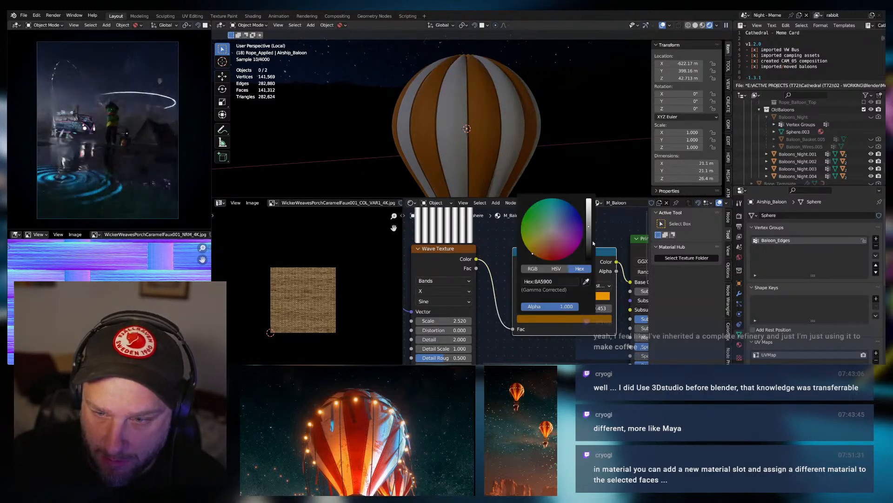
left_click_drag(589, 226, 589, 212)
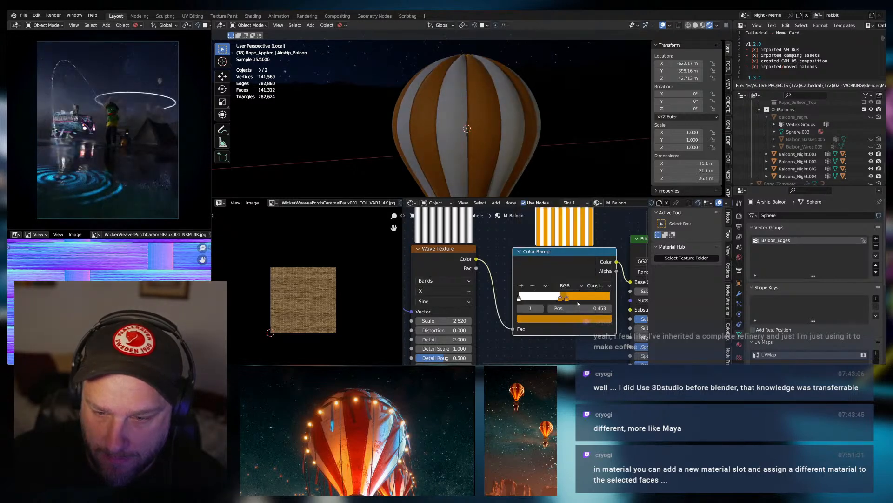
Change the stripe Color Ramp's interpolation from Constant to Linear.
scroll(601, 292, "up", 5)
scroll(601, 292, "down", 1)
left_click(625, 285)
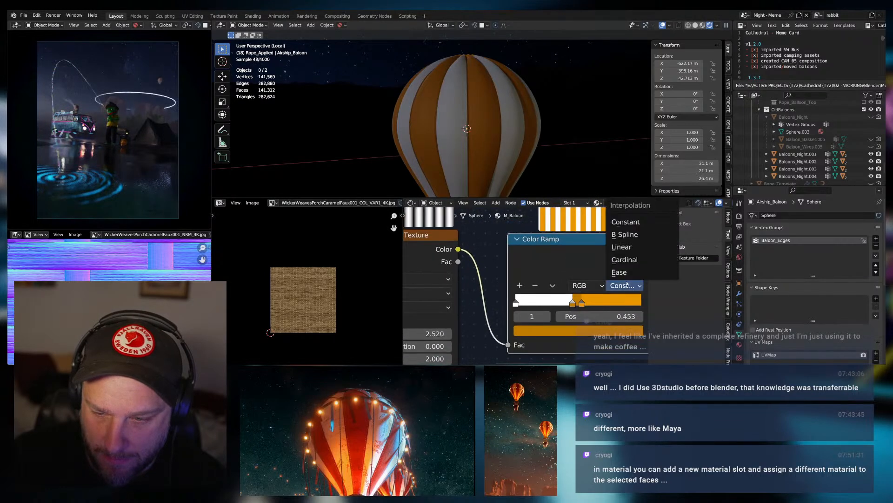
left_click(624, 247)
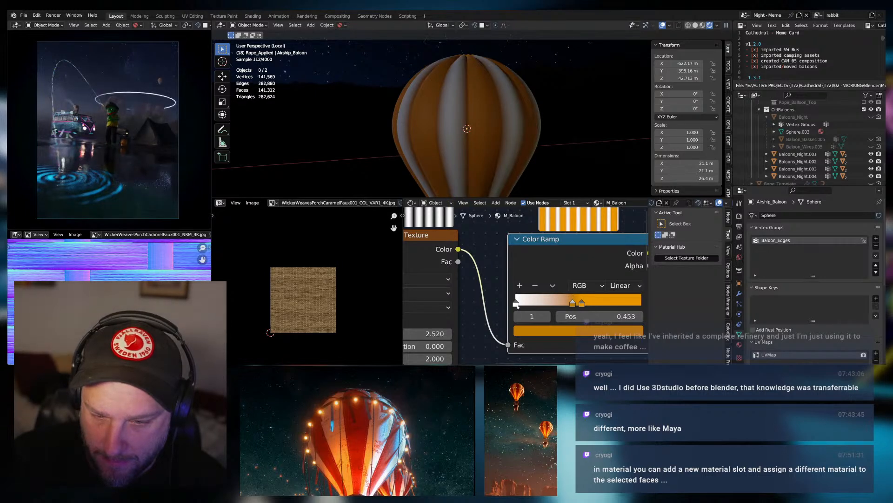
Add a near-white Color Ramp stop at position 0.387 and shift the last orange stop to 0.517.
left_click(520, 286)
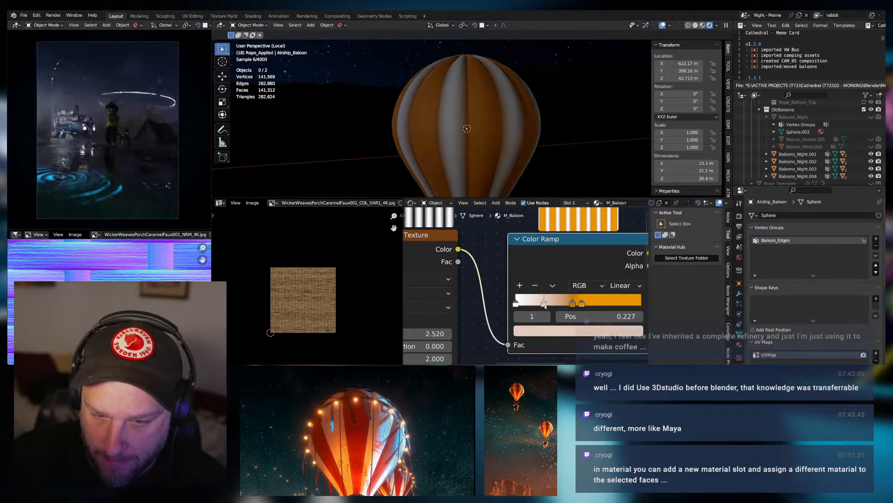
left_click(549, 329)
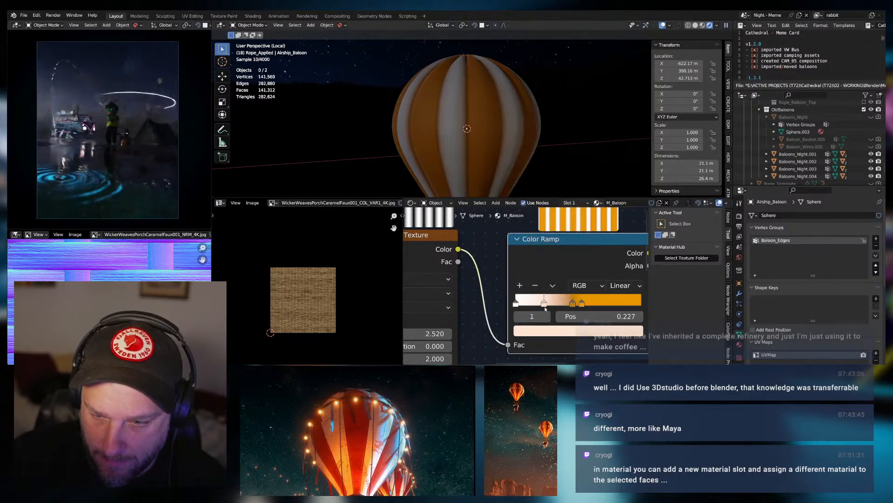
left_click_drag(544, 303, 564, 305)
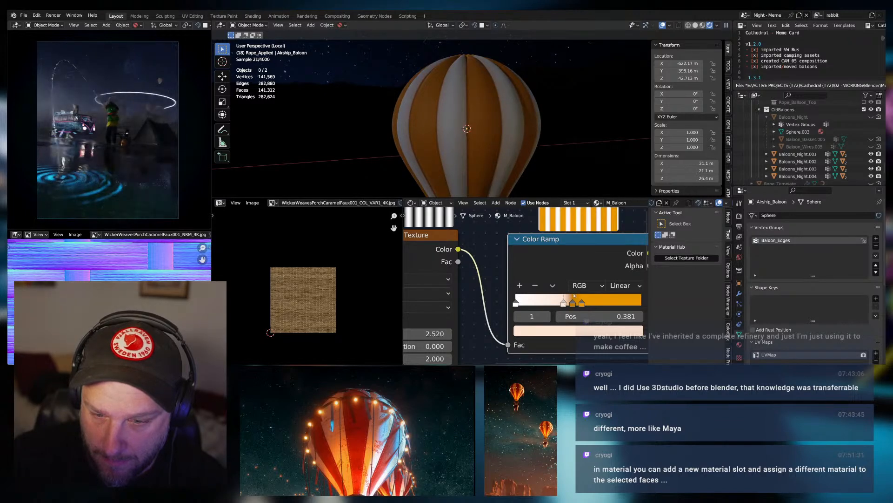
left_click_drag(564, 303, 566, 303)
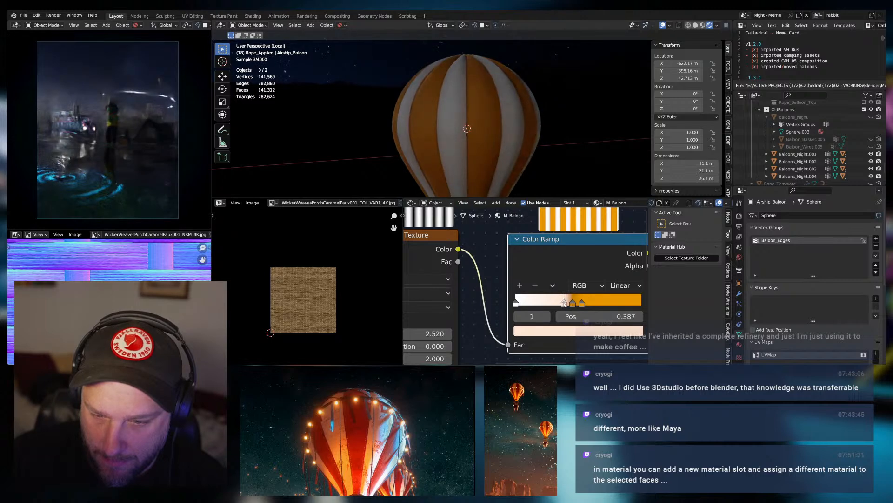
left_click(582, 303)
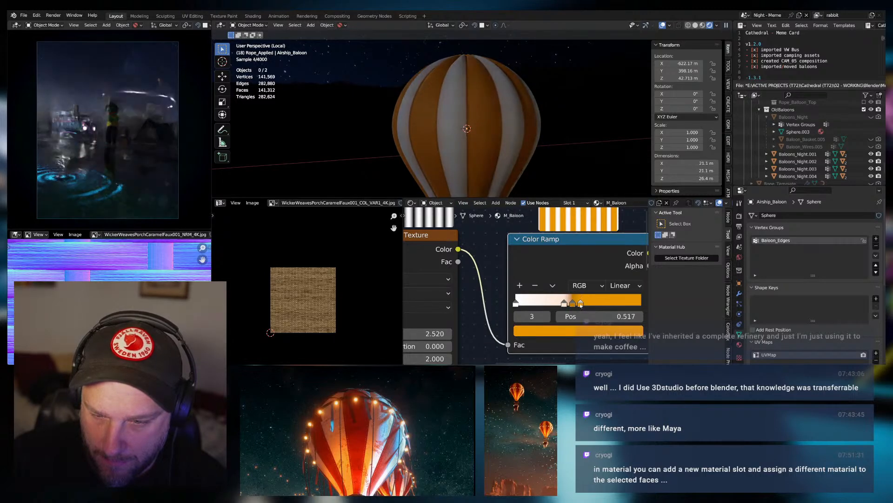
Examine the blended stripes and seams on the balloon envelope from different angles and distances.
scroll(488, 127, "up", 5)
scroll(483, 138, "down", 5)
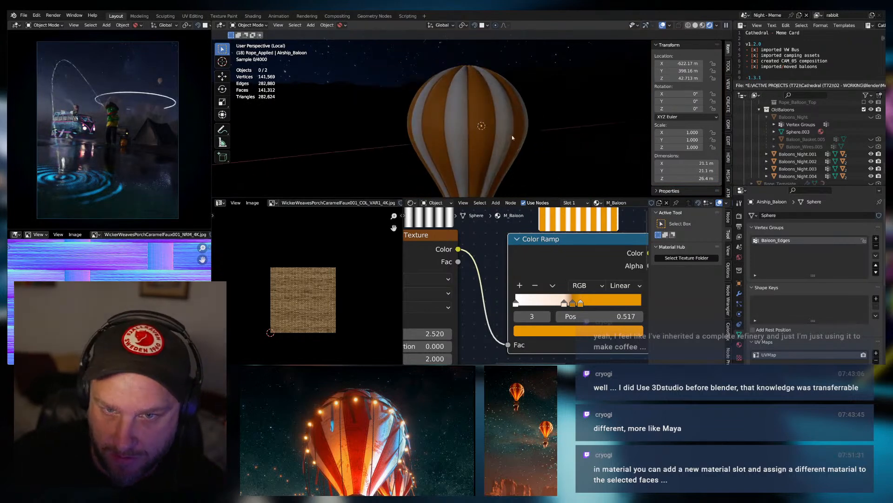
scroll(503, 138, "down", 3)
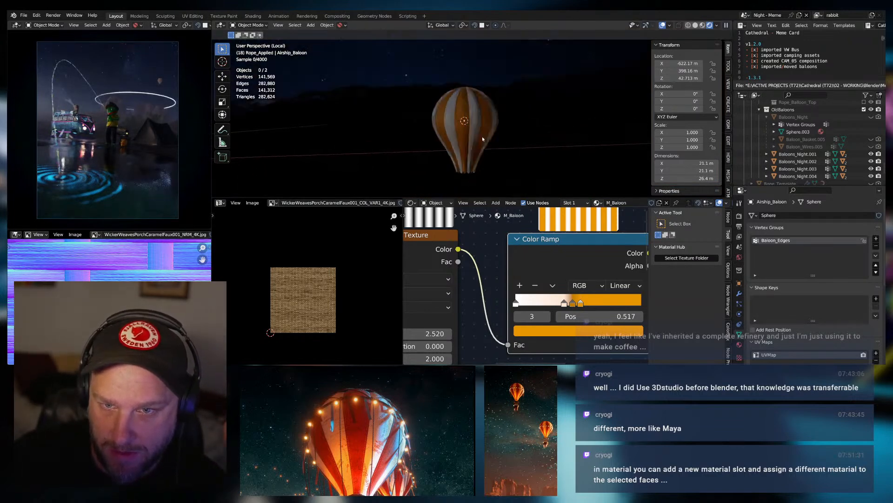
scroll(503, 138, "up", 3)
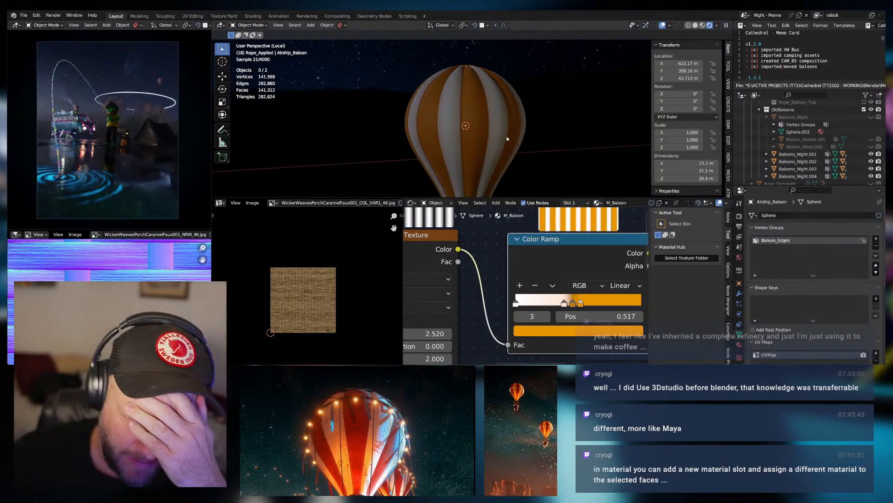
scroll(508, 139, "up", 1)
scroll(507, 138, "up", 1)
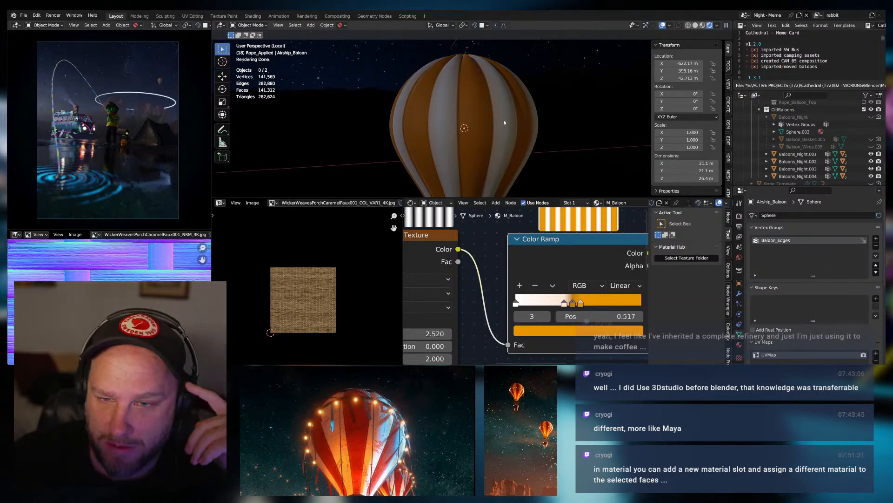
scroll(526, 221, "down", 2)
scroll(526, 221, "down", 2)
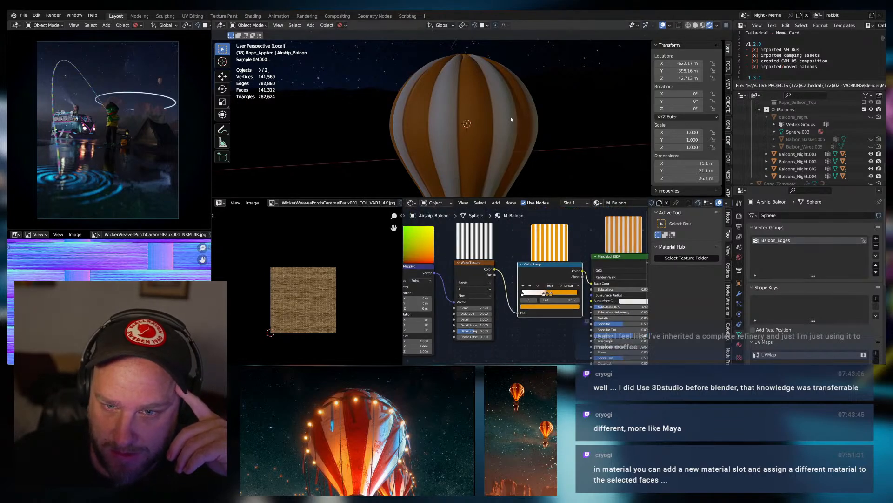
scroll(510, 117, "down", 3)
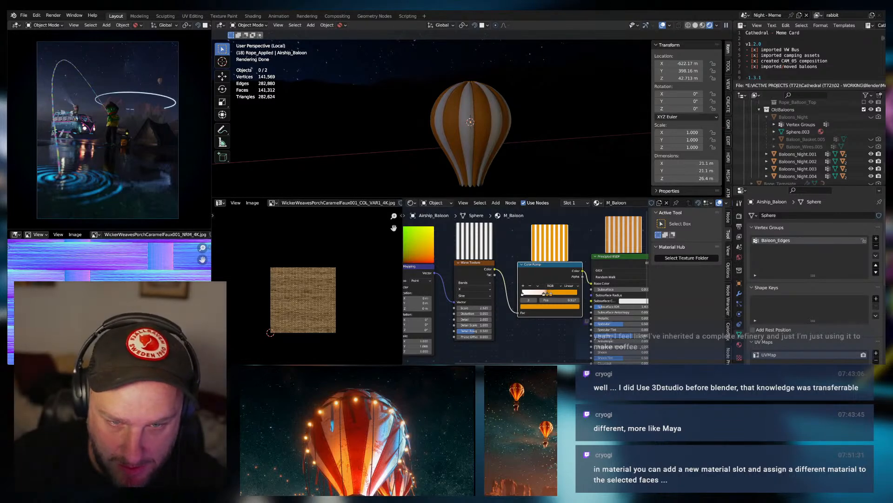
Add a Bump node beside the Principled BSDF in the M_Baloon material.
scroll(491, 302, "down", 4)
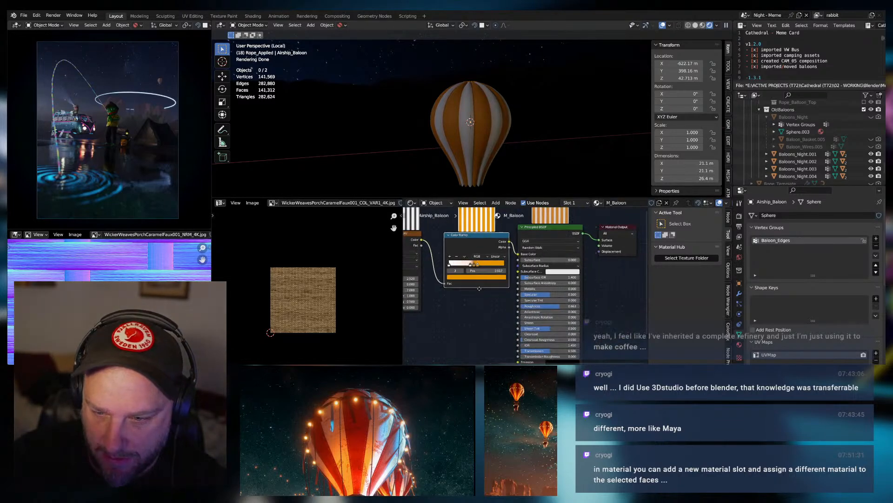
middle_click_drag(516, 323, 531, 318)
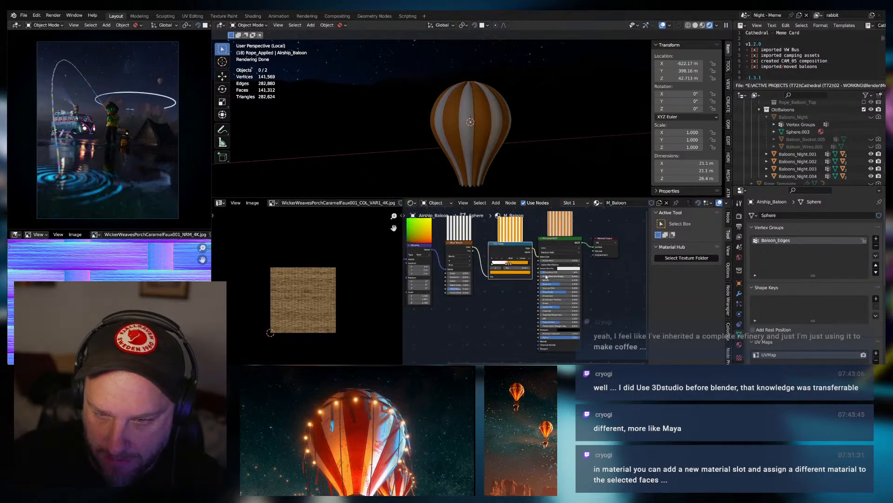
left_click(546, 277)
key("q")
left_click(522, 316)
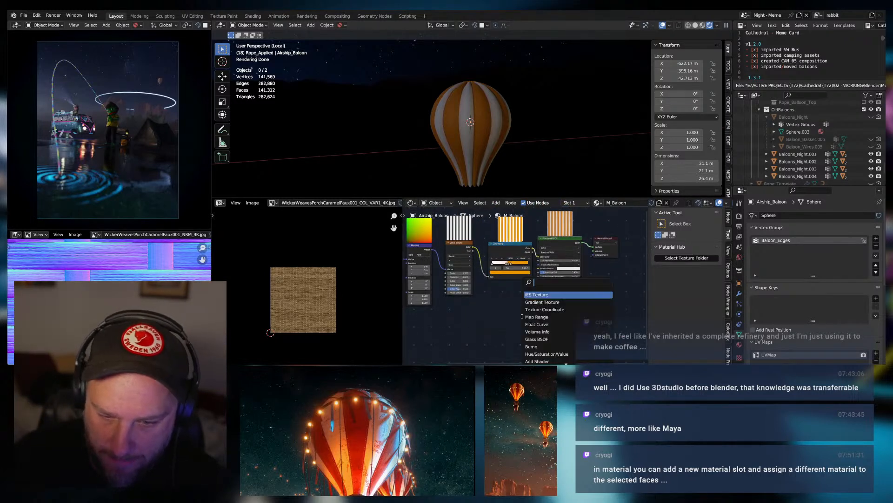
left_click(532, 346)
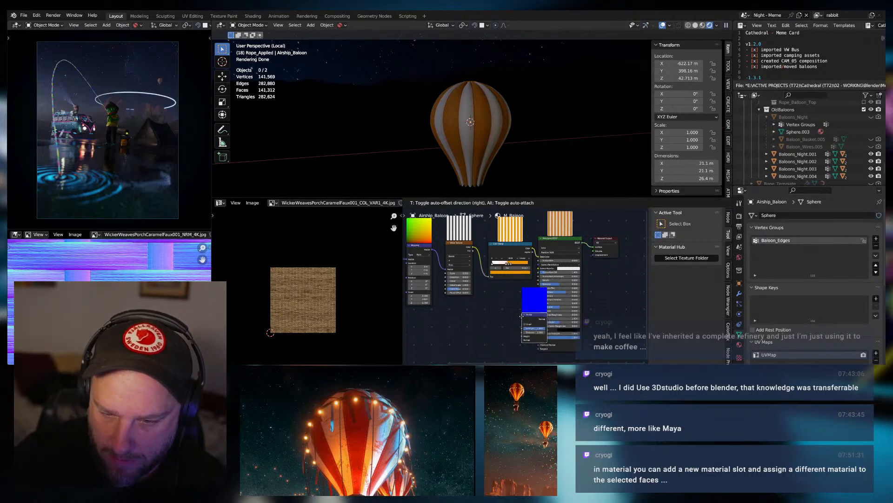
left_click(490, 320)
Add a Noise Texture node before the Bump node.
middle_click_drag(461, 326, 497, 315)
key("q")
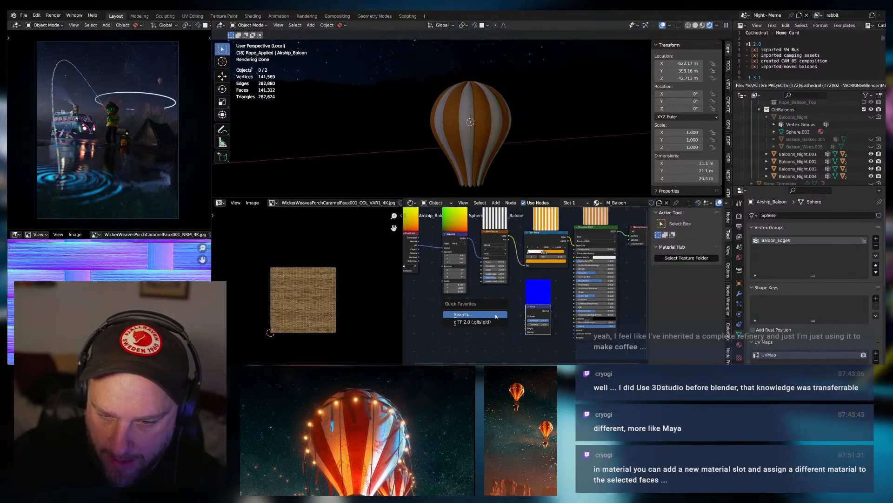
left_click(496, 315)
type("nois")
key("Return")
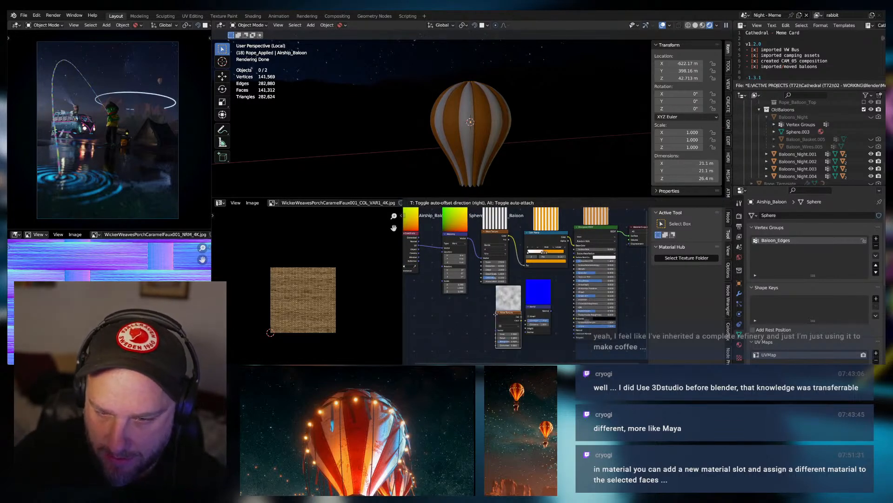
left_click(483, 316)
Connect the Noise Texture's Fac to the Bump node's Height and the Bump's Normal to the Principled BSDF's Normal.
scroll(484, 316, "up", 2)
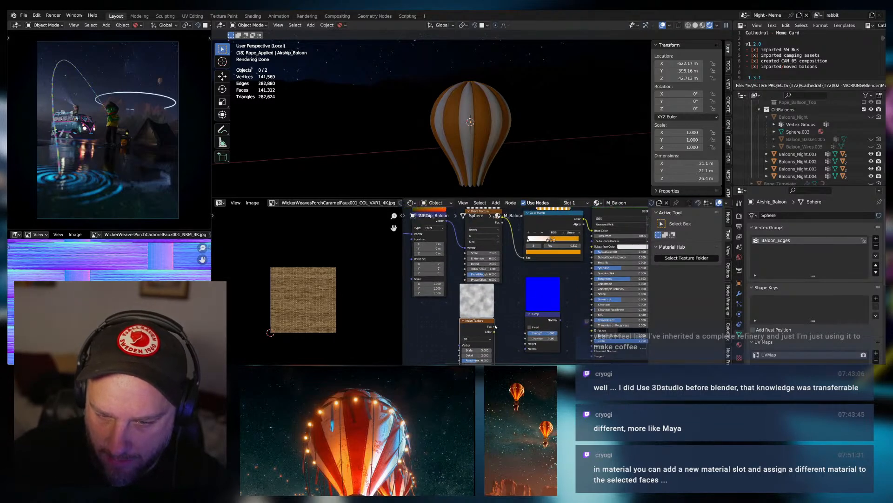
left_click_drag(526, 345, 527, 344)
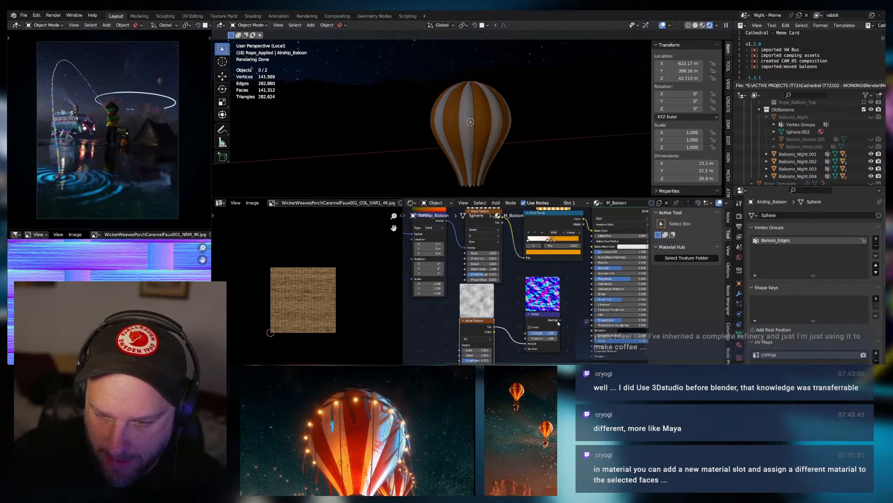
left_click_drag(560, 320, 593, 345)
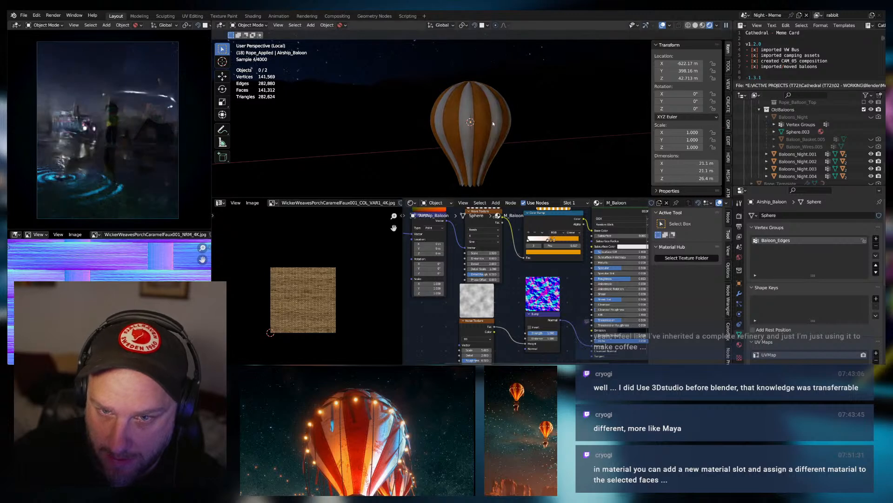
Switch the main 3D viewport to Material Preview shading to check the bump on the envelope.
scroll(492, 124, "up", 8)
scroll(493, 131, "down", 4)
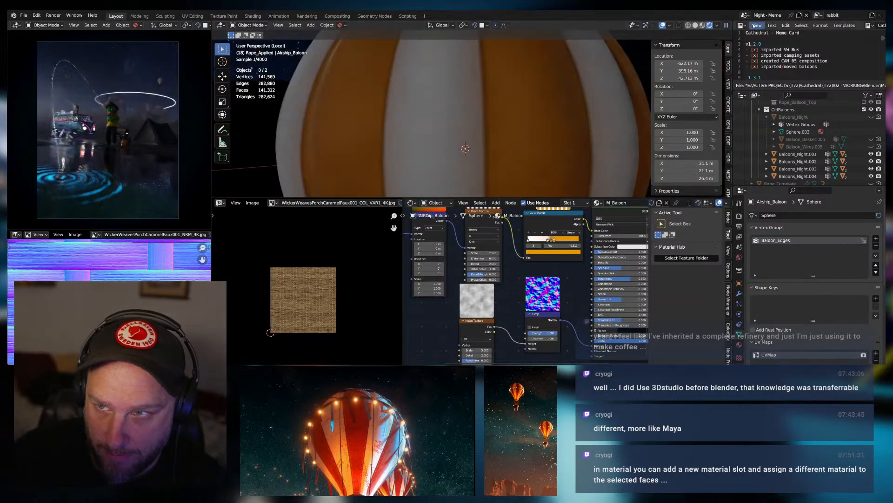
left_click(703, 25)
middle_click_drag(518, 127, 538, 131)
scroll(538, 132, "down", 3)
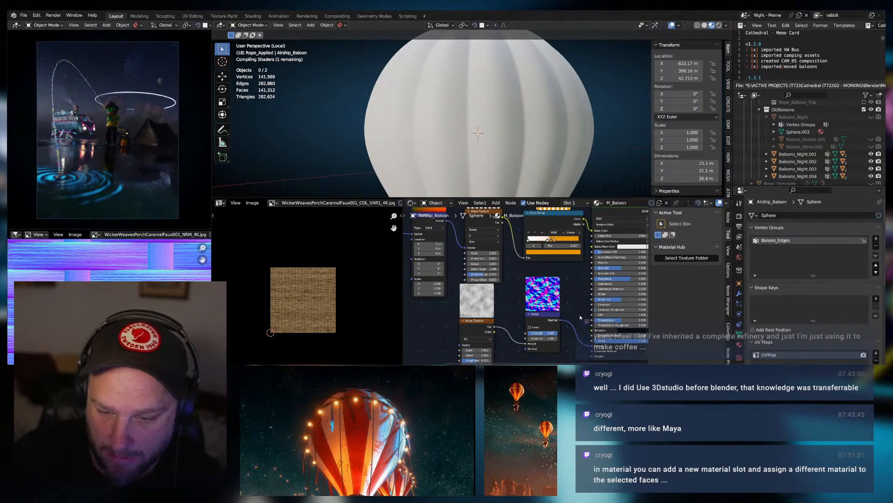
Greatly increase the Noise Texture's Scale to give the envelope a much finer bump pattern.
scroll(581, 317, "down", 3, "shift")
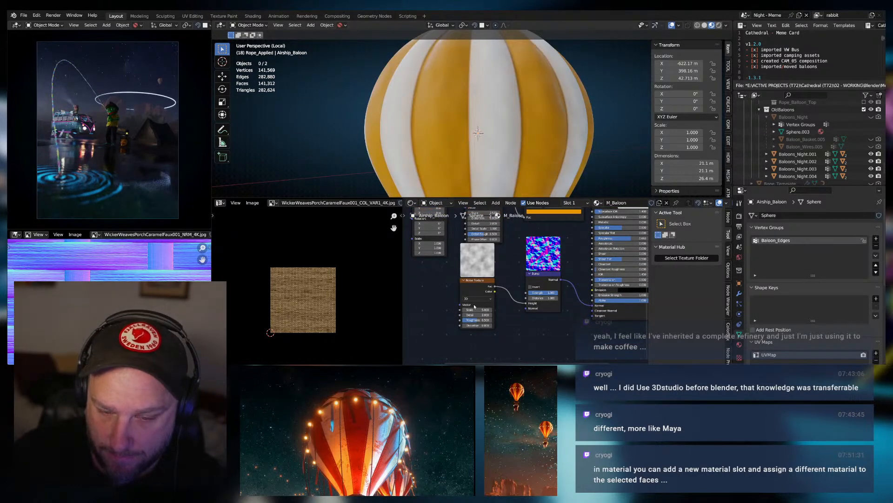
left_click_drag(483, 307, 705, 310)
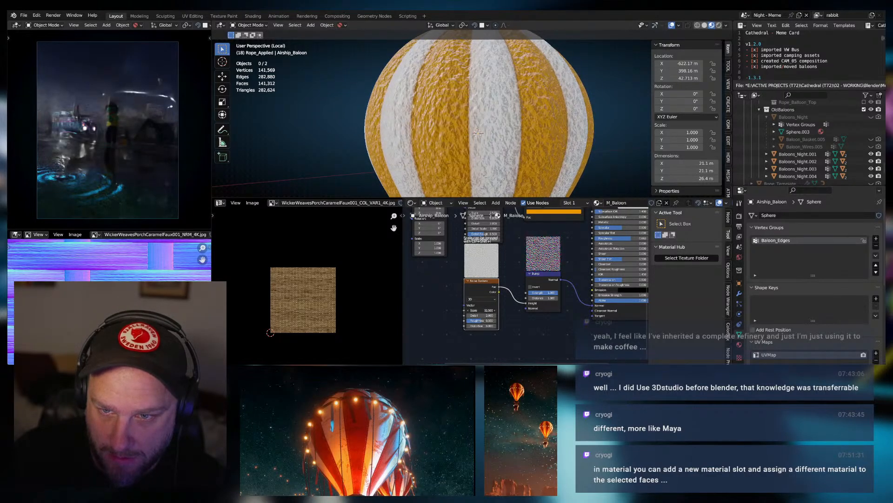
Insert a Color Ramp node between the Noise Texture's Fac output and the Bump node's Height input.
middle_click_drag(538, 305, 480, 320)
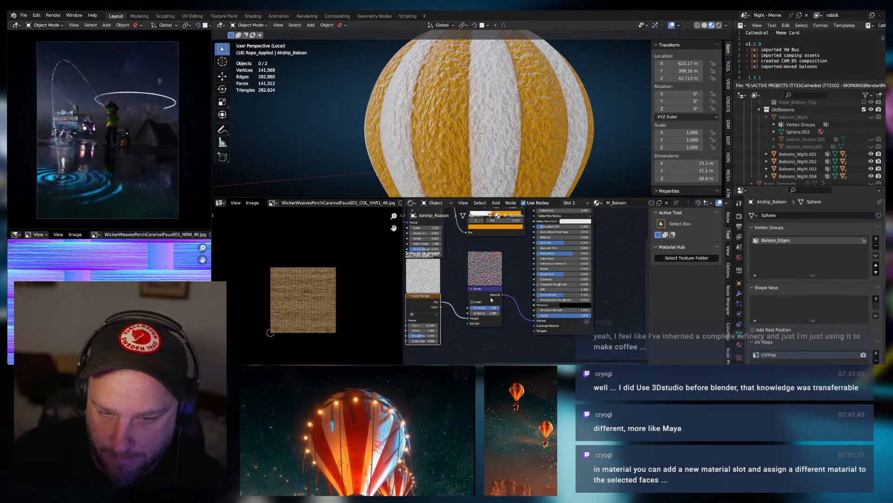
middle_click_drag(429, 298, 448, 301)
left_click_drag(461, 303, 518, 312)
type("col")
key("Down")
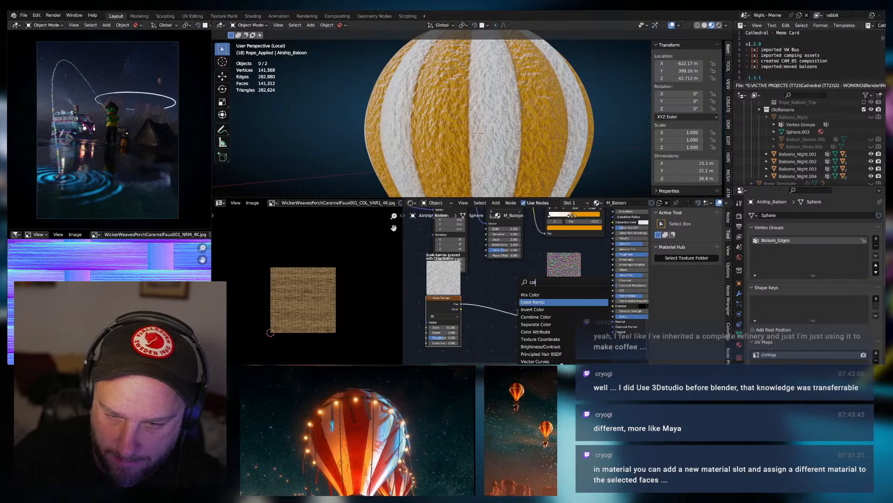
key("Return")
left_click(482, 293)
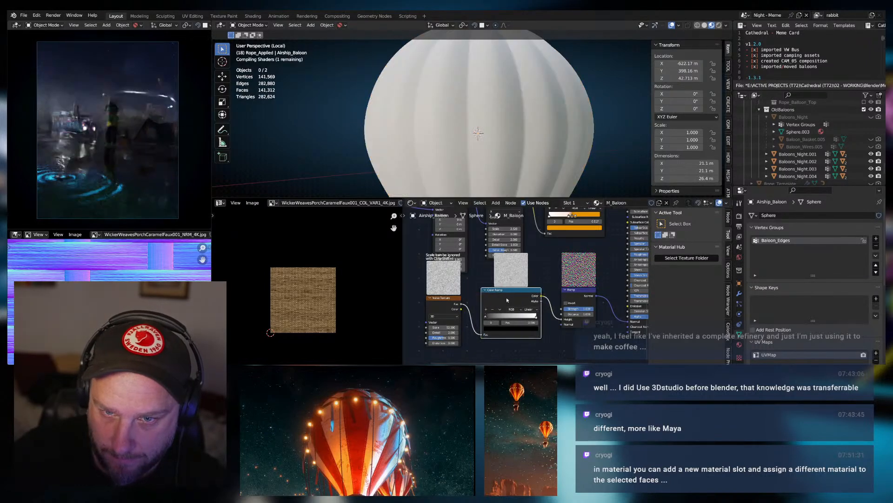
Lower the Bump node's Strength to a value just above zero for a subtle fabric relief on the envelope.
middle_click_drag(553, 322, 489, 328)
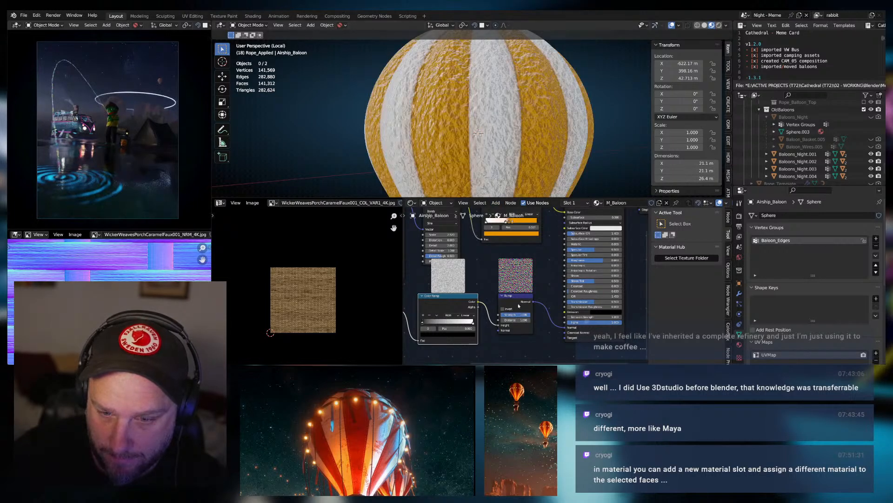
left_click_drag(528, 315, 506, 316)
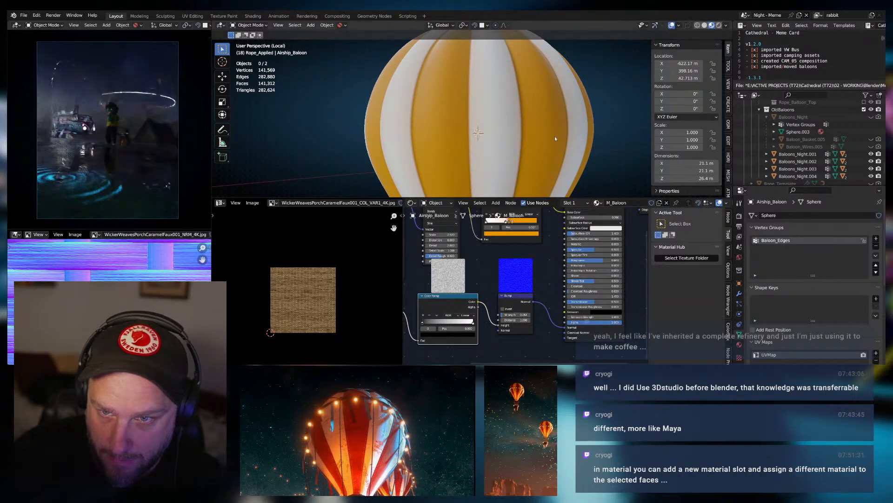
scroll(554, 136, "up", 4)
left_click_drag(504, 316, 505, 315)
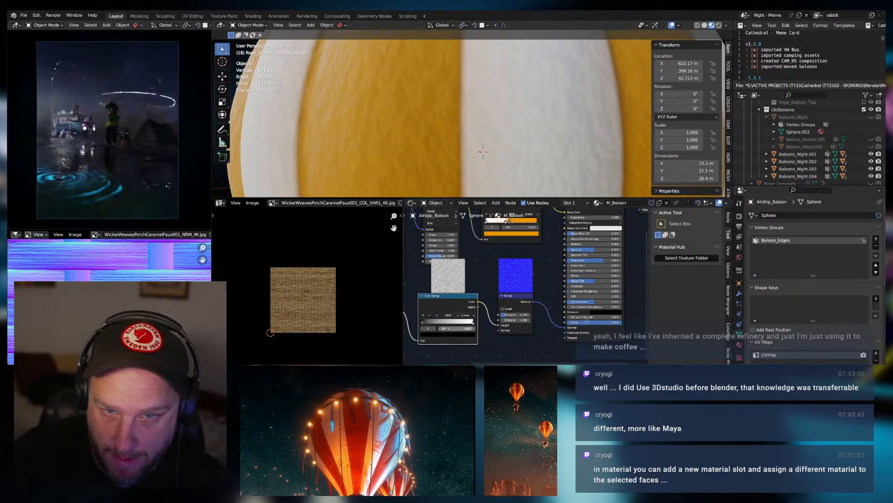
Set the Noise Texture's Scale to 100 and check the bump pattern on the envelope.
middle_click_drag(414, 323, 468, 326)
double_click(437, 335)
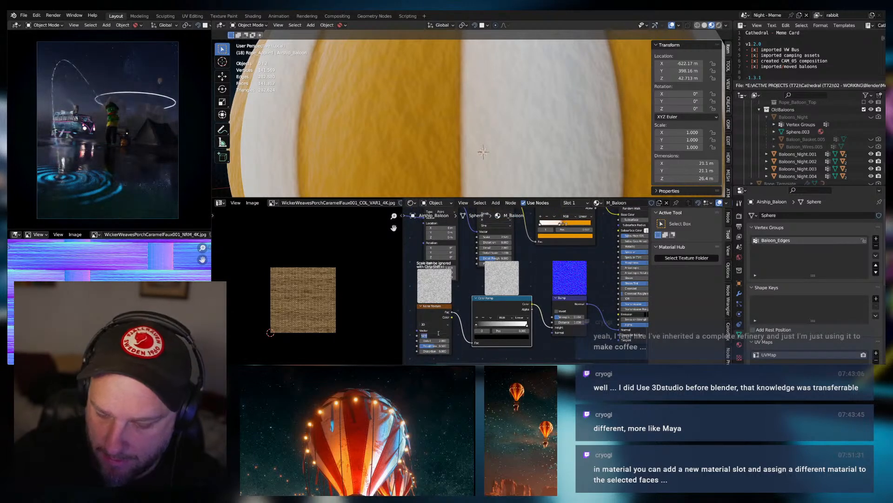
type("100")
key("Return")
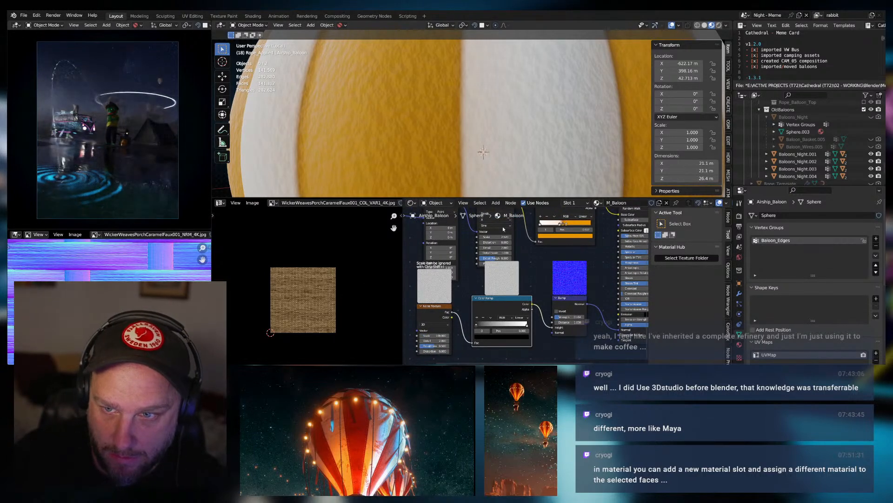
scroll(528, 132, "down", 8)
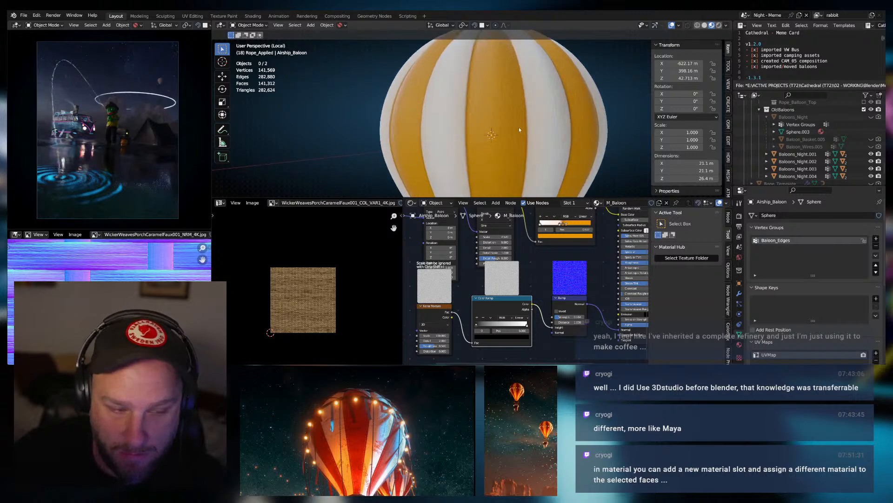
scroll(522, 127, "up", 2)
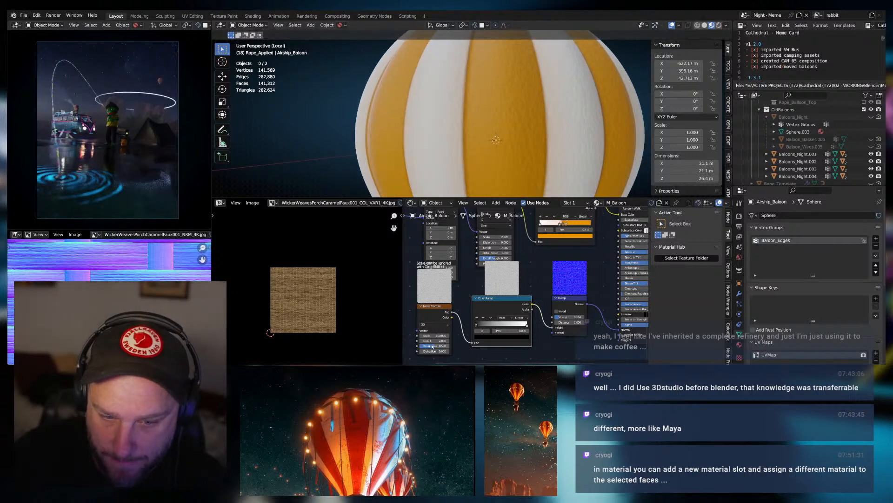
Adjust the Noise Texture's Distortion and Detail, and set its Scale to 500.
left_click(448, 352)
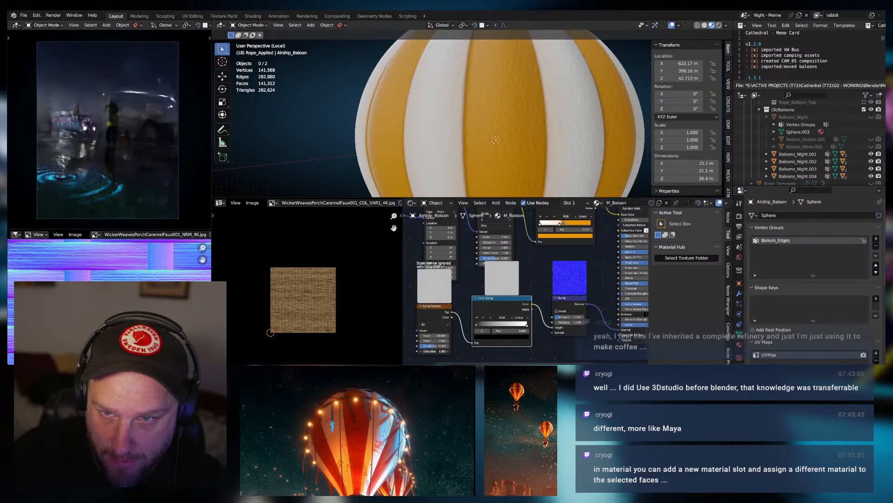
mouse_move(435, 341)
left_mouse_down()
mouse_move(489, 340)
mouse_move(445, 340)
left_mouse_up()
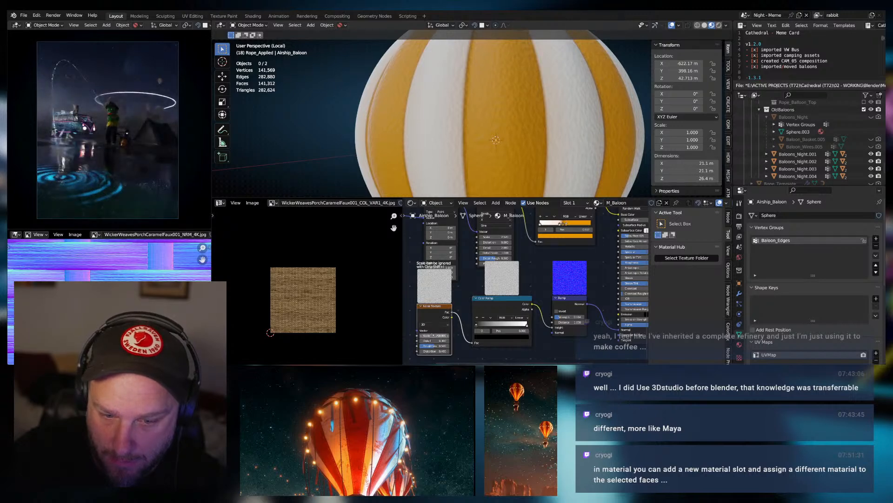
left_click(435, 335)
type("500")
key("Return")
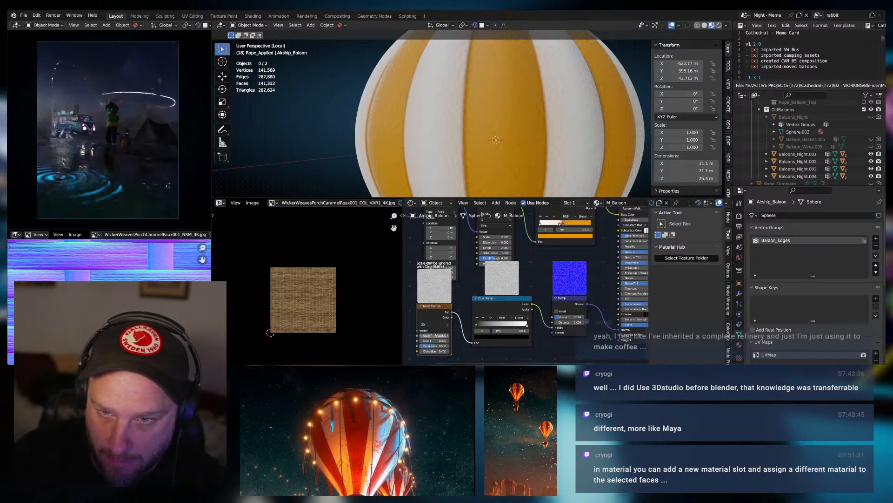
scroll(502, 151, "up", 6)
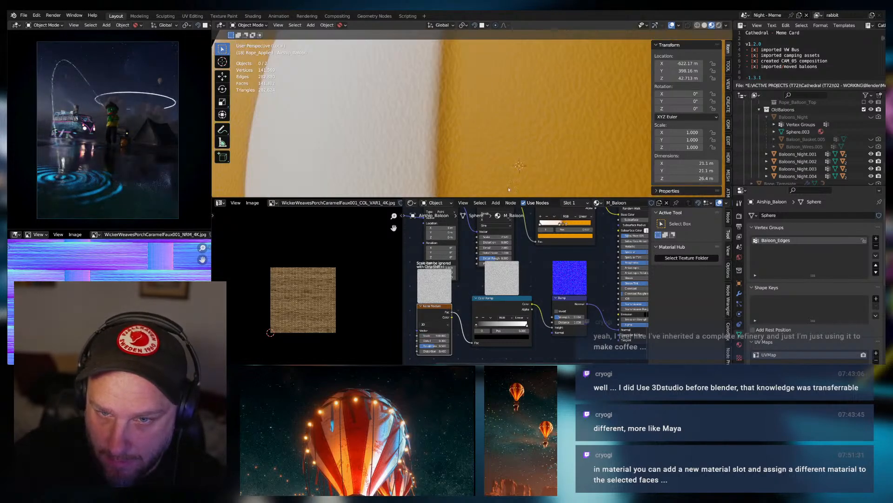
Fine-tune the Noise Texture's Detail, Distortion and Roughness to refine the fabric grain.
mouse_move(428, 341)
left_mouse_down()
mouse_move(439, 341)
mouse_move(429, 352)
left_mouse_up()
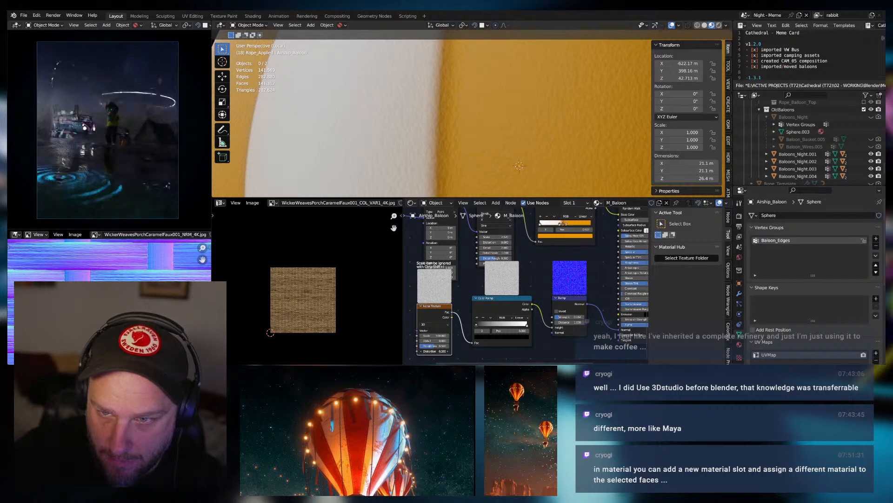
left_click_drag(429, 351, 442, 351)
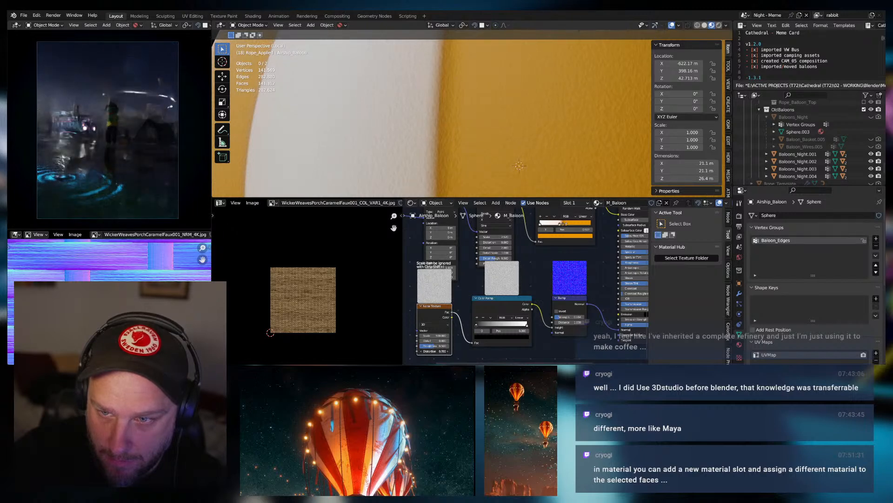
left_click_drag(432, 347, 425, 347)
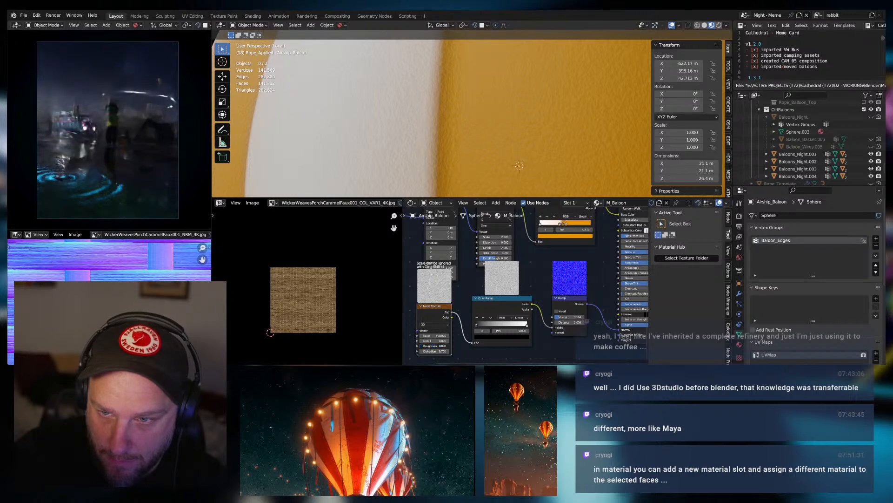
left_click_drag(422, 347, 432, 347)
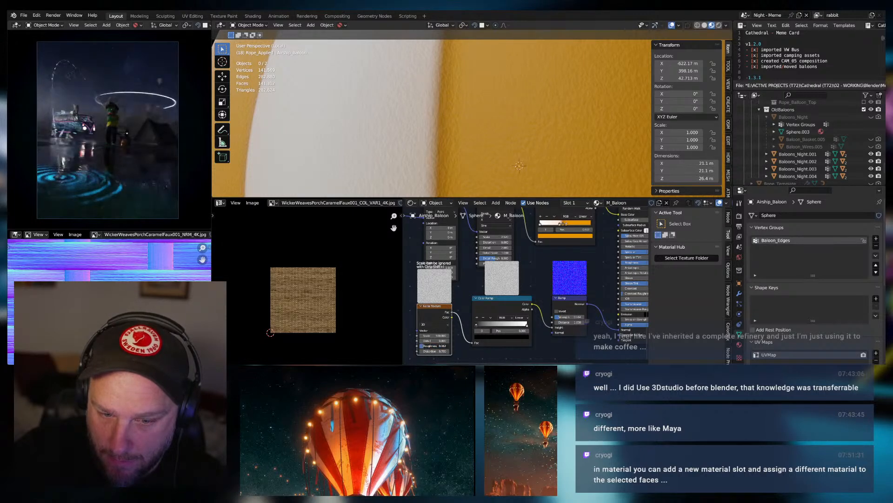
Slightly raise the Bump node's Strength to make the fabric grain a little more pronounced.
scroll(518, 341, "down", 1)
middle_click_drag(518, 341, 463, 345)
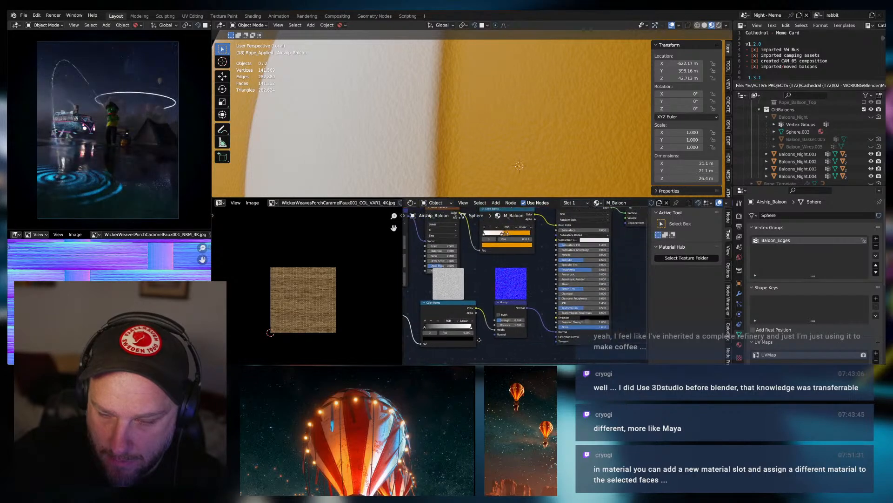
left_click_drag(509, 321, 502, 321)
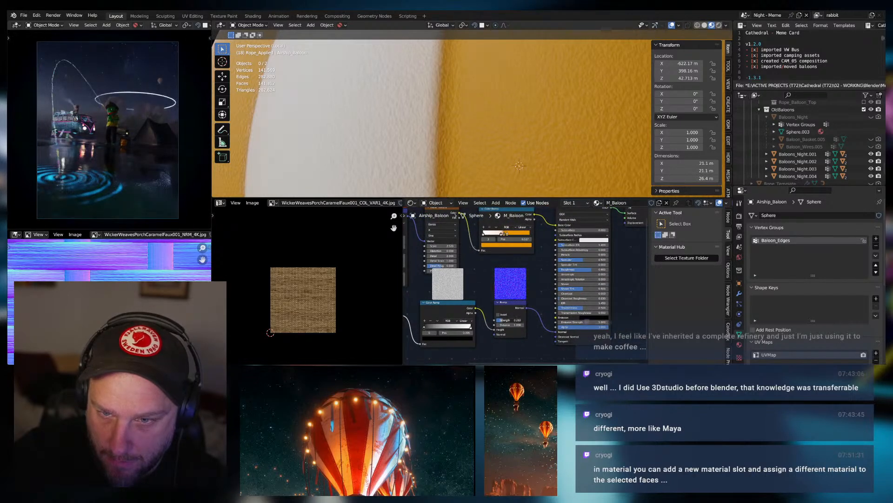
Switch the main 3D viewport to Rendered shading and inspect the envelope material up close and from a distance.
left_click(719, 25)
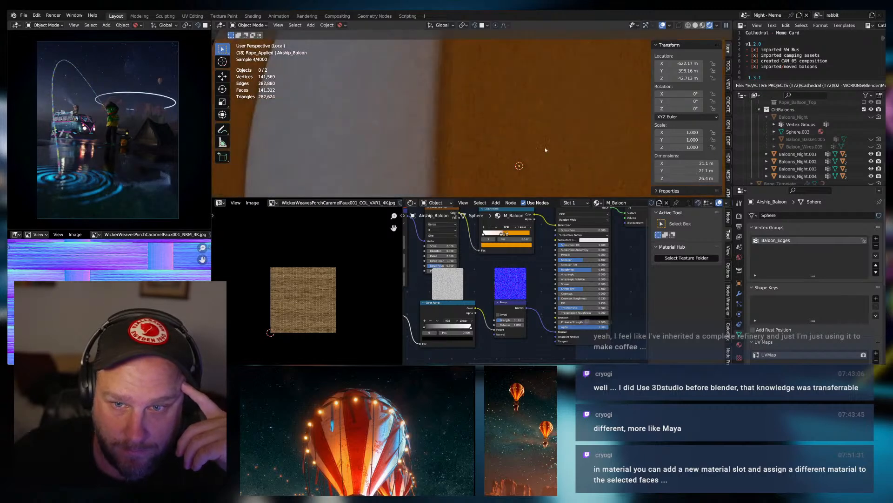
scroll(487, 142, "down", 6)
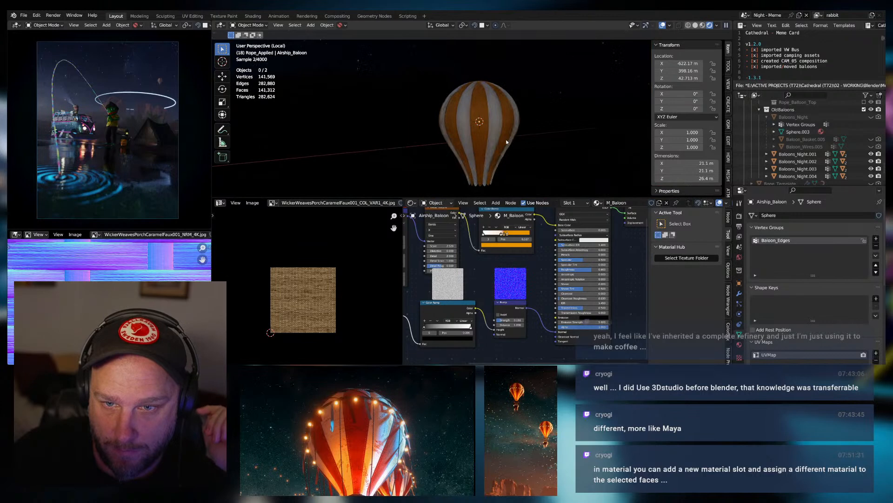
scroll(503, 141, "up", 3)
scroll(507, 141, "up", 4)
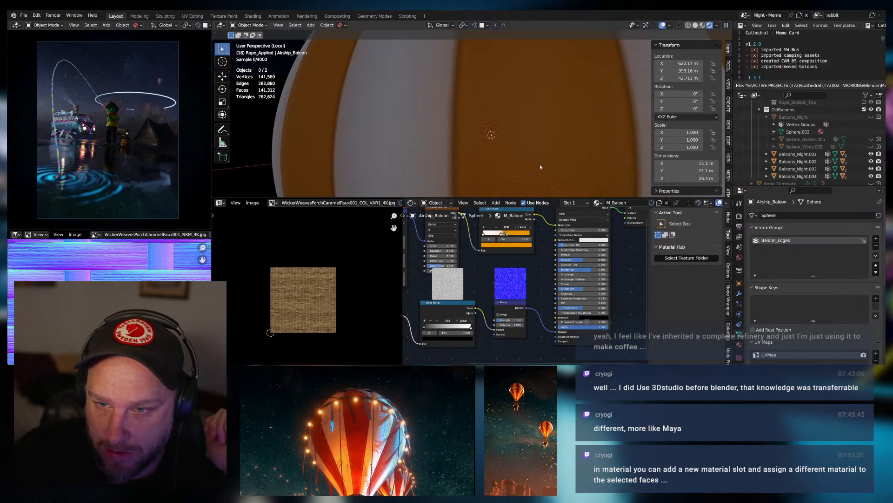
scroll(540, 163, "down", 5)
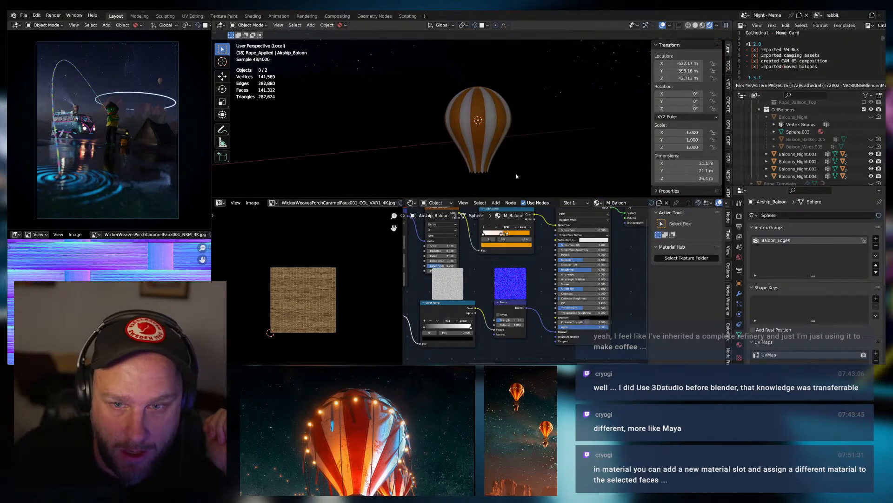
Return the viewport to Solid shading, select the envelope, leave local view and frame the balloon within the full scene.
left_click(696, 26)
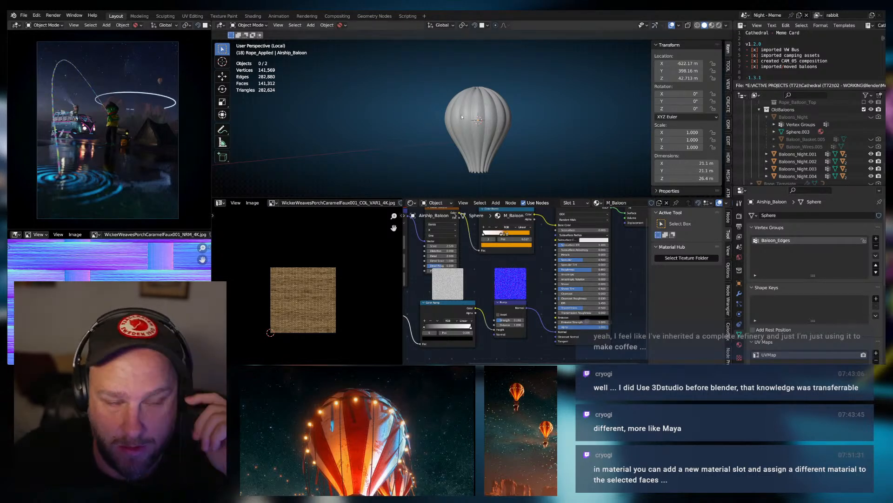
left_click(487, 109)
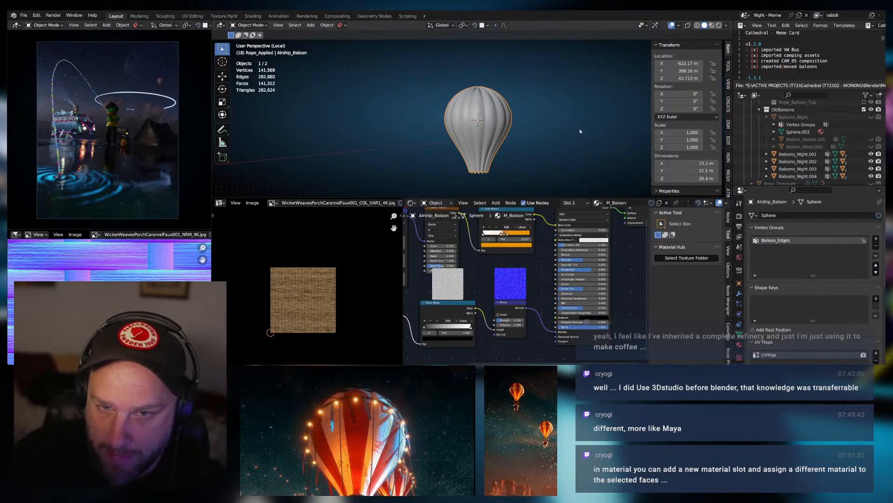
key("KP_Divide")
scroll(581, 132, "down", 5)
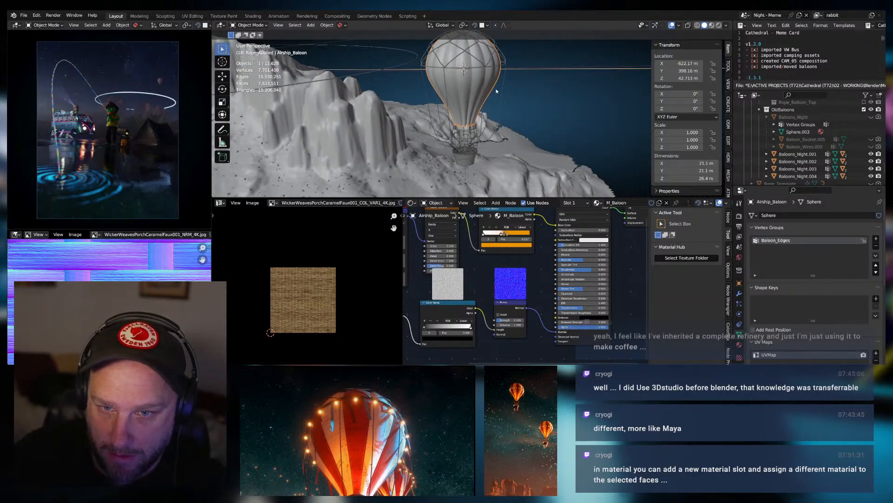
mouse_move(495, 119)
middle_mouse_down()
mouse_move(499, 97)
mouse_move(494, 134)
middle_mouse_up()
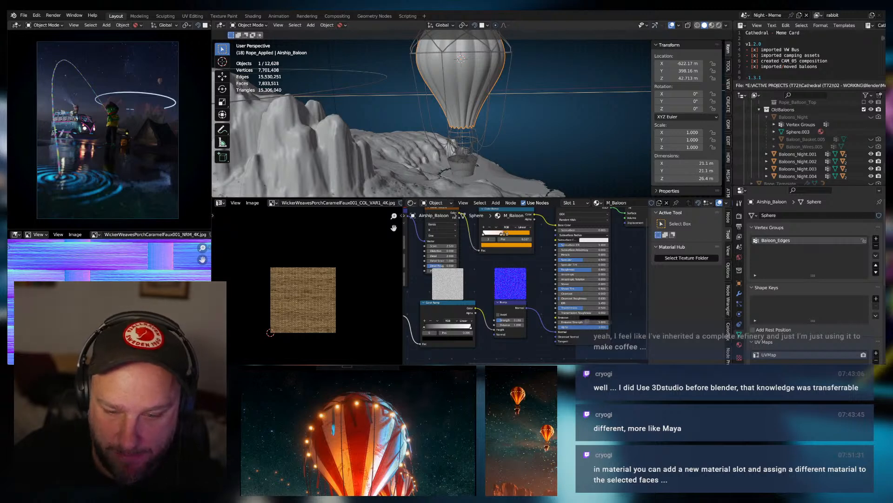
key("KP_Decimal")
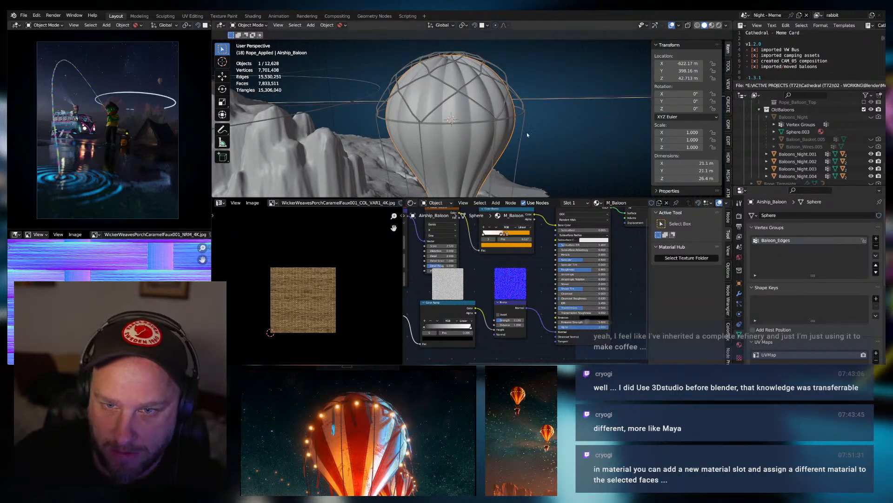
scroll(456, 134, "up", 2)
left_click(436, 129)
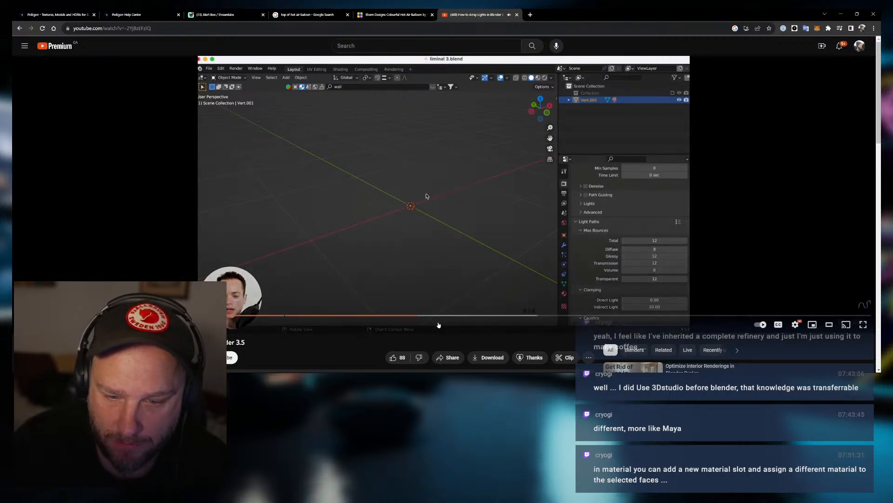
Skim the YouTube tutorial on arraying lights in Blender for how to instance and array point lights.
left_click_drag(429, 316, 467, 316)
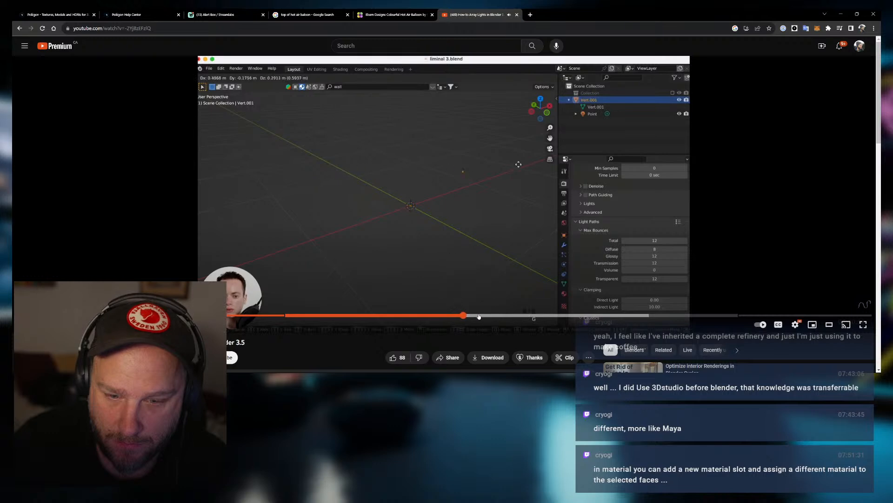
left_click(487, 316)
left_click(509, 316)
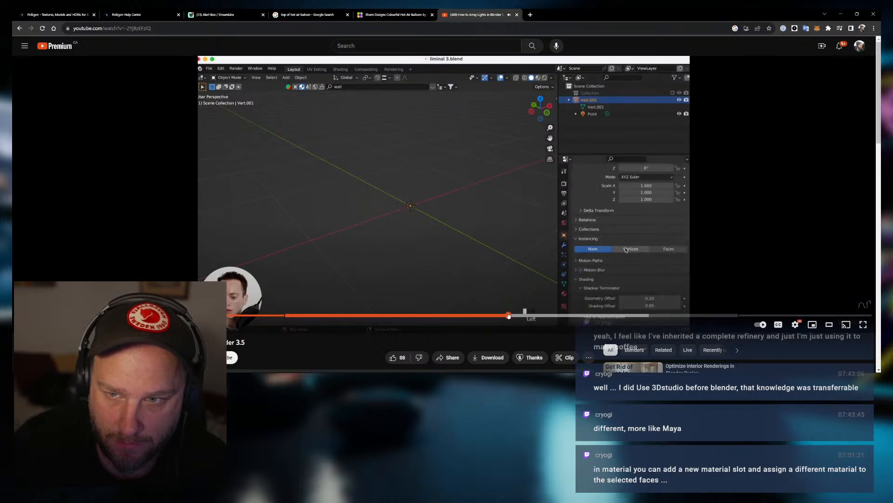
left_click(494, 316)
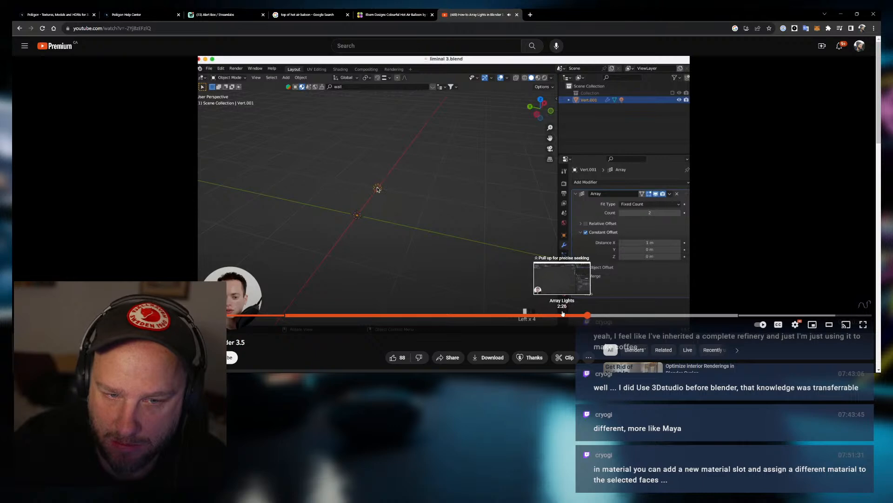
left_click(608, 315)
left_click(636, 316)
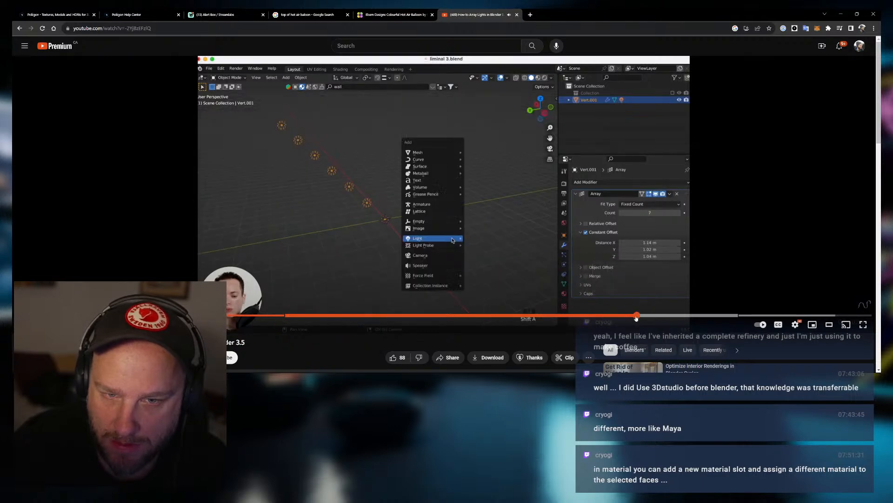
left_click(661, 316)
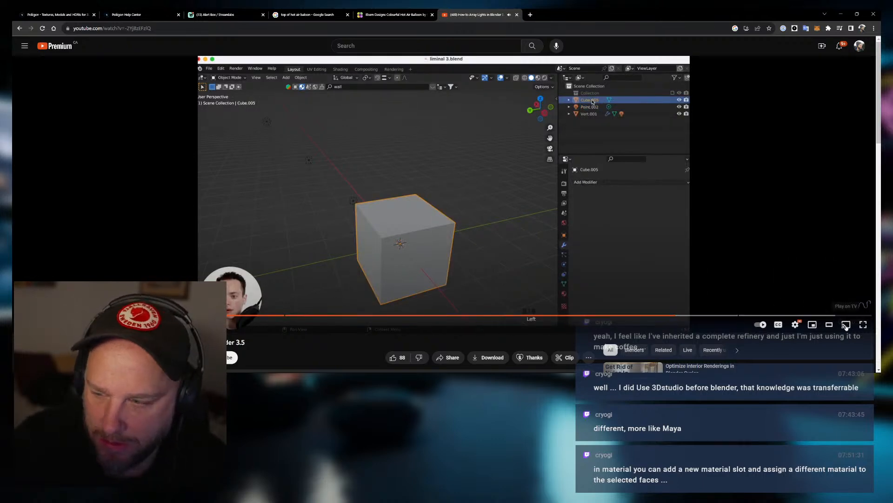
Leave the video tutorial, switch to Blender and deselect the ring around the balloon.
key("f")
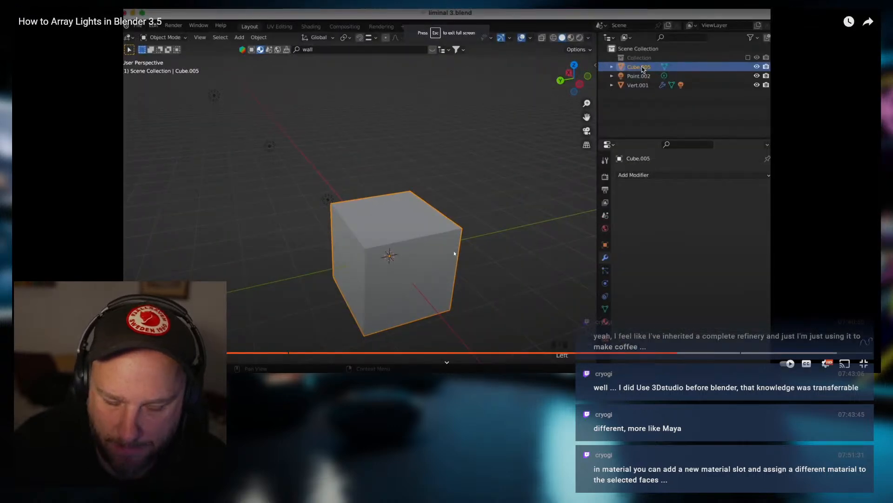
key("Escape")
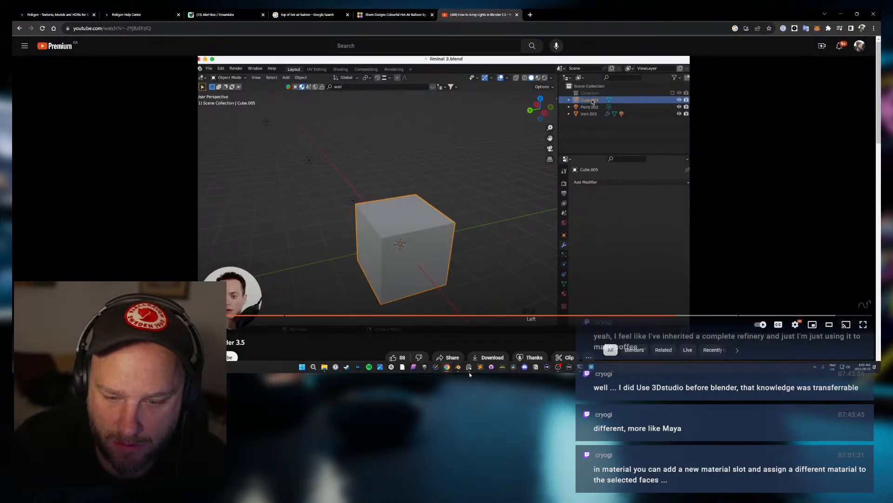
left_click(458, 367)
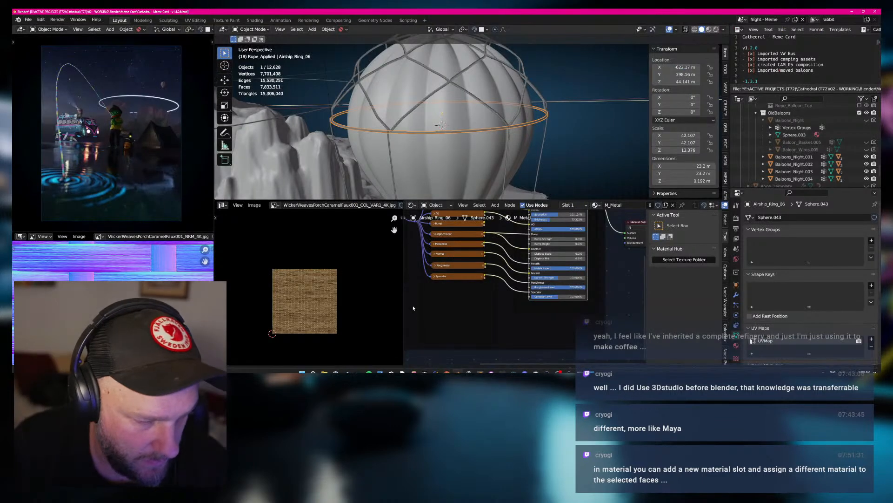
middle_click_drag(484, 130, 487, 143)
scroll(479, 142, "up", 1)
scroll(481, 146, "down", 2)
left_click(568, 137)
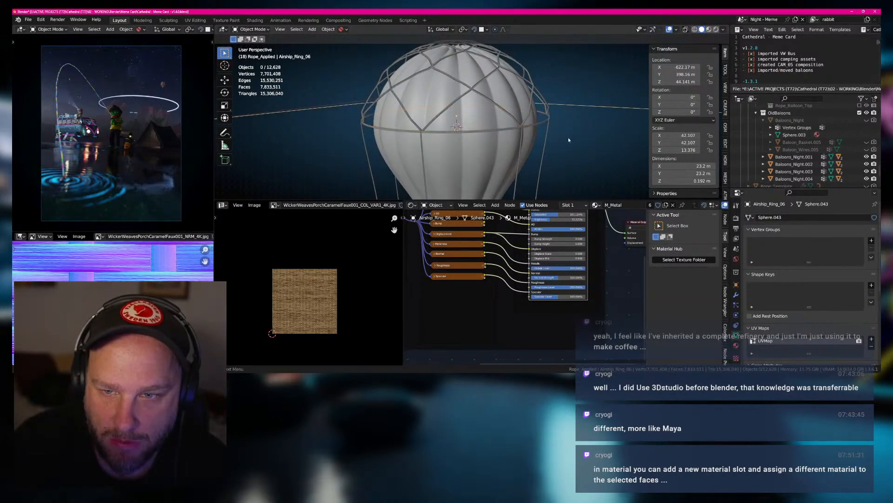
Select the Airship_Baloon envelope in the 3D viewport and check how the surrounding ropes and ring fit it.
middle_click_drag(568, 137, 506, 124)
scroll(542, 136, "down", 1)
scroll(536, 132, "down", 3)
scroll(506, 124, "up", 3)
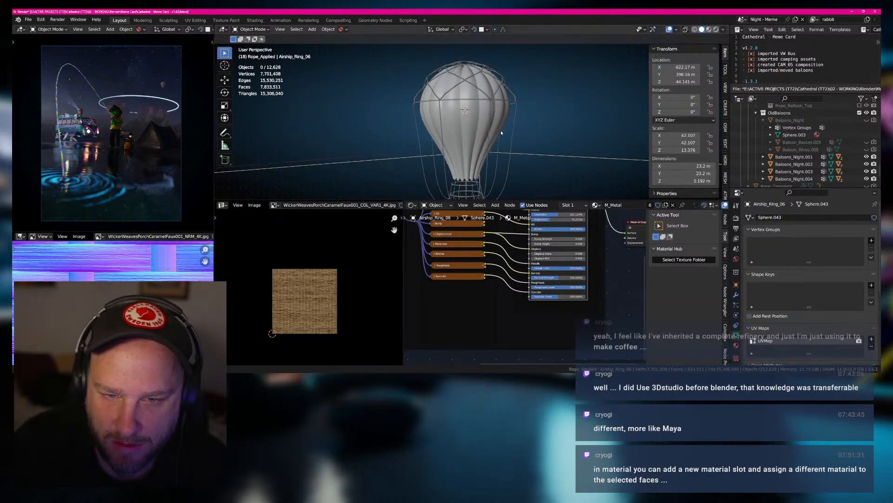
left_click(496, 125)
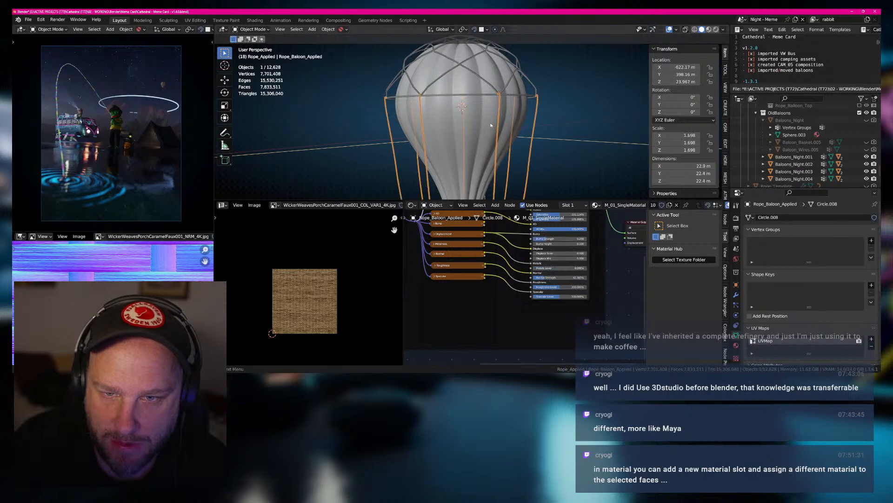
left_click(491, 125)
middle_click_drag(491, 125, 496, 139)
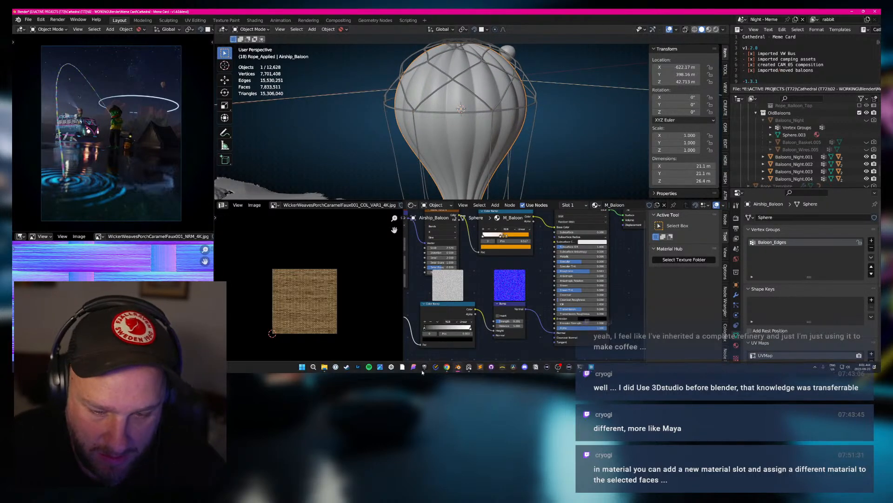
Switch to the reference board, examine the string lights and ropes on the striped night balloon, and return to Blender.
left_click(467, 371)
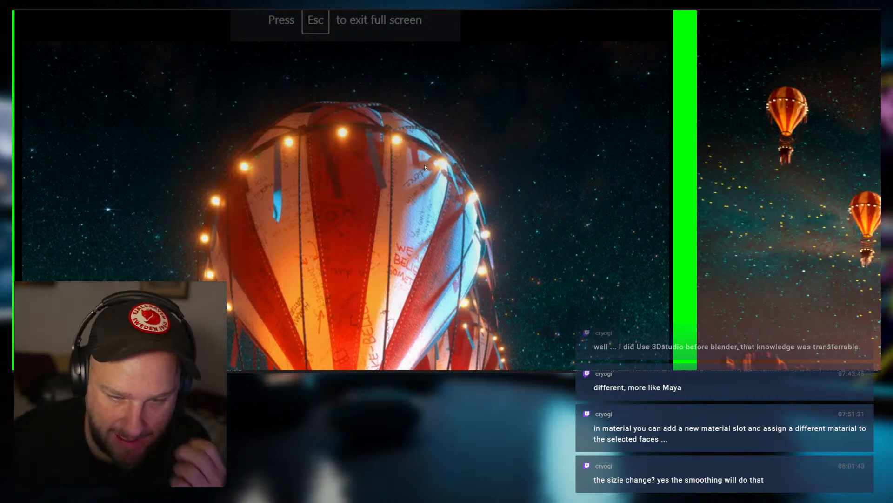
scroll(363, 188, "down", 1)
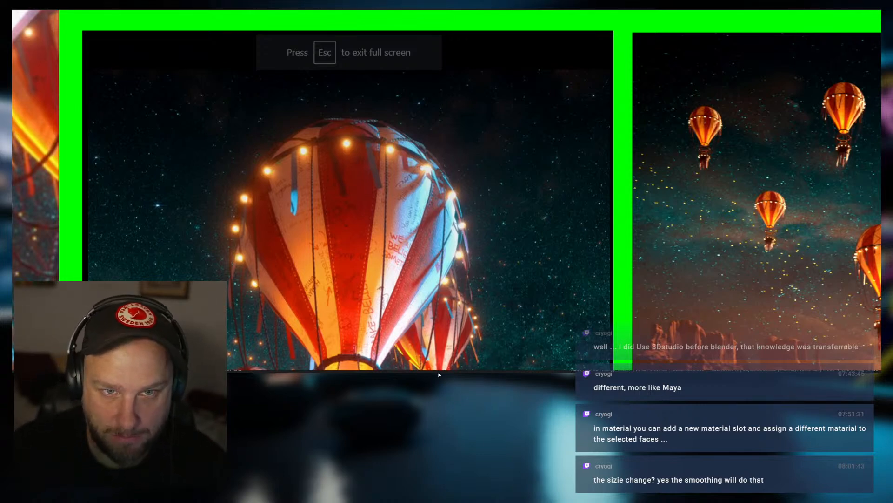
mouse_move(476, 371)
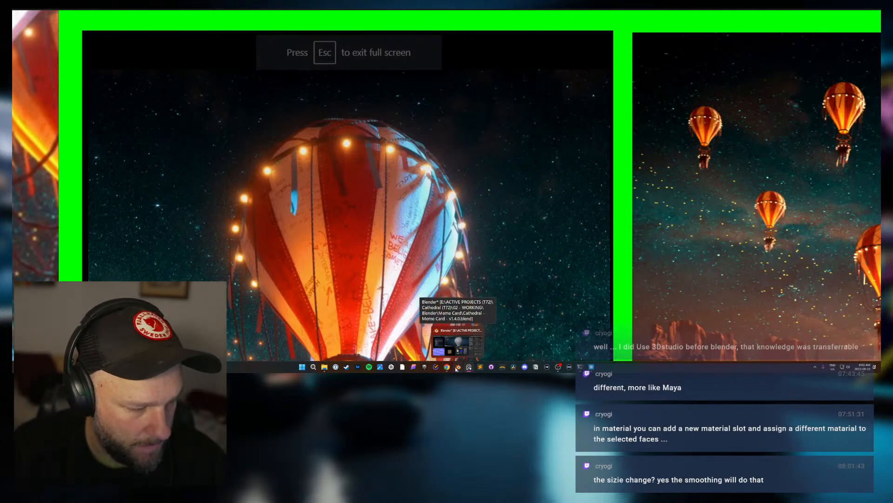
left_click(456, 370)
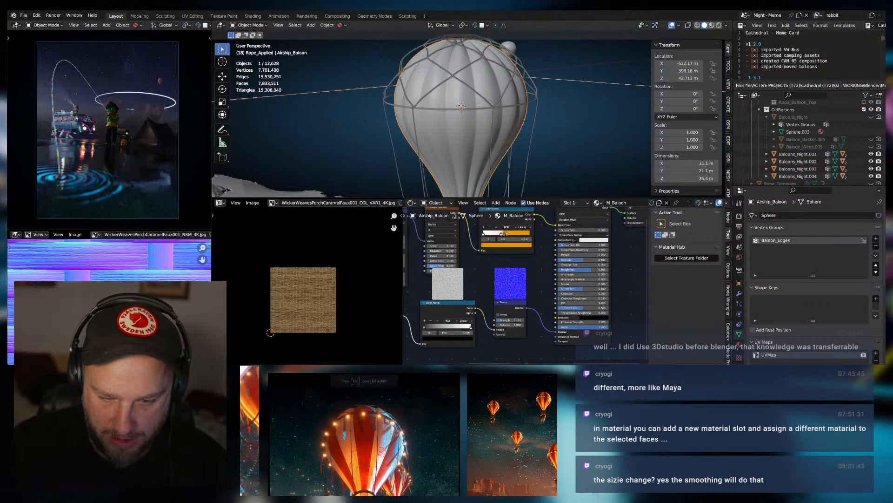
Limit object transforms to Affect Only Parents so the envelope can be resized without its child objects.
scroll(475, 130, "up", 4)
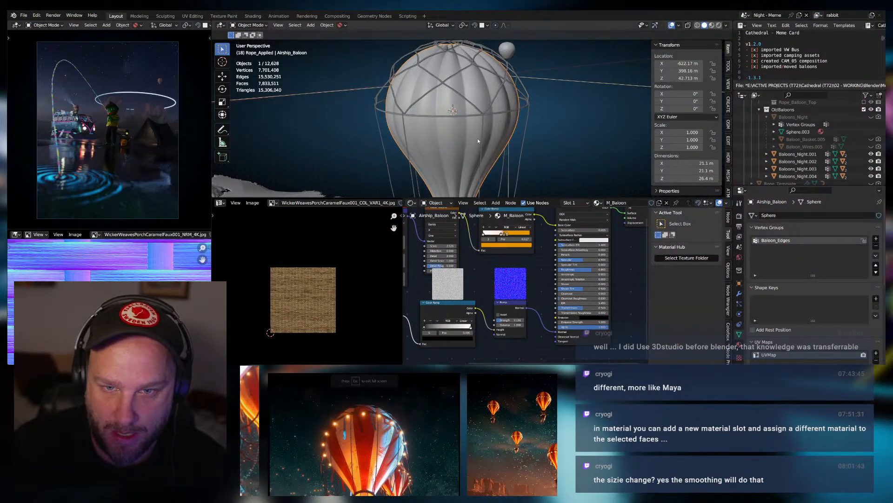
middle_click_drag(477, 137, 507, 115)
key("s")
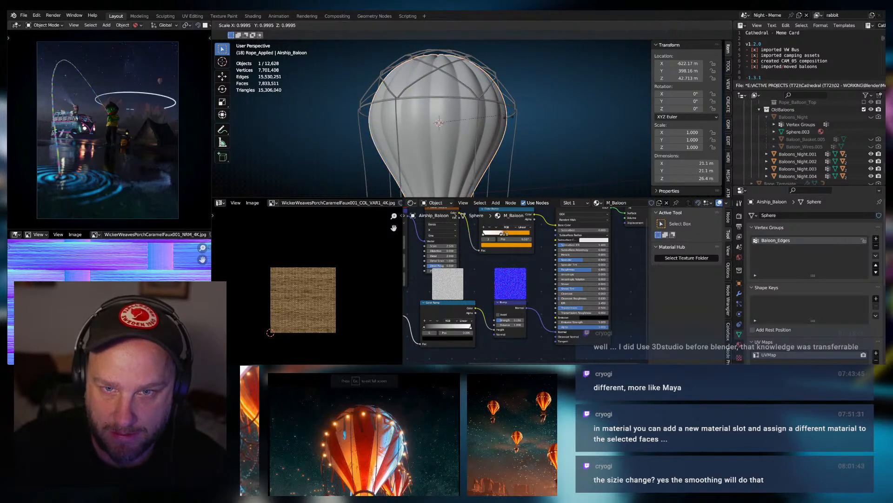
key("Escape")
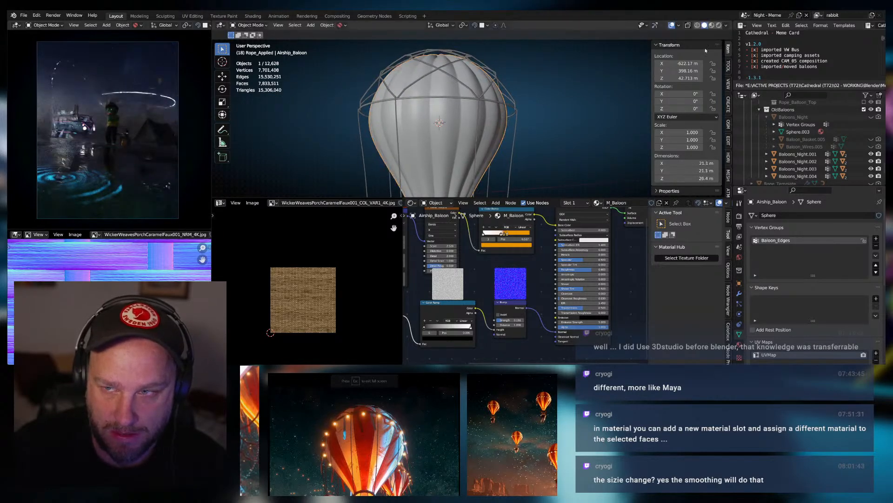
left_click(728, 84)
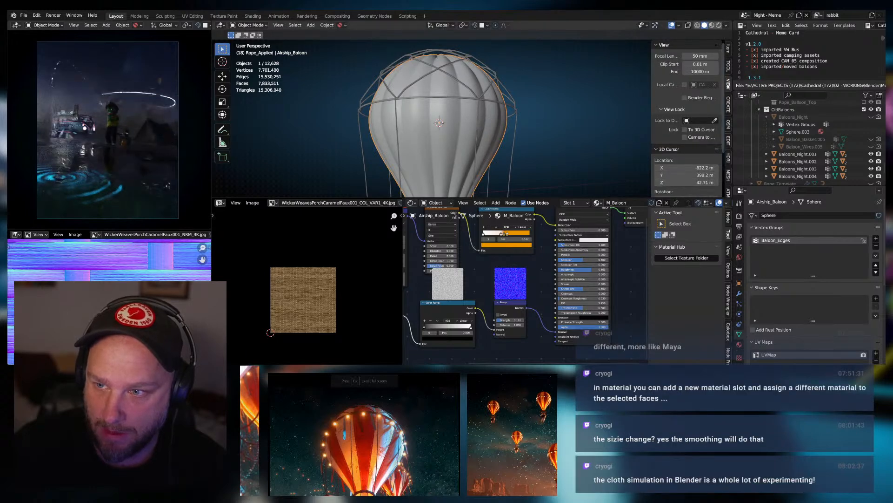
left_click(727, 70)
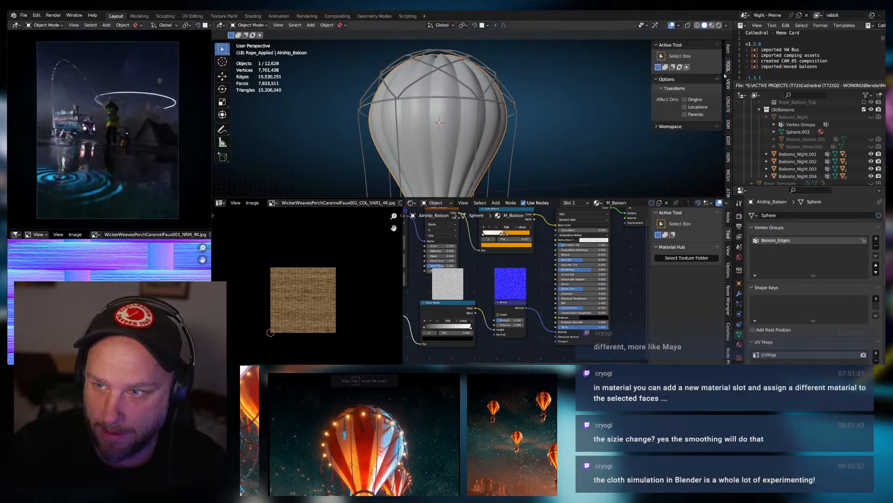
left_click(685, 114)
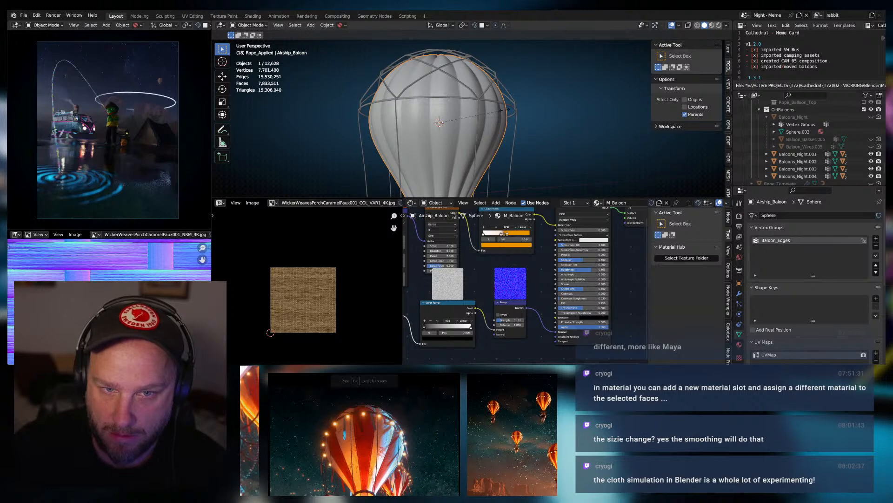
Scale the envelope up uniformly by about 1.056 and check its lower opening above the burner frame.
key("s")
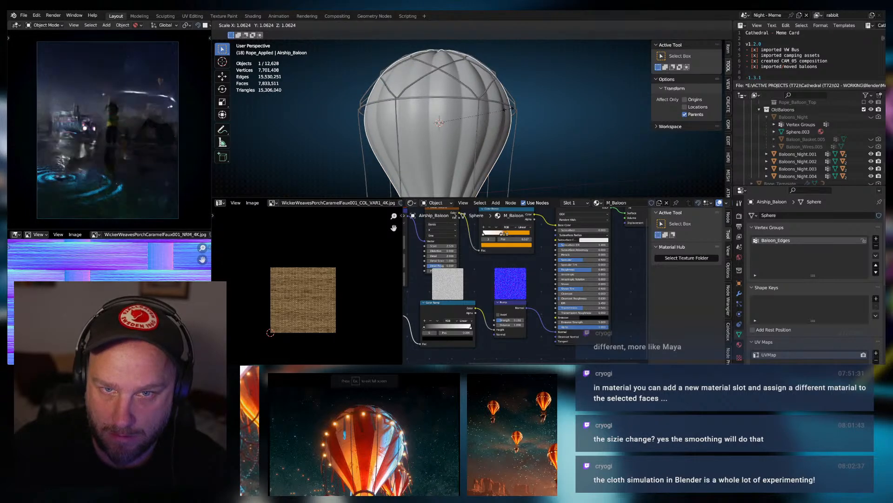
left_click(508, 110)
middle_click_drag(507, 111, 514, 47, "shift")
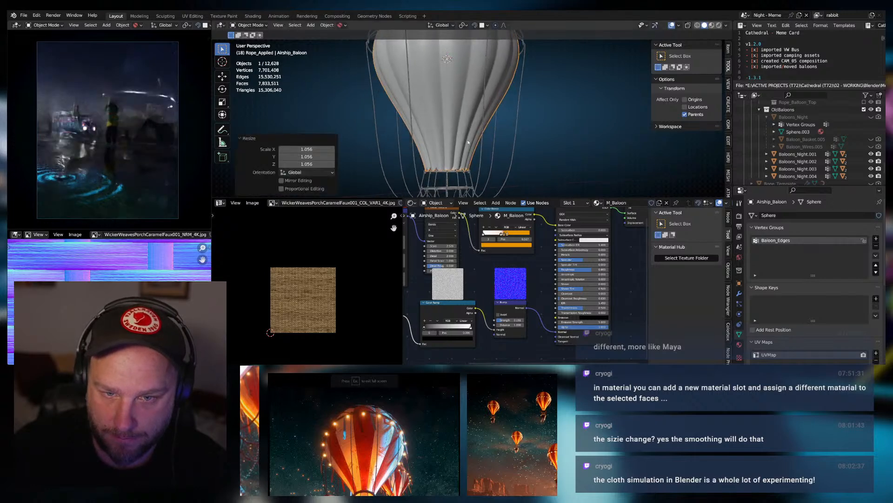
scroll(468, 142, "up", 5)
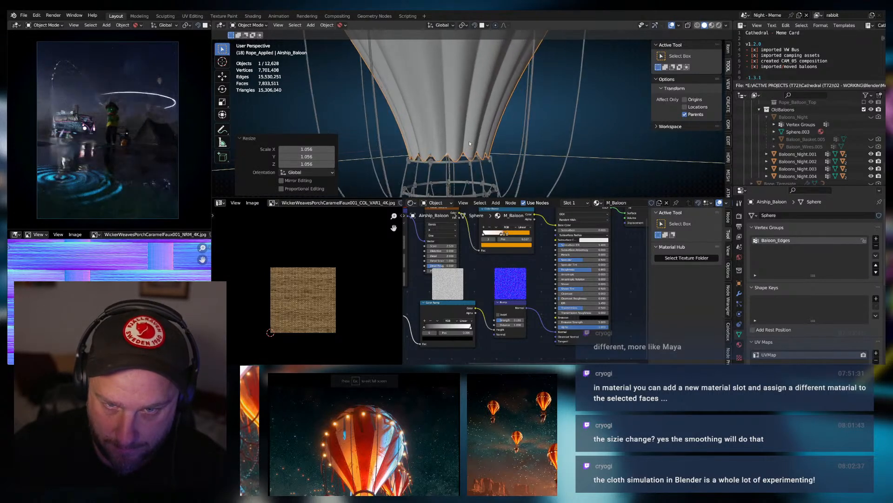
scroll(479, 142, "down", 4)
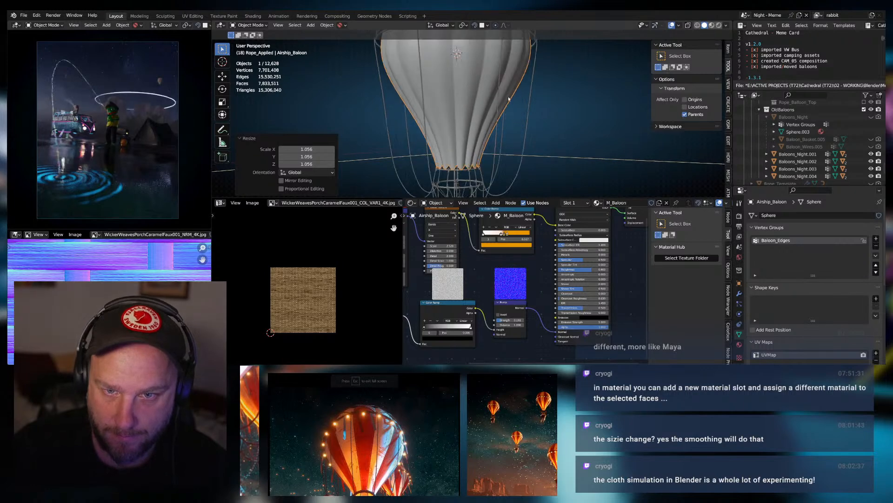
Move the envelope down about 0.37 m along the global Z axis.
middle_click_drag(508, 98, 509, 127)
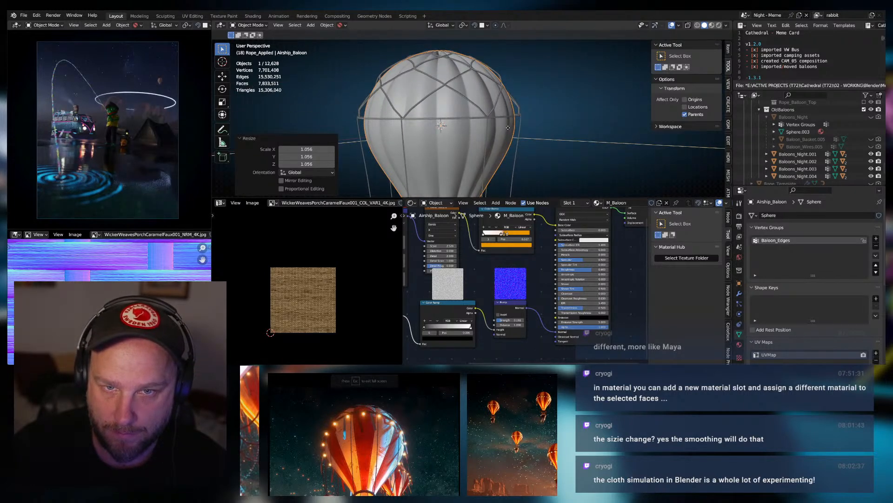
key("g")
key("z")
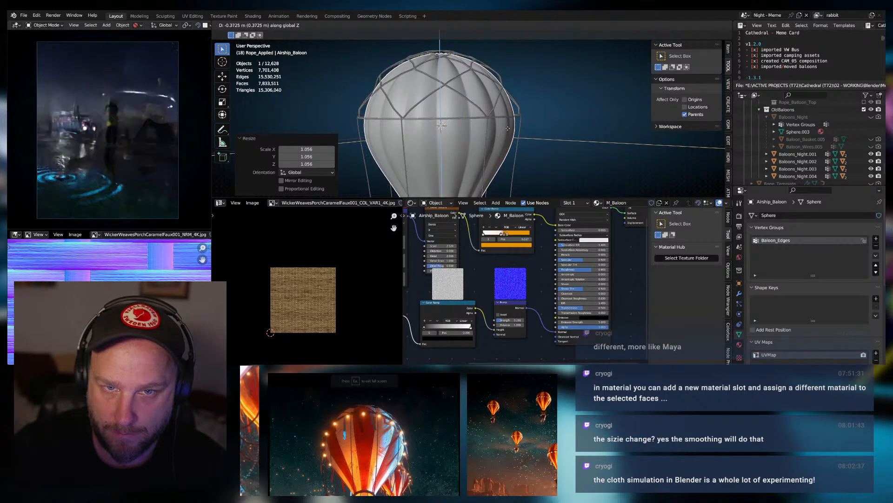
left_click(509, 131)
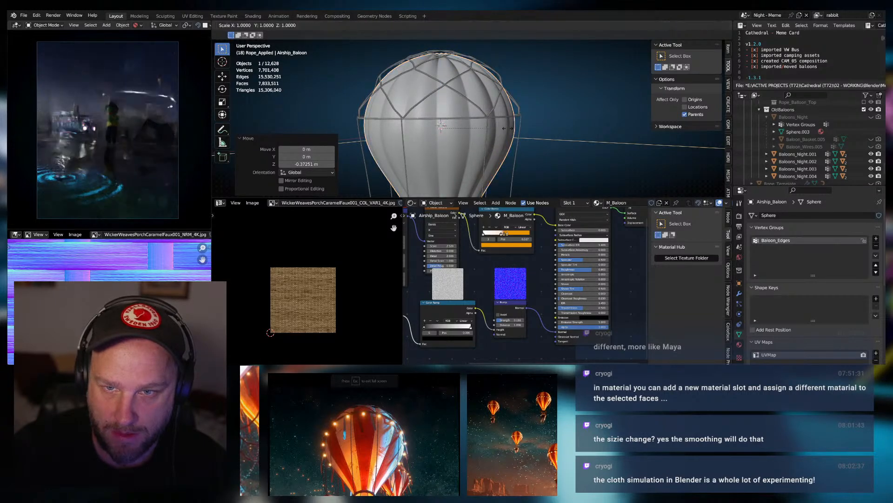
Scale the envelope up uniformly again by about 1.057 to fill the rope net.
key("s")
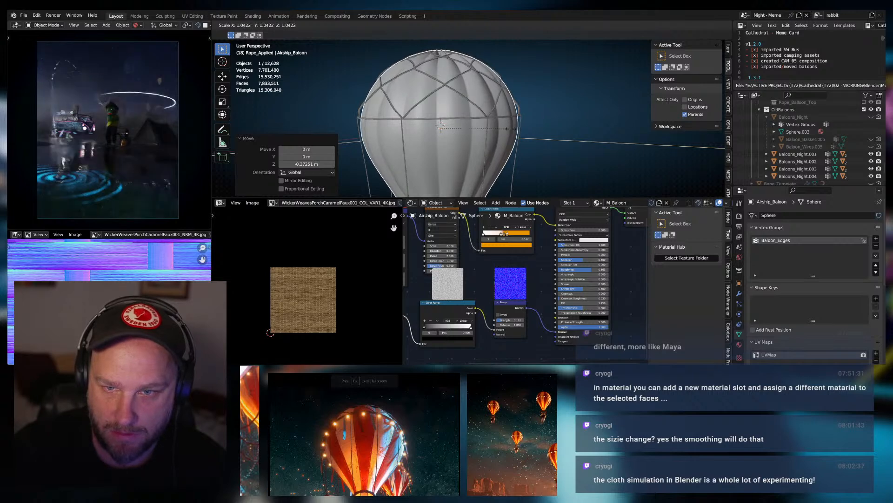
left_click(512, 128)
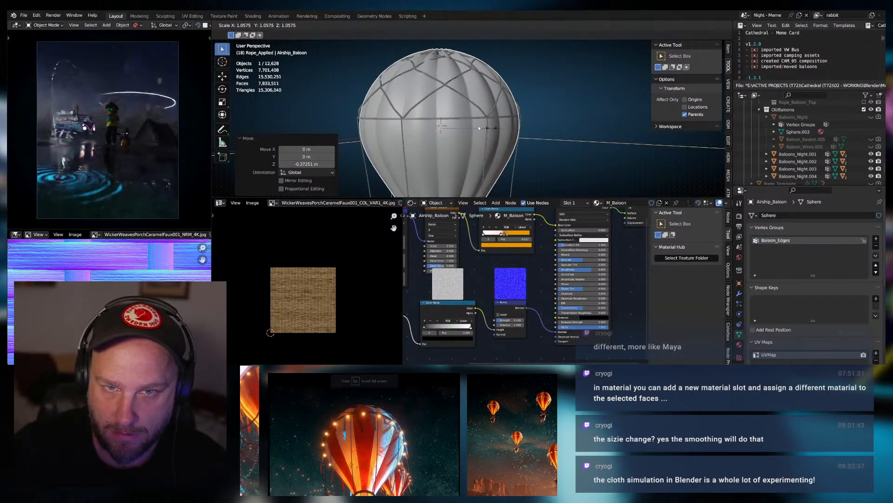
scroll(467, 134, "down", 3)
scroll(468, 135, "up", 3)
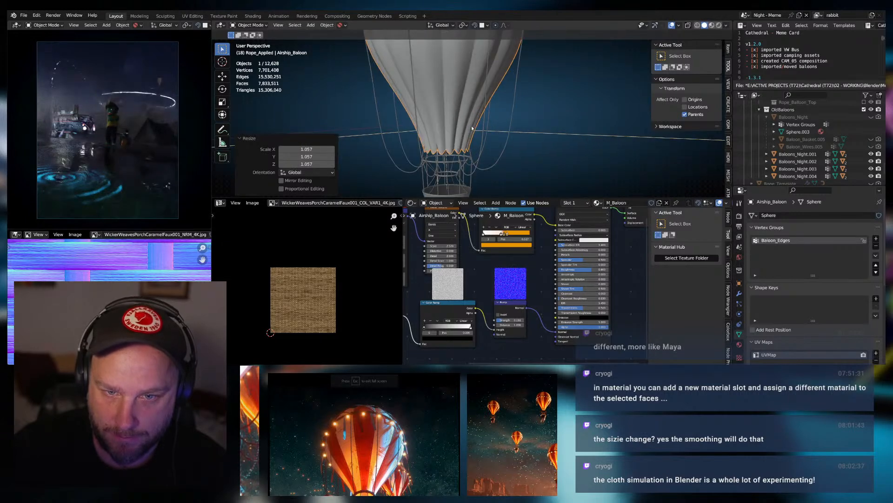
Lower the envelope about 0.33 m along the global Z axis, judging its fit in the rope net from above.
middle_click_drag(467, 135, 496, 138)
scroll(488, 126, "down", 4)
scroll(480, 128, "up", 4)
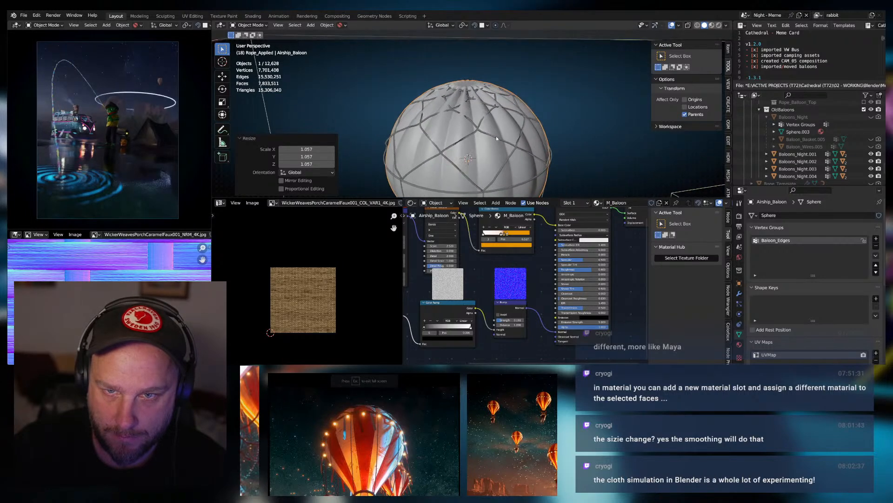
key("g")
key("z")
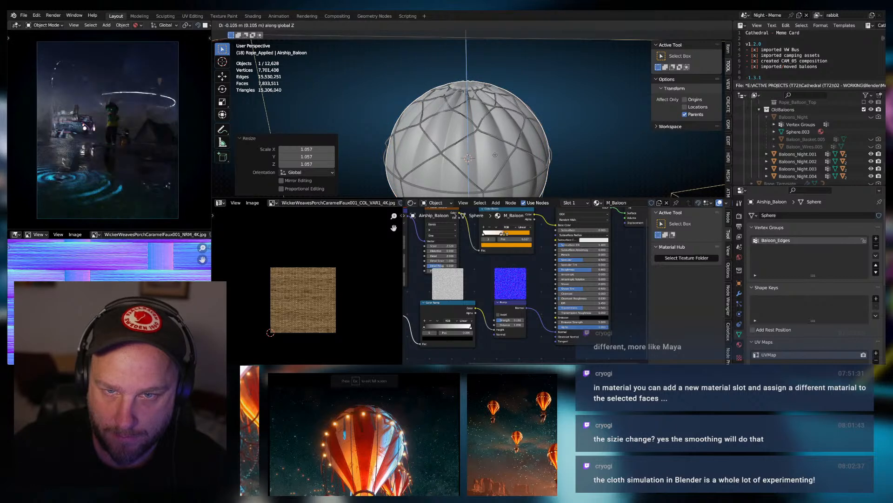
left_click(523, 170)
Open the envelope's mesh for vertex editing and enable X-ray in front view at its lower opening.
scroll(520, 174, "down", 4)
middle_click_drag(518, 175, 502, 114, "shift")
scroll(514, 131, "up", 5)
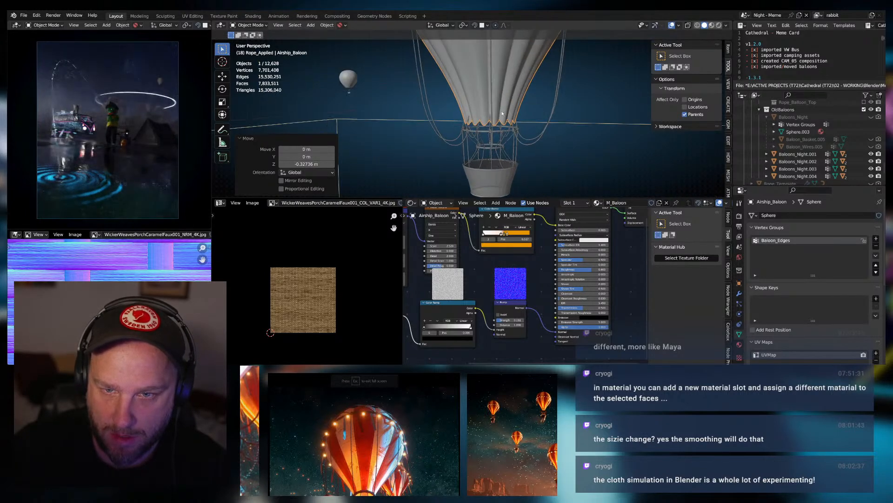
scroll(502, 114, "up", 3)
key("Tab")
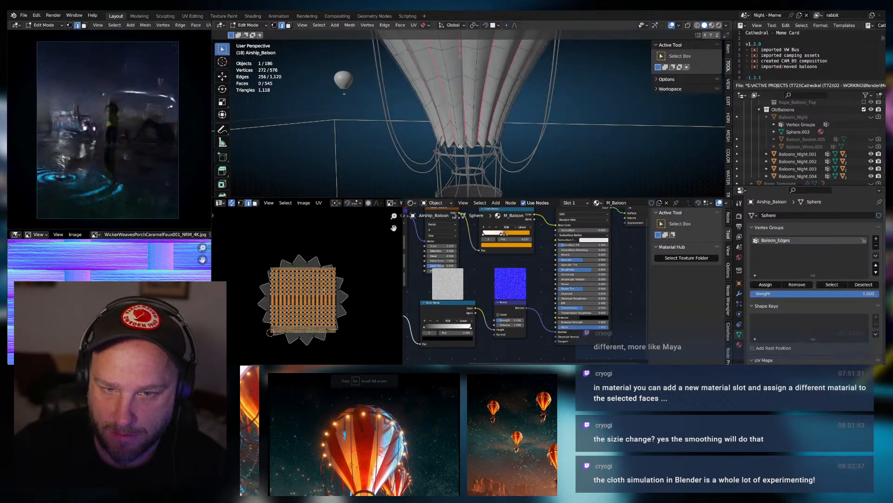
mouse_move(461, 147)
middle_mouse_down()
mouse_move(455, 153)
mouse_move(455, 145)
middle_mouse_up()
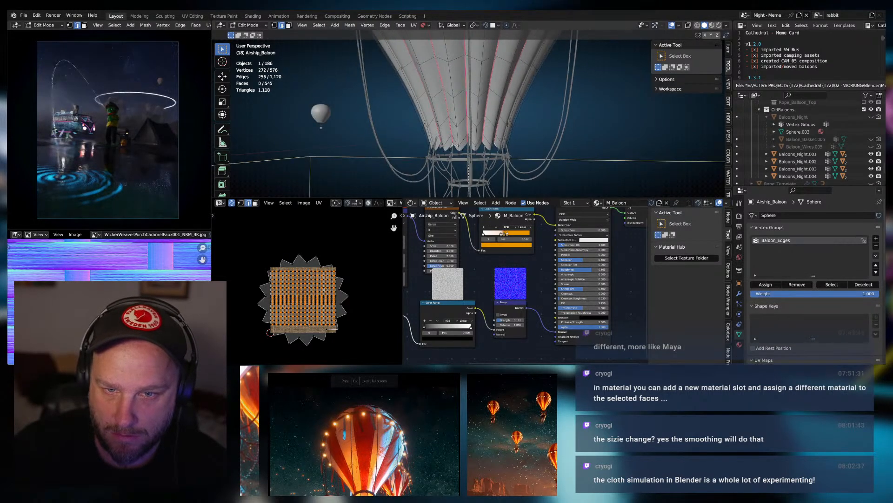
left_click(457, 145)
key("1")
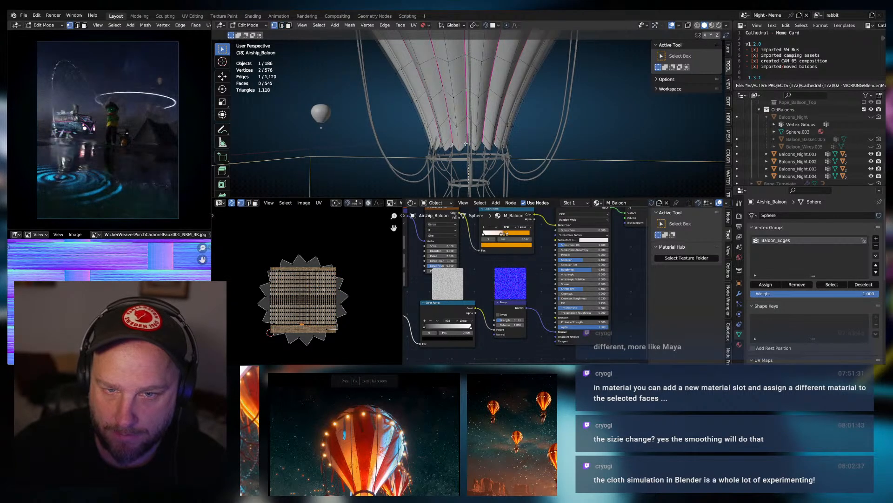
key("KP_1")
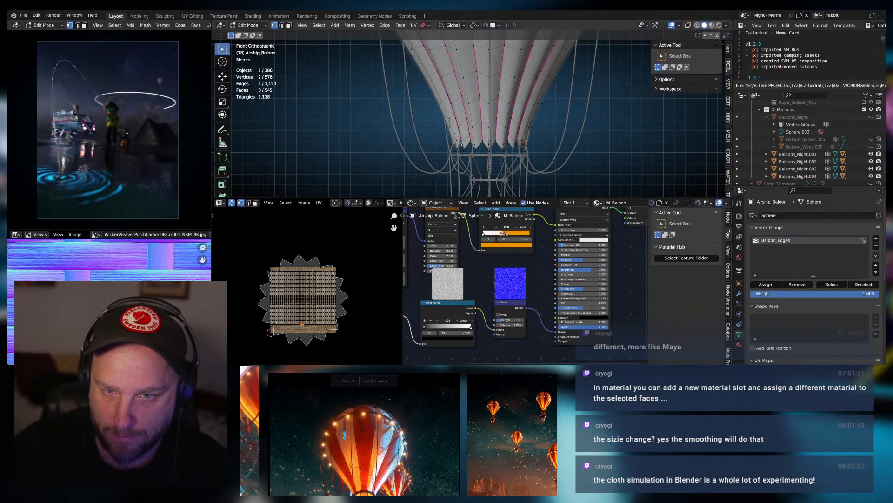
left_click_drag(436, 133, 564, 172)
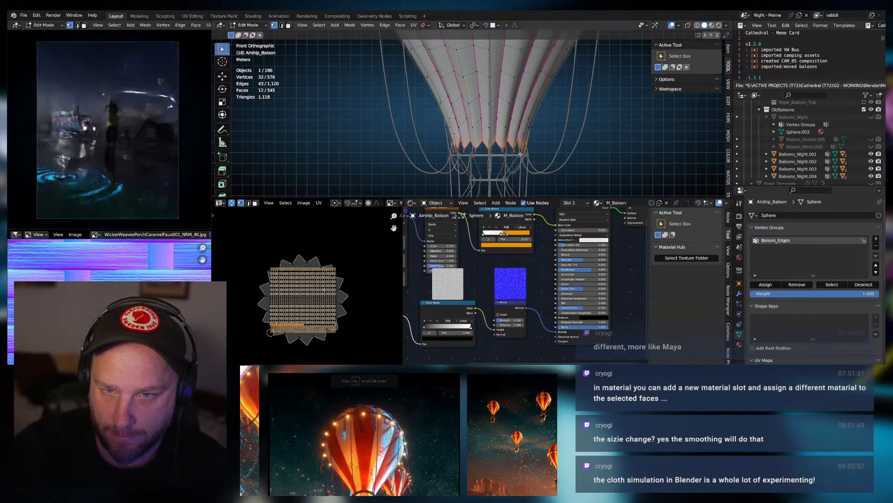
left_click(688, 25)
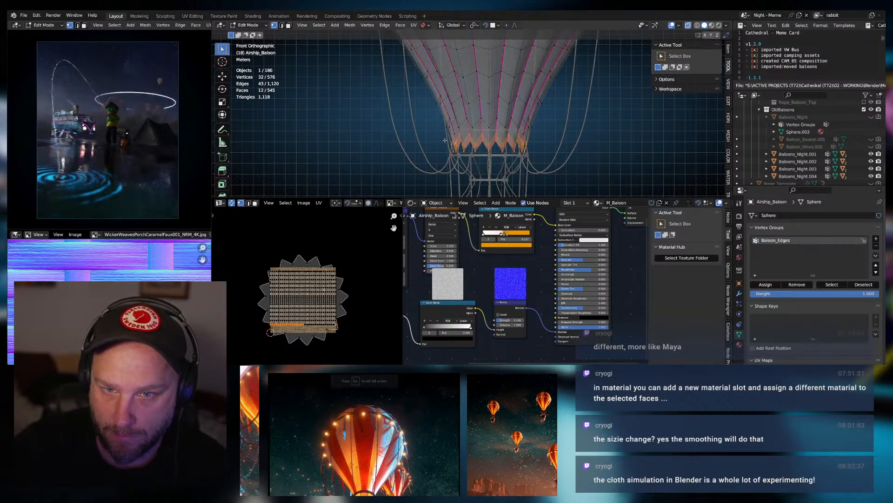
Try deleting several bottom rows of vertices around the envelope's lower rim, and undo the deletion.
left_click(514, 150)
left_click_drag(427, 141, 564, 170)
key("x")
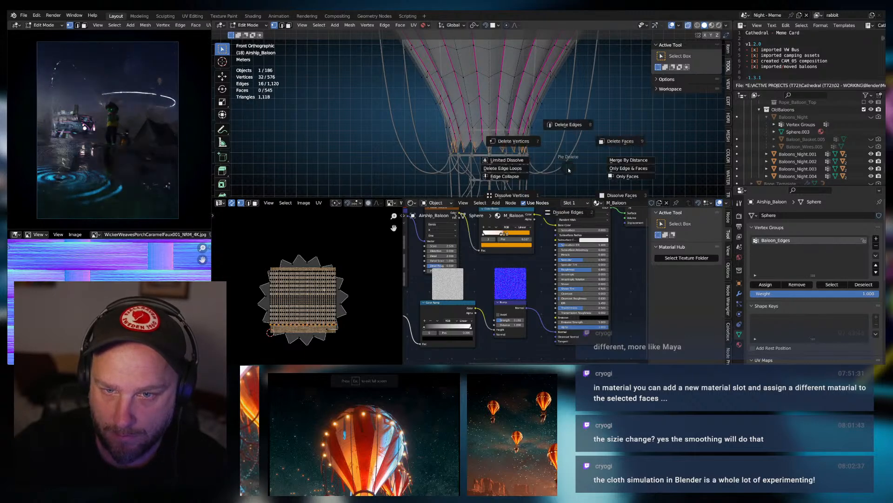
key("Escape")
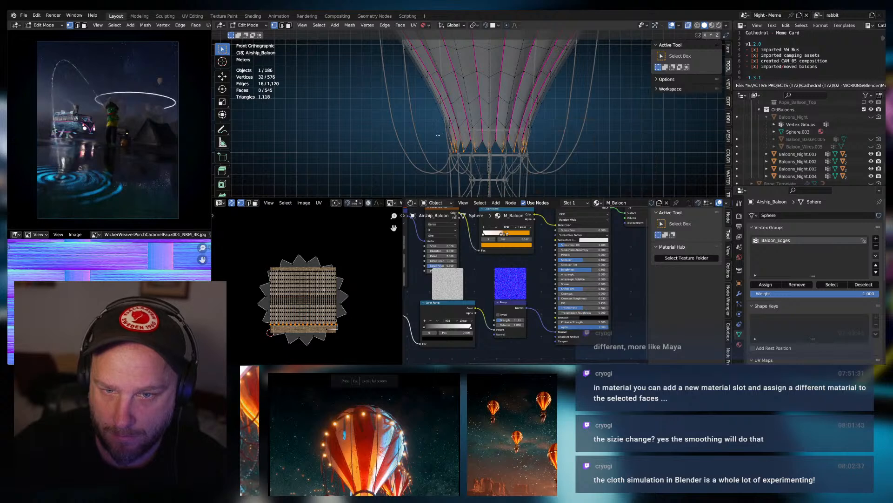
left_click_drag(433, 138, 552, 158)
key("x")
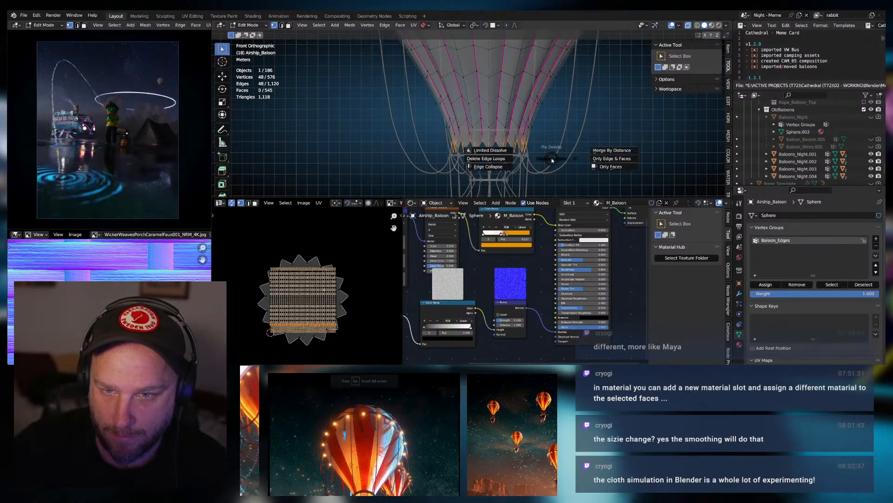
left_click(527, 131)
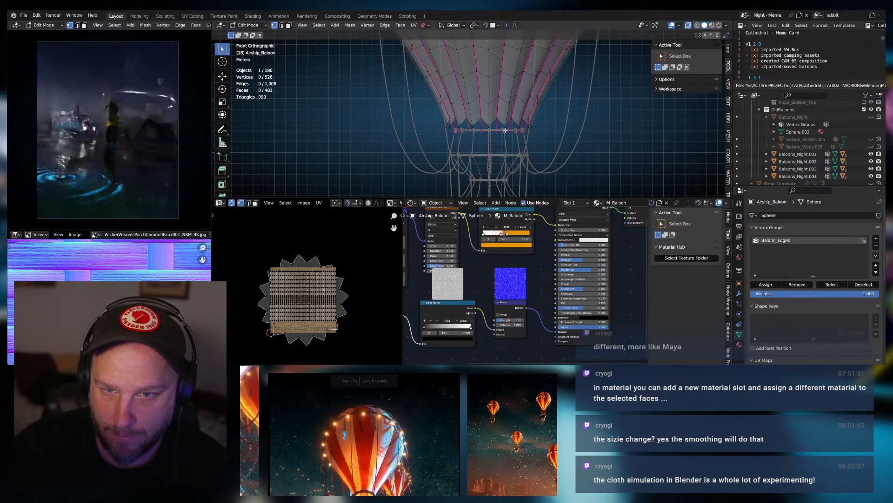
key("ctrl+z")
Delete only the lowest tip vertices of the points around the envelope's lower rim.
left_click(453, 144)
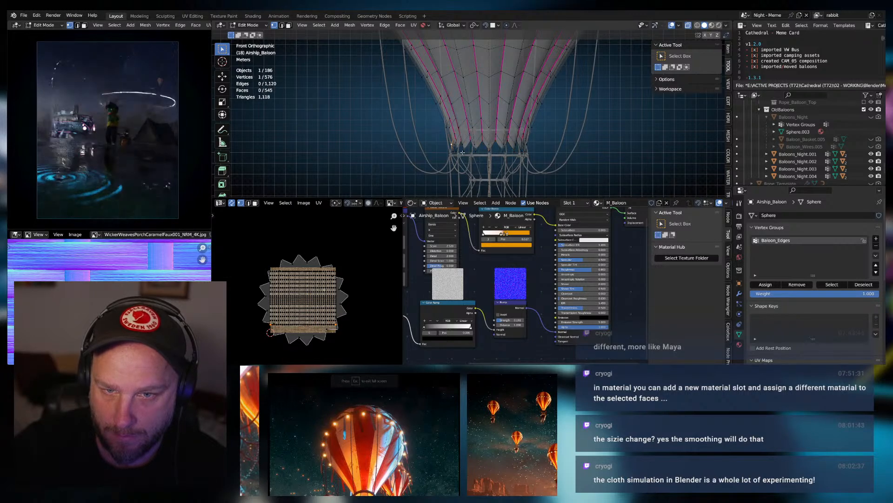
middle_click_drag(452, 144, 417, 138)
scroll(471, 142, "up", 2)
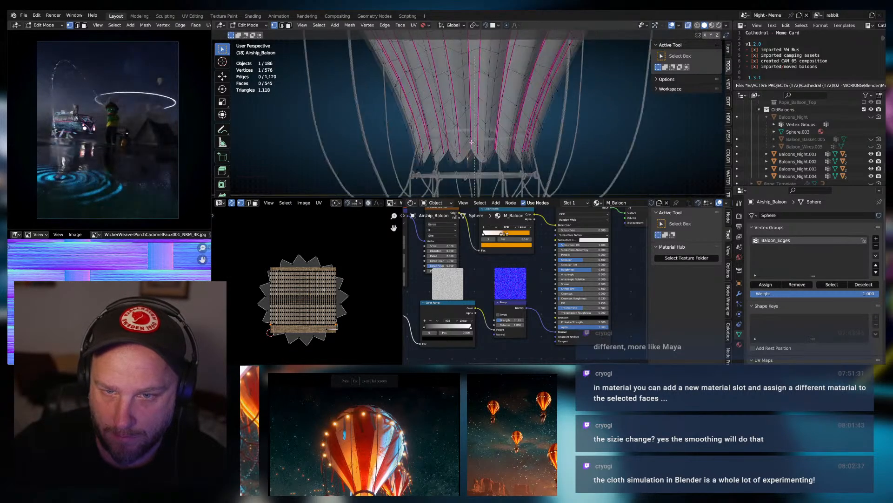
key("KP_1")
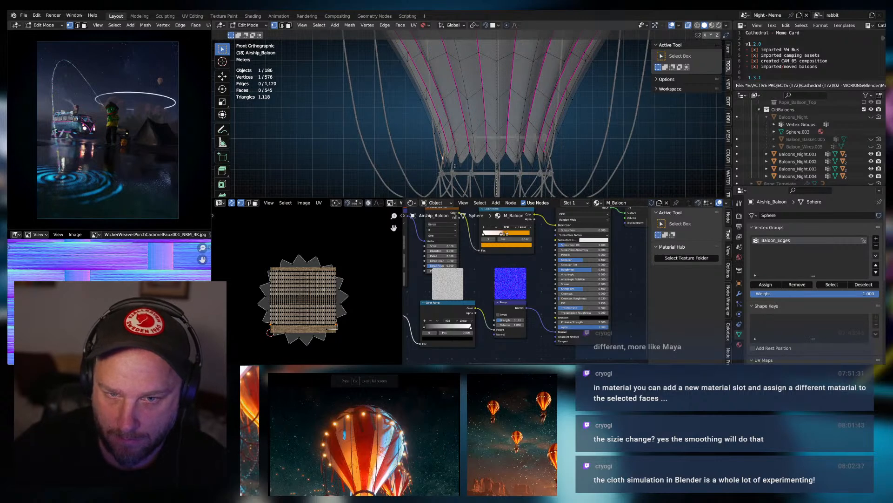
left_click_drag(420, 161, 573, 184)
key("x")
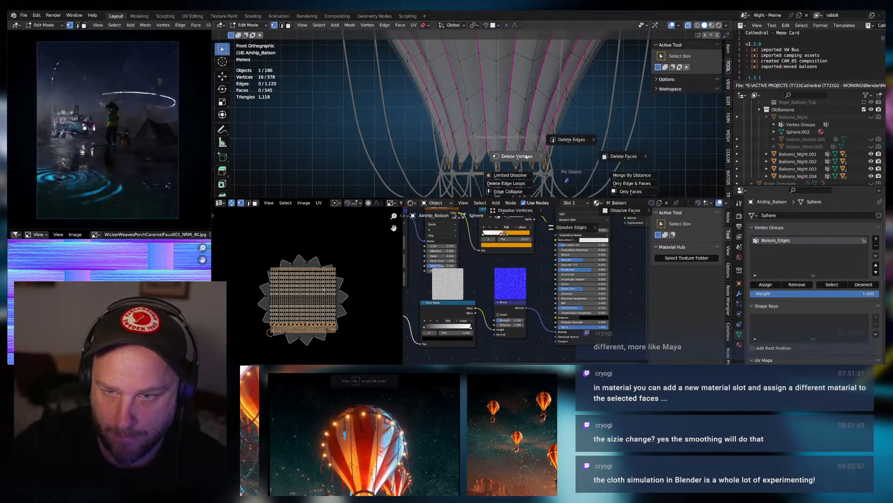
left_click(526, 155)
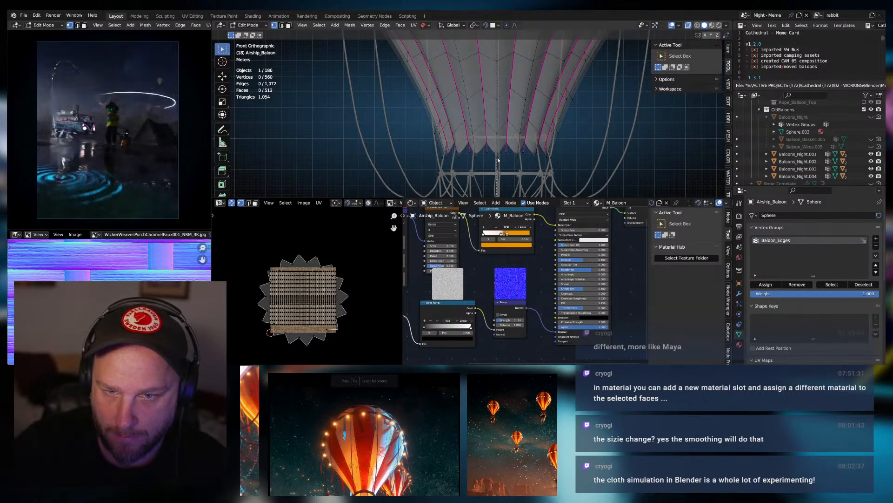
Return the envelope to Object Mode and turn off X-ray in the viewport.
key("Tab")
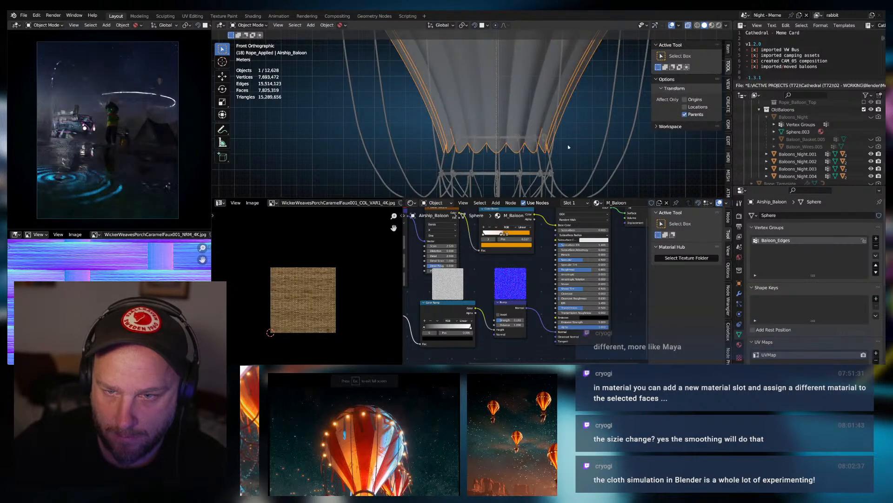
middle_click_drag(485, 165, 511, 10)
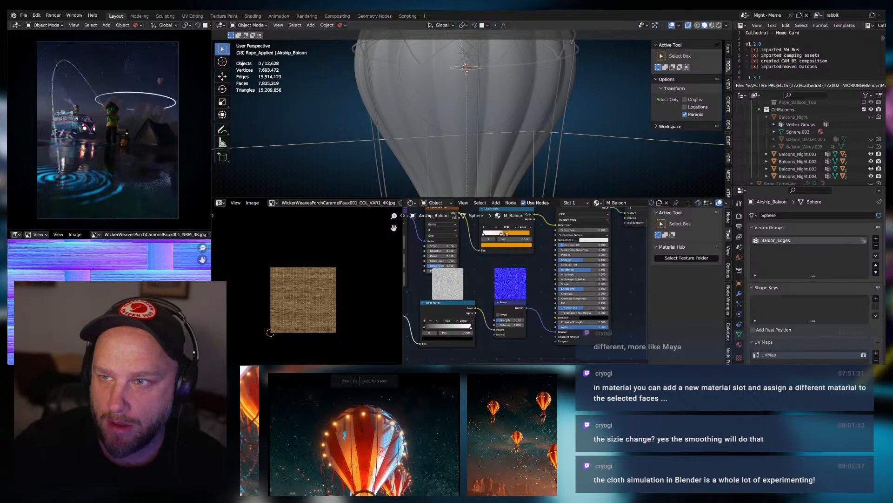
left_click(687, 26)
scroll(558, 76, "down", 3)
middle_click_drag(538, 89, 504, 96)
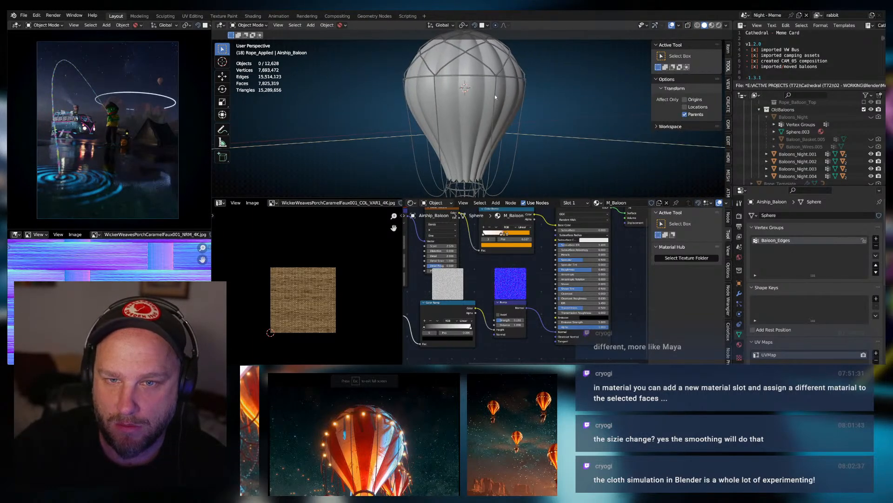
Examine the envelope's fit against the rope net, middle ring and burner frame, and select the envelope at its lower rim.
left_click(495, 96)
left_click(472, 112)
scroll(471, 97, "up", 4)
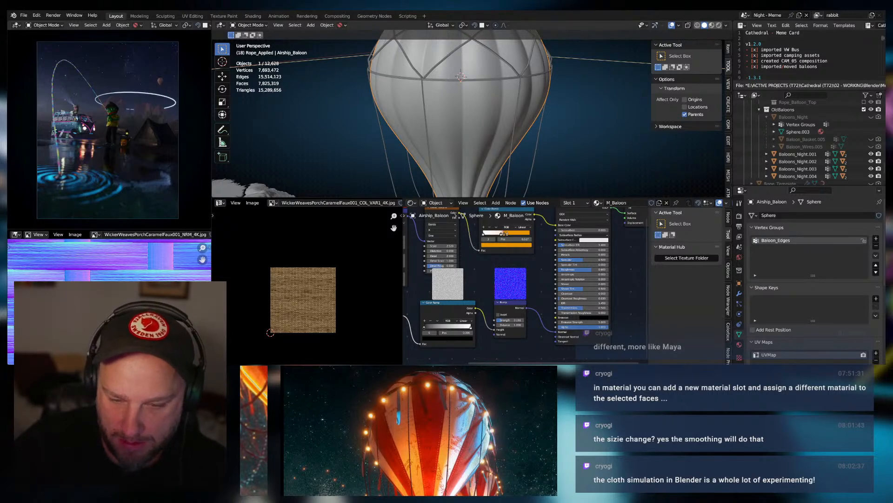
scroll(437, 114, "up", 3)
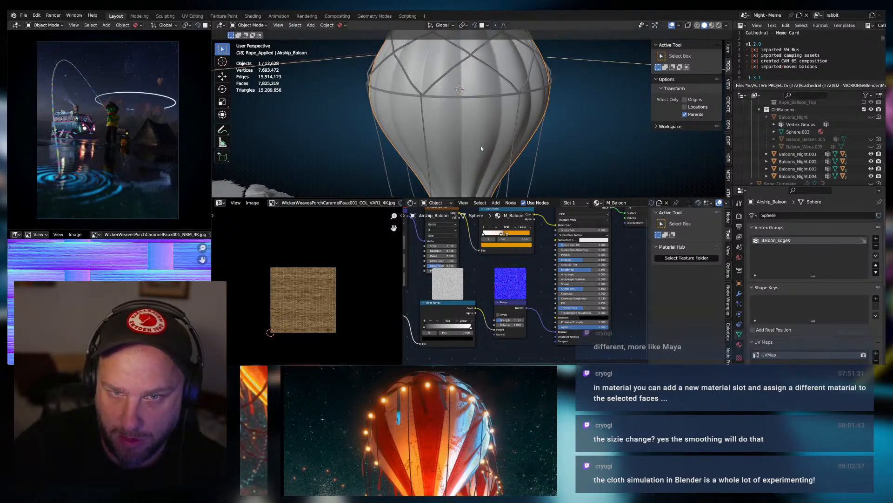
middle_click_drag(436, 114, 459, 108)
left_click(446, 106)
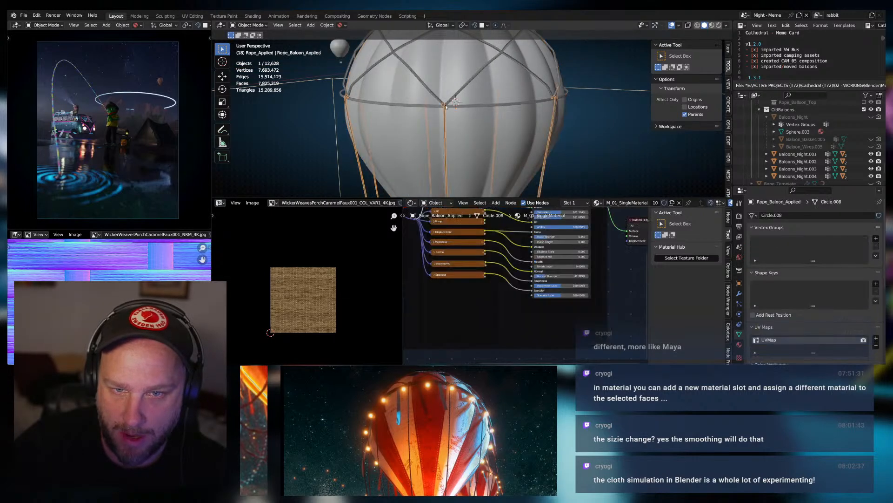
left_click(484, 104)
left_click(577, 107)
middle_click_drag(577, 108, 577, 124)
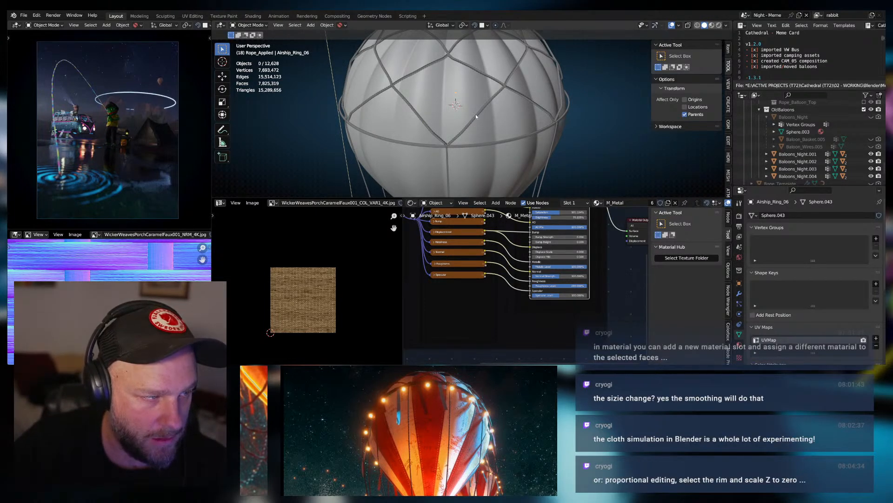
scroll(546, 140, "down", 6)
middle_click_drag(496, 155, 501, 126, "shift")
scroll(506, 151, "up", 8)
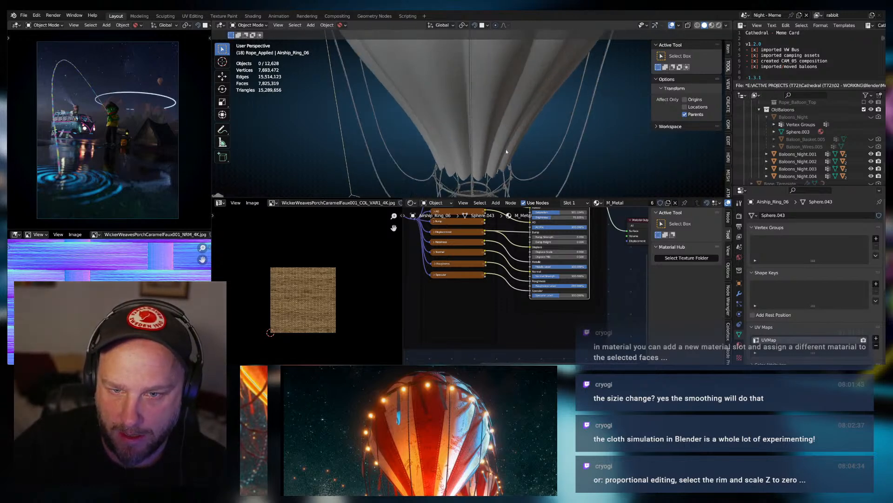
scroll(507, 152, "down", 4)
left_click(467, 138)
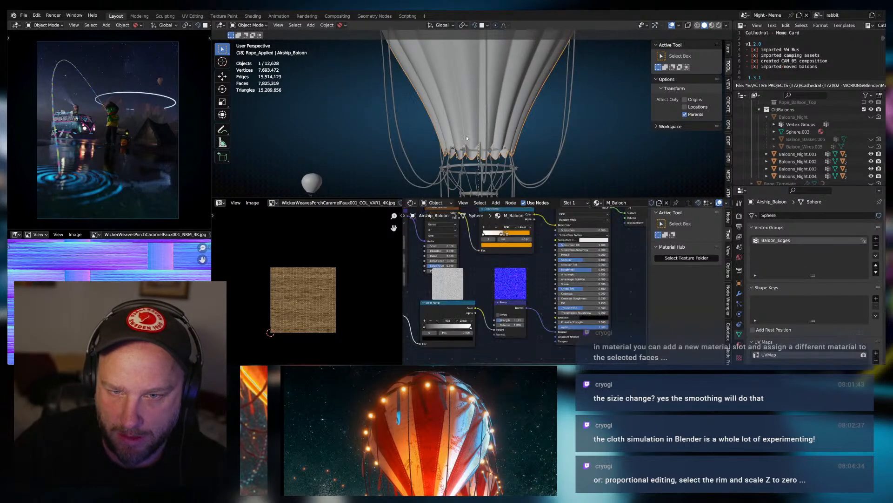
Select the edge loop around the balloon's bottom opening and flatten it by scaling it to 0 along Z.
key("Tab")
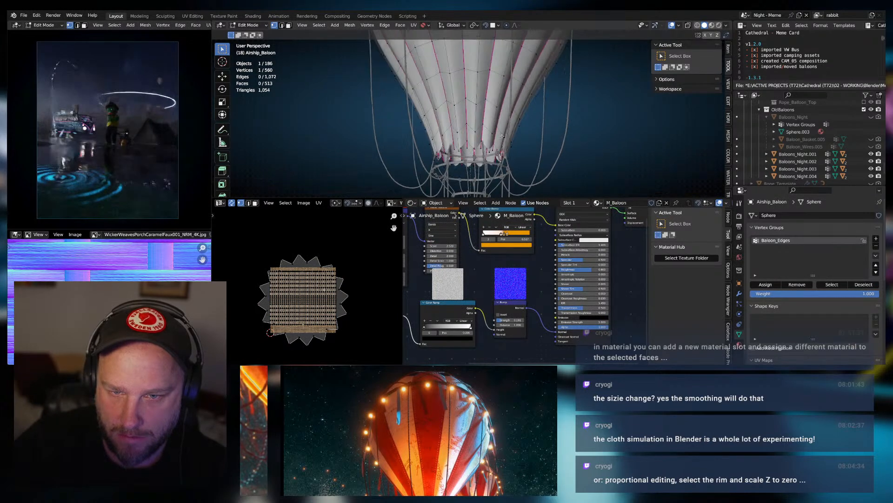
scroll(502, 135, "up", 2)
key("3")
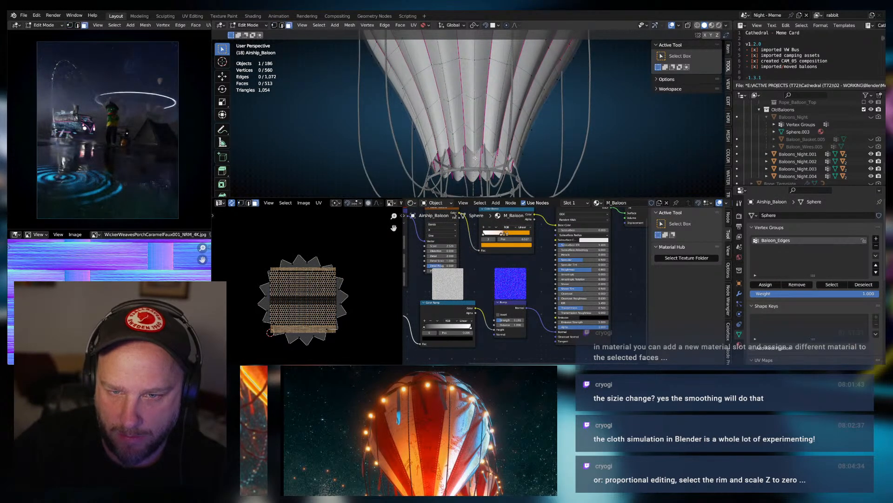
left_click(473, 153)
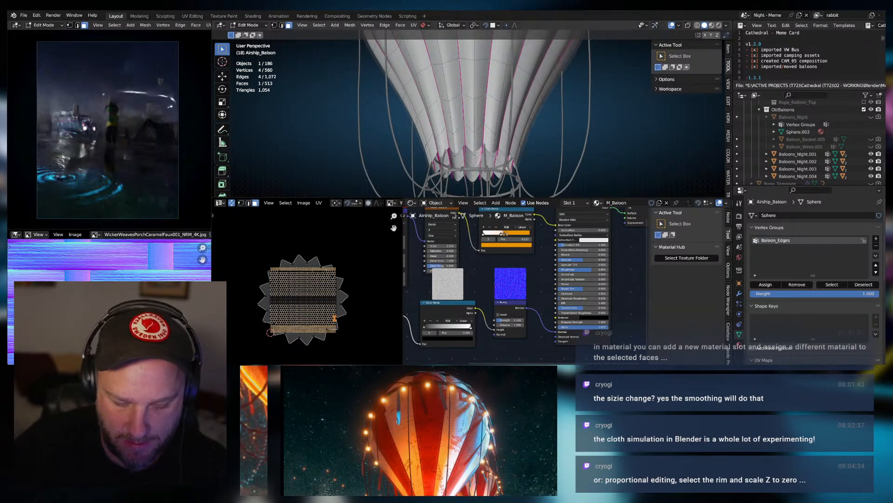
key("2")
left_click(471, 152)
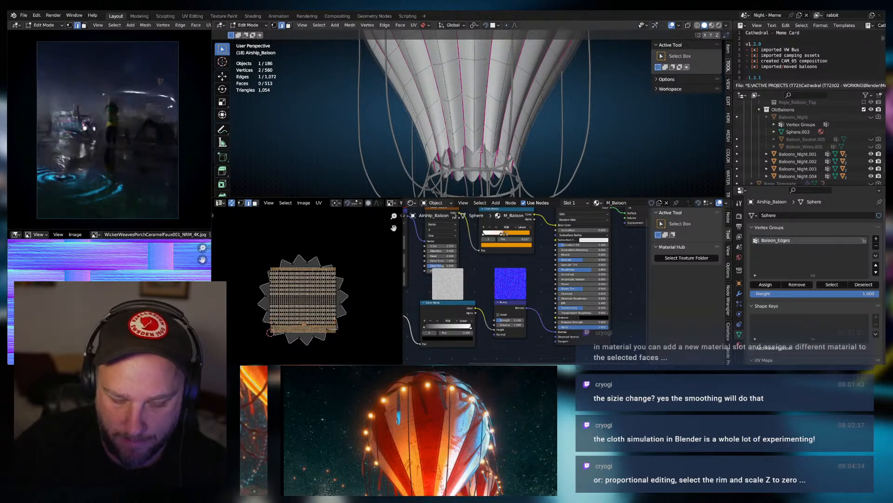
left_click(471, 152, "alt")
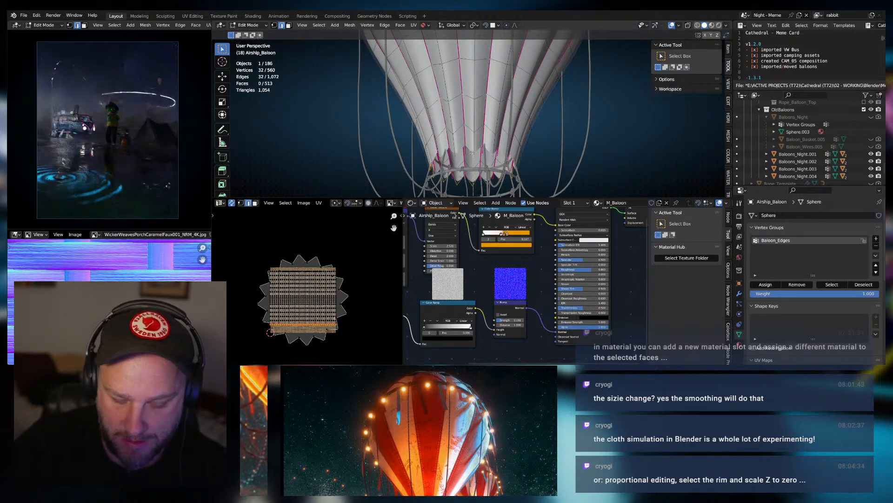
key("s")
key("z")
key("0")
key("Return")
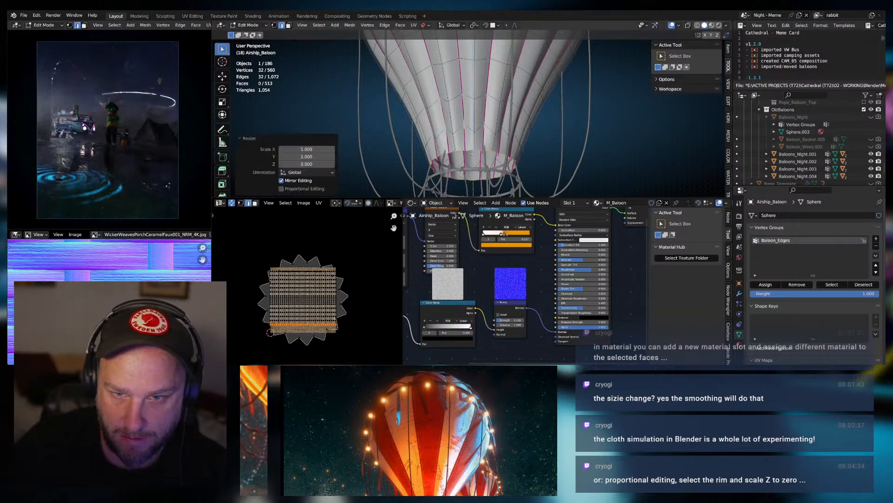
Raise the flattened bottom edge loop about 0.73 m along Z.
key("g")
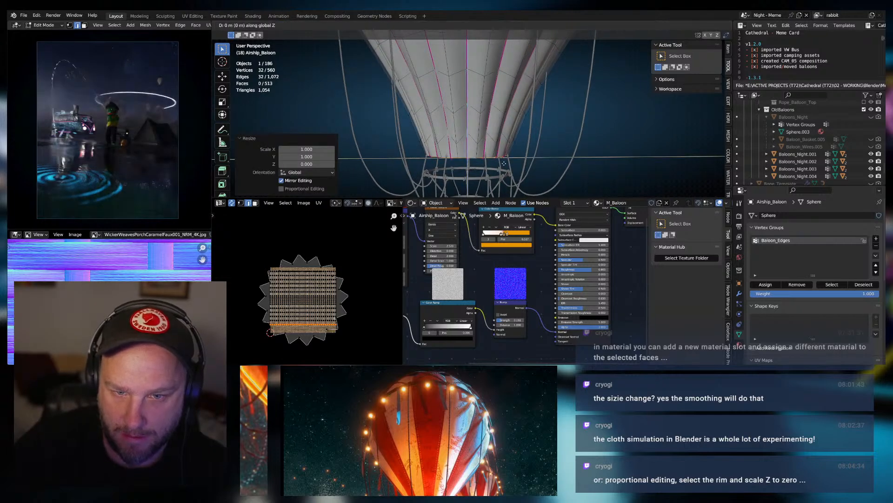
key("z")
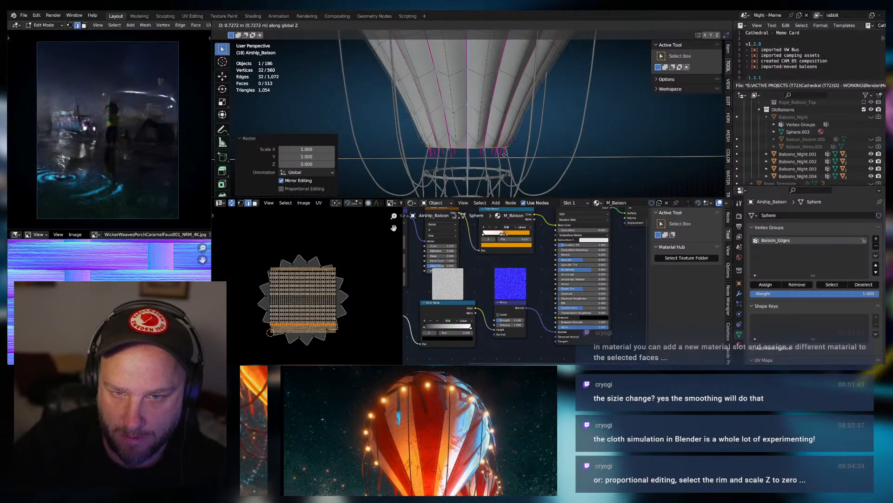
left_click(504, 152)
Try scaling the bottom edge loop to about 0.922 without proportional editing.
mouse_move(504, 153)
middle_mouse_down()
mouse_move(495, 109)
mouse_move(495, 180)
mouse_move(495, 164)
middle_mouse_up()
key("s")
left_click(494, 138)
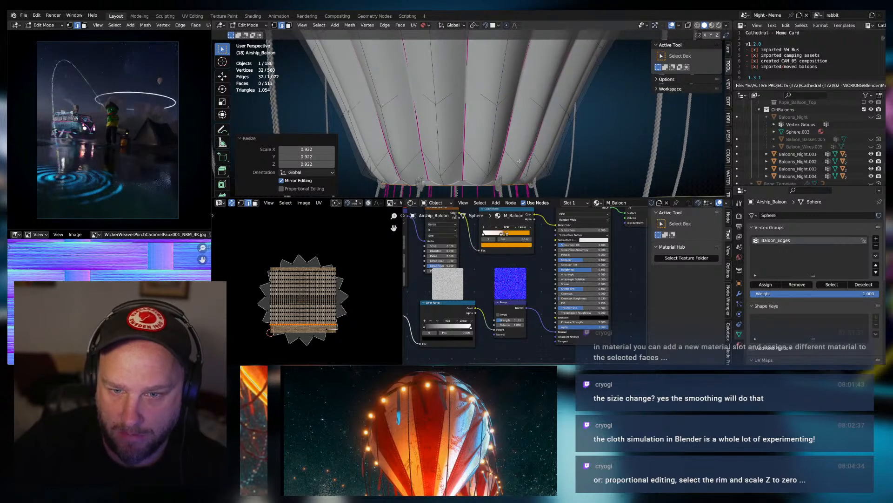
key("ctrl+z")
Turn on proportional editing and scale the bottom edge loop to about 0.877 with a proportional size of about 3.45.
key("o")
scroll(494, 168, "down", 1)
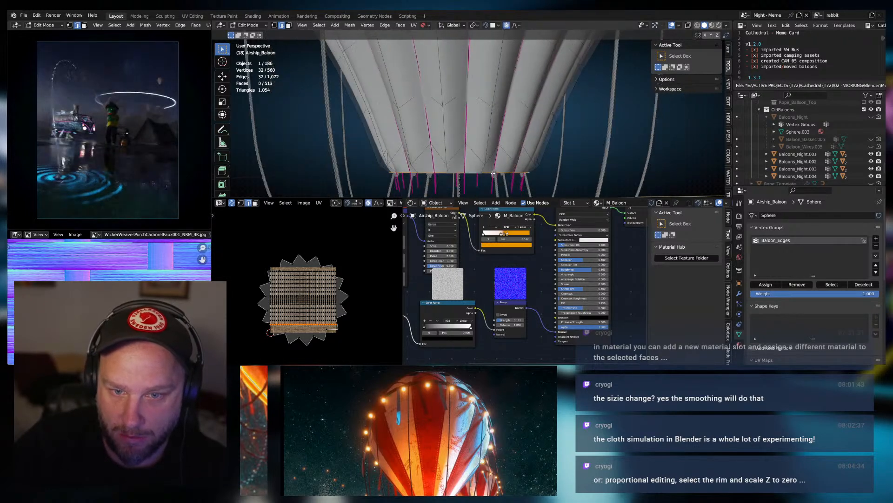
key("s")
scroll(489, 171, "up", 3)
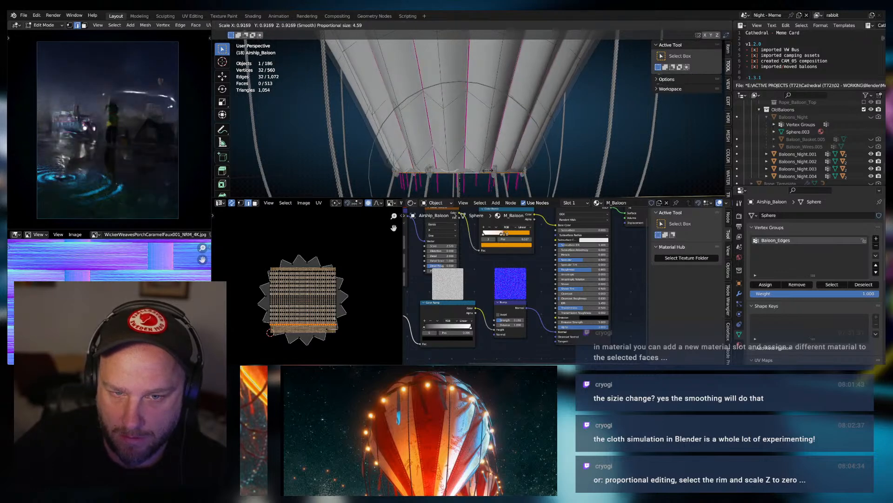
scroll(487, 169, "up", 3)
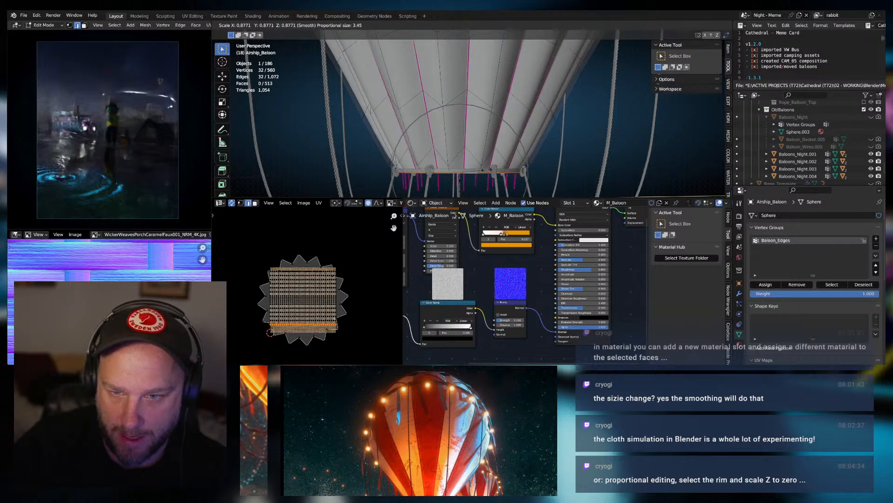
left_click(487, 170)
Lower the bottom edge loop about 0.27 m along Z and scale it to about 0.954 with a proportional size of about 3.14.
key("g")
key("z")
left_click(486, 174)
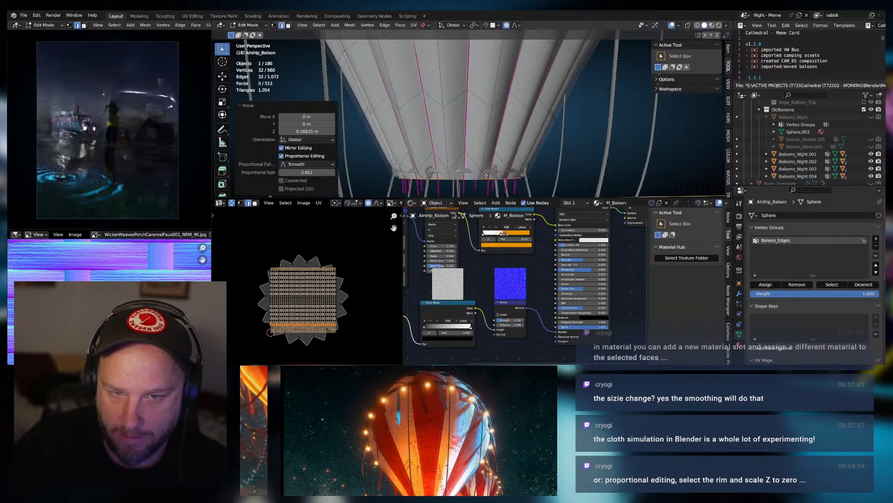
key("s")
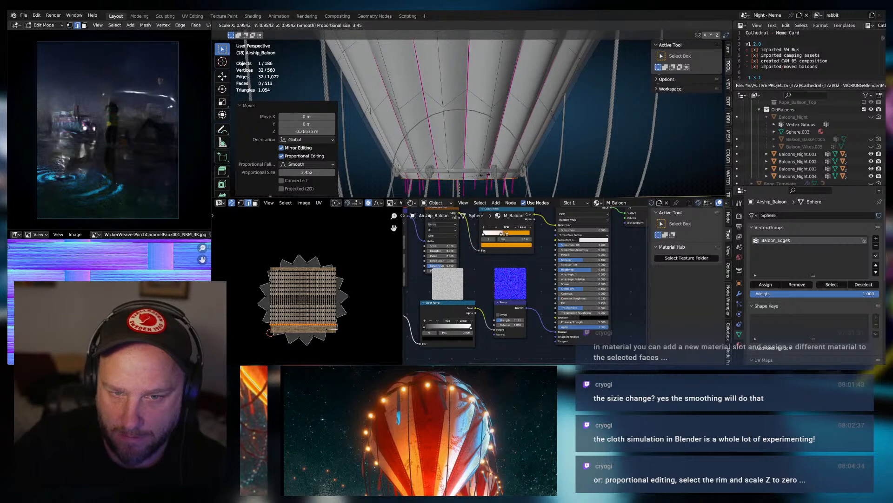
scroll(485, 174, "up", 1)
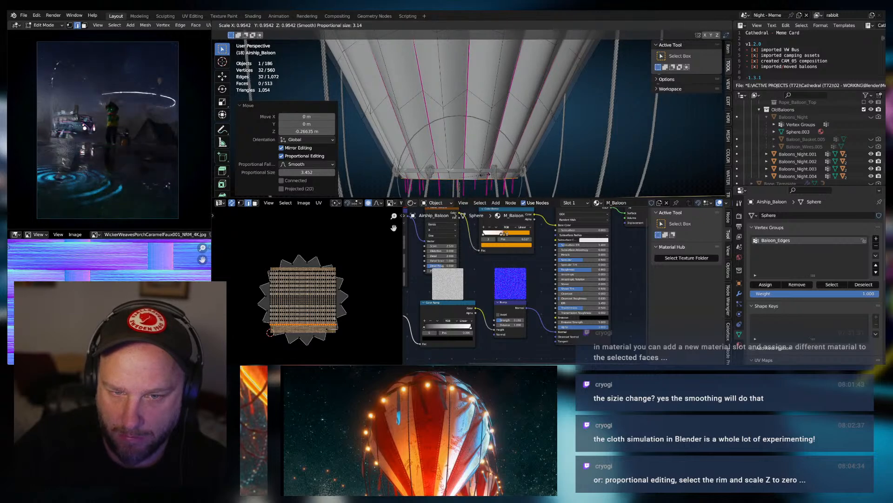
left_click(485, 175)
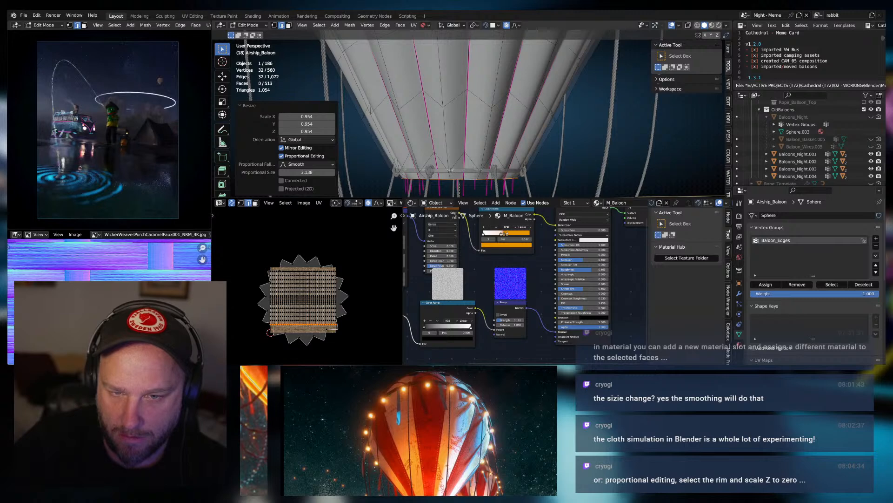
Select the next edge loop above the bottom rim and flatten it by scaling it to 0 along Z.
left_click(463, 163)
left_click(469, 161, "alt")
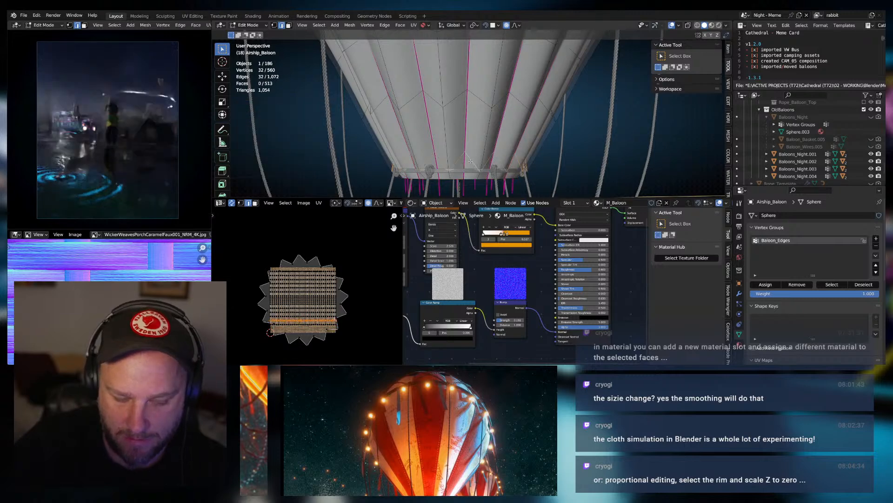
key("s")
key("z")
key("0")
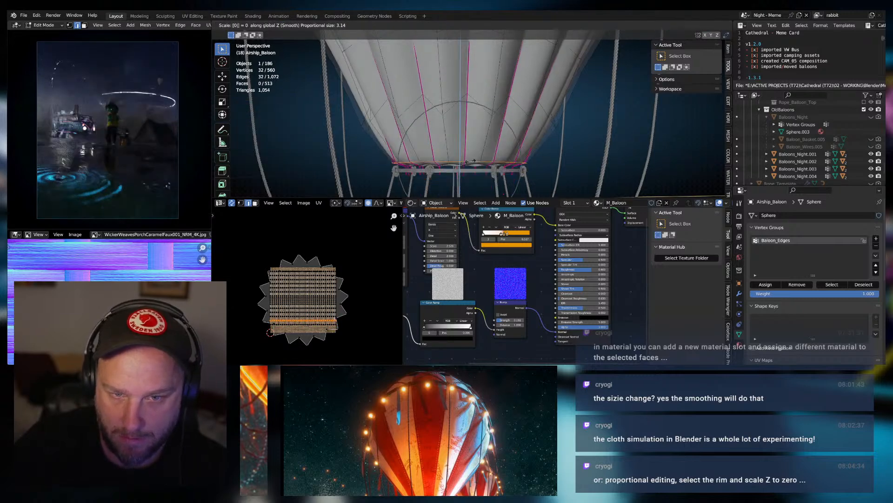
key("Return")
Add the bottom rim's full edge loop to the selection alongside the flattened loop above it.
middle_click_drag(470, 161, 468, 159)
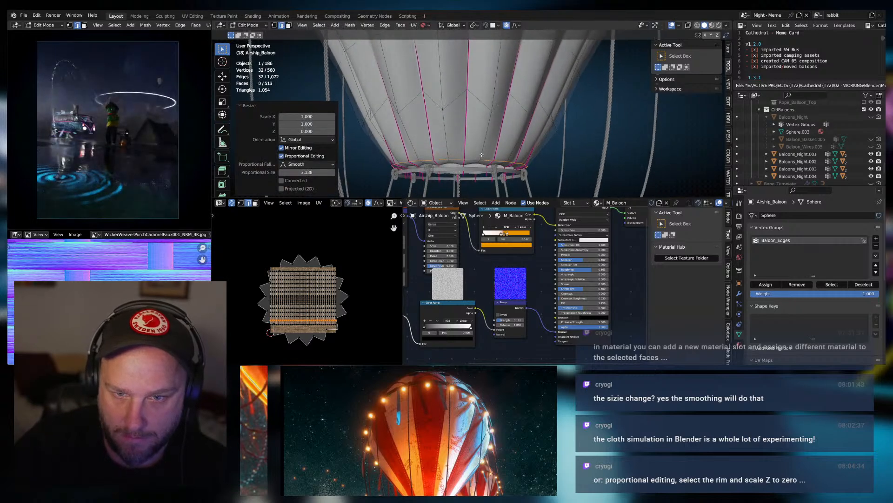
left_click(457, 163, "alt+shift")
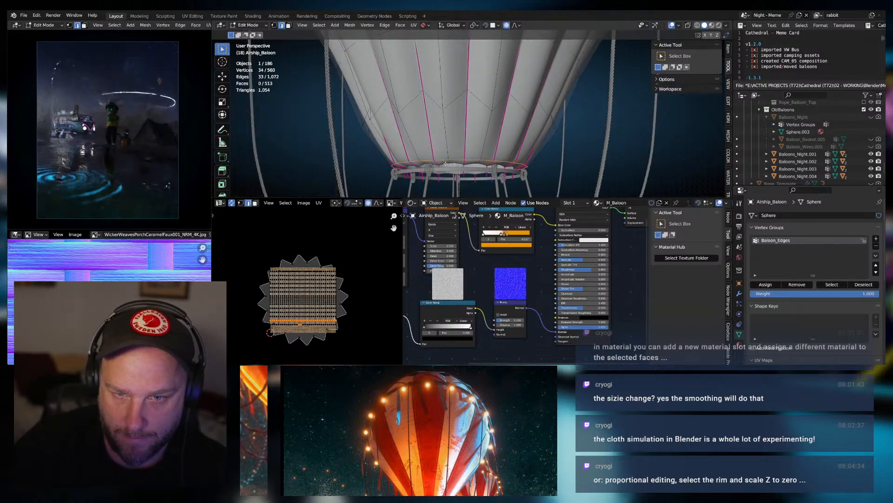
middle_click_drag(468, 168, 483, 138)
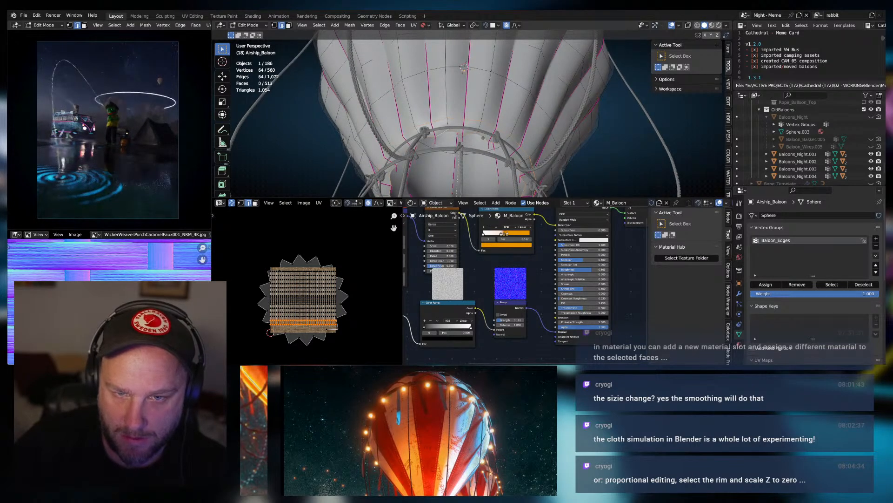
Try to flatten both selected rim loops together by scaling them to 0 along Z.
key("s")
key("z")
key("0")
key("Return")
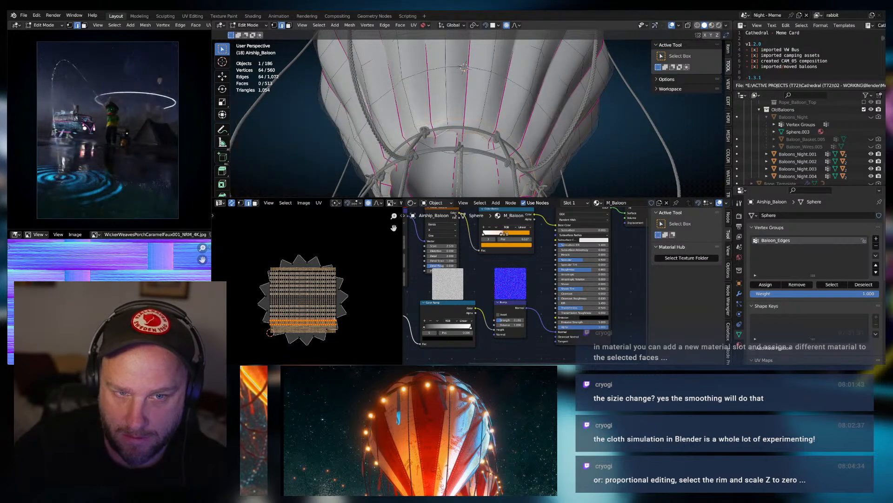
Lower both rim loops along Z with proportional editing, first by about 0.154 m and again by about 0.146 m.
key("g")
key("z")
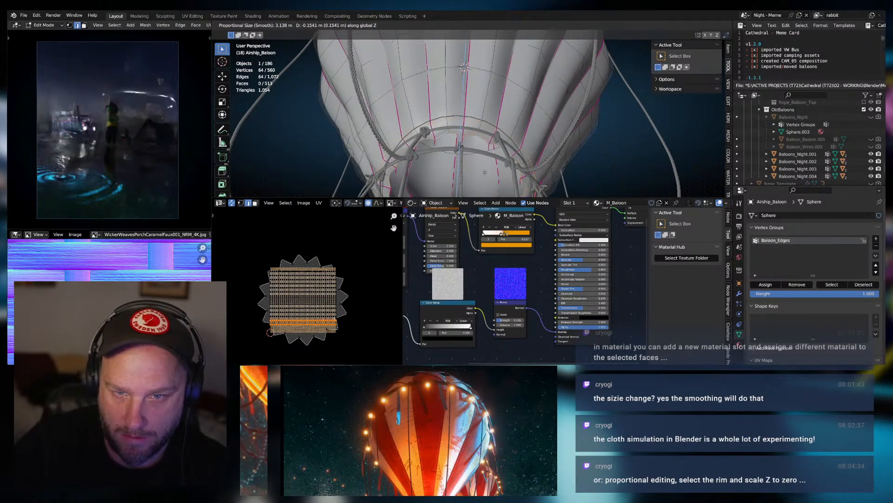
left_click(484, 178)
middle_click_drag(484, 178, 469, 141)
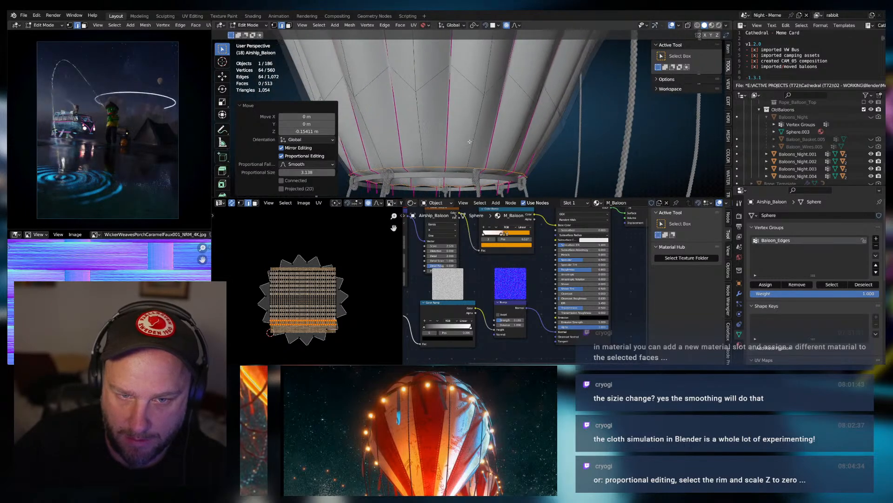
key("g")
key("z")
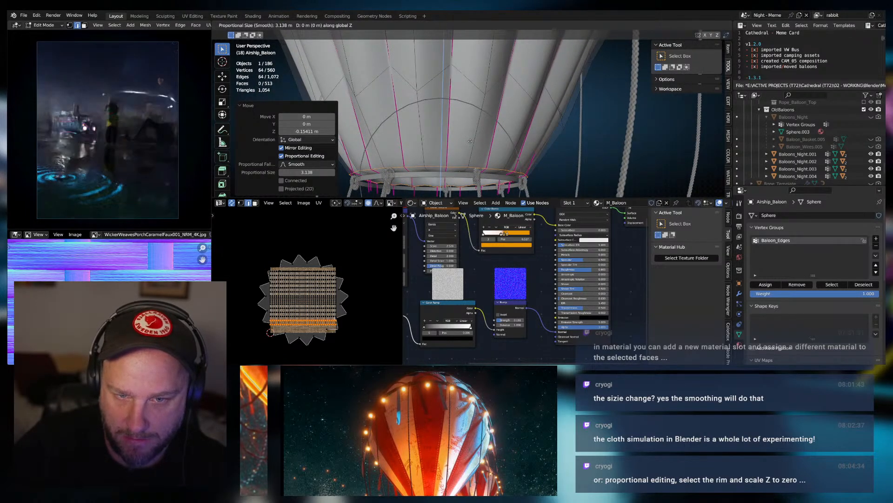
left_click(503, 150)
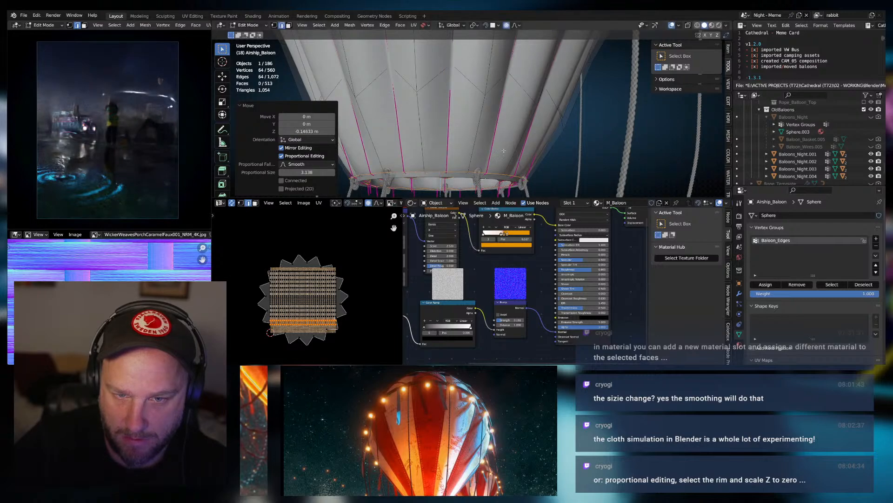
Select only the edge loop around the underside of the balloon's opening and apply Smooth Vertices to it.
middle_click_drag(504, 151, 468, 81)
left_click(468, 82)
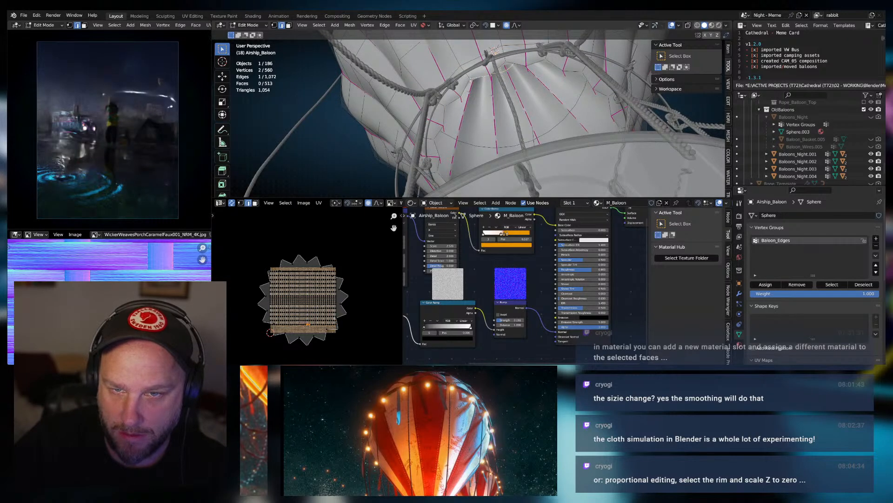
key("1")
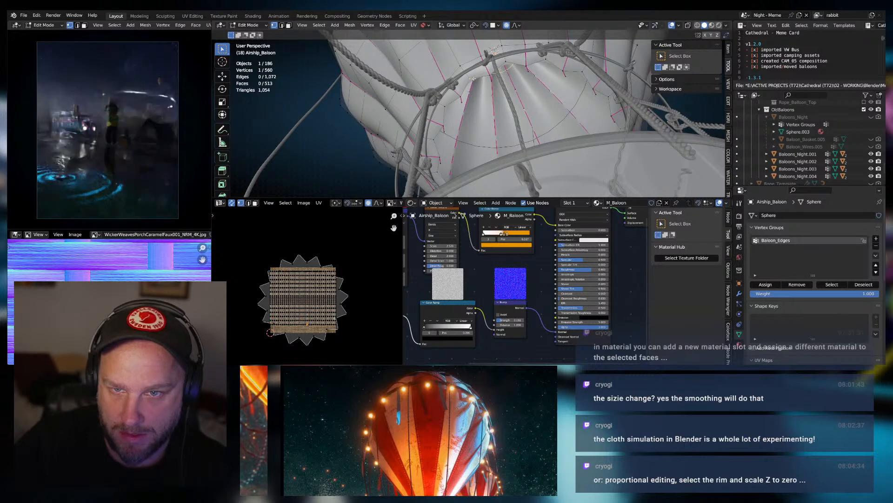
key("2")
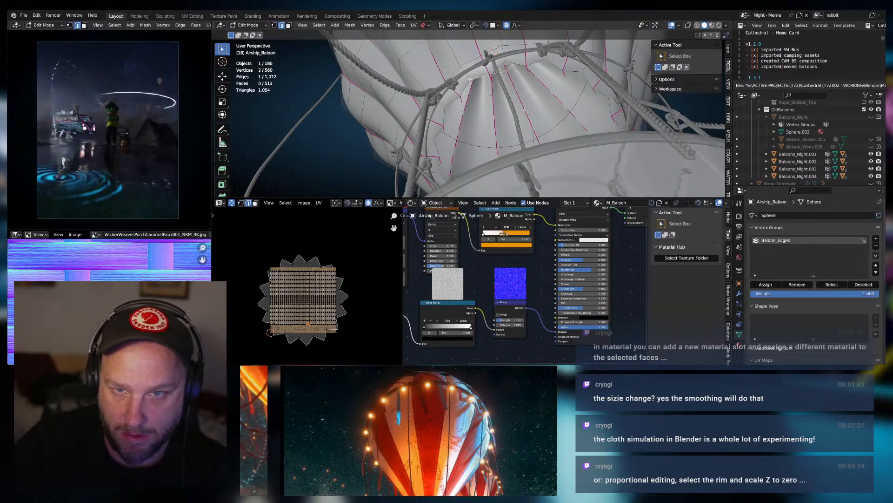
left_click(467, 82, "alt")
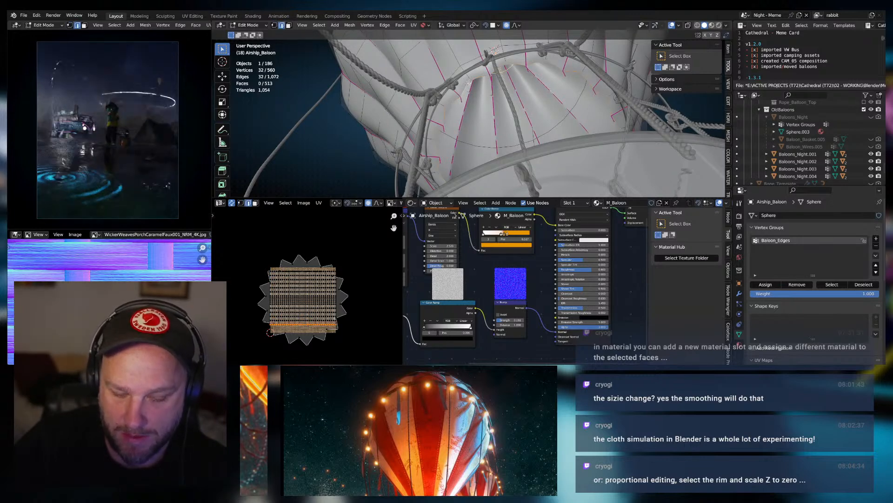
key("q")
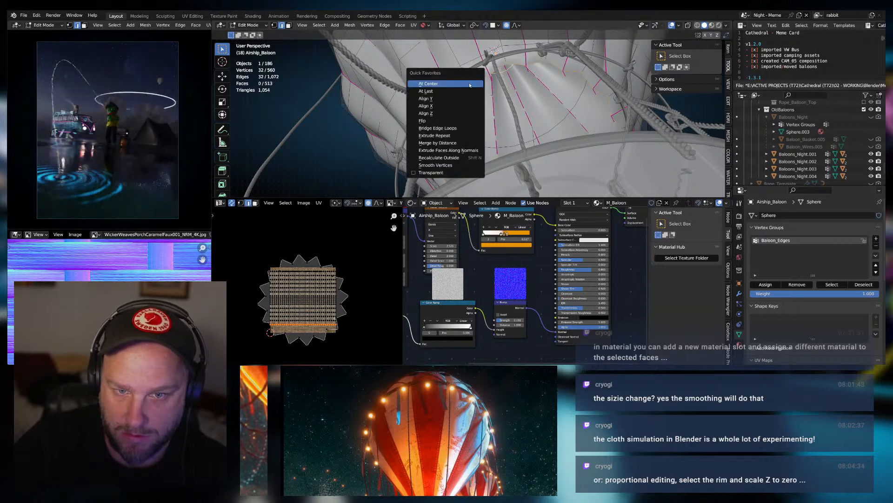
key("Escape")
key("q")
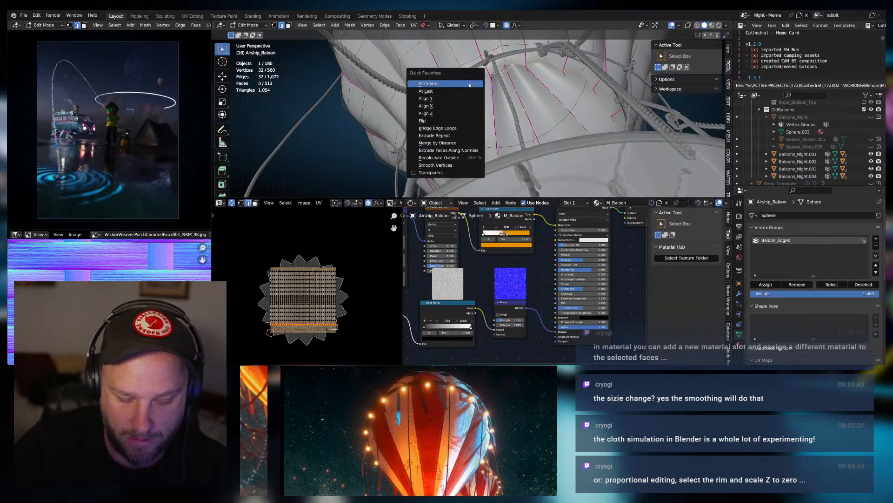
left_click(439, 165)
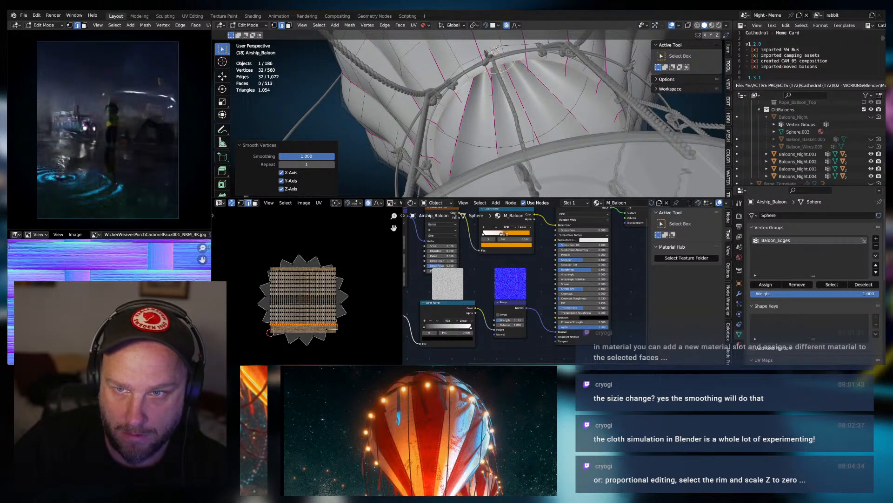
Set the Smooth Vertices smoothing factor to 0.5.
left_click_drag(327, 157, 335, 158)
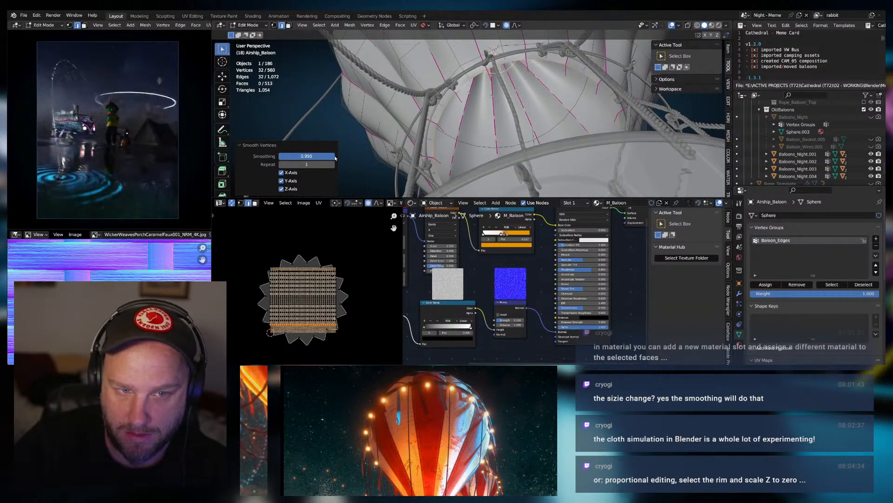
left_click(309, 157)
type("0.5")
key("Return")
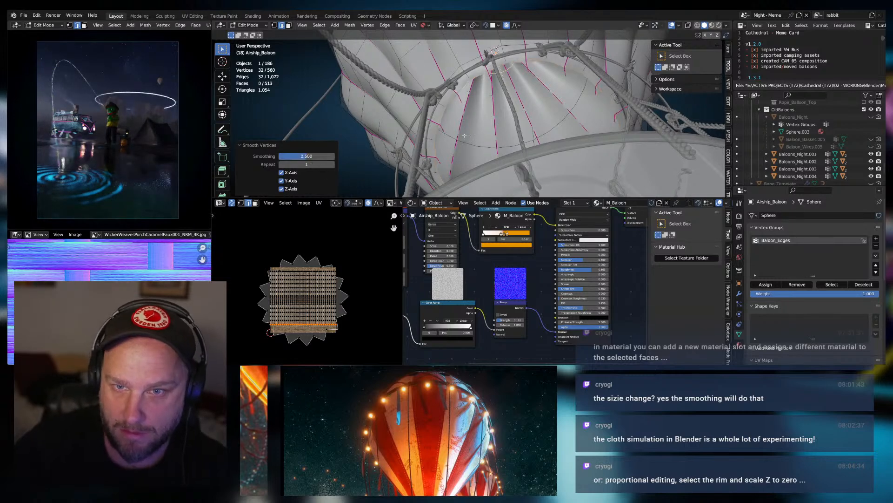
Apply Smooth Vertices twice more to the selected edge loop of the balloon's opening, raising the smoothing factor to 1.
key("q")
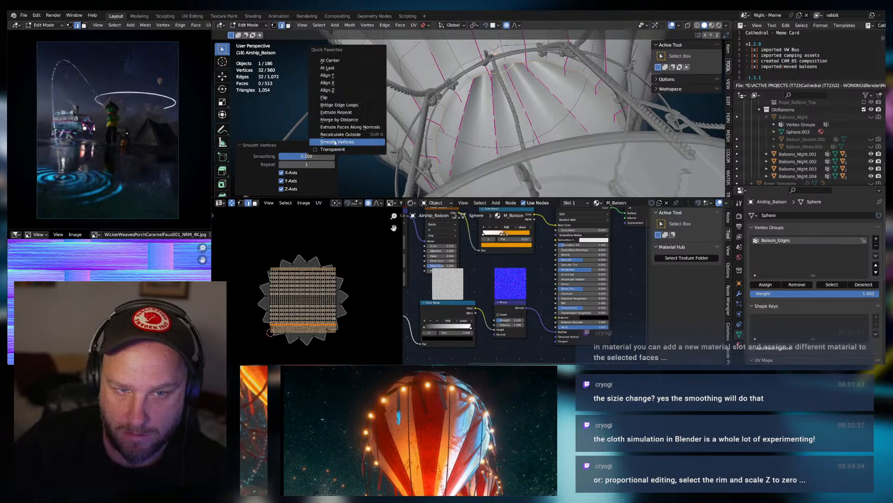
left_click(371, 142)
key("q")
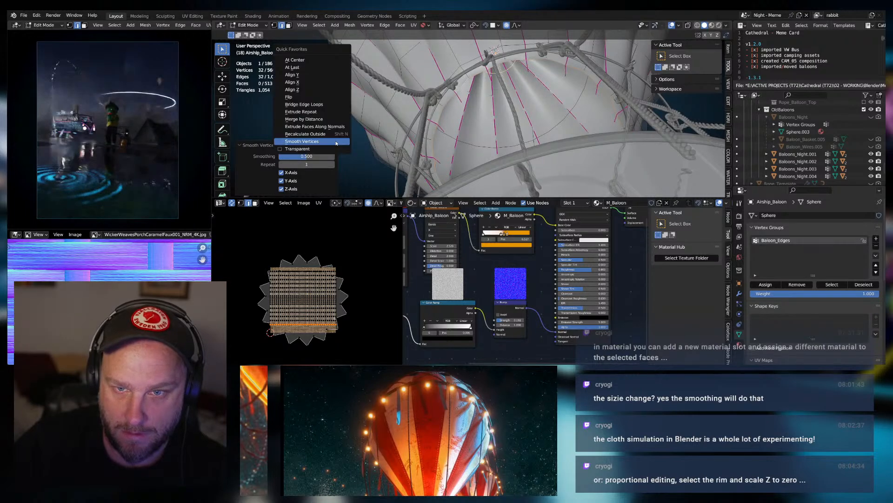
left_click(335, 142)
left_click_drag(306, 159, 334, 159)
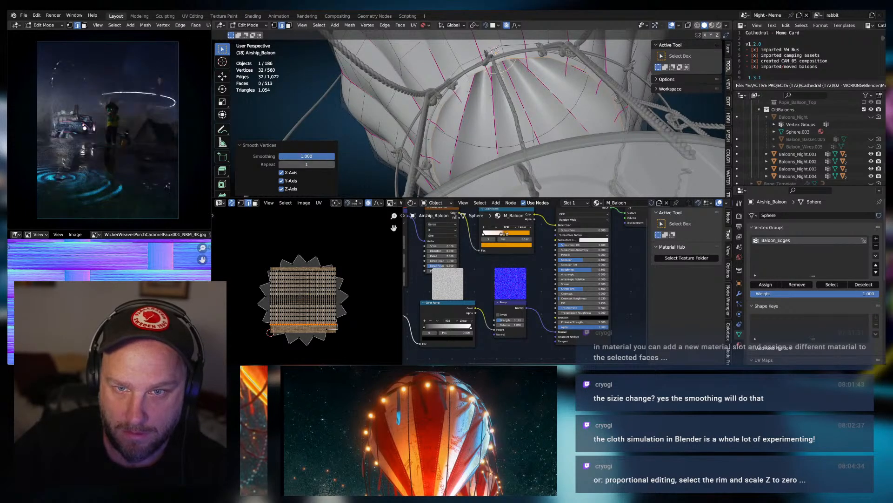
Undo the repeated smoothing passes and reapply Smooth Vertices to the opening's edge loop with a smoothing factor of 1.
key("ctrl+z")
key("ctrl+z")
key("ctrl+z")
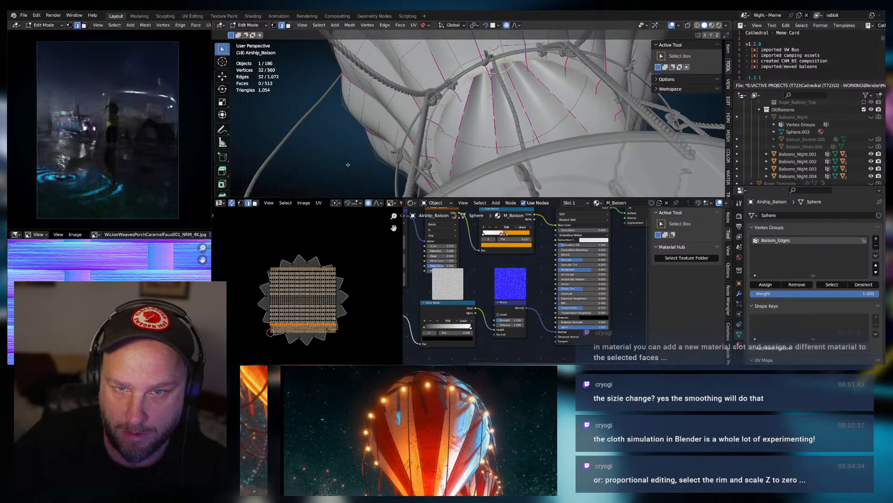
key("ctrl+z")
right_click(348, 165)
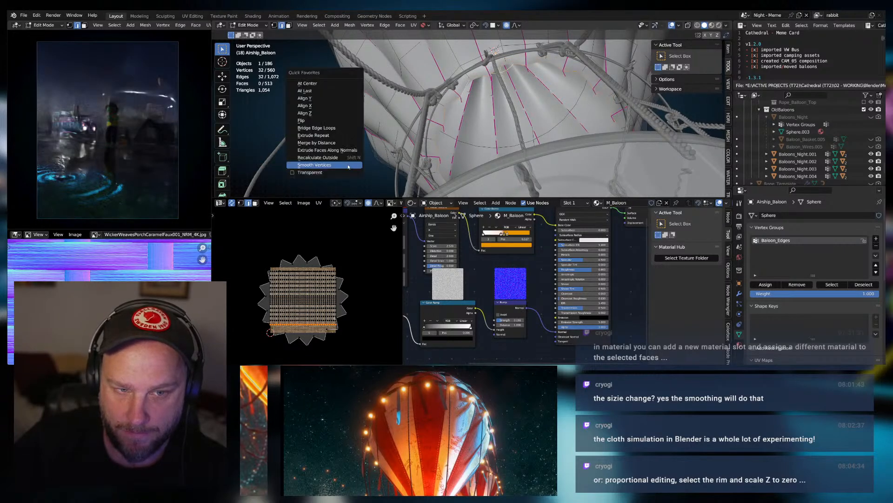
left_click(348, 164)
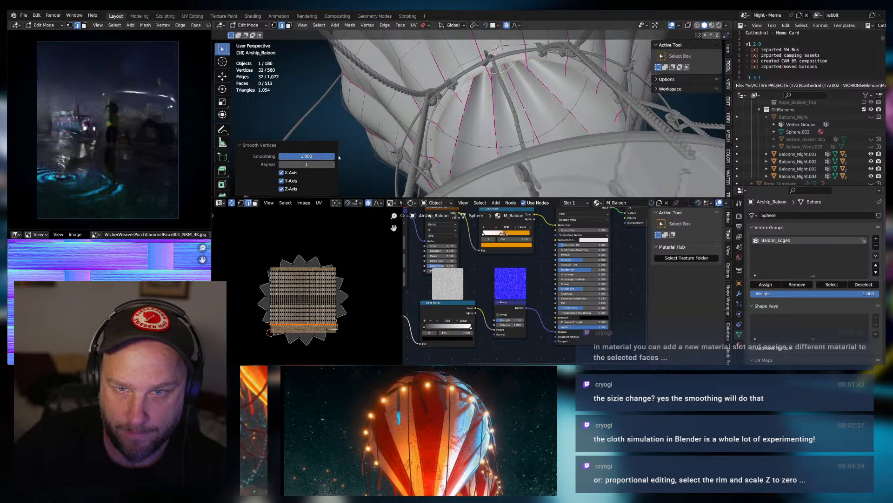
Turn off proportional editing and scale the edge loop of the balloon's bottom opening uniformly to about 0.769.
key("Tab")
scroll(489, 128, "down", 8)
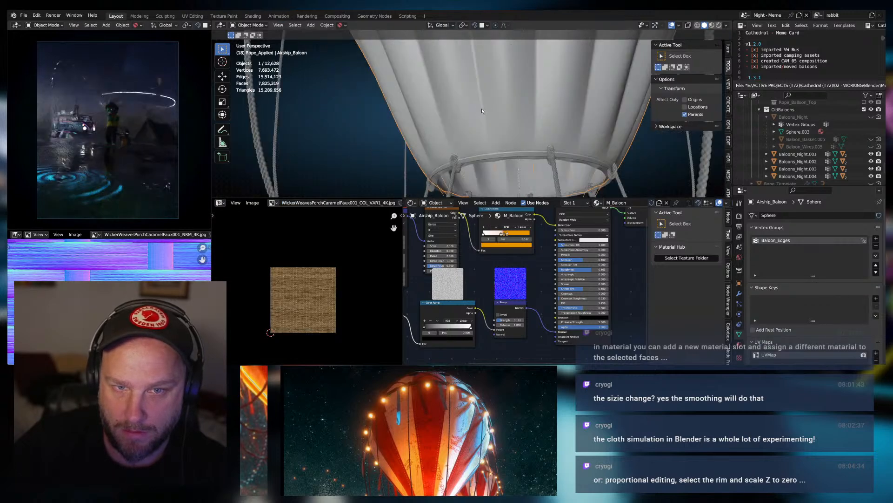
middle_click_drag(492, 126, 469, 178, "shift")
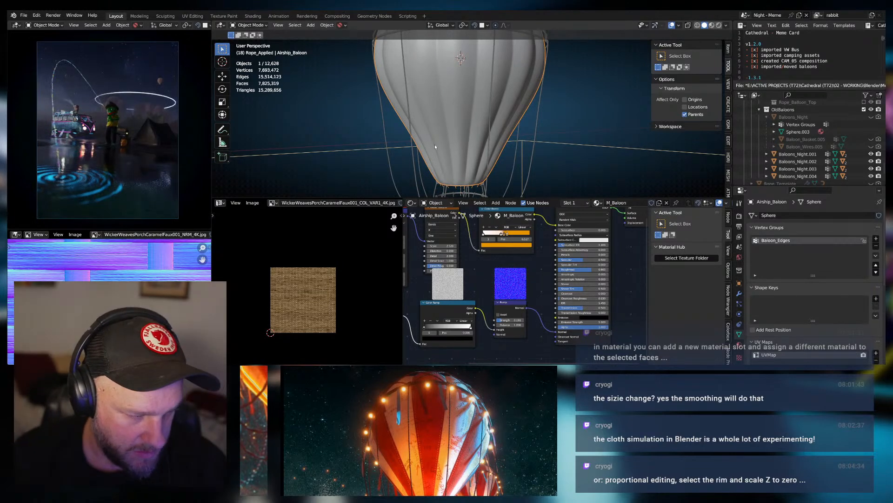
middle_click_drag(479, 154, 531, 154)
scroll(492, 117, "up", 7)
key("Tab")
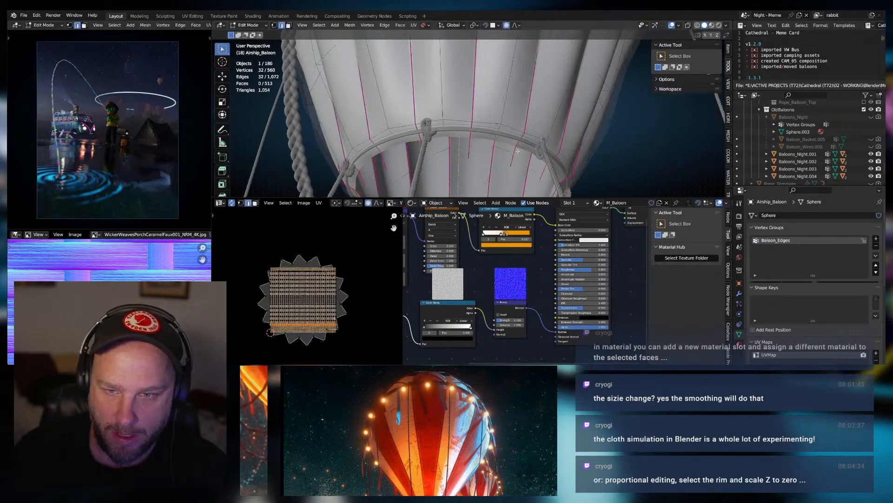
left_click(487, 139, "alt")
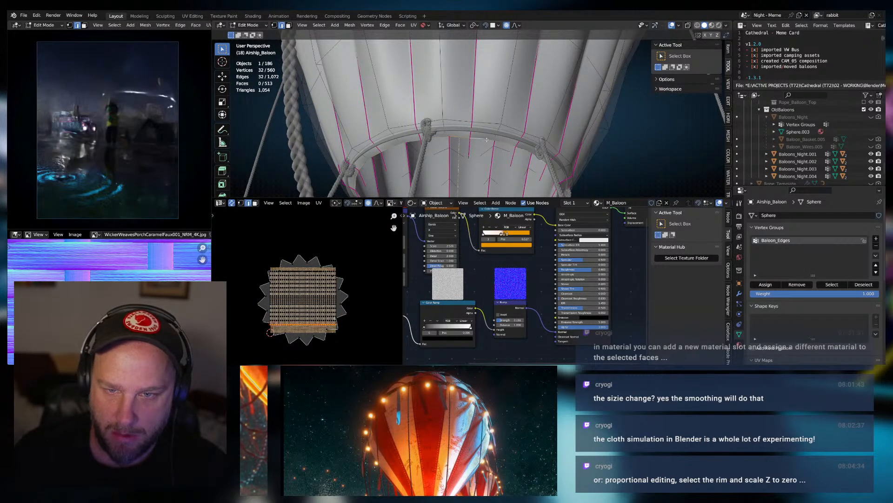
key("s")
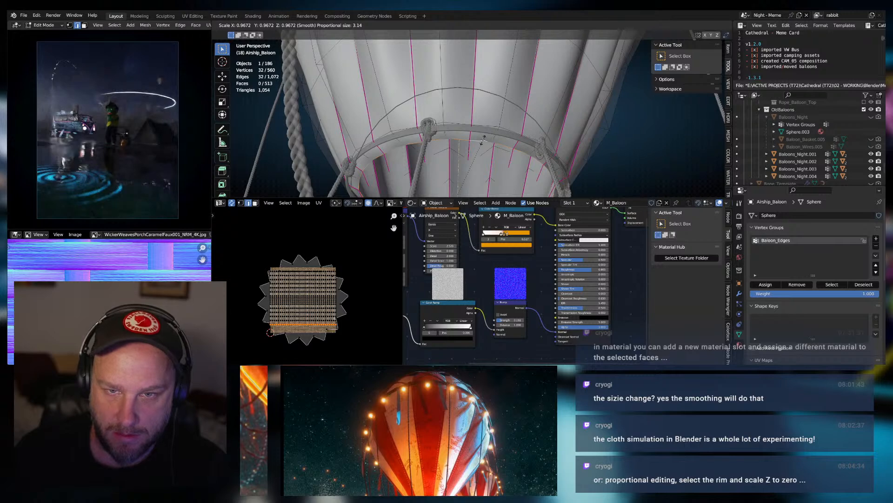
right_click(484, 140)
left_click(506, 26)
key("s")
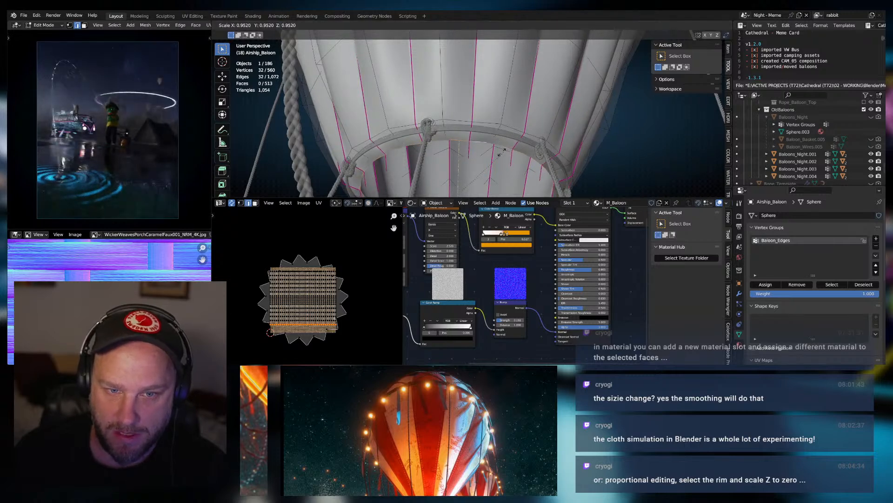
left_click(488, 154)
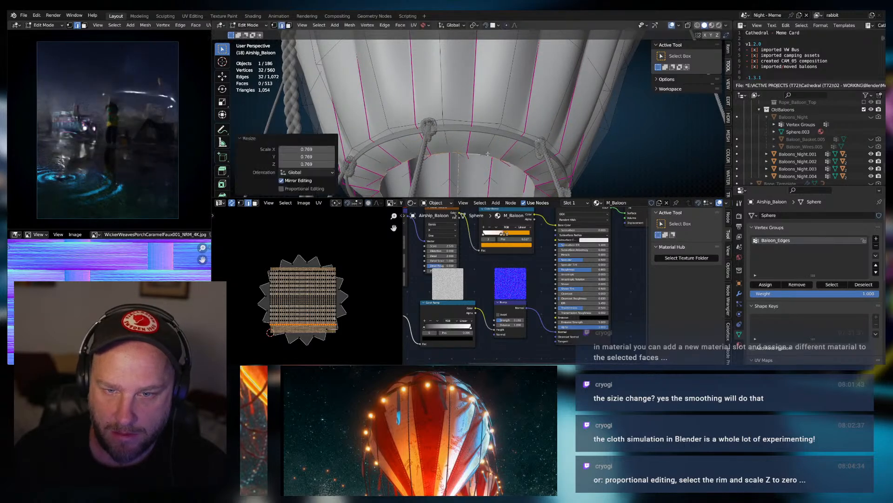
Lower the narrowed rim loop of the balloon's opening by about 0.295 m along Z.
key("g")
key("z")
left_click(496, 166)
middle_click_drag(496, 165, 499, 102)
key("s")
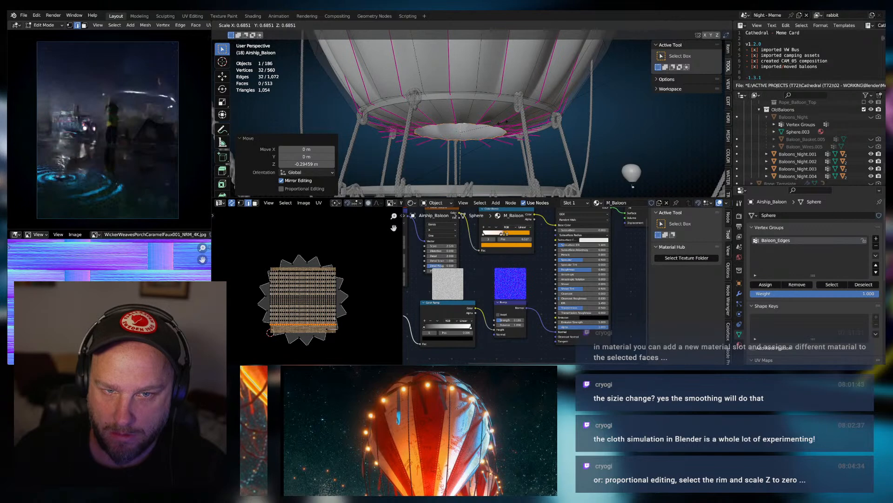
right_click(512, 122)
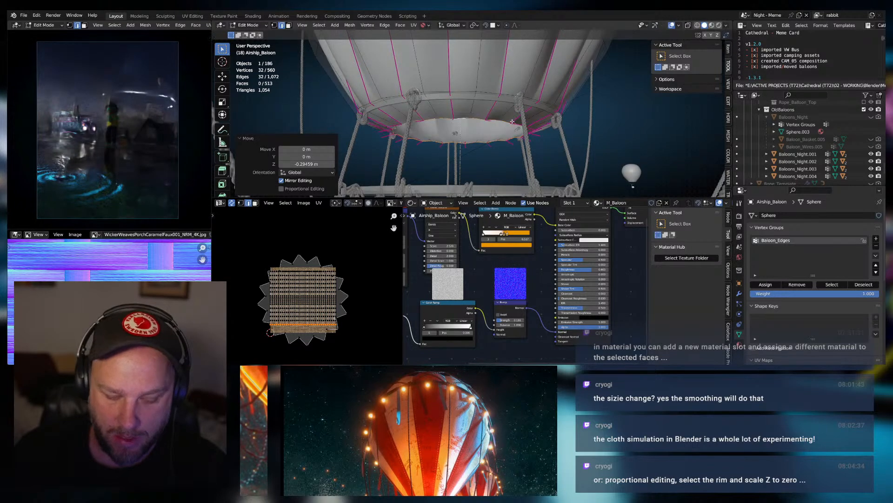
Add one centred loop cut around the new inward band of faces at the balloon's bottom opening.
key("ctrl+r")
left_click(517, 114)
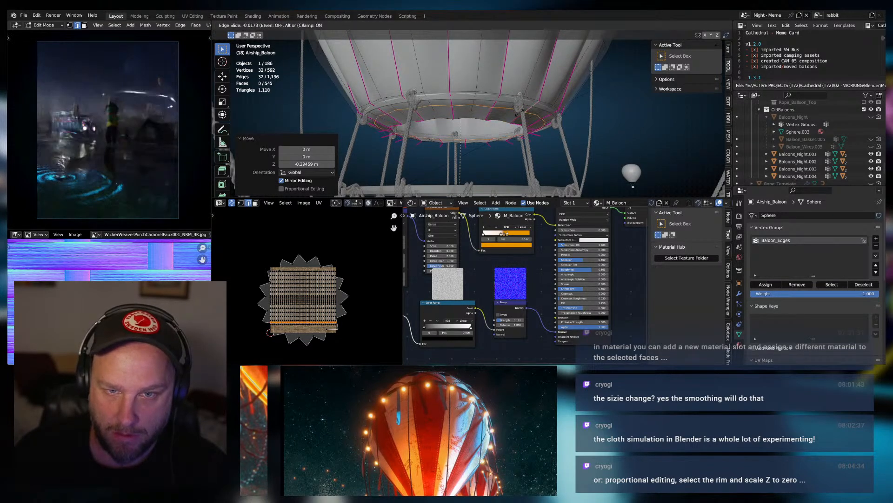
right_click(516, 113)
middle_click_drag(516, 114, 503, 103)
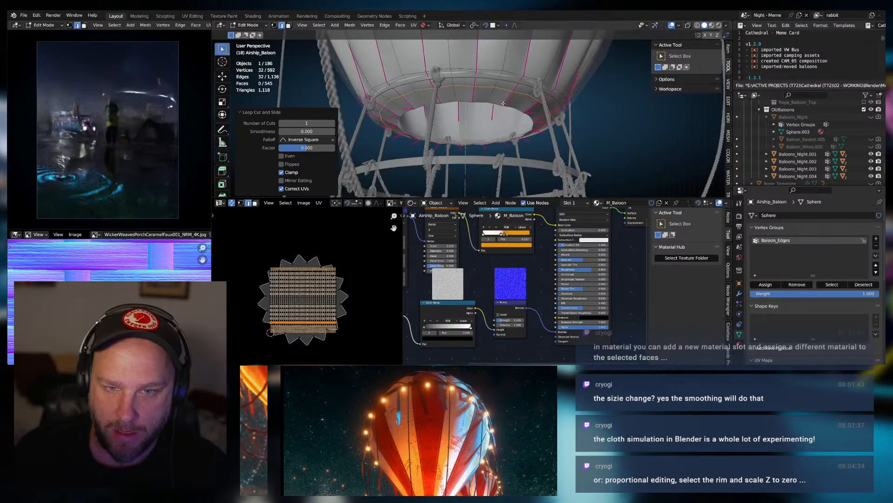
left_click(466, 102)
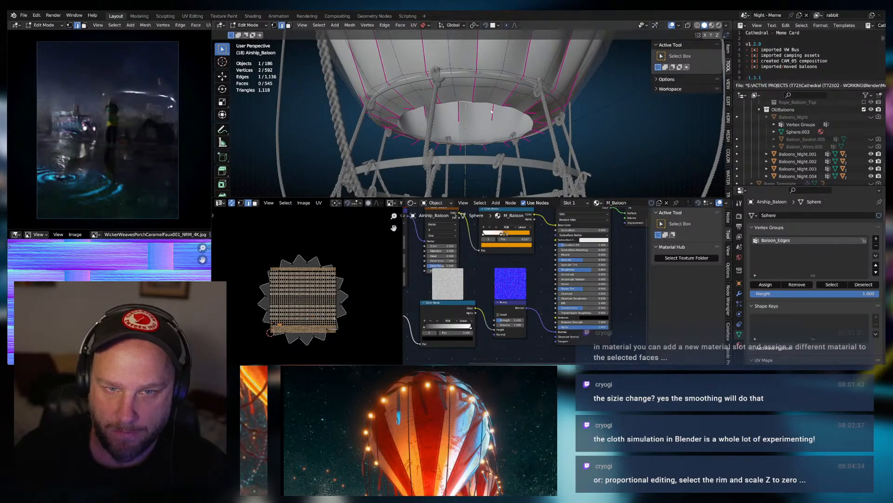
Leave mesh editing, select the ring around the balloon's middle and examine from several angles how the balloon and rope net fit it.
key("Tab")
mouse_move(486, 83)
middle_mouse_down()
mouse_move(476, 127)
mouse_move(466, 86)
mouse_move(468, 96)
mouse_move(489, 94)
middle_mouse_up()
scroll(475, 98, "down", 5)
scroll(477, 126, "up", 4)
left_click(460, 77)
scroll(468, 93, "up", 2)
scroll(472, 94, "up", 2)
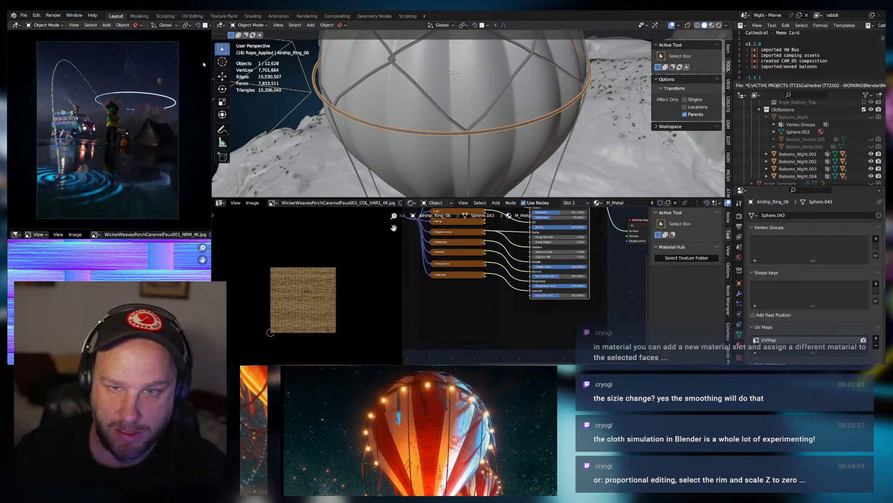
middle_click_drag(459, 148, 467, 131)
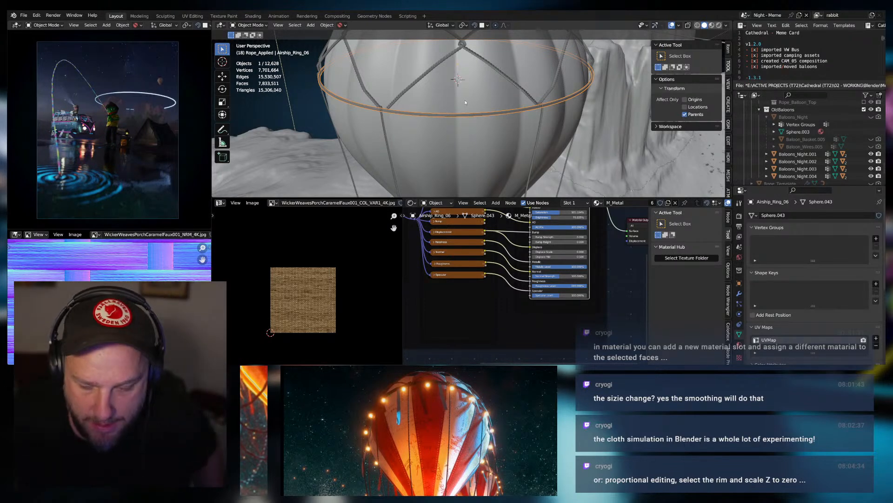
middle_click_drag(466, 102, 461, 86)
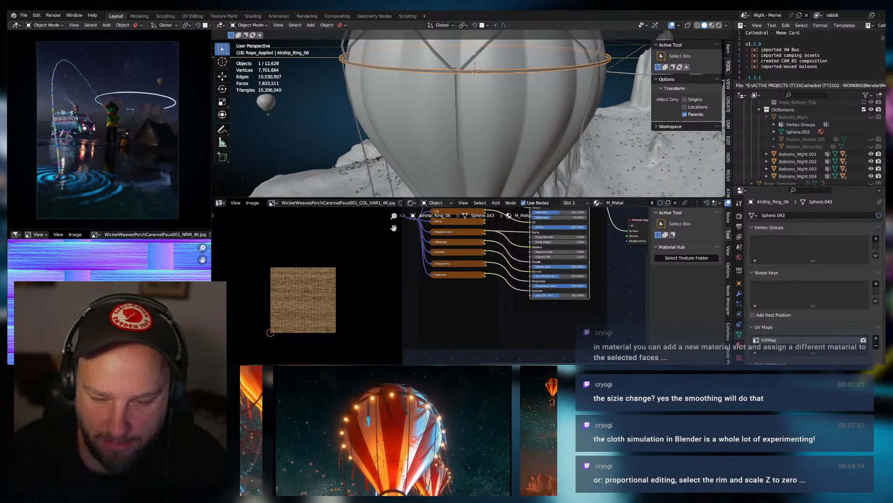
scroll(489, 148, "down", 8)
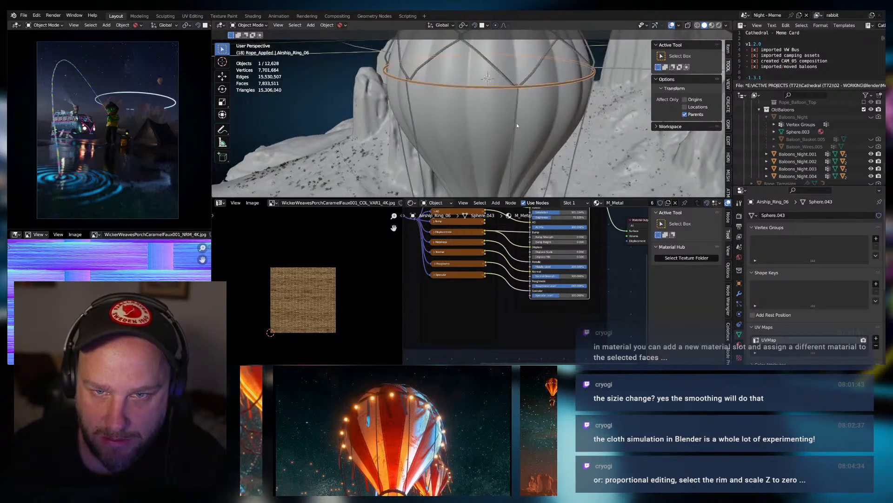
scroll(476, 135, "up", 6)
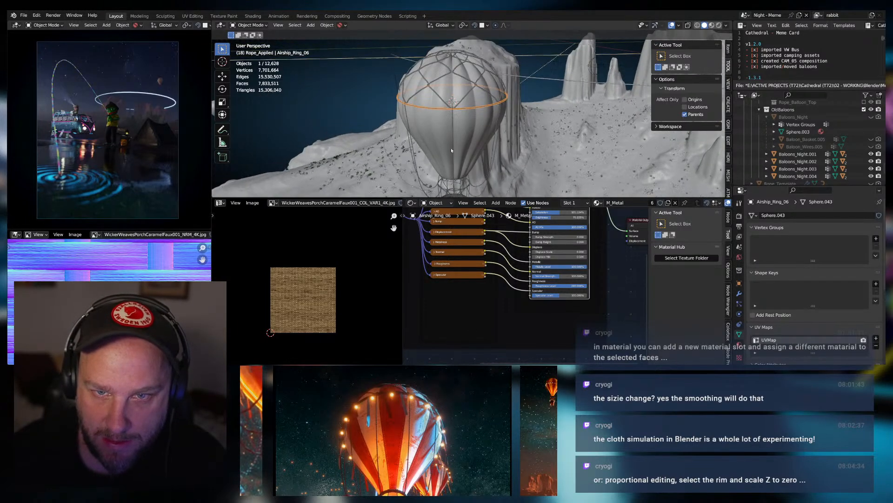
scroll(450, 117, "up", 2)
middle_click_drag(451, 117, 497, 100)
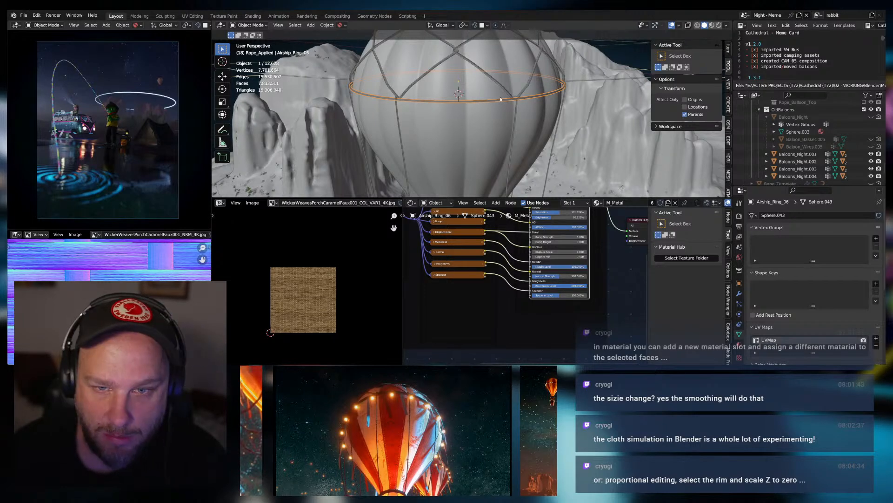
middle_click_drag(495, 101, 462, 102)
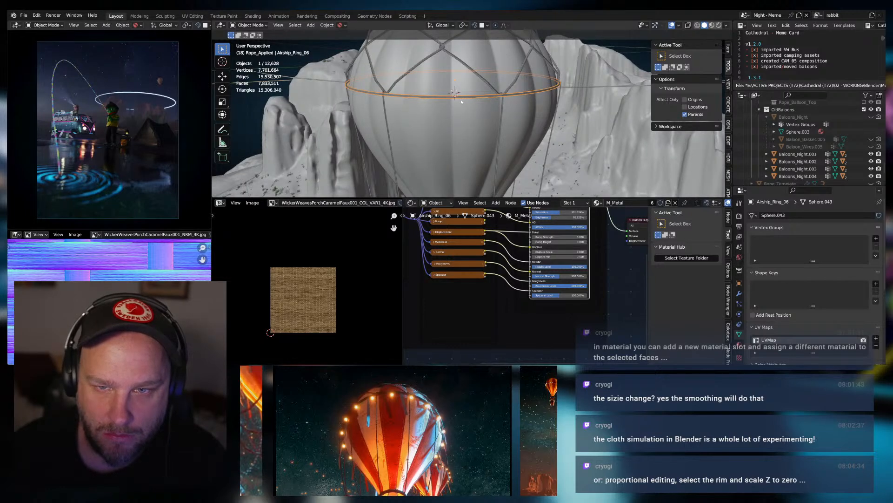
mouse_move(462, 101)
middle_mouse_down()
mouse_move(378, 104)
mouse_move(453, 88)
middle_mouse_up()
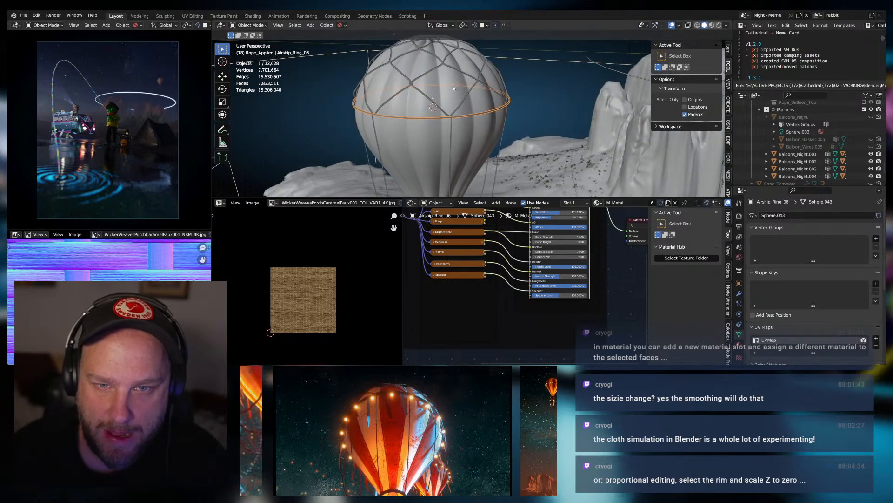
Examine the balloon's mesh layout around the middle ring in Edit Mode, and return to Object Mode.
left_click(453, 88)
key("Tab")
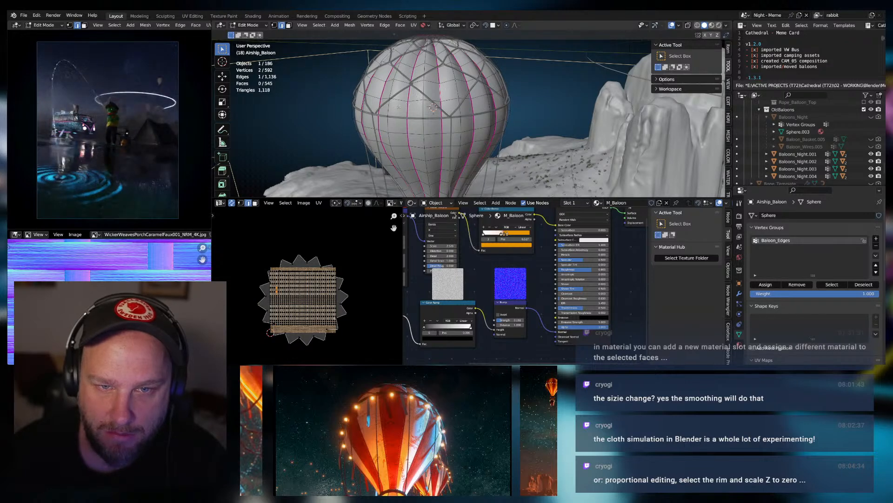
middle_click_drag(417, 114, 443, 96)
mouse_move(453, 106)
middle_mouse_down()
mouse_move(490, 95)
mouse_move(368, 98)
mouse_move(447, 98)
middle_mouse_up()
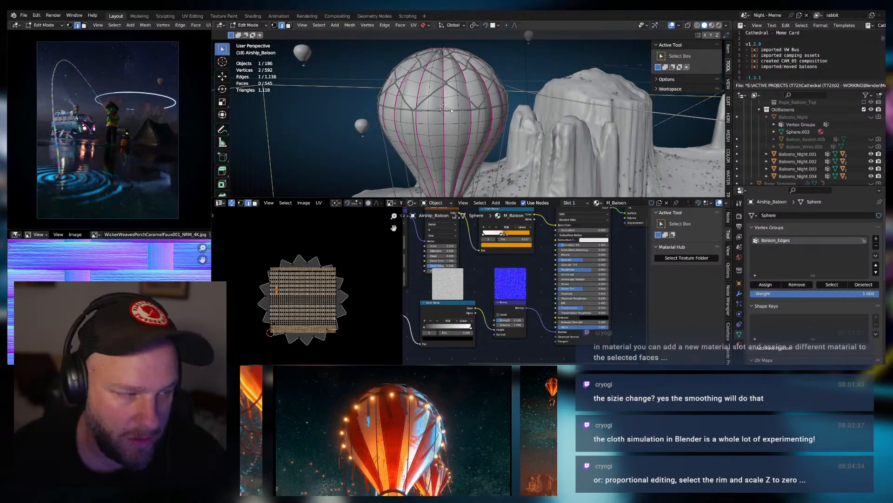
key("Tab")
scroll(445, 111, "up", 2)
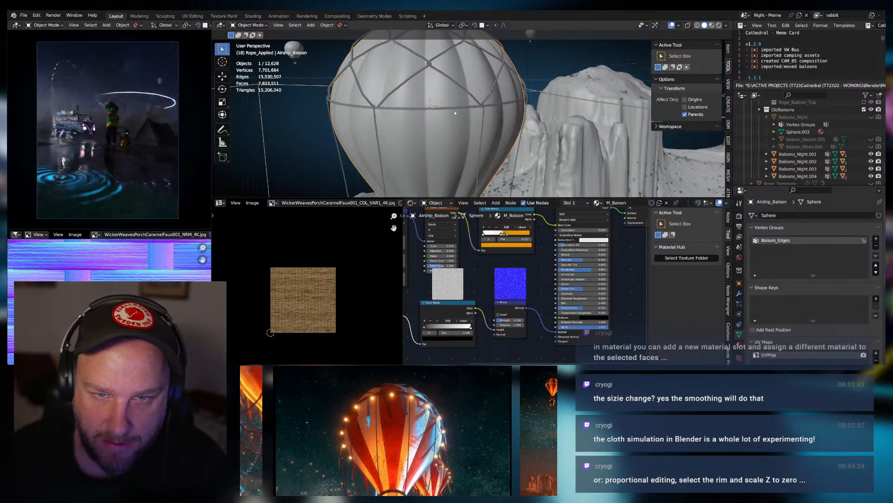
Reselect the ring around the balloon's middle and add a single-vertex mesh object from the top view.
left_click(440, 113)
mouse_move(440, 112)
middle_mouse_down()
mouse_move(444, 136)
mouse_move(434, 105)
mouse_move(439, 122)
middle_mouse_up()
left_click(450, 128)
scroll(434, 105, "up", 1)
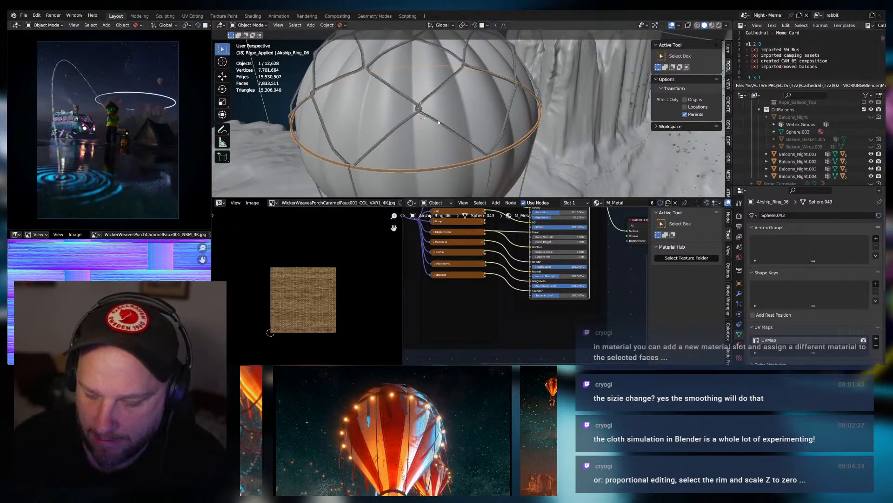
key("KP_7")
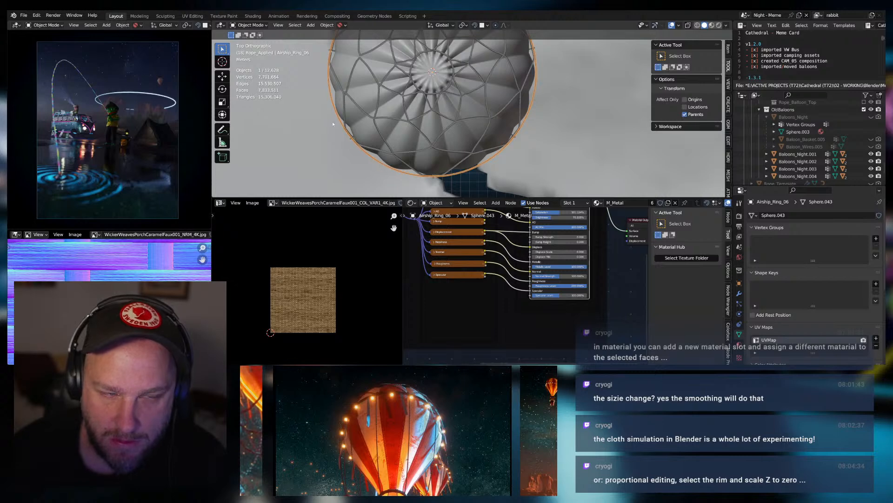
left_click(310, 25)
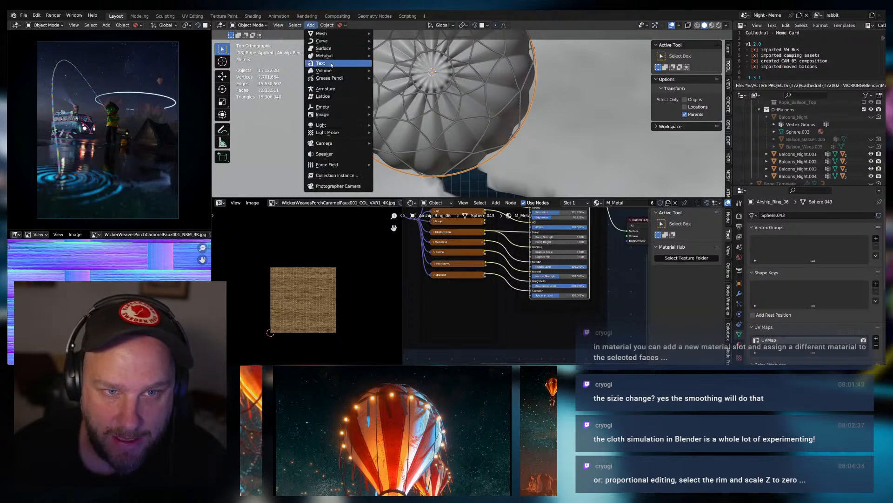
mouse_move(336, 35)
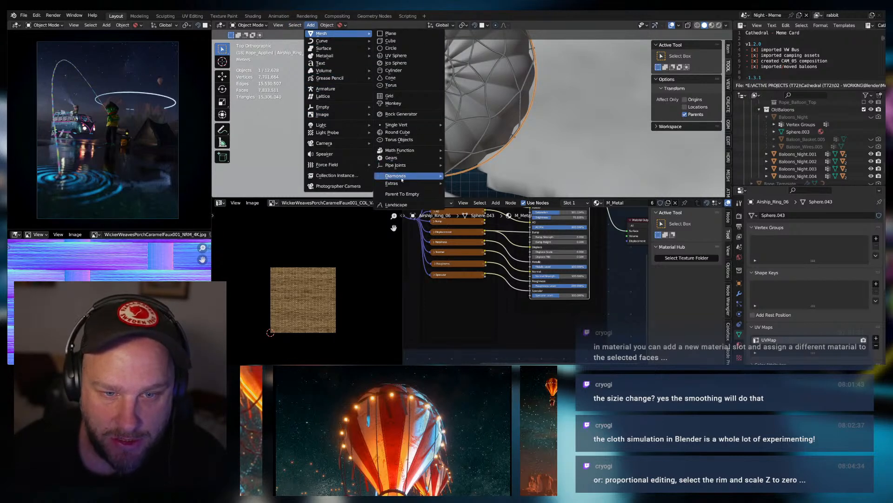
mouse_move(401, 124)
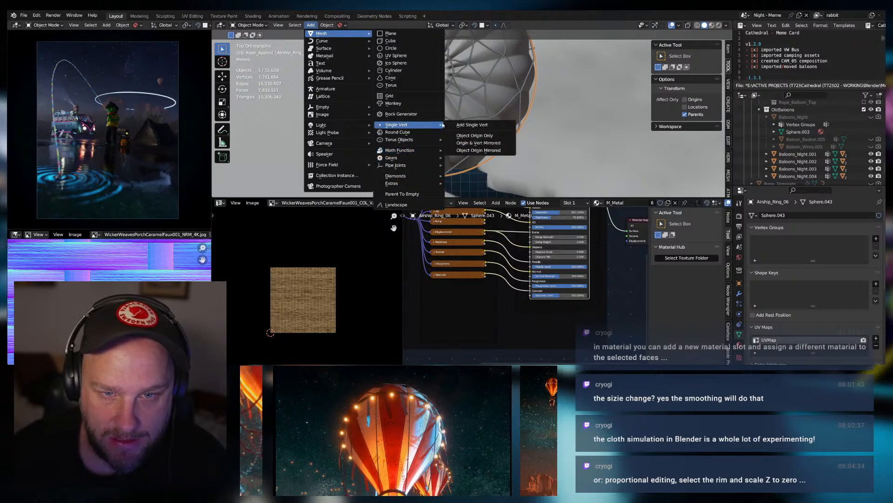
left_click(477, 125)
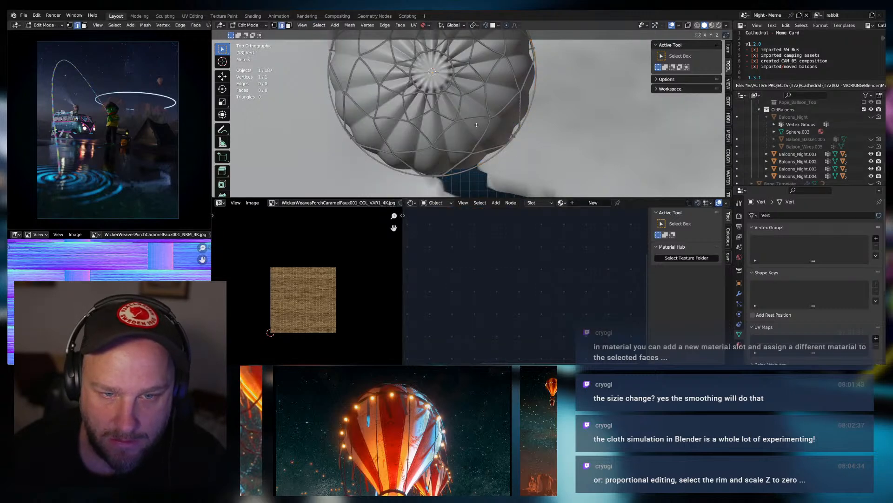
Place the 3D cursor on the outer edge of the balloon's middle ring in top view and snap the new vertex to it.
right_click(384, 166, "shift")
key("shift+s")
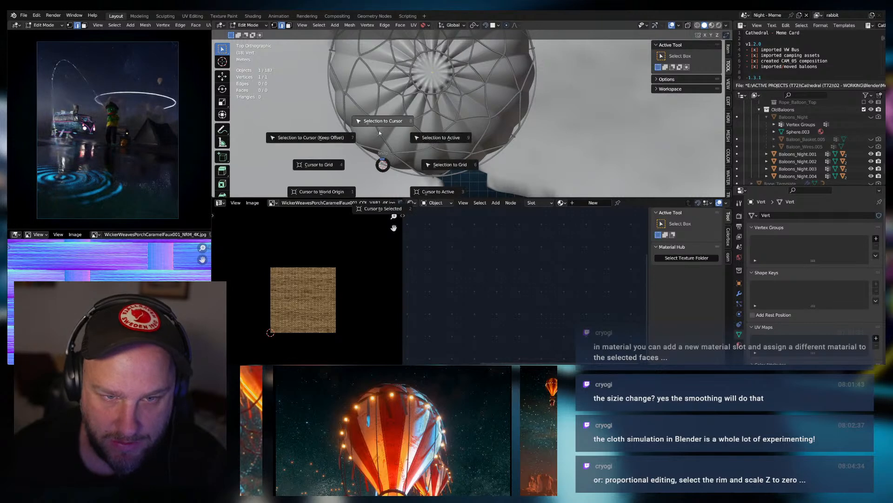
left_click(382, 120)
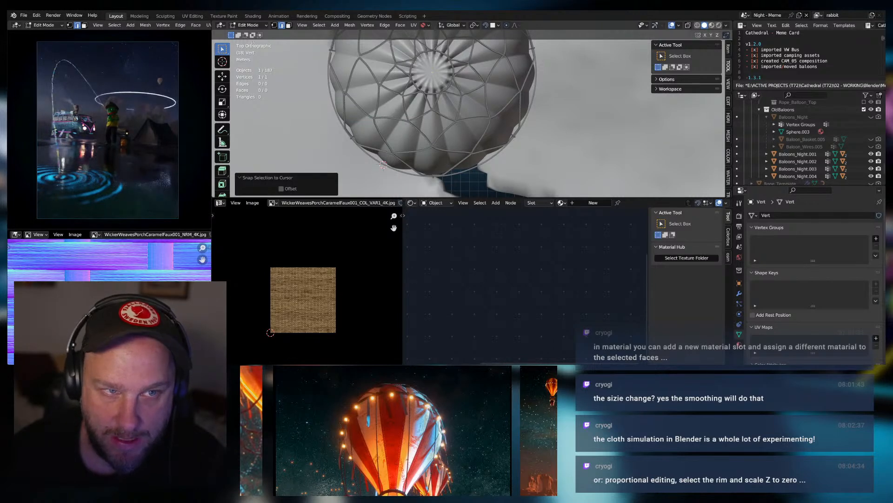
Leave mesh editing, discard the single-vertex object and select the ring around the balloon's middle.
scroll(834, 146, "up", 4)
left_click(780, 138)
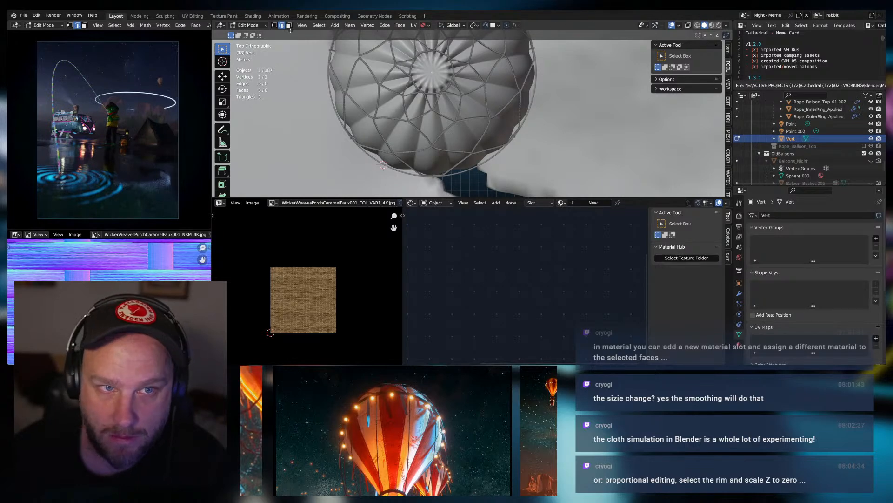
key("Tab")
key("KP_Decimal")
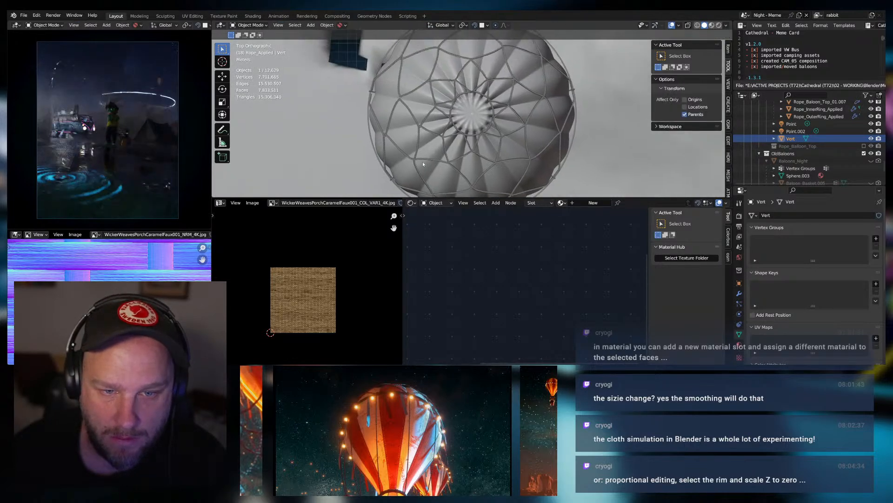
scroll(425, 164, "down", 2)
key("Tab")
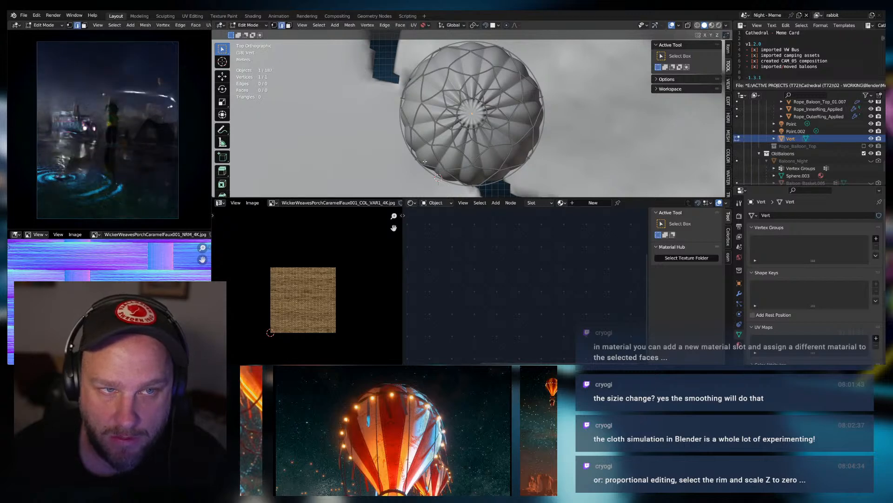
key("Tab")
left_click(425, 161)
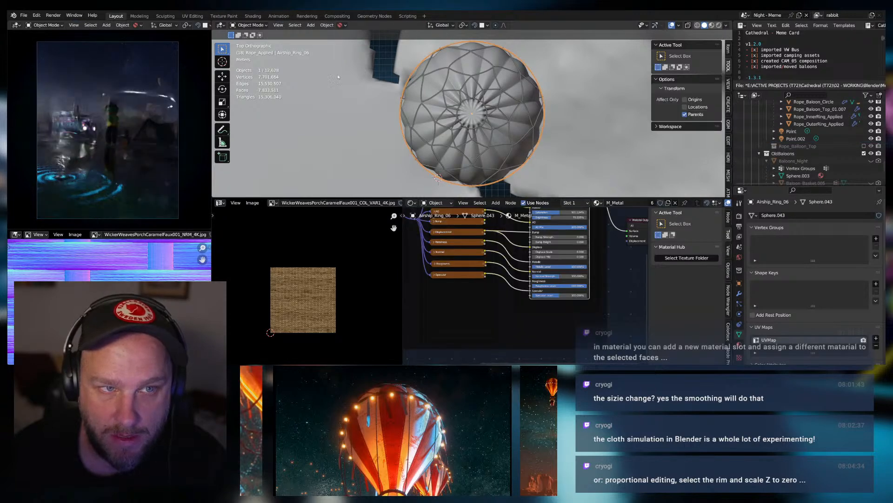
Add a new single-vertex mesh object at the 3D cursor on the ring's edge and return to Object Mode.
middle_click_drag(480, 185, 506, 138)
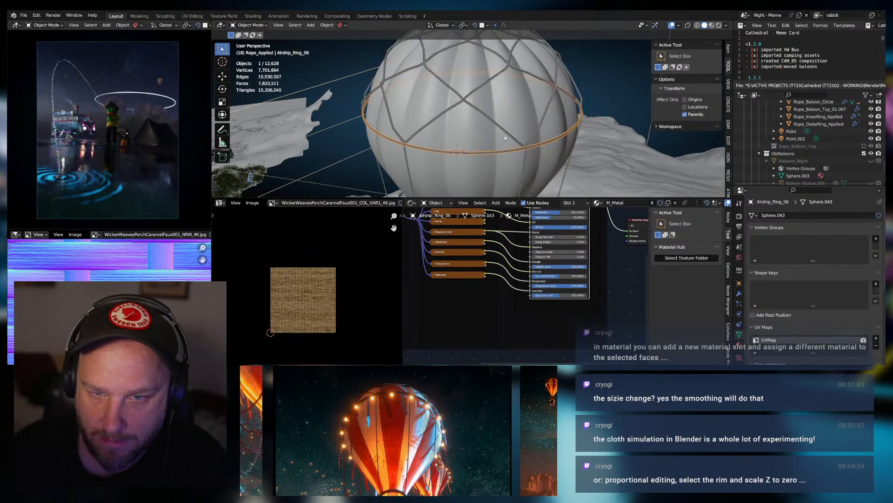
left_click(310, 26)
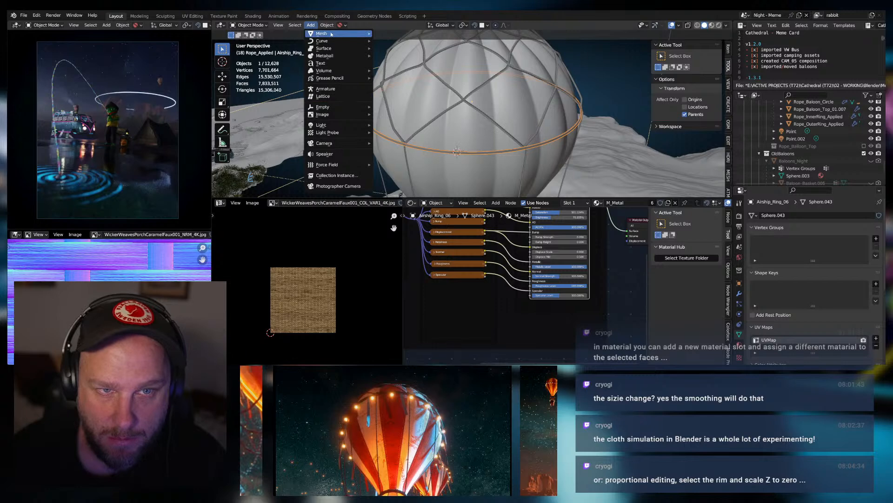
mouse_move(331, 34)
mouse_move(407, 125)
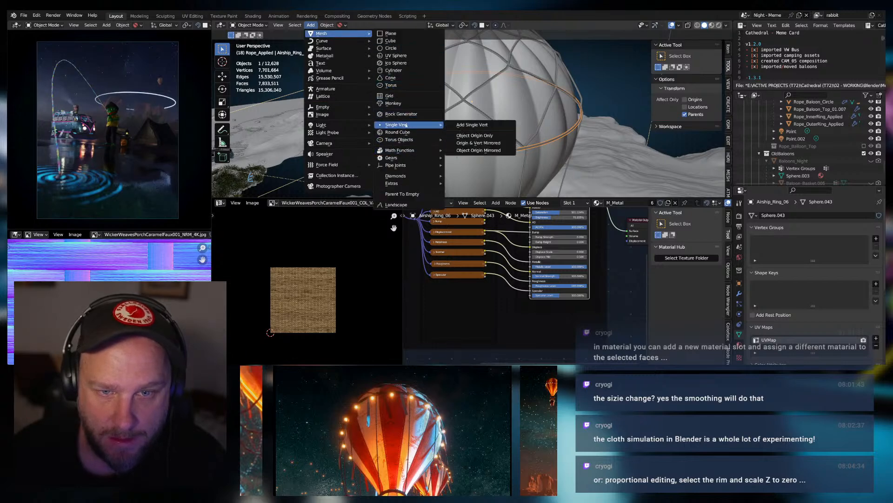
left_click(466, 125)
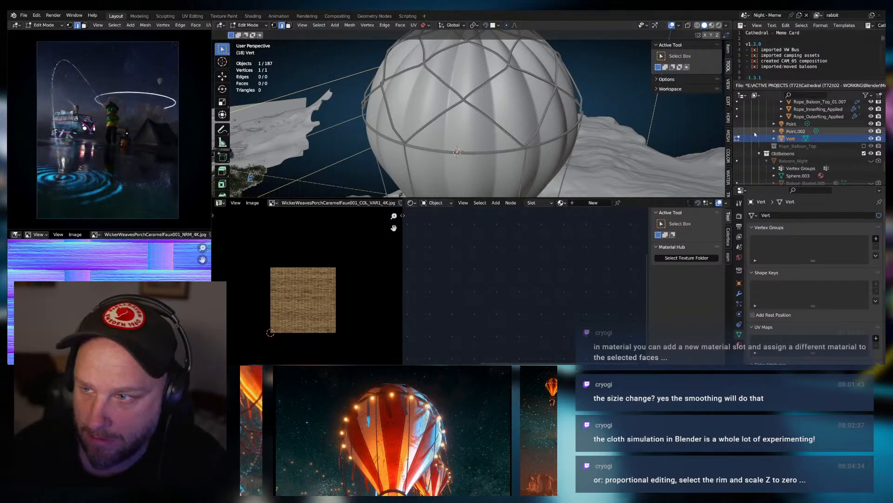
left_click(798, 139)
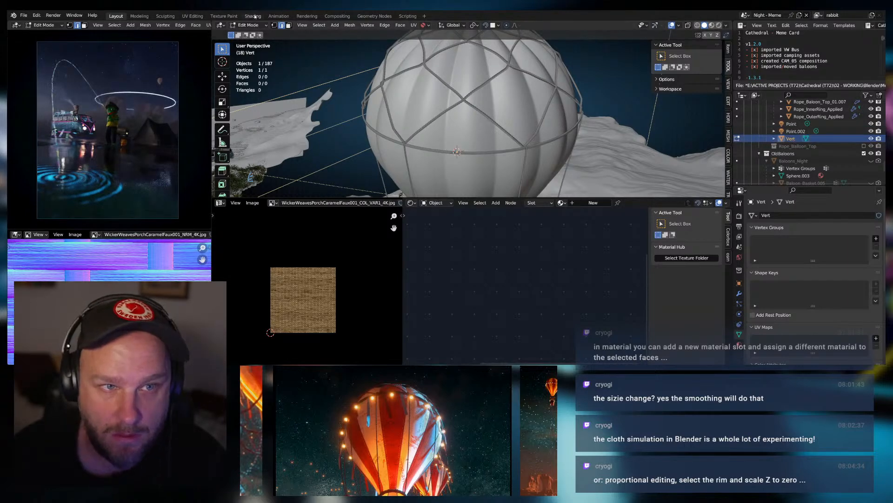
key("Tab")
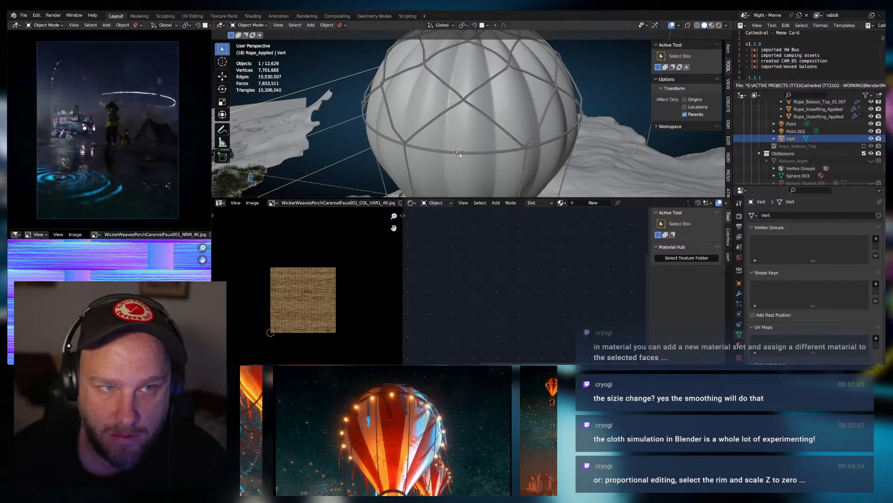
Move the vertex object along Z toward the ring's height, and by about -0.055 m along Y.
key("KP_Decimal")
middle_click_drag(444, 150, 535, 108)
key("g")
key("z")
left_click(546, 97)
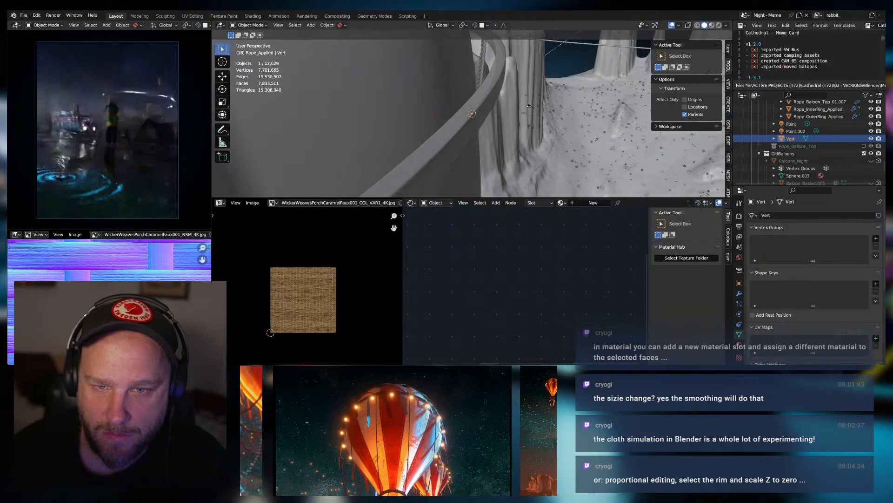
key("g")
key("y")
left_click(537, 109)
Lower the vertex object slightly along Z and shift it about -0.02 m along Y beside the ring.
key("g")
key("z")
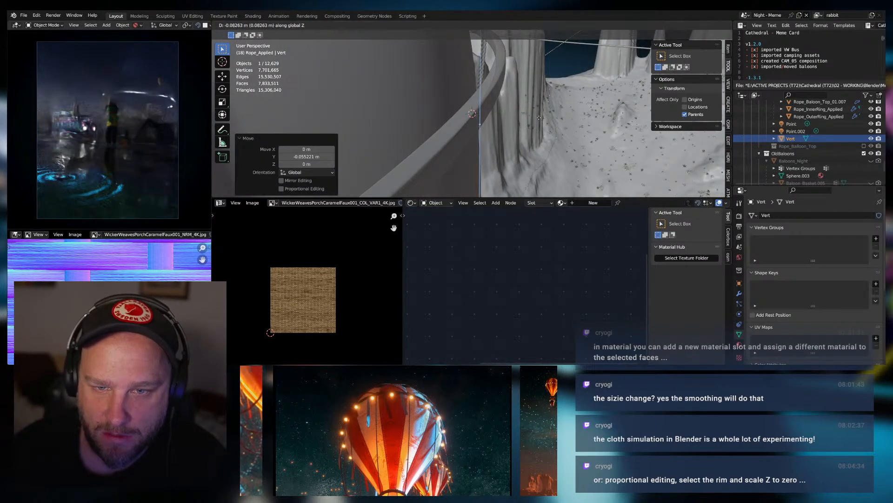
left_click(553, 126)
middle_click_drag(553, 126, 482, 122)
key("g")
key("y")
left_click(578, 126)
From the top view, move the vertex object about -0.087 m in X and -0.143 m in Y, just outside the ring.
key("KP_7")
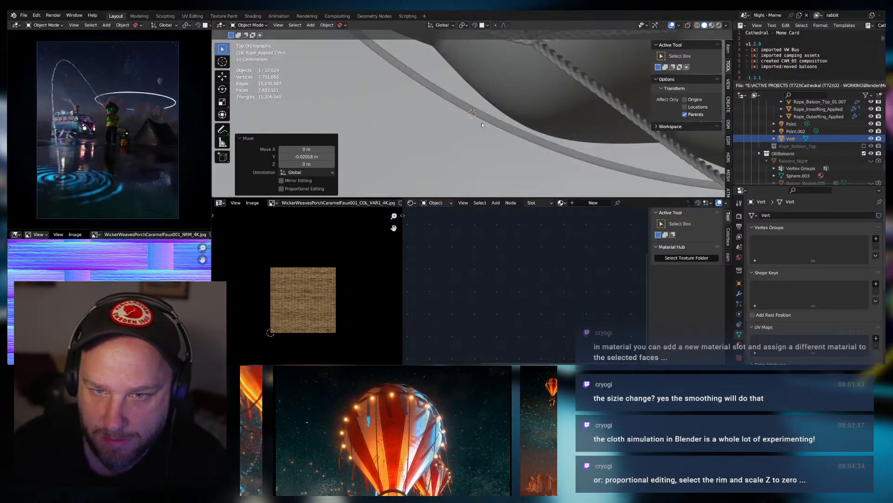
key("g")
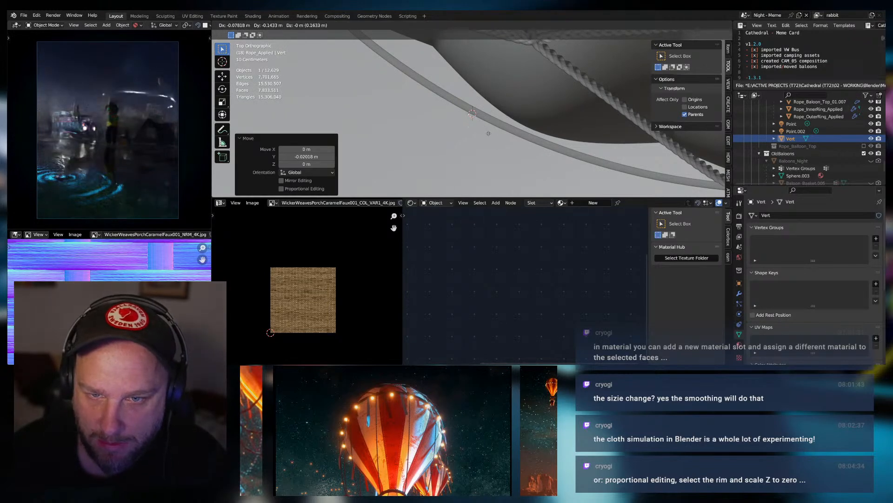
left_click(488, 134)
middle_click_drag(487, 135, 582, 58)
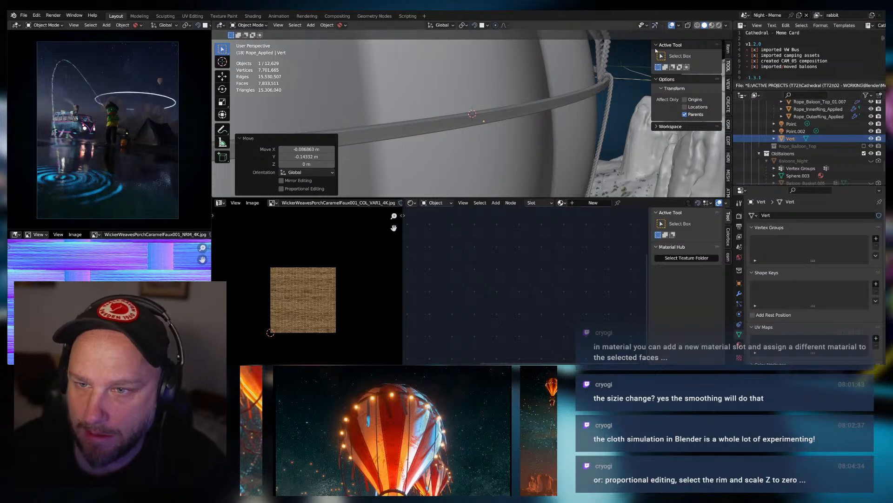
Add a Point light at the 3D cursor on the ring around the balloon's middle.
left_click(311, 26)
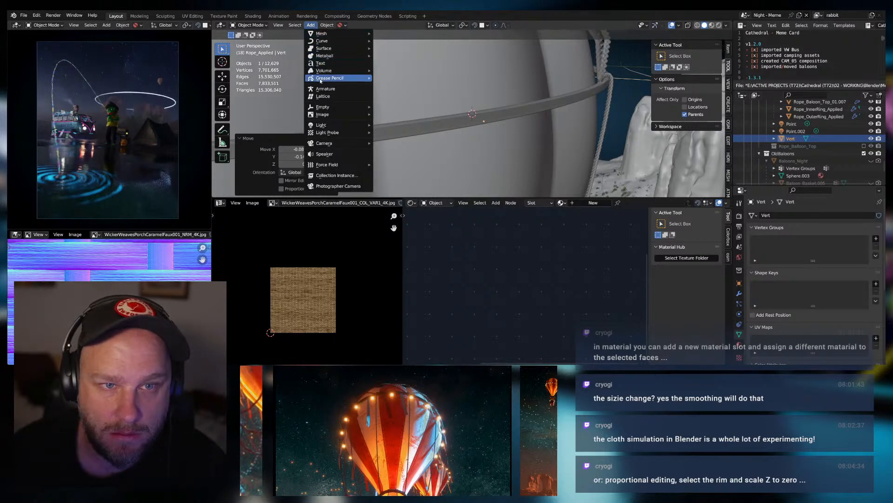
mouse_move(324, 125)
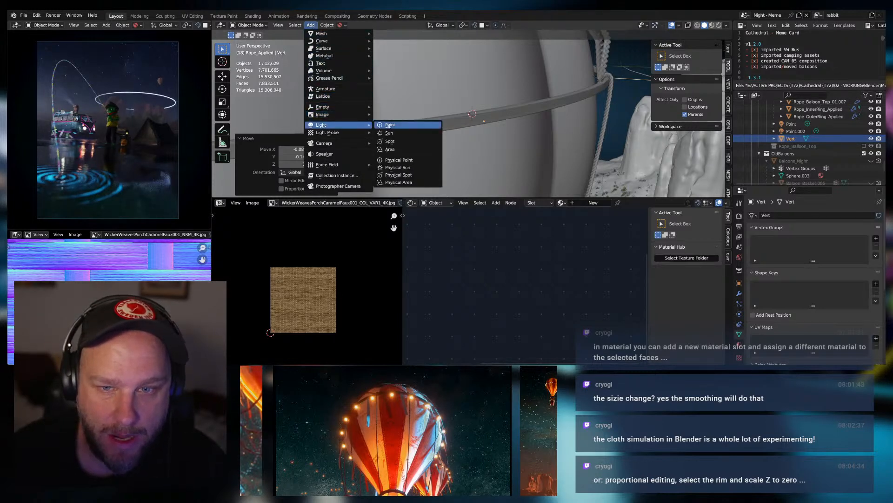
left_click(389, 125)
middle_click_drag(508, 111, 525, 120)
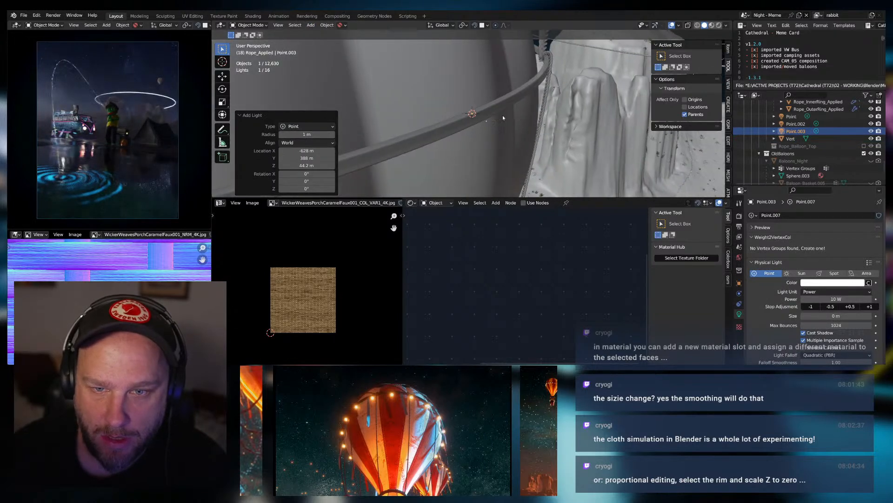
Snap the 3D cursor to the vertex object beside the ring and snap the new Point light to the cursor.
key("shift+s")
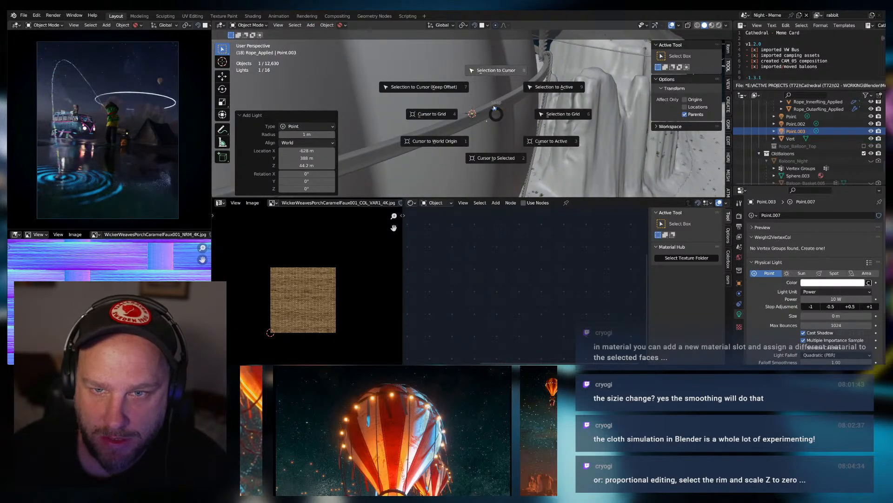
left_click(487, 119)
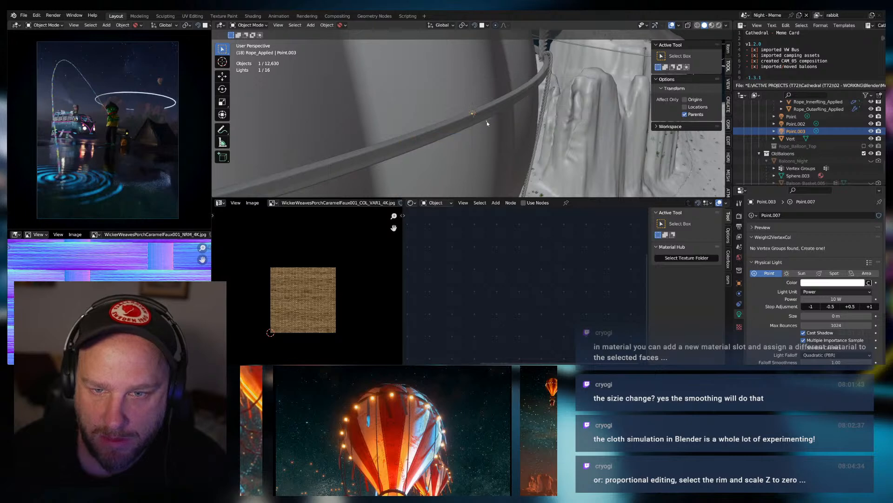
left_click(488, 123)
key("shift+s")
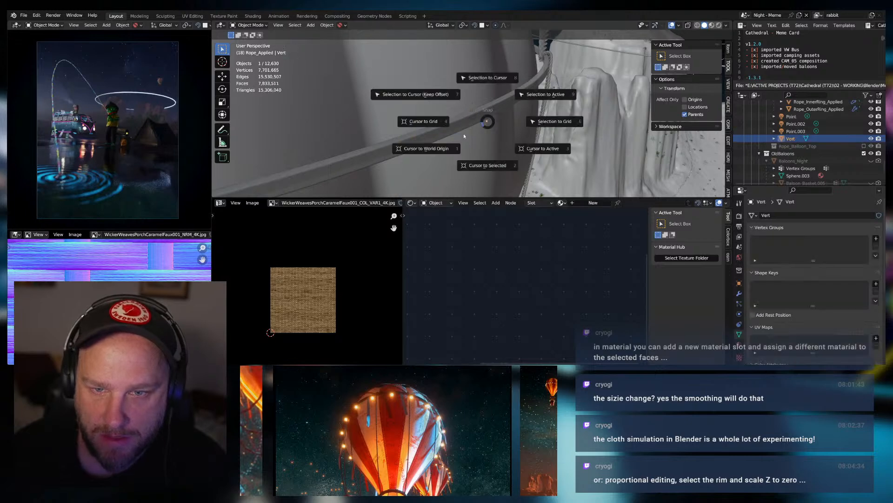
left_click(485, 165)
left_click(474, 112)
key("shift+s")
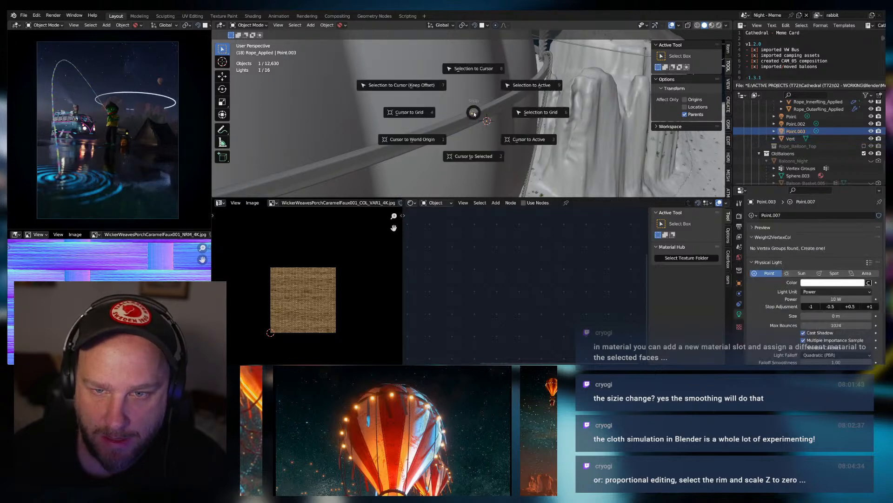
left_click(471, 75)
scroll(500, 112, "up", 3)
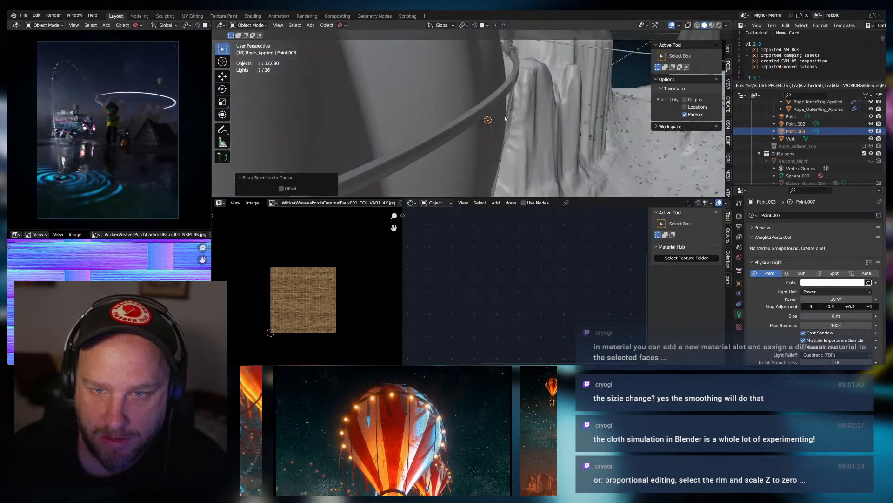
scroll(506, 119, "up", 2)
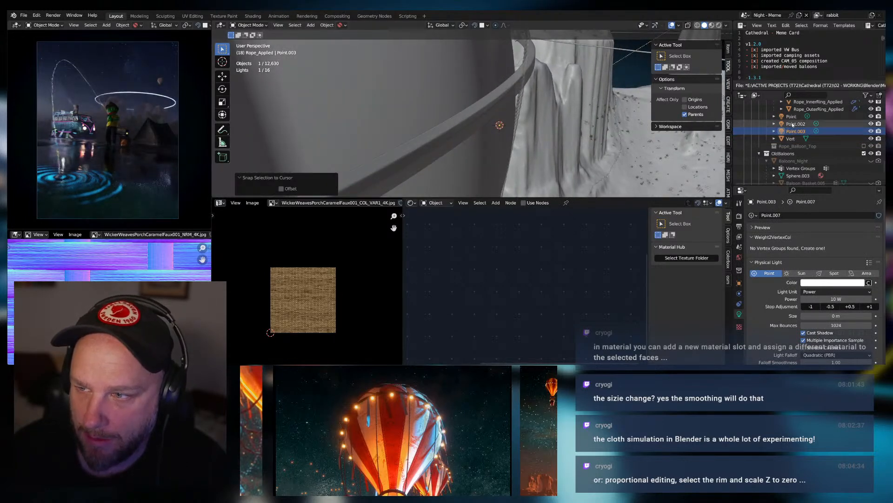
Parent the new Point light to the Vert object and rename the light Light_Balloon.
left_click(793, 124)
left_click(795, 132)
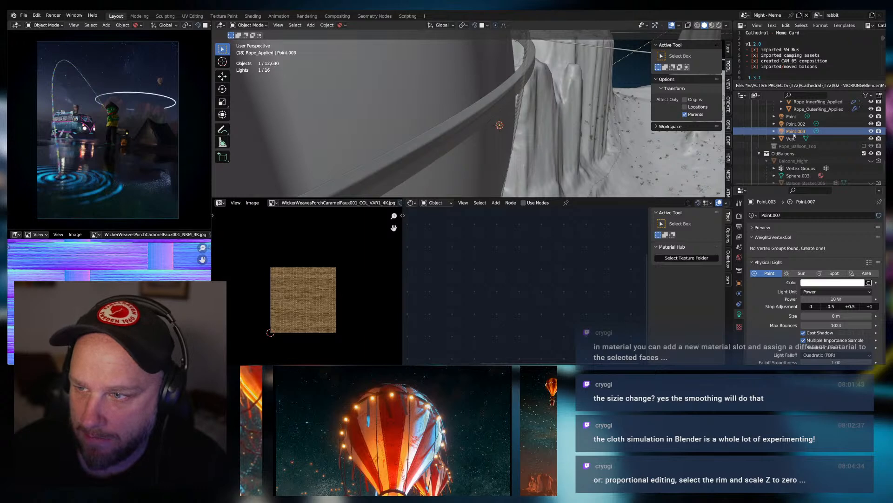
left_click_drag(793, 132, 790, 139, "shift")
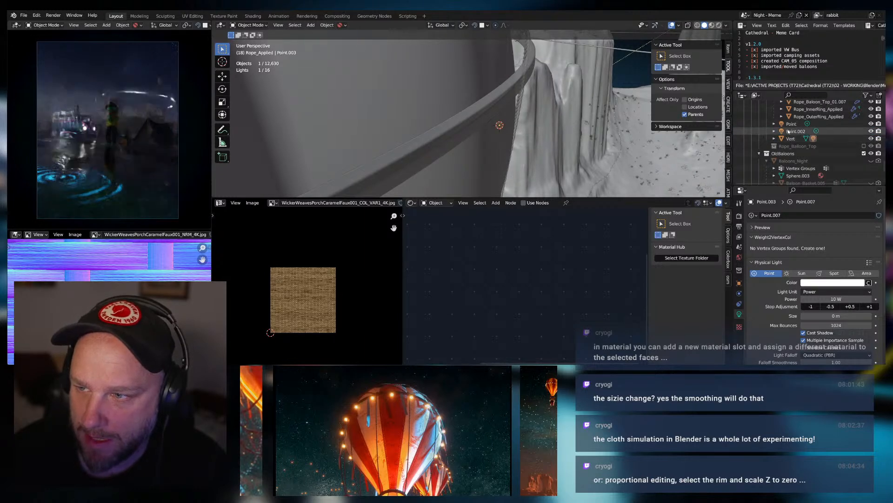
left_click(774, 138)
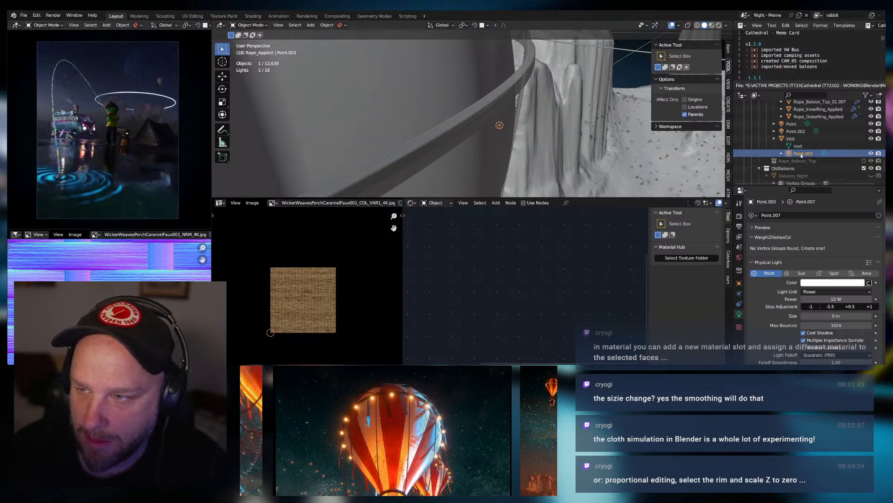
double_click(796, 154)
scroll(801, 154, "down", 1)
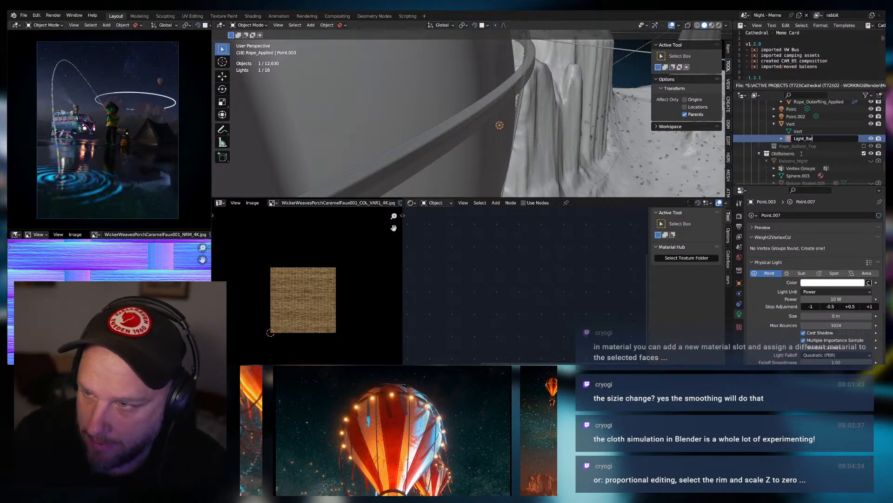
key("Return")
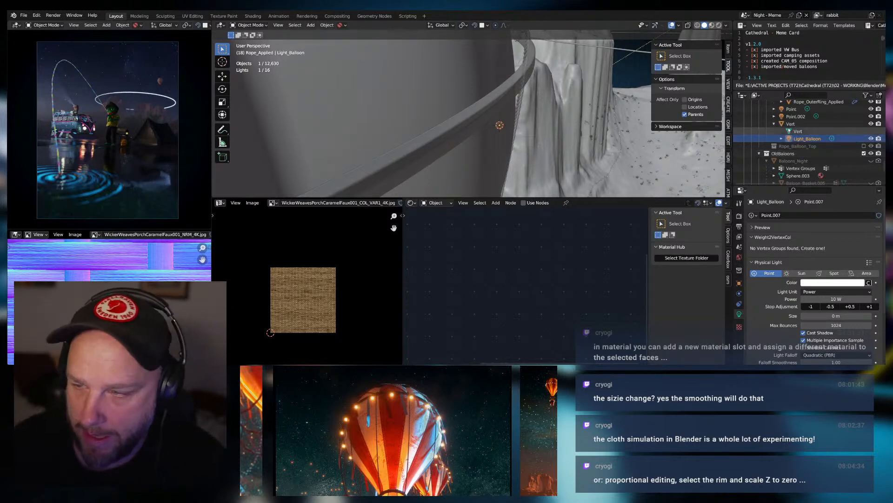
Select the Vert object and reset the 3D cursor to the world origin.
left_click(790, 123)
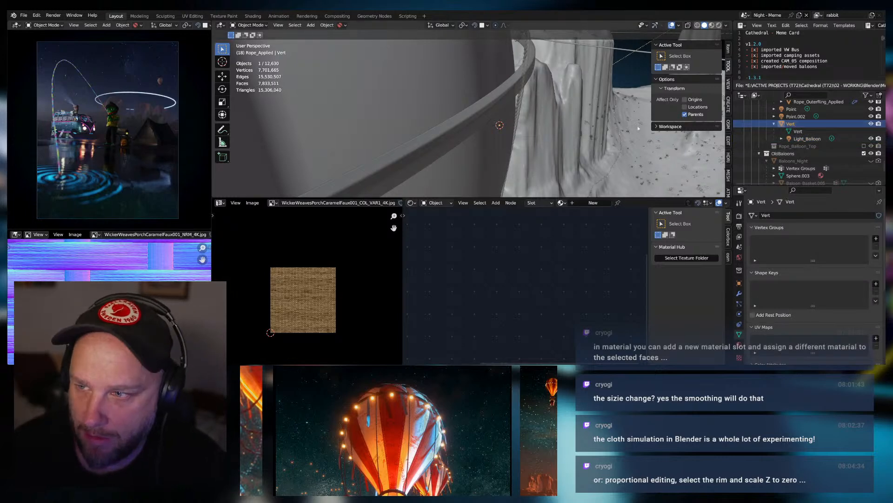
middle_click_drag(559, 141, 479, 128)
scroll(493, 130, "down", 4)
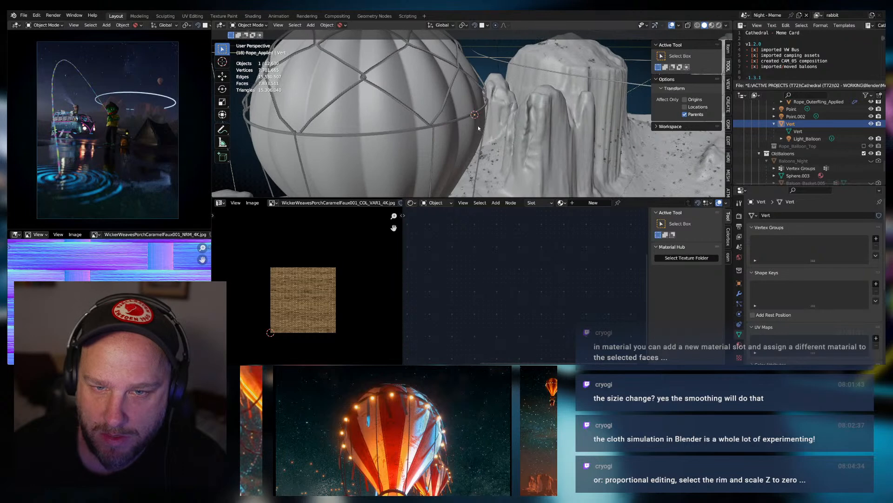
key("shift+s")
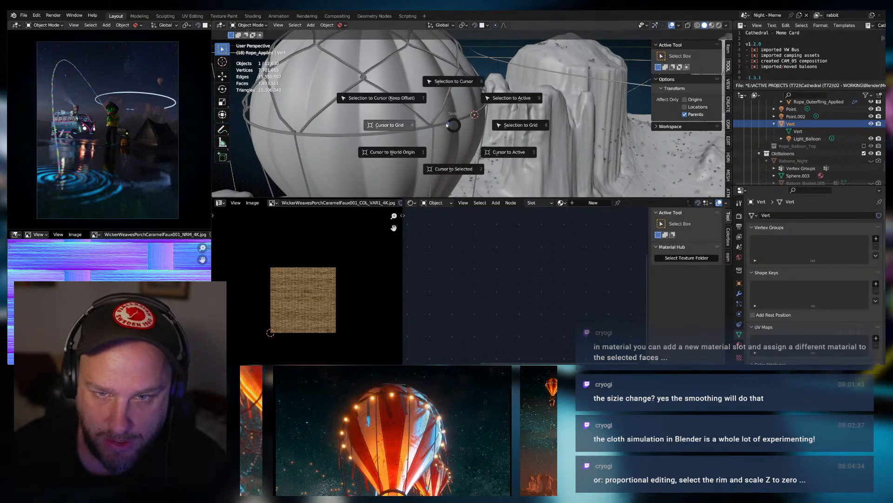
left_click(396, 151)
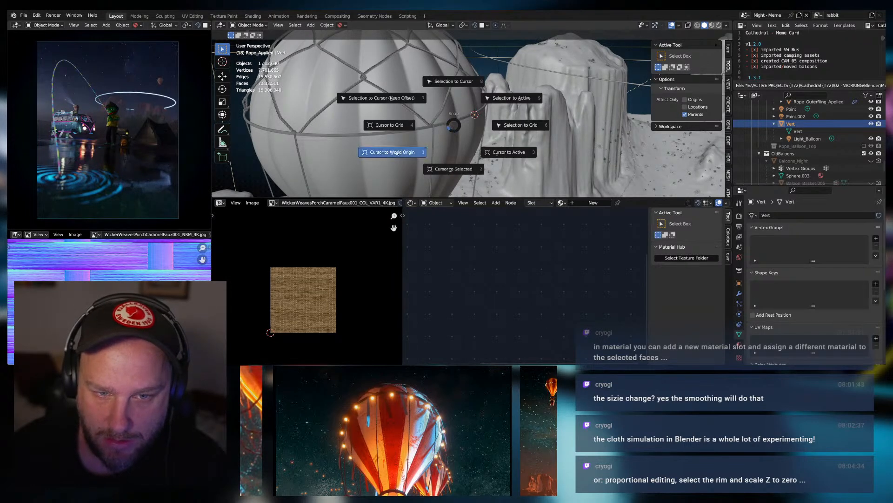
middle_click_drag(396, 151, 463, 187)
scroll(421, 135, "down", 10)
key("KP_7")
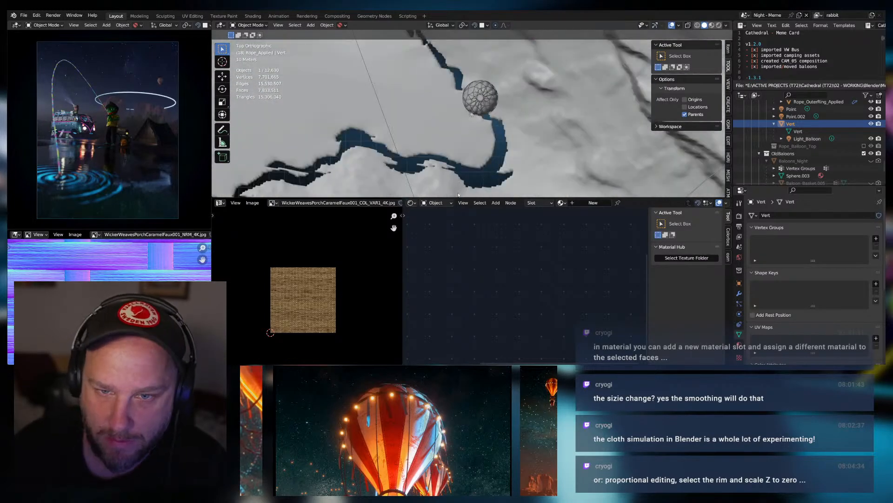
scroll(484, 123, "up", 2)
middle_click_drag(484, 123, 491, 95)
scroll(493, 129, "up", 5)
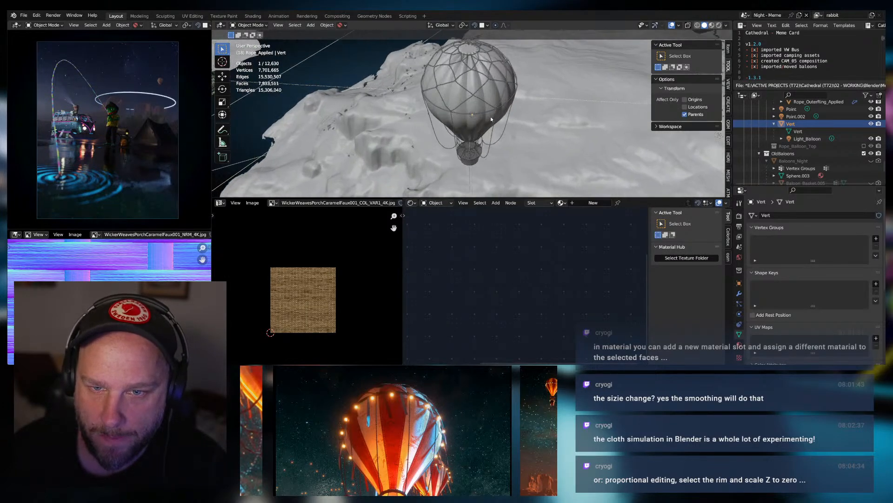
middle_click_drag(493, 129, 497, 95)
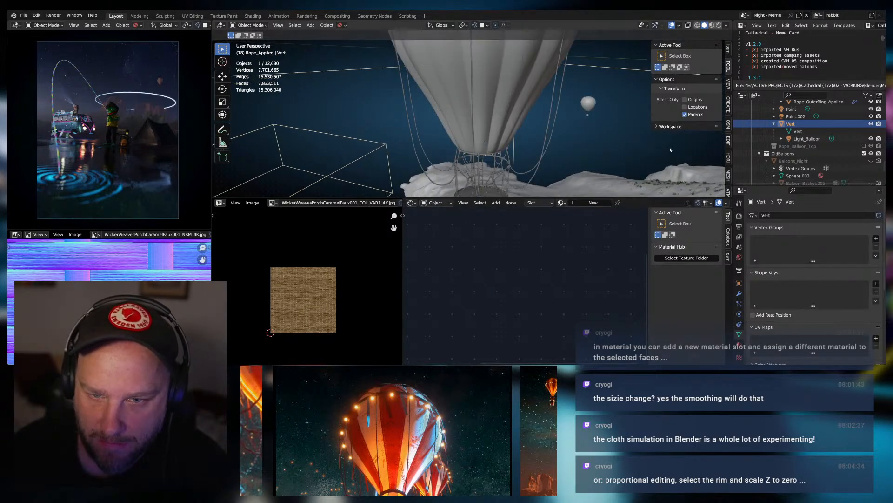
Duplicate the Empty_Balloon_Rope_Top.001 empty in place inside the balloon.
scroll(801, 125, "up", 6)
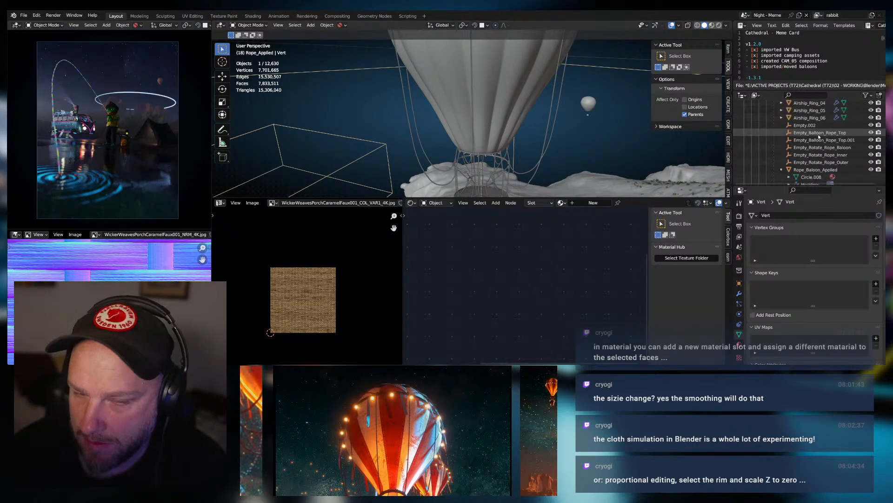
left_click(797, 133)
middle_click_drag(498, 68, 533, 101, "shift")
scroll(532, 100, "up", 10)
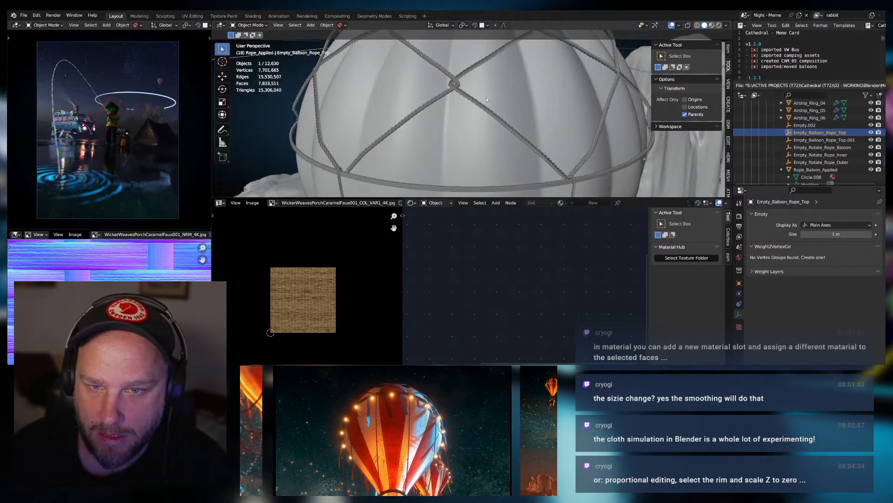
scroll(487, 101, "down", 5)
scroll(487, 101, "up", 8)
middle_click_drag(487, 101, 620, 126)
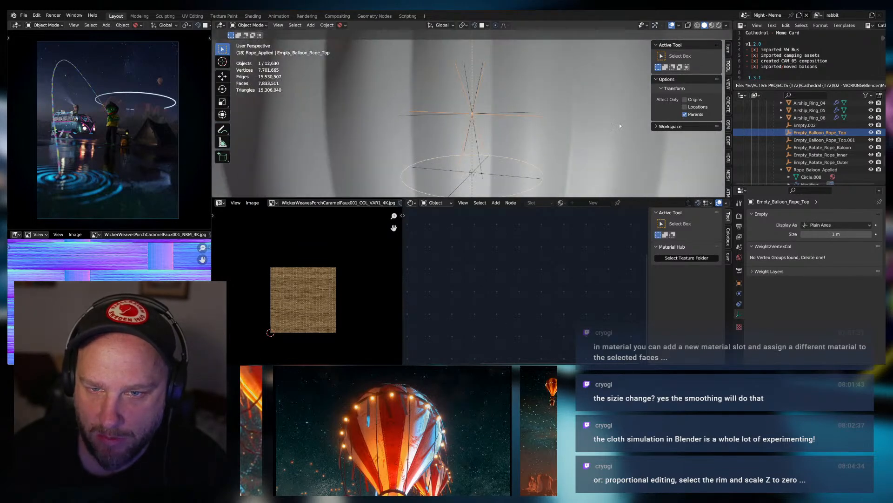
left_click(818, 140)
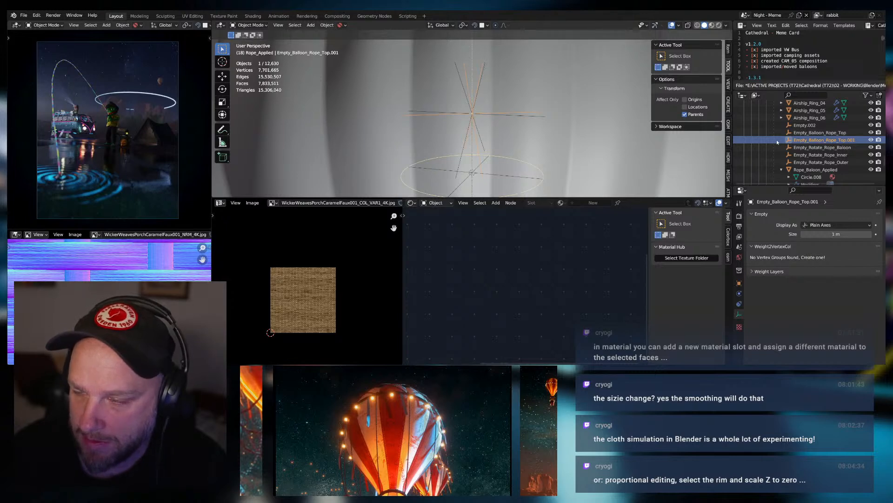
key("shift+d")
right_click(688, 140)
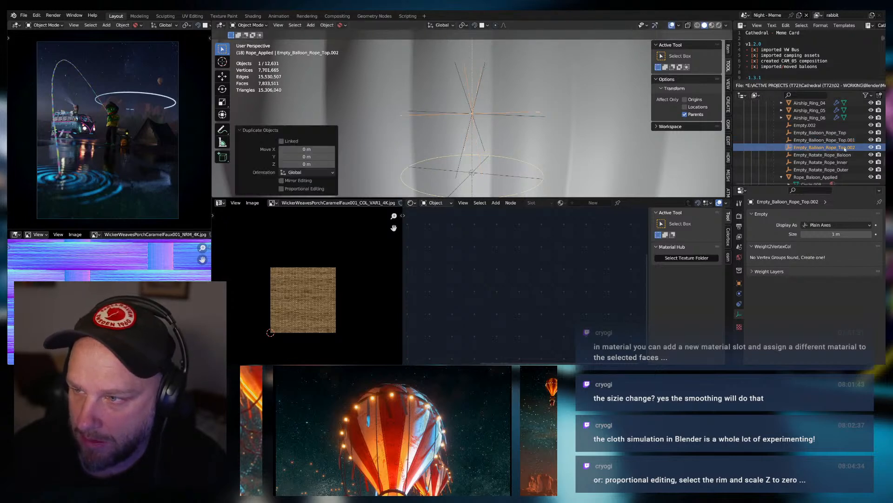
Rename the duplicated empty Empty_Balloon_Light.
scroll(815, 140, "down", 1)
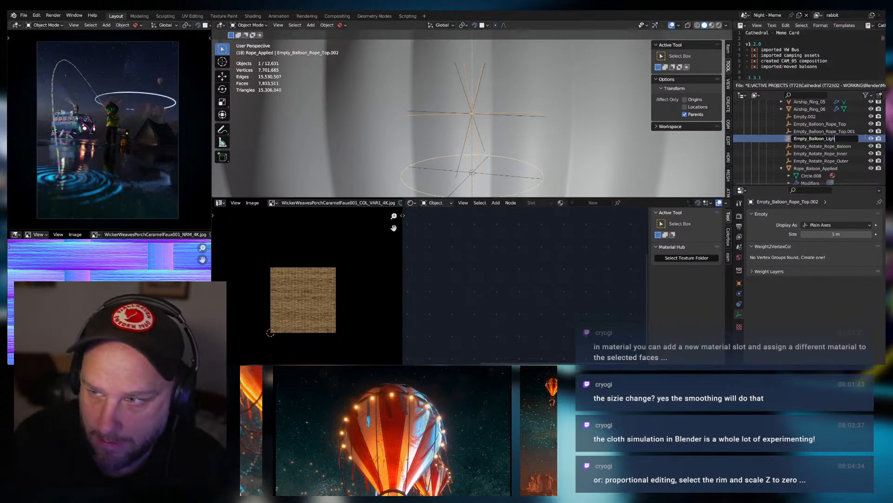
type("t")
key("Return")
Set the Empty_Balloon_Light empty's rotation to 0° and its scale to 1 on all three axes.
left_click(729, 50)
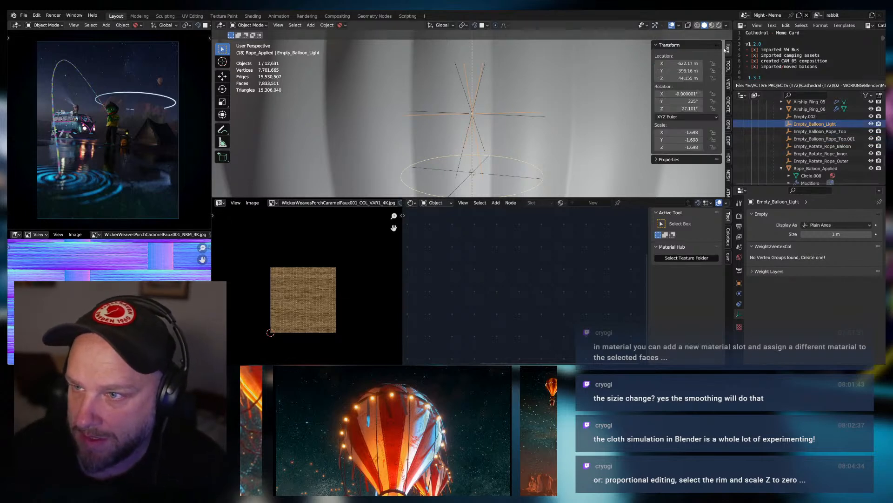
left_click_drag(683, 93, 684, 108)
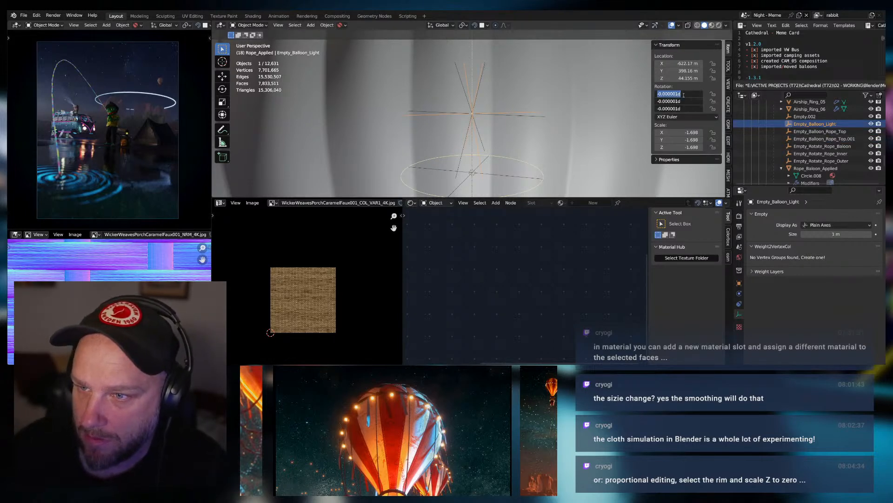
type("0")
key("Return")
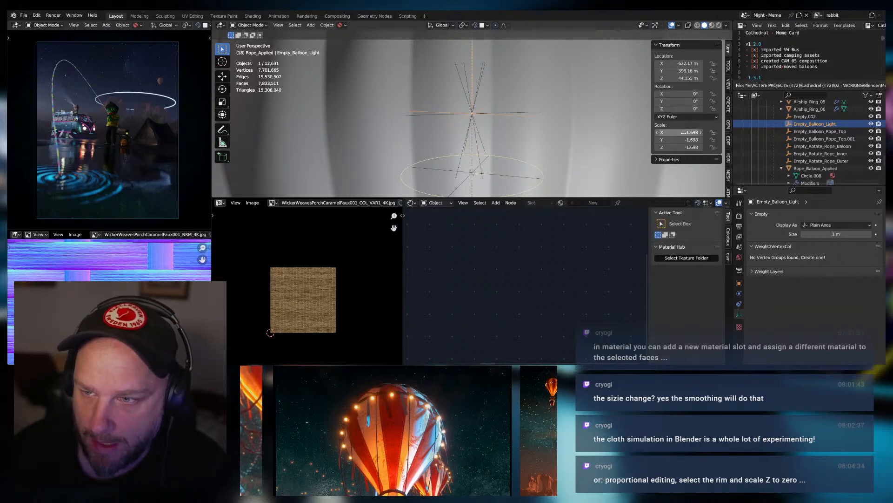
left_click_drag(684, 132, 683, 147)
type("1")
key("Return")
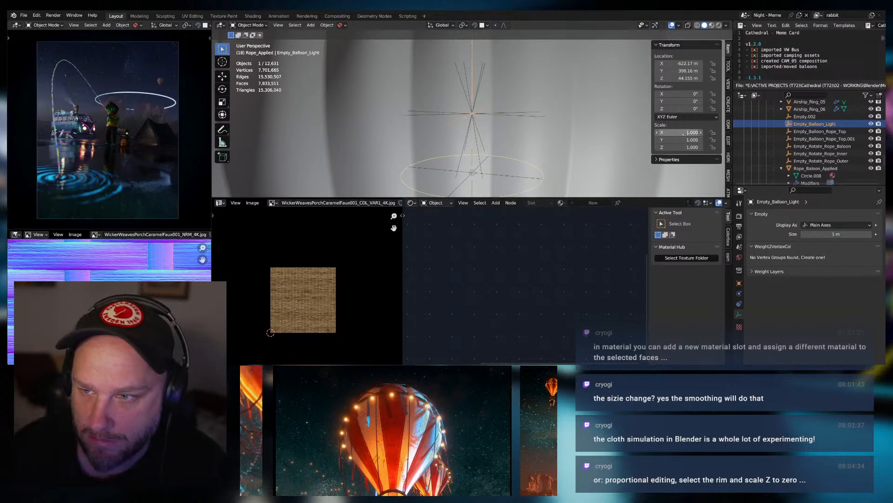
Check the transforms of Light_Balloon on the middle ring and of the Empty_Rotate_Rope_Baloon empty.
scroll(526, 122, "down", 4)
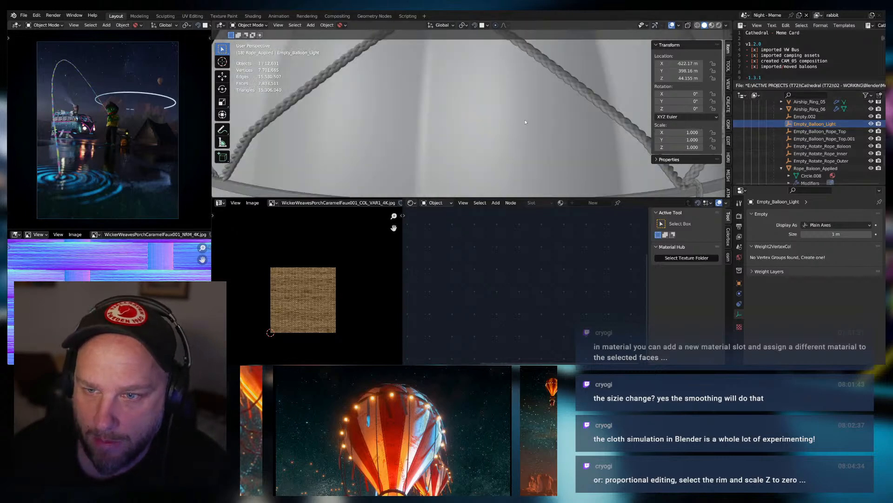
scroll(526, 122, "down", 5)
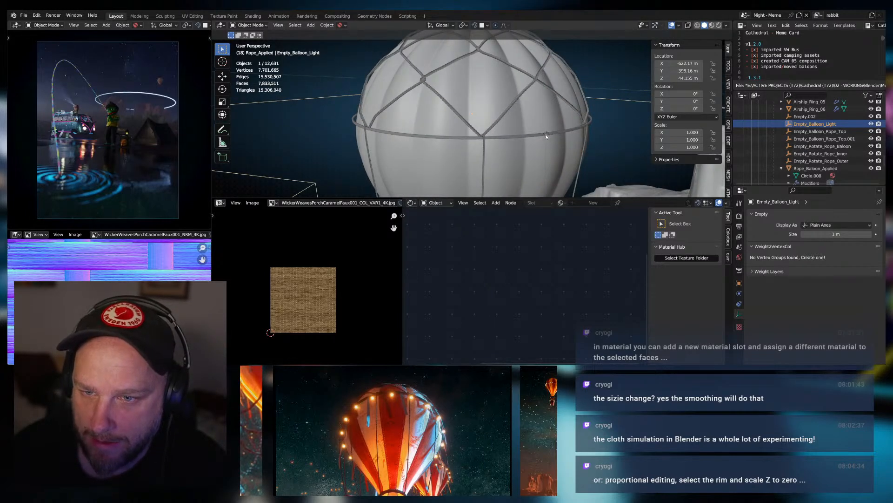
left_click(547, 135)
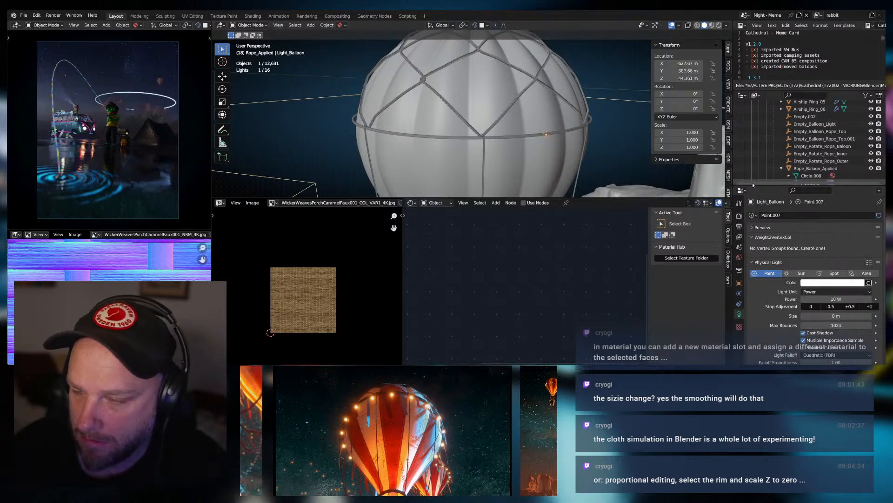
middle_click_drag(584, 127, 604, 125)
scroll(810, 134, "up", 3)
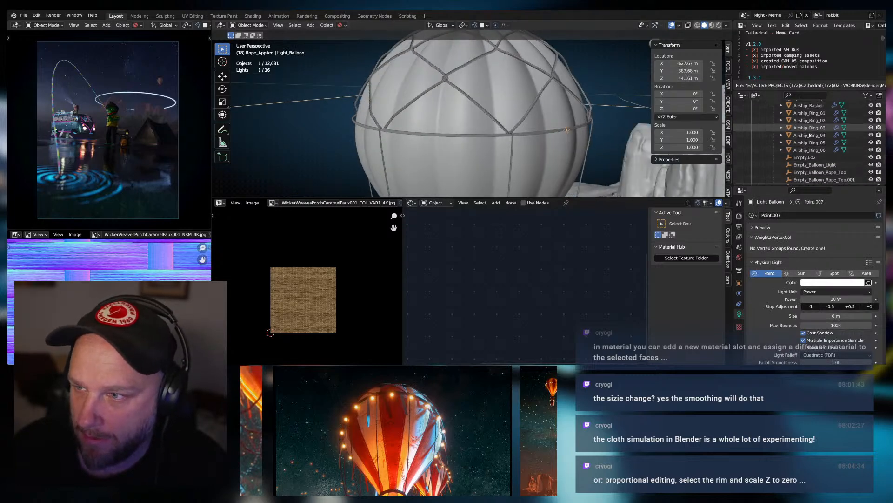
scroll(810, 134, "down", 4)
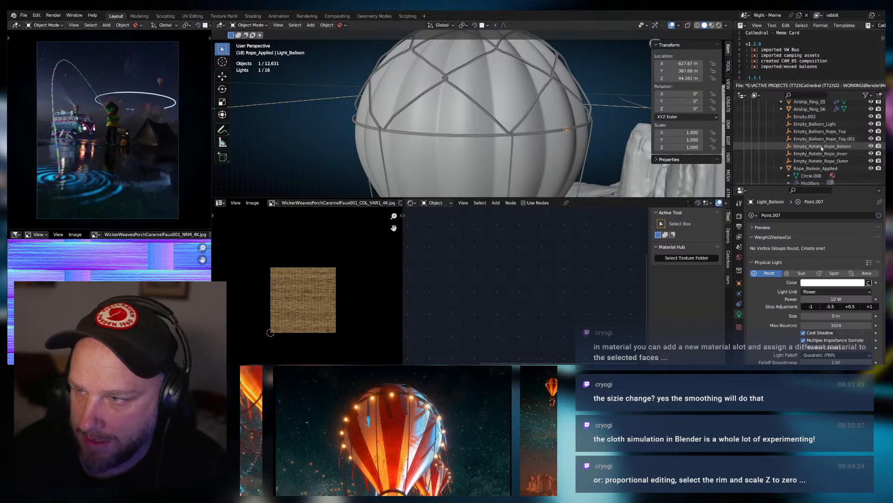
left_click(823, 146)
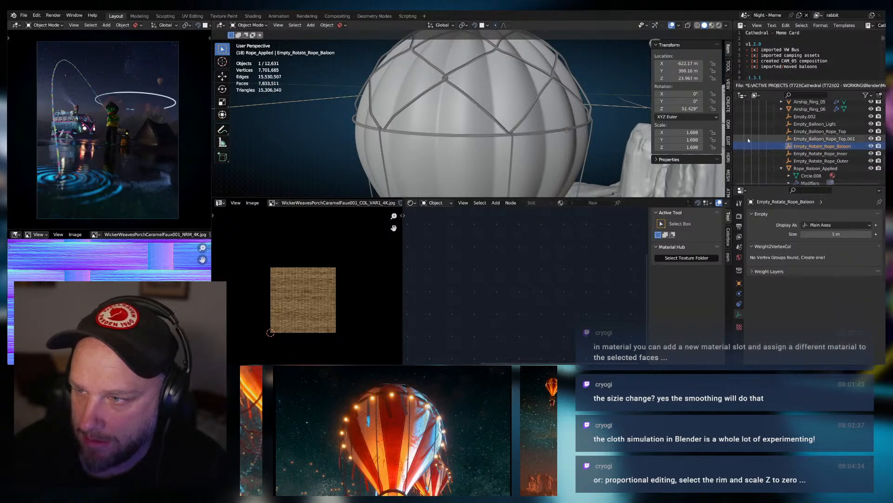
Snap the 3D cursor to the Empty_Balloon_Light empty at the balloon's centre.
left_click(823, 124)
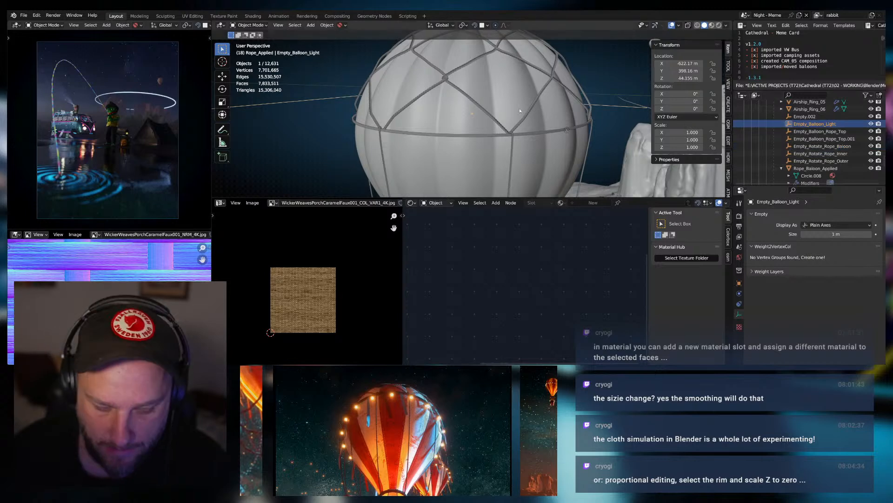
key("shift+s")
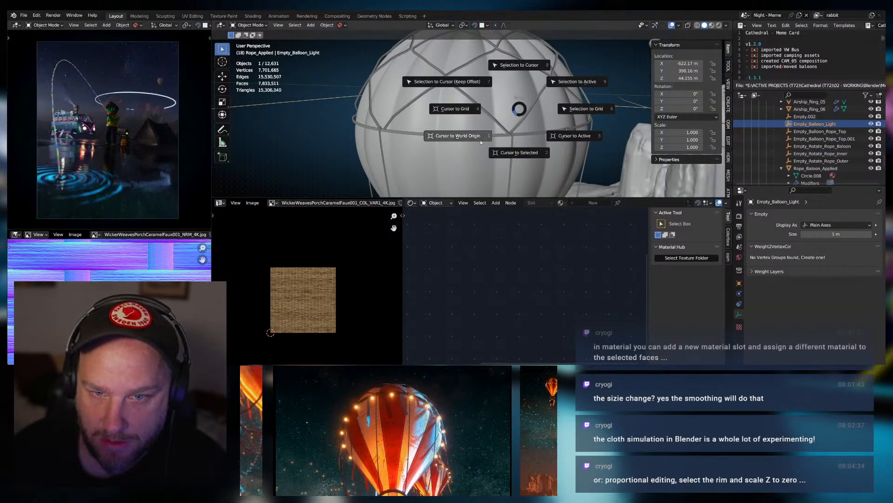
left_click(516, 155)
middle_click_drag(516, 156, 539, 157)
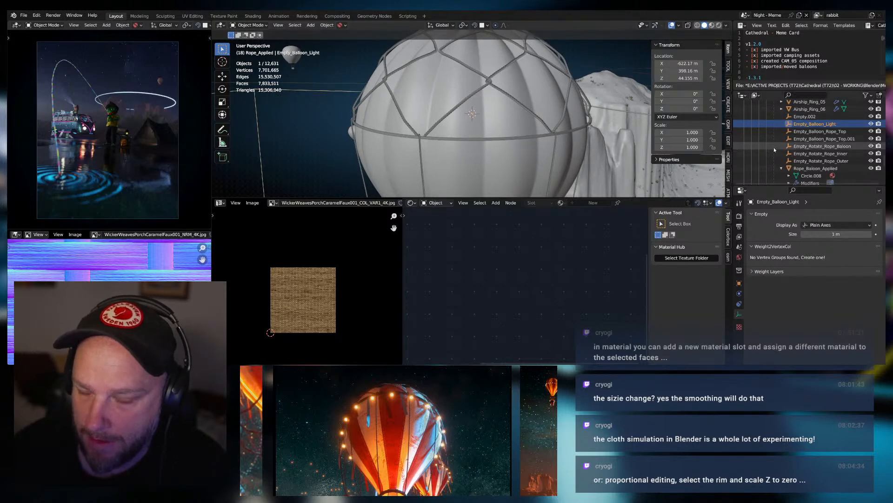
Set the Vert object's origin to the 3D cursor at the balloon's centre.
scroll(806, 161, "down", 6)
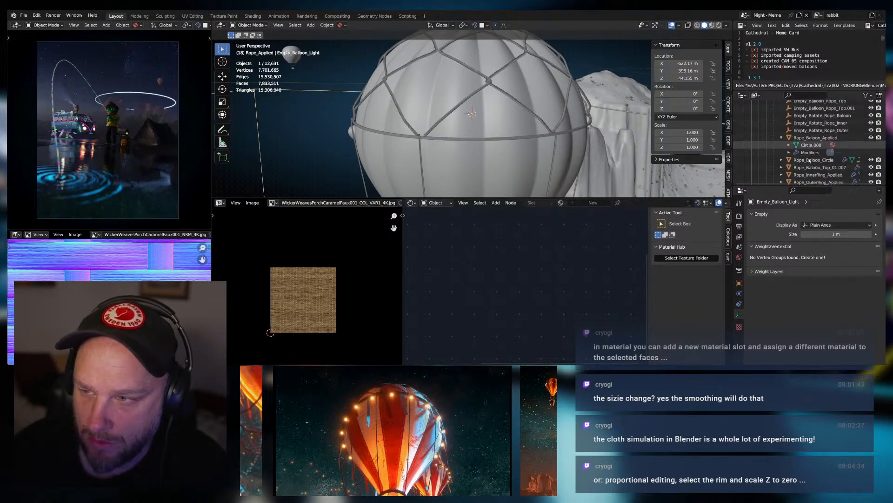
left_click(792, 154)
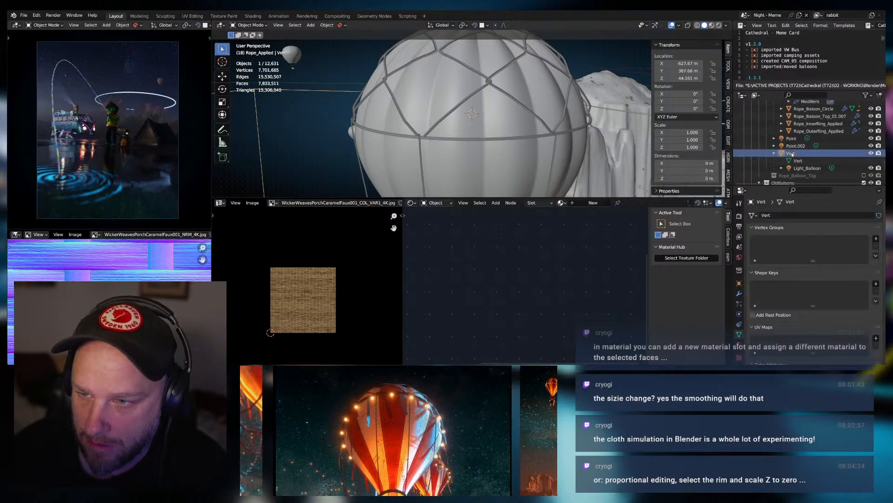
key("q")
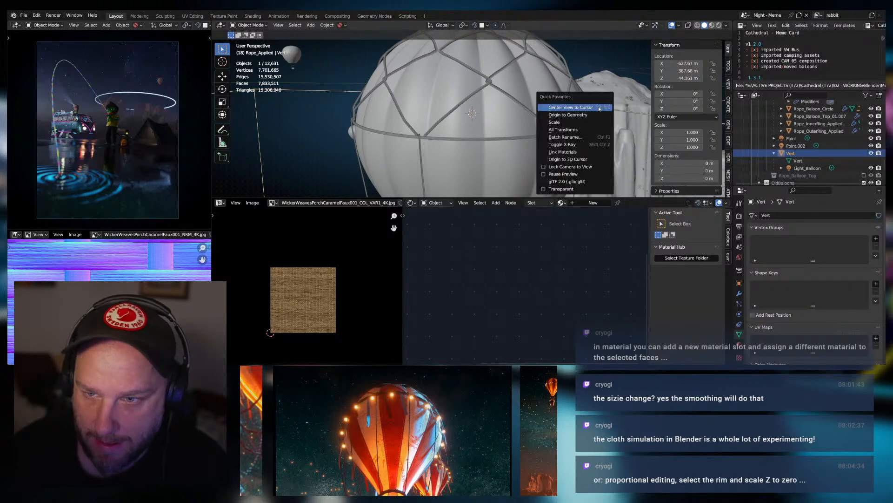
left_click(574, 159)
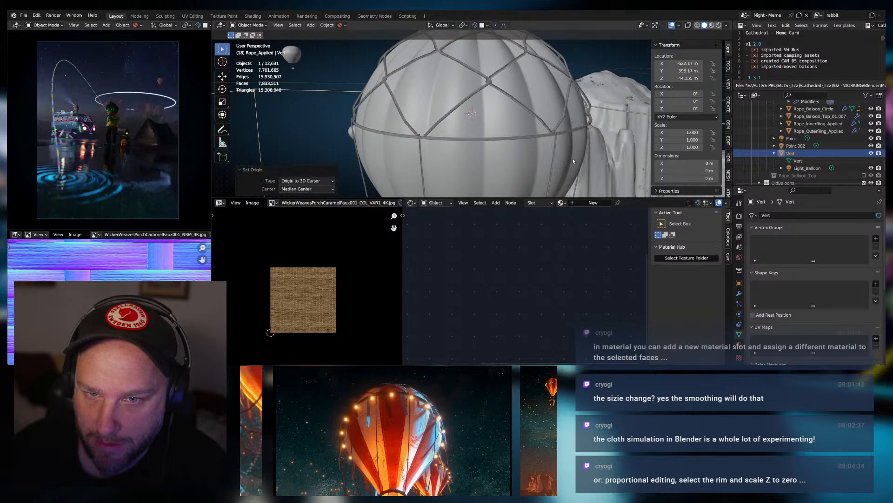
middle_click_drag(582, 149, 593, 124)
scroll(593, 124, "up", 4)
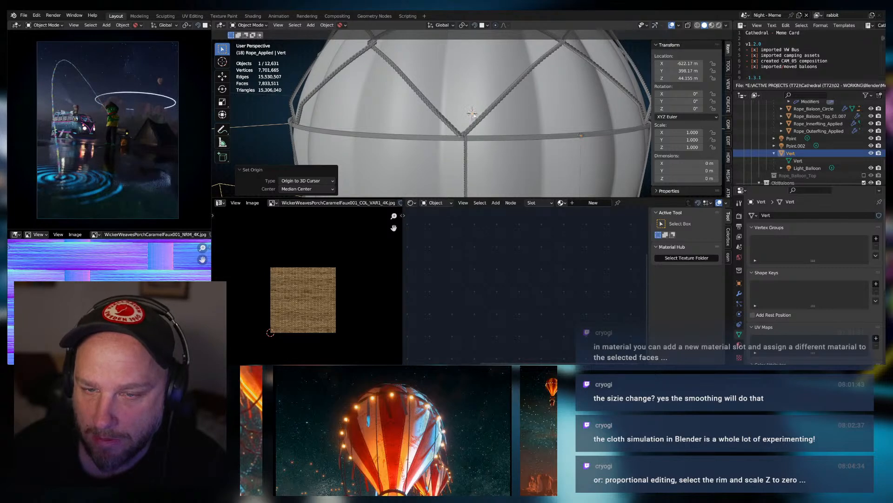
Add an Array modifier to the Vert object with Relative Offset disabled and Object Offset set to Empty_Balloon_Light.
left_click(739, 292)
left_click(774, 216)
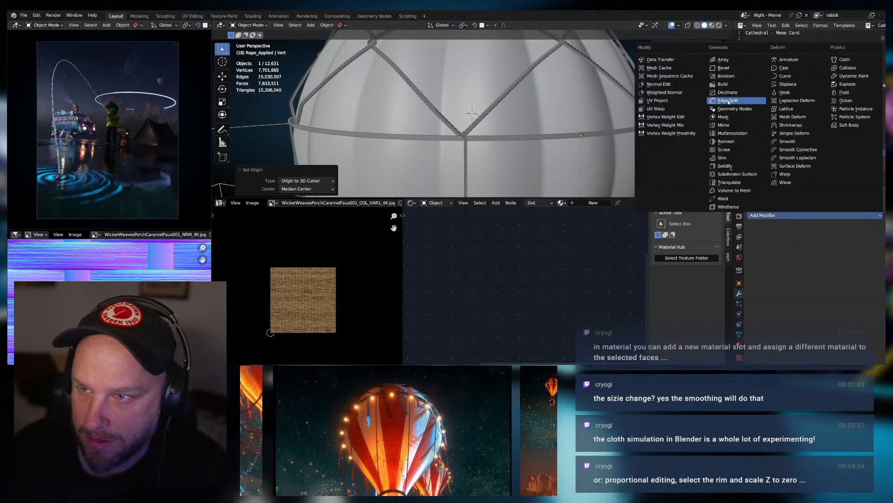
left_click(725, 62)
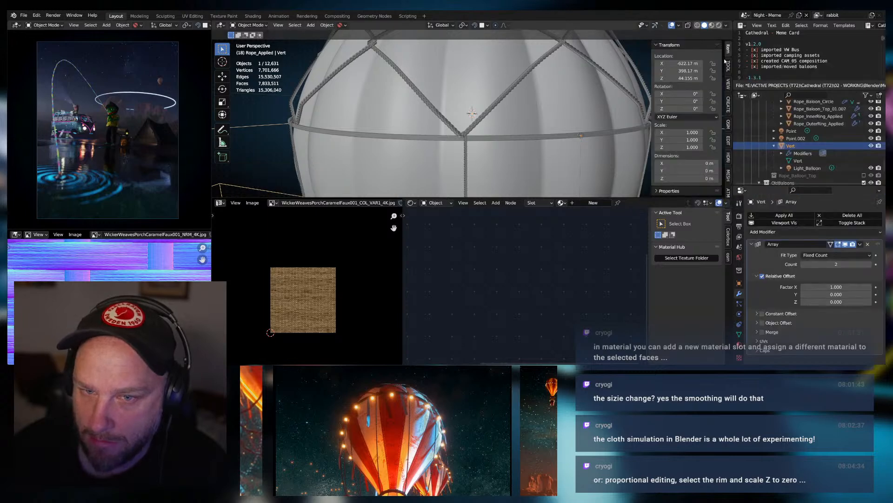
left_click(762, 276)
left_click(763, 323)
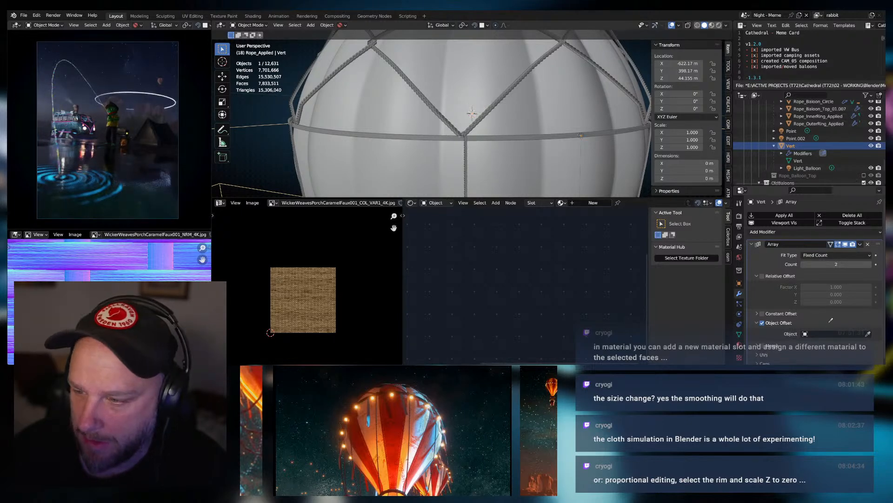
left_click(807, 333)
type("emp")
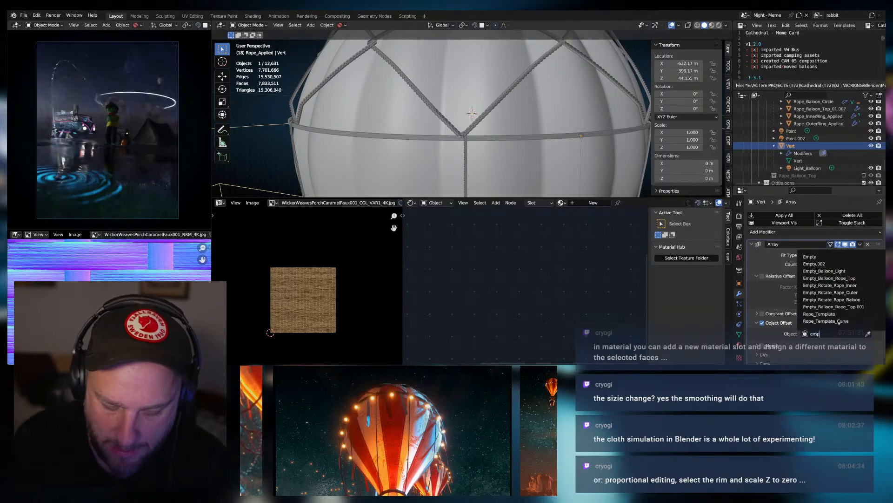
type("ty_ball")
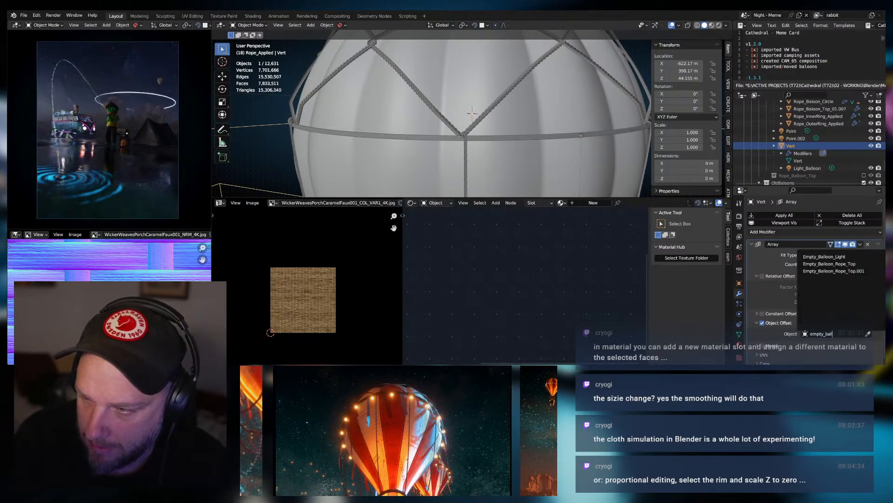
key("Return")
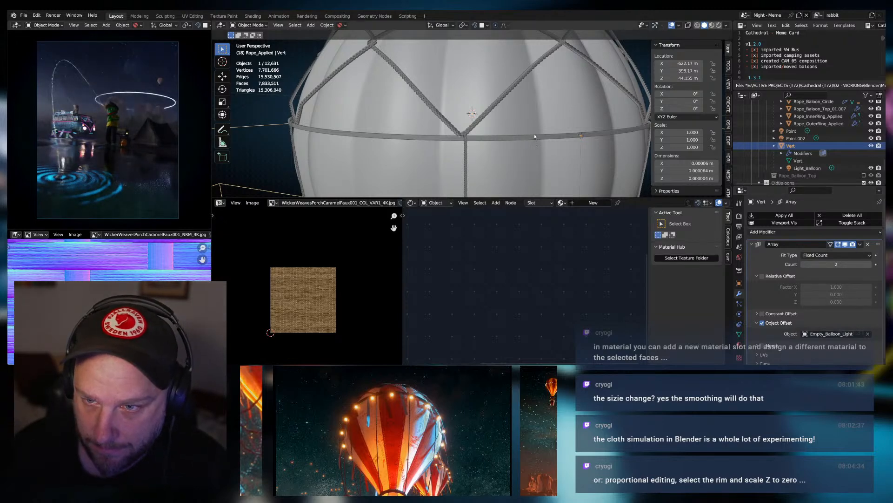
Set the count of the Vert object's Array modifier to 8.
middle_click_drag(535, 136, 512, 144)
scroll(524, 146, "down", 1)
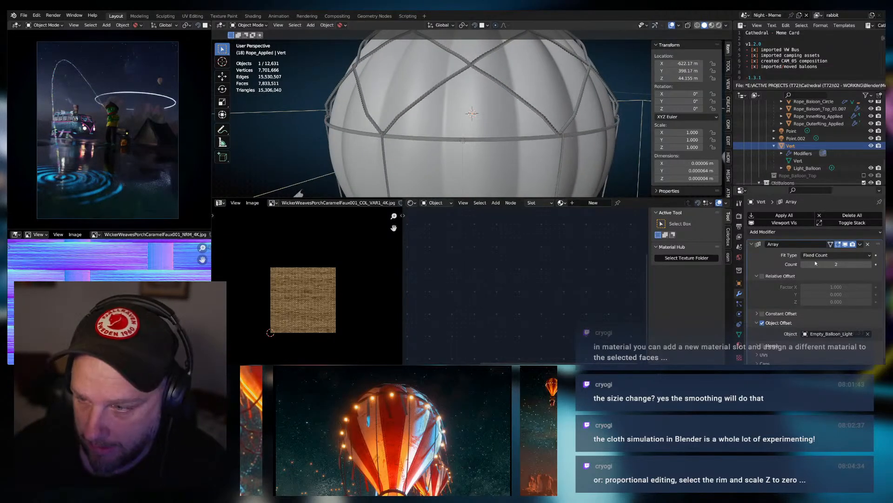
left_click_drag(848, 264, 833, 265)
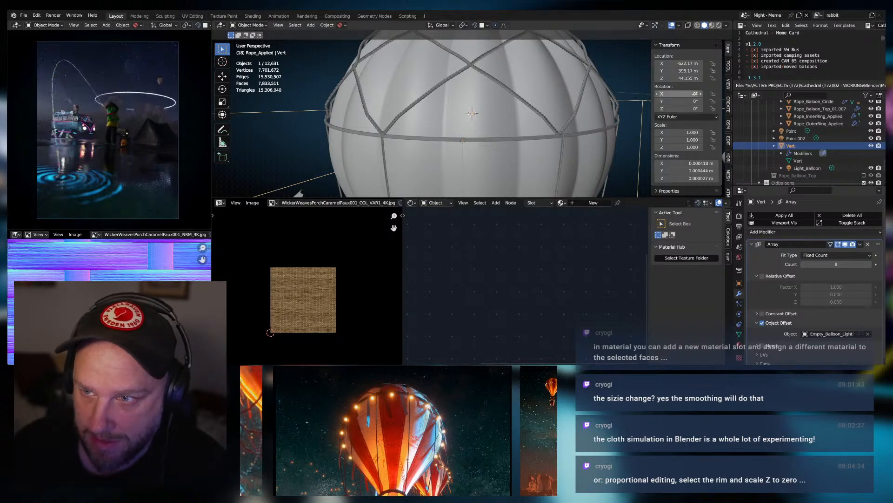
Rotate the Empty_Balloon_Light empty about 67.9° around the global Z axis.
scroll(824, 131, "up", 4)
scroll(824, 132, "up", 3)
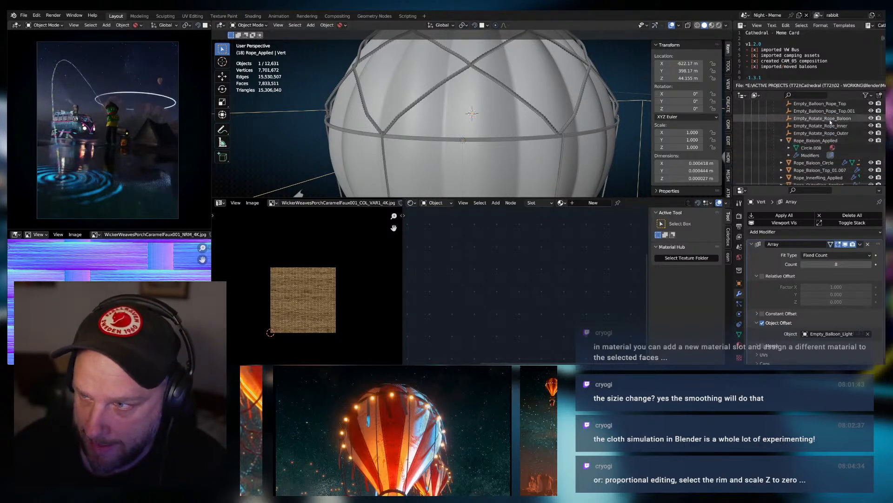
left_click(773, 117)
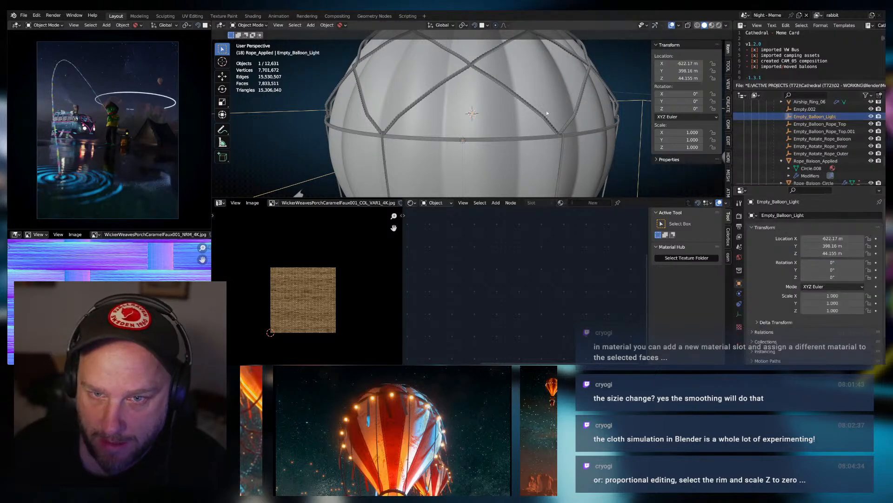
key("r")
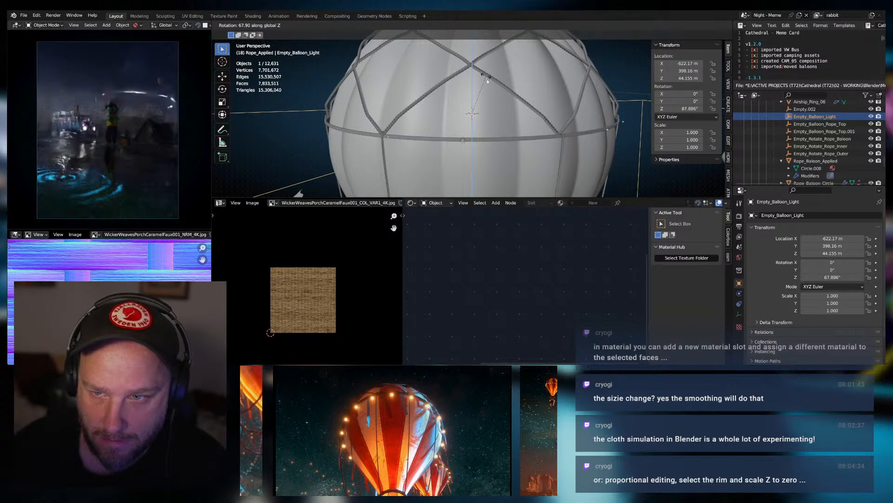
left_click(488, 82)
middle_click_drag(487, 82, 473, 152)
scroll(432, 151, "down", 2)
middle_click_drag(530, 149, 495, 188)
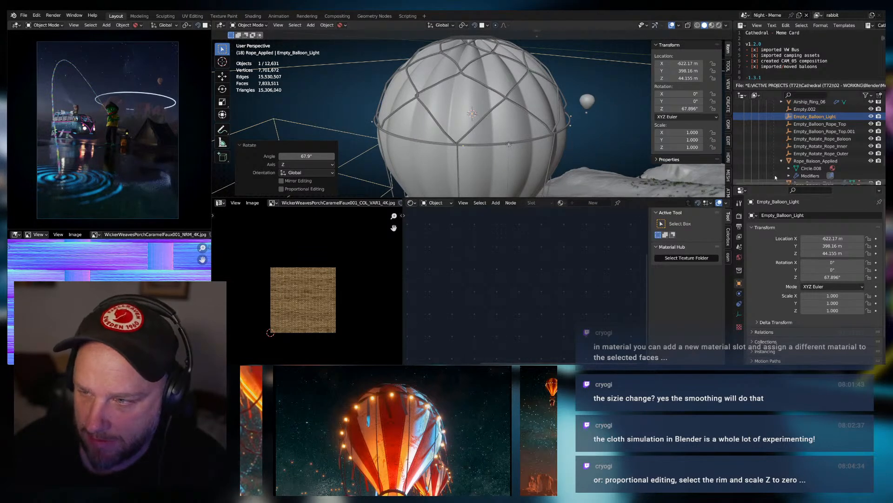
Set the count of the Vert object's Array modifier to 7.
scroll(798, 149, "down", 5)
left_click(798, 150)
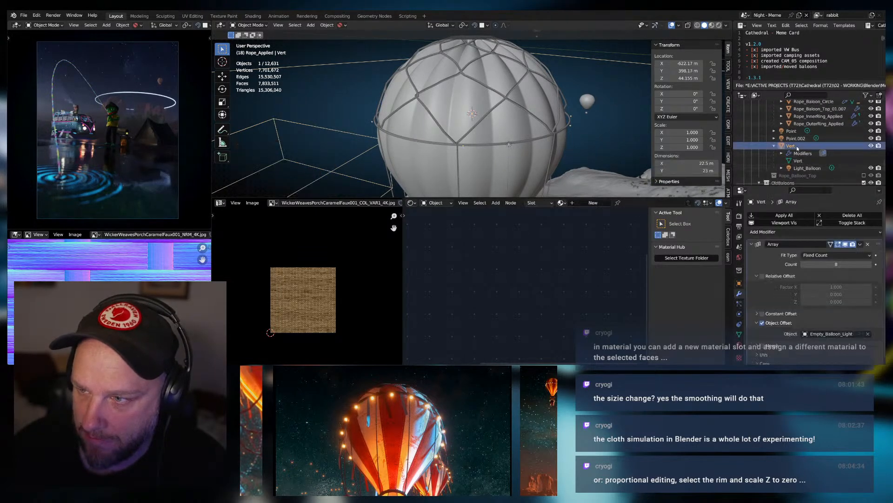
left_click(840, 264)
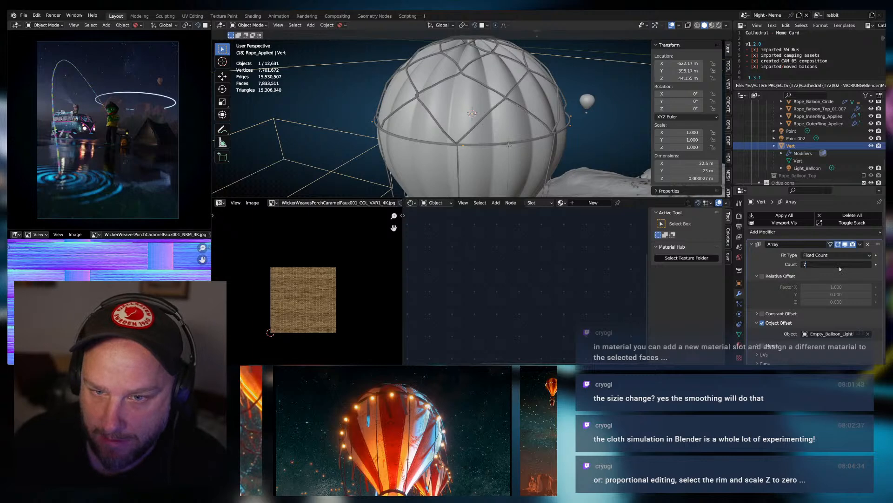
type("7")
key("Return")
Set the Empty_Balloon_Light empty's Z rotation to 360/7 degrees and inspect the middle ring.
scroll(837, 137, "up", 5)
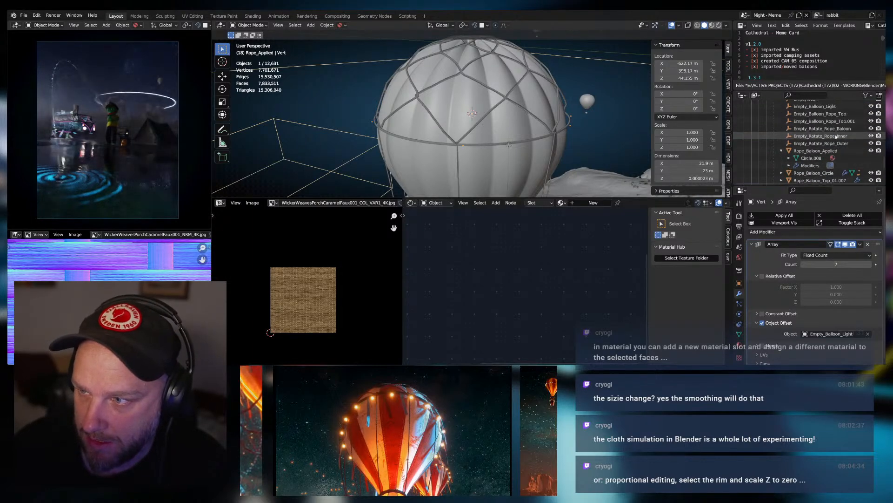
scroll(837, 136, "up", 1)
left_click(819, 117)
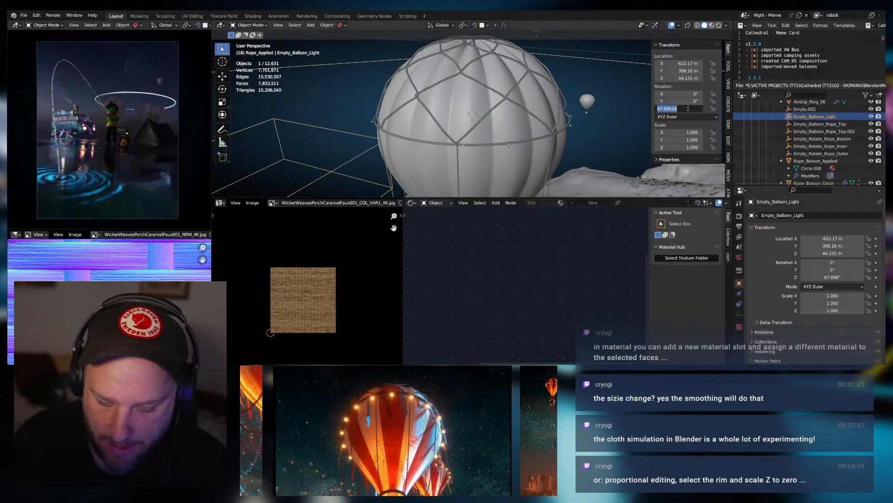
left_click(688, 109)
type("360")
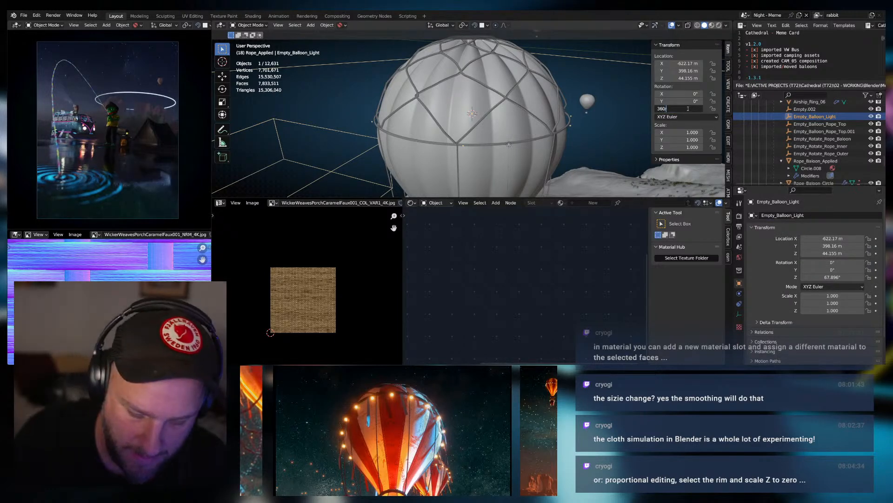
type("/7")
key("Return")
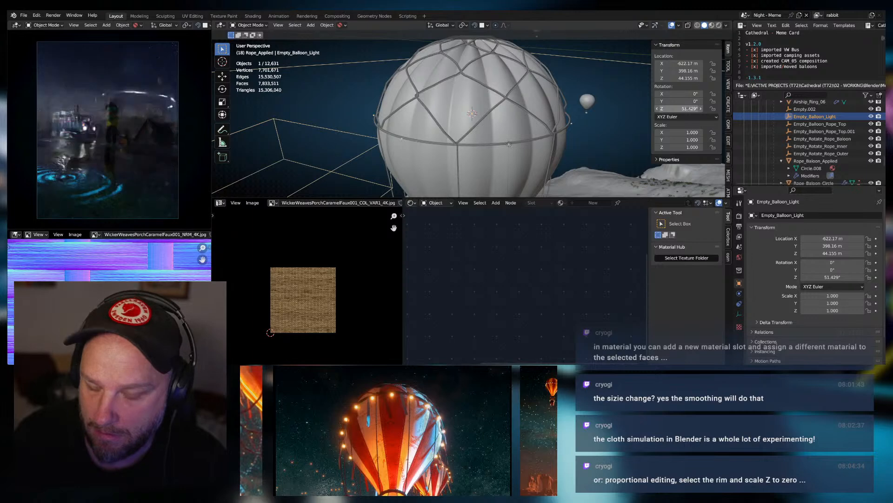
middle_click_drag(587, 105, 479, 159)
scroll(535, 184, "up", 1)
scroll(474, 156, "up", 3)
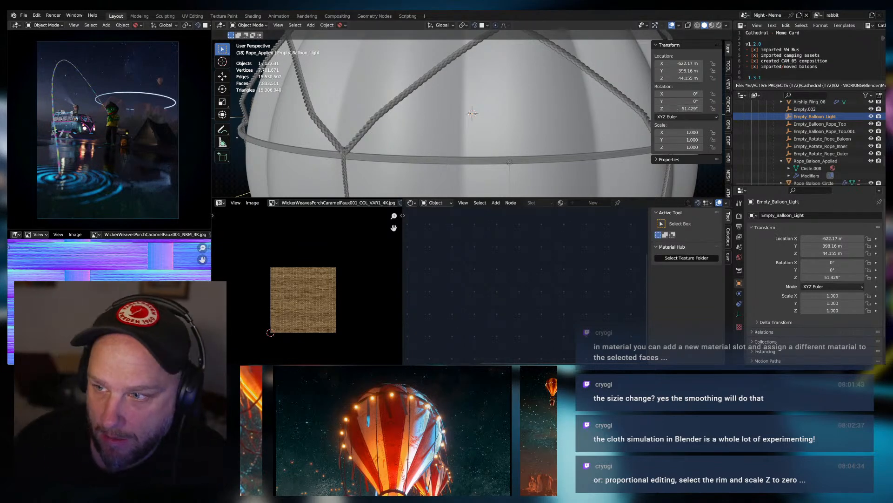
Set the Vert object's instancing to Vertices and check where the light instances sit around the balloon.
scroll(825, 123, "down", 3)
scroll(825, 122, "down", 6)
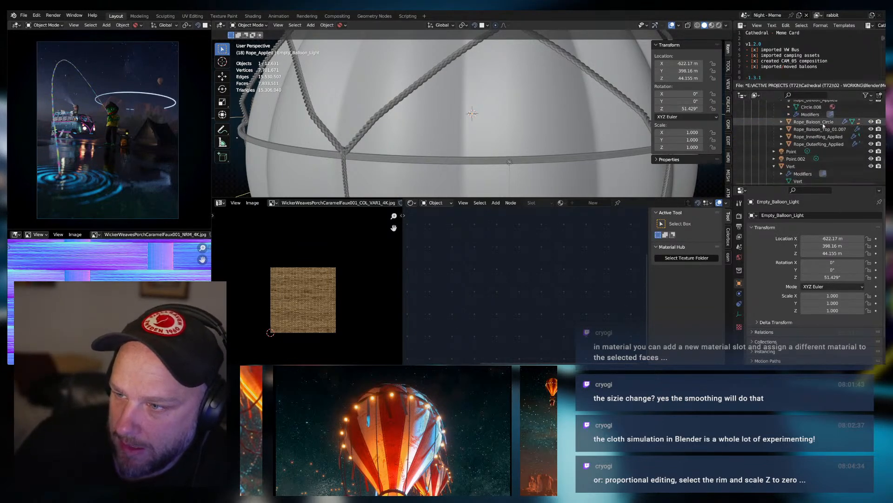
left_click(792, 147)
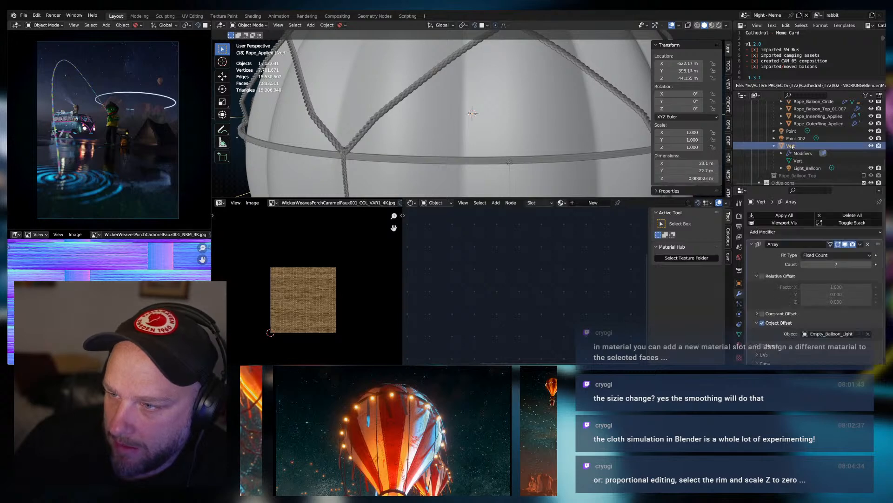
left_click(740, 283)
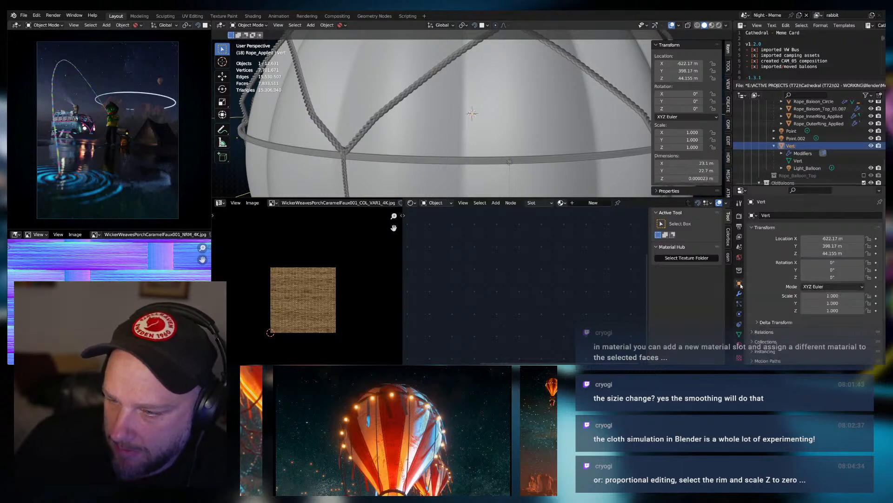
scroll(750, 288, "down", 3)
left_click(751, 292)
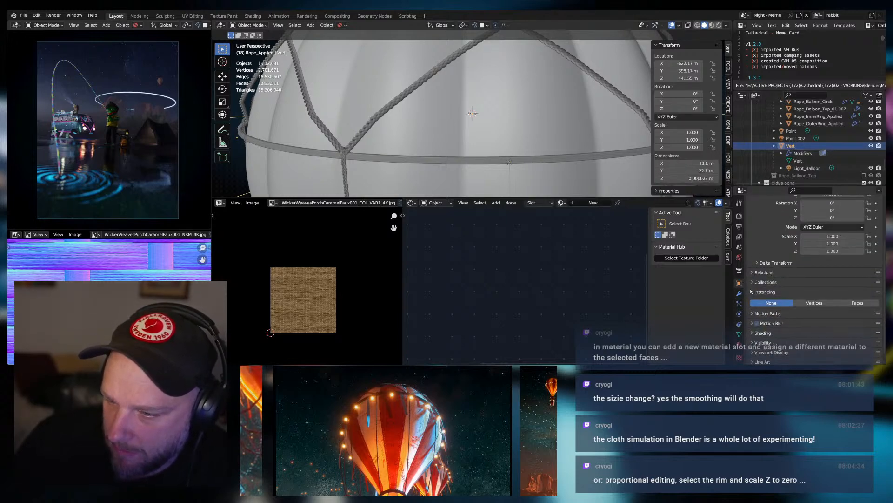
left_click(814, 303)
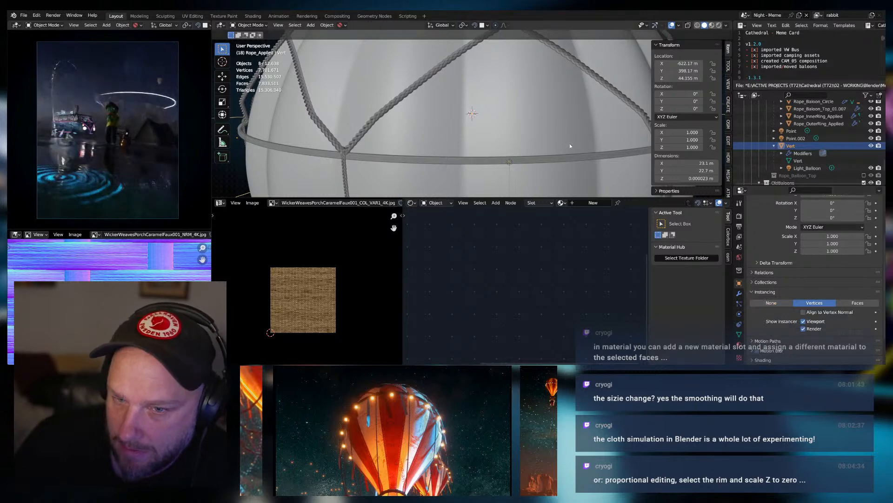
scroll(514, 131, "down", 6)
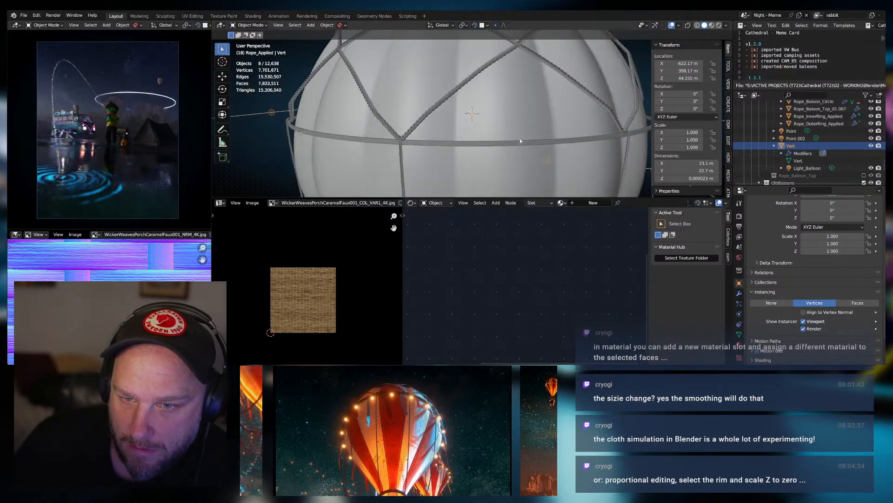
scroll(542, 140, "down", 3)
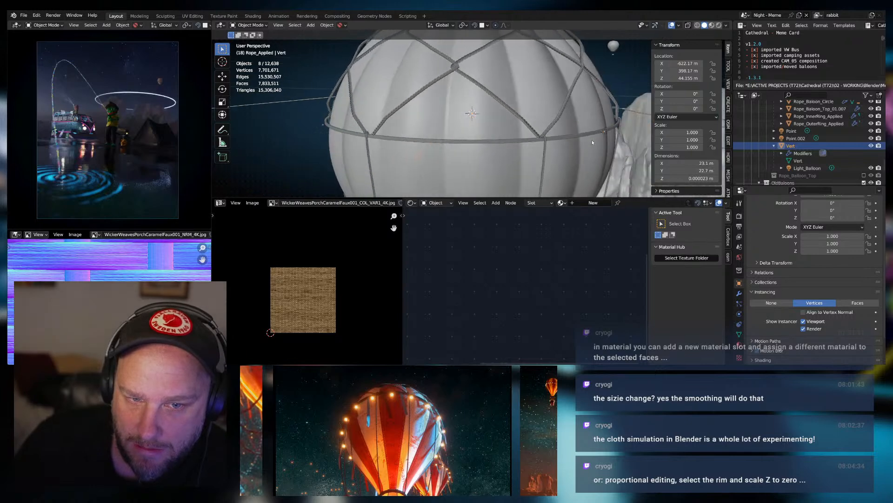
middle_click_drag(608, 141, 569, 144)
scroll(585, 152, "down", 5)
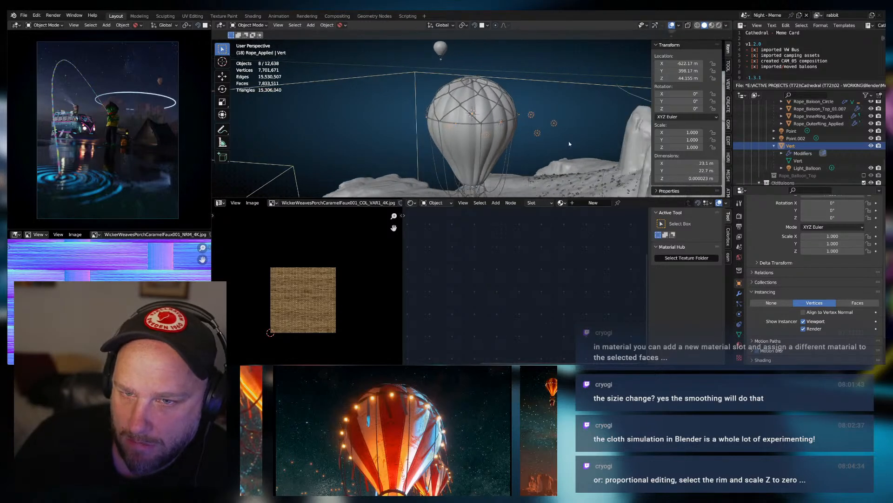
Try to set the Light_Balloon light's origin to the 3D cursor at the balloon's centre.
left_click(805, 168)
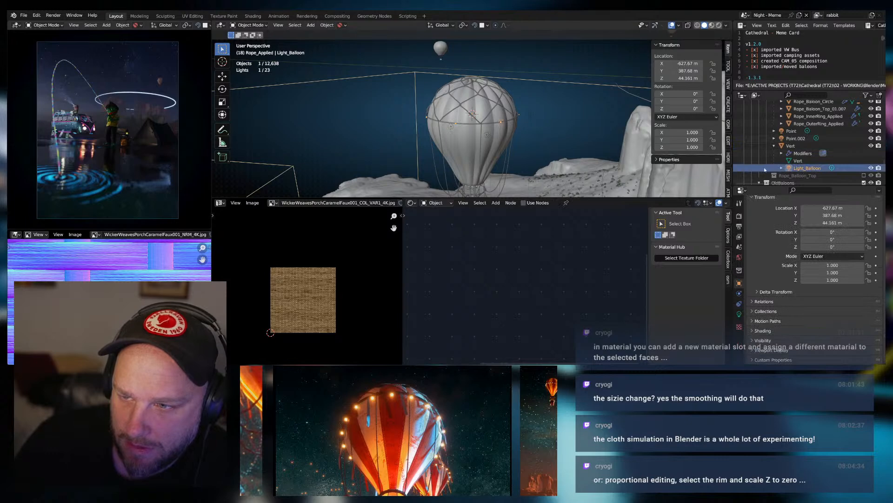
key("q")
left_click(514, 118)
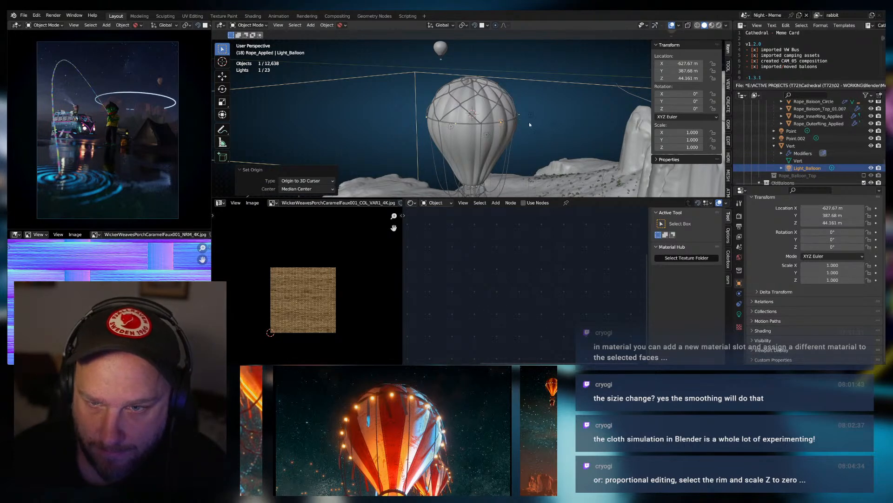
middle_click_drag(530, 122, 568, 149)
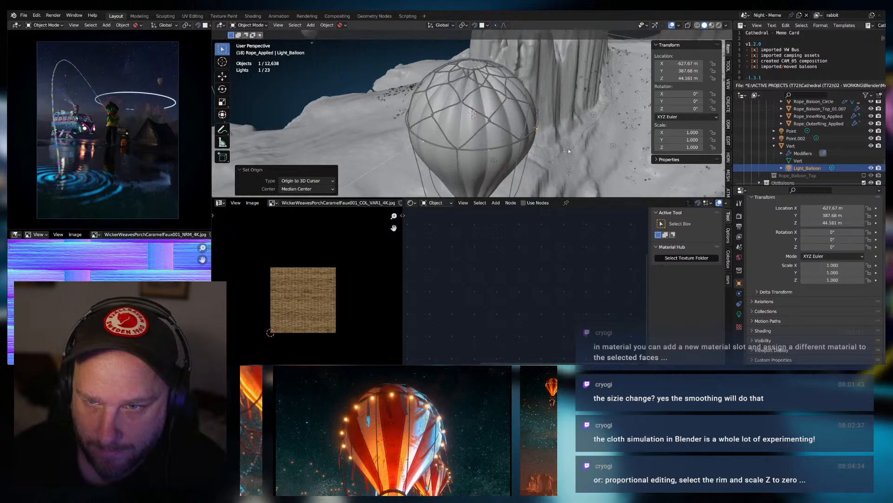
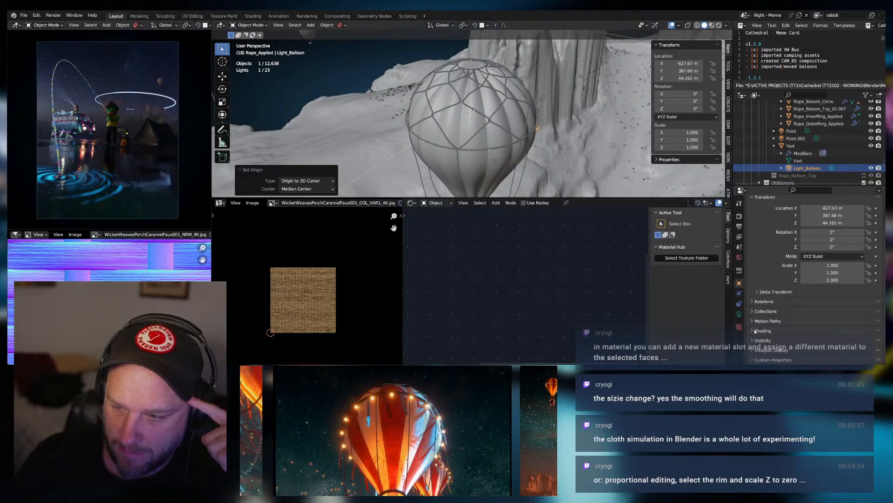
Test Align to Vertex Normal in the Vert object's instancing settings, leaving the option disabled.
left_click(791, 145)
scroll(816, 342, "down", 2)
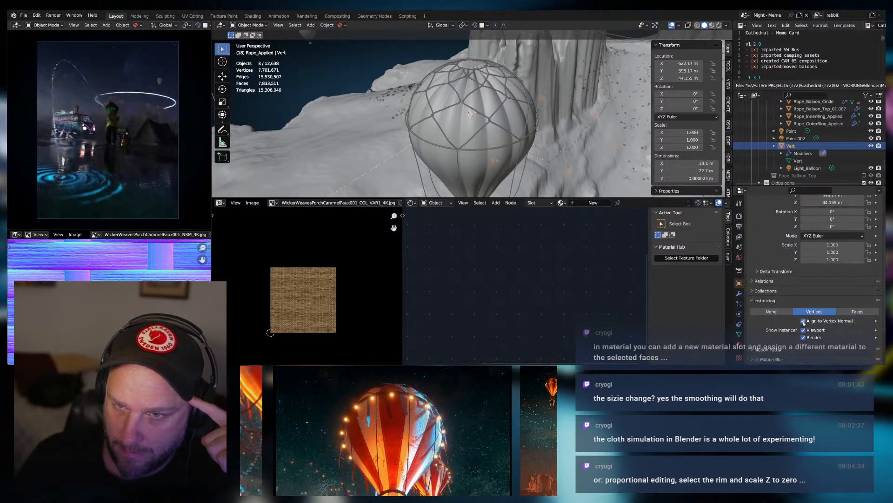
left_click(803, 321)
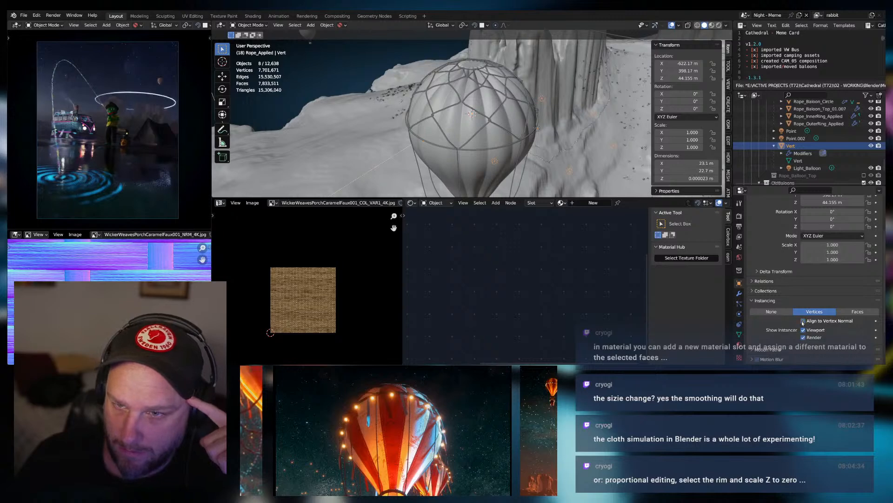
middle_click_drag(601, 133, 588, 144)
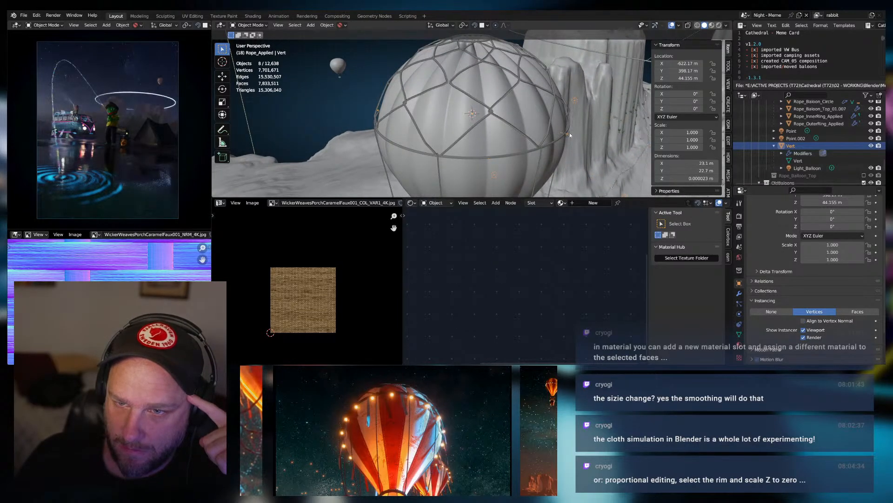
Examine the Light_Balloon light's hierarchy under the Vert object and its position on the balloon's middle ring.
left_click(569, 133)
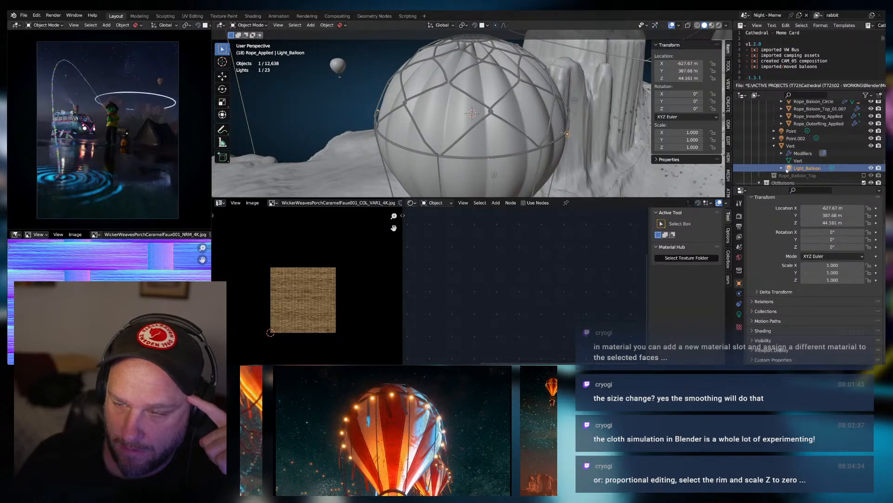
left_click(782, 168)
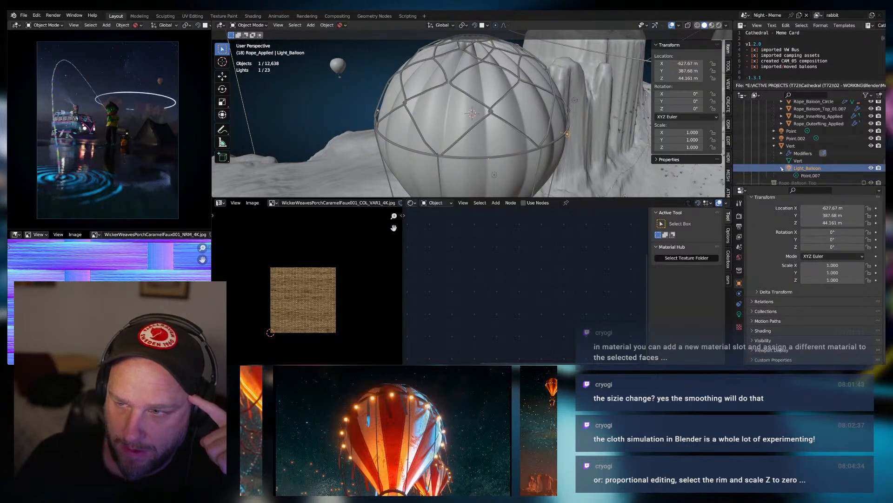
left_click(781, 168)
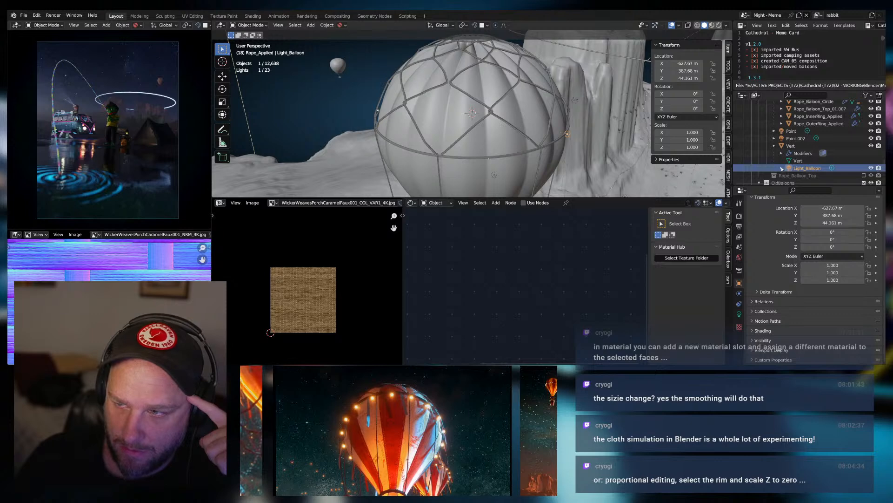
left_click(782, 168)
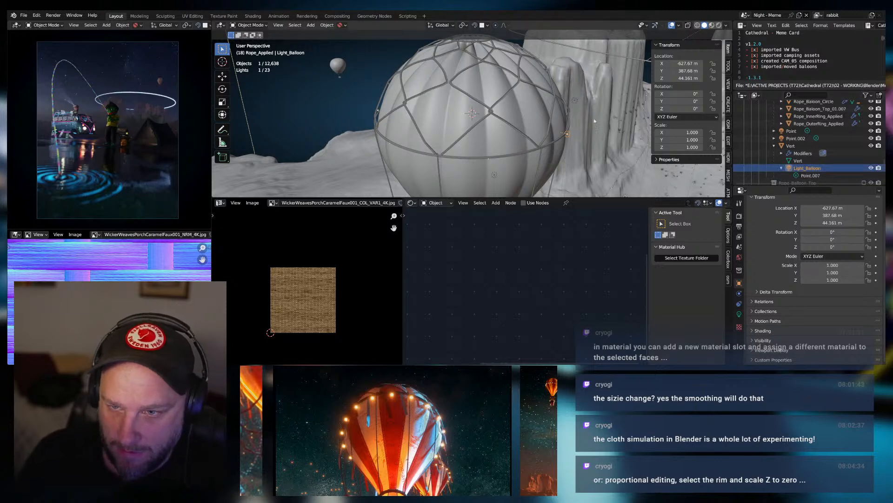
scroll(594, 120, "up", 4)
middle_click_drag(594, 120, 395, 102)
scroll(508, 113, "down", 2)
scroll(508, 113, "down", 2)
scroll(518, 110, "up", 3)
scroll(507, 100, "down", 1)
scroll(507, 99, "up", 1)
scroll(458, 113, "down", 3)
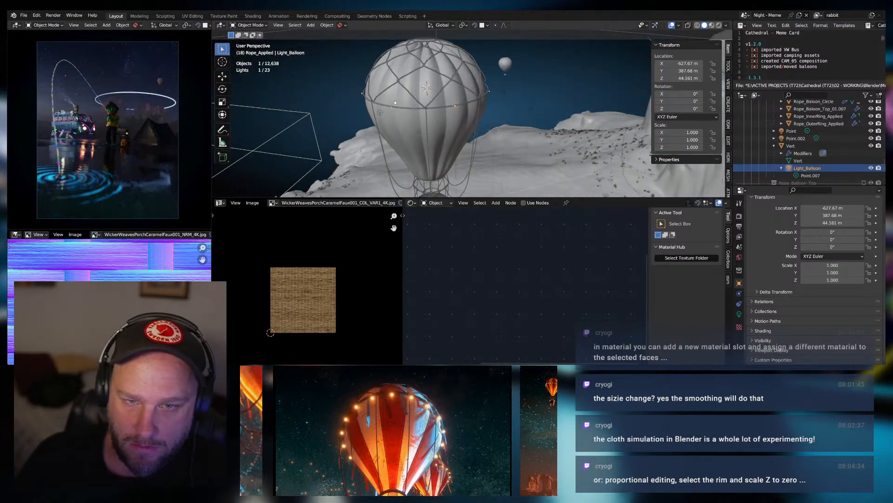
scroll(395, 103, "up", 3)
middle_click_drag(449, 97, 482, 114)
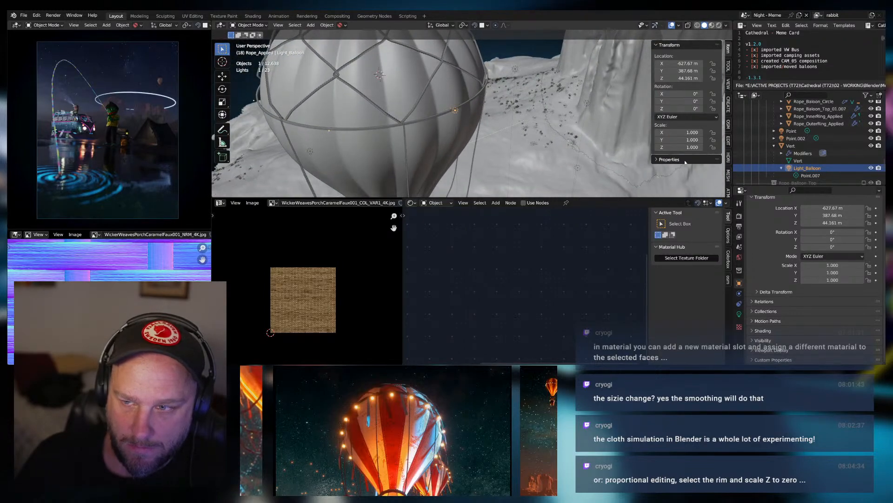
left_click(773, 146)
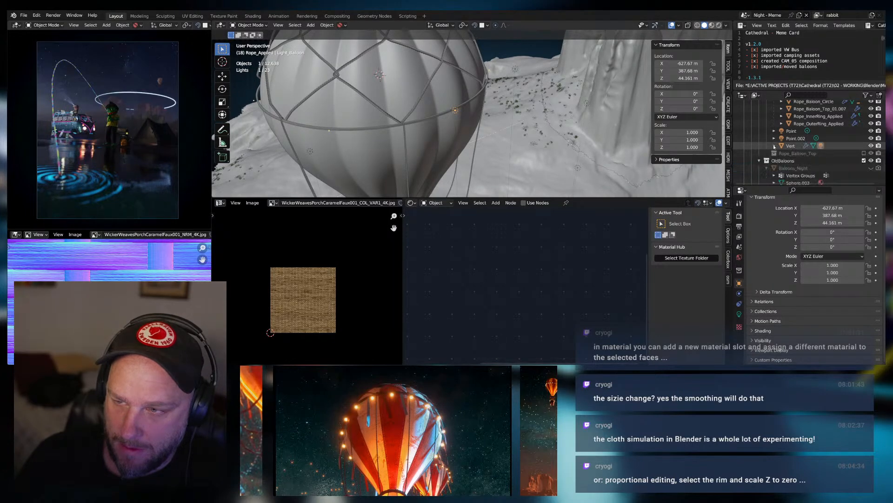
left_click(774, 146)
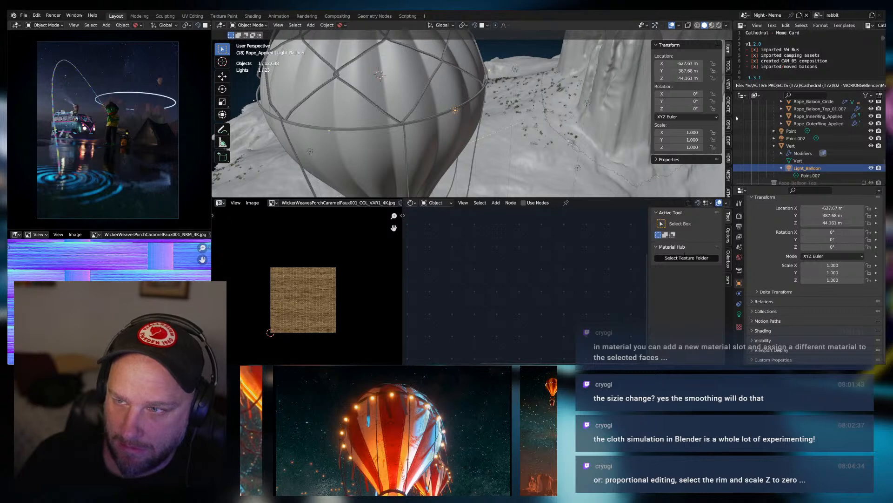
Remove the existing Array modifier from the Vert object.
left_click(789, 145)
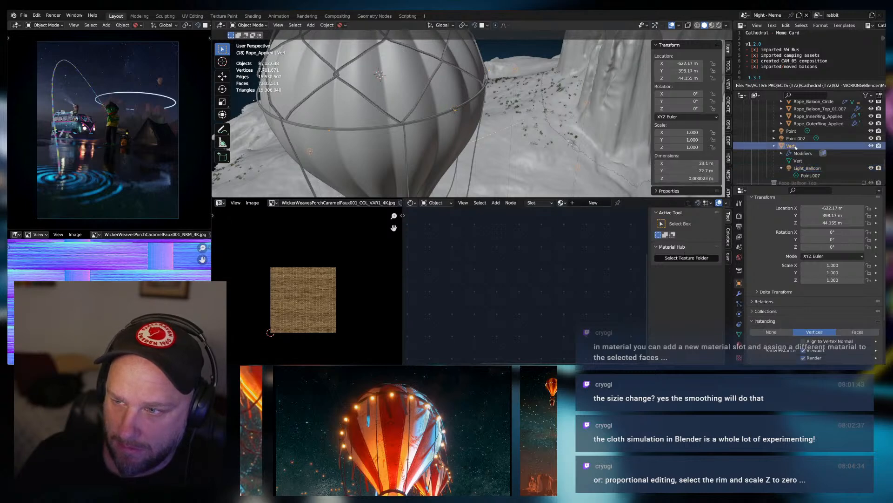
left_click(740, 293)
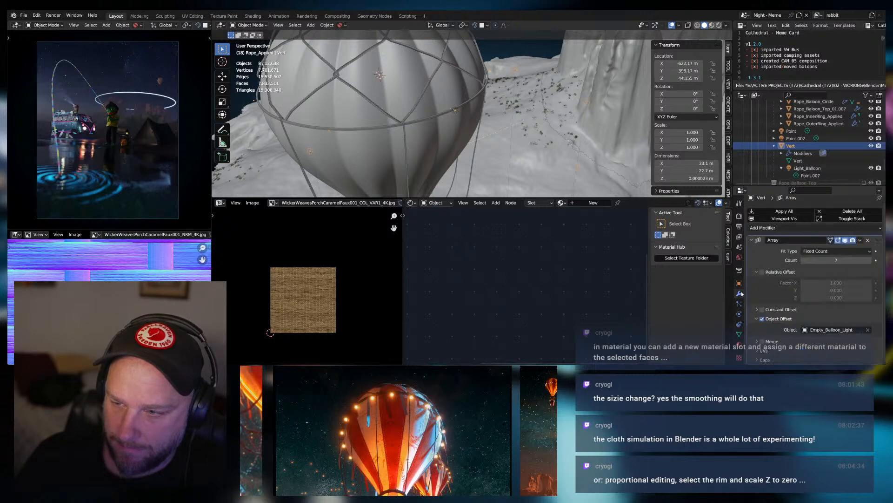
left_click(868, 241)
Try a new Array modifier with a count of 7 on the Vert object, and remove it again.
left_click(780, 216)
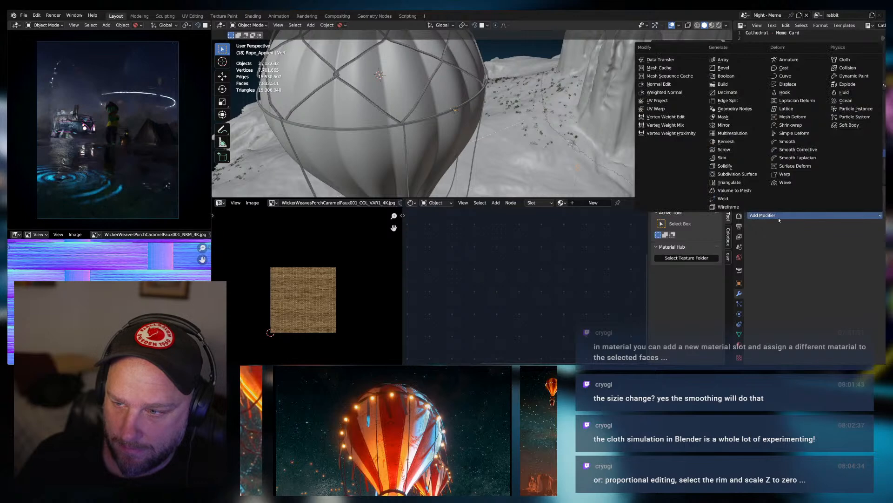
left_click(723, 60)
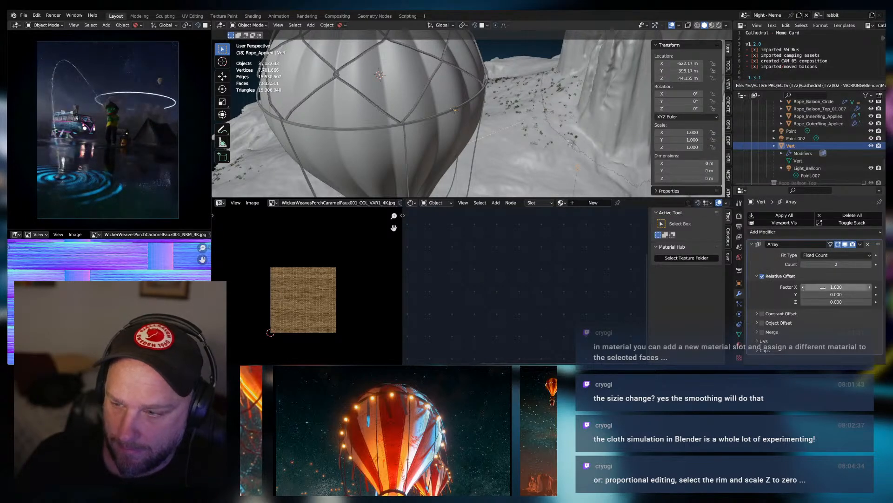
mouse_move(828, 264)
left_mouse_down()
mouse_move(856, 264)
mouse_move(817, 264)
left_mouse_up()
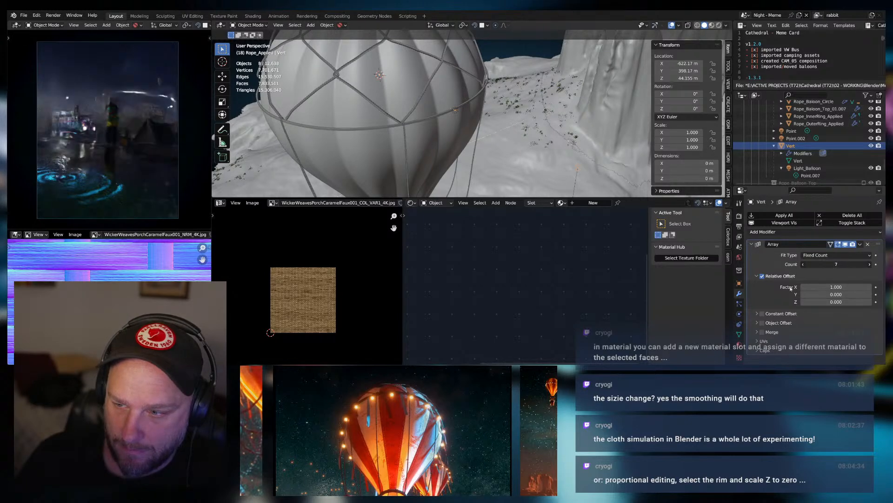
left_click_drag(836, 295, 855, 294)
right_click(833, 294)
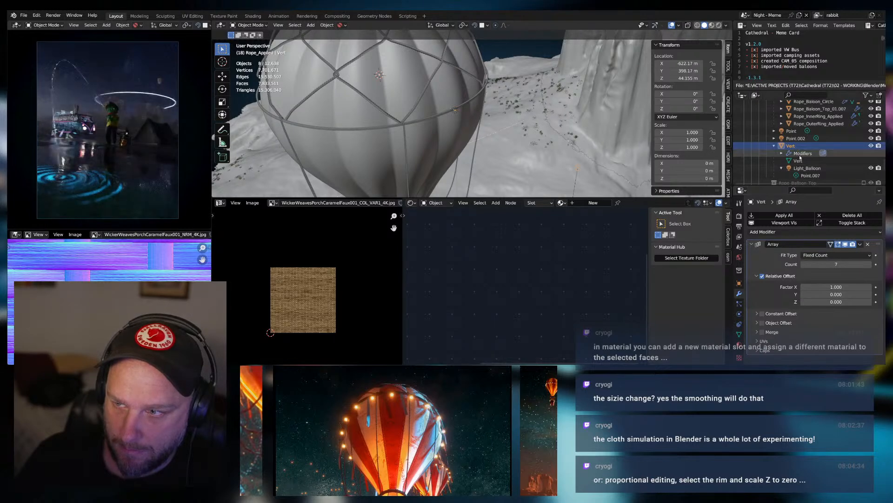
left_click(868, 244)
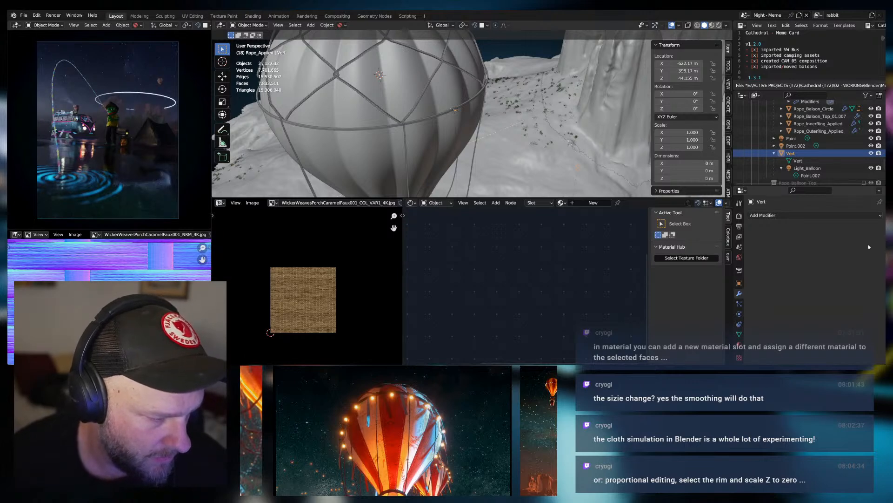
Inspect the balloon's rope net from several angles and frame the Vert object on the middle ring.
middle_click_drag(444, 100, 429, 90)
scroll(450, 107, "down", 3)
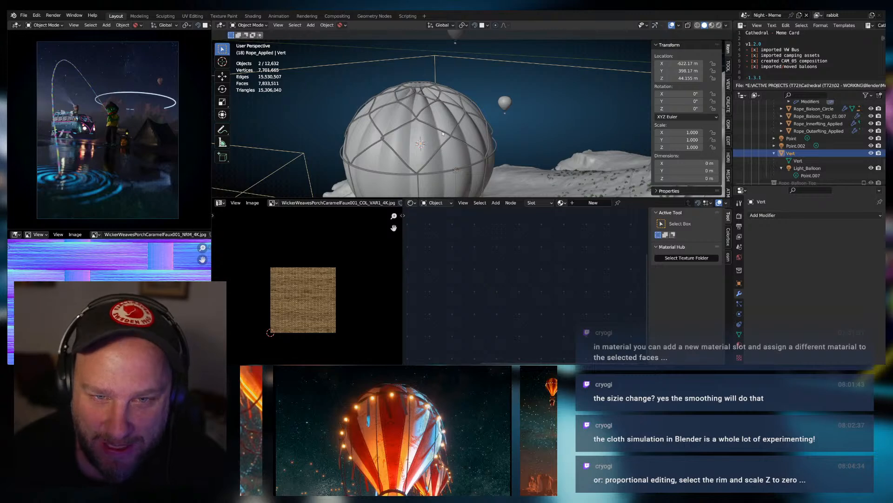
middle_click_drag(442, 134, 424, 134)
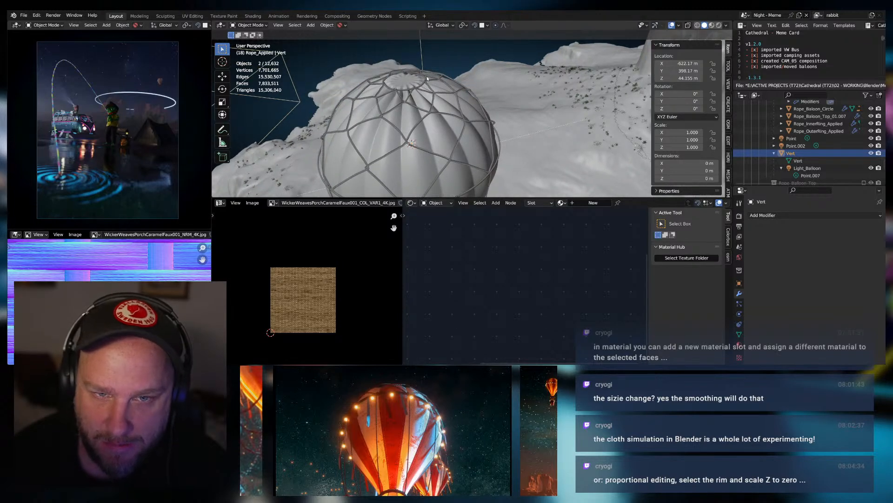
scroll(435, 98, "down", 1)
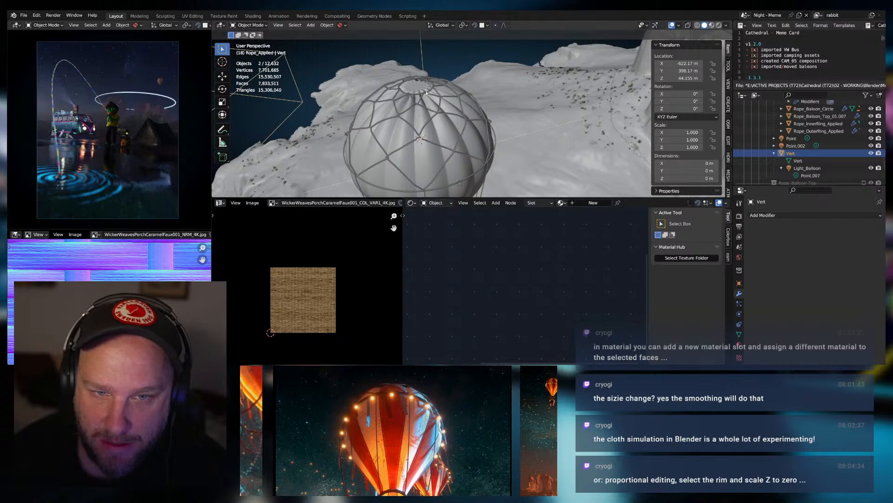
middle_click_drag(449, 180, 419, 155)
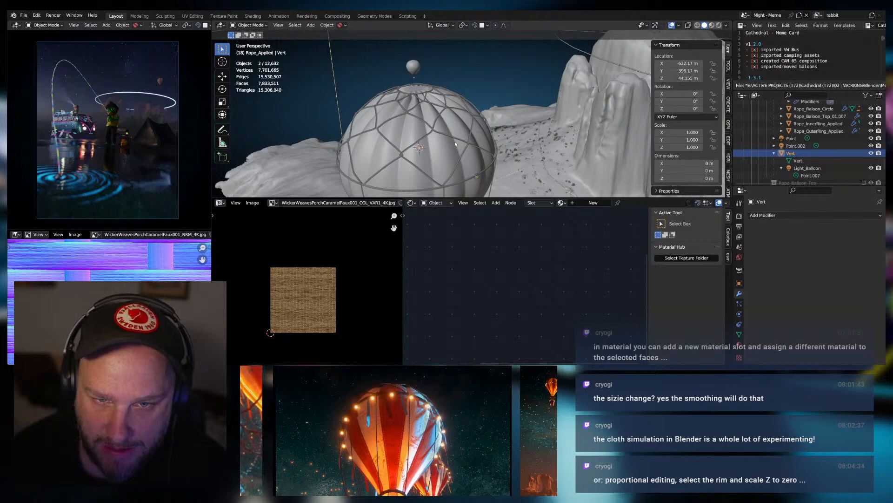
middle_click_drag(446, 160, 280, 119)
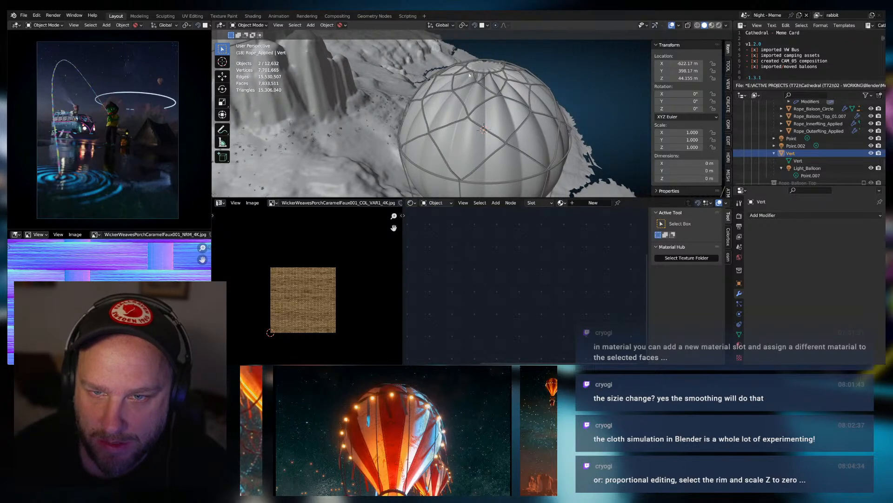
middle_click_drag(469, 75, 516, 152)
key("KP_Decimal")
scroll(482, 138, "down", 3)
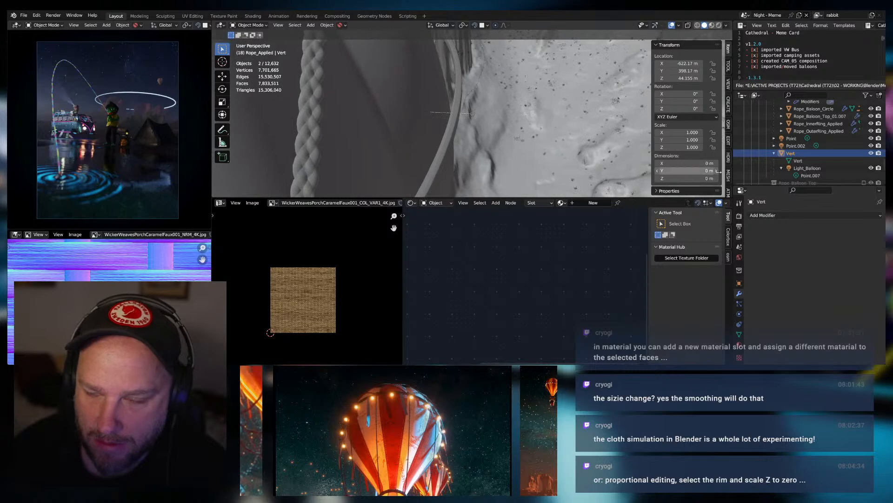
Try deleting the Light_Balloon light parented to the Vert object, and undo the deletion.
left_click(812, 169)
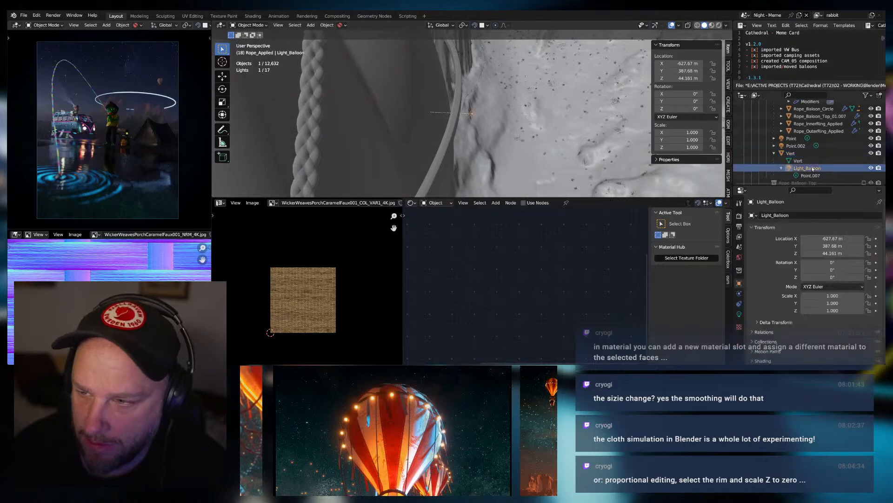
left_click(782, 169)
left_click(782, 169)
left_click(782, 169)
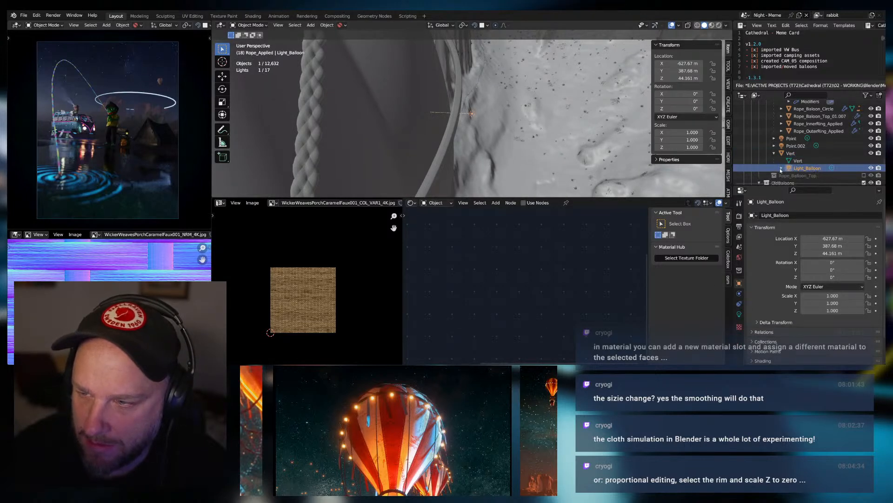
left_click(780, 154)
left_click(795, 168)
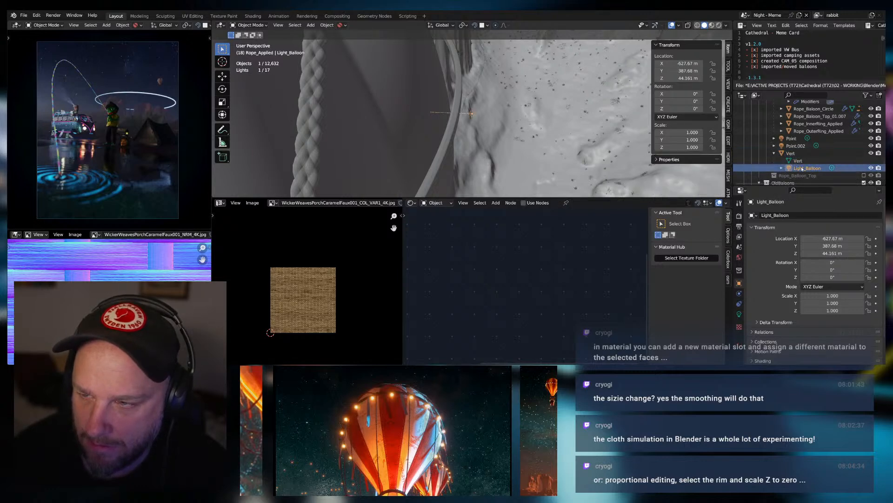
key("Delete")
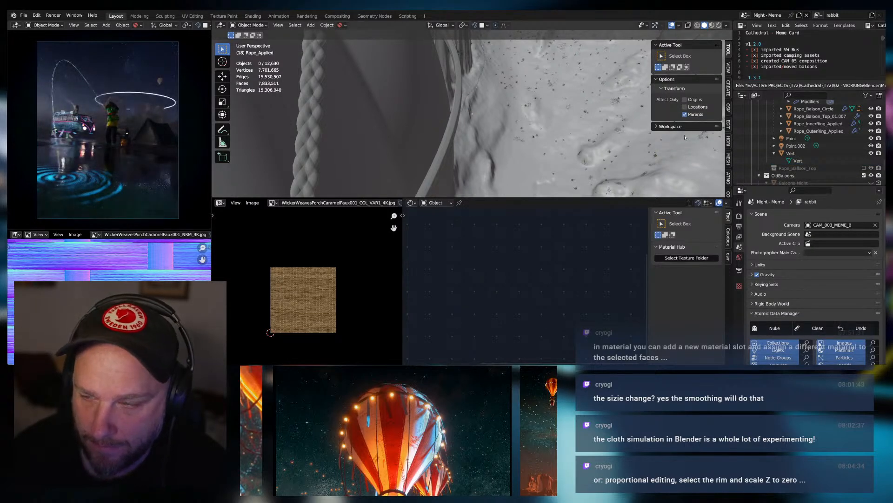
key("ctrl+z")
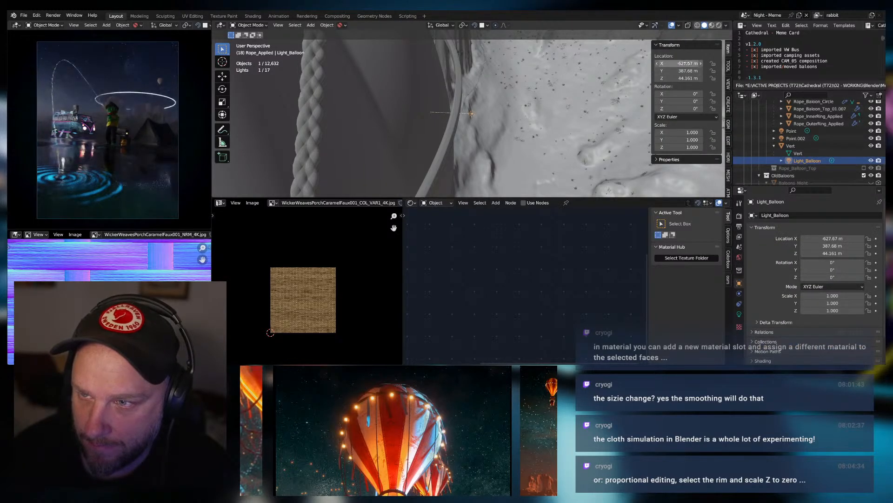
Try setting the Light_Balloon light's X, Y and Z location to 0, and undo the change.
left_click_drag(682, 63, 687, 62)
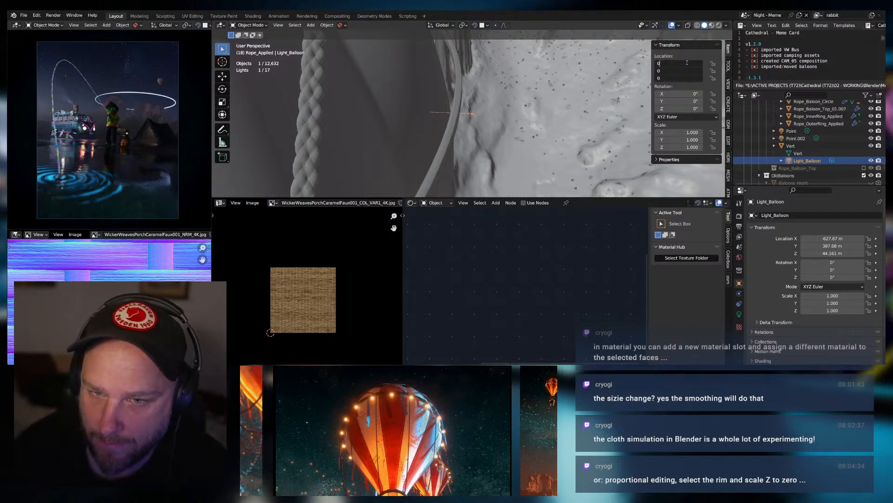
type("0")
key("Return")
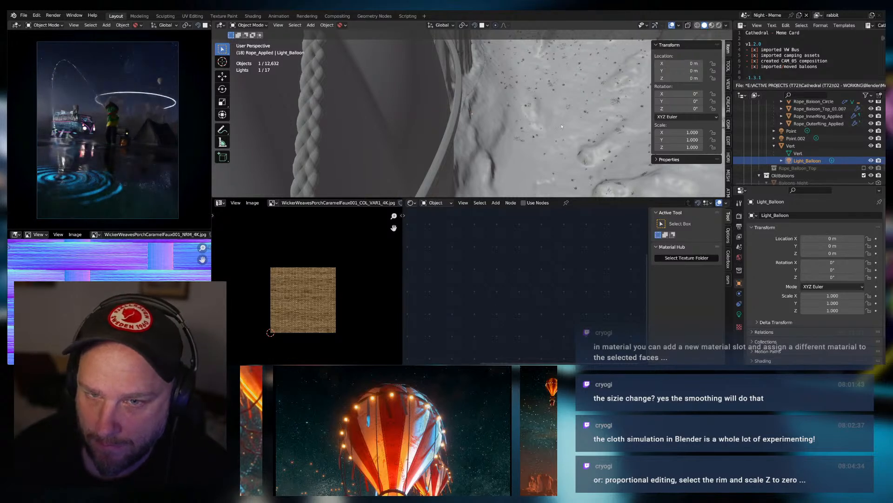
key("ctrl+z")
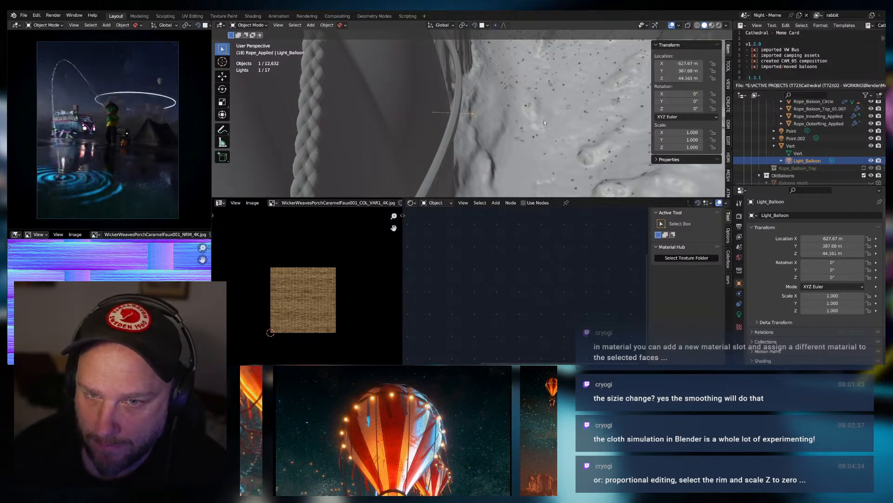
Add a new Array modifier to the Vert object.
left_click(790, 146)
left_click(775, 146)
left_click(739, 293)
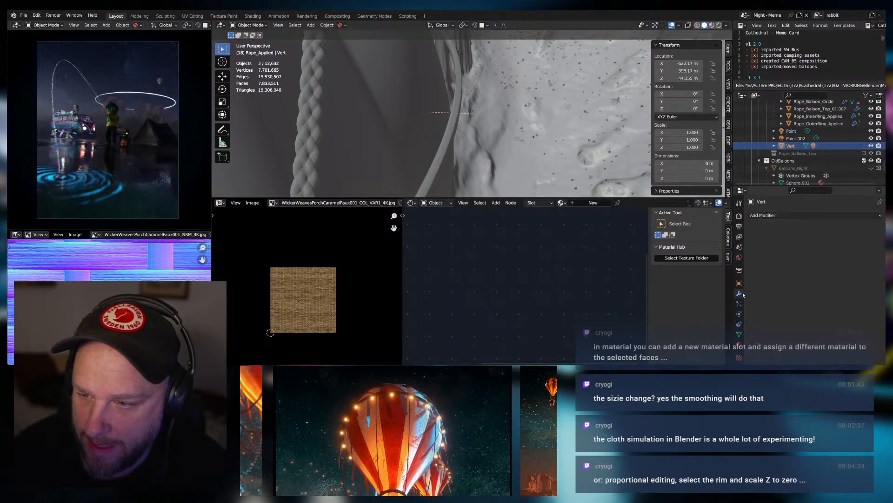
left_click(771, 214)
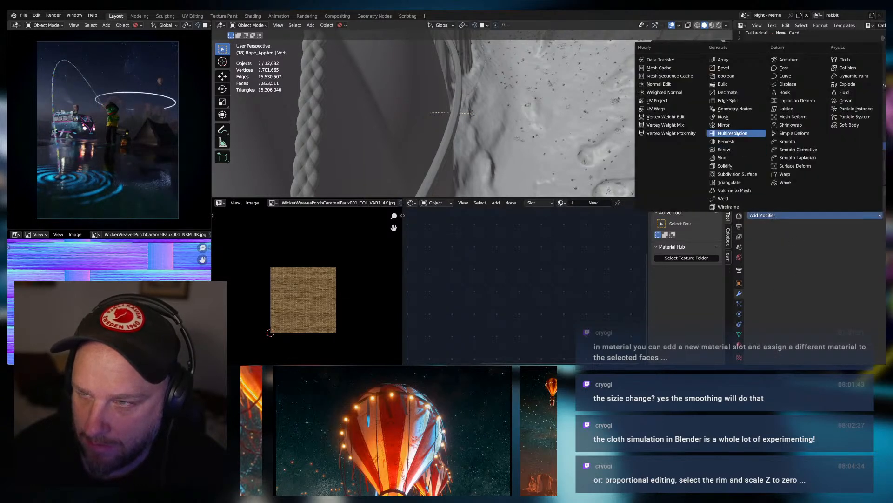
left_click(735, 60)
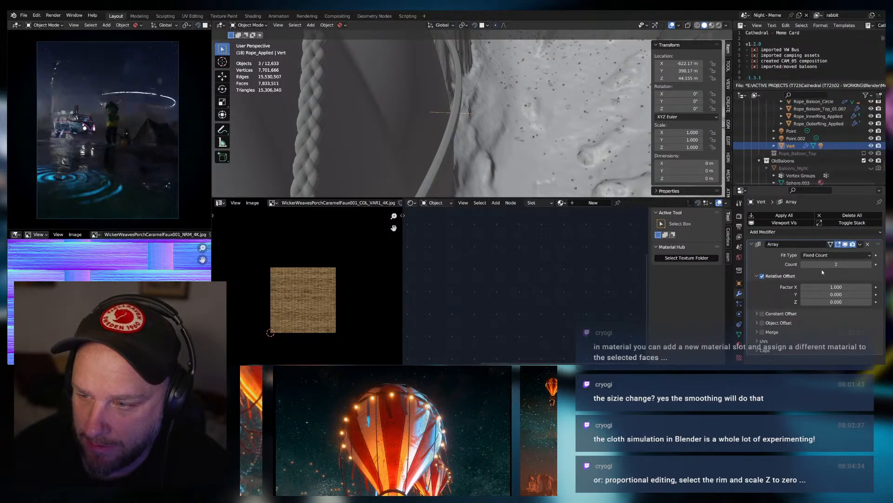
Replace the Array's relative offset with a constant offset of 0.33 m in X and -0.9 m in Y, and set the count to 10.
middle_click_drag(549, 123, 464, 111)
scroll(479, 116, "down", 2)
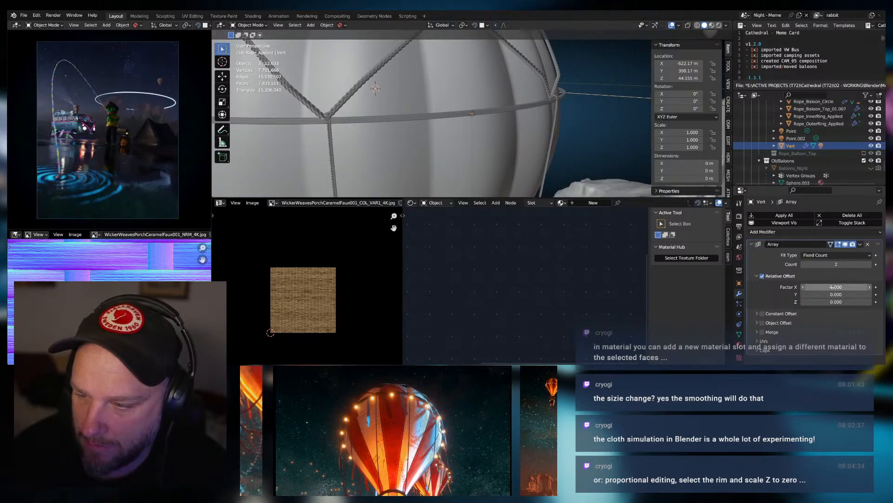
left_click(762, 276)
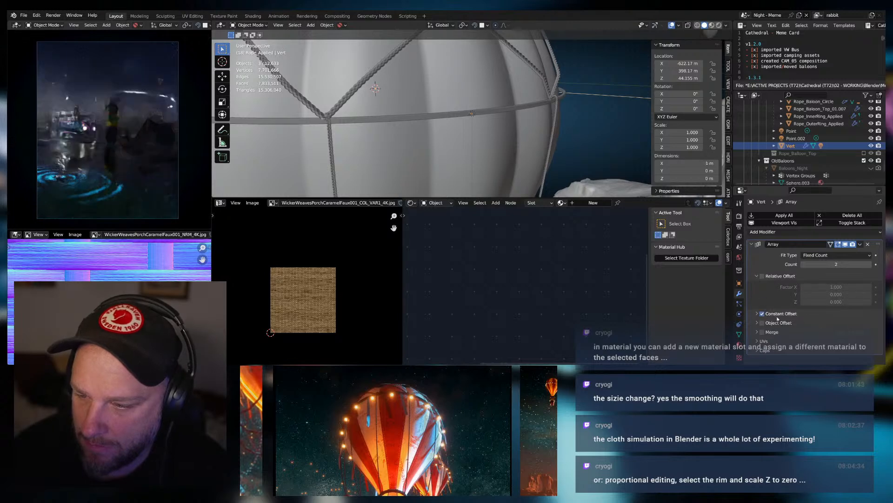
left_click(757, 314)
left_click_drag(836, 325, 840, 331)
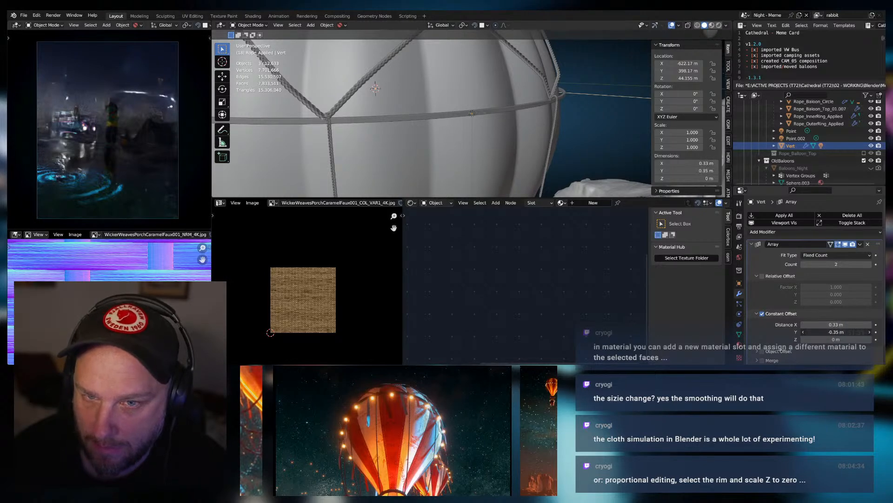
left_click_drag(836, 264, 841, 265)
scroll(566, 147, "down", 6)
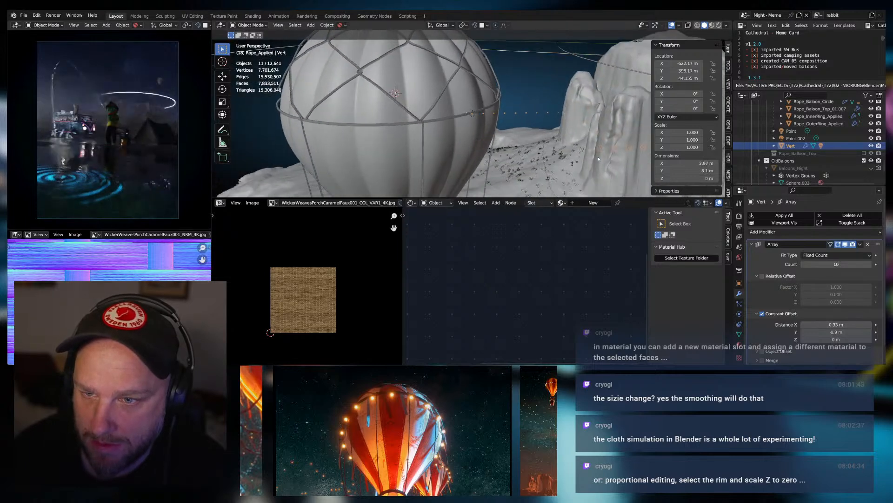
Set the Vert object's origin to its geometry and check how the arrayed lights line up with the balloon.
middle_click_drag(596, 158, 613, 138)
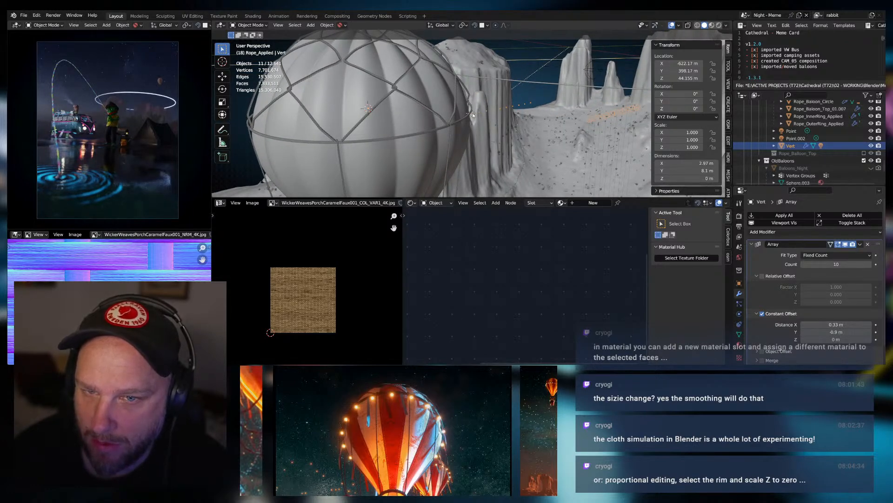
key("q")
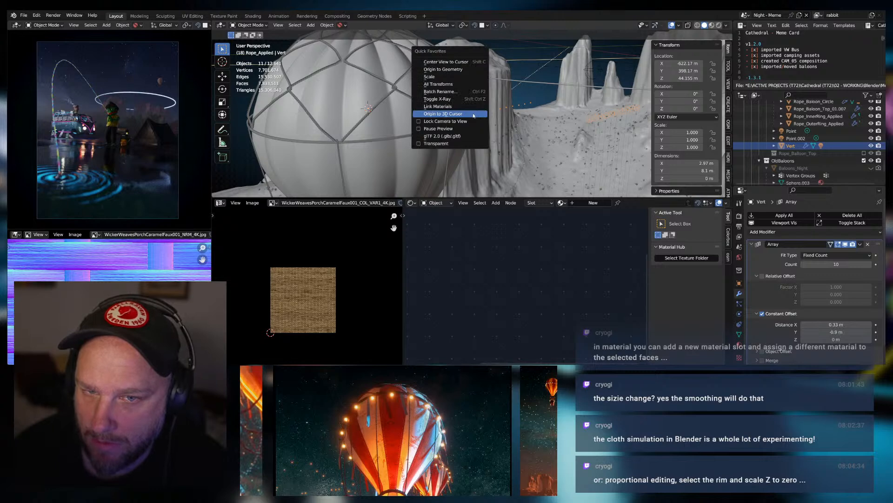
left_click(456, 70)
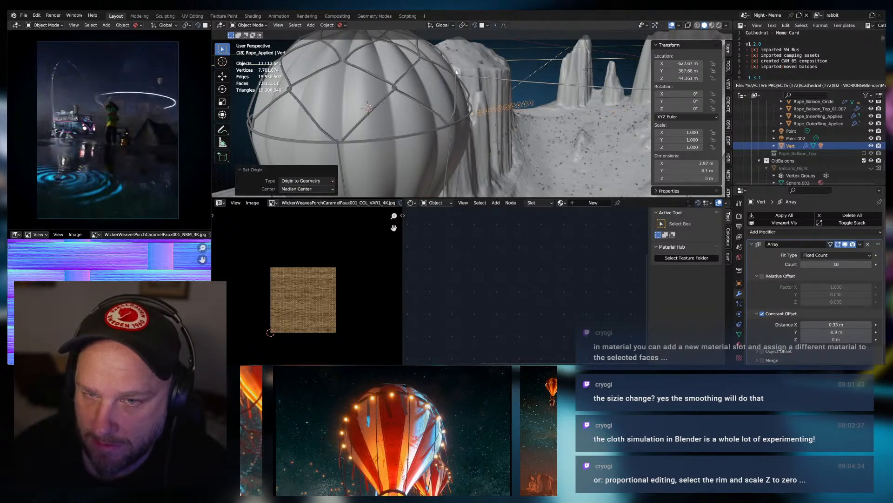
middle_click_drag(485, 93, 472, 118)
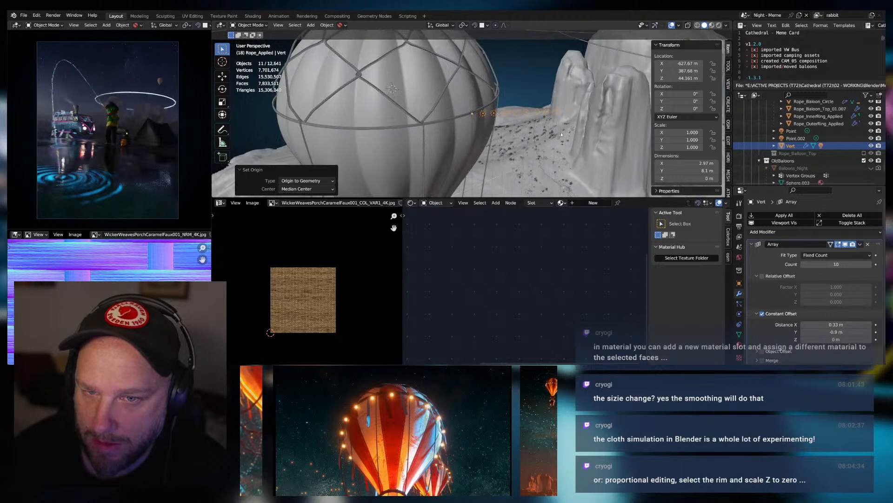
left_click(751, 244)
left_click(751, 244)
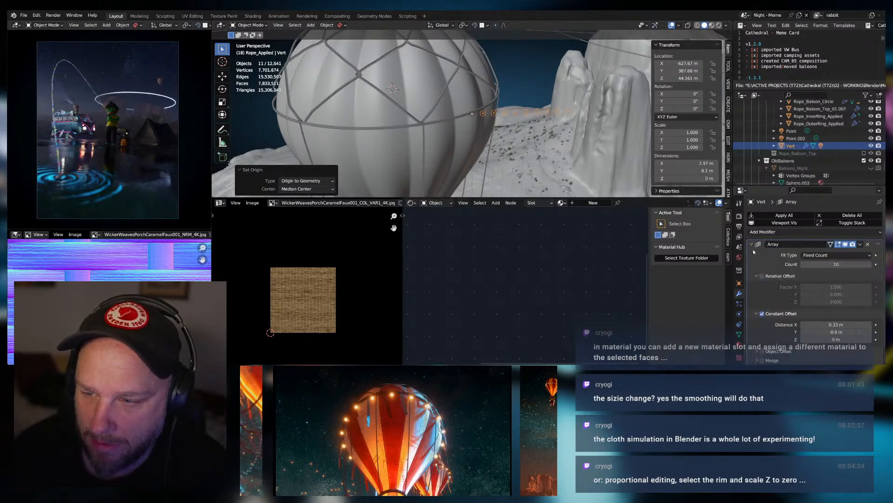
Disable the Array's constant offset and enable Object Offset with Empty_Balloon_Light as the offset object.
scroll(760, 267, "down", 1)
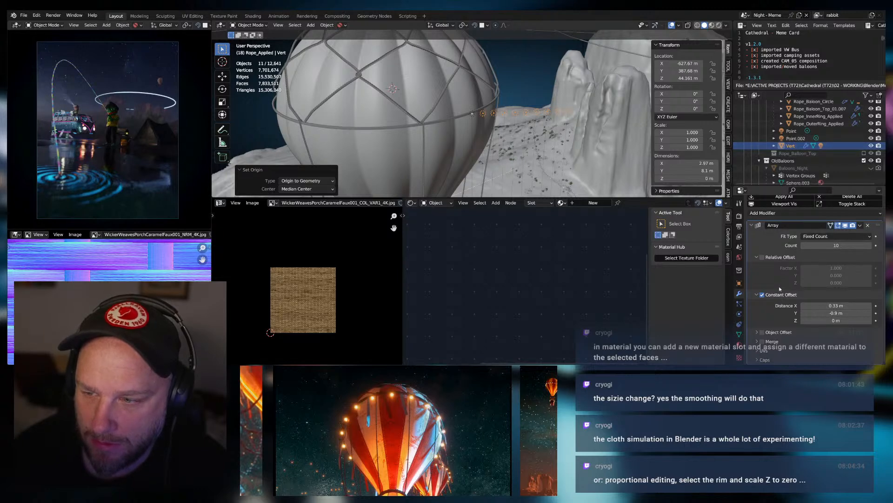
left_click(762, 294)
left_click(762, 332)
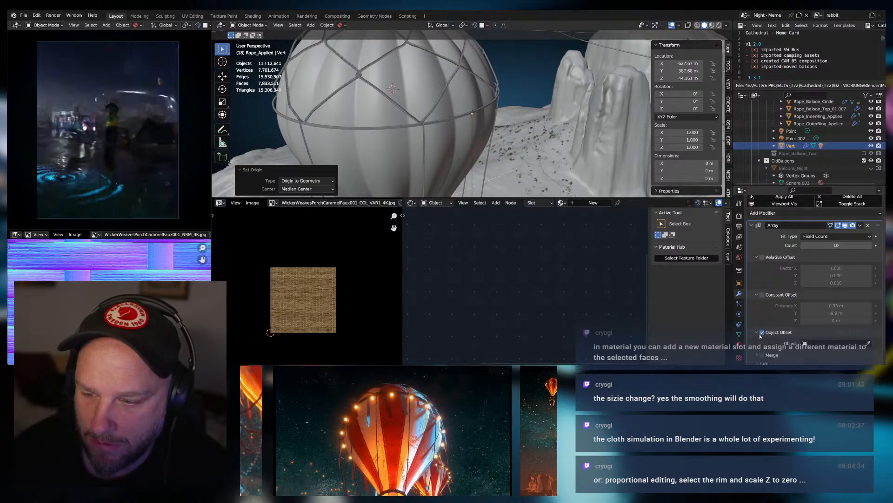
scroll(760, 333, "down", 1)
left_click(835, 329)
type("e")
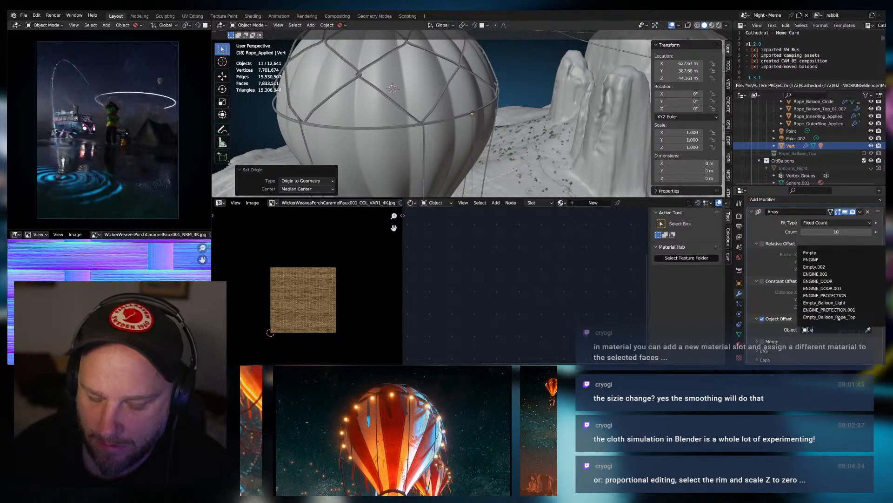
type("mpty")
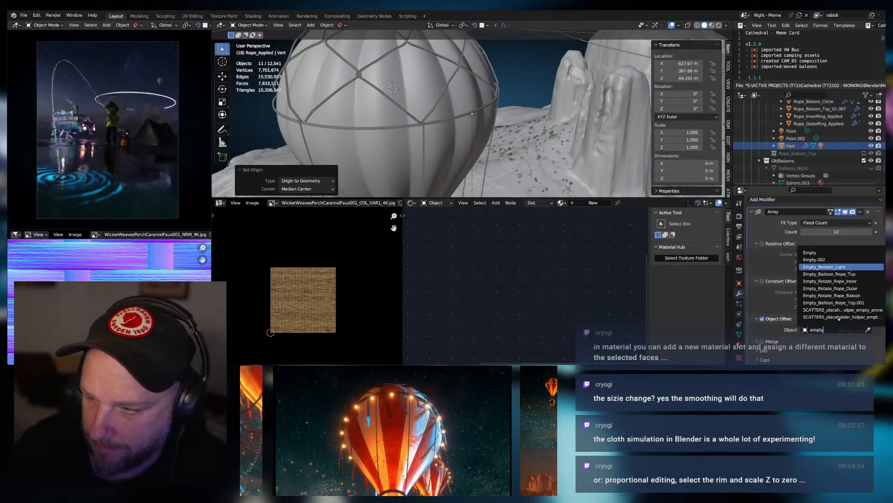
left_click(851, 269)
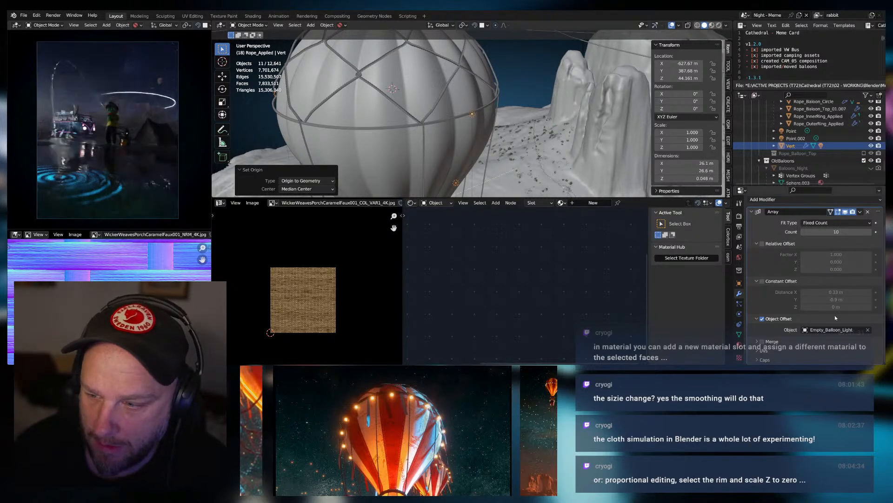
Set the Vert object's origin to the 3D cursor at the centre of the balloon.
middle_click_drag(544, 153, 655, 162)
scroll(501, 144, "down", 3)
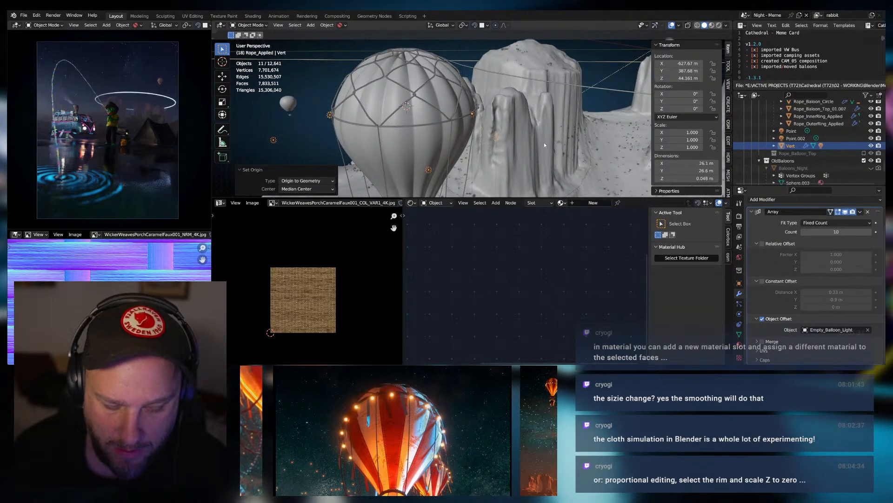
key("q")
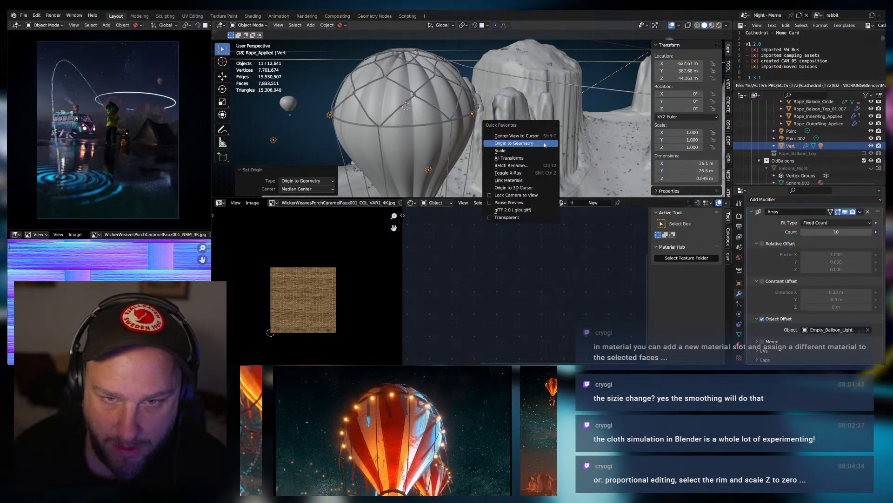
left_click(526, 188)
middle_click_drag(503, 138, 510, 157)
scroll(473, 127, "up", 1)
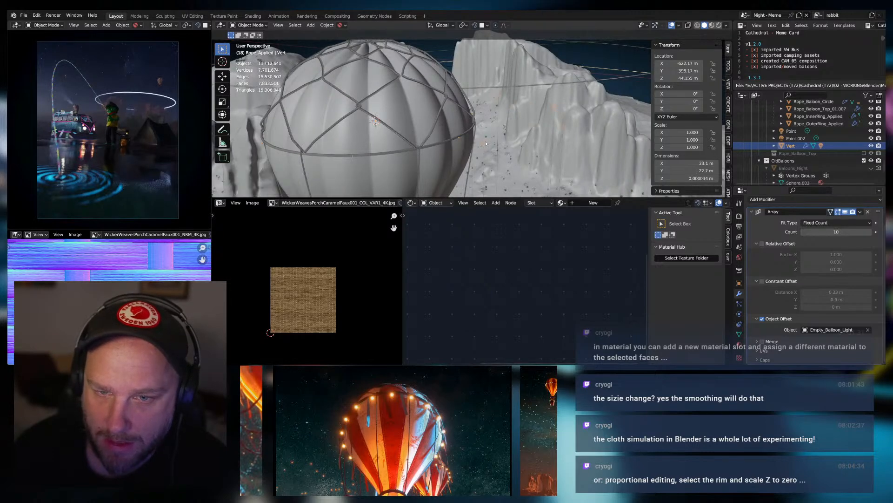
Examine the Vert object's hierarchy and its child light Light_Balloon in the scene outline.
left_click(794, 138)
left_click(775, 146)
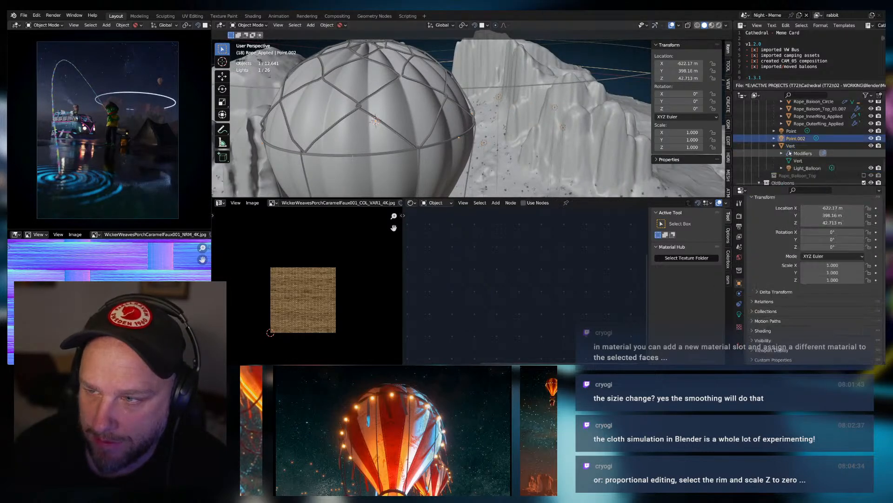
left_click(804, 169)
left_click(782, 169)
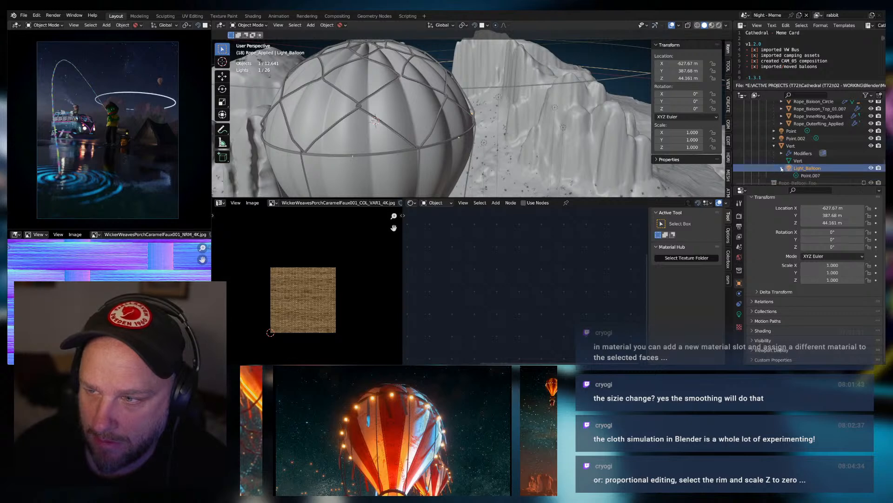
left_click(781, 169)
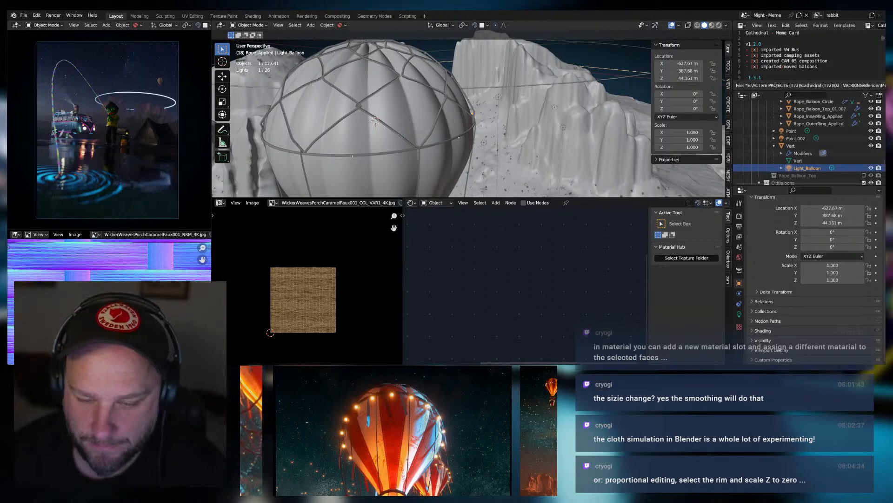
Try applying the Array modifier on the Vert object.
left_click(791, 145)
middle_click_drag(491, 118, 490, 152)
scroll(481, 118, "up", 3)
left_click(751, 214)
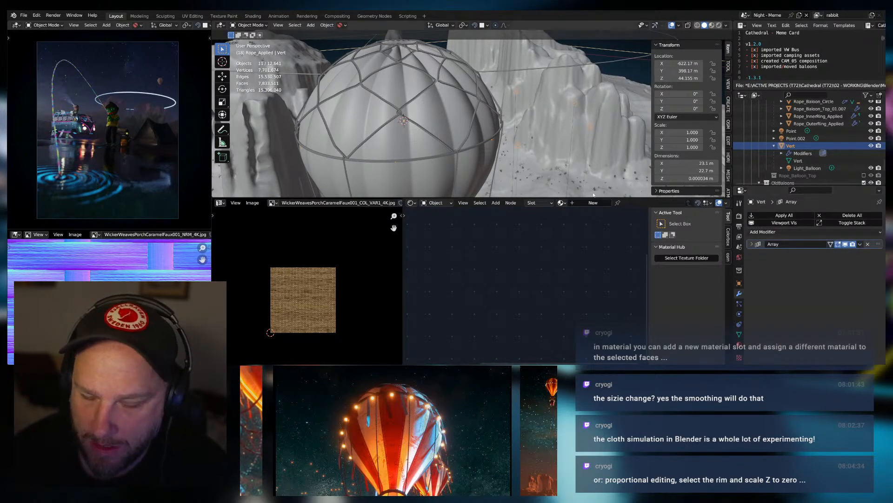
left_click(860, 245)
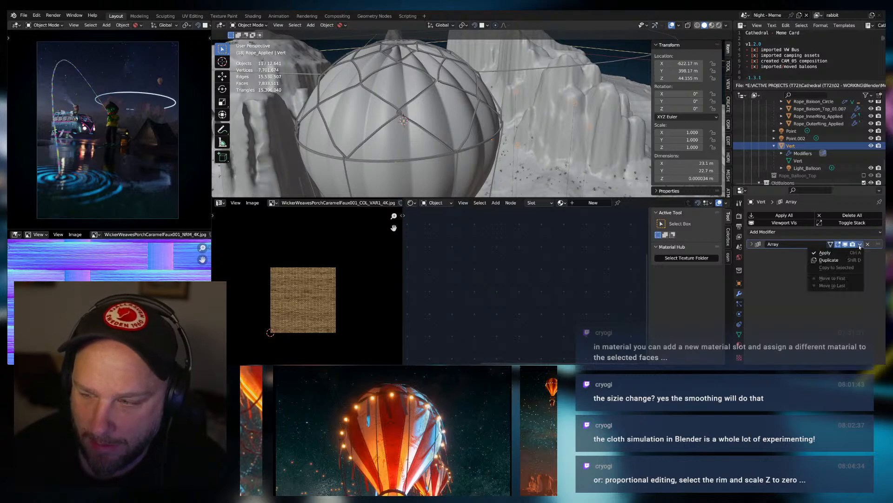
left_click(825, 254)
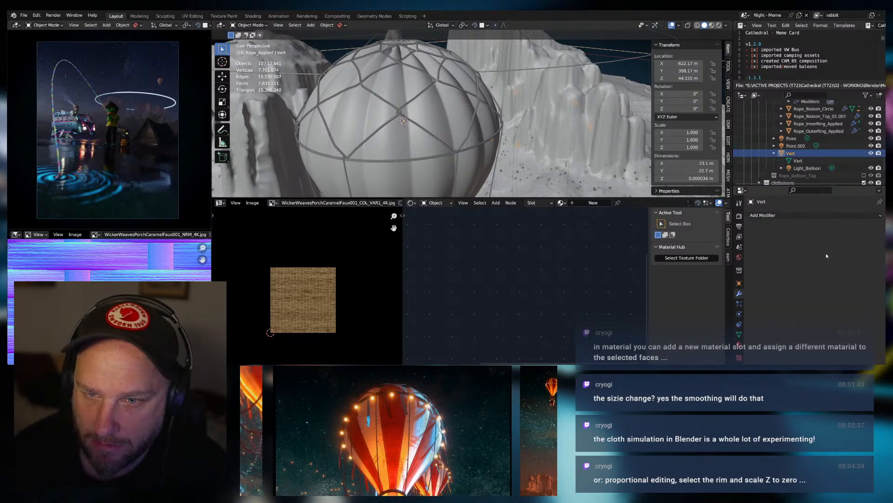
Try clearing Light_Balloon's parent while keeping its transformation, and look over the balloon's lights.
left_click(801, 169)
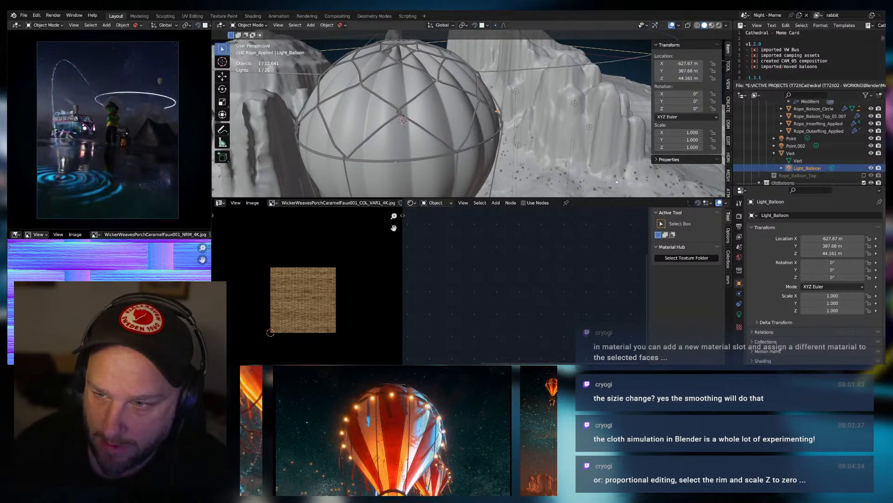
key("alt+p")
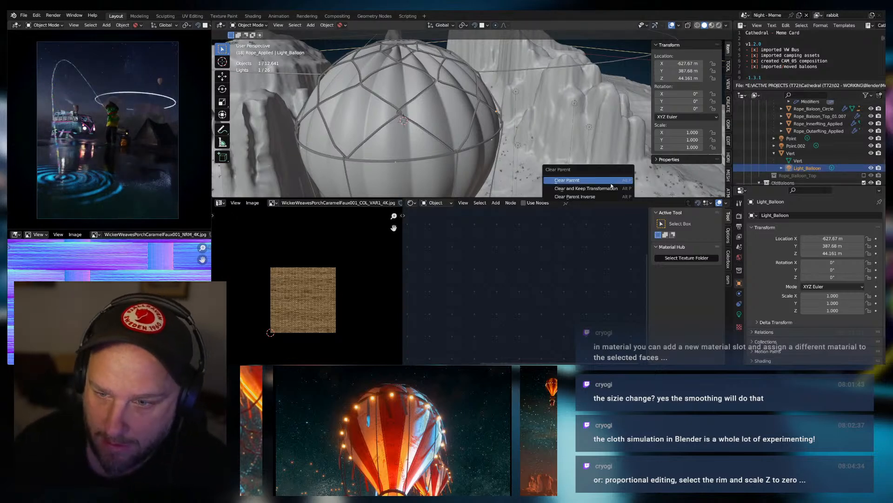
left_click(586, 188)
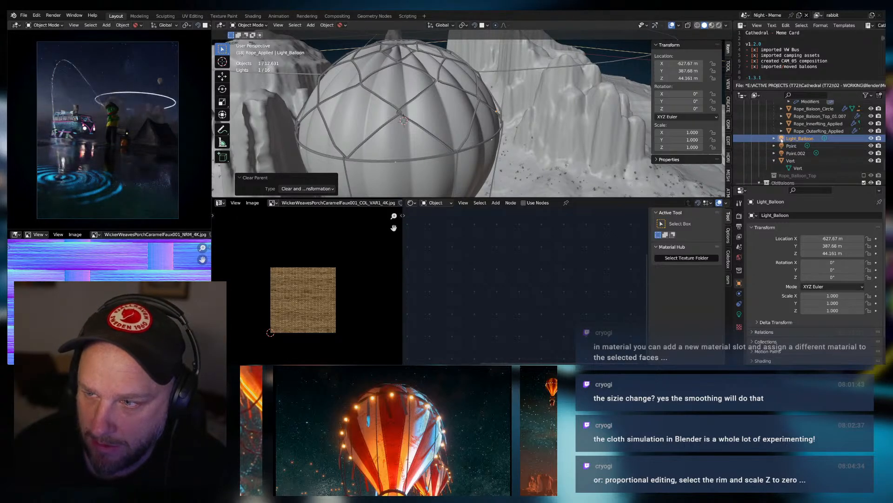
middle_click_drag(563, 134, 527, 143)
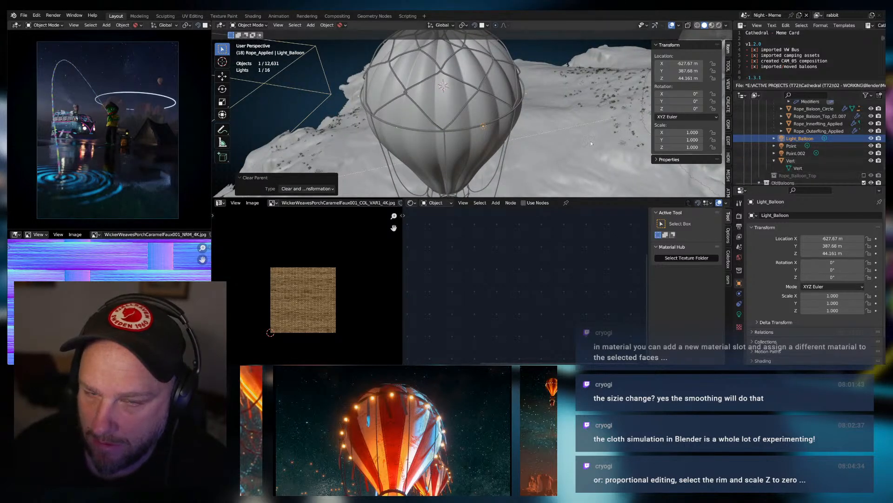
middle_click_drag(577, 140, 616, 139)
Undo the clearing of Light_Balloon's parent and the application of Vert's Array modifier.
key("ctrl+z")
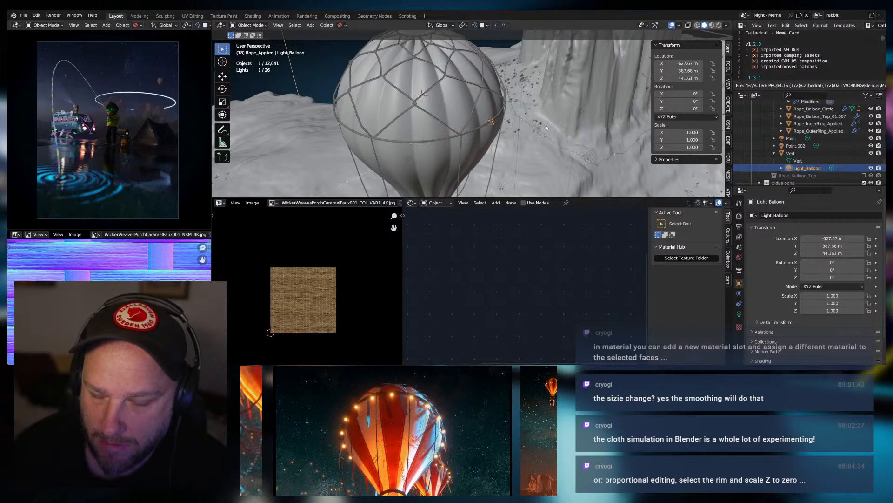
key("ctrl+z")
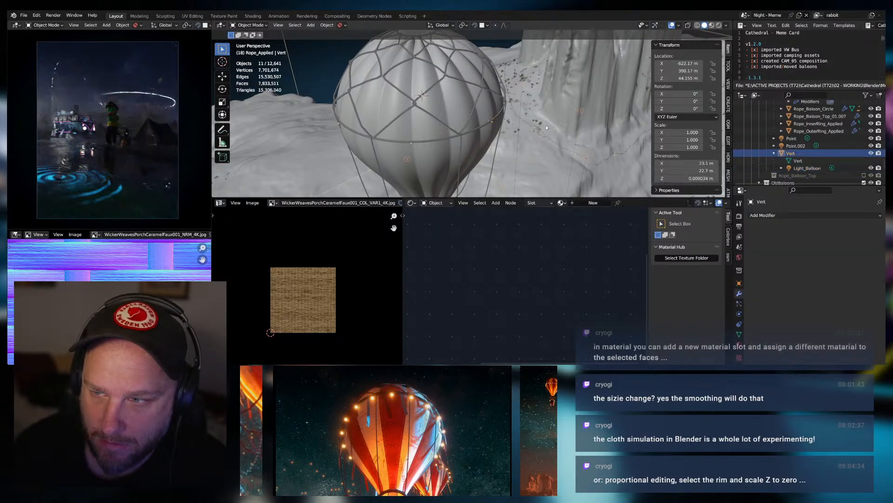
left_click(775, 146)
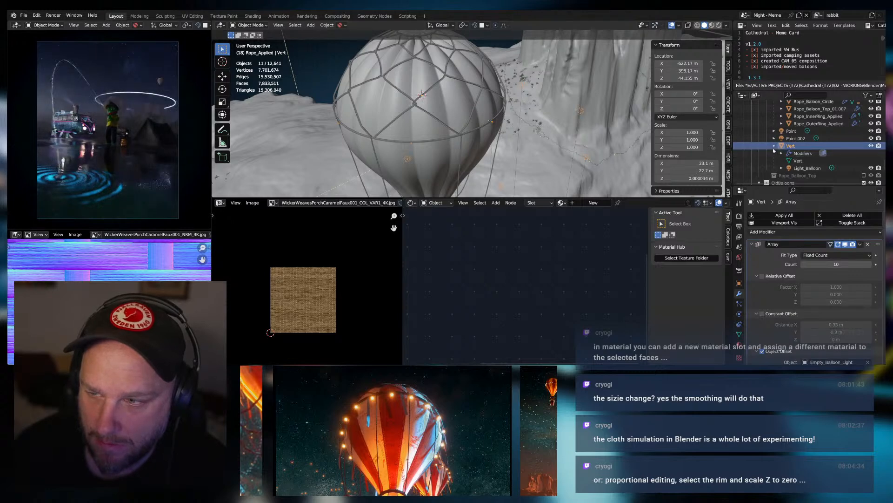
left_click(775, 146)
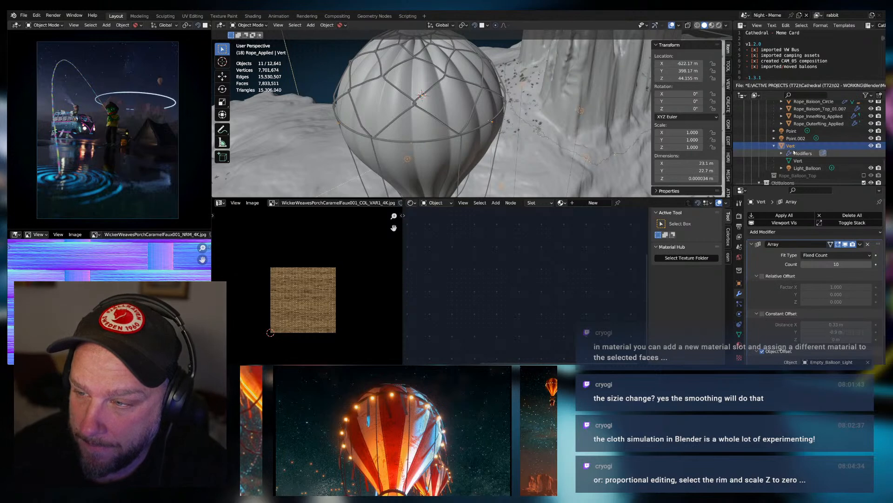
Clear Light_Balloon's parent while keeping its transformation, with Vert's Array left live, and select the Vert object.
left_click(801, 169)
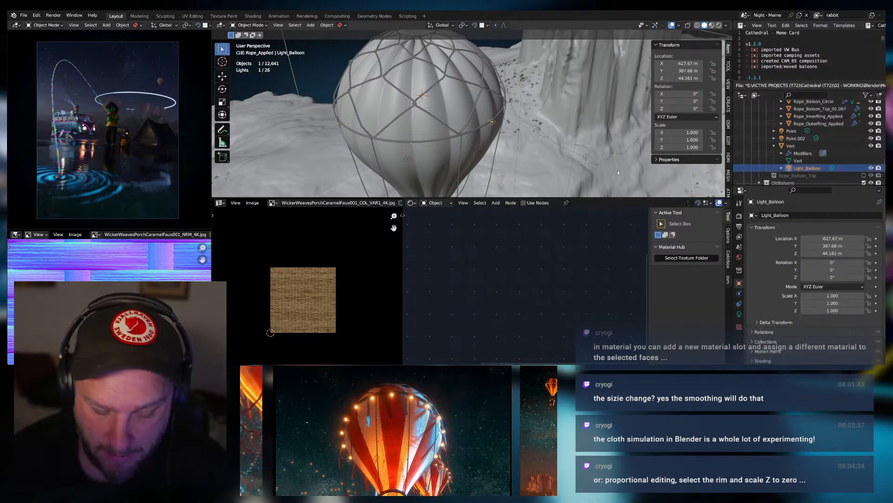
key("alt+p")
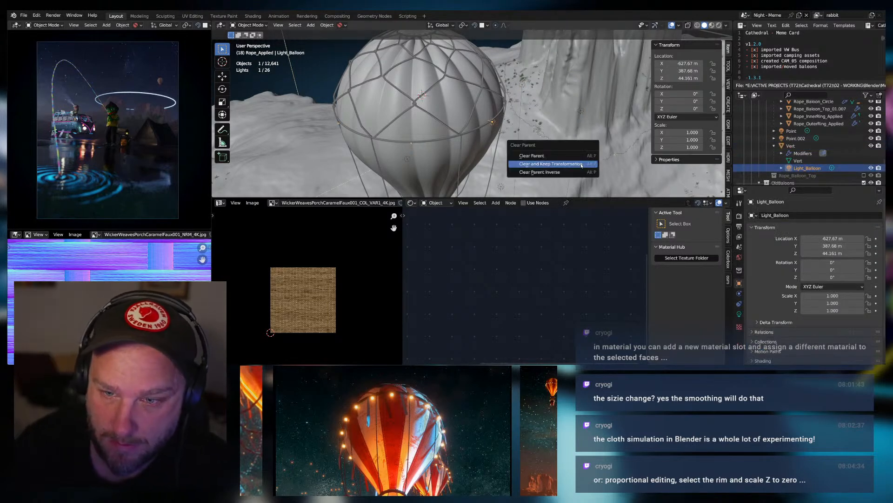
left_click(581, 164)
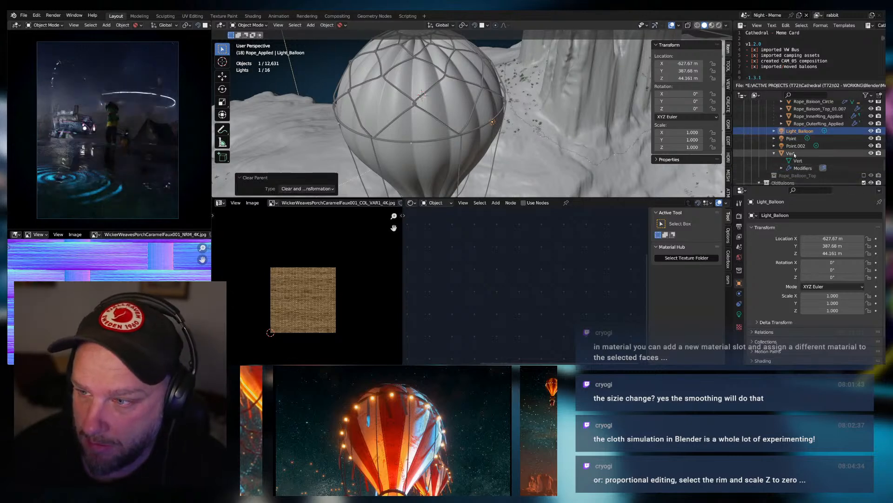
left_click(775, 154)
left_click(775, 154)
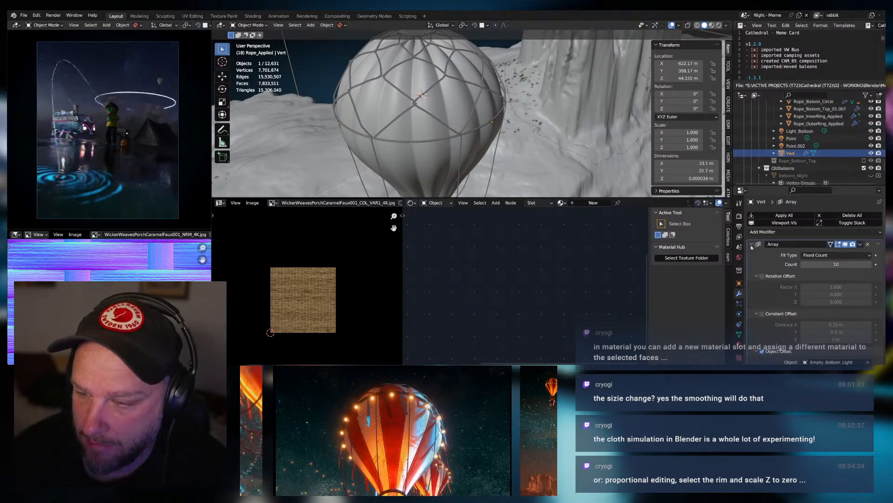
Set the fixed count of the Vert object's Array modifier to 7.
left_click(751, 244)
middle_click_drag(512, 108, 485, 111)
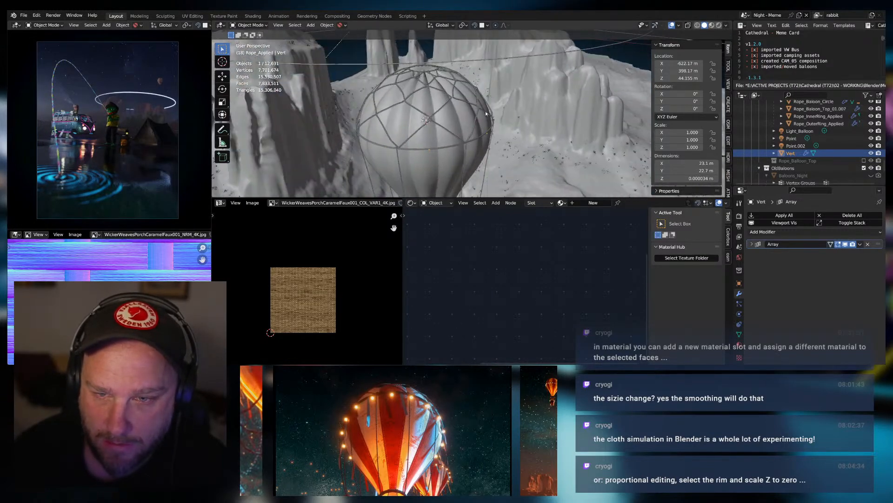
left_click(752, 244)
left_click(832, 264)
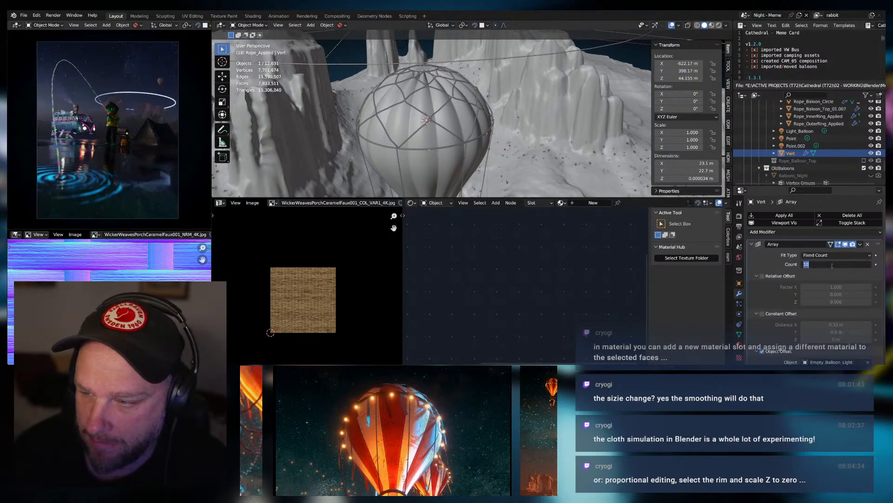
type("7")
key("Return")
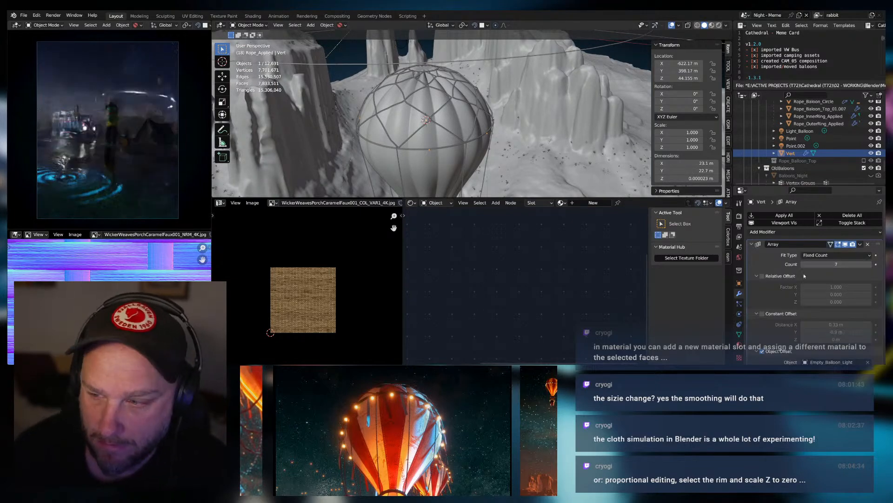
Apply the Array modifier on the Vert object.
scroll(395, 124, "up", 2)
middle_click_drag(493, 129, 530, 144)
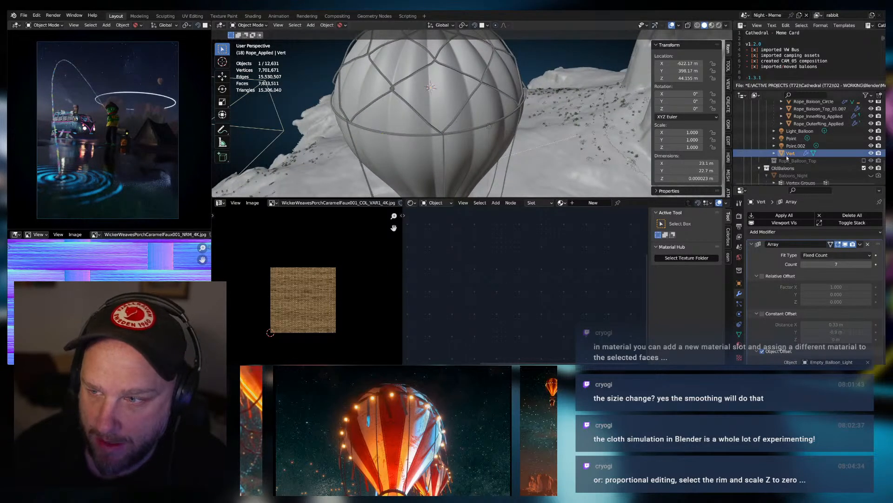
left_click(860, 245)
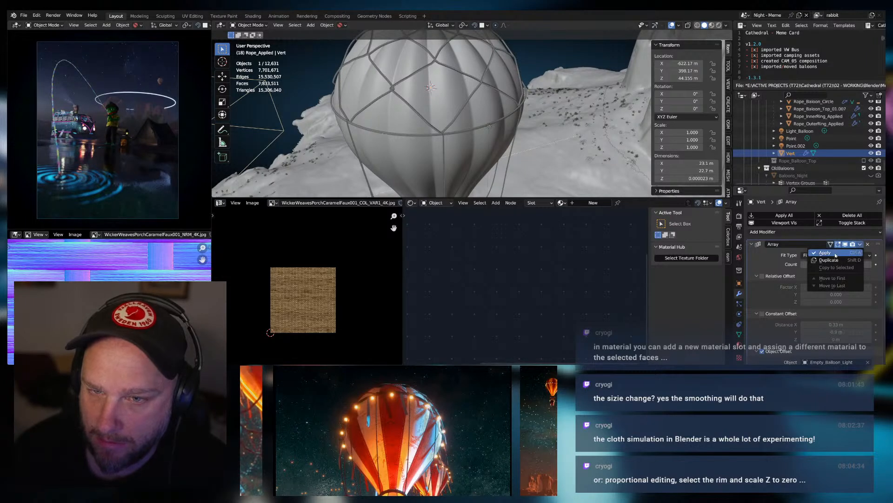
left_click(835, 254)
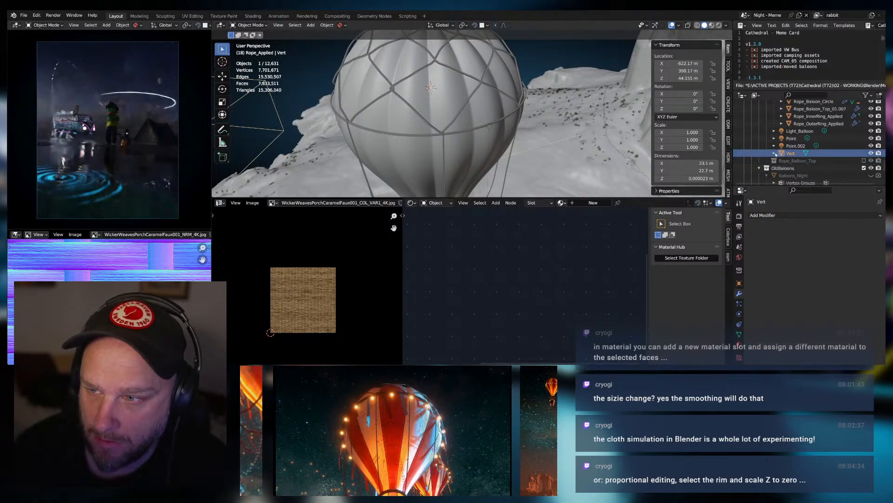
Separate all of Vert's vertices into individual objects by loose parts and return to Object Mode.
key("Tab")
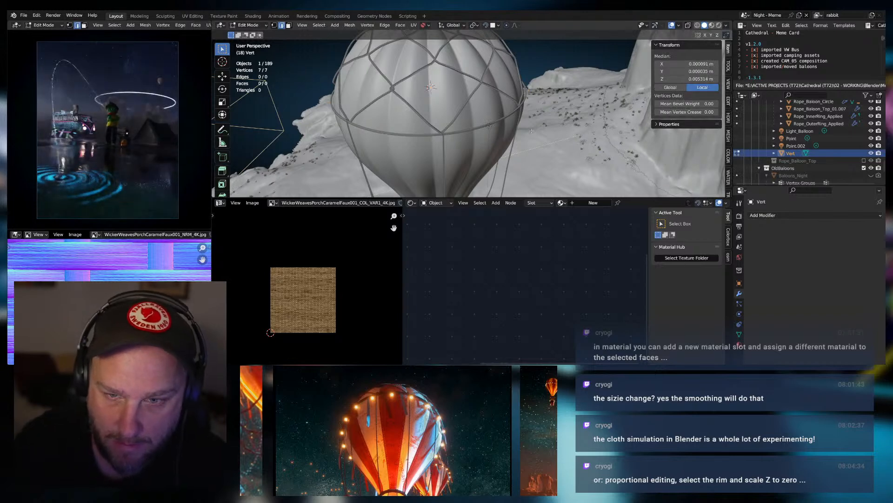
key("a")
left_click(528, 112)
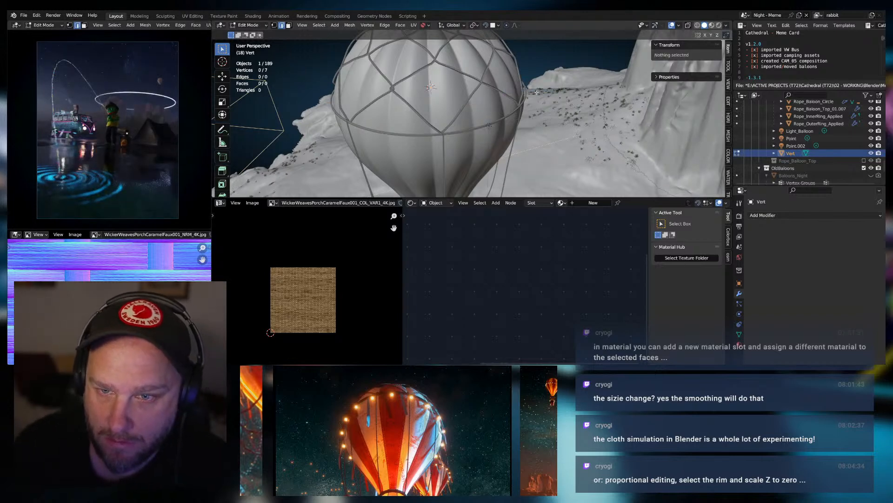
key("a")
left_click(503, 103)
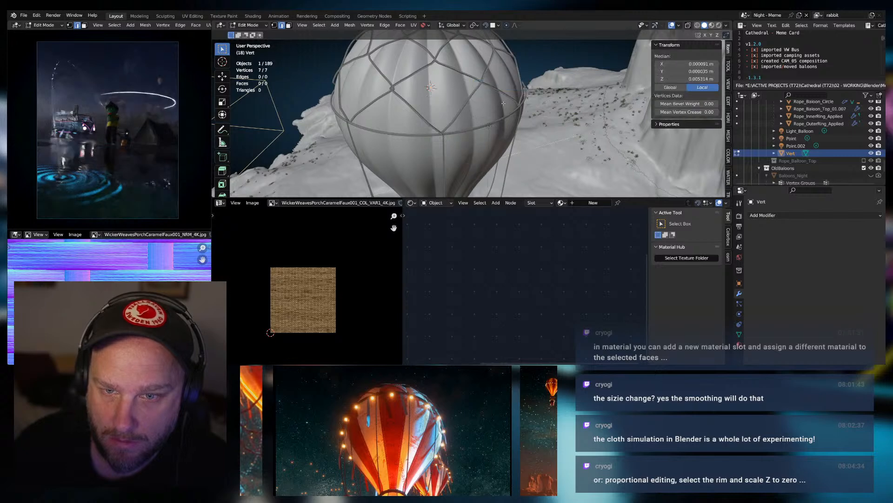
key("p")
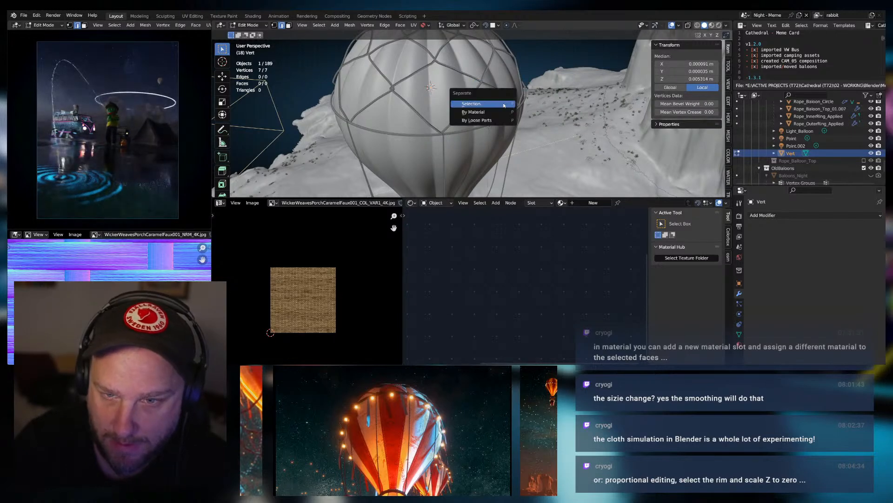
left_click(480, 120)
scroll(788, 133, "up", 2)
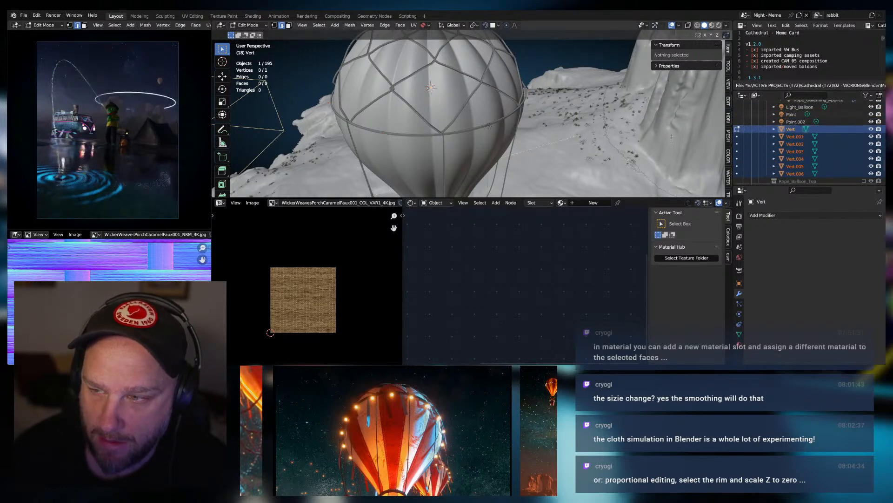
key("Tab")
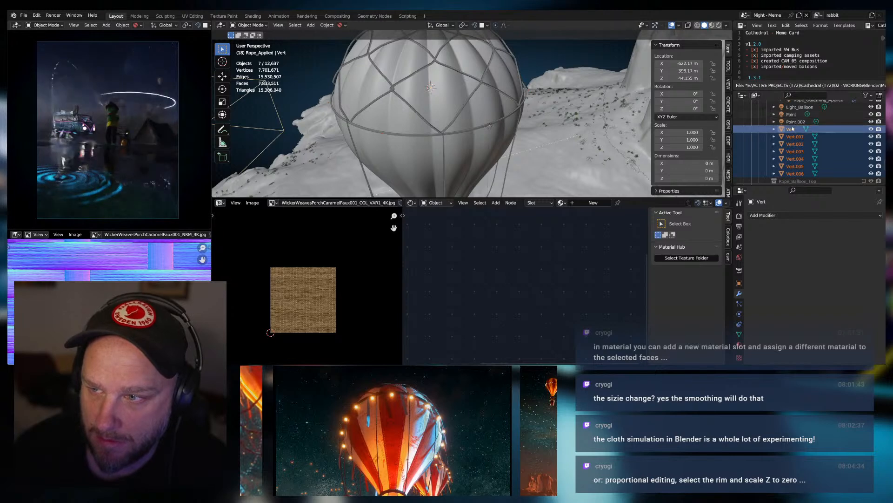
Try snapping Light_Balloon to the 3D cursor at the balloon's centre, and undo the snap.
scroll(792, 119, "up", 1)
left_click(800, 118)
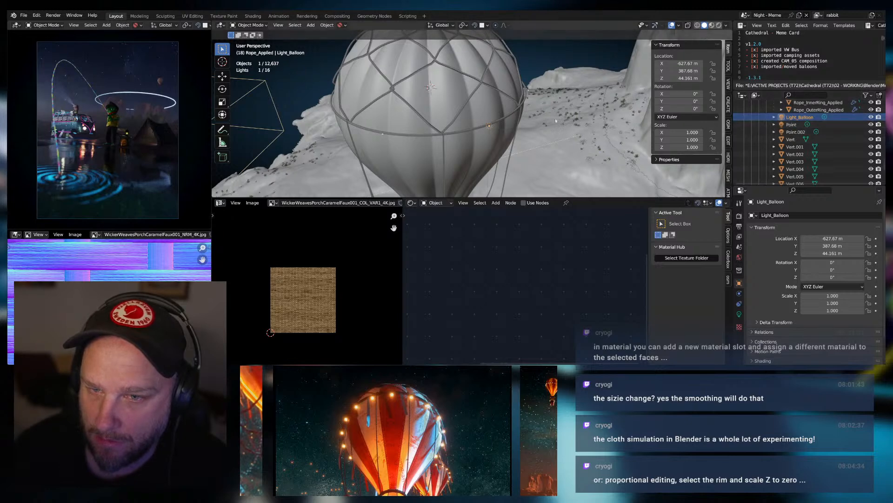
right_click(522, 124)
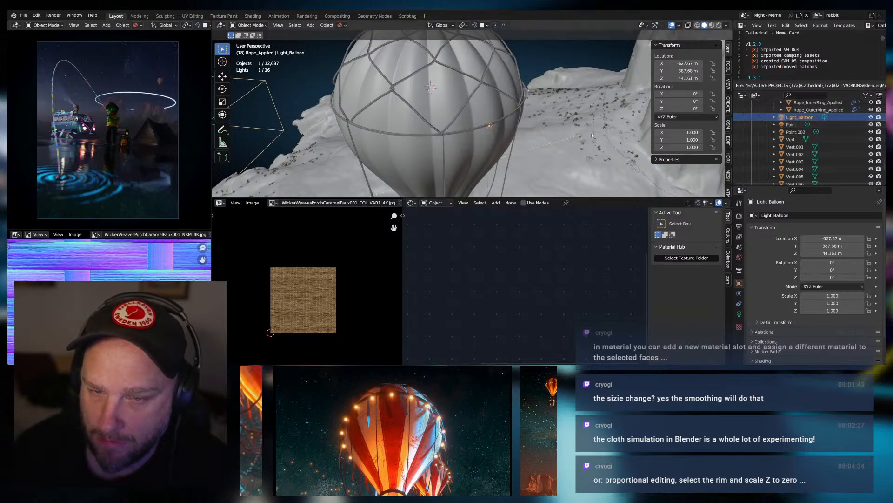
key("shift+s")
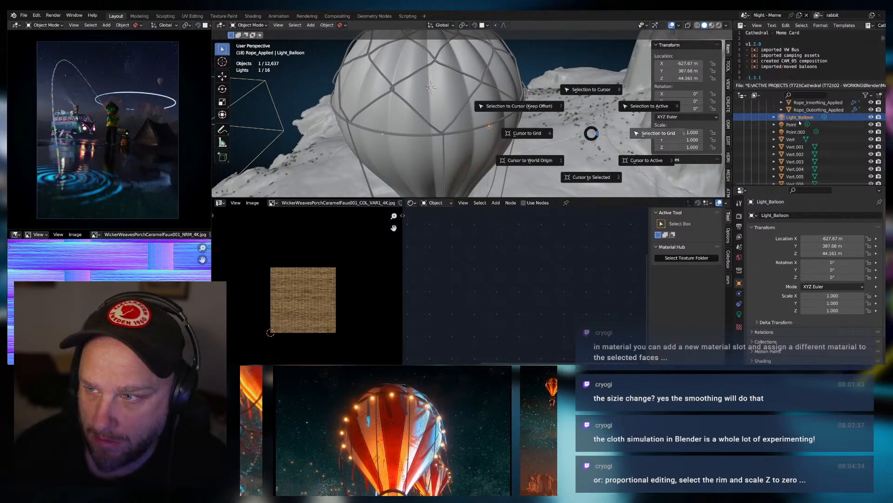
left_click(583, 89)
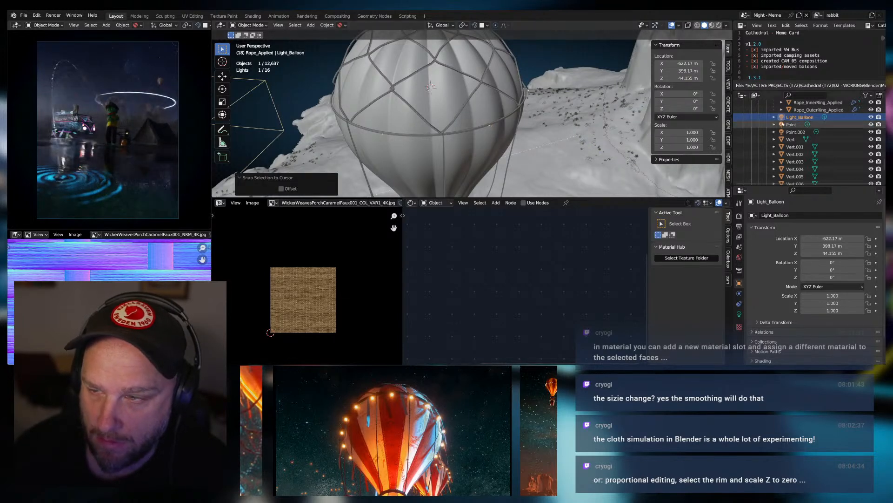
key("KP_Decimal")
scroll(512, 142, "down", 12)
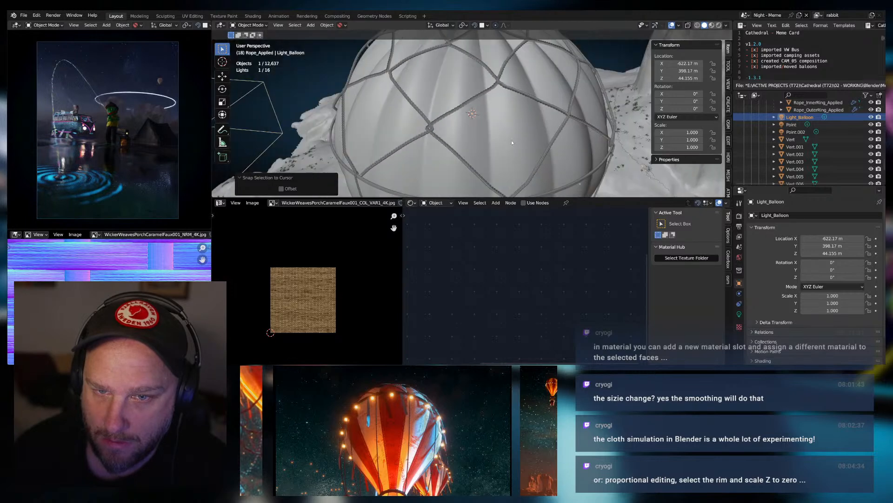
key("ctrl+z")
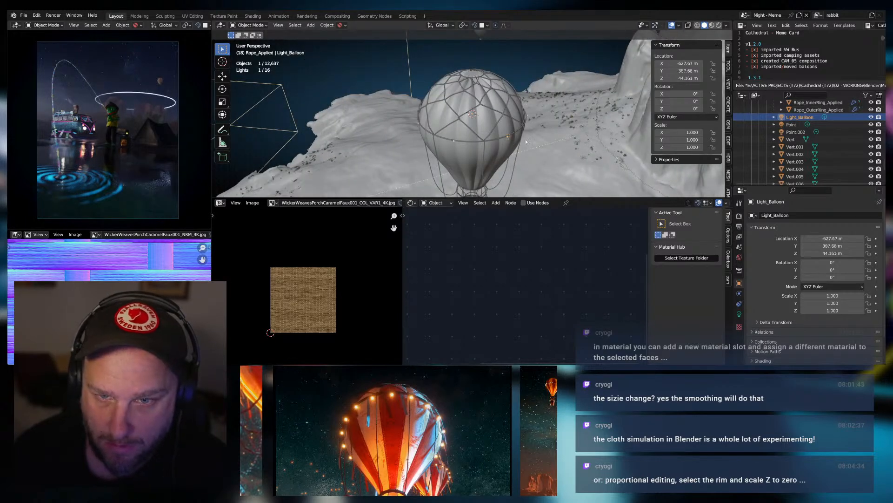
Set the origins of Vert and Vert.001 through Vert.006 to their geometry.
left_click(791, 139)
scroll(793, 144, "down", 2)
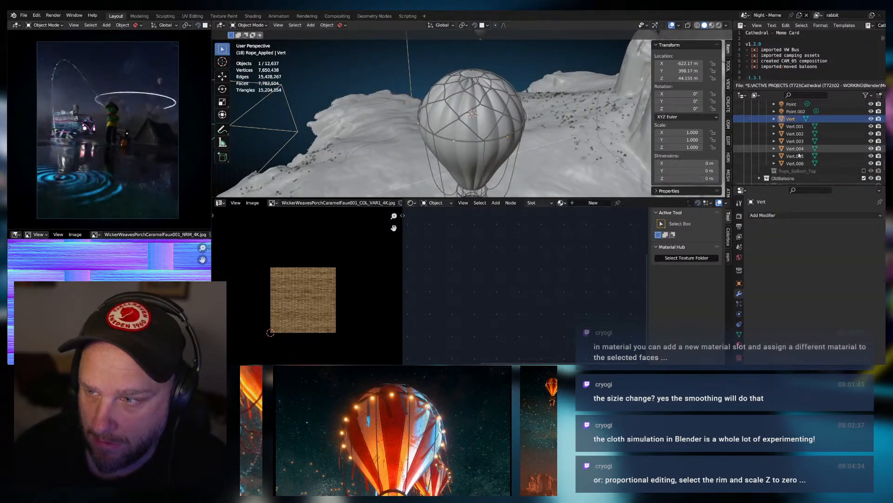
left_click(799, 165, "shift")
key("q")
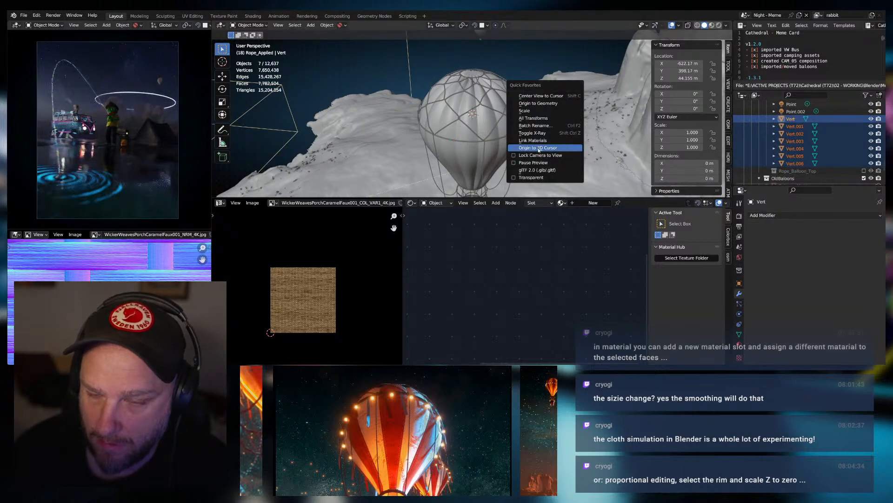
left_click(538, 103)
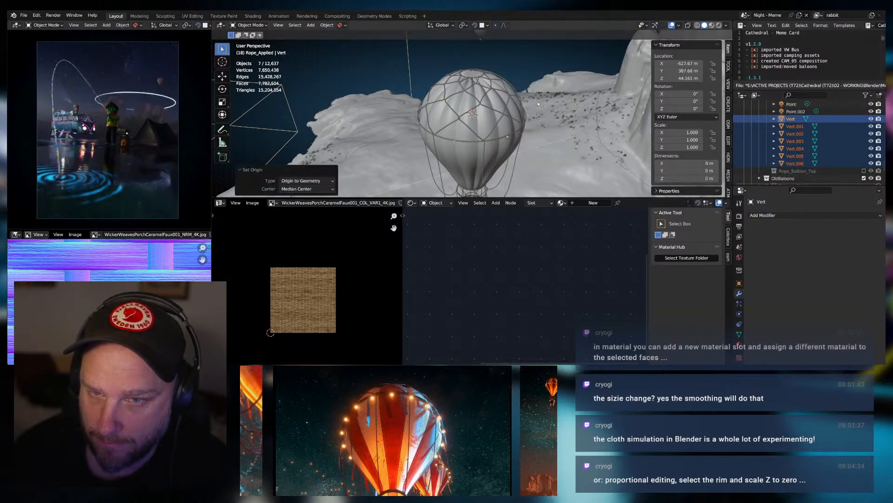
middle_click_drag(529, 123, 558, 123)
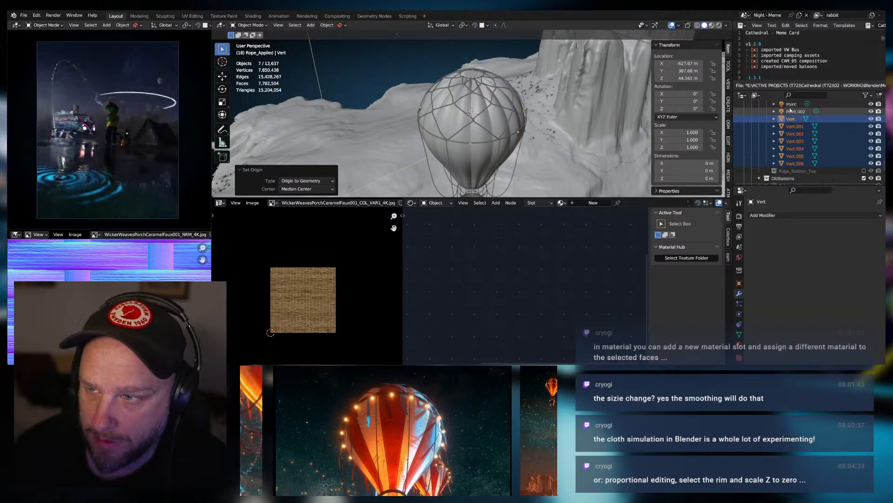
Try again to snap Light_Balloon to the 3D cursor inside the balloon and check where it sits.
left_click(792, 105)
scroll(793, 118, "up", 2)
left_click(800, 116)
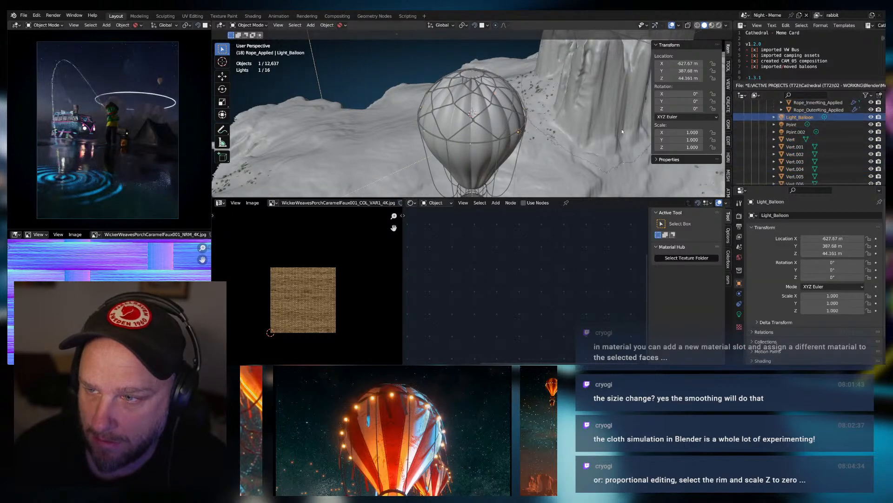
key("shift+s")
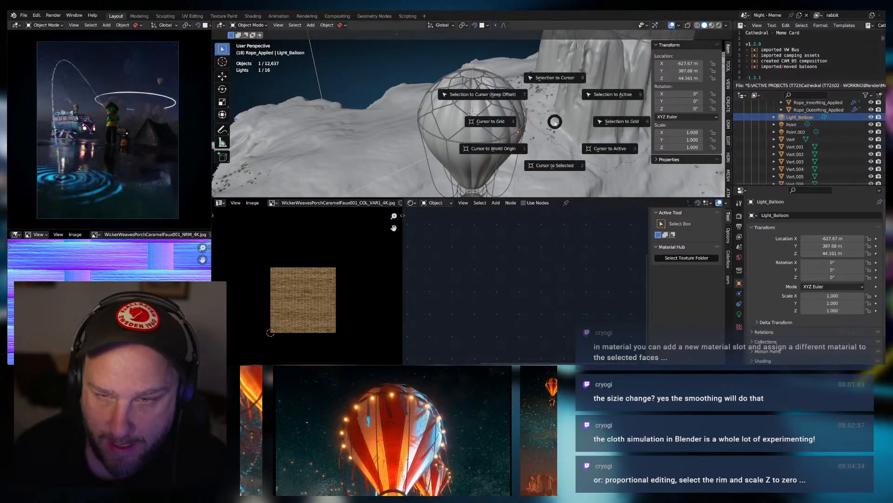
left_click(551, 79)
key("KP_Decimal")
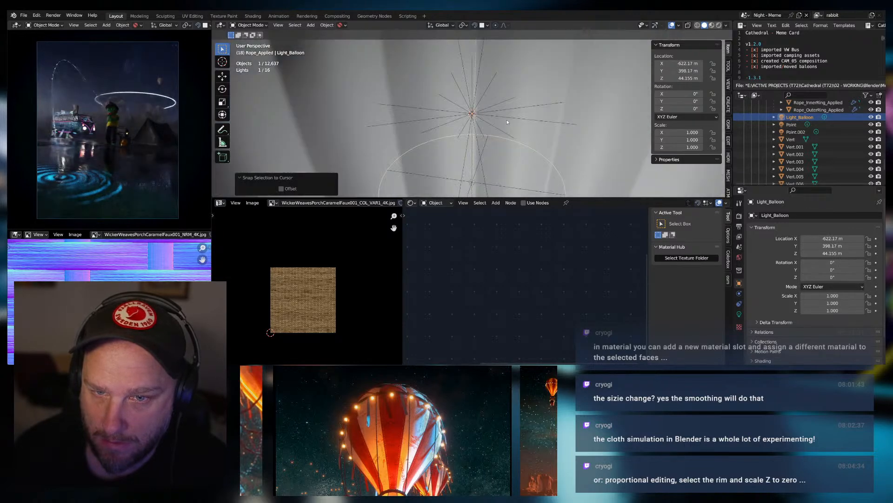
scroll(507, 122, "down", 8)
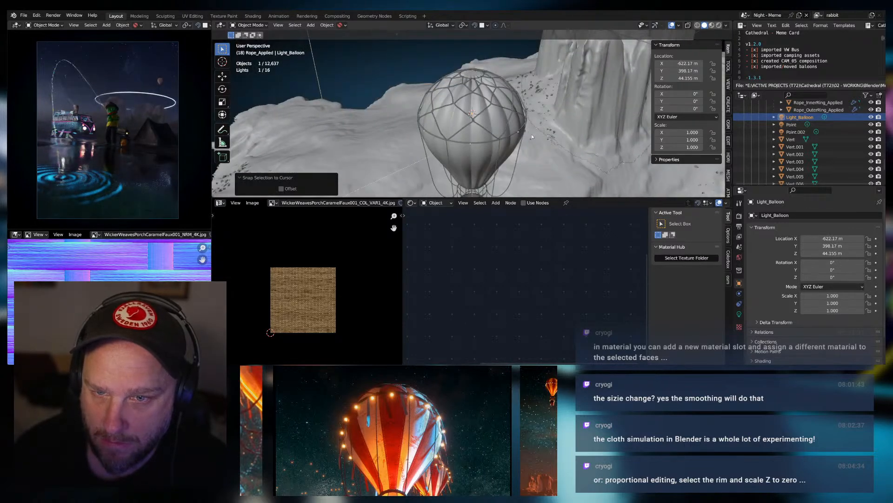
Snap the 3D cursor to the Vert object on the balloon's middle ring.
left_click(518, 132)
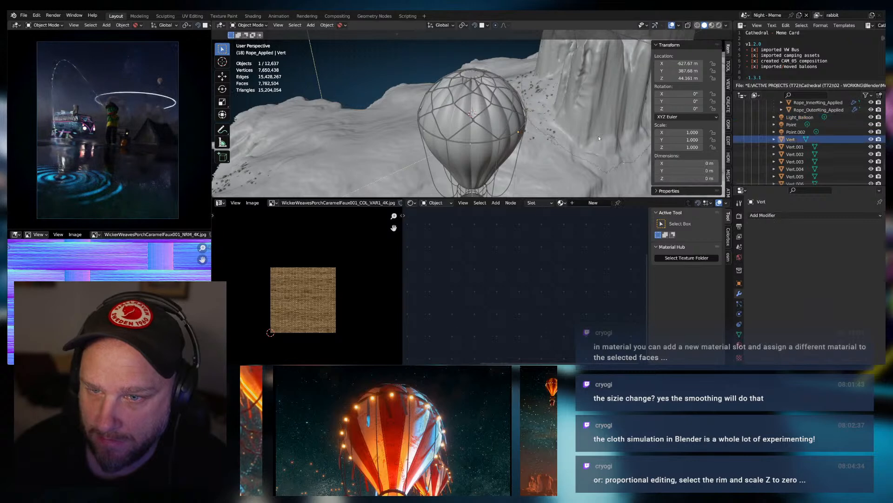
key("q")
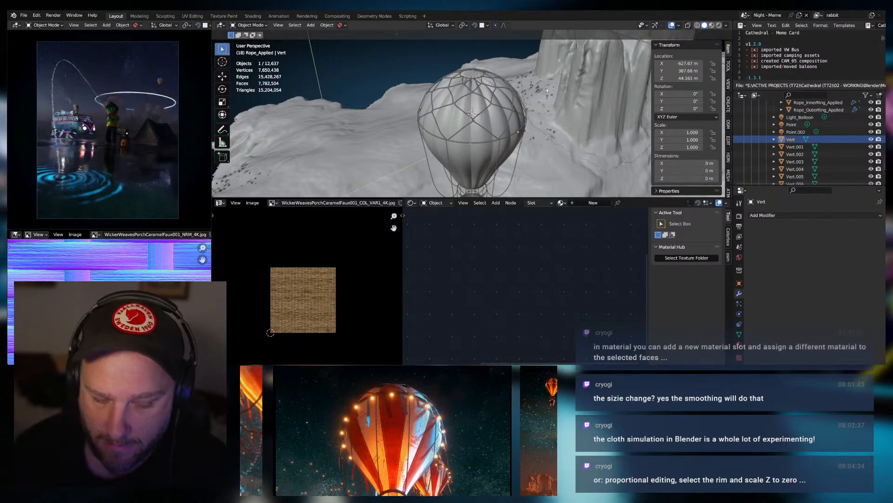
key("shift+s")
left_click(545, 135)
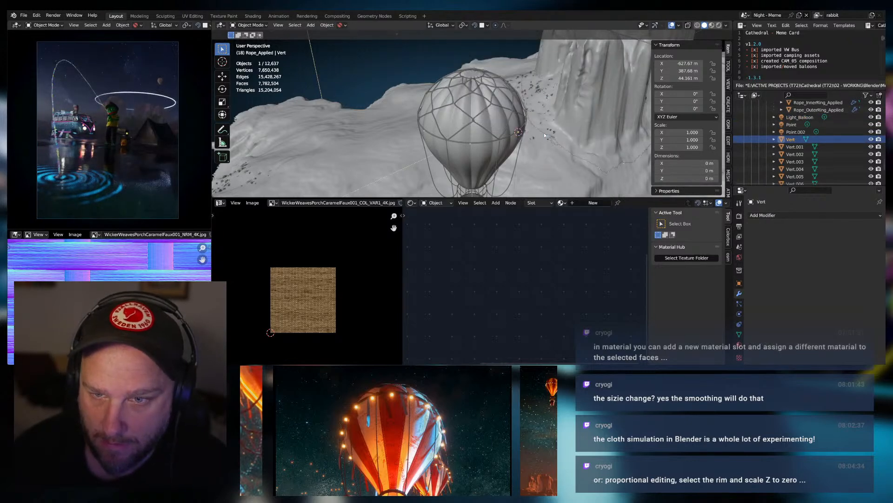
Snap Light_Balloon to the 3D cursor at Vert and check its placement against the ring rope.
left_click(800, 117)
key("shift+s")
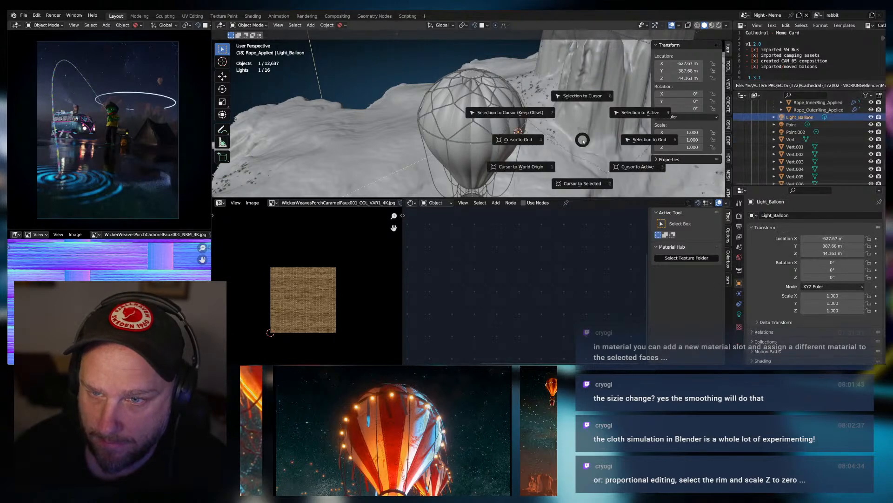
left_click(586, 95)
scroll(536, 134, "up", 5)
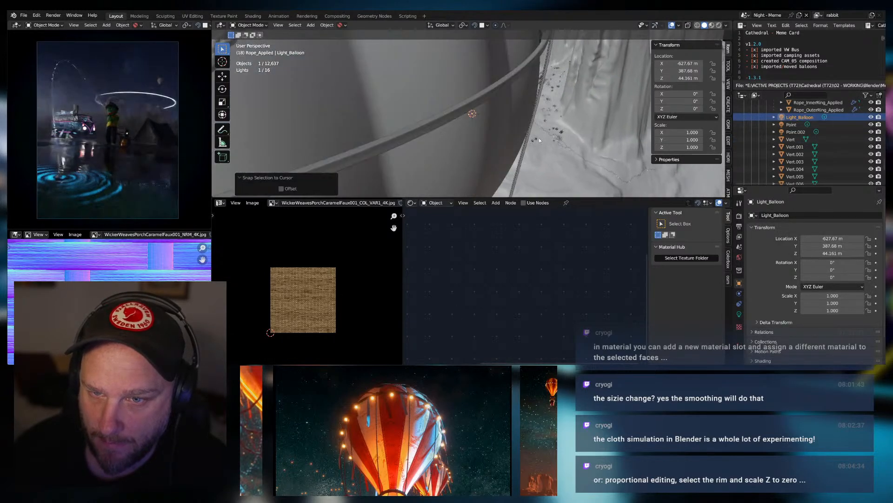
scroll(526, 130, "down", 2)
scroll(498, 133, "down", 3)
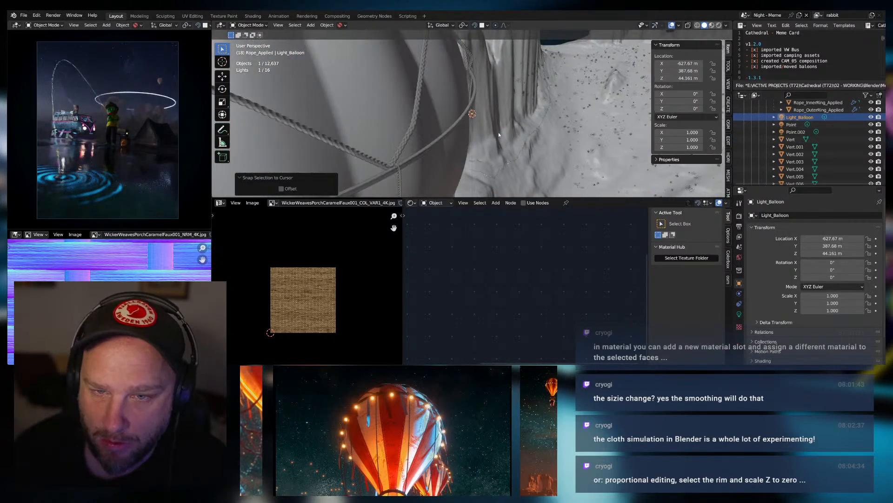
scroll(499, 120, "down", 5)
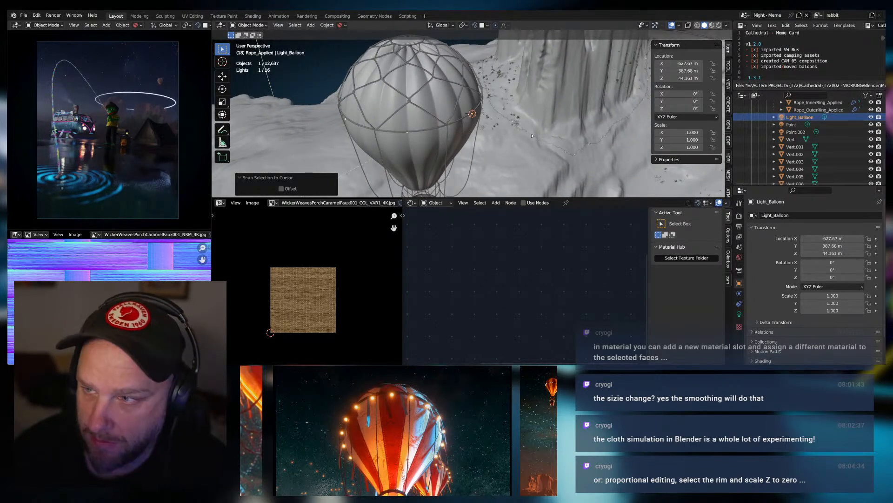
Make a linked duplicate of Light_Balloon in place.
scroll(496, 113, "up", 1)
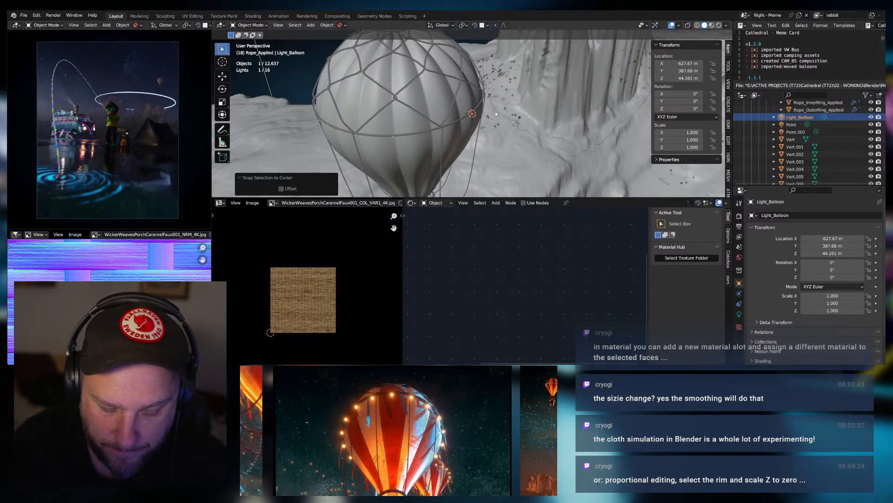
key("shift+d")
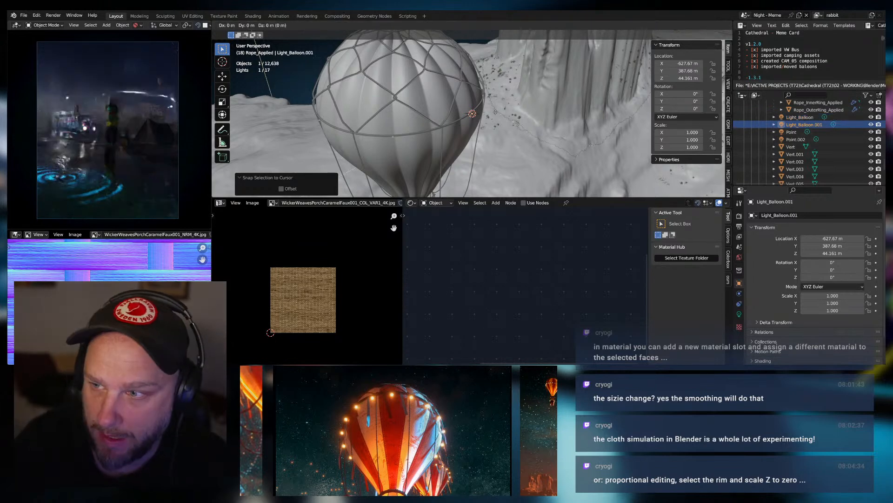
key("Escape")
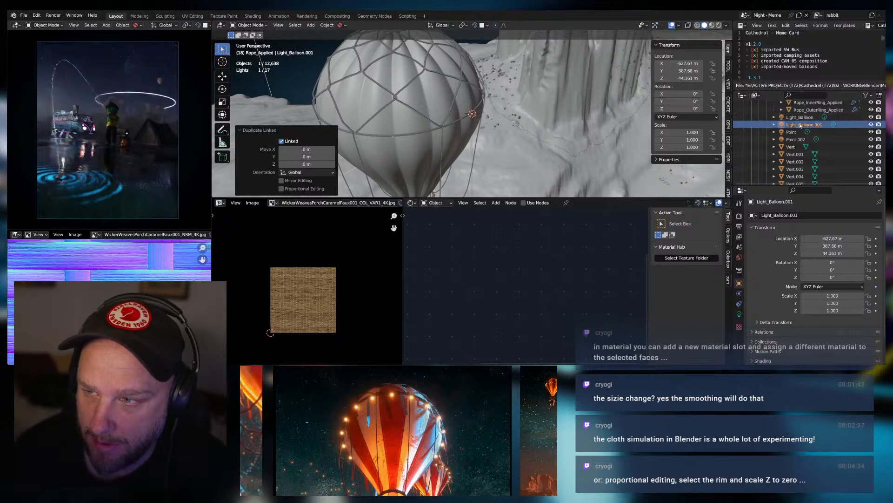
Move Light_Balloon.001 to Vert.002 by way of the 3D cursor and check its placement on the ring.
left_click(795, 162)
key("shift+s")
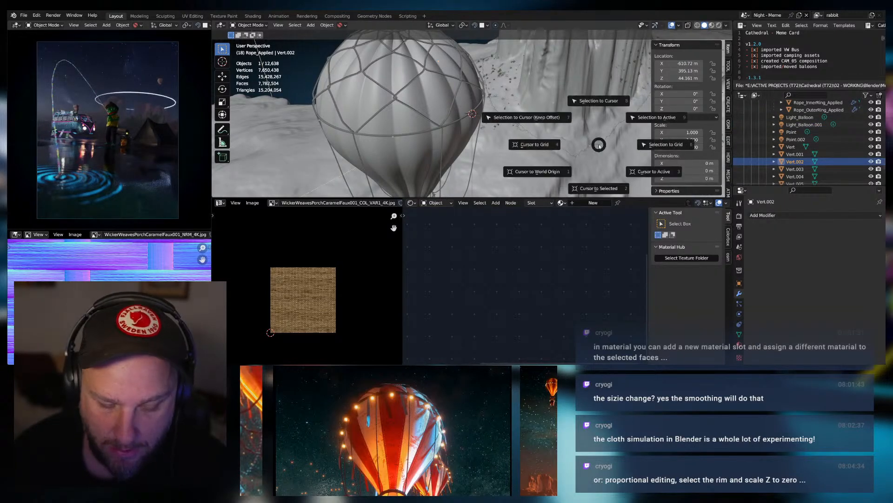
left_click(602, 191)
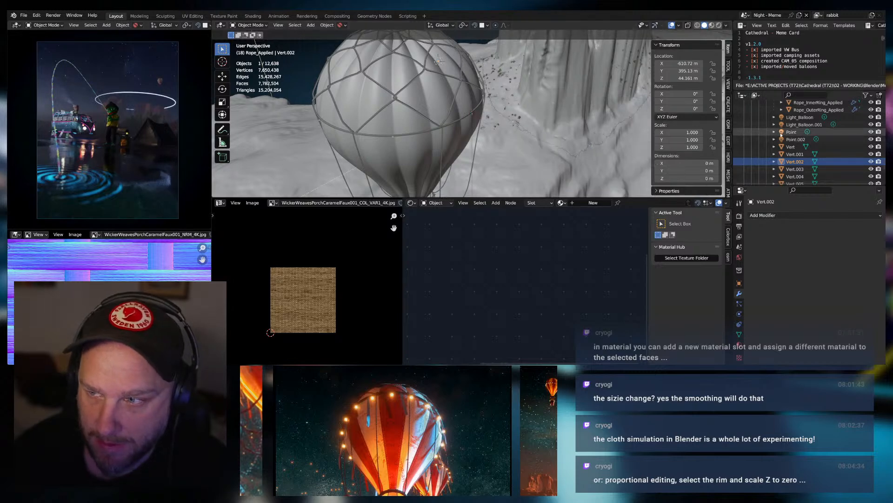
left_click(804, 125)
key("shift+s")
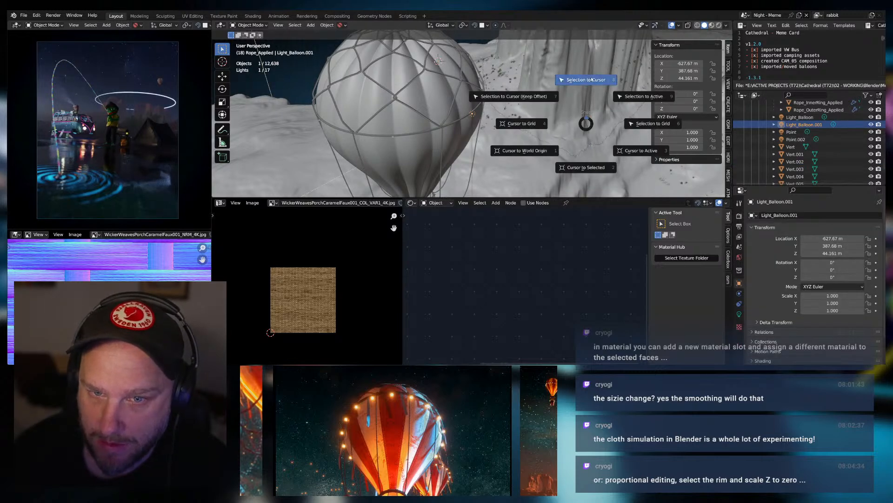
left_click(592, 80)
key("KP_Decimal")
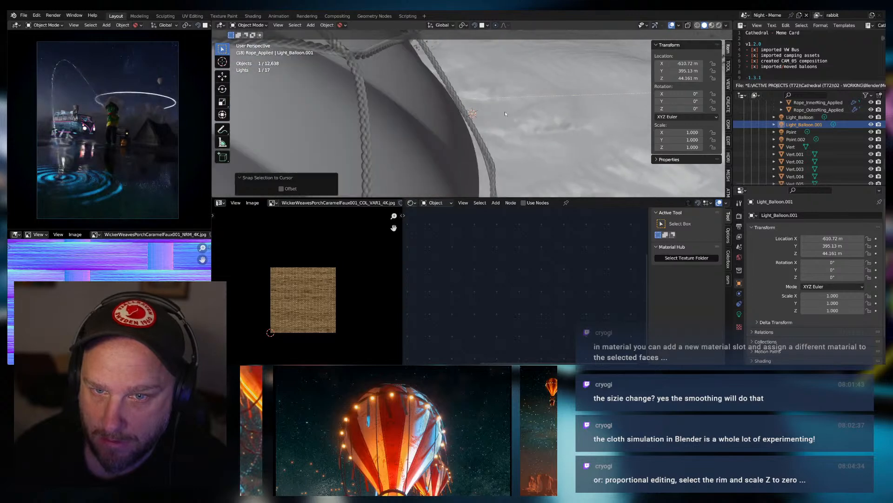
scroll(505, 113, "down", 8)
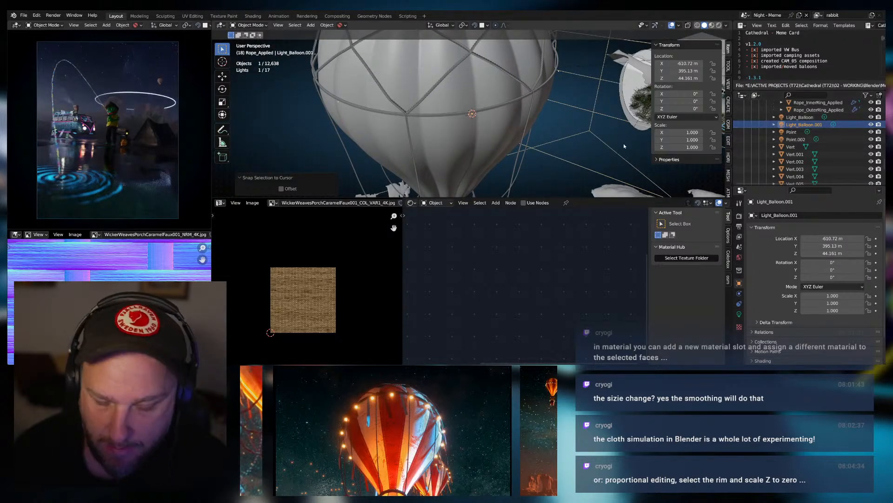
Duplicate Light_Balloon.001 in place five more times as Light_Balloon.002 through Light_Balloon.006.
key("shift+d")
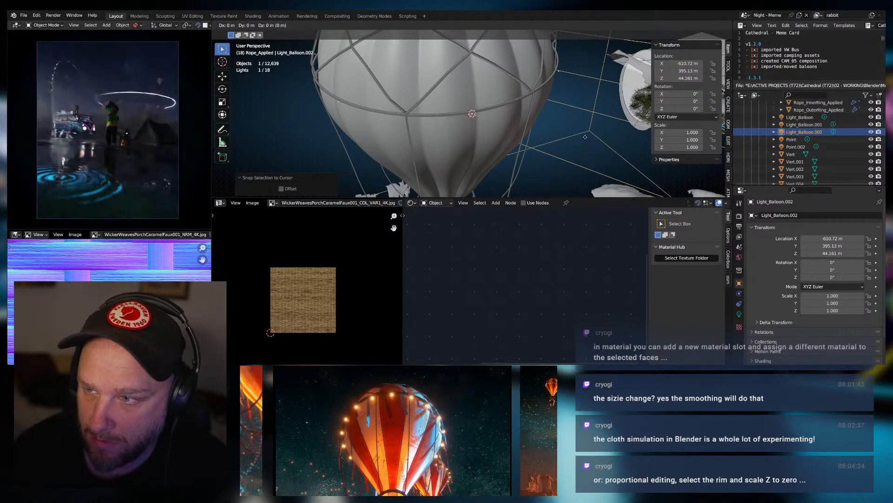
key("alt+d")
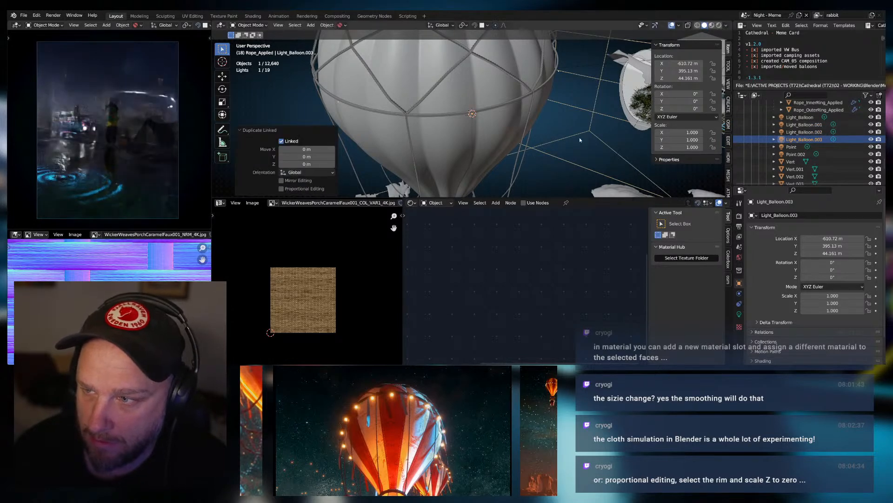
key("alt+d")
left_click(580, 138)
key("alt+d")
left_click(580, 138)
key("alt+d")
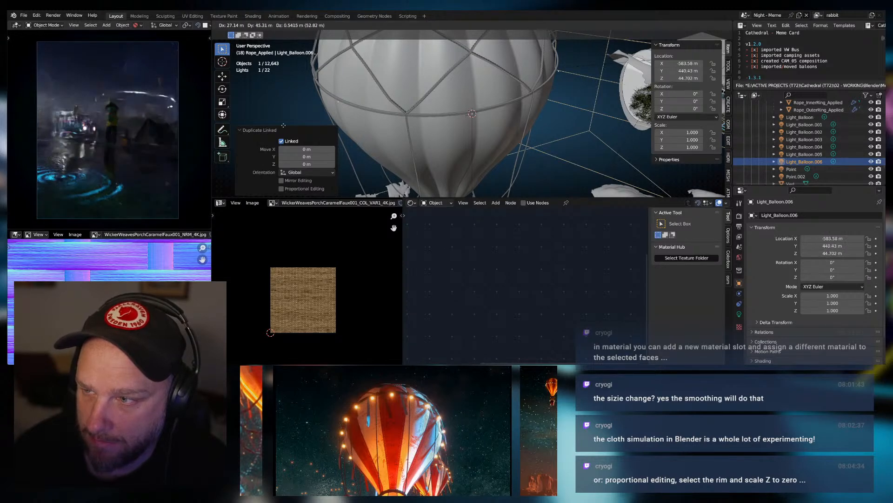
left_click(371, 166)
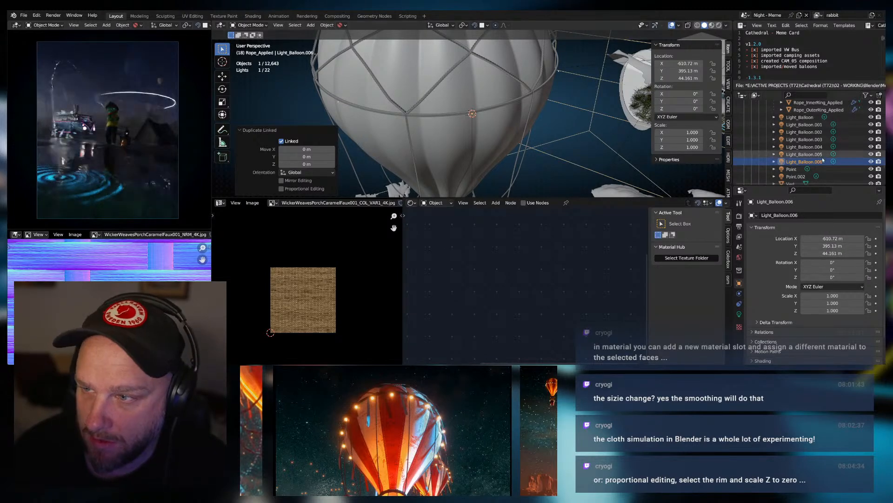
Snap the 3D cursor to Vert.001 and snap Light_Balloon.002 onto it.
scroll(812, 170, "down", 1)
scroll(812, 170, "down", 3)
left_click(794, 161)
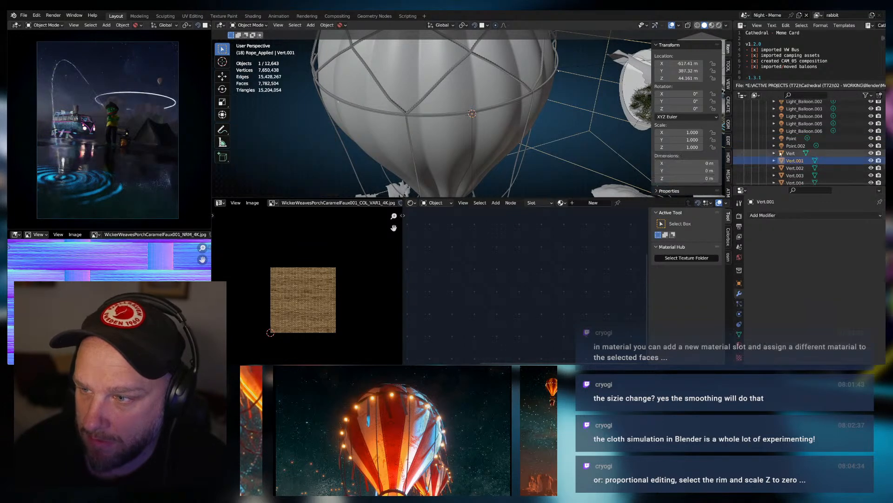
key("shift+s")
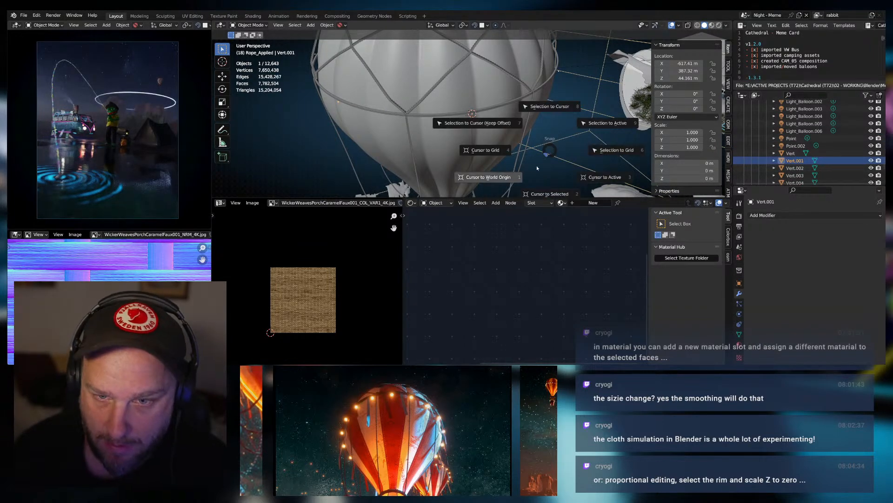
left_click(550, 195)
scroll(811, 110, "up", 3)
left_click(804, 122)
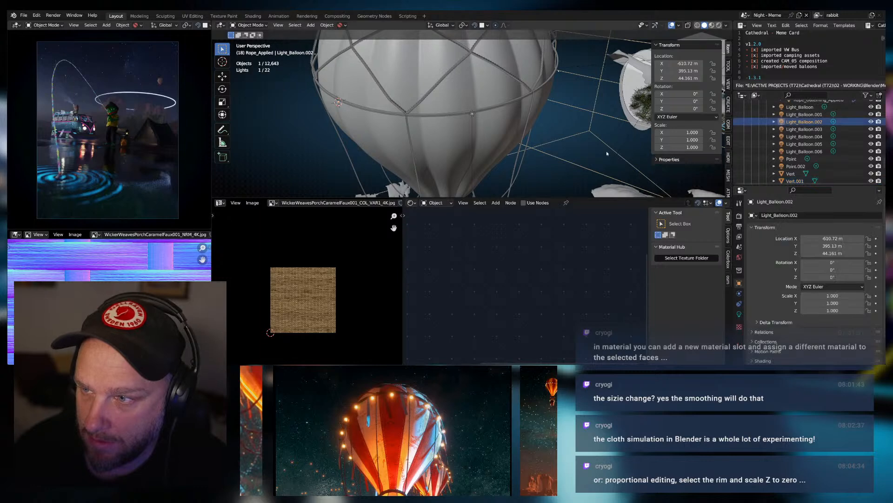
key("shift+s")
left_click(617, 108)
scroll(809, 140, "down", 3)
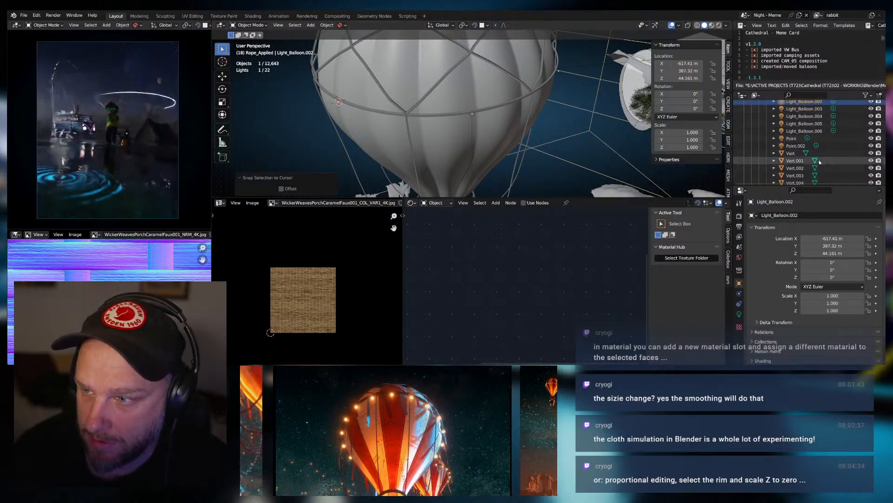
Snap the 3D cursor to Vert.003 on the balloon's middle ring.
middle_click_drag(574, 96, 546, 104)
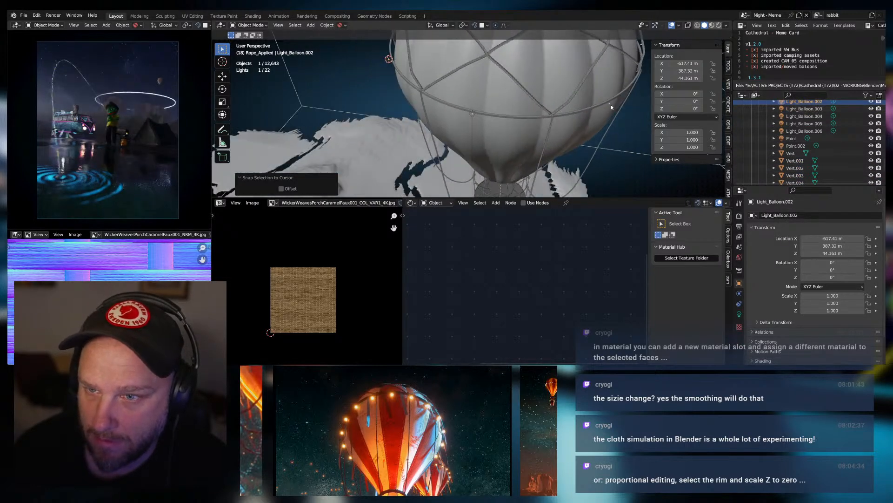
left_click(799, 169)
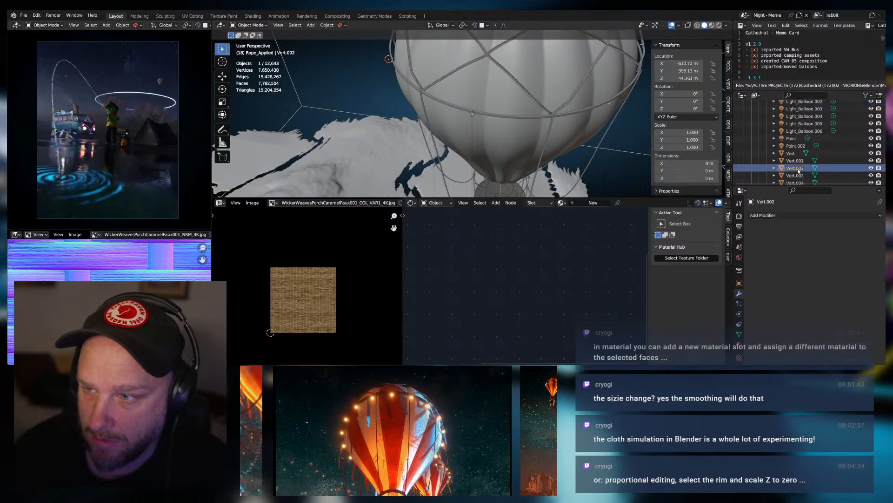
left_click(799, 168)
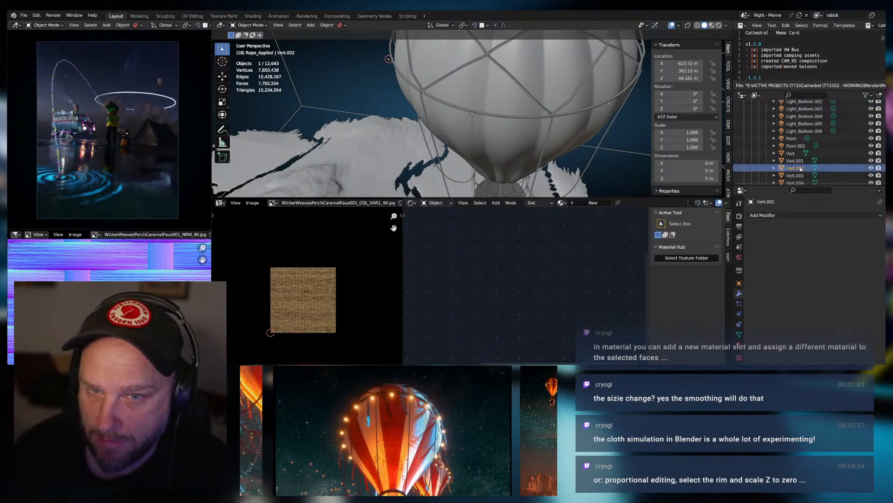
left_click(792, 176)
middle_click_drag(604, 130, 627, 129)
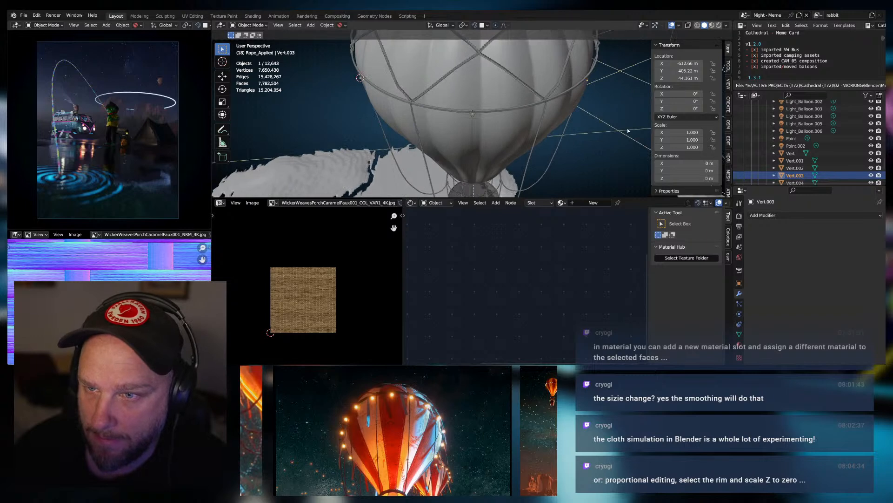
key("shift+s")
left_click(627, 172)
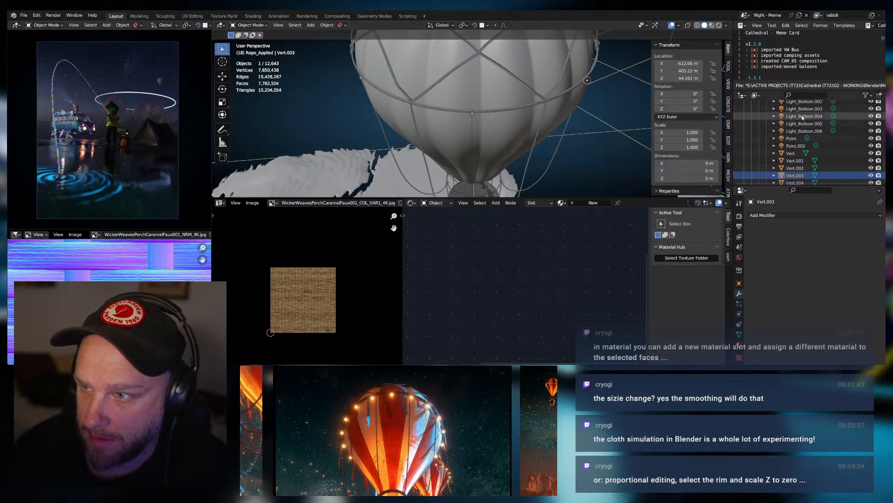
Snap Light_Balloon.004 to the 3D cursor at Vert.003.
left_click(805, 109)
scroll(539, 138, "up", 4)
scroll(555, 147, "down", 3)
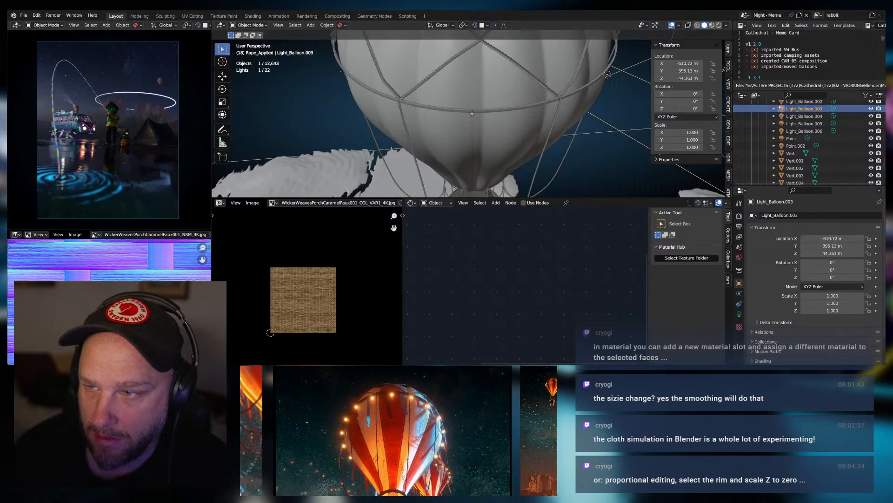
left_click(608, 75)
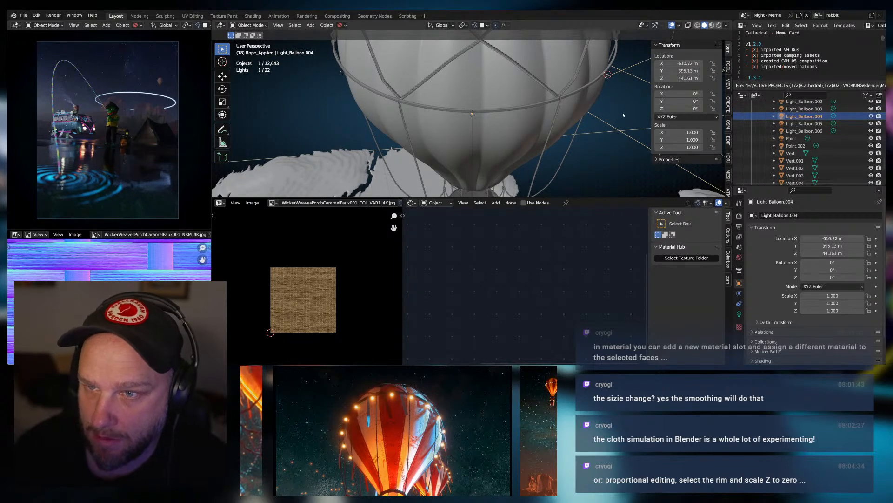
key("shift+s")
left_click(622, 69)
Snap the 3D cursor to Vert.004 on the front of the middle ring.
scroll(522, 117, "up", 5)
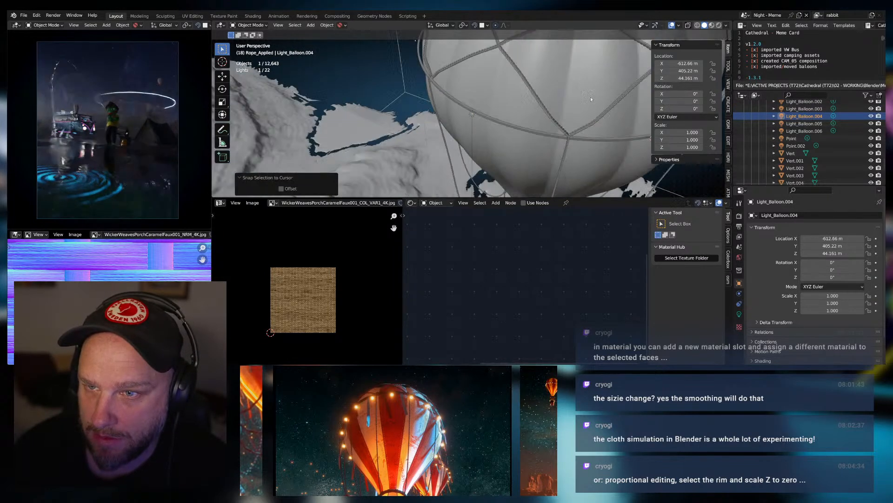
scroll(522, 118, "down", 3)
middle_click_drag(570, 114, 519, 121)
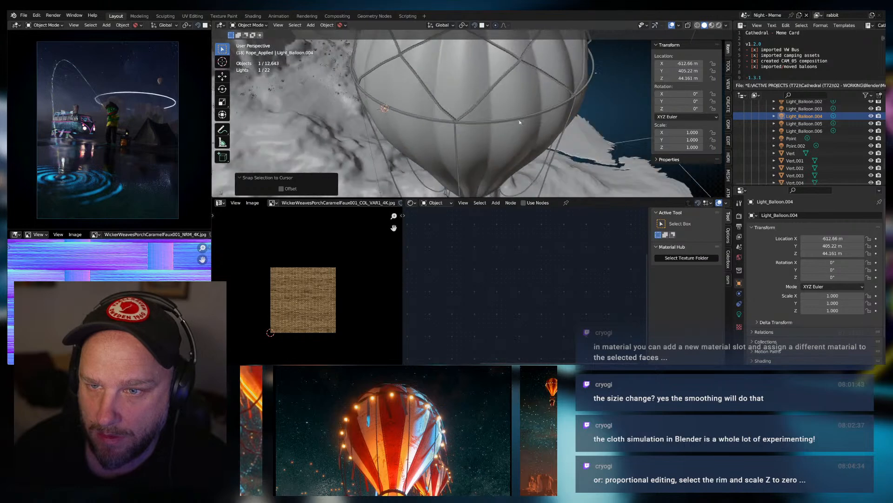
scroll(523, 123, "up", 2)
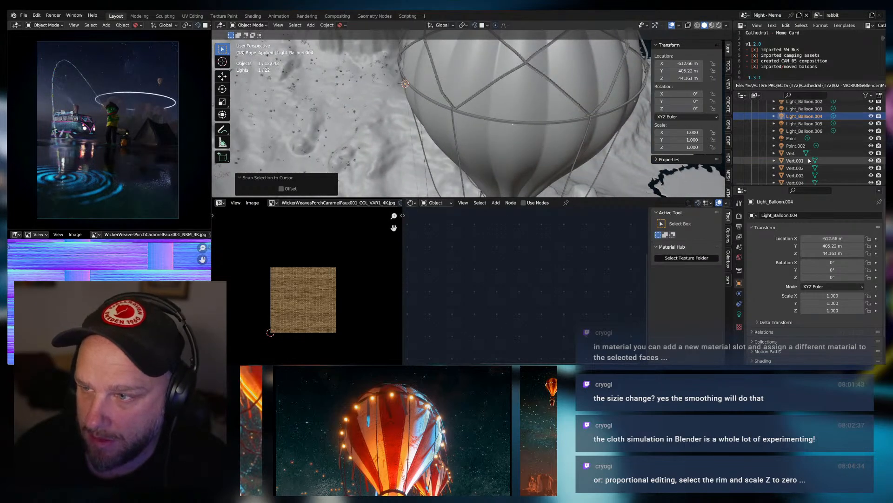
left_click(514, 124)
key("shift+s")
left_click(524, 172)
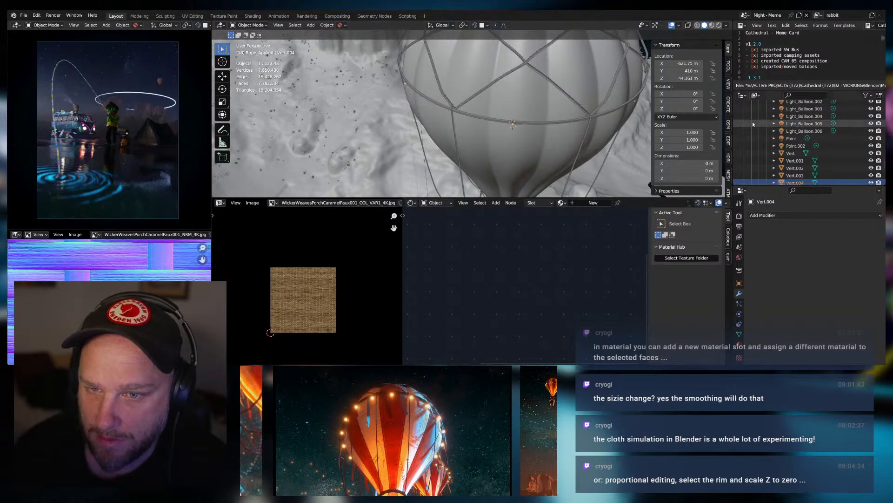
Snap Light_Balloon.005 to the 3D cursor at Vert.004.
scroll(815, 130, "up", 1)
left_click(817, 126)
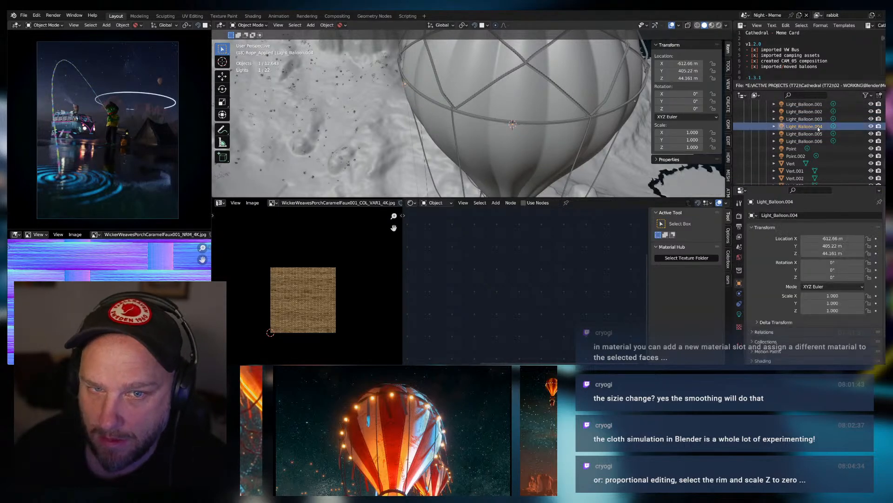
left_click(817, 134)
key("shift+s")
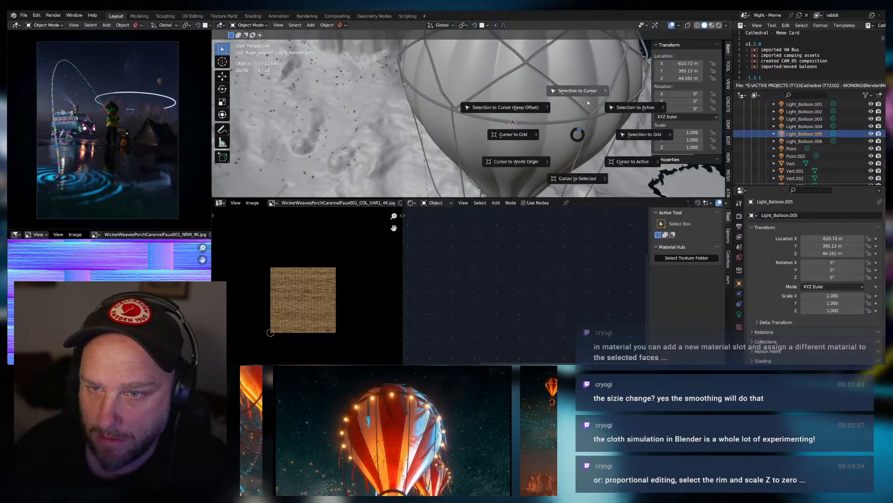
left_click(582, 93)
Frame Light_Balloon, Light_Balloon.001 and Light_Balloon.002 one after another to examine their positions around the ring.
middle_click_drag(508, 113, 555, 129)
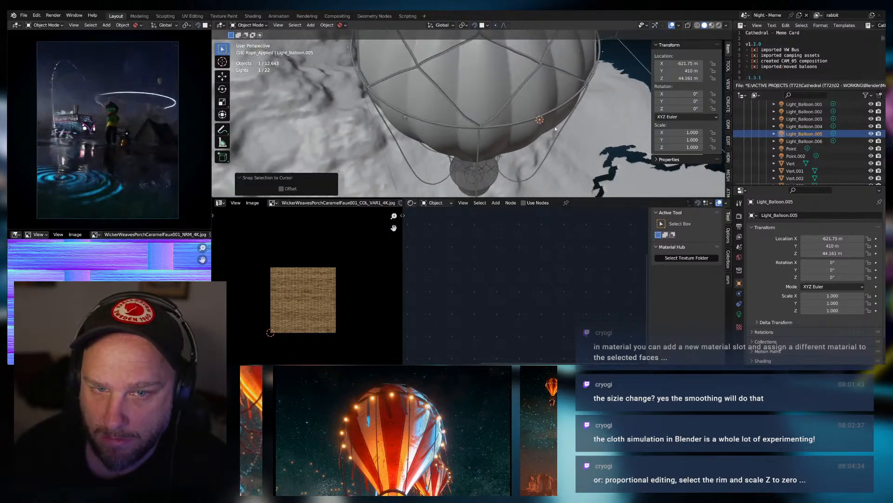
scroll(810, 117, "up", 2)
left_click(800, 127)
key("KP_Decimal")
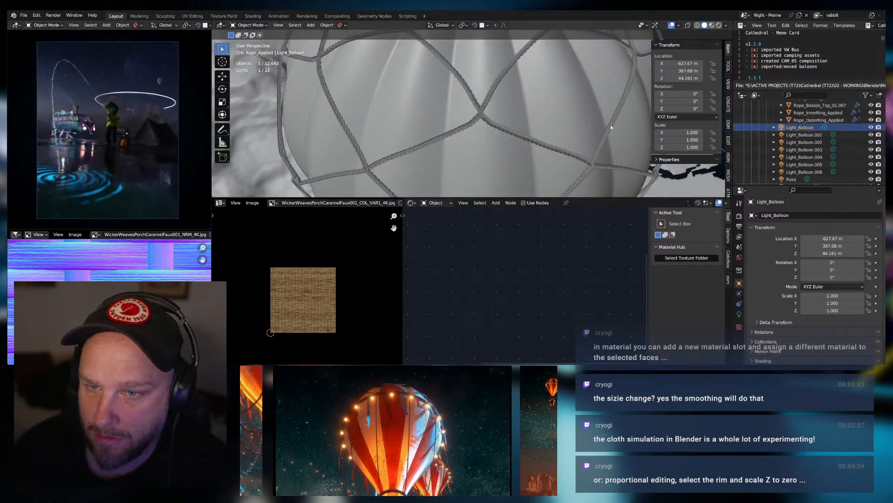
scroll(612, 127, "down", 10)
middle_click_drag(612, 127, 654, 102)
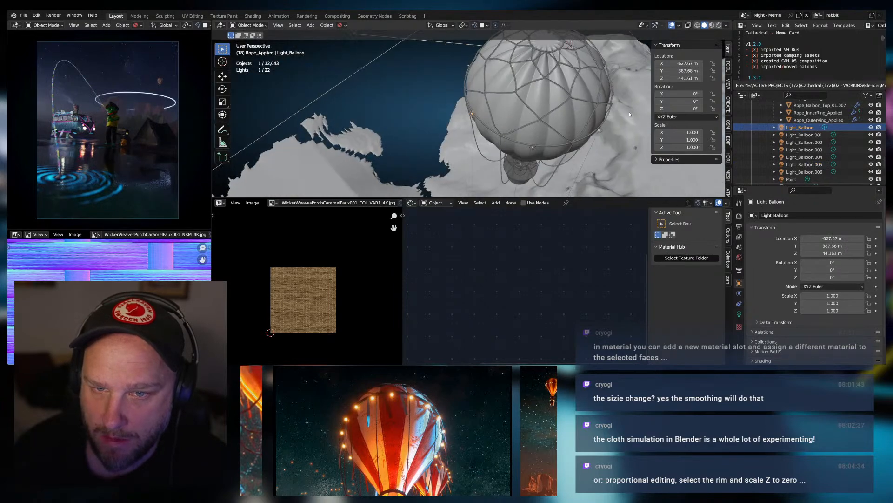
left_click(804, 135)
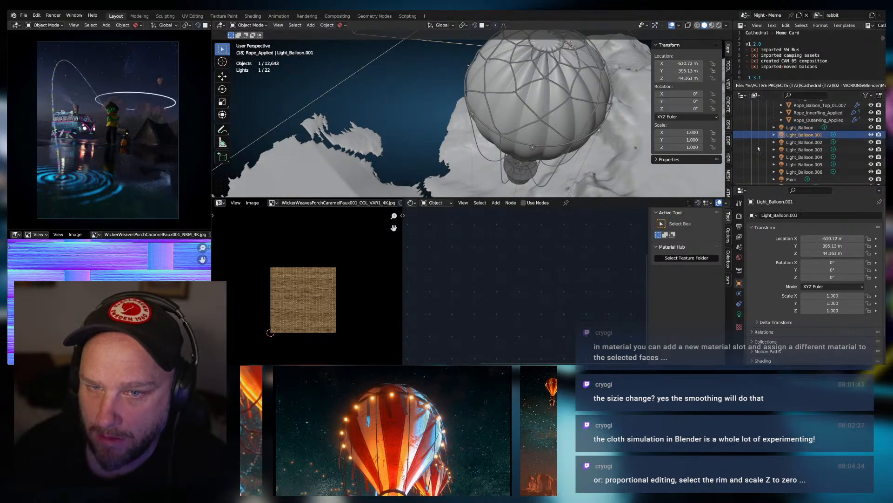
key("KP_Decimal")
middle_click_drag(625, 125, 521, 103)
scroll(558, 114, "up", 8)
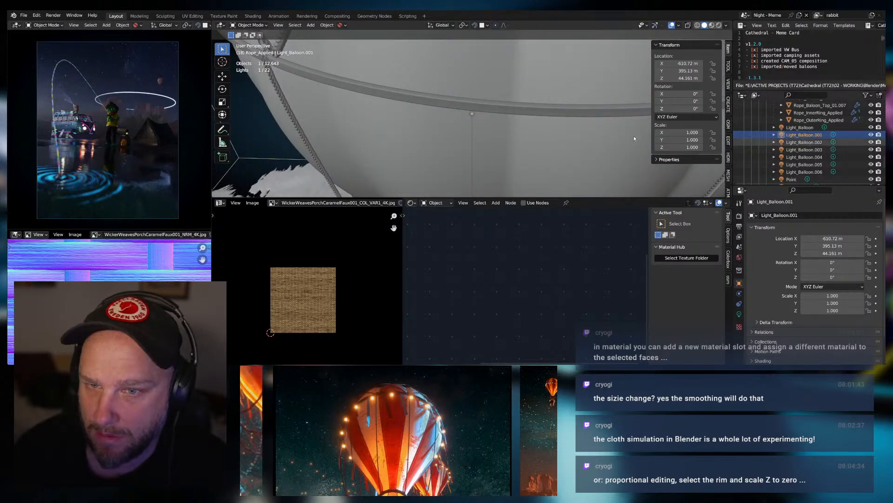
left_click(804, 142)
key("KP_Decimal")
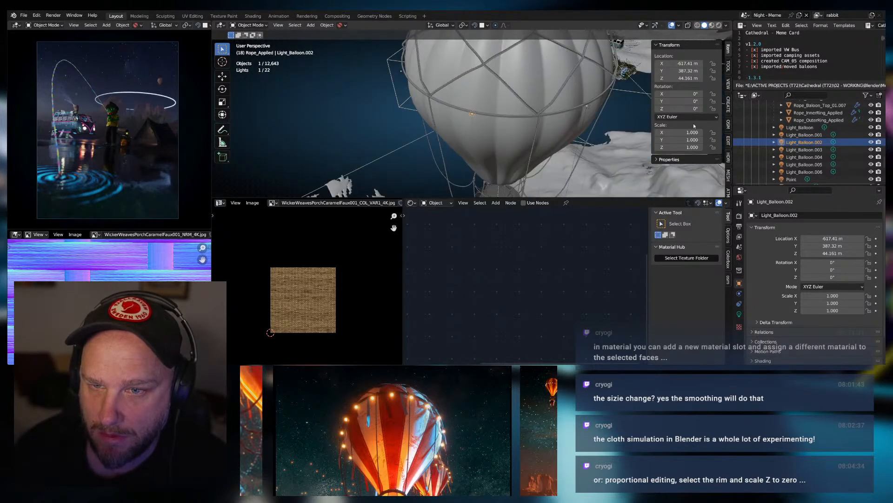
Inspect Light_Balloon.003, Light_Balloon, Light_Balloon.002 and Light_Balloon.001 in turn, comparing their locations around the balloon's middle ring.
left_click(810, 149)
key("KP_Decimal")
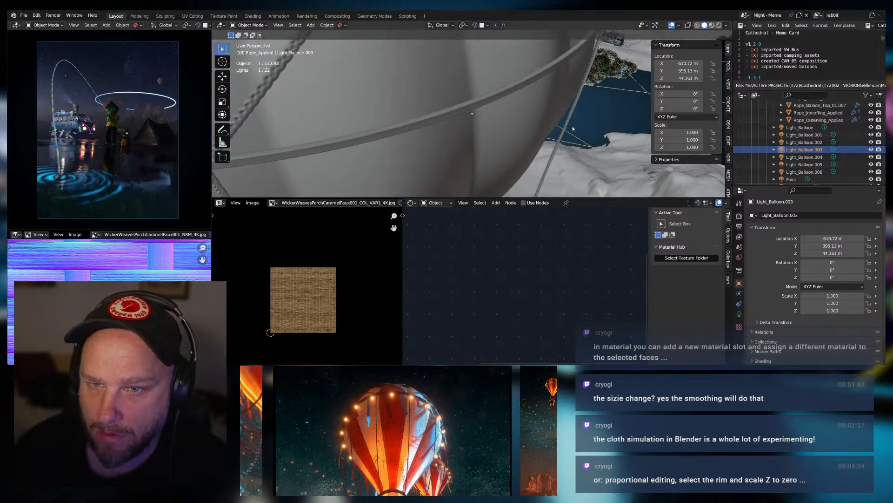
left_click(799, 128)
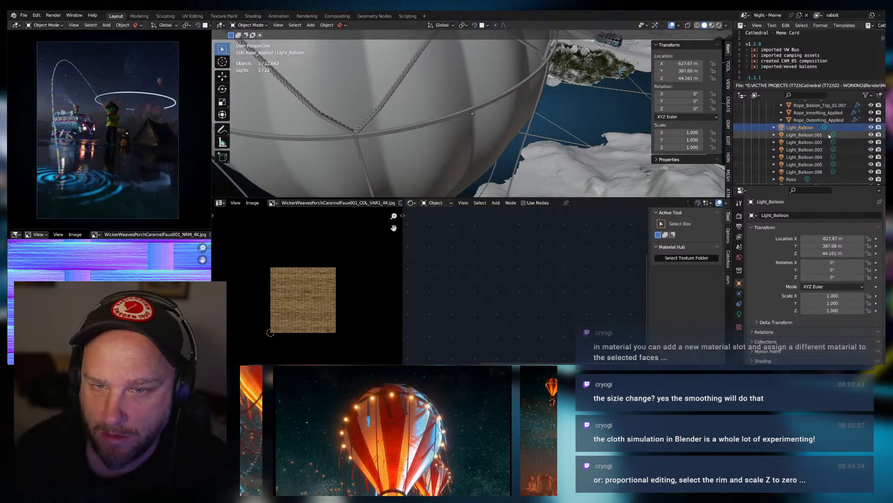
key("KP_Decimal")
middle_click_drag(555, 123, 501, 126)
scroll(612, 113, "down", 5)
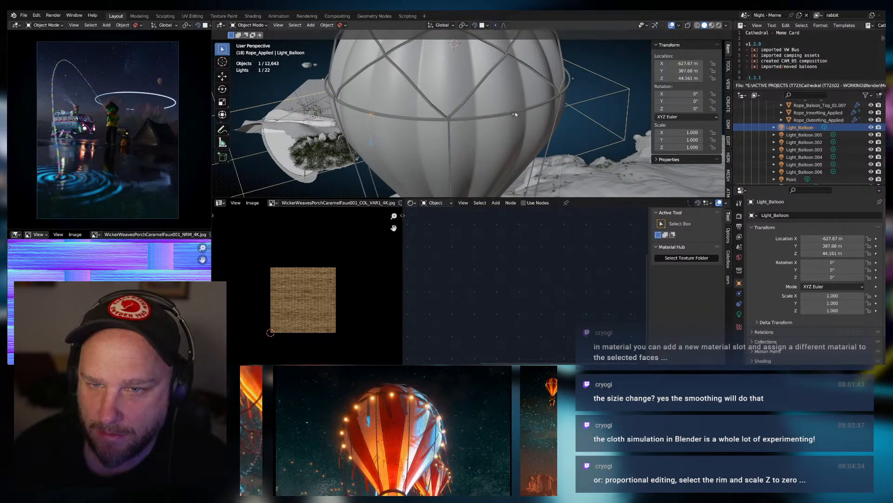
left_click(515, 114)
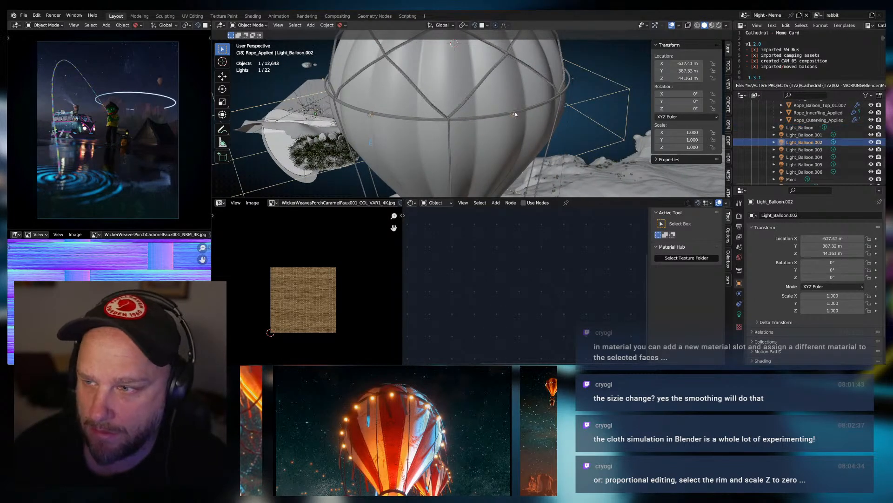
left_click(807, 135)
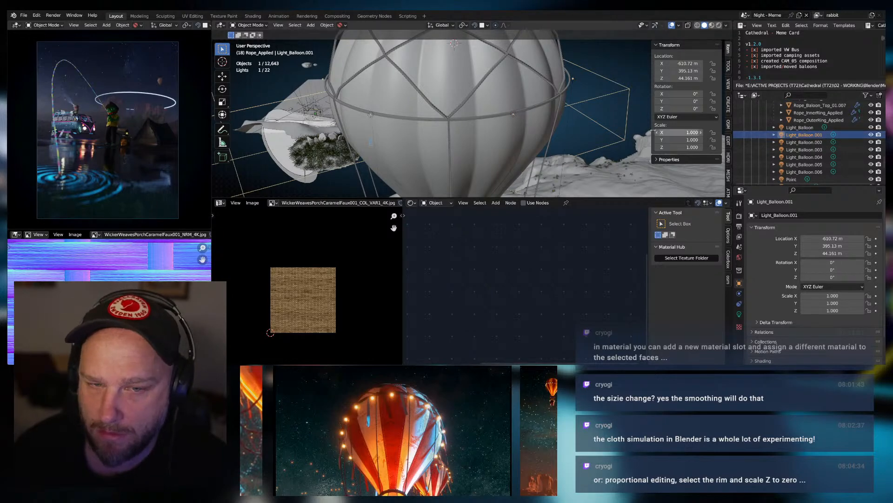
middle_click_drag(461, 120, 379, 129)
key("KP_Decimal")
scroll(379, 129, "down", 10)
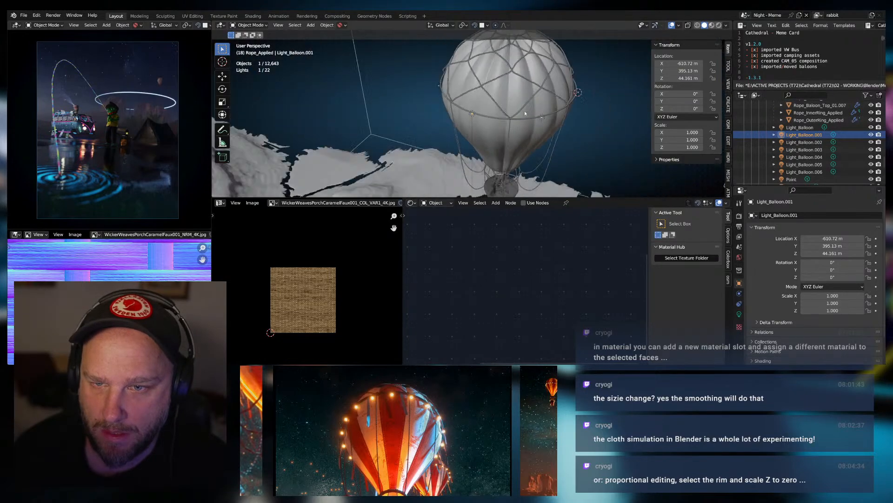
middle_click_drag(548, 132, 569, 132)
scroll(827, 131, "up", 3)
scroll(826, 131, "down", 5)
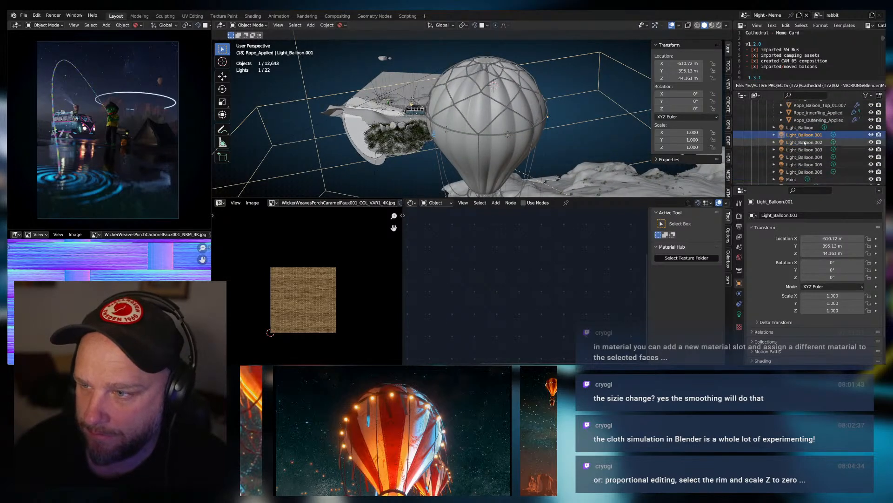
Batch-rename the seven separated Vert objects, setting LightVert as their new name.
scroll(809, 143, "down", 3)
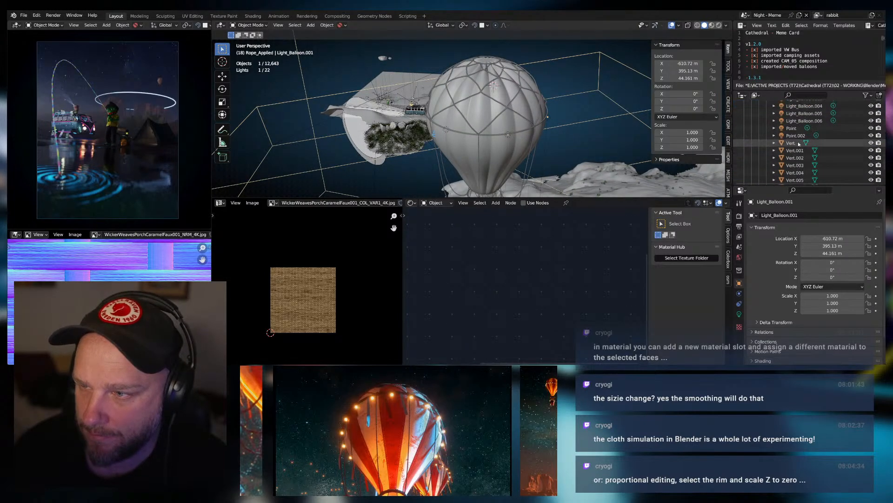
left_click(791, 143)
key("KP_Decimal")
middle_click_drag(507, 130, 516, 129)
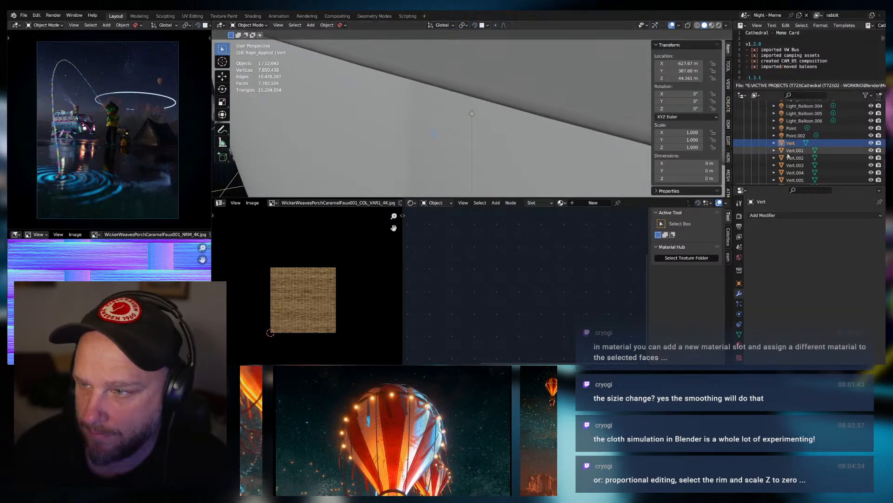
scroll(493, 127, "down", 10)
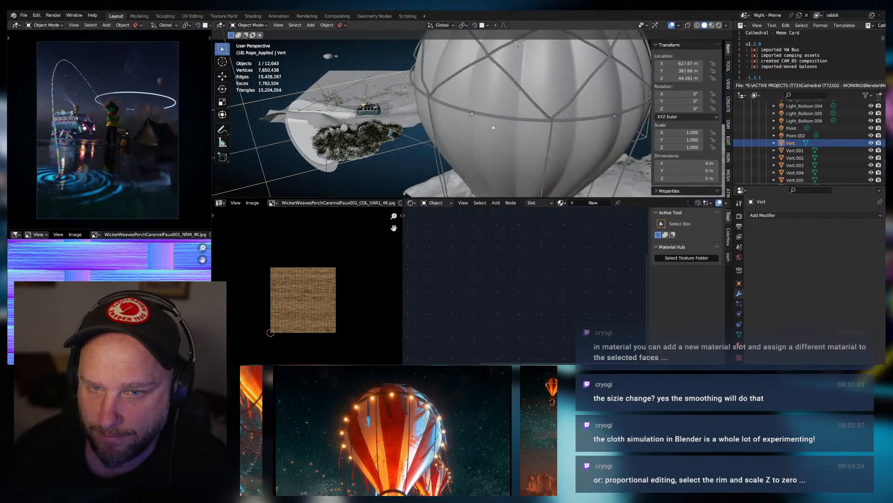
scroll(493, 127, "down", 2)
scroll(802, 159, "down", 3)
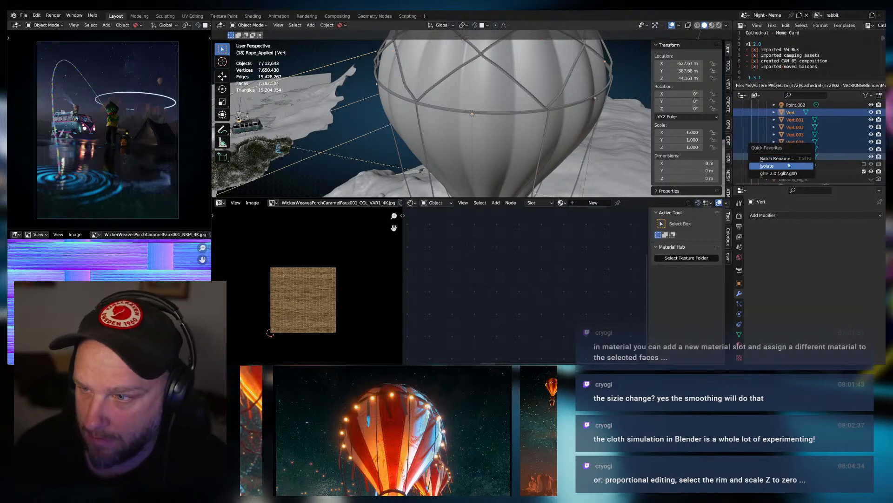
key("ctrl+F2")
left_click(768, 183)
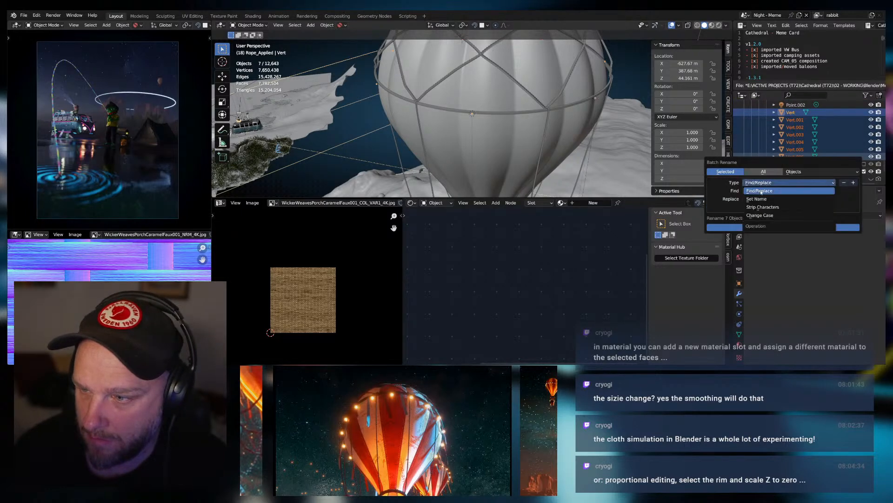
left_click(763, 191)
left_click(770, 184)
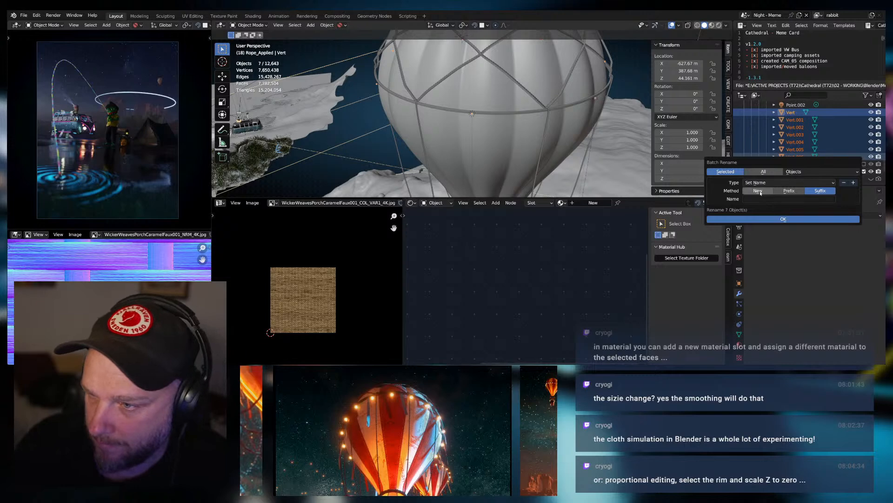
type("LightVert")
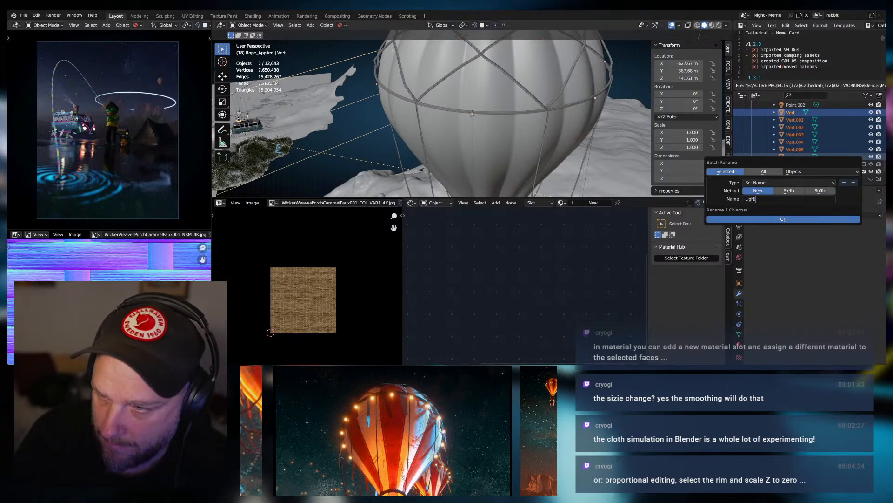
left_click(786, 219)
Compare Light_Balloon's location with LightVert, and snap the 3D cursor to LightVert on the middle ring.
scroll(798, 144, "up", 2)
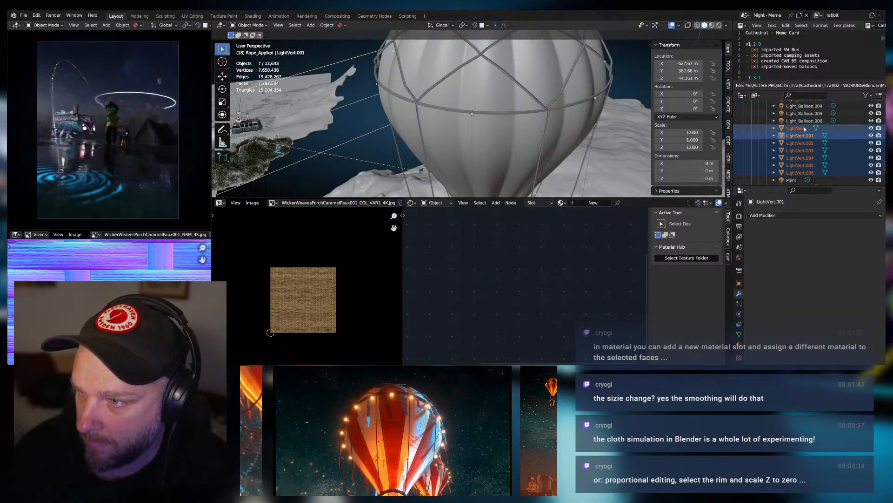
left_click(796, 128)
scroll(817, 128, "up", 2)
left_click(800, 107)
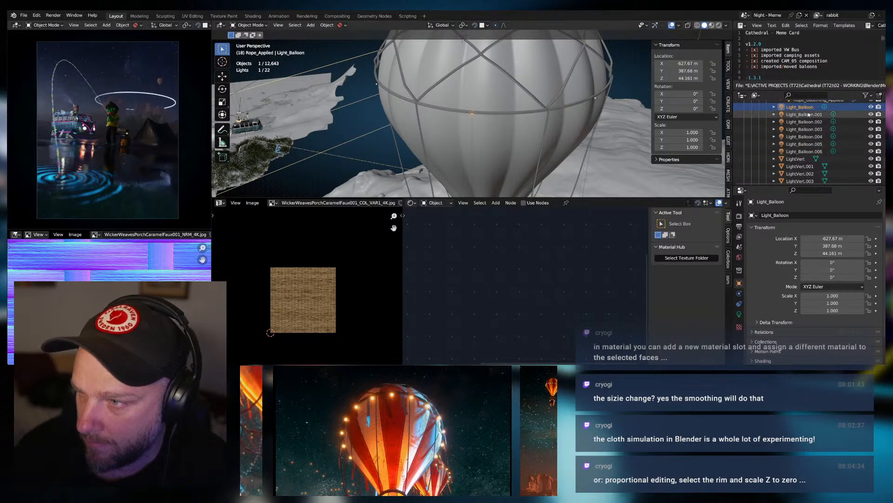
left_click(798, 158)
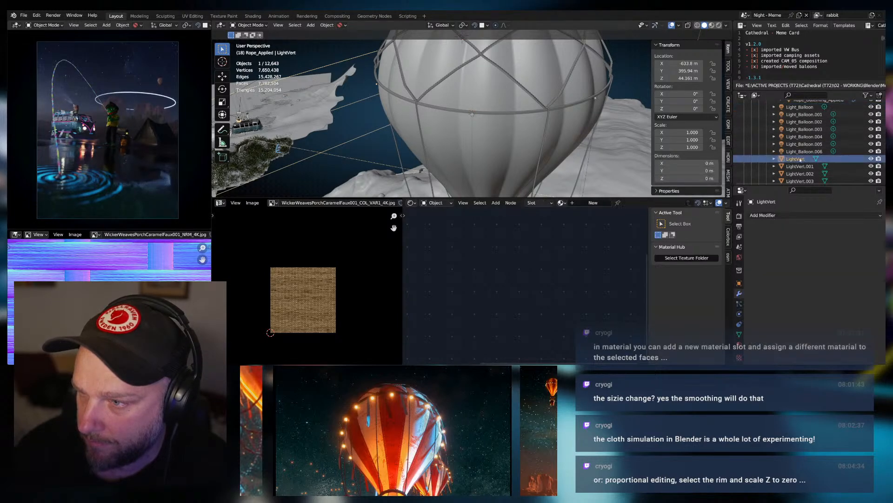
scroll(521, 135, "up", 8)
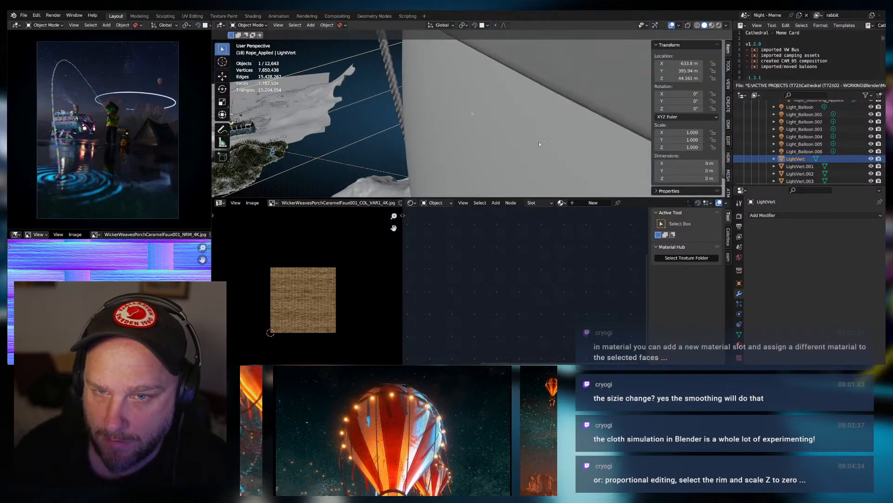
scroll(534, 143, "down", 10)
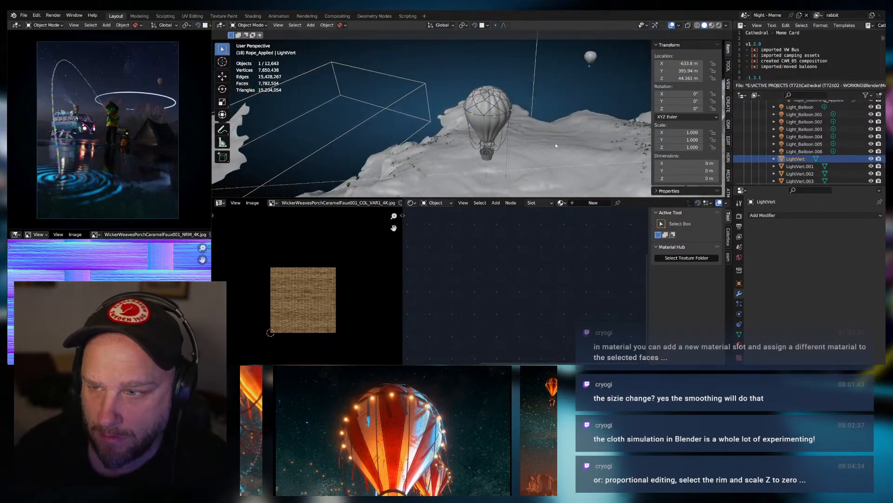
scroll(526, 142, "up", 7)
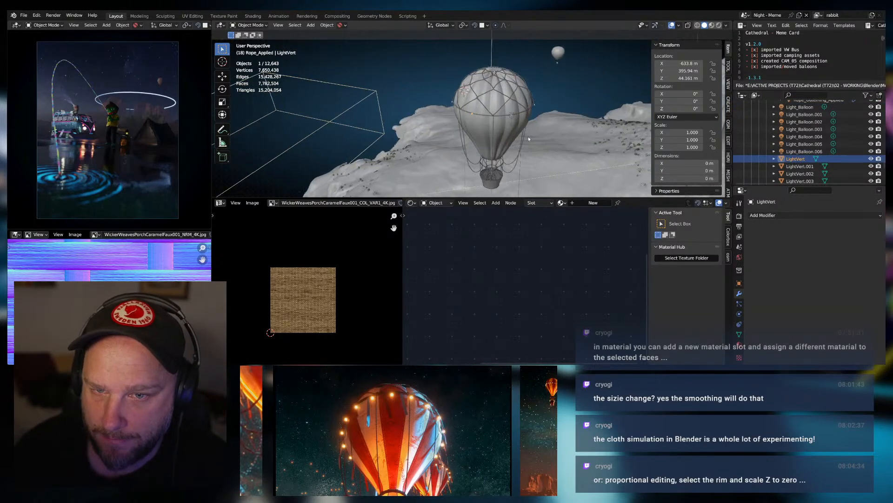
key("shift+s")
left_click(531, 180)
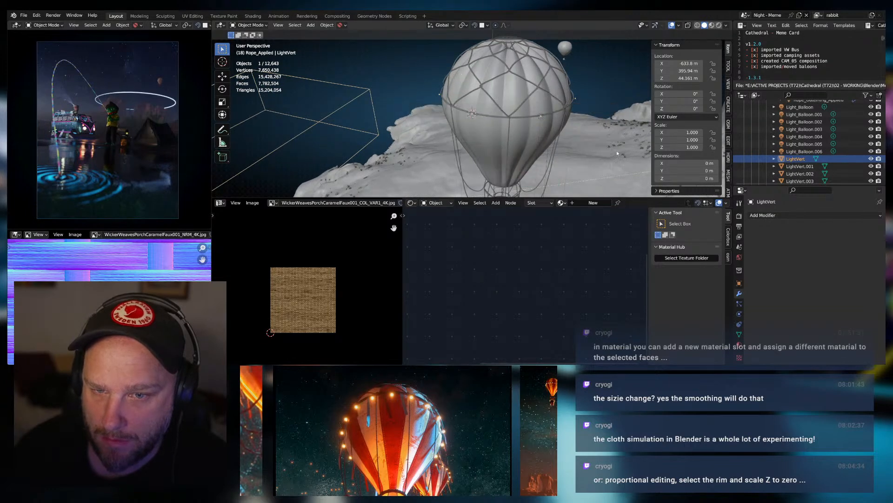
Snap Light_Balloon to the 3D cursor at LightVert.
left_click(800, 107)
key("shift+s")
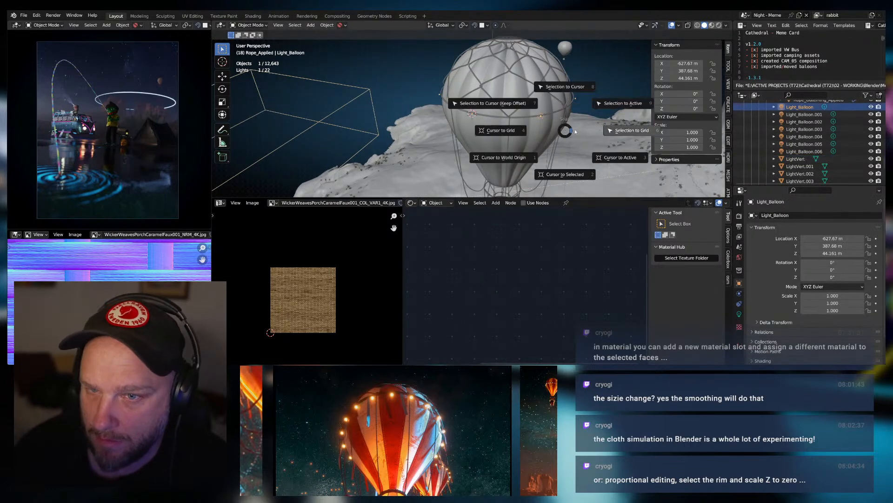
left_click(564, 87)
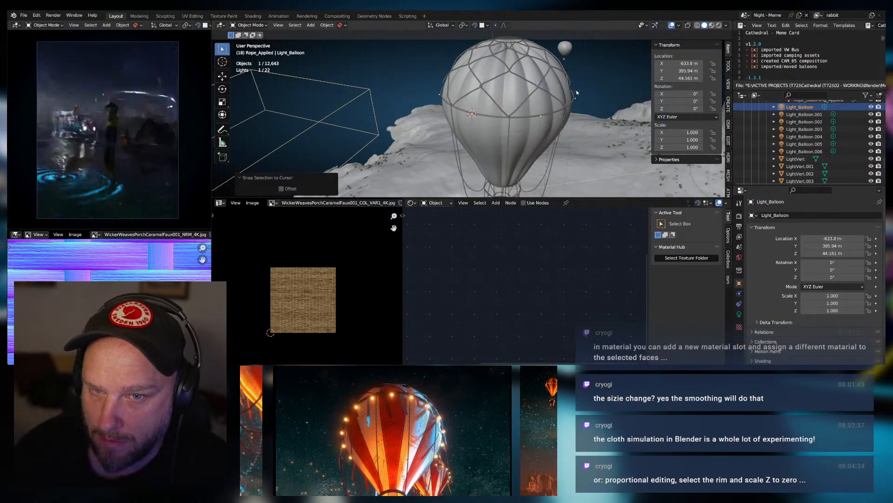
Snap the 3D cursor to LightVert.001 and move Light_Balloon.001 onto it.
left_click(810, 167)
key("shift+s")
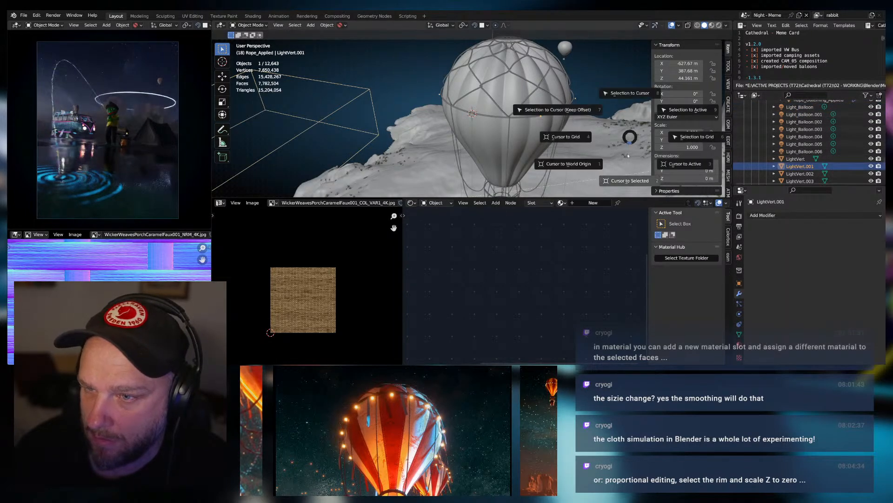
left_click(634, 182)
left_click(801, 115)
key("shift+s")
left_click(591, 109)
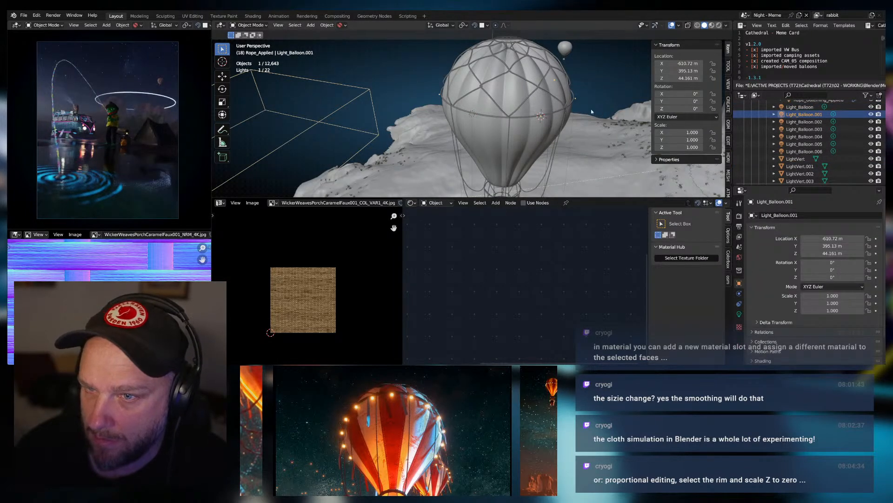
key("shift+s")
left_click(595, 73)
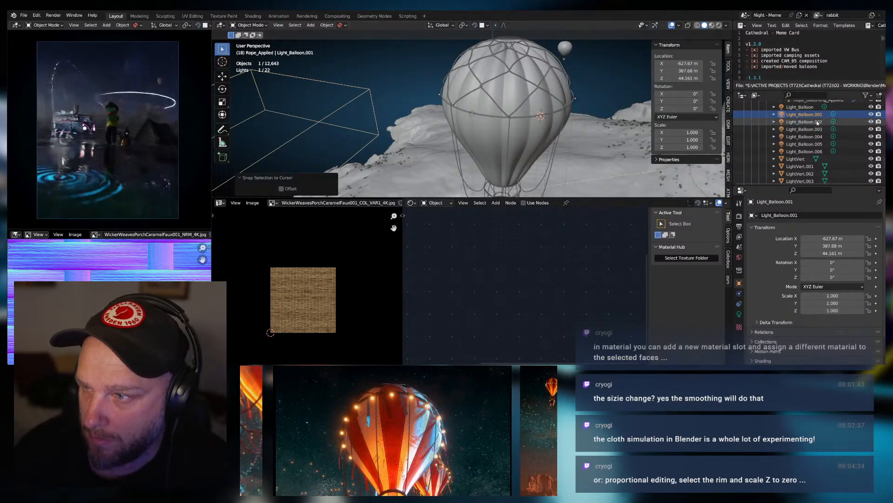
Snap the 3D cursor to LightVert.002 and move Light_Balloon.002 onto it.
left_click(800, 173)
key("shift+s")
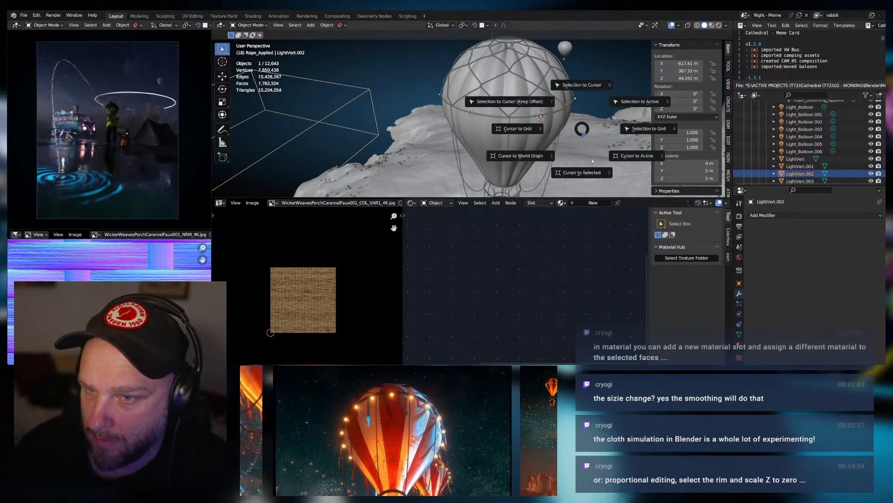
left_click(804, 122)
key("shift+s")
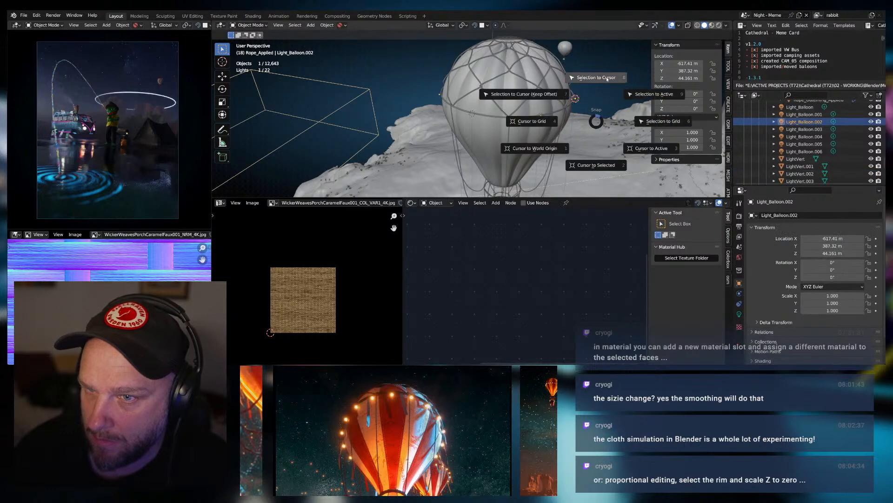
left_click(595, 77)
Snap the 3D cursor to LightVert.003 and move Light_Balloon.003 onto it.
scroll(784, 124, "down", 1)
left_click(800, 171)
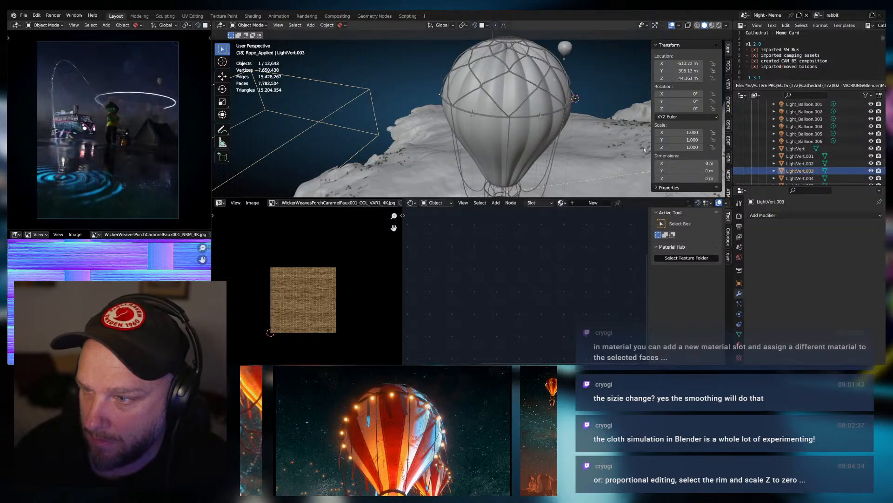
key("shift+s")
left_click(638, 192)
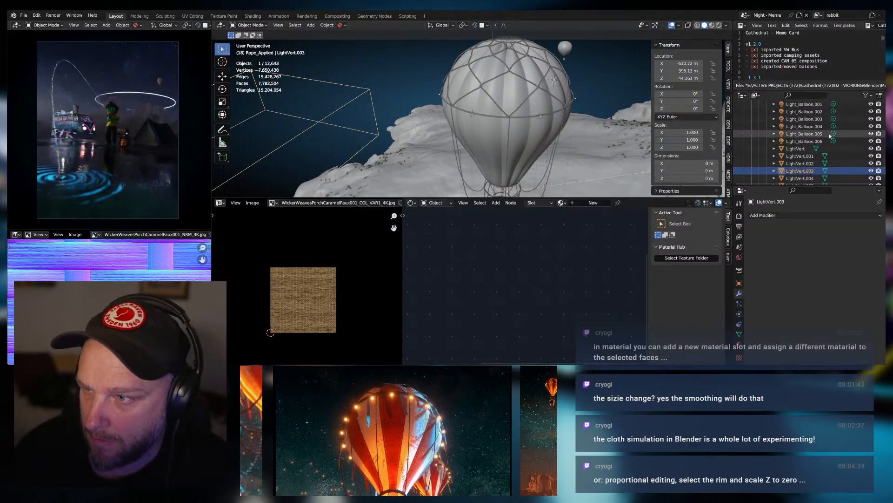
left_click(804, 119)
key("shift+s")
left_click(619, 85)
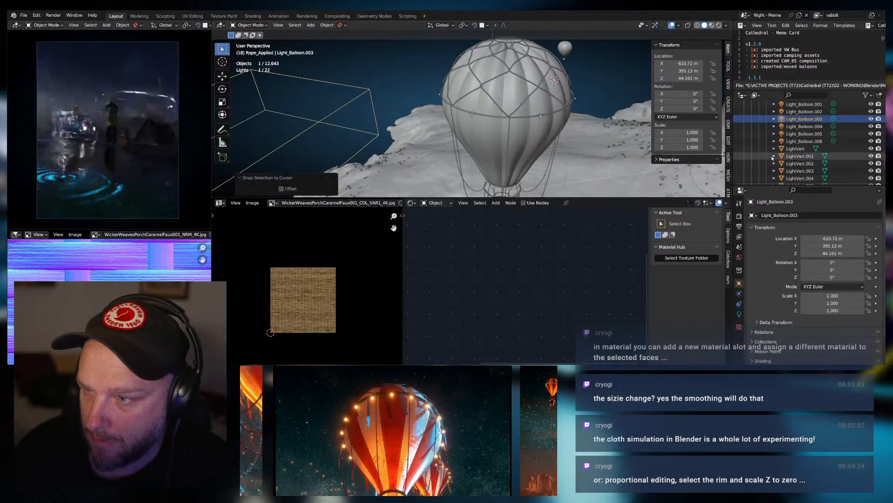
Snap the 3D cursor to LightVert.004 and move Light_Balloon.004 onto it.
scroll(800, 140, "down", 1)
left_click(800, 168)
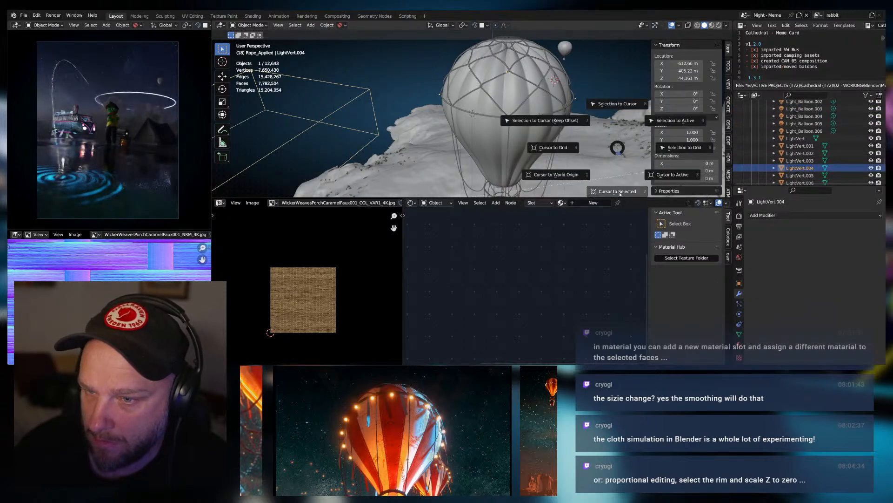
key("Escape")
left_click(805, 115)
key("shift+s")
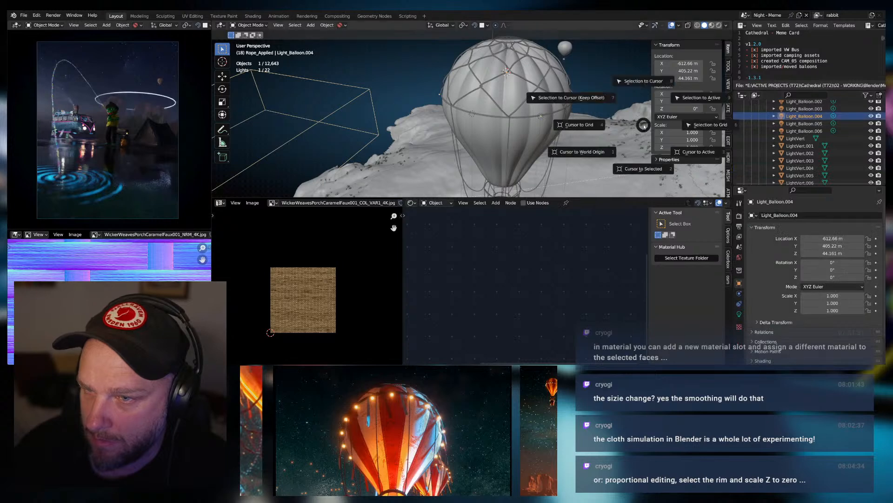
left_click(644, 82)
Snap the 3D cursor to LightVert.005 and move Light_Balloon.005 onto it.
left_click(797, 176)
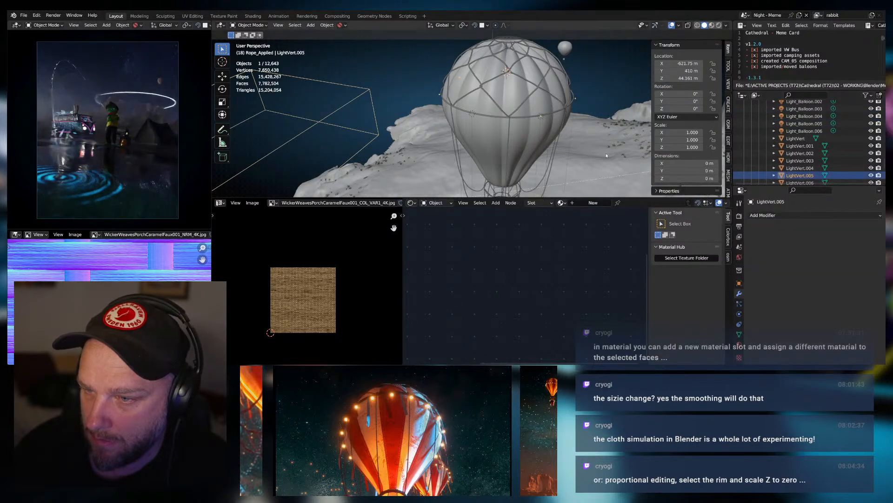
key("shift+s")
left_click(606, 197)
left_click(805, 123)
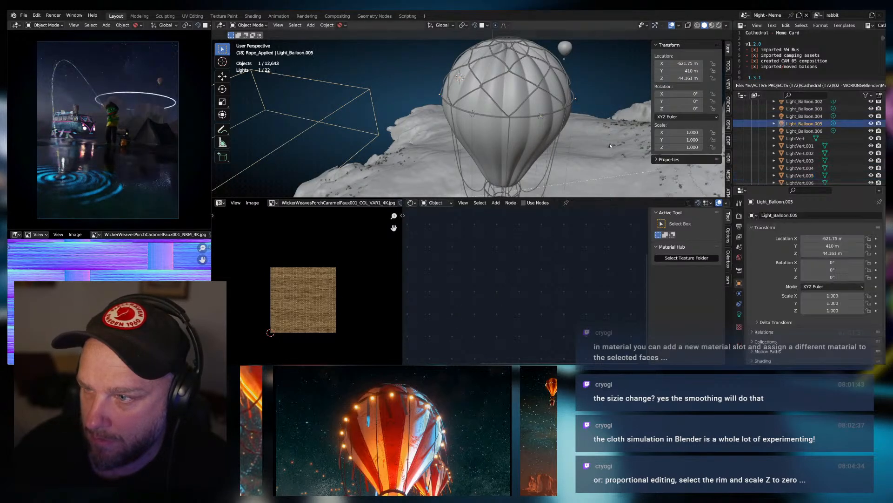
key("shift+s")
left_click(610, 100)
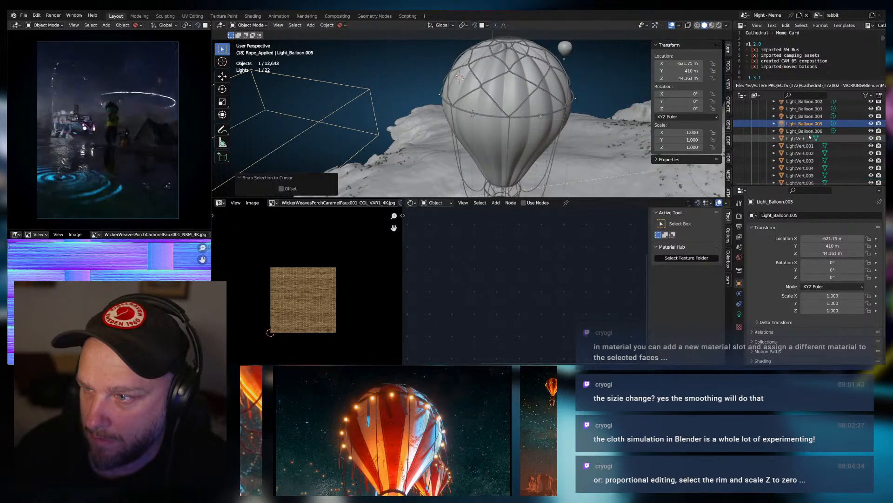
Snap the 3D cursor to LightVert.006 and move Light_Balloon.006 onto it.
scroll(805, 168, "down", 1)
left_click(800, 173)
key("shift+s")
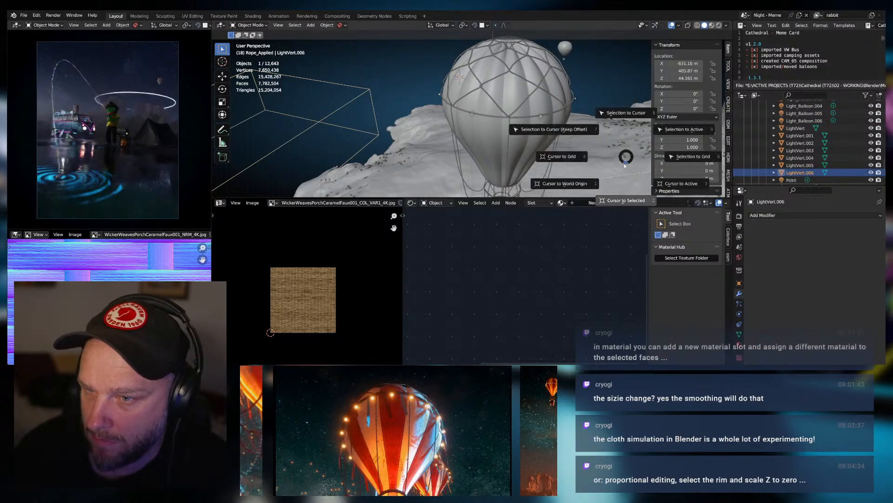
left_click(625, 200)
left_click(804, 120)
key("shift+s")
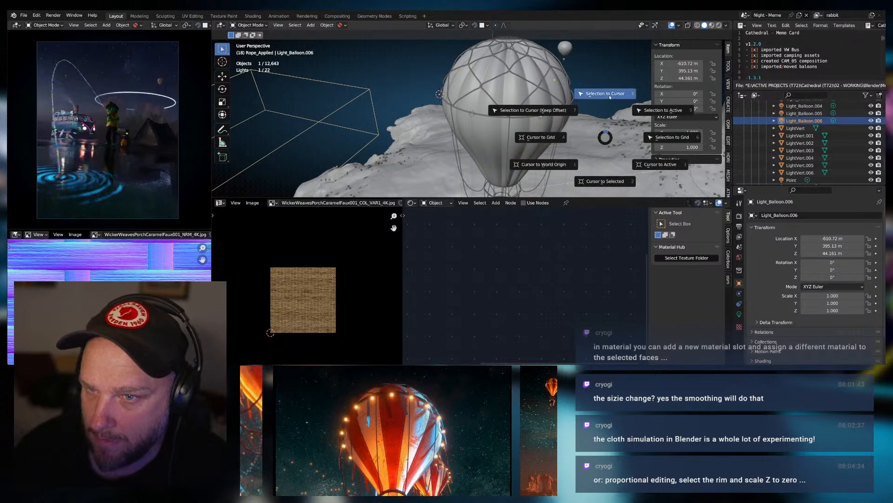
left_click(608, 94)
Delete the helper objects LightVert through LightVert.006.
middle_click_drag(607, 95, 448, 102)
scroll(448, 101, "up", 3)
key("KP_Decimal")
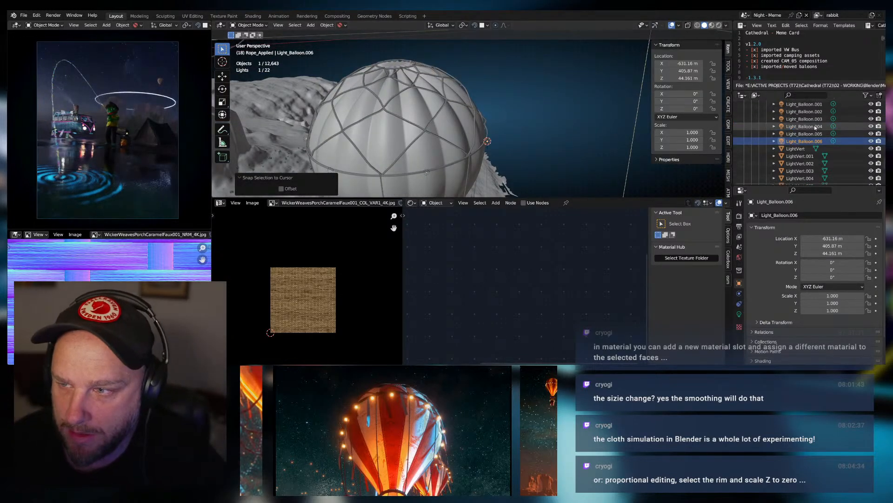
middle_click_drag(491, 147, 544, 127)
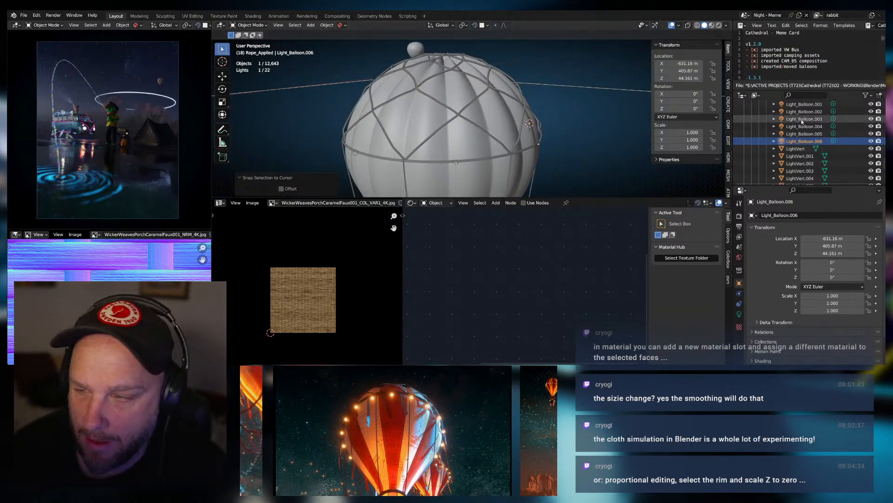
scroll(807, 135, "up", 1)
scroll(807, 137, "up", 1)
scroll(807, 138, "up", 1)
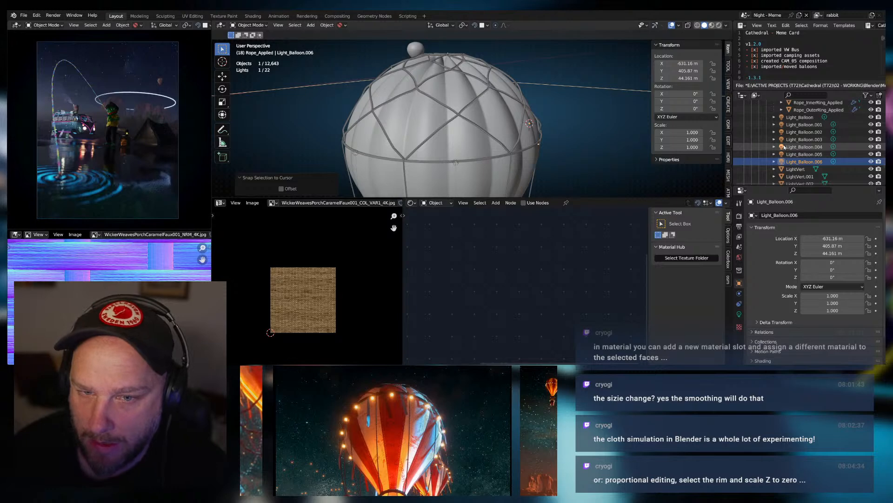
scroll(800, 126, "down", 3)
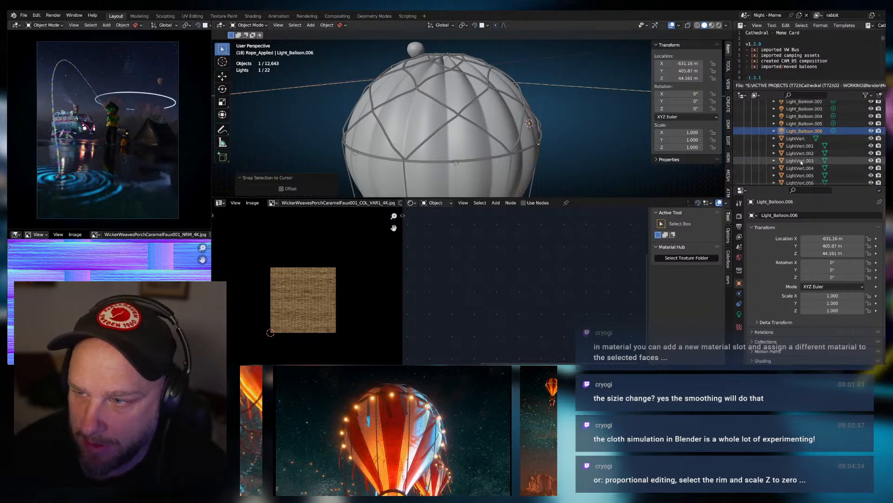
left_click(799, 145)
left_click(799, 139)
scroll(802, 153, "down", 3)
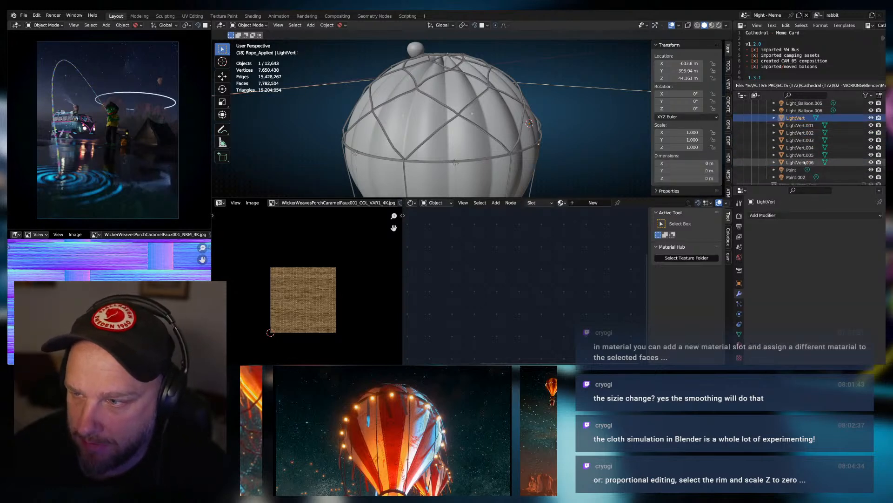
left_click(803, 163, "shift")
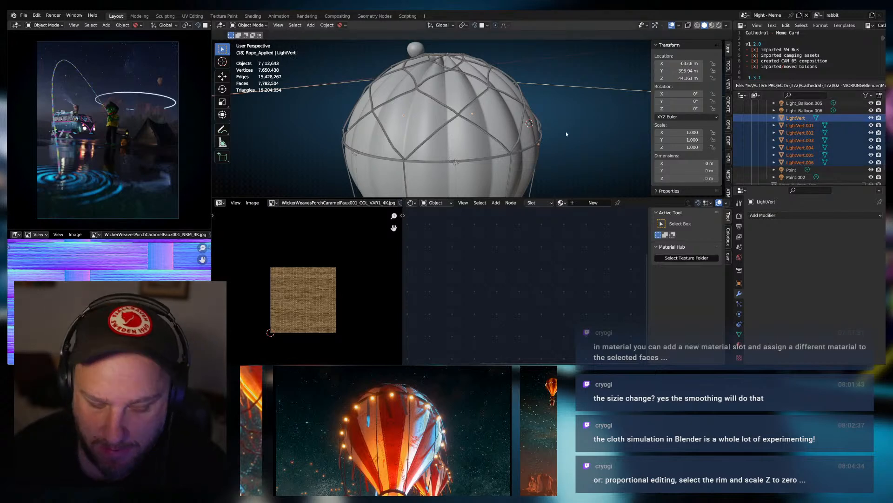
key("x")
left_click(539, 133)
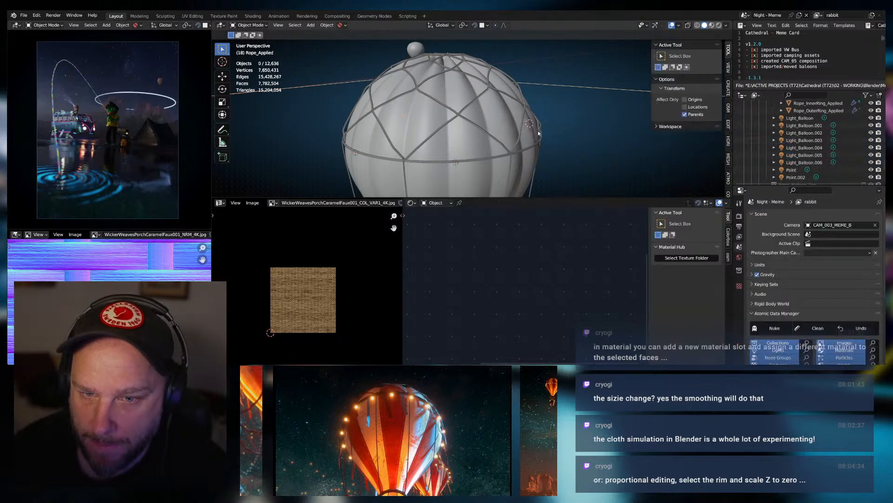
Switch the Light_Balloon light's color to color temperature mode and set the temperature to 5500.
middle_click_drag(538, 134, 504, 121)
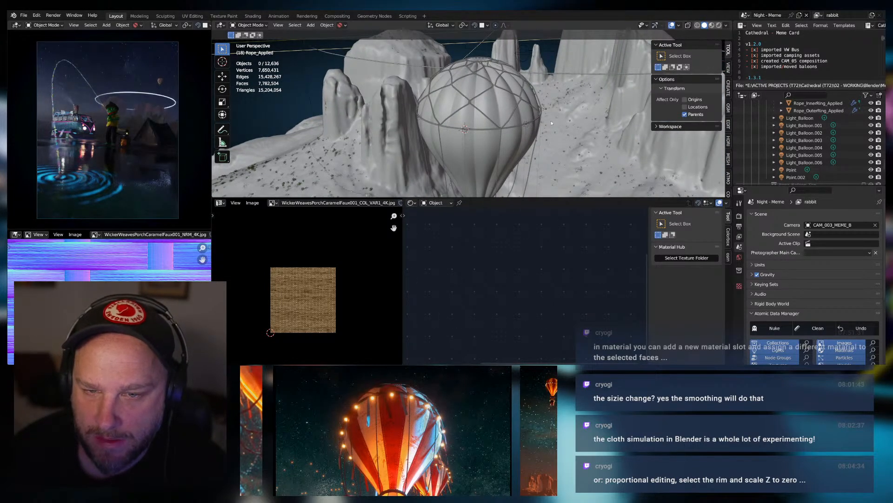
left_click(800, 118)
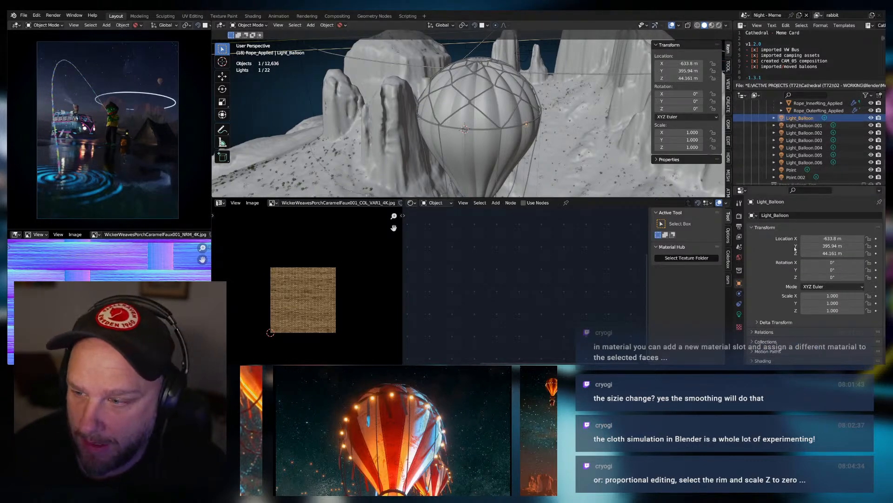
left_click(739, 314)
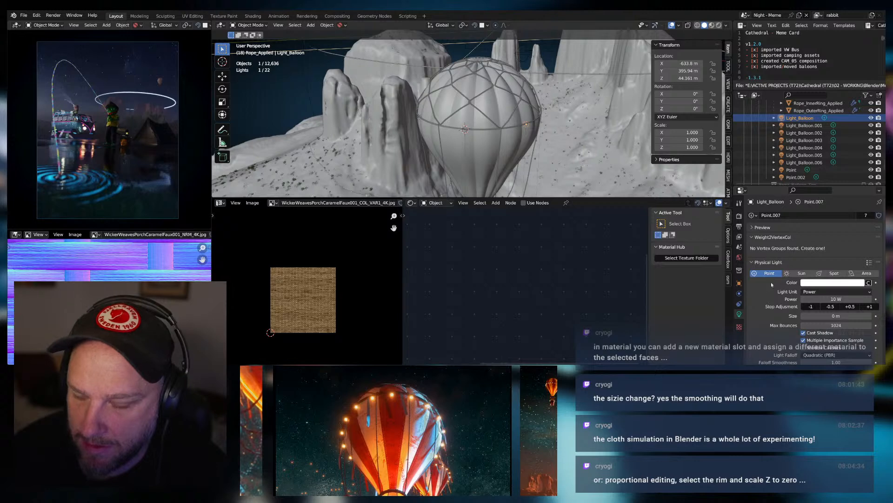
left_click(869, 283)
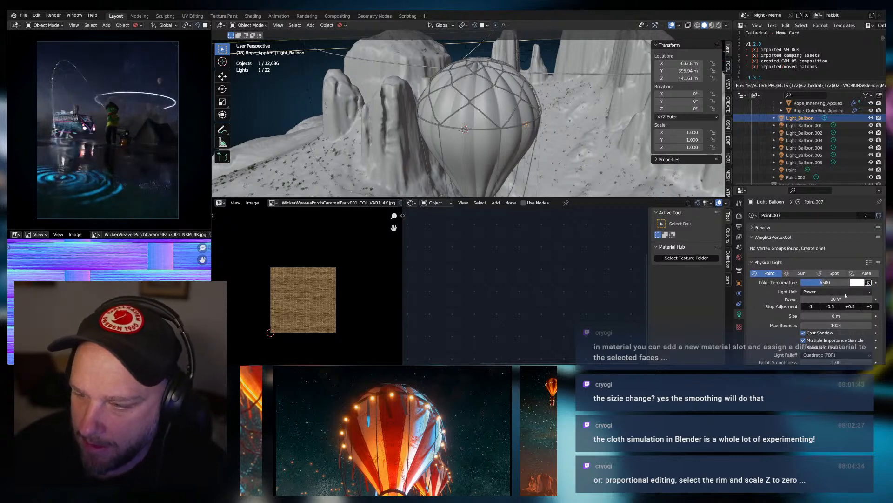
left_click(831, 282)
type("5")
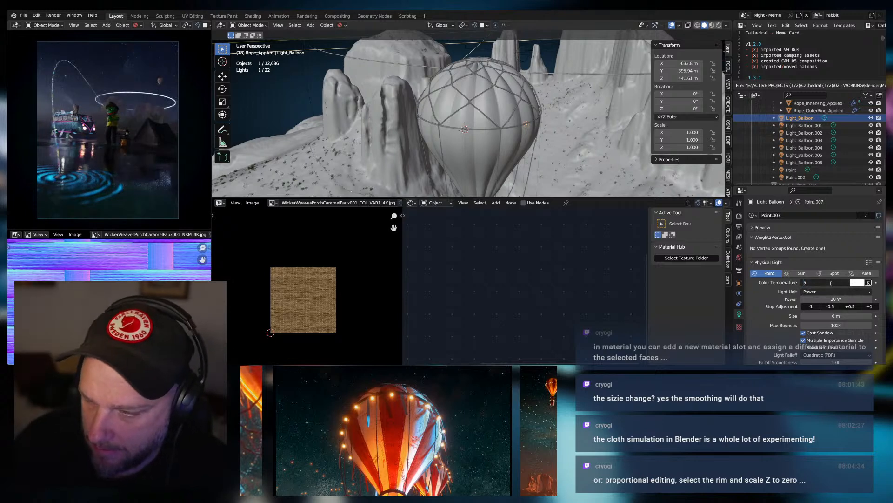
type("500")
key("Return")
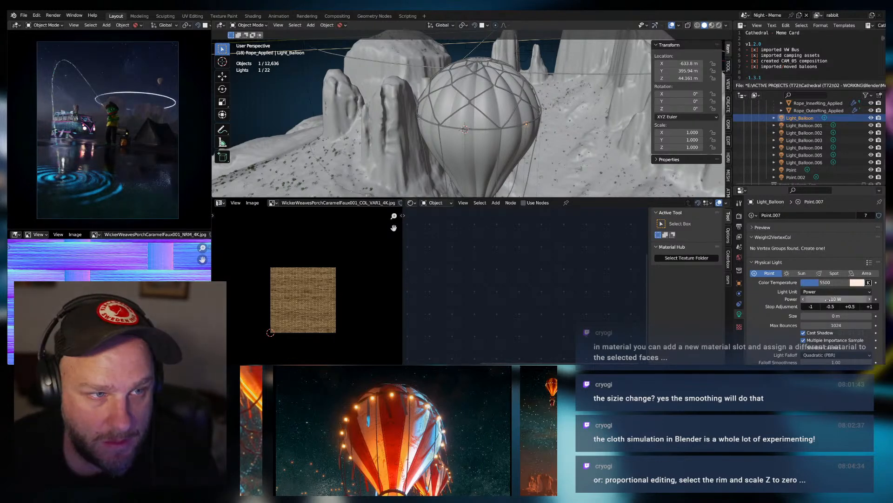
Raise the Light_Balloon light's power to 1000 W.
left_click_drag(824, 299, 861, 299)
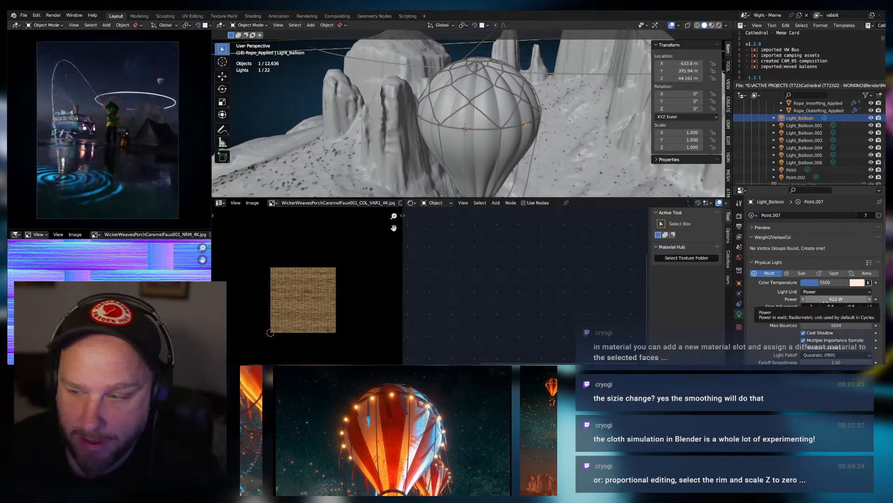
left_click(830, 299)
type("1000")
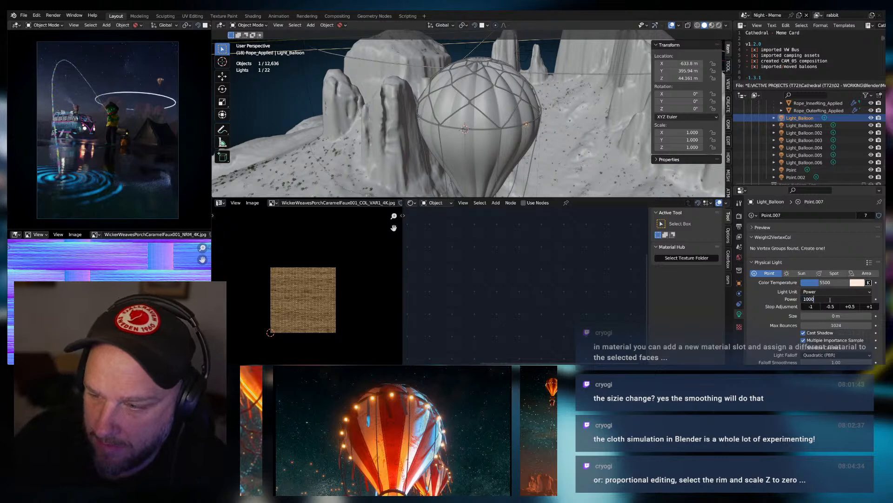
key("Return")
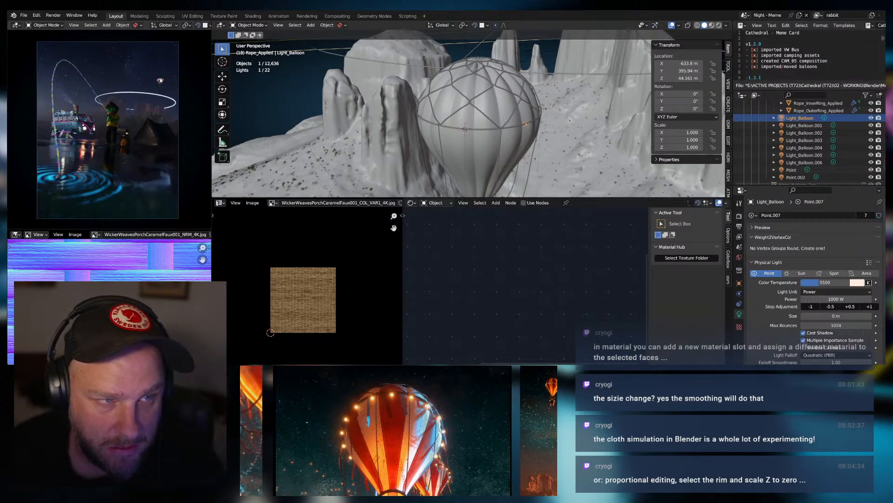
Warm the Light_Balloon light by setting its color temperature to 4500.
double_click(823, 282)
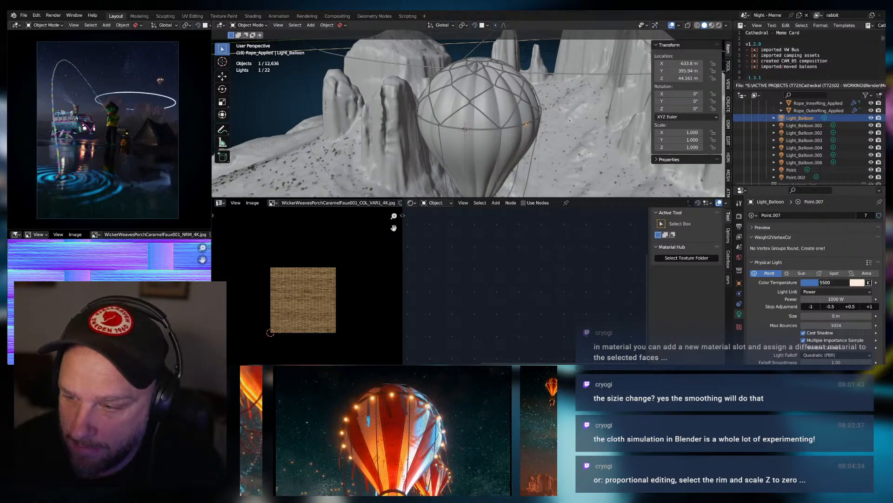
type("450")
key("Return")
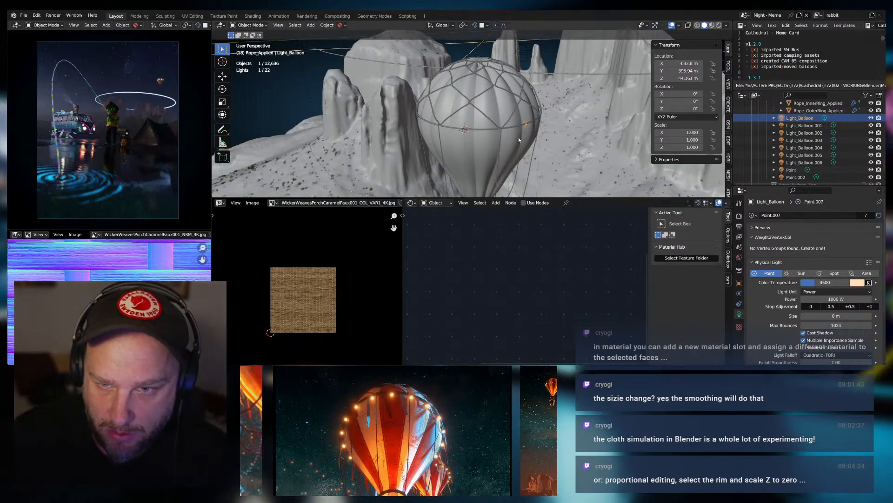
Select Light_Balloon through Light_Balloon.006 and enter Light_Balloon as their new name in a batch rename.
middle_click_drag(519, 139, 476, 132)
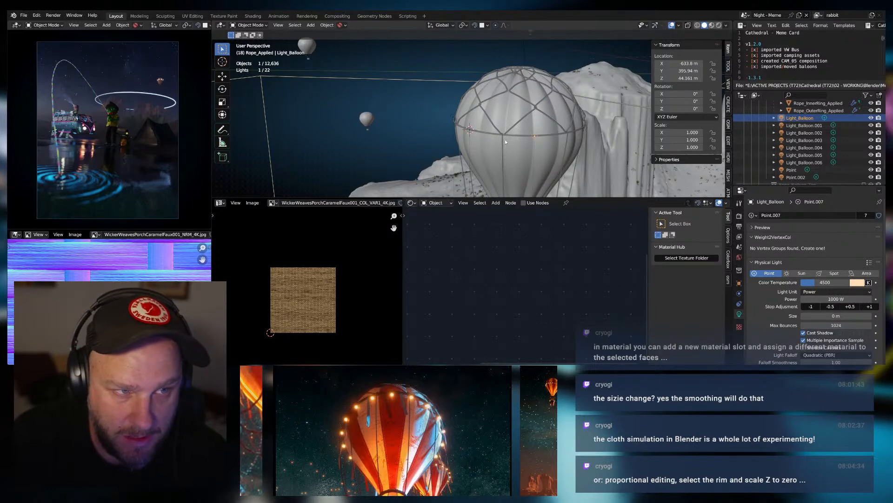
middle_click_drag(505, 142, 551, 150)
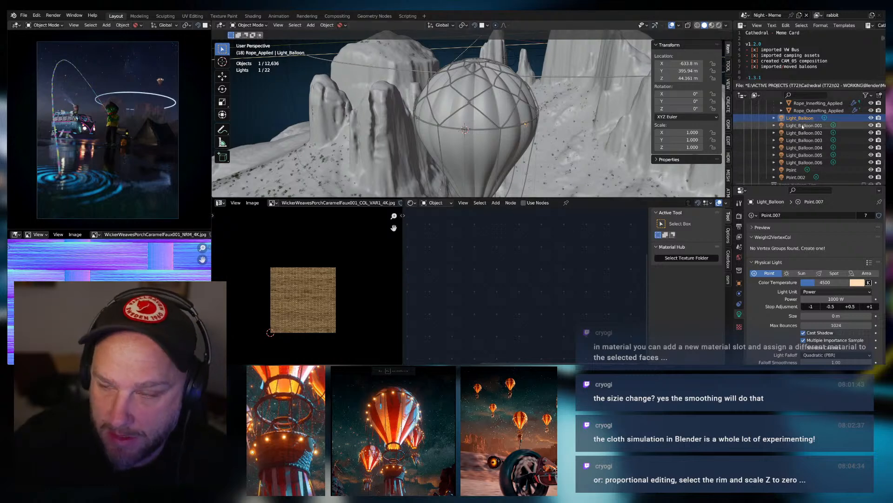
left_click_drag(803, 125, 788, 165)
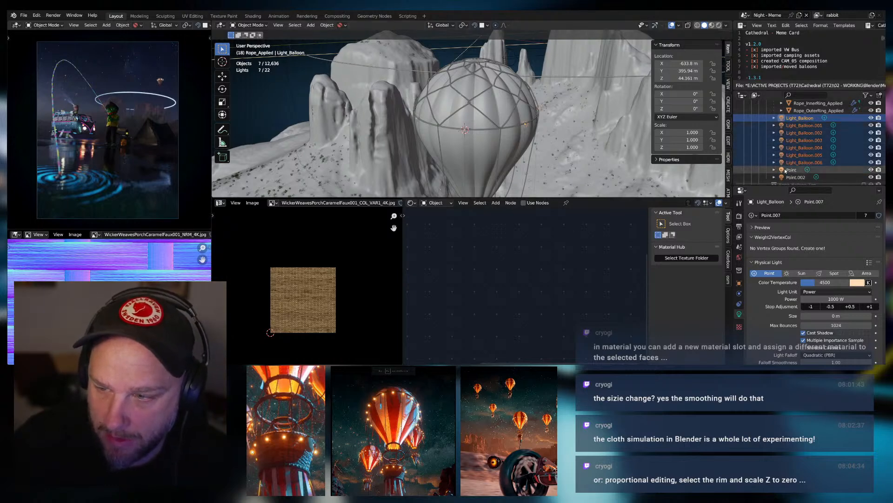
key("ctrl+F2")
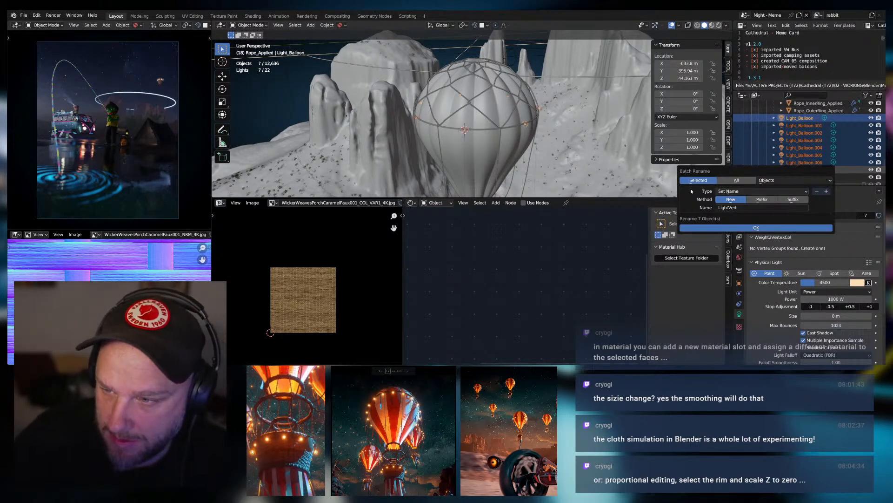
left_click(726, 208)
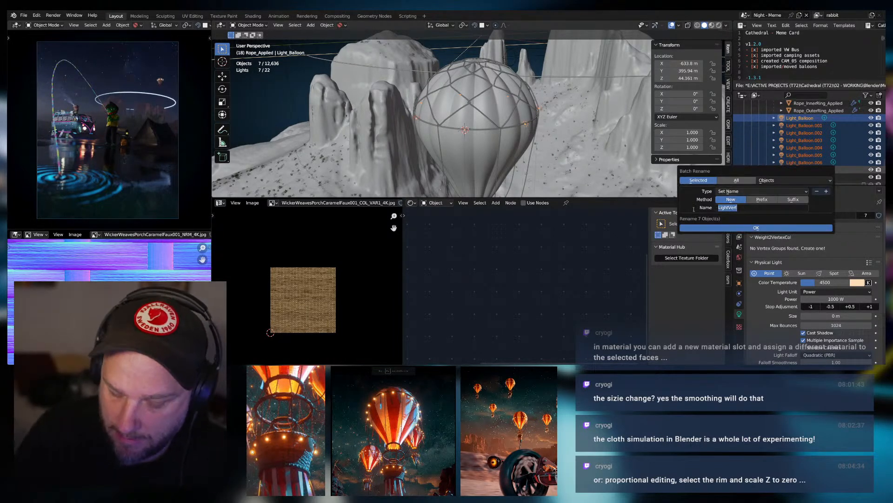
type("Lig")
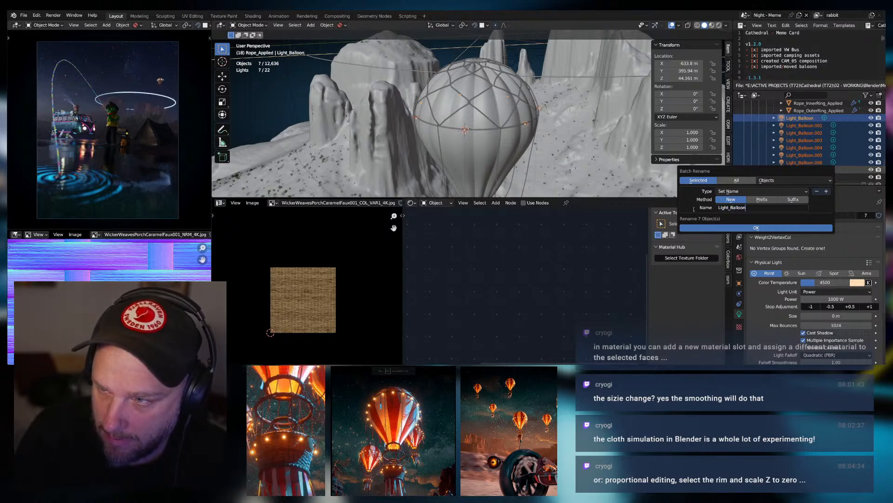
Apply the batch name Light_Balloon to the seven selected lights and make linked duplicates of all seven in place.
key("Return")
left_click(757, 229)
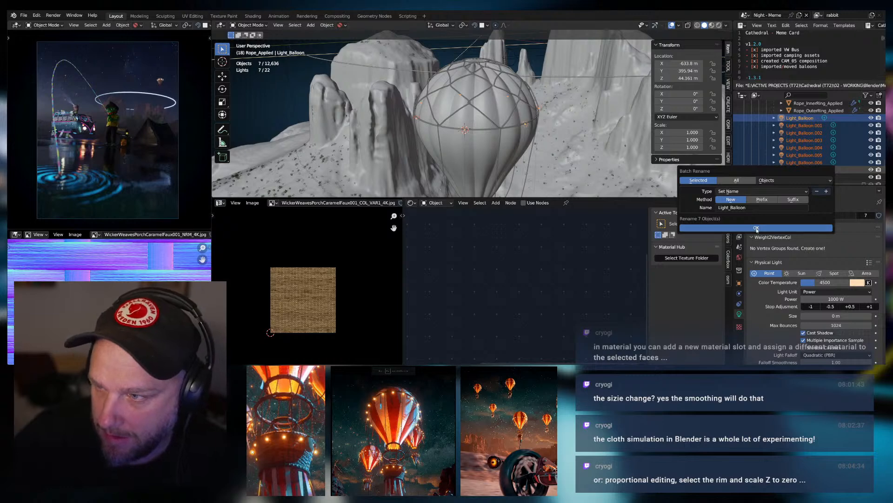
left_click(801, 118)
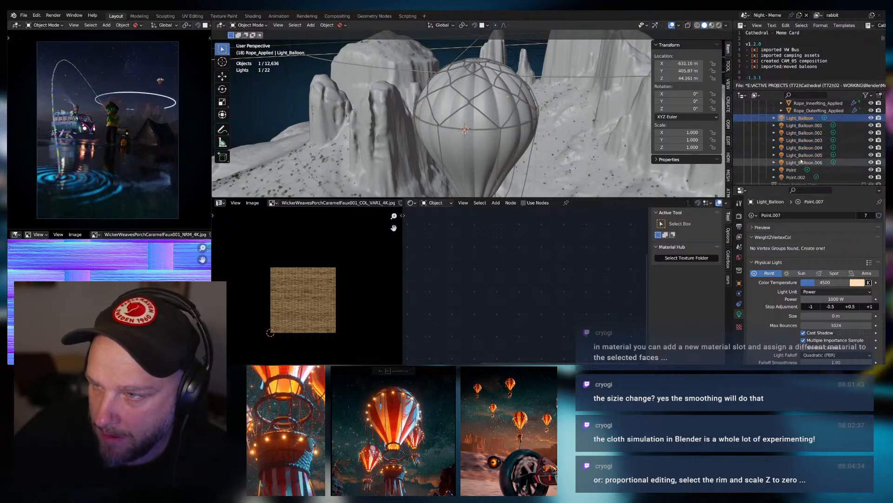
left_click(800, 162, "shift")
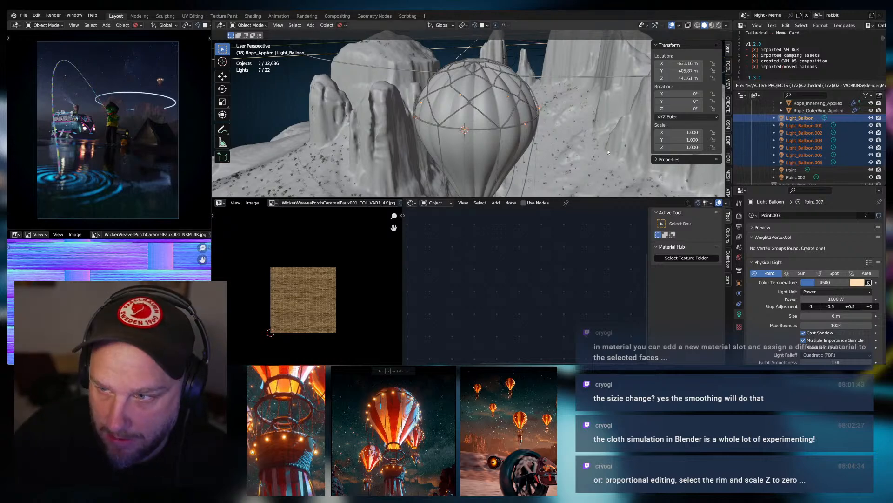
key("shift+d")
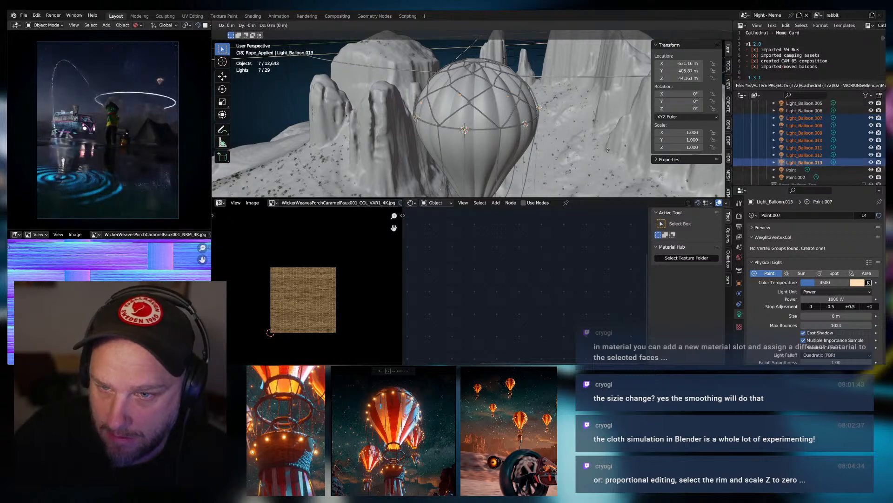
right_click(608, 153)
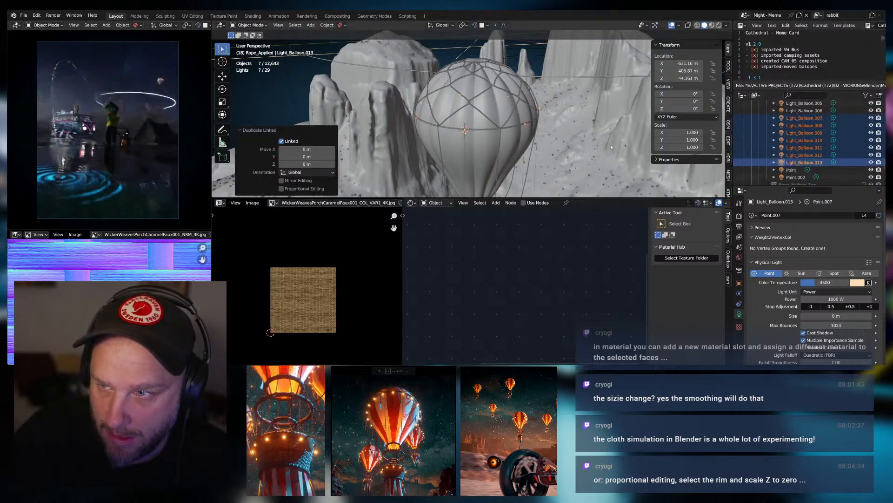
Move the duplicated lights down about 22 m along Z toward the basket and scale them to about 0.42.
scroll(591, 146, "down", 3)
key("g")
key("z")
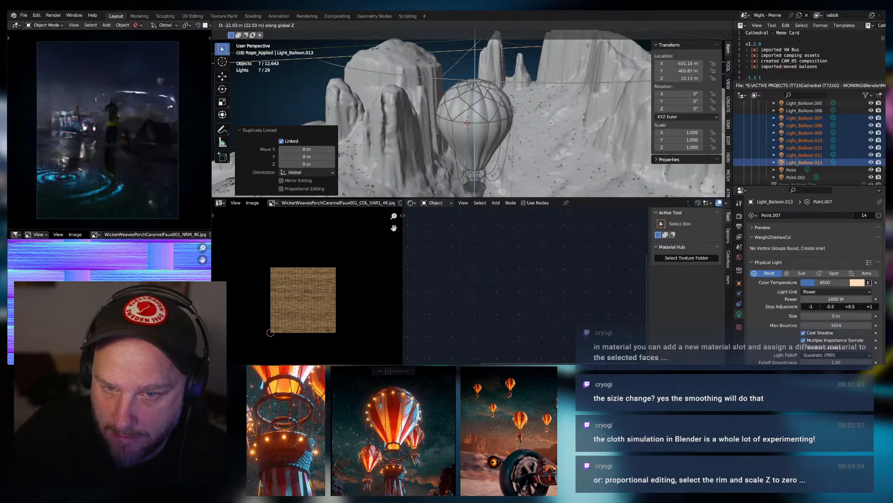
left_click(587, 37)
key("s")
left_click(500, 124)
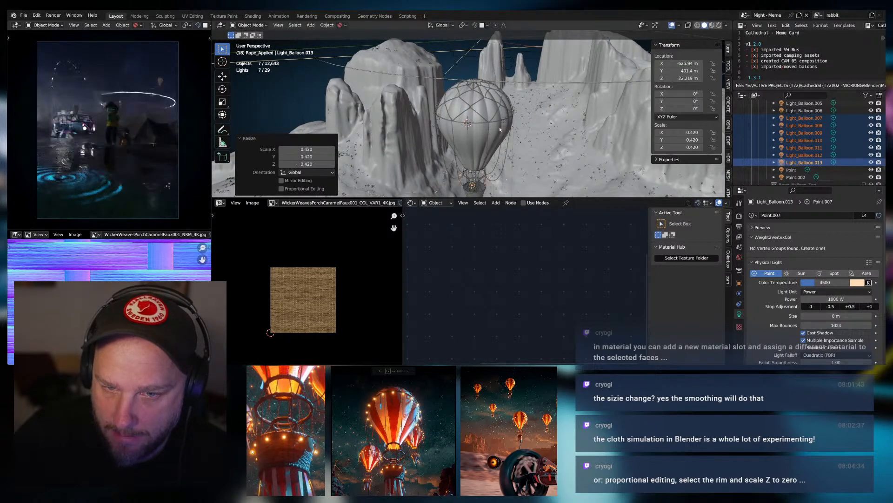
Lower the duplicated lights by about 2.69 m along Z to basket height.
key("KP_Decimal")
key("g")
key("z")
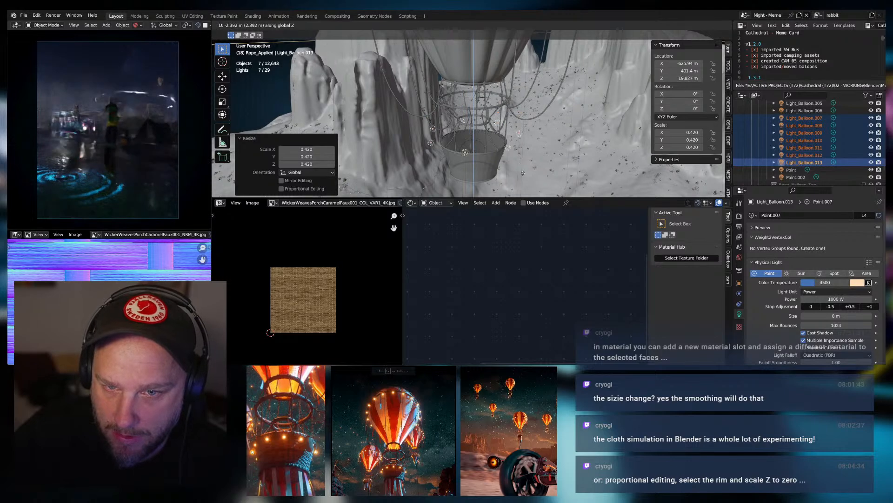
left_click(514, 188)
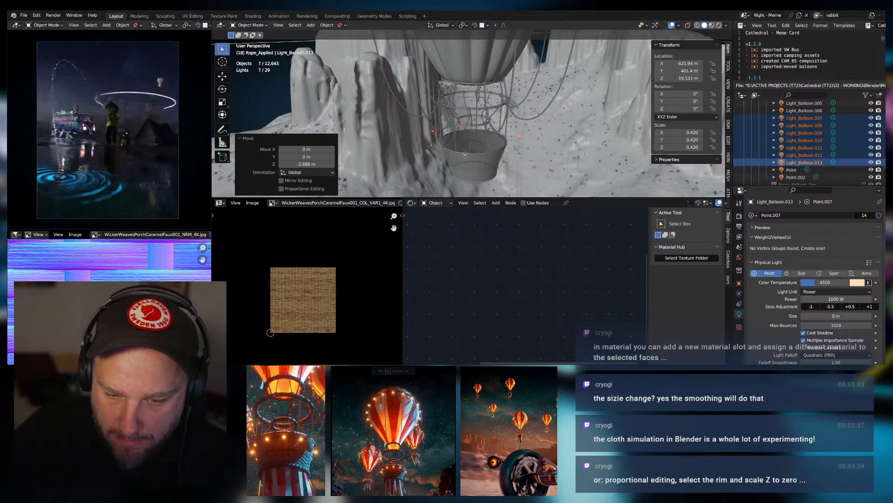
Lower the duplicated lights another 0.92 m or so along Z and shrink them by a factor of about 0.748 around the basket.
middle_click_drag(505, 180, 510, 154)
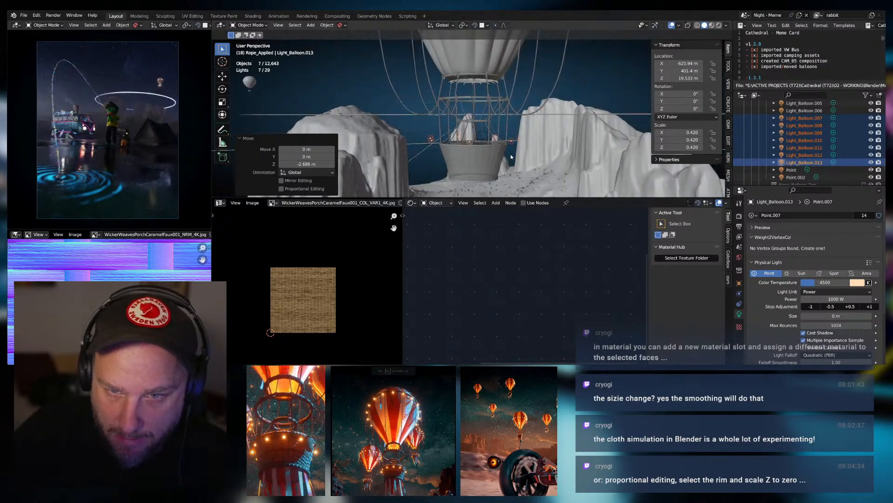
key("g")
key("z")
left_click(516, 164)
key("s")
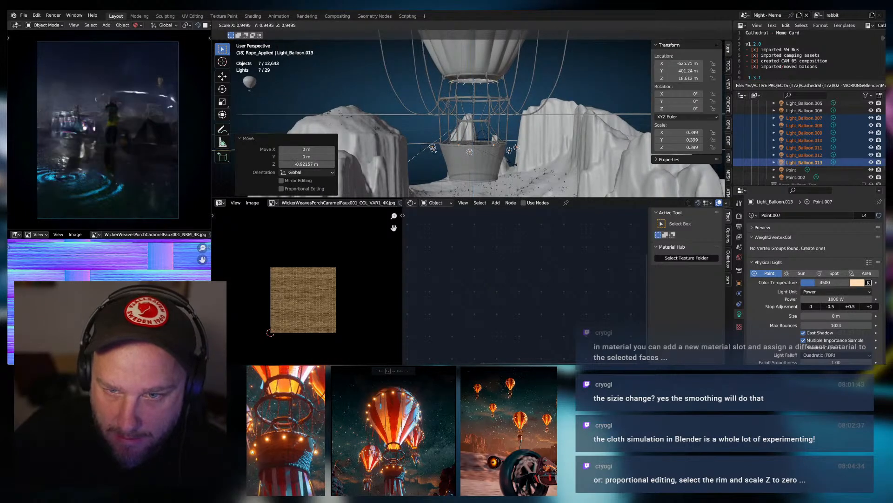
left_click(504, 160)
Raise the duplicated lights about 0.207 m along Z to sit just below the basket's rim.
scroll(535, 140, "up", 5)
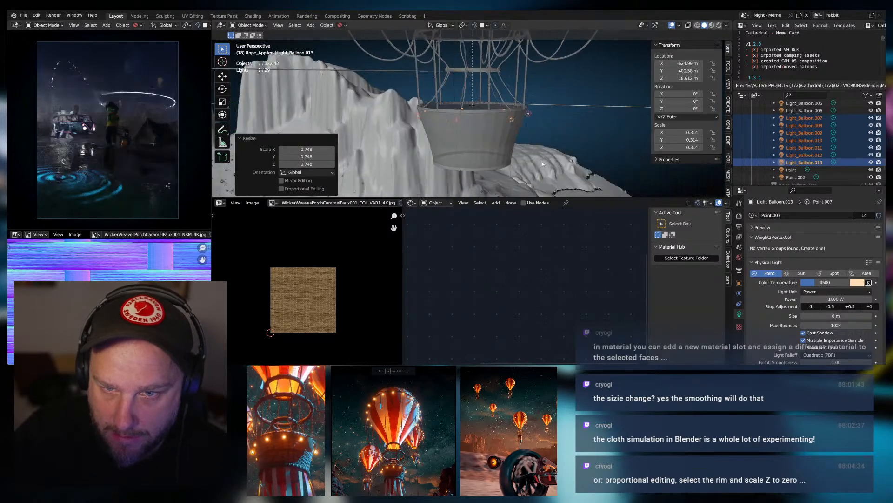
mouse_move(557, 134)
middle_mouse_down()
mouse_move(588, 137)
mouse_move(565, 132)
middle_mouse_up()
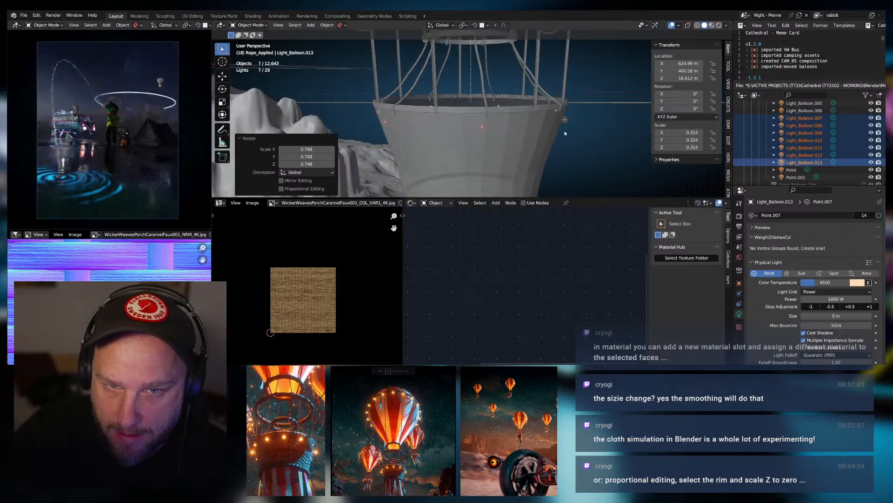
key("g")
key("z")
left_click(568, 126)
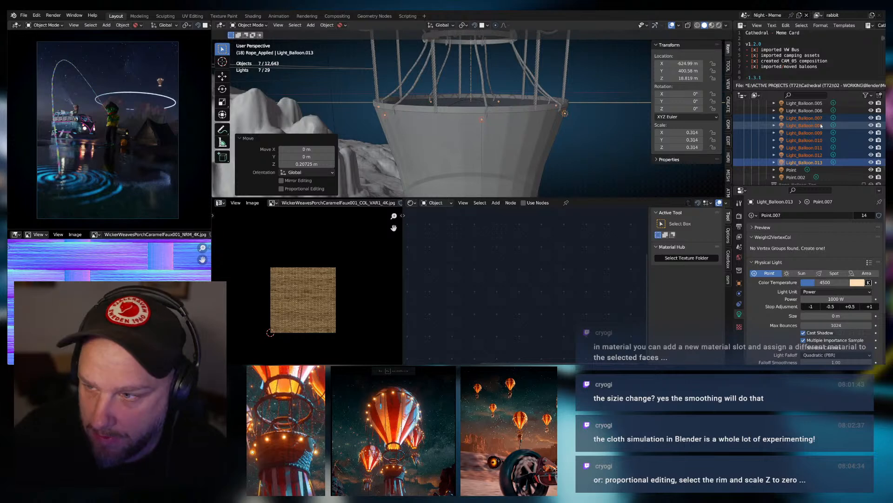
Batch rename the seven duplicated lights around the basket to Light_Basket.
key("q")
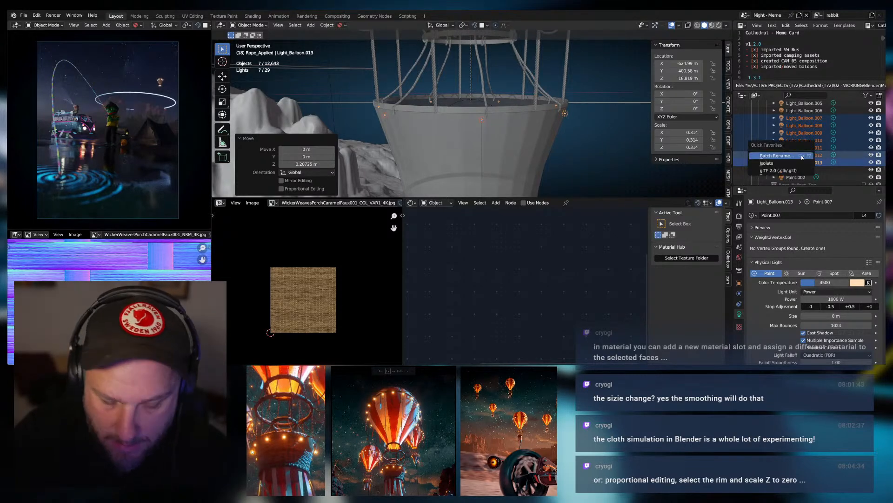
left_click(789, 160)
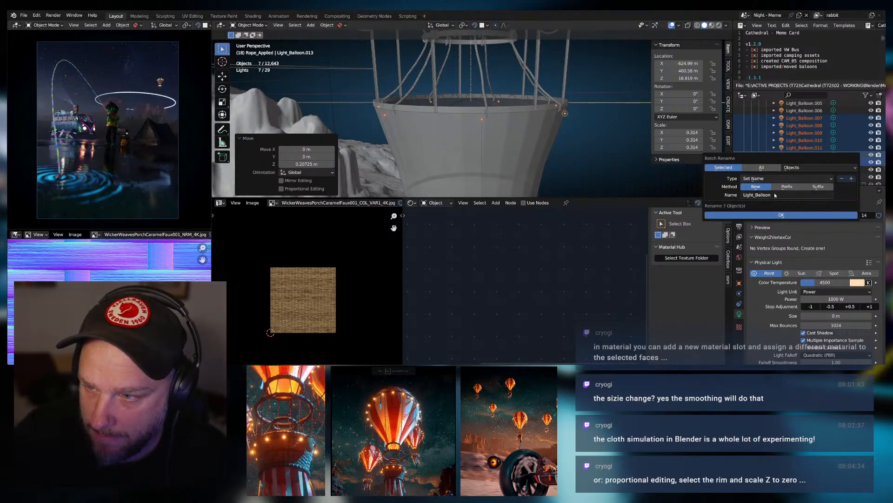
left_click_drag(779, 194, 752, 195)
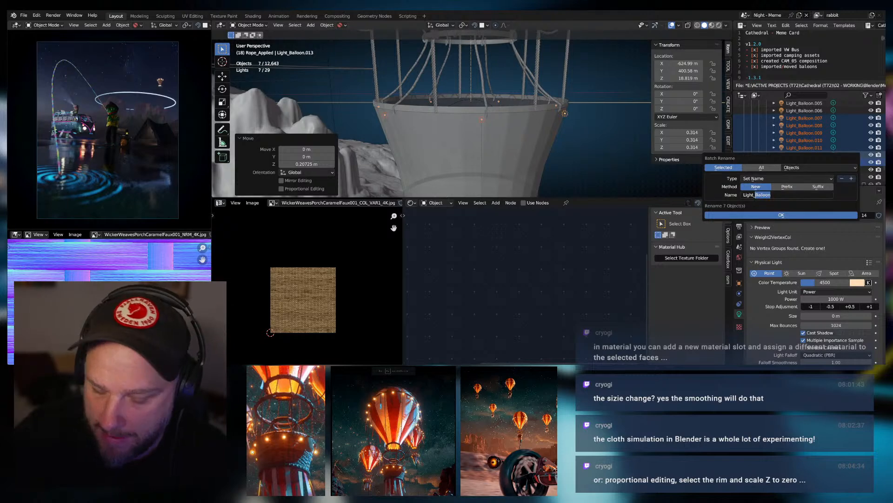
type("B")
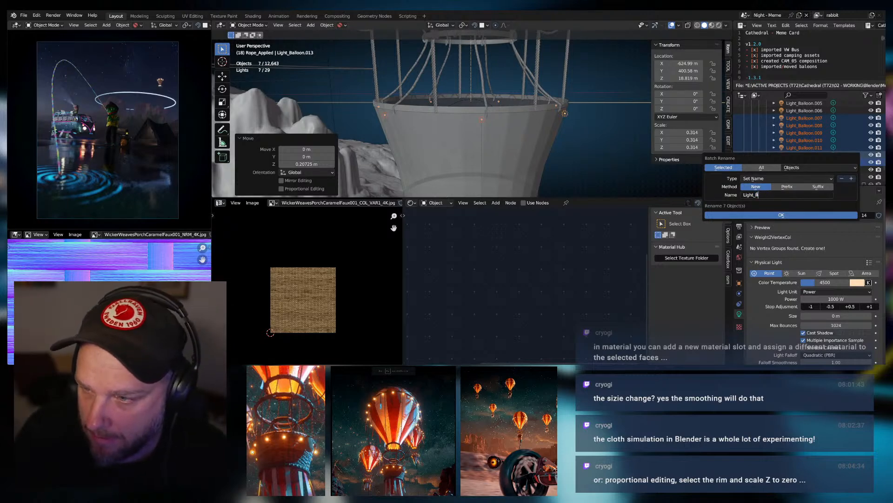
type("asket")
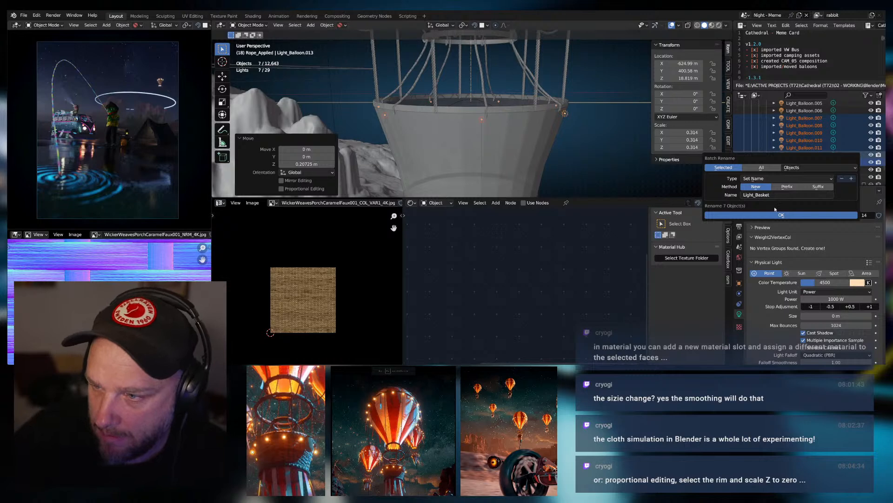
left_click(782, 215)
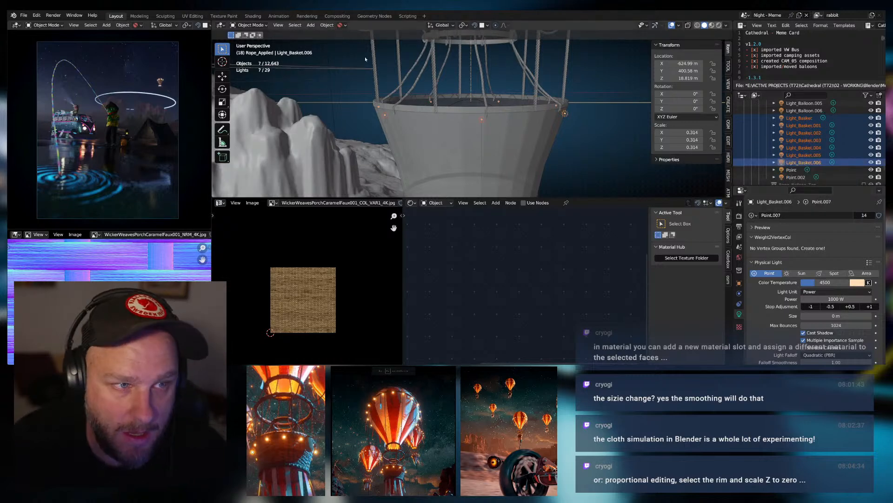
Set the power of the basket's point lights to 250 W.
left_click(833, 298)
type("250")
key("Return")
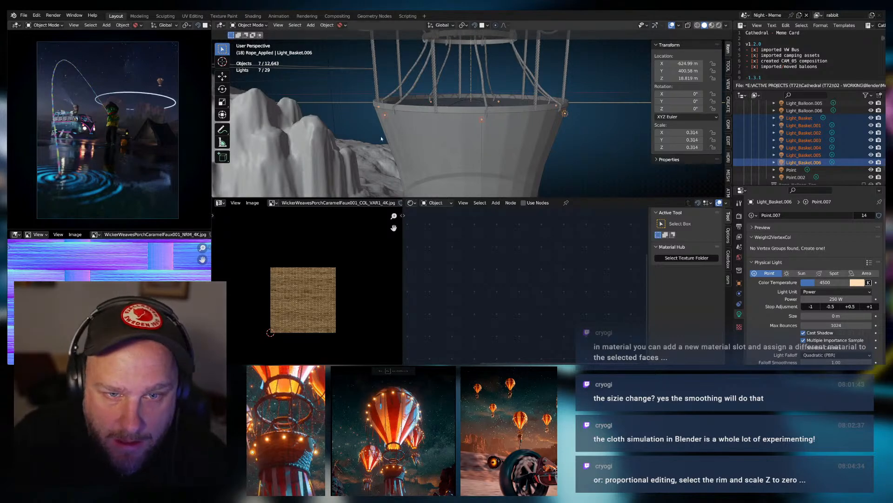
Select the ring Airship_Ring_03 above the basket and set its Solidify thickness to about 0.033 m.
scroll(505, 127, "down", 4)
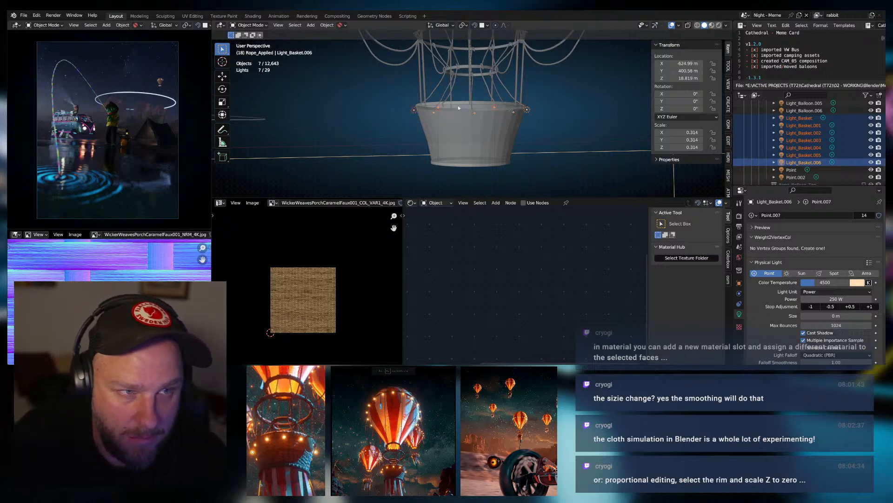
scroll(466, 80, "down", 3)
scroll(477, 85, "down", 2)
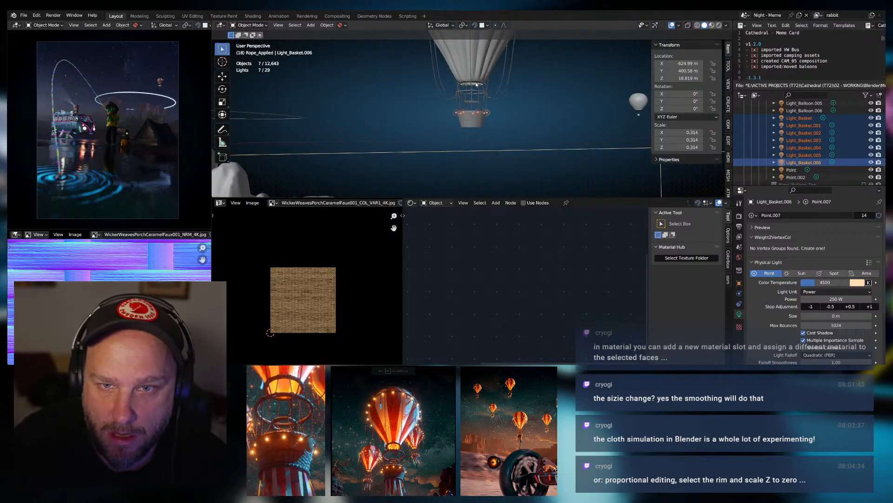
middle_click_drag(487, 76, 481, 112, "shift")
middle_click_drag(476, 68, 475, 127)
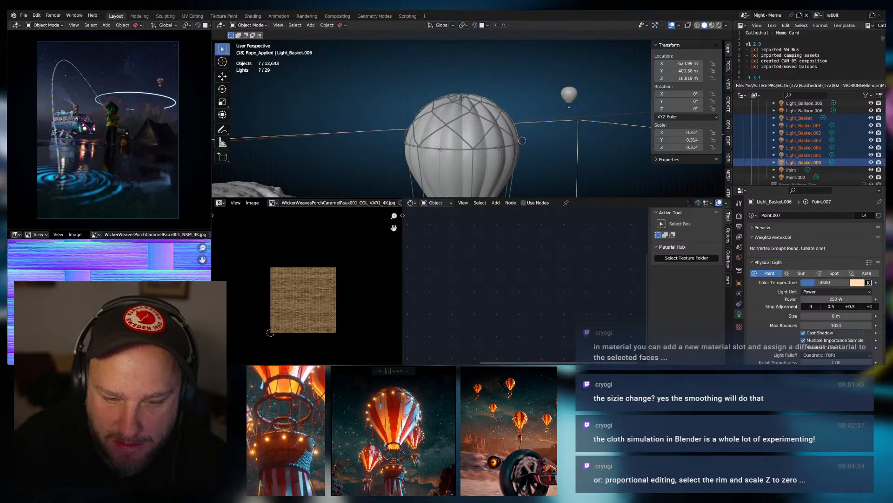
middle_click_drag(487, 170, 493, 112, "shift")
scroll(476, 126, "up", 2)
left_click(462, 103)
scroll(470, 95, "up", 2)
left_click(739, 293)
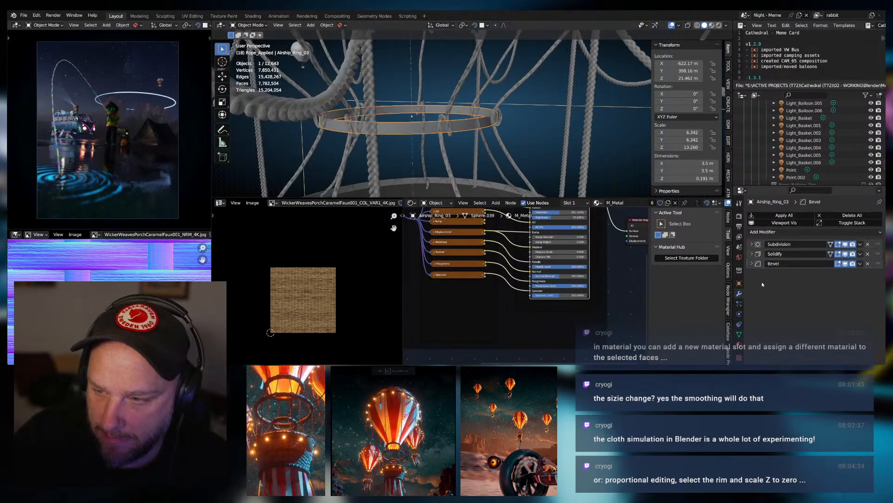
left_click(752, 253)
left_click_drag(839, 275, 856, 275)
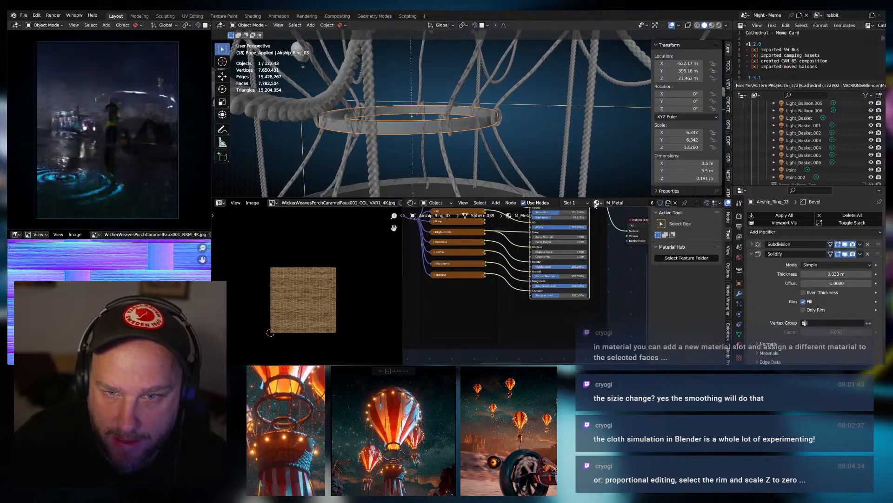
Try a Subdivision viewport level of 4 on the ring, and set it back to 3.
middle_click_drag(542, 86, 435, 172)
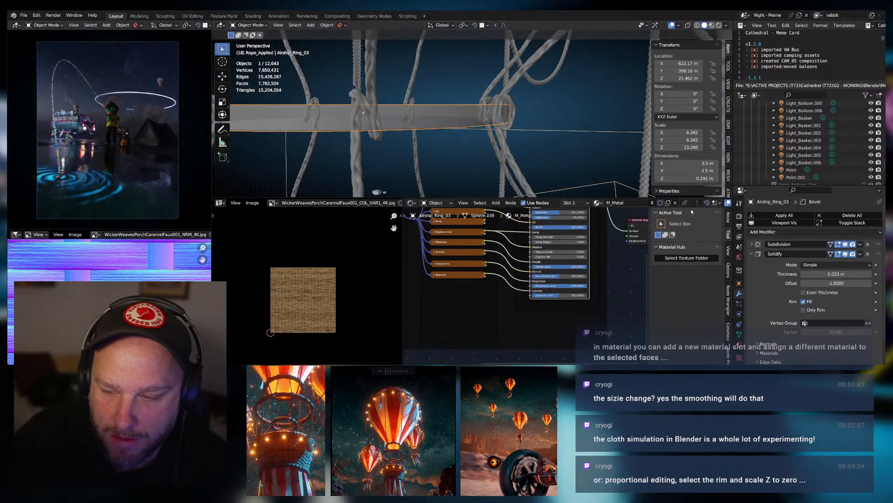
left_click(751, 244)
left_click(869, 264)
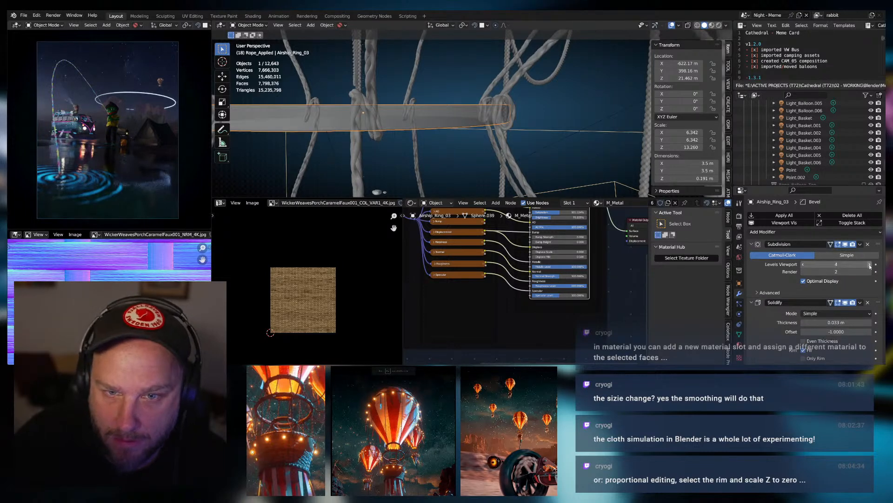
left_click(805, 264)
middle_click_drag(549, 119, 620, 174)
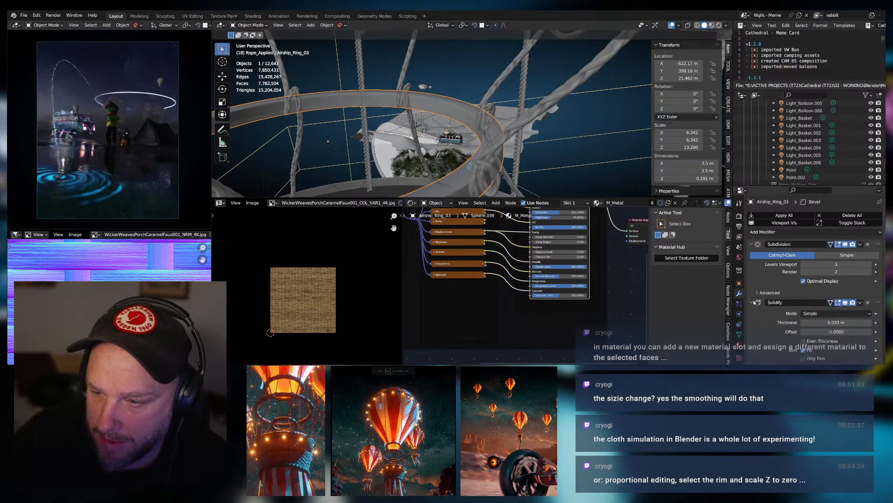
Set the ring's Bevel amount to about 0.481 m and inspect the ring's edges.
left_click(753, 302)
left_click(769, 315)
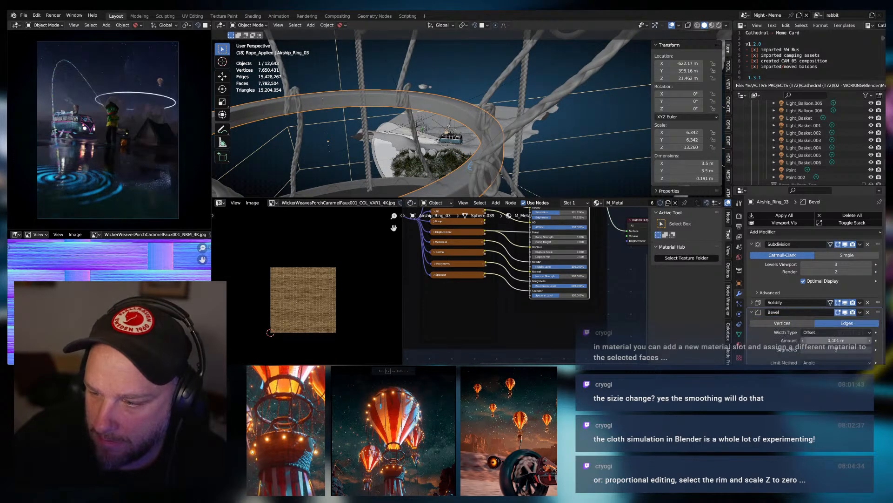
left_click_drag(832, 340, 850, 341)
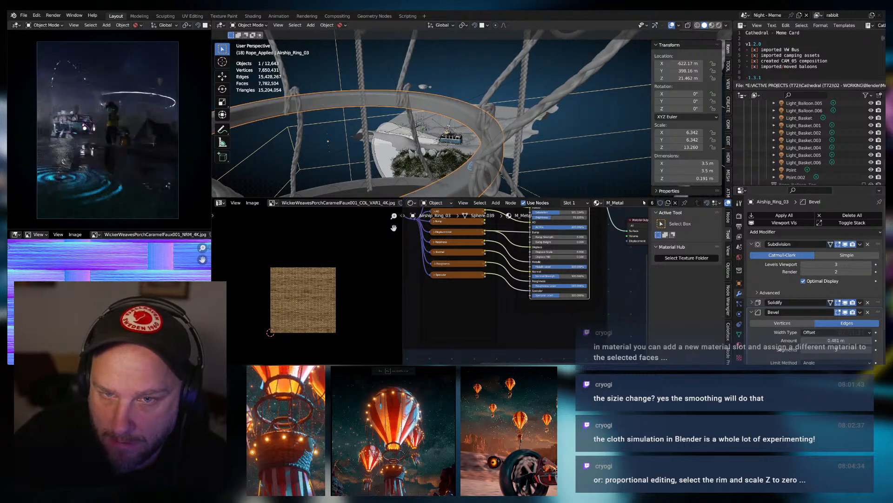
middle_click_drag(531, 170, 526, 141)
scroll(526, 141, "up", 2)
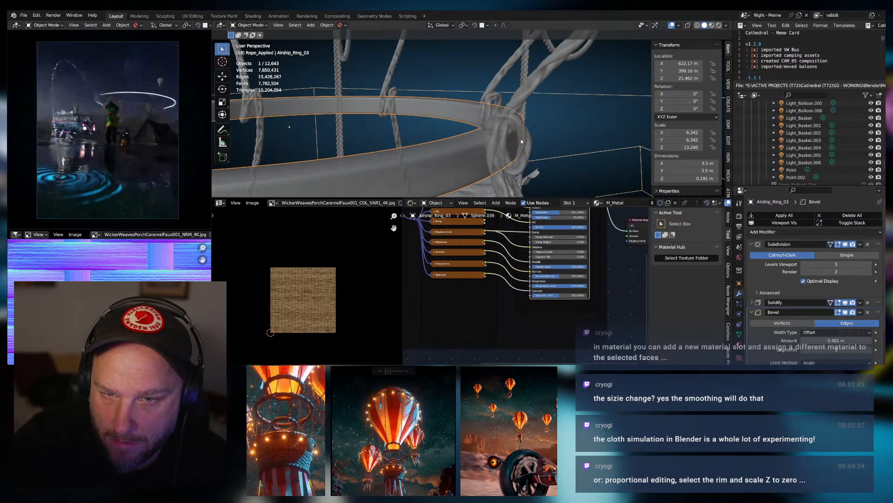
key("Tab")
key("Tab")
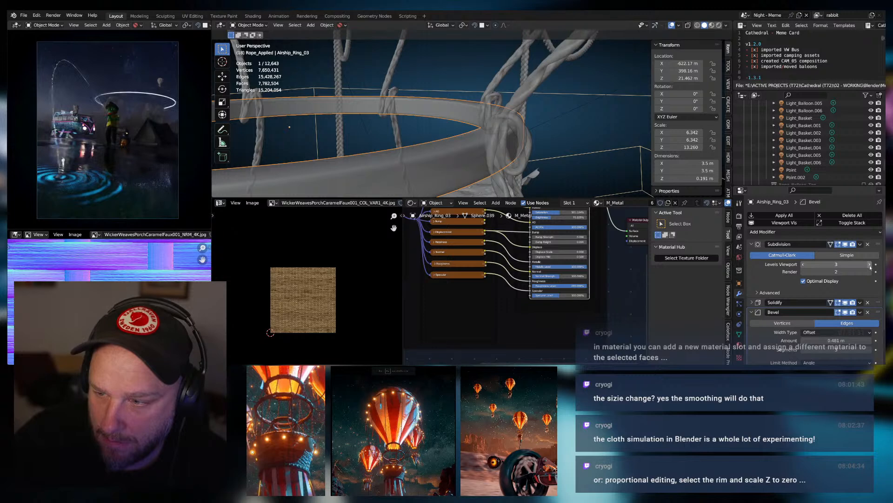
Try a Subdivision viewport level of 4 on the ring, and reduce it to 2.
left_click_drag(834, 265, 844, 265)
left_click(803, 265)
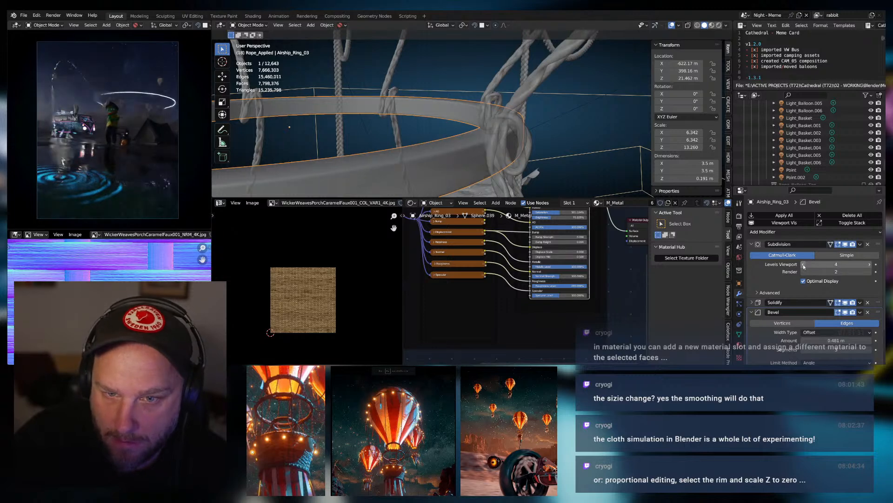
left_click(803, 265)
left_click(803, 264)
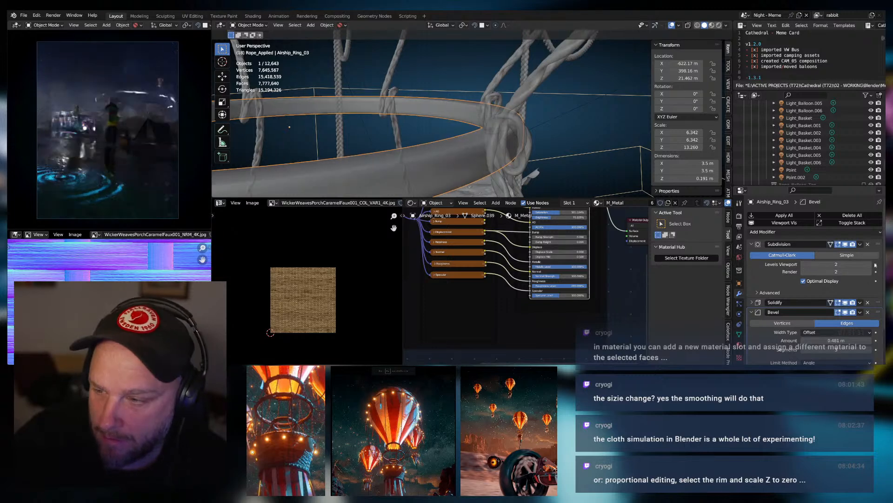
Try a Subdivision viewport level of 1 on the ring, and raise it to 3.
left_click(803, 265)
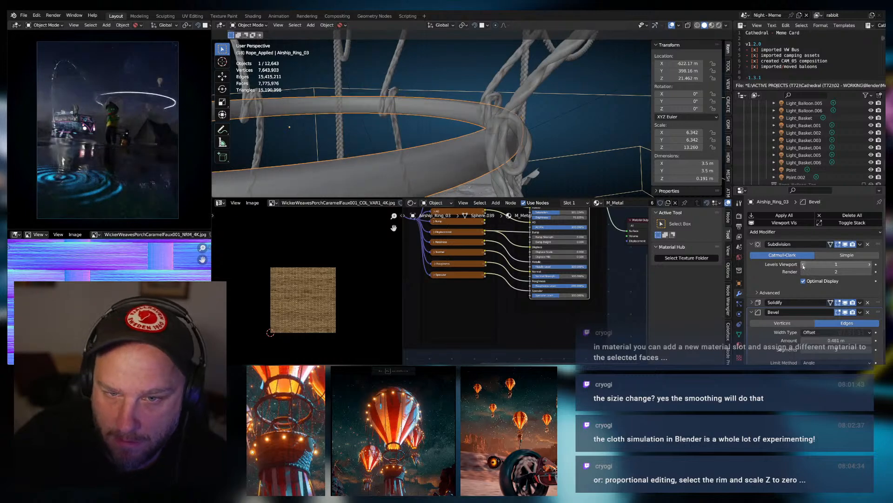
left_click(870, 265)
left_click(869, 265)
mouse_move(511, 138)
middle_mouse_down()
mouse_move(472, 144)
mouse_move(417, 127)
mouse_move(450, 136)
mouse_move(406, 149)
mouse_move(441, 135)
mouse_move(451, 108)
mouse_move(487, 148)
mouse_move(523, 129)
mouse_move(498, 116)
mouse_move(506, 135)
middle_mouse_up()
Select all objects in the Rope_Applied collection and isolate them in local view.
scroll(441, 134, "down", 3)
scroll(494, 112, "down", 3)
scroll(493, 110, "down", 6)
scroll(535, 132, "down", 5)
scroll(535, 131, "up", 7)
scroll(827, 134, "up", 16)
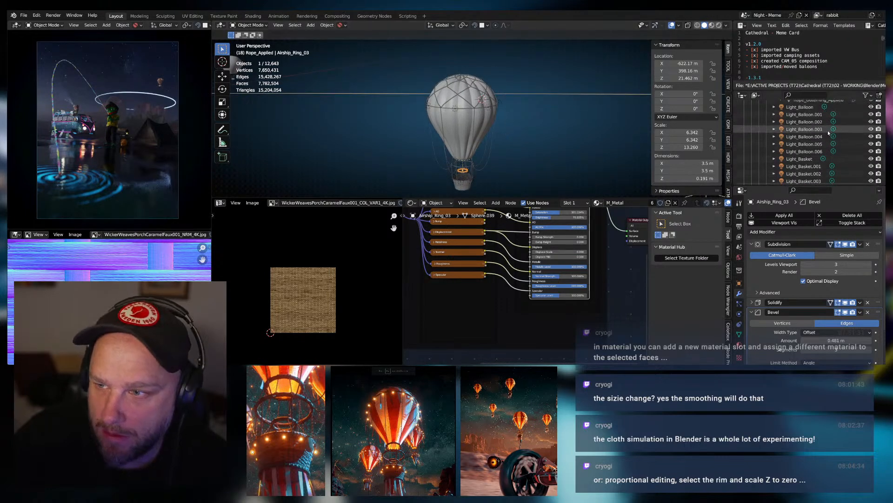
scroll(823, 138, "up", 1)
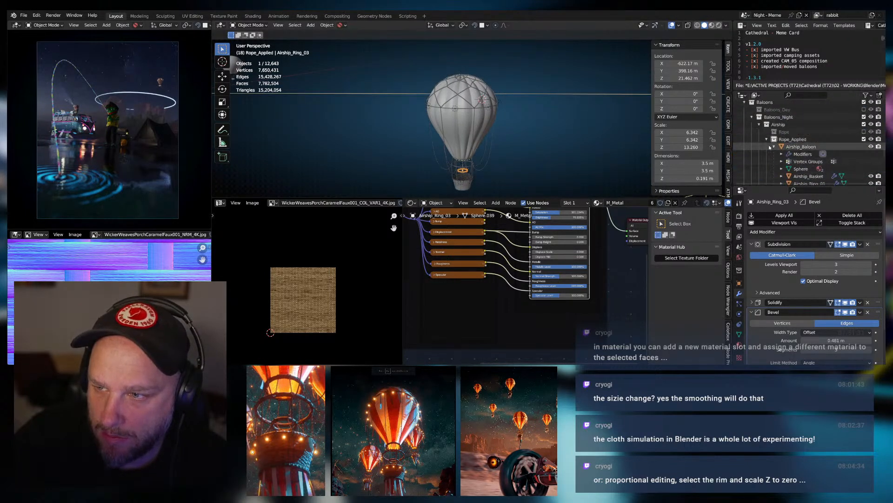
left_click(767, 140)
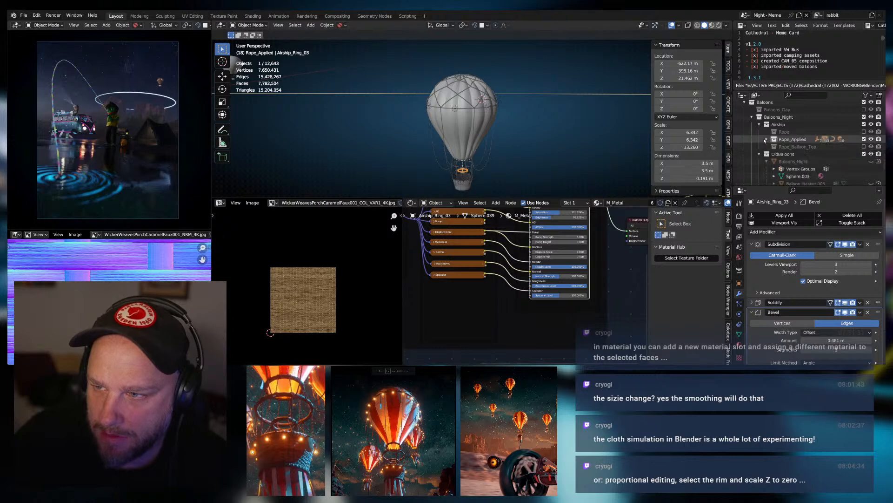
left_click(776, 141)
right_click(786, 141)
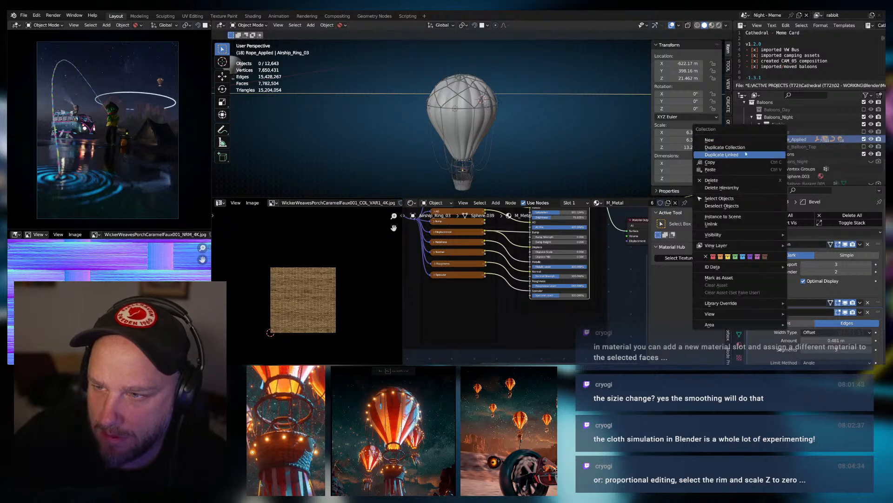
left_click(721, 198)
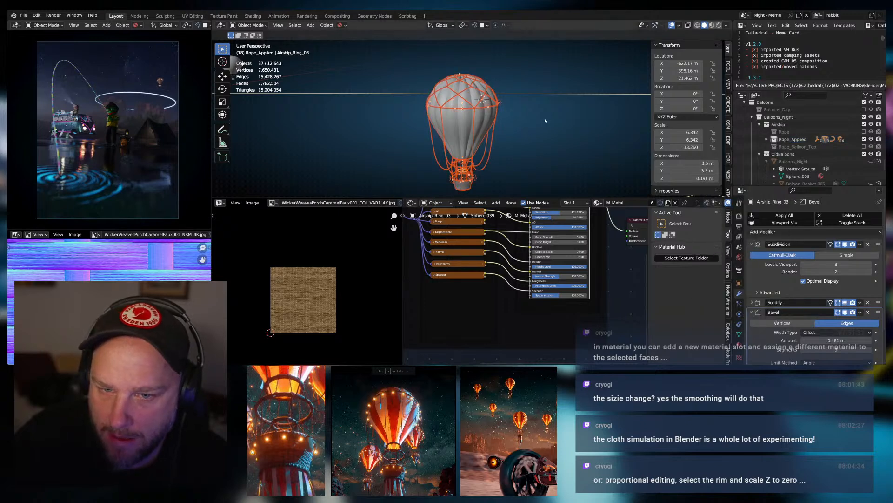
key("KP_Divide")
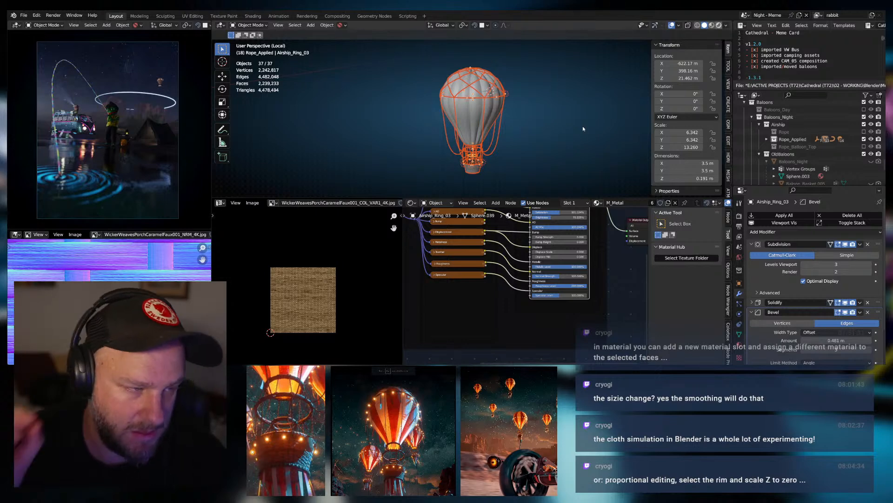
Show the isolated balloon in rendered shading and clear the selection.
key("z")
key("8")
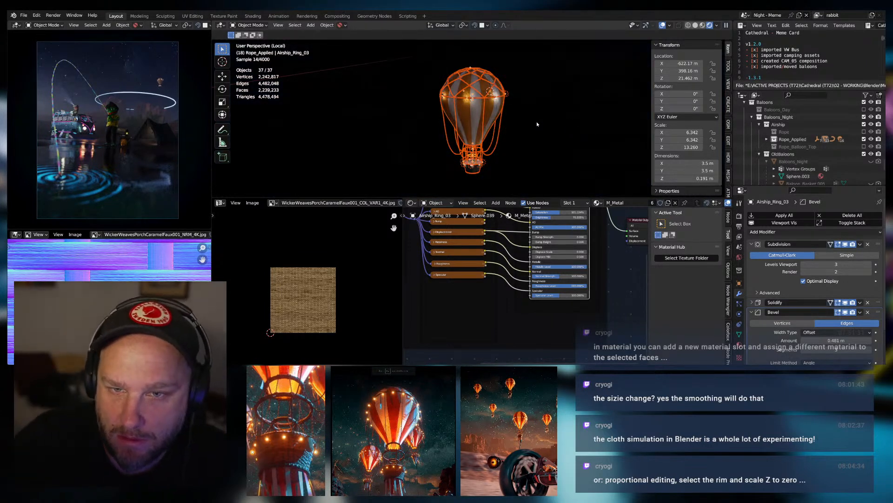
left_click(511, 153)
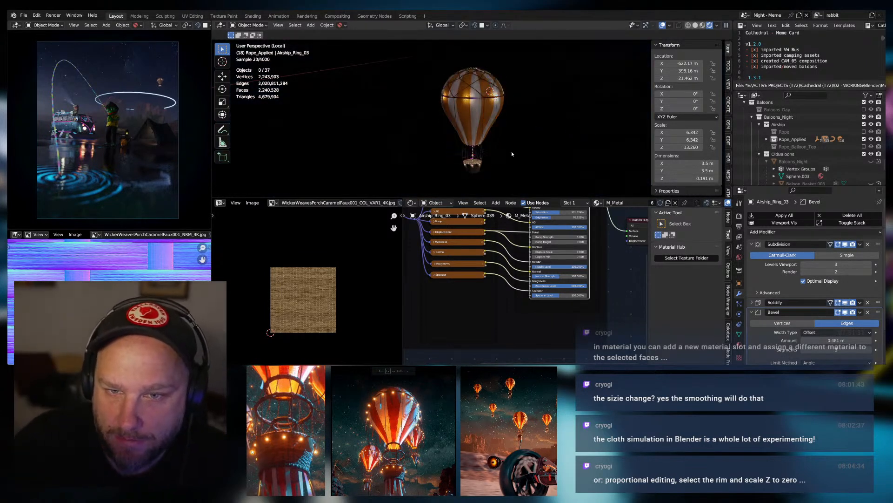
Enlarge the 3D viewport by joining it with the node editor and the wicker colour texture areas.
right_click(412, 197)
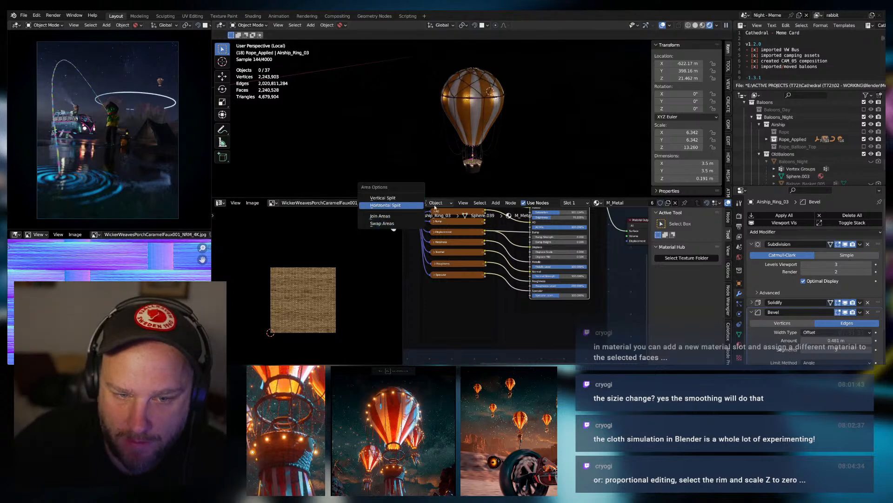
right_click(406, 197)
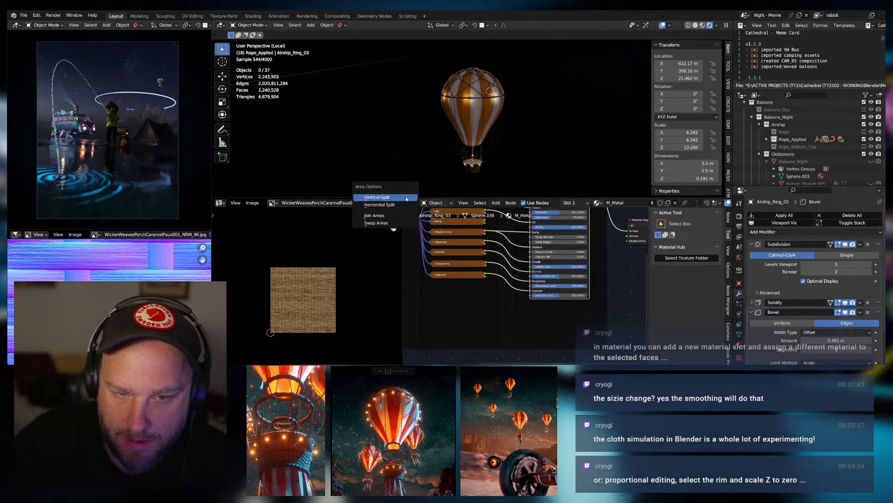
left_click(386, 215)
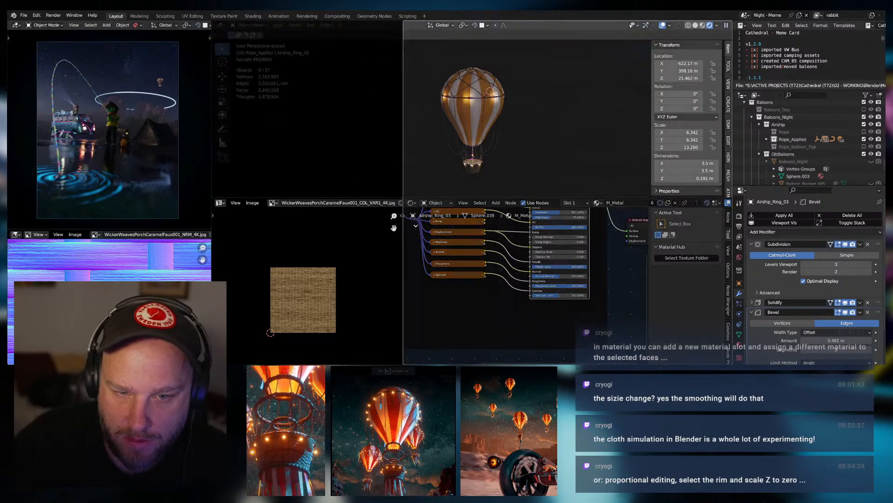
left_click(399, 223)
right_click(404, 210)
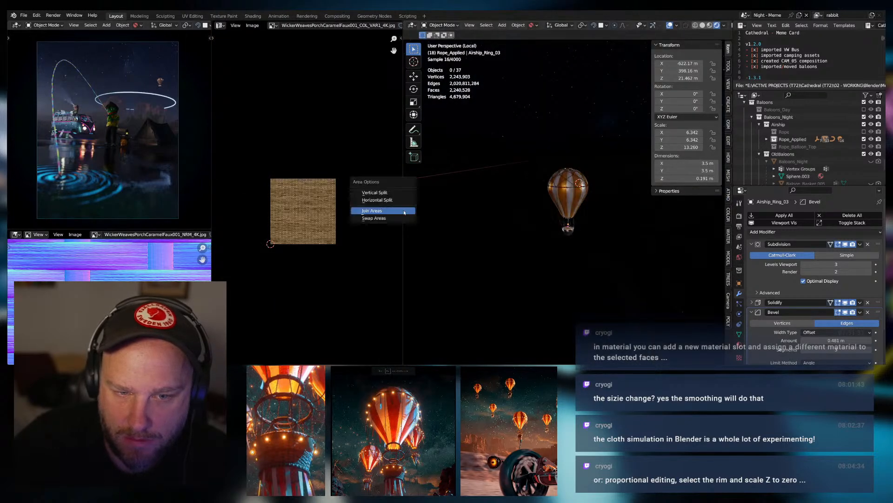
left_click(379, 216)
left_click(379, 209)
Examine how the lights illuminate the rendered balloon, its rings and the wicker basket.
scroll(463, 188, "up", 4)
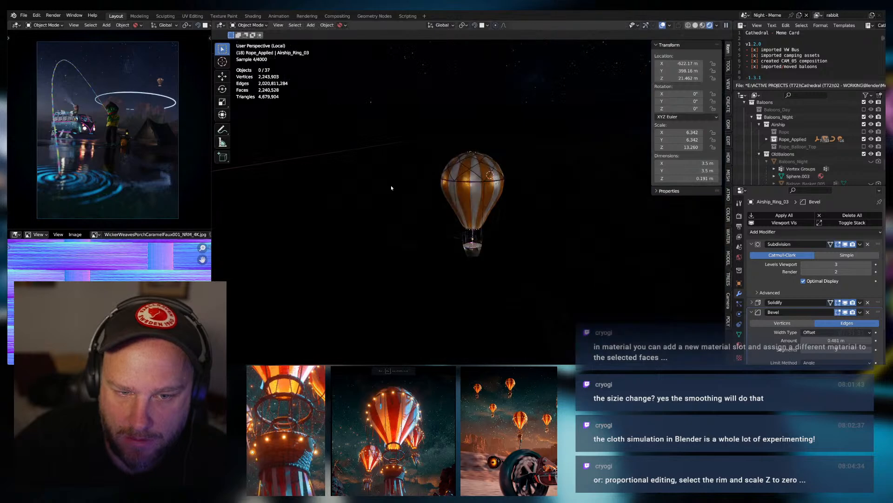
scroll(463, 188, "up", 2)
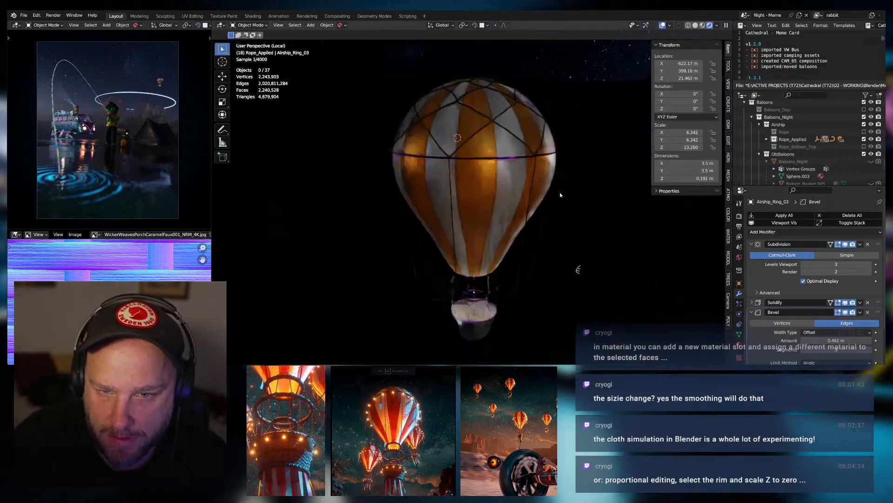
middle_click_drag(573, 194, 525, 182)
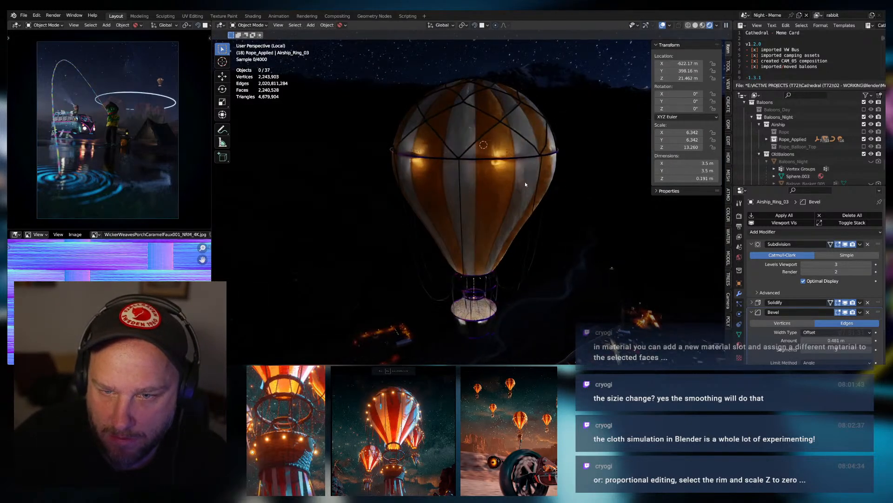
scroll(529, 186, "down", 2)
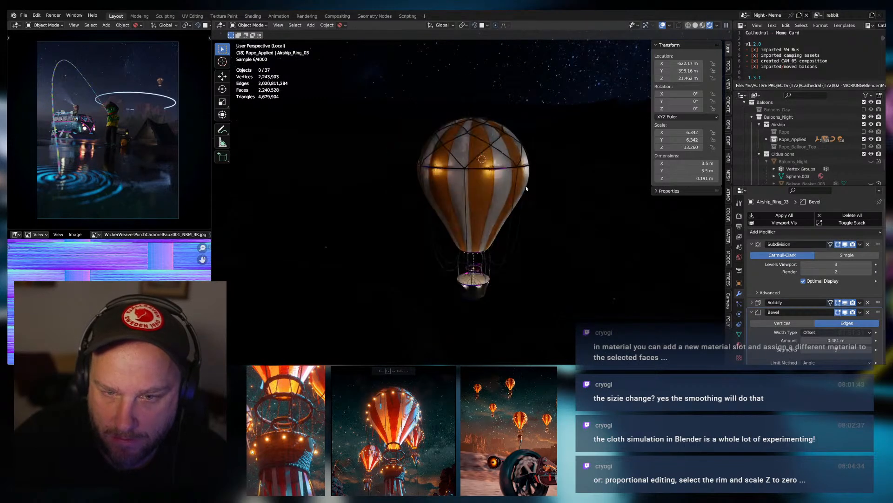
scroll(496, 160, "up", 2)
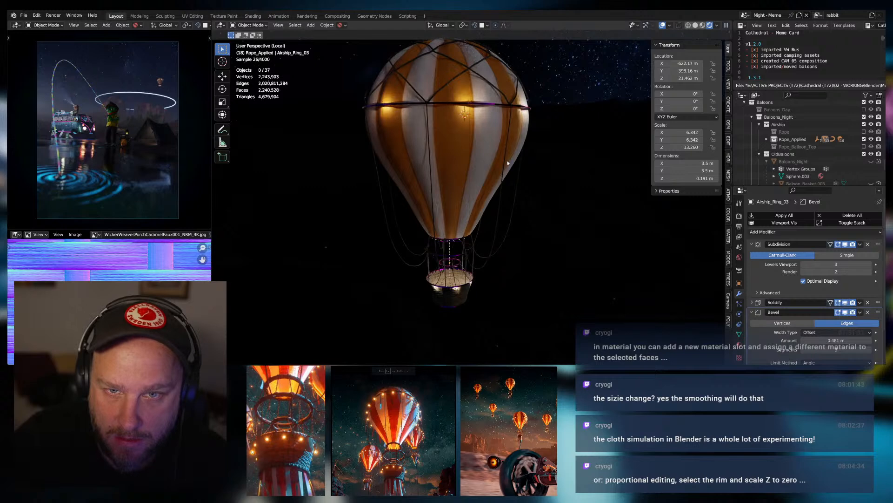
middle_click_drag(496, 215, 484, 153, "shift")
scroll(487, 226, "up", 3)
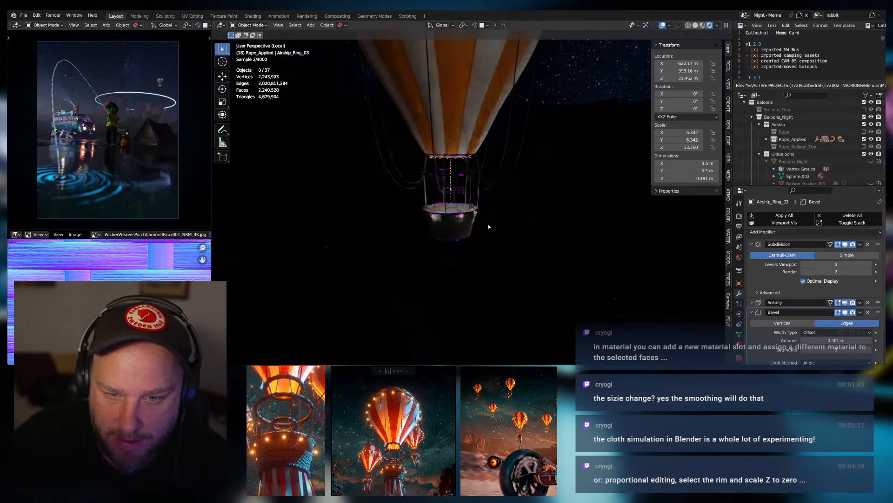
scroll(483, 230, "up", 2)
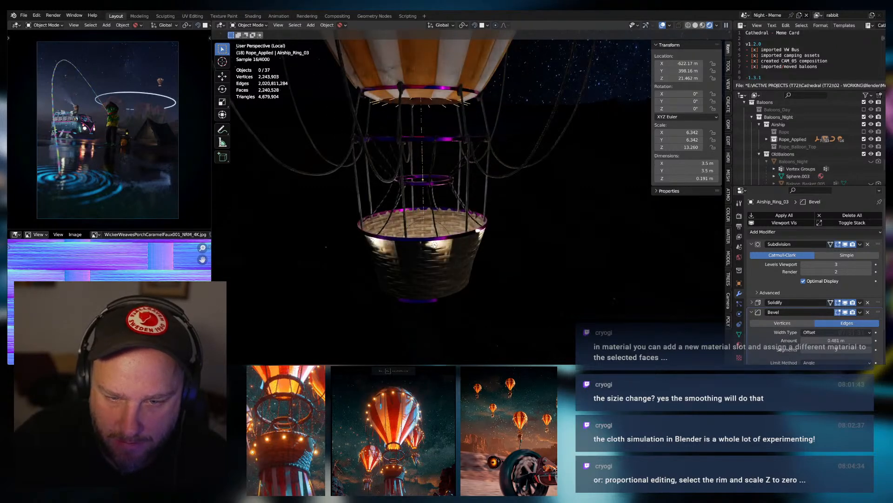
Select the light Light_Basket.003 at the basket rim and set its point light size to about 0.33 m.
left_click(435, 247)
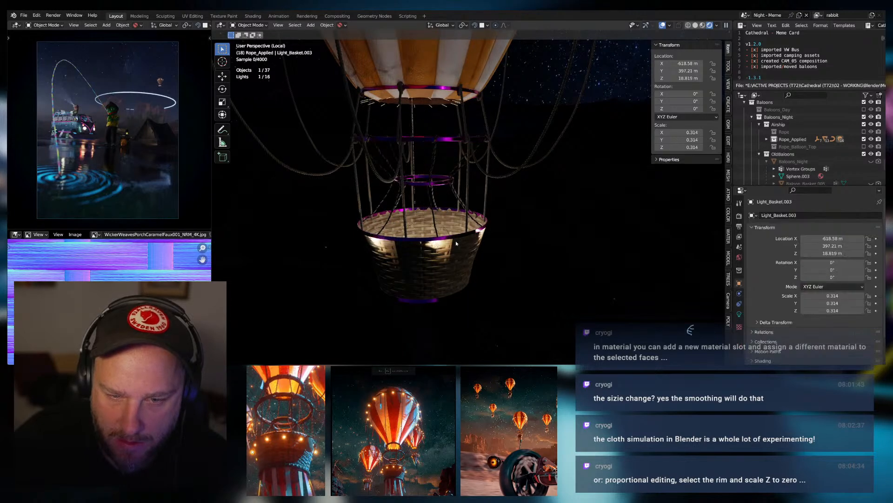
middle_click_drag(456, 241, 479, 232)
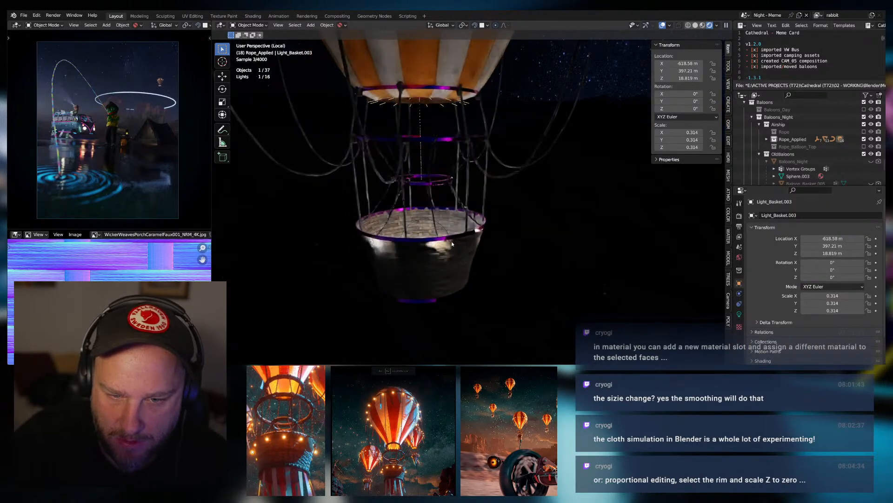
left_click(739, 313)
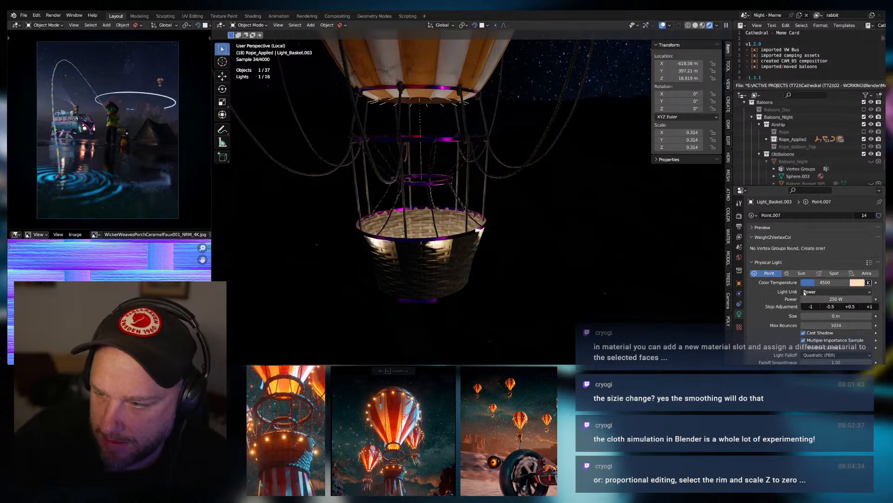
left_click_drag(827, 322, 865, 315)
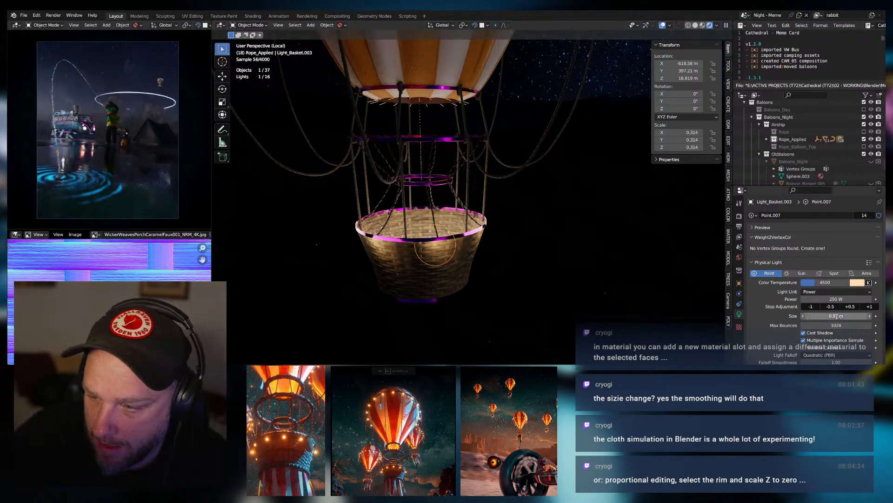
left_click_drag(843, 316, 813, 316)
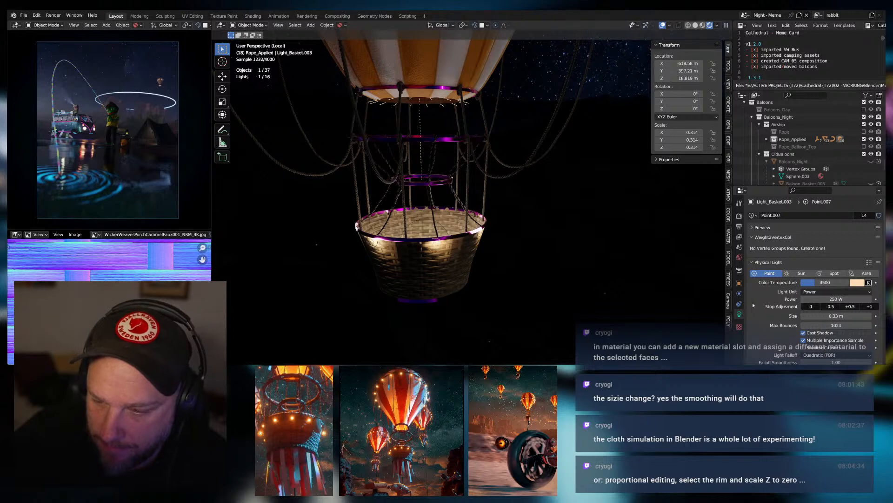
Make Light_Basket.003 visible to the camera in its ray visibility settings.
left_click(739, 283)
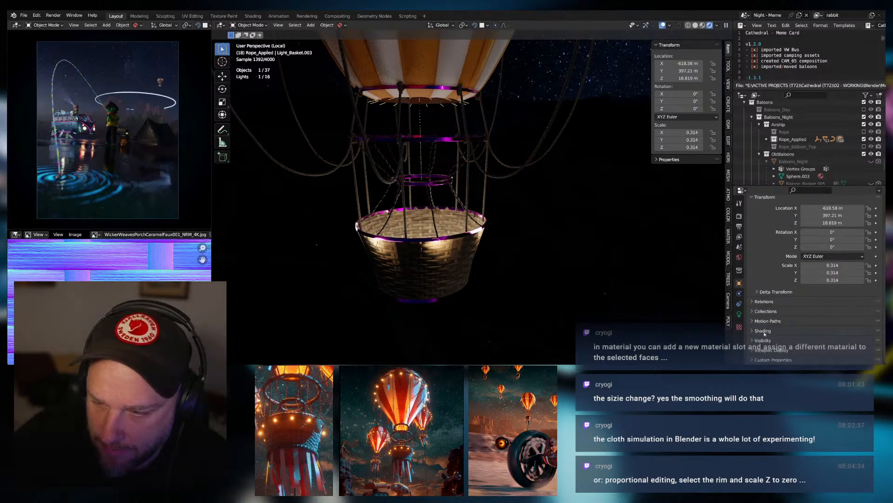
left_click(754, 340)
scroll(786, 328, "down", 6)
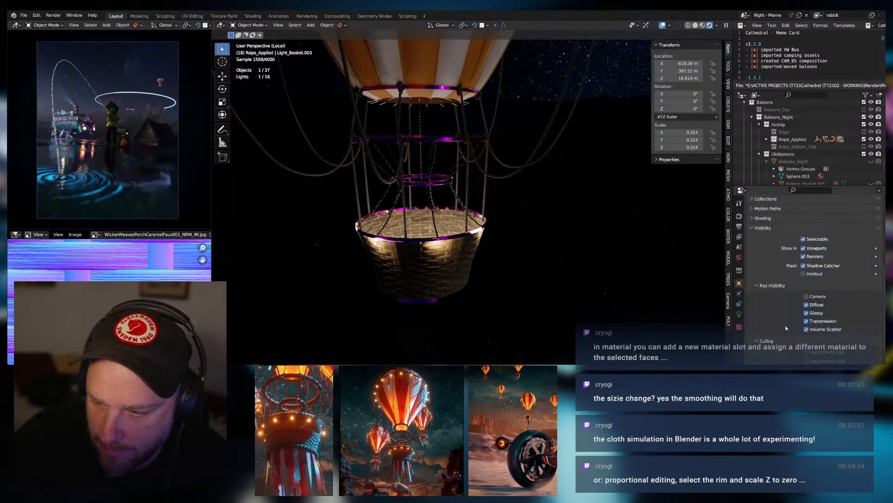
scroll(795, 319, "down", 1)
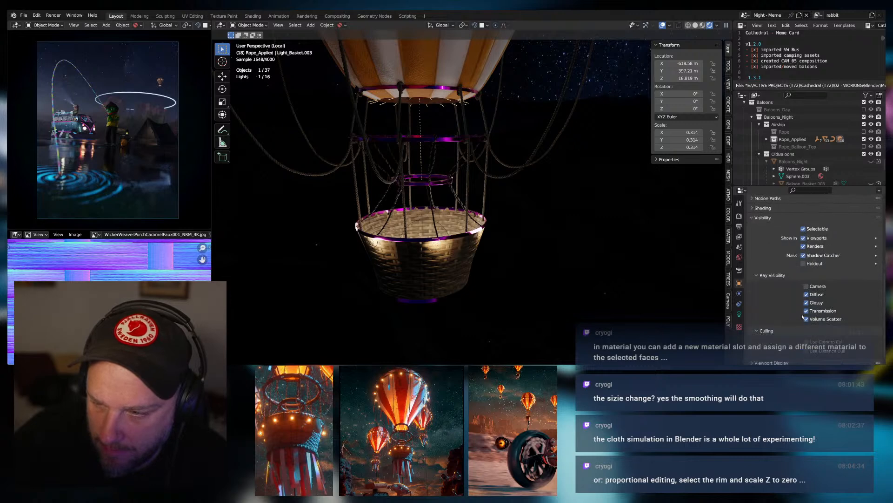
left_click(807, 287)
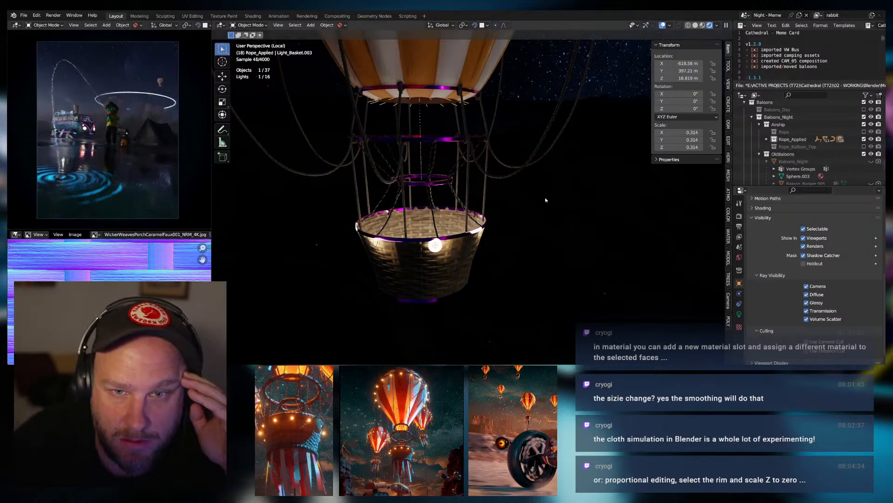
Try the basket light with Diffuse and Glossy ray visibility turned off, and enable both again.
scroll(546, 200, "down", 9)
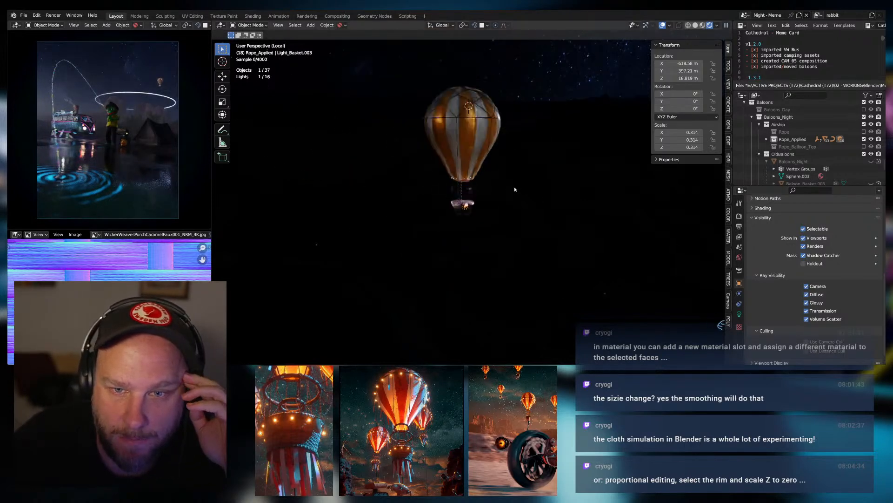
scroll(515, 190, "up", 8)
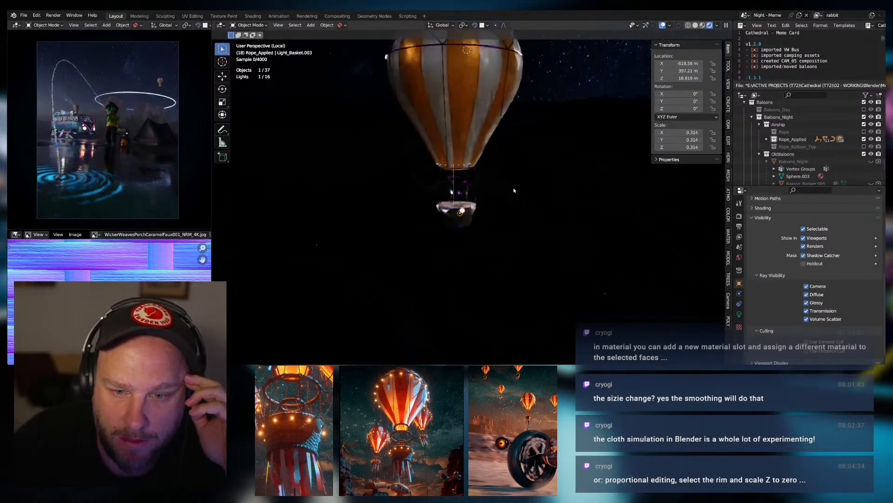
left_click(807, 295)
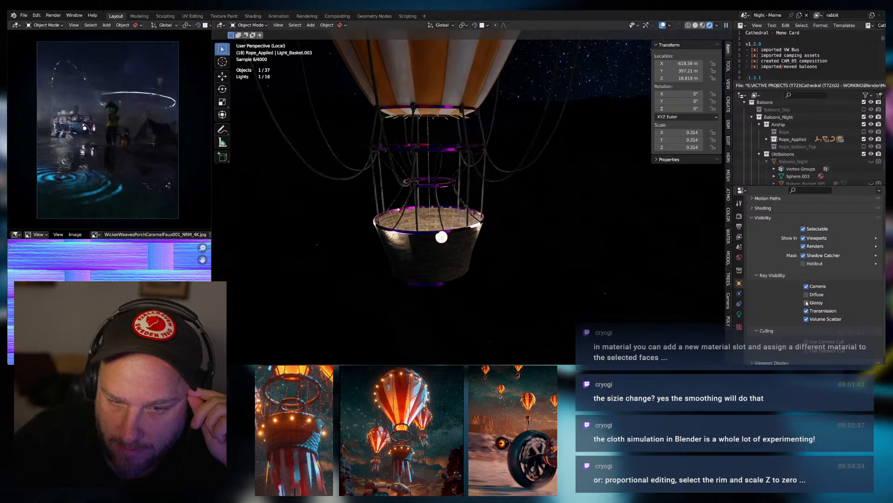
middle_click_drag(517, 256, 478, 252)
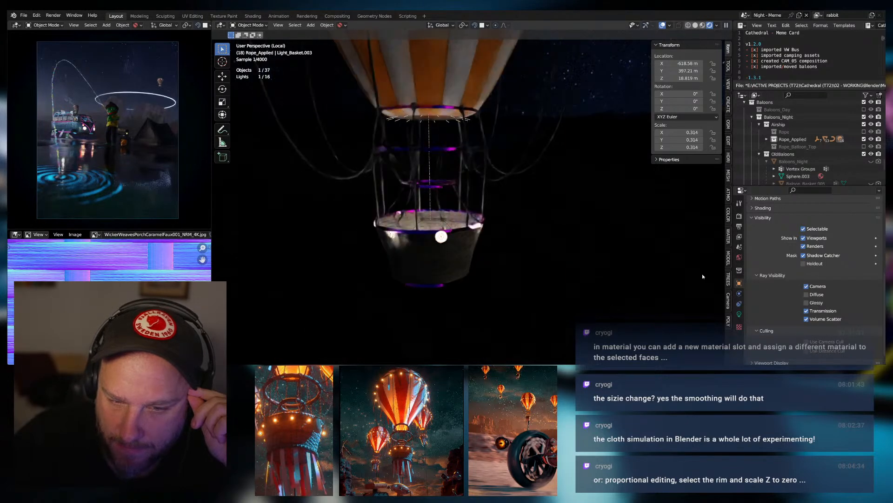
left_click(806, 295)
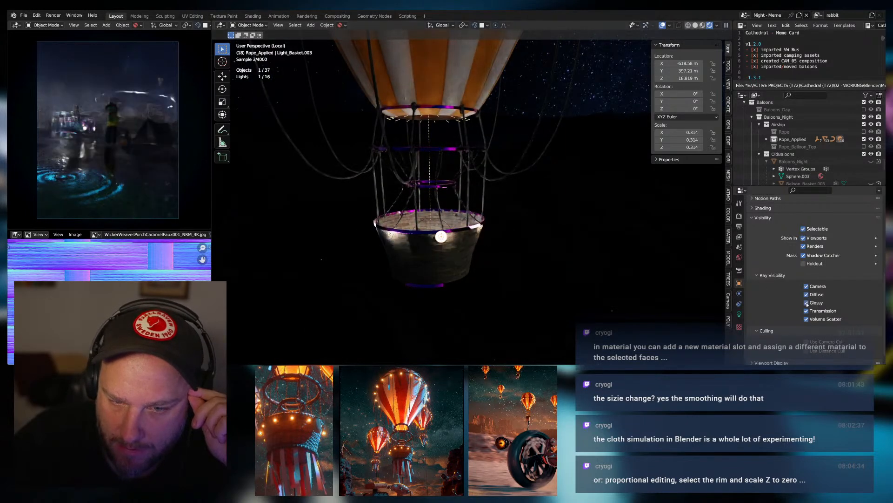
scroll(791, 289, "up", 5)
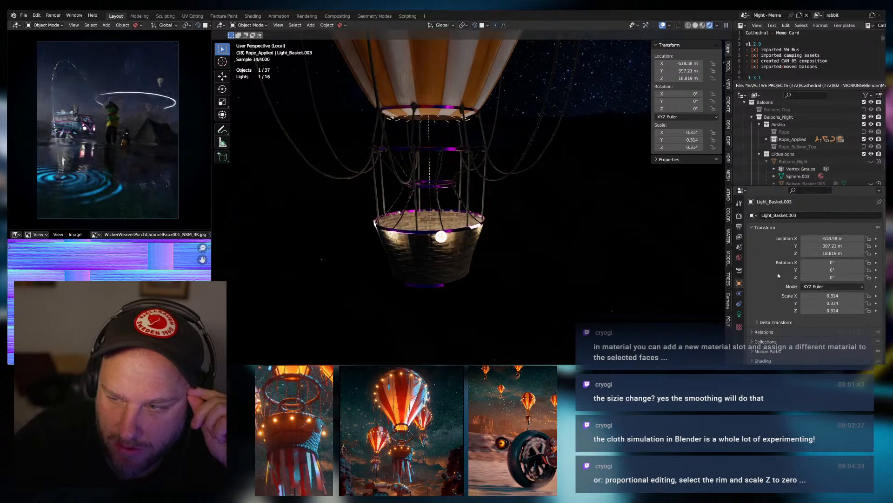
Lower the power of the light Light_Basket.003 to 225 W.
left_click(739, 314)
scroll(803, 320, "down", 4)
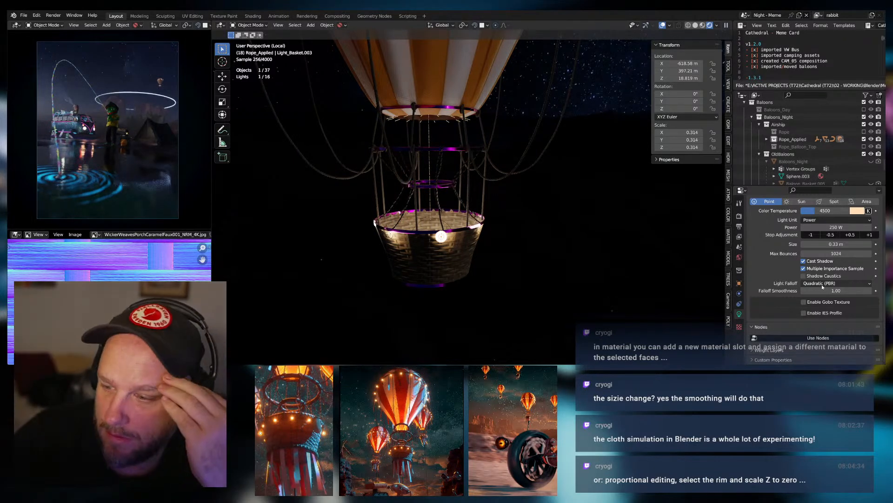
scroll(791, 283, "up", 3)
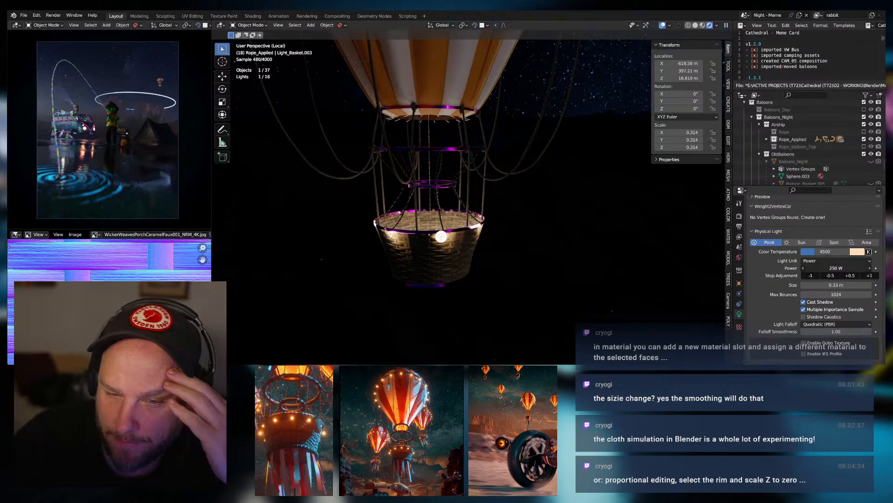
left_click_drag(836, 268, 818, 268)
Turn off Camera ray visibility for Light_Basket.003 and check the basket from a slightly different angle.
left_click(739, 283)
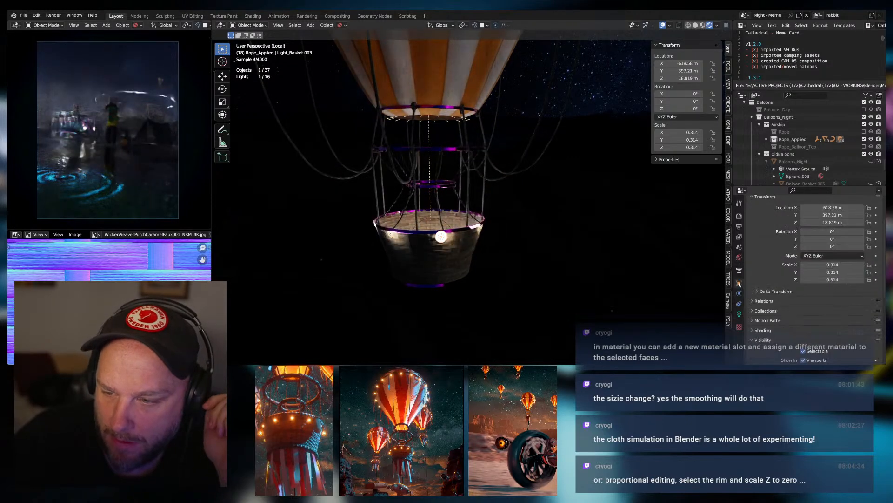
scroll(805, 313, "down", 2)
left_click(807, 296)
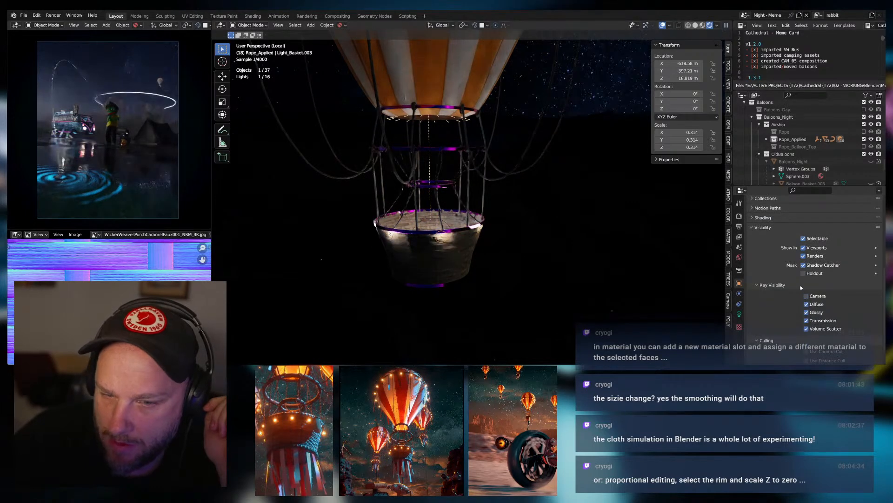
scroll(825, 229, "up", 2)
scroll(825, 229, "up", 5)
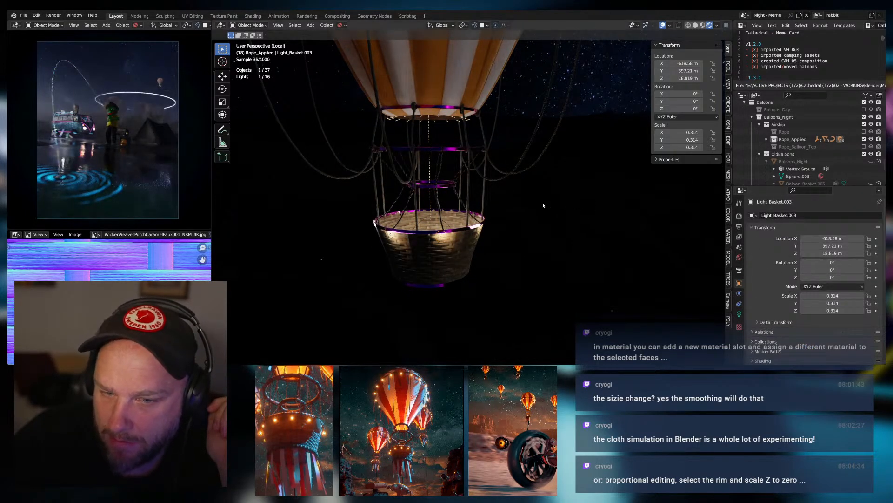
middle_click_drag(543, 205, 601, 207)
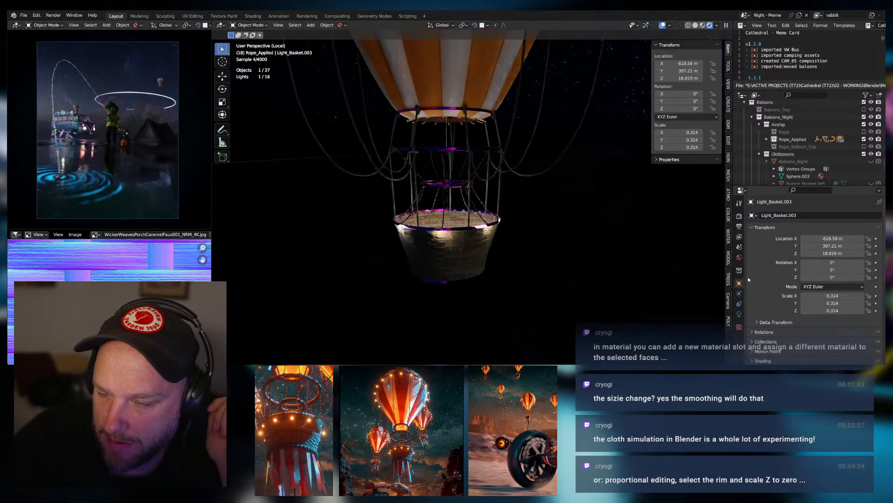
Set the basket light's size to 0 m, and raise it to about 0.26 m.
left_click(739, 313)
scroll(791, 299, "down", 2)
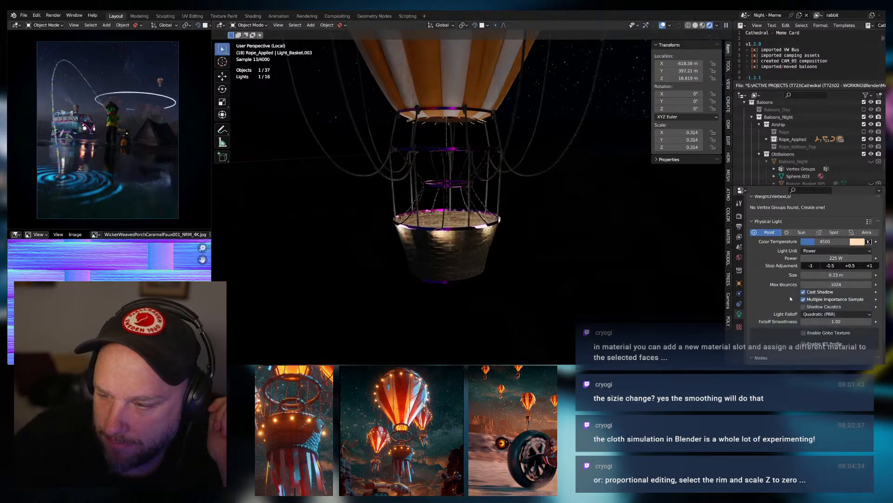
scroll(793, 294, "up", 1)
left_click(822, 296)
type("0")
key("Return")
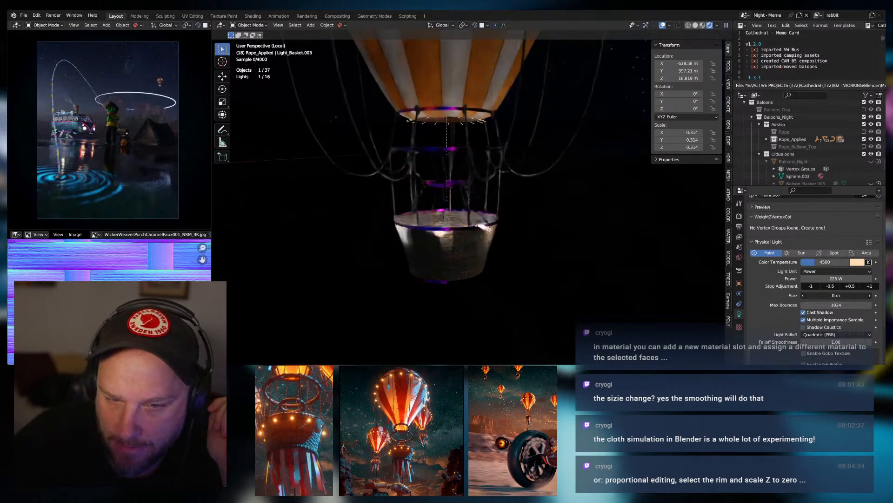
left_click_drag(822, 296, 836, 296)
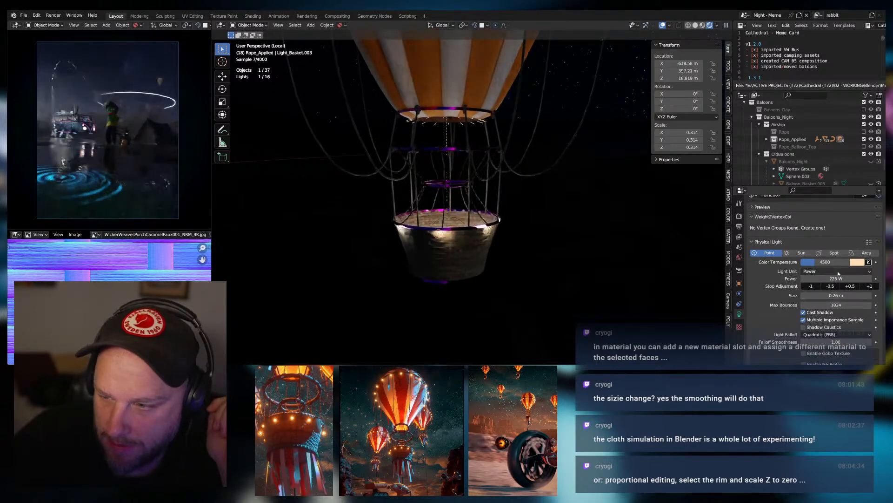
Set the basket light's color temperature to 3500 and check the lighting on the whole balloon.
left_click(821, 263)
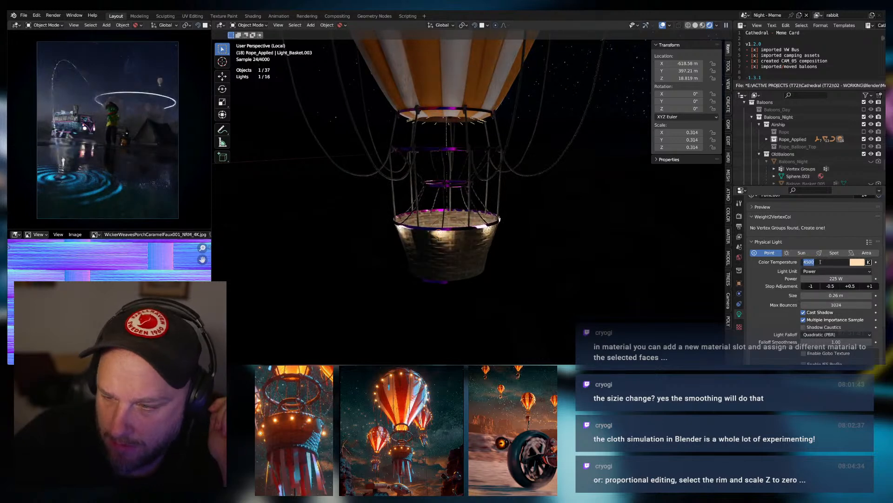
type("3500")
key("Return")
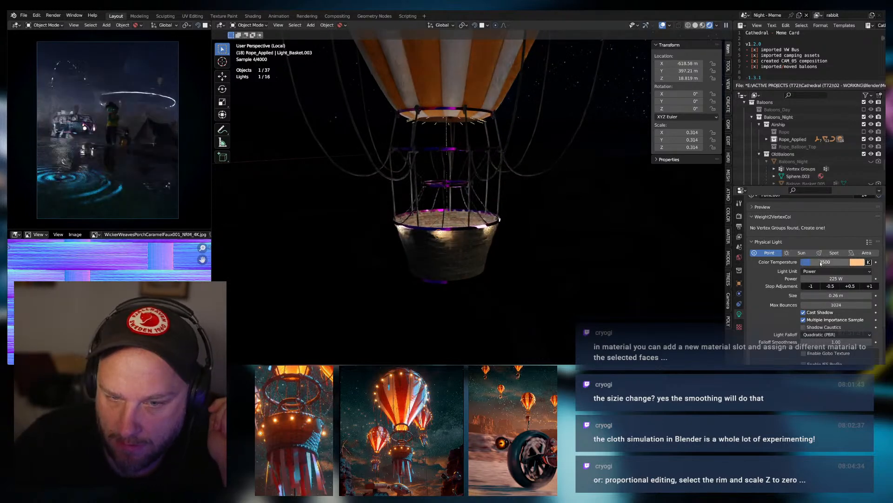
scroll(492, 178, "down", 8)
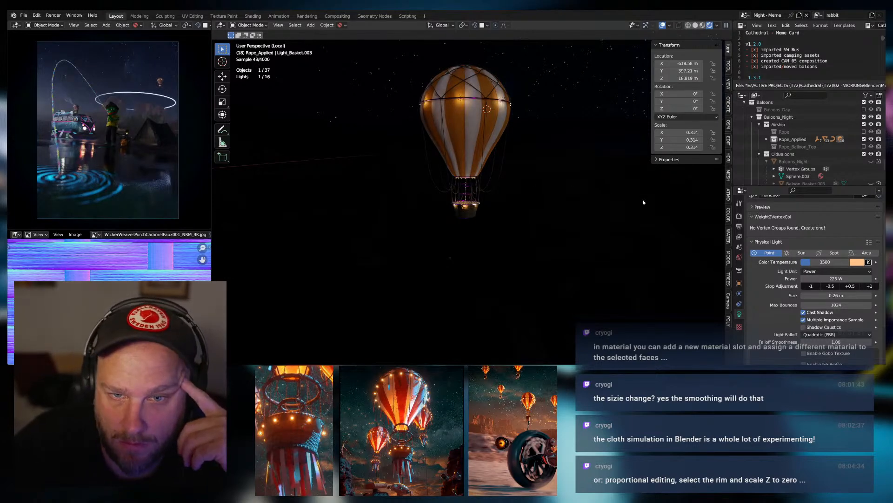
Set the basket light's power to 500 W and its size to about 0.75 m.
left_click_drag(834, 278, 862, 279)
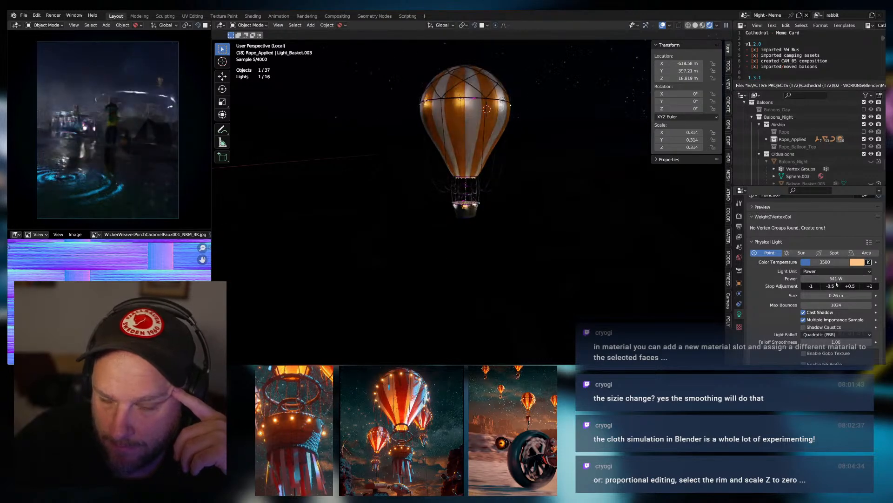
left_click(841, 279)
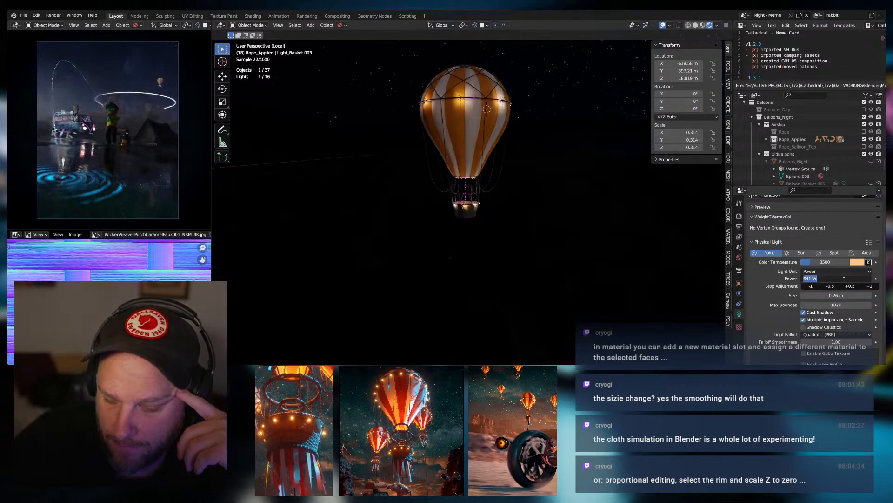
type("500")
key("Return")
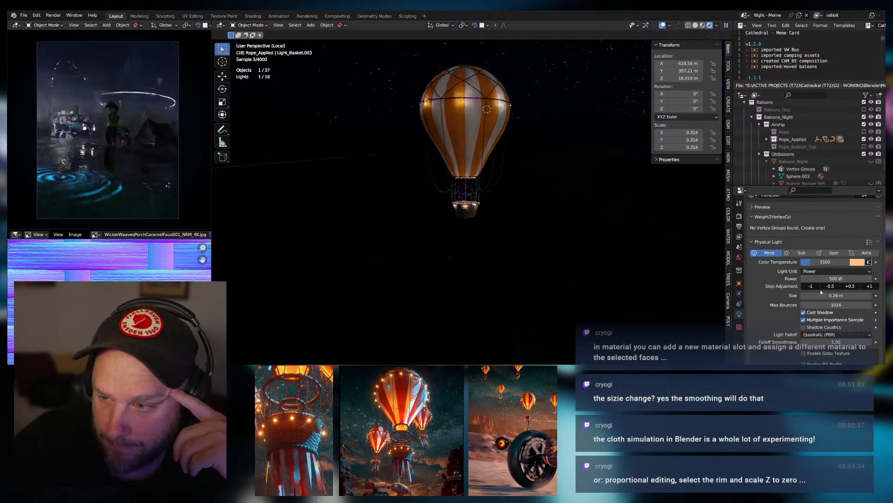
scroll(835, 273, "down", 2)
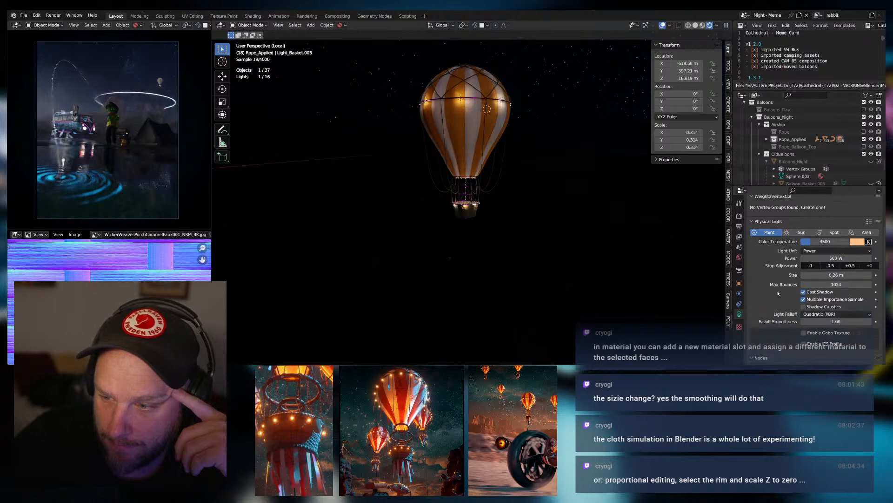
mouse_move(836, 265)
left_mouse_down()
mouse_move(871, 265)
mouse_move(835, 265)
left_mouse_up()
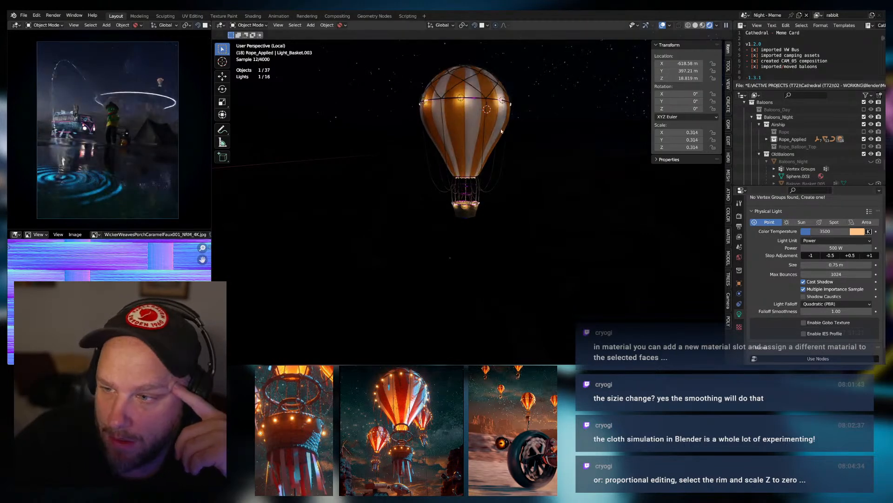
Select the balloon envelope Airship_Baloon and open its M_Baloon material in a Shader Editor beneath the rendered view.
left_click(476, 125)
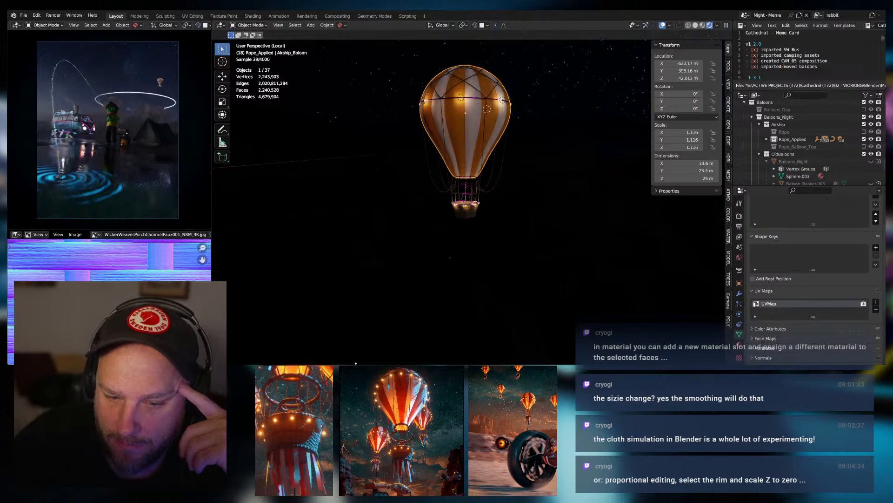
left_click_drag(461, 365, 461, 232)
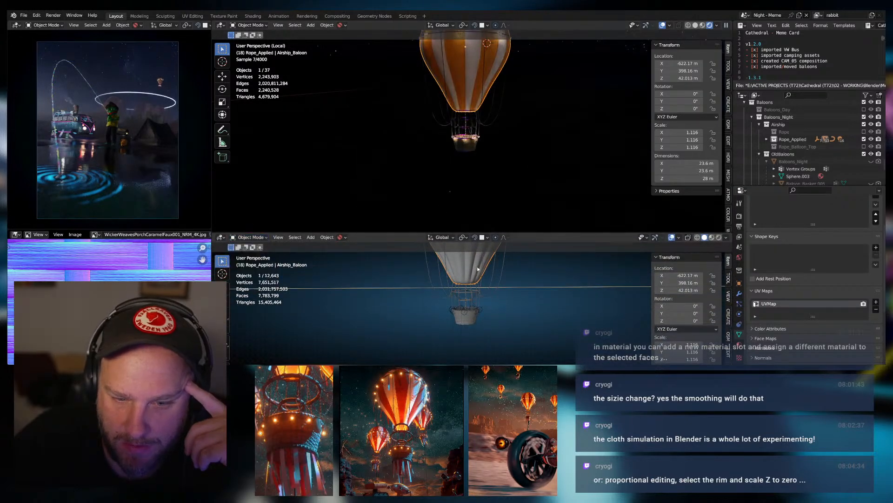
left_click(221, 237)
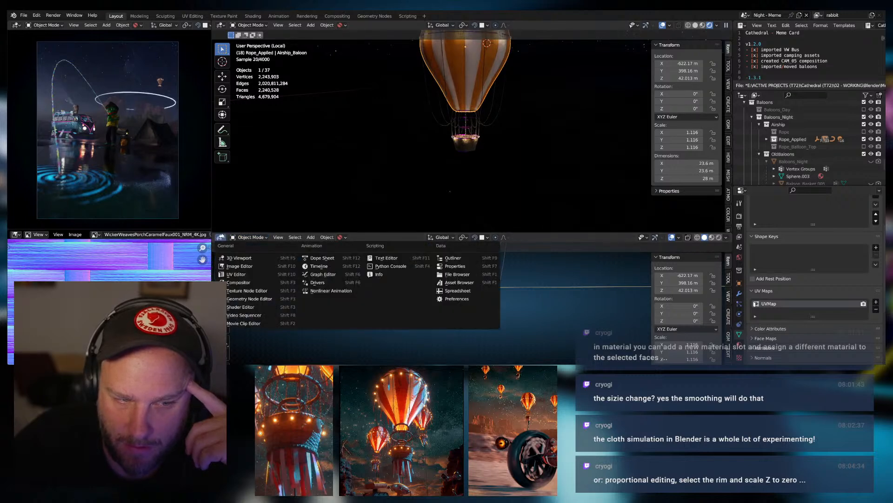
left_click(240, 307)
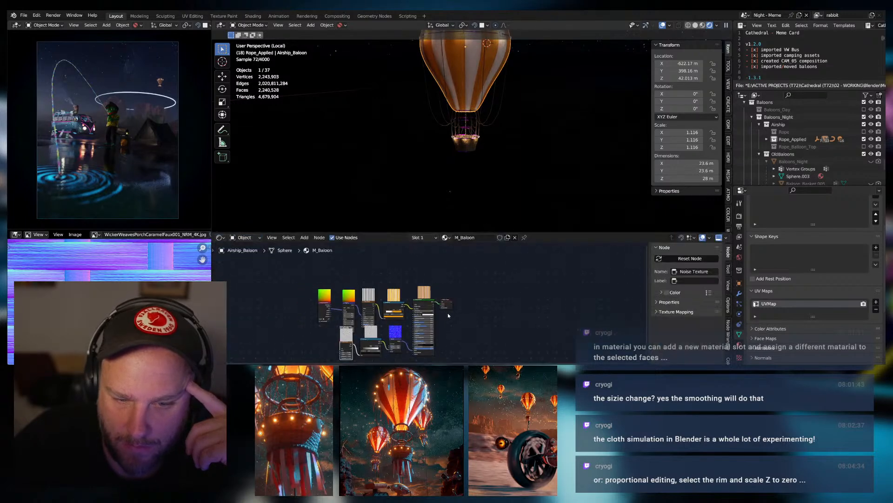
Set the Transmission of the M_Baloon material's main shader to 0 and check the balloon in the render.
scroll(449, 316, "up", 5)
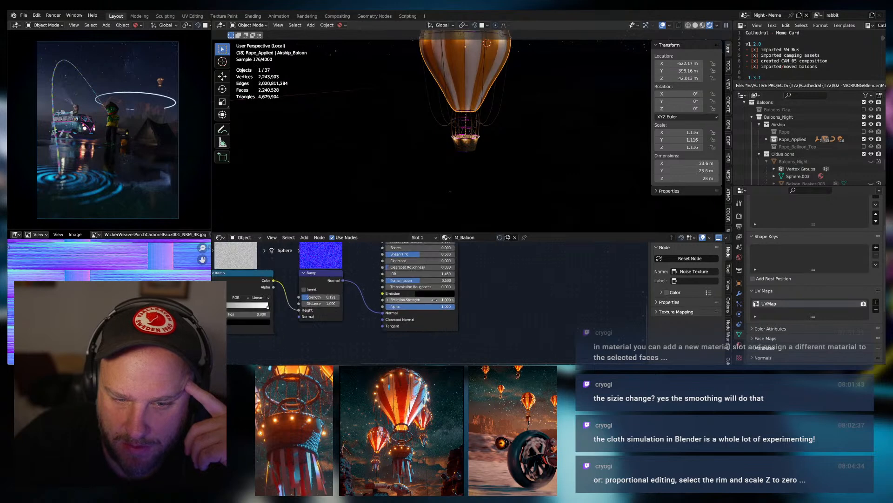
left_click_drag(433, 280, 382, 281)
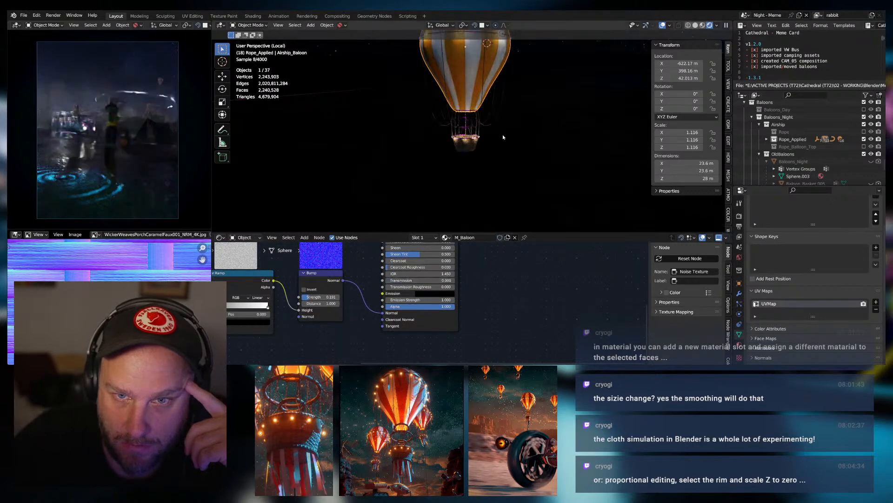
middle_click_drag(503, 137, 505, 142)
scroll(503, 135, "down", 3)
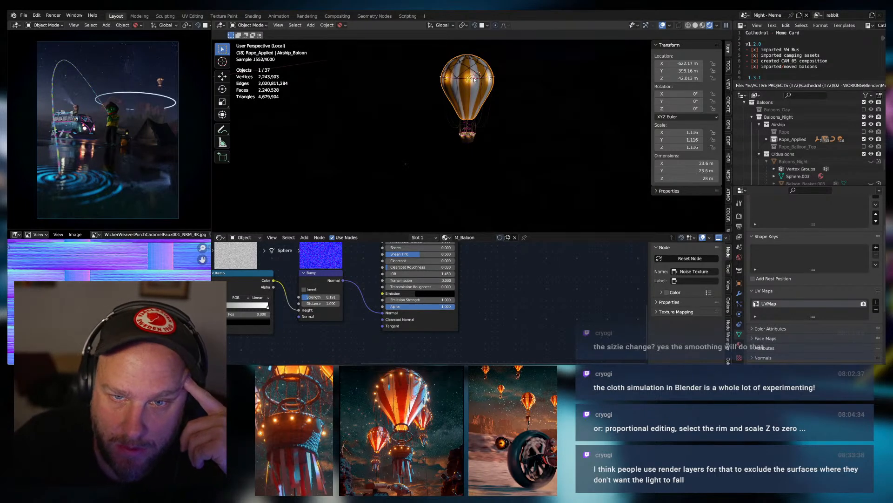
Examine the string lights and the glow on the envelopes and baskets in the reference balloon images.
scroll(479, 80, "up", 3)
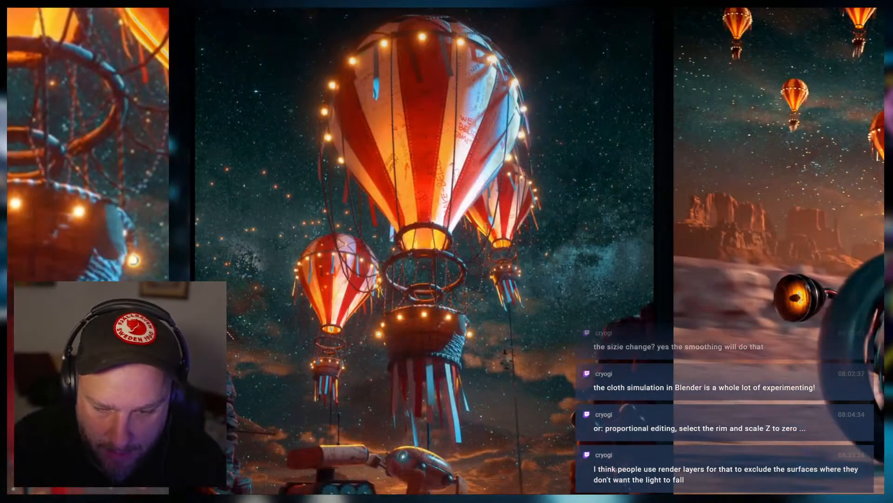
scroll(409, 307, "down", 3)
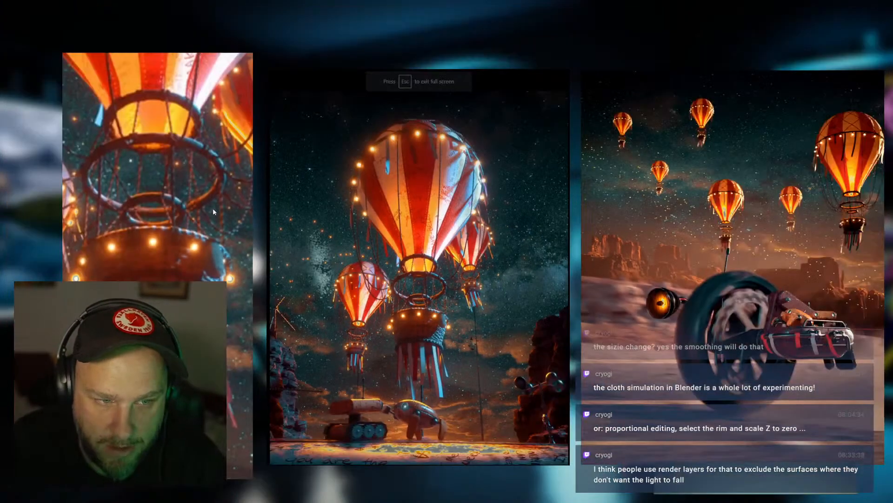
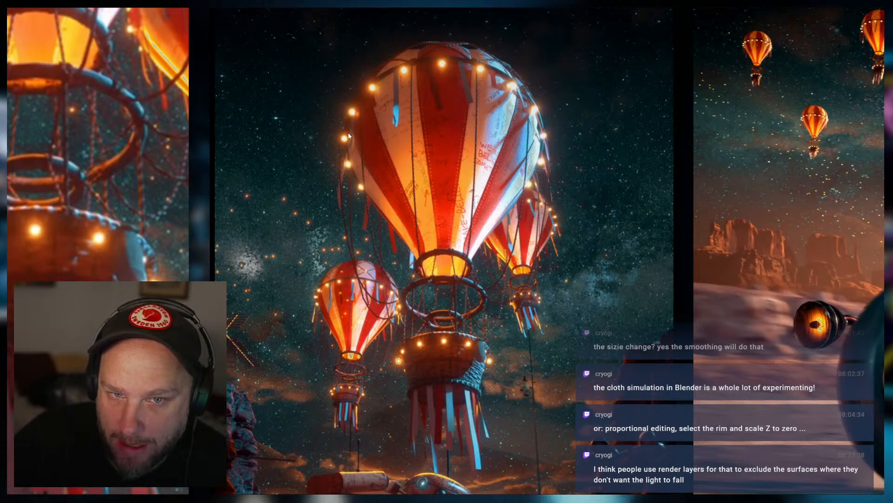
scroll(352, 174, "up", 5)
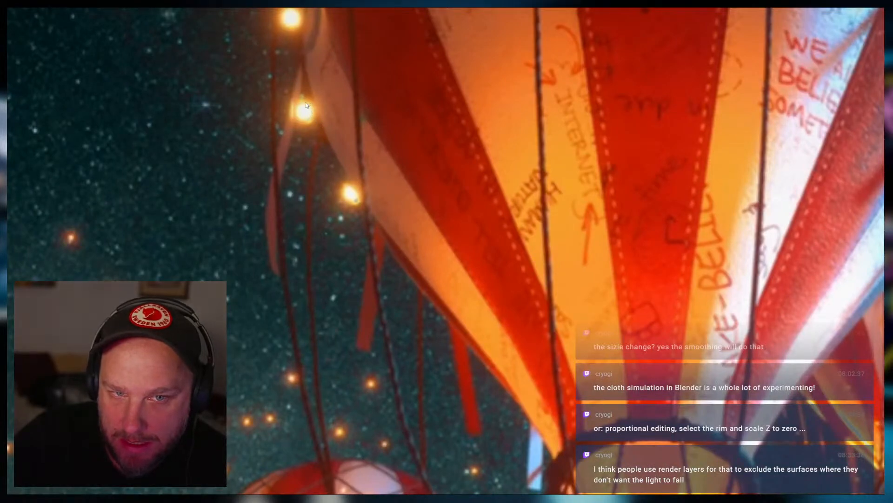
scroll(317, 124, "down", 5)
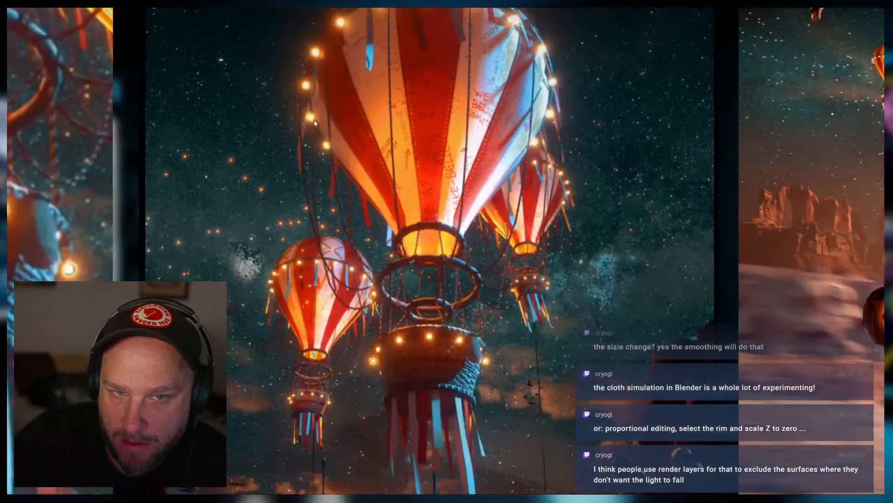
scroll(315, 123, "up", 2)
scroll(314, 123, "down", 3)
scroll(307, 112, "up", 4)
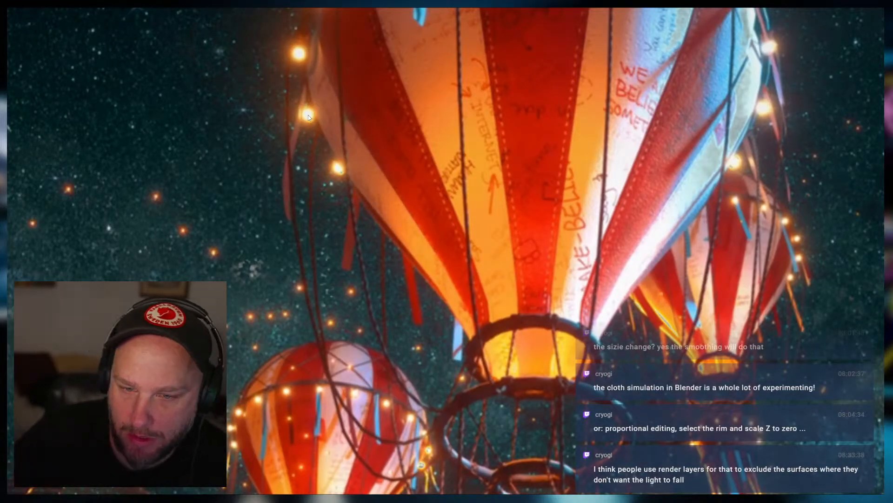
scroll(334, 136, "down", 3)
scroll(406, 168, "down", 2)
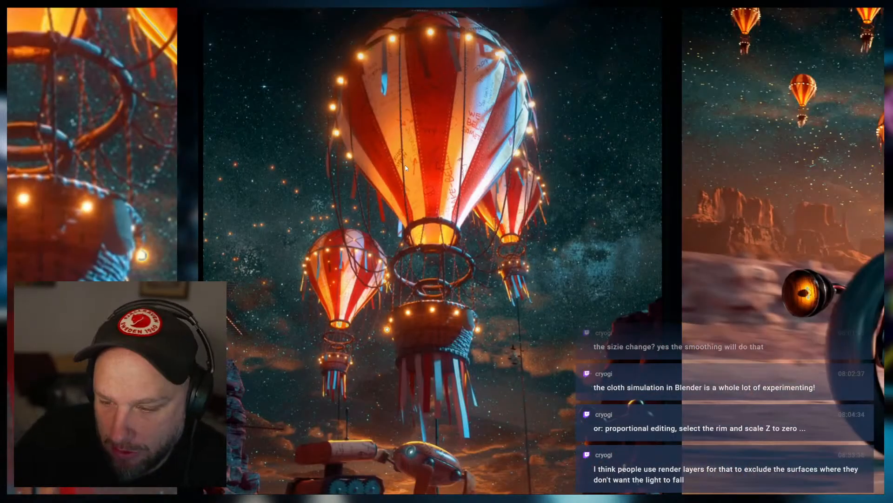
scroll(412, 167, "up", 1)
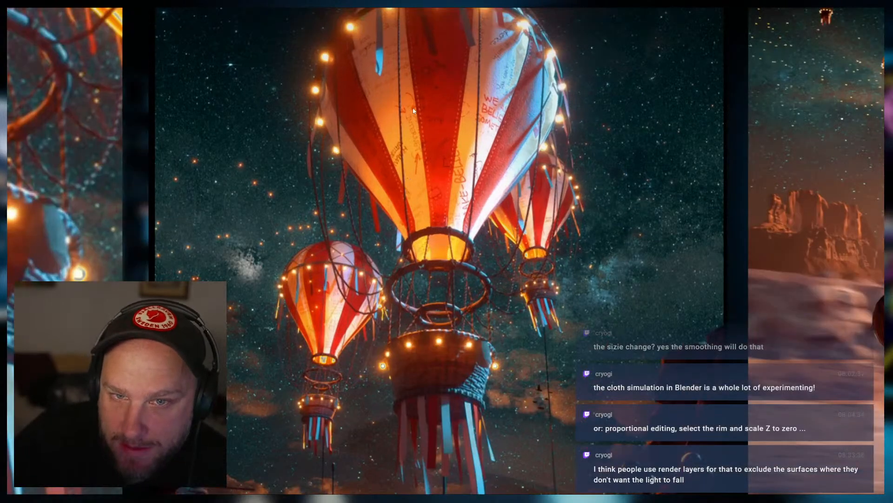
scroll(464, 96, "down", 2)
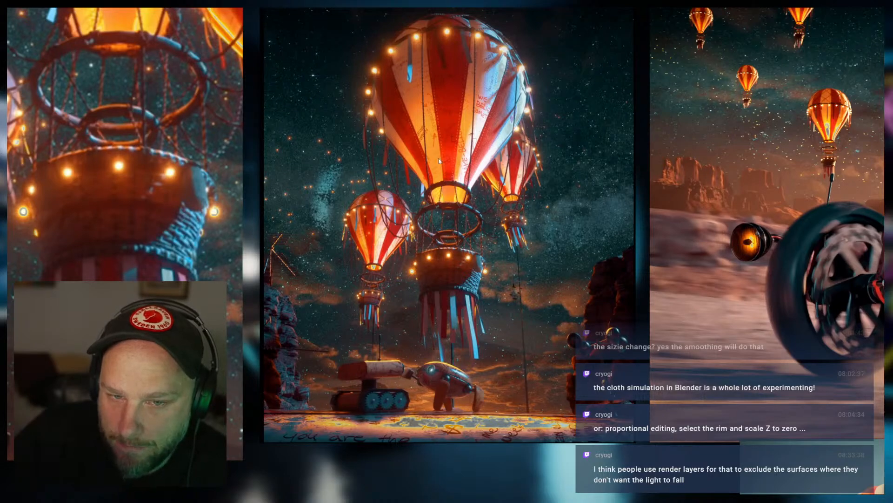
scroll(395, 194, "up", 1)
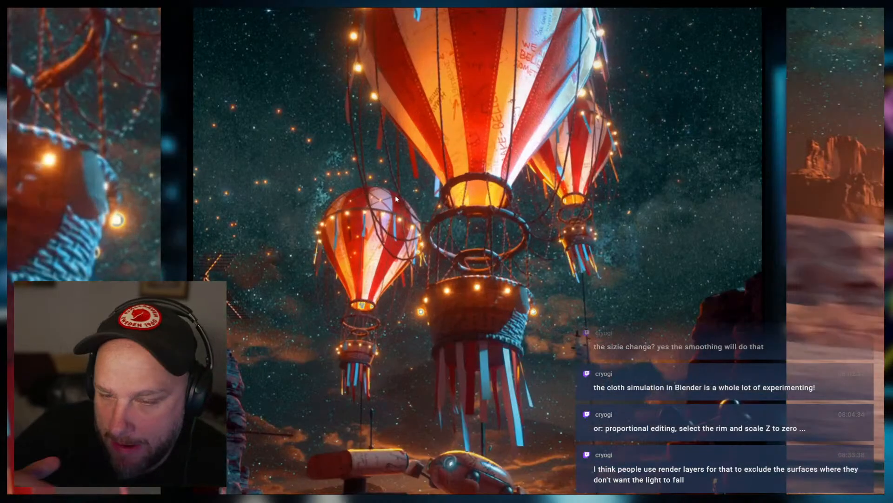
scroll(395, 194, "down", 2)
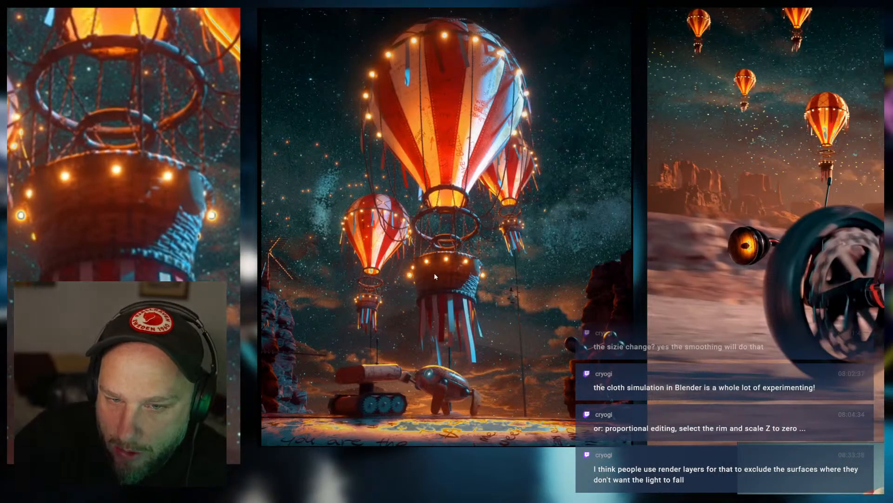
Compare how the envelopes, burners and baskets are lit across the reference balloon images.
scroll(435, 277, "down", 2)
scroll(363, 289, "up", 3)
scroll(353, 232, "down", 3)
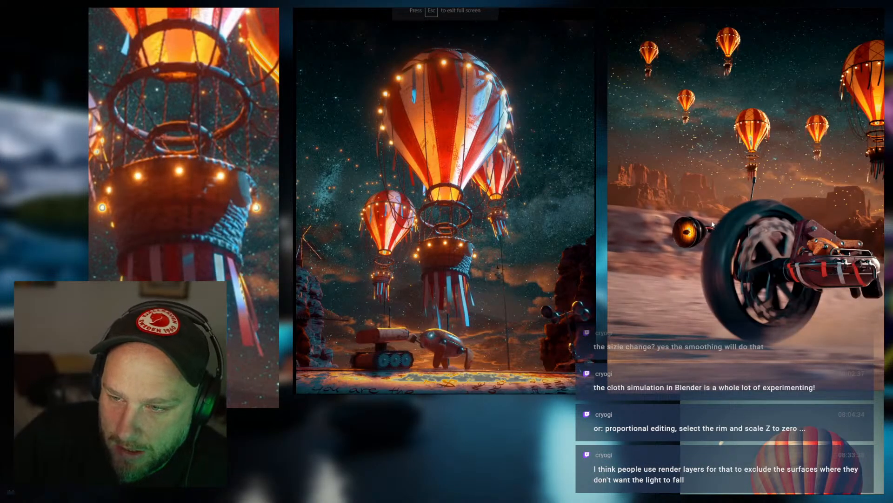
scroll(700, 242, "down", 2)
scroll(753, 251, "up", 1)
scroll(763, 257, "down", 1)
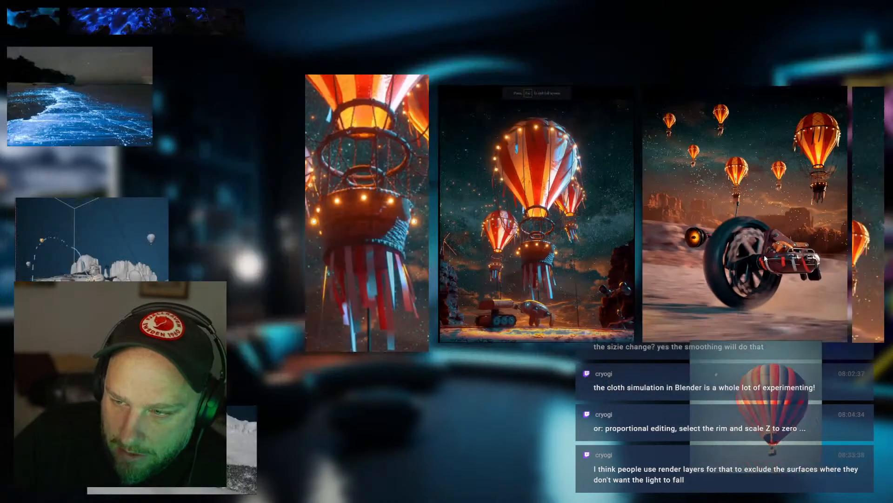
scroll(727, 232, "up", 1)
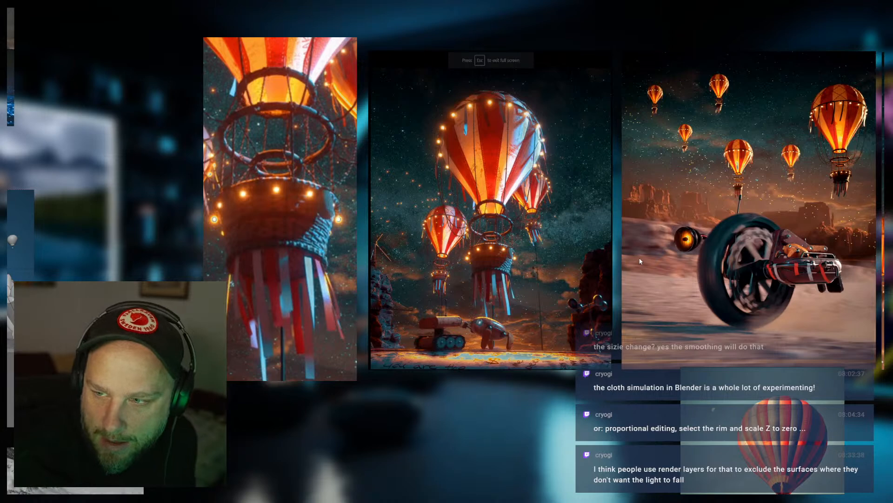
scroll(639, 259, "down", 3)
middle_click_drag(495, 273, 459, 285)
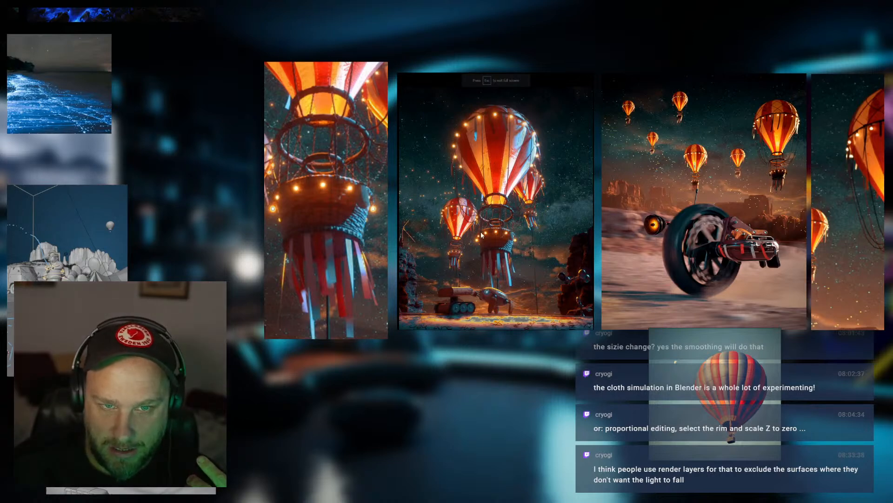
scroll(534, 239, "down", 2)
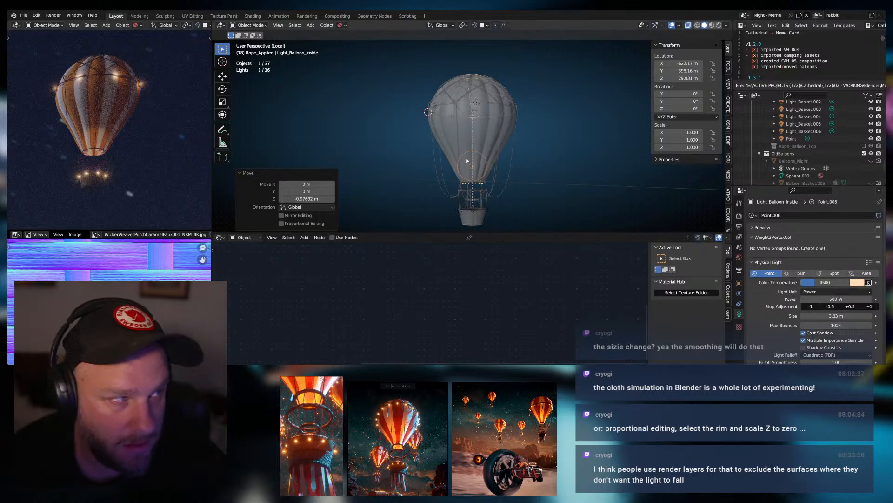
Enlarge the 3D viewport, set Light_Balloon_Inside's size to about 4.43 m and try to reposition it along Z.
scroll(518, 160, "up", 3)
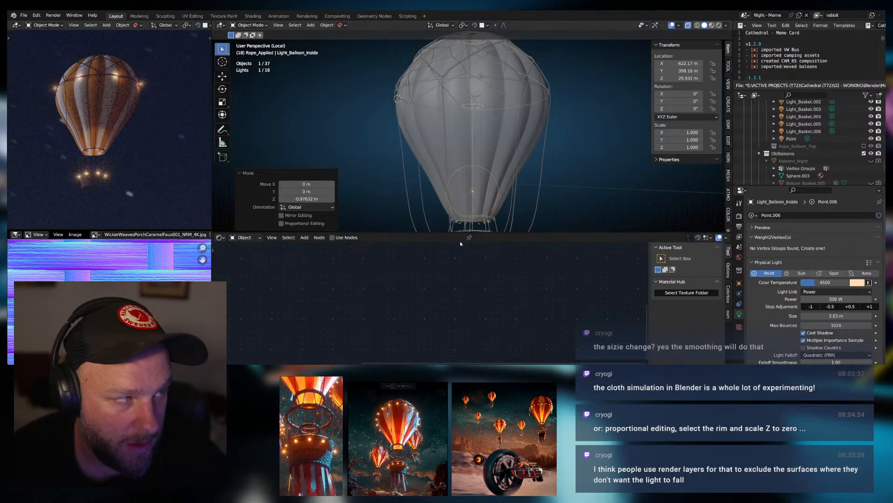
left_click_drag(478, 234, 484, 356)
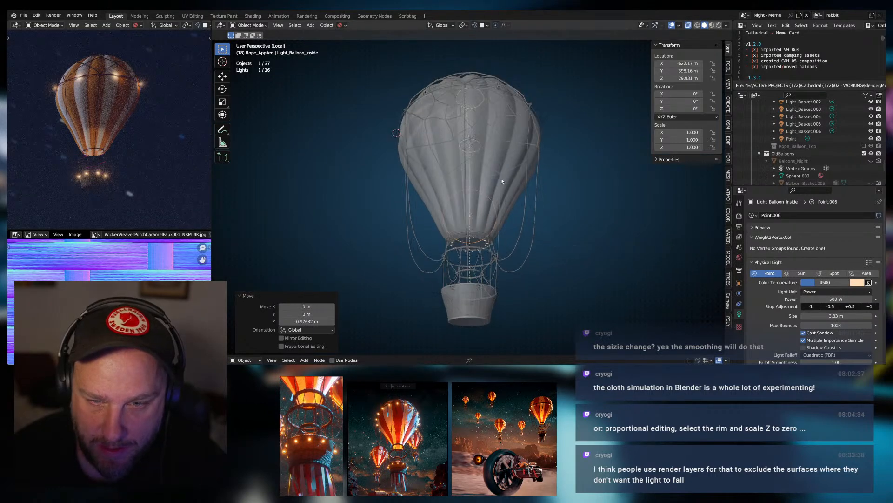
scroll(492, 208, "up", 2)
scroll(488, 231, "up", 1)
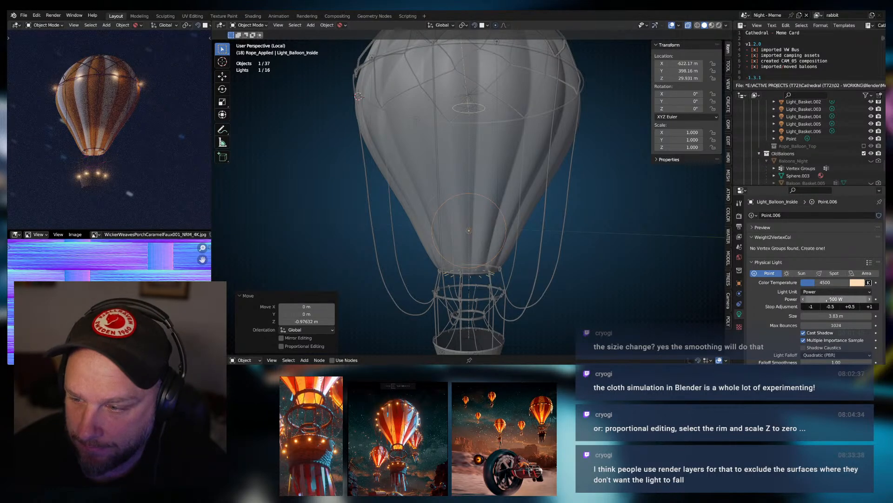
left_click_drag(833, 316, 865, 315)
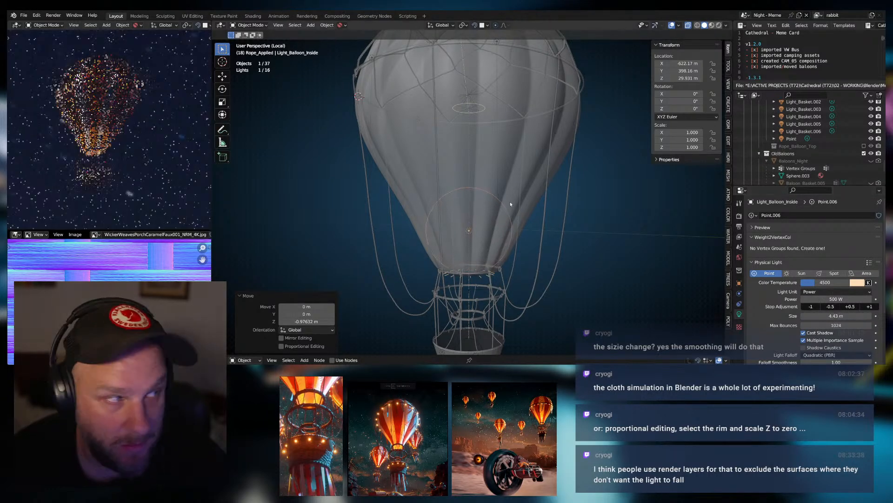
key("g")
key("z")
left_click(431, 180)
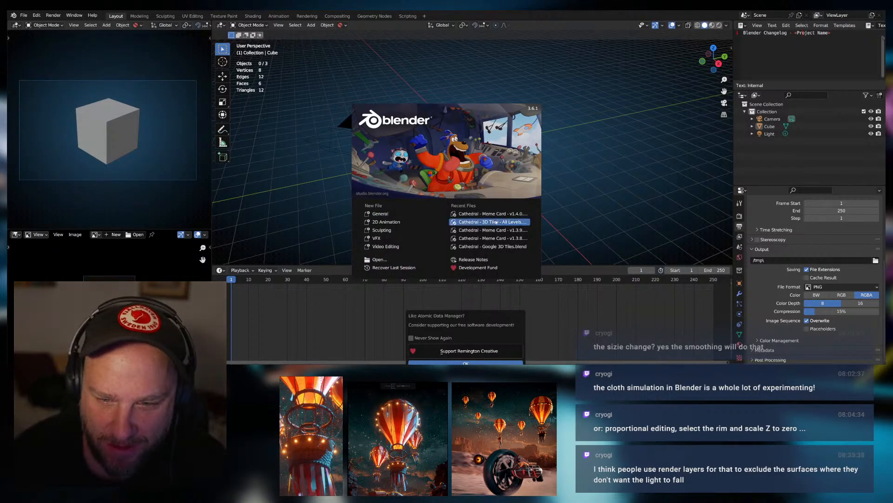
Reopen the Cathedral - Meme Card project, then select the distant balloon envelope Airship_Baloon and frame it in the 3D viewport.
left_click(28, 16)
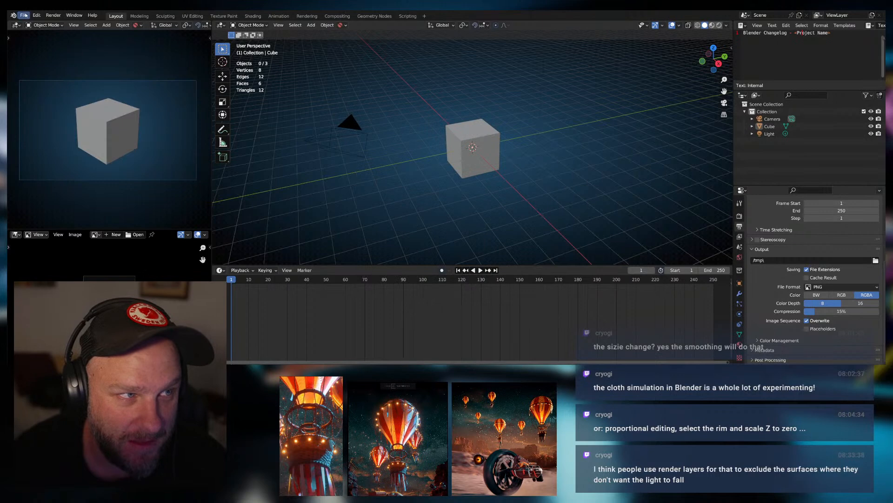
left_click(21, 16)
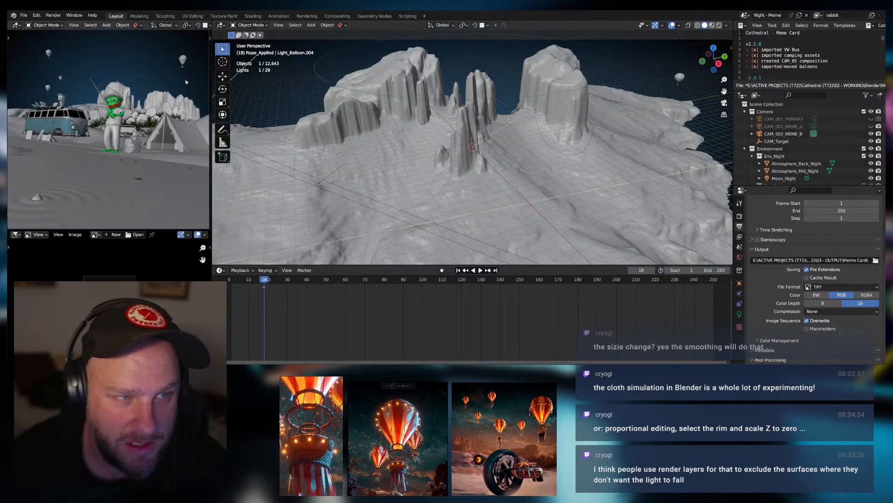
left_click(183, 58)
key("KP_Decimal")
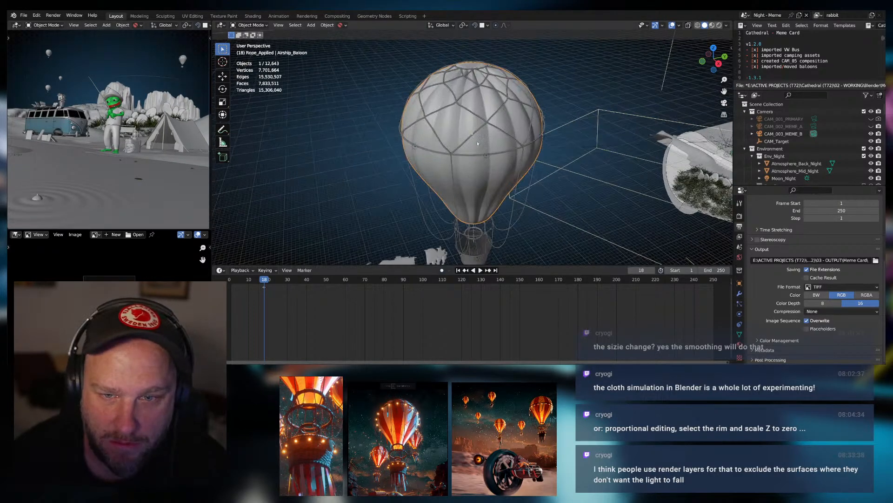
middle_click_drag(479, 162, 483, 136)
scroll(425, 159, "down", 3)
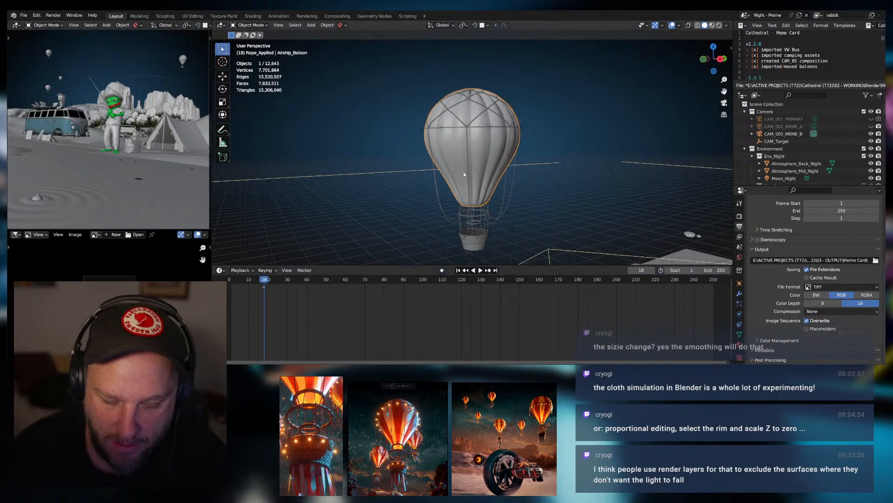
Switch the camera view to rendered shading and close in on the hot air balloon above the tent.
key("Home")
key("z")
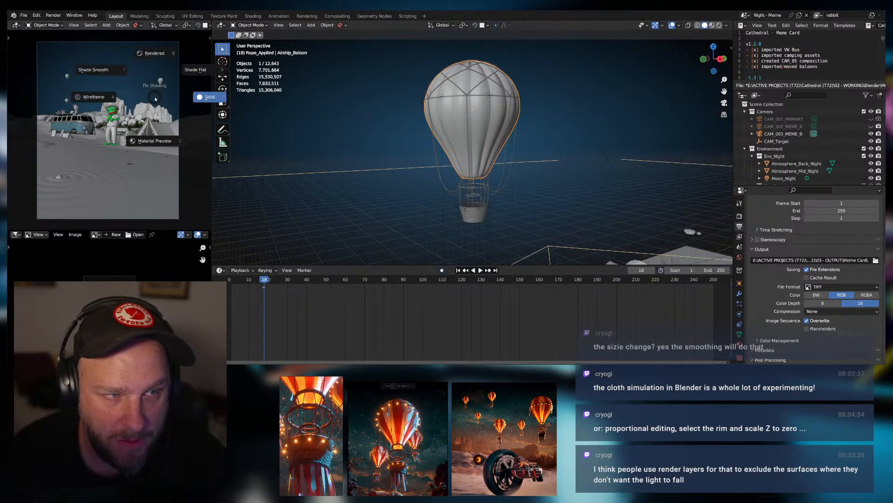
left_click(152, 53)
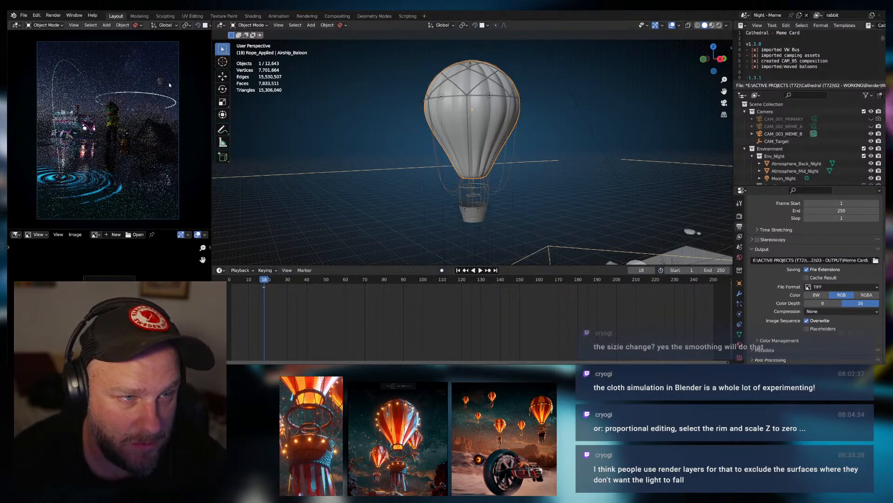
scroll(170, 84, "up", 4)
middle_click_drag(169, 83, 58, 149, "shift")
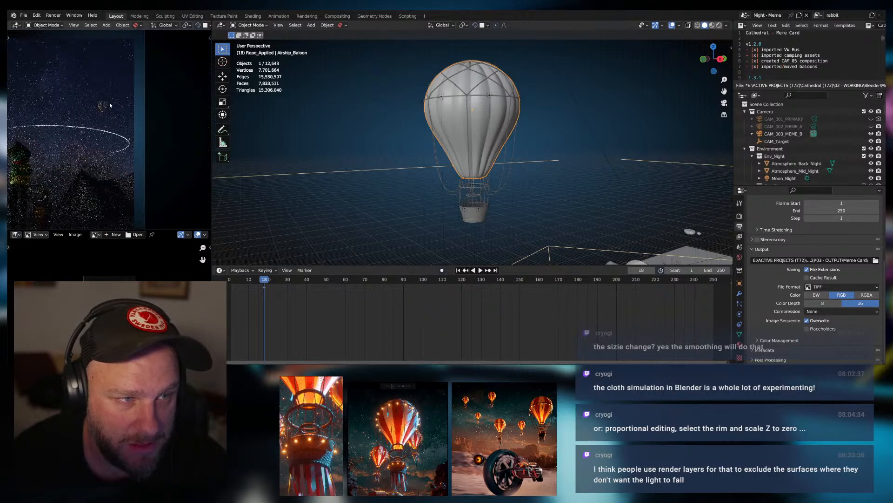
scroll(122, 105, "up", 5)
scroll(122, 110, "up", 5)
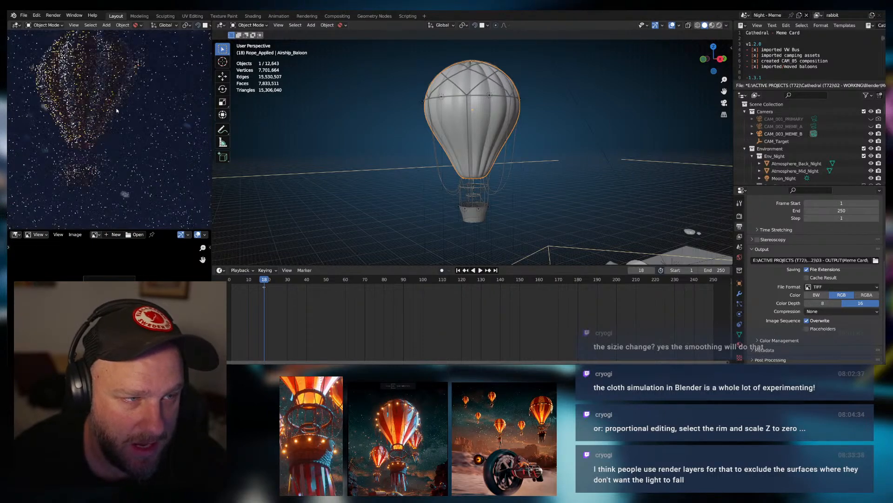
middle_click_drag(123, 113, 161, 143, "shift")
scroll(156, 131, "down", 4)
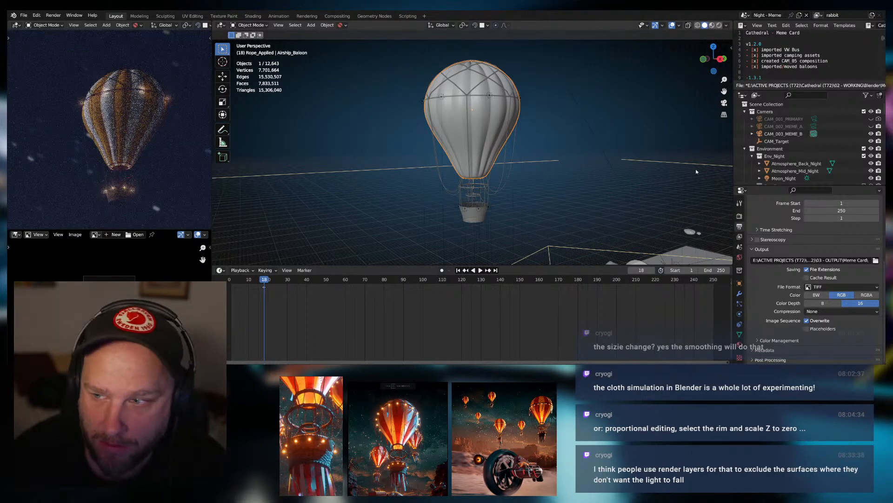
Rename the Point.002 light as Light_Baloon and save the project.
key("KP_Decimal")
scroll(805, 155, "down", 1)
scroll(804, 156, "down", 10)
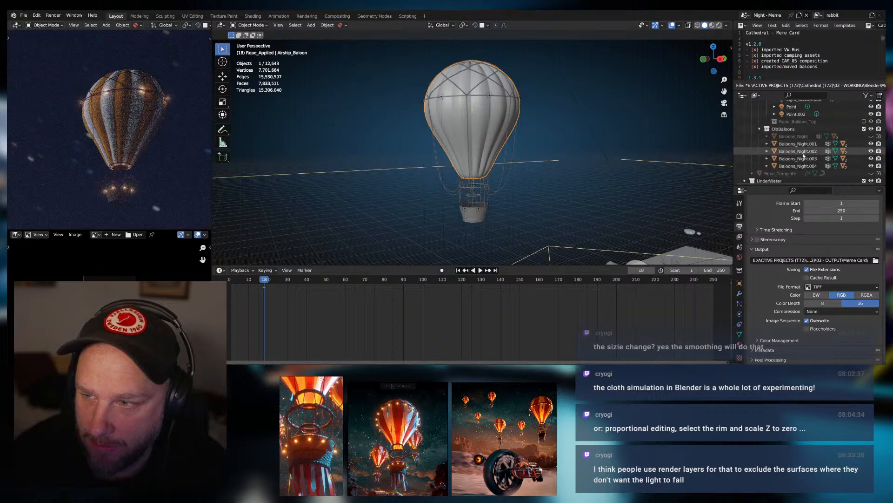
scroll(804, 155, "up", 10)
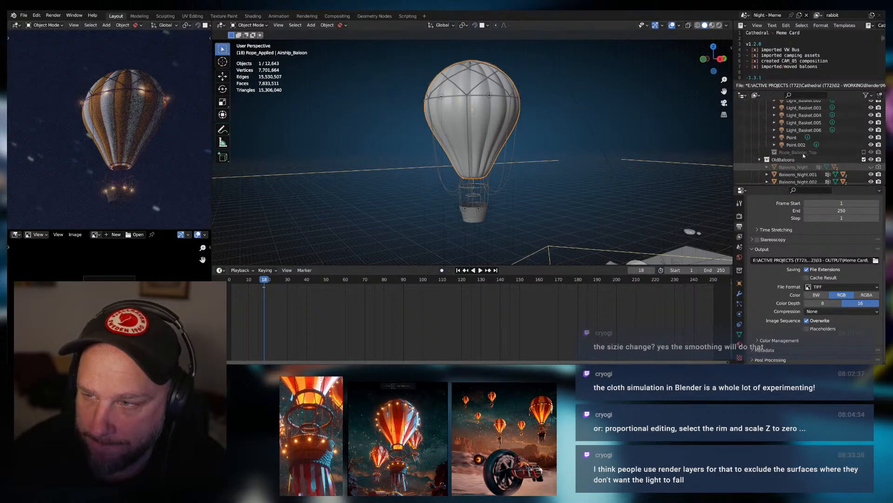
left_click(800, 155)
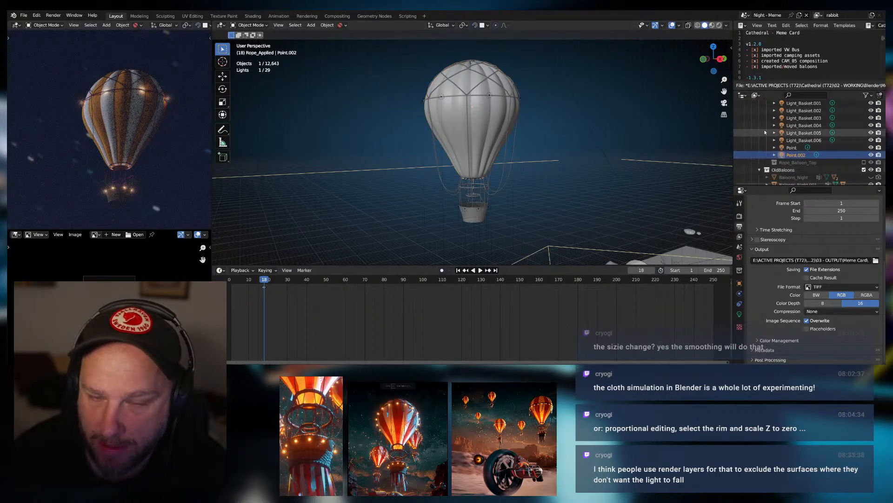
double_click(797, 155)
scroll(797, 155, "down", 2)
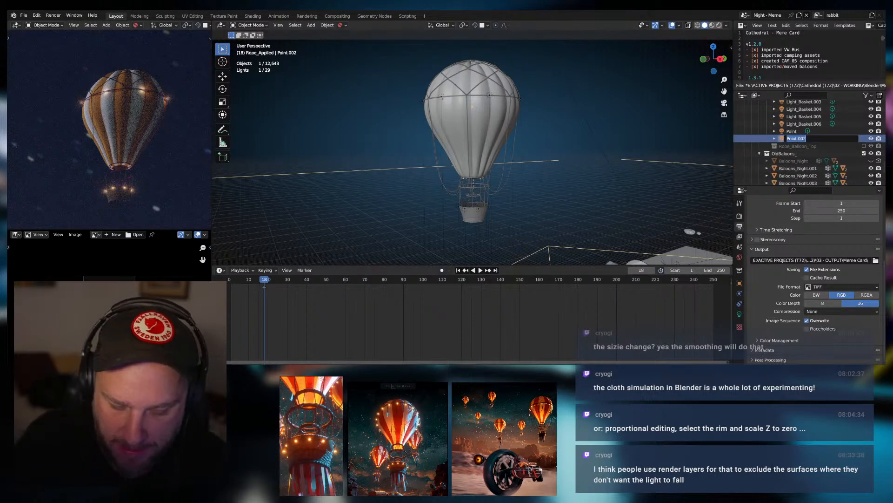
type("Light_Ba")
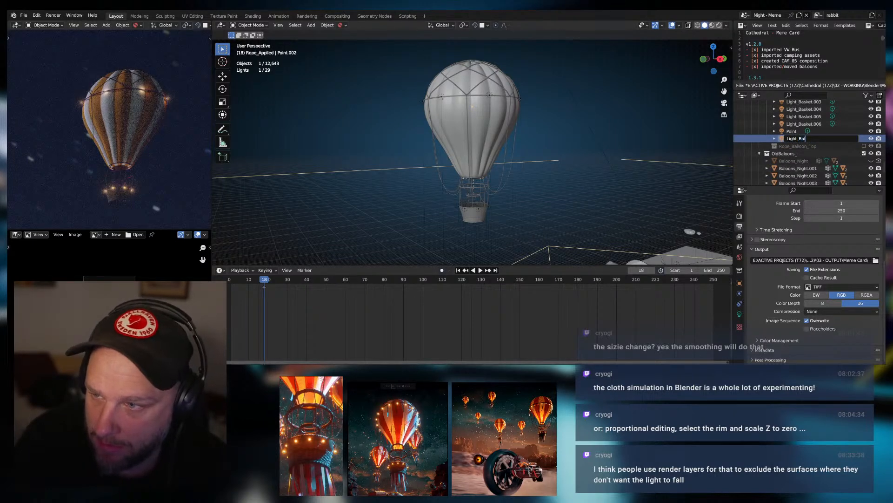
type("loon")
key("Return")
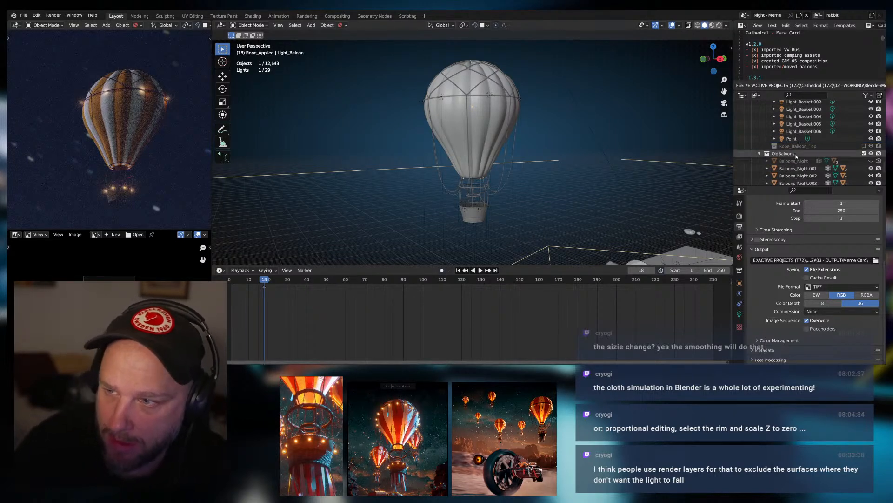
left_click(23, 15)
left_click(43, 72)
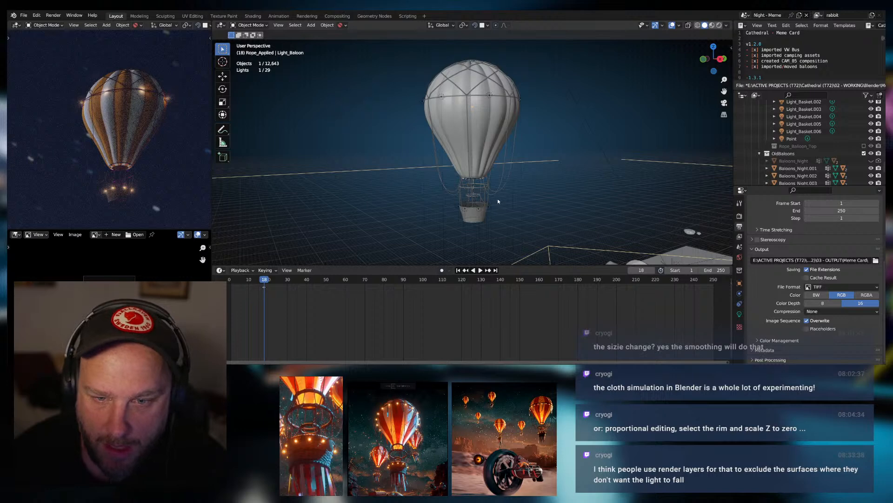
Lower Light_Baloon by about 14 m along Z to the envelope's mouth in X-ray view and set its size to about 3.14 m.
scroll(498, 198, "down", 1)
scroll(496, 166, "up", 2)
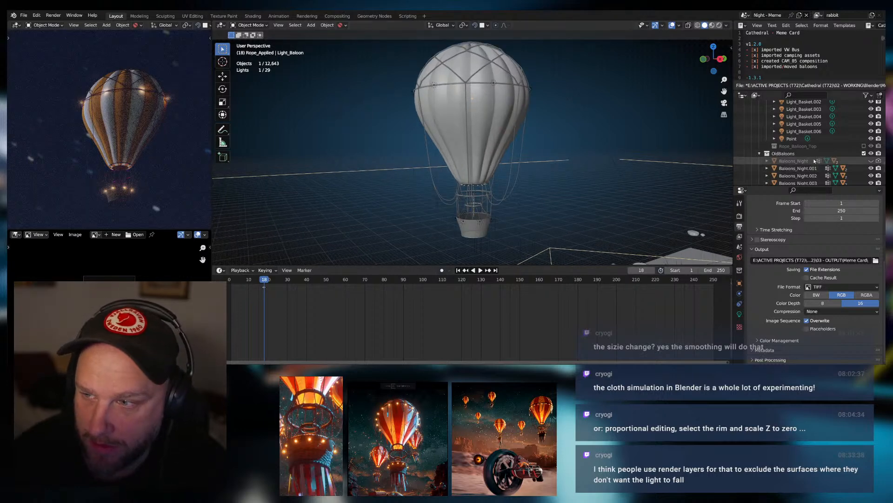
scroll(739, 160, "up", 3)
key("g")
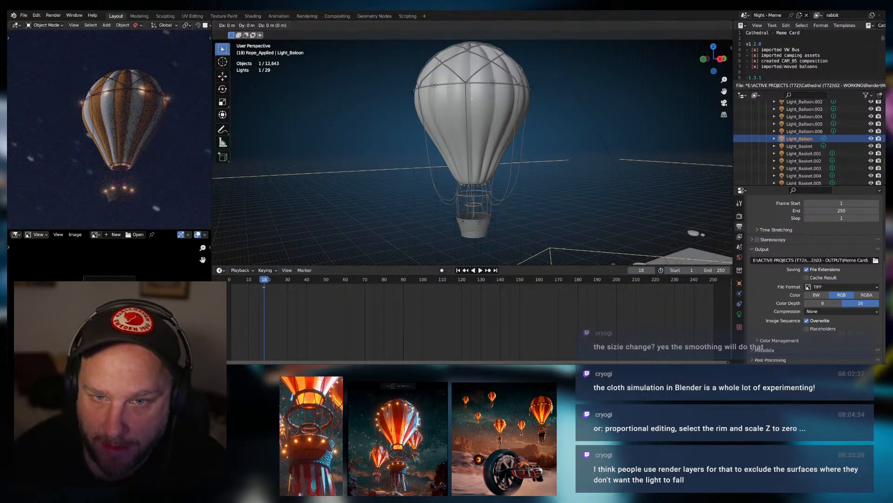
right_click(494, 103)
left_click(689, 26)
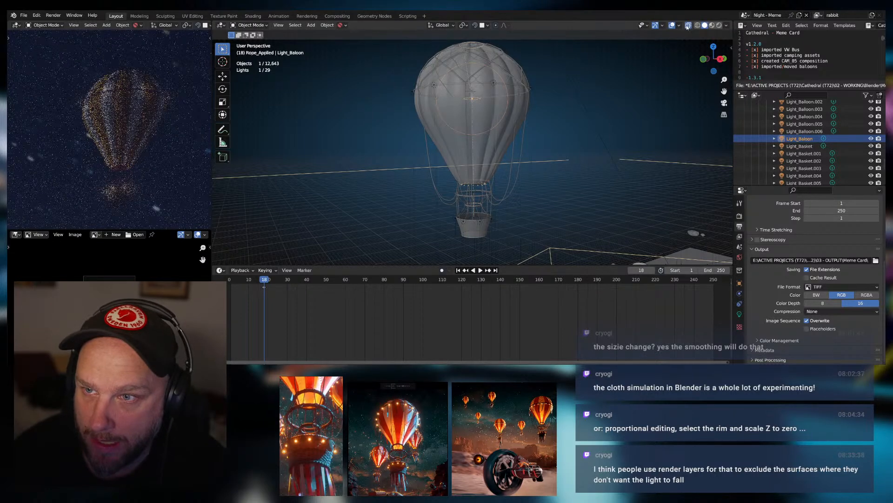
key("g")
key("z")
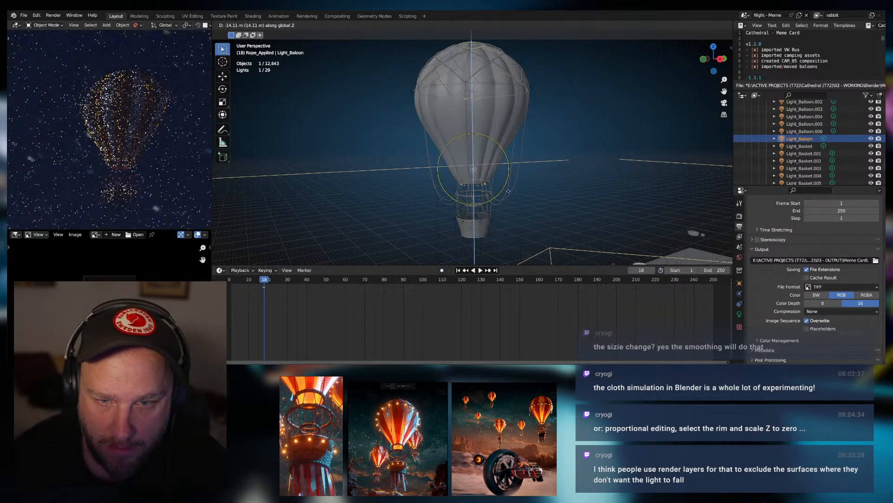
left_click(509, 191)
left_click(739, 314)
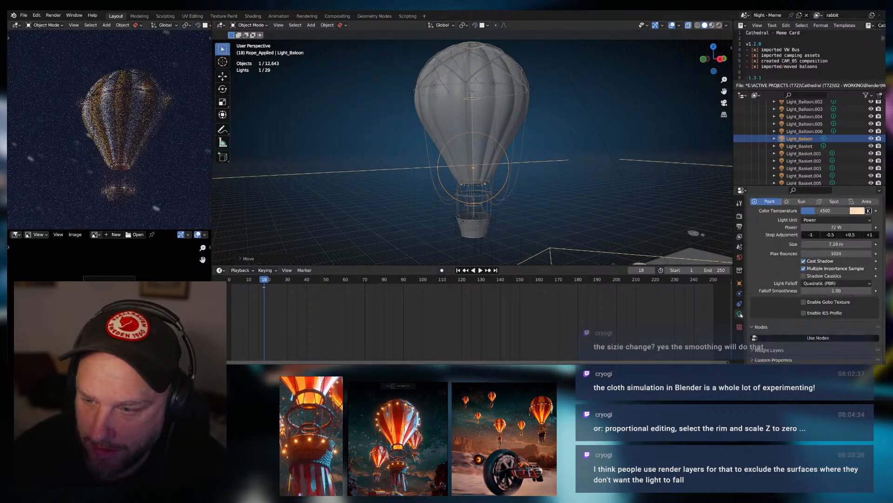
left_click_drag(836, 245, 801, 245)
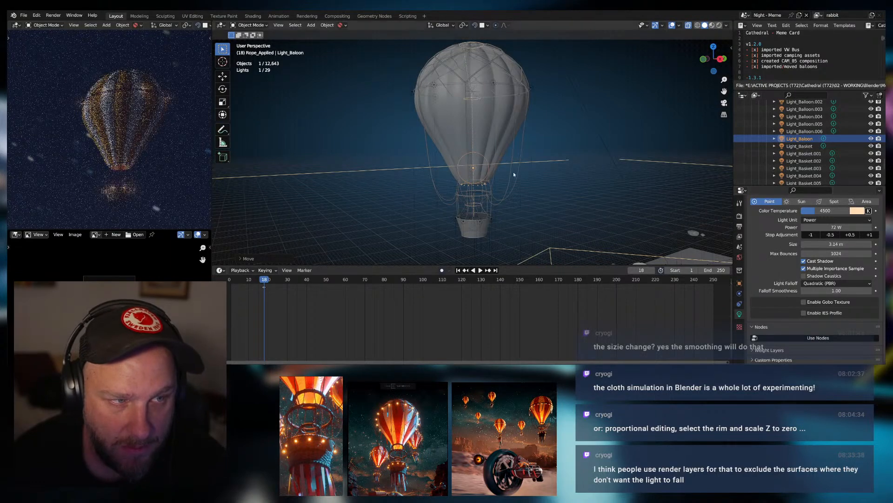
Select the envelope Airship_Baloon and show its M_Baloon material in a Shader Editor in place of the timeline.
left_click(489, 110)
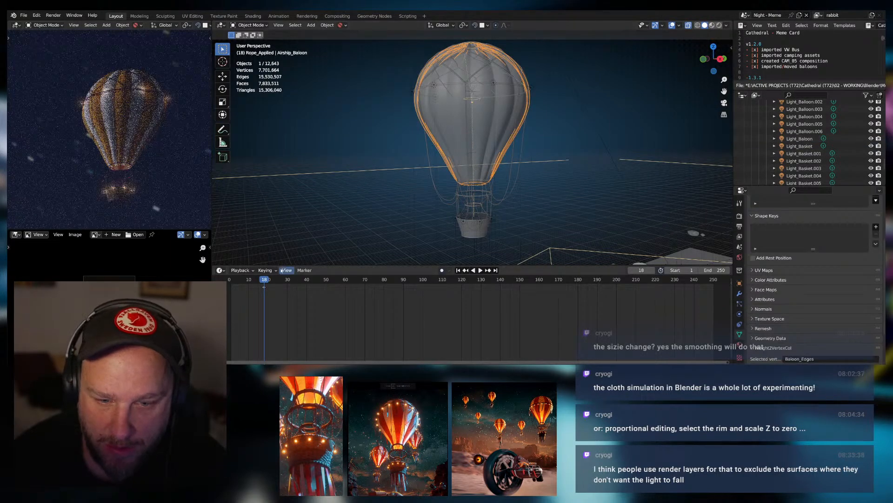
left_click(220, 270)
left_click(291, 338)
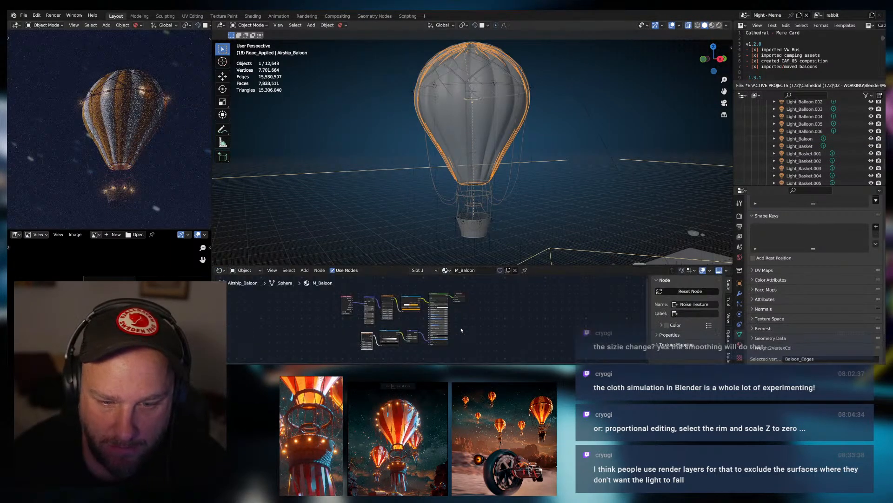
key("Home")
scroll(448, 327, "up", 8)
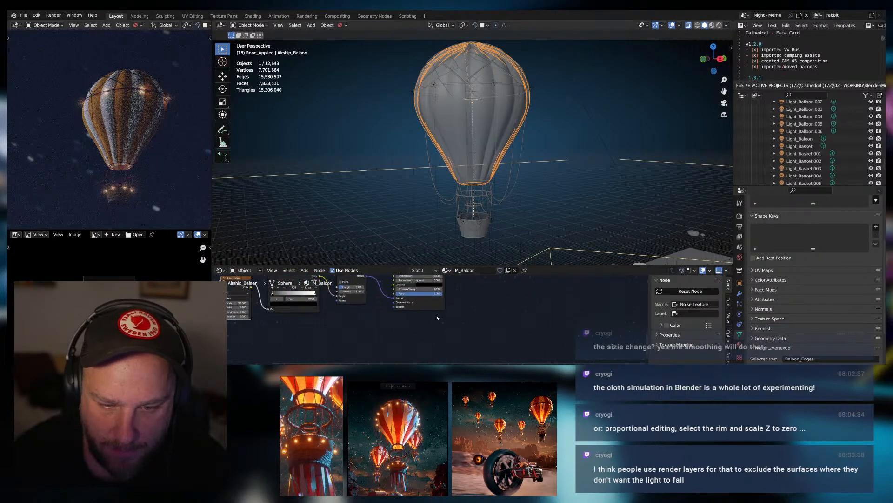
Try the envelope's M_Baloon material with its Transmission reduced to about 0.51.
left_click_drag(440, 327, 471, 327)
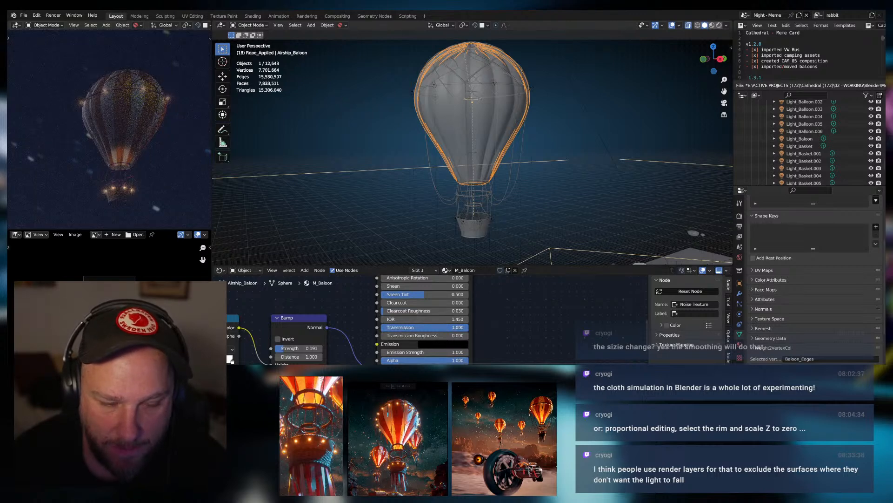
left_click_drag(458, 327, 416, 328)
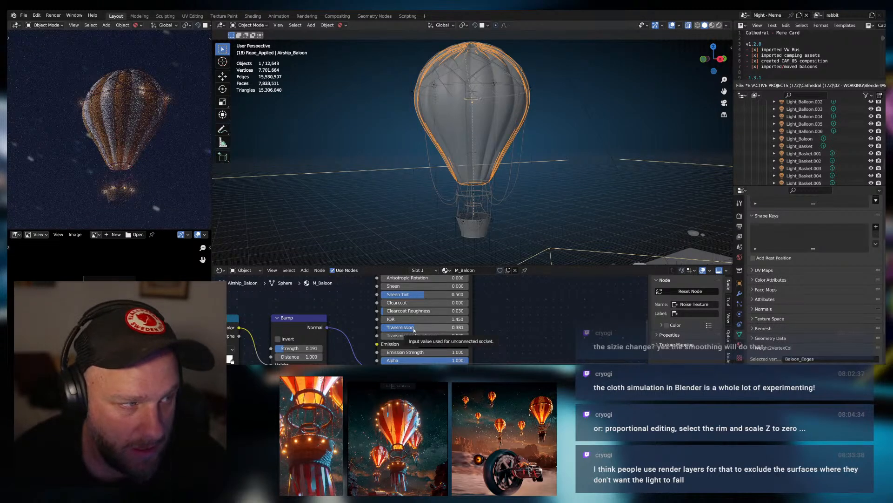
left_click_drag(414, 330, 425, 329)
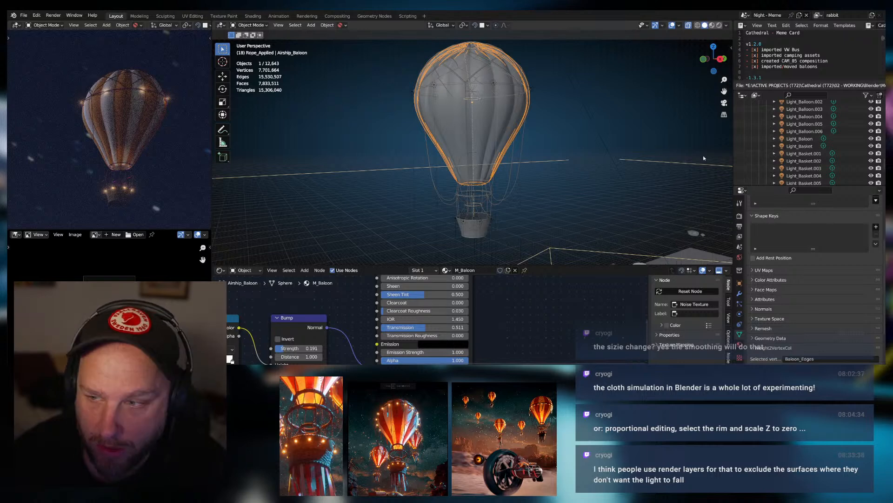
Select the Light_Baloon light inside the envelope's mouth and set its power to 500 W.
left_click(474, 170)
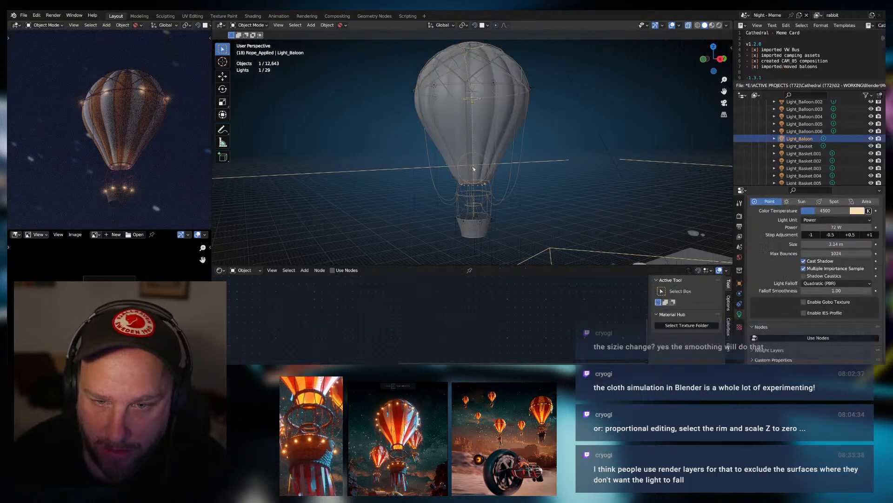
left_click(843, 229)
type("50")
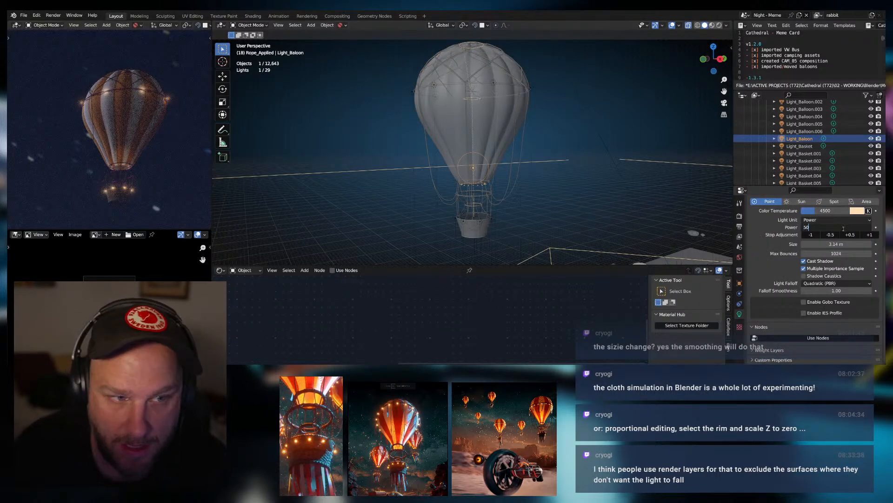
type("0")
key("Return")
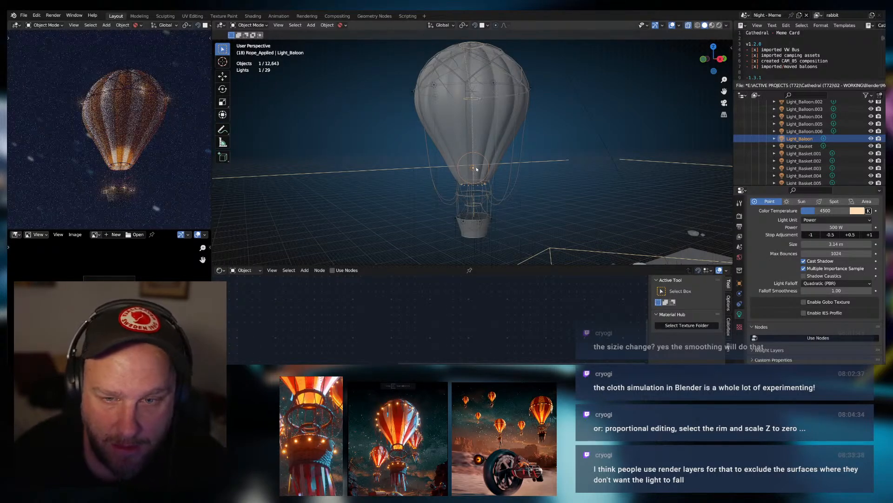
Raise Light_Baloon about 3.3 m along Z into the envelope and set its size to about 5.45 m.
key("g")
key("z")
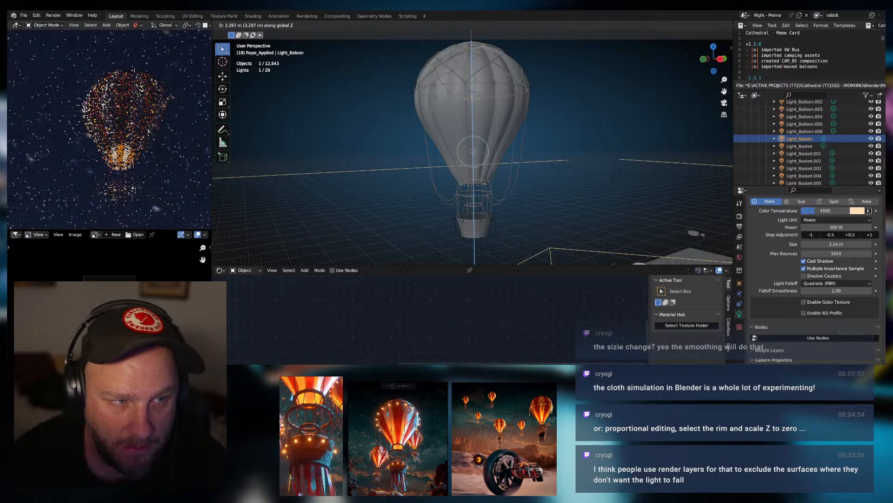
left_click(505, 159)
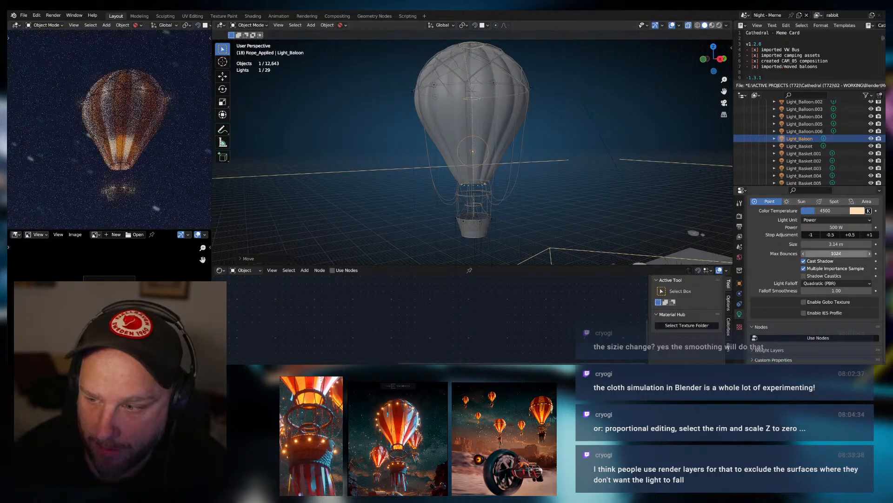
left_click_drag(836, 244, 867, 243)
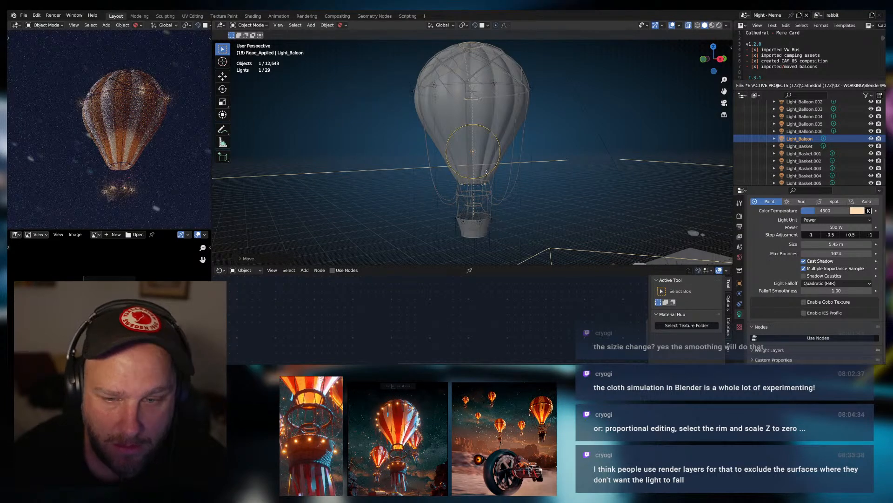
Select the Airship_Baloon envelope and set its M_Baloon material's Roughness to about 0.22.
left_click(488, 116)
middle_click_drag(432, 310, 437, 343)
scroll(439, 324, "down", 2)
left_click_drag(433, 305, 424, 323)
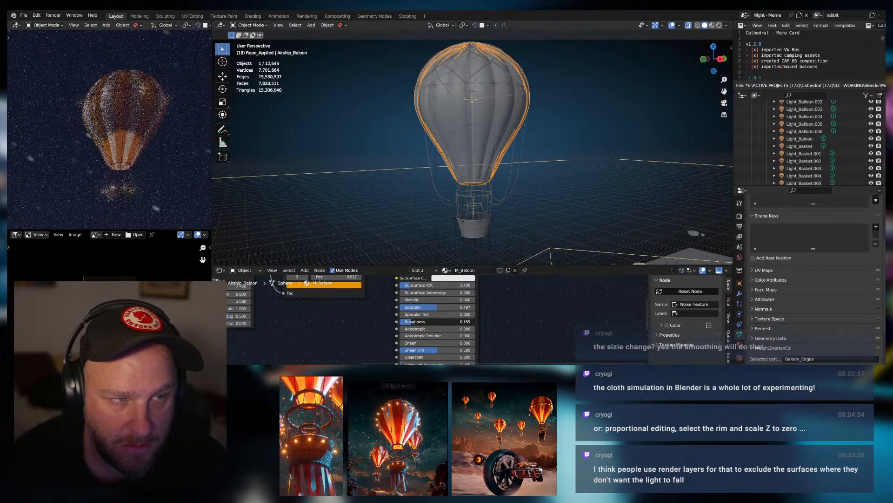
left_click_drag(421, 321, 422, 322)
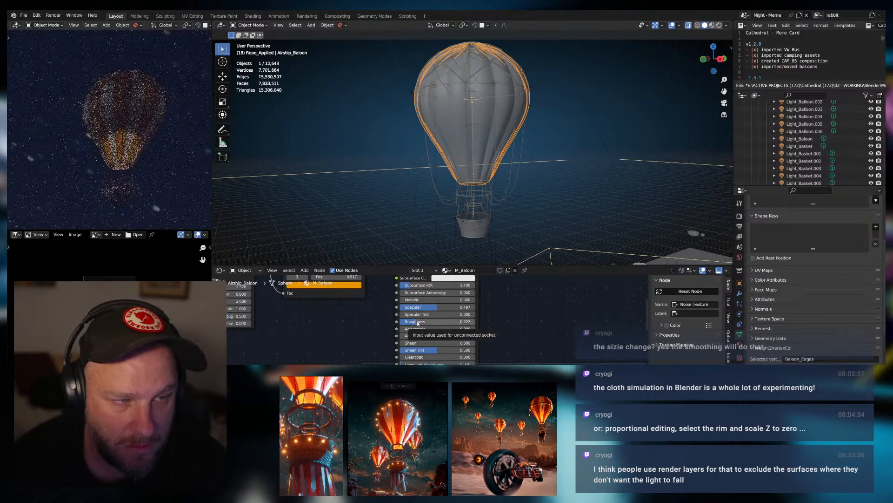
Set the Transmission of the envelope's M_Baloon material to about 0.136.
scroll(449, 330, "down", 2)
scroll(449, 329, "up", 2)
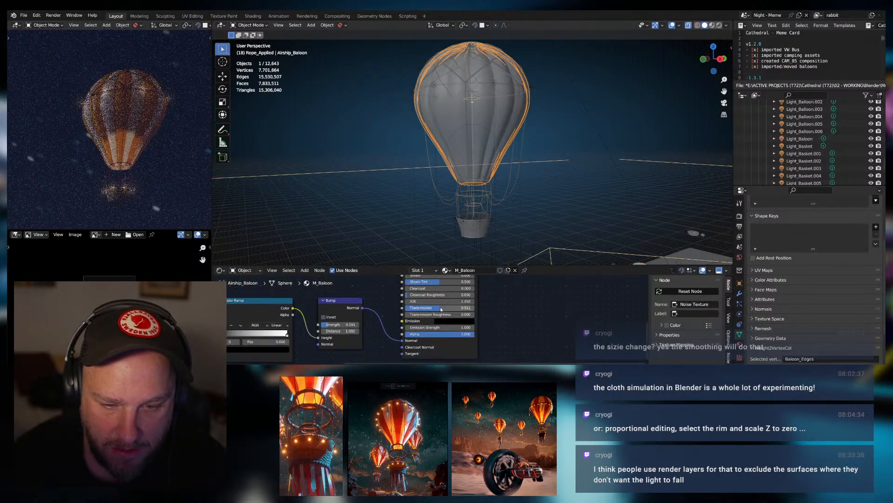
left_click_drag(439, 308, 408, 310)
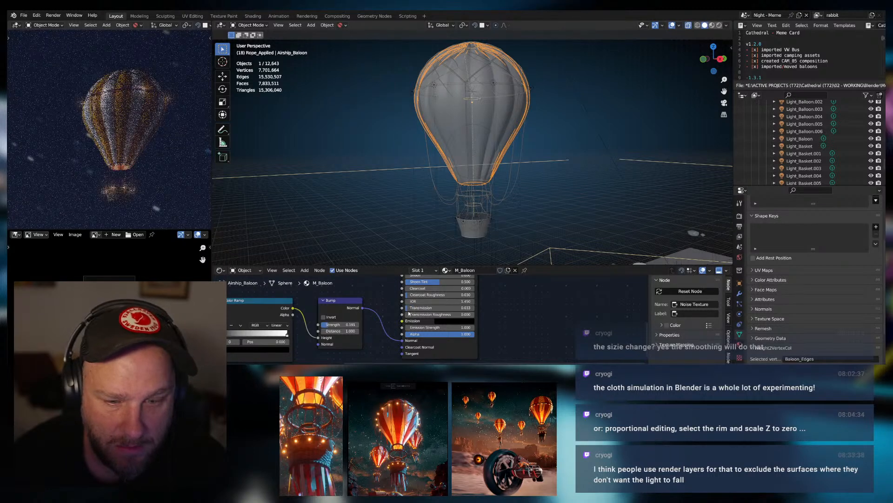
left_click_drag(409, 311, 414, 310)
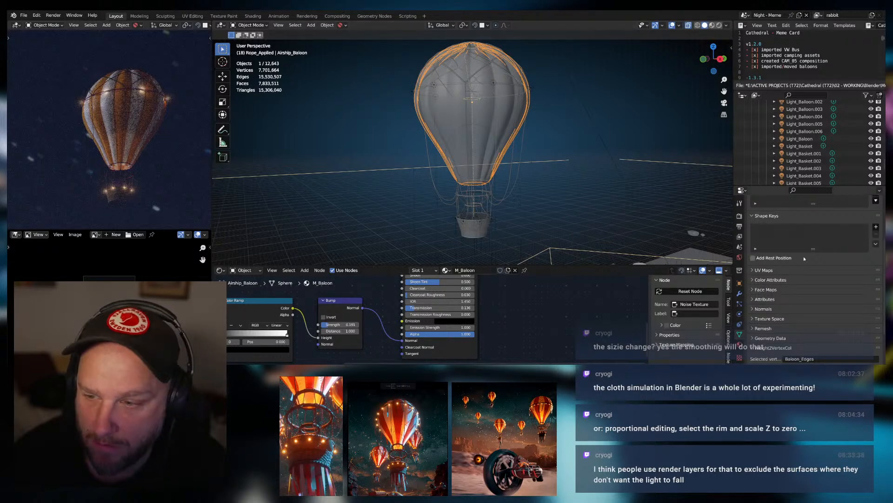
scroll(781, 317, "down", 2)
scroll(768, 303, "up", 8)
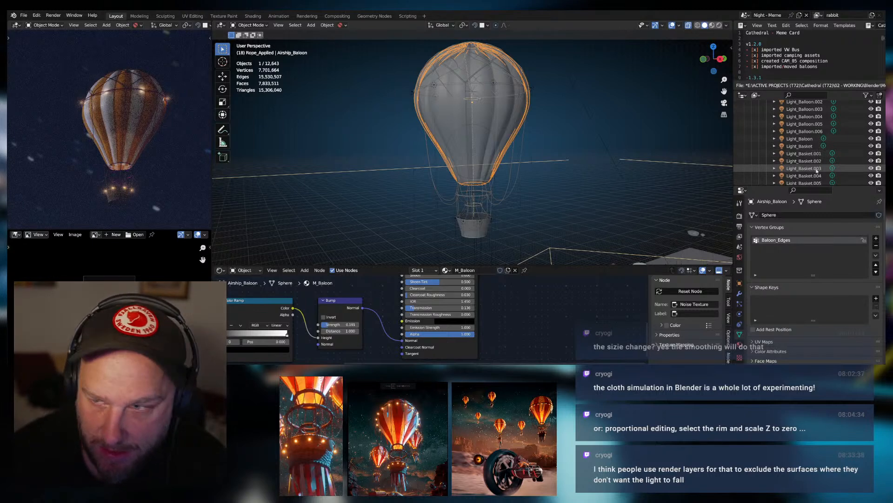
scroll(817, 170, "up", 3)
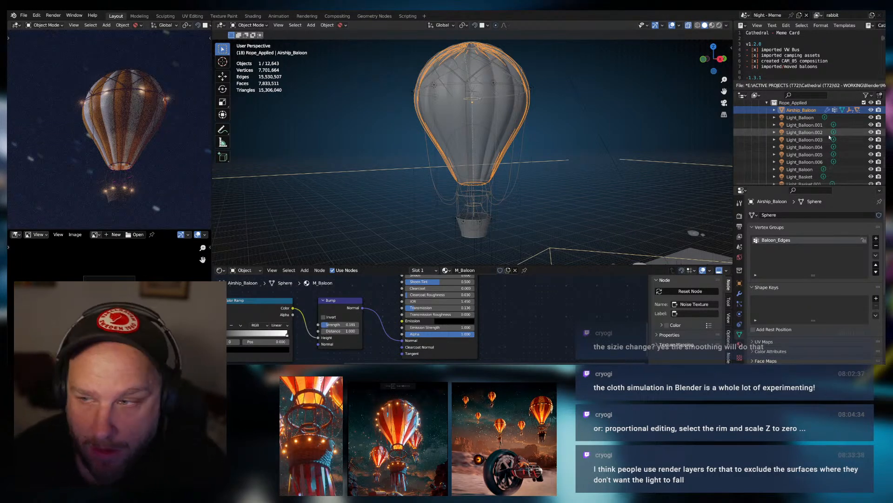
scroll(810, 165, "down", 2)
left_click(810, 163)
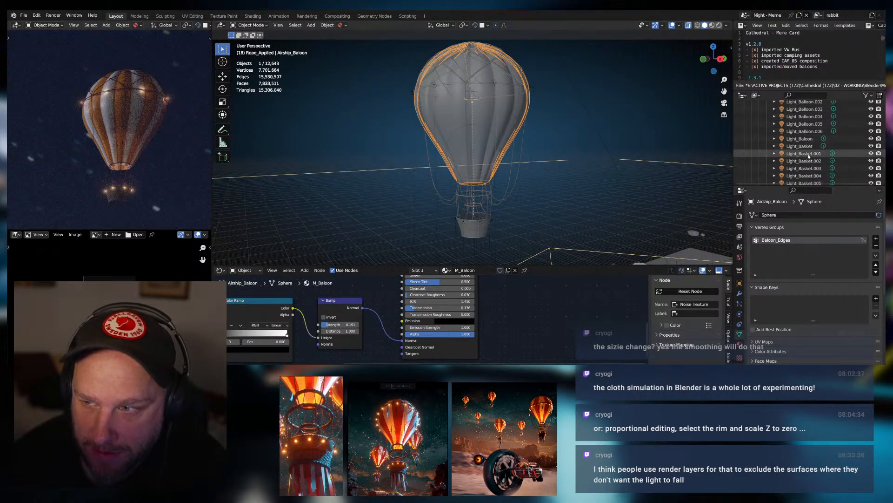
Select the envelope light Light_Balloon.004 and look through its light and object properties for the Ray Visibility options.
left_click(495, 84)
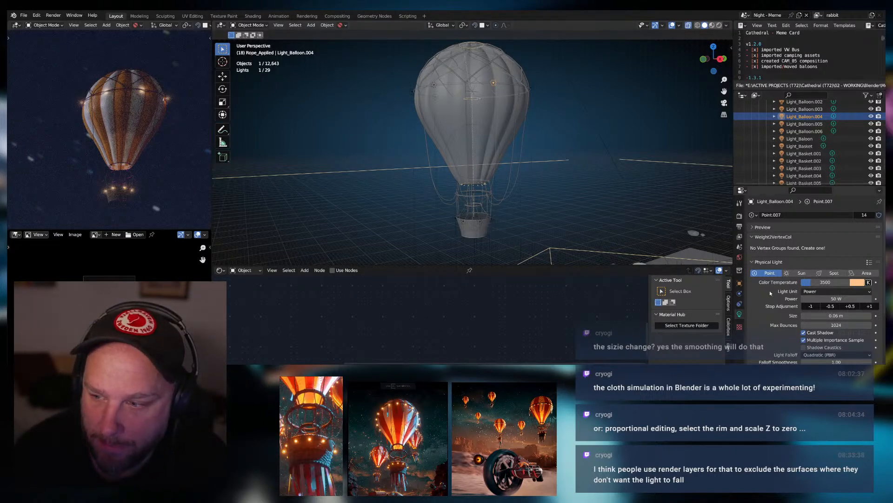
scroll(773, 290, "down", 4)
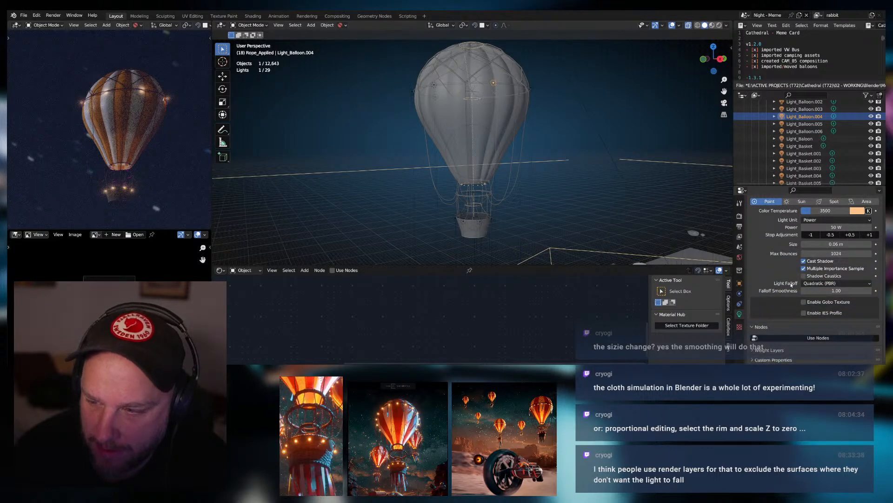
scroll(763, 289, "up", 4)
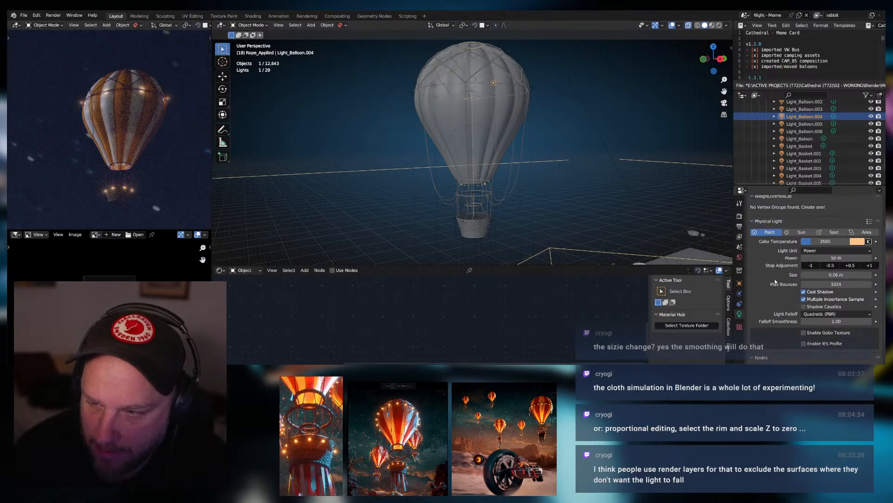
left_click(752, 263)
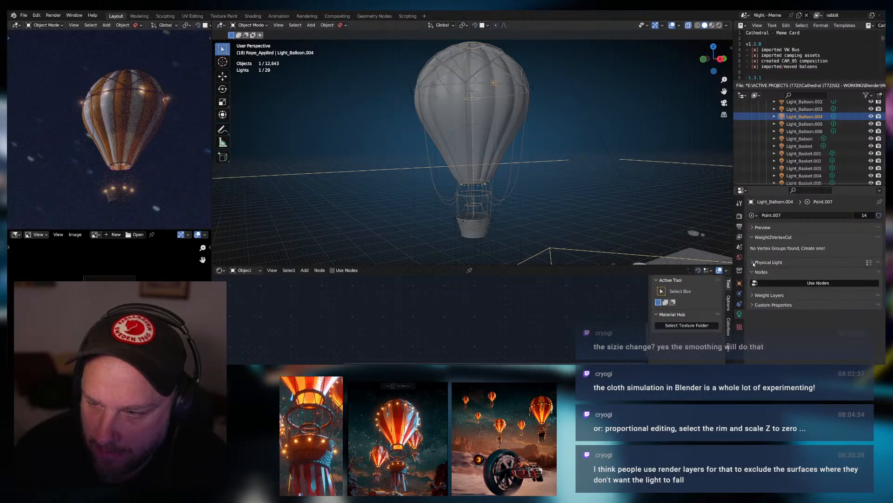
left_click(754, 305)
left_click(754, 304)
left_click(740, 283)
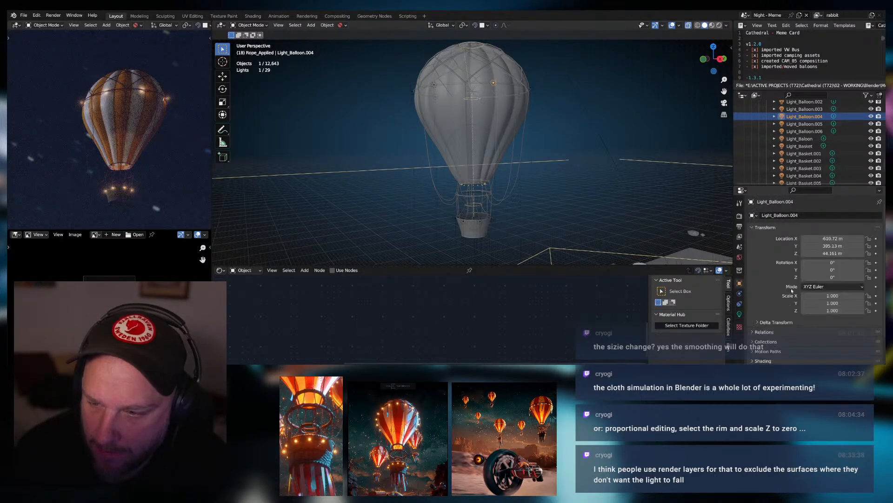
scroll(792, 289, "down", 2)
left_click(766, 340)
scroll(791, 326, "down", 8)
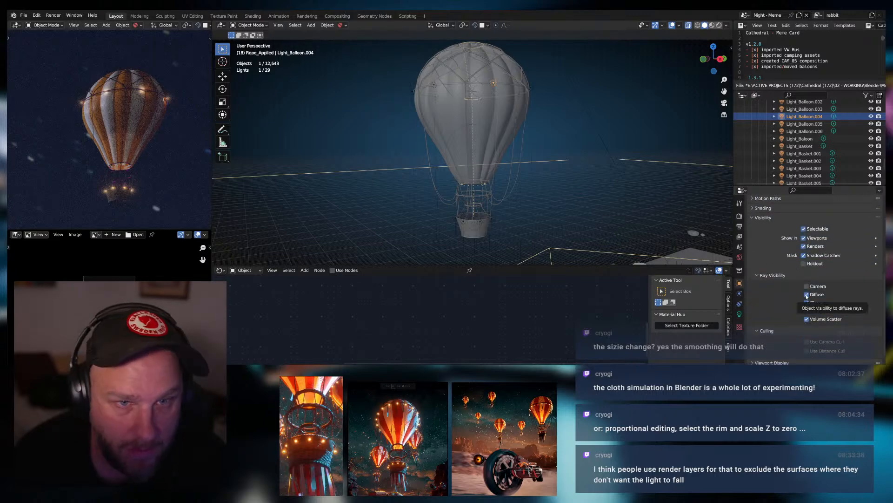
Try Light_Balloon.004 without Diffuse and Glossy ray visibility and turn both options back on.
left_click(807, 294)
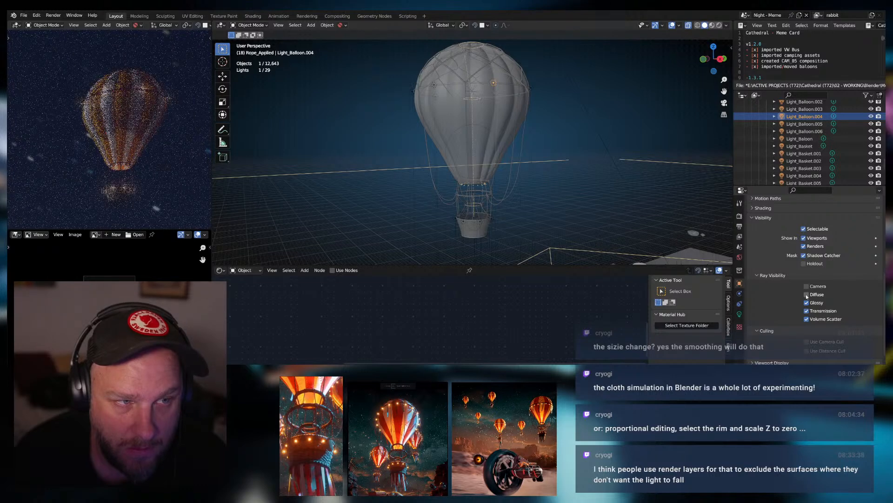
left_click(807, 303)
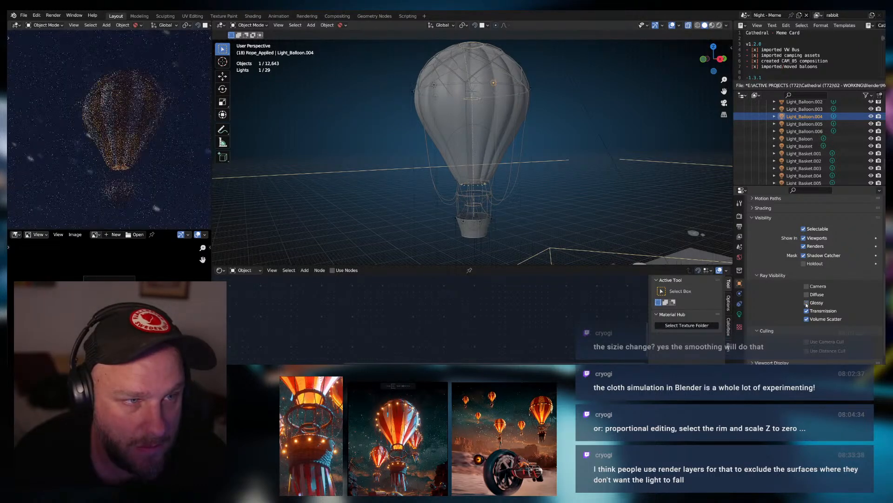
left_click(806, 302)
left_click(807, 295)
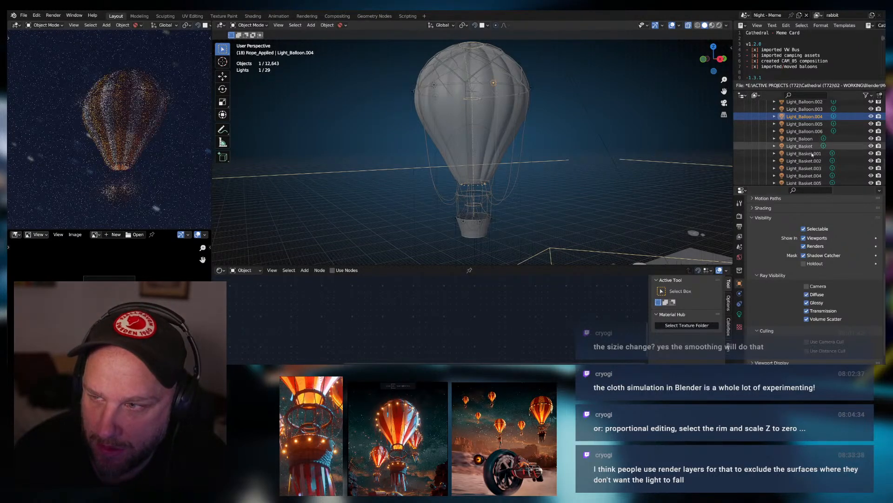
Move all the balloon's envelope and basket lights, from Light_Balloon through Light_Basket.006, into a new collection named Baloon_Lights.
scroll(800, 145, "up", 3)
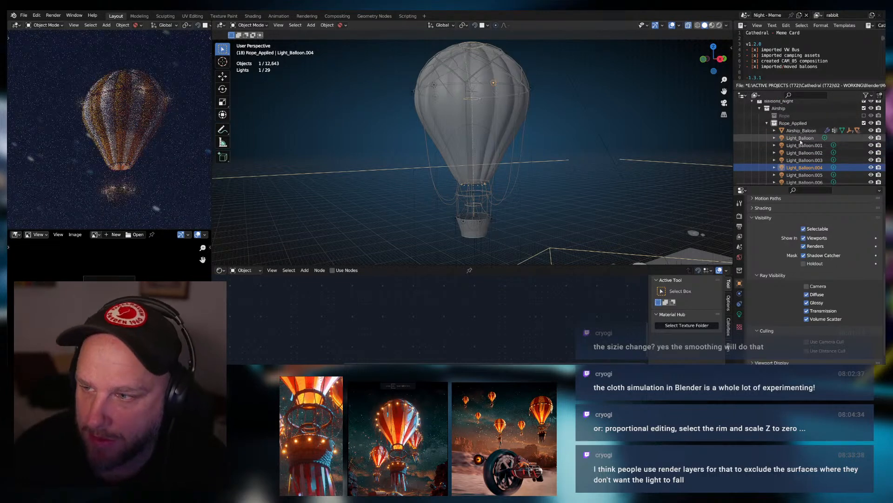
left_click(799, 138)
scroll(800, 147, "down", 4)
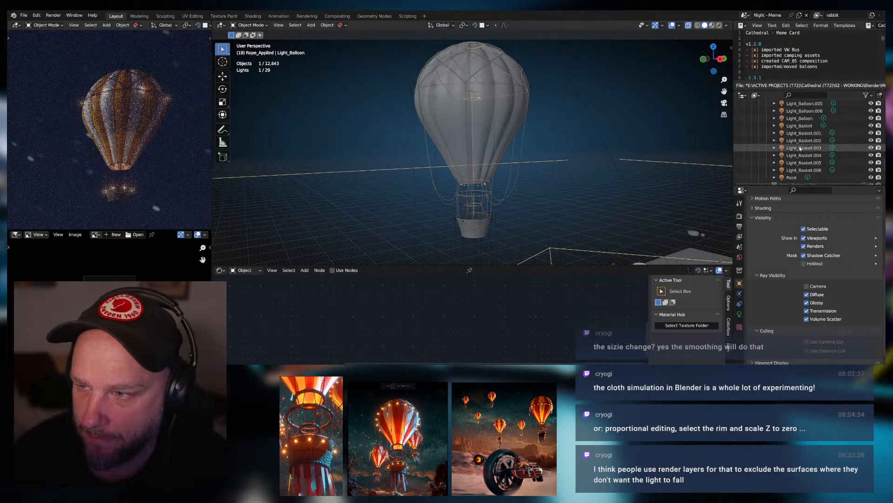
left_click(803, 171, "shift")
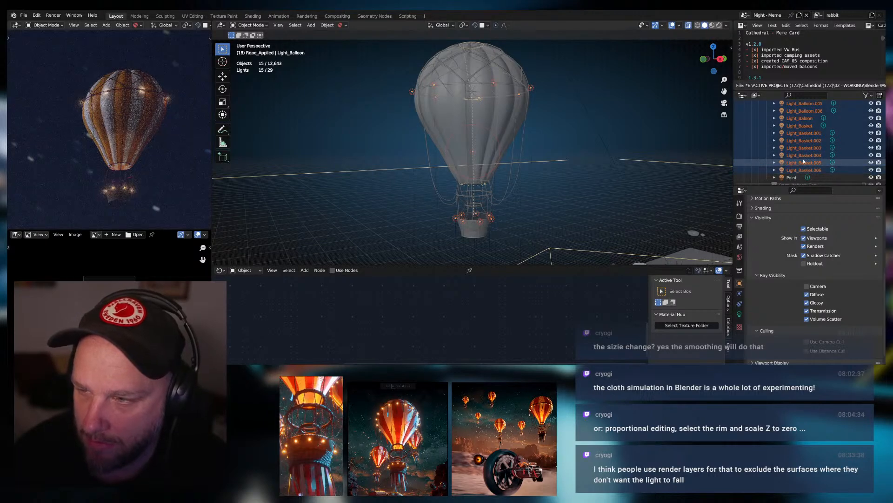
key("m")
left_click(804, 161)
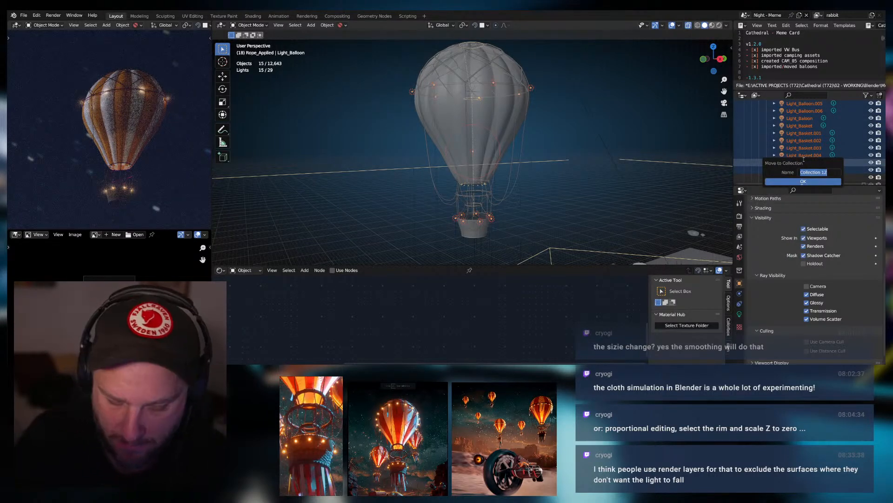
type("Baloon_Lights")
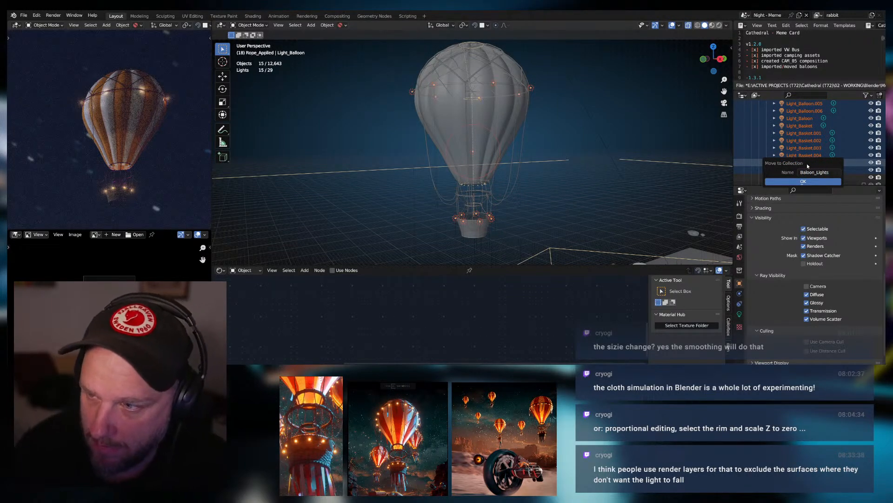
left_click(809, 181)
Nest the Baloon_Lights collection inside the Airship collection and hide it in the viewports.
scroll(809, 181, "down", 8)
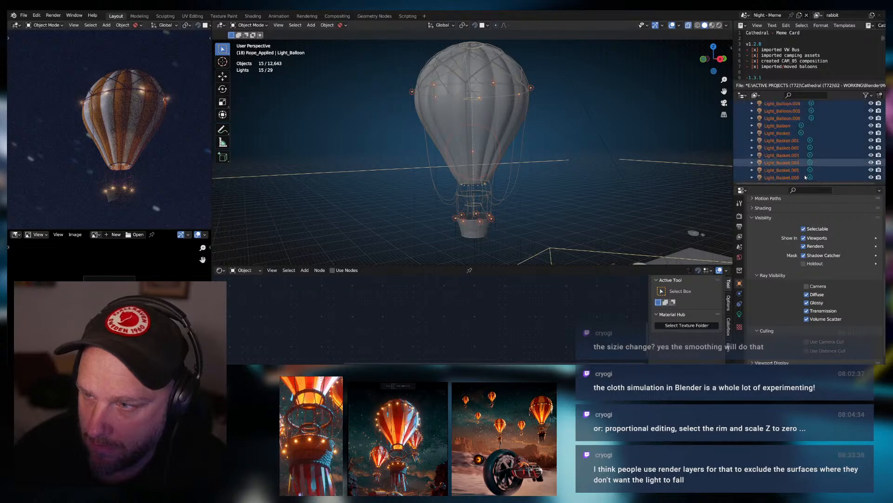
scroll(806, 127, "up", 10)
left_click_drag(775, 139, 779, 108)
scroll(814, 139, "up", 2)
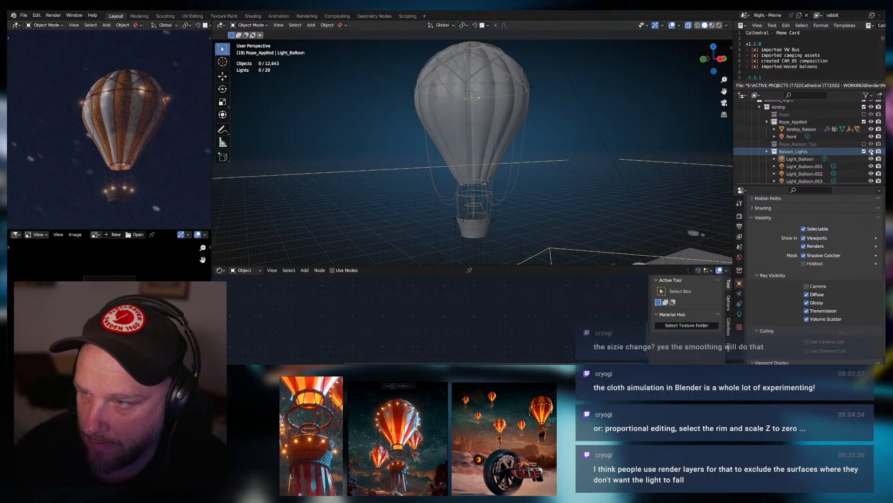
left_click(871, 152)
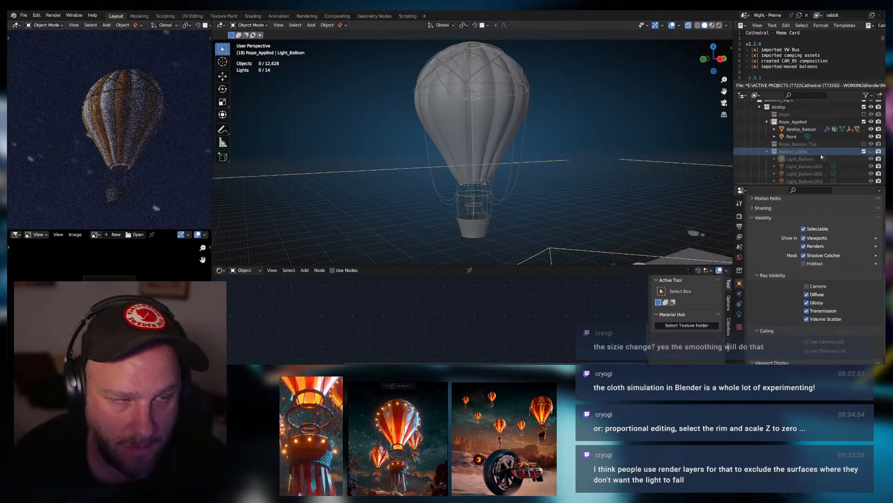
scroll(123, 129, "down", 3)
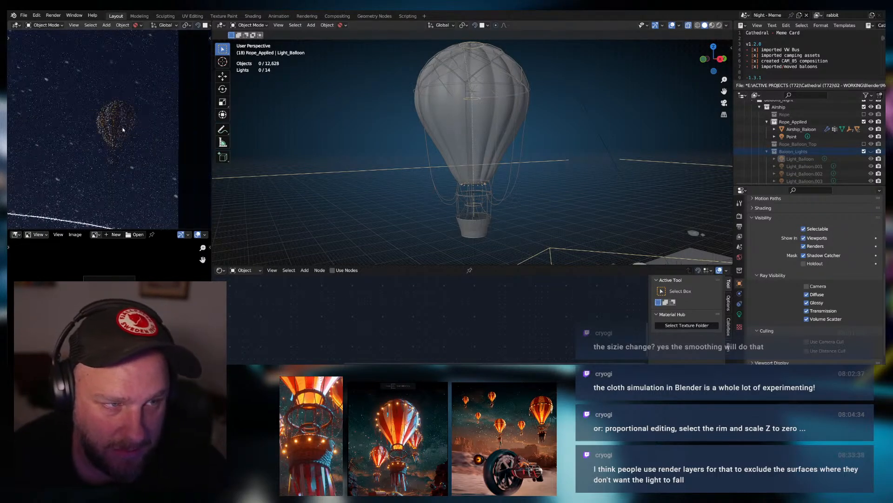
Select the balloon envelope Airship_Baloon and set its M_Baloon material's Specular to 0.
scroll(124, 130, "down", 5)
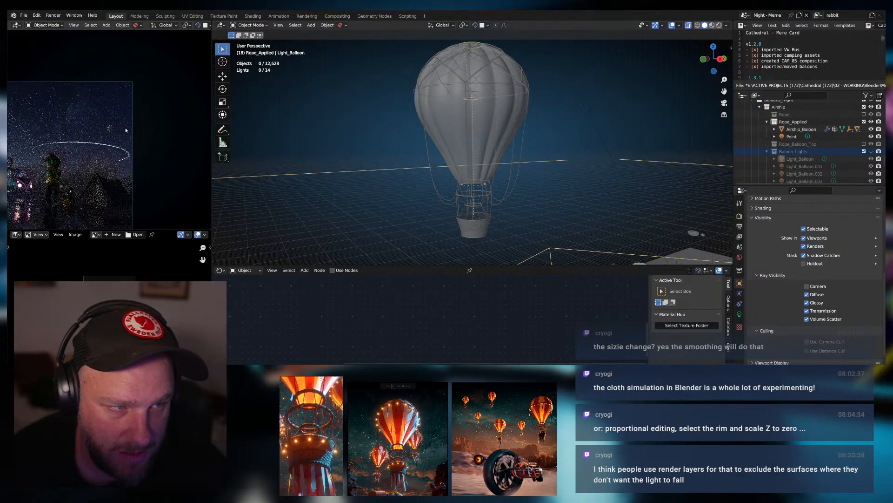
scroll(126, 131, "down", 3)
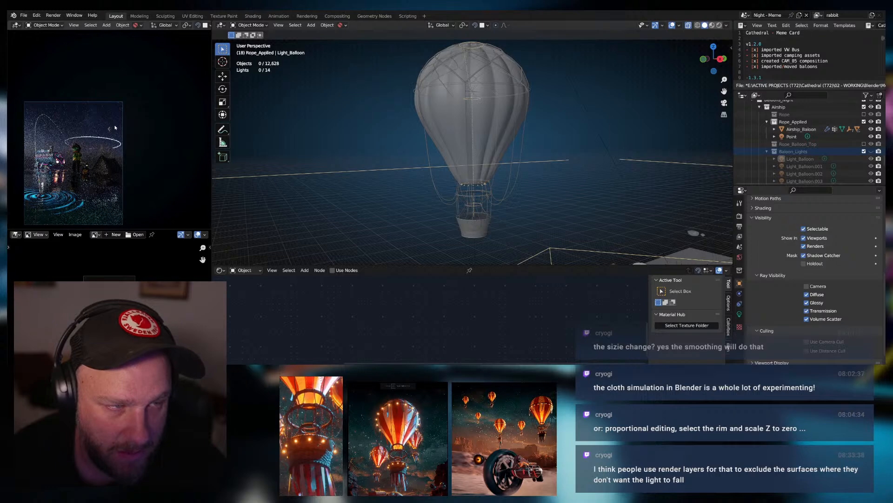
scroll(118, 127, "up", 8)
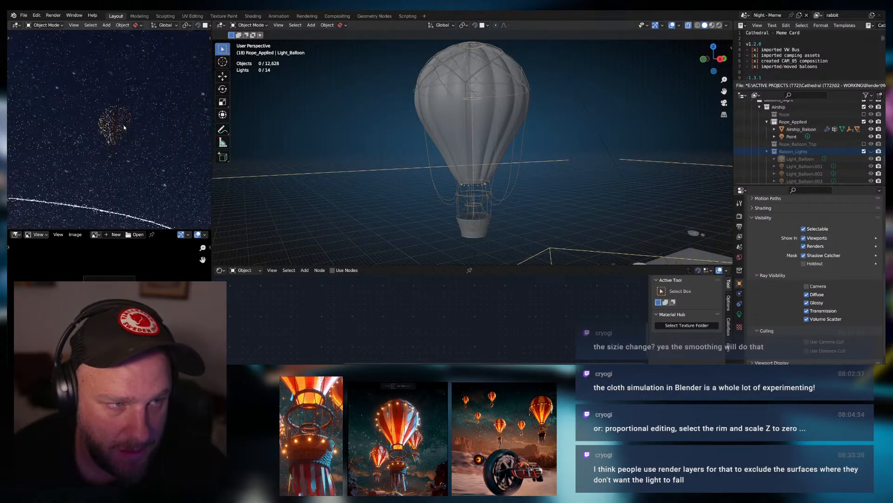
left_click(460, 106)
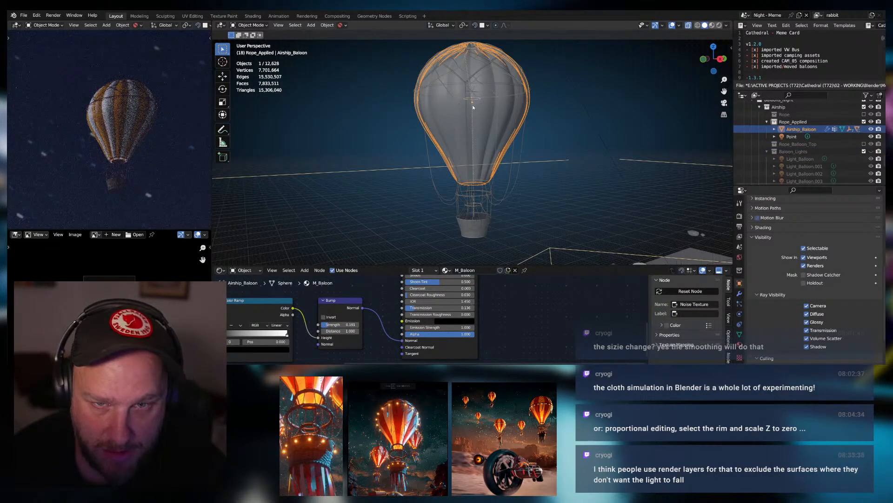
scroll(775, 254, "down", 1)
scroll(775, 252, "down", 1)
scroll(449, 311, "up", 4, "shift")
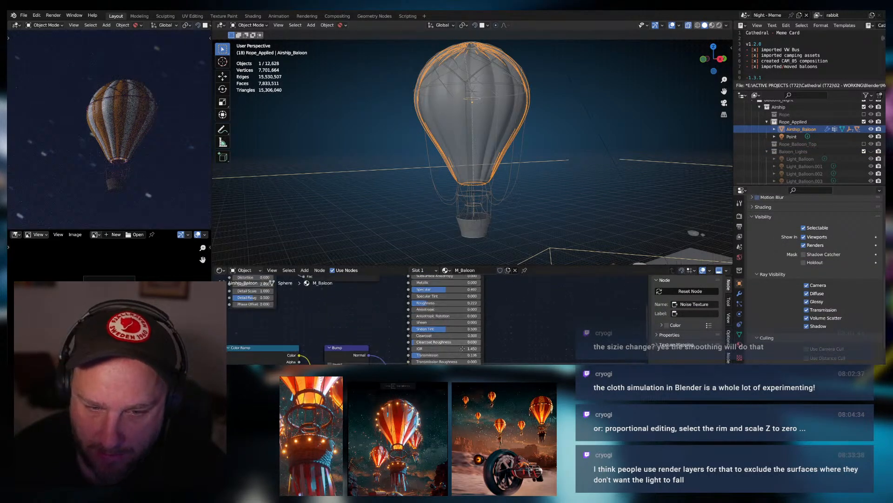
left_click_drag(446, 309, 422, 309)
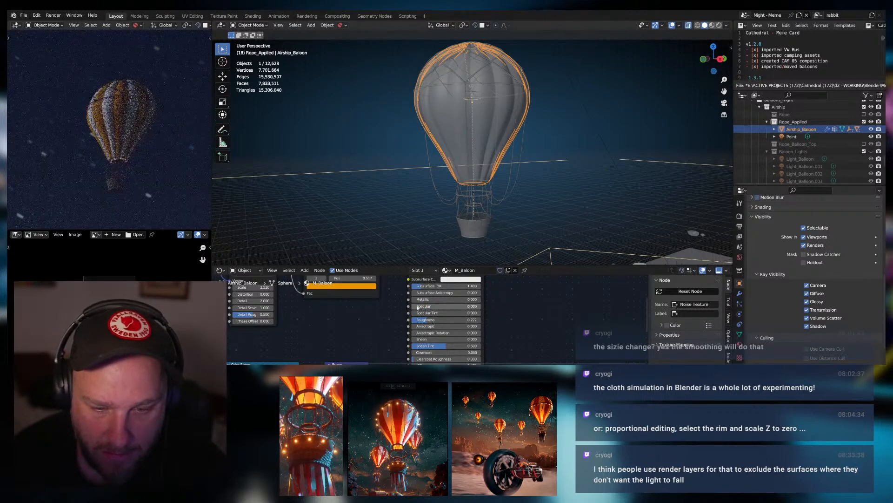
Try M_Baloon's Metallic at 1.000 and 0.500, return it to 0 with Specular at 0.485, and raise the Roughness.
left_click_drag(417, 308, 516, 300)
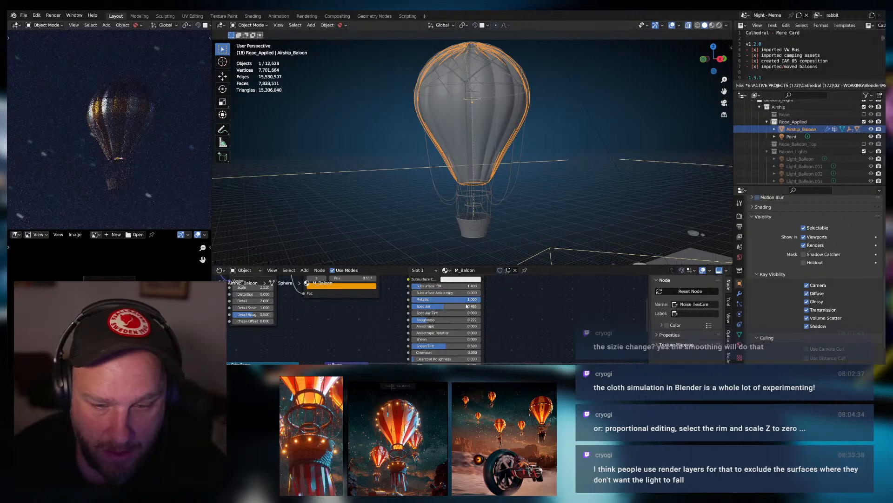
left_click_drag(467, 300, 455, 300)
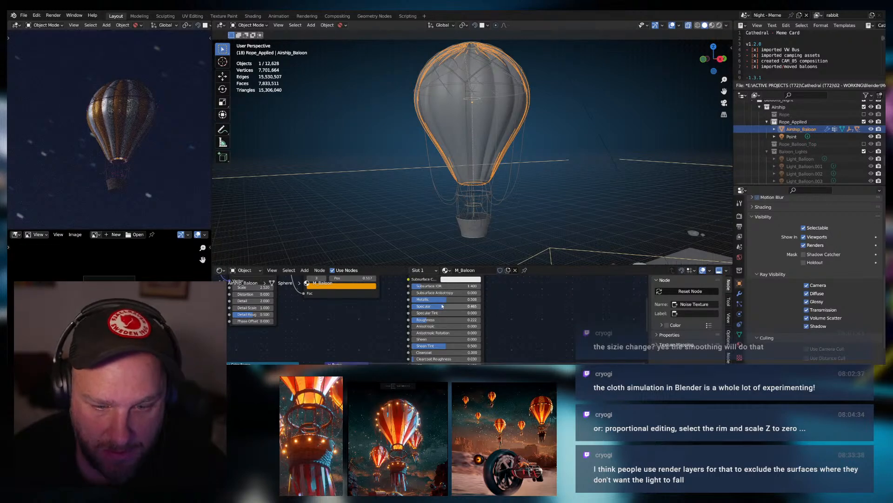
left_click_drag(442, 299, 446, 328)
scroll(446, 328, "down", 2)
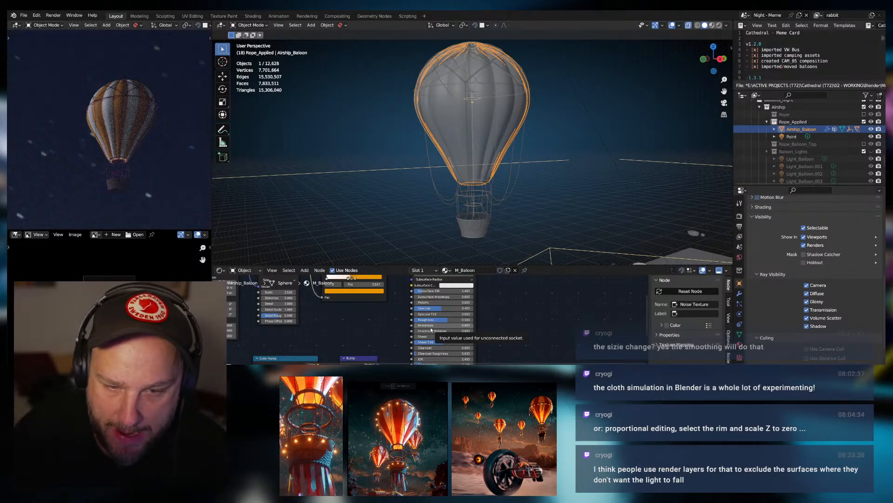
Try the envelope without Glossy and without Diffuse ray visibility, turning each option back on.
left_click(806, 302)
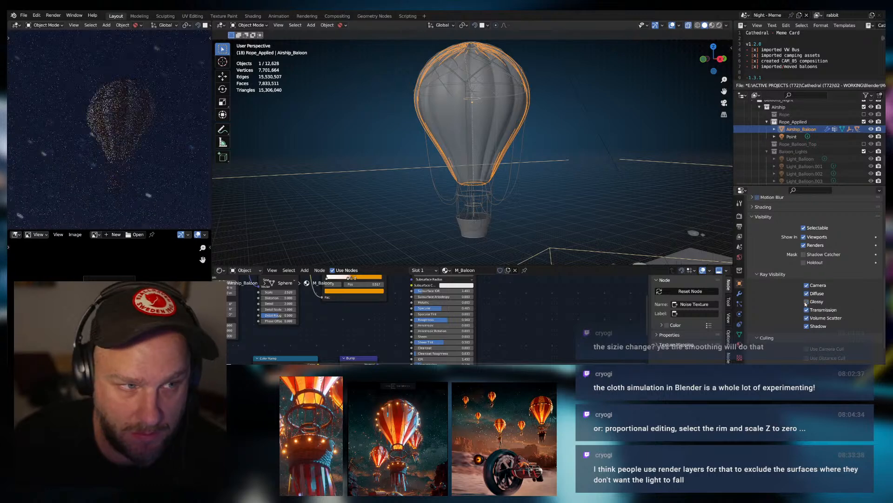
left_click(806, 302)
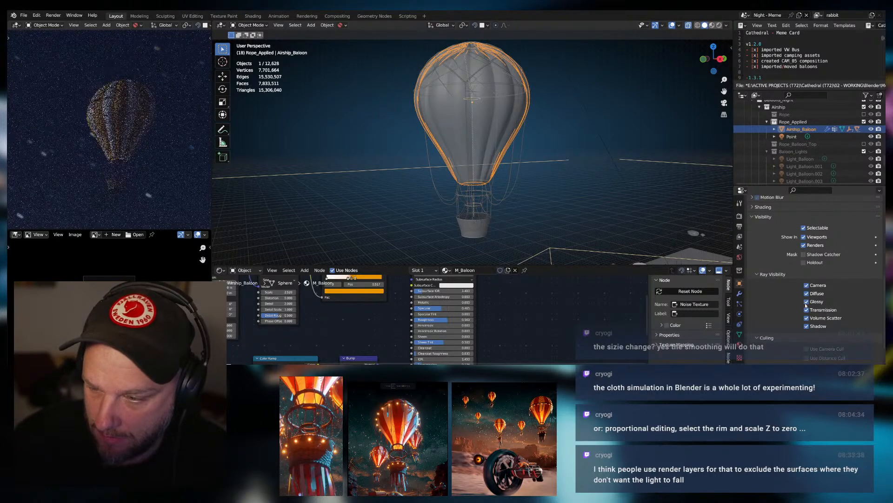
scroll(803, 319, "down", 2)
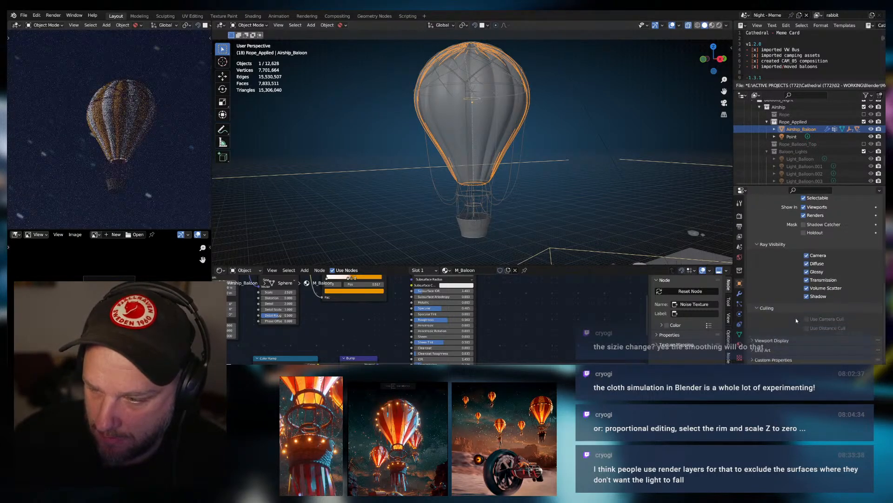
left_click(807, 263)
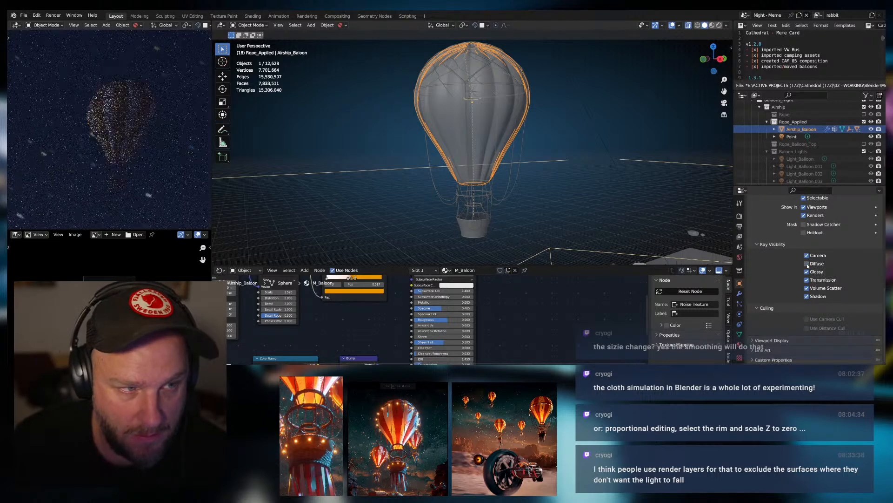
Try the envelope without its viewport display Shadow and without Shadow ray visibility, restoring both options.
left_click(766, 340)
scroll(768, 329, "down", 5)
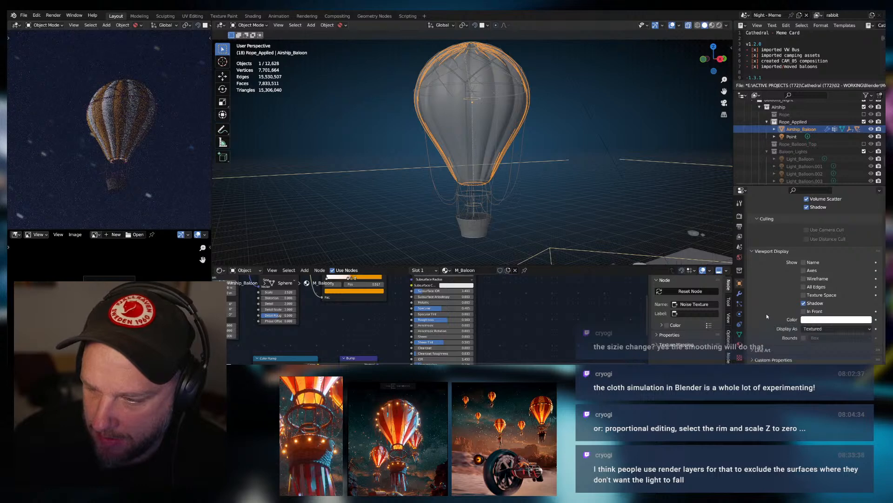
scroll(783, 289, "up", 1)
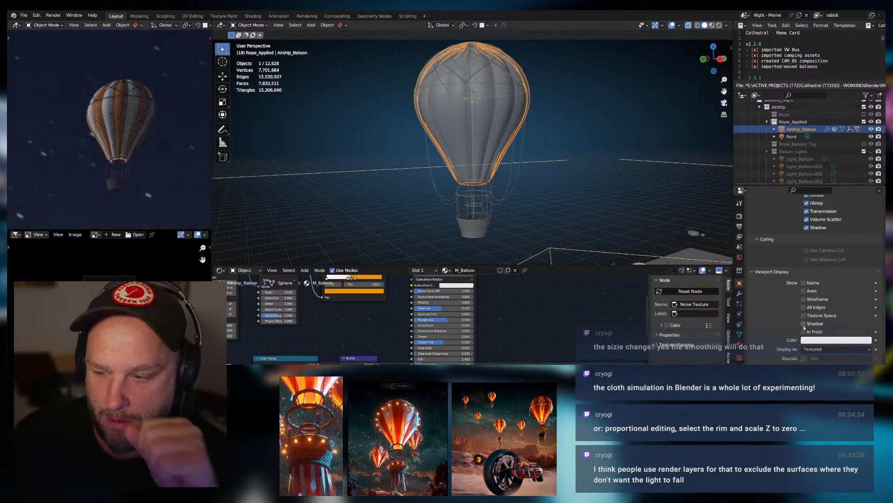
scroll(789, 287, "up", 2)
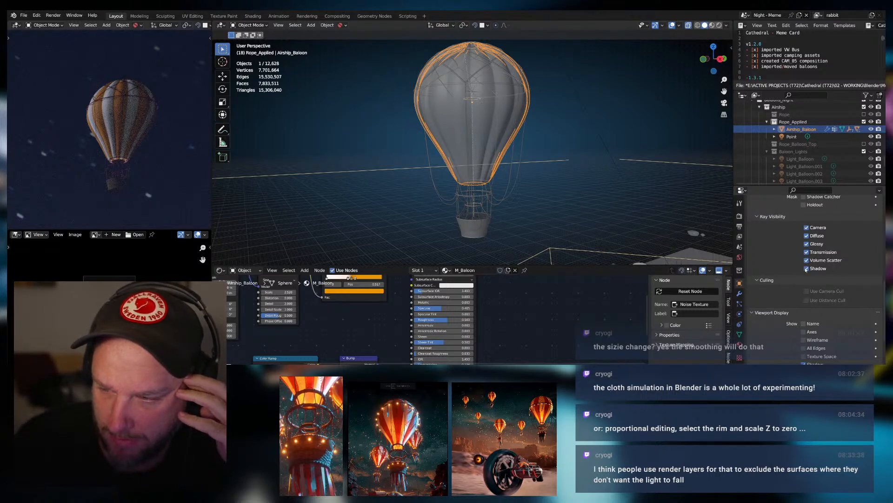
left_click(806, 269)
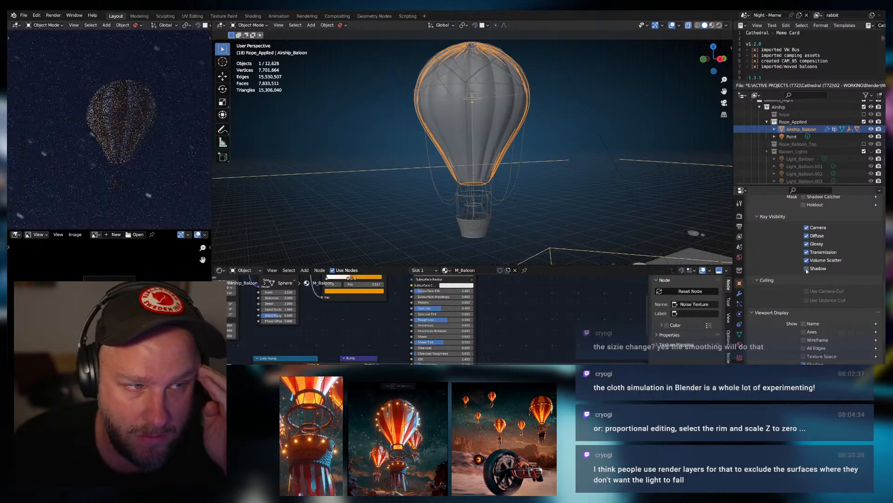
left_click(806, 269)
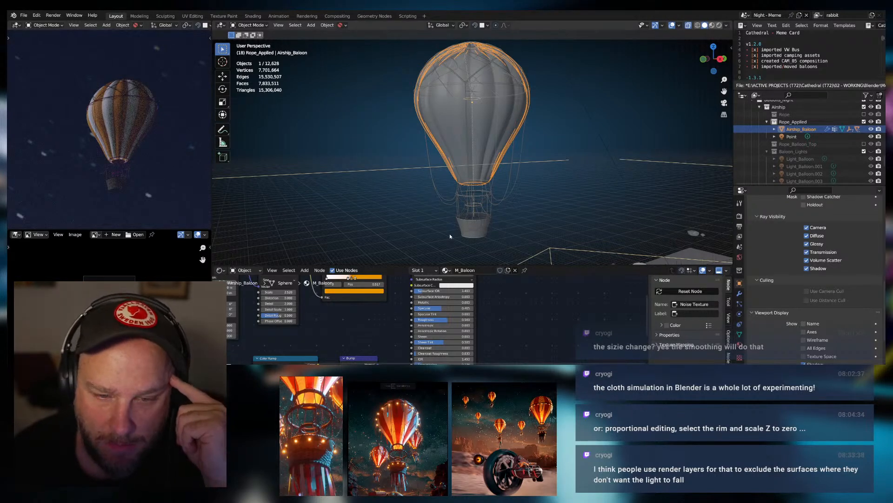
Lower the M_Baloon shader's Specular to 0 and raise its Transmission to the maximum.
middle_click_drag(492, 136, 479, 151)
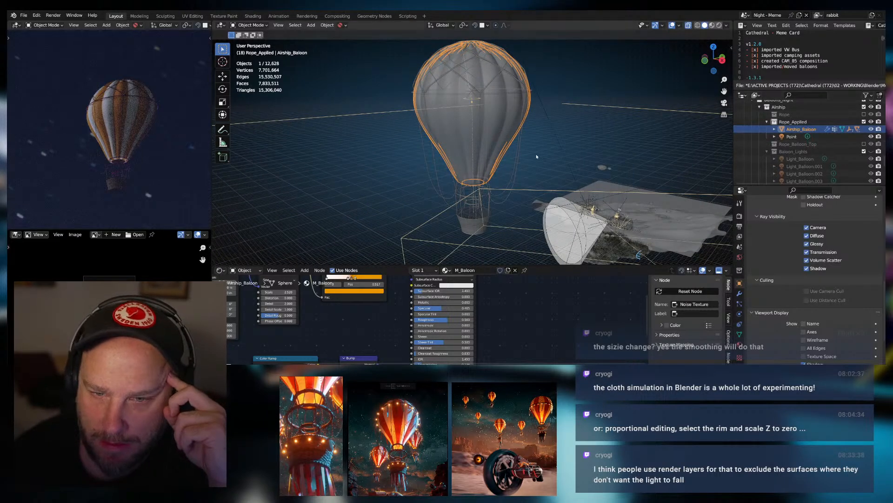
middle_click_drag(558, 142, 509, 153)
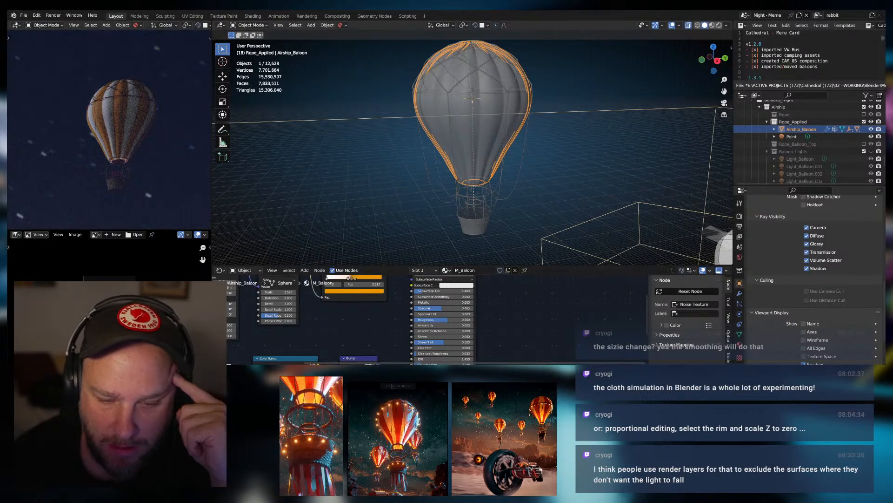
scroll(518, 323, "down", 3)
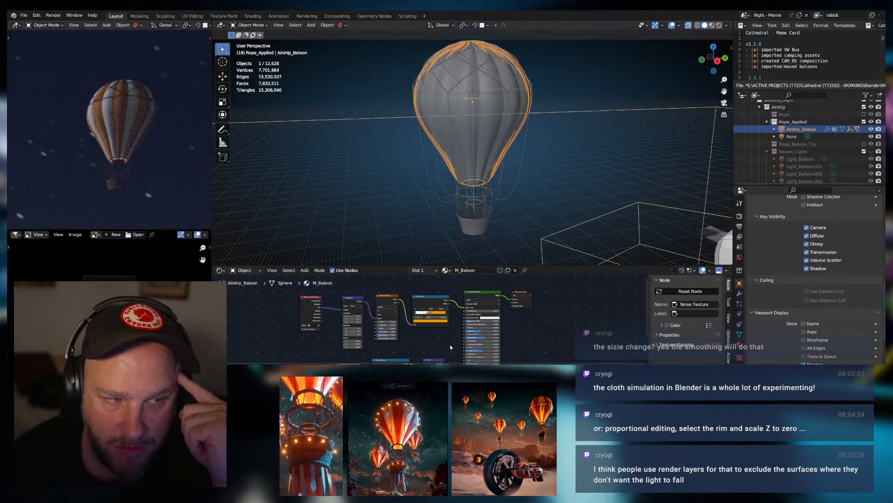
scroll(464, 318, "up", 1)
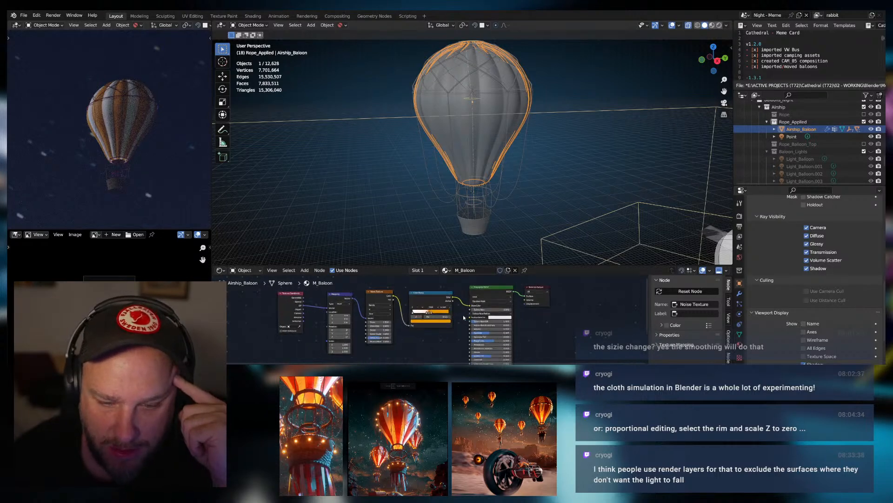
scroll(461, 318, "up", 1)
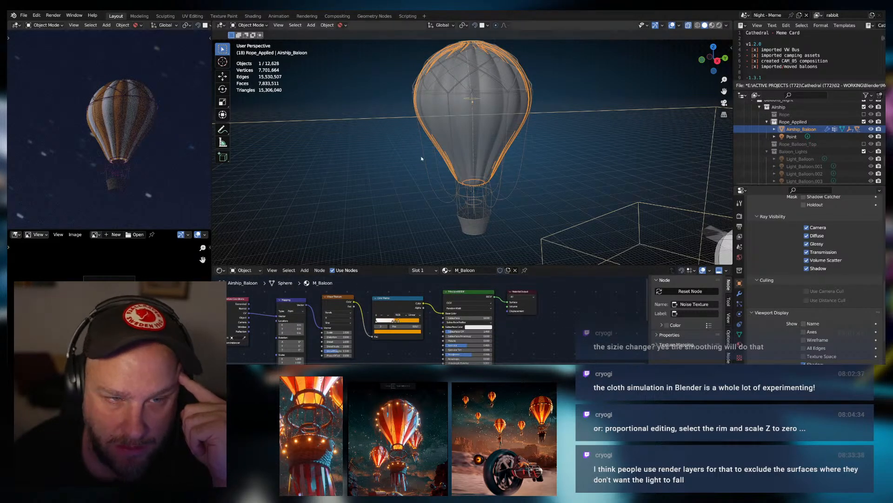
scroll(431, 313, "down", 1)
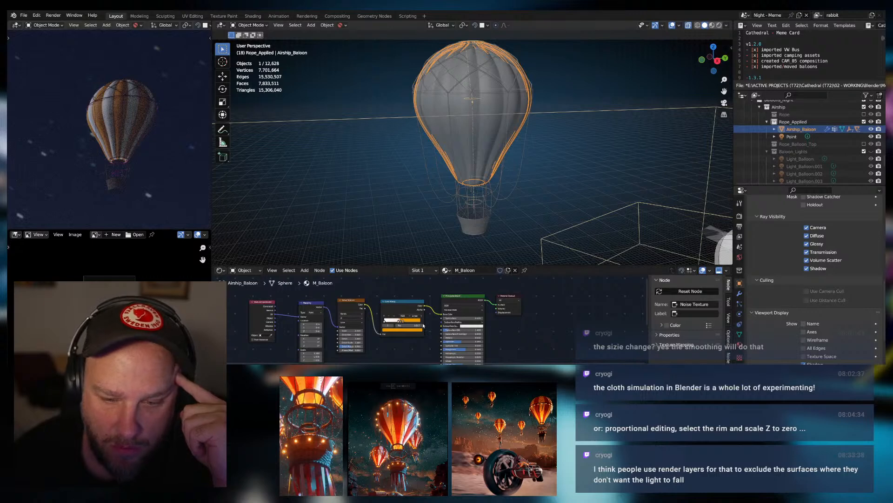
middle_click_drag(457, 346, 453, 286)
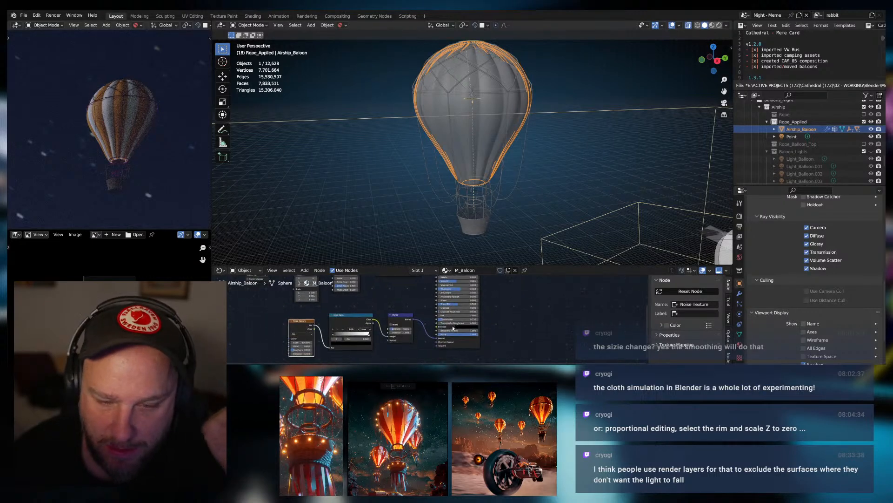
middle_click_drag(453, 327, 439, 345)
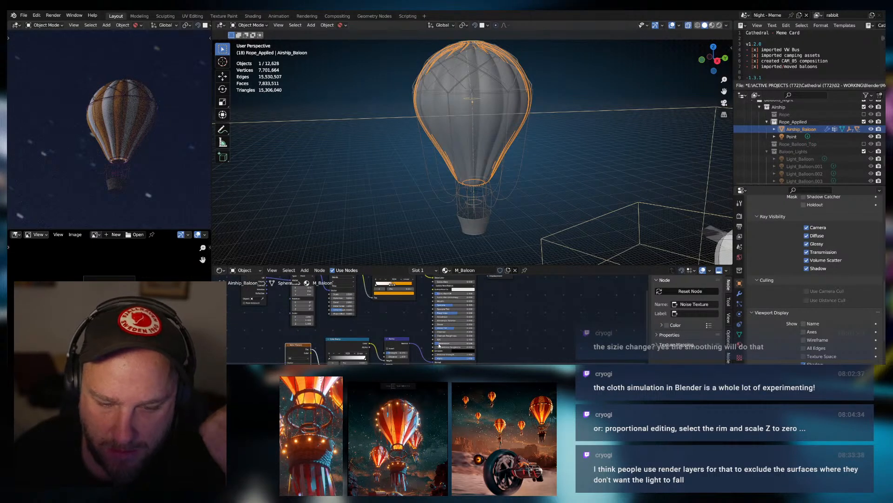
scroll(441, 328, "up", 1)
middle_click_drag(449, 305, 436, 330)
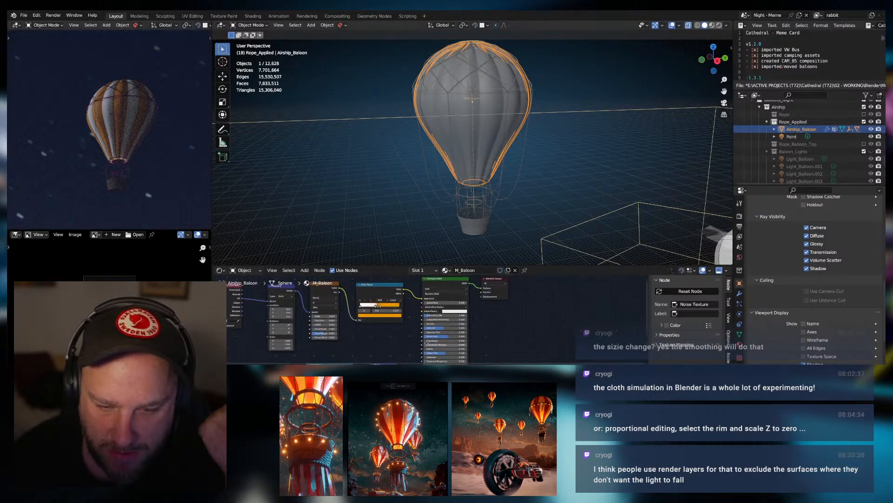
left_click_drag(439, 329, 419, 328)
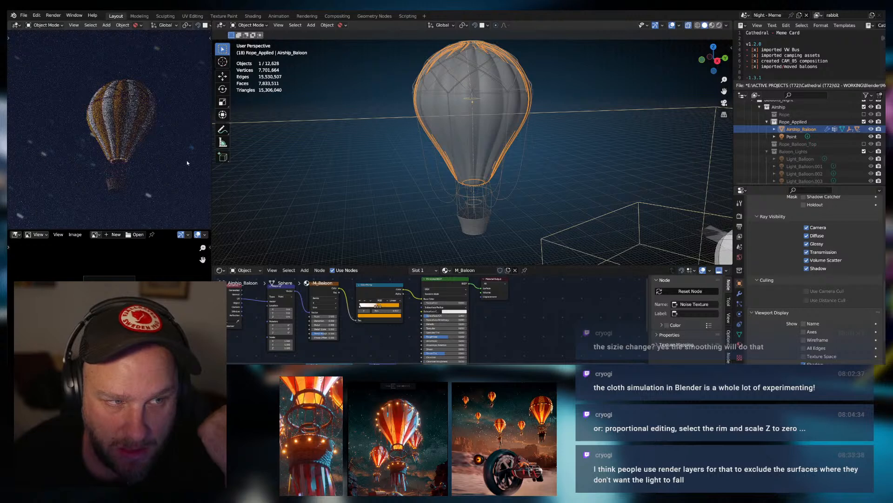
middle_click_drag(413, 354, 413, 320)
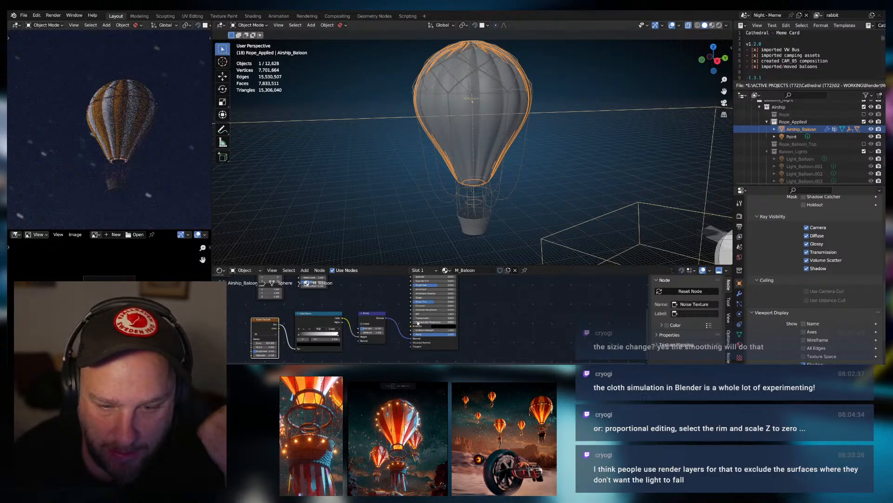
left_click_drag(418, 319, 457, 320)
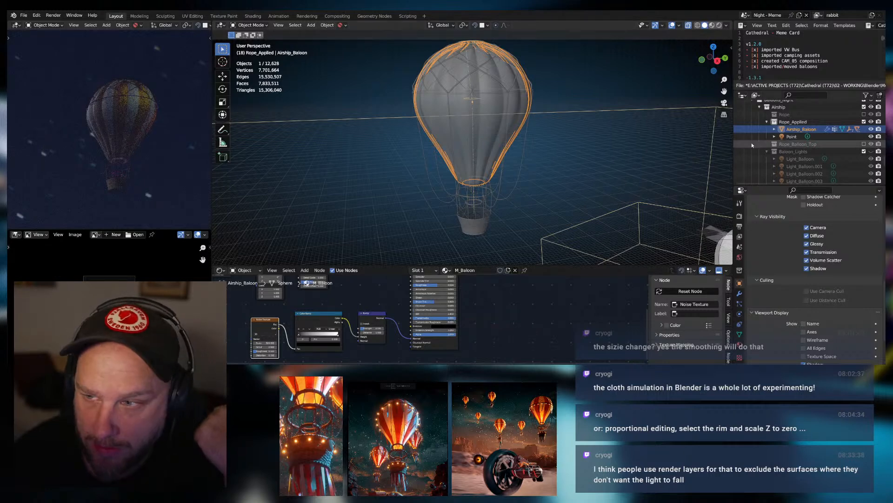
Select the balloon's Point light, frame it, and examine its placement in the basket relative to the envelope.
left_click(791, 136)
key("KP_Decimal")
scroll(559, 130, "down", 8)
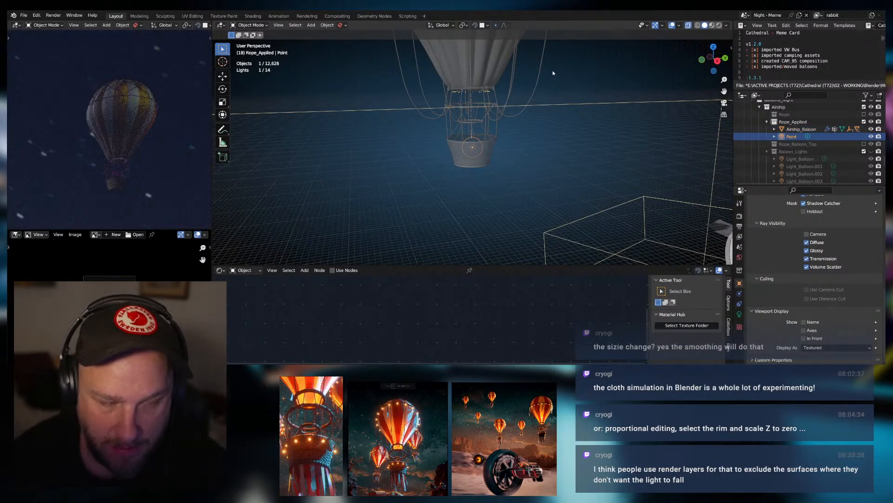
middle_click_drag(535, 81, 468, 151)
scroll(503, 147, "up", 4)
scroll(619, 151, "down", 8)
scroll(479, 153, "up", 5)
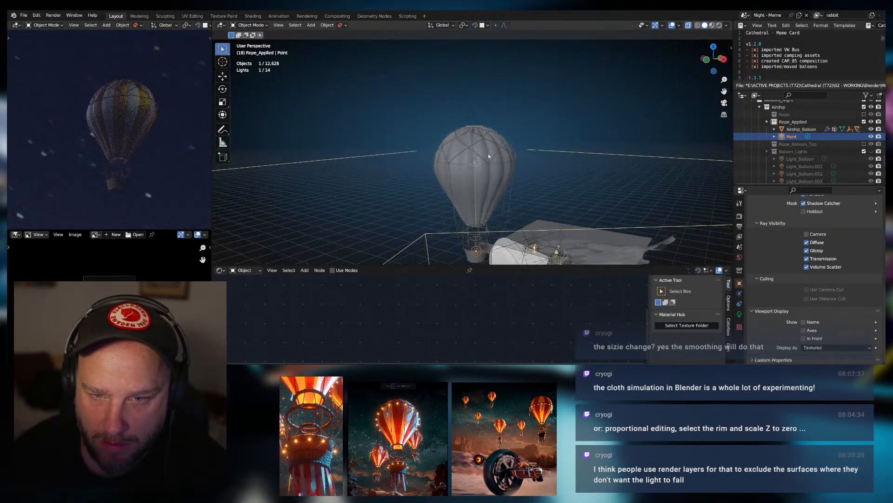
Look through the outliner hierarchy under Airship_Baloon and the neighbouring night-scene collections, including the rope, ring and light objects.
scroll(787, 151, "up", 2)
scroll(791, 144, "down", 4)
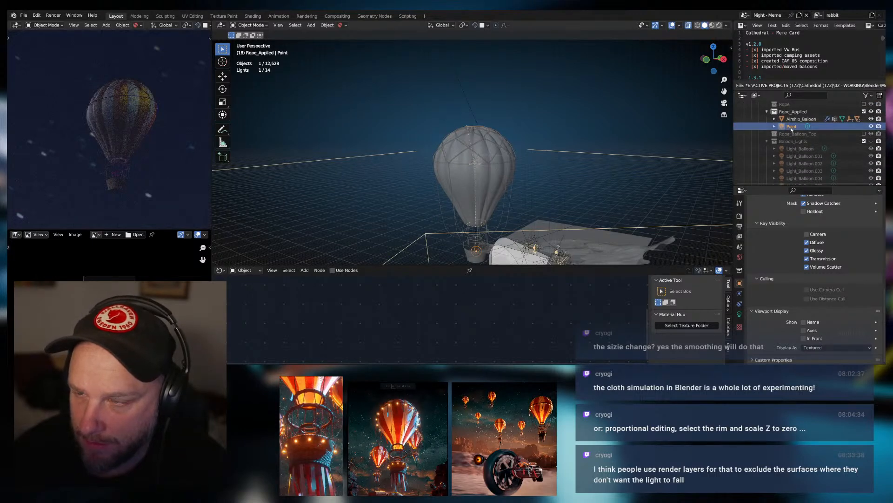
left_click(775, 118)
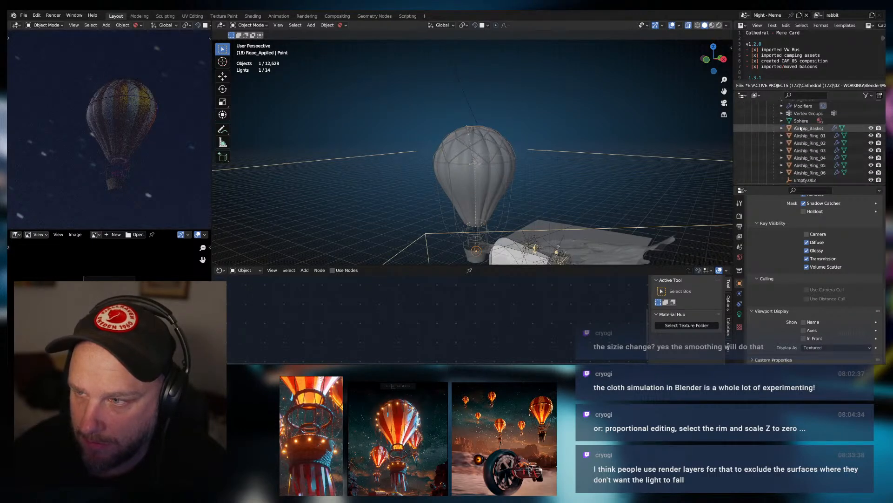
scroll(791, 139, "down", 3)
scroll(800, 152, "down", 6)
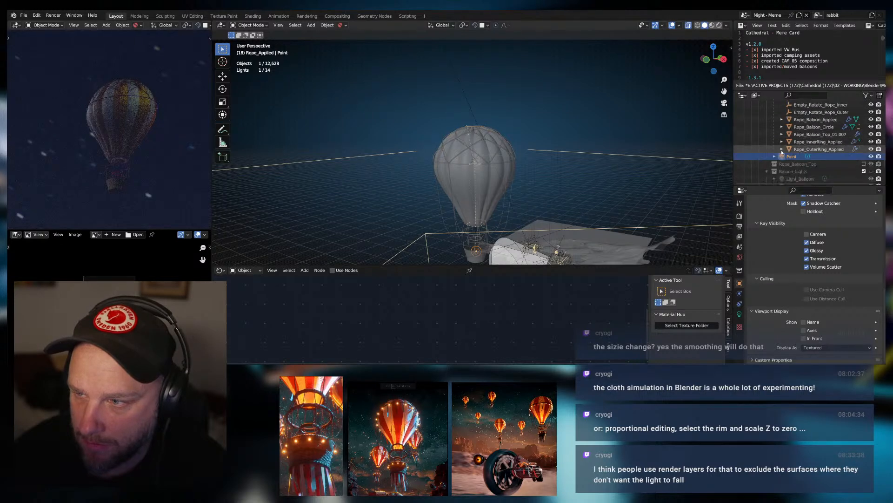
scroll(796, 159, "down", 8)
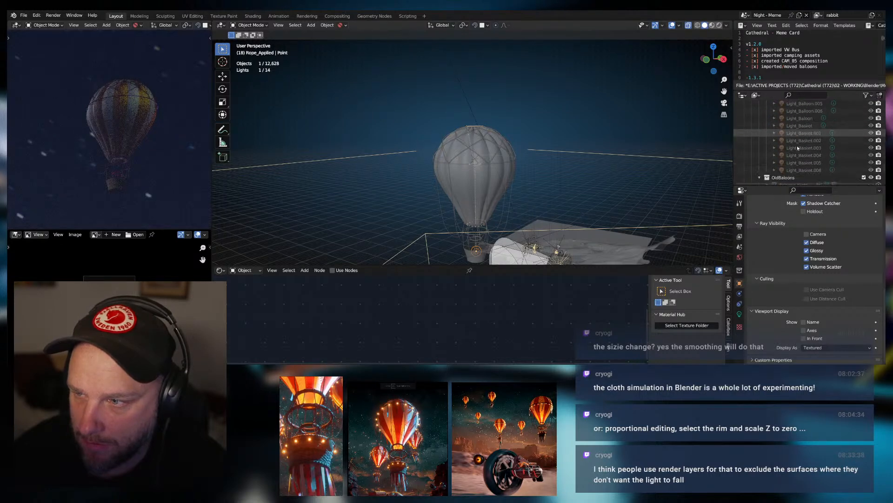
scroll(800, 151, "down", 10)
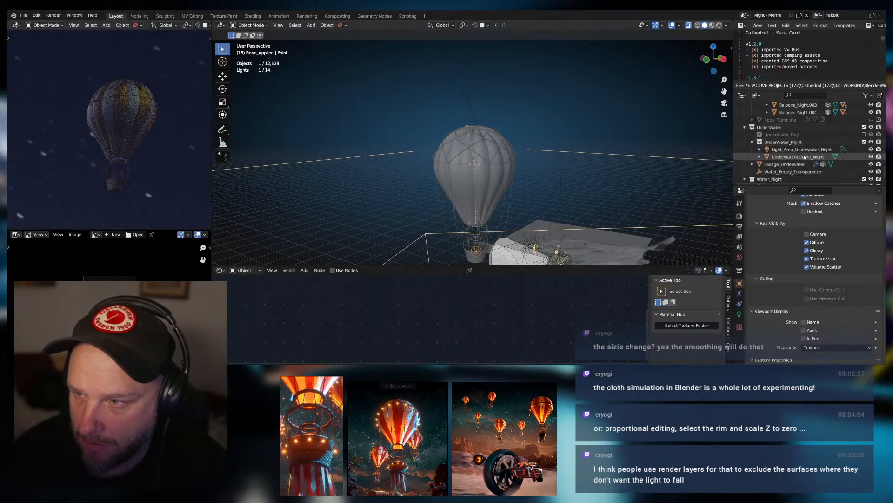
scroll(803, 157, "down", 6)
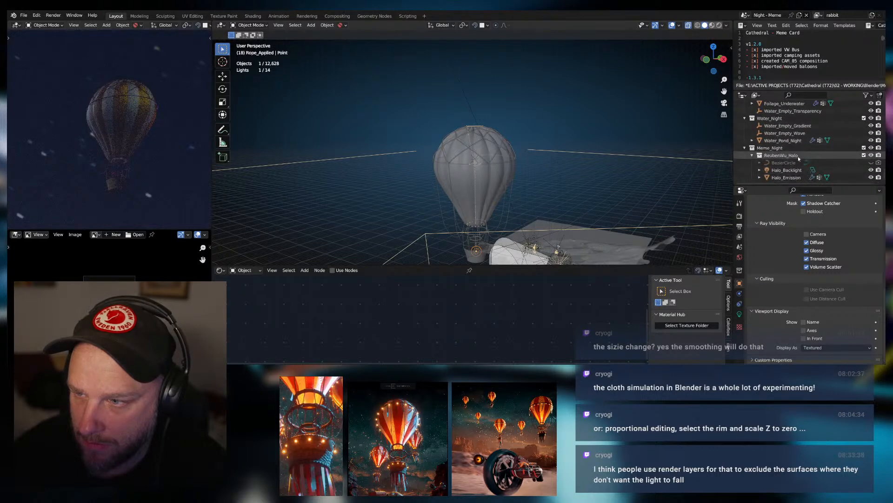
scroll(798, 155, "up", 15)
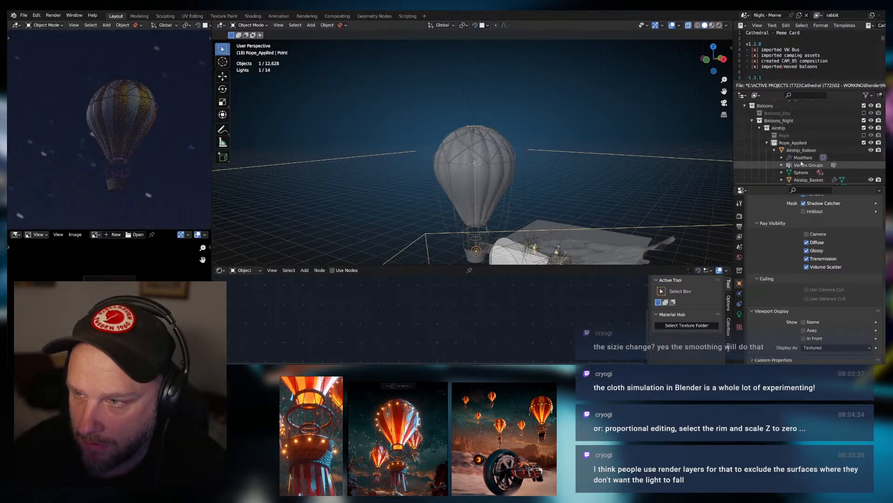
scroll(786, 153, "down", 3)
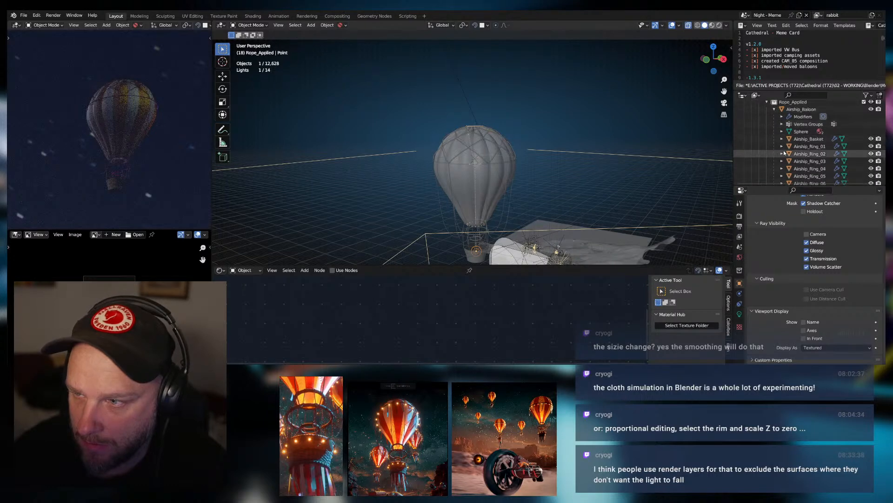
scroll(784, 153, "down", 4)
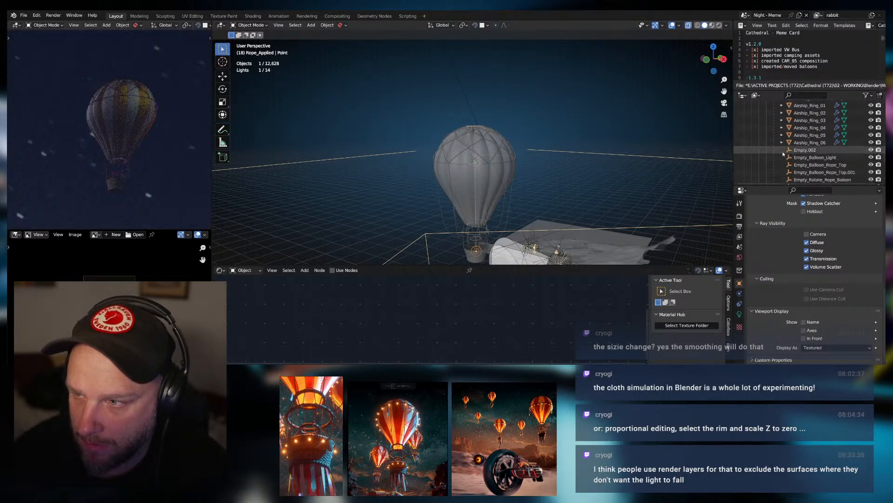
scroll(784, 156, "down", 5)
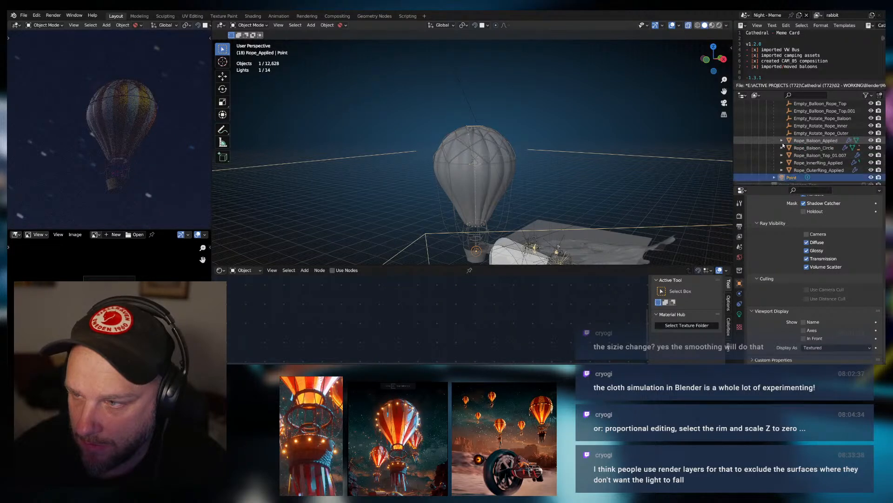
left_click(782, 155)
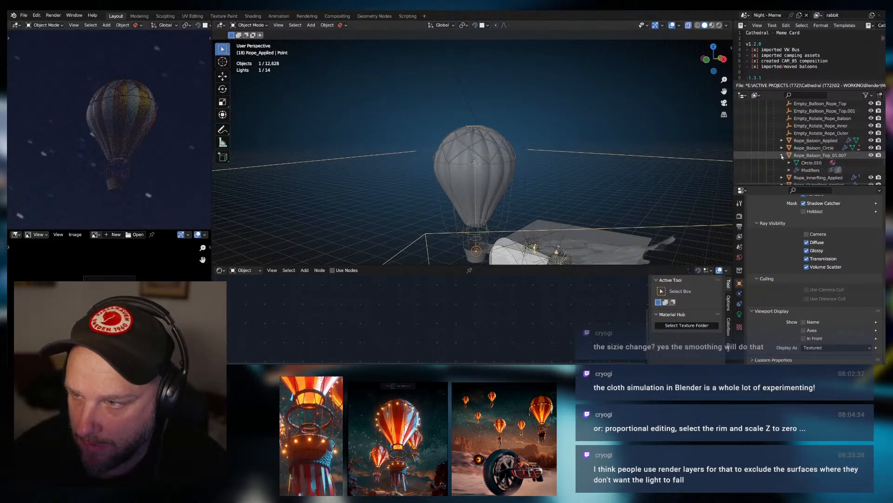
left_click(782, 155)
scroll(782, 158, "down", 2)
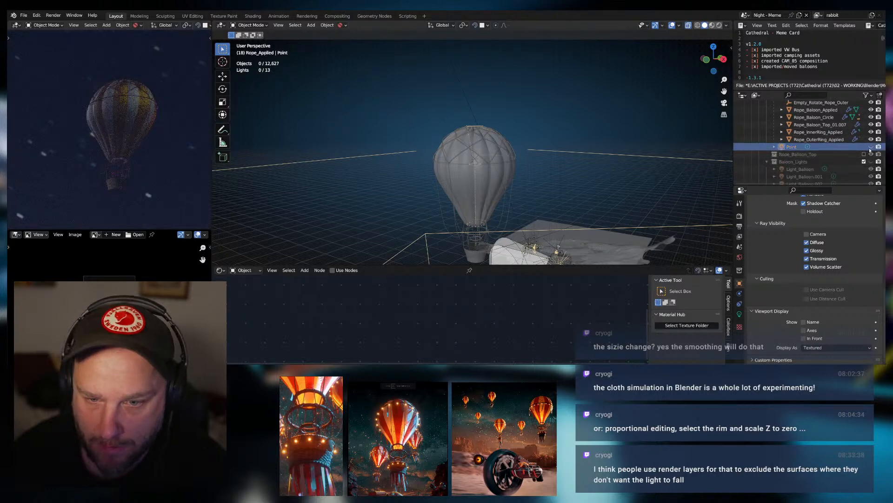
Toggle the Point light's viewport visibility to compare the balloon render with and without it, leaving the light visible.
left_click(871, 147)
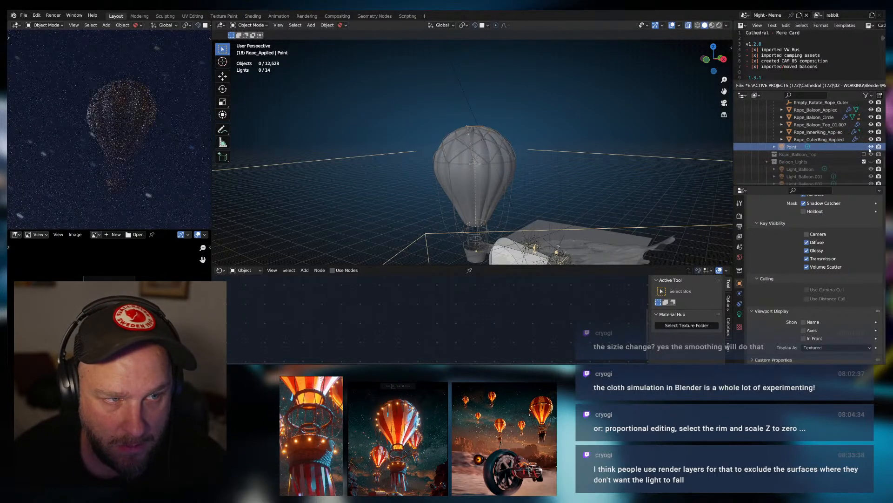
left_click(871, 148)
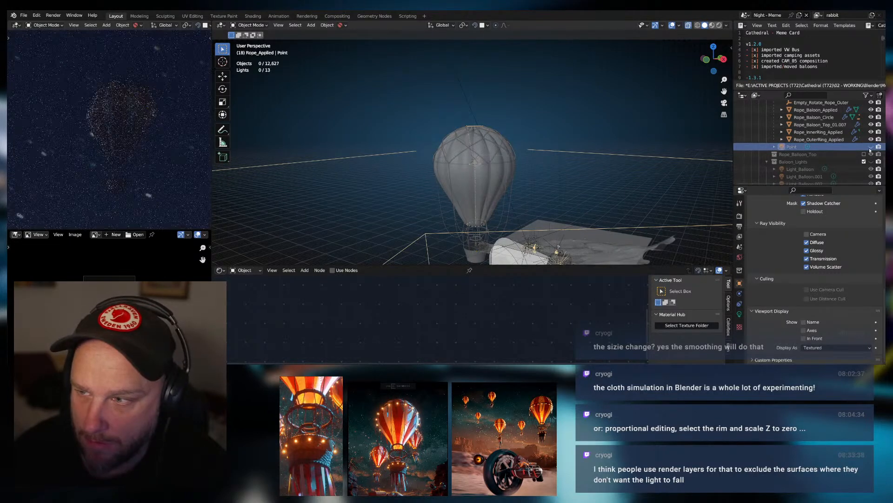
left_click(871, 147)
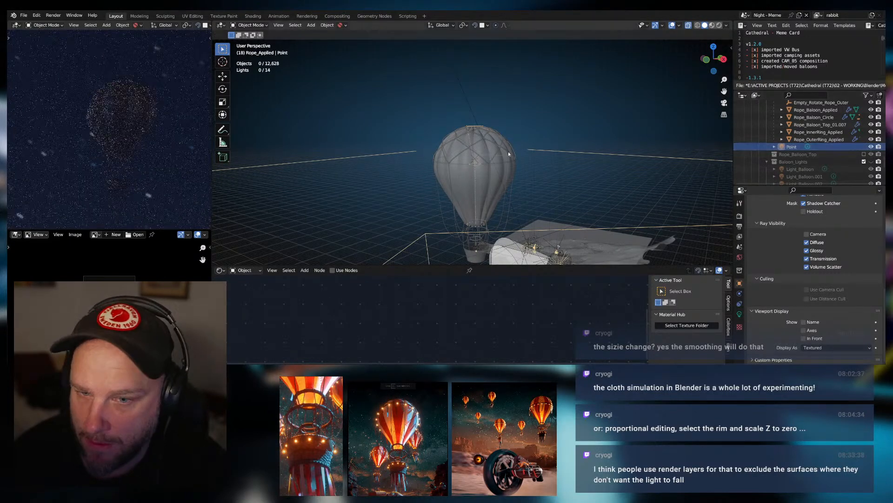
Select the balloon envelope and set the Transmission of its M_Baloon shader to 0.25.
scroll(508, 151, "up", 5)
scroll(523, 141, "up", 3)
scroll(510, 105, "down", 3)
middle_click_drag(555, 144, 513, 128, "shift")
scroll(489, 131, "down", 1)
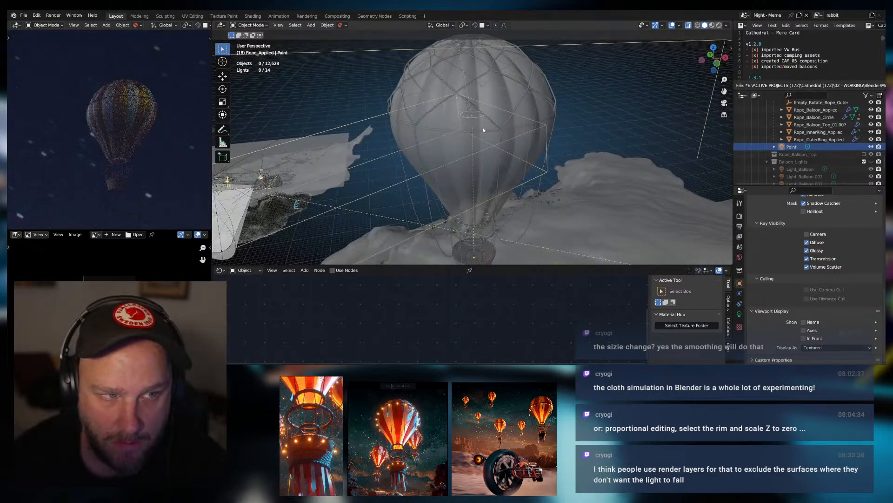
scroll(511, 126, "down", 4)
middle_click_drag(417, 128, 459, 130)
scroll(459, 130, "up", 3)
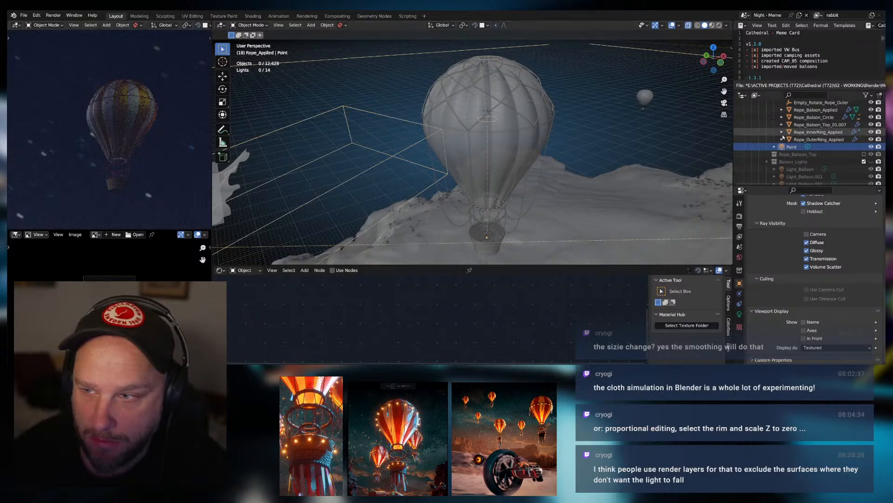
left_click(521, 104)
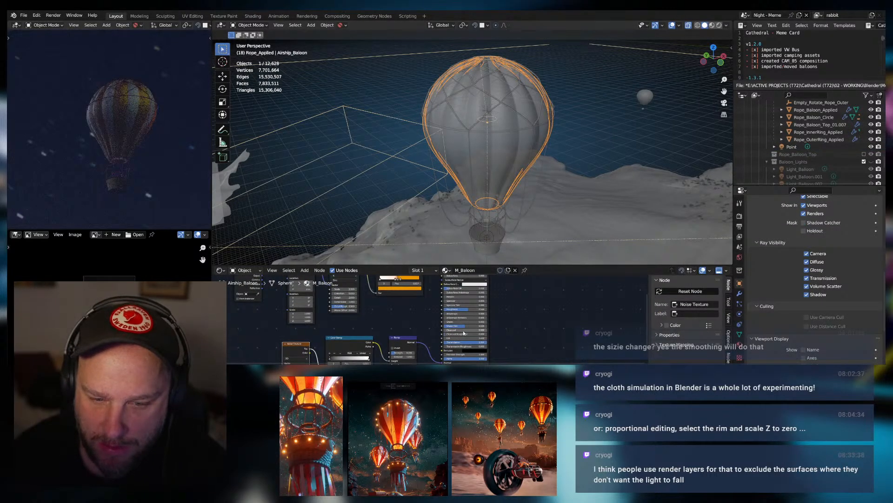
left_click_drag(469, 342, 421, 342)
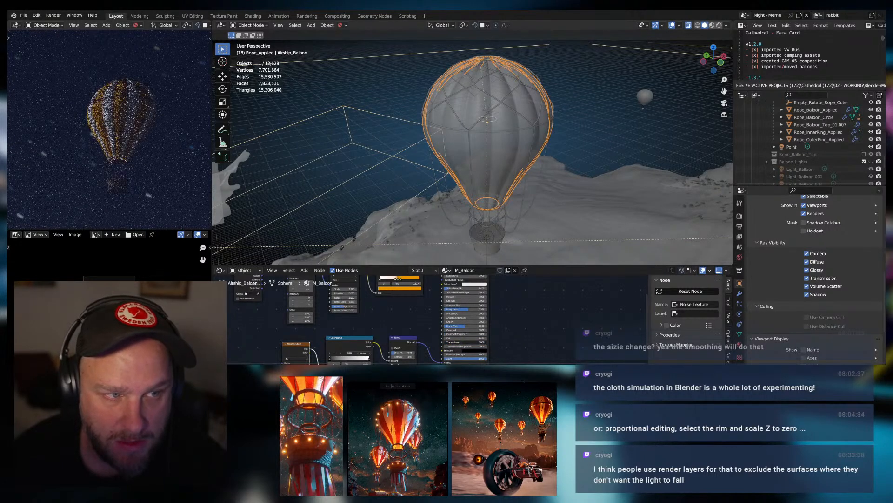
left_click(466, 343)
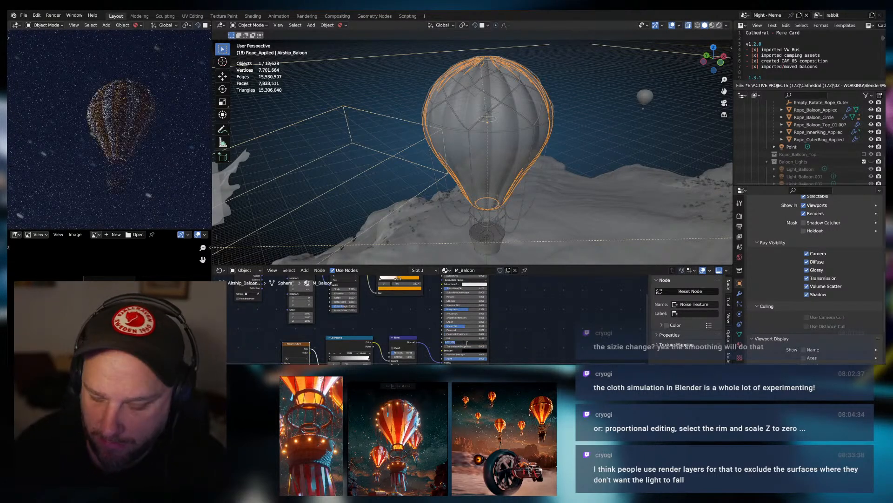
type(".25")
key("Return")
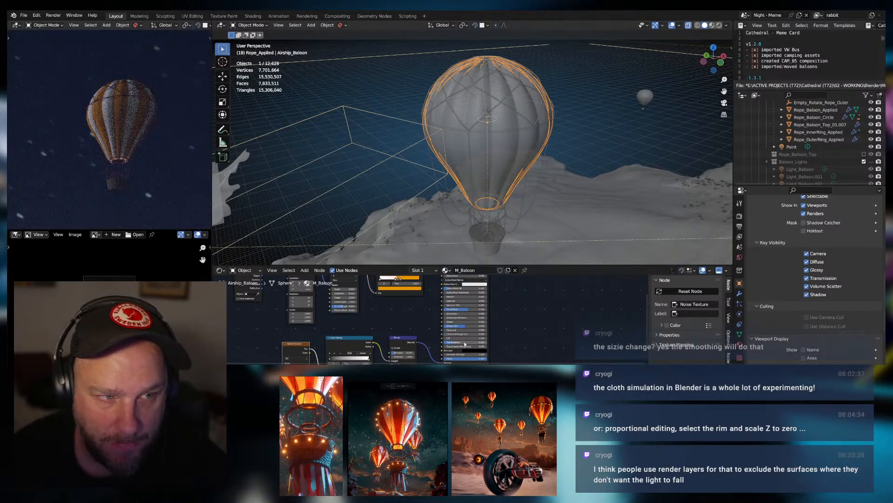
Examine the balloon in the rendered camera view, both within the whole night composition and in close-up.
scroll(131, 182, "down", 14)
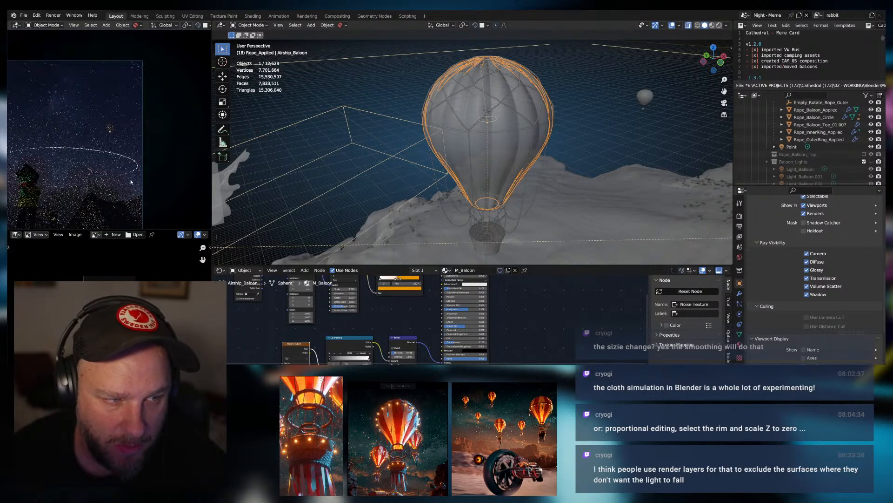
scroll(130, 182, "down", 4)
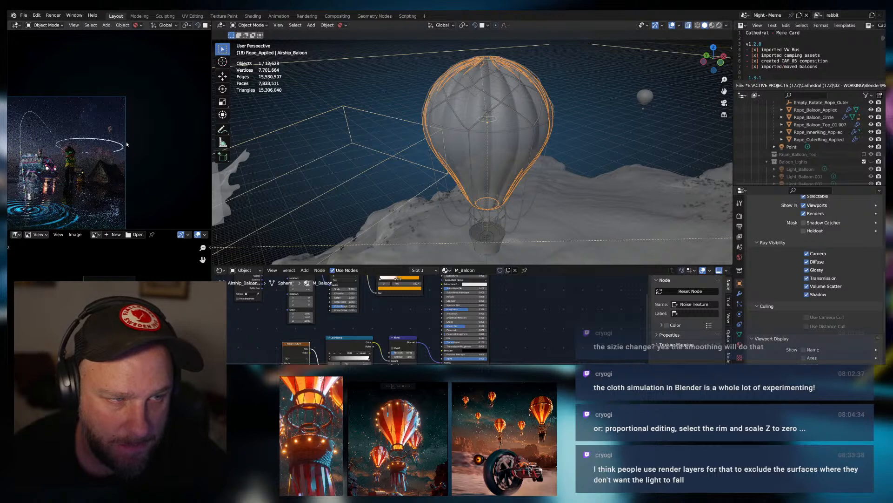
scroll(127, 141, "up", 4)
scroll(117, 138, "down", 3)
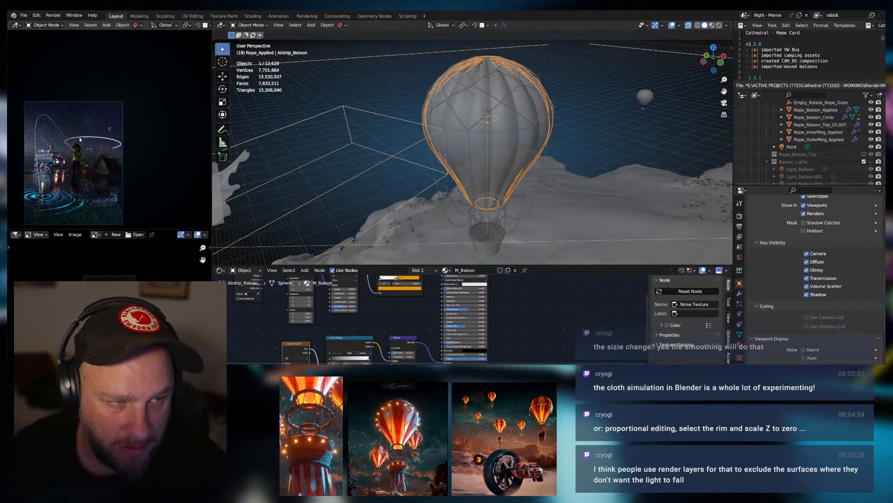
scroll(115, 125, "up", 3)
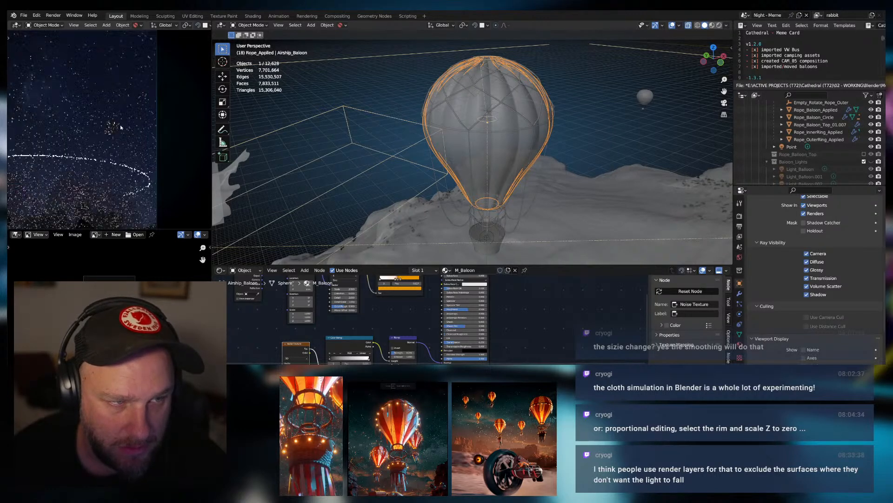
scroll(119, 127, "down", 2)
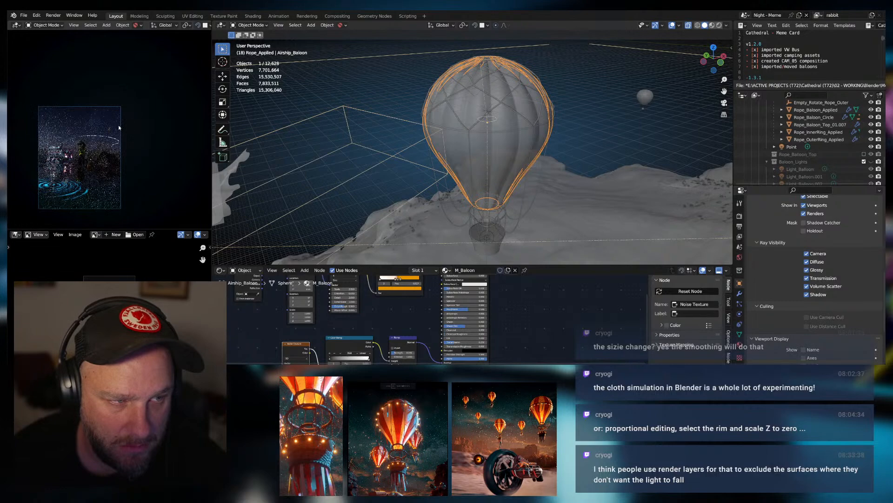
scroll(119, 124, "up", 1)
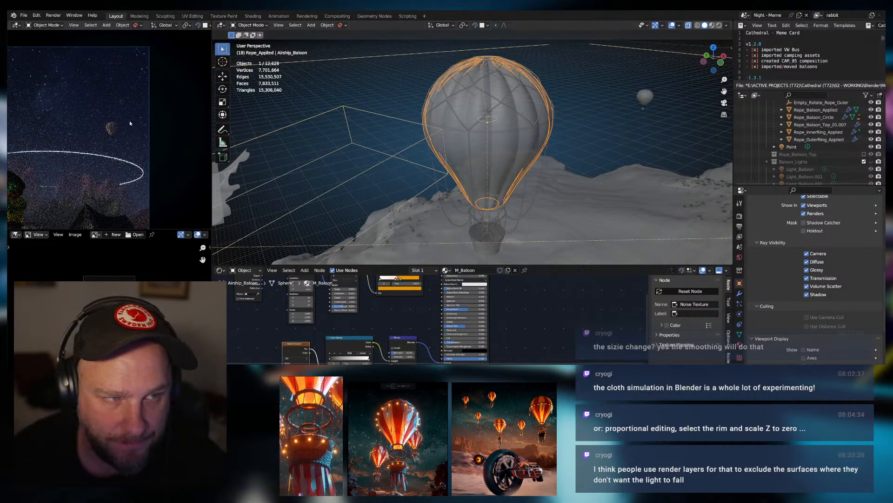
scroll(140, 122, "up", 7)
scroll(145, 124, "up", 2)
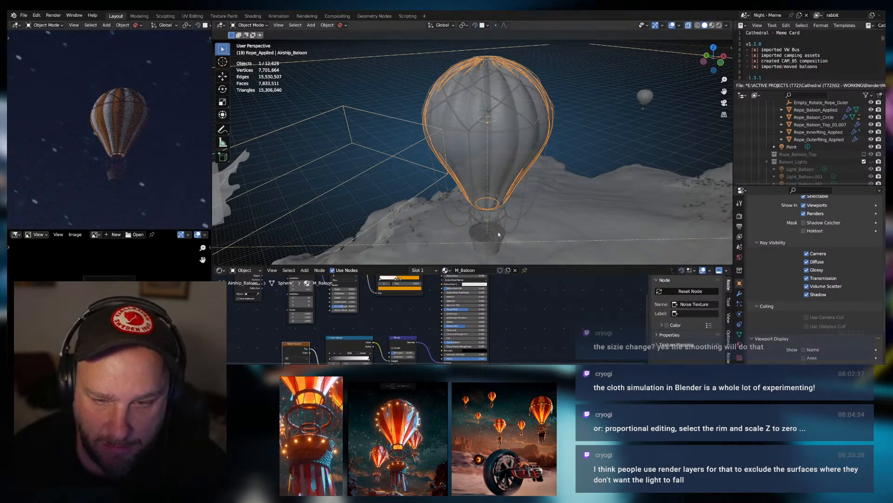
Select Airship_Ring_02 above the basket, review its M_Metal node setup, and examine the rings up close in the rendered view.
scroll(500, 208, "up", 3)
middle_click_drag(500, 210, 485, 191)
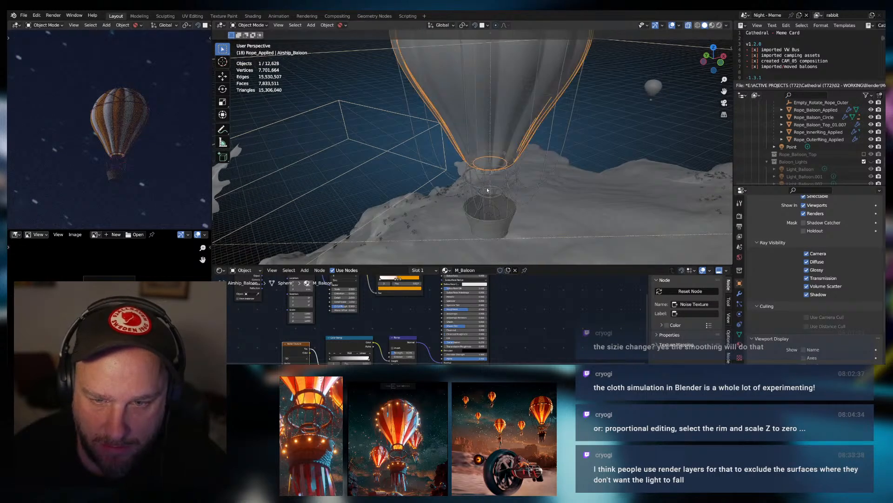
left_click(488, 190)
middle_click_drag(381, 303, 367, 337)
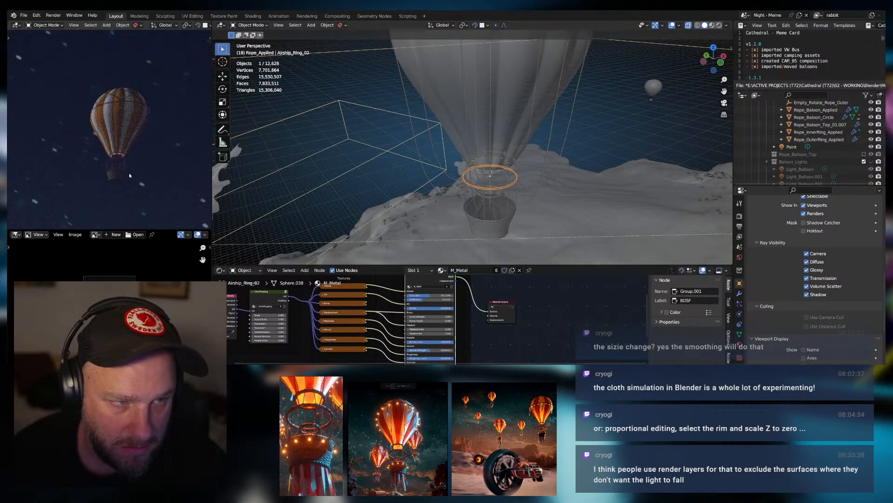
scroll(131, 175, "up", 8)
middle_click_drag(130, 175, 132, 79, "shift")
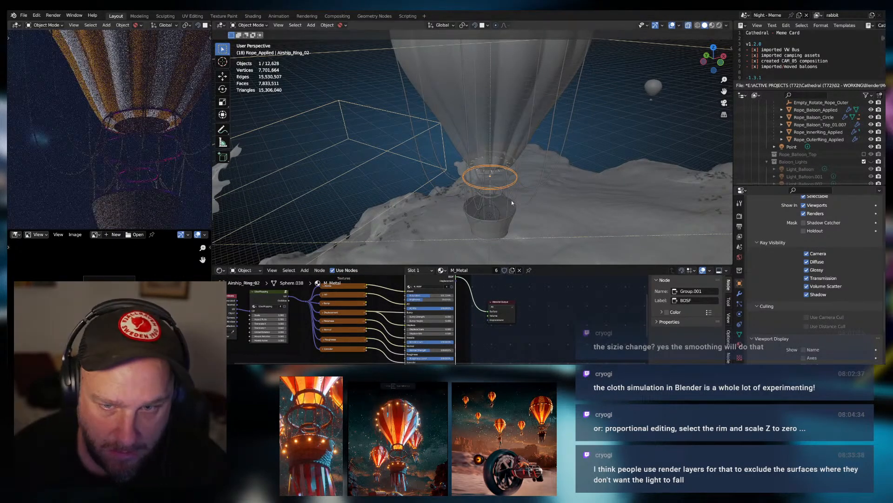
Add Airship_Ring_04 to the ring selection, isolate both rings in local view, and display them in Material Preview shading.
key("KP_Decimal")
scroll(562, 182, "down", 6)
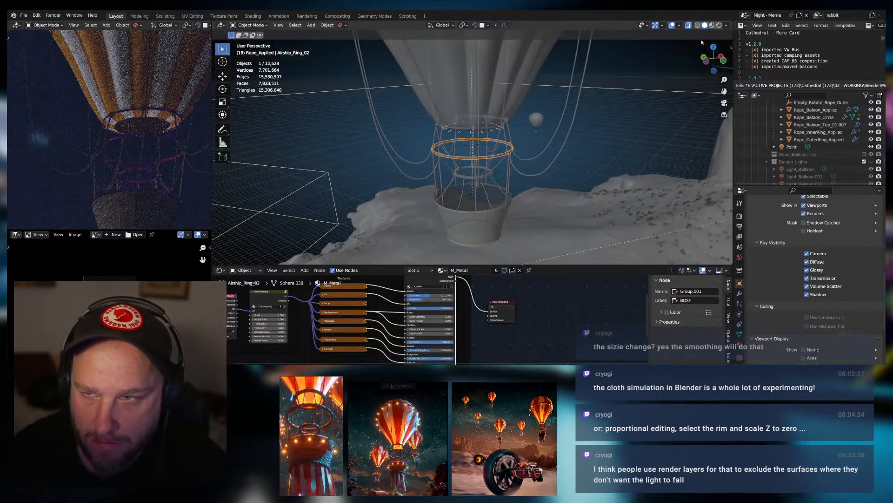
left_click(484, 190, "shift")
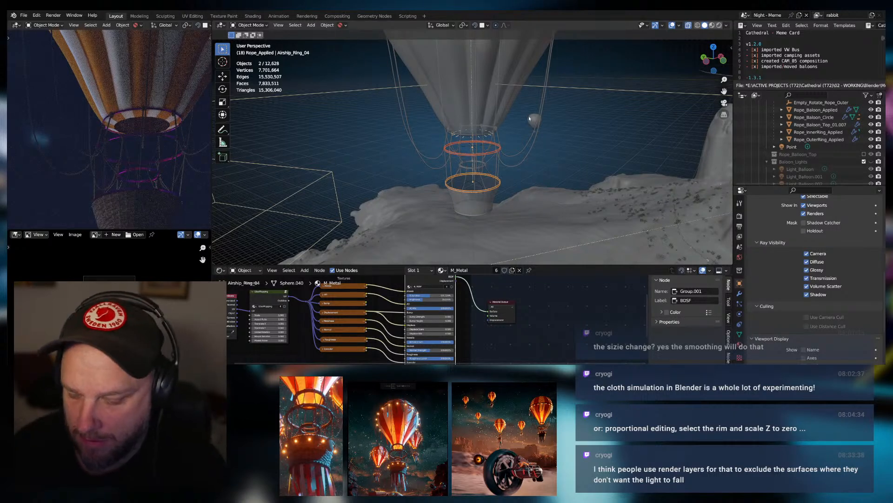
key("KP_Divide")
left_click(713, 26)
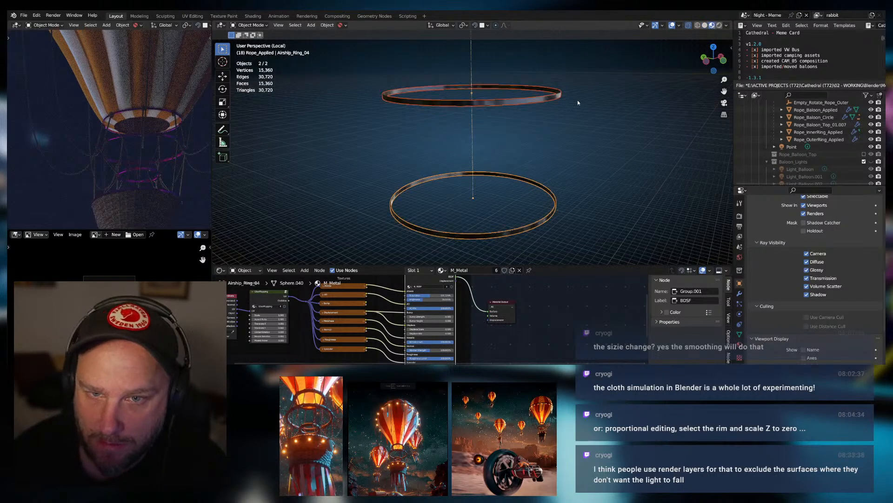
mouse_move(532, 115)
middle_mouse_down()
mouse_move(503, 122)
mouse_move(529, 114)
middle_mouse_up()
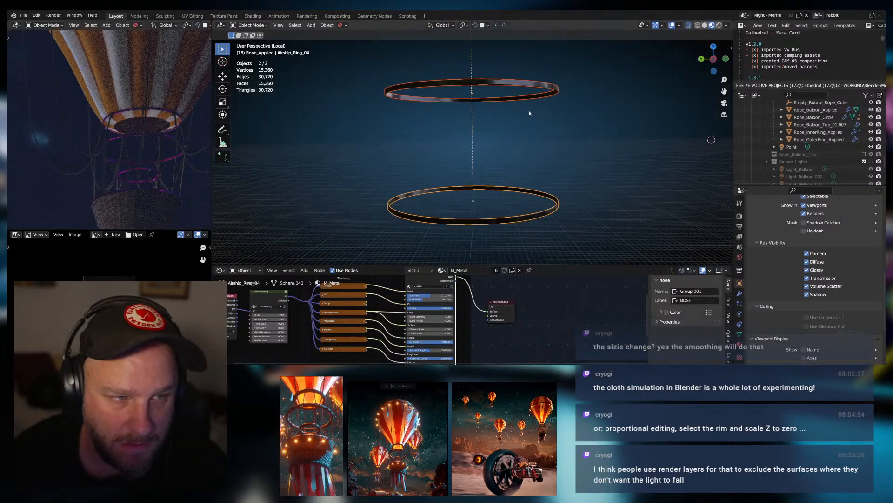
Brighten the base colour in the BDSF shader group of M_Metal until both rings read as light silver metal.
scroll(140, 177, "down", 3)
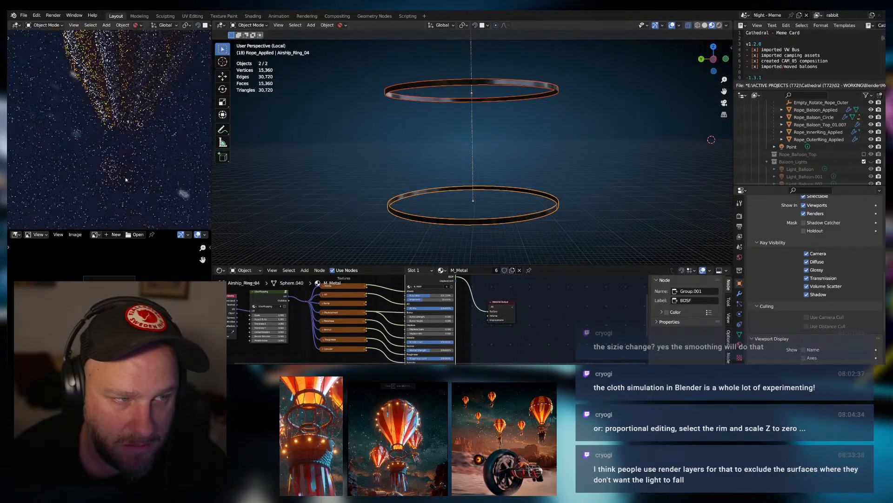
scroll(131, 177, "down", 2)
scroll(131, 177, "down", 3)
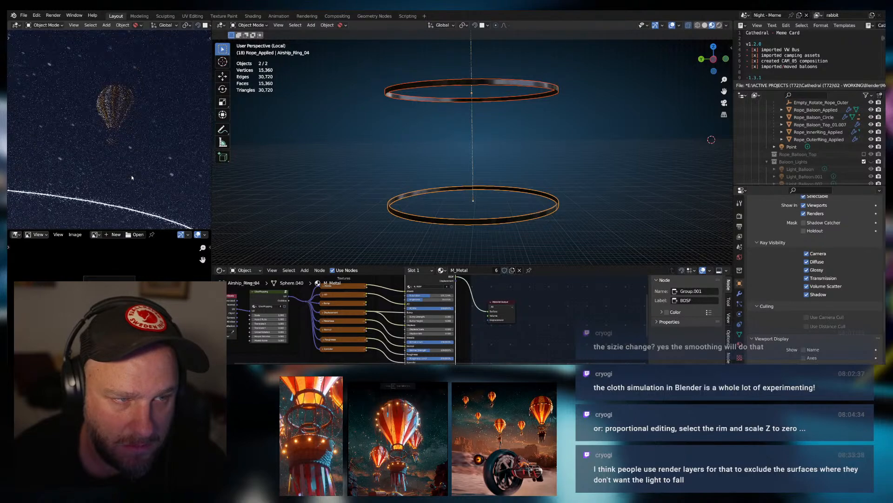
scroll(156, 153, "up", 5)
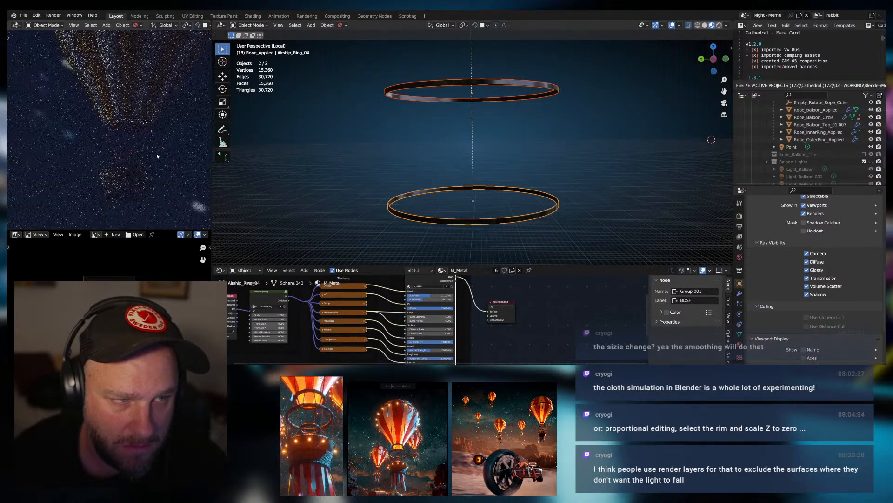
middle_click_drag(458, 306, 485, 298)
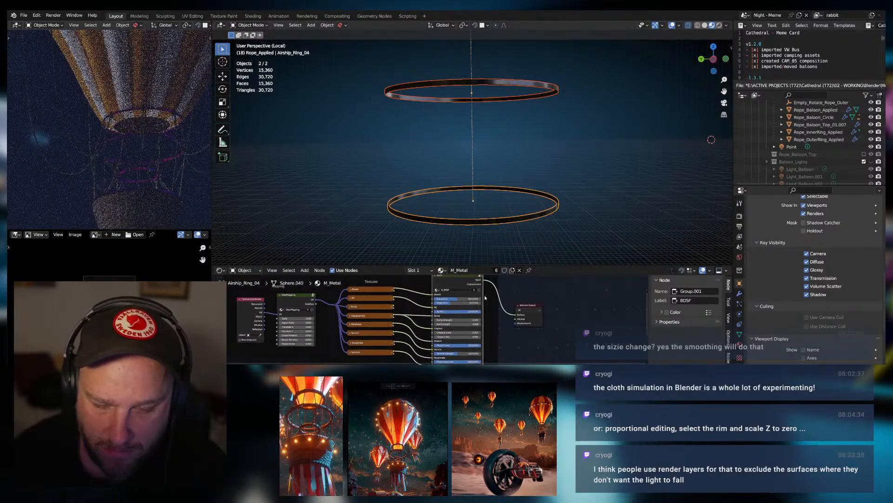
mouse_move(446, 304)
left_mouse_down()
mouse_move(467, 304)
mouse_move(443, 304)
mouse_move(458, 305)
left_mouse_up()
double_click(456, 305)
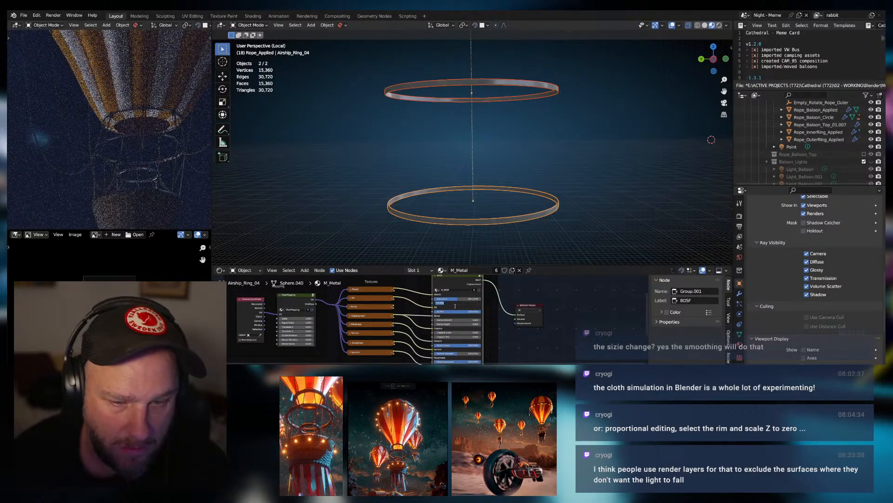
type("100")
key("Return")
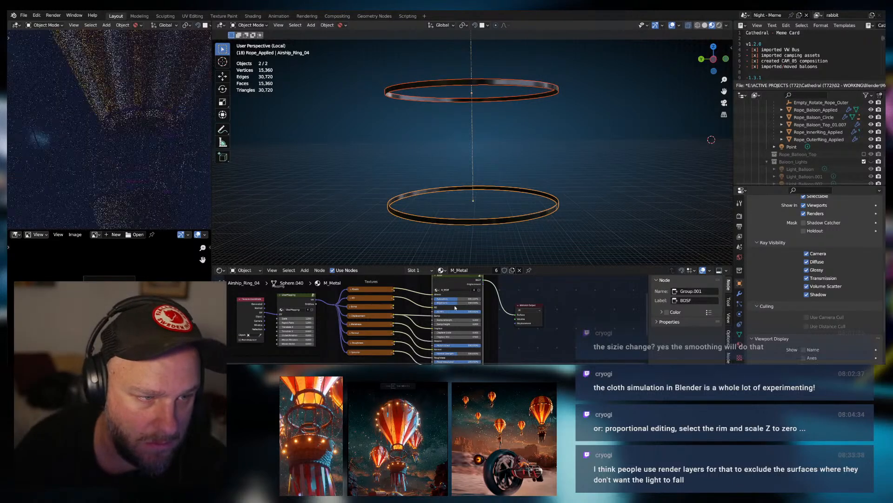
left_click_drag(455, 305, 463, 304)
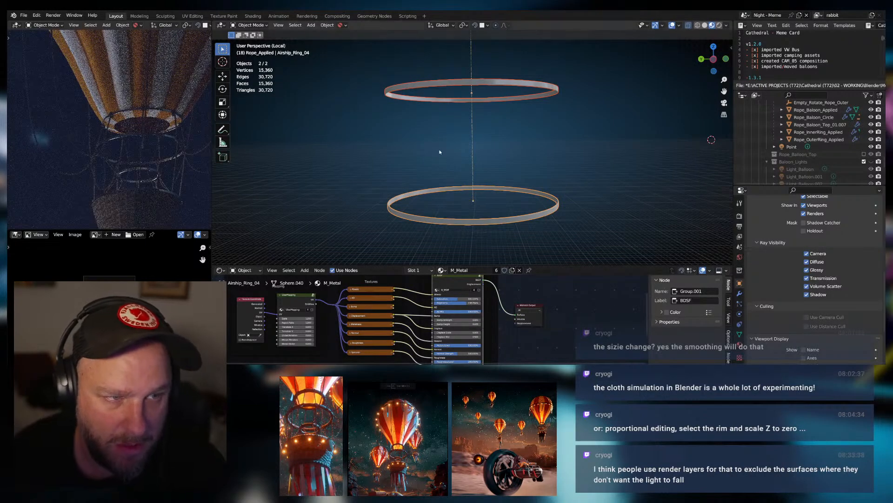
Take the two rings out of local view, return to Solid shading, and unhide the Baloon_Lights collection.
scroll(439, 151, "down", 3)
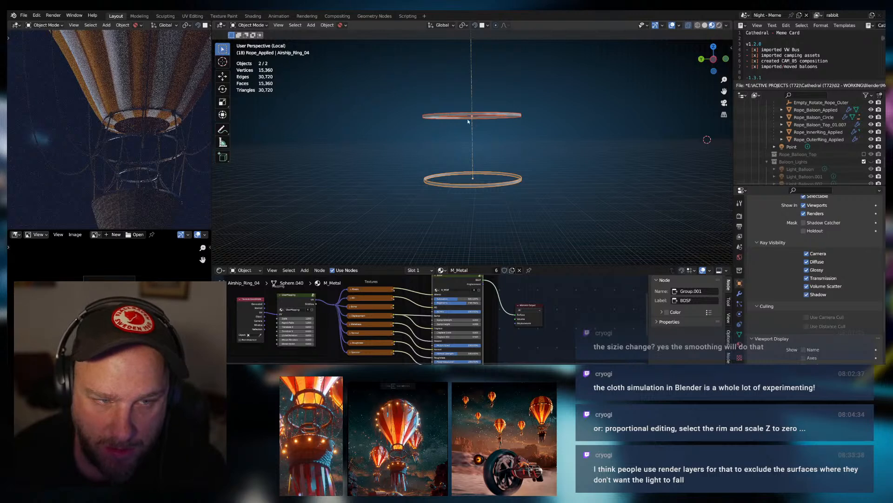
left_click(705, 25)
key("KP_Divide")
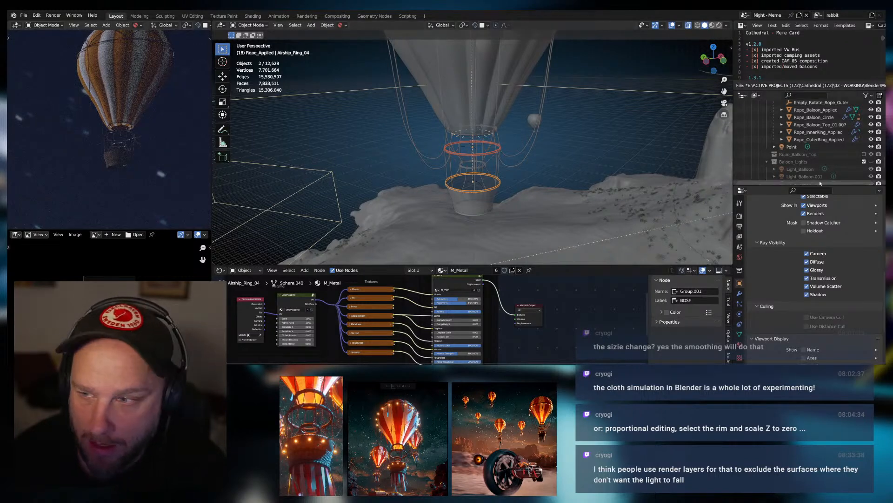
scroll(868, 142, "down", 2)
left_click(870, 141)
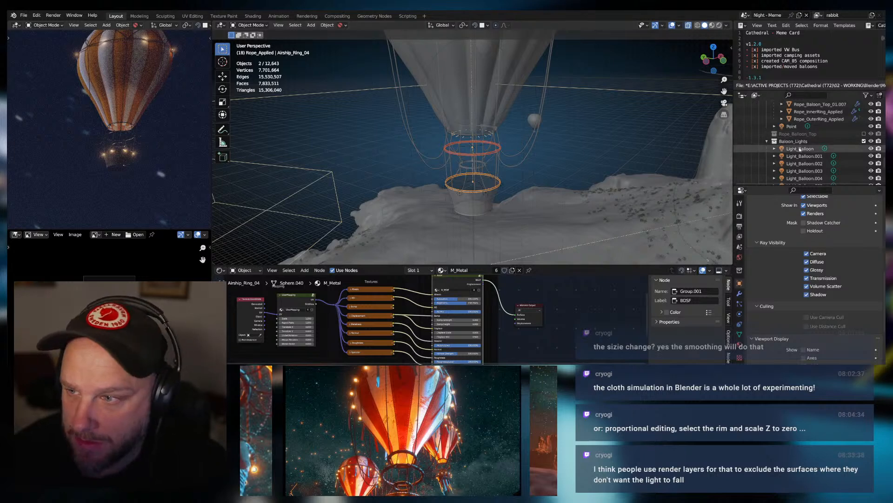
Select the Light_Baloon point light inside the envelope and move it into the Rope_Applied collection.
left_click(798, 126)
scroll(808, 119, "up", 3)
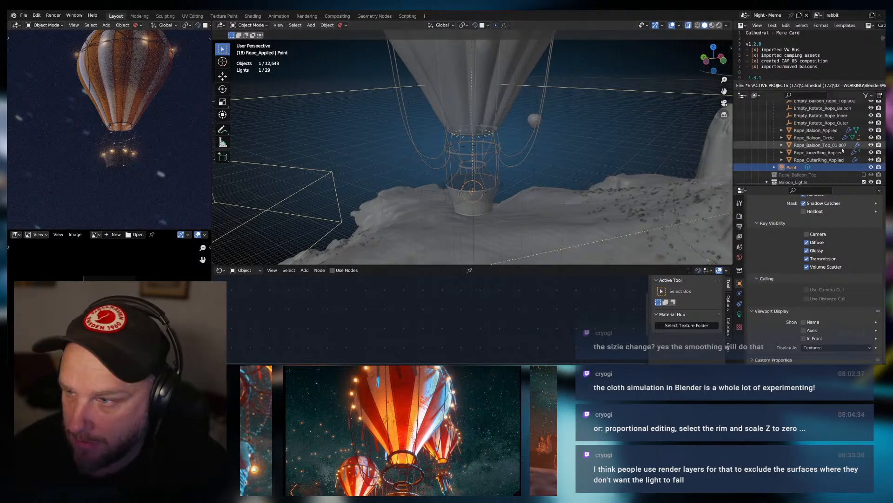
scroll(841, 147, "down", 8)
scroll(814, 143, "down", 10)
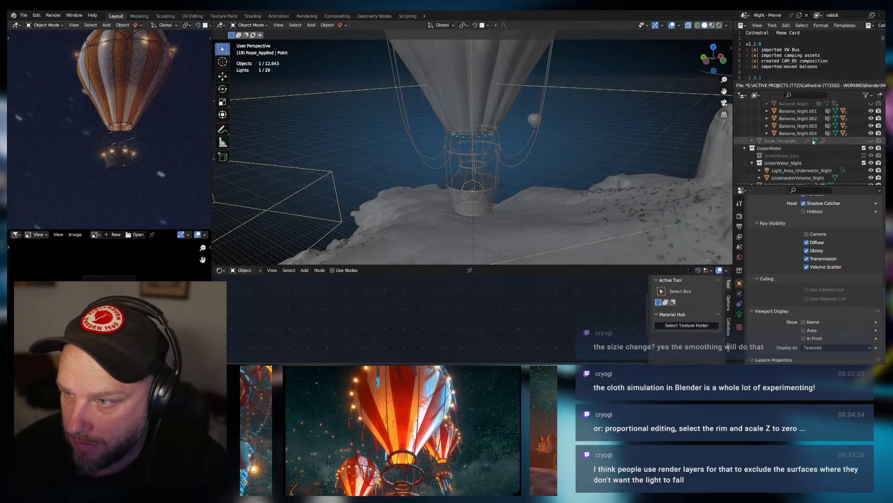
scroll(814, 143, "up", 2)
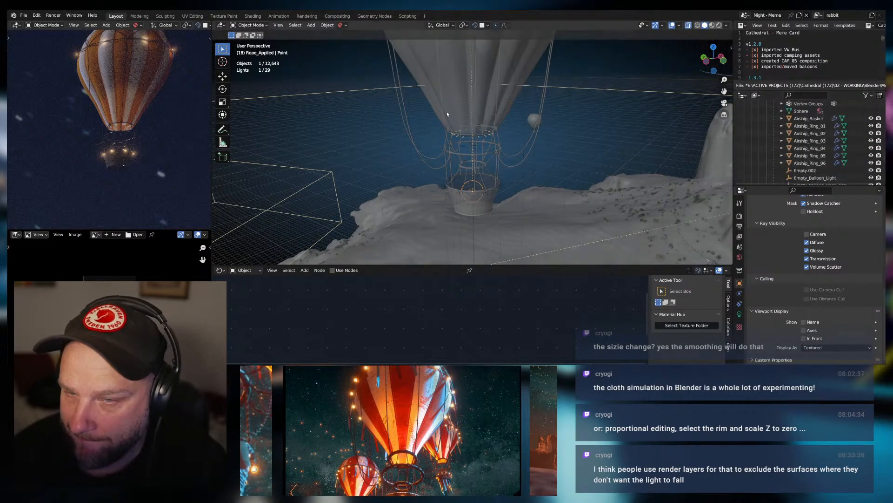
left_click(472, 82, "alt")
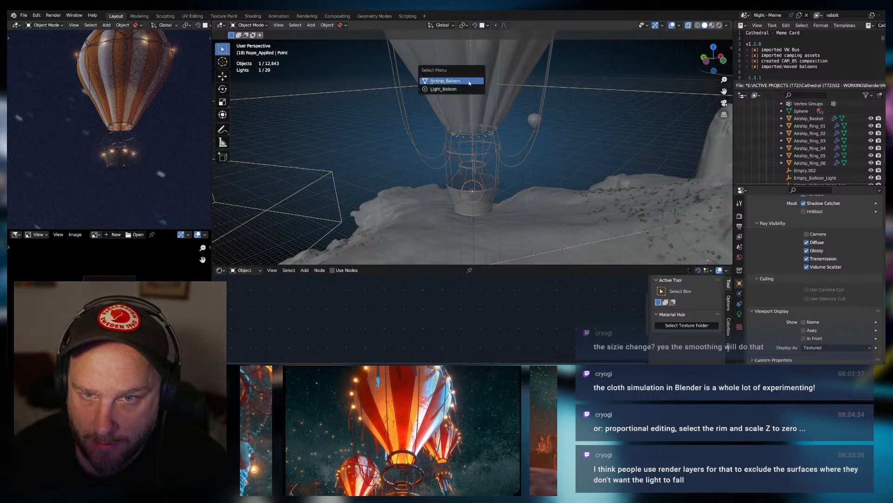
left_click(472, 88)
key("KP_Decimal")
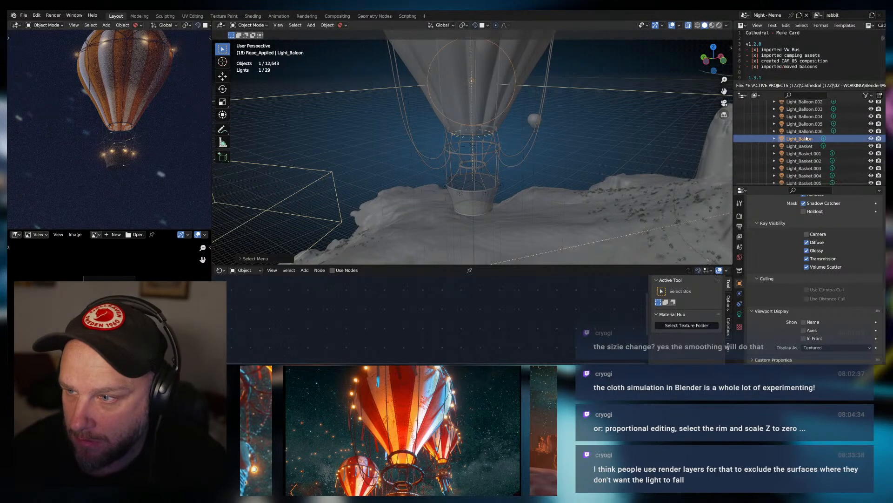
mouse_move(805, 139)
left_mouse_down()
mouse_move(797, 135)
mouse_move(797, 143)
mouse_move(816, 143)
mouse_move(791, 135)
left_mouse_up()
scroll(810, 141, "up", 1)
scroll(808, 154, "down", 4)
scroll(808, 157, "down", 5)
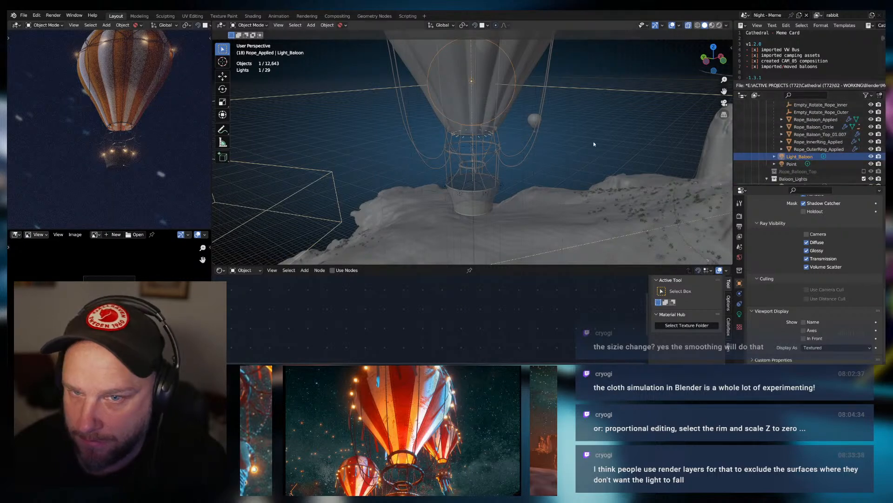
Raise Light_Baloon about 2.09 m along the global Z axis inside the envelope.
key("g")
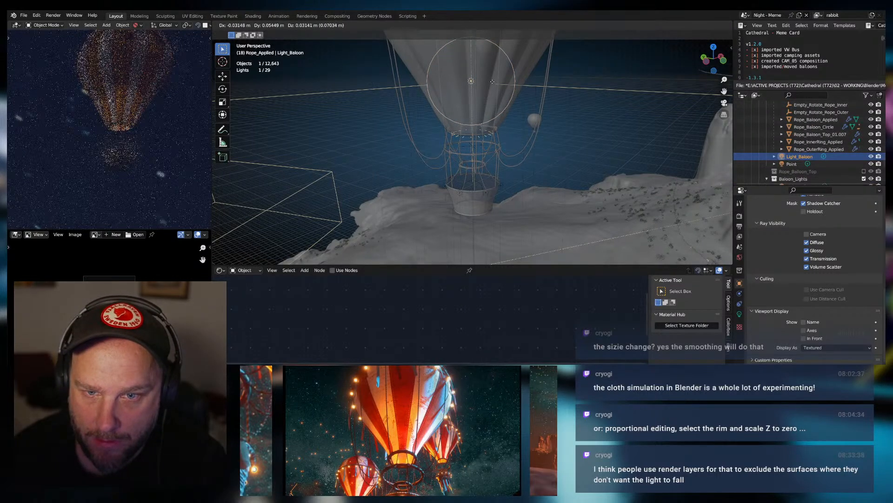
key("z")
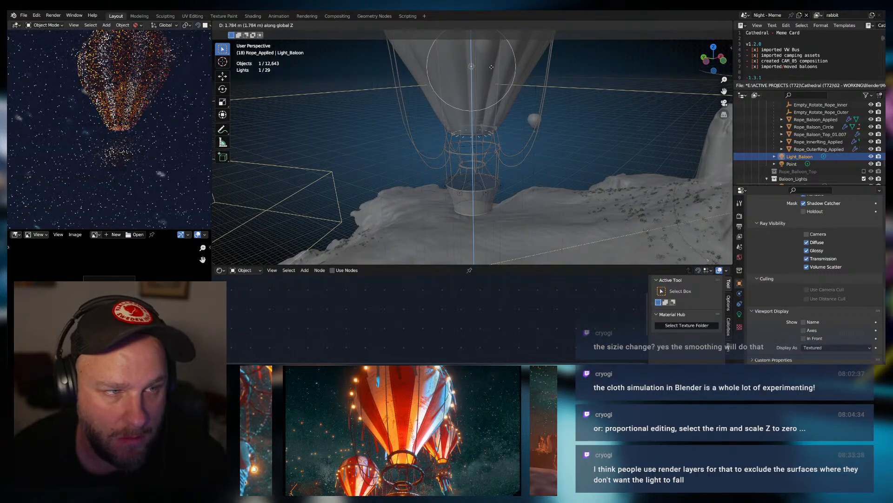
left_click(491, 64)
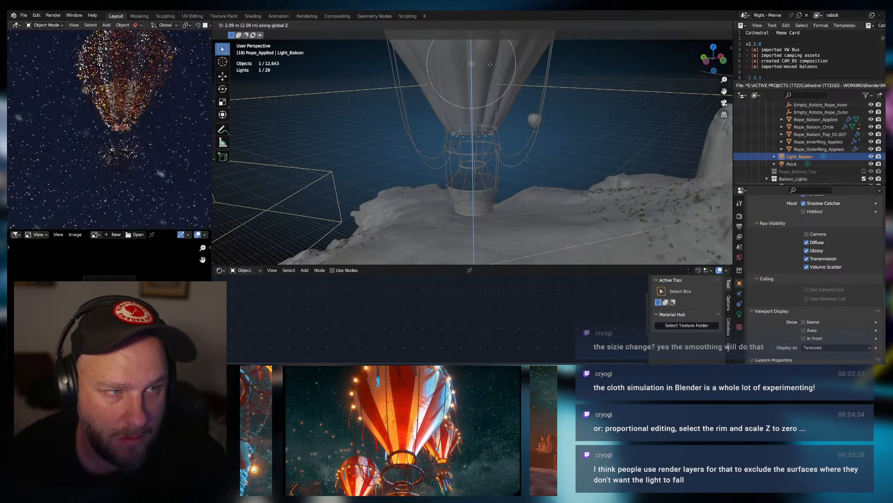
Increase the size of Light_Baloon to about 6.1 m in its Physical Light settings and check the balloon in the camera view.
left_click(739, 314)
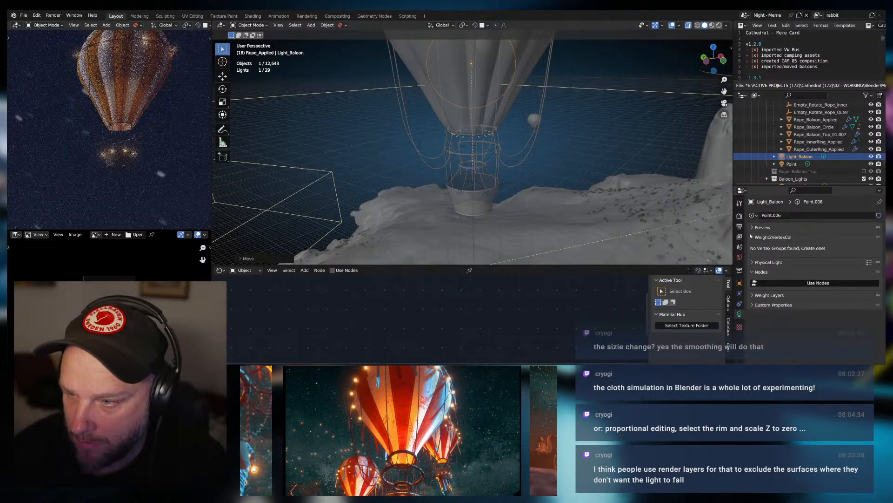
left_click(756, 262)
scroll(791, 263, "down", 3)
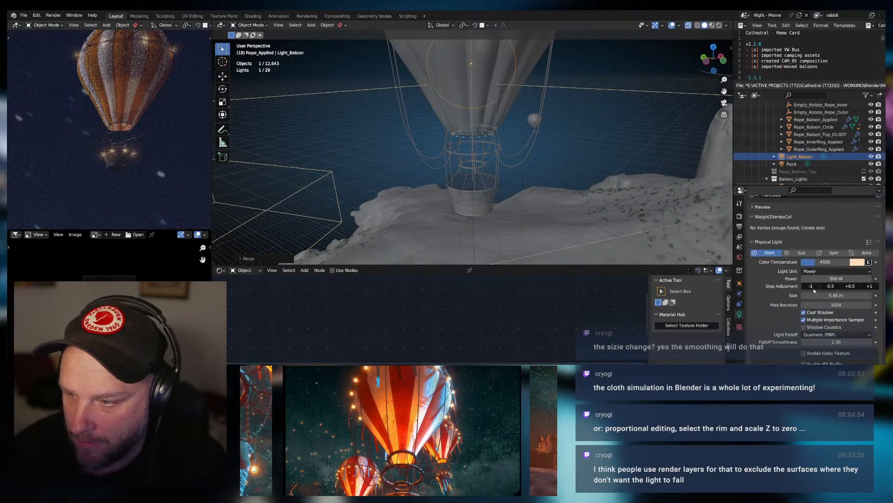
left_click_drag(829, 265, 843, 265)
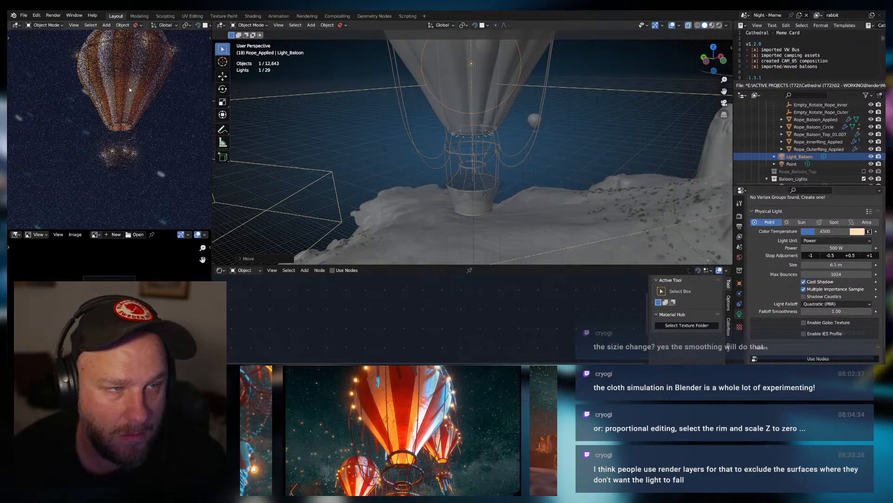
scroll(118, 84, "down", 2)
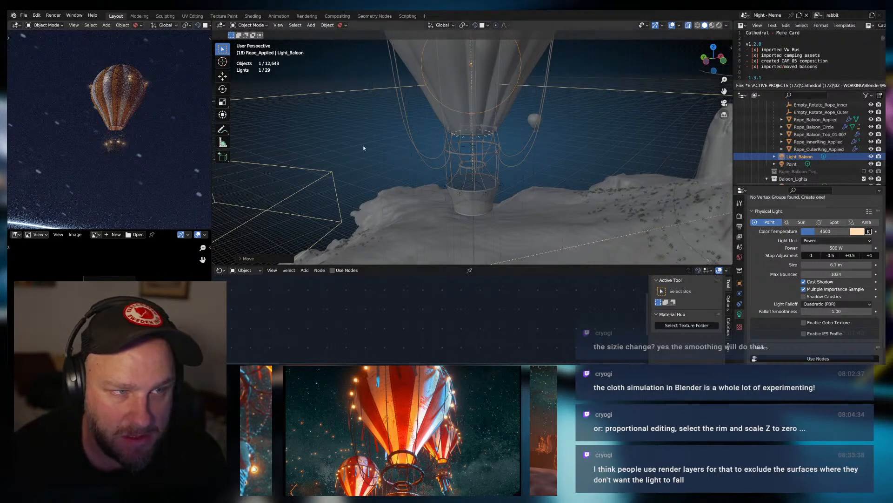
Select the Airship_Baloon envelope, try high and low Transmission values on its M_Baloon shader, and leave a low value.
left_click(484, 80)
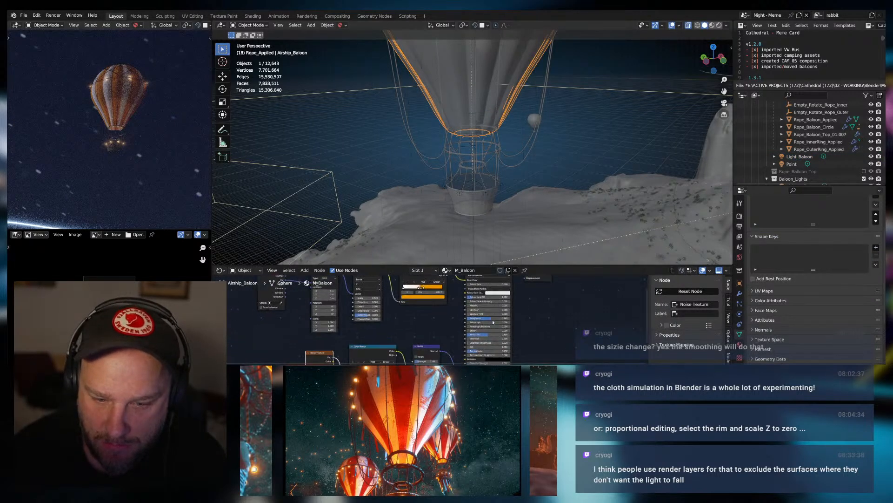
middle_click_drag(521, 324, 479, 310)
left_click_drag(460, 345, 486, 345)
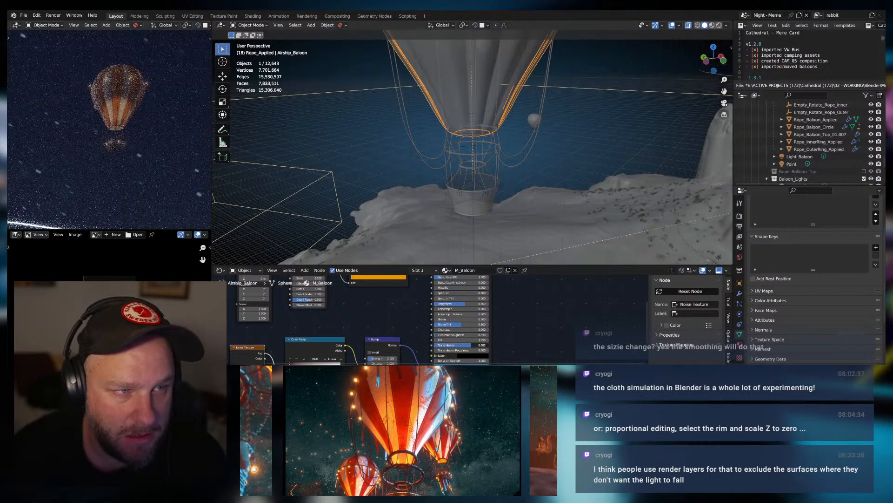
left_click_drag(471, 345, 460, 345)
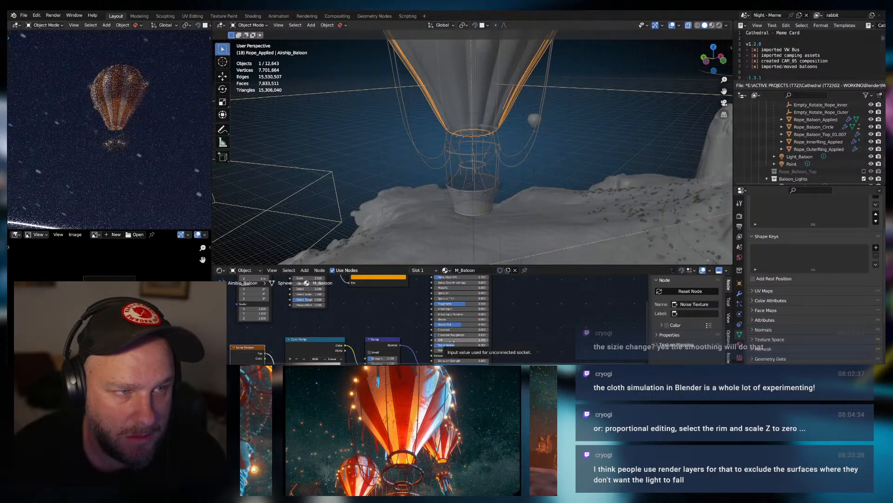
left_click_drag(451, 345, 435, 345)
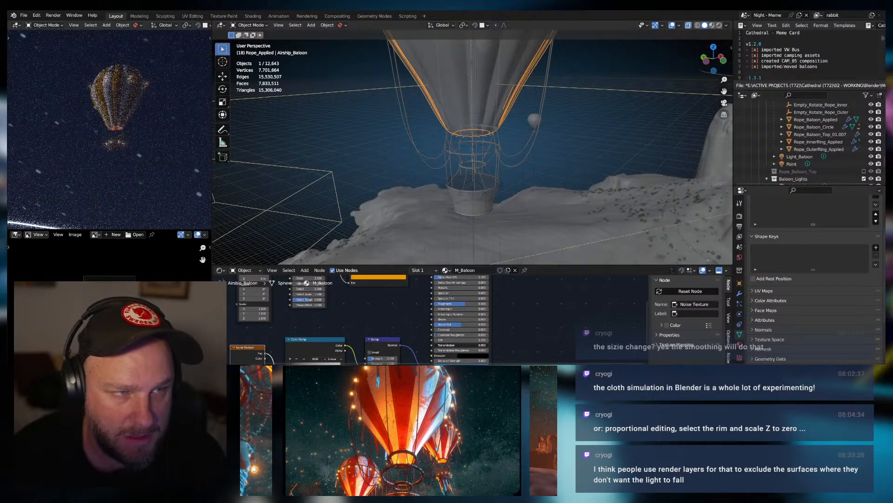
left_click_drag(437, 345, 446, 344)
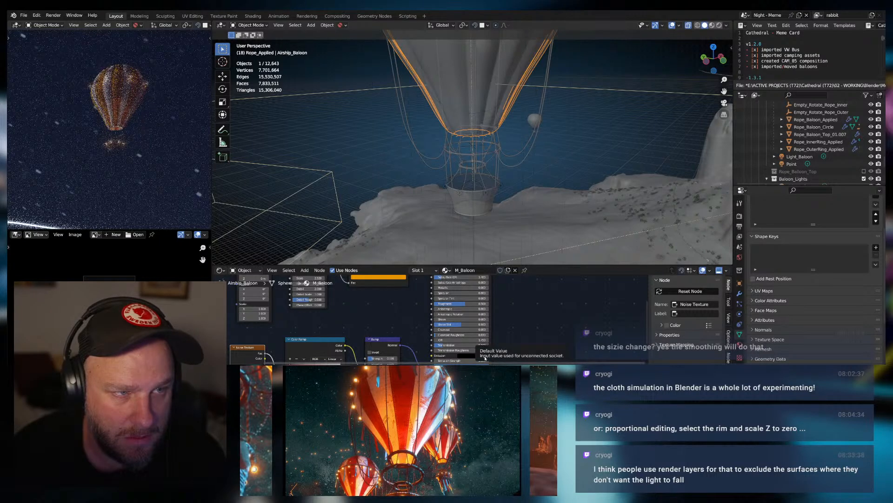
Examine the full night composition in the camera view and the whole balloon from above in the viewport.
scroll(134, 128, "down", 13)
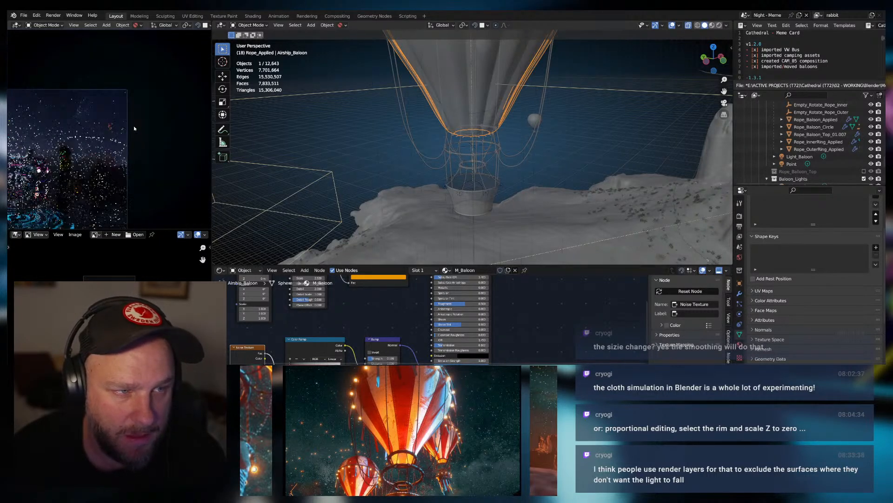
scroll(134, 129, "down", 2)
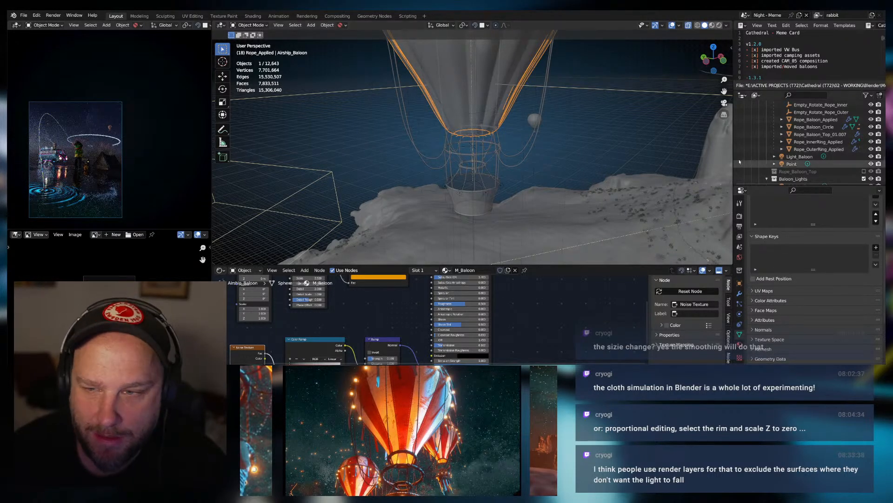
scroll(811, 145, "up", 10)
scroll(539, 120, "down", 2)
scroll(500, 114, "down", 6)
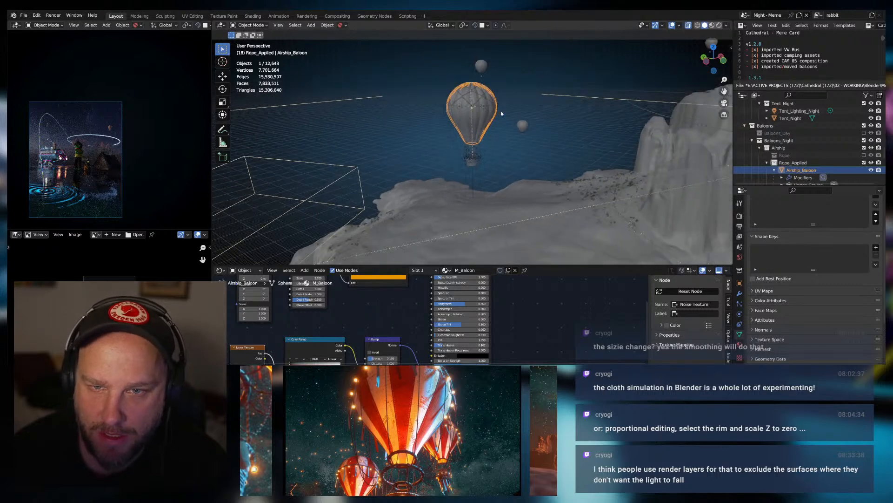
middle_click_drag(500, 114, 489, 174, "shift")
scroll(490, 142, "up", 5)
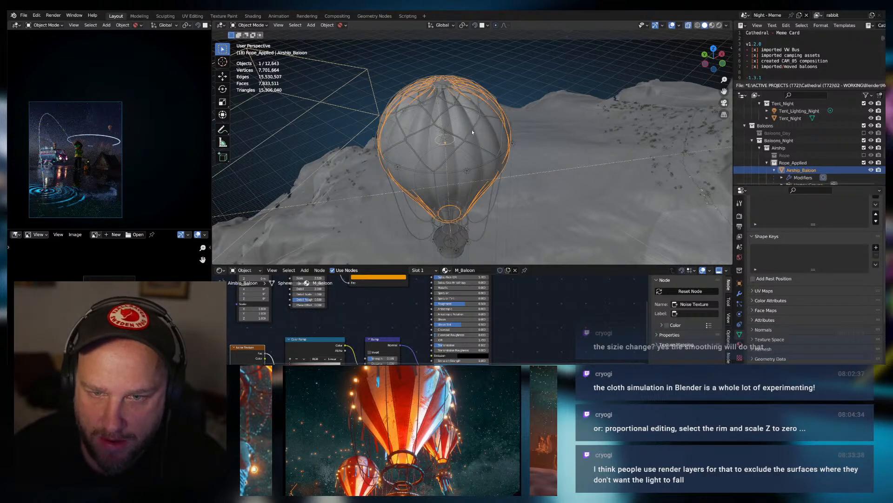
left_click(472, 130)
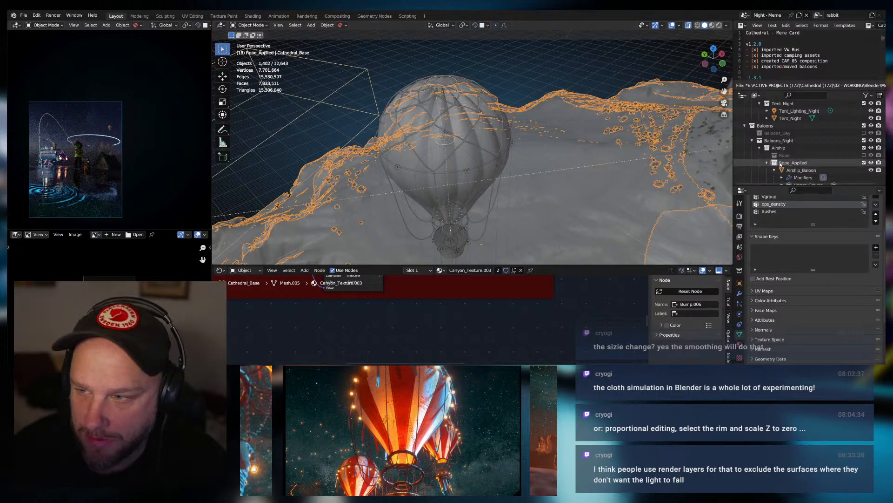
Collapse the Rope_Applied and Baloon_Lights collections inside the Airship collection.
scroll(781, 149, "down", 3)
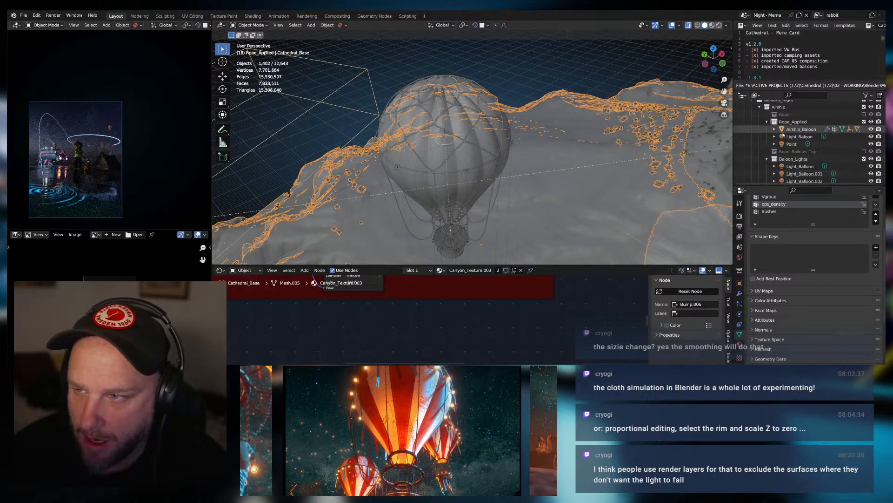
left_click(767, 121)
left_click(767, 137)
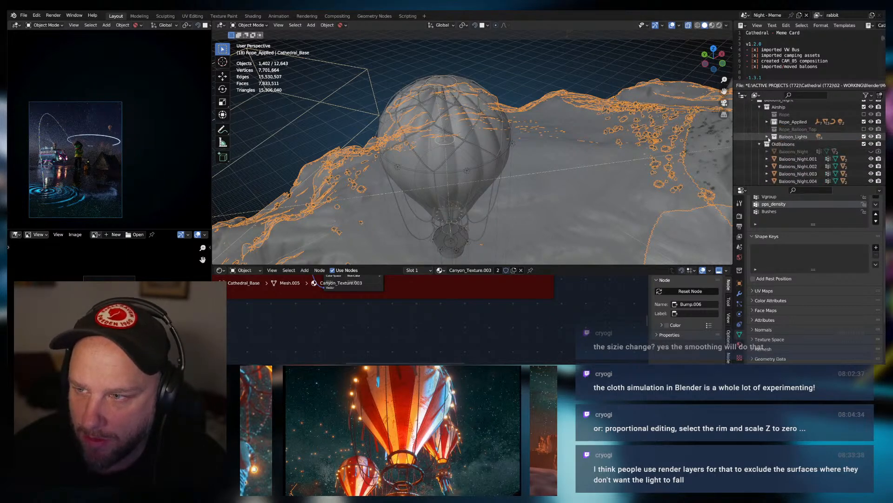
Expand the Rope_Applied collection, deselect the terrain, and exclude the OldBaloons collection from the view layer.
left_click(768, 122)
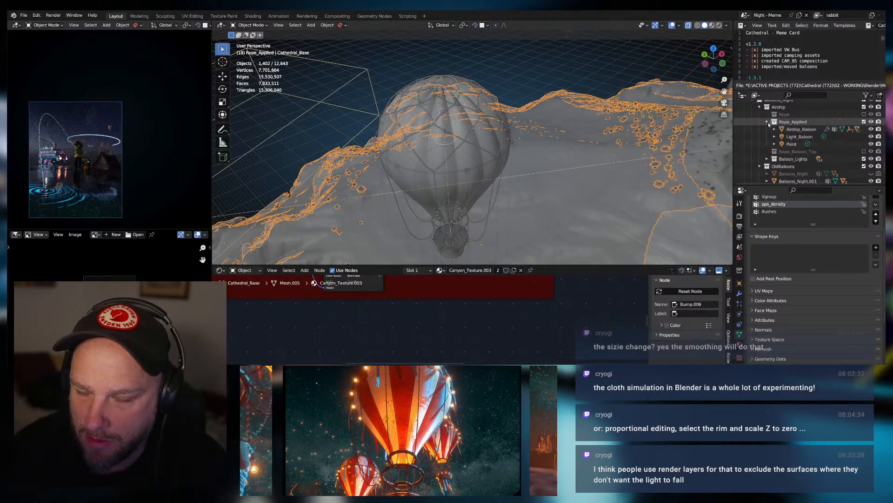
scroll(504, 83, "down", 2)
left_click(504, 82)
middle_click_drag(507, 114, 496, 98)
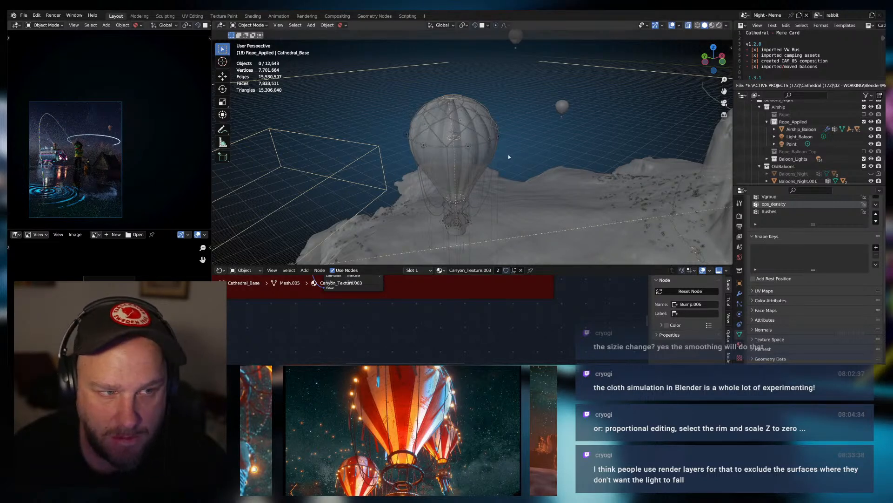
scroll(508, 157, "up", 3)
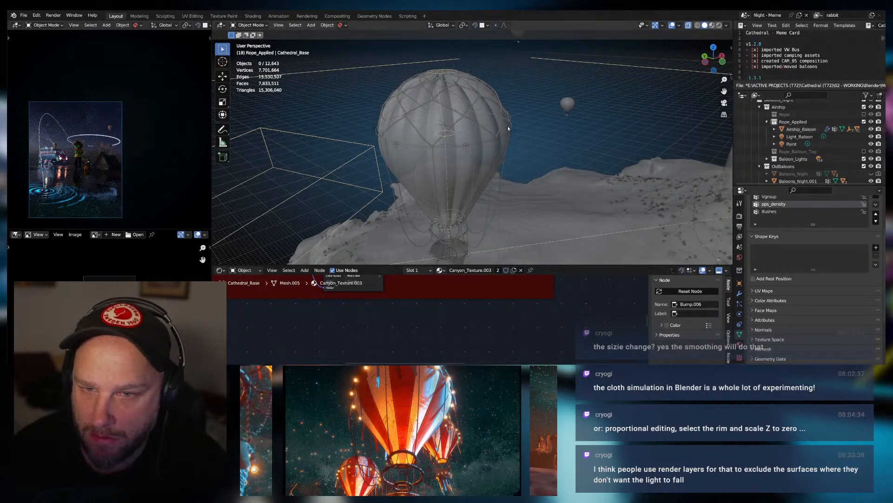
left_click(771, 108)
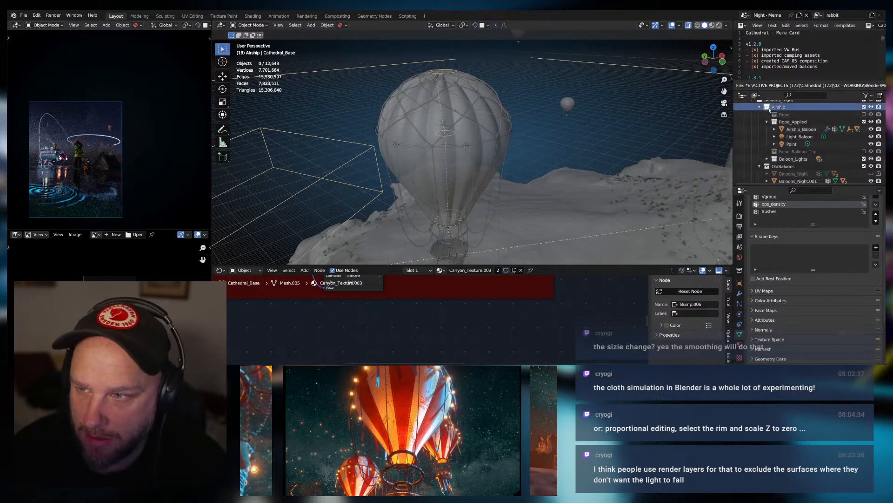
left_click(864, 166)
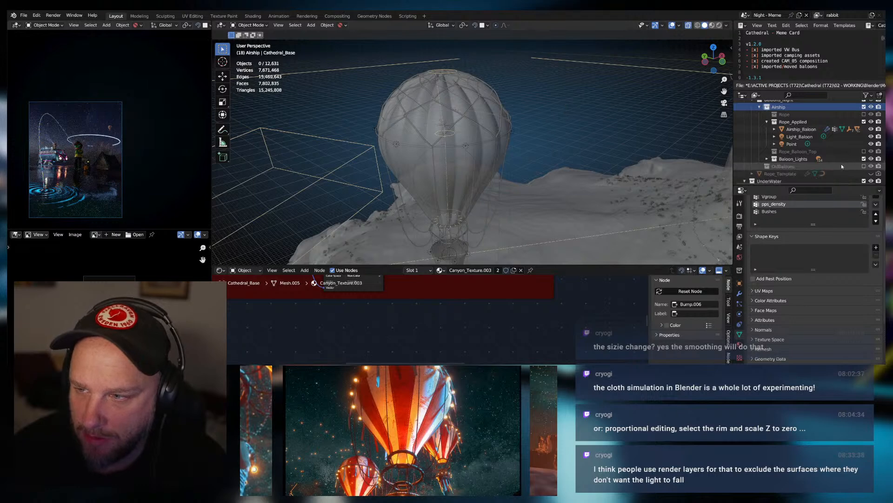
Select all objects in the Airship collection, isolate them in local view, and turn off X-ray display.
right_click(772, 109)
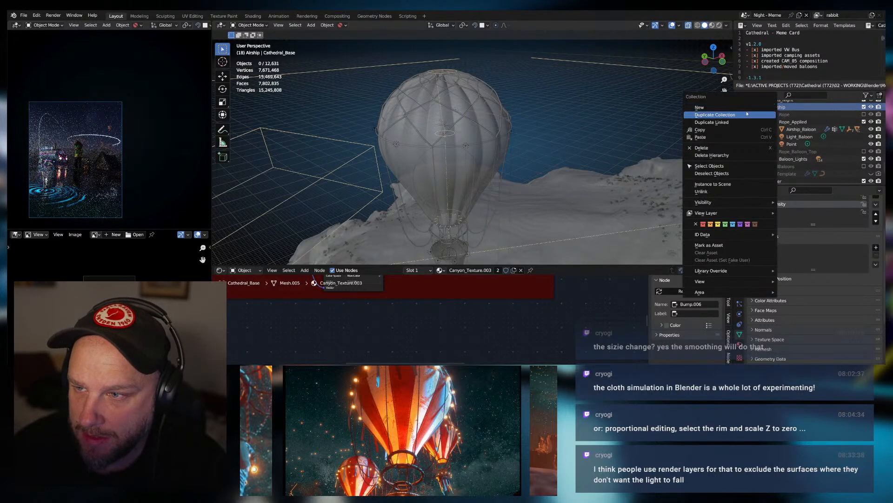
left_click(709, 167)
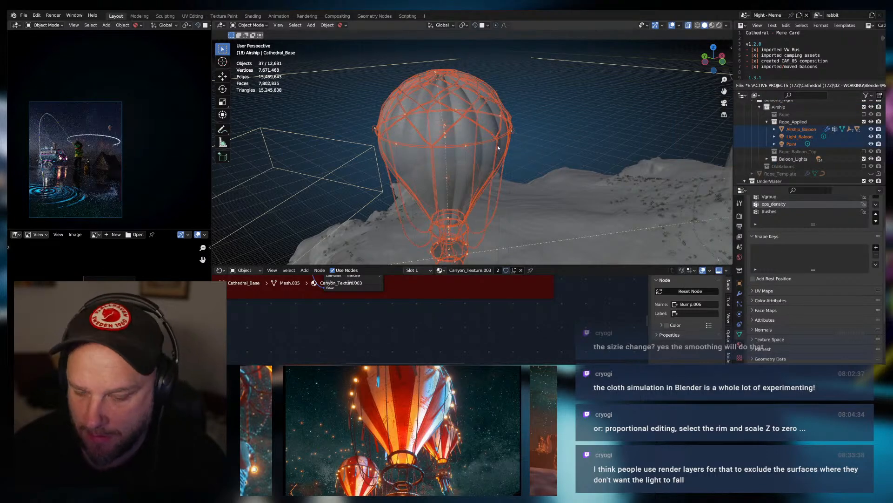
key("KP_Divide")
middle_click_drag(451, 146, 489, 134)
scroll(508, 144, "up", 2)
left_click(688, 26)
middle_click_drag(535, 156, 549, 168)
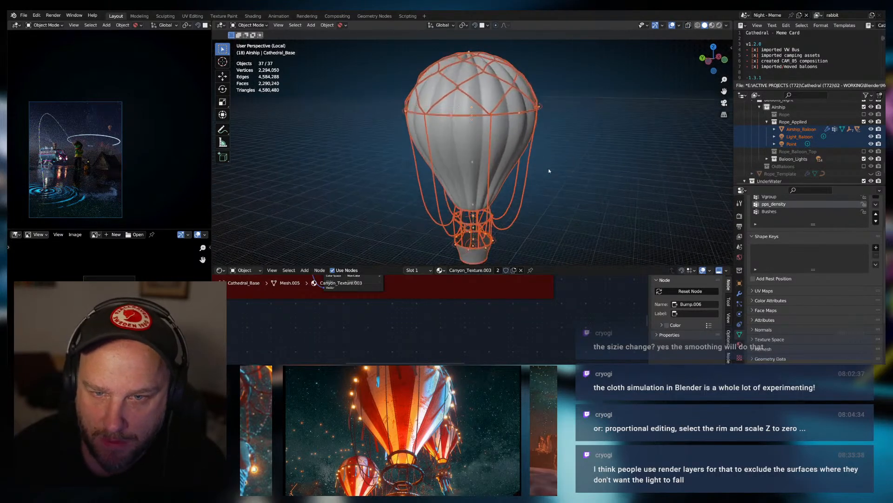
Select the Point light, then expand the Airship_Baloon hierarchy and look through its rings, empties and ropes.
left_click(789, 143)
left_click(775, 129)
scroll(784, 144, "down", 6)
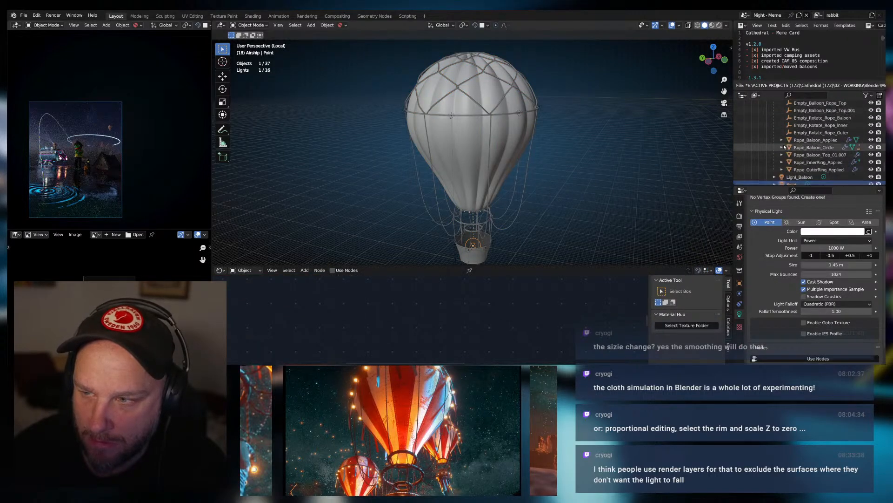
scroll(823, 157, "up", 5)
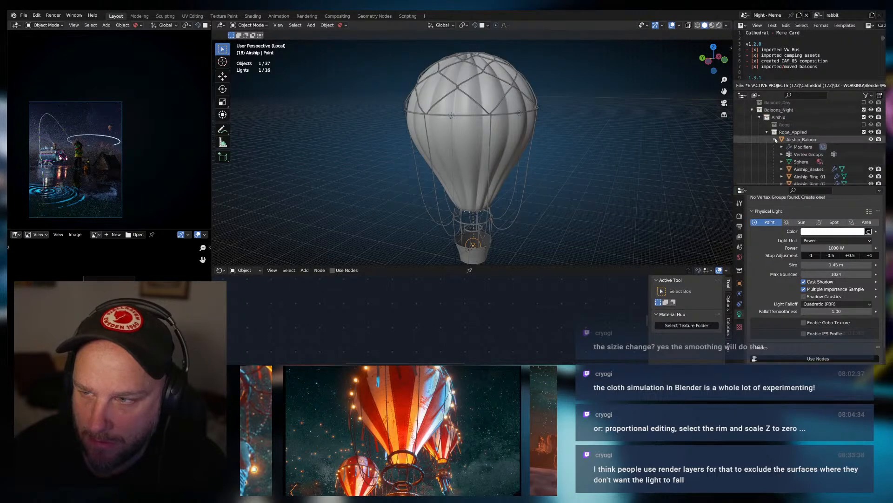
scroll(791, 147, "down", 6)
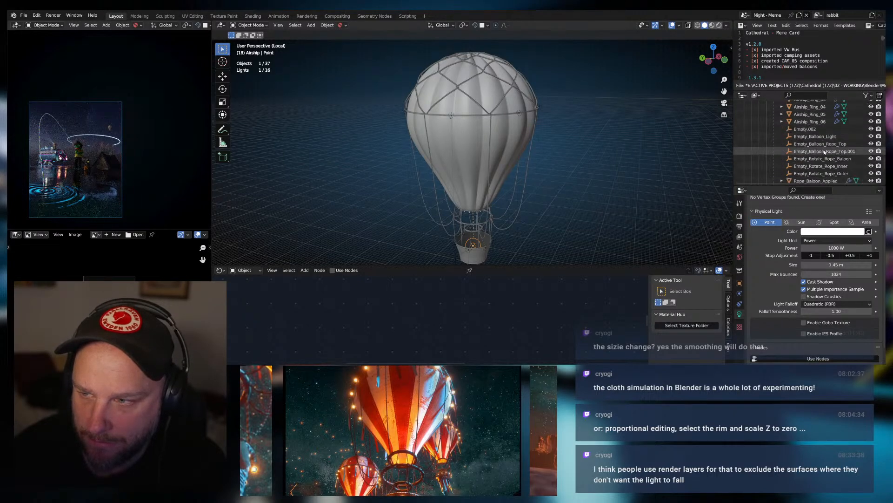
scroll(825, 153, "down", 5)
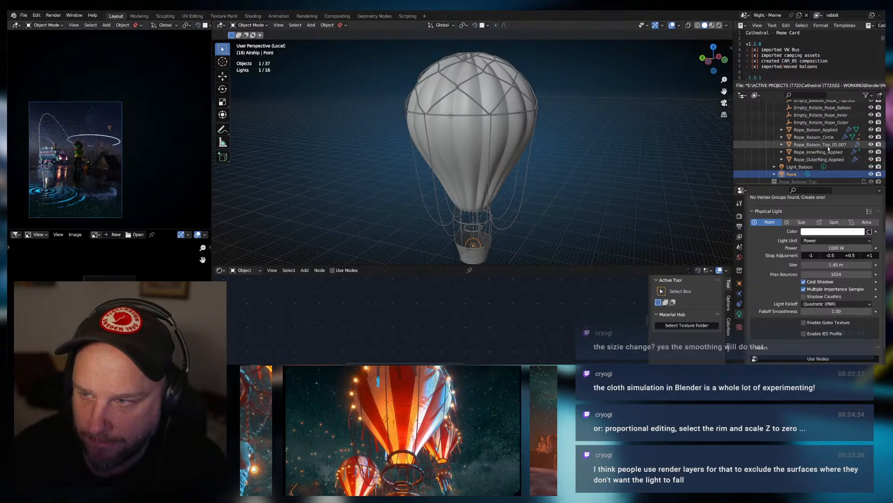
Hide and show Rope_Baloon_Circle and Rope_Baloon_Top_01.007 in turn to identify their parts of the balloon.
left_click(871, 136)
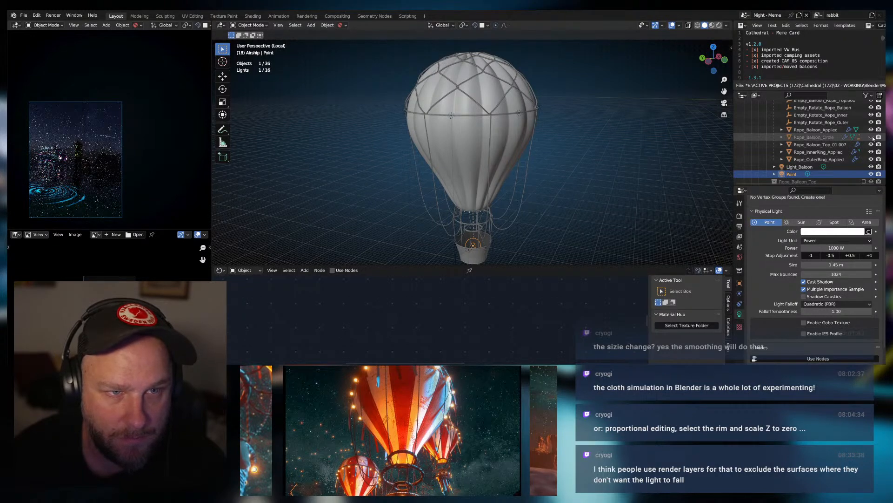
left_click(805, 138)
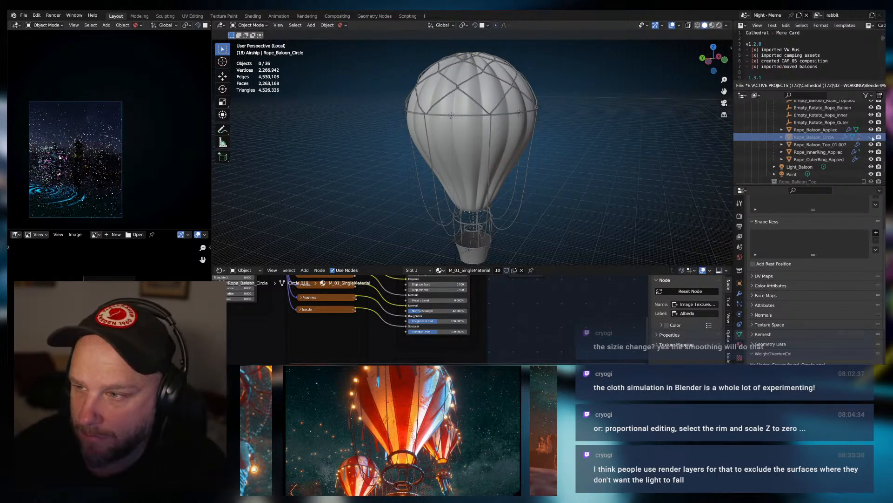
left_click(872, 137)
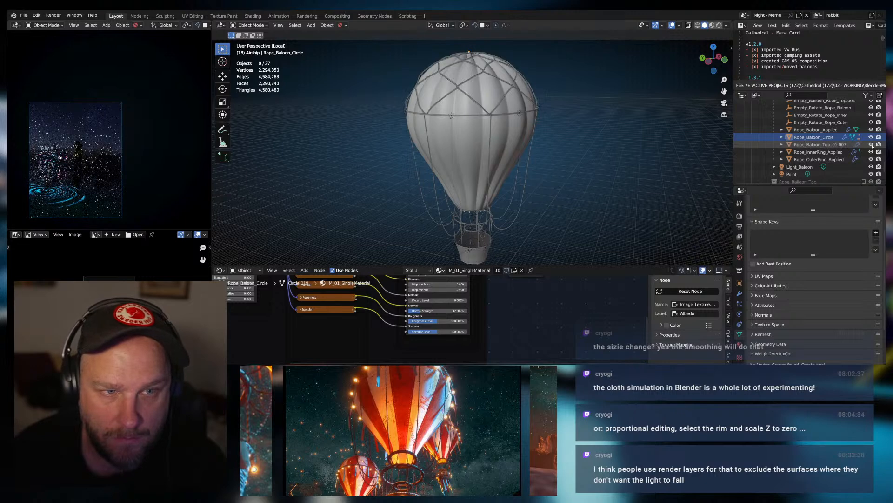
left_click(871, 144)
left_click(872, 144)
left_click(872, 145)
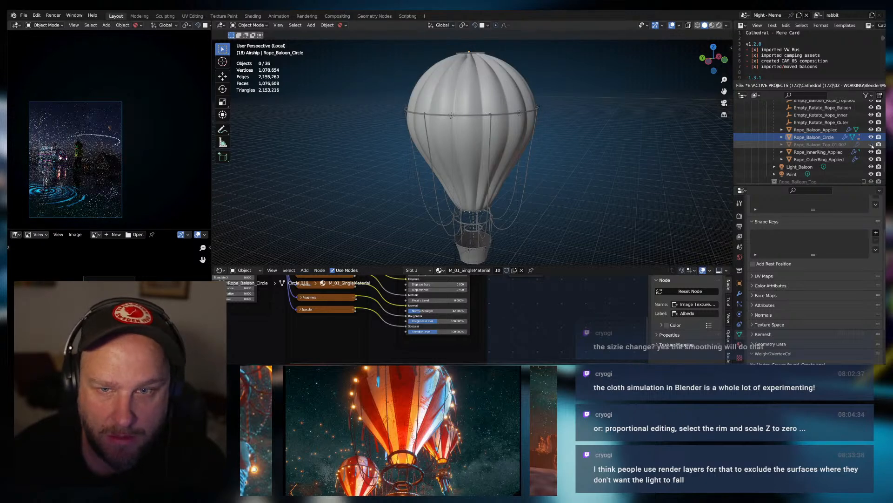
left_click(871, 145)
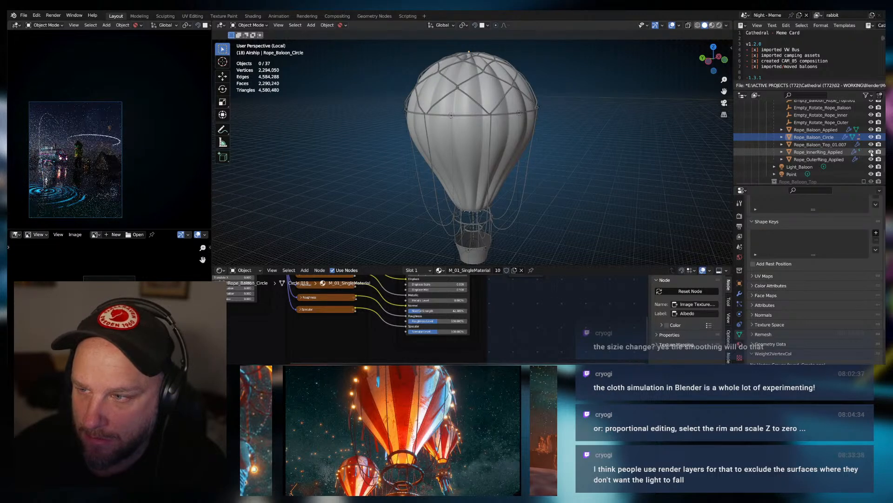
Hide and show Rope_InnerRing_Applied and Rope_OuterRing_Applied to identify which ropes they form.
left_click(871, 153)
left_click(871, 153)
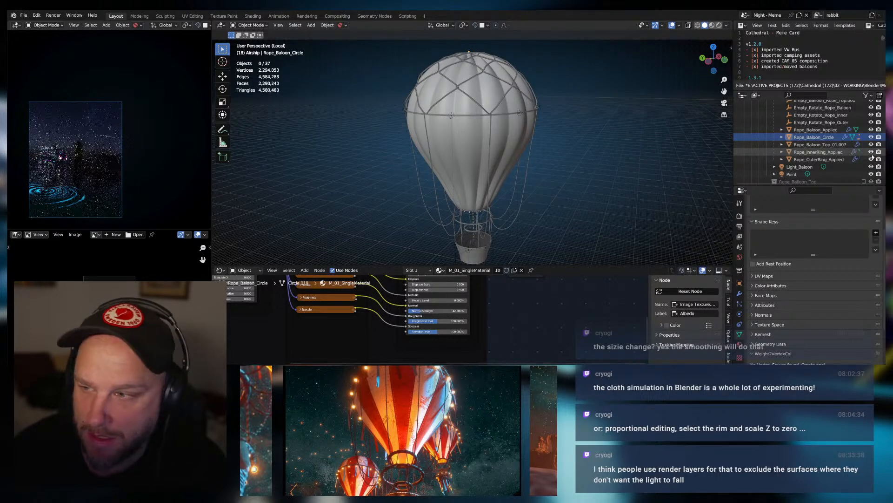
left_click(872, 159)
left_click(871, 159)
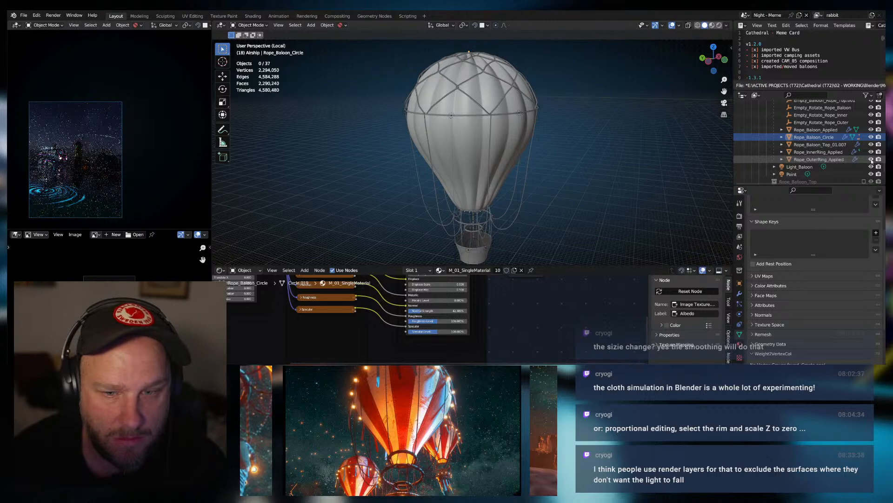
left_click(871, 159)
left_click(871, 160)
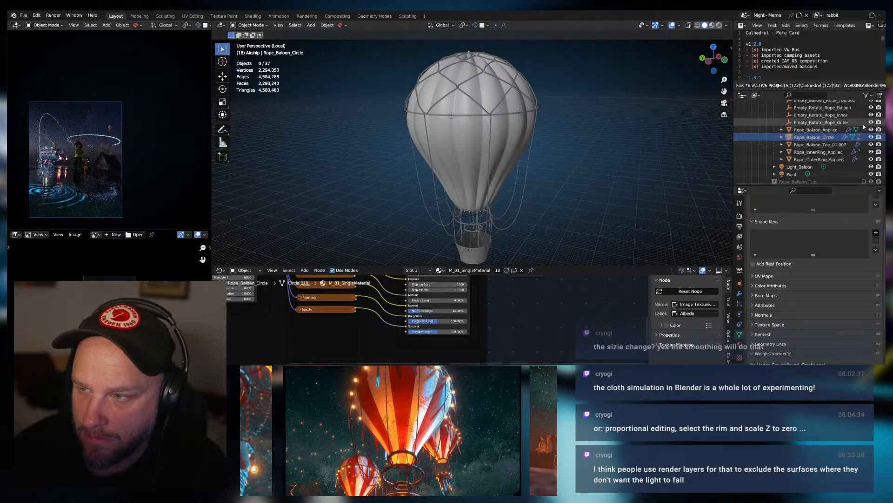
Select Rope_Baloon_Applied and Rope_Baloon_Circle in turn to locate them, toggling the circle's visibility off and on.
scroll(833, 137, "up", 1)
left_click(832, 140)
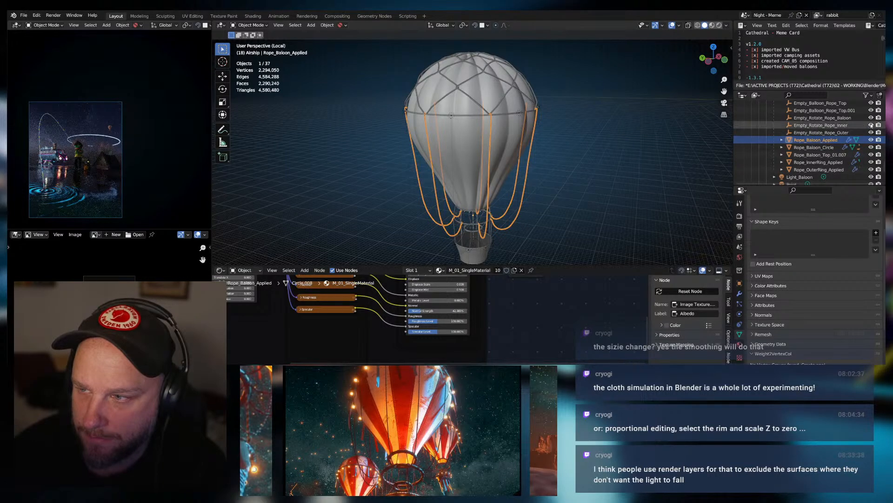
left_click(832, 148)
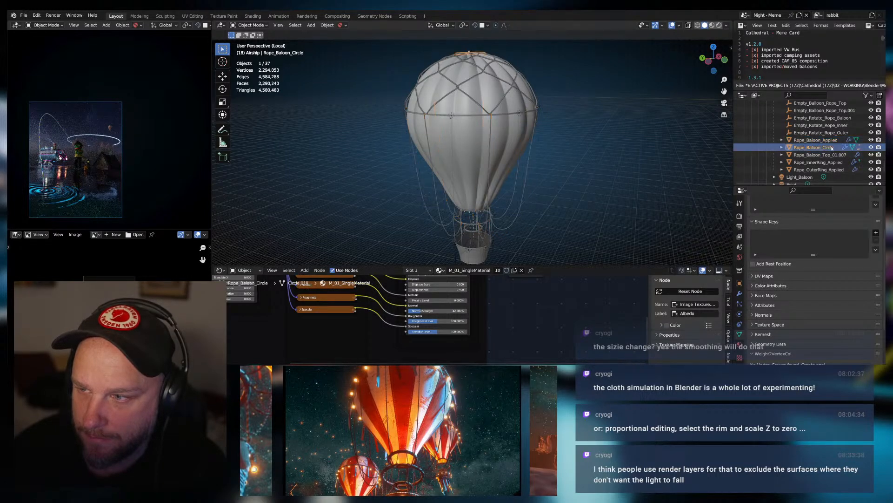
left_click(871, 147)
left_click(872, 148)
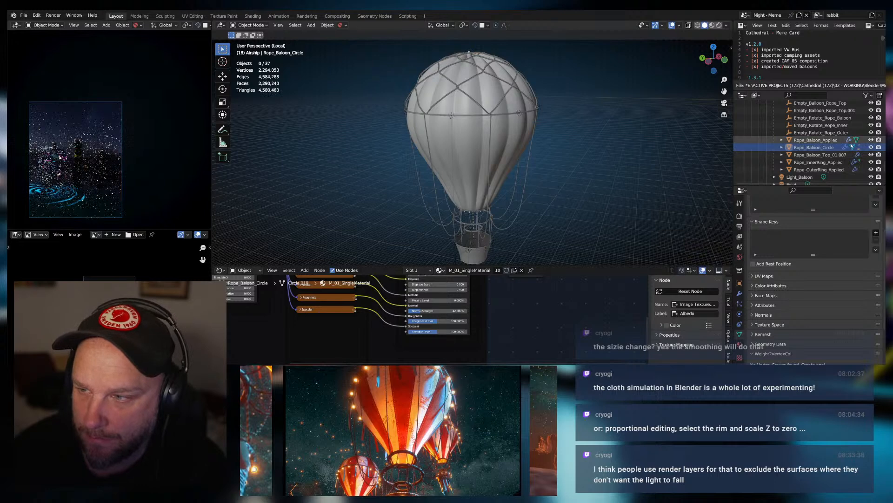
Select Rope_Baloon_Top_01.007 and toggle the viewport display of its Array and Array.001 modifiers off and on to check them.
left_click(817, 155)
left_click(742, 294)
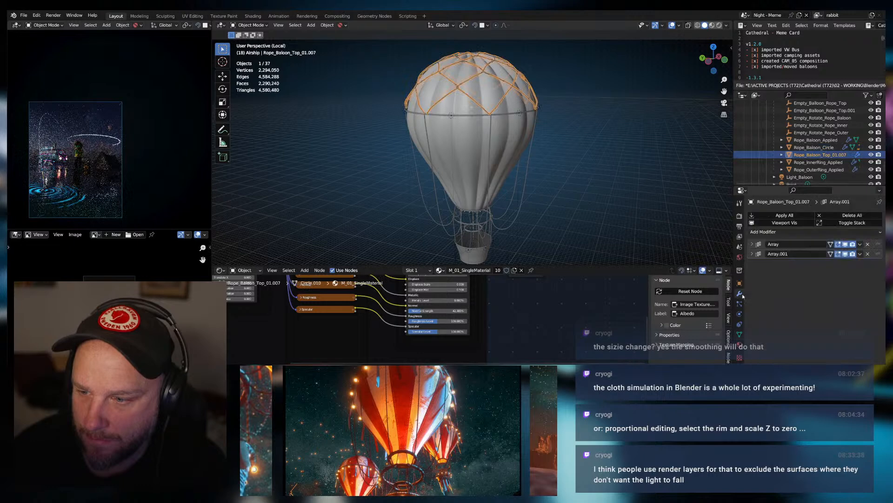
left_click(845, 244)
left_click(845, 253)
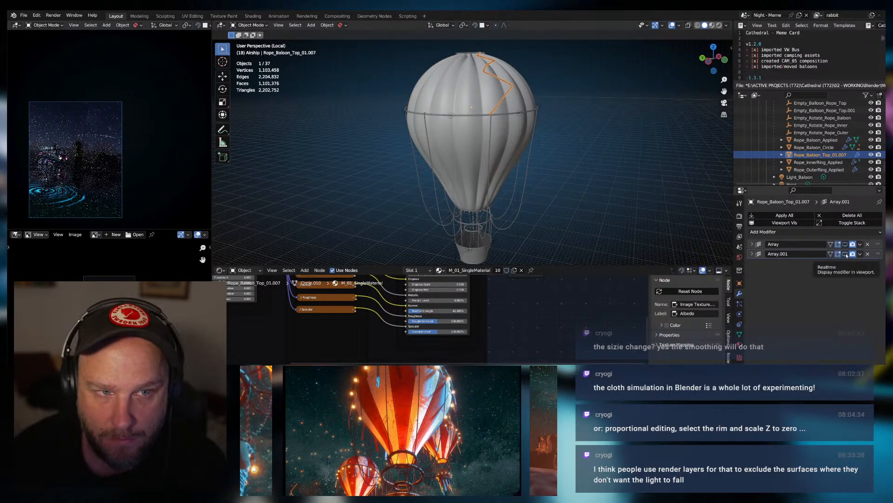
left_click(846, 244)
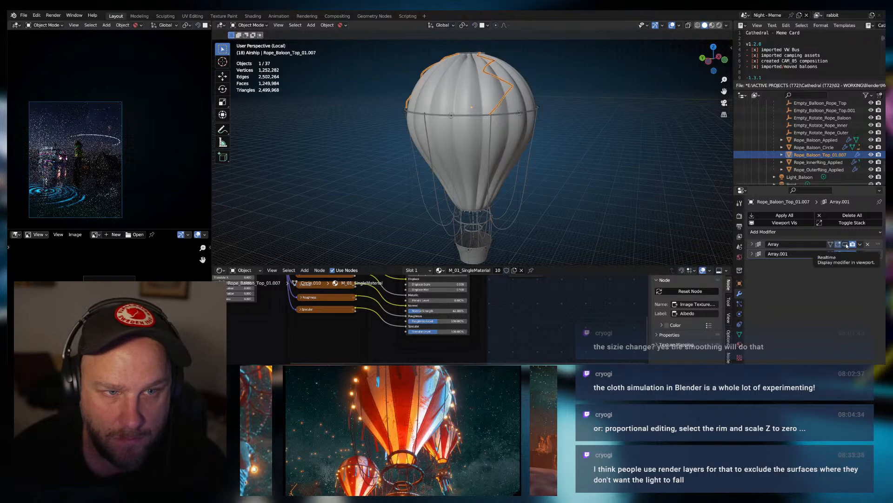
left_click(847, 246)
left_click(847, 246)
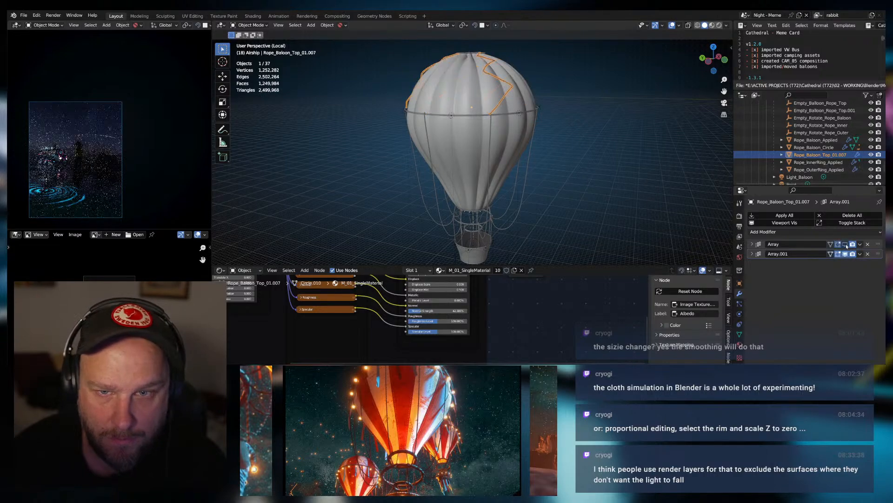
left_click(846, 254)
Deselect the rope net and collapse the Airship_Baloon hierarchy, keeping the Rope_Applied collection expanded.
mouse_move(577, 116)
middle_mouse_down()
mouse_move(548, 161)
mouse_move(590, 108)
middle_mouse_up()
left_click(565, 148)
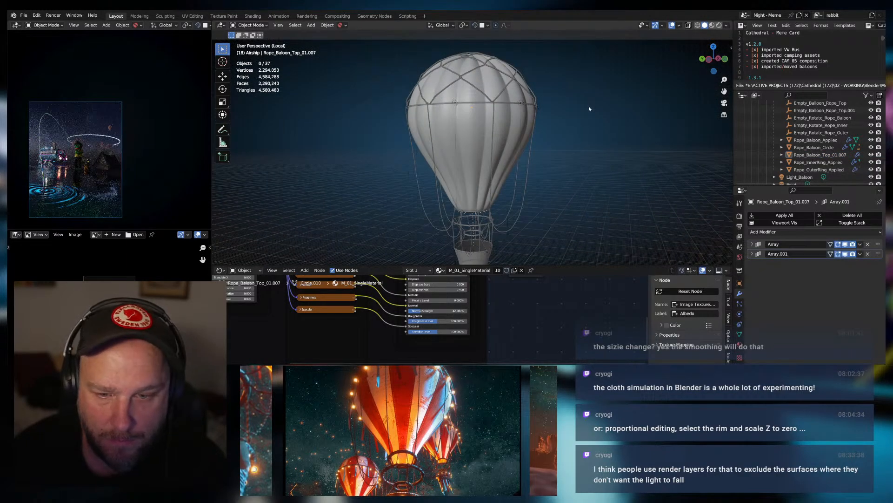
middle_click_drag(586, 107, 576, 140)
scroll(576, 140, "down", 1)
scroll(796, 141, "up", 12)
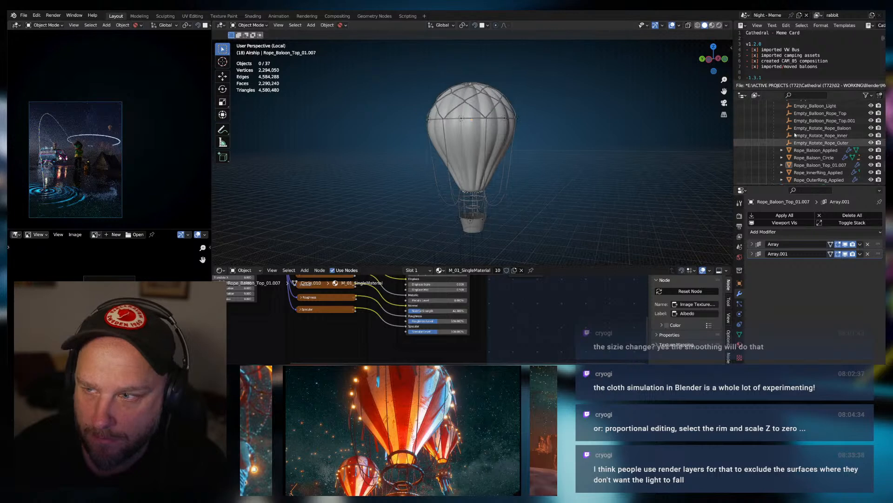
left_click(775, 140)
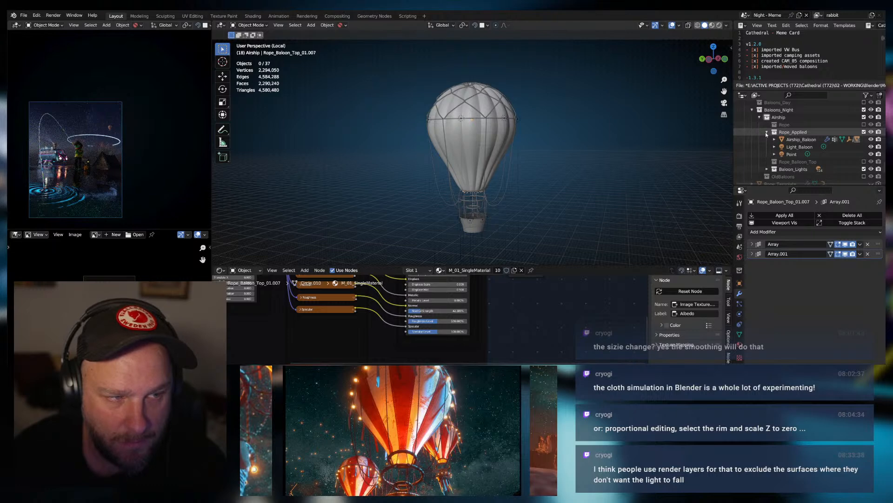
scroll(555, 120, "down", 5)
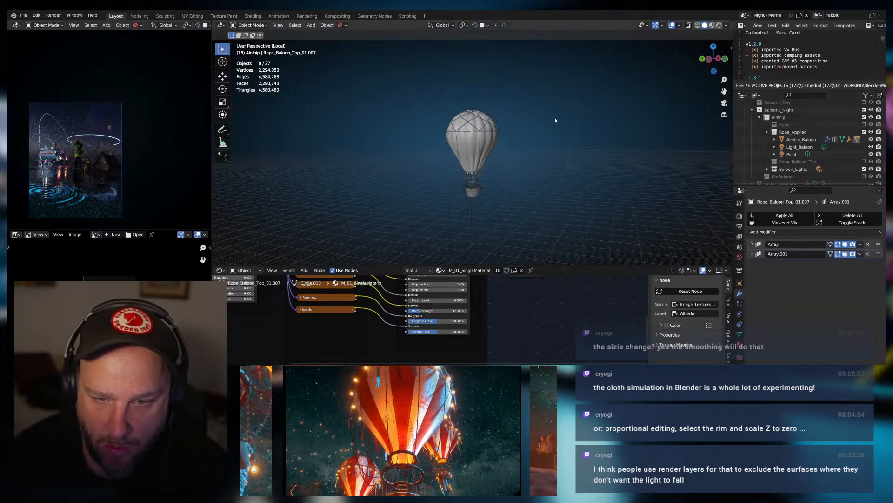
left_click(768, 132)
left_click(767, 132)
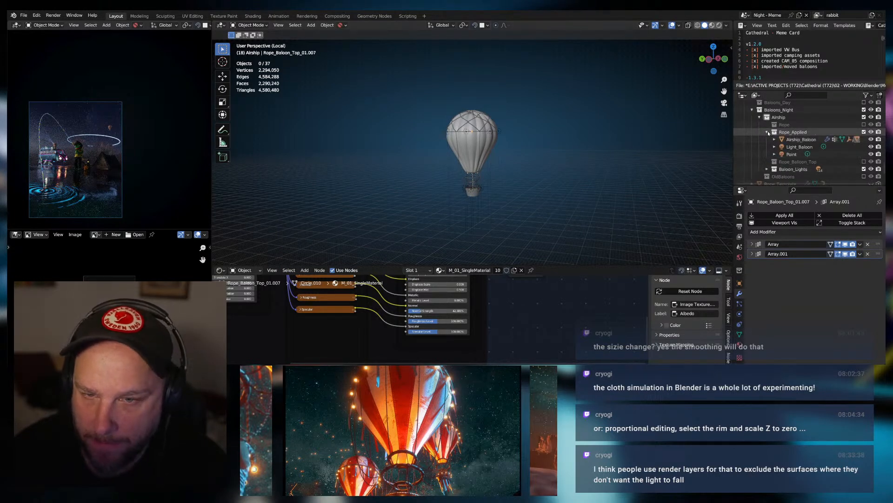
Select all objects of the Airship collection in the isolated view.
left_click_drag(396, 93, 554, 253)
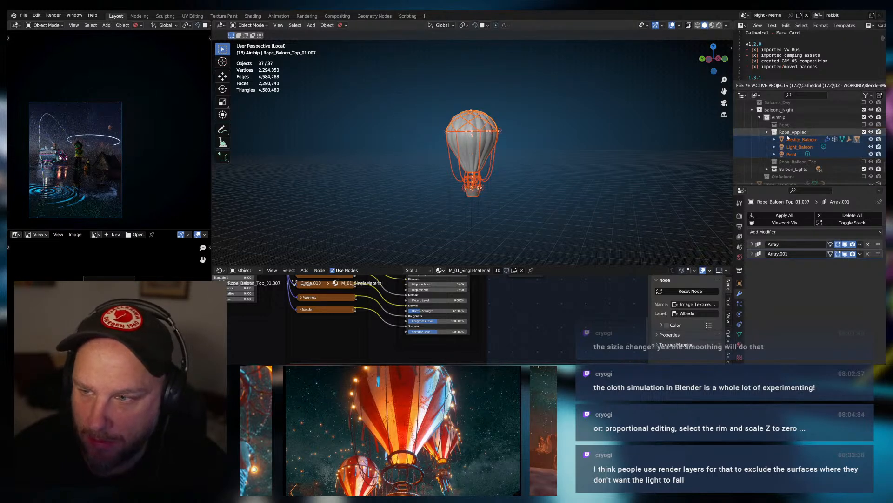
left_click(774, 116)
right_click(771, 118)
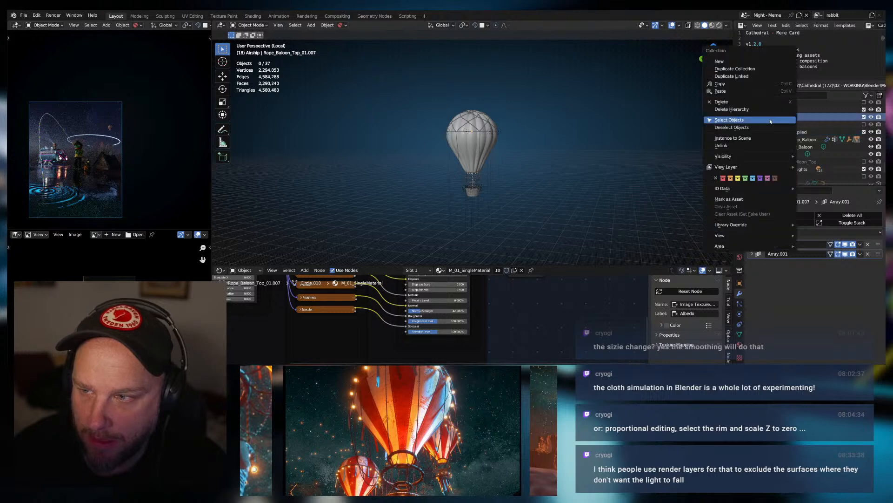
left_click(733, 121)
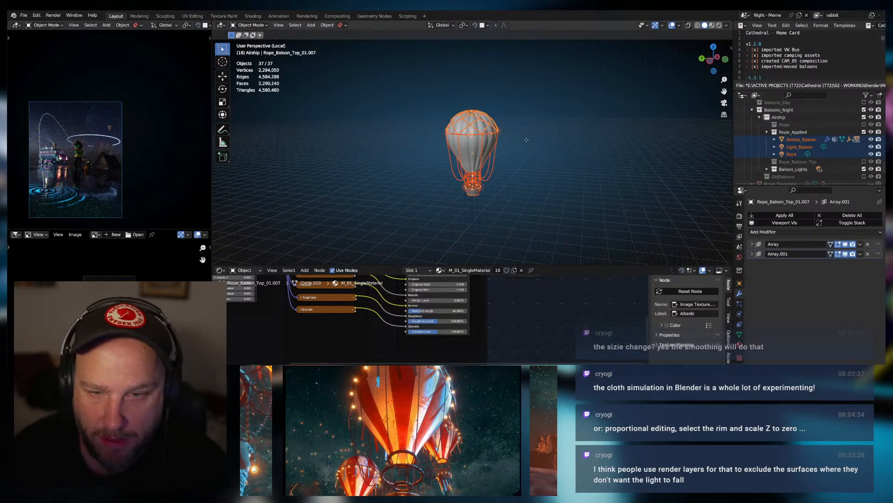
Raise the complete balloon about 19 m along its local Z axis.
key("g")
key("z")
key("z")
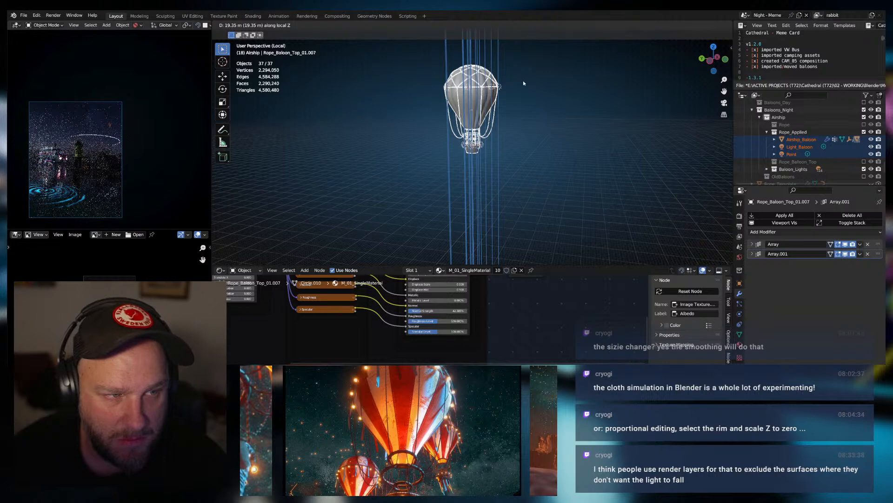
left_click(382, 191)
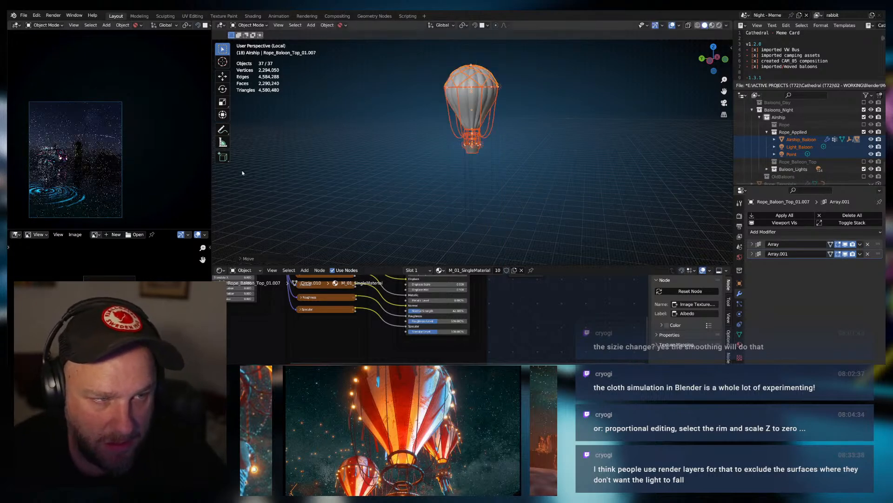
Make a linked duplicate of the complete balloon and offset it about 210 m along the global Y axis.
scroll(420, 171, "down", 7)
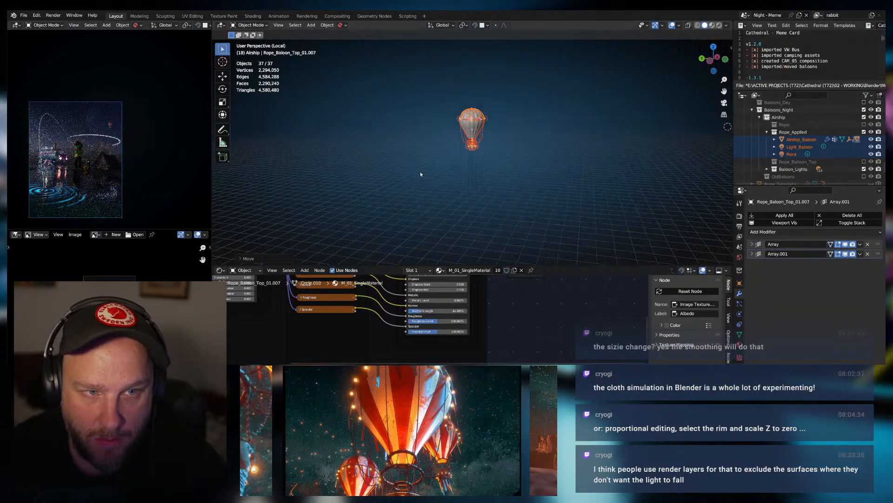
scroll(401, 172, "up", 5)
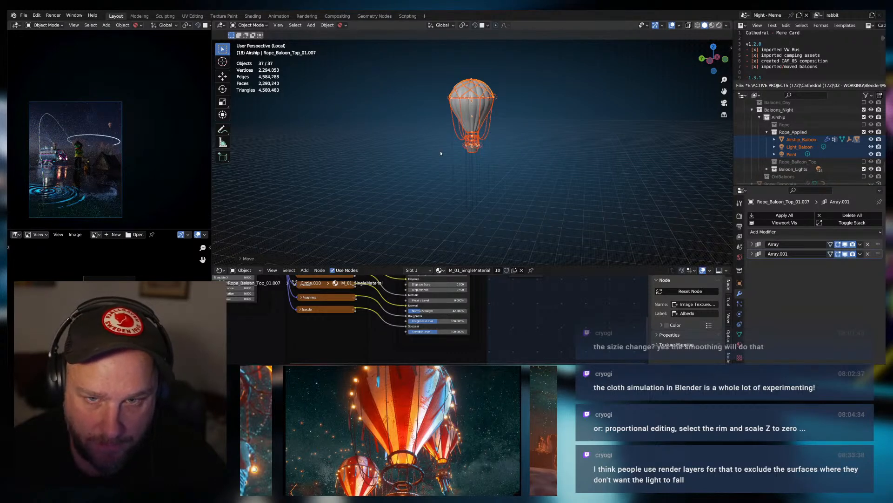
key("shift+d")
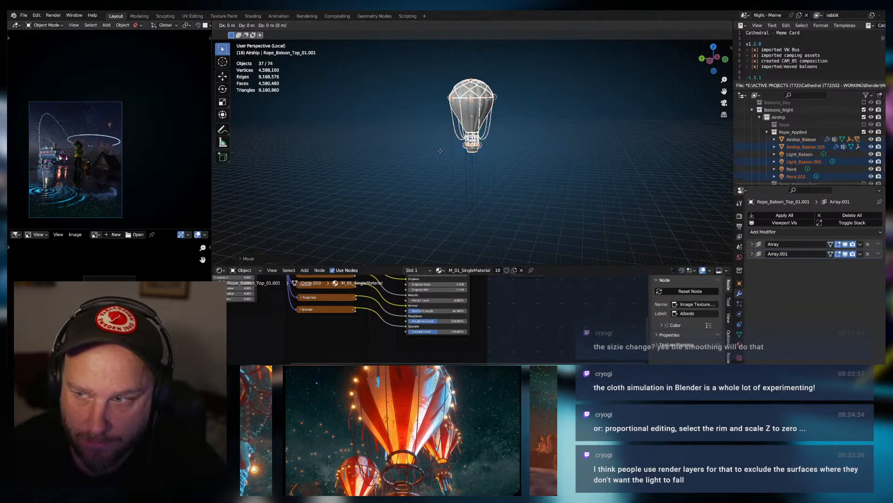
key("y")
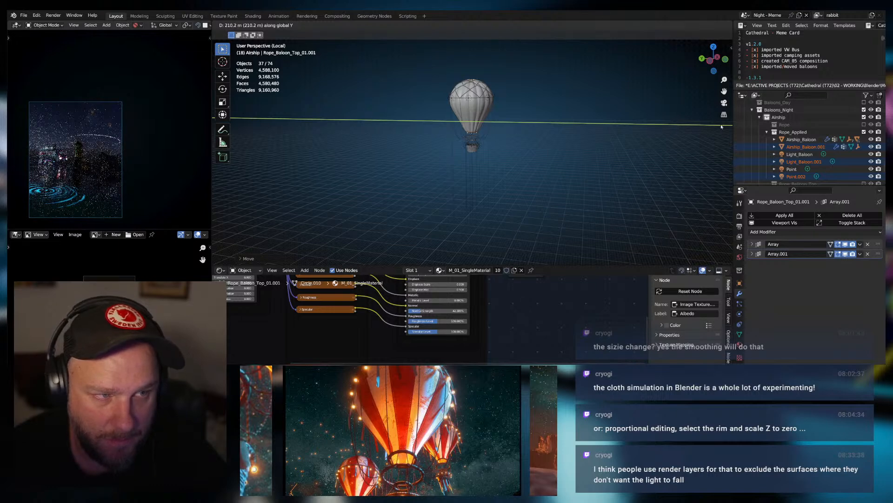
left_click(654, 160)
In the top view, shift the duplicated balloon about -36 m along X and 15 m along Y.
key("KP_7")
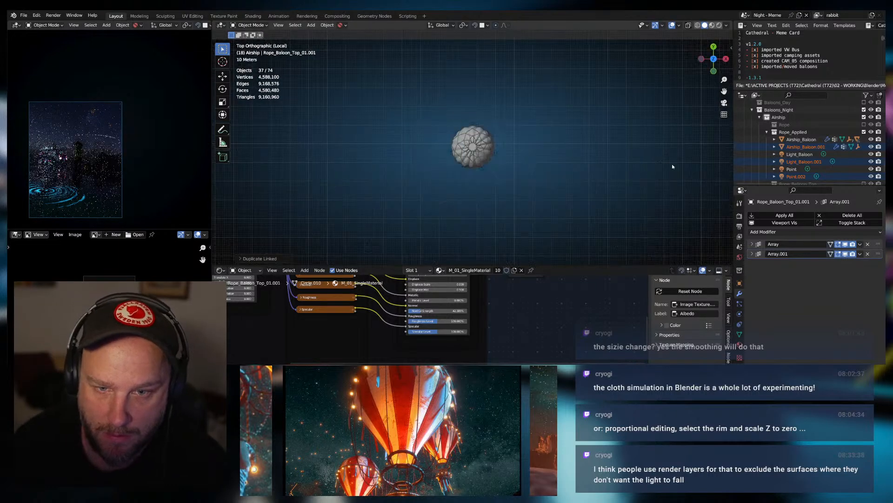
scroll(549, 138, "down", 8)
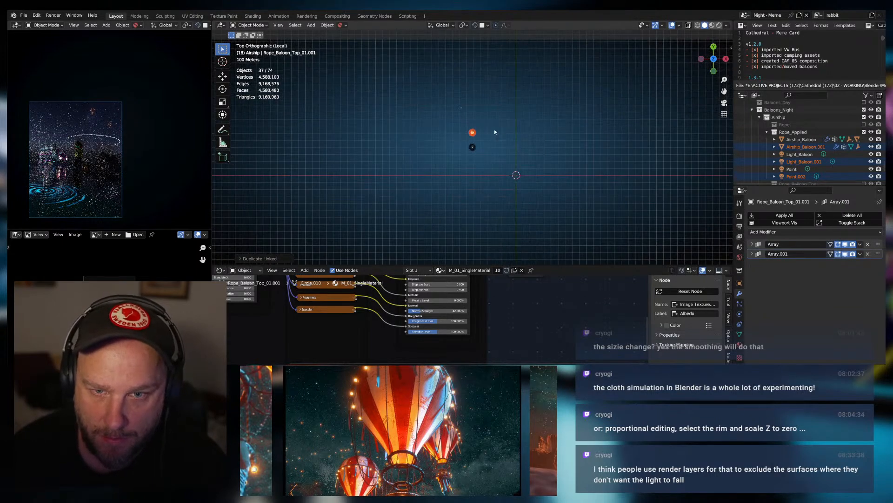
scroll(805, 148, "up", 2)
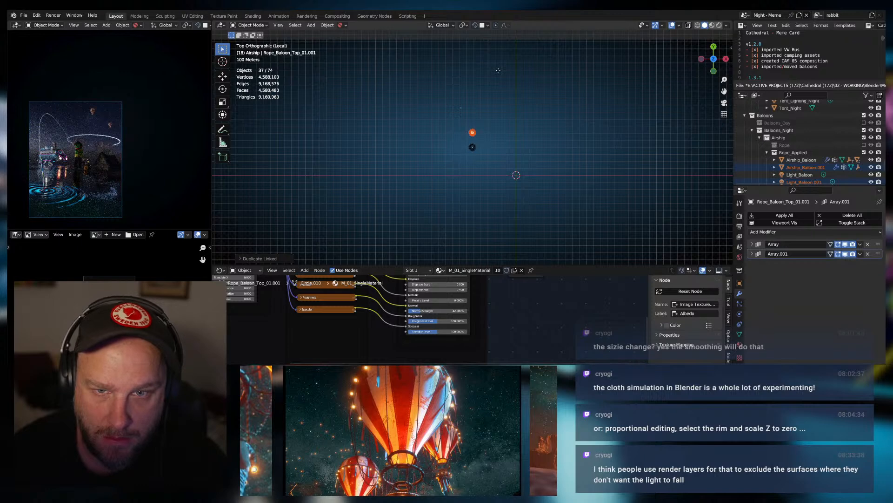
key("g")
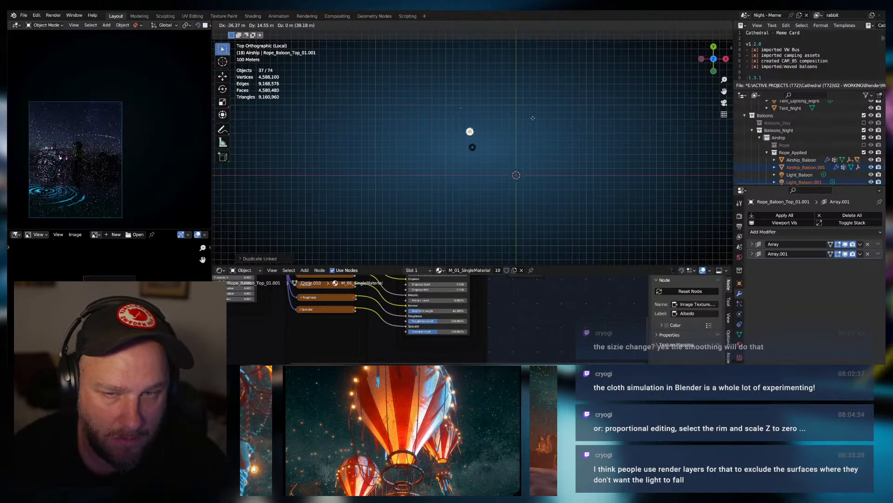
left_click(531, 120)
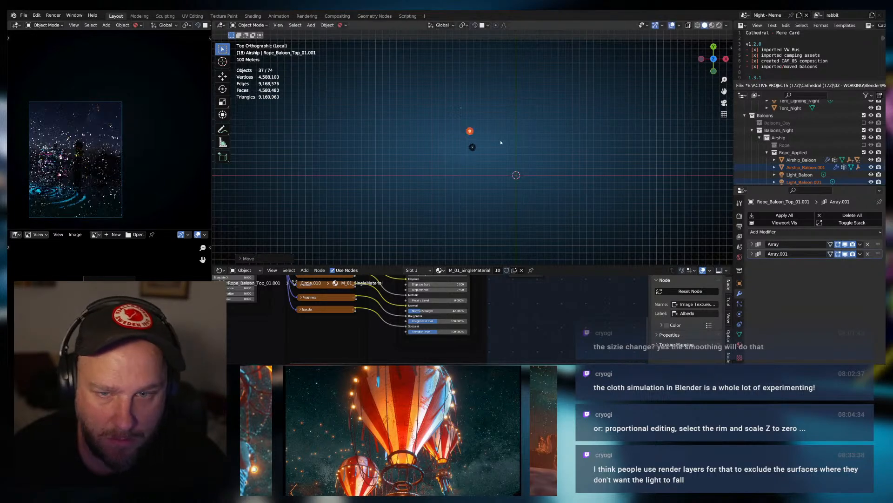
Lower the duplicated balloon about 57 m along the global Z axis.
middle_click_drag(500, 143, 563, 61)
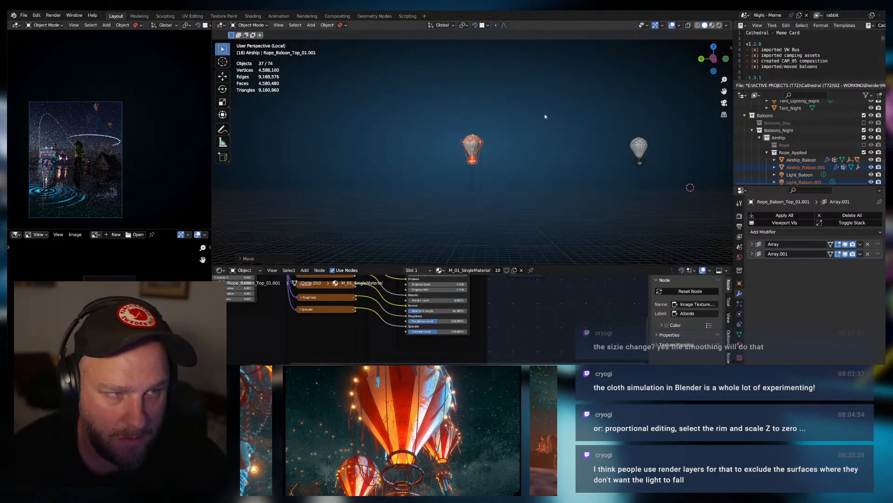
key("g")
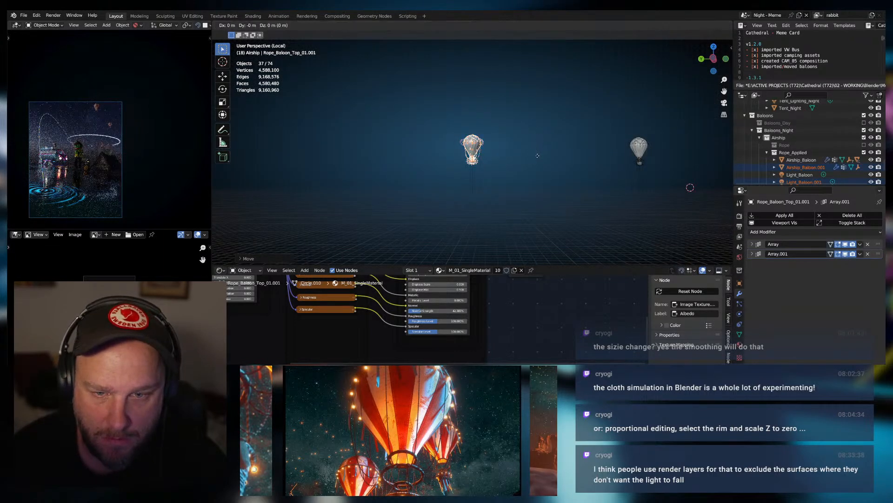
key("z")
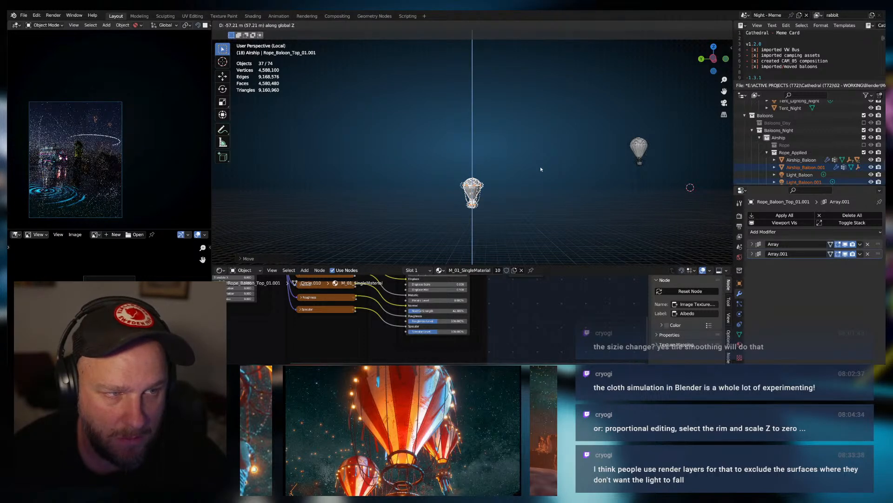
left_click(538, 168)
Move the duplicated balloon about 123 m farther along the global Y axis.
middle_click_drag(538, 167, 526, 178)
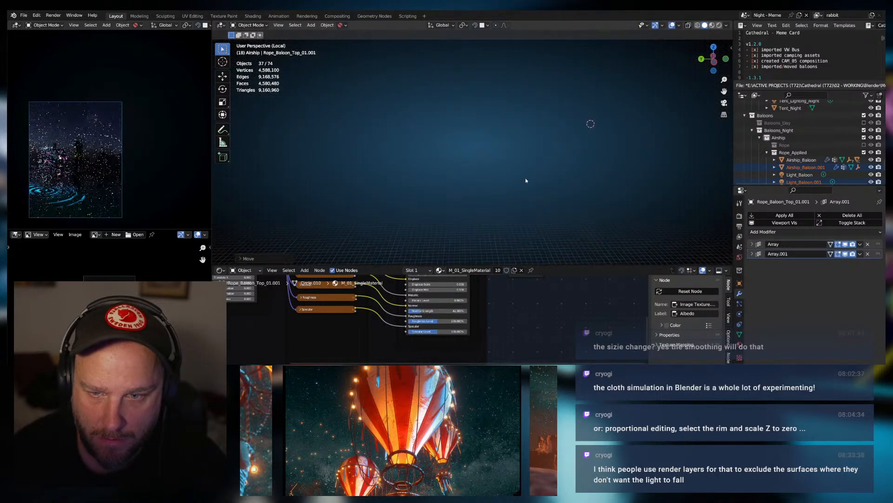
key("KP_Decimal")
scroll(538, 175, "down", 6)
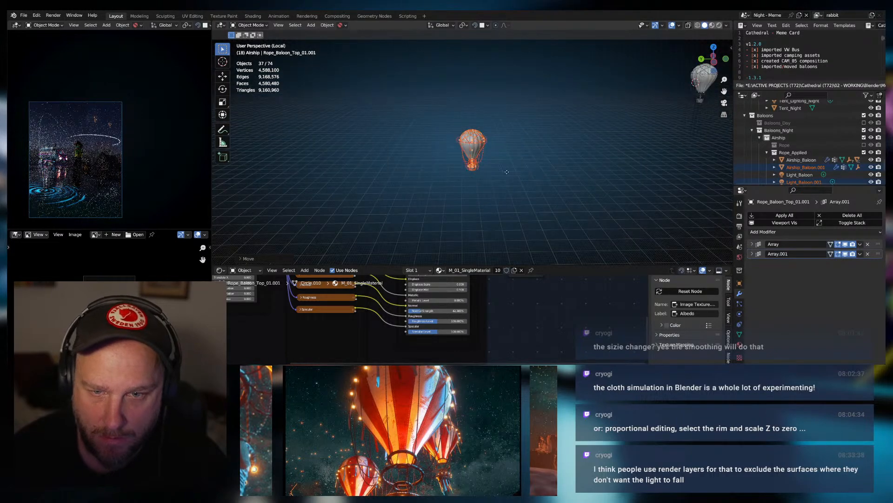
key("g")
key("y")
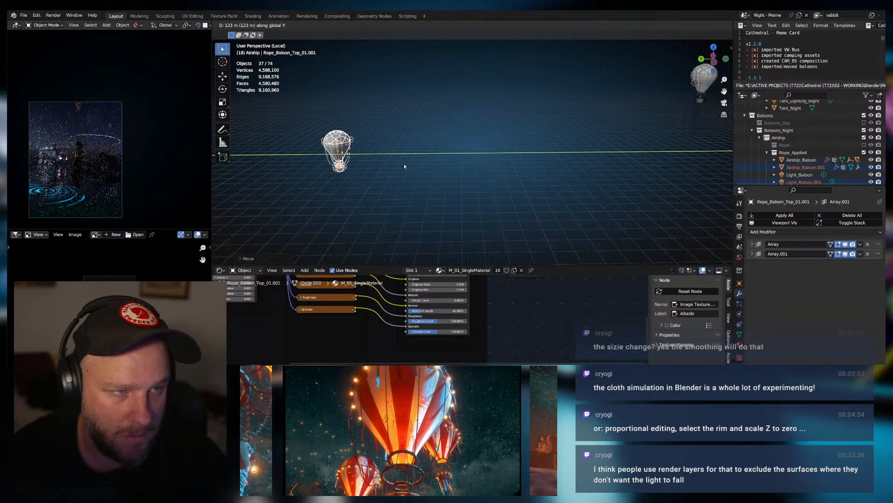
left_click(418, 158)
Move the duplicated balloon about 188 m along the global X axis and lower it further along Z.
scroll(418, 158, "down", 5)
middle_click_drag(417, 157, 415, 164)
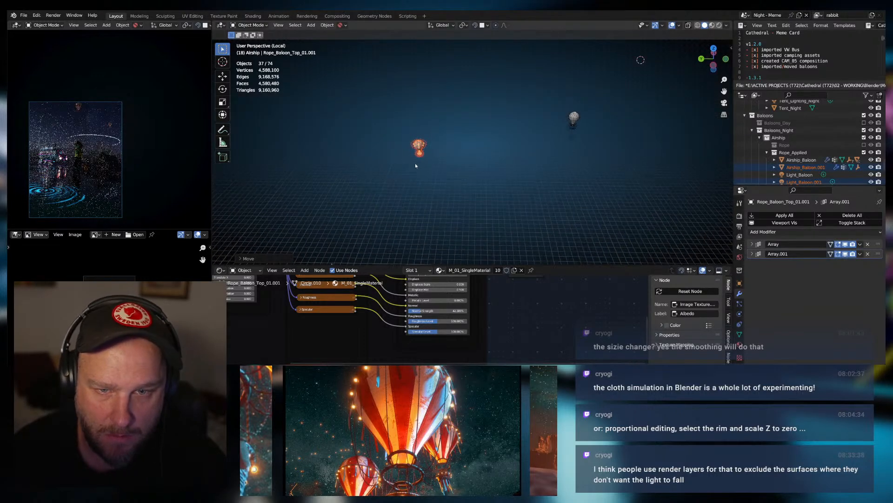
key("g")
key("x")
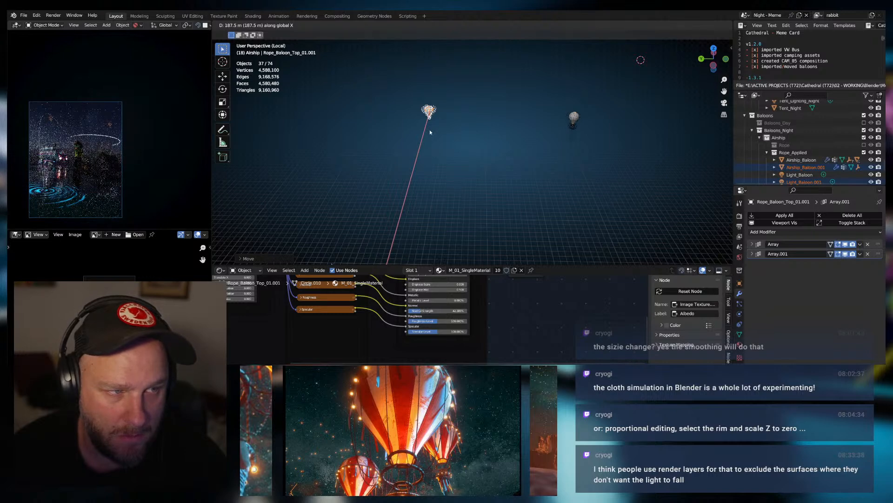
key("Escape")
key("g")
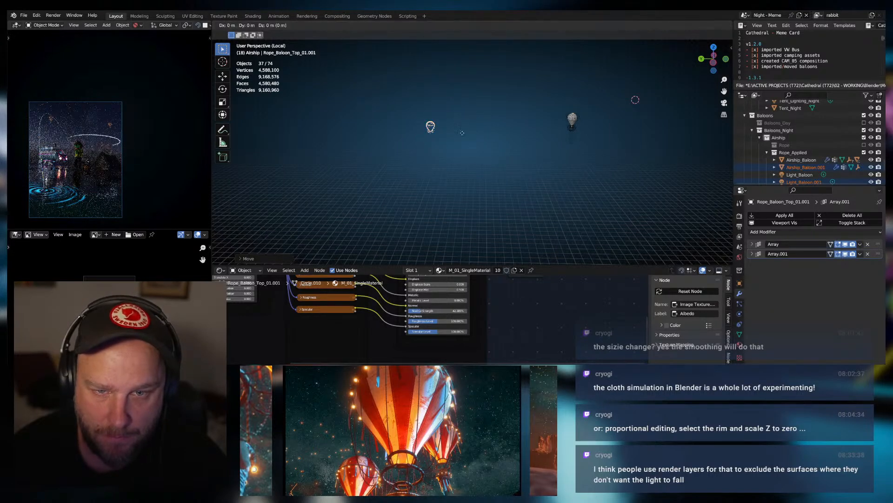
key("z")
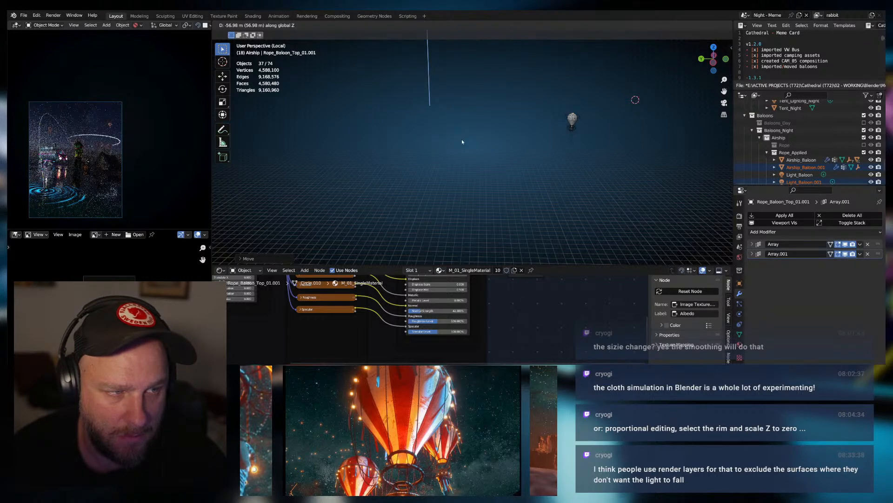
left_click(500, 150)
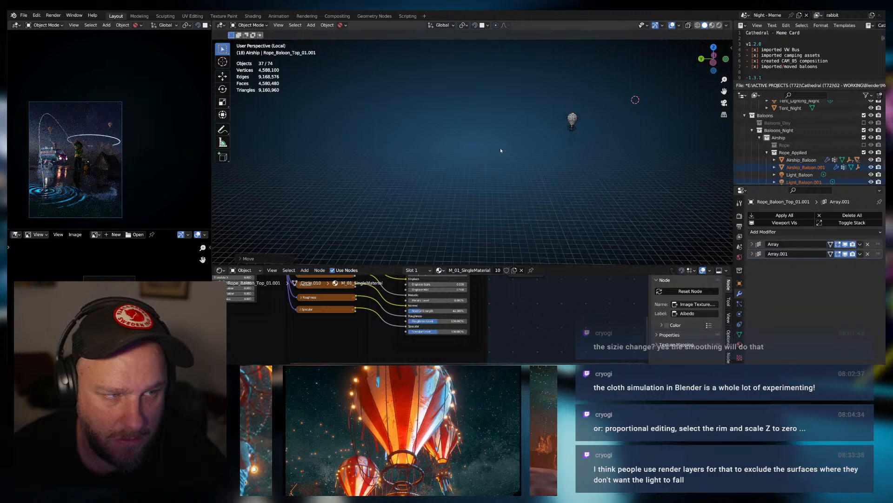
Duplicate the selected balloon in place, and position a linked duplicate of it about 306 m along X and -173 m along Y.
key("KP_7")
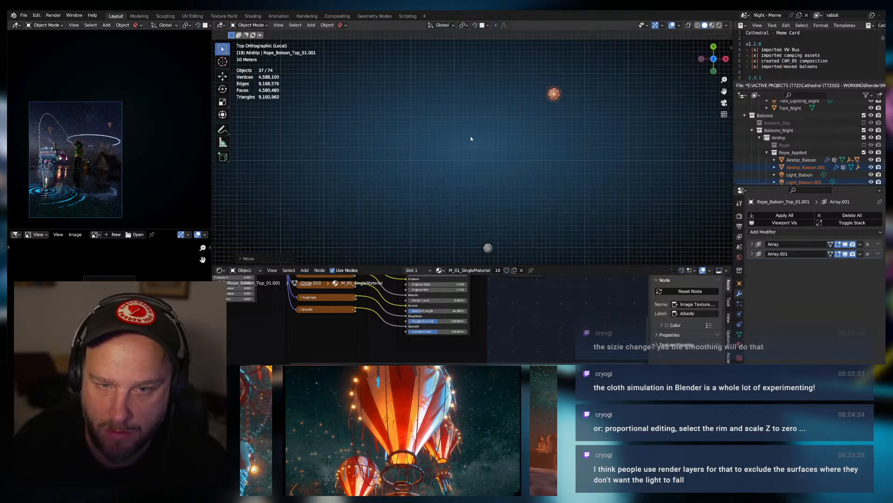
scroll(505, 147, "down", 4)
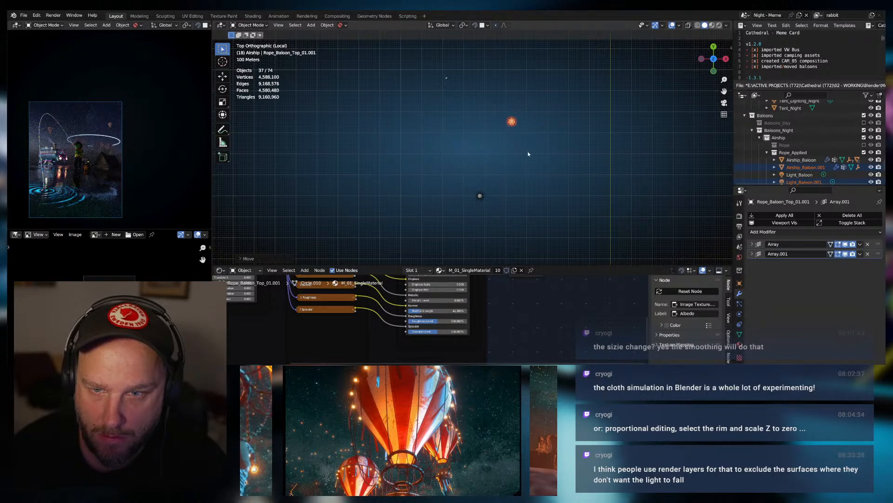
key("shift+d")
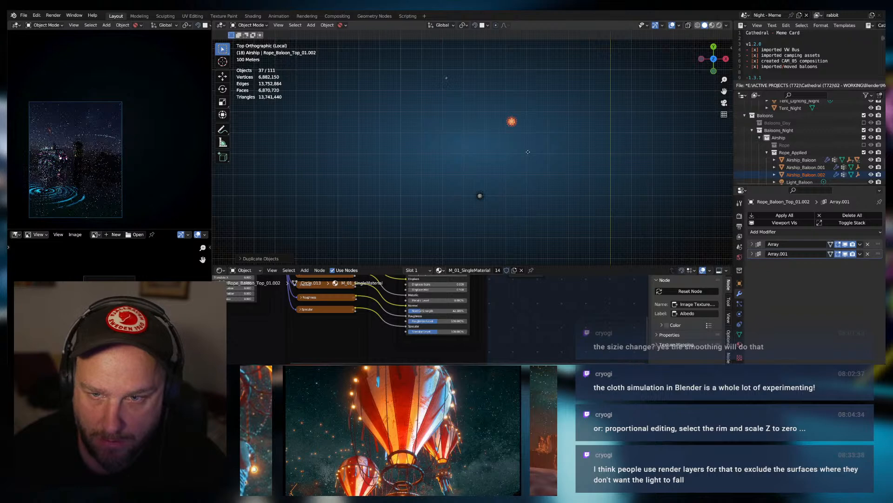
key("shift+d")
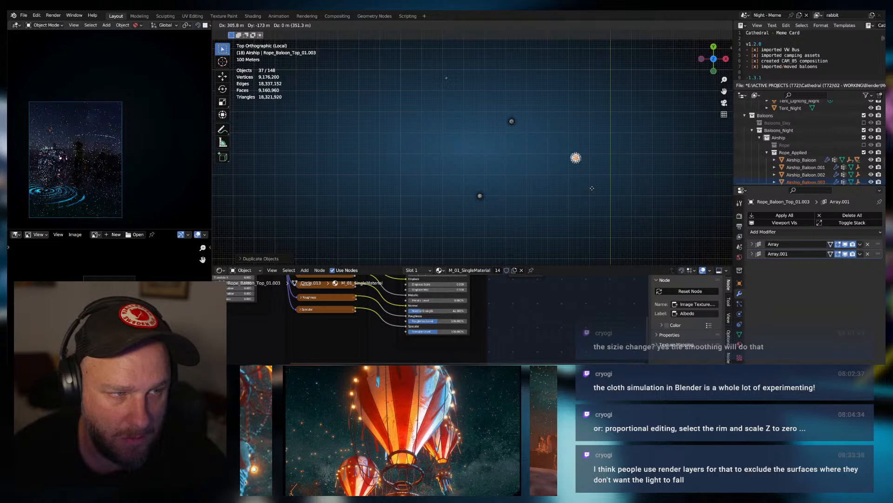
left_click(513, 205)
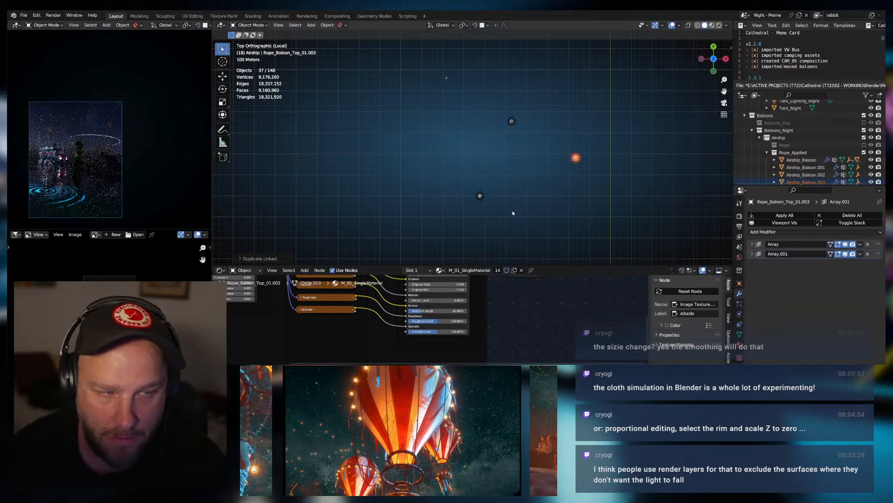
Looking through the camera, move the newest balloon copy about -264 m along the global X axis.
middle_click_drag(513, 205, 586, 166)
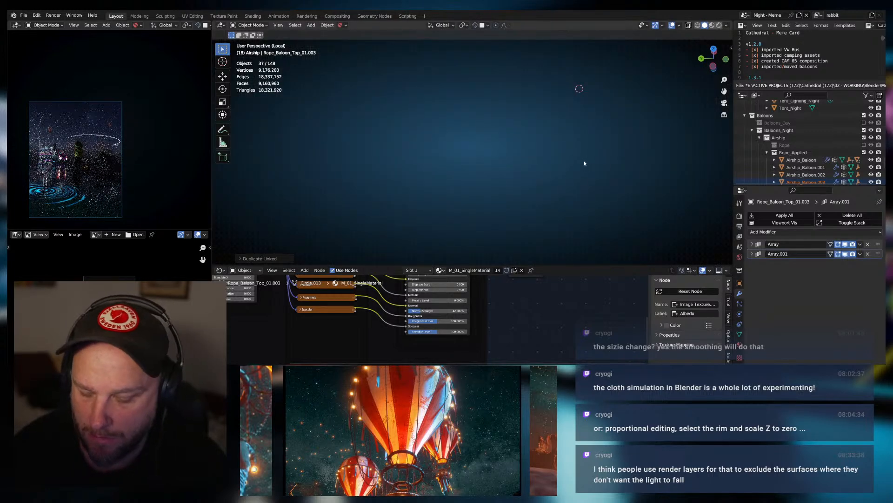
key("KP_0")
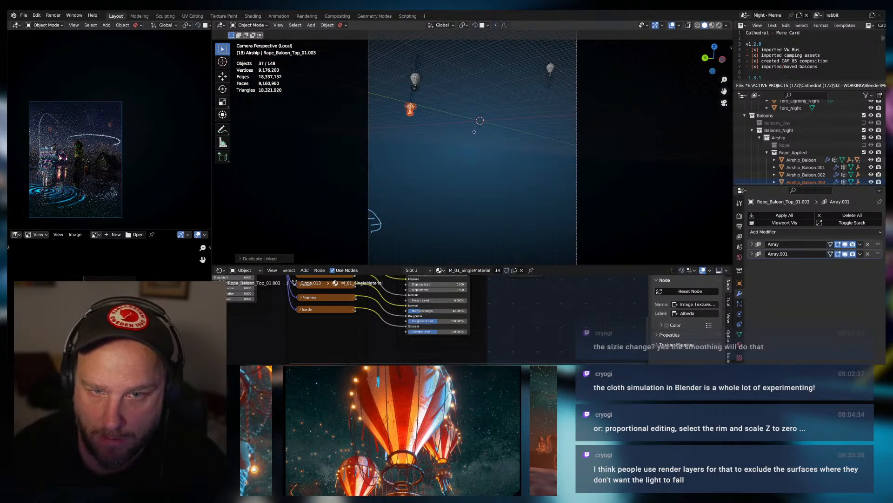
key("g")
key("x")
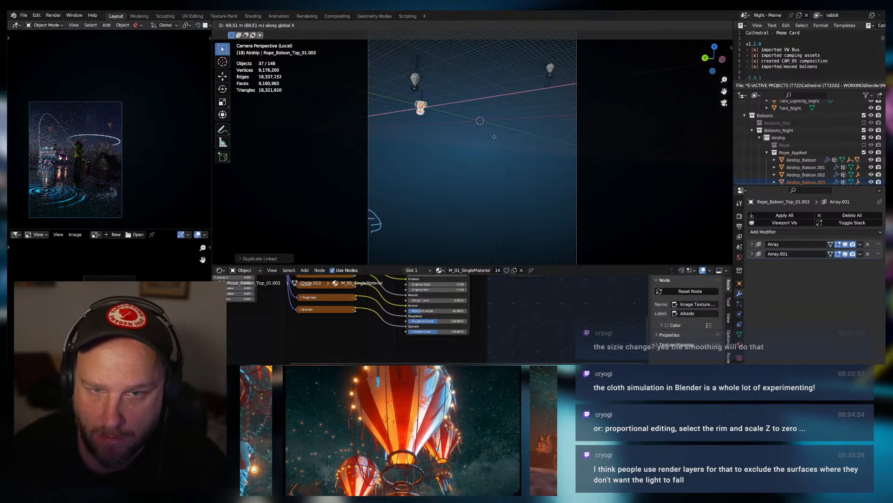
left_click(524, 140)
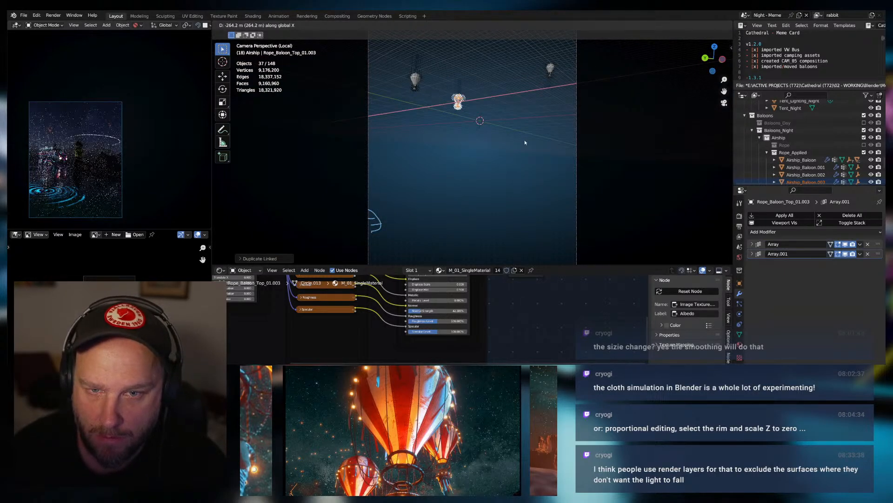
Move the newest balloon copy over 175 m in the negative global Y direction and about 413 m along global X.
key("g")
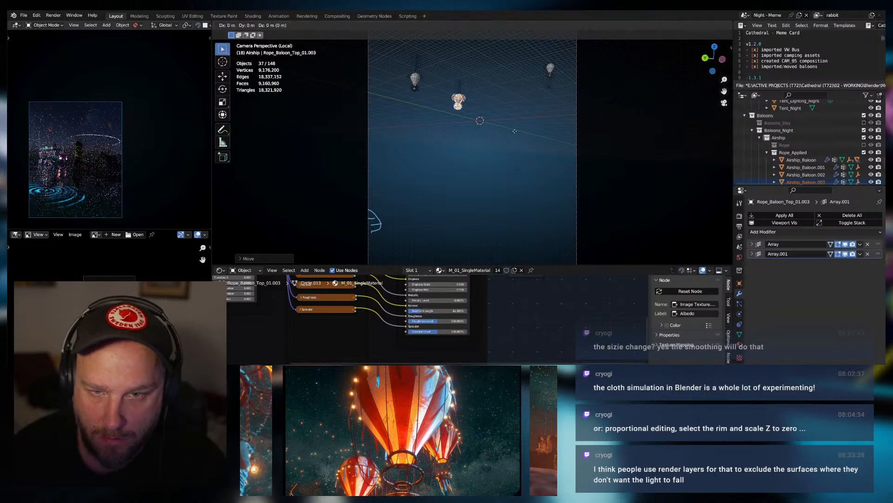
key("y")
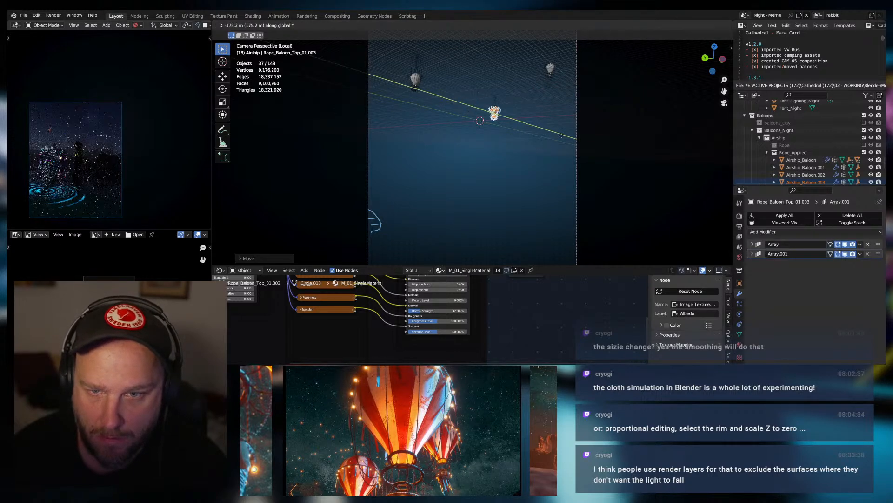
left_click(562, 136)
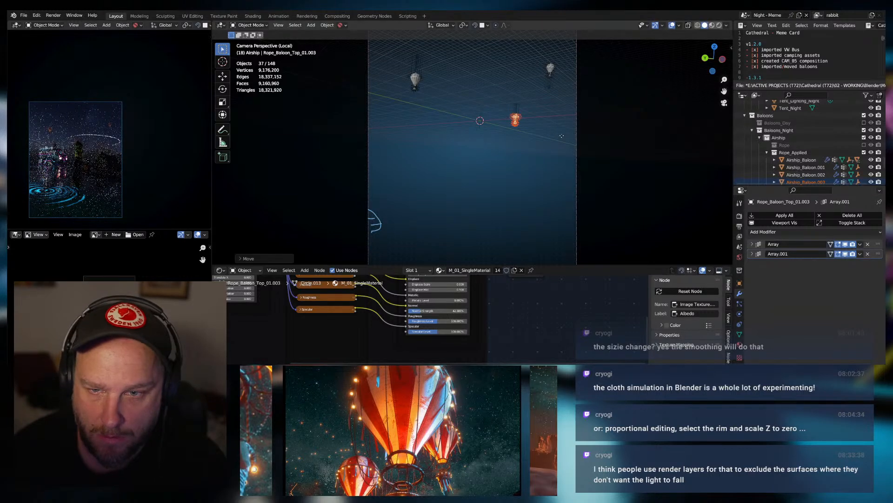
key("g")
key("x")
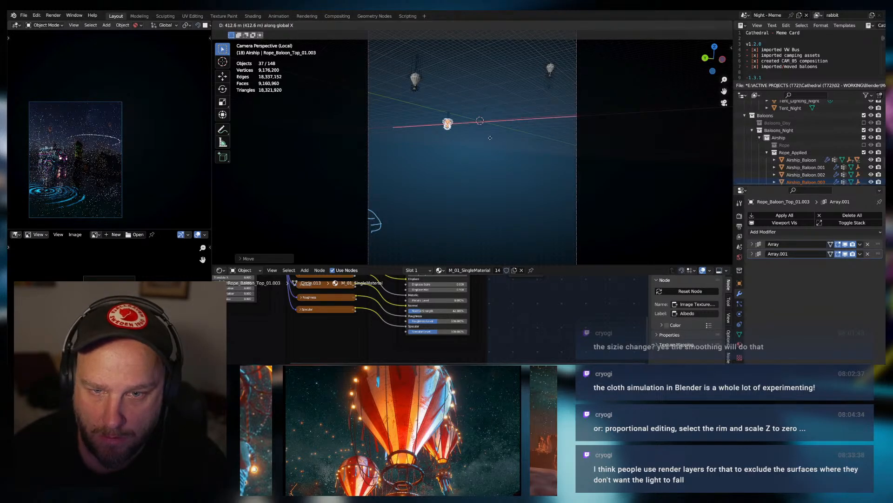
left_click(492, 139)
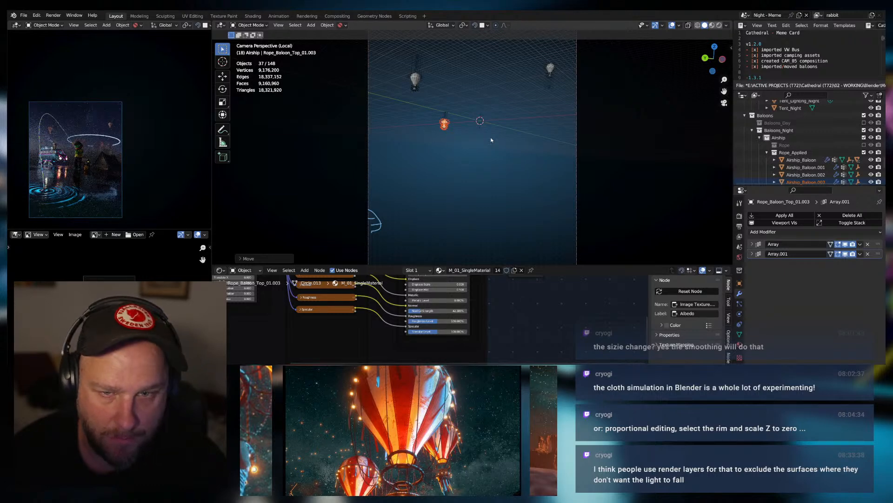
Leave local view to show the whole scene, and raise the balloon copy about 170 m along the global Z axis.
scroll(491, 140, "down", 2)
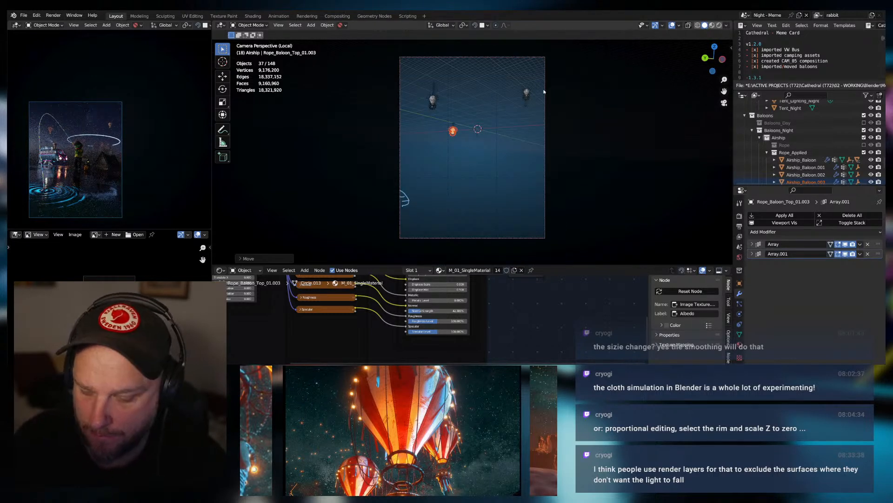
key("KP_Divide")
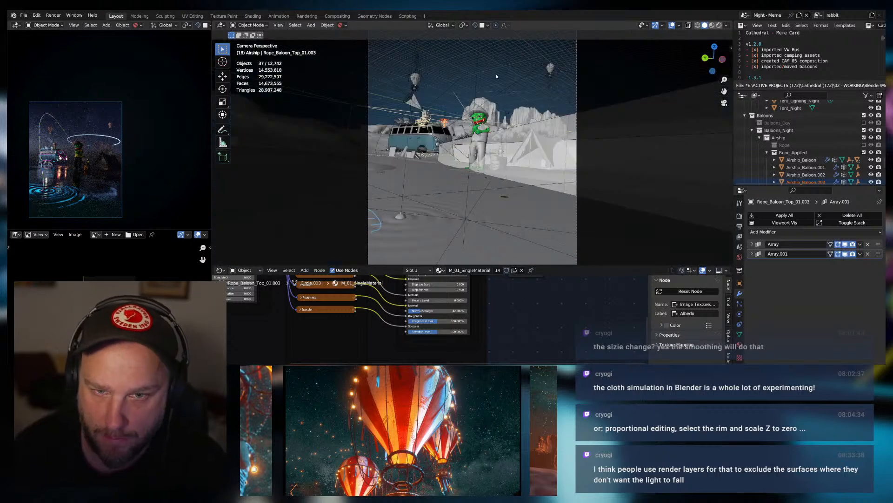
key("g")
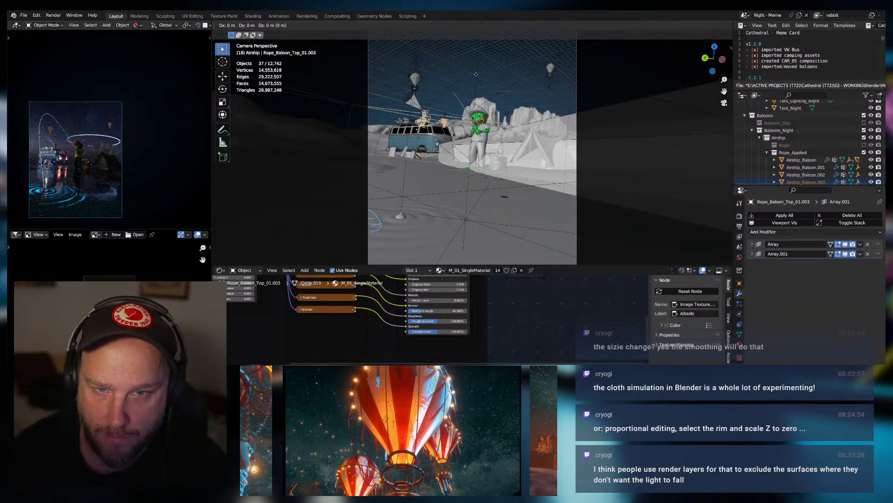
key("z")
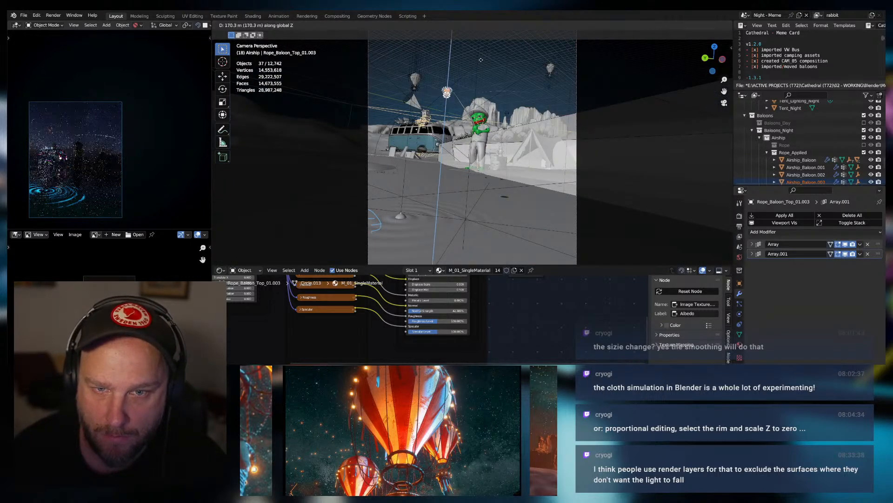
left_click(493, 98)
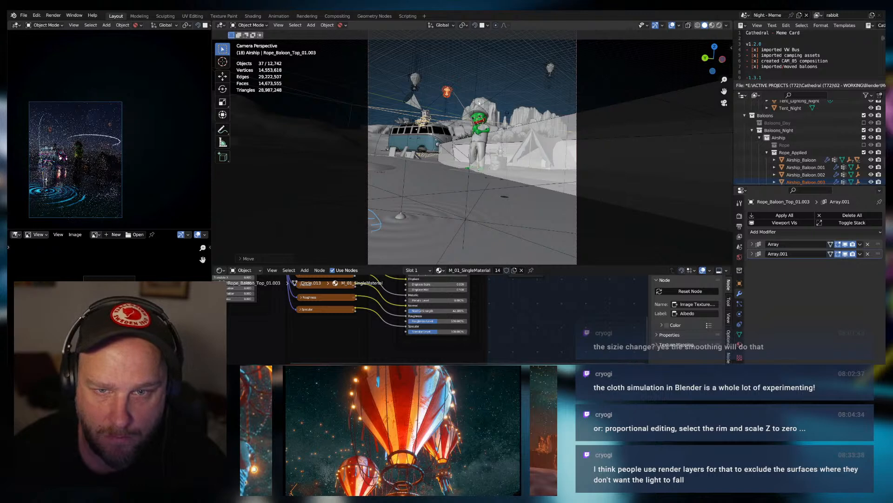
Shift the balloon copy over 80 m in the negative global Y direction and raise it more than 80 m along Z.
key("g")
key("y")
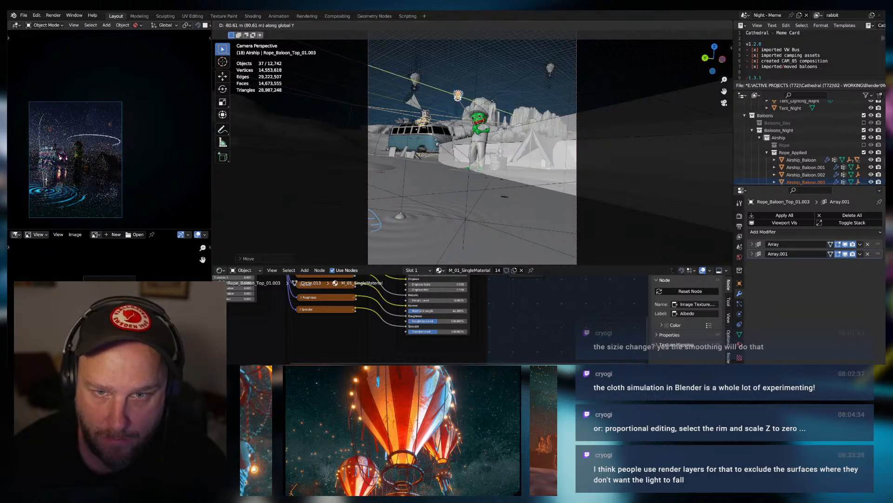
left_click(493, 103)
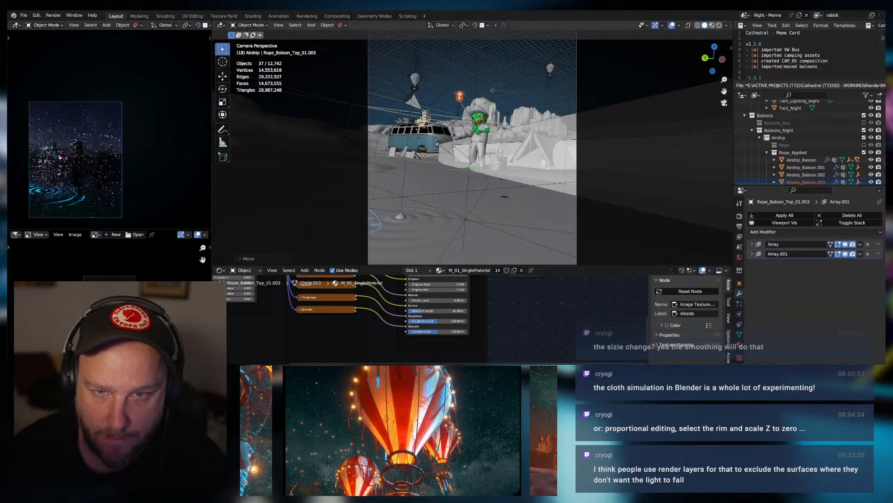
key("g")
key("z")
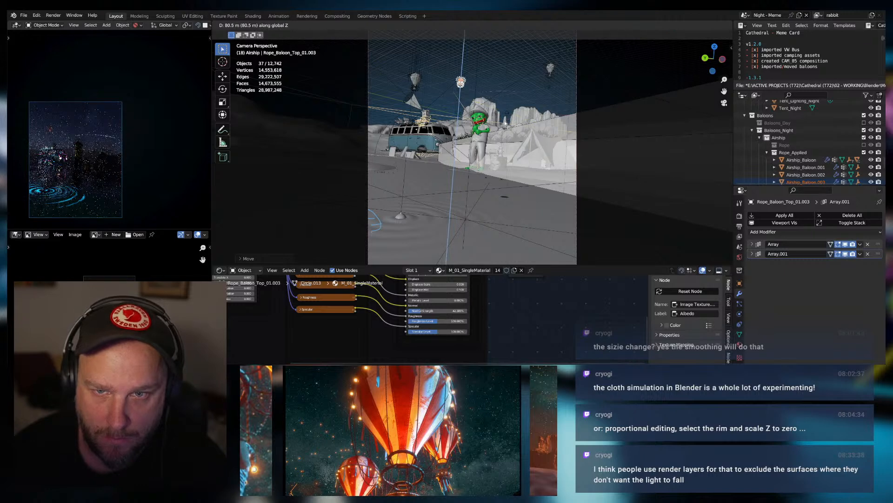
left_click(505, 122)
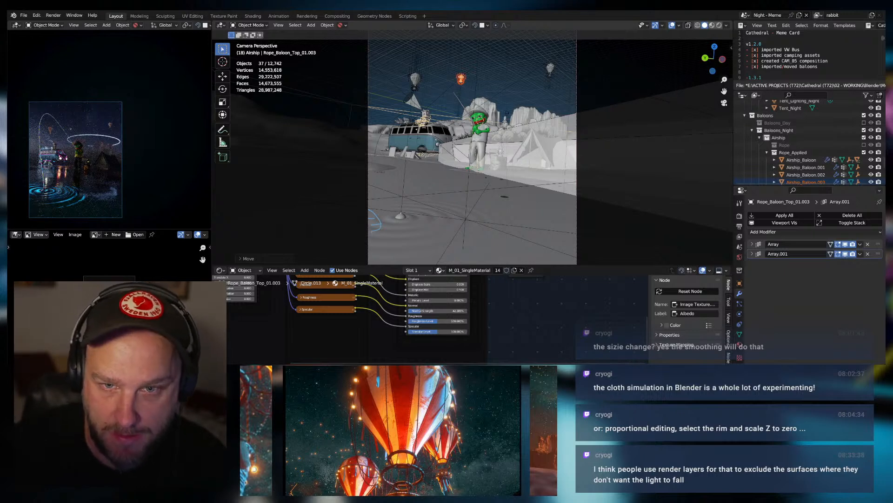
Move the balloon copy over 89 m in the negative global Y direction and more than 43 m along positive X.
key("g")
key("y")
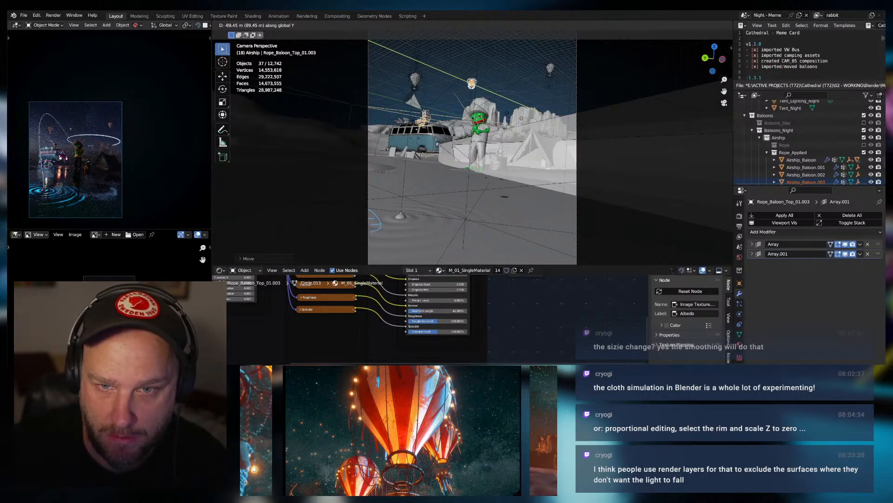
left_click(522, 117)
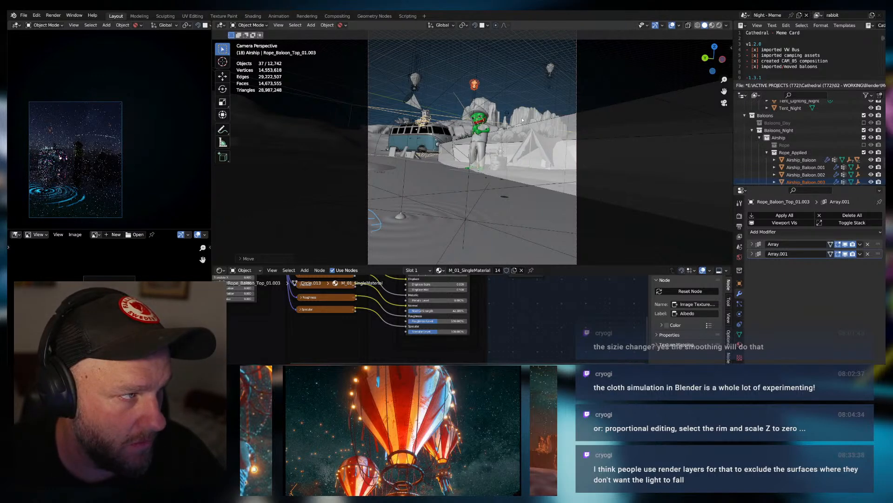
key("g")
key("z")
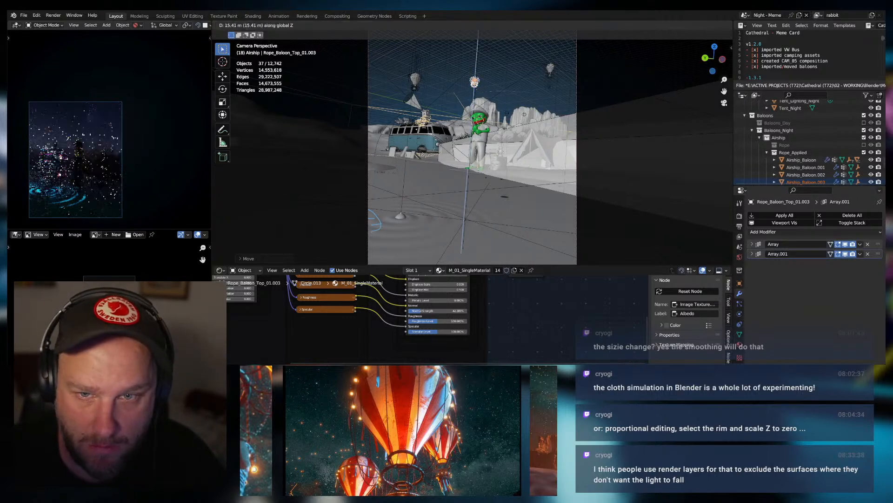
key("x")
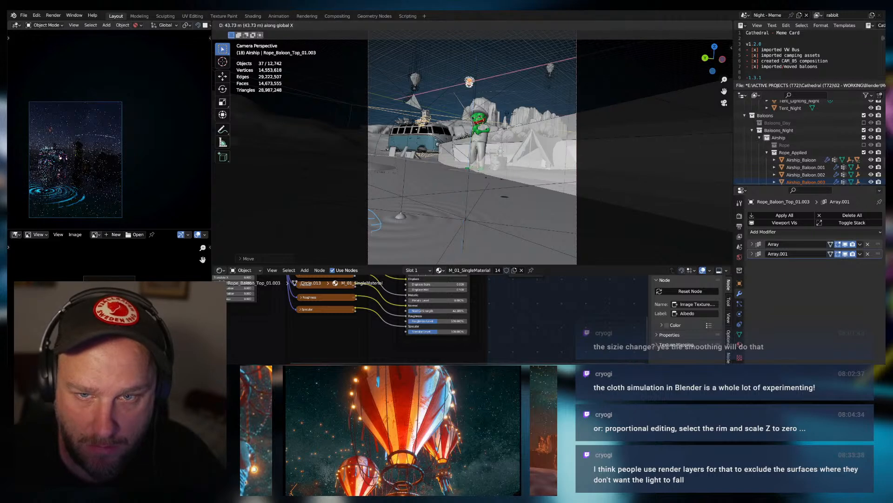
left_click(513, 113)
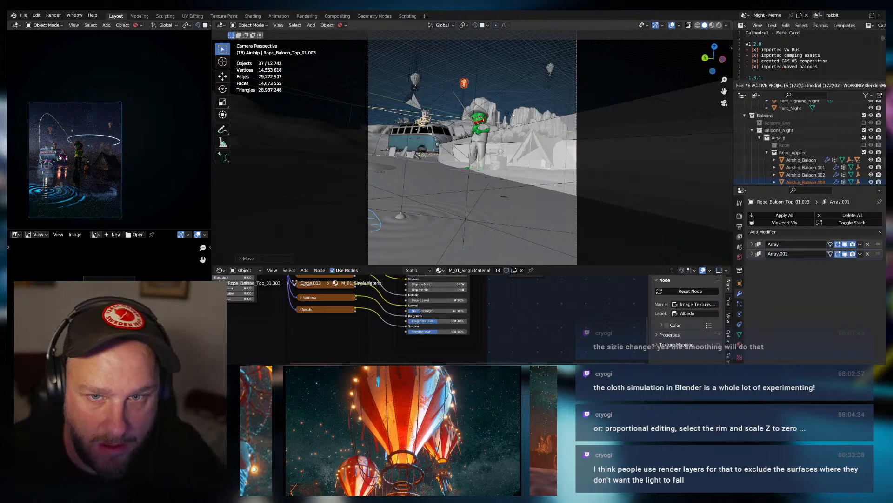
Save the current scene file.
left_click(23, 15)
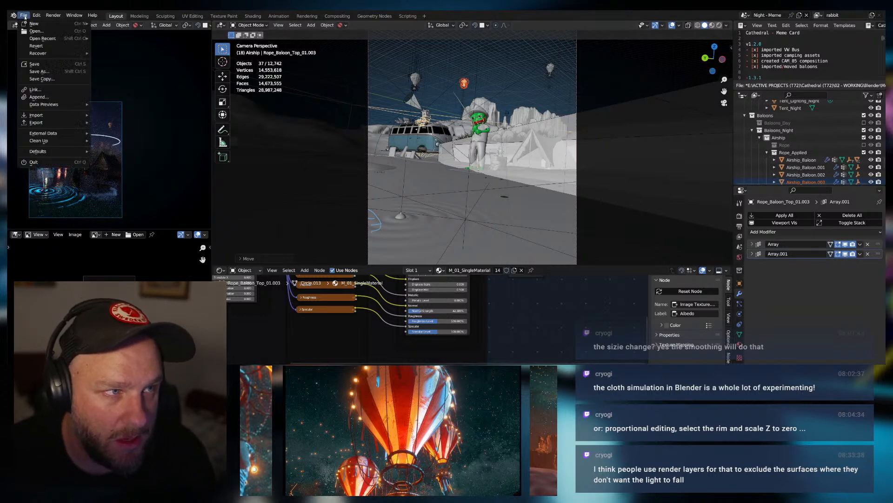
left_click(34, 63)
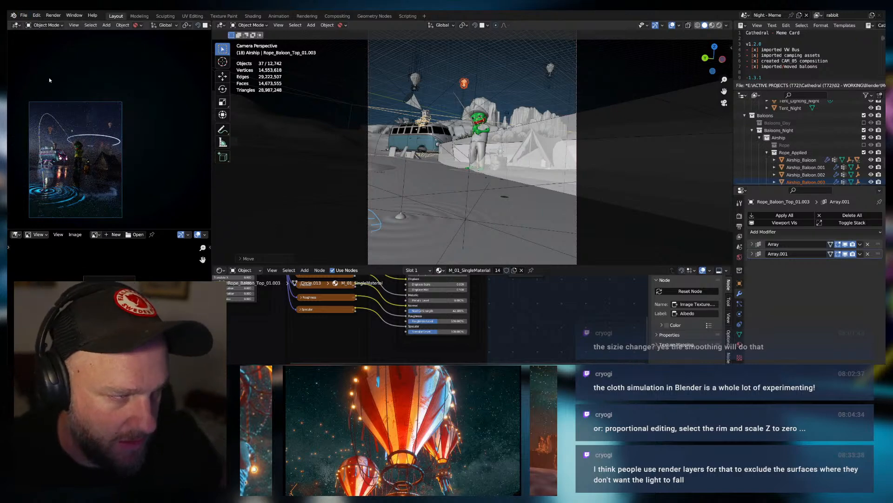